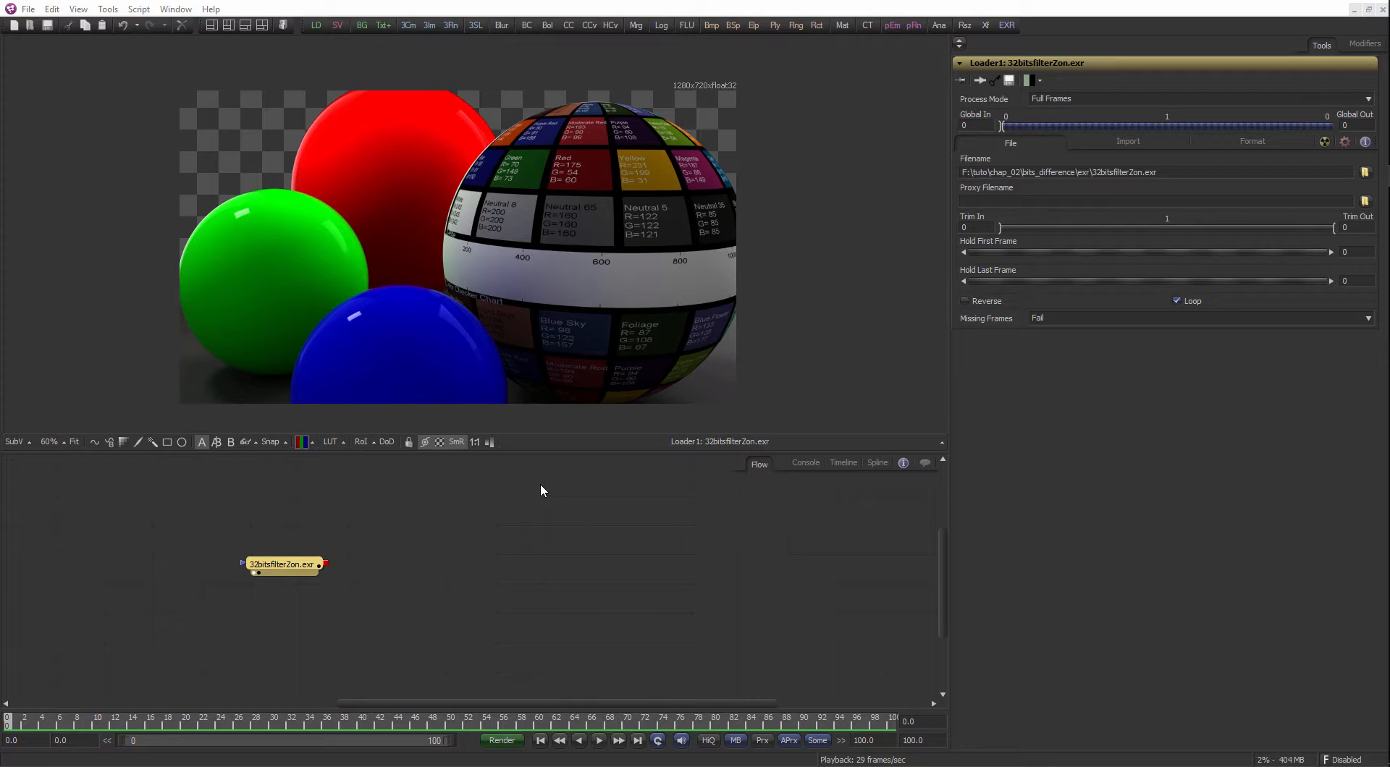
Delete the 32bitsfilterZon.exr loader from the flow and enlarge the flow area.
click(420, 531)
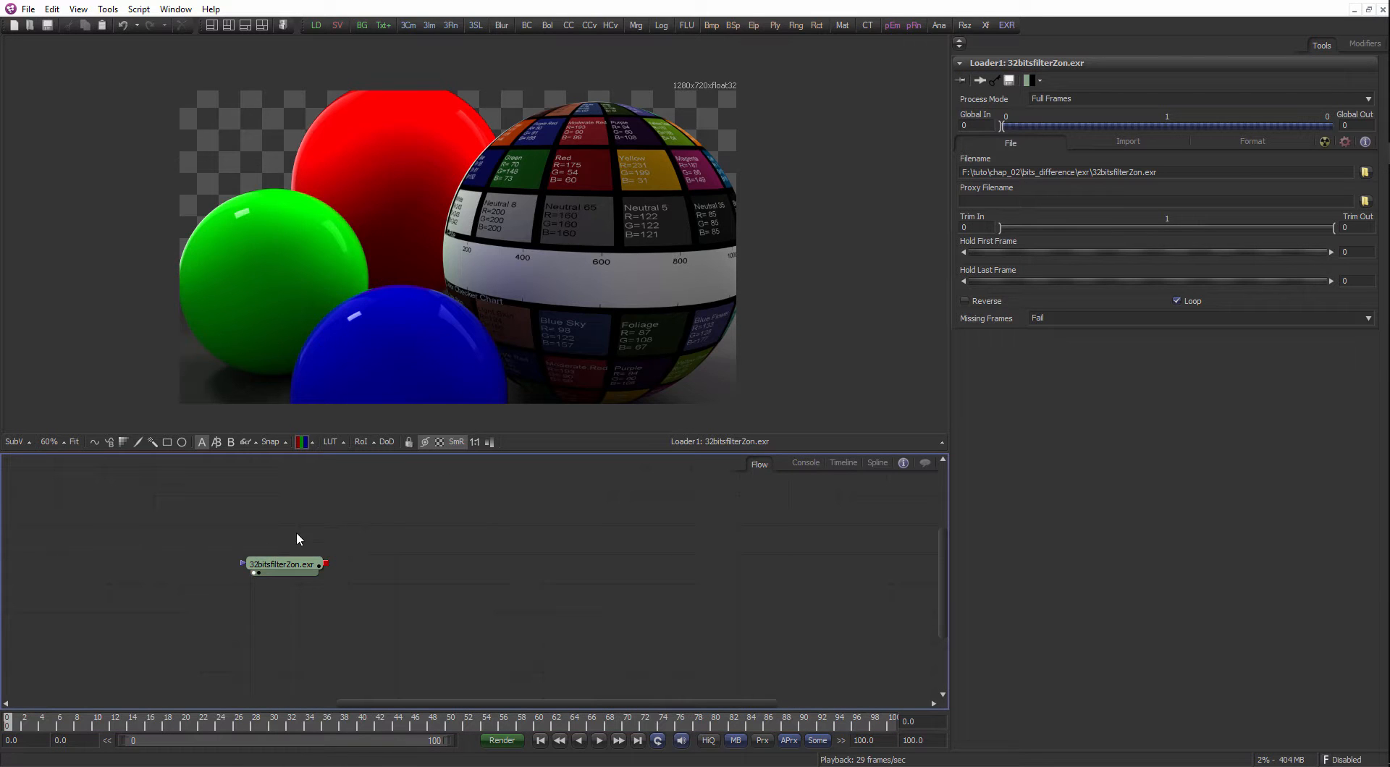
click(277, 568)
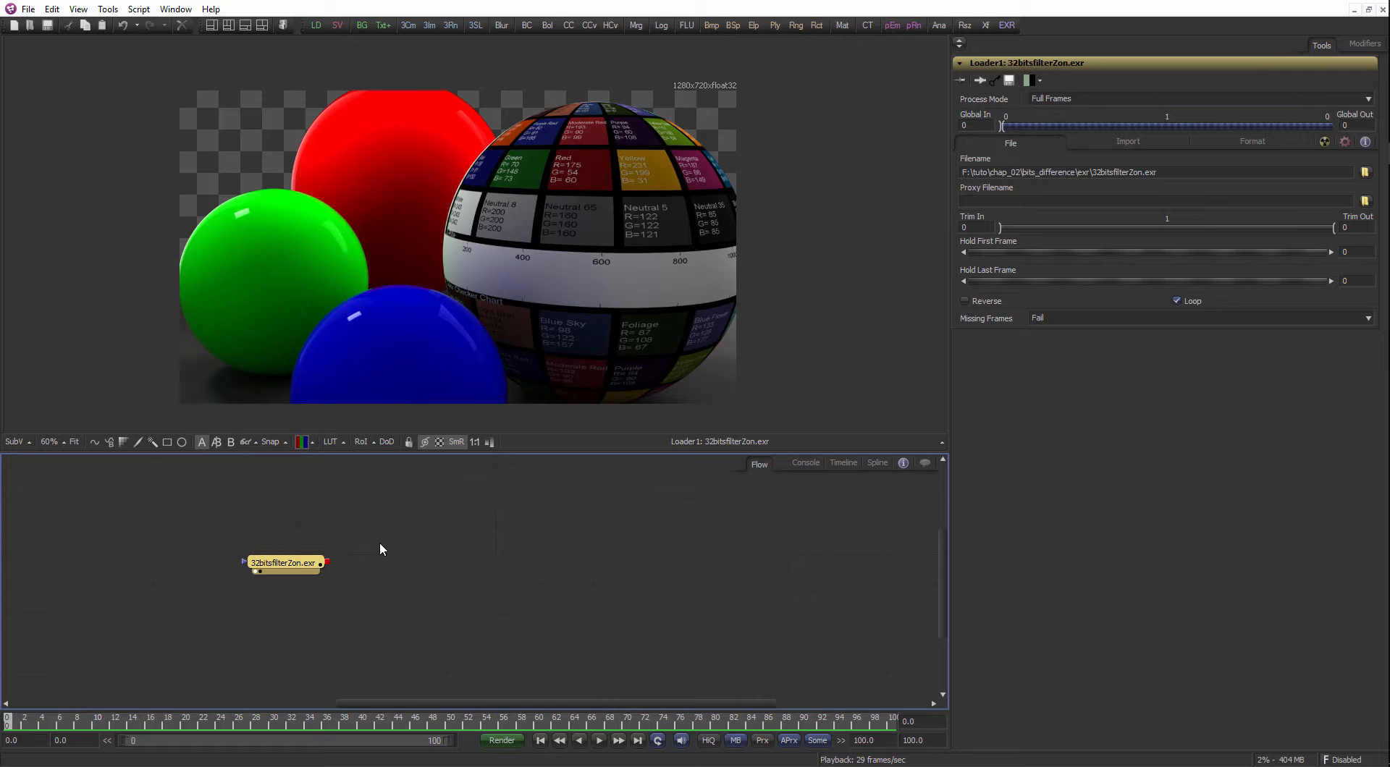
click(330, 537)
click(325, 558)
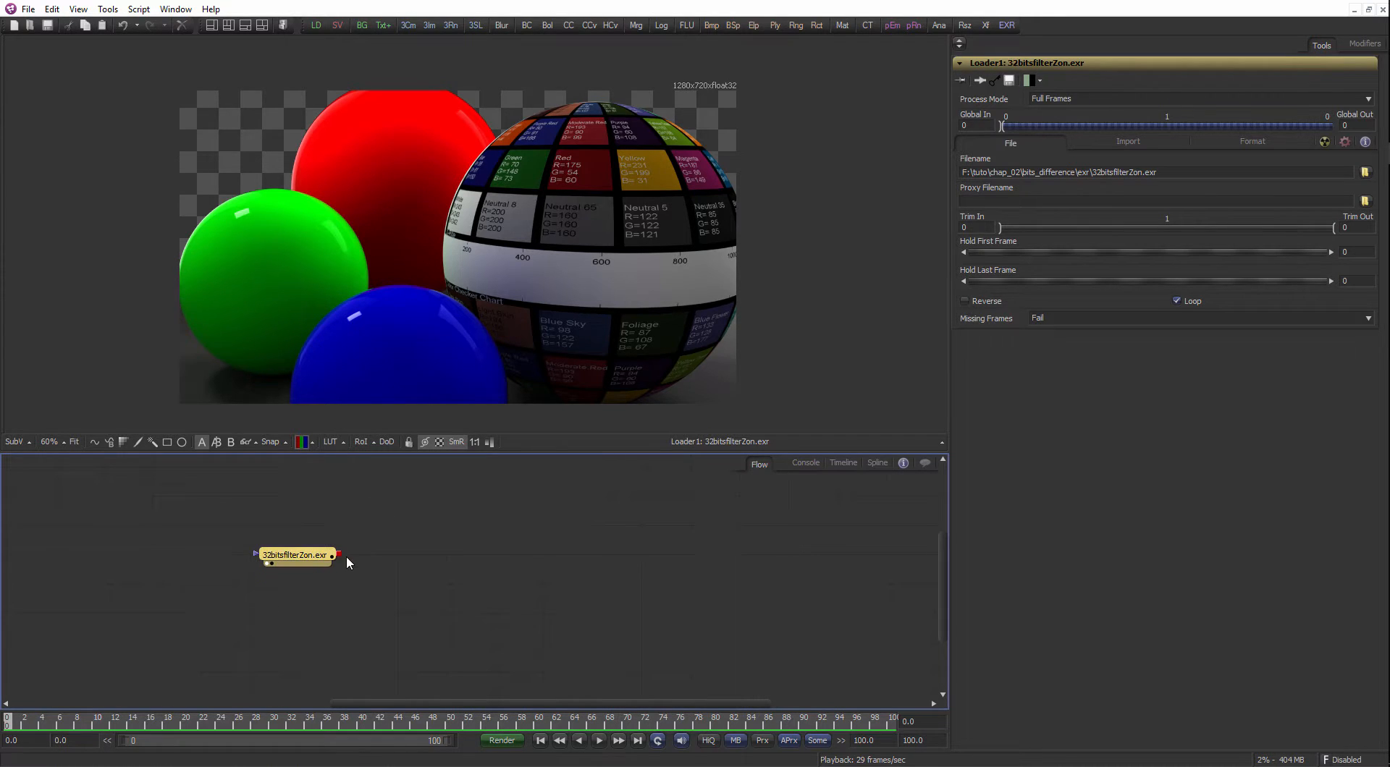
key(Delete)
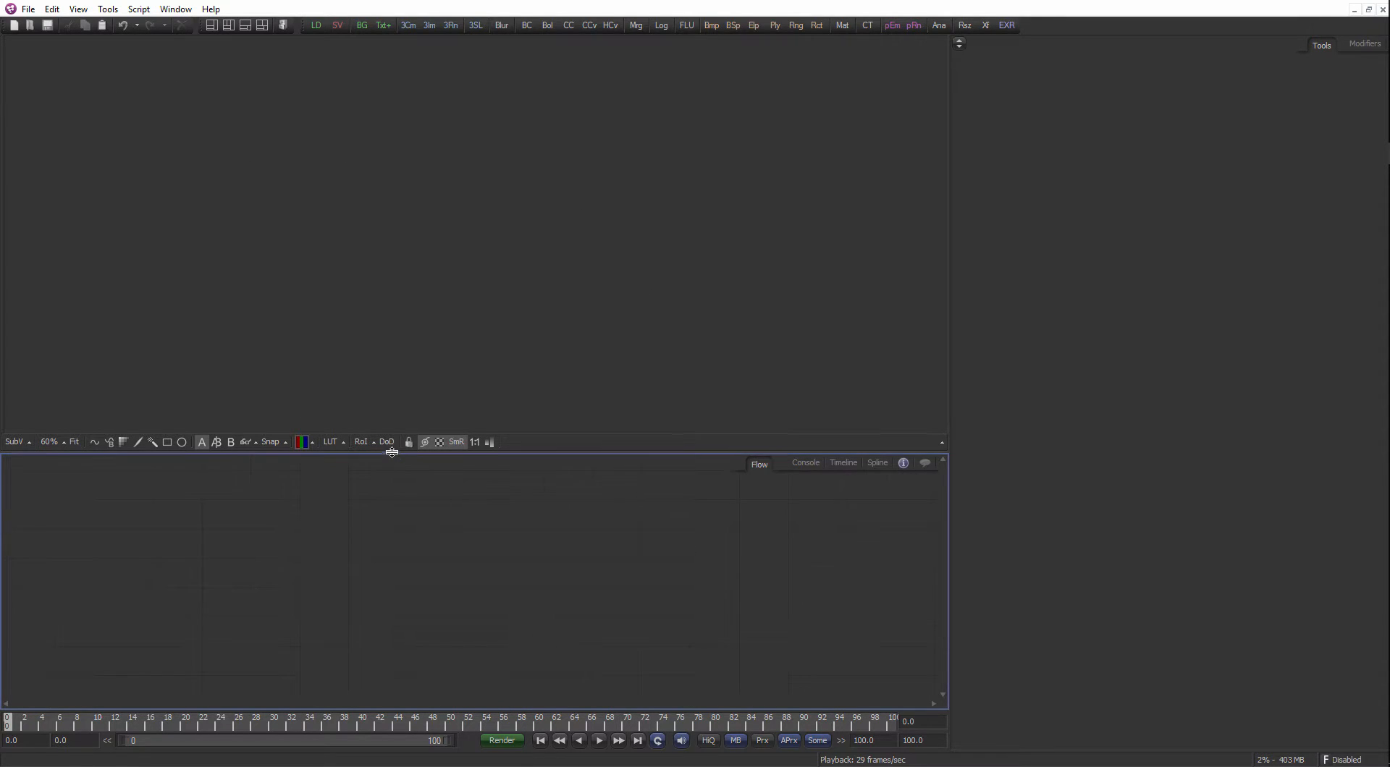
drag(388, 454, 388, 410)
right_click(281, 537)
mouse_move(344, 530)
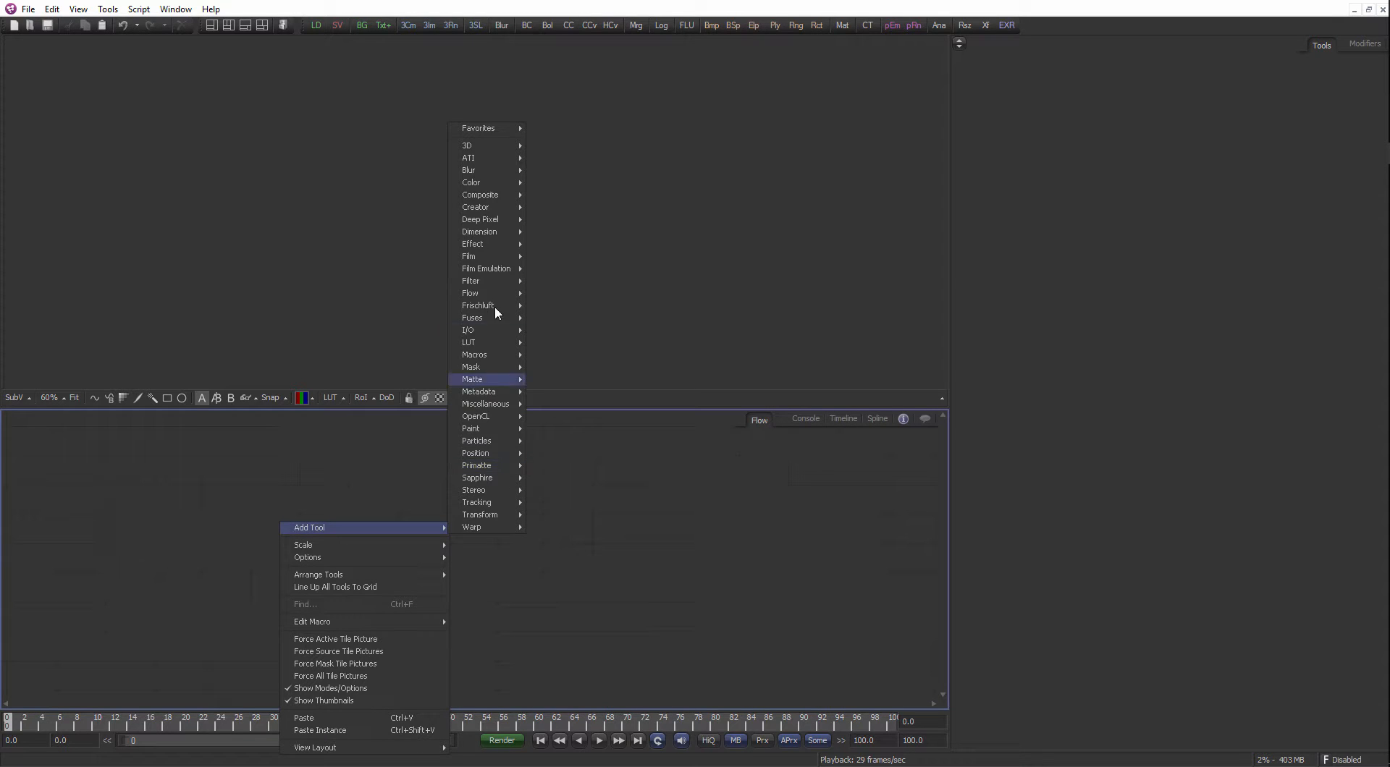
mouse_move(492, 380)
click(578, 478)
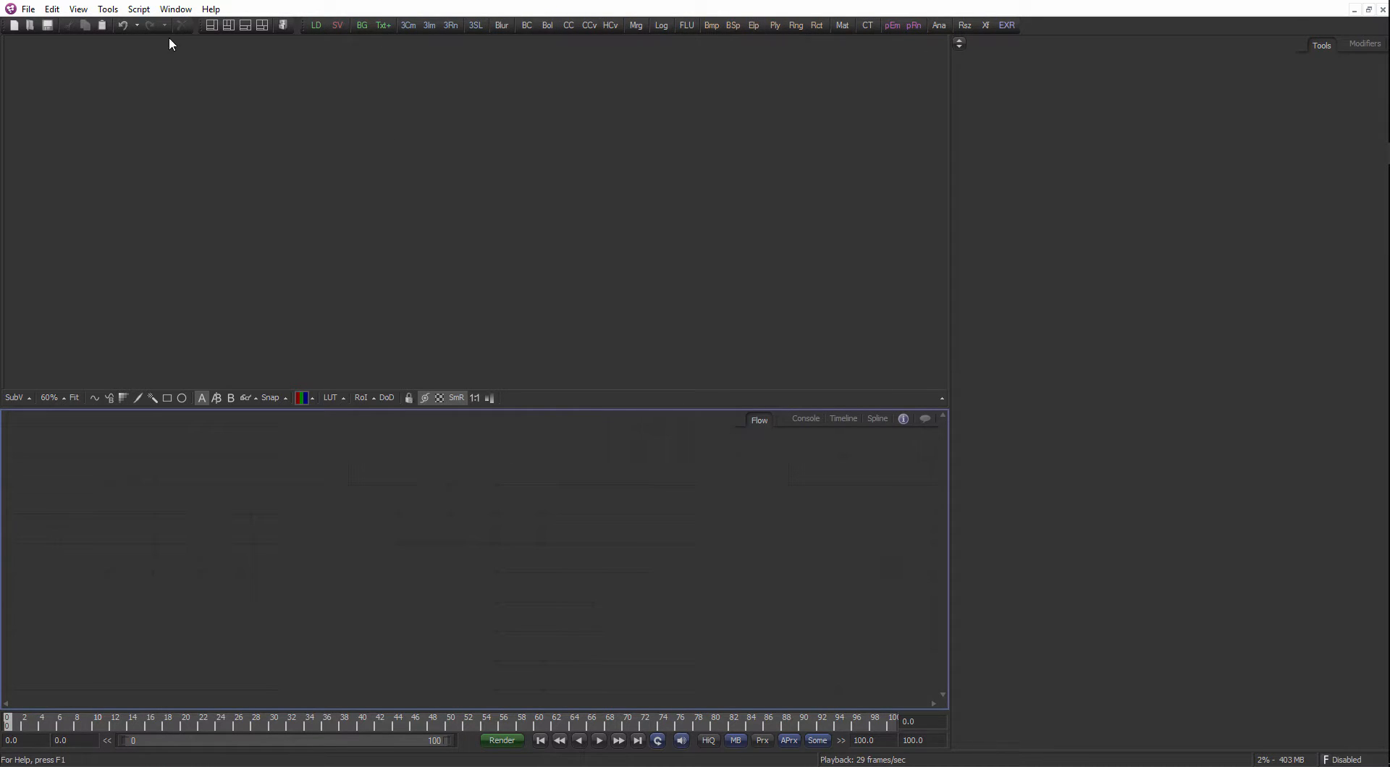
click(108, 8)
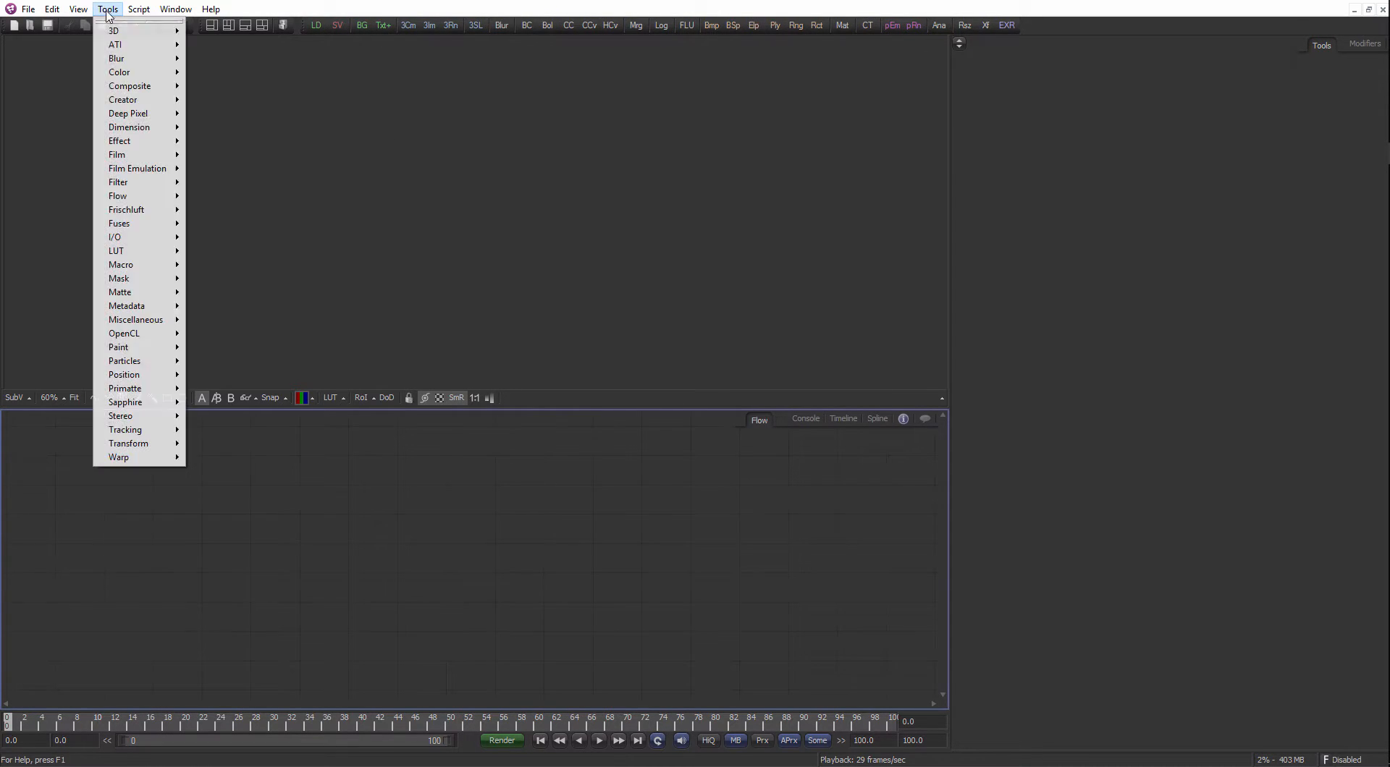
click(436, 495)
Add a Bitmap tool to the flow from the tool search list, and delete it again.
key(ctrl+space)
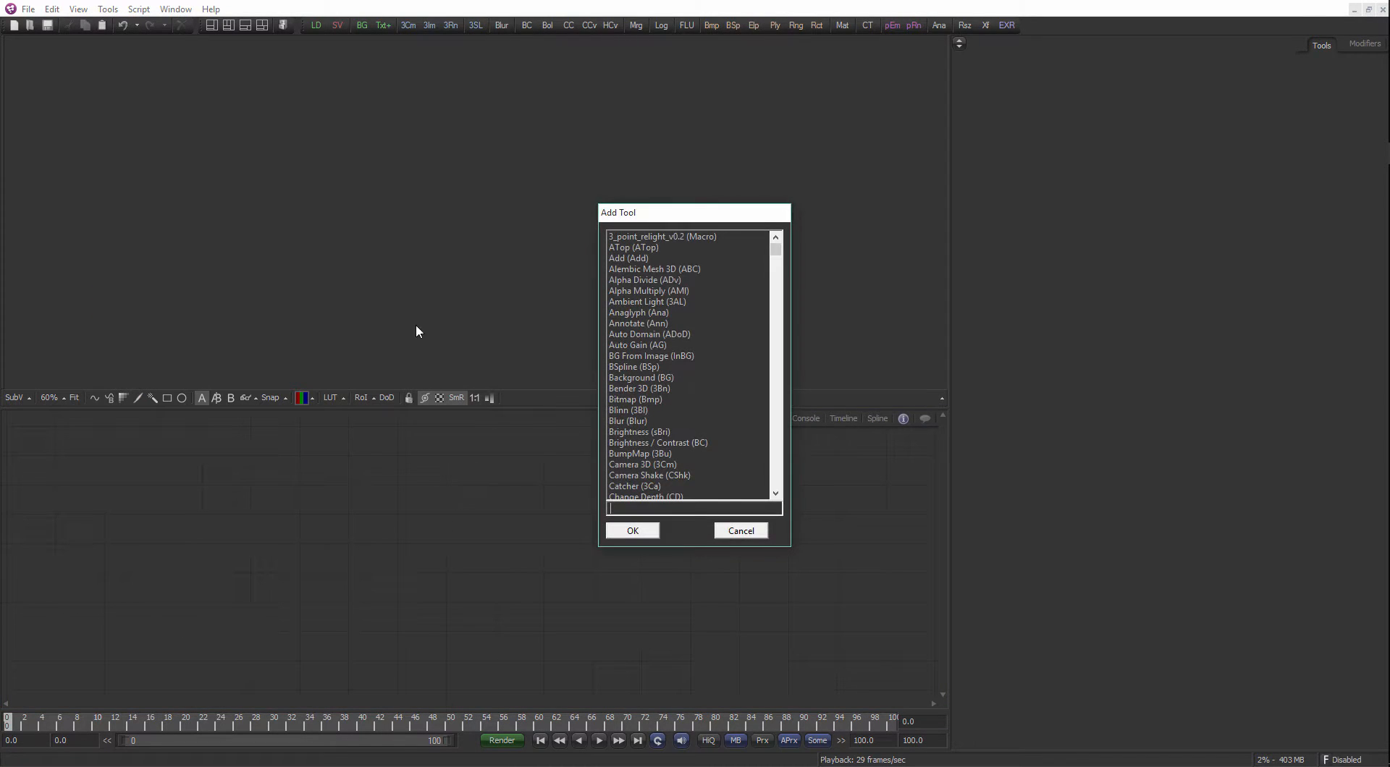
click(631, 400)
click(643, 530)
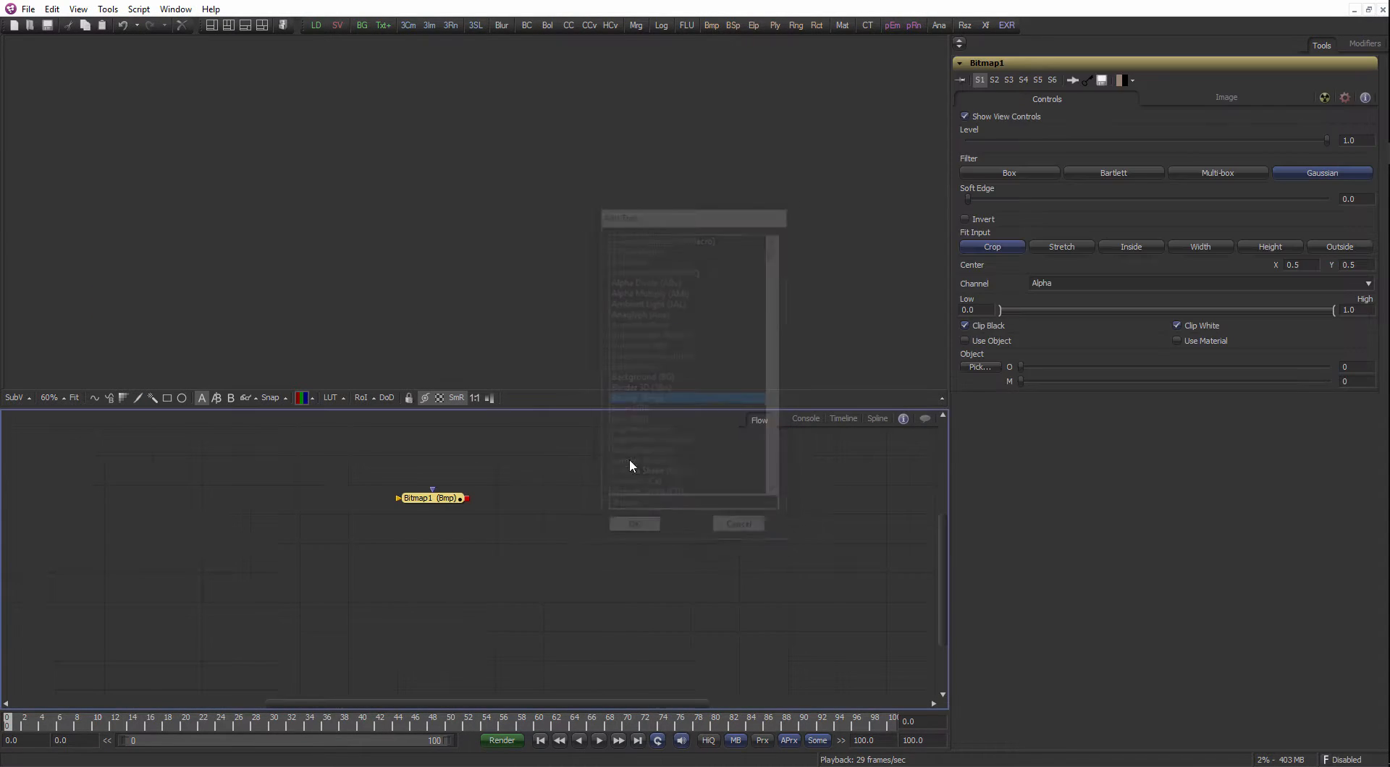
key(Delete)
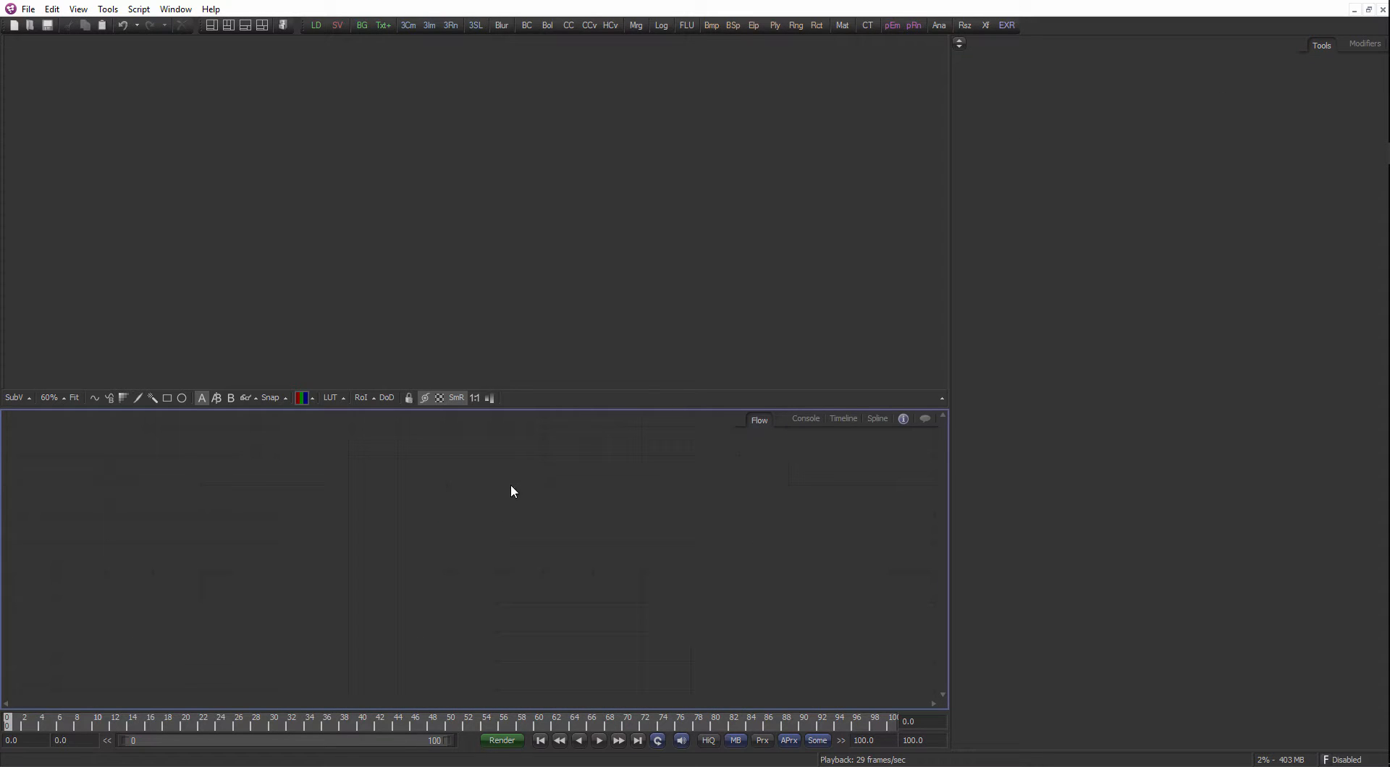
Customize Operator Bar 1 by adding the Background tool from the Creator category at its end, after EXR.
right_click(1008, 27)
drag(741, 261, 454, 160)
click(340, 258)
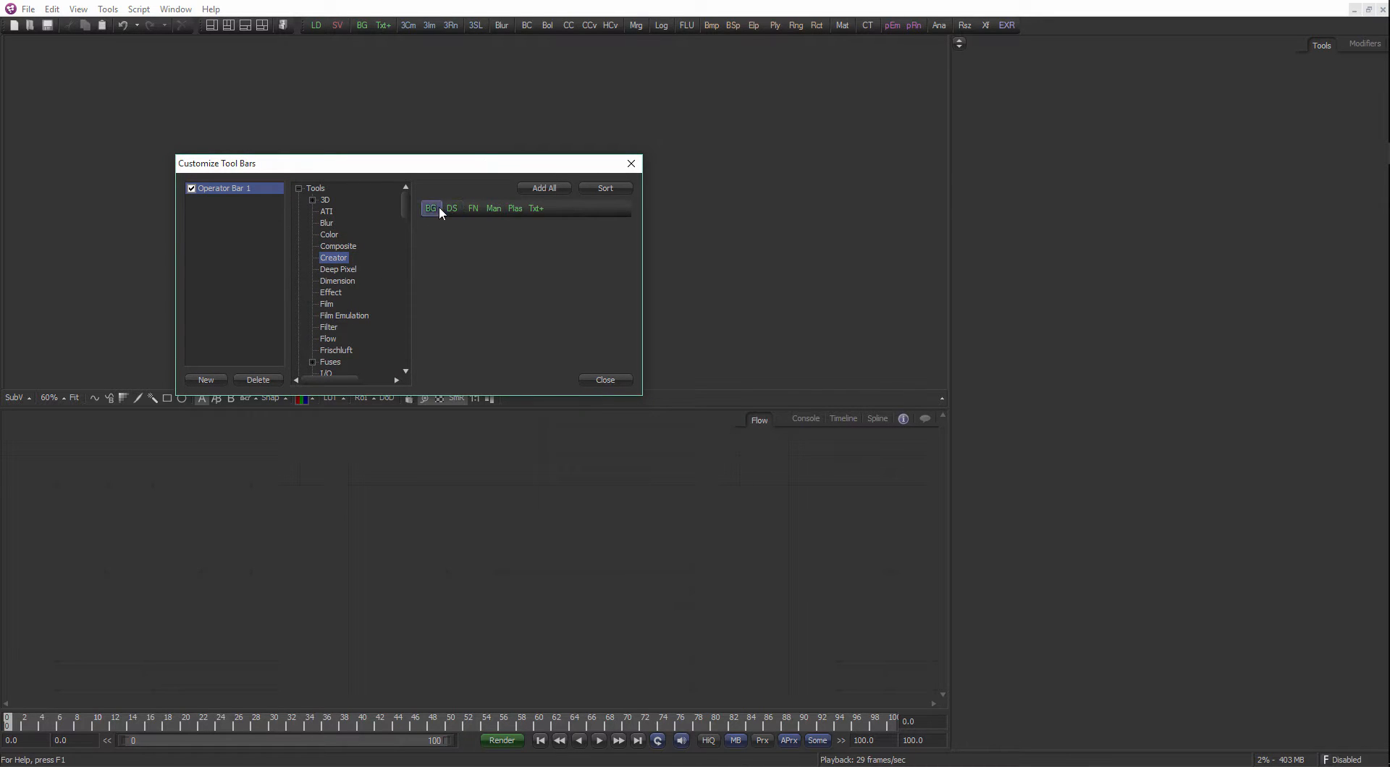
drag(433, 215, 1020, 23)
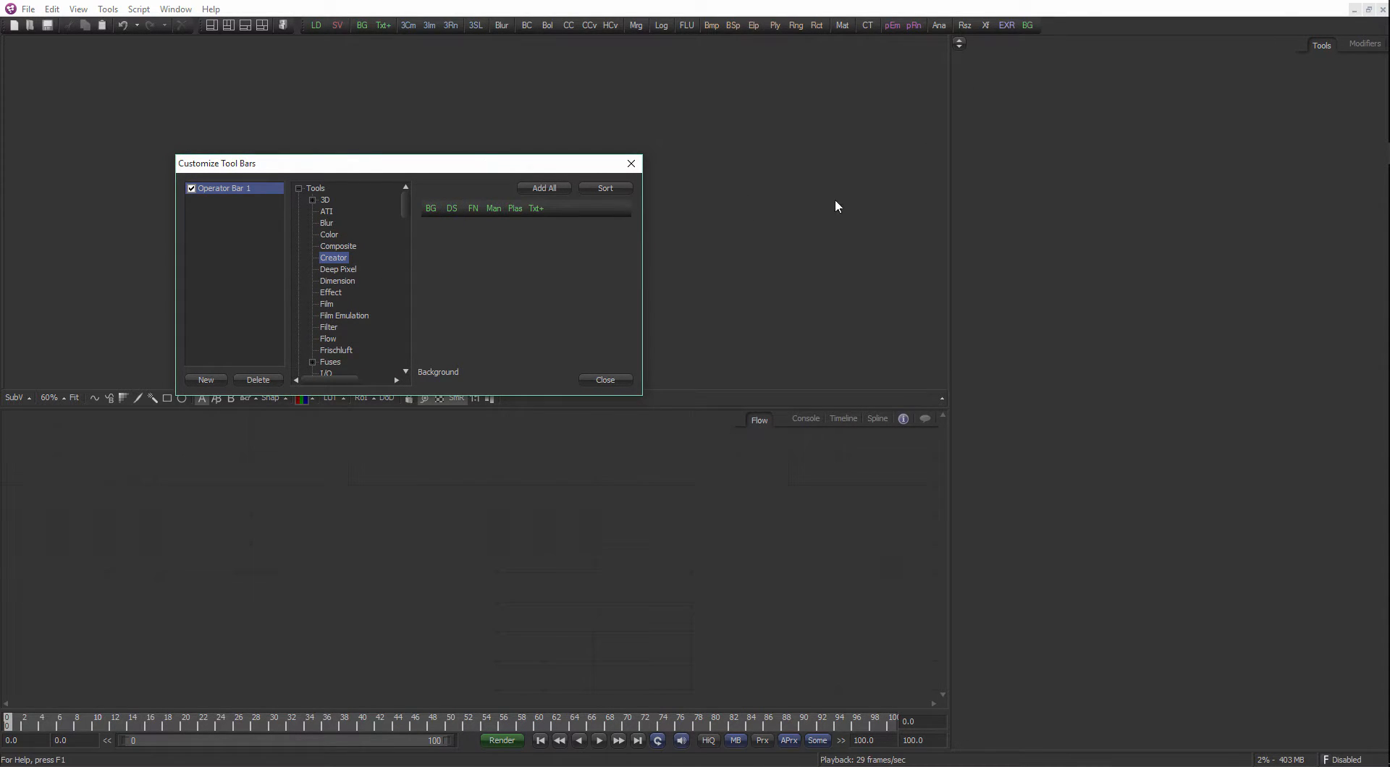
click(632, 163)
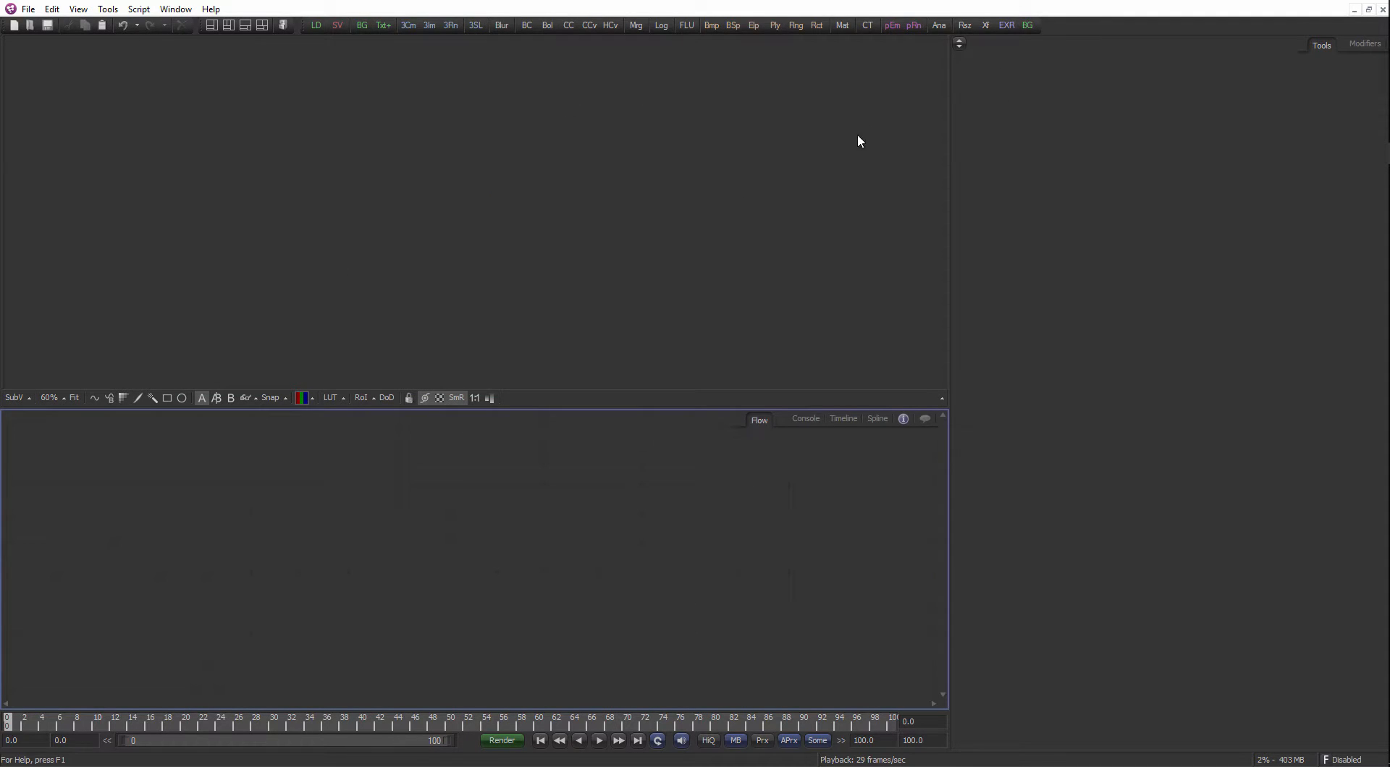
Remove the extra Background tool from the end of Operator Bar 1 and finish customizing the bar.
right_click(1027, 26)
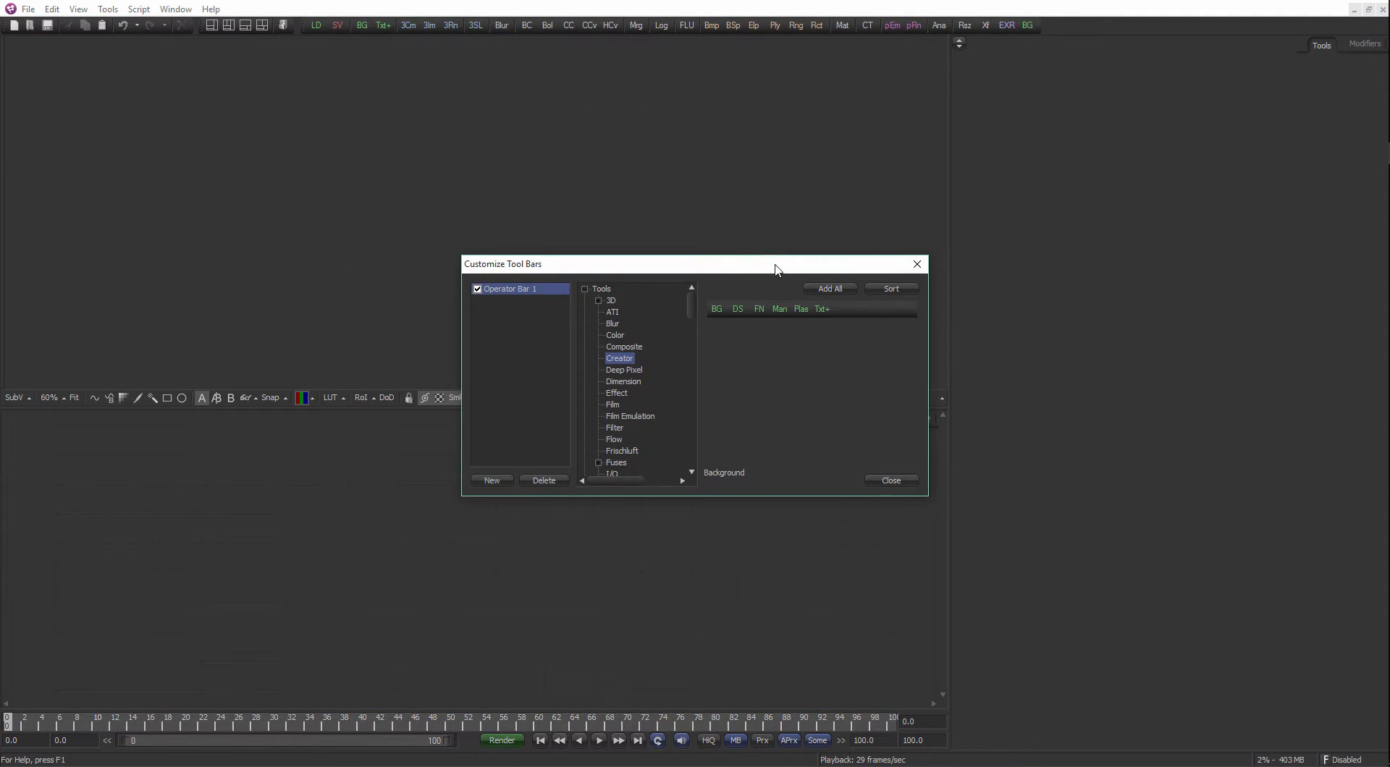
drag(777, 270, 450, 120)
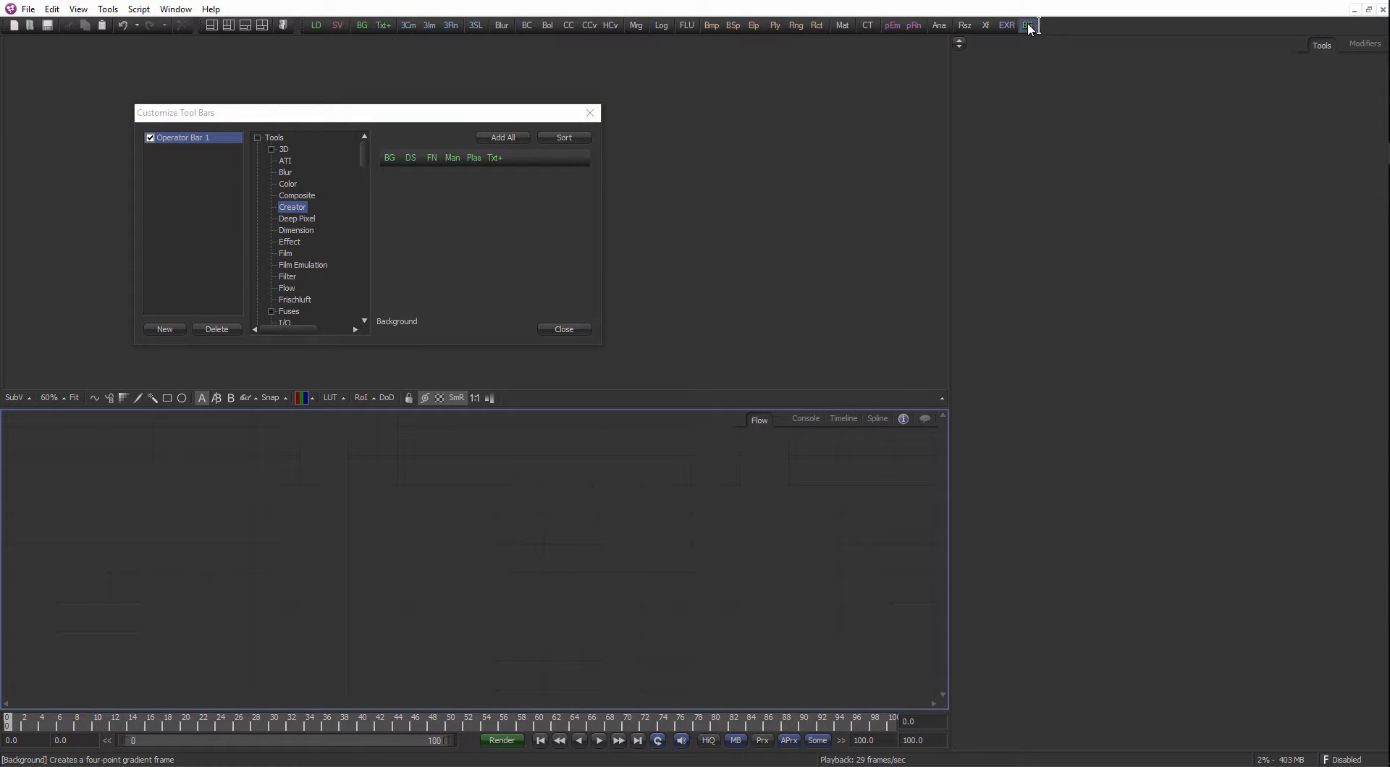
drag(1030, 35, 818, 154)
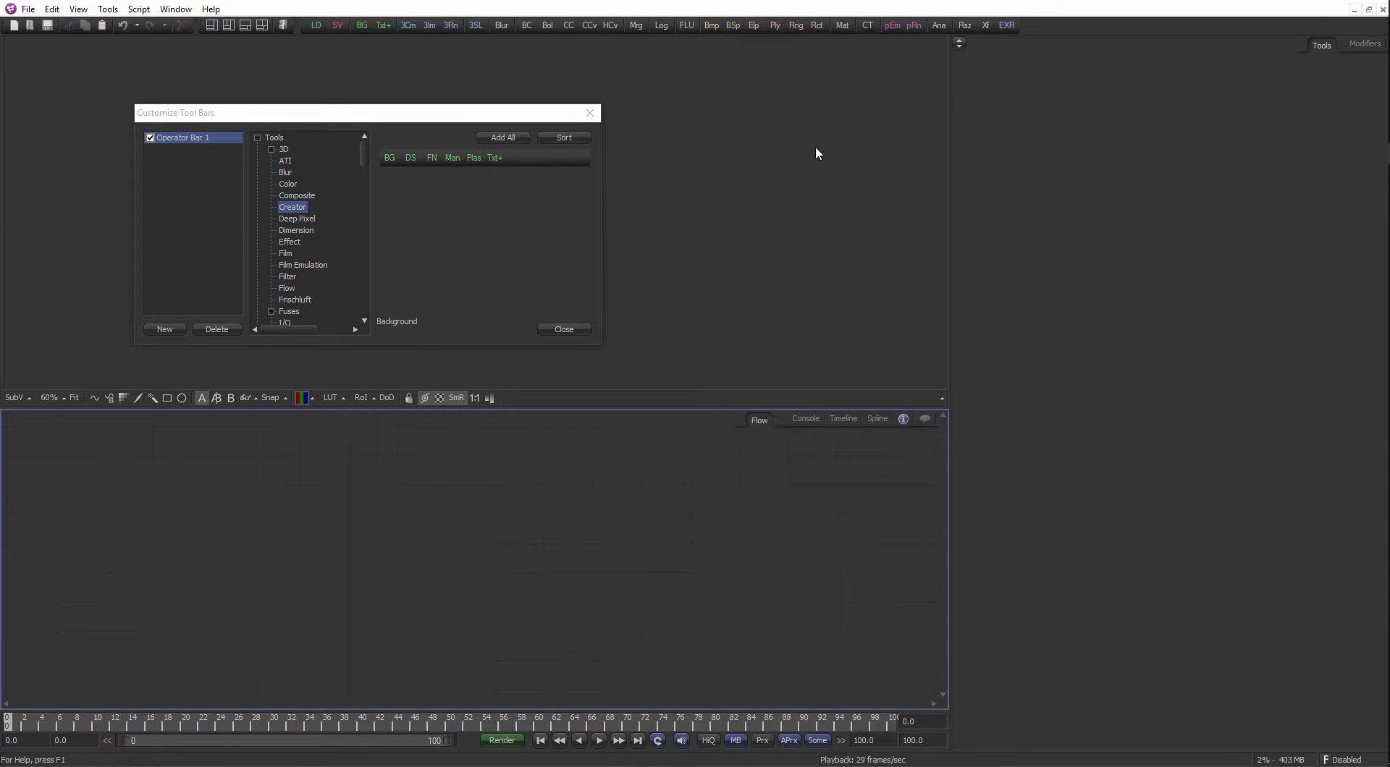
click(564, 330)
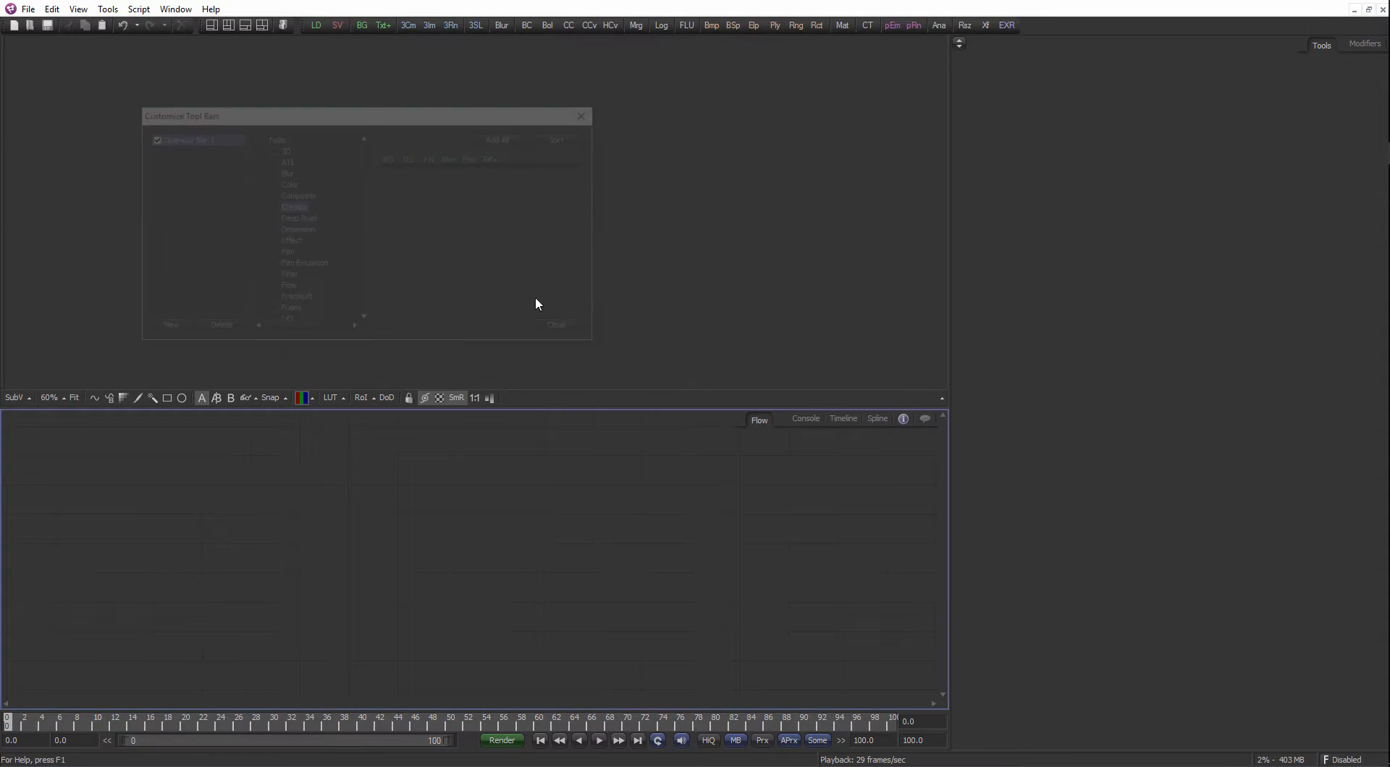
mouse_move(200, 31)
mouse_down()
mouse_move(41, 270)
mouse_move(3, 276)
mouse_move(25, 266)
mouse_move(150, 762)
mouse_move(242, 465)
mouse_move(206, 25)
mouse_up()
drag(516, 415, 515, 405)
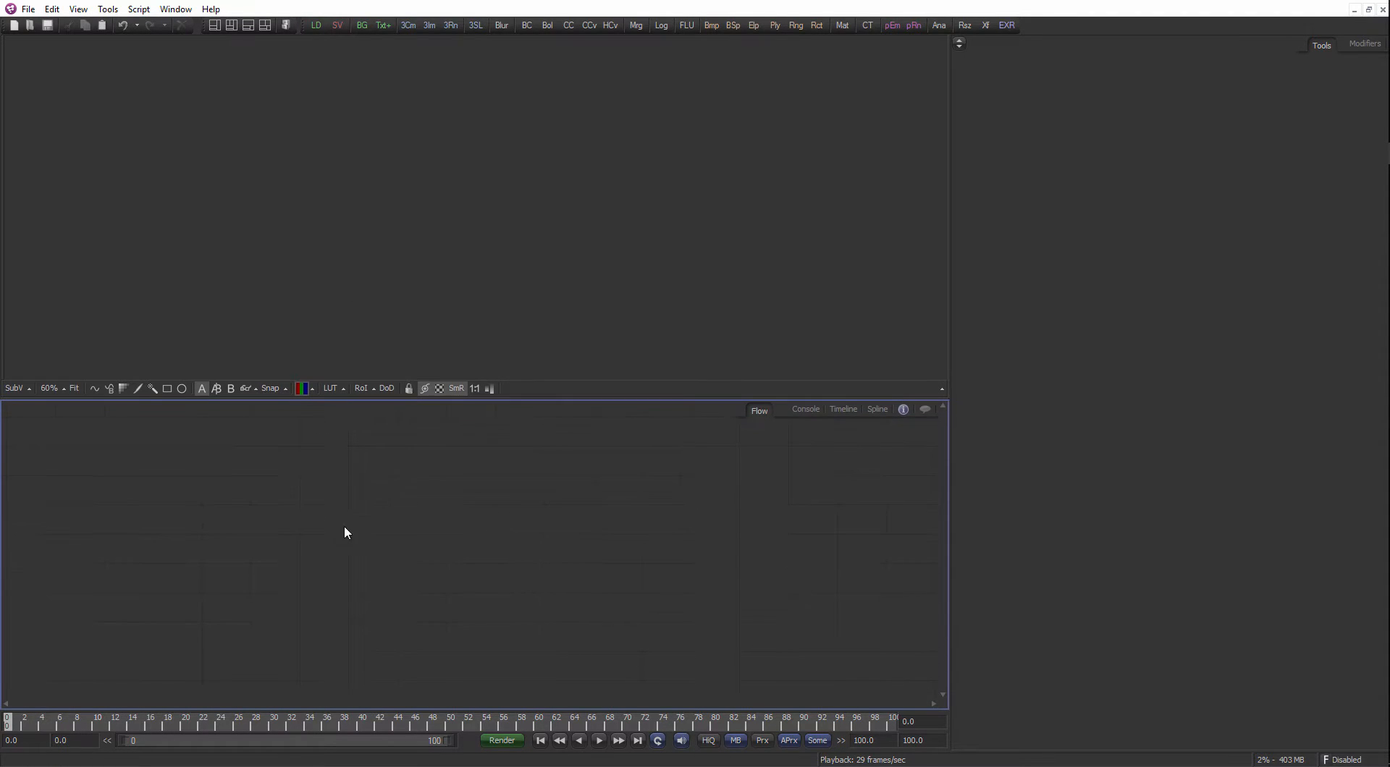
Add a Loader for 32bitsfilterZoff.exr from the exr folder and display it in the viewer.
click(314, 28)
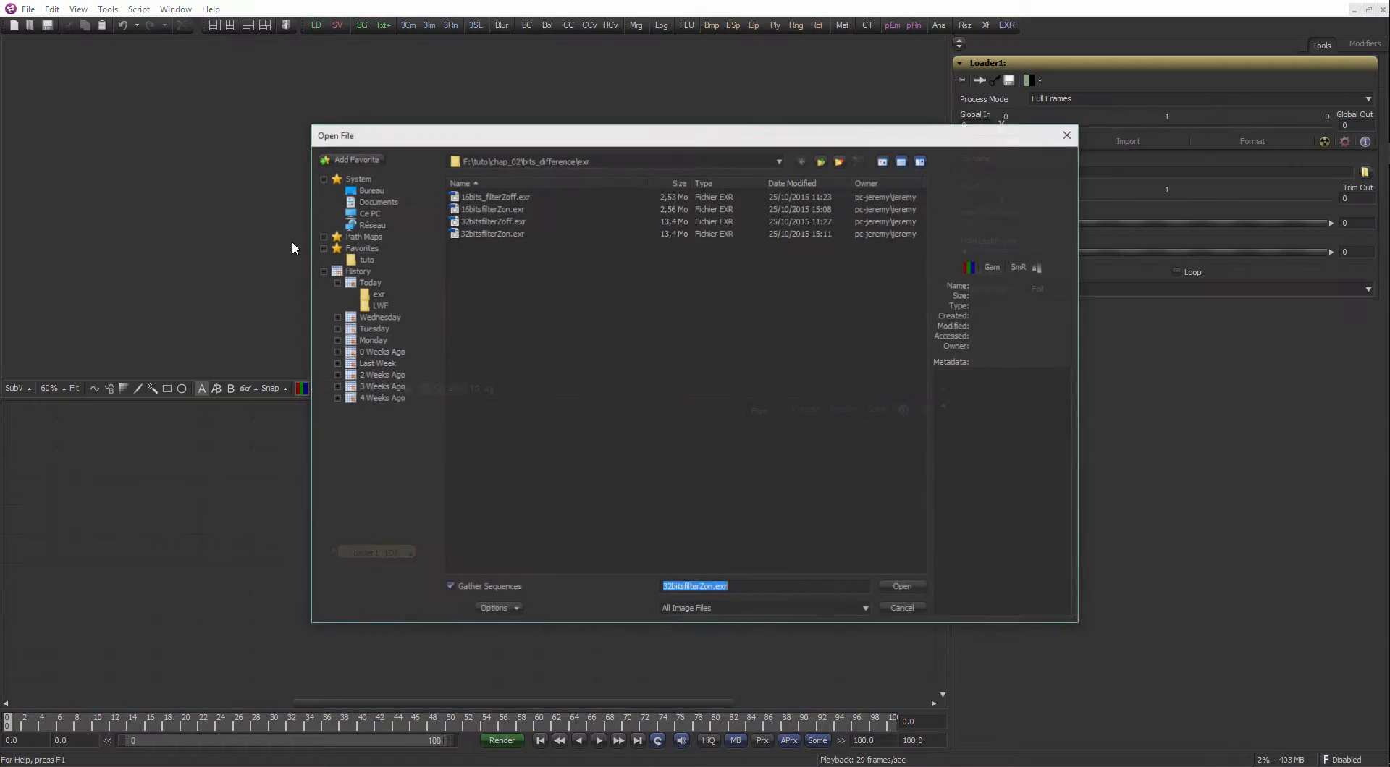
click(489, 233)
double_click(497, 221)
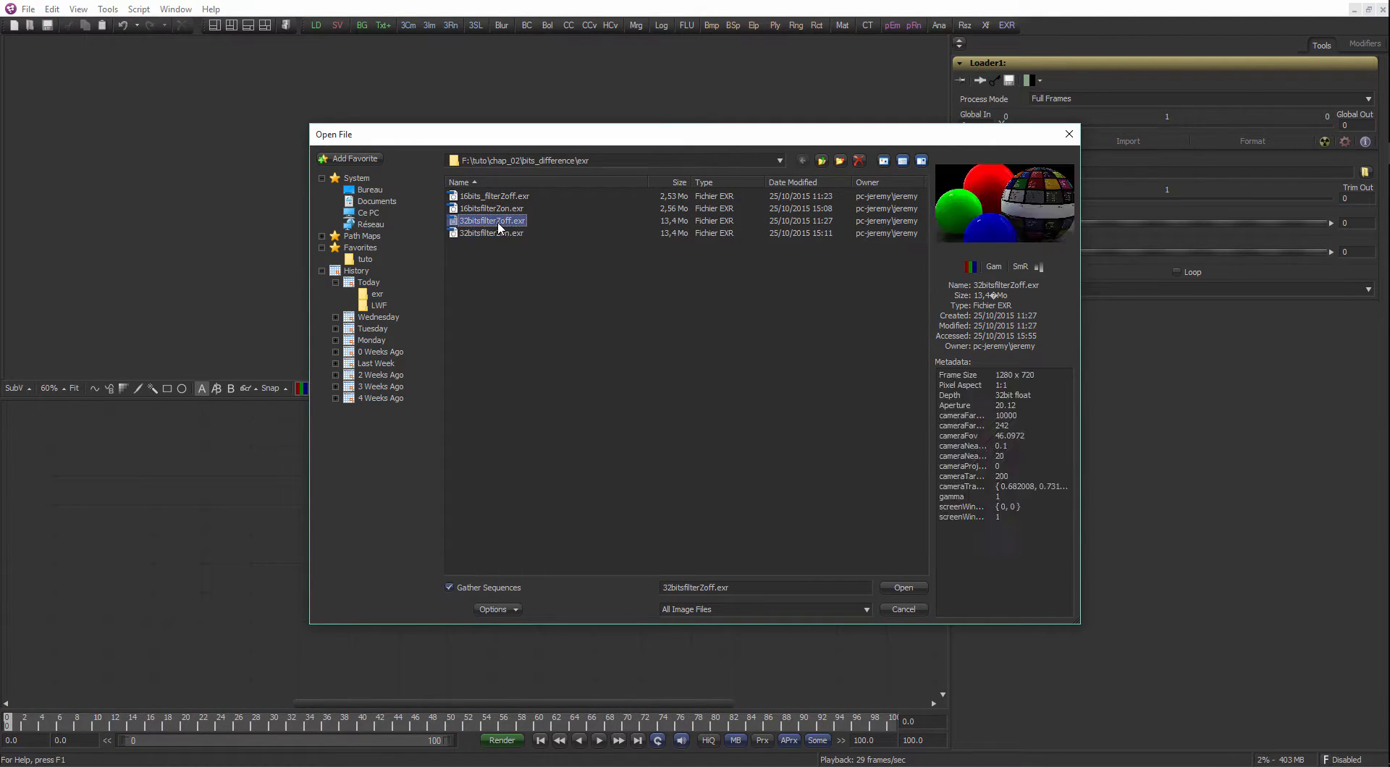
drag(375, 556, 499, 220)
scroll(500, 217, down, 2)
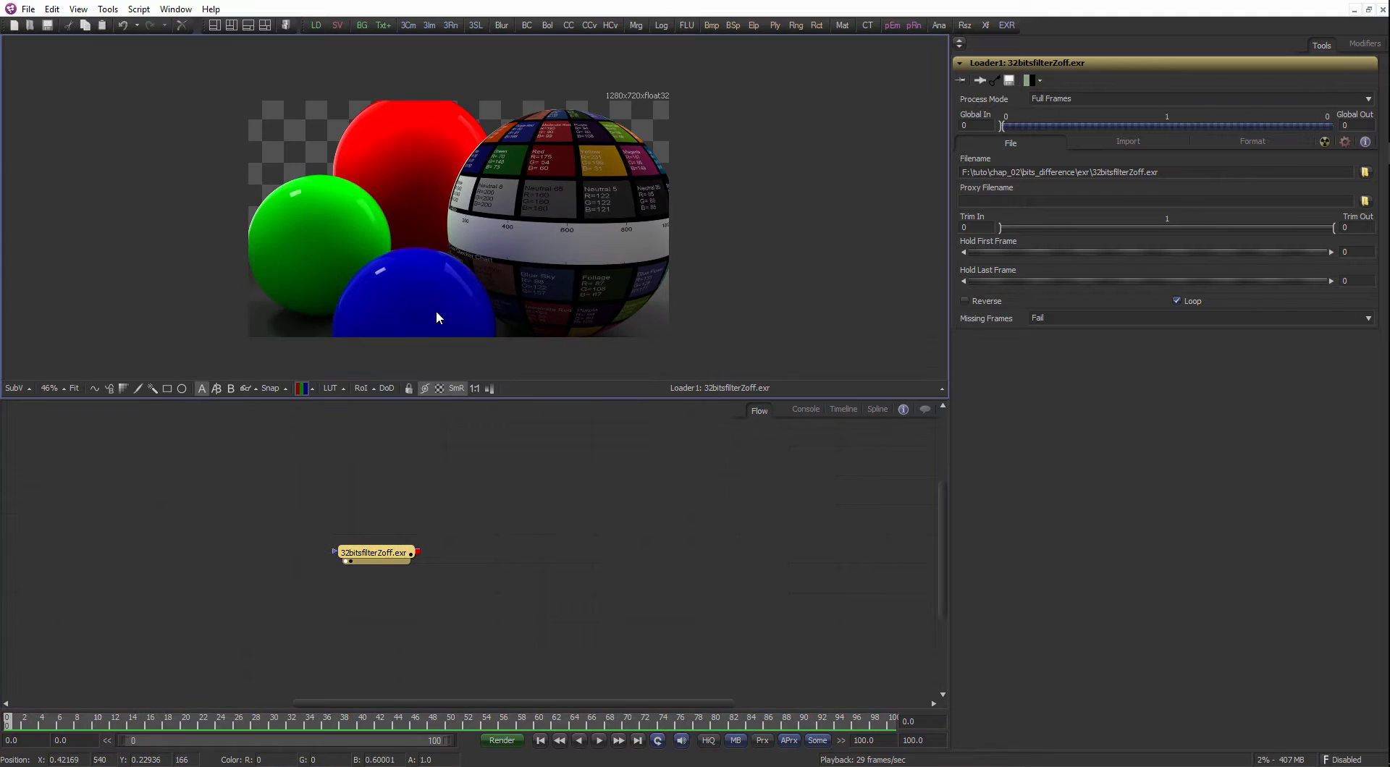
scroll(435, 311, up, 1)
Enlarge the viewer area above the flow and zoom the displayed image to 75%.
drag(449, 401, 449, 517)
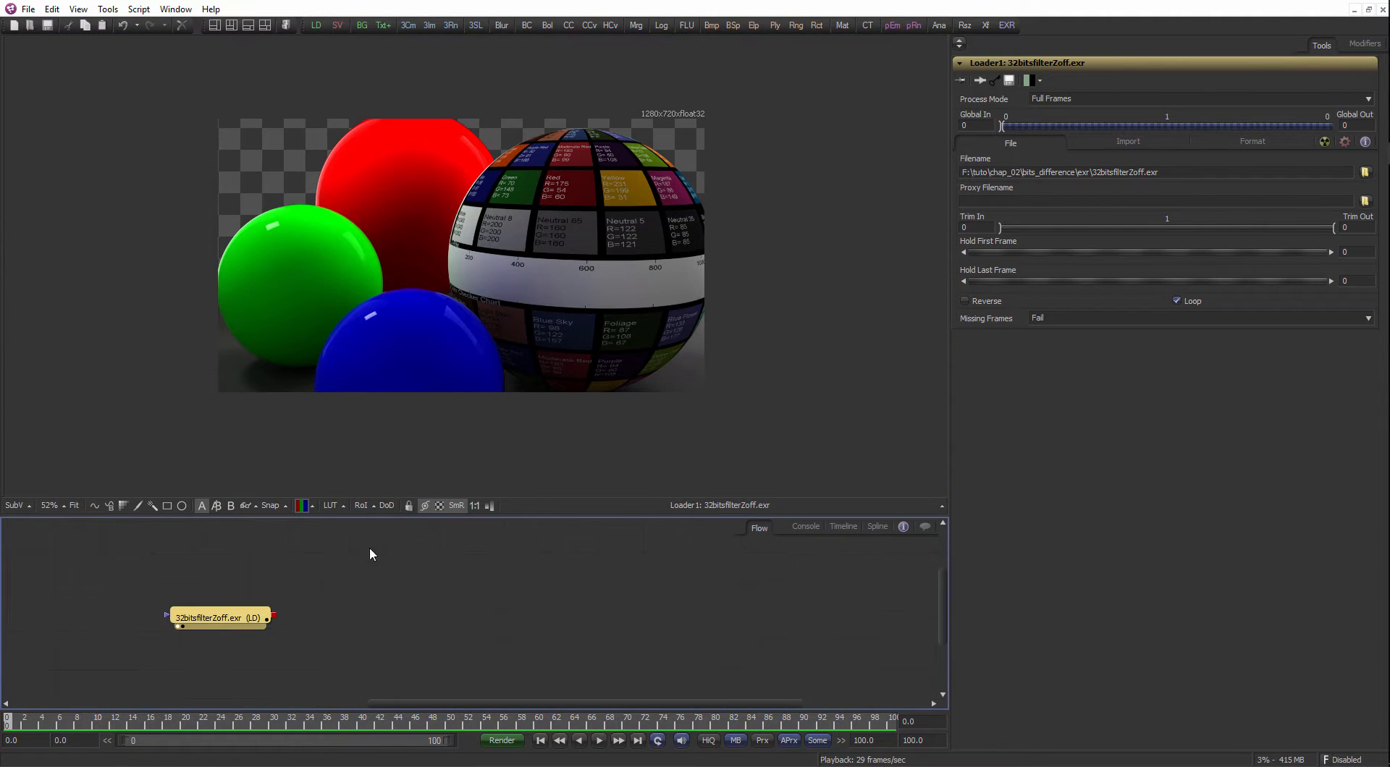
scroll(551, 329, up, 3)
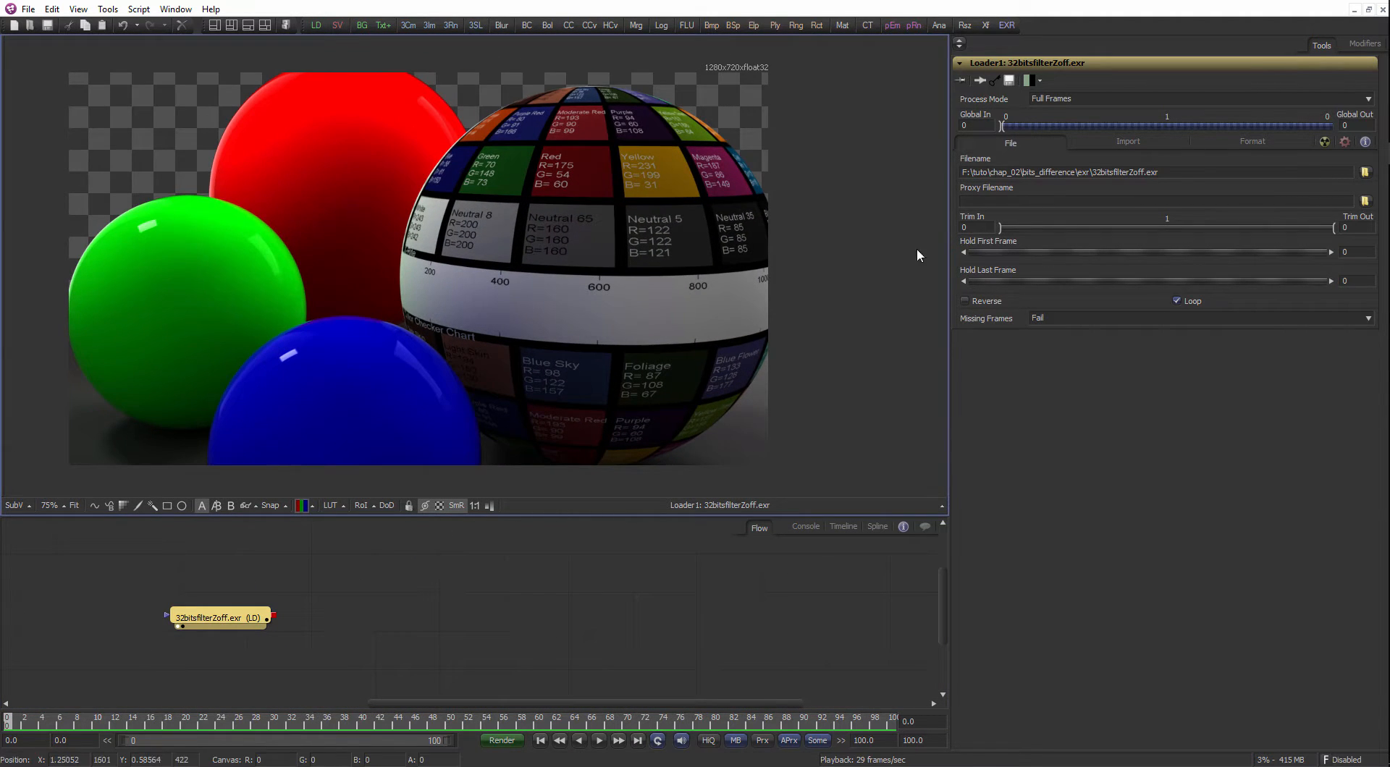
click(385, 592)
drag(384, 592, 392, 584)
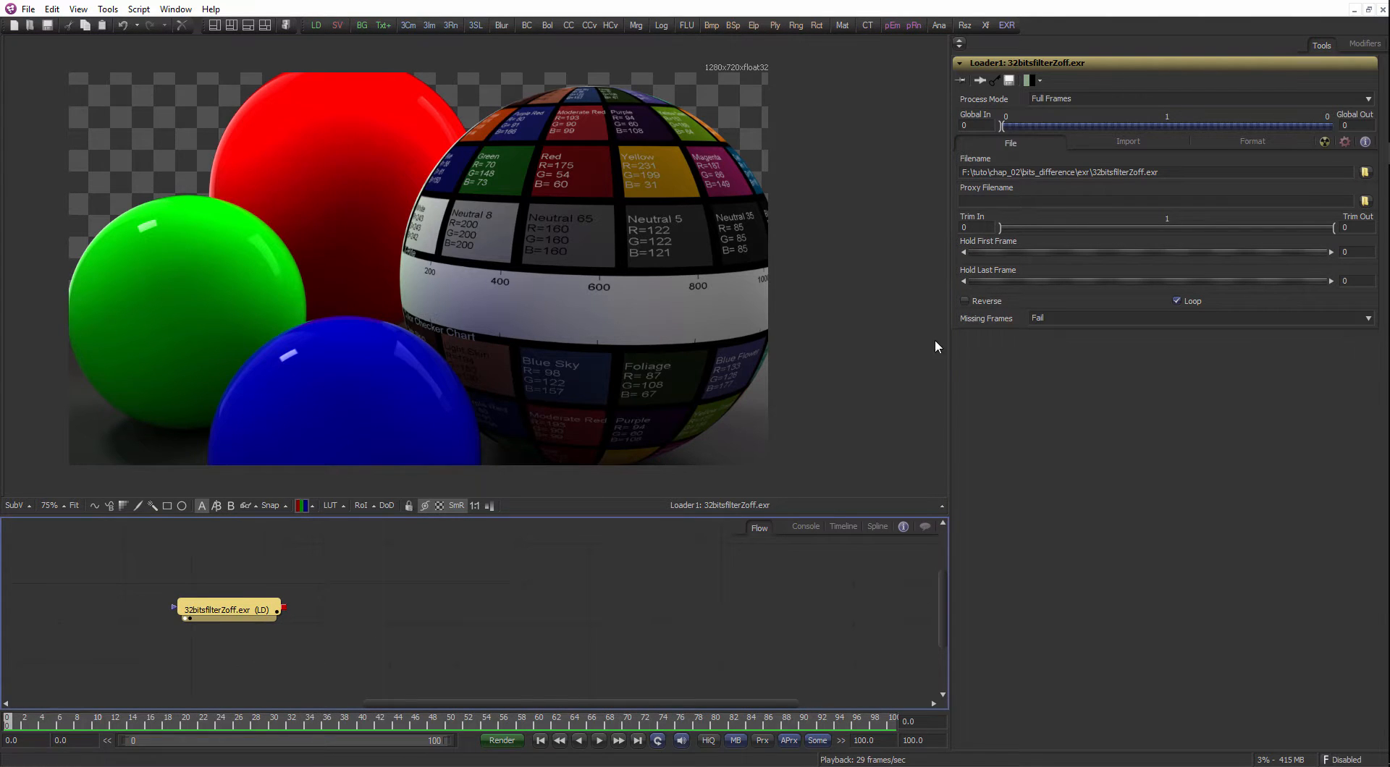
Browse for the loader's source file and keep 32bitsfilterZoff.exr as the chosen image.
click(1173, 174)
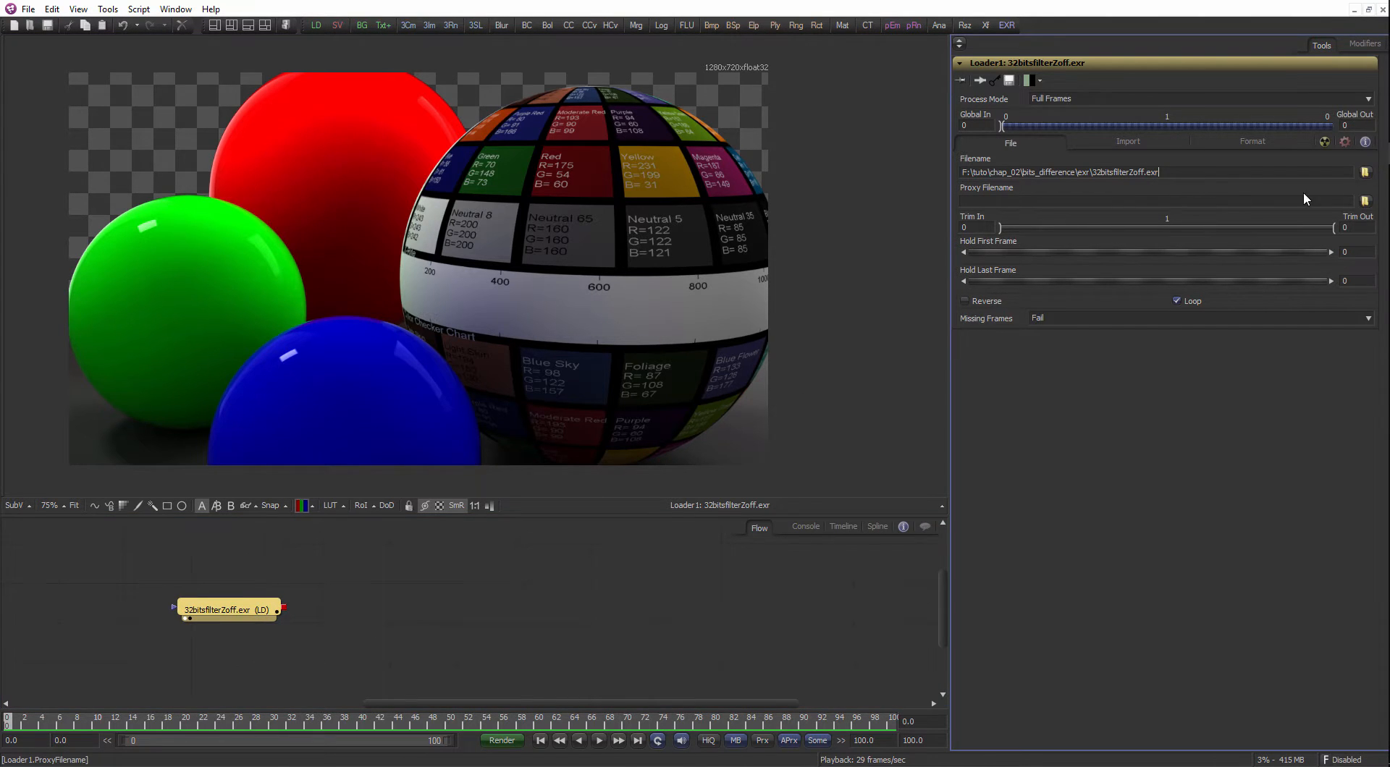
click(1364, 172)
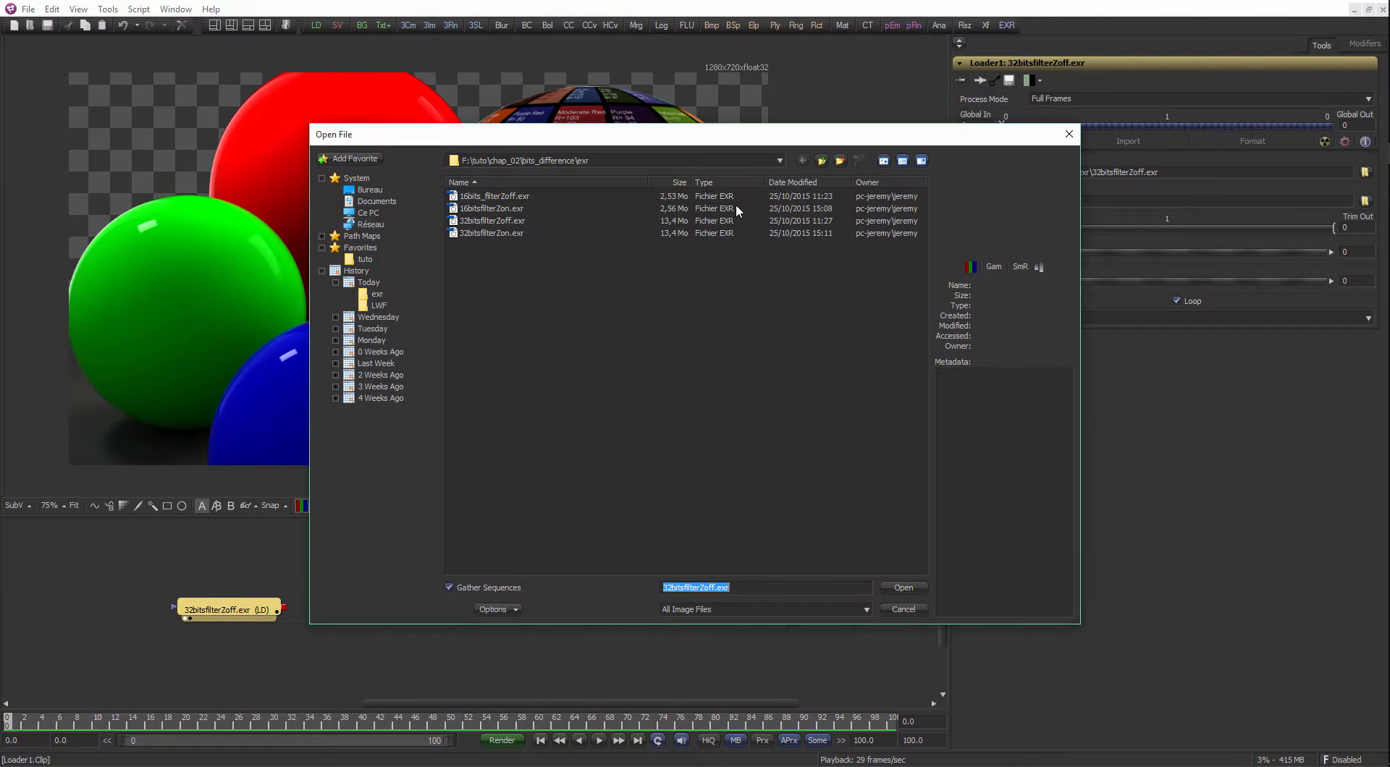
click(922, 588)
Copy the folder path F:\tuto\chap_02\bits_difference\exr\ from the loader's filename and open that folder in Windows File Explorer.
drag(1091, 173, 963, 175)
key(ctrl+c)
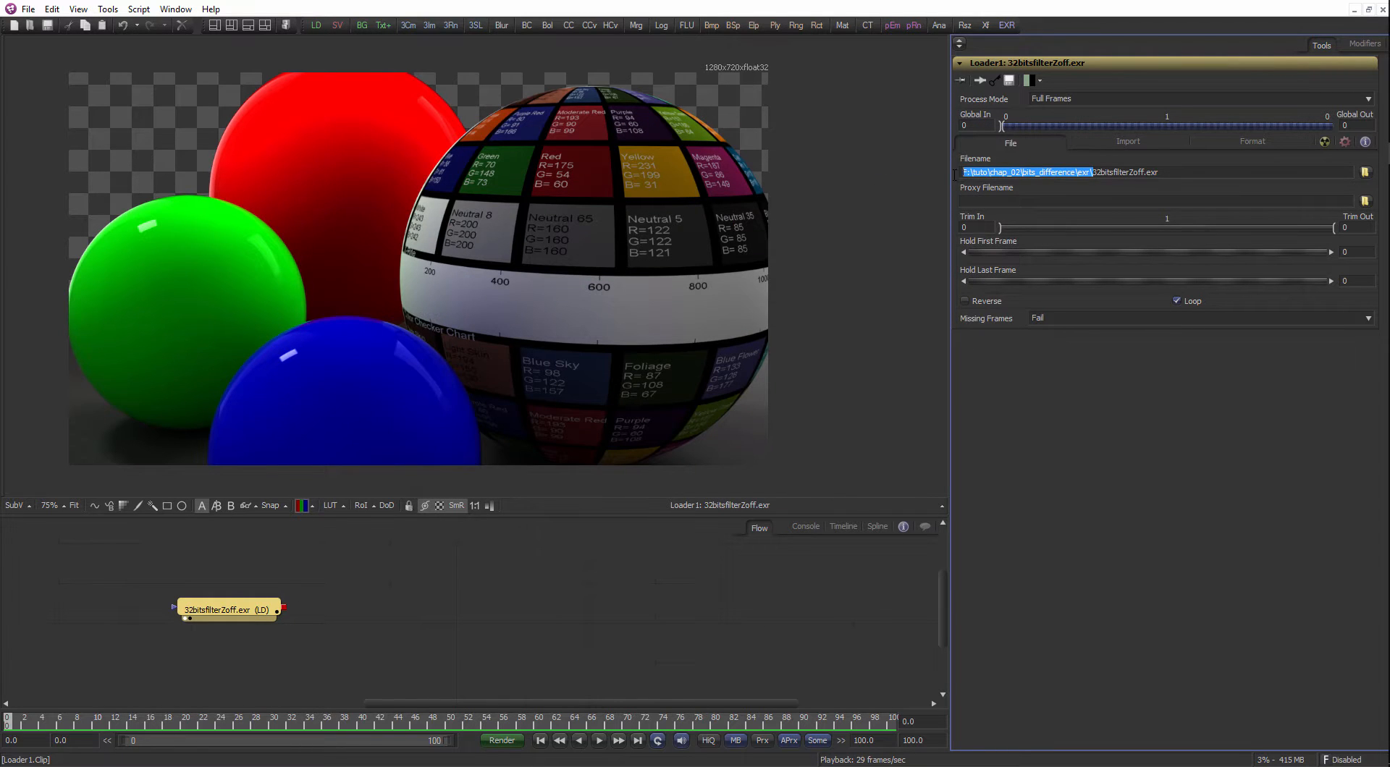
click(628, 575)
key(super+e)
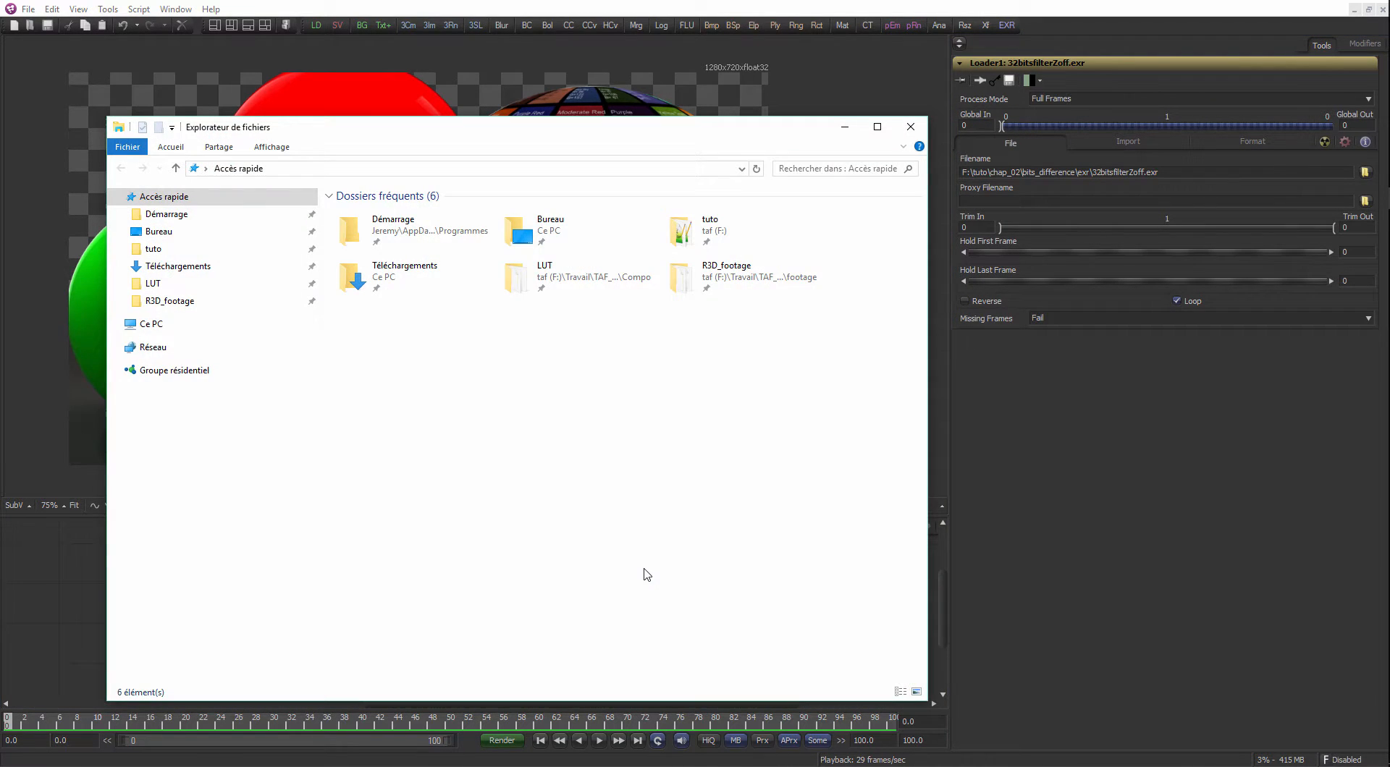
click(472, 165)
key(ctrl+v)
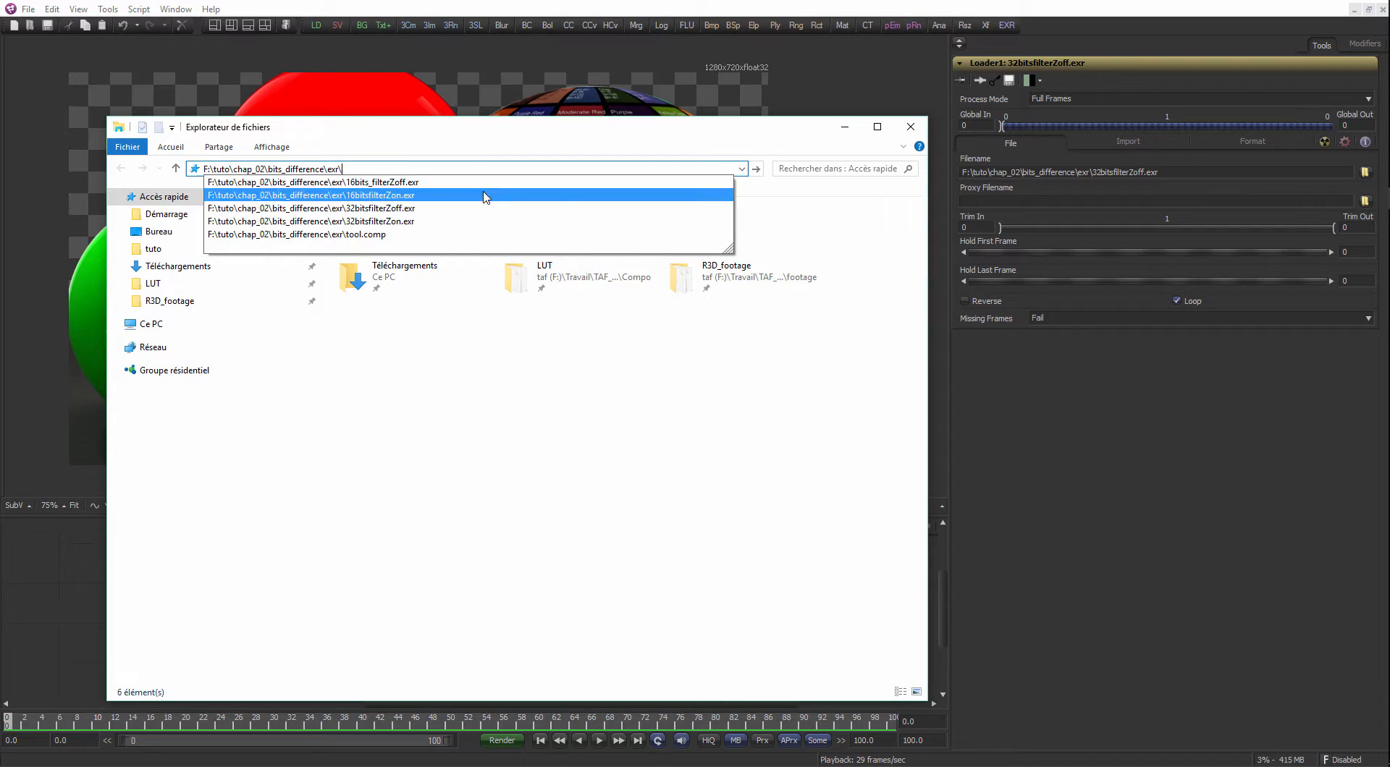
key(Return)
Examine the saved composition tool.comp and the four EXR images in the exr folder.
drag(488, 142, 489, 119)
click(711, 217)
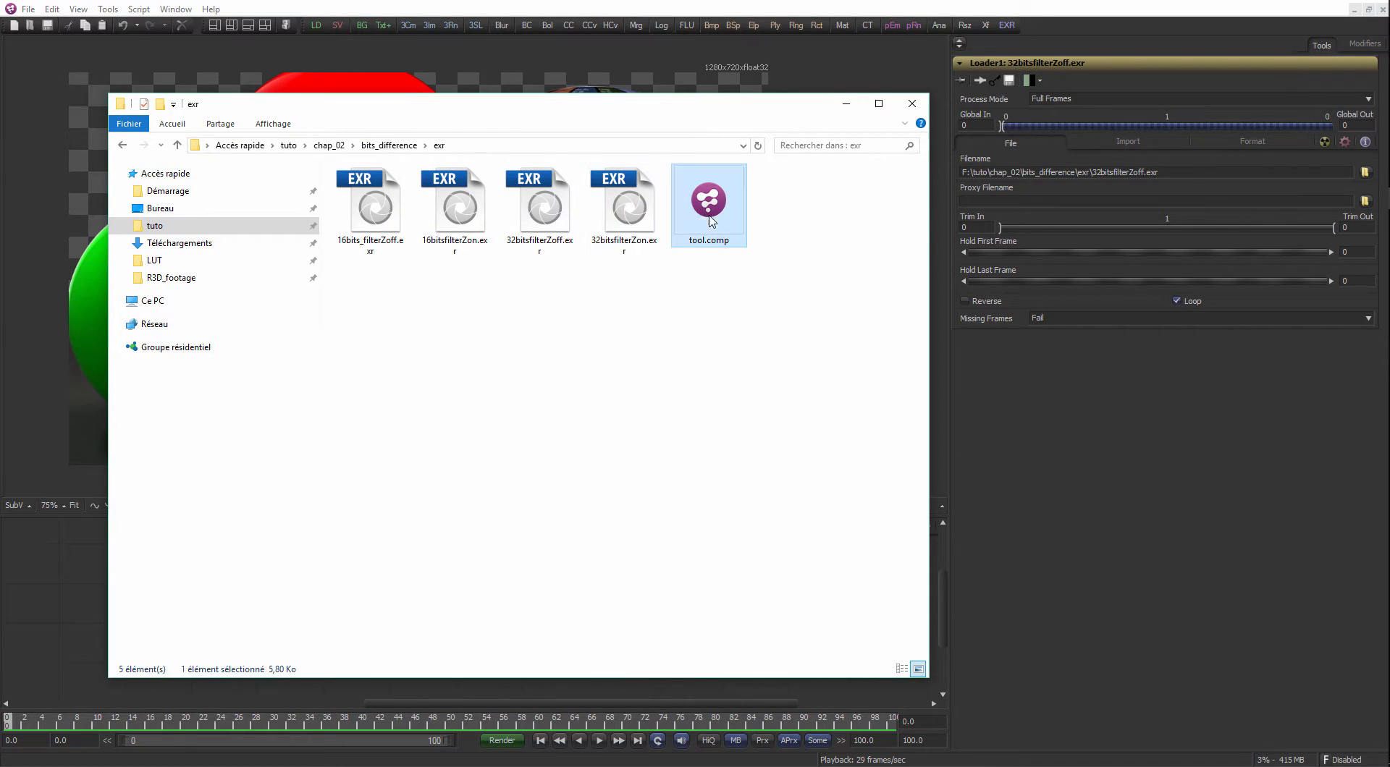
drag(661, 113, 693, 111)
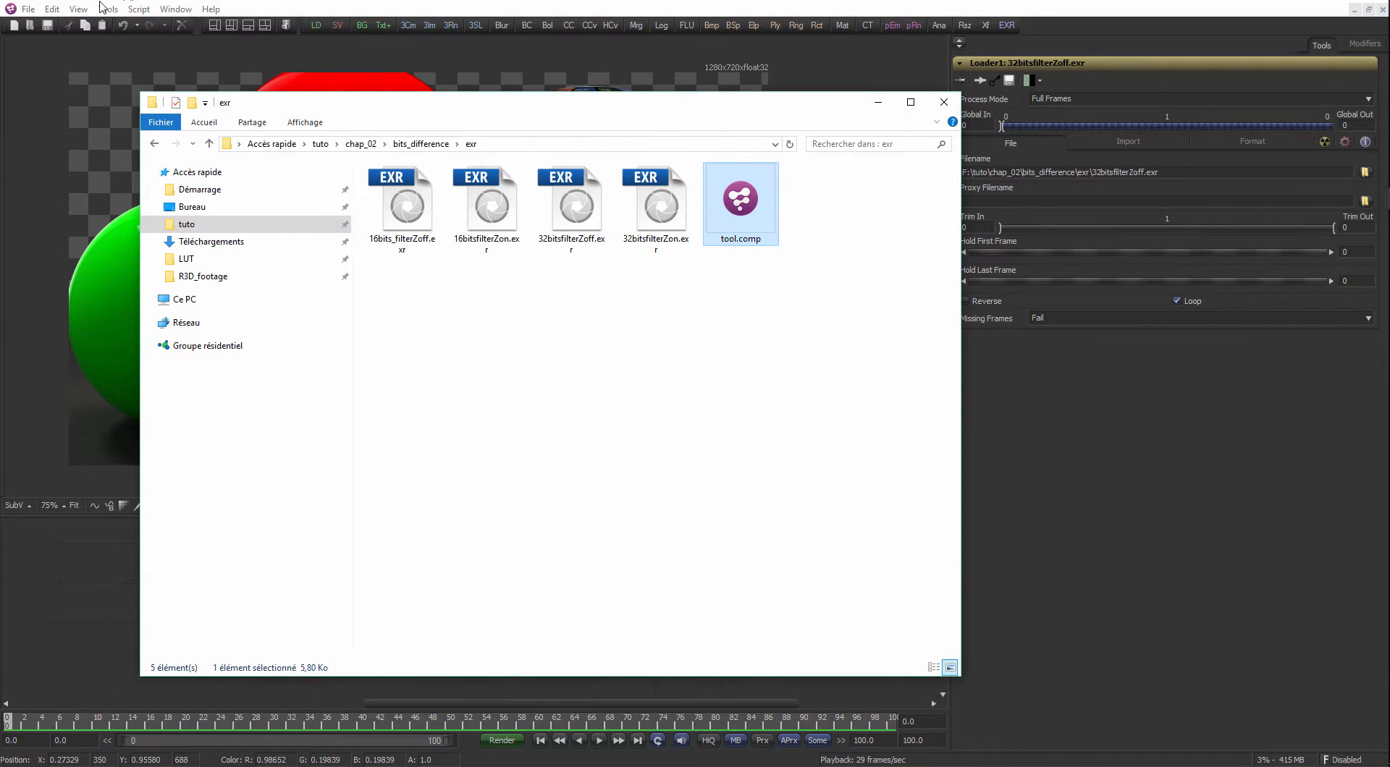
drag(579, 120, 594, 122)
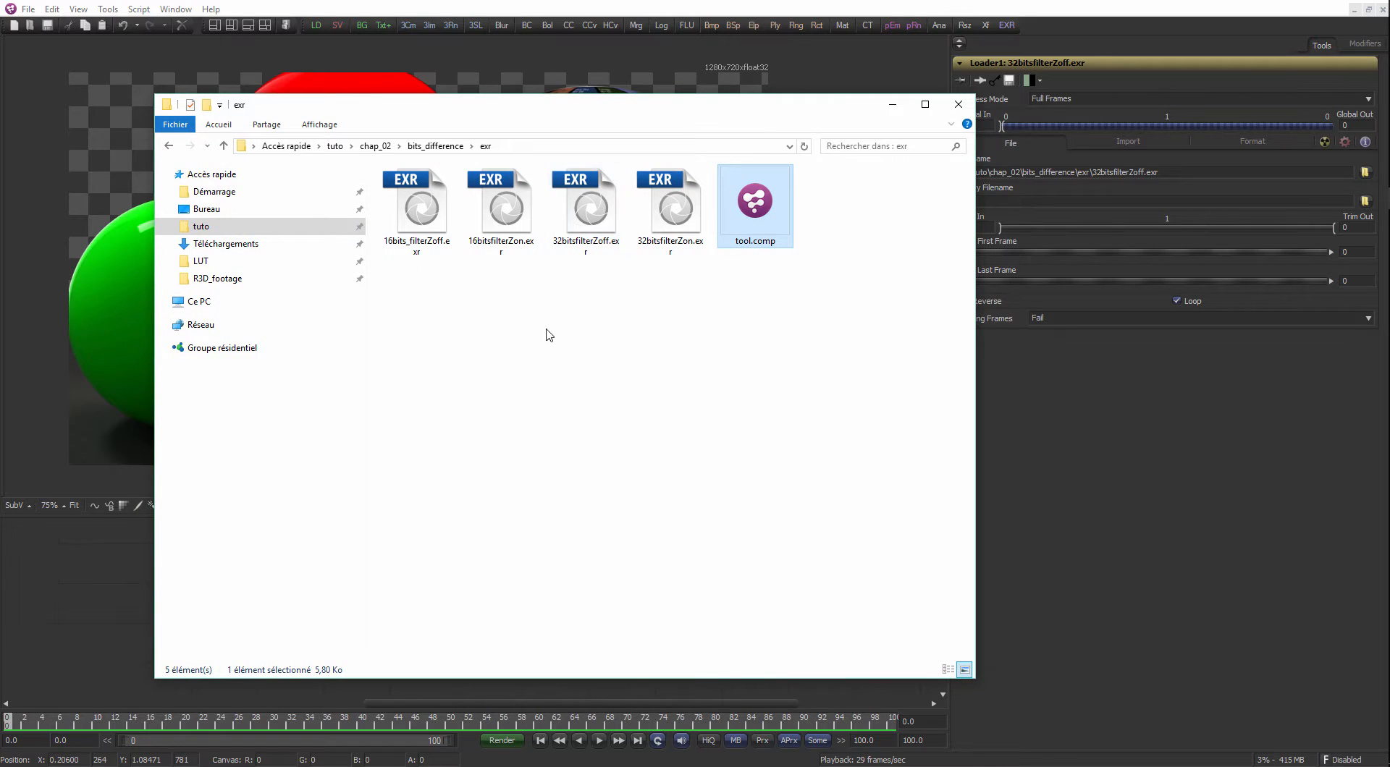
drag(696, 304, 429, 208)
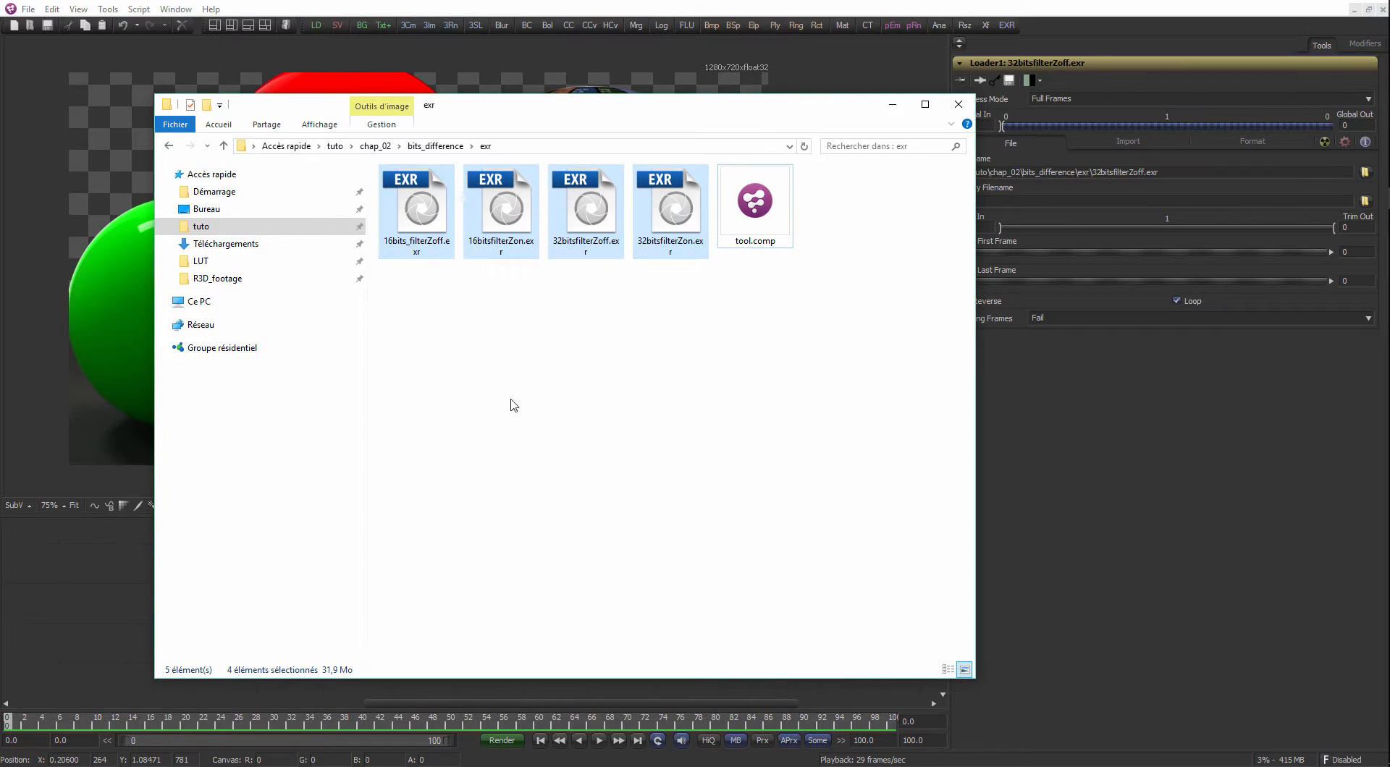
click(555, 365)
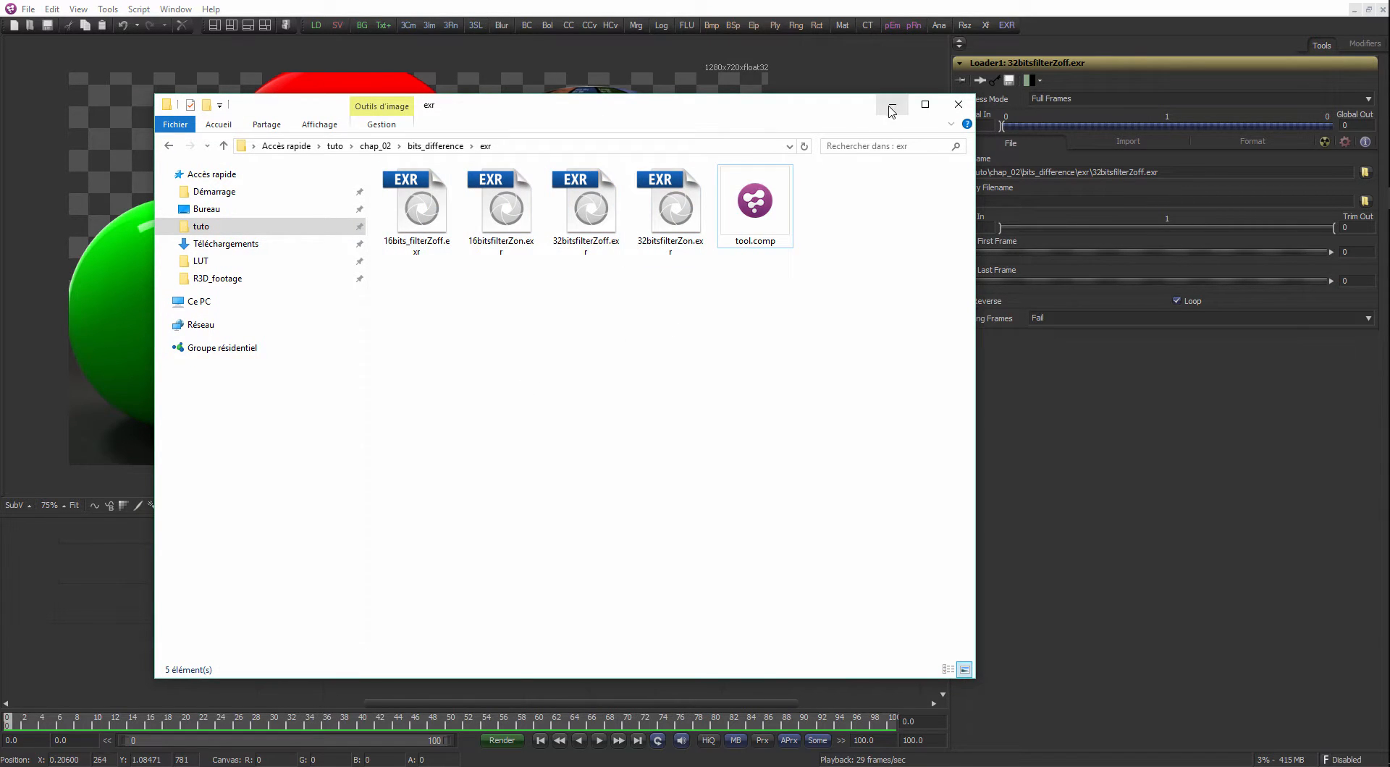
drag(805, 97, 820, 123)
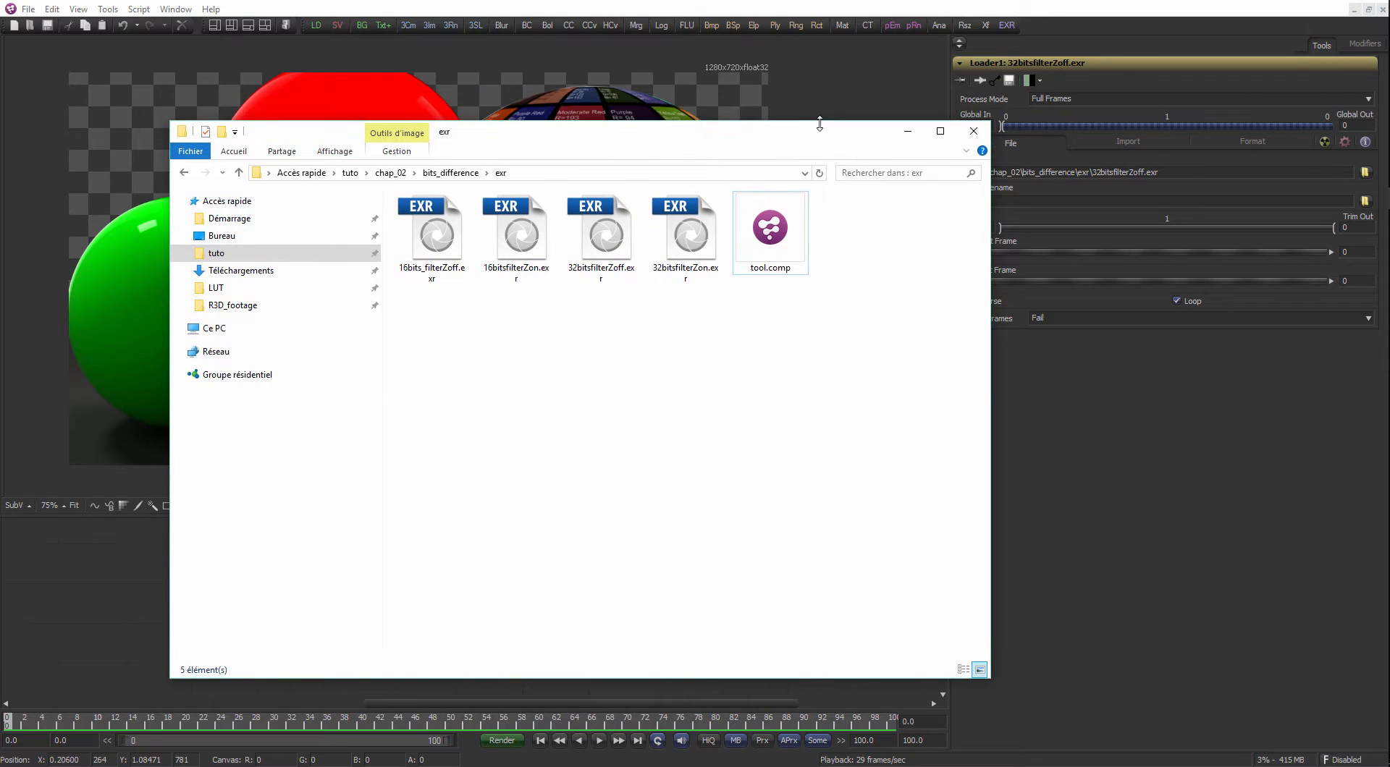
Return to Fusion and replace the folder path in the loader's filename with comp:, giving comp:32bitsfilterZoff.exr.
click(906, 131)
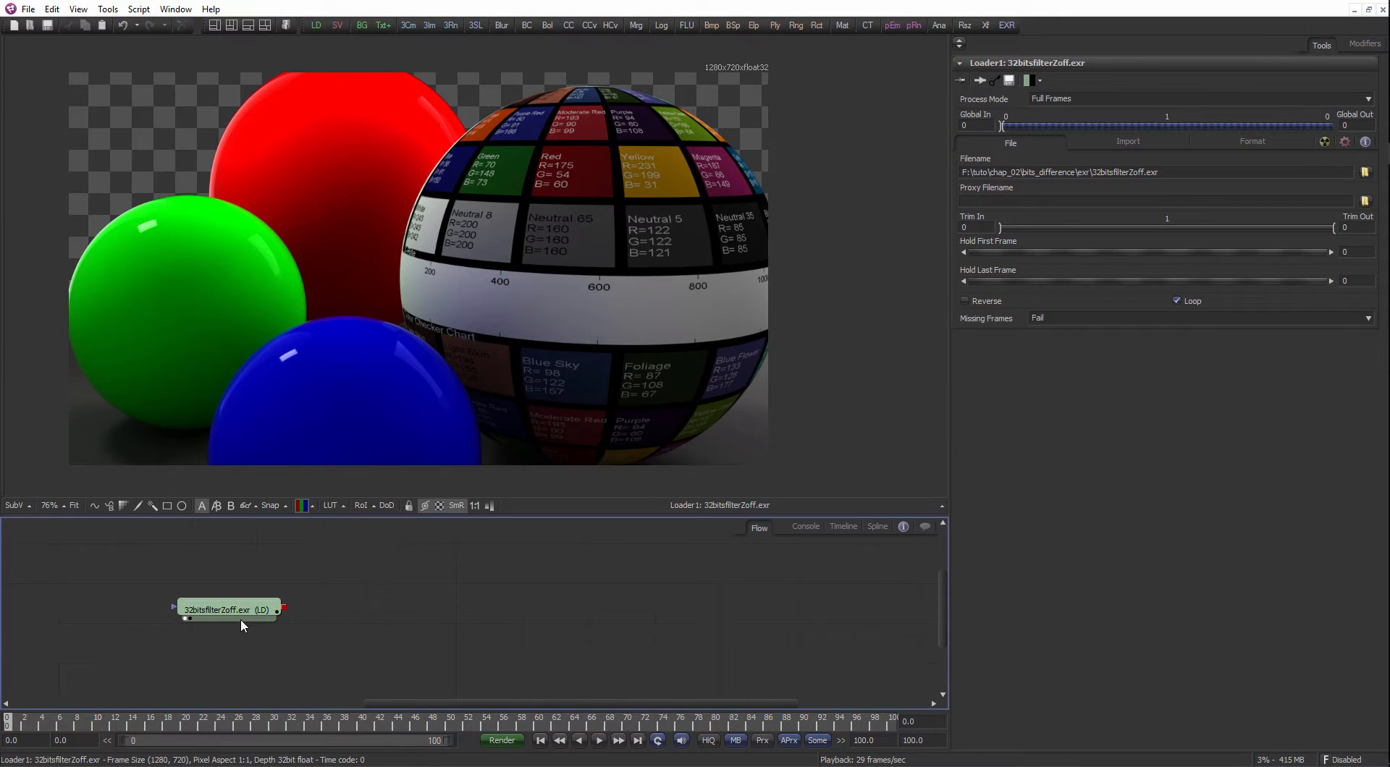
click(372, 615)
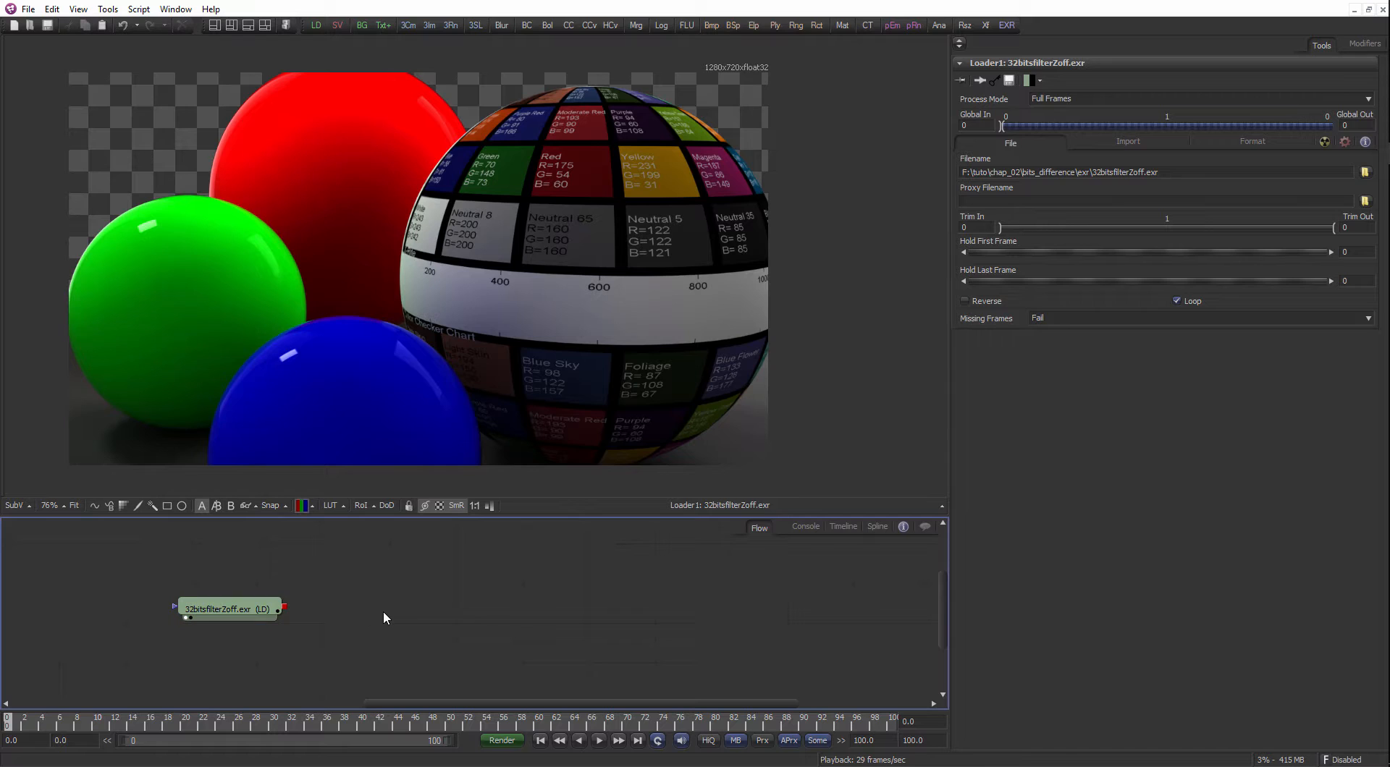
drag(1091, 172, 931, 175)
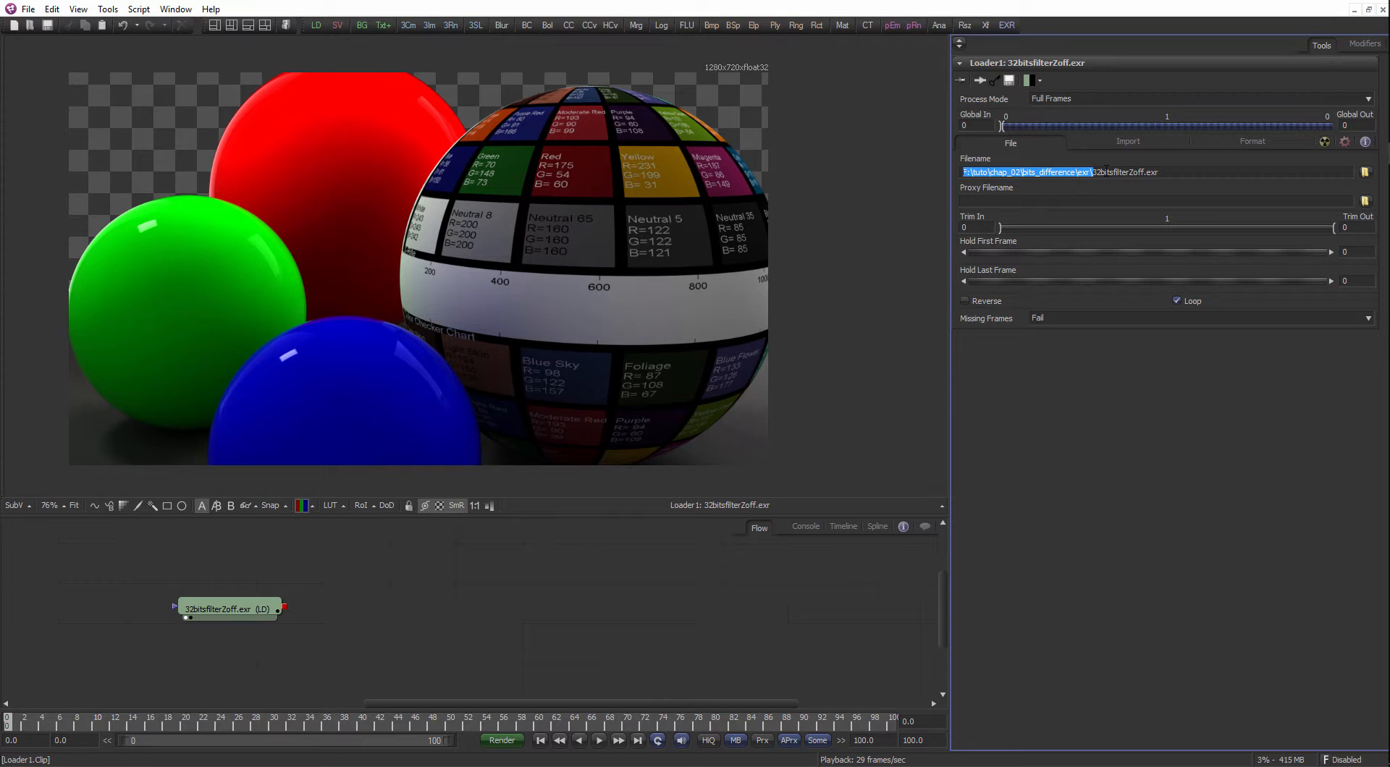
text(comp:)
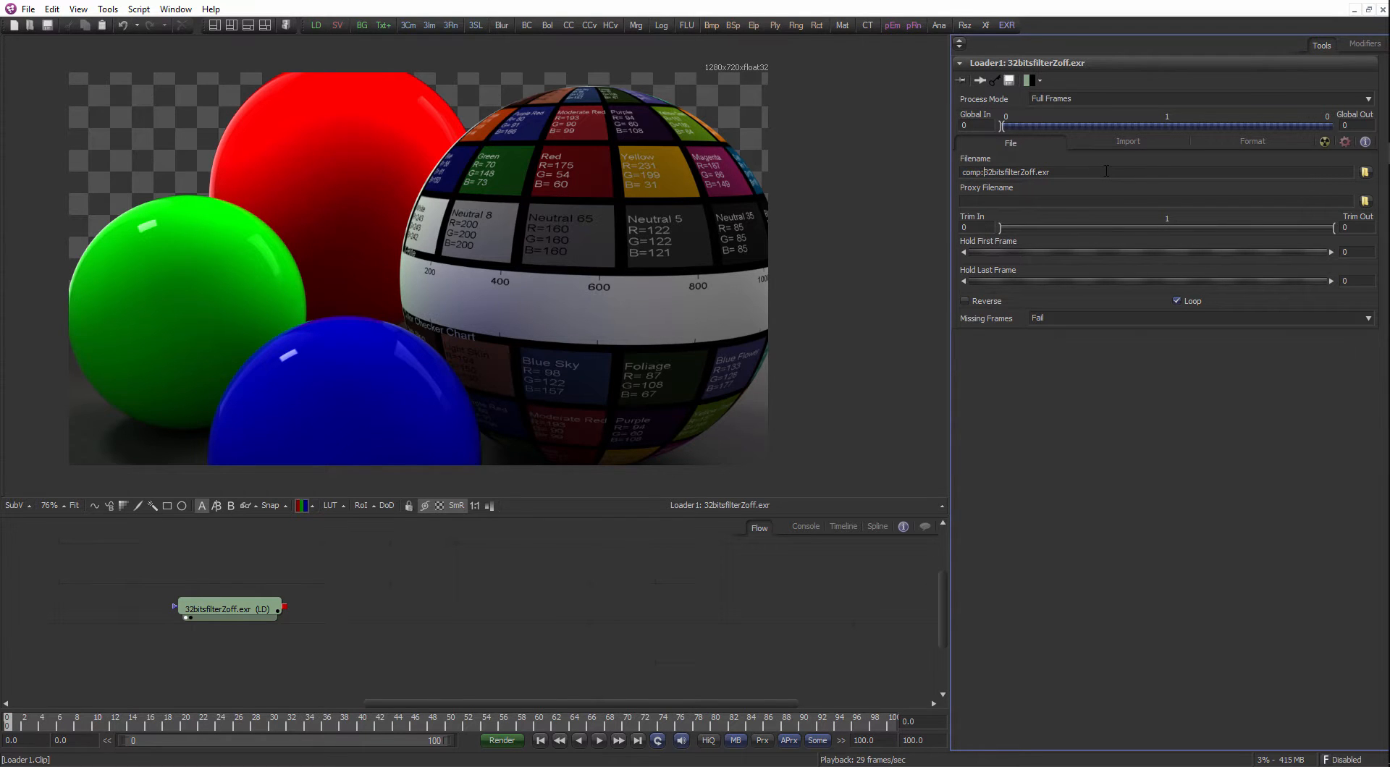
key(Return)
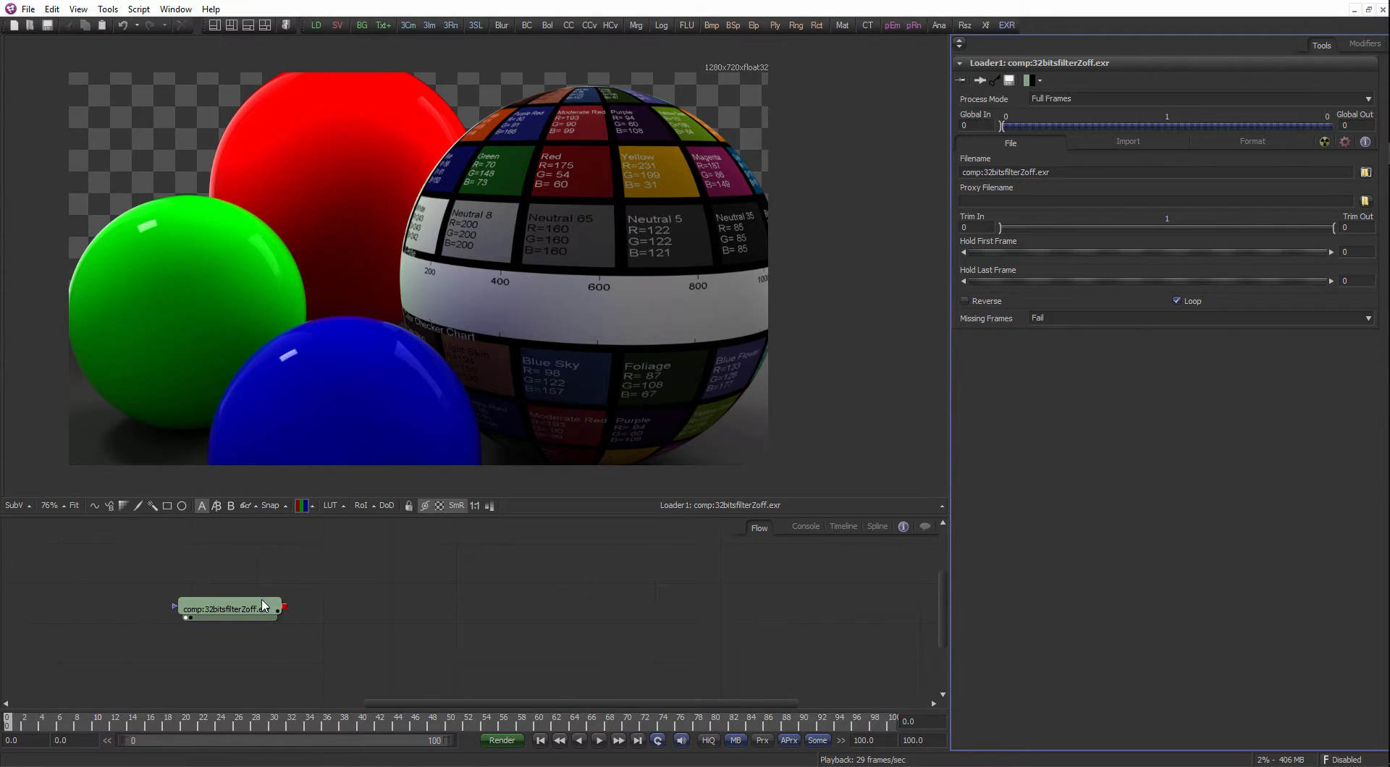
Enlarge the flow area slightly and show the image at 72% in the viewer.
scroll(502, 303, down, 1)
click(240, 617)
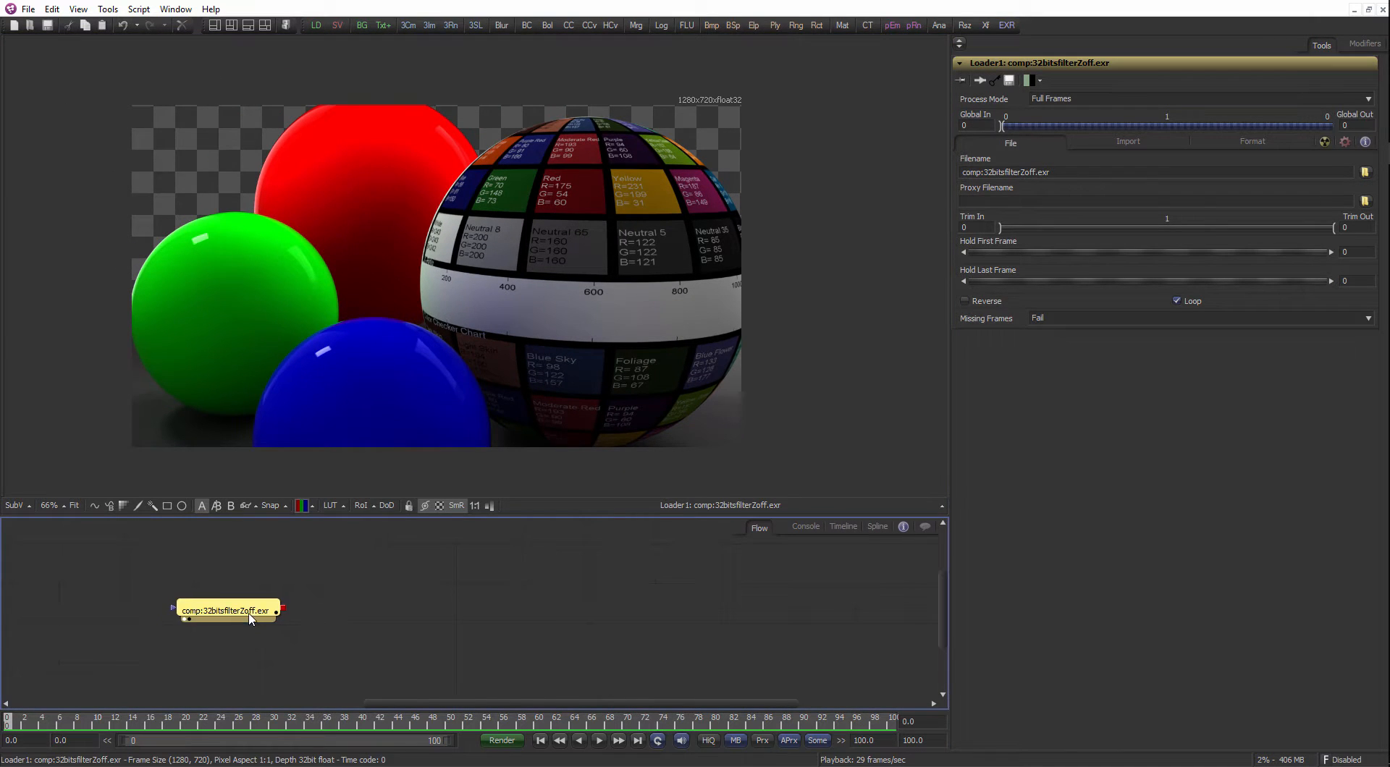
scroll(454, 320, up, 1)
drag(407, 514, 407, 494)
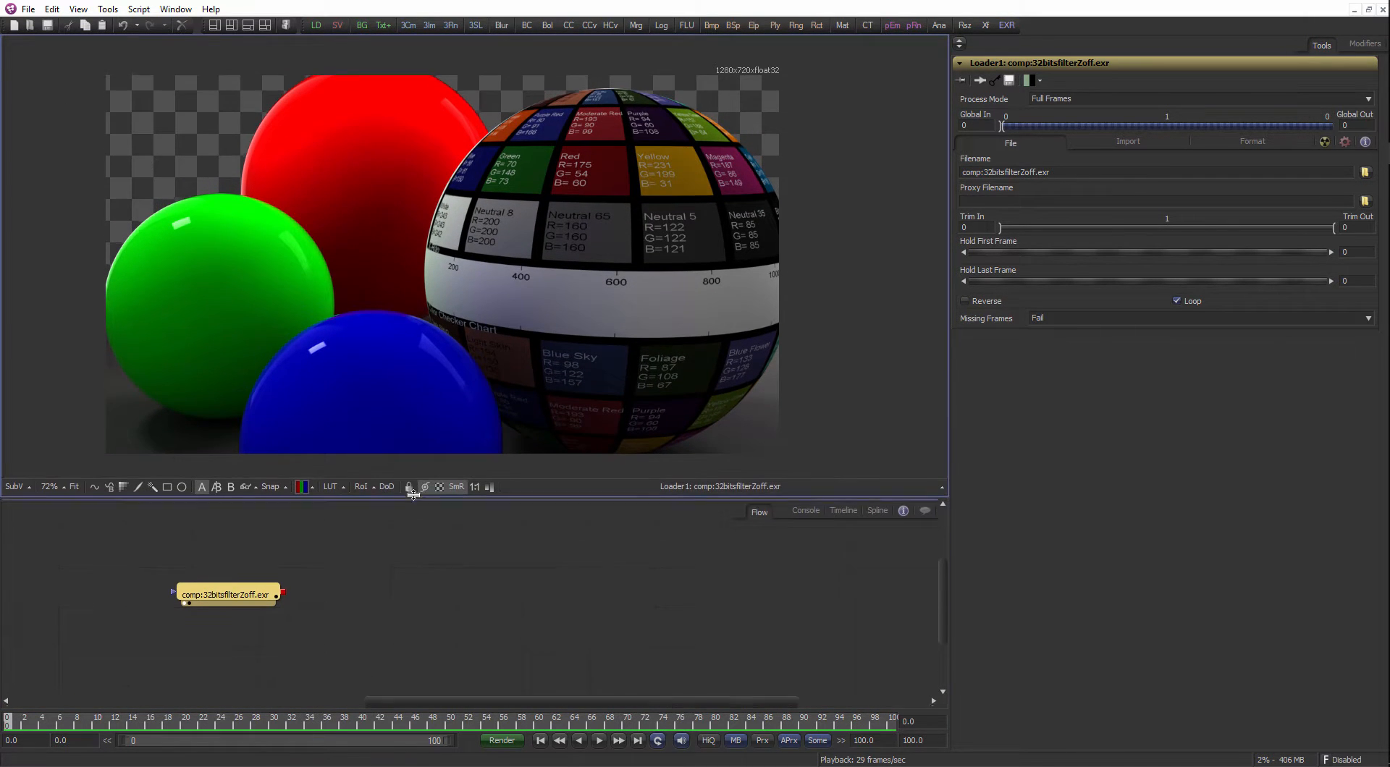
Highlight the comp: prefix in the loader's filename.
double_click(977, 174)
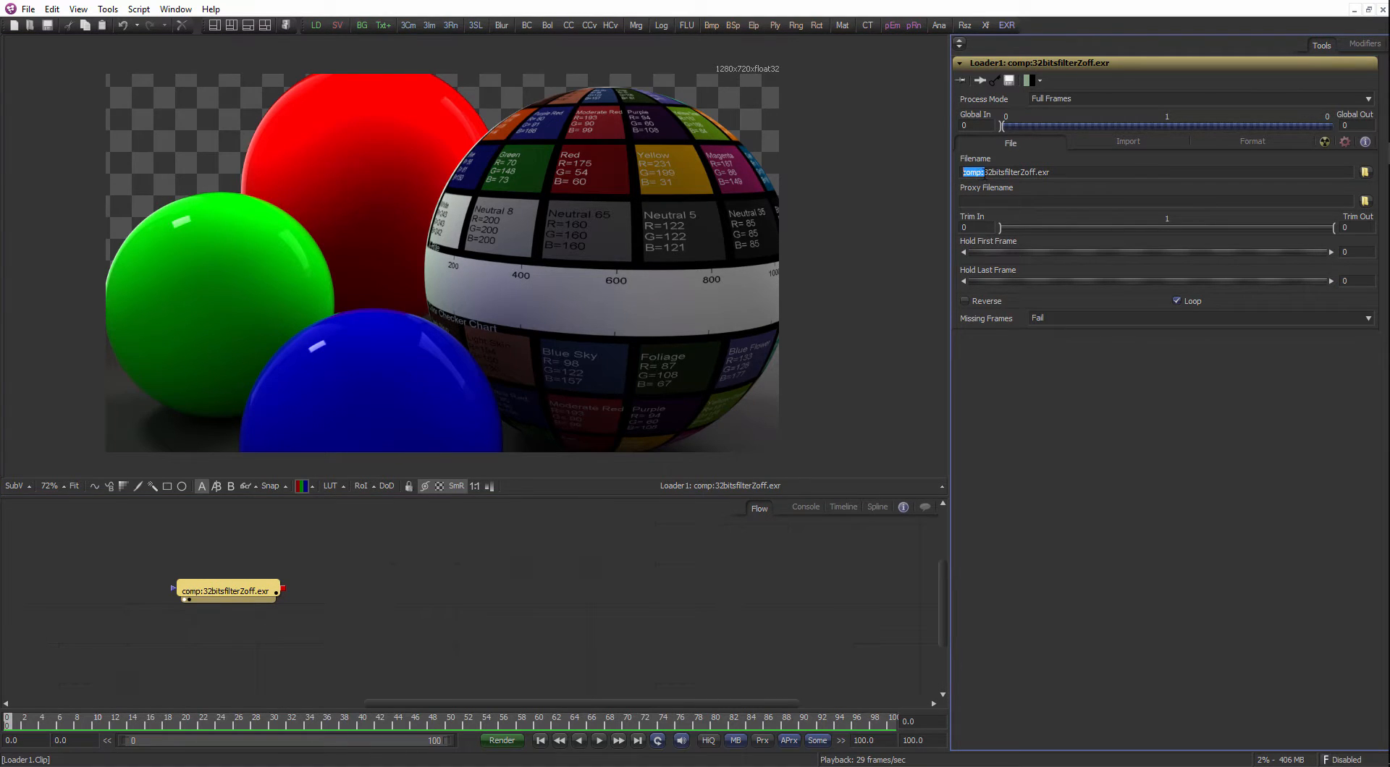
key(End)
double_click(984, 173)
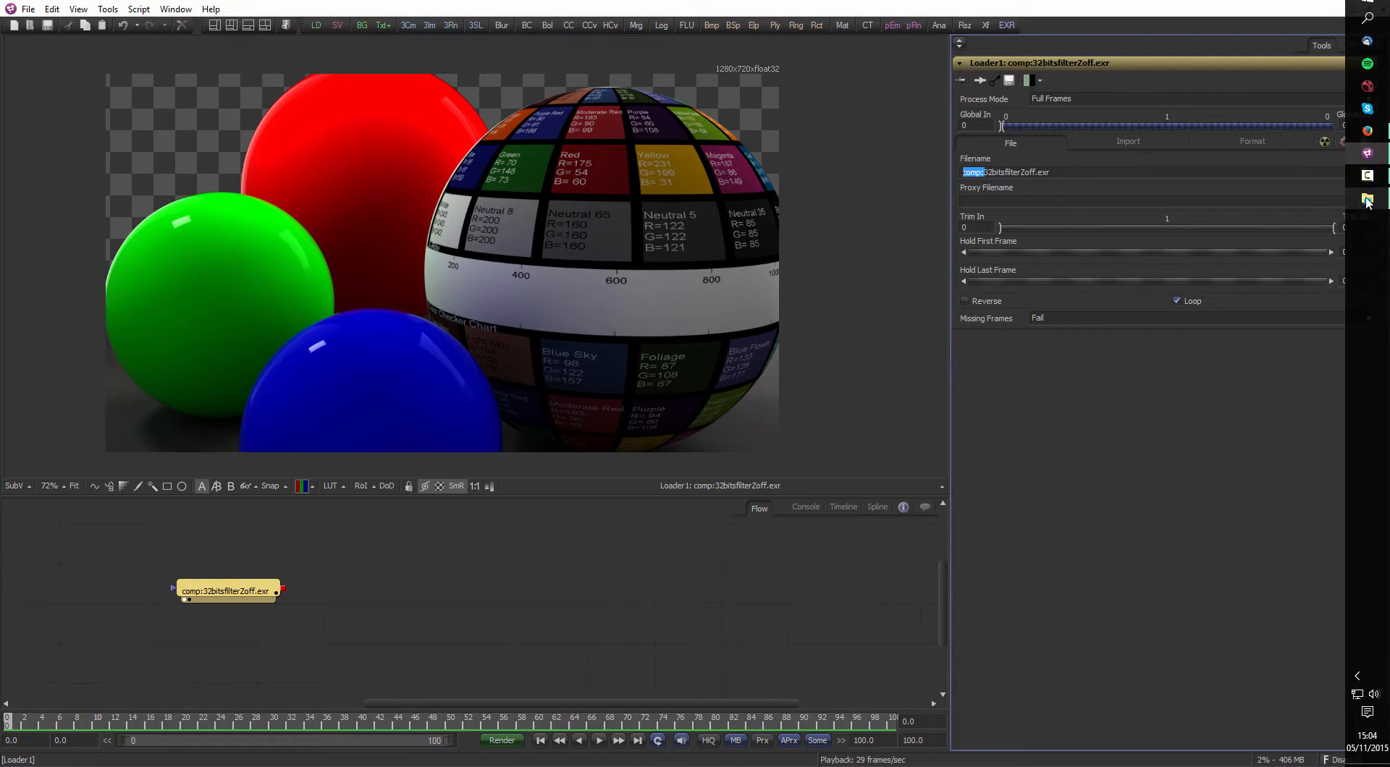
Switch to Windows File Explorer, go up to the bits_difference folder and select bits_diff.comp.
click(1367, 200)
drag(588, 139, 540, 131)
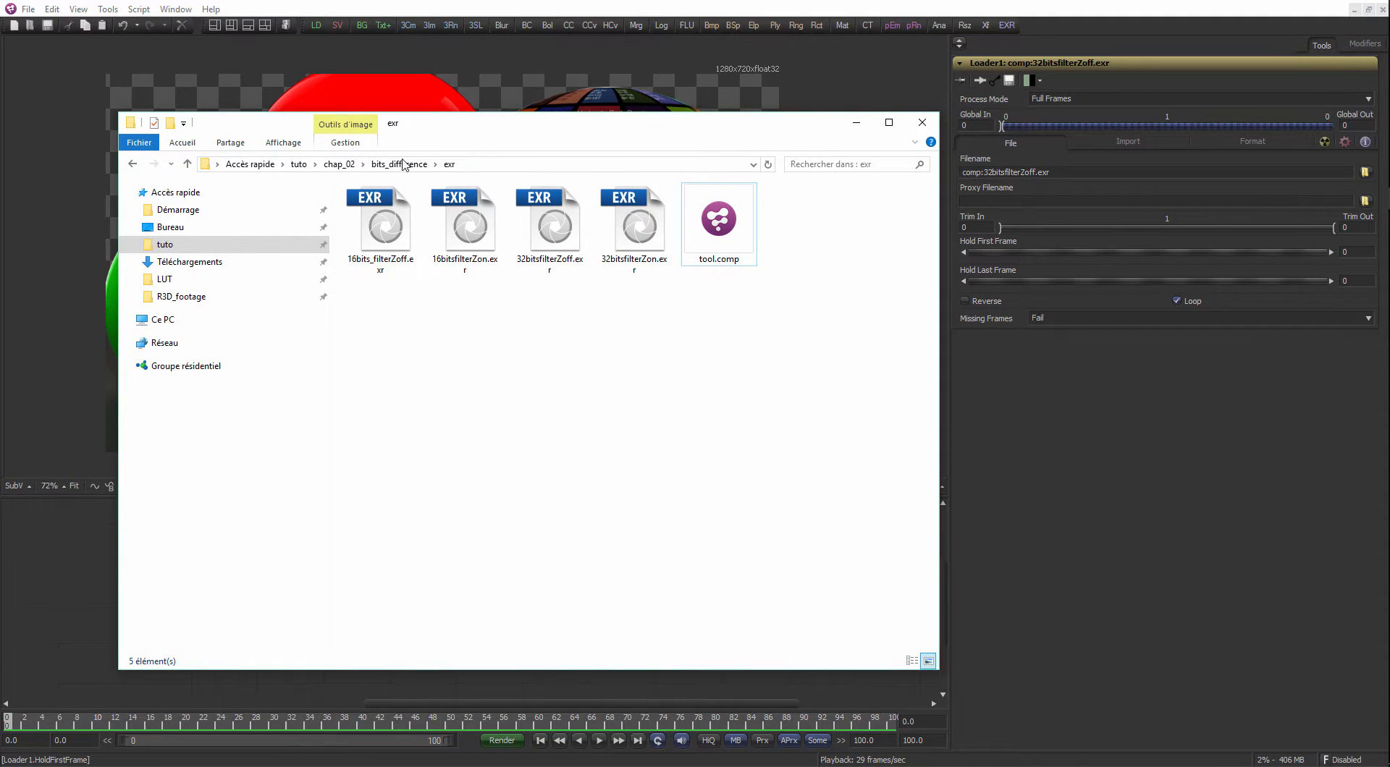
click(399, 163)
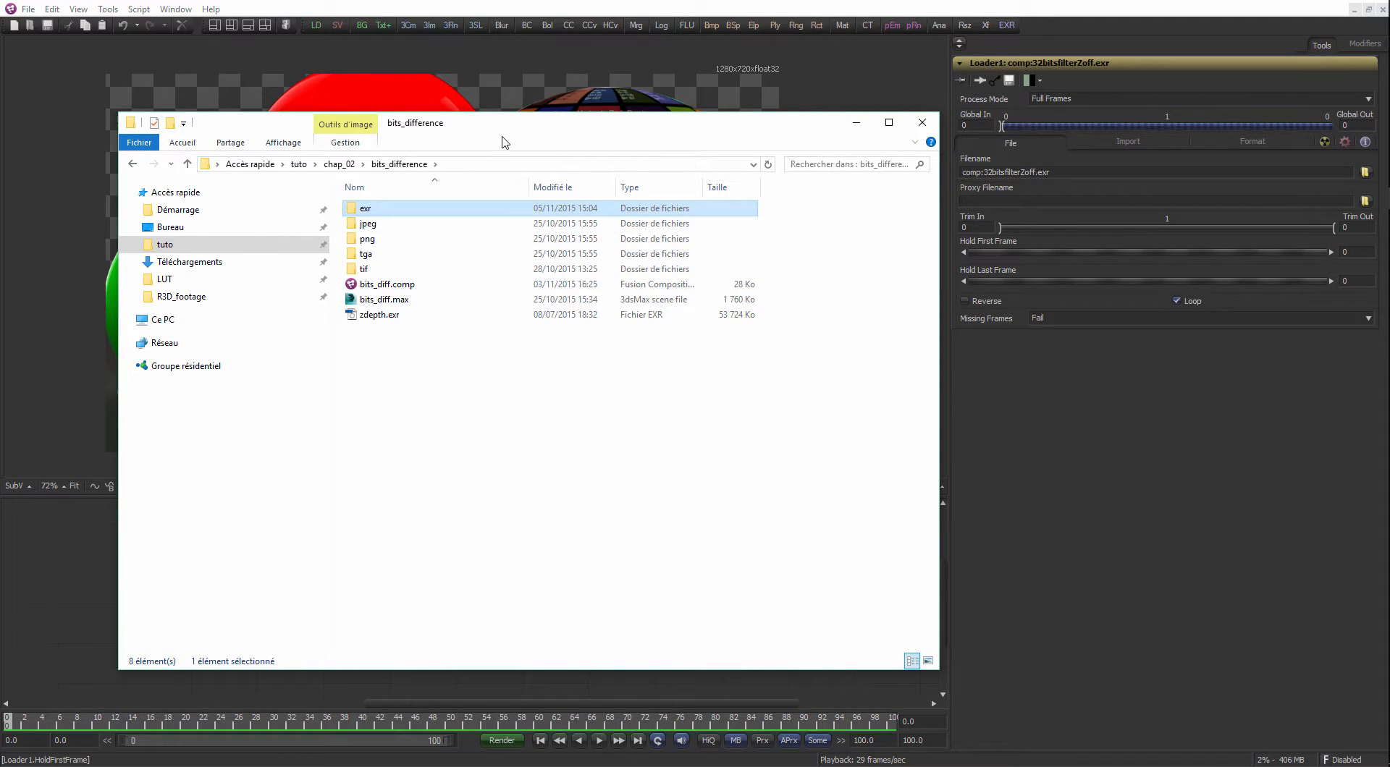
click(378, 288)
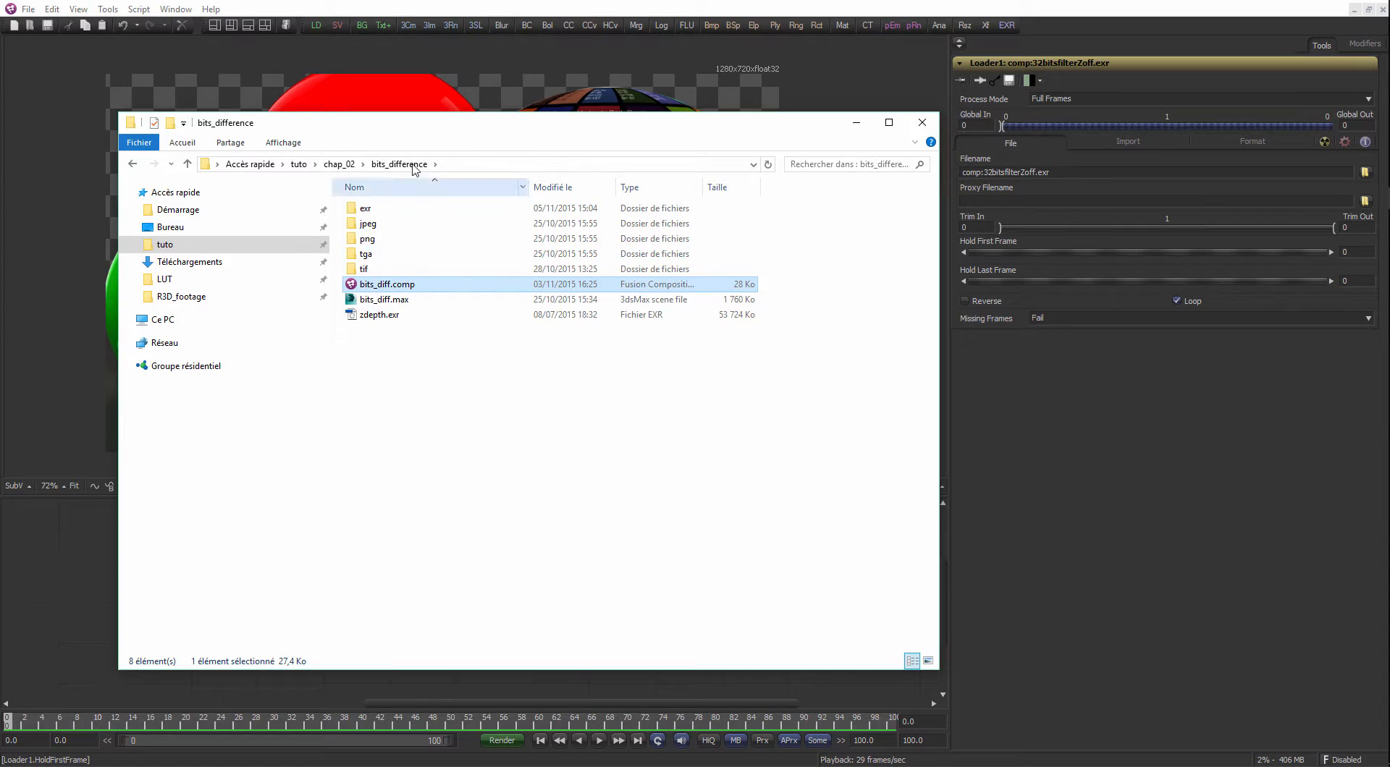
drag(410, 128, 398, 127)
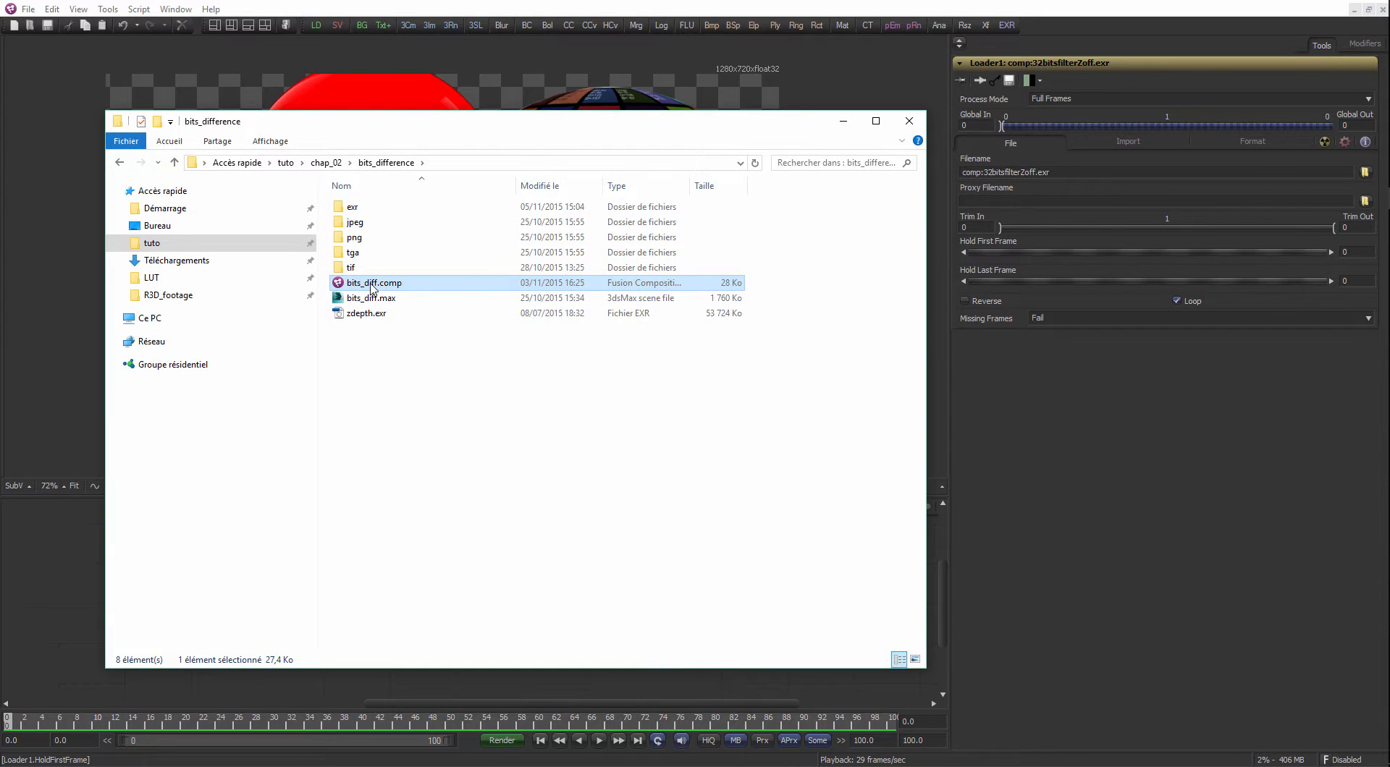
Open the exr subfolder and highlight exr in its path F:\tuto\chap_02\bits_difference\exr.
mouse_move(362, 211)
double_click(370, 208)
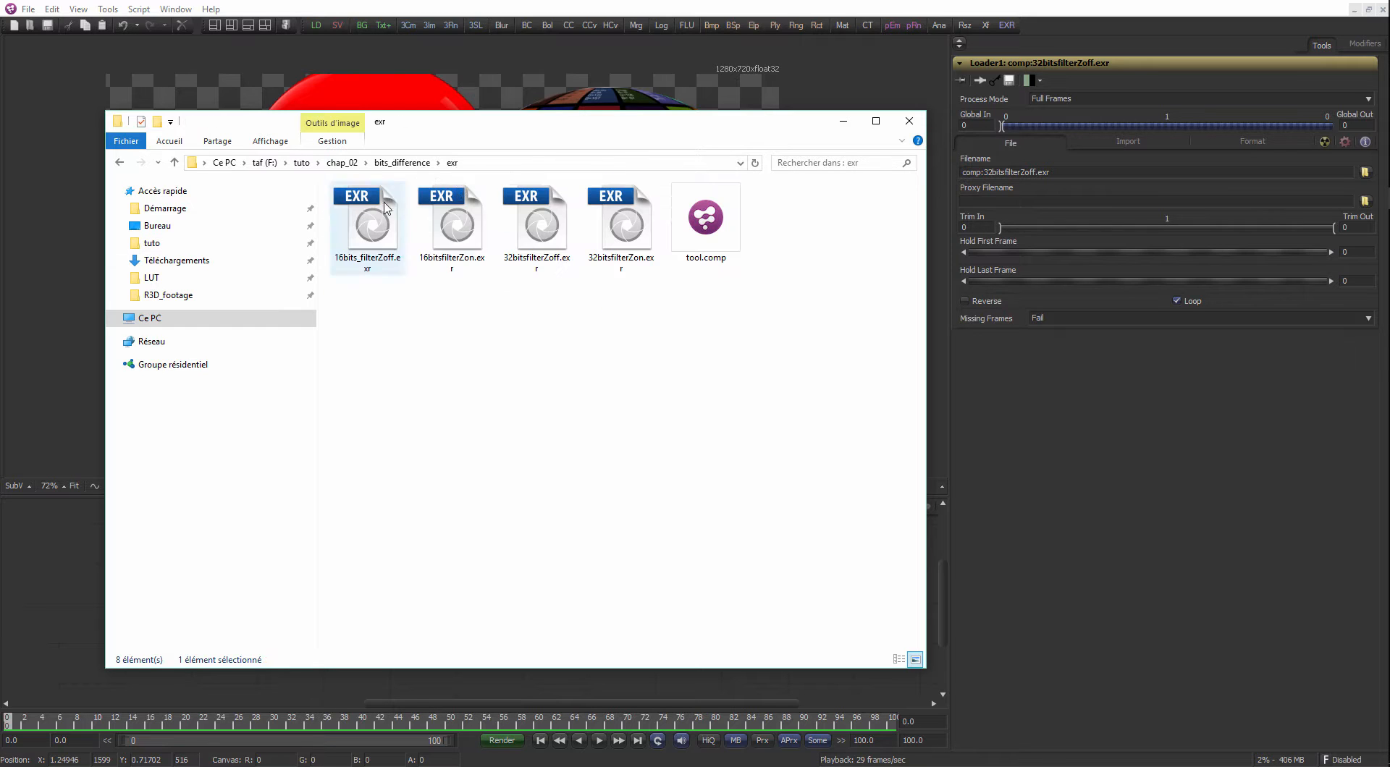
click(498, 165)
click(335, 165)
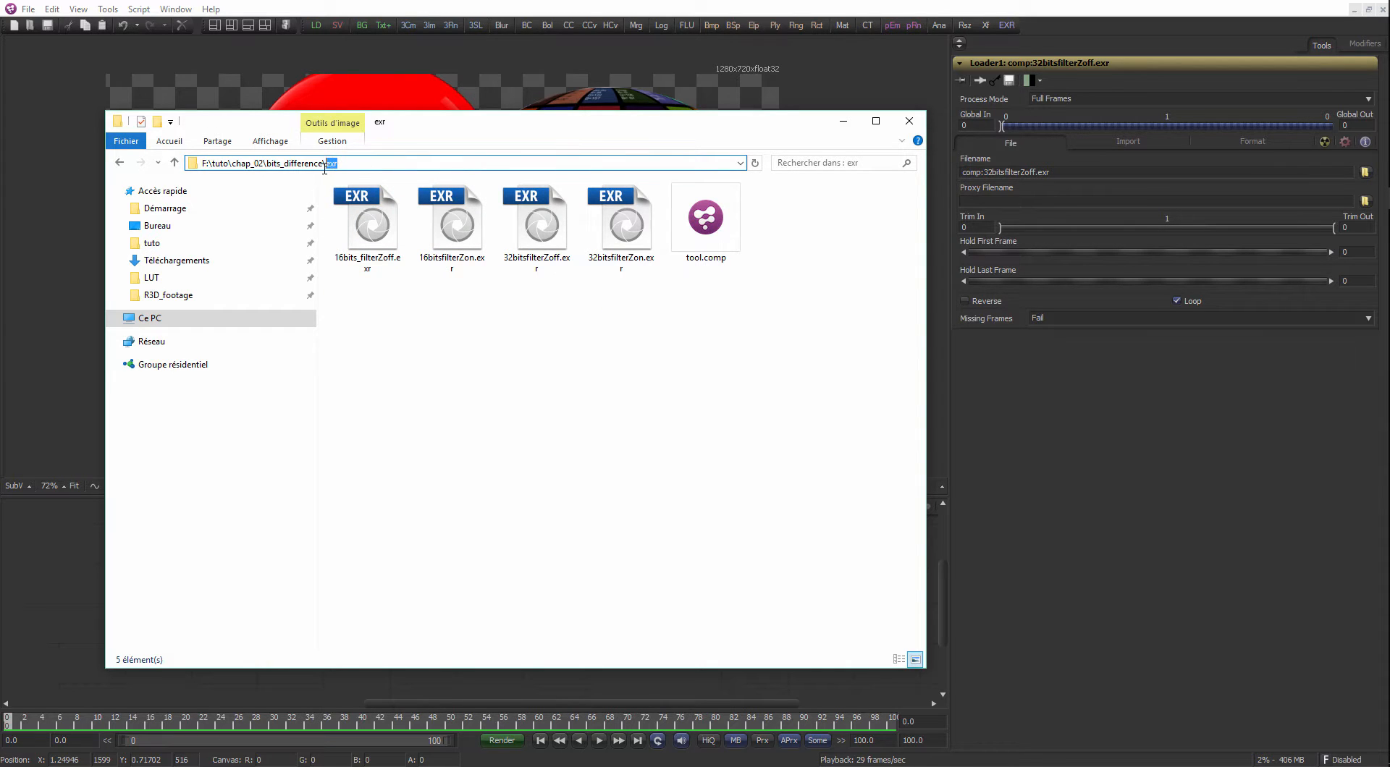
drag(324, 169, 322, 165)
Go back to the bits_difference folder and close the File Explorer window.
click(506, 350)
click(116, 166)
click(589, 435)
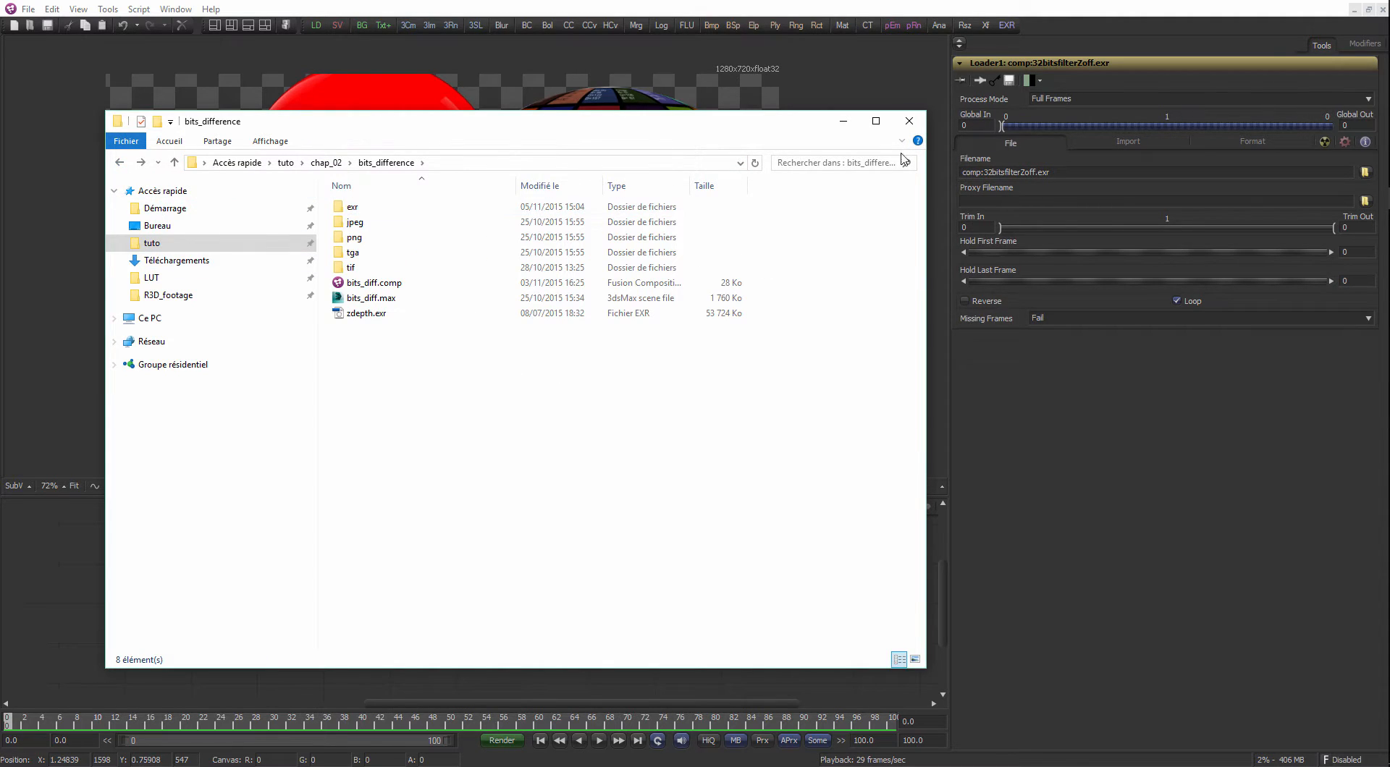
drag(806, 130, 768, 121)
drag(888, 102, 893, 174)
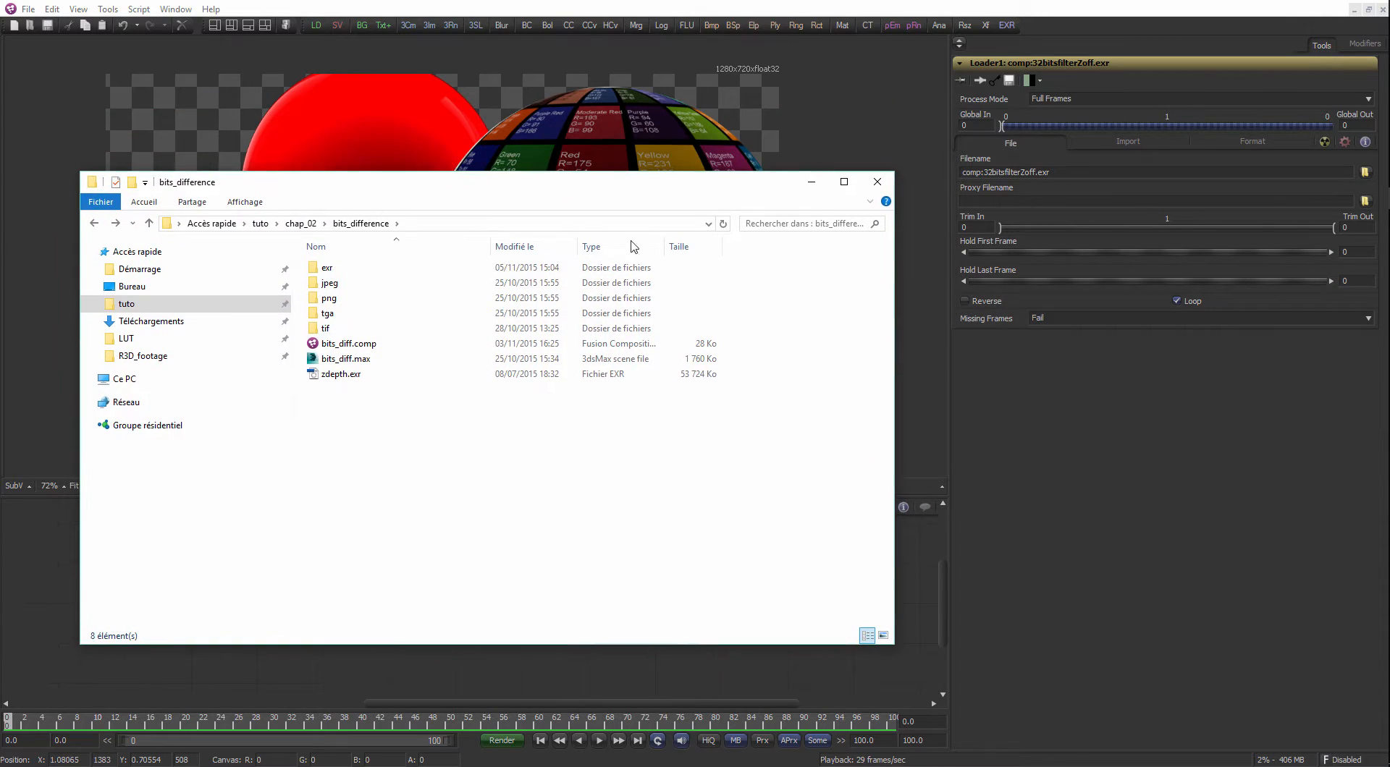
mouse_move(652, 192)
mouse_down()
mouse_move(637, 194)
mouse_move(640, 176)
mouse_up()
drag(741, 177, 750, 172)
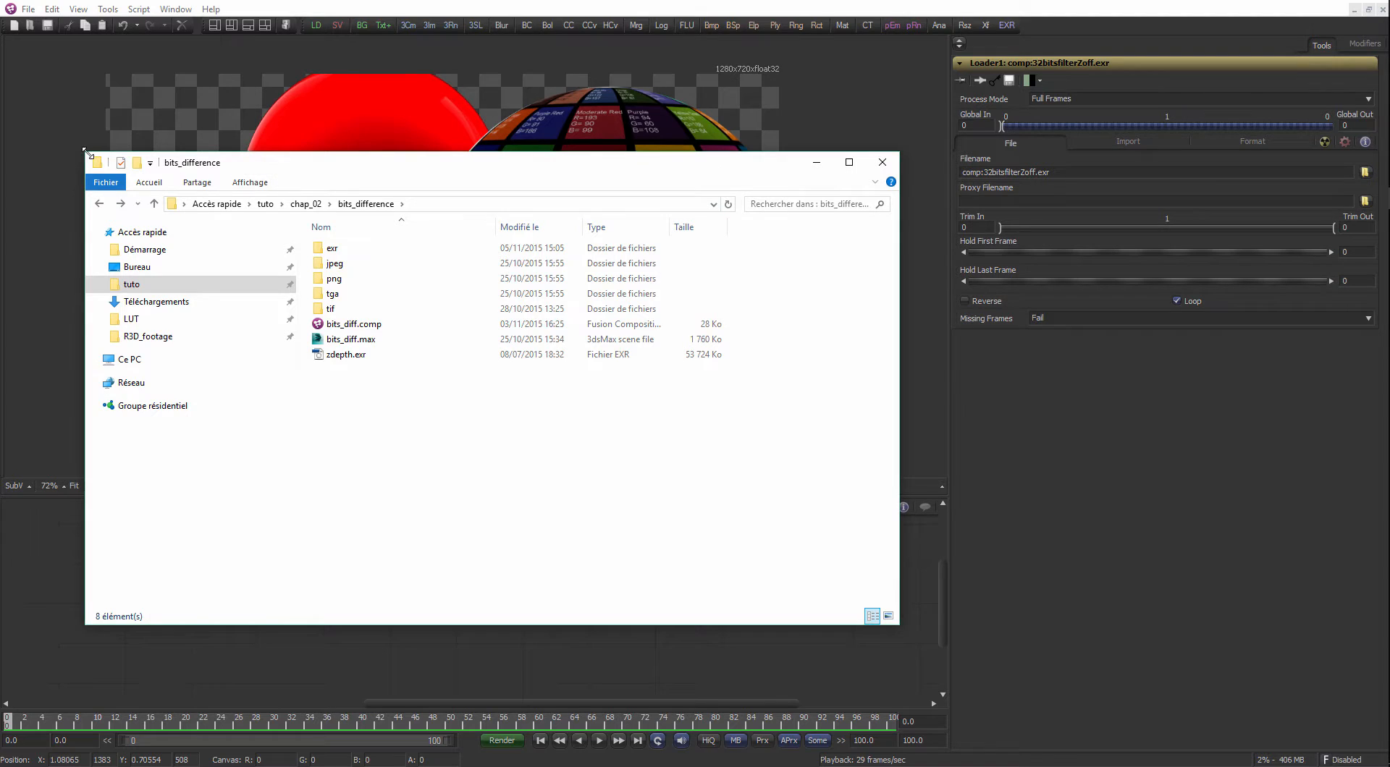
drag(84, 151, 143, 198)
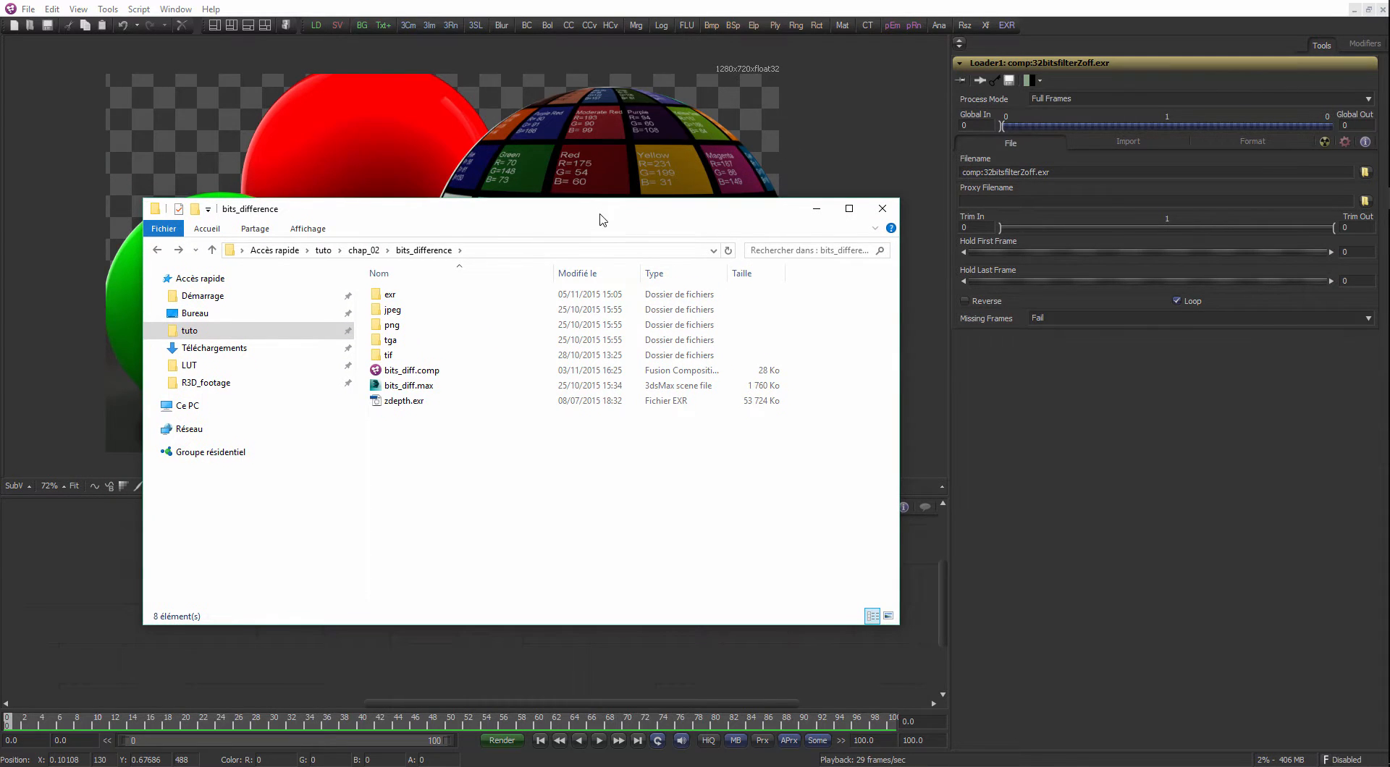
drag(601, 219, 571, 205)
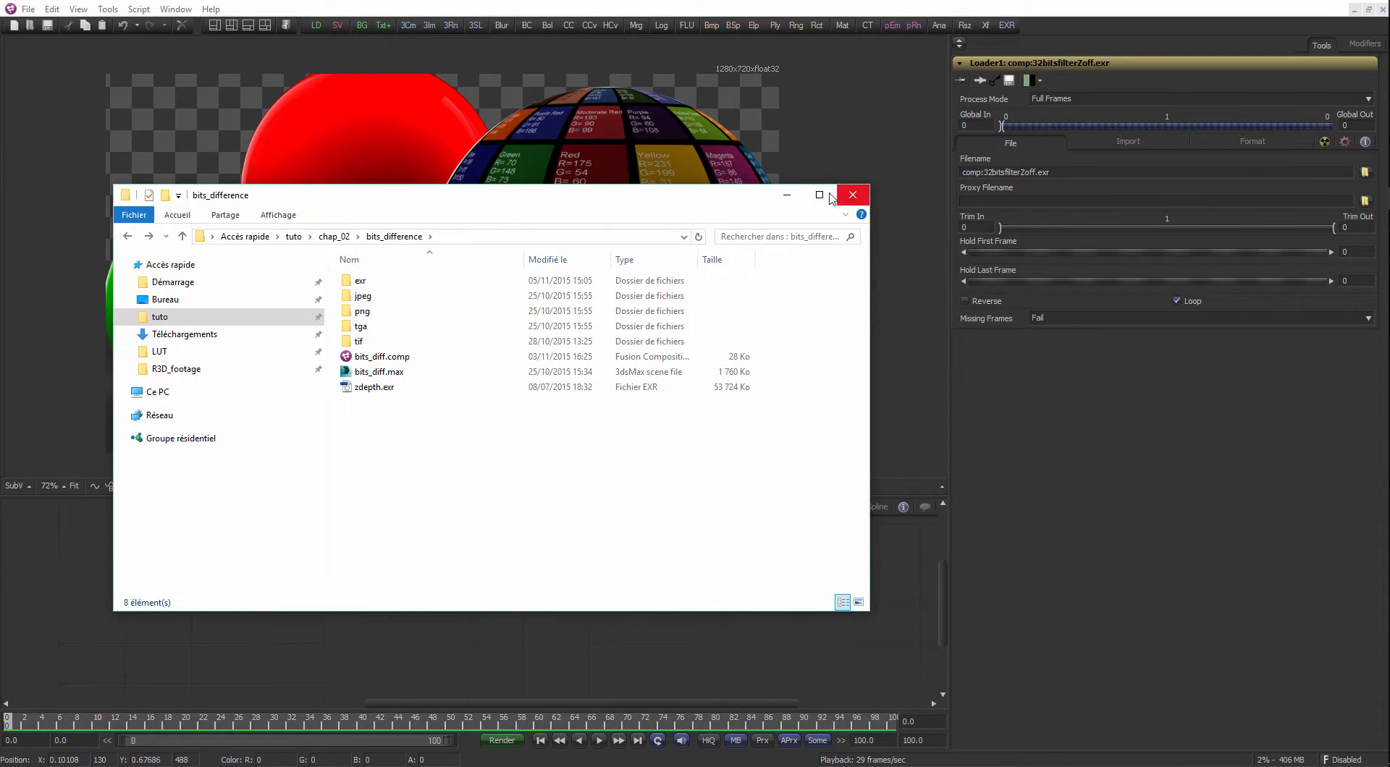
click(852, 201)
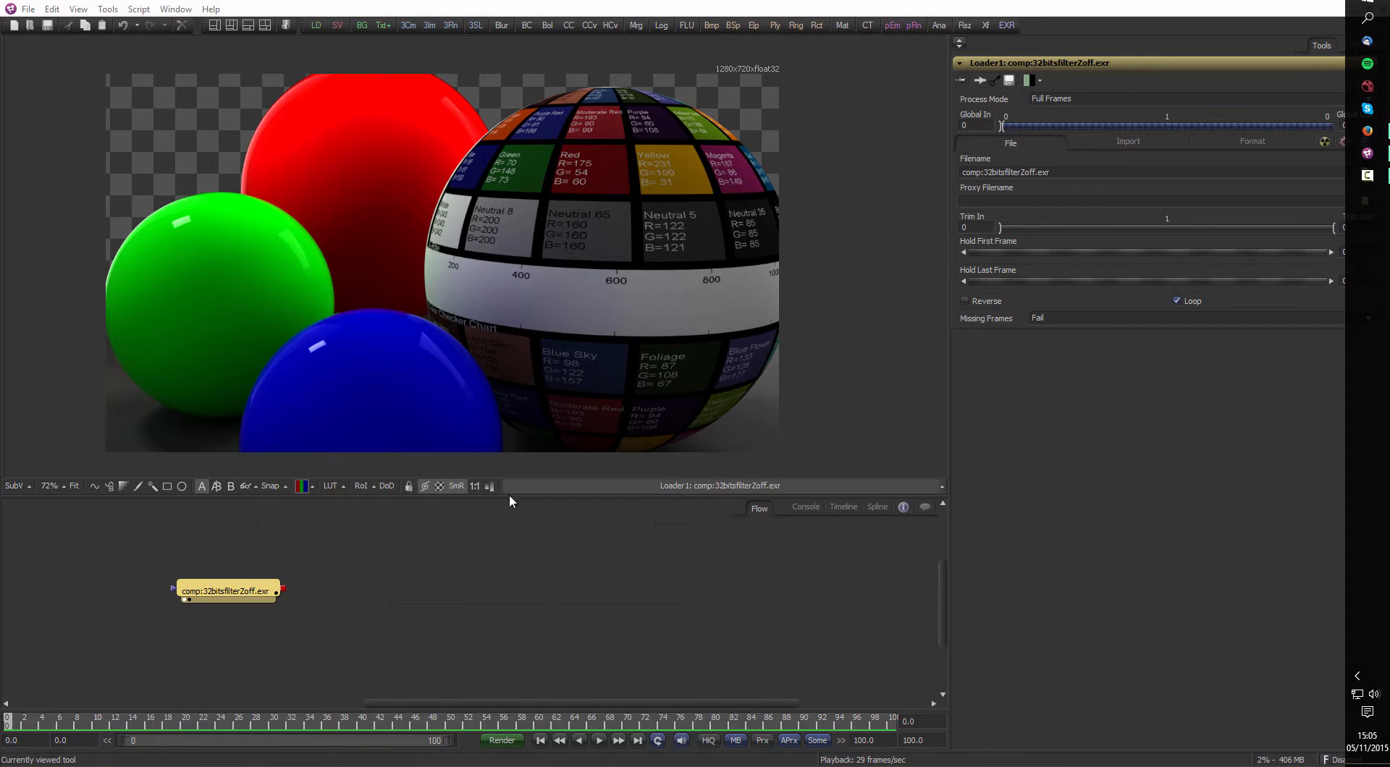
Enlarge the flow area with the image at 70% and move the loader node higher in the flow.
click(490, 513)
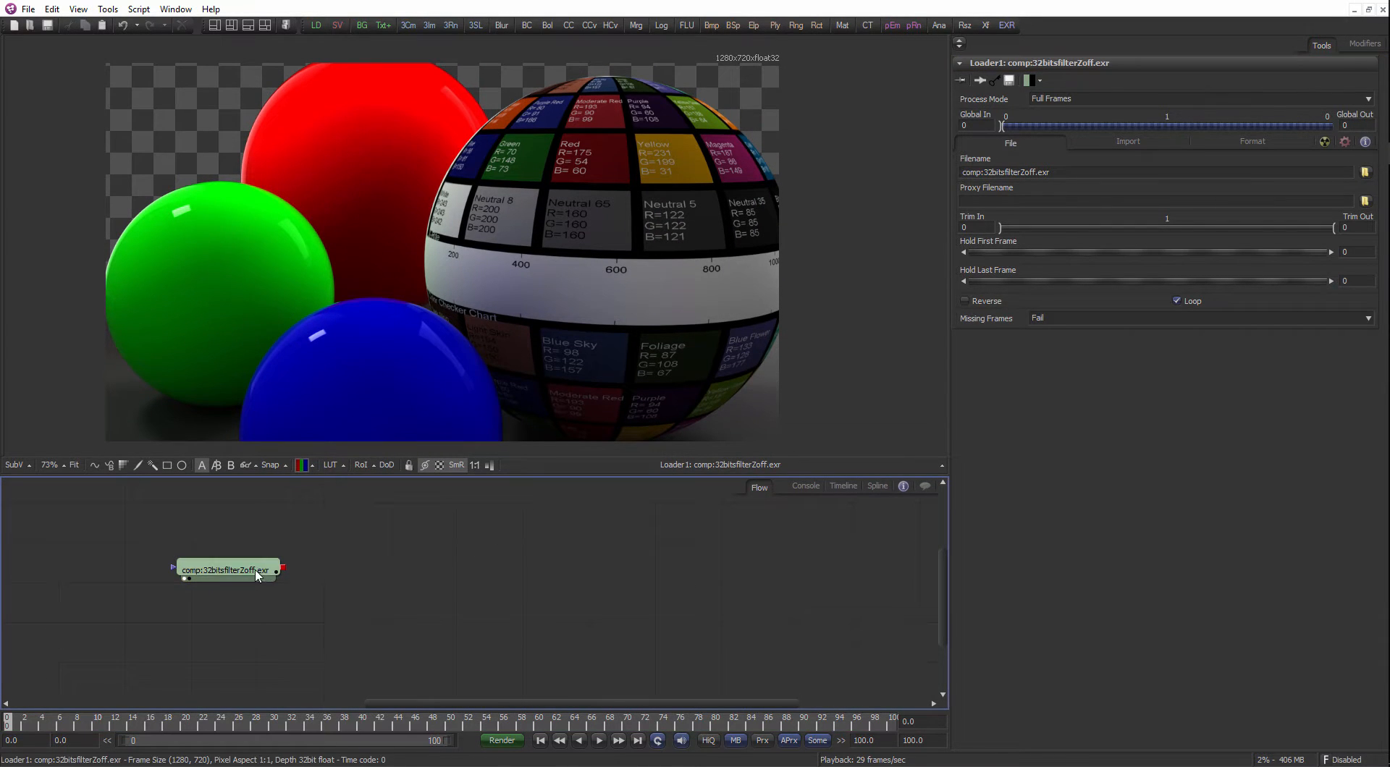
drag(194, 569, 199, 570)
drag(549, 354, 506, 324)
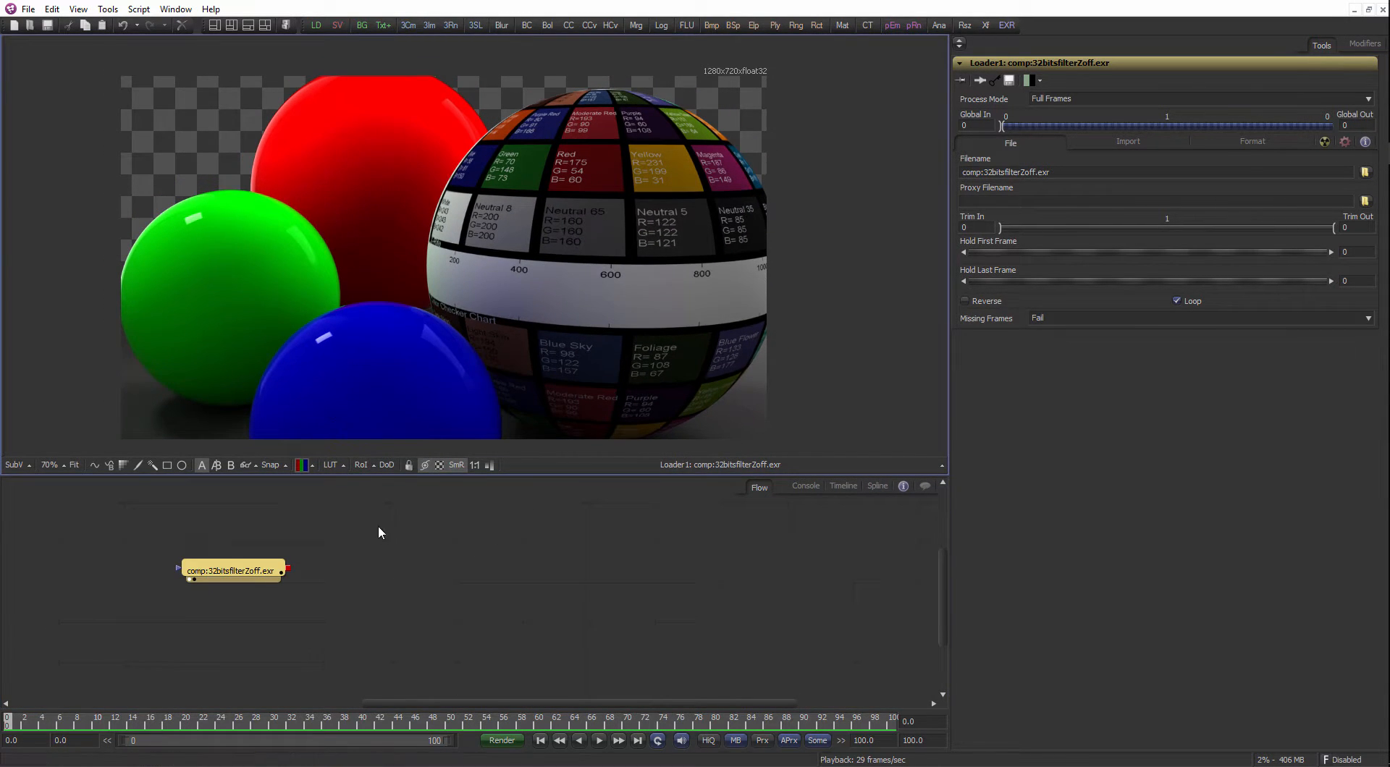
drag(281, 572, 256, 535)
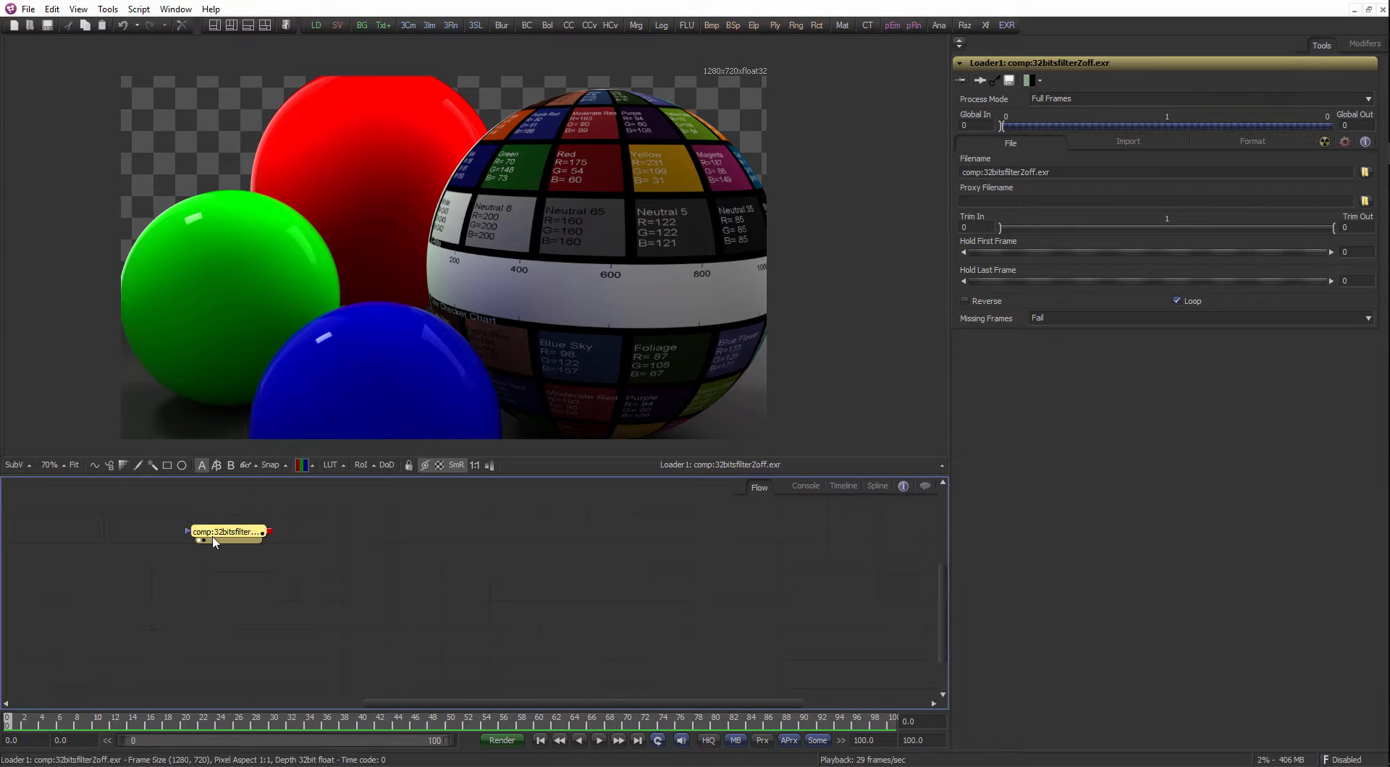
Split the loader's EXR into separate passes with hos_SplitEXR, using Vertical placement and a grid placement of 0.
click(1005, 26)
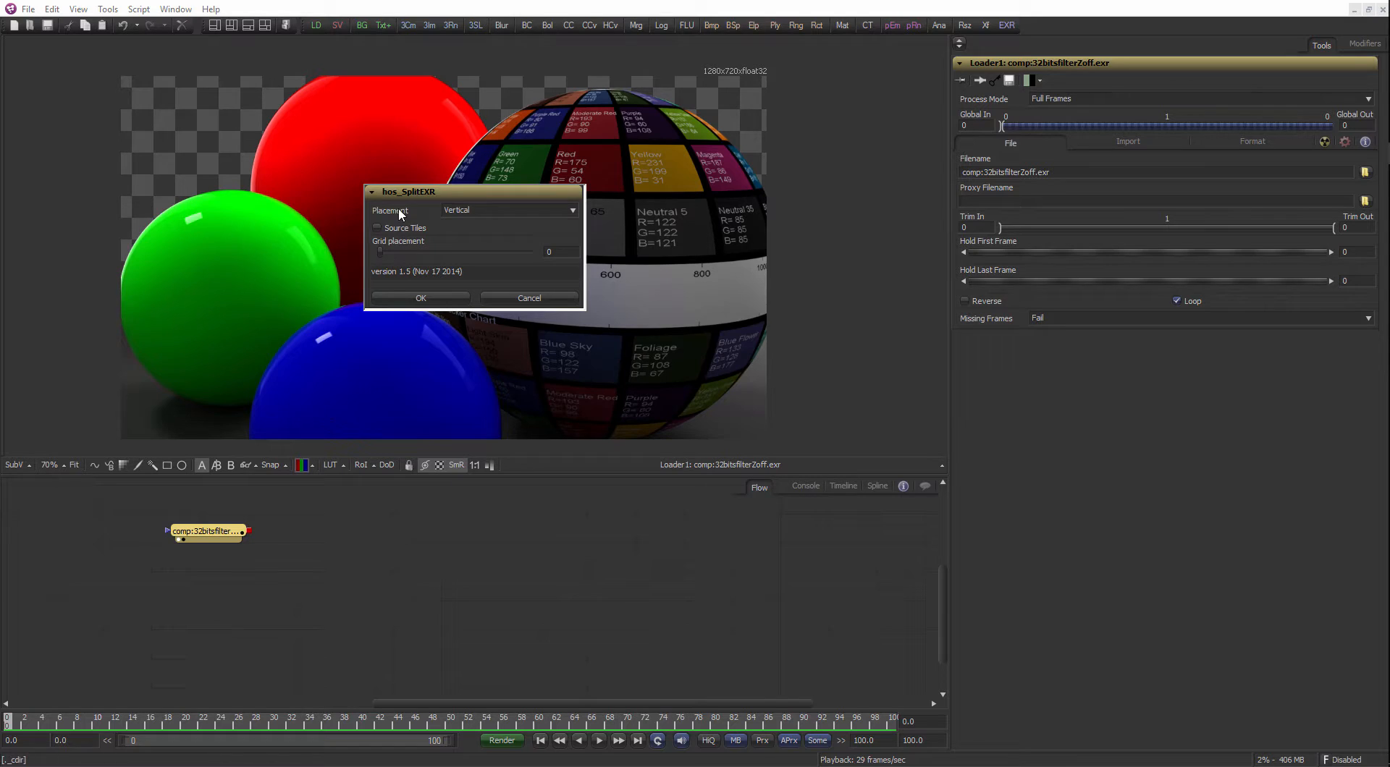
drag(440, 190, 404, 181)
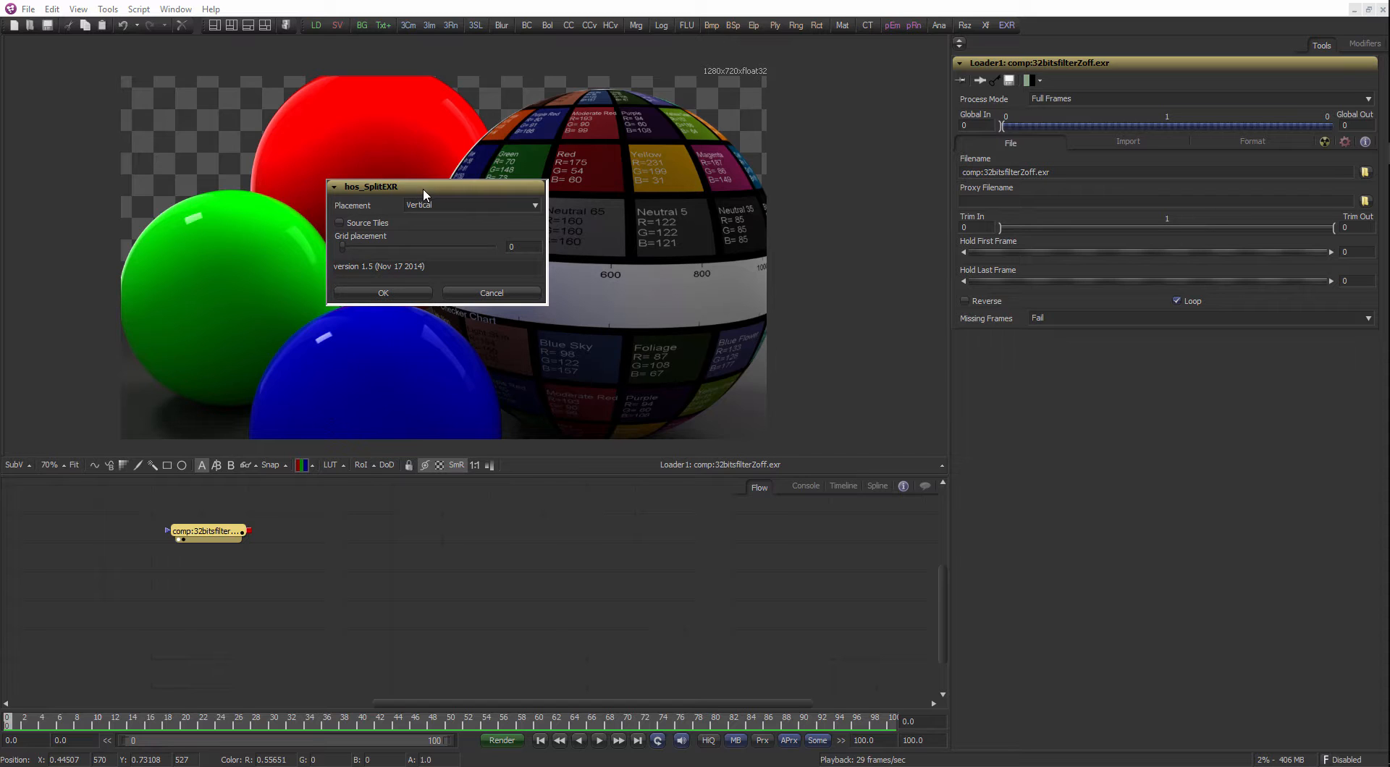
drag(424, 186, 419, 183)
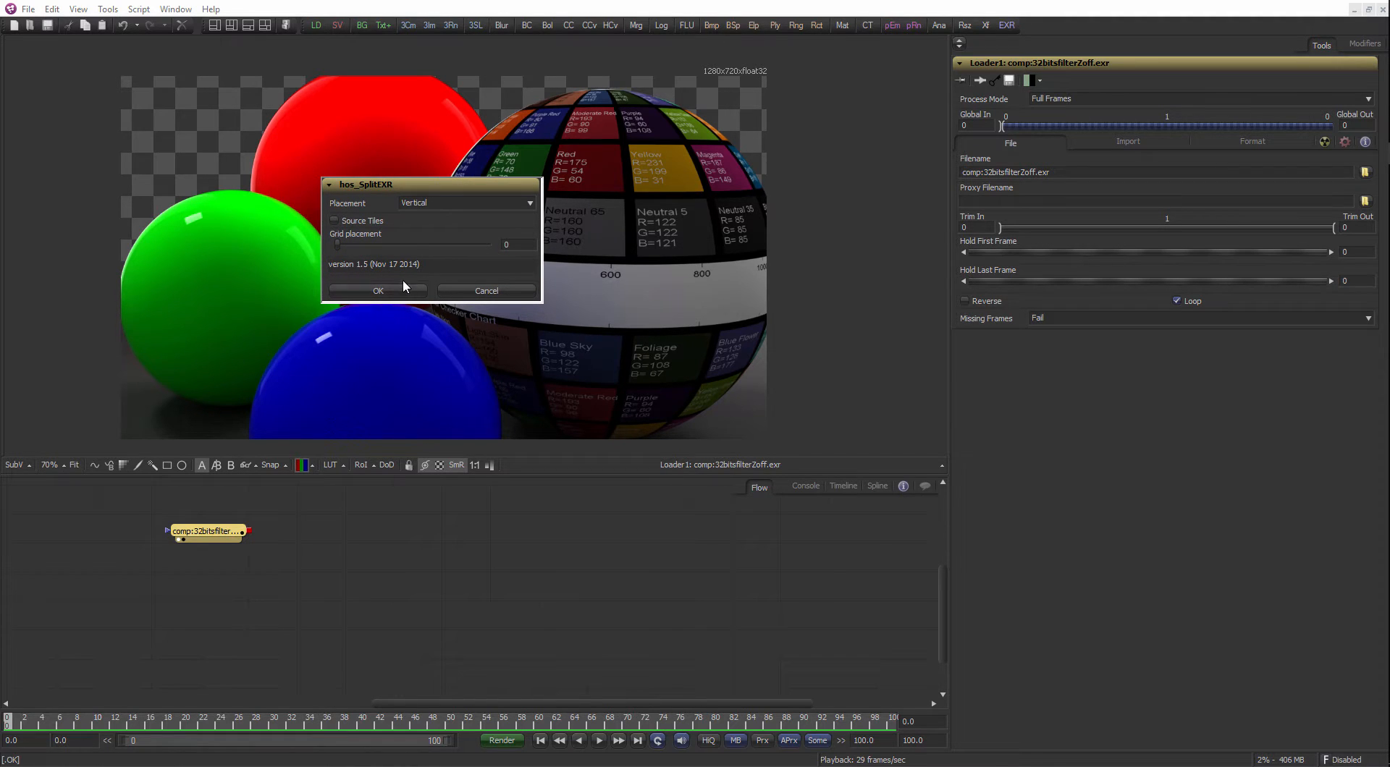
click(378, 291)
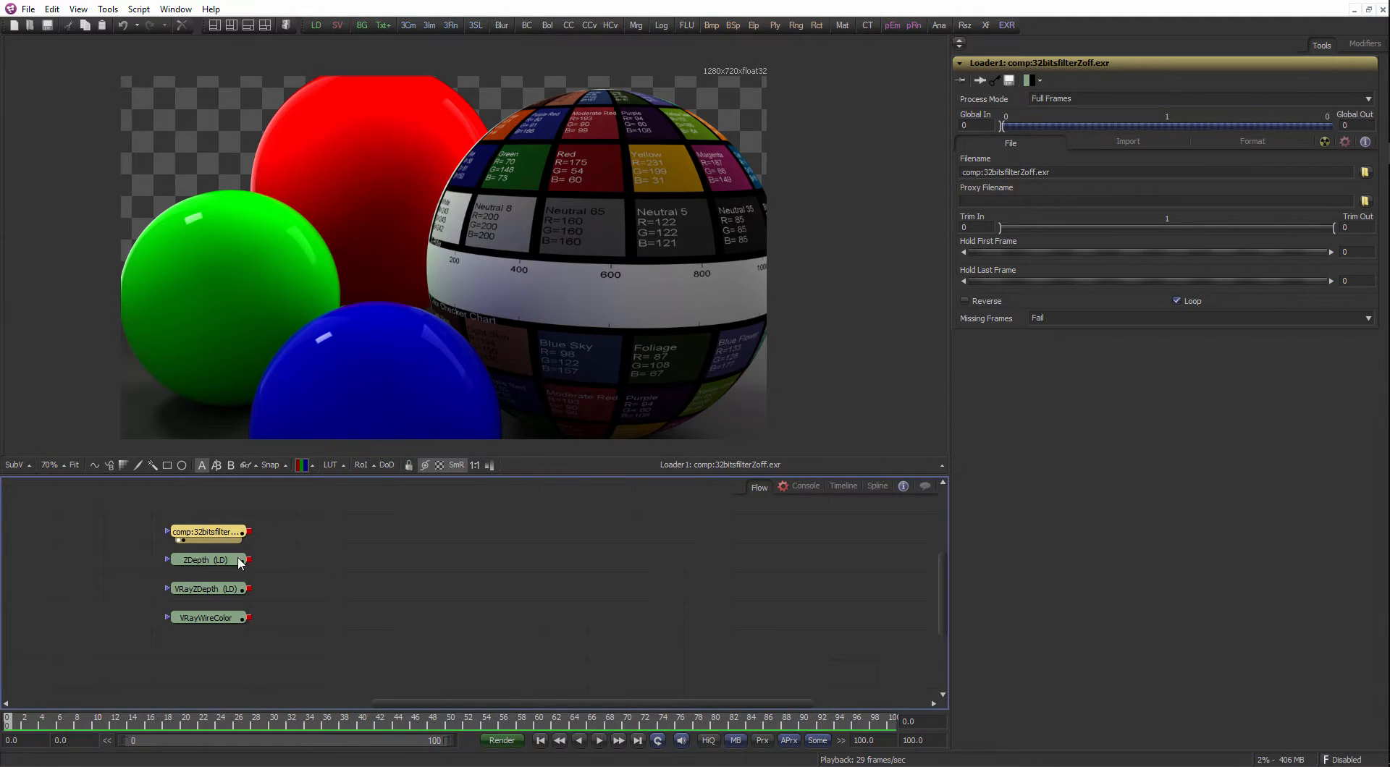
View the ZDepth and VRayWireColor passes, and return the viewer to the original comp:32bitsfilterZoff.exr loader.
click(233, 562)
key(1)
key(1)
drag(209, 618, 369, 322)
click(235, 536)
drag(236, 536, 303, 380)
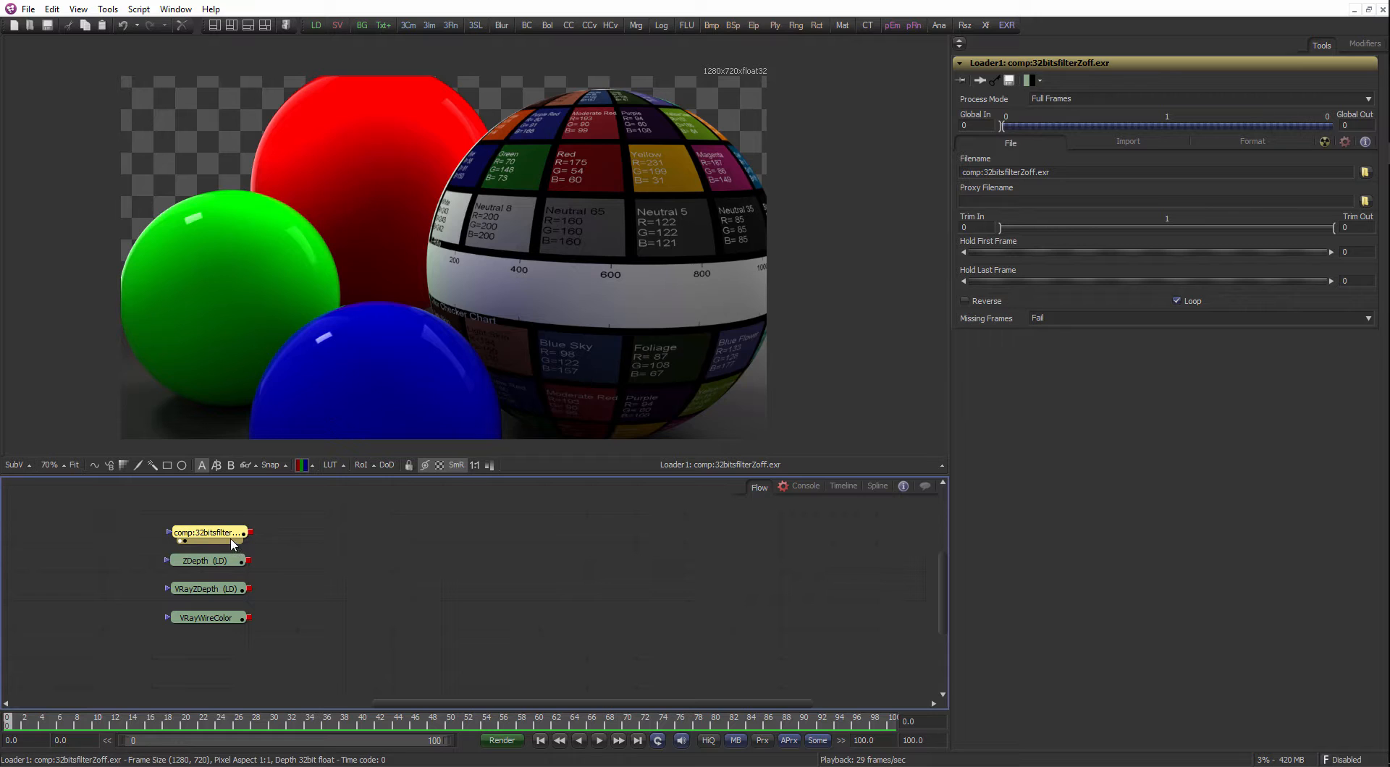
Move the original loader to the right of the split passes and compare it with ZDepth in the viewer.
drag(230, 537, 227, 532)
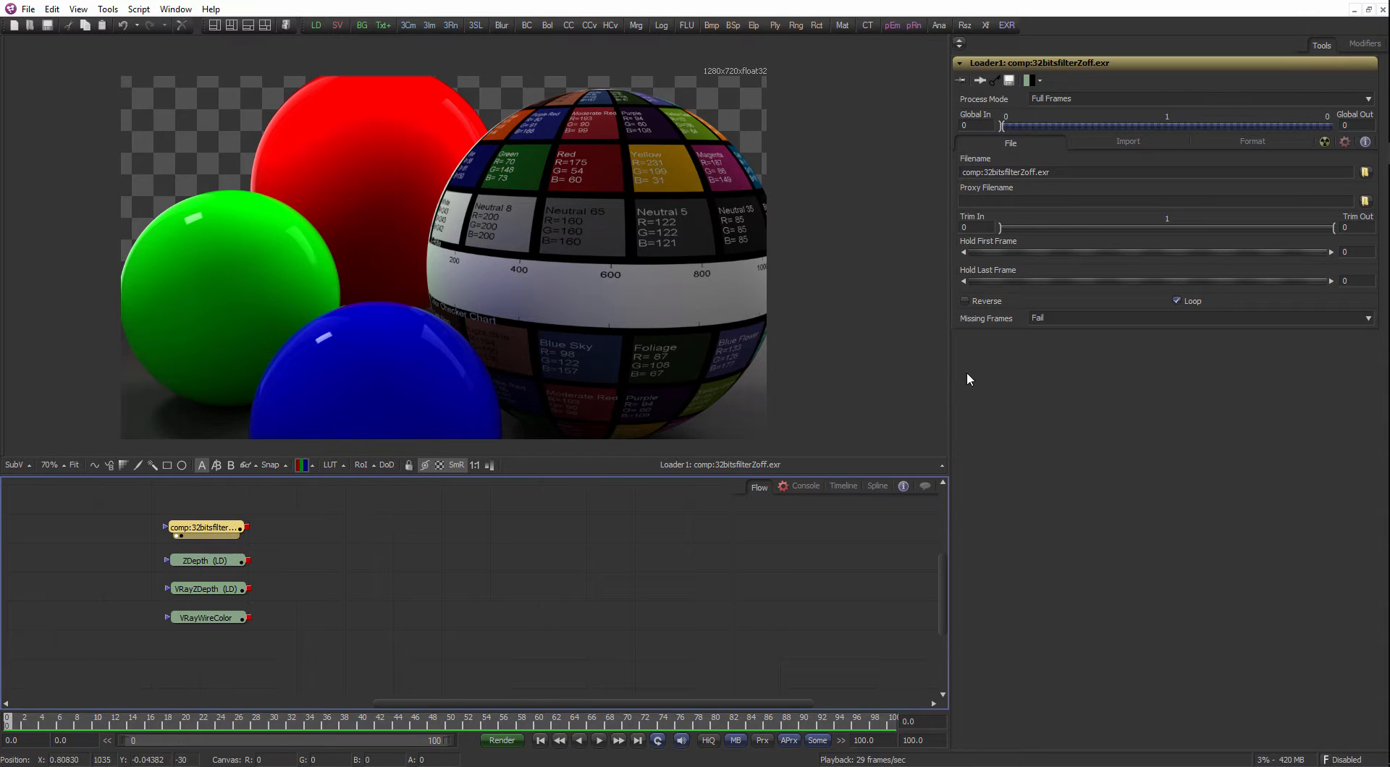
drag(206, 539, 464, 559)
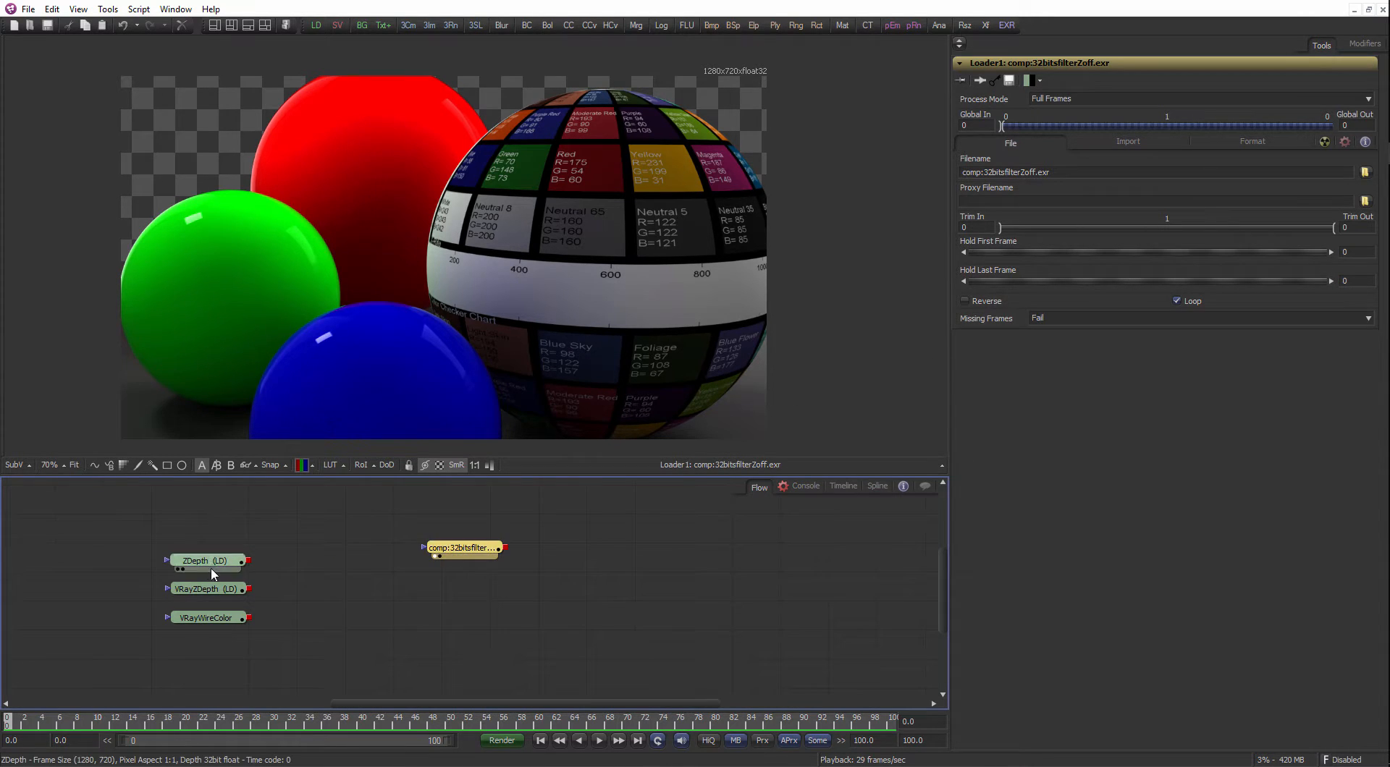
drag(208, 563, 303, 337)
click(464, 547)
drag(464, 550, 575, 297)
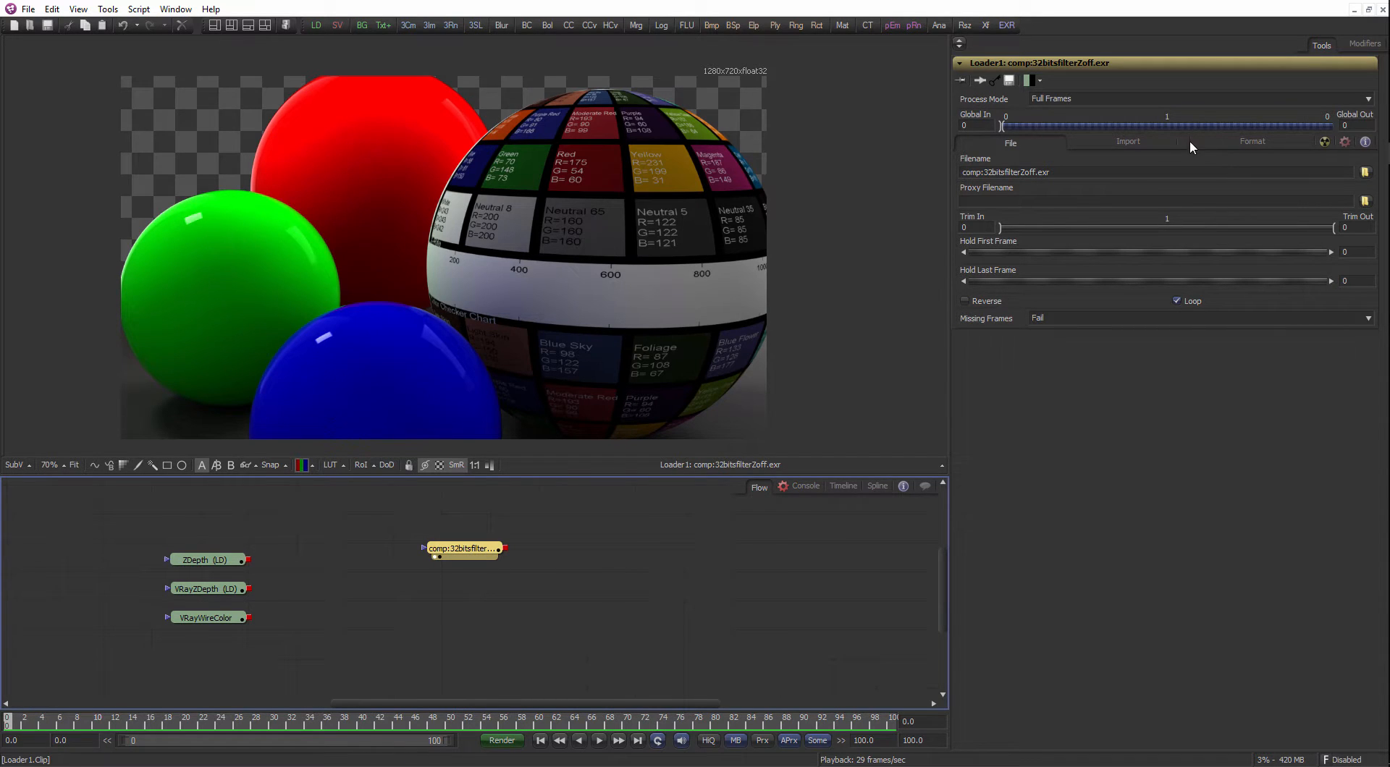
Inspect the original loader's import settings and its list of OpenEXR channel assignments.
click(1129, 142)
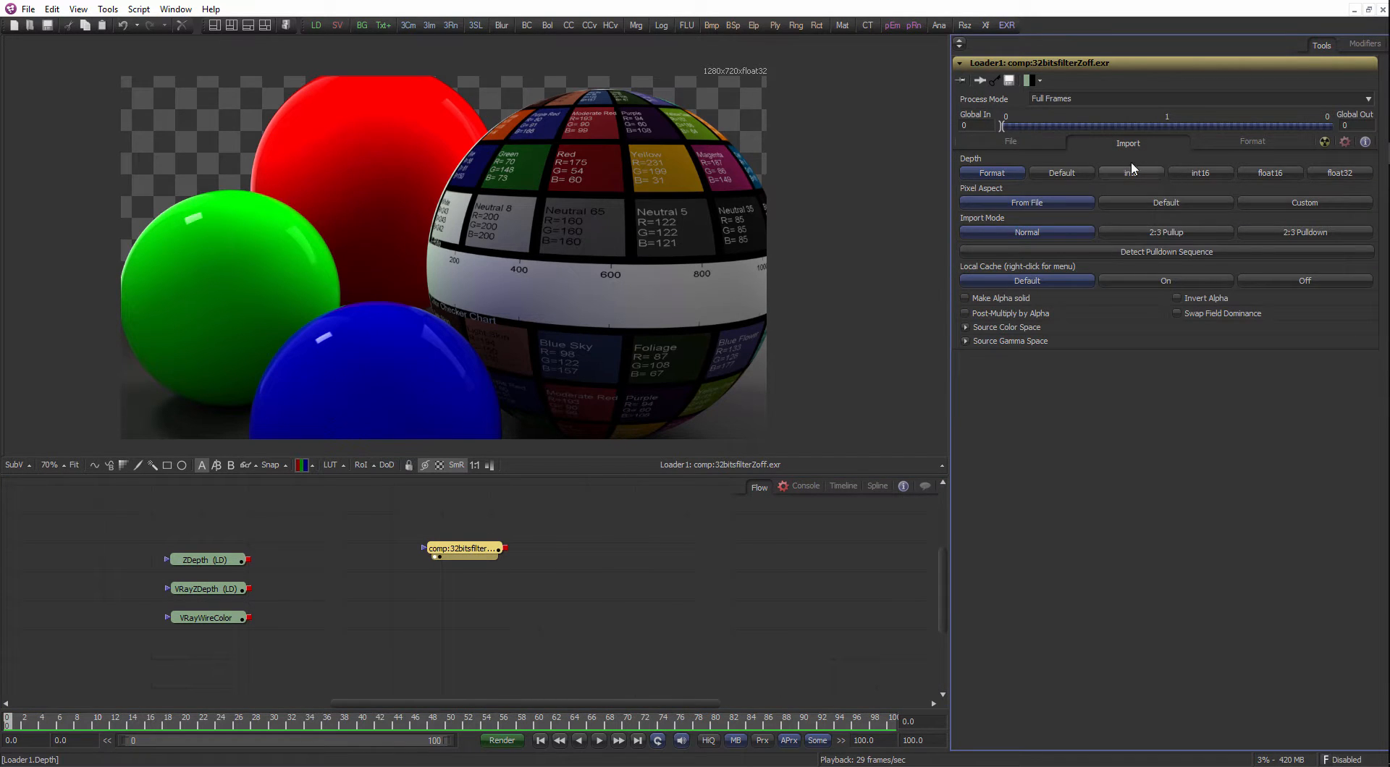
drag(478, 548, 460, 541)
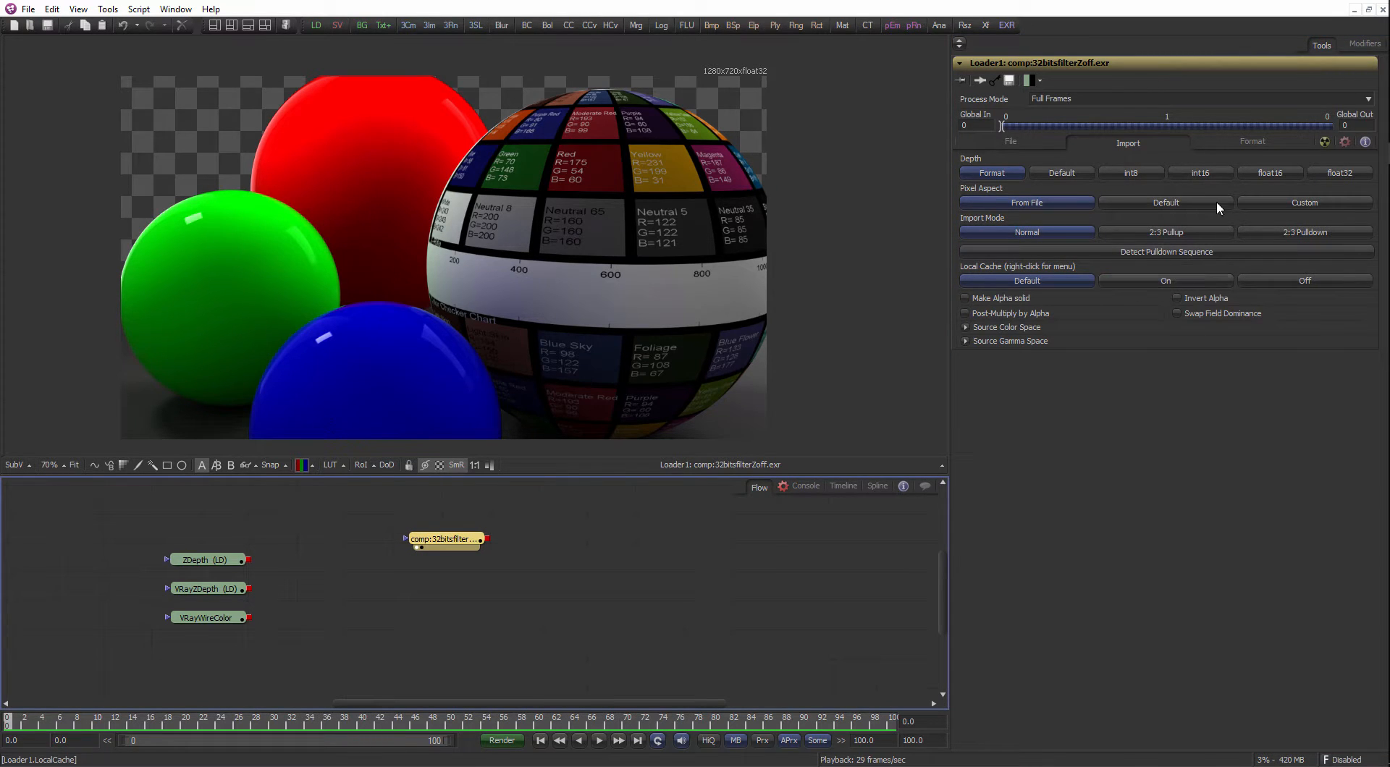
click(1218, 144)
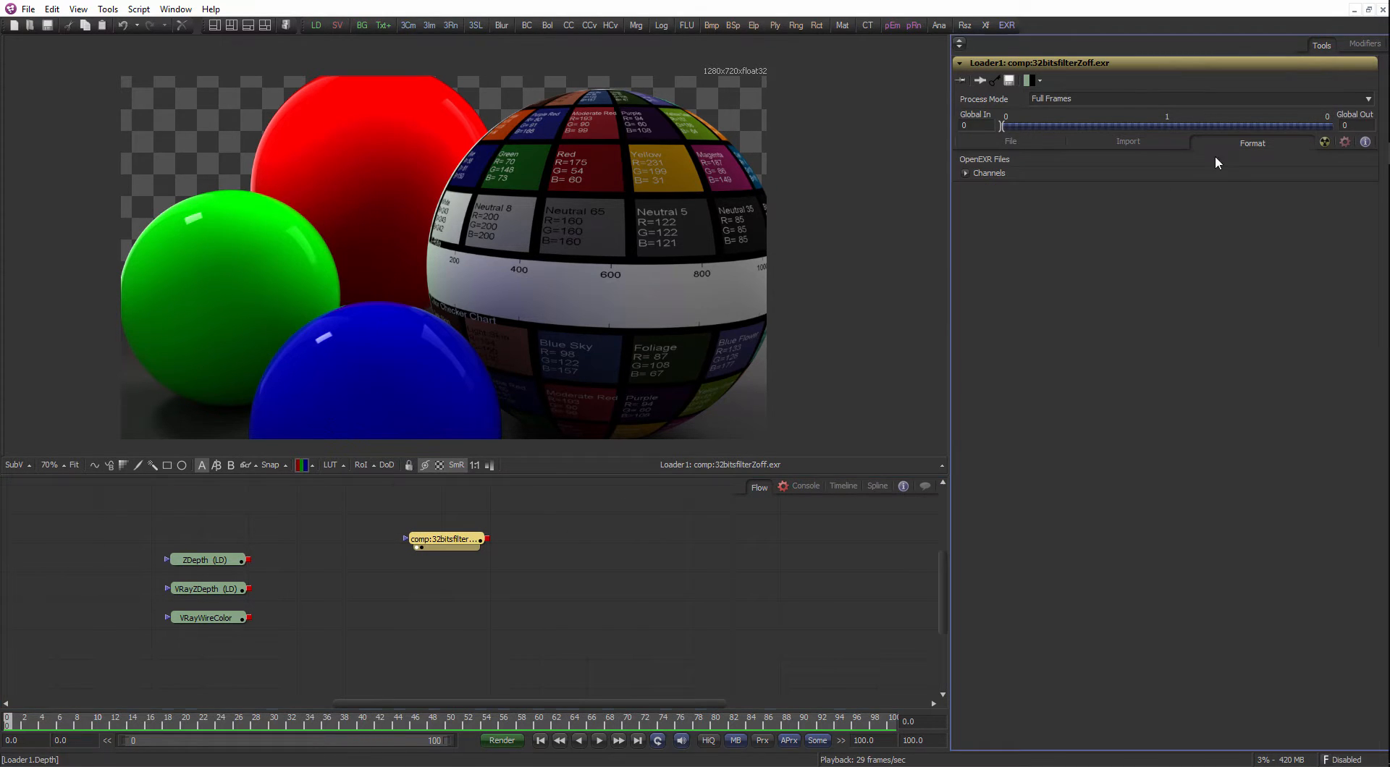
click(965, 173)
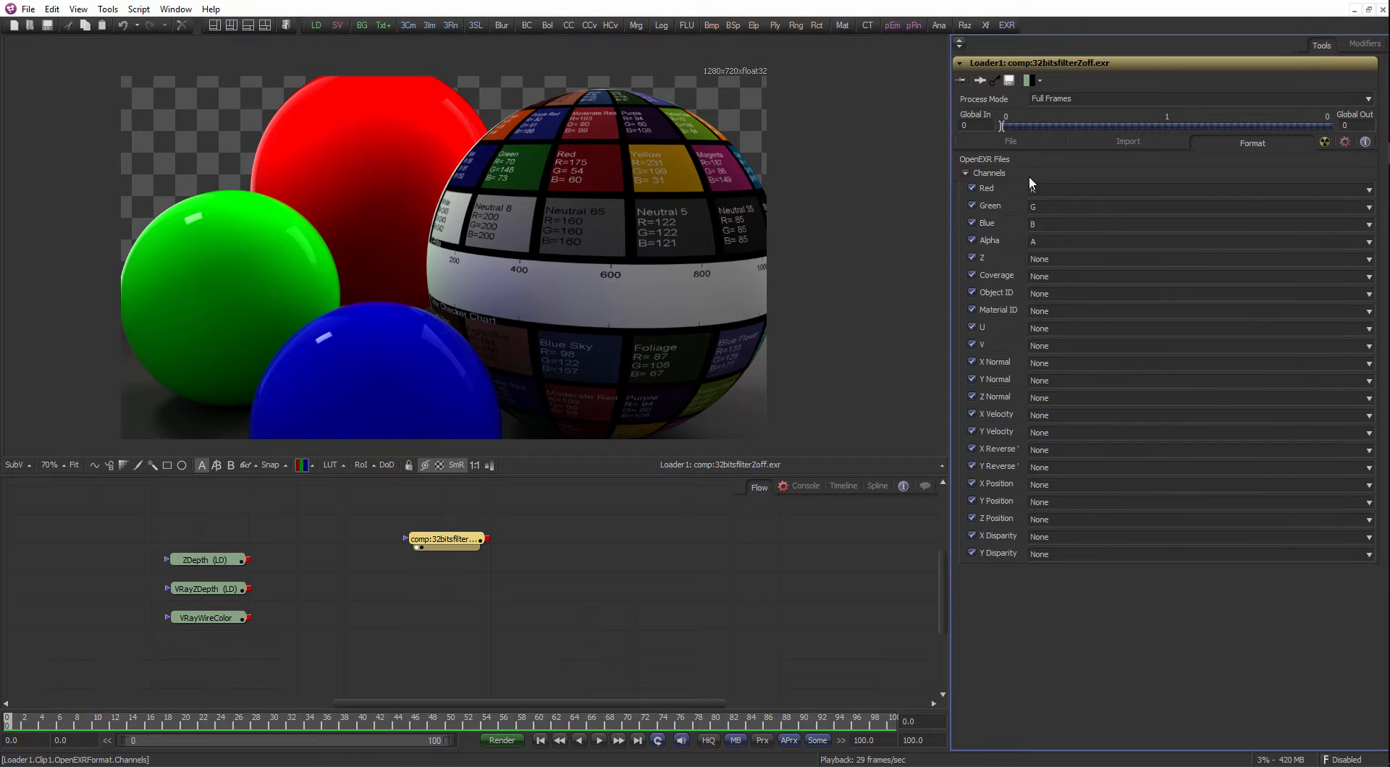
mouse_move(468, 540)
mouse_down()
mouse_move(481, 513)
mouse_move(467, 540)
mouse_up()
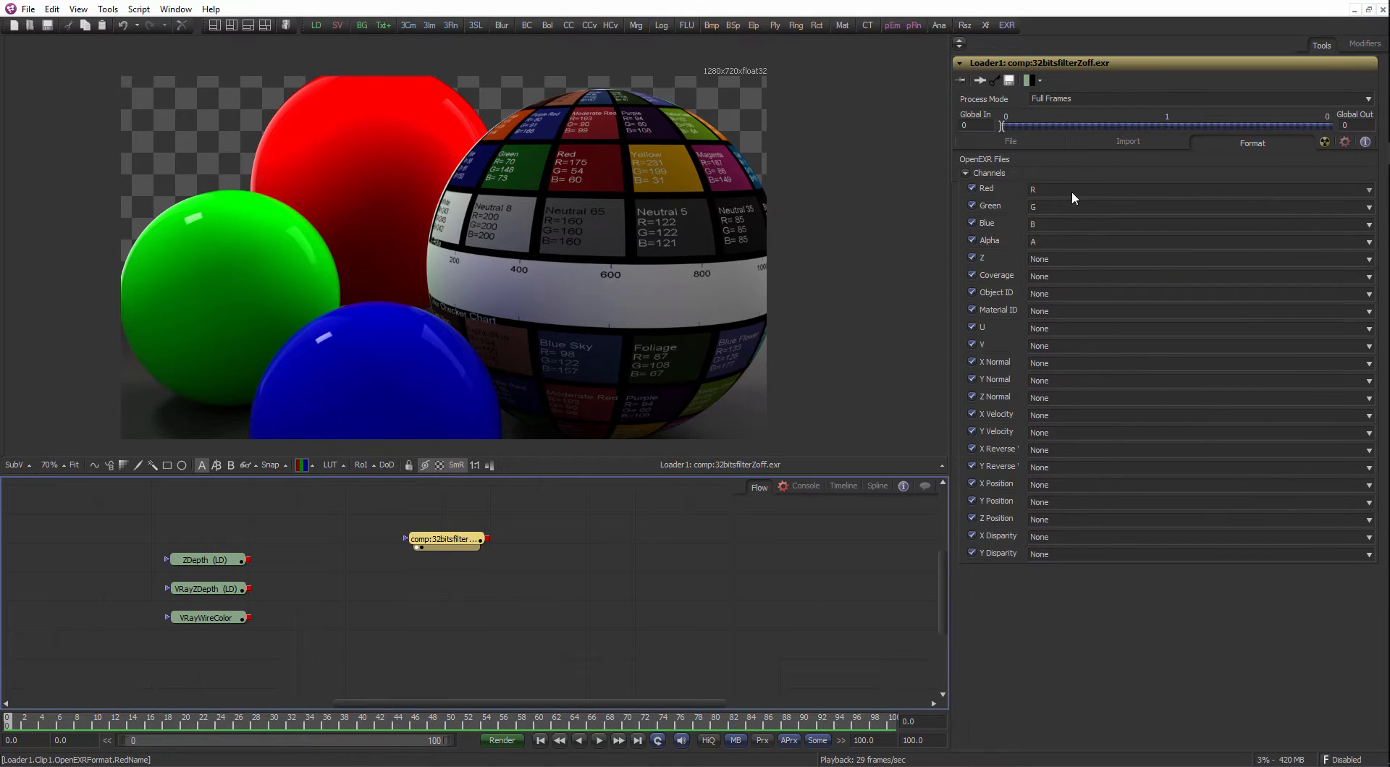
Assign VRayWireColor.R, VRayWireColor.G, VRayWireColor.B and VRayWireColor.A to the loader's Red, Green, Blue and Alpha channels.
click(1072, 190)
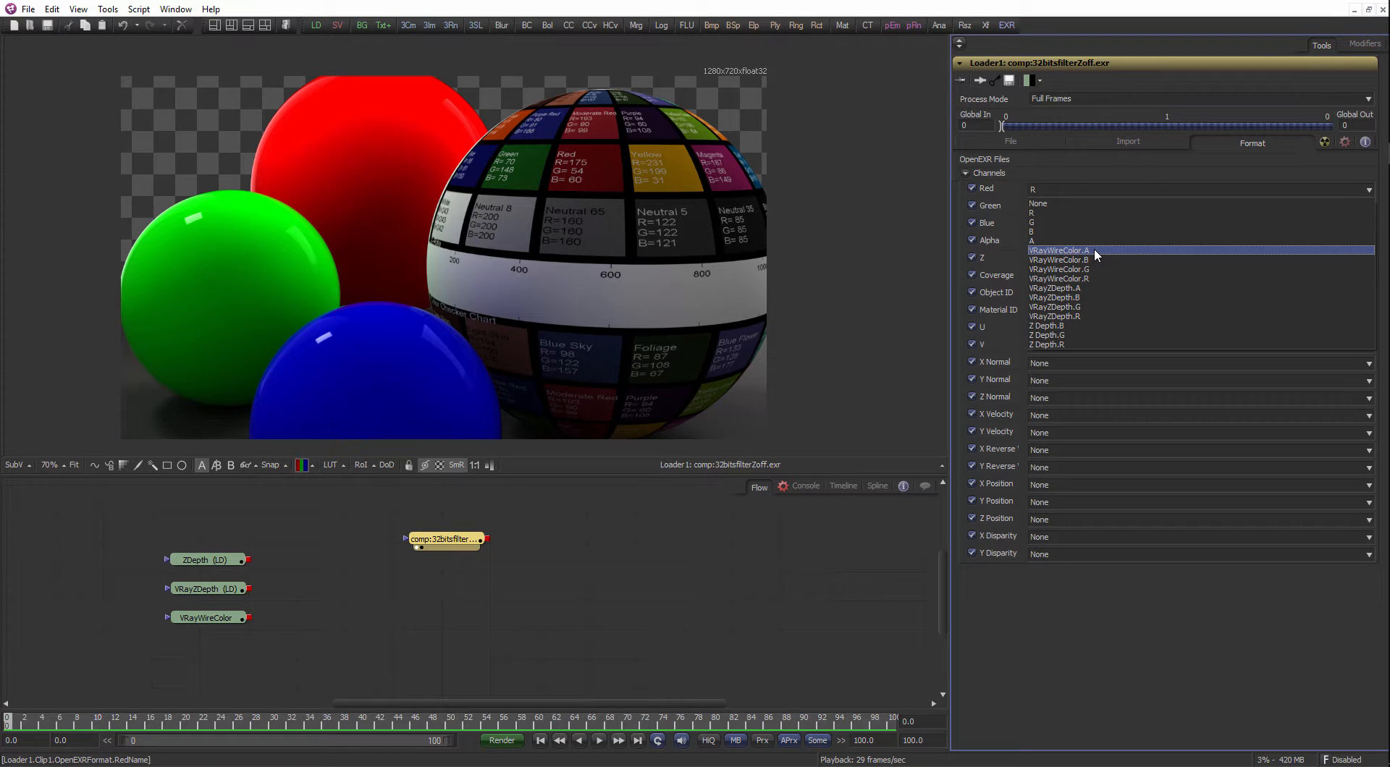
click(1088, 278)
click(1082, 206)
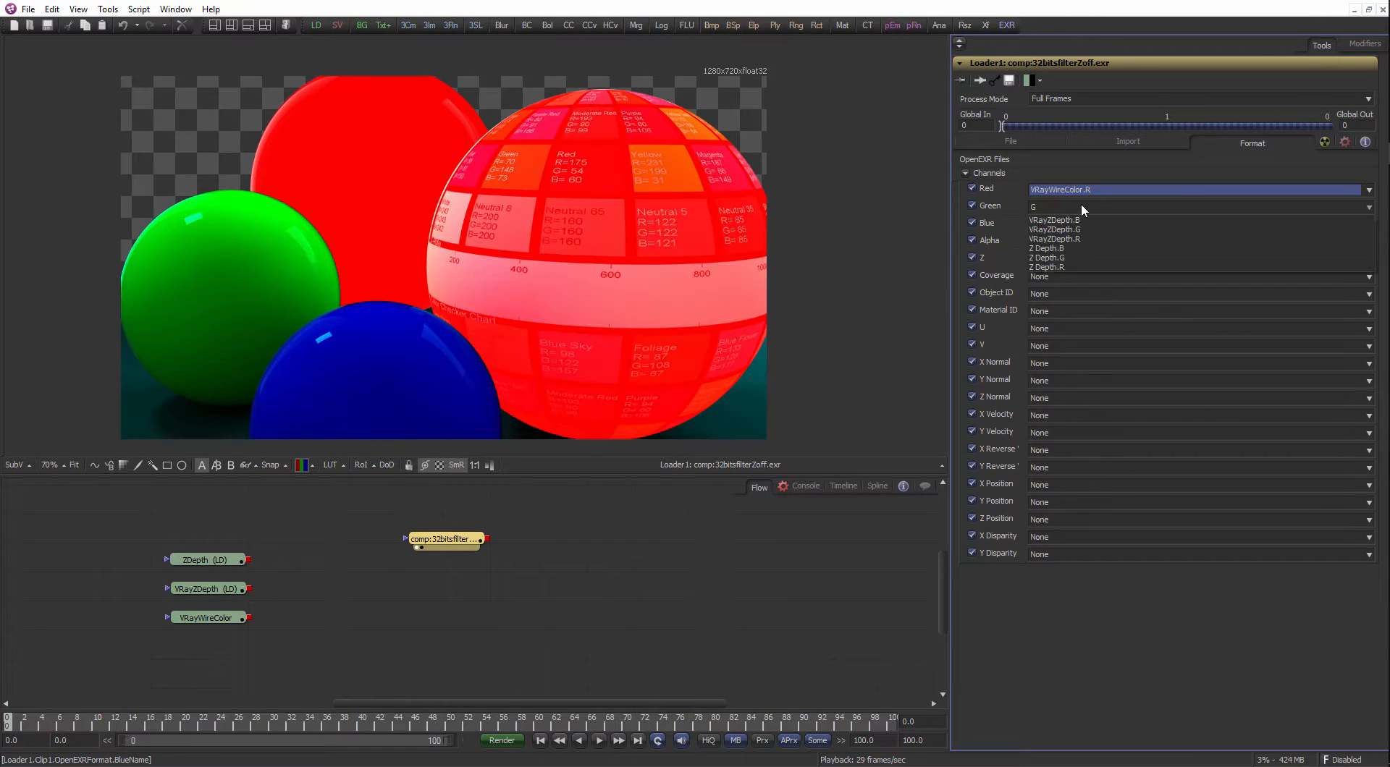
click(1092, 285)
click(1089, 225)
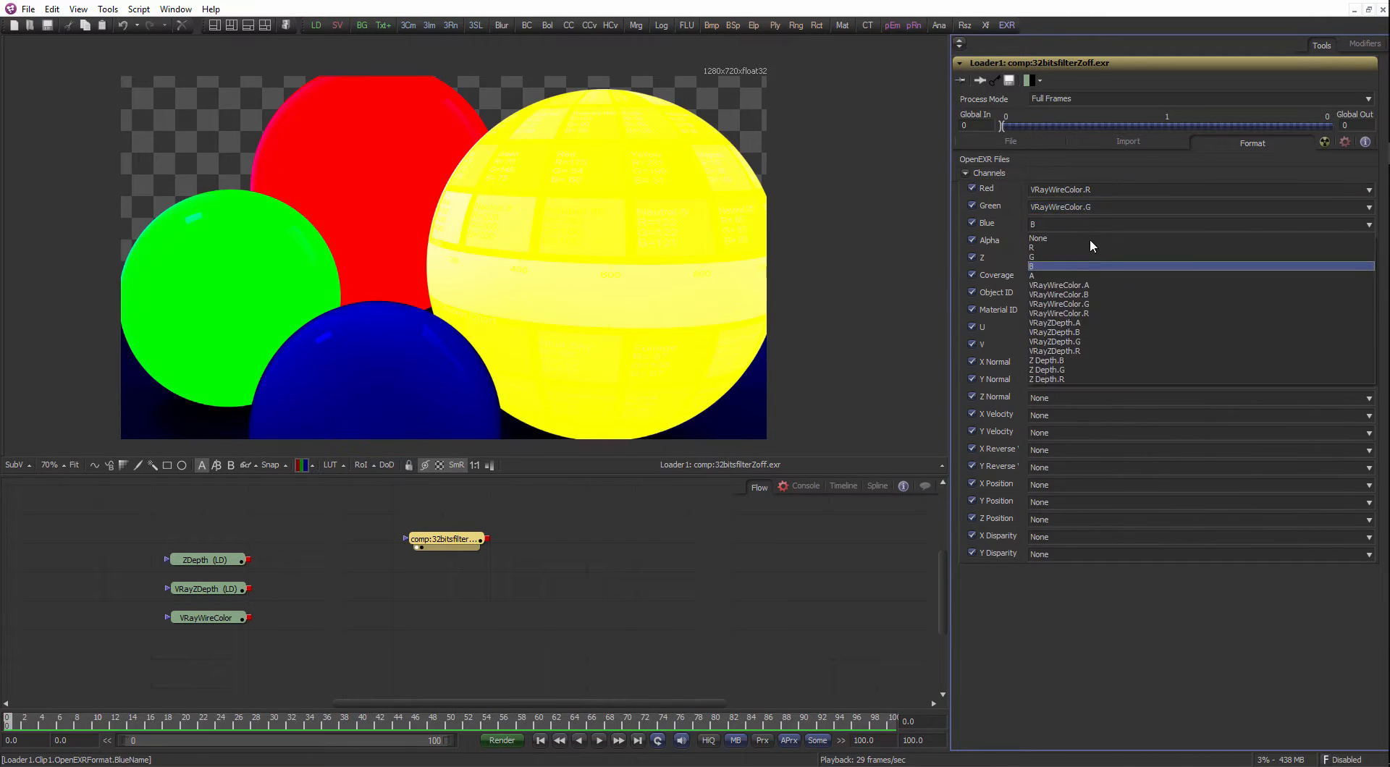
click(1093, 294)
click(1080, 240)
click(1090, 303)
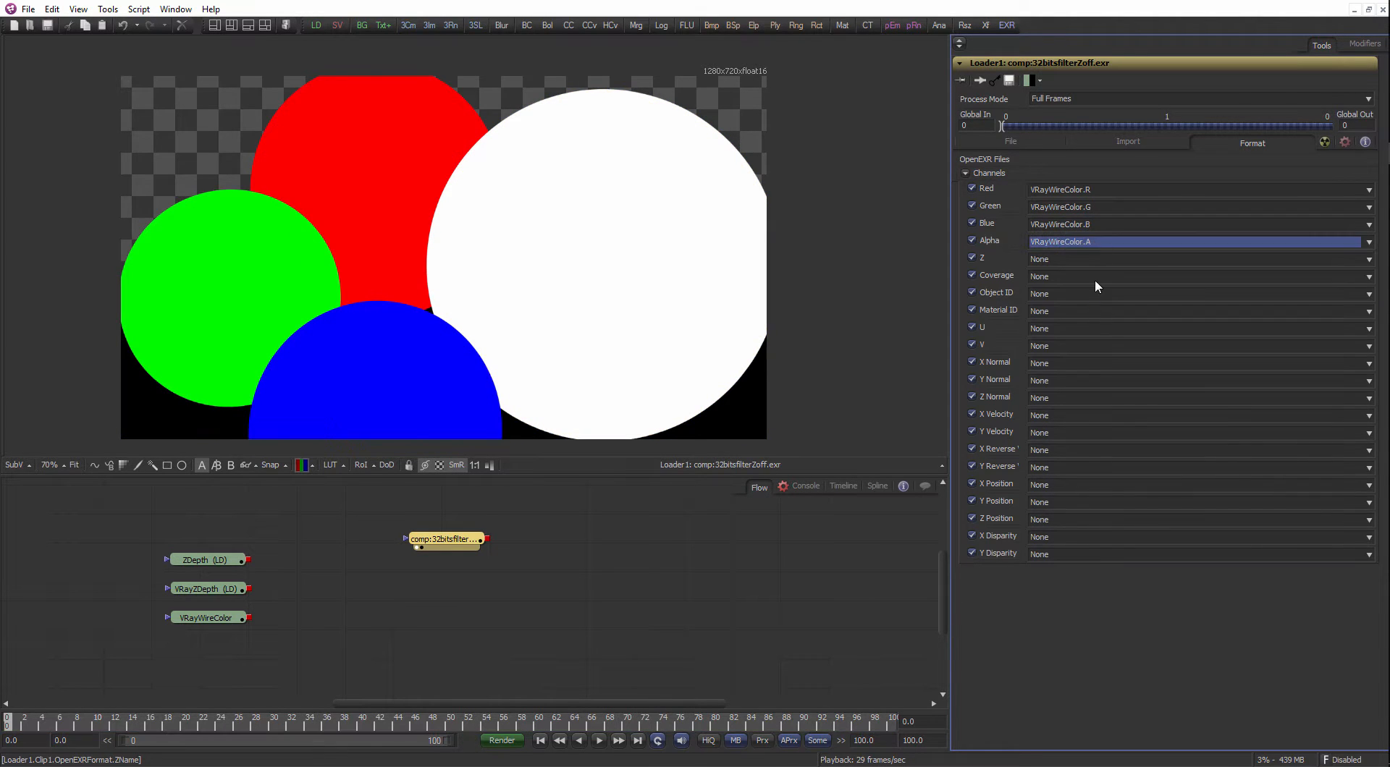
Check the split VRayWireColor node against the original loader, and move the loader directly above ZDepth in the flow.
click(221, 623)
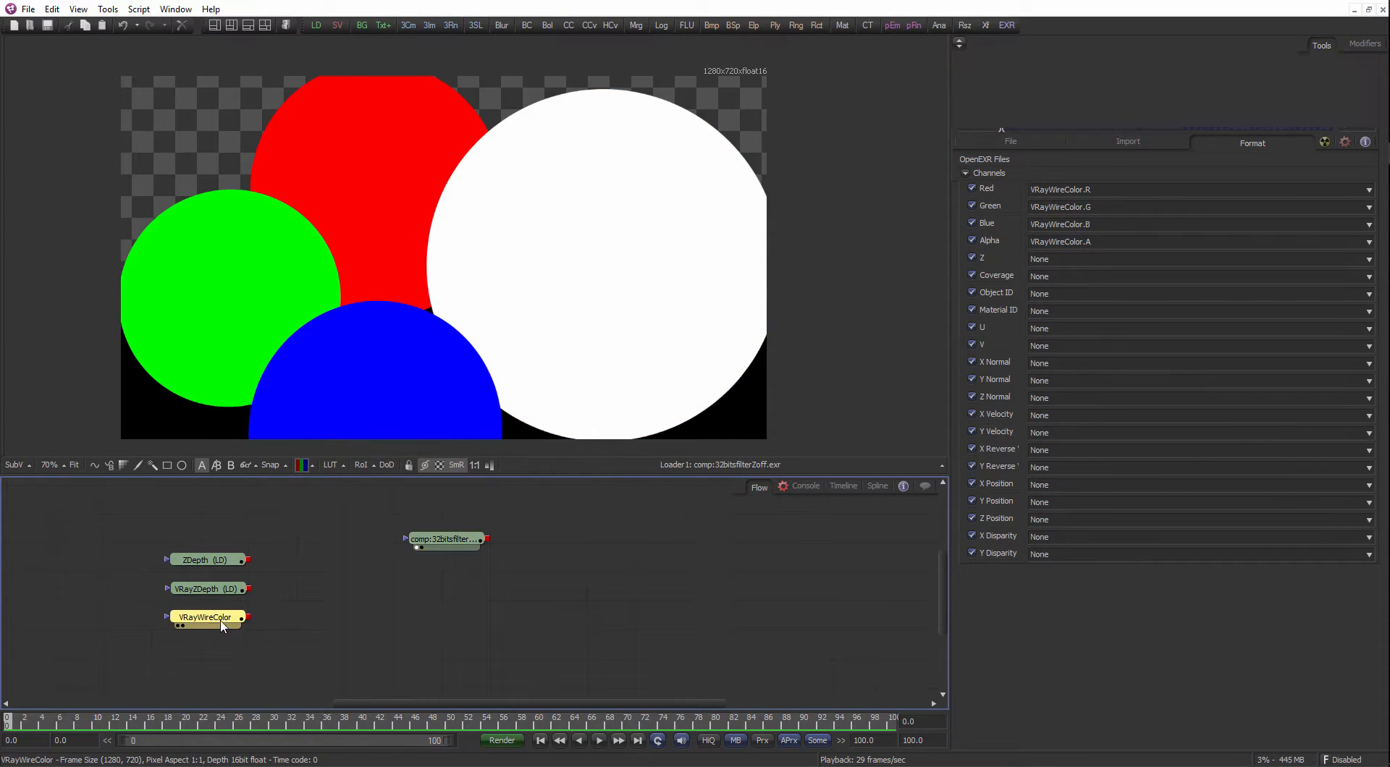
click(467, 541)
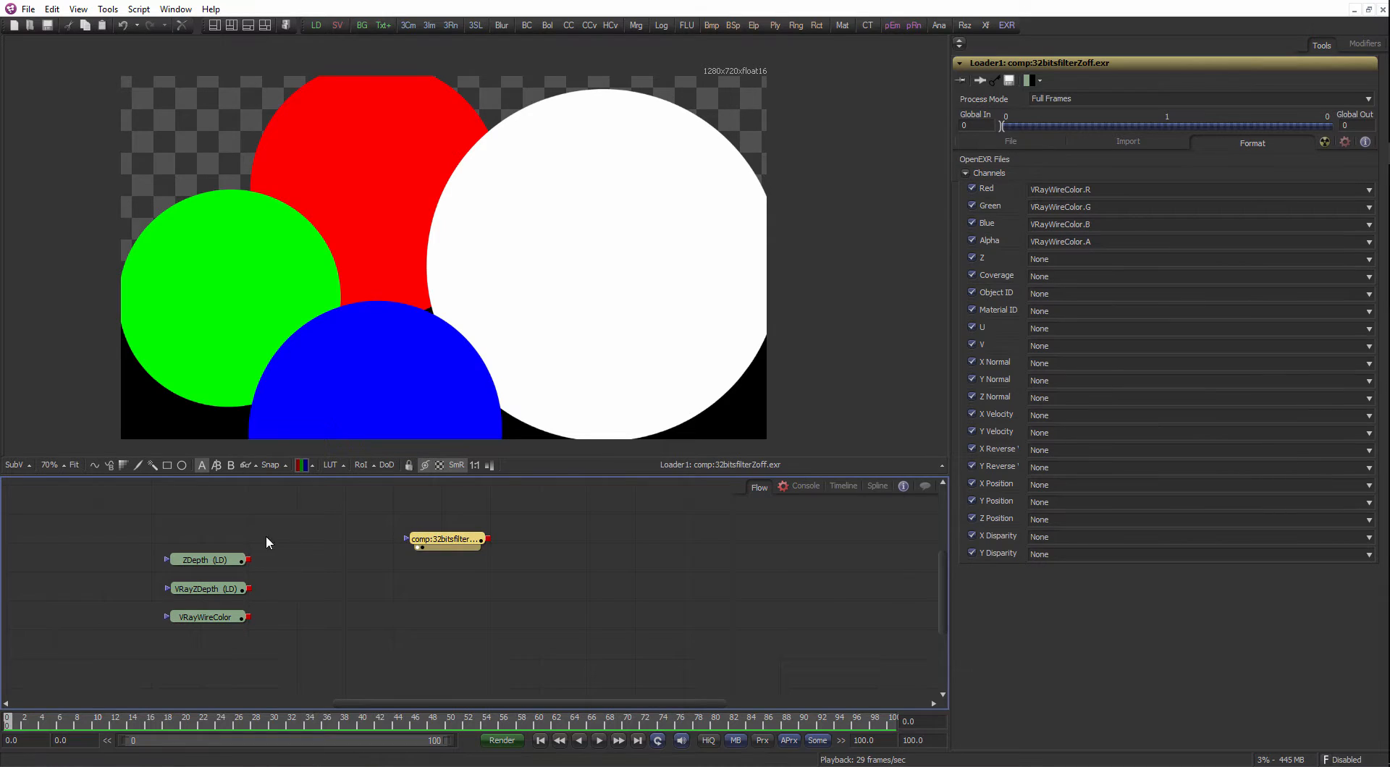
drag(449, 542, 210, 533)
click(402, 560)
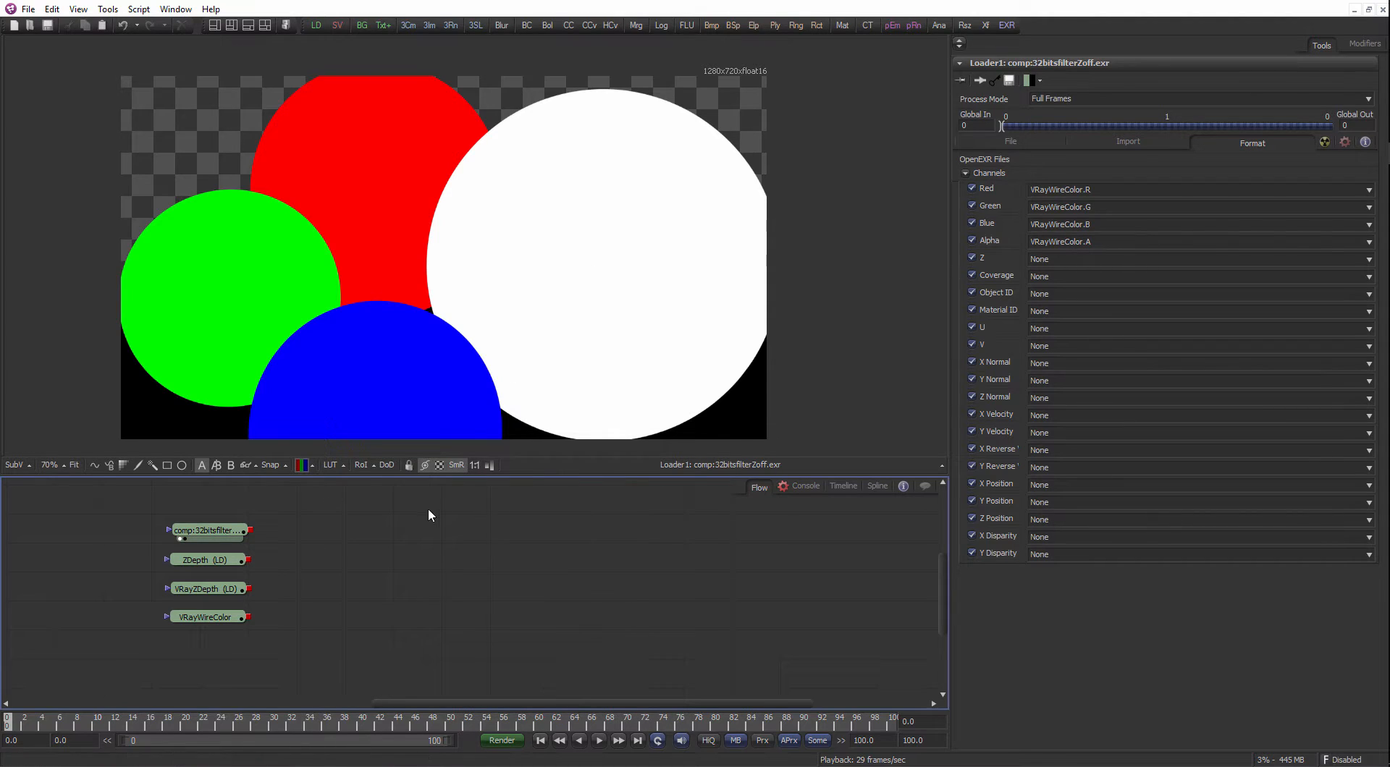
Enlarge the flow area slightly and fit the image to the viewer.
drag(460, 476, 460, 462)
key(ctrl+f)
click(406, 537)
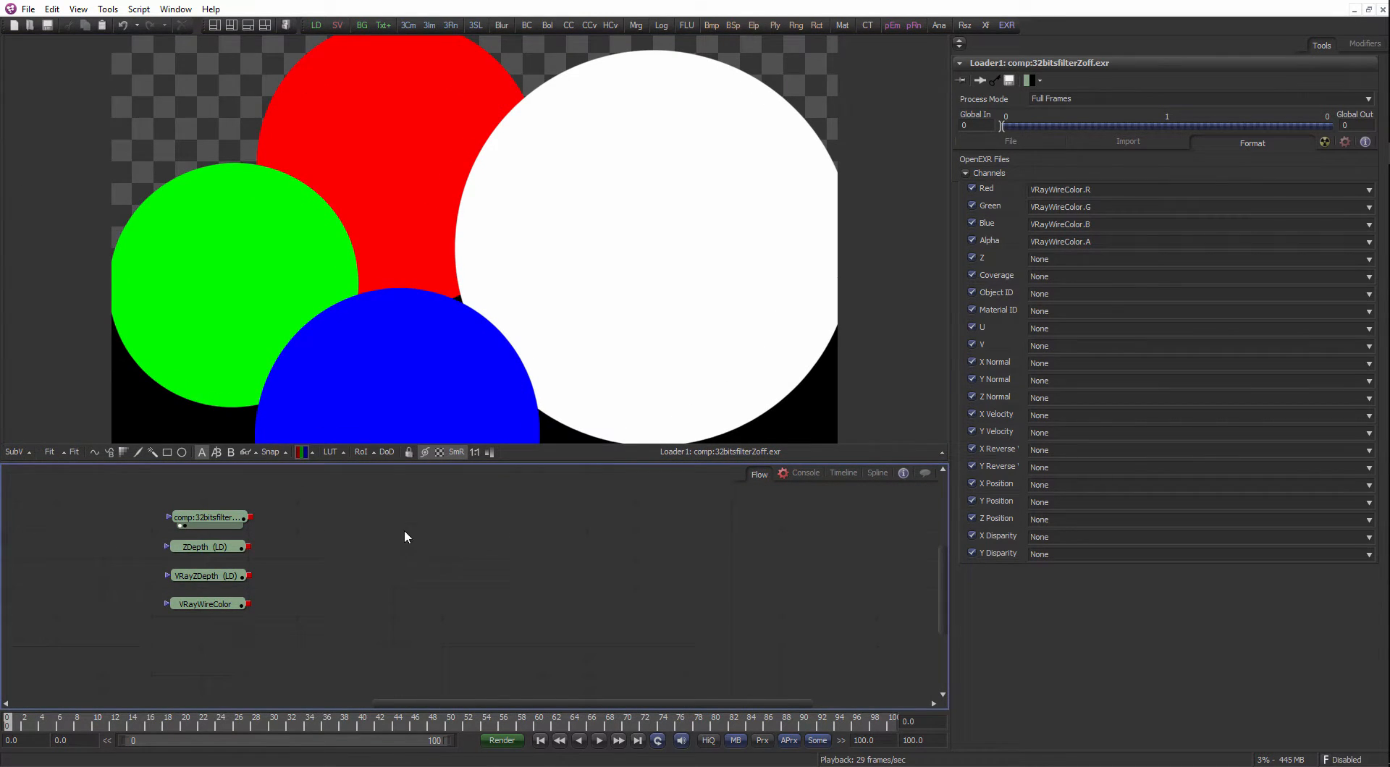
Clear the script messages from the console and return to the flow.
click(797, 474)
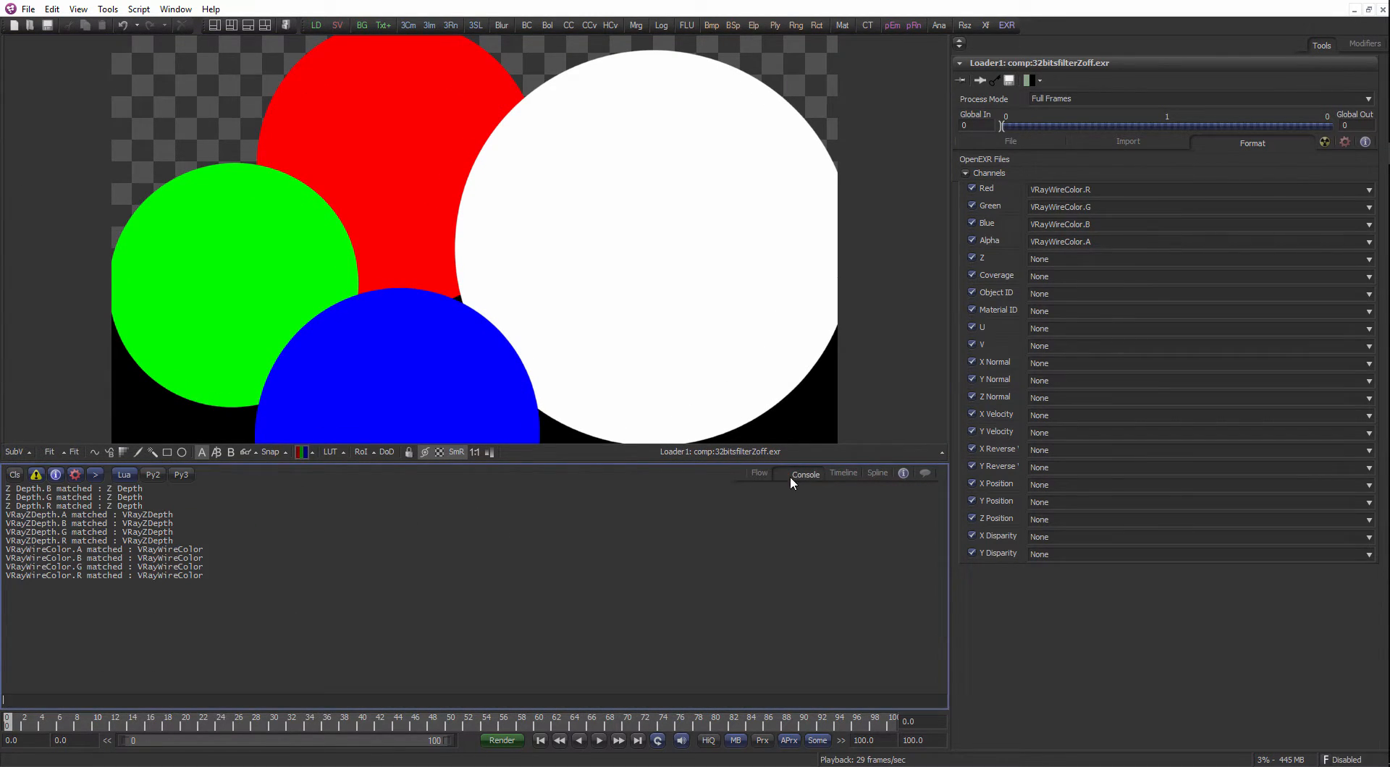
click(14, 474)
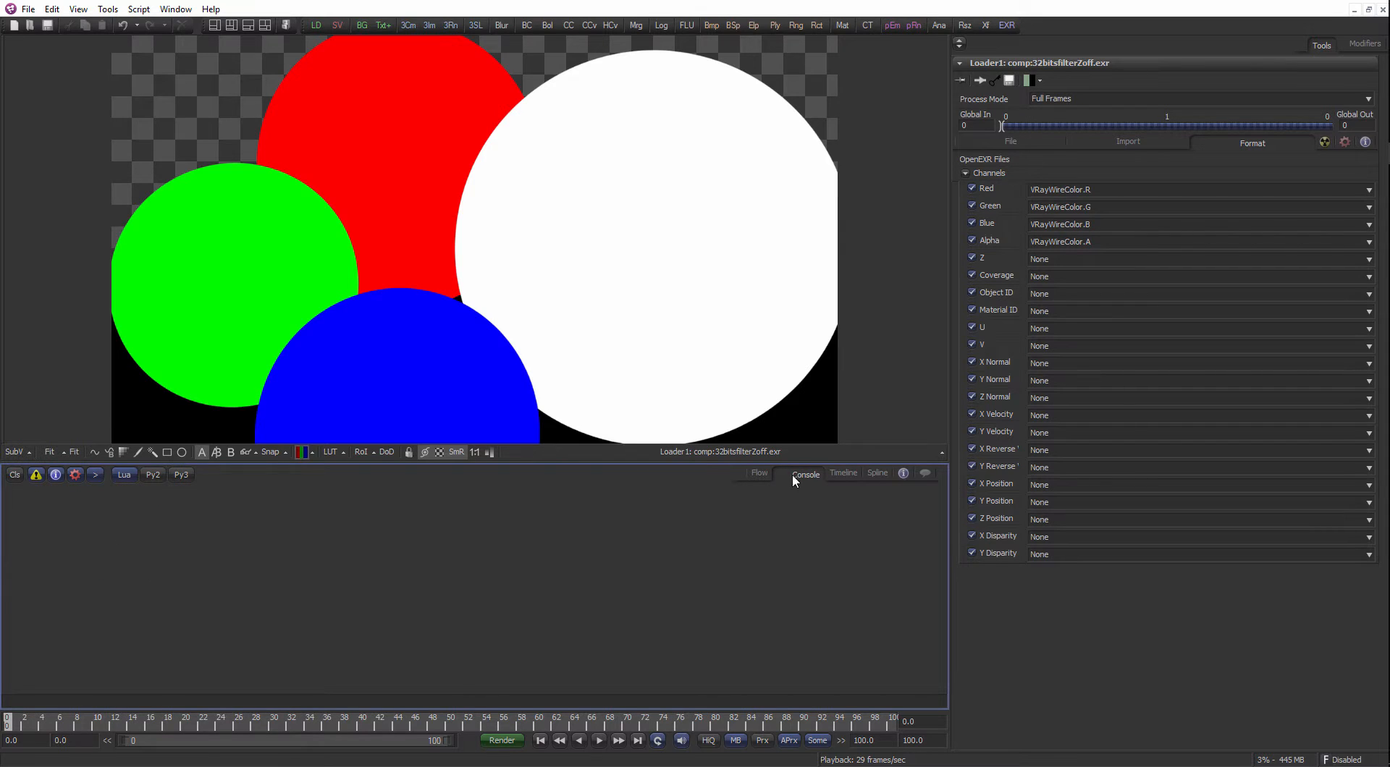
click(757, 474)
Undo the original loader's moves in the flow and its VRayWireColor channel assignments.
click(225, 518)
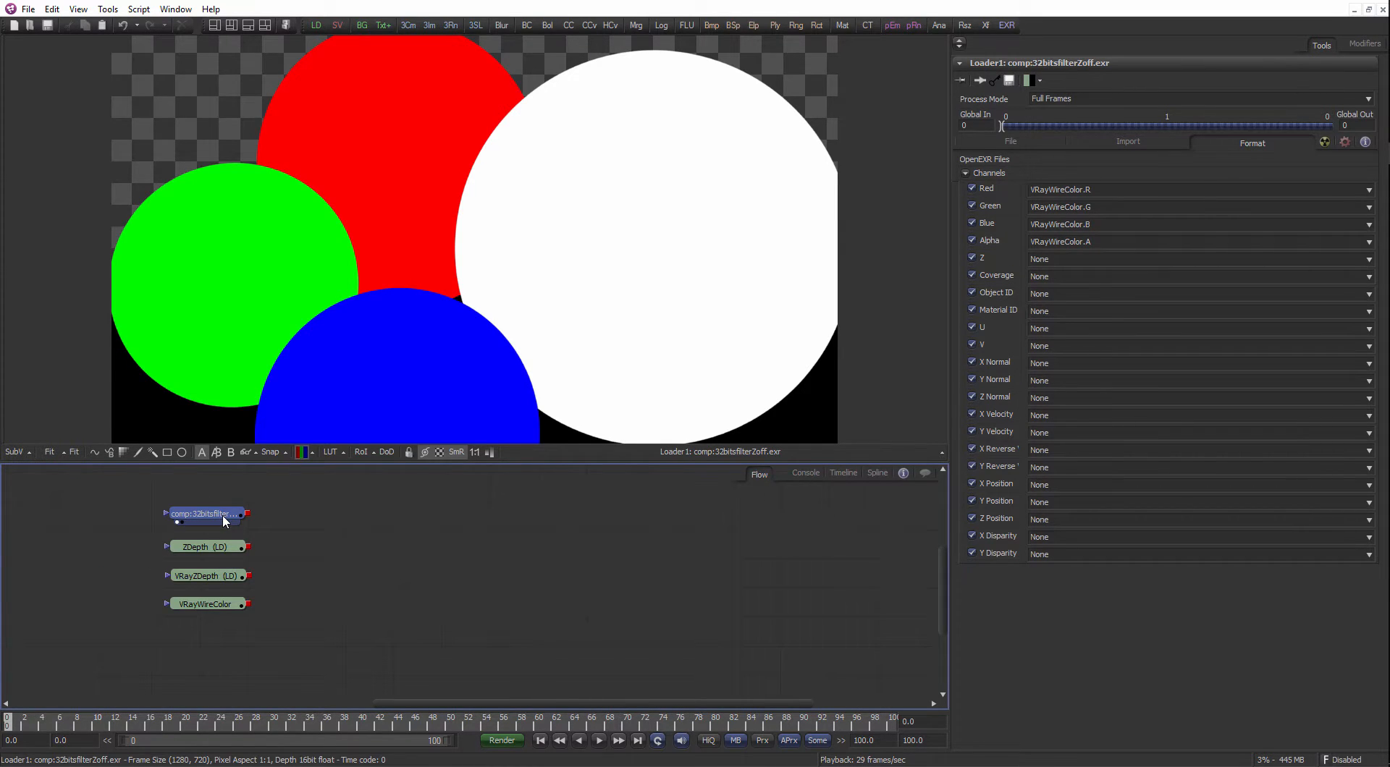
drag(225, 519, 233, 521)
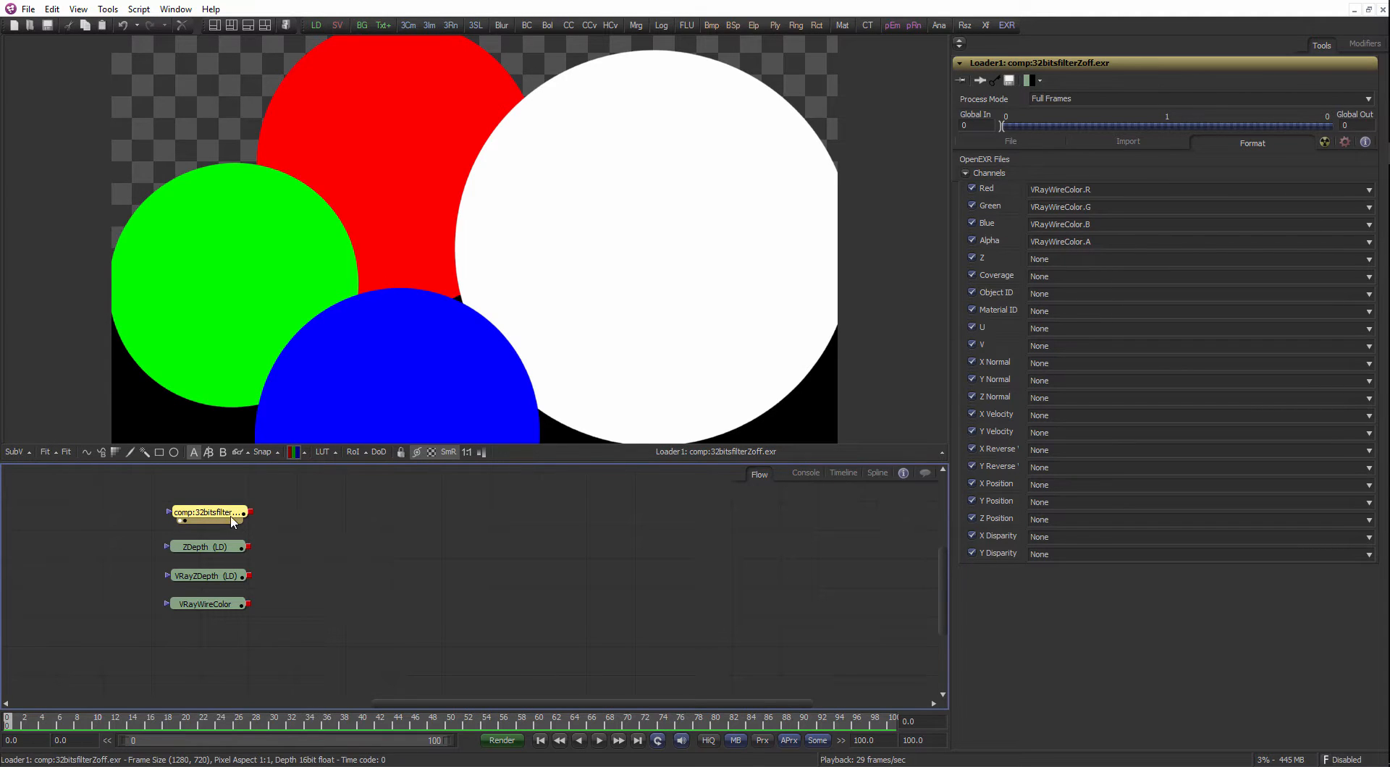
click(612, 584)
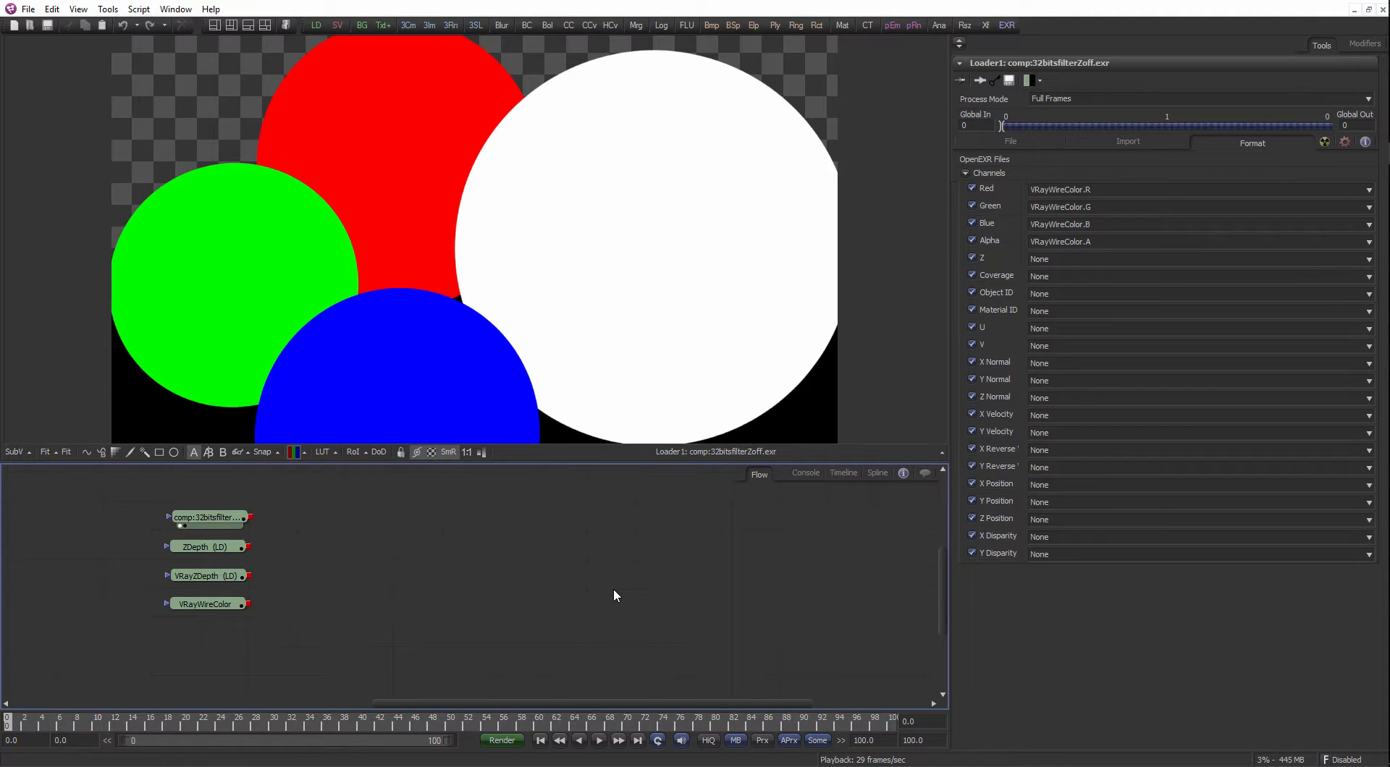
key(ctrl+z)
key(ctrl+z)
key(ctrl+z)
key(ctrl+z)
key(ctrl+z)
key(ctrl+z)
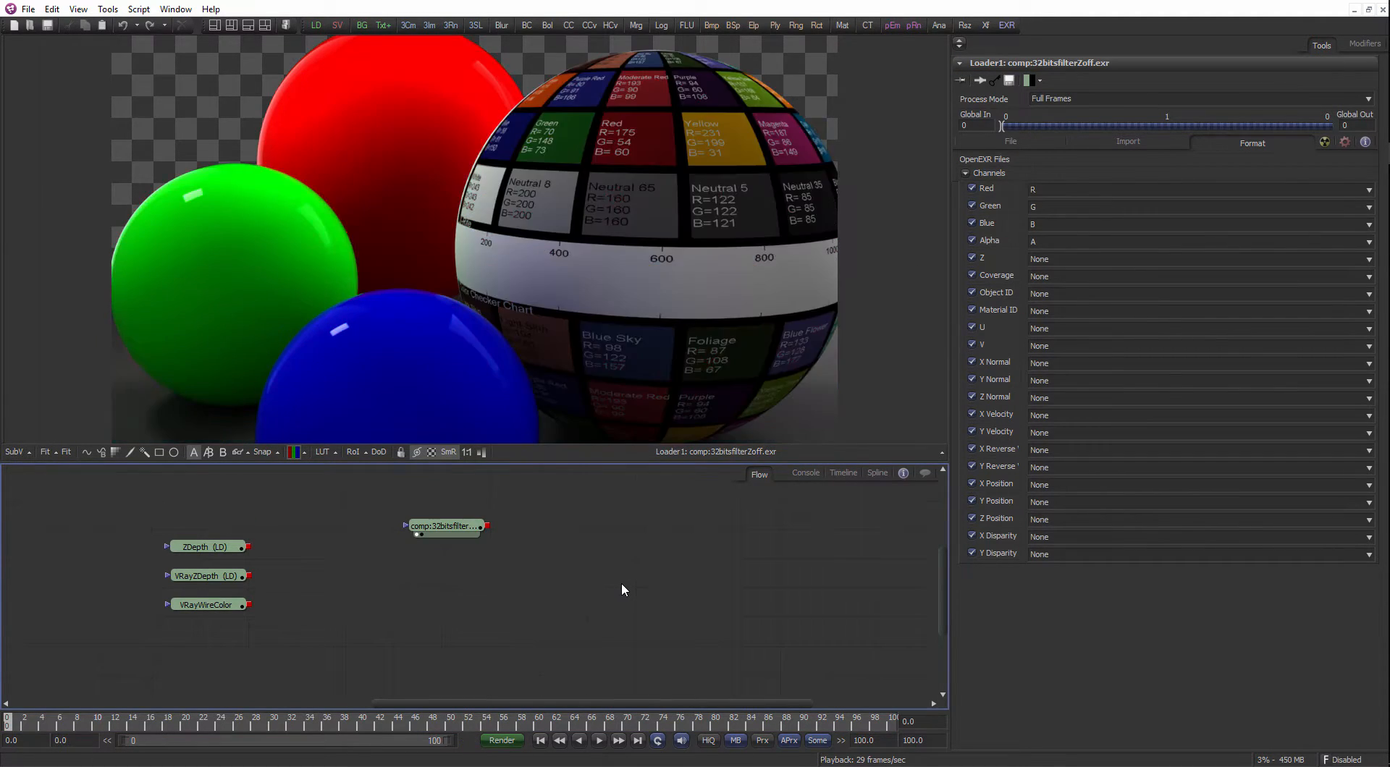
Move the original loader above the ZDepth node, in line with the split passes.
drag(456, 531, 230, 516)
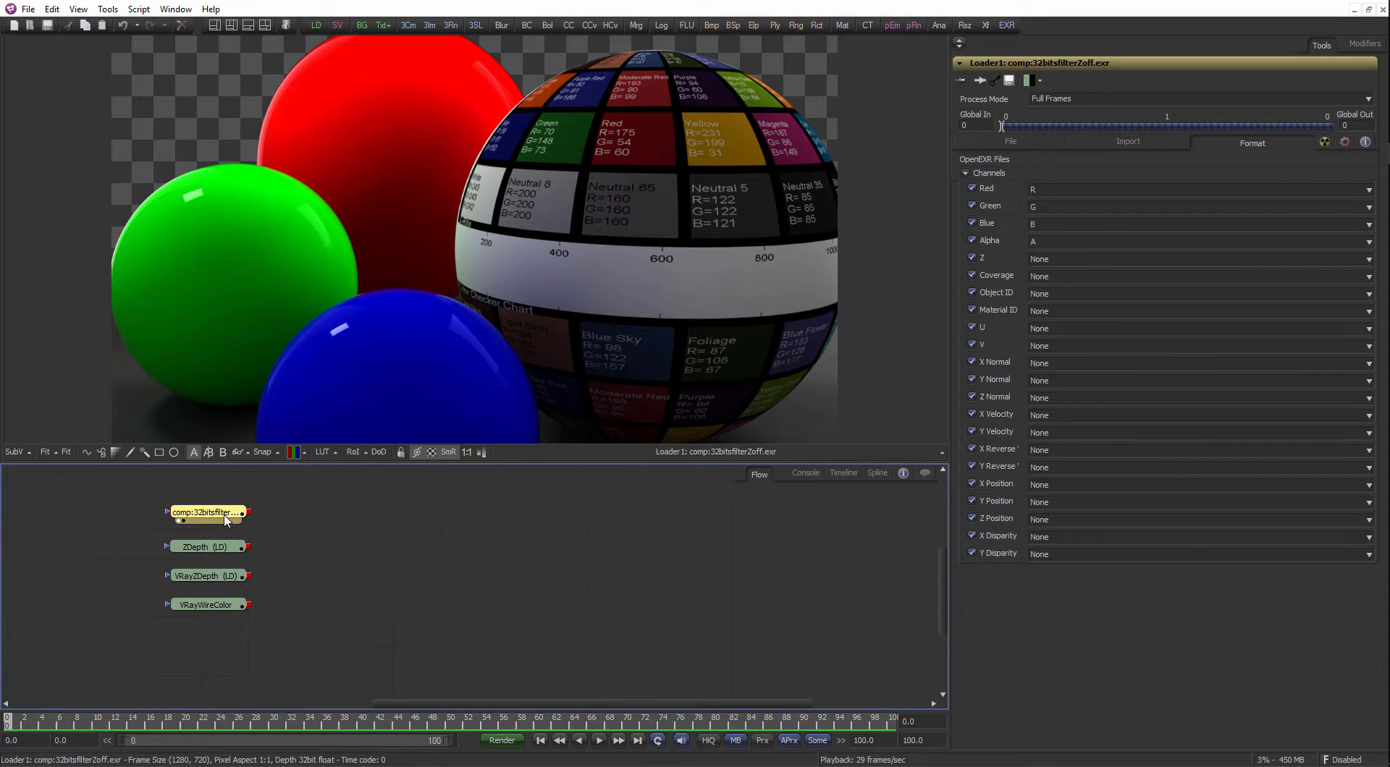
click(301, 453)
click(235, 517)
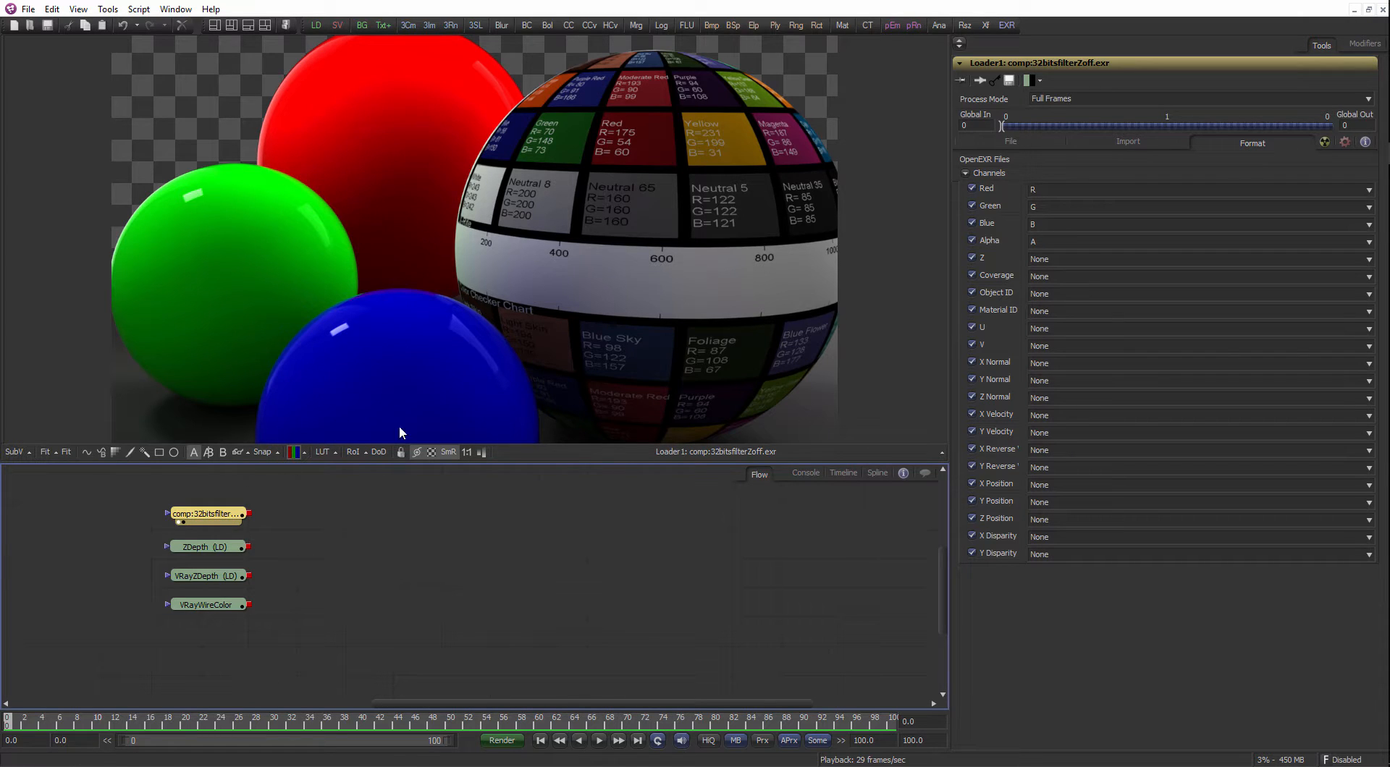
Set the loader's Z channel to Z Depth.R, and look through the sources offered for the U channel.
click(1066, 259)
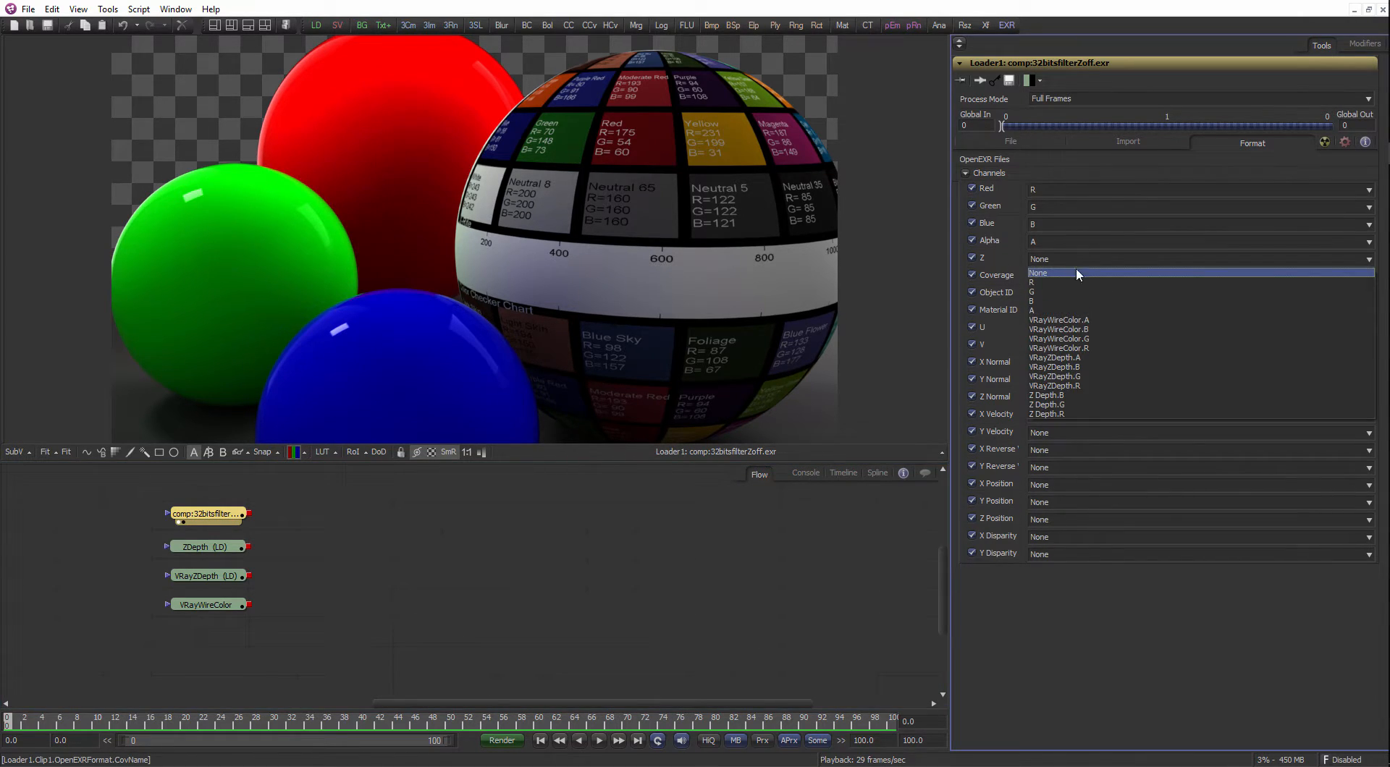
click(1106, 413)
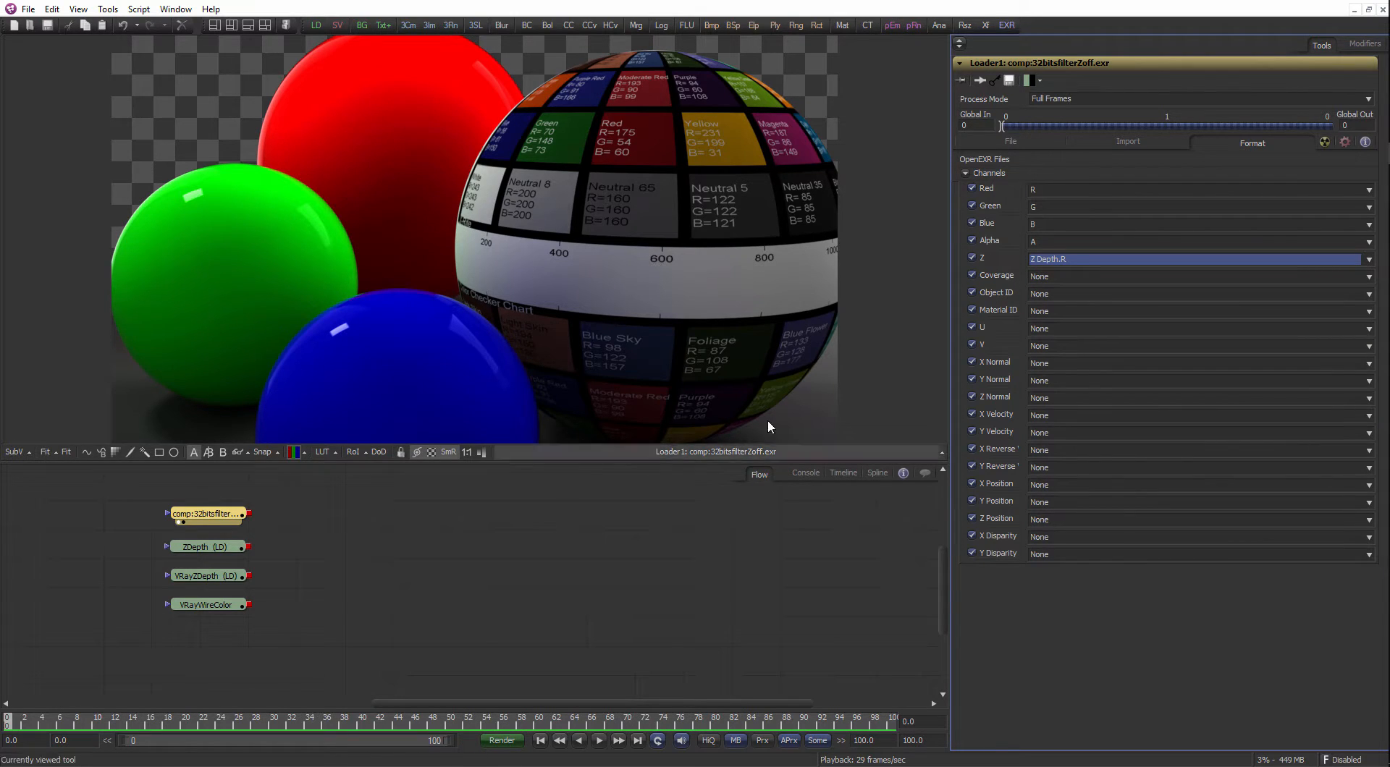
click(1093, 329)
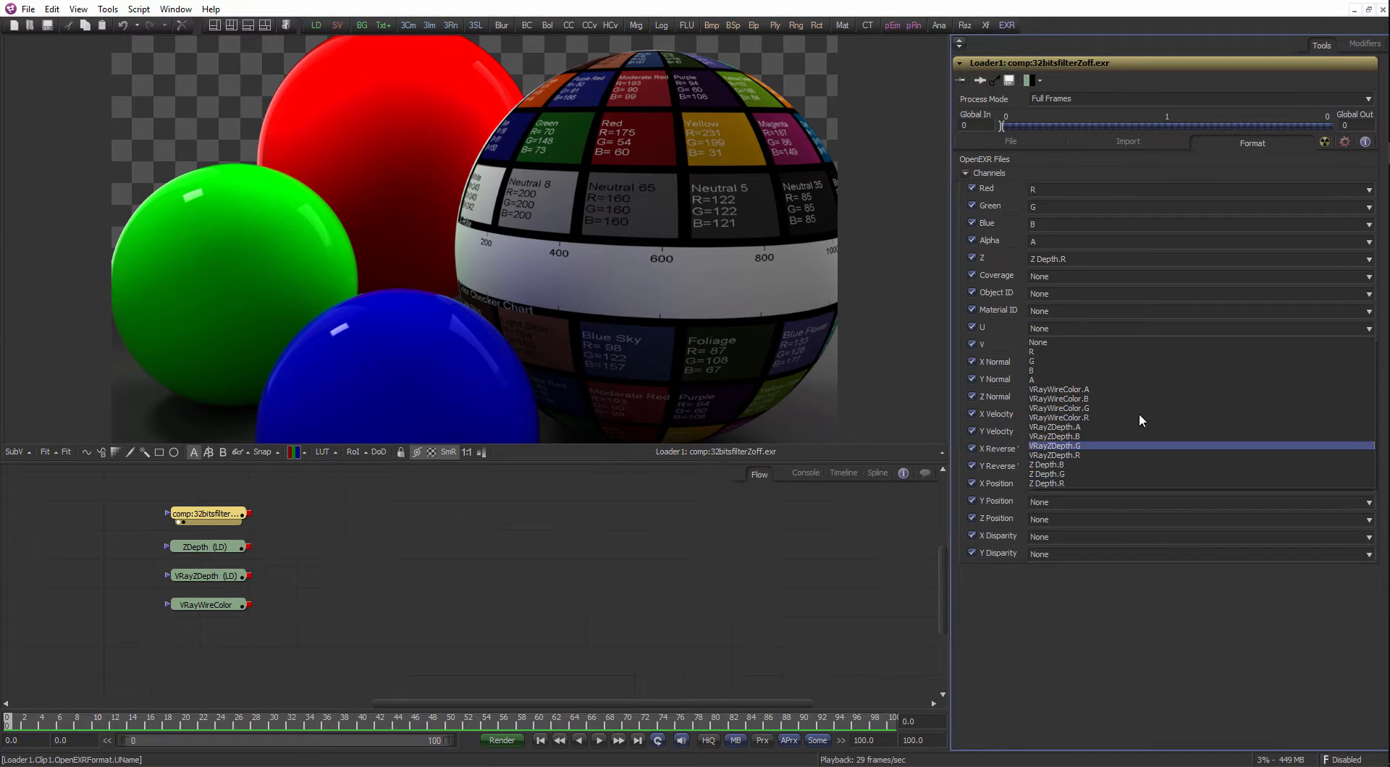
click(378, 537)
Display the original loader's Z depth channel in the viewer and examine its values across the image.
drag(208, 514, 290, 412)
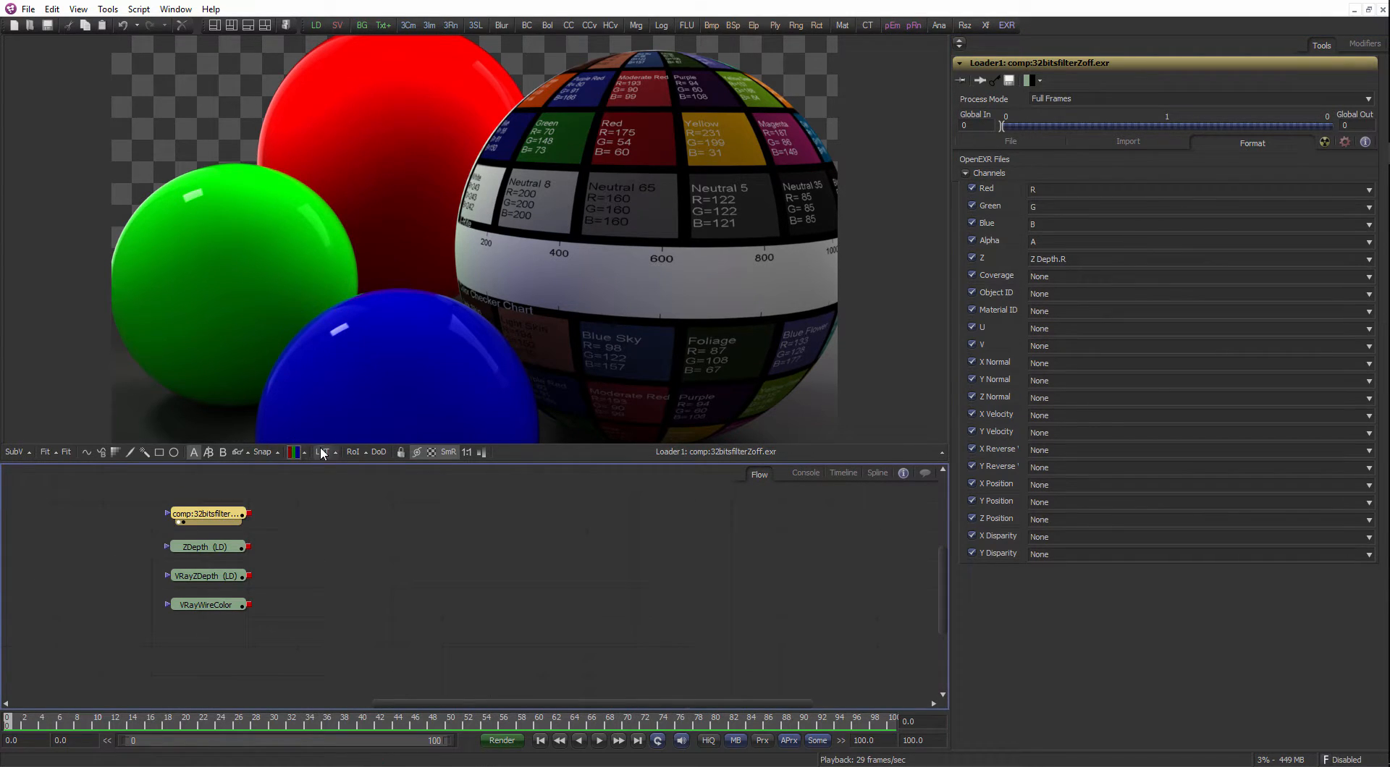
click(293, 451)
click(308, 437)
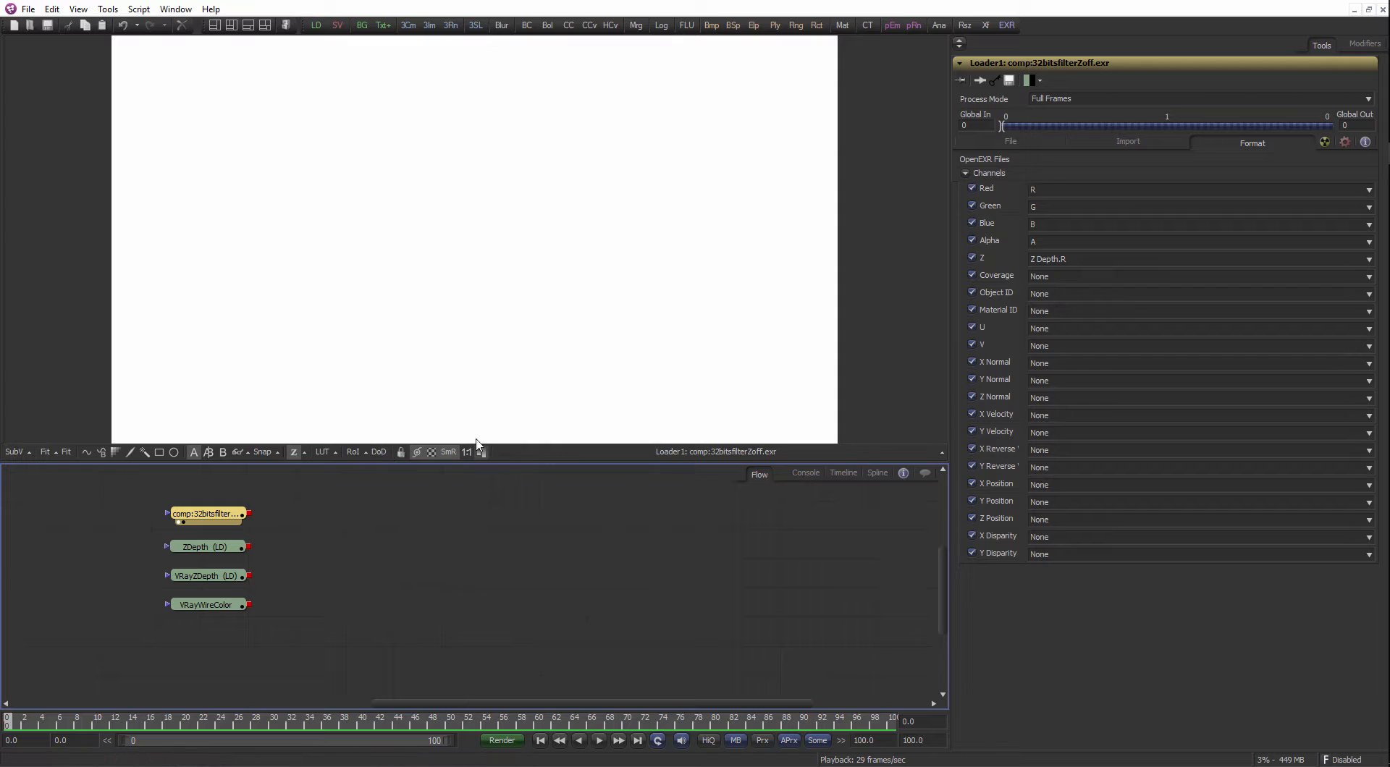
scroll(485, 324, down, 2)
scroll(482, 327, up, 1)
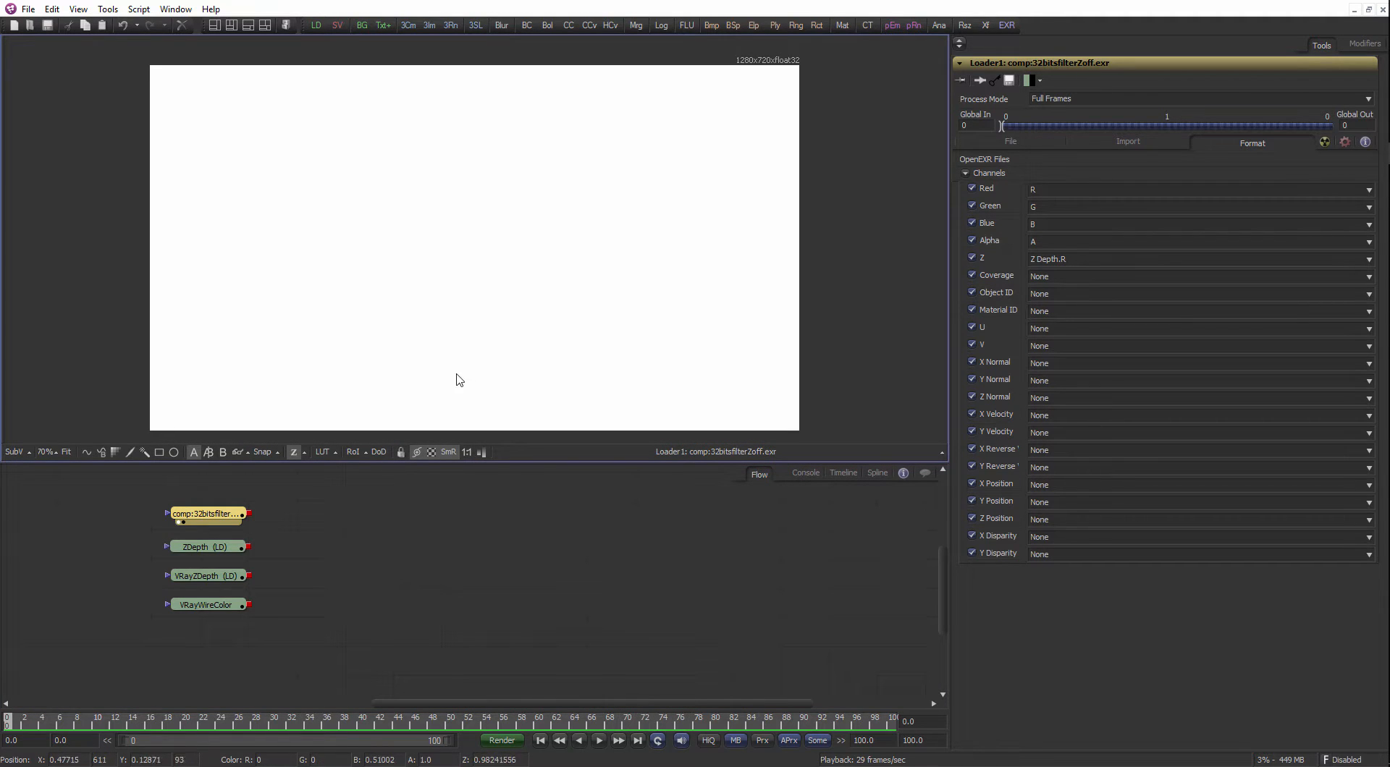
scroll(457, 377, up, 1)
scroll(579, 318, up, 1)
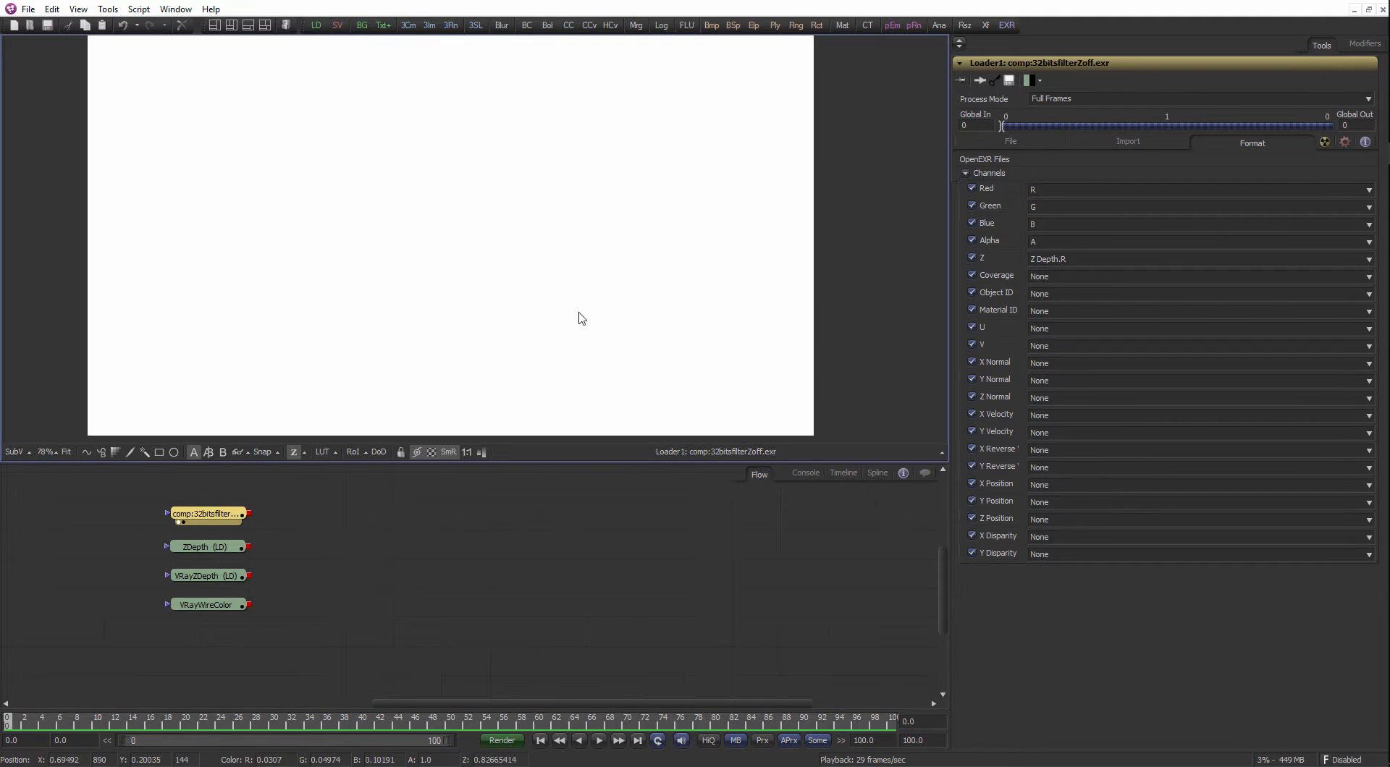
Normalize the depth display in the viewer to examine the spheres, and turn the normalization off again.
click(480, 453)
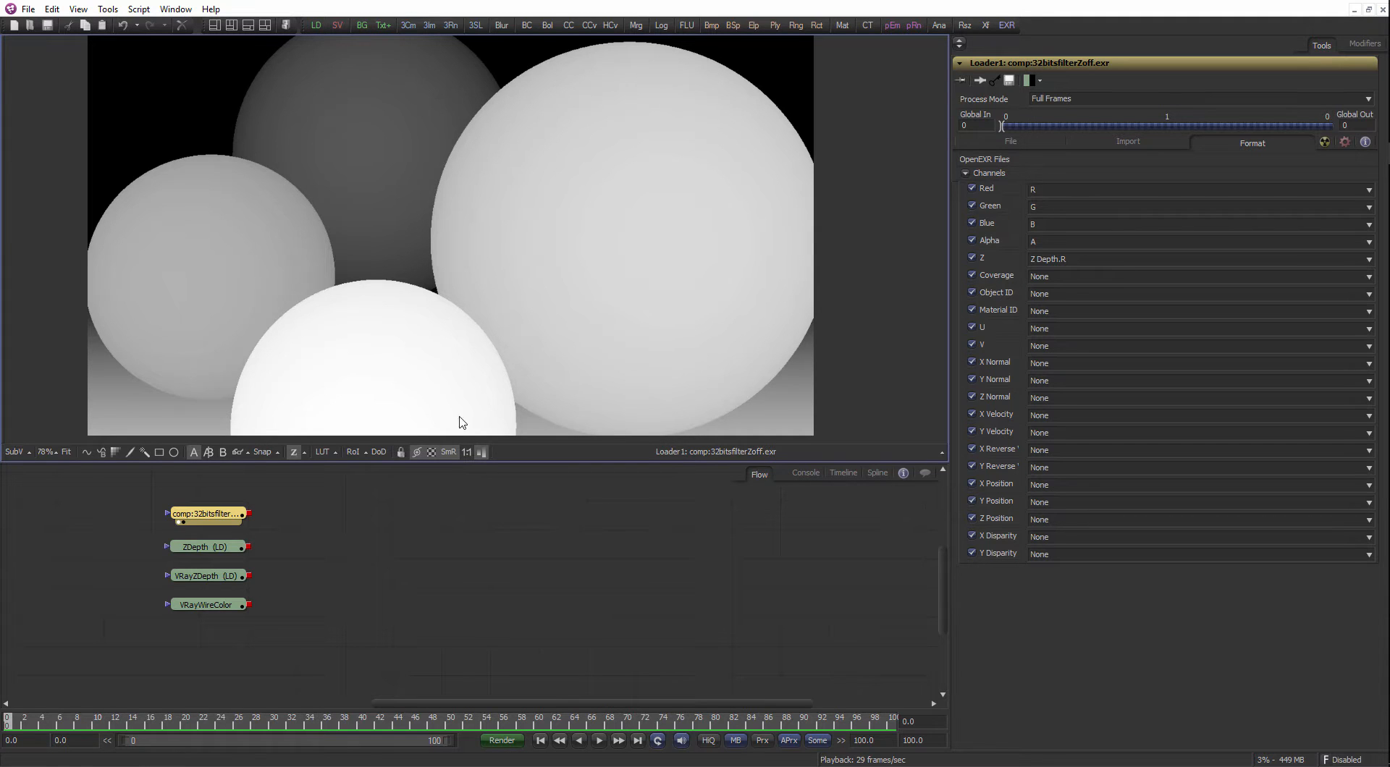
scroll(505, 347, down, 1)
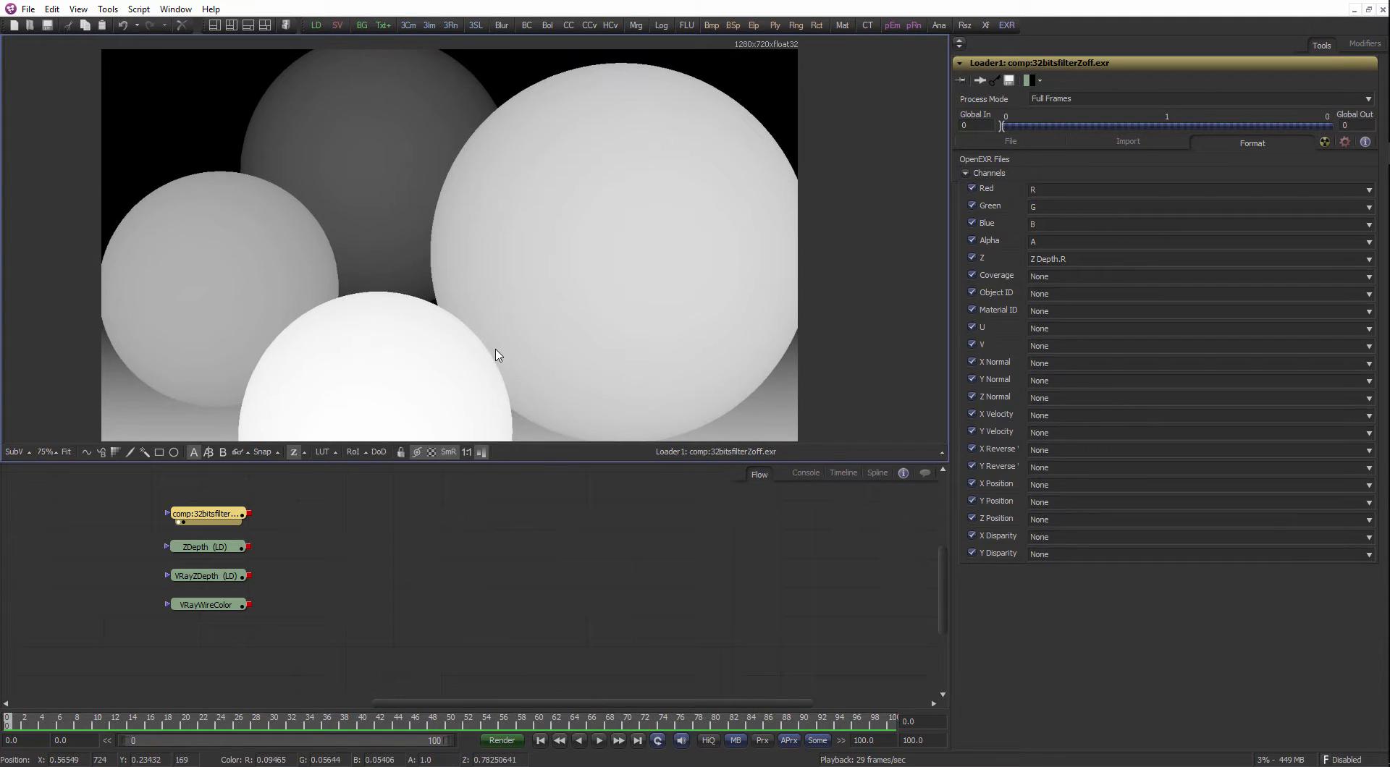
click(479, 454)
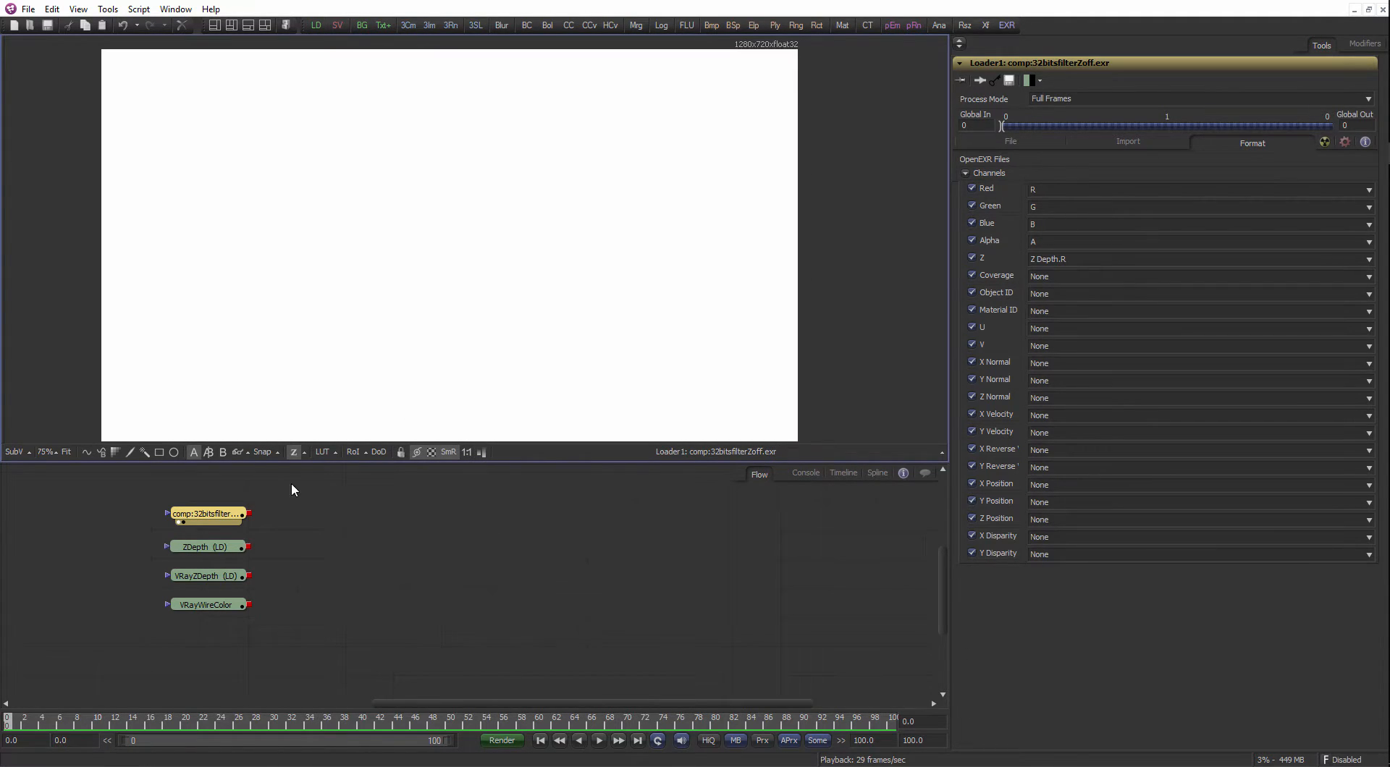
Return the viewer to the full color display of the original loader and fit the image to the viewer.
click(309, 453)
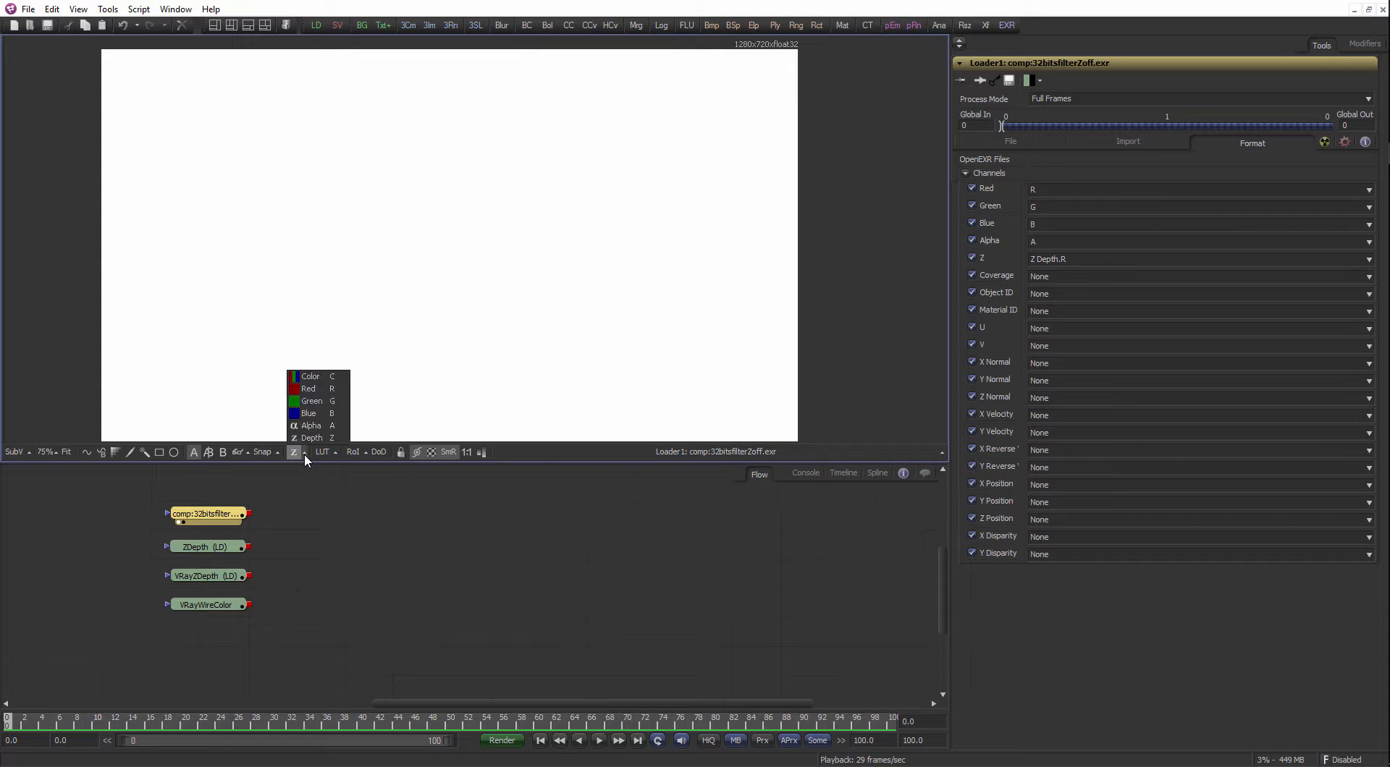
click(319, 378)
click(283, 546)
click(234, 512)
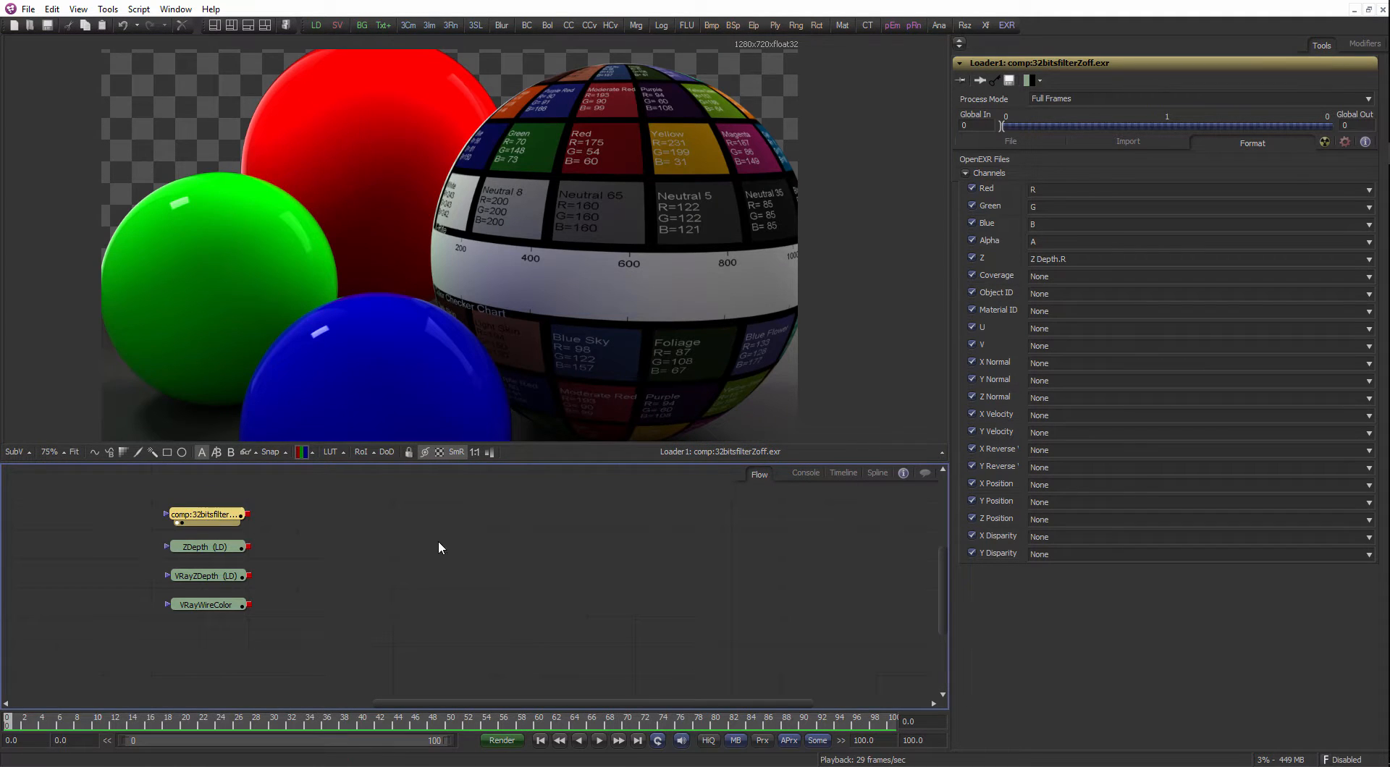
click(389, 520)
scroll(443, 322, down, 2)
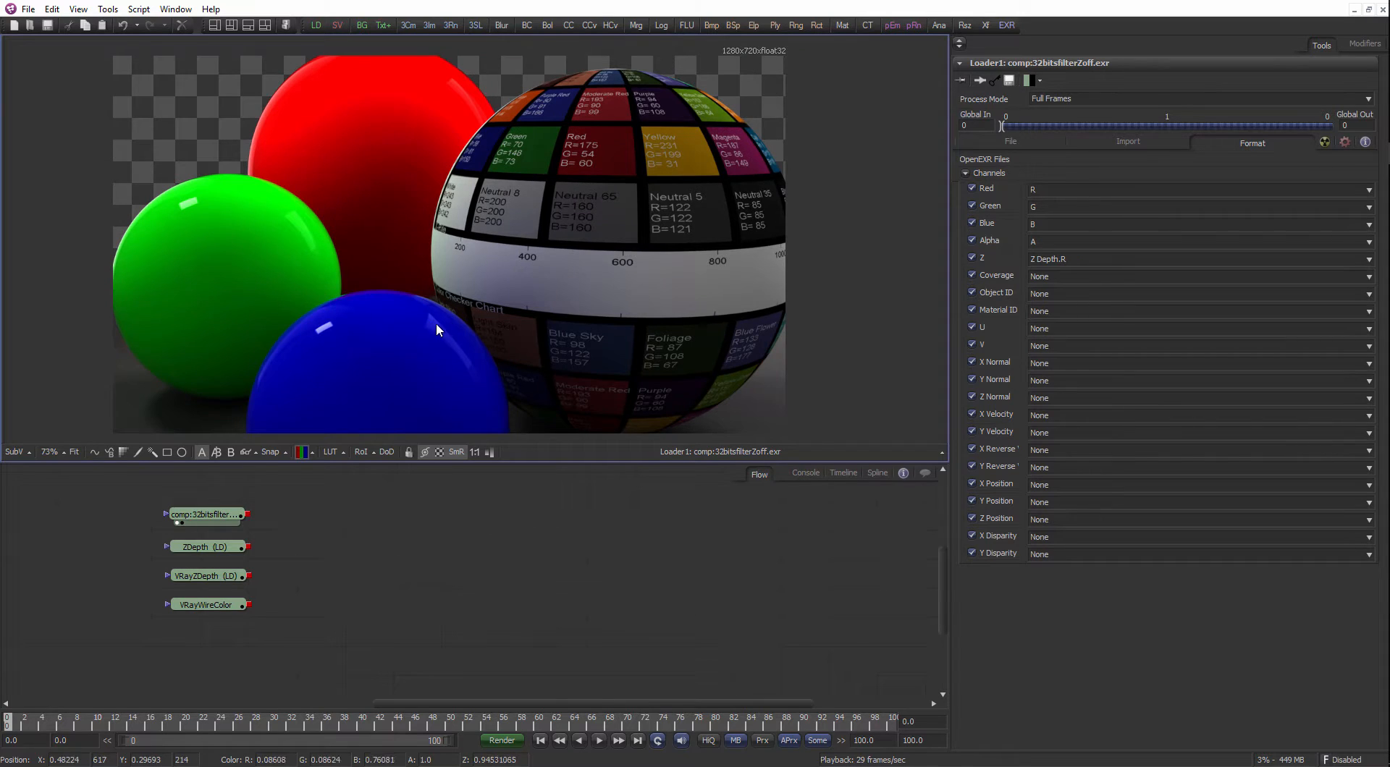
key(ctrl+f)
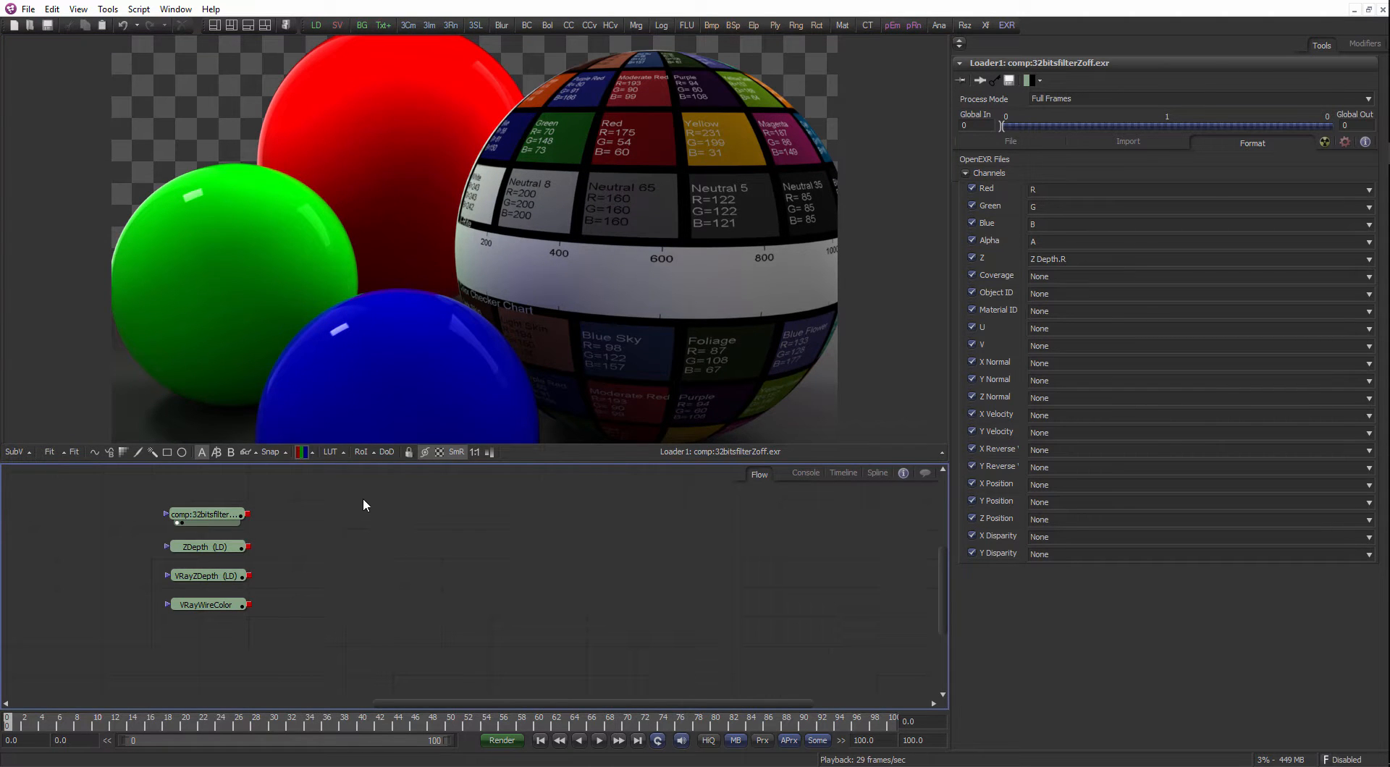
Add a Bitmap tool to the flow.
key(ctrl+space)
text(bit)
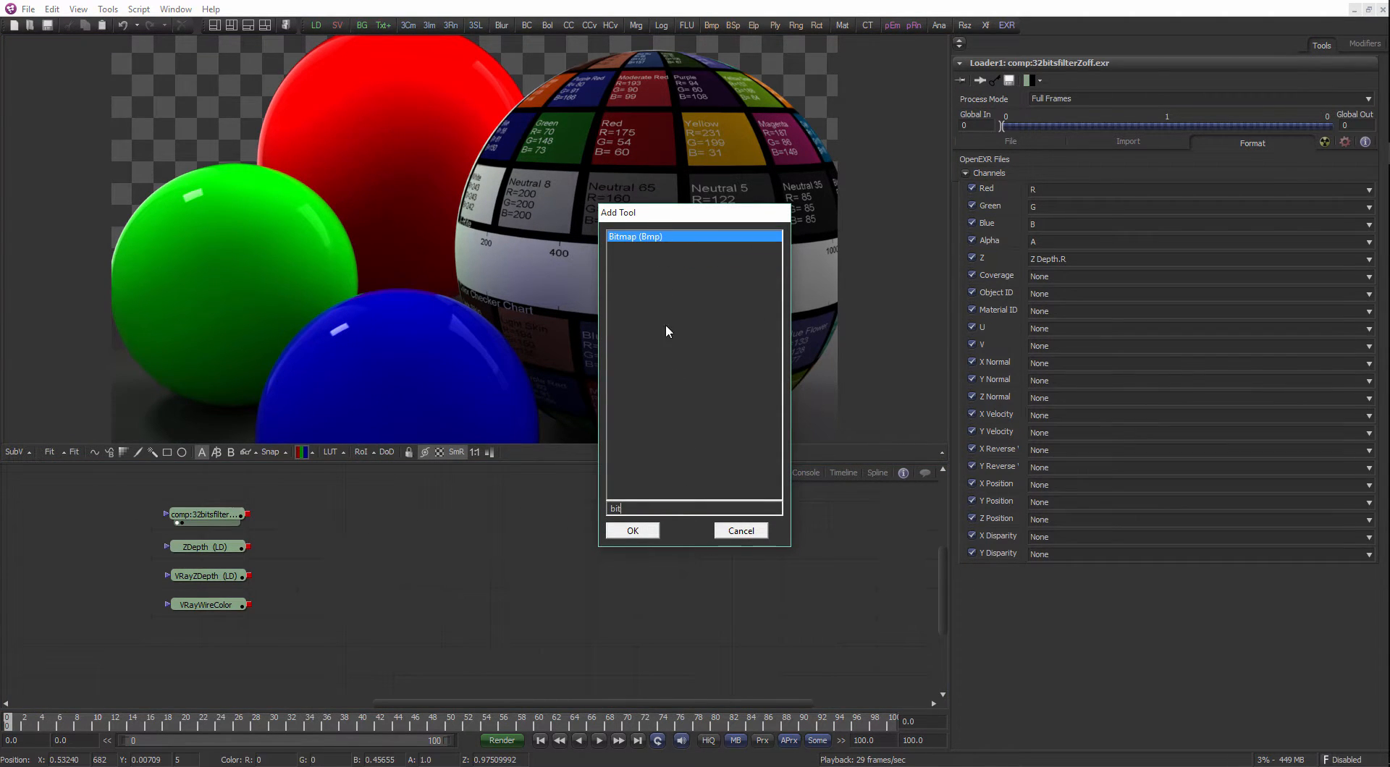
click(738, 531)
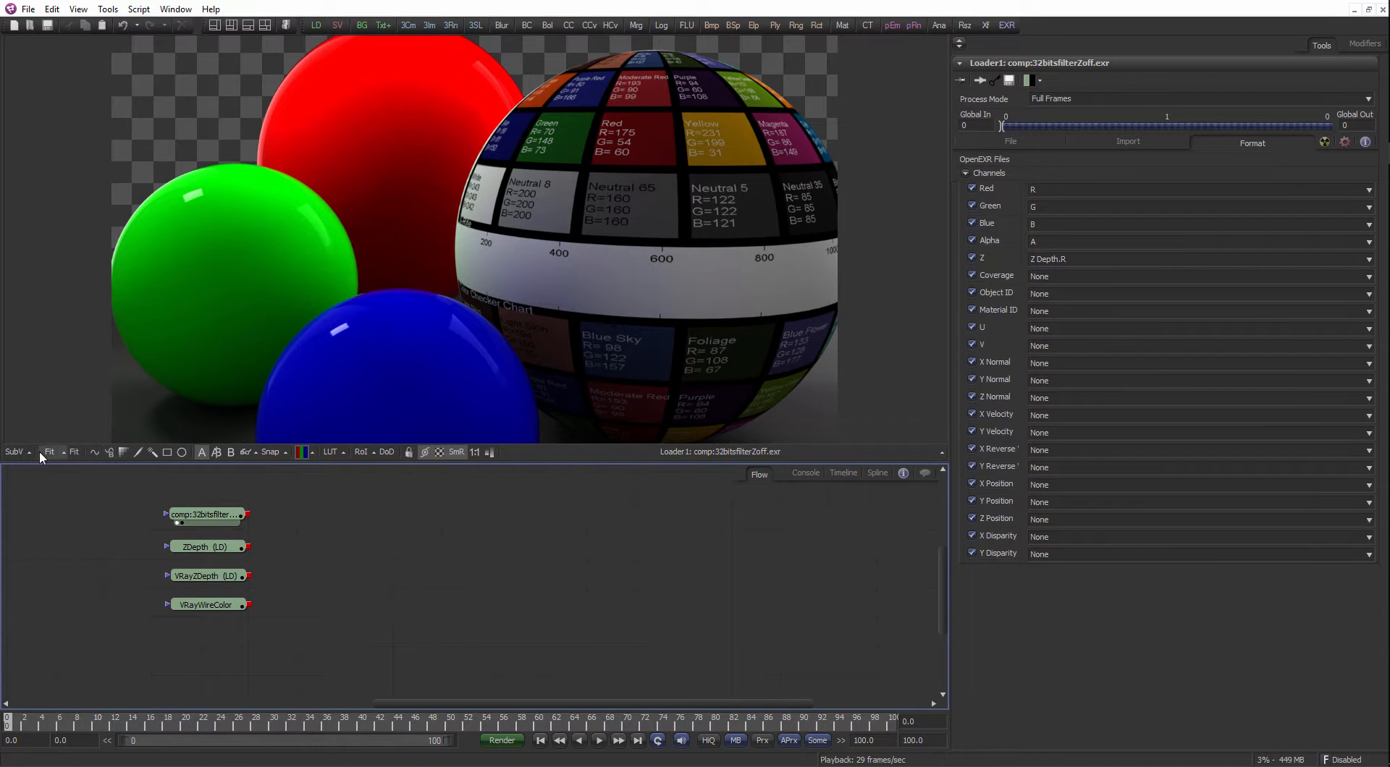
click(124, 453)
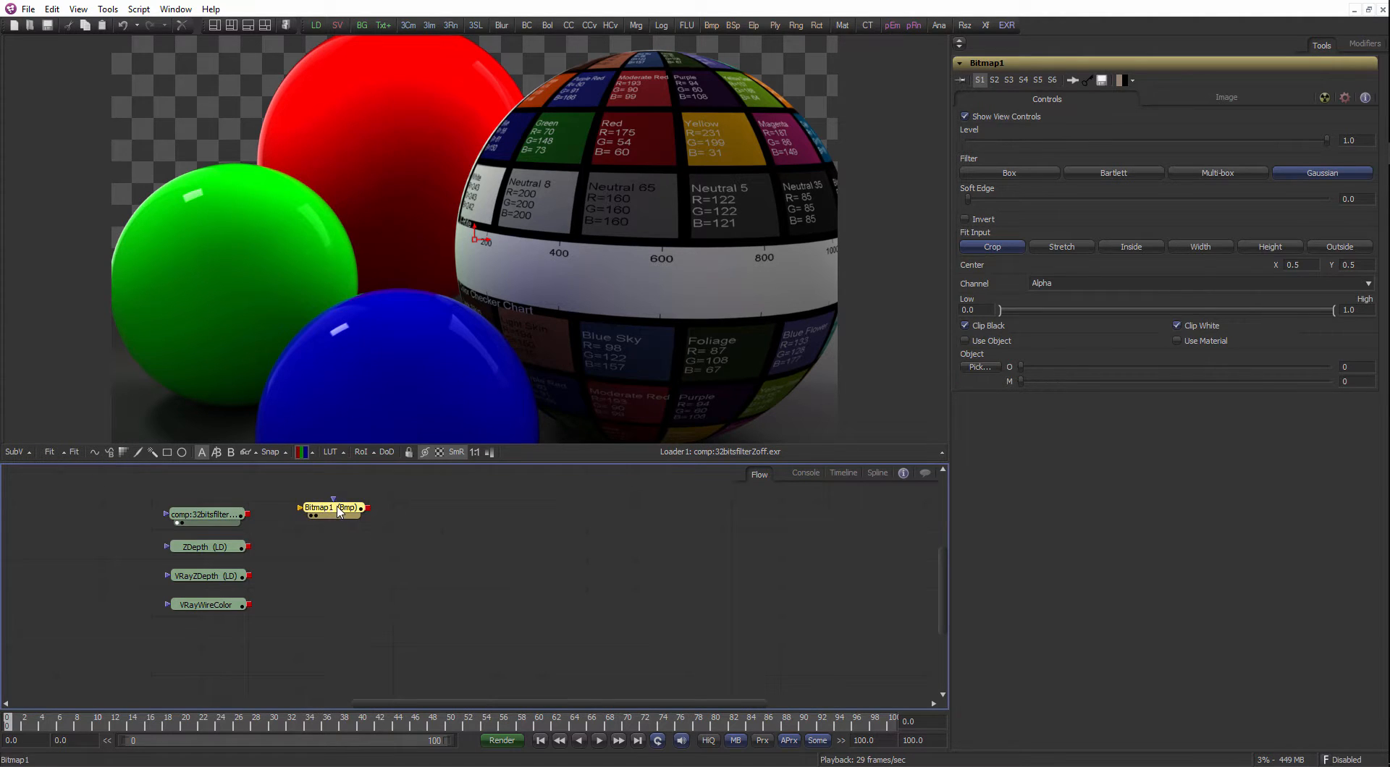
Display the VRayWireColor pass in the viewer and move the Bitmap tool beside that loader.
click(241, 544)
drag(333, 509, 433, 210)
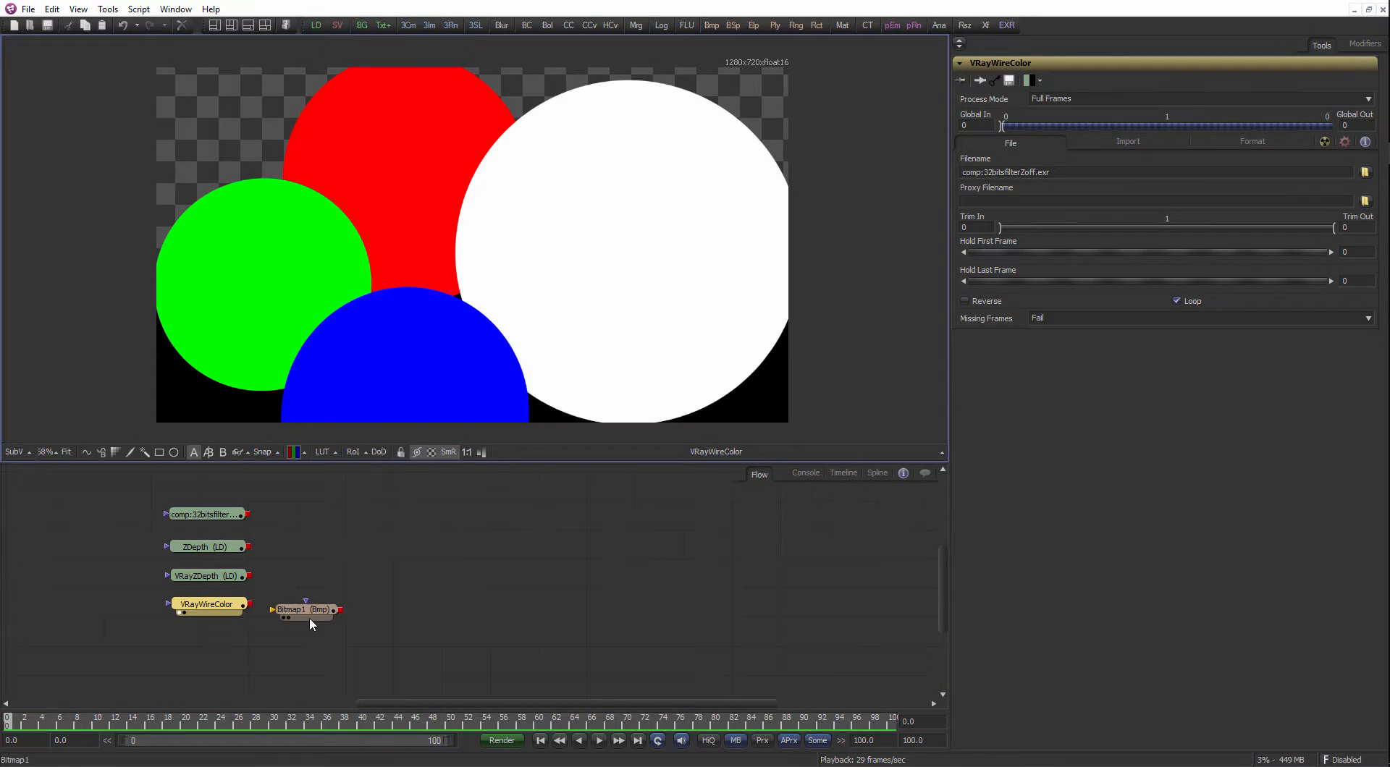
drag(322, 611, 333, 605)
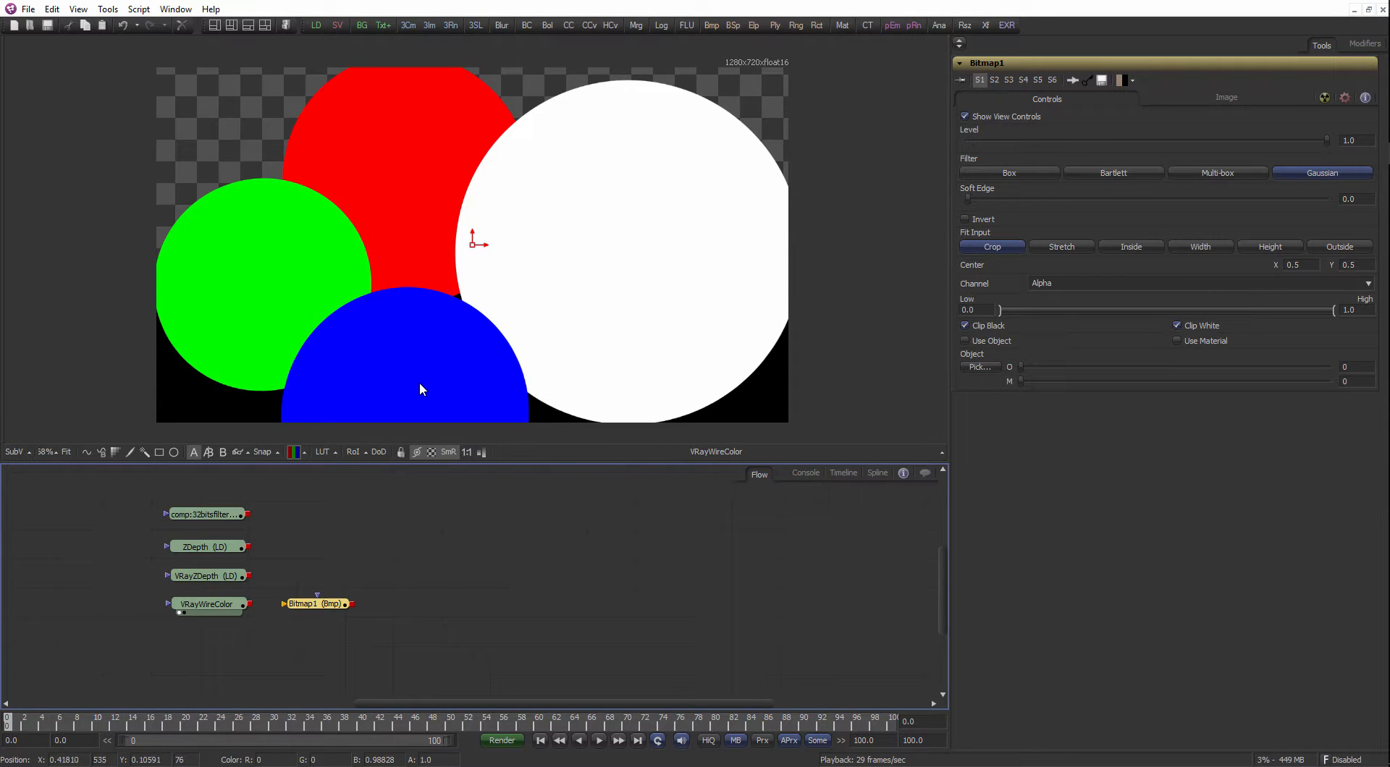
click(391, 572)
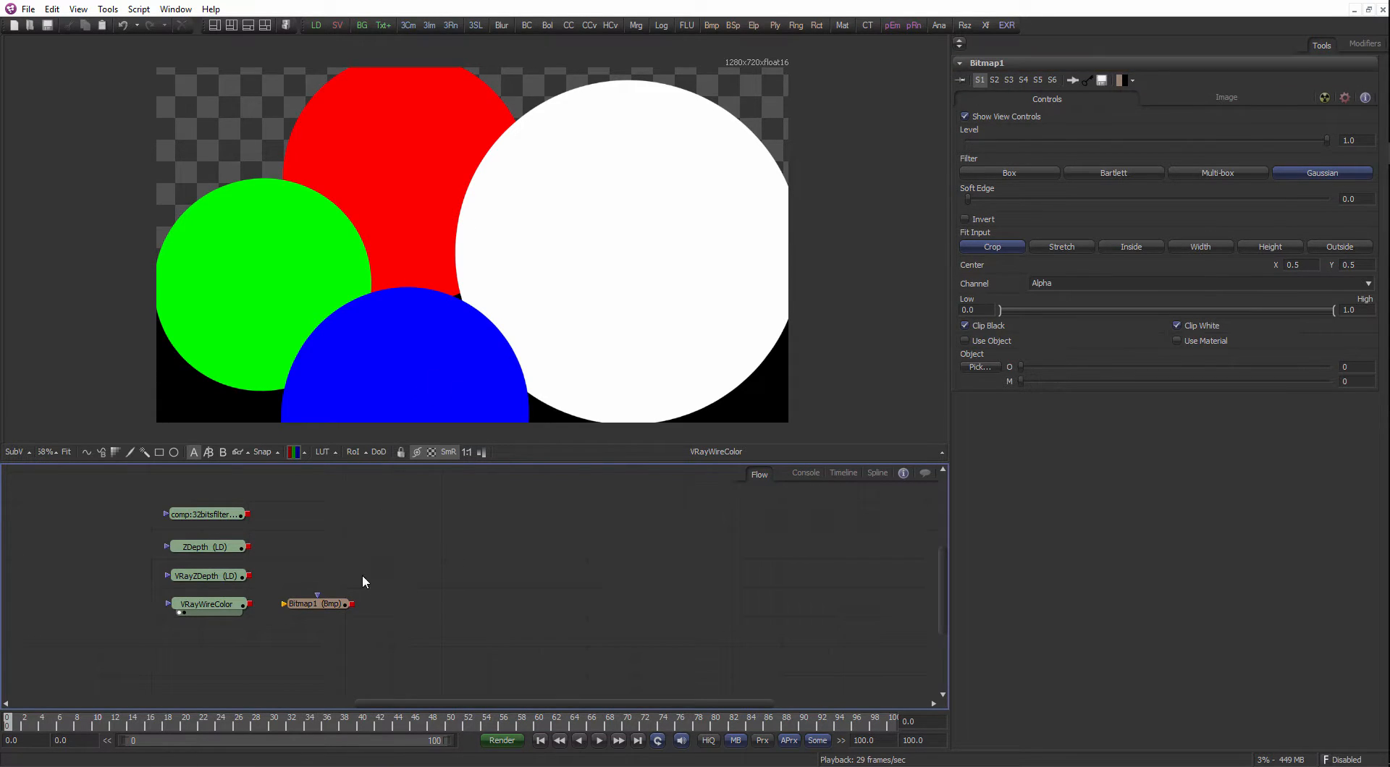
Turn on arranging tools to the grid and line up the four loaders in a column, with the Bitmap tool set apart beside VRayWireColor.
right_click(328, 559)
mouse_move(444, 381)
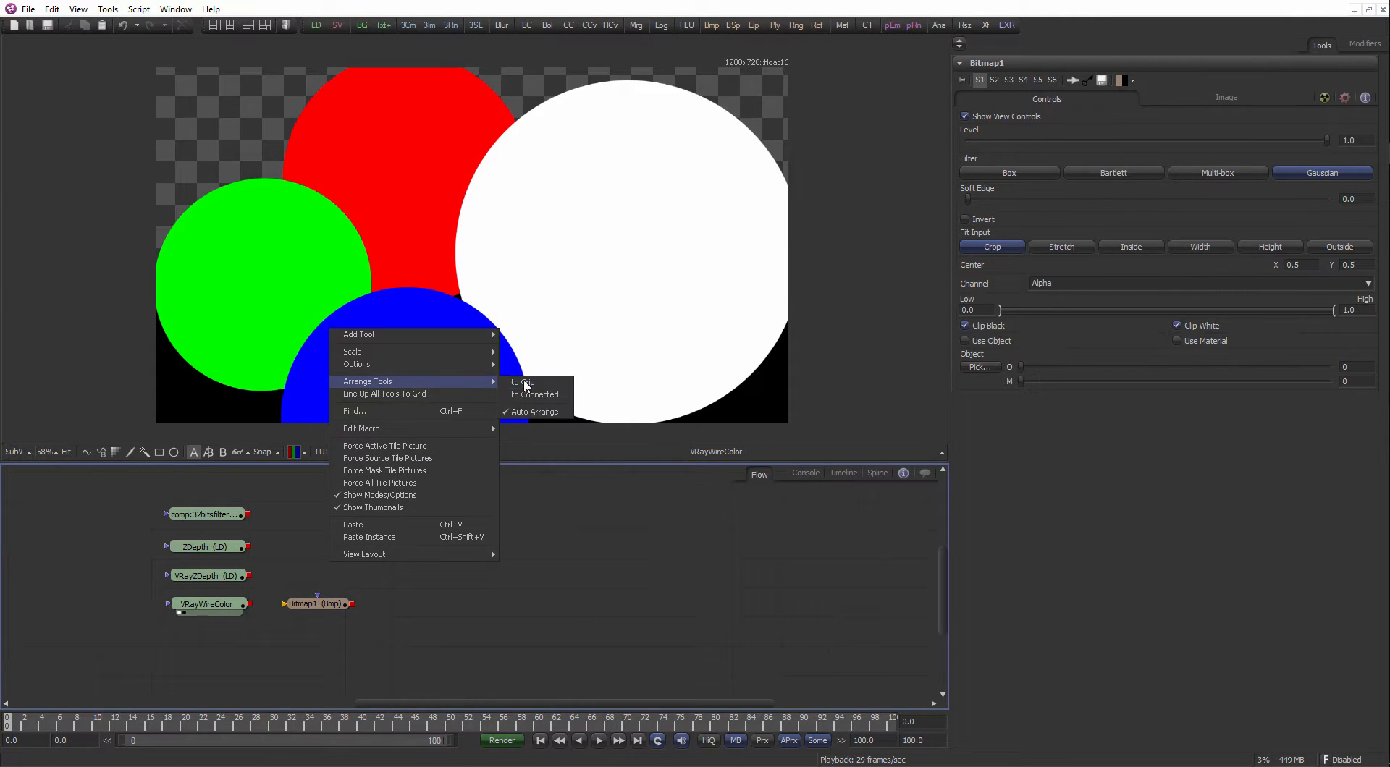
click(527, 382)
click(308, 604)
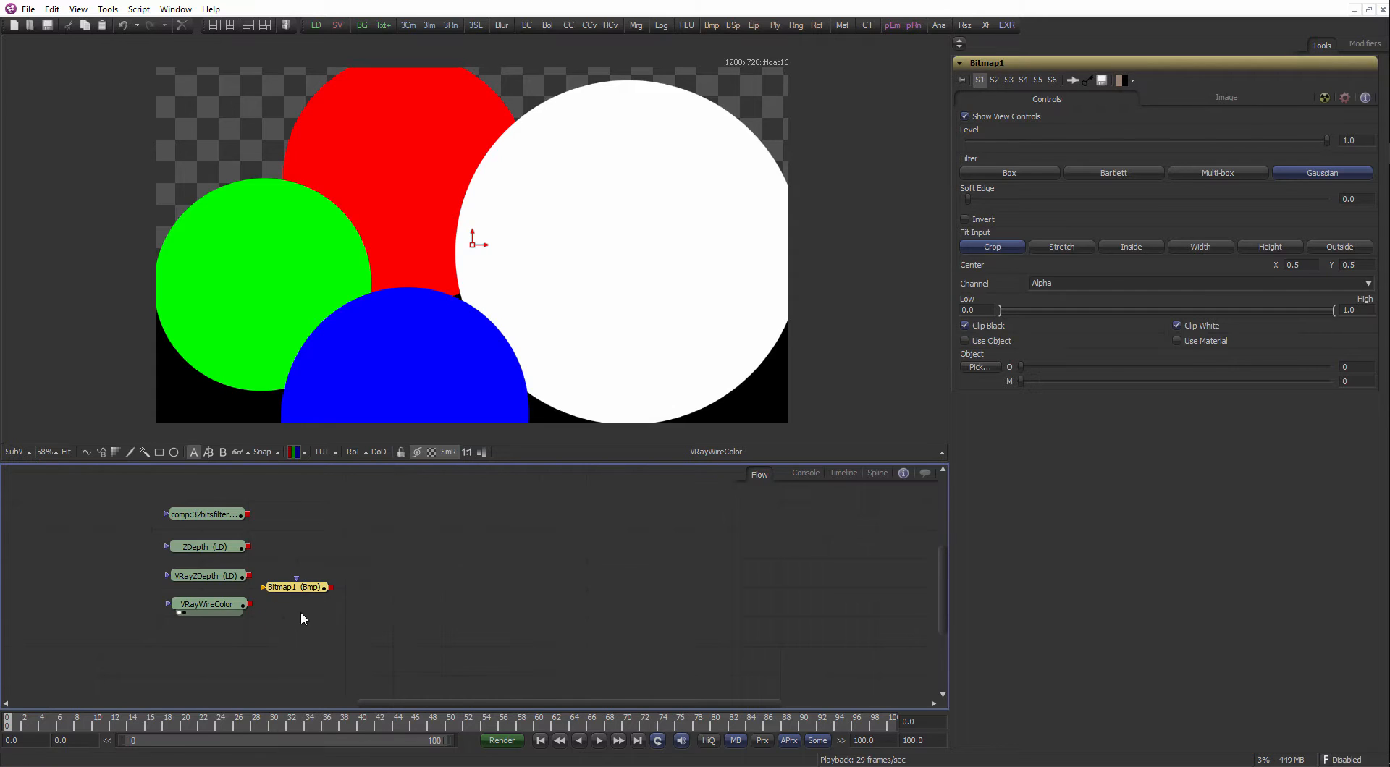
drag(233, 605, 325, 616)
drag(233, 578, 211, 615)
drag(211, 531, 215, 585)
drag(214, 499, 215, 556)
drag(287, 645, 321, 565)
scroll(323, 565, down, 1)
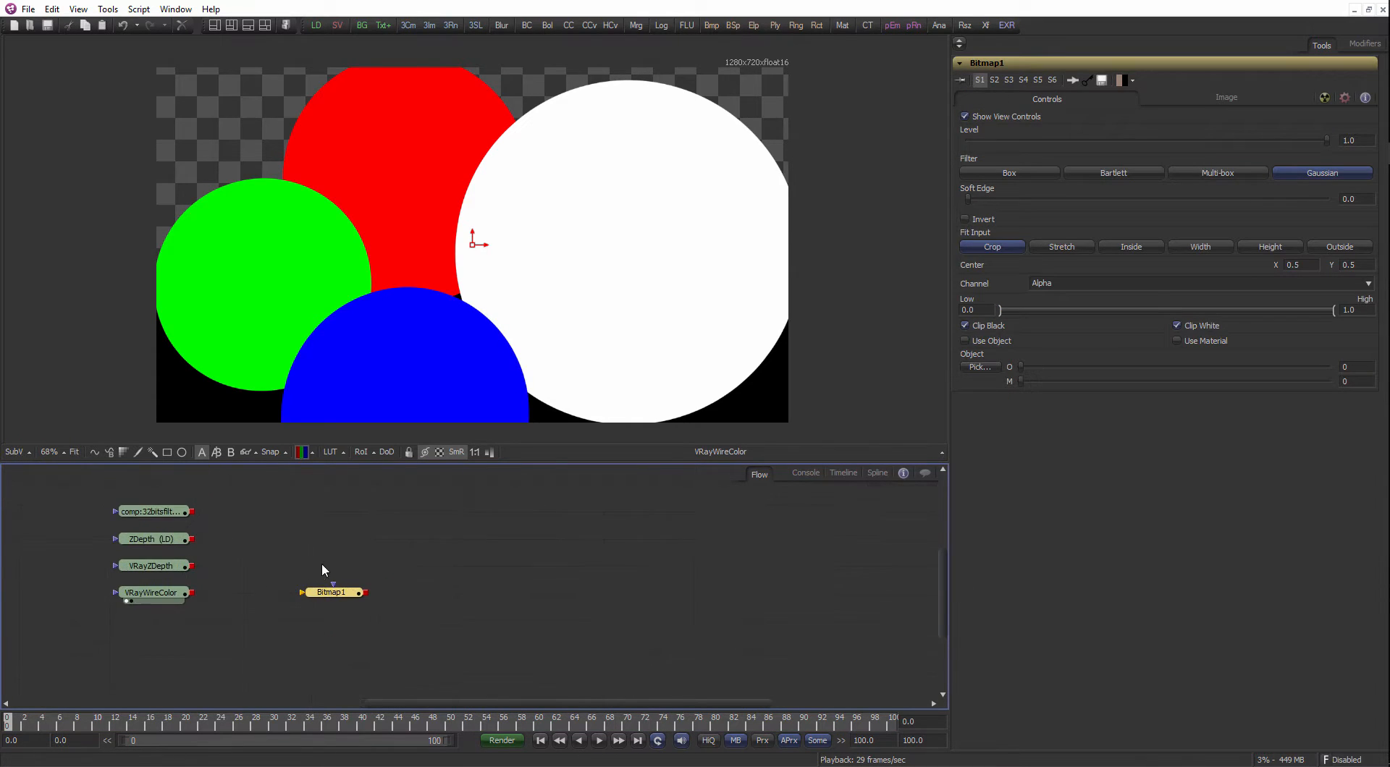
Connect the VRayZDepth loader's output to the Bitmap tool and display the Bitmap result in the viewer.
click(205, 643)
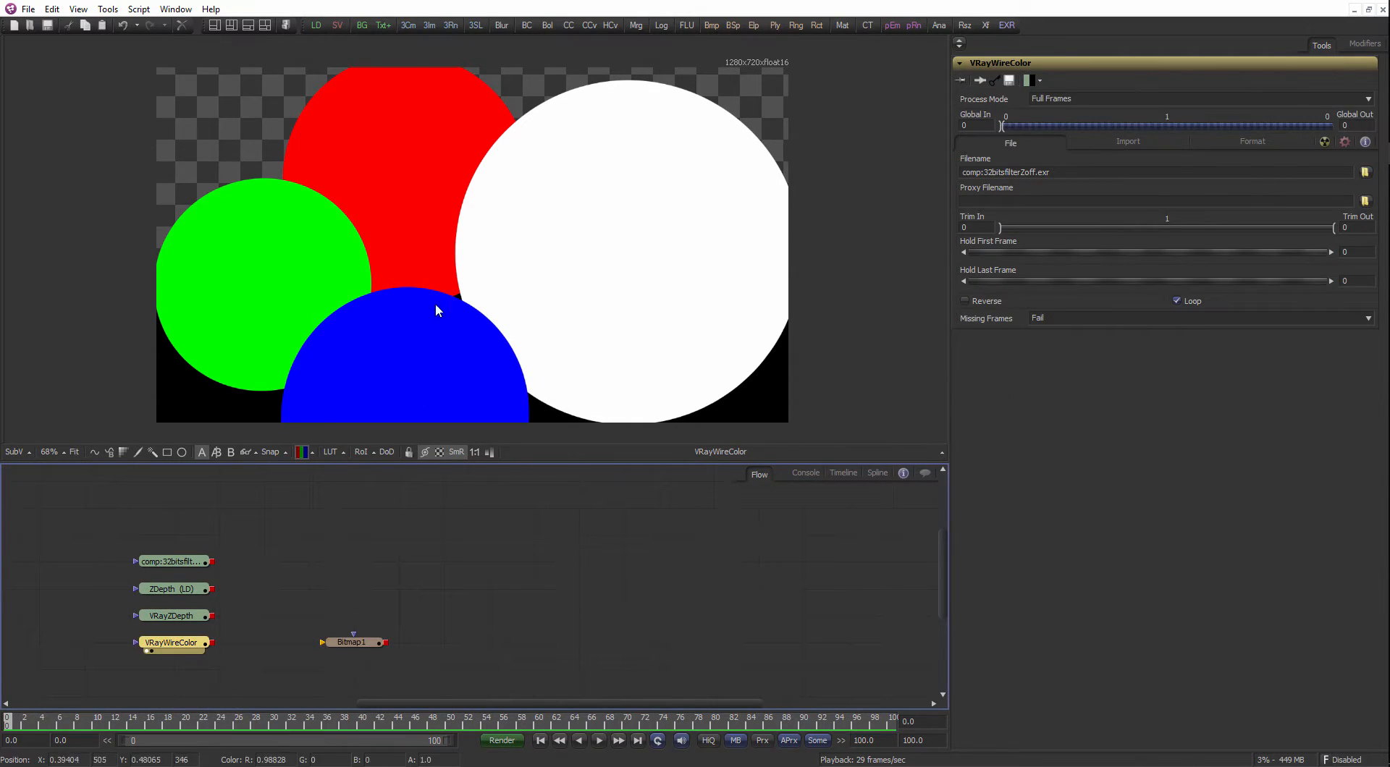
click(352, 643)
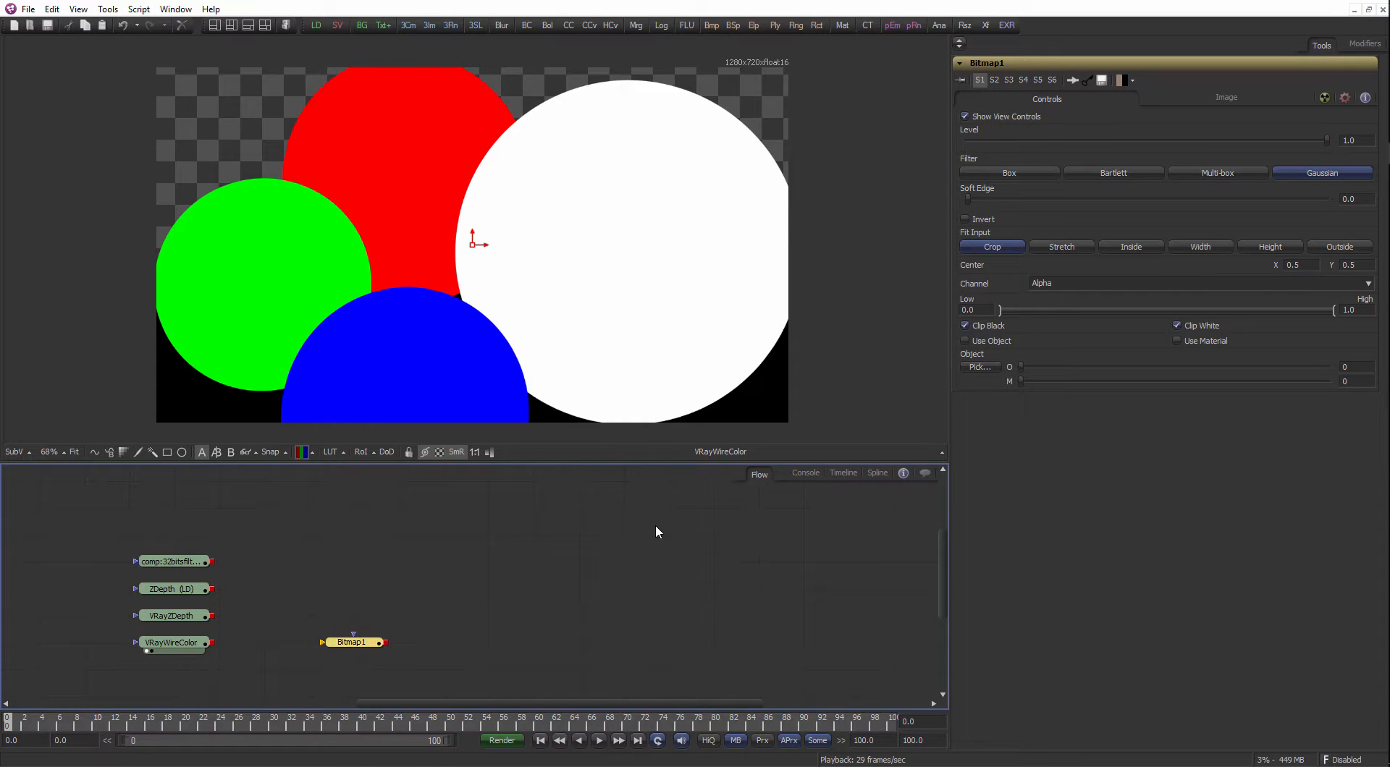
drag(951, 377, 929, 377)
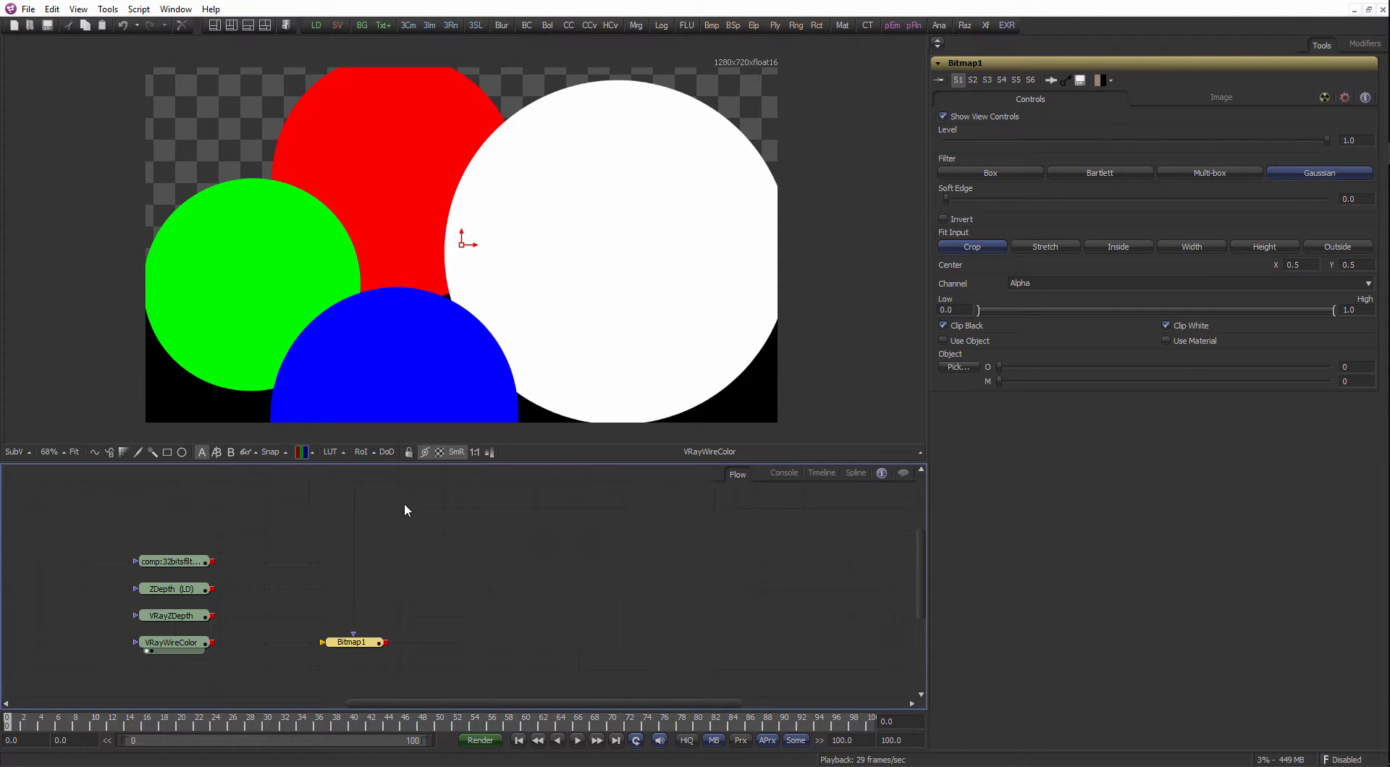
drag(327, 643, 352, 629)
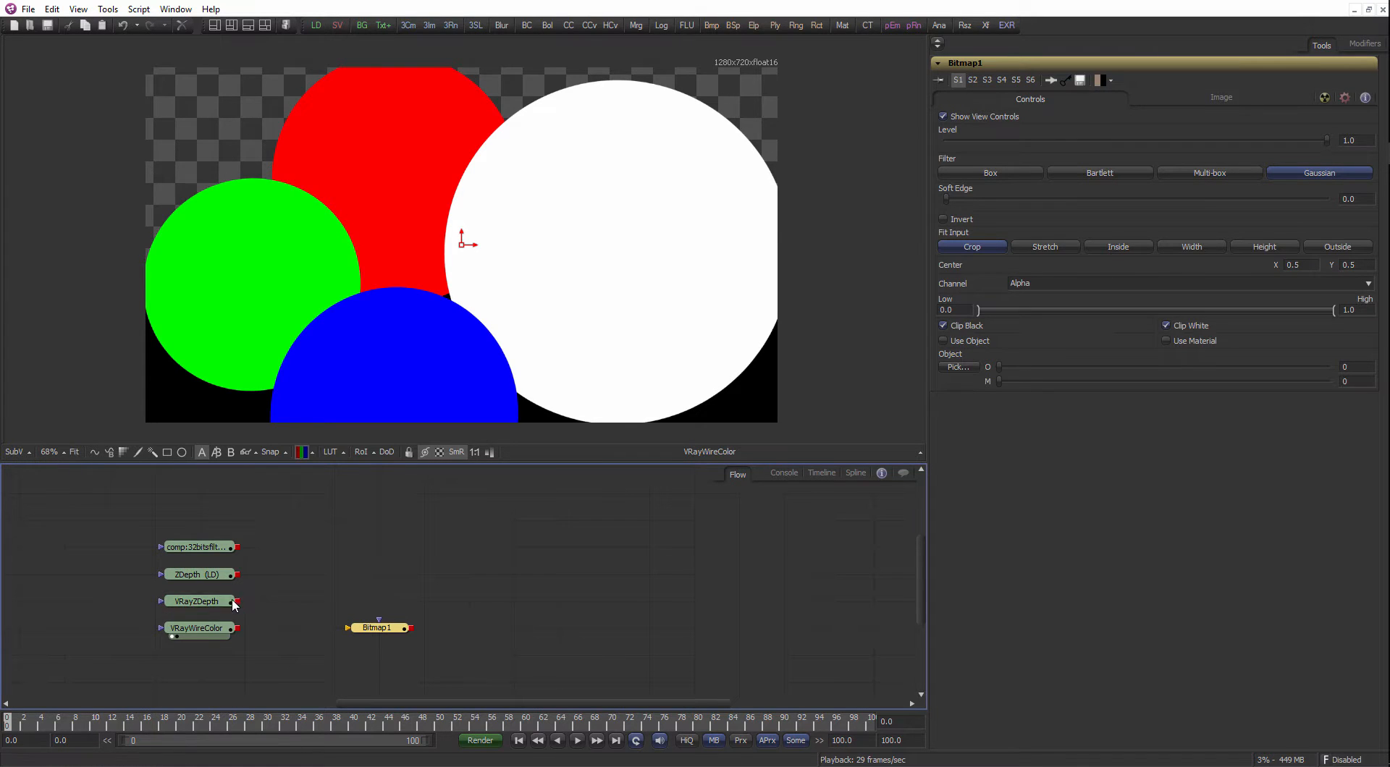
drag(237, 602, 521, 258)
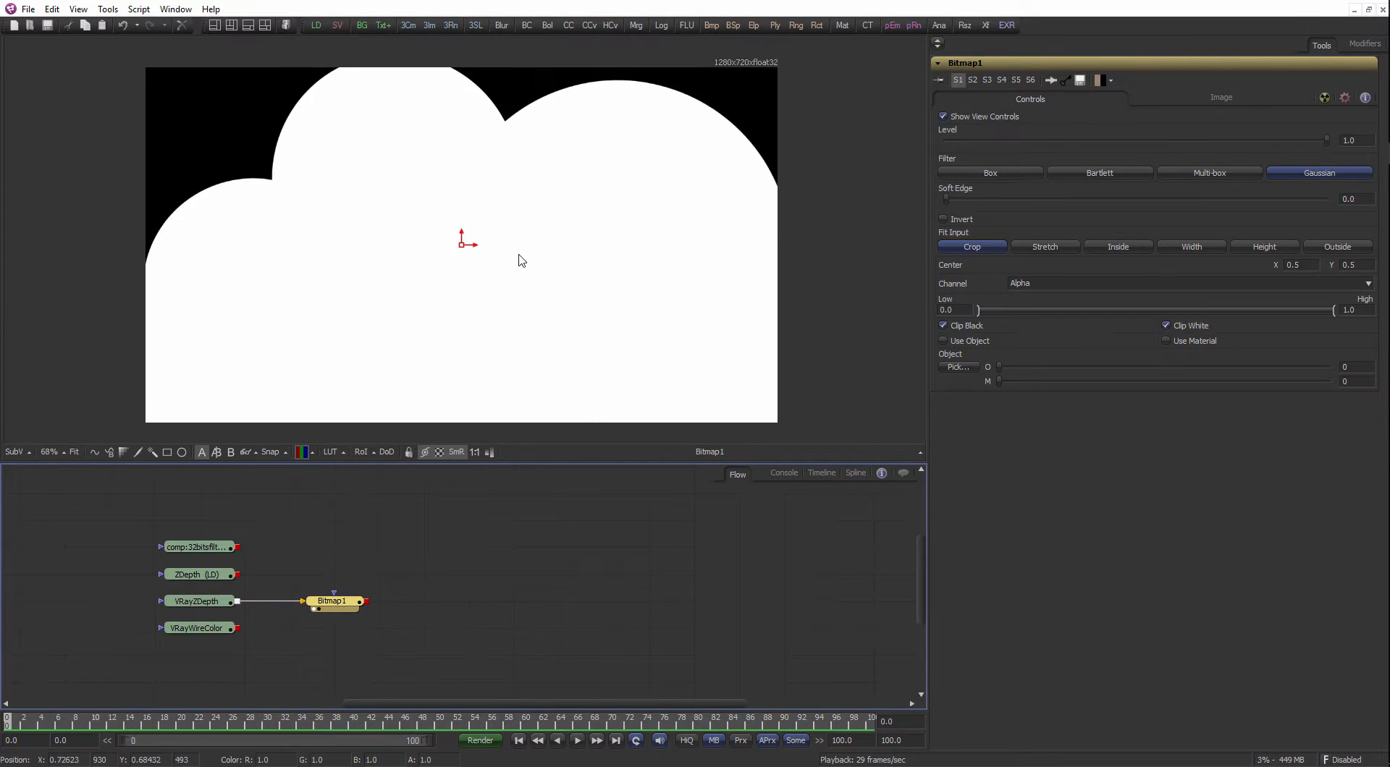
Display the VRayZDepth pass in the viewer and check it with normalization on and off.
drag(210, 602, 449, 259)
click(489, 452)
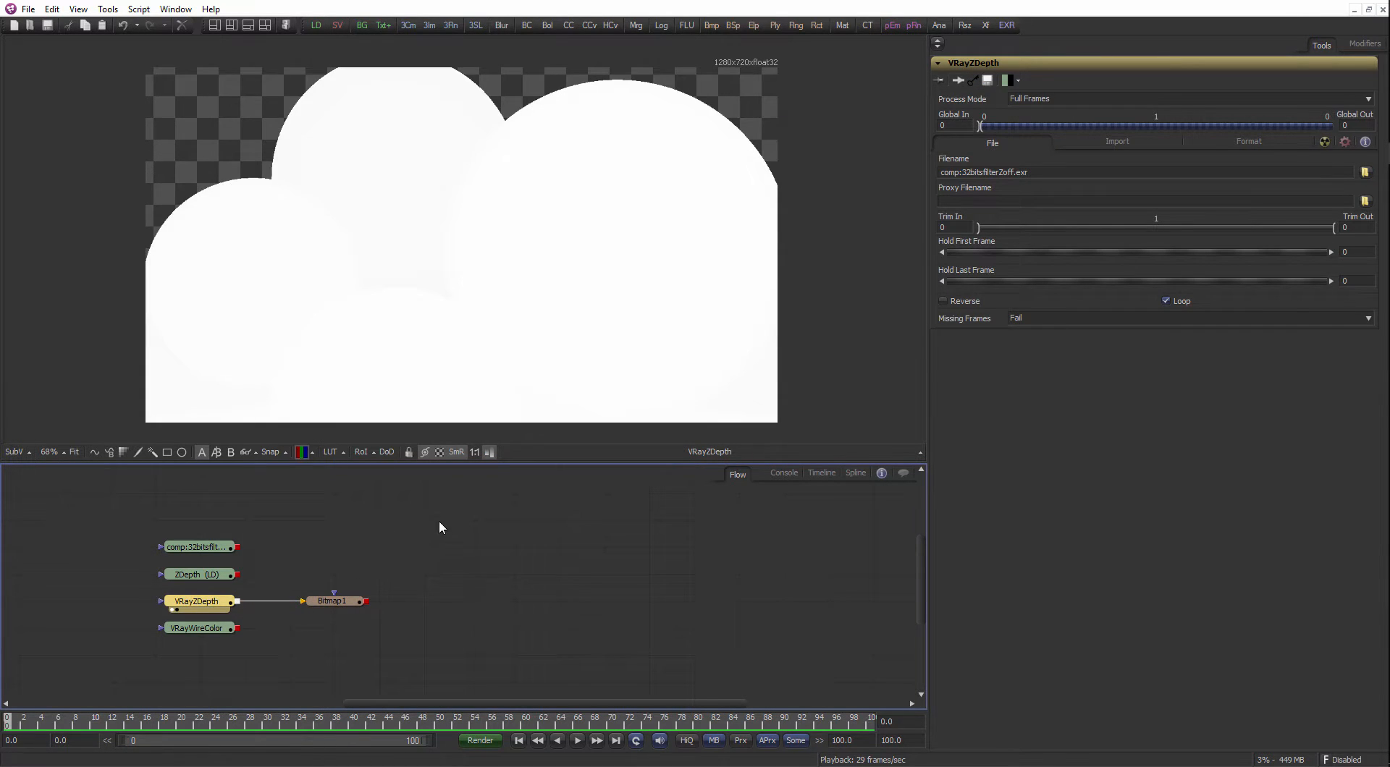
click(492, 454)
scroll(534, 348, up, 1)
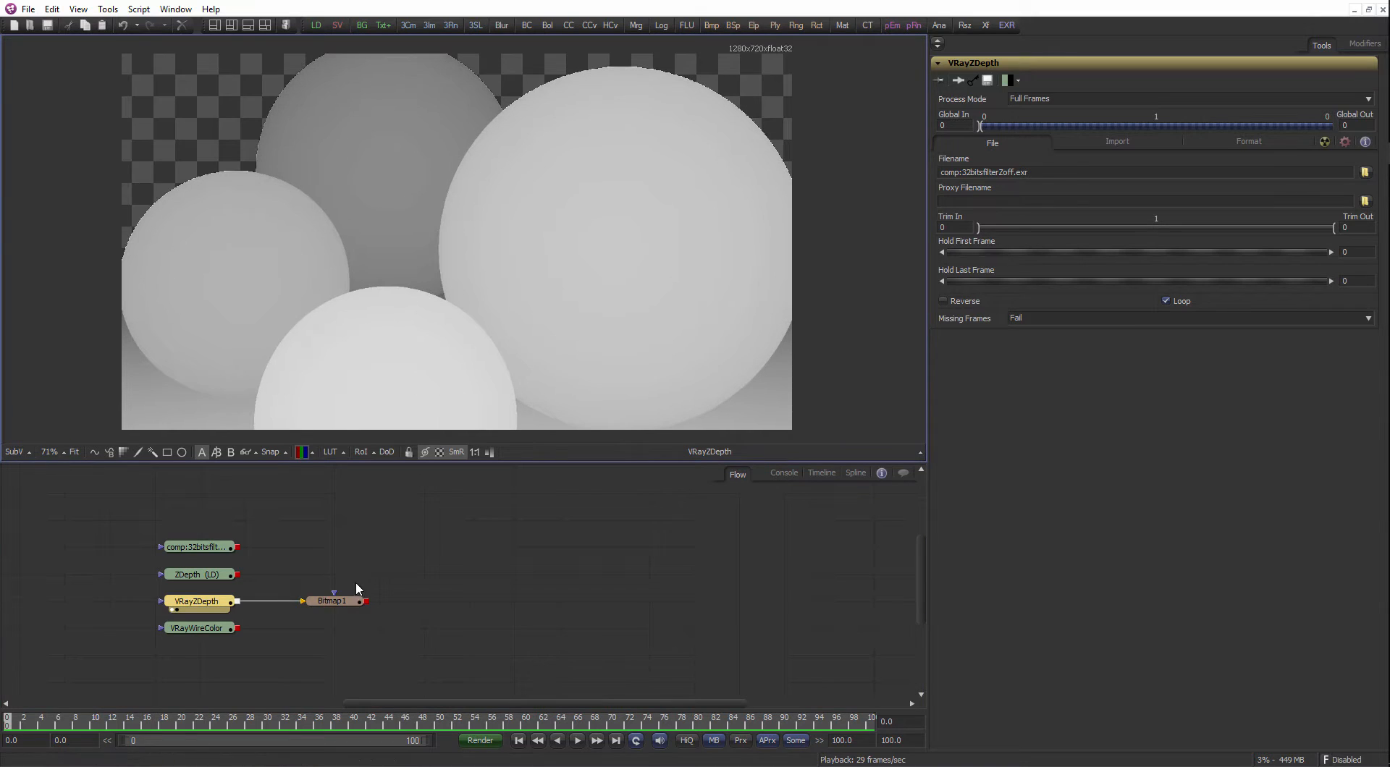
Set the Bitmap tool's channel to Luminance and display its result in the viewer.
click(335, 610)
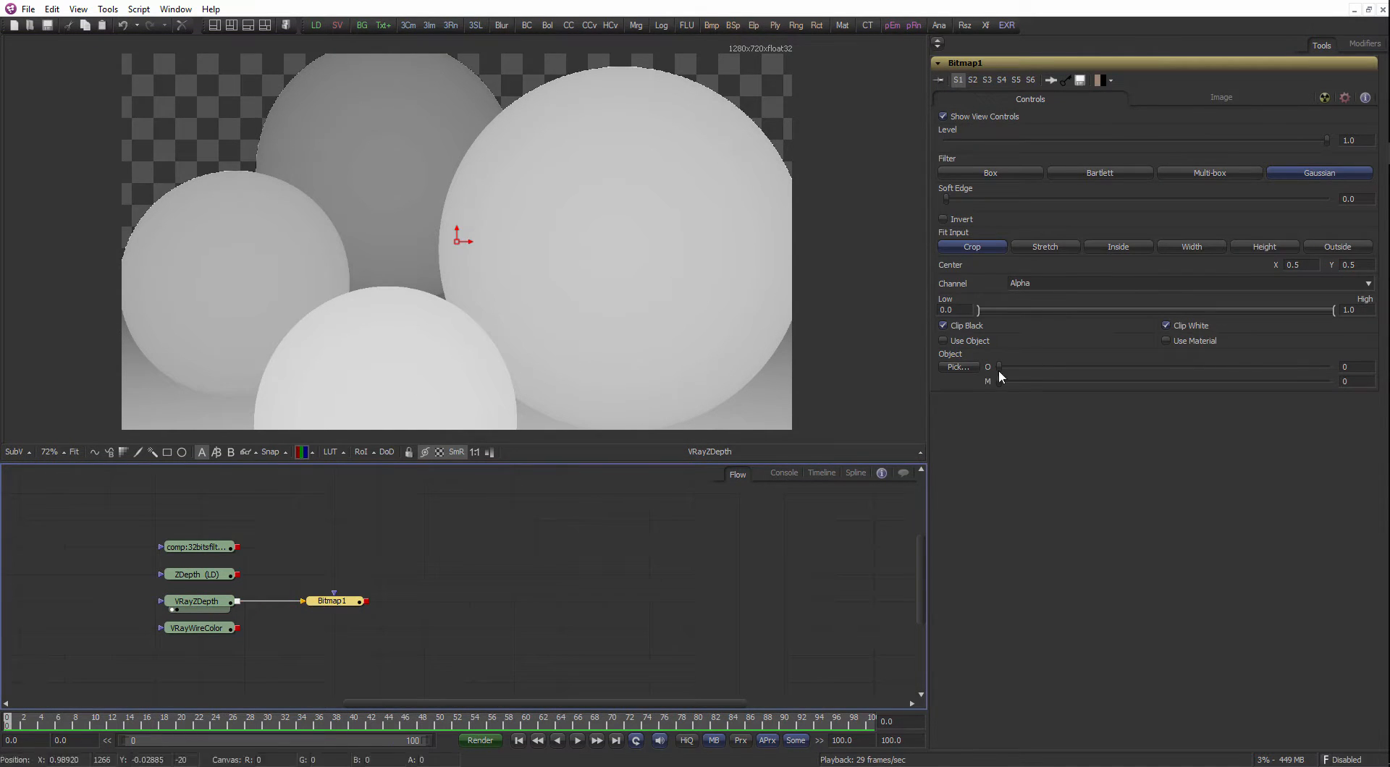
click(1073, 283)
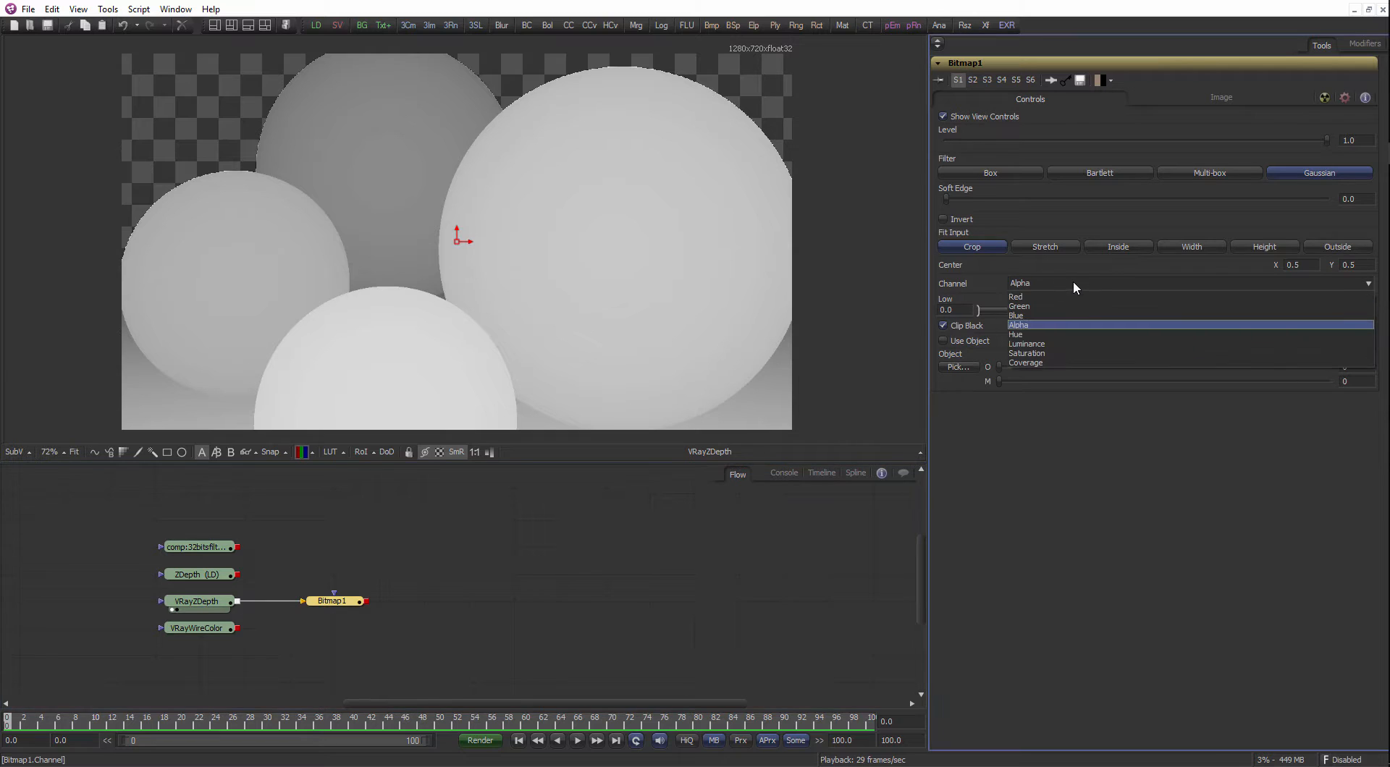
click(1044, 343)
drag(361, 600, 347, 382)
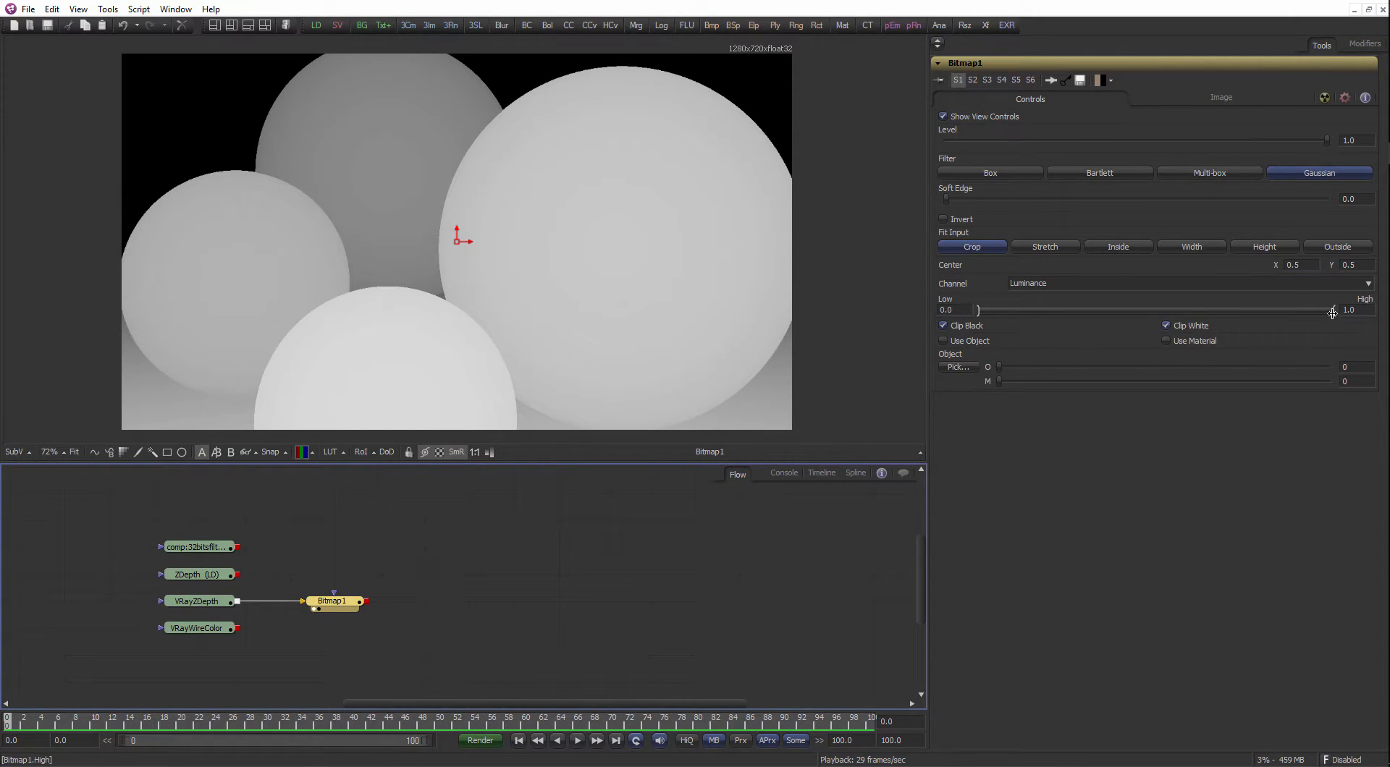
Narrow the Bitmap's range to about 0.842 low and 0.887 high, isolating the front sphere in the depth mask.
drag(1333, 310, 1241, 324)
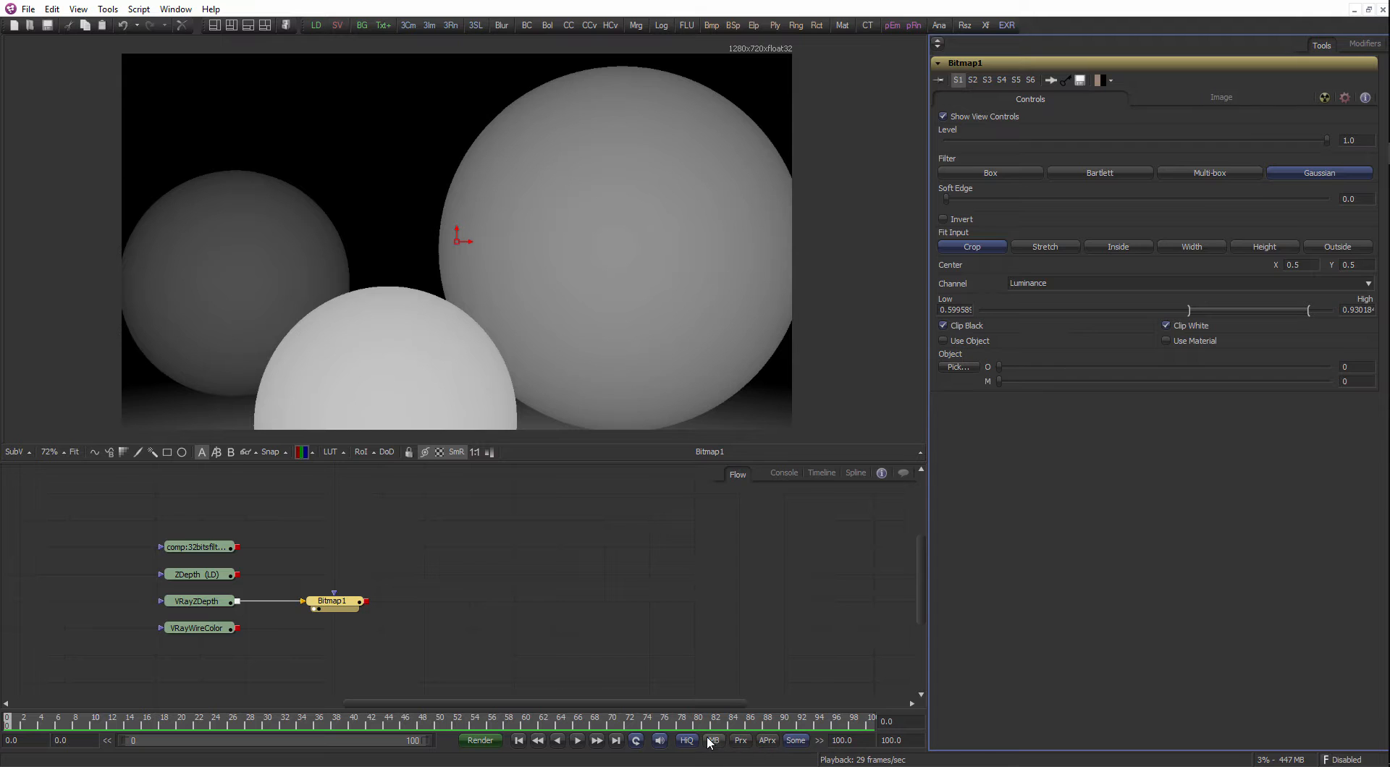
scroll(536, 337, up, 1)
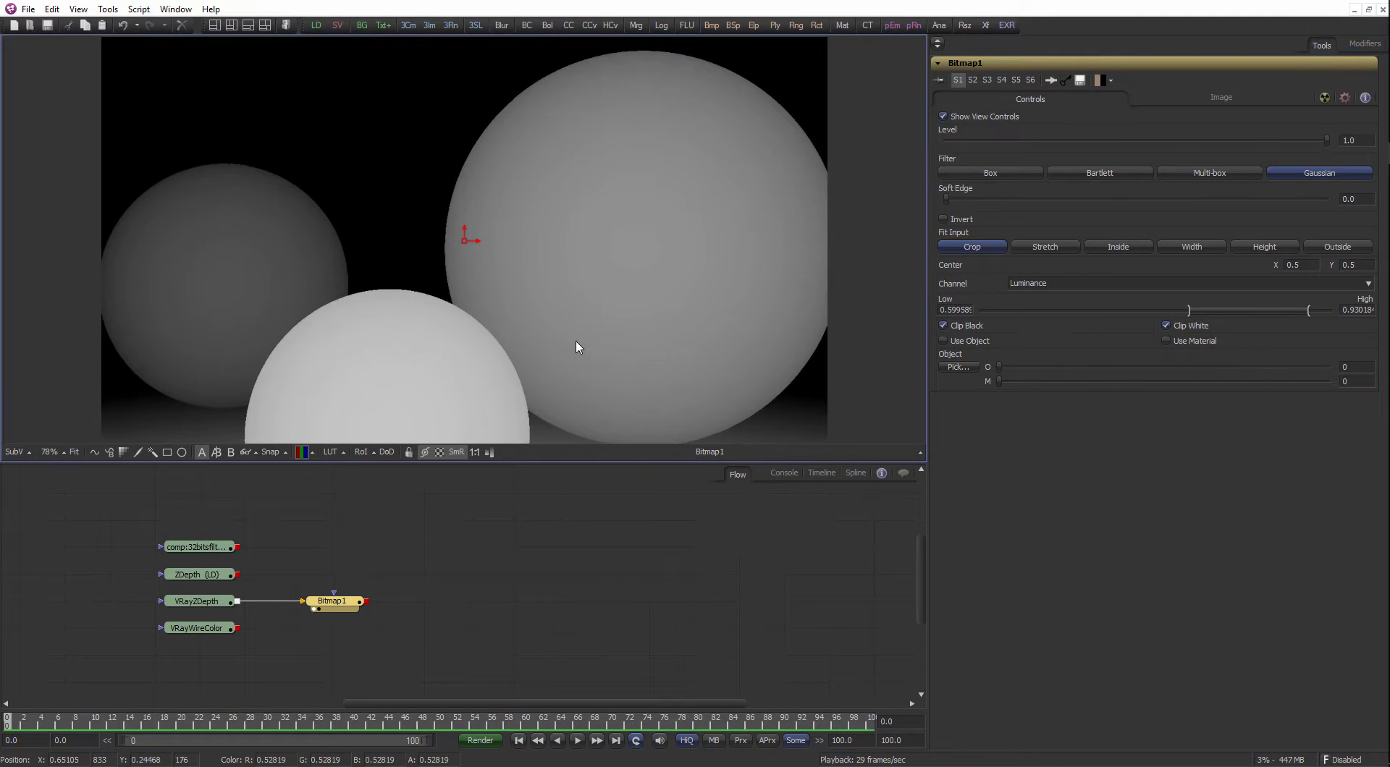
mouse_move(1304, 313)
mouse_down()
mouse_move(1210, 311)
mouse_move(1287, 311)
mouse_up()
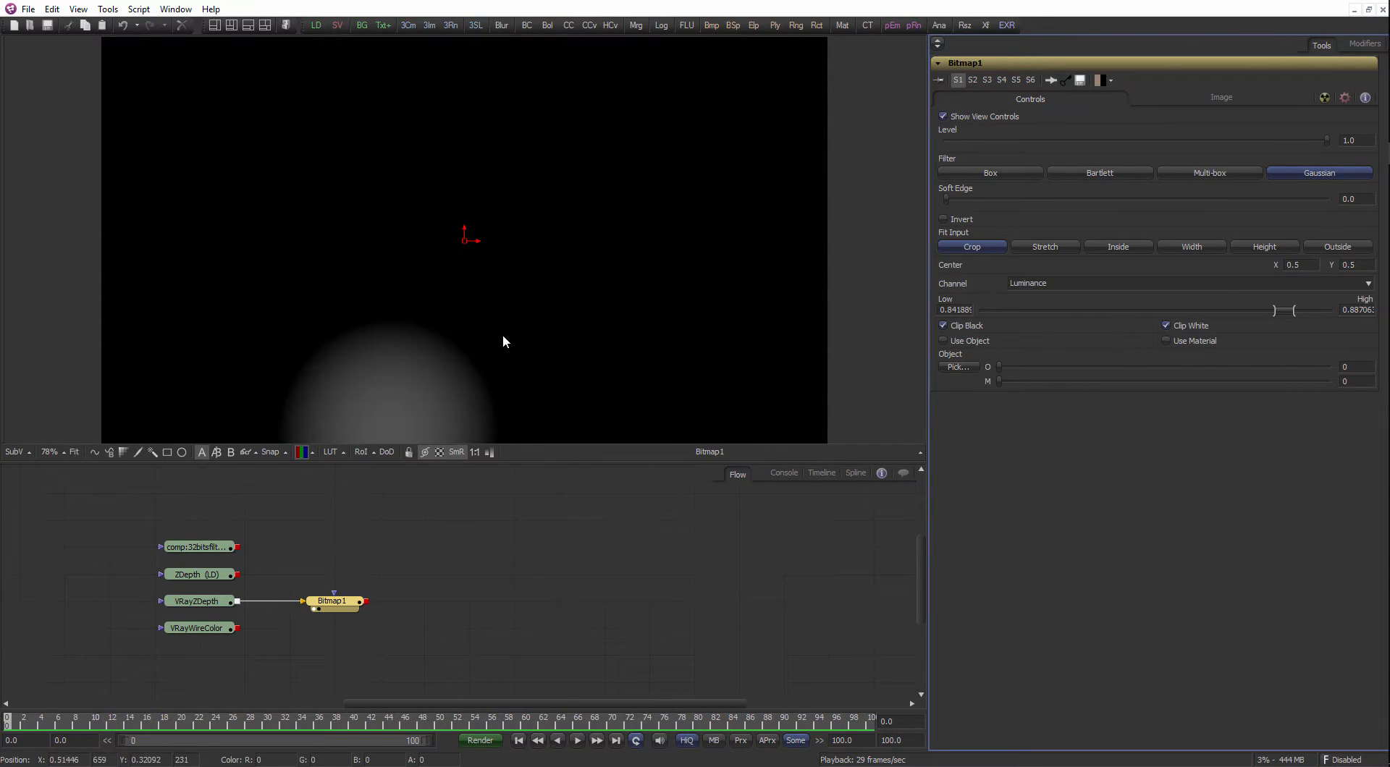
scroll(503, 333, down, 1)
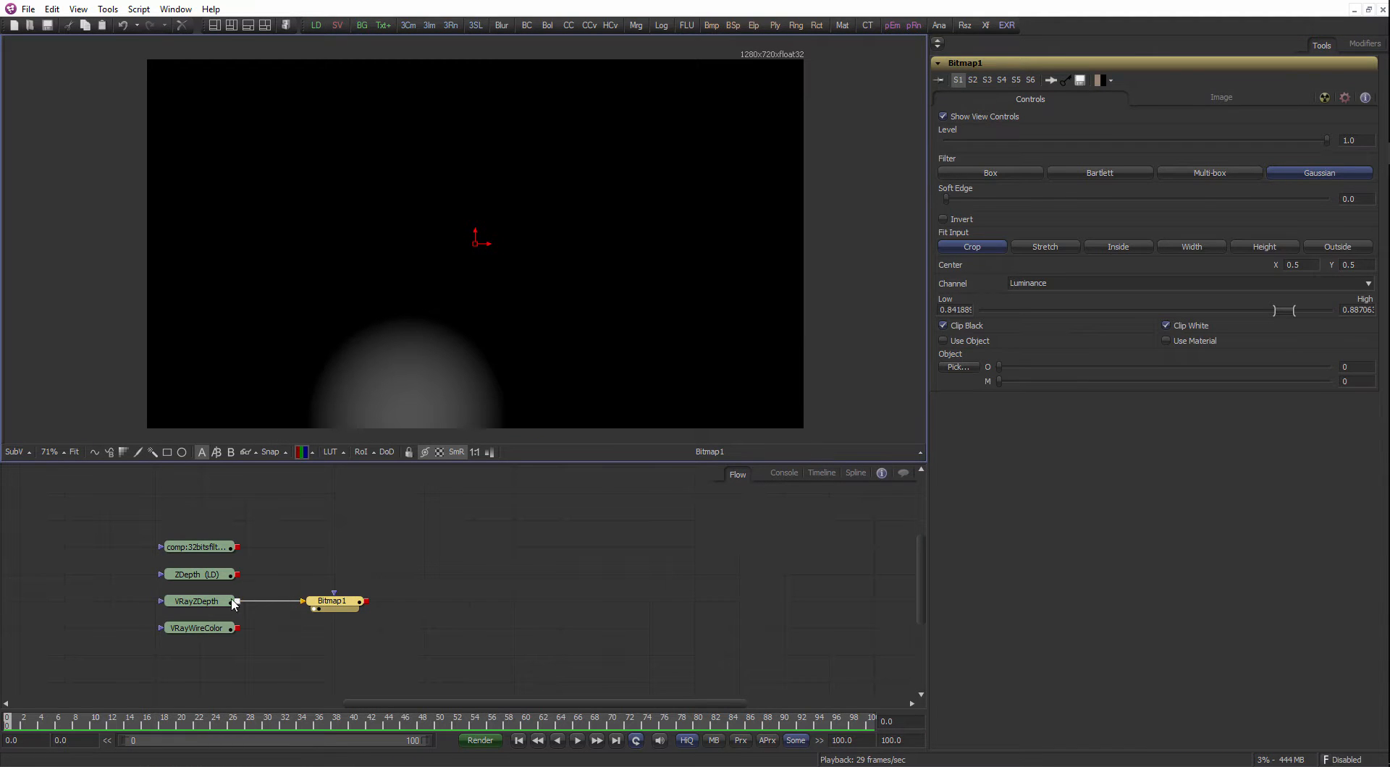
Place the original EXR loader below the other loaders, display it in the viewer and choose the Gamut View LUT.
drag(305, 551, 396, 316)
drag(484, 314, 493, 310)
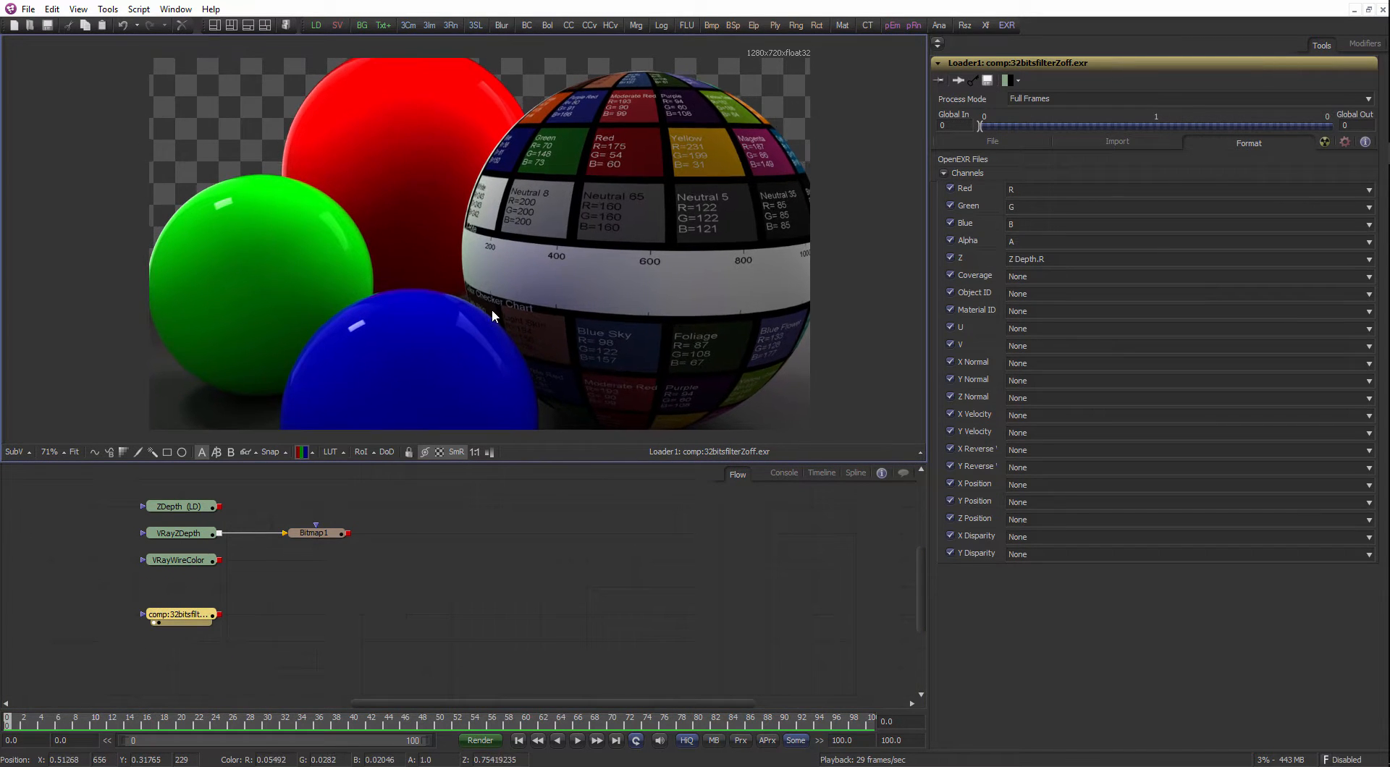
click(343, 453)
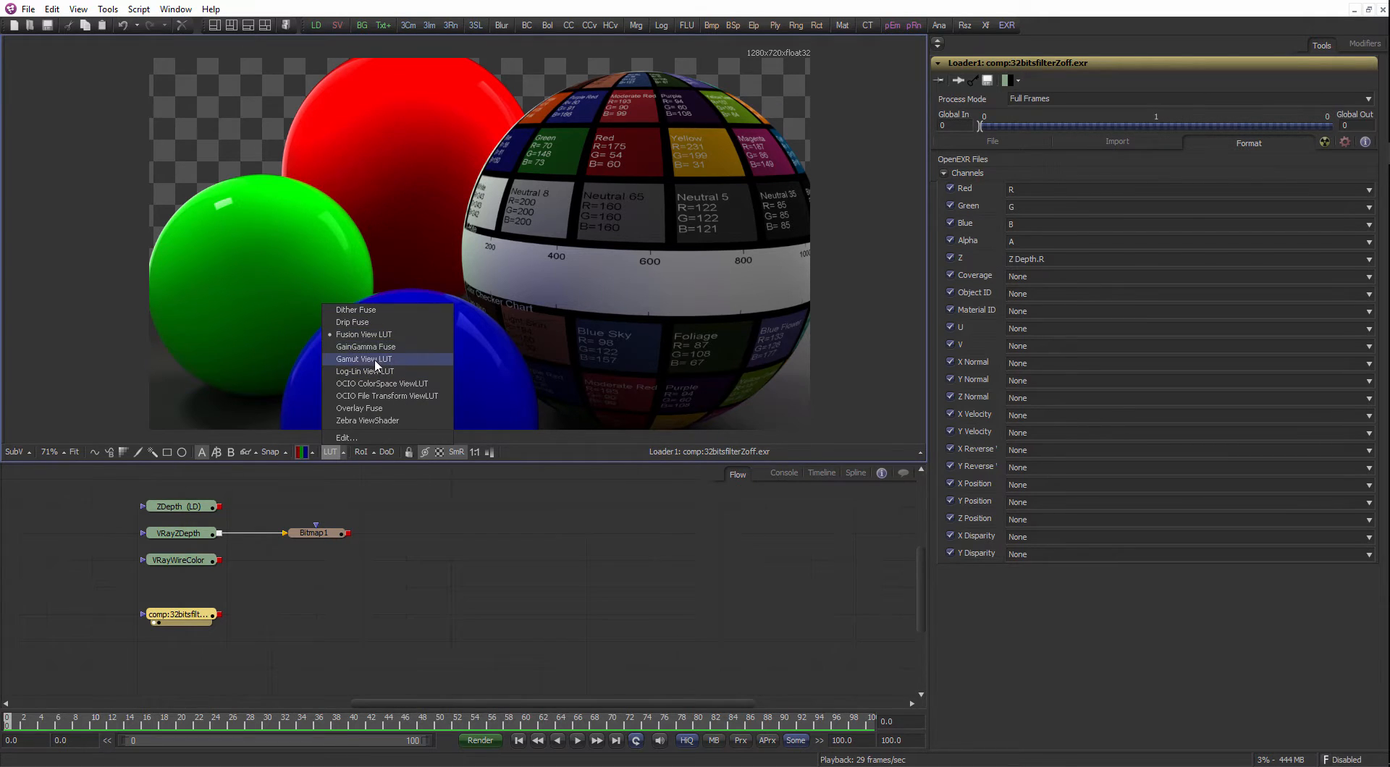
click(382, 358)
Edit the Gamut View LUT to use sRGB as its output space and close the LUT editor.
click(345, 452)
click(347, 439)
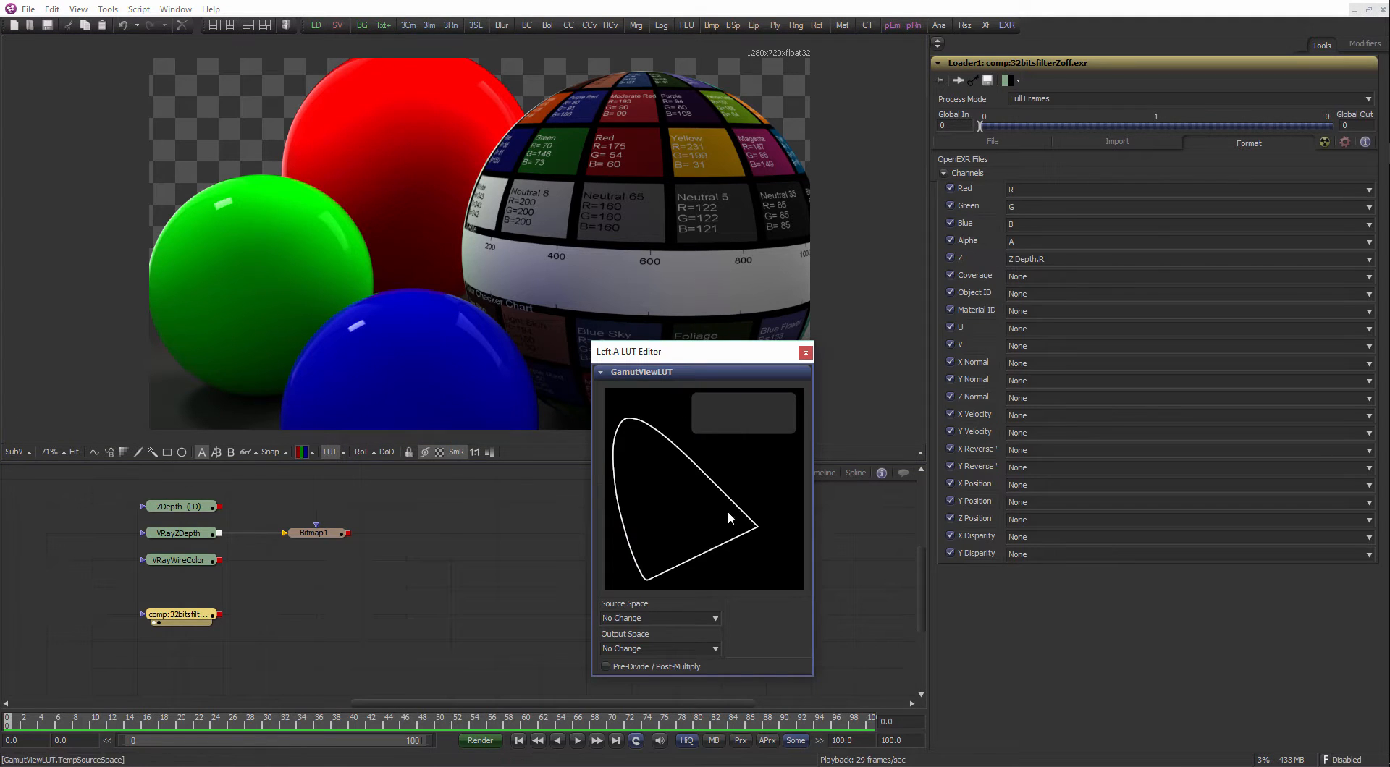
click(675, 650)
scroll(717, 595, down, 5)
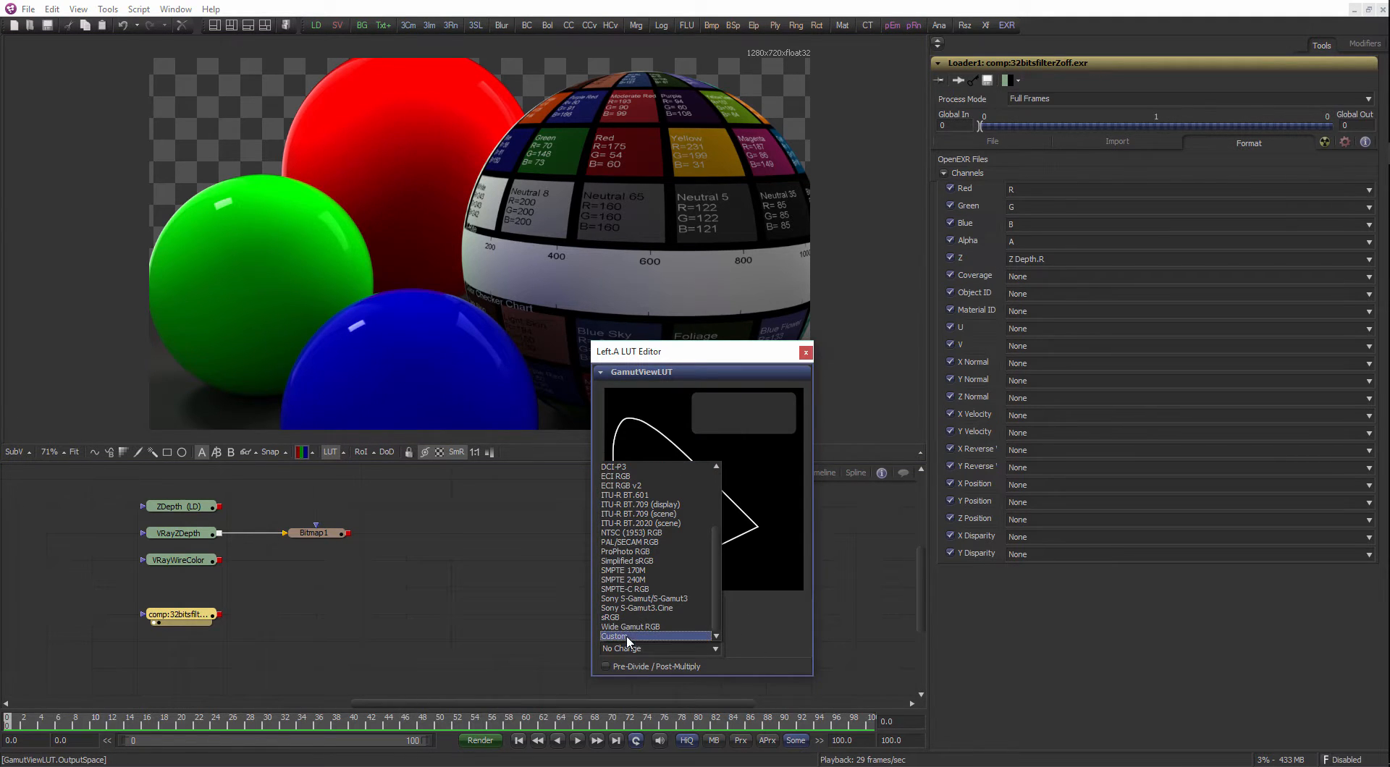
click(626, 619)
click(805, 352)
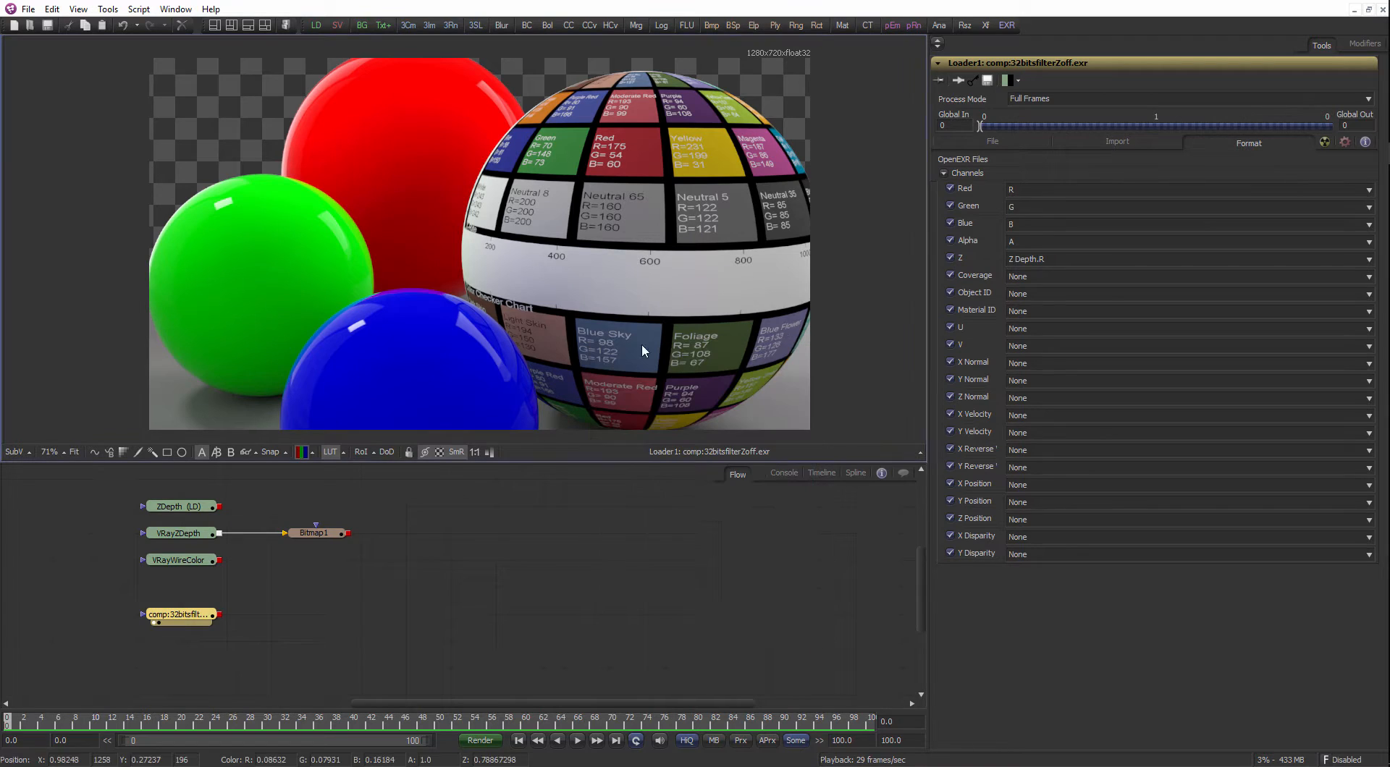
Compare the VRayZDepth pass, the Bitmap mask and the original loader in the viewer, ending on the original loader.
drag(188, 534, 304, 365)
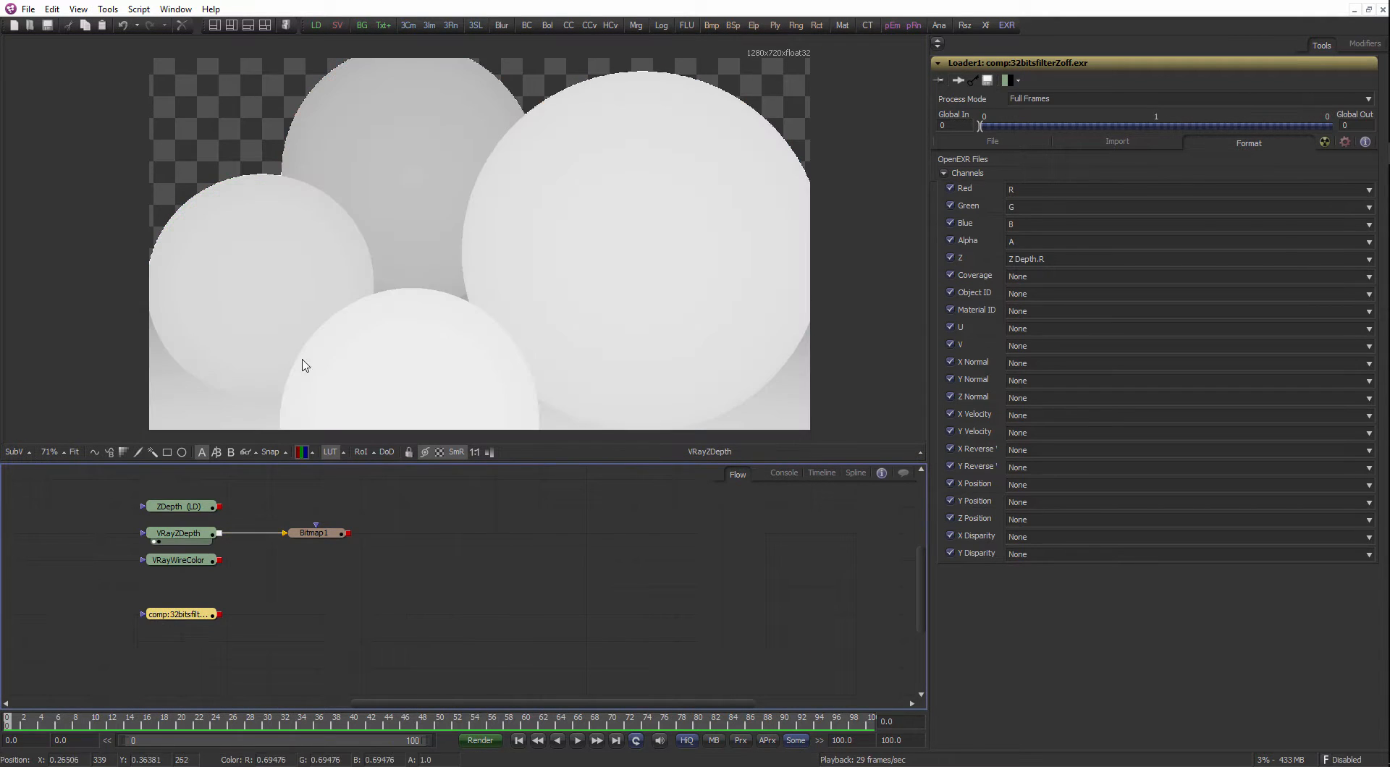
drag(315, 537, 317, 391)
drag(199, 622, 319, 400)
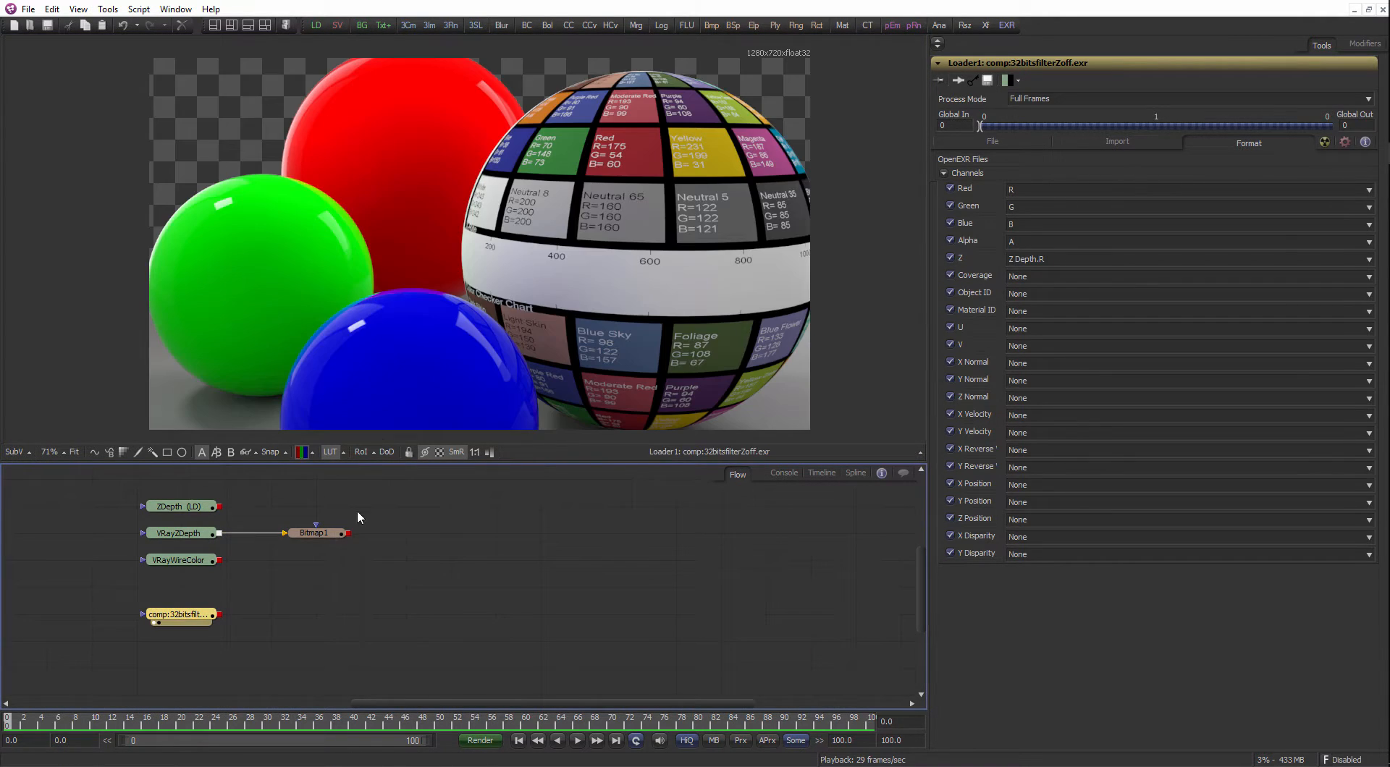
click(329, 534)
click(282, 607)
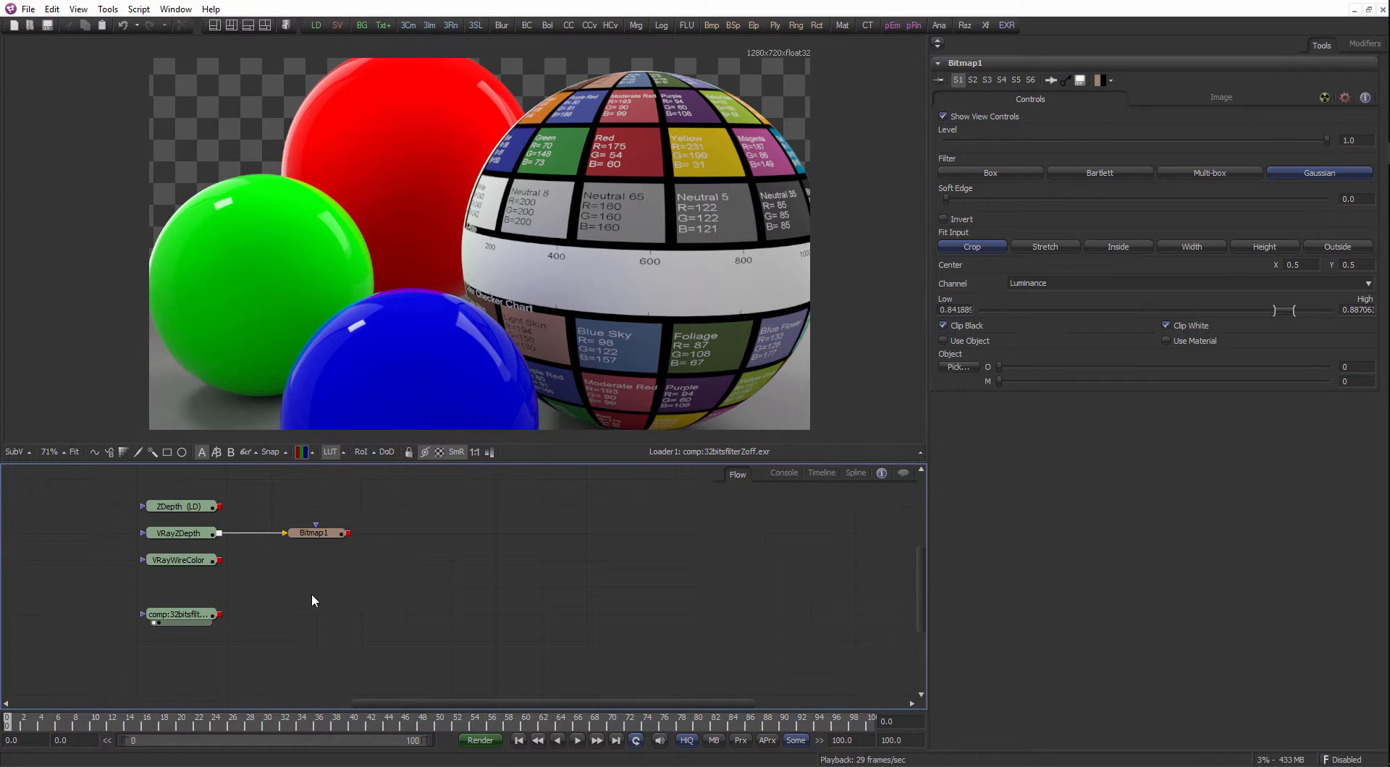
click(311, 533)
drag(311, 533, 400, 385)
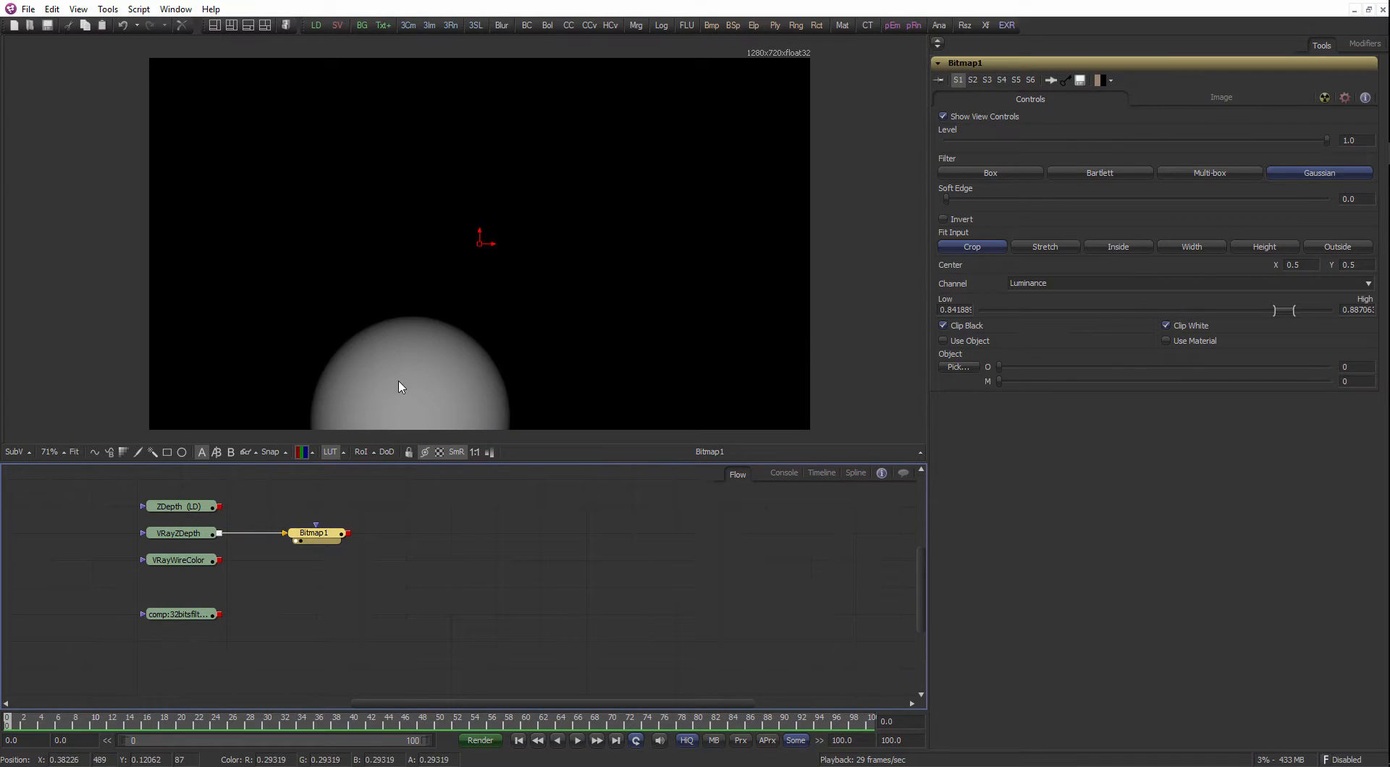
drag(214, 615, 344, 389)
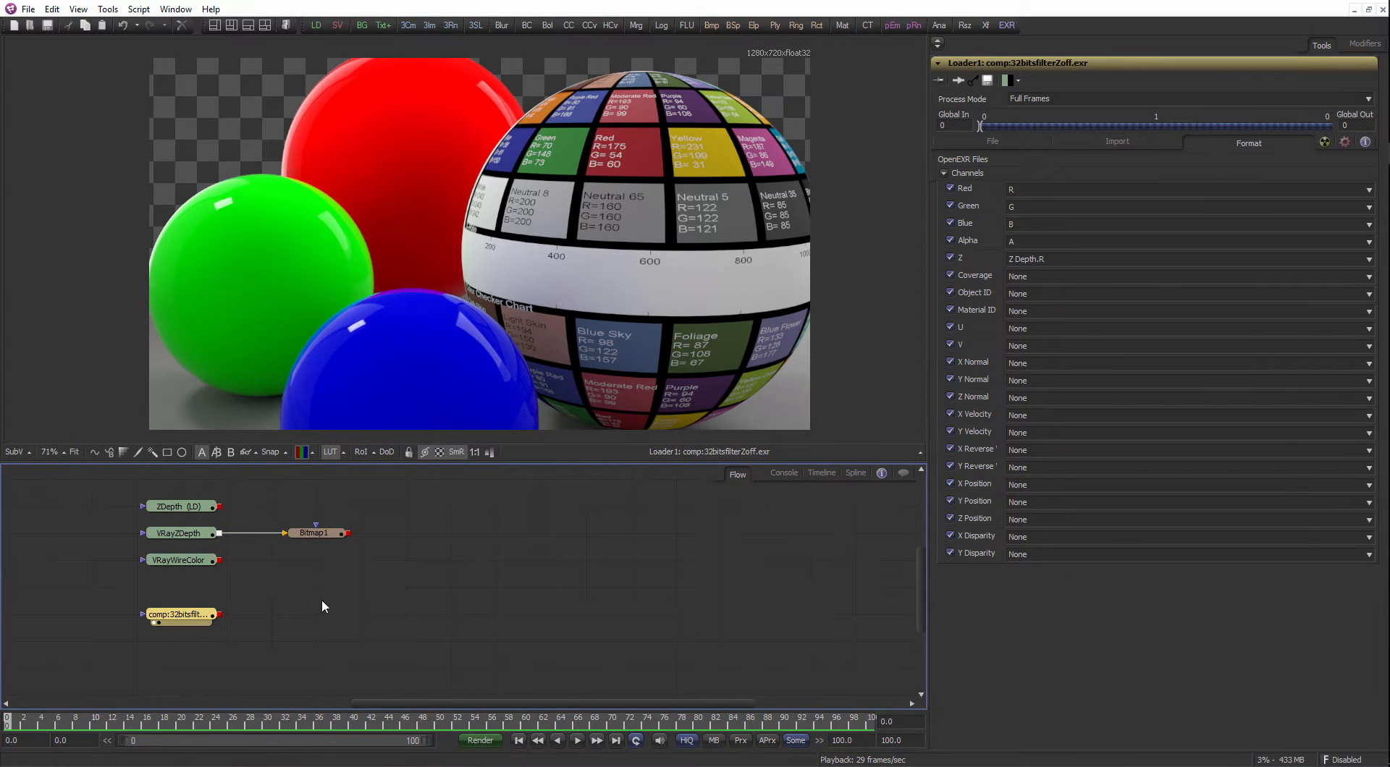
Add a Color Corrector tool beside the original EXR loader.
click(298, 615)
key(ctrl+space)
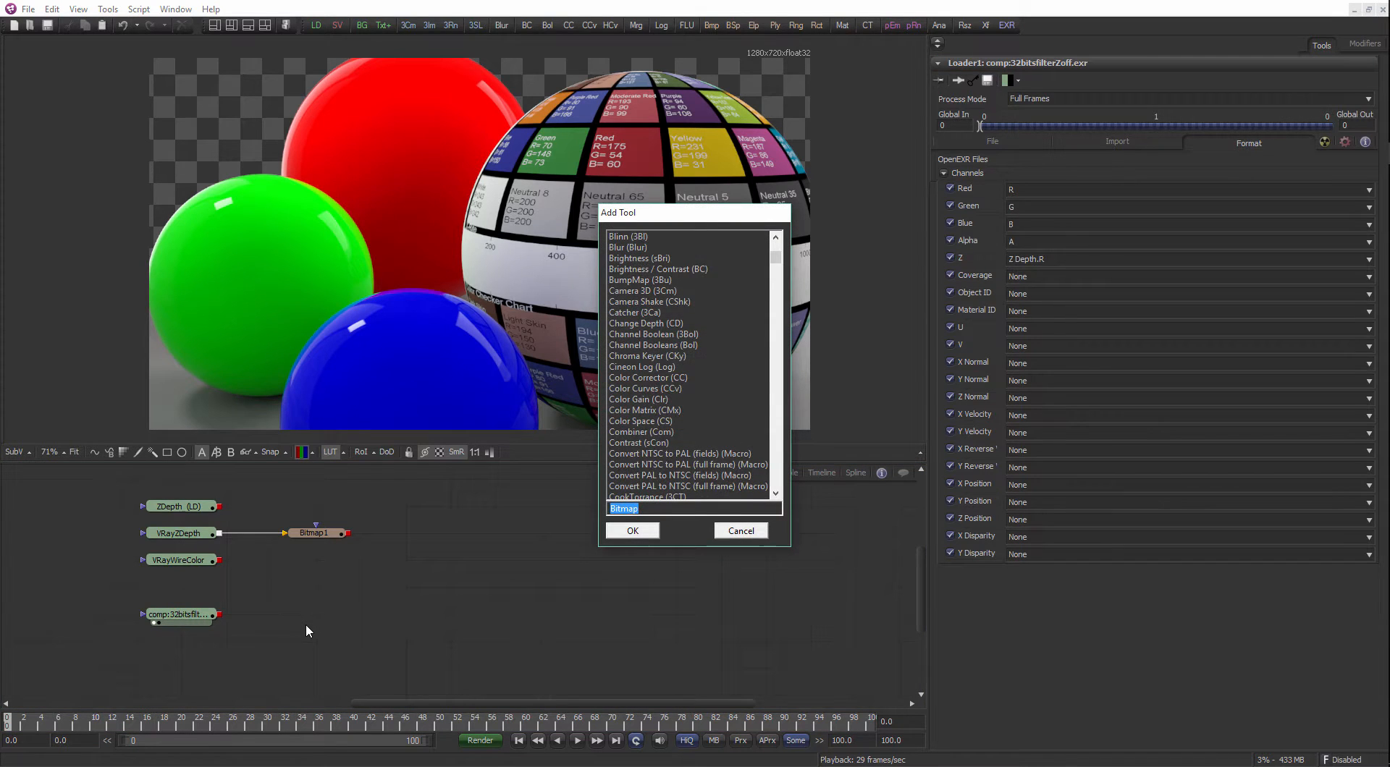
text(cc)
key(Return)
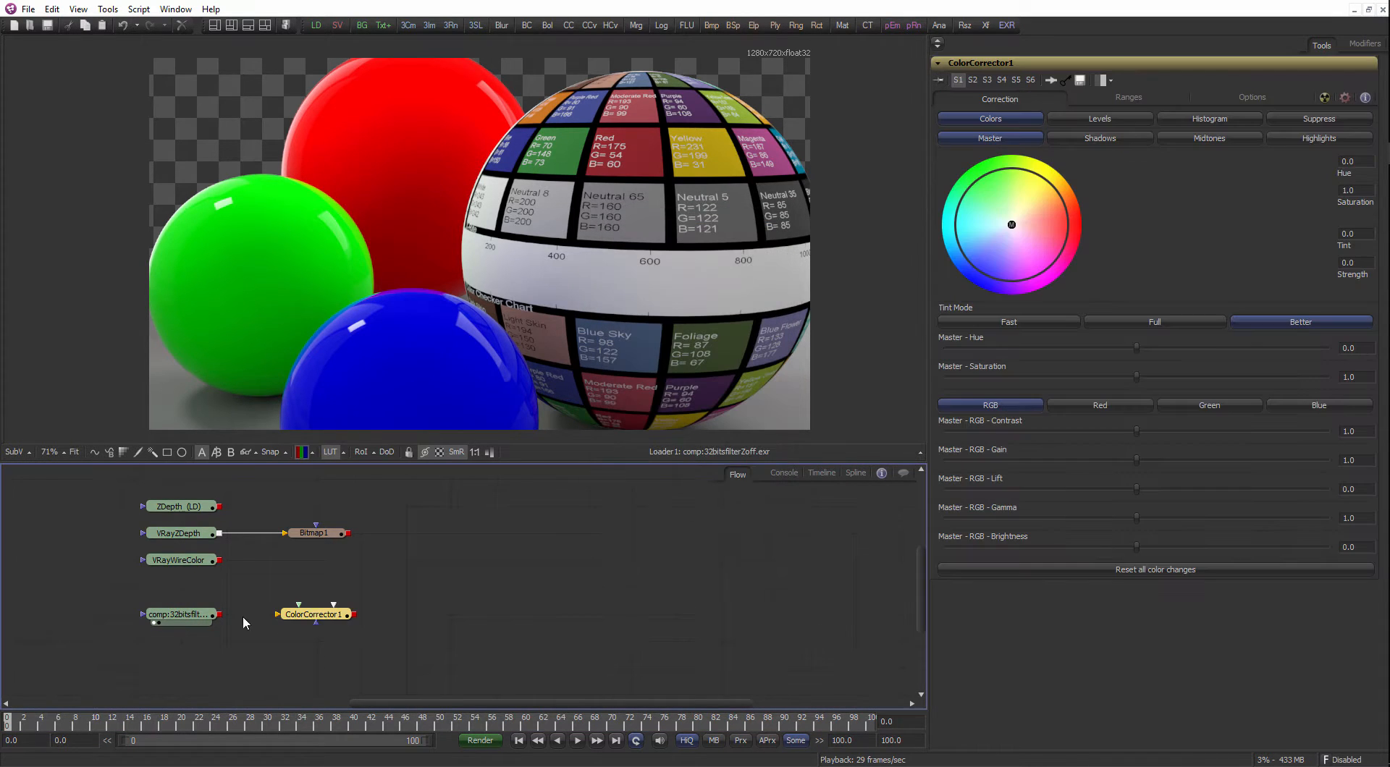
Connect the original EXR loader to the Color Corrector's input and display the Color Corrector in the viewer.
drag(269, 610, 319, 624)
click(198, 614)
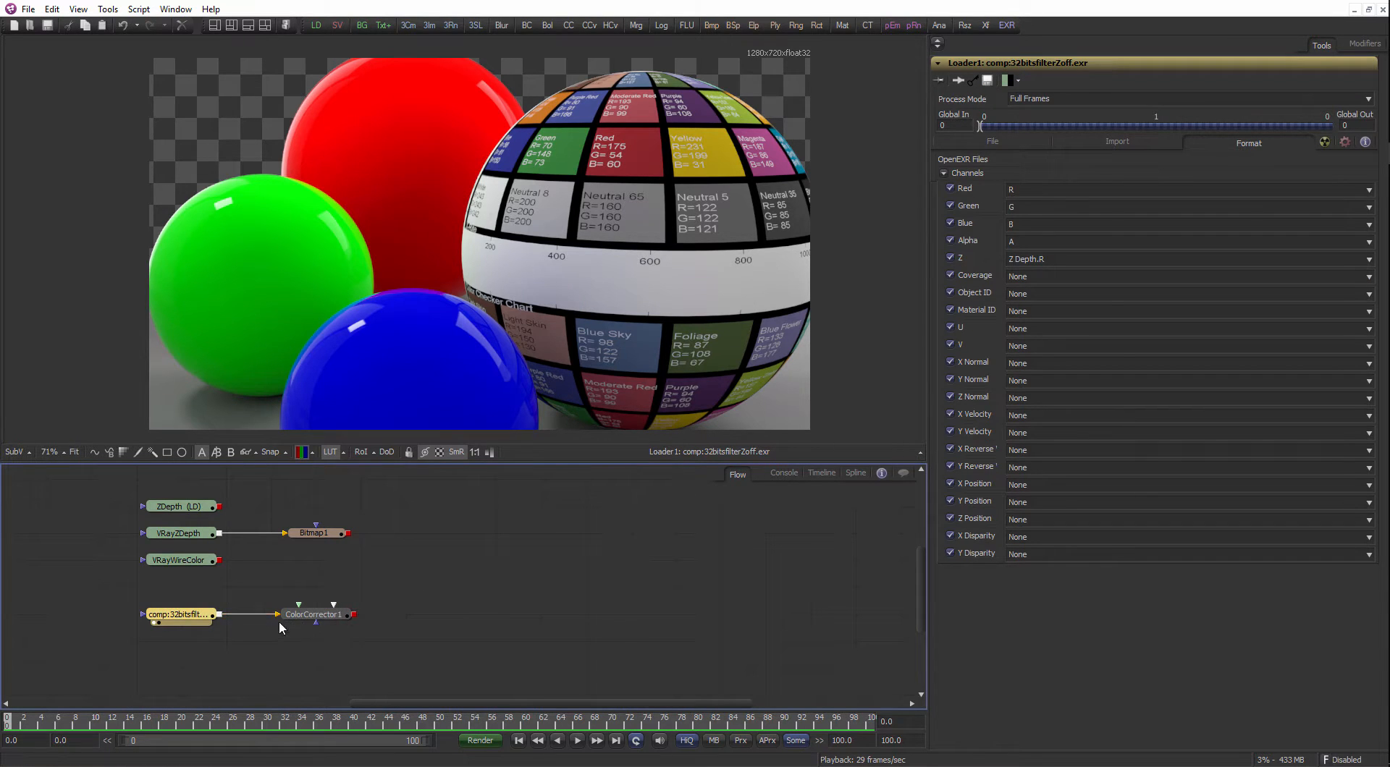
click(319, 621)
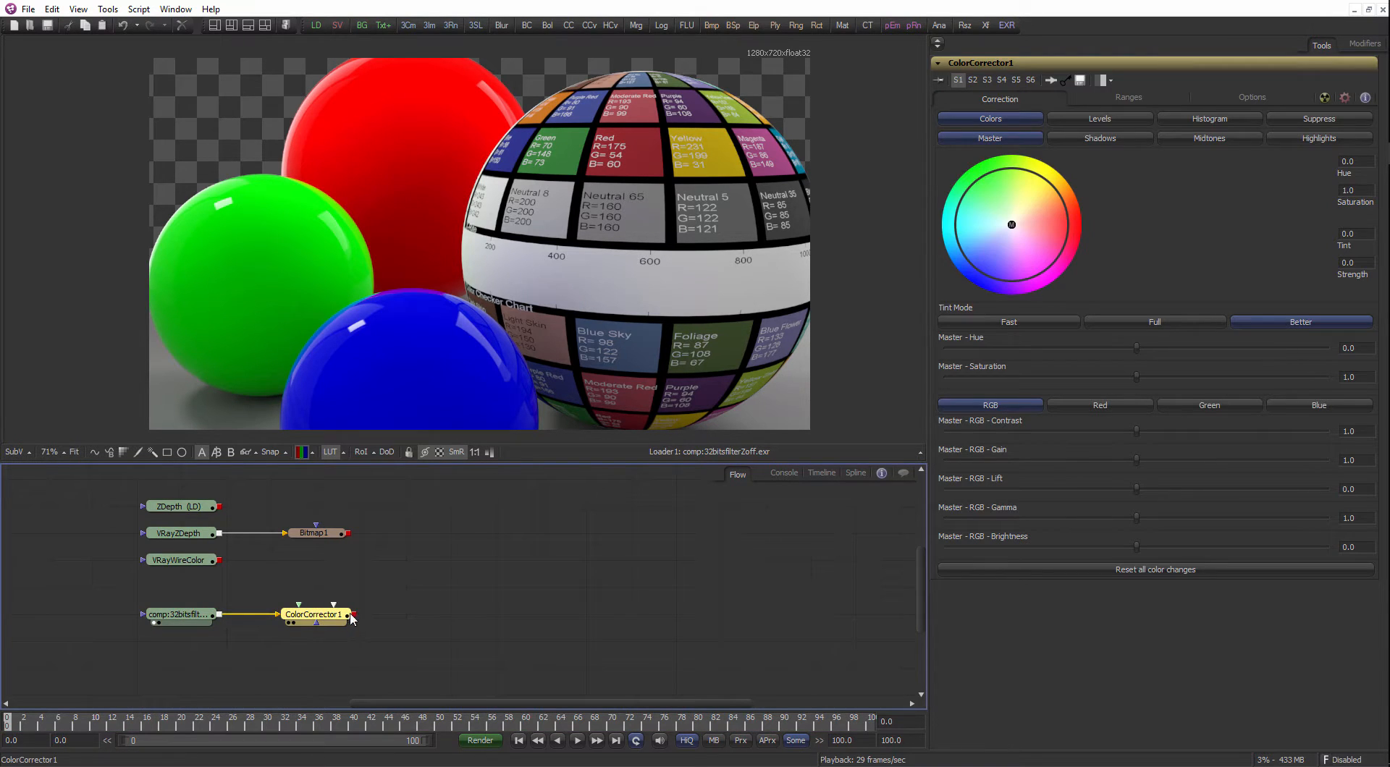
Connect the Bitmap mask's output to the Color Corrector as its Effect Mask.
drag(348, 533, 365, 559)
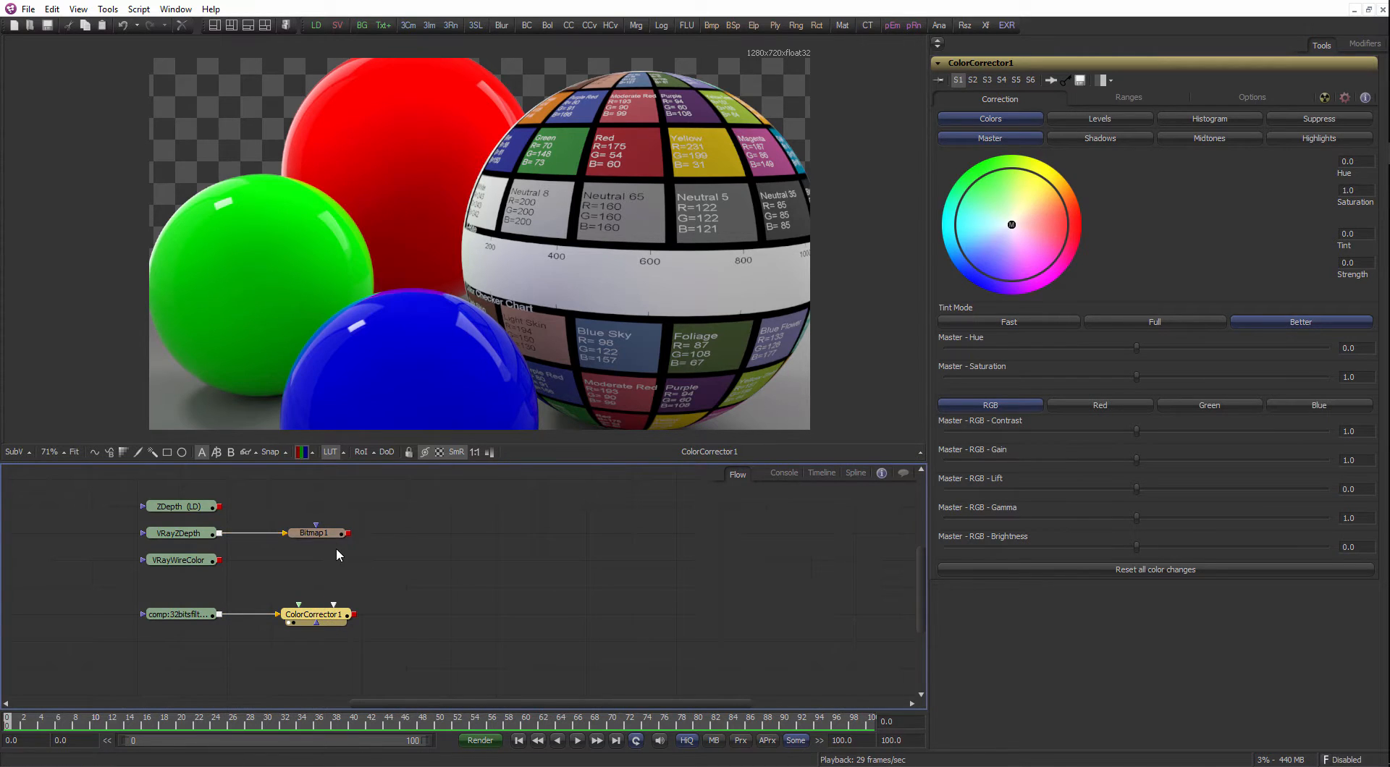
click(323, 532)
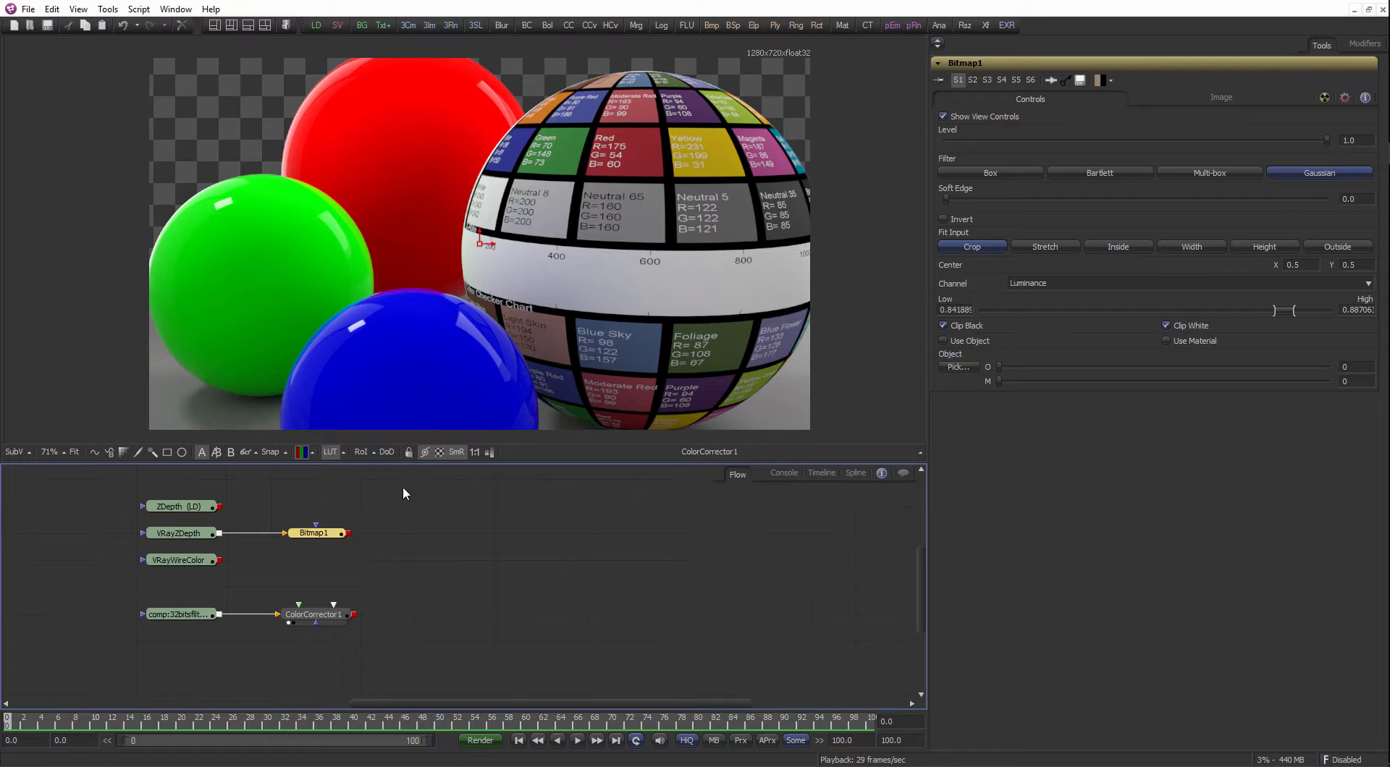
drag(349, 533, 322, 621)
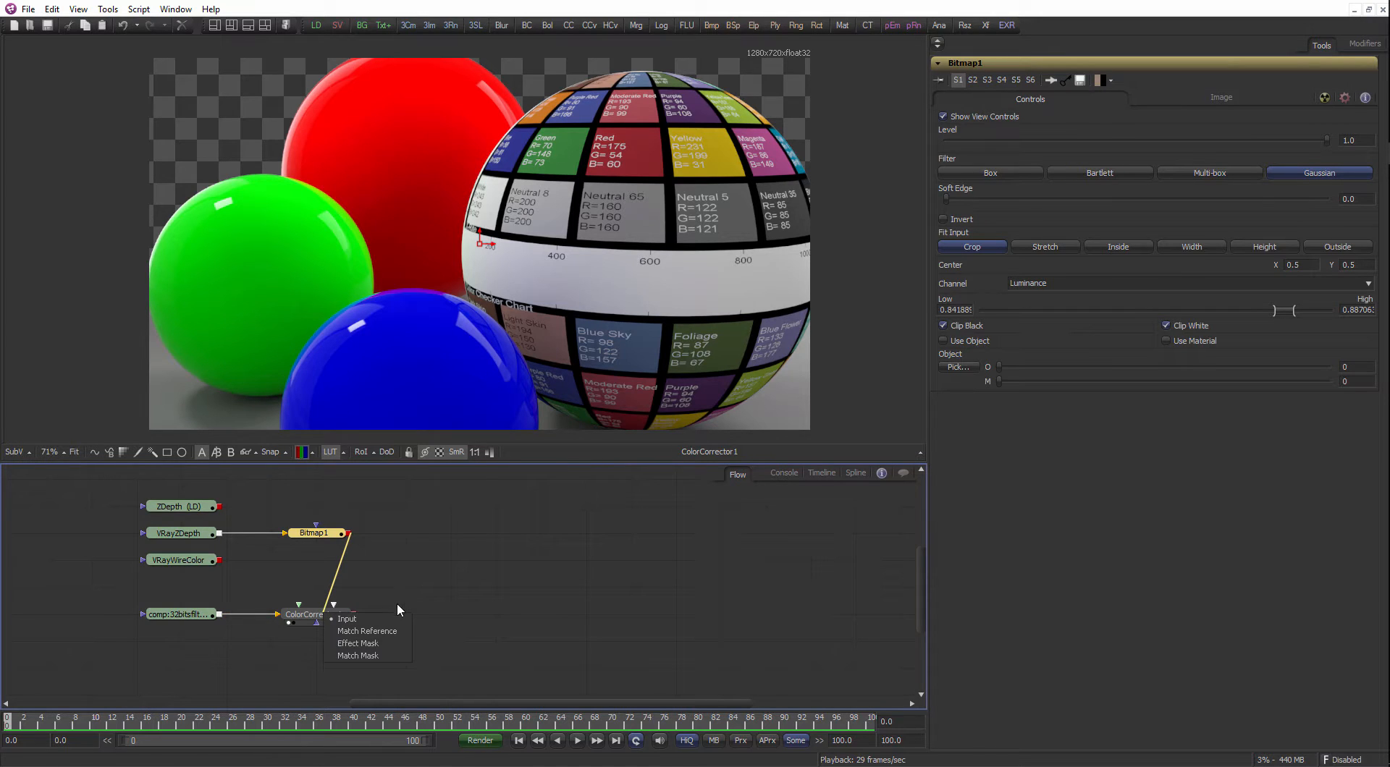
click(380, 643)
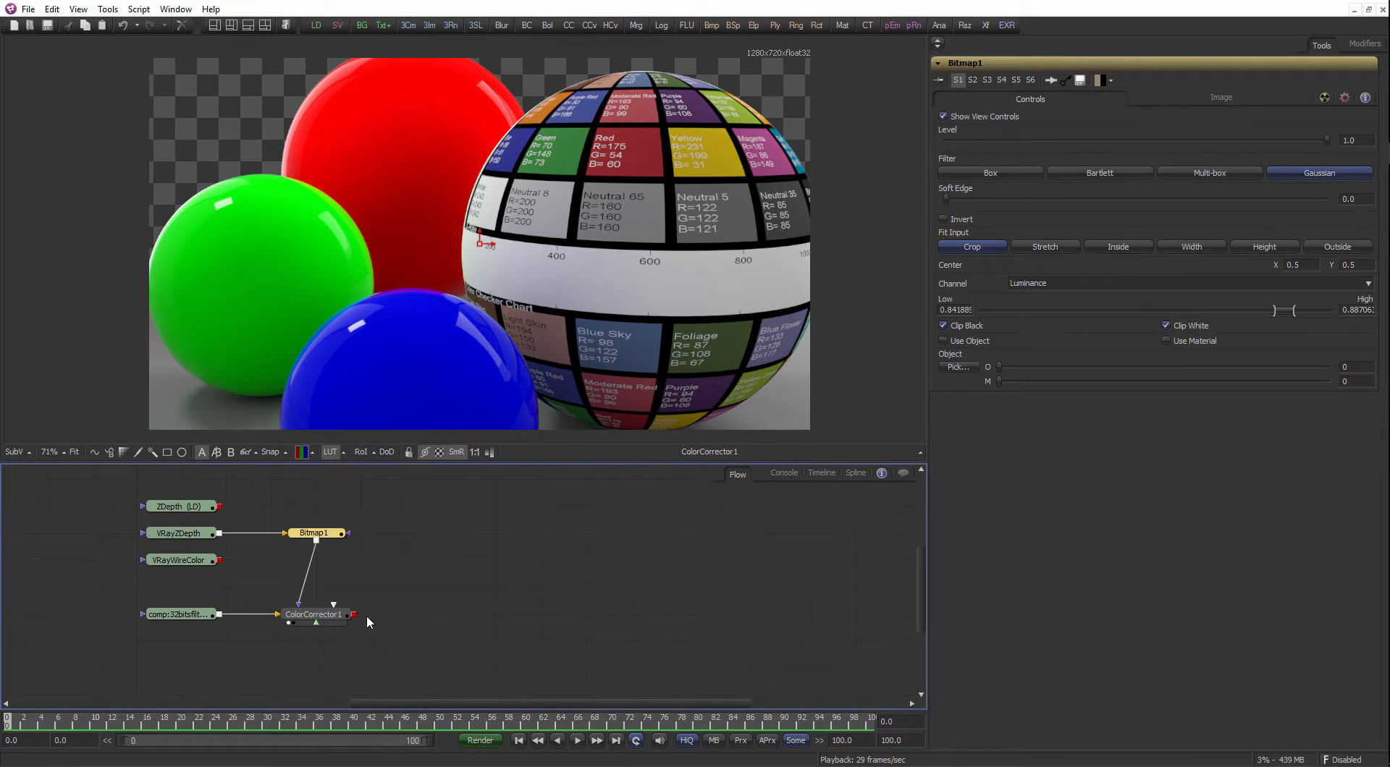
Set the Color Corrector's Master RGB Contrast to 0.0.
click(326, 619)
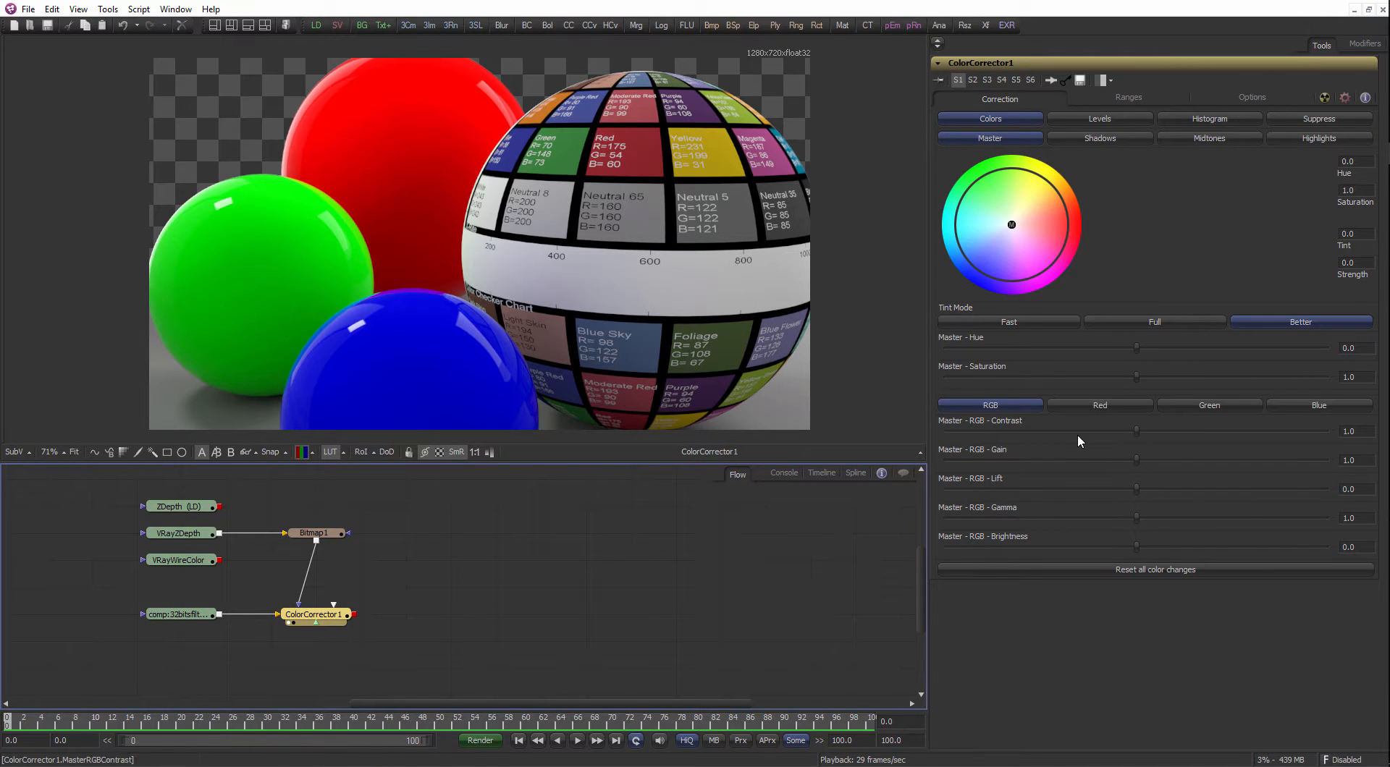
drag(1135, 433, 921, 428)
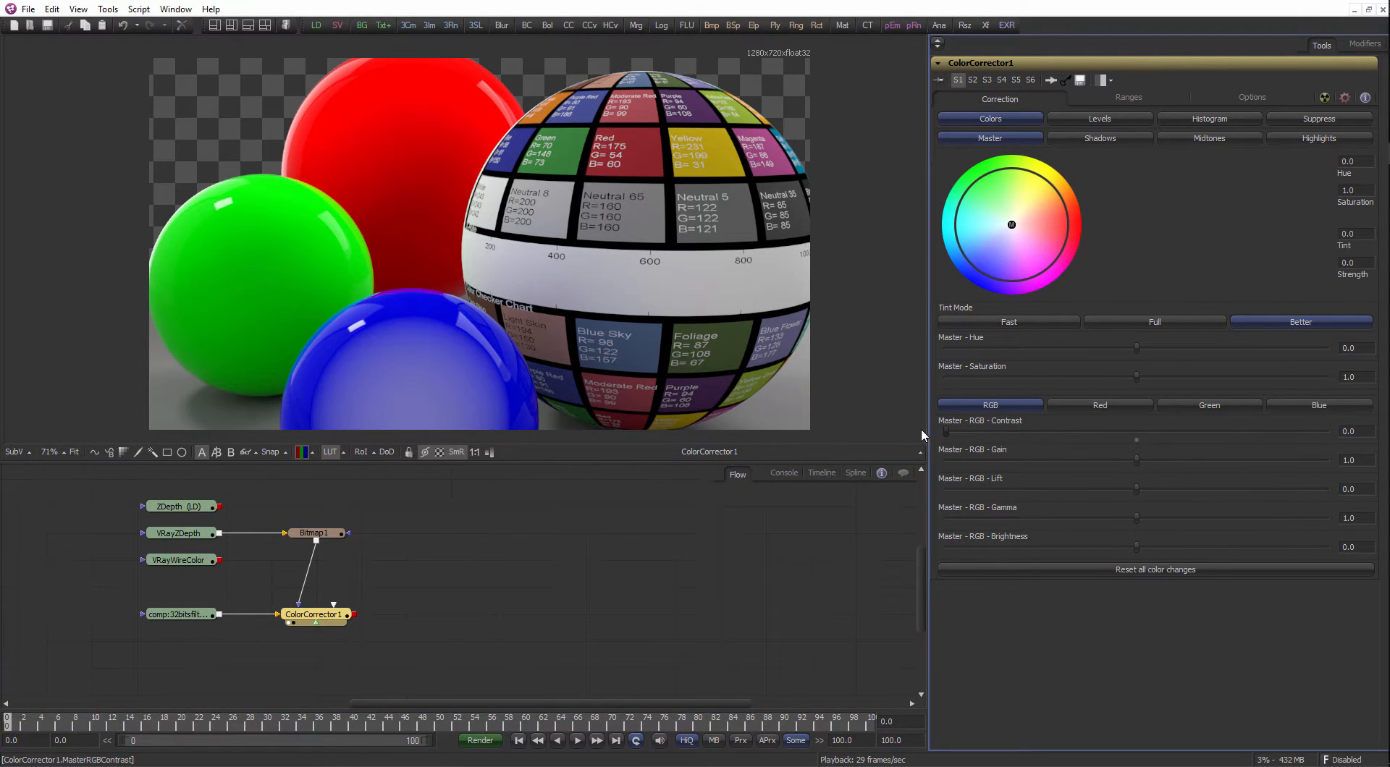
scroll(448, 398, up, 1)
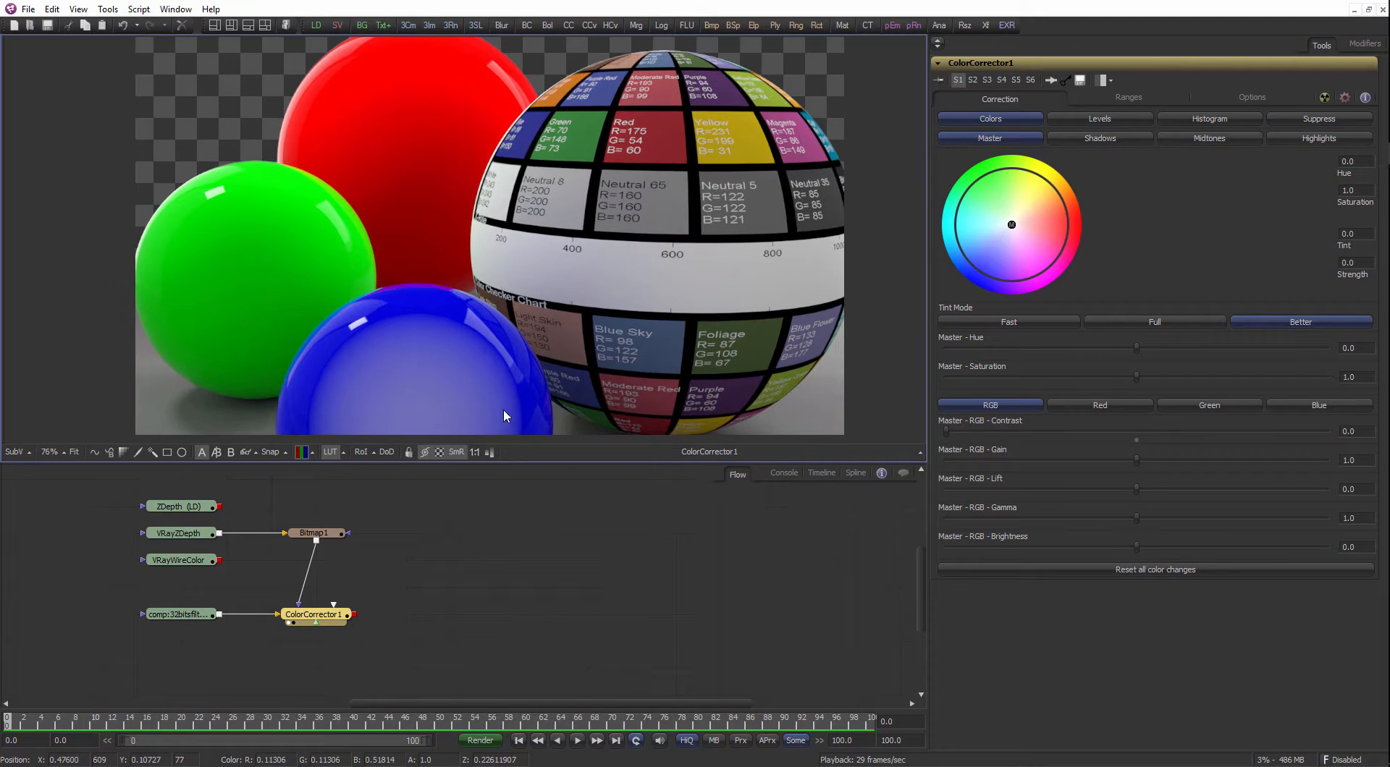
Set the Bitmap mask's range to about 0.71 low and 1.0 high, checking both the mask and the corrected image in the viewer.
drag(333, 536, 479, 262)
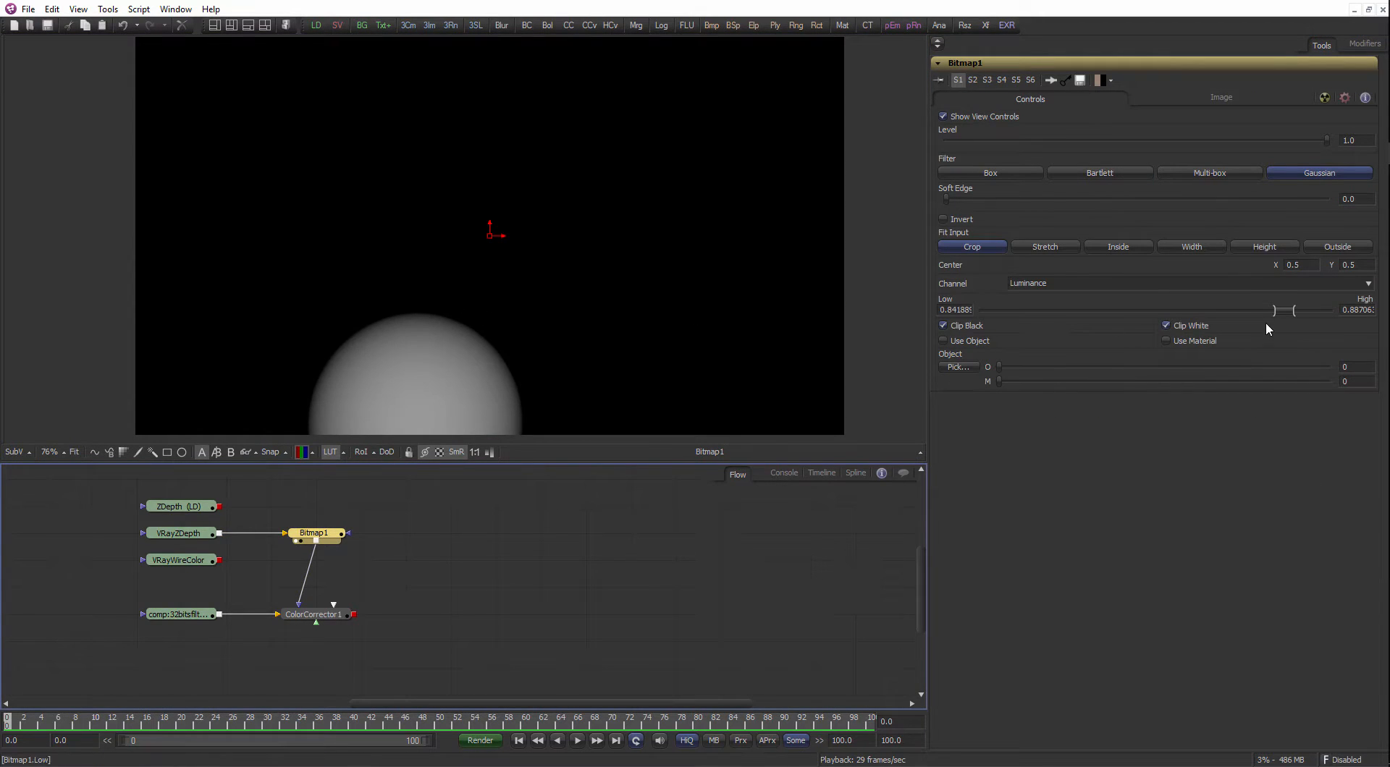
mouse_move(1283, 310)
mouse_down()
mouse_move(1206, 309)
mouse_move(1259, 310)
mouse_up()
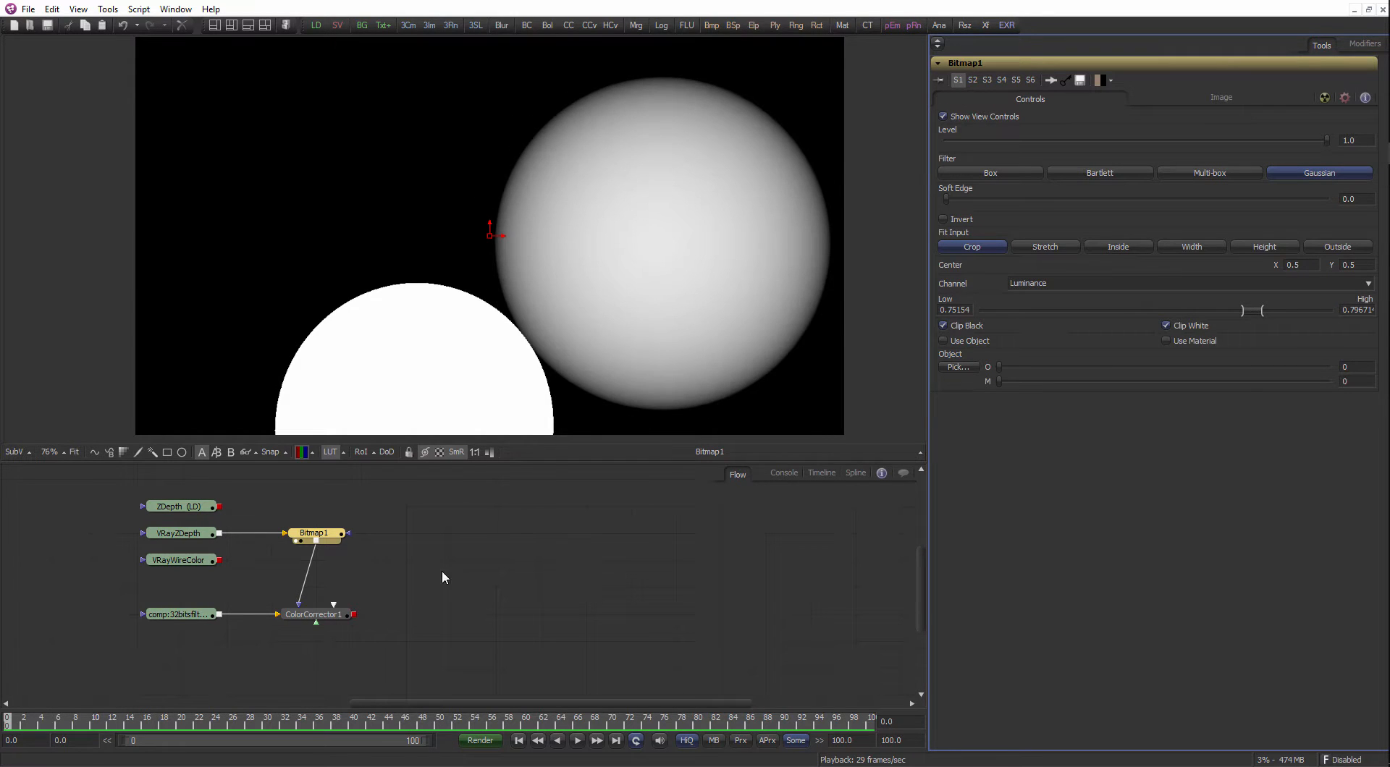
drag(342, 614, 433, 412)
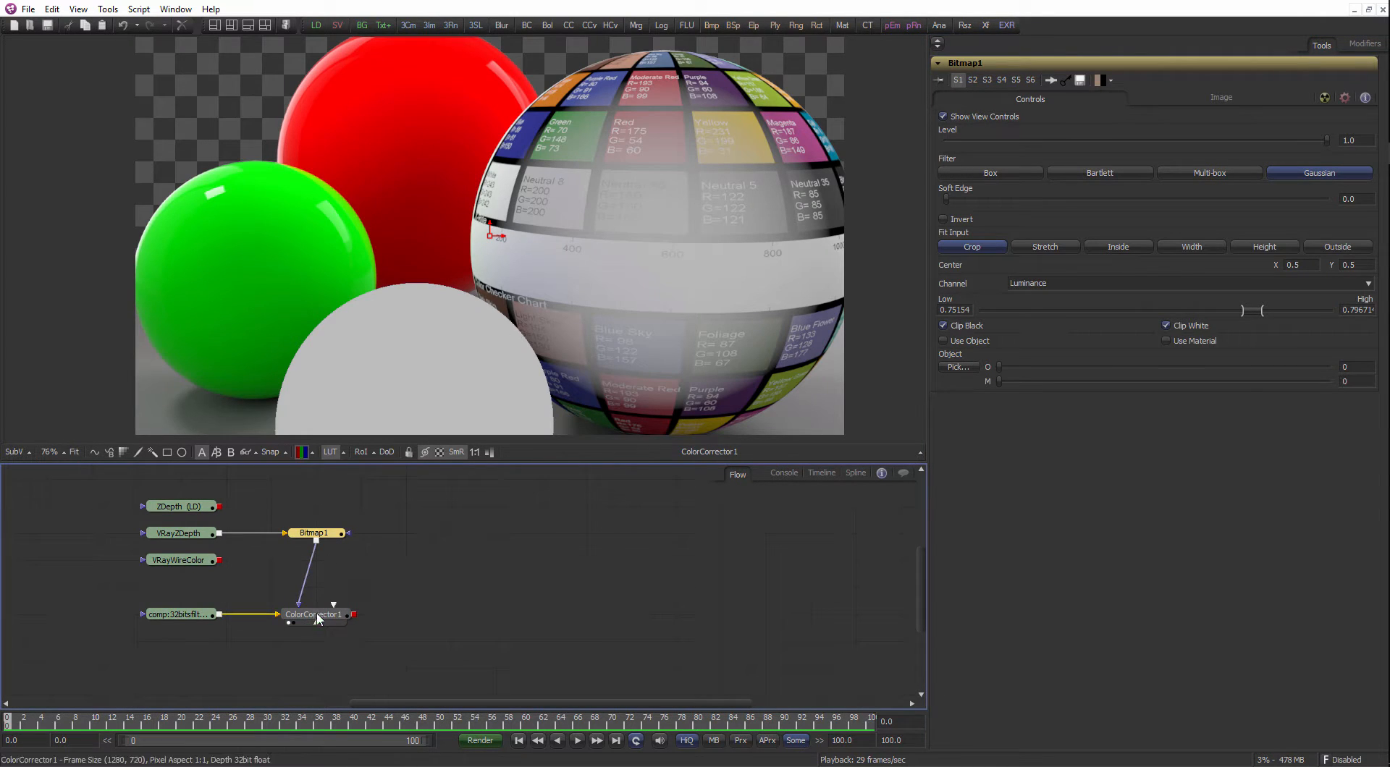
mouse_move(1241, 310)
mouse_down()
mouse_move(1136, 313)
mouse_move(1126, 328)
mouse_move(1285, 318)
mouse_move(1253, 313)
mouse_move(1278, 317)
mouse_move(1200, 329)
mouse_move(1294, 331)
mouse_move(1228, 311)
mouse_up()
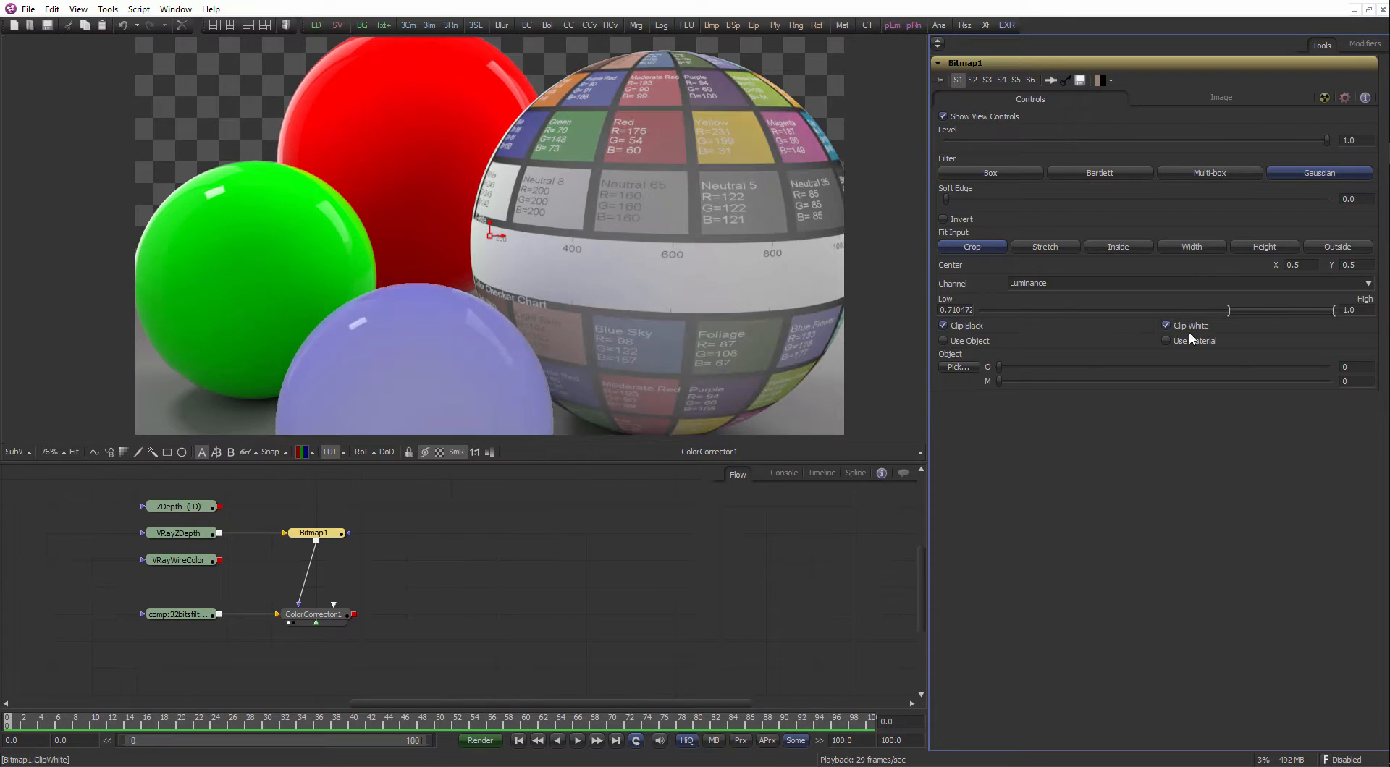
drag(343, 539, 526, 341)
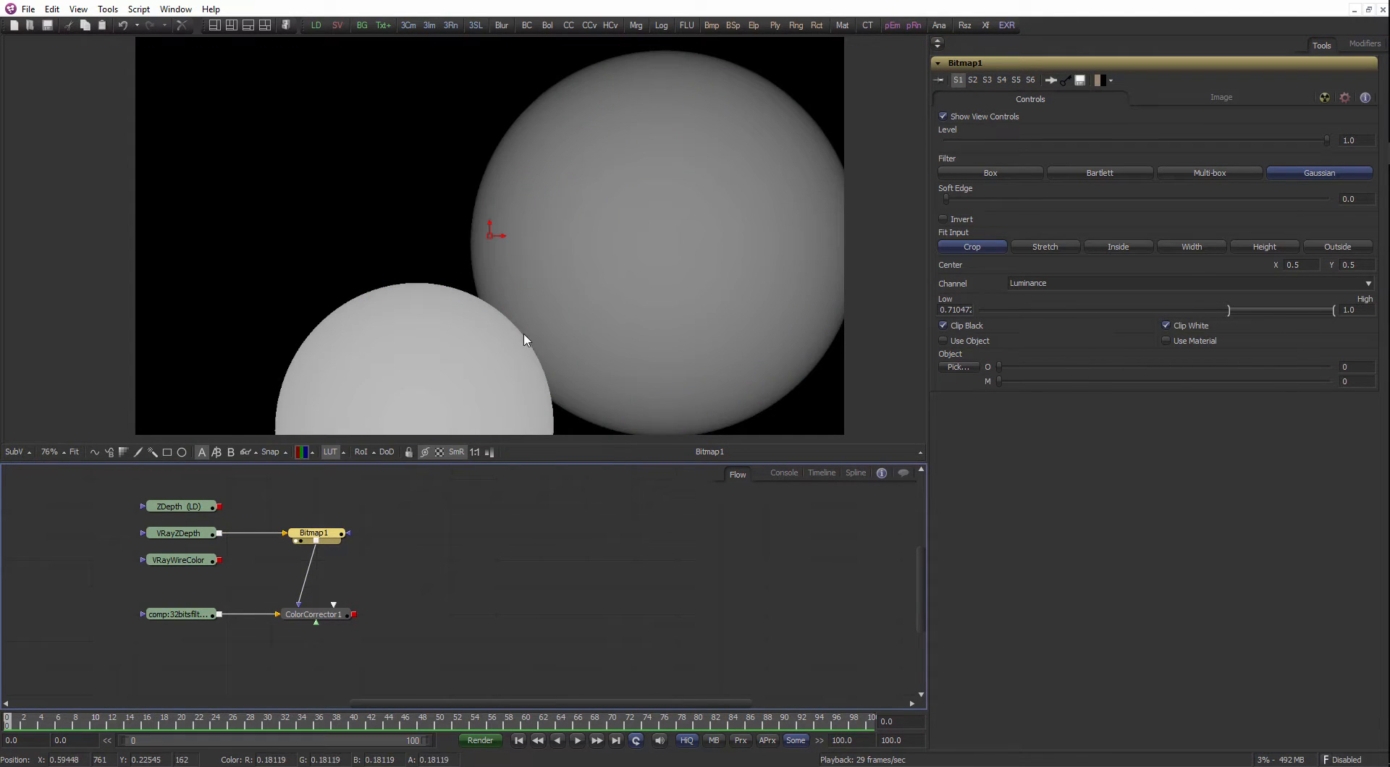
Display the original EXR loader in the viewer and move it with its Color Corrector farther below the other loaders.
click(429, 519)
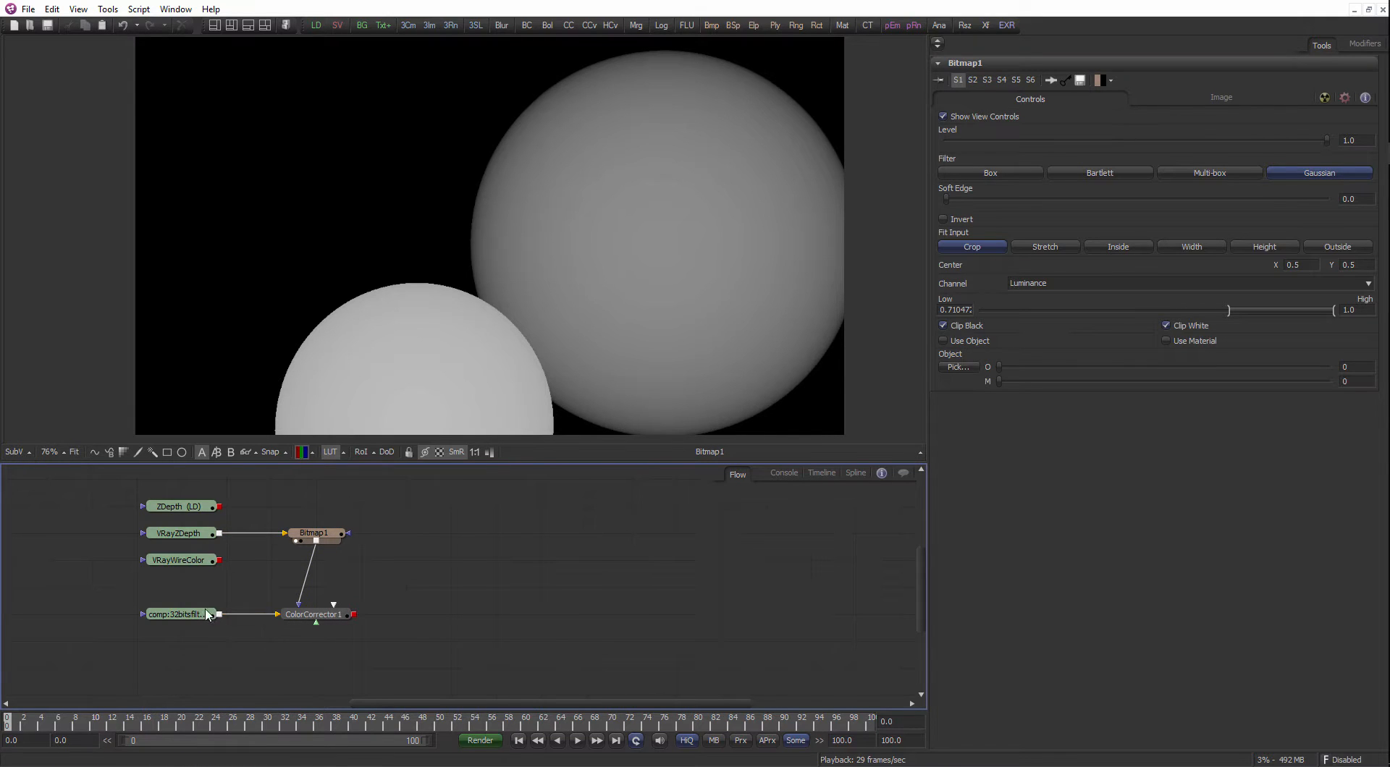
drag(197, 614, 348, 391)
click(447, 527)
click(333, 536)
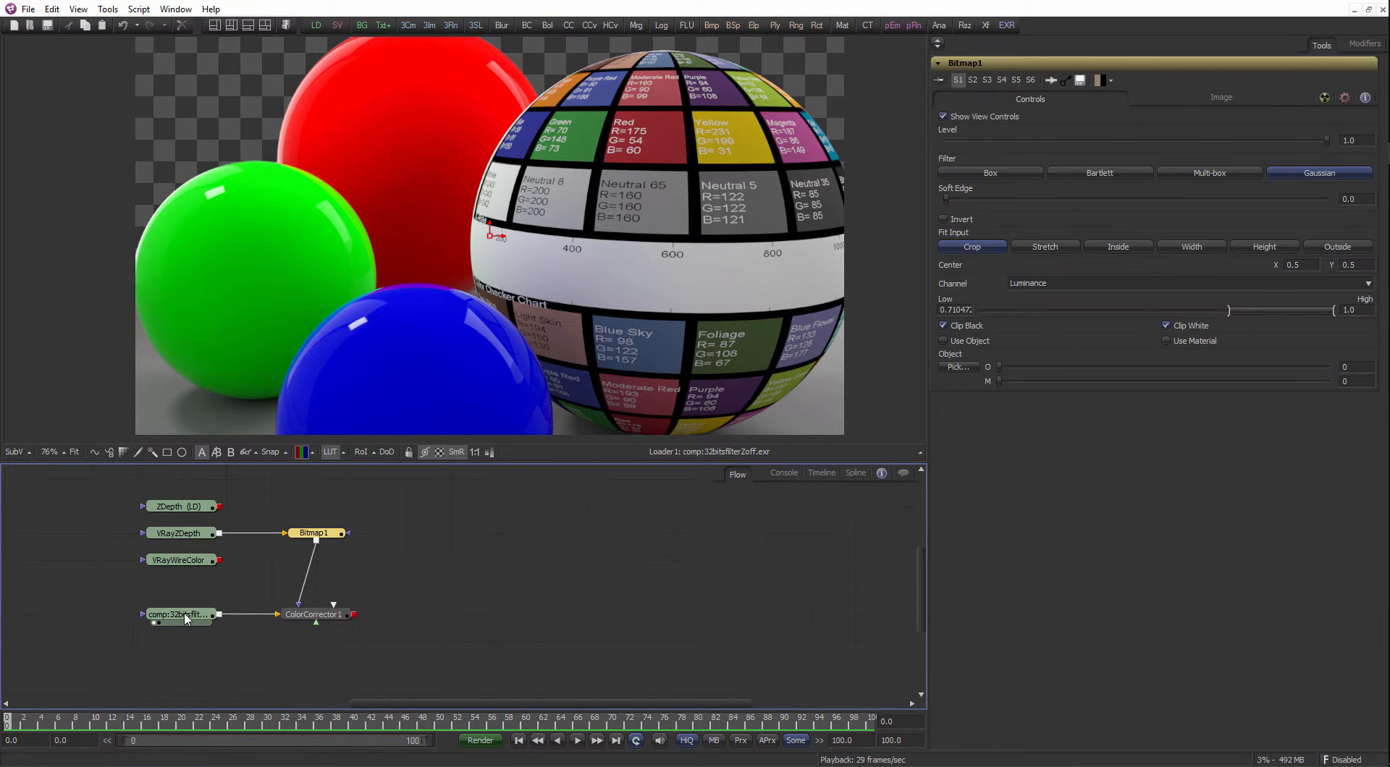
click(187, 615)
drag(363, 634, 108, 583)
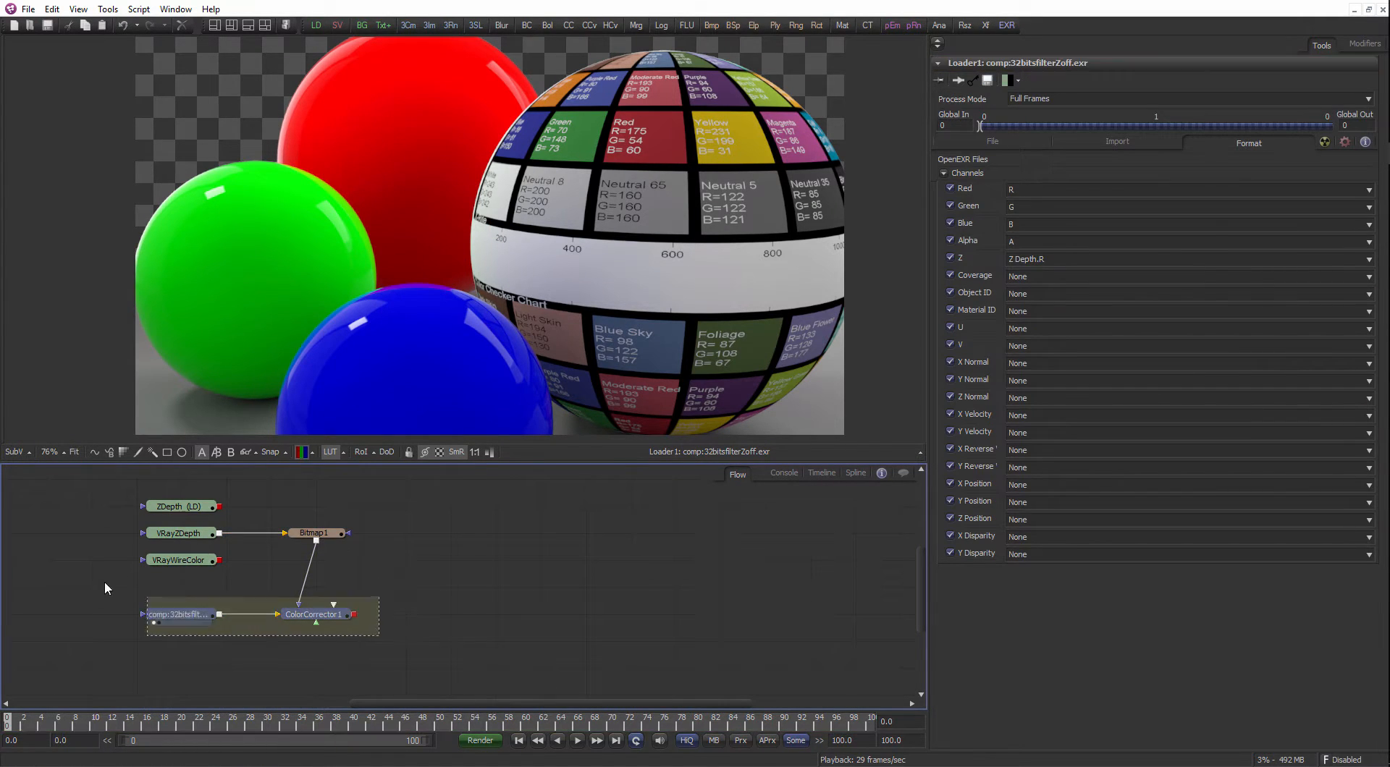
drag(331, 598, 323, 668)
click(320, 553)
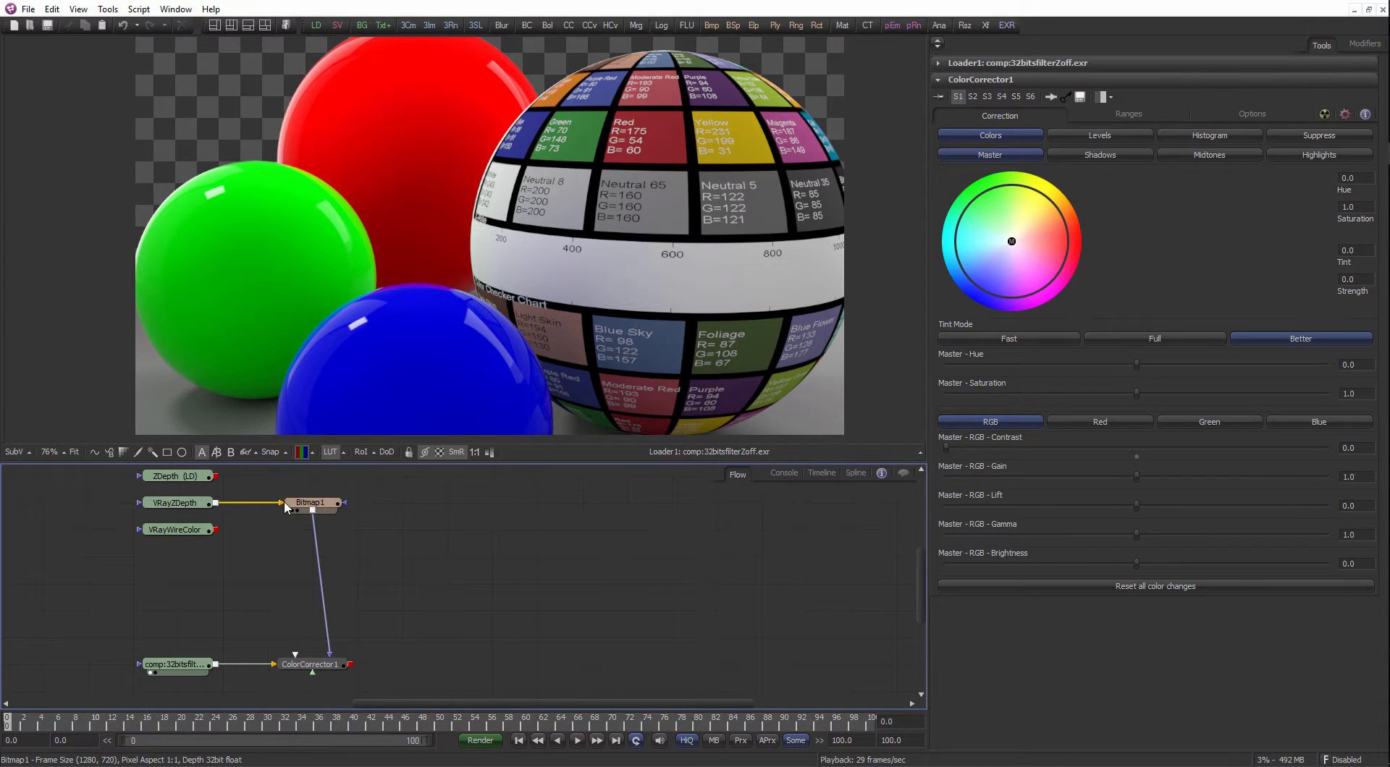
Disconnect the Bitmap tool from the VRayZDepth loader and the Color Corrector, and place it beside the VRayWireColor loader.
click(278, 504)
drag(311, 504, 313, 529)
click(330, 651)
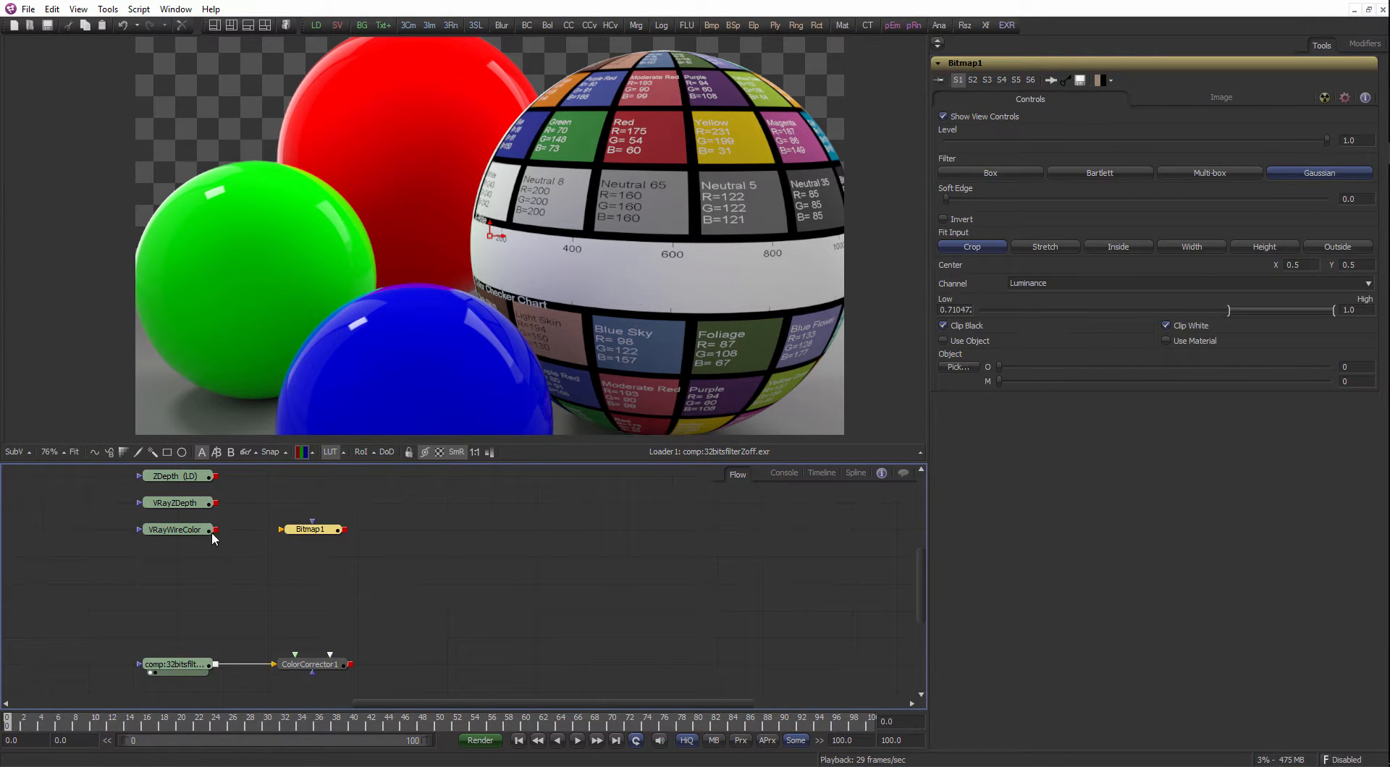
Display the VRayWireColor loader in the viewer.
click(190, 532)
key(1)
drag(244, 562, 241, 604)
click(243, 608)
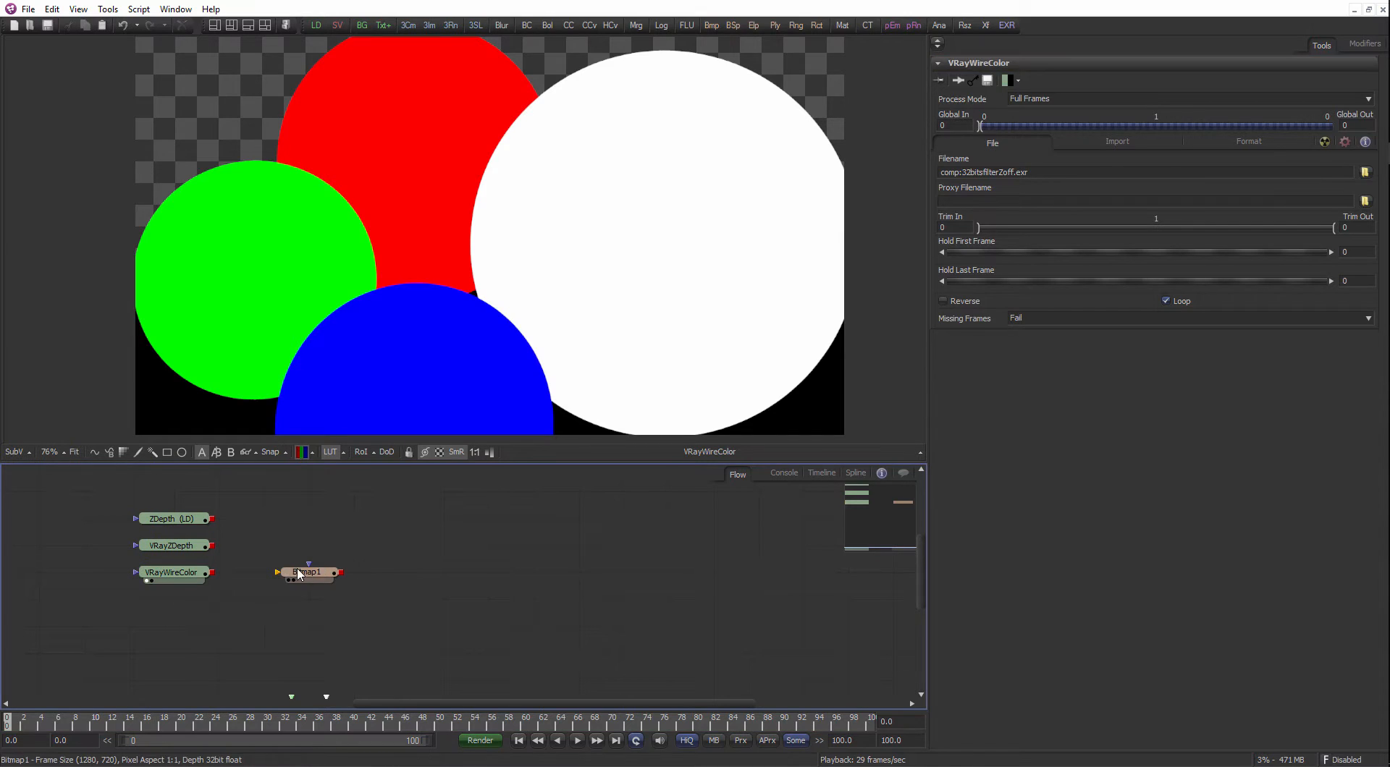
Examine the flat color areas of the VRayWireColor pass against the Bitmap tool's channel and range settings.
click(299, 573)
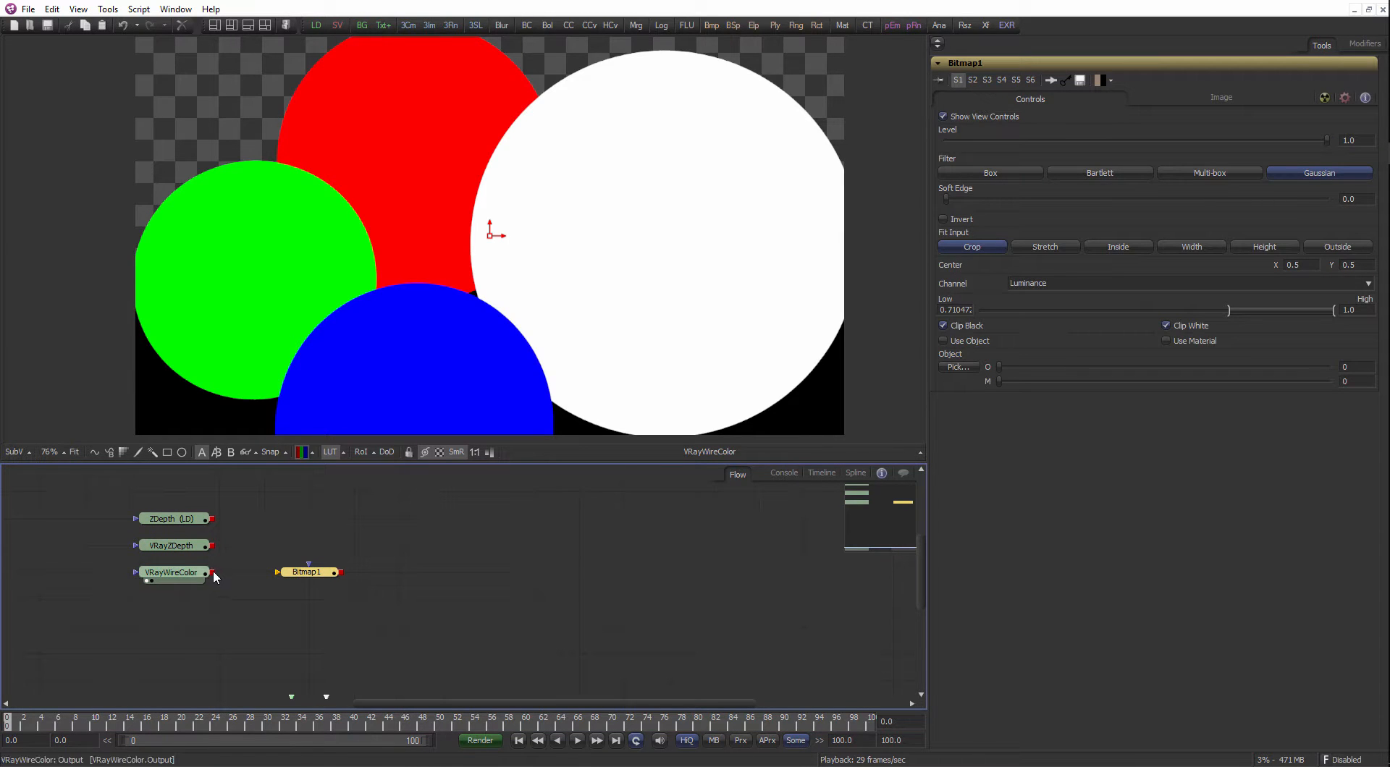
click(269, 541)
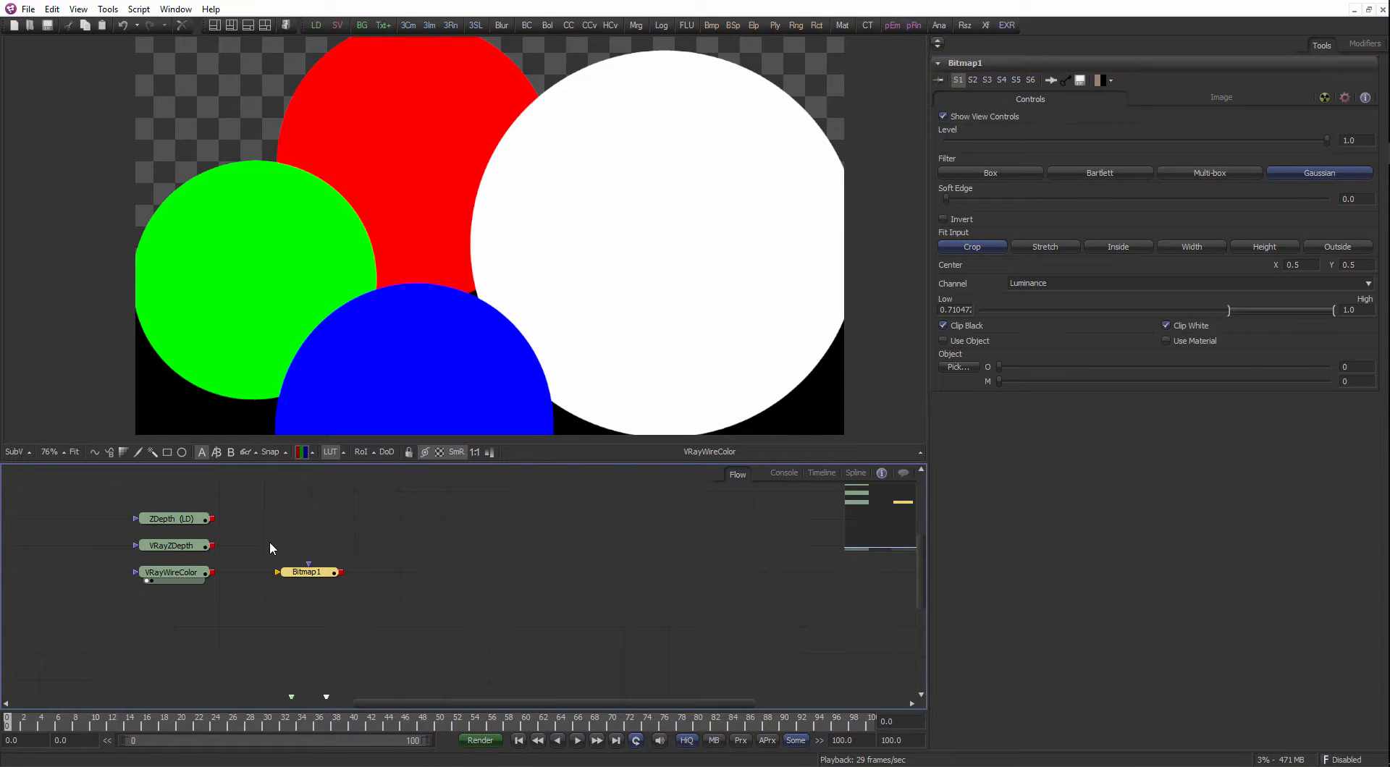
click(304, 575)
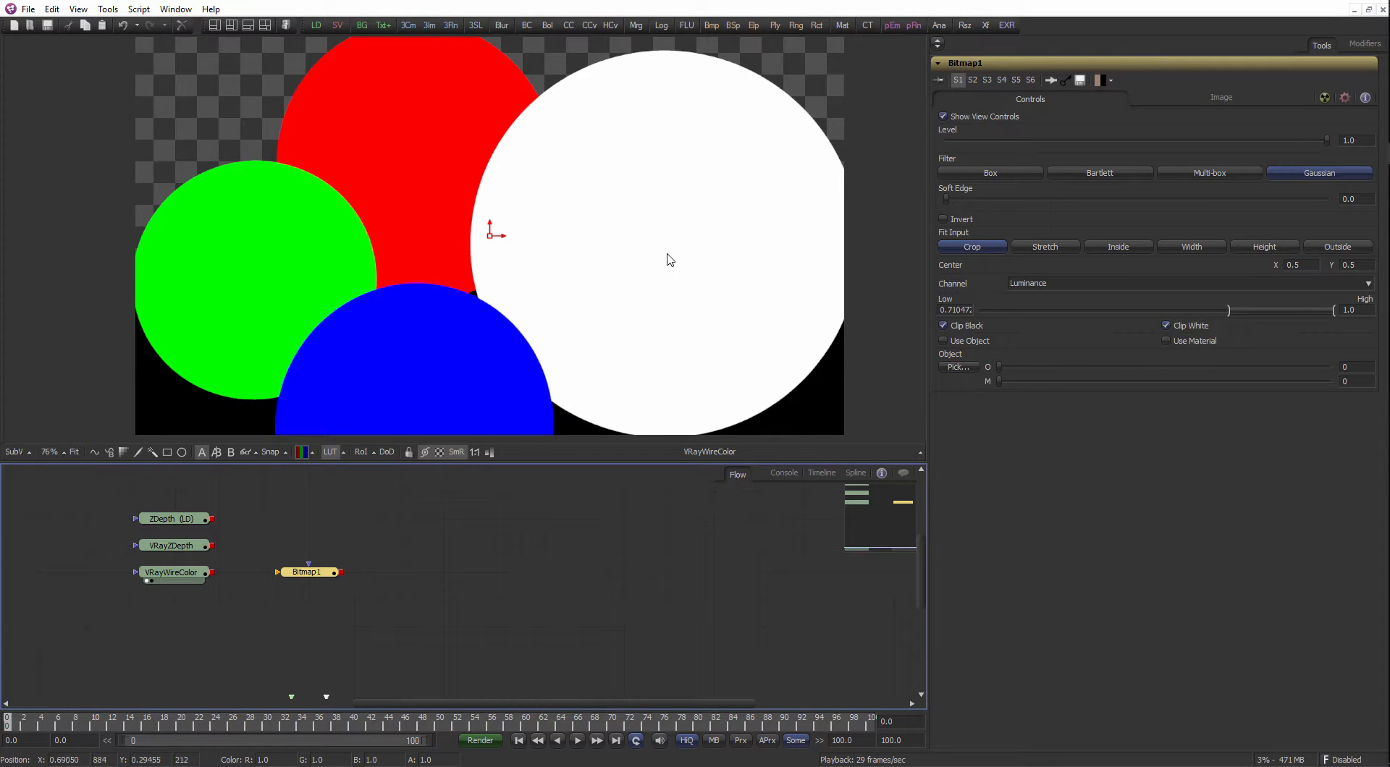
drag(750, 367, 684, 351)
scroll(750, 344, up, 3)
drag(232, 161, 439, 380)
scroll(567, 267, up, 3)
scroll(512, 345, down, 3)
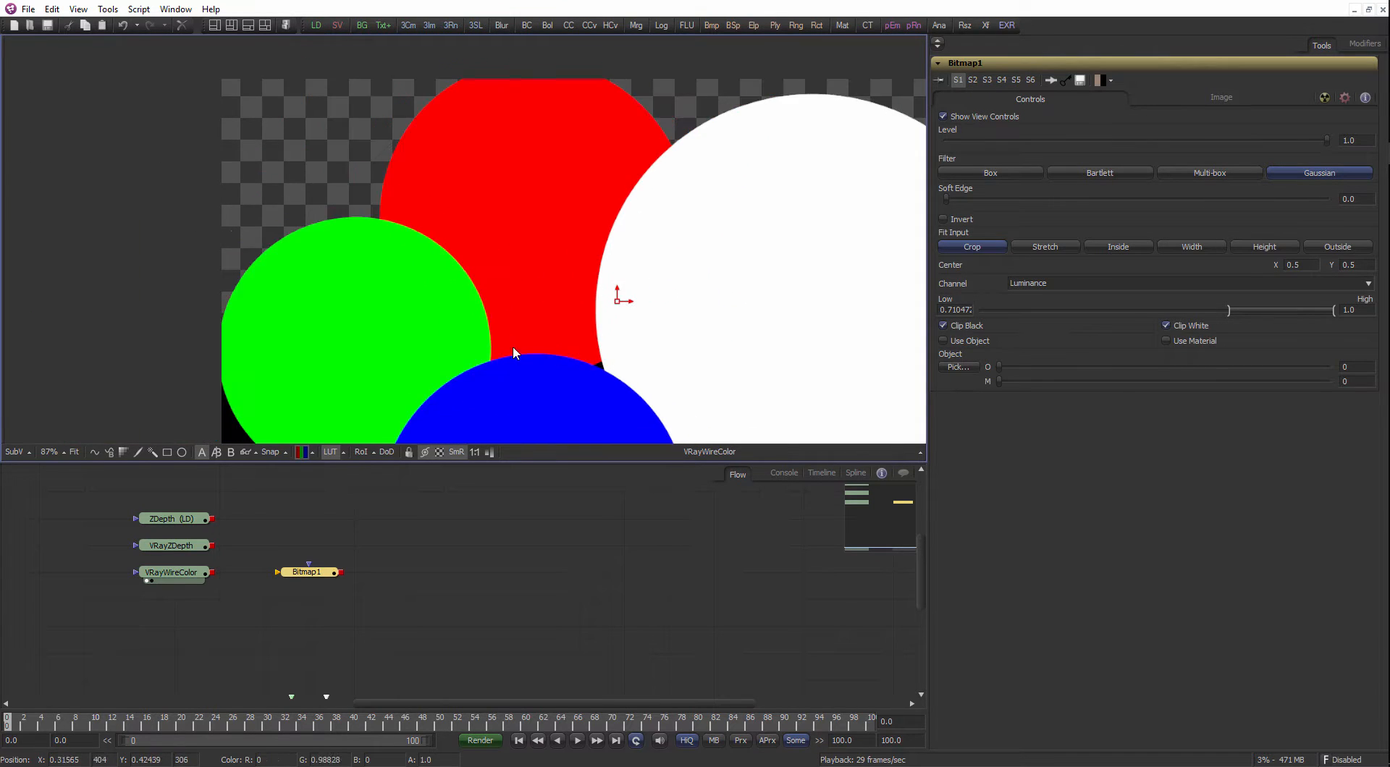
drag(684, 344, 610, 393)
drag(712, 376, 715, 376)
drag(458, 322, 465, 322)
scroll(465, 322, down, 1)
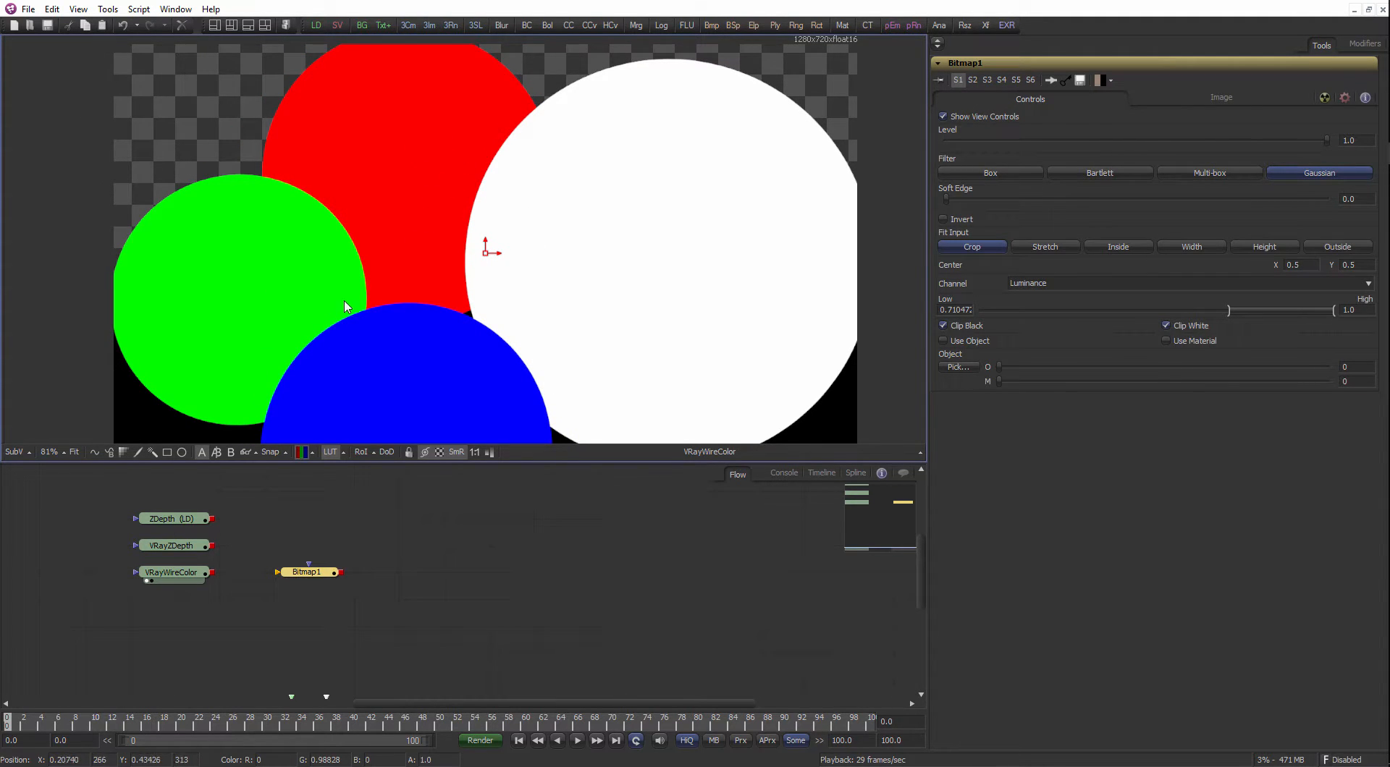
click(346, 533)
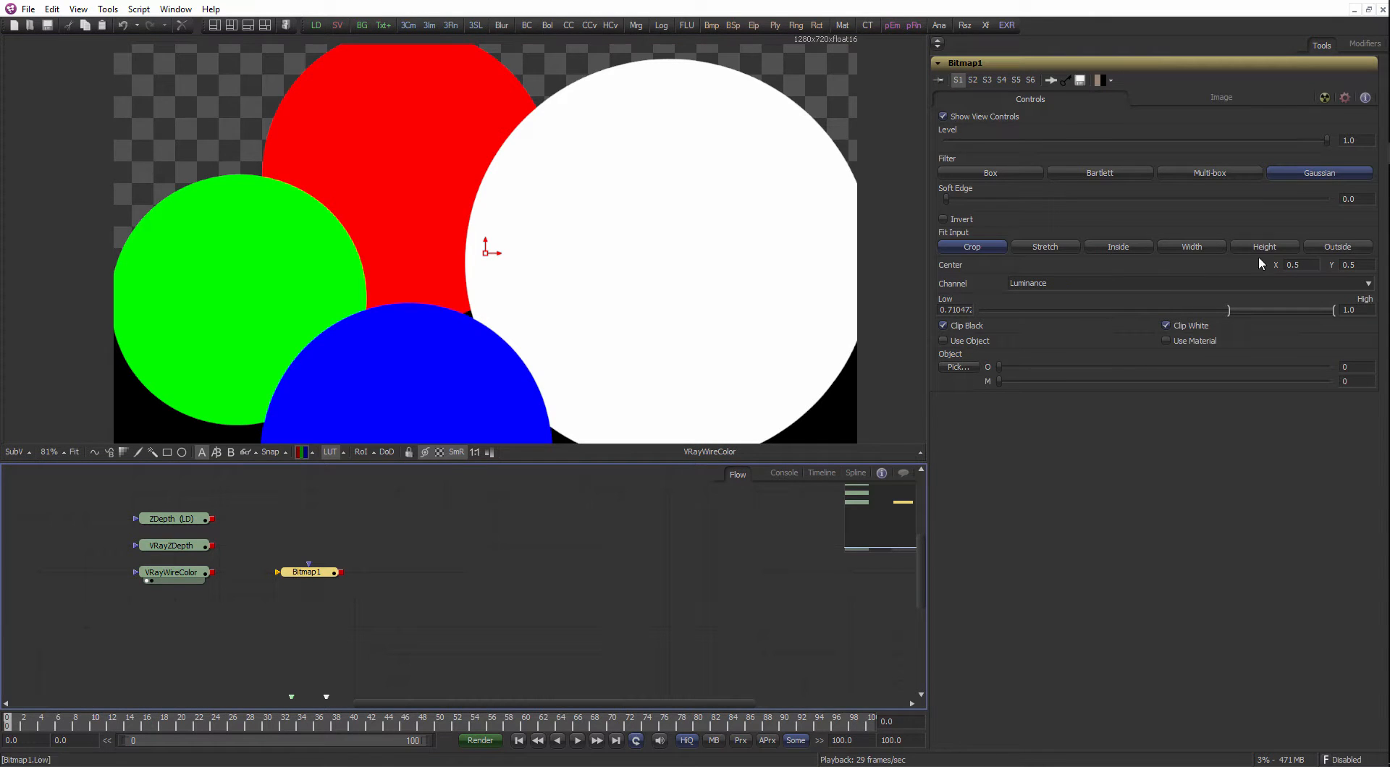
click(534, 559)
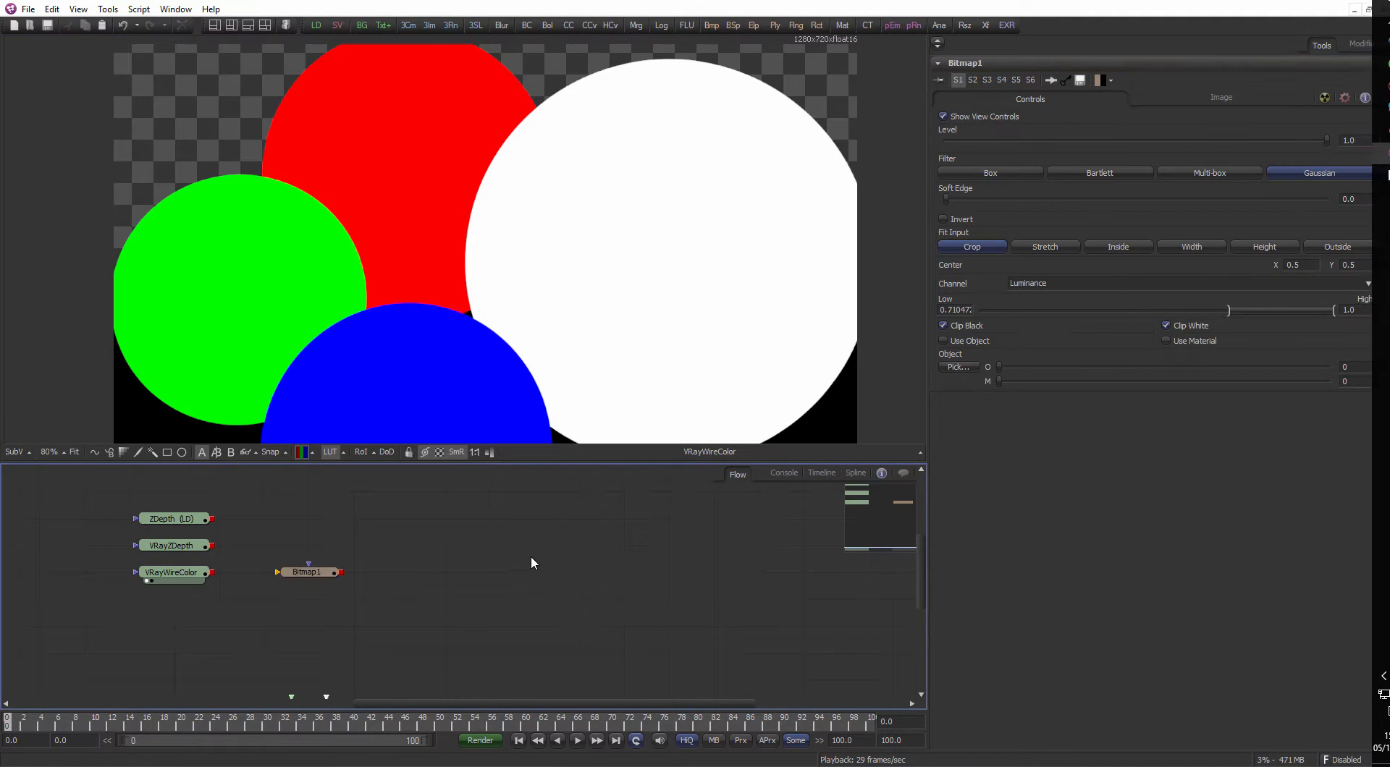
click(335, 574)
click(445, 537)
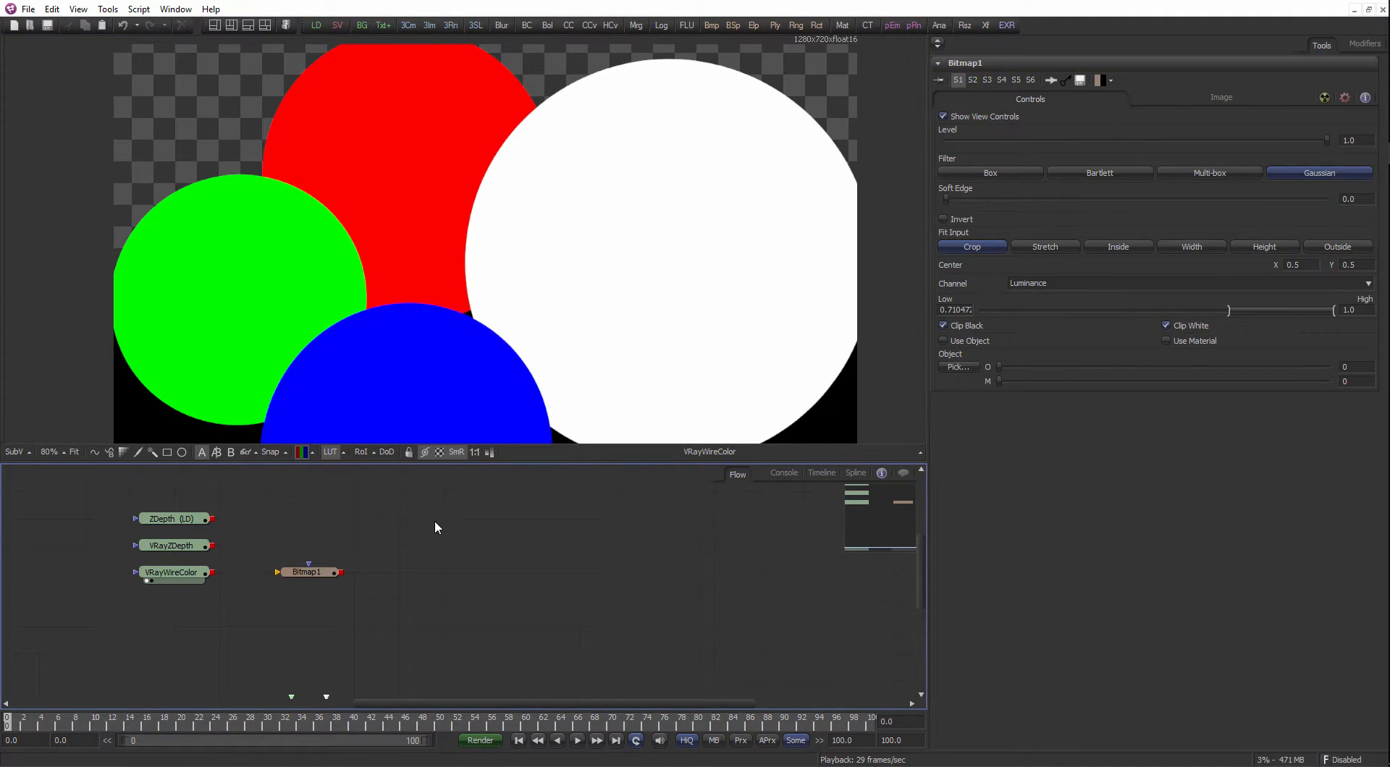
Open the Bins and add the rjgb_cmjn_matte setting from the Settings bin to the flow below the existing tools.
drag(436, 462, 436, 445)
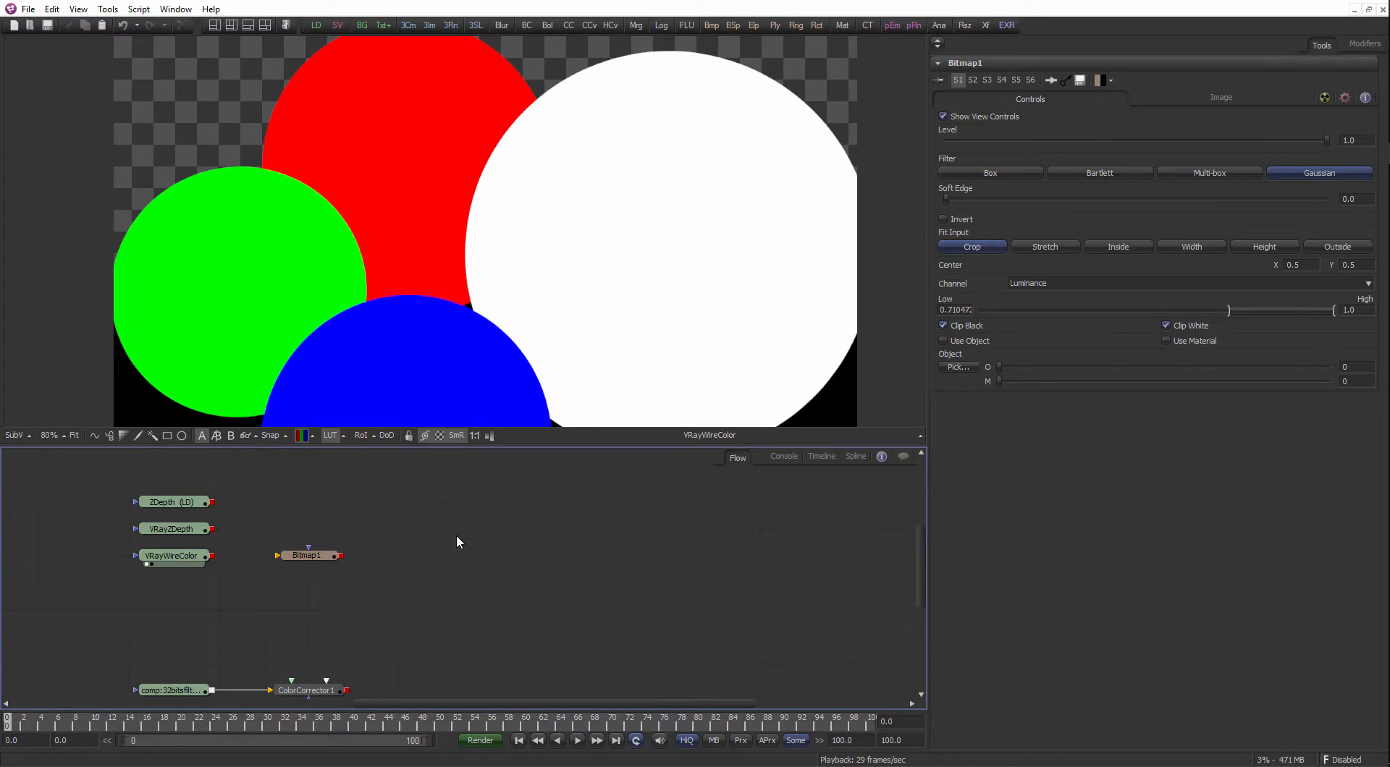
scroll(458, 542, down, 2)
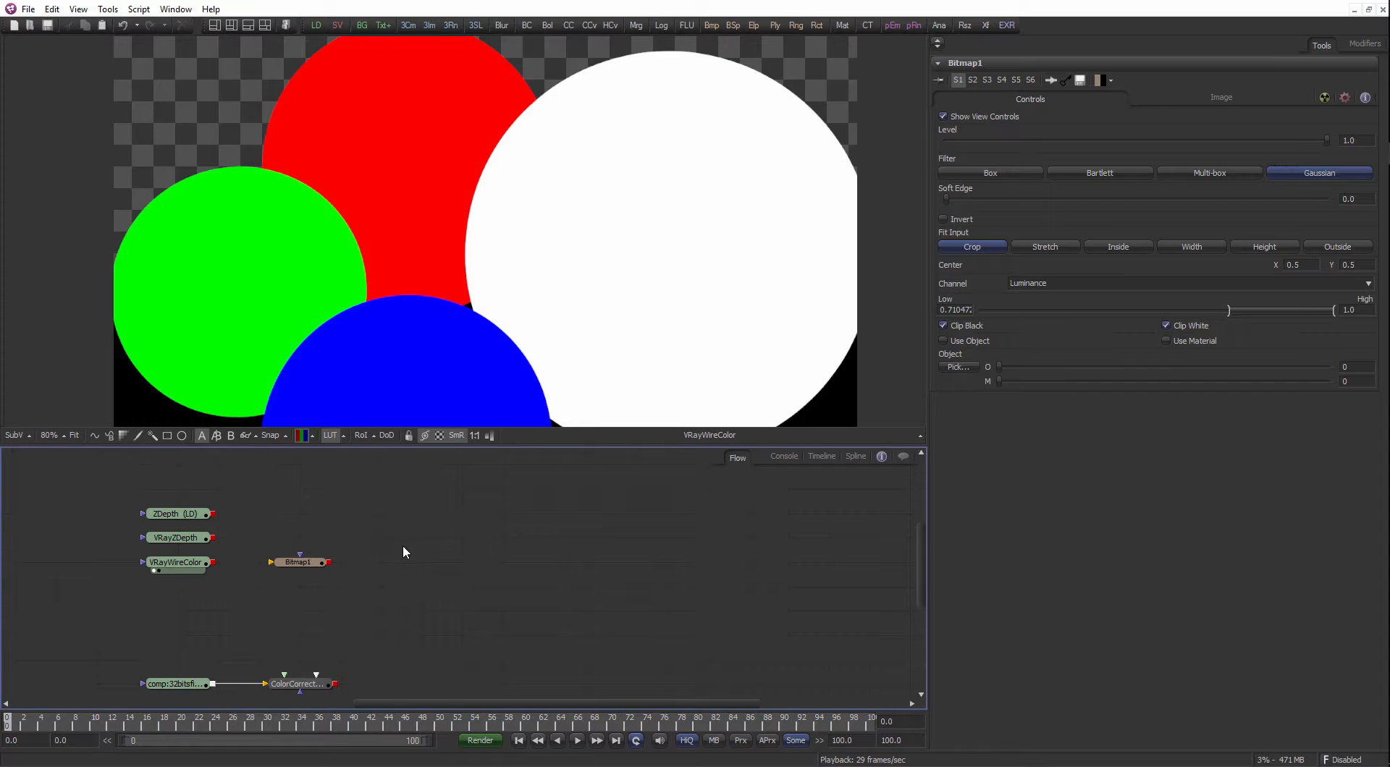
key(ctrl+b)
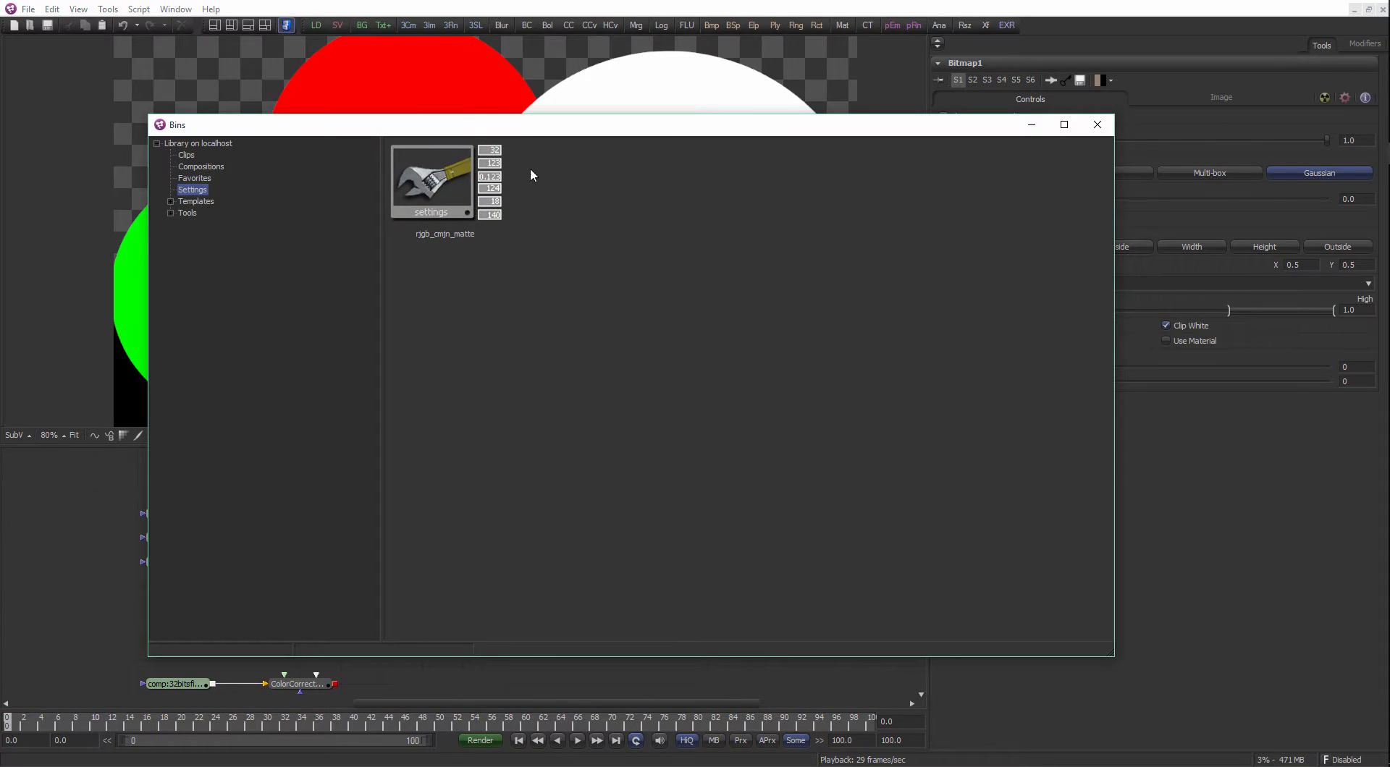
drag(404, 121, 825, 76)
drag(960, 89, 912, 90)
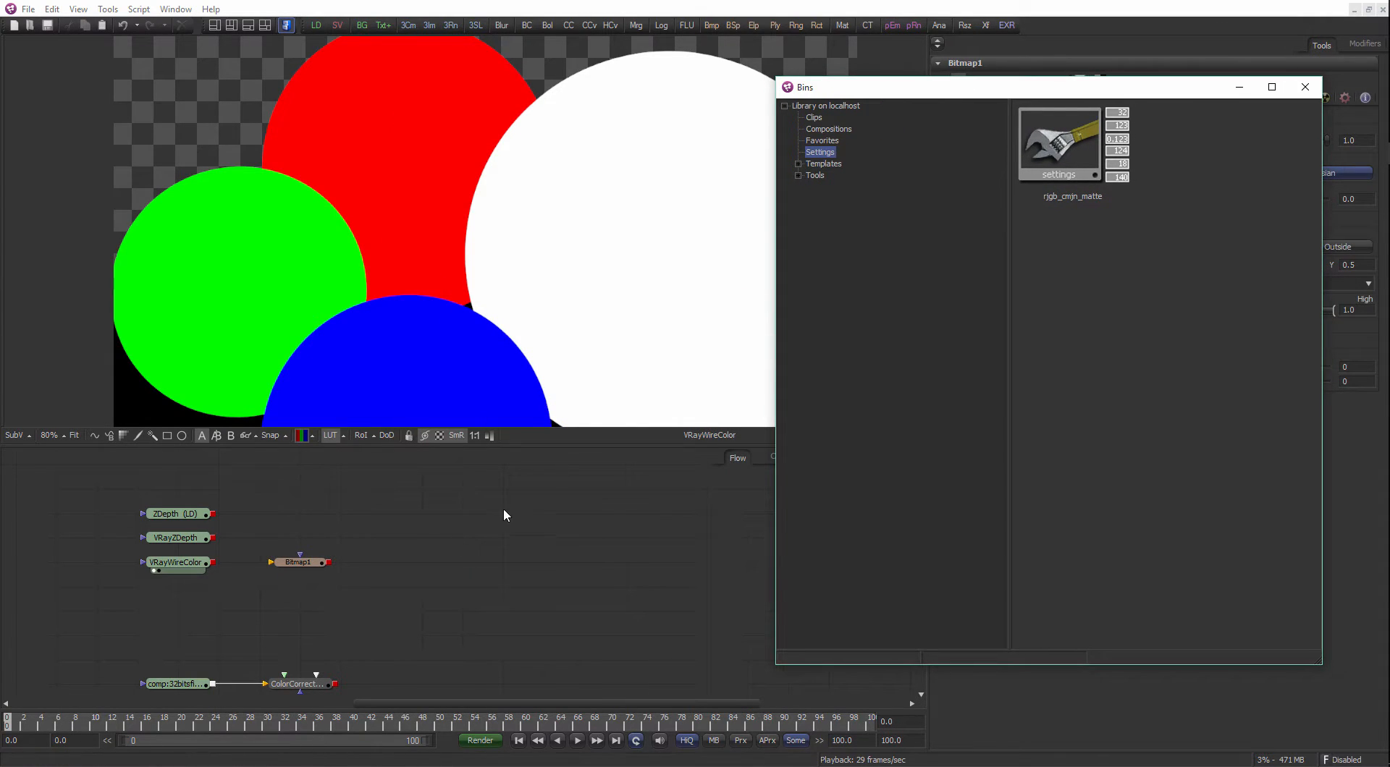
drag(1064, 149, 529, 664)
drag(520, 614, 632, 689)
Delete the Bitmap tool, move the original loader and Color Corrector up beneath the VRayWireColor loader, and close the Bins.
click(371, 555)
drag(372, 555, 506, 547)
drag(549, 607, 281, 521)
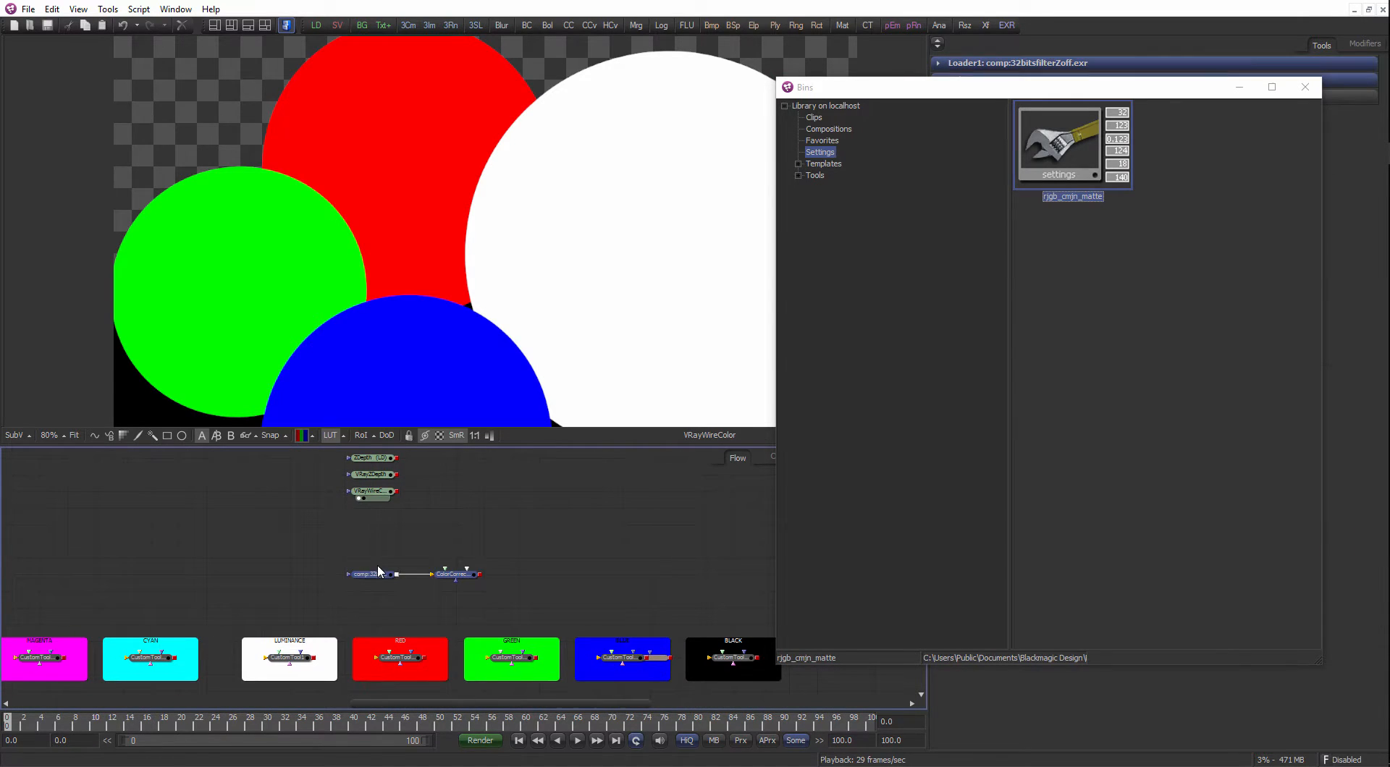
drag(379, 573, 384, 517)
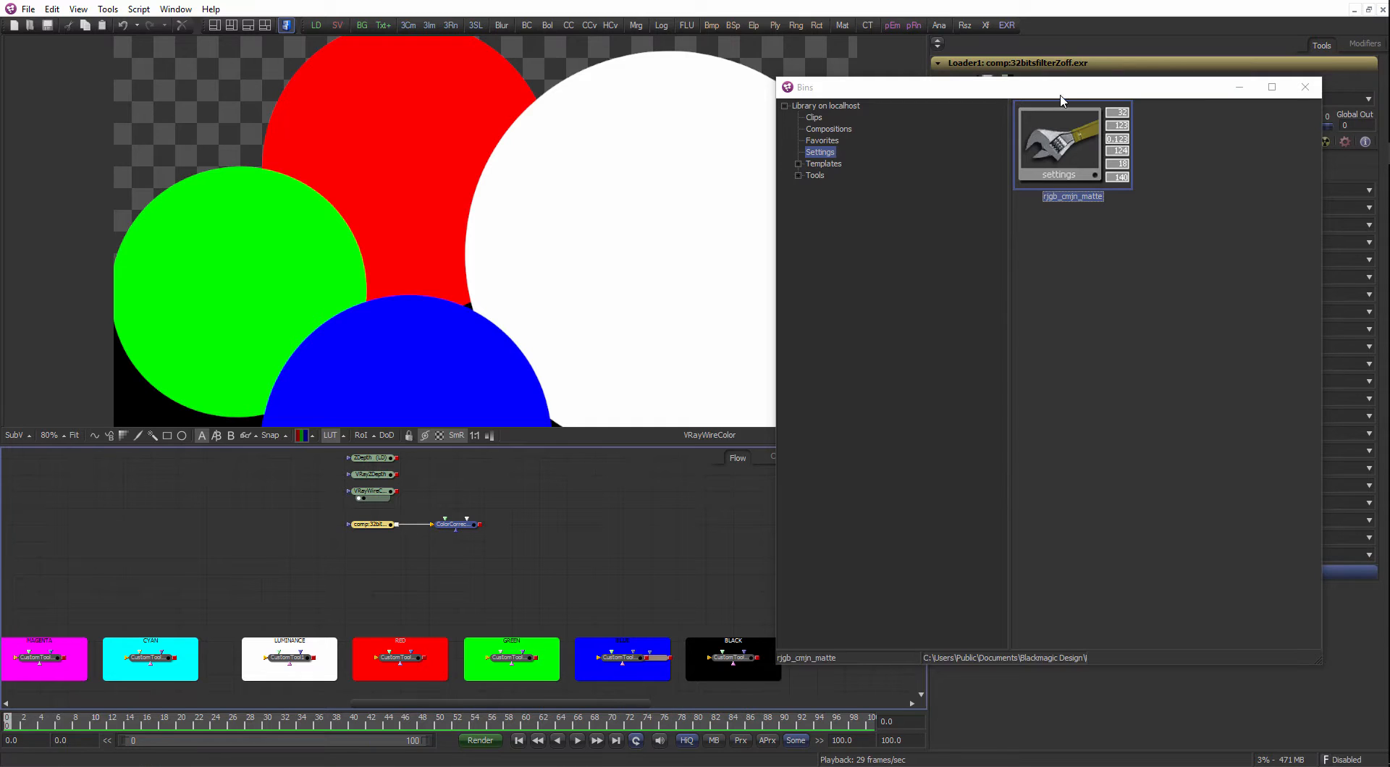
click(1305, 87)
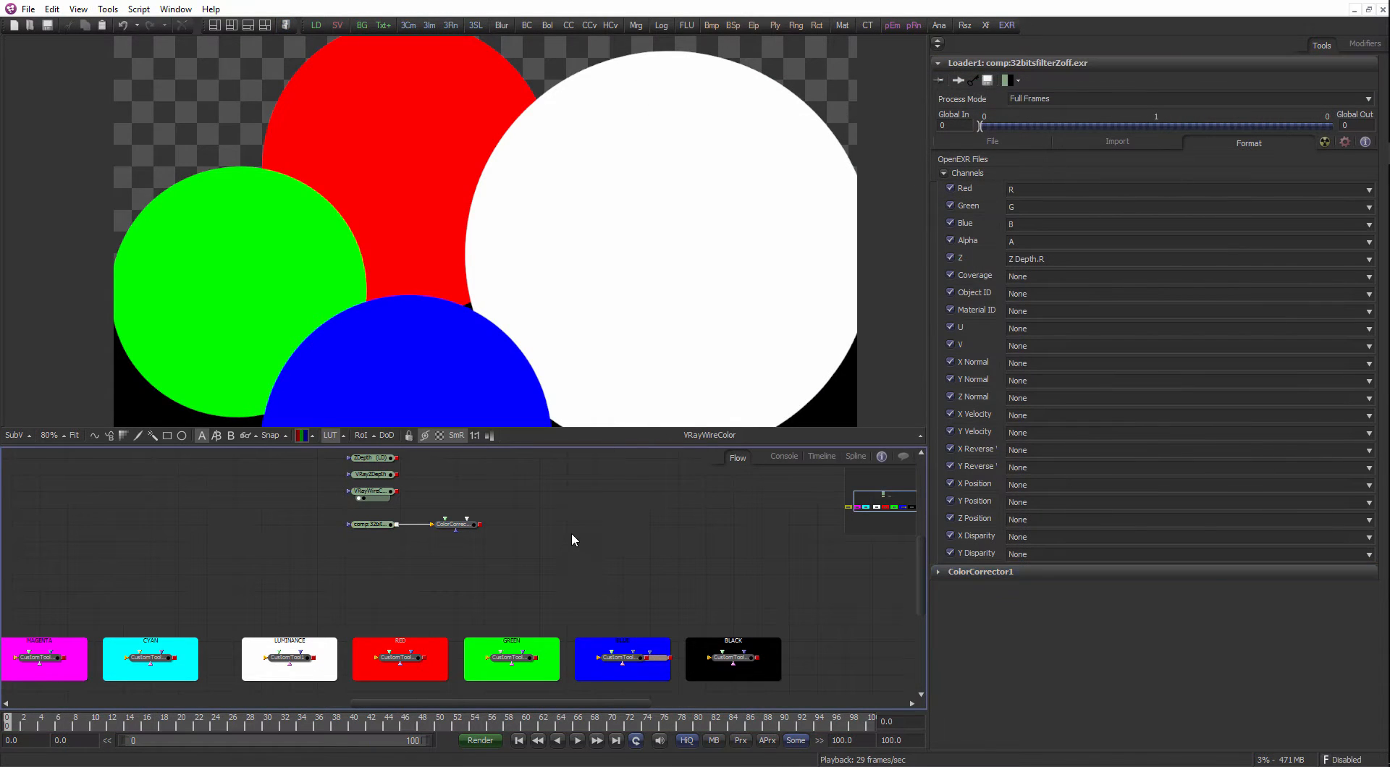
Examine the row of color matte Custom Tools in the flow, inspecting the controls of the LUMINANCE and BLUE ones.
drag(377, 588, 682, 580)
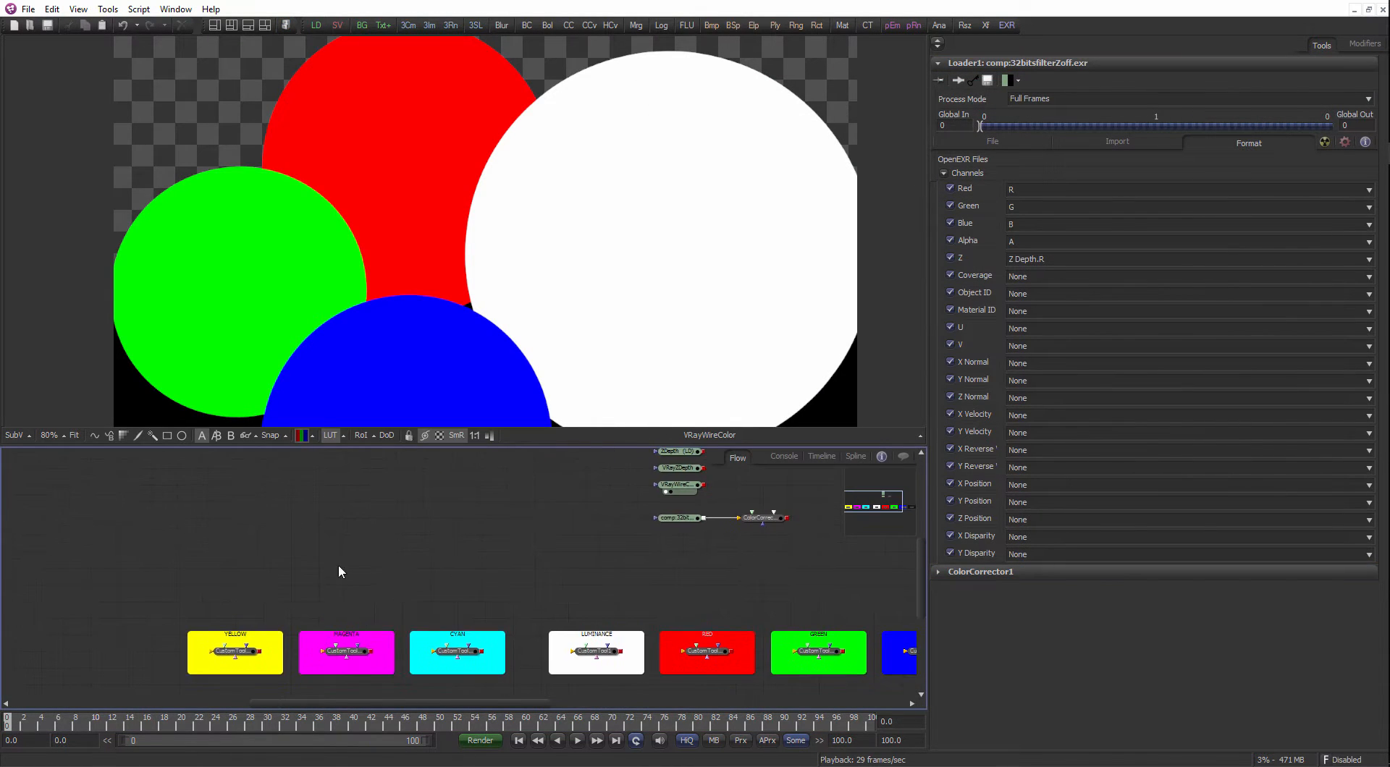
drag(425, 577, 369, 540)
scroll(371, 538, up, 1)
drag(570, 581, 427, 554)
scroll(435, 522, up, 1)
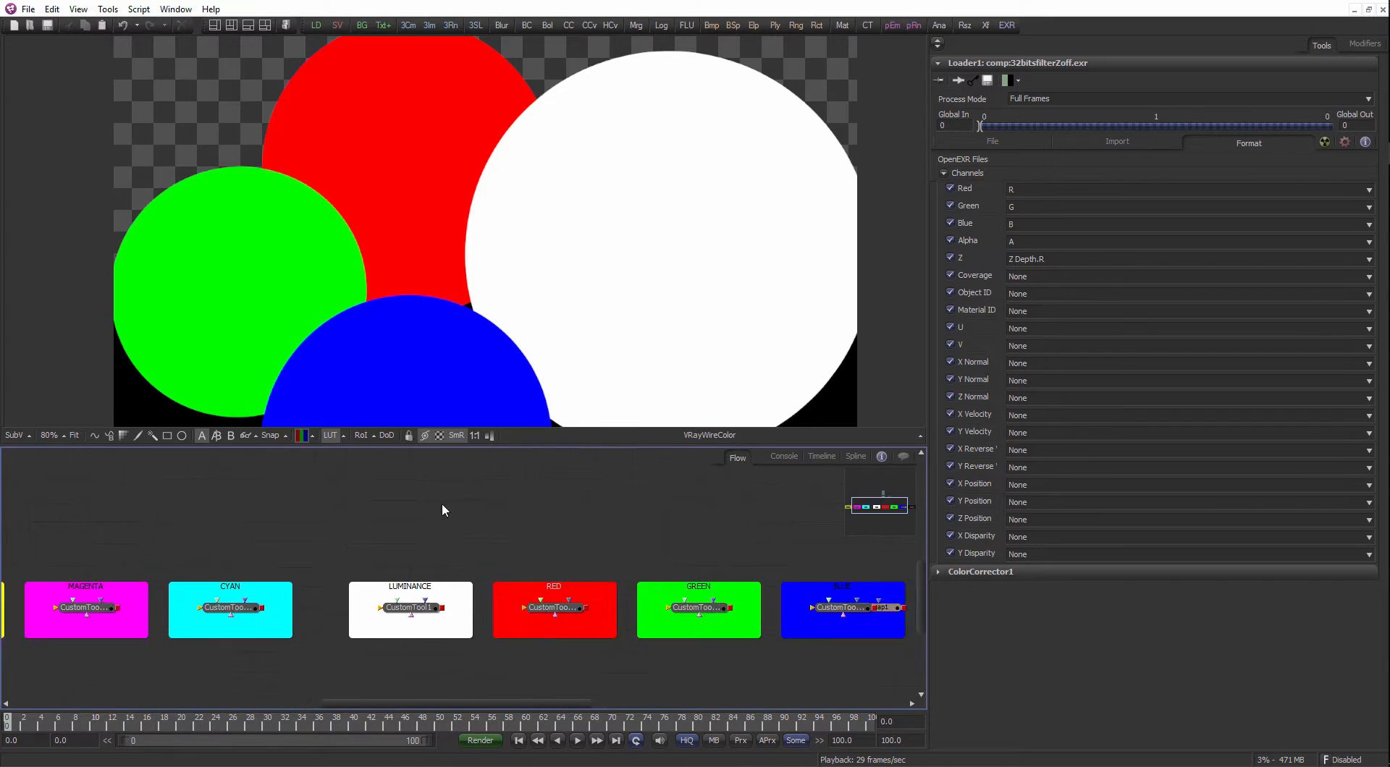
click(414, 611)
scroll(428, 582, down, 1)
drag(582, 543, 525, 590)
drag(456, 628, 522, 530)
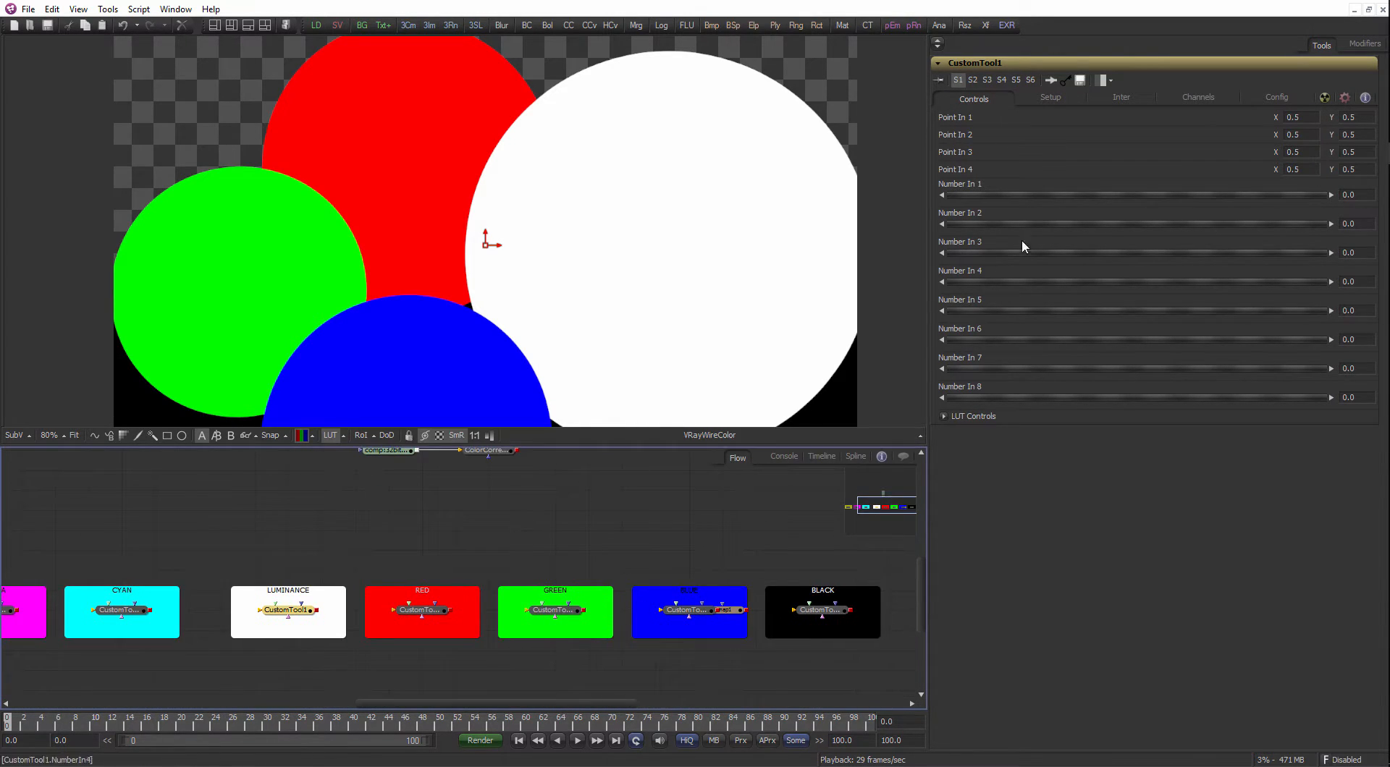
drag(839, 565, 647, 529)
scroll(646, 530, up, 1)
drag(468, 559, 524, 483)
drag(535, 496, 524, 467)
click(551, 550)
click(527, 629)
click(647, 503)
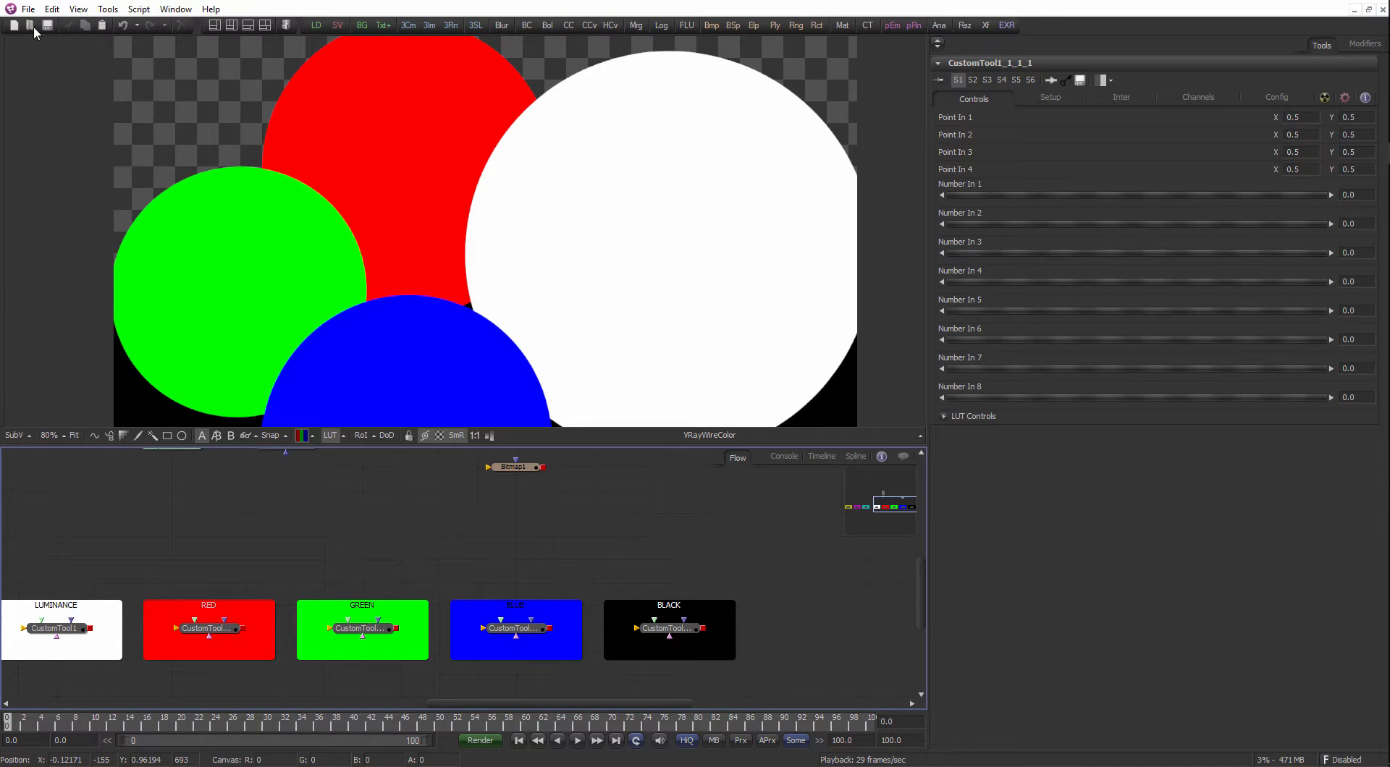
Open the composition ct_tool.comp from the tuto\chap_04\ctool folder and enlarge the viewer area.
click(50, 9)
click(45, 47)
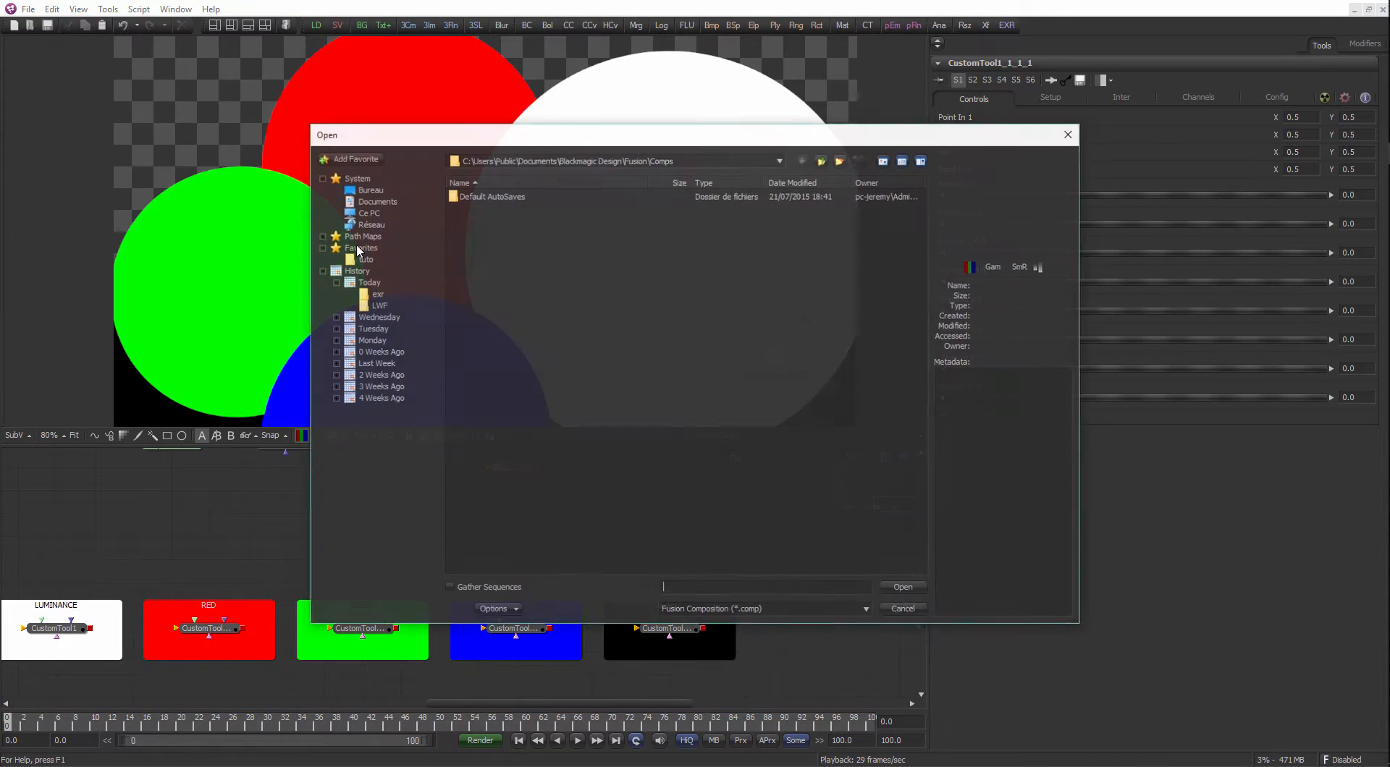
click(224, 262)
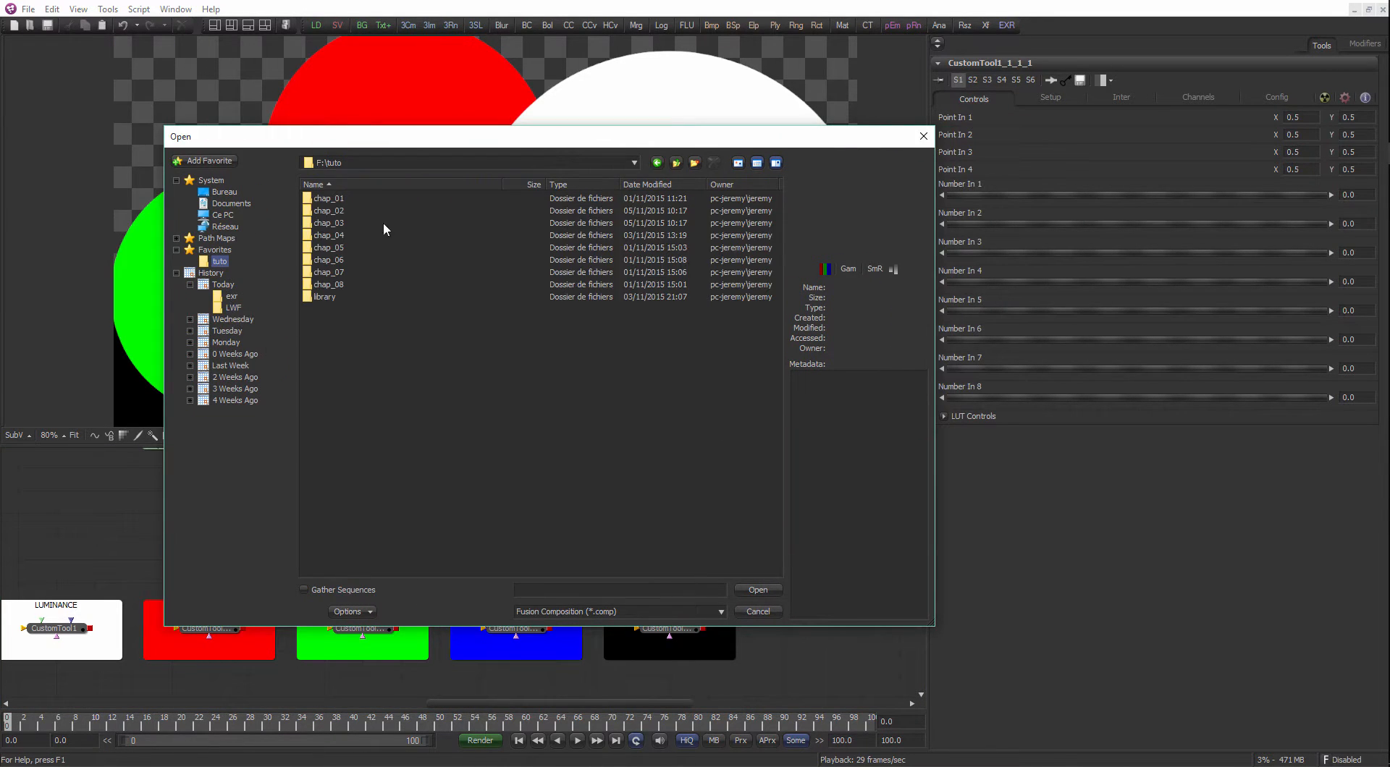
double_click(340, 233)
double_click(328, 200)
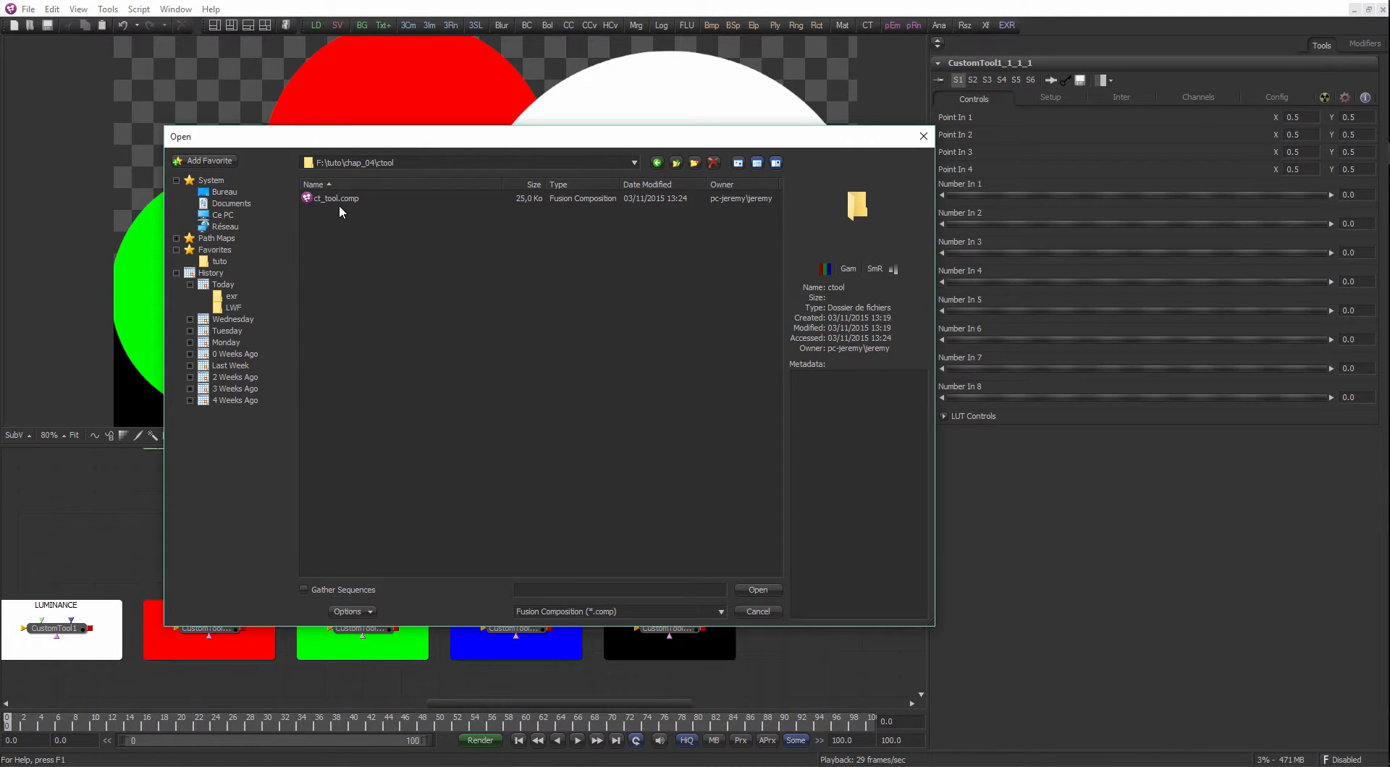
double_click(337, 200)
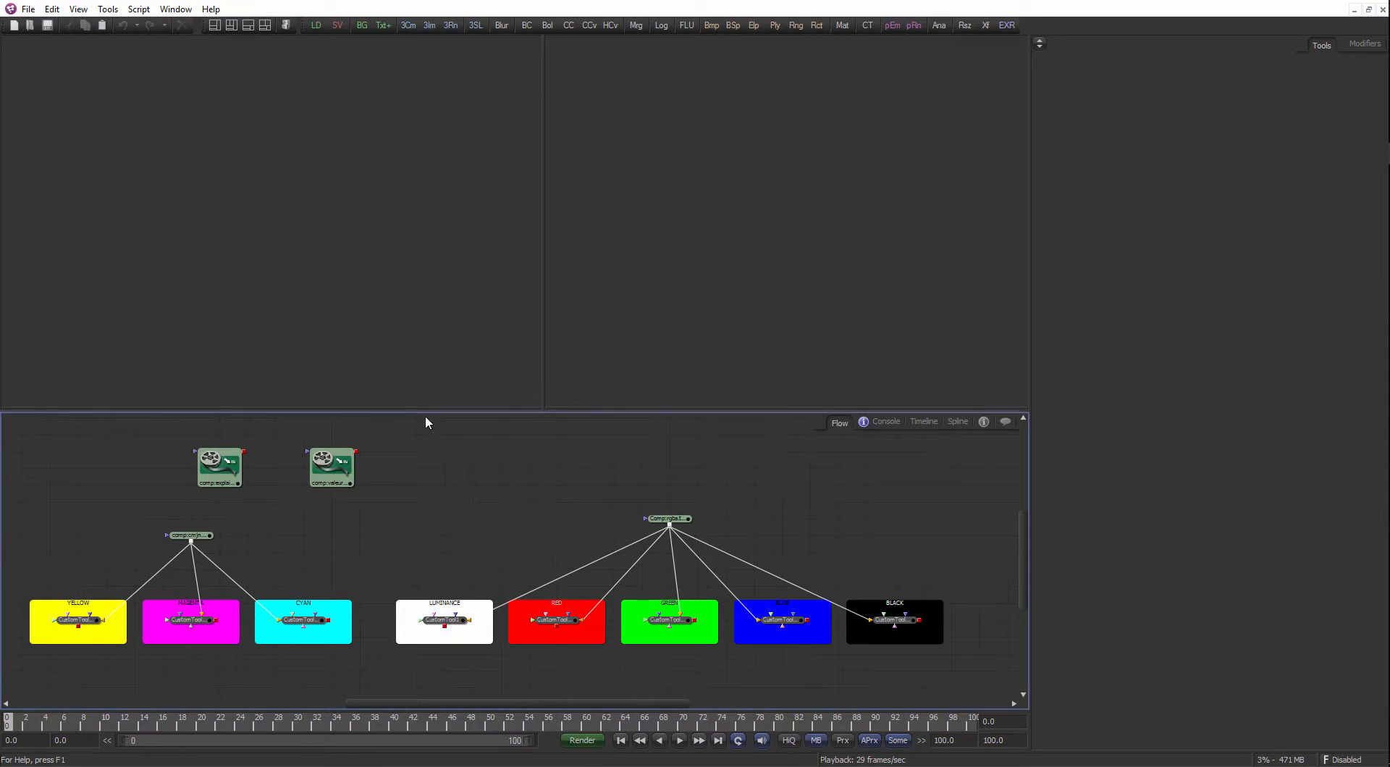
drag(427, 411, 422, 454)
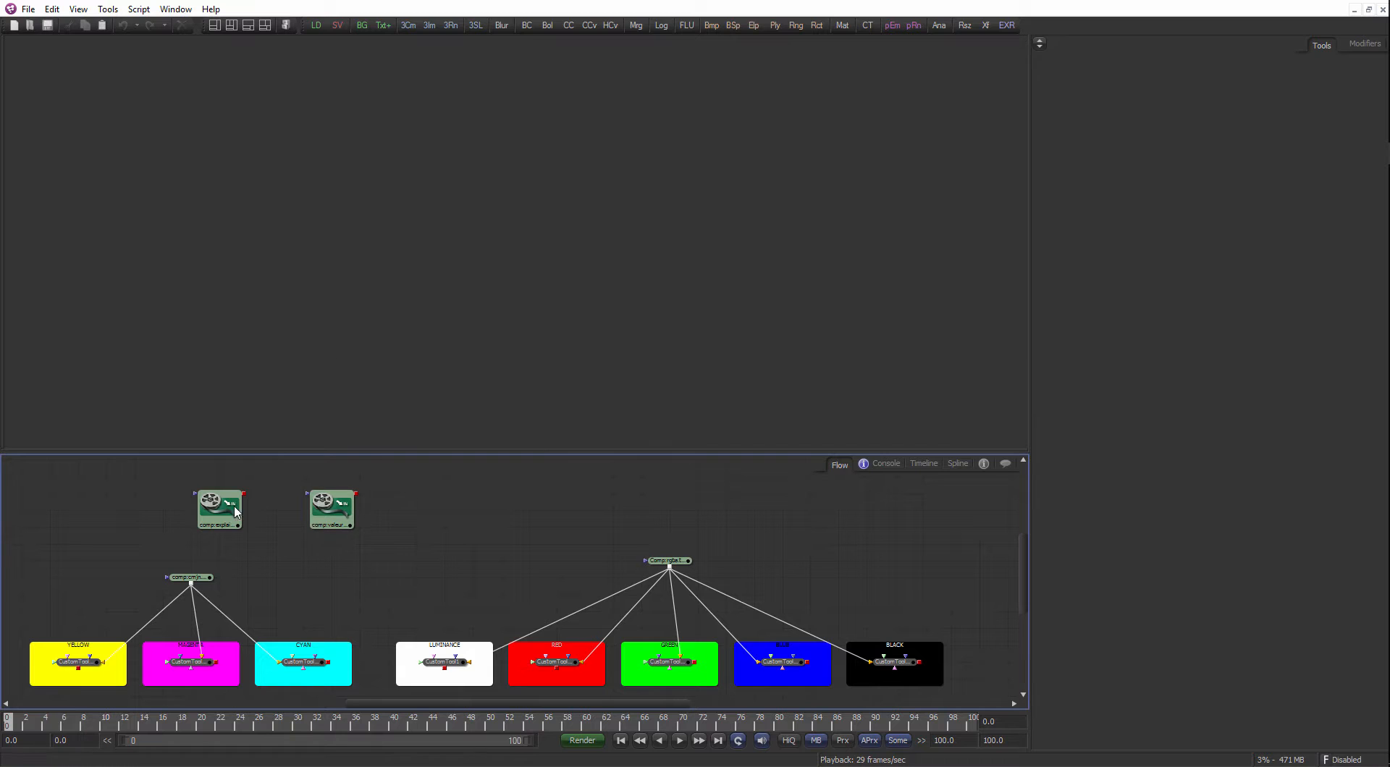
Display the explain.jpg loader and the valeurs.jpg loader one after the other in the viewer.
drag(235, 513, 300, 369)
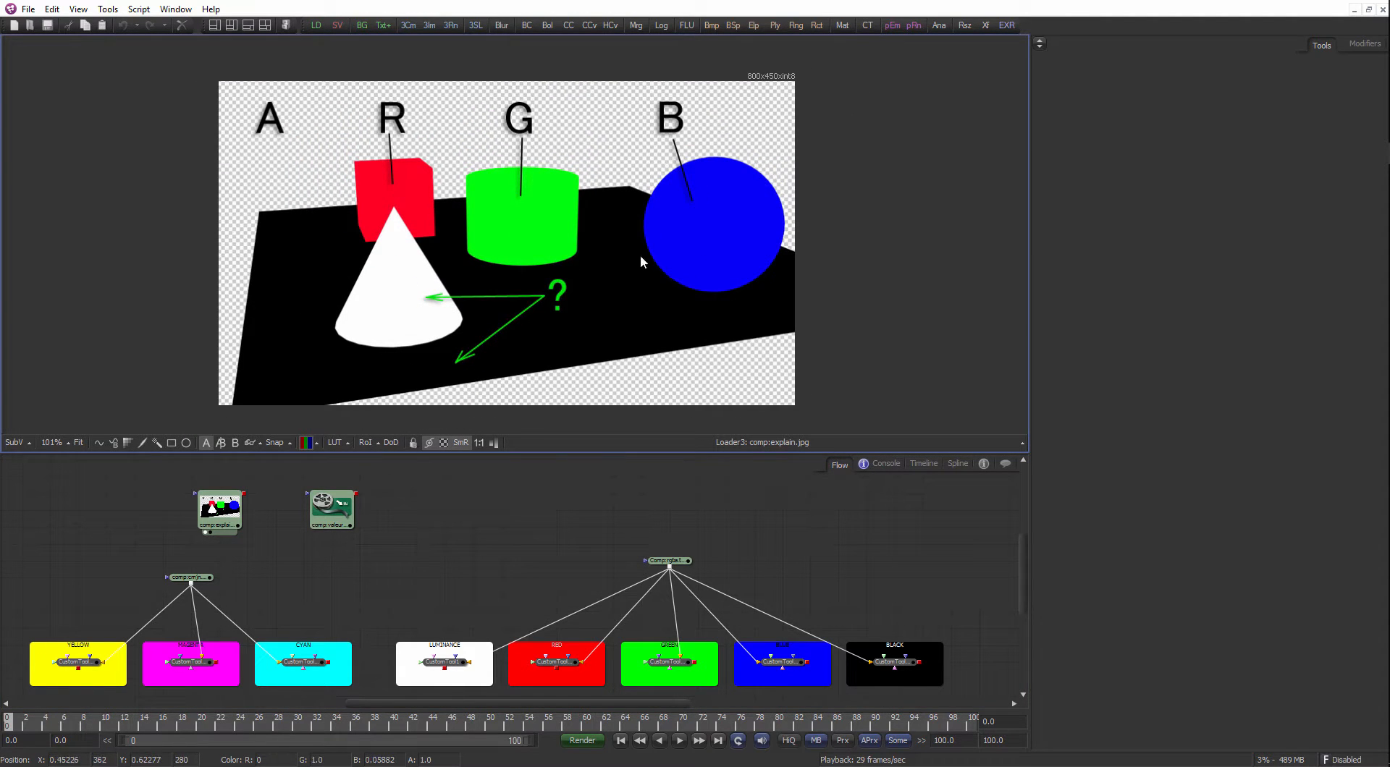
drag(302, 539, 449, 453)
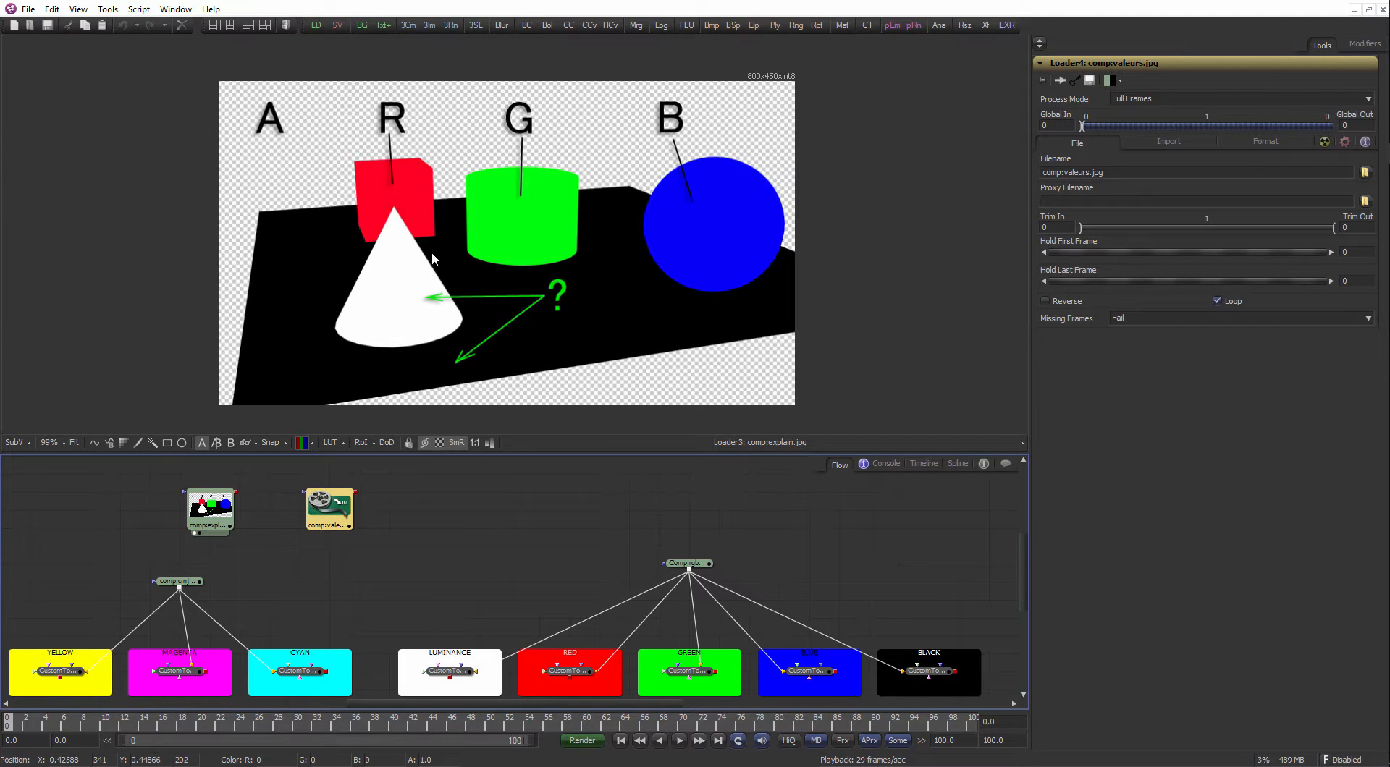
drag(353, 526, 490, 326)
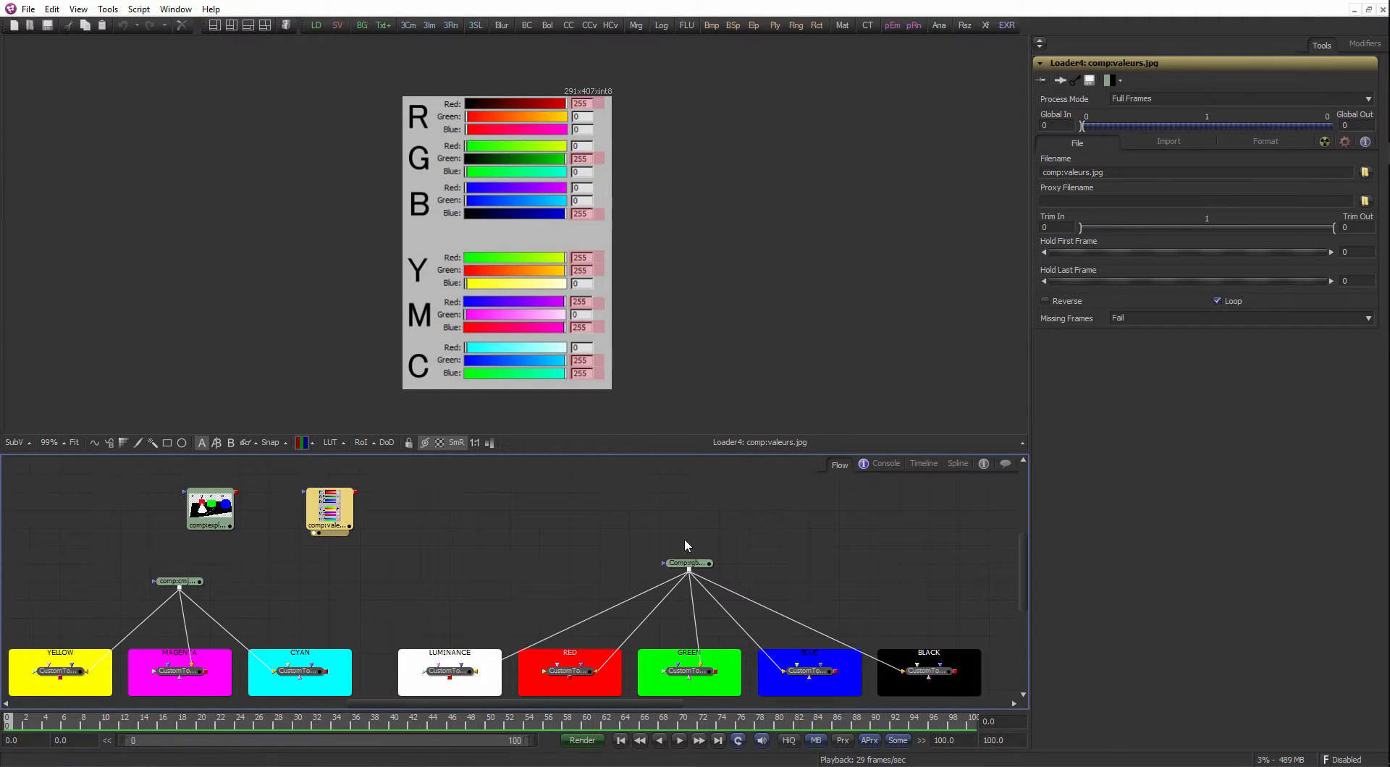
Compare the rgba.tga loader with the valeurs.jpg color value chart by alternating them in the viewer, ending on rgba.tga.
drag(686, 547, 520, 294)
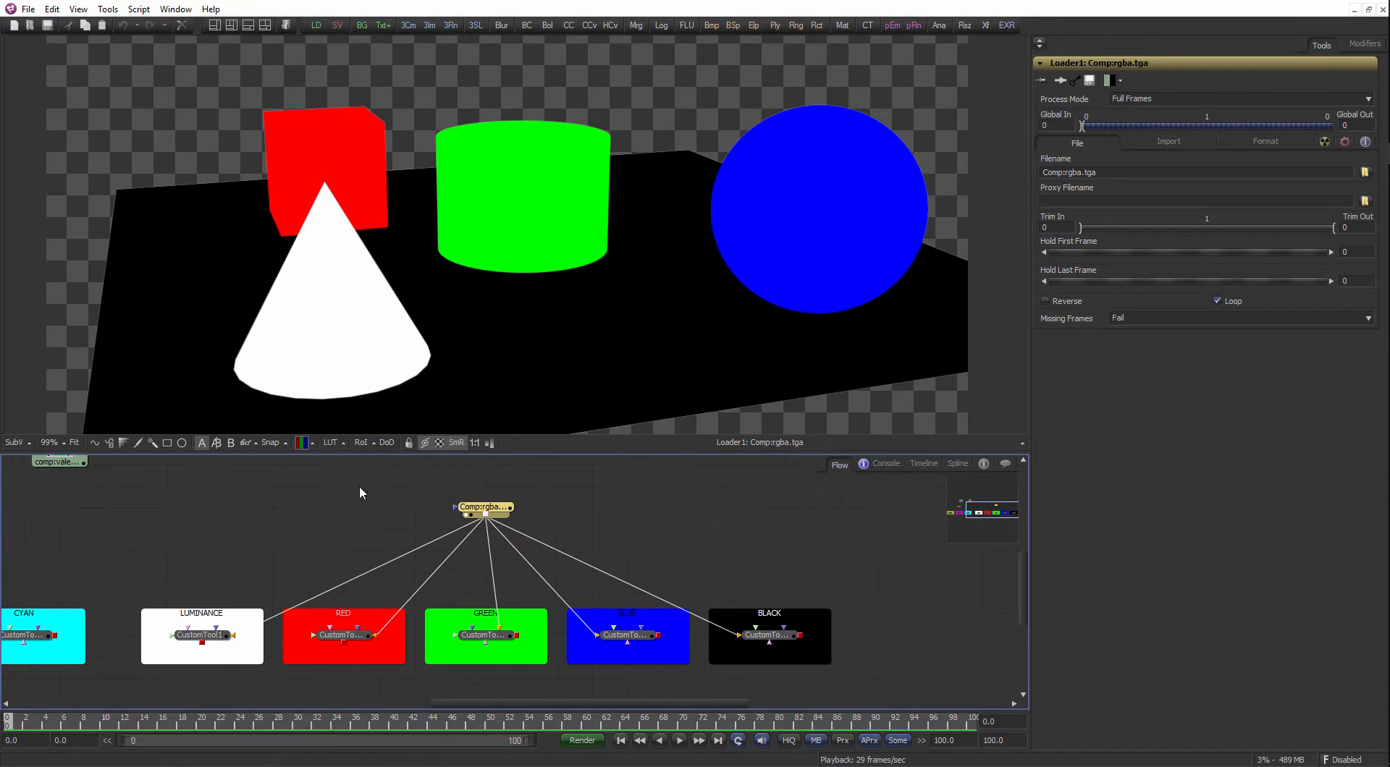
drag(163, 483, 312, 547)
drag(208, 513, 443, 191)
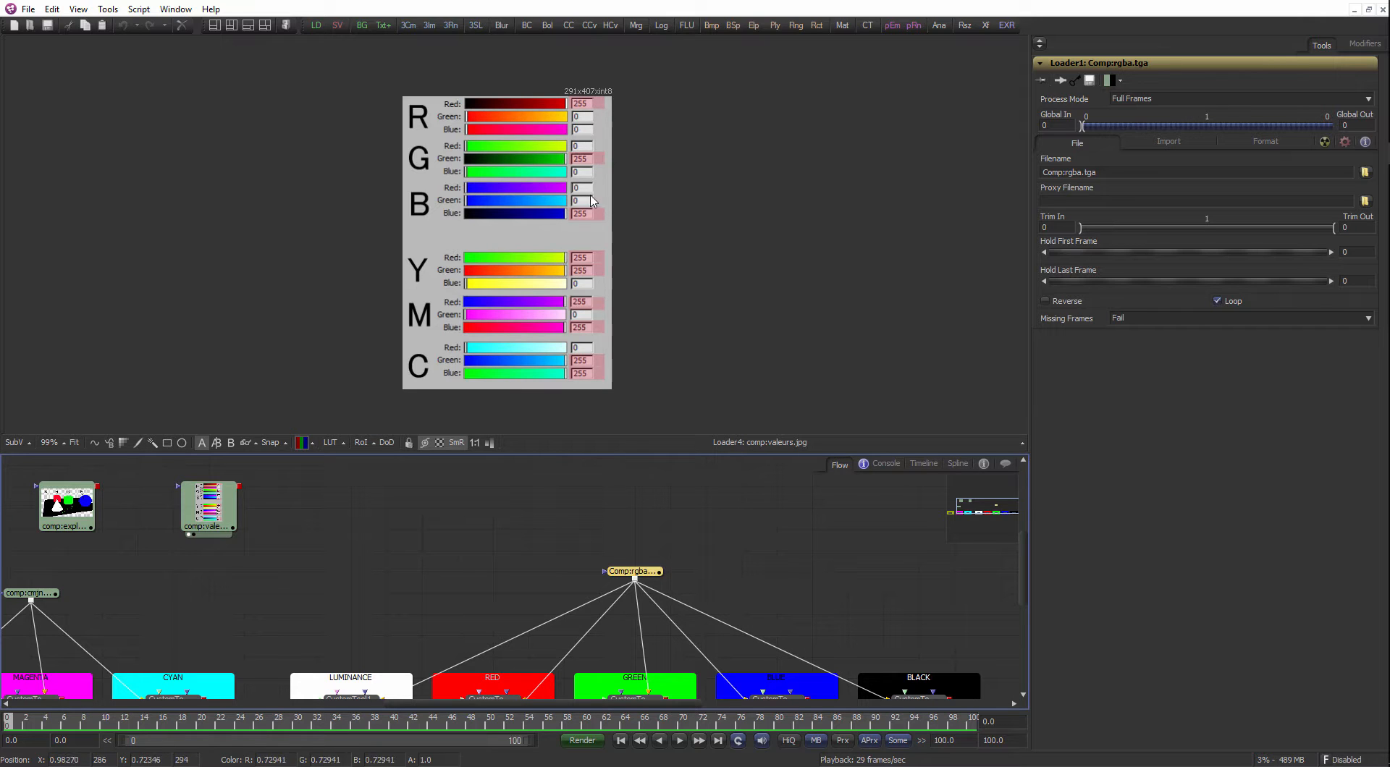
drag(625, 549, 506, 501)
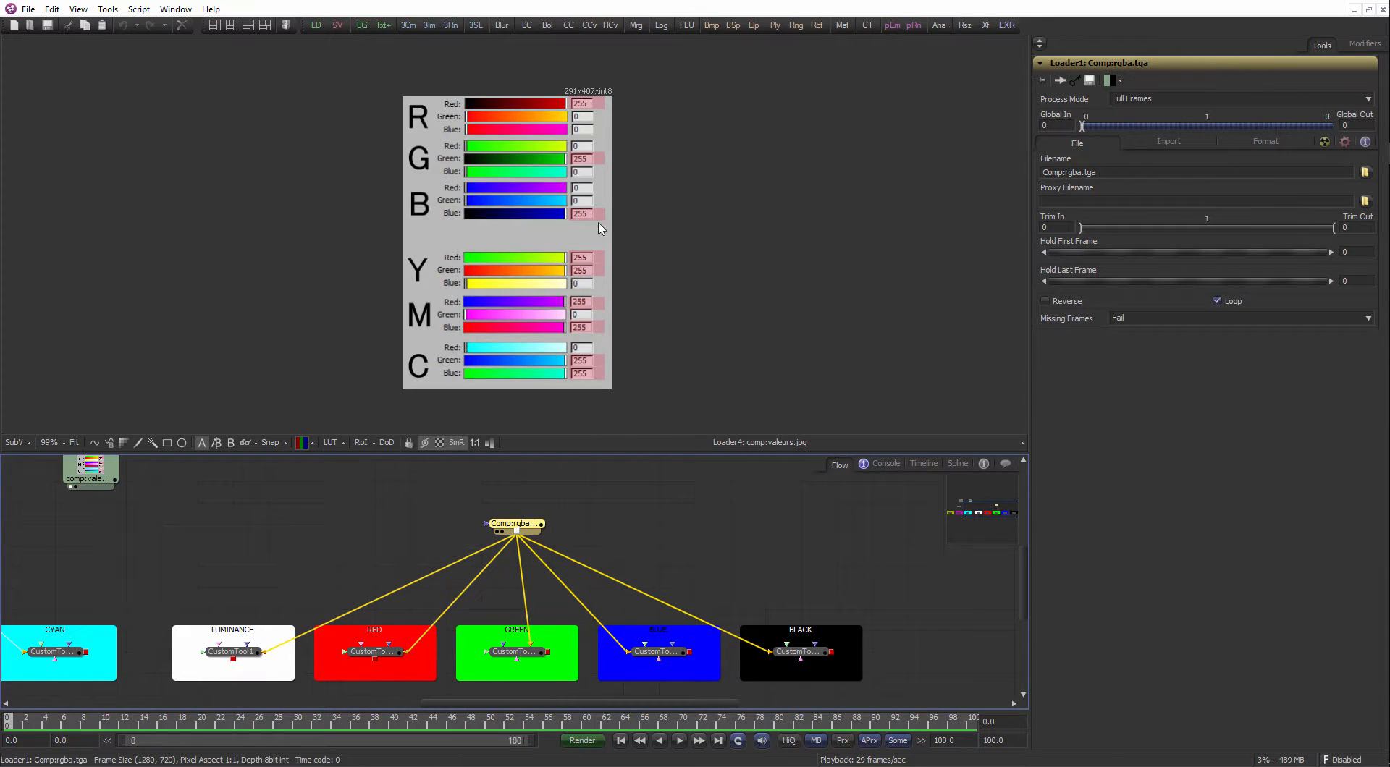
drag(598, 223, 595, 224)
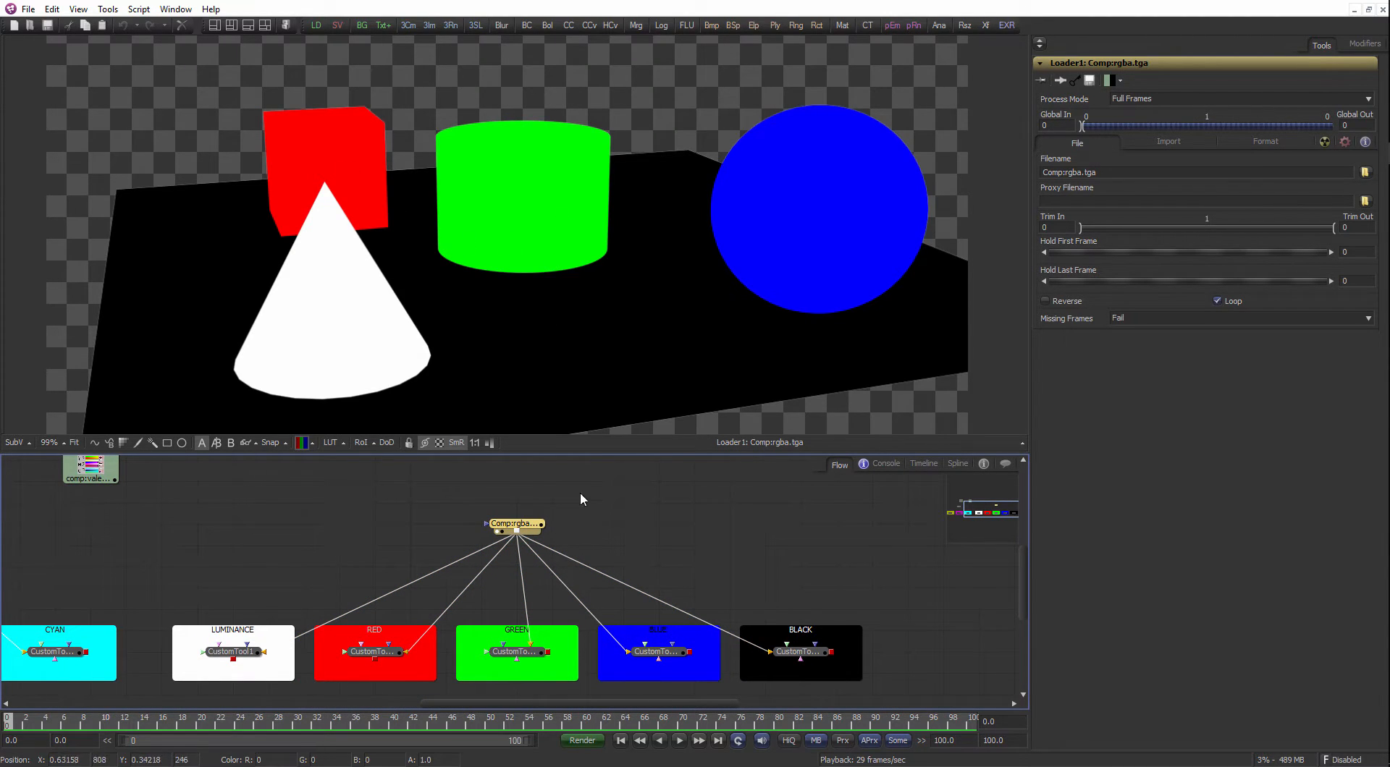
Add an unconnected Custom Tool to the flow above the BLUE and BLACK mattes.
drag(670, 556, 580, 540)
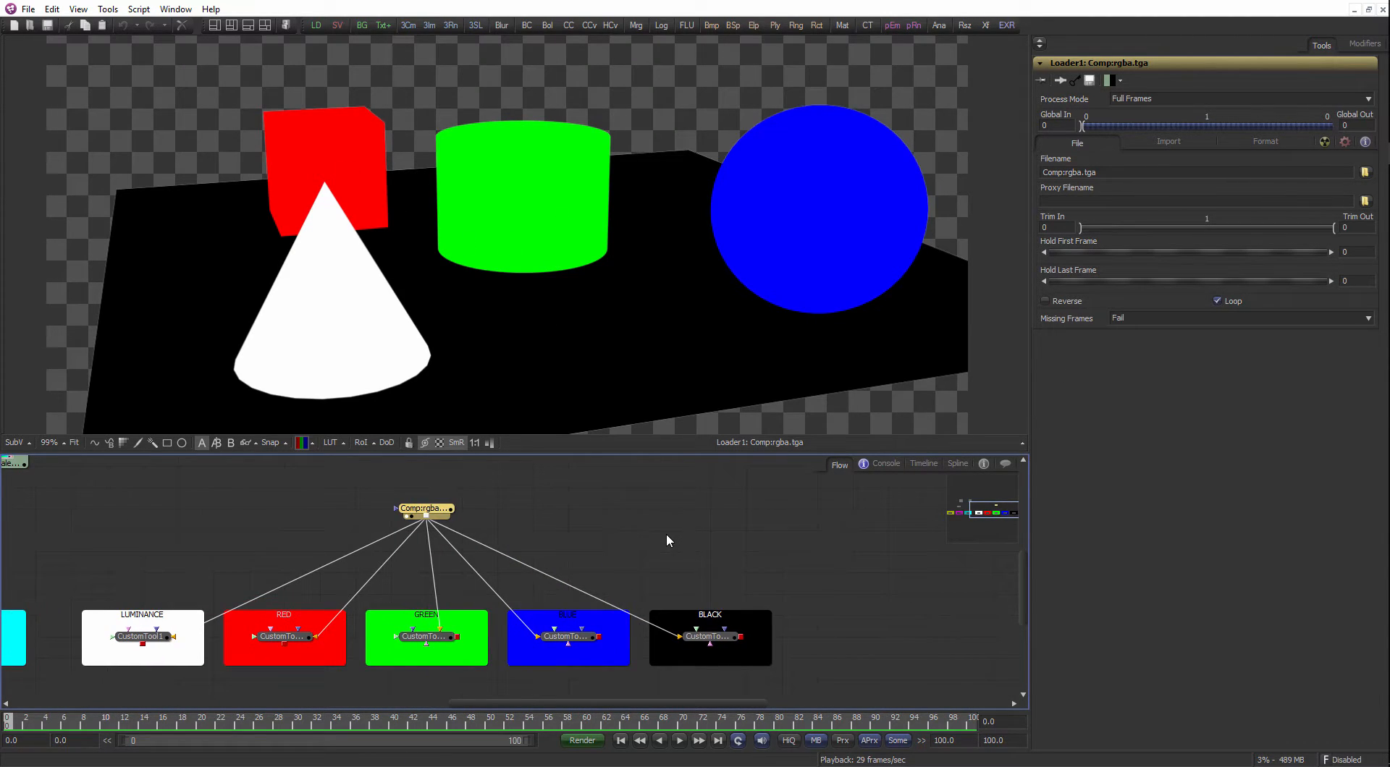
drag(679, 536, 653, 507)
scroll(654, 507, up, 1)
drag(499, 518, 526, 524)
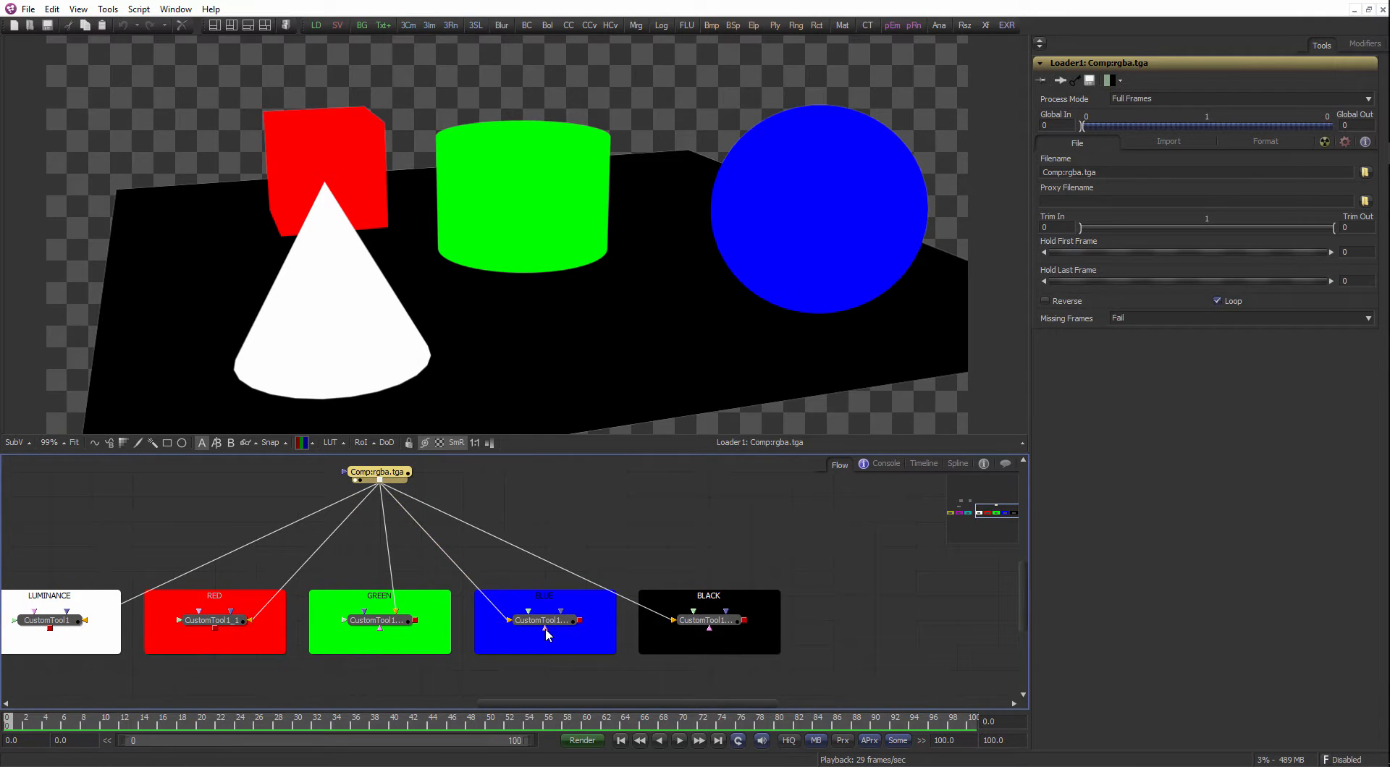
click(546, 631)
click(598, 503)
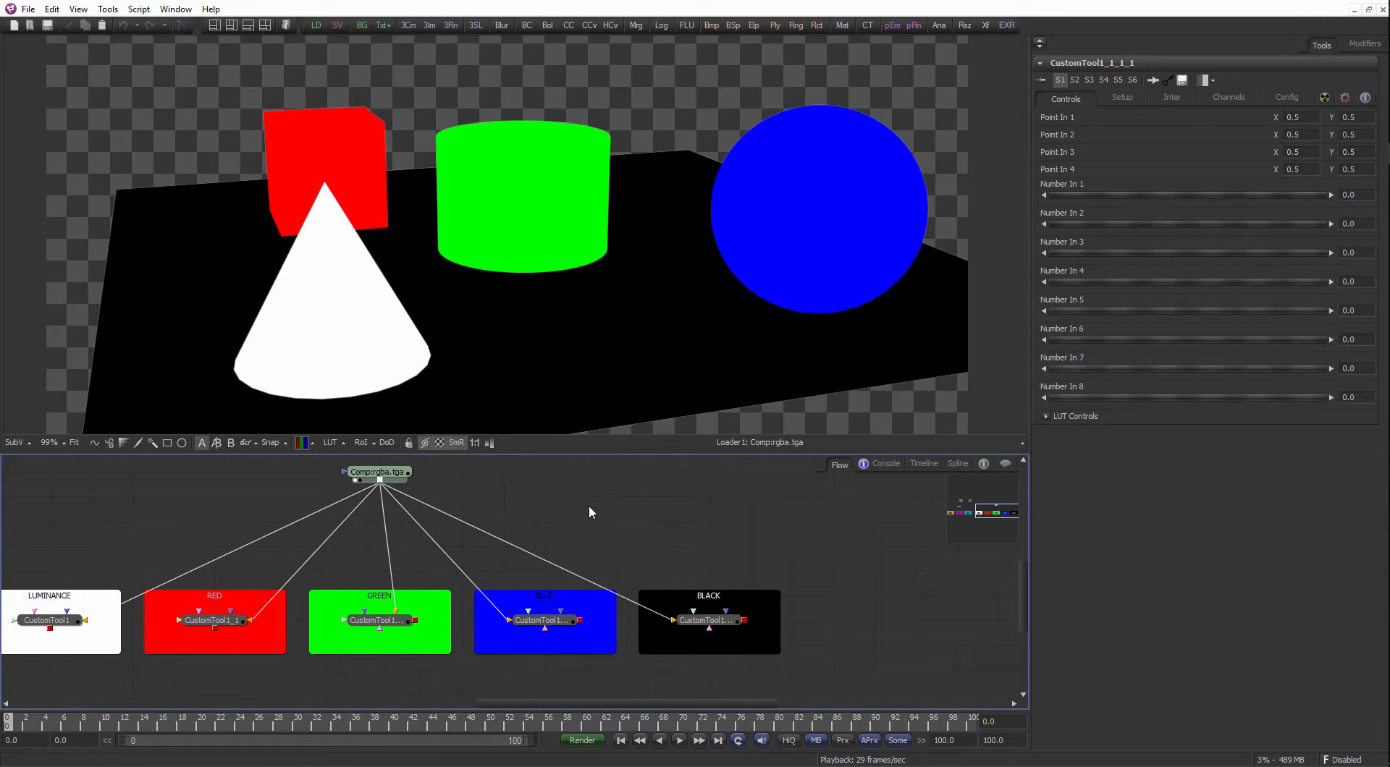
key(ctrl+space)
text(ct)
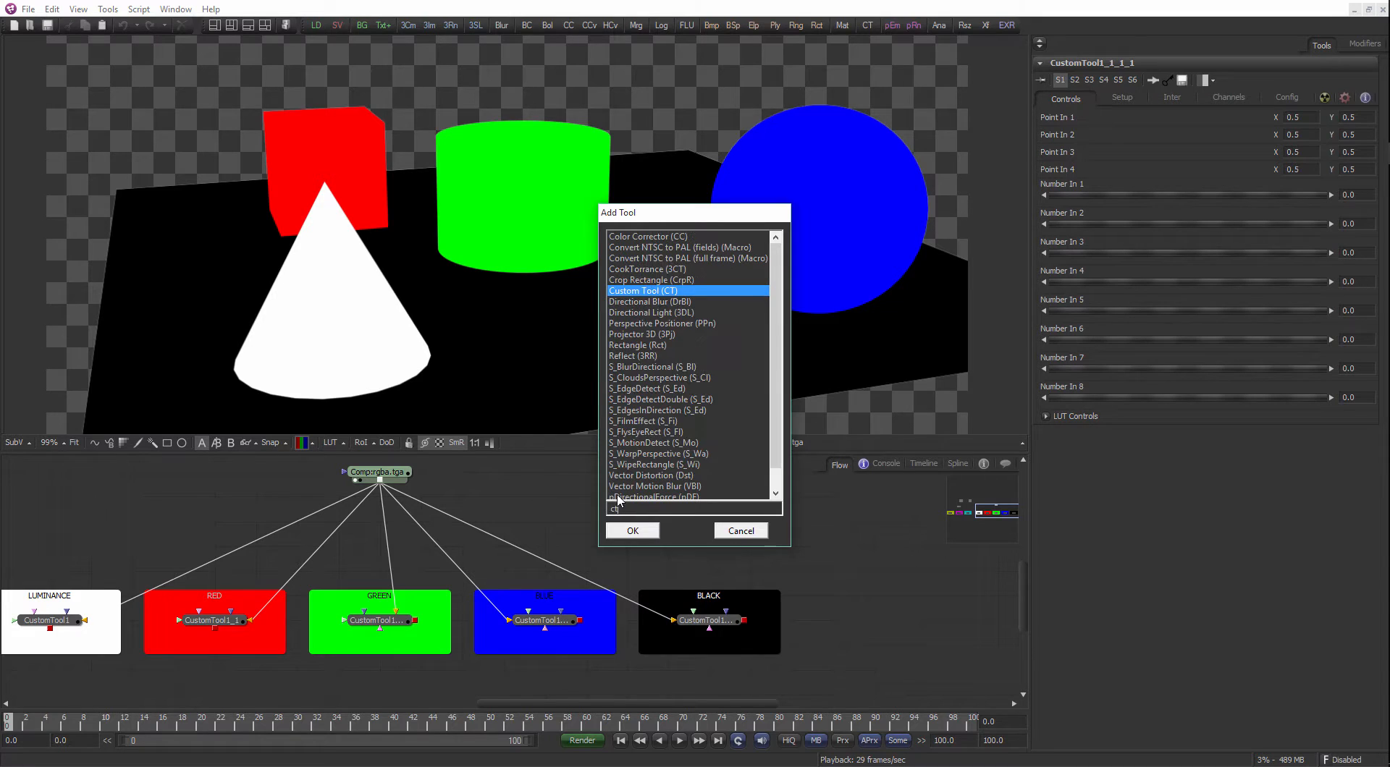
key(Return)
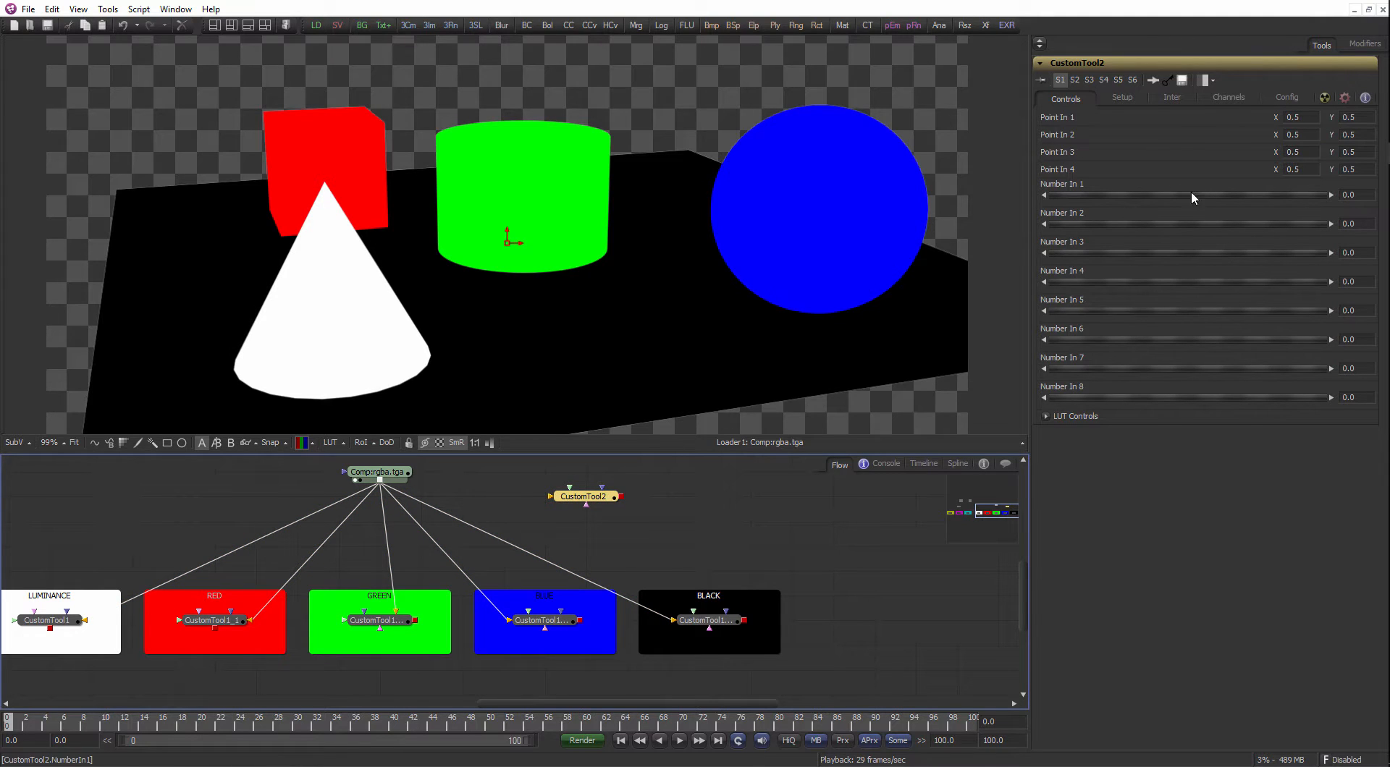
Show the channel expressions of the BLUE matte's Custom Tool and widen the tool controls area.
click(565, 629)
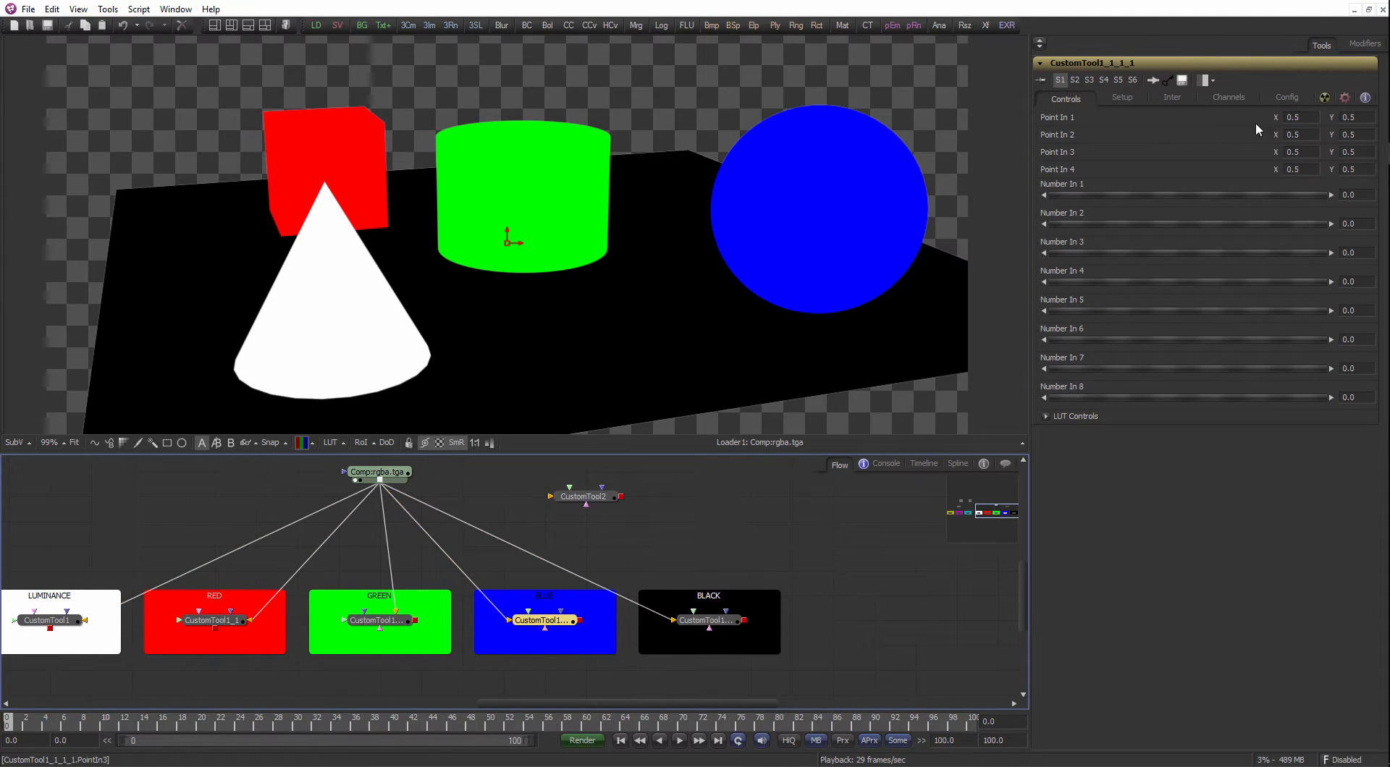
click(1229, 98)
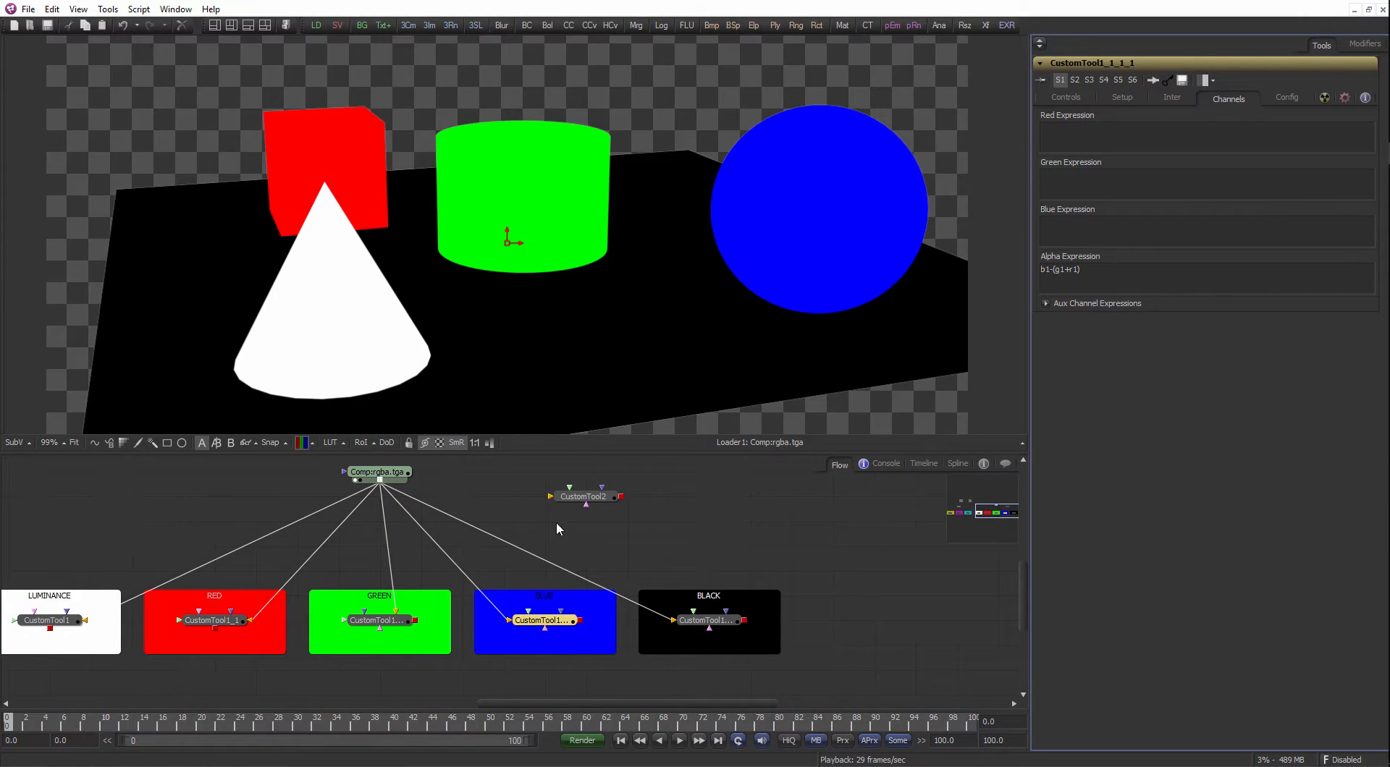
scroll(601, 293, down, 2)
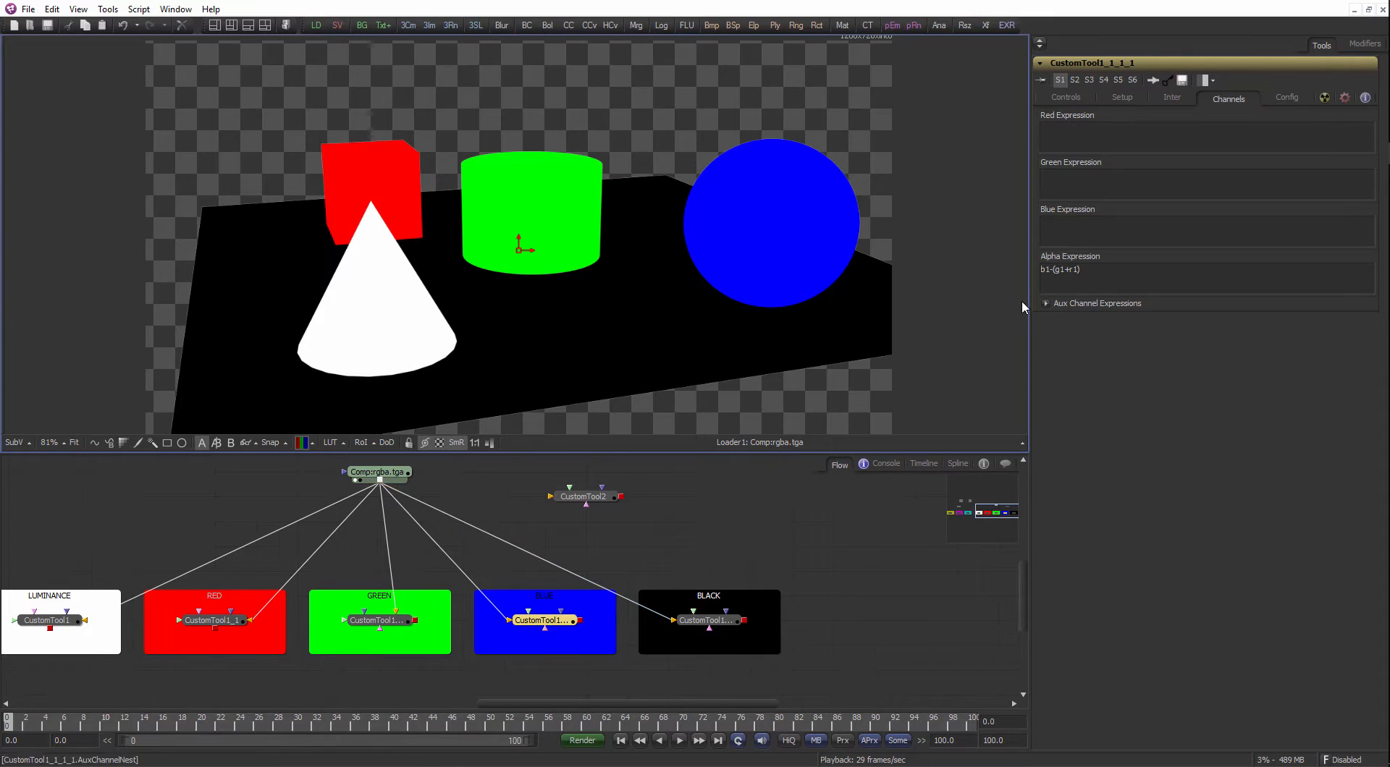
drag(1031, 288, 965, 275)
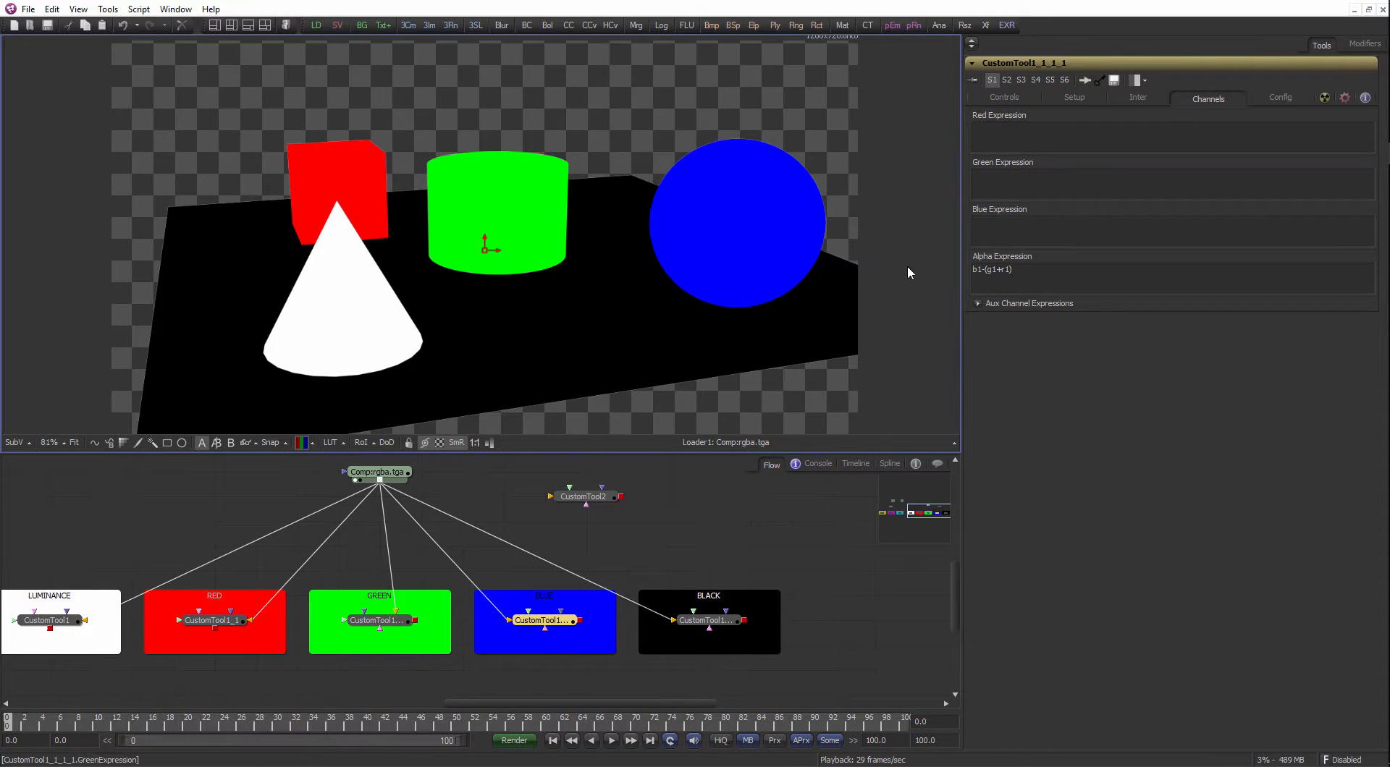
Connect the rgba.tga loader to the new Custom Tool, display it in the viewer and show its channel expressions.
click(610, 502)
drag(379, 480, 582, 504)
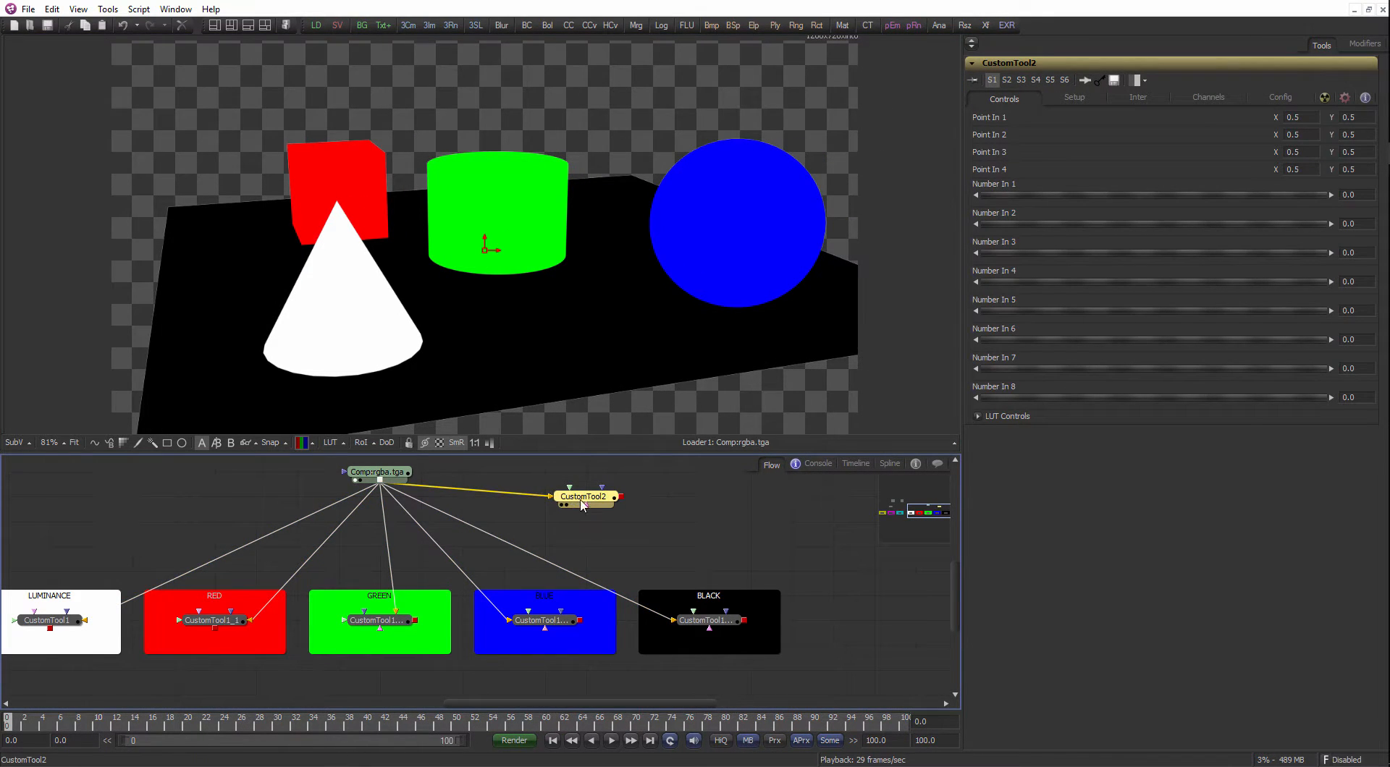
click(1212, 99)
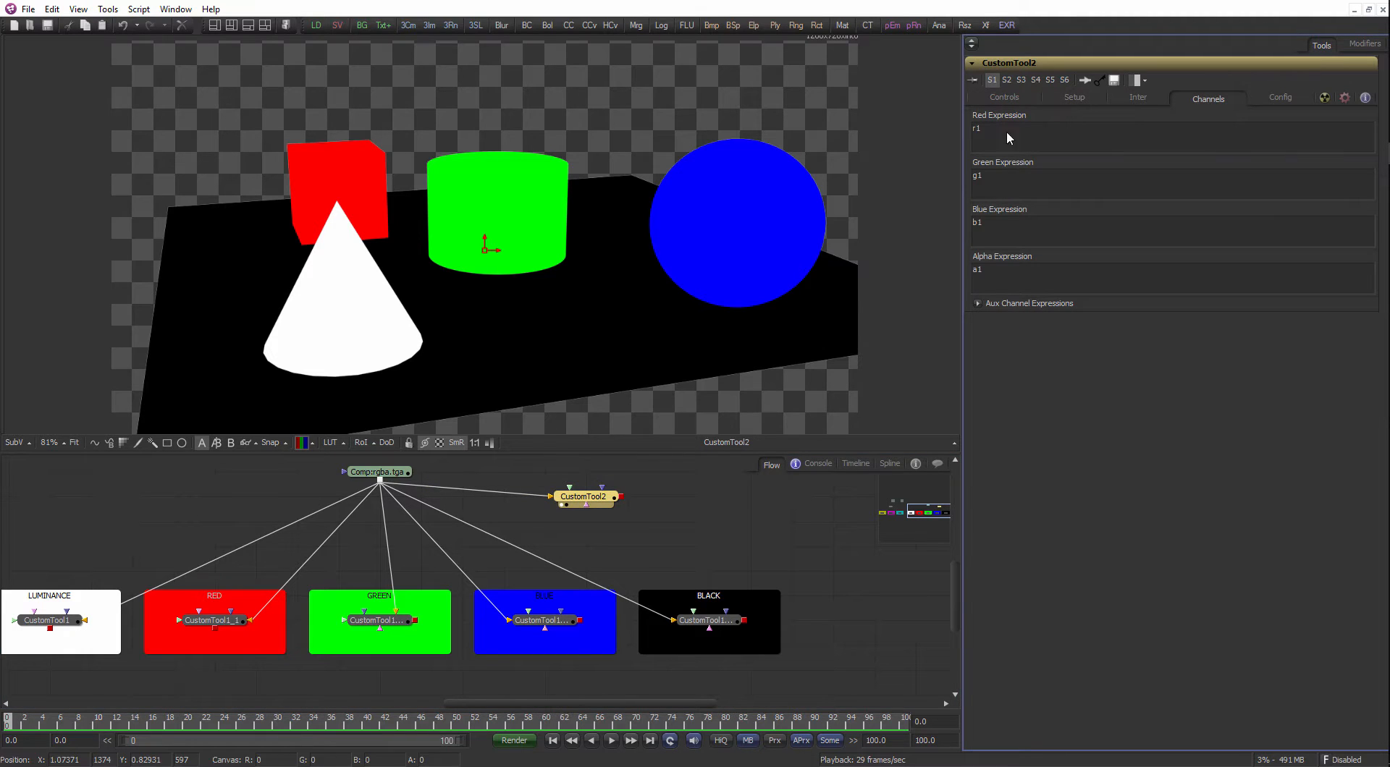
double_click(997, 173)
drag(687, 317, 653, 335)
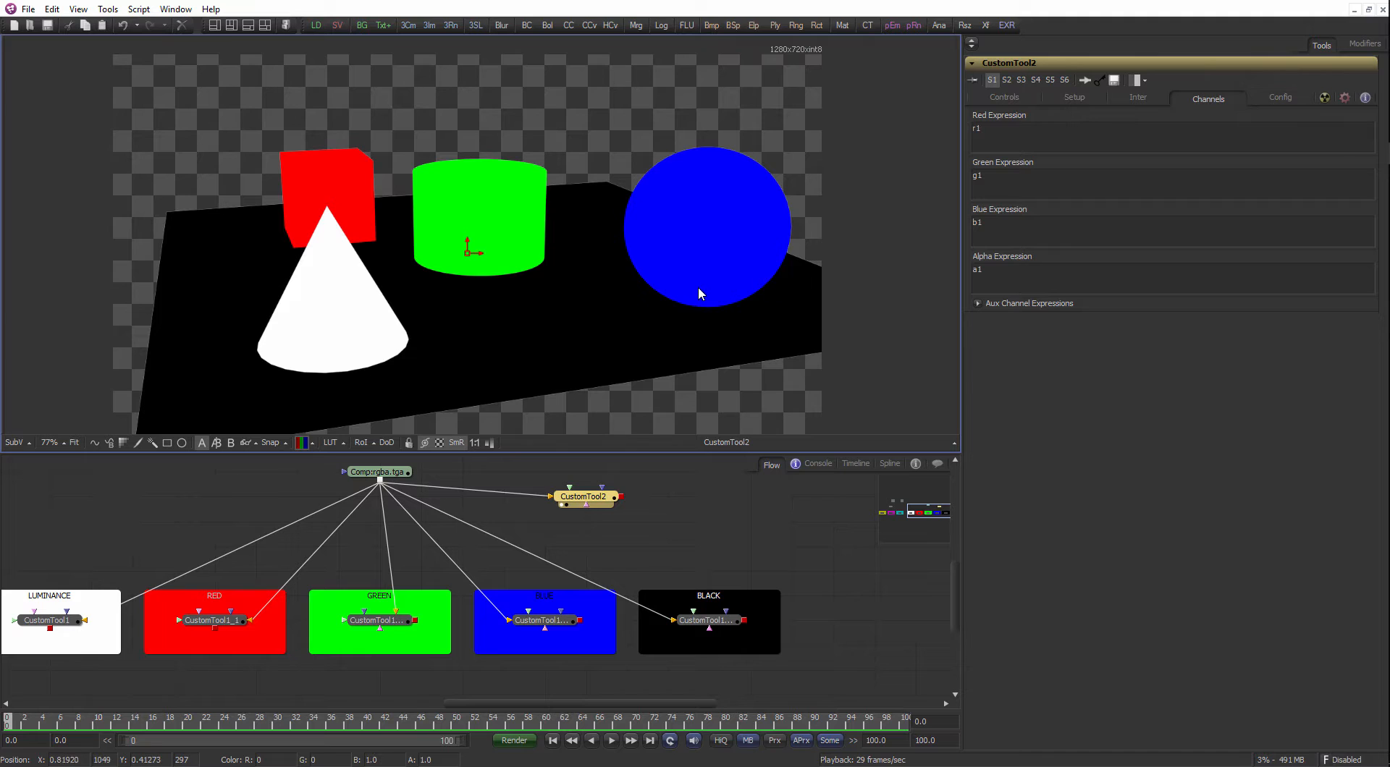
Examine the alpha expression of the BLUE matte's Custom Tool and display its result in the viewer.
click(562, 621)
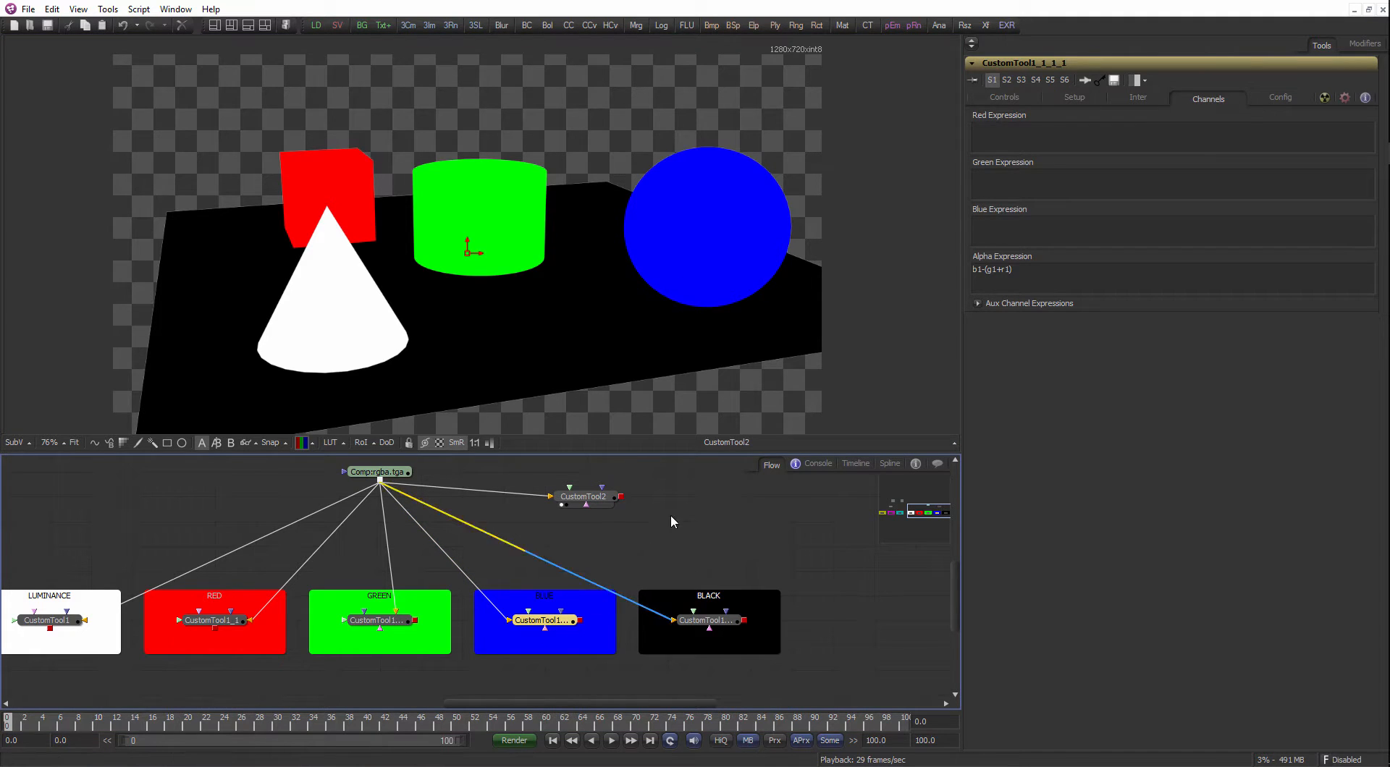
double_click(979, 270)
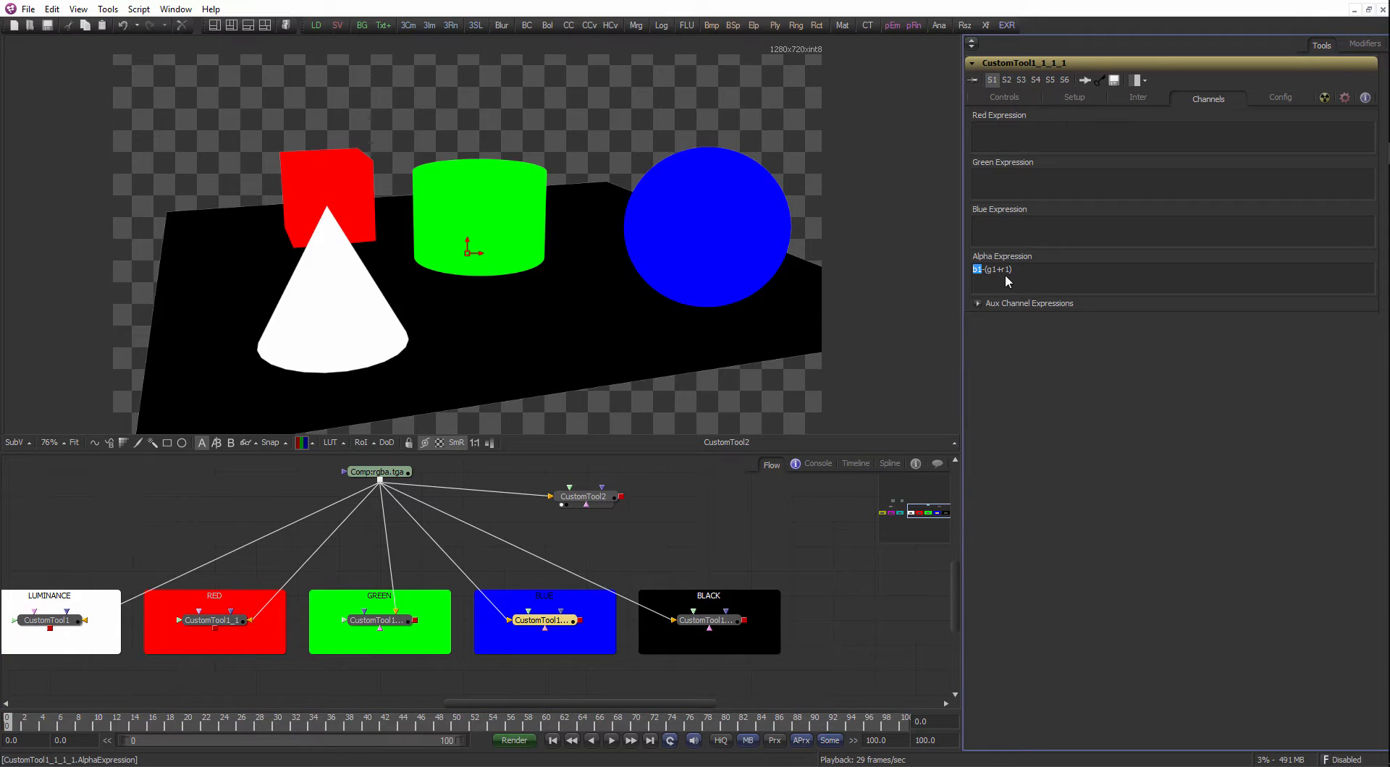
click(565, 617)
key(1)
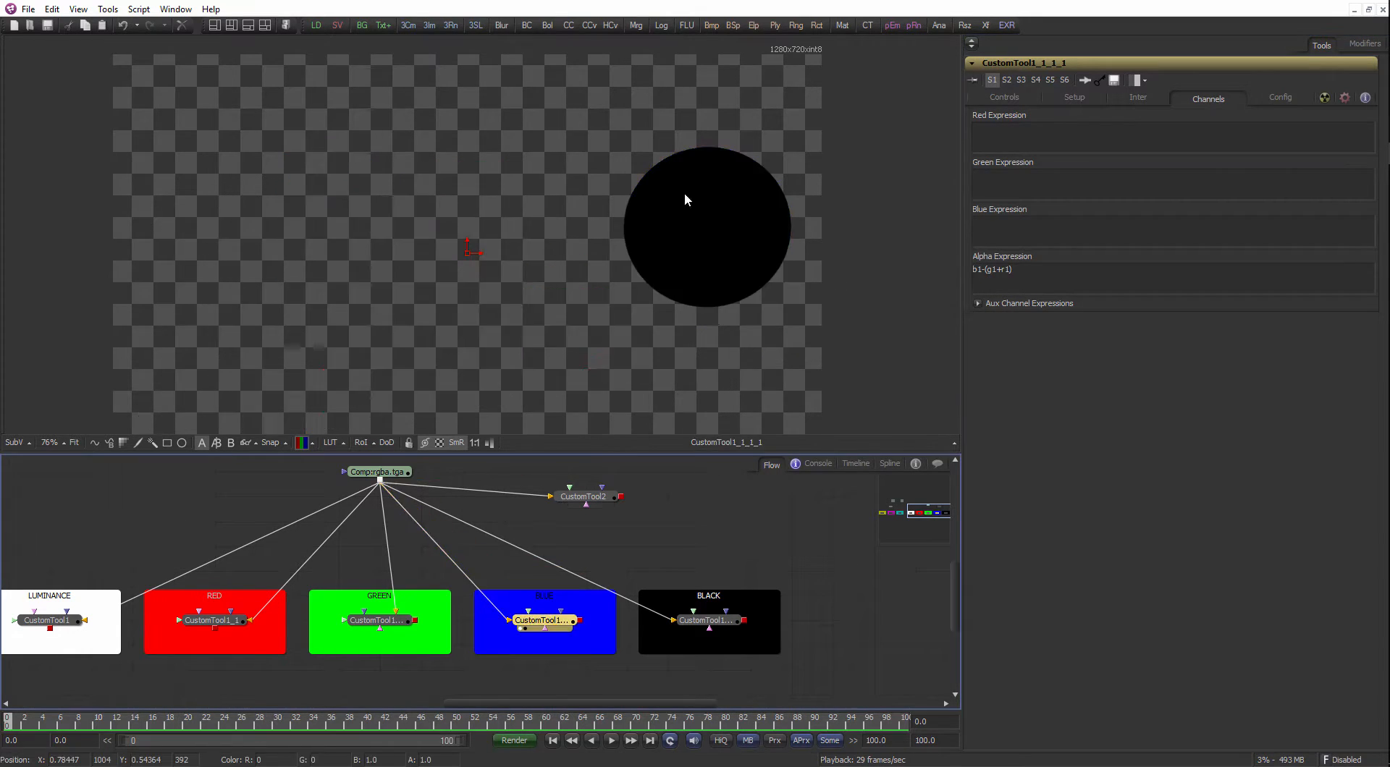
Display the GREEN, RED and LUMINANCE mattes in turn in the viewer and show the LUMINANCE tool's channel expressions.
click(485, 590)
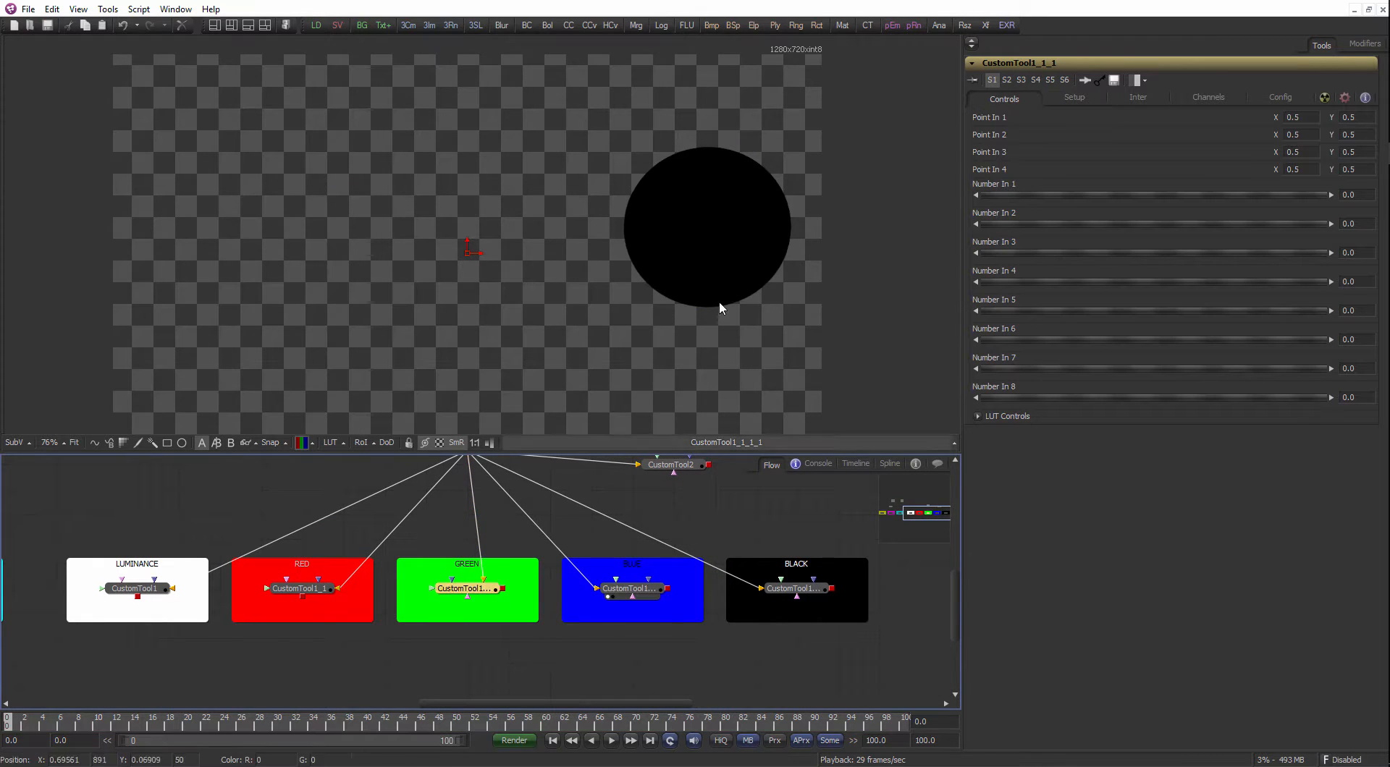
drag(483, 589, 613, 205)
drag(317, 593, 417, 405)
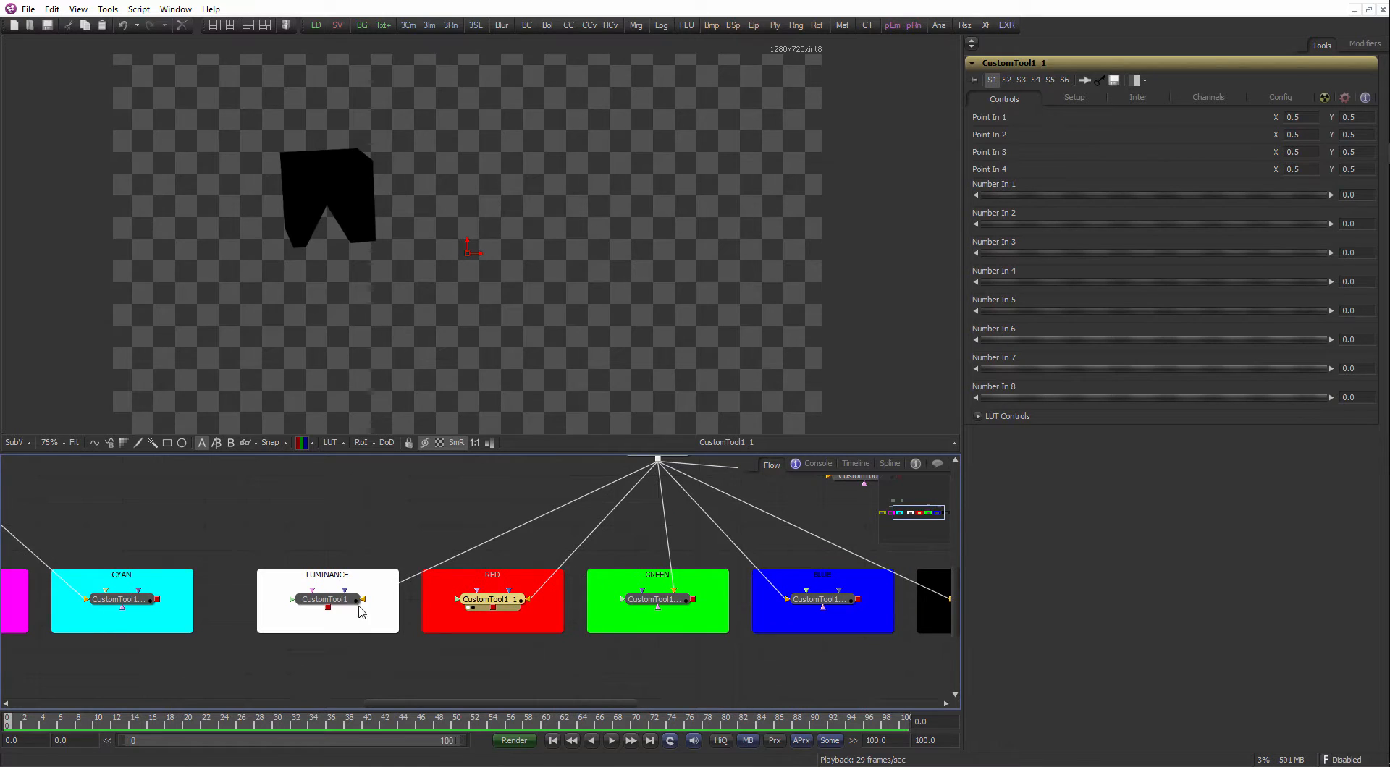
drag(361, 612, 459, 420)
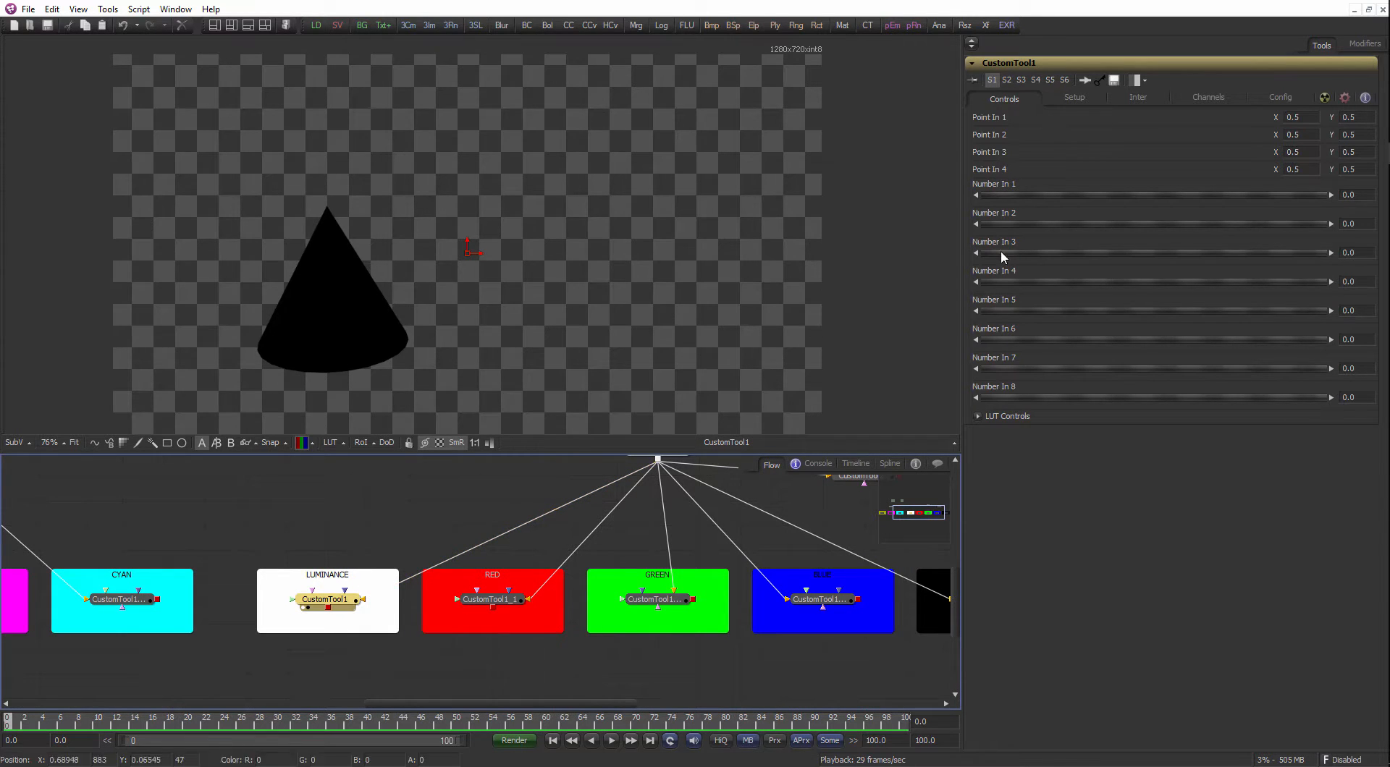
click(1204, 98)
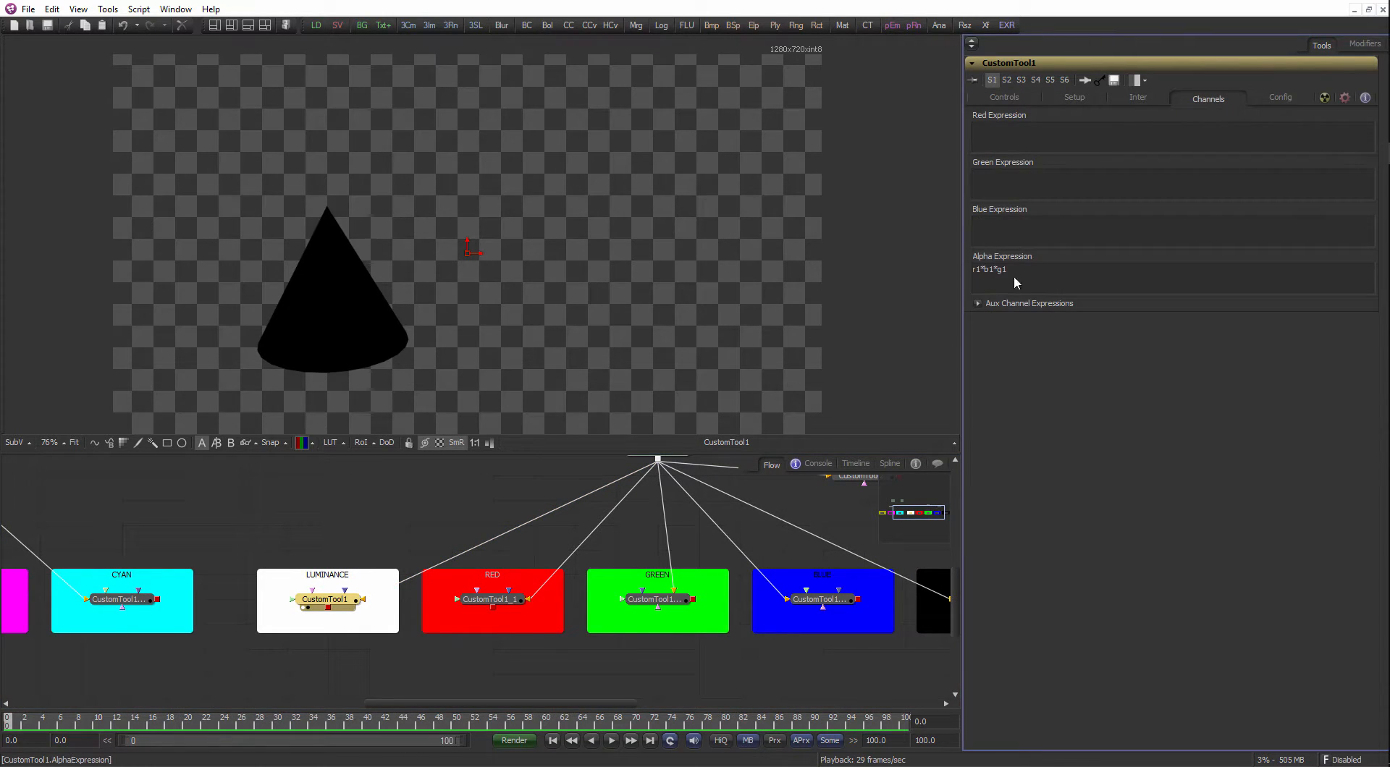
Display the CYAN matte in the viewer.
click(307, 506)
drag(163, 546, 483, 534)
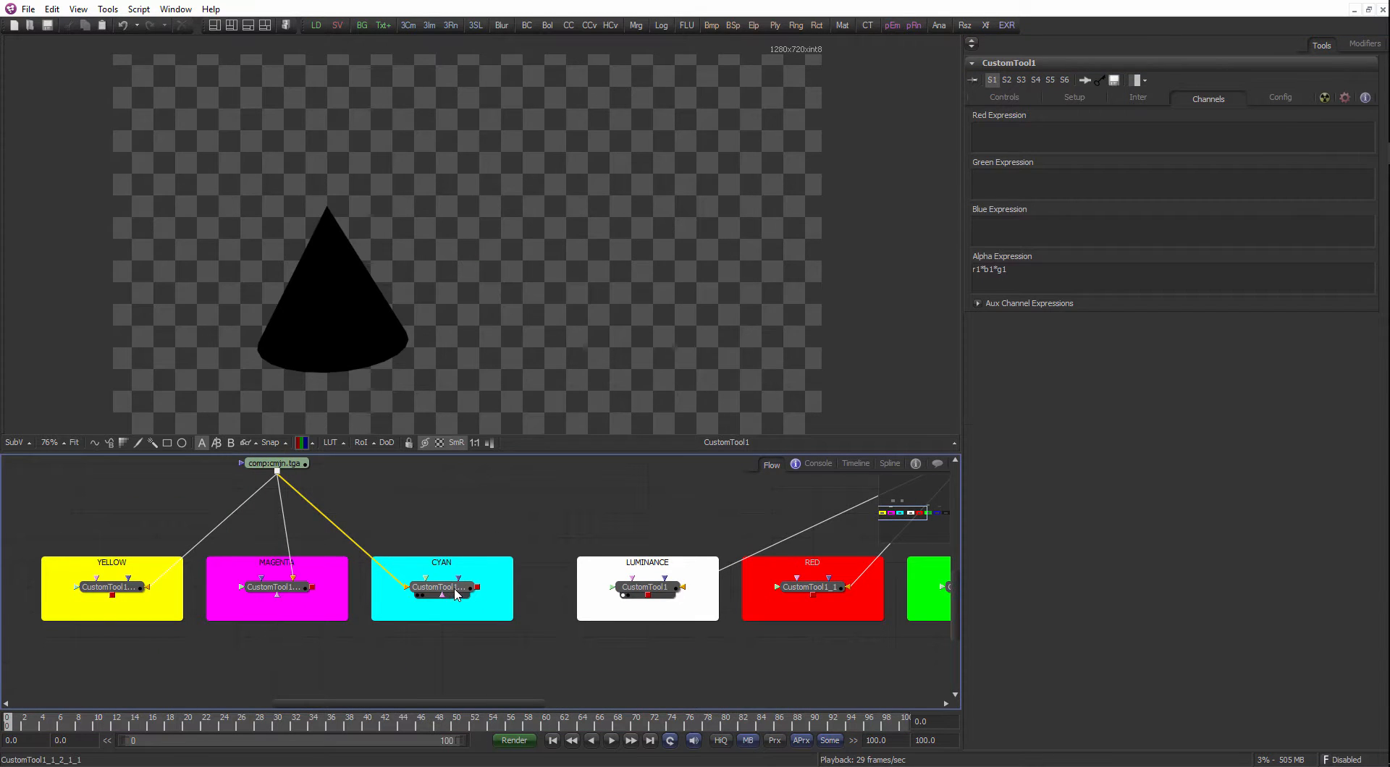
drag(456, 590, 554, 335)
Display the valeurs.jpg loader in the viewer and examine the Red, Green and Blue values of the Y, M and C colors.
drag(621, 527, 399, 591)
drag(534, 544, 561, 614)
scroll(561, 614, down, 2)
click(323, 518)
drag(382, 559, 492, 582)
scroll(492, 582, up, 1)
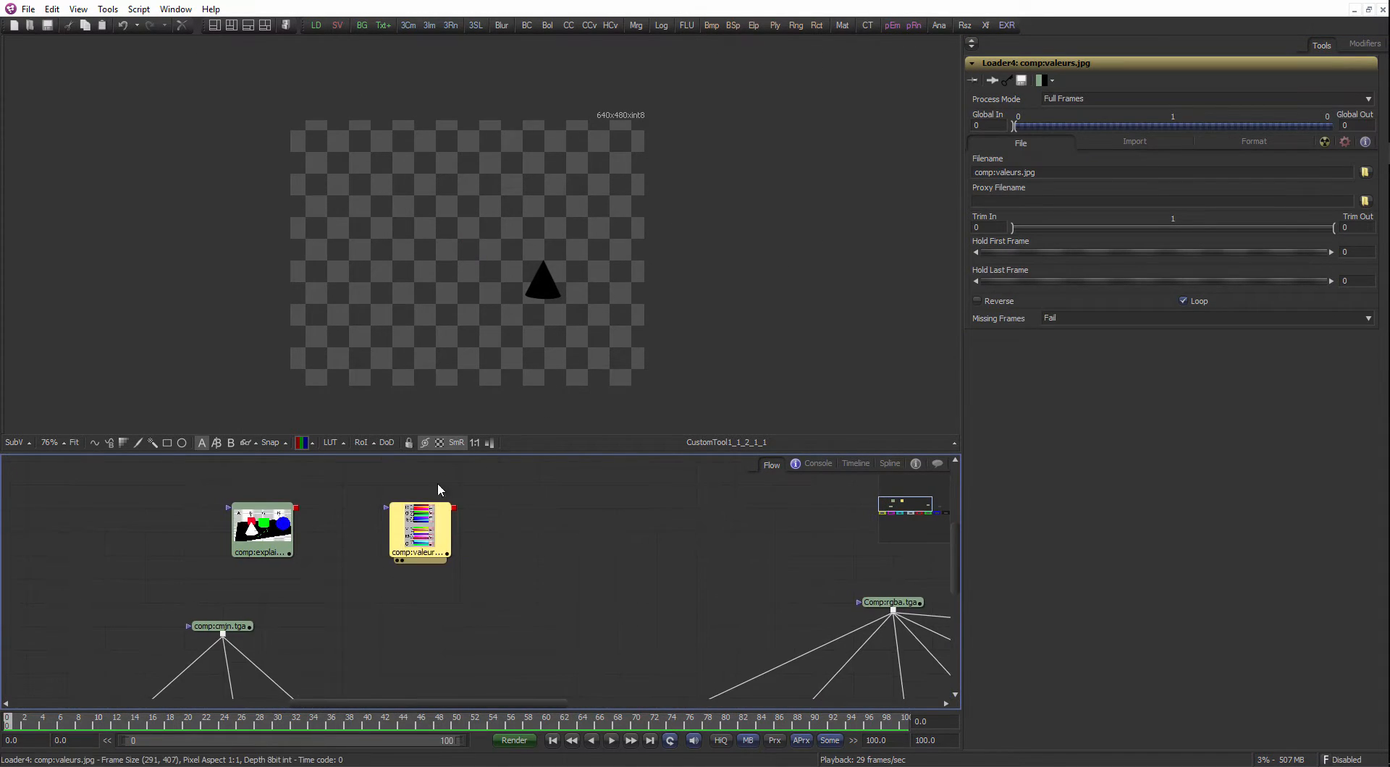
drag(438, 491, 546, 231)
drag(471, 263, 486, 250)
scroll(485, 261, up, 3)
drag(503, 338, 517, 323)
scroll(525, 321, up, 1)
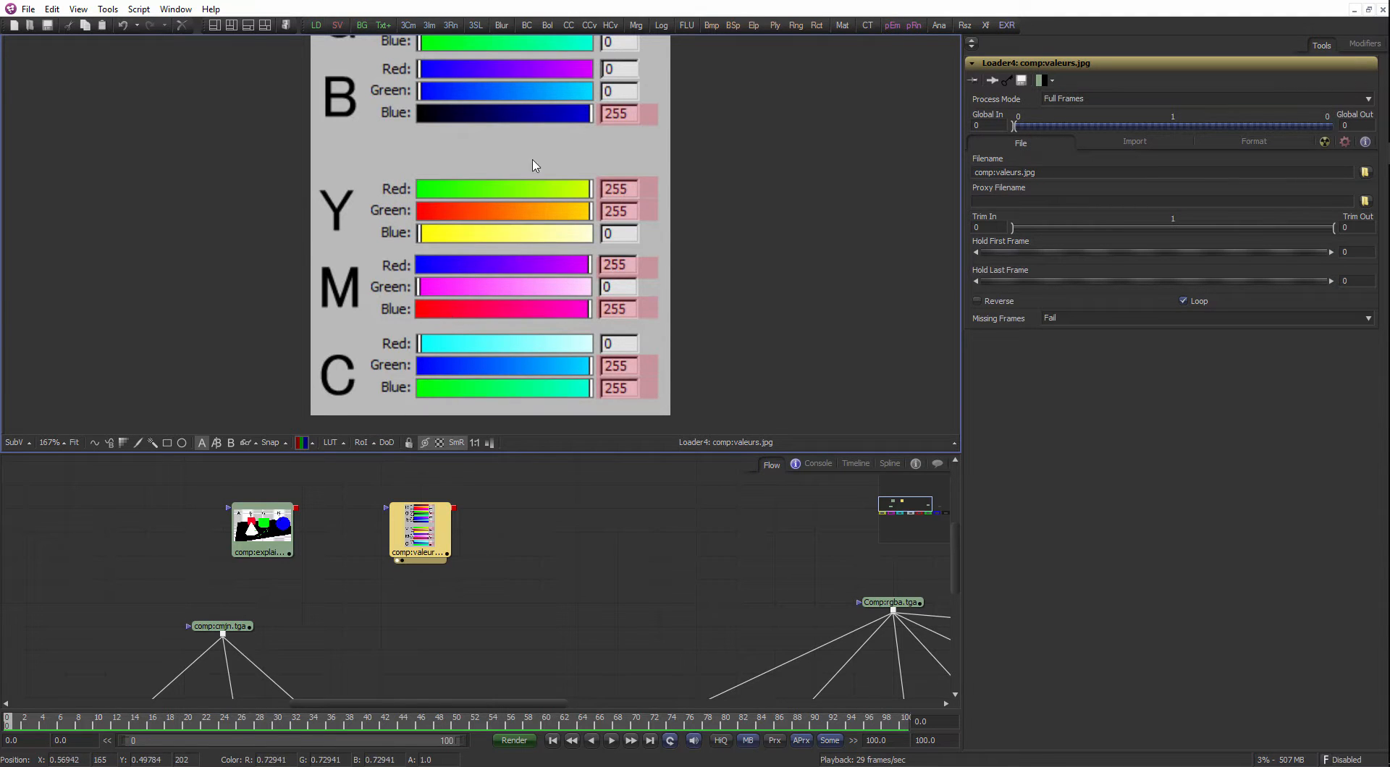
drag(533, 161, 542, 186)
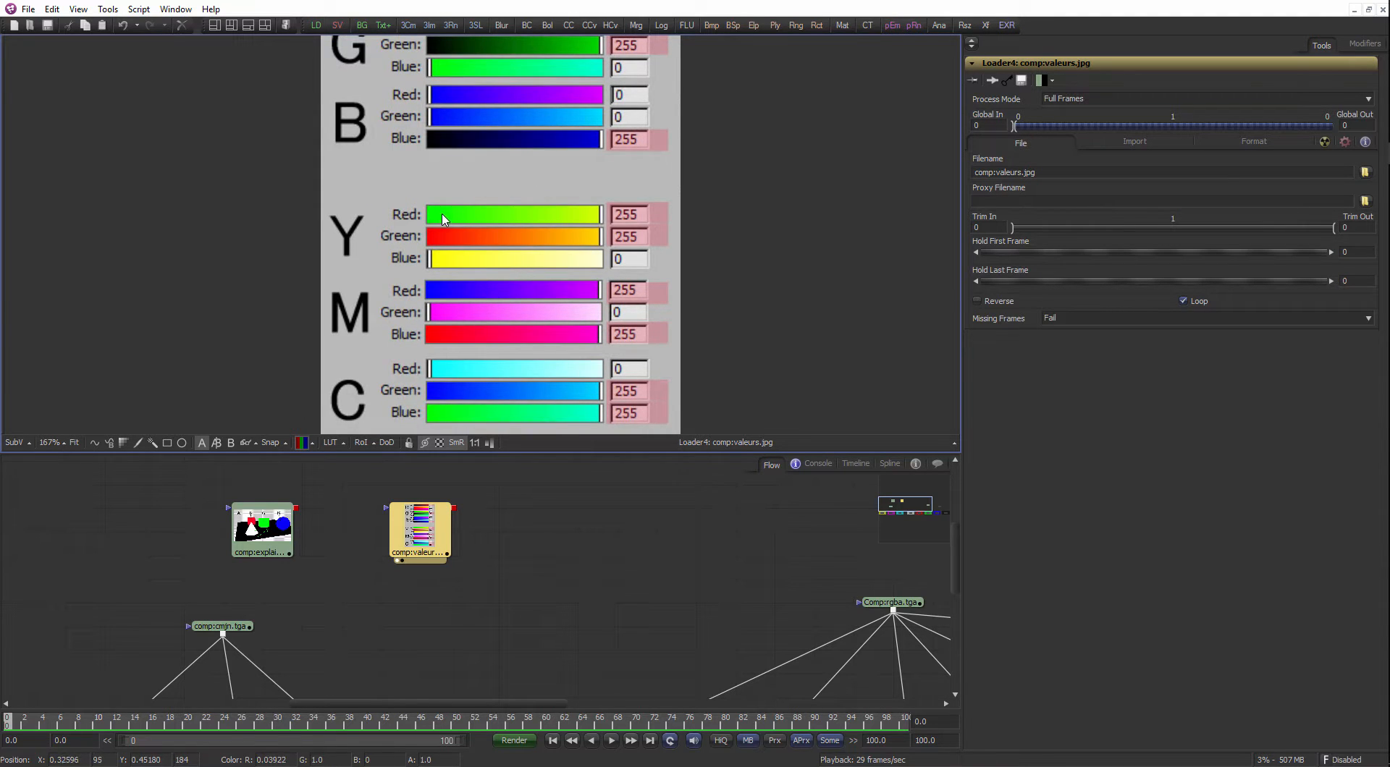
Display the cmjn.tga loader in the viewer and show the channel expressions of the CYAN matte's Custom Tool.
drag(365, 552, 455, 488)
scroll(382, 575, down, 2)
drag(382, 574, 341, 558)
scroll(431, 558, up, 1)
click(431, 643)
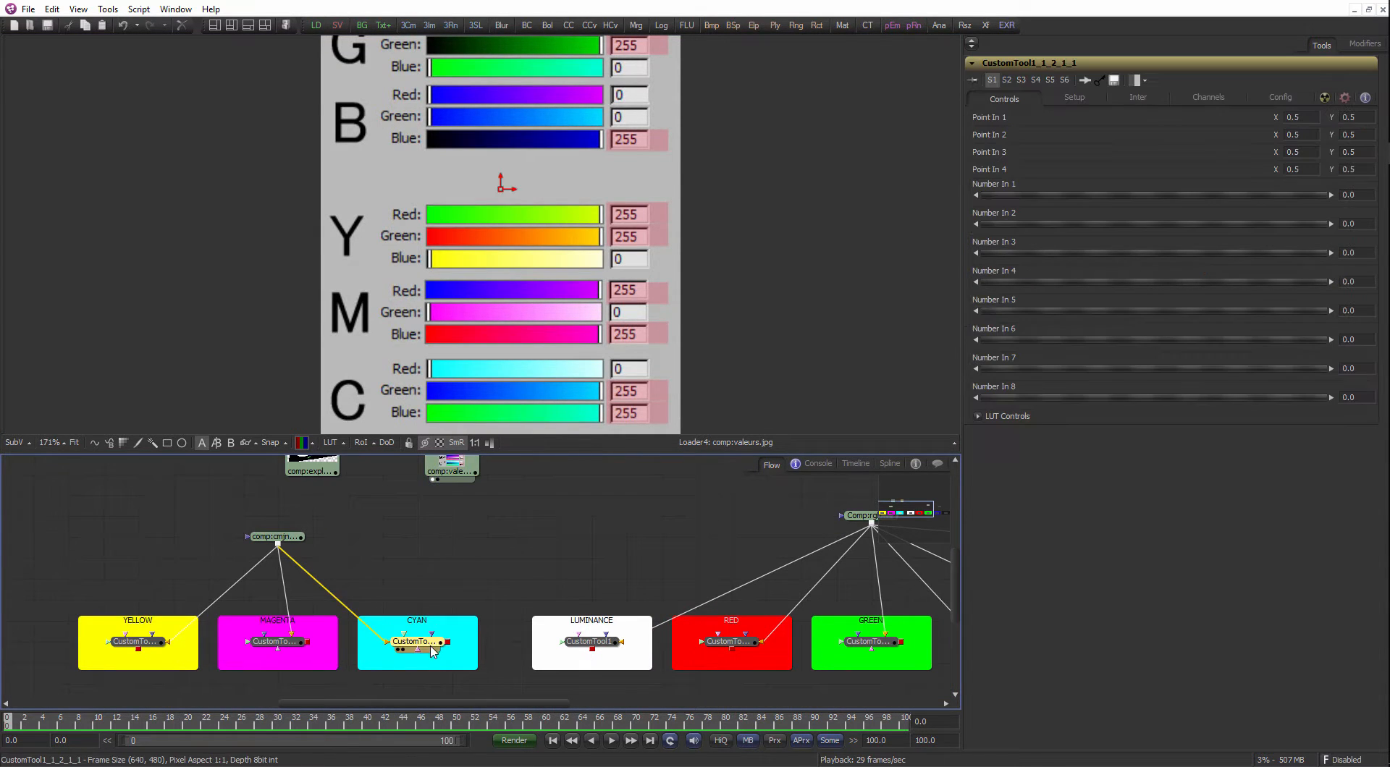
key(1)
drag(697, 260, 683, 255)
scroll(683, 255, down, 1)
click(258, 544)
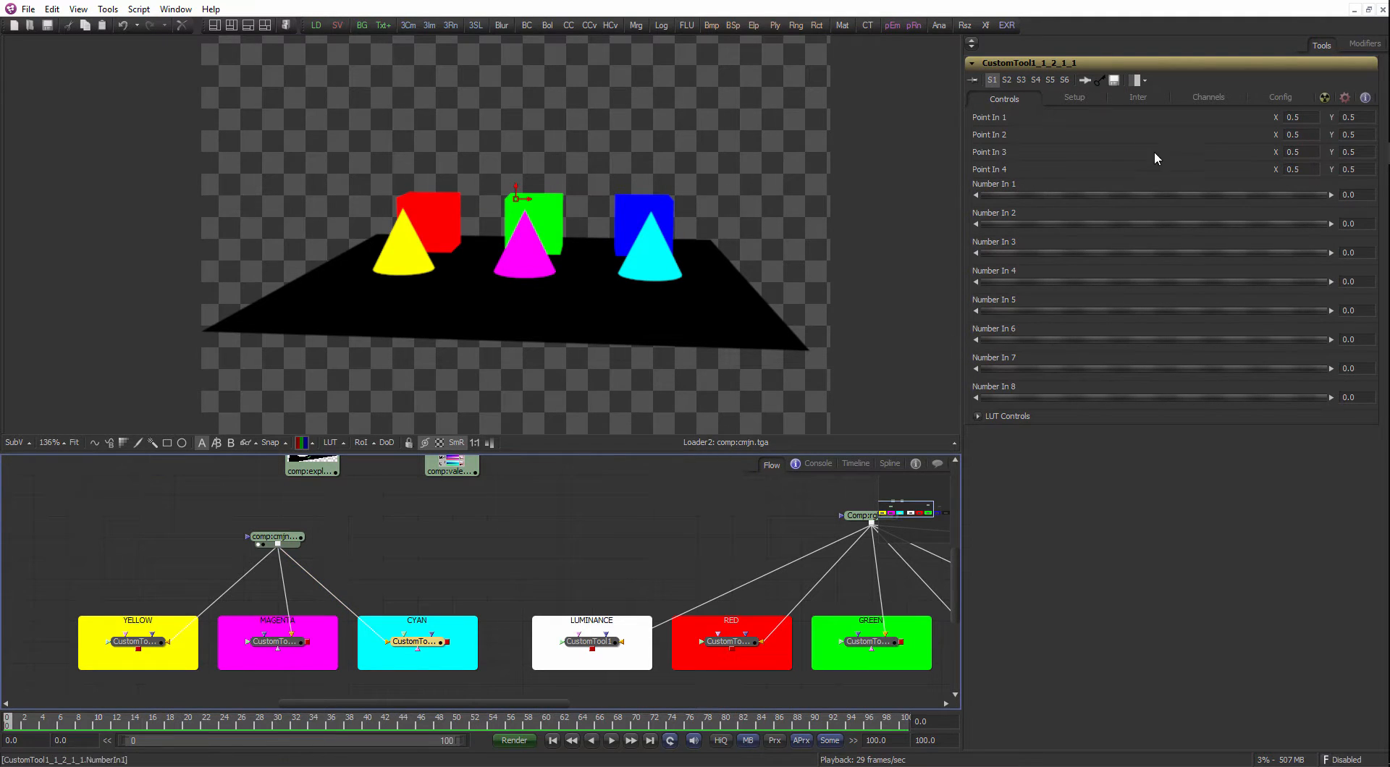
click(1215, 98)
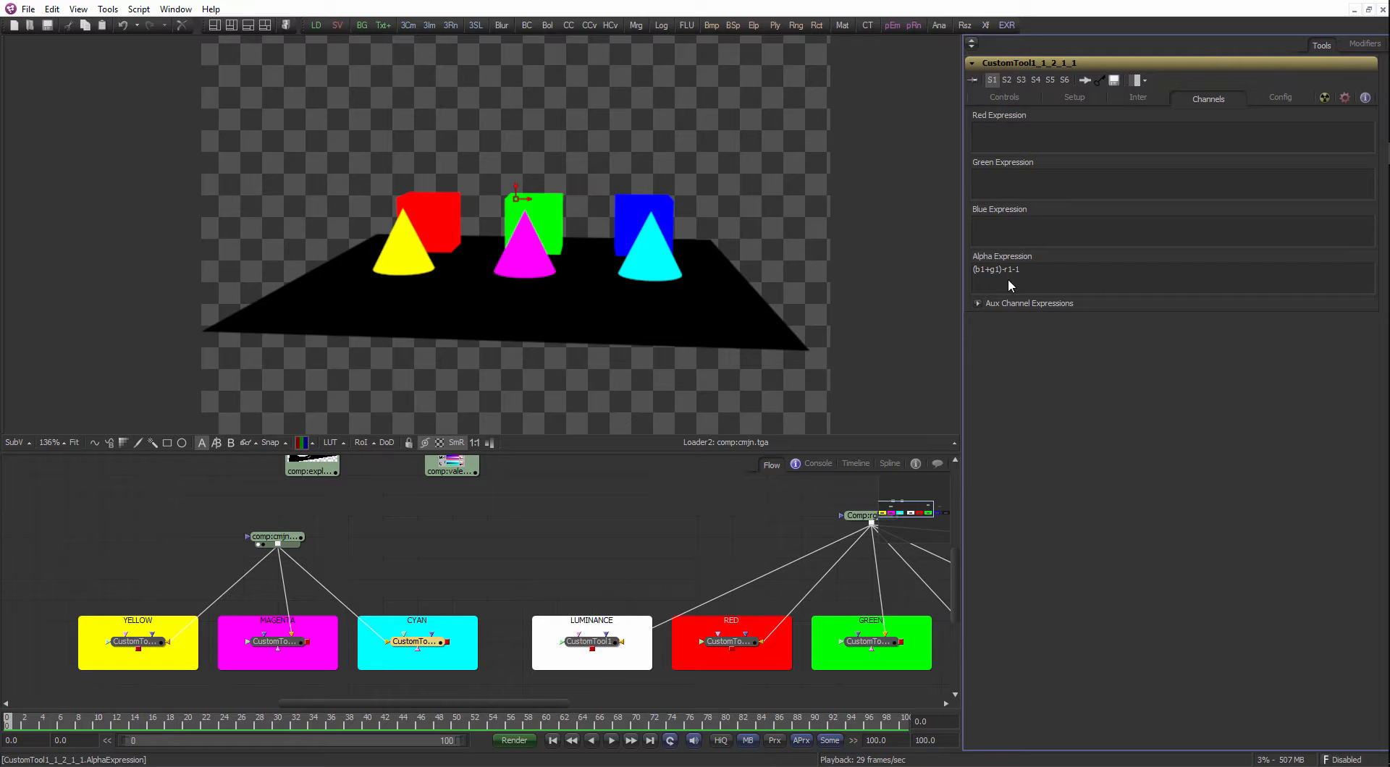
Display the valeurs.jpg color chart again, followed by the CYAN, MAGENTA and YELLOW mattes in turn.
click(432, 479)
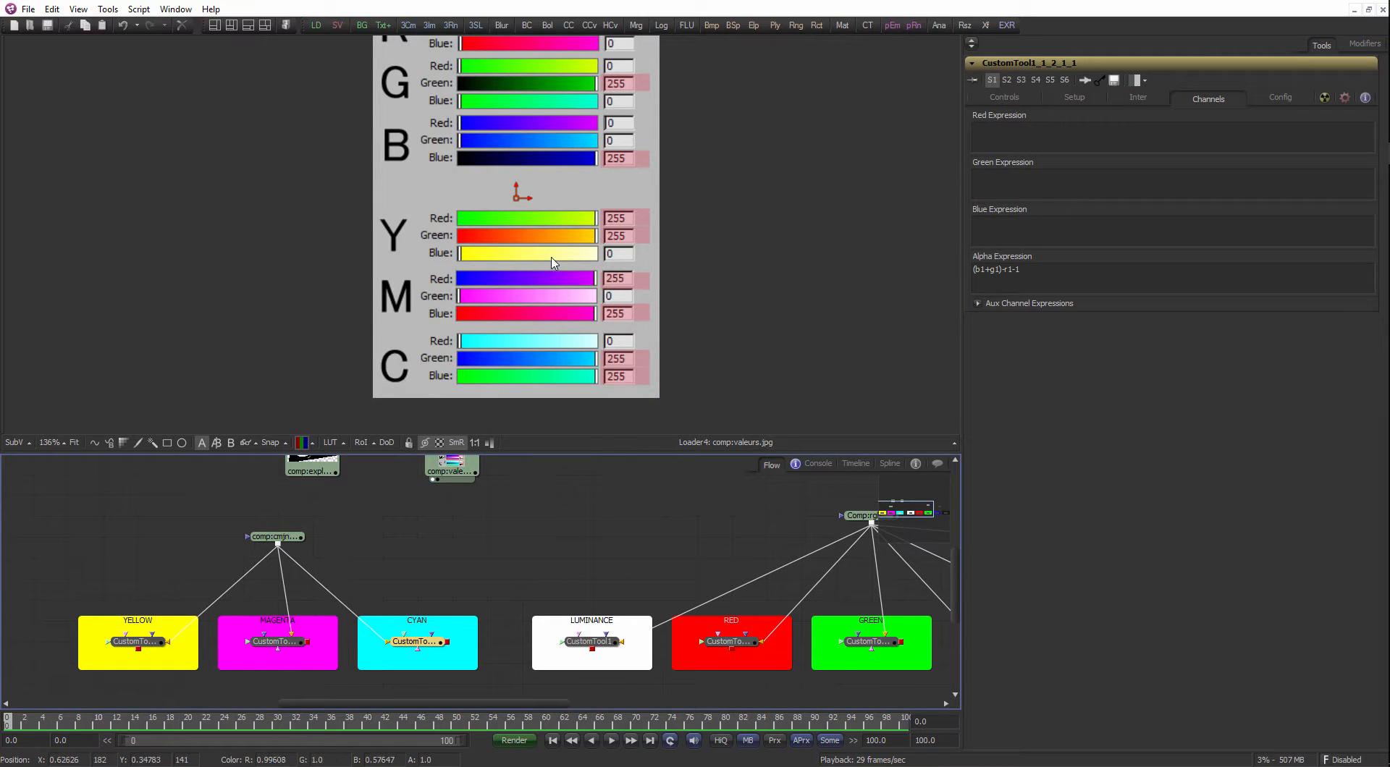
scroll(548, 232, down, 1)
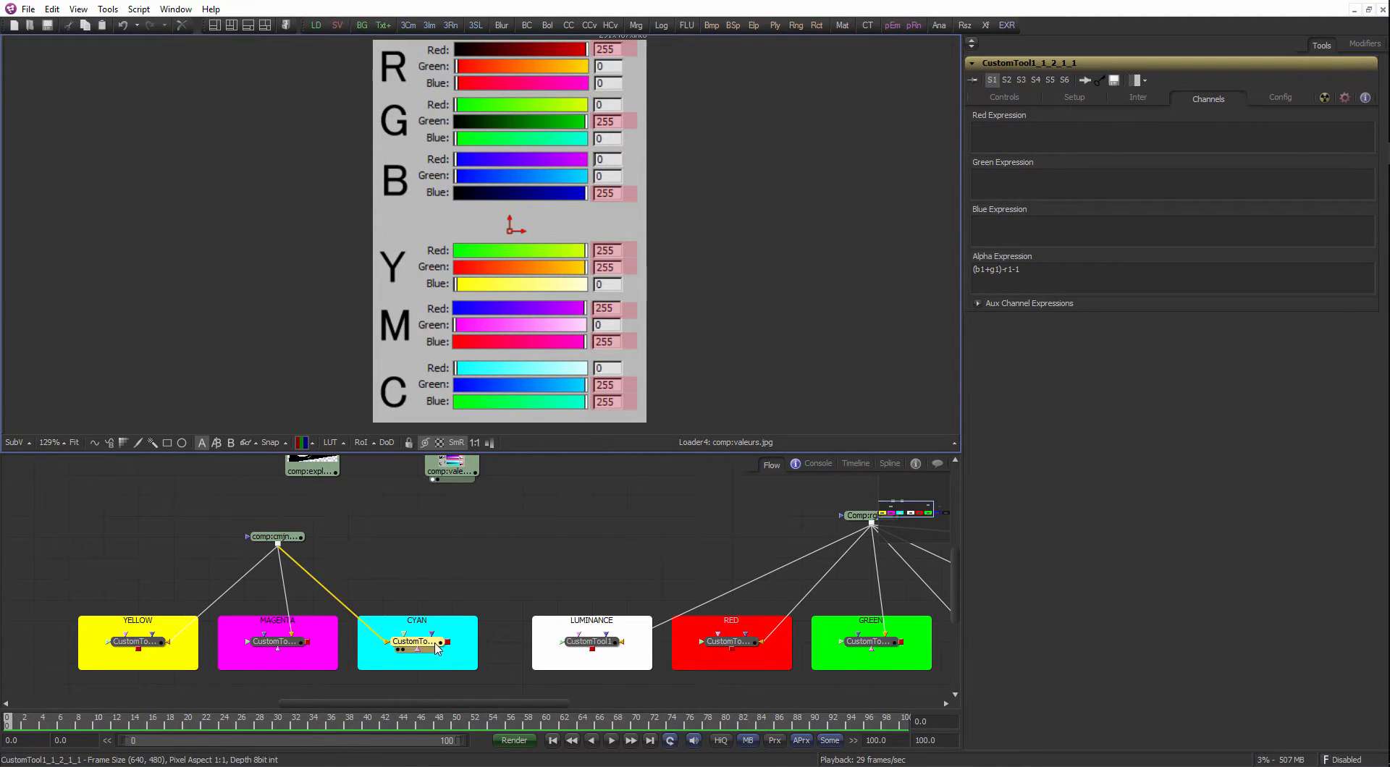
drag(437, 648, 566, 317)
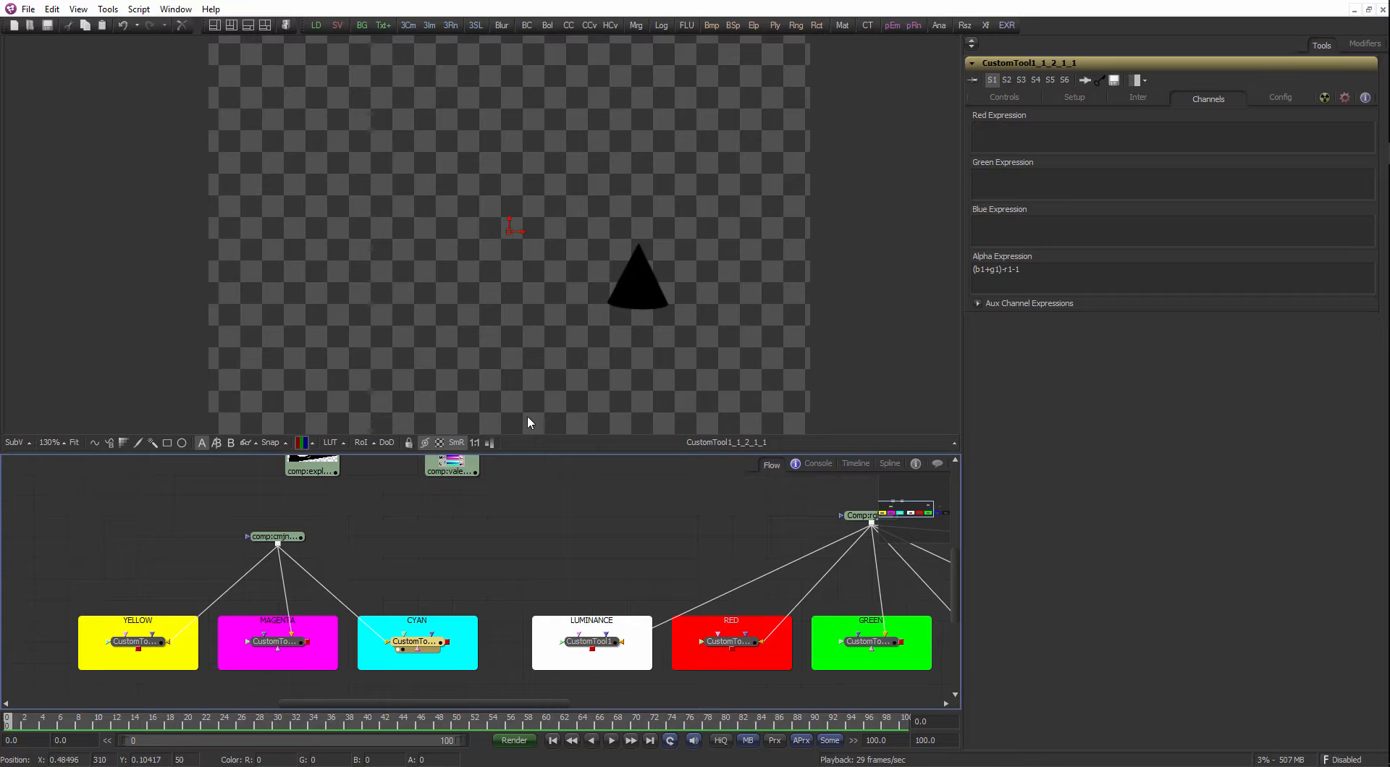
drag(310, 544, 392, 551)
drag(380, 647, 518, 299)
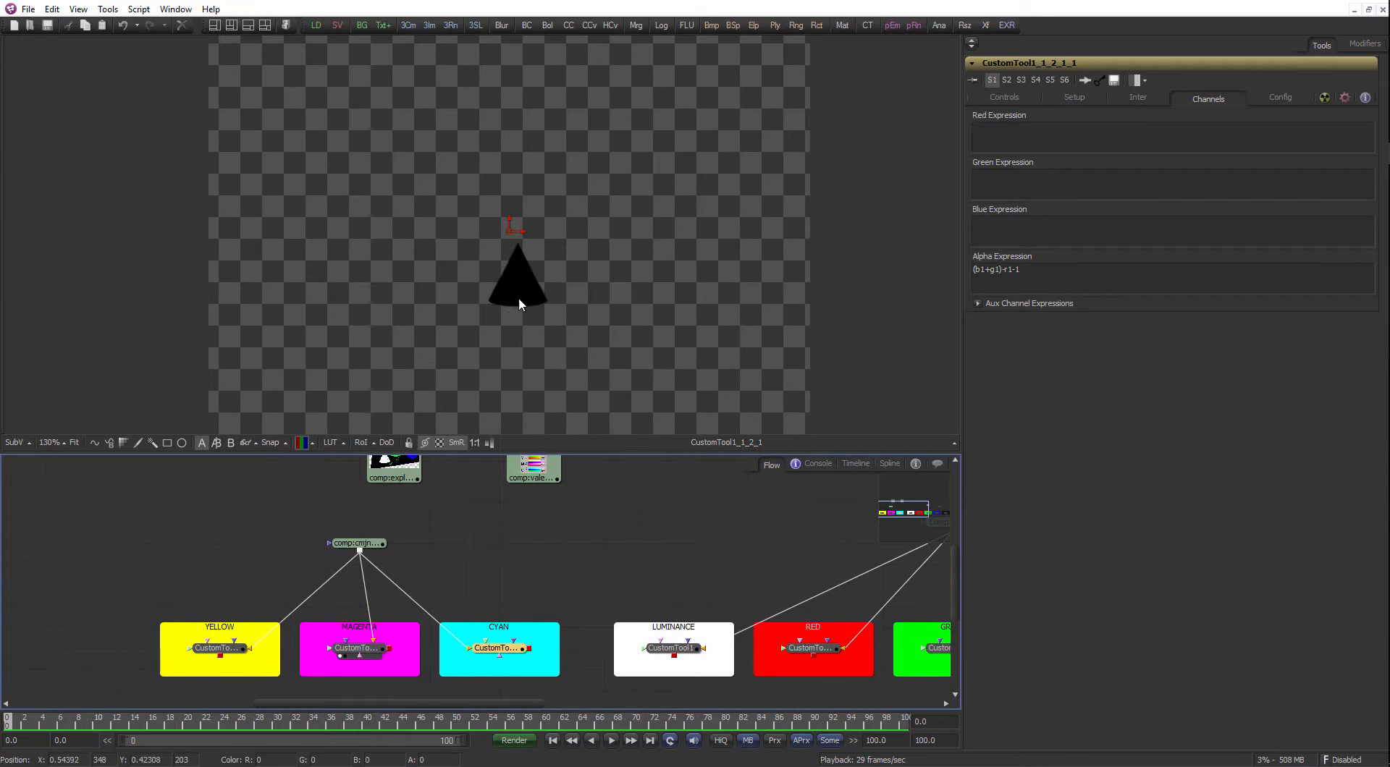
drag(397, 598, 460, 524)
drag(302, 576, 462, 268)
Close the matte example composition and return to the composition containing the VRayWireColor pass.
drag(595, 521, 533, 527)
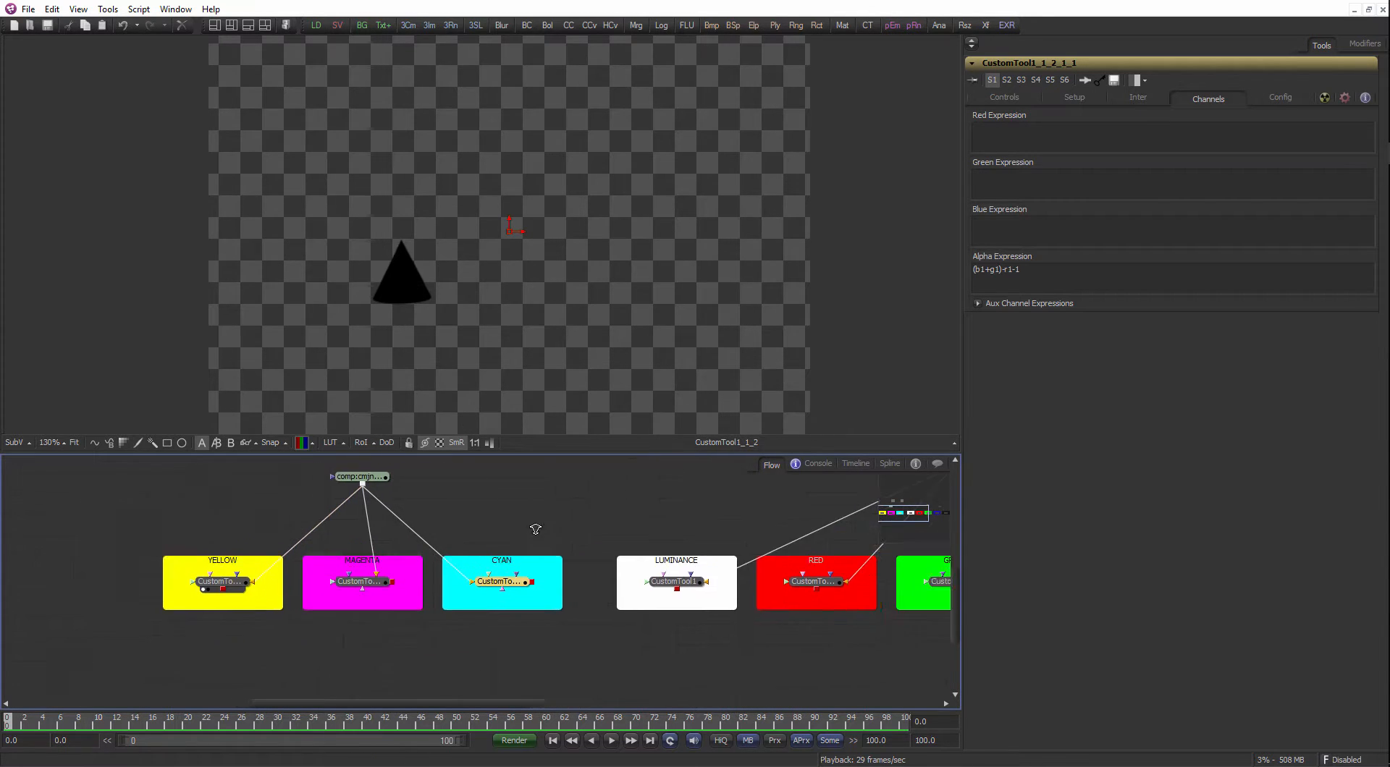
scroll(529, 528, down, 1)
drag(640, 535, 475, 577)
scroll(485, 571, up, 1)
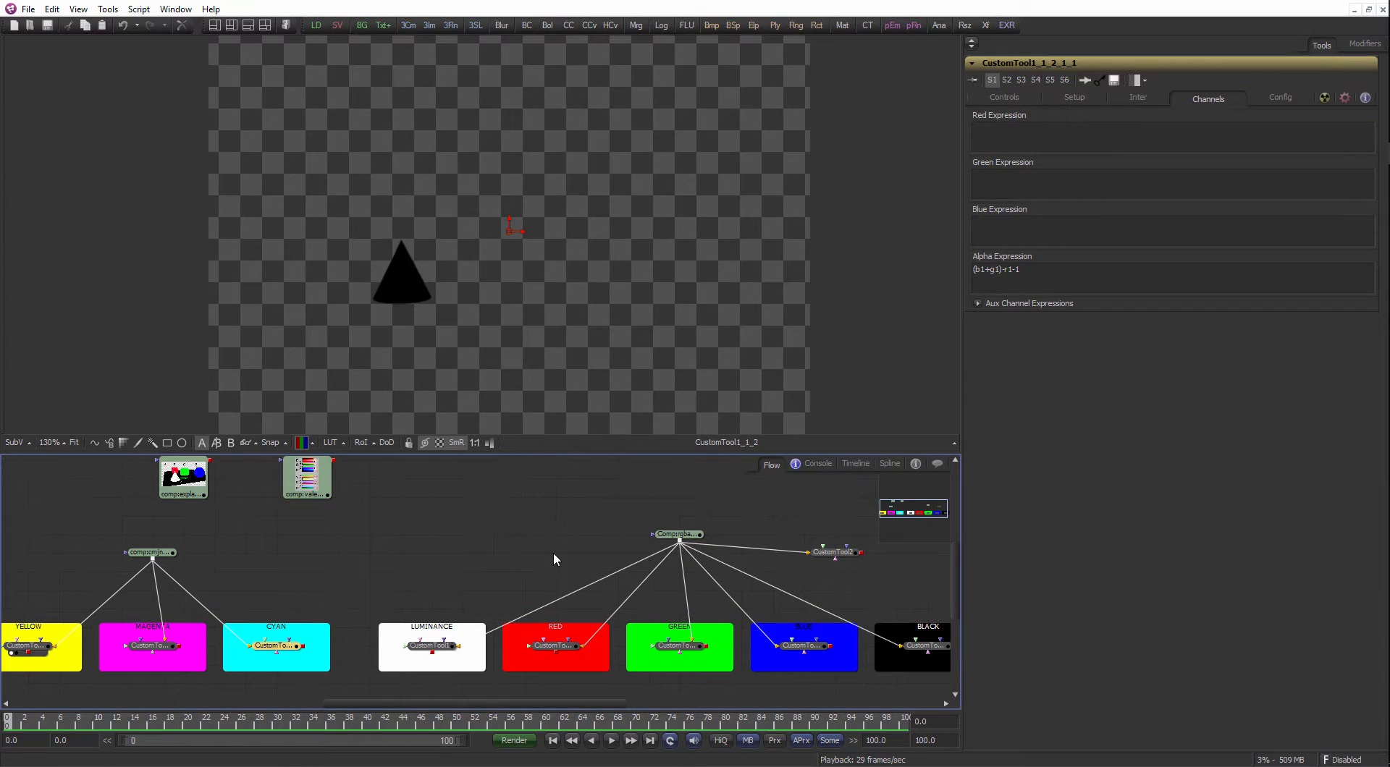
drag(695, 552, 578, 588)
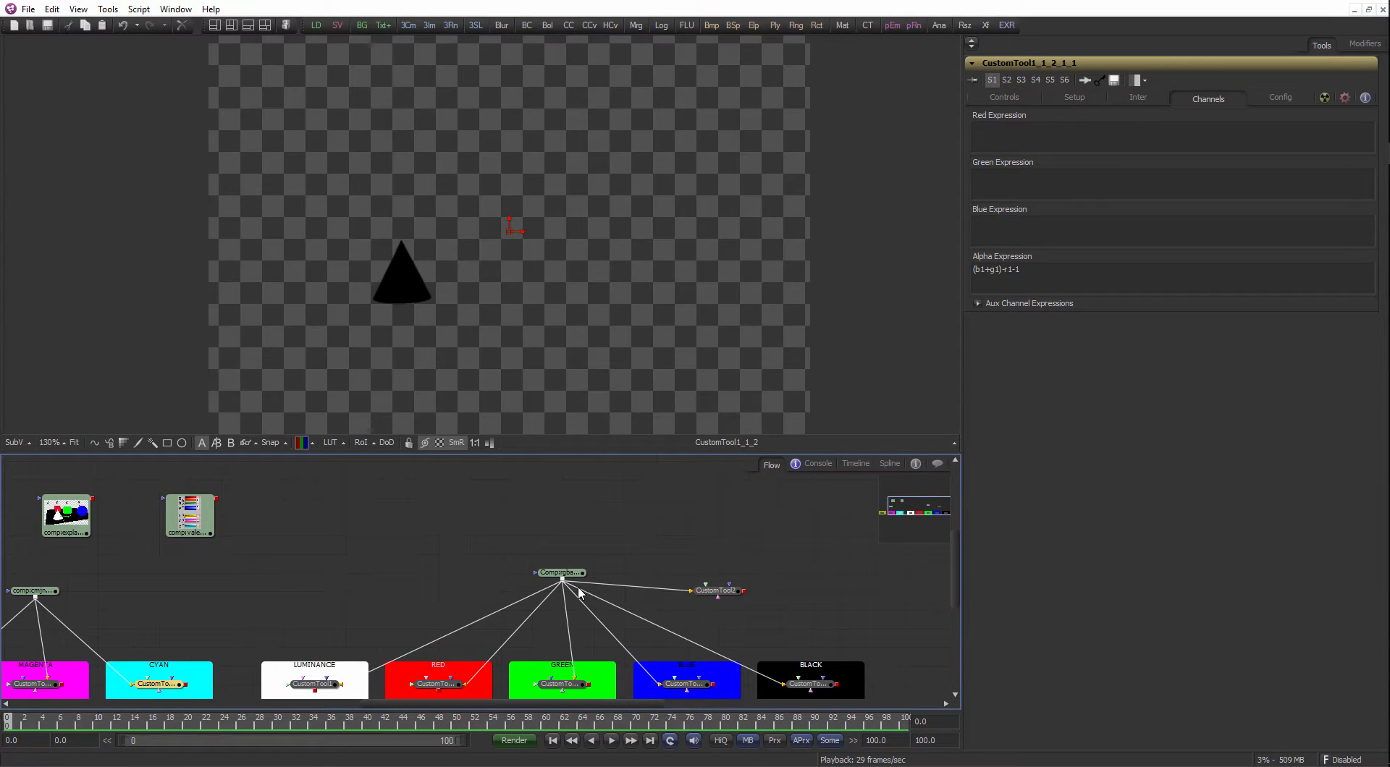
click(1382, 9)
click(718, 410)
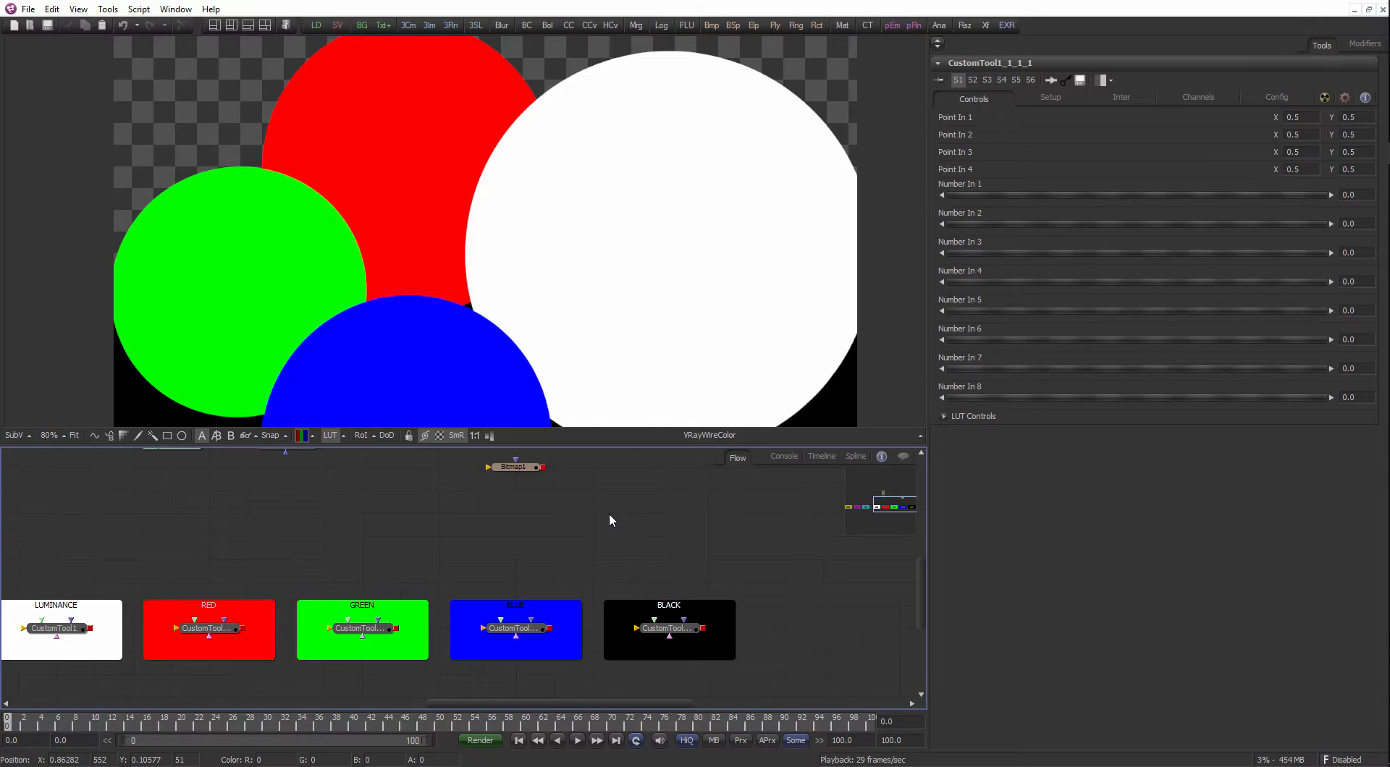
Open the Bins window beside the flow and try selecting the group of LUMINANCE to BLACK mattes.
key(ctrl+b)
drag(781, 95, 741, 64)
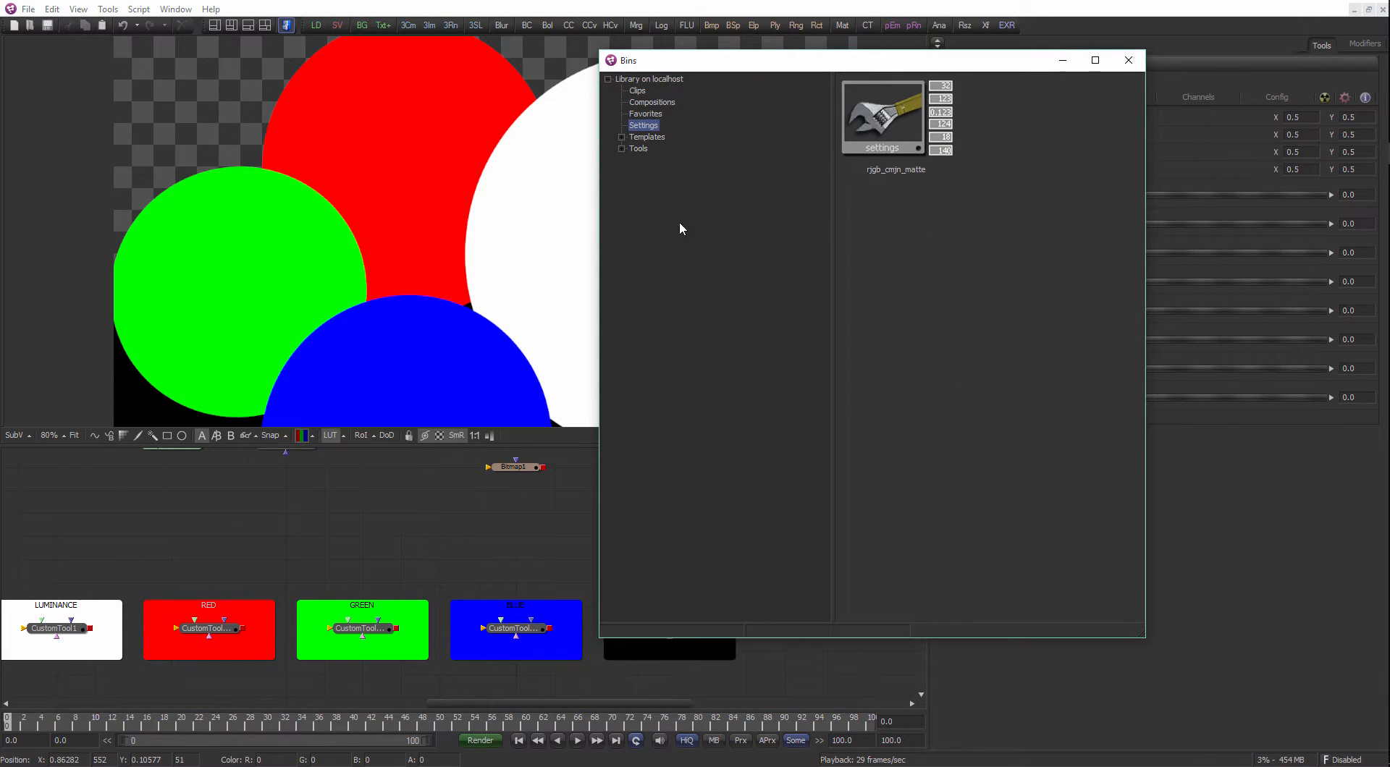
scroll(384, 585, down, 2)
drag(385, 585, 478, 601)
scroll(435, 561, up, 2)
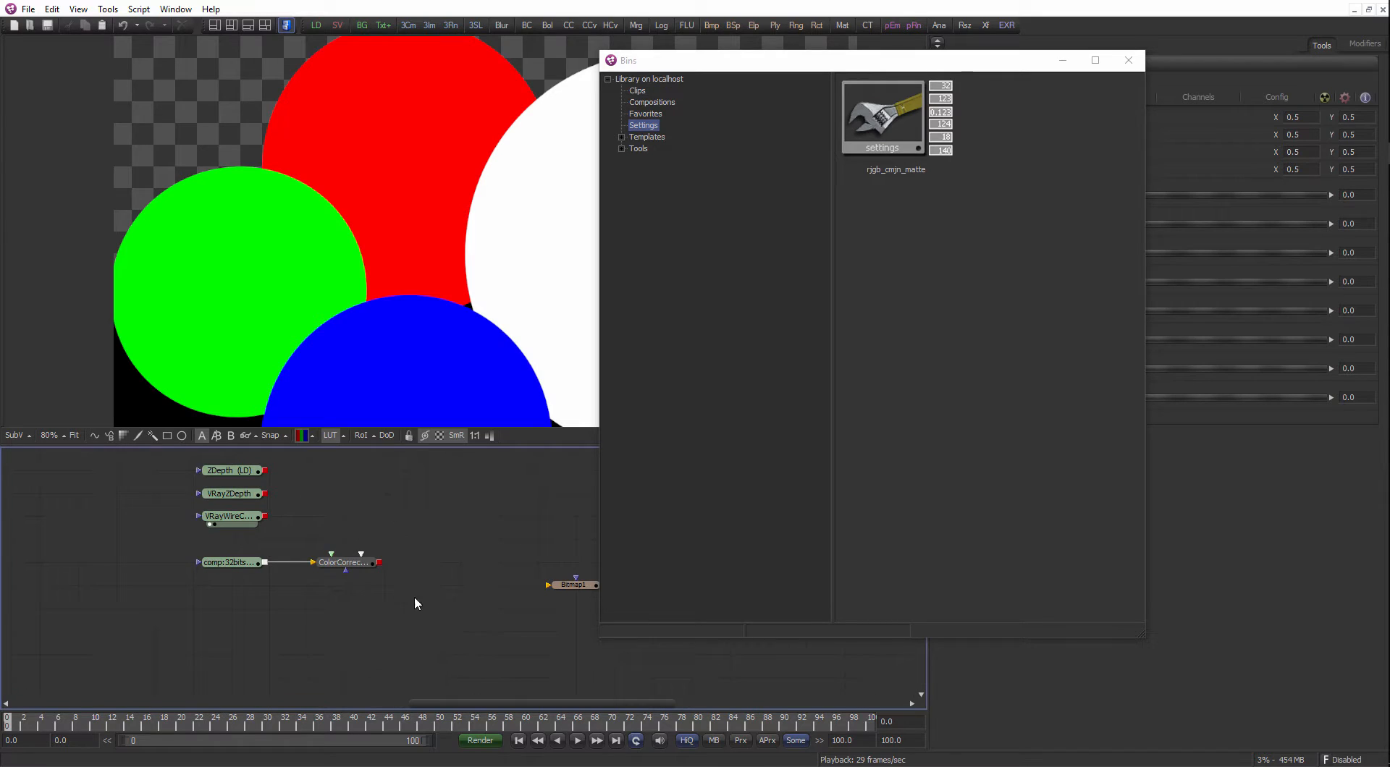
scroll(414, 598, down, 3)
drag(395, 611, 293, 537)
drag(566, 651, 139, 530)
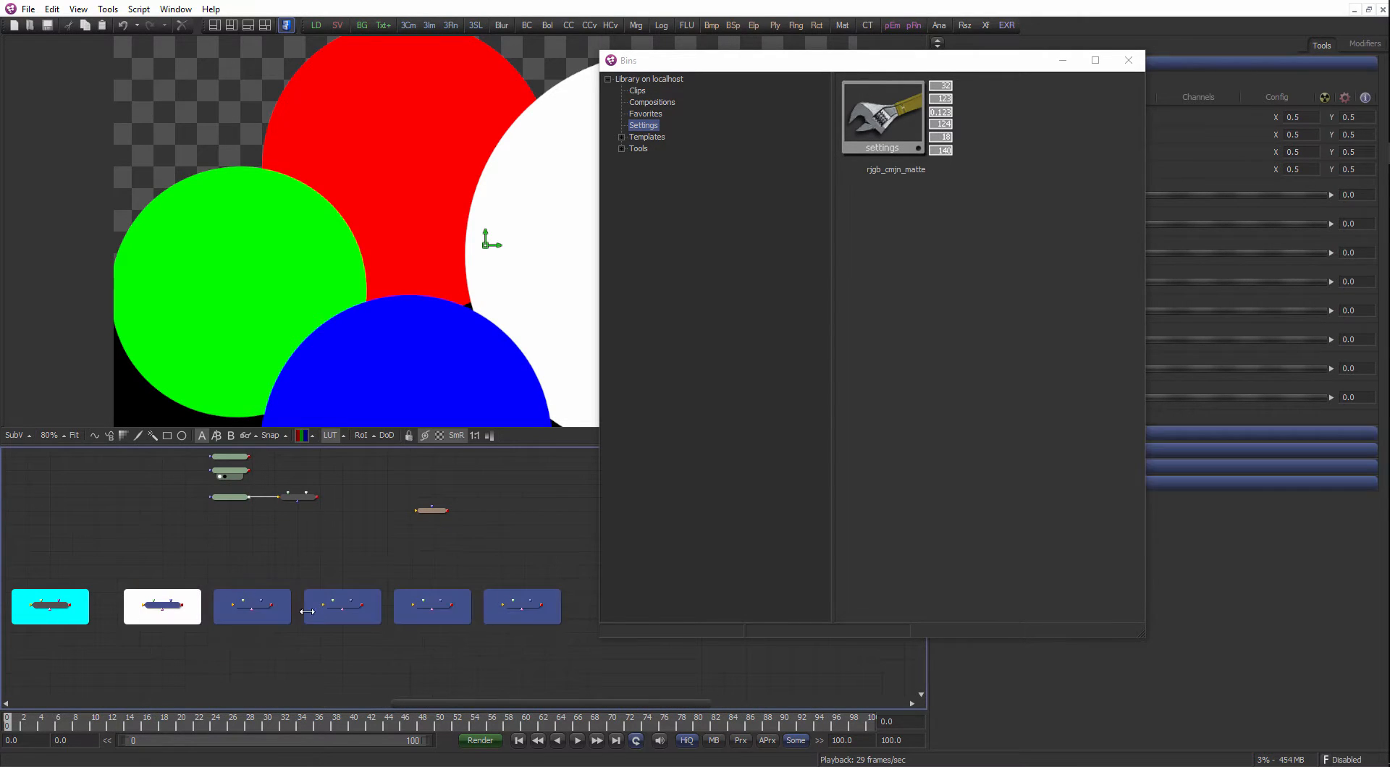
drag(455, 605, 373, 596)
click(523, 614)
drag(522, 614, 474, 587)
scroll(472, 587, up, 3)
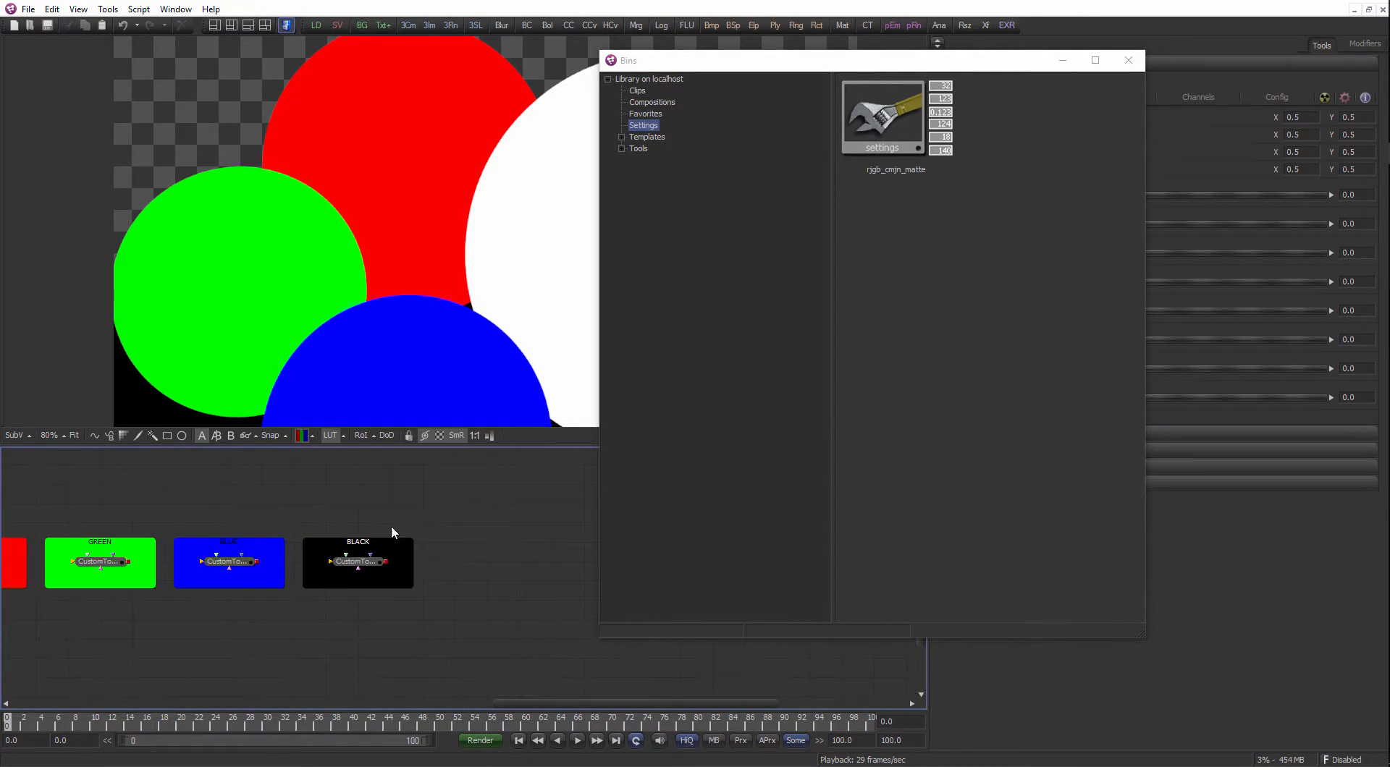
Save the BLACK matte into the Settings bin as test.setting, replacing the existing file.
drag(391, 527, 456, 568)
drag(514, 651, 362, 537)
drag(437, 610, 897, 328)
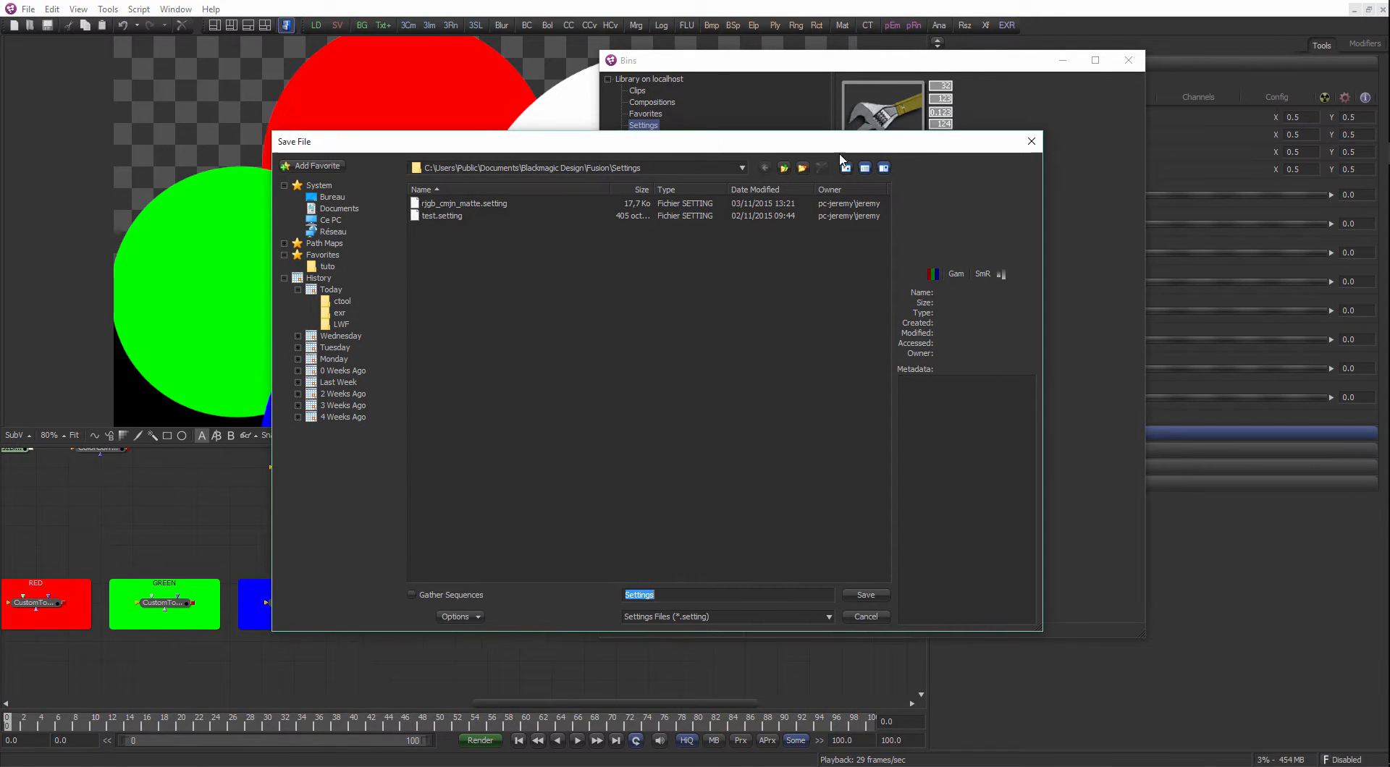
click(1032, 142)
drag(432, 612, 928, 324)
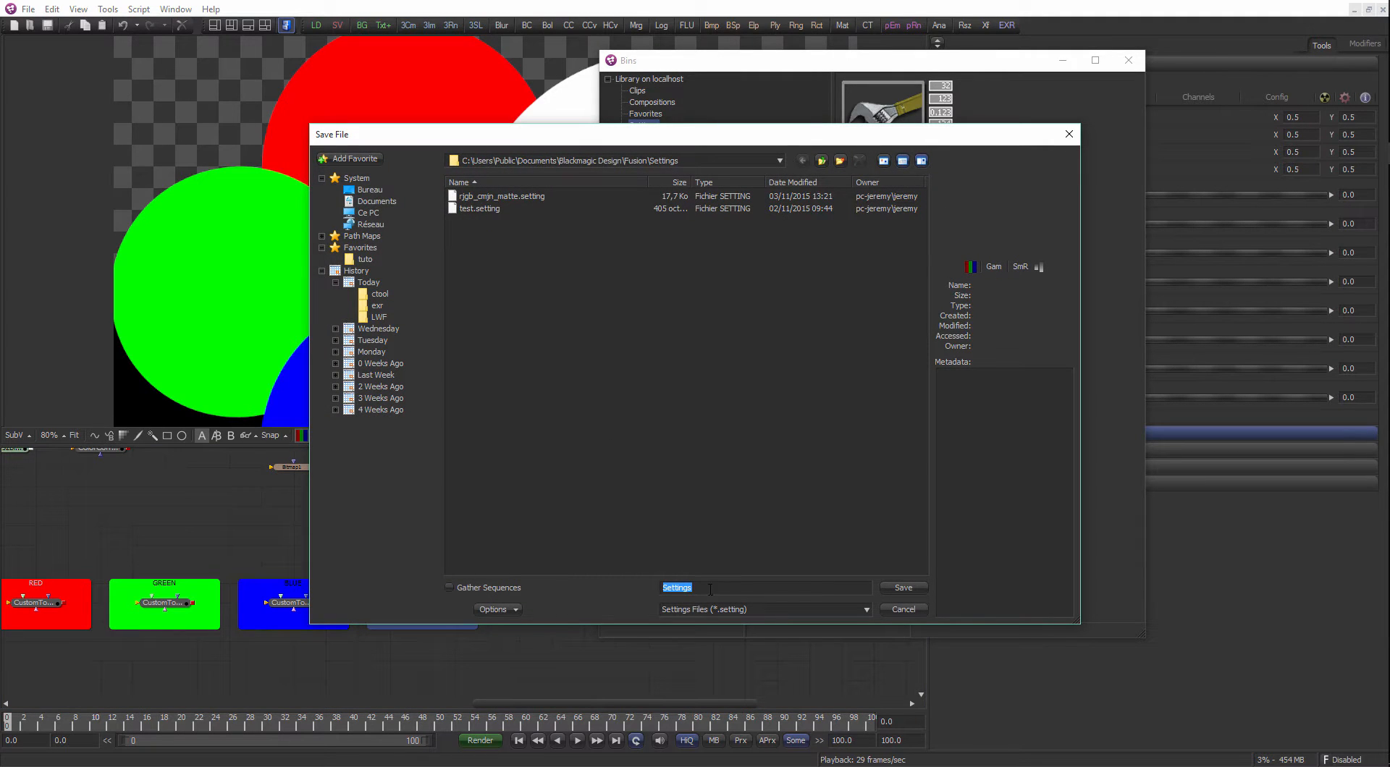
click(479, 209)
click(893, 585)
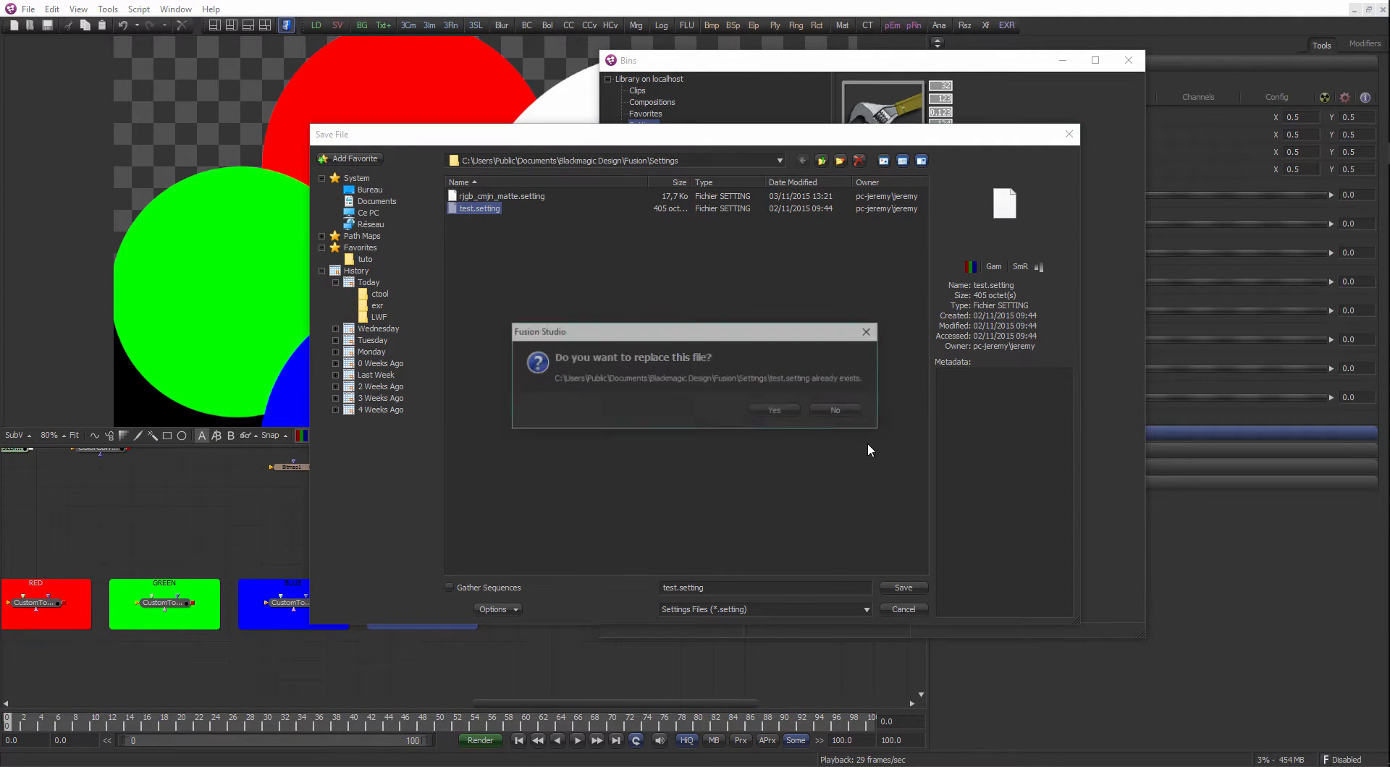
click(765, 411)
Add a copy of the BLACK matte to the flow from the test setting and close the Bins window.
click(489, 524)
drag(501, 556, 441, 598)
scroll(441, 598, down, 1)
drag(1023, 114, 419, 549)
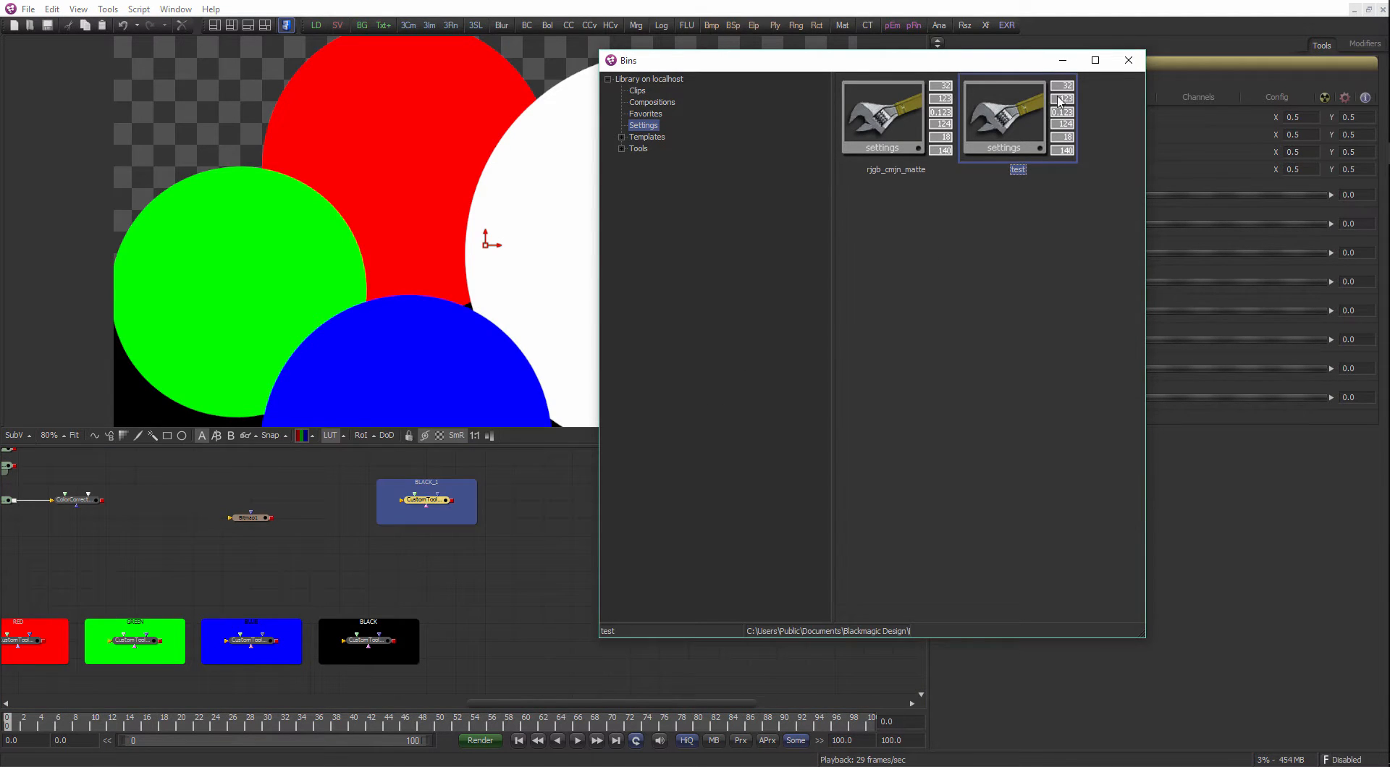
click(1129, 60)
Delete the BLACK matte copy inserted from the bin.
click(583, 520)
drag(562, 551, 402, 480)
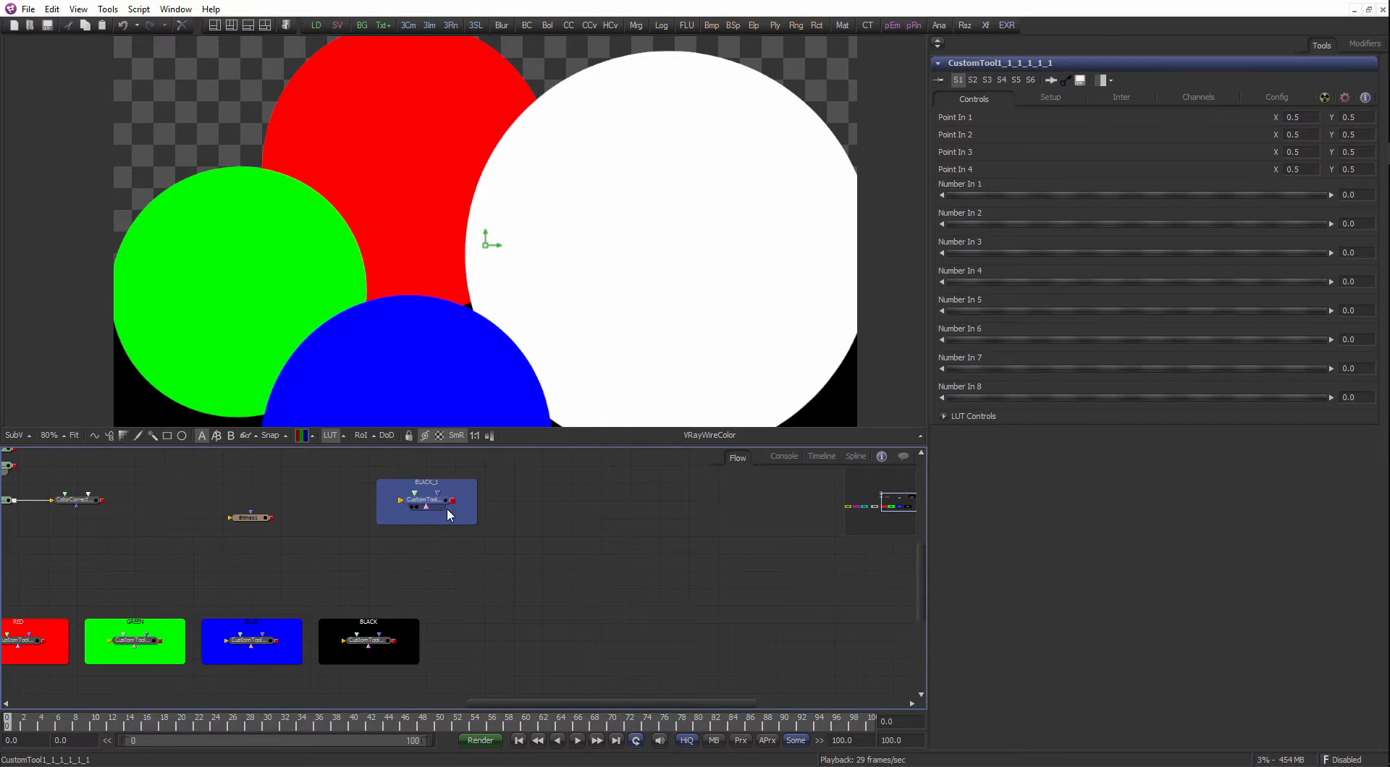
key(Delete)
Reopen the Bins window and insert the test setting into the flow once more.
key(ctrl+b)
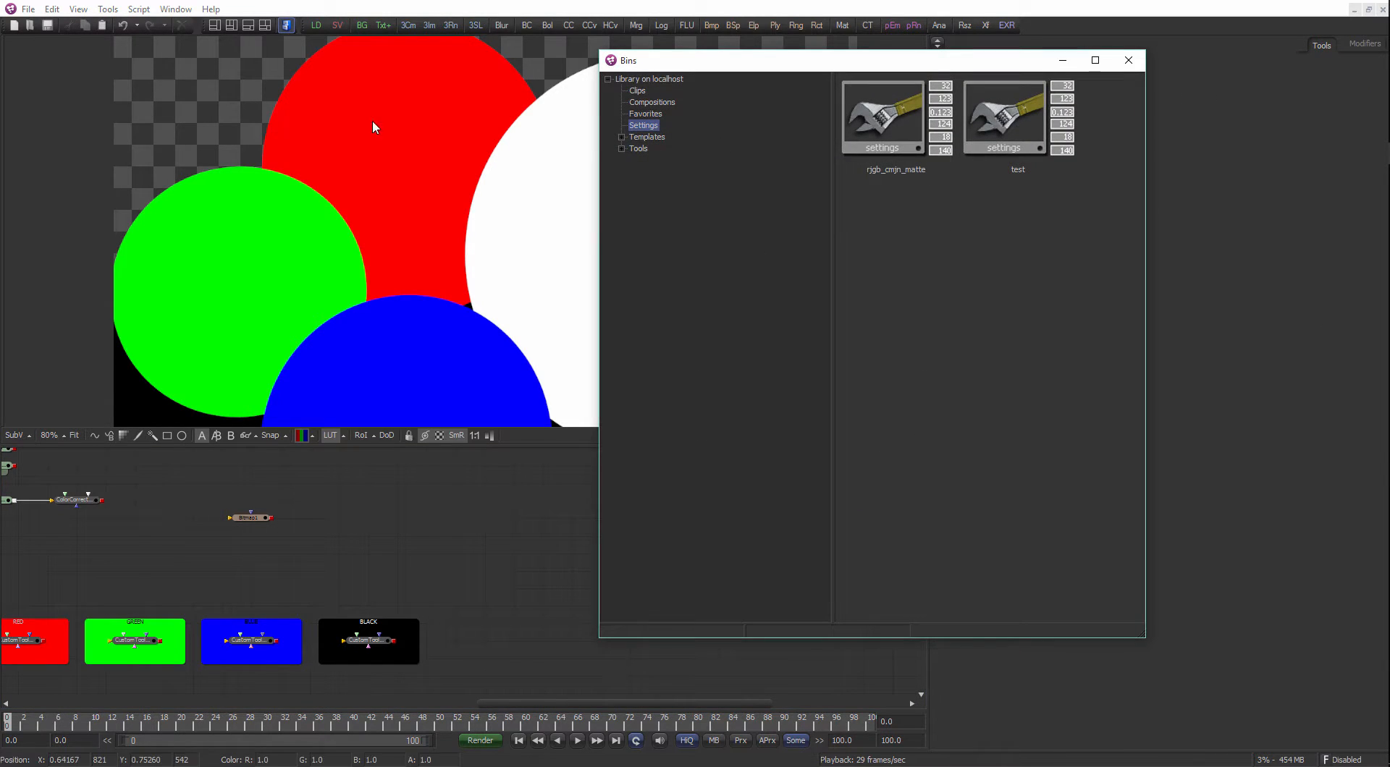
key(ctrl+b)
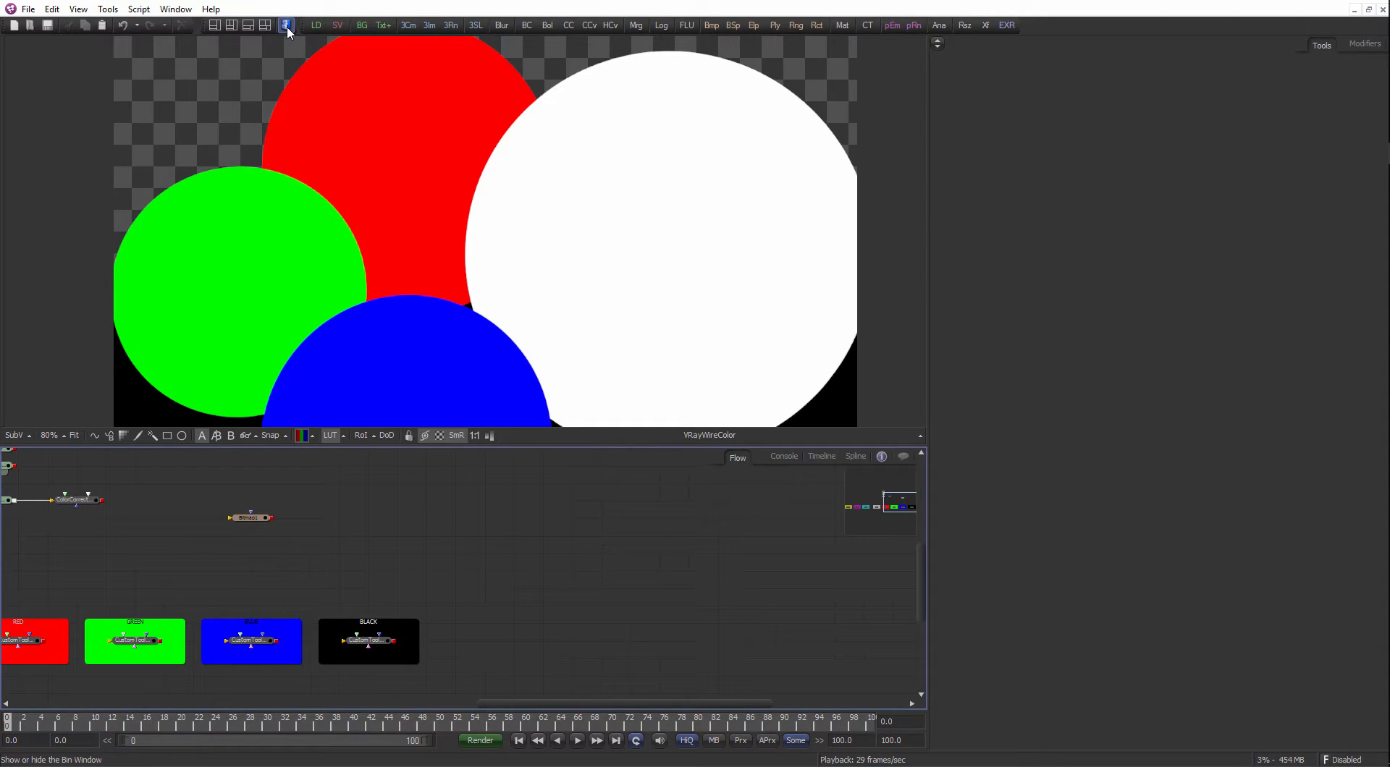
click(287, 26)
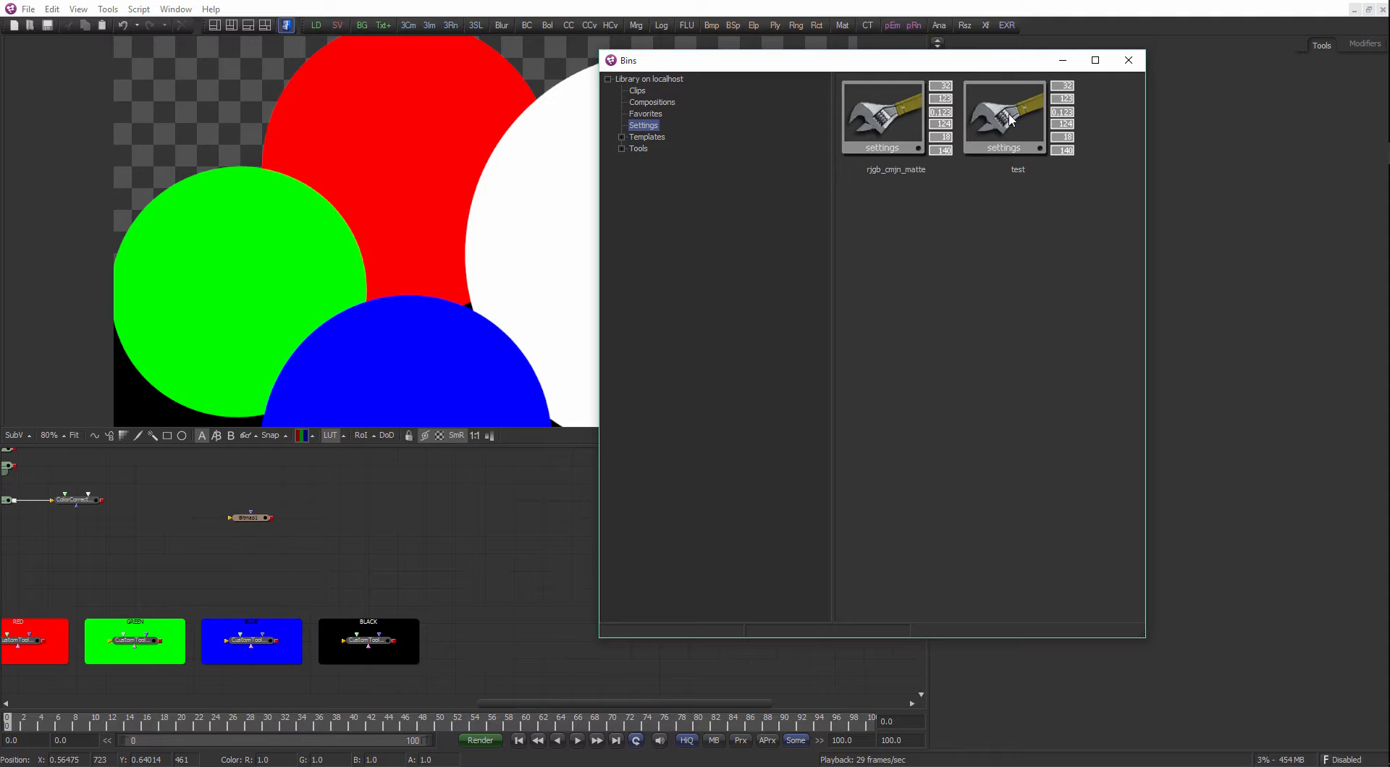
drag(1011, 120, 572, 509)
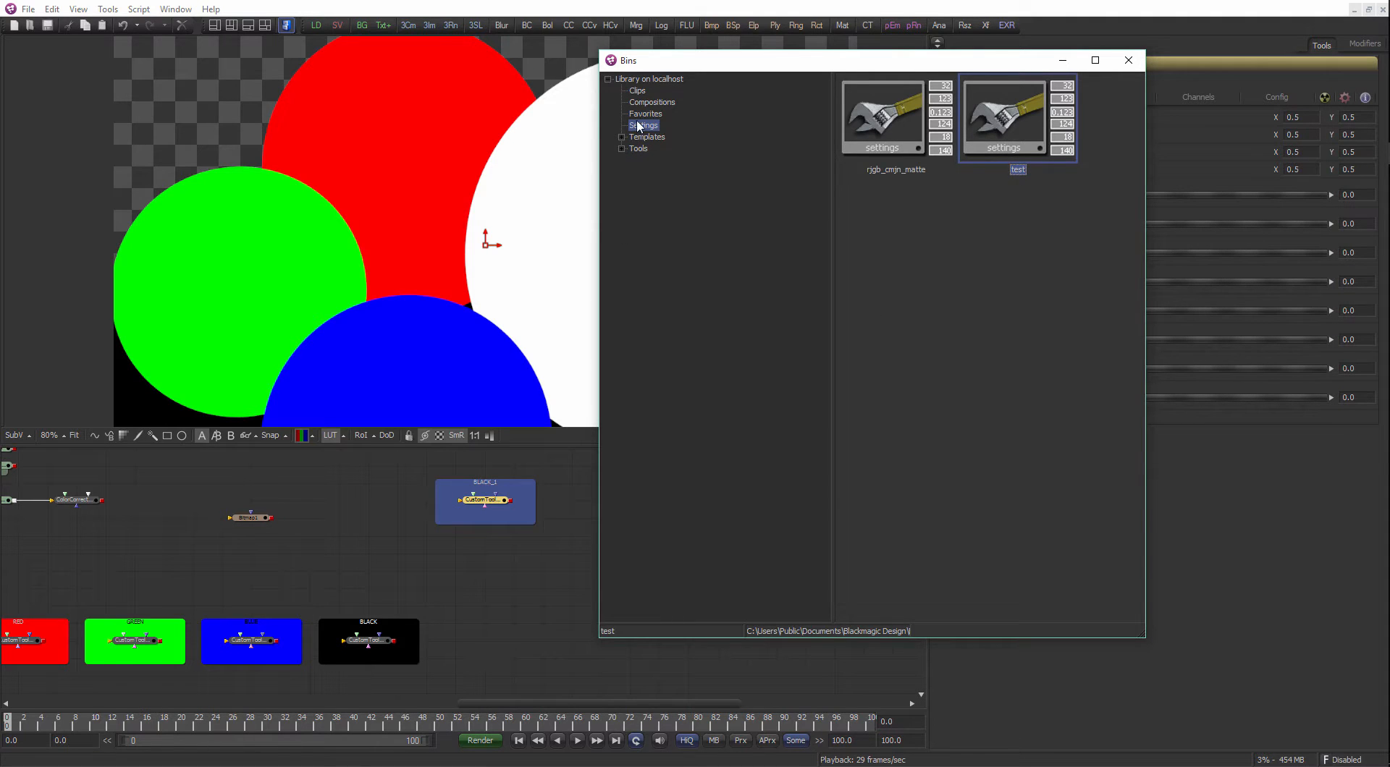
Look through the Favorites, Compositions and Clips categories of the bin library.
click(642, 114)
click(648, 104)
click(639, 92)
Close the Bins window and remove the reinserted BLACK matte copy from the flow.
click(1129, 61)
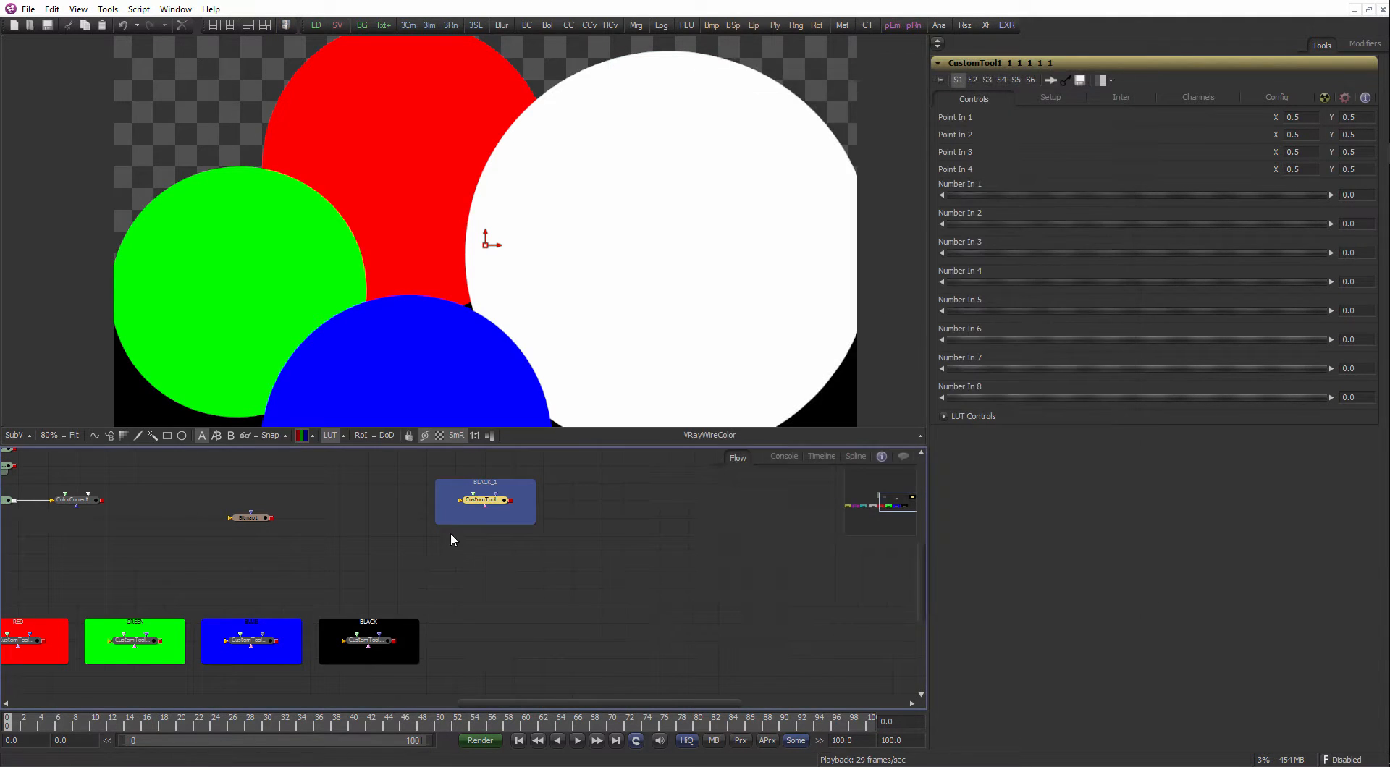
drag(496, 507, 483, 539)
key(Delete)
Move the VRayWireColor loader beneath the Bitmap1 mask, just above the color mattes.
drag(376, 601, 359, 555)
scroll(359, 555, up, 3)
drag(180, 490, 480, 509)
scroll(217, 518, up, 1)
drag(543, 518, 489, 578)
Display the Bitmap1 mask in the viewer and connect the VRayWireColor loader to its input.
click(467, 510)
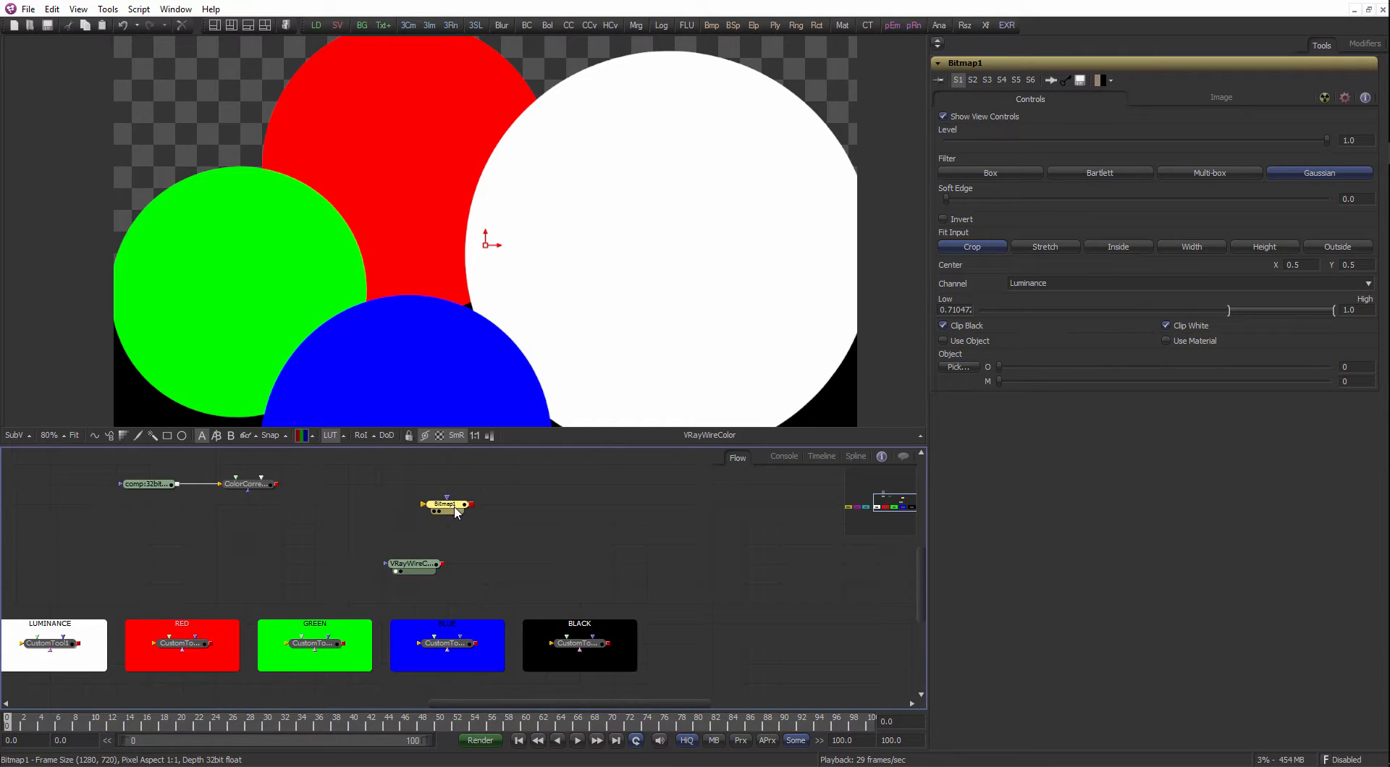
key(1)
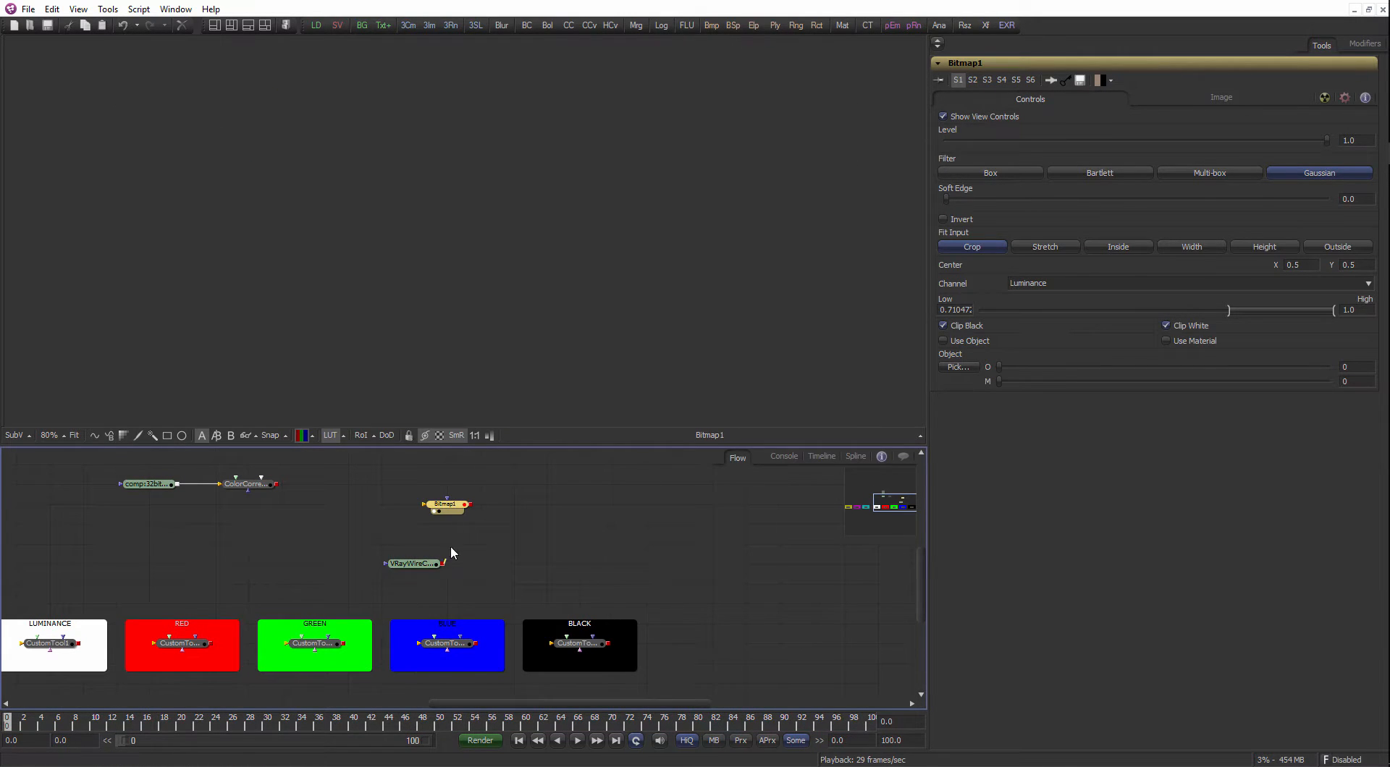
drag(443, 563, 485, 514)
Set the Bitmap1 mask's Low threshold to 0.0 and display the VRayWireColor pass for comparison.
drag(1225, 312, 853, 302)
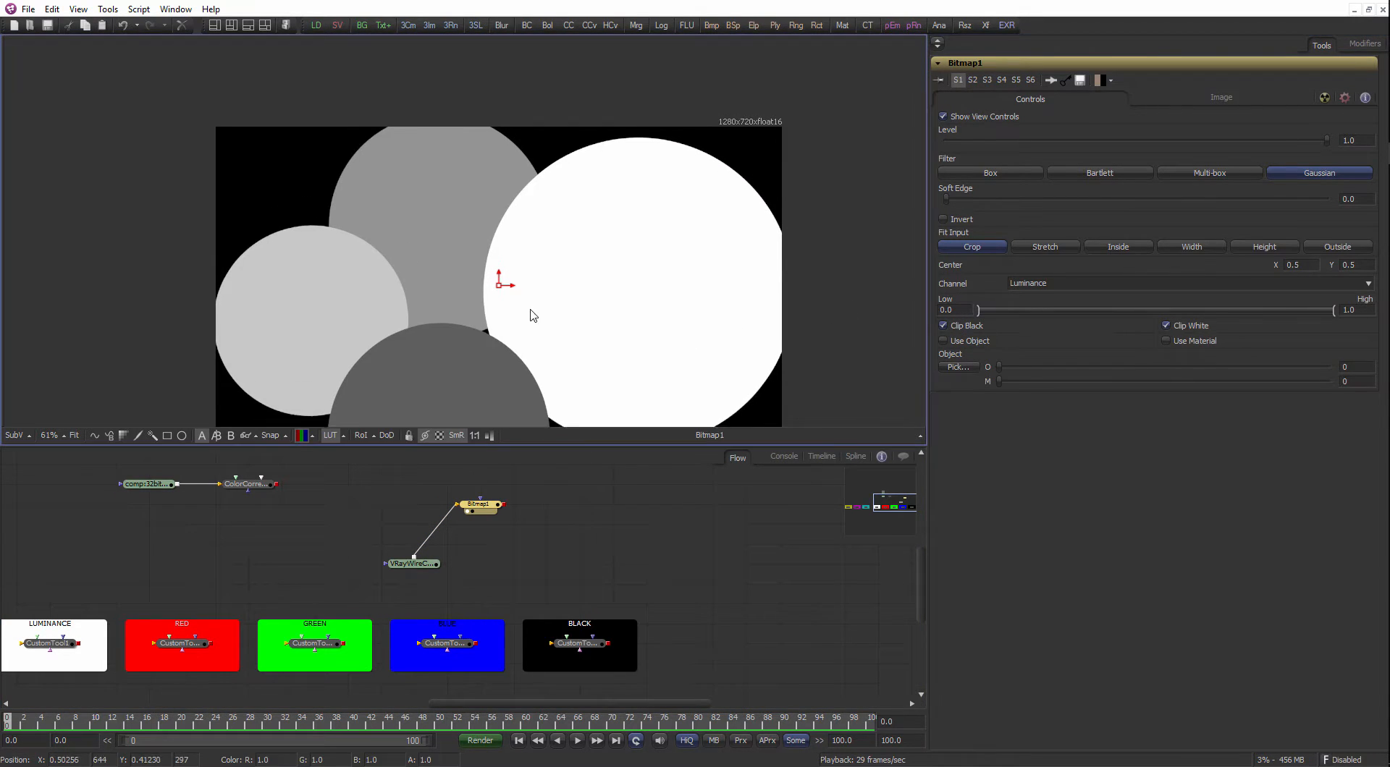
scroll(578, 362, up, 1)
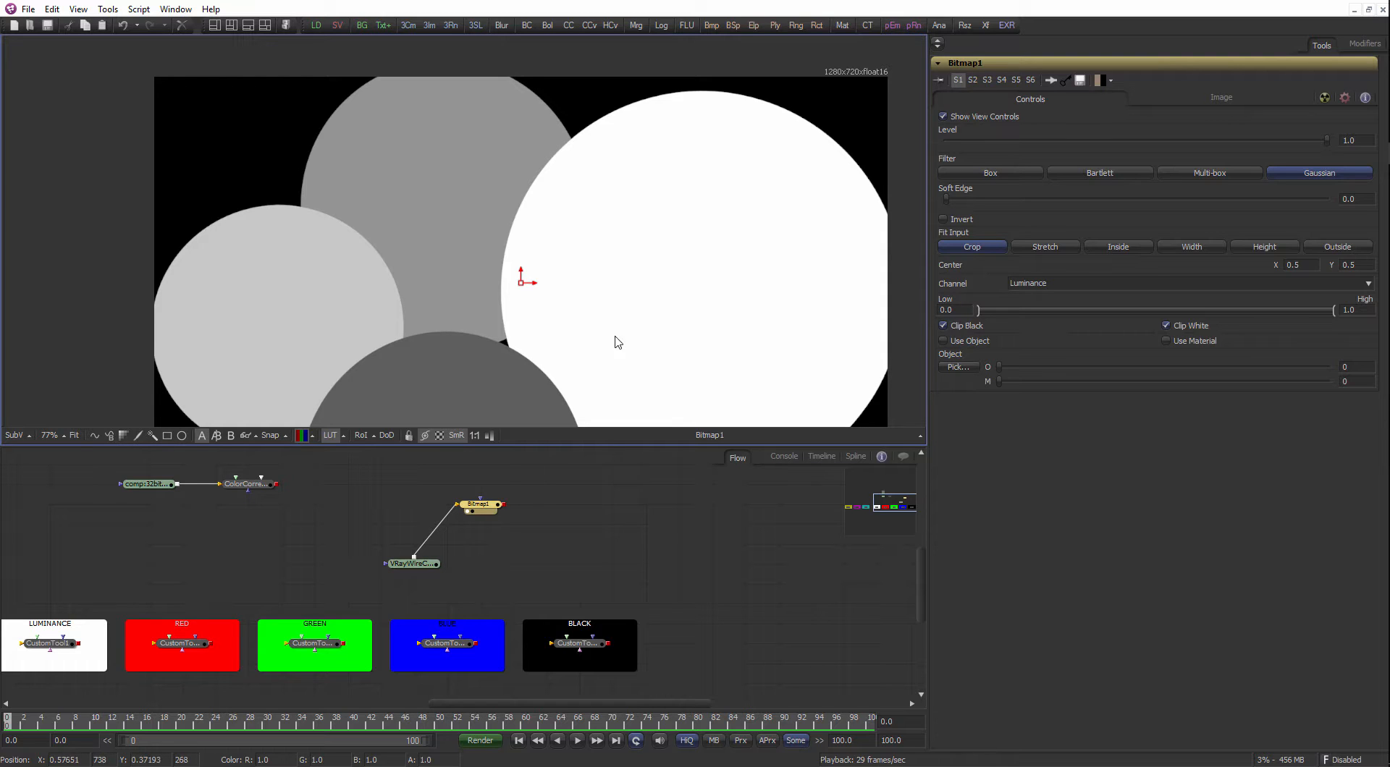
scroll(636, 273, up, 1)
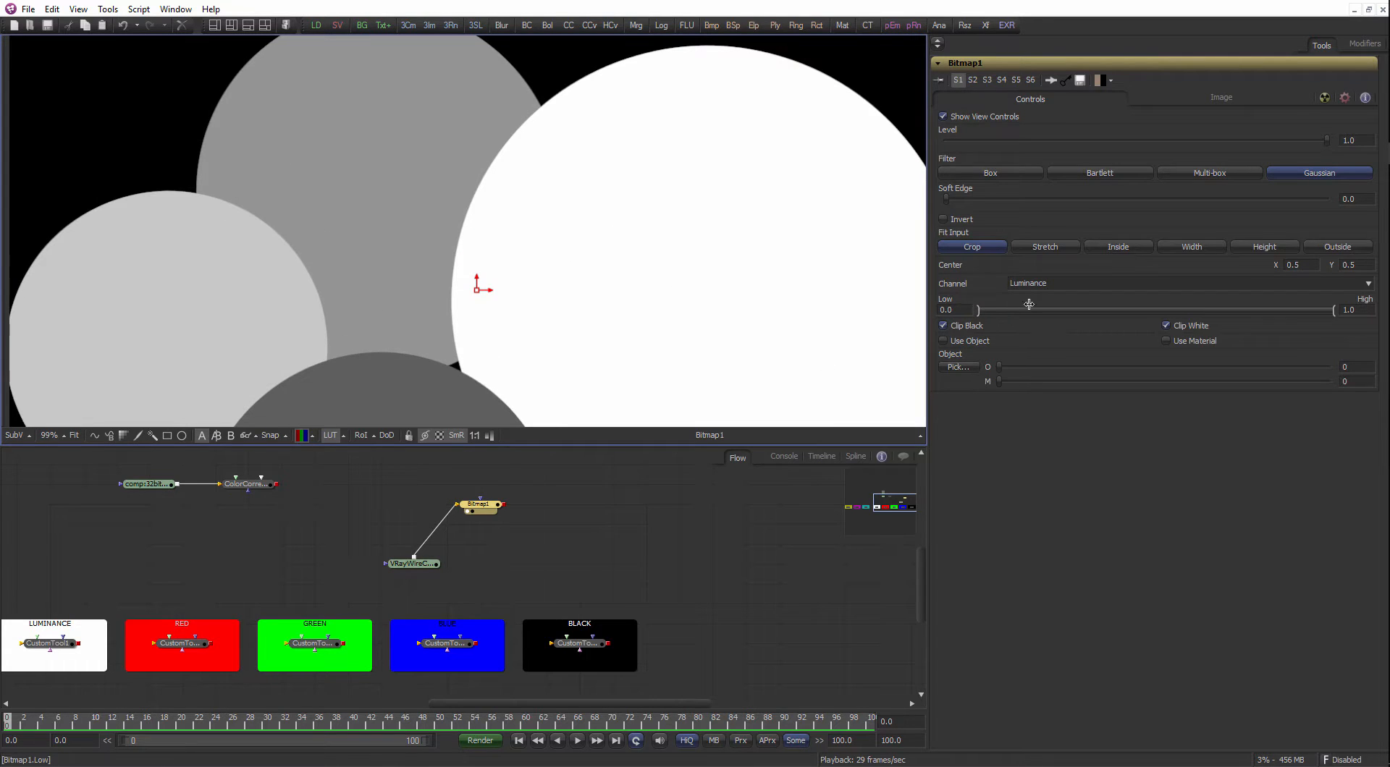
drag(415, 564, 505, 262)
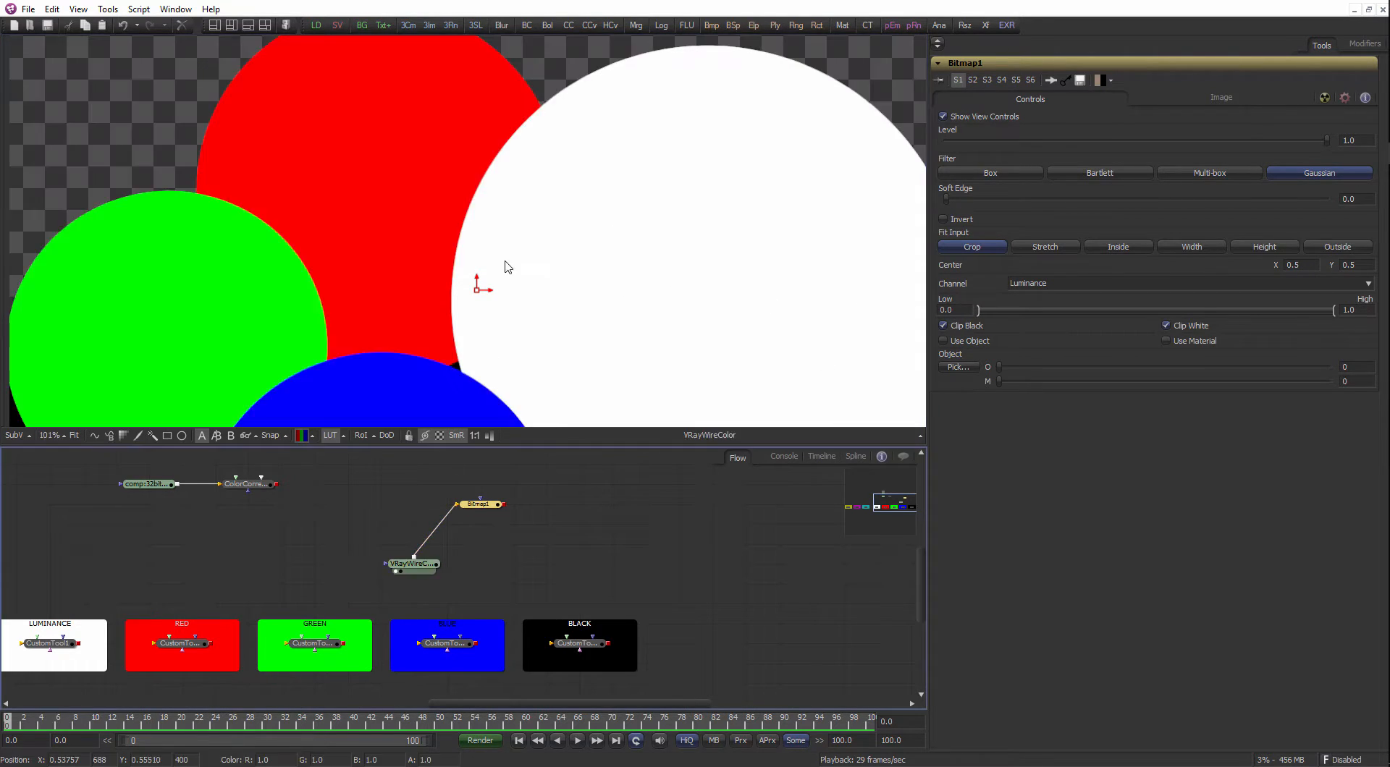
Display the Bitmap1 mask and raise its Low threshold until only the white sphere is isolated.
drag(491, 499, 536, 397)
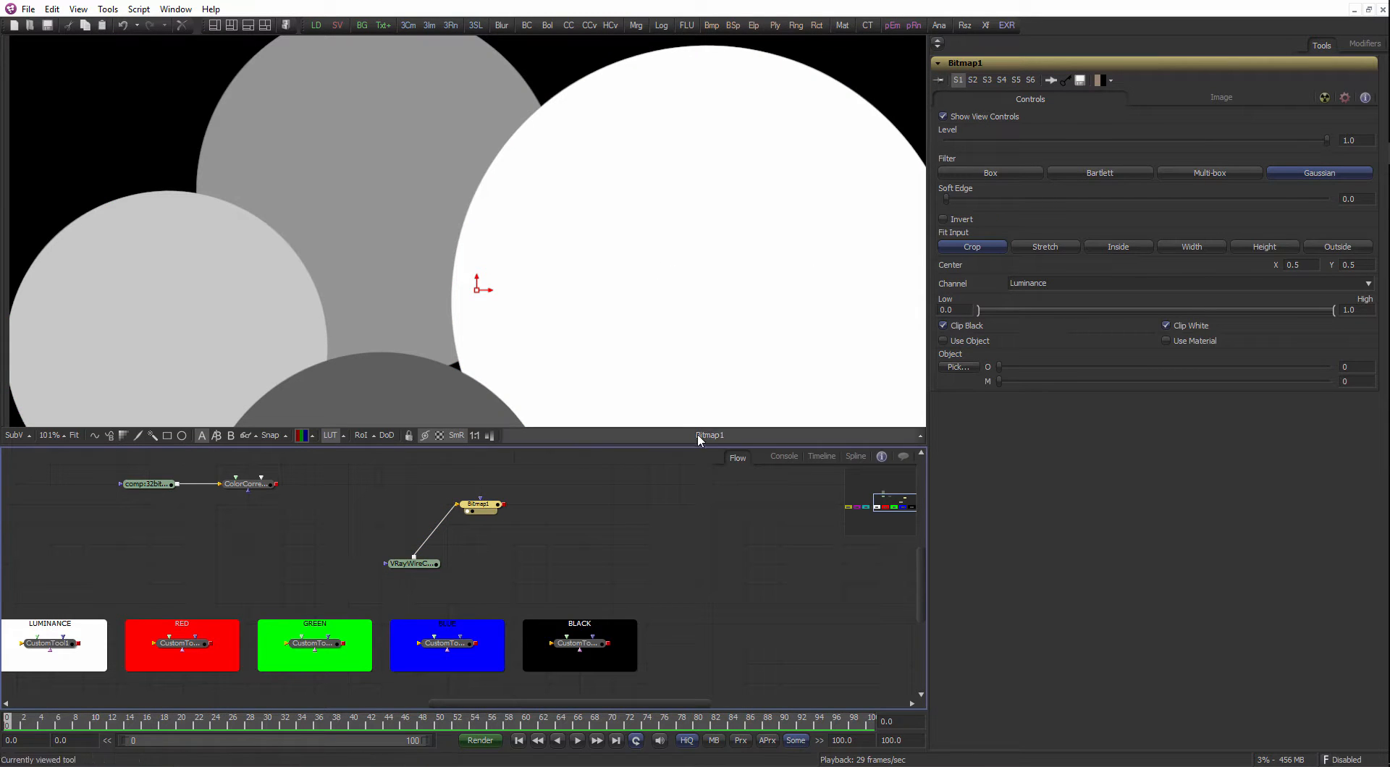
drag(977, 312, 1121, 311)
drag(1134, 307, 1192, 308)
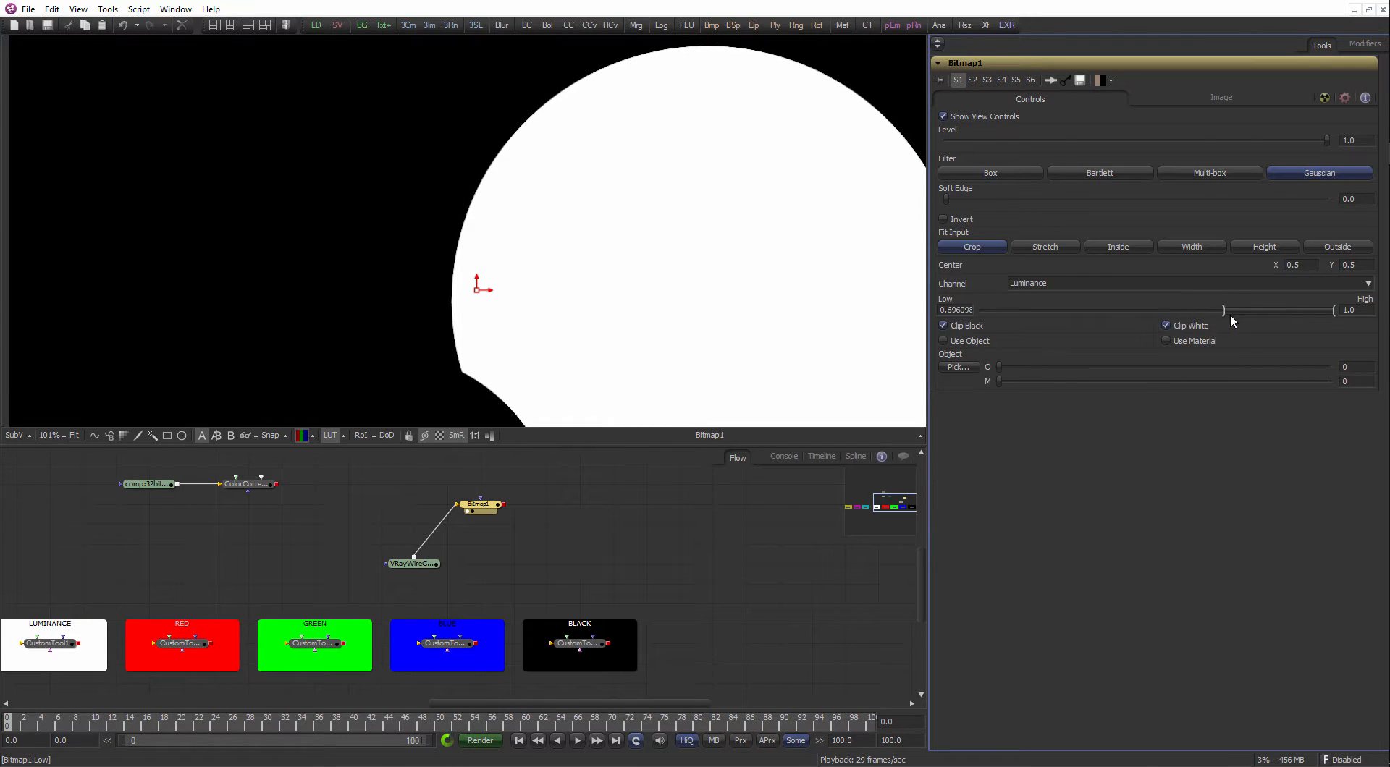
drag(1283, 316, 767, 338)
Display the VRayWireColor pass and delete the Bitmap1 mask from the flow.
drag(475, 510, 572, 499)
key(Delete)
click(499, 539)
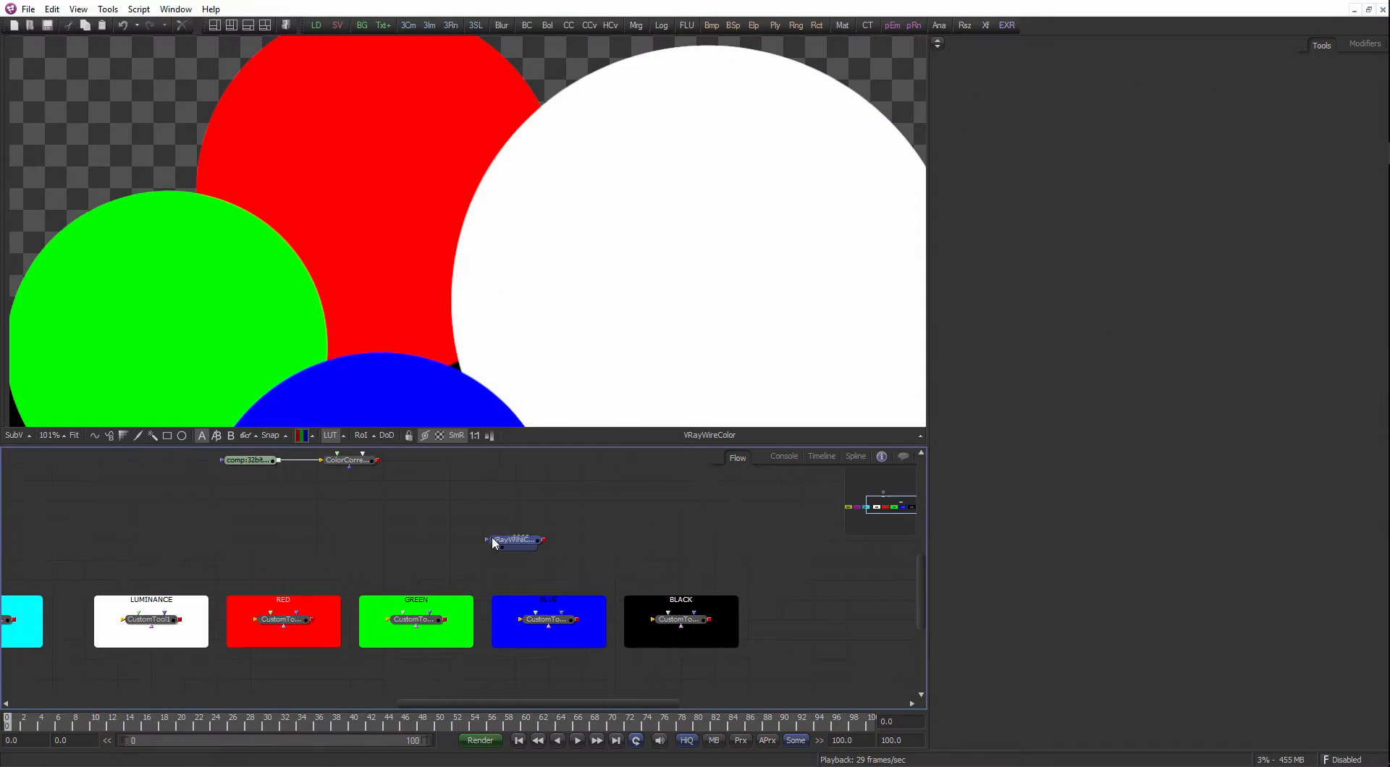
Display the LUMINANCE matte's Custom Tool in the viewer and examine its channel expressions.
click(173, 620)
drag(168, 623, 442, 290)
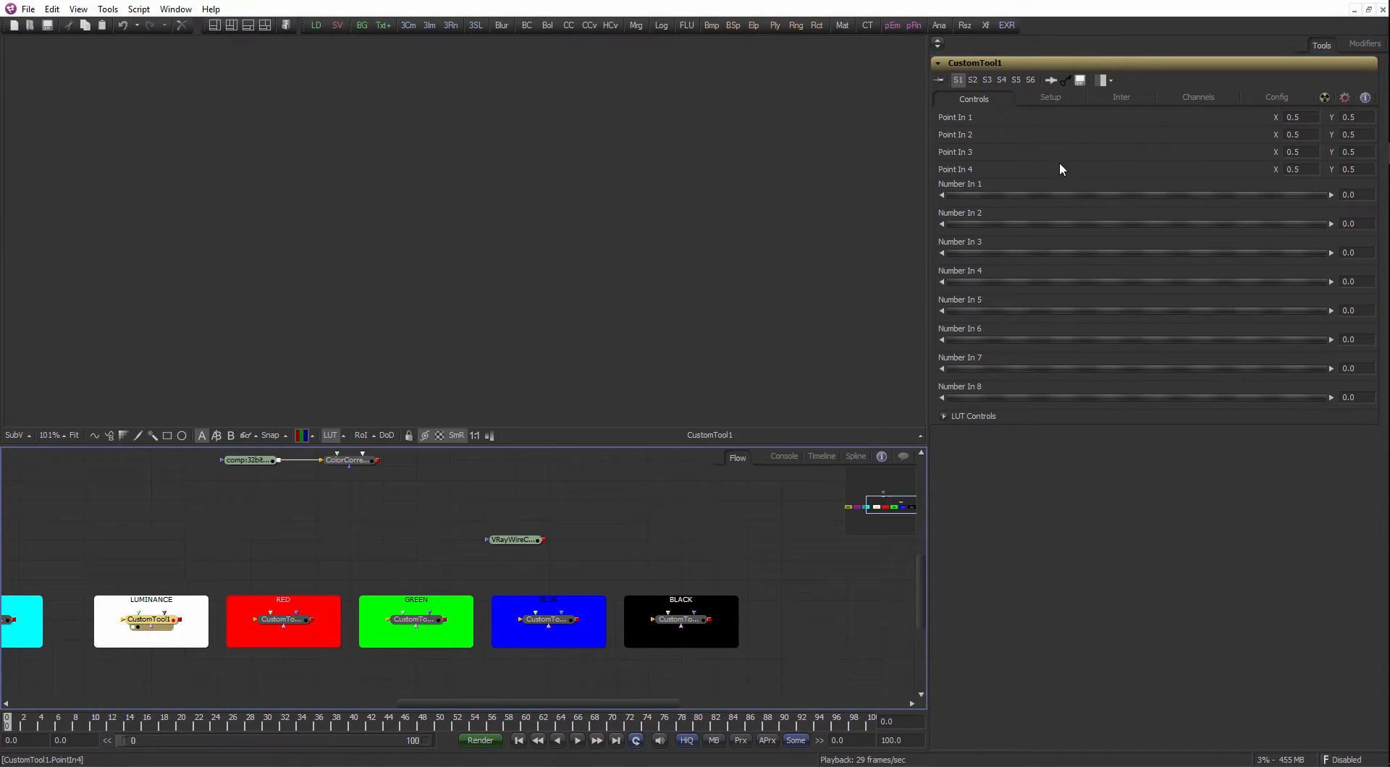
click(1187, 99)
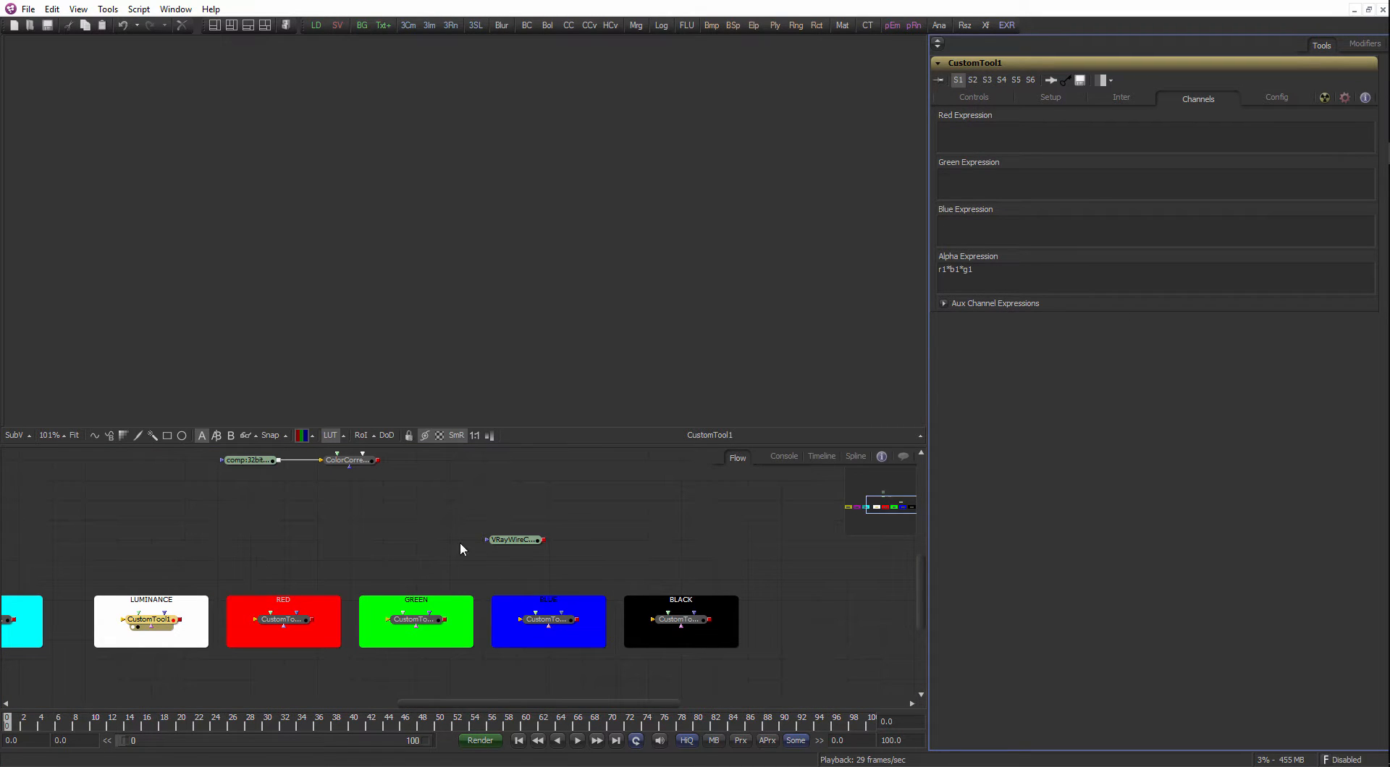
Move the VRayWireColor loader above the LUMINANCE matte, connect it to view the result, and disconnect it again.
drag(511, 540, 180, 539)
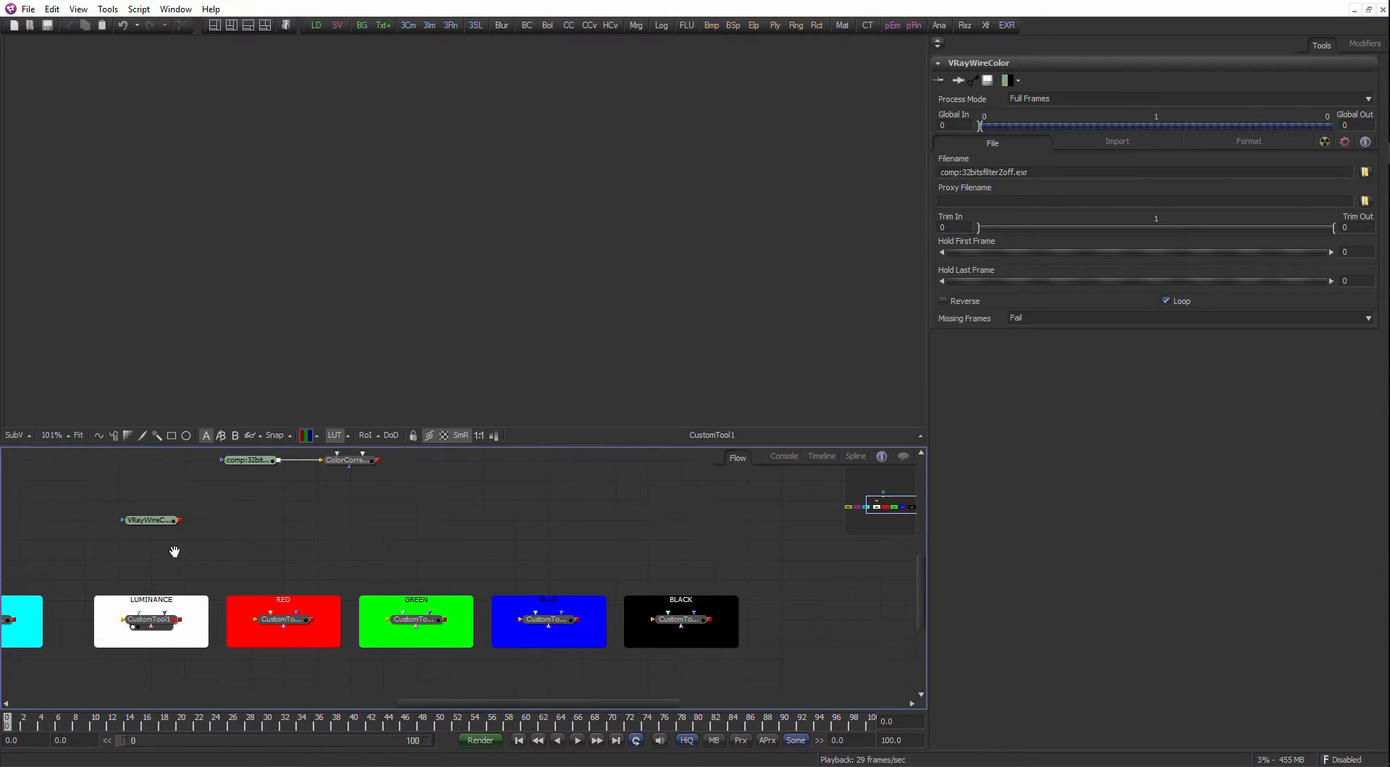
drag(238, 502, 193, 606)
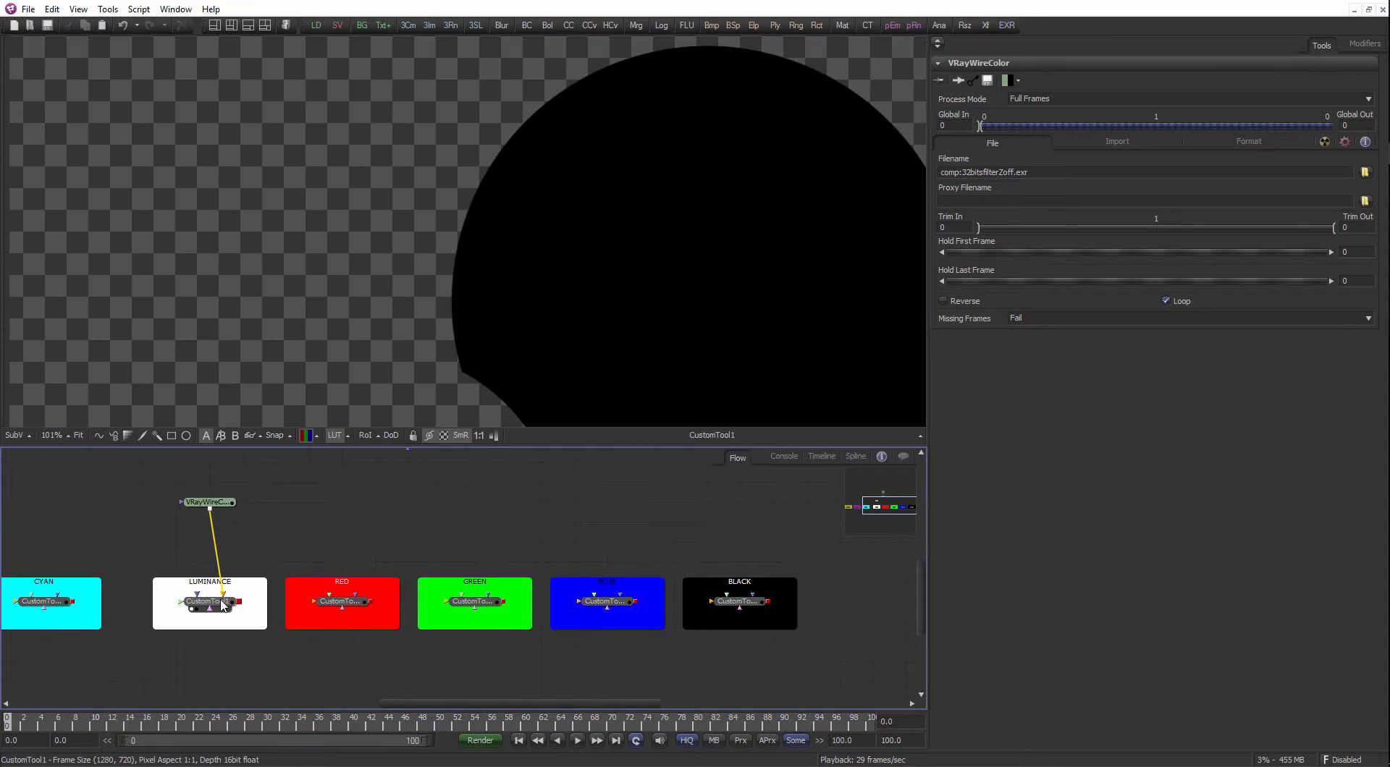
click(224, 594)
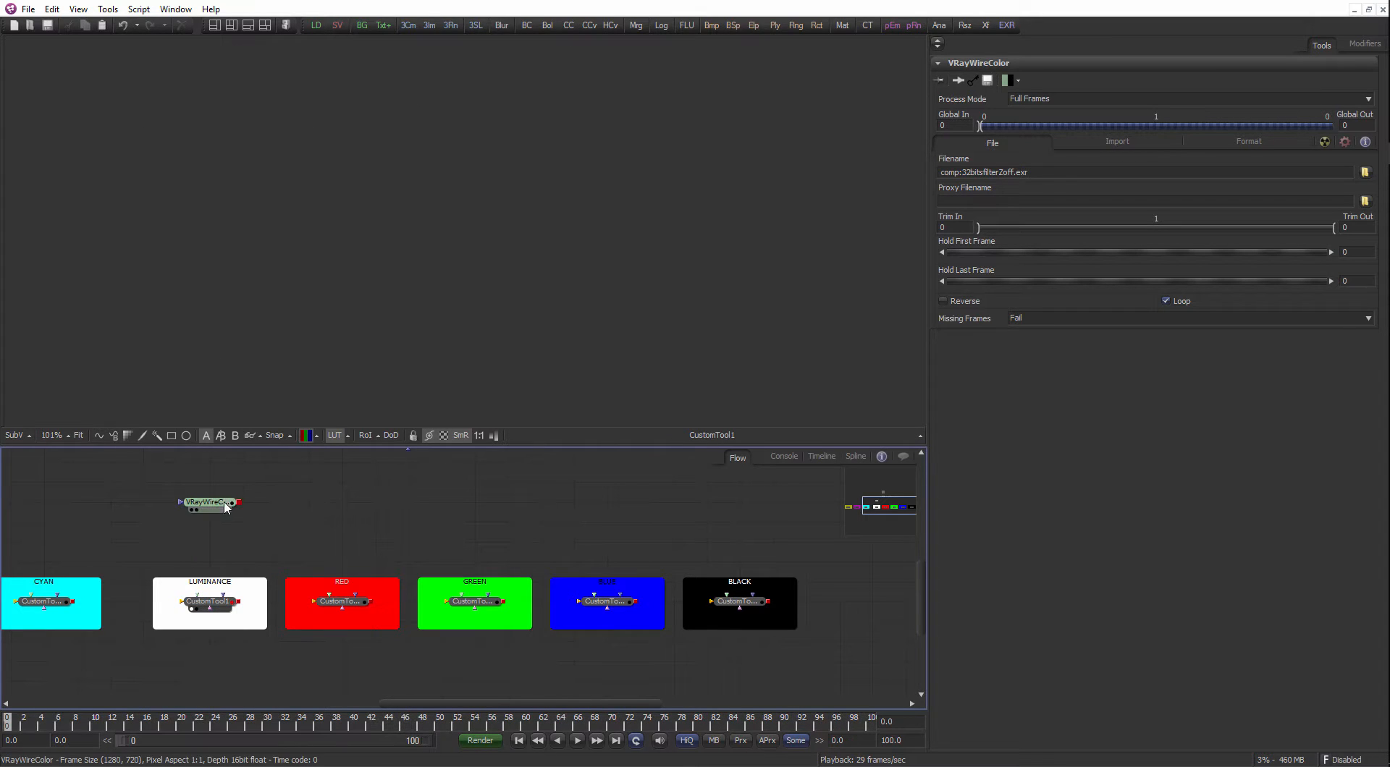
Connect the VRayWireColor loader to the RED matte, compare its result with the source pass, and disconnect it.
drag(232, 505, 339, 530)
drag(344, 586, 341, 599)
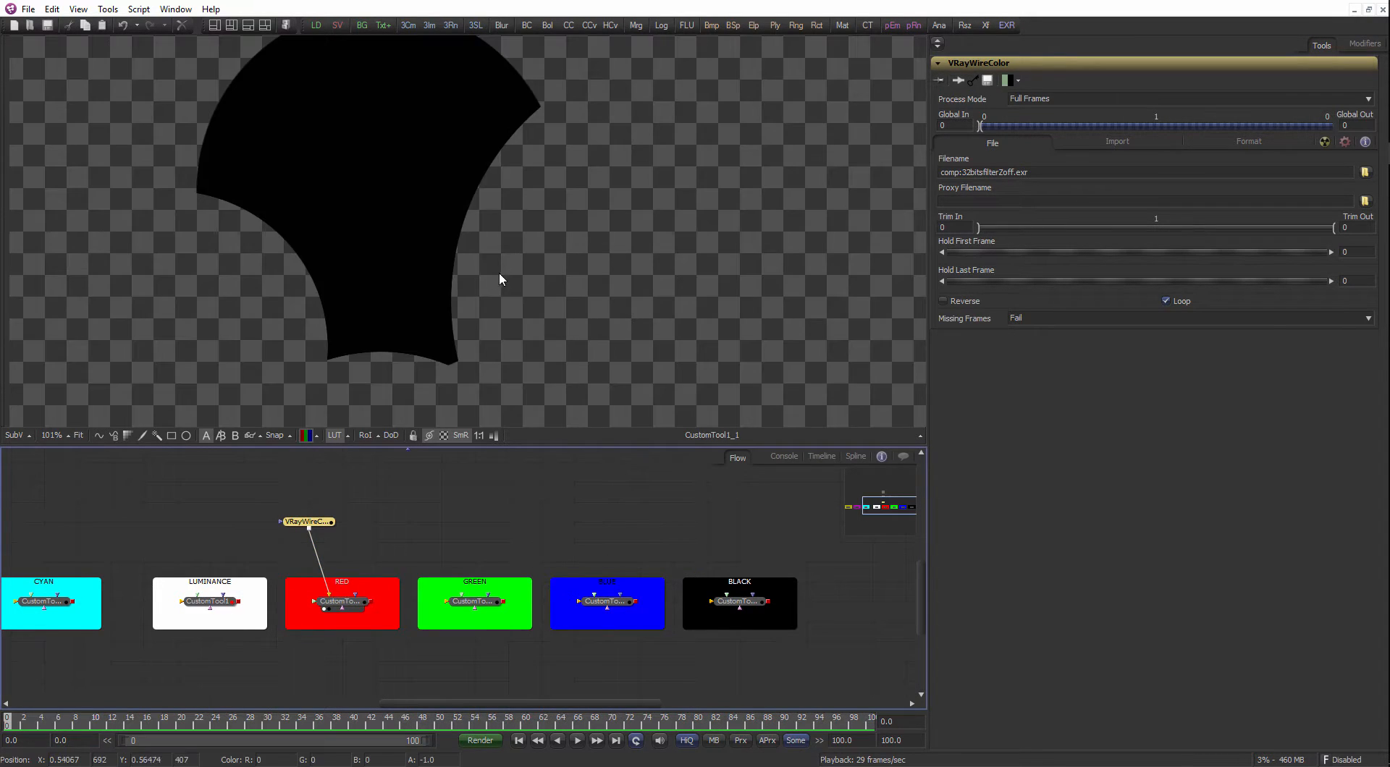
scroll(499, 280, down, 3)
key(1)
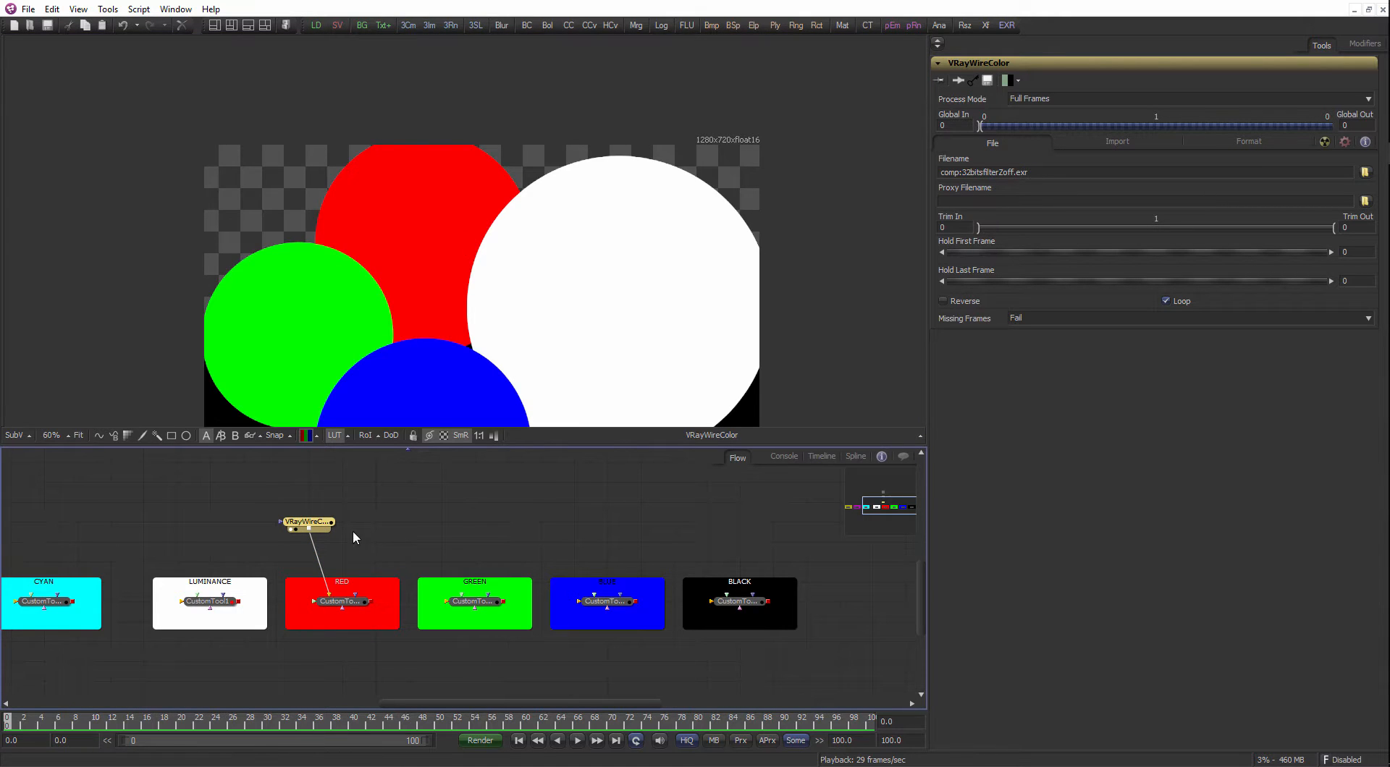
click(330, 591)
Connect the VRayWireColor loader to the GREEN matte and compare the matte with the source pass in the viewer.
drag(325, 524, 457, 601)
key(1)
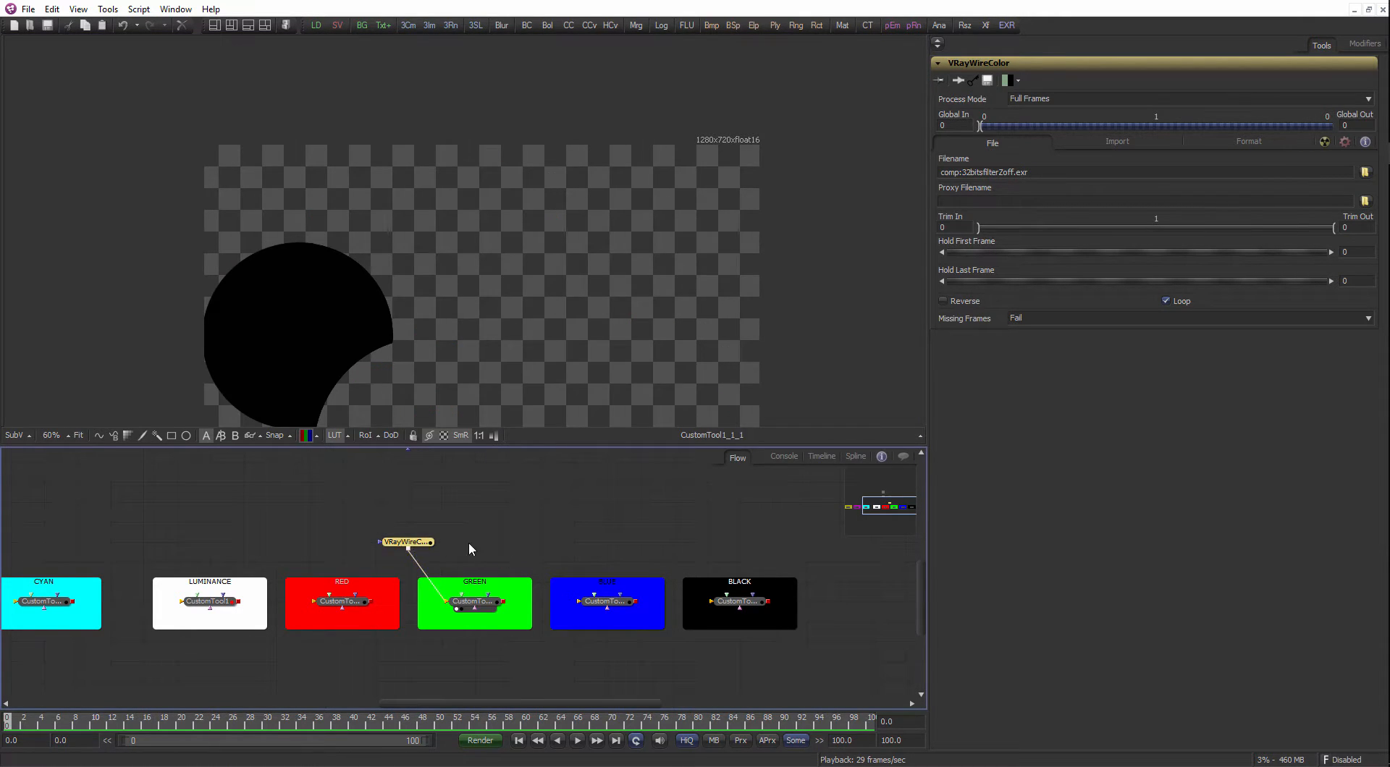
drag(469, 545, 419, 322)
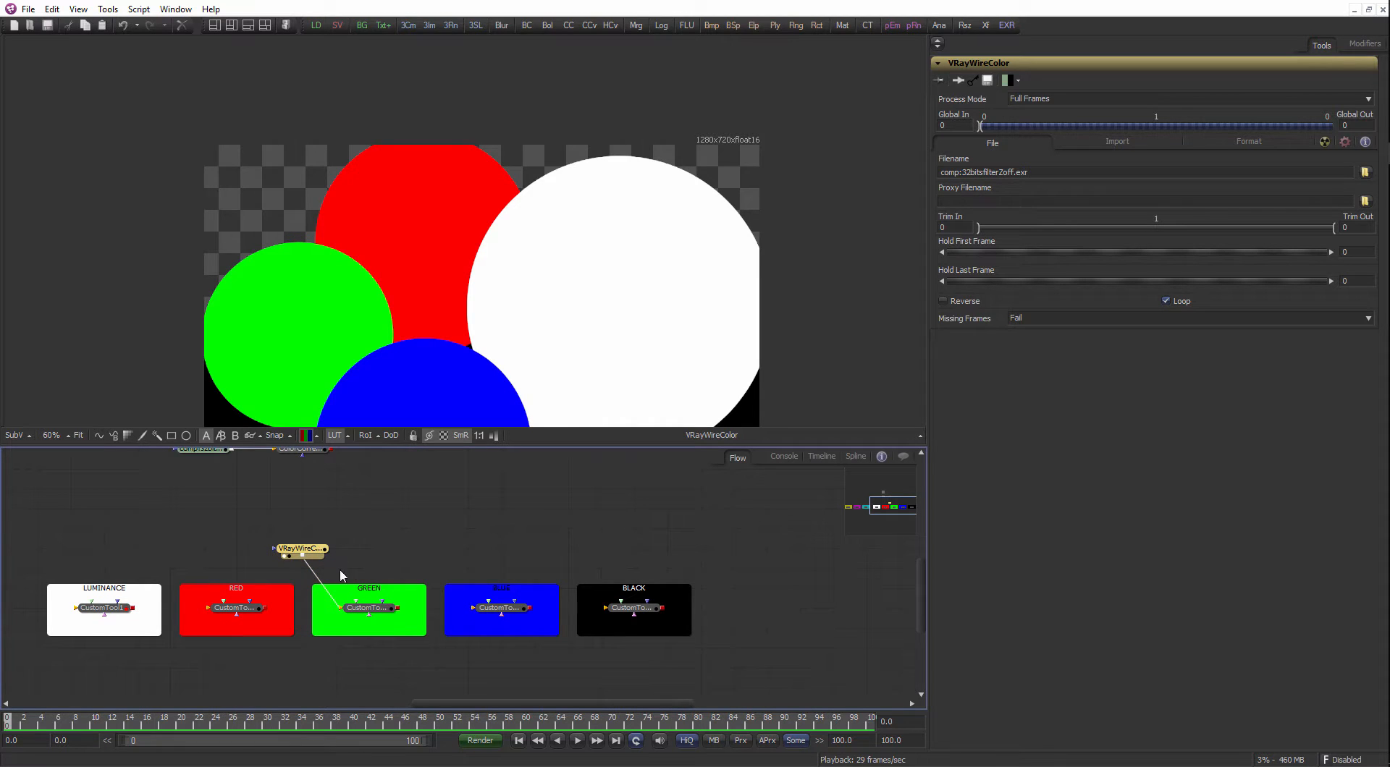
Delete all the color matte Custom Tools and their underlays from the flow, keeping the VRayWireColor loader.
drag(313, 549, 346, 529)
scroll(396, 599, down, 4)
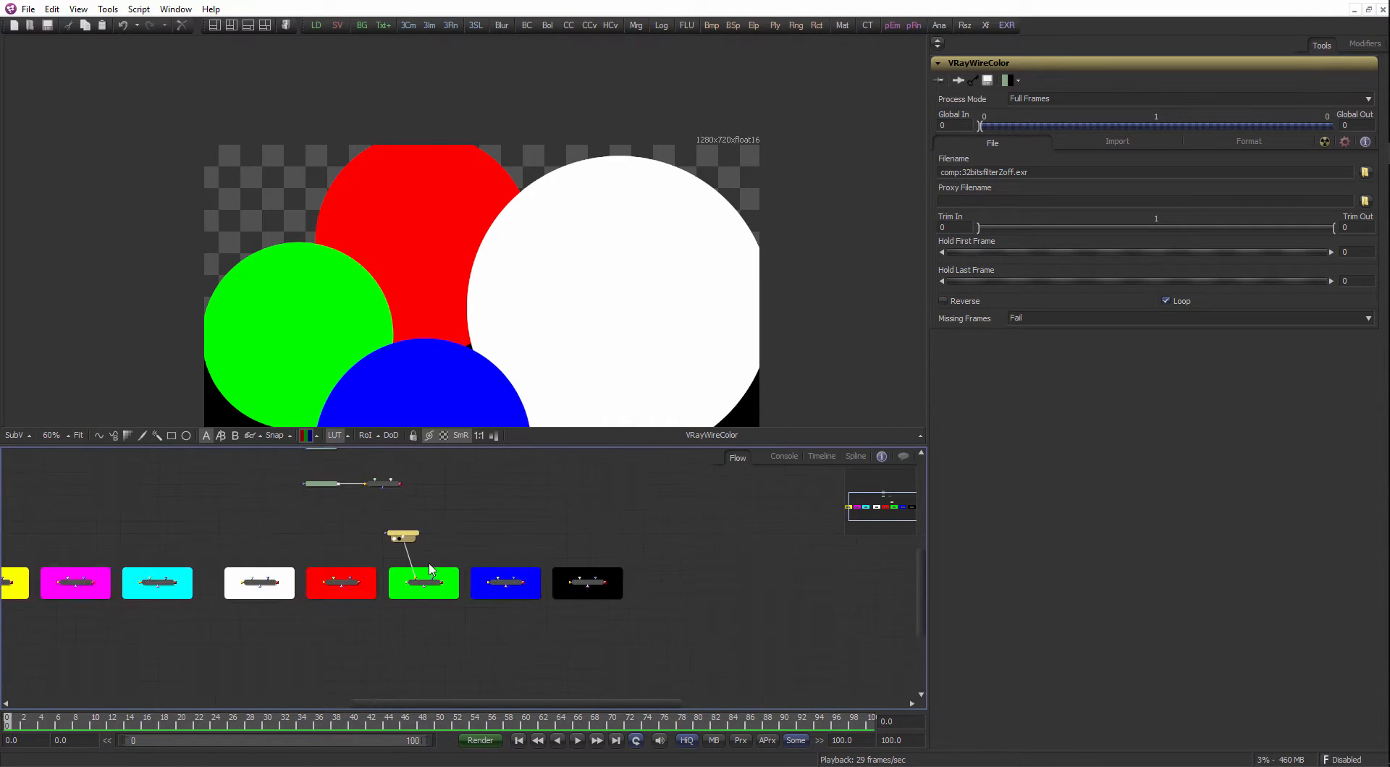
drag(770, 608, 122, 536)
key(Delete)
drag(634, 528, 577, 571)
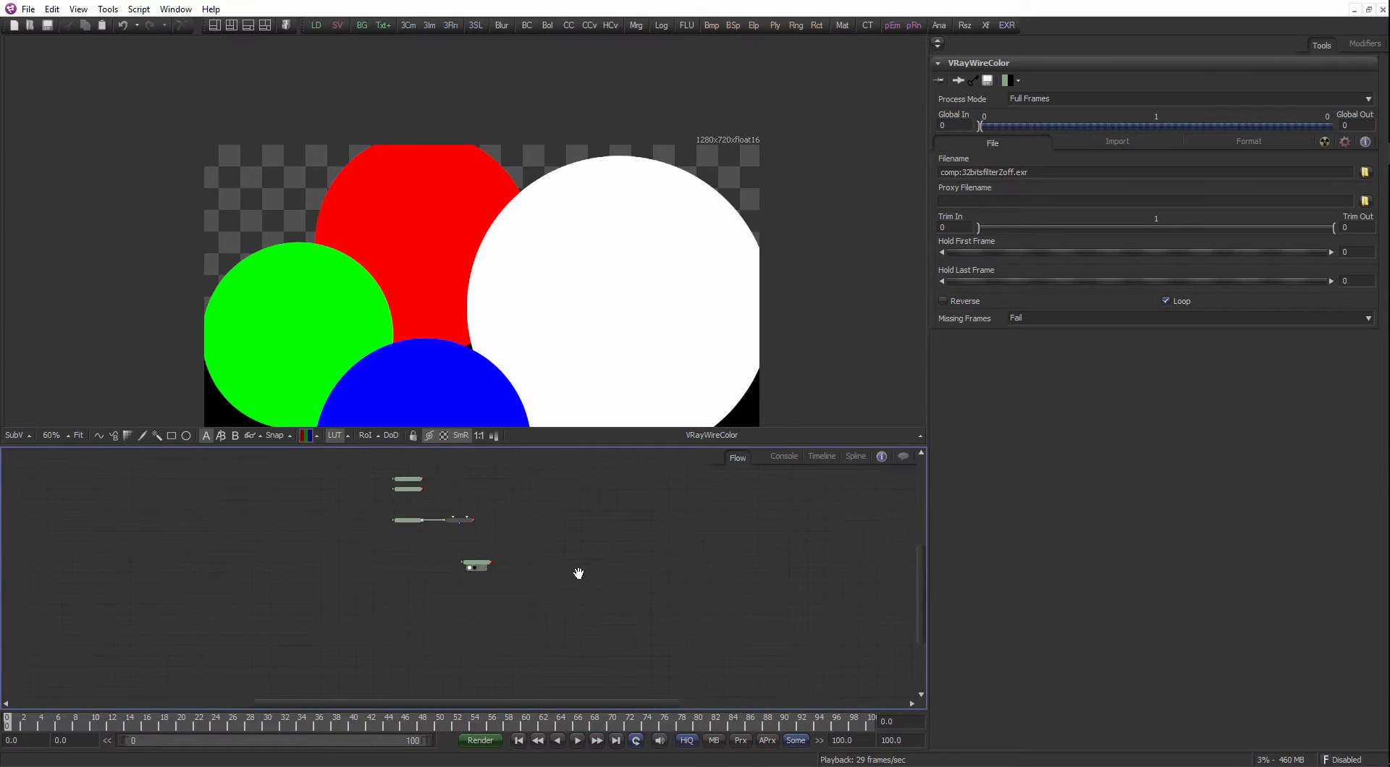
Move the VRayWireColor loader directly beneath the VRayZDepth loader in the flow.
scroll(578, 570, up, 1)
scroll(493, 566, up, 1)
drag(489, 590, 415, 529)
scroll(419, 479, up, 1)
click(416, 529)
scroll(522, 335, up, 1)
scroll(507, 365, up, 1)
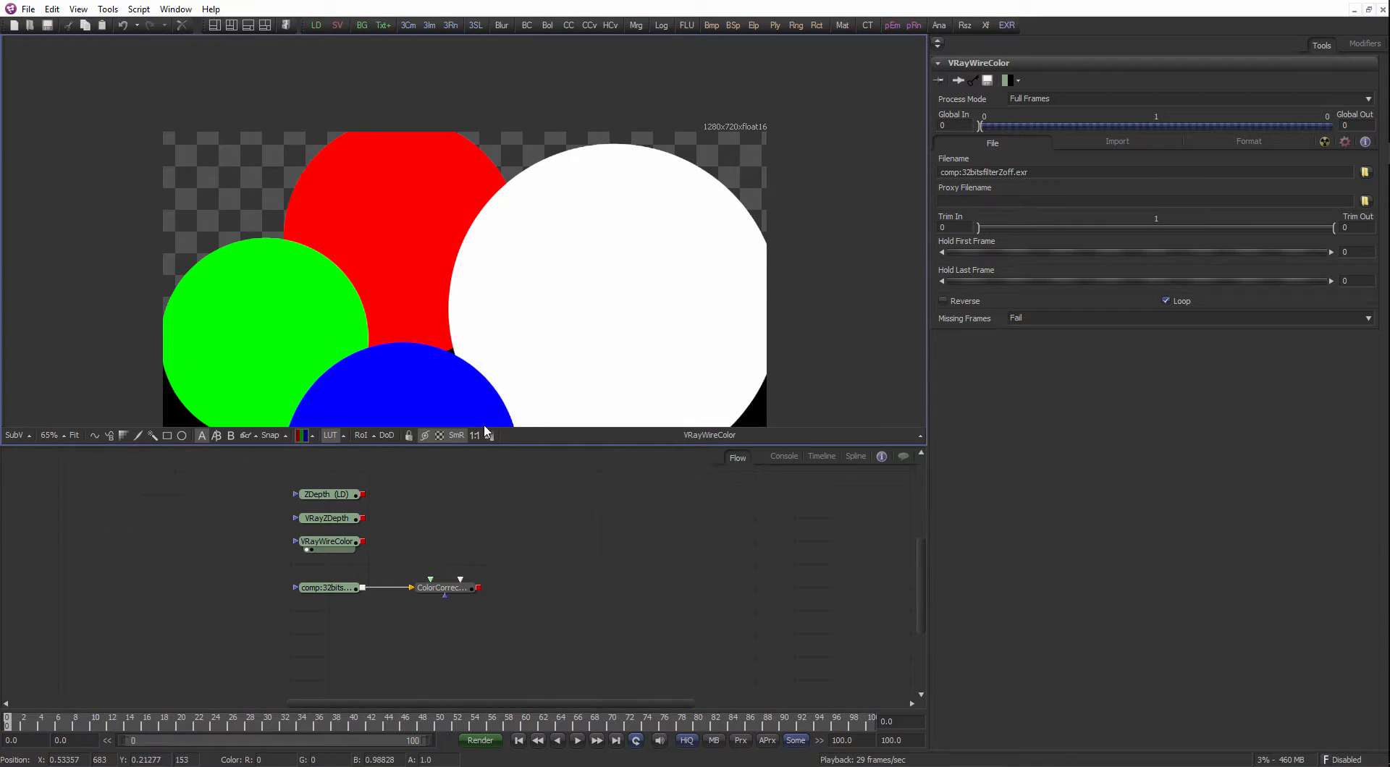
Display the ZDepth pass in the viewer.
click(457, 504)
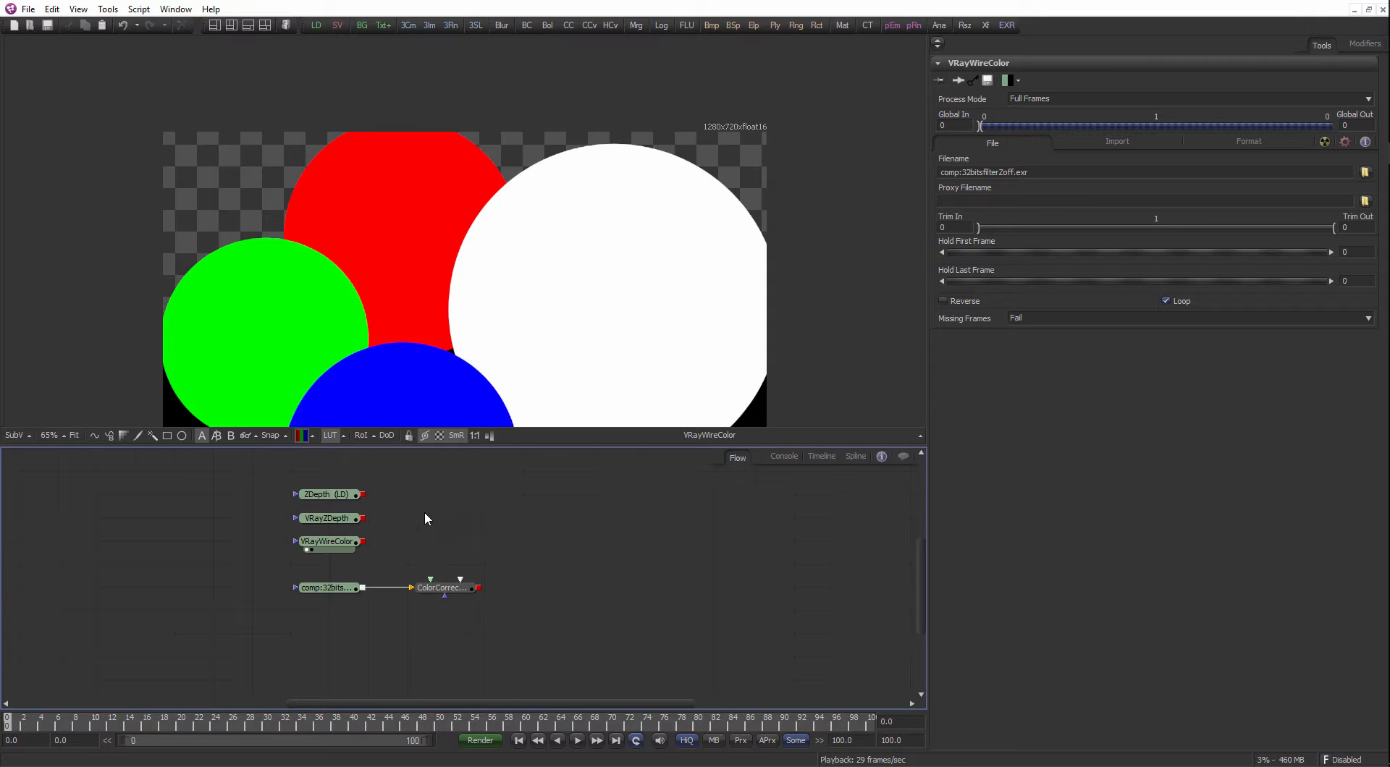
scroll(391, 561, up, 2)
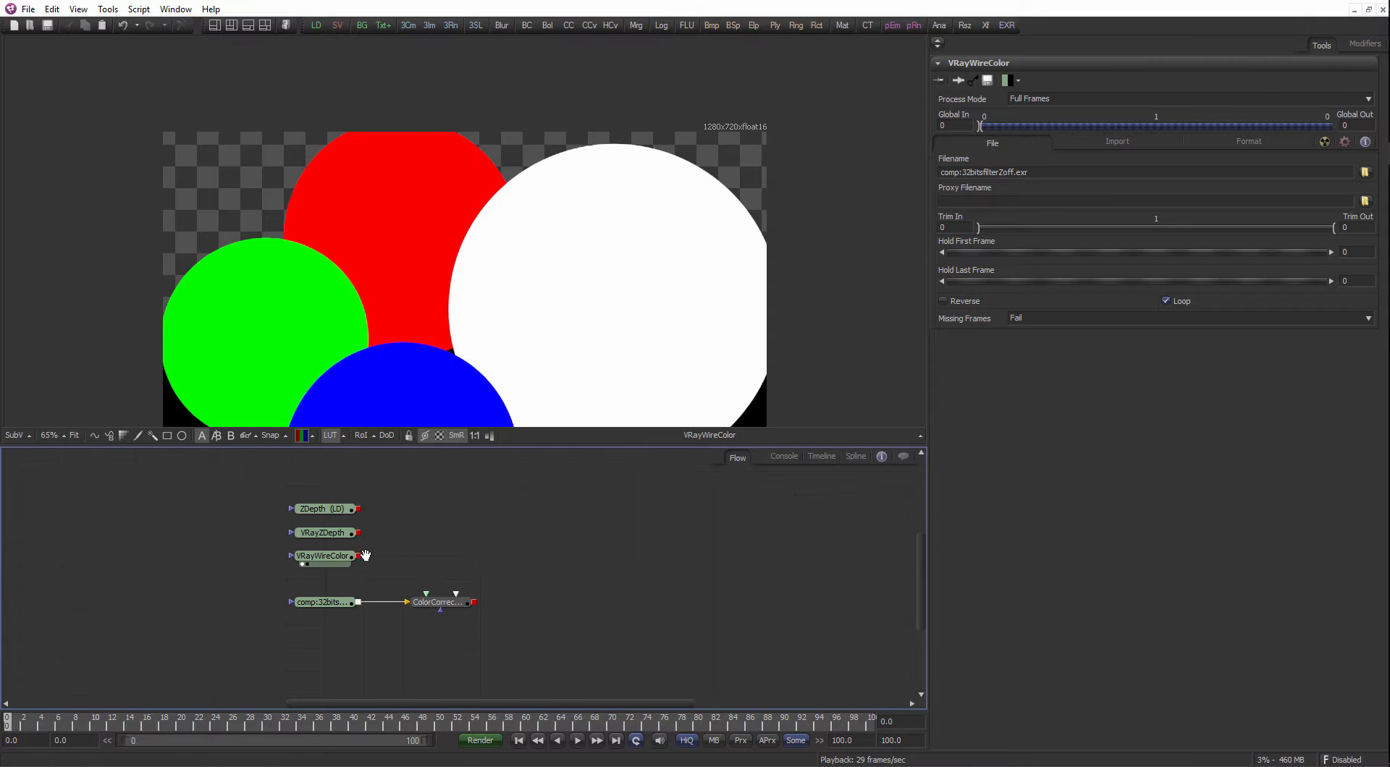
drag(322, 514, 464, 265)
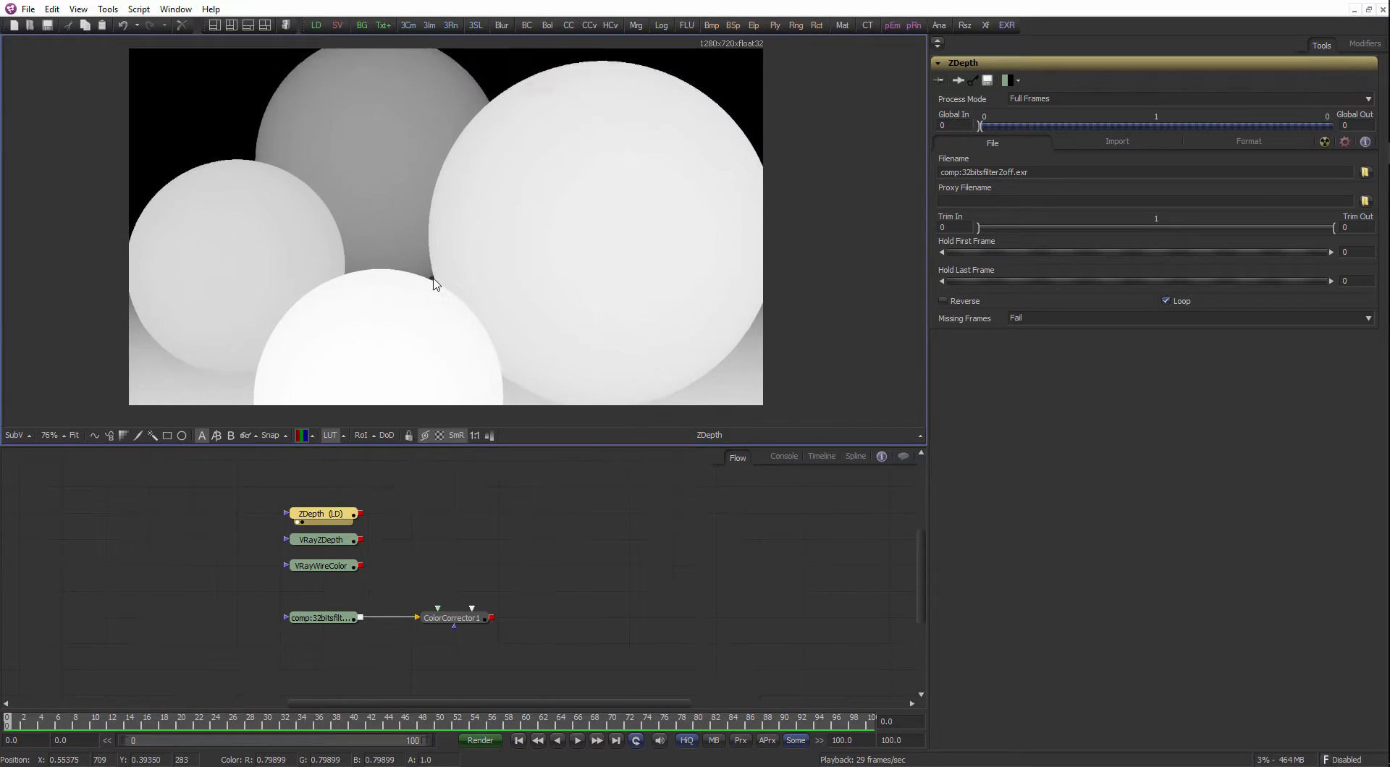
Add an Auto Gain tool and line it up with the ZDepth loader, slightly above the other loaders.
click(544, 466)
key(ctrl+space)
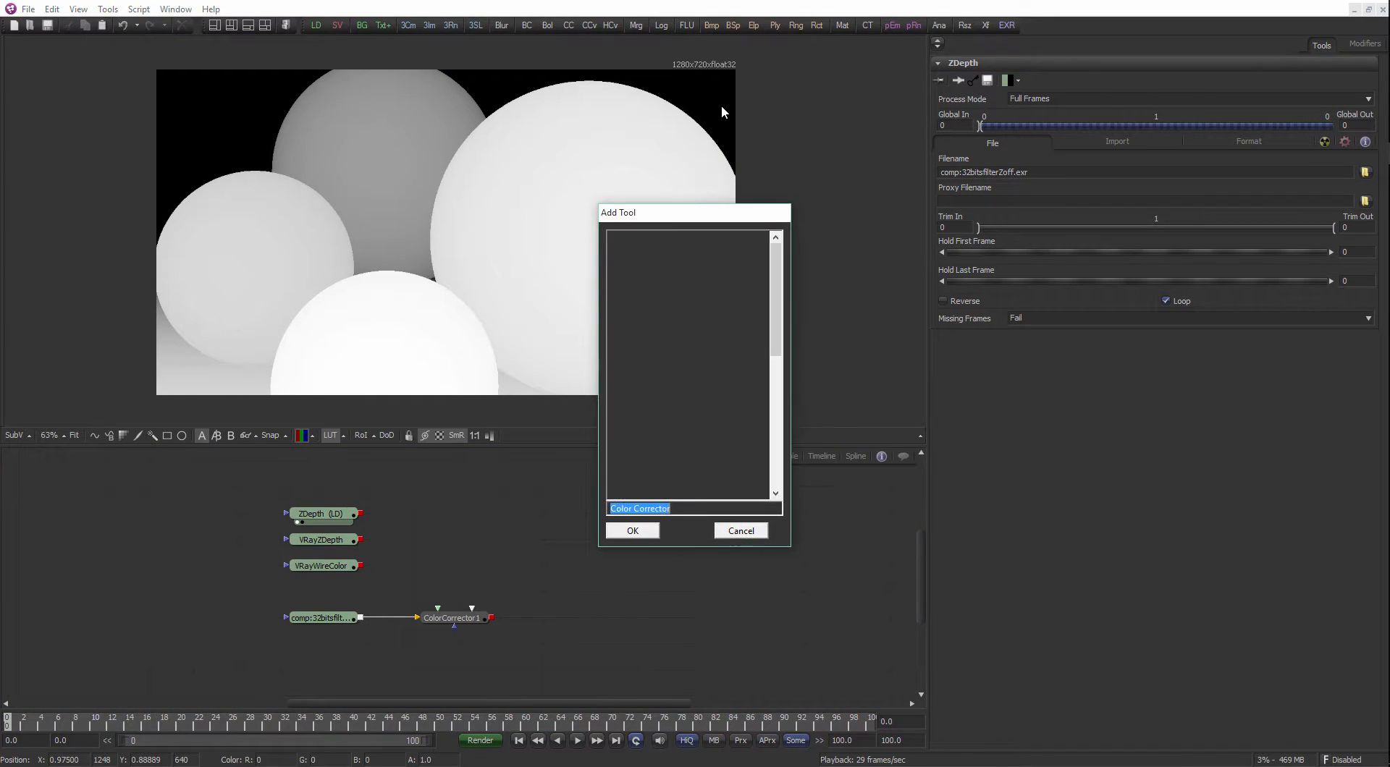
text(auto)
key(Down)
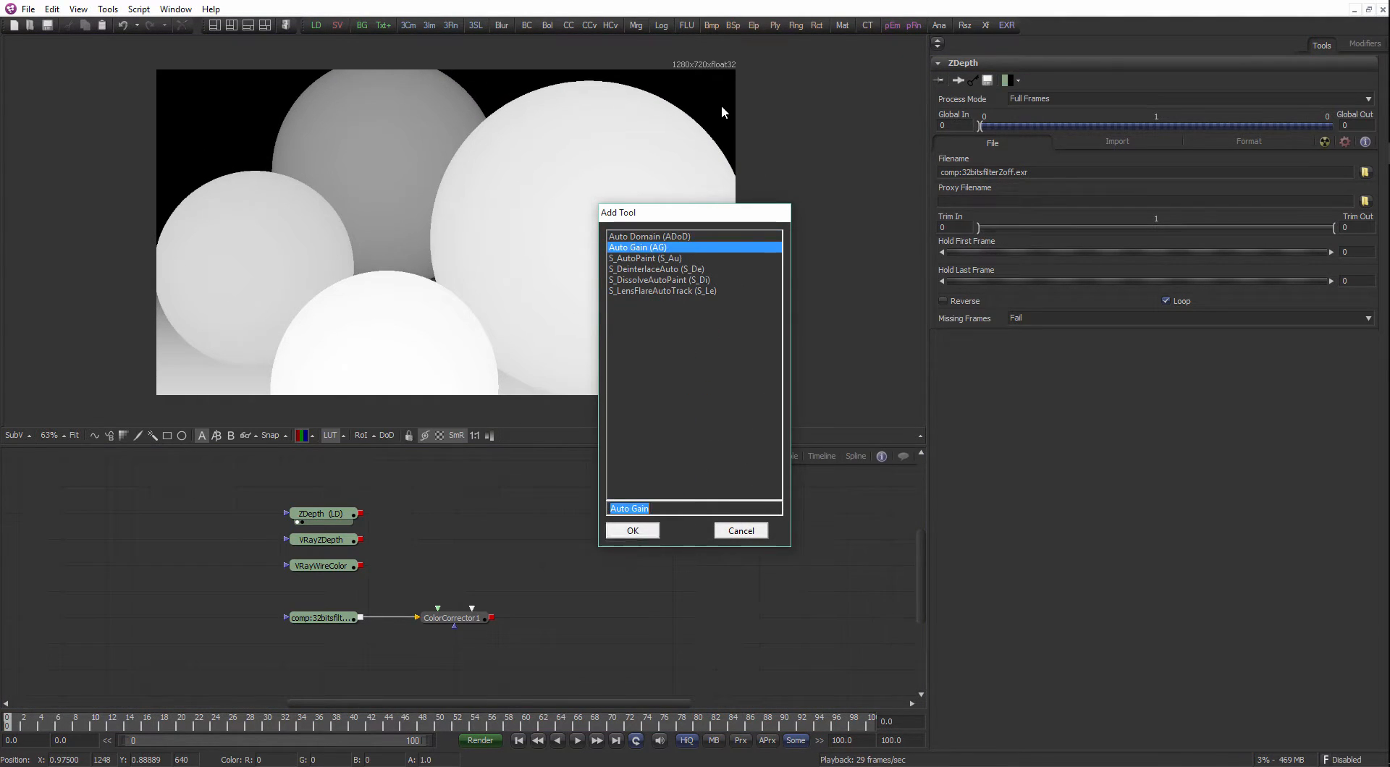
key(Return)
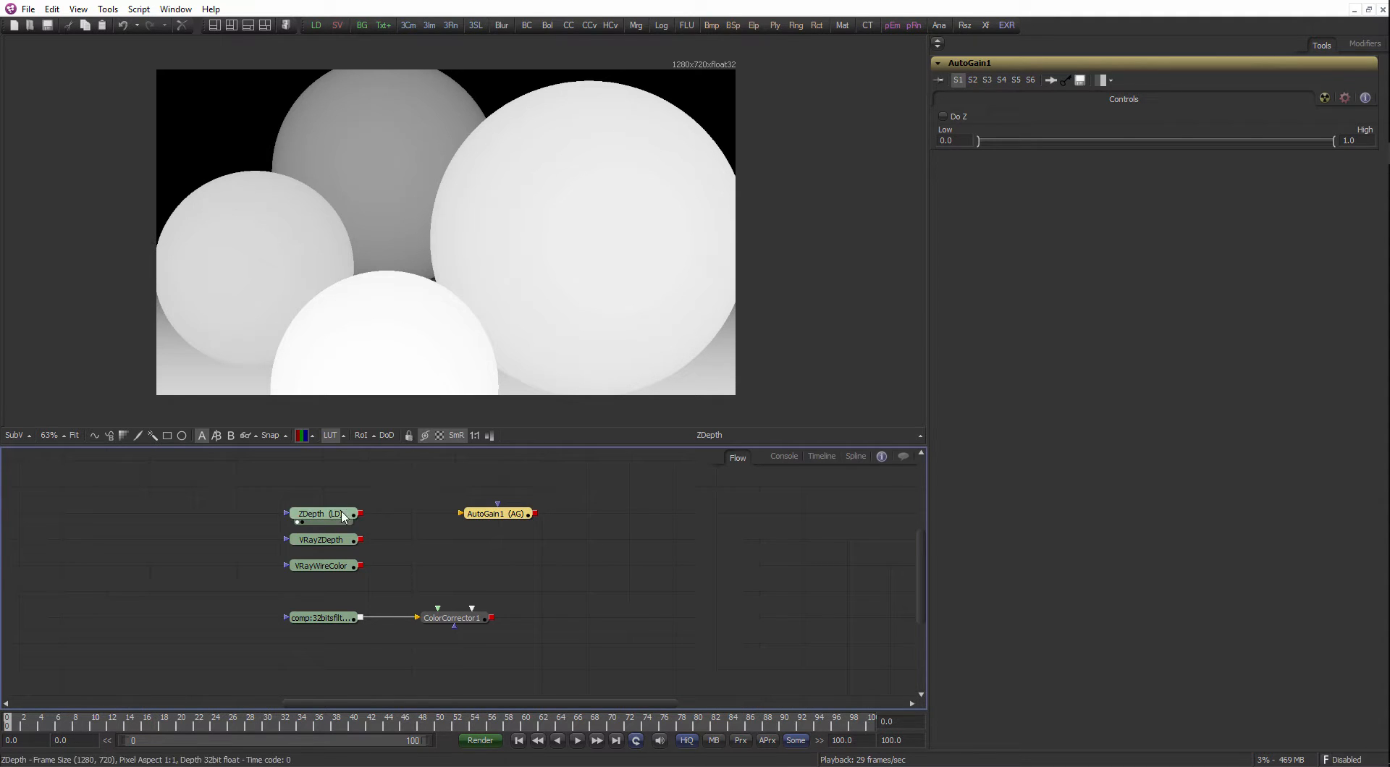
drag(341, 513, 341, 488)
drag(476, 515, 411, 514)
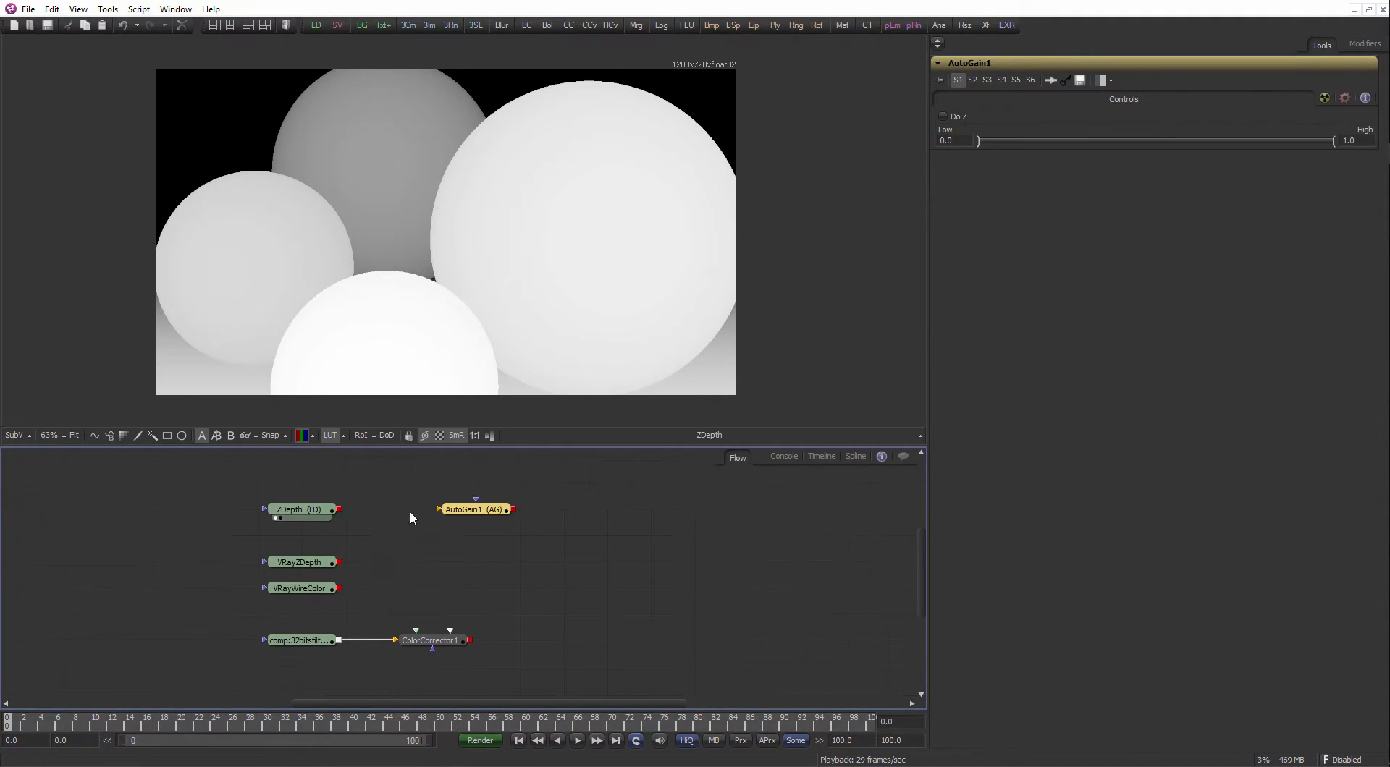
Turn on the viewer's SubView and set it to Color Inspector for sampling the ZDepth pass.
drag(407, 171, 440, 221)
click(15, 437)
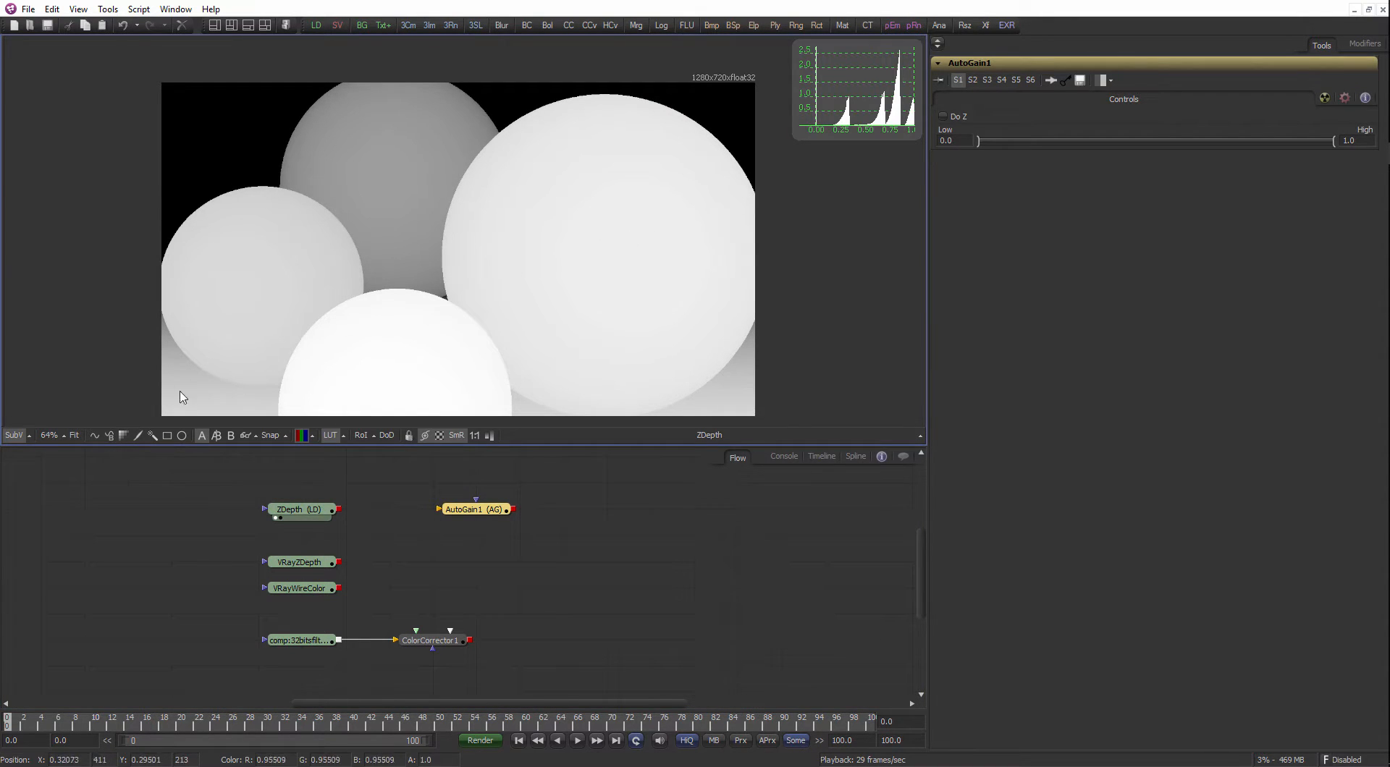
click(29, 437)
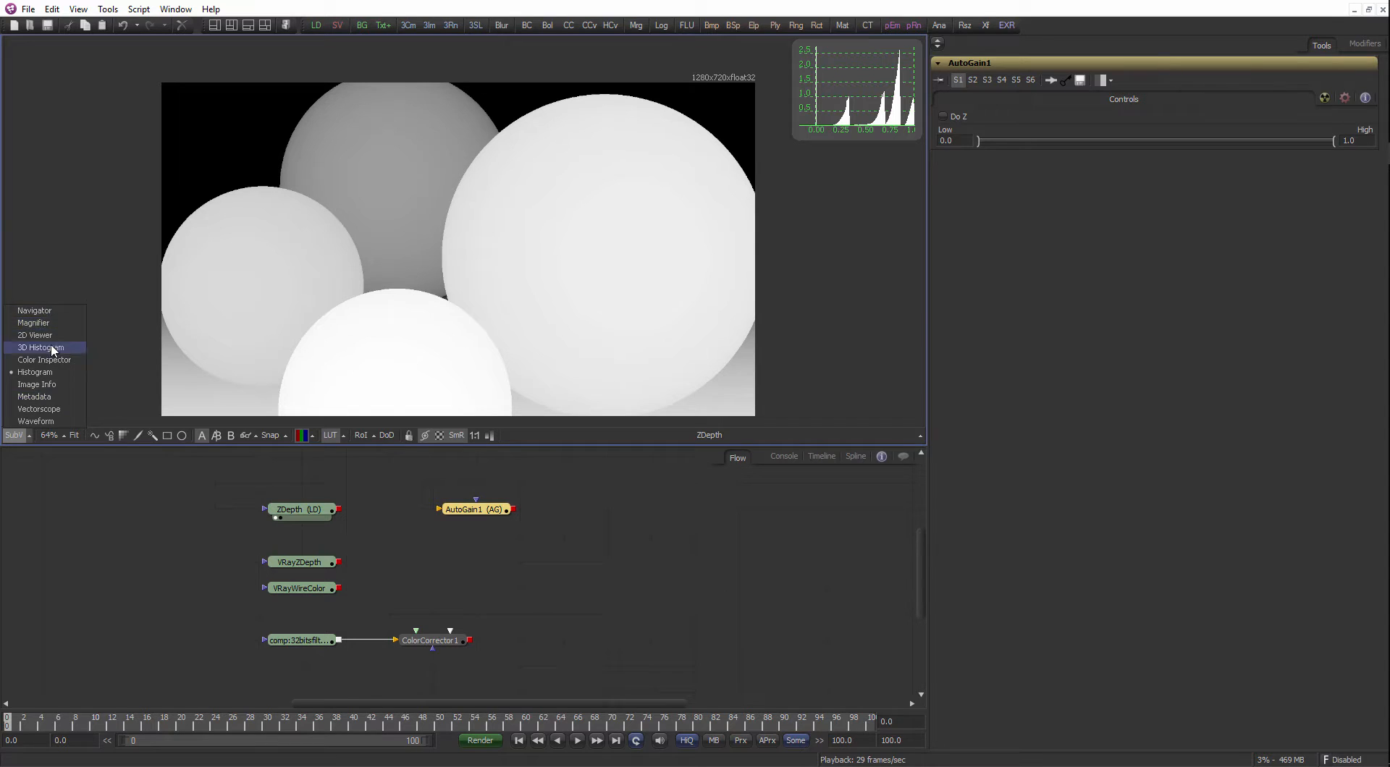
click(45, 360)
scroll(583, 283, up, 1)
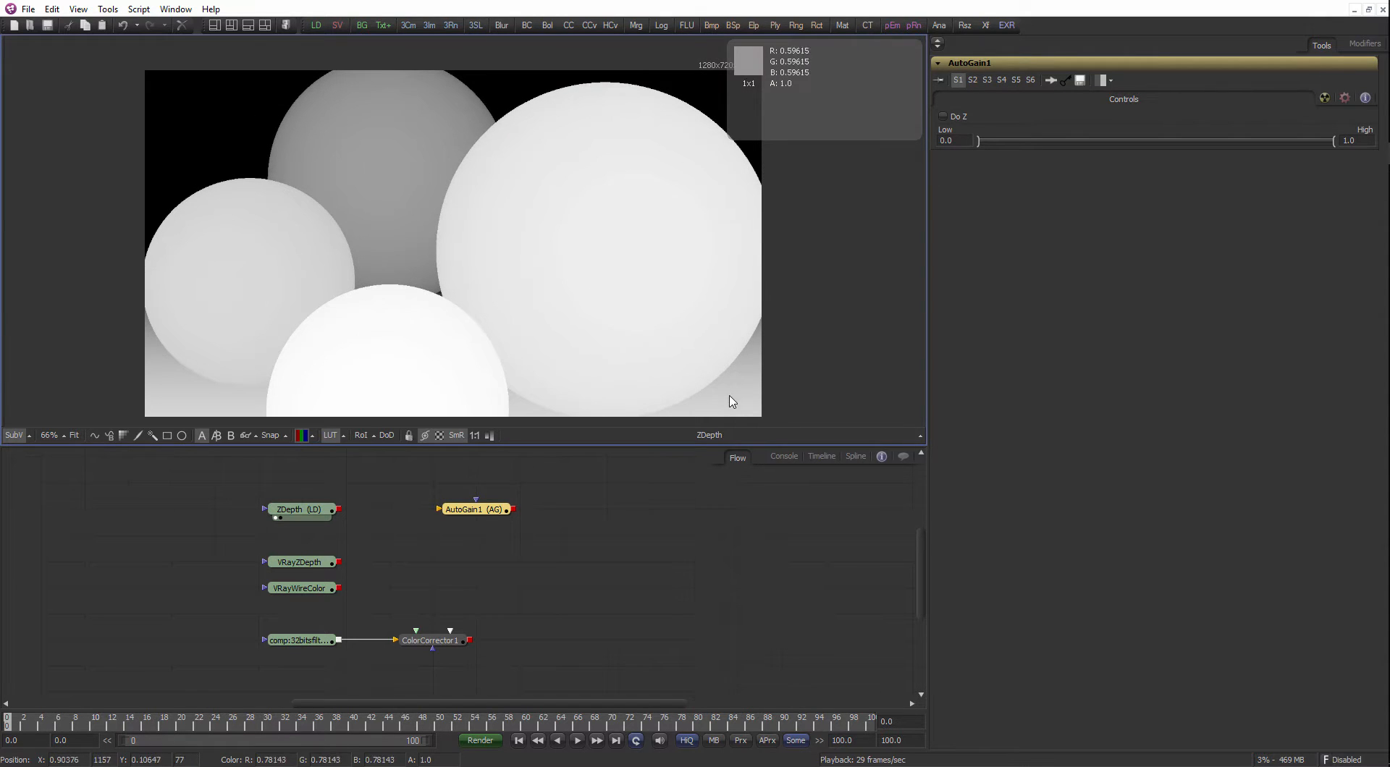
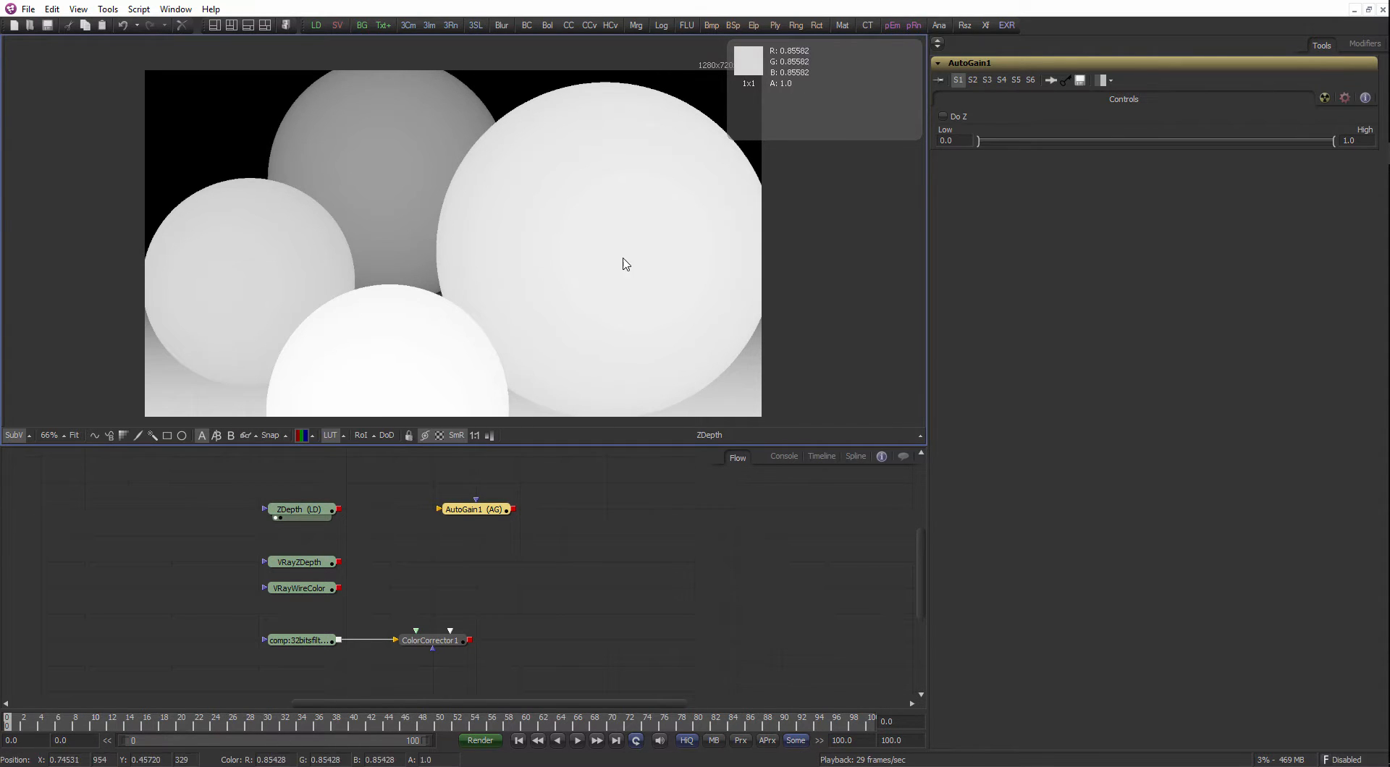
Connect the ZDepth loader to AutoGain1 and display the AutoGain1 result in the viewer.
drag(342, 510, 458, 511)
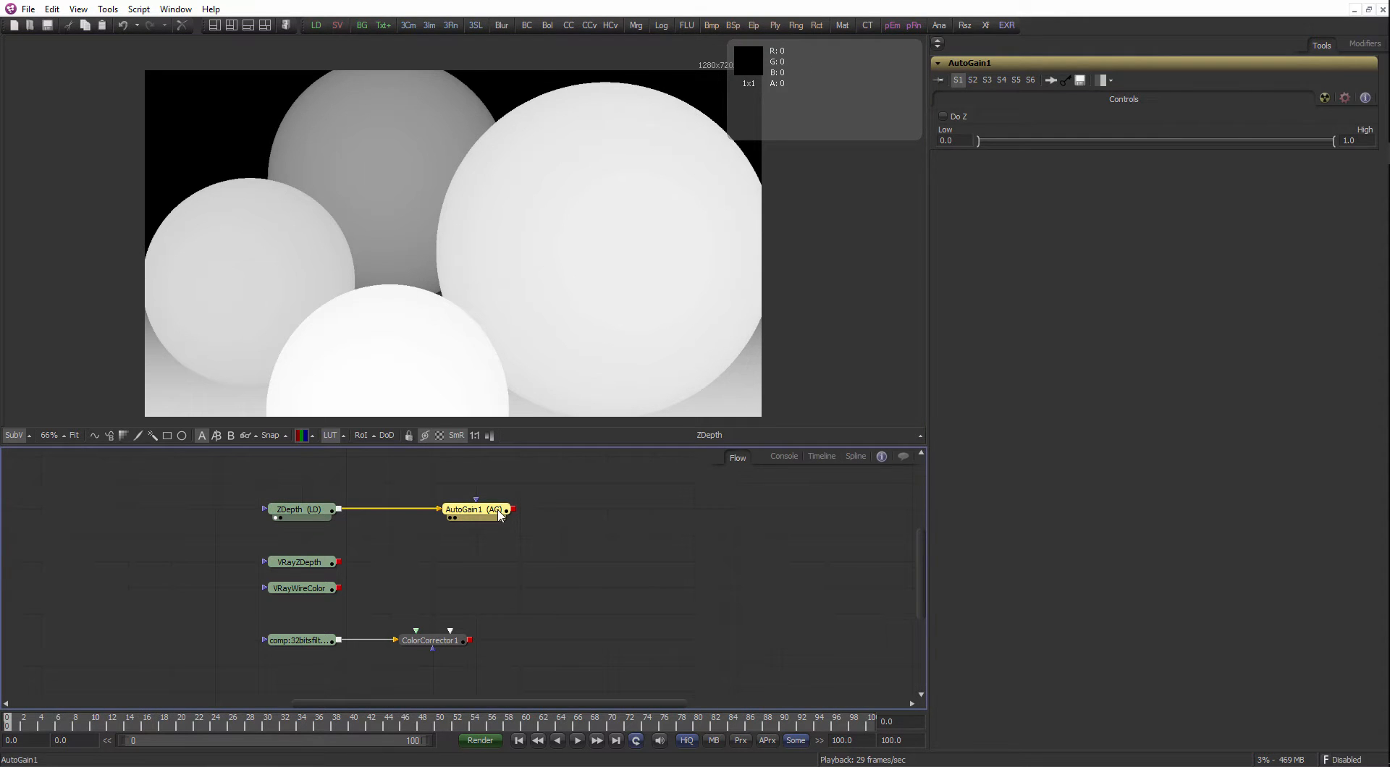
key(1)
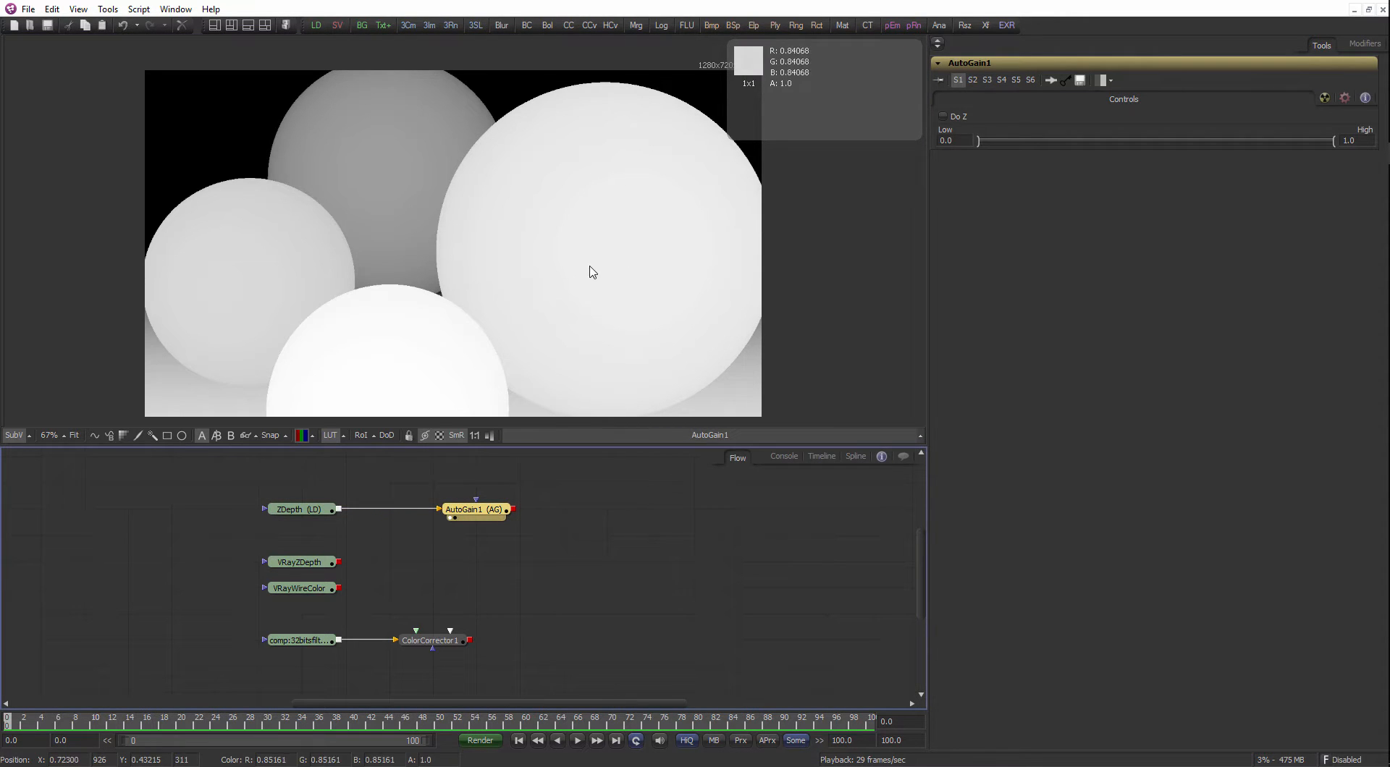
click(943, 116)
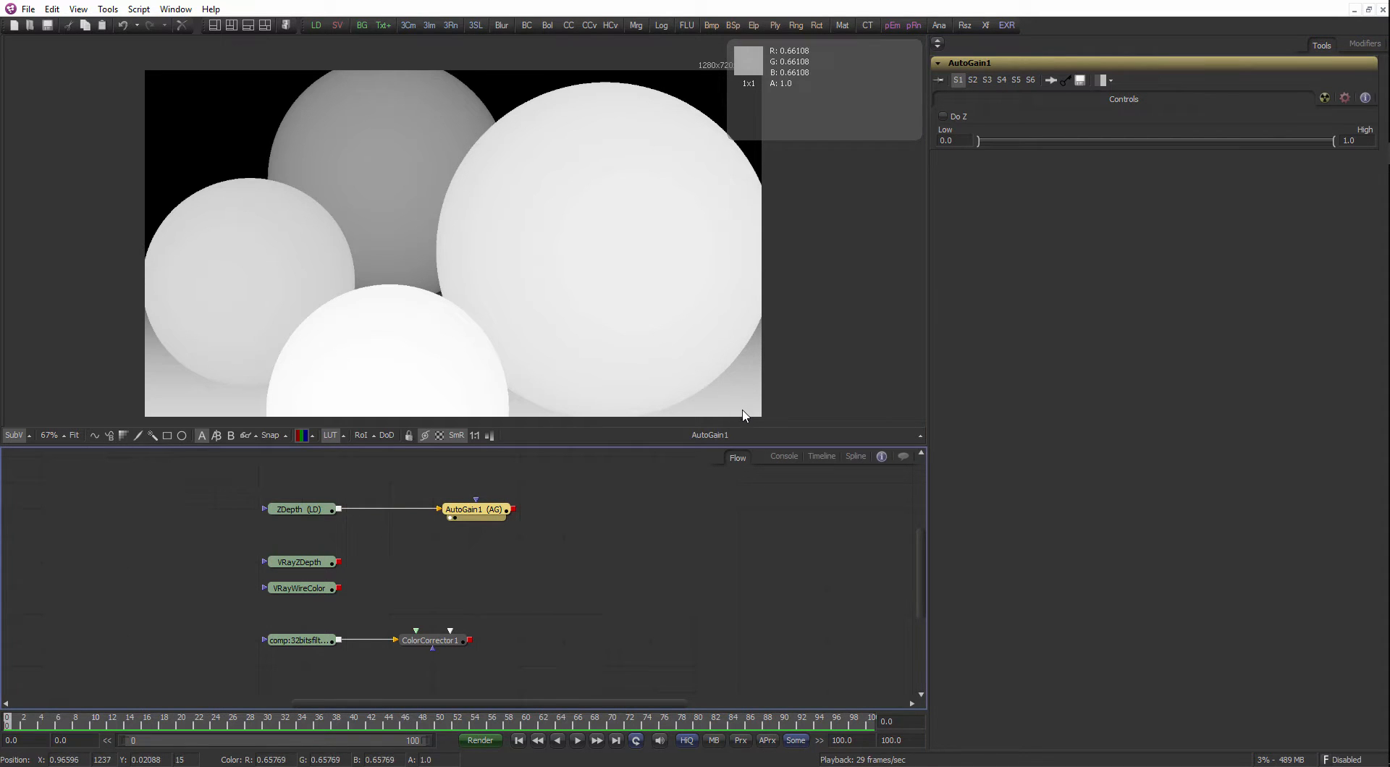
scroll(412, 329, down, 3)
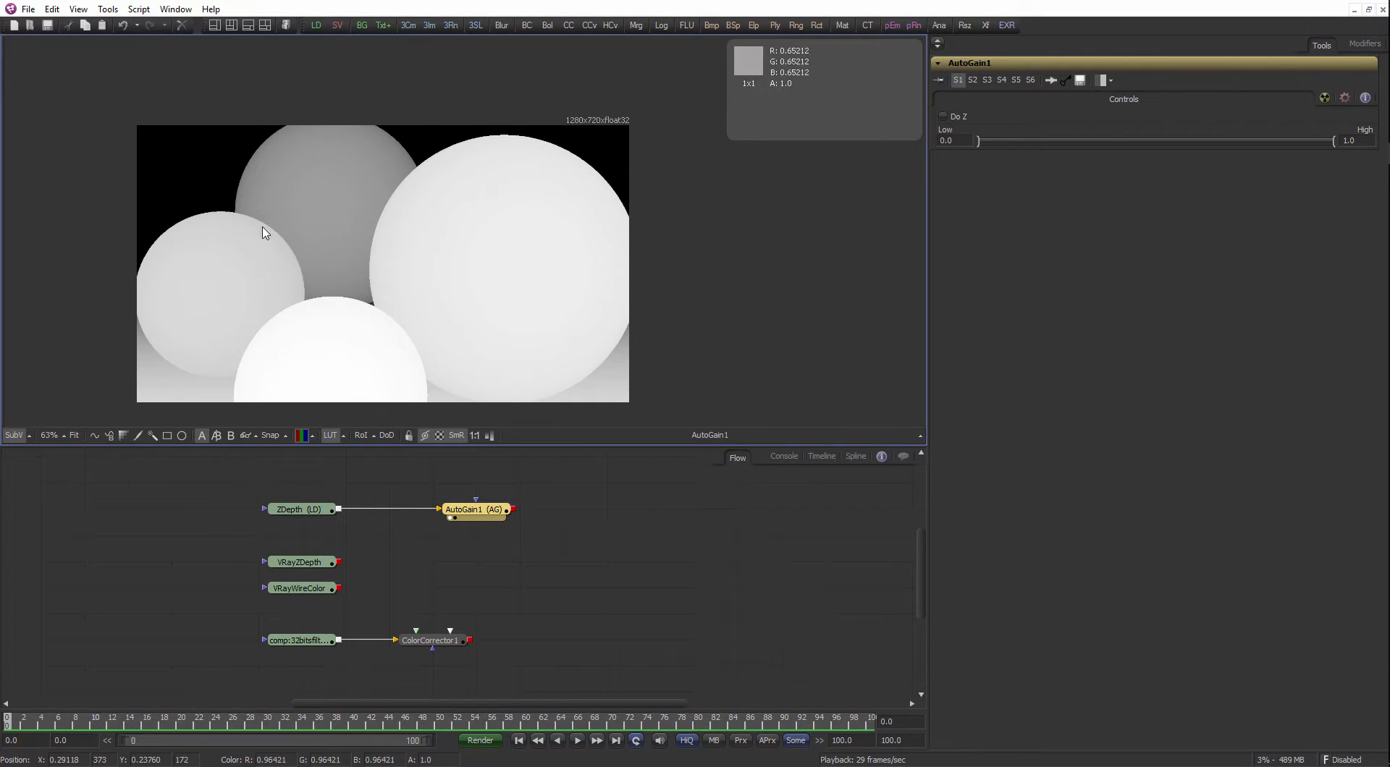
Switch to a two-viewer layout and show AutoGain1 as a waveform in the second viewer, scaled to fit.
click(231, 25)
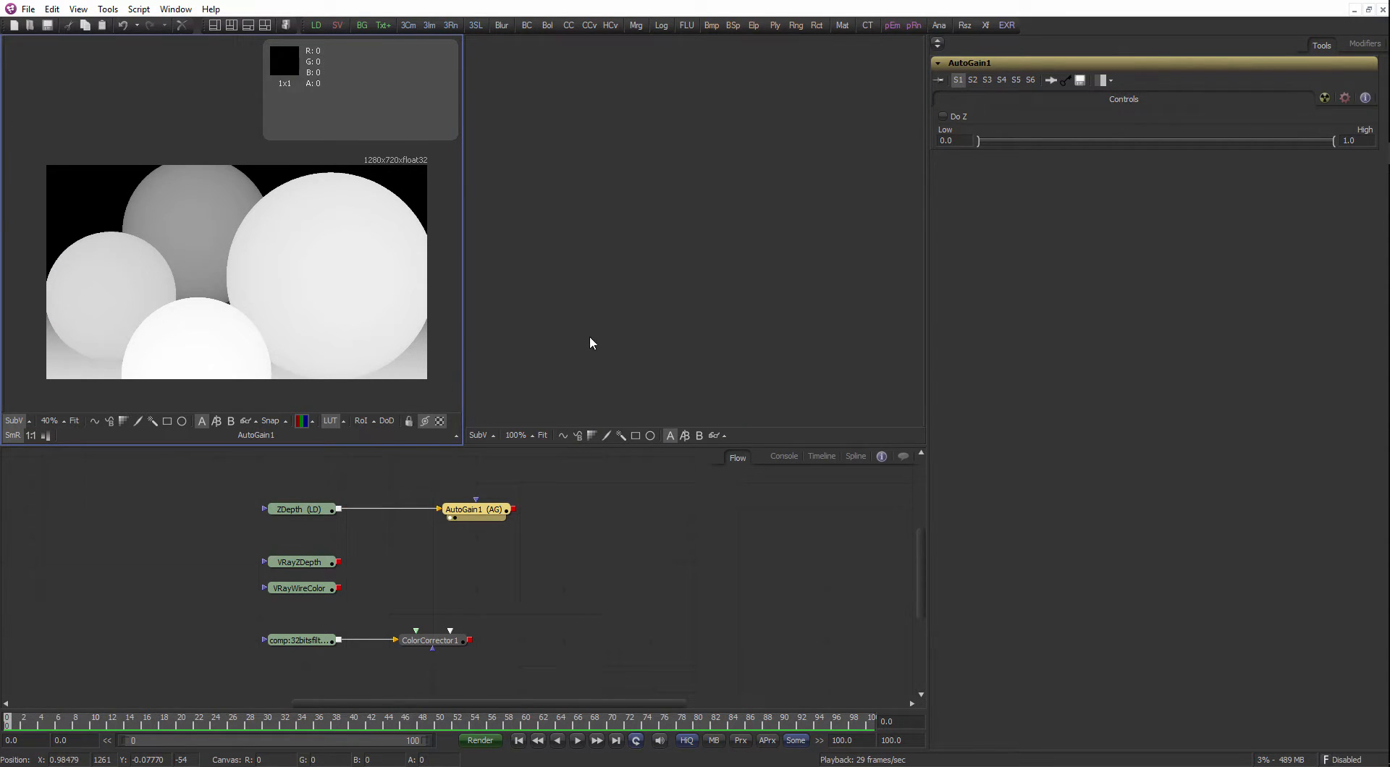
key(2)
right_click(666, 301)
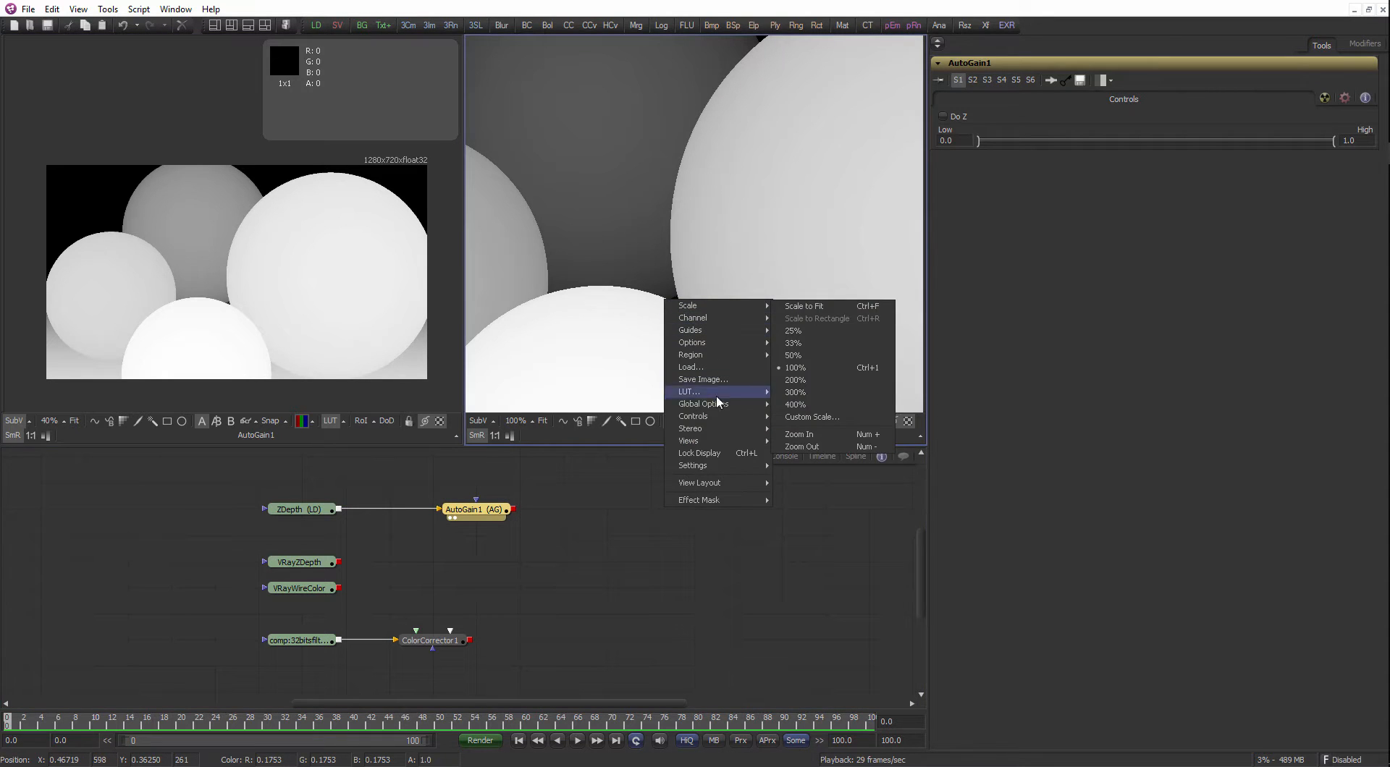
mouse_move(731, 441)
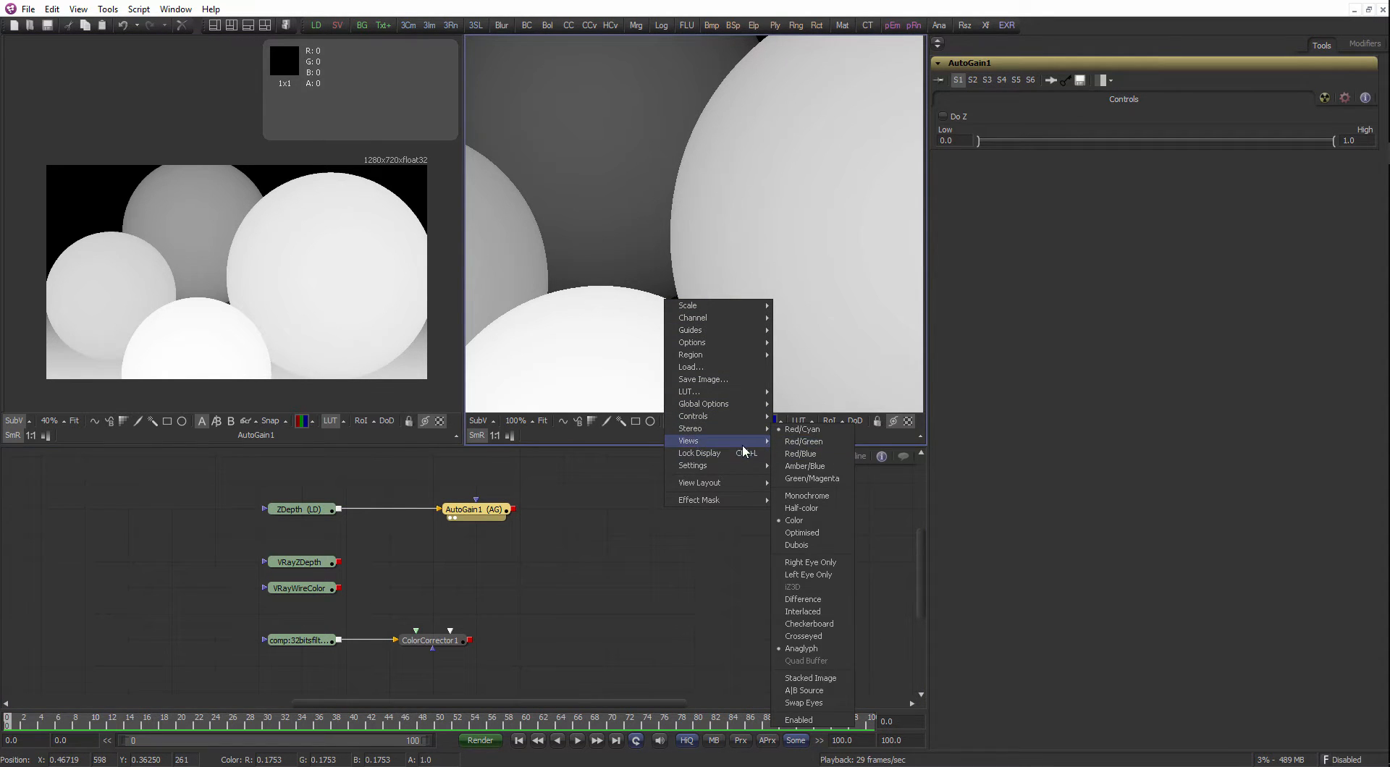
click(807, 528)
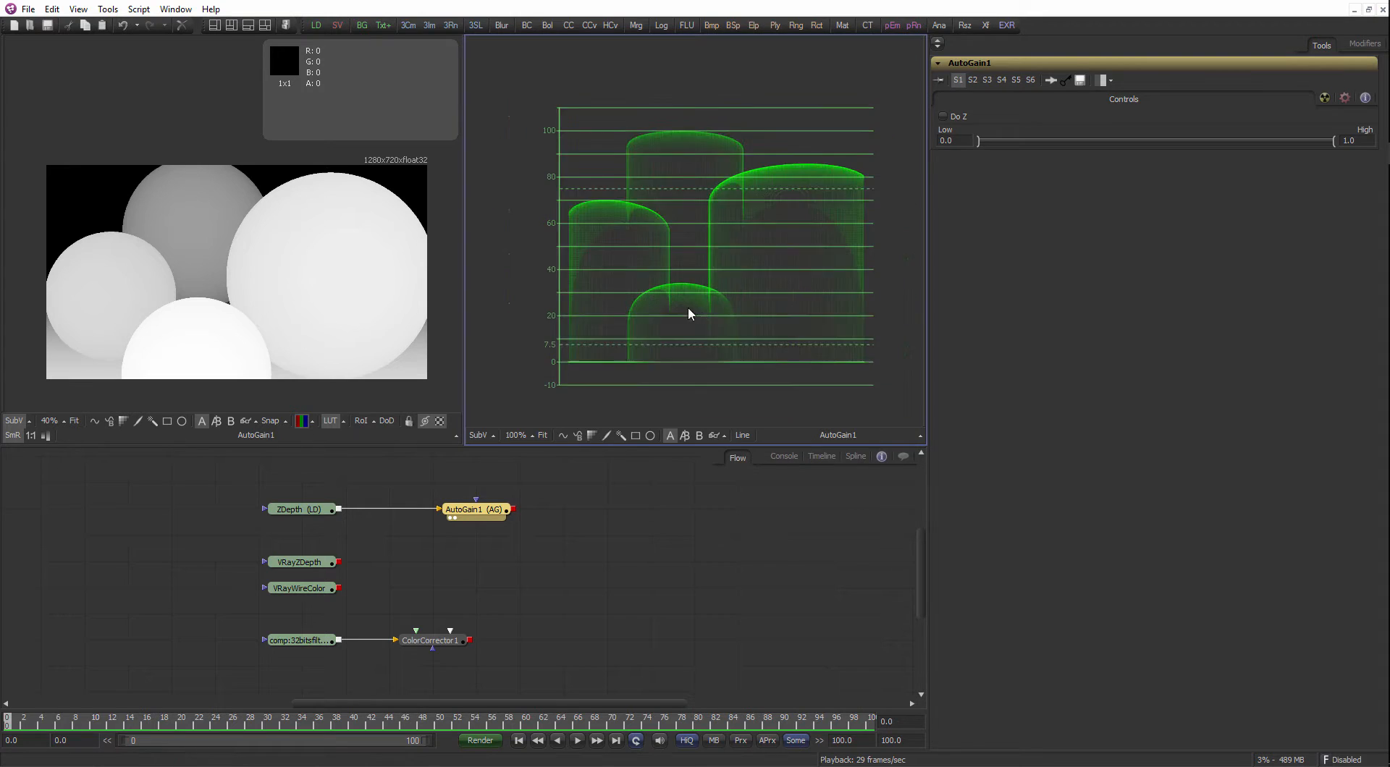
key(ctrl+f)
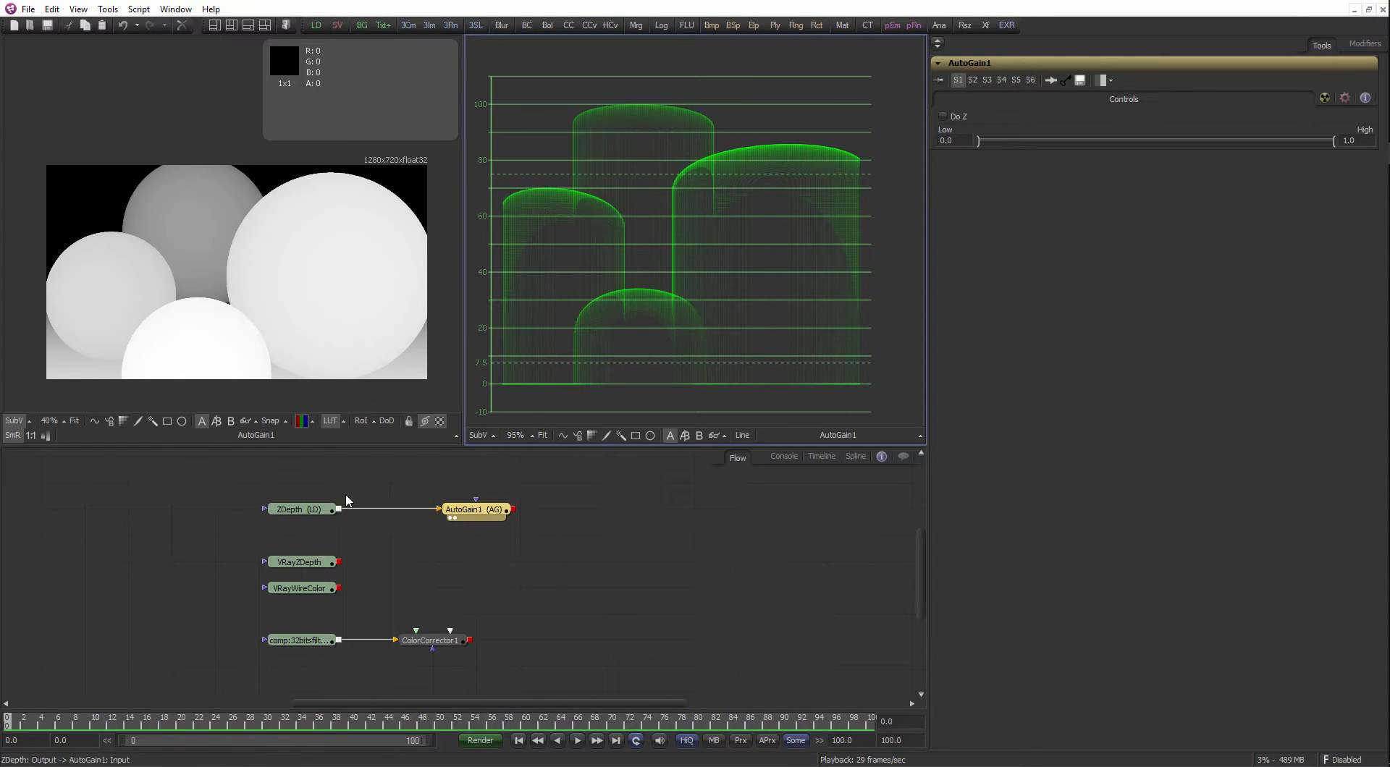
Compare the ZDepth loader with AutoGain1 in the waveform viewer and check AutoGain1's High limit.
drag(319, 509, 656, 305)
drag(499, 508, 674, 284)
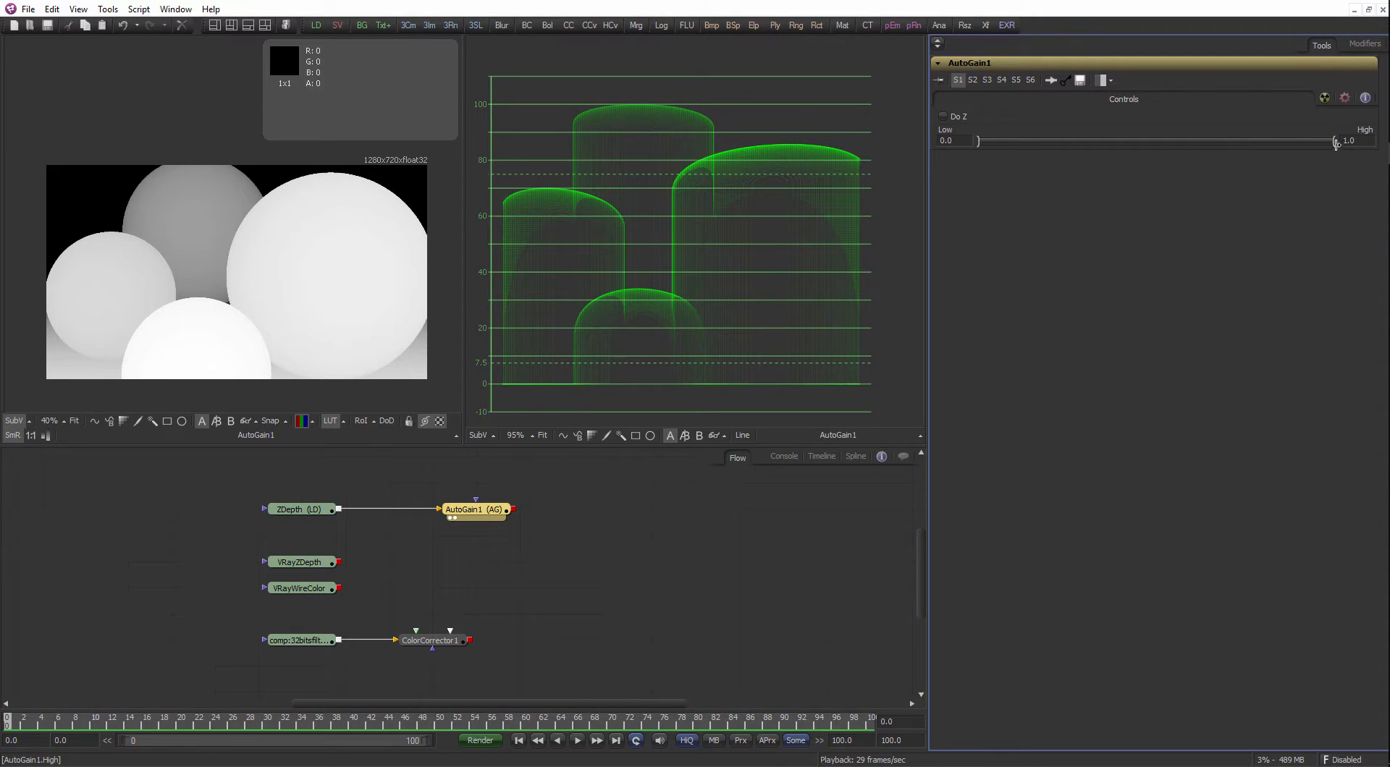
mouse_move(1335, 143)
mouse_down()
mouse_move(1151, 143)
mouse_move(1355, 155)
mouse_up()
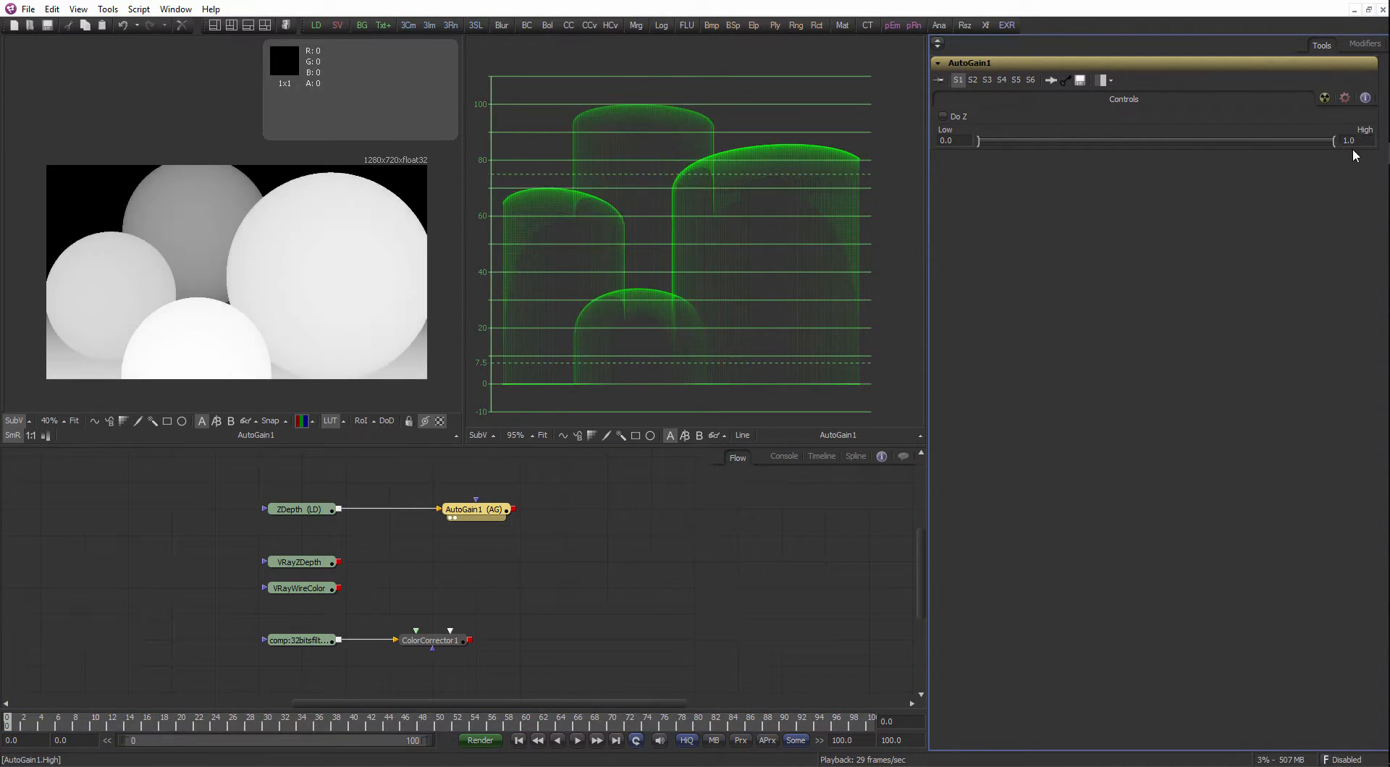
scroll(340, 318, up, 2)
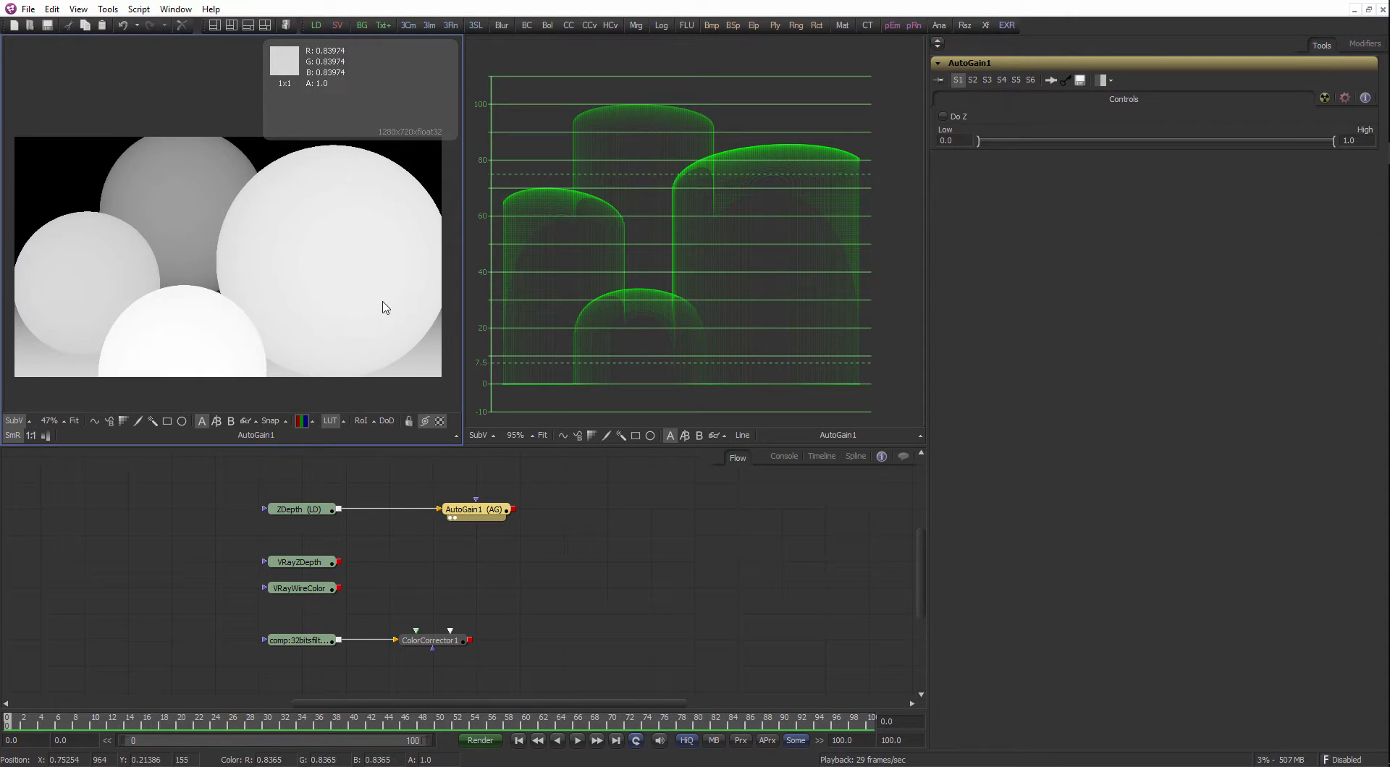
Display the ZDepth loader in the first viewer, check its File and Format settings, and widen that viewer slightly.
click(313, 509)
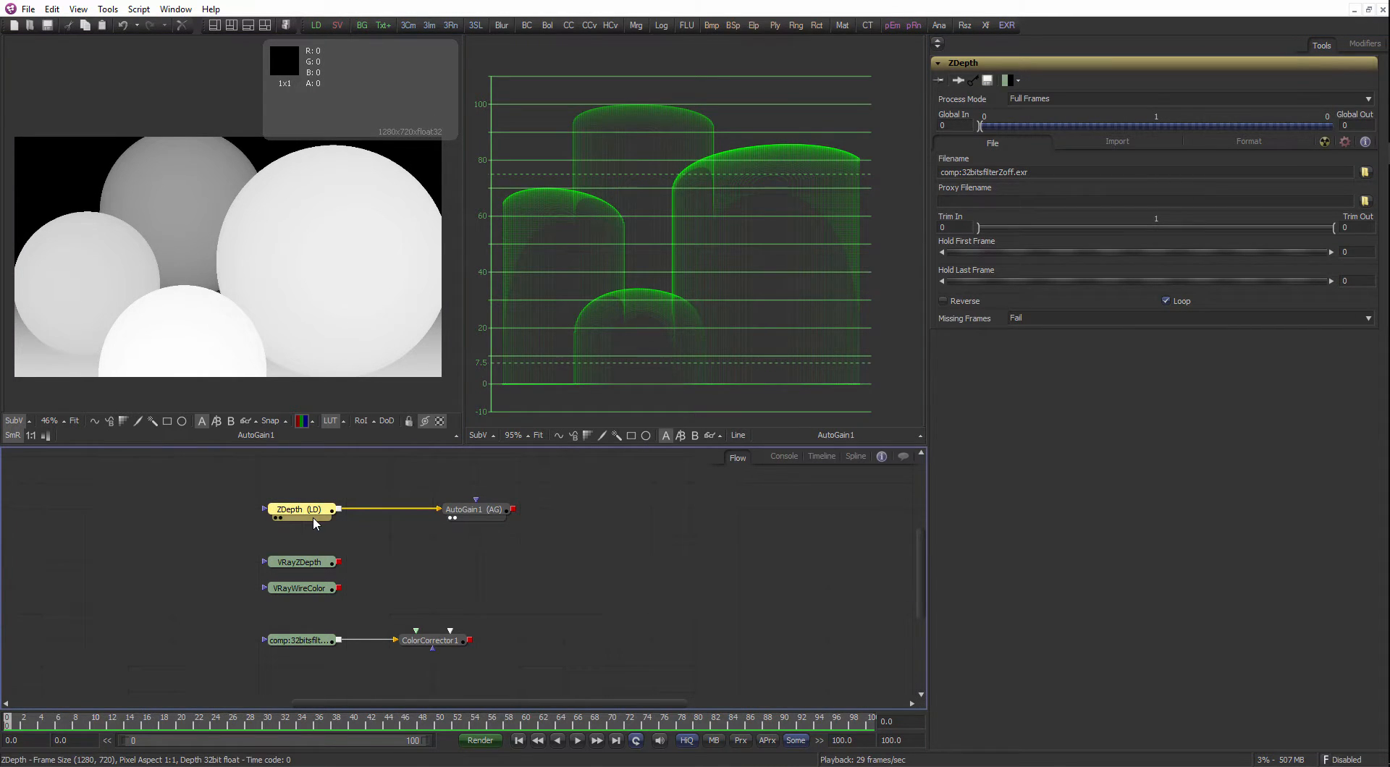
drag(315, 525, 295, 236)
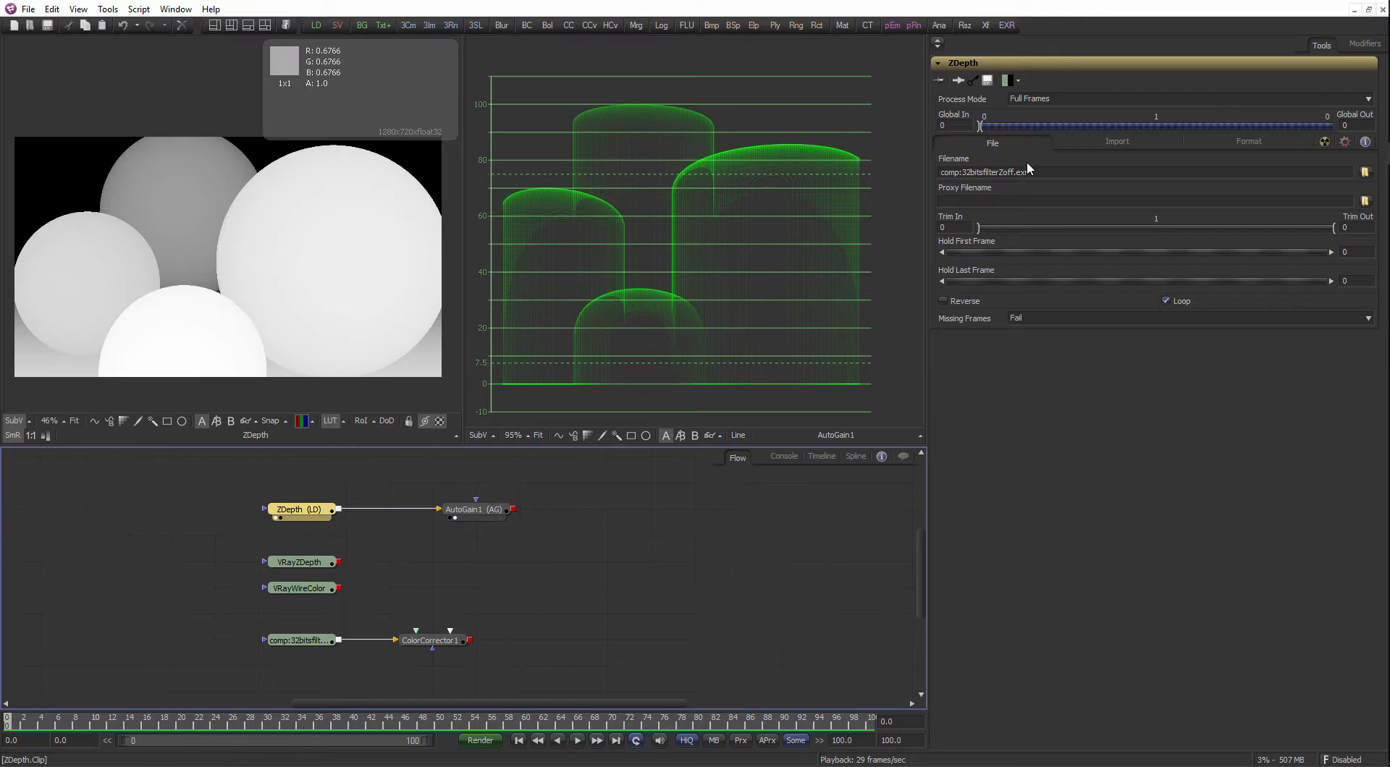
click(1117, 142)
click(1187, 143)
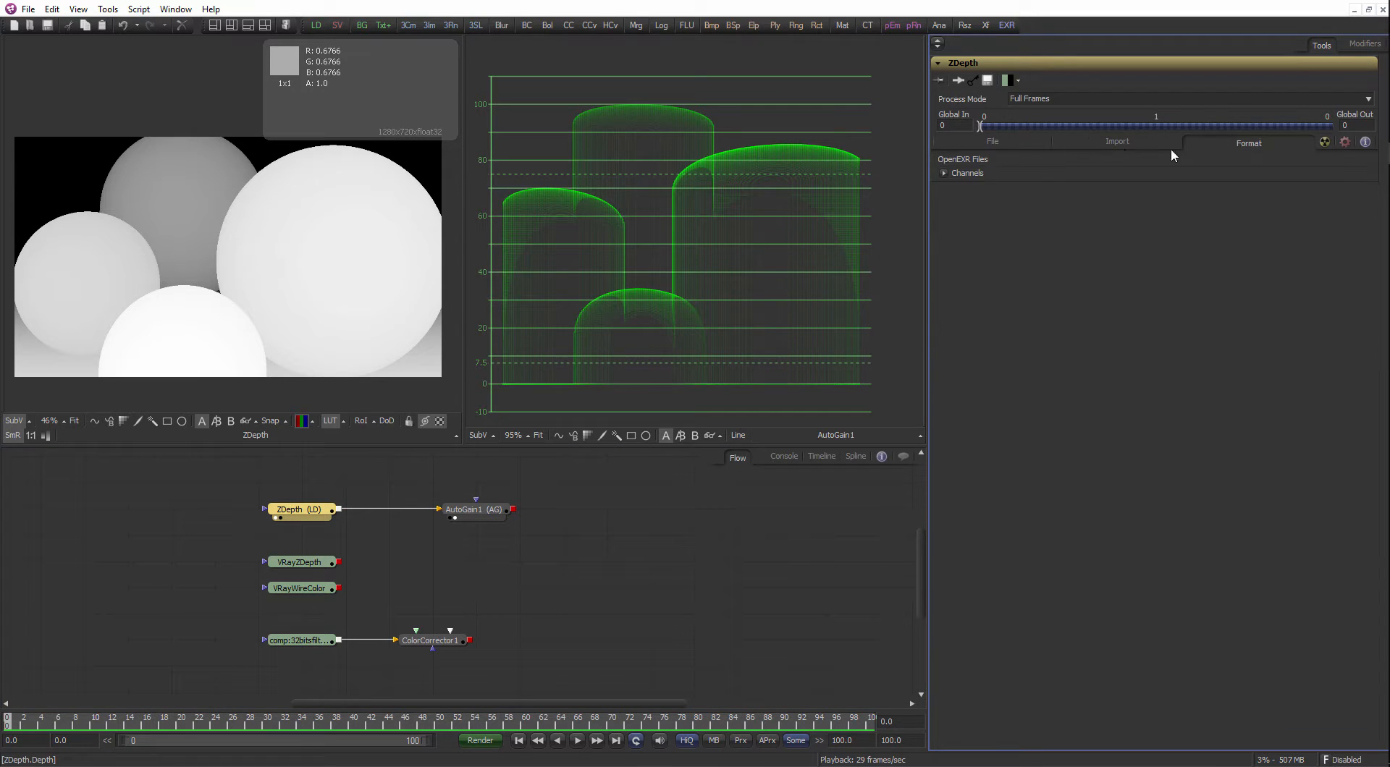
click(998, 141)
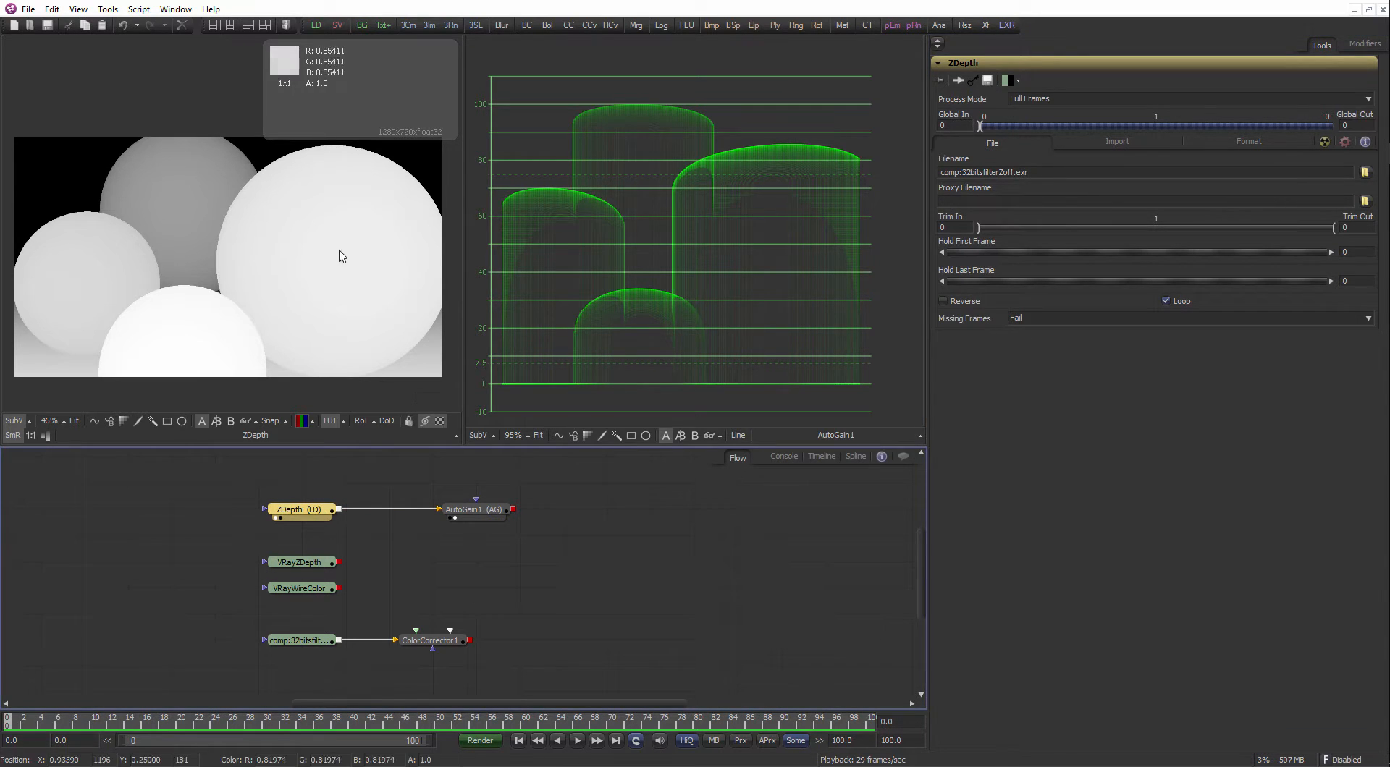
drag(321, 299, 326, 296)
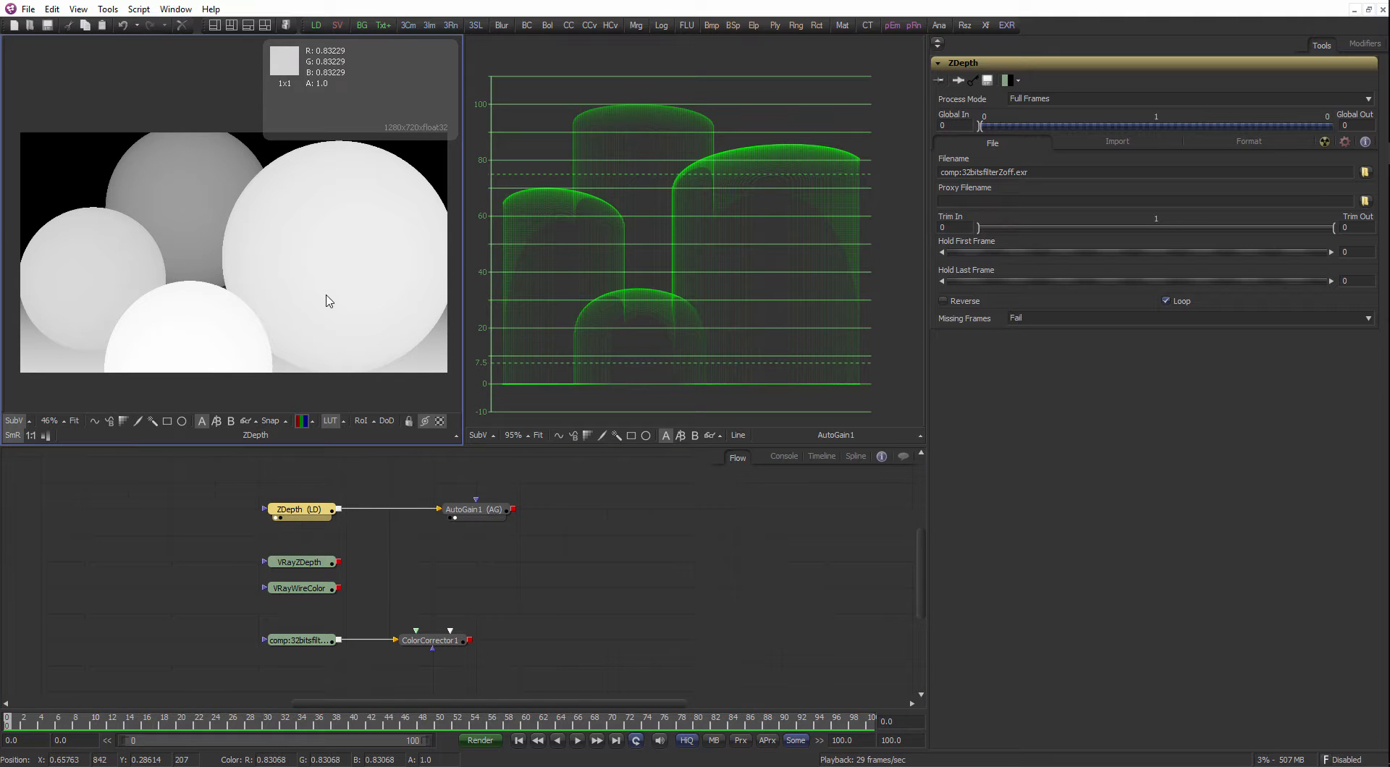
drag(465, 259, 489, 259)
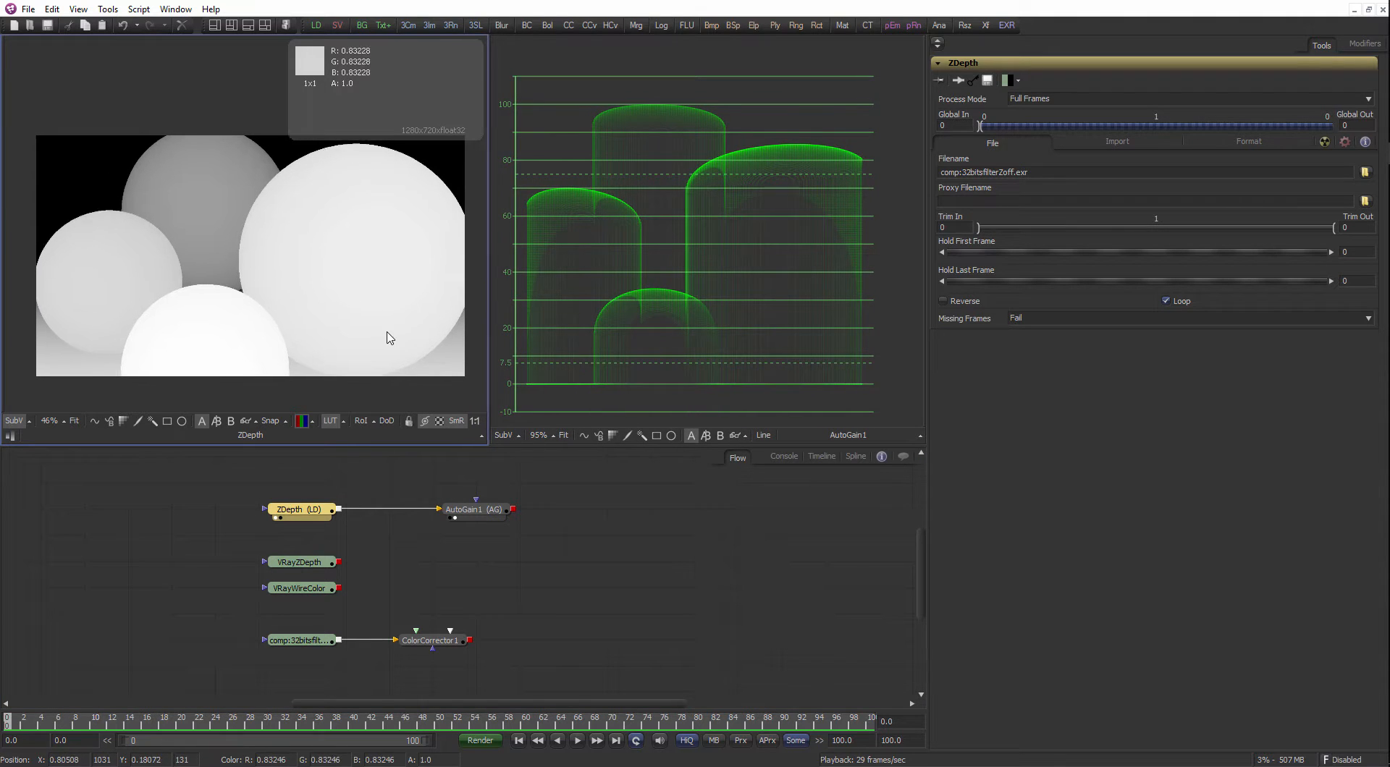
Set AutoGain1's Low to about 0.31 and High to about 0.604, and show its result in the first viewer.
click(474, 509)
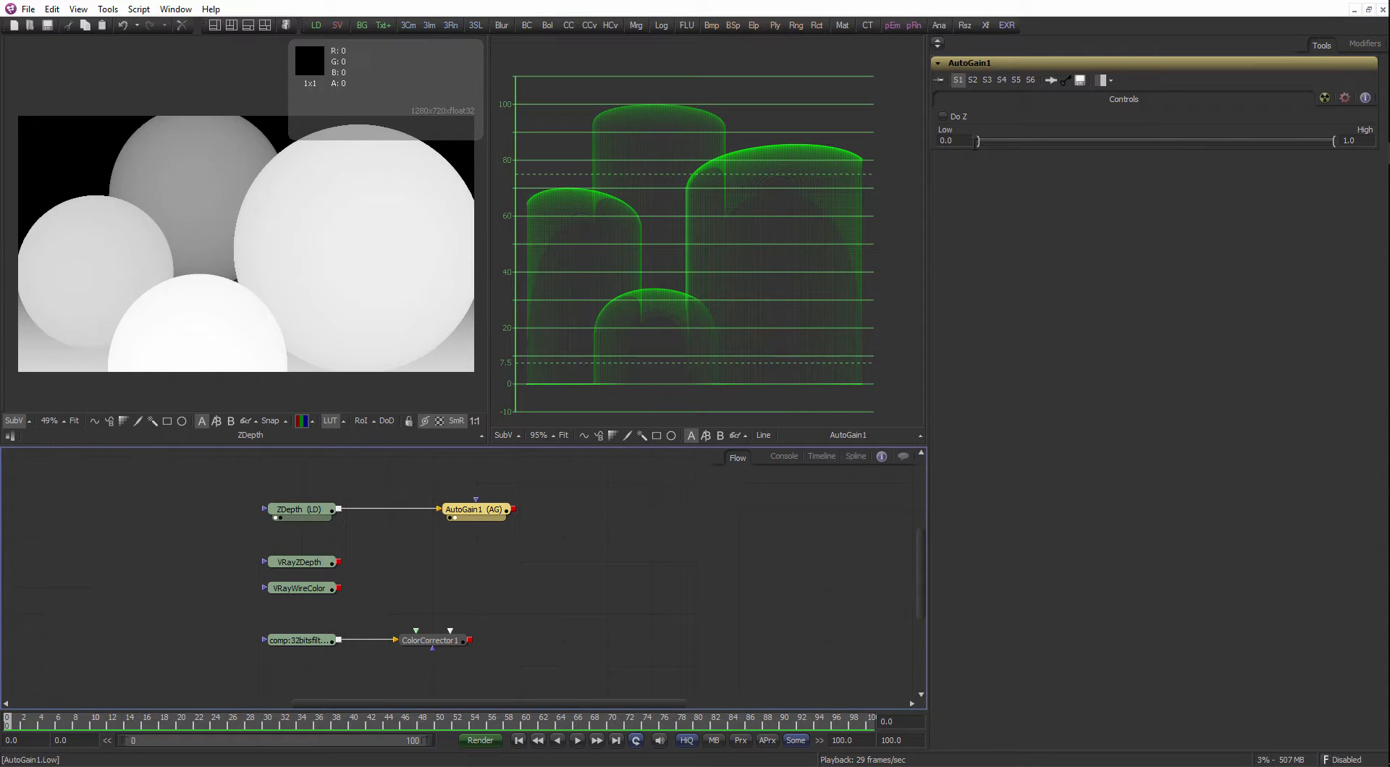
drag(976, 141, 1086, 142)
drag(1334, 141, 1194, 145)
drag(501, 509, 363, 221)
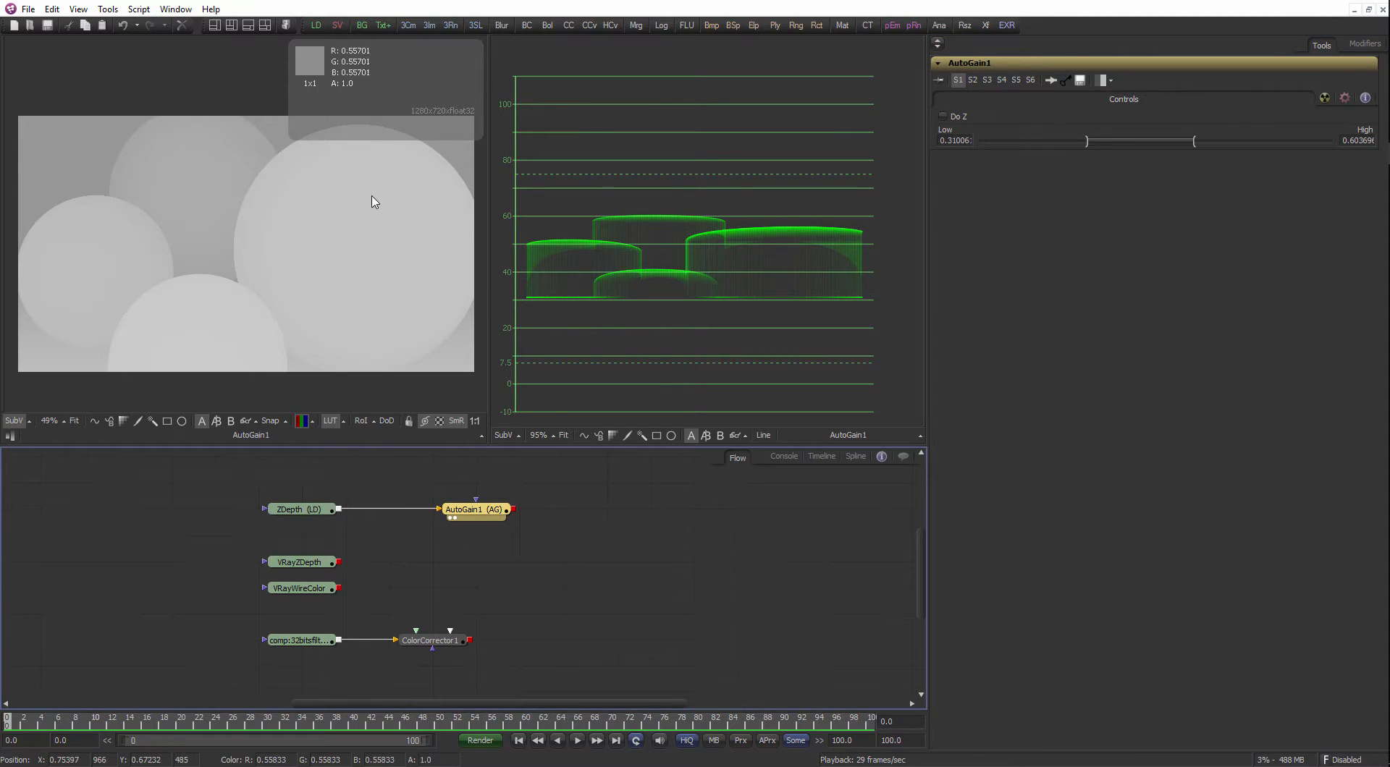
Try other AutoGain1 limits, up to a Low of about 0.959, and restore Low to 0.0 and High to 1.0.
drag(1084, 140, 985, 143)
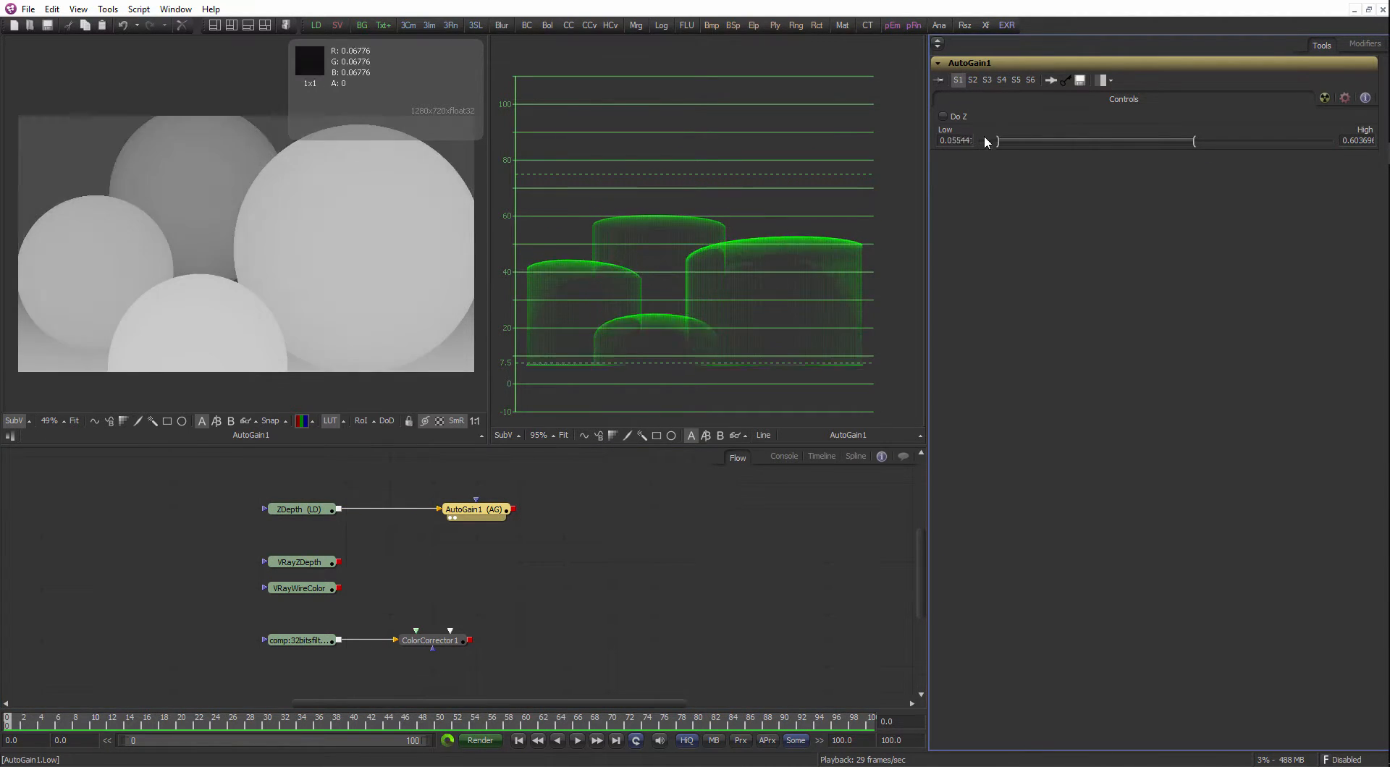
drag(1195, 141, 999, 142)
click(1002, 141)
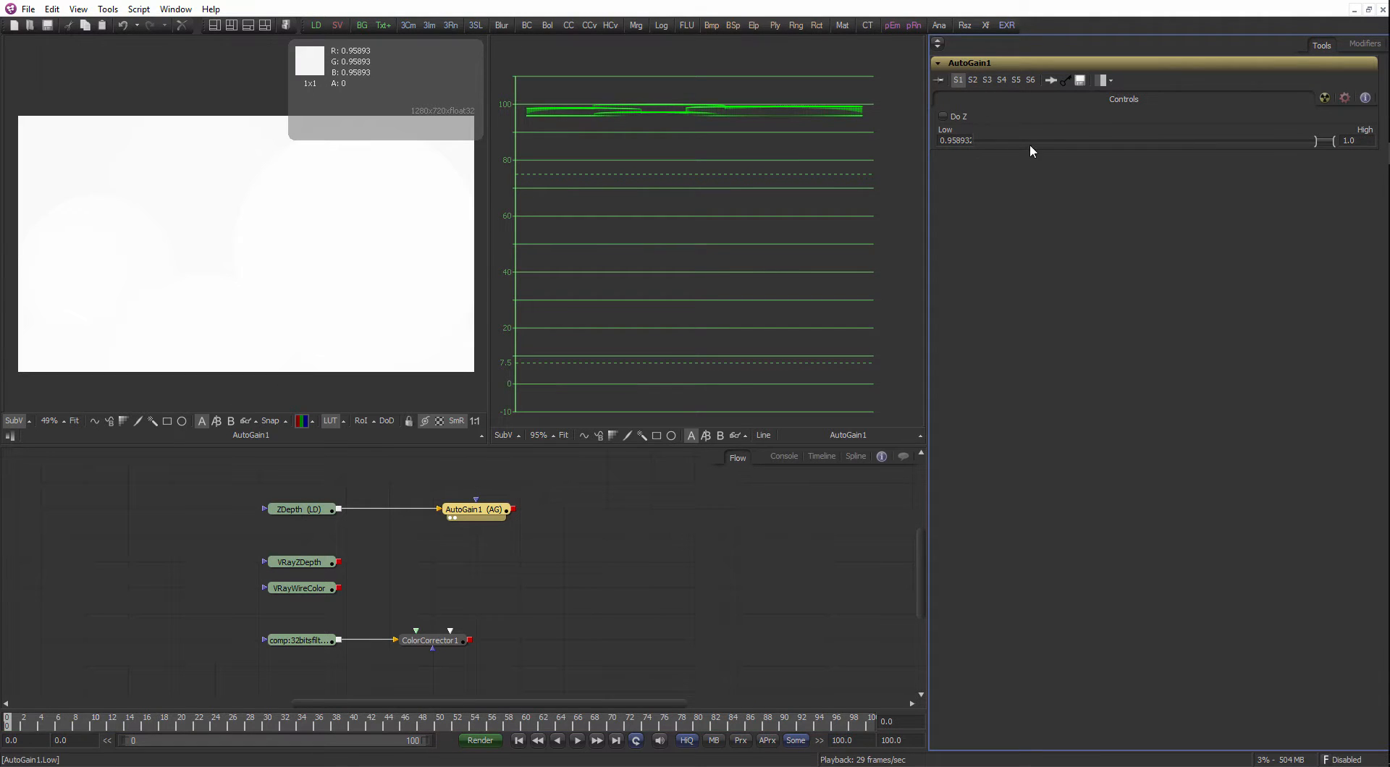
click(511, 506)
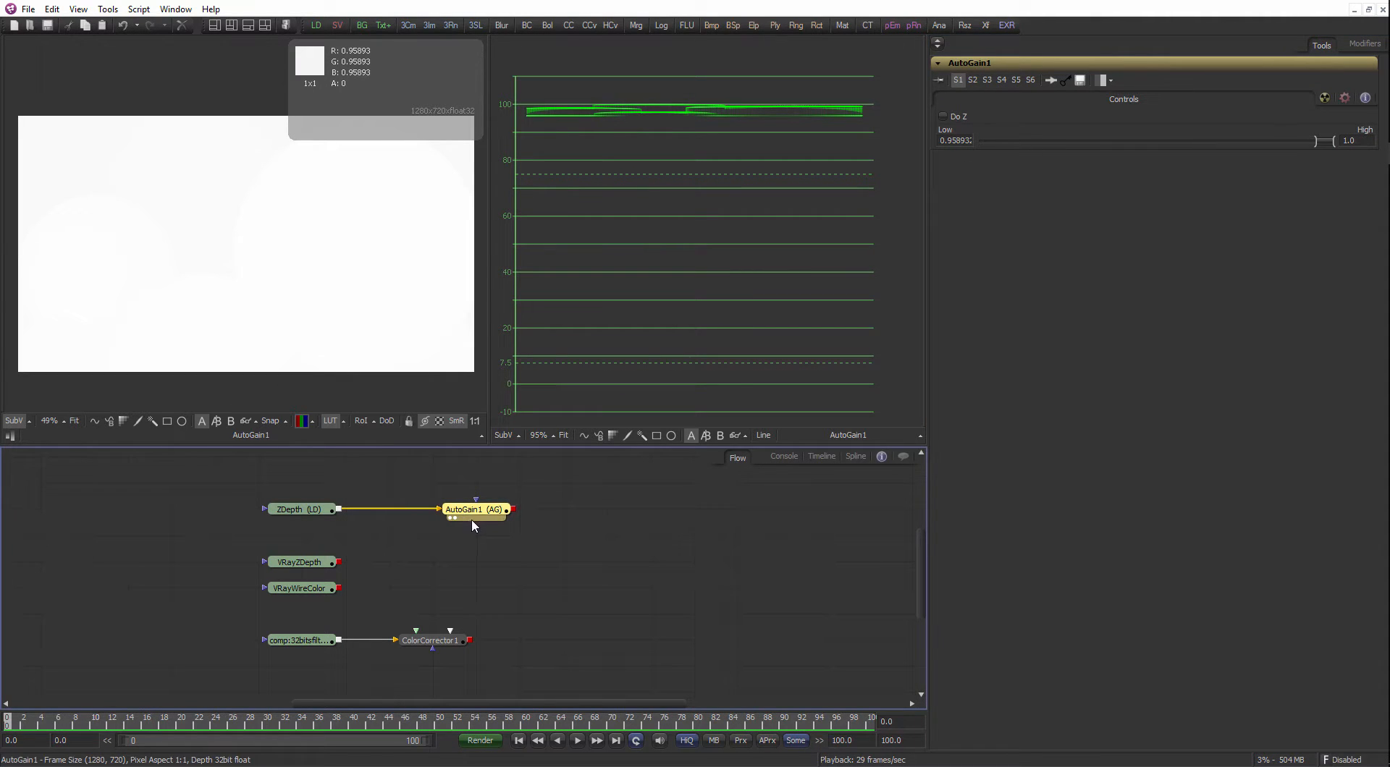
drag(1314, 154, 821, 244)
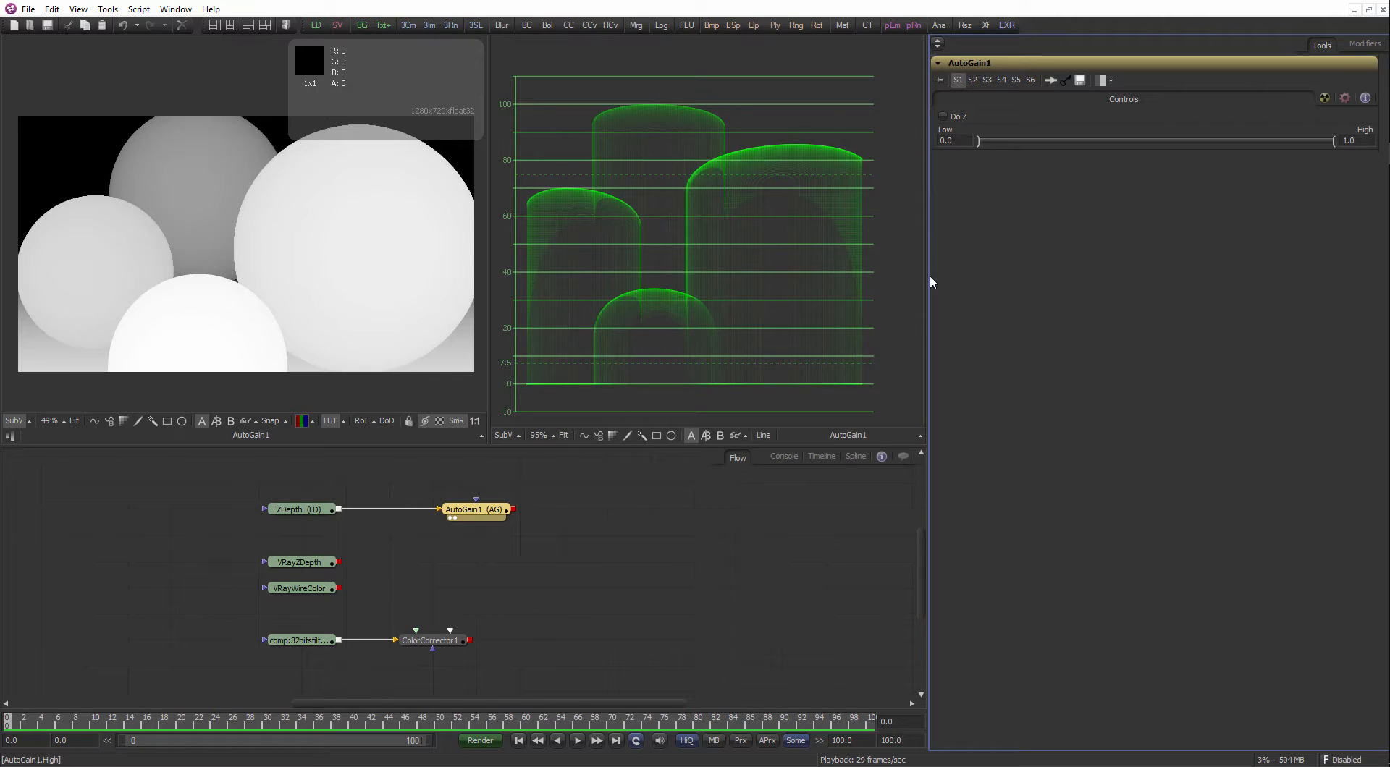
Narrow the tool controls area to widen the viewers and flow, and delete AutoGain1.
drag(931, 282, 1028, 278)
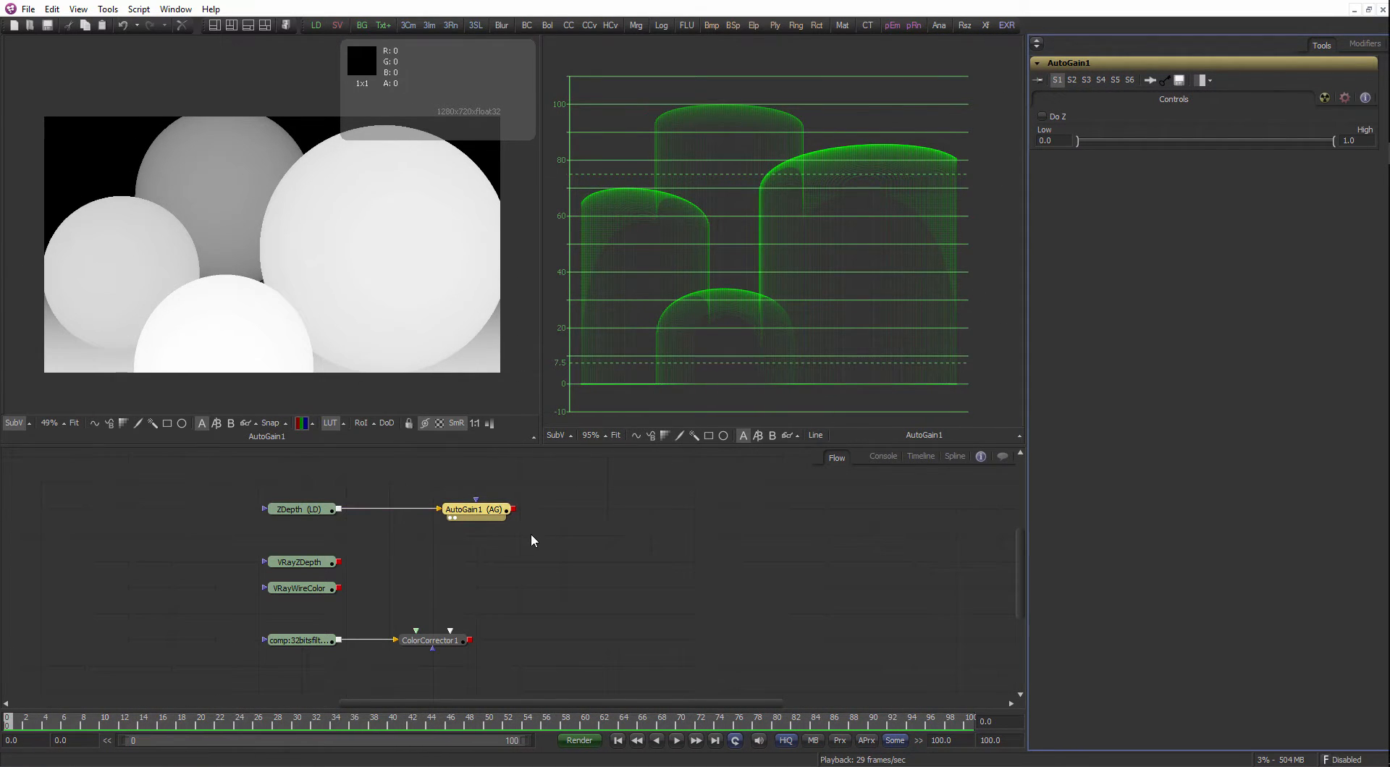
click(477, 516)
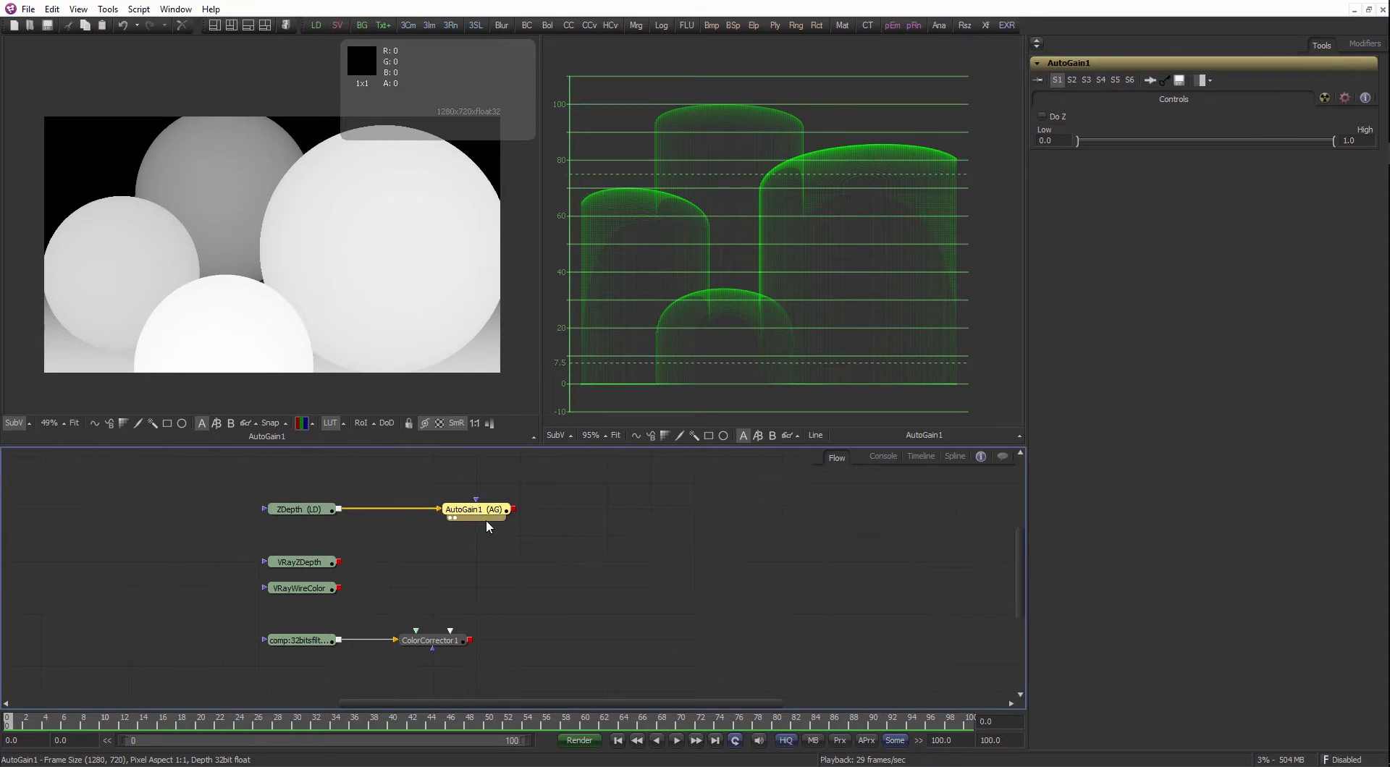
key(Delete)
Switch the second viewer from waveform to the 2D image view, and return to a single-viewer layout with the SubView off.
right_click(700, 315)
mouse_move(746, 444)
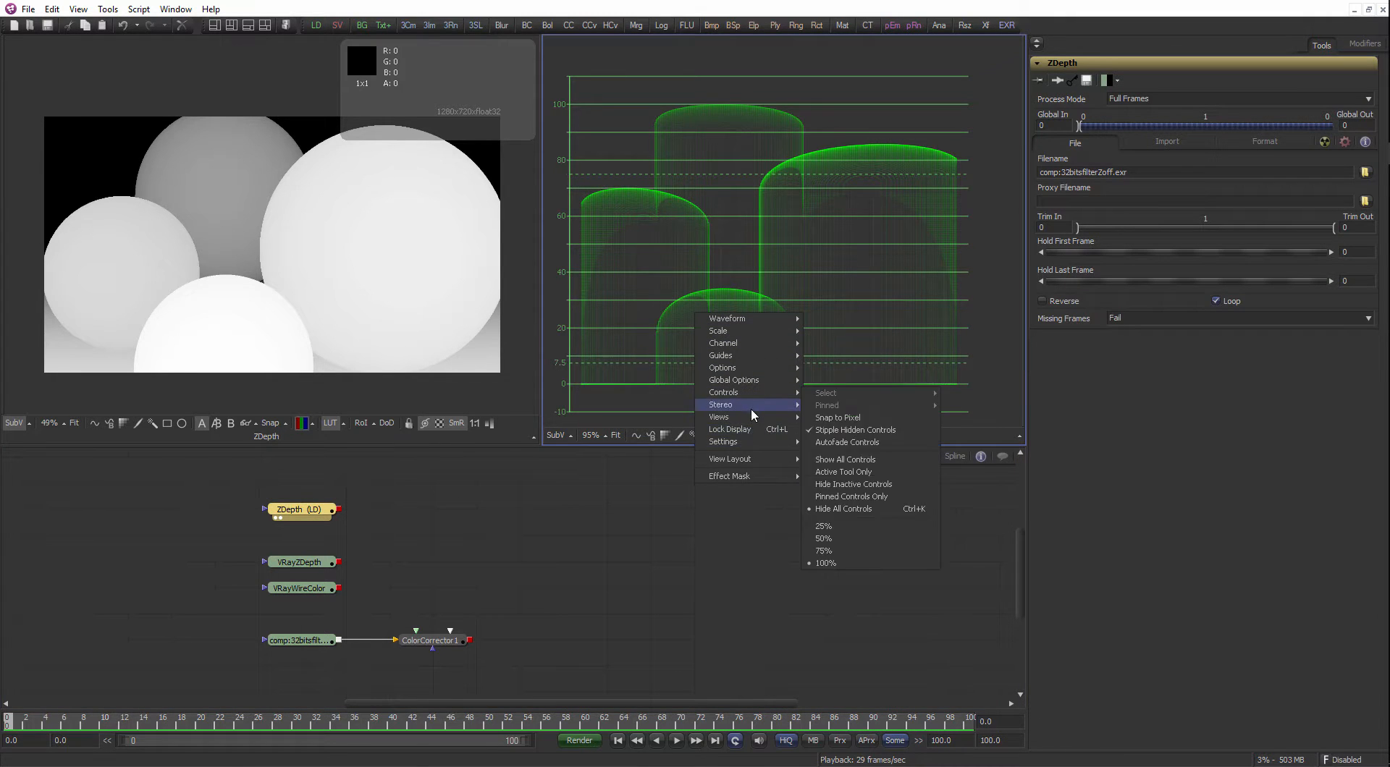
mouse_move(746, 418)
click(832, 460)
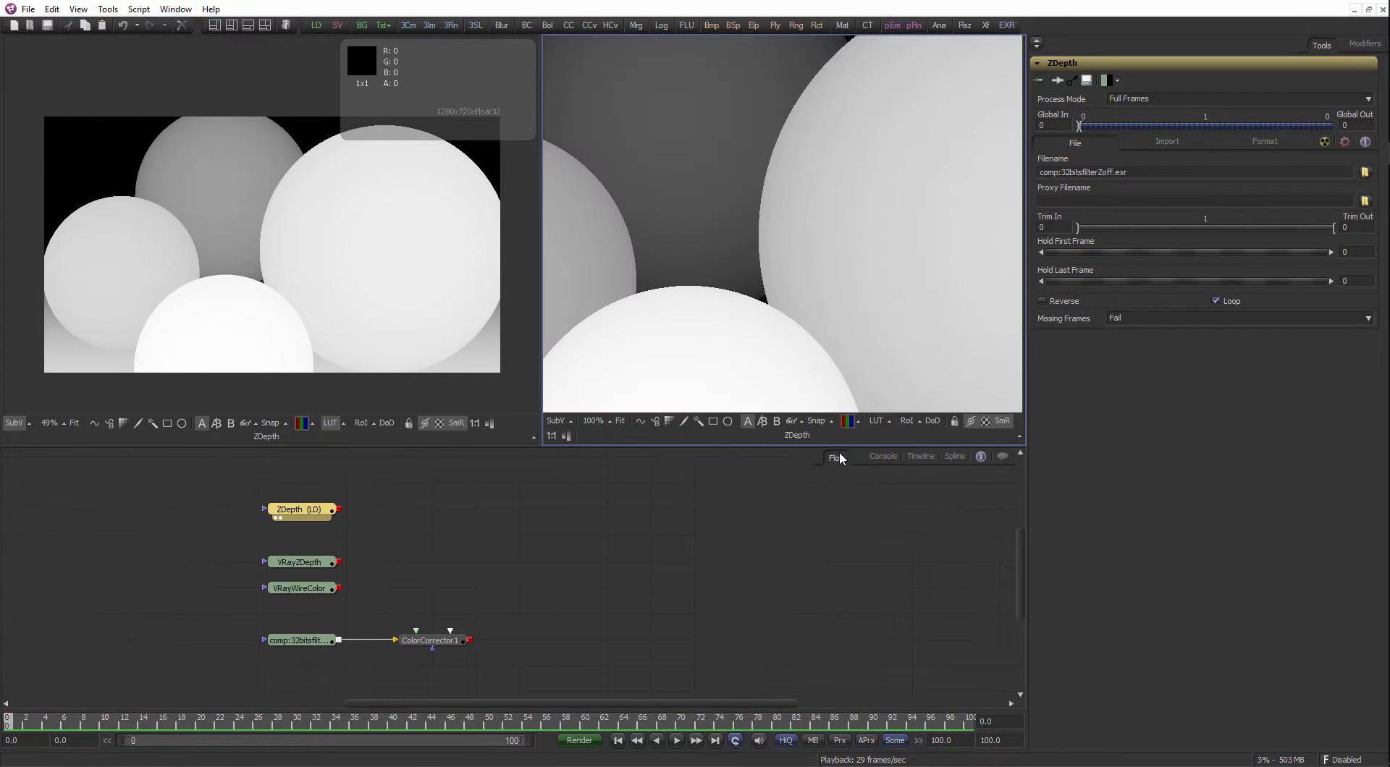
click(214, 24)
click(15, 436)
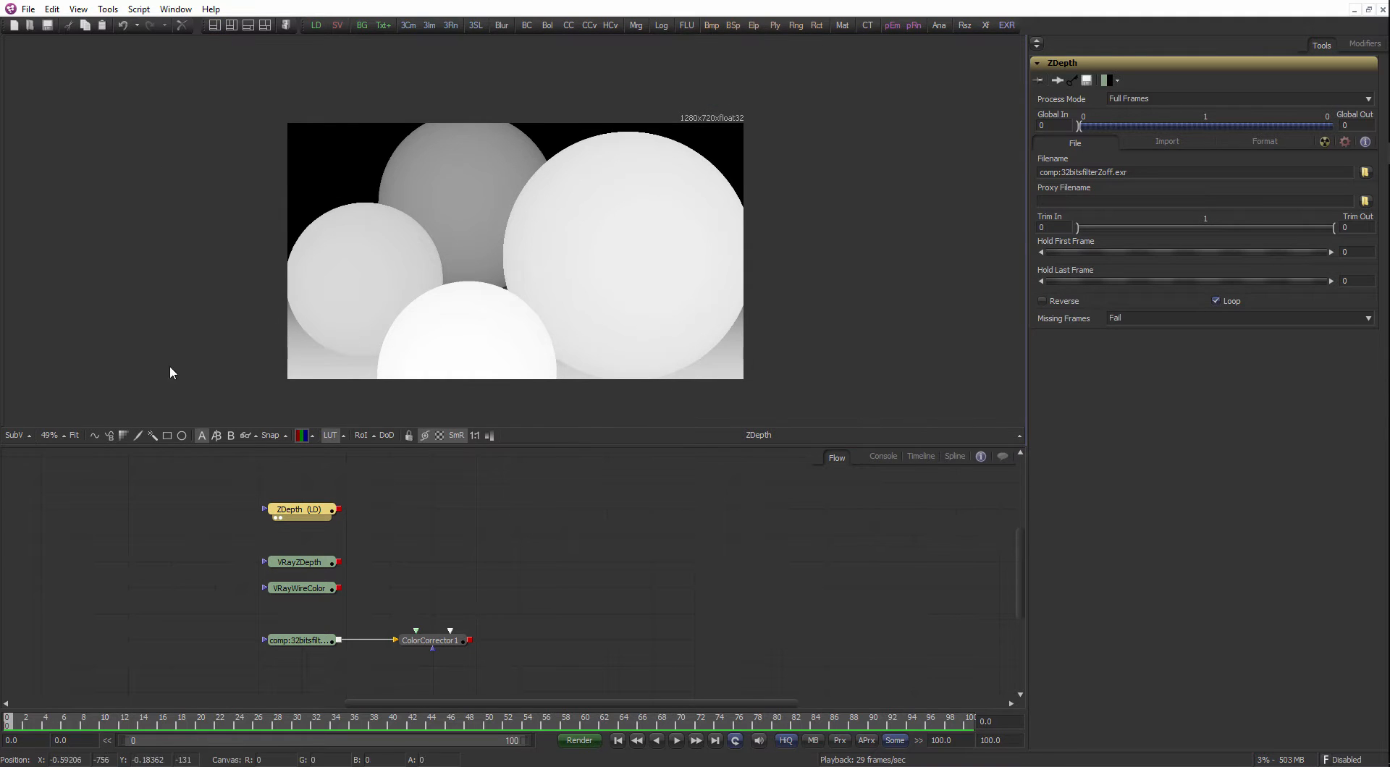
scroll(499, 248, up, 1)
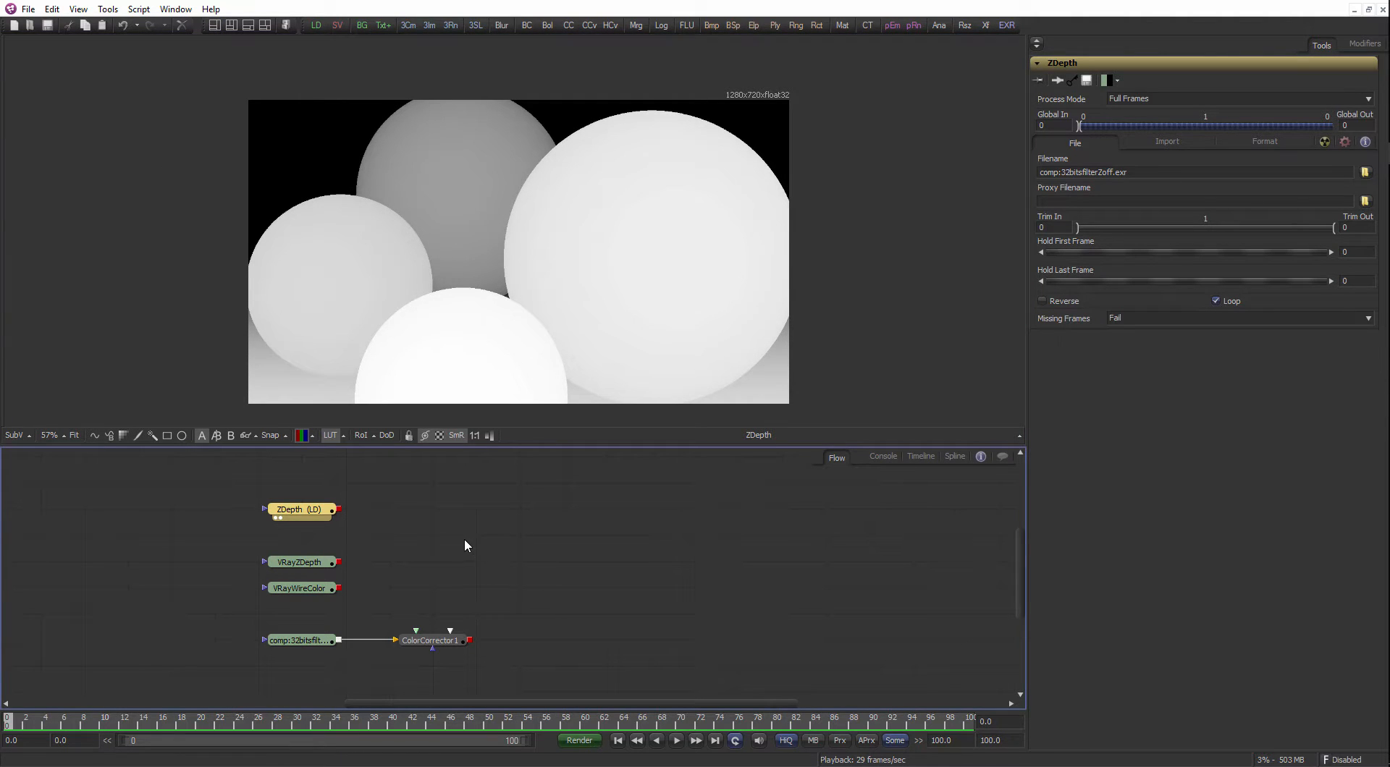
Compare ColorCorrector1's output with the original EXR beauty loader in the viewer, ending on ColorCorrector1.
click(454, 634)
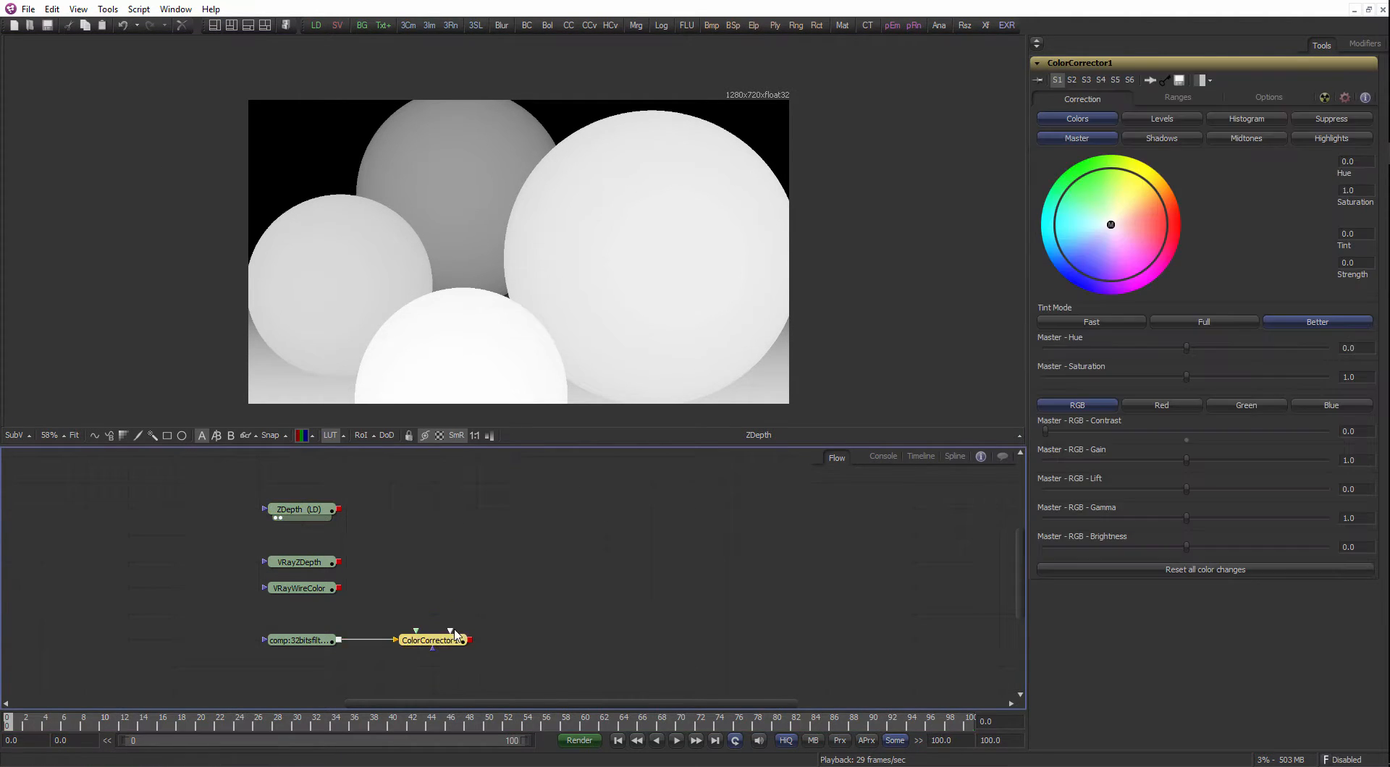
drag(429, 639, 429, 639)
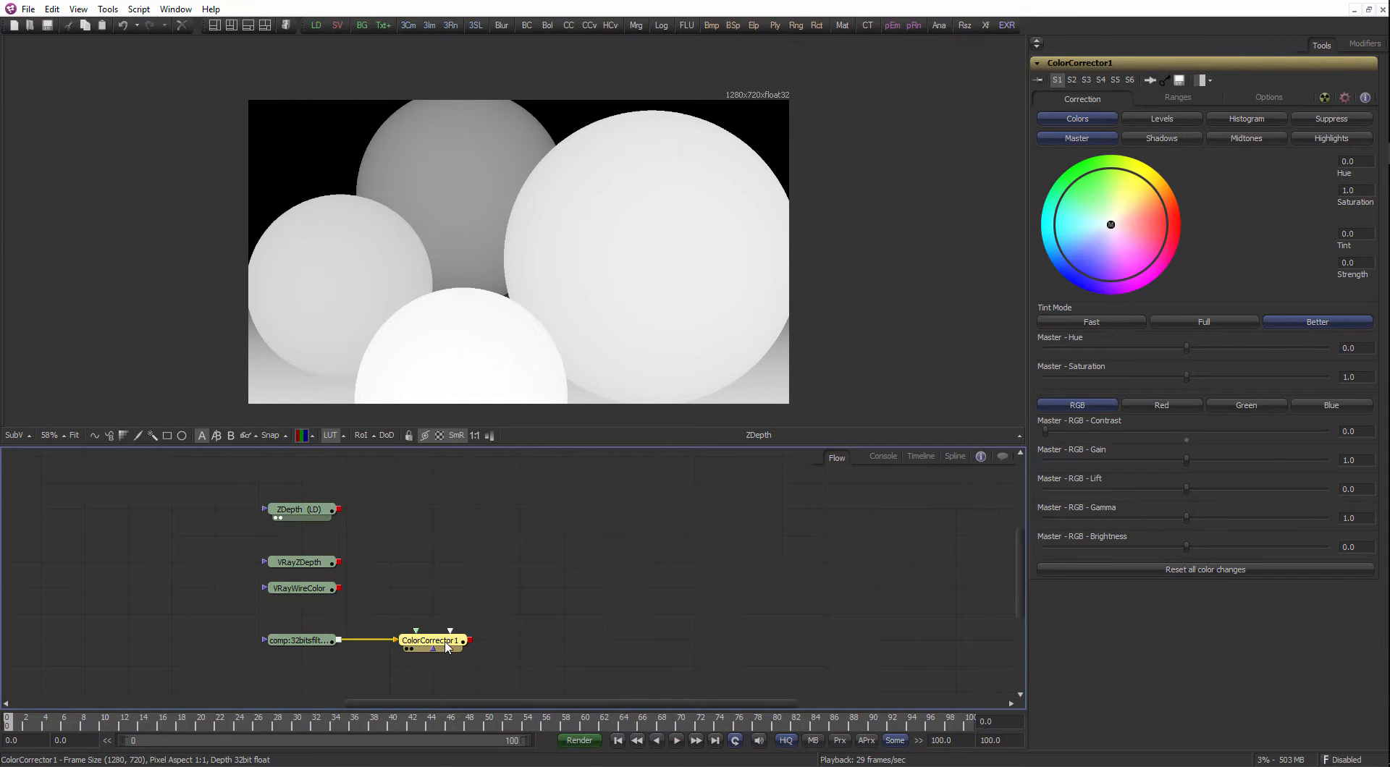
key(1)
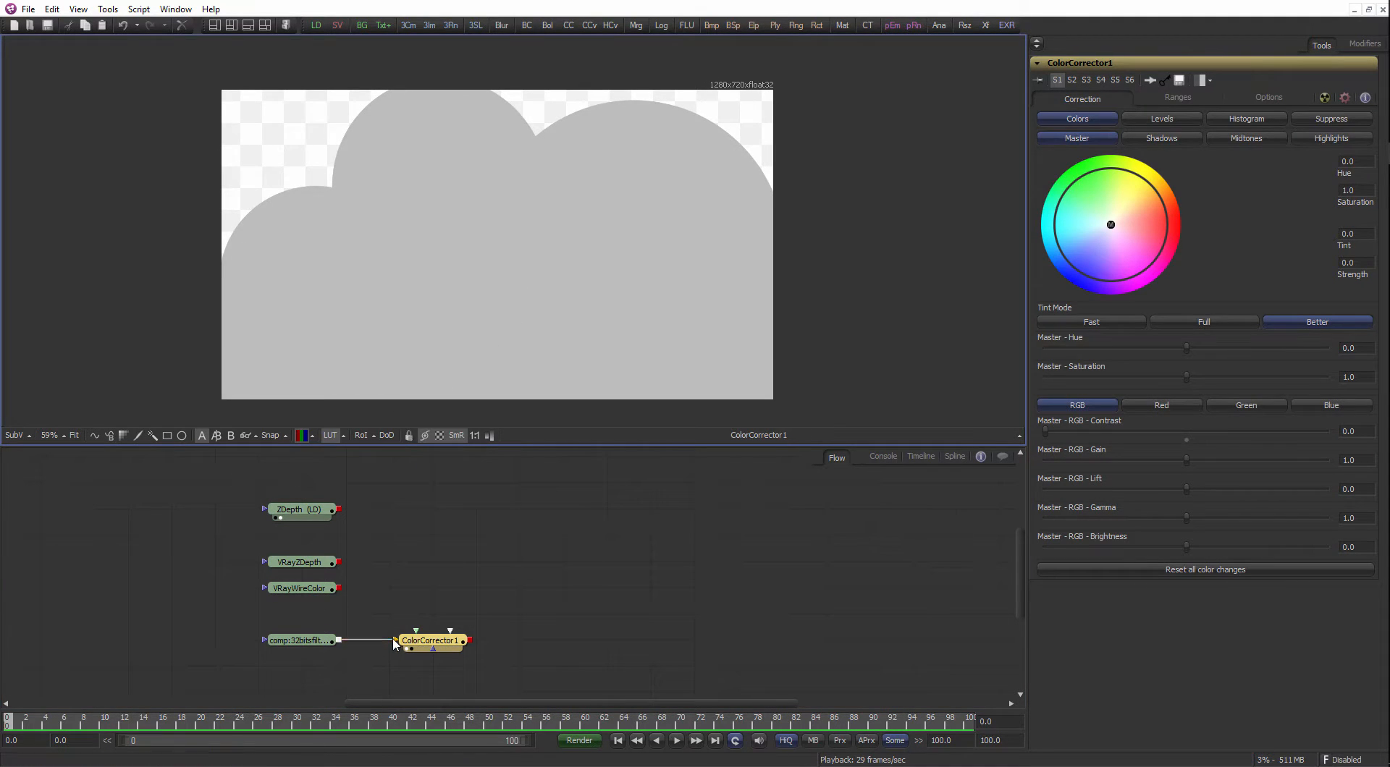
click(318, 644)
key(1)
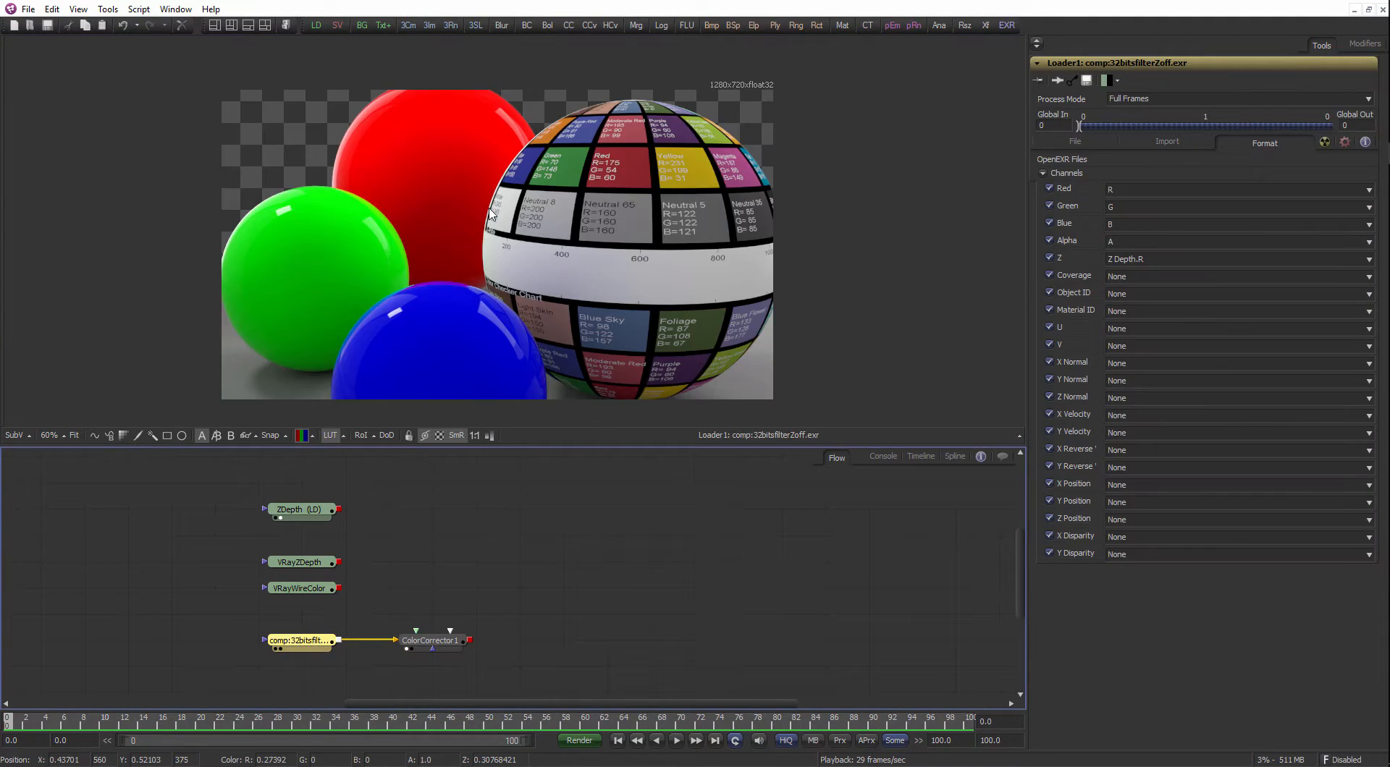
click(449, 650)
key(1)
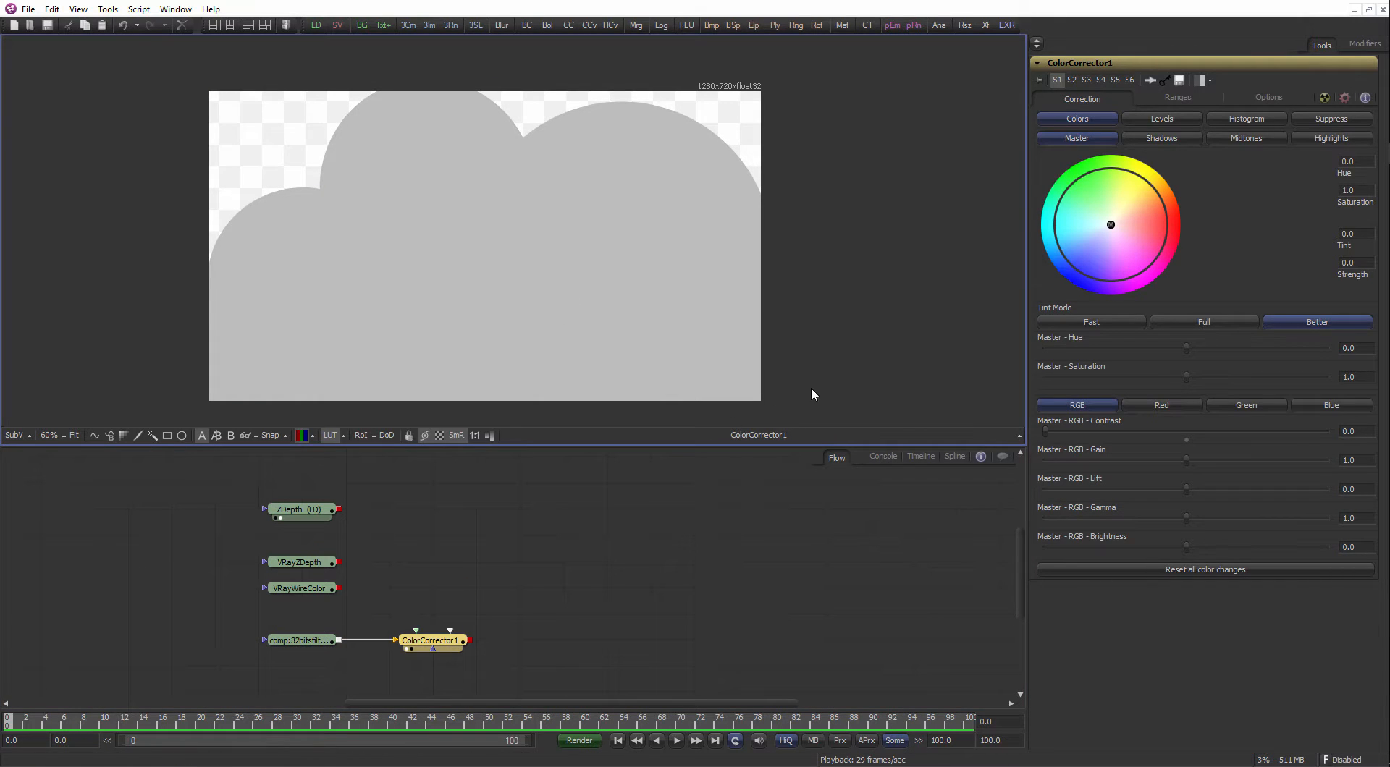
Set ColorCorrector1's Master RGB Contrast to 1.0 and make the viewer area taller.
click(1364, 433)
text(1)
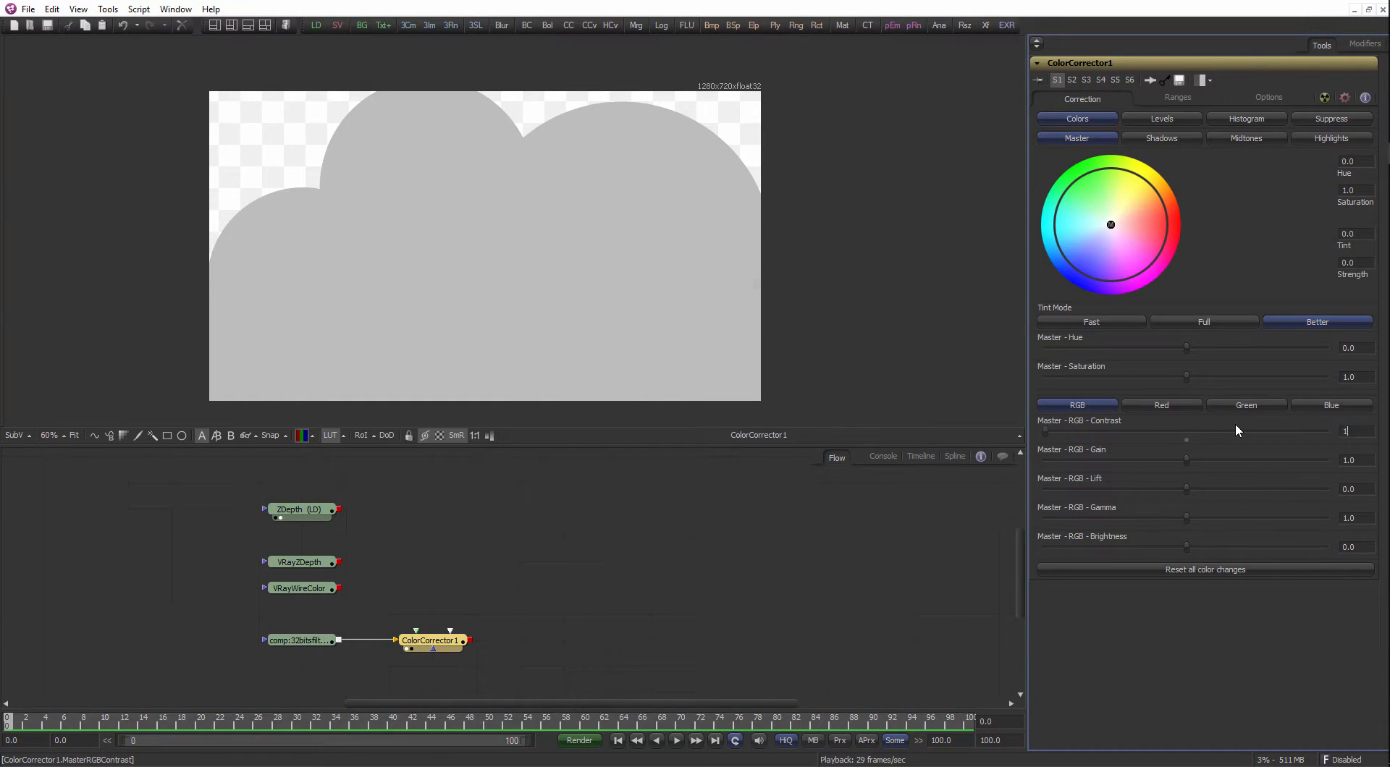
key(Tab)
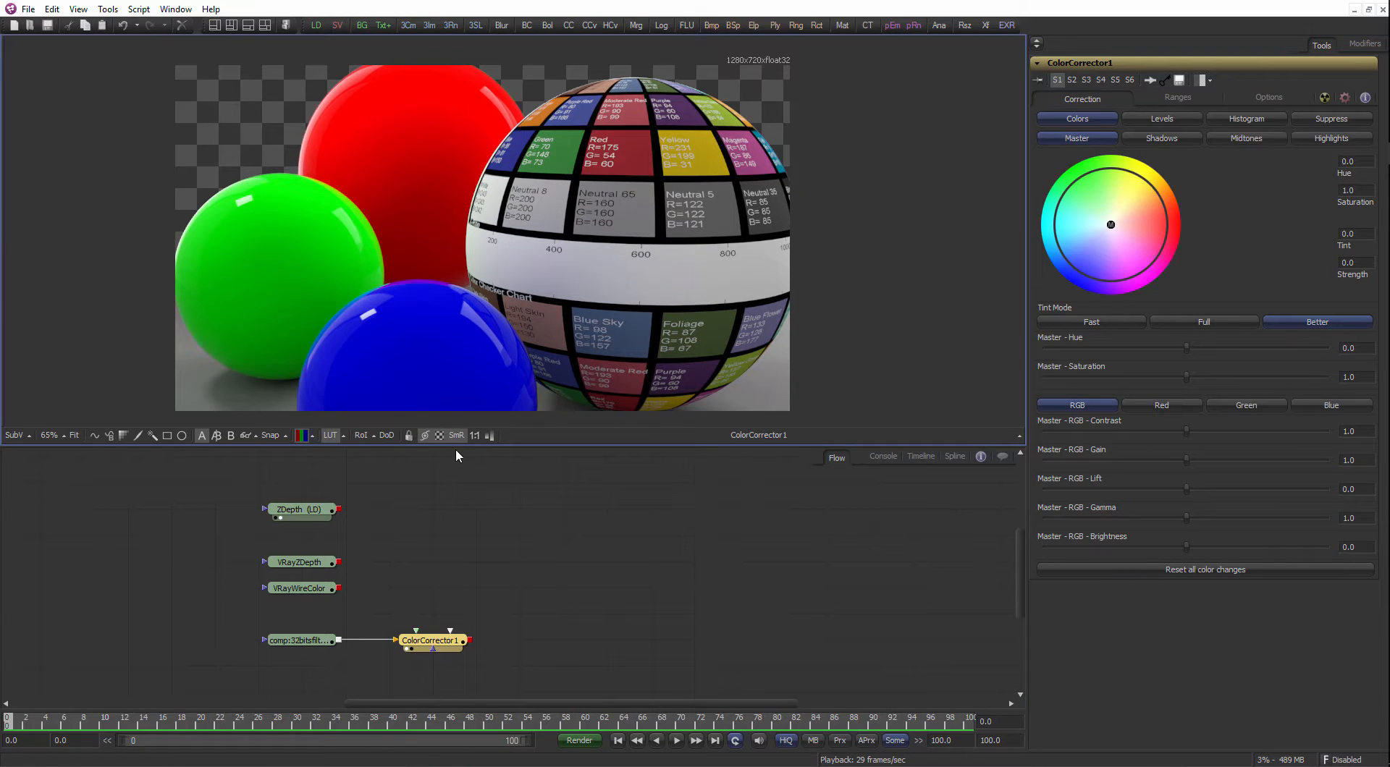
drag(456, 447, 456, 478)
scroll(429, 572, up, 2)
click(552, 598)
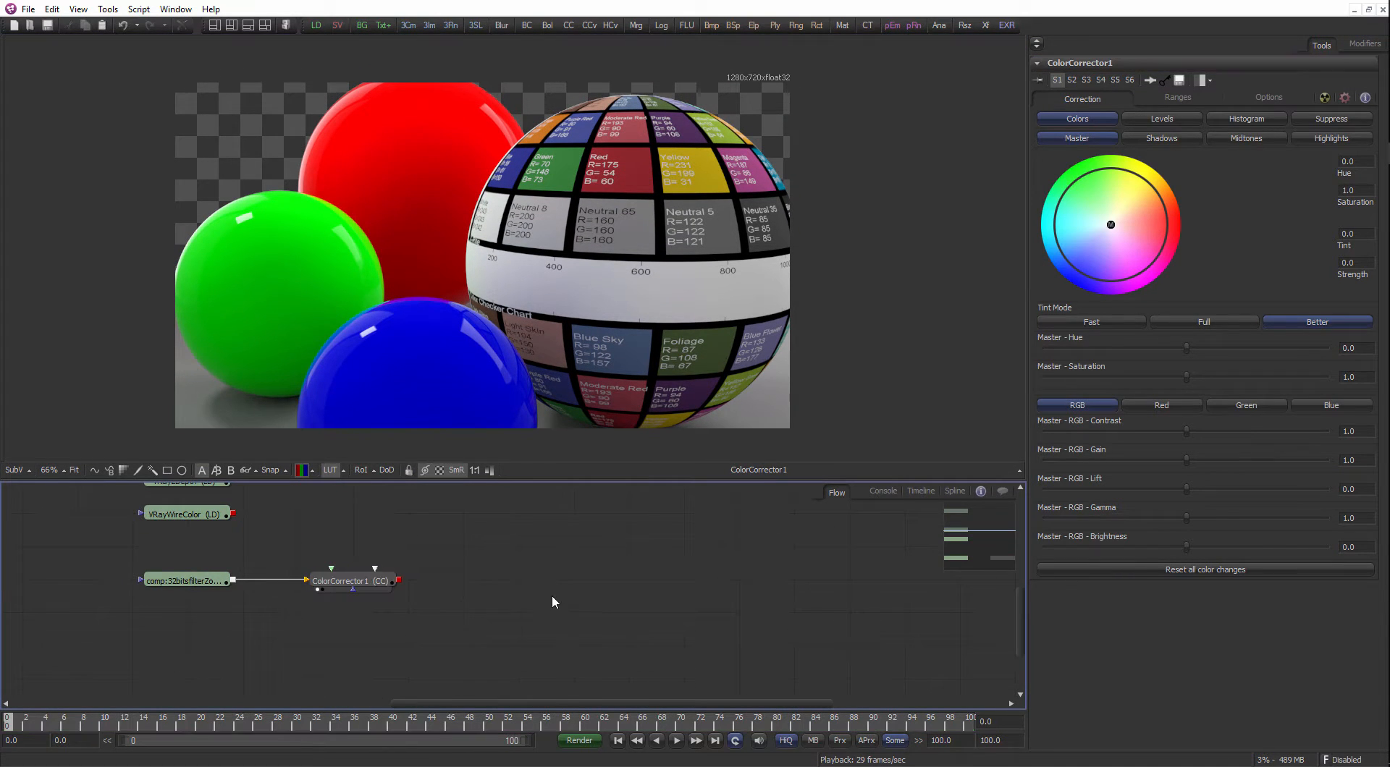
scroll(483, 564, down, 1)
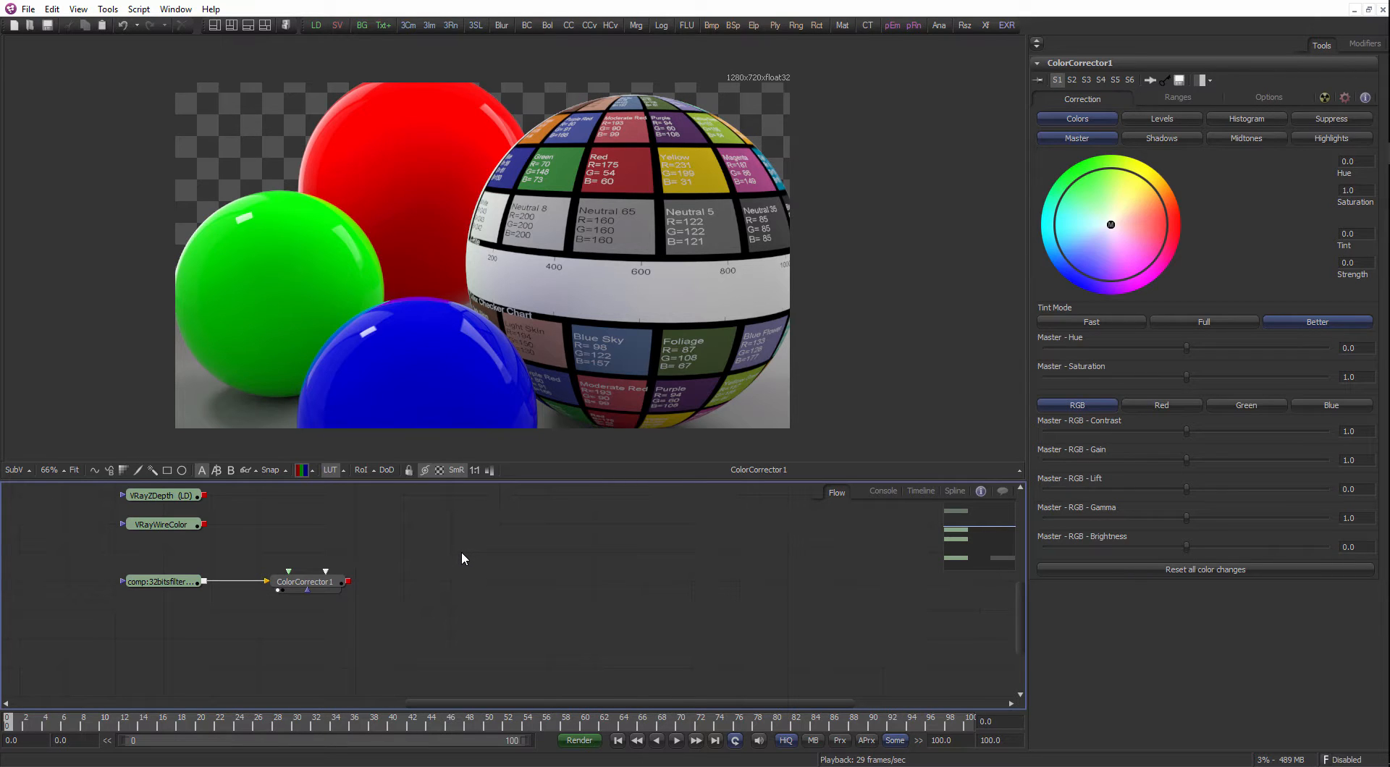
Open the Bins library at the Color tools category and enlarge its window to show all the tools.
key(ctrl+b)
drag(725, 62, 758, 48)
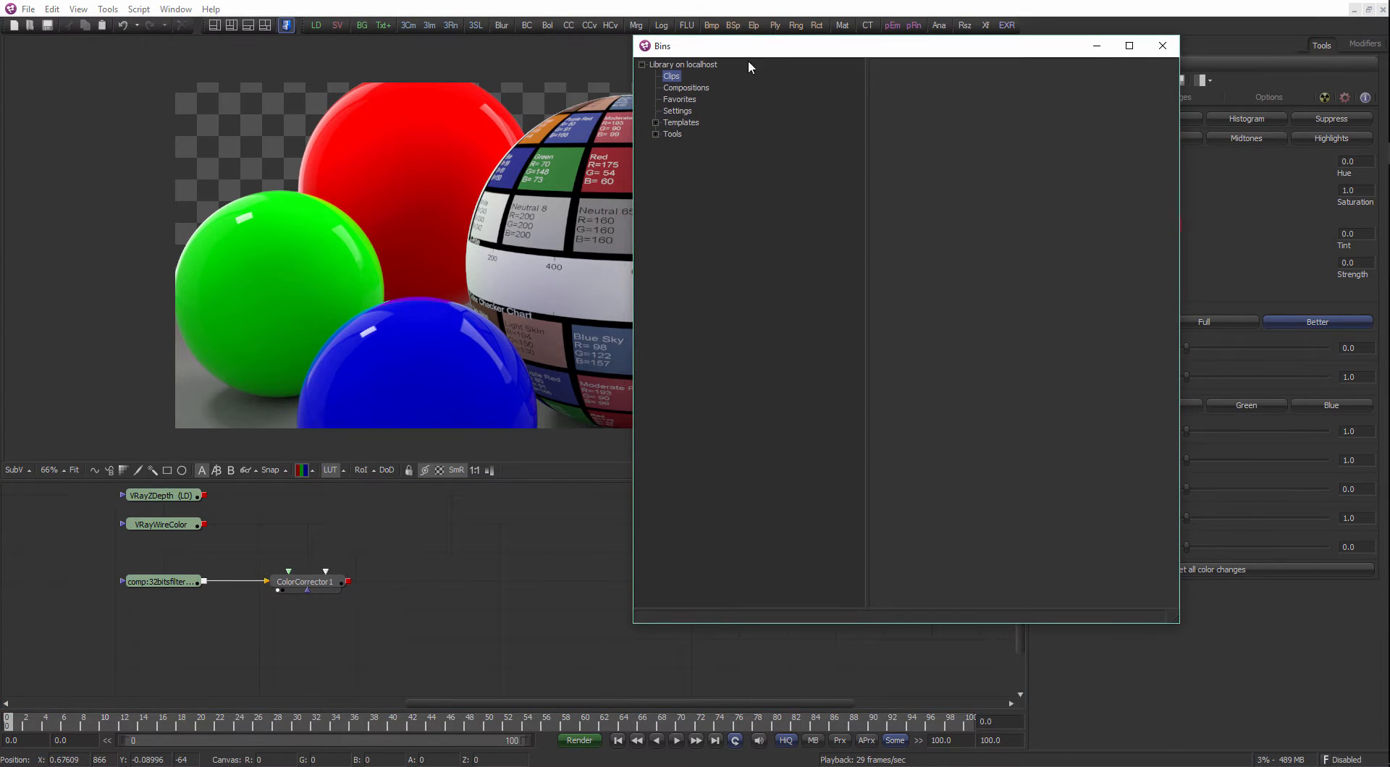
click(656, 134)
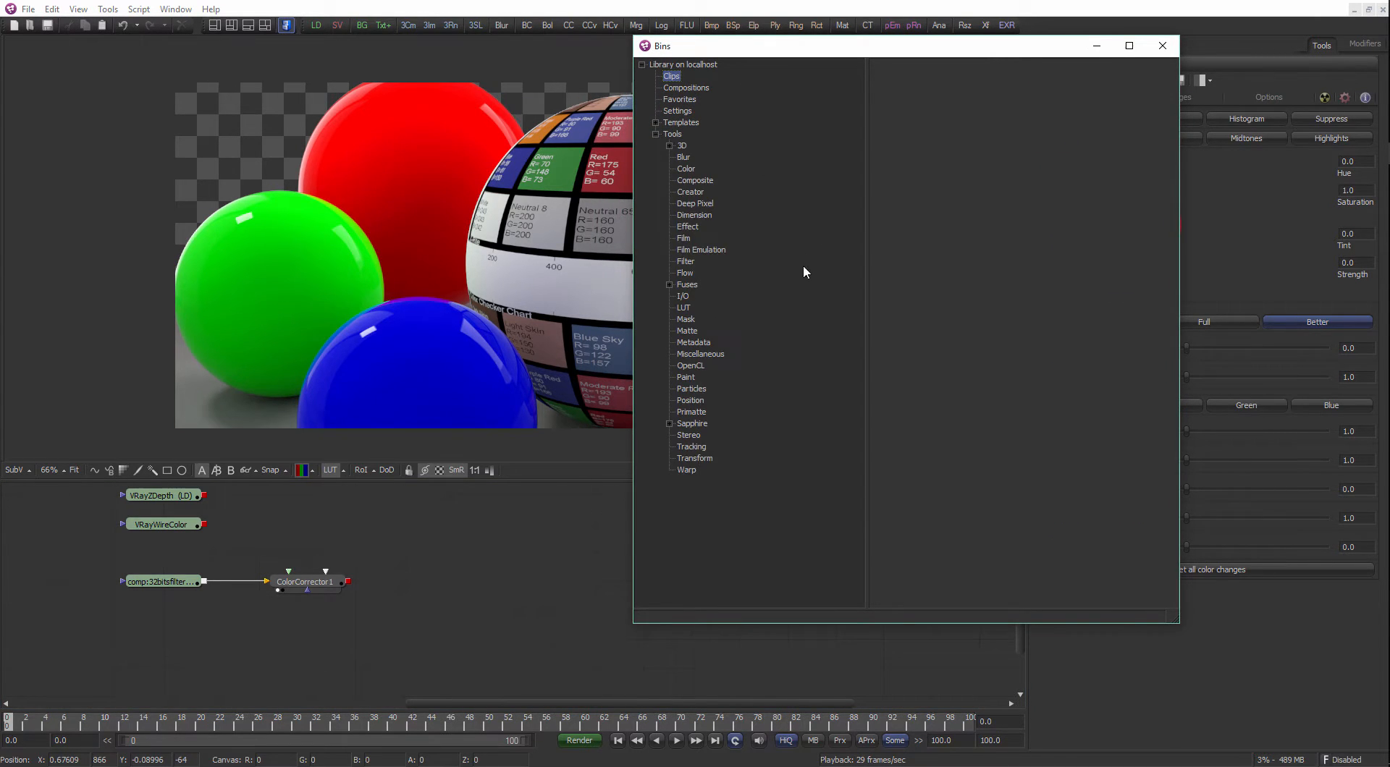
click(687, 168)
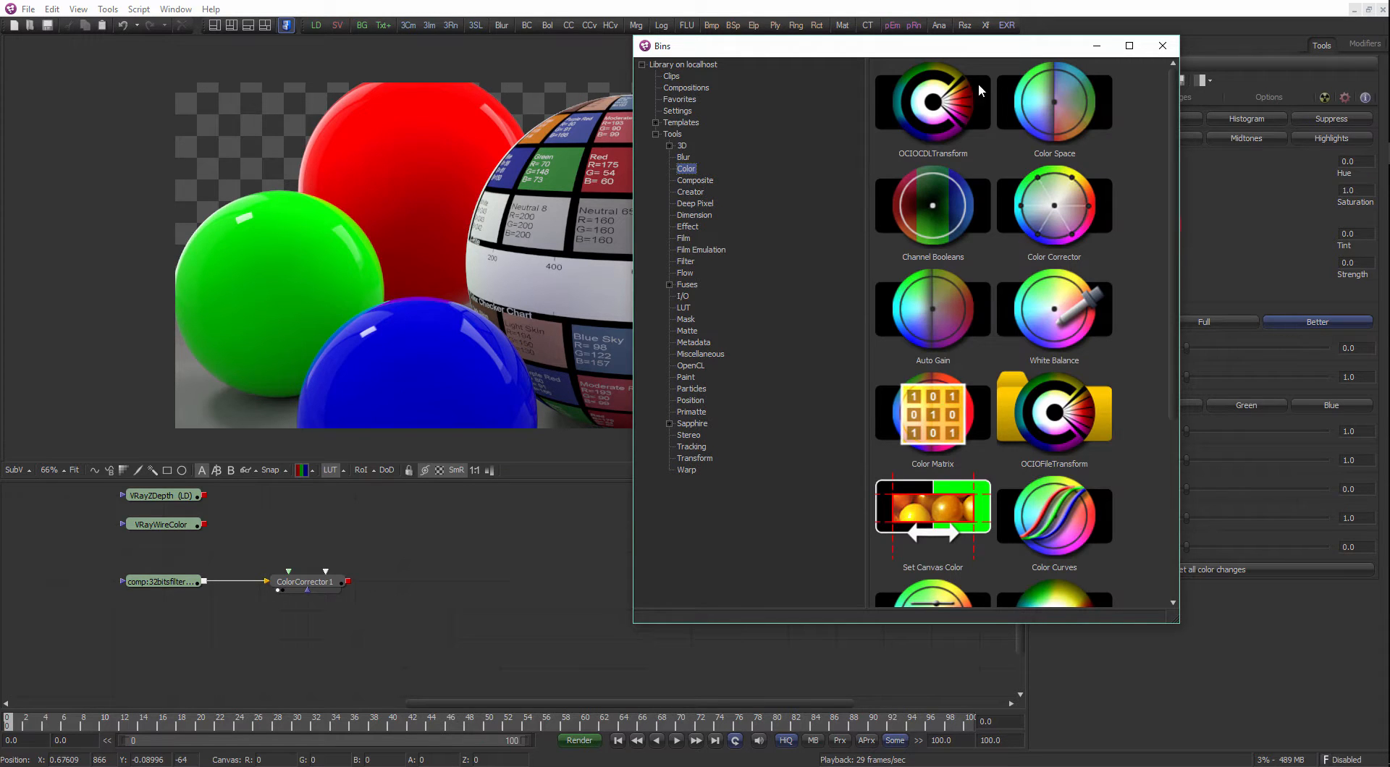
drag(634, 40, 762, 61)
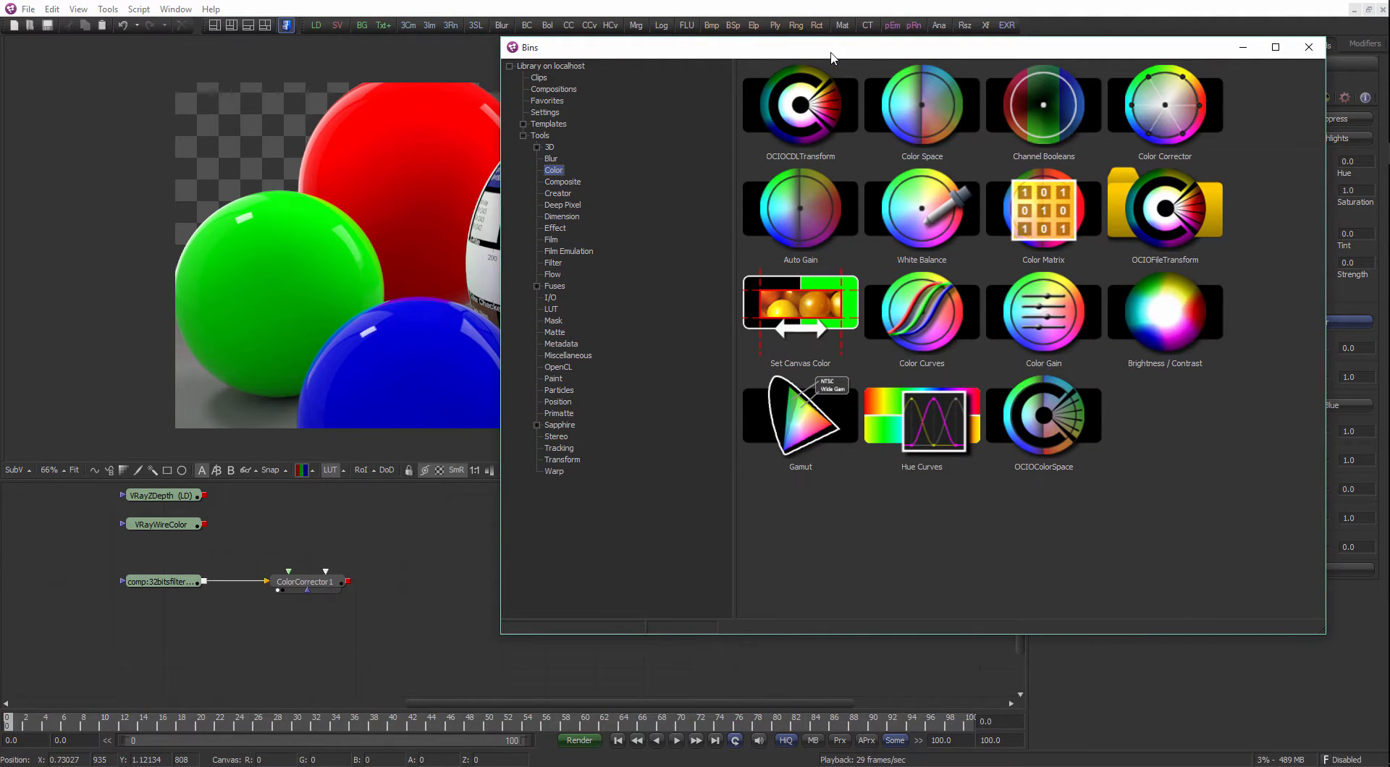
drag(830, 58, 856, 55)
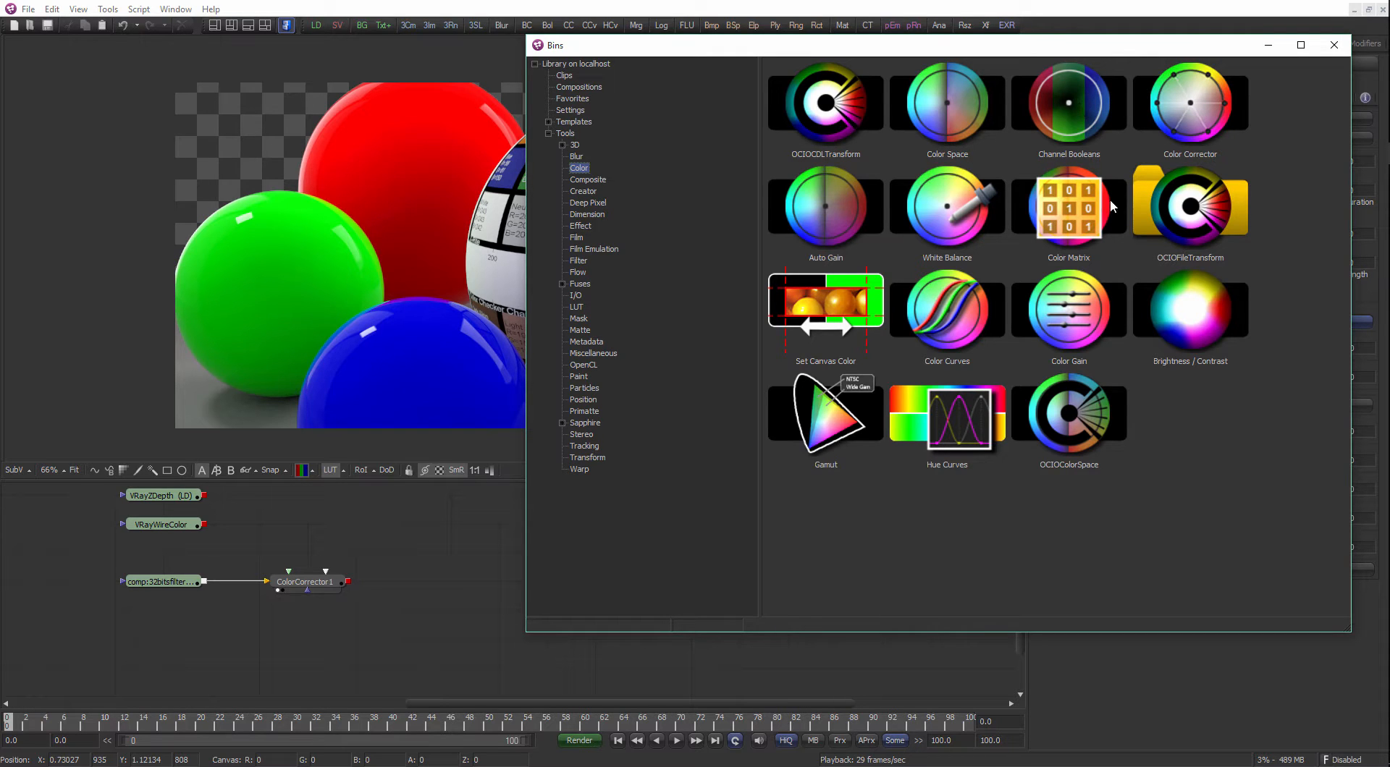
Replace ColorCorrector1 in the flow with a fresh Color Corrector from the Bins library, and move the Bins window aside.
drag(1187, 110, 293, 591)
click(293, 592)
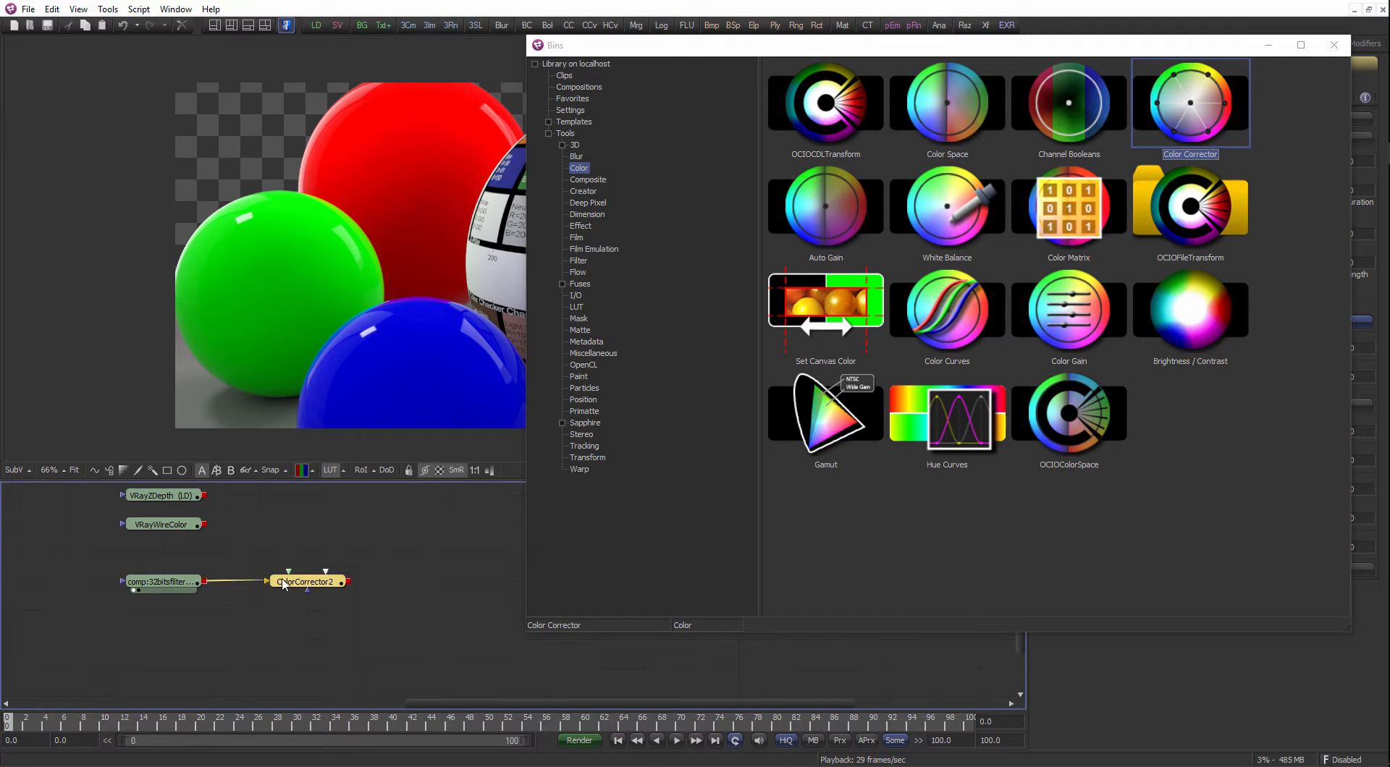
drag(862, 45, 723, 67)
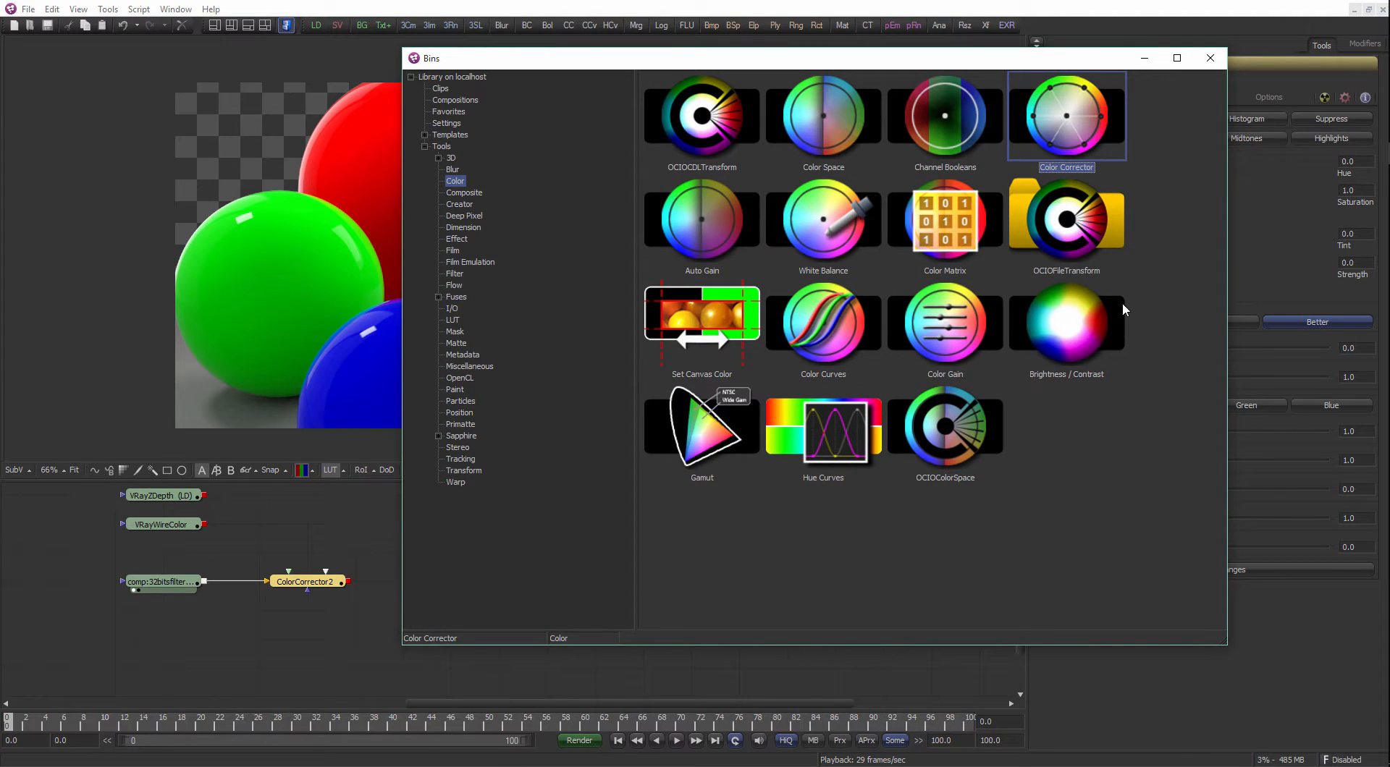
Look through the Composite, Deep Pixel, LUT and Paint tool categories in the Bins, and close the library window.
click(468, 194)
click(469, 217)
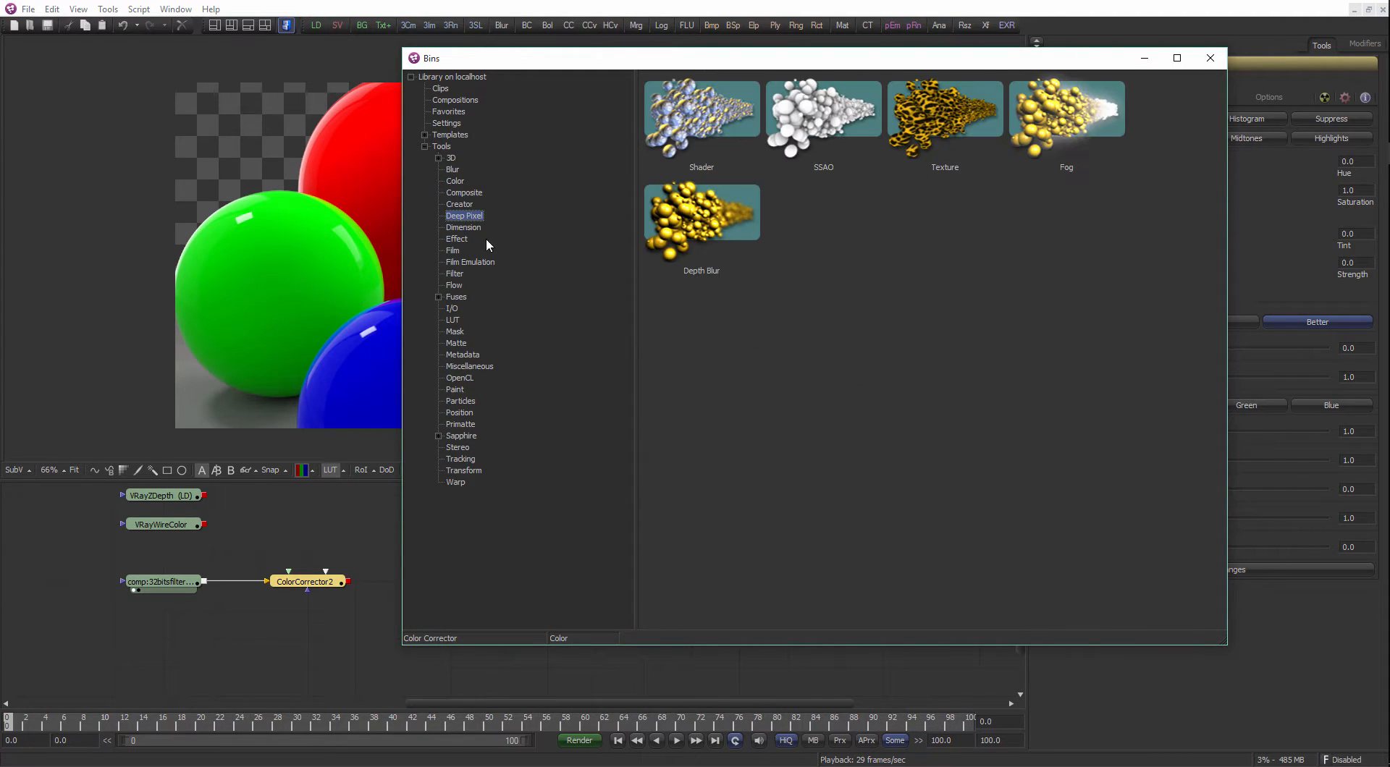
click(456, 322)
click(456, 390)
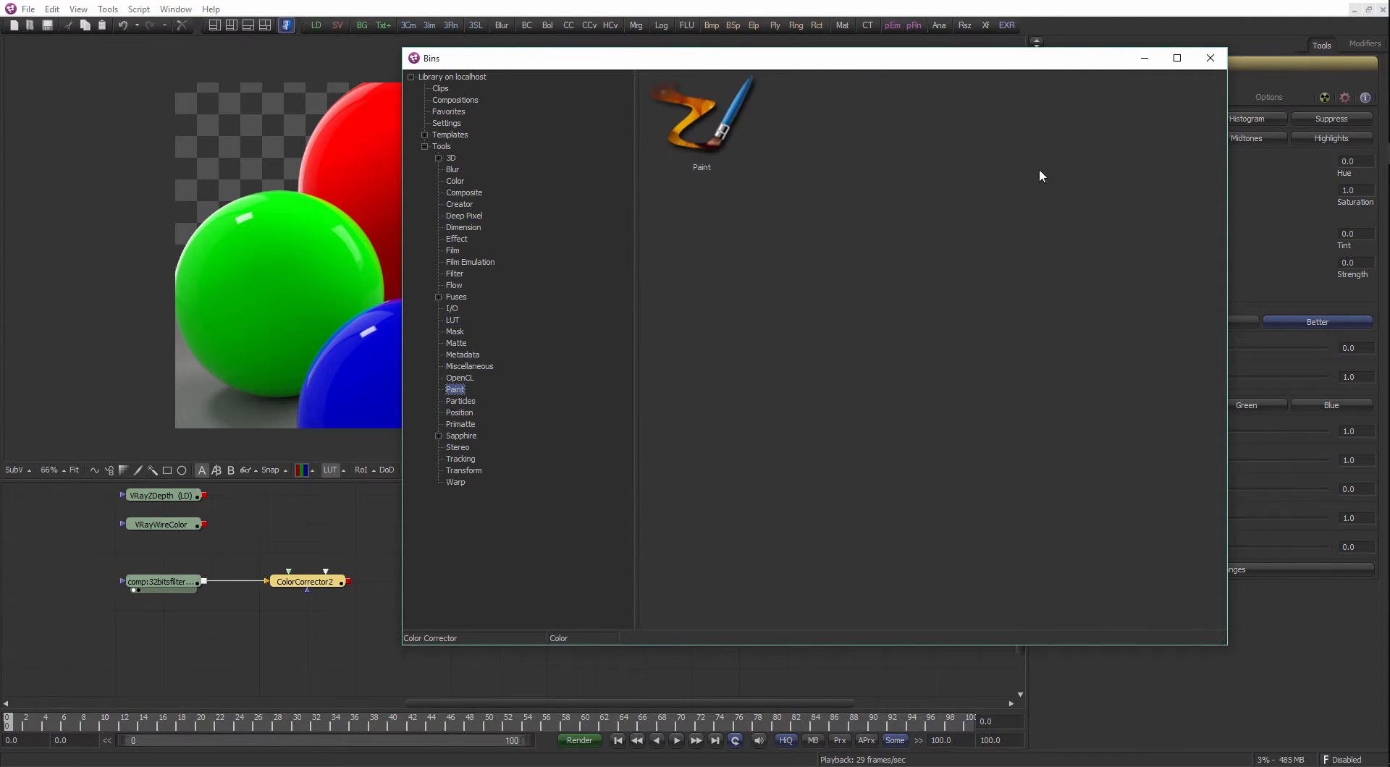
click(1209, 58)
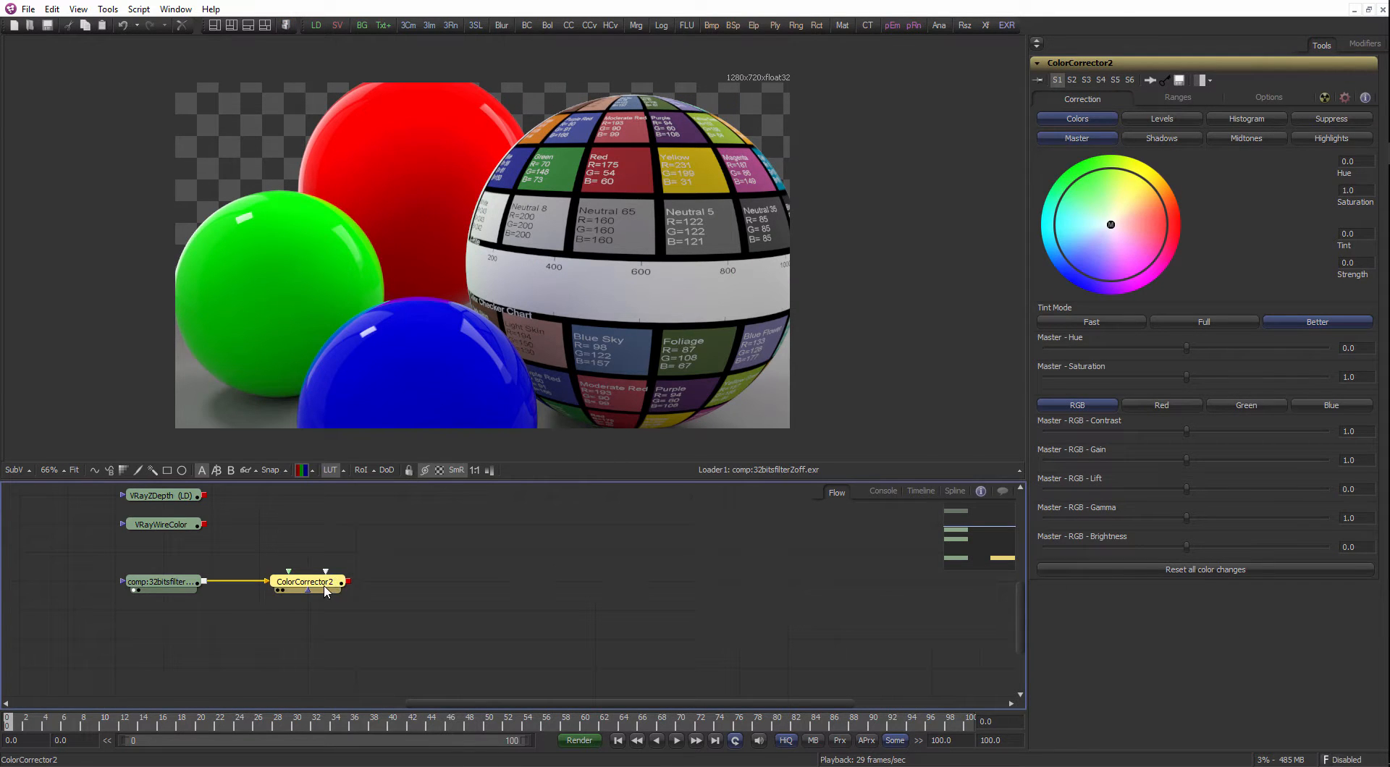
Display ColorCorrector2 in an enlarged viewer and give its Master range a faint tint at -4.5 with about 0.004 strength.
drag(324, 587, 602, 301)
scroll(597, 307, up, 2)
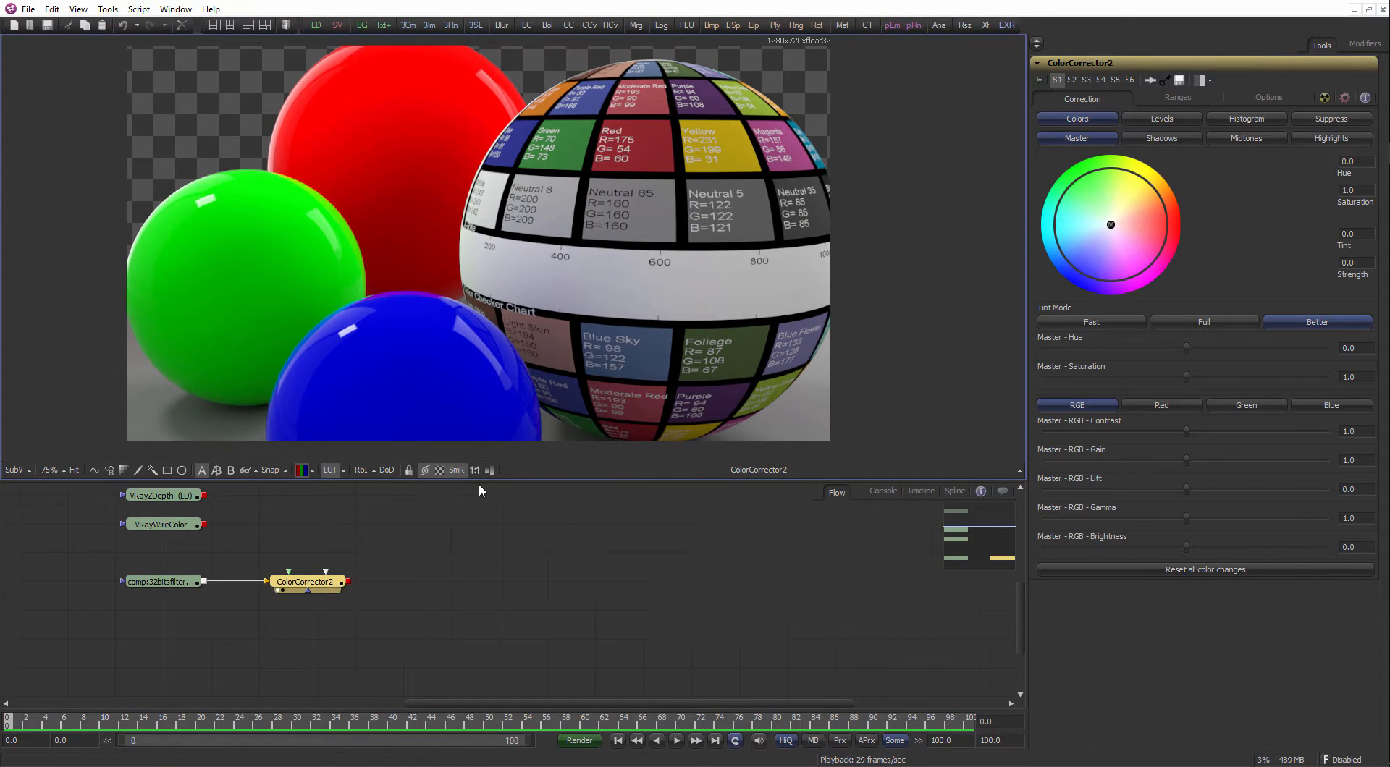
drag(479, 485, 480, 540)
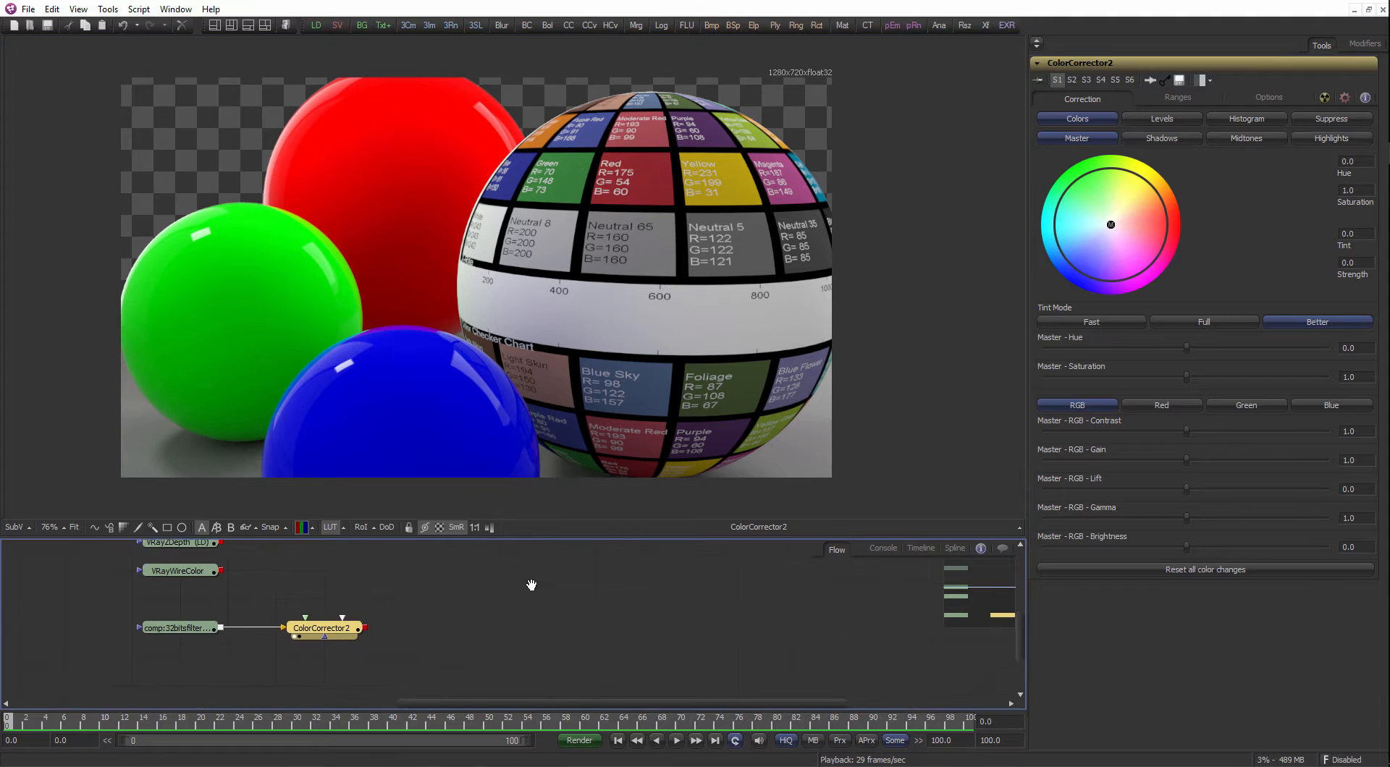
drag(532, 584, 501, 610)
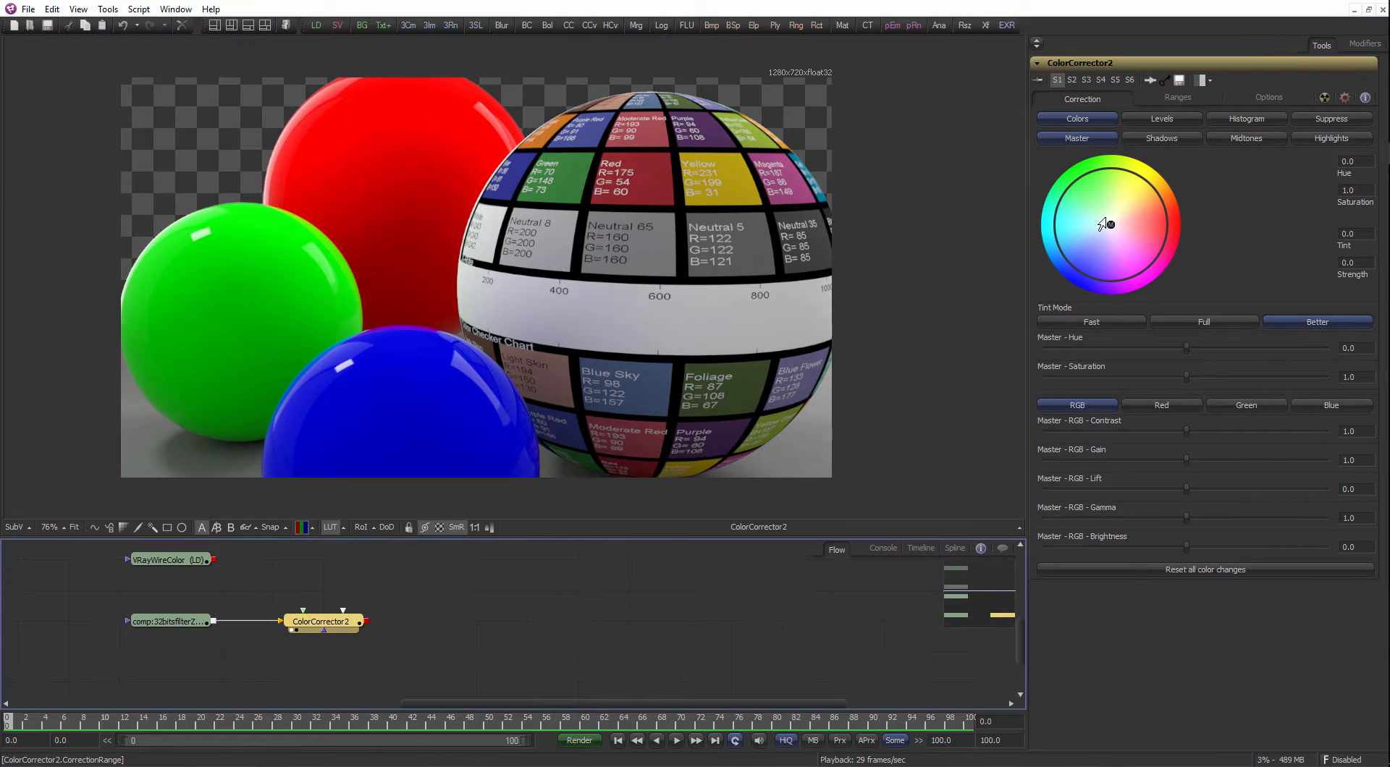
mouse_move(1103, 225)
mouse_down()
mouse_move(1129, 204)
mouse_move(1115, 184)
mouse_move(1089, 193)
mouse_move(1167, 245)
mouse_move(1154, 232)
mouse_move(1135, 262)
mouse_move(1144, 215)
mouse_move(1119, 246)
mouse_move(1131, 249)
mouse_move(1092, 205)
mouse_move(1129, 246)
mouse_move(1110, 230)
mouse_up()
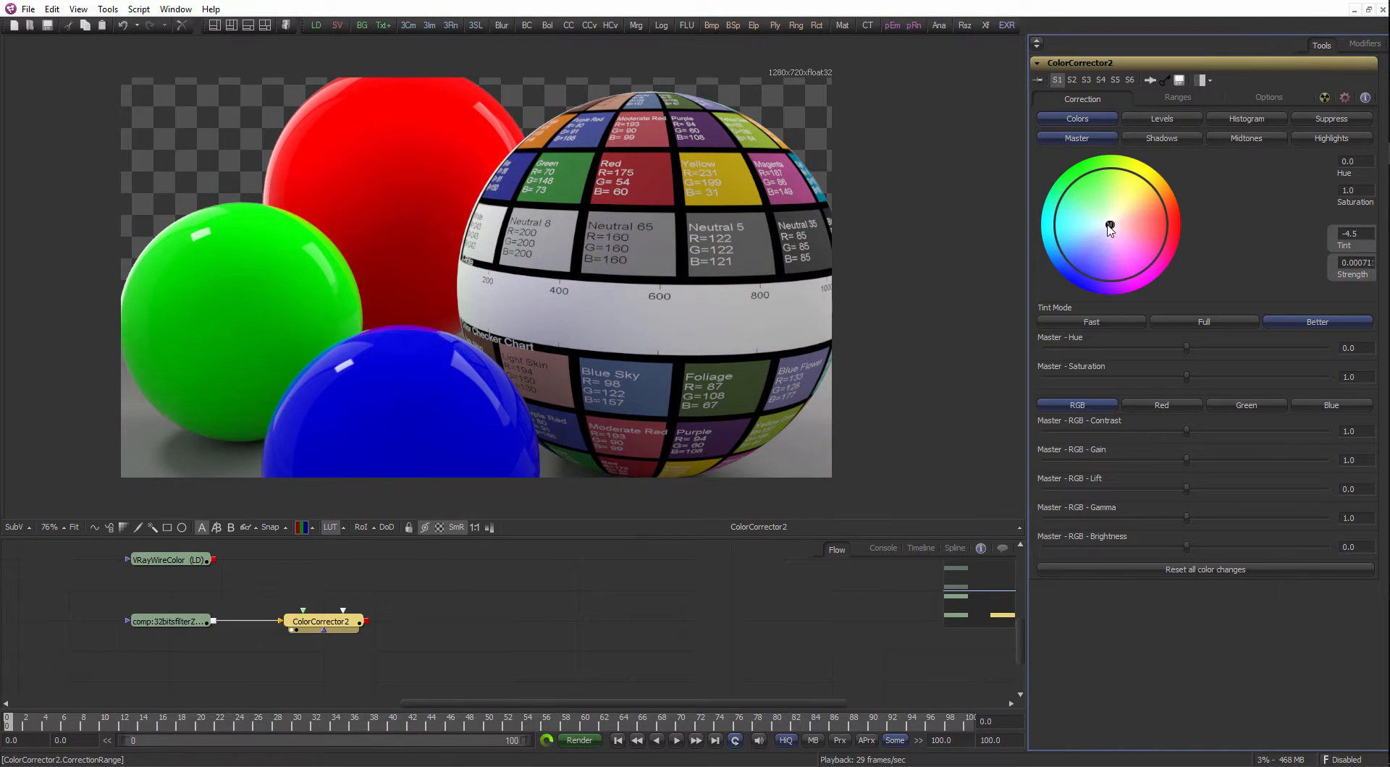
Test Master RGB input levels of about 0.176 black and 0.44 white, and return them to 0.0 and 1.0 with gamma 1.0145.
click(1161, 118)
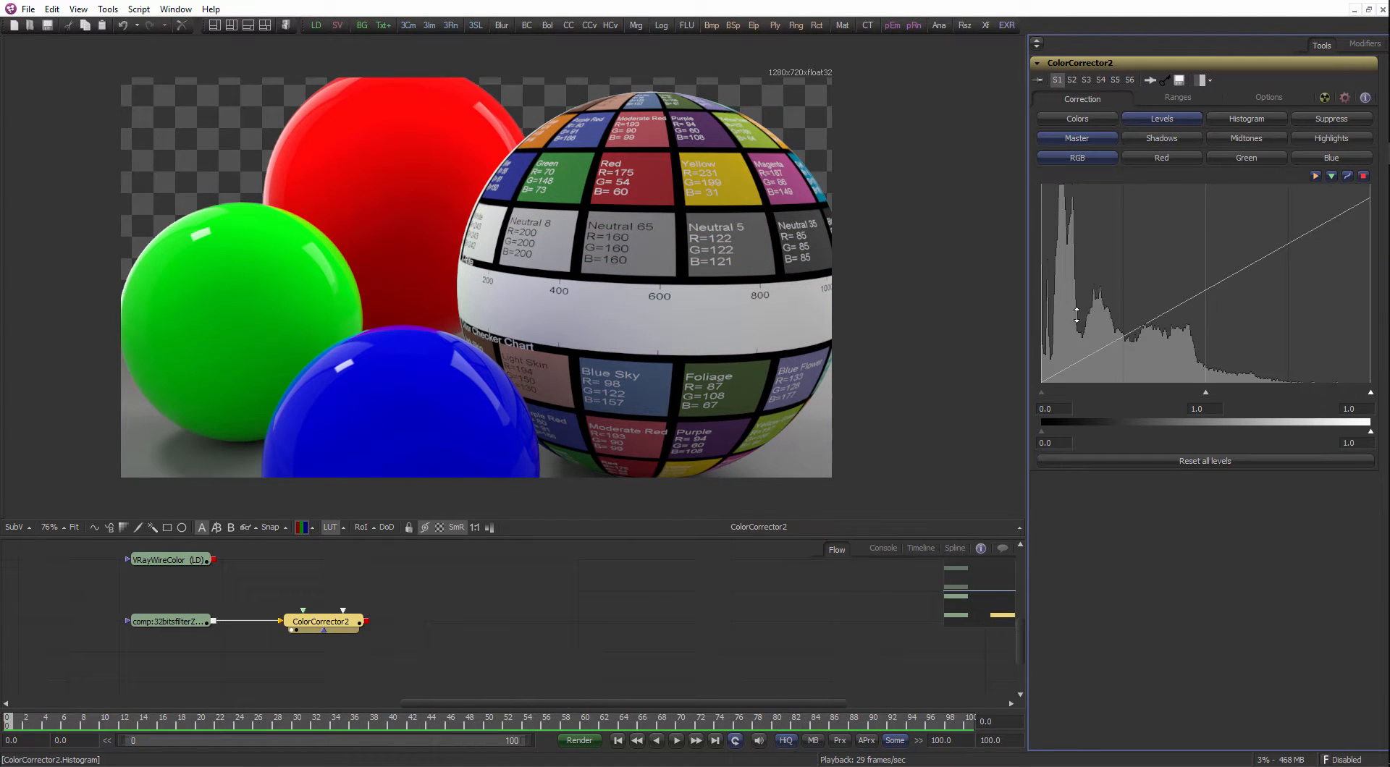
drag(1041, 393, 1099, 393)
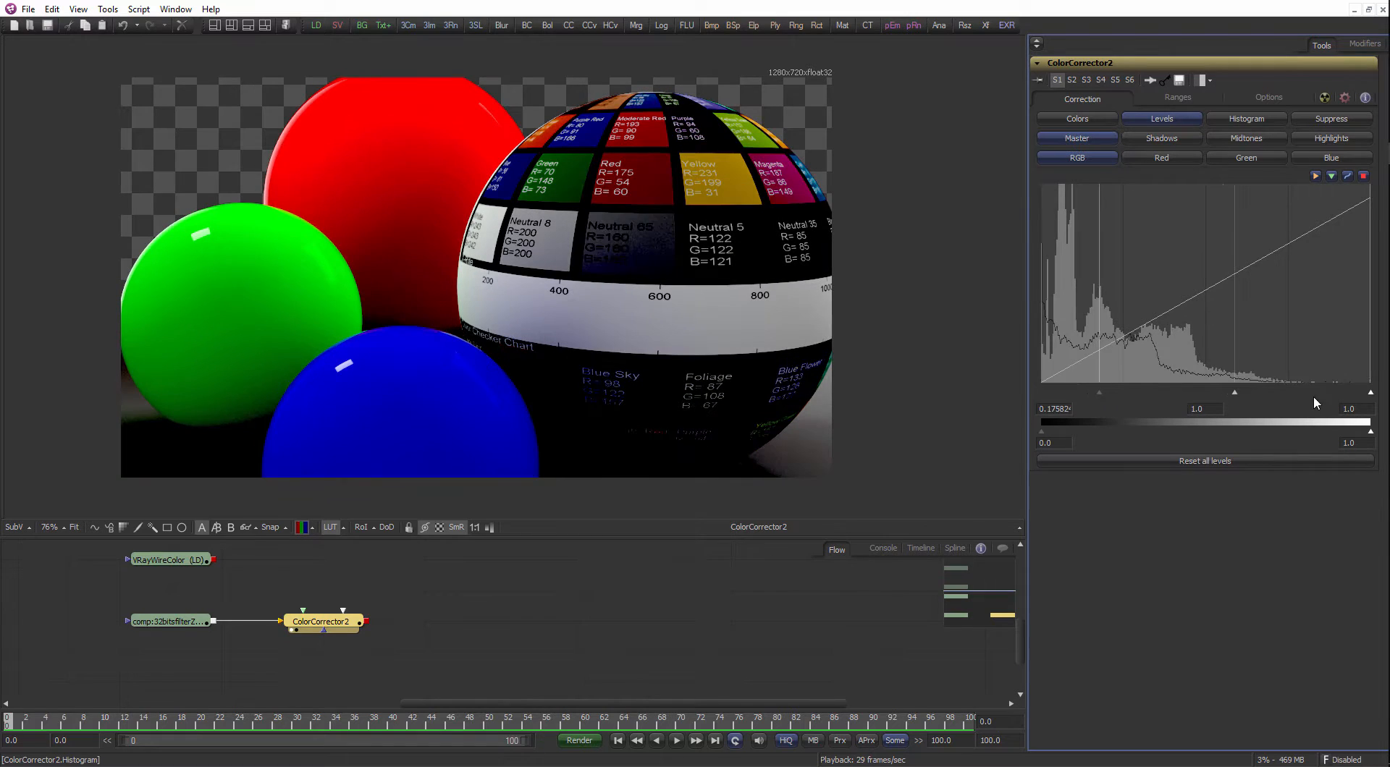
drag(1372, 395, 1185, 393)
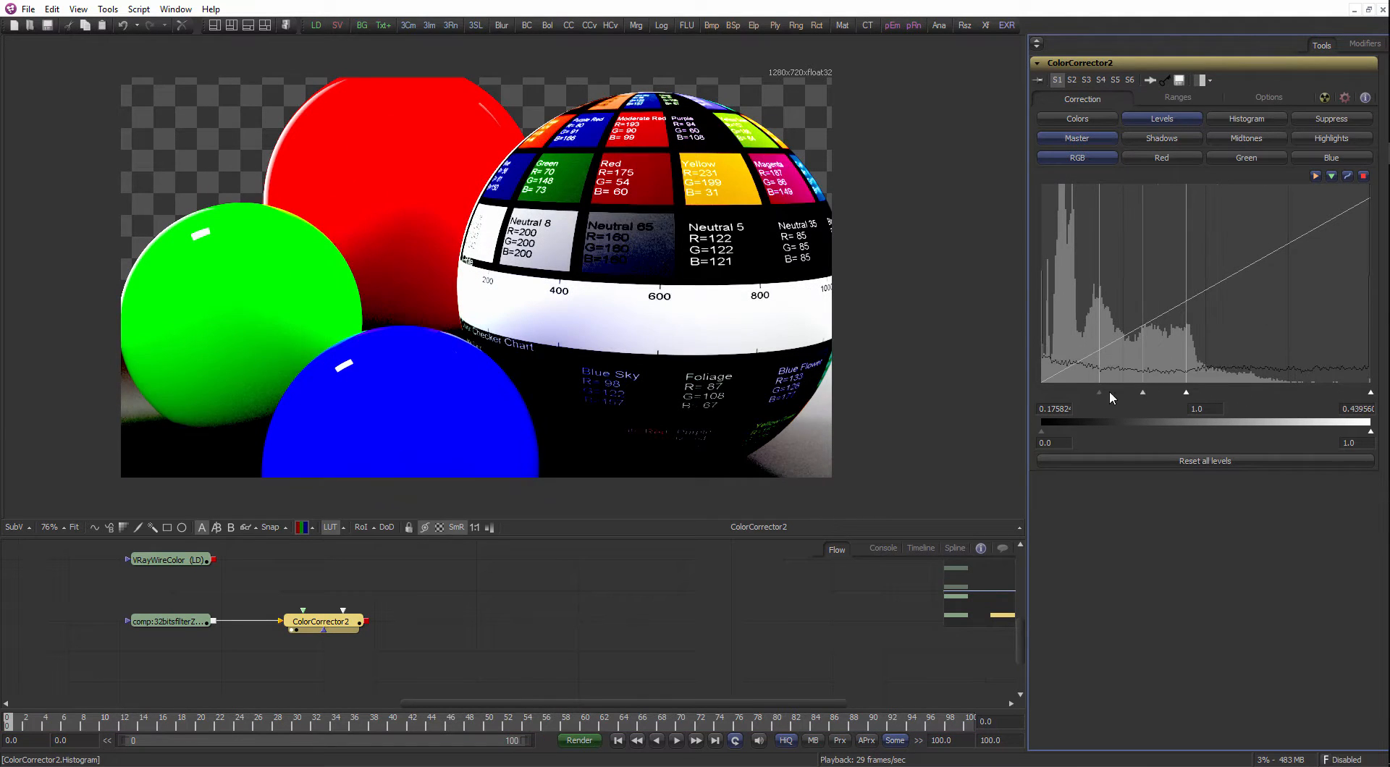
drag(1099, 393, 1373, 396)
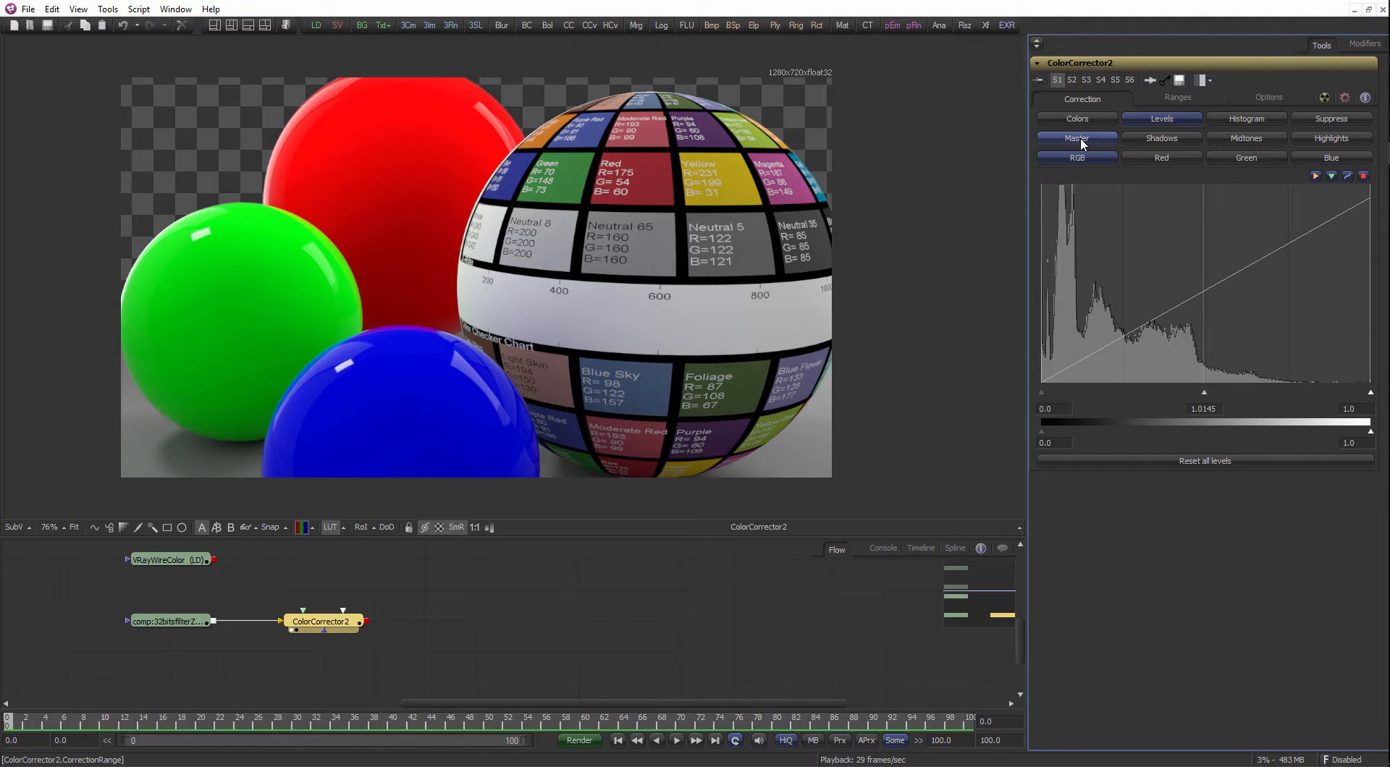
Adjust the RGB levels gamma per tonal range, to about 0.929 for Shadows and 1.935 for Highlights.
click(1148, 139)
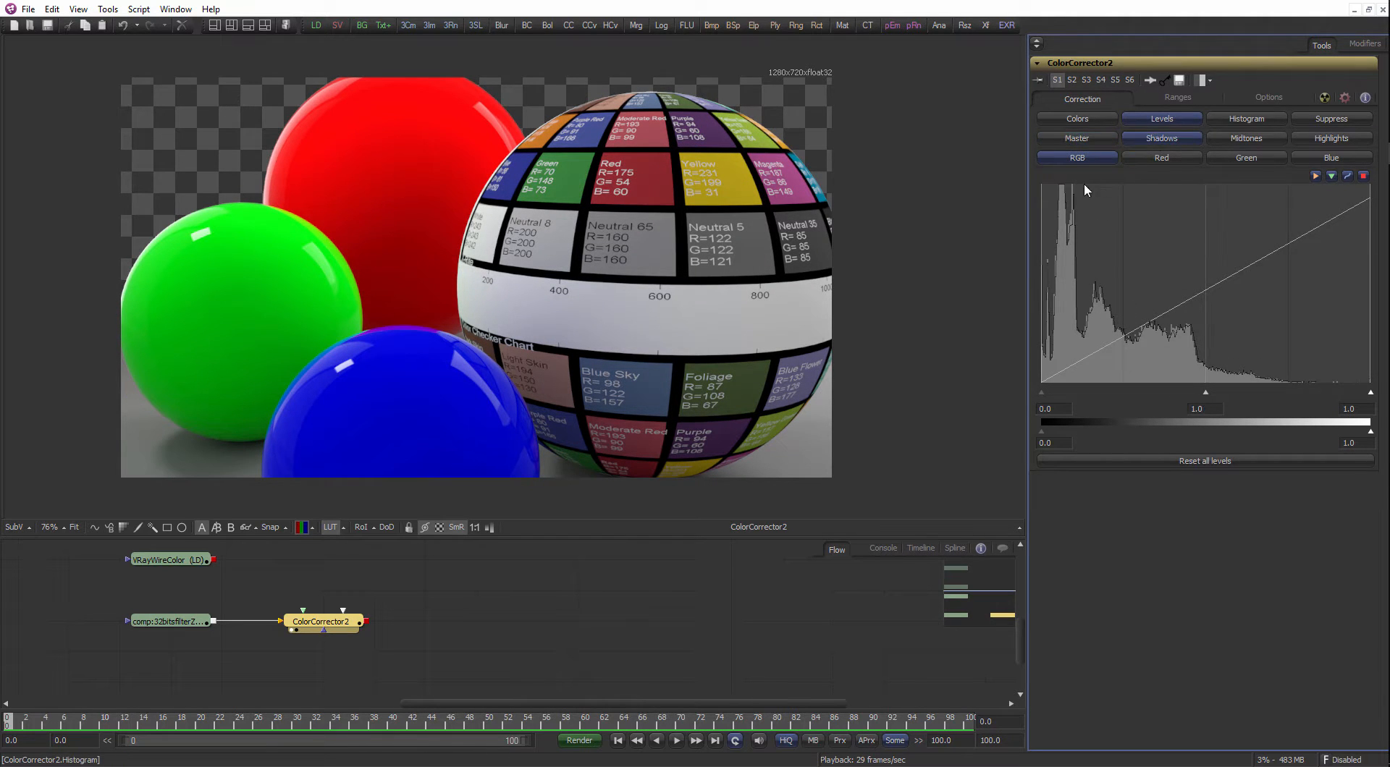
drag(1199, 391, 1128, 394)
click(1258, 141)
click(1330, 139)
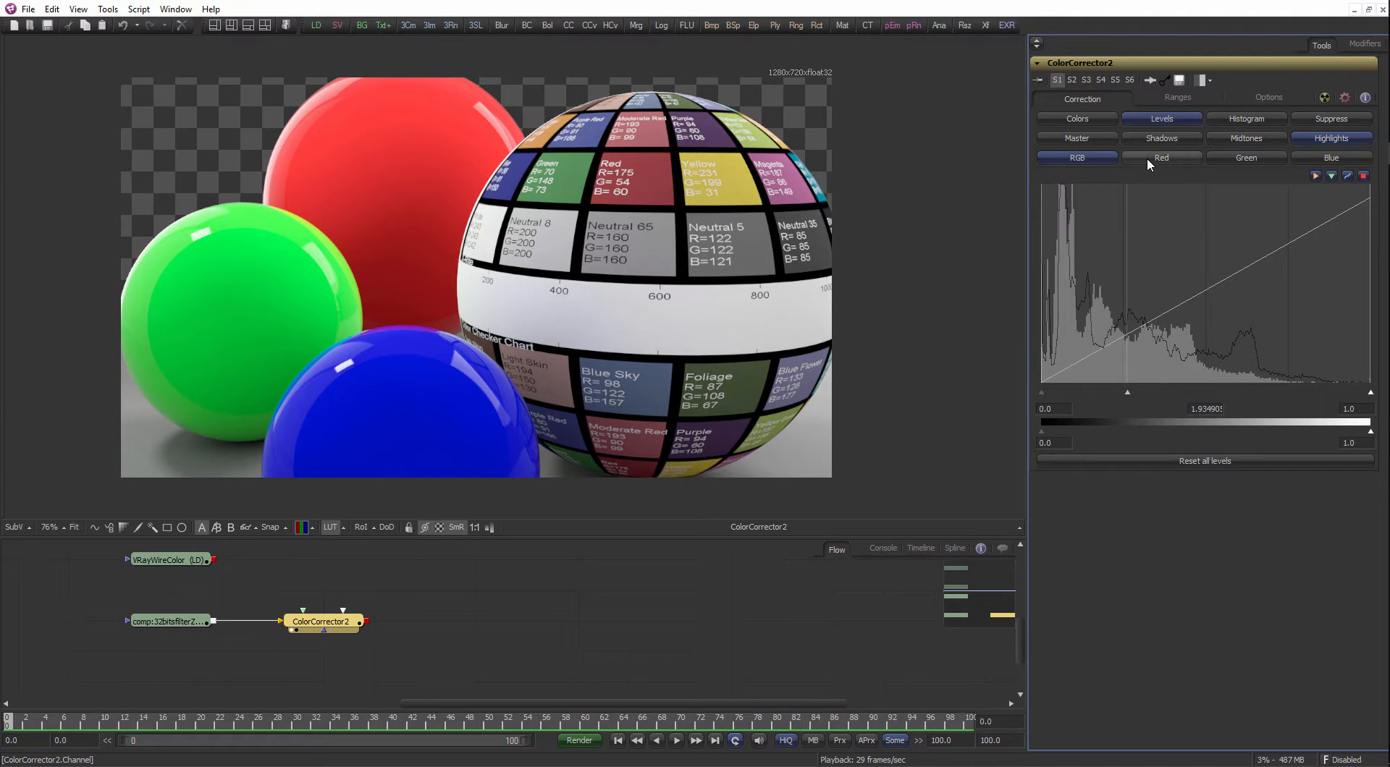
Try lowering the Highlights red channel's input white level to about 0.27, restore it to 1.0 and return to the Master levels.
click(1148, 159)
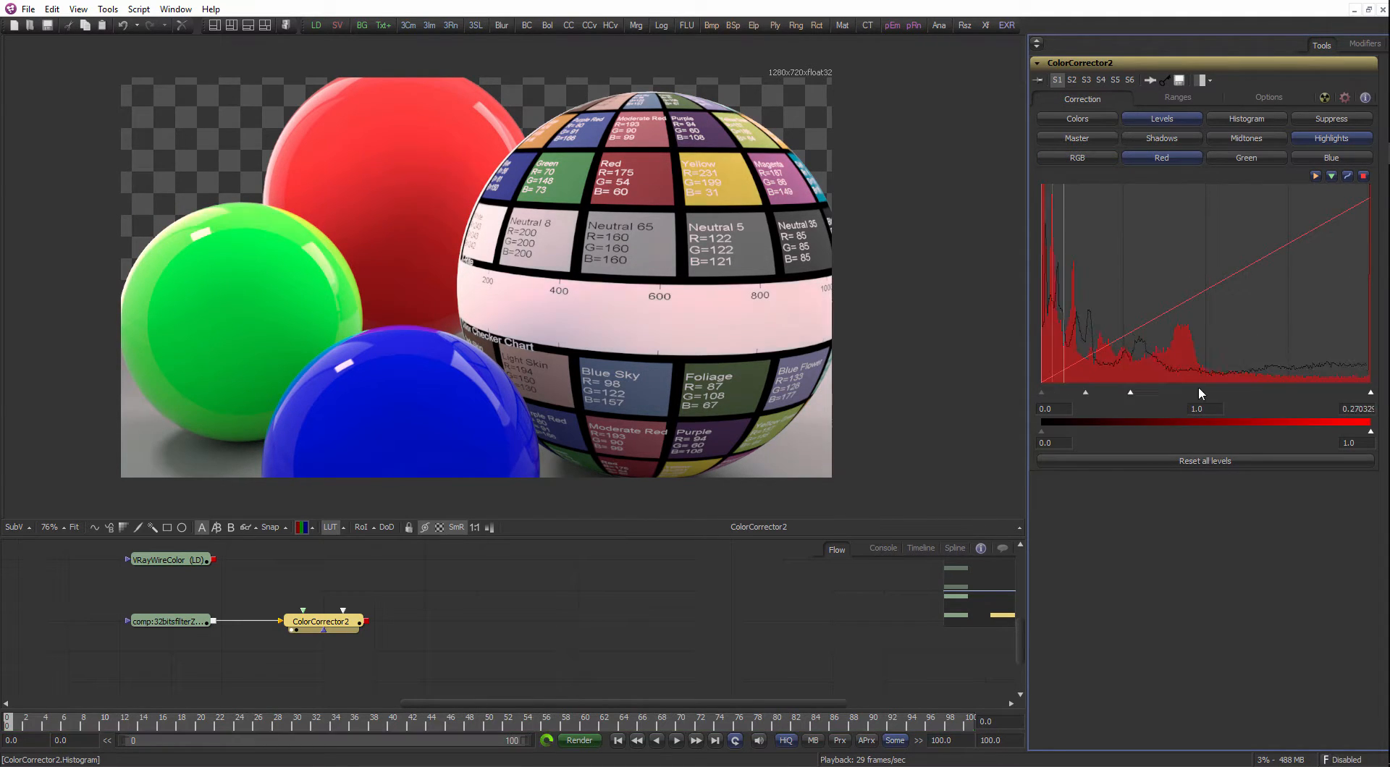
drag(1042, 396, 936, 342)
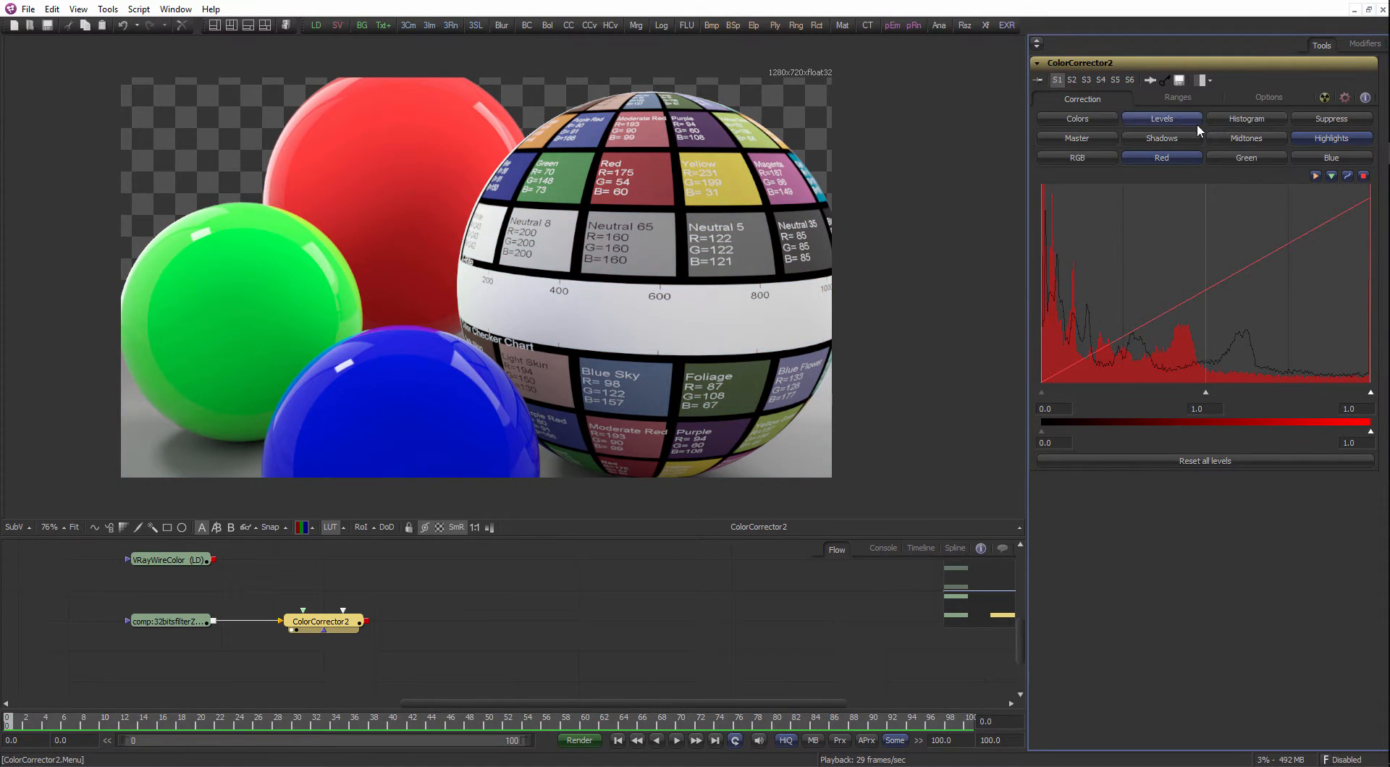
click(1109, 137)
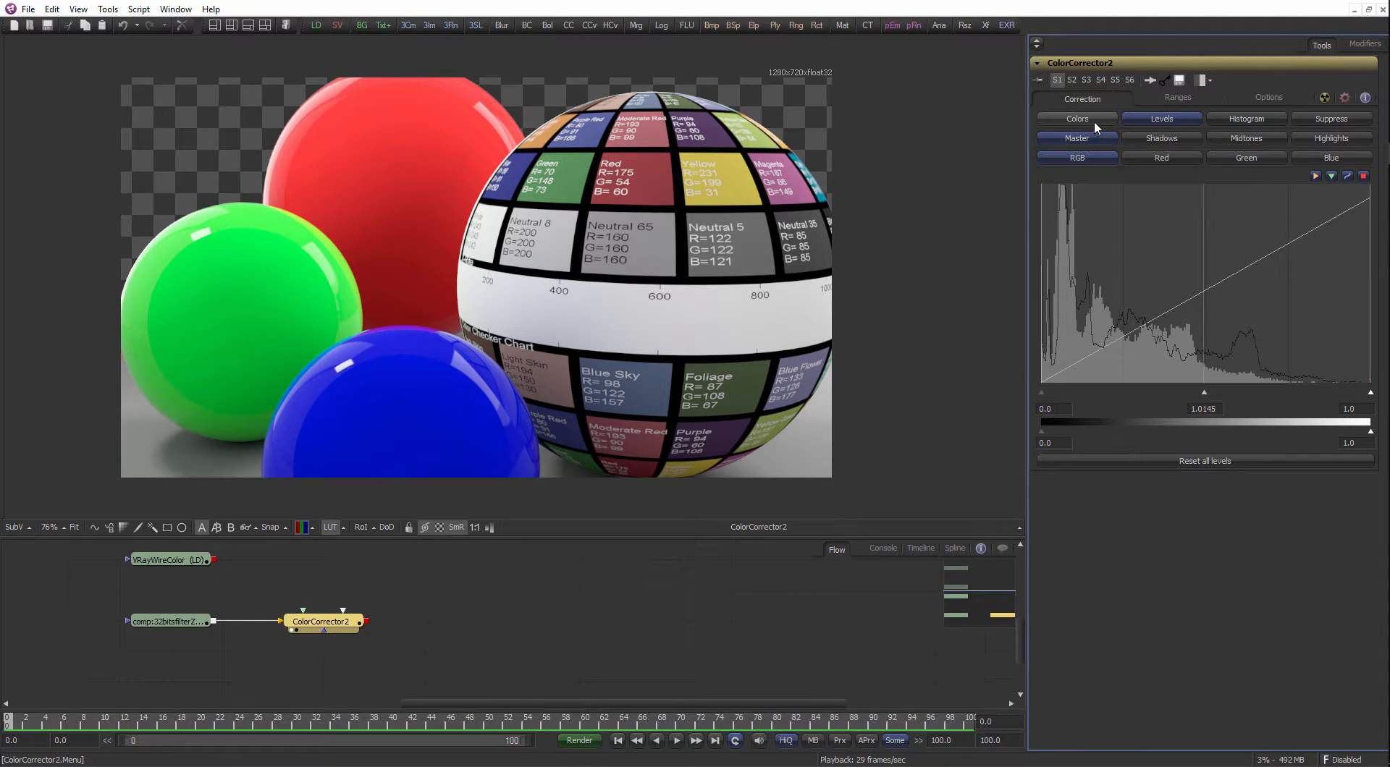
Open the Master color suppression controls of ColorCorrector2 and bring the spheres closer in the viewer.
click(1094, 119)
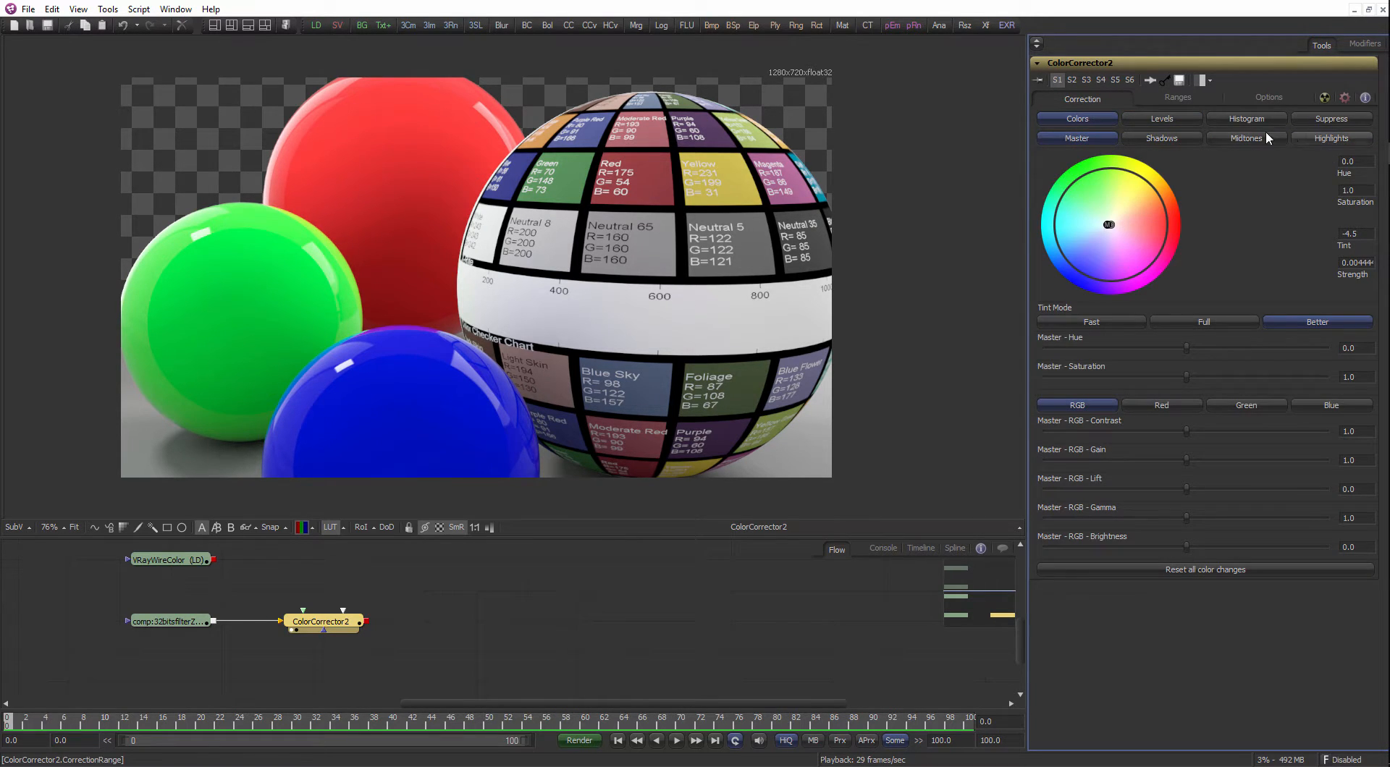
click(1336, 120)
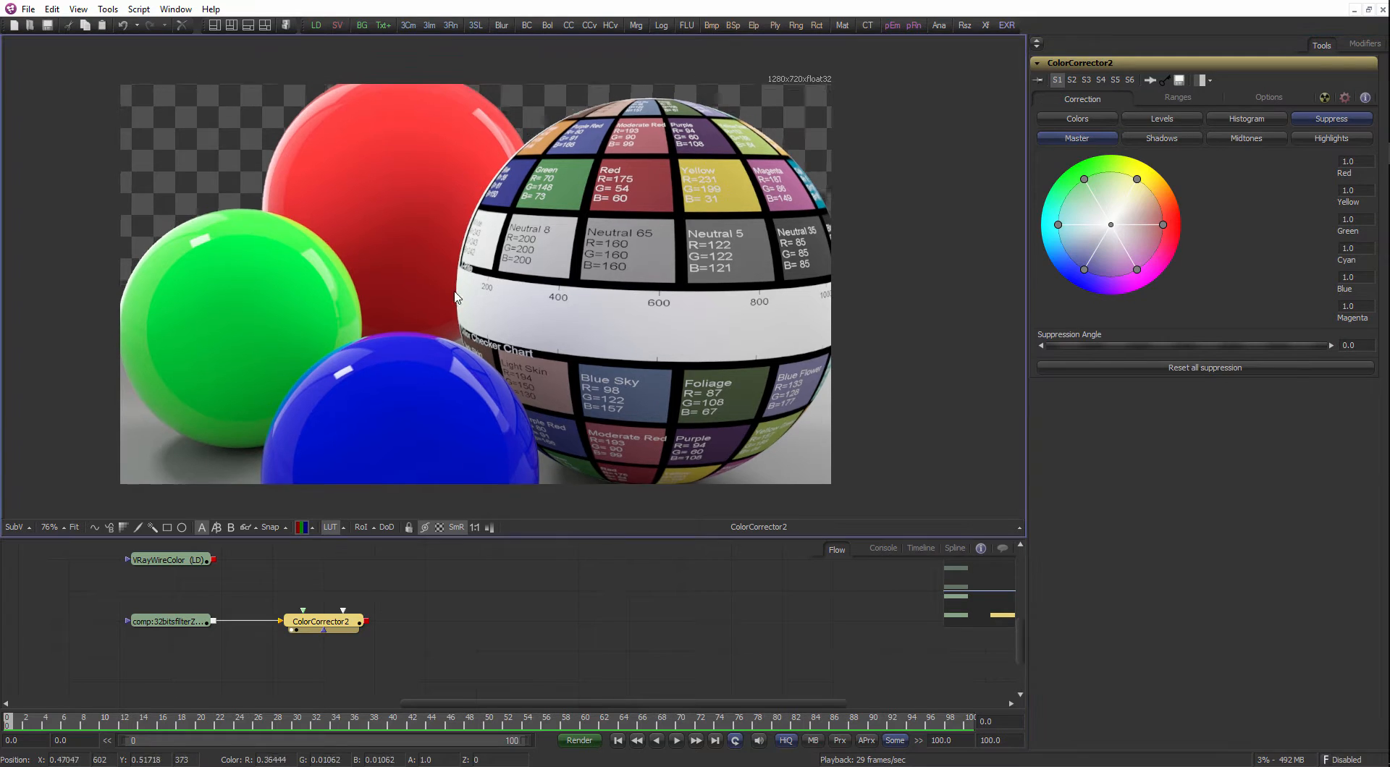
drag(454, 298, 467, 307)
click(327, 624)
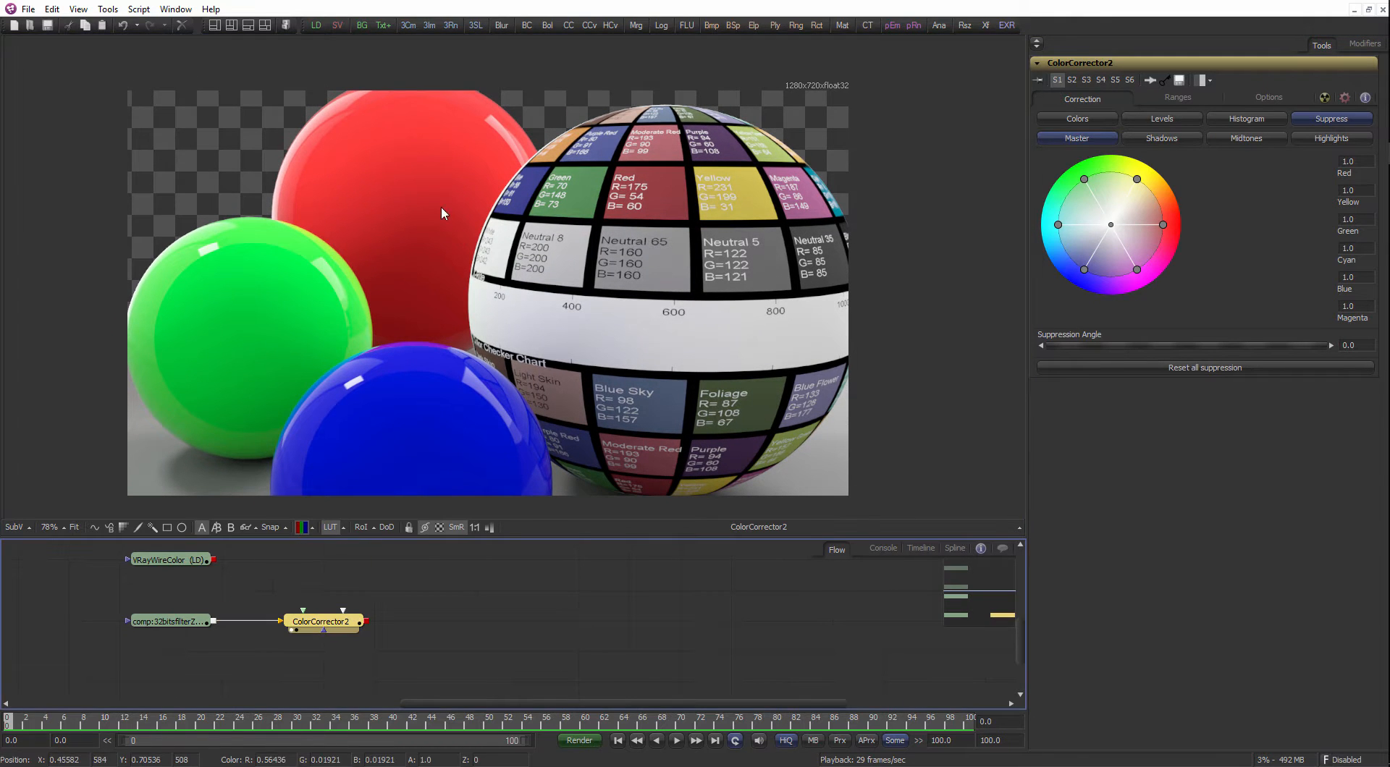
scroll(443, 213, up, 3)
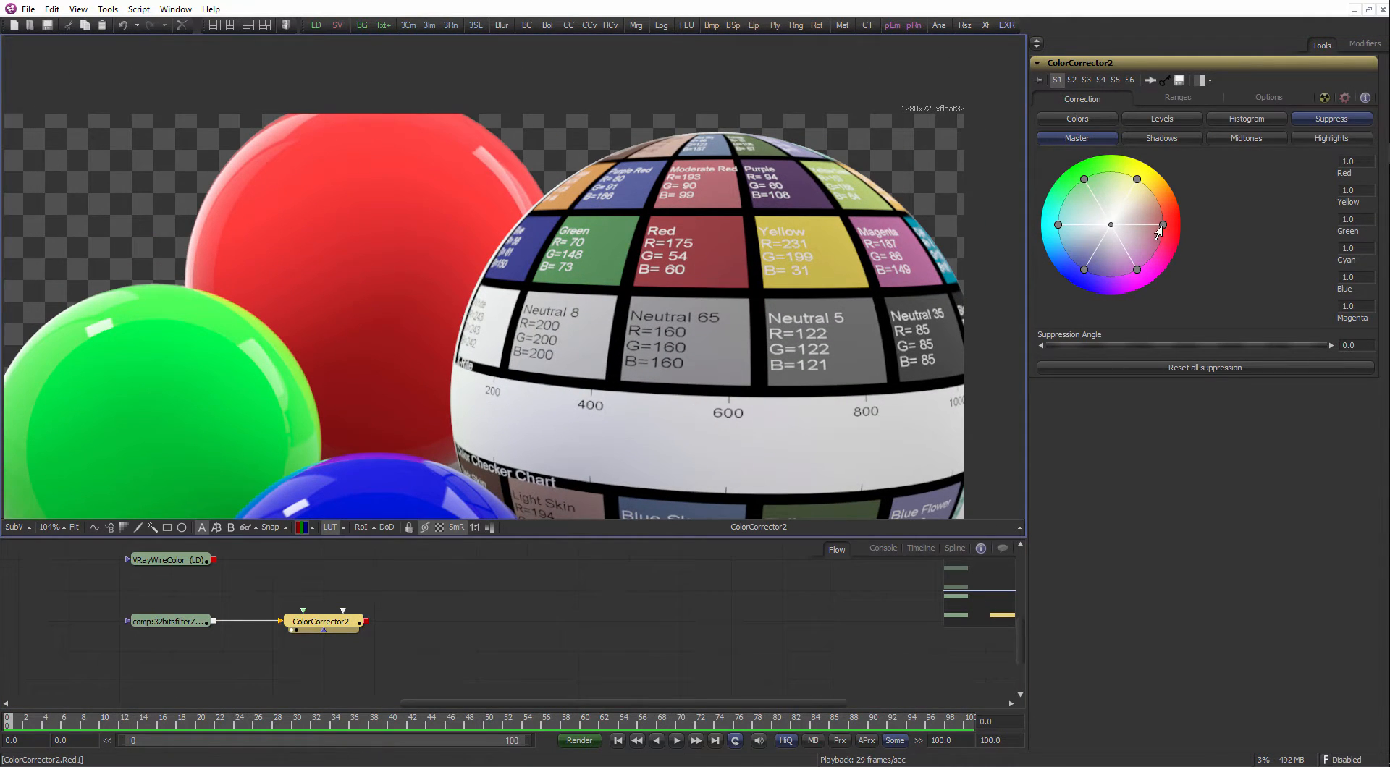
Try suppressing Master red to about 0.03 and lowering yellow, and restore both to 1.0.
drag(1162, 226, 1150, 226)
drag(664, 347, 766, 289)
scroll(766, 289, down, 1)
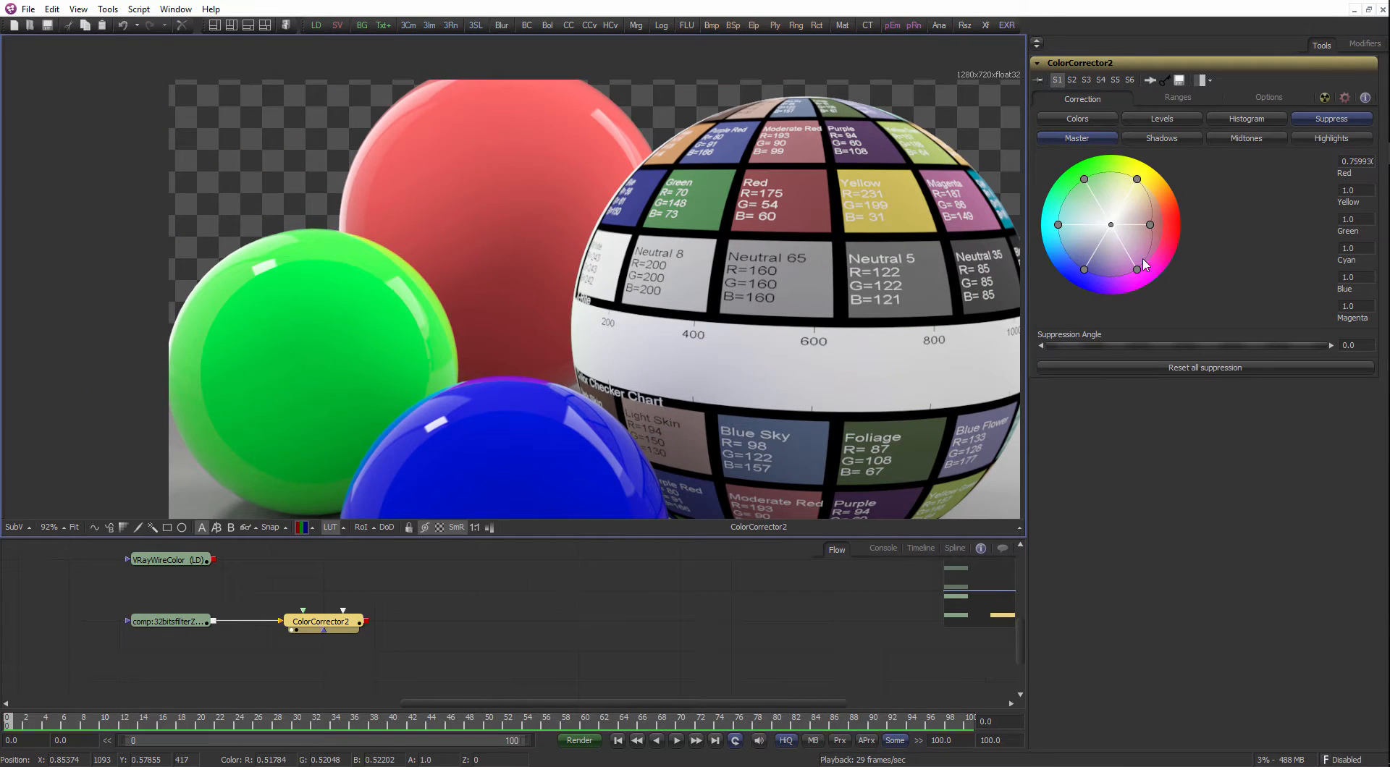
mouse_move(1080, 276)
mouse_down()
mouse_move(1082, 244)
mouse_move(1082, 273)
mouse_up()
drag(1150, 226, 1113, 225)
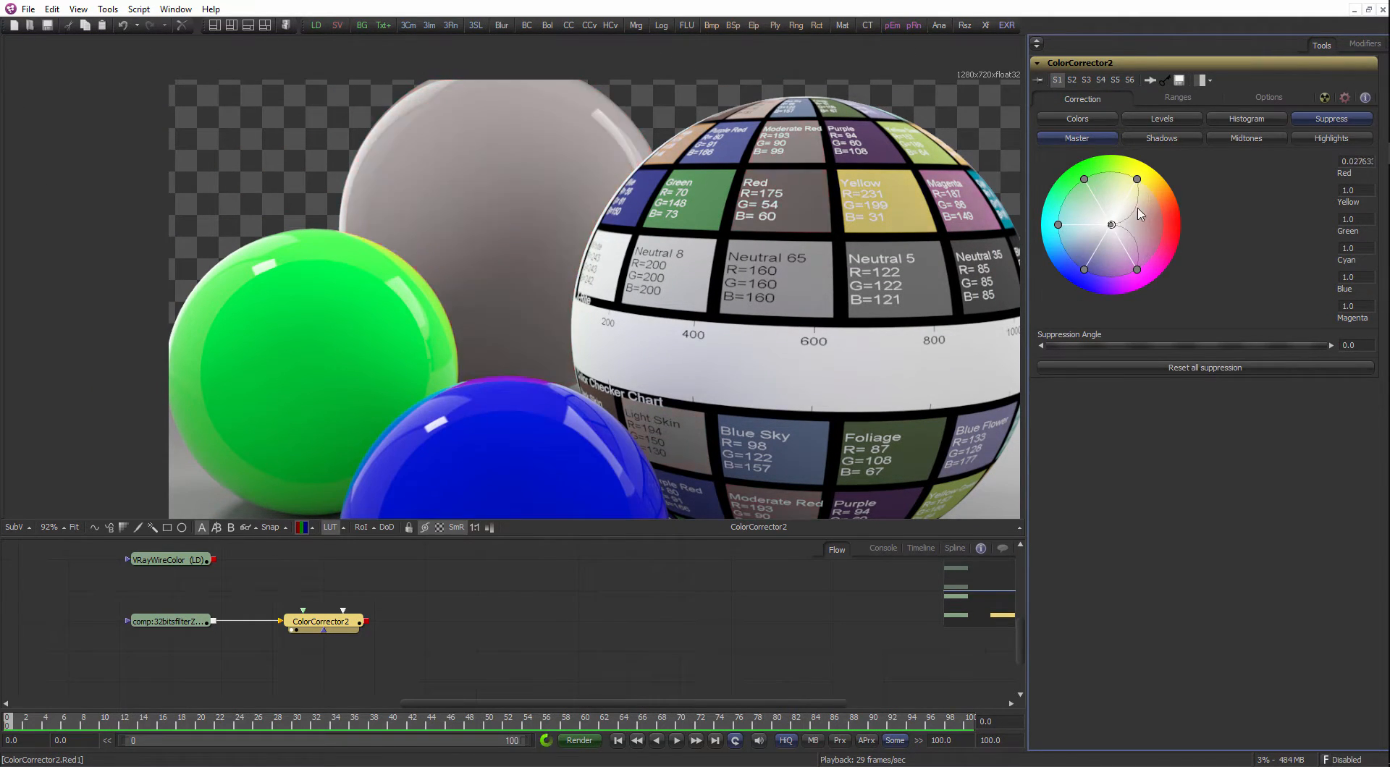
drag(1136, 180, 1117, 212)
mouse_move(1131, 274)
mouse_down()
mouse_move(1130, 257)
mouse_move(1175, 220)
mouse_move(1141, 276)
mouse_up()
drag(1118, 213, 1141, 176)
Lower the Master suppression values to about 0.55 for blue, 0.59 for cyan and 0.90 for green.
drag(1058, 224, 1096, 249)
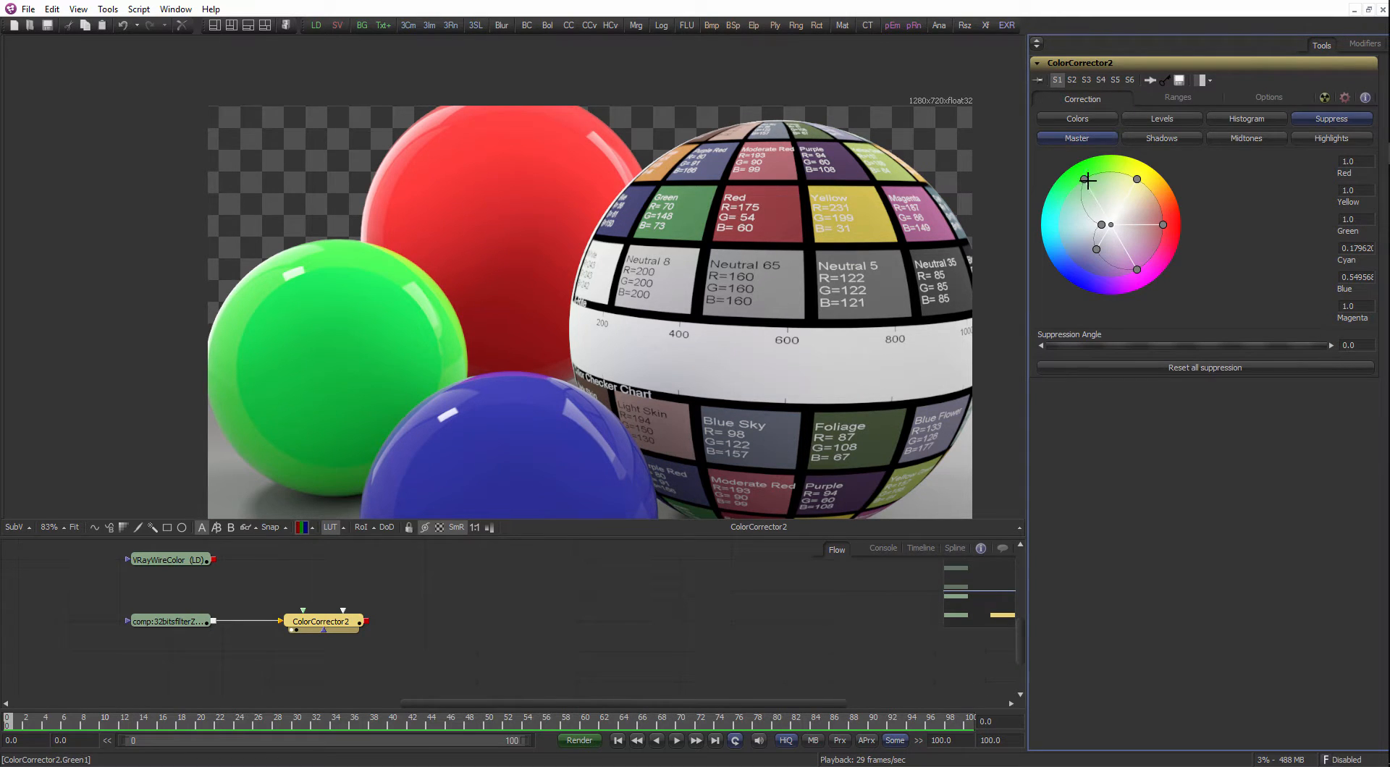
drag(1087, 180, 1079, 225)
drag(1098, 202, 1087, 183)
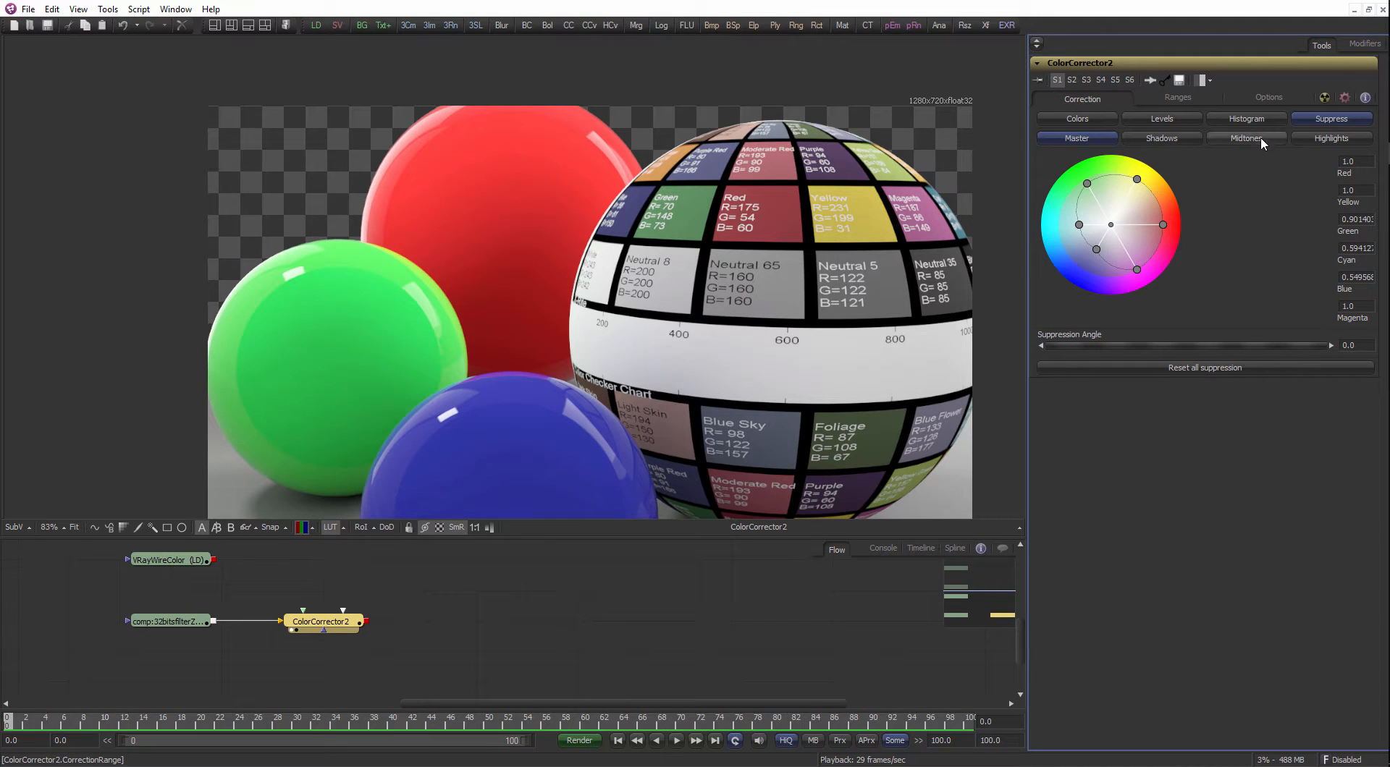
Review the Shadows range's Colors, Levels and Suppress controls, and compare suppression across Master, Shadows, Midtones and Highlights.
click(1168, 137)
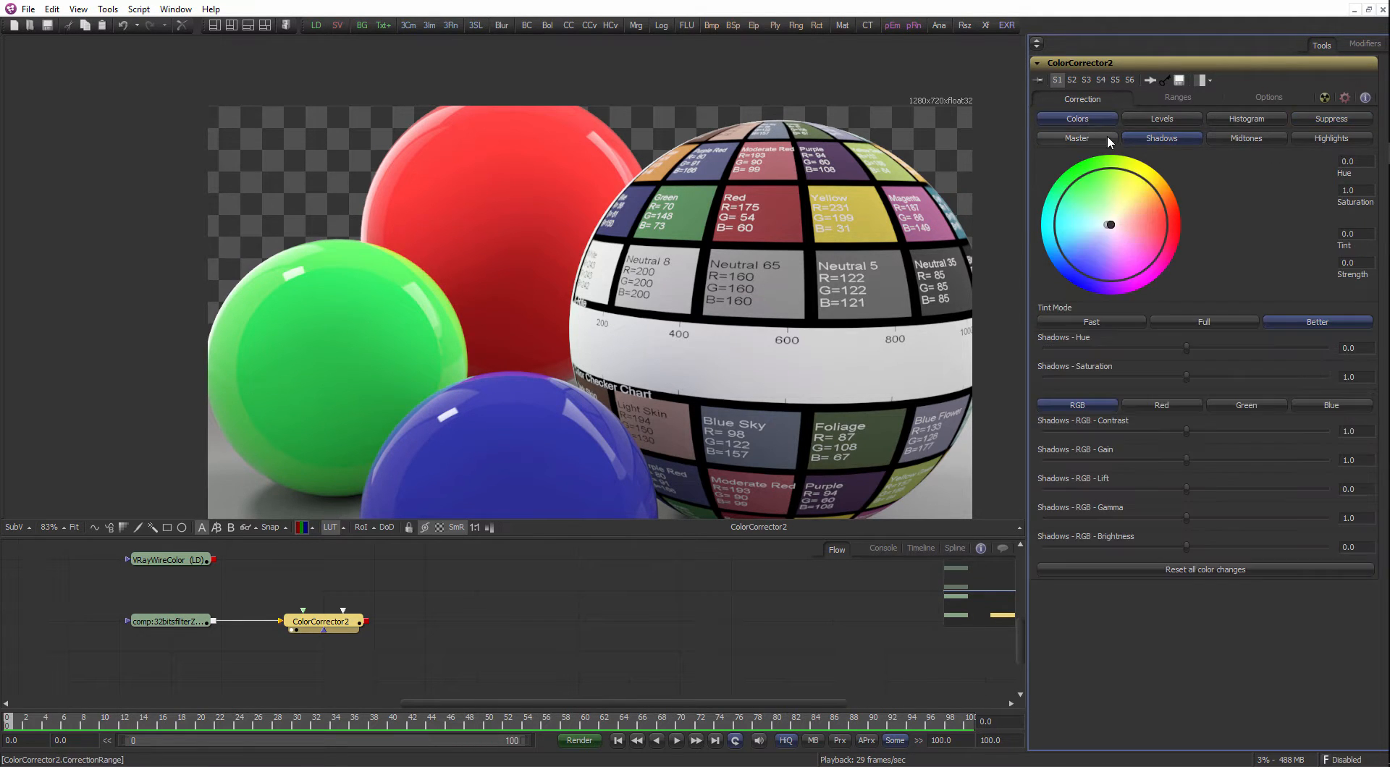
click(1162, 119)
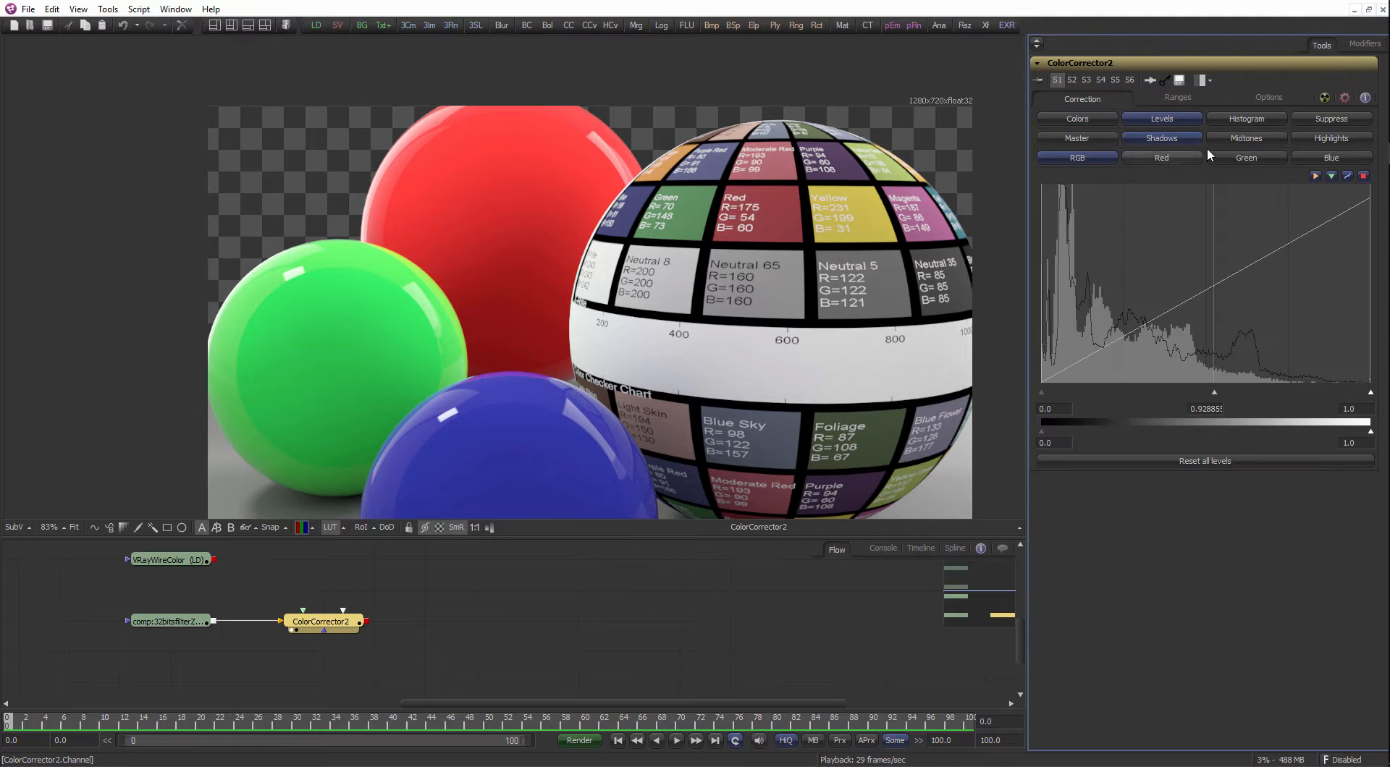
click(1327, 117)
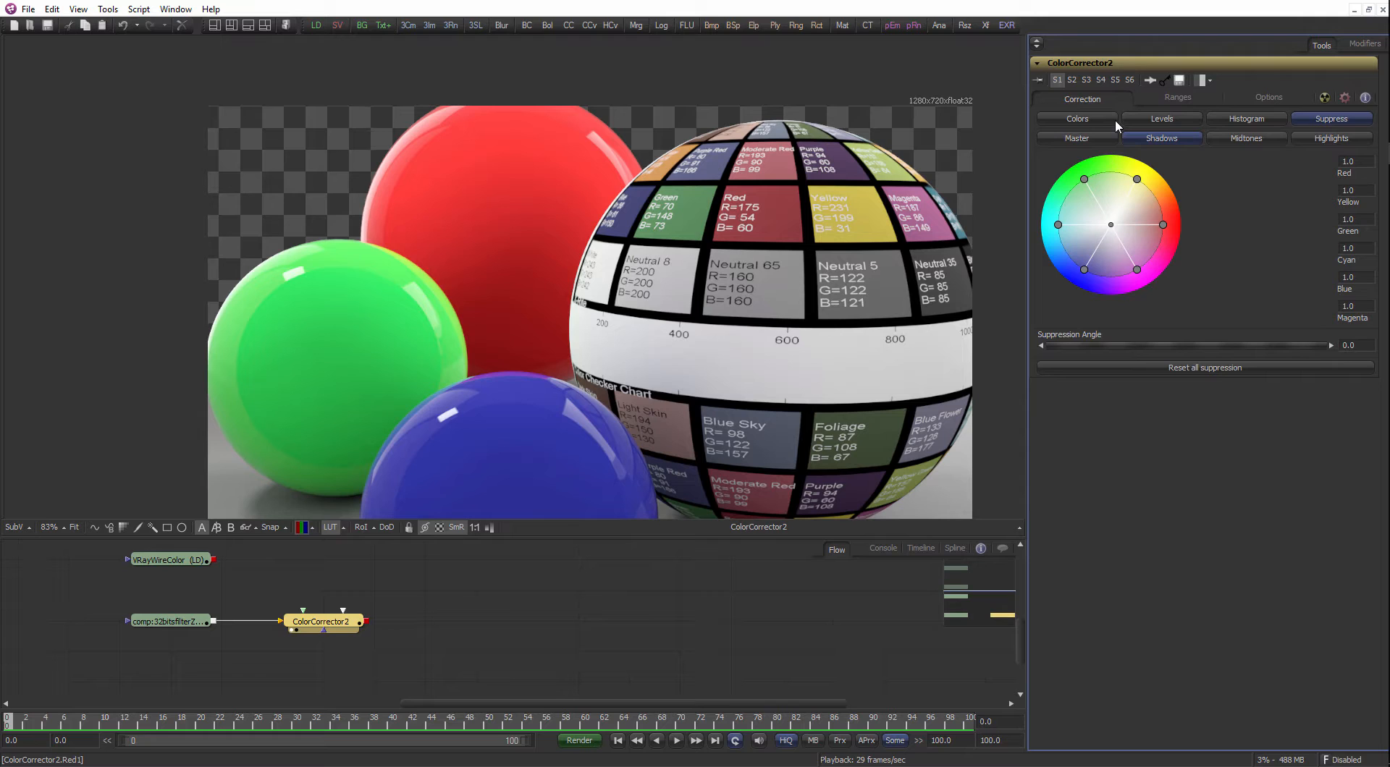
click(1083, 140)
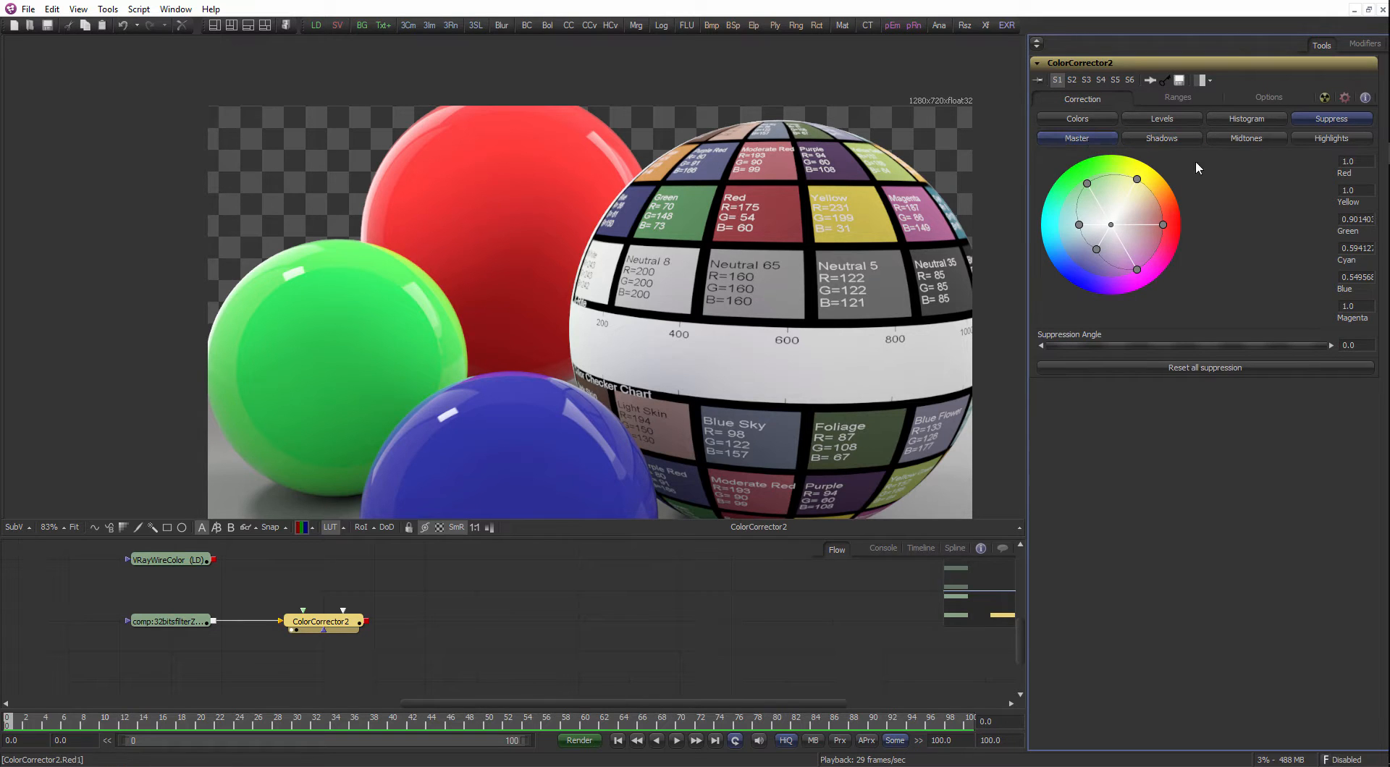
click(1161, 138)
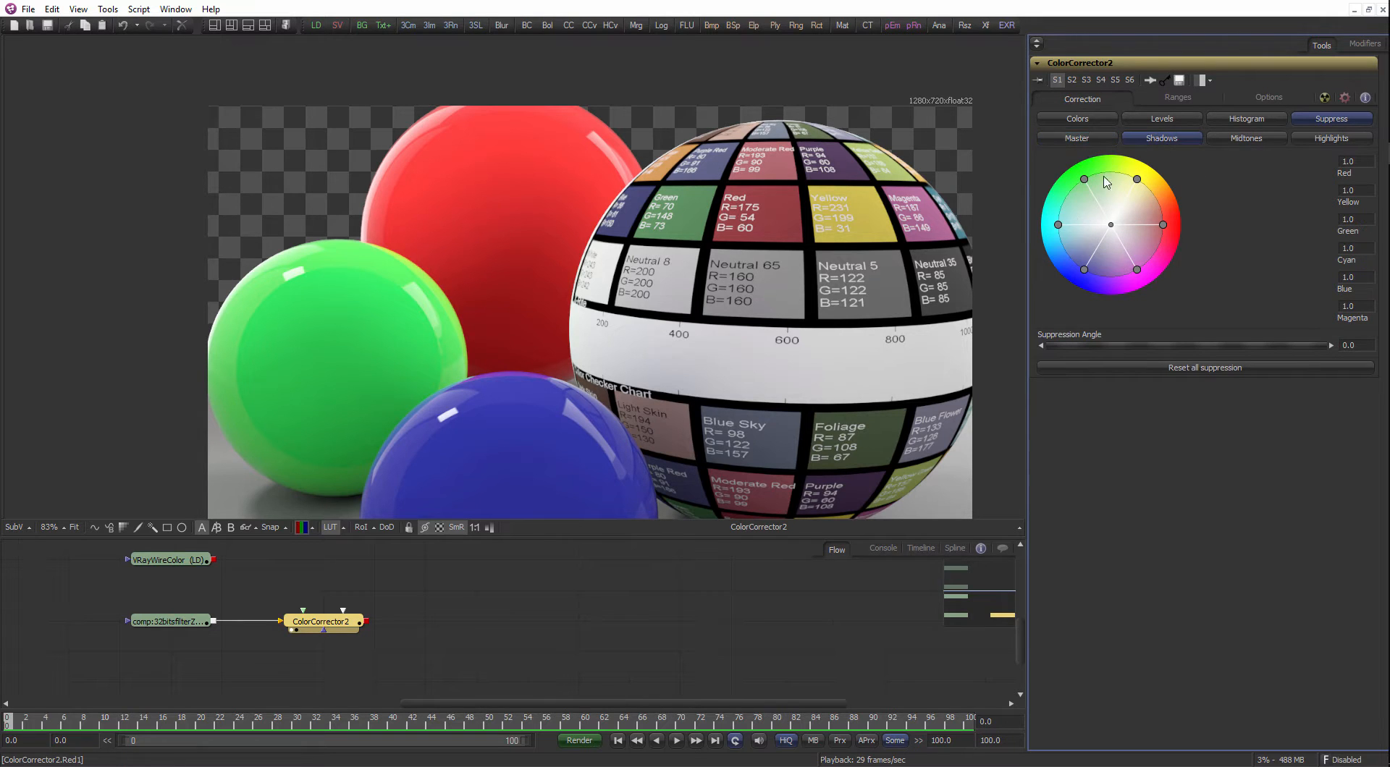
click(1245, 140)
click(1324, 138)
Narrow the shadows range of ColorCorrector2 by moving its luminance curve handle to about X 0.115, Y 0.0.
click(1163, 101)
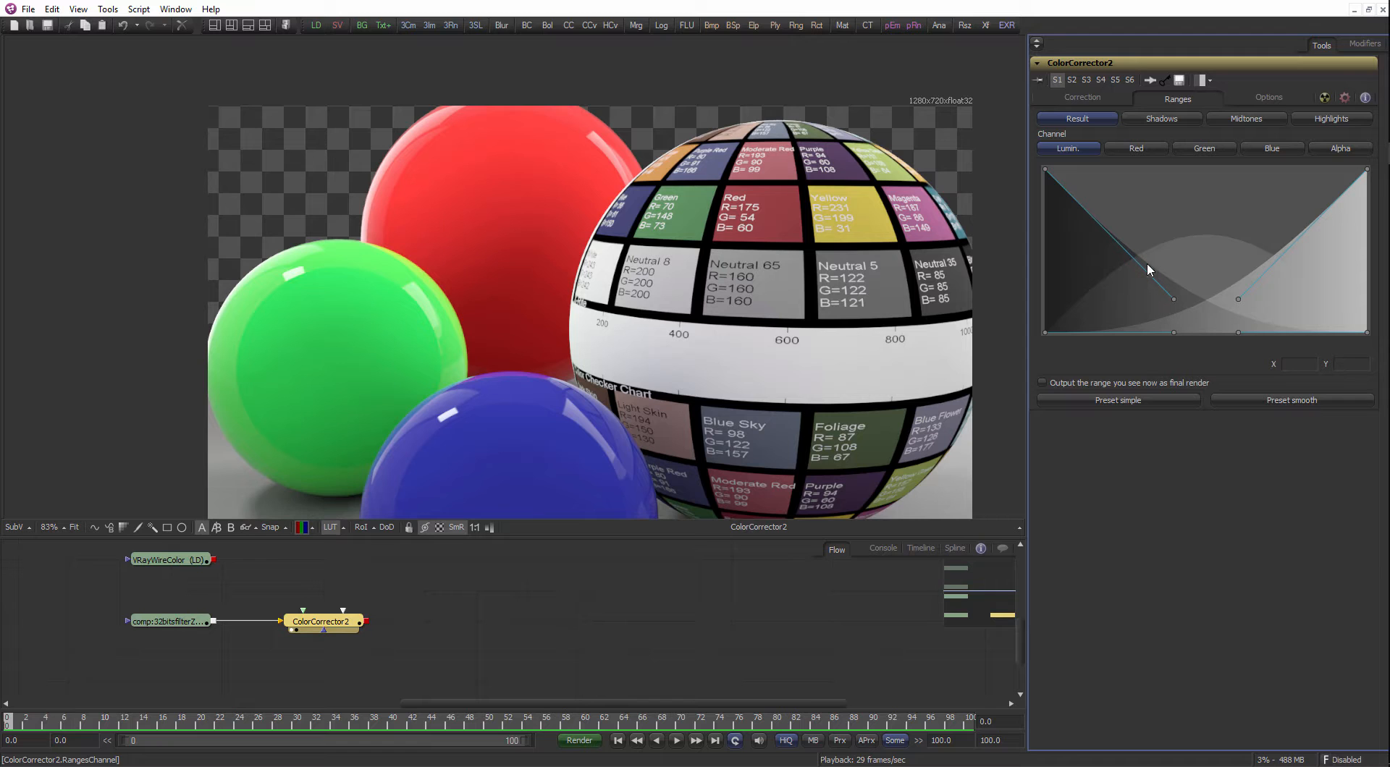
drag(354, 620, 499, 435)
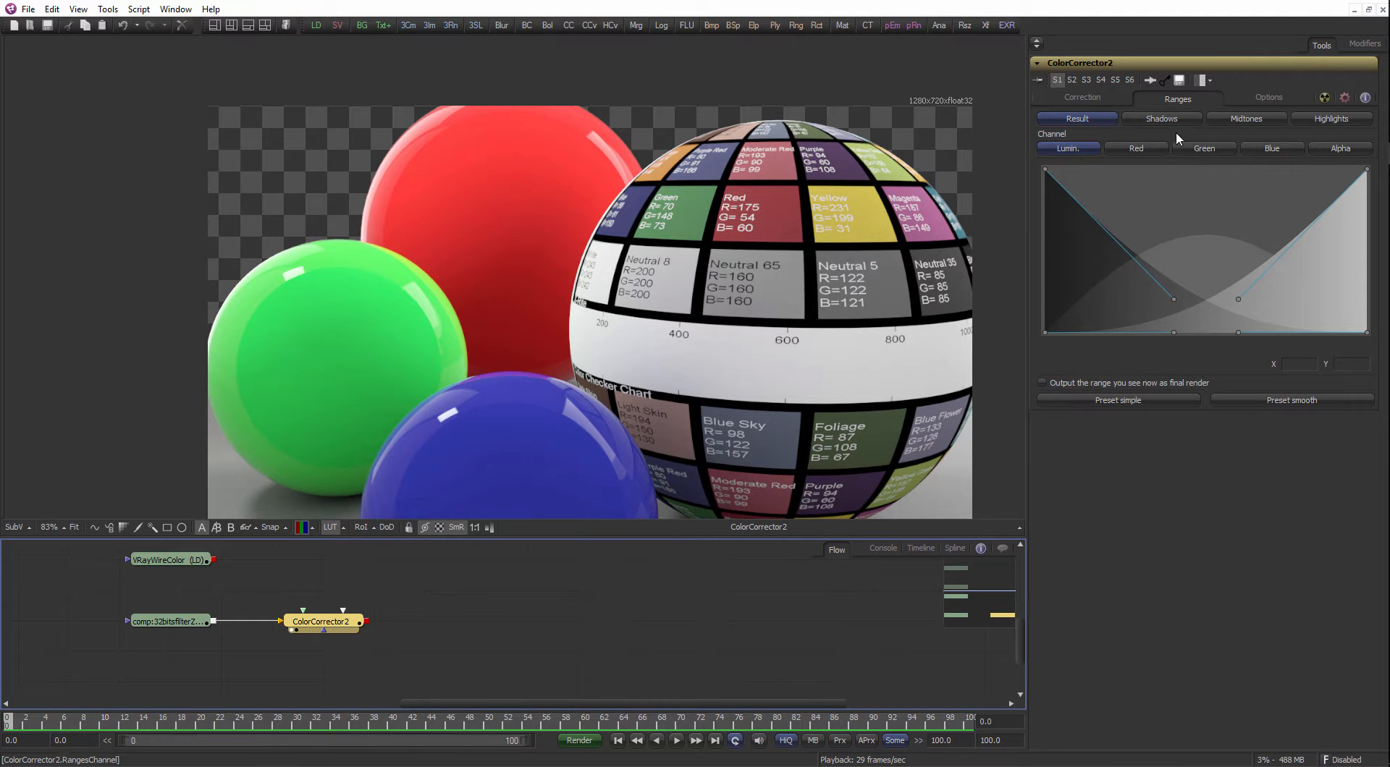
drag(1172, 297, 1082, 334)
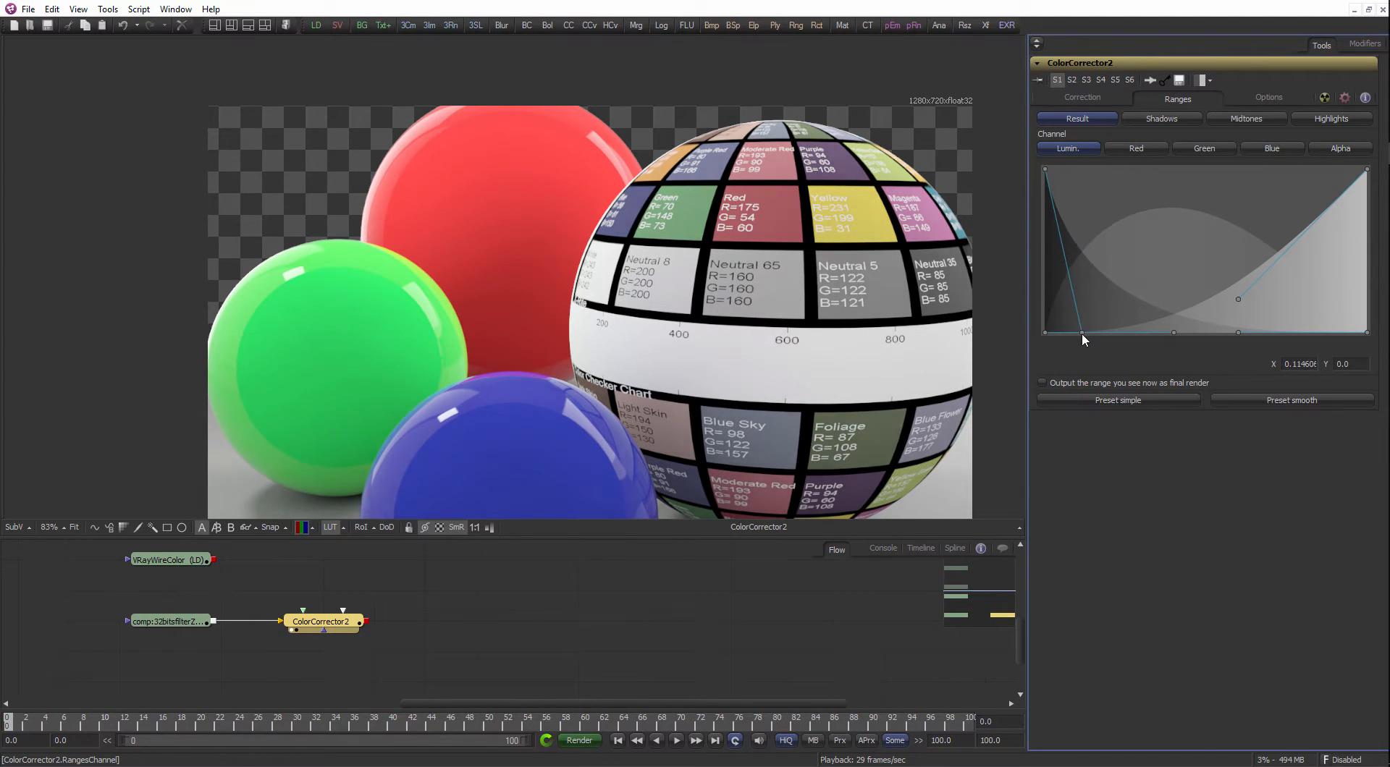
Suppress Master red completely to 0.0, with cyan and blue back at 1.0.
click(1110, 100)
drag(1163, 224, 1111, 225)
click(1086, 138)
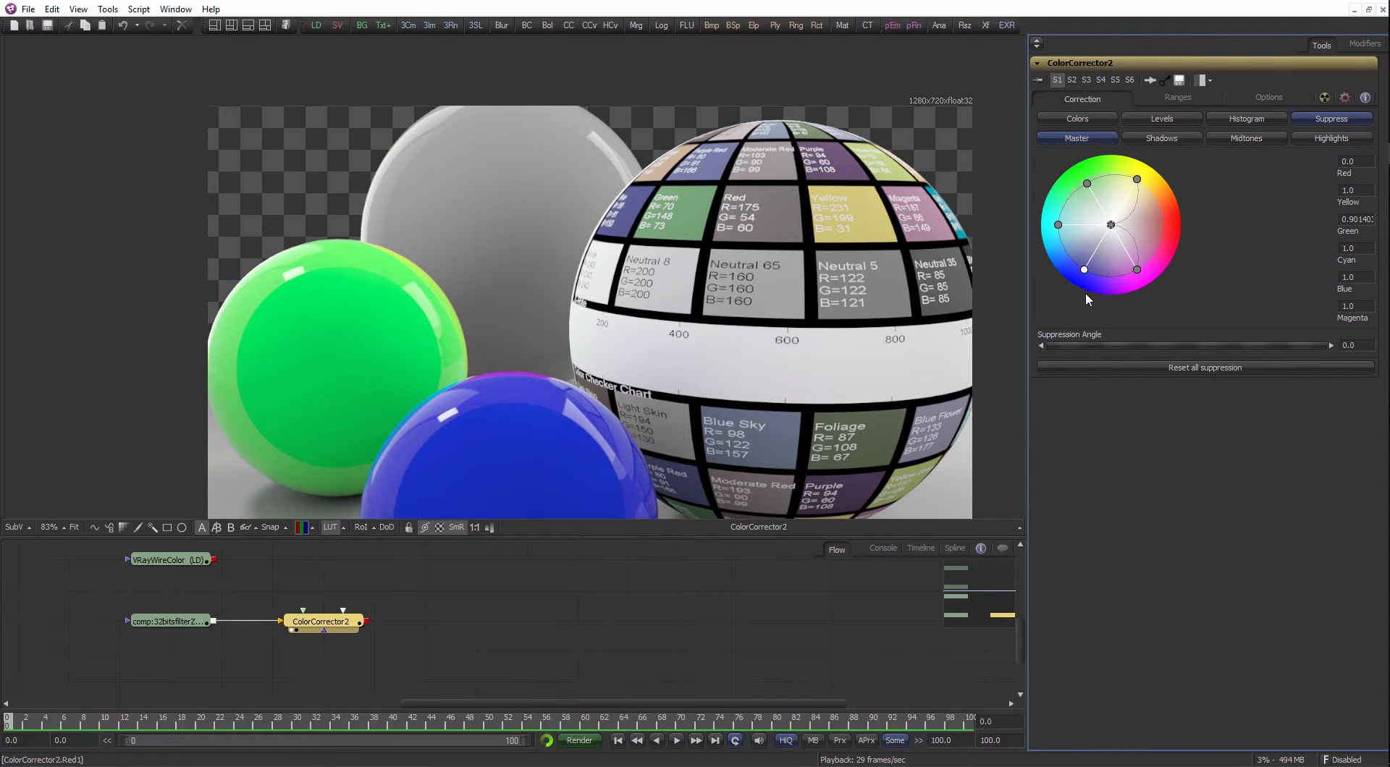
Suppress Master yellow and magenta to 0.0, and return red, yellow and magenta to 1.0.
drag(1136, 179, 1110, 224)
drag(1137, 269, 1110, 225)
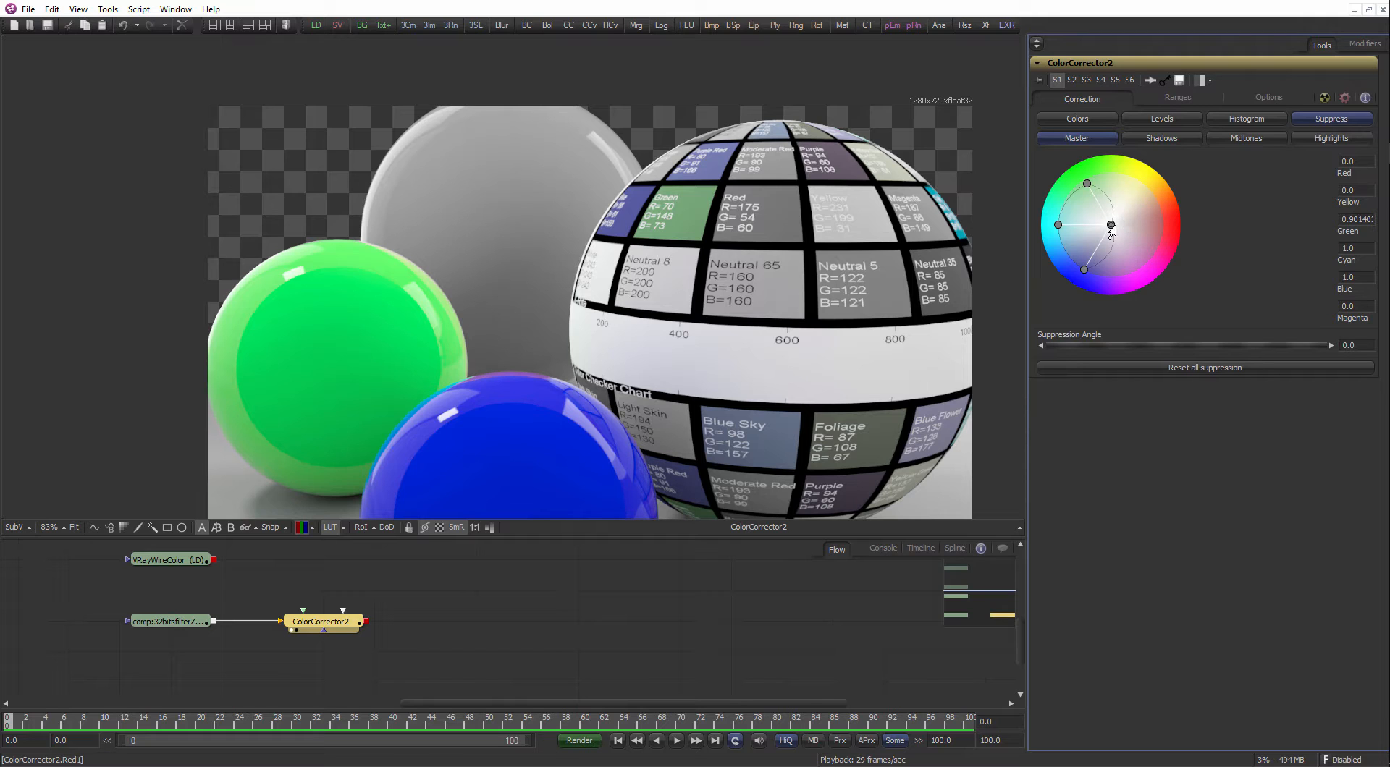
drag(1111, 226, 1162, 224)
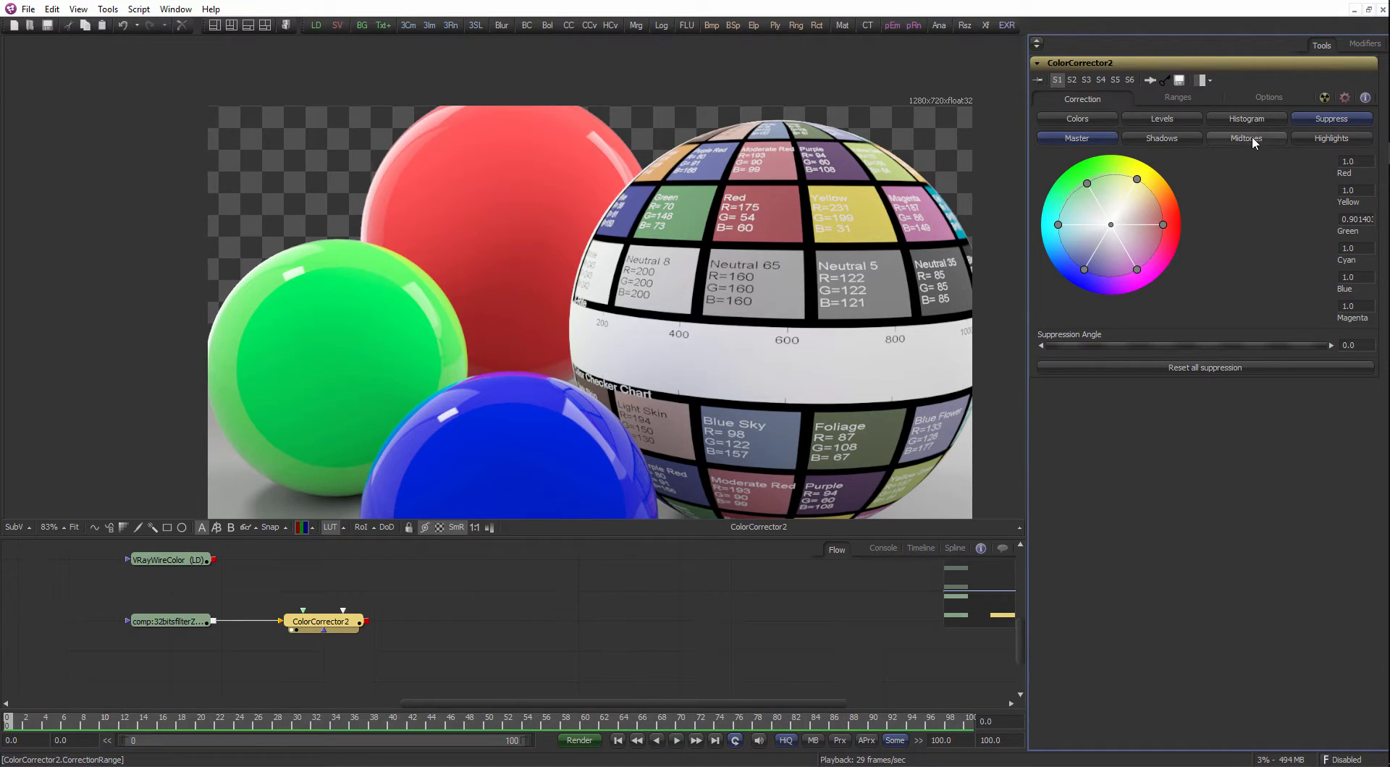
Try suppressing red in the Highlights, and suppress red, yellow and magenta to 0.0 in the Midtones.
click(1314, 137)
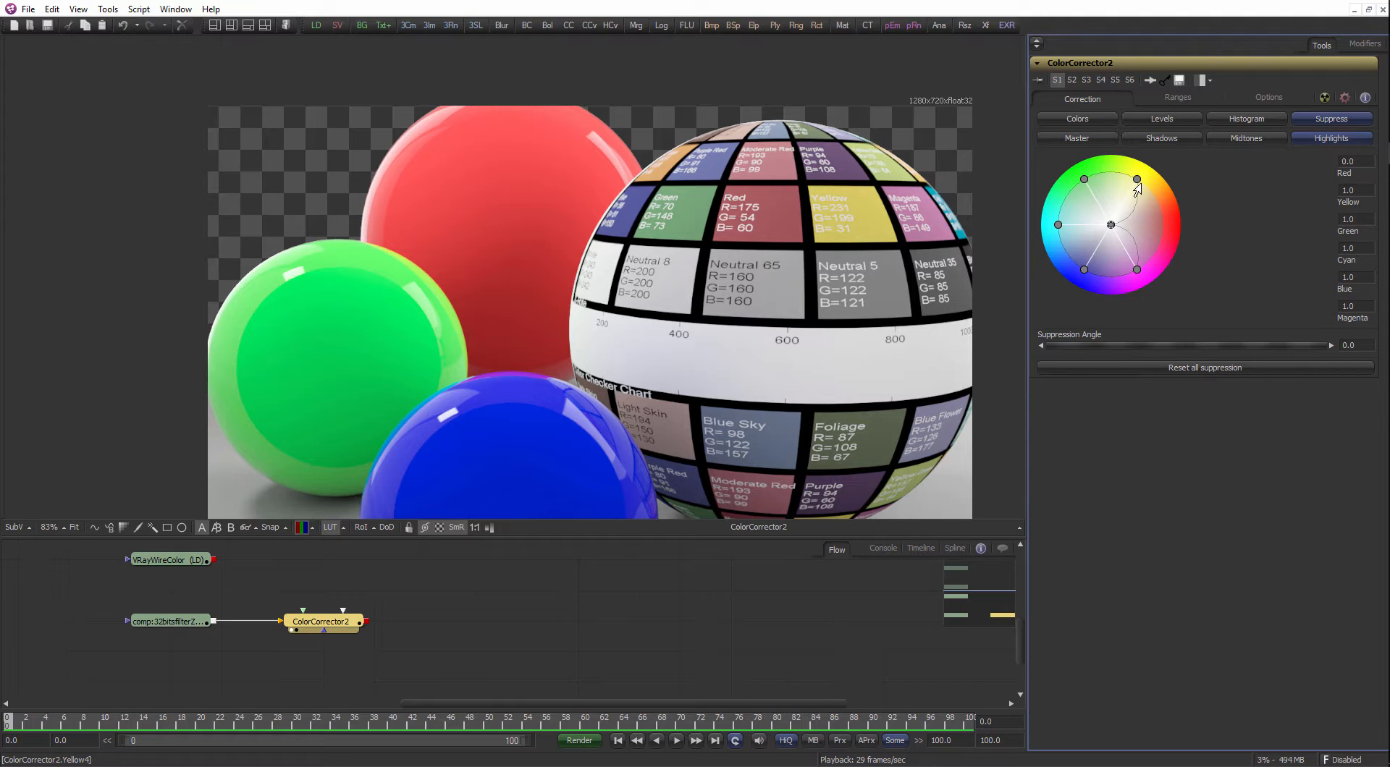
drag(1111, 225, 1129, 229)
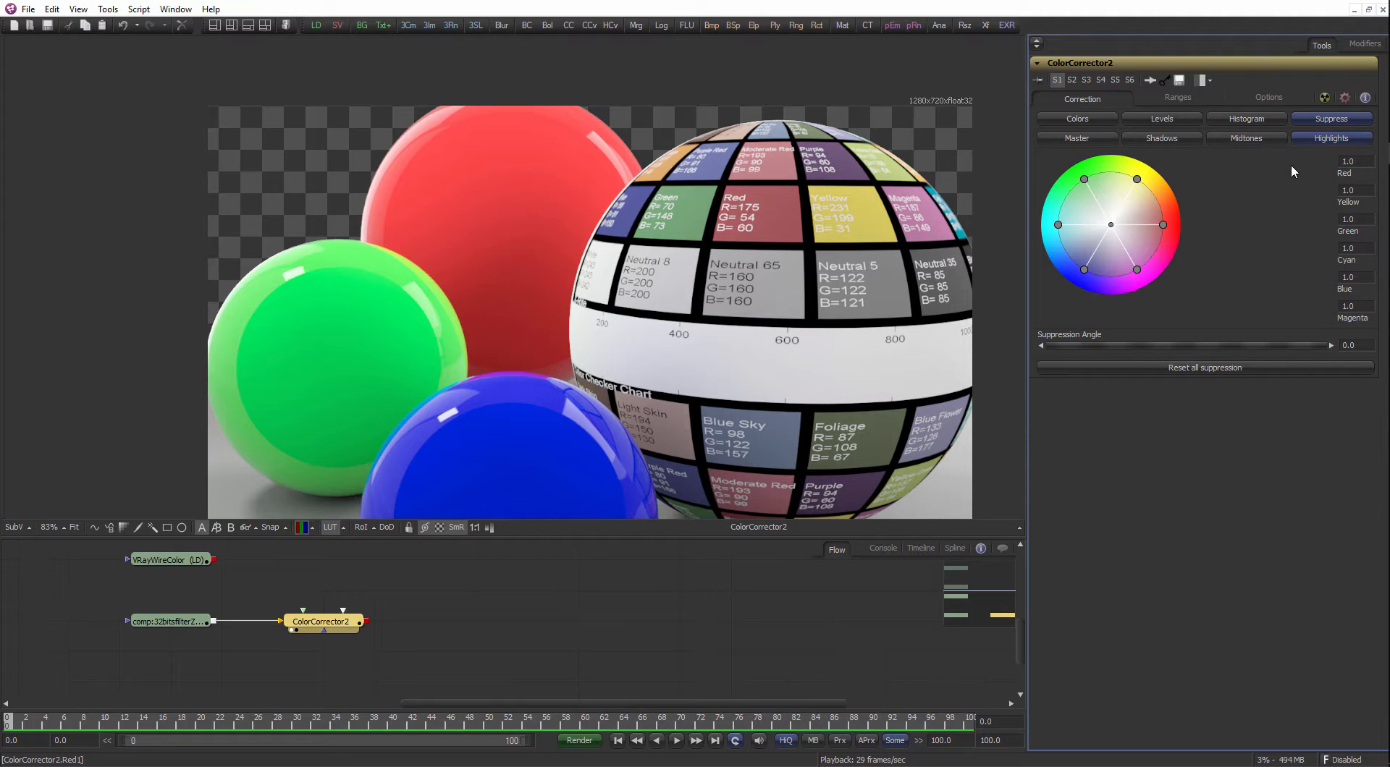
drag(1136, 180, 1112, 225)
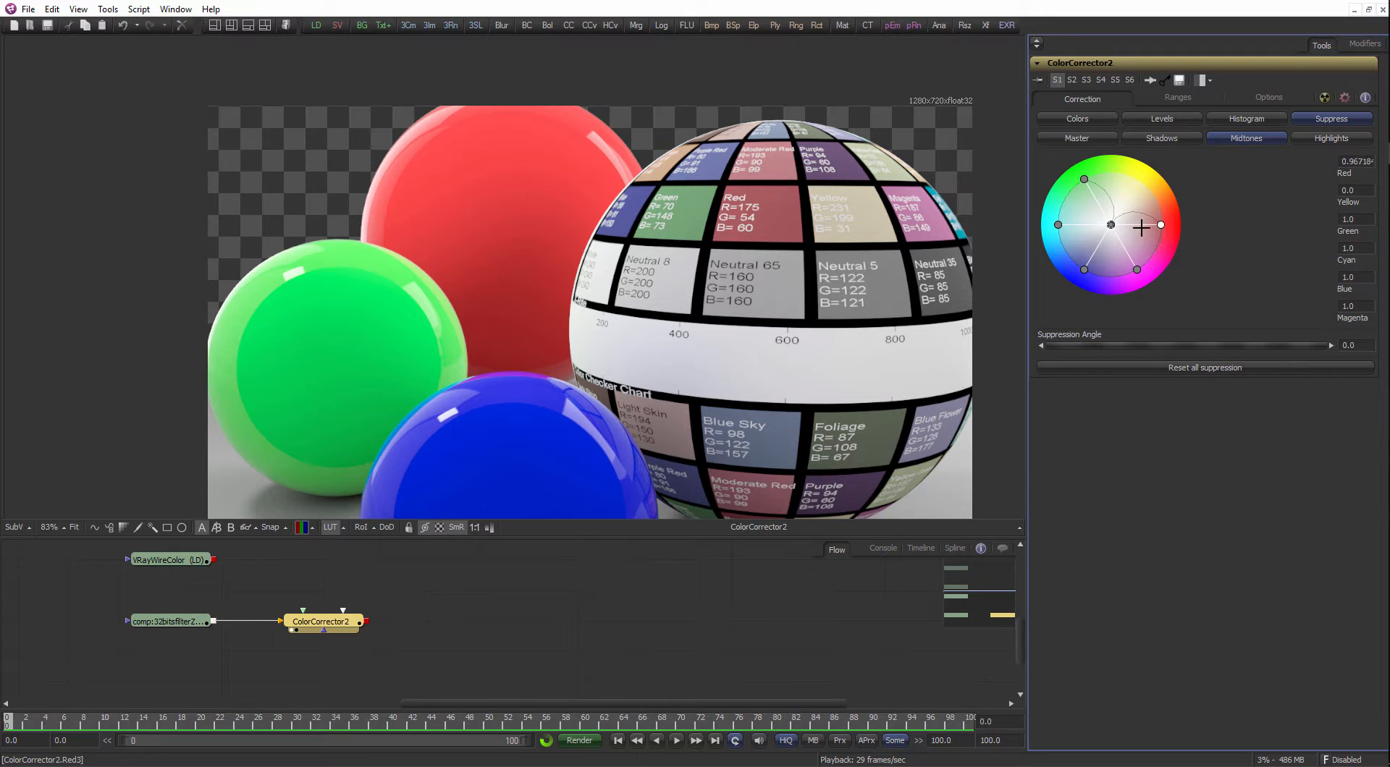
drag(1137, 269, 1111, 226)
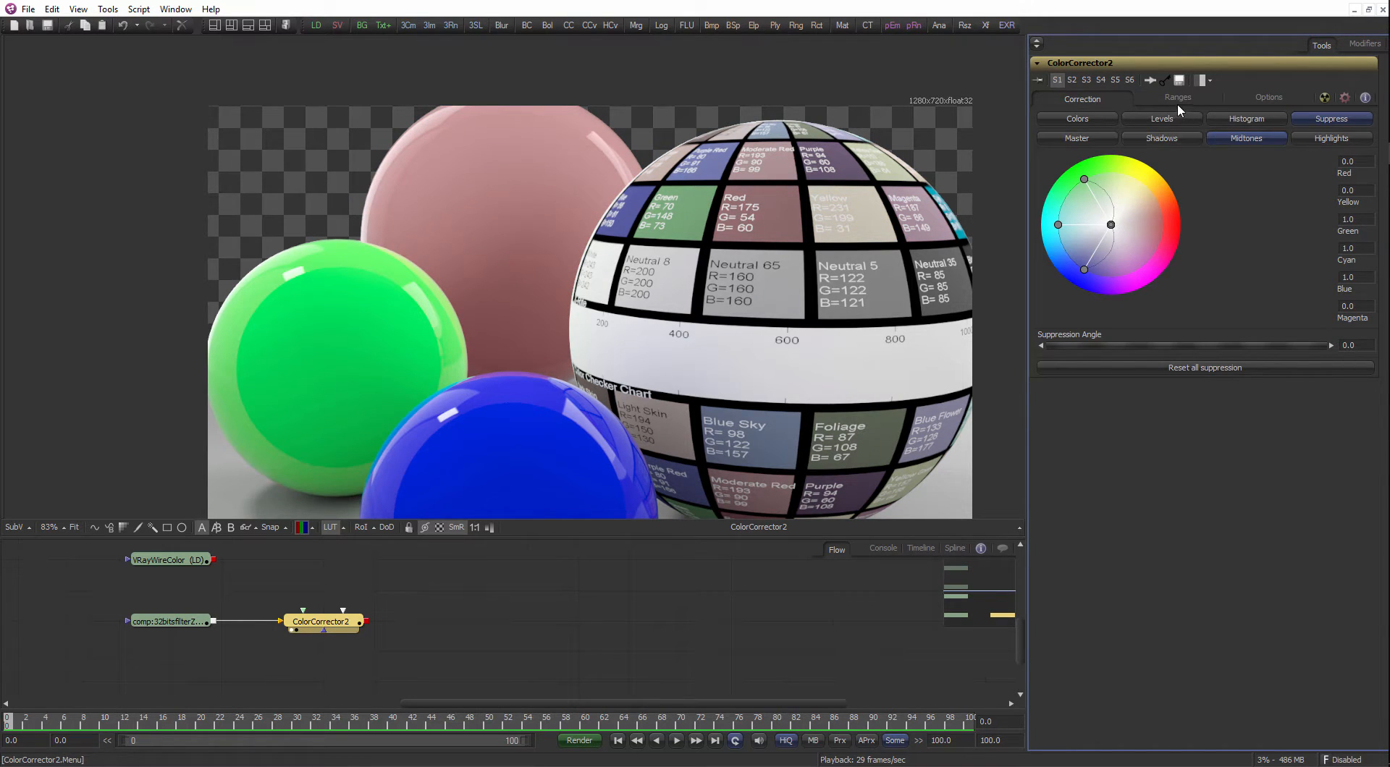
Display the Midtones luminance range and move the shadows curve handle to about X 0.247, Y 0.885.
click(1177, 99)
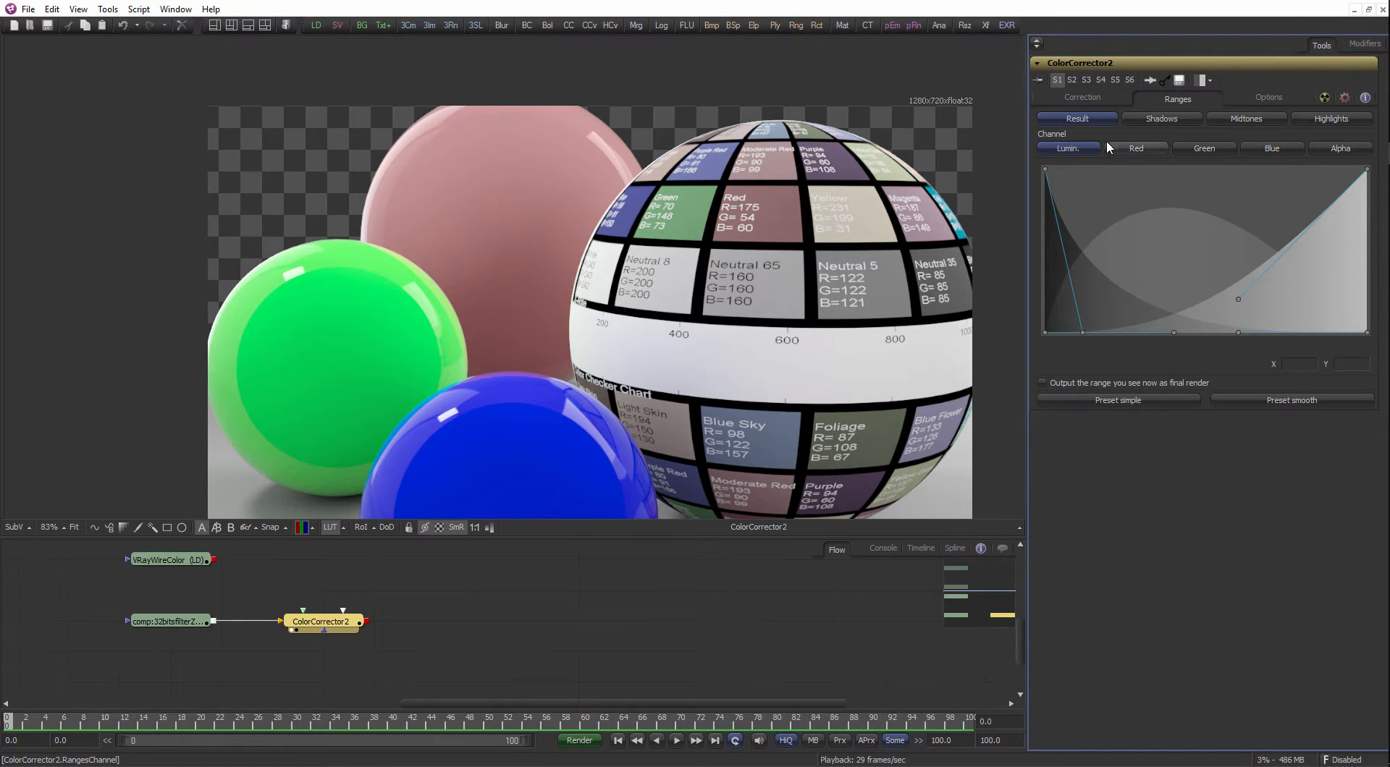
click(1244, 121)
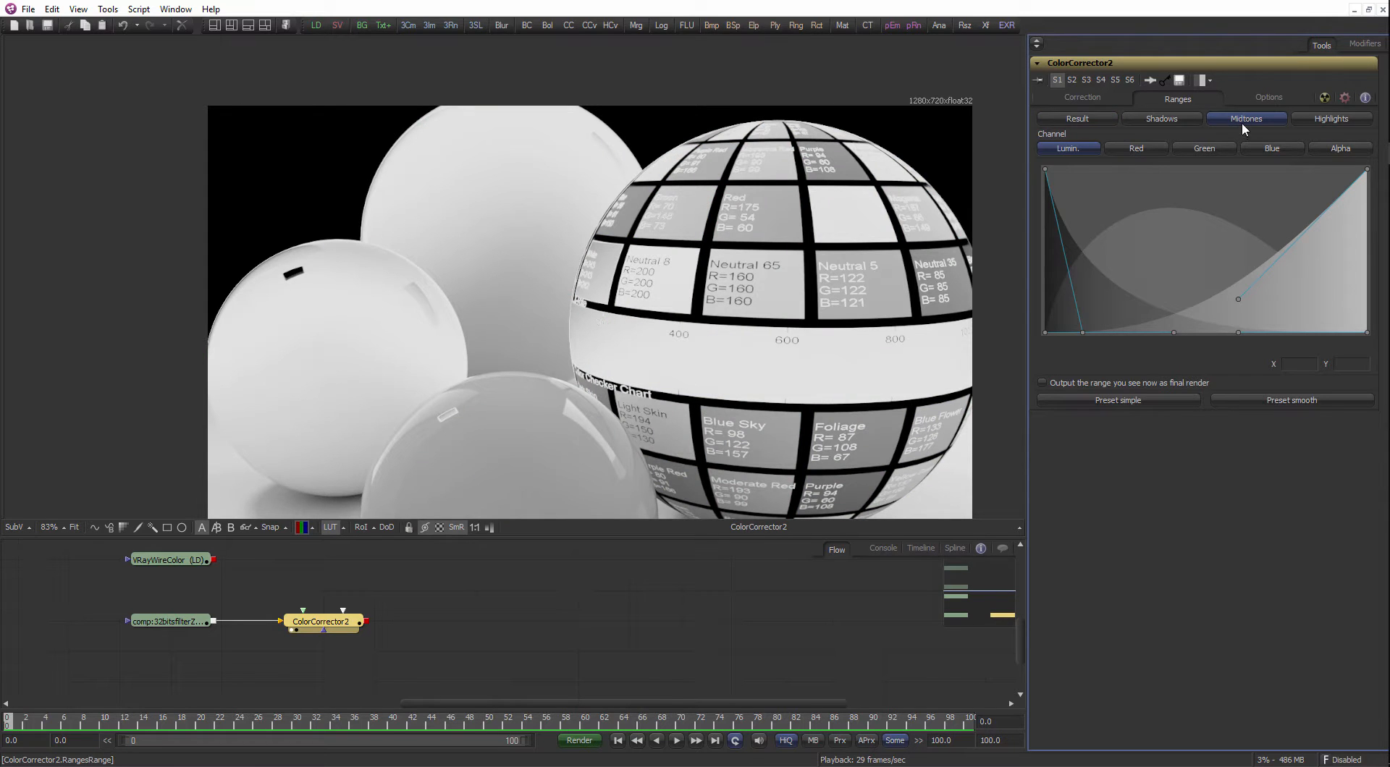
scroll(674, 346, down, 2)
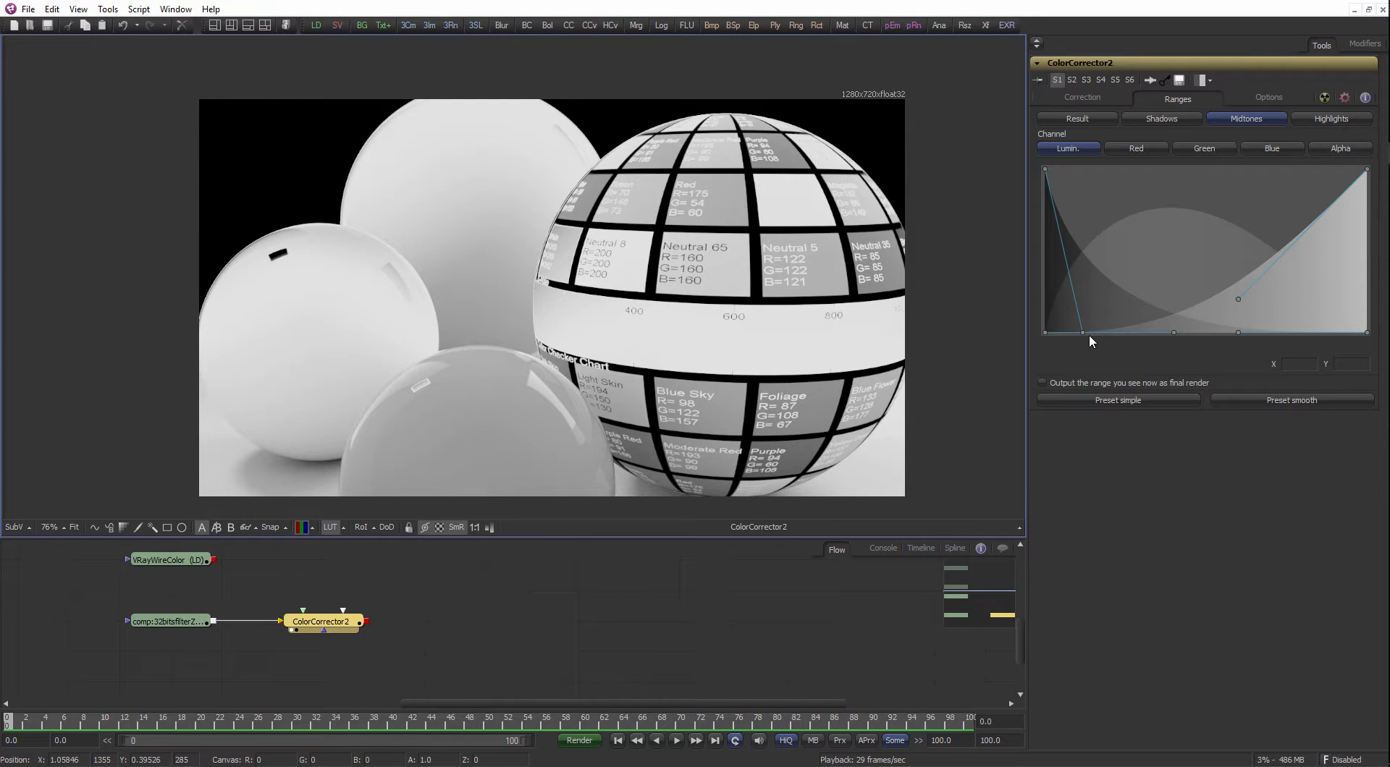
drag(1089, 333, 1124, 187)
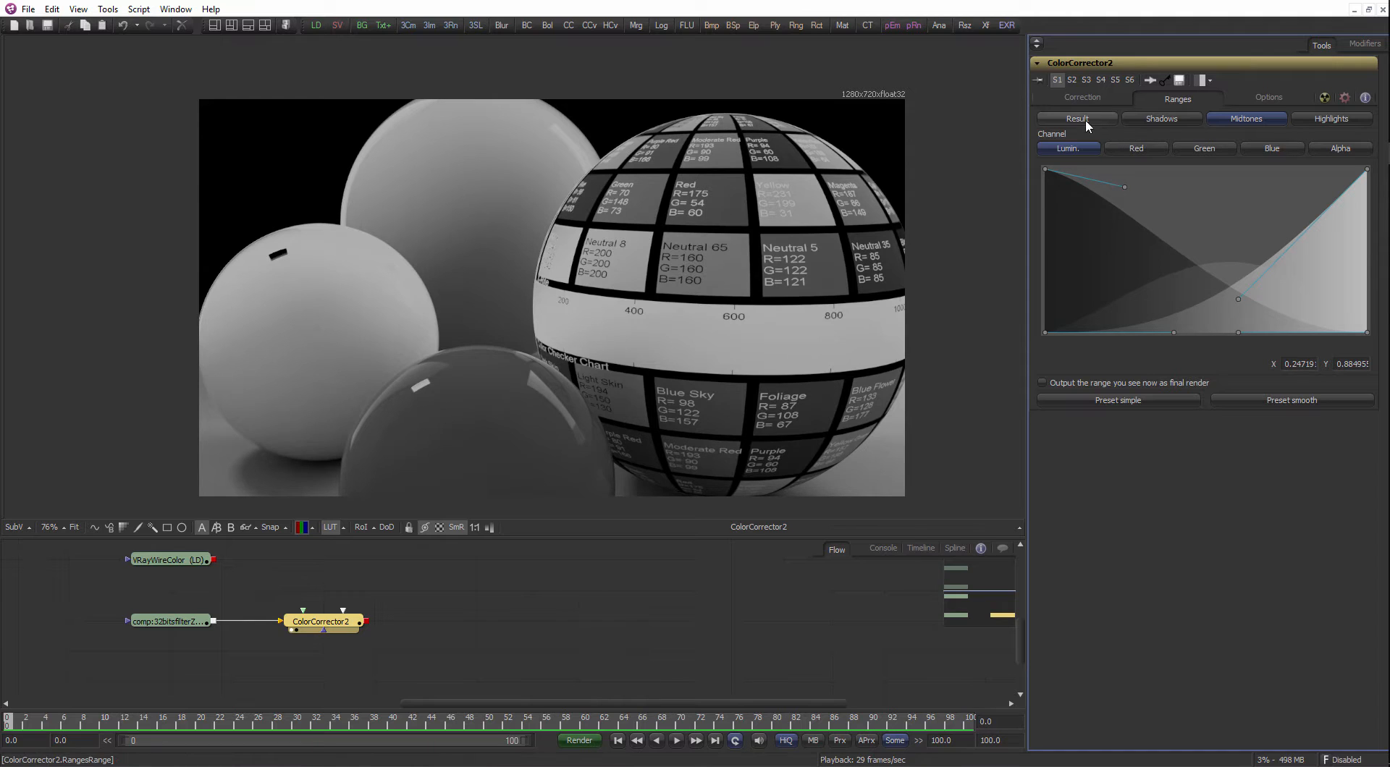
Display the Result range, move the shadows curve handle to about X 0.162, Y 0.642, and check the Midtones suppression settings.
click(1085, 118)
drag(1123, 190, 1097, 227)
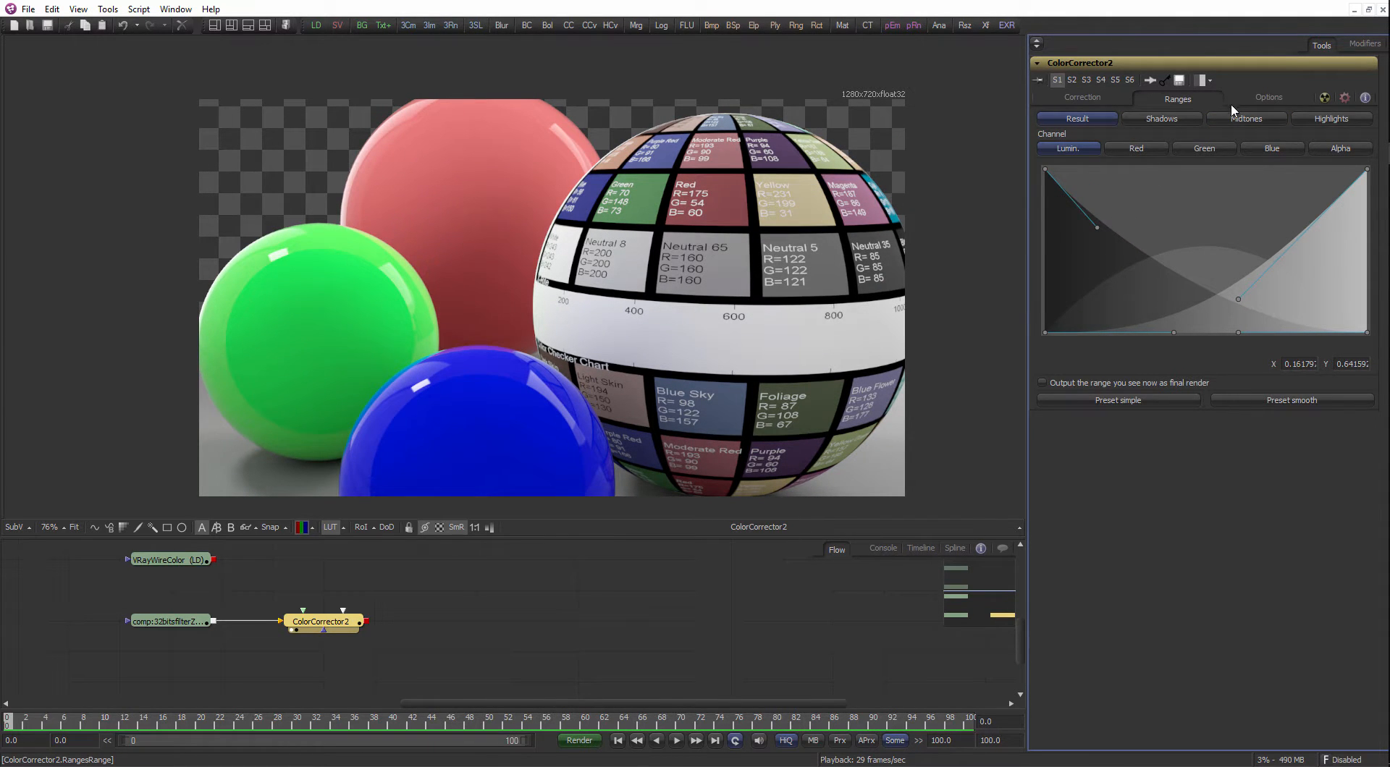
click(1099, 103)
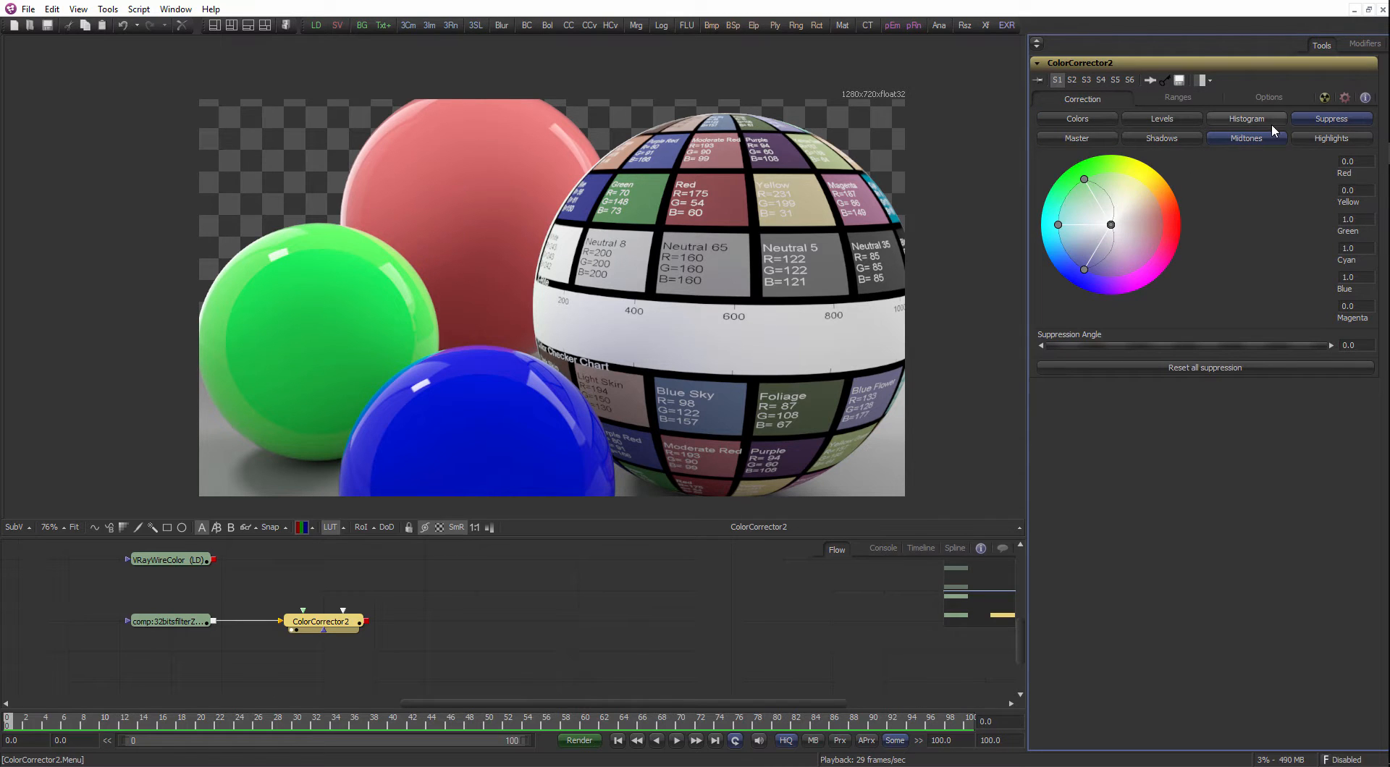
click(1180, 99)
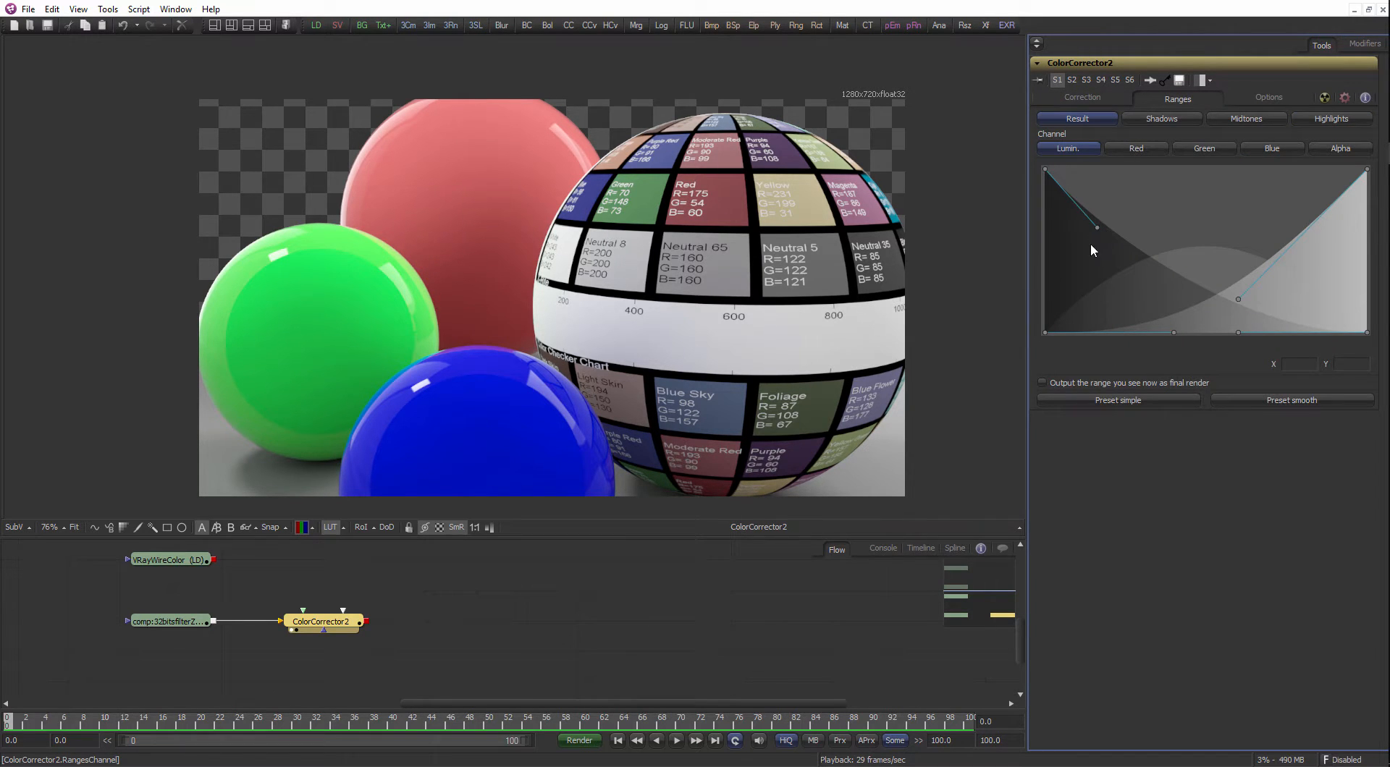
Reshape the shadows luminance curve with its upper handle at about X 0.112, Y 0.119 and its lower handle at about X 0.346, Y 0.0.
drag(1098, 233, 1125, 207)
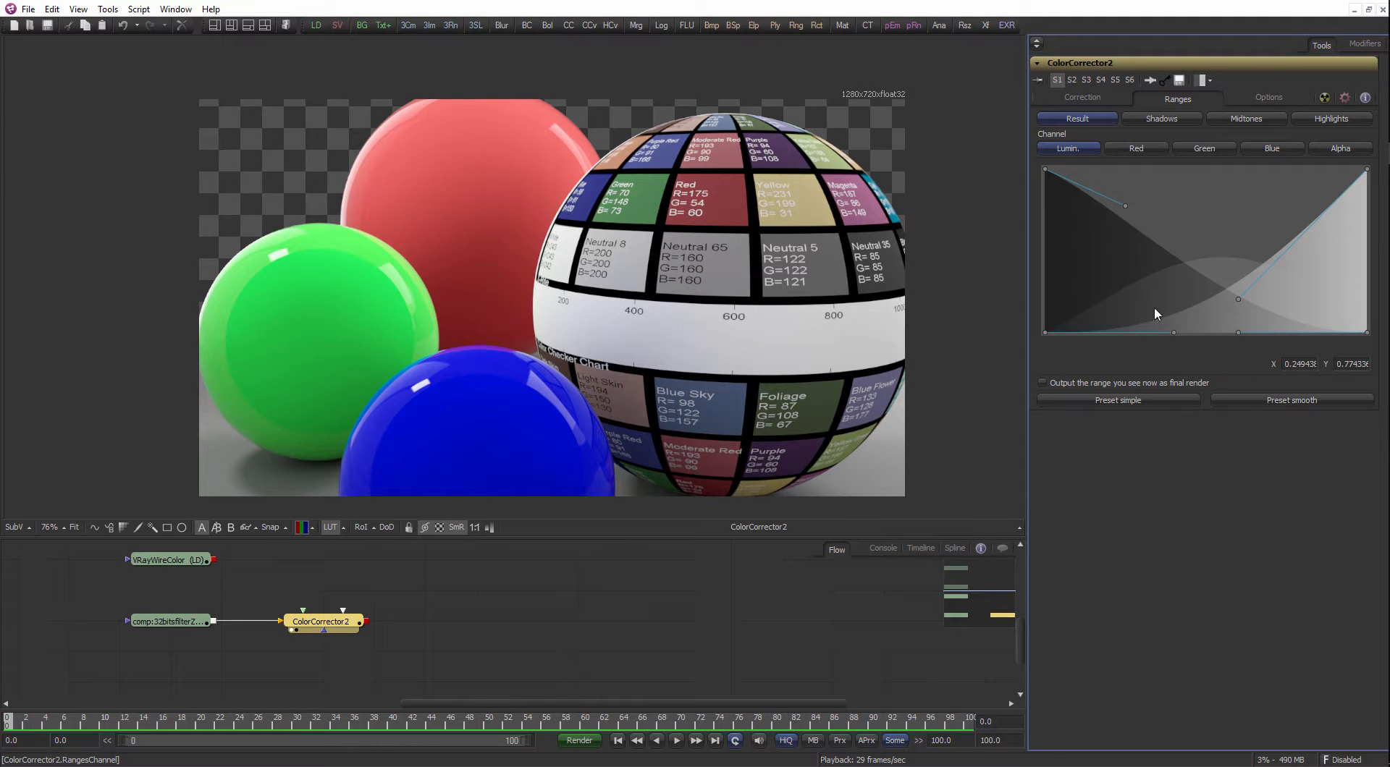
mouse_move(1173, 332)
mouse_down()
mouse_move(1111, 206)
mouse_move(1157, 315)
mouse_up()
drag(1126, 207, 1087, 267)
drag(1157, 316, 1156, 332)
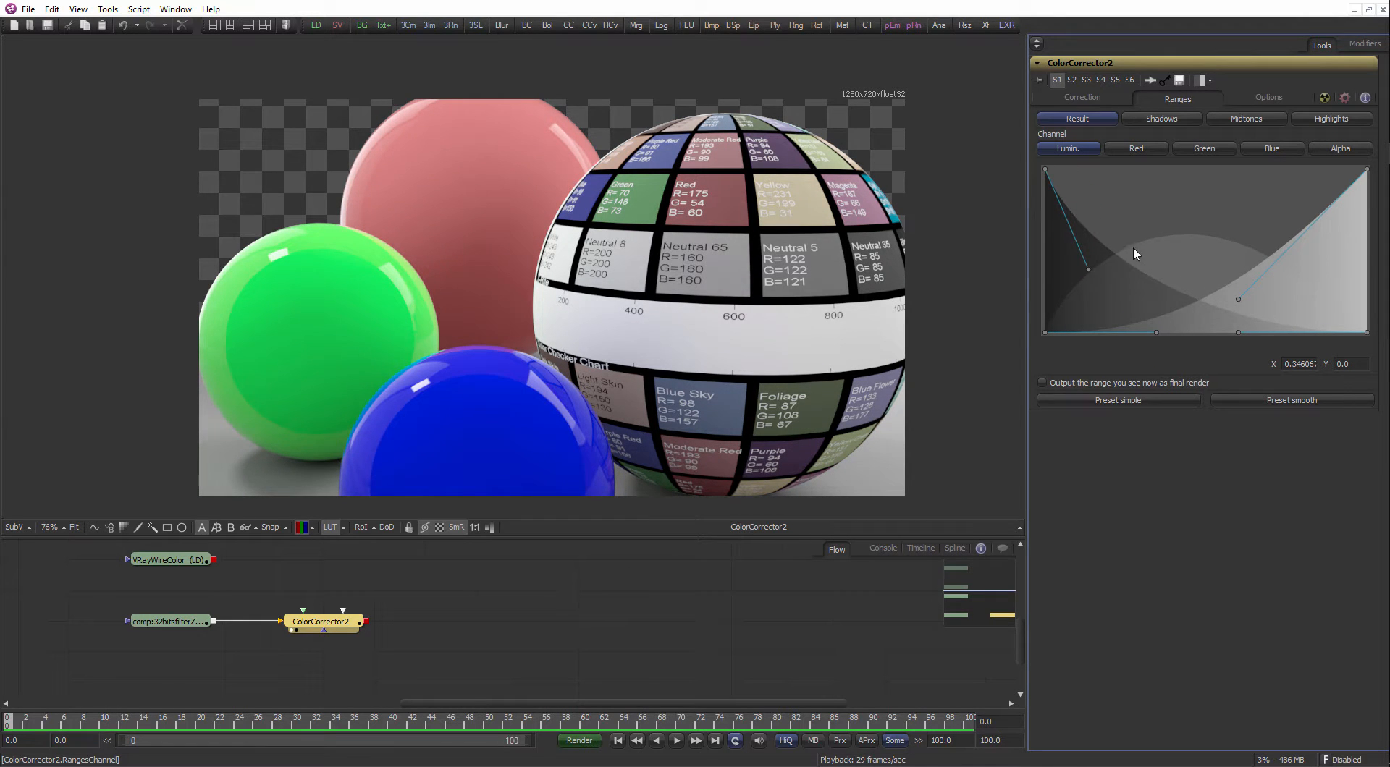
drag(1086, 271, 1080, 313)
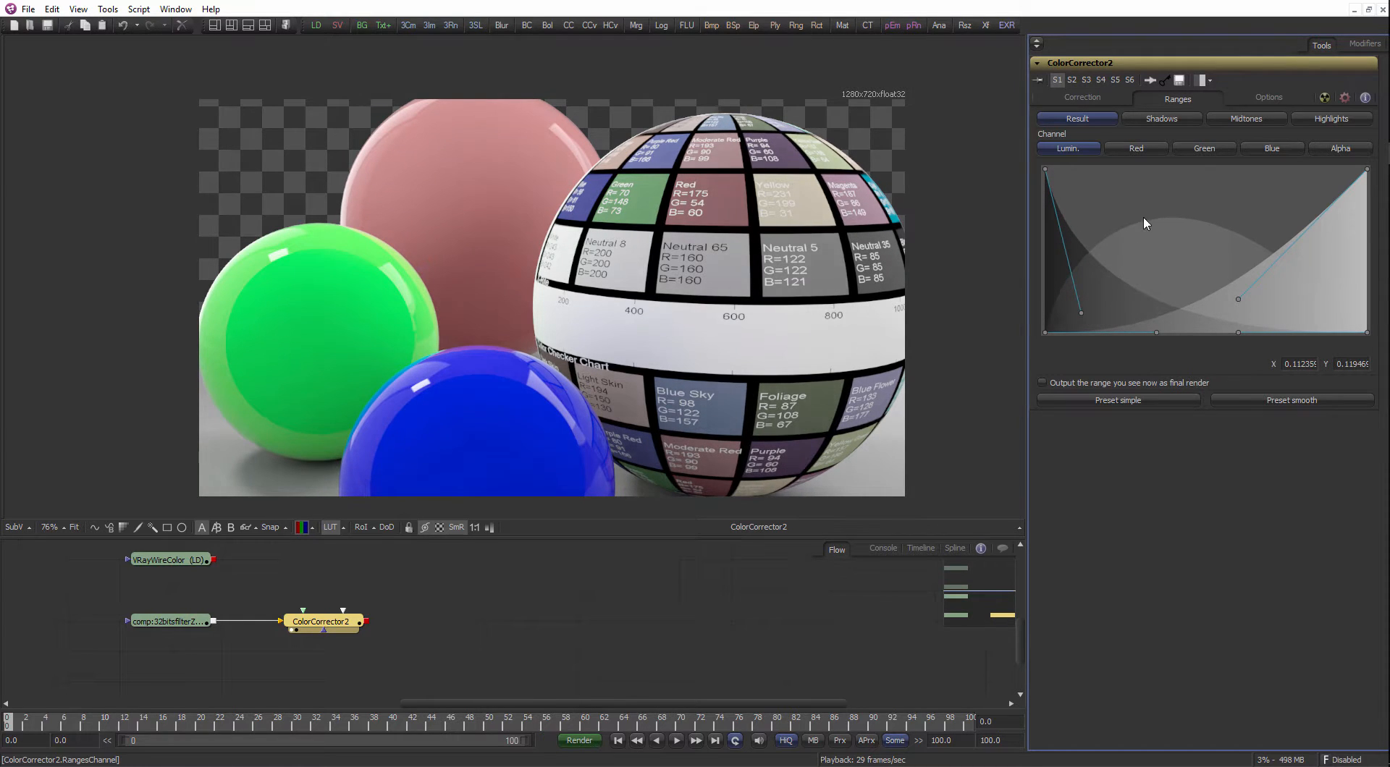
Display the VRayWireColor pass in the viewer and enlarge the flow area.
scroll(415, 601, down, 1)
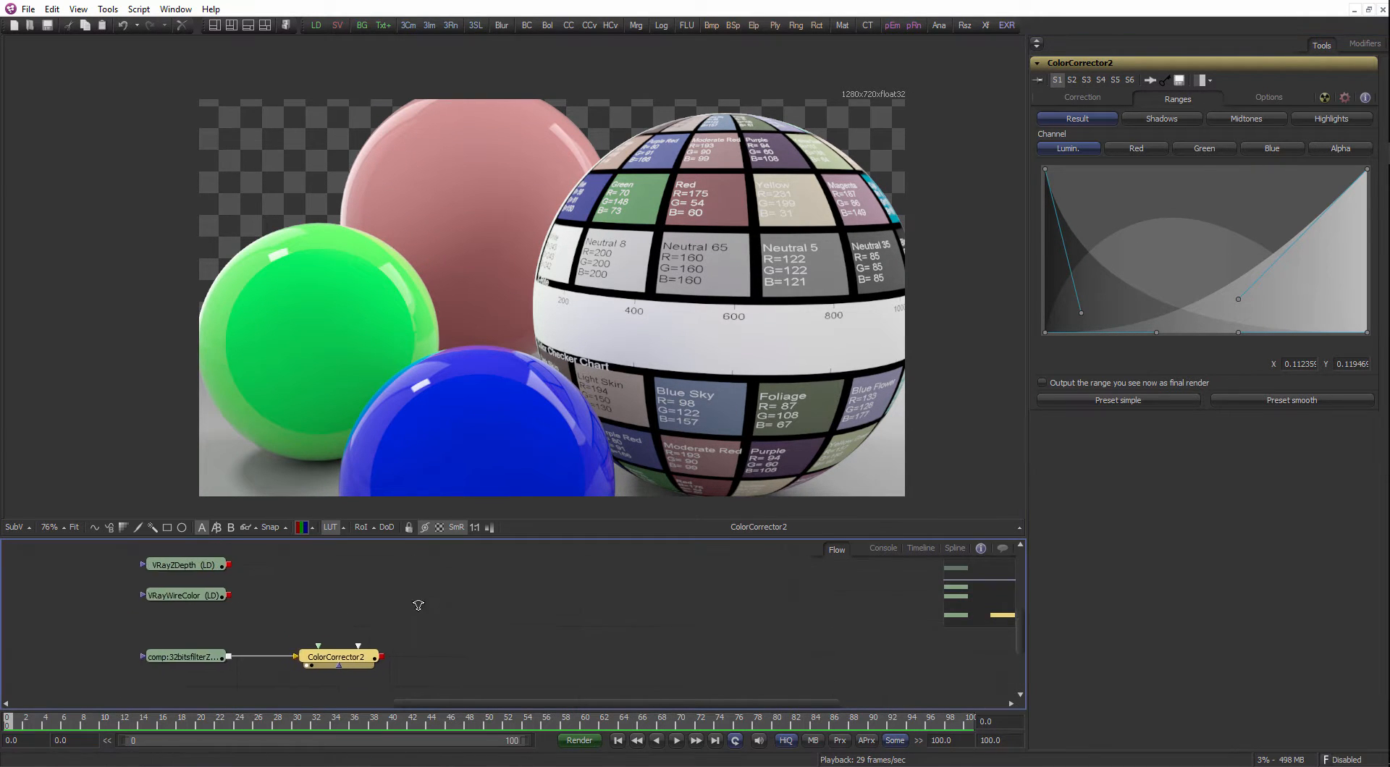
click(227, 603)
drag(226, 603, 398, 331)
scroll(427, 572, down, 3)
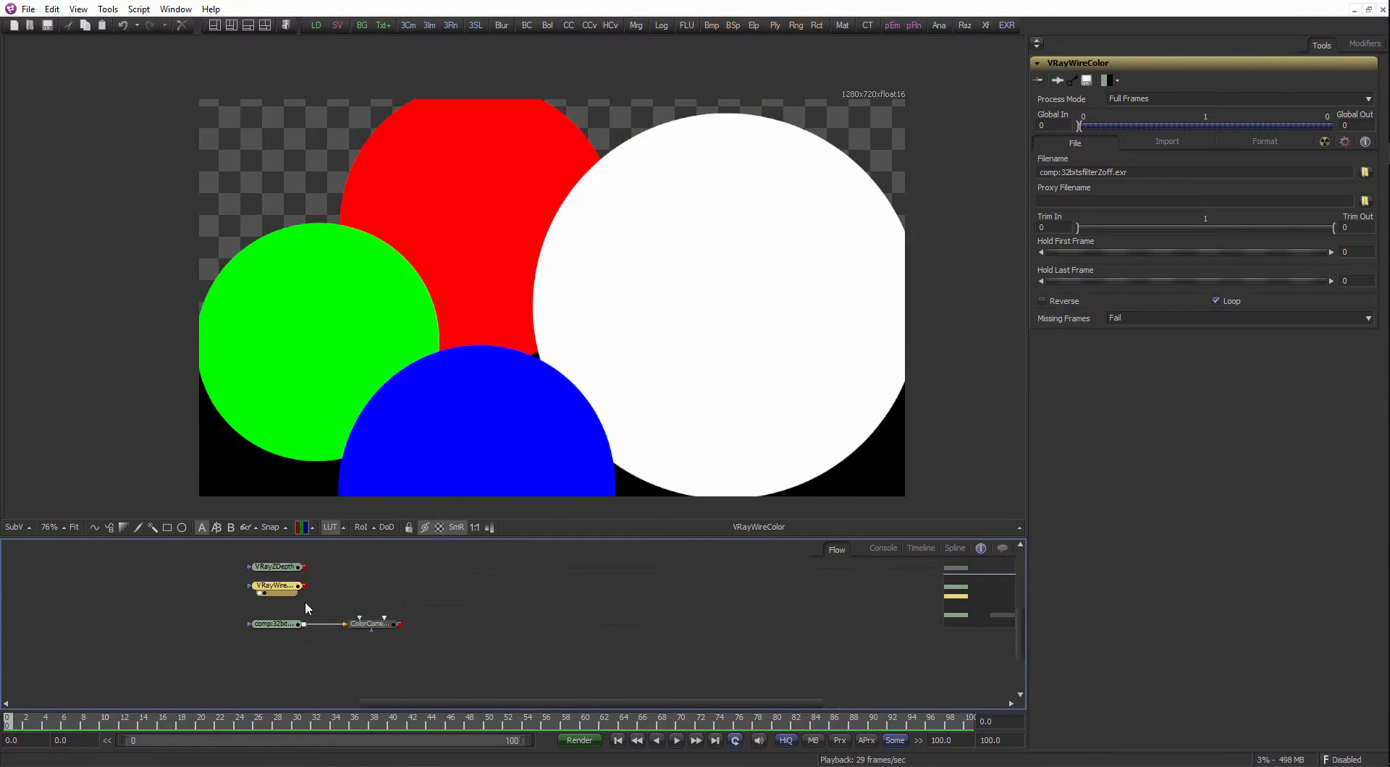
drag(486, 540, 486, 492)
scroll(441, 606, up, 2)
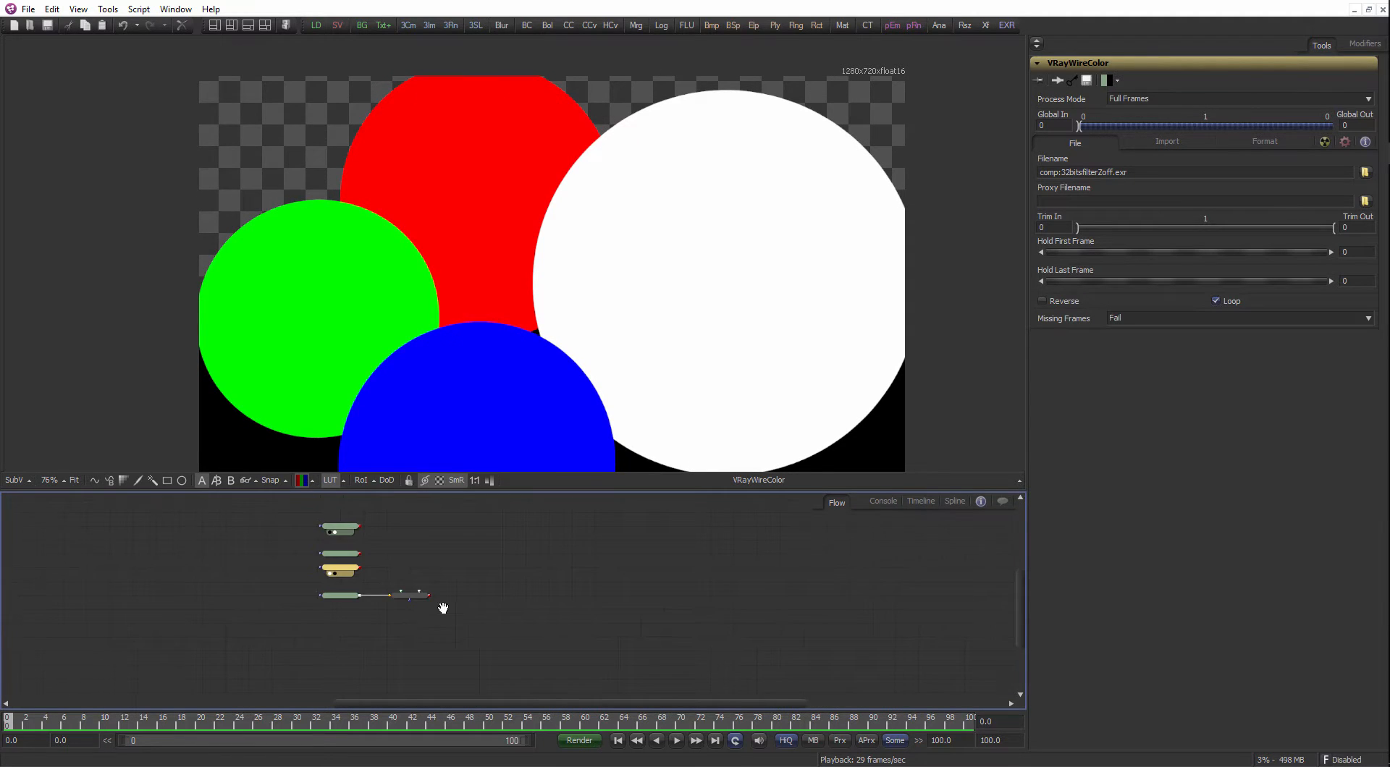
Delete ColorCorrector2, add a fresh Color Corrector after the comp:32bitsfilterZoff.exr loader, and display its output.
click(416, 599)
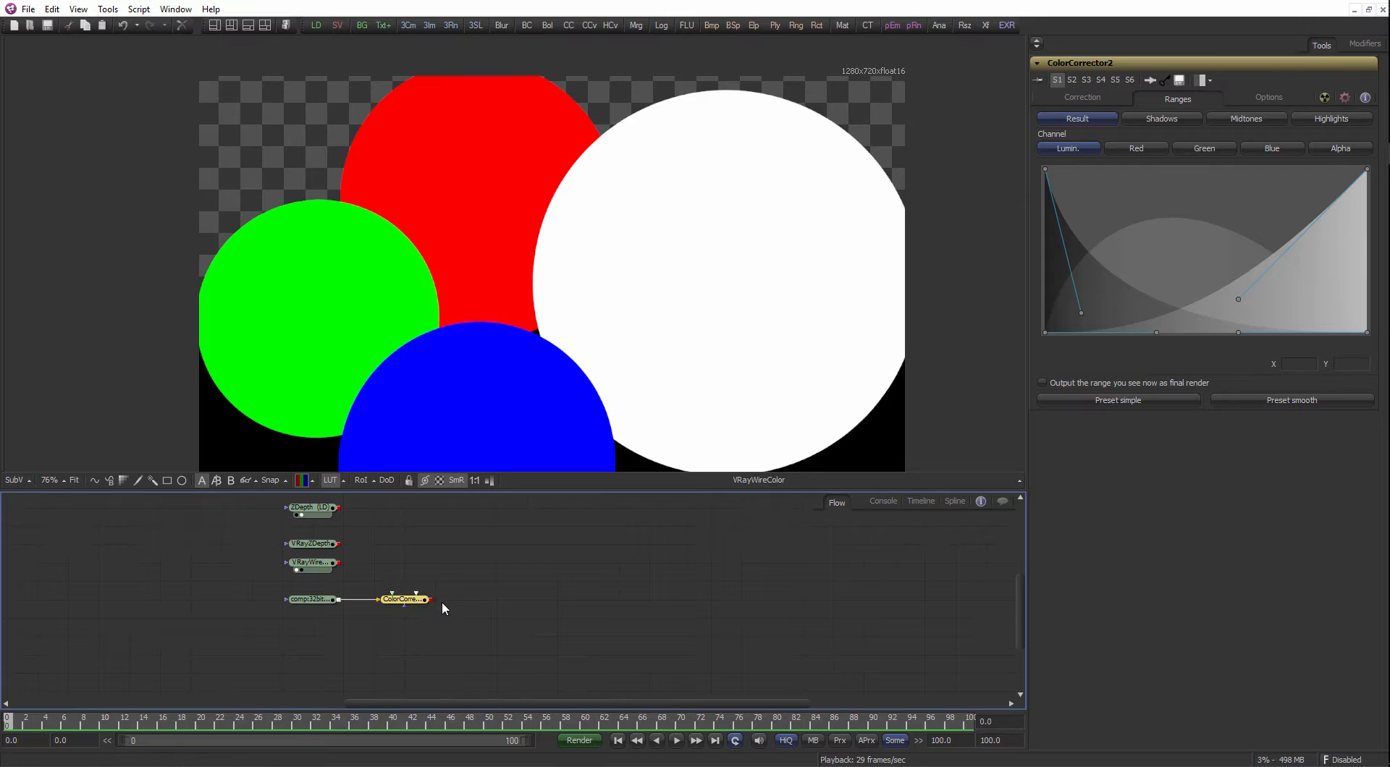
key(Delete)
key(ctrl+space)
text(cc)
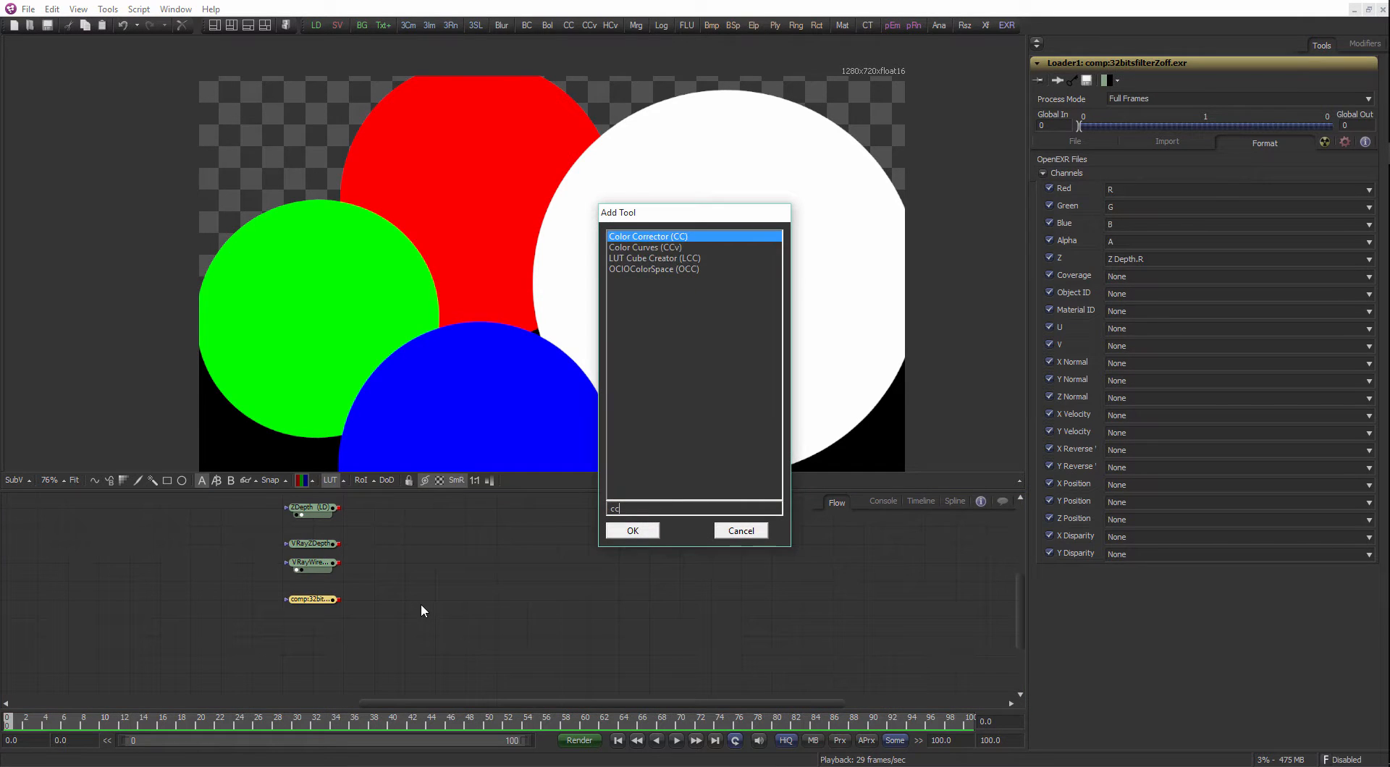
key(Return)
click(407, 601)
scroll(405, 544, up, 2)
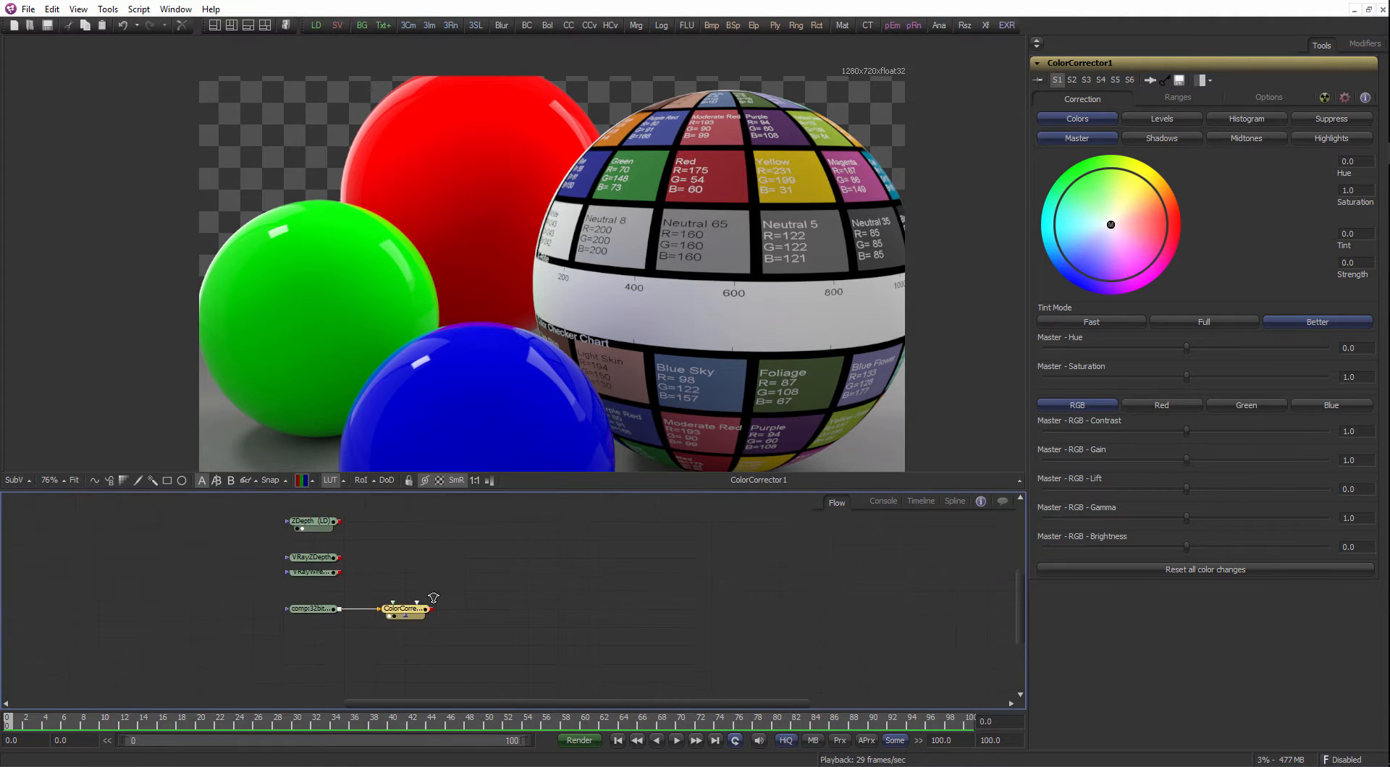
Switch the viewer back to the VRayWireColor pass and select the VRayZDepth loader.
click(301, 571)
drag(301, 572, 406, 346)
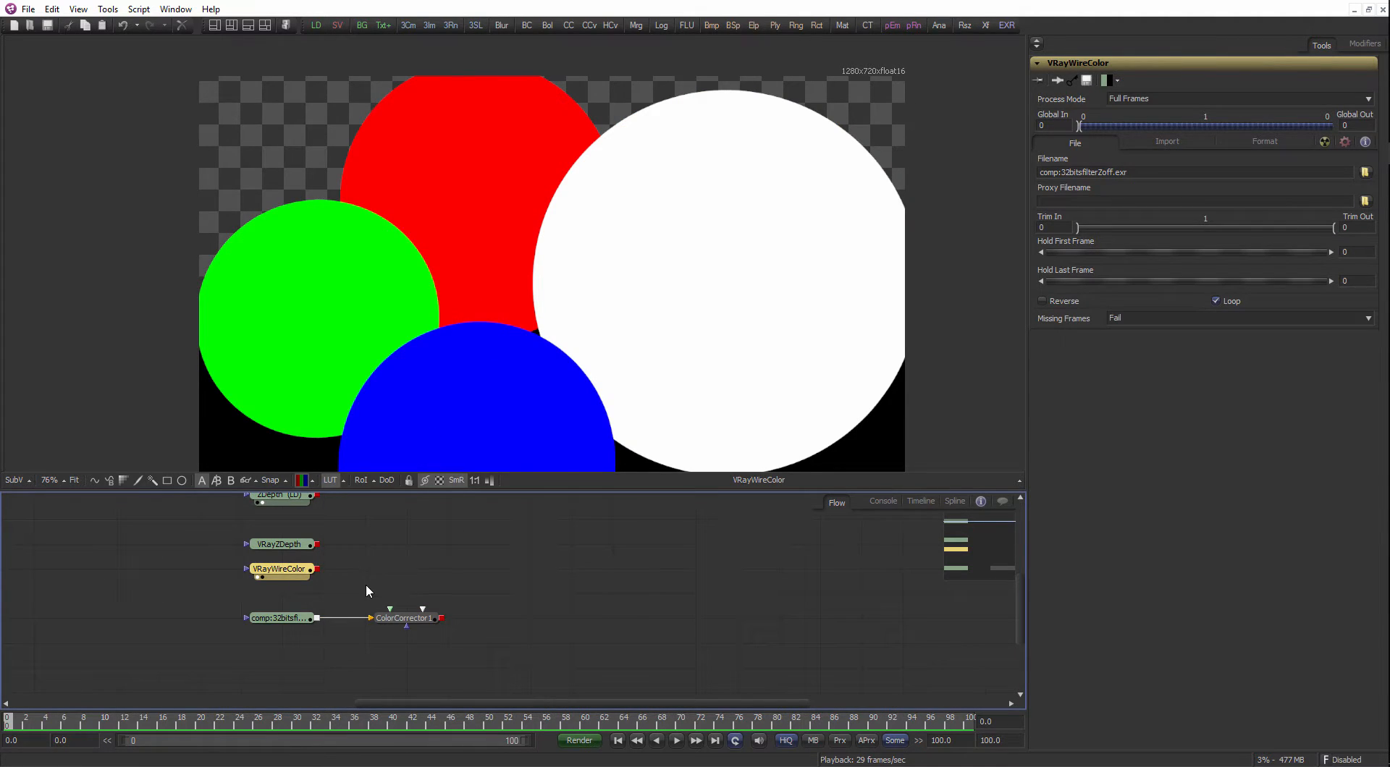
scroll(367, 591, down, 1)
click(304, 571)
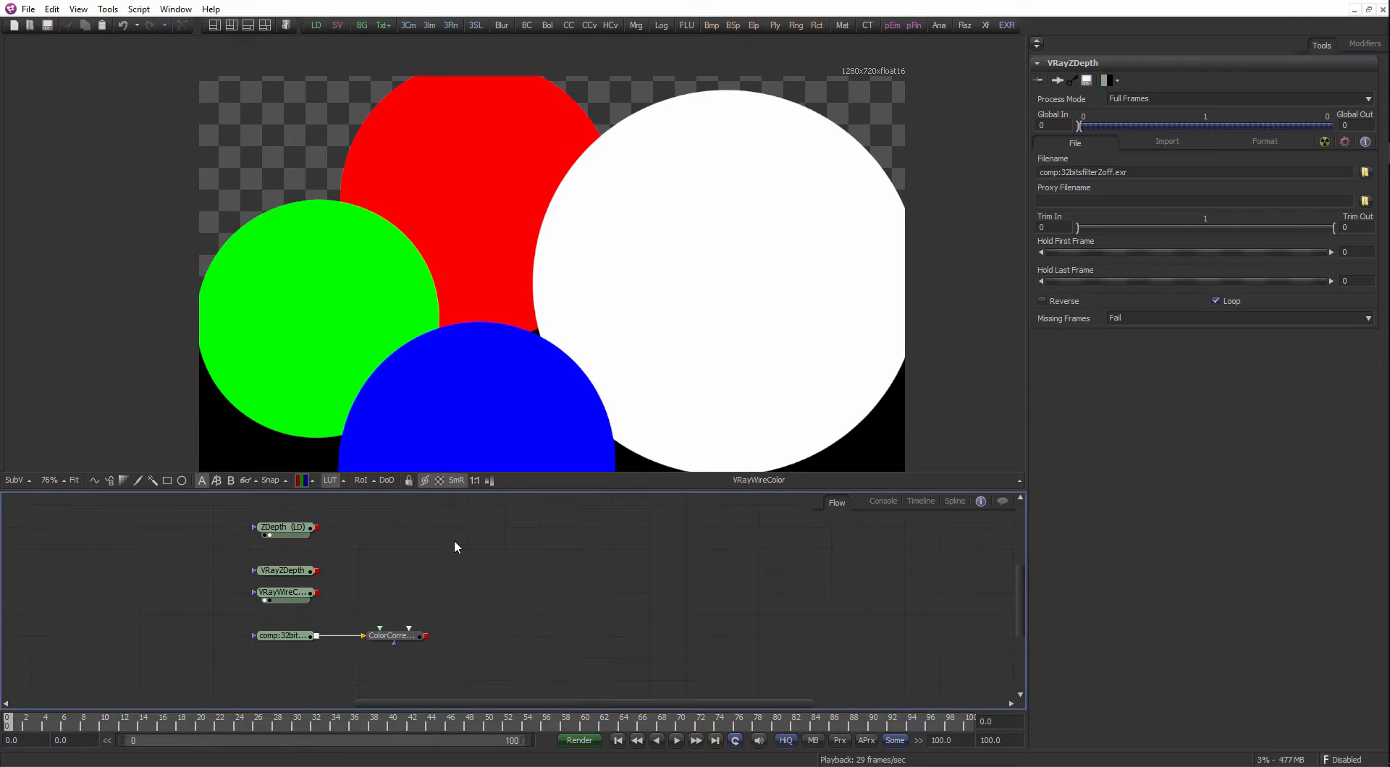
Open the Bins library and add the rjgb_cmjn_matte setting to the flow.
key(ctrl+b)
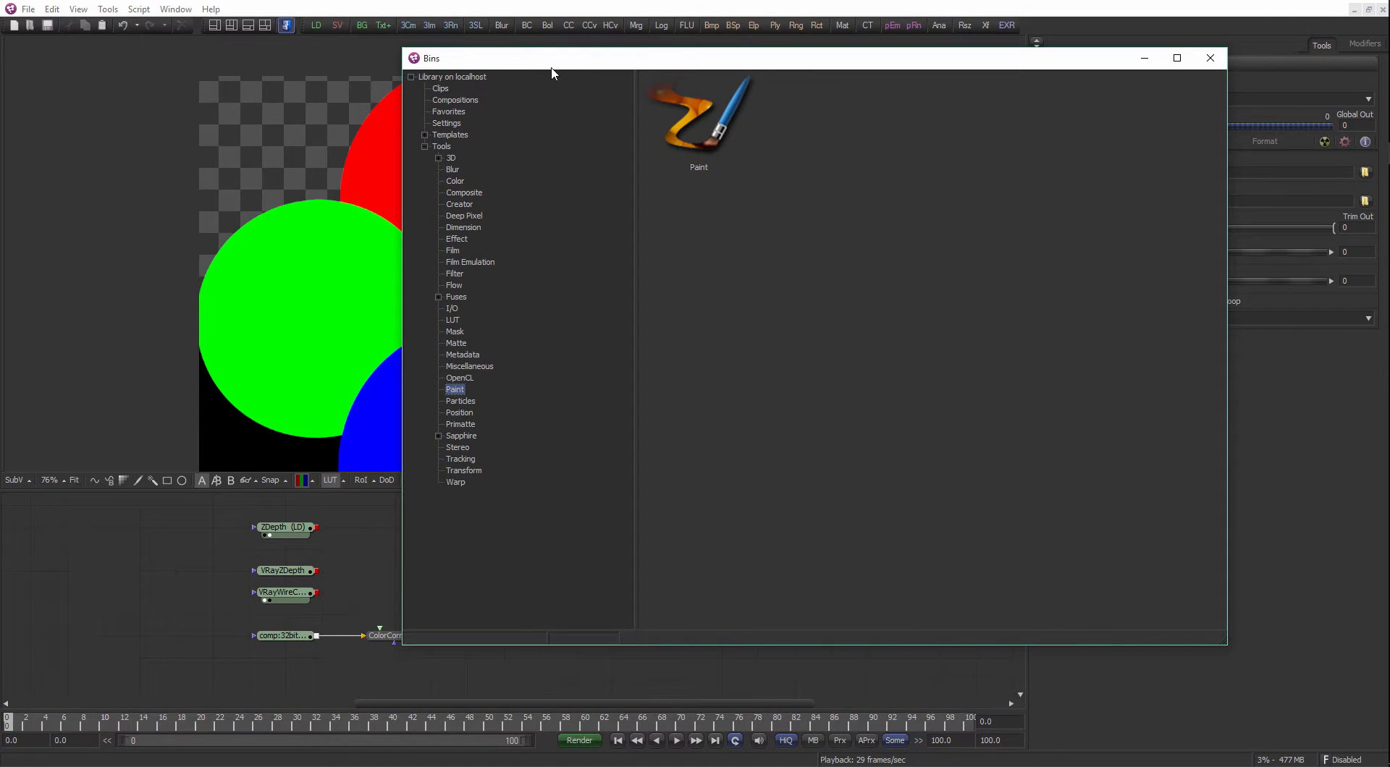
drag(655, 67, 930, 72)
click(733, 142)
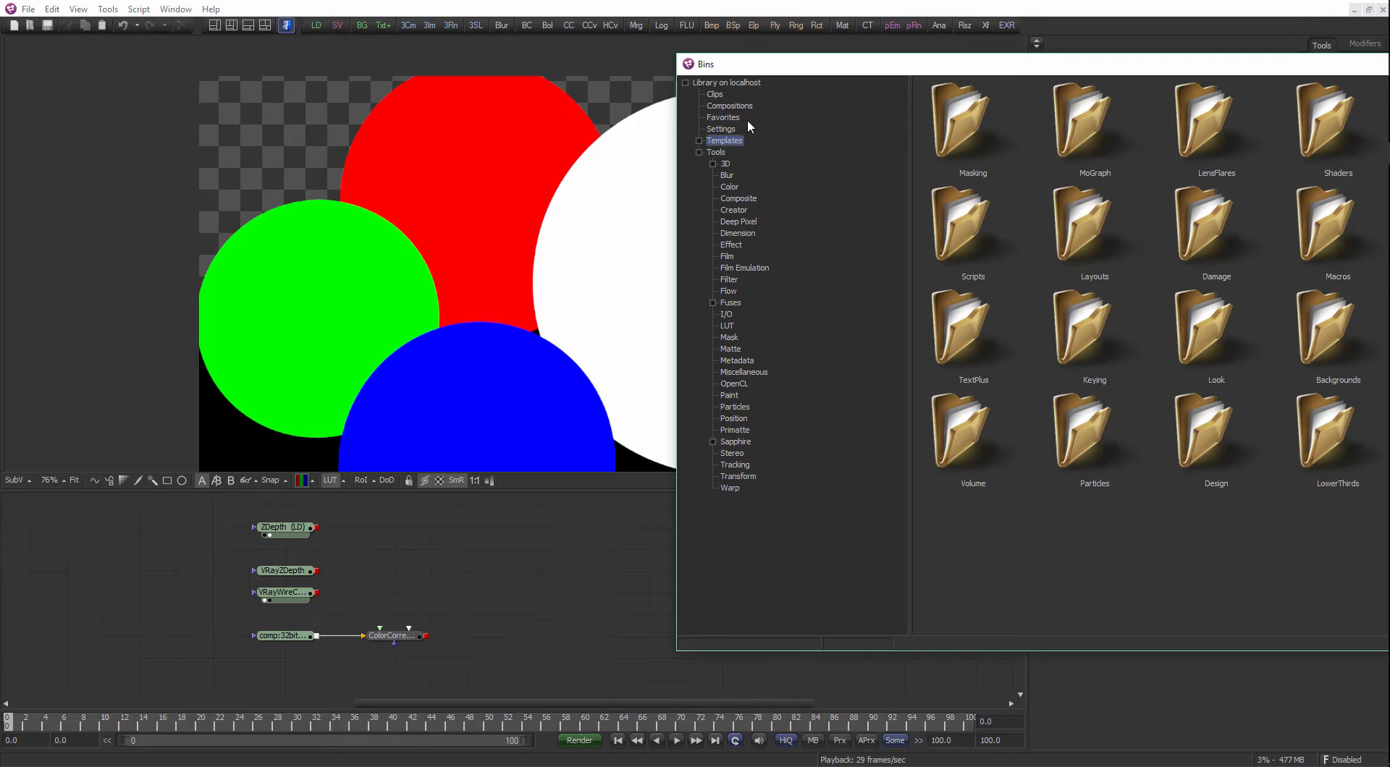
click(730, 128)
click(726, 104)
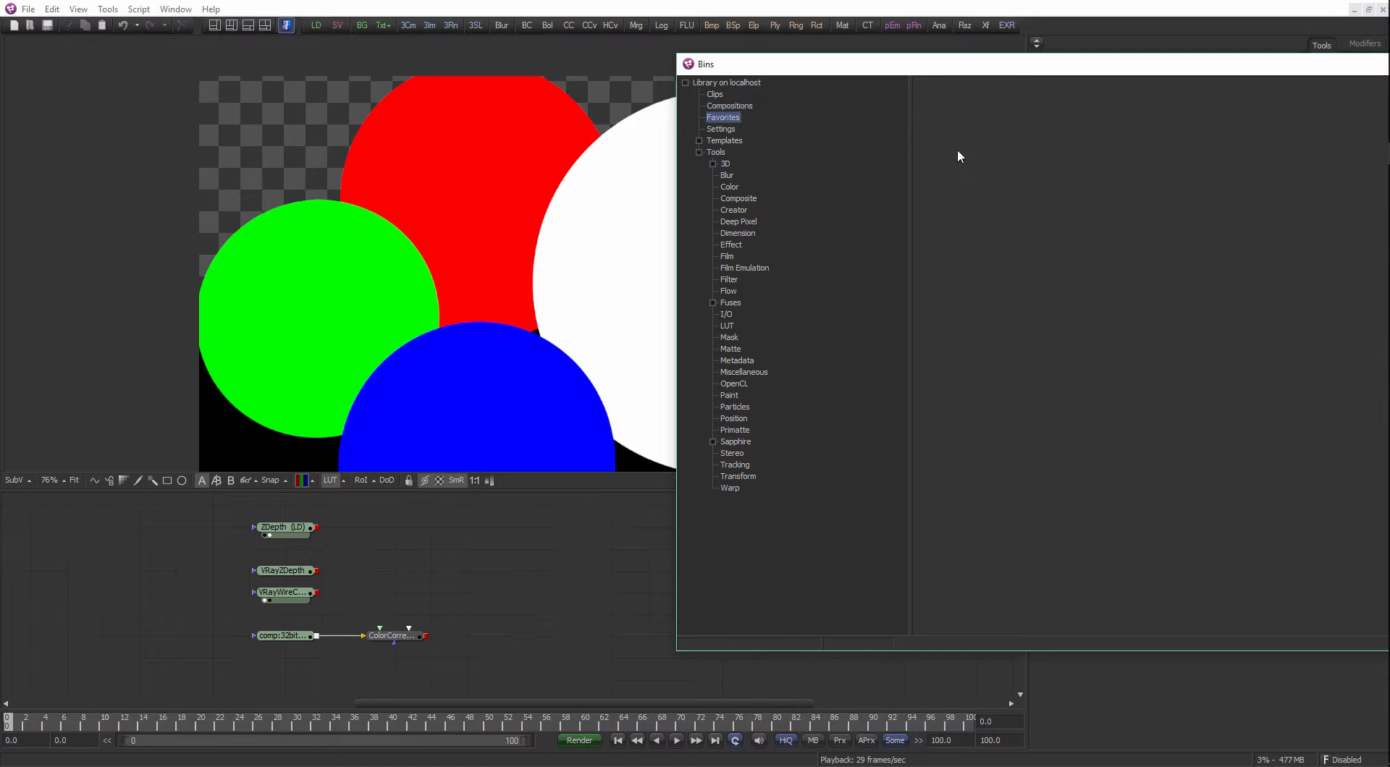
click(721, 129)
drag(960, 120, 217, 666)
Paste a copy of the BLUE matte's custom tool beside the VRay loaders and close the Bins library.
drag(407, 606, 392, 600)
click(346, 636)
drag(174, 594, 223, 588)
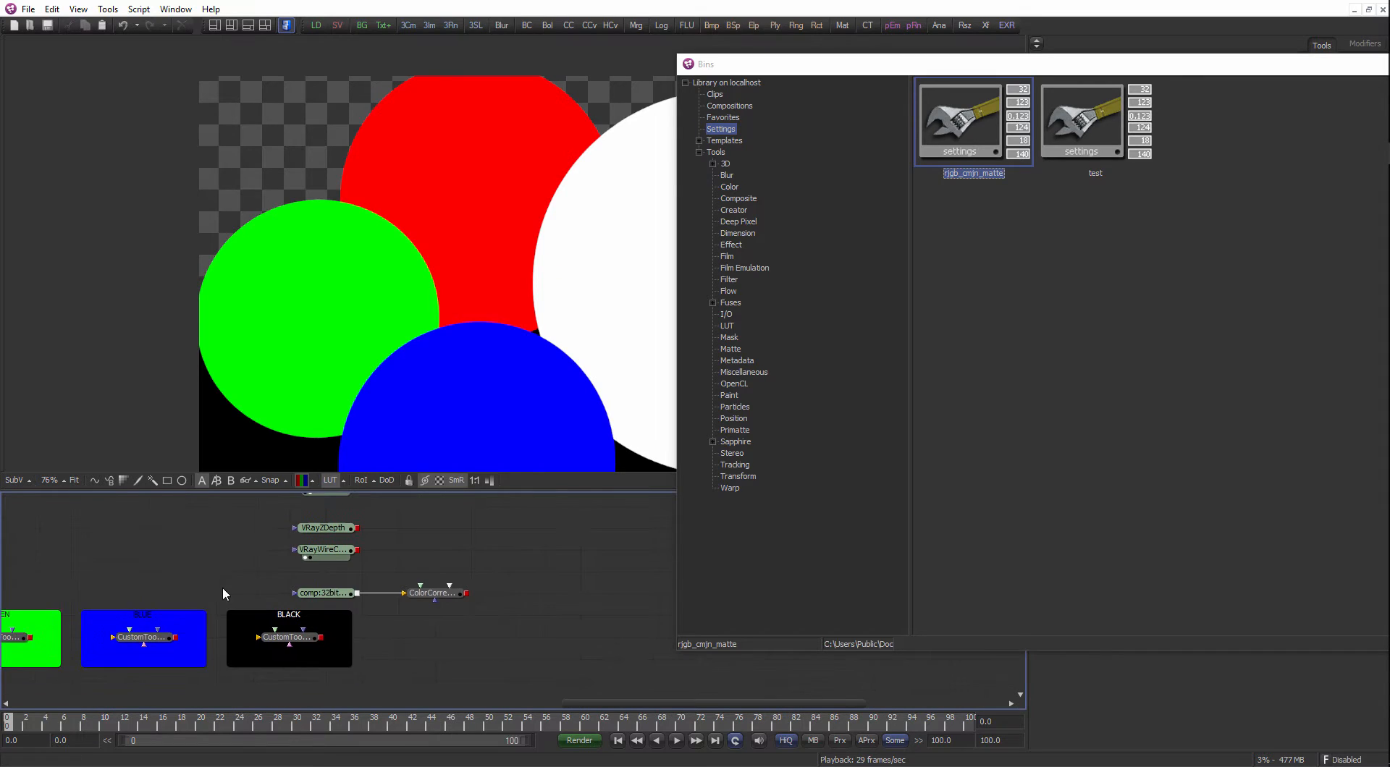
click(171, 641)
key(ctrl+v)
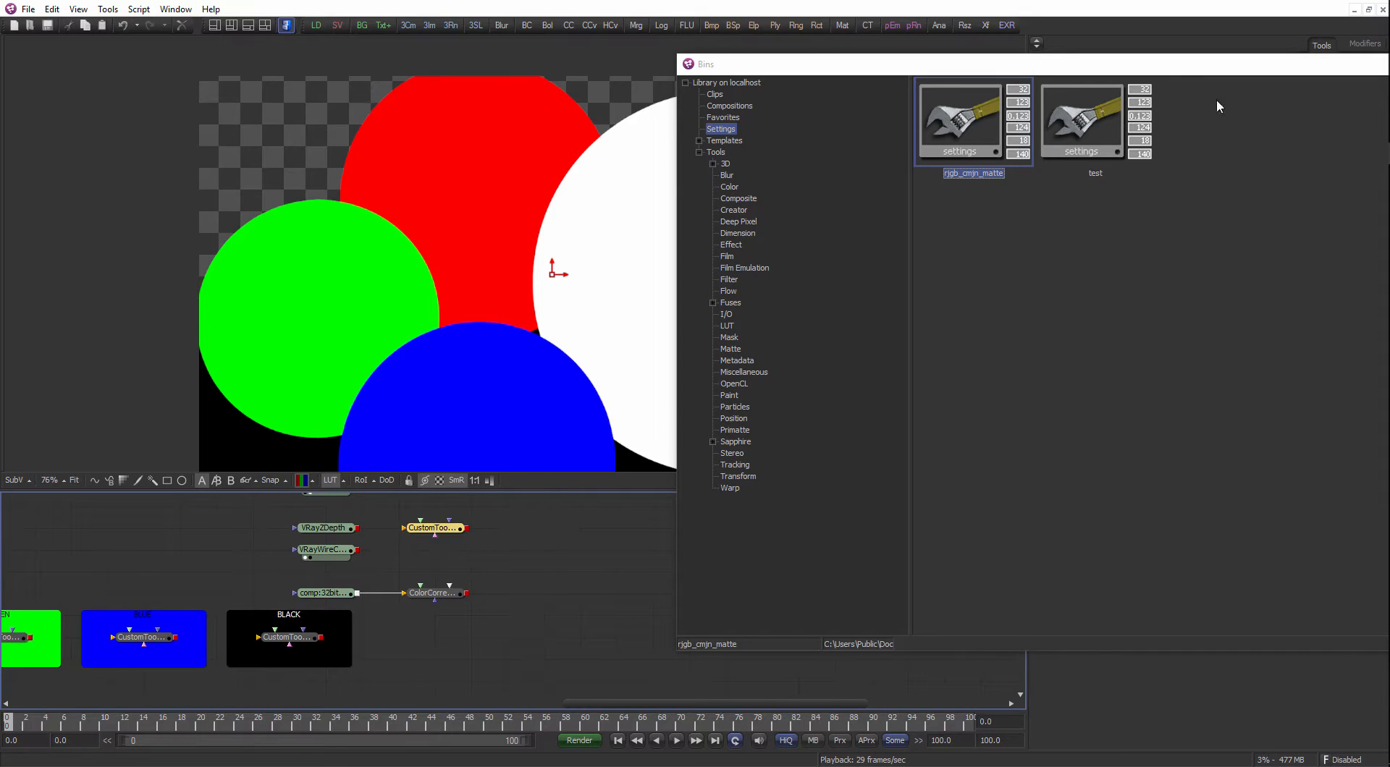
drag(1214, 71, 776, 65)
click(1046, 55)
Rearrange the nodes so VRayWireColor lines up with the pasted custom tool and VRayZDepth sits apart above them.
click(344, 548)
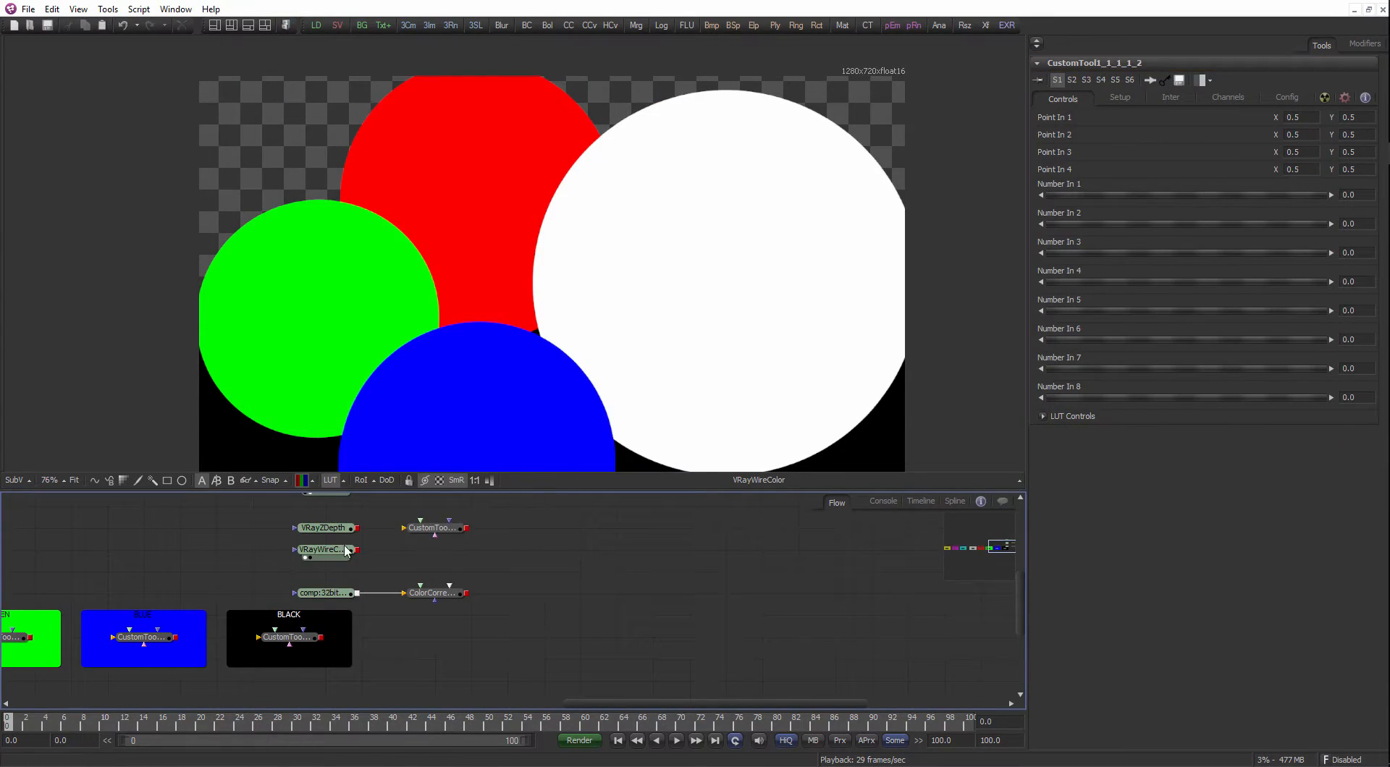
drag(388, 567, 351, 550)
mouse_move(347, 598)
mouse_down()
mouse_move(285, 538)
mouse_move(350, 579)
mouse_up()
drag(471, 384, 469, 357)
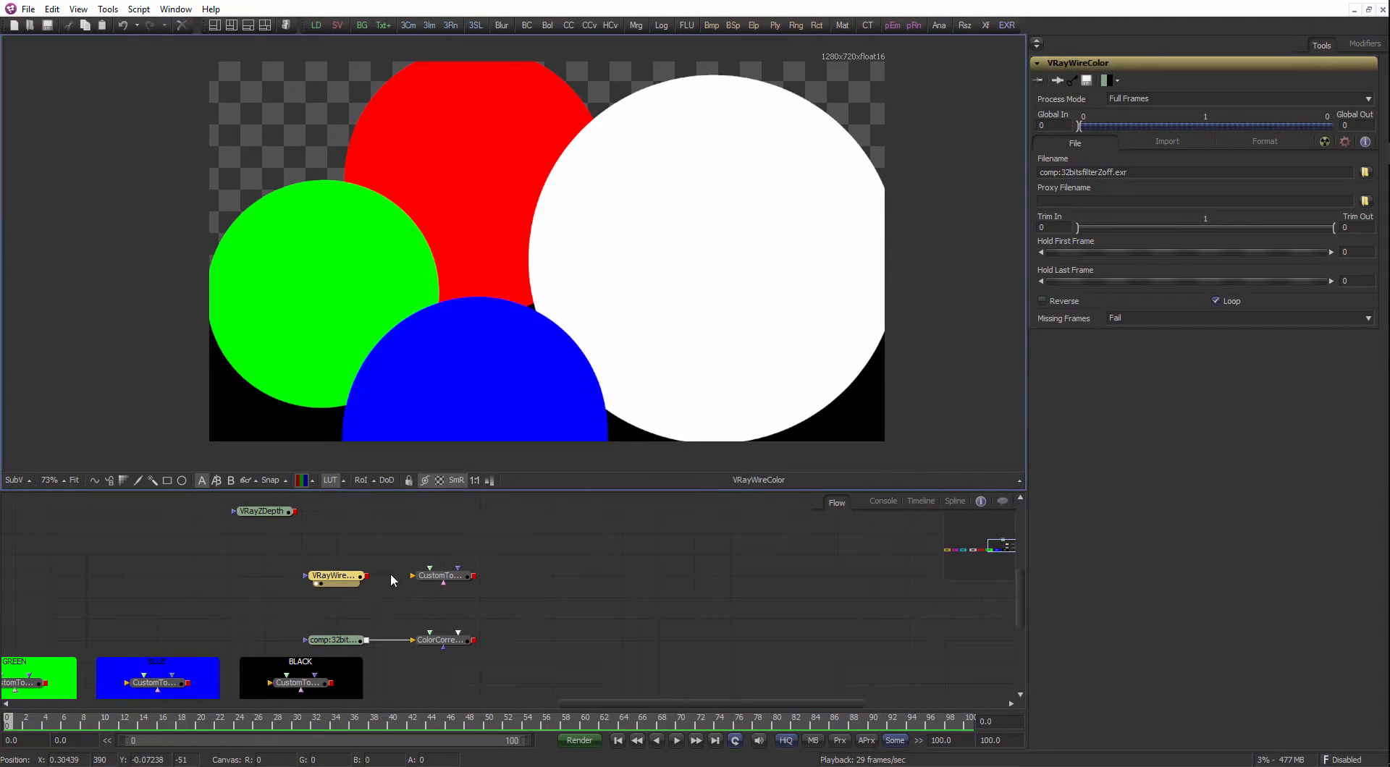
Connect VRayWireColor to the pasted custom tool and display the tool's output in the viewer.
drag(367, 575, 412, 575)
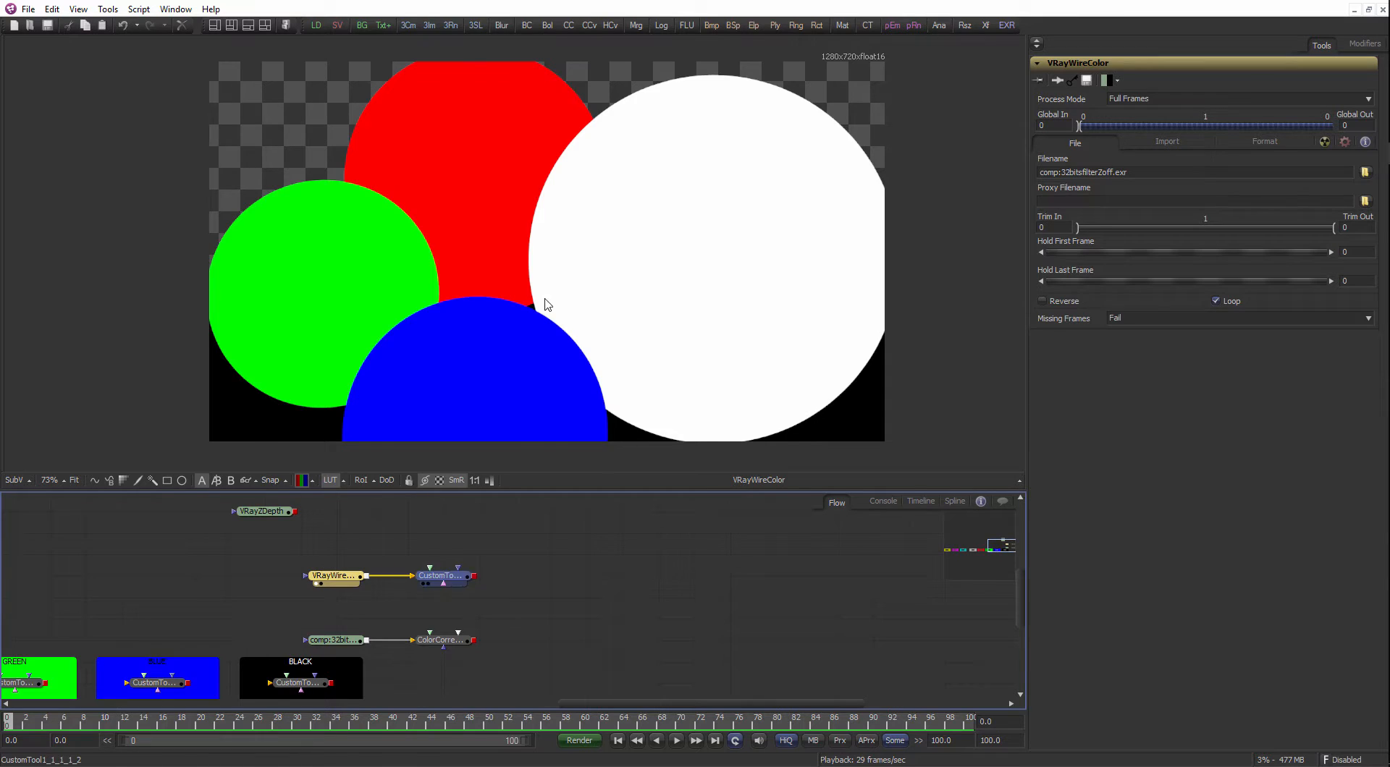
drag(548, 305, 539, 318)
drag(466, 627, 475, 606)
scroll(476, 604, up, 1)
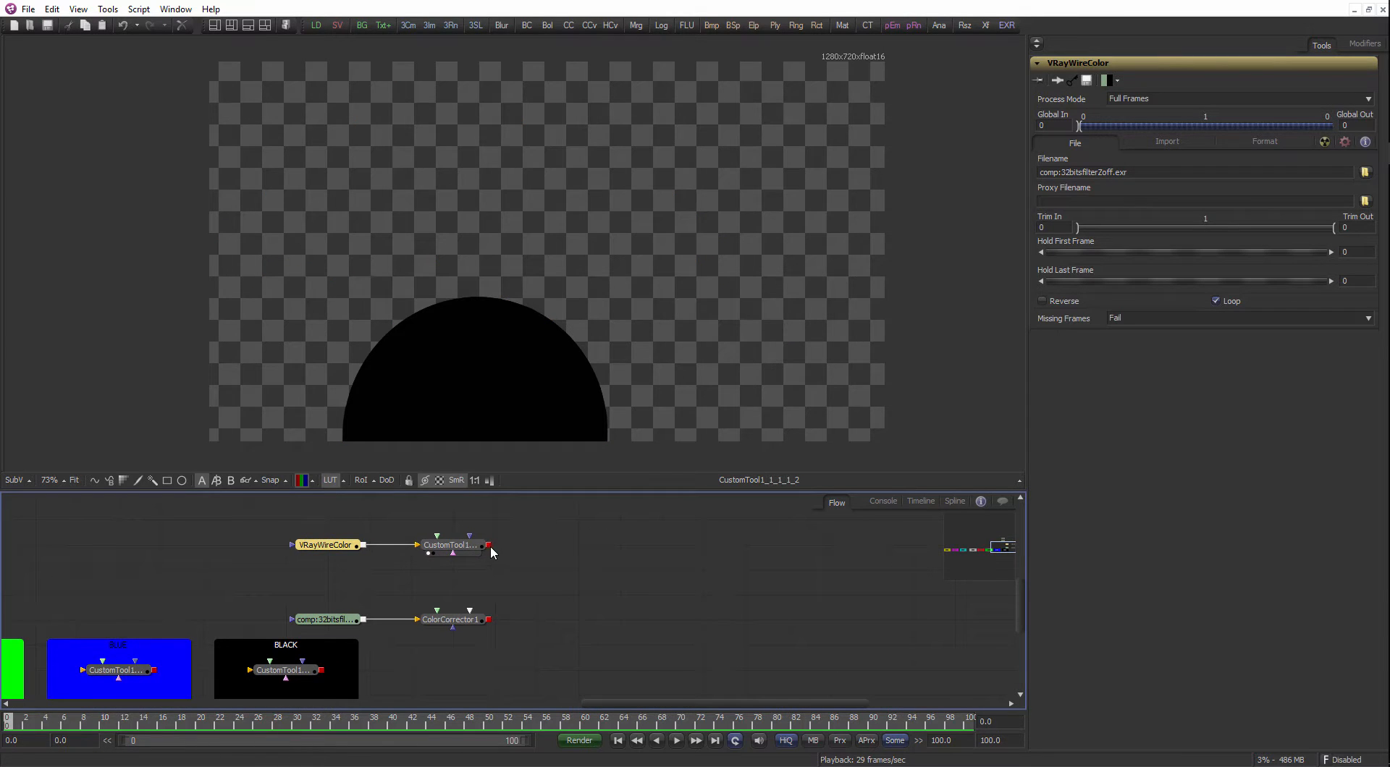
Connect the custom tool fed by VRayWireColor to ColorCorrector1's effect mask and set the corrector's master RGB gain to 5.0.
drag(491, 553, 469, 613)
click(471, 628)
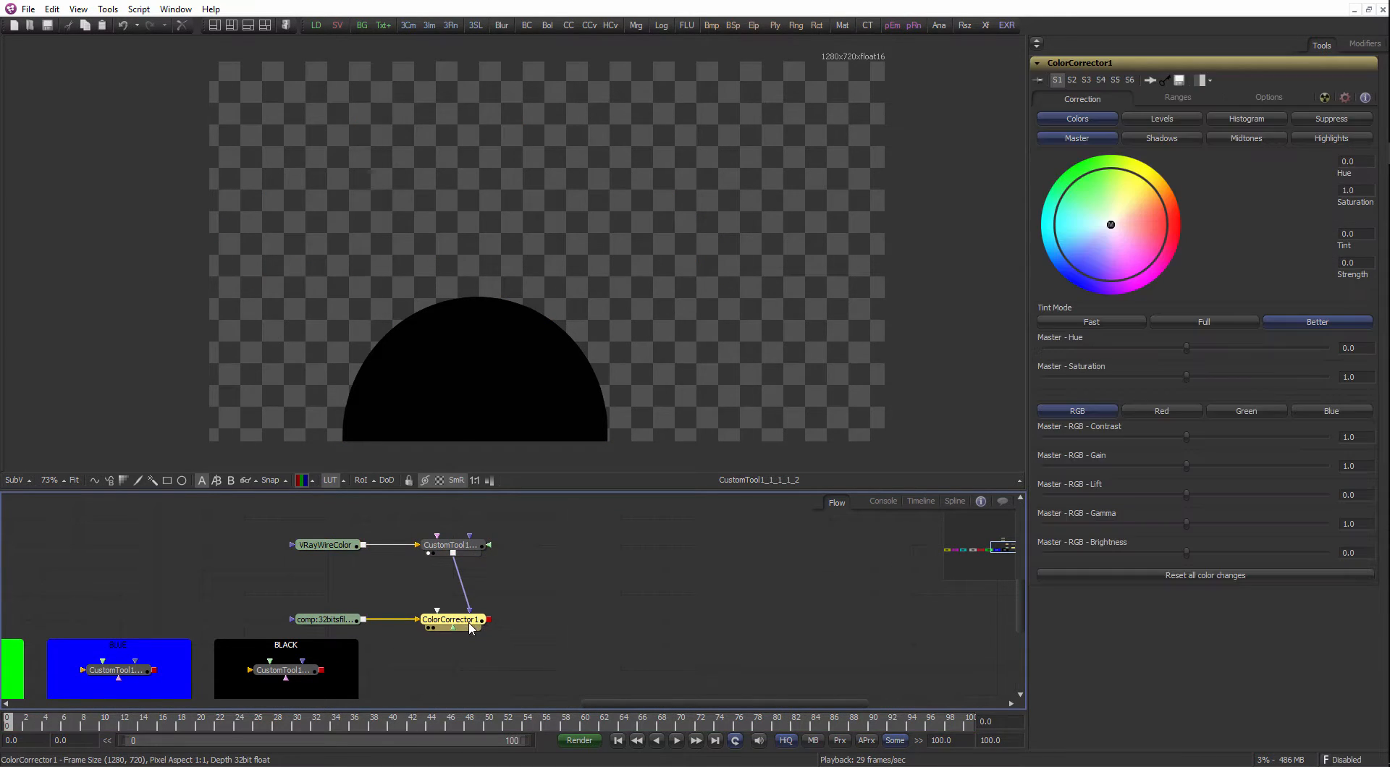
key(1)
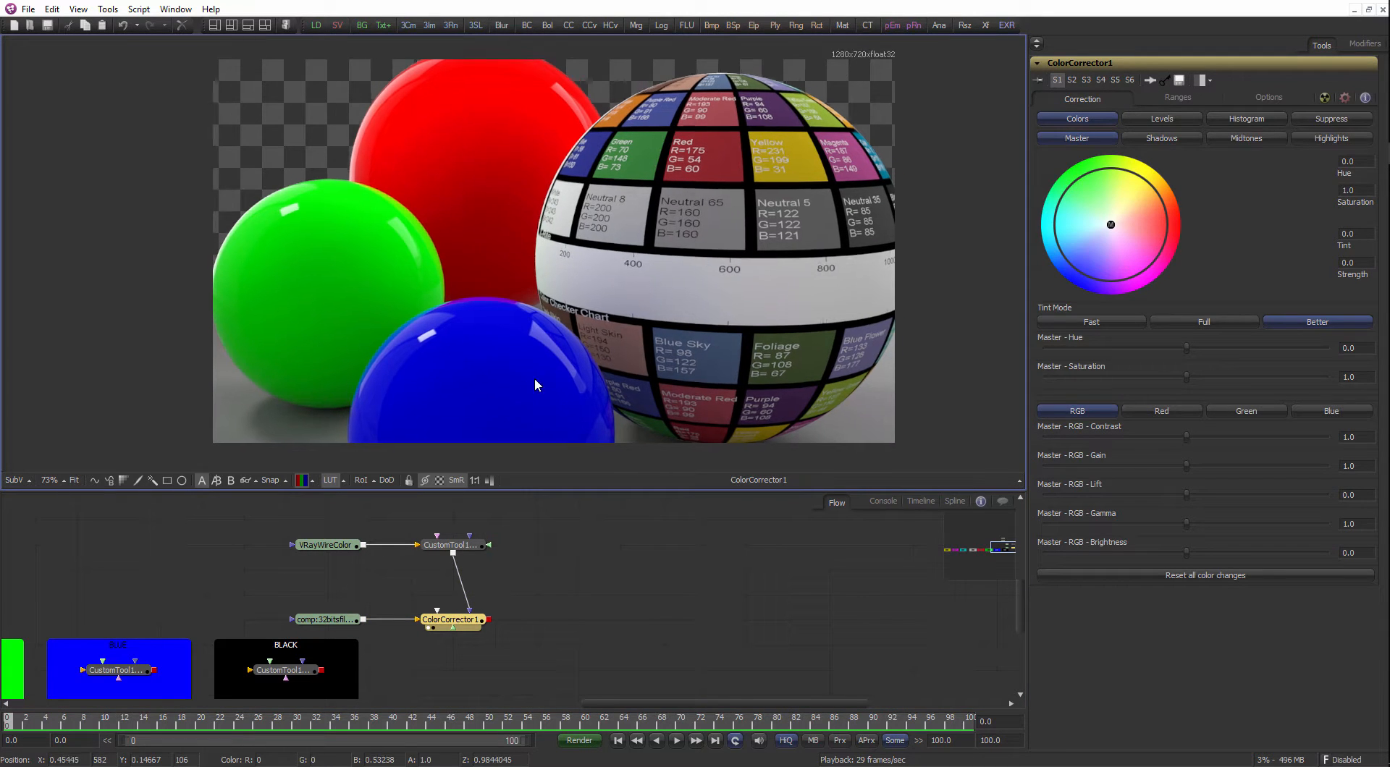
scroll(537, 385, up, 1)
drag(1187, 466, 1336, 463)
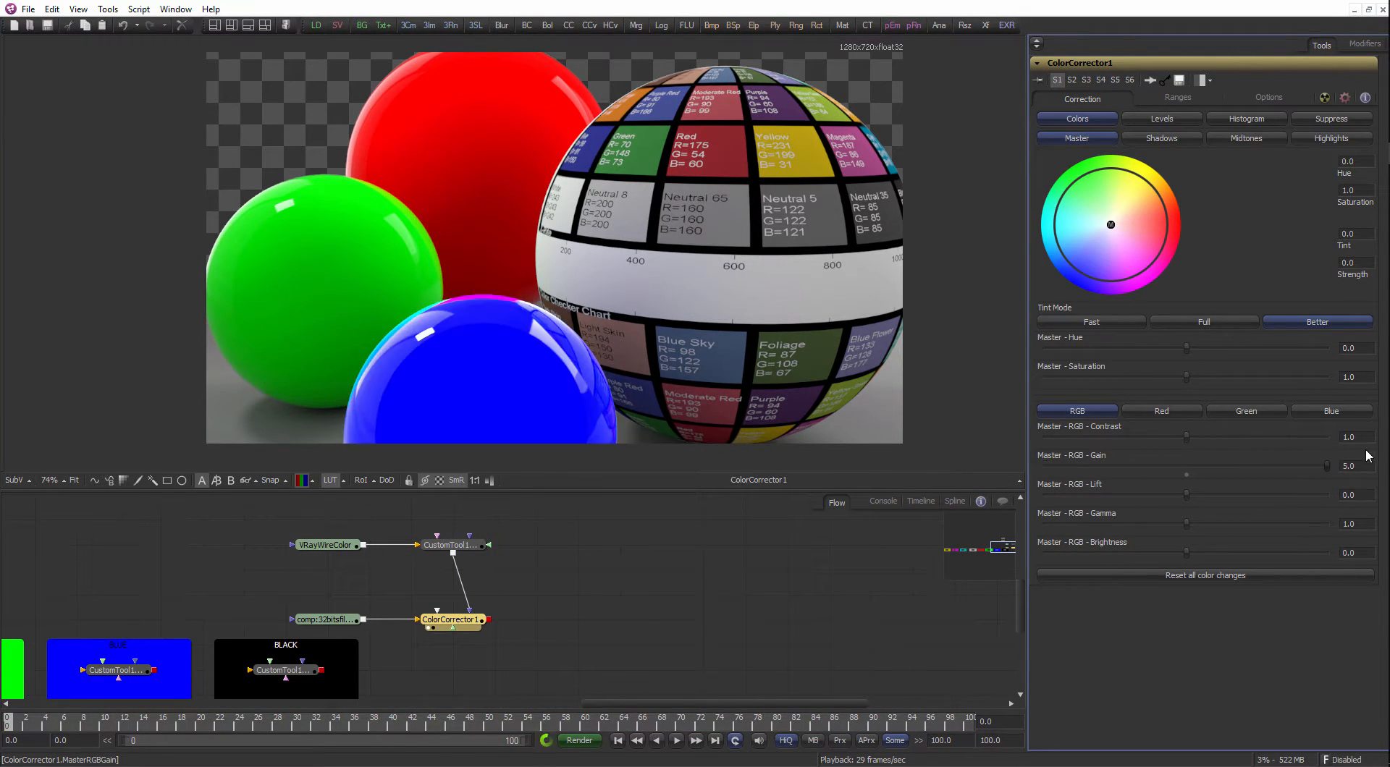
Paste a copy of the RED custom tool above the existing one, feed it VRayWireColor and route it into ColorCorrector1's mask.
scroll(298, 612, down, 3)
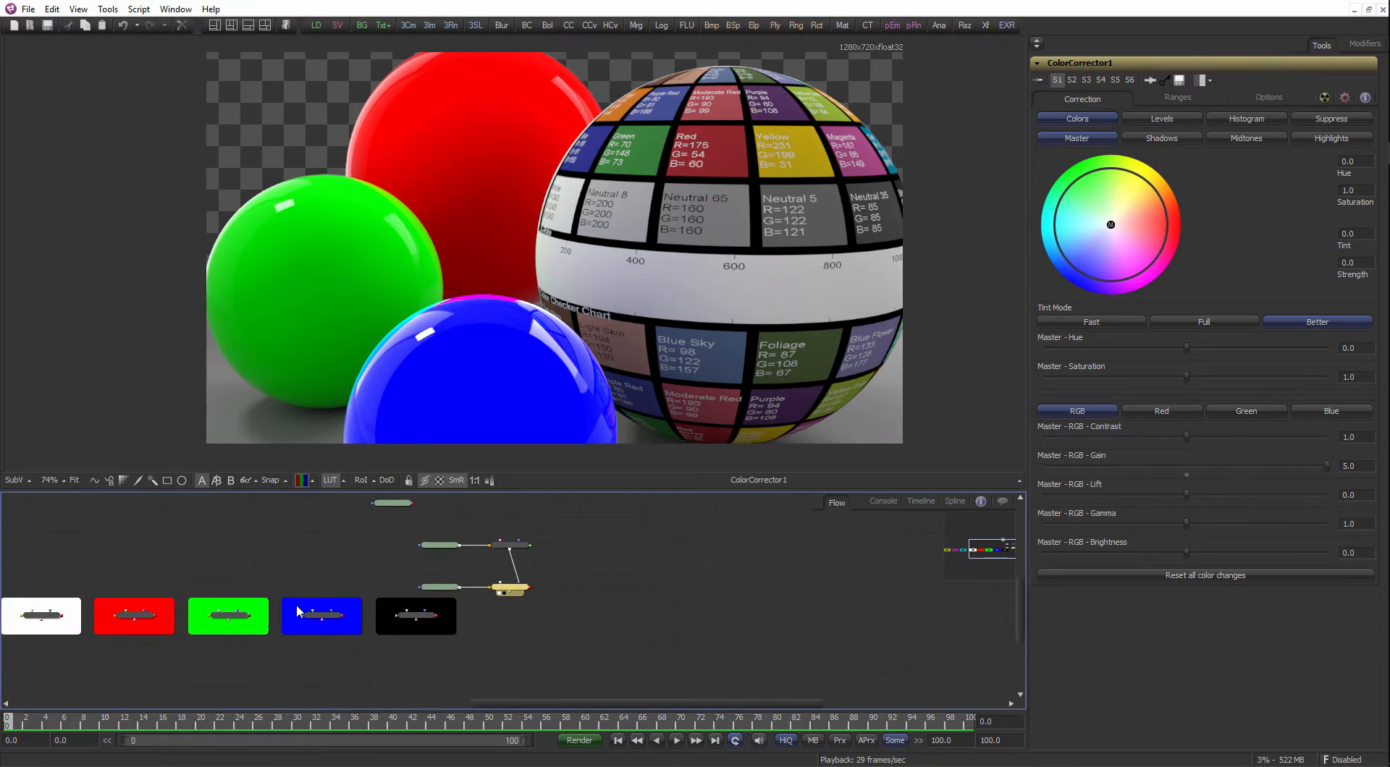
click(135, 615)
scroll(501, 582, up, 1)
click(512, 537)
key(ctrl+v)
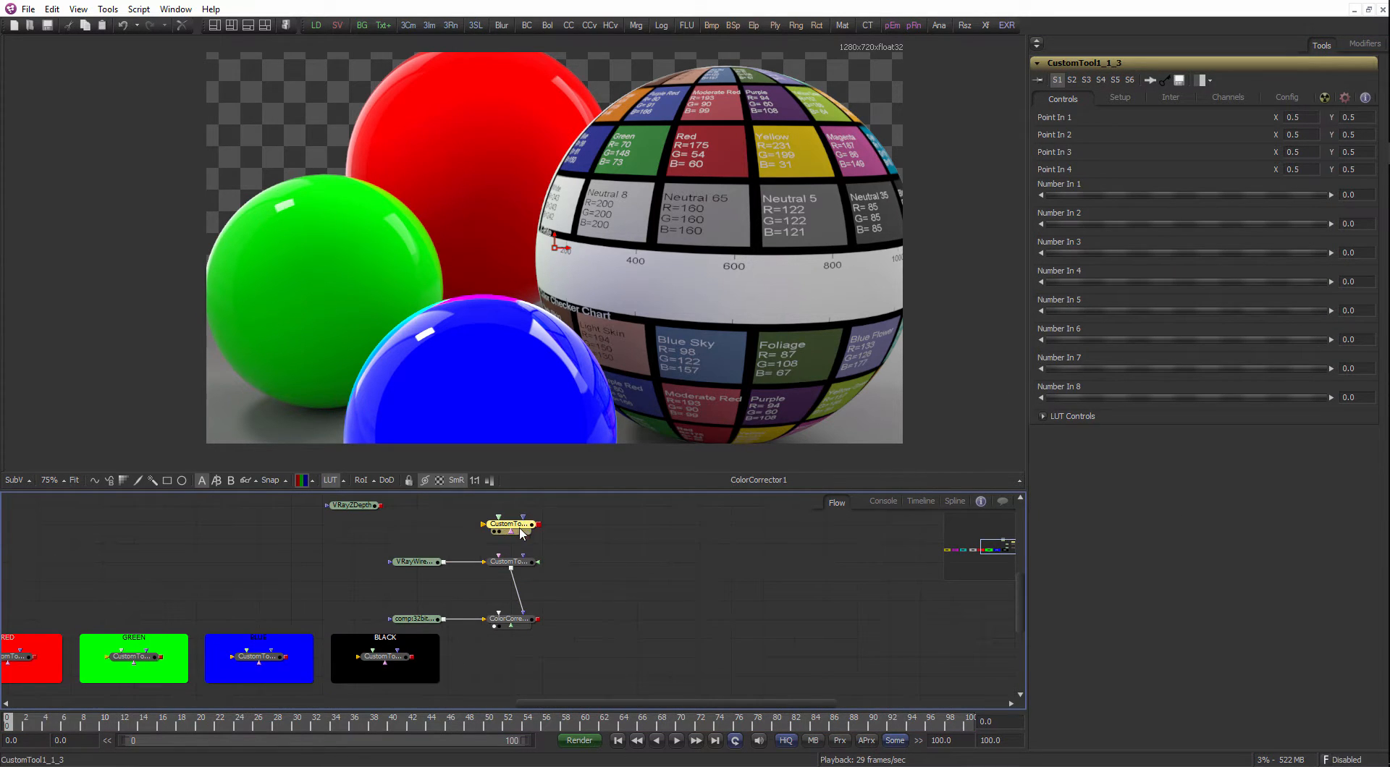
scroll(535, 555, up, 1)
drag(392, 596, 495, 664)
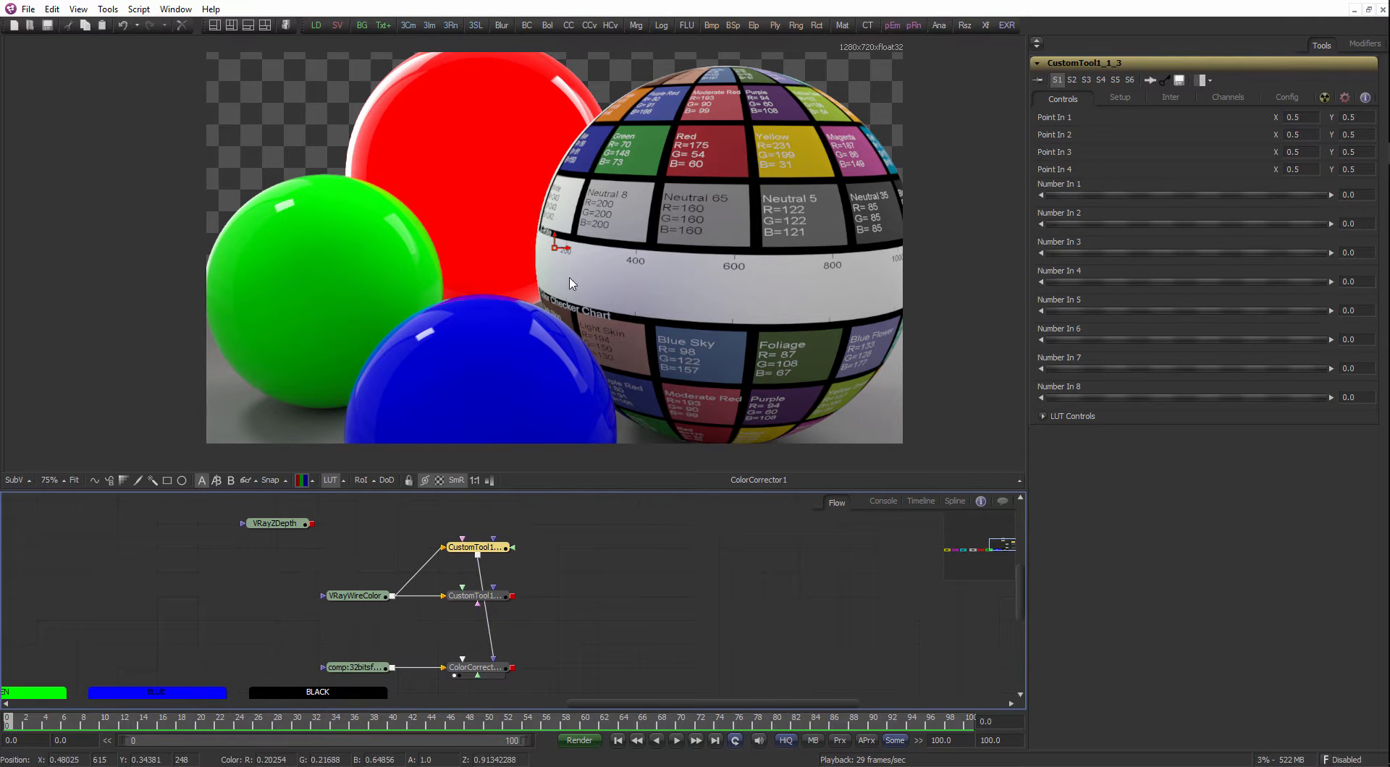
Lower ColorCorrector1's master saturation to about 0.82.
click(474, 667)
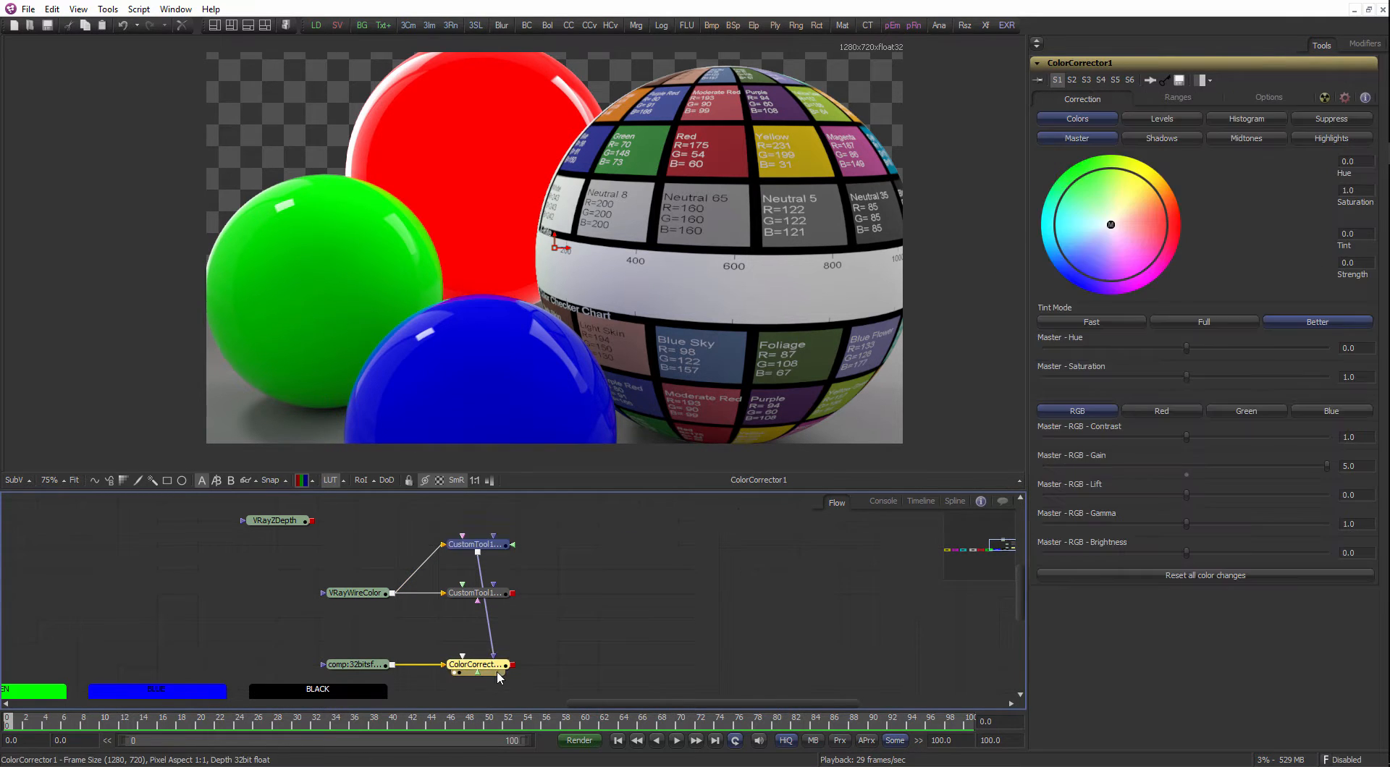
click(1179, 377)
drag(1165, 380, 1036, 381)
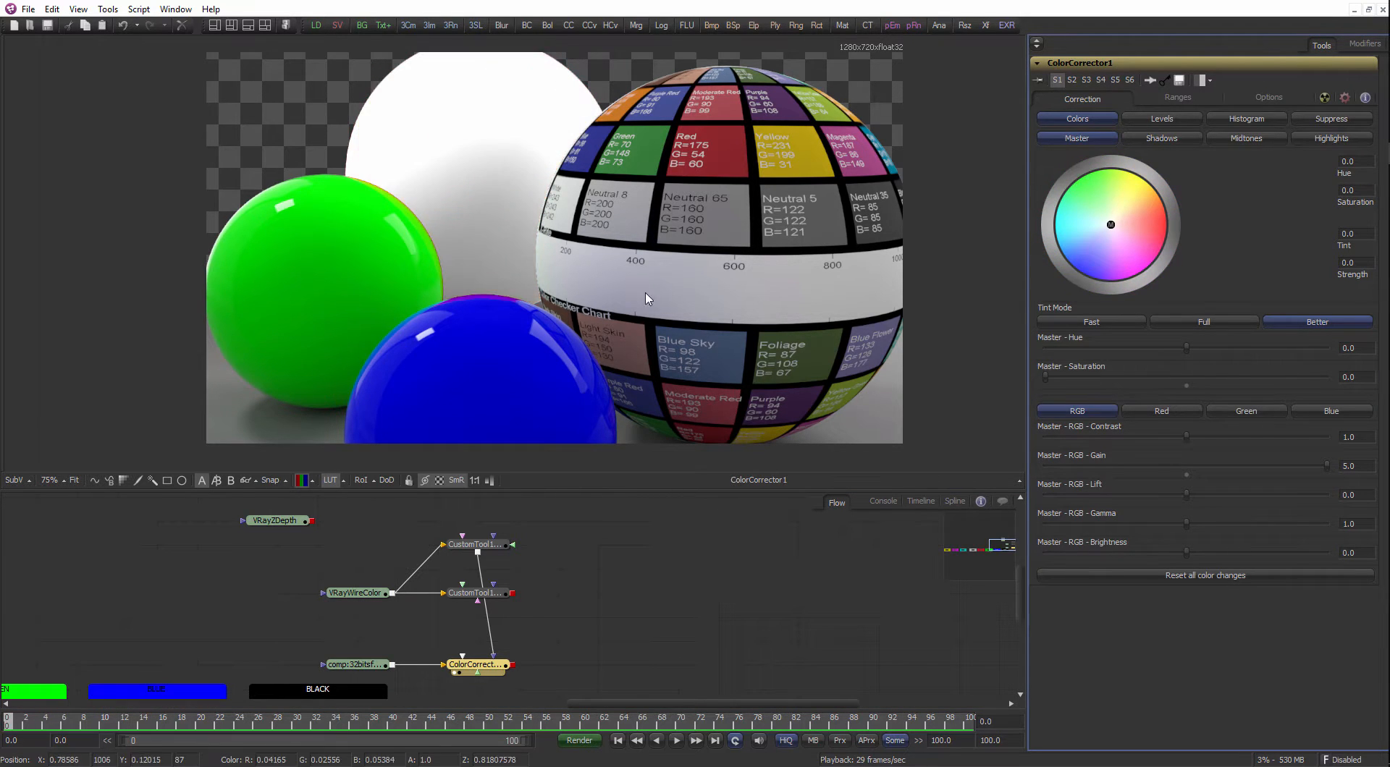
scroll(863, 198, up, 5)
scroll(815, 229, down, 5)
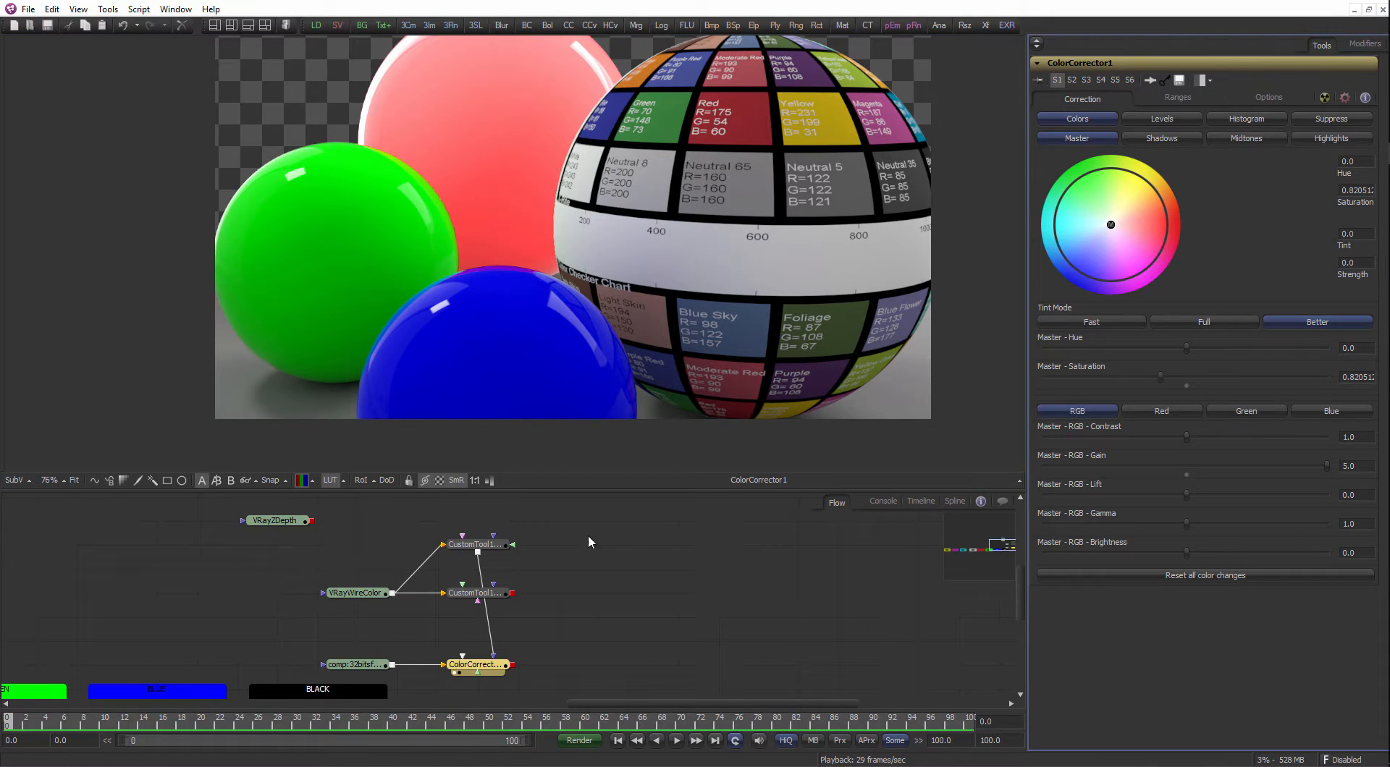
Delete both custom tools, leaving VRayWireColor feeding ColorCorrector1's mask directly, and show VRayWireColor in the viewer.
click(495, 593)
key(Delete)
click(358, 594)
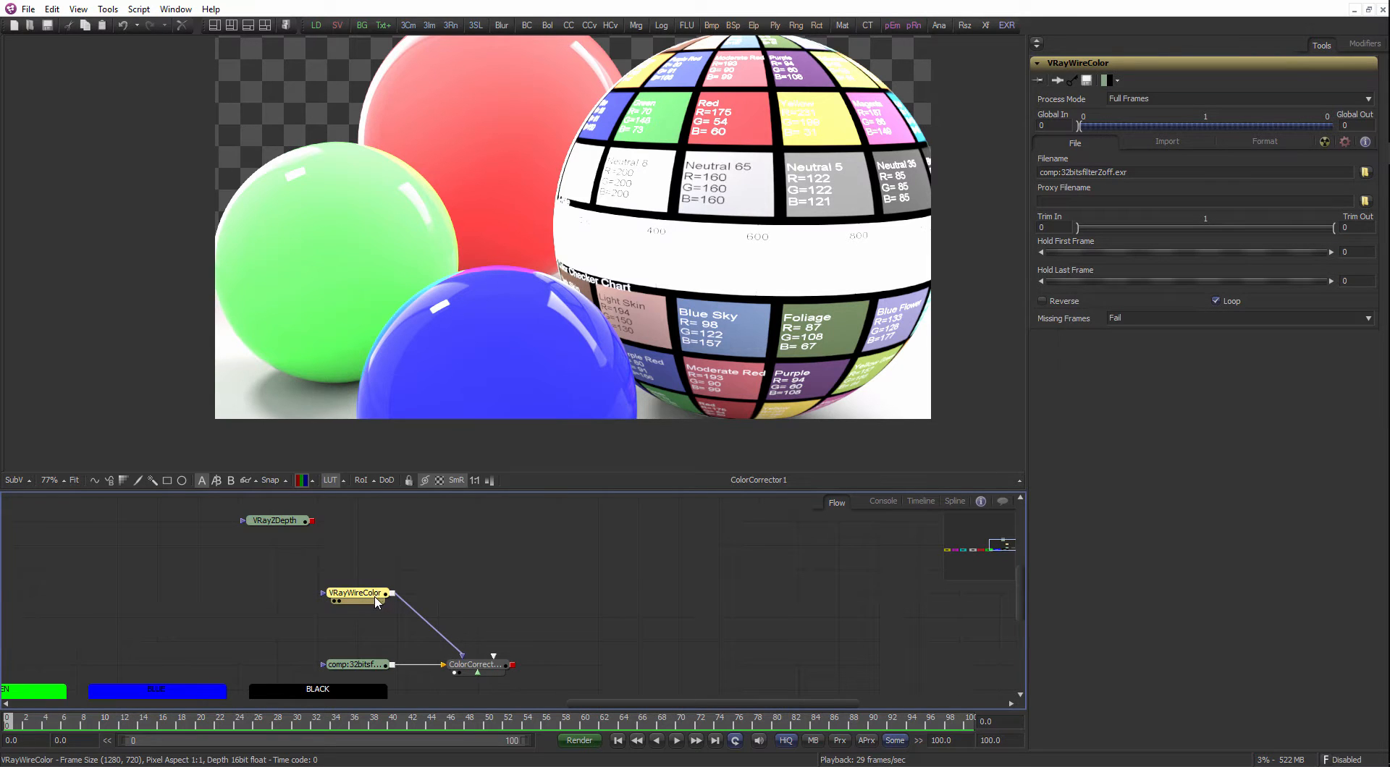
drag(376, 601, 477, 405)
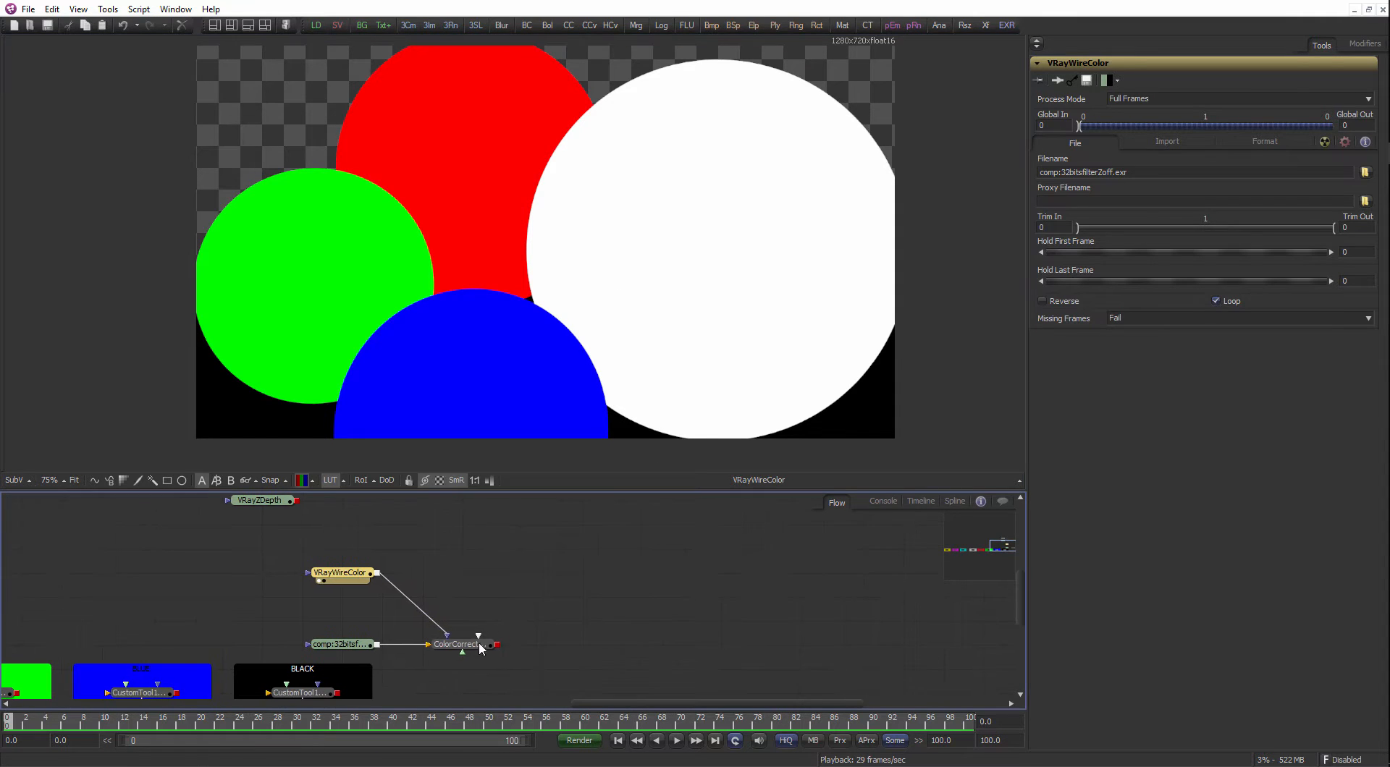
Insert a Bitmap mask between VRayWireColor and ColorCorrector1 and set its channel to Green after trying Red.
click(479, 646)
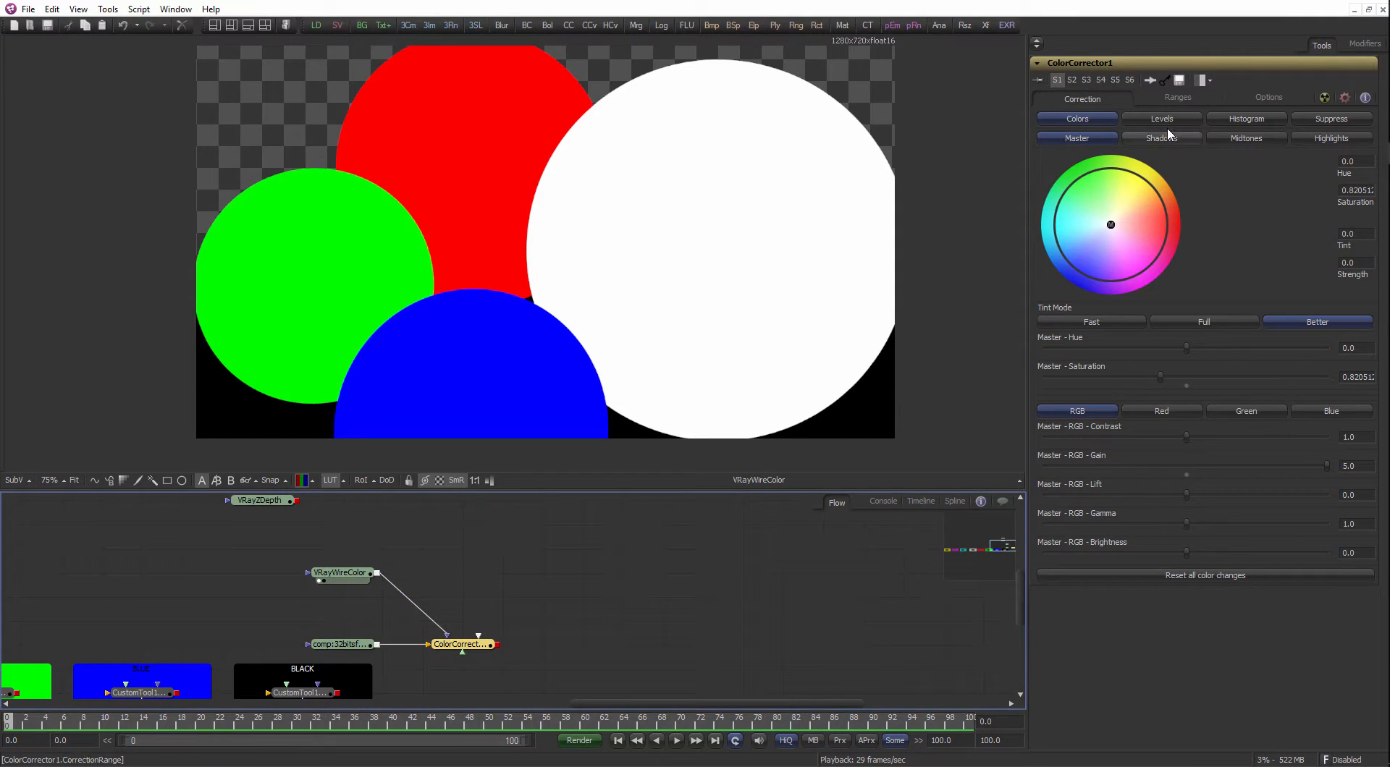
click(1297, 96)
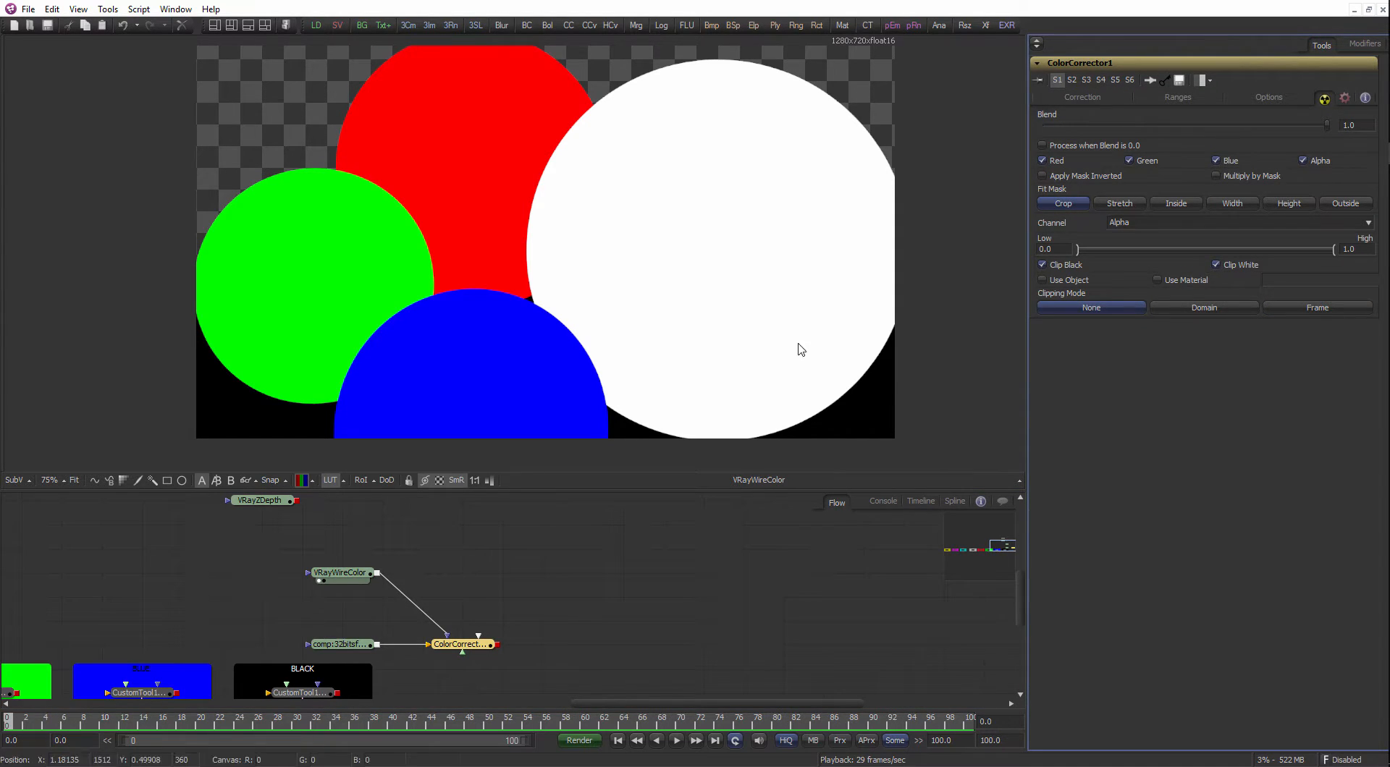
click(127, 482)
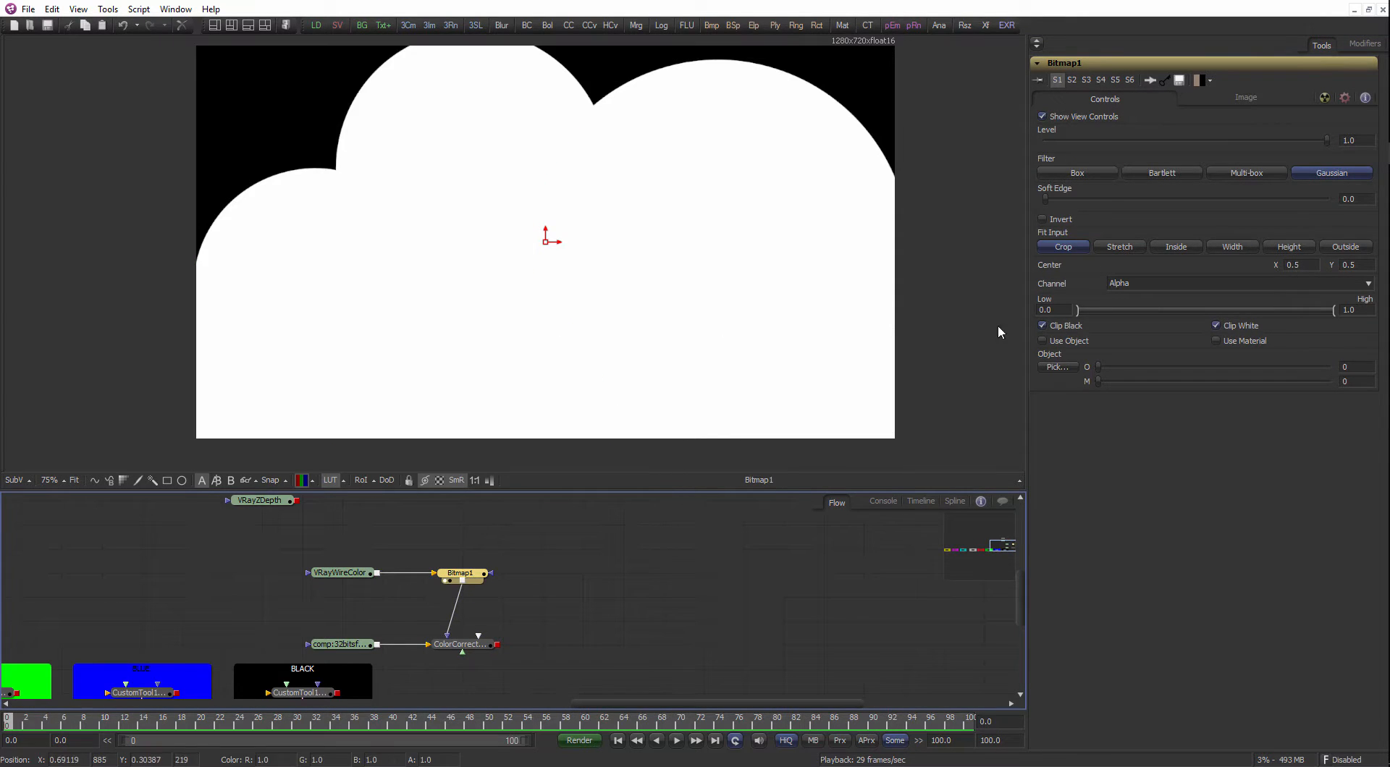
click(1145, 282)
click(1133, 296)
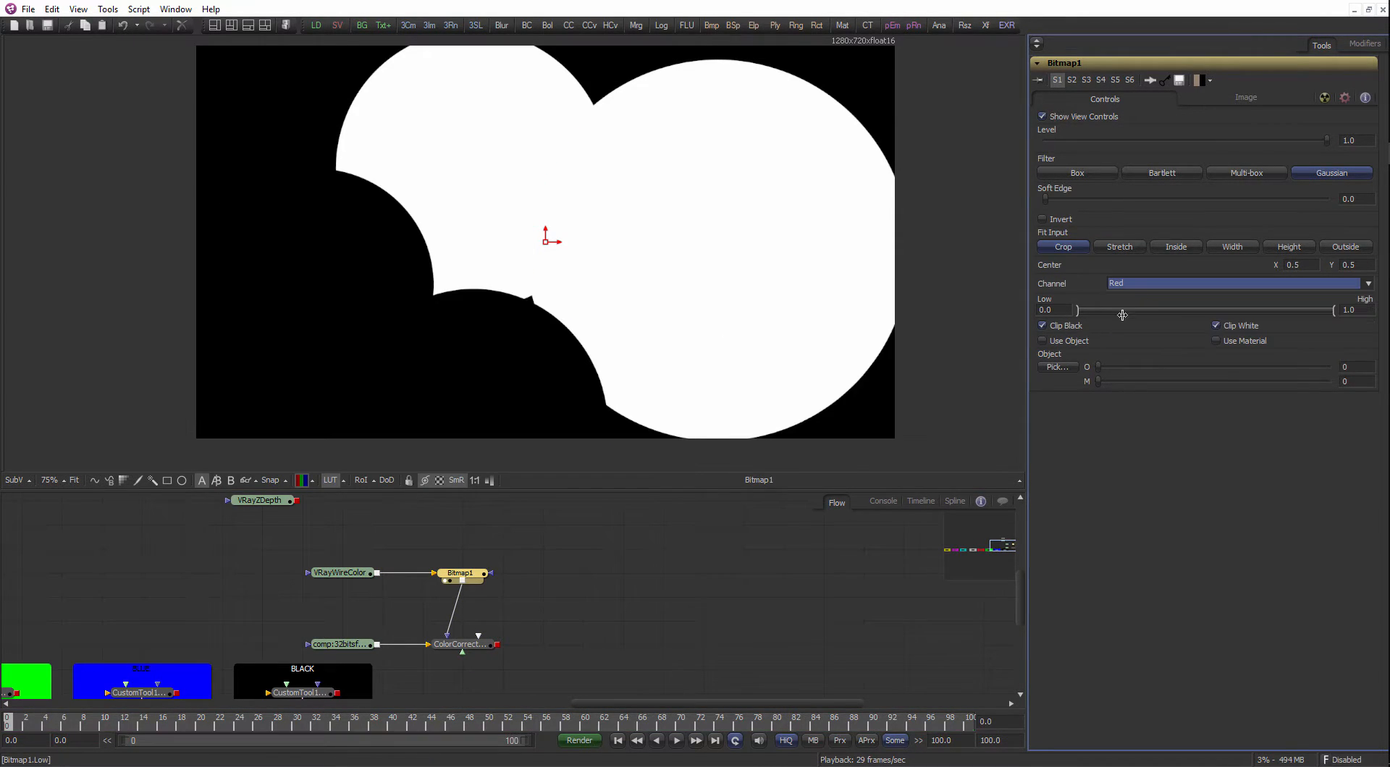
click(1133, 283)
click(1131, 306)
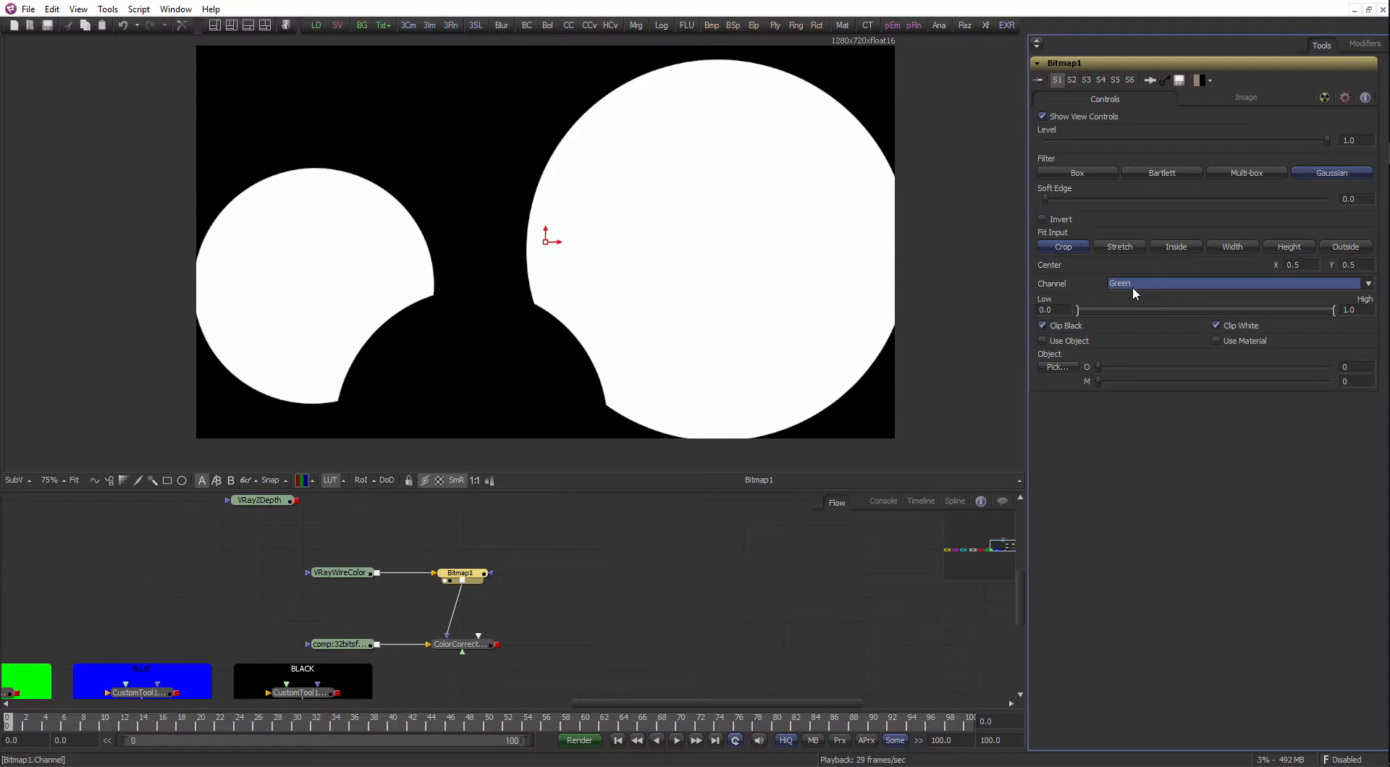
click(1136, 284)
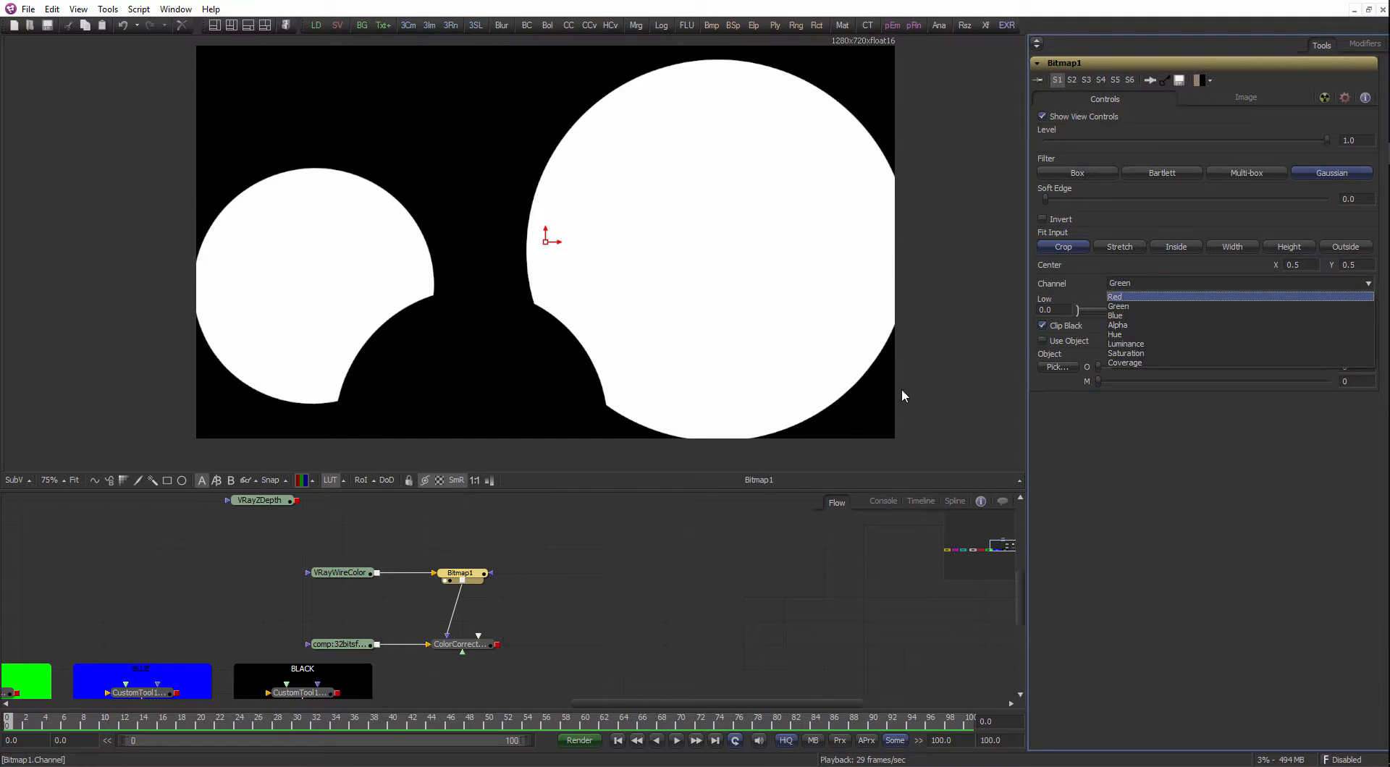
click(471, 625)
Rename the Bitmap1 mask node as mask_green.
click(470, 581)
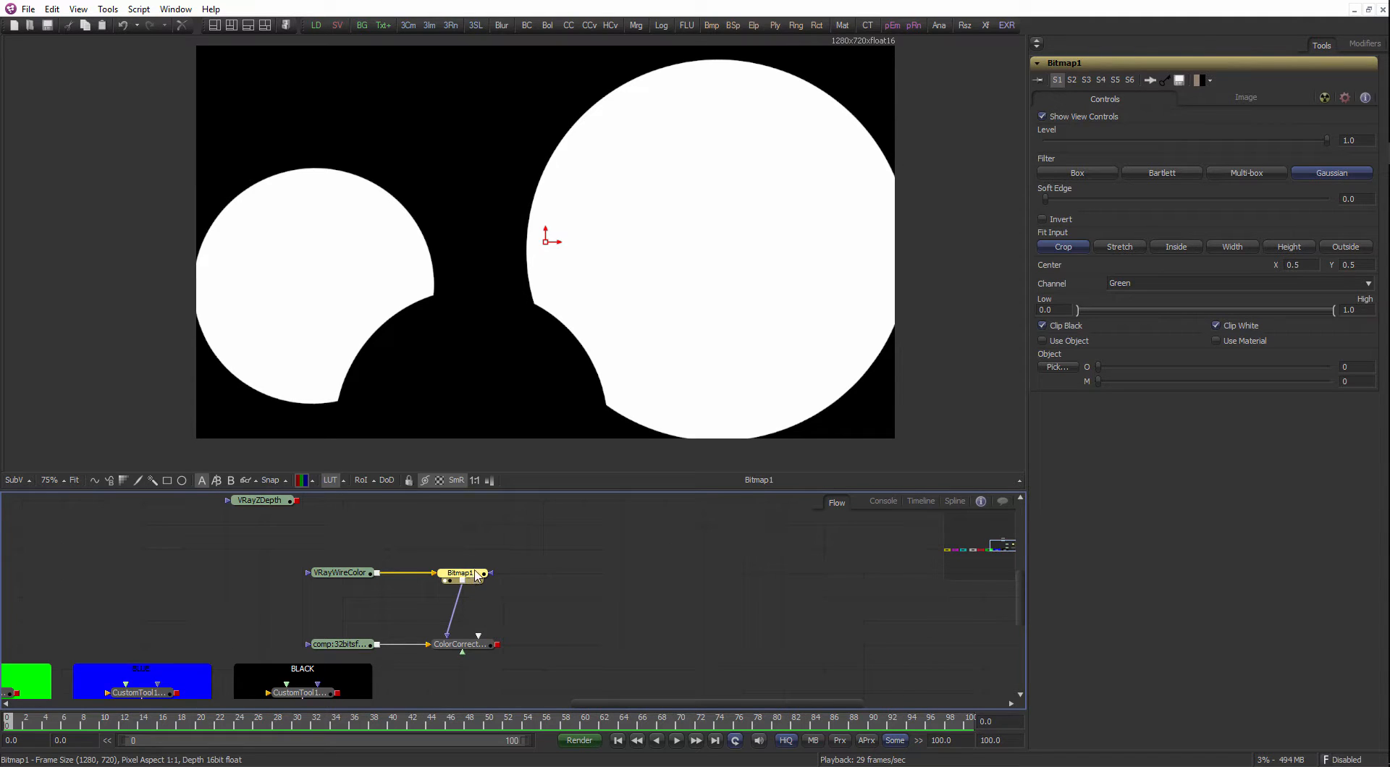
key(F2)
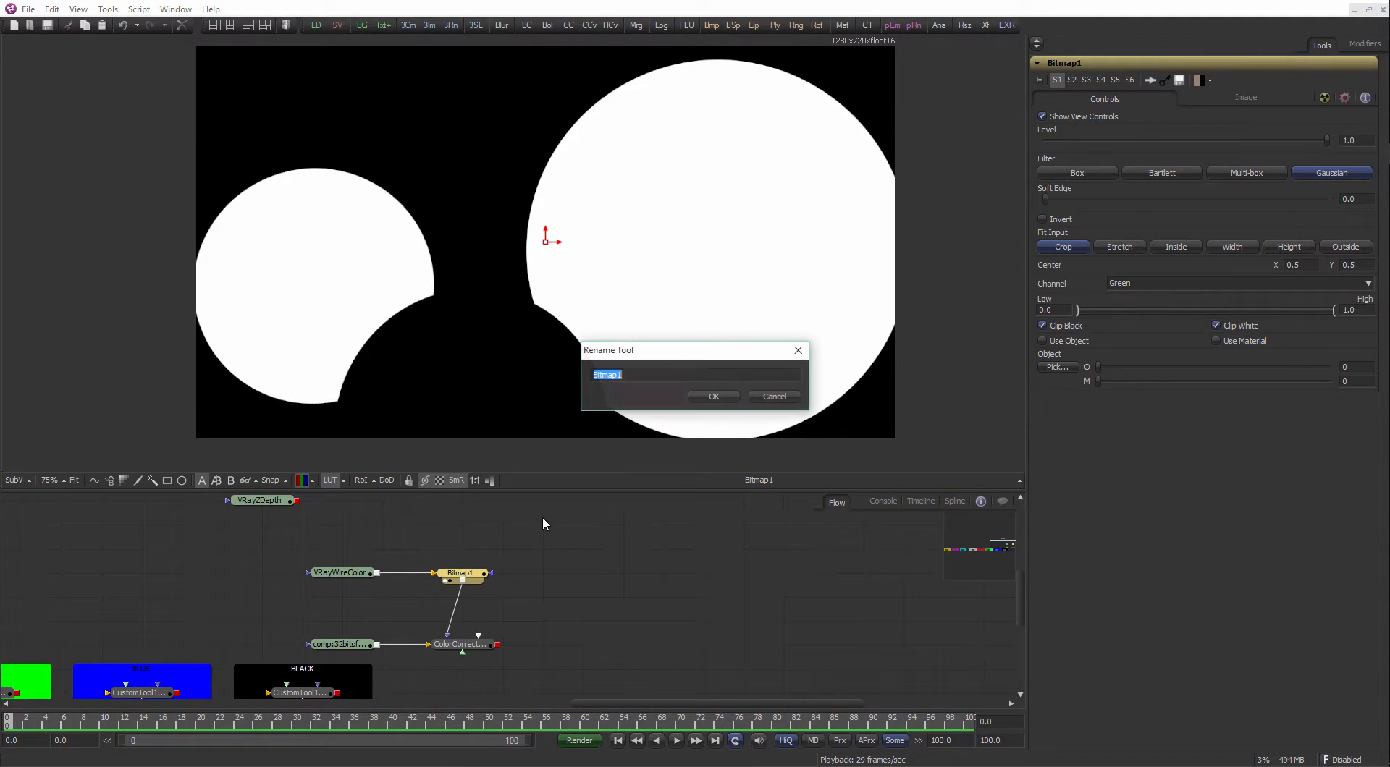
text(mask_)
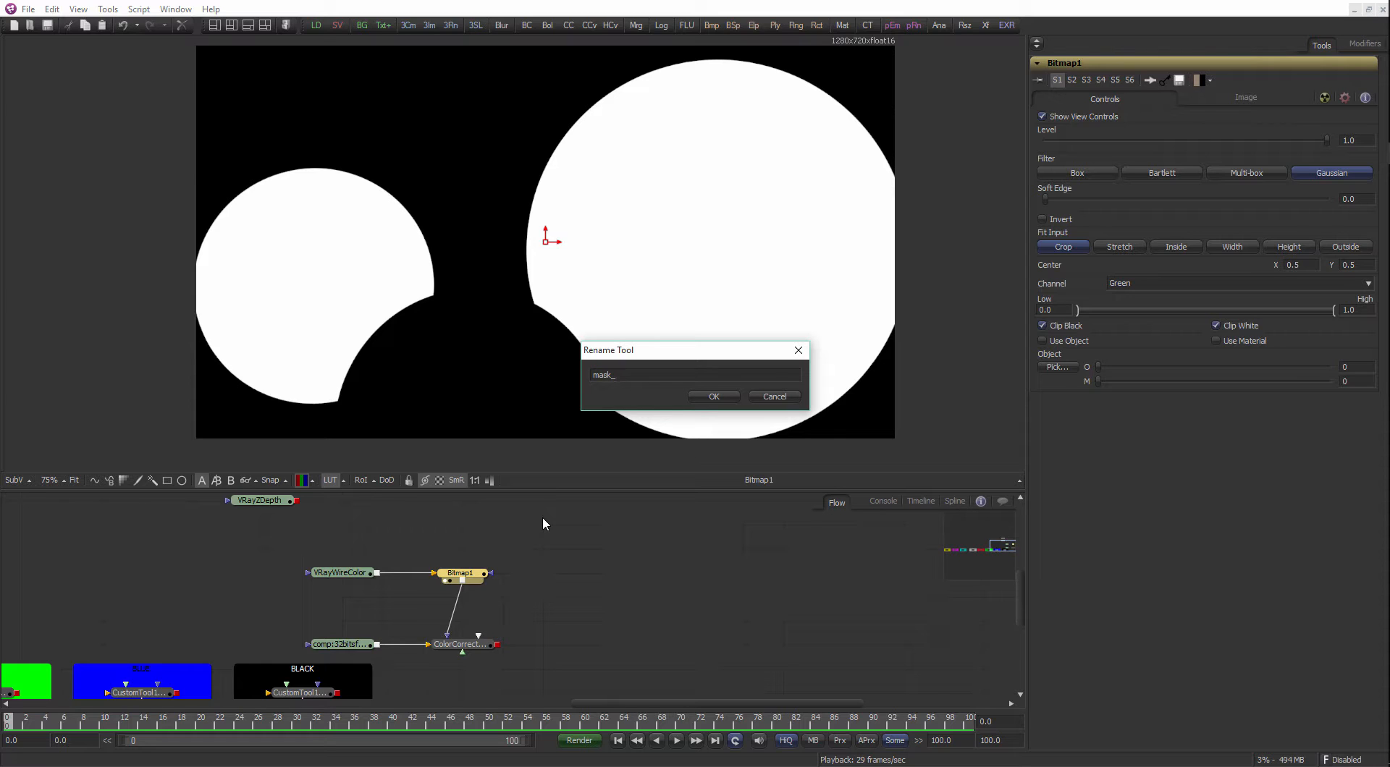
text(green)
key(Return)
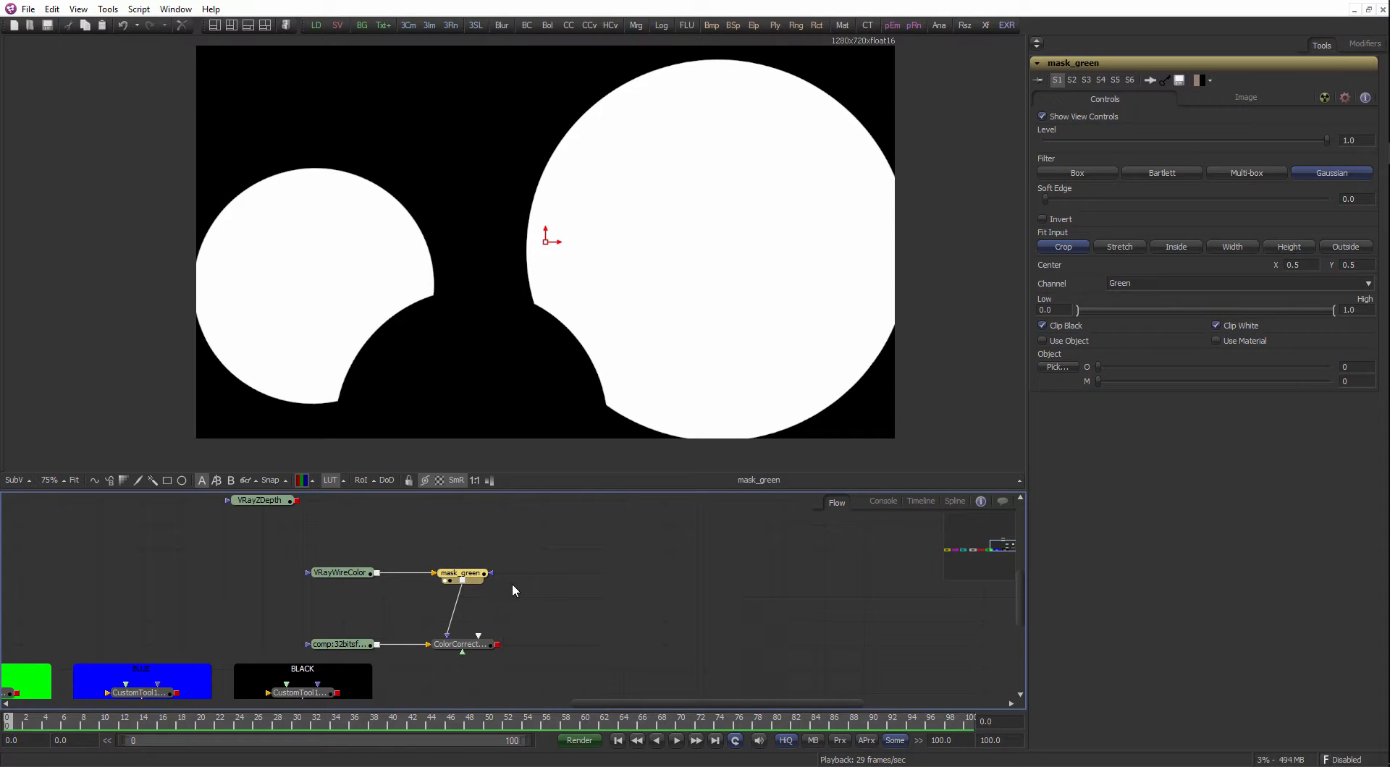
key(F2)
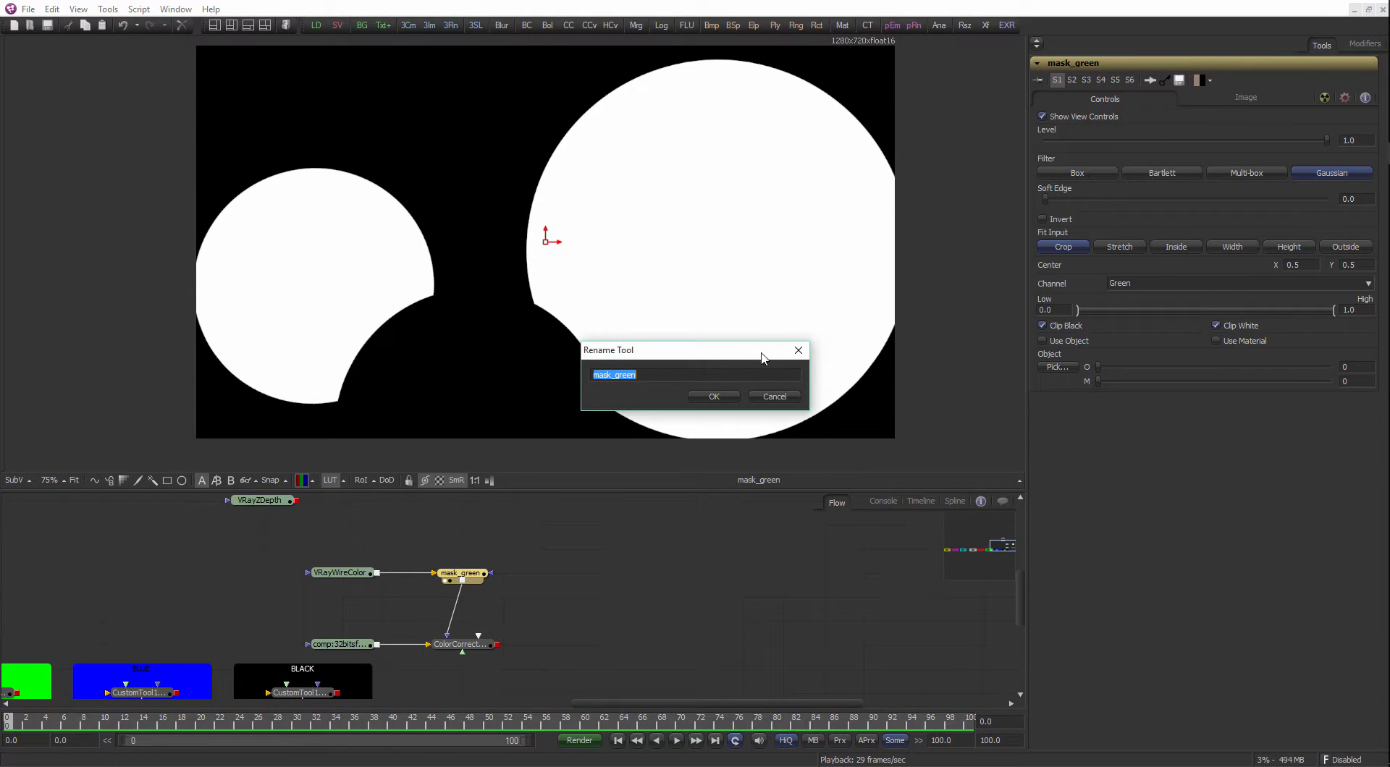
drag(767, 353, 733, 354)
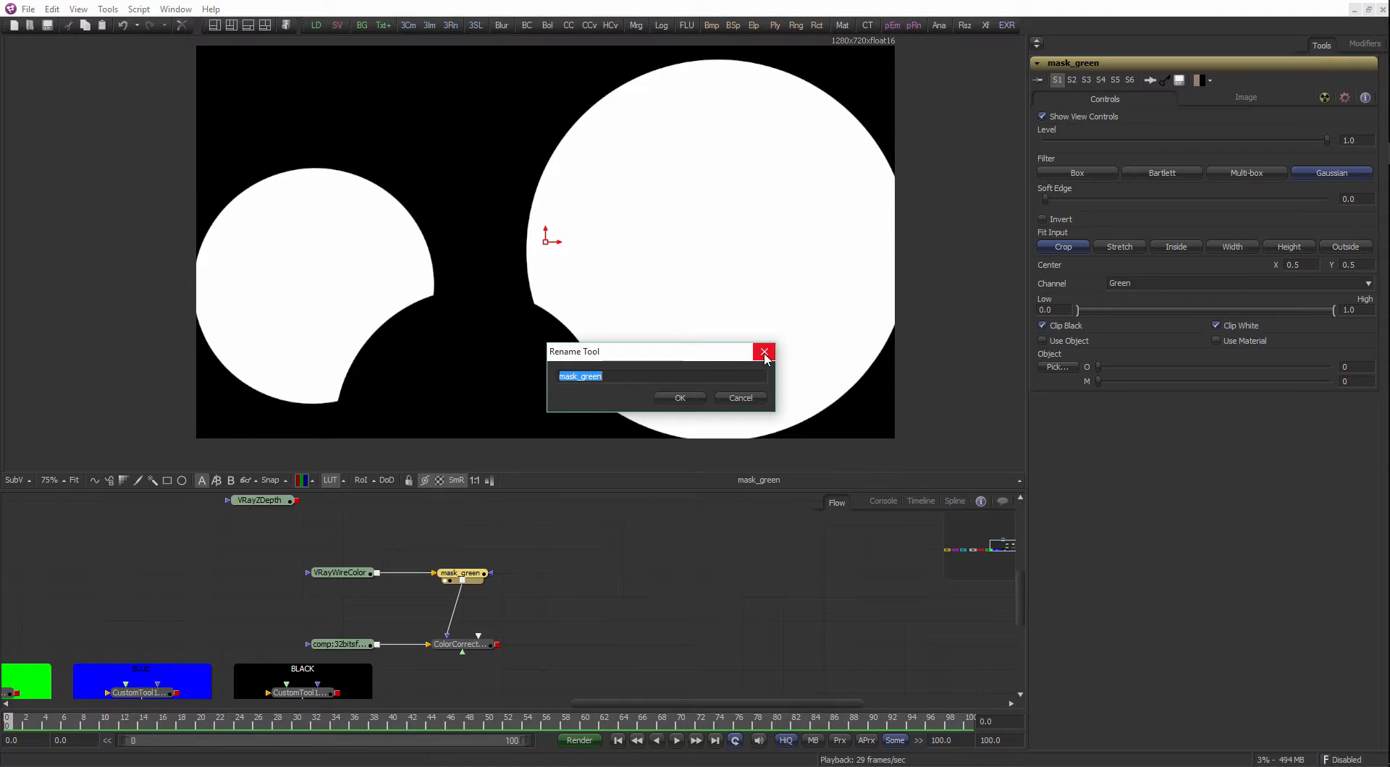
click(764, 353)
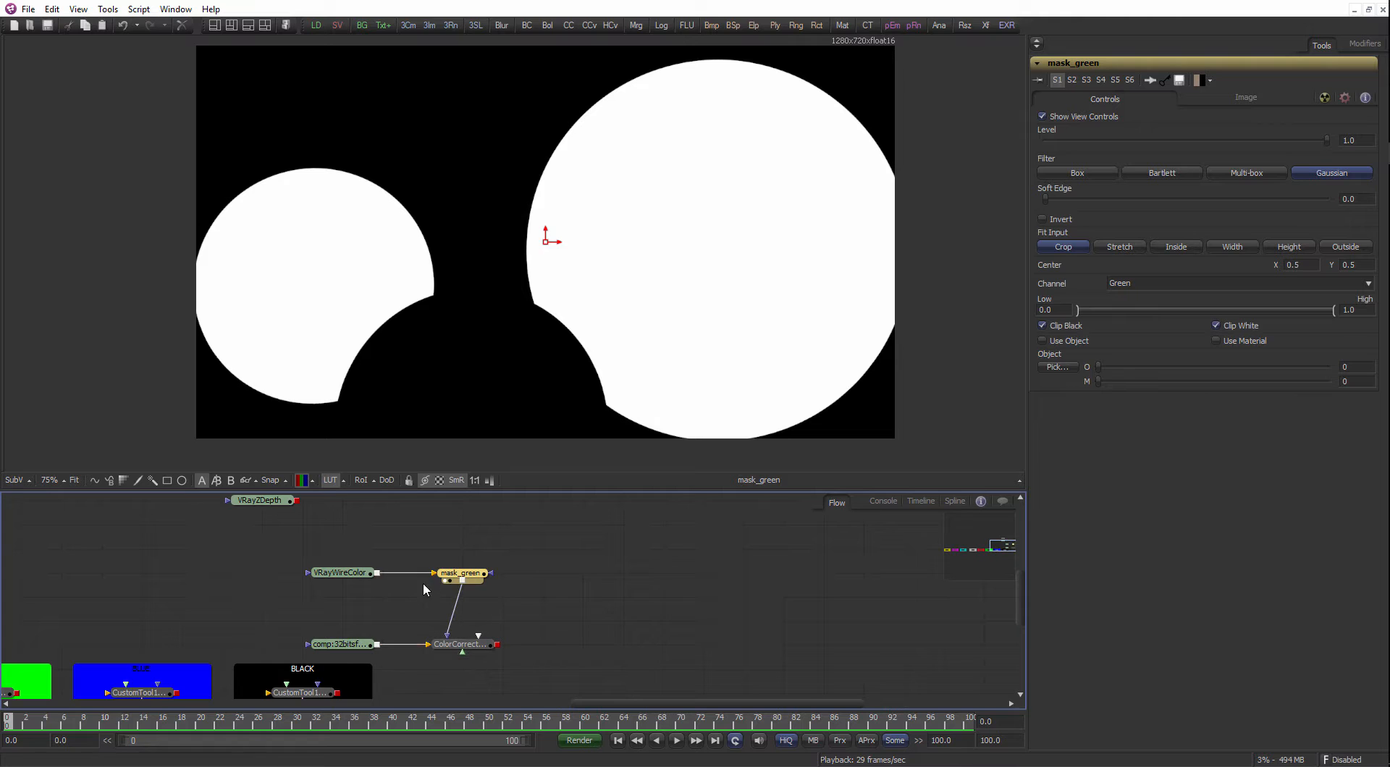
Compare the VRayWireColor pass with the mask_green output in the viewer.
click(346, 571)
key(1)
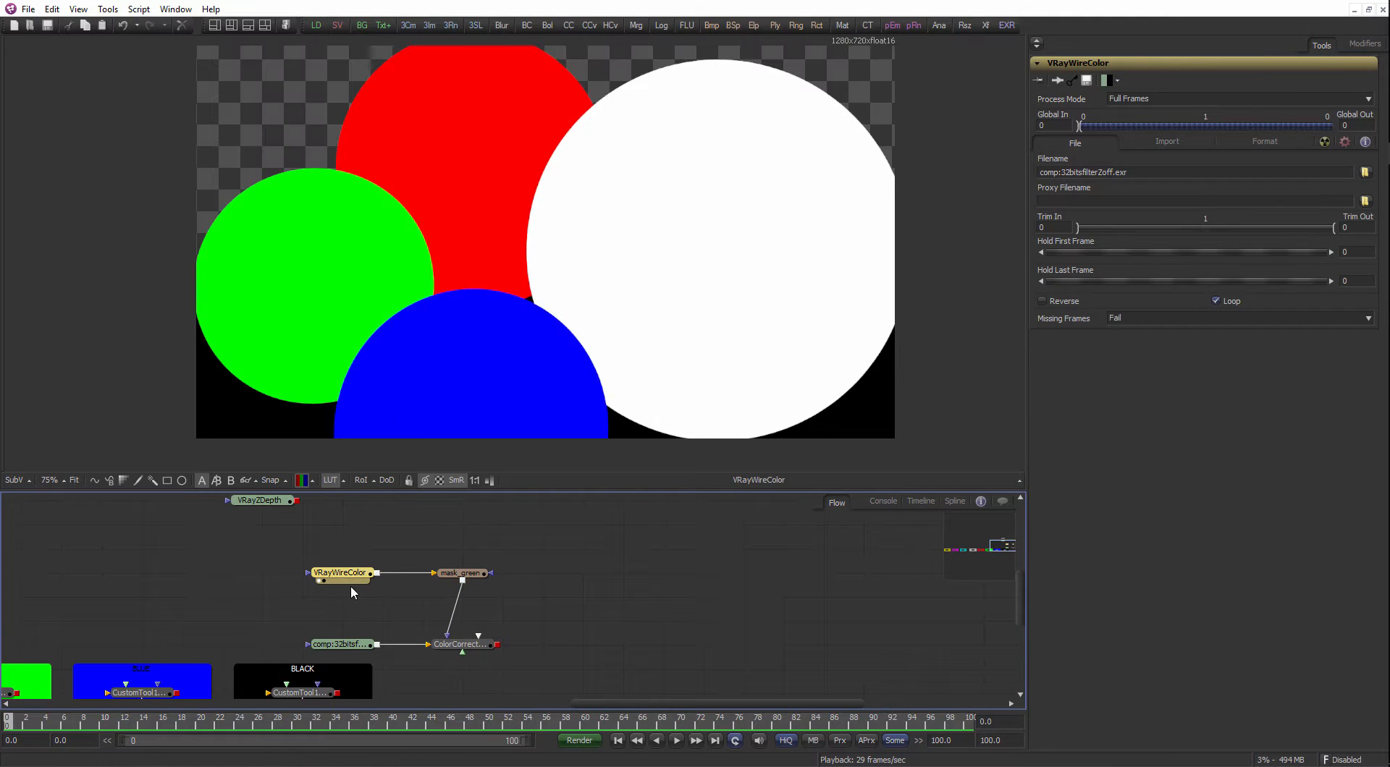
click(483, 576)
key(1)
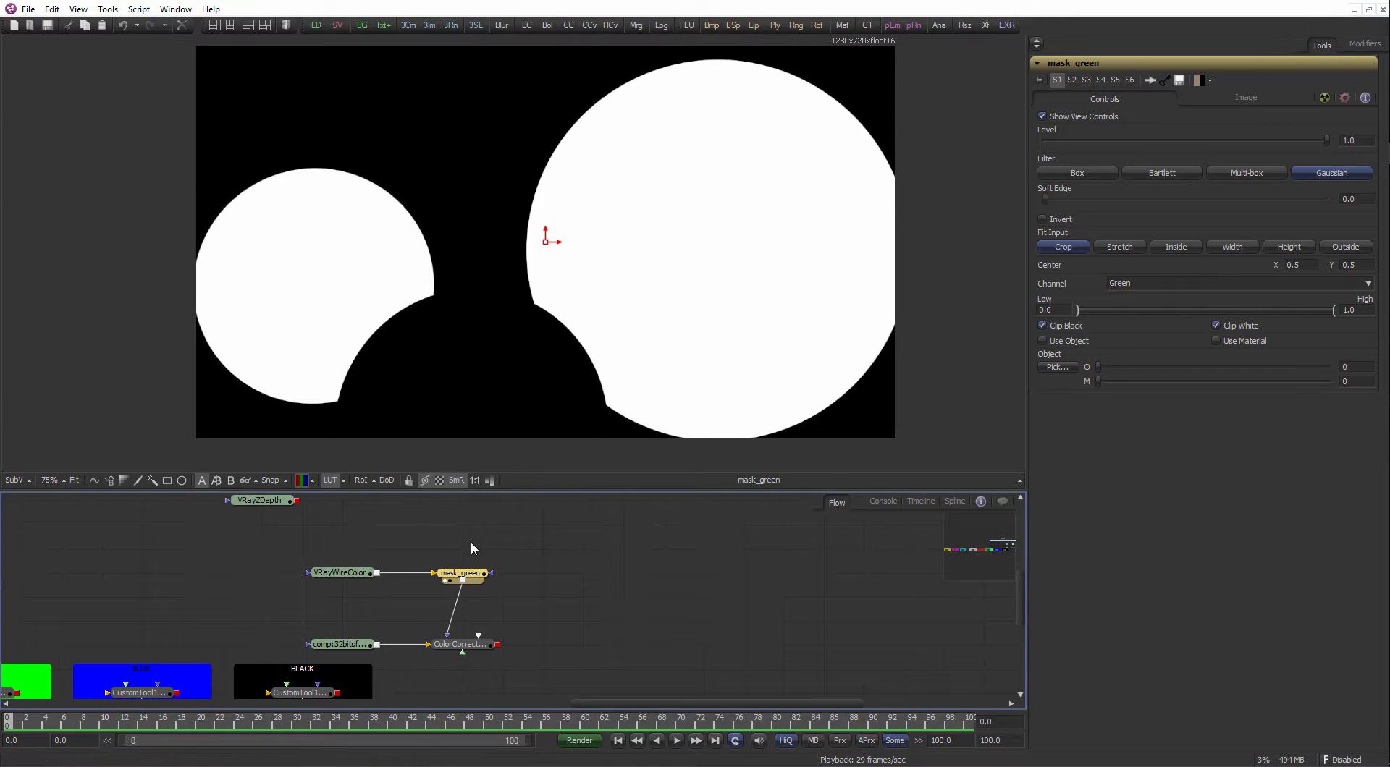
drag(362, 572, 667, 217)
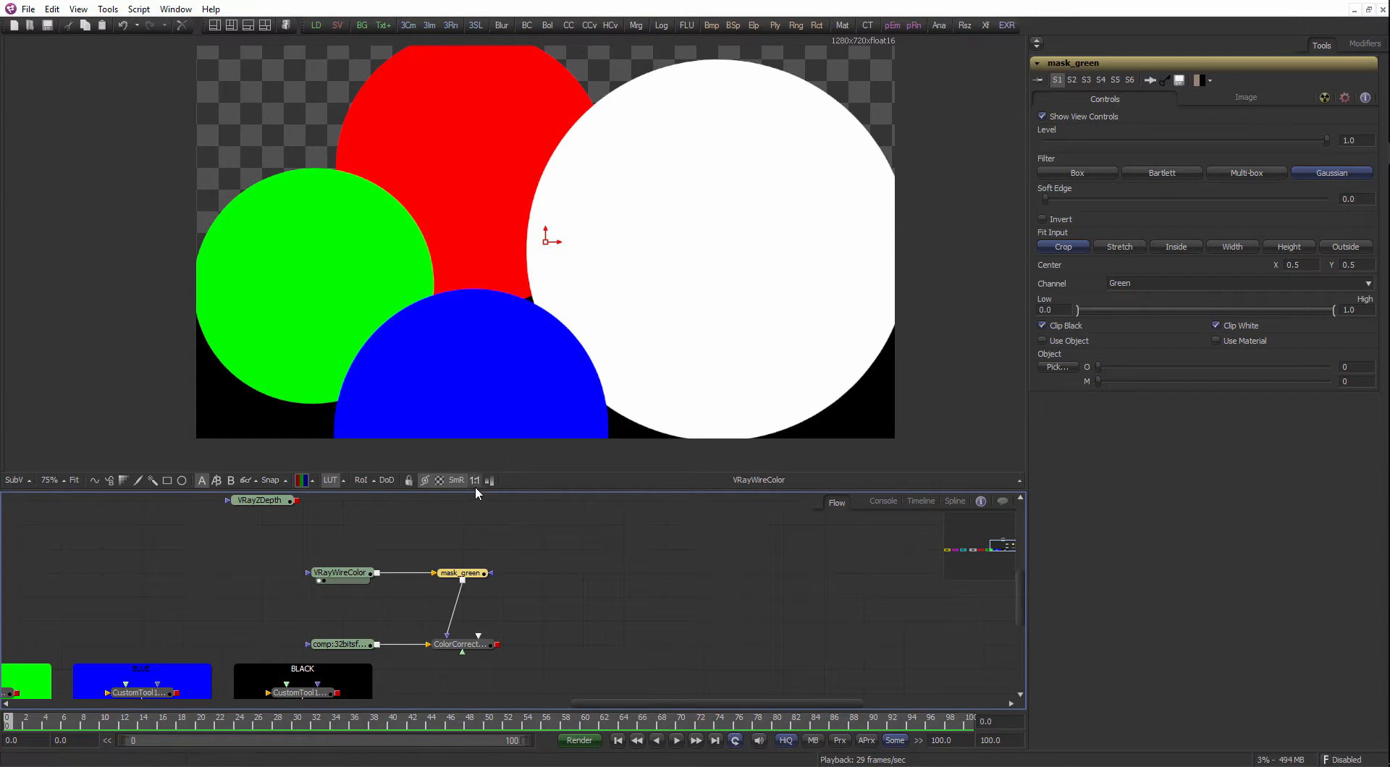
Delete the mask_green node so VRayWireColor feeds ColorCorrector1's mask directly.
click(458, 644)
click(478, 573)
key(Delete)
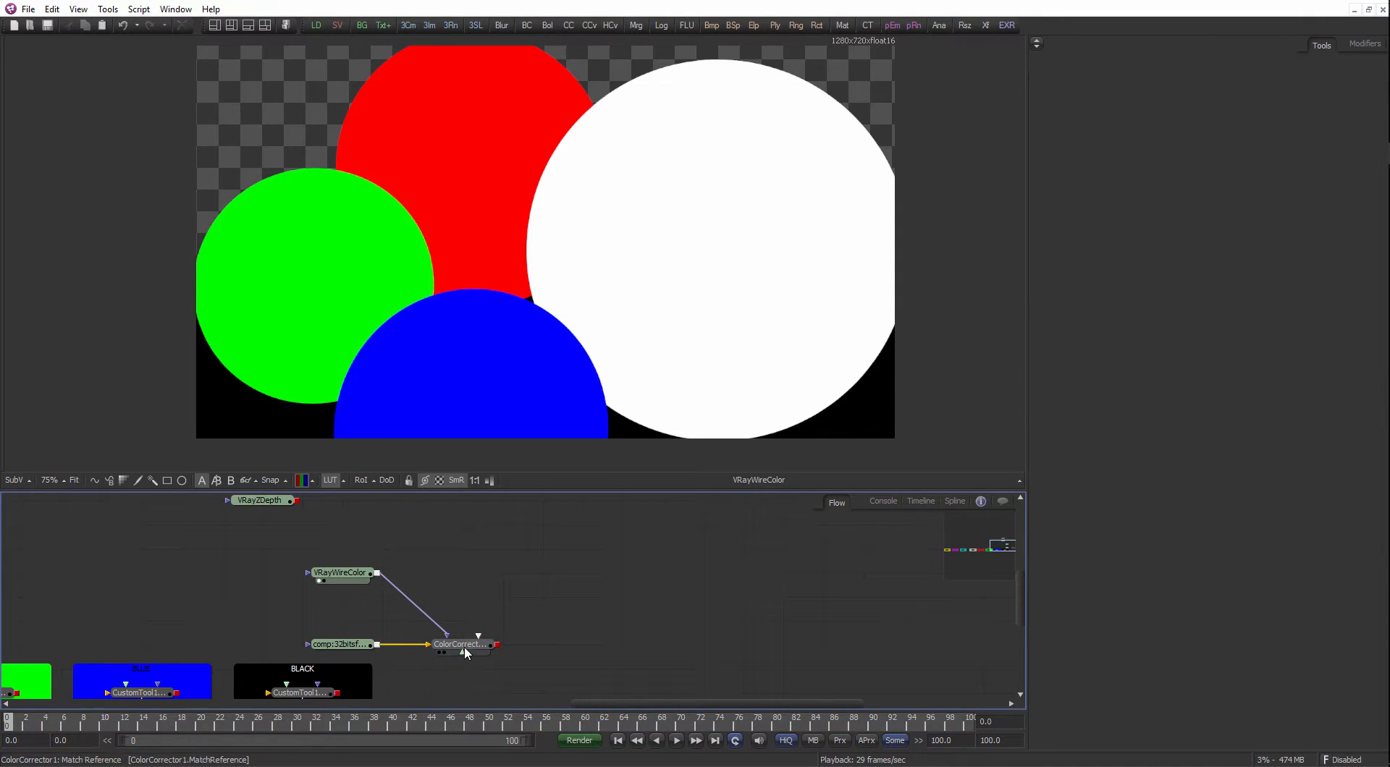
Show ColorCorrector1 in the viewer and set its mask channel to Green.
click(465, 645)
key(1)
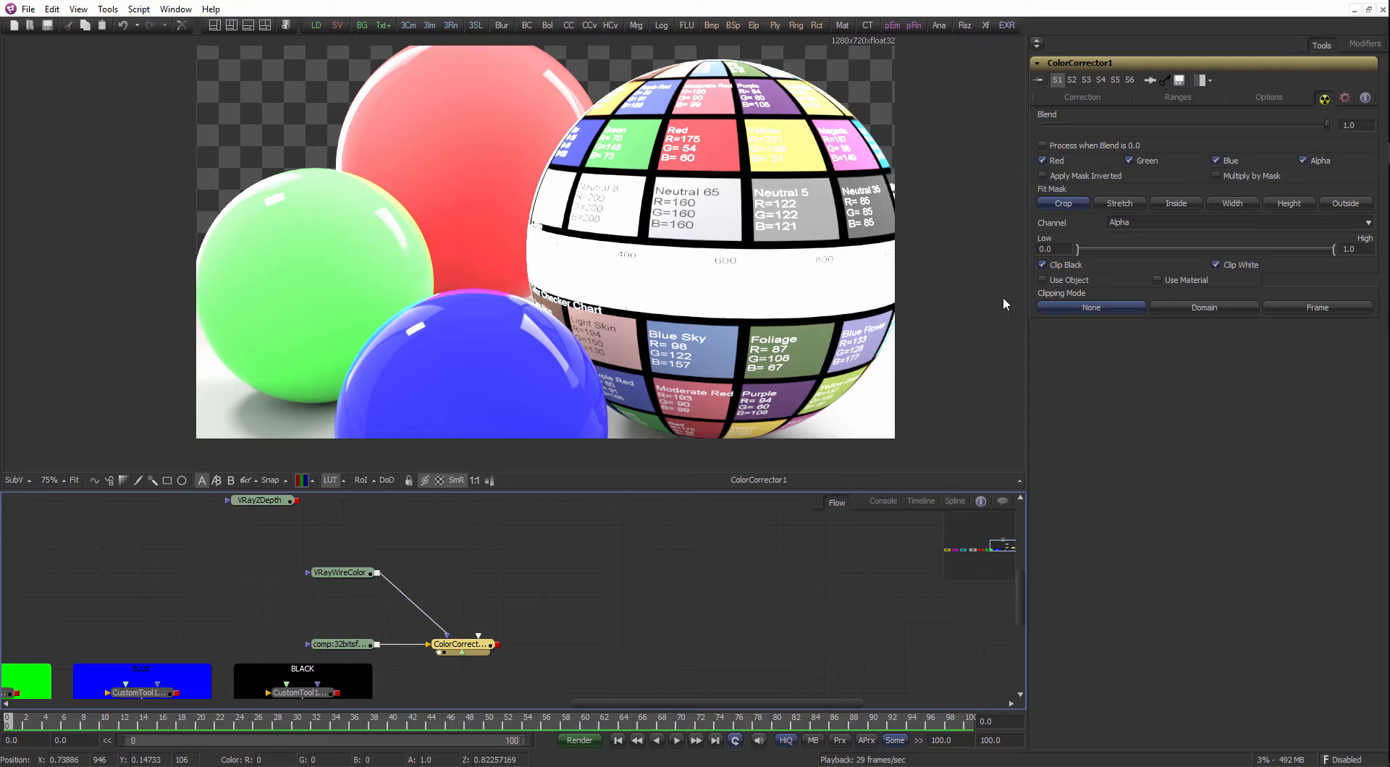
click(1141, 222)
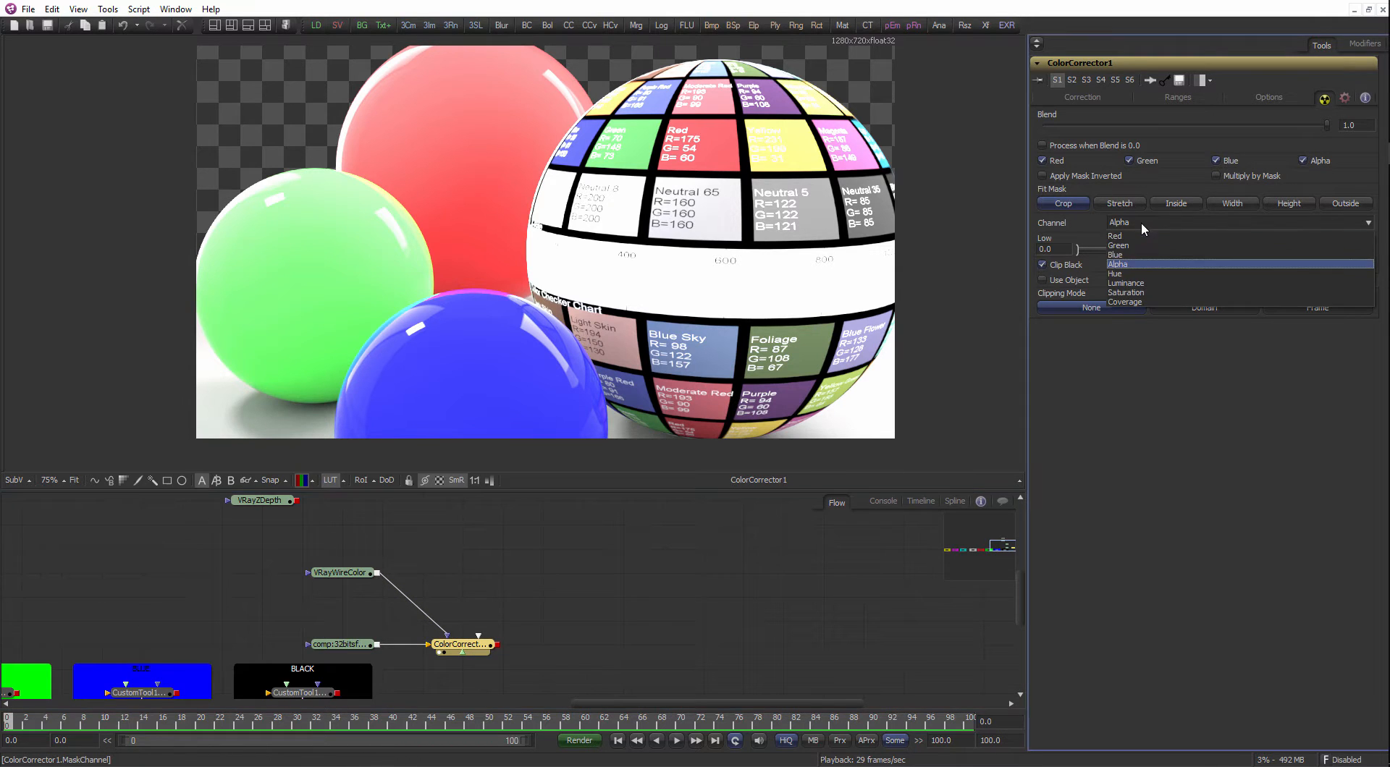
click(1139, 244)
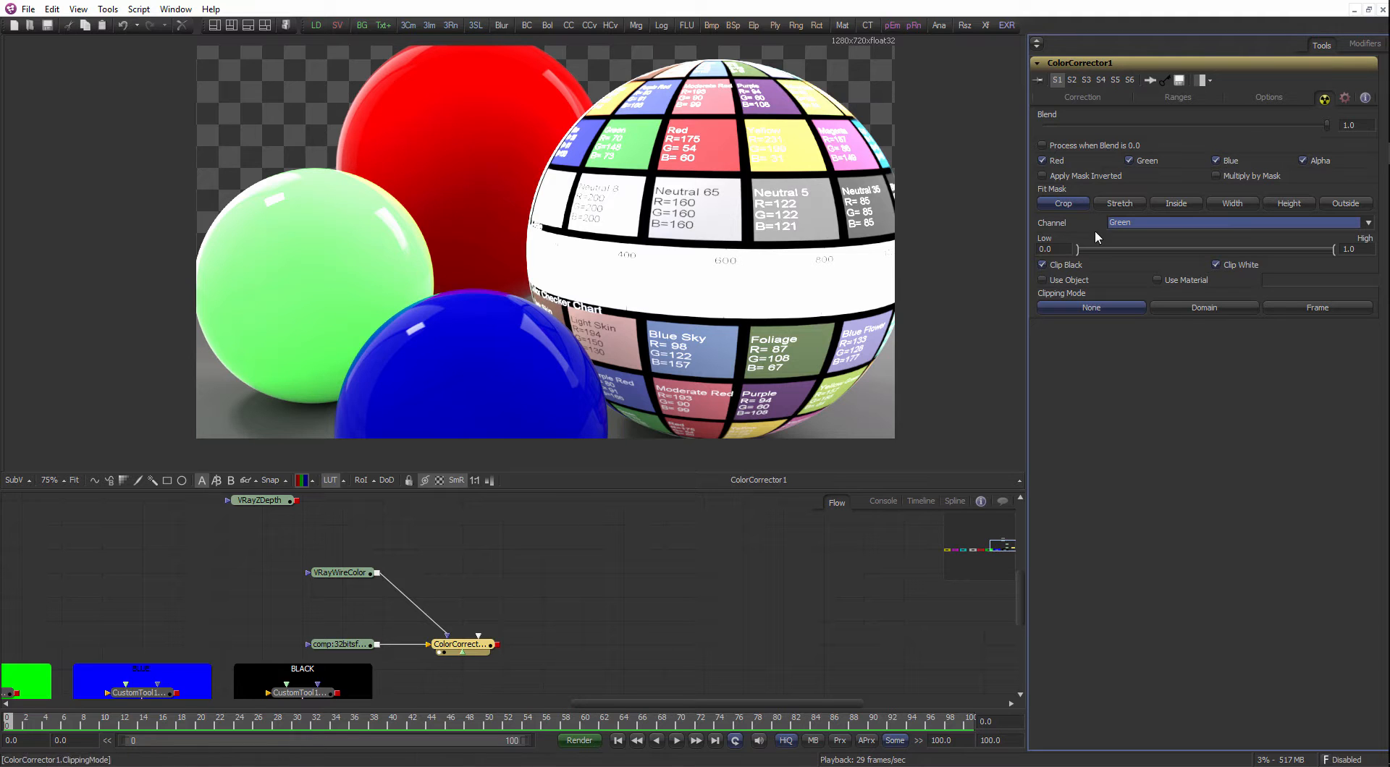
click(1075, 98)
click(458, 610)
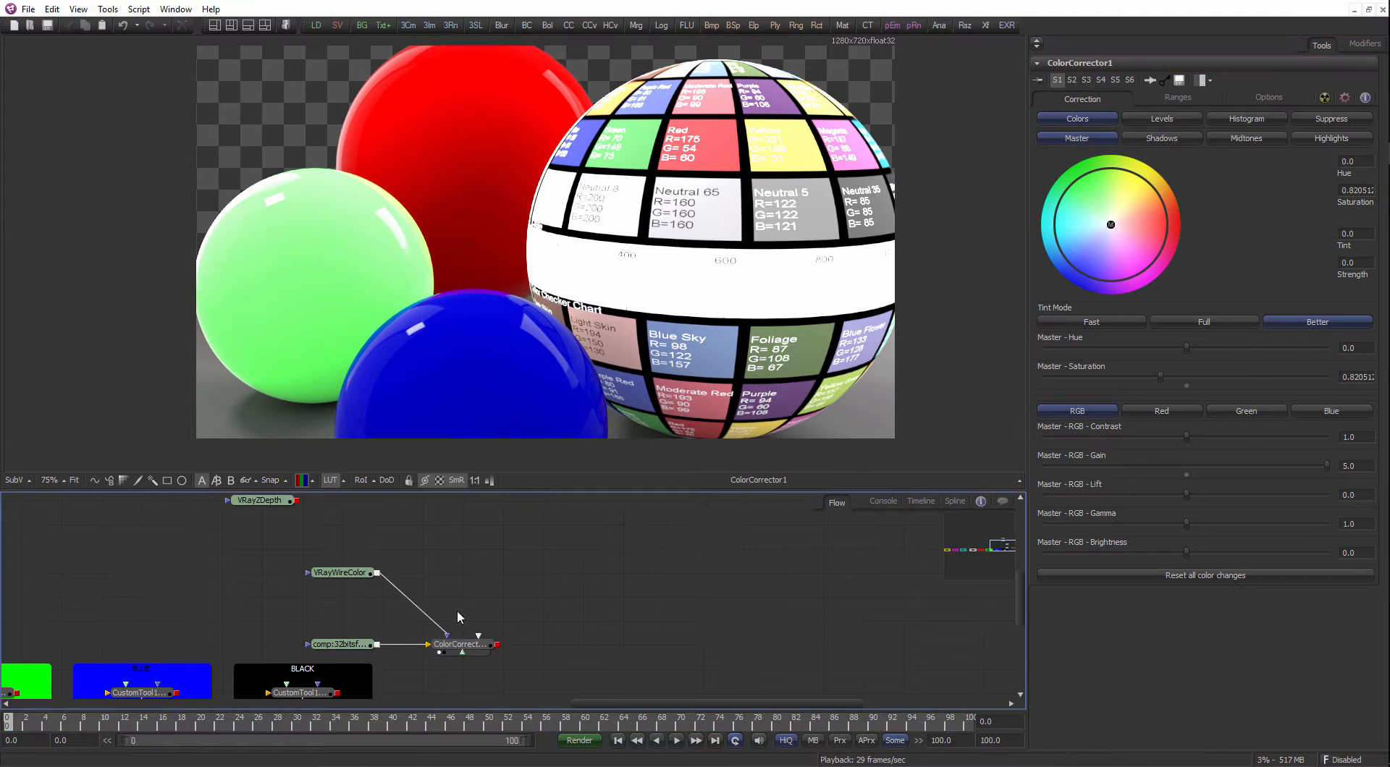
click(474, 650)
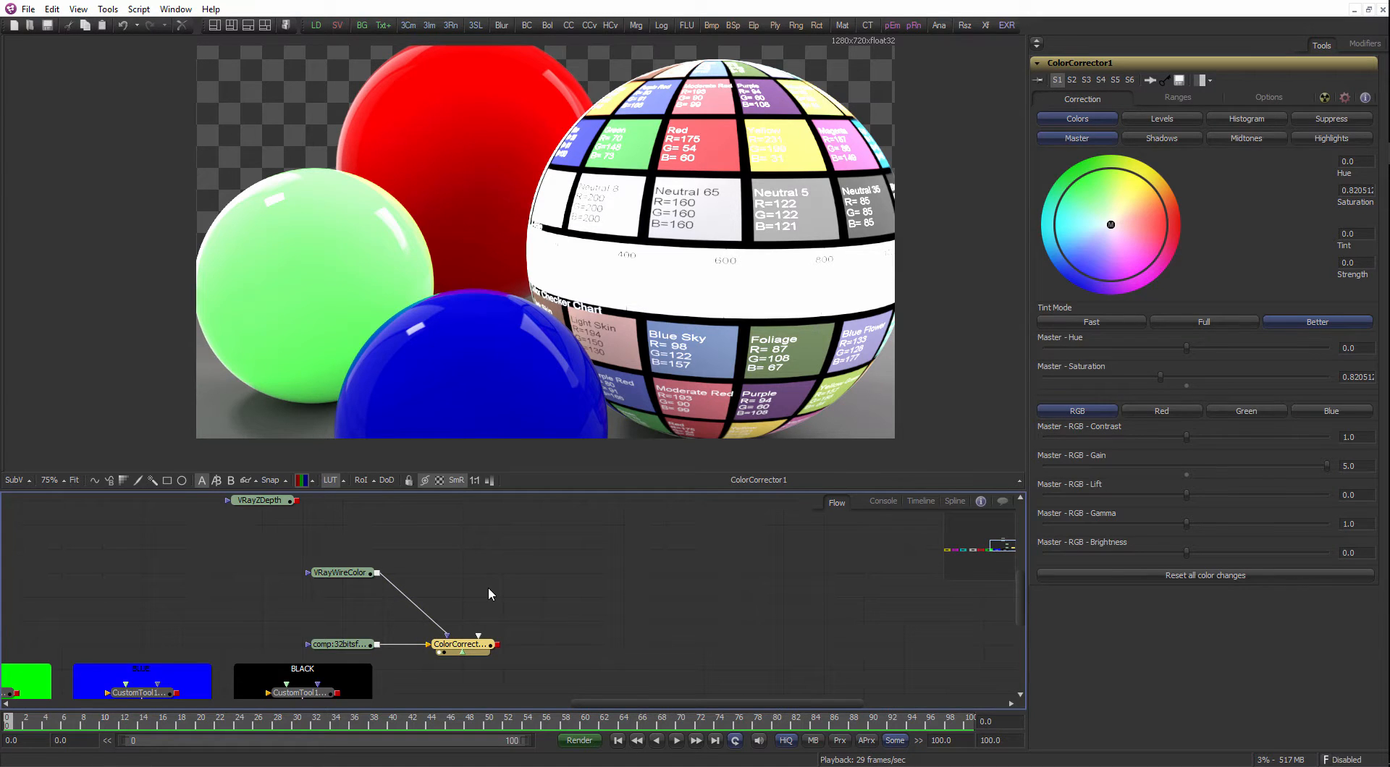
click(1364, 97)
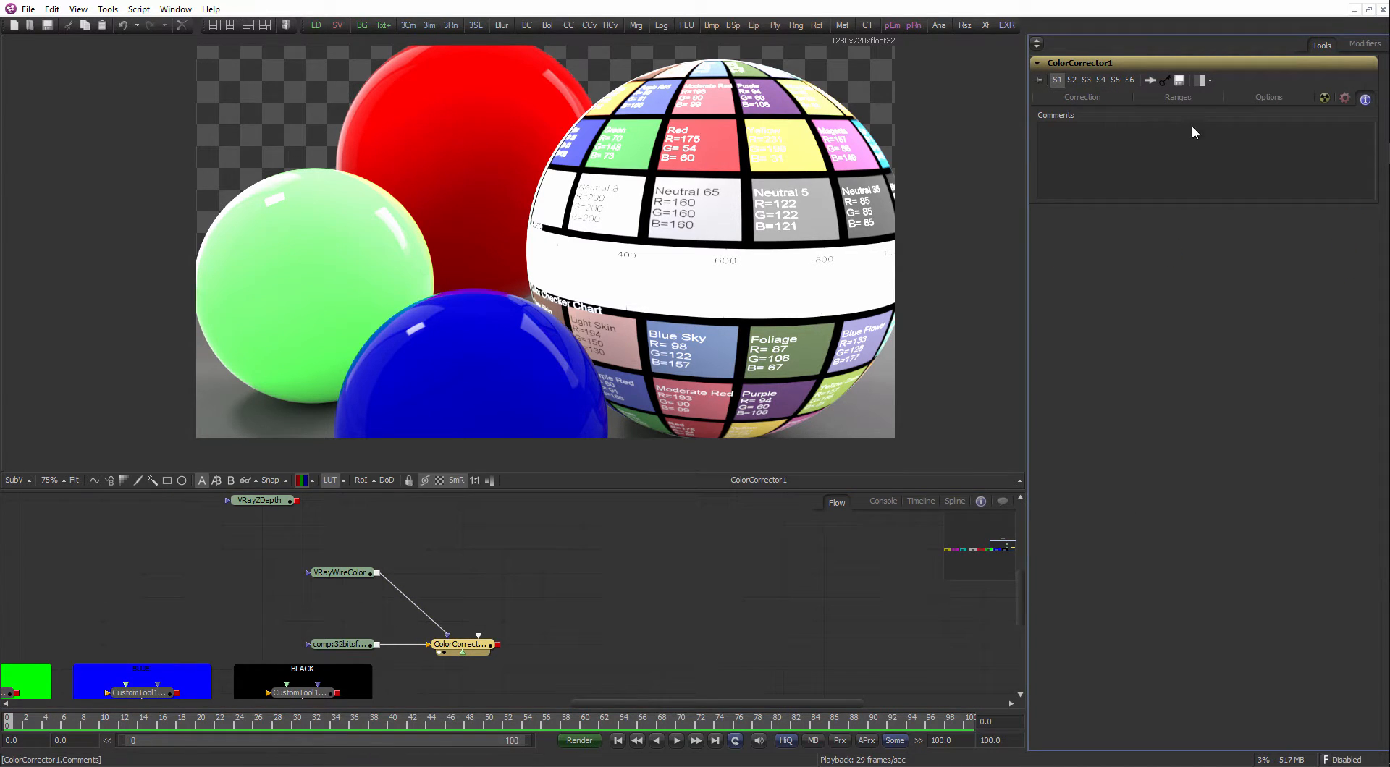
click(1070, 99)
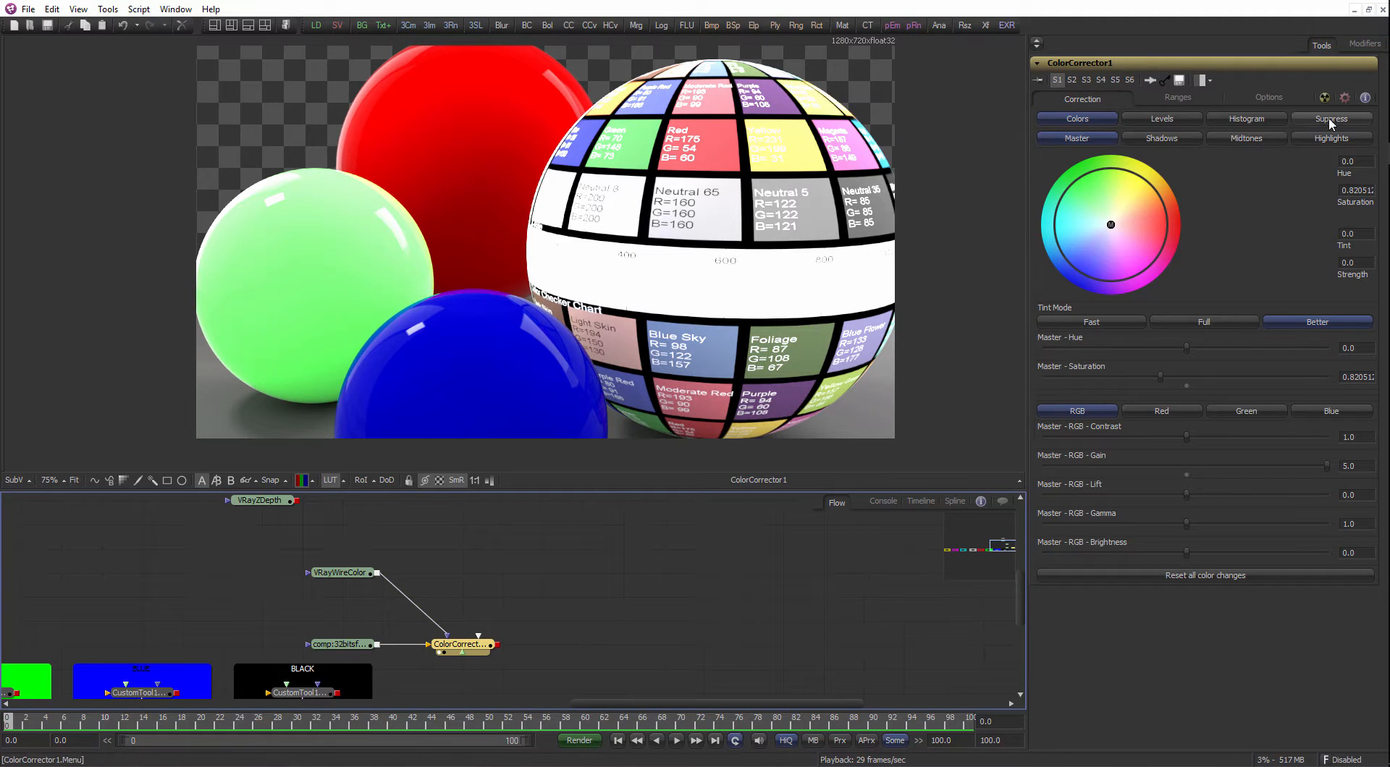
Add the comment MASK_green_CC to the ColorCorrector1 node.
click(1365, 99)
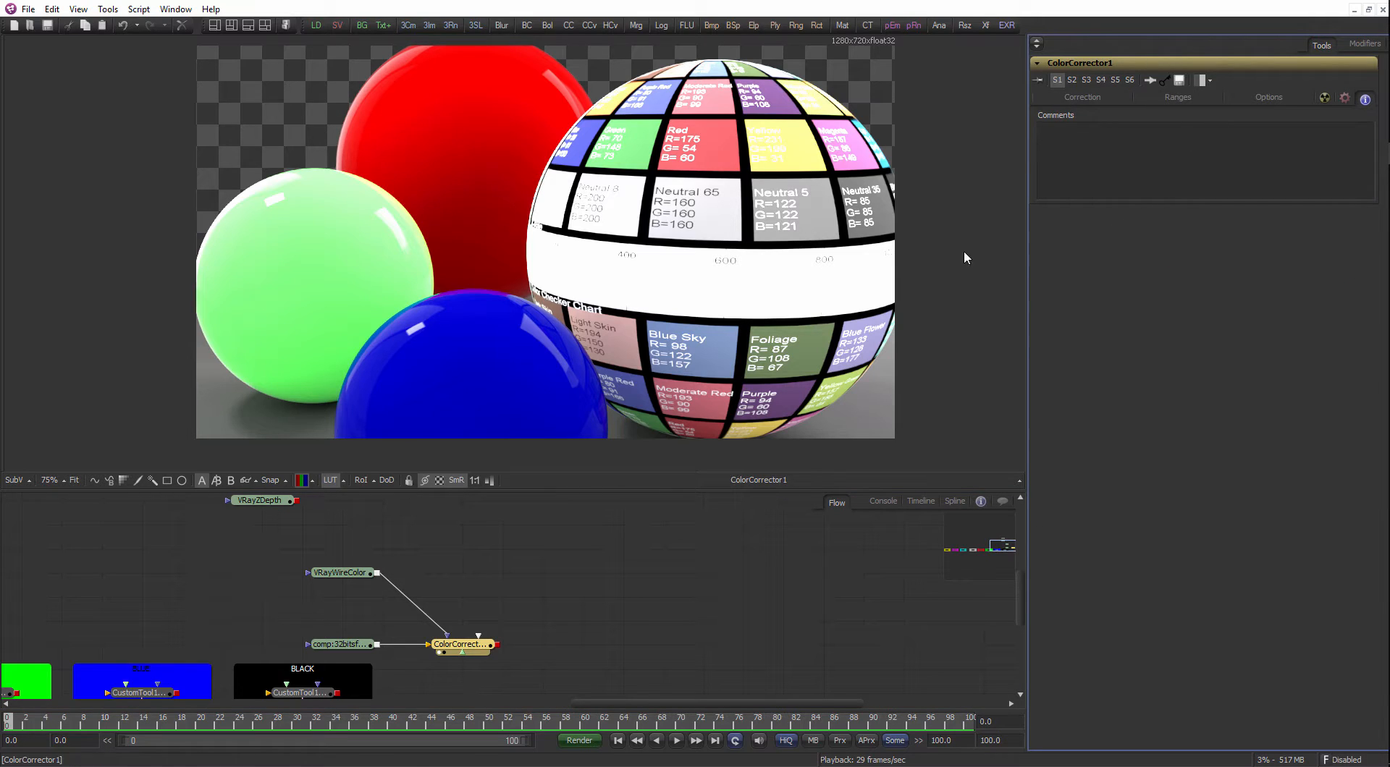
text(MASK)
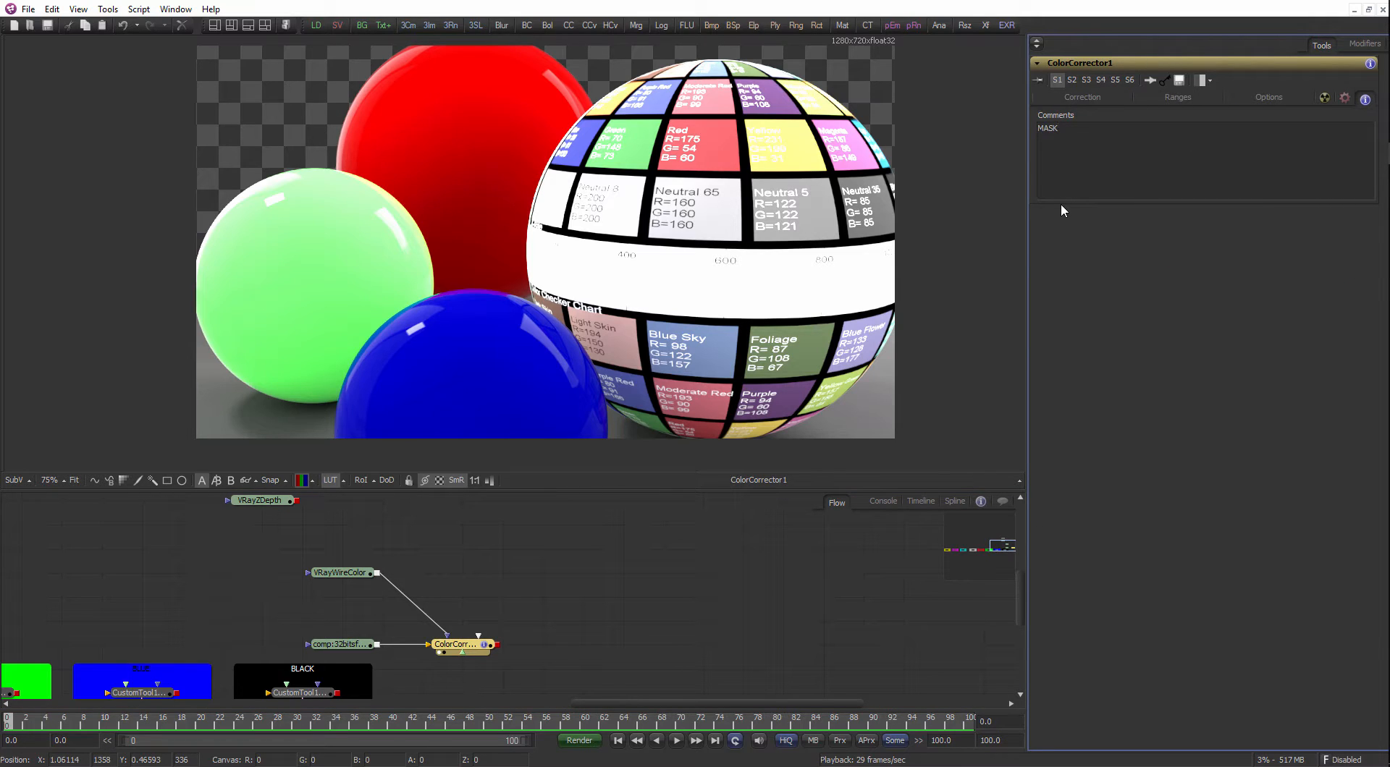
text(_green_CC)
click(644, 551)
click(477, 646)
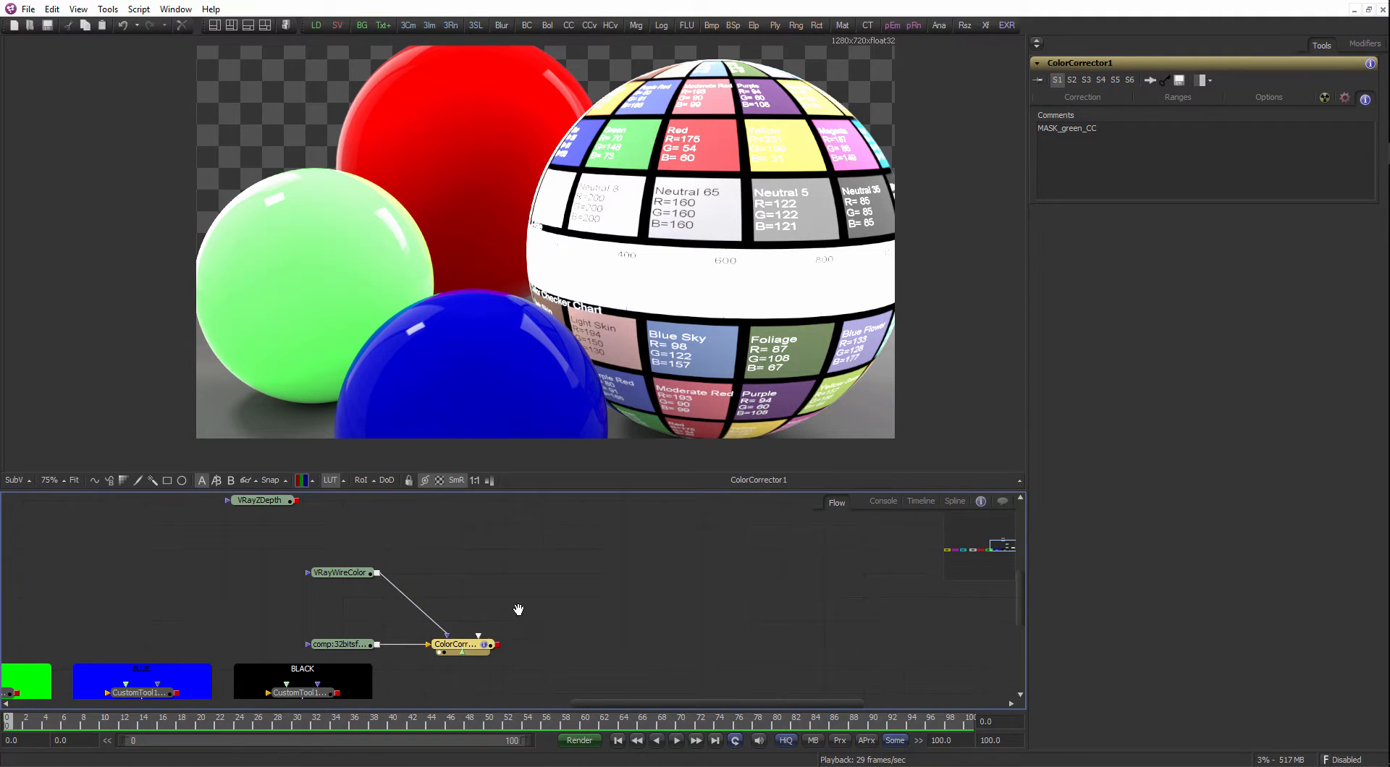
Compare the VRayWireColor pass with the ColorCorrector1 output in the viewer.
drag(518, 610, 497, 585)
scroll(497, 585, up, 1)
click(472, 626)
click(458, 630)
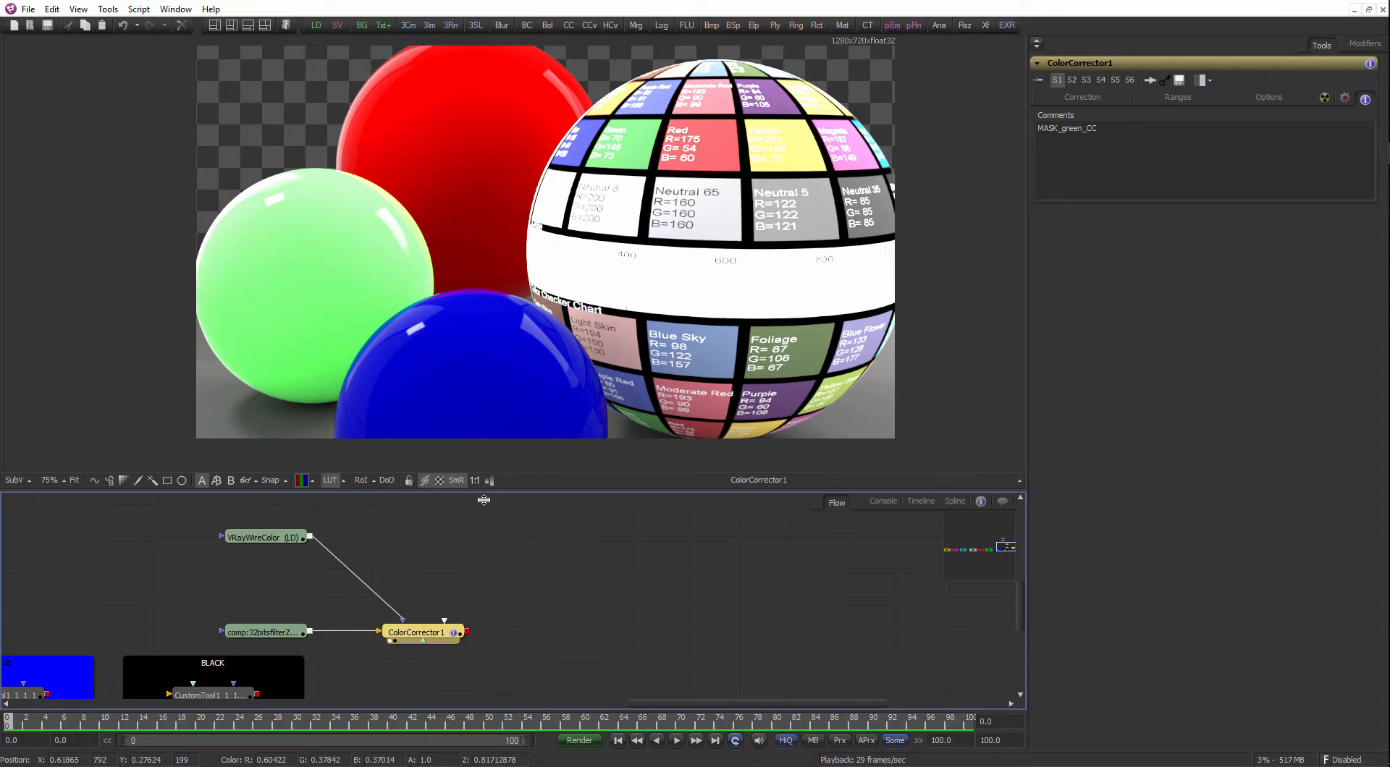
drag(289, 540, 431, 362)
click(411, 637)
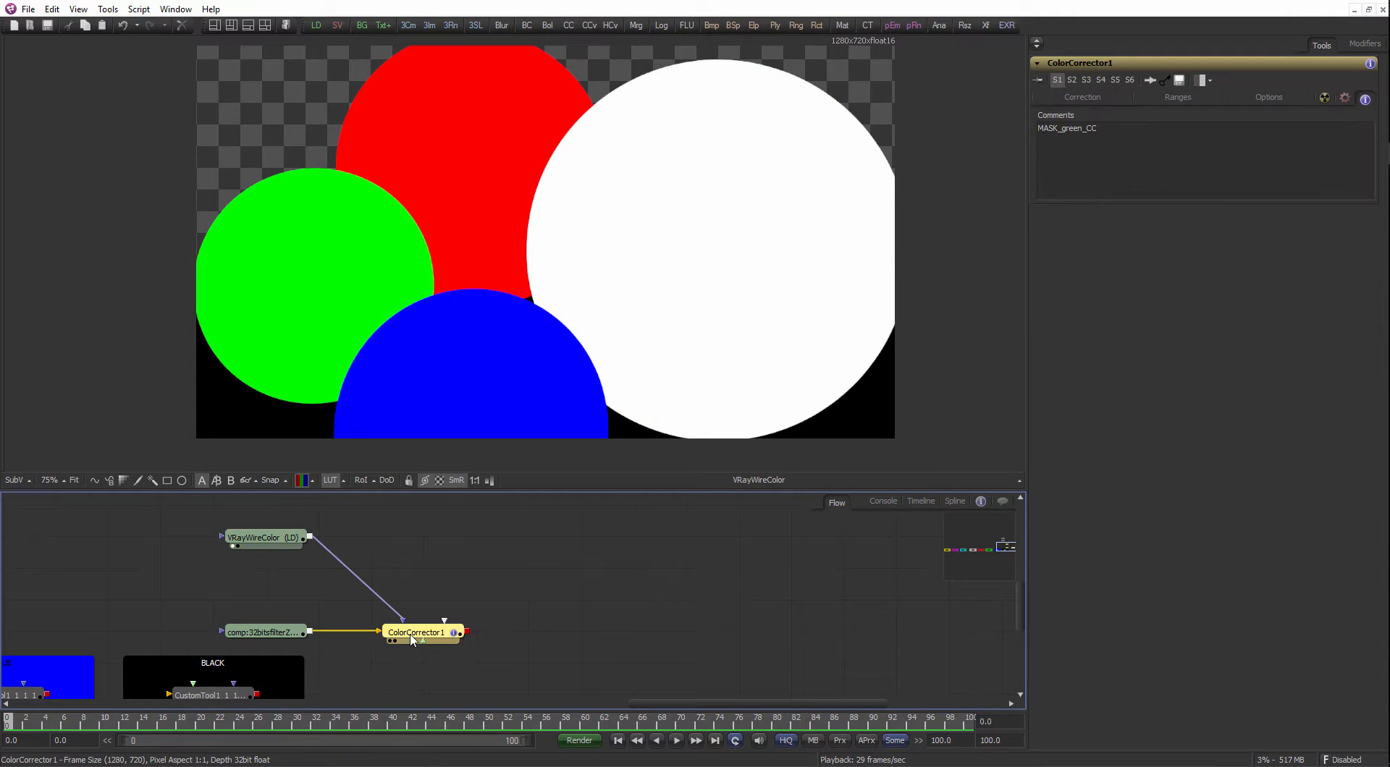
key(1)
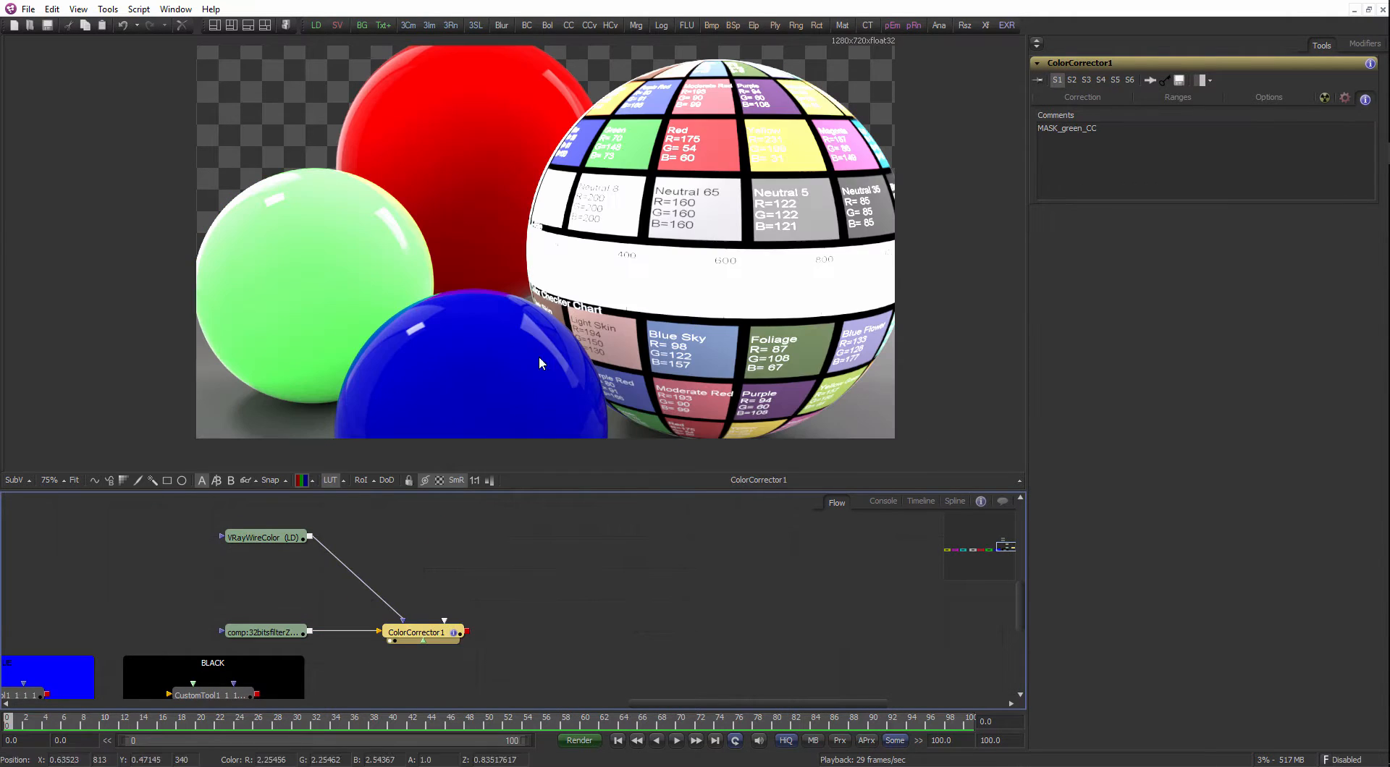
Examine ColorCorrector1's options, ranges, mask channel settings and Highlights color correction.
click(1177, 100)
click(1266, 99)
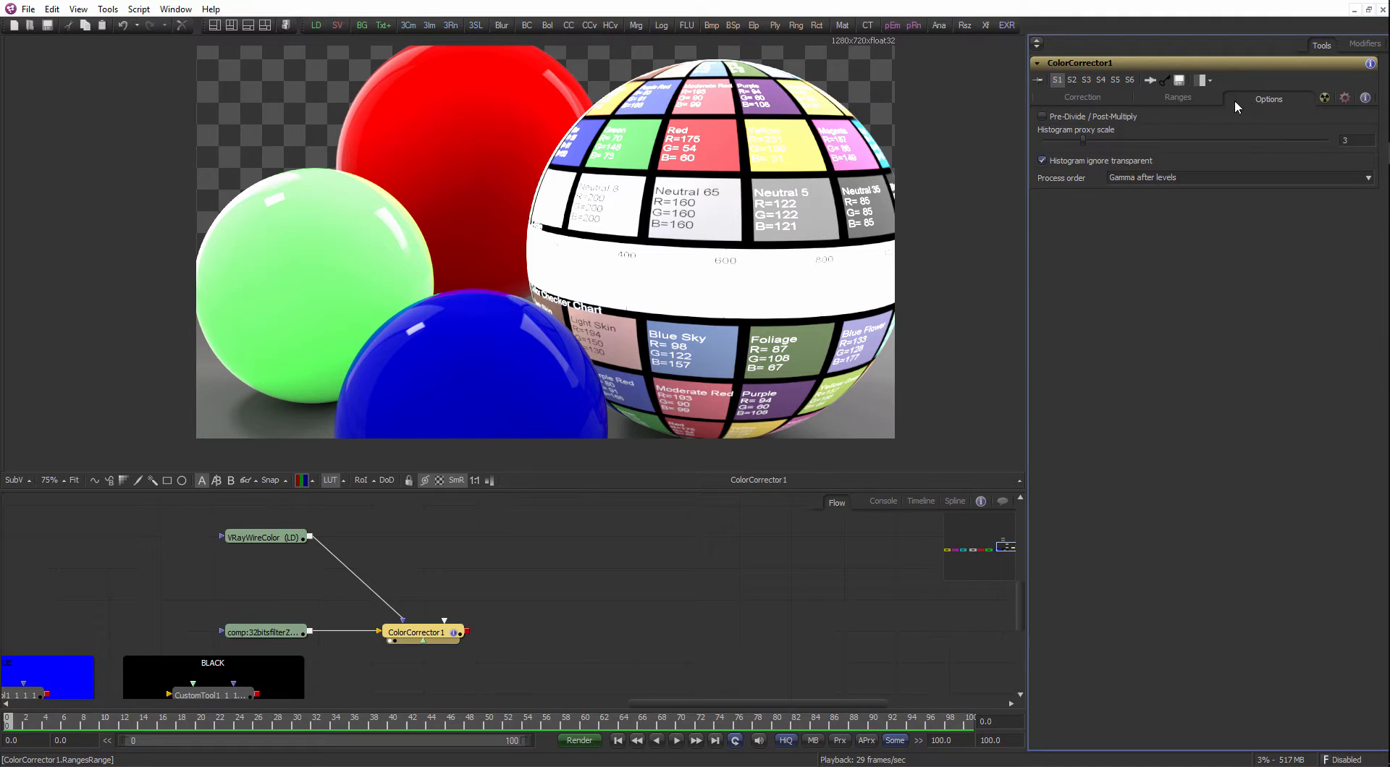
click(1172, 100)
click(1082, 99)
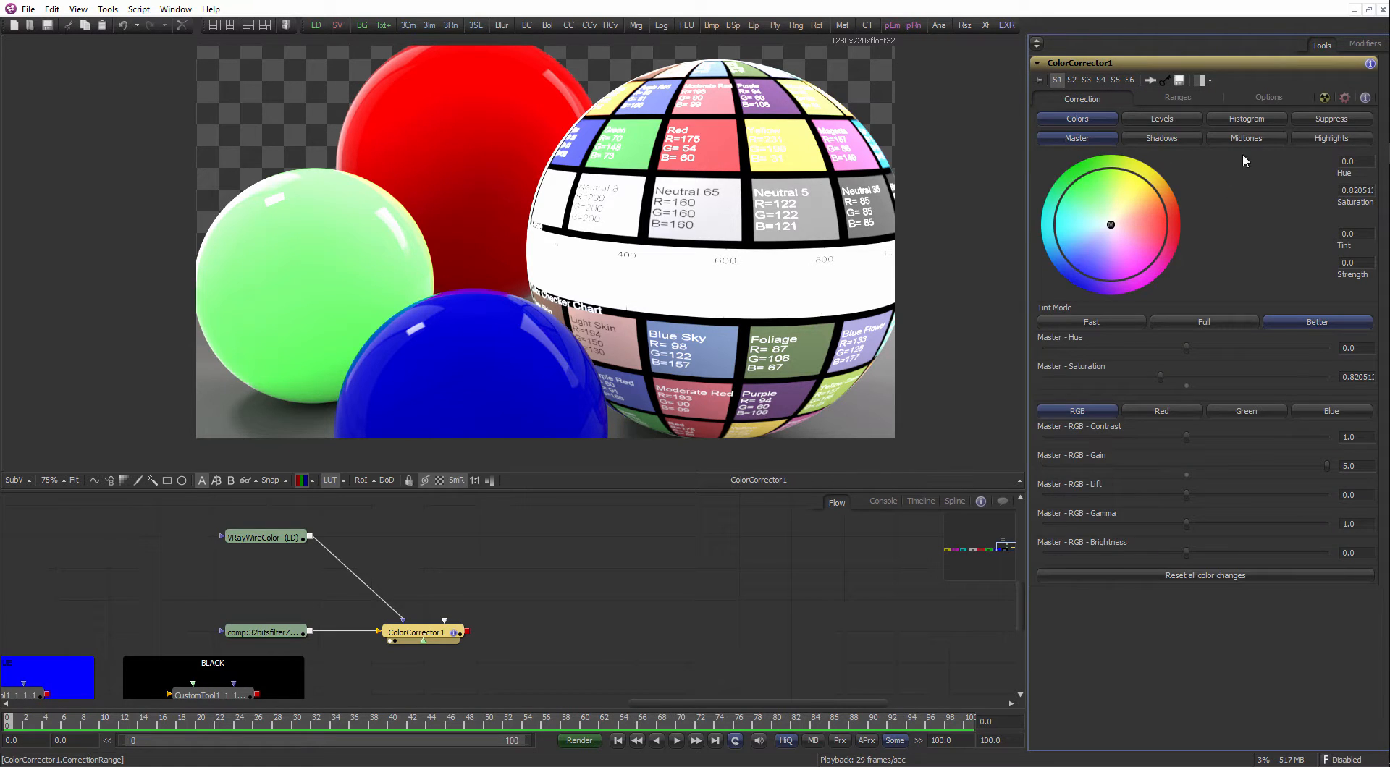
click(1324, 98)
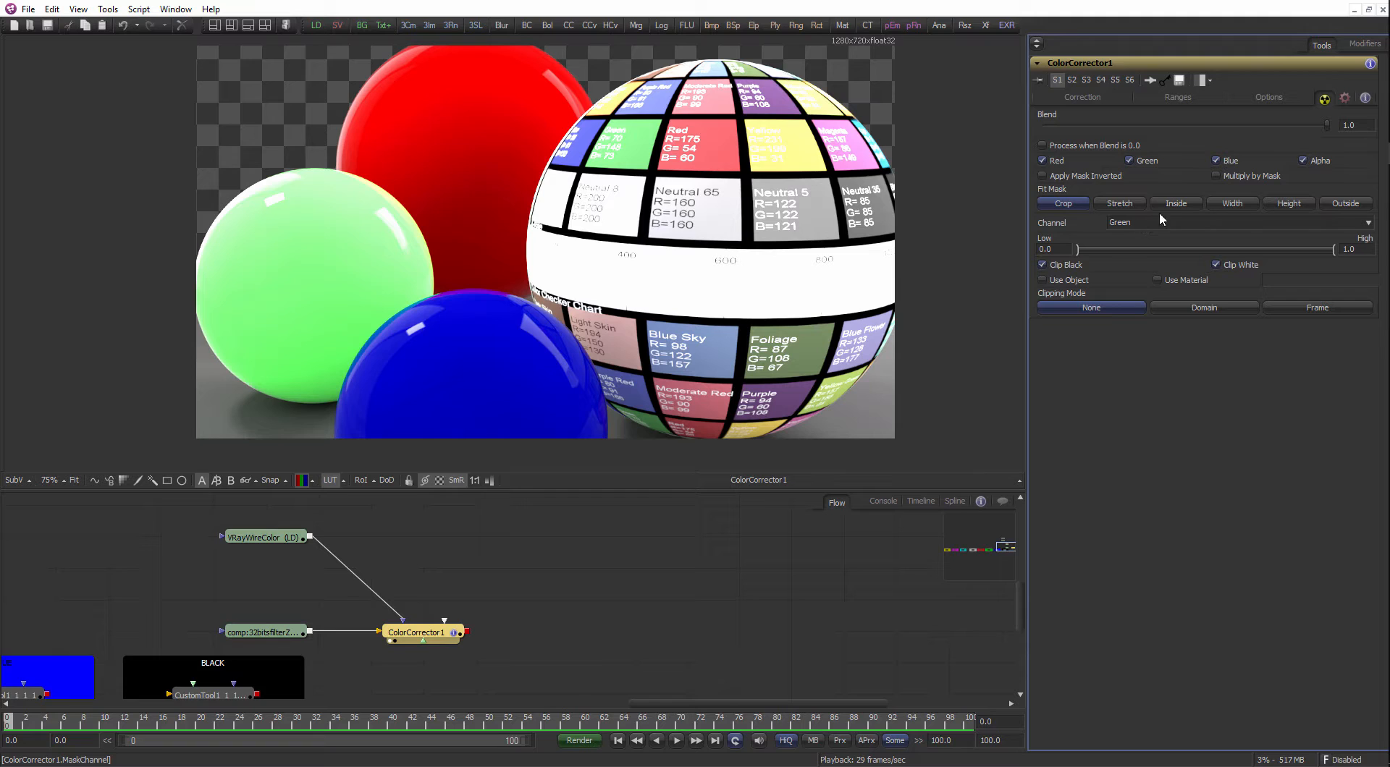
click(485, 630)
click(461, 634)
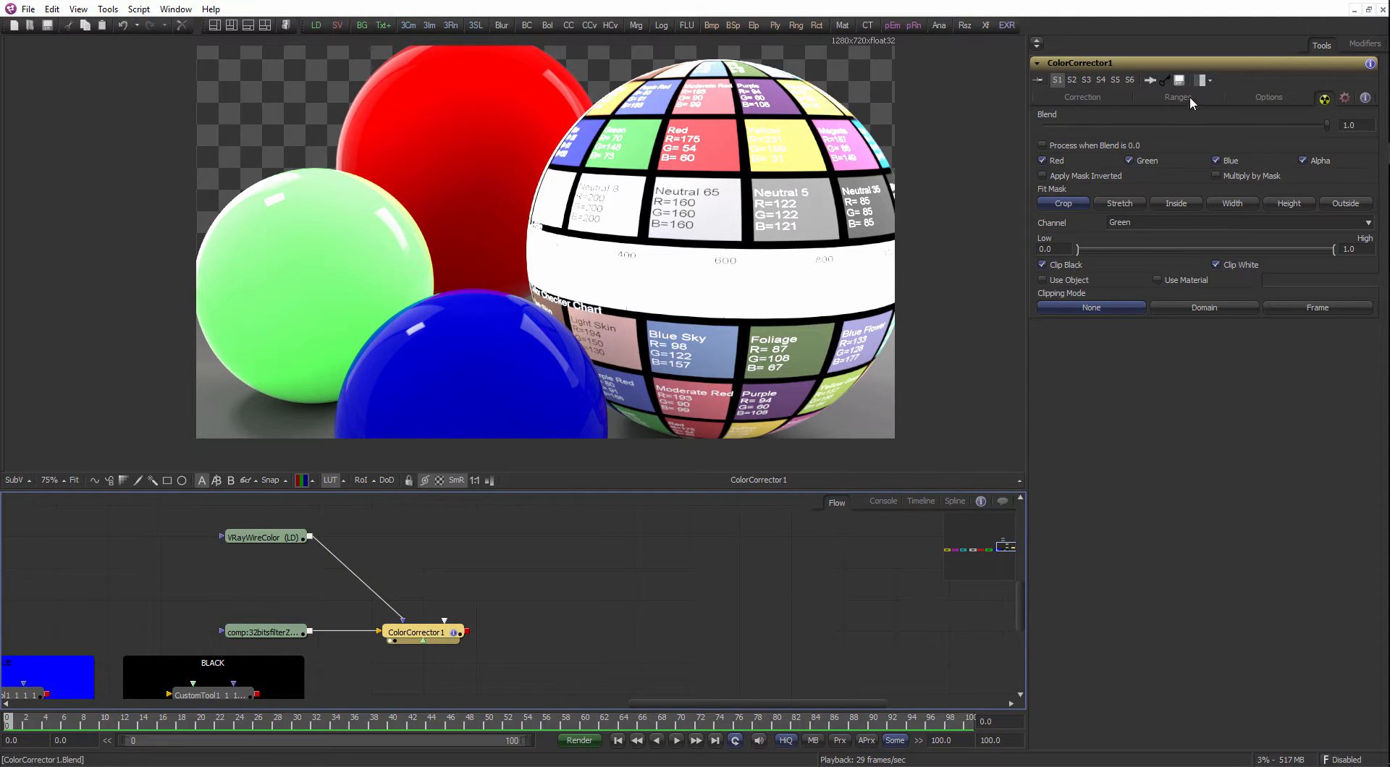
click(1110, 98)
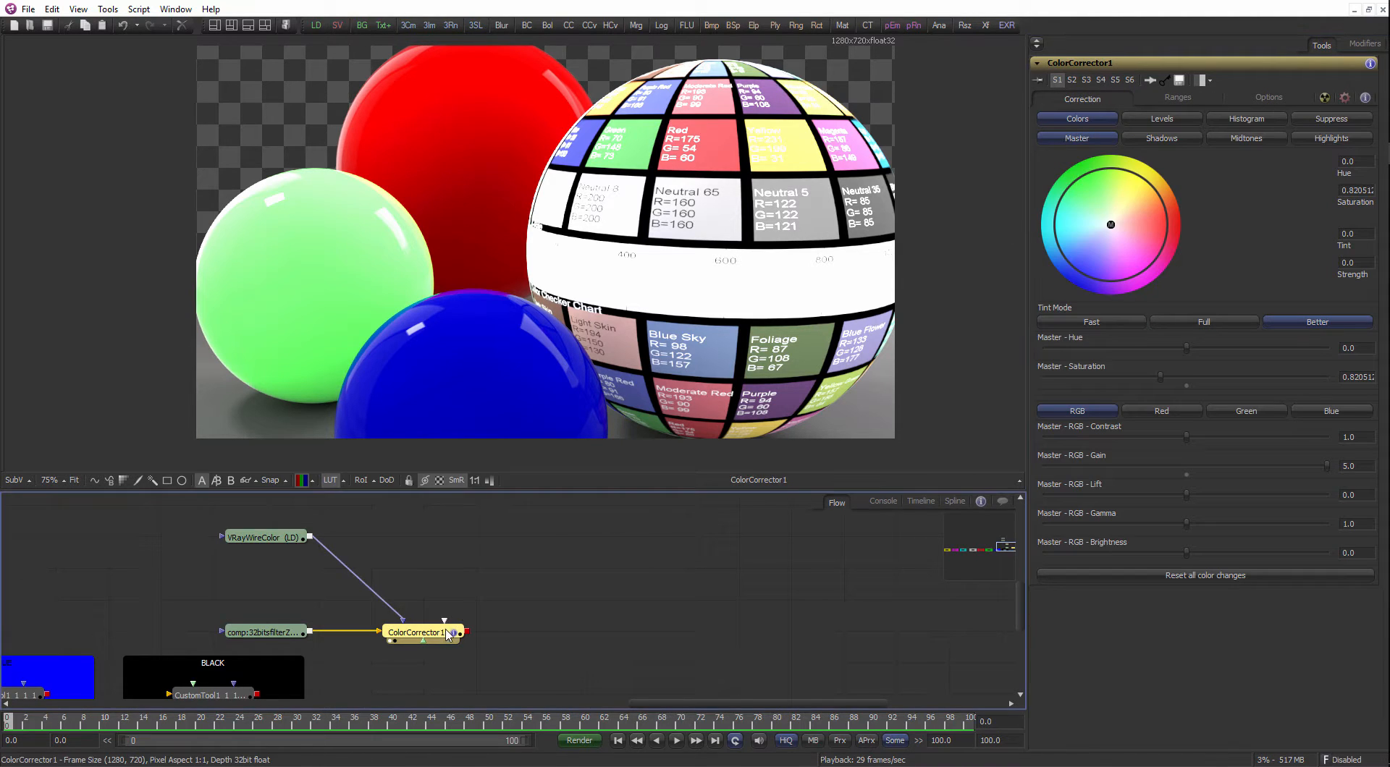
click(1299, 137)
click(1269, 94)
click(1187, 95)
click(1098, 97)
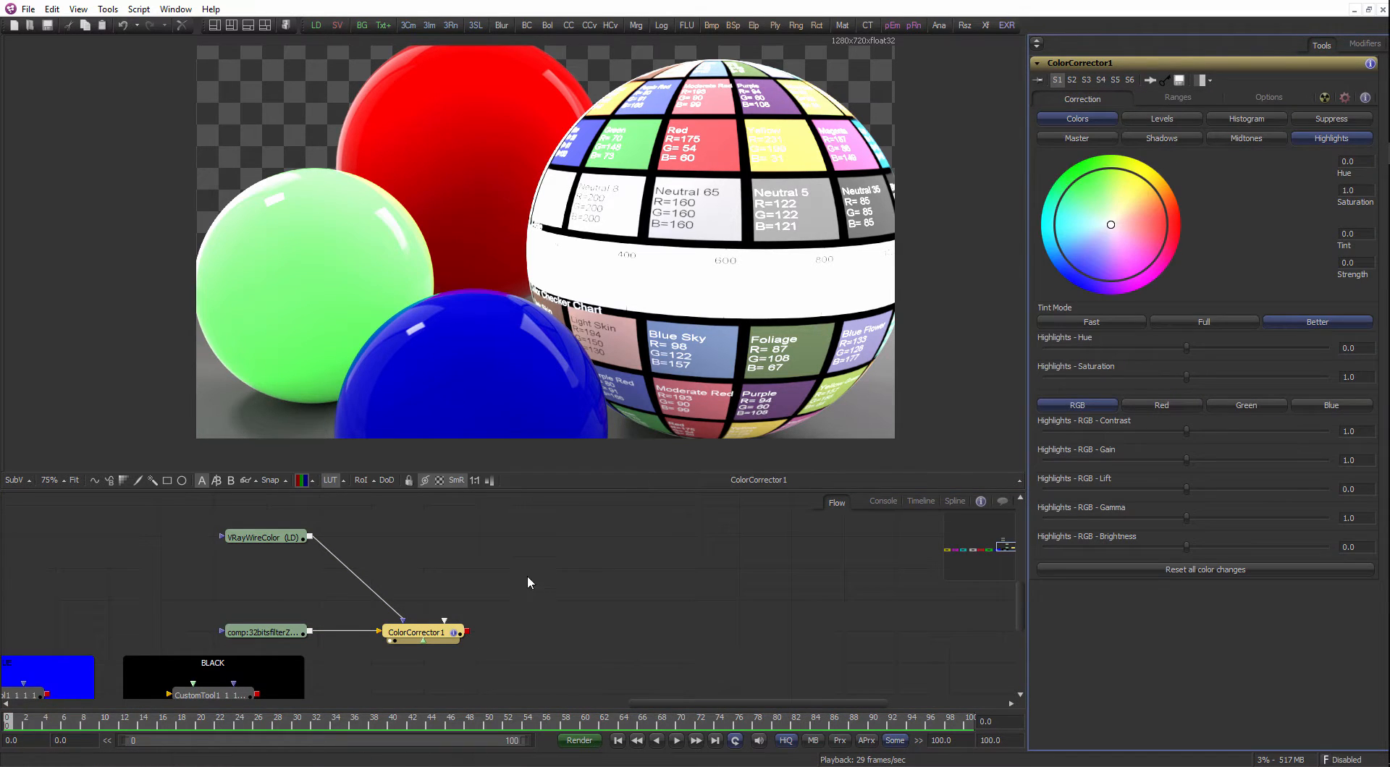
Delete the ColorCorrector1 node from the flow.
drag(440, 632, 493, 600)
key(Delete)
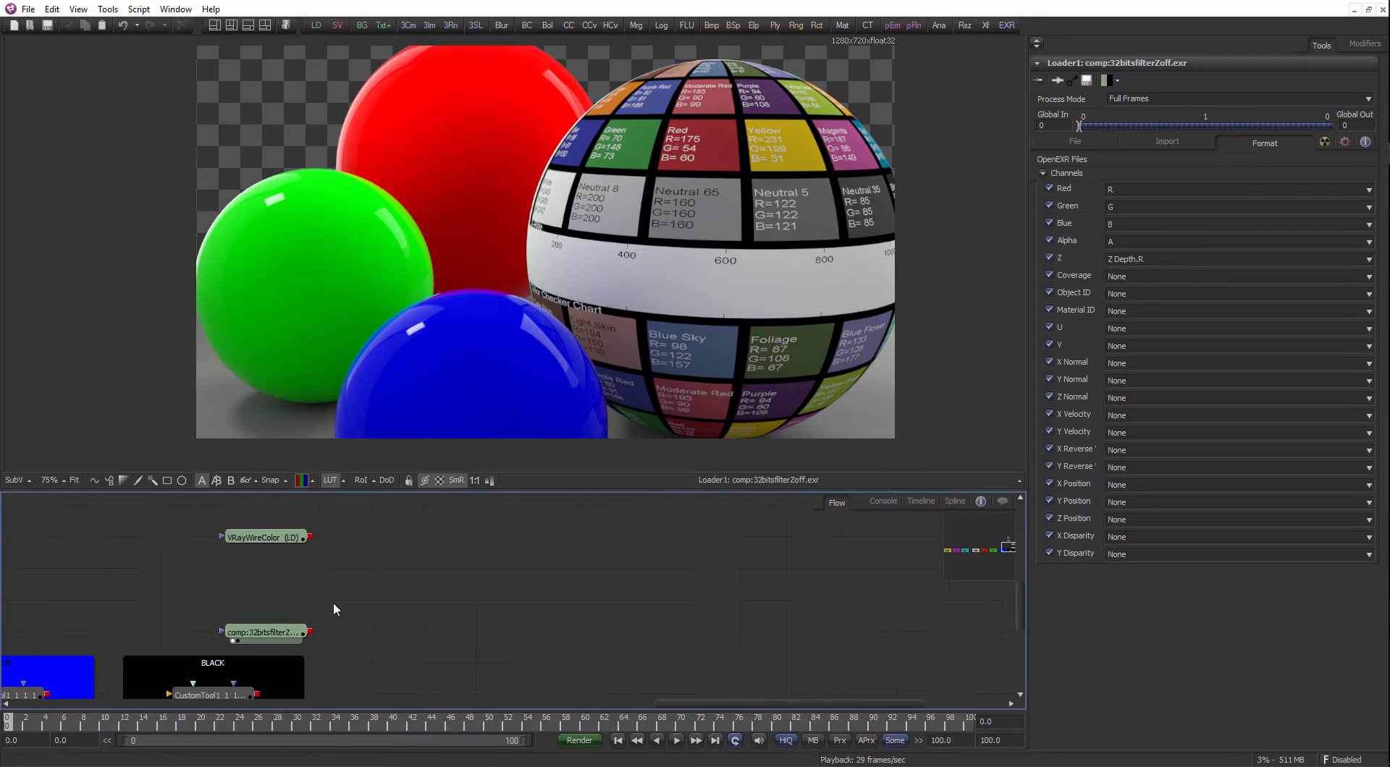
click(264, 633)
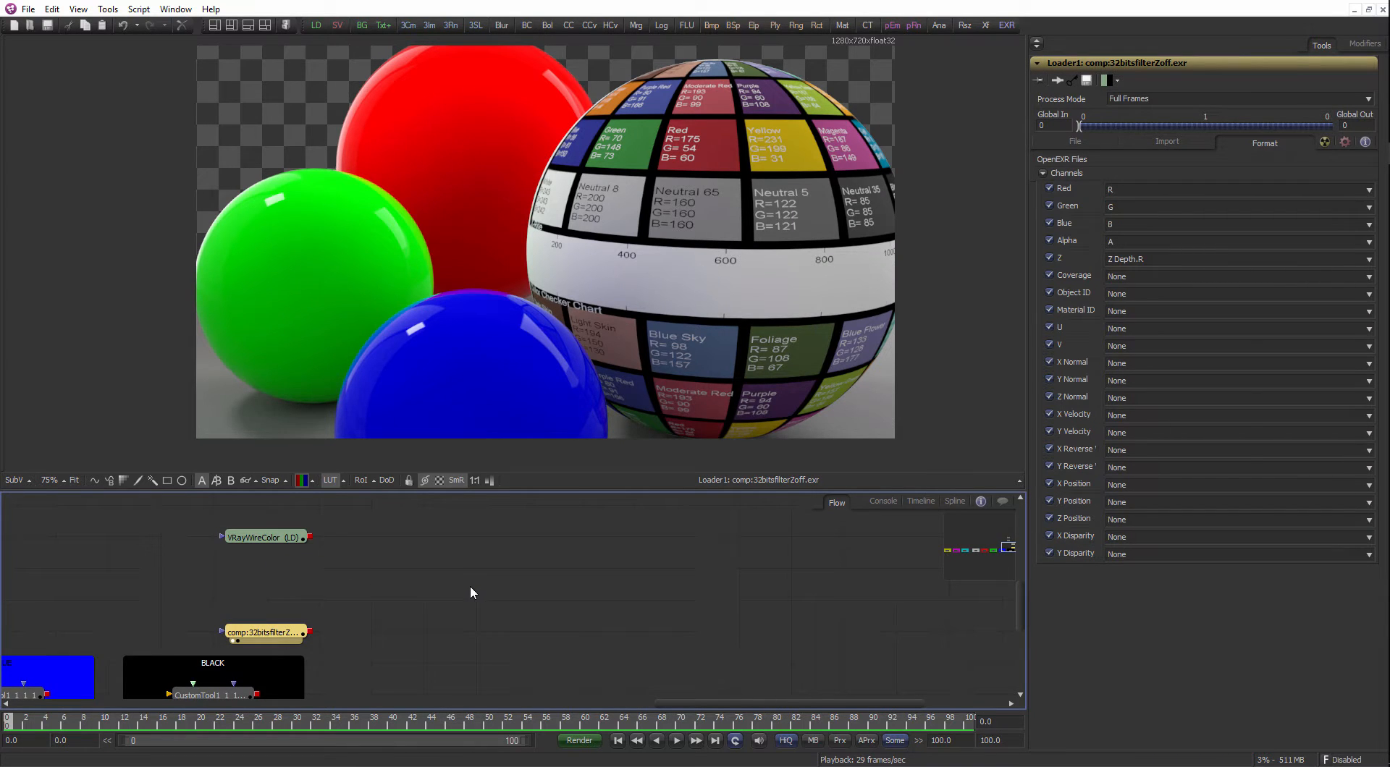
click(405, 582)
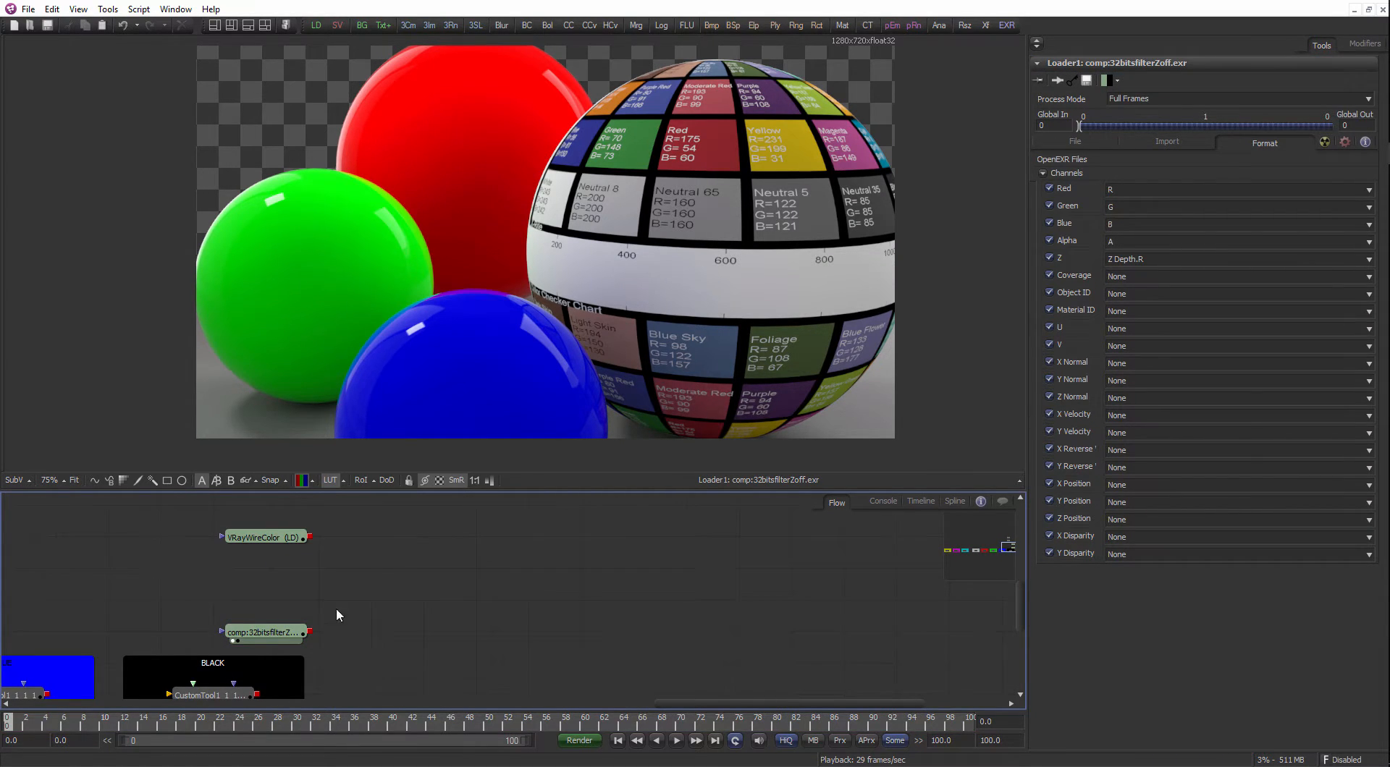
Move the comp:32bitsfilterZoff loader closer beneath the VRayWireColor loader.
drag(247, 682, 349, 611)
scroll(349, 611, down, 1)
click(323, 624)
click(492, 565)
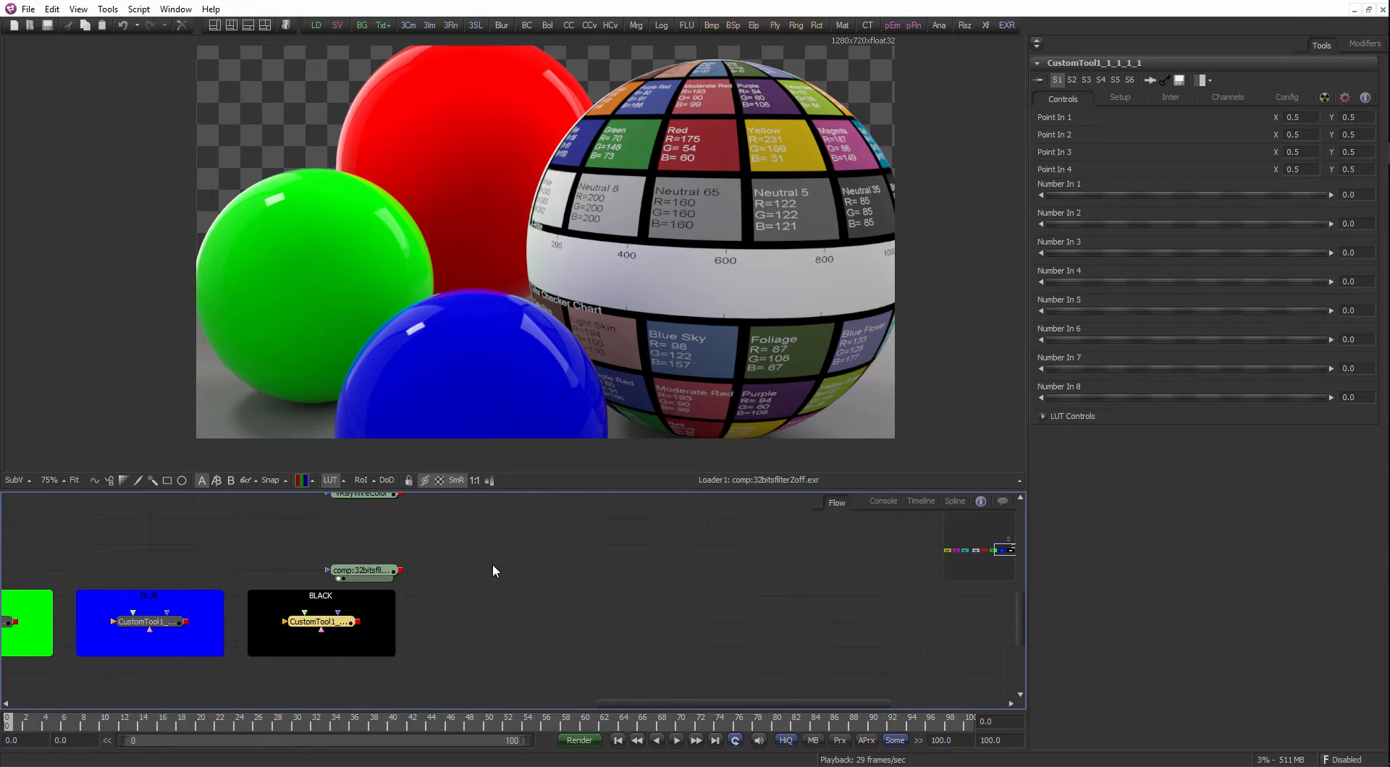
drag(488, 521, 439, 577)
scroll(438, 577, up, 1)
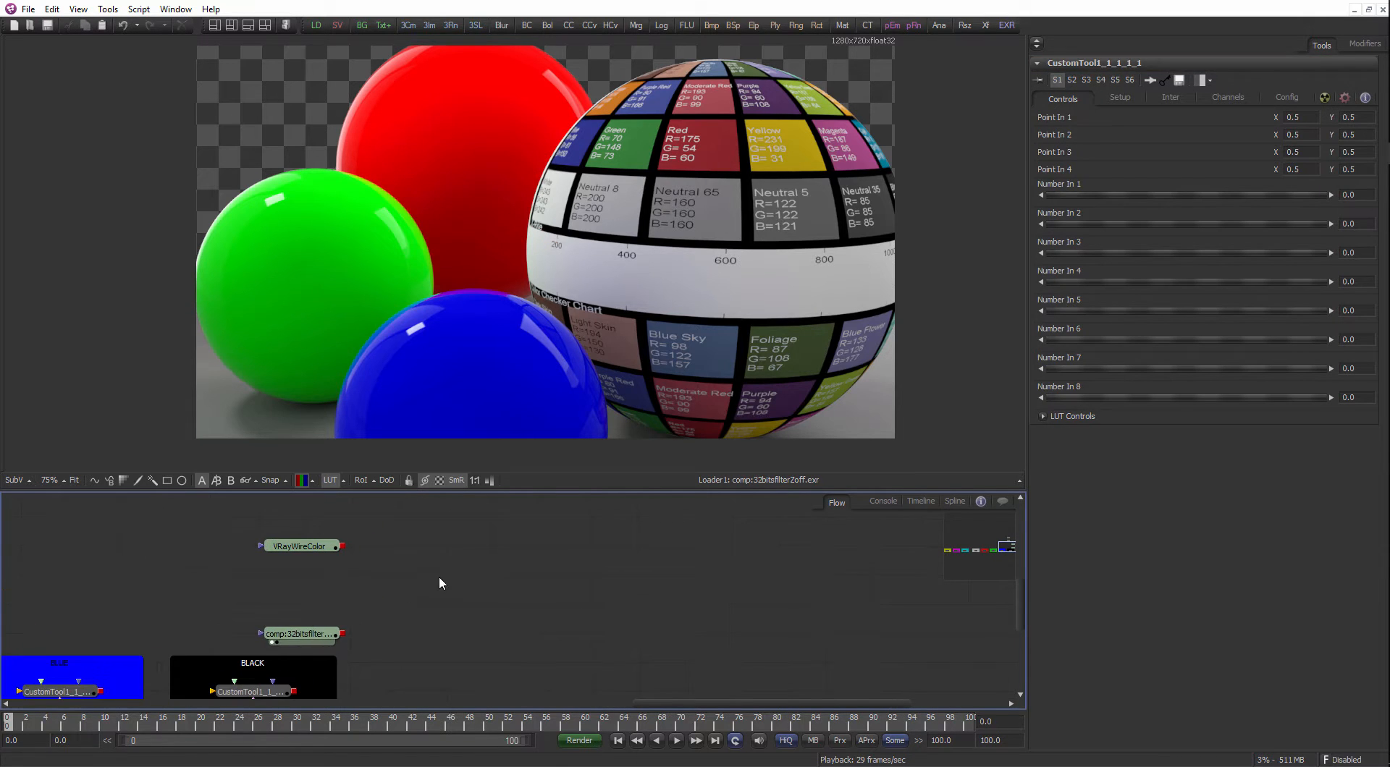
click(333, 583)
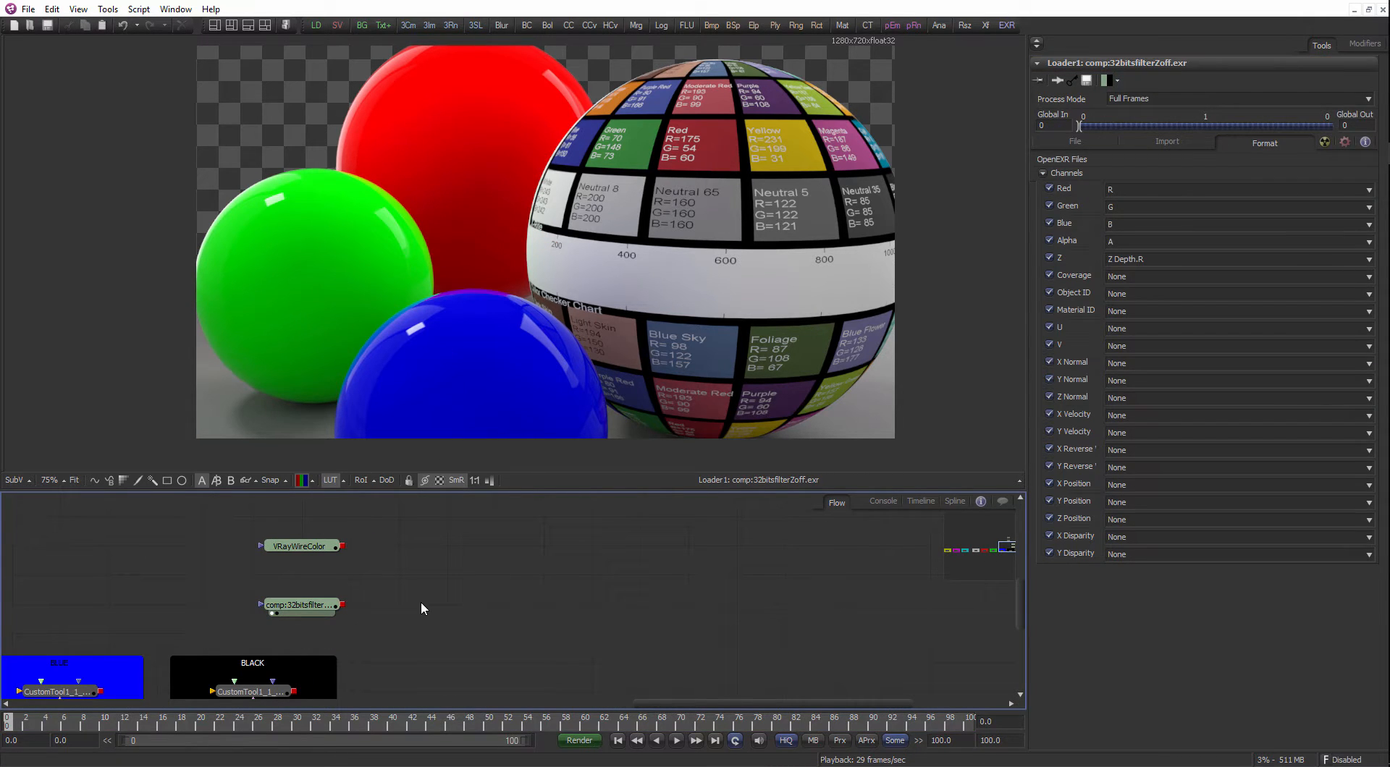
Add a Channel Booleans node and align it beside the comp:32bitsfilterZoff loader.
key(ctrl+space)
text(chann)
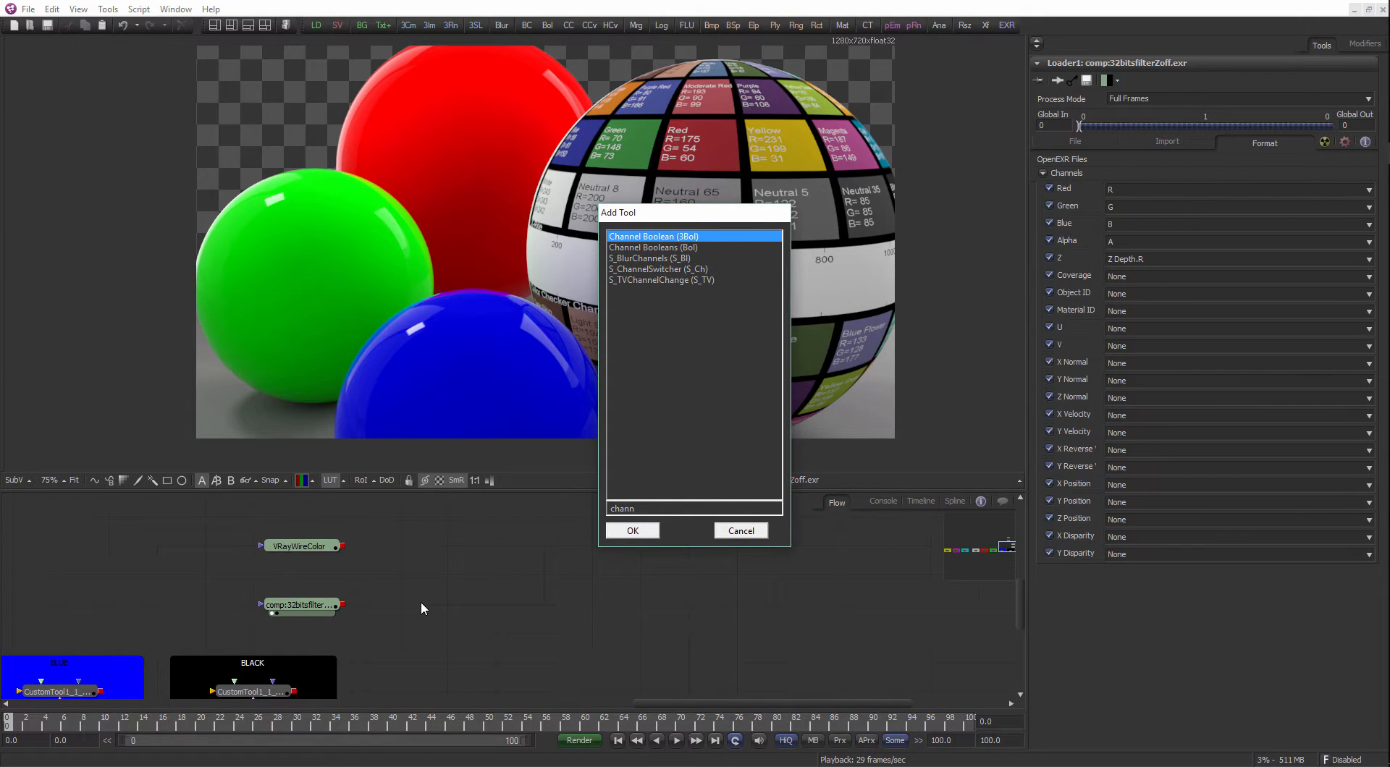
key(Down)
key(Return)
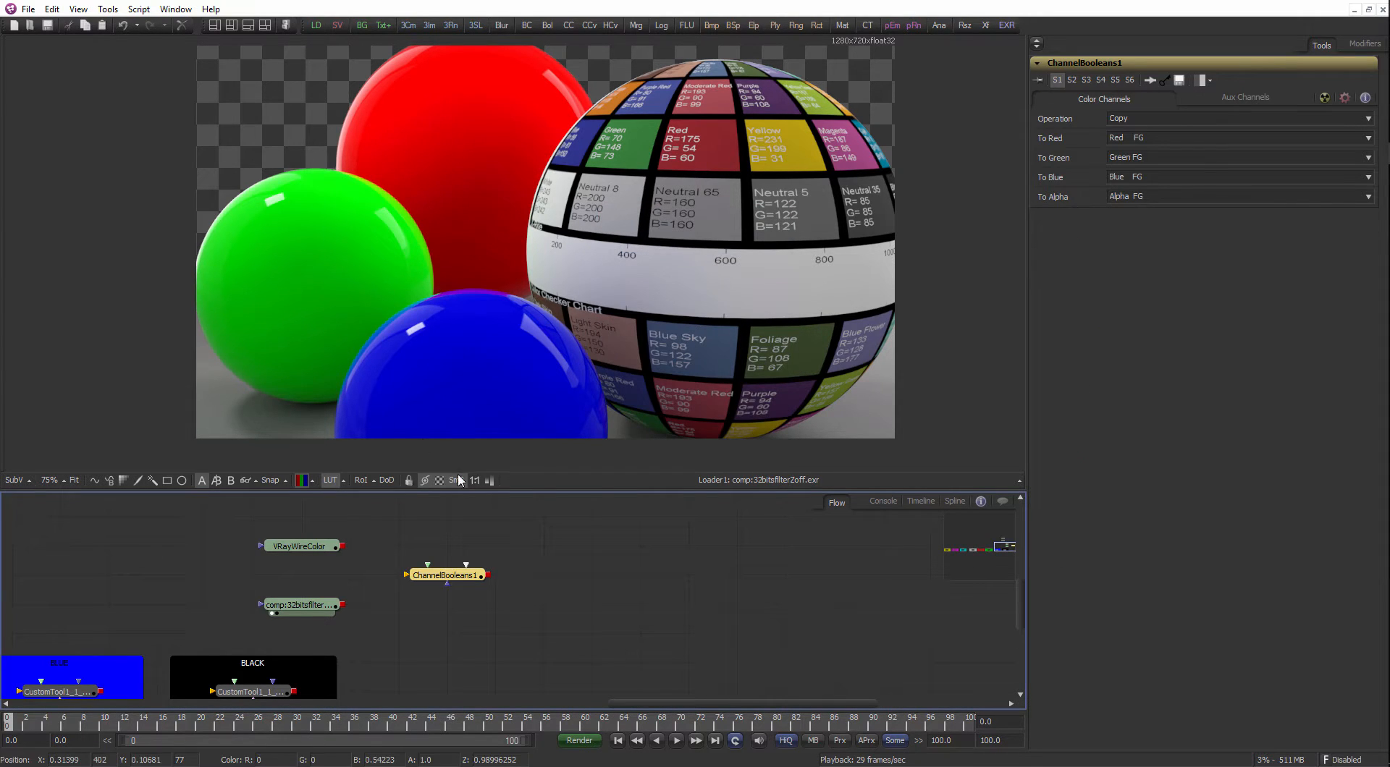
drag(435, 577, 435, 610)
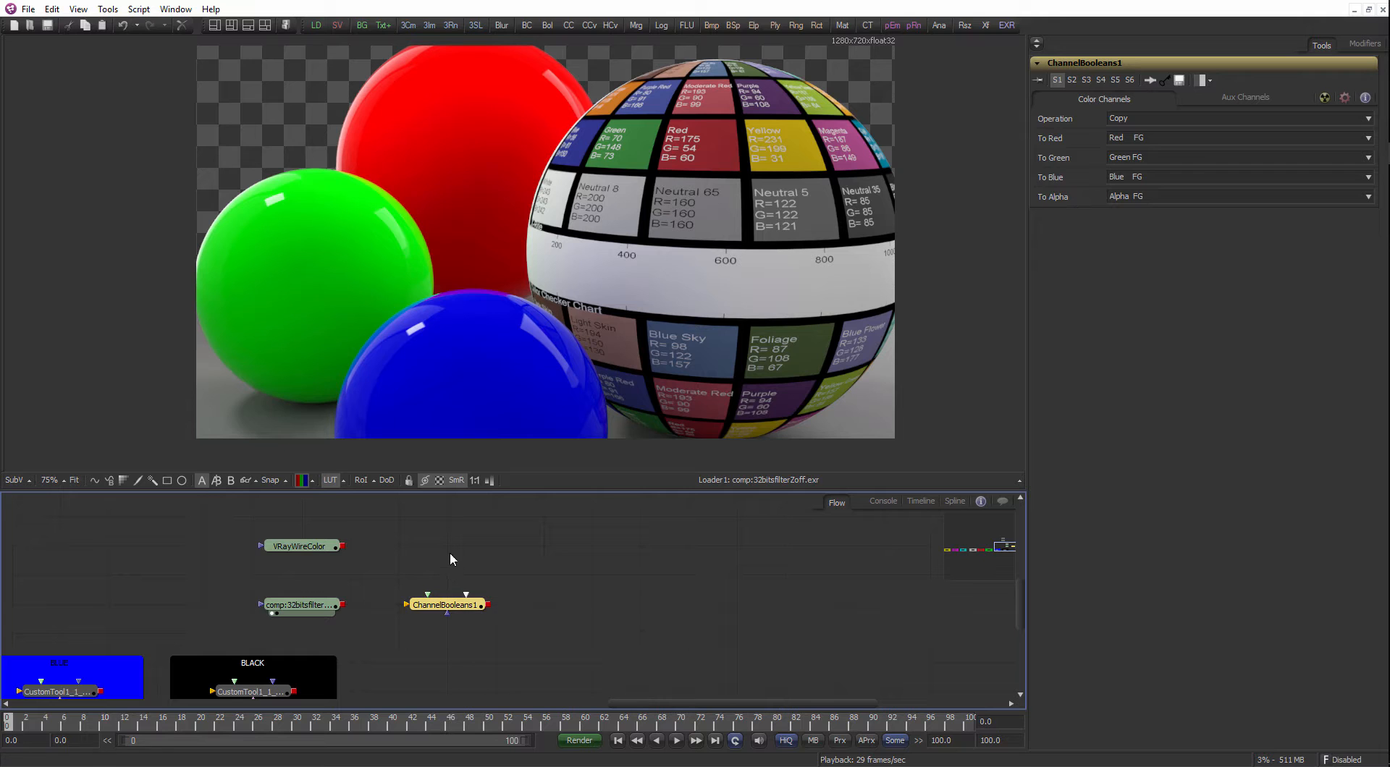
Stack the VRayZDepth, VRayWireColor and comp:32bitsfilterZoff loaders closely together in the flow.
scroll(382, 595, down, 1)
scroll(396, 573, down, 1)
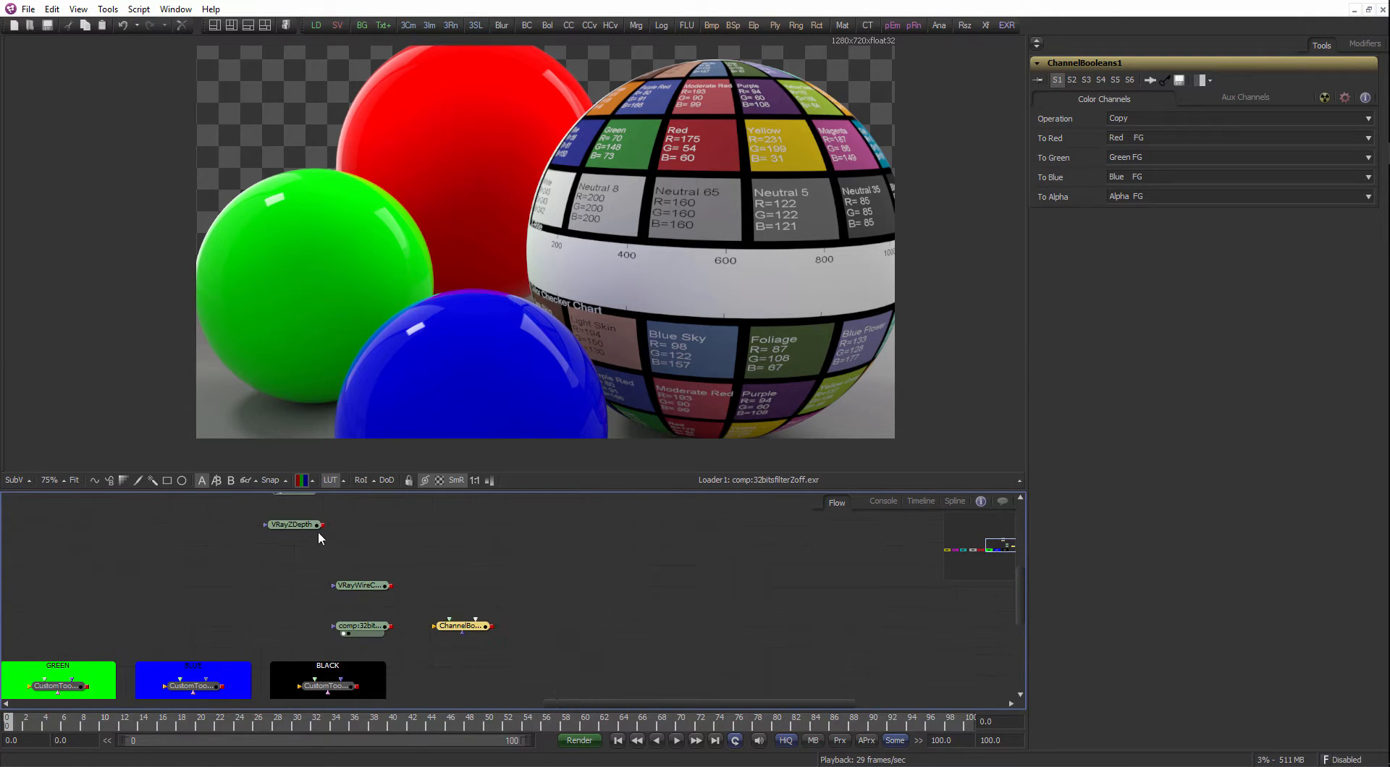
drag(312, 526, 370, 563)
drag(361, 534, 366, 571)
drag(314, 528, 388, 568)
mouse_move(399, 570)
mouse_down()
mouse_move(399, 527)
mouse_move(379, 562)
mouse_up()
scroll(384, 561, down, 1)
drag(374, 617, 426, 535)
scroll(425, 536, down, 3)
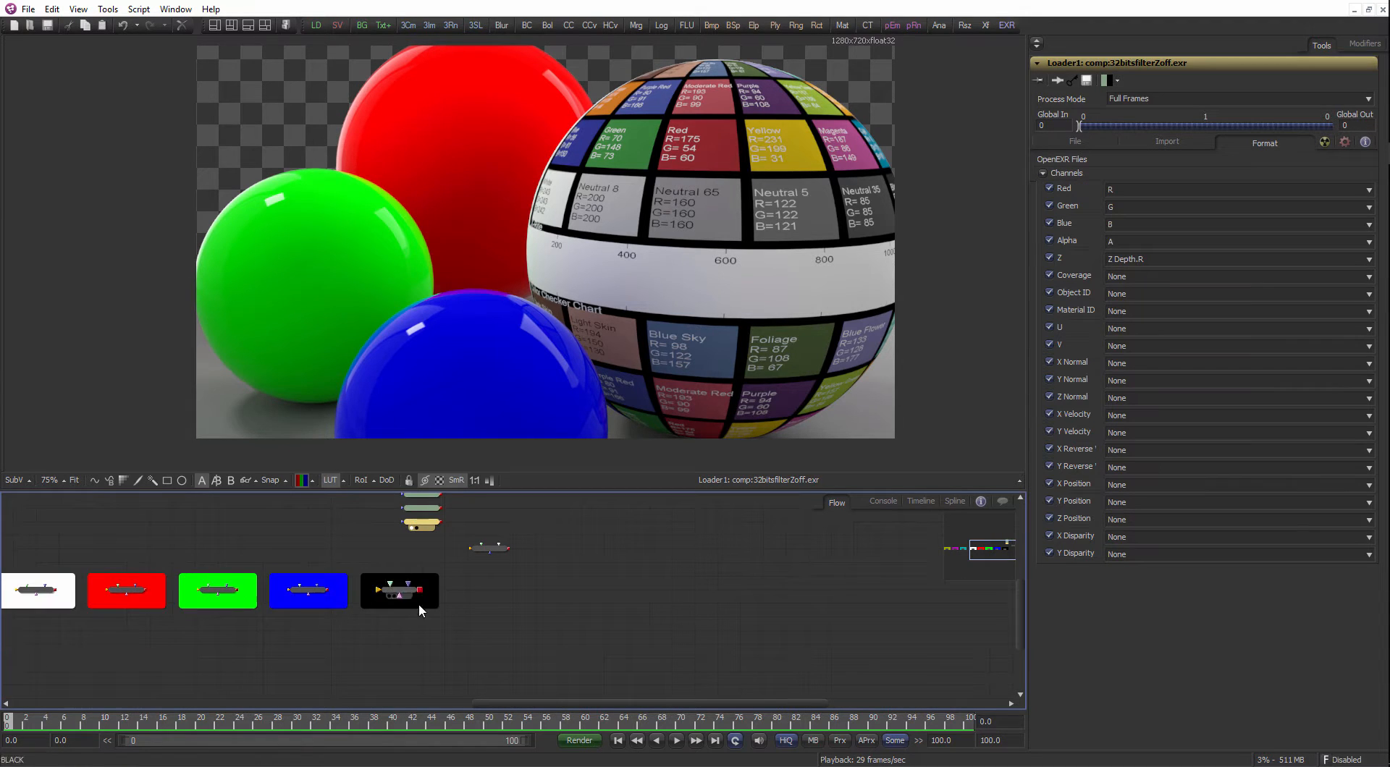
Delete all remaining loaders, custom tools and color groups from the flow.
drag(464, 634, 2, 538)
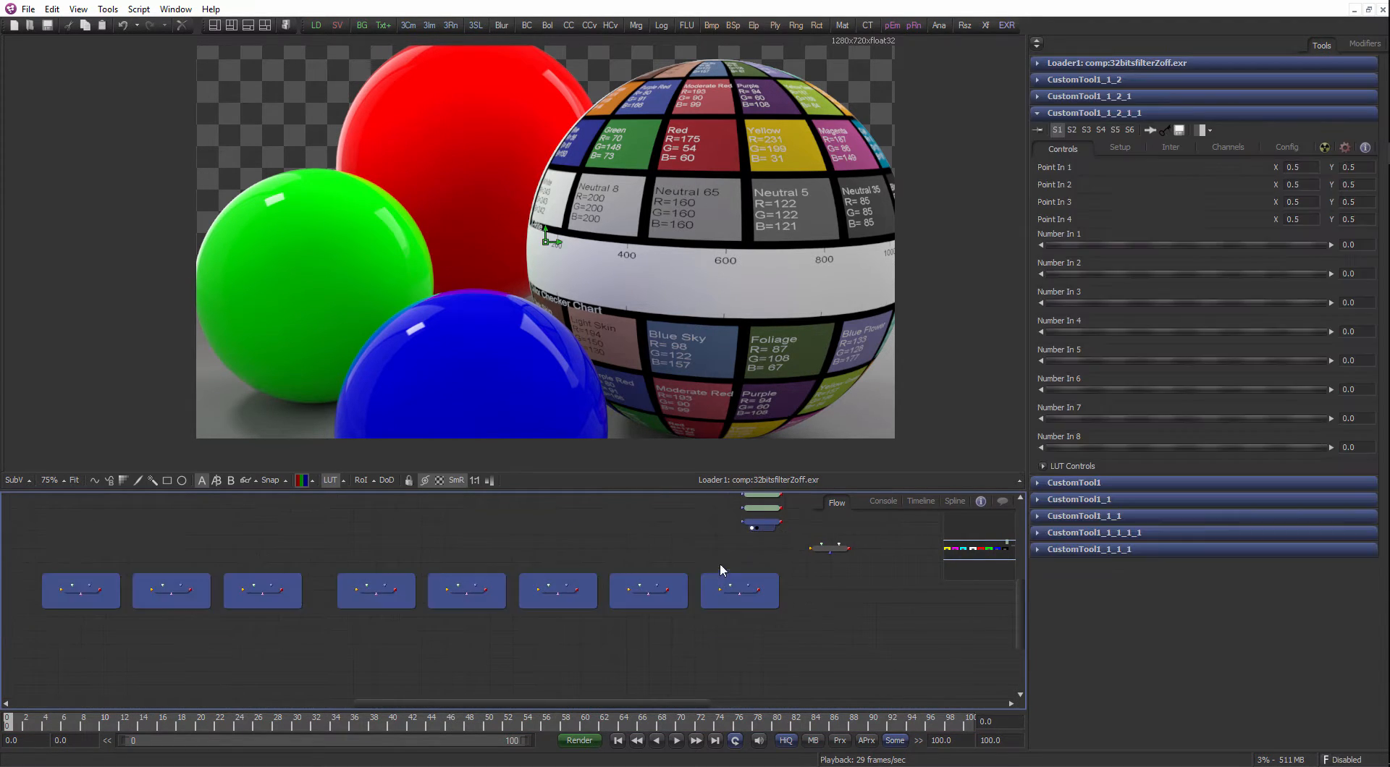
drag(720, 566, 614, 604)
key(Delete)
drag(710, 561, 620, 504)
key(Delete)
drag(747, 564, 619, 576)
click(646, 576)
key(Delete)
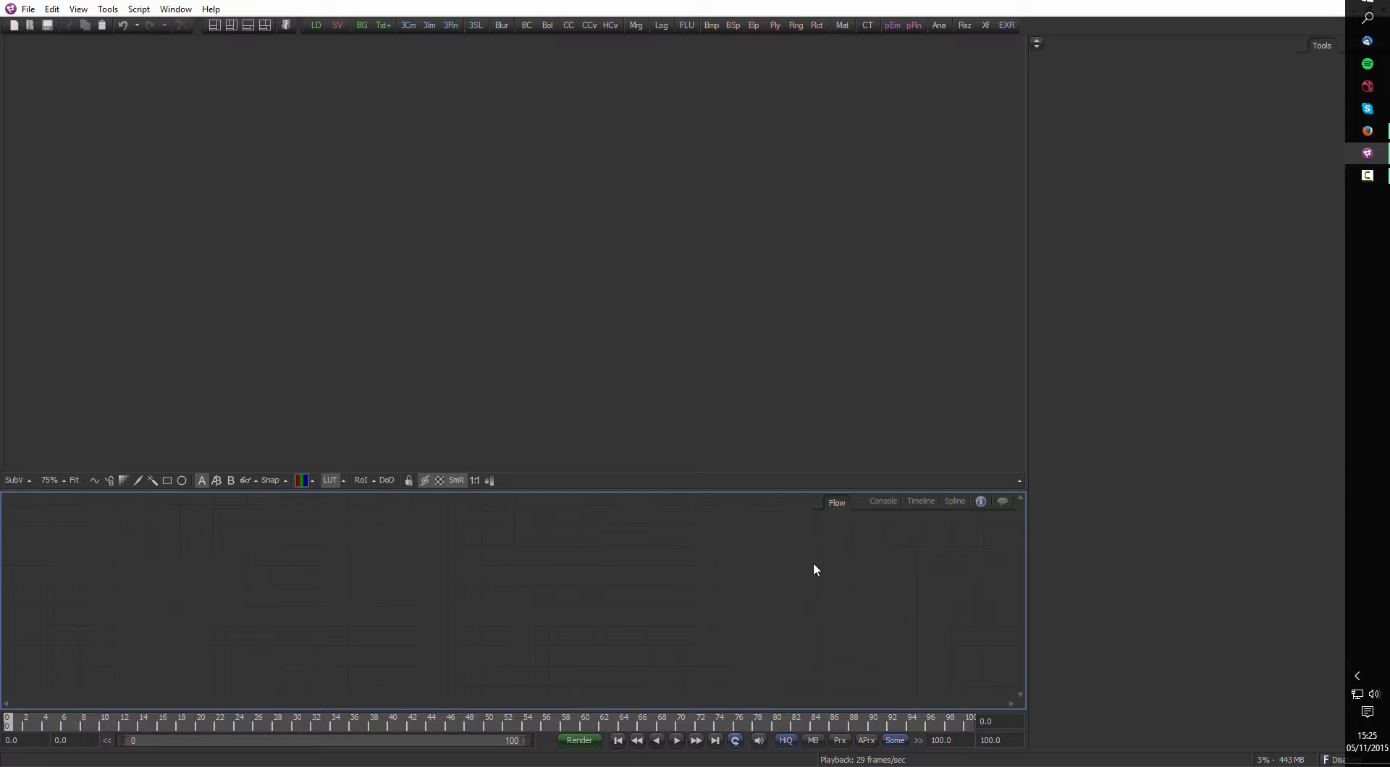
Switch to File Explorer and open the bits_difference folder inside tuto\chap_02.
key(super+e)
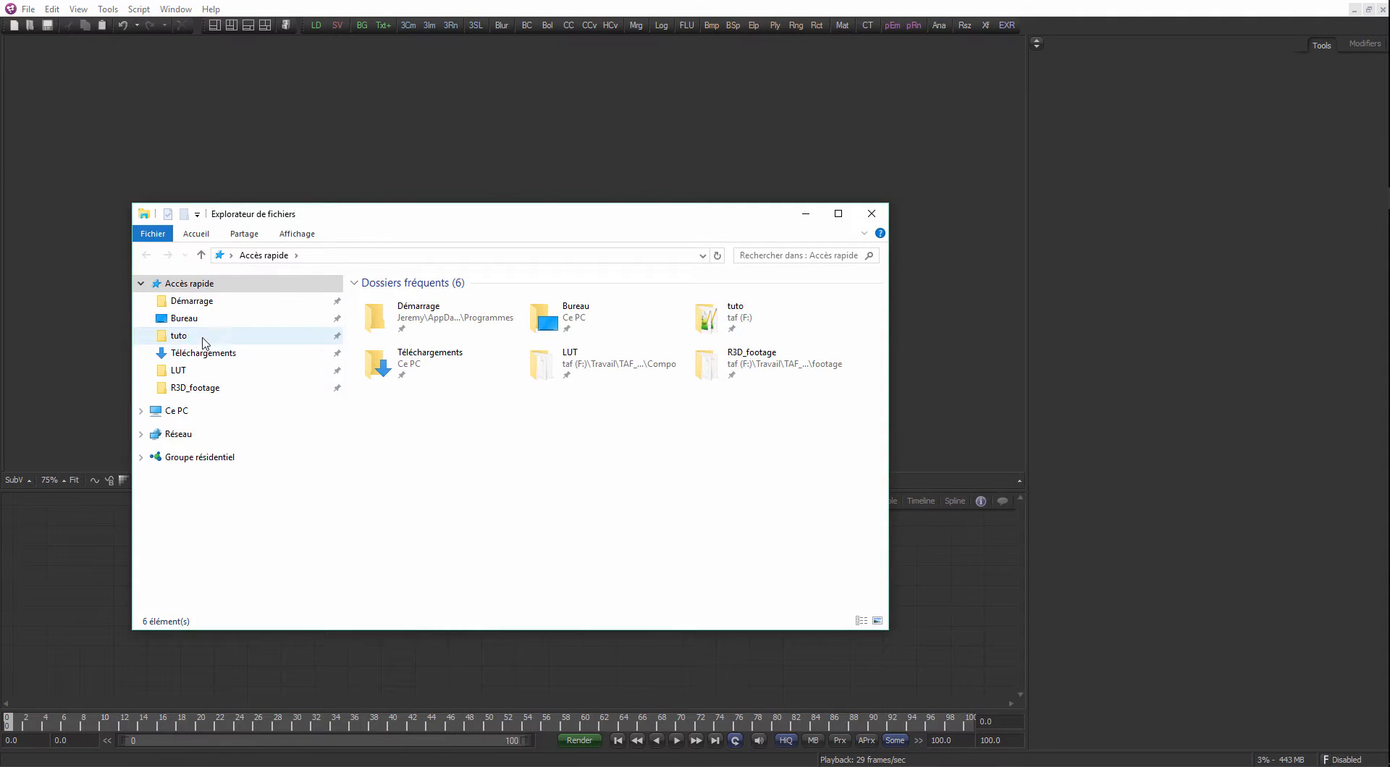
click(246, 335)
double_click(391, 313)
key(BackSpace)
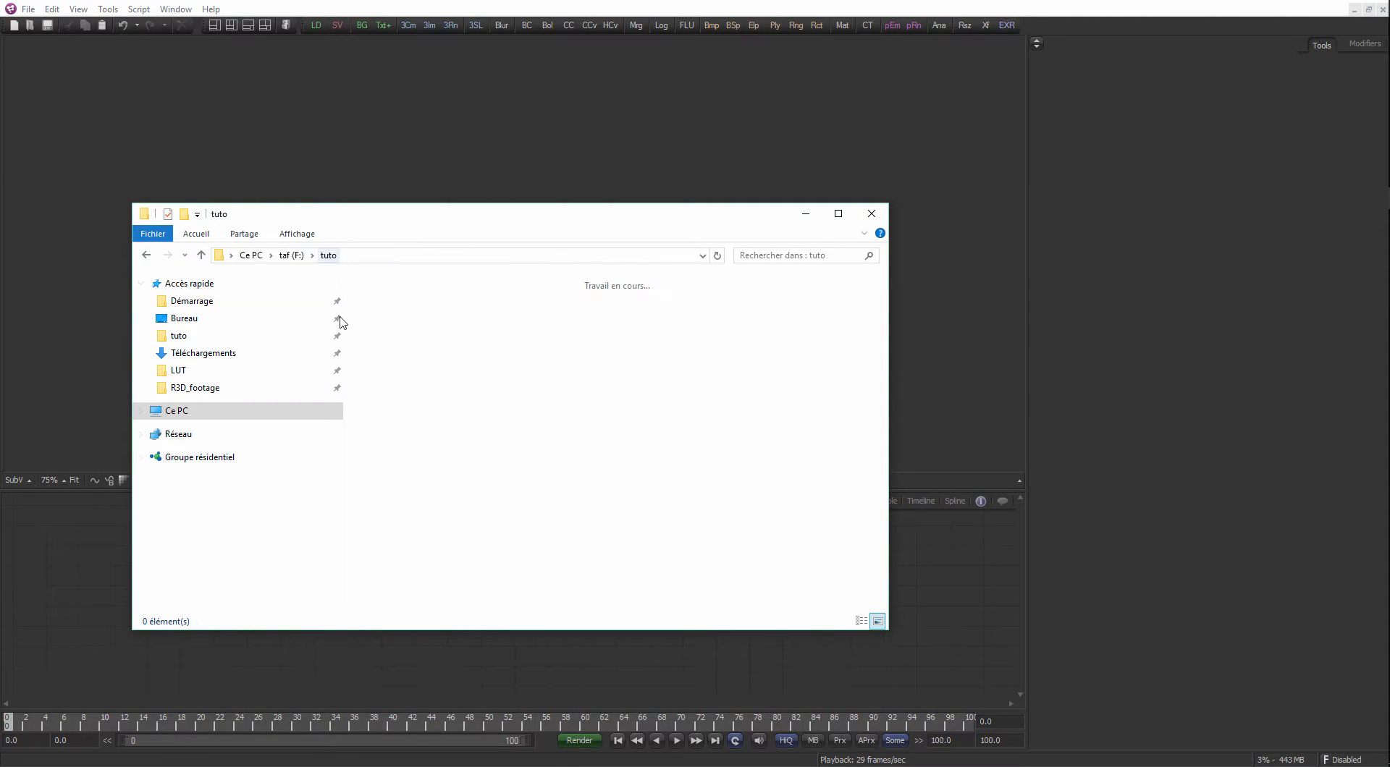
double_click(489, 334)
double_click(412, 301)
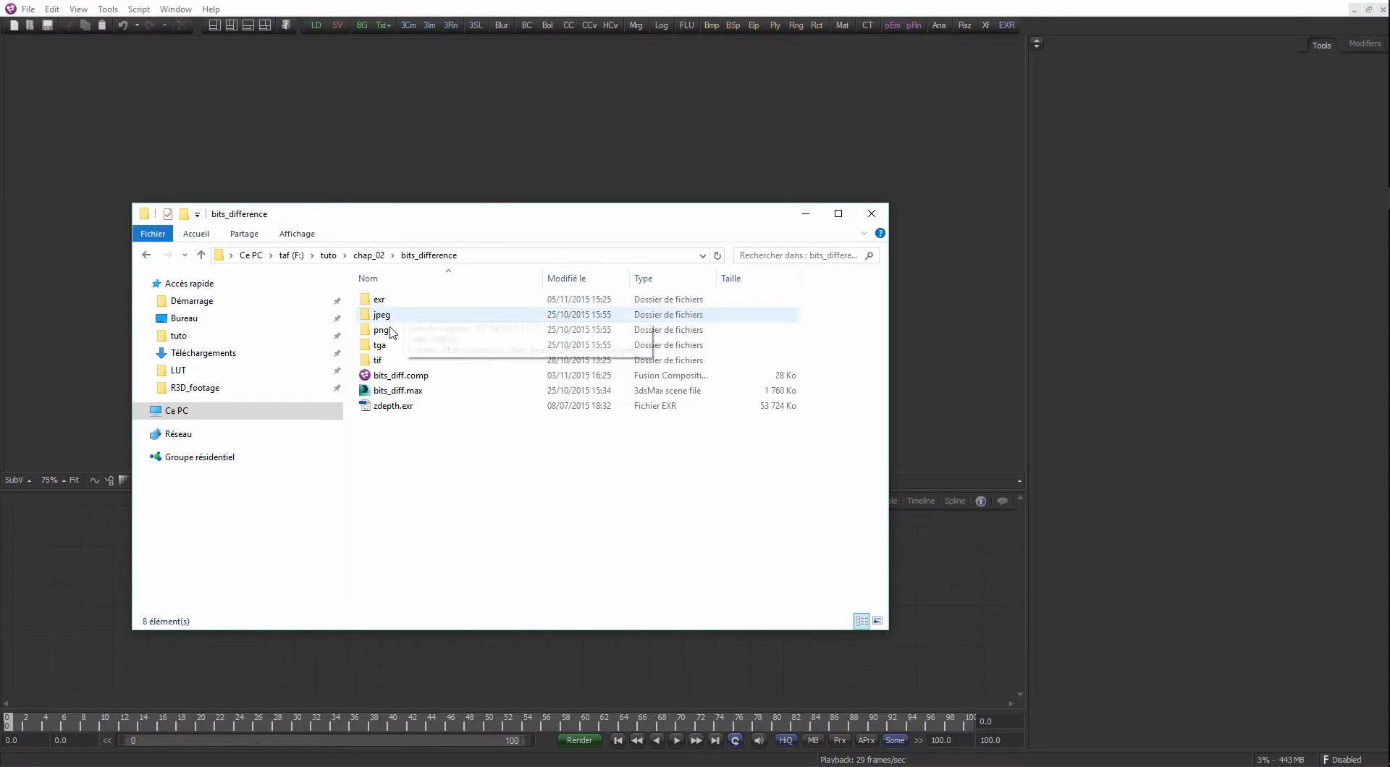
Look inside the exr folder and return to bits_difference.
click(400, 304)
double_click(401, 304)
click(147, 257)
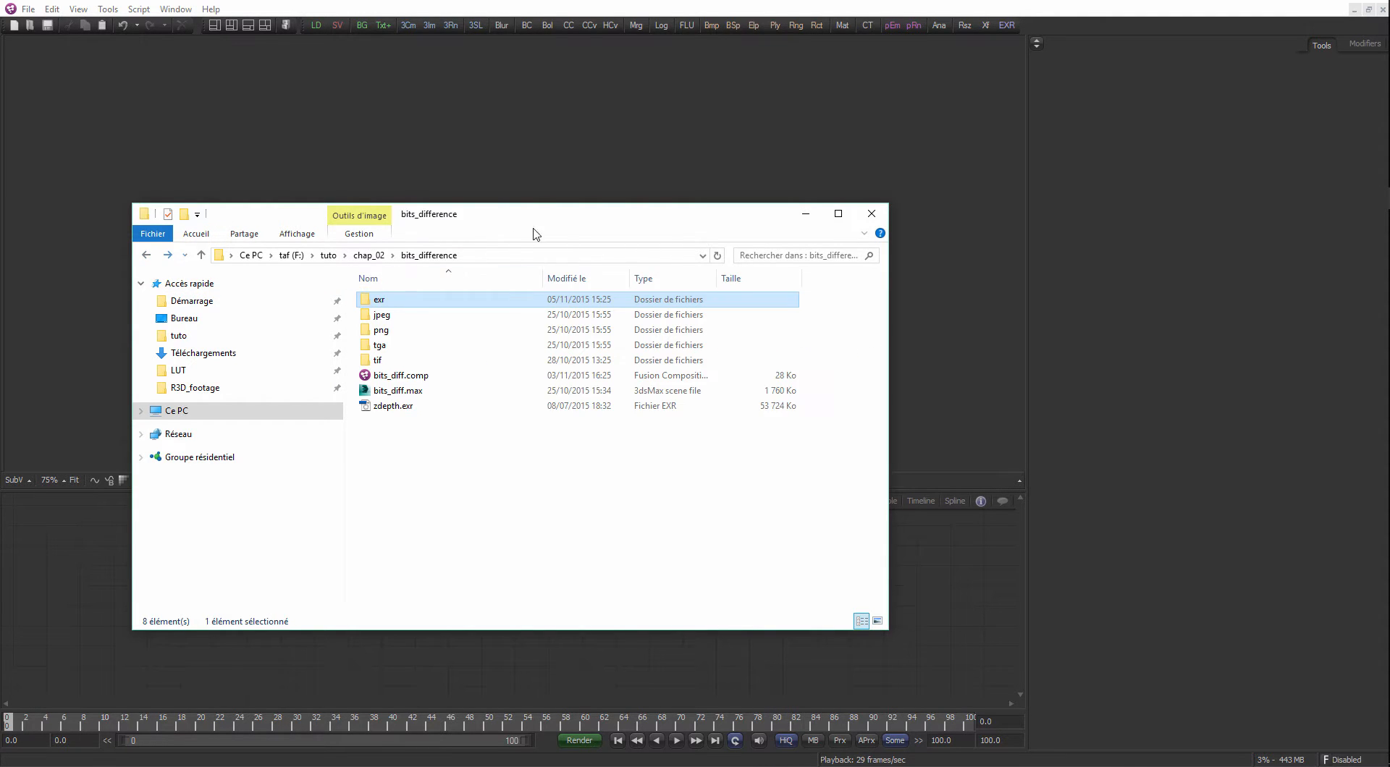
Import 16bits_8alpha_beauty.png, 16bits_8alpha_msk.png and 16bits_8alpha_z_filter_off.png from the png folder into the Fusion flow.
drag(635, 197, 761, 143)
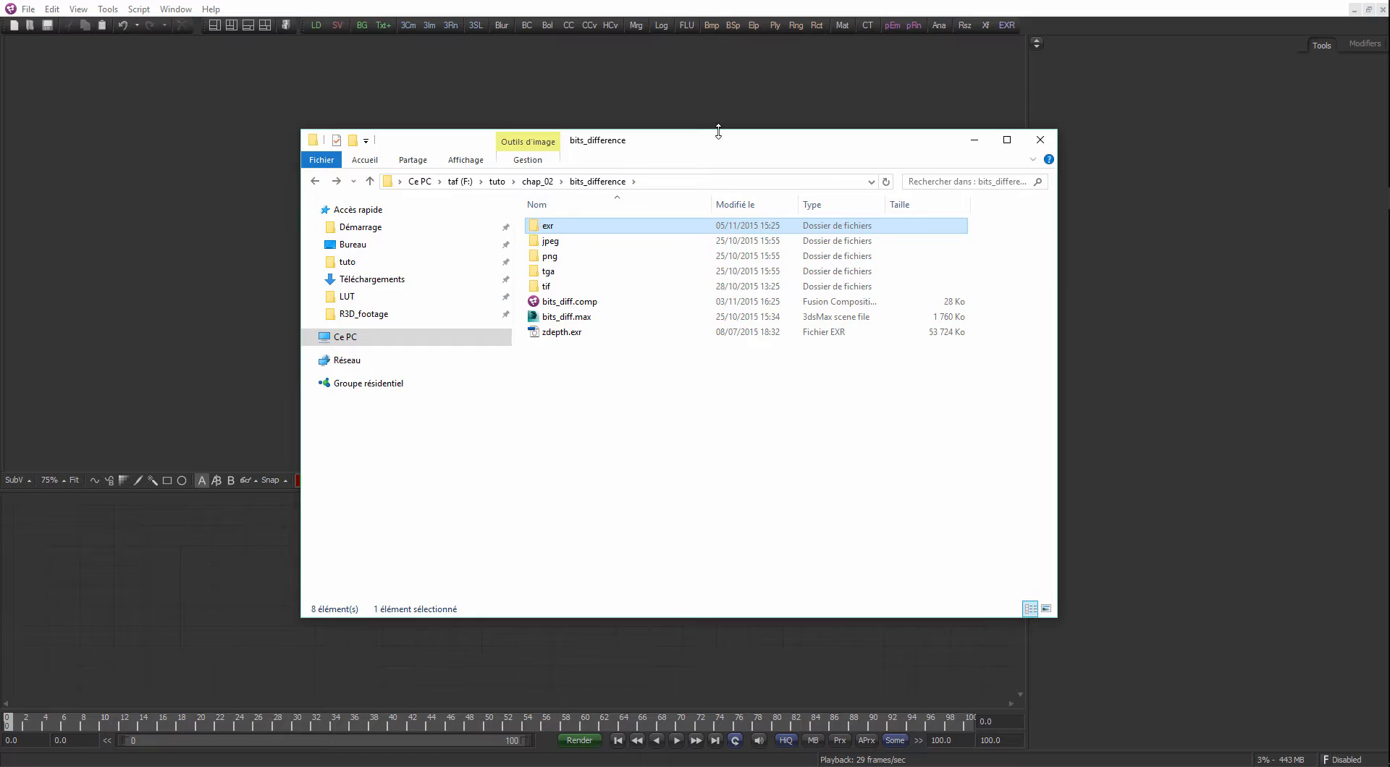
double_click(563, 255)
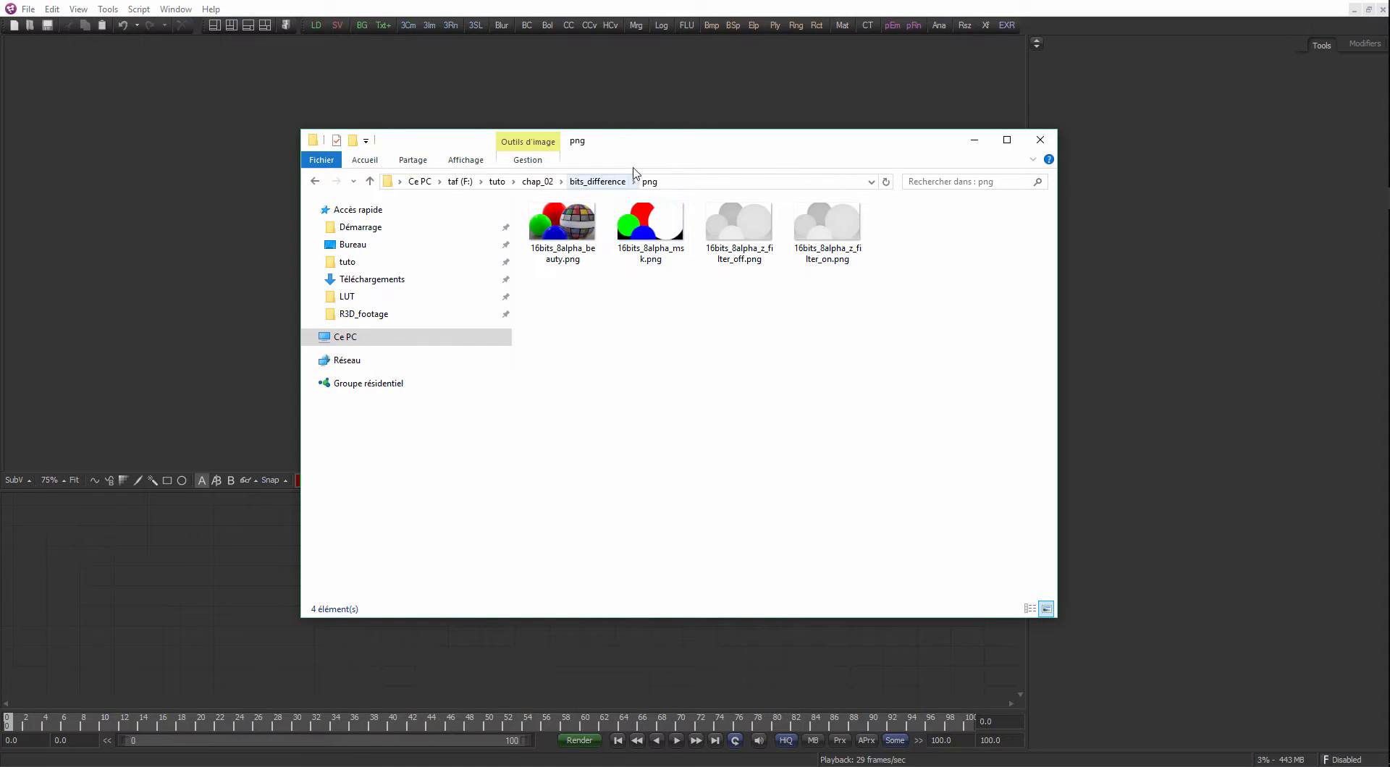
drag(658, 147, 664, 141)
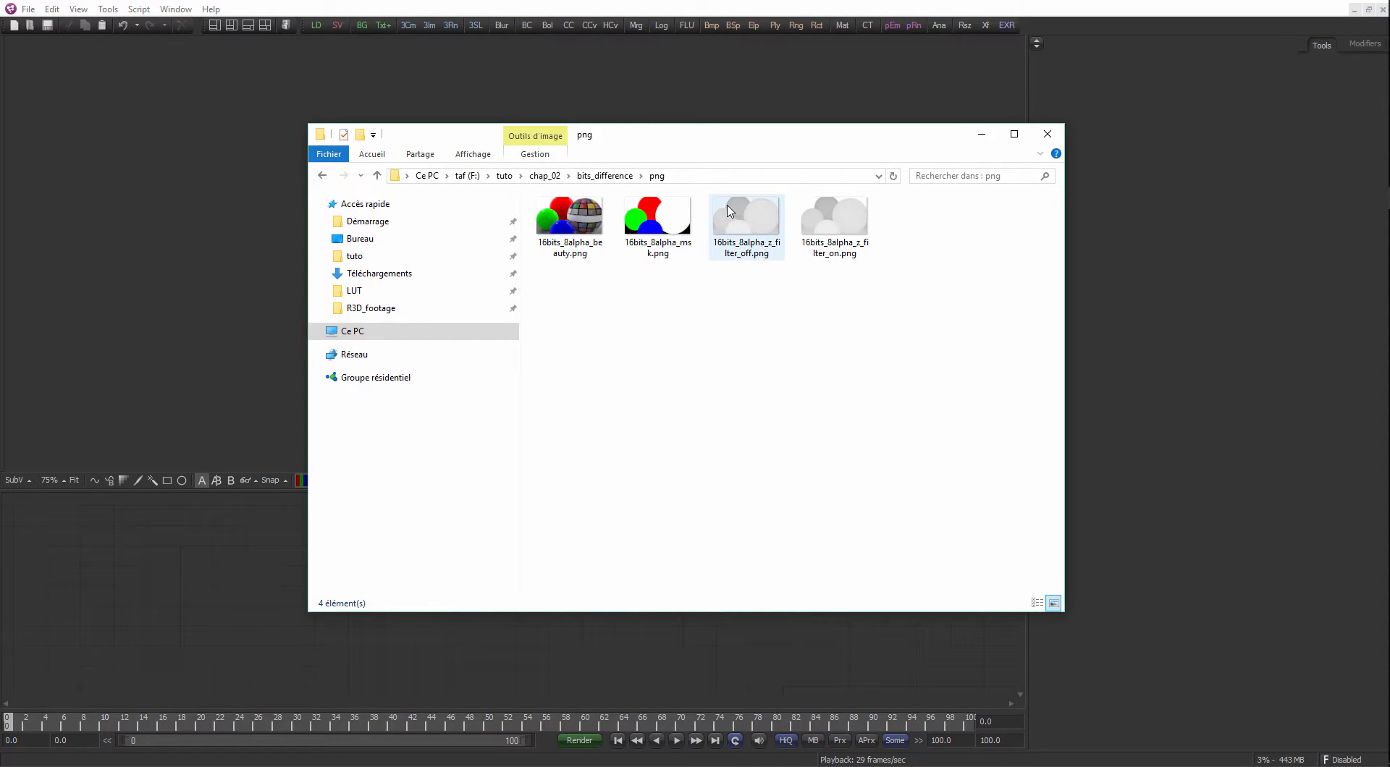
drag(779, 313, 536, 197)
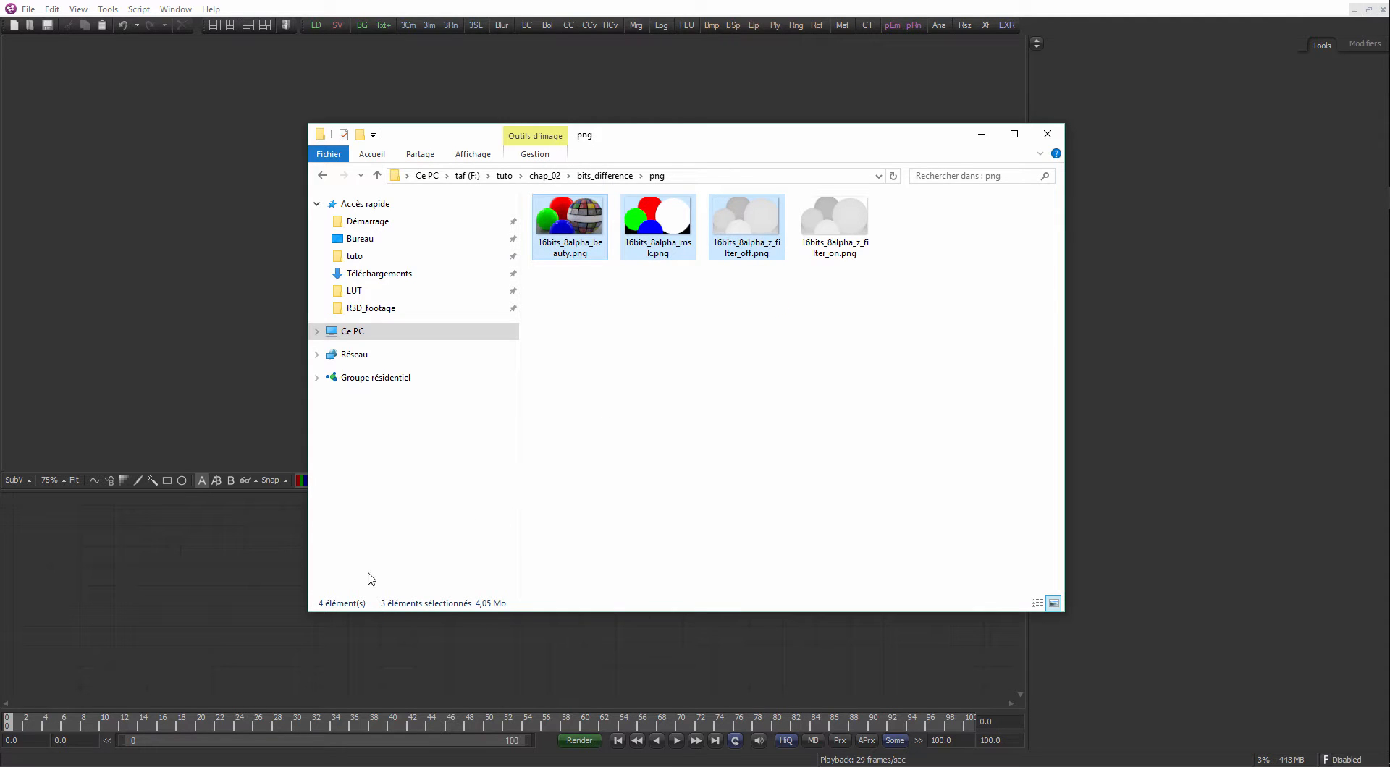
drag(659, 136, 704, 126)
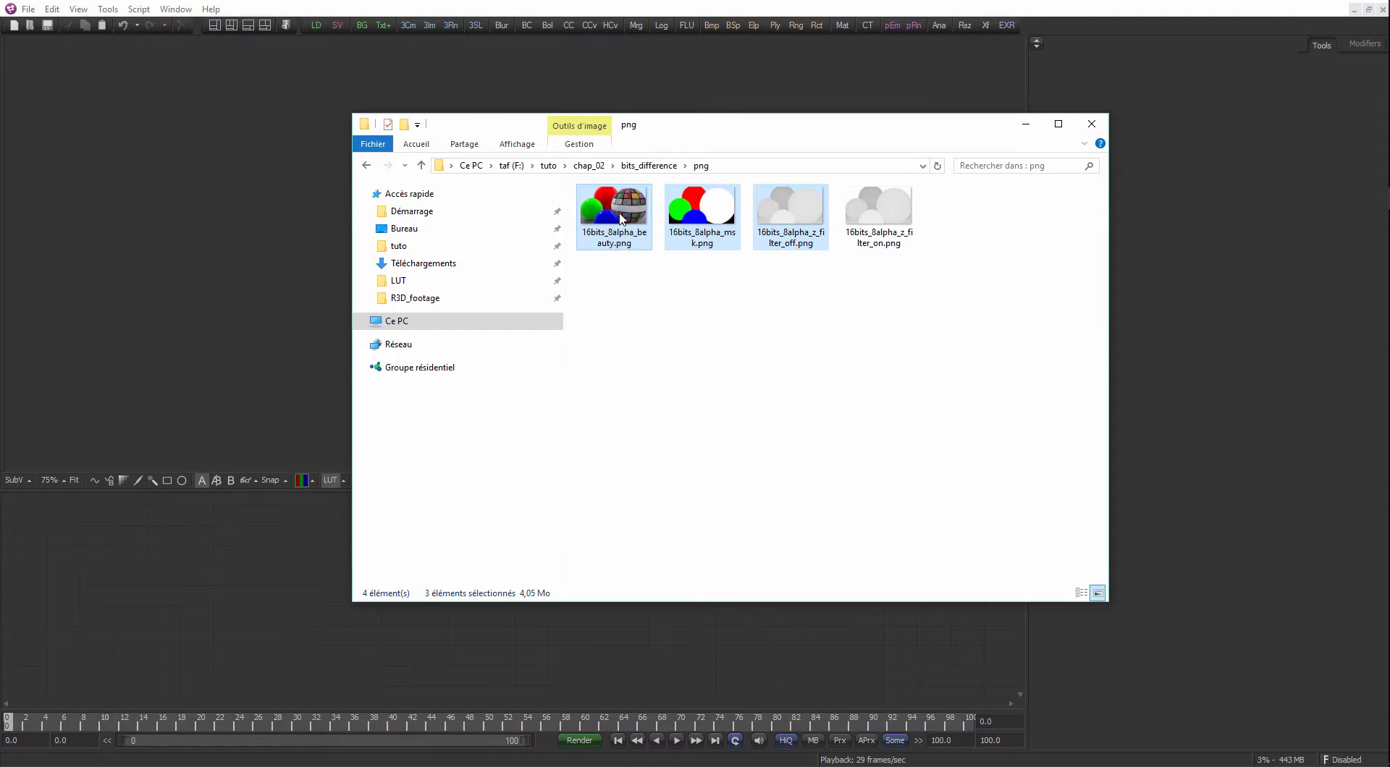
drag(619, 217, 195, 583)
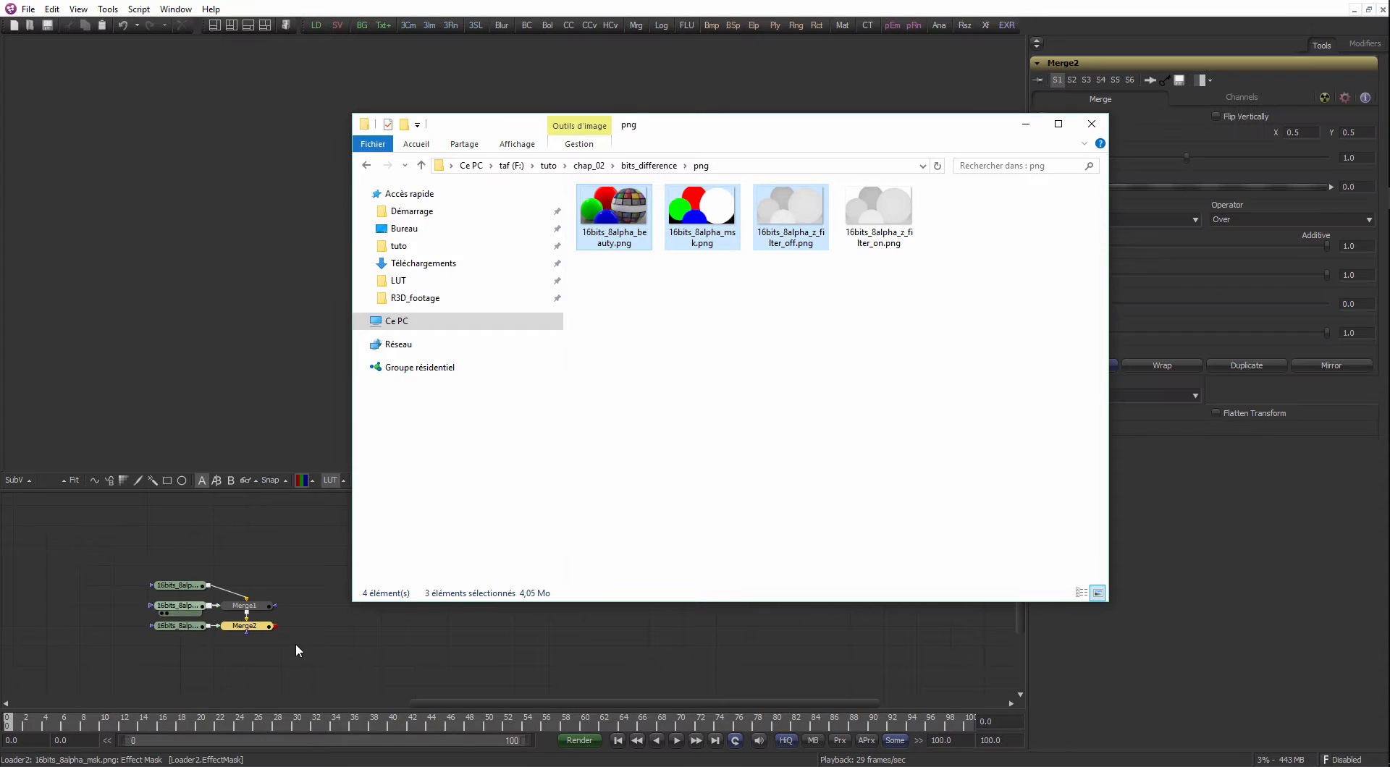
Delete the two Merge nodes attached to the imported PNG loaders in the flow.
drag(346, 590, 463, 541)
mouse_move(388, 601)
mouse_down()
mouse_move(347, 553)
mouse_move(384, 627)
mouse_up()
key(Delete)
Display the beauty pass in the viewer, turn off the viewer LUT and enlarge the viewer area.
scroll(384, 627, up, 1)
drag(294, 577, 437, 327)
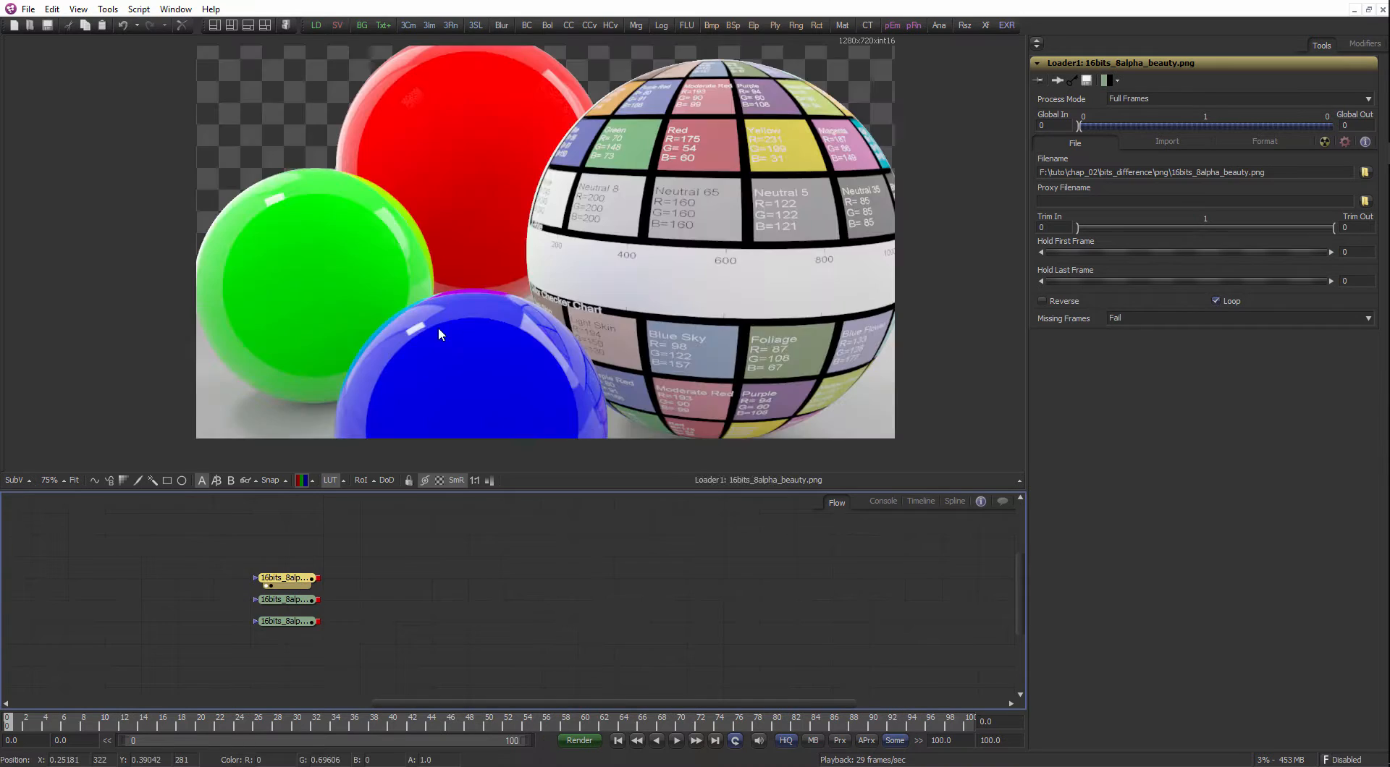
scroll(438, 327, down, 1)
drag(466, 402, 427, 436)
scroll(427, 438, up, 1)
click(329, 480)
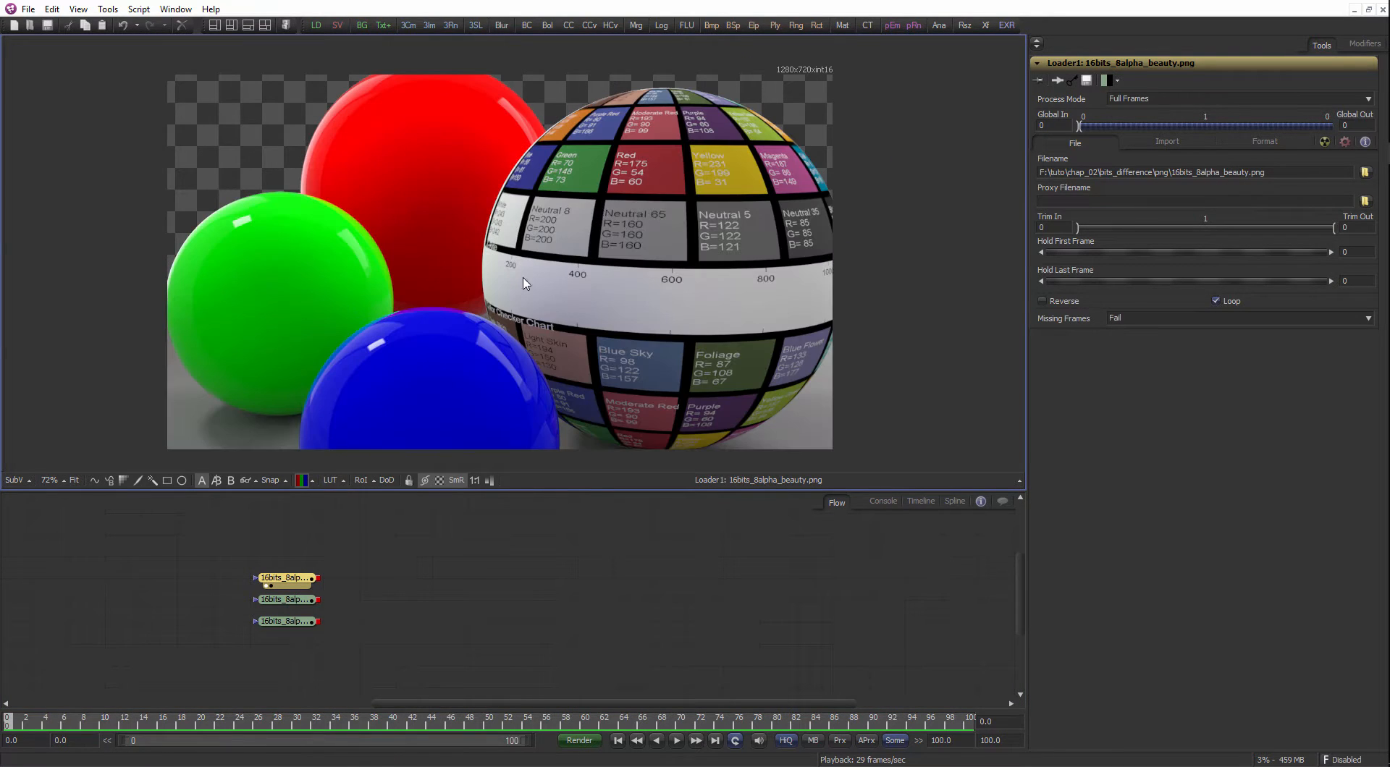
scroll(437, 377, up, 1)
drag(415, 492, 415, 515)
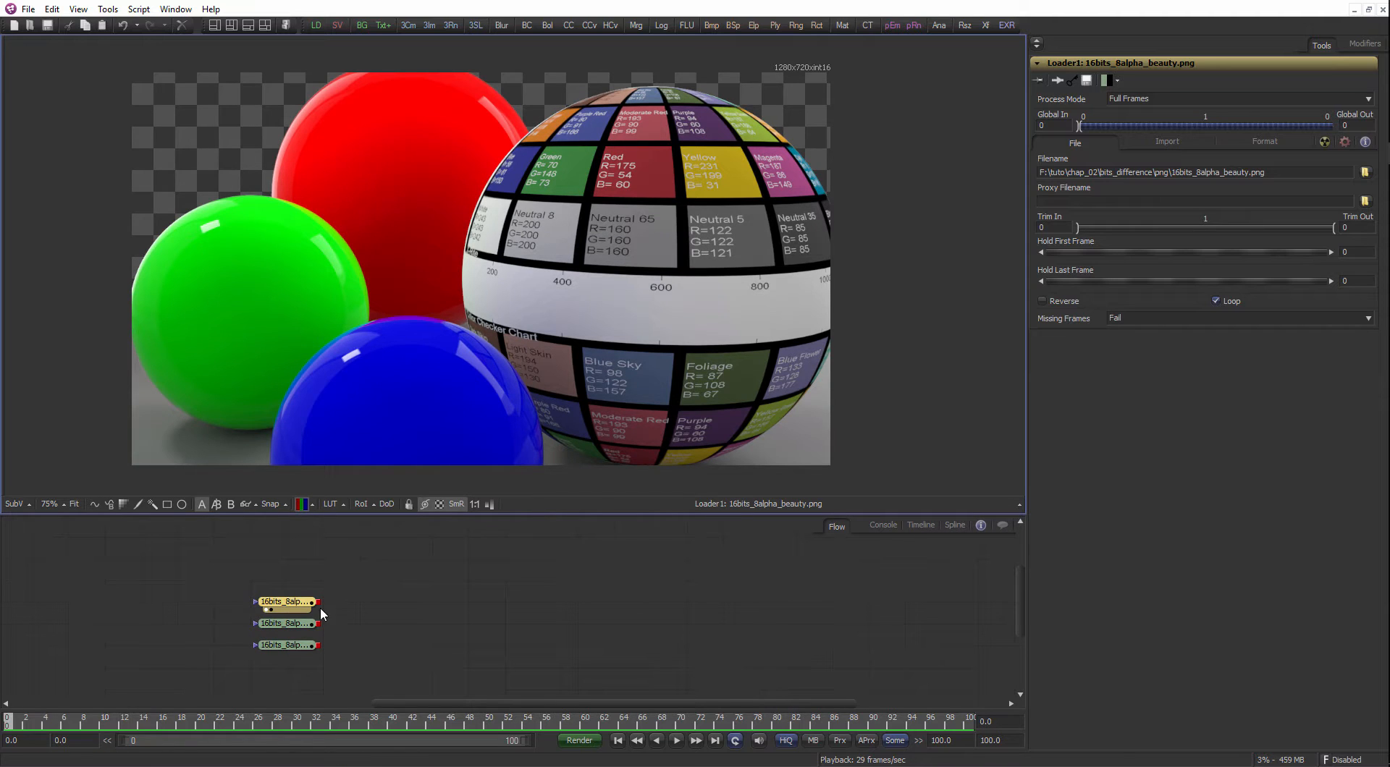
Display the mask pass and the Z pass one after the other in the viewer.
drag(301, 623, 384, 369)
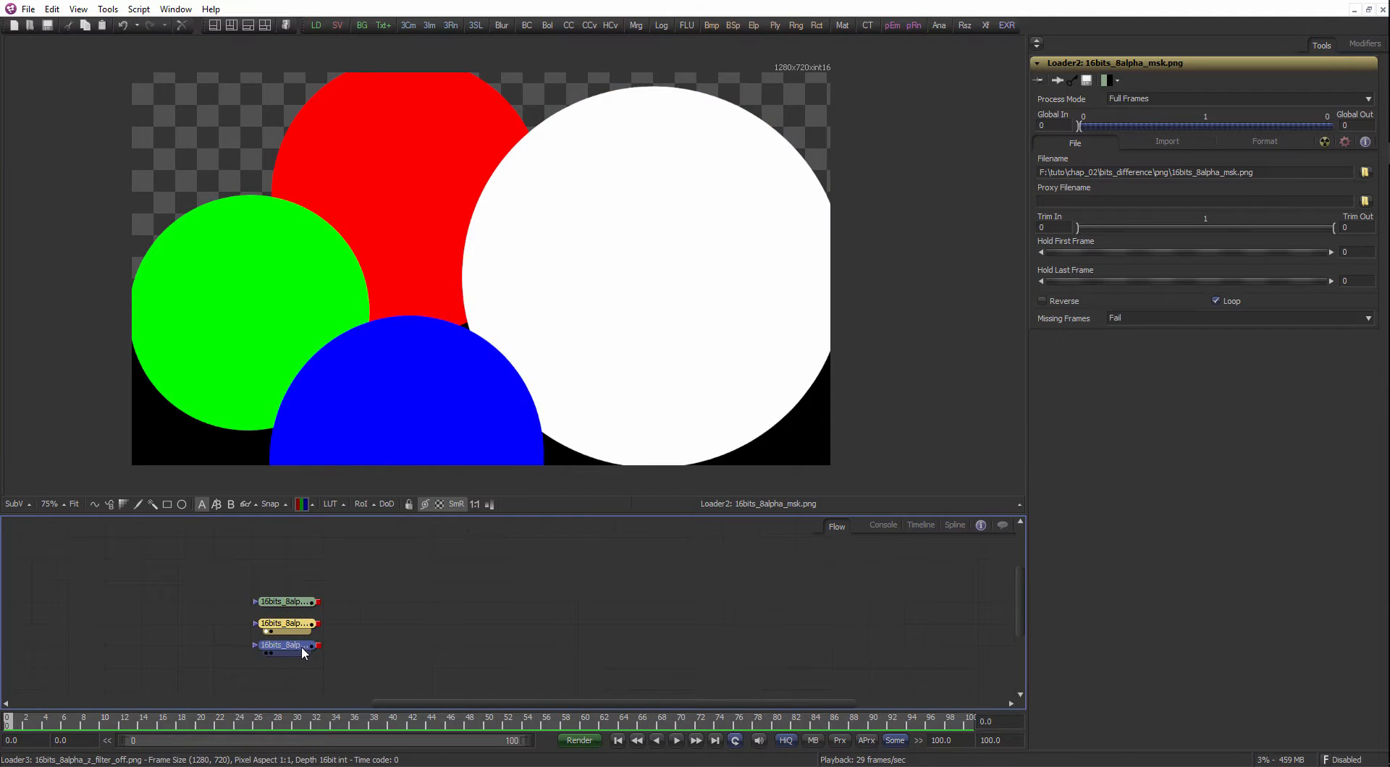
drag(301, 646, 382, 469)
Move the mask and Z loaders away from the beauty loader and display the beauty pass again.
drag(345, 627, 283, 587)
drag(290, 599, 185, 624)
click(249, 598)
click(304, 578)
drag(308, 587, 409, 367)
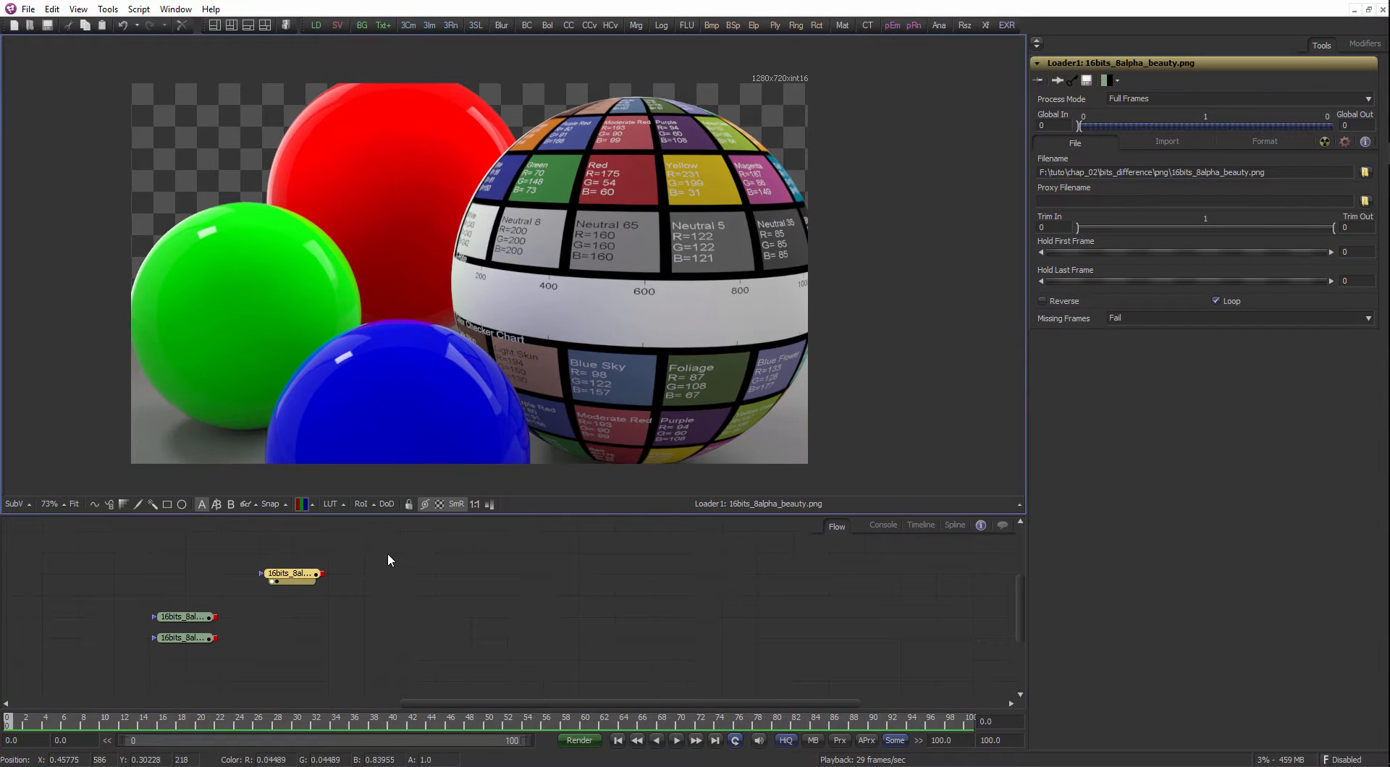
Add a Channel Booleans tool beside the beauty loader.
click(424, 553)
key(ctrl+space)
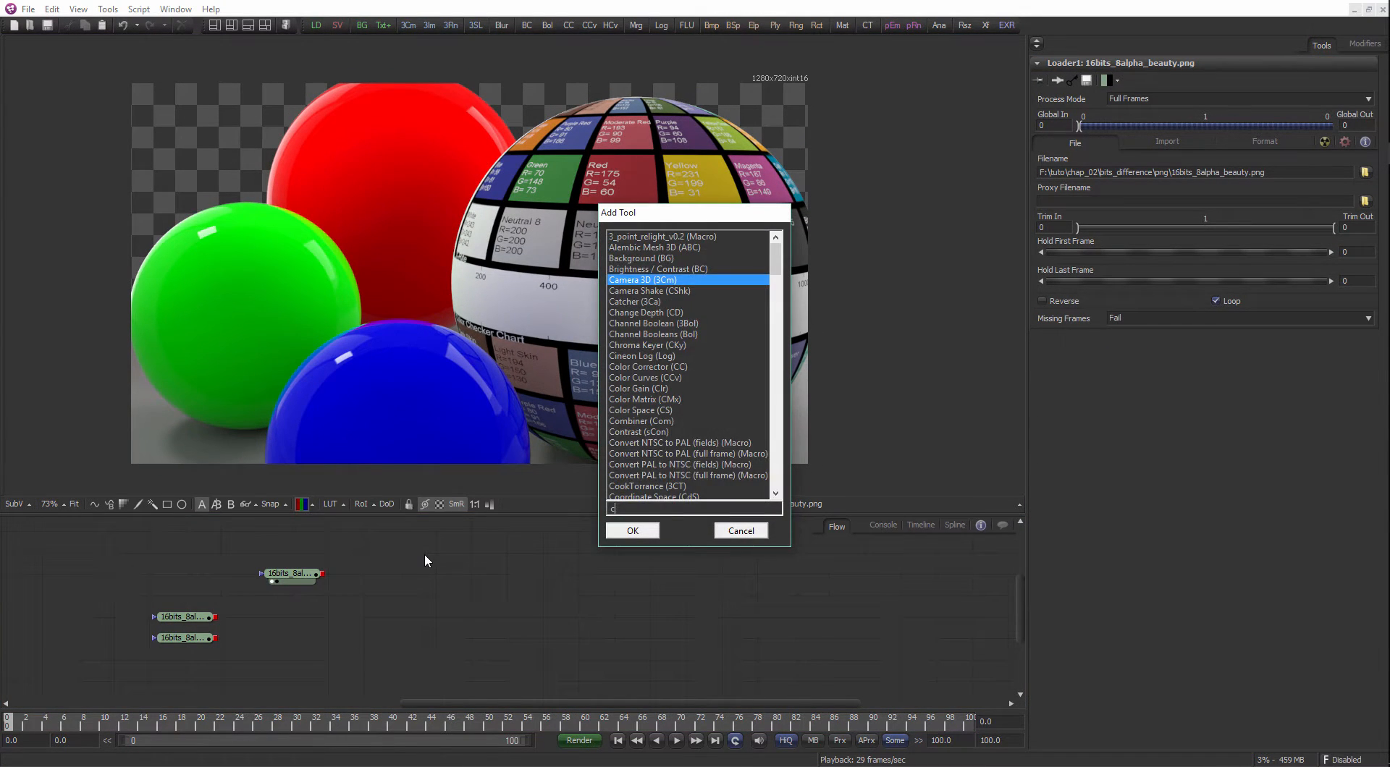
text(chann)
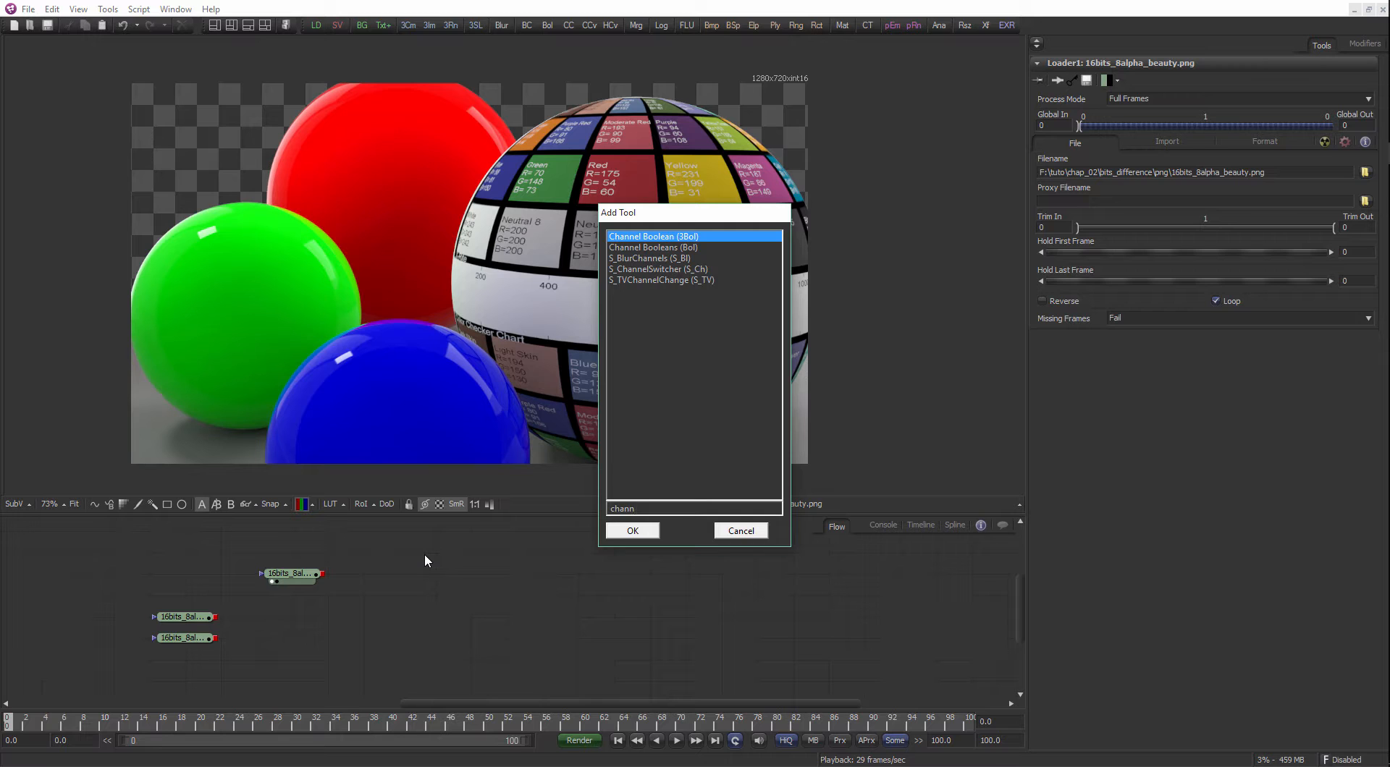
key(Down)
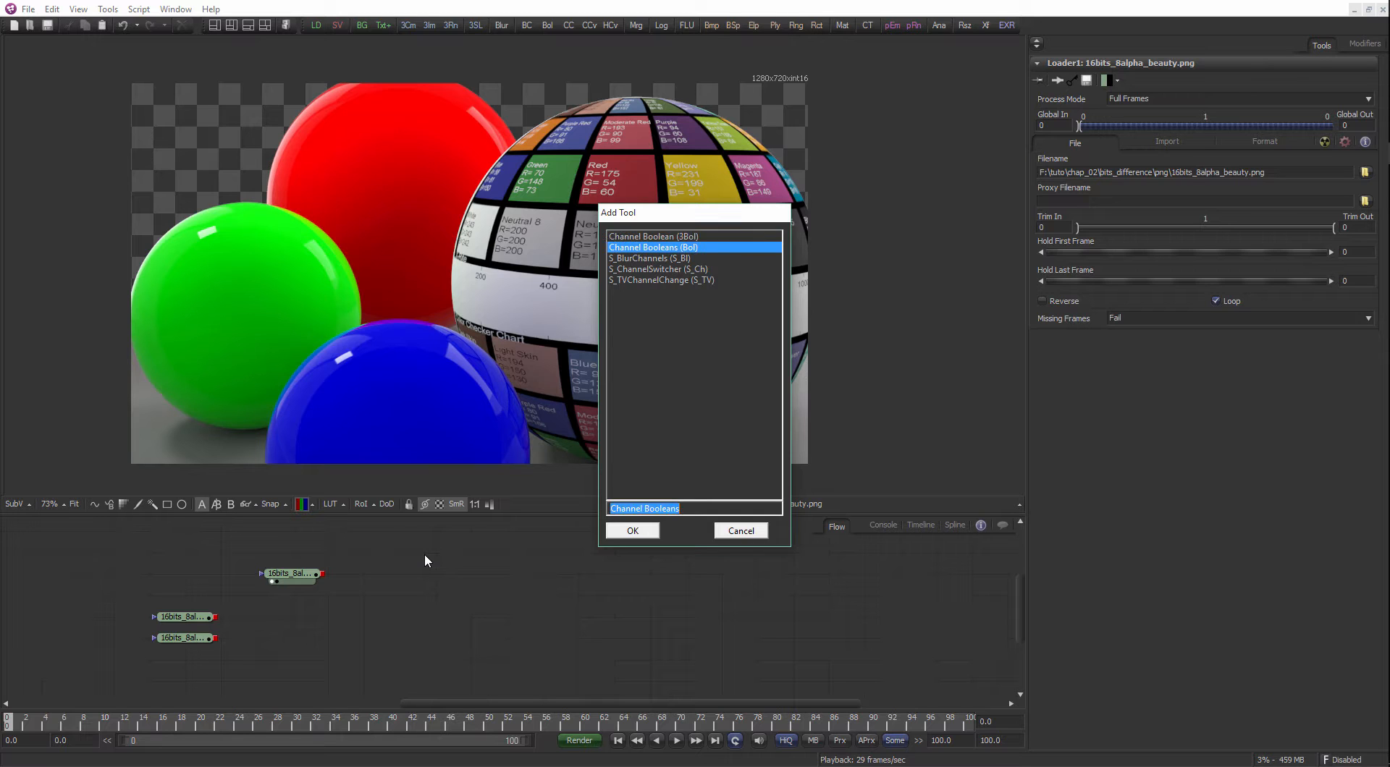
key(Return)
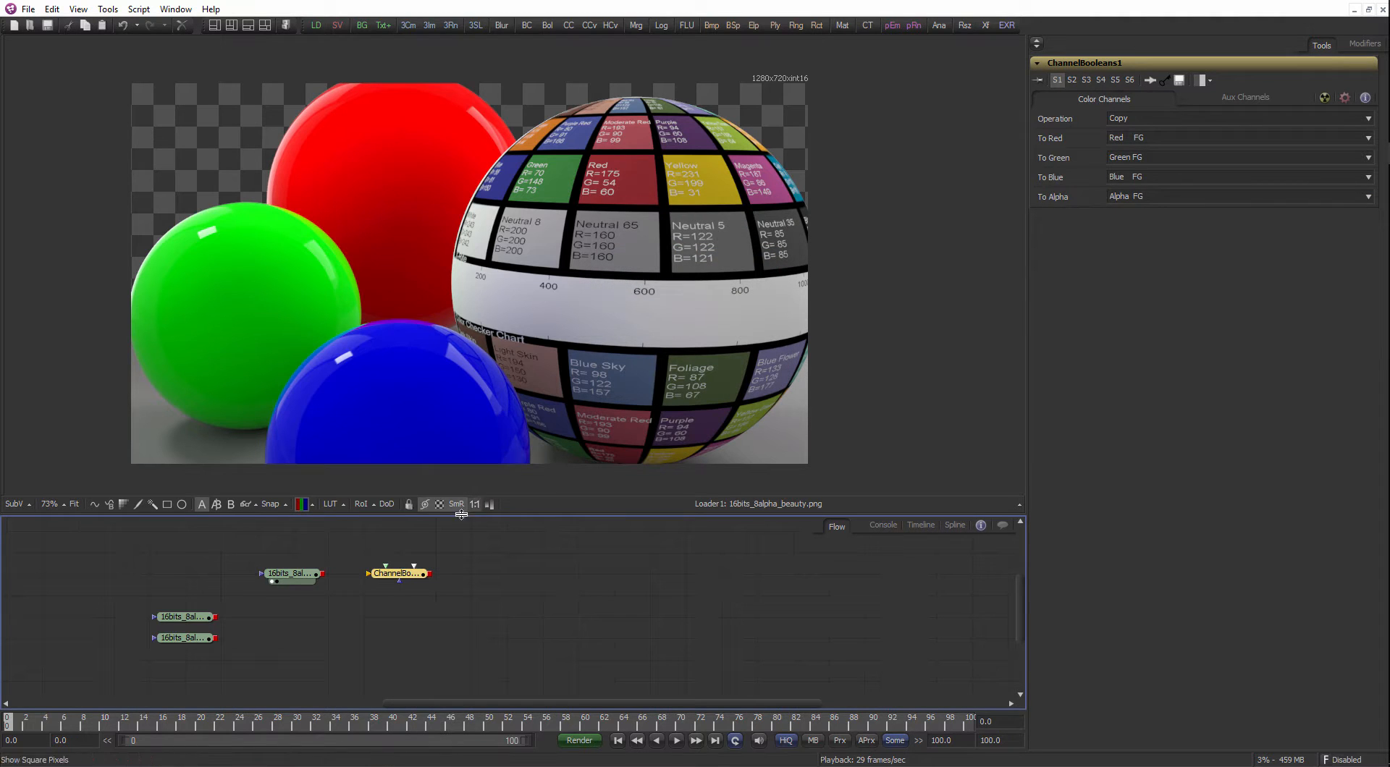
Compare the beauty and mask loaders with the Channel Booleans tool and display the mask pass in the viewer.
click(254, 590)
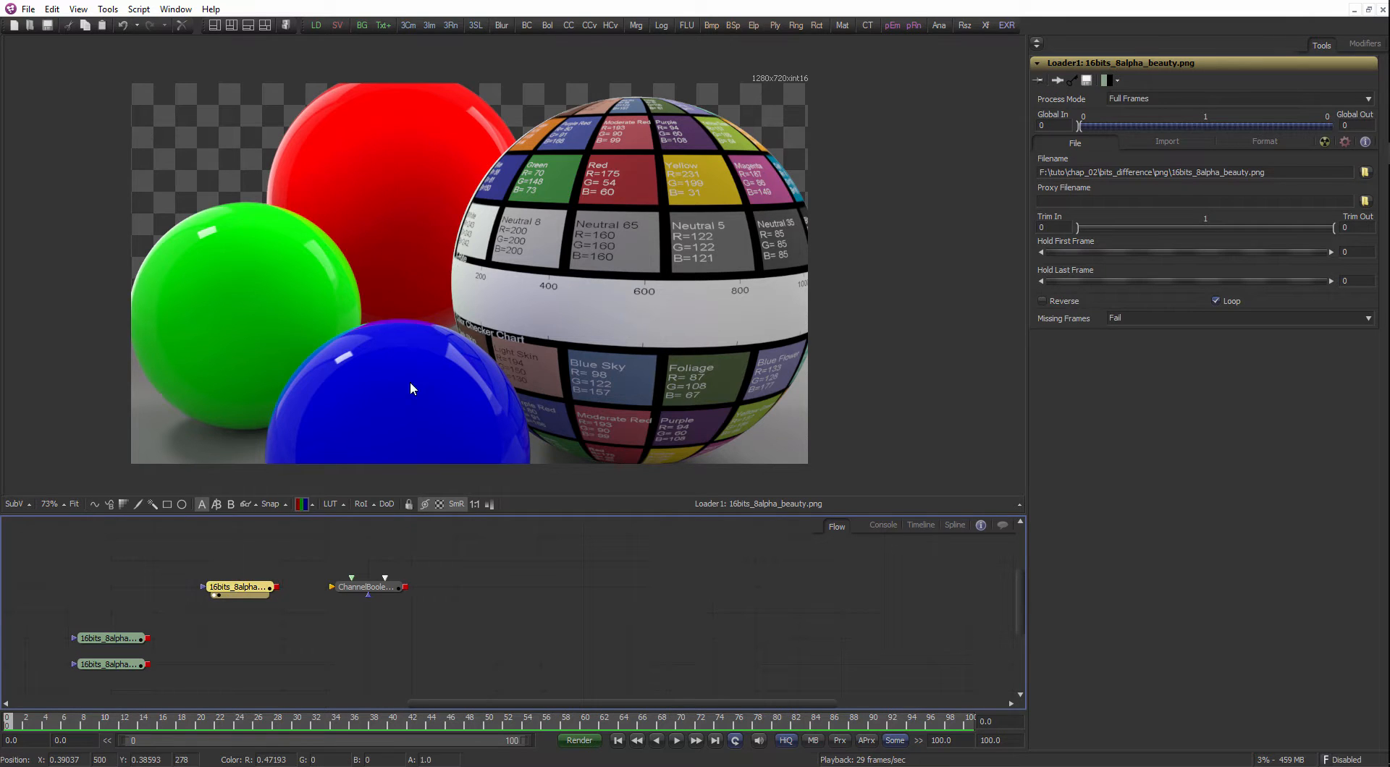
click(388, 591)
drag(493, 374, 495, 362)
drag(250, 587, 347, 406)
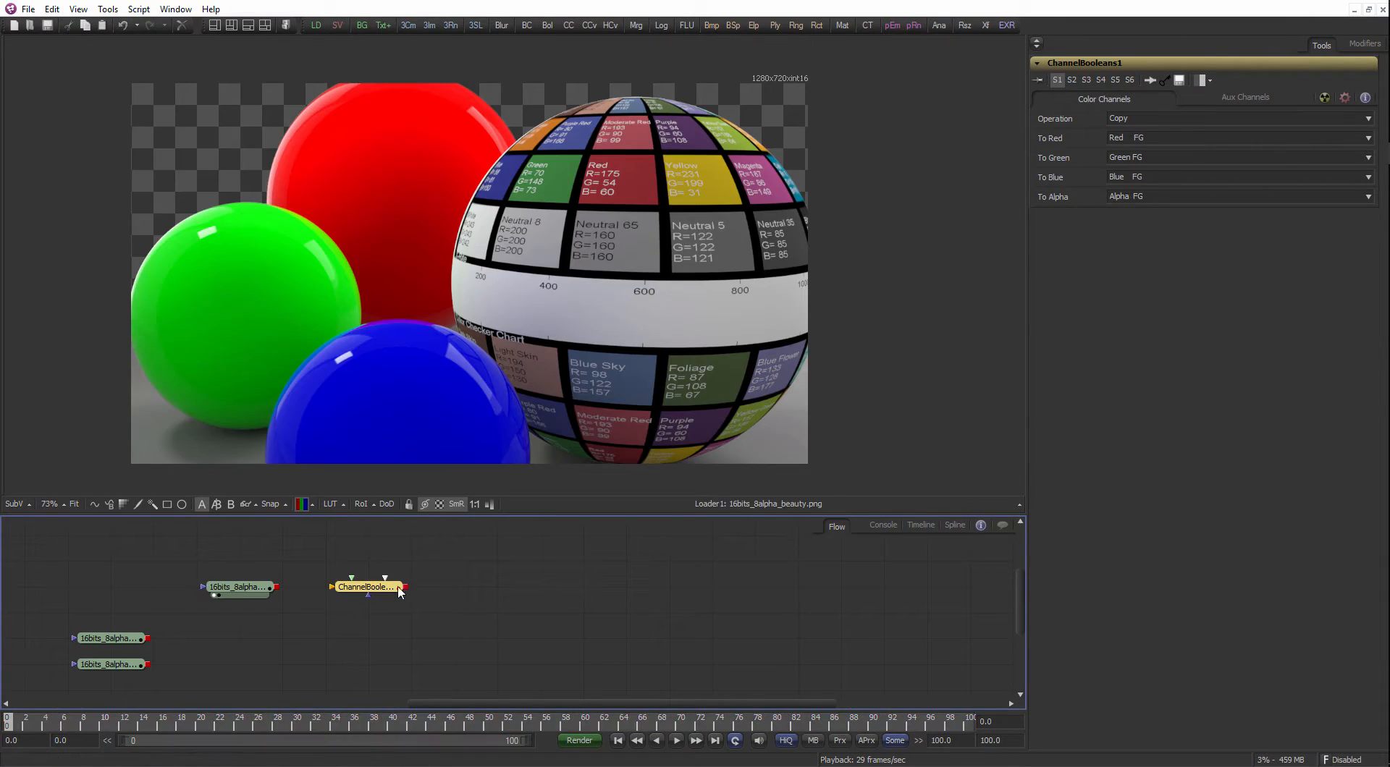
drag(388, 590, 499, 487)
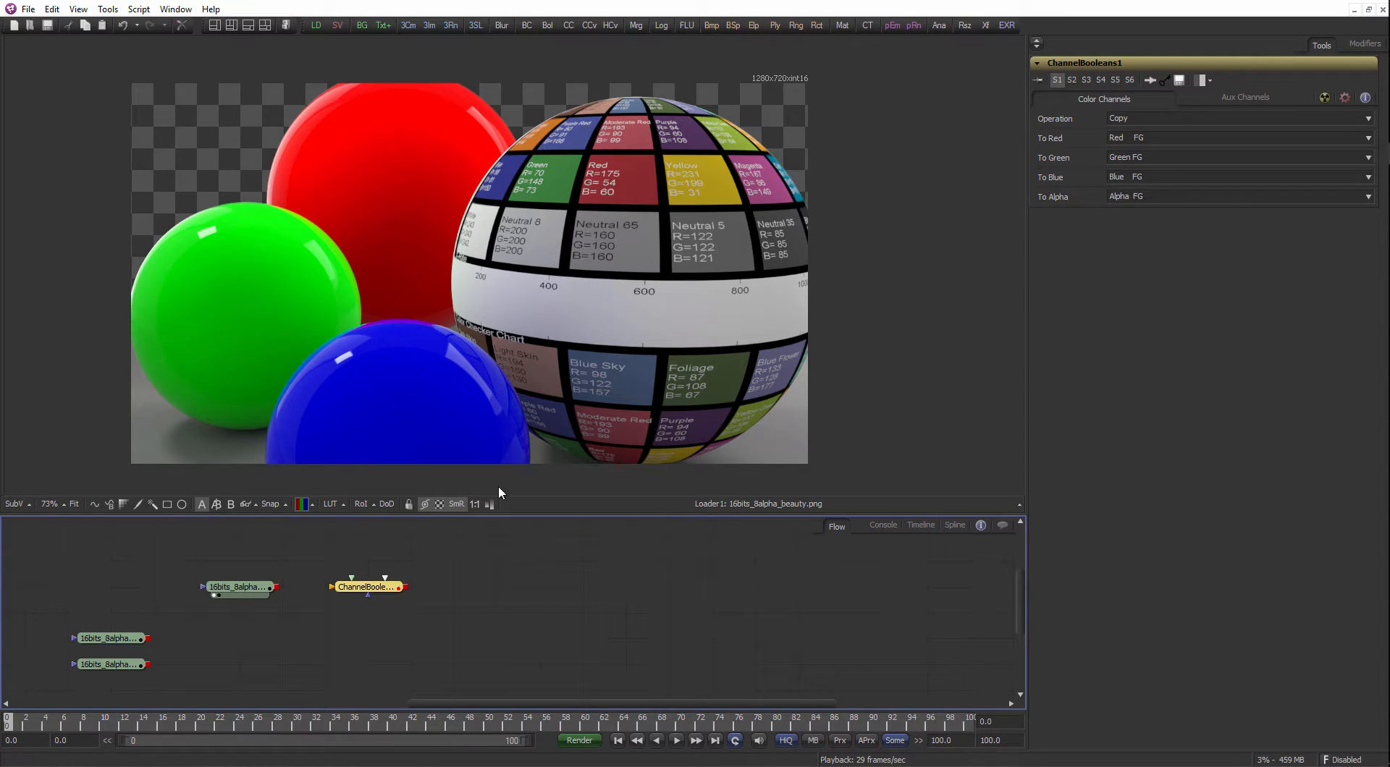
click(249, 593)
click(133, 640)
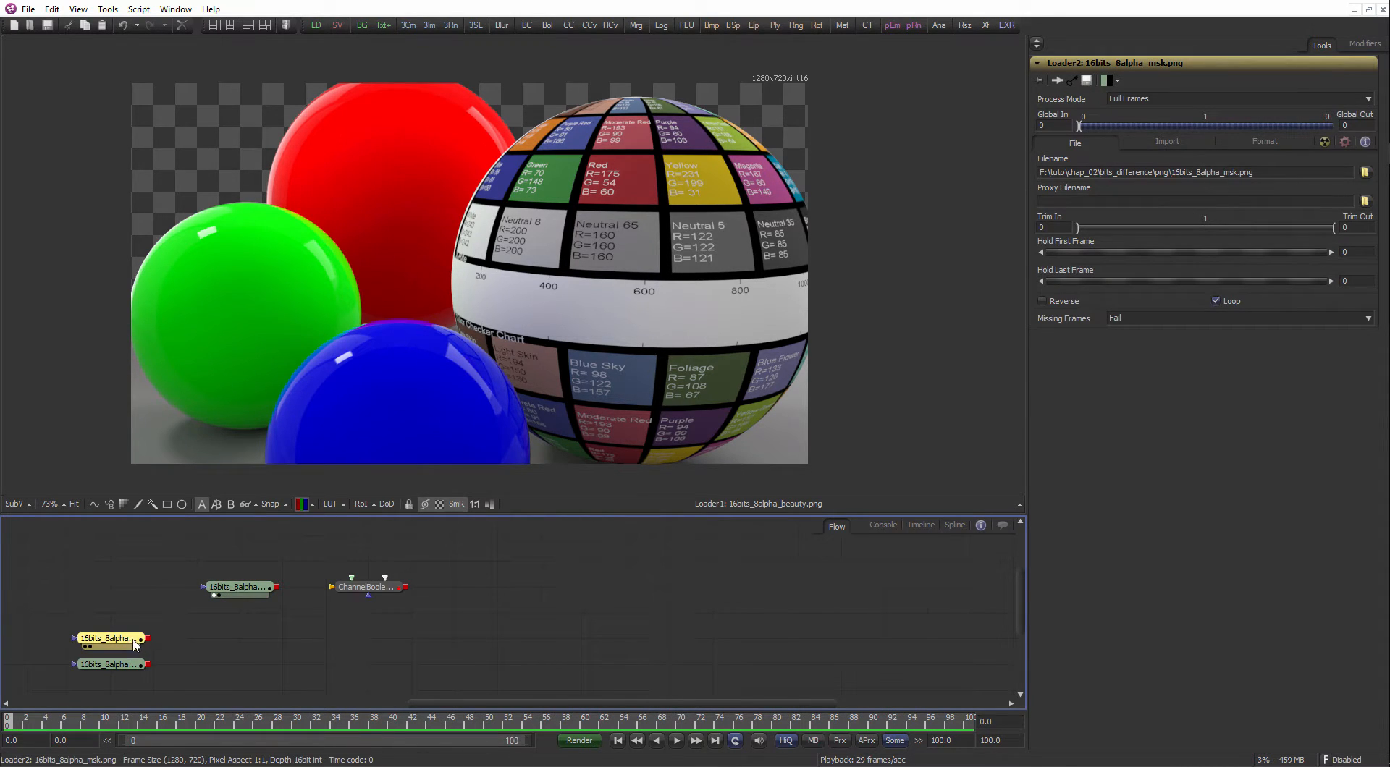
key(1)
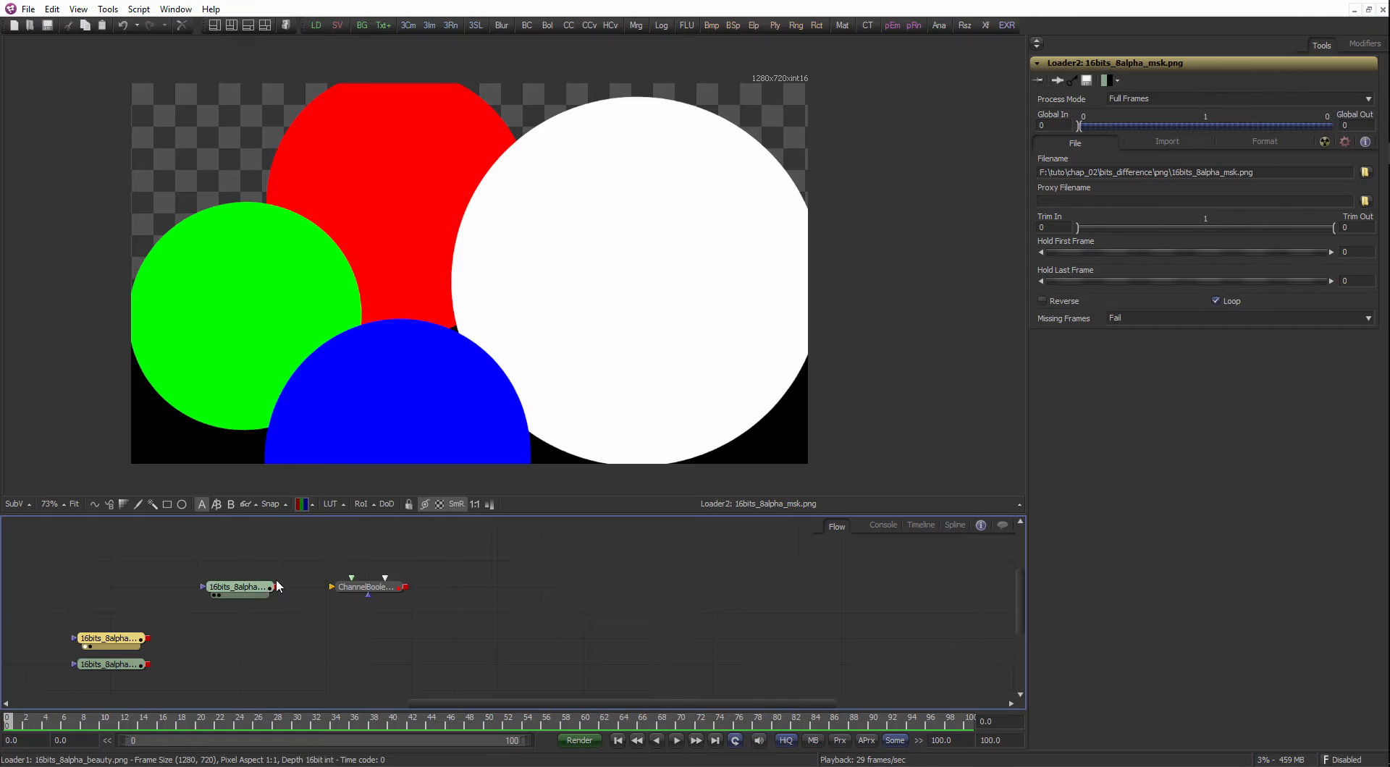
Check the unconnected Channel Booleans output in the viewer and return to displaying the beauty pass.
click(388, 591)
drag(388, 592, 514, 306)
click(246, 590)
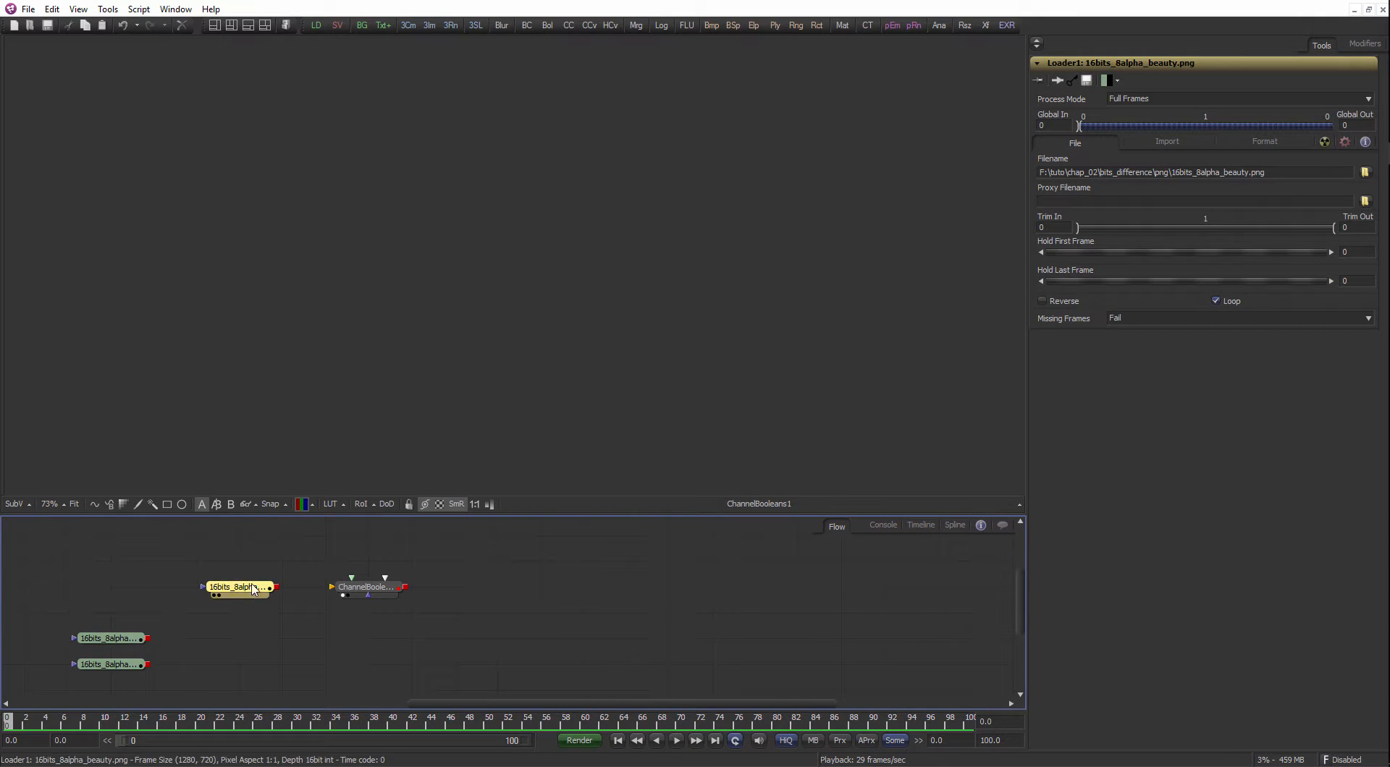
drag(251, 584, 284, 520)
scroll(284, 521, up, 1)
key(ctrl+z)
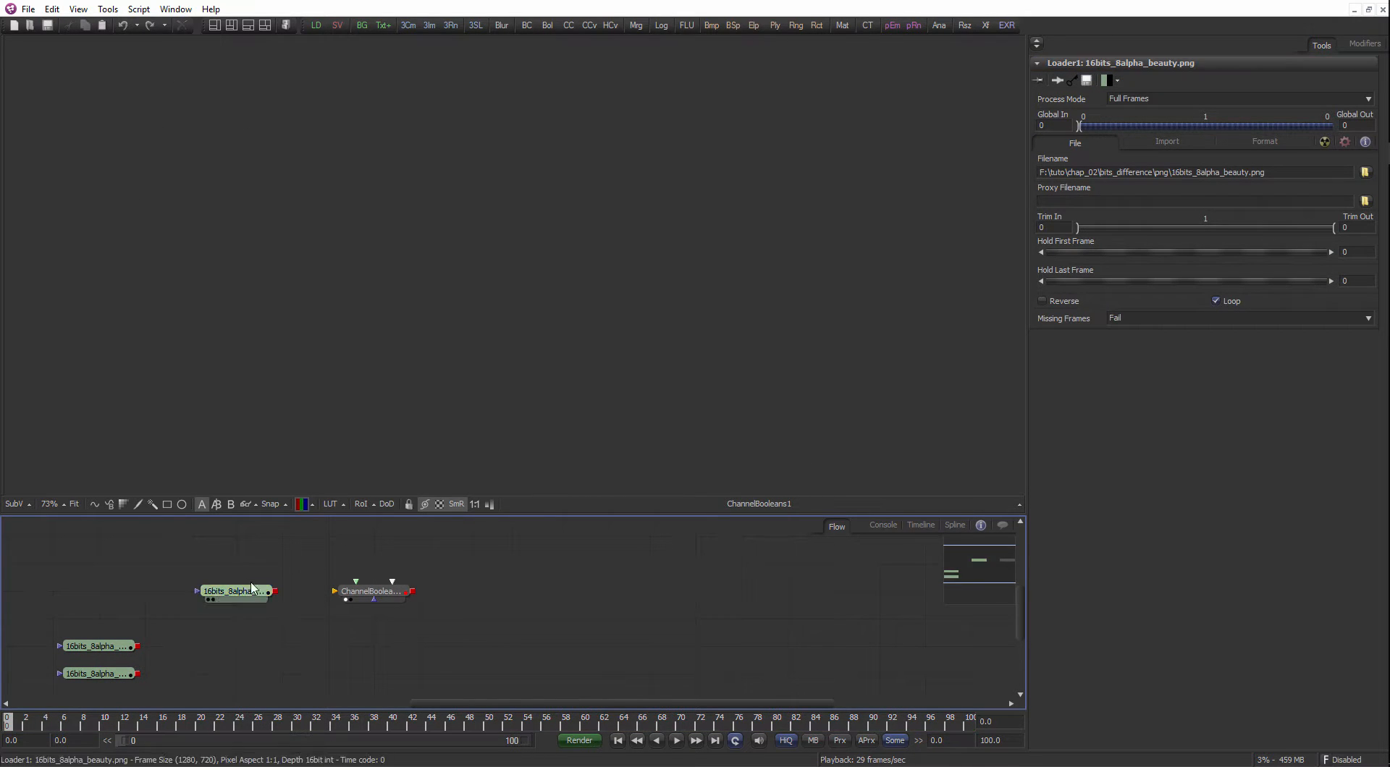
drag(256, 591, 394, 320)
click(257, 594)
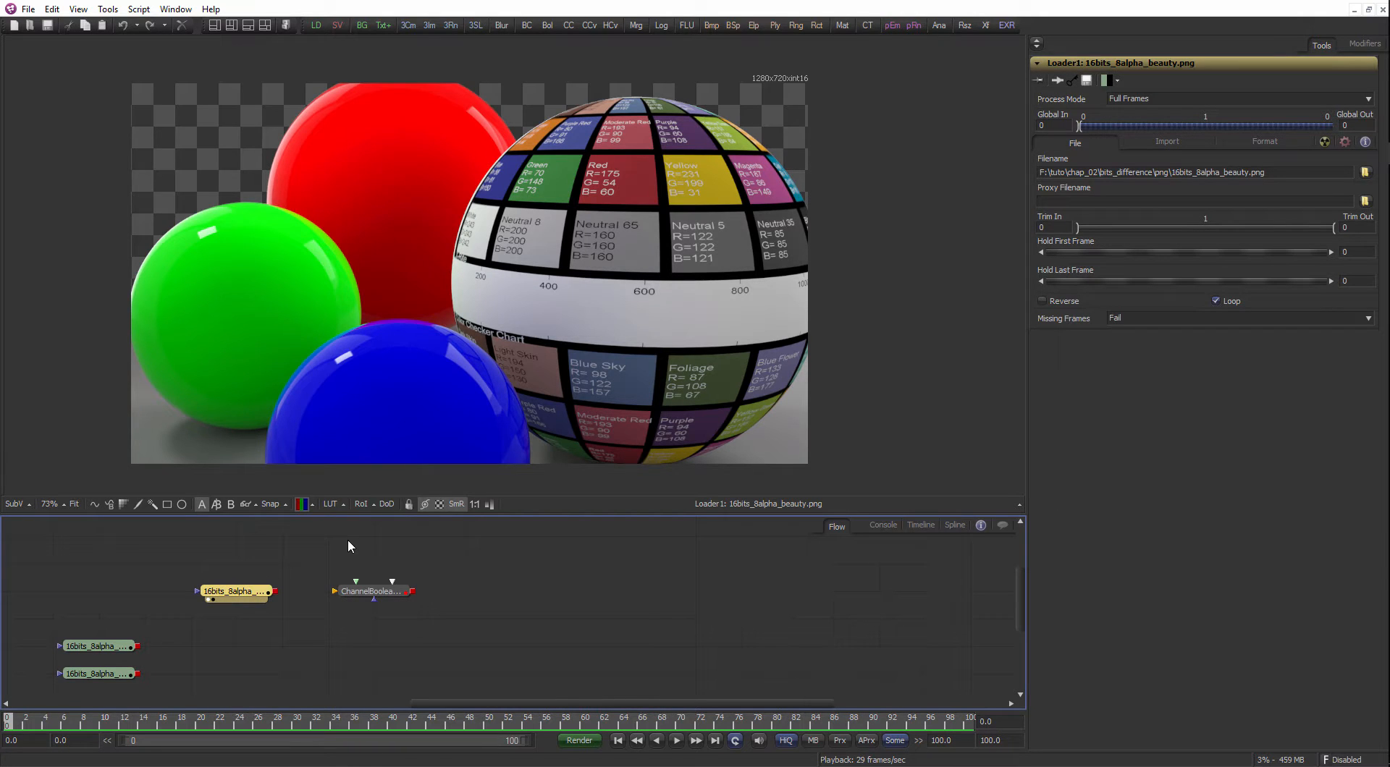
Connect the beauty loader to the background input of the Channel Booleans tool.
drag(273, 592, 335, 592)
click(376, 597)
click(120, 648)
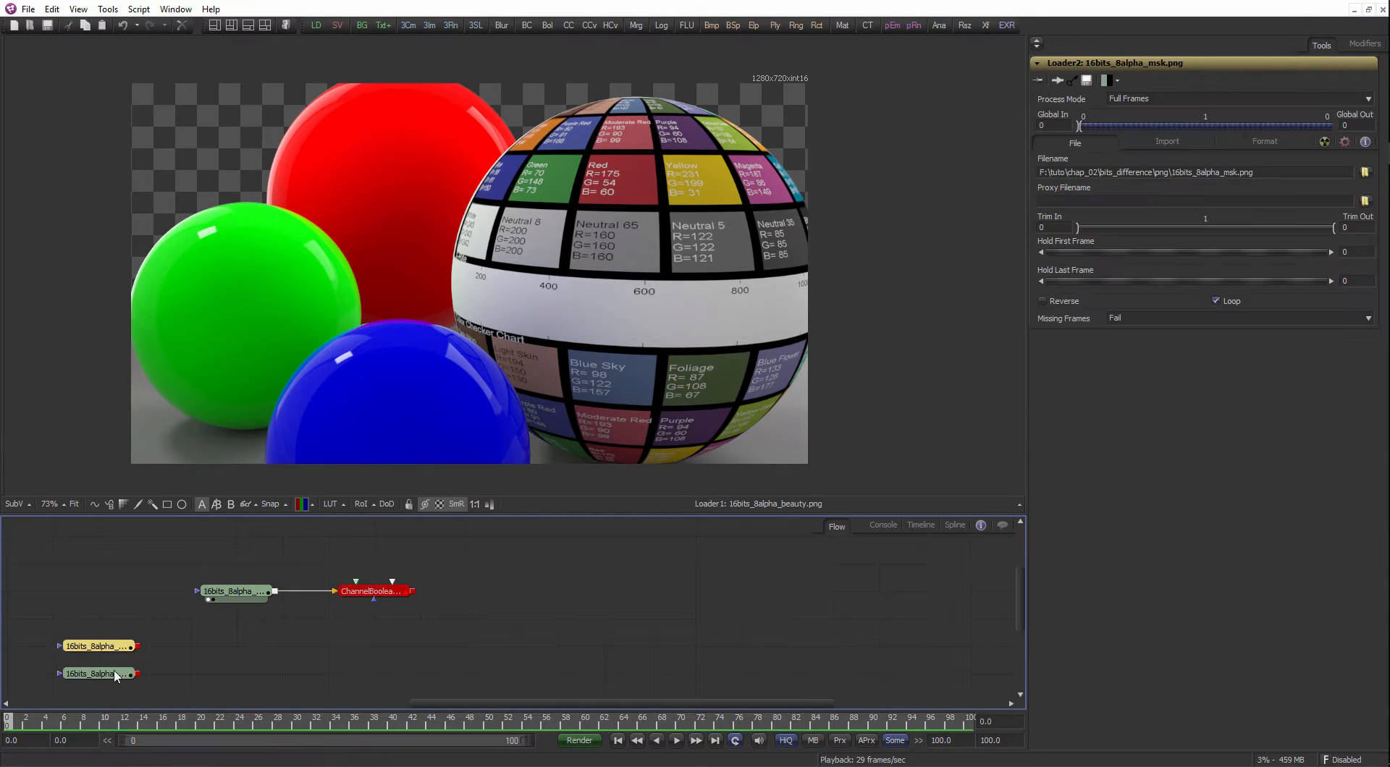
Display the Z pass, move its loader above Channel Booleans and connect it to the foreground input.
click(117, 672)
drag(117, 669, 412, 302)
drag(123, 661, 309, 524)
drag(328, 529, 251, 577)
drag(251, 624, 270, 587)
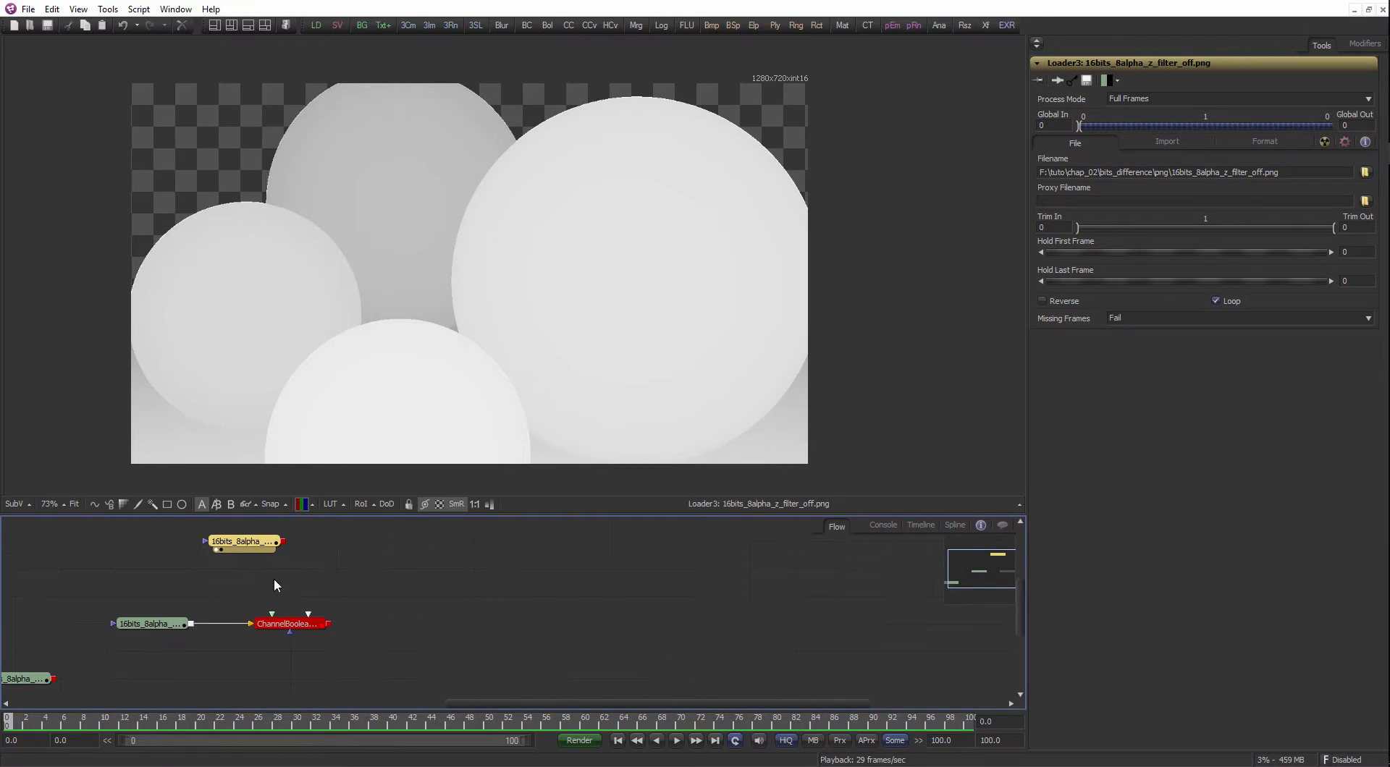
drag(283, 541, 271, 621)
Compare the beauty pass with the Channel Booleans output in the viewer.
click(269, 628)
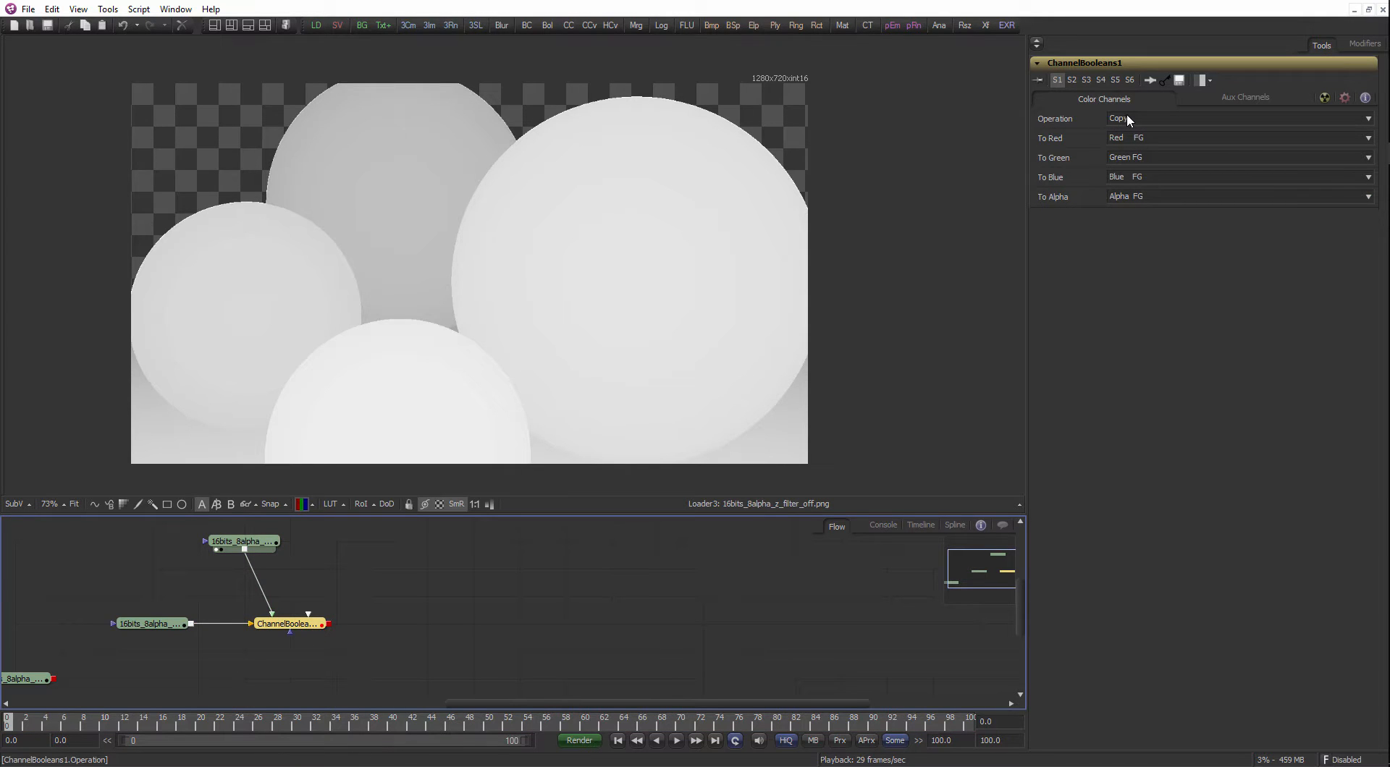
ctrl+click(243, 542)
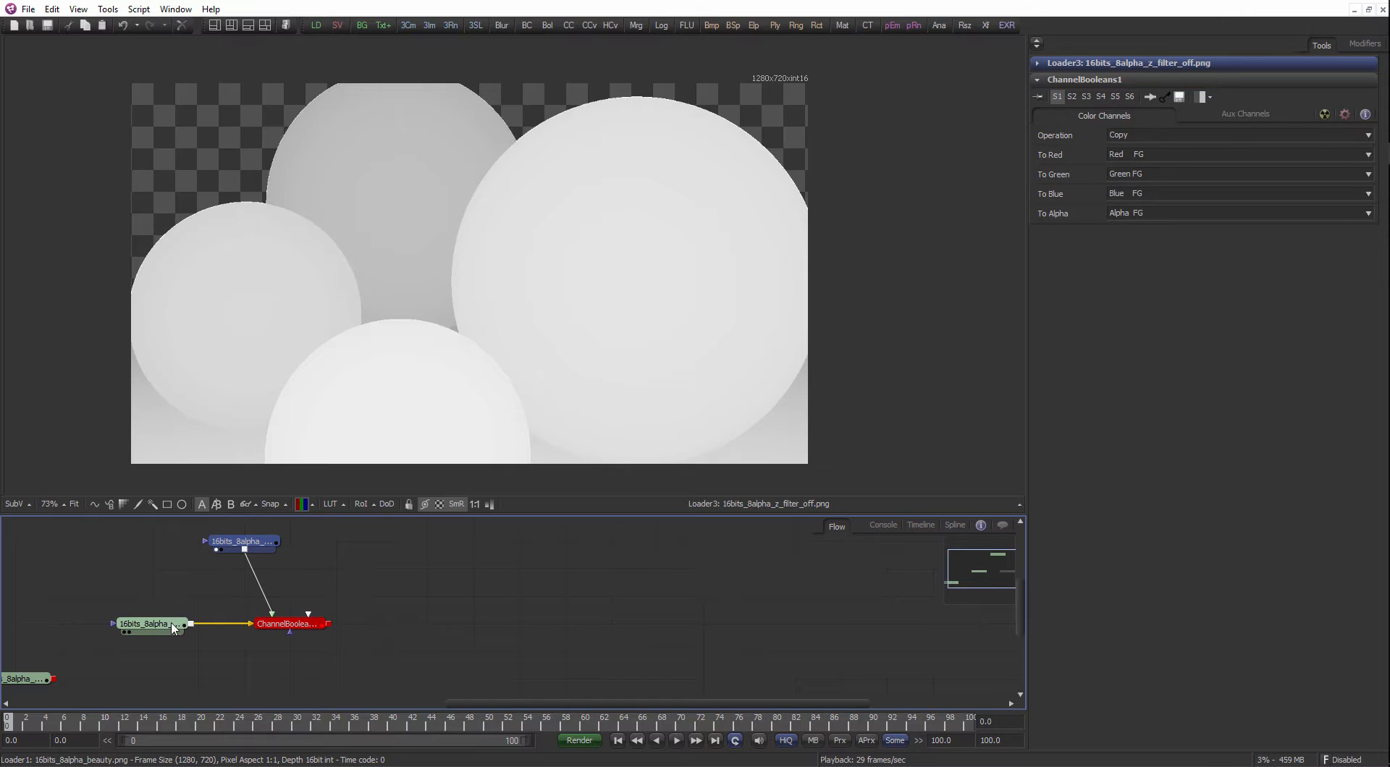
drag(161, 627, 385, 285)
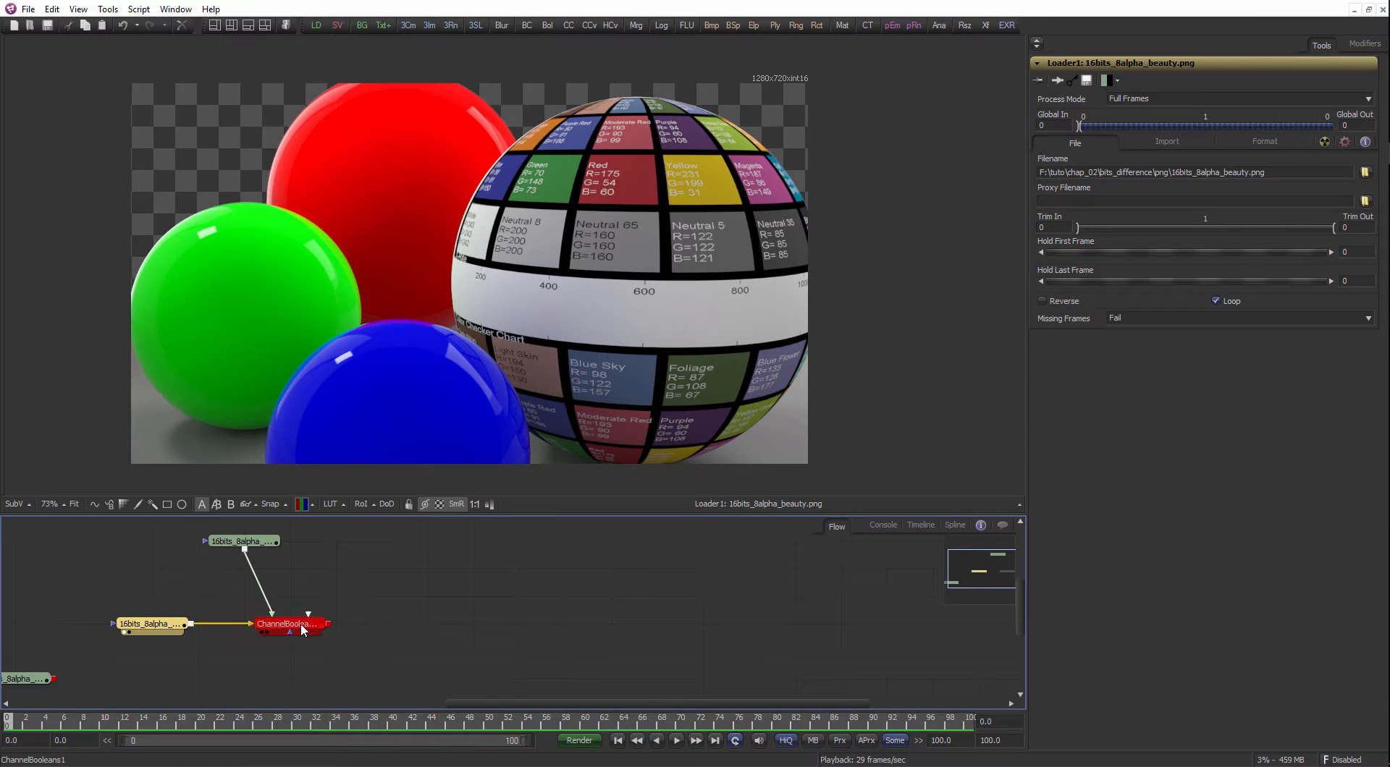
click(308, 631)
key(1)
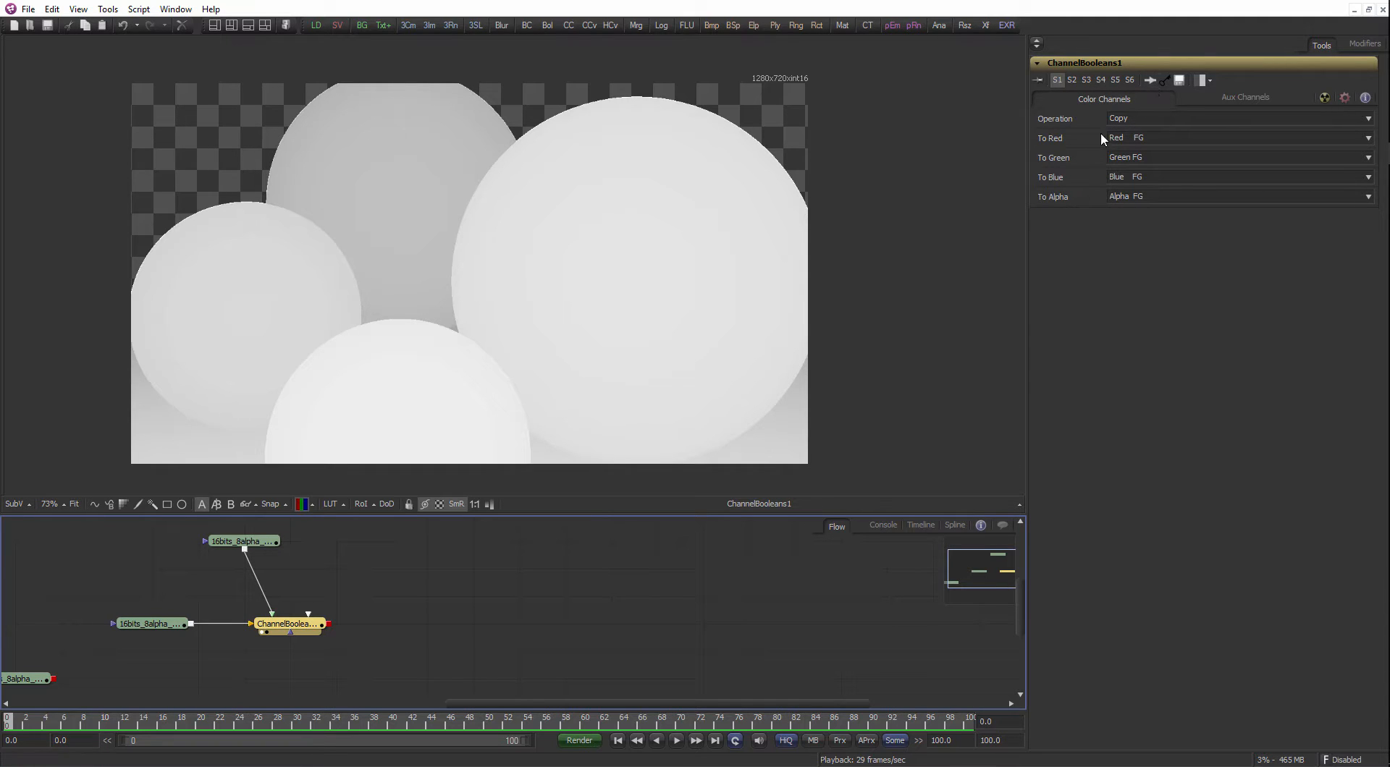
Set the Channel Booleans color outputs to Red BG, Green BG, Blue BG and Alpha BG.
click(1151, 138)
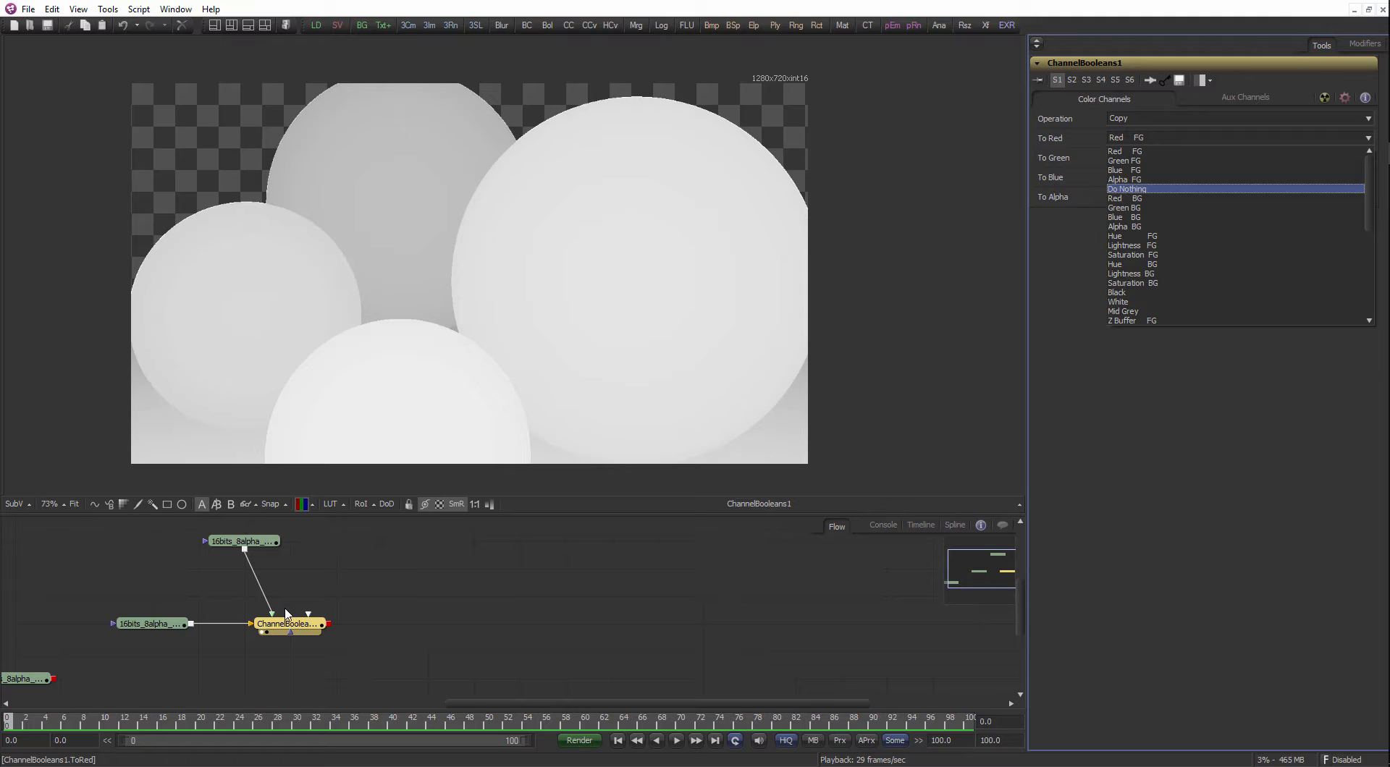
click(1143, 199)
click(1151, 155)
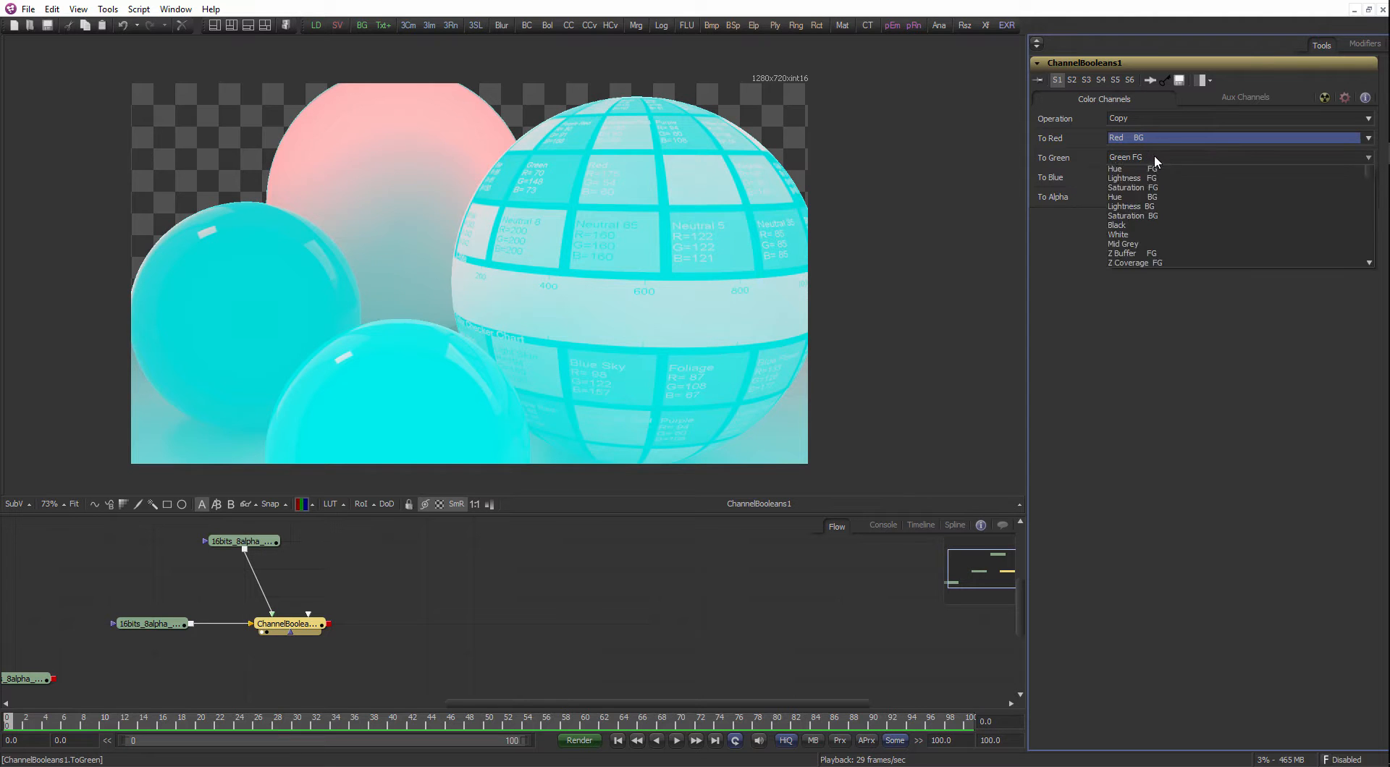
click(1150, 217)
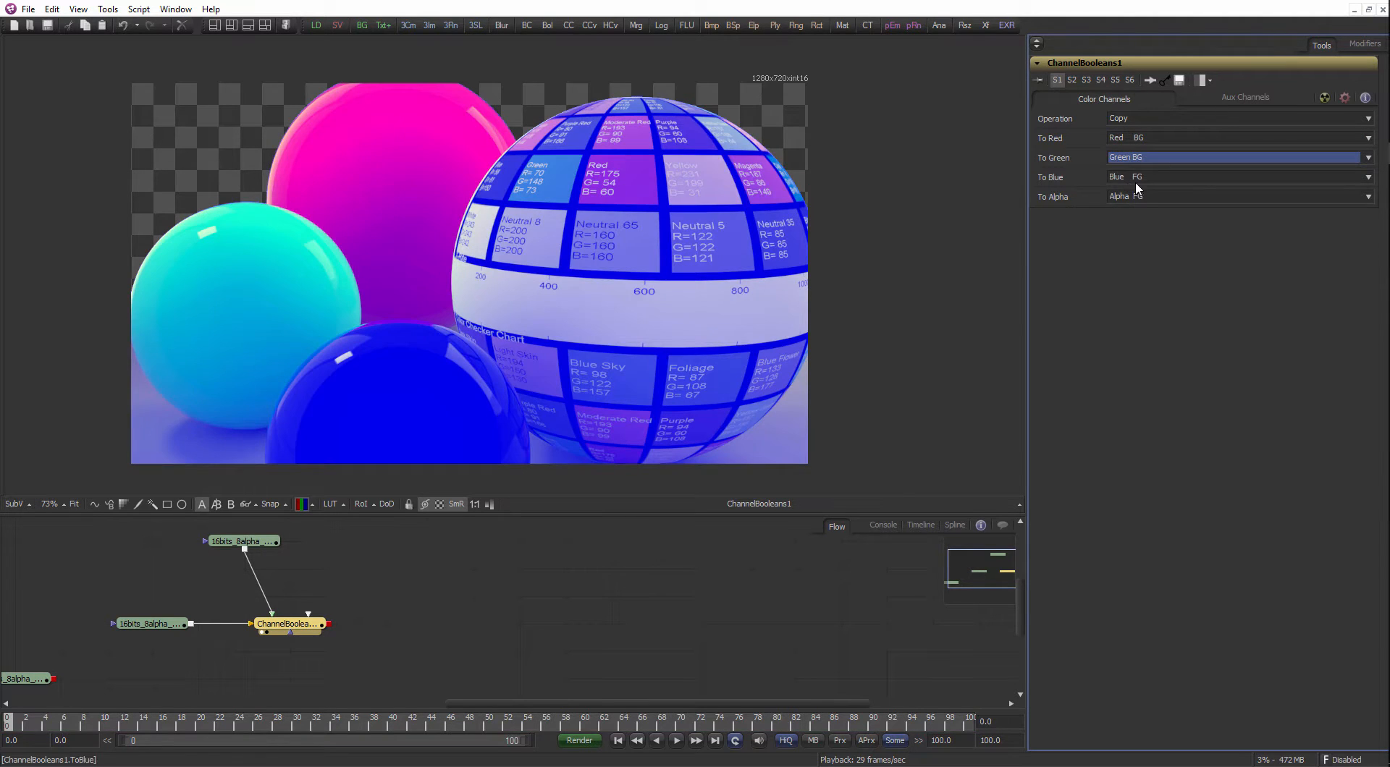
click(1154, 178)
click(1148, 238)
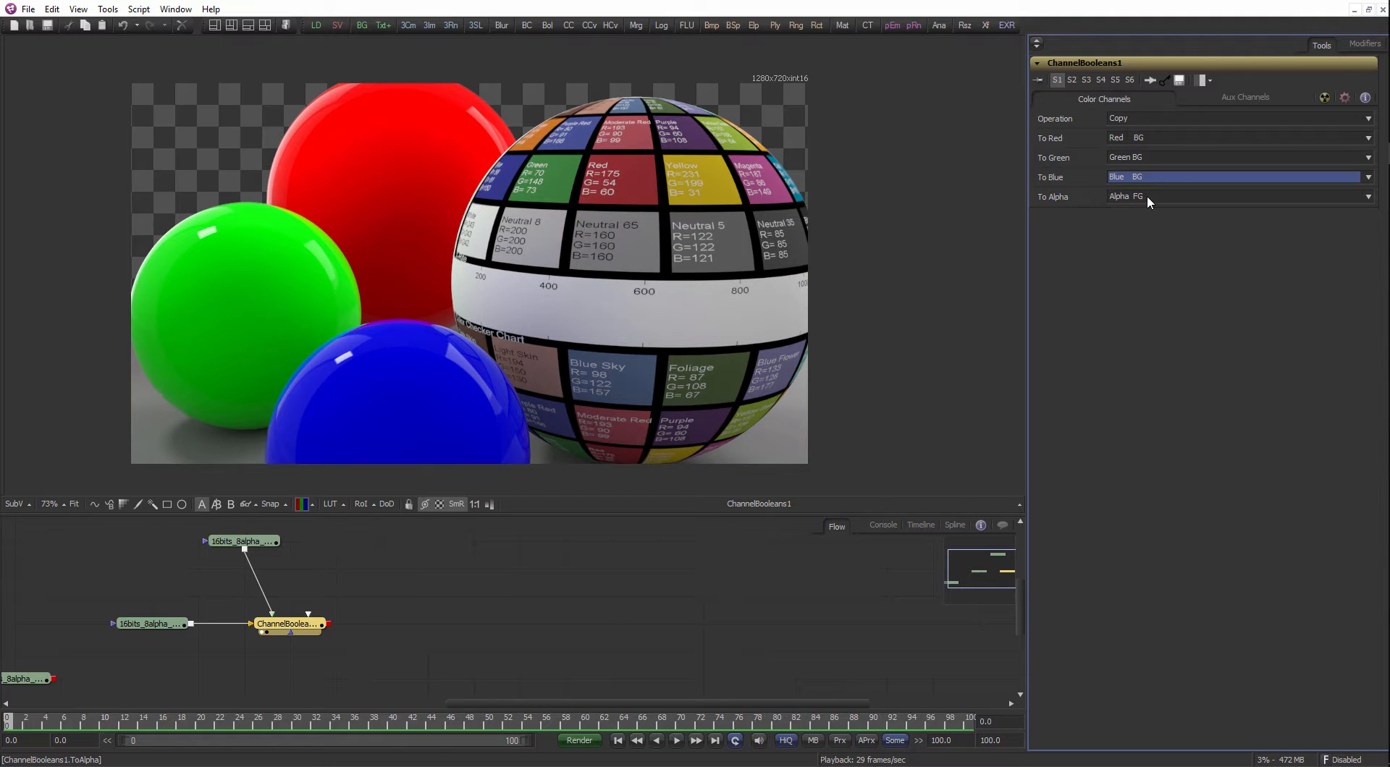
click(1148, 195)
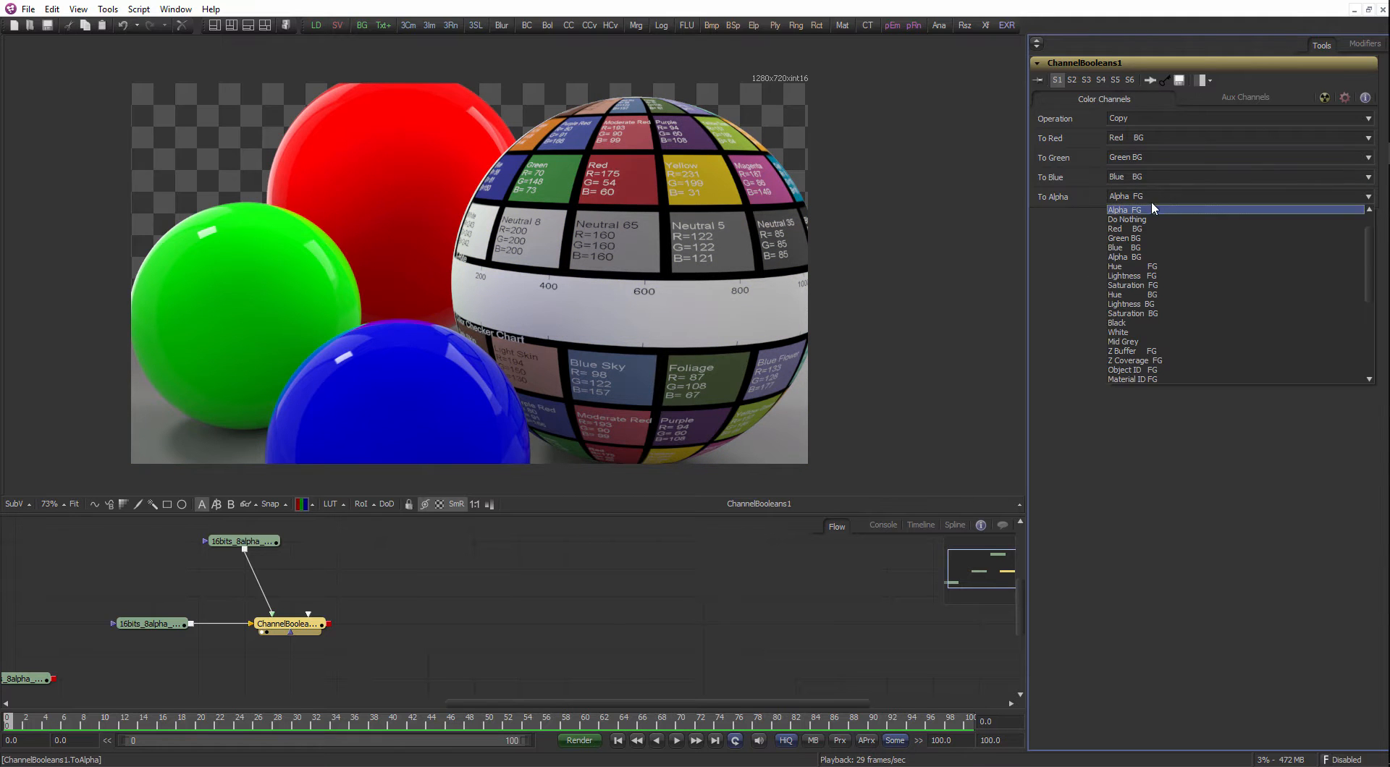
click(1148, 256)
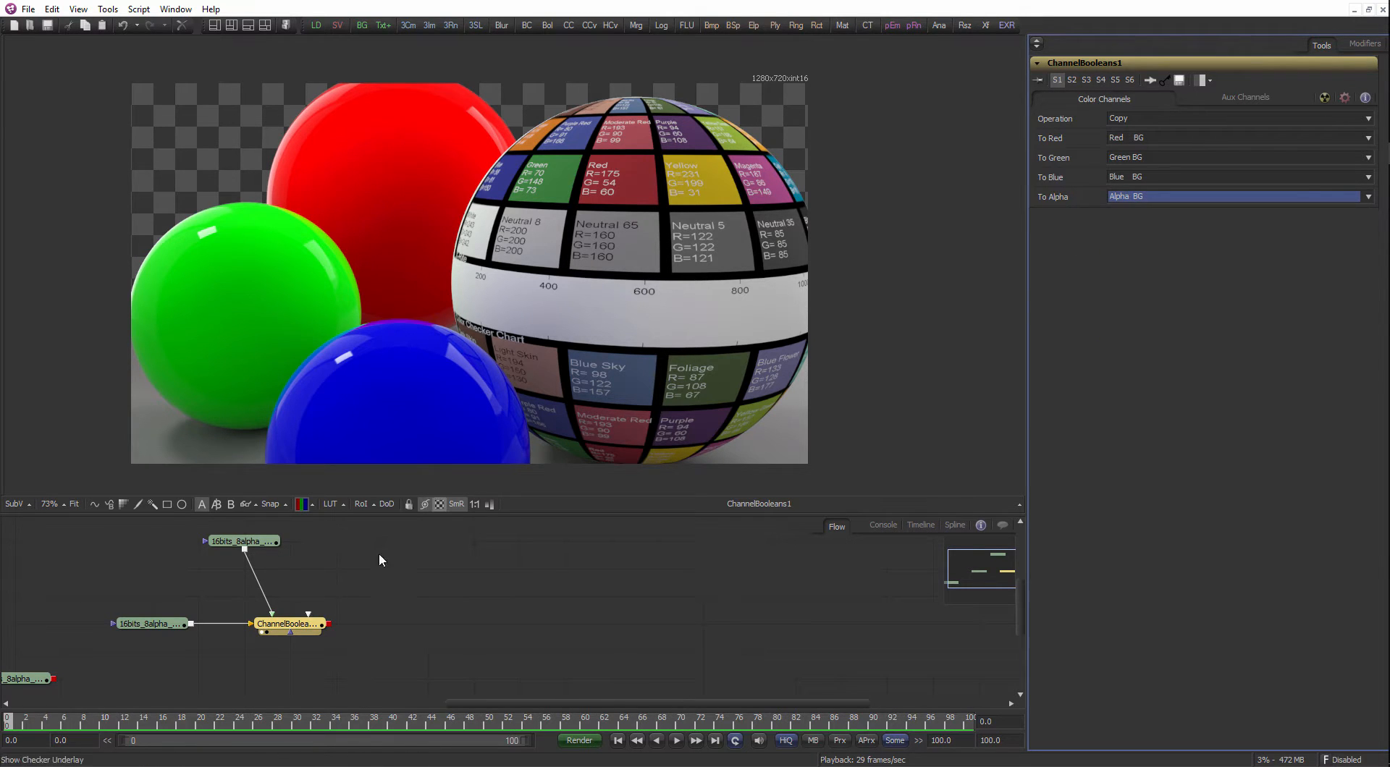
Enable the extra channels on Channel Booleans and set its Z Buffer output to Lightness FG.
click(301, 625)
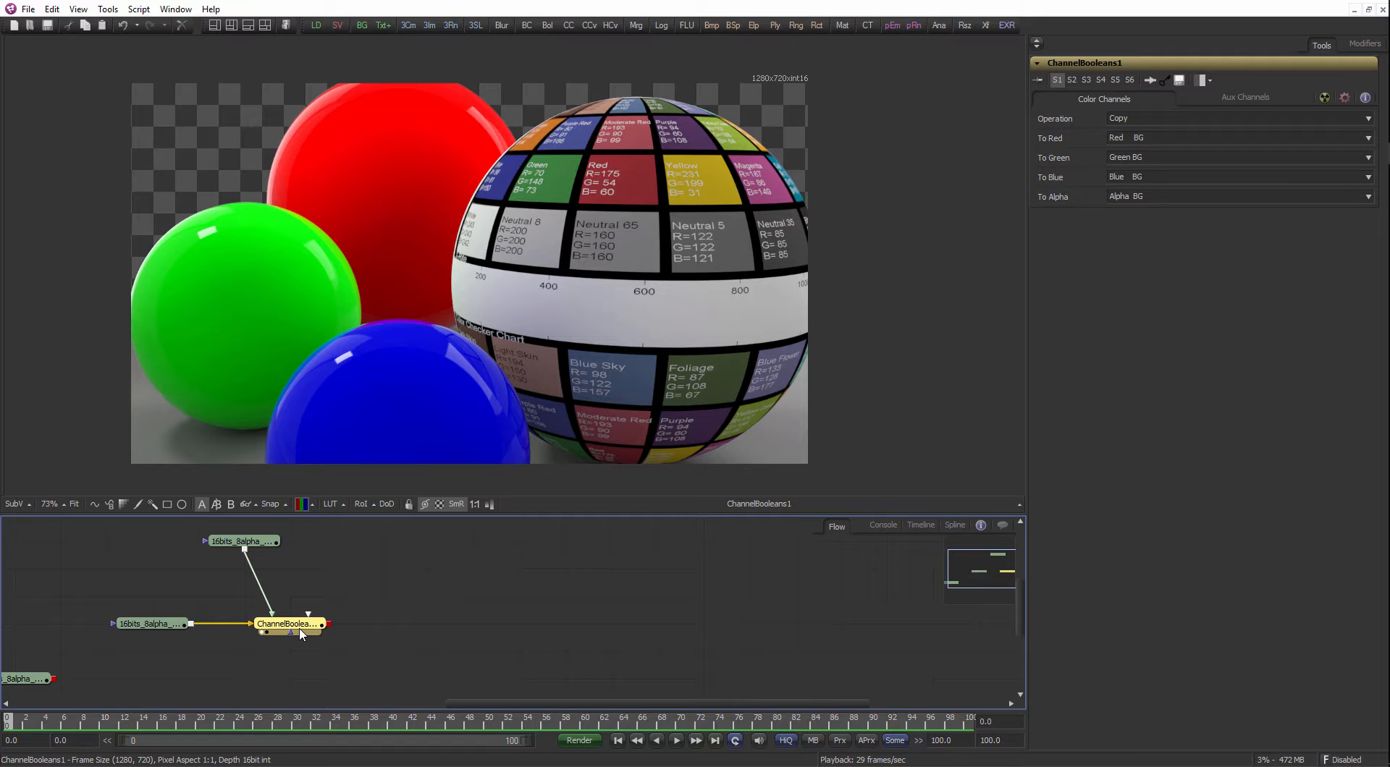
click(259, 546)
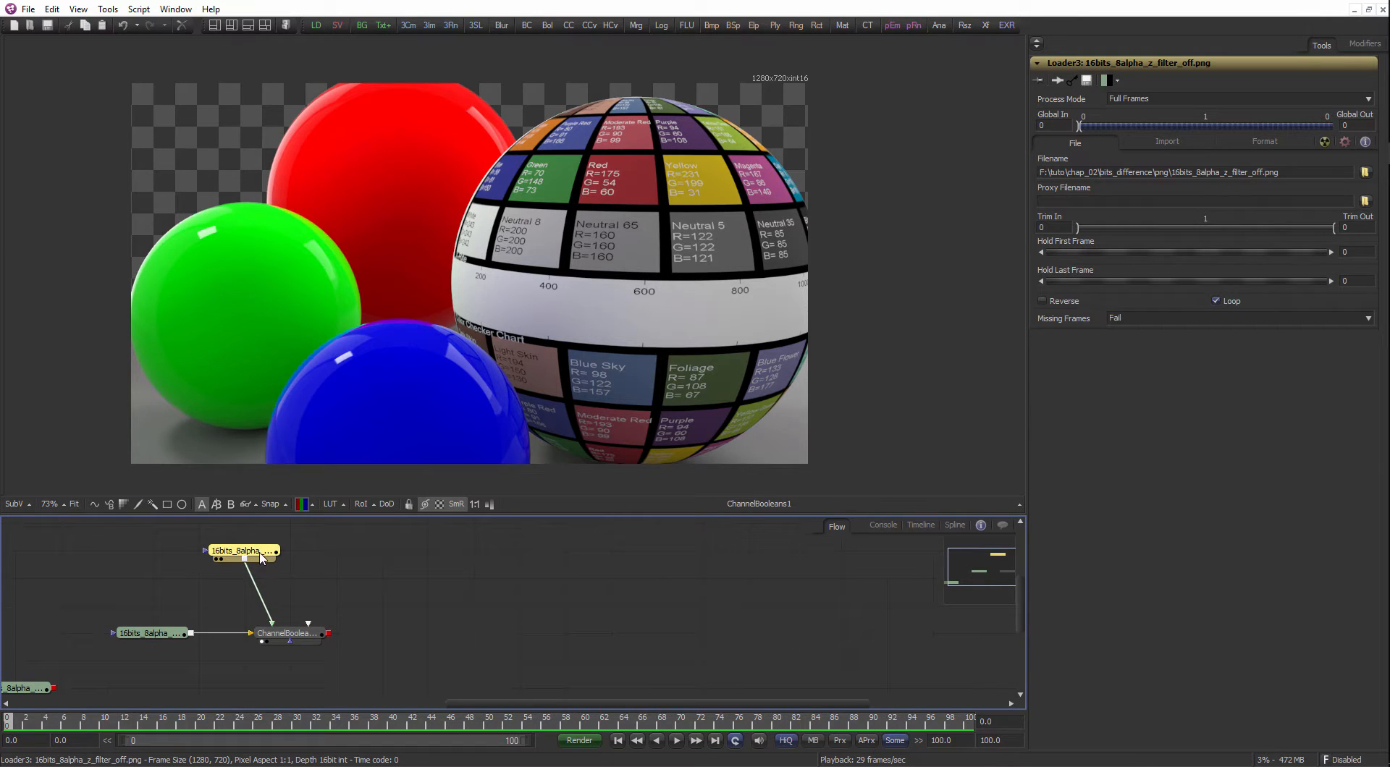
click(305, 634)
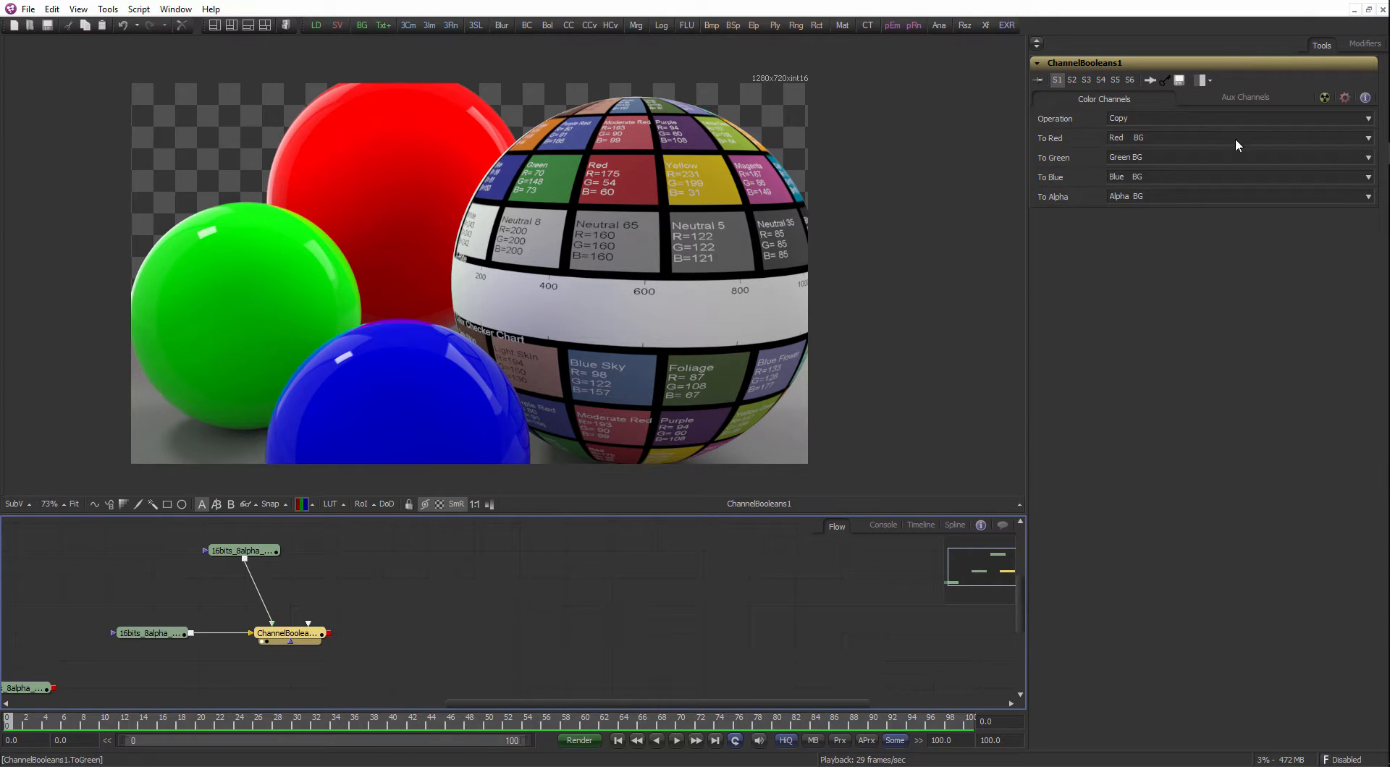
click(1240, 94)
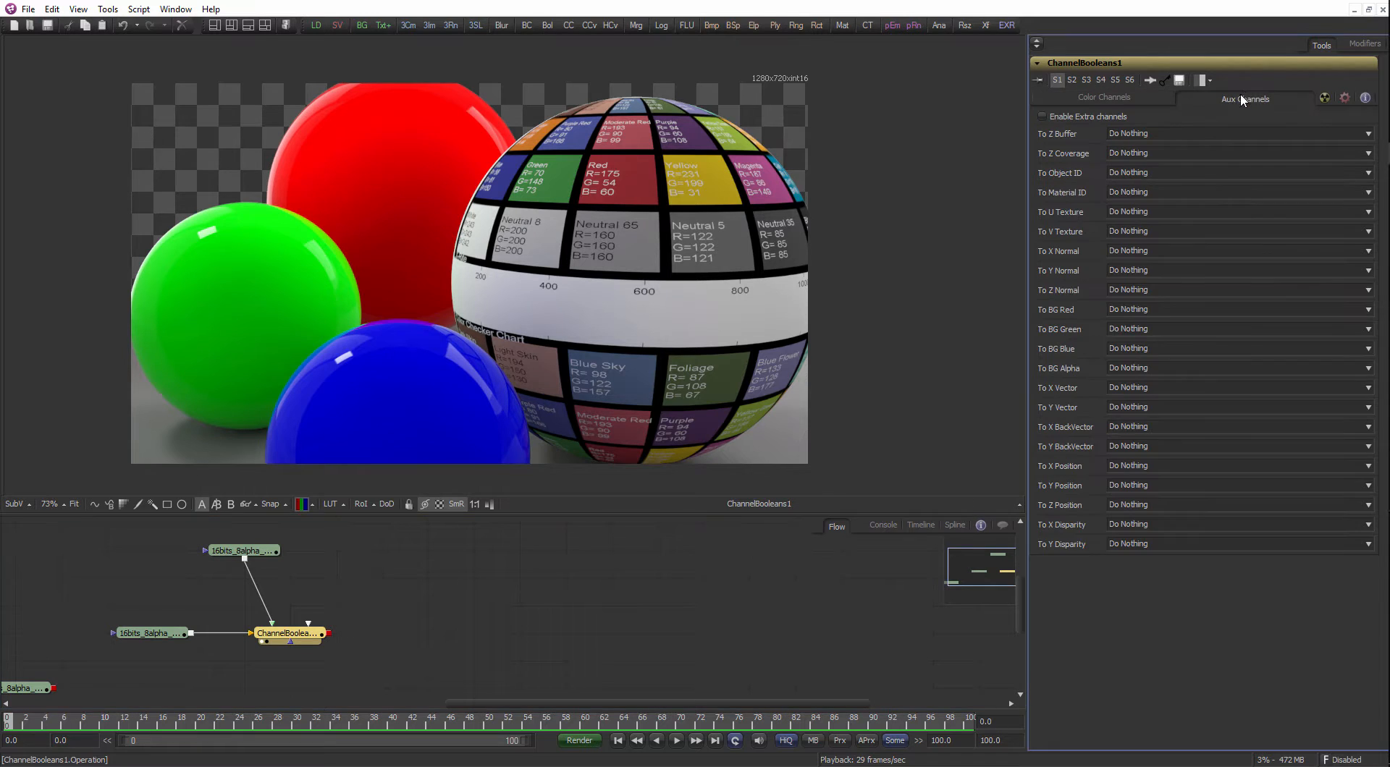
click(1042, 116)
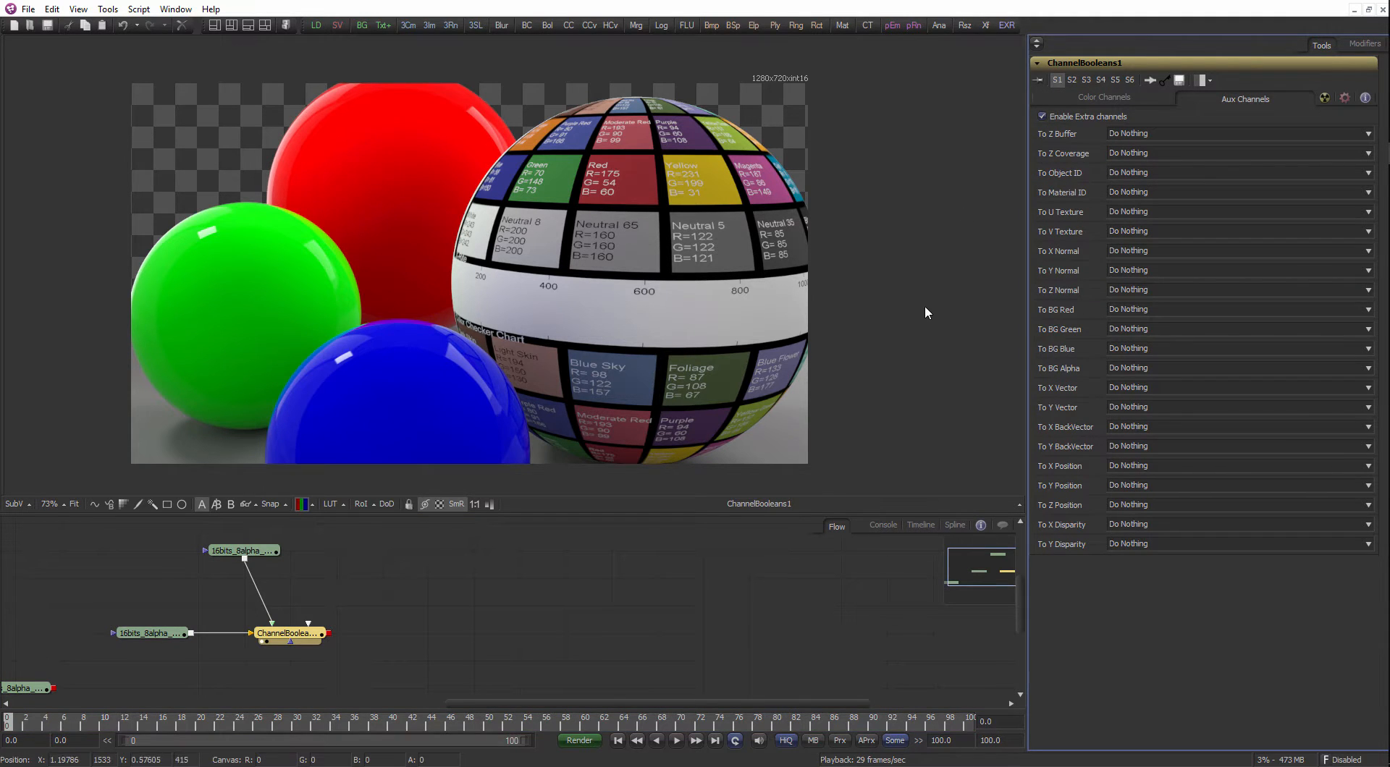
click(1141, 133)
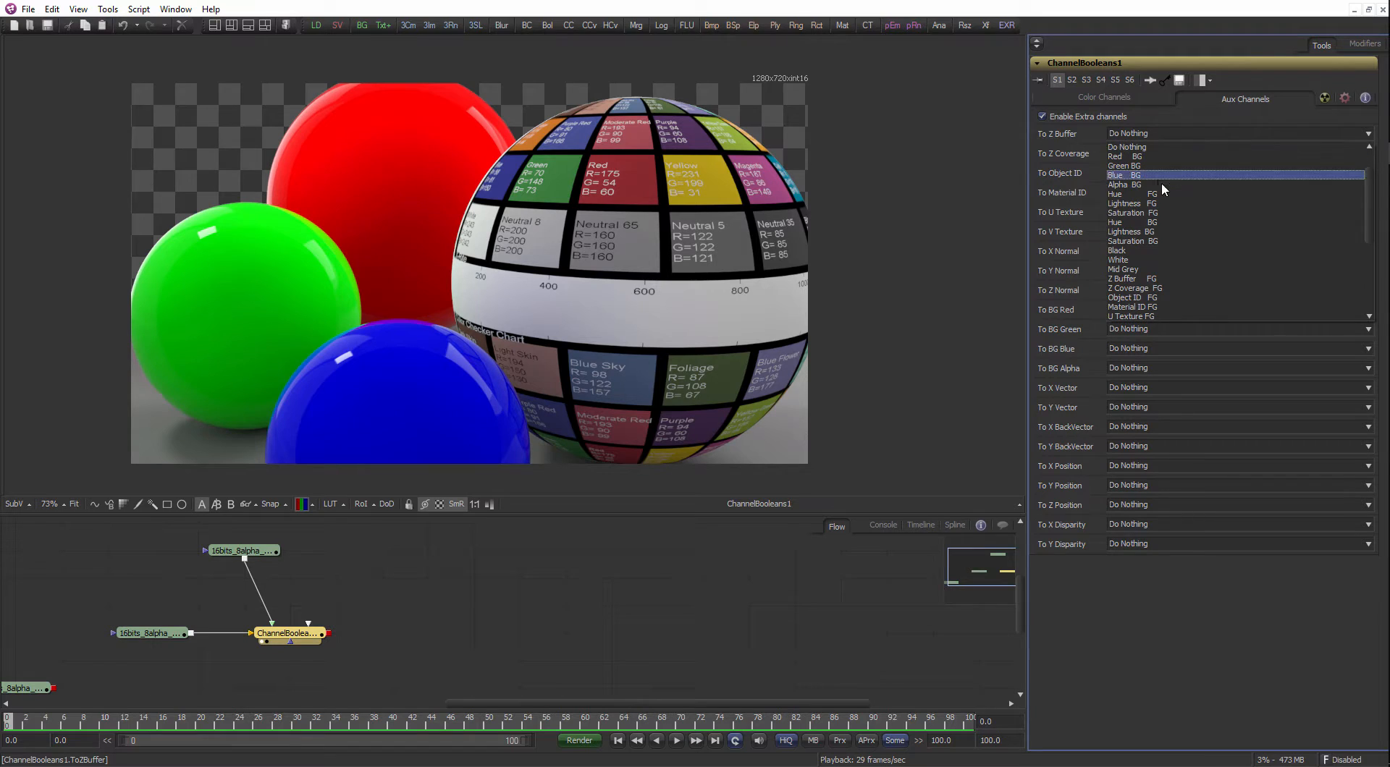
click(1165, 203)
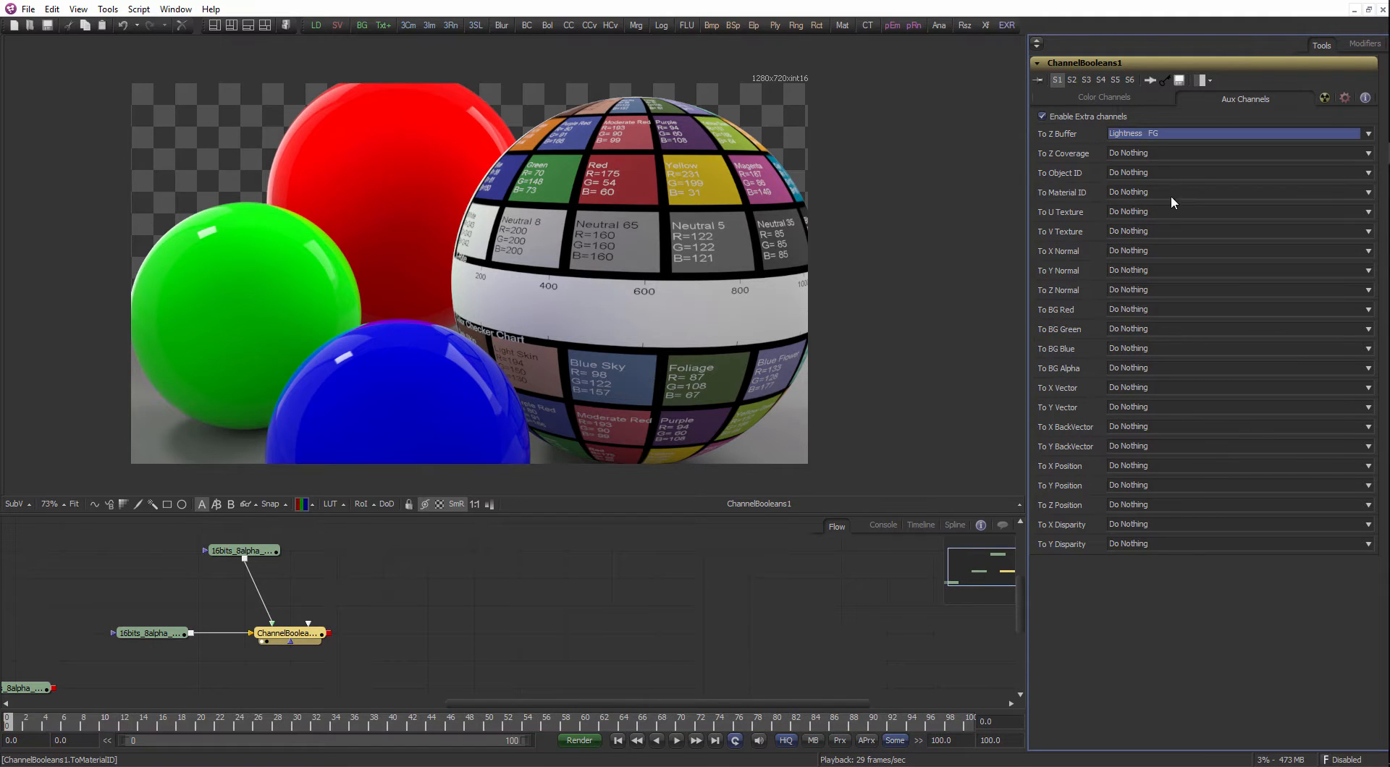
Compare the viewable channels of the beauty loader and Channel Booleans, and display the Channel Booleans Depth channel.
click(149, 633)
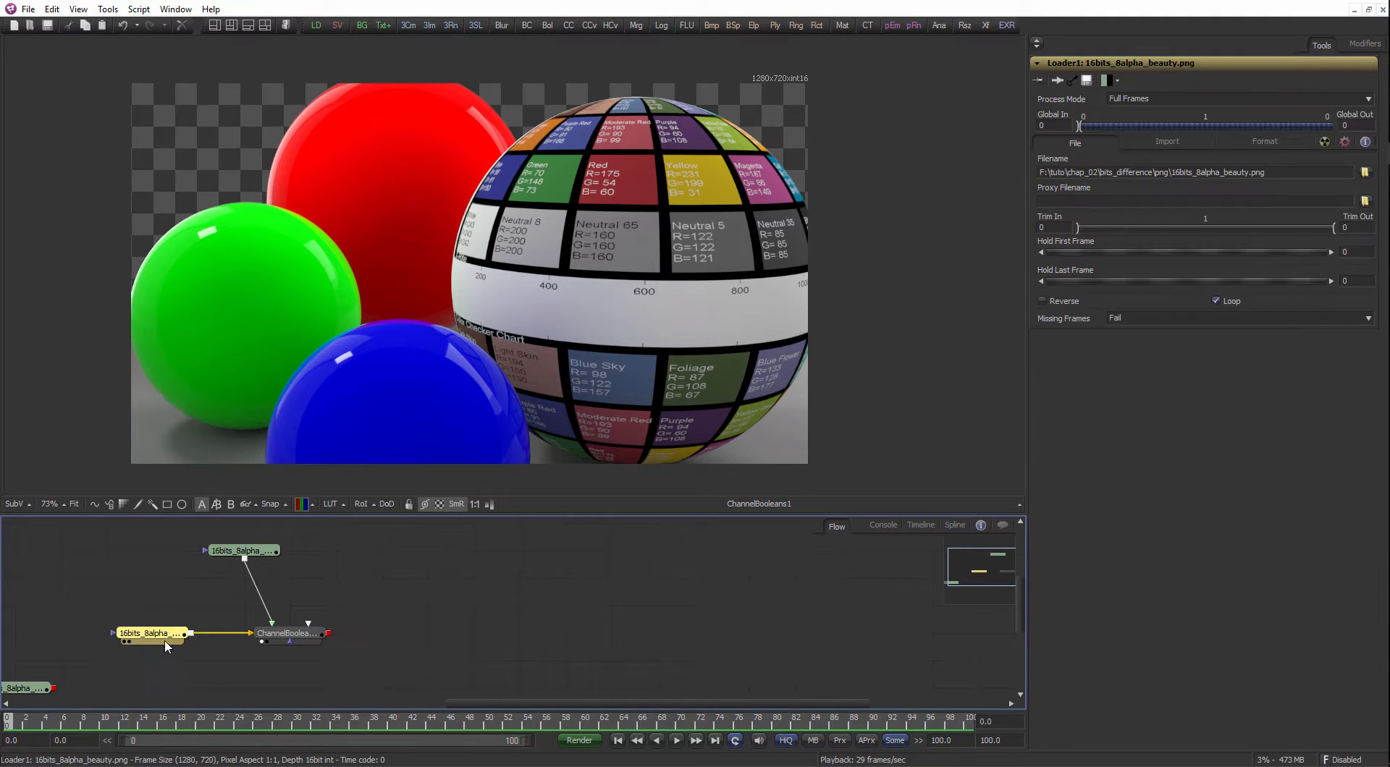
click(304, 504)
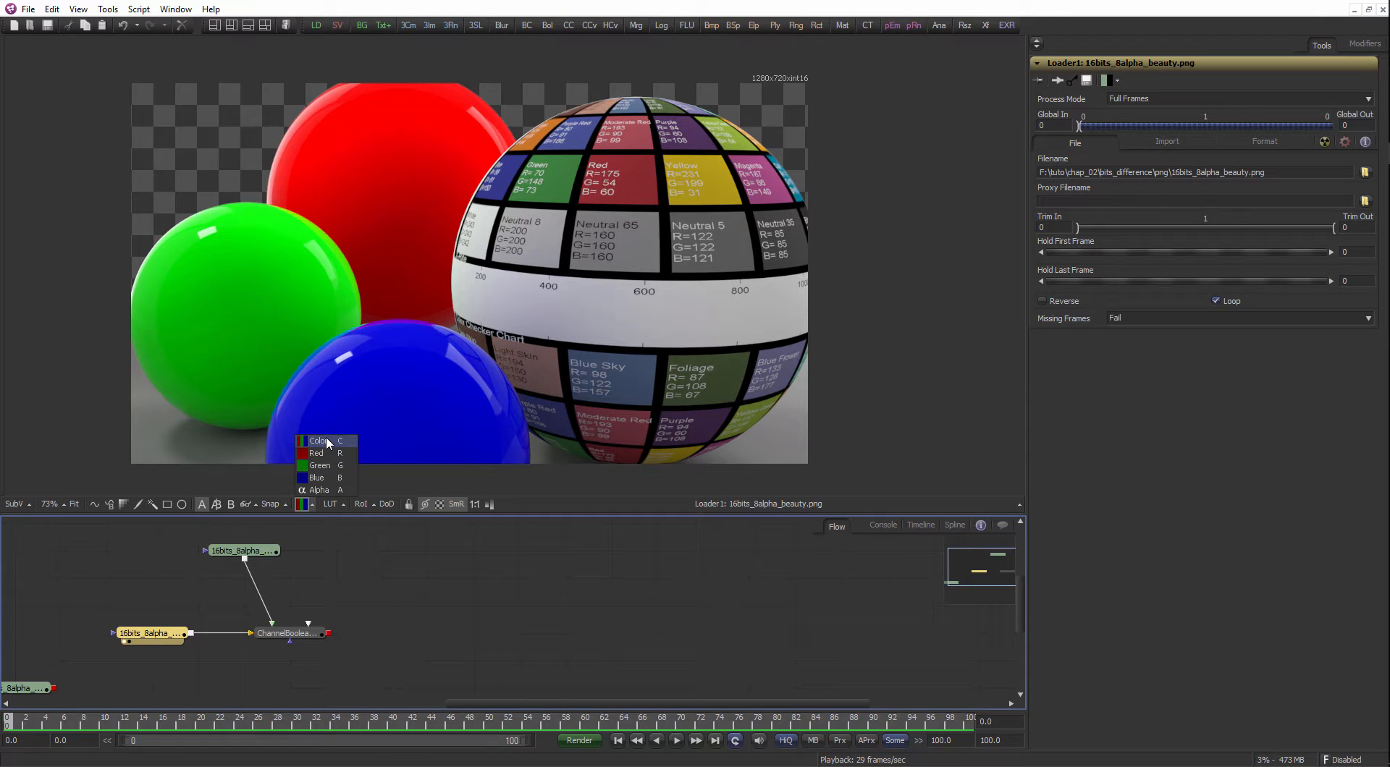
click(318, 630)
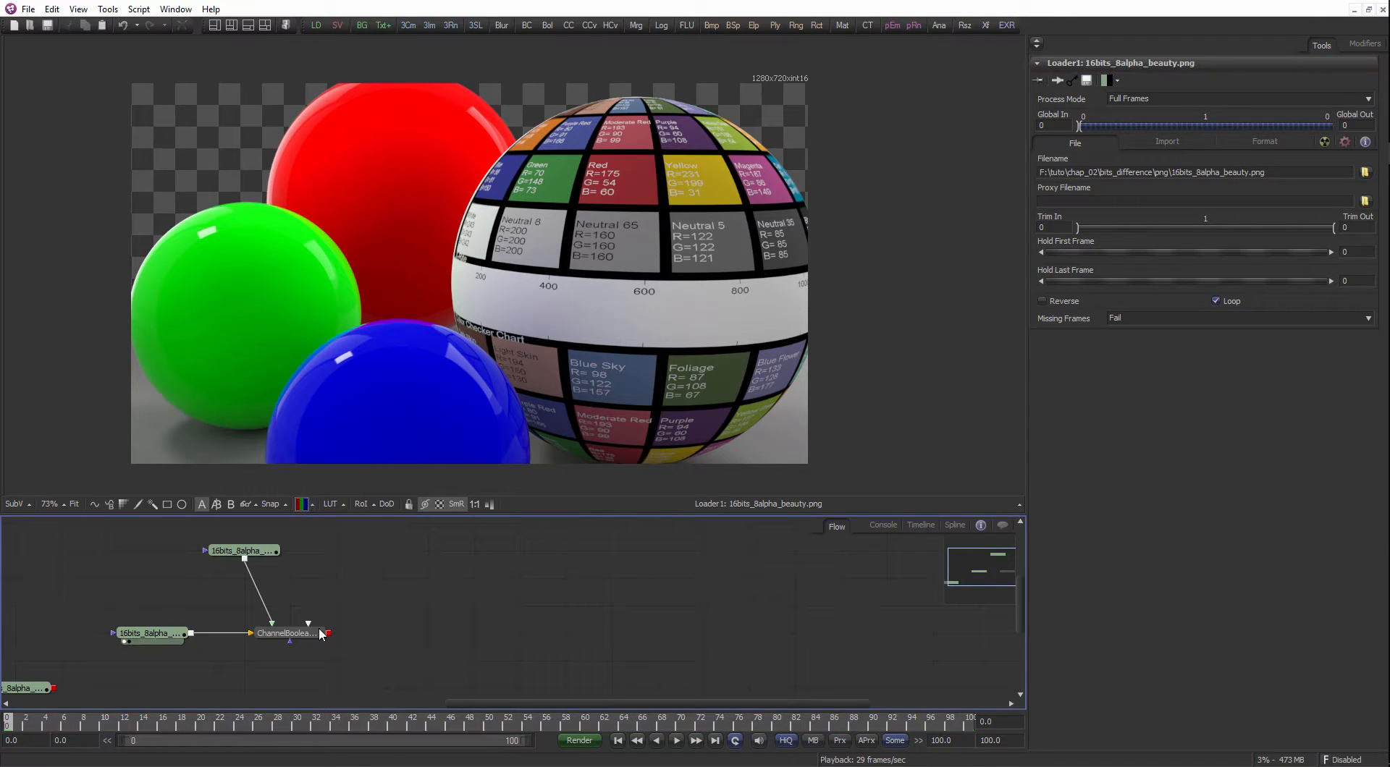
click(312, 506)
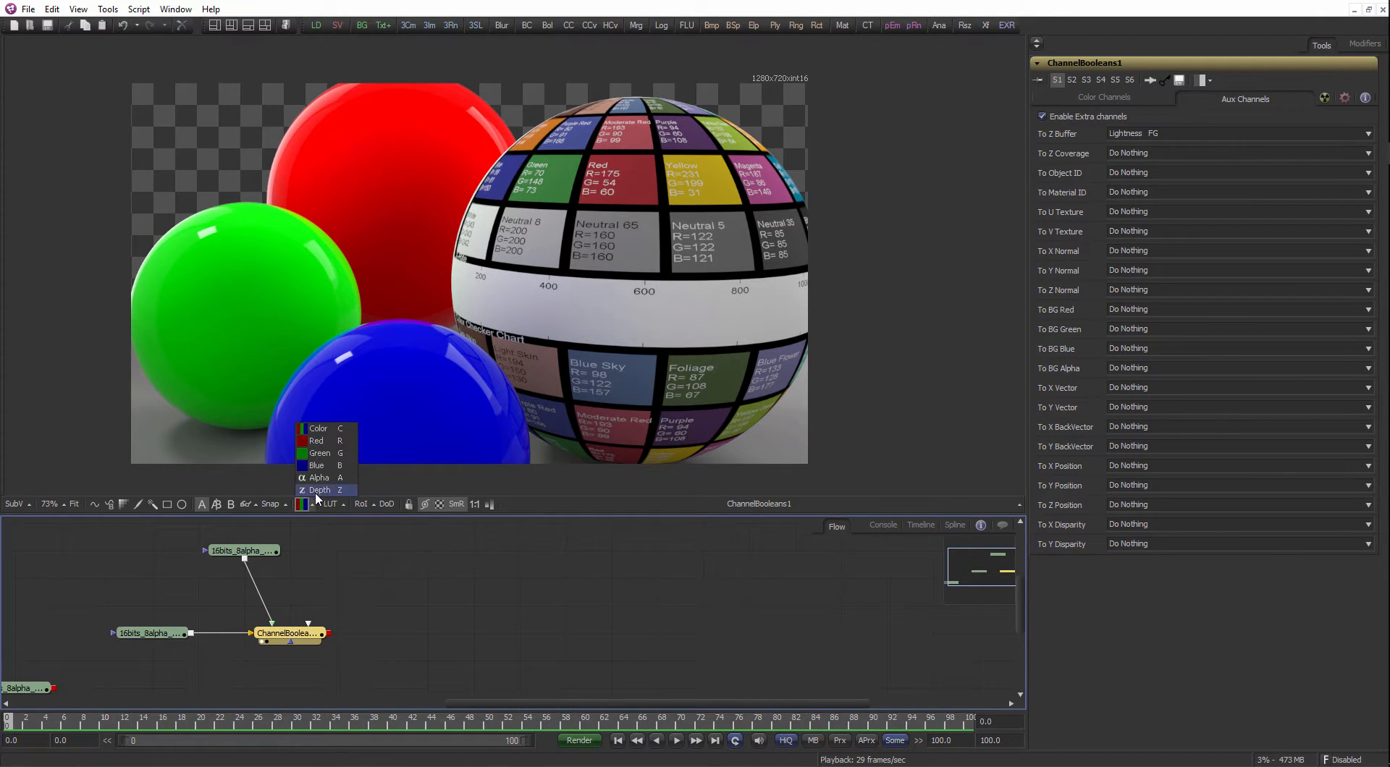
click(312, 503)
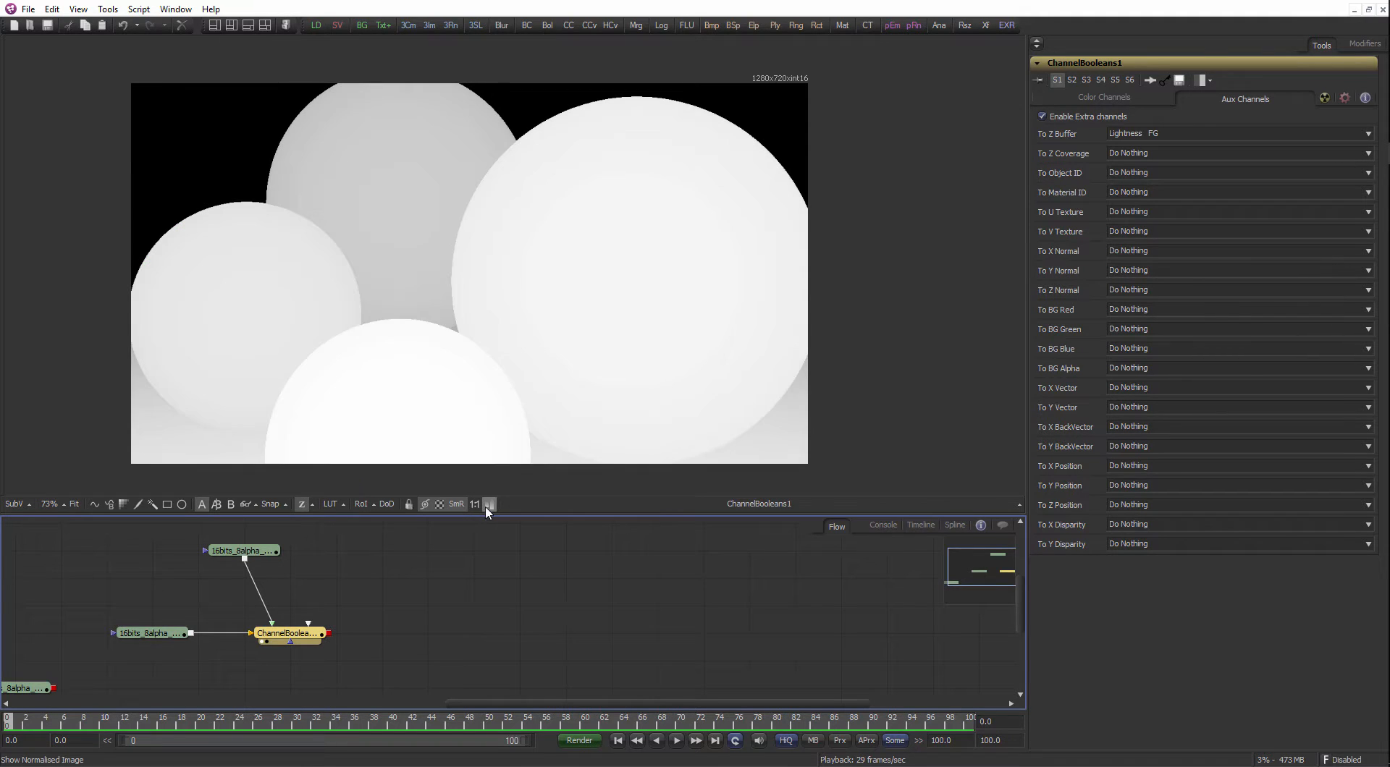
click(443, 608)
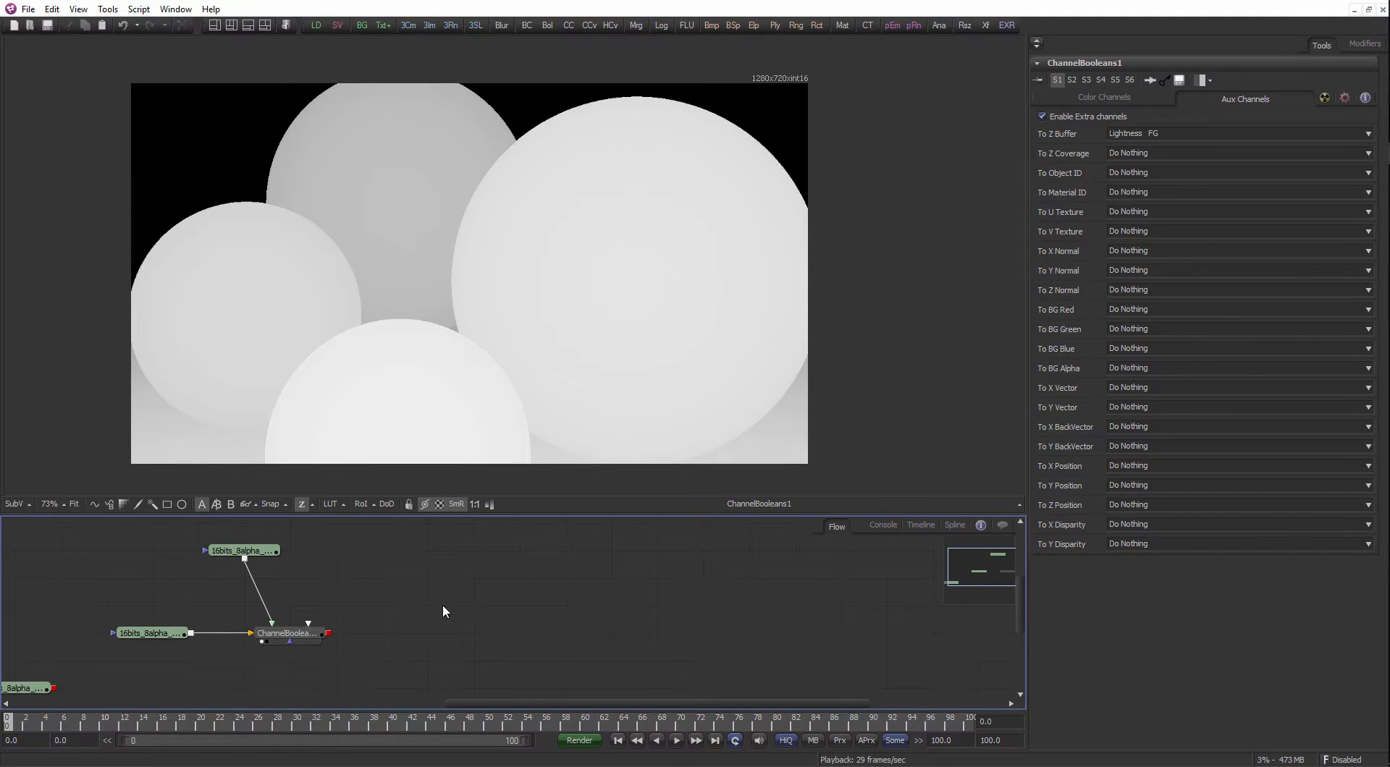
click(313, 640)
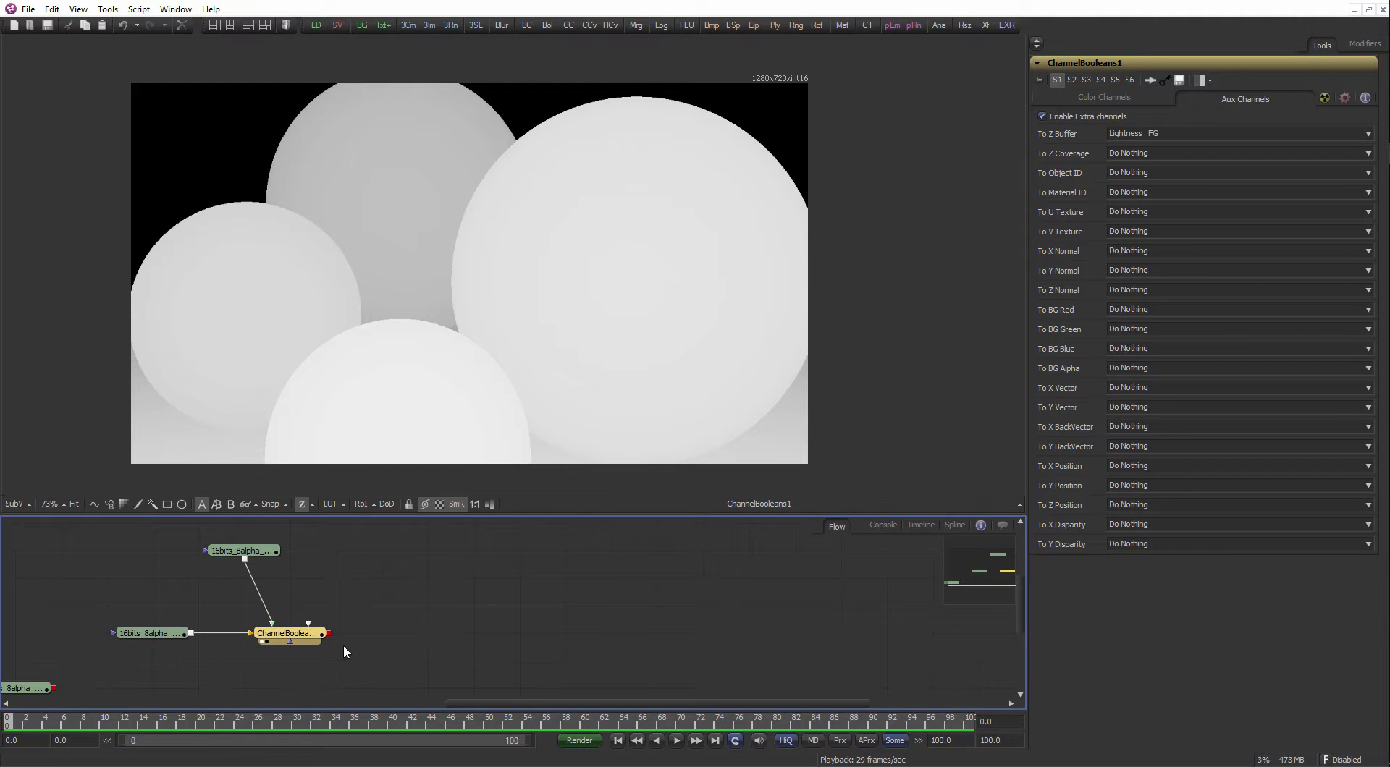
Return the viewer to the Color channel on the beauty pass and review the Channel Booleans color channel settings.
click(262, 552)
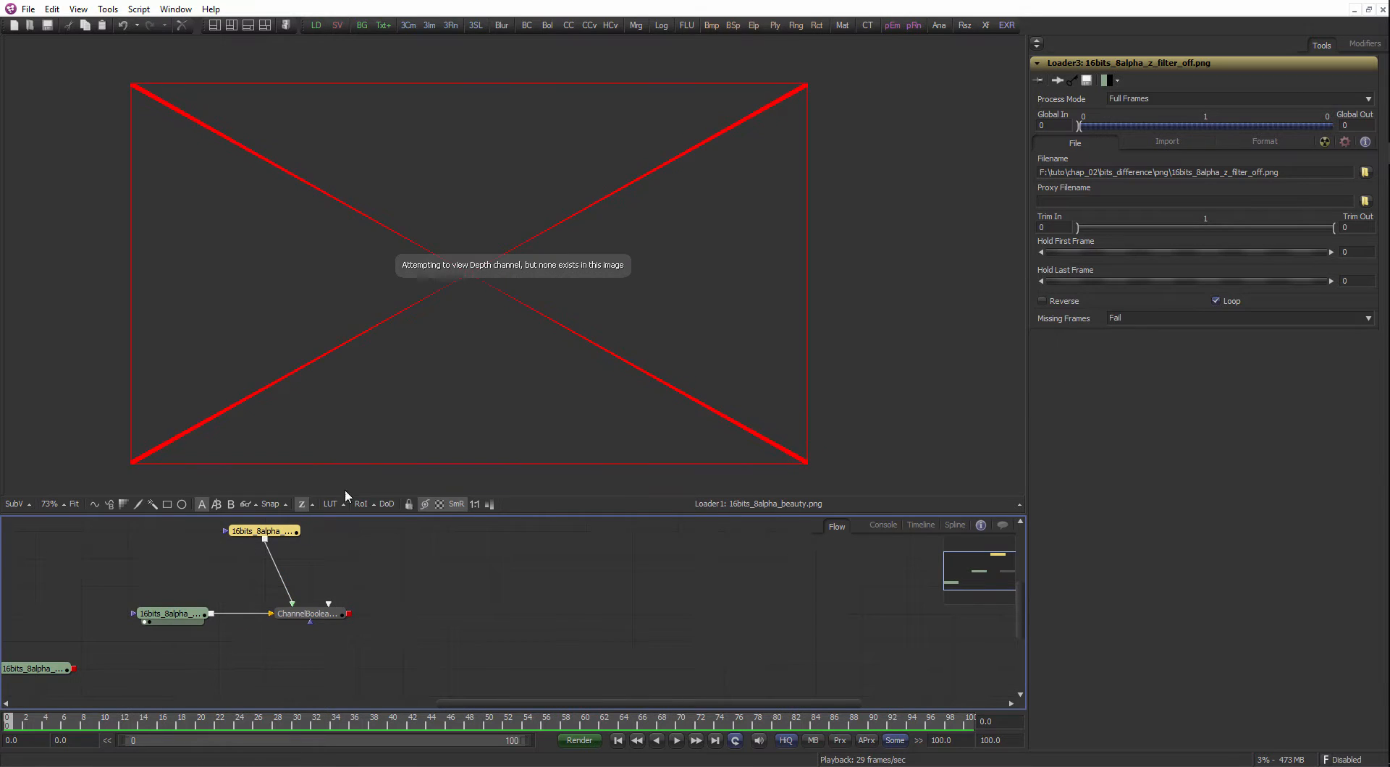
click(311, 505)
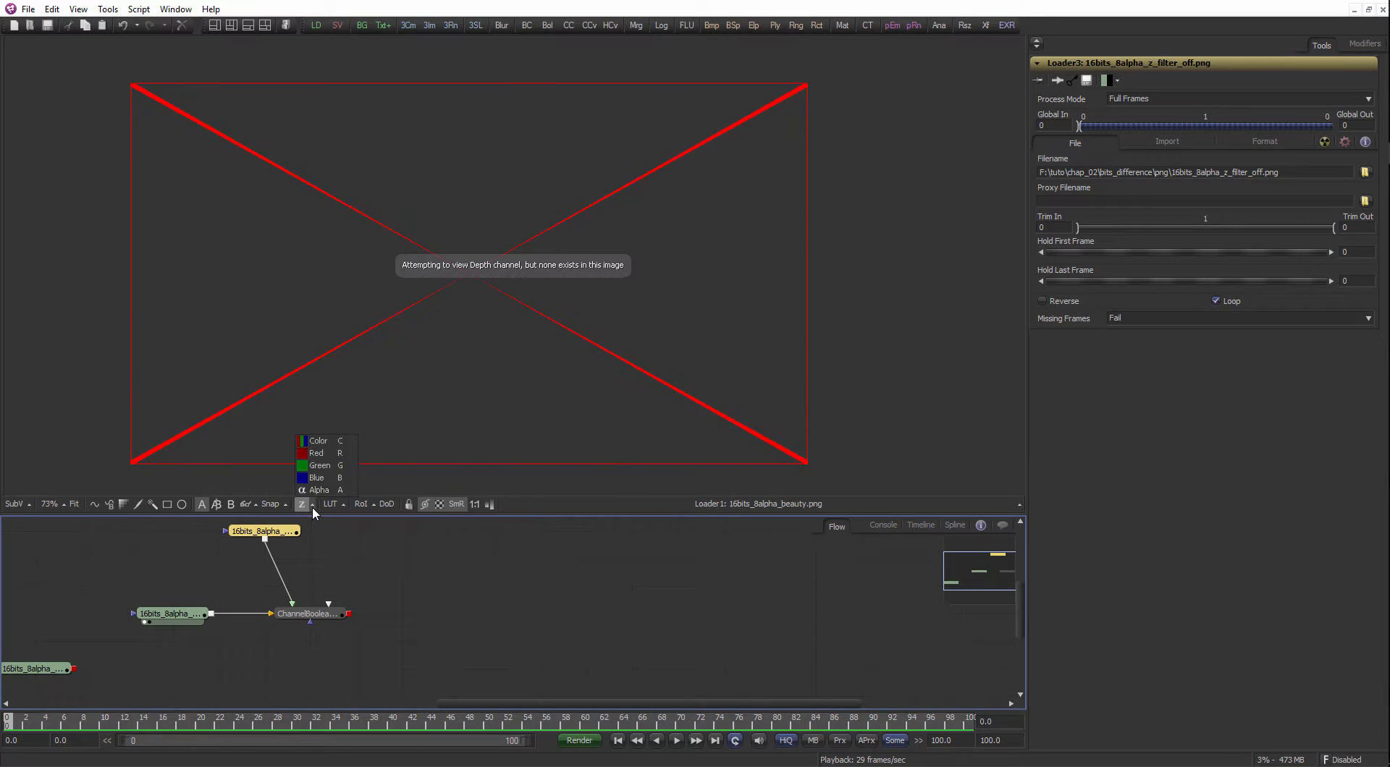
click(319, 440)
click(185, 614)
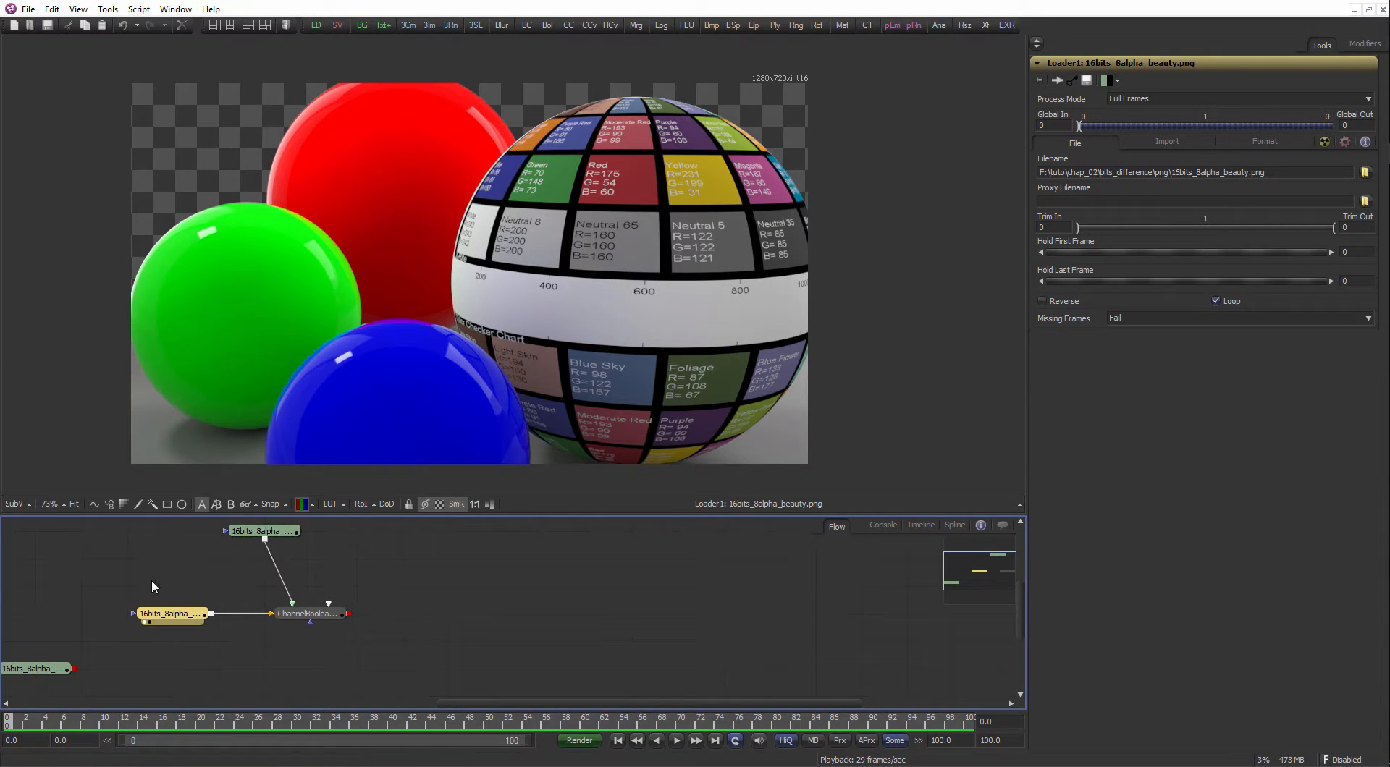
drag(104, 587, 383, 664)
click(330, 614)
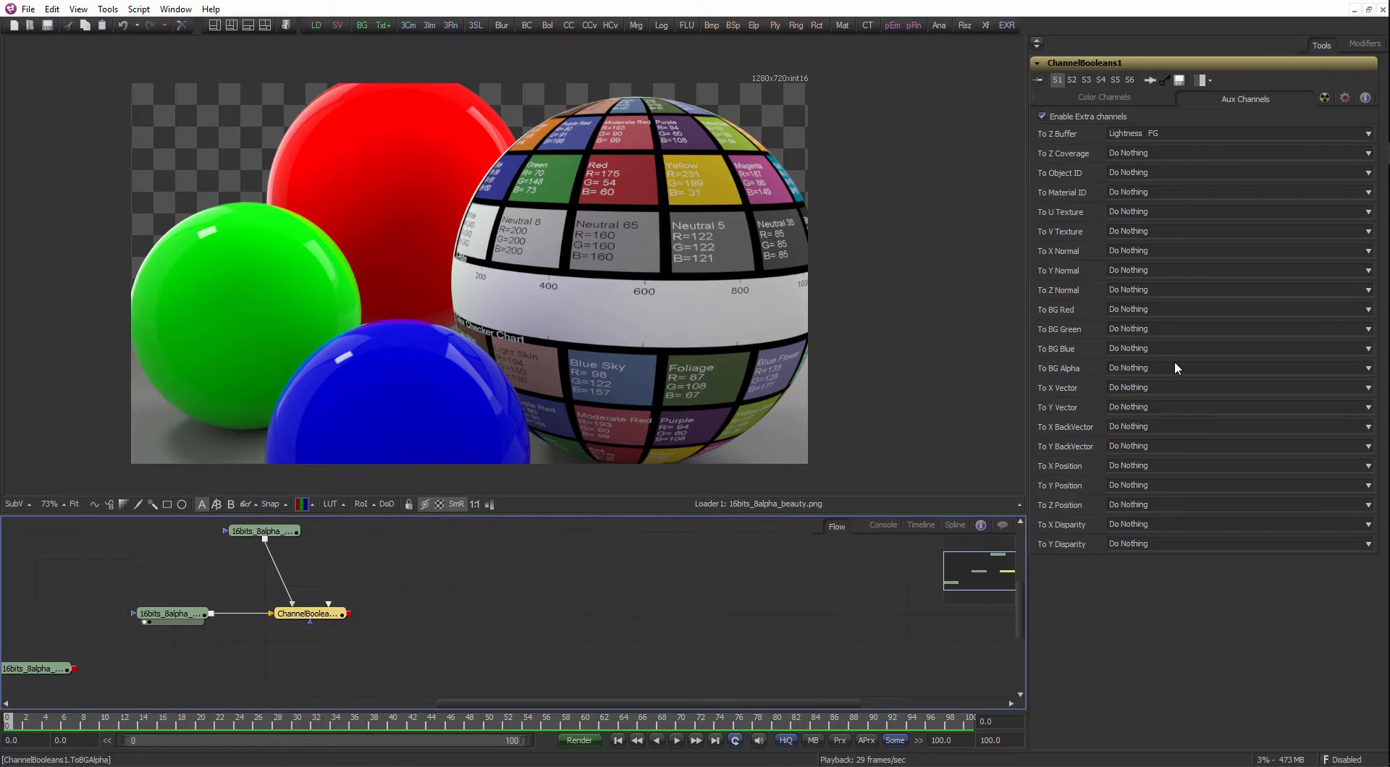
click(1103, 99)
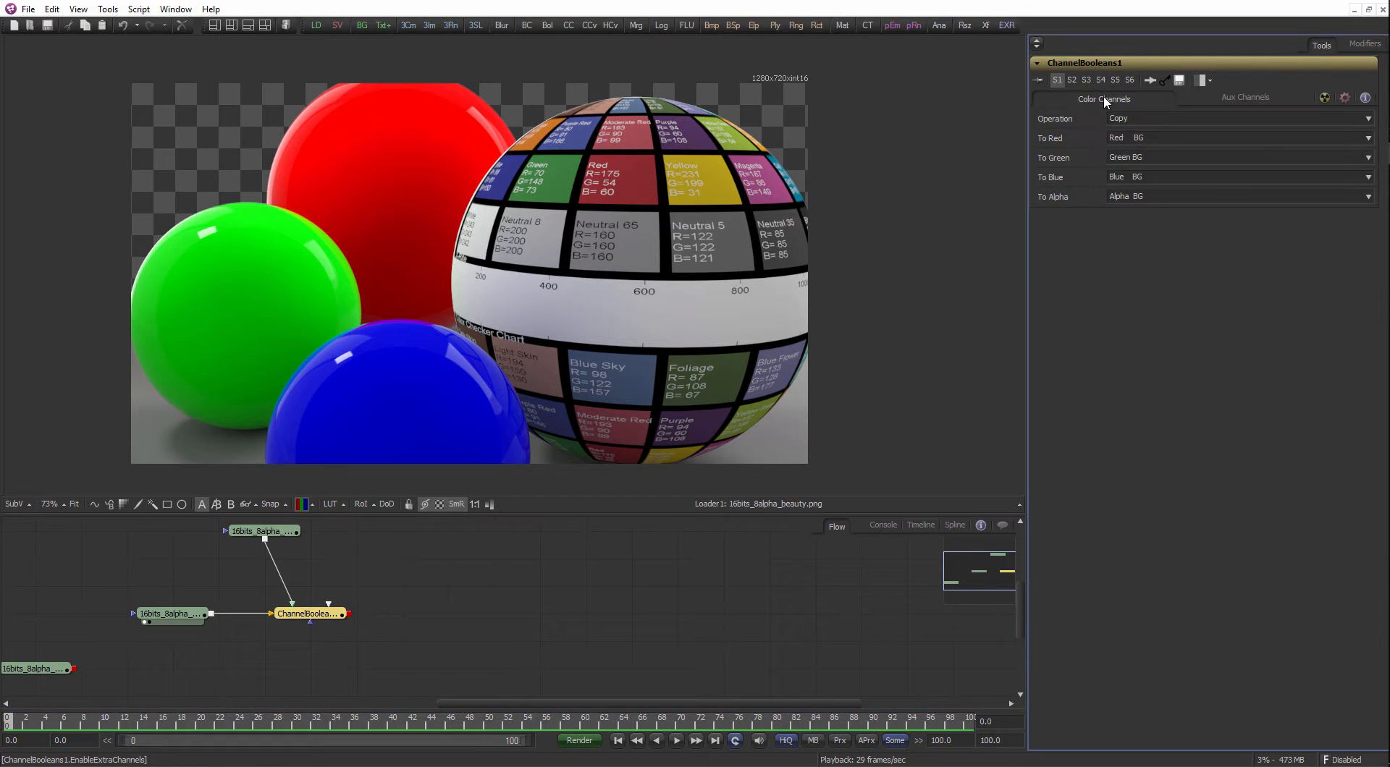
Display the mask pass and move its loader above and to the right of the Channel Booleans branch.
drag(394, 553, 450, 563)
scroll(450, 563, down, 1)
drag(314, 631, 379, 570)
click(241, 606)
key(1)
drag(336, 618, 301, 651)
drag(197, 643, 493, 588)
click(597, 567)
click(493, 556)
drag(484, 564, 485, 541)
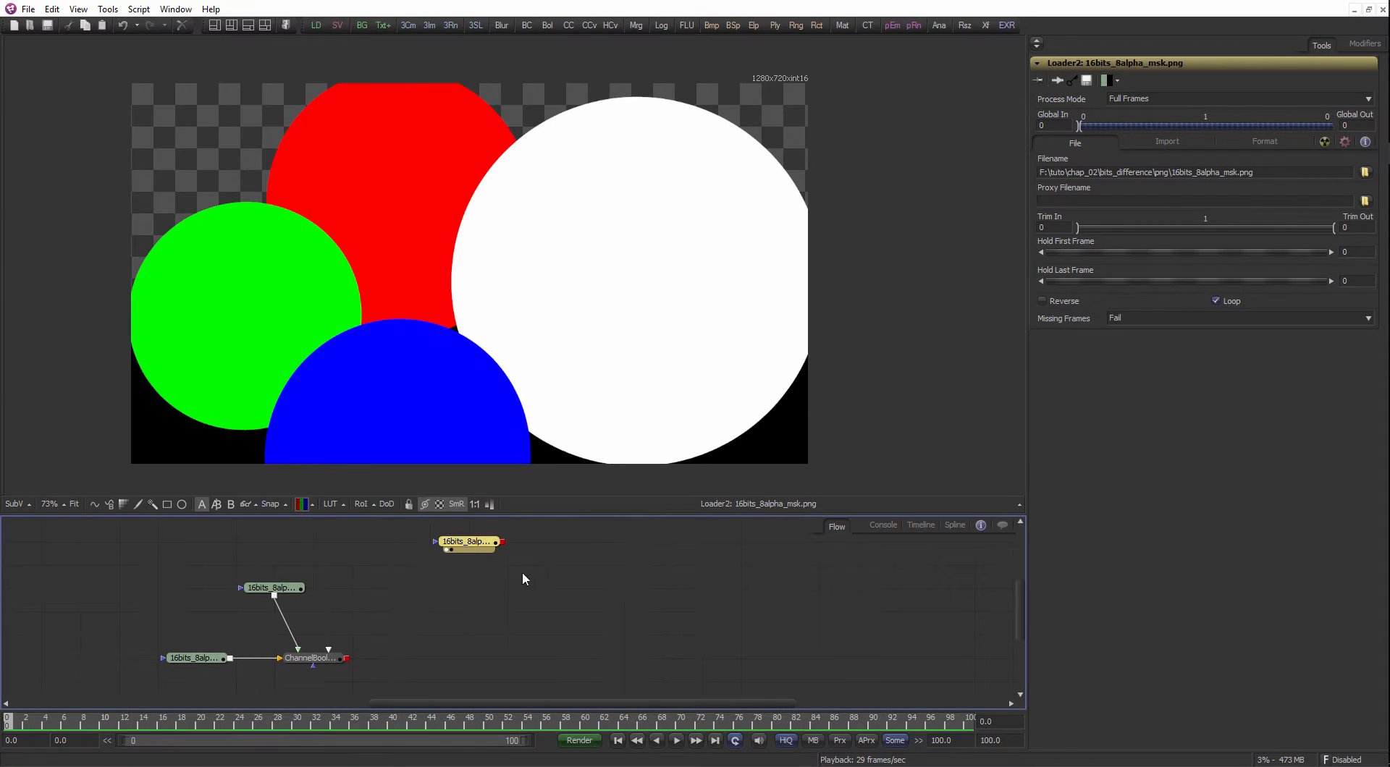
Add the saved "test" custom tool setting from the Bins library and place its node below the mask loader.
click(530, 574)
key(ctrl+b)
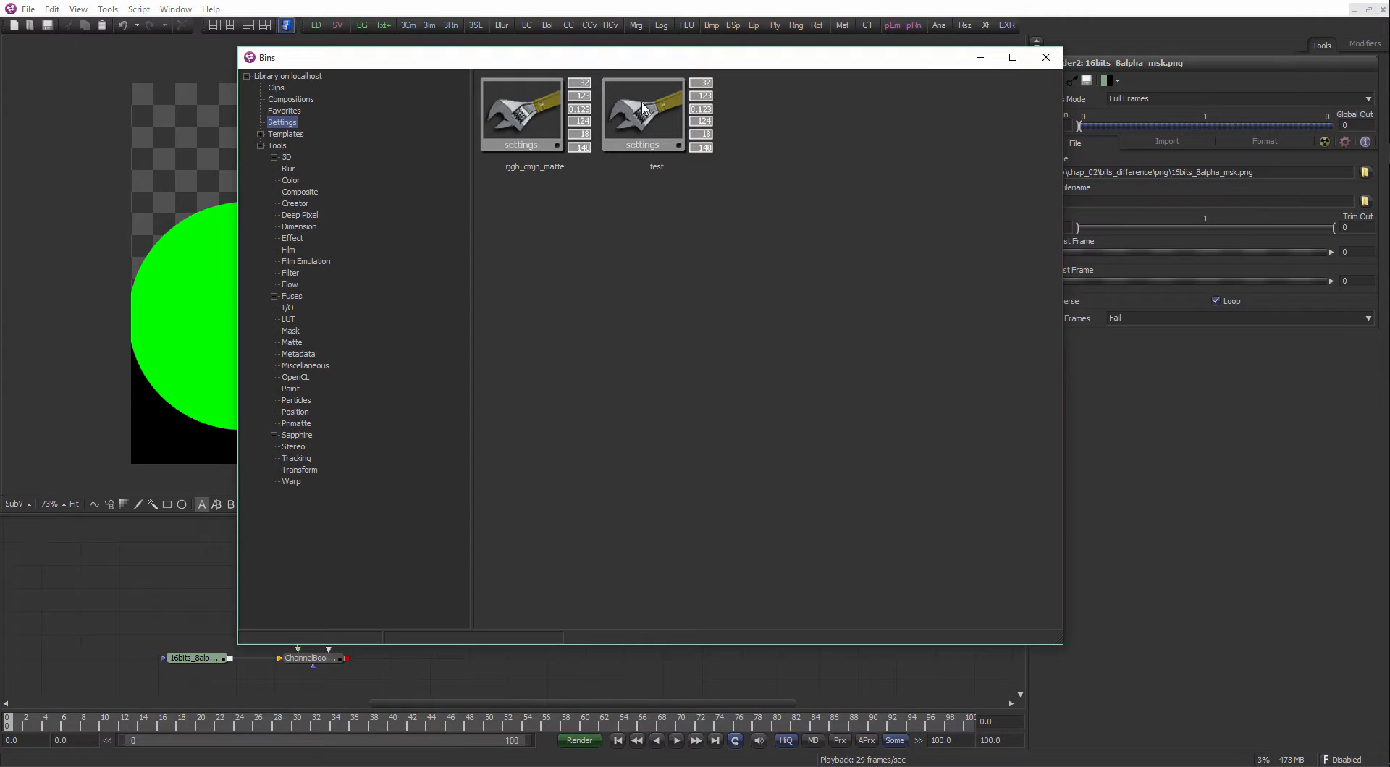
drag(649, 145, 109, 604)
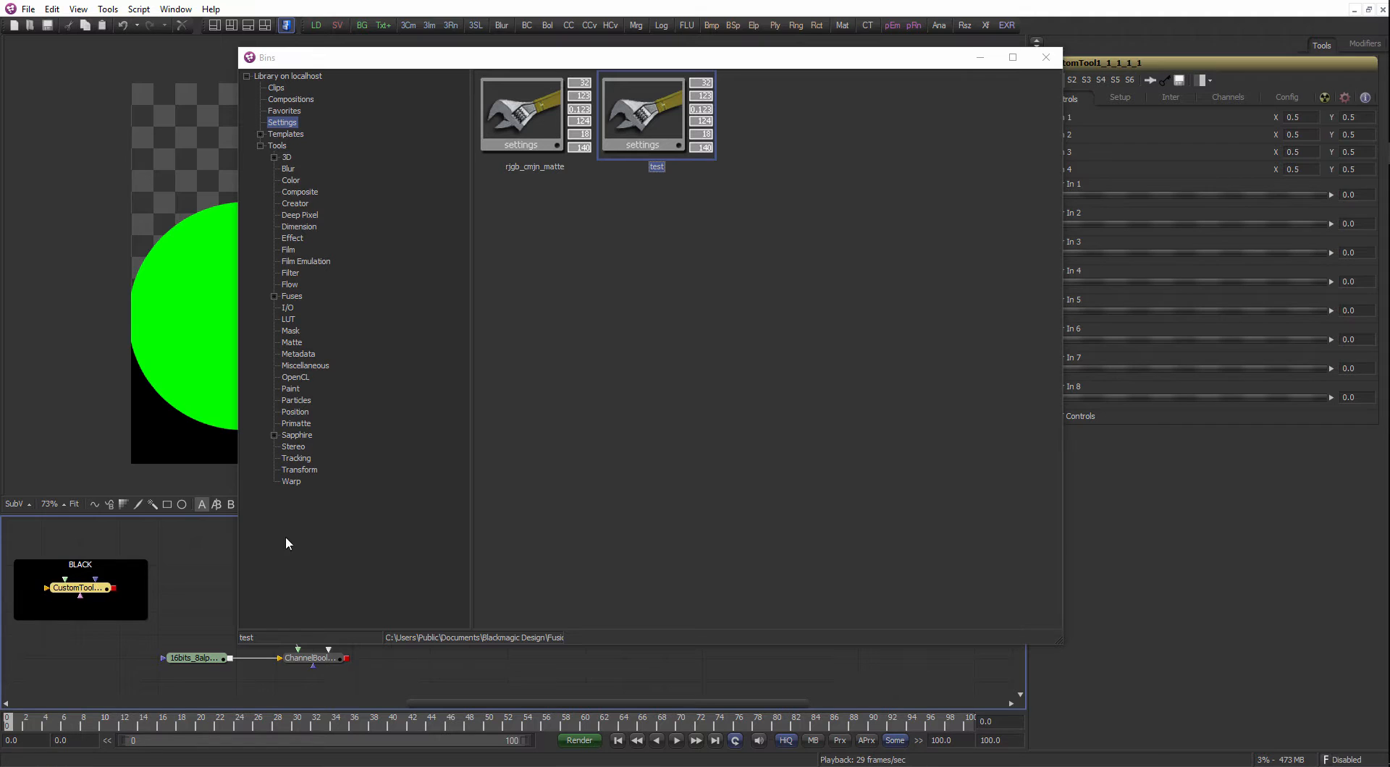
key(ctrl+b)
drag(88, 599, 513, 621)
Connect the mask loader to the custom tool and display the custom tool's black matte.
click(481, 541)
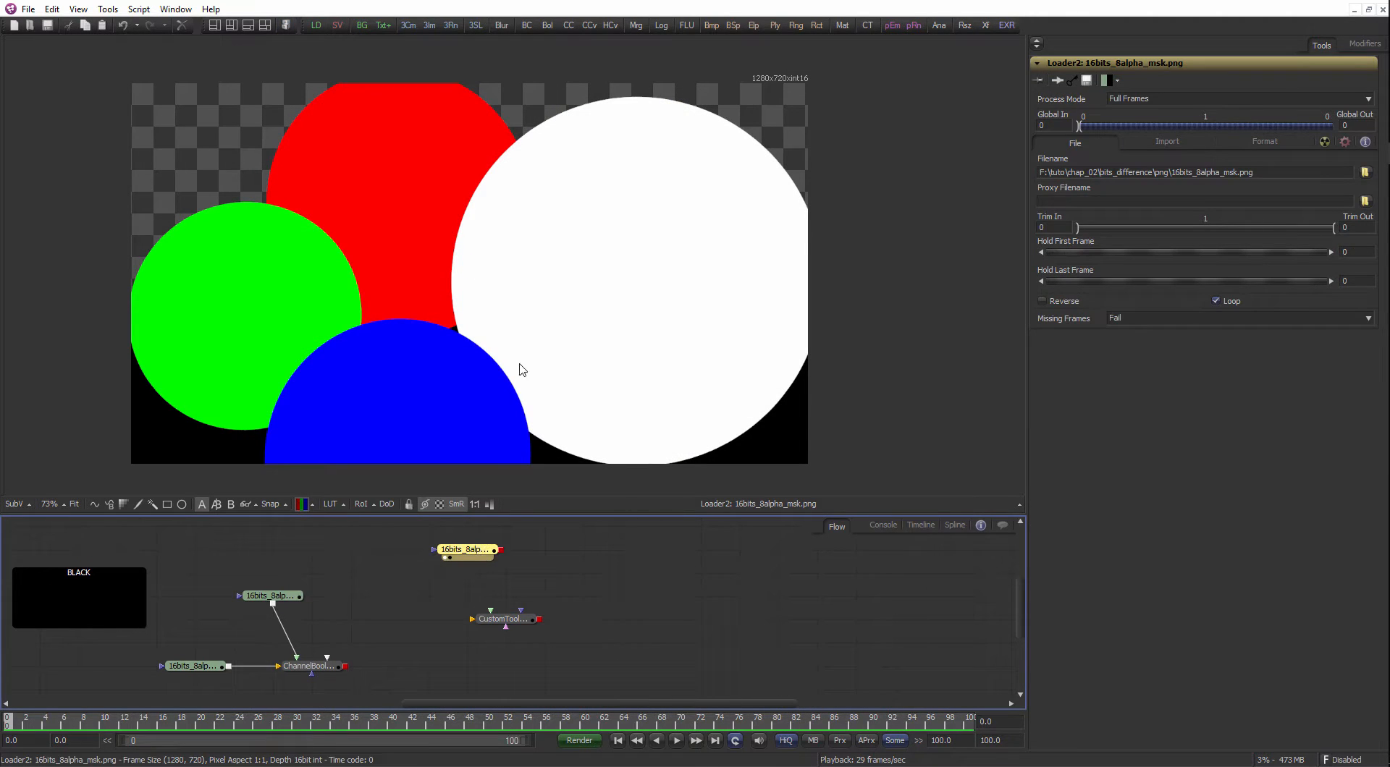
drag(499, 551, 511, 608)
key(1)
scroll(511, 608, up, 2)
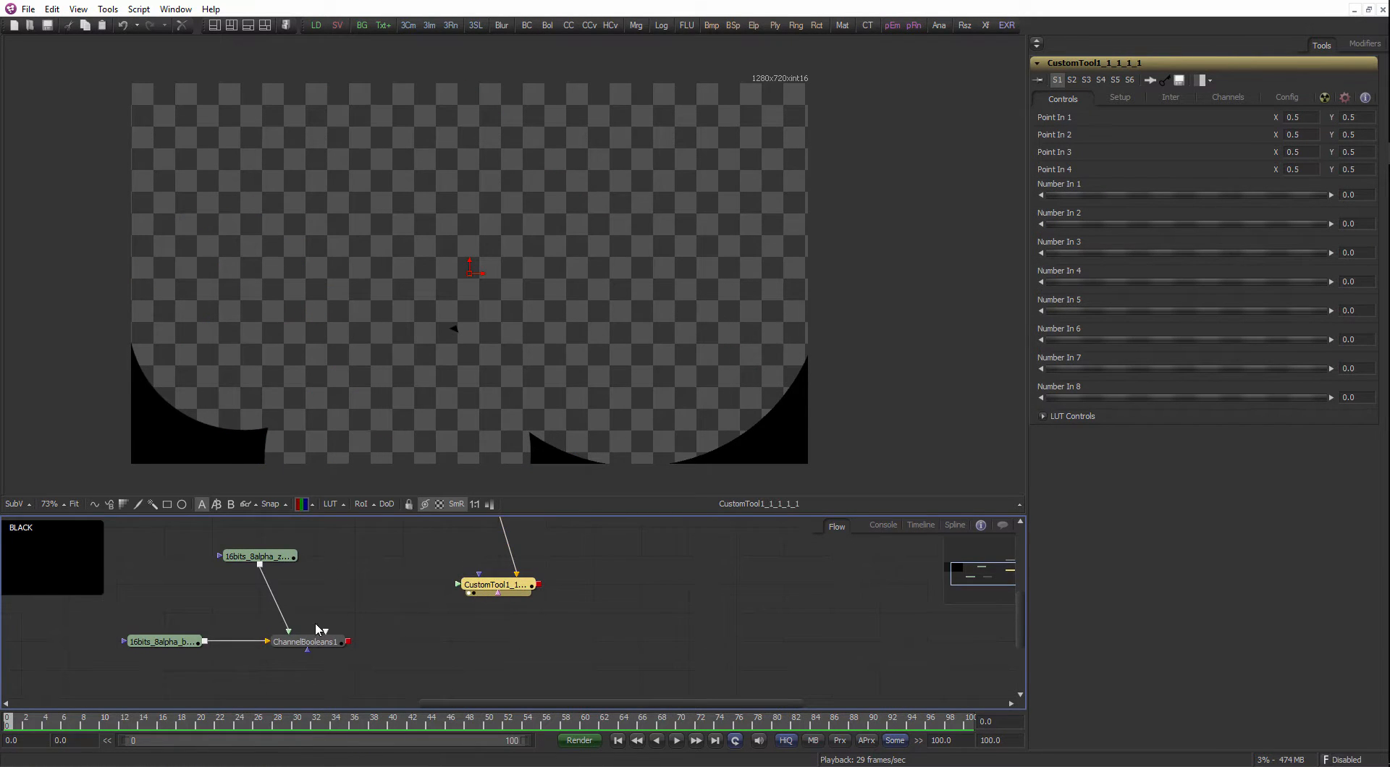
Disconnect the Z pass from Channel Booleans and connect the custom tool to its foreground input instead.
drag(319, 628, 344, 624)
click(355, 643)
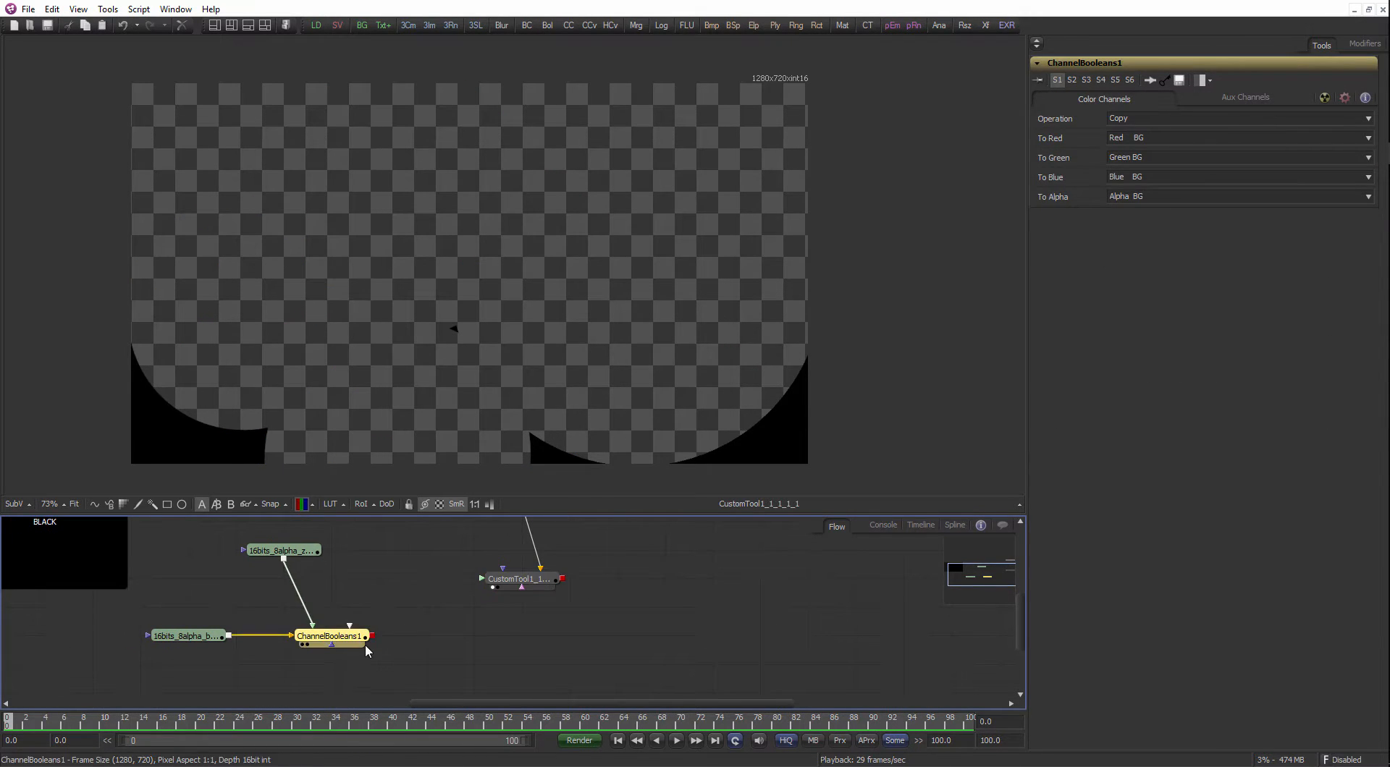
click(310, 618)
drag(346, 640, 415, 643)
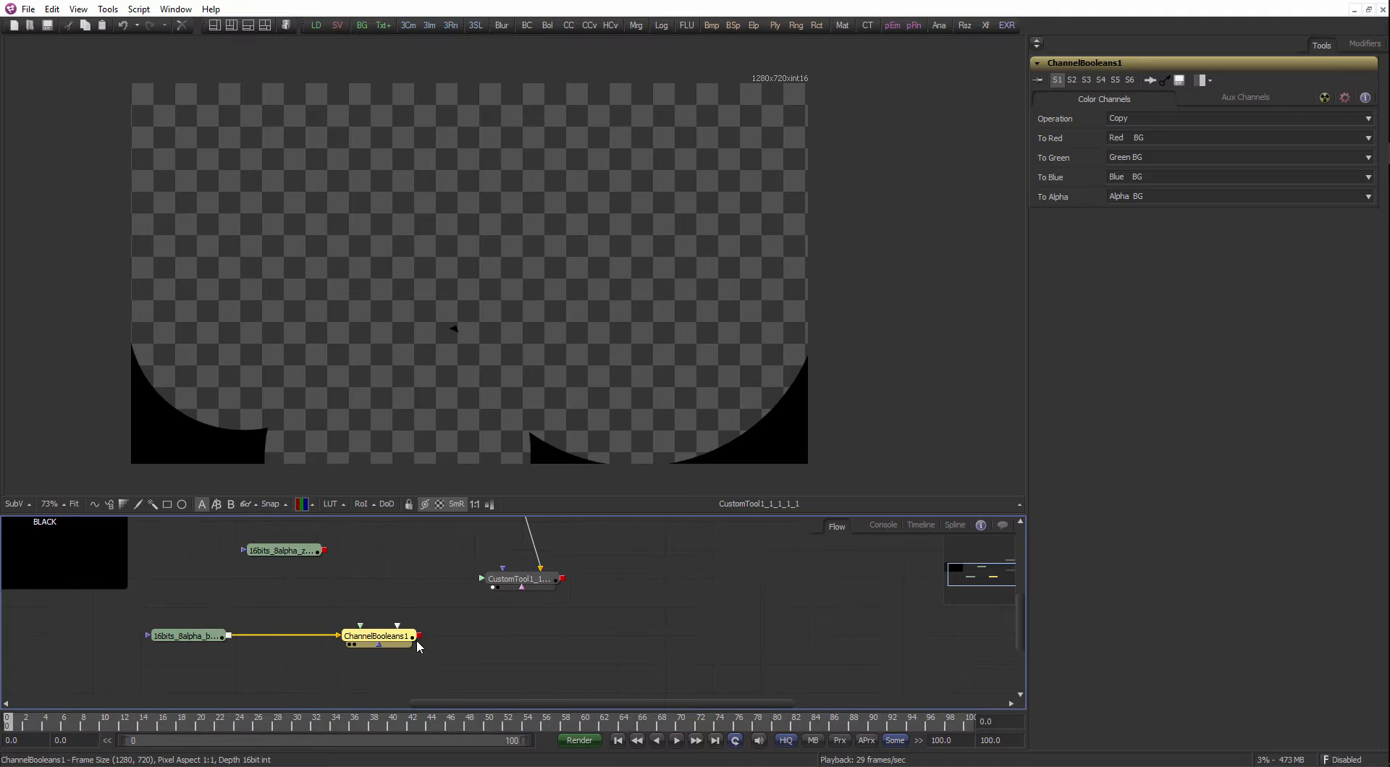
drag(526, 586, 382, 615)
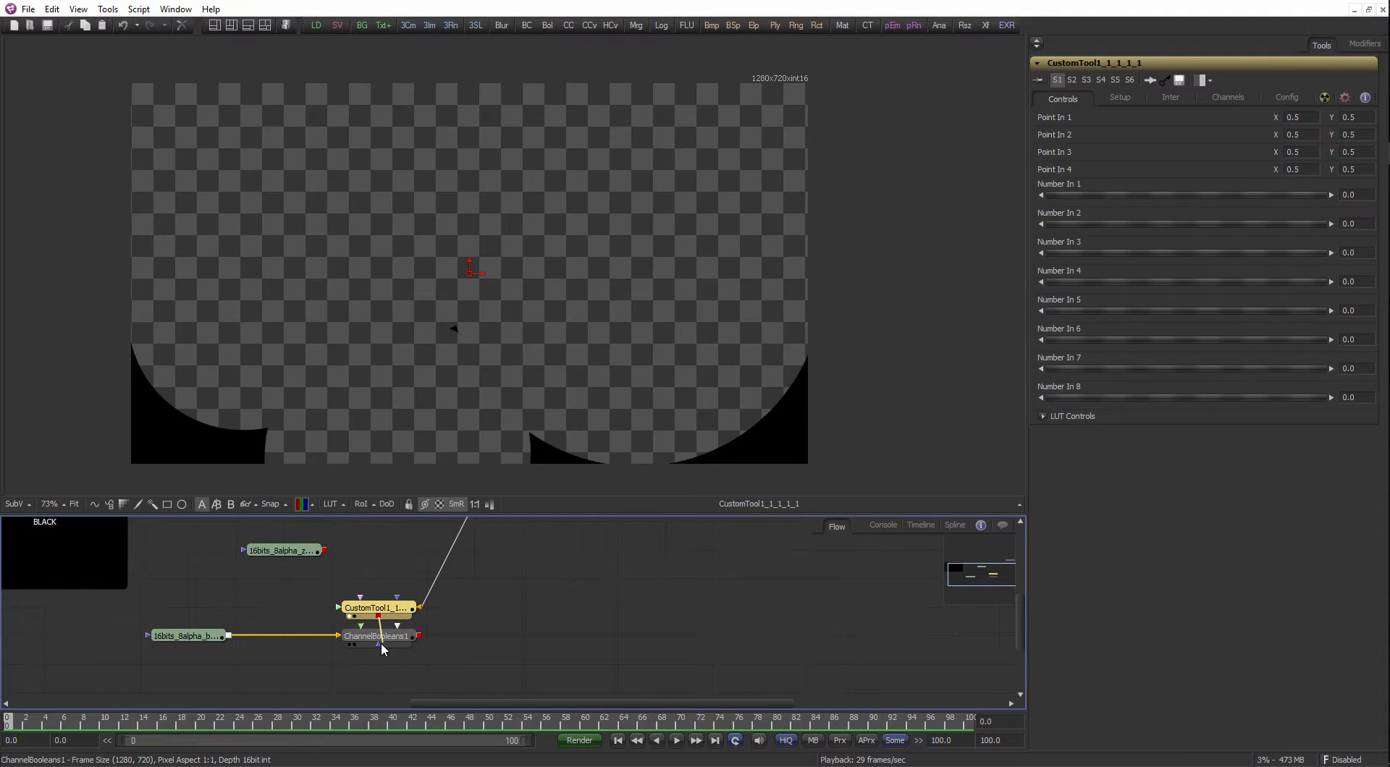
Display Channel Booleans and set its color operation to Subtract.
click(393, 643)
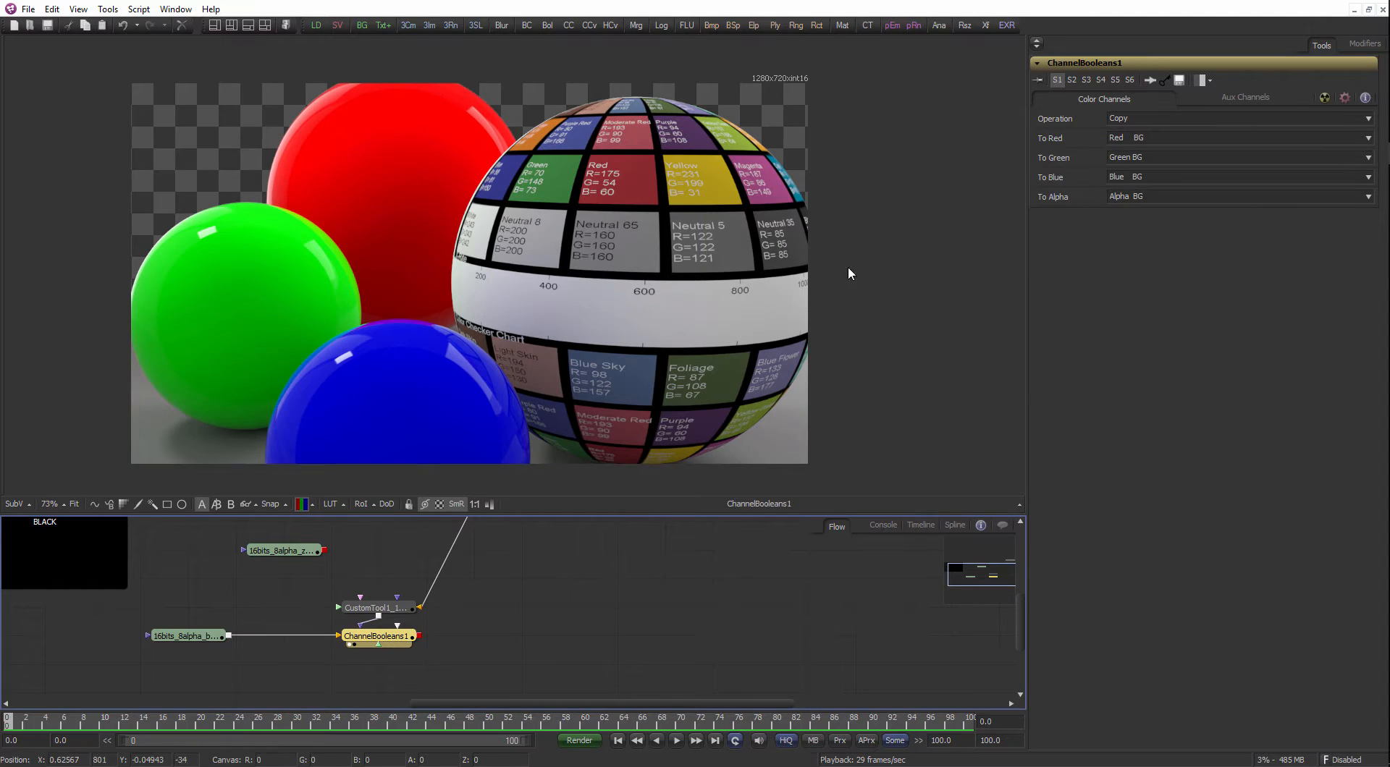
click(1131, 119)
click(1124, 148)
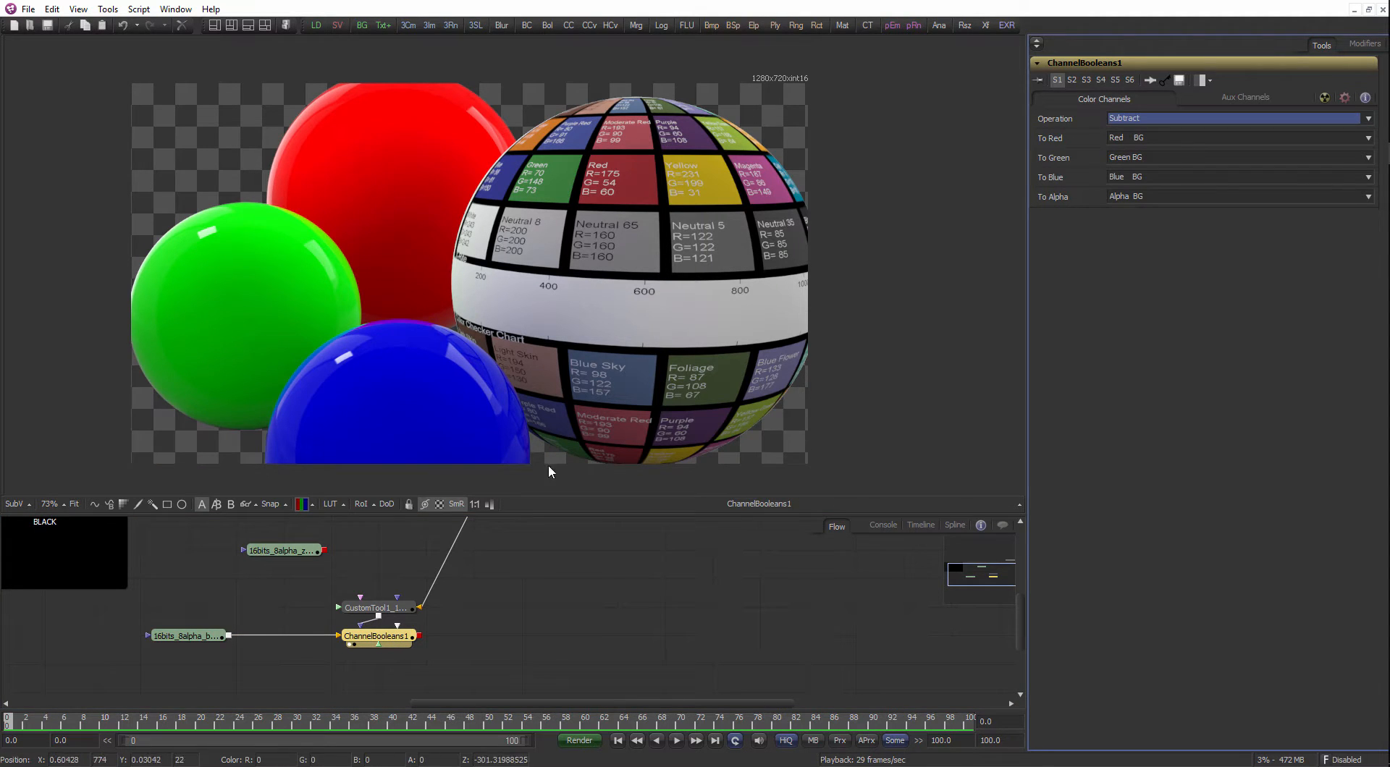
Rearrange the flow with the unused Z loader moved aside and the mask loader above the custom tool and Channel Booleans.
drag(478, 609, 463, 606)
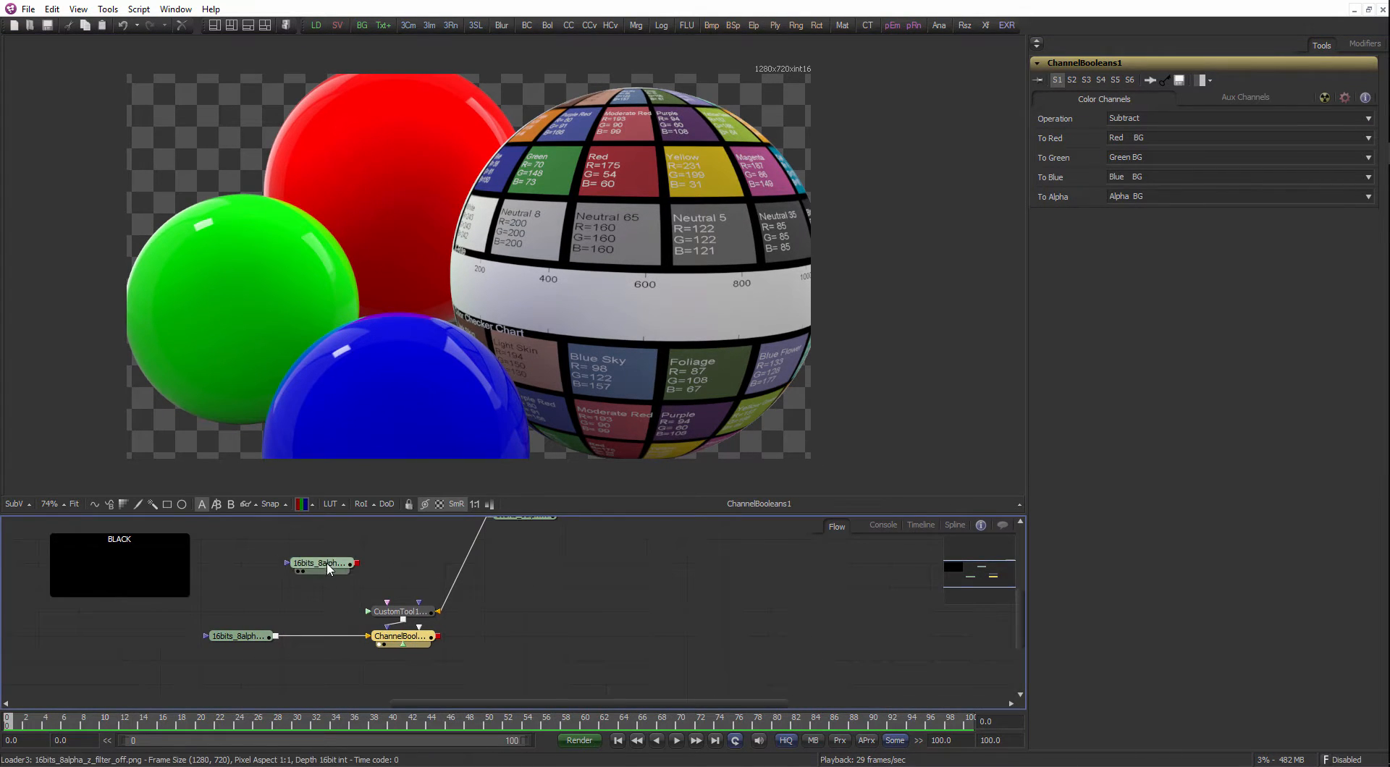
drag(330, 566, 289, 566)
drag(513, 588, 503, 611)
drag(492, 542, 371, 566)
drag(418, 627, 445, 590)
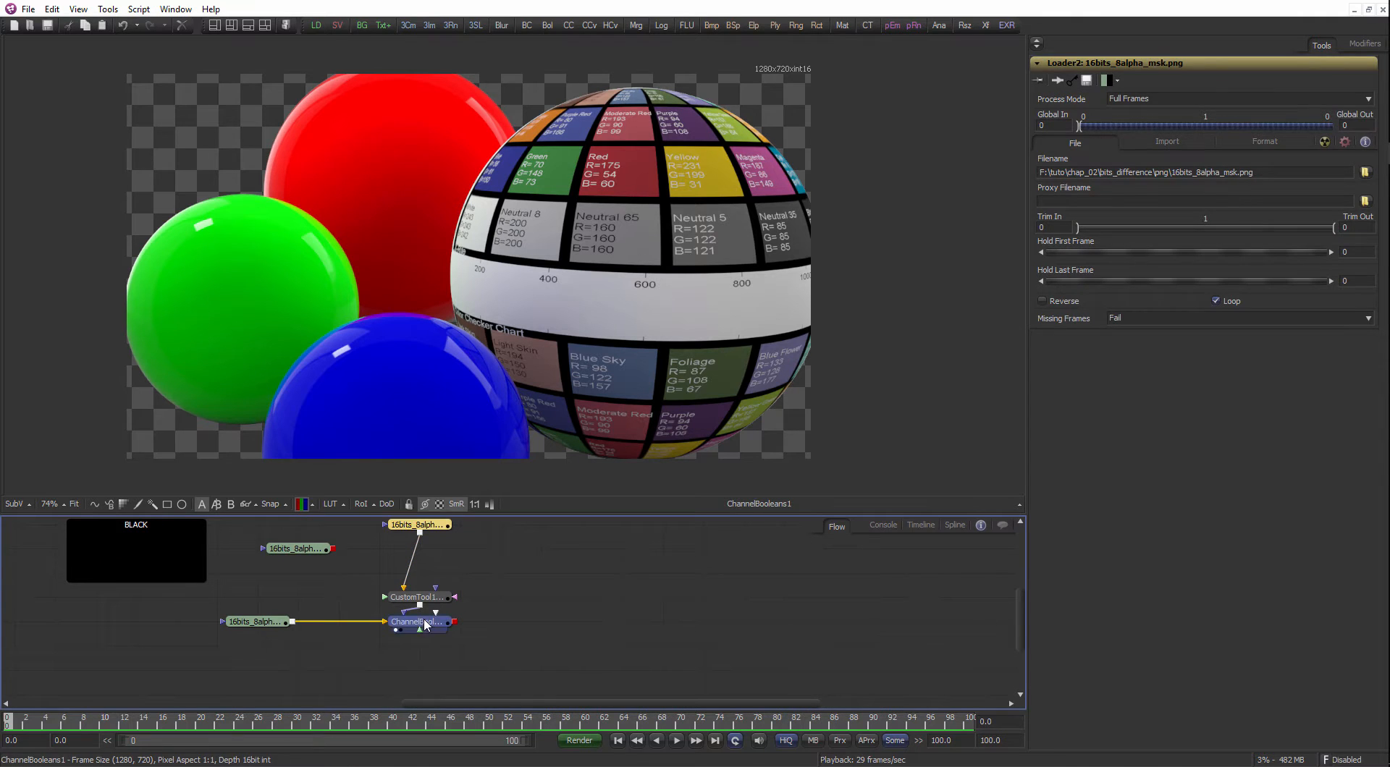
click(423, 624)
Add a Background tool and merge the Channel Booleans output over it.
scroll(397, 417, up, 3)
scroll(657, 426, down, 2)
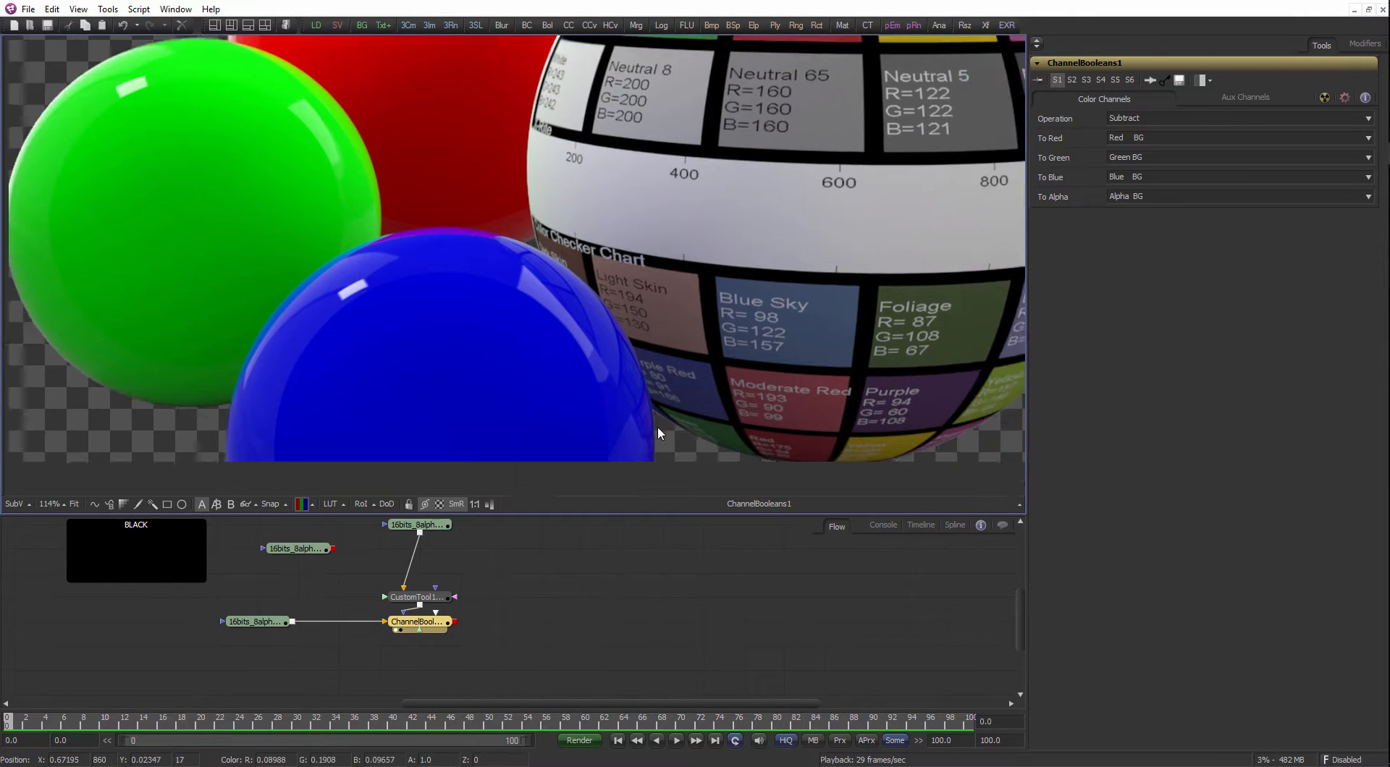
scroll(744, 372, right, 2)
scroll(476, 625, down, 2)
click(536, 615)
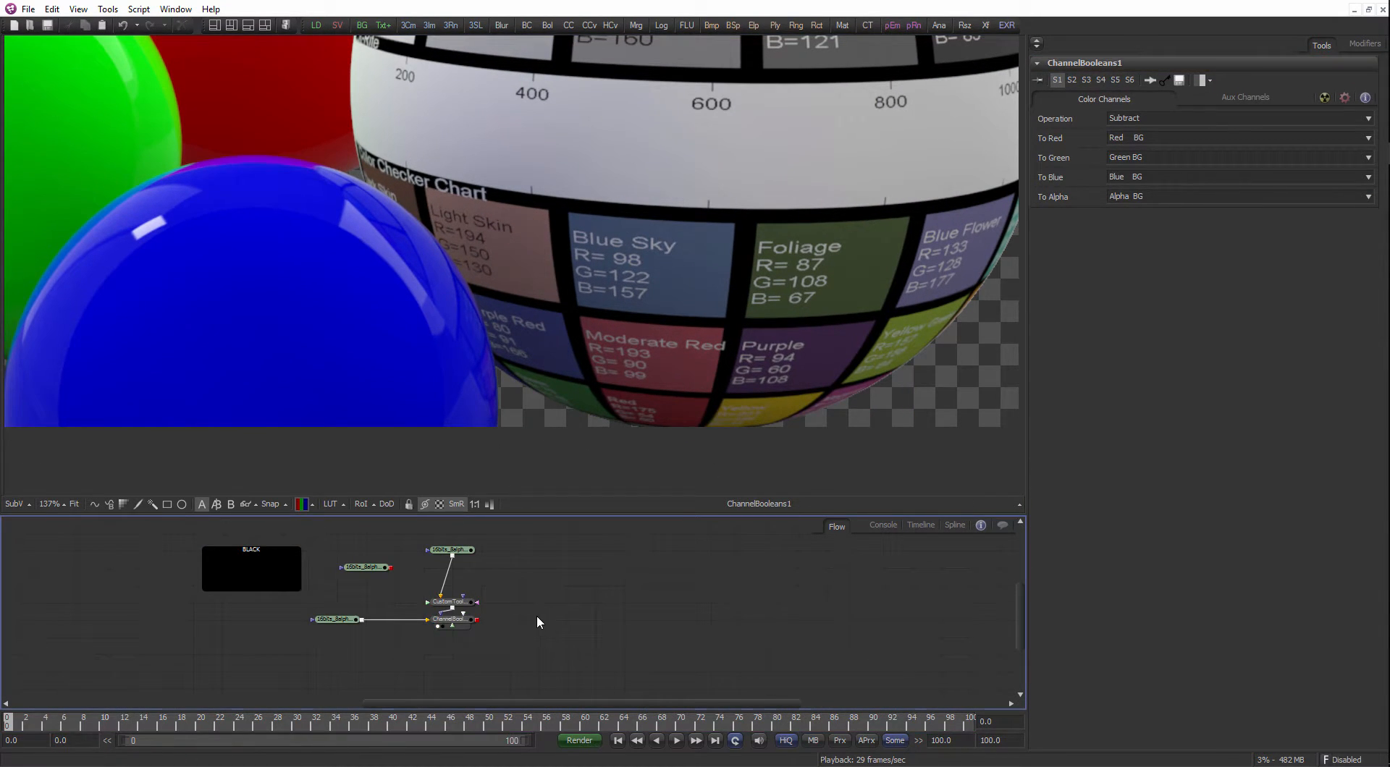
key(ctrl+space)
text(bg)
key(Down)
key(Return)
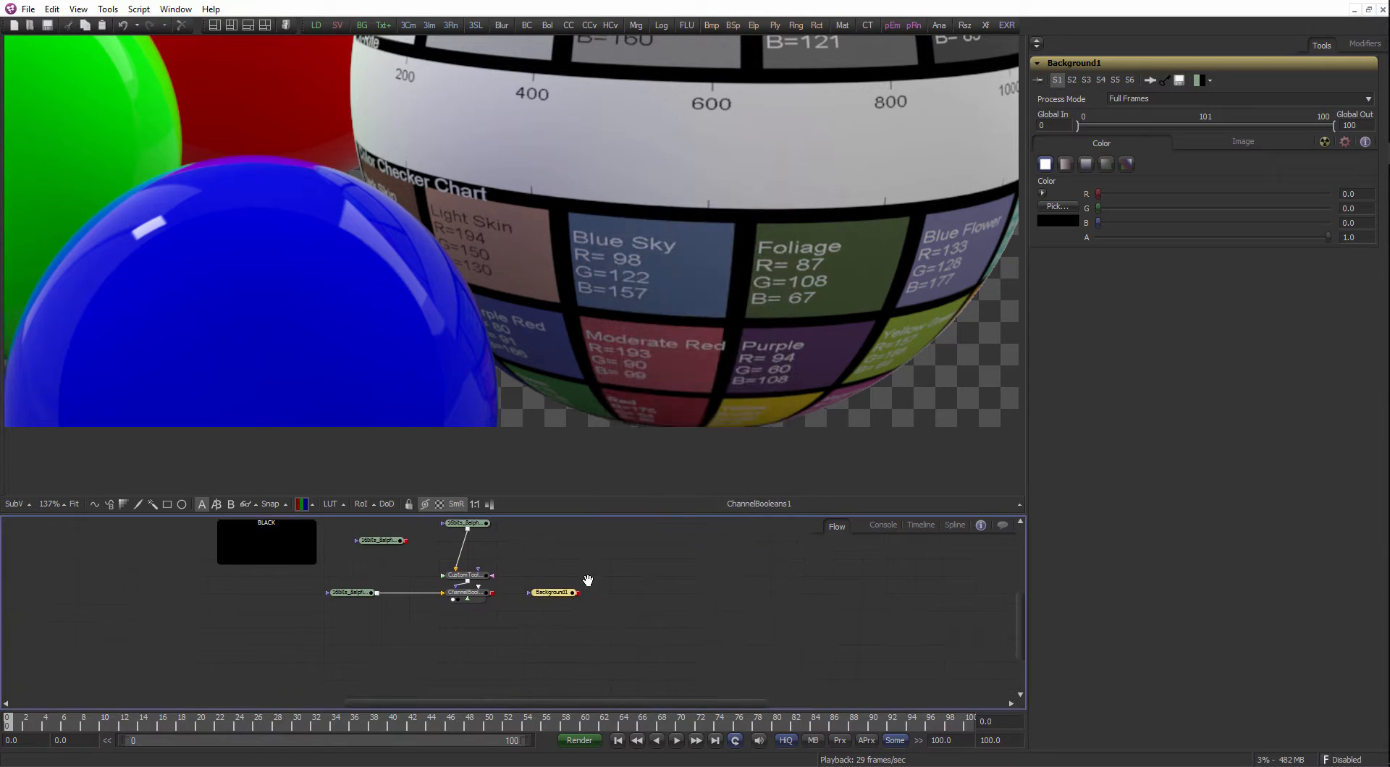
drag(488, 629, 430, 635)
drag(490, 592, 454, 629)
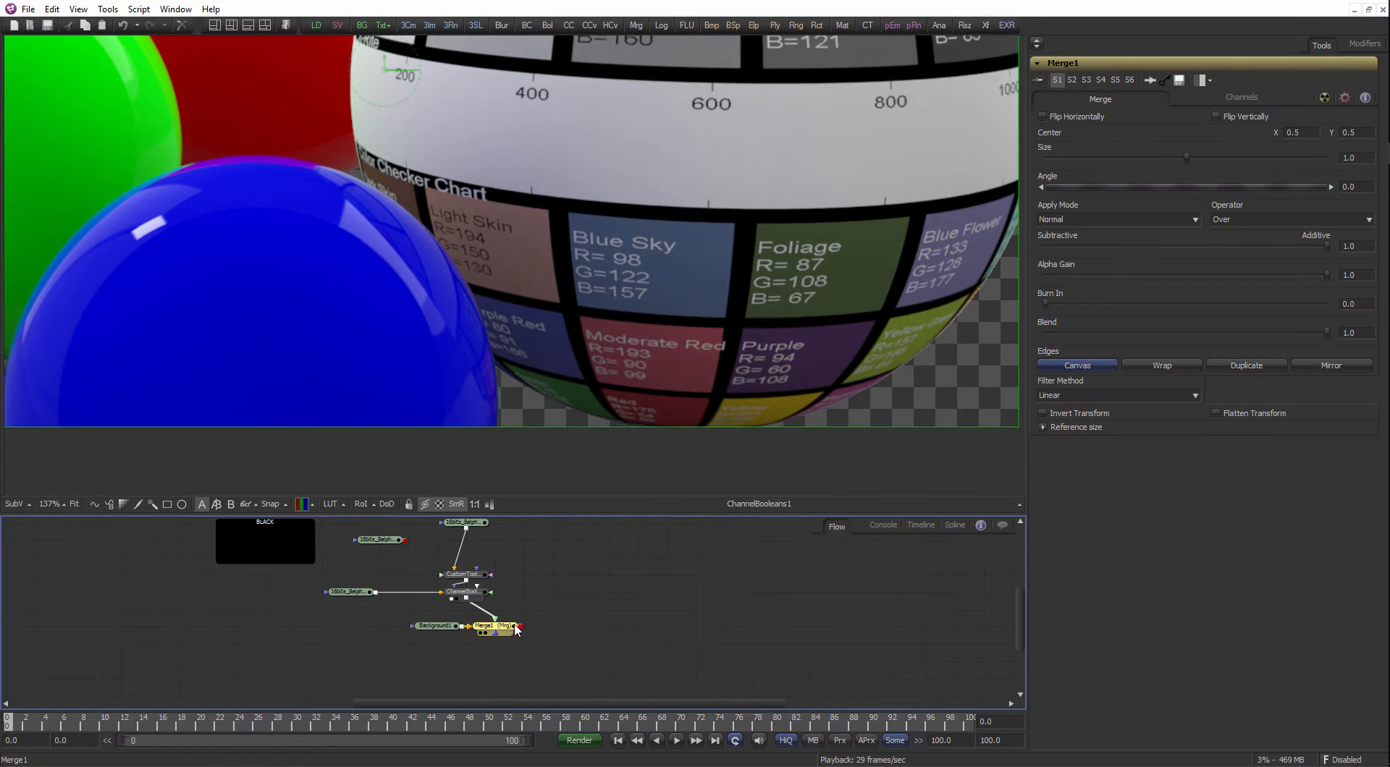
Compare the Merge output with the beauty loader image by displaying each in the viewer.
key(1)
scroll(585, 343, down, 4)
key(ctrl+f)
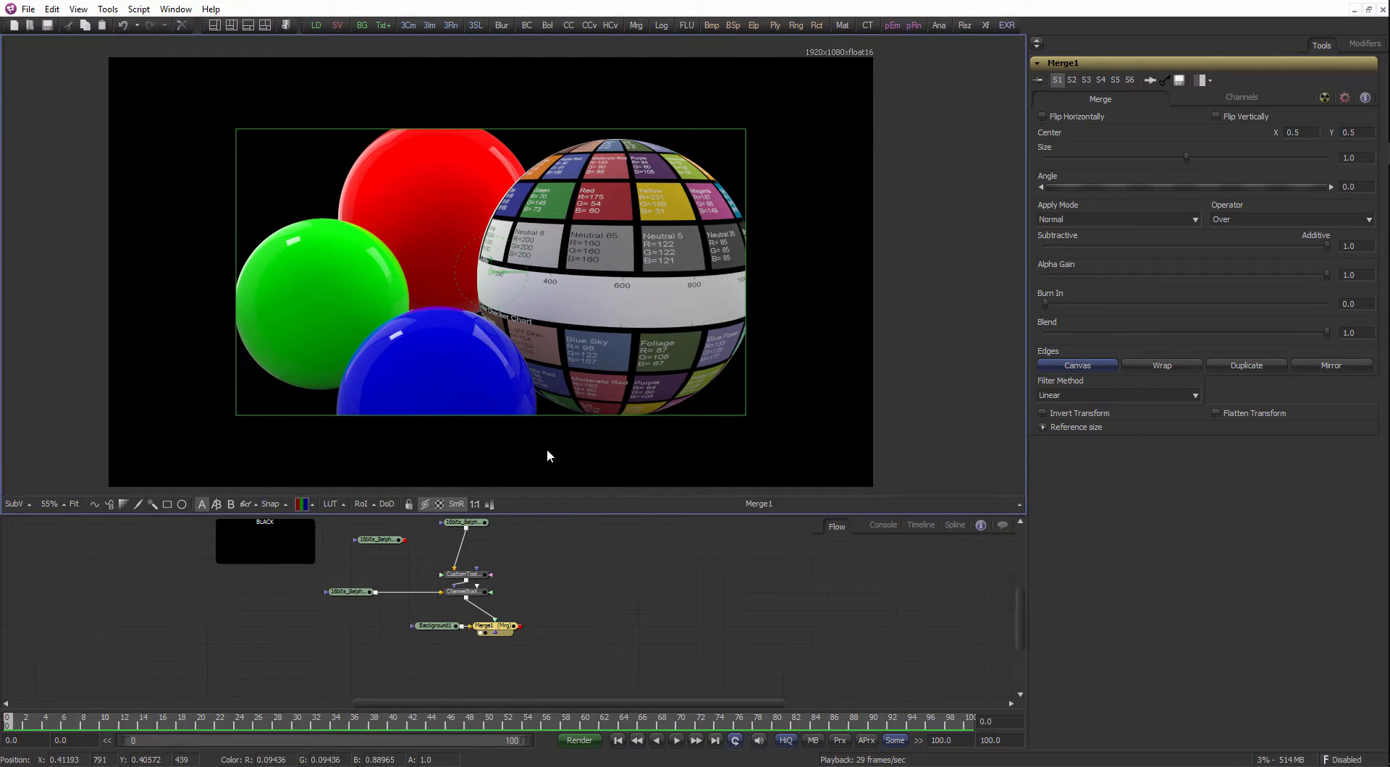
click(579, 568)
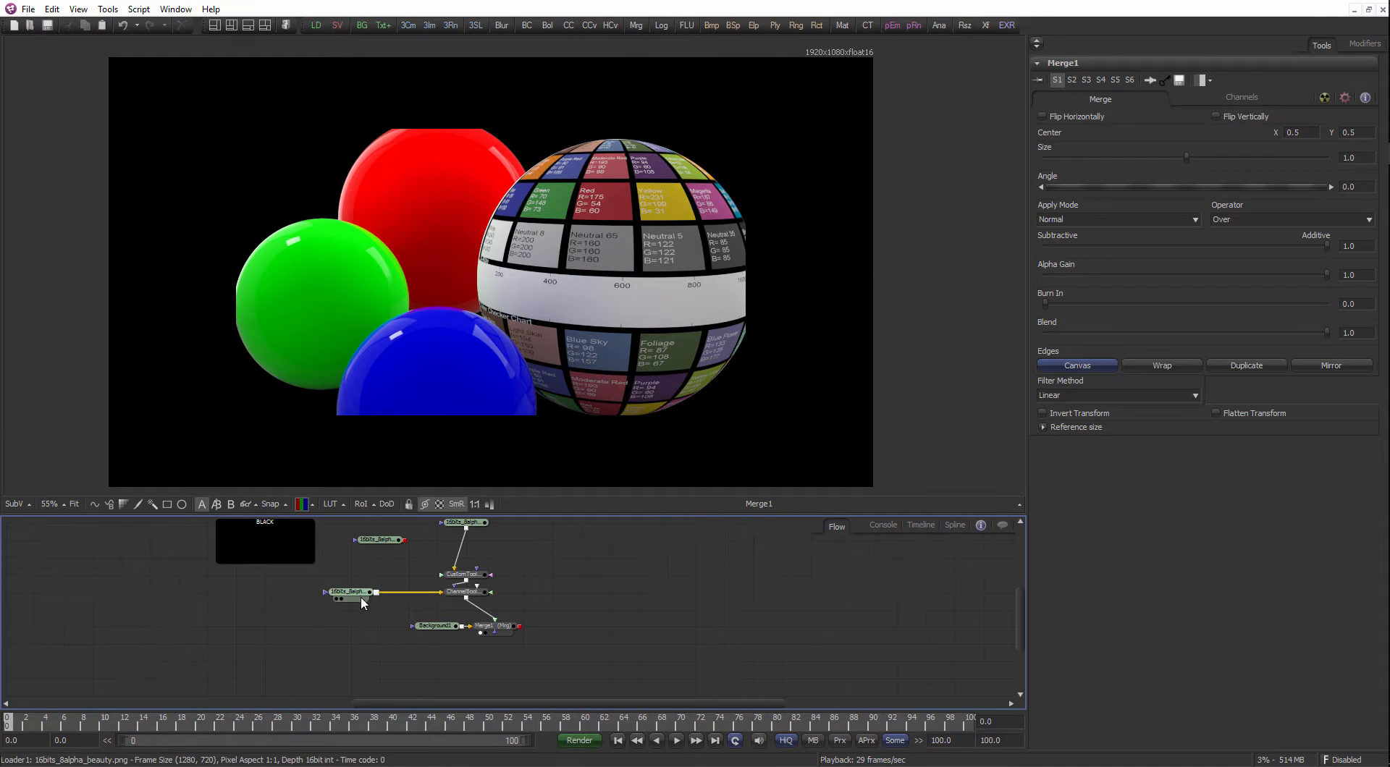
drag(350, 592, 531, 234)
scroll(454, 228, up, 3)
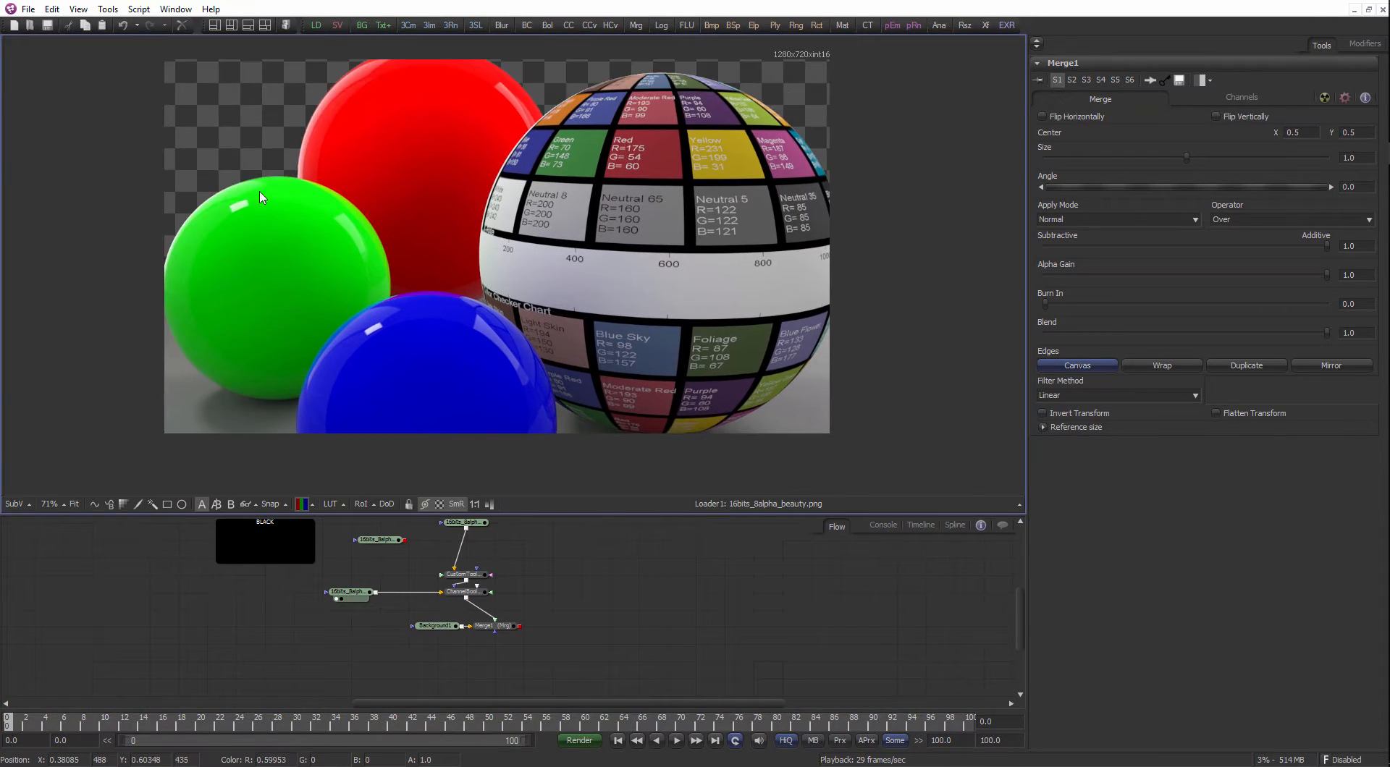
Set the composition's default frame format to HDTV 720 in the preferences and save it.
click(28, 9)
click(108, 222)
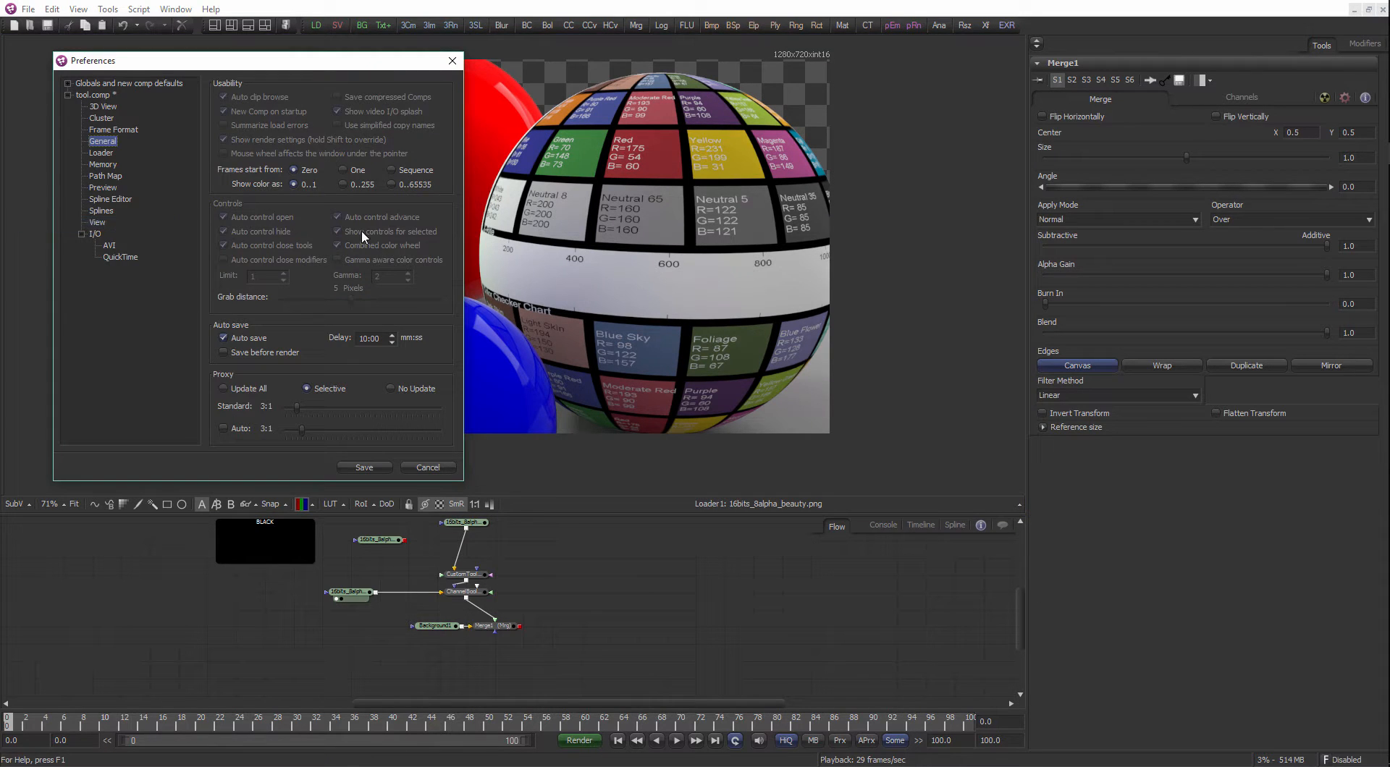
click(114, 131)
click(330, 85)
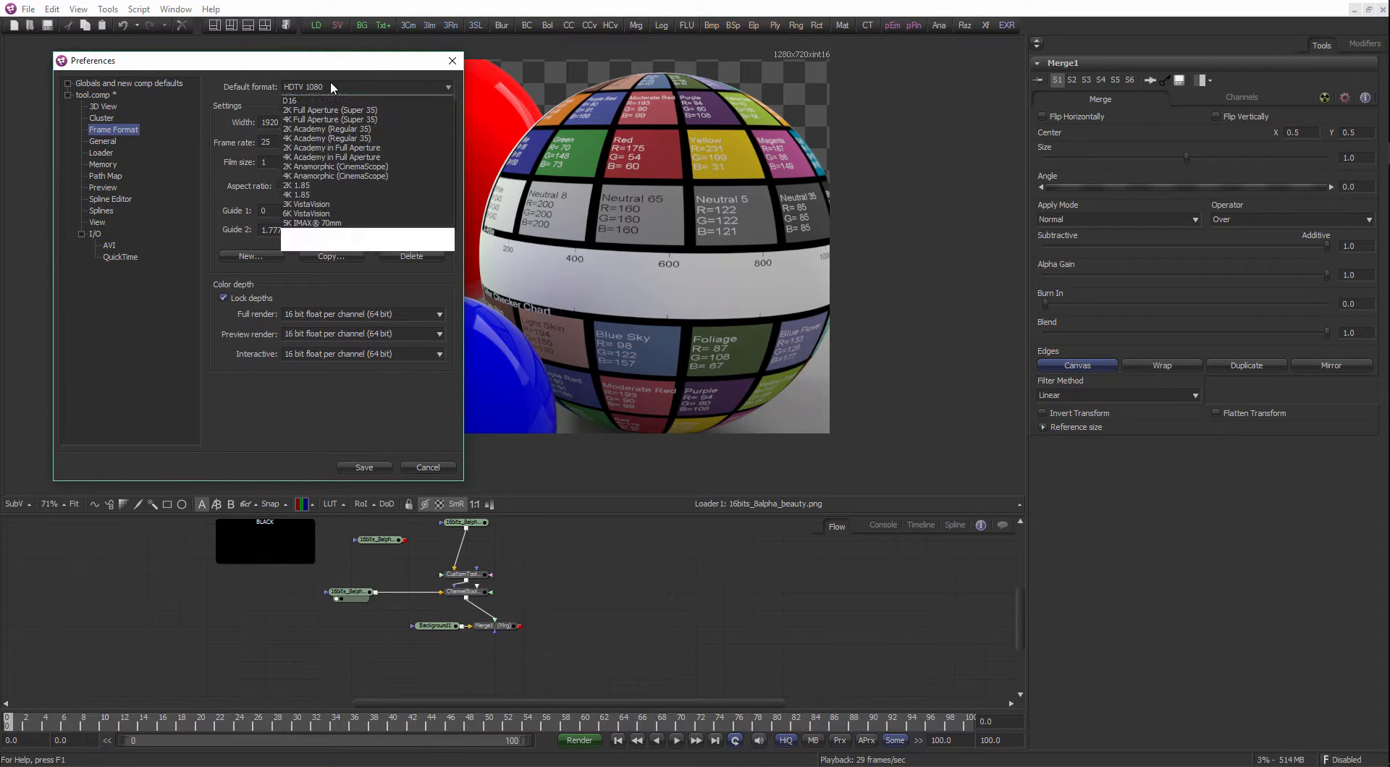
click(323, 189)
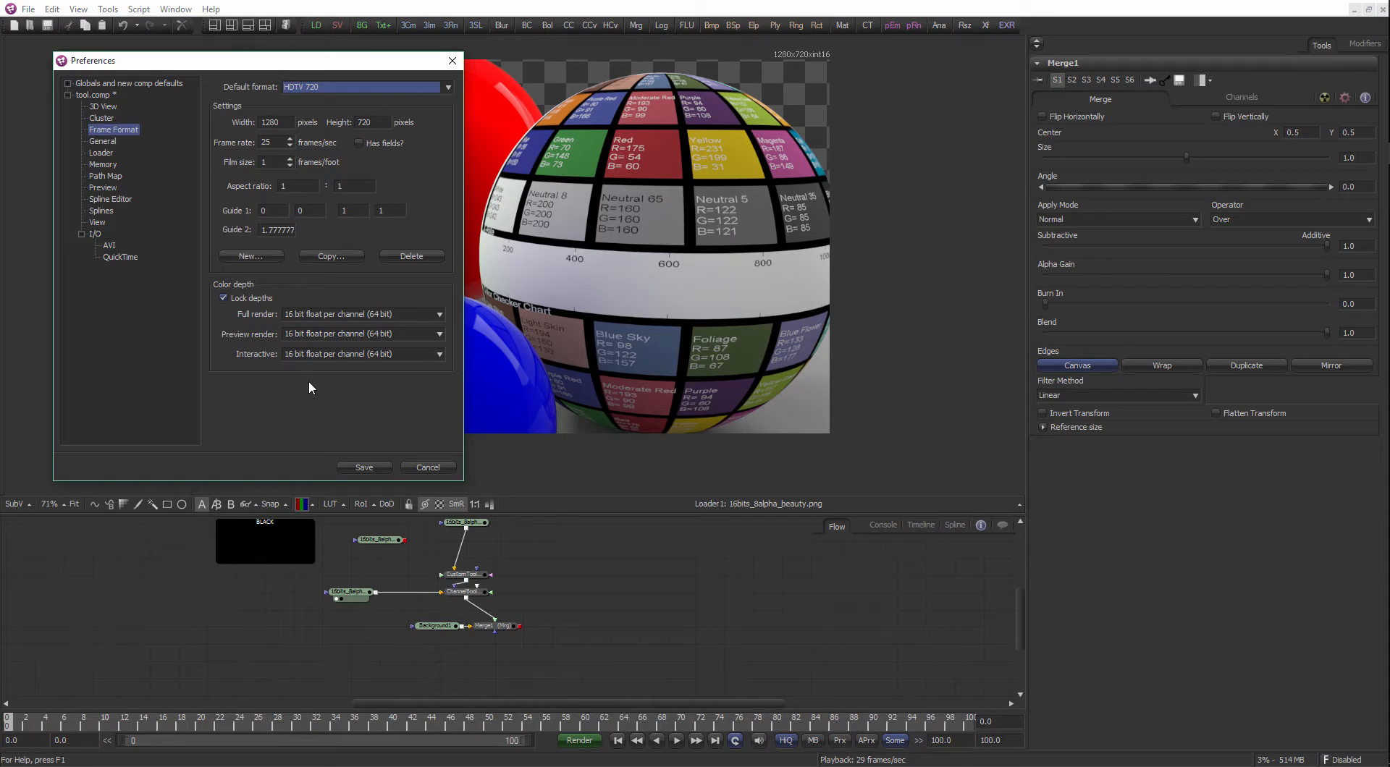
click(364, 467)
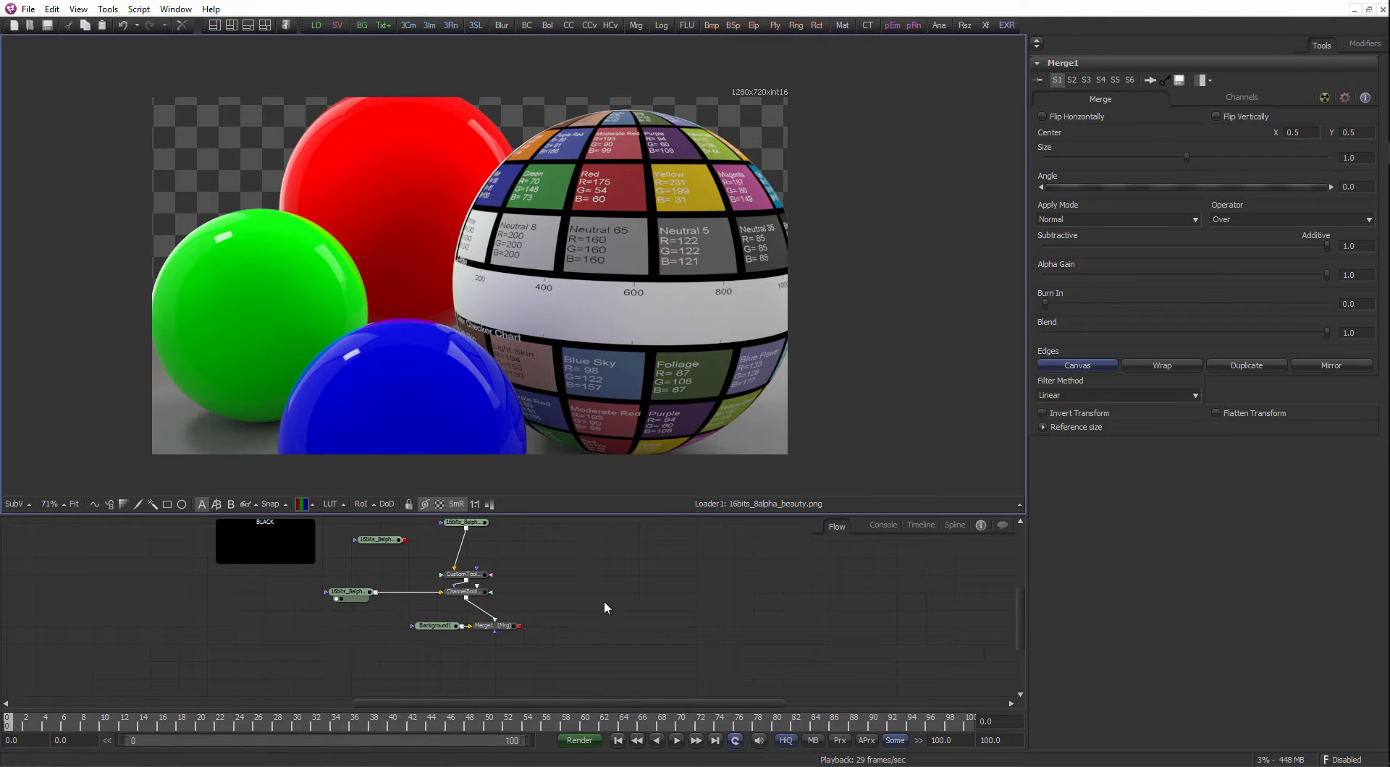
Display the Merge result and move the Background tool farther away from the Merge in the flow.
click(447, 629)
drag(495, 628, 533, 456)
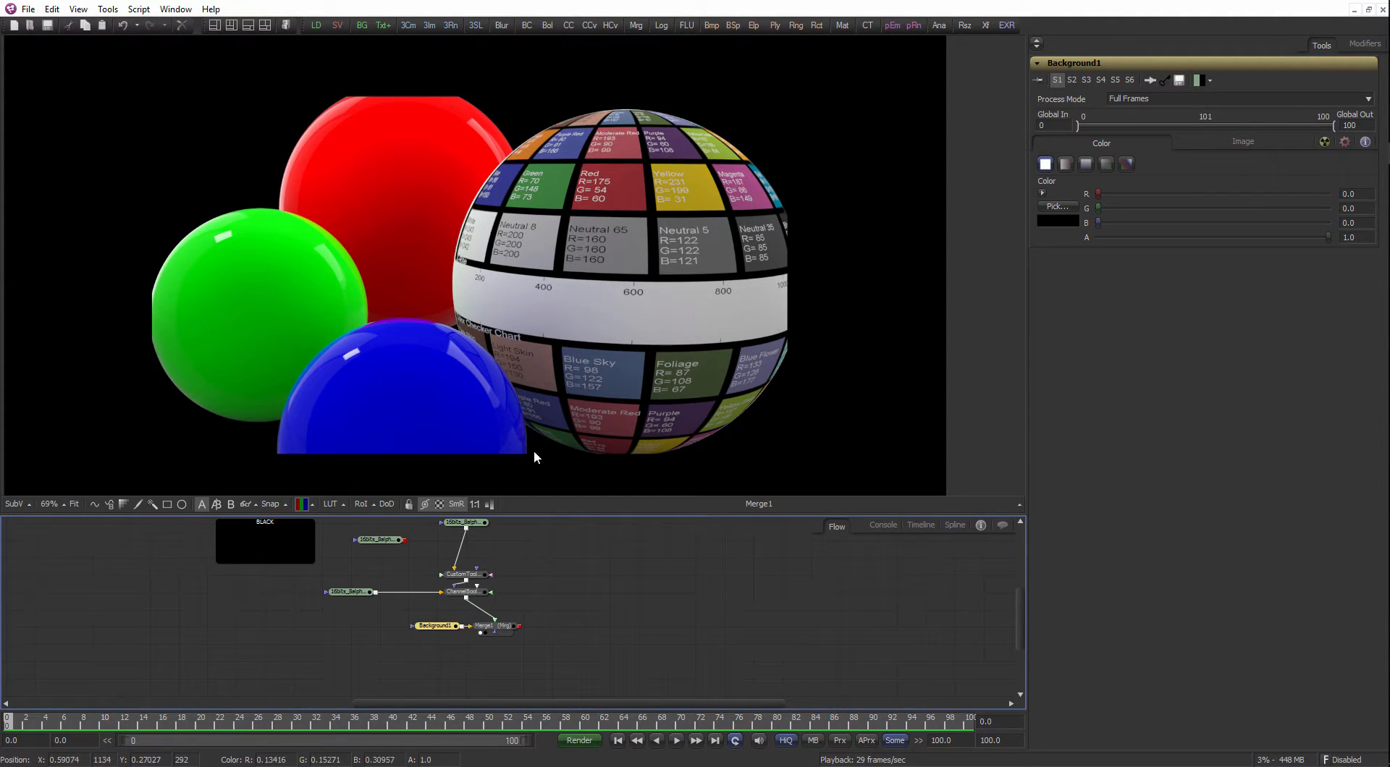
drag(635, 302, 495, 348)
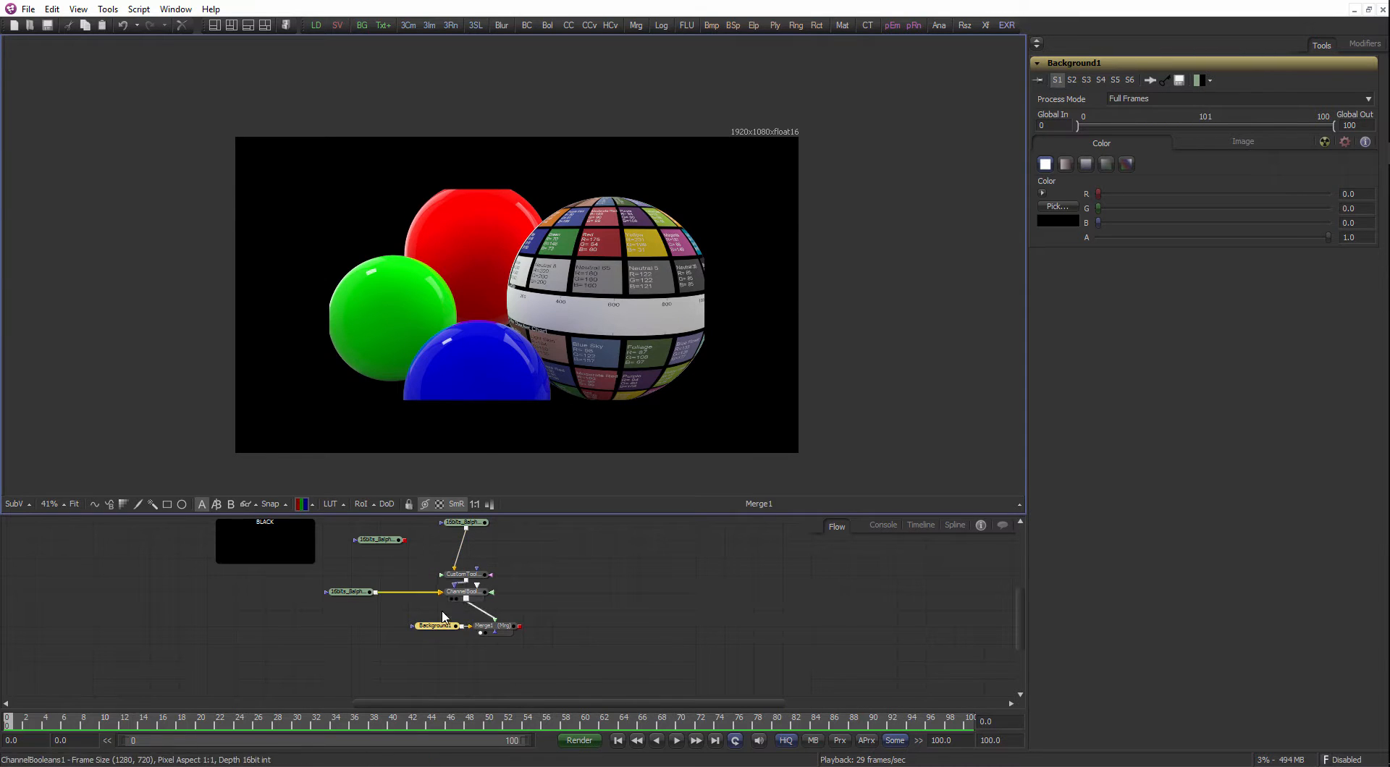
click(416, 631)
drag(416, 633, 386, 634)
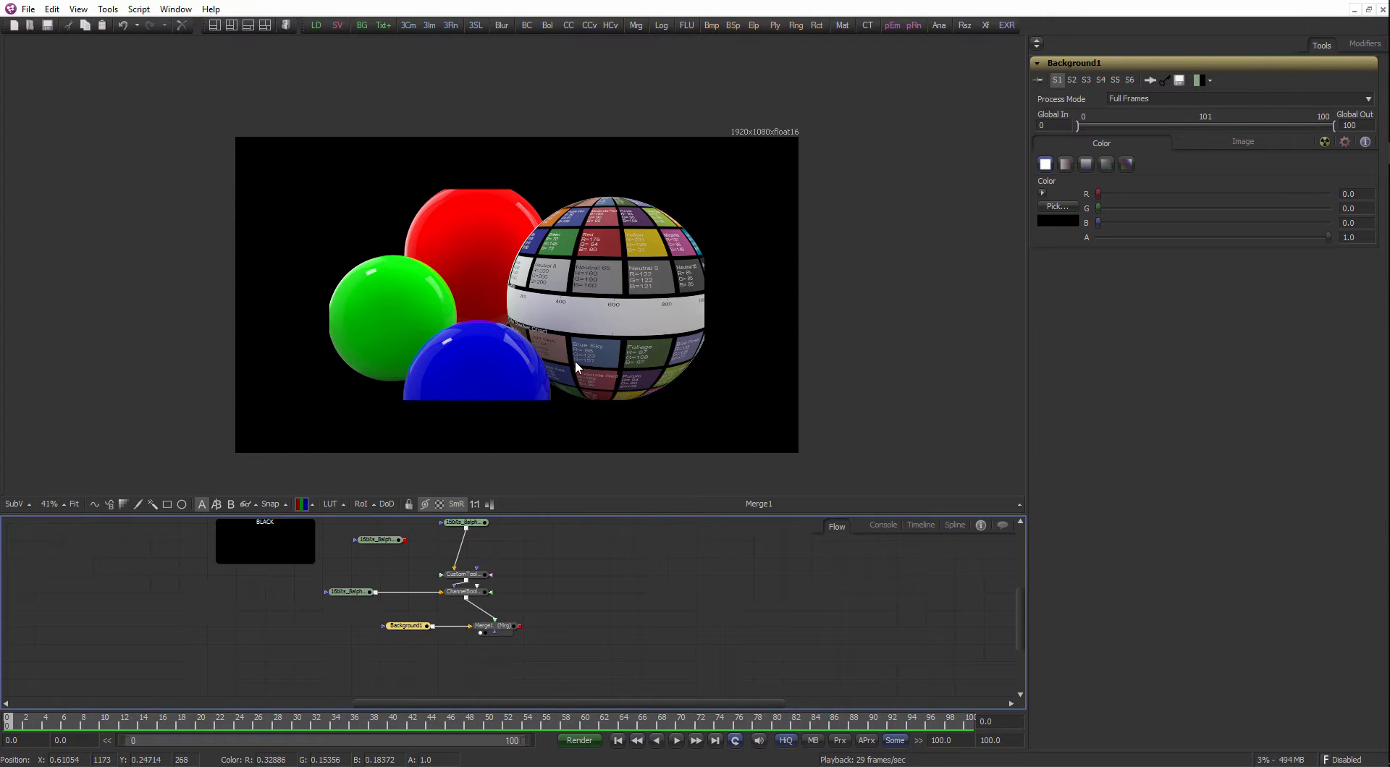
Make the Background tool use the frame format settings for its image size.
scroll(567, 379, up, 2)
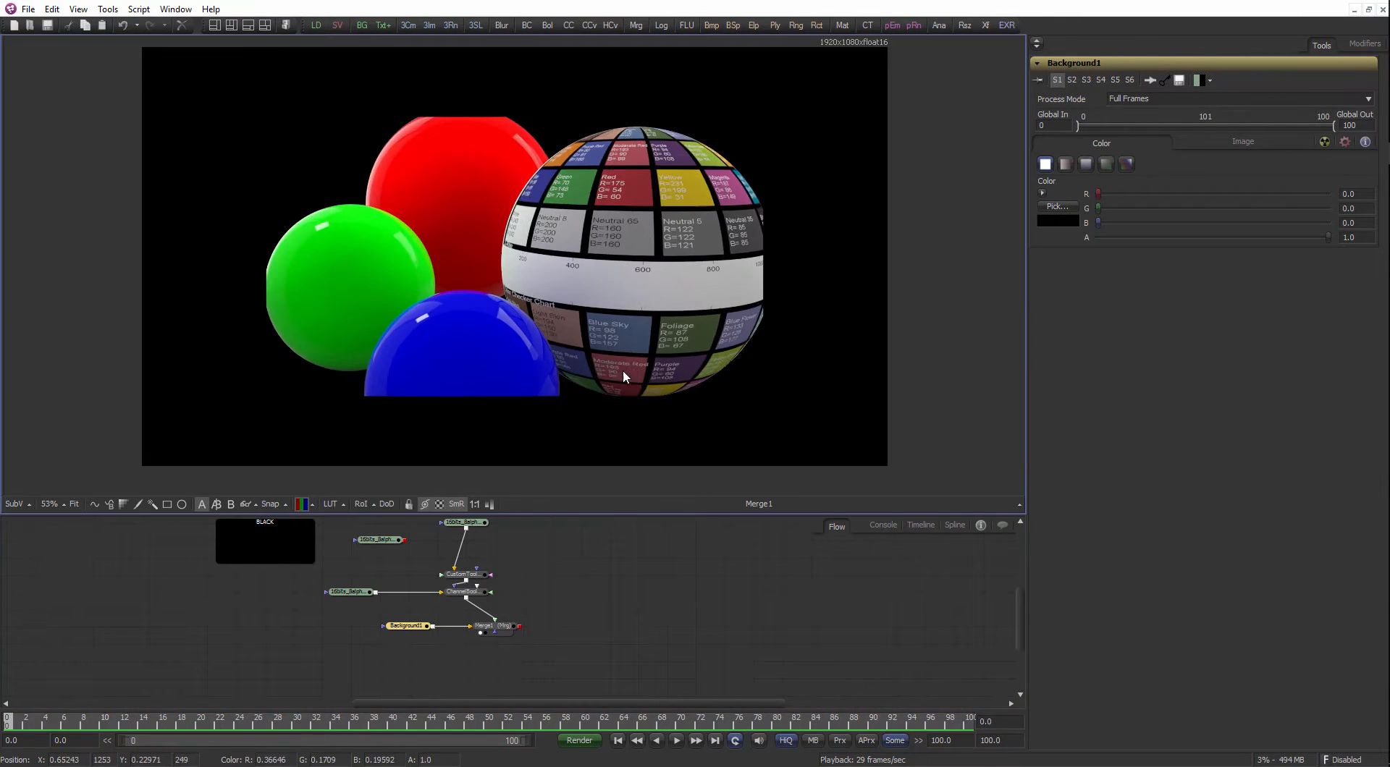
click(1242, 143)
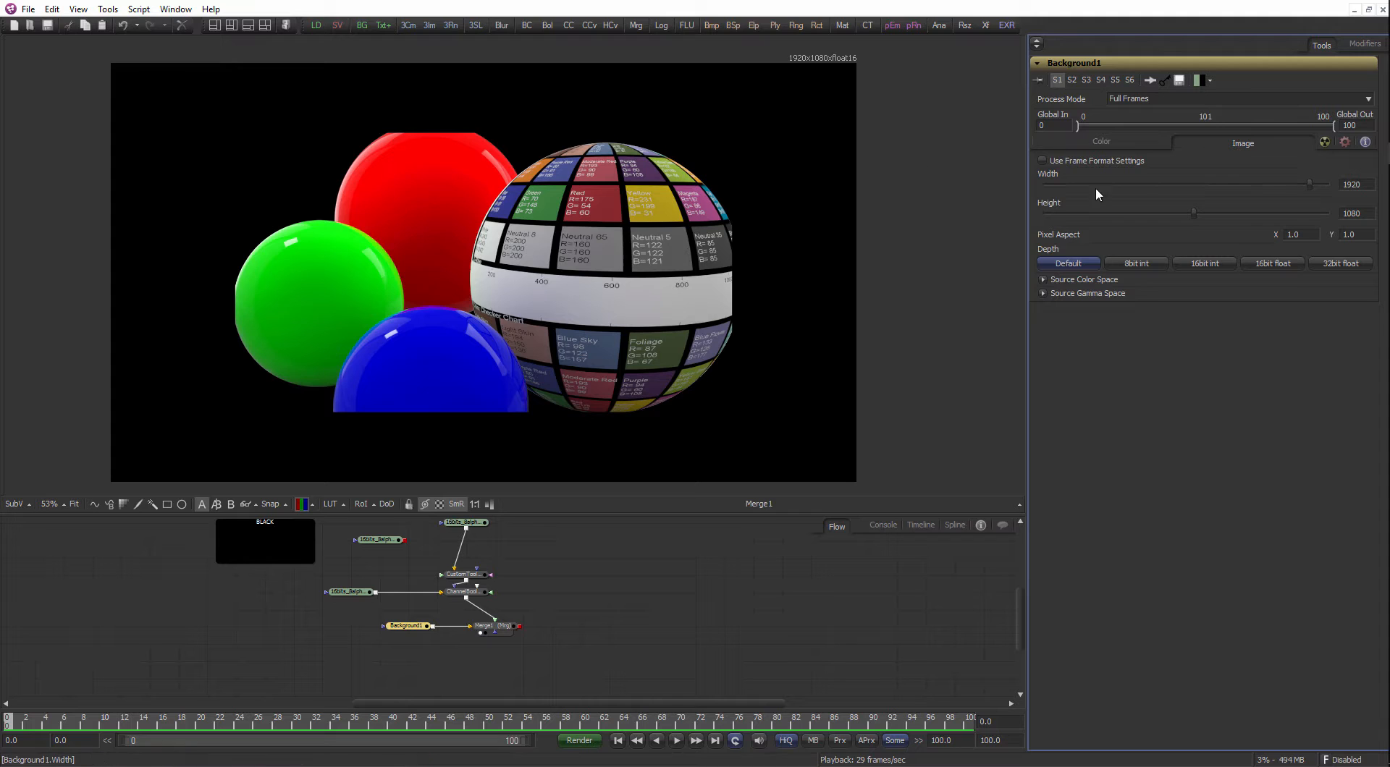
click(1043, 162)
scroll(610, 386, up, 3)
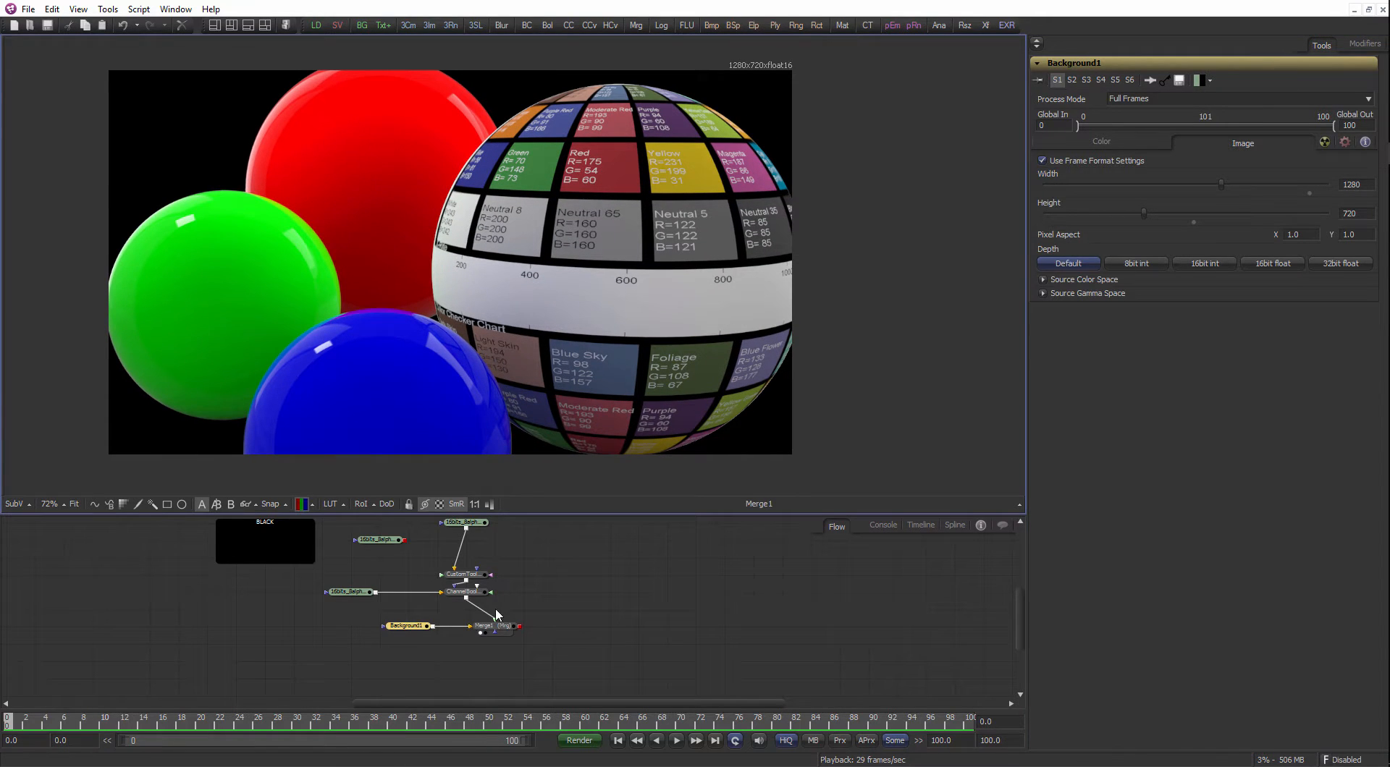
Change the Background tool's color to cyan.
click(499, 627)
click(516, 595)
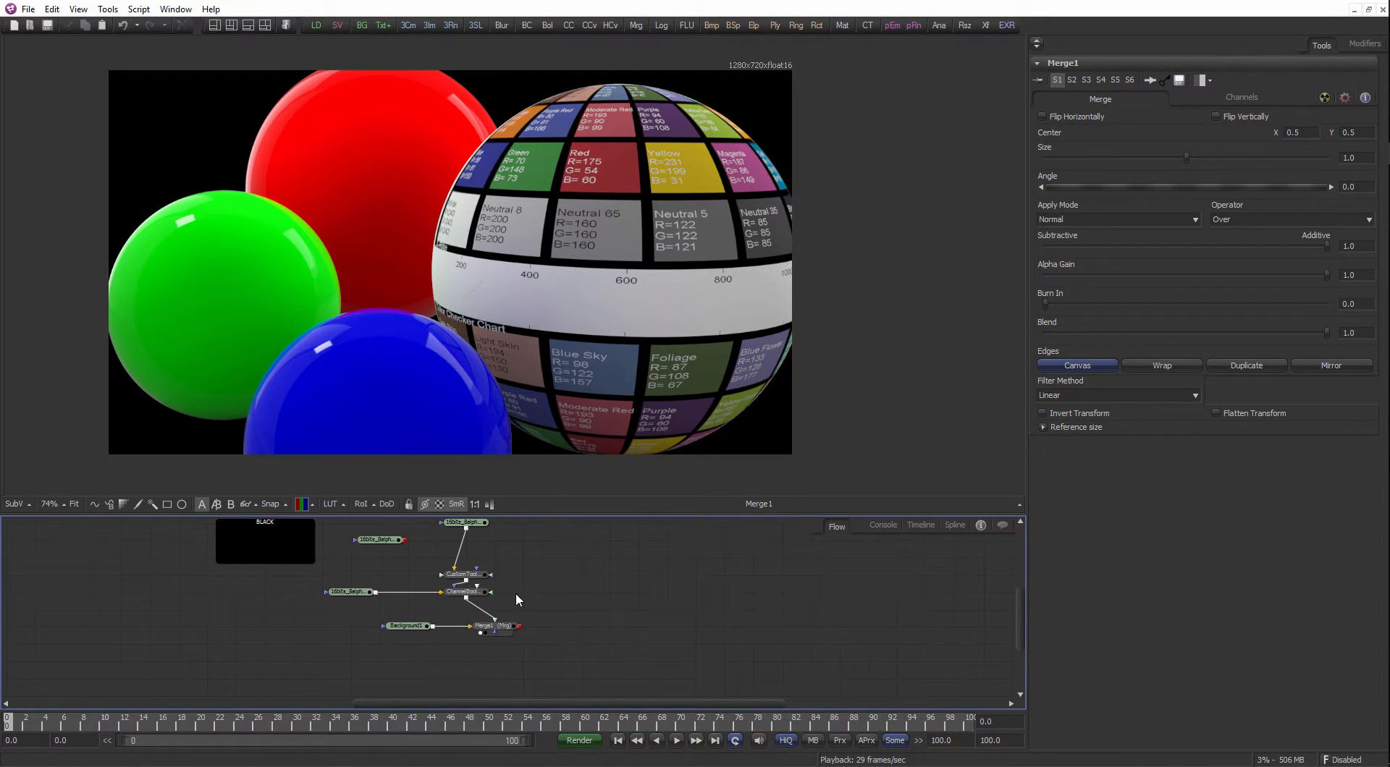
click(418, 634)
click(1079, 145)
click(1061, 206)
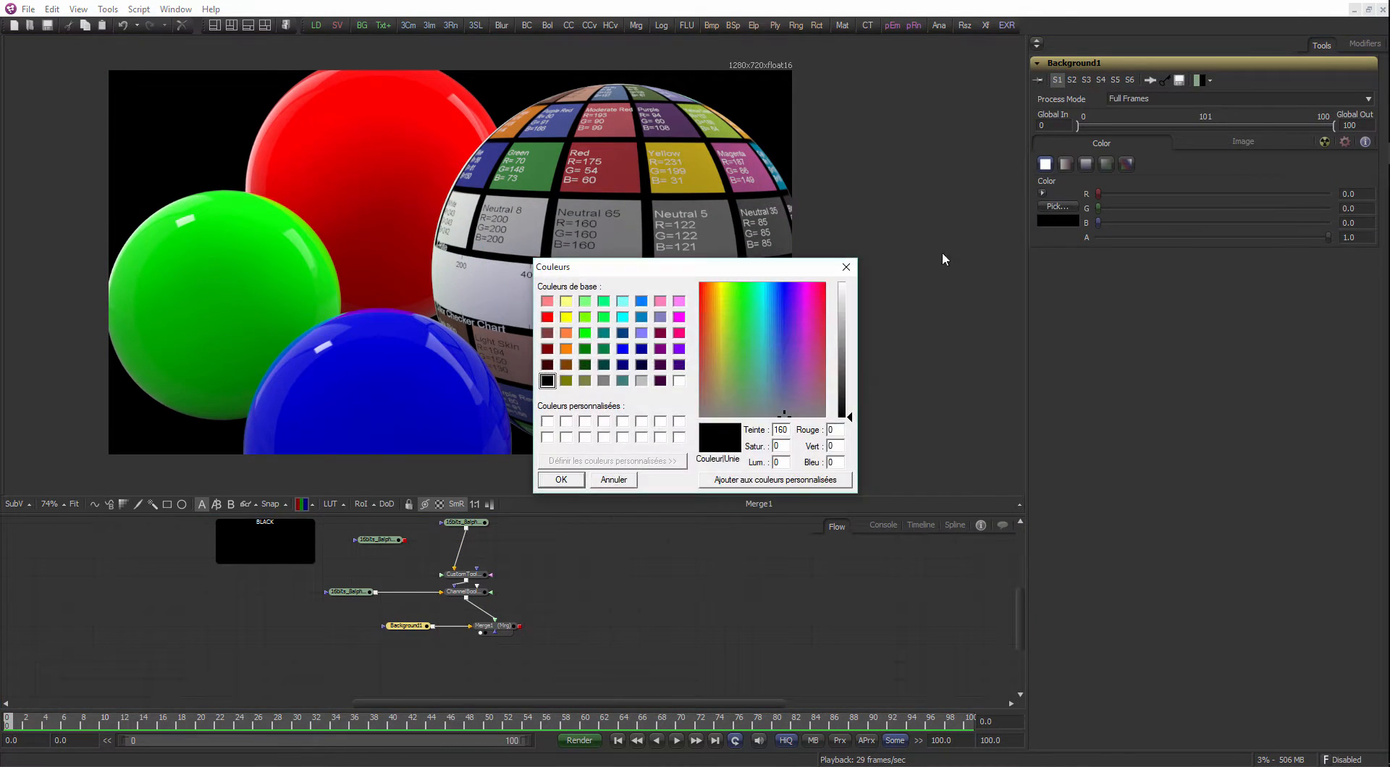
click(621, 319)
click(561, 479)
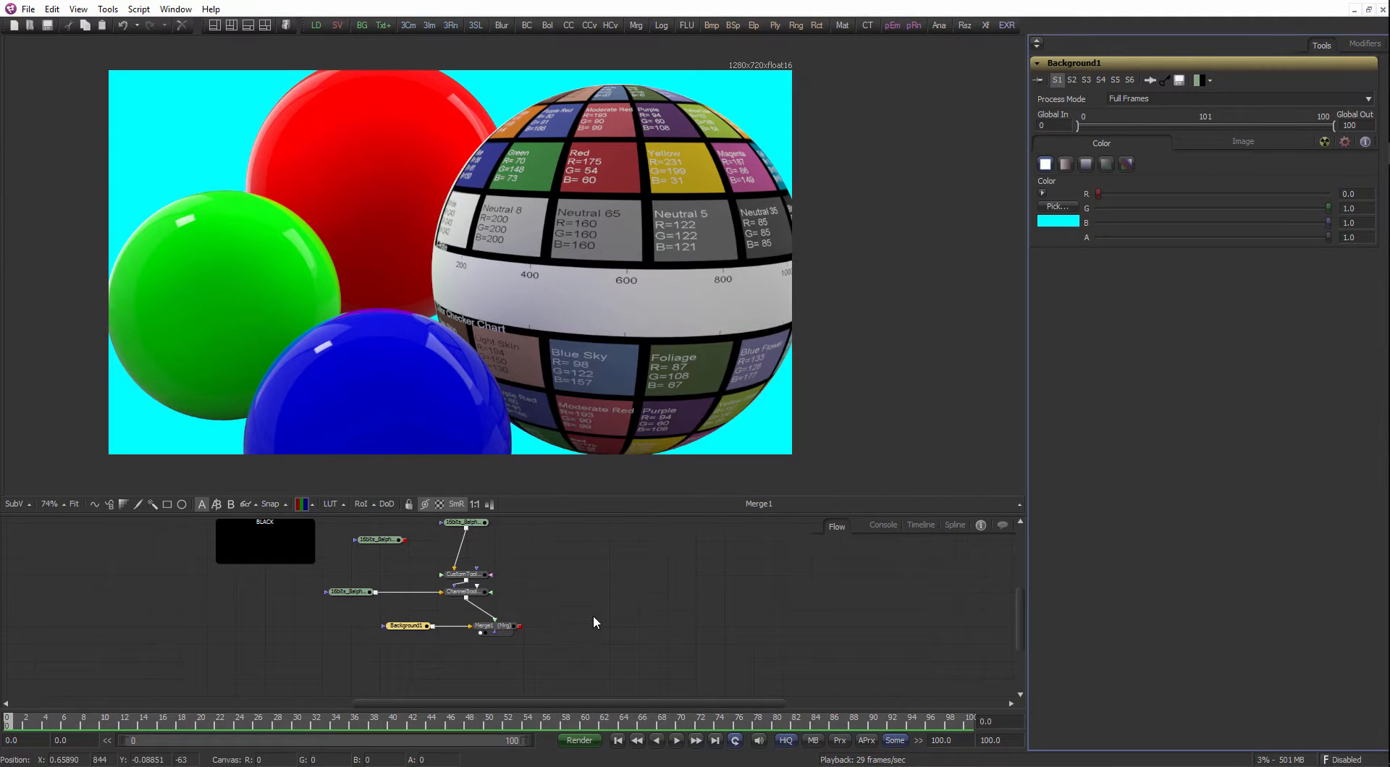
Delete all tools from the flow.
click(593, 615)
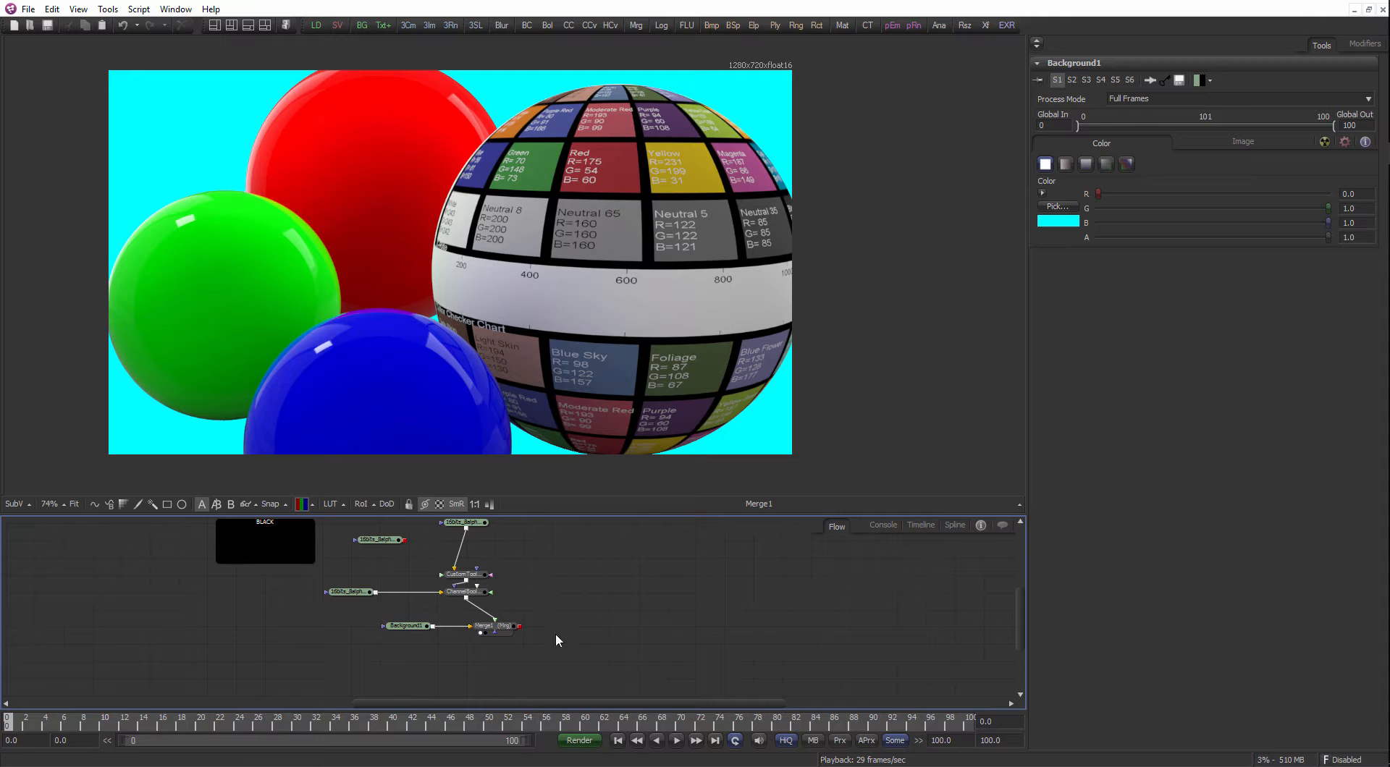
scroll(556, 636, down, 2)
key(ctrl+a)
key(Delete)
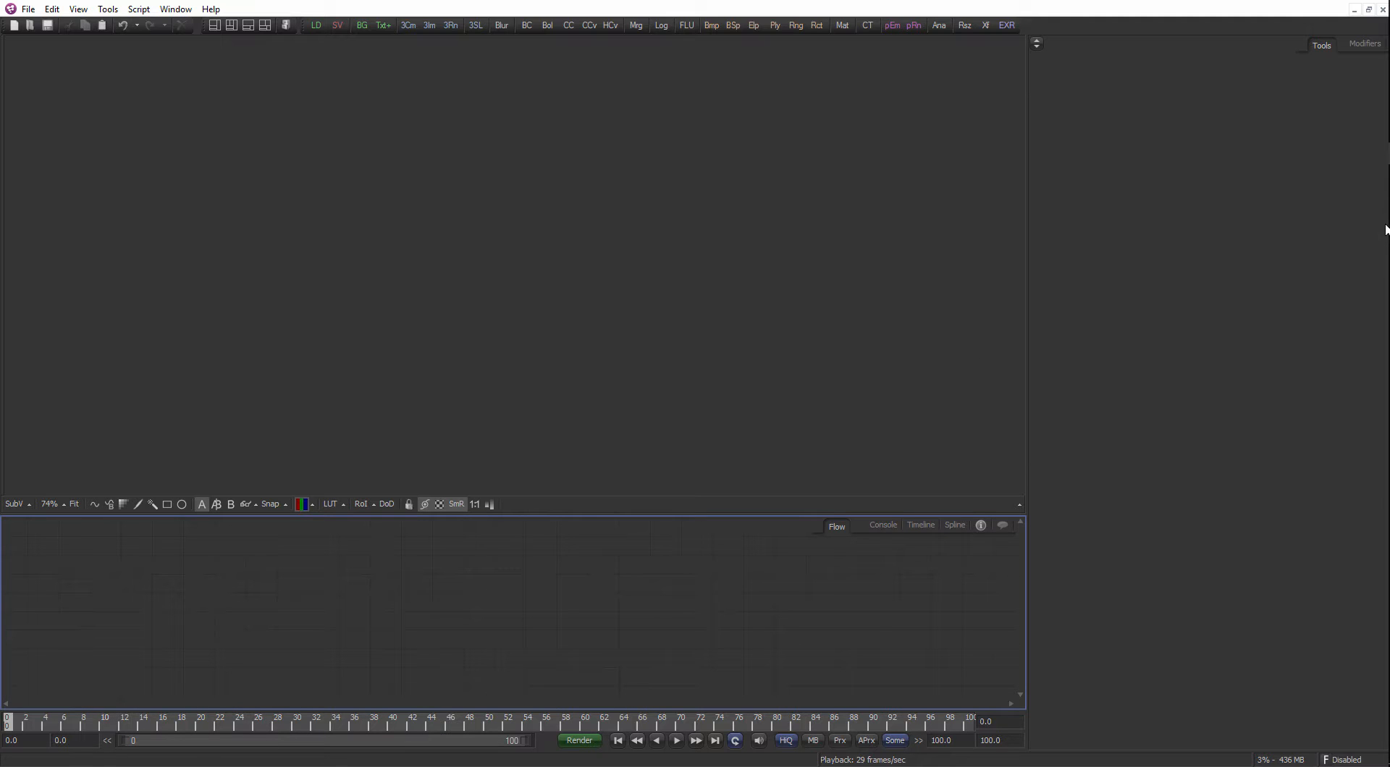
Switch to File Explorer, go up to the tuto folder and open chap_04, then return to Fusion.
click(1355, 208)
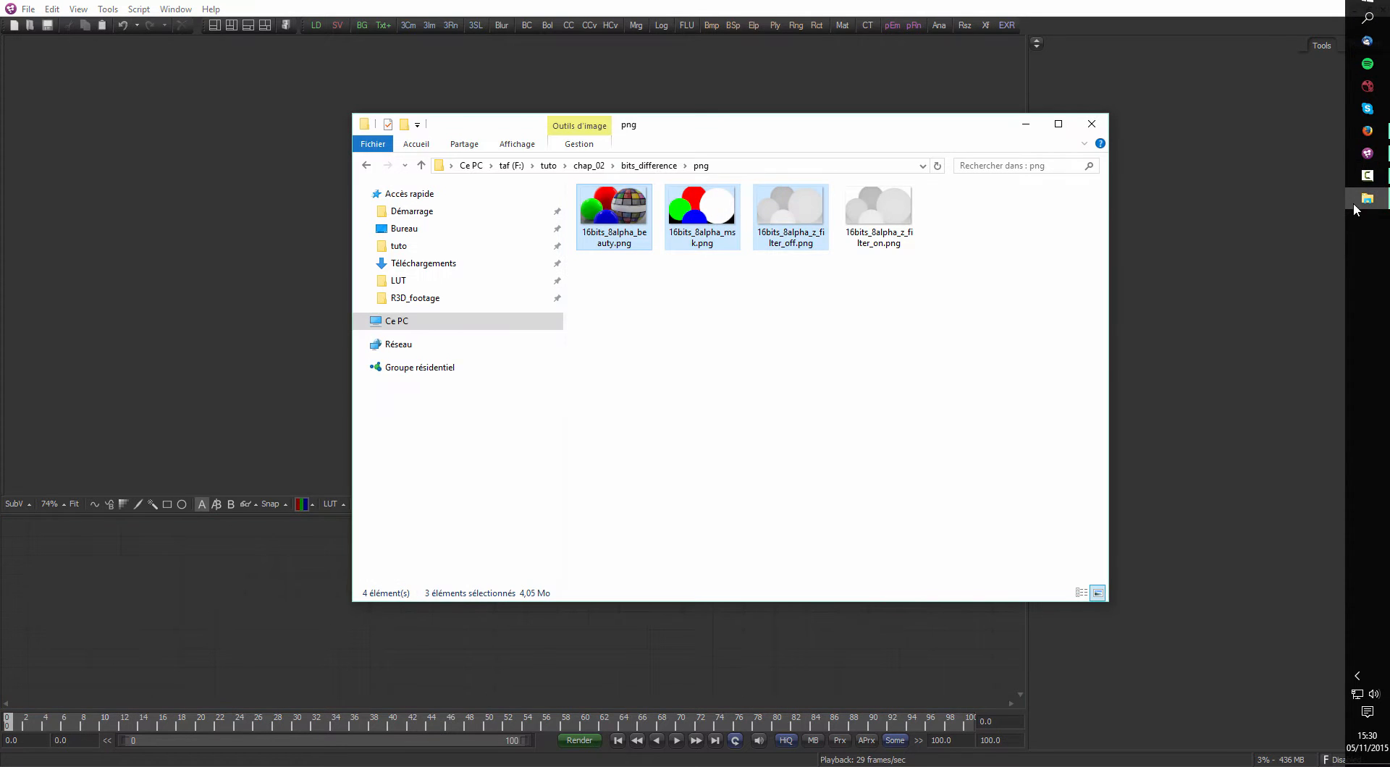
click(614, 214)
click(588, 166)
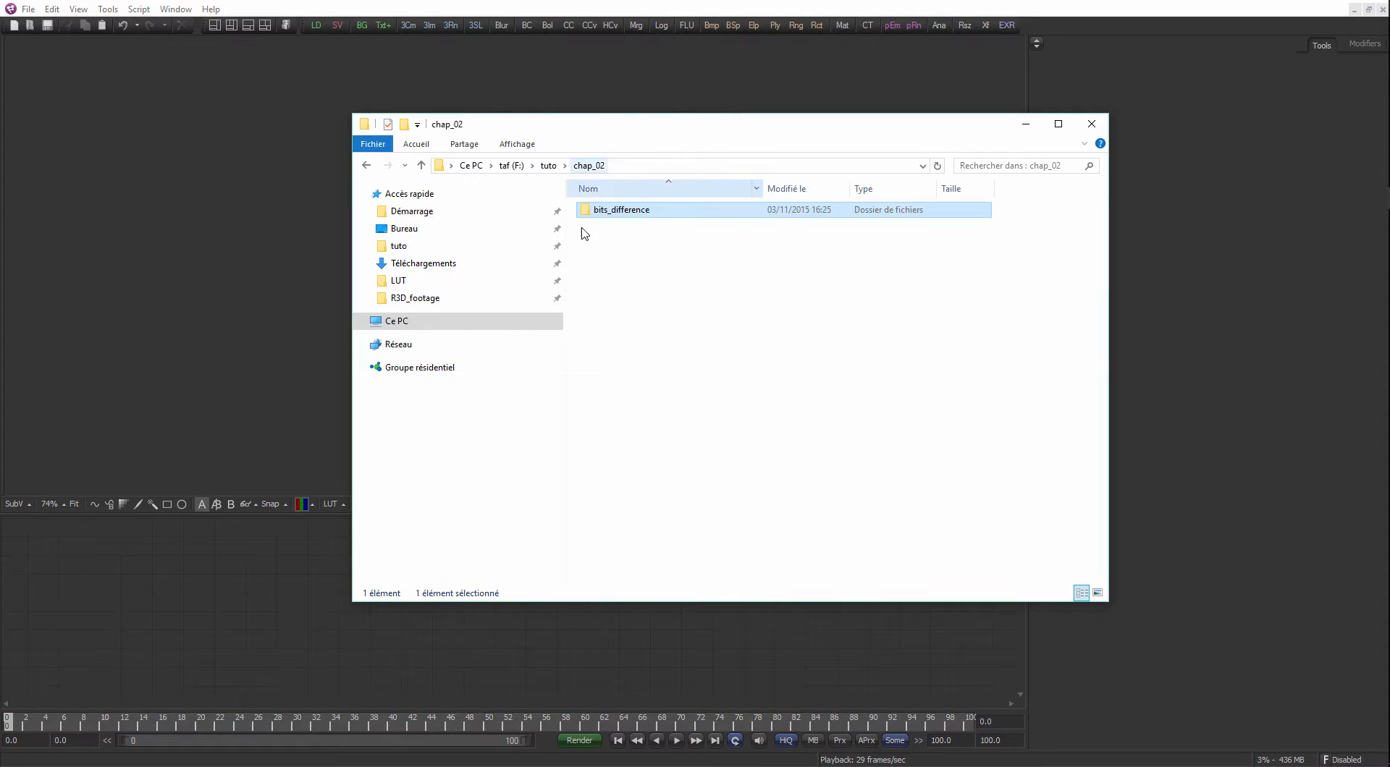
click(556, 167)
click(791, 244)
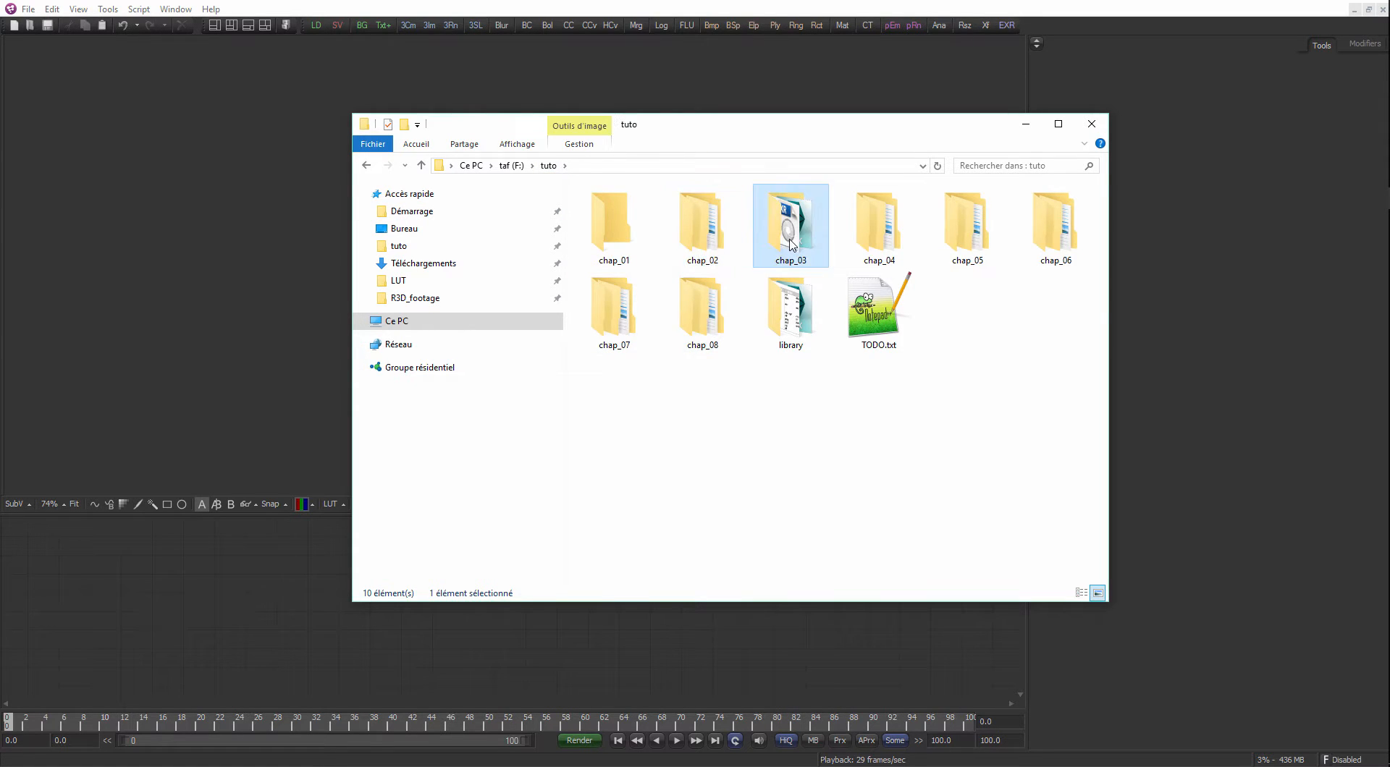
double_click(792, 245)
click(548, 166)
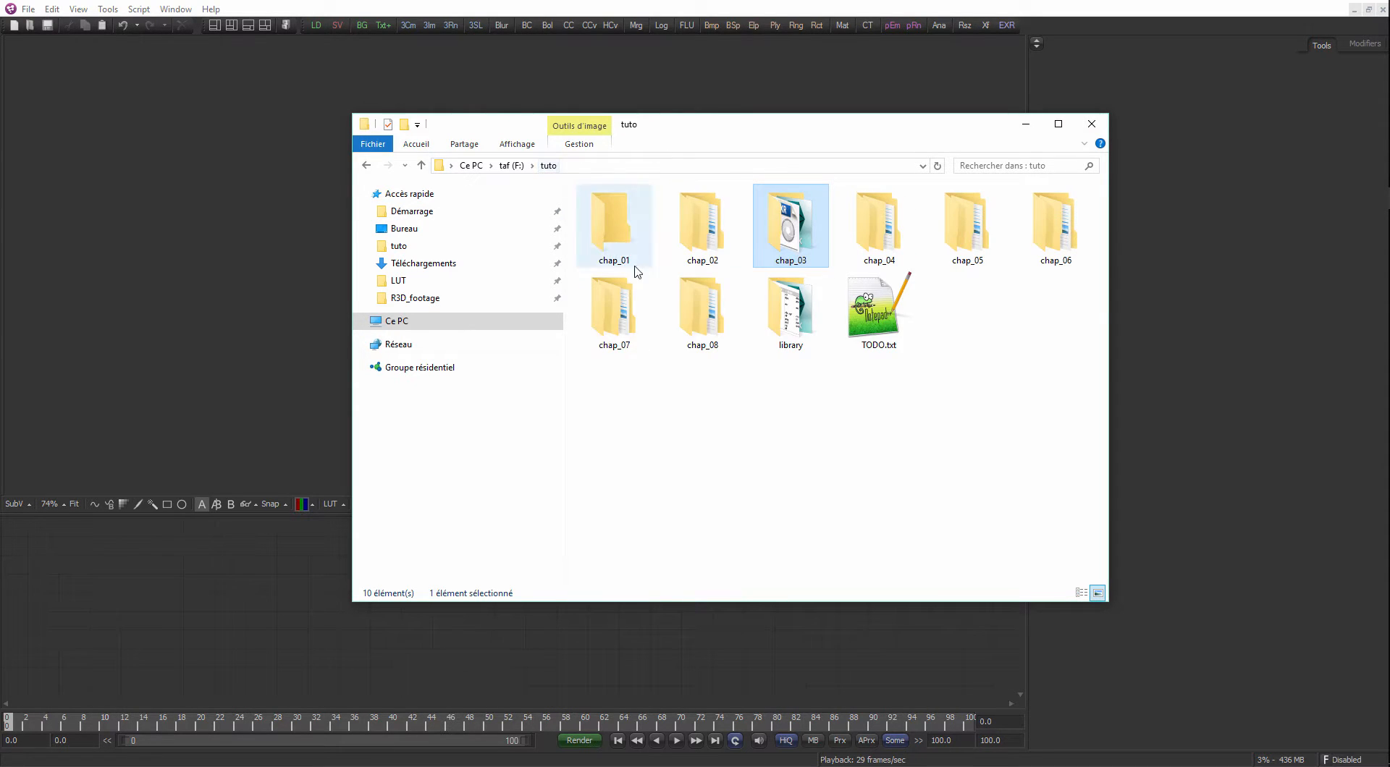
drag(812, 131, 810, 128)
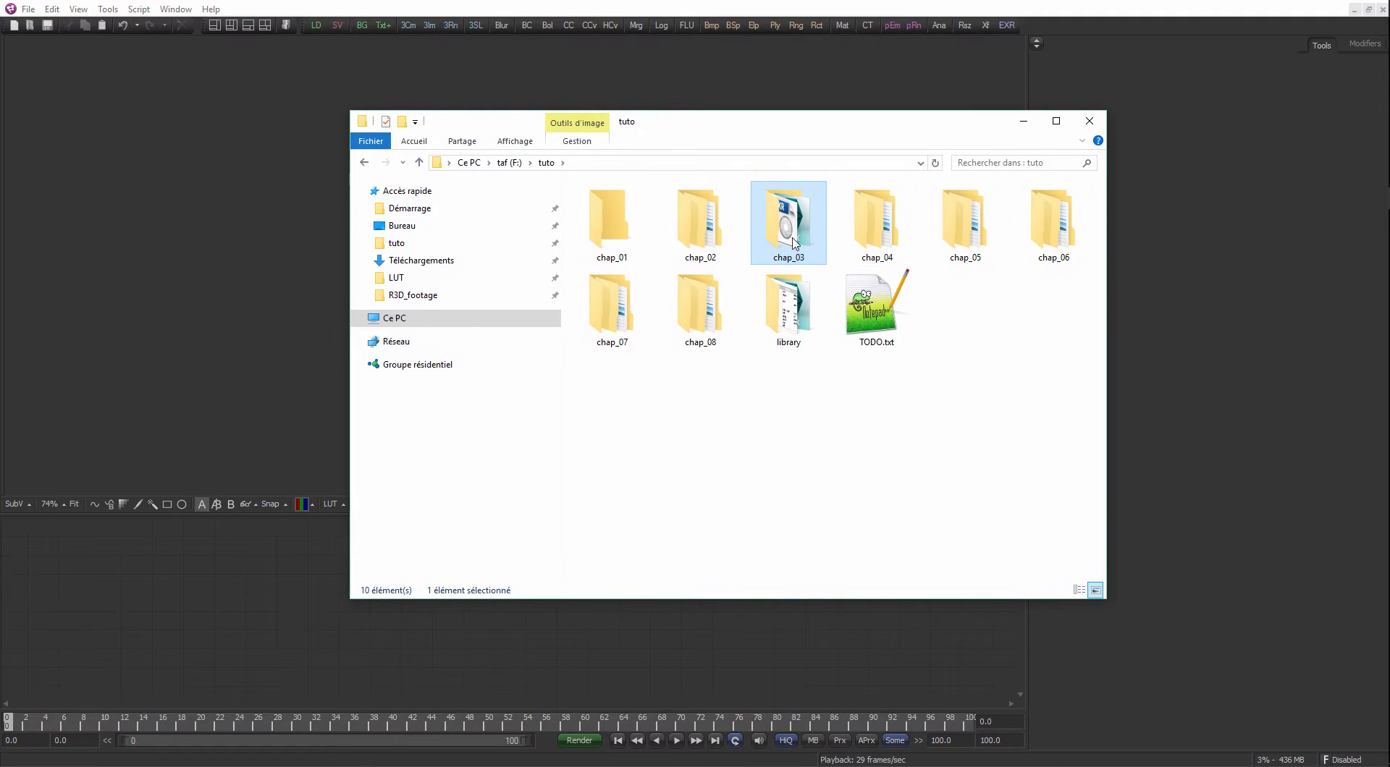
double_click(877, 232)
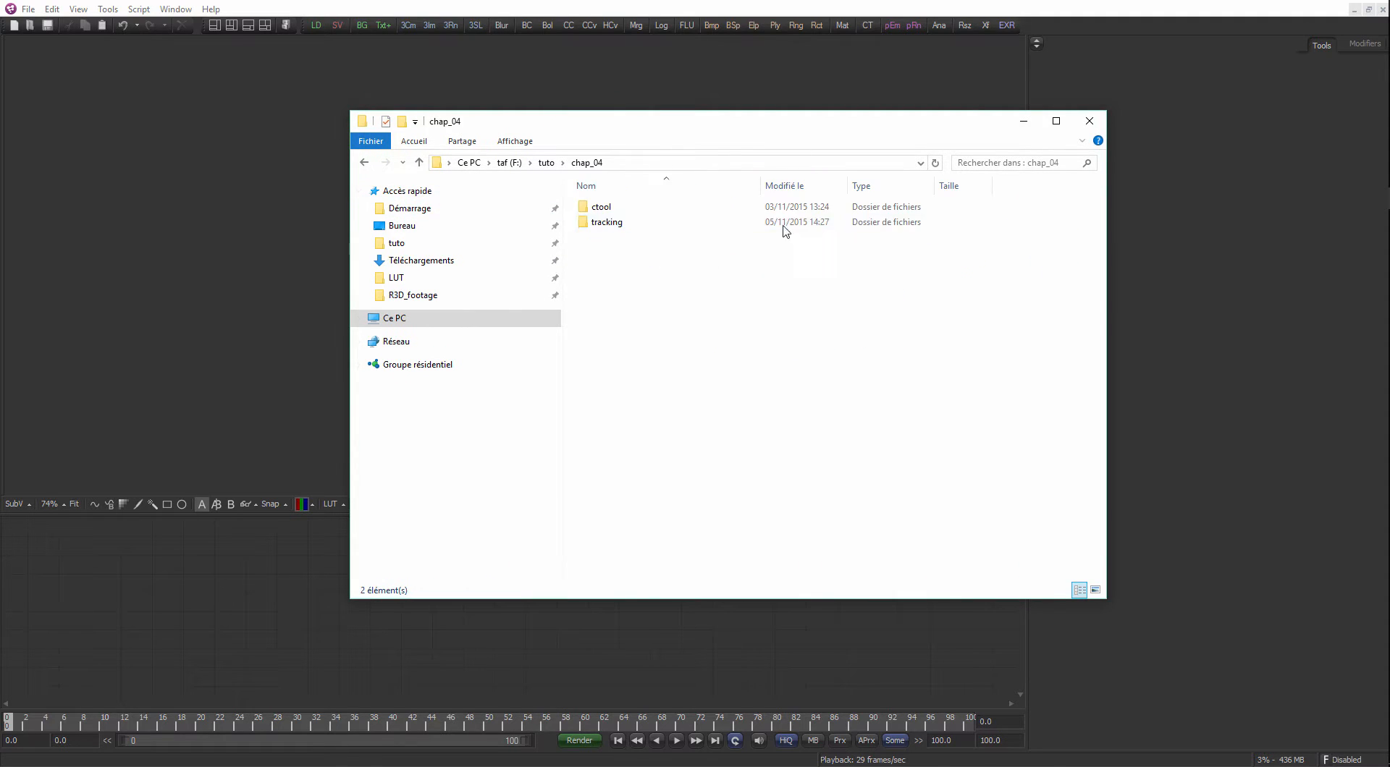
click(338, 579)
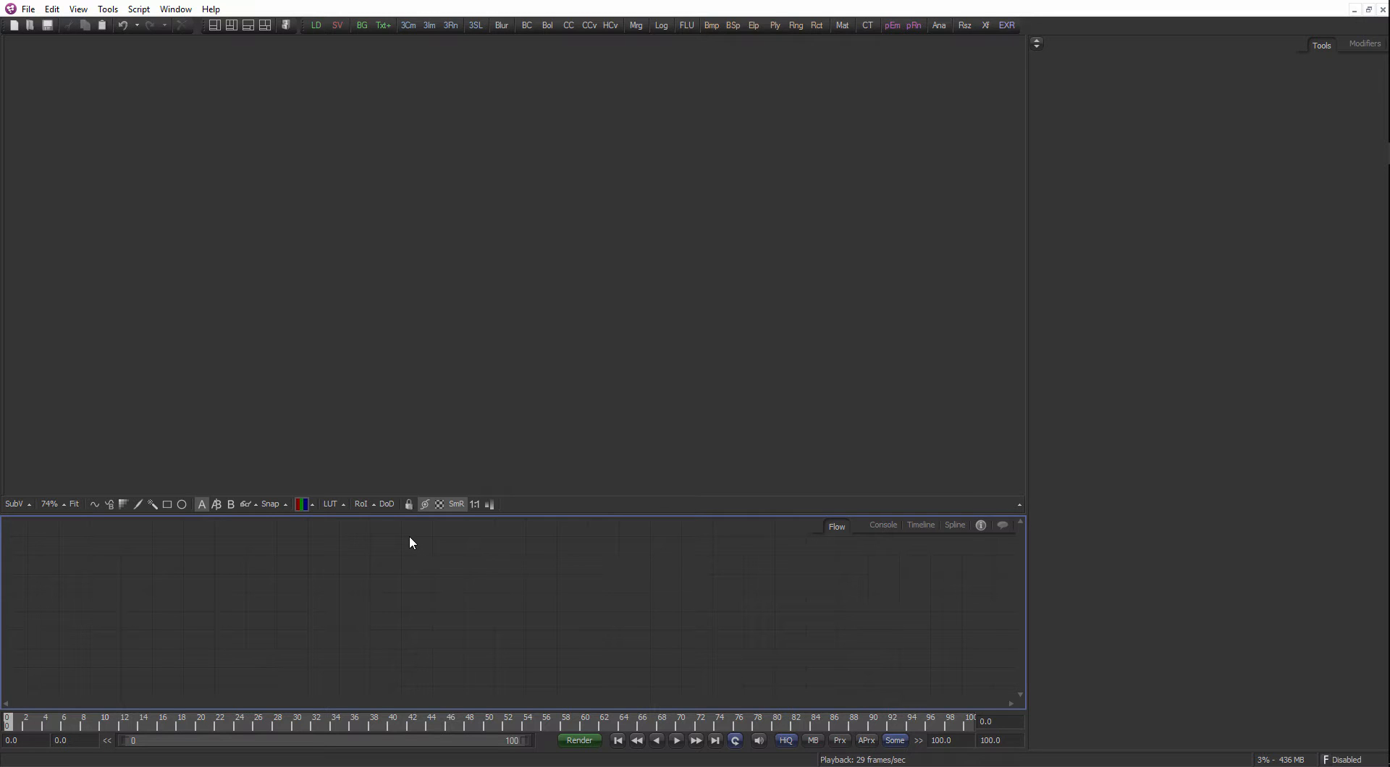
Add a White Balance tool and place it near the middle of the empty flow.
key(ctrl+space)
text(whi)
key(Return)
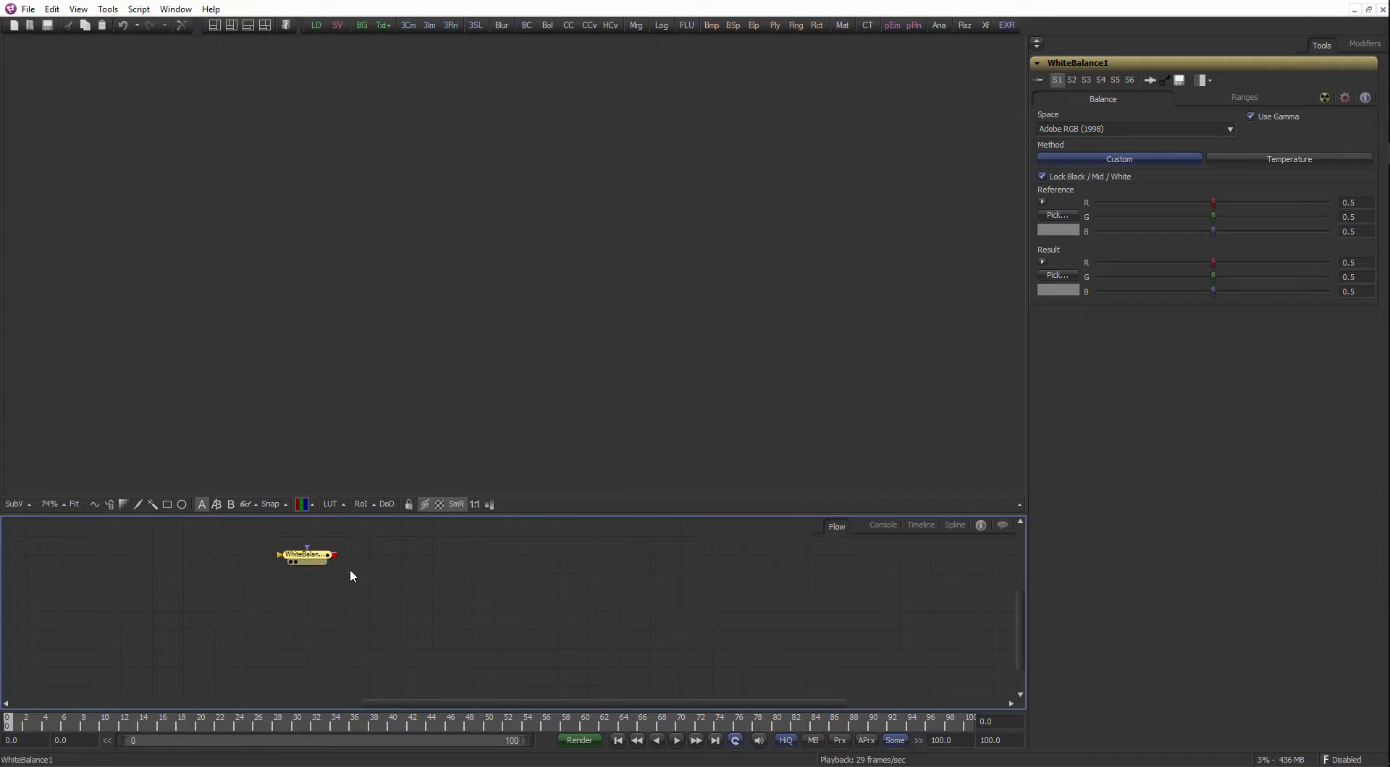
drag(318, 556, 529, 566)
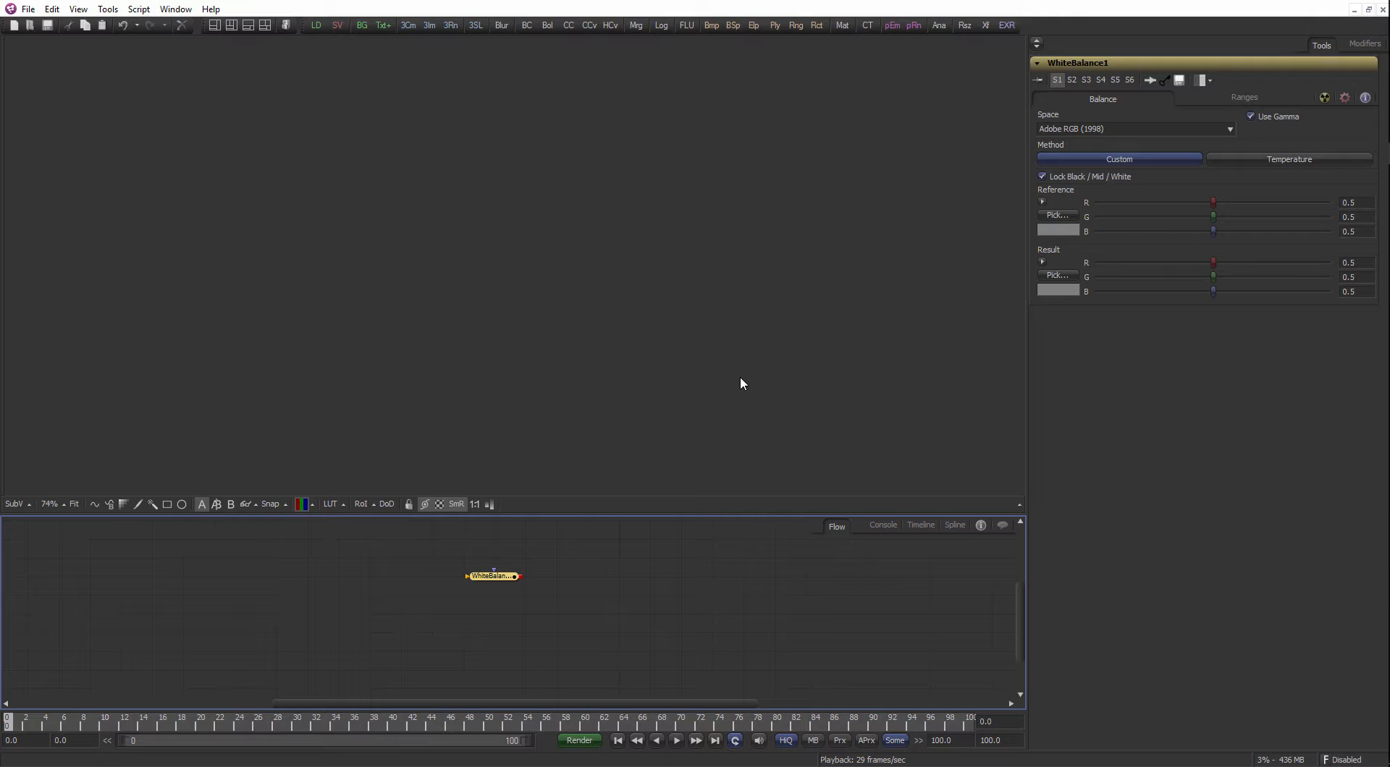
drag(489, 585, 459, 603)
Delete the White Balance tool from the flow.
mouse_move(1377, 209)
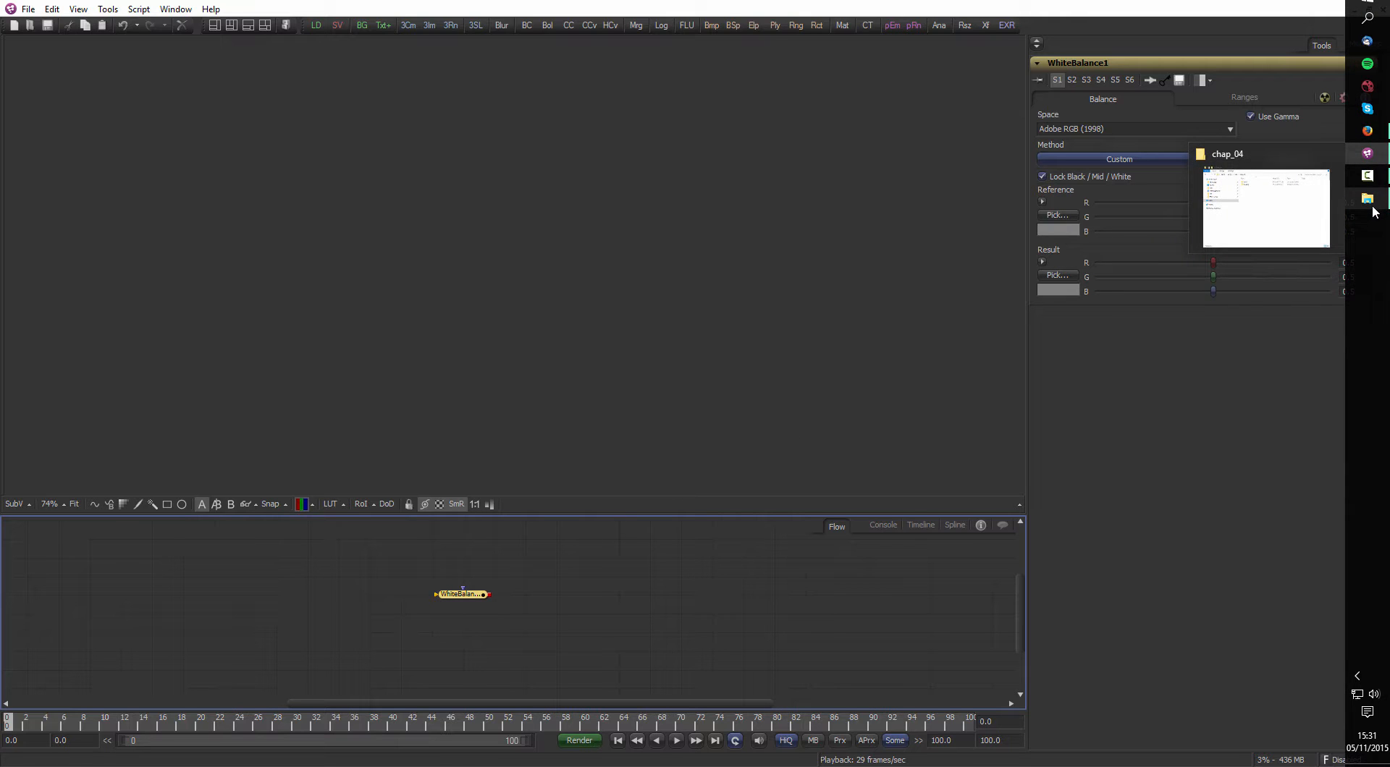
click(671, 604)
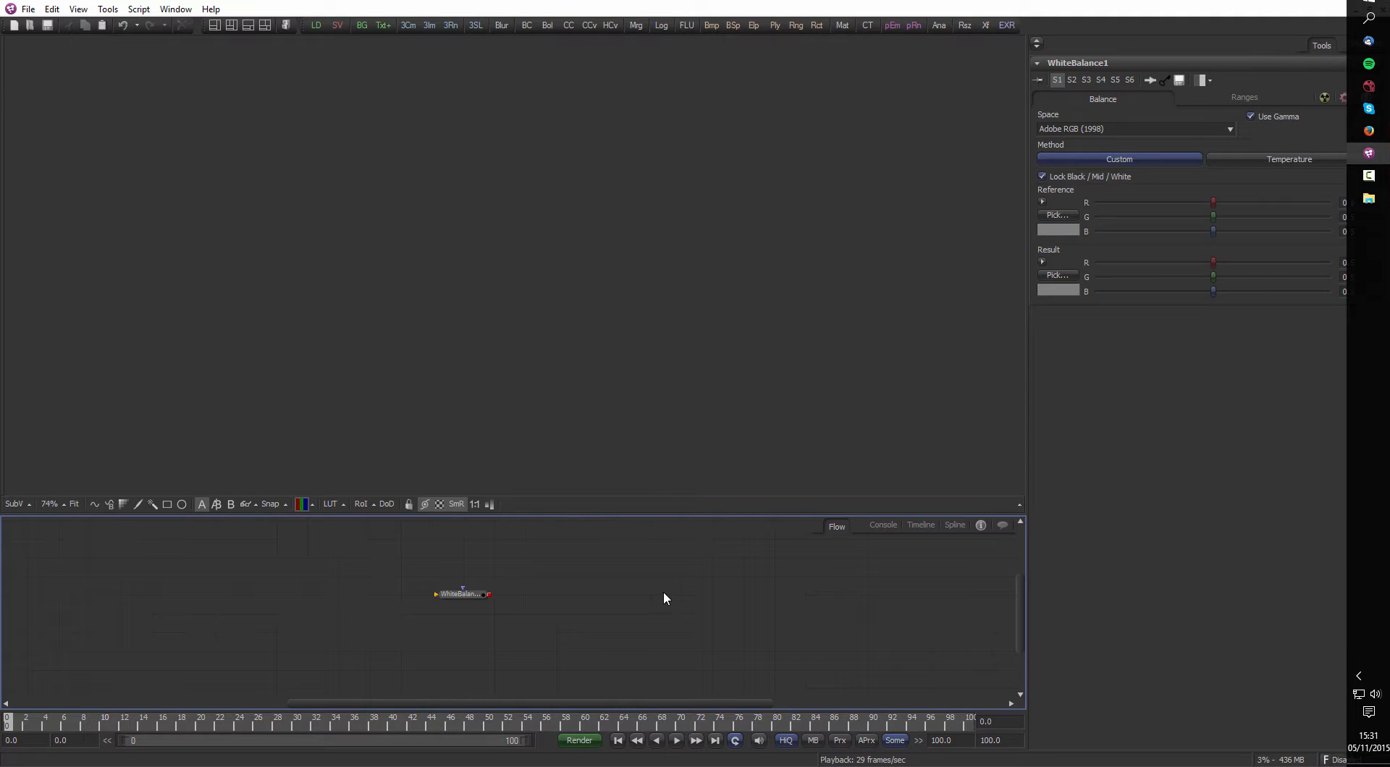
click(477, 593)
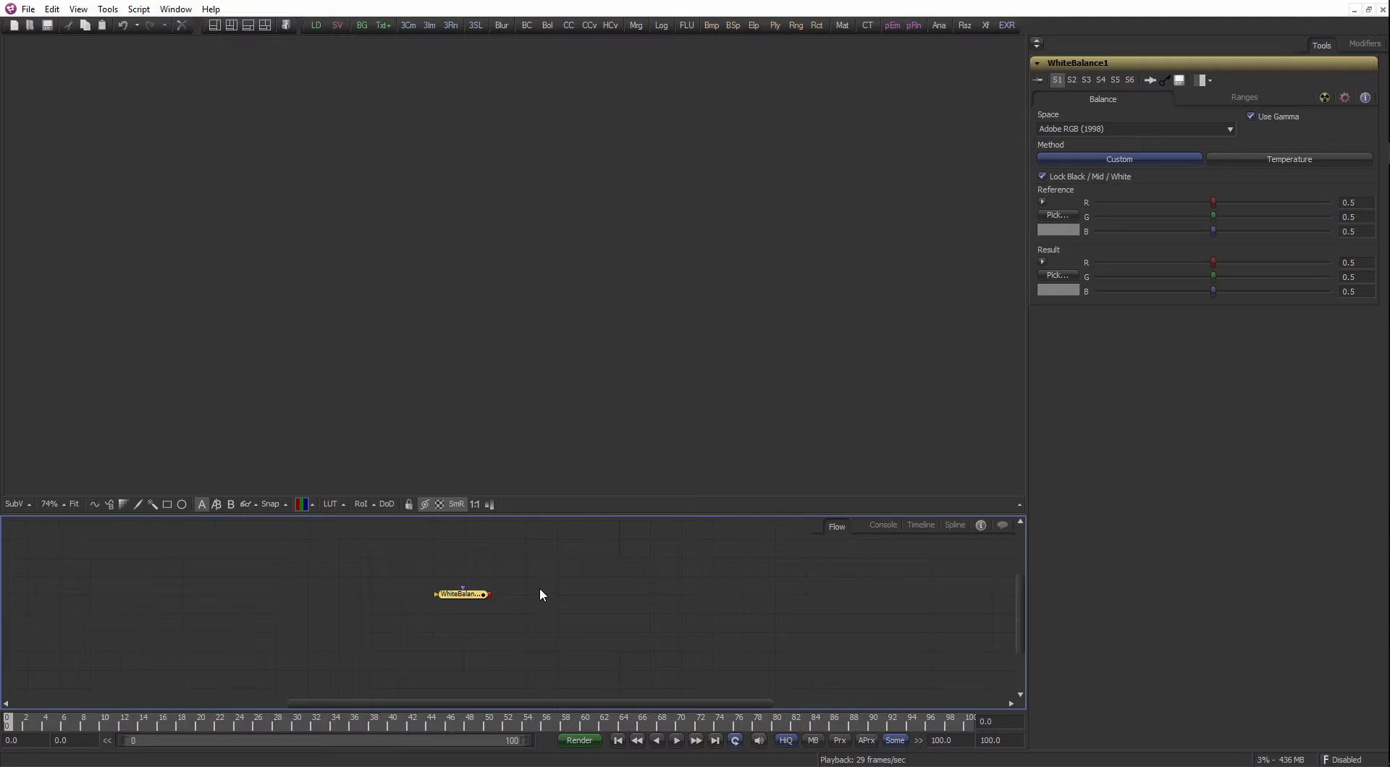
key(Delete)
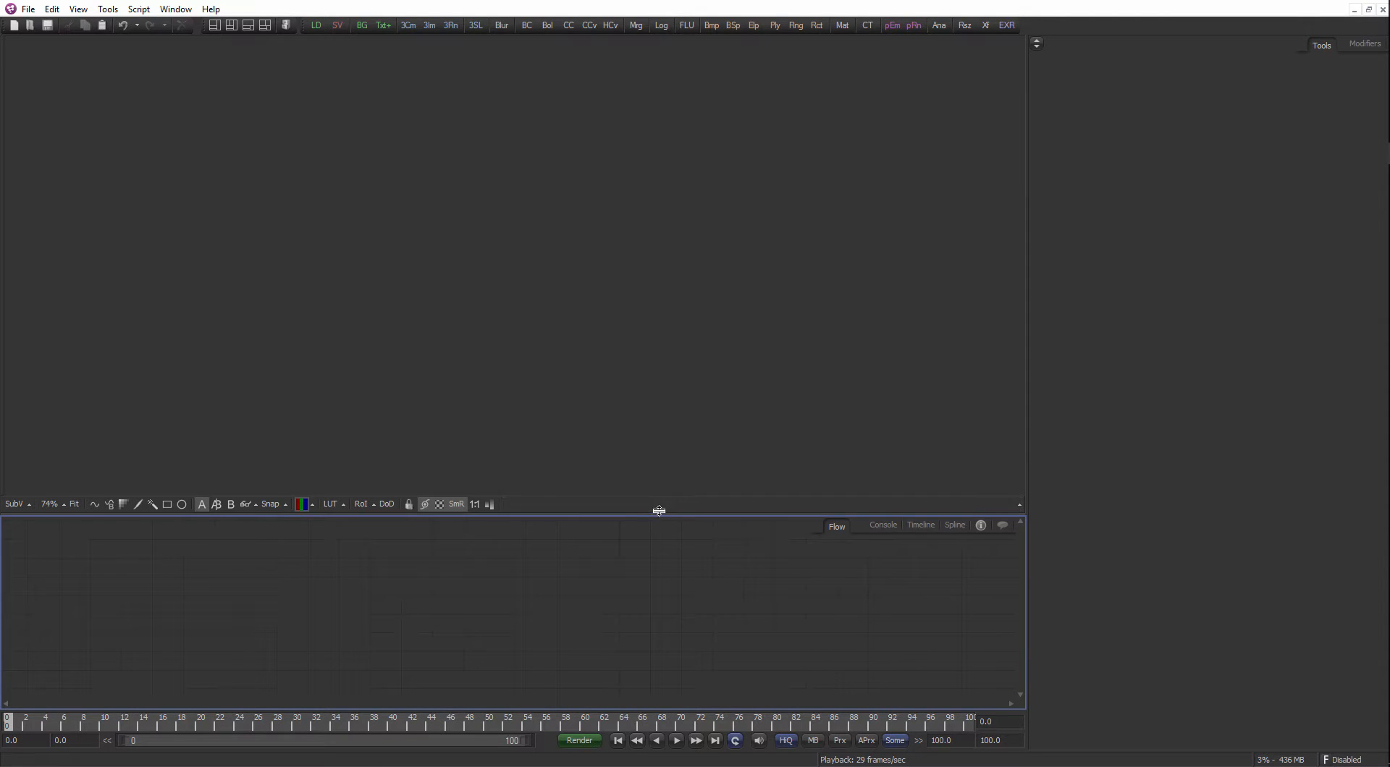
Enlarge the flow area, then switch to File Explorer and open the tracking folder inside chap_04.
drag(656, 507, 656, 478)
click(1366, 197)
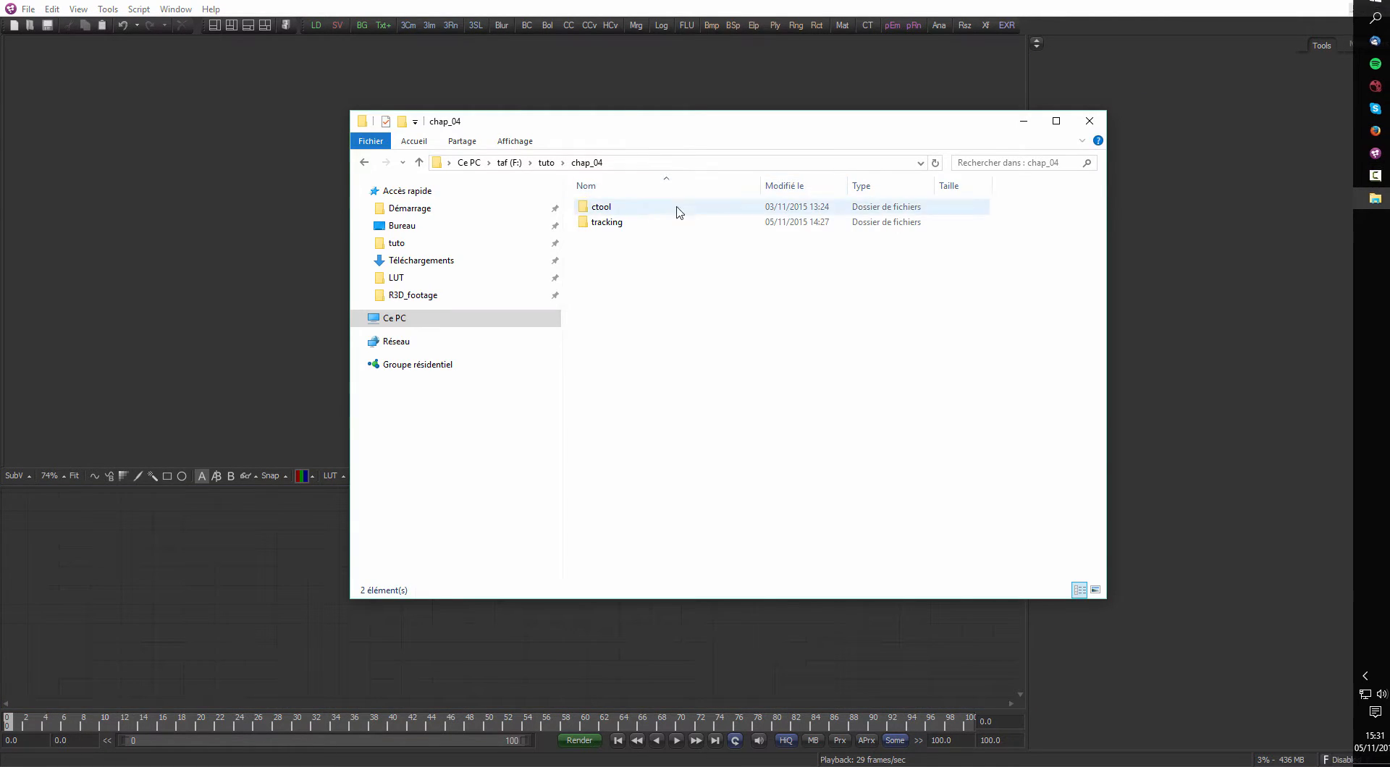
double_click(612, 222)
Open tracking.comp from the tracking folder in Fusion.
drag(630, 248, 1036, 45)
drag(928, 109, 660, 203)
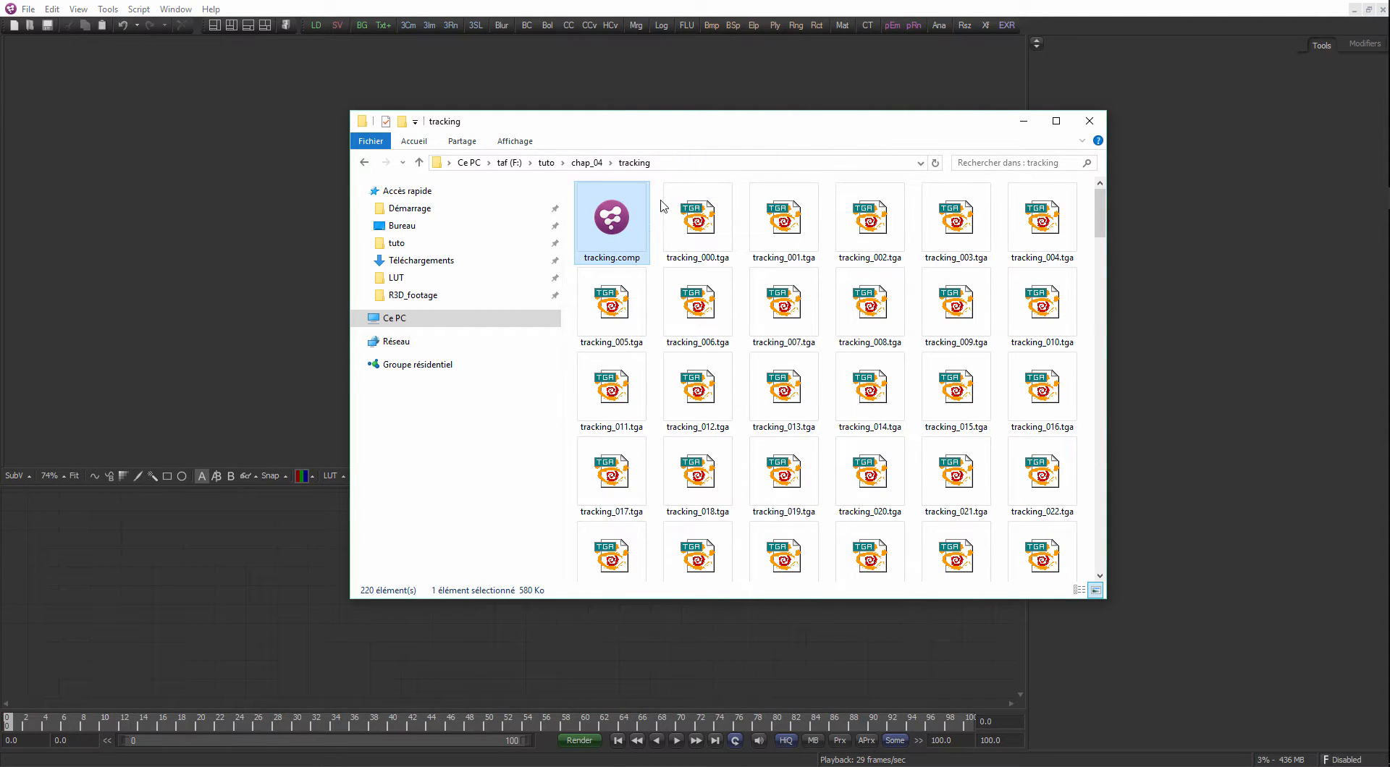
drag(724, 123, 663, 198)
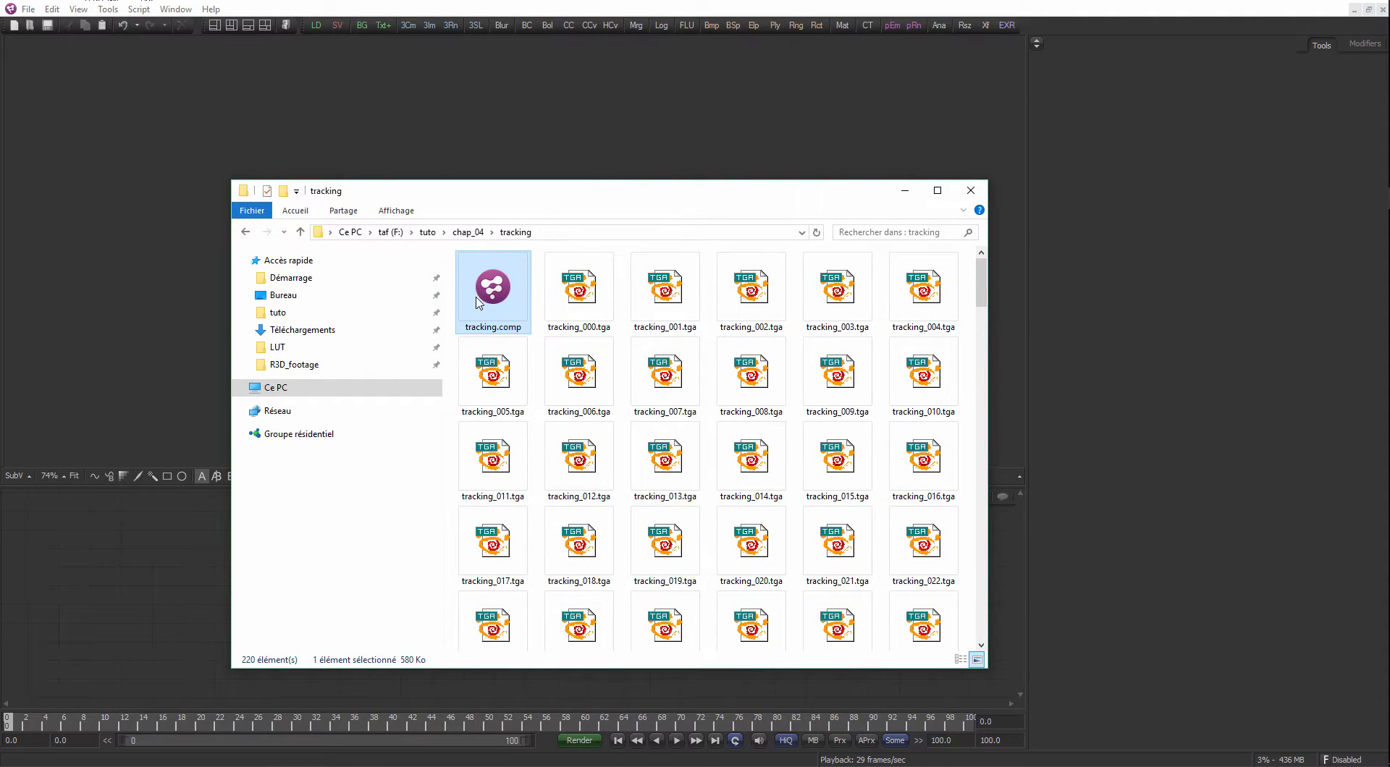
drag(519, 297, 1054, 40)
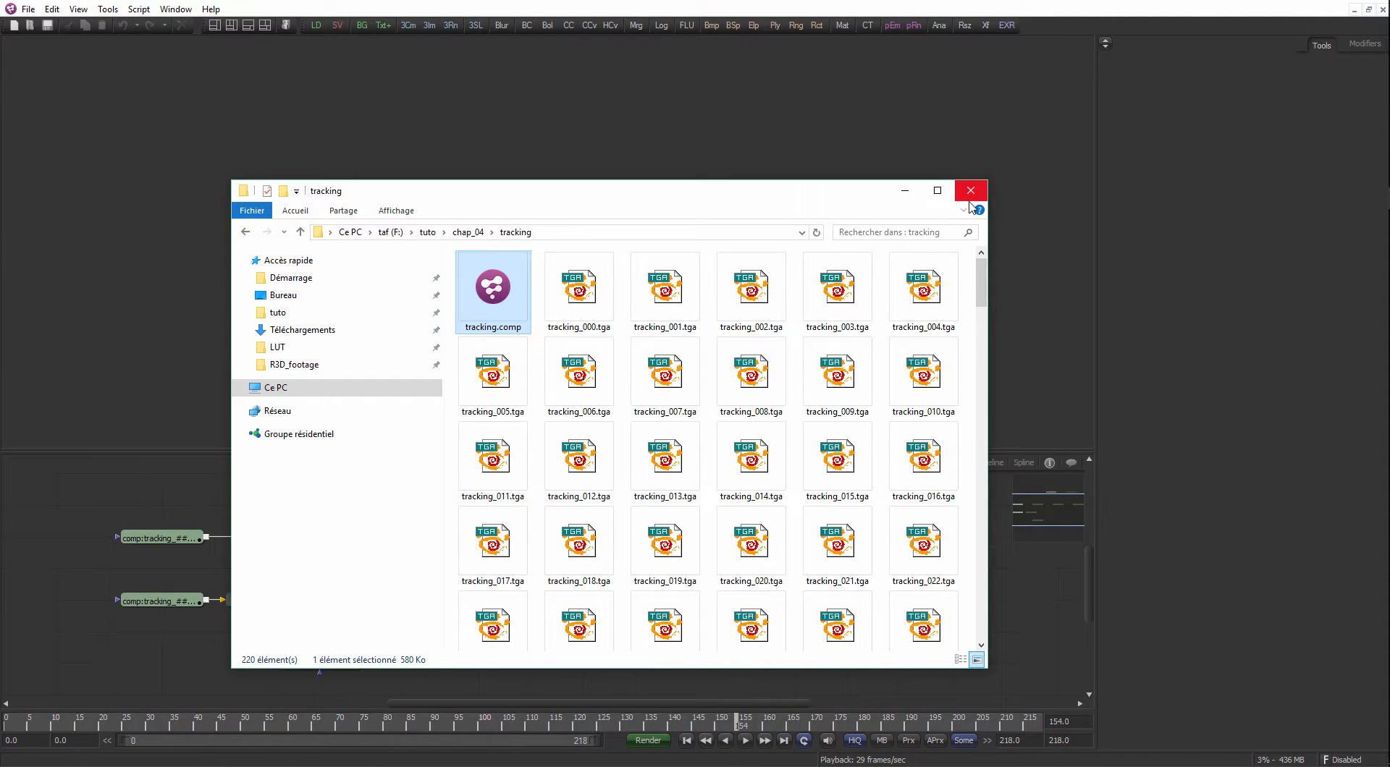
Close tool.comp without saving its changes or keeping its auto-saved version, and maximize the tracking composition.
click(905, 190)
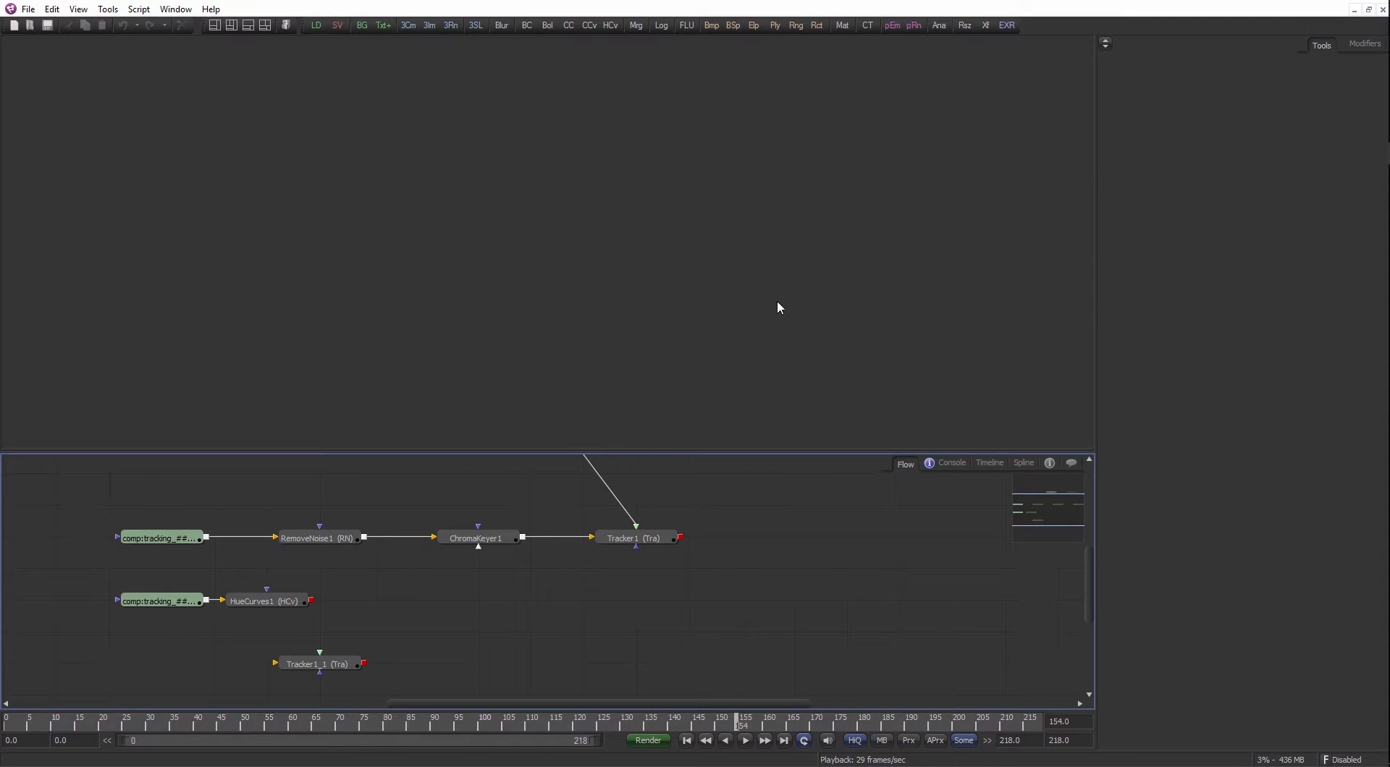
click(1368, 12)
drag(813, 49, 894, 301)
drag(927, 101, 857, 85)
click(1128, 89)
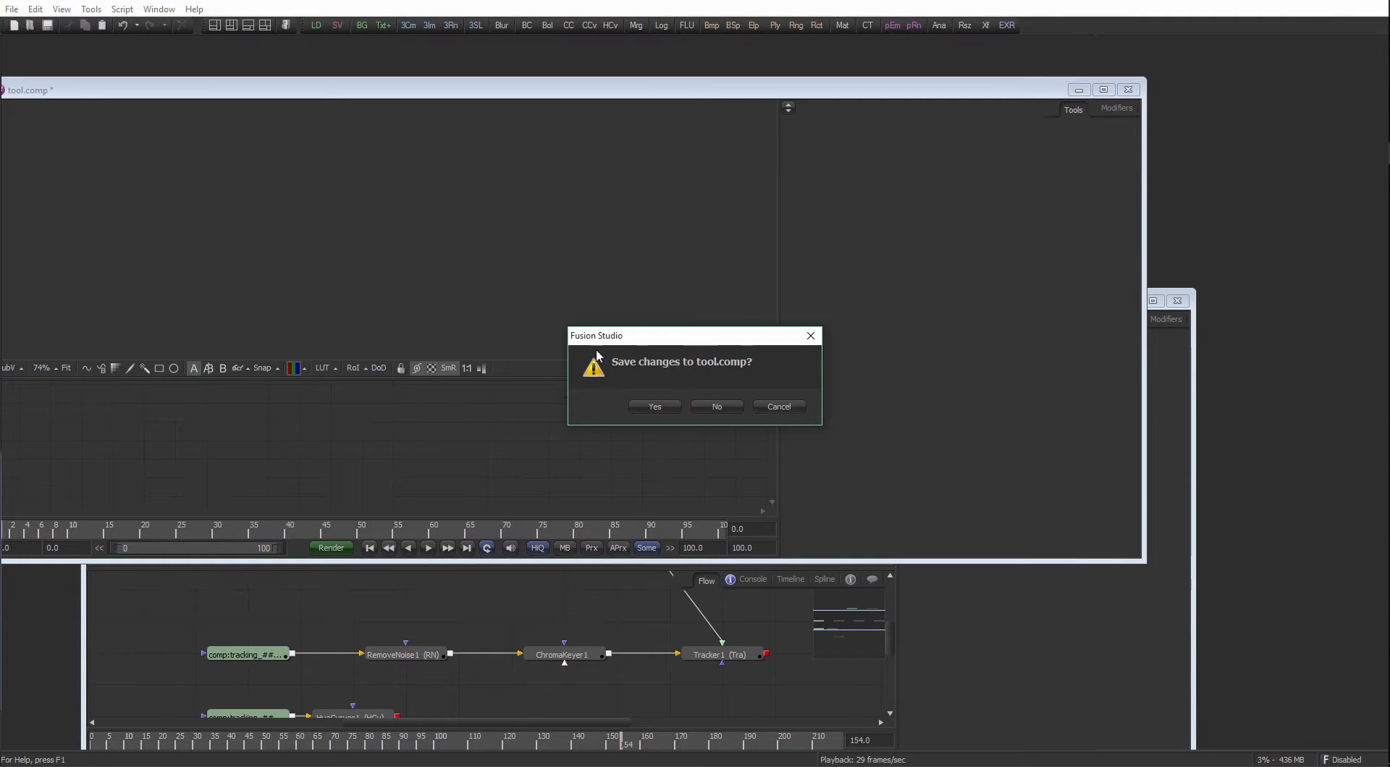
click(714, 405)
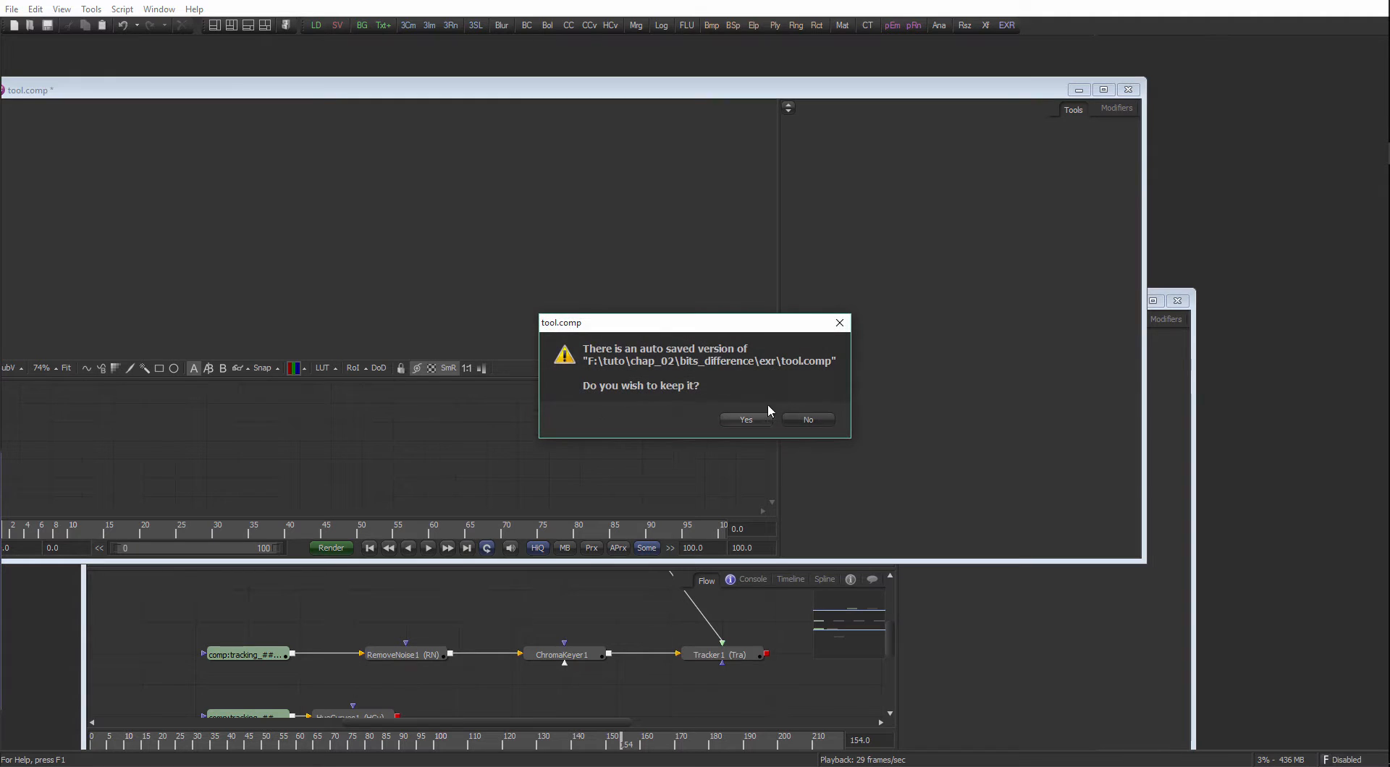
click(803, 421)
click(1154, 302)
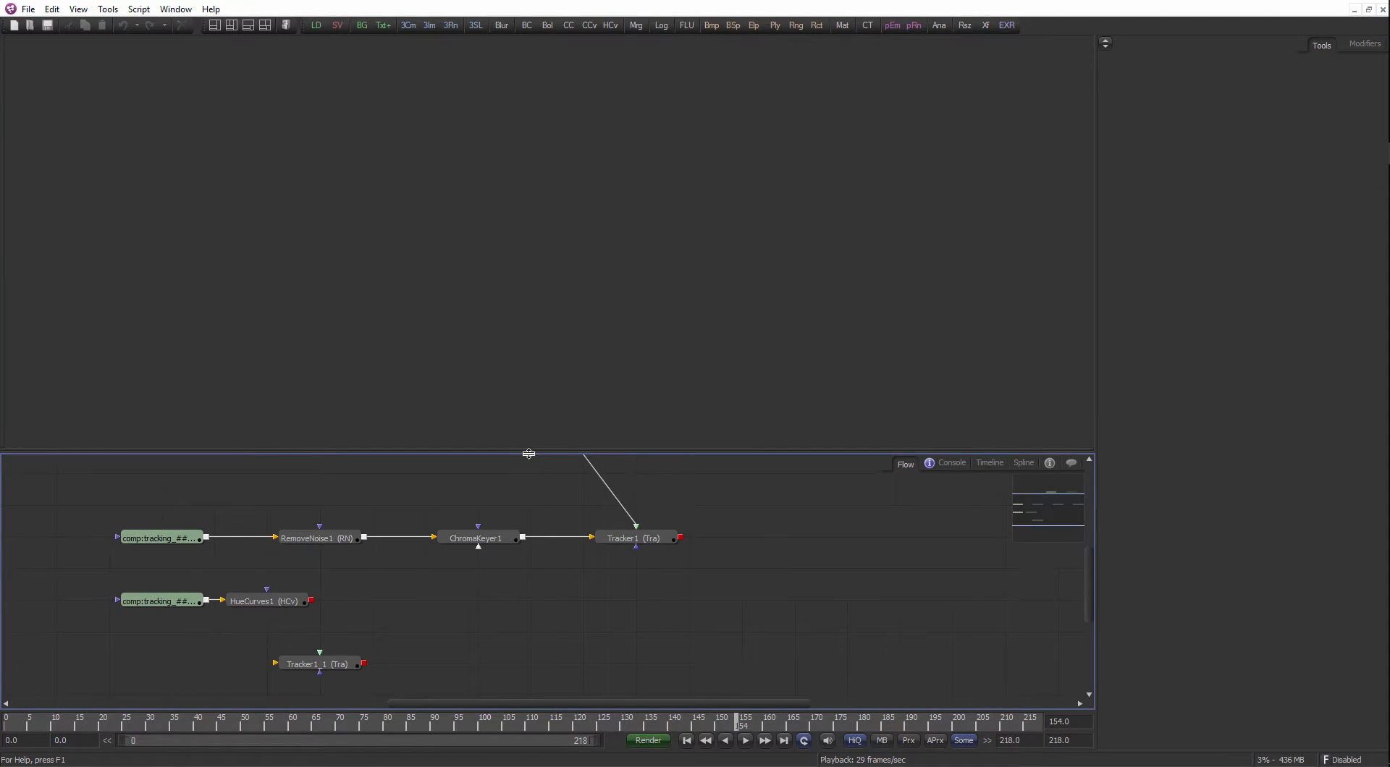
Display the tracking footage loader that feeds RemoveNoise1 in the viewer and enlarge the viewer area.
drag(528, 454, 399, 534)
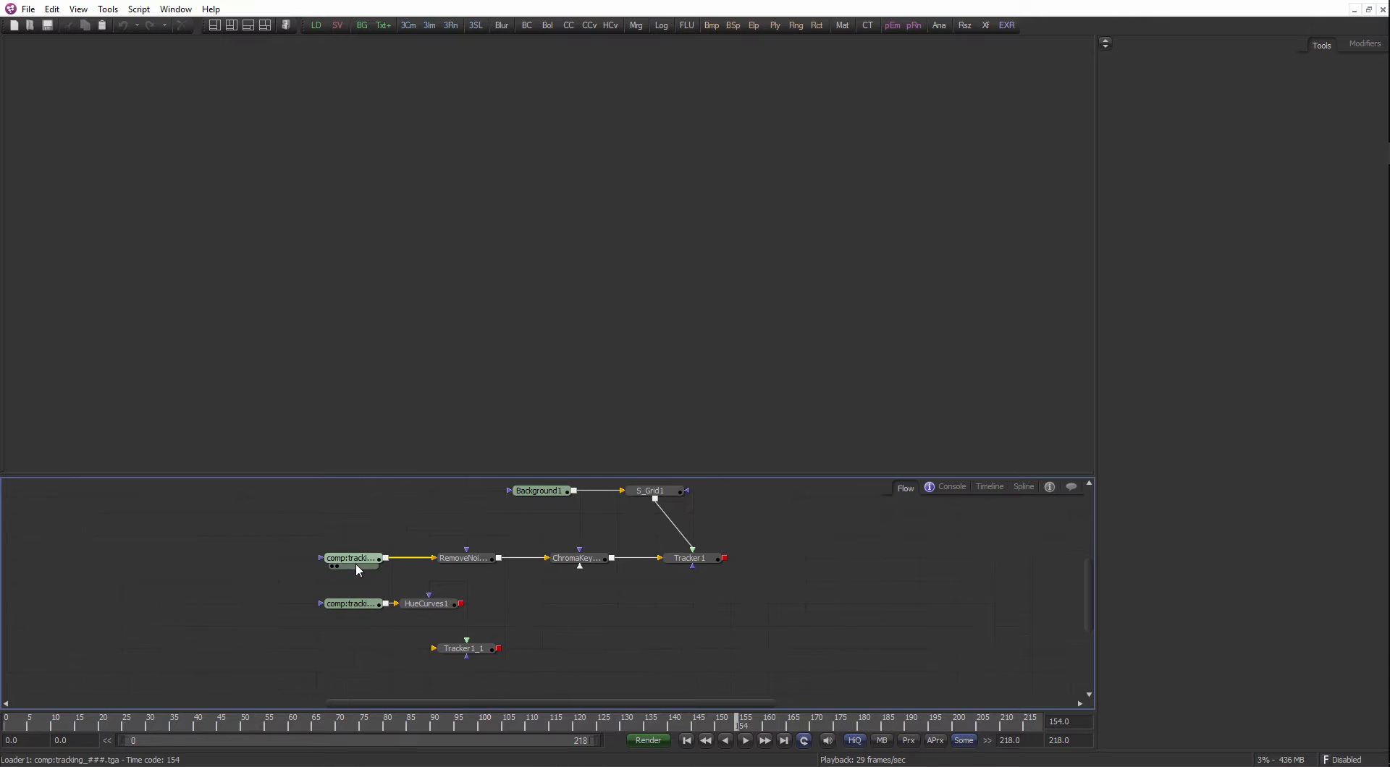
click(332, 567)
scroll(523, 311, down, 3)
scroll(575, 345, up, 1)
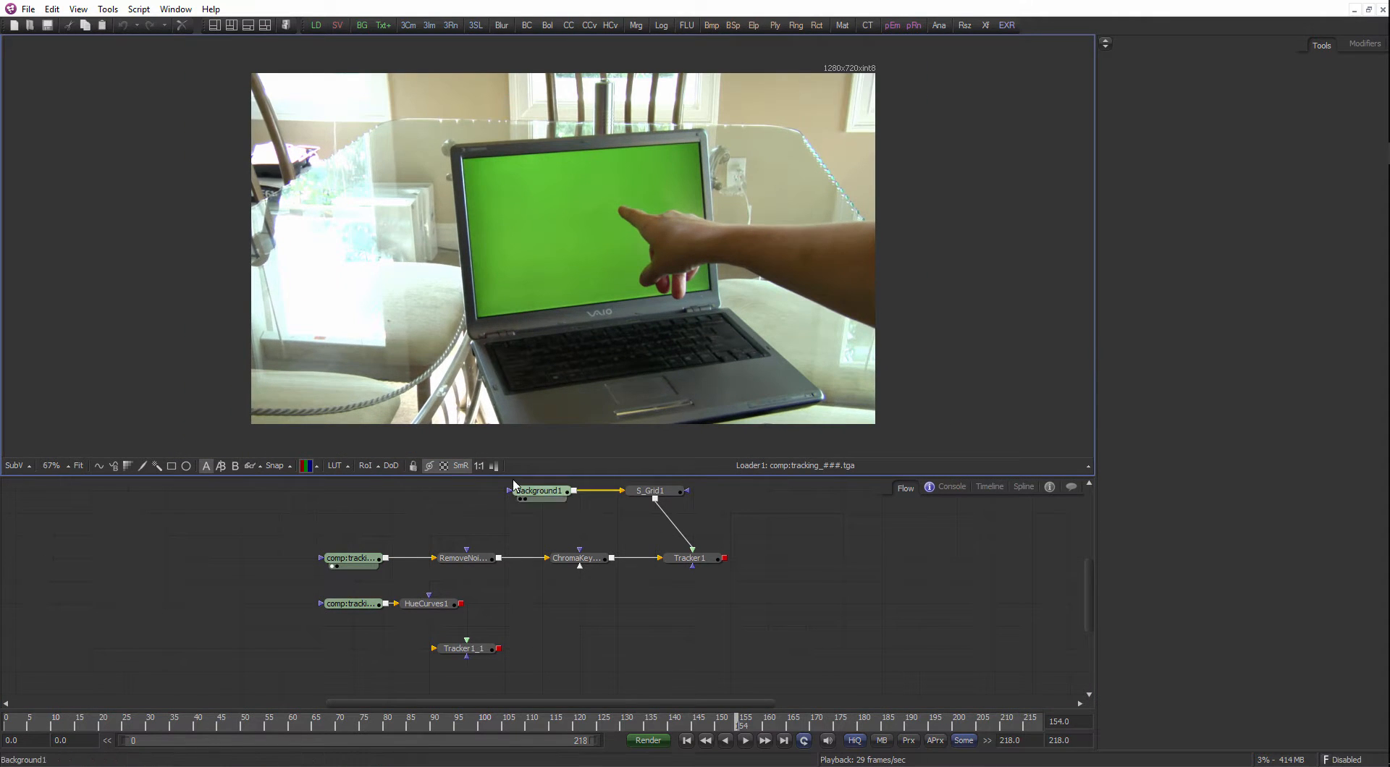
drag(500, 475, 499, 534)
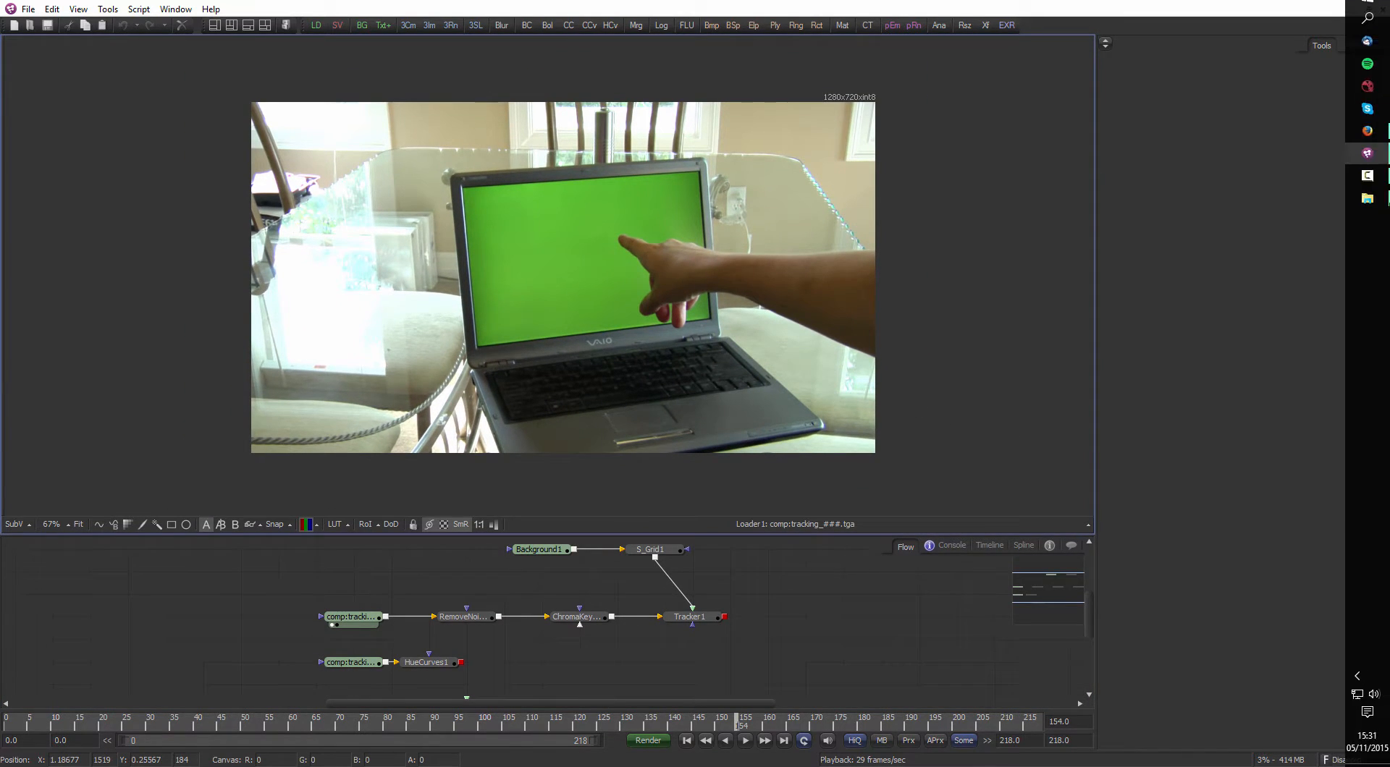
Switch to the web browser, search for "hollywoodcamera" and open the Green Screen Plates page of the Hollywood Camera Work site.
click(1369, 87)
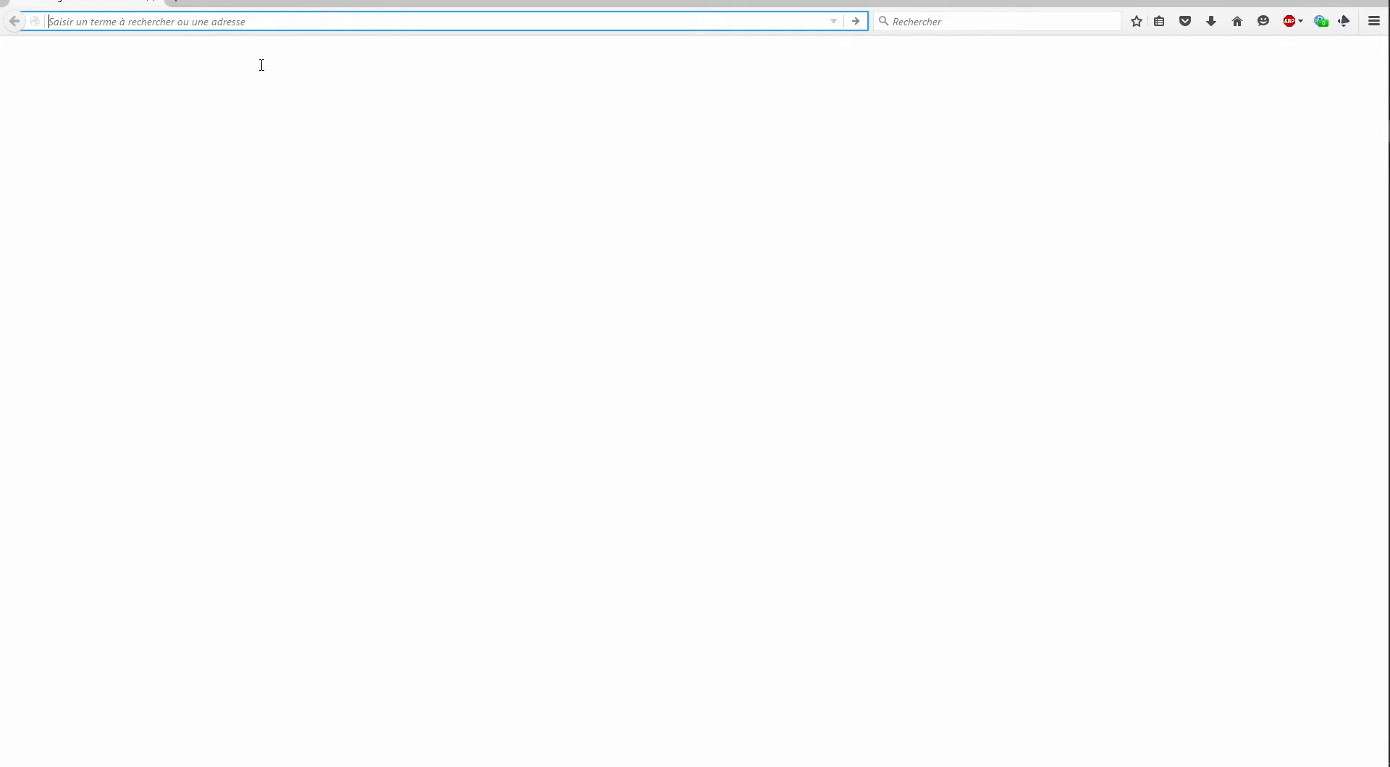
text(hollywo)
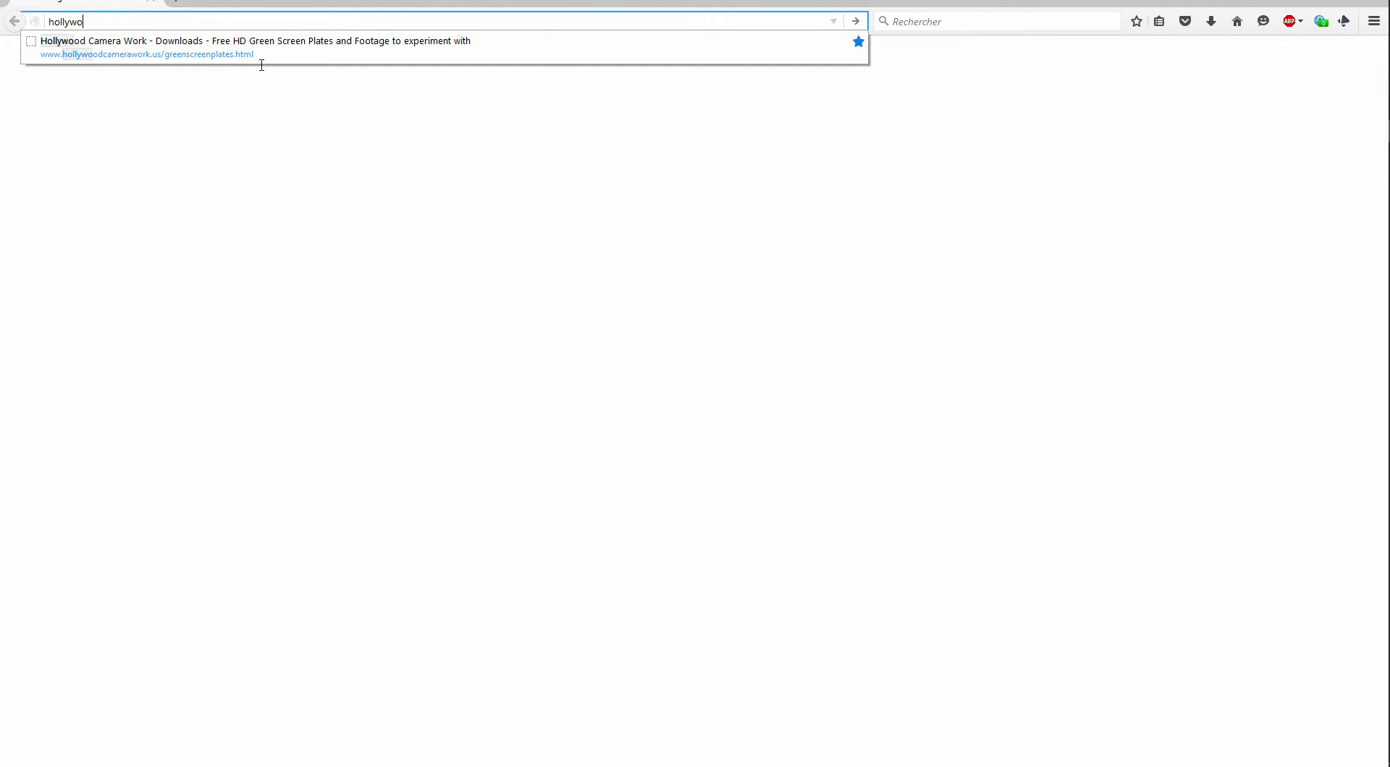
text(odcamera)
key(Return)
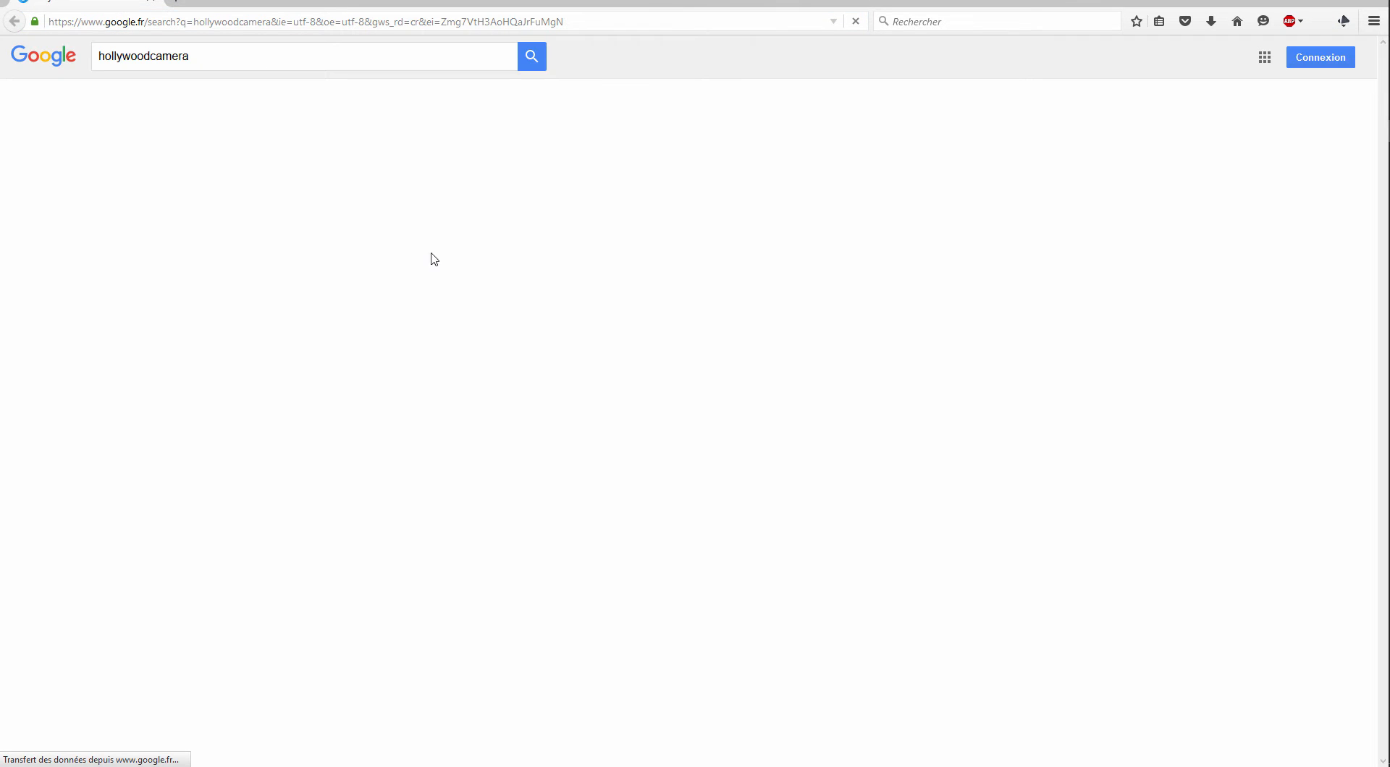
click(170, 237)
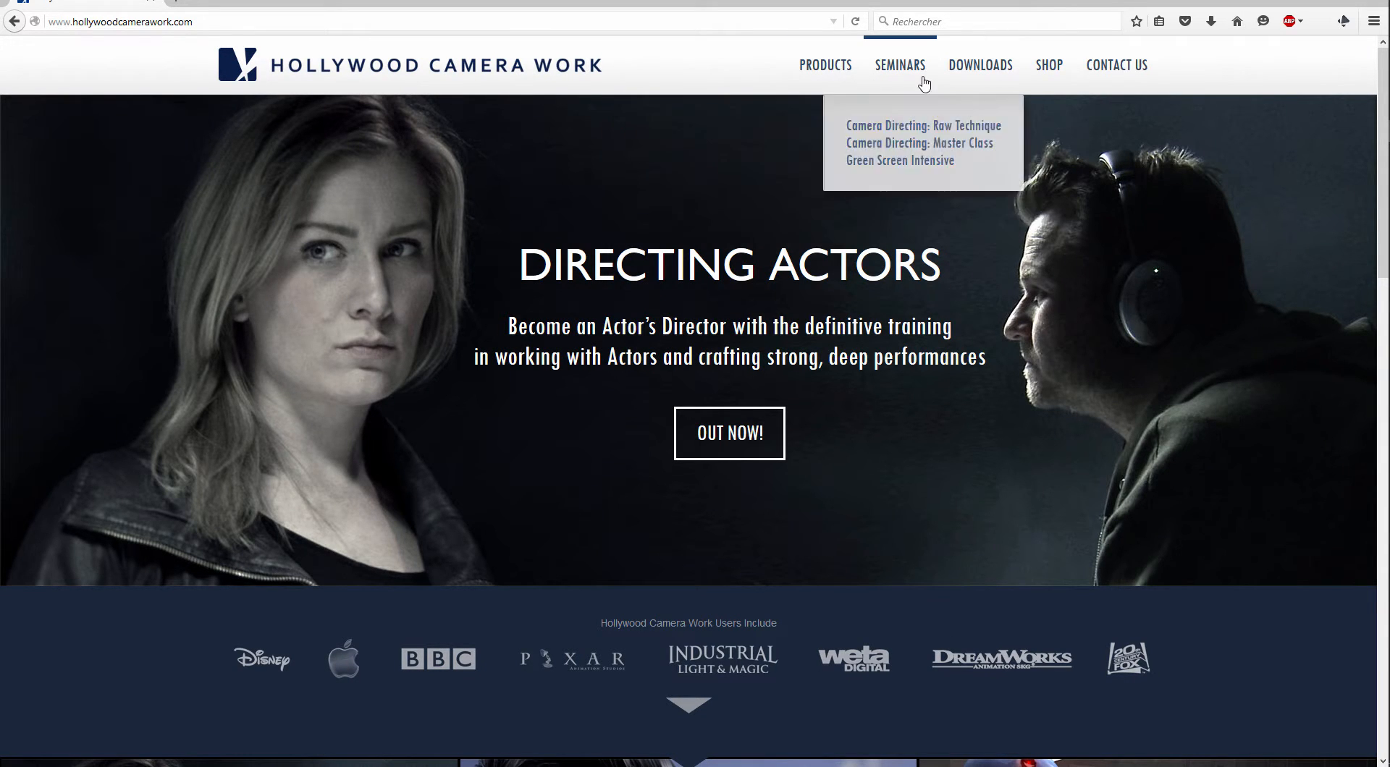
mouse_move(986, 75)
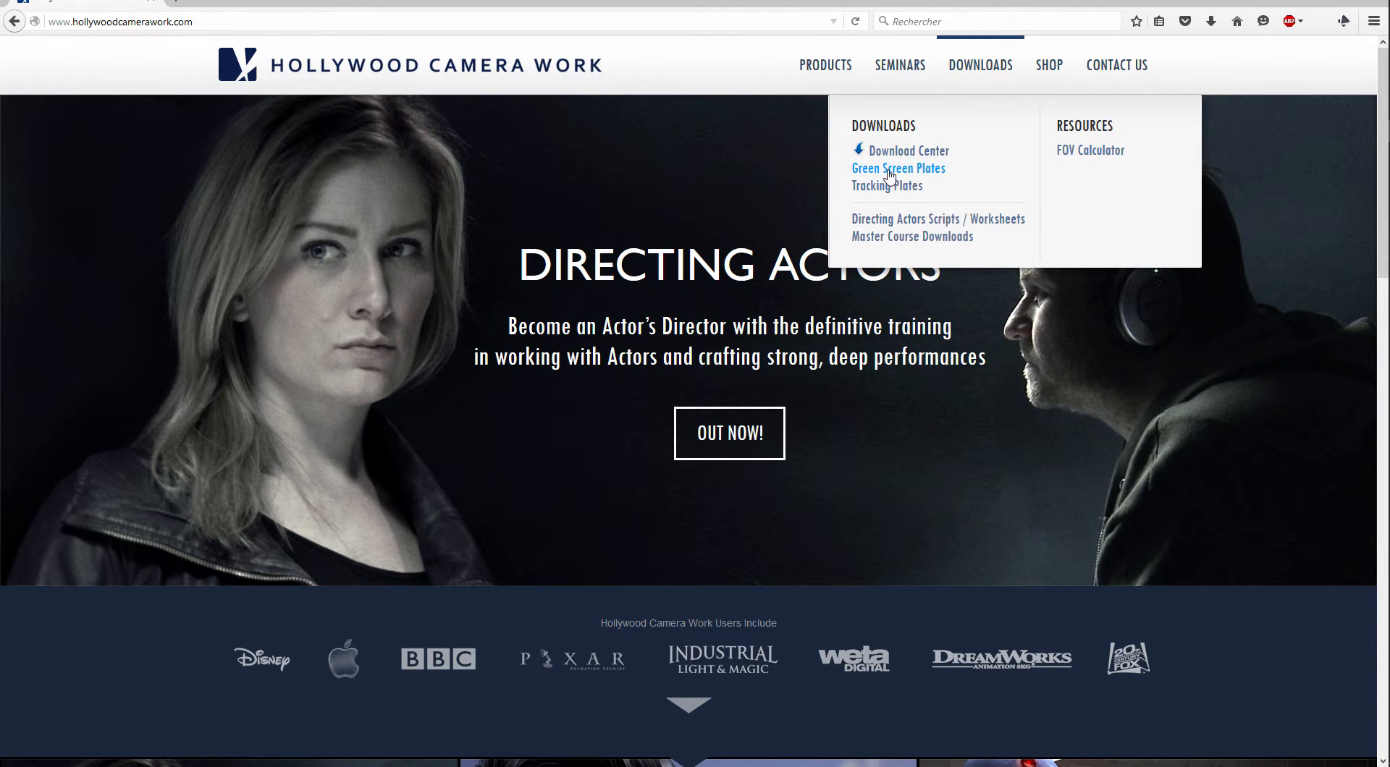
click(890, 176)
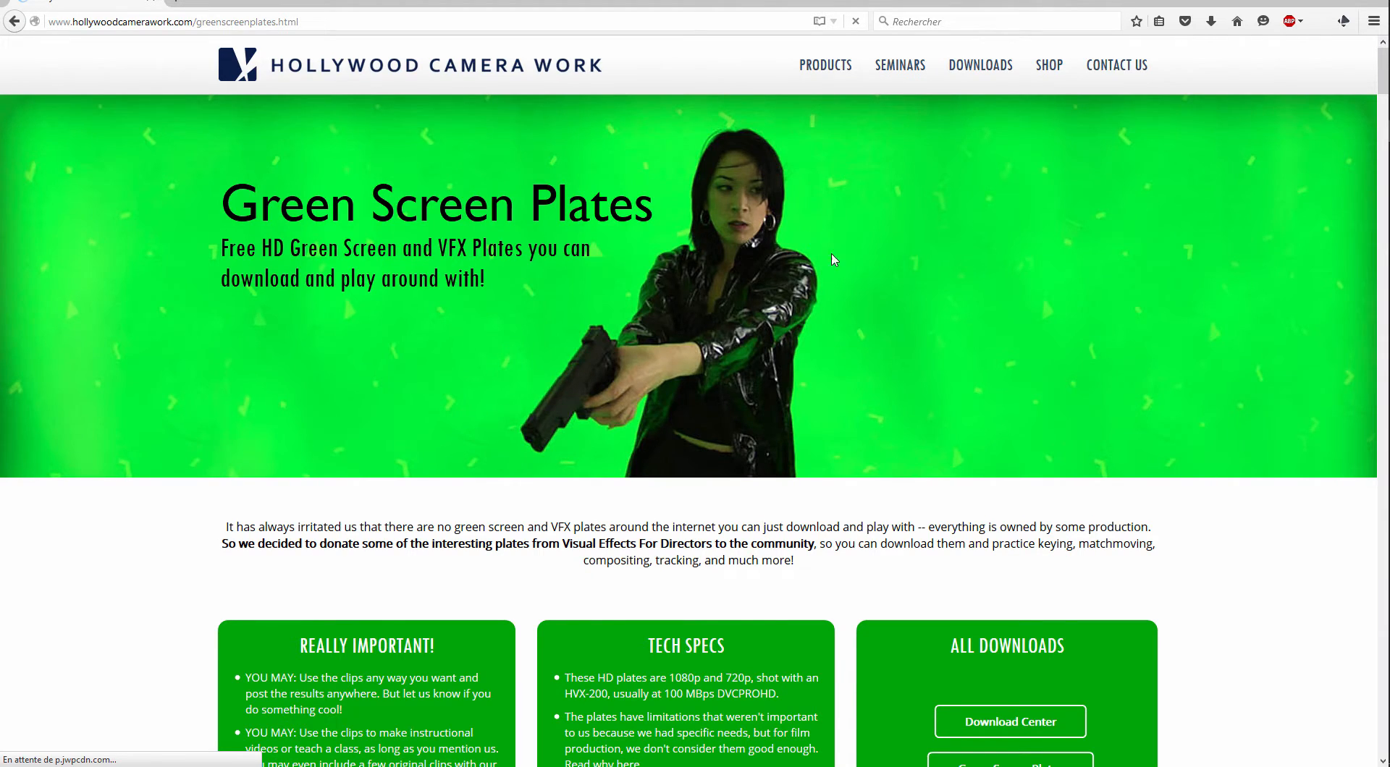
Browse the downloadable green screen plates, from the virtual set and 2D tracking plates to the keying and interaction plates.
scroll(833, 259, down, 10)
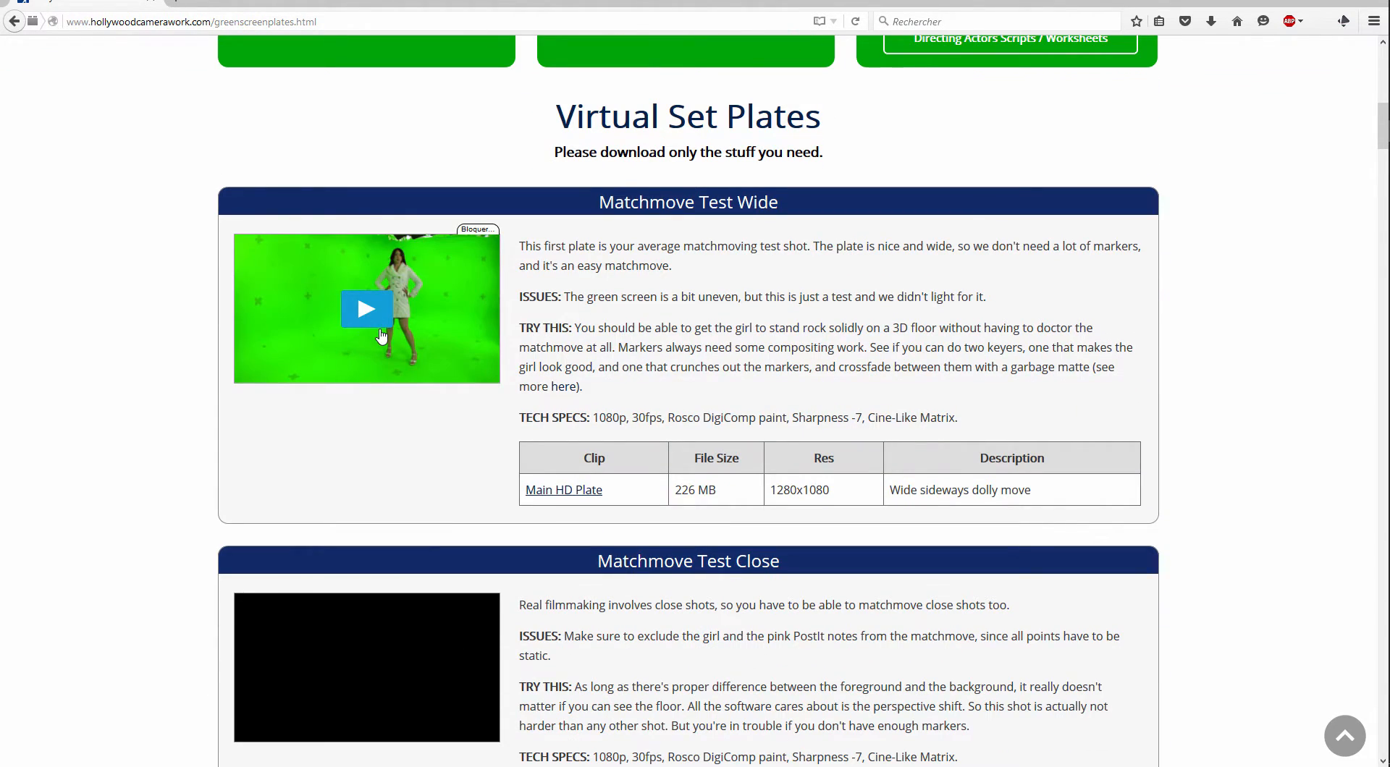
scroll(410, 436, down, 5)
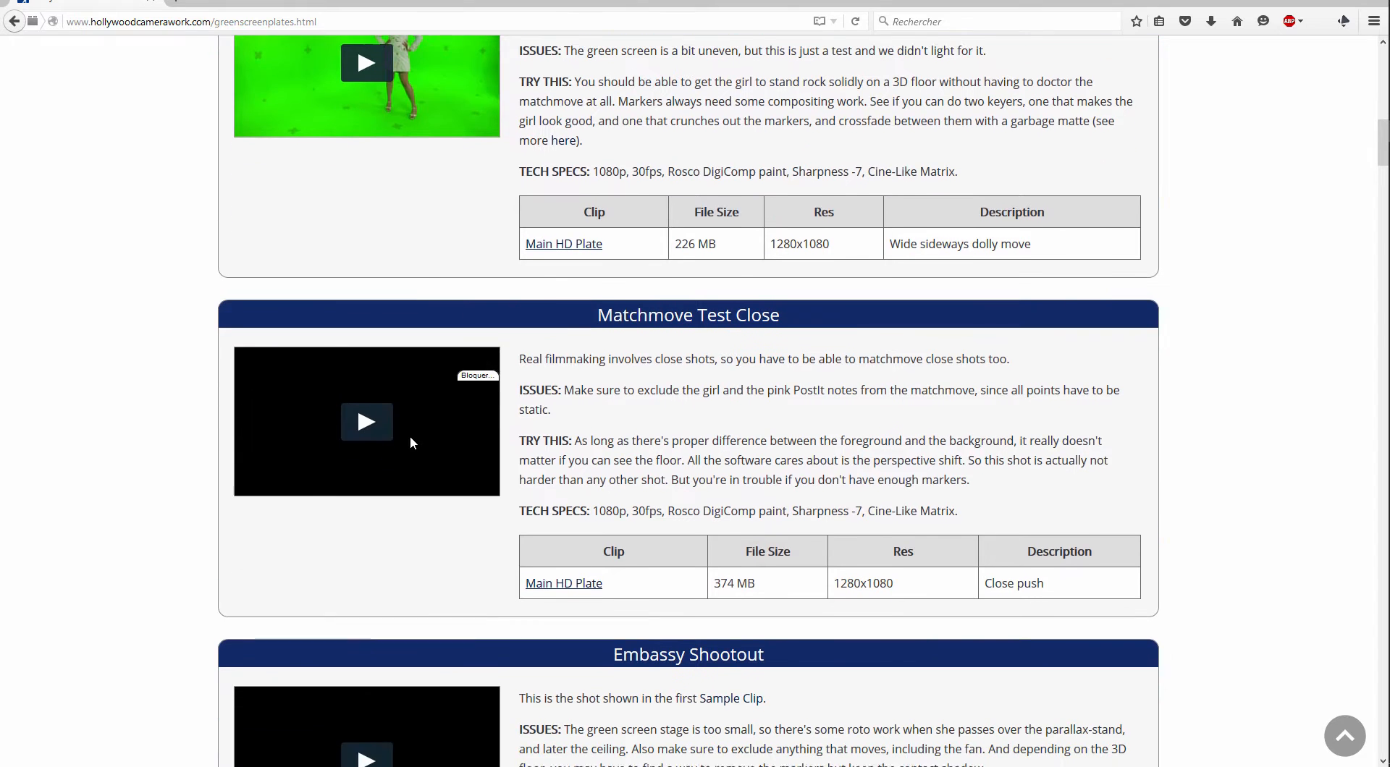
scroll(272, 456, down, 12)
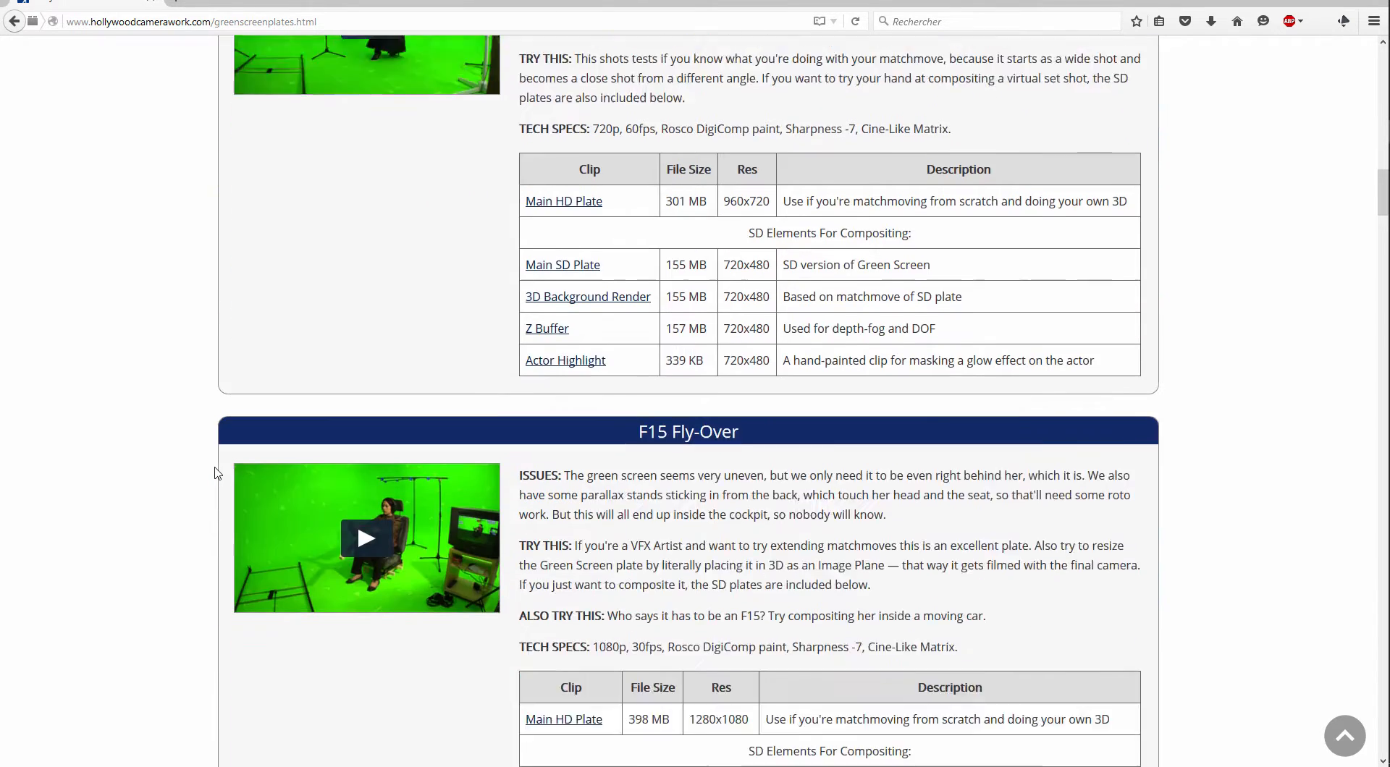
scroll(216, 475, down, 4)
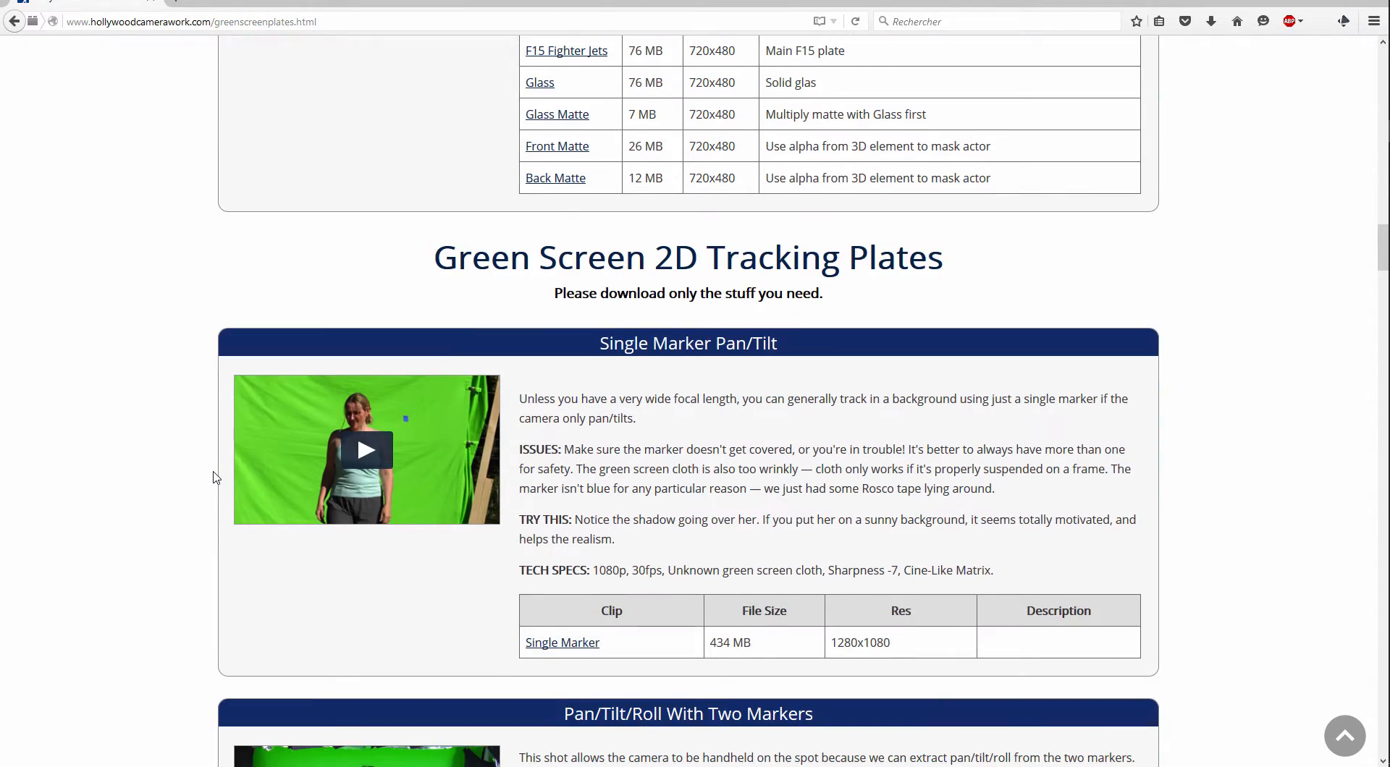
scroll(213, 477, down, 4)
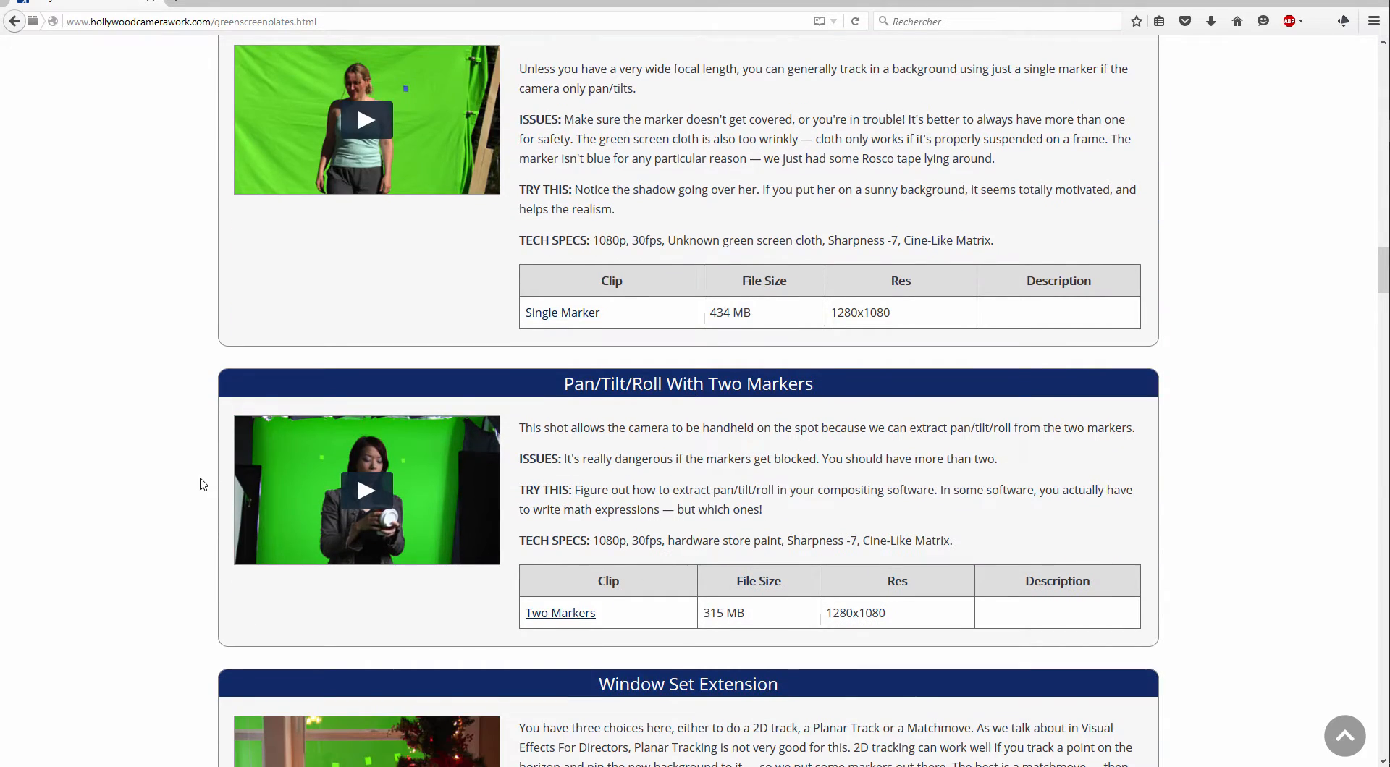
scroll(203, 484, down, 9)
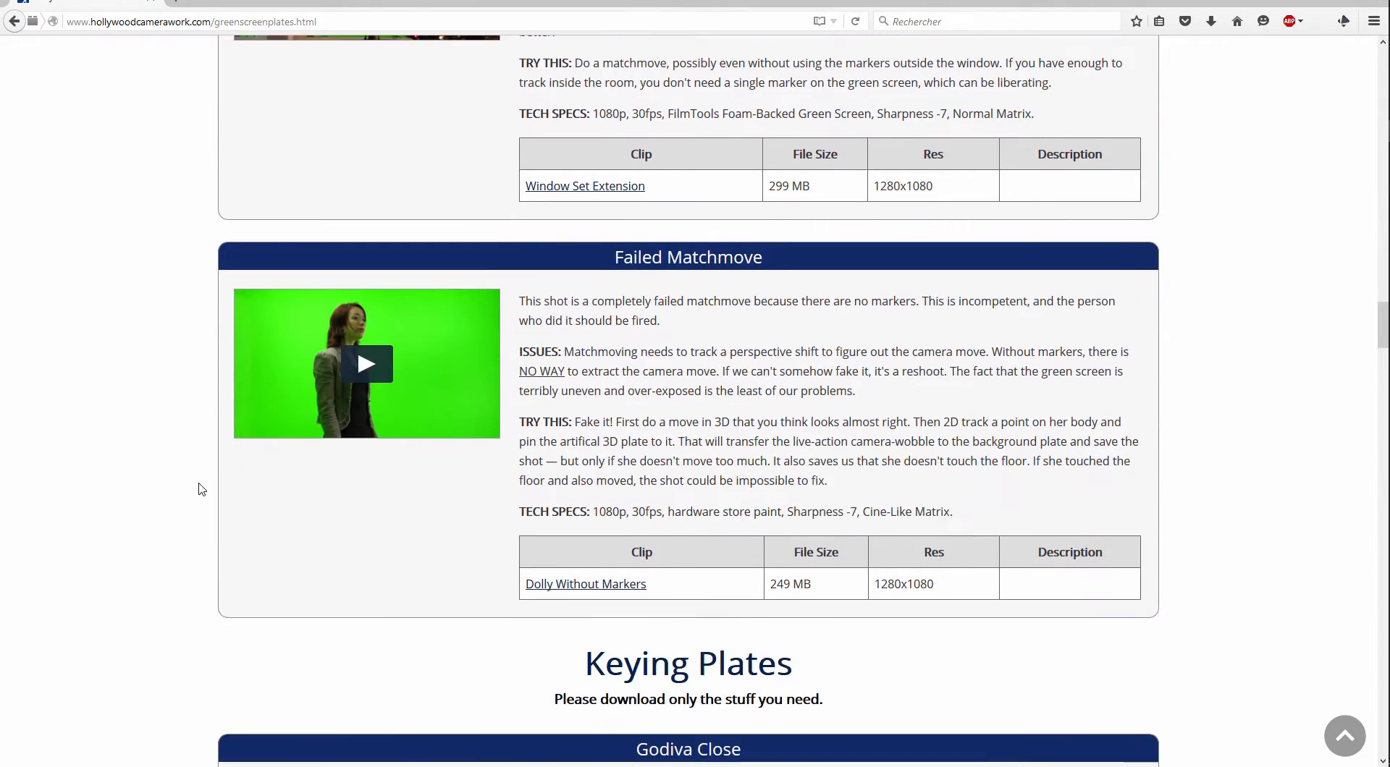
scroll(202, 489, down, 16)
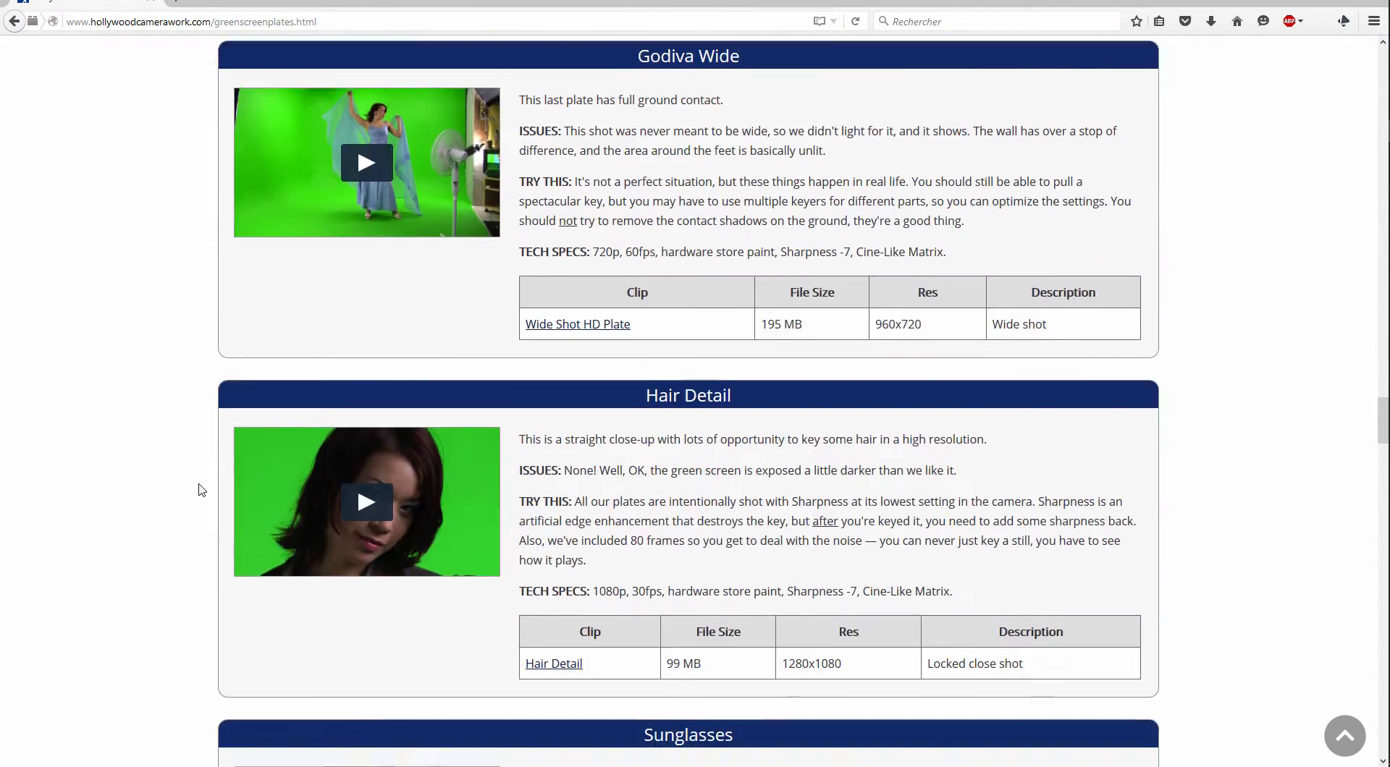
scroll(202, 490, down, 16)
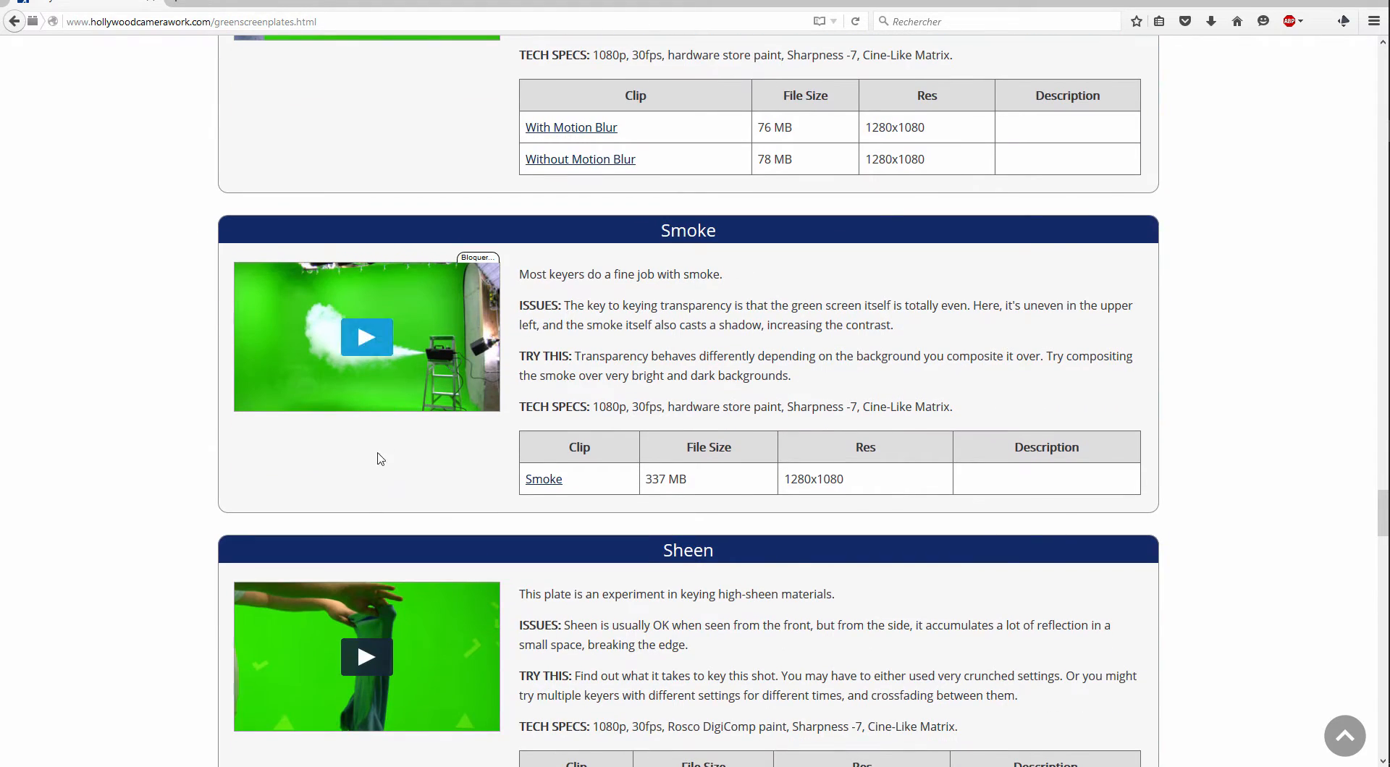
scroll(377, 458, up, 6)
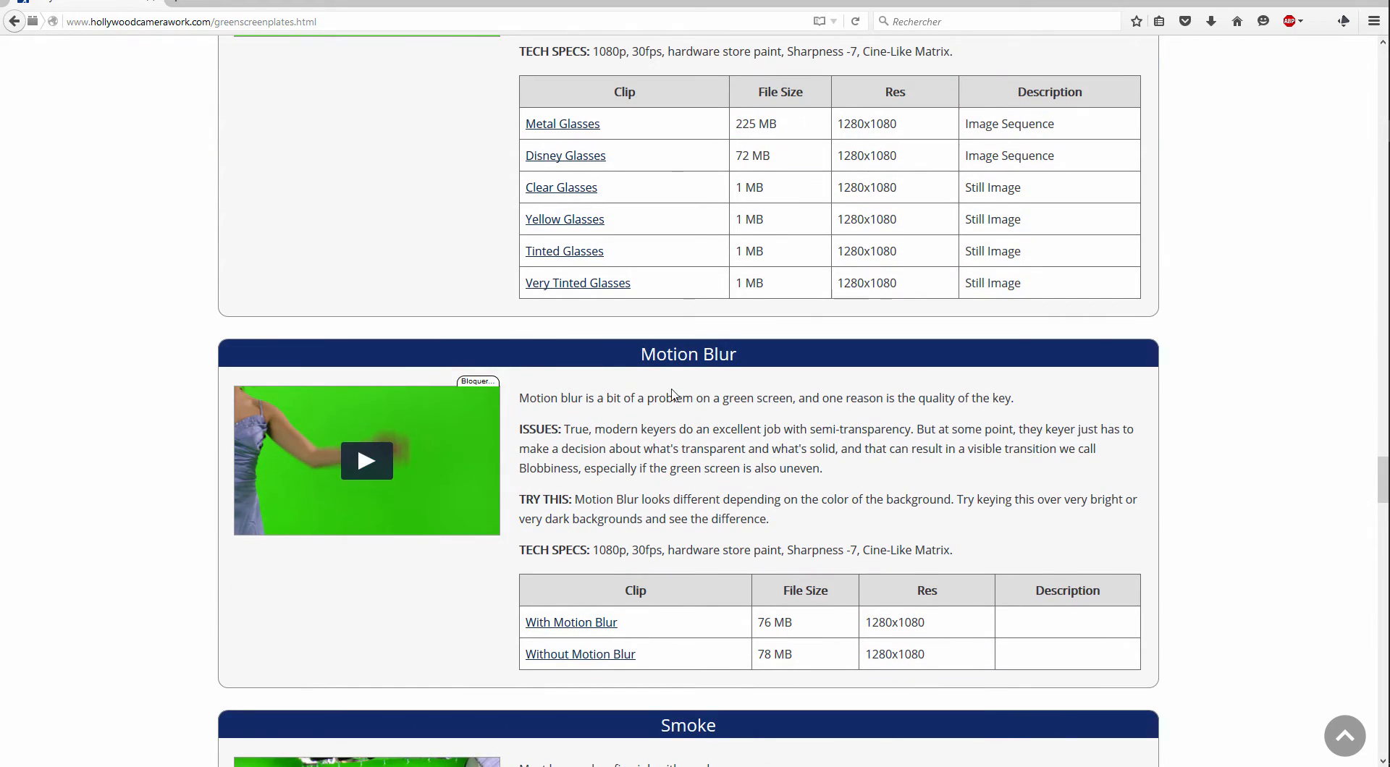
scroll(673, 393, down, 12)
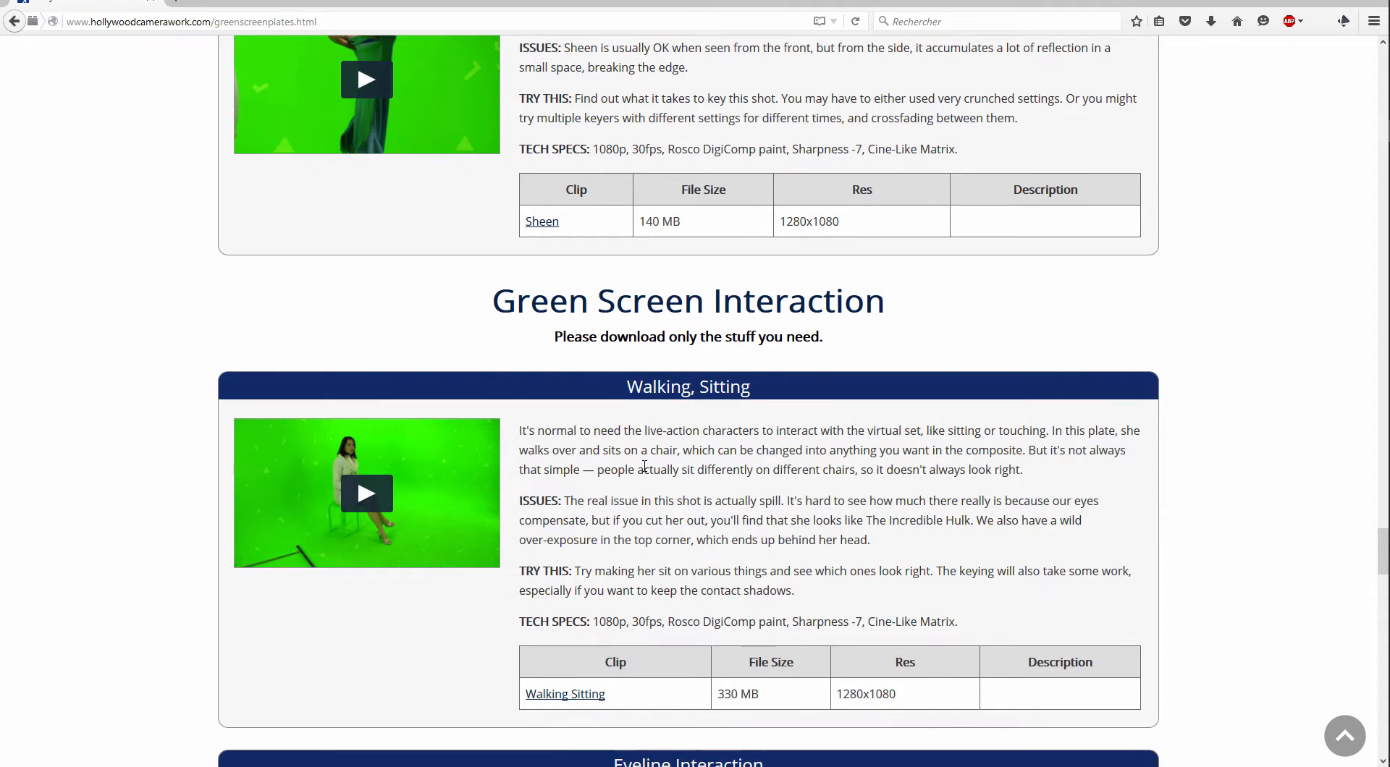
scroll(651, 434, up, 3)
scroll(163, 473, down, 8)
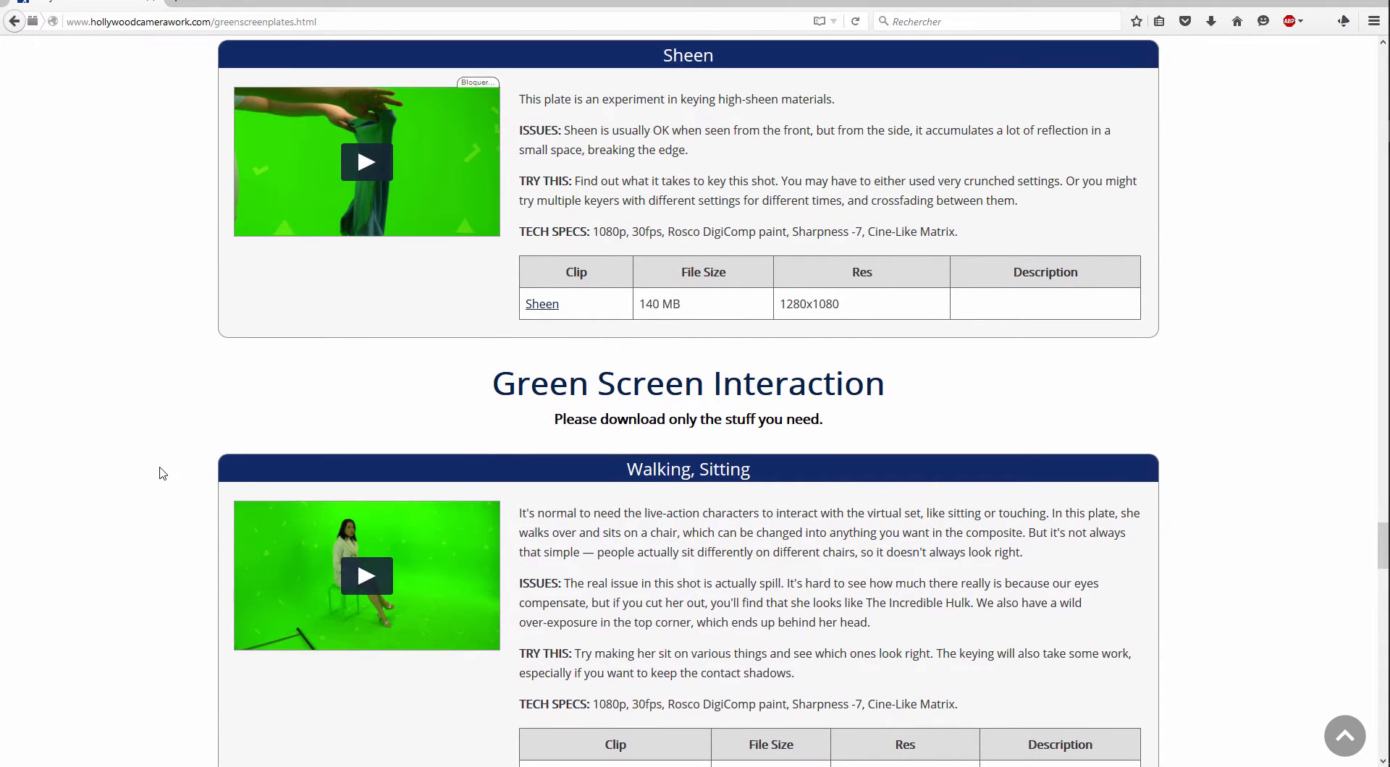
scroll(176, 468, down, 4)
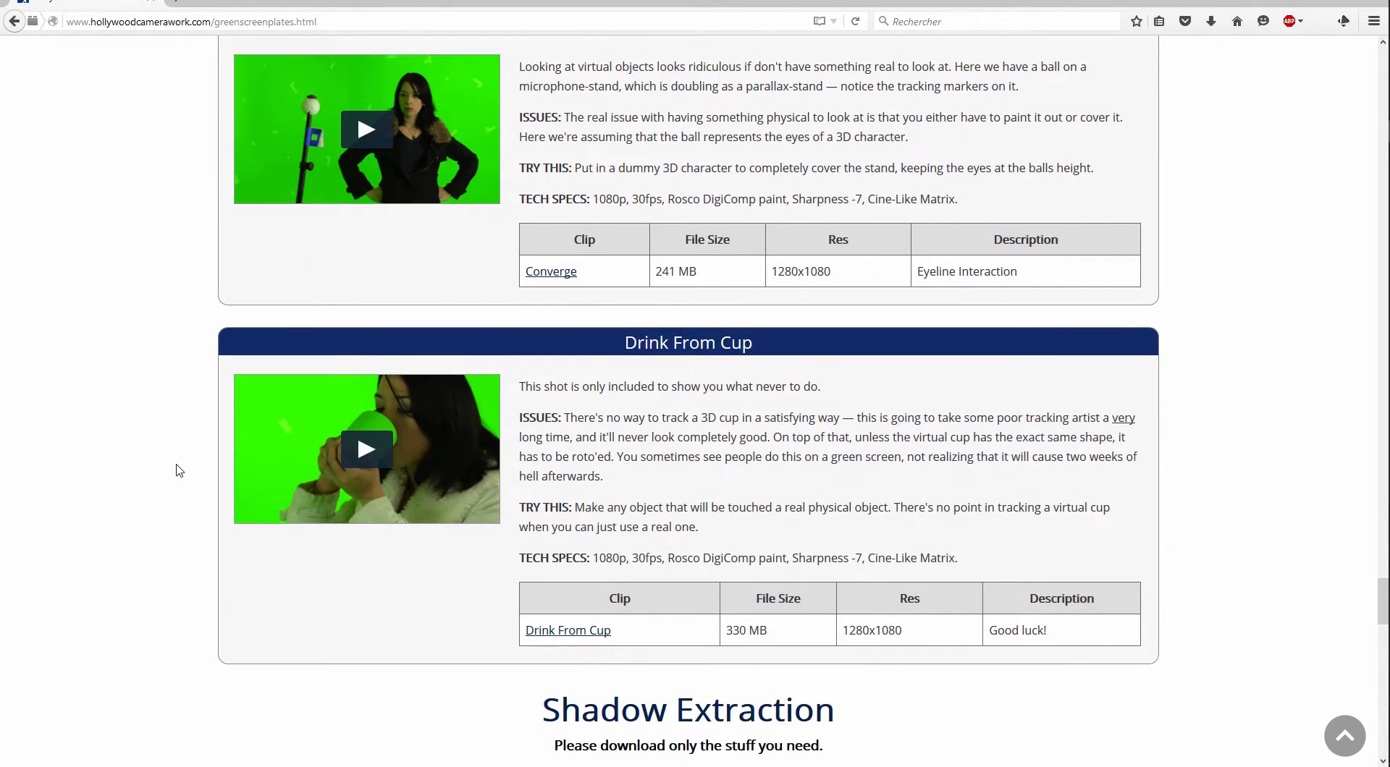
scroll(1030, 304, up, 10)
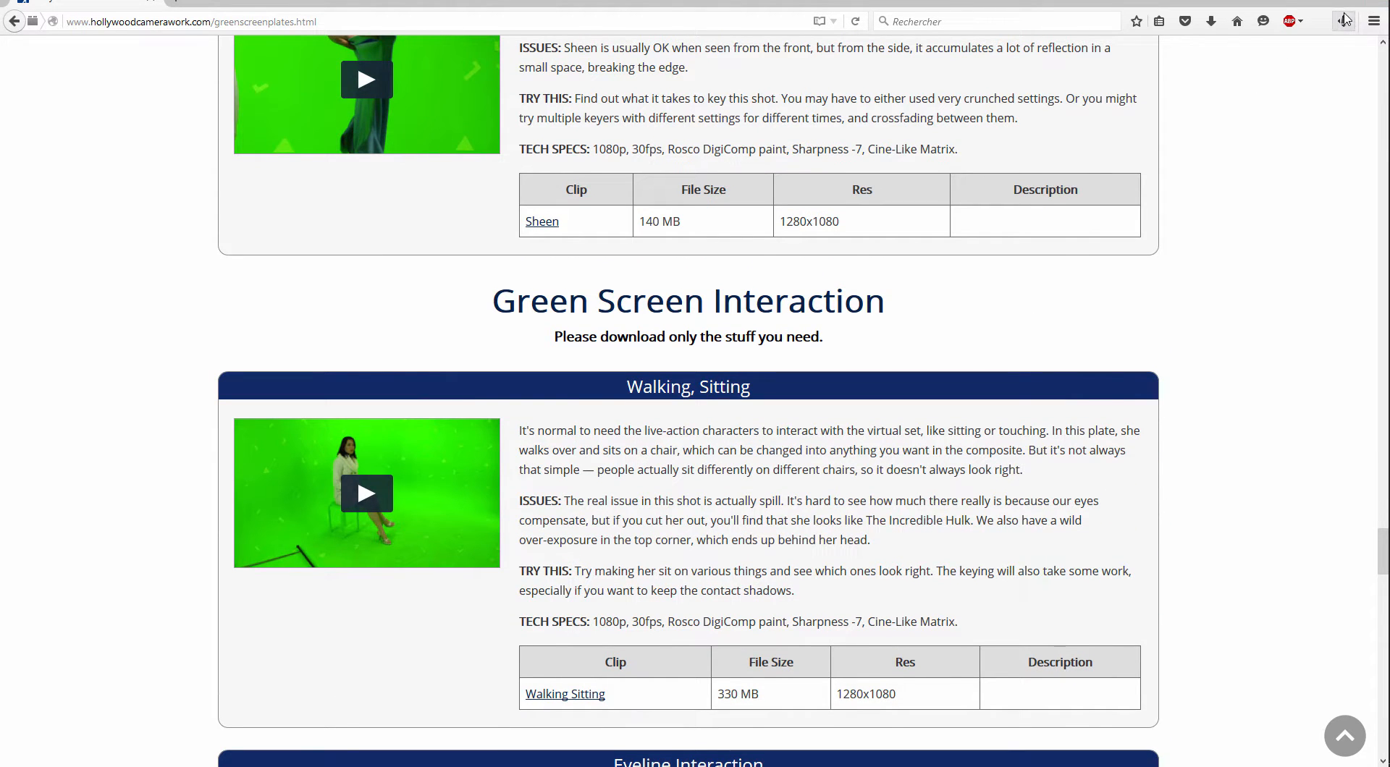
Return to Fusion and show the settings of the loader feeding RemoveNoise1, enlarging the flow and tool controls areas.
click(1368, 4)
click(779, 570)
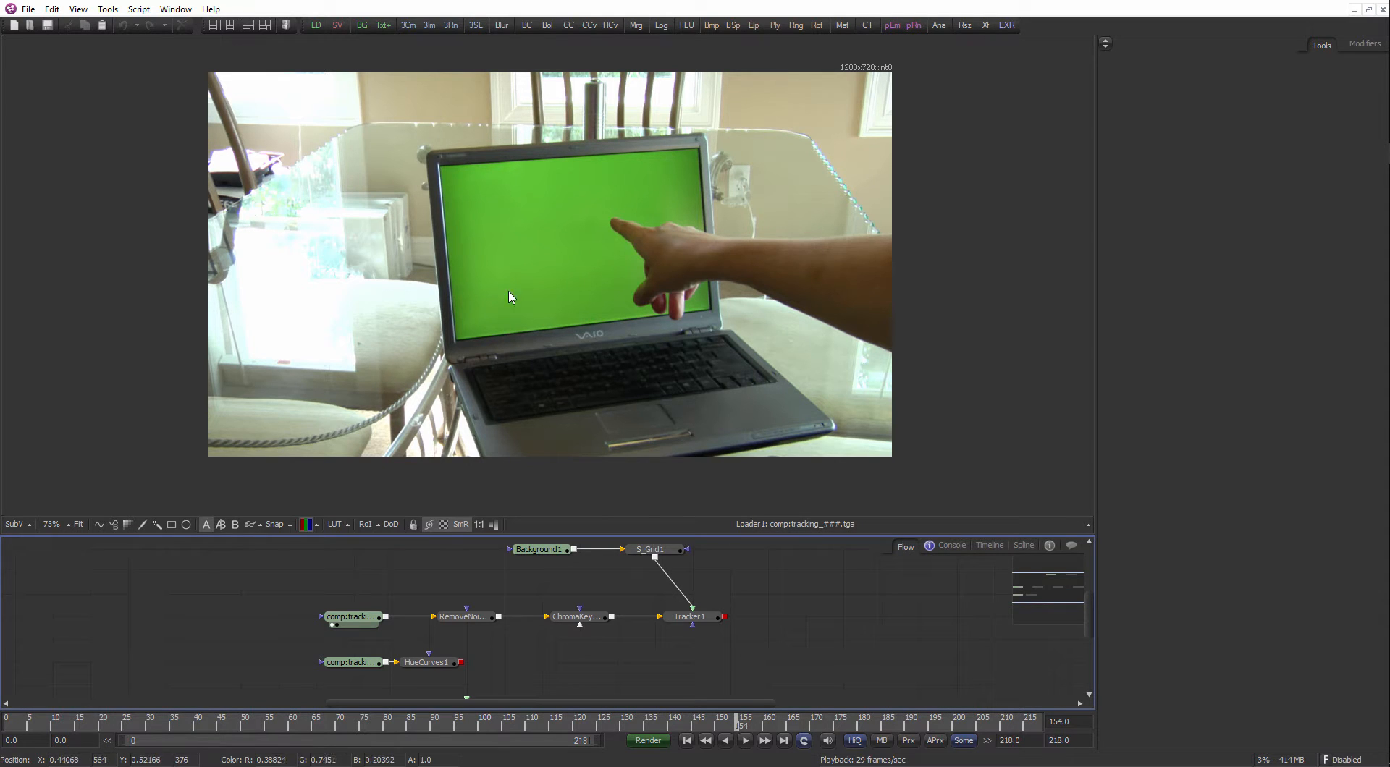
drag(439, 537, 438, 472)
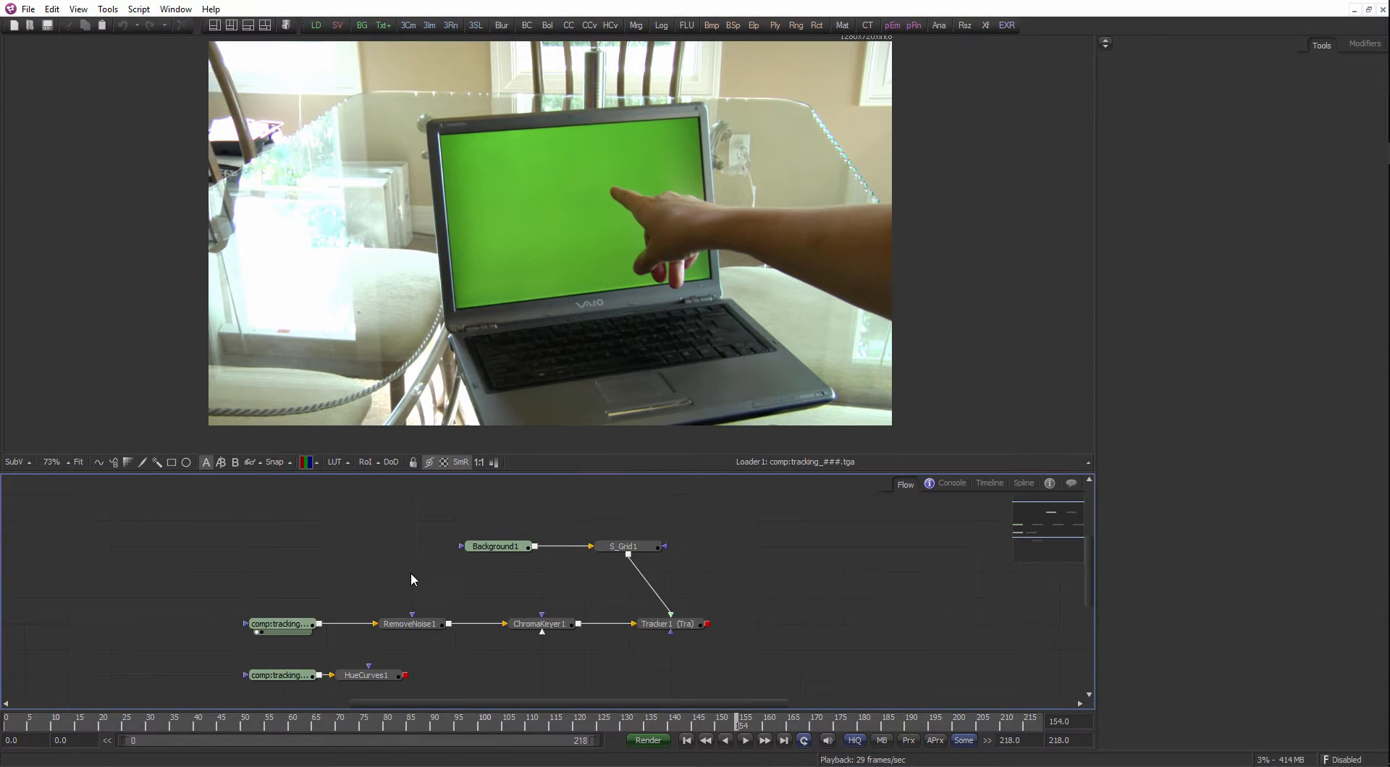
click(302, 634)
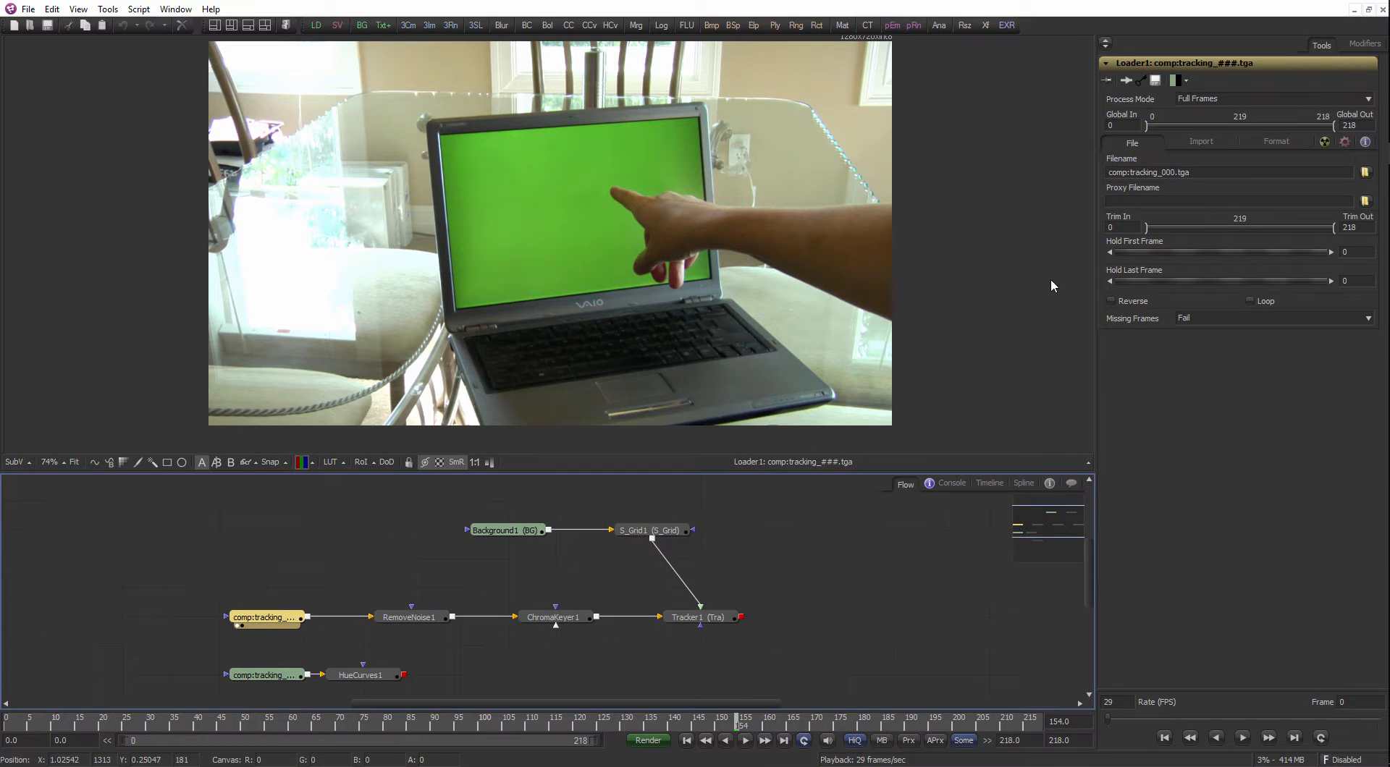
drag(1092, 274, 959, 310)
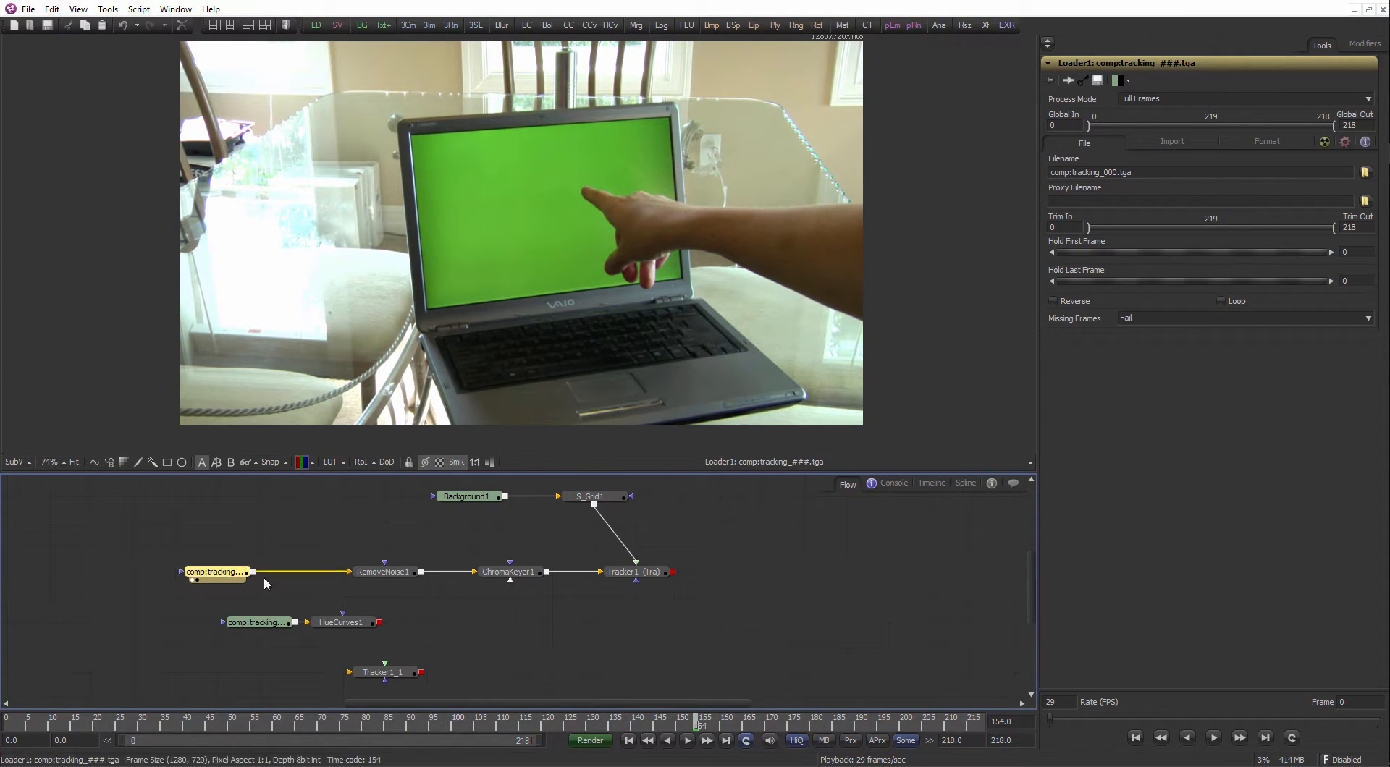
Place RemoveNoise1 closer to its loader and display its denoised output in the viewer, magnified on the laptop screen.
click(378, 573)
scroll(550, 289, up, 4)
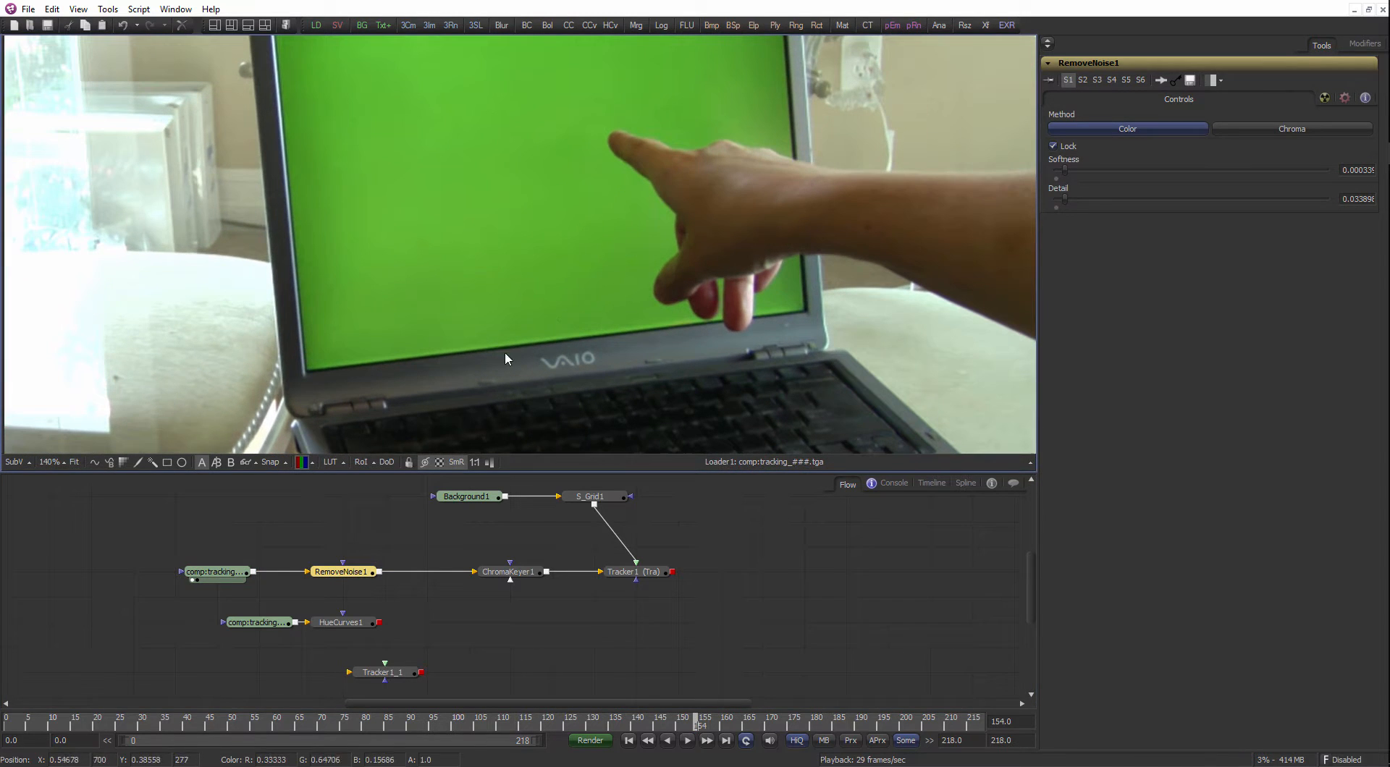
drag(356, 583, 422, 345)
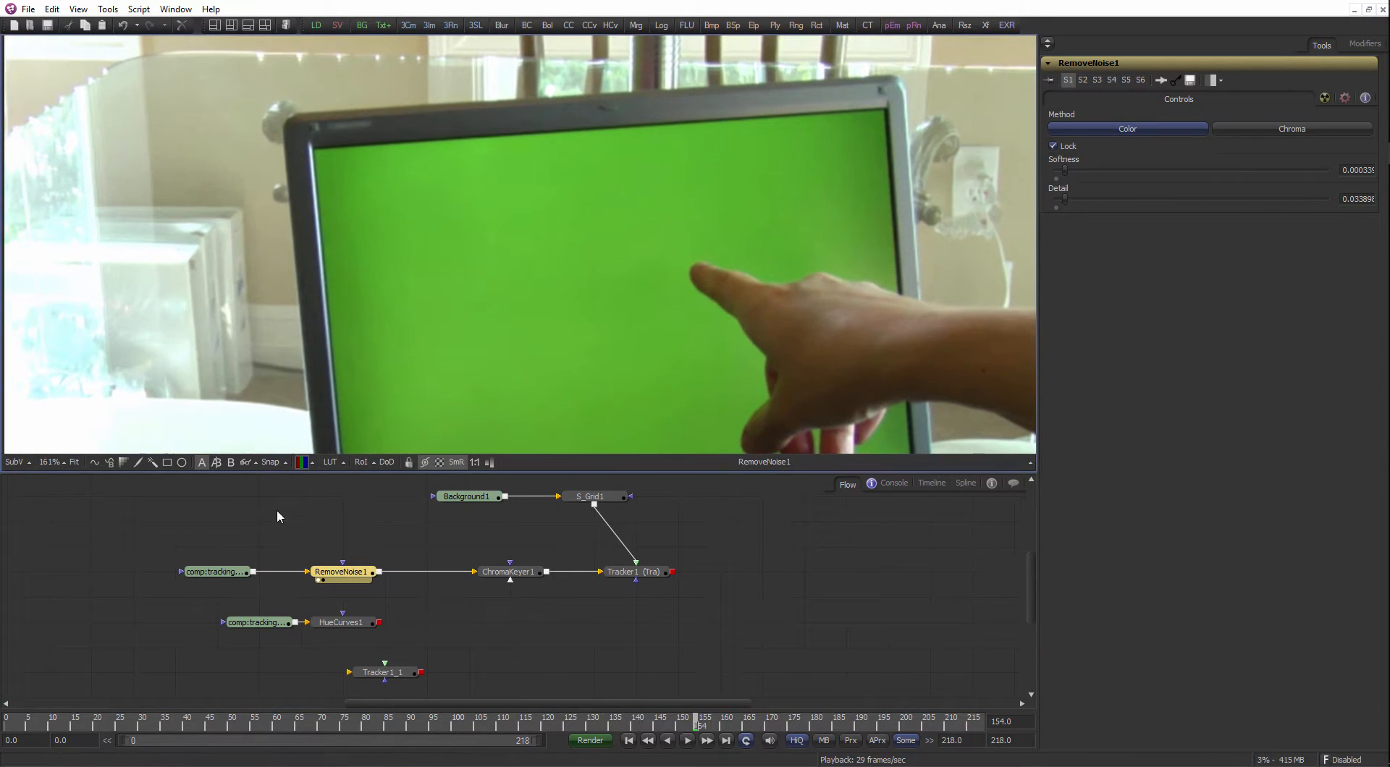
Display the original tracking footage again and examine the noise on the laptop's green screen up close.
click(230, 576)
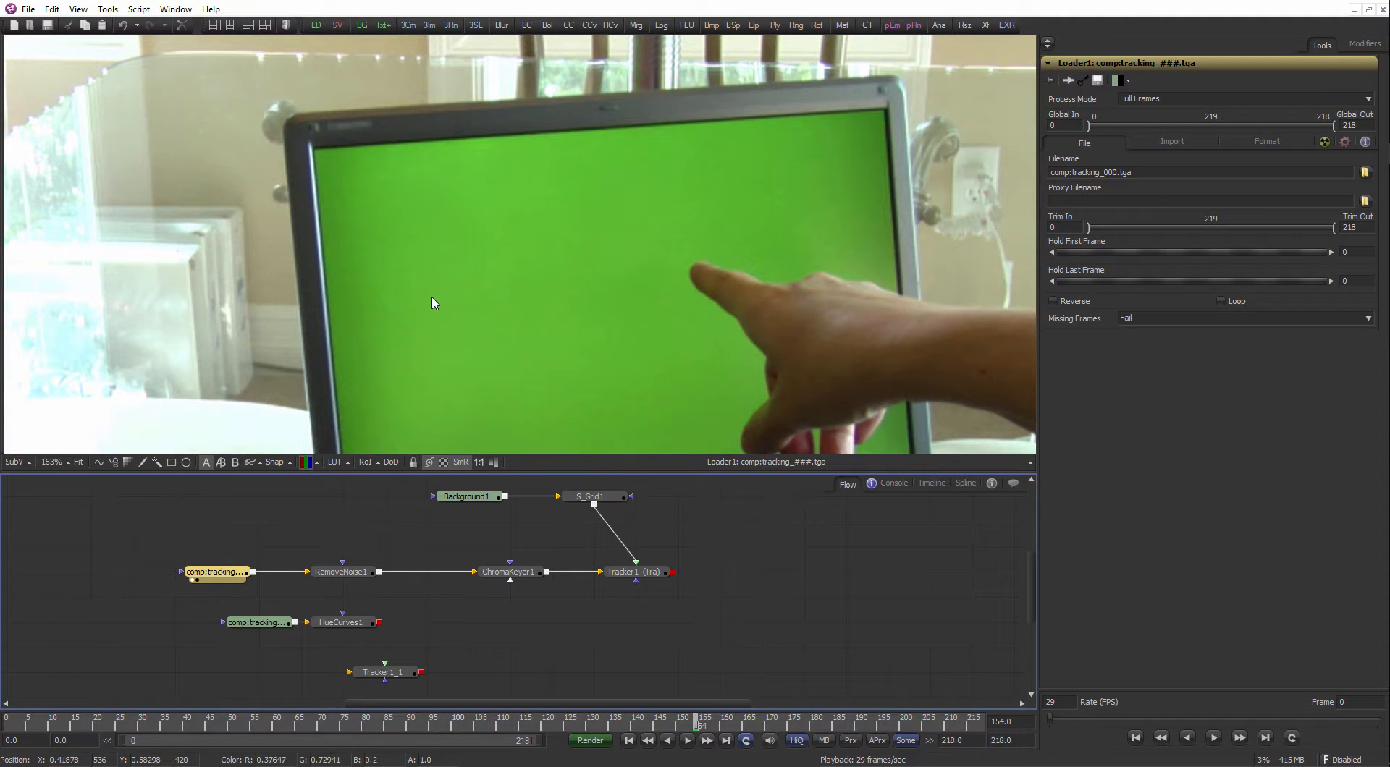
scroll(511, 318, down, 3)
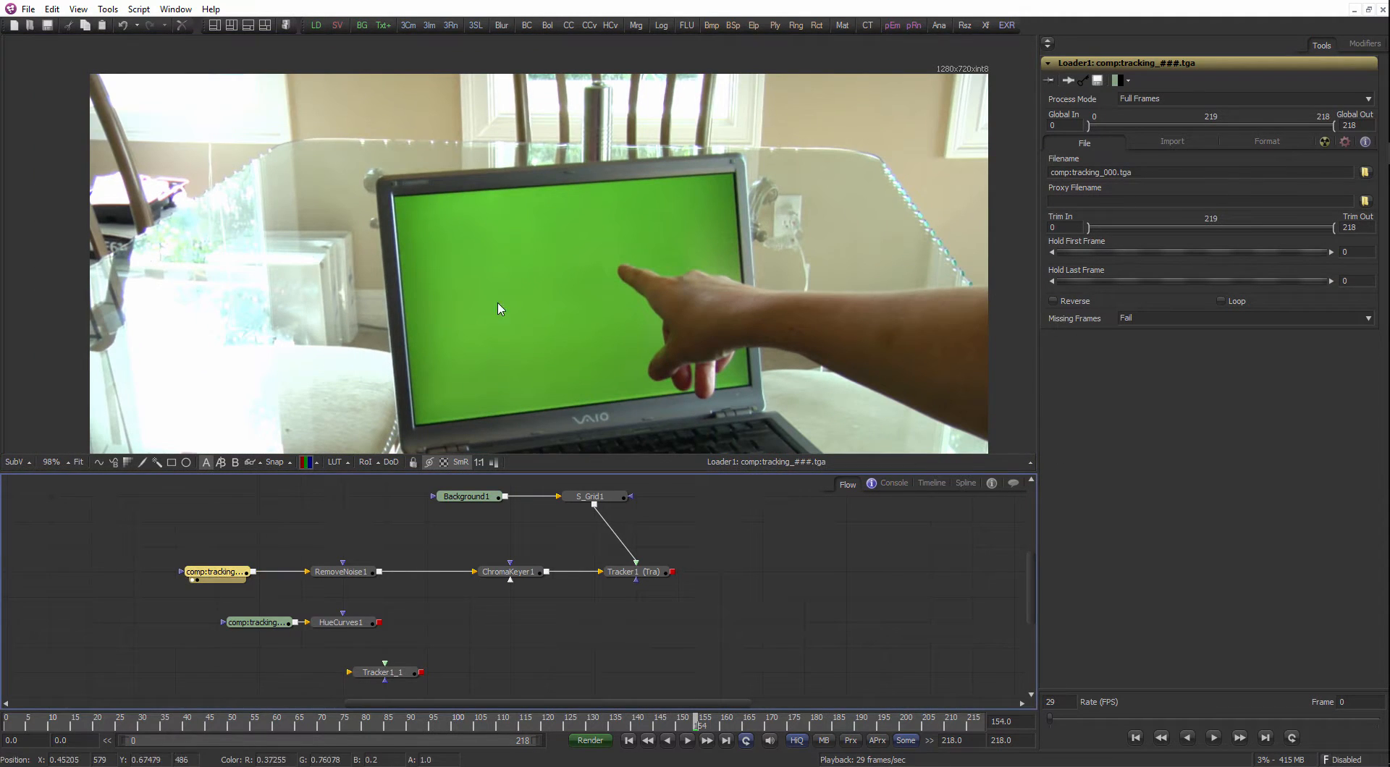
scroll(496, 304, up, 1)
scroll(407, 210, up, 3)
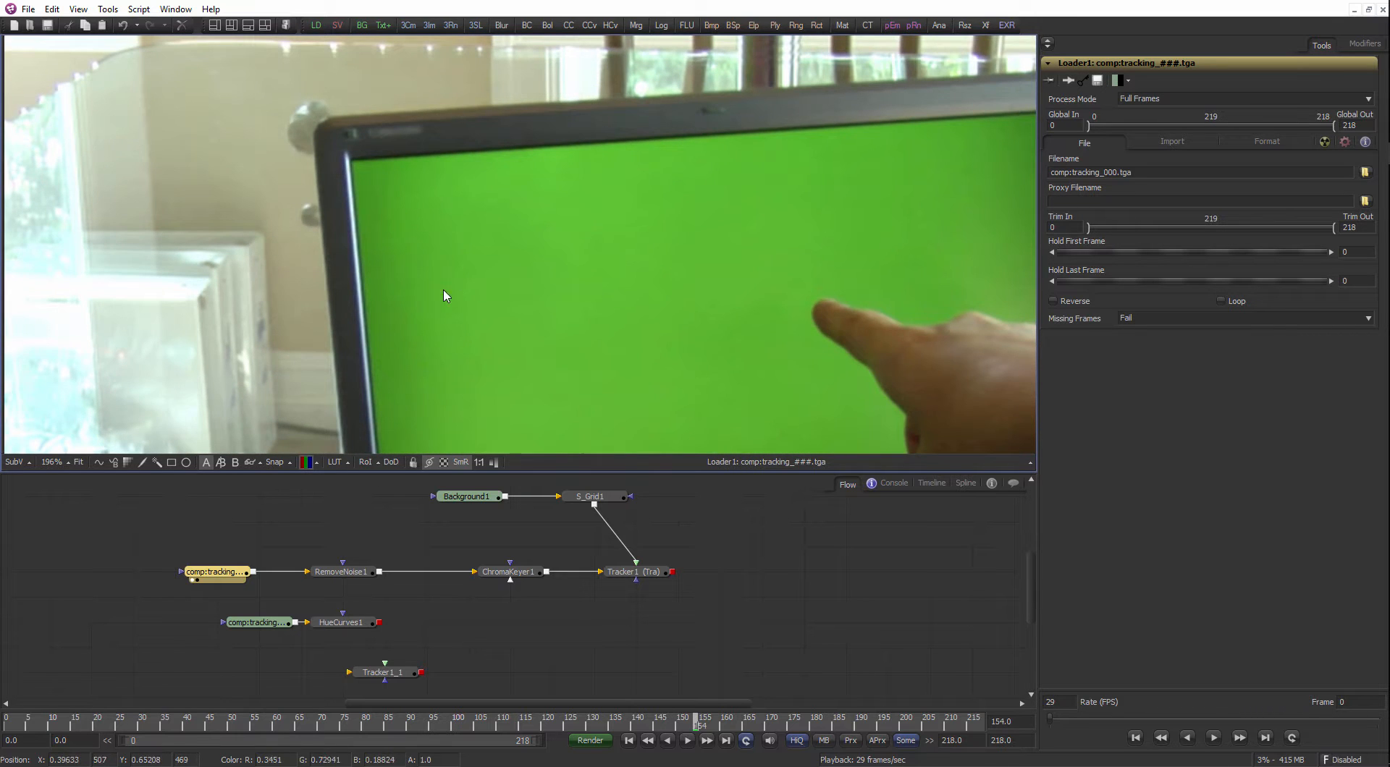
Display the denoised output of RemoveNoise1 in the viewer and look over the whole laptop shot.
scroll(812, 217, down, 3)
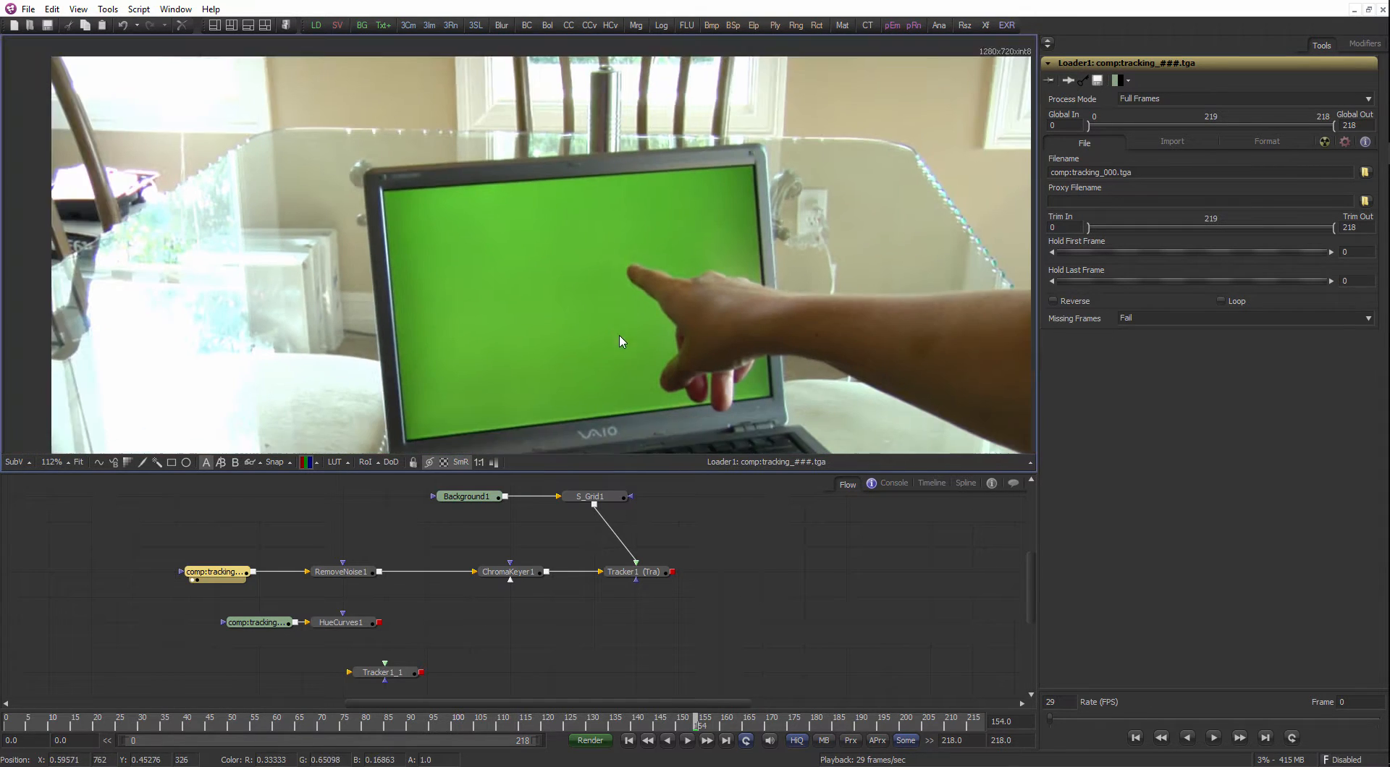
click(353, 575)
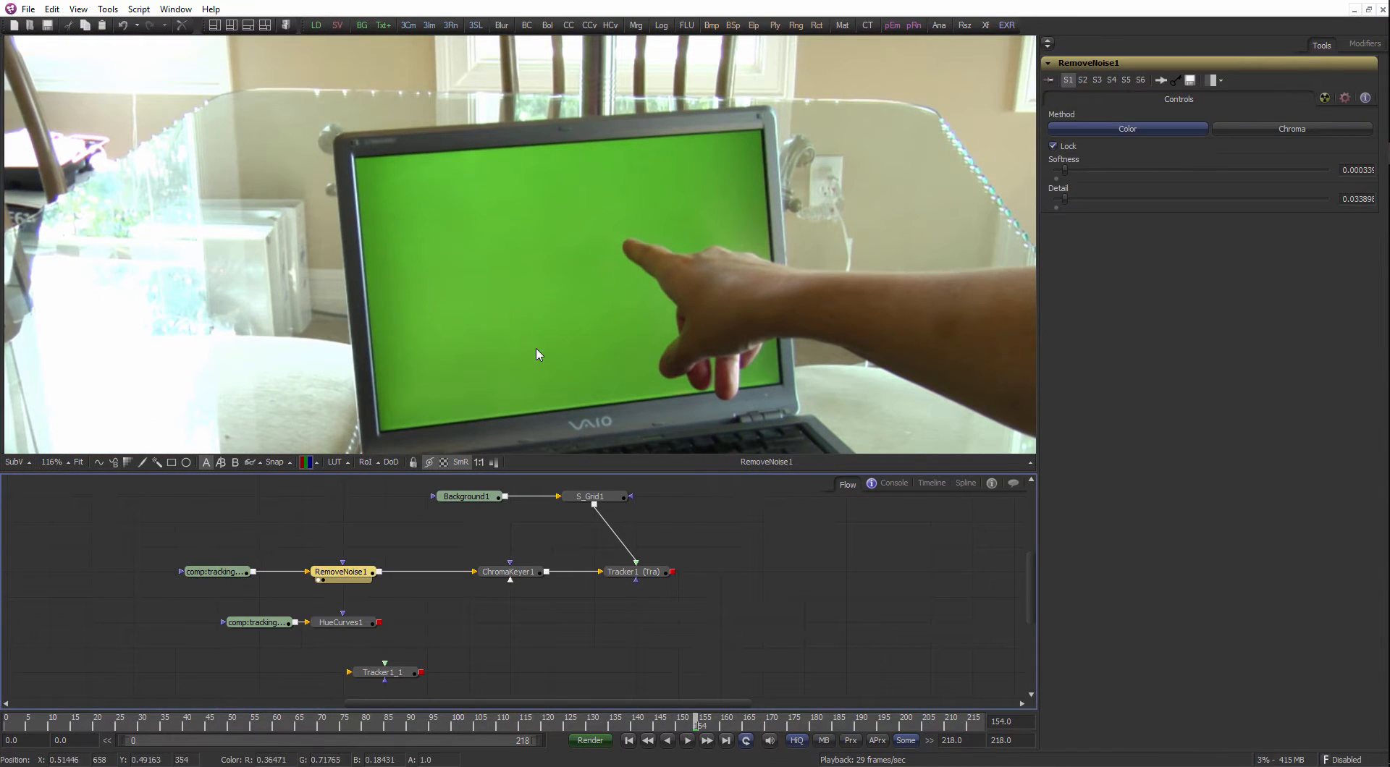
key(1)
scroll(543, 334, up, 1)
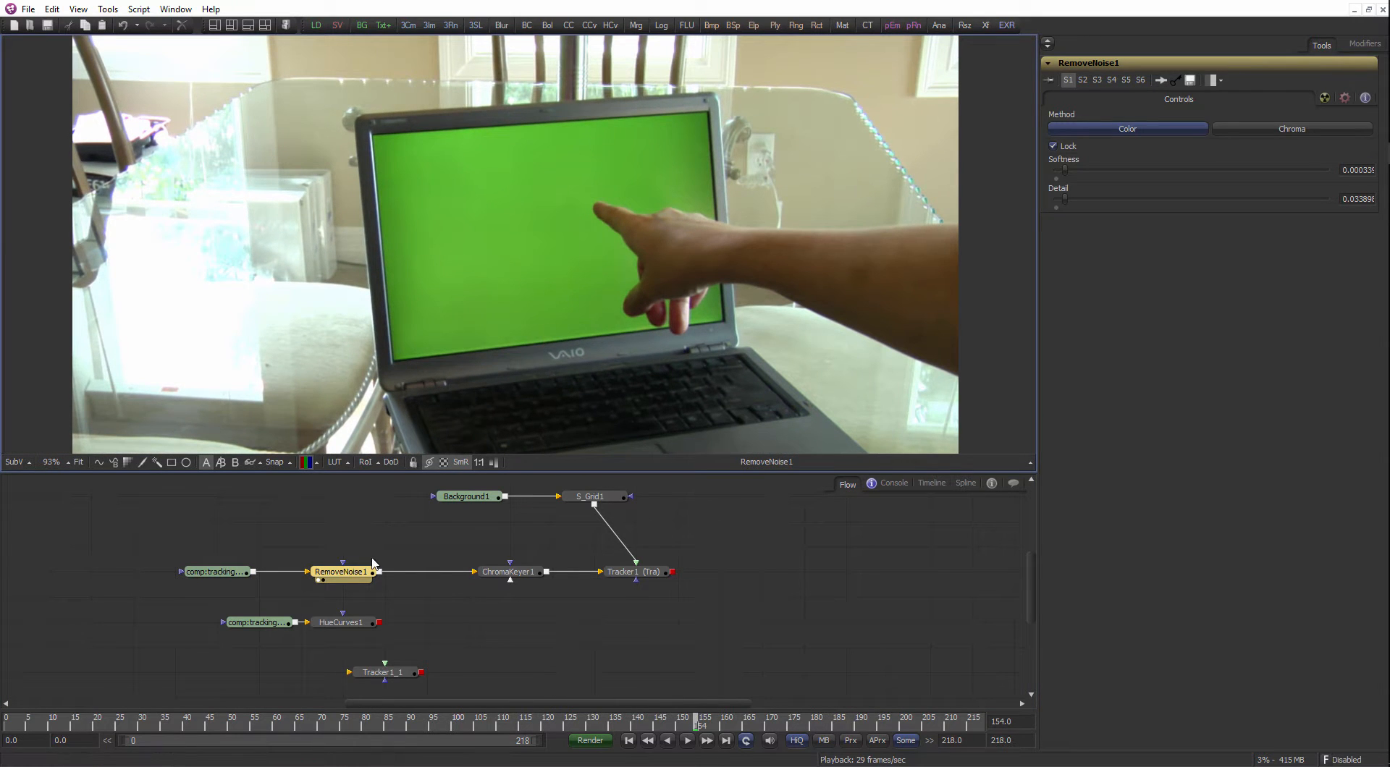
scroll(474, 452, down, 1)
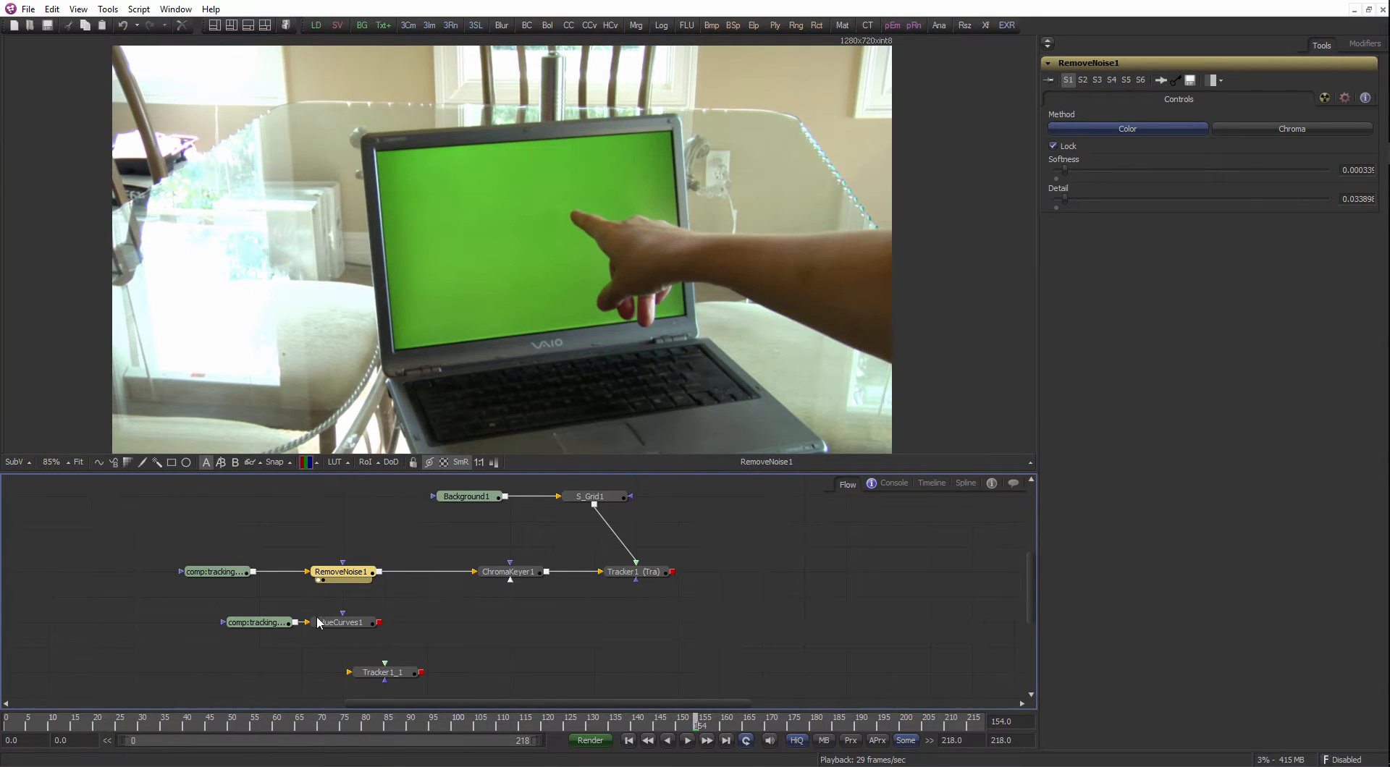
Align the HueCurves1 loader beneath the main tracking loader and move the unconnected Tracker1_1 up beside Background1.
scroll(317, 614, down, 1)
drag(276, 590, 237, 590)
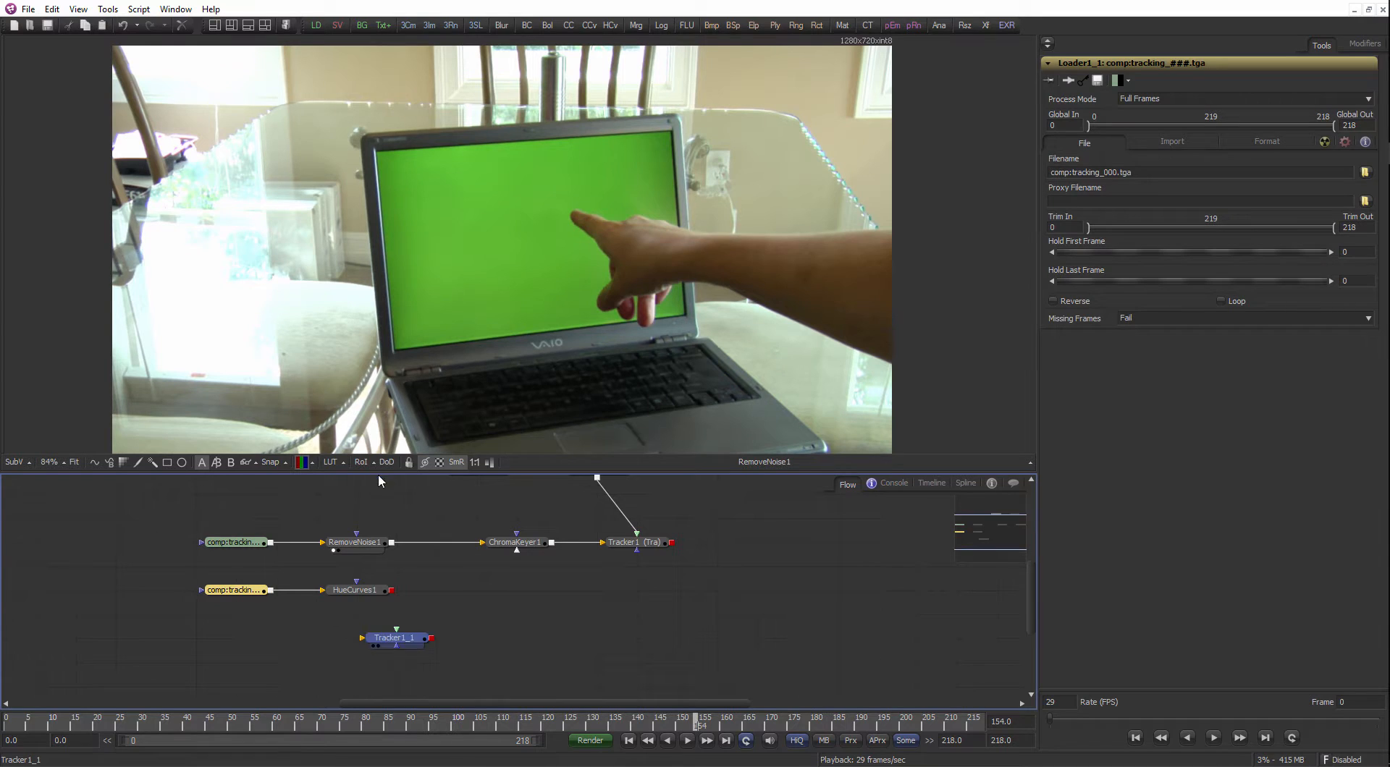
drag(377, 482, 369, 501)
drag(394, 577, 388, 495)
drag(427, 600, 182, 532)
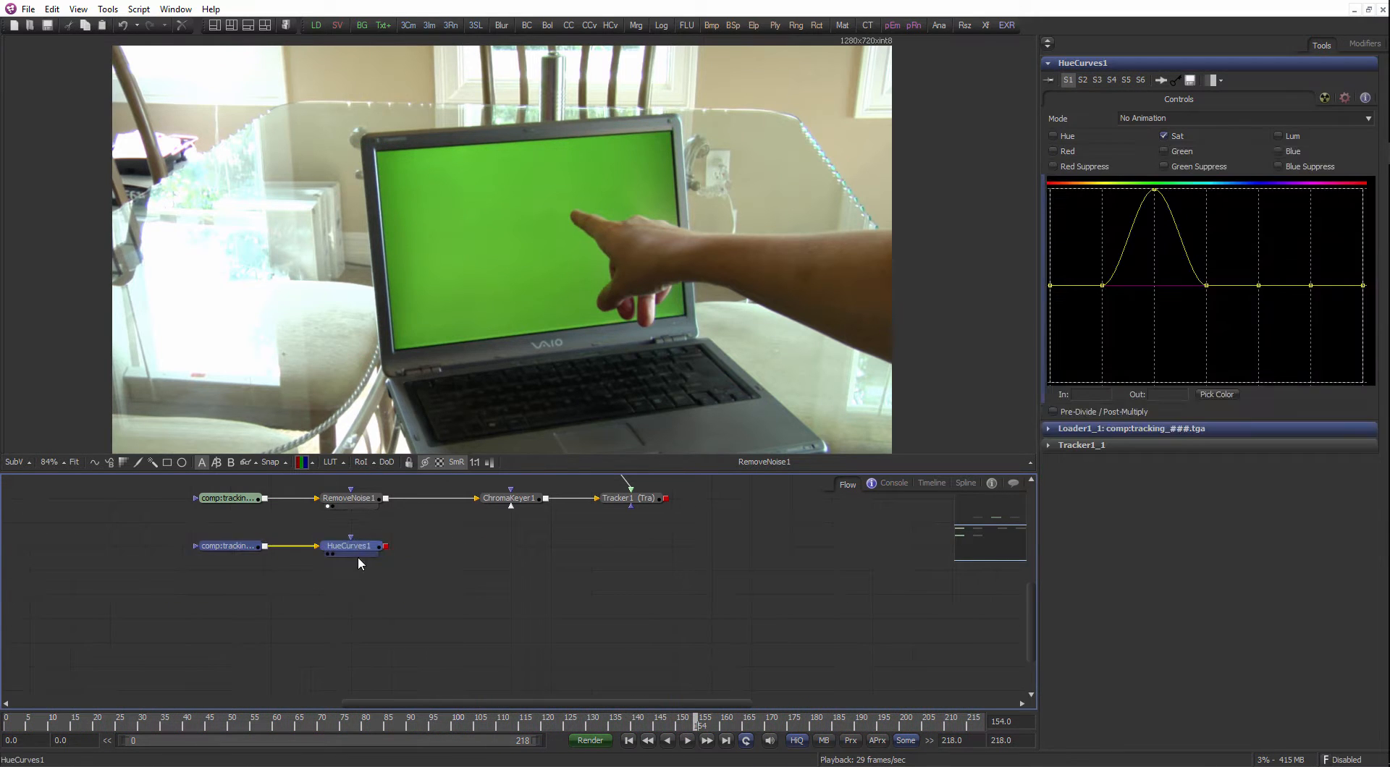
Move the HueCurves1 branch further down and shift the row from the loader to Tracker1 lower in the flow.
drag(357, 549, 356, 621)
click(511, 573)
drag(512, 572, 507, 654)
drag(707, 618, 224, 567)
drag(346, 581, 346, 605)
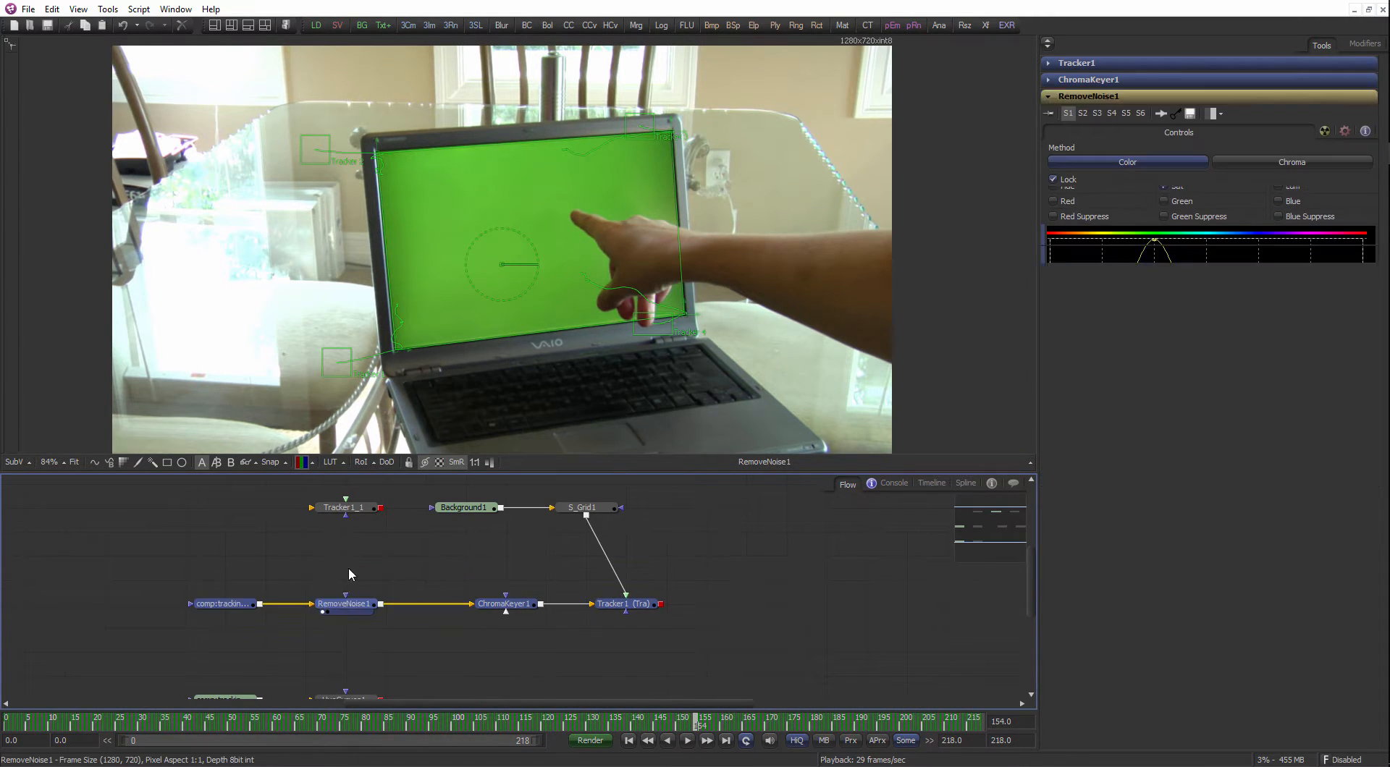
Show the ChromaKeyer1 settings and enlarge the viewer area above the flow.
click(358, 610)
click(505, 603)
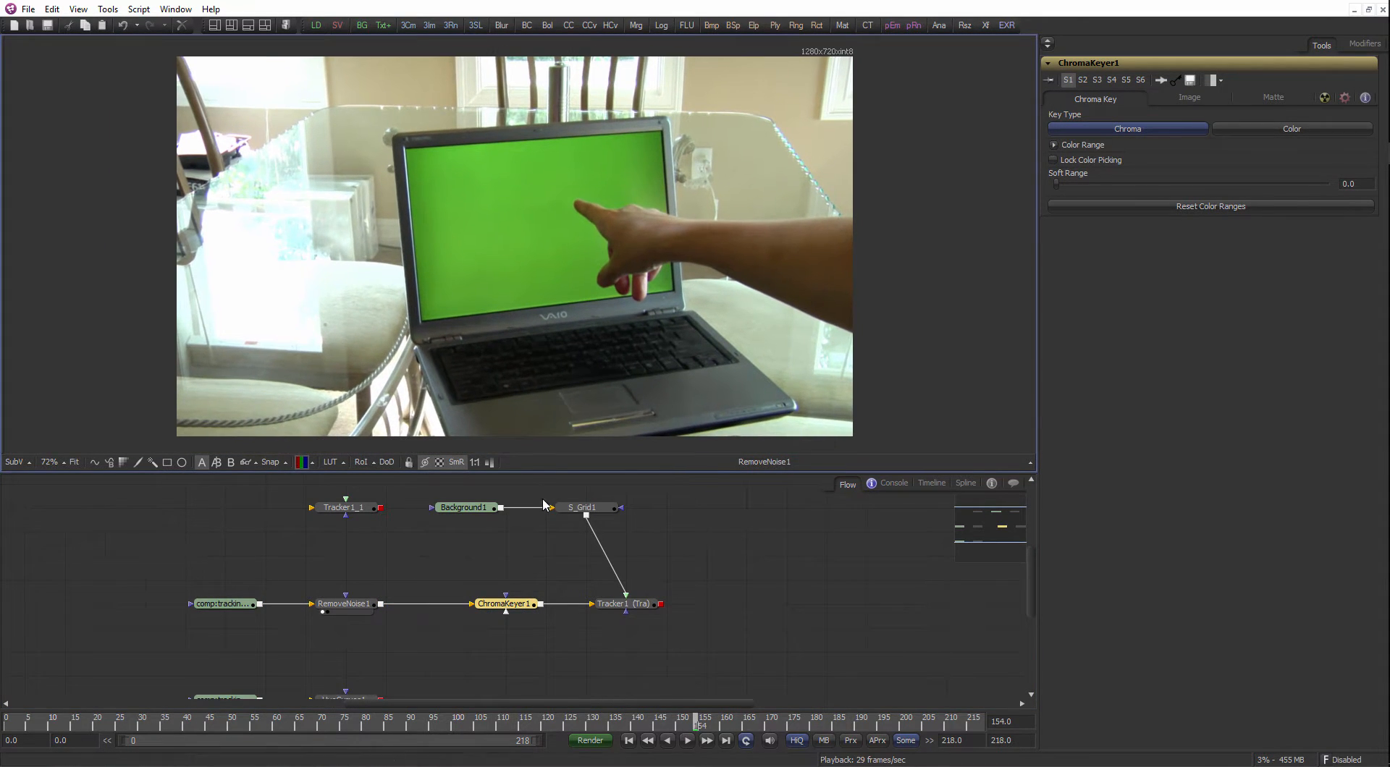
drag(543, 472, 543, 512)
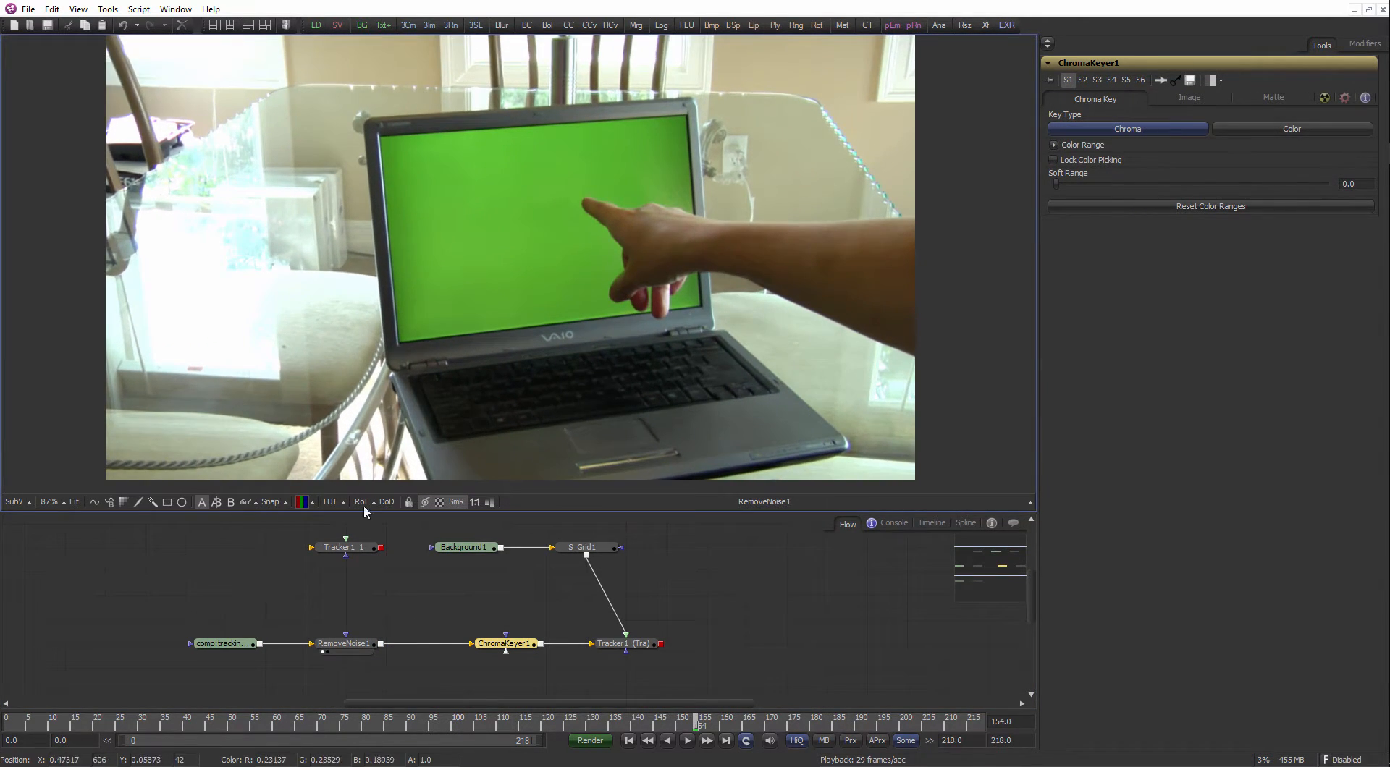
Scrub through the first part of the denoised laptop footage up to frame 61.
drag(63, 727, 341, 701)
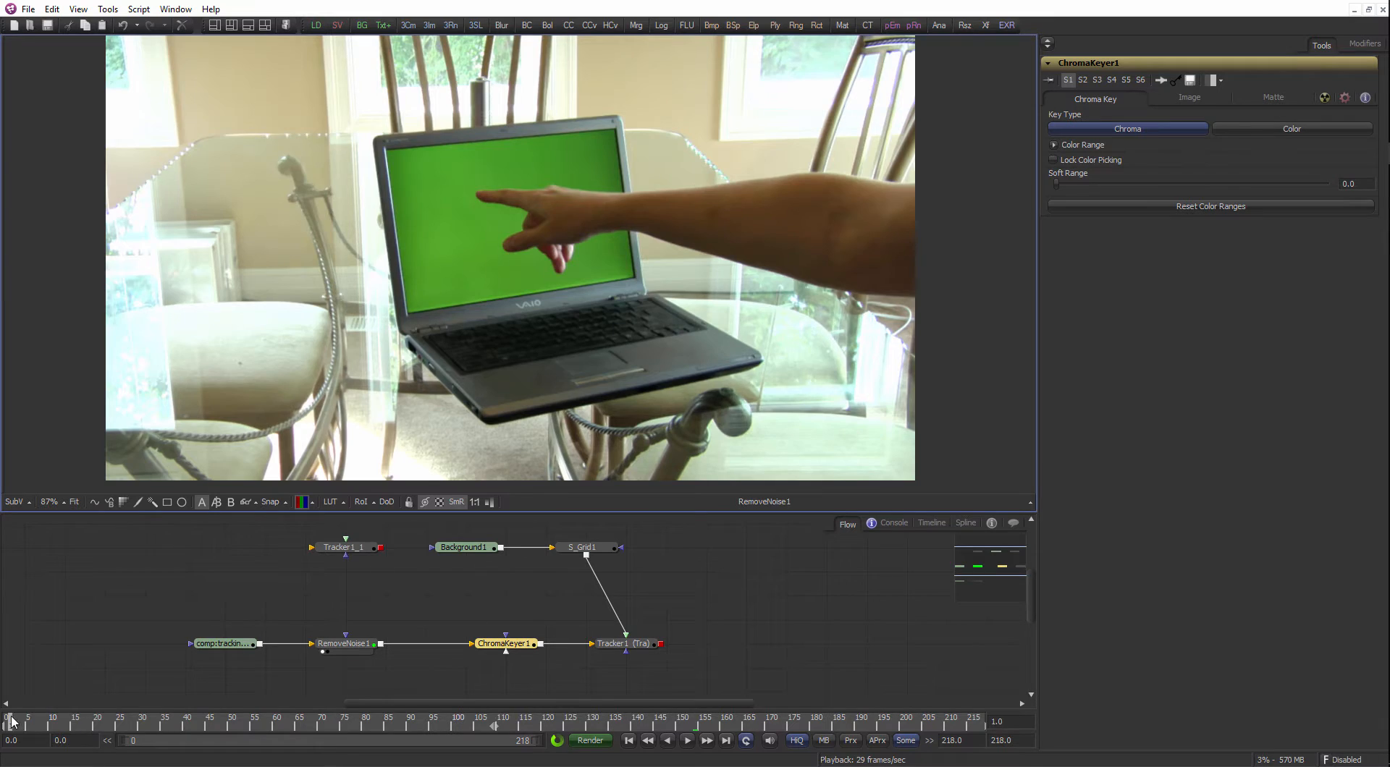
click(174, 722)
drag(241, 720, 281, 695)
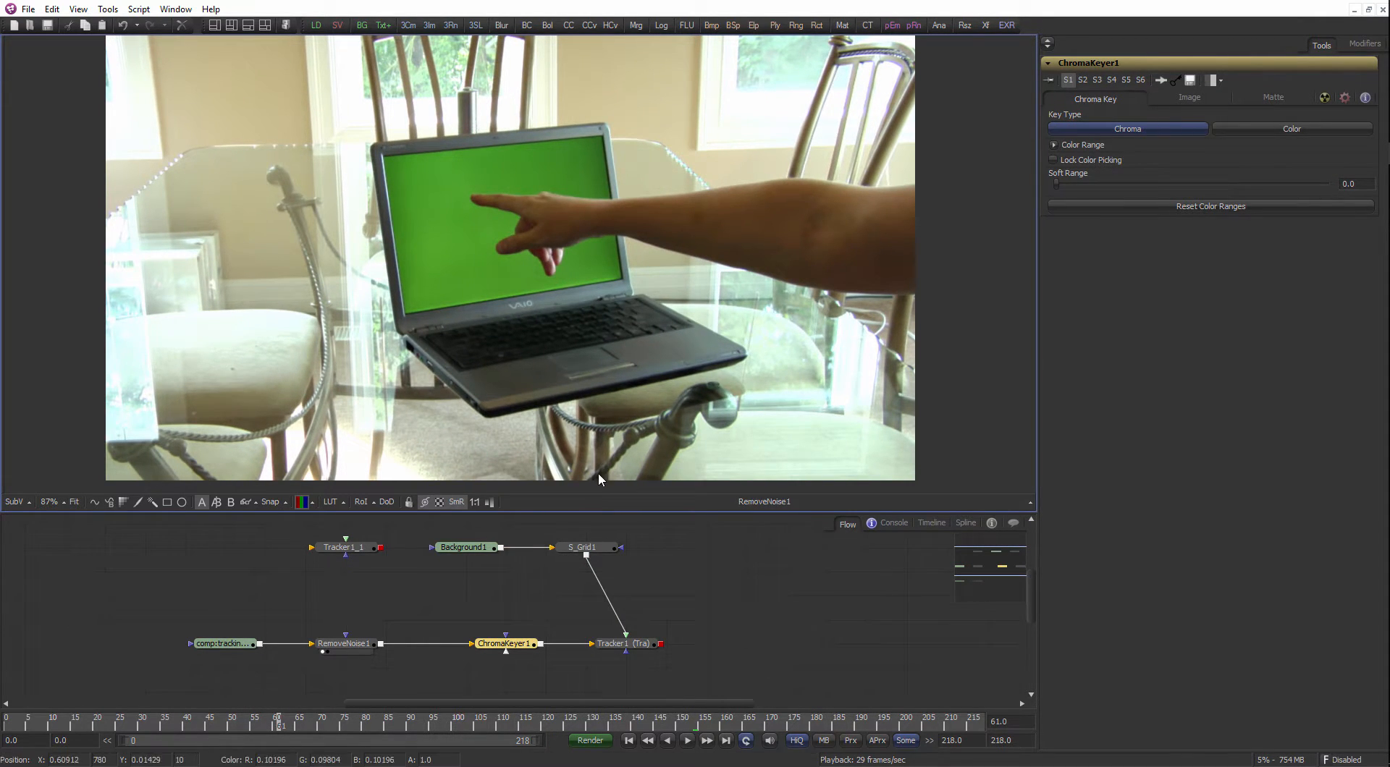
Display Tracker1's composite in the viewer and play it from frame 0.
click(626, 643)
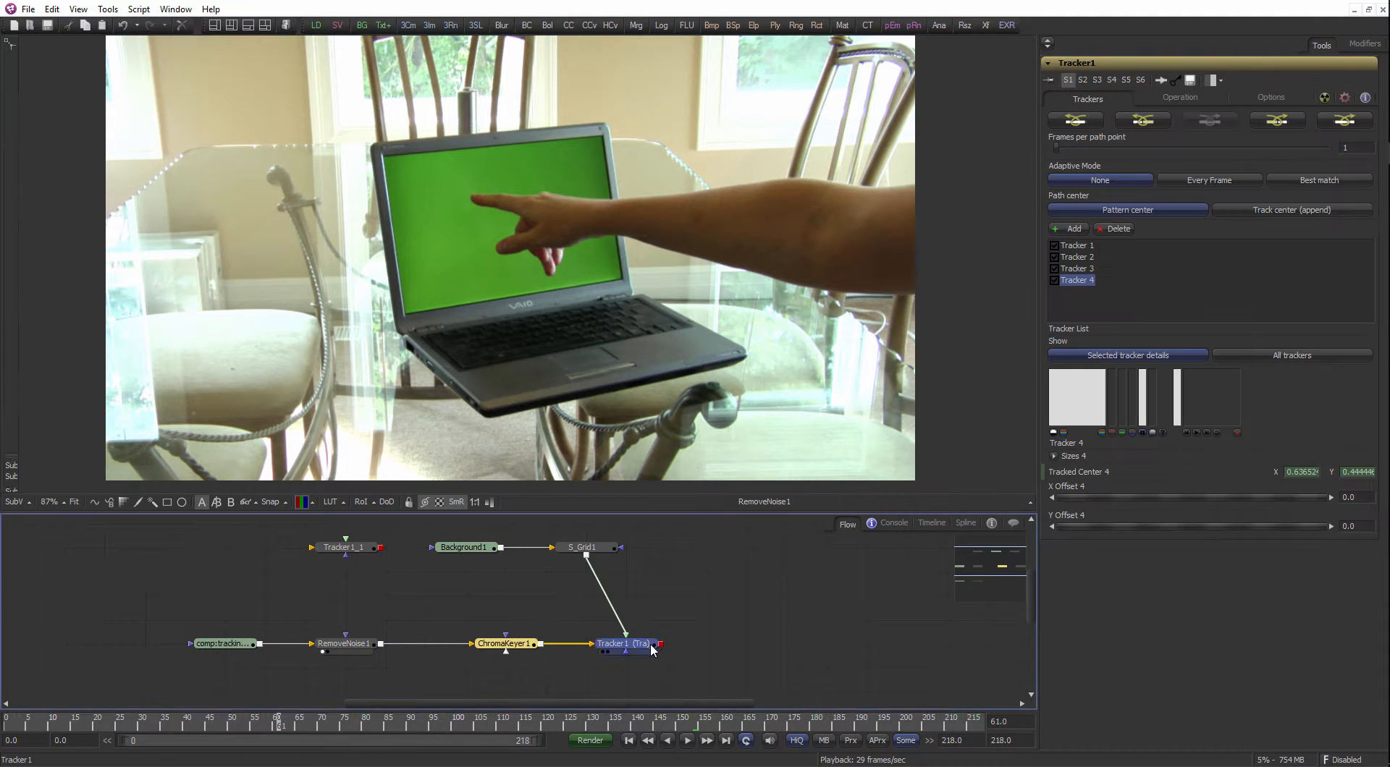
key(1)
click(6, 723)
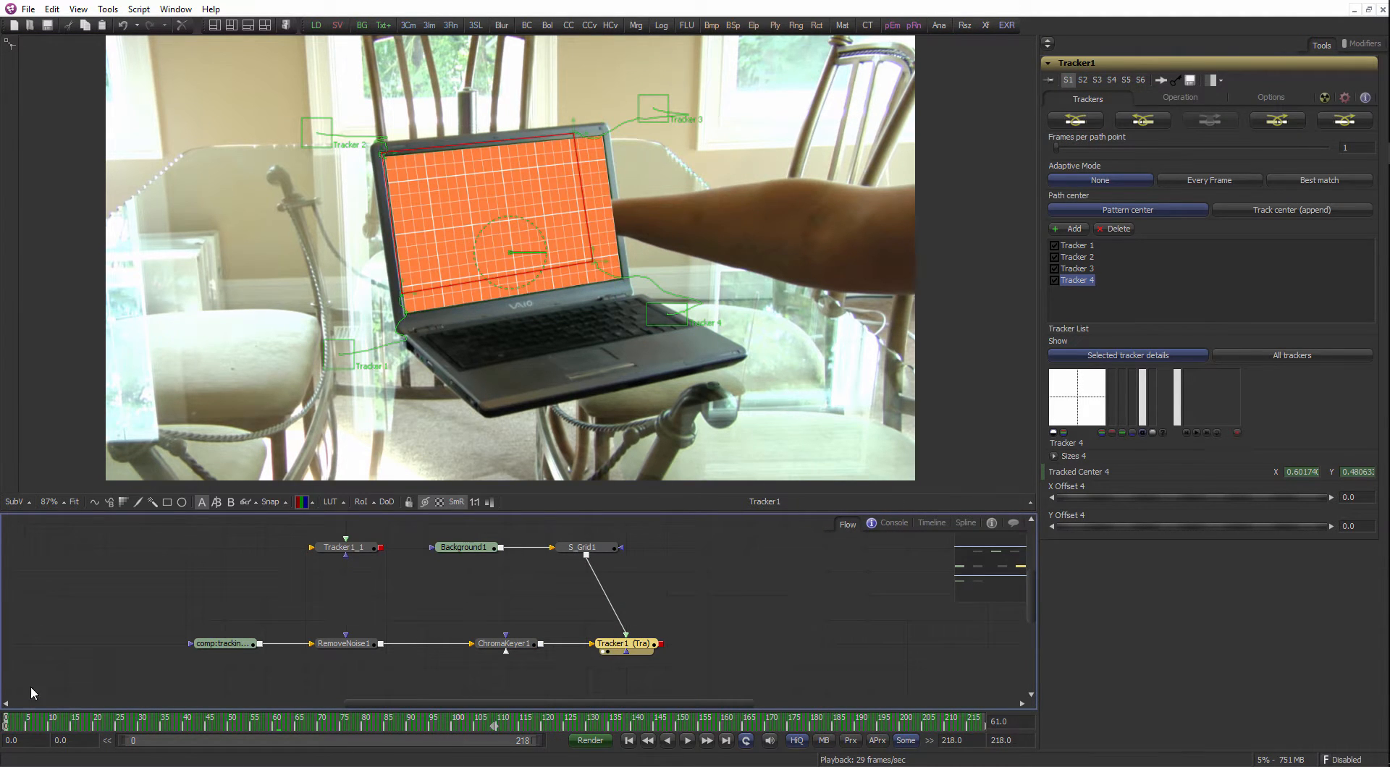
click(428, 589)
middle_click(546, 386)
key(space)
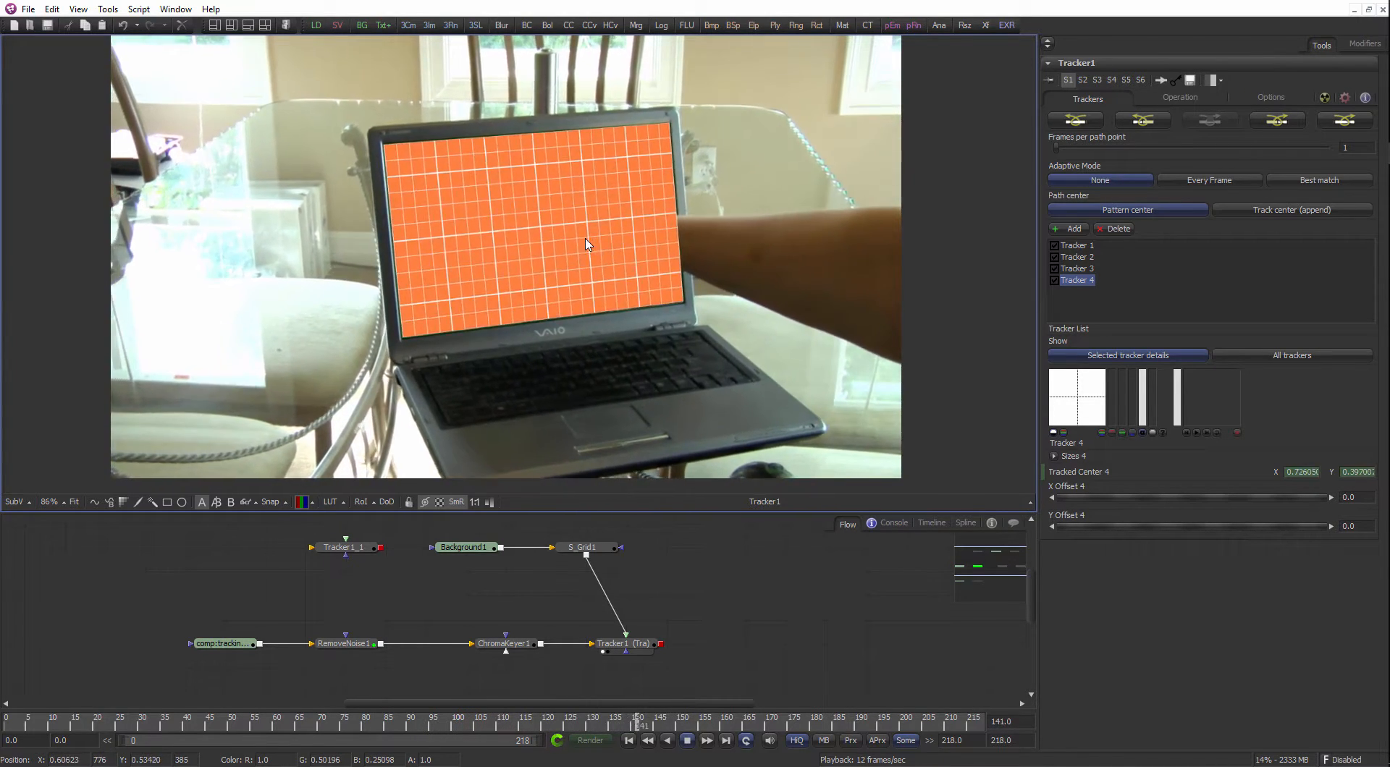
Examine the orange grid on the laptop screen up close during playback, stop it and return to frame 0.
scroll(391, 170, up, 4)
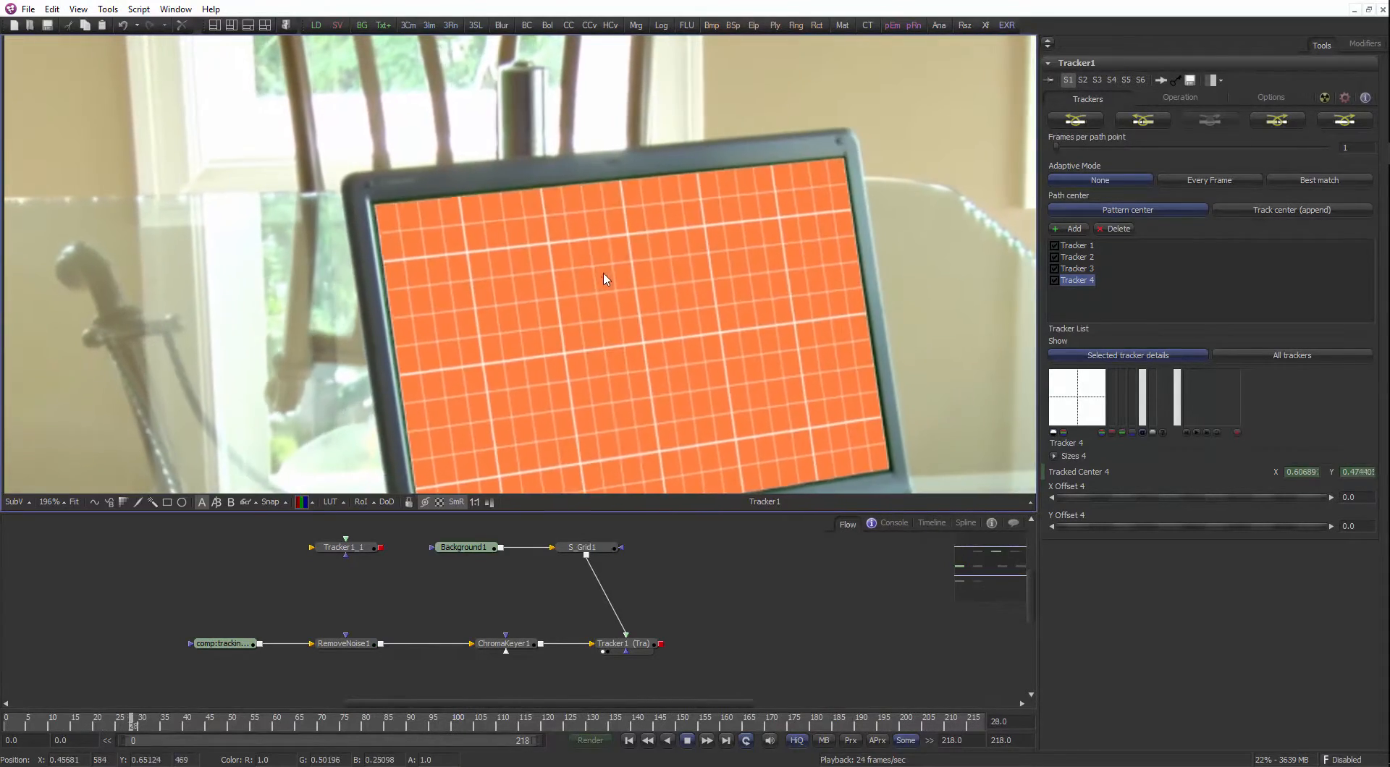
scroll(572, 341, down, 4)
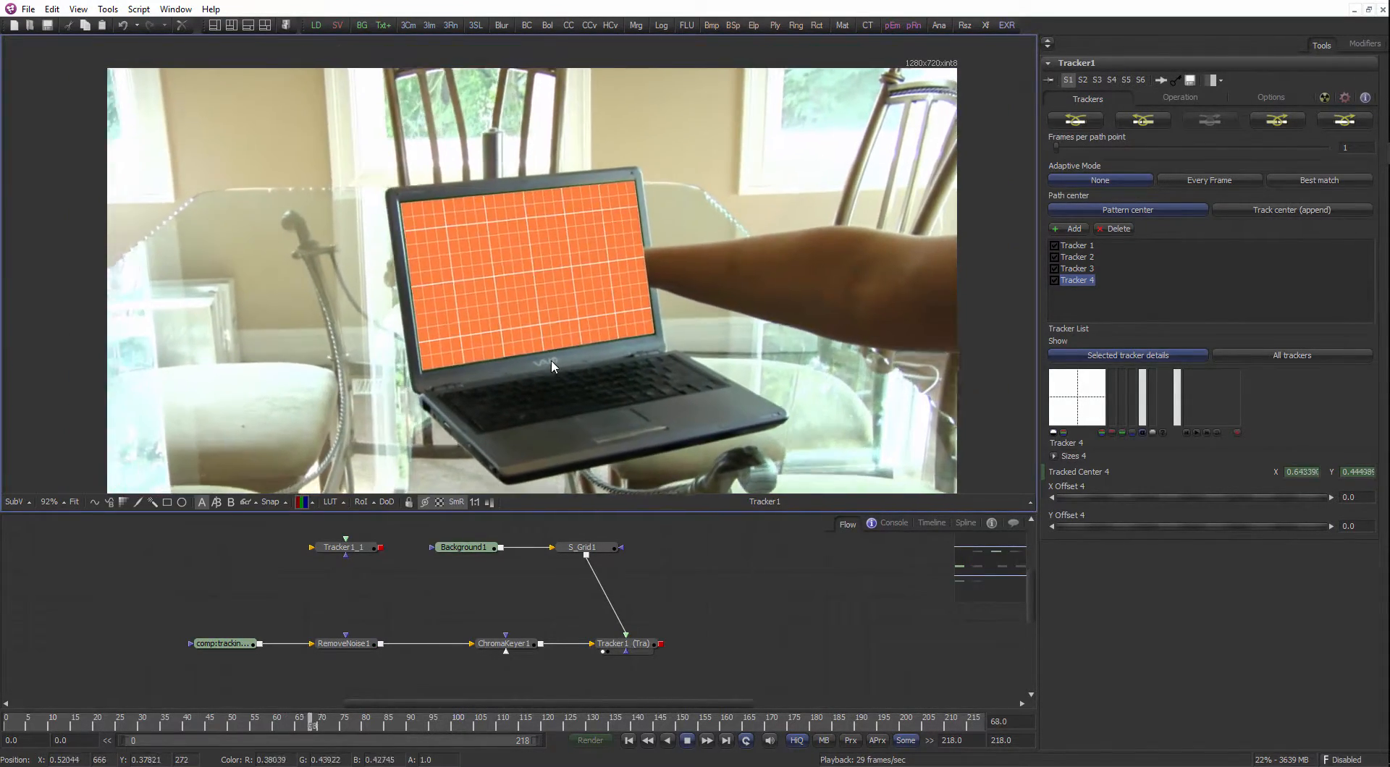
click(687, 742)
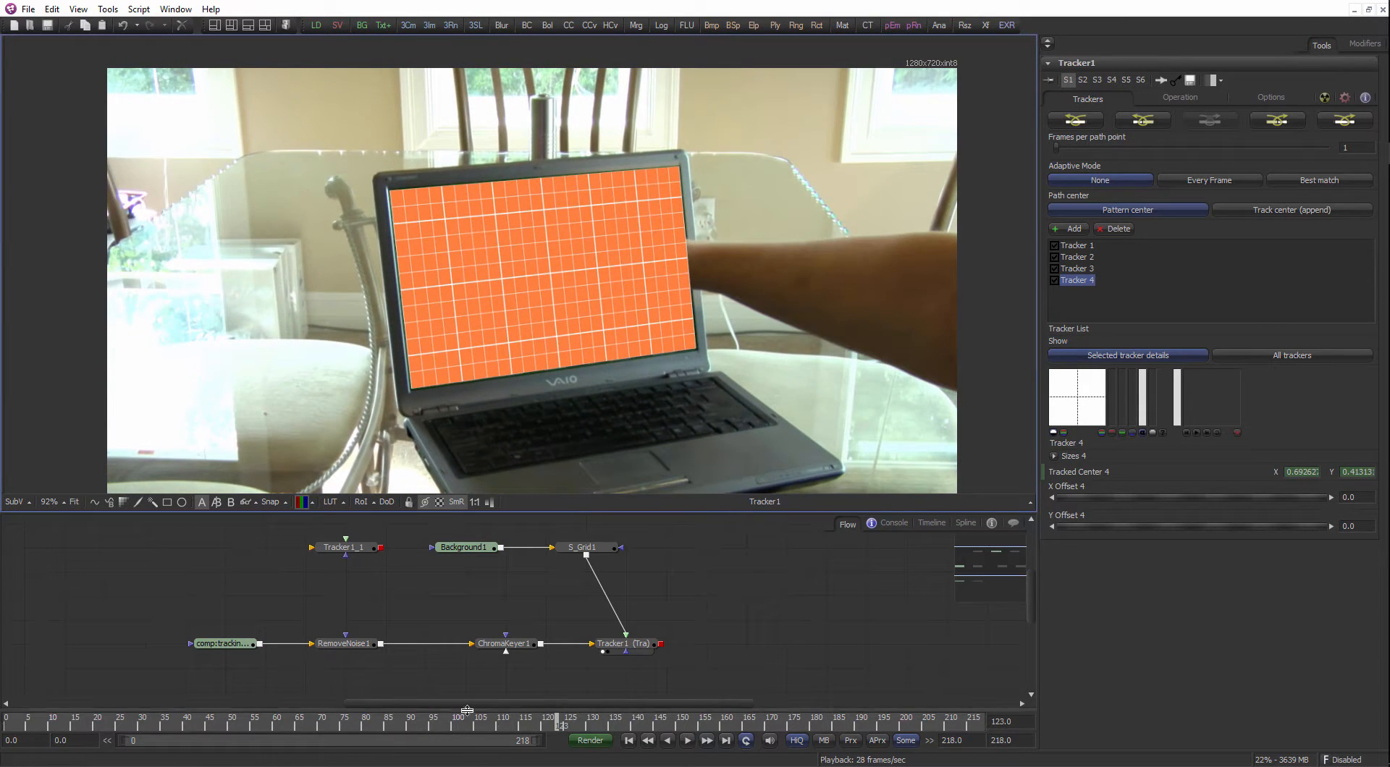
click(6, 725)
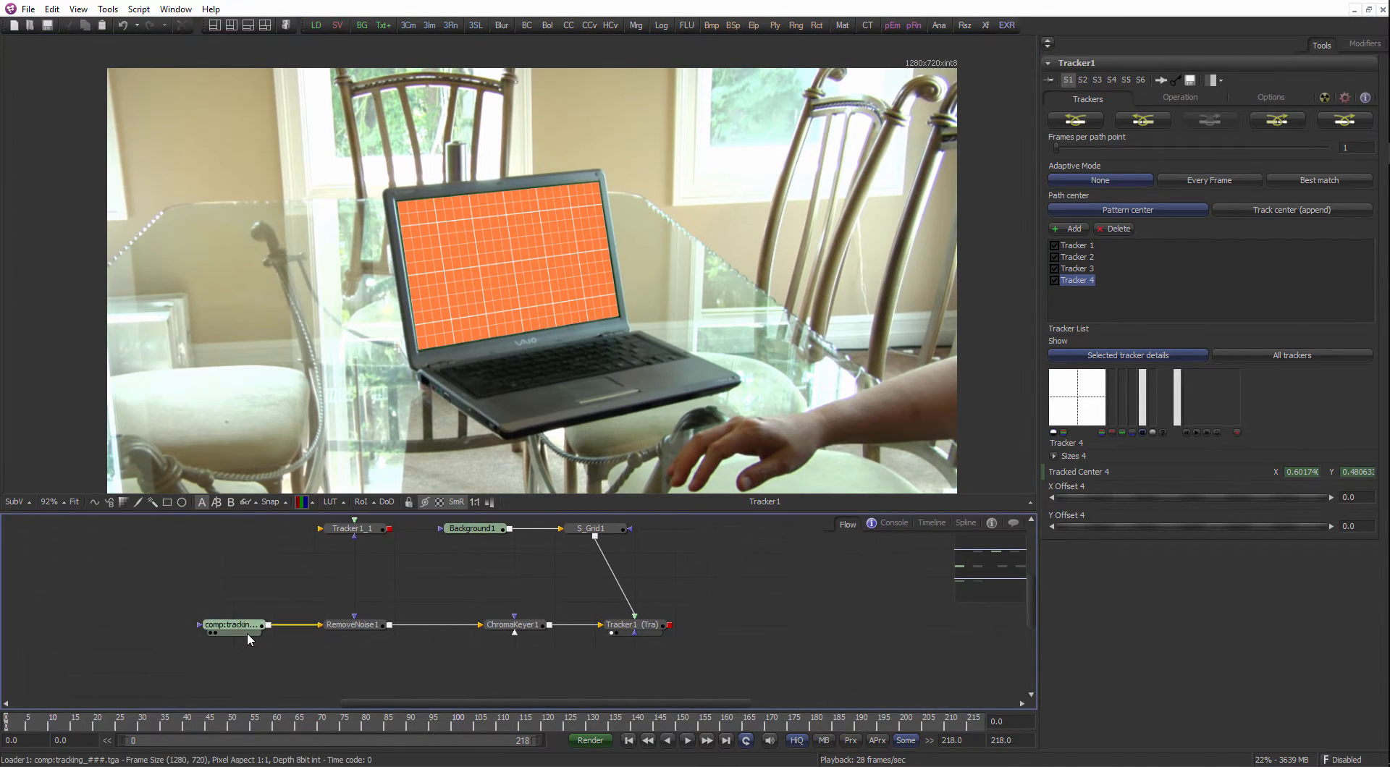
Display the original footage from the main loader and from the loader feeding HueCurves1.
drag(246, 632, 466, 333)
drag(428, 550, 415, 545)
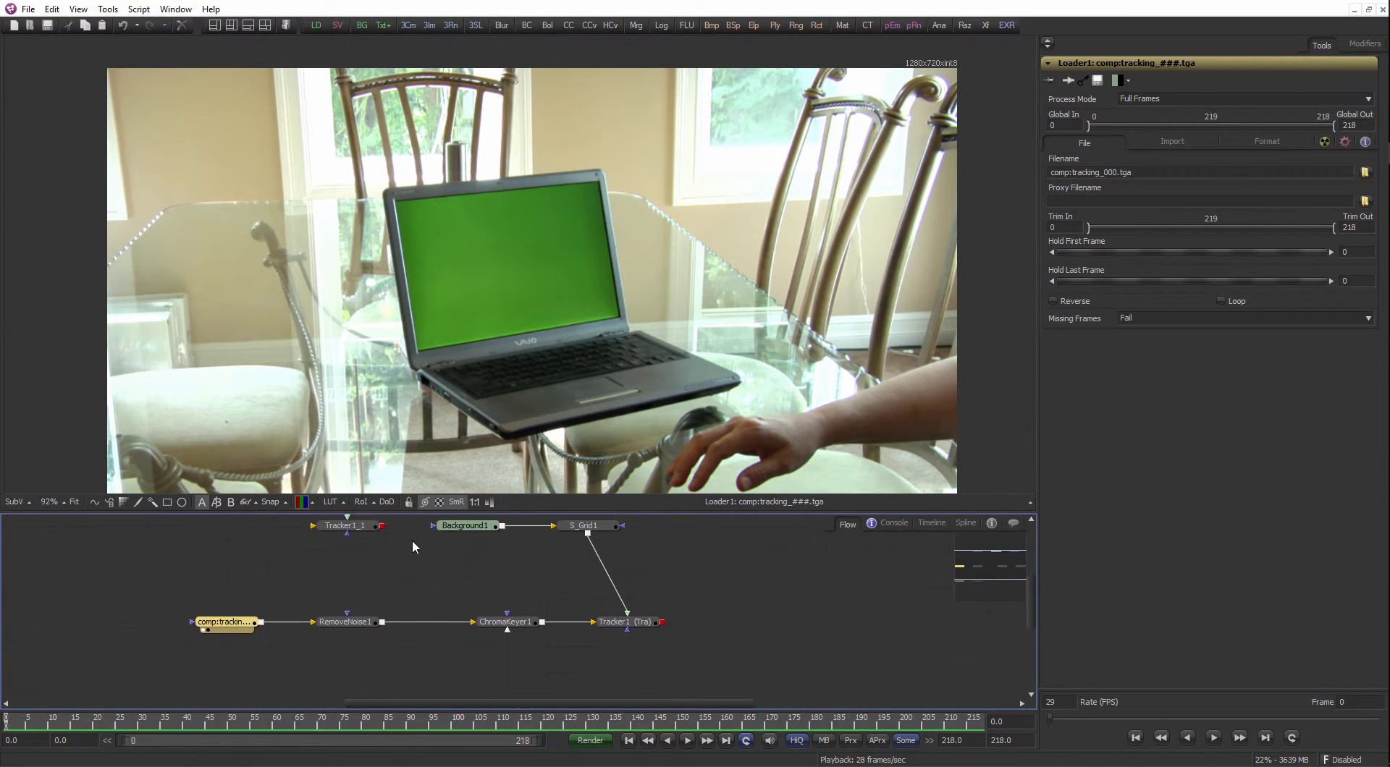
drag(319, 588, 365, 543)
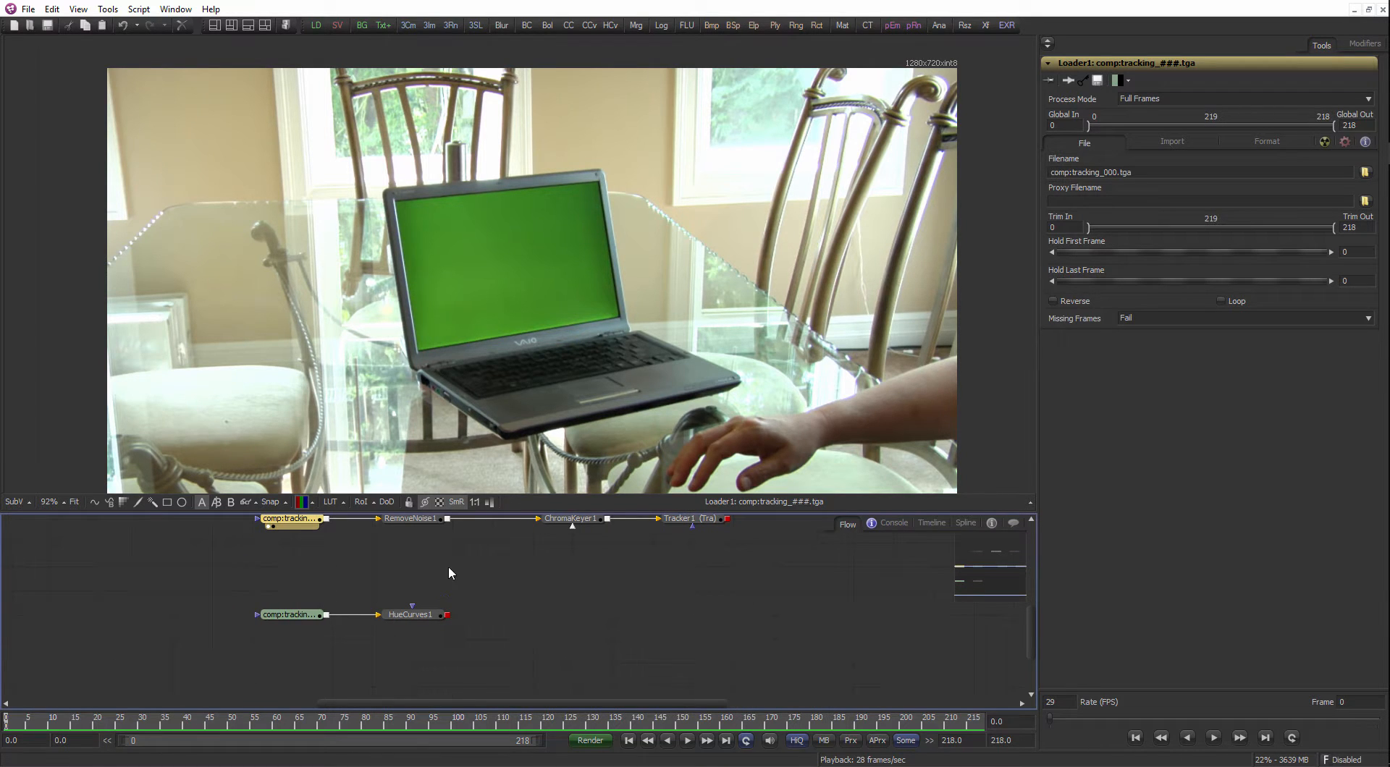
click(304, 624)
key(1)
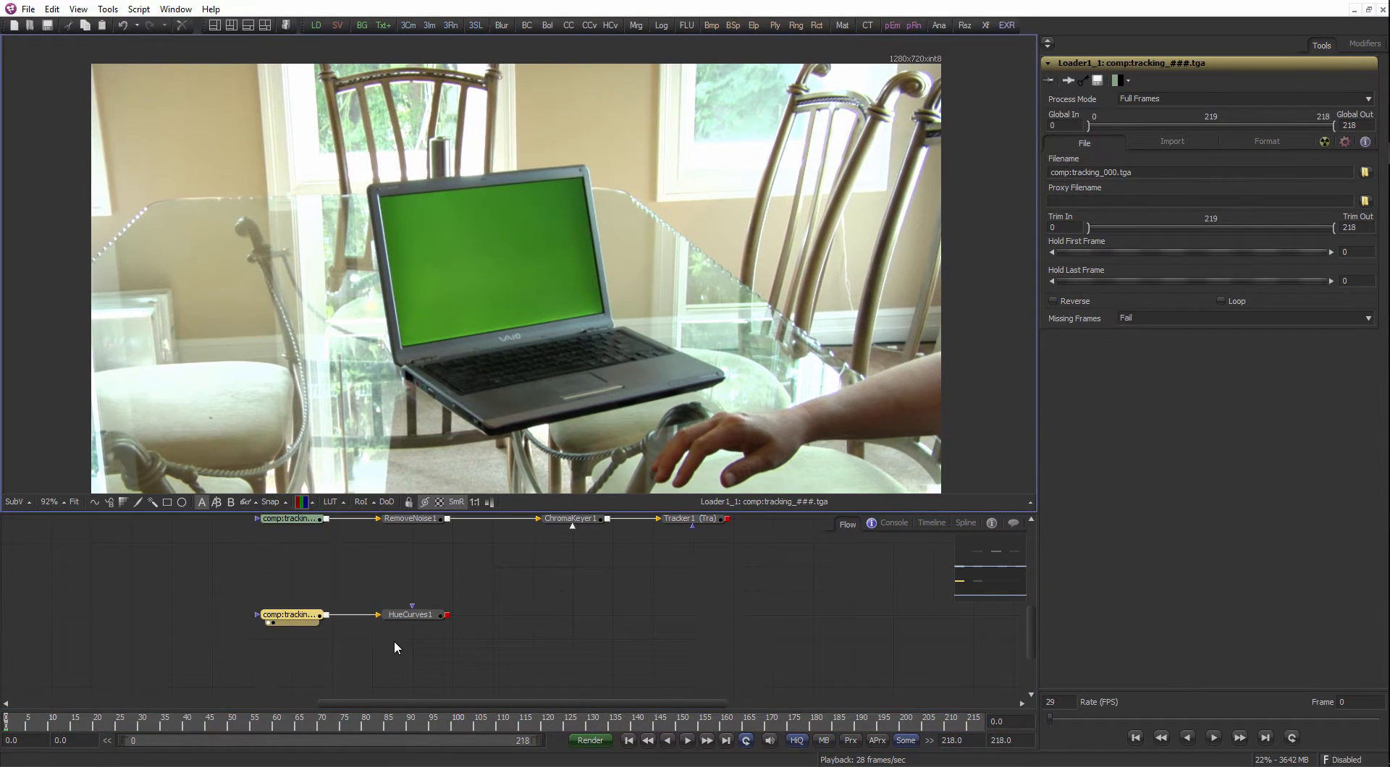
Display HueCurves1's saturation-boosted output and compare its green screen with the raw footage of its loader.
click(420, 617)
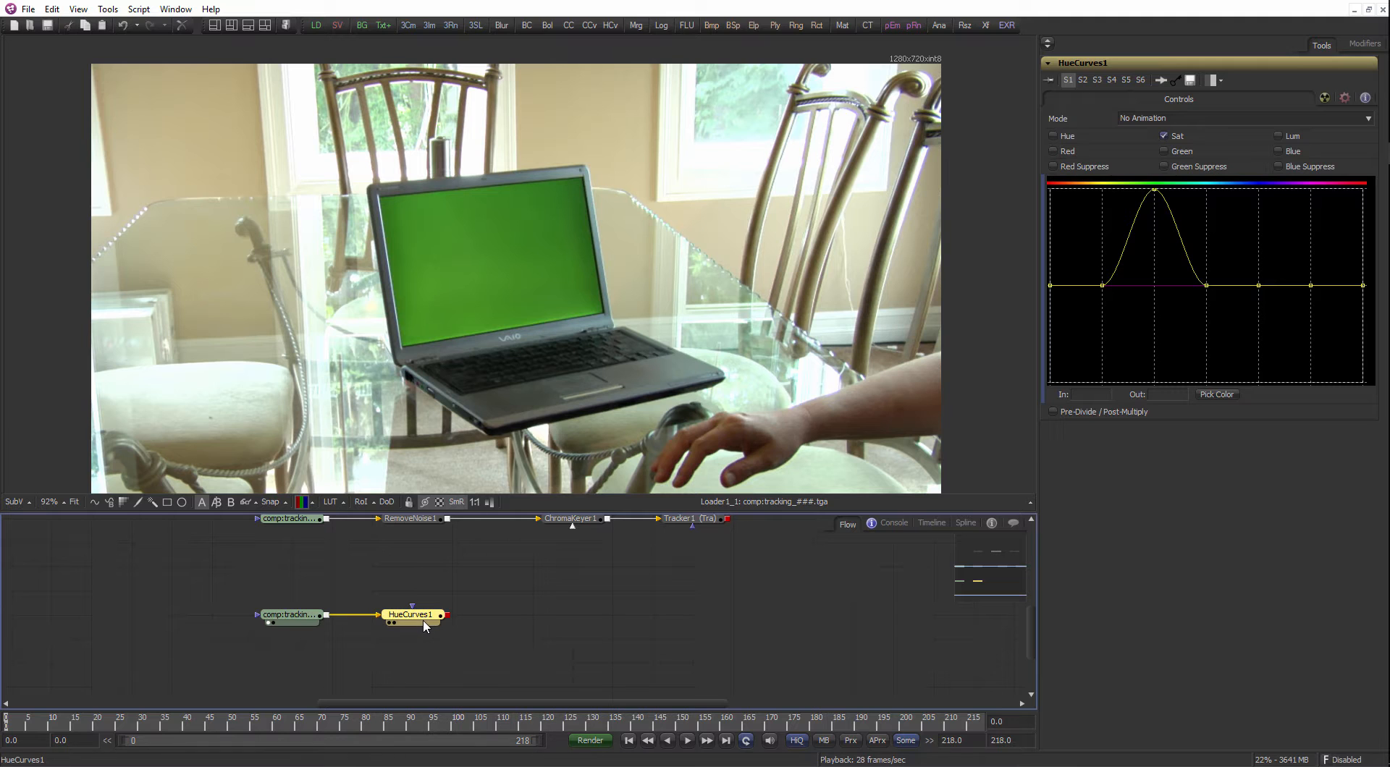
key(1)
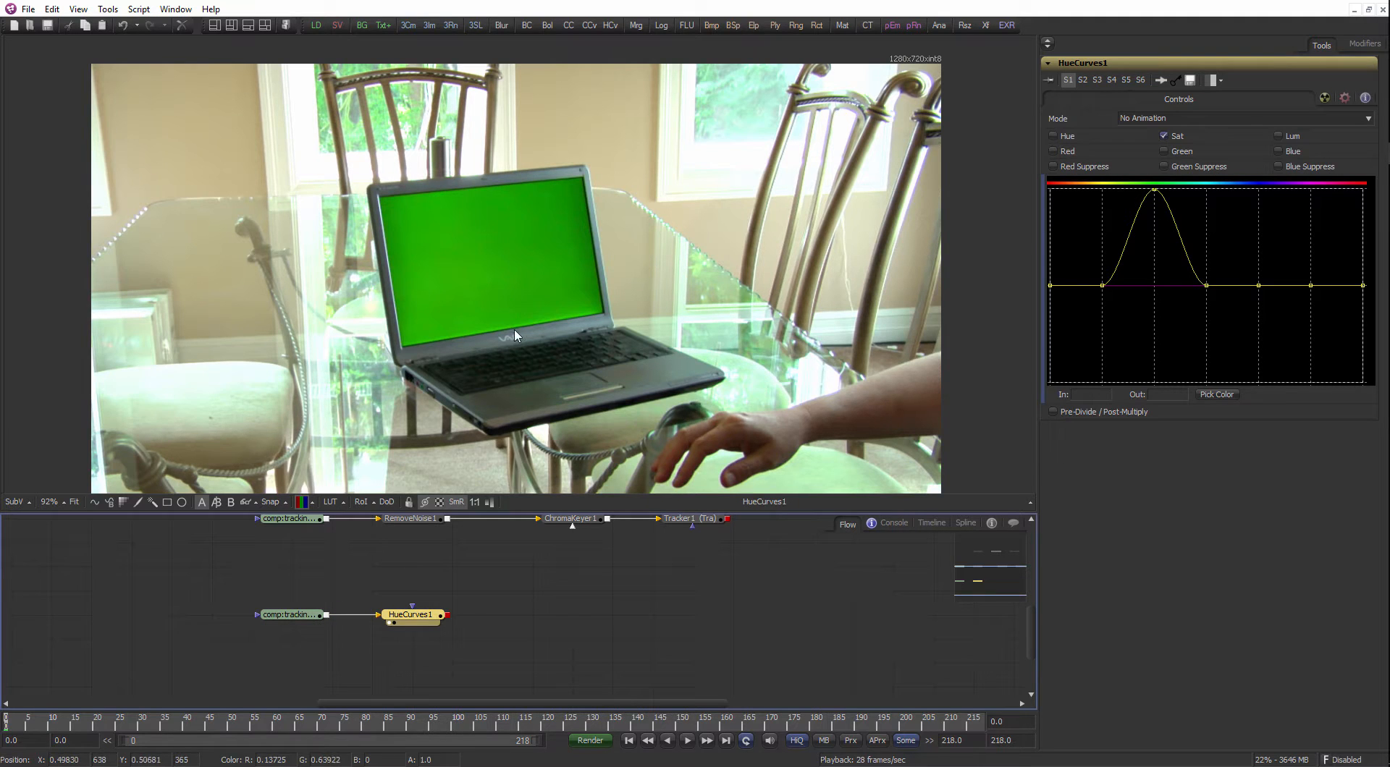
scroll(520, 319, up, 2)
click(424, 618)
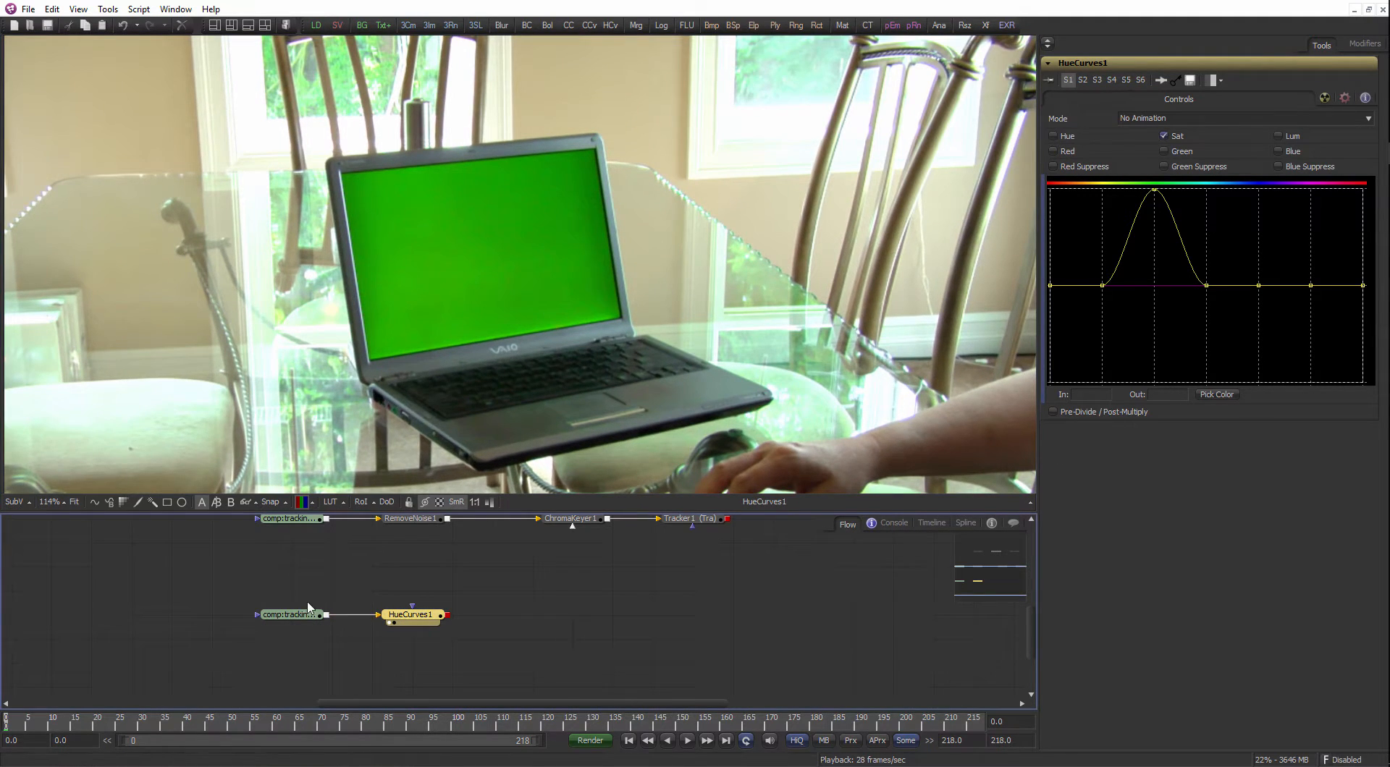
drag(296, 616, 428, 347)
drag(436, 620, 514, 307)
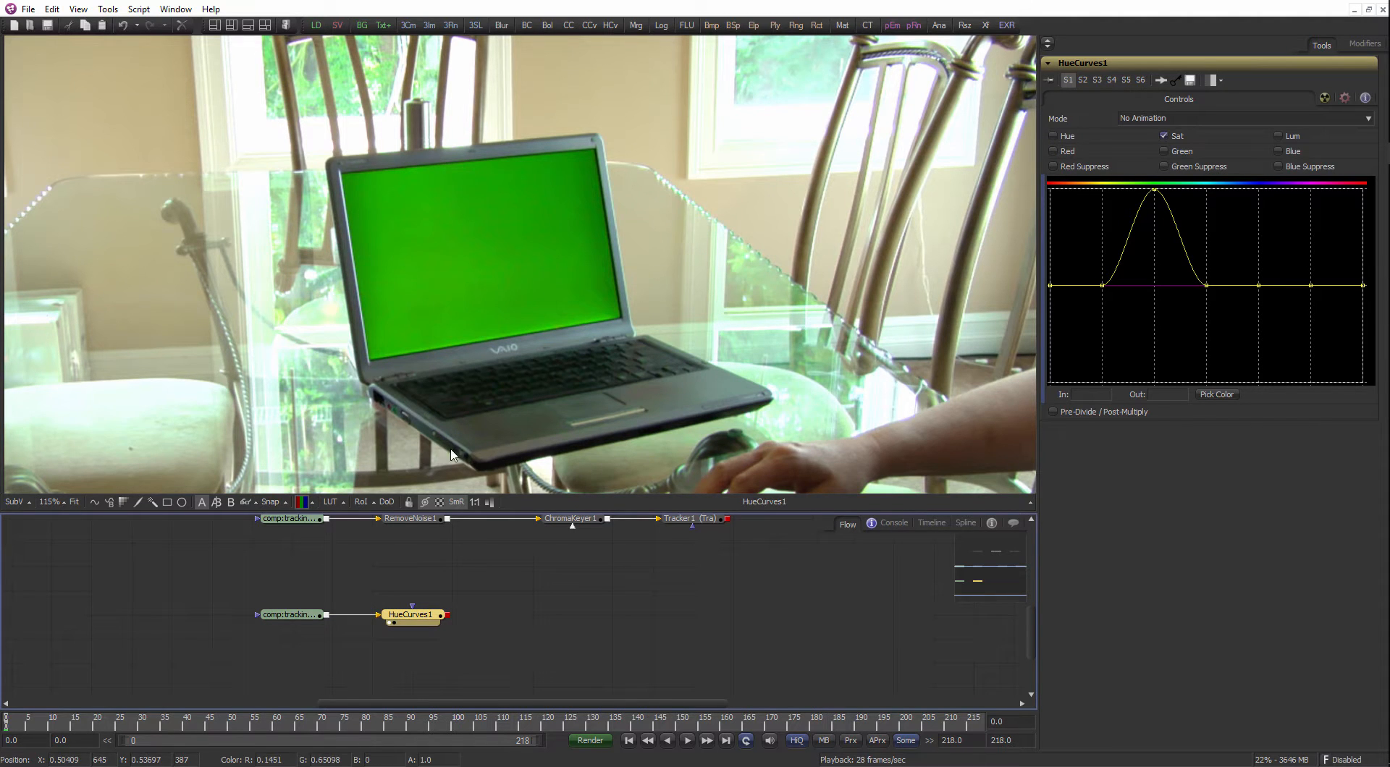
Examine the boosted colours around the laptop, chairs and windows in the HueCurves1 result up close.
scroll(531, 286, up, 2)
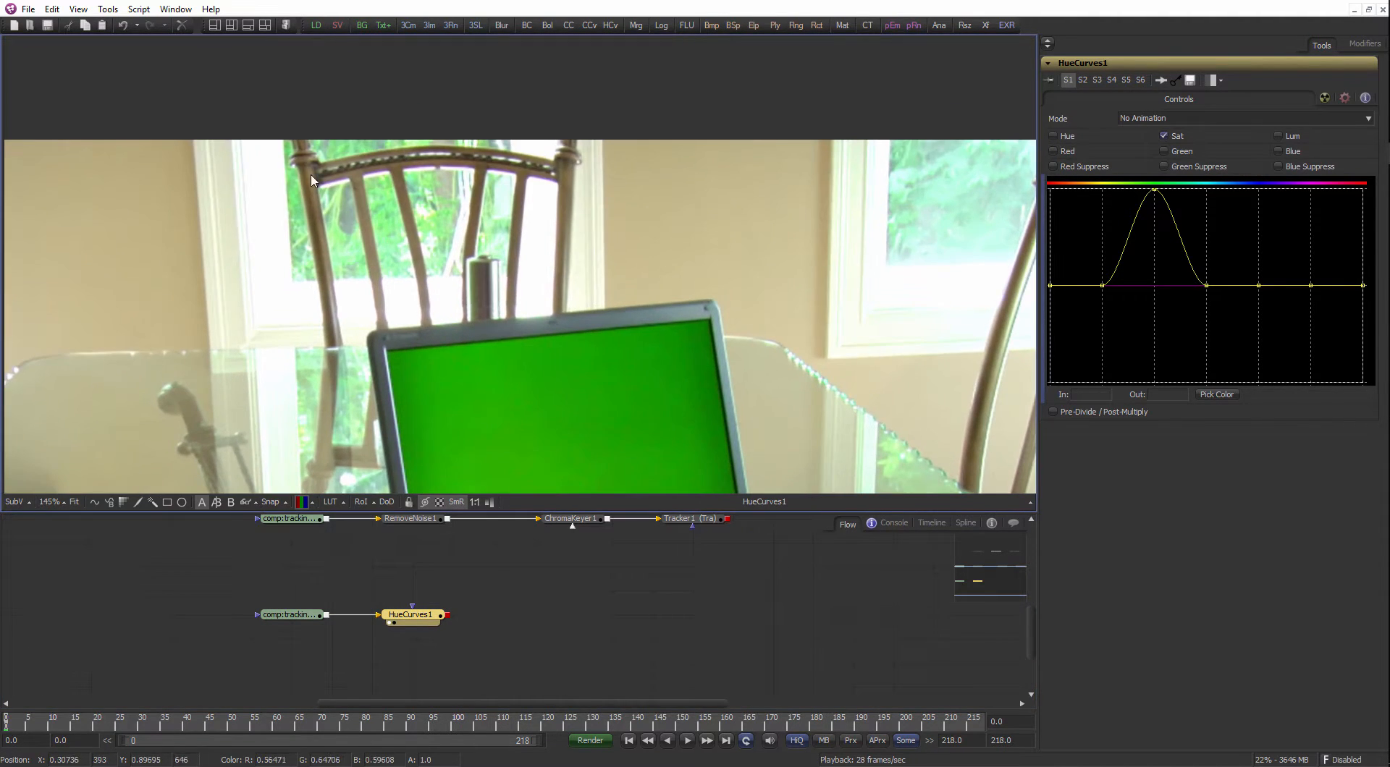
drag(843, 211, 568, 192)
drag(593, 96, 913, 286)
scroll(508, 421, down, 3)
Display Tracker1's composite again and show the RemoveNoise1 settings.
drag(659, 521, 619, 414)
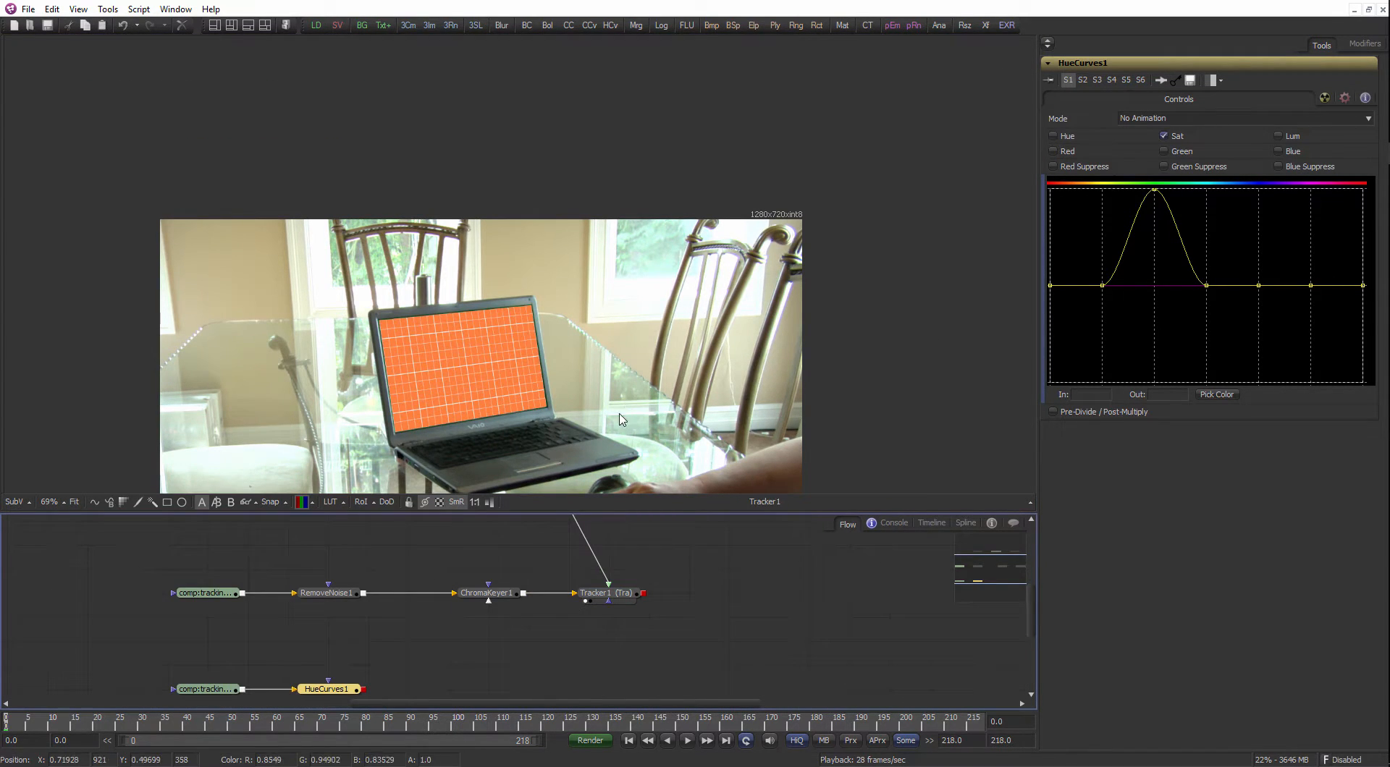
drag(367, 676, 511, 637)
click(501, 631)
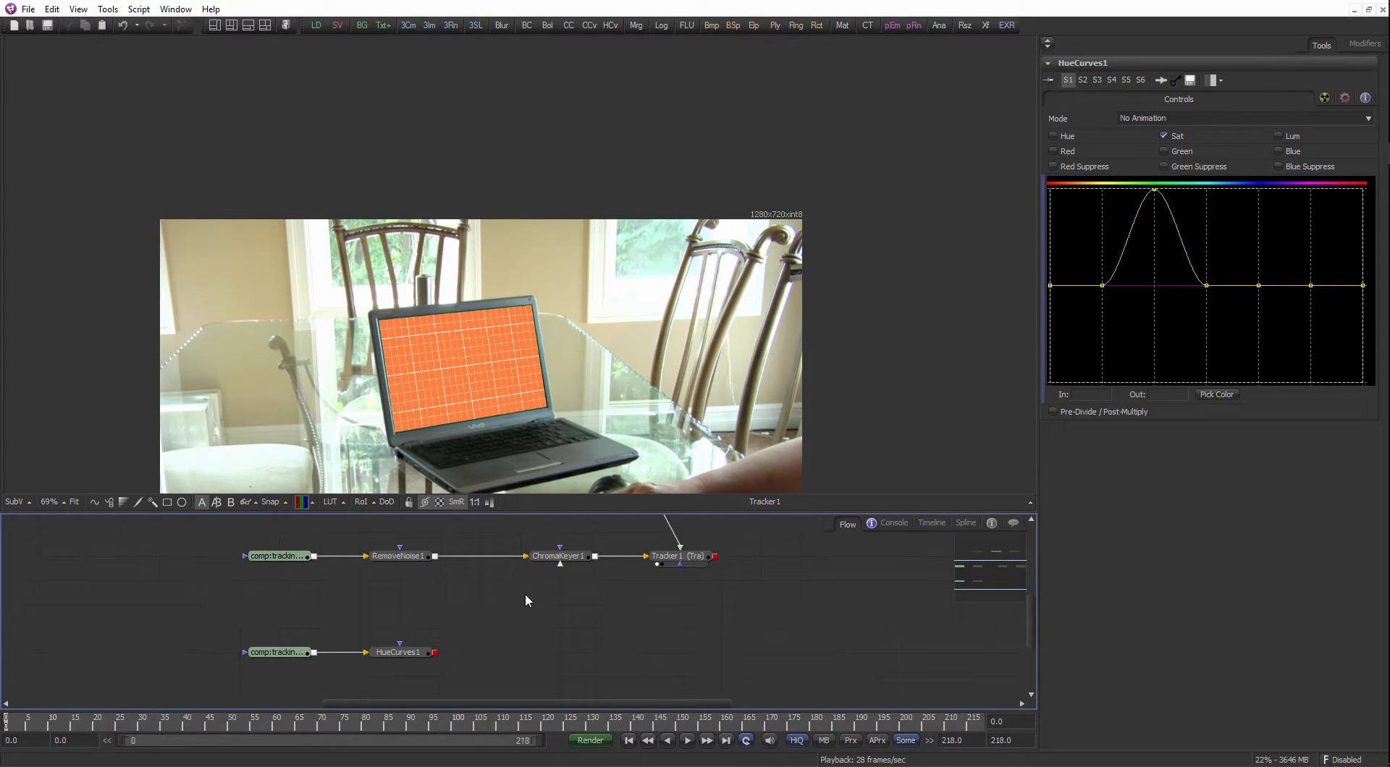
click(402, 559)
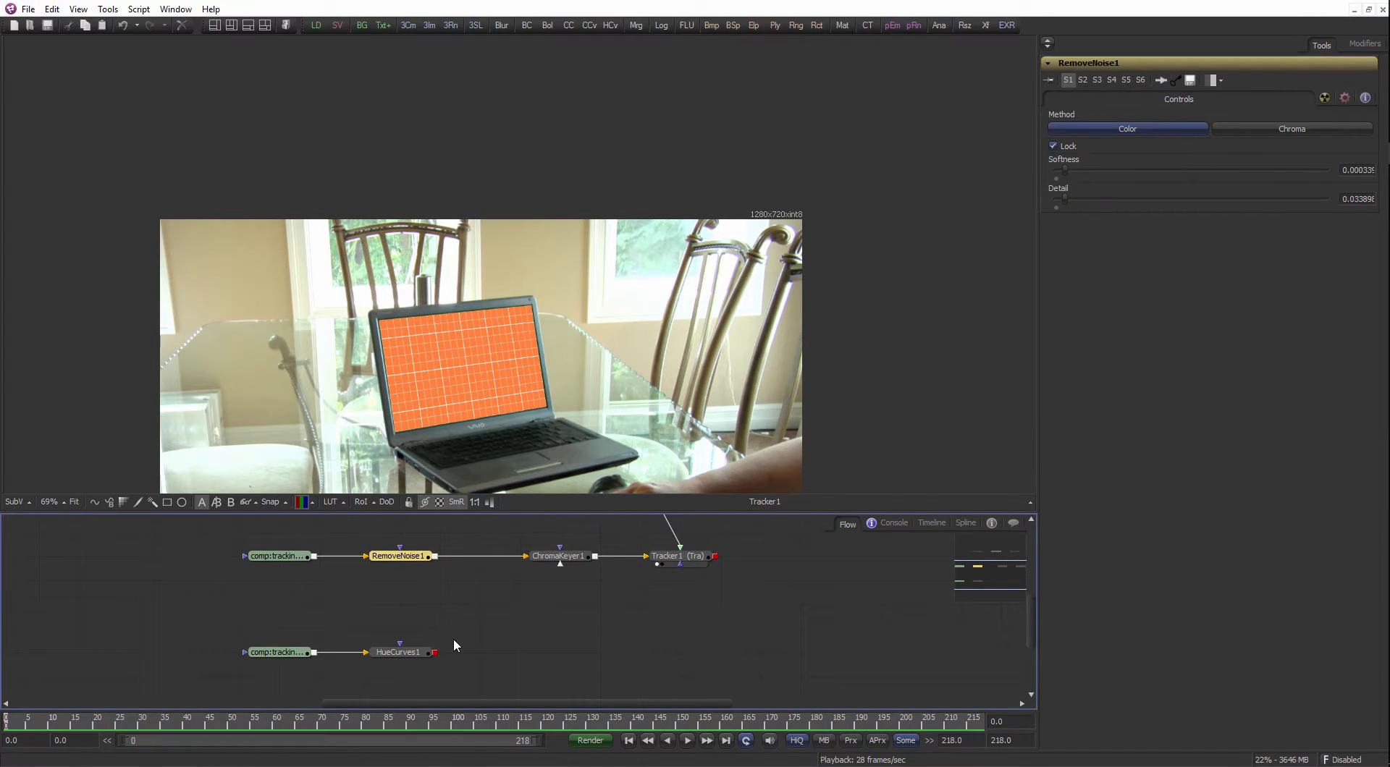
Add a new Tracker tool after HueCurves1, connect HueCurves1's output to it and display it in the viewer.
click(456, 619)
key(ctrl+space)
text(track)
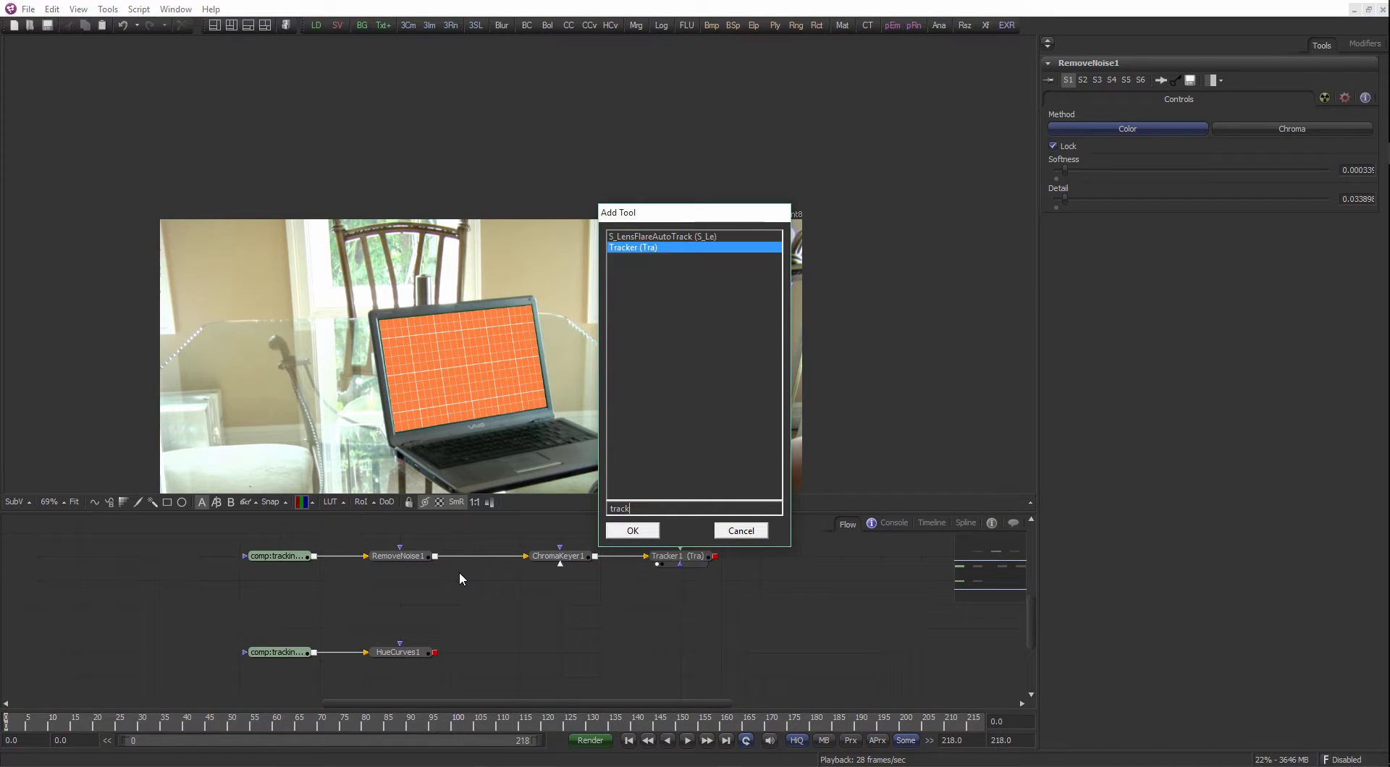
key(Return)
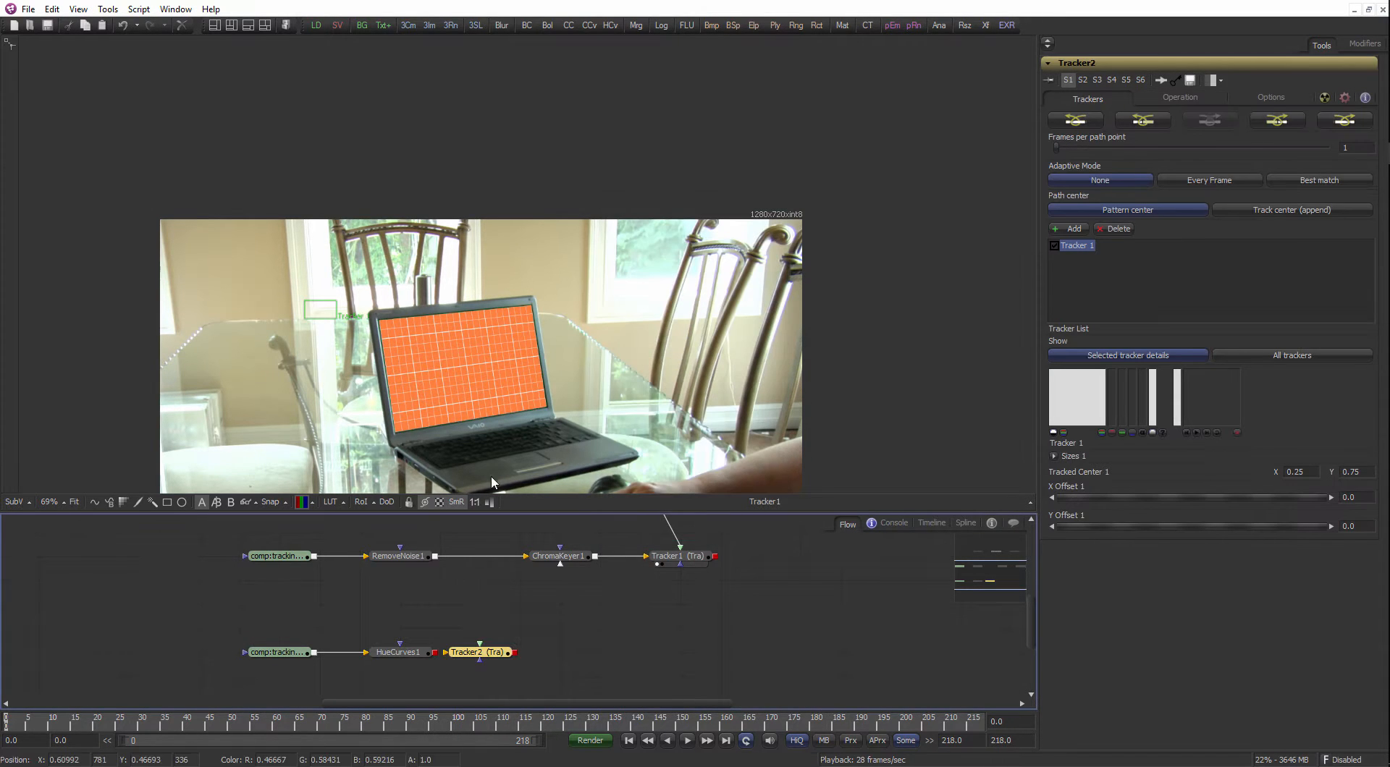
mouse_move(427, 624)
mouse_down()
mouse_move(466, 636)
mouse_move(426, 625)
mouse_up()
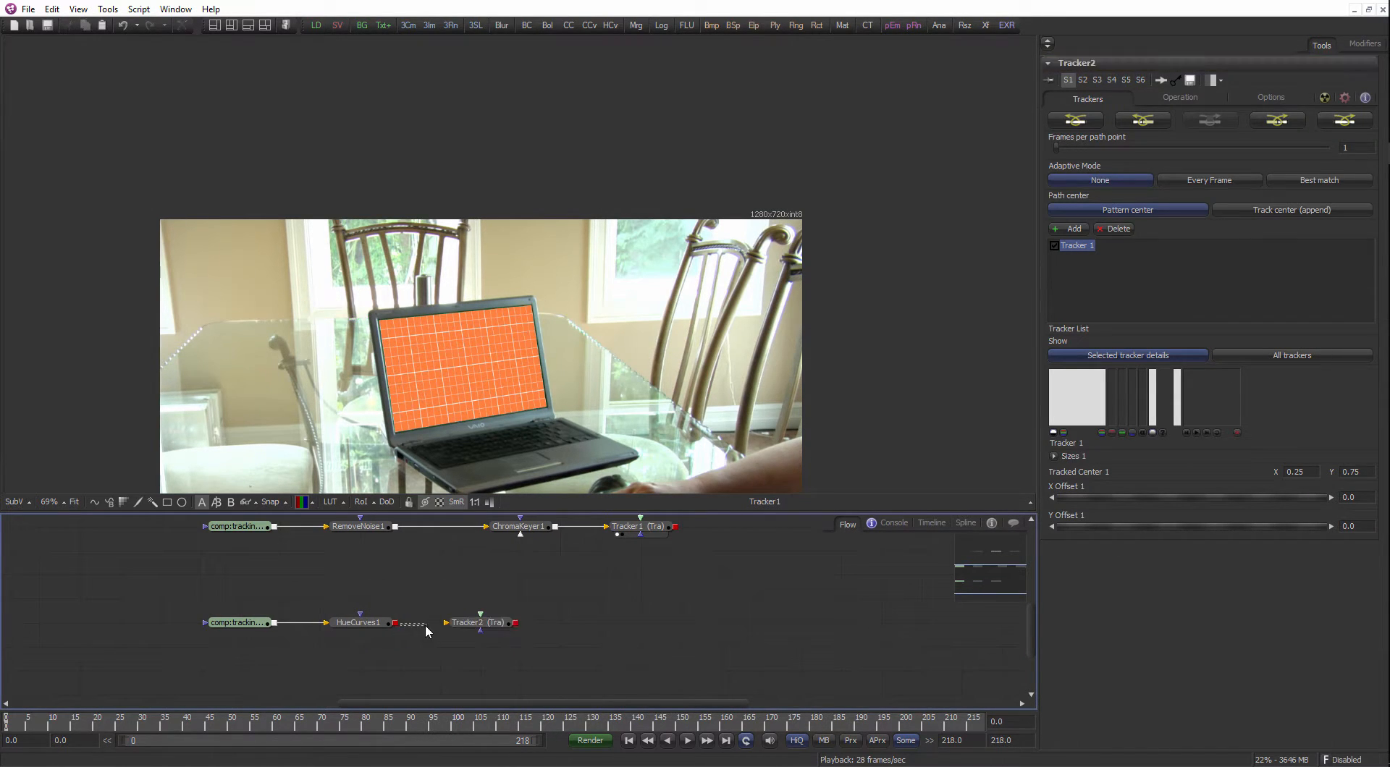
click(477, 627)
key(1)
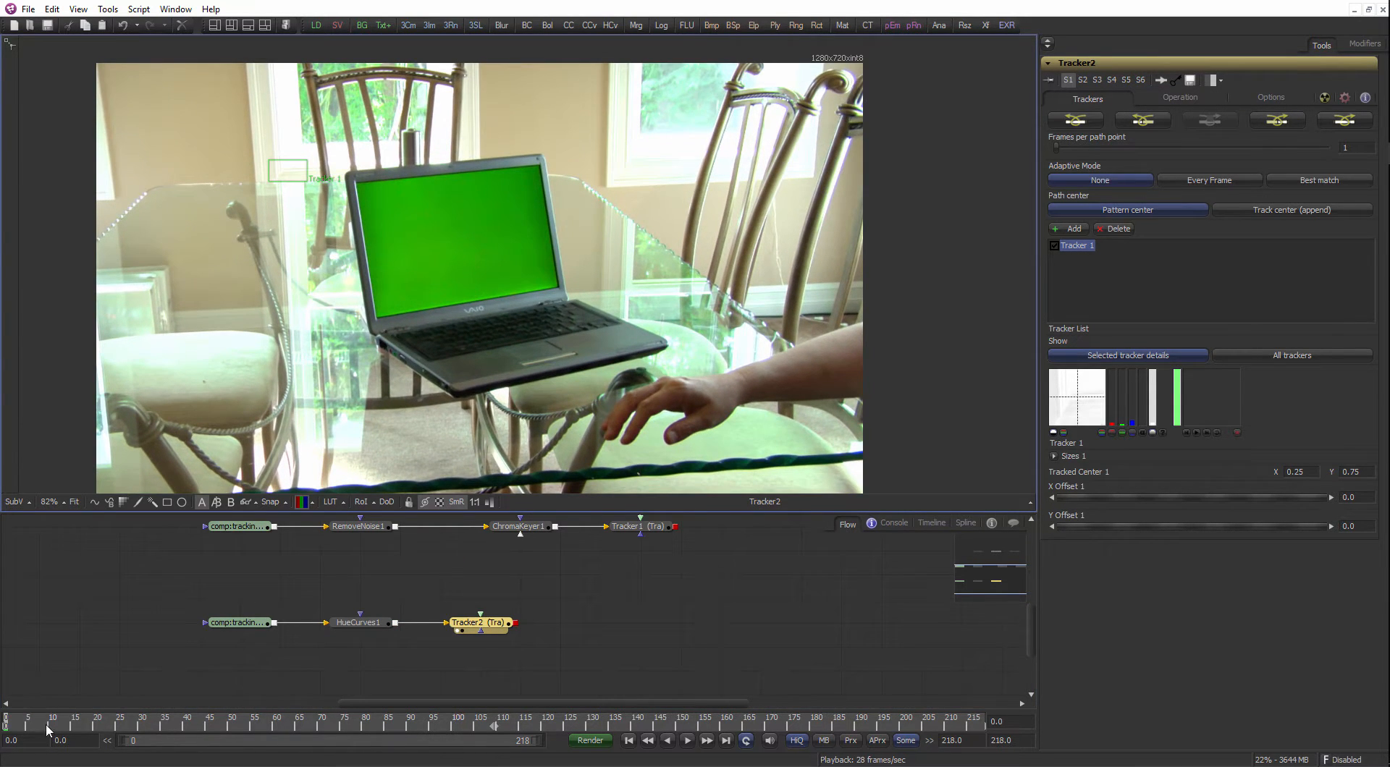
Enlarge the pattern box of Tracker 1 in Tracker2 and place it over the laptop lid's upper-left corner.
scroll(246, 226, up, 3)
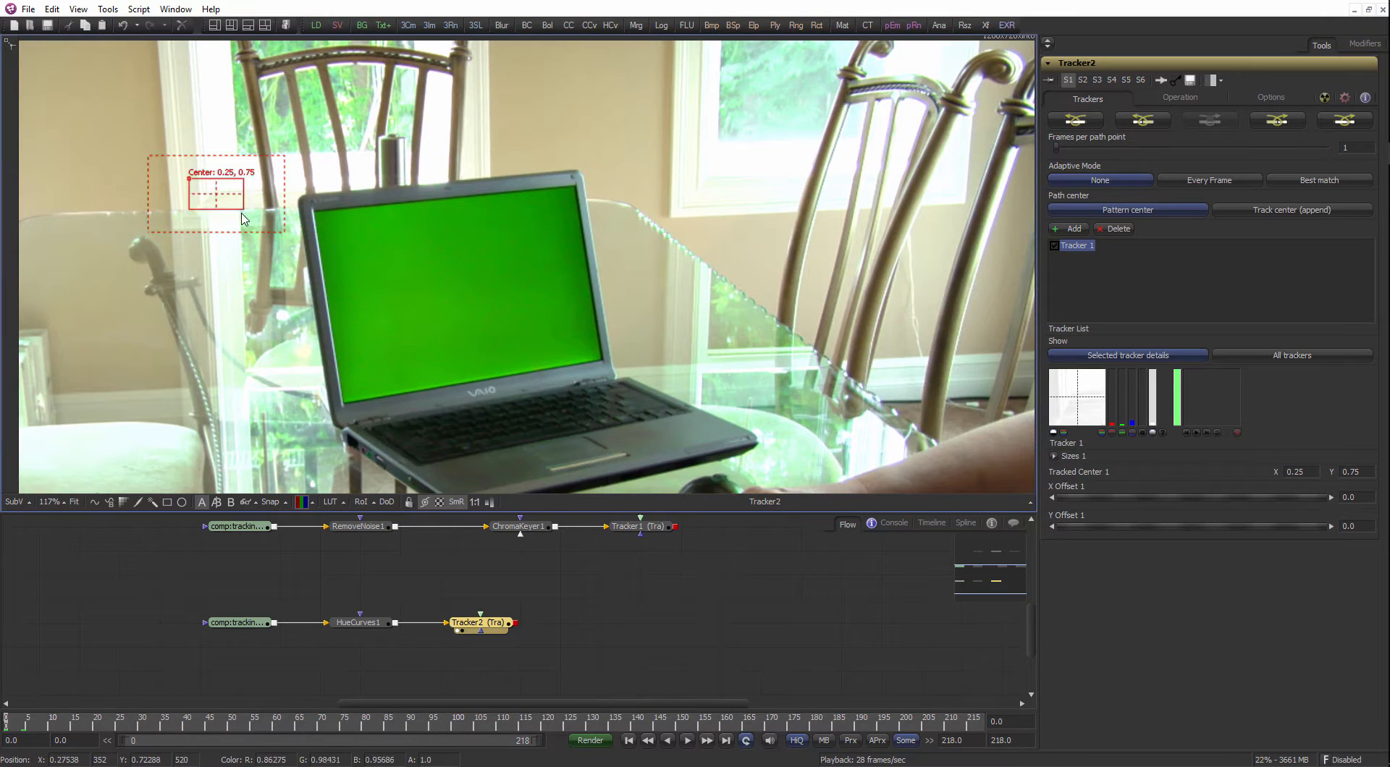
drag(242, 213, 271, 238)
drag(194, 176, 247, 175)
scroll(340, 202, up, 4)
scroll(339, 254, down, 2)
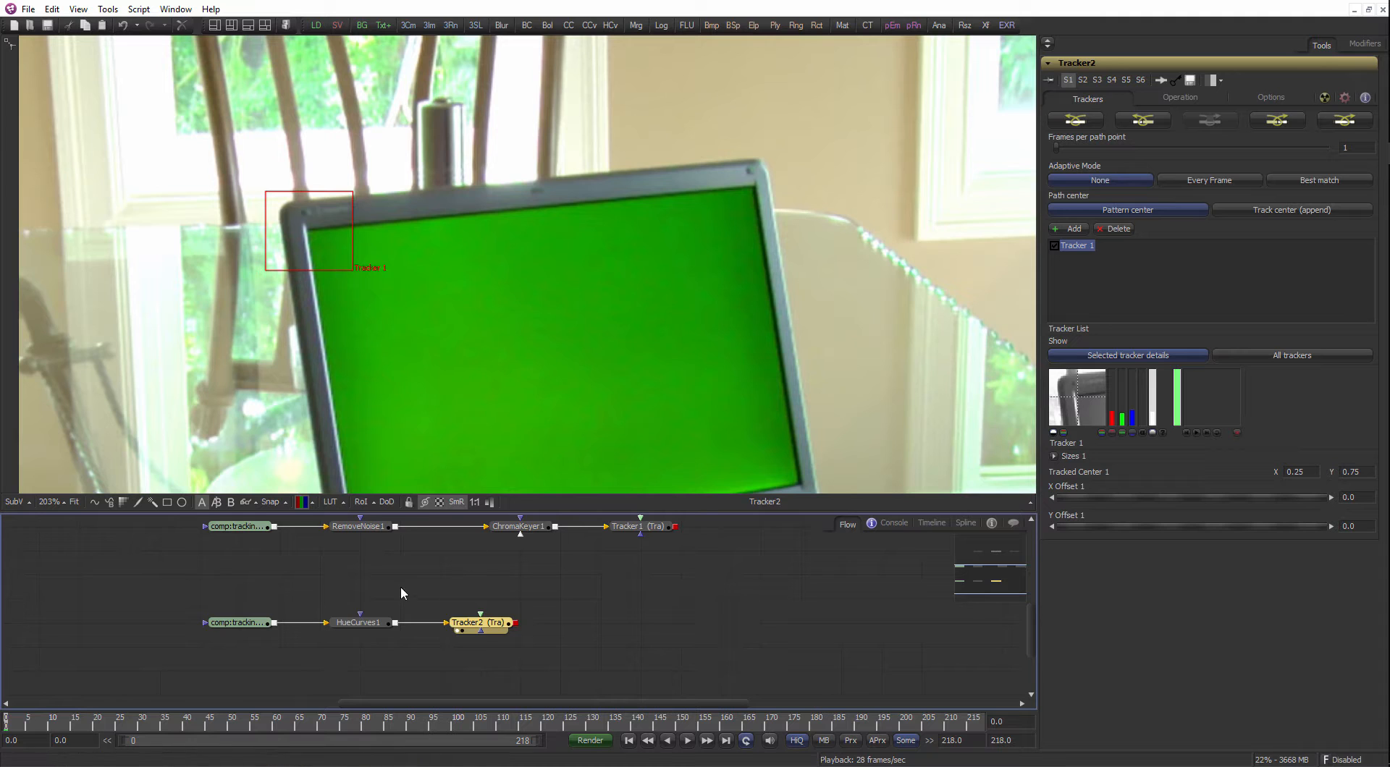
Space the lower flow's nodes apart and insert a Color Corrector between HueCurves1 and Tracker2.
drag(401, 588, 426, 578)
drag(413, 646, 260, 579)
drag(386, 615, 265, 624)
click(279, 614)
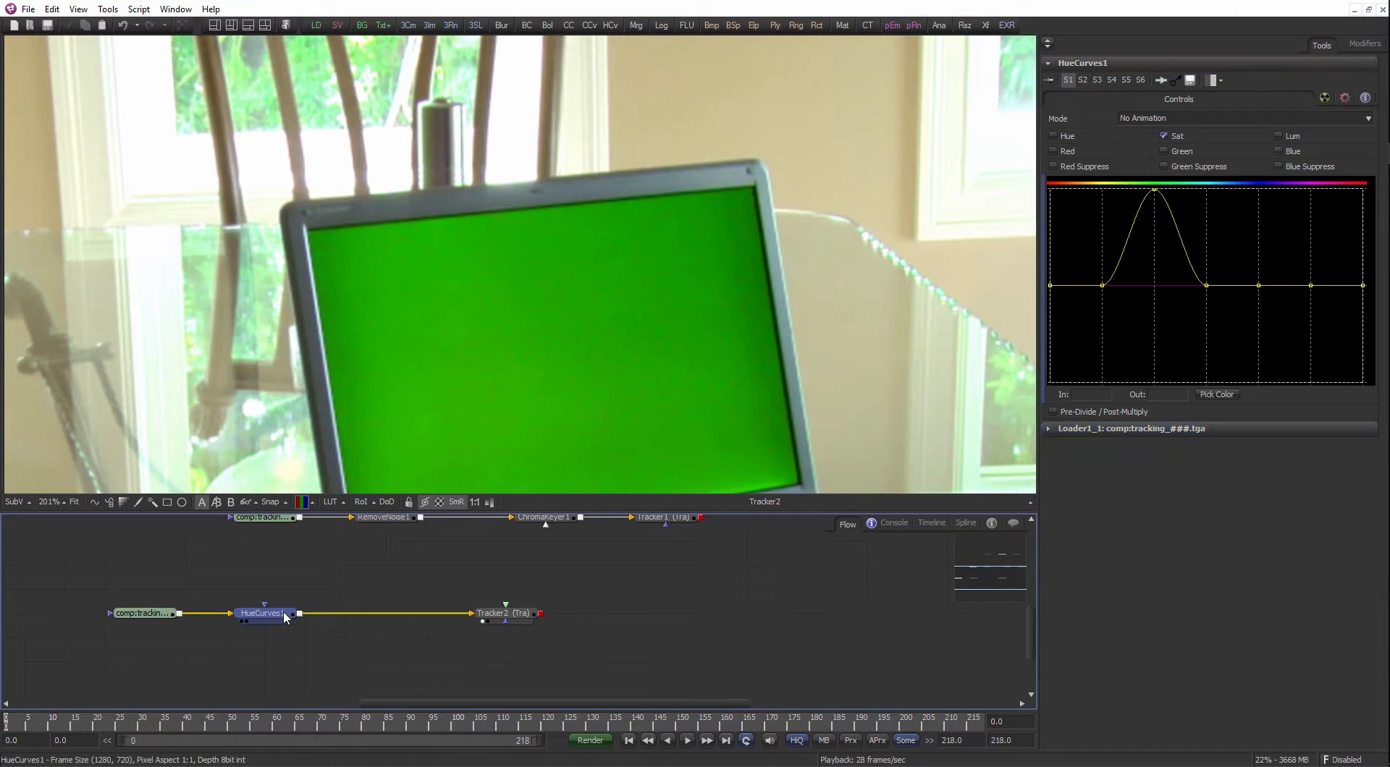
key(ctrl+space)
text(cc)
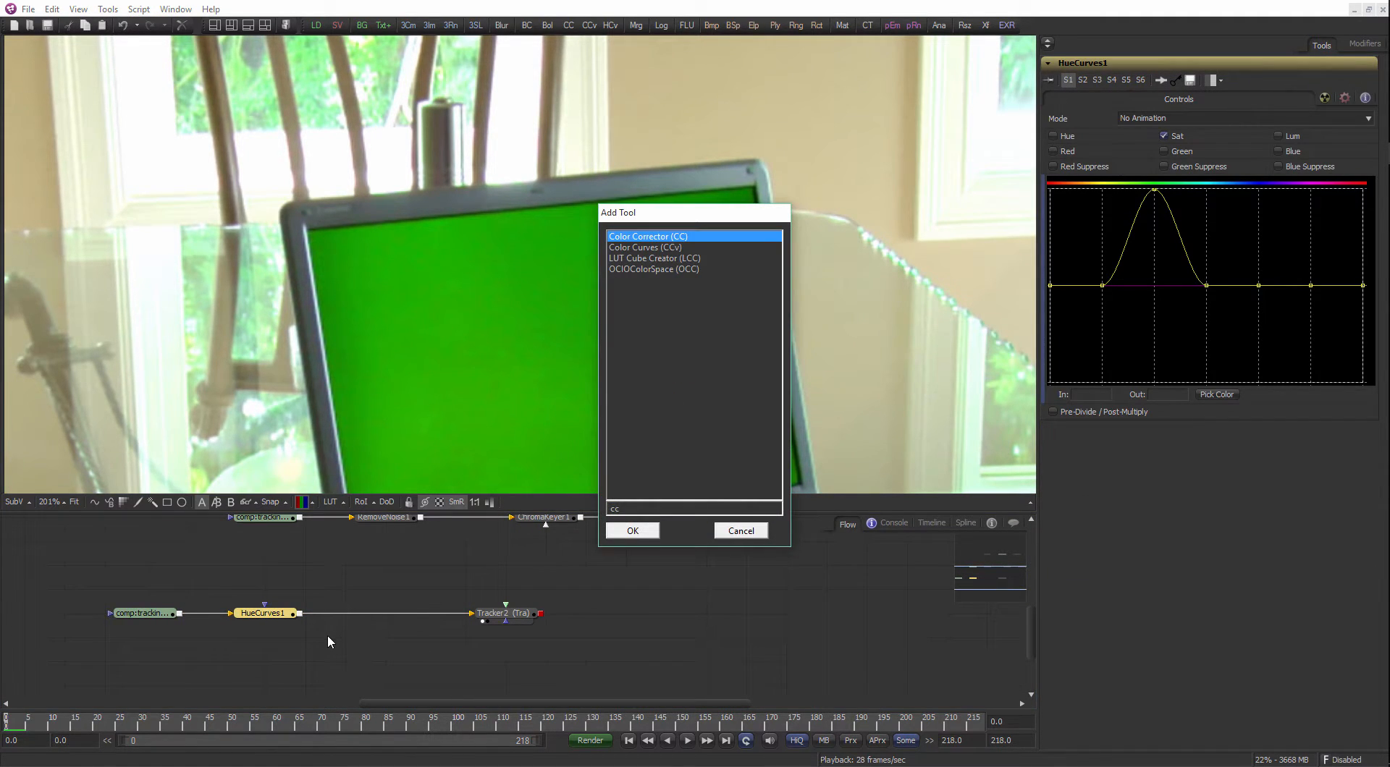
key(Return)
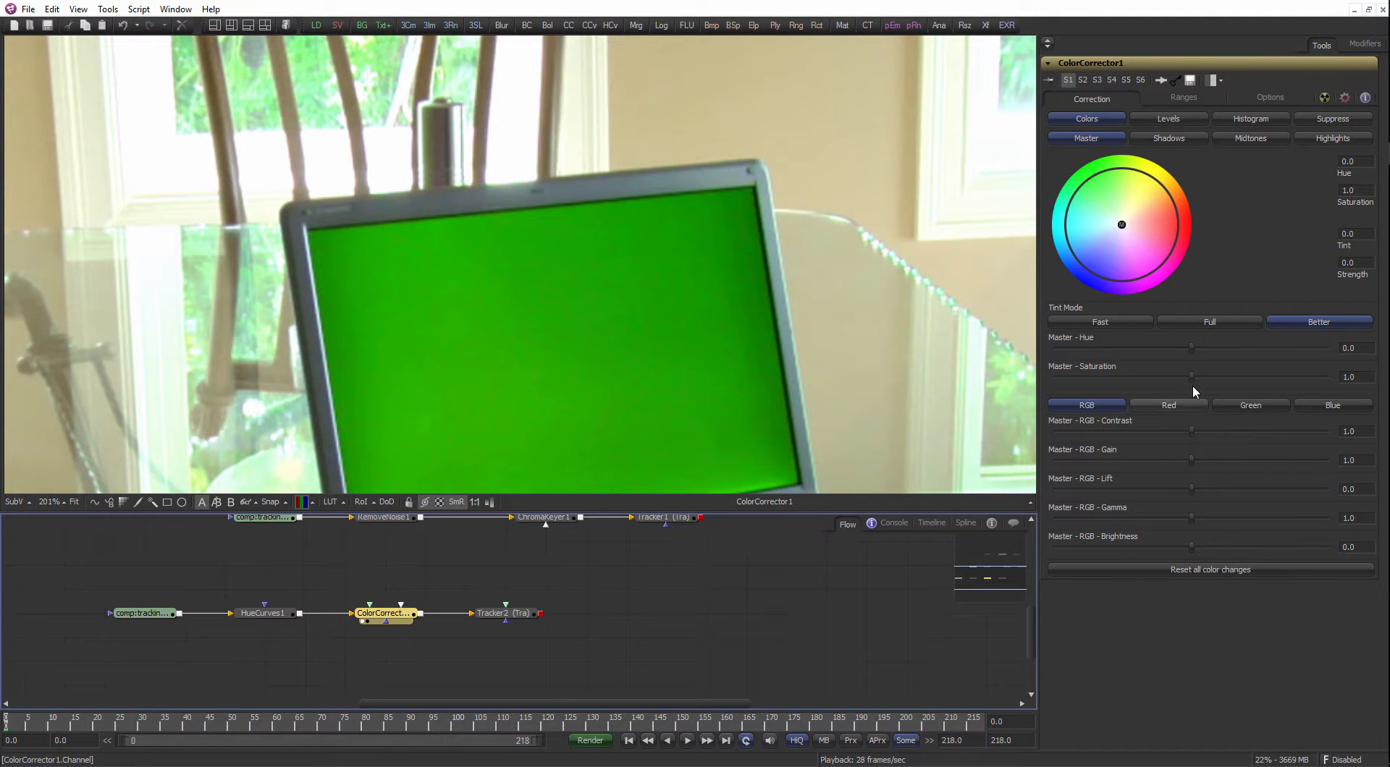
Set ColorCorrector1's master saturation to 2.0.
drag(1192, 376, 1362, 387)
scroll(533, 340, down, 5)
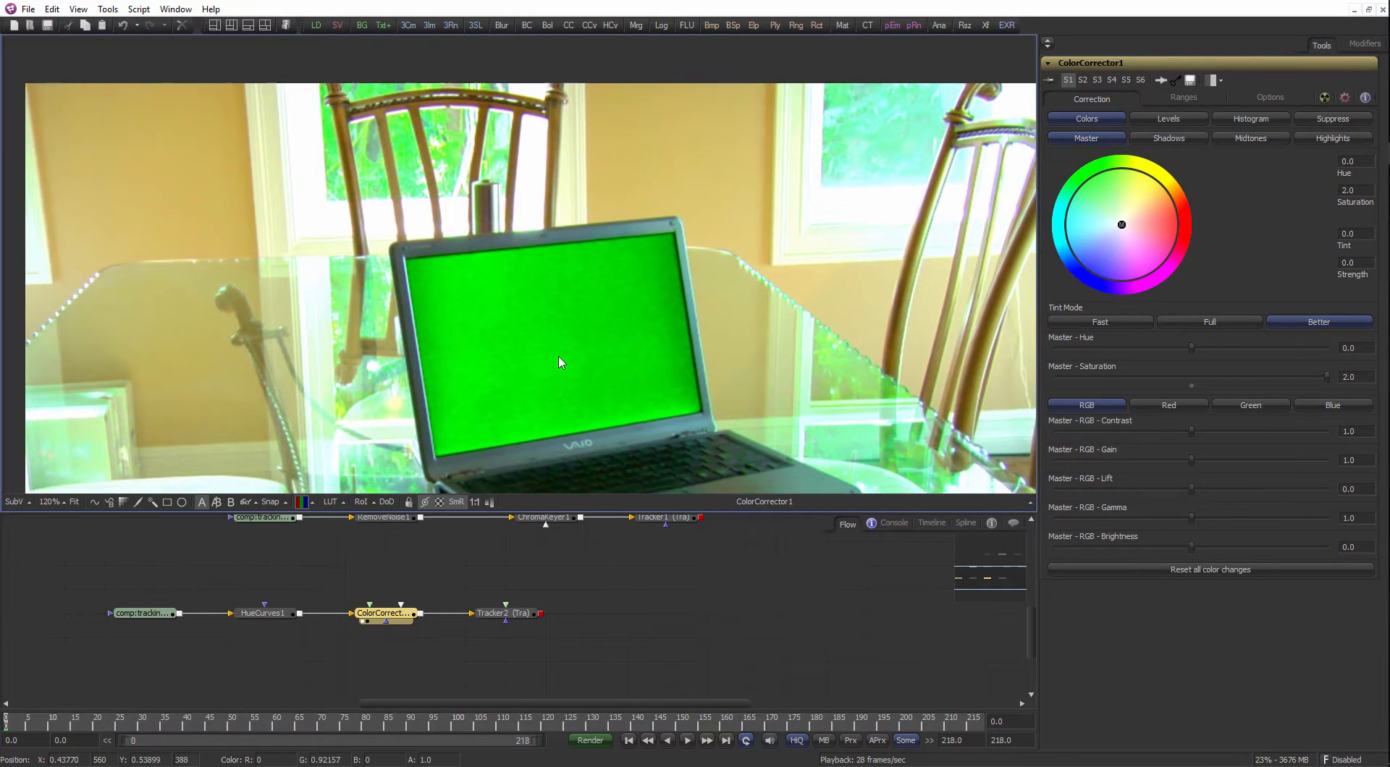
scroll(562, 364, up, 2)
Display Tracker2 in the viewer and set Tracker 1's pattern channel to green.
click(518, 615)
drag(518, 619, 425, 244)
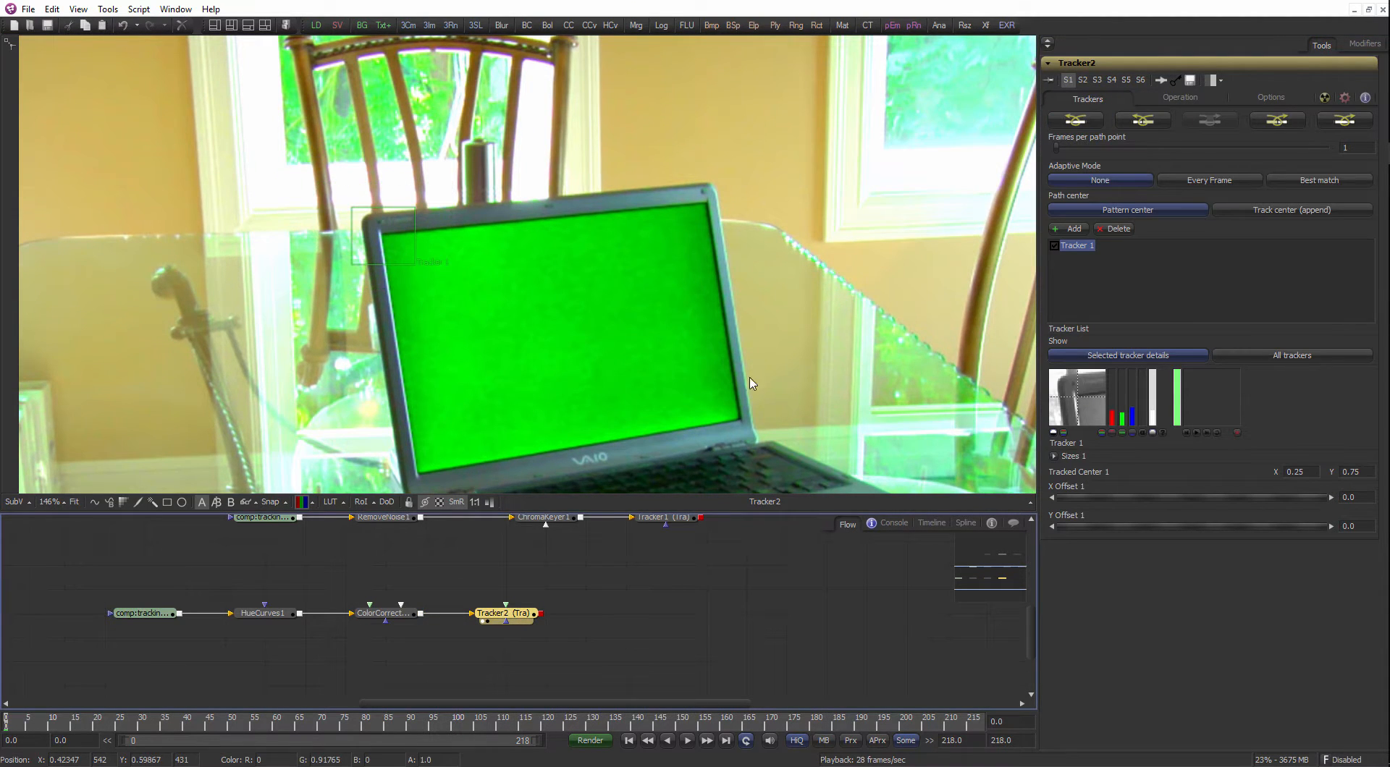
click(1131, 433)
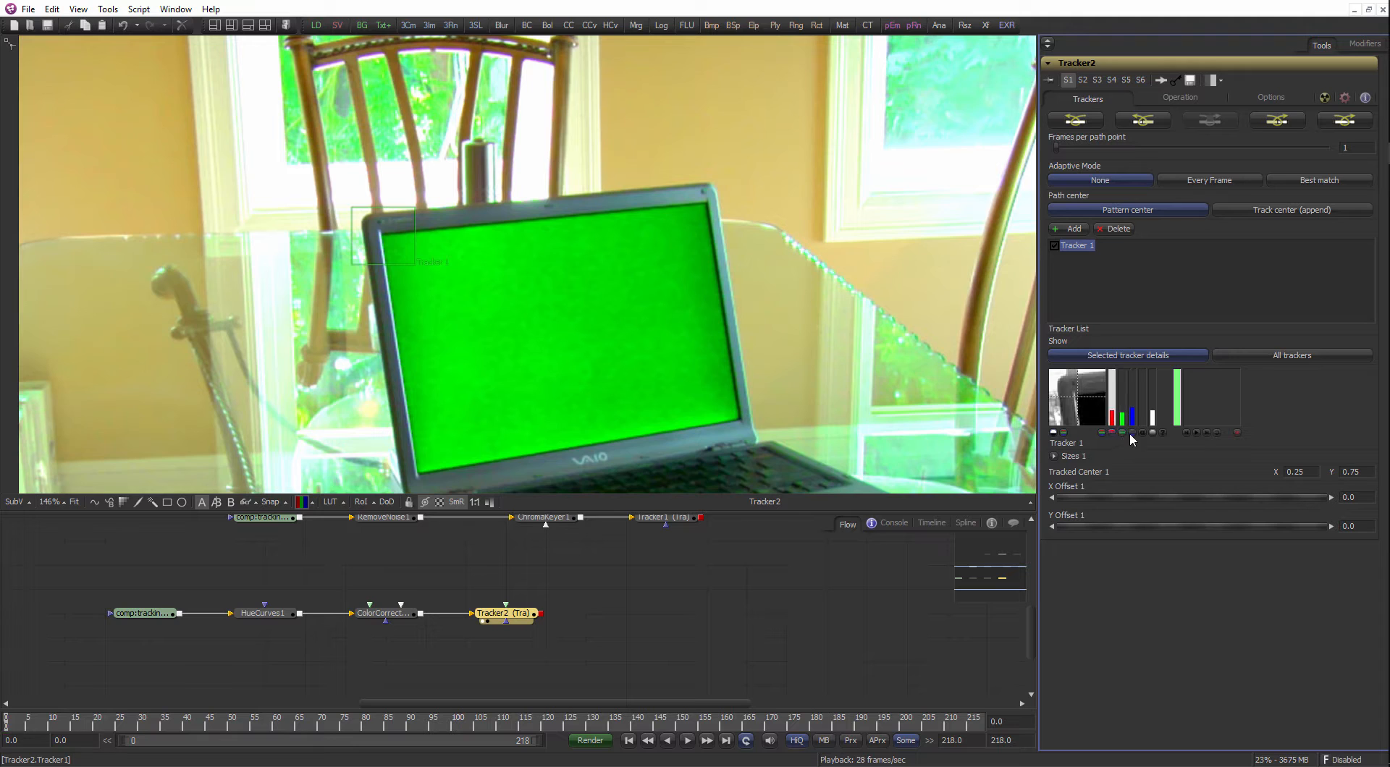
click(1141, 433)
click(1114, 433)
click(1122, 433)
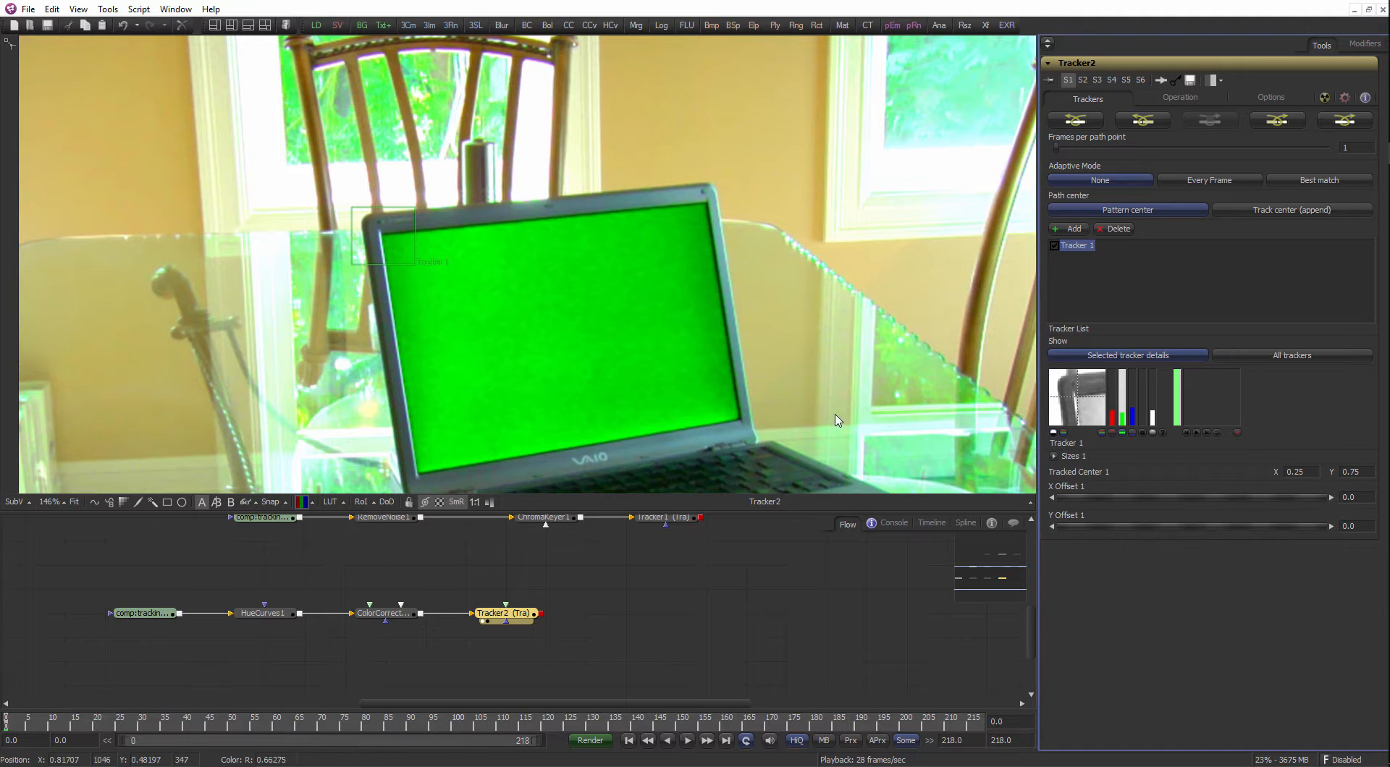
Widen the tool settings area, track Tracker 1 forward over frames 0 to 218 and dismiss the render report.
scroll(465, 379, down, 4)
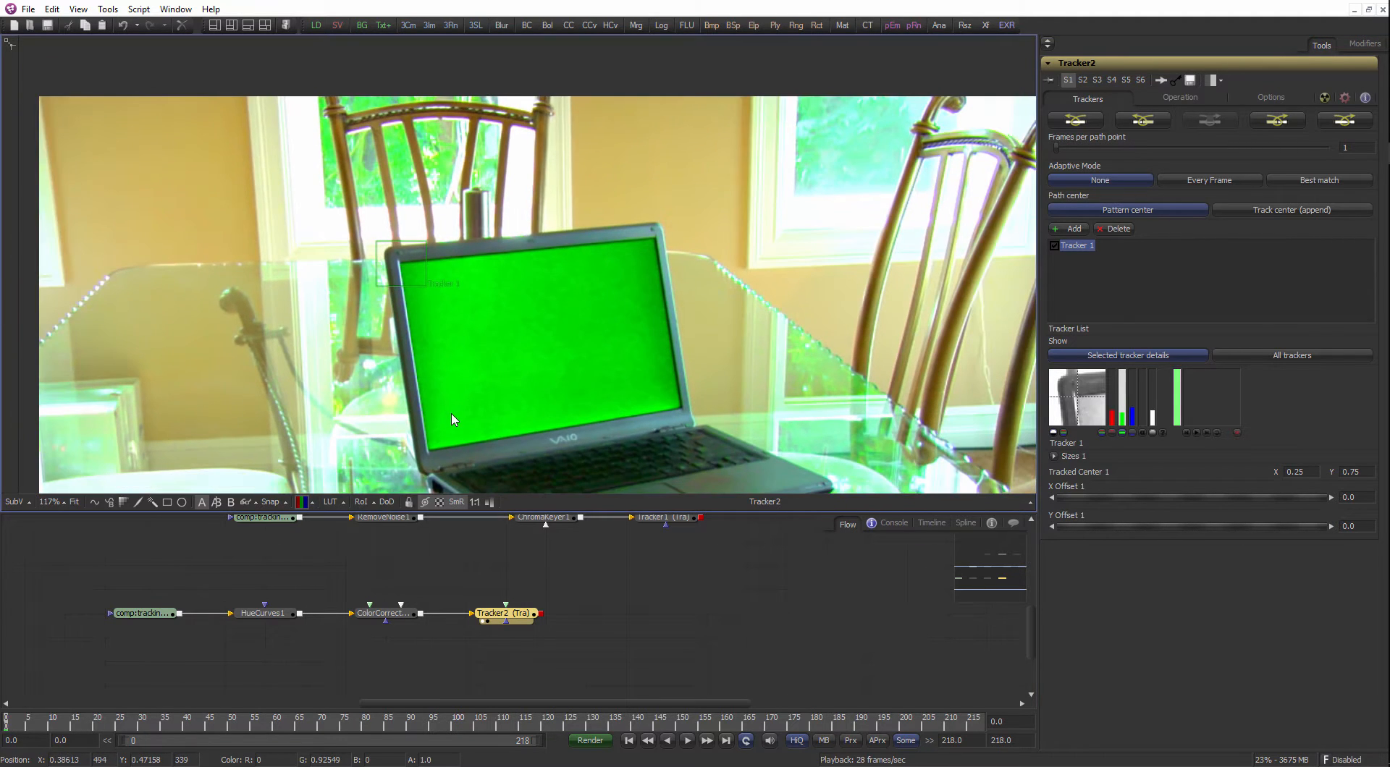
click(518, 611)
scroll(506, 354, down, 3)
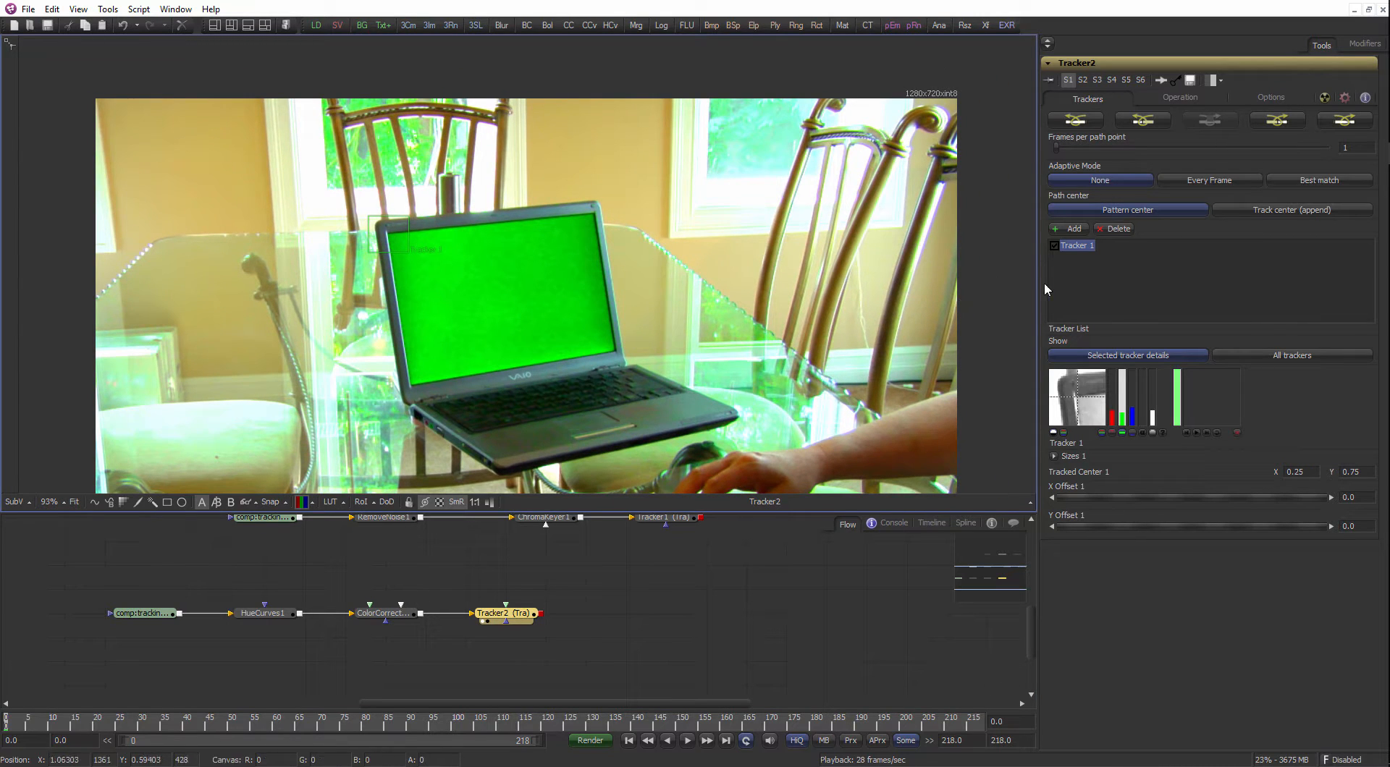
drag(1038, 288, 999, 293)
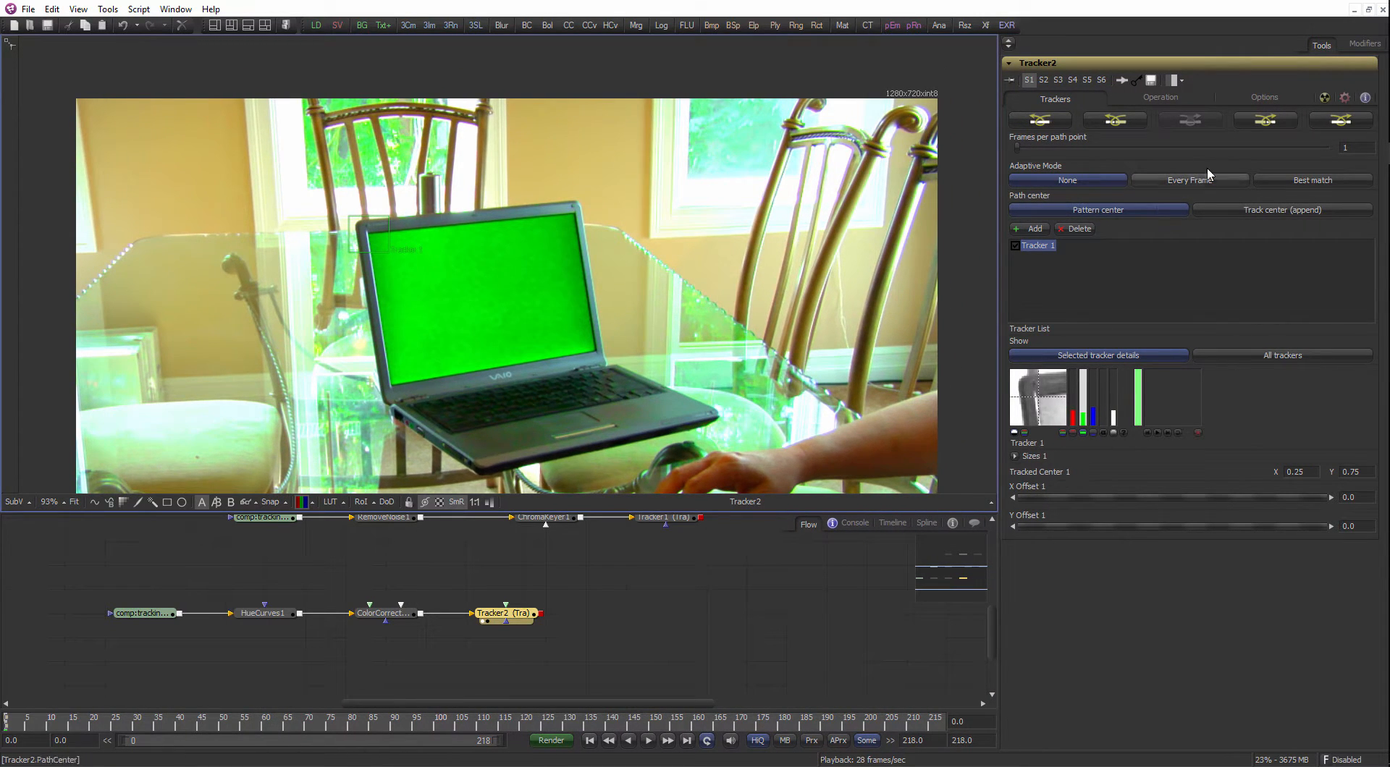
click(1345, 128)
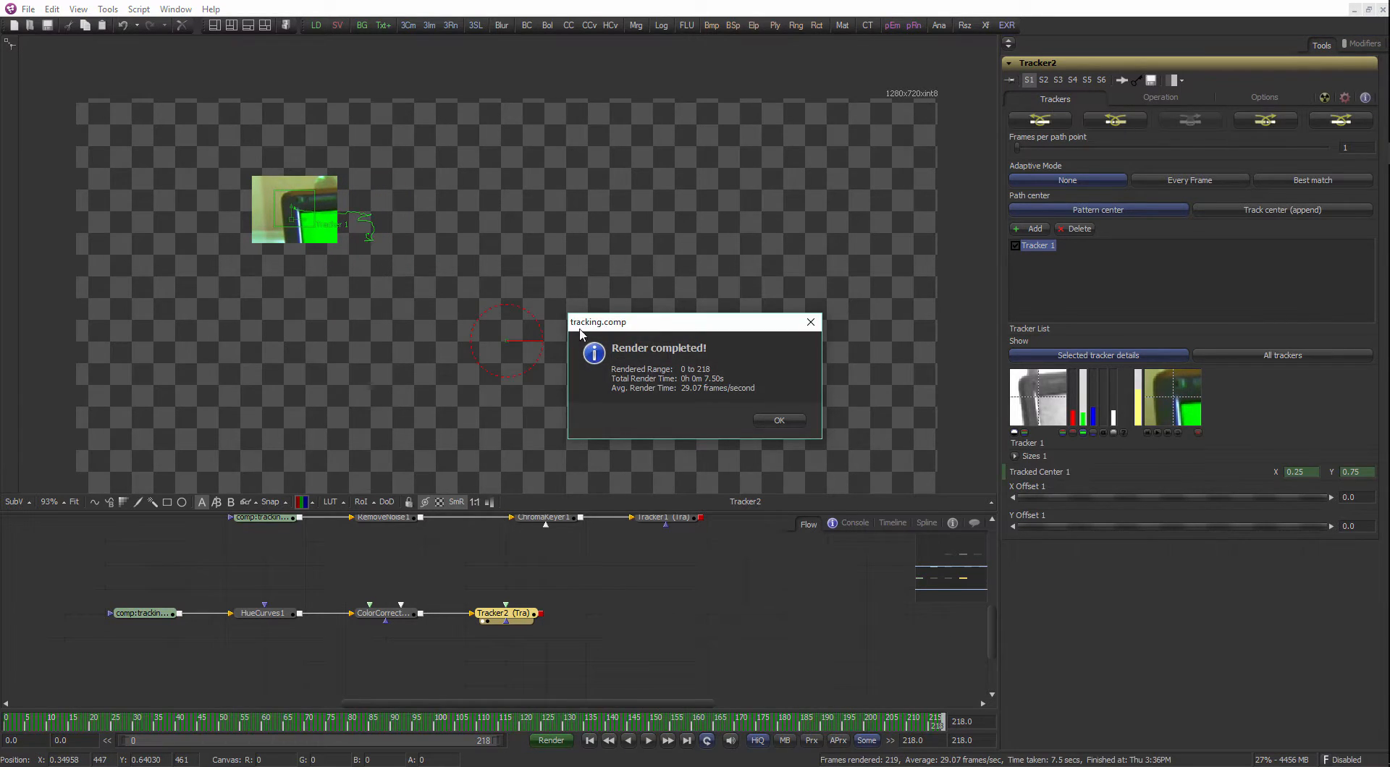
click(774, 421)
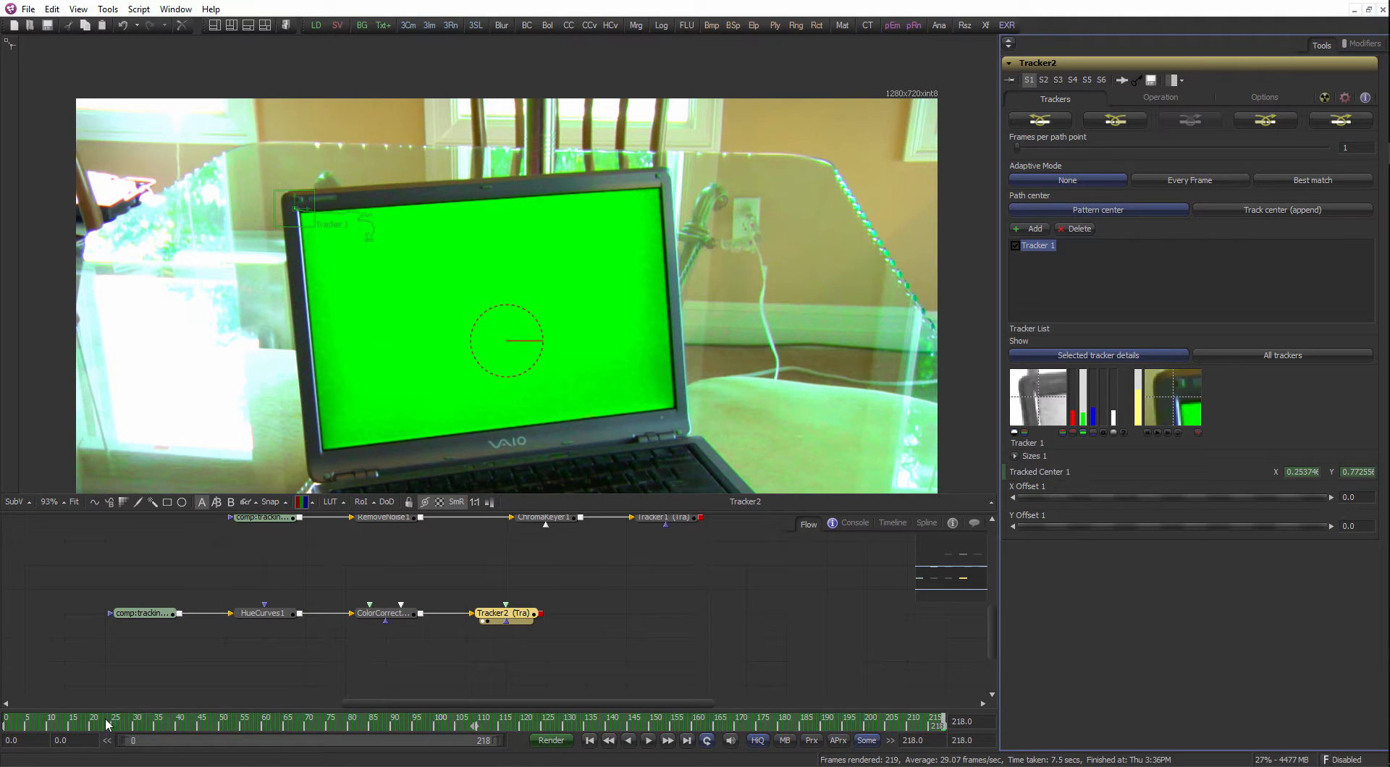
Return to frame 0 and examine Tracker 1's path around the lid's upper-left corner up close.
click(4, 716)
scroll(368, 253, up, 5)
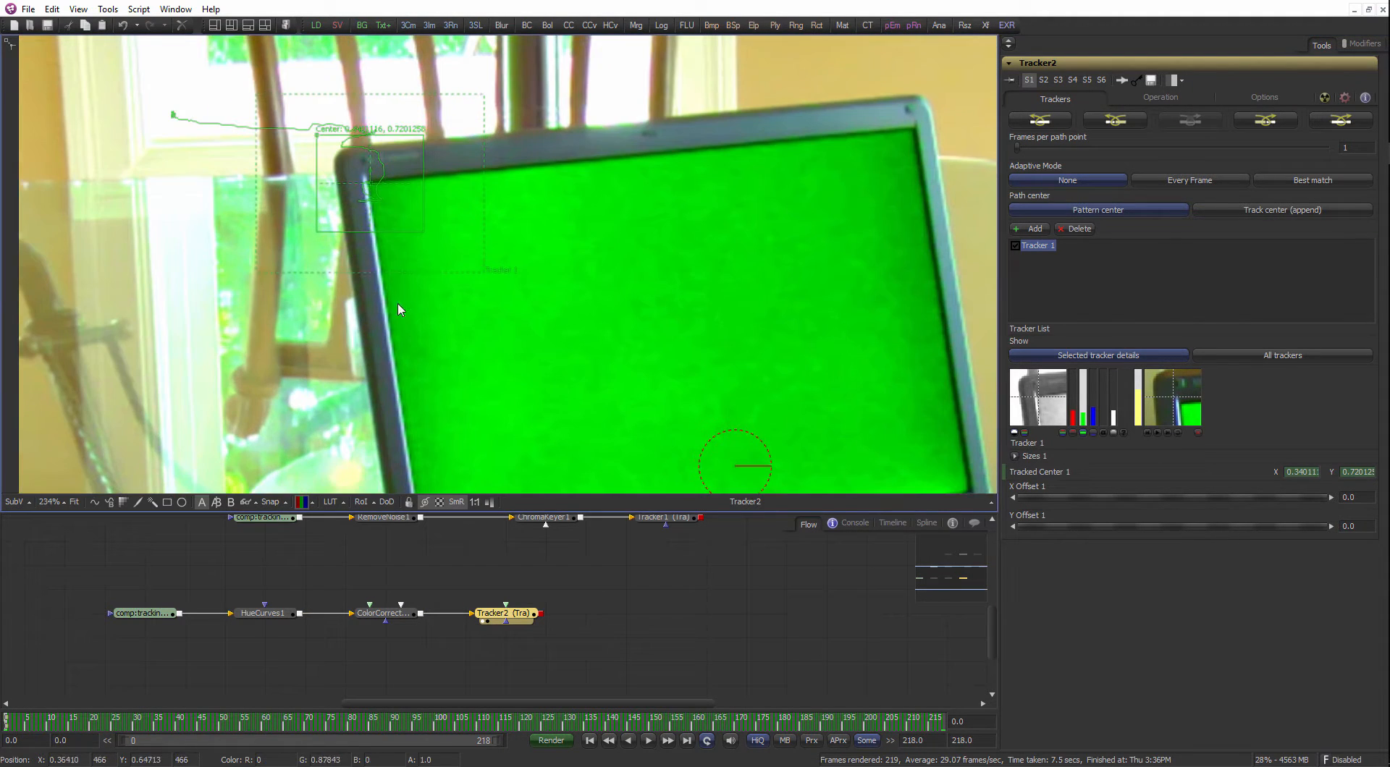
scroll(314, 357, up, 3)
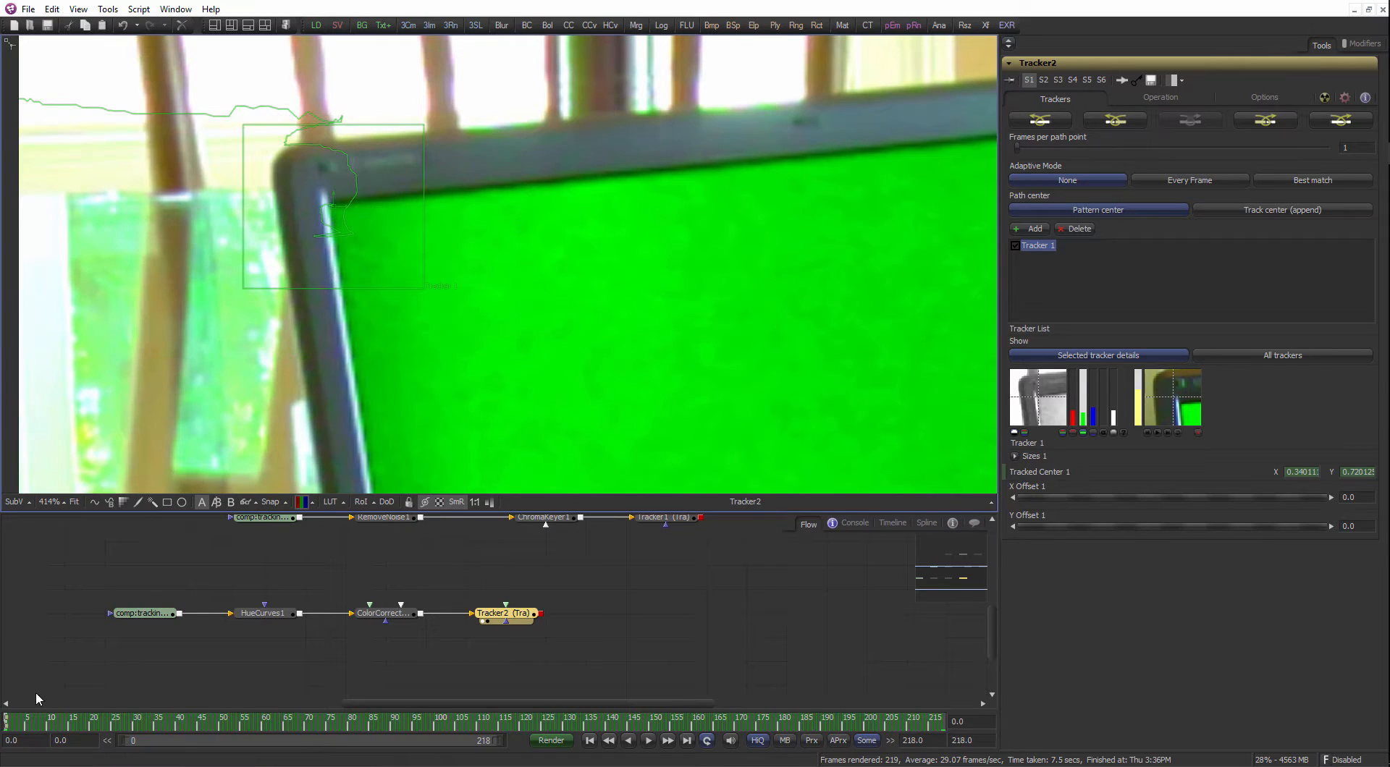
click(9, 726)
mouse_move(9, 728)
mouse_down()
mouse_move(231, 710)
mouse_move(6, 715)
mouse_up()
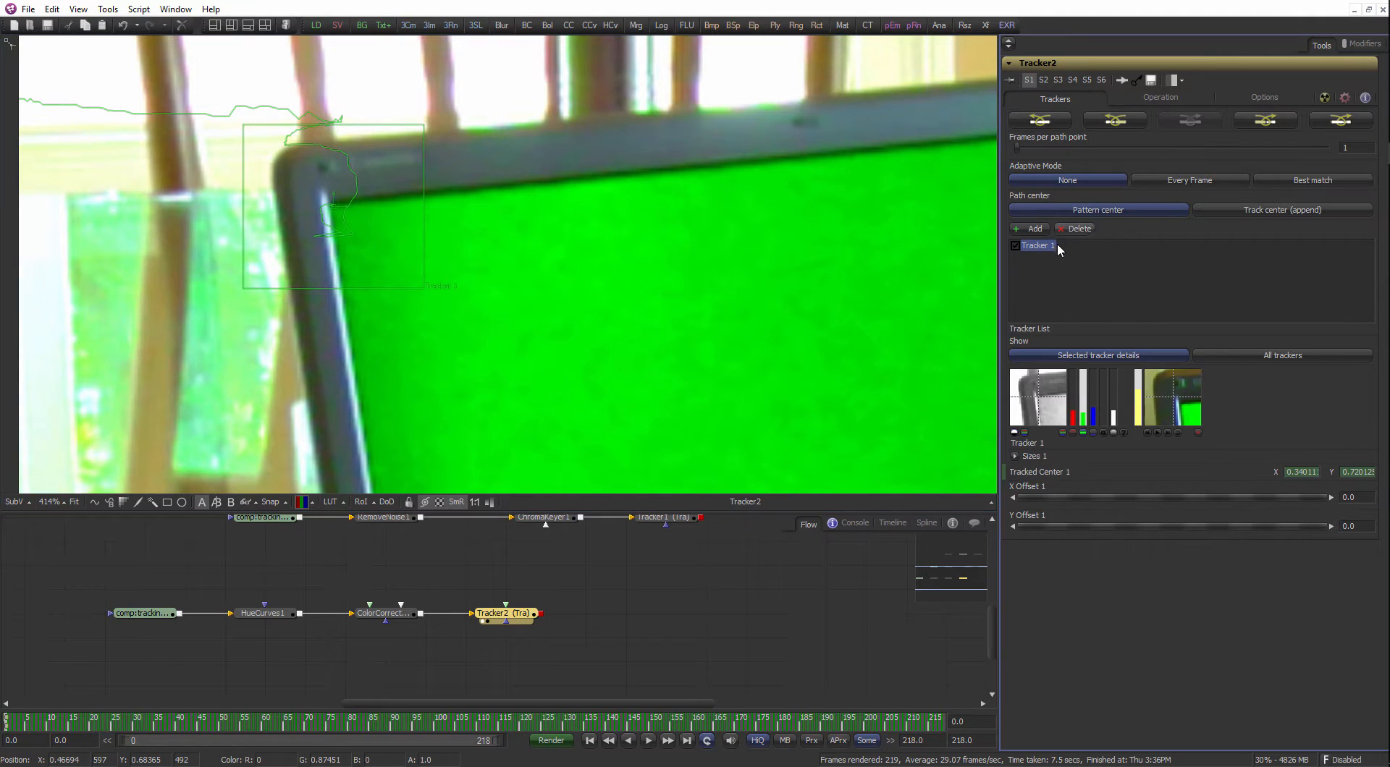
Add a second tracker to Tracker2 and delete Tracker 1 from the list.
click(1031, 229)
click(1034, 246)
click(1077, 229)
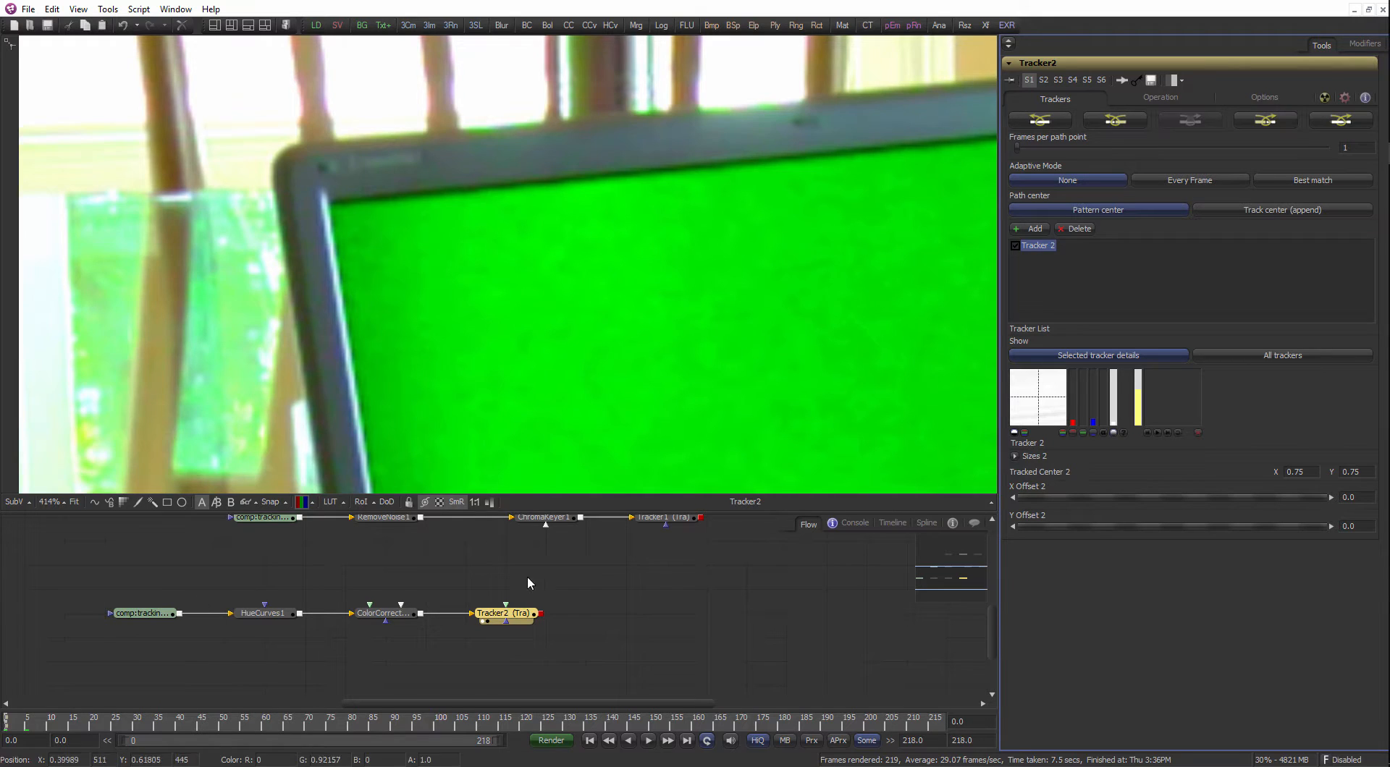
Place Tracker 2's pattern box over the green screen's upper-left inner corner at frame 0.
scroll(557, 478, down, 10)
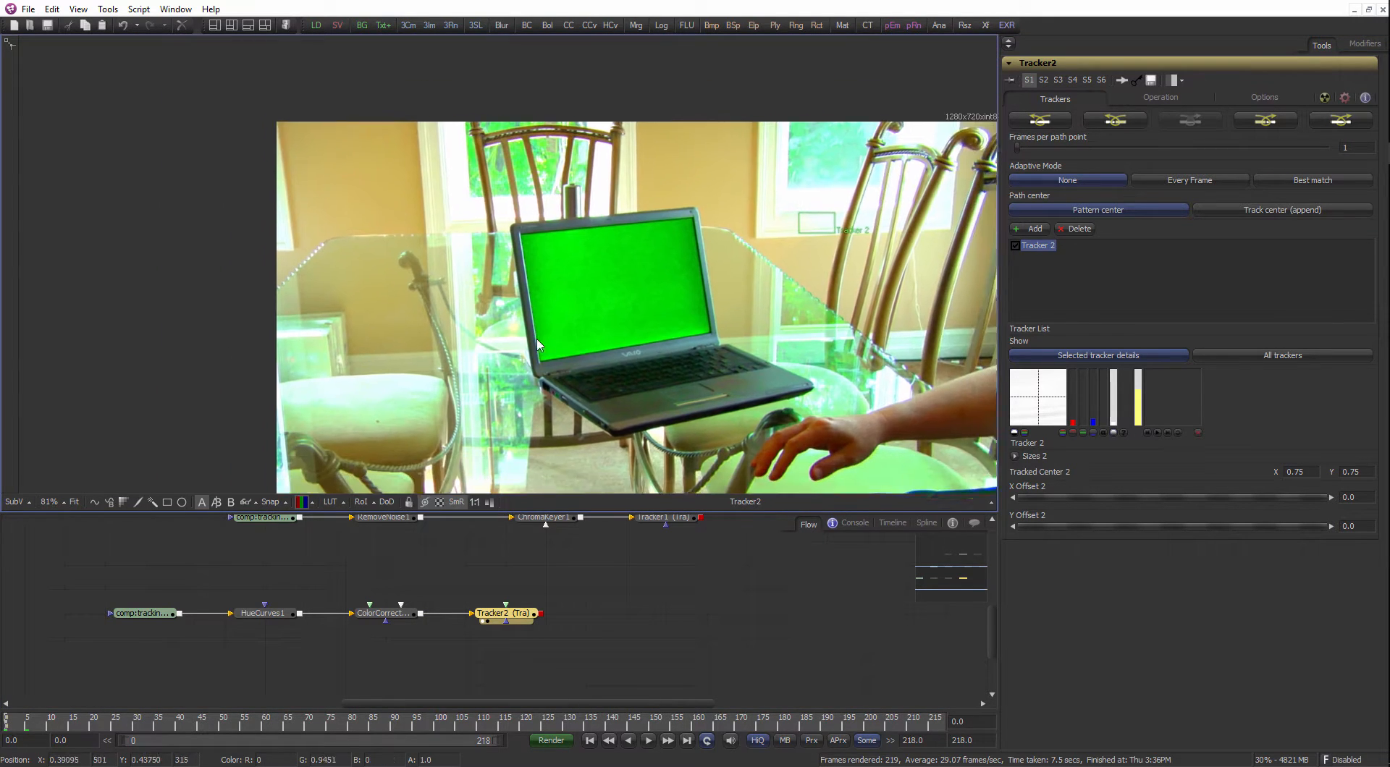
drag(769, 204, 440, 247)
scroll(477, 223, up, 5)
scroll(437, 246, up, 4)
drag(495, 295, 491, 291)
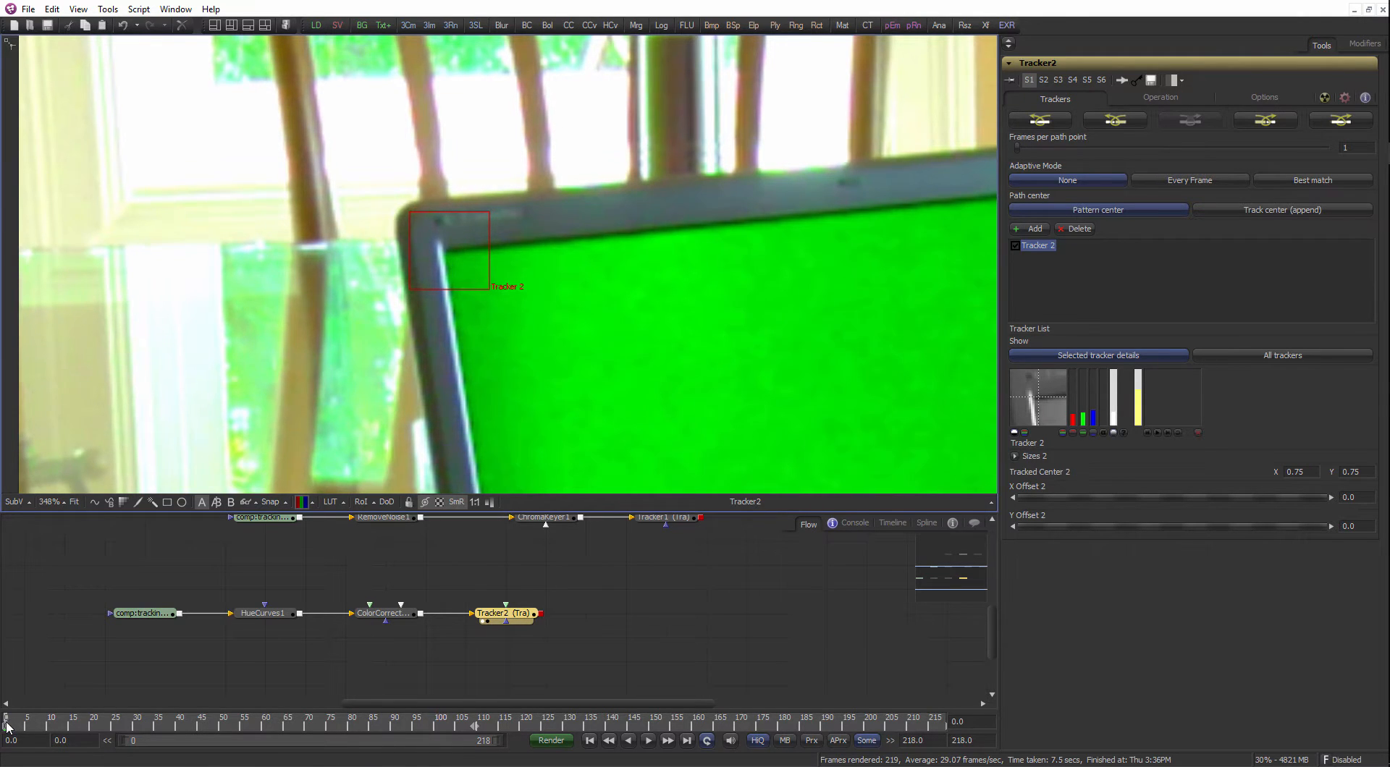
mouse_move(8, 726)
mouse_down()
mouse_move(47, 728)
mouse_move(3, 728)
mouse_up()
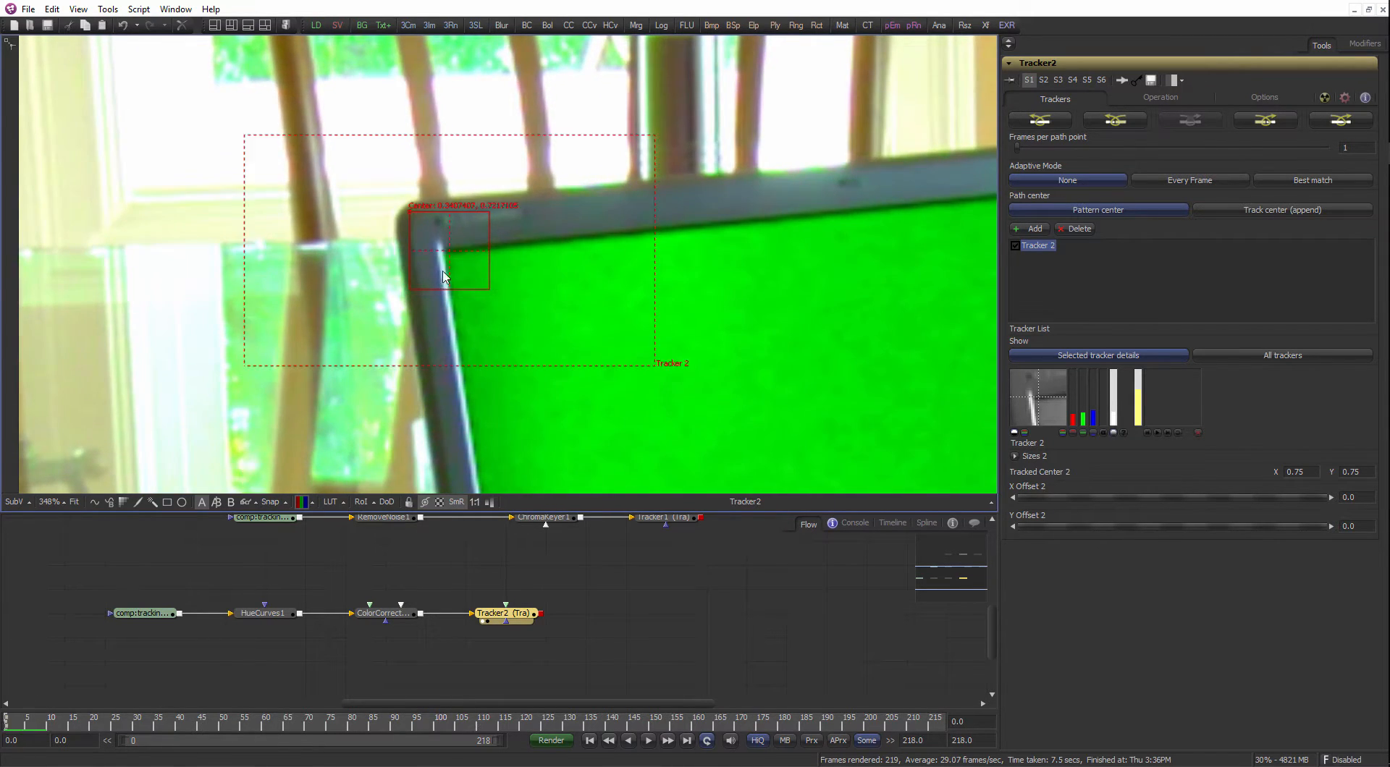
Resize Tracker 2's search area and pattern box to fit closely around the screen's upper-left corner.
drag(653, 366, 594, 374)
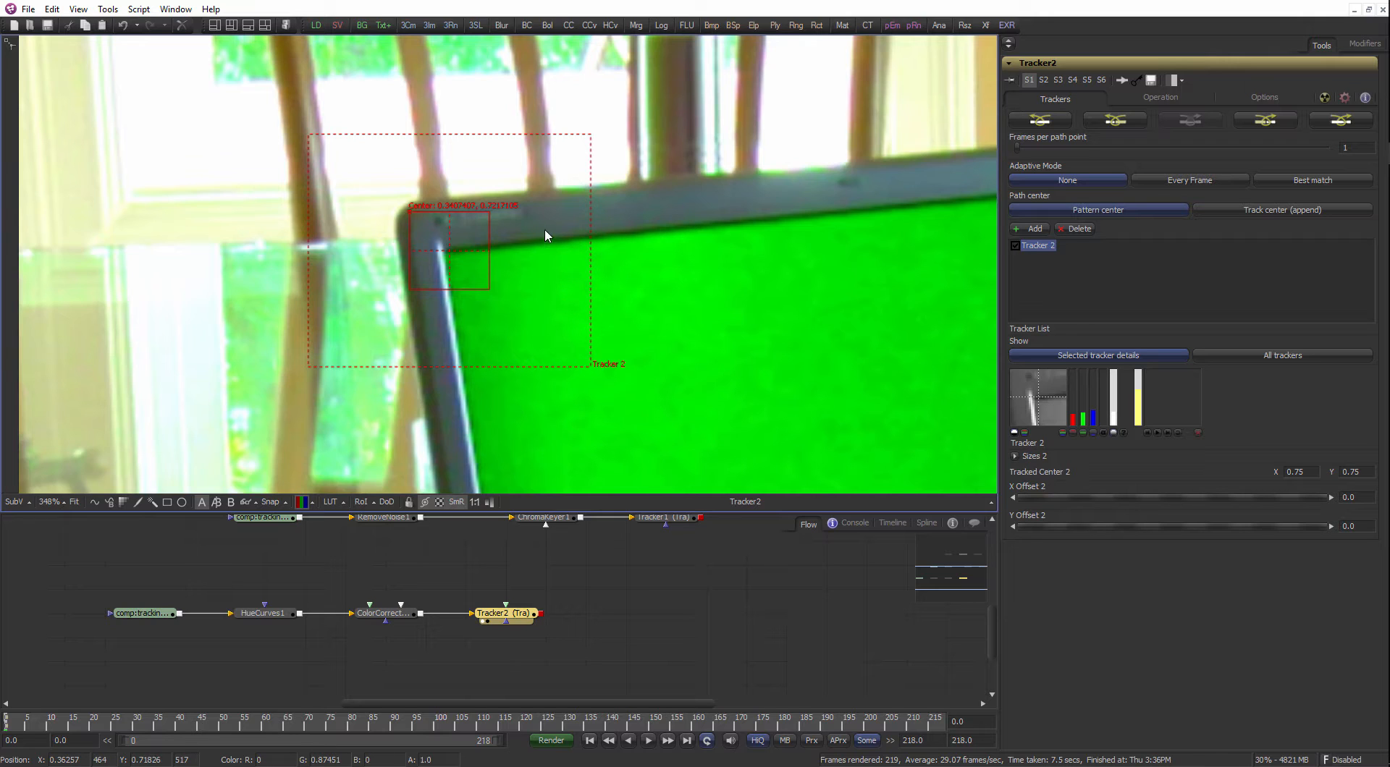
drag(519, 192, 560, 357)
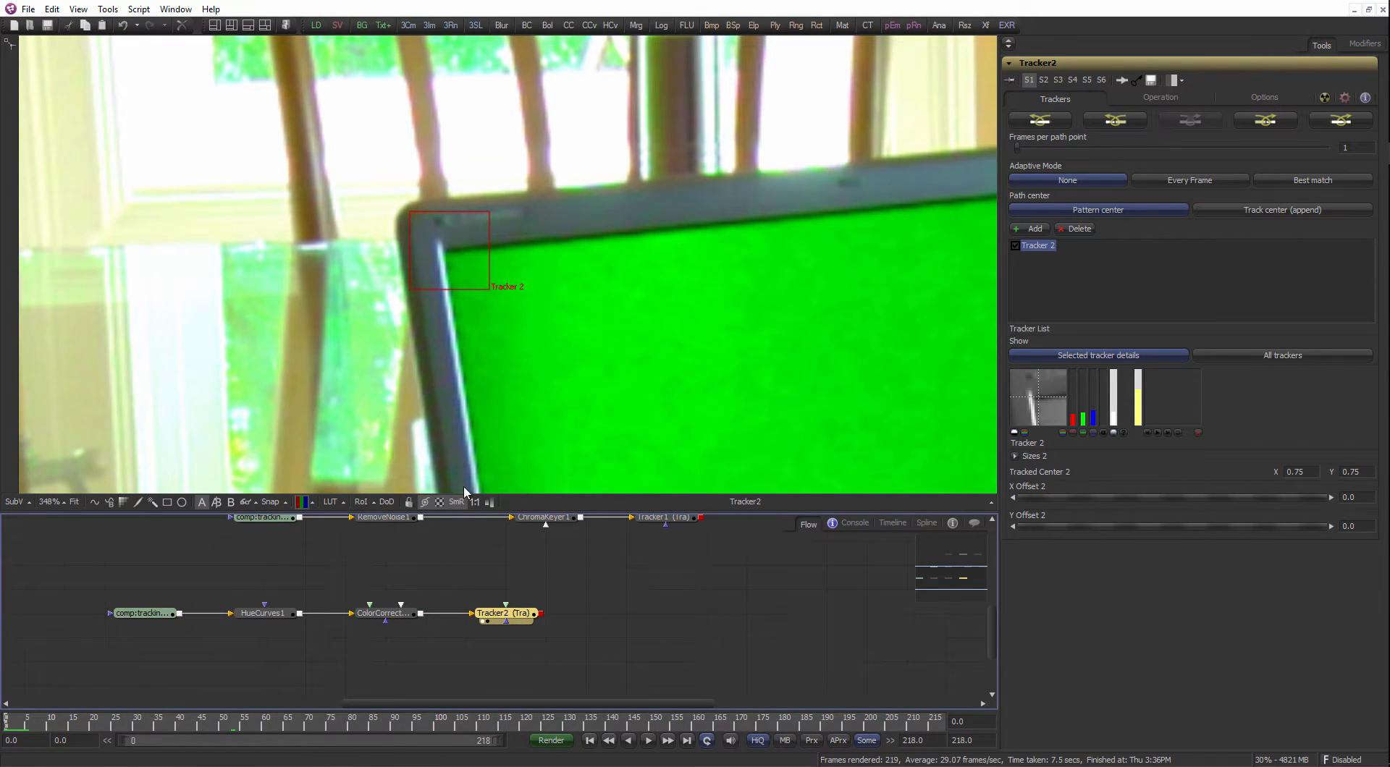
scroll(506, 286, down, 1)
scroll(579, 351, down, 1)
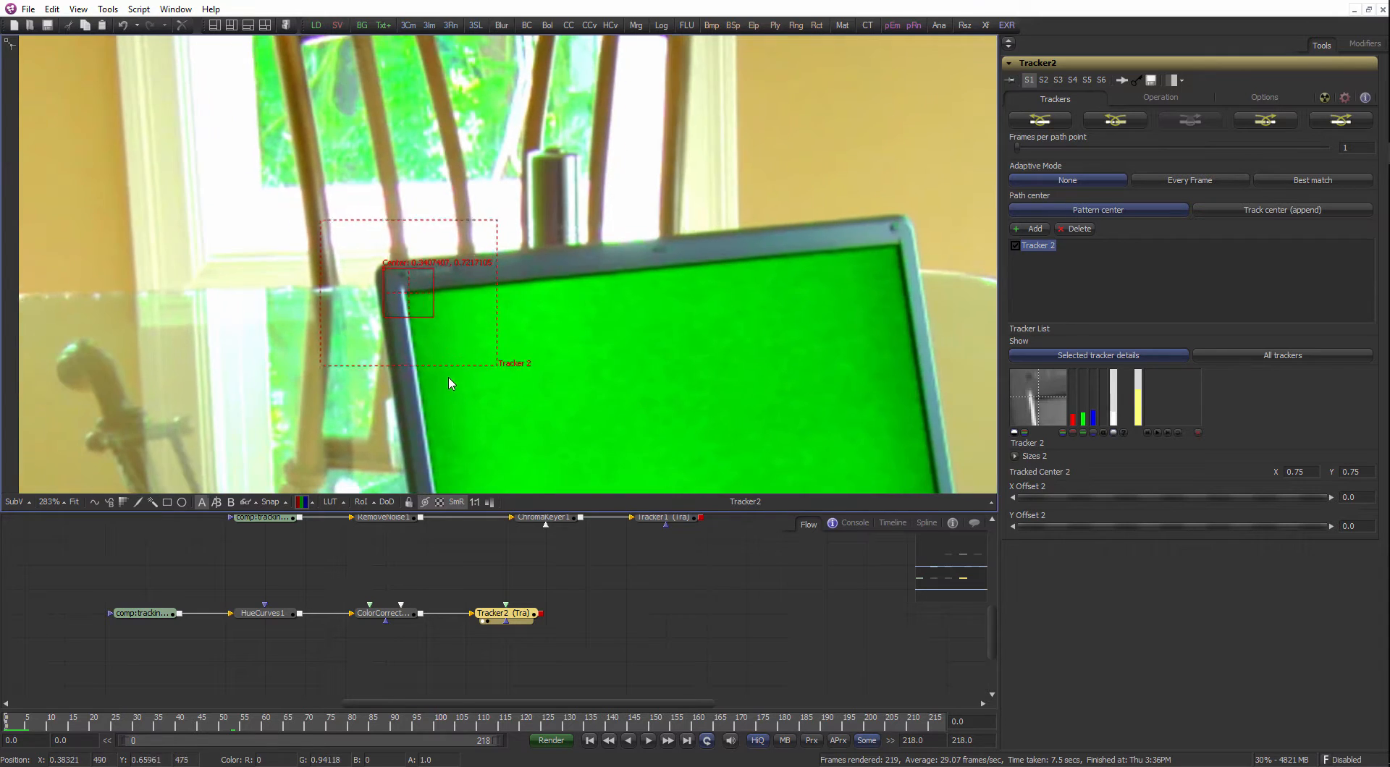
drag(498, 366, 607, 393)
drag(434, 322, 472, 321)
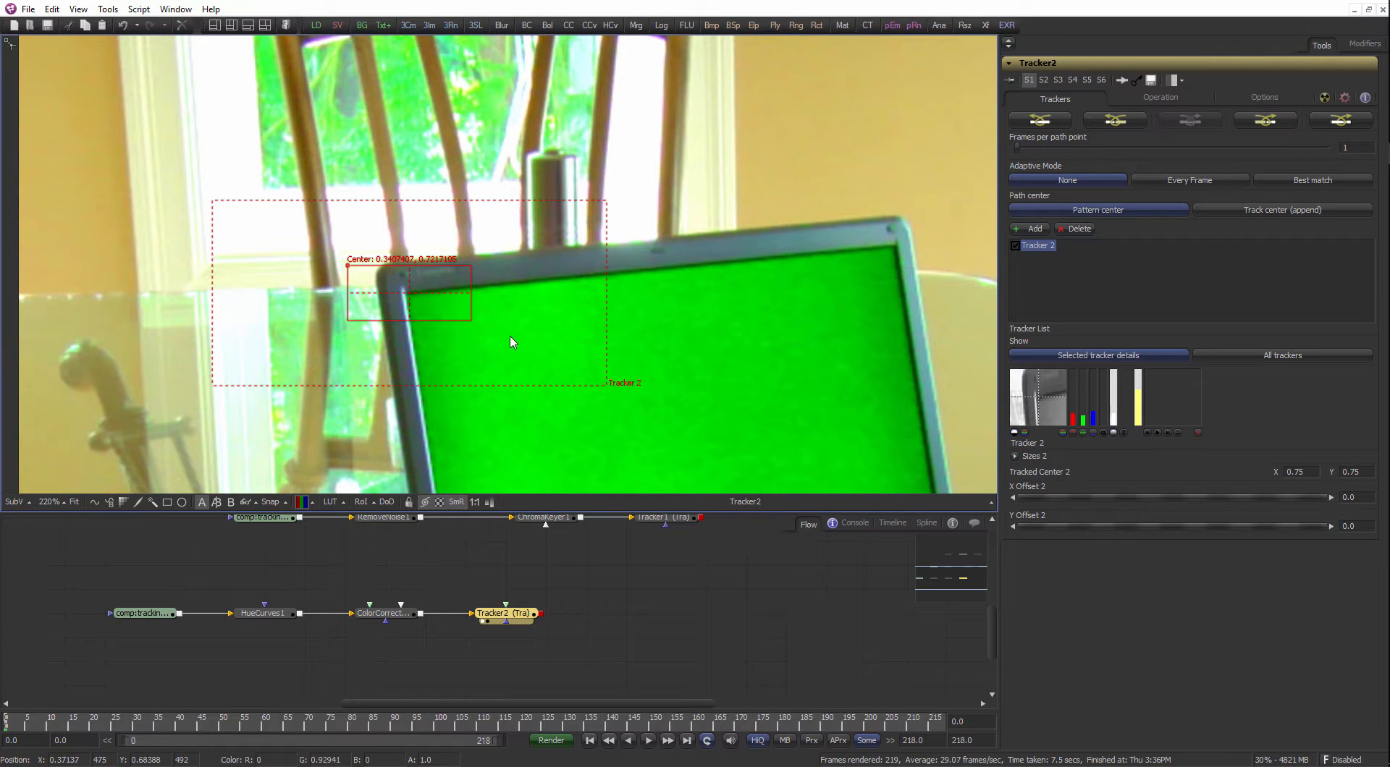
drag(470, 321, 435, 313)
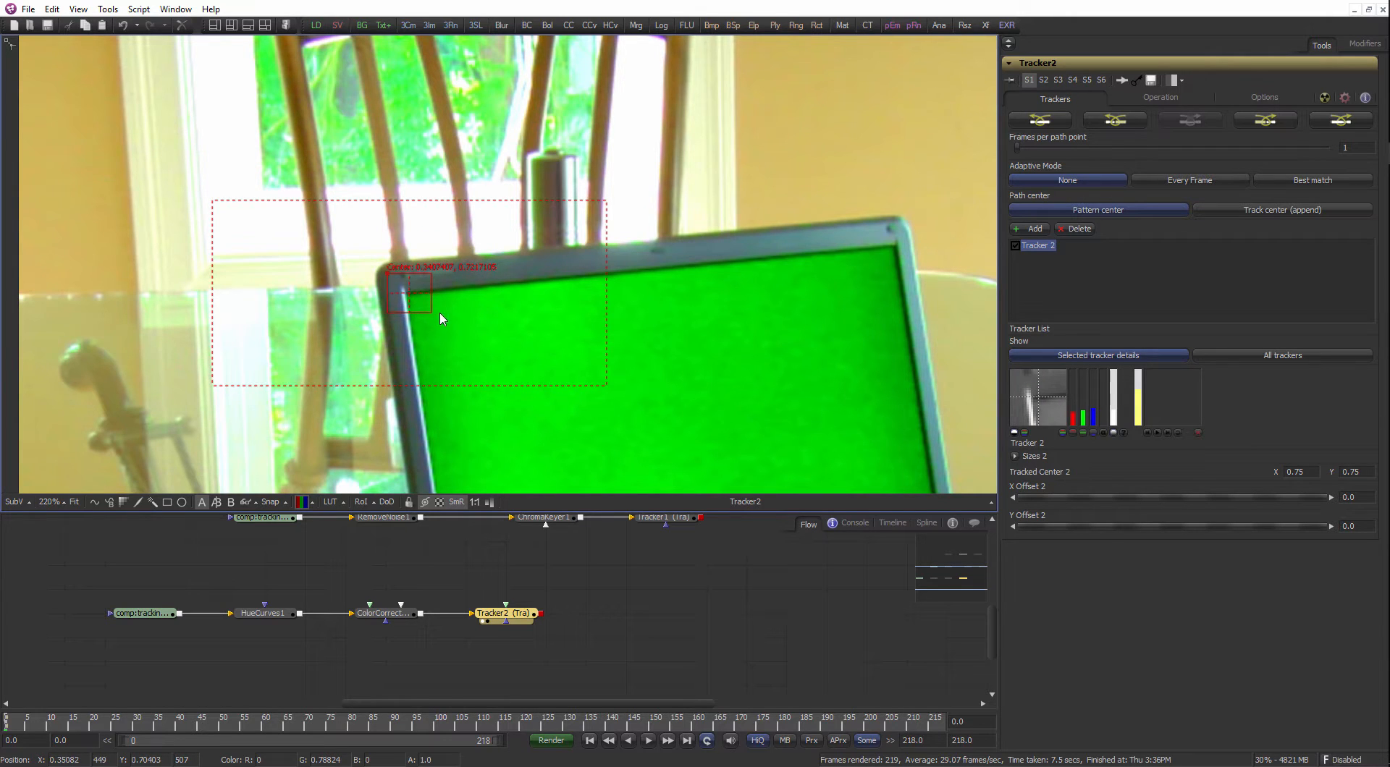
drag(608, 385, 539, 341)
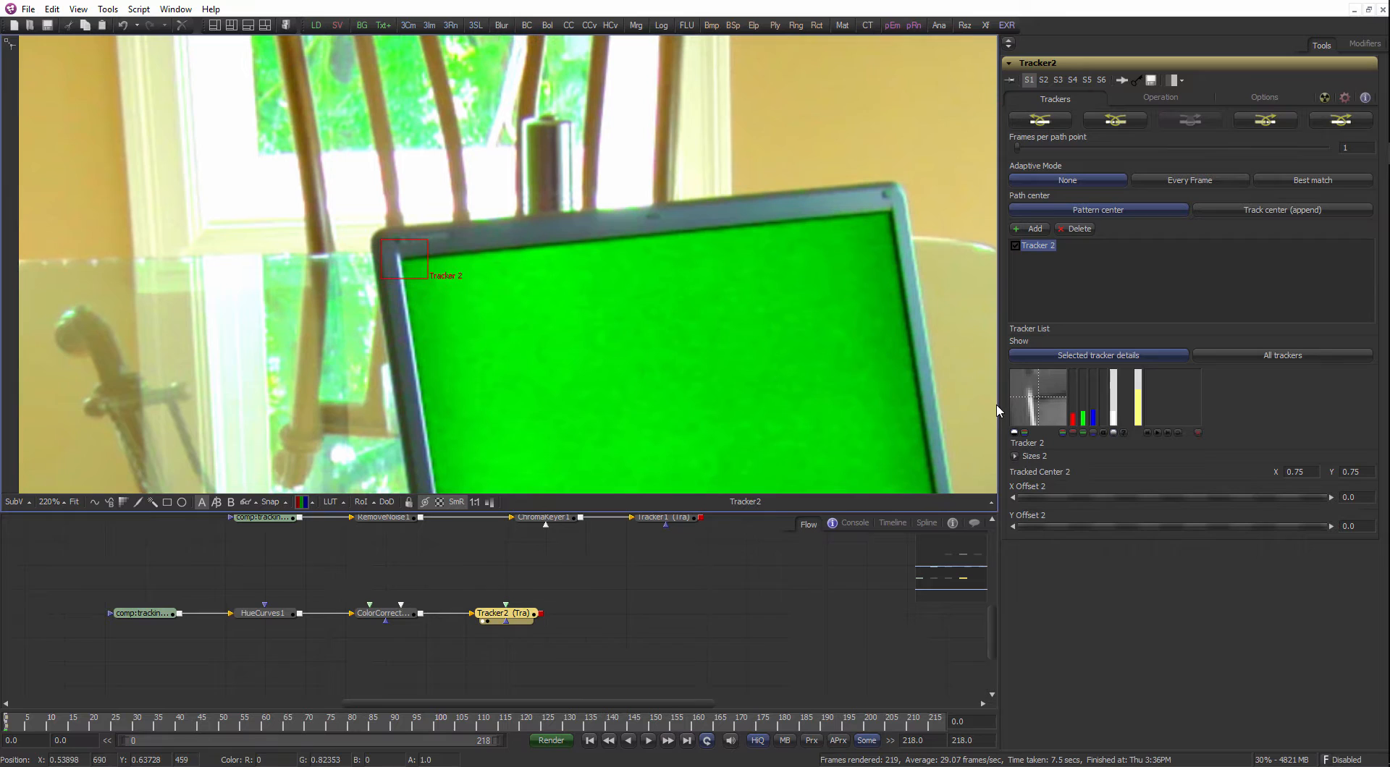
Set Tracker 2's pattern channel to red and fine-tune its boxes around the inner corner.
click(1083, 433)
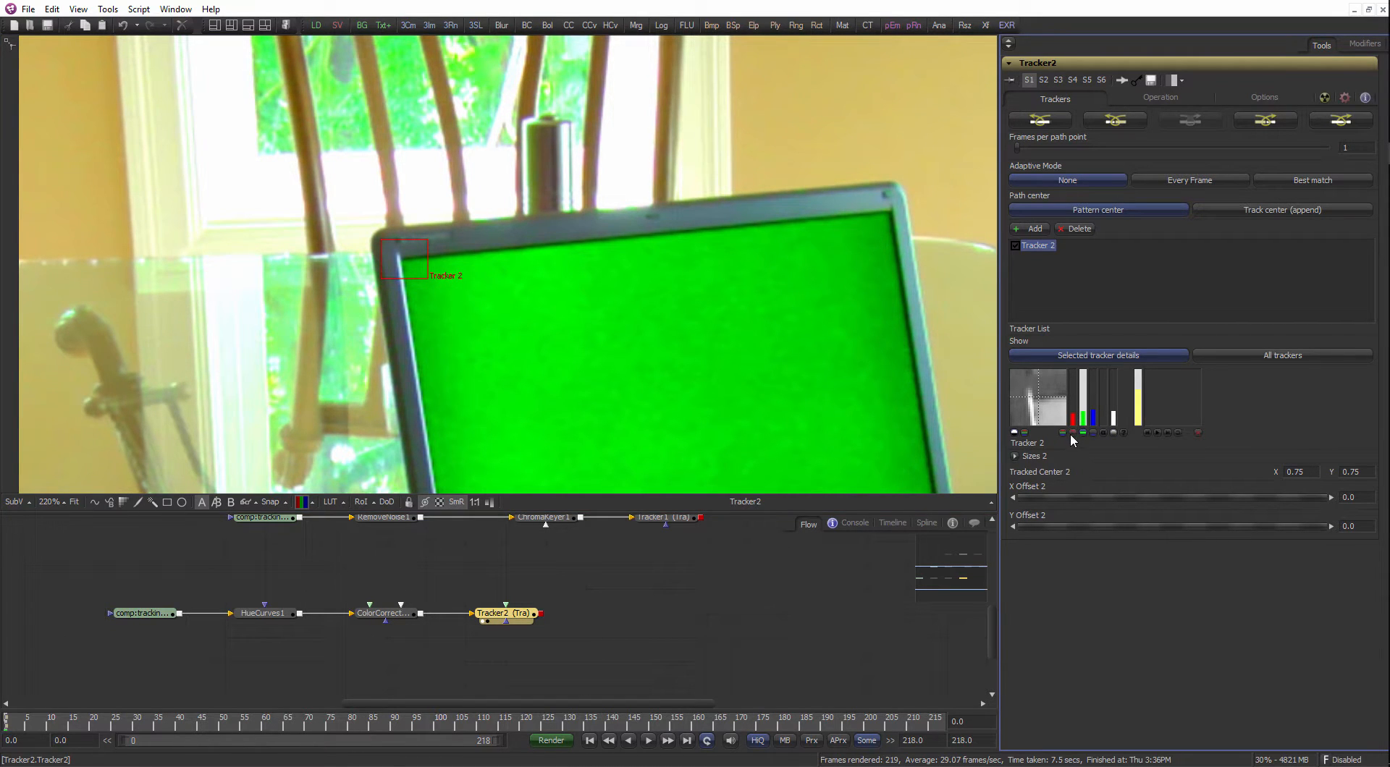
click(1073, 433)
drag(399, 227, 645, 174)
drag(351, 251, 346, 256)
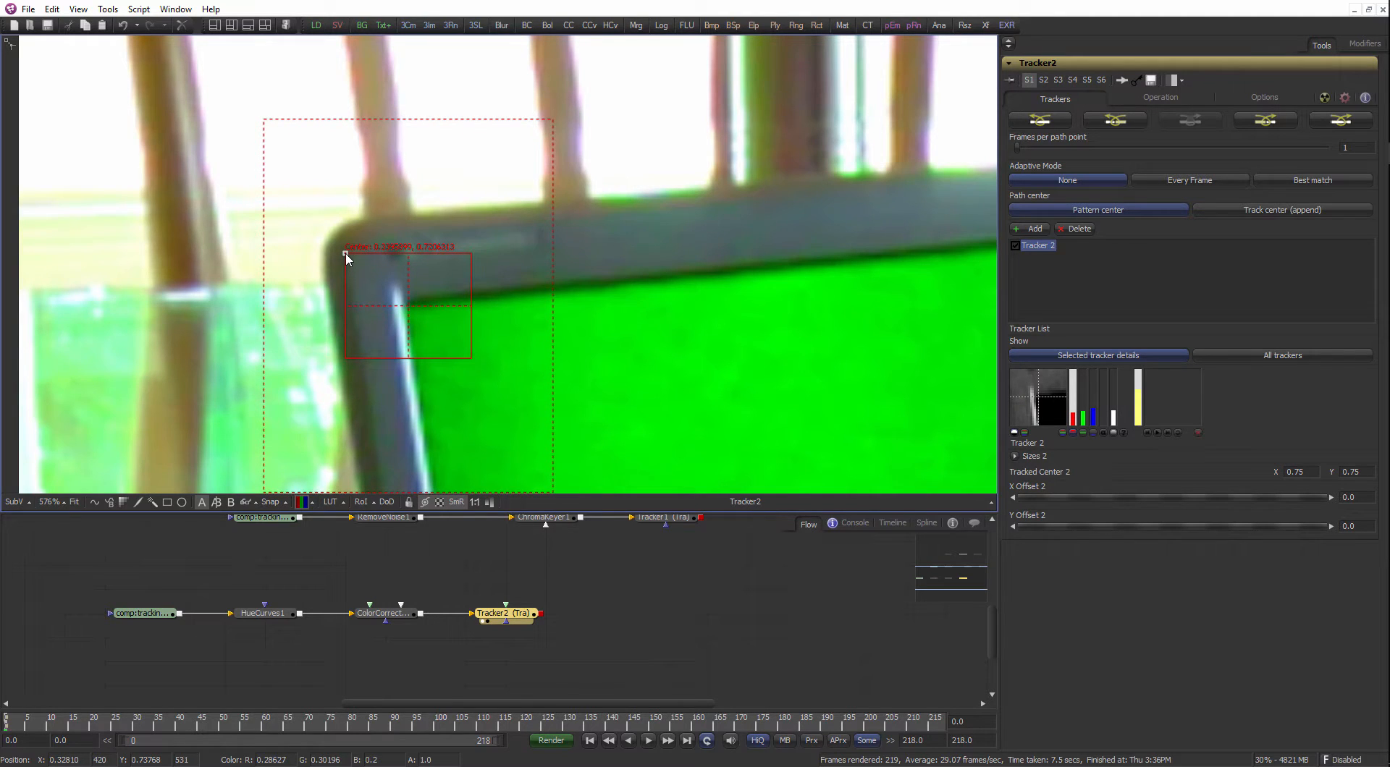
scroll(506, 223, down, 2)
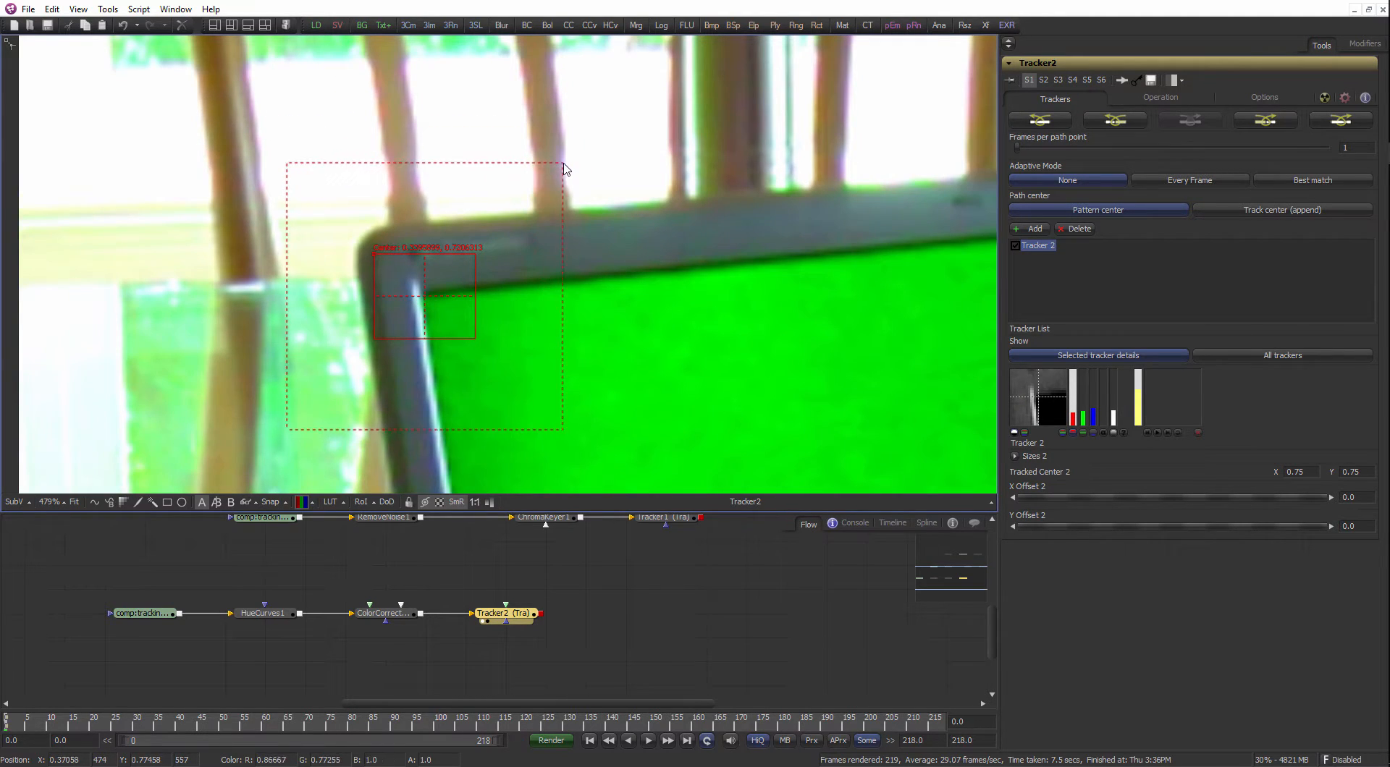
drag(476, 341, 451, 413)
scroll(452, 418, down, 2)
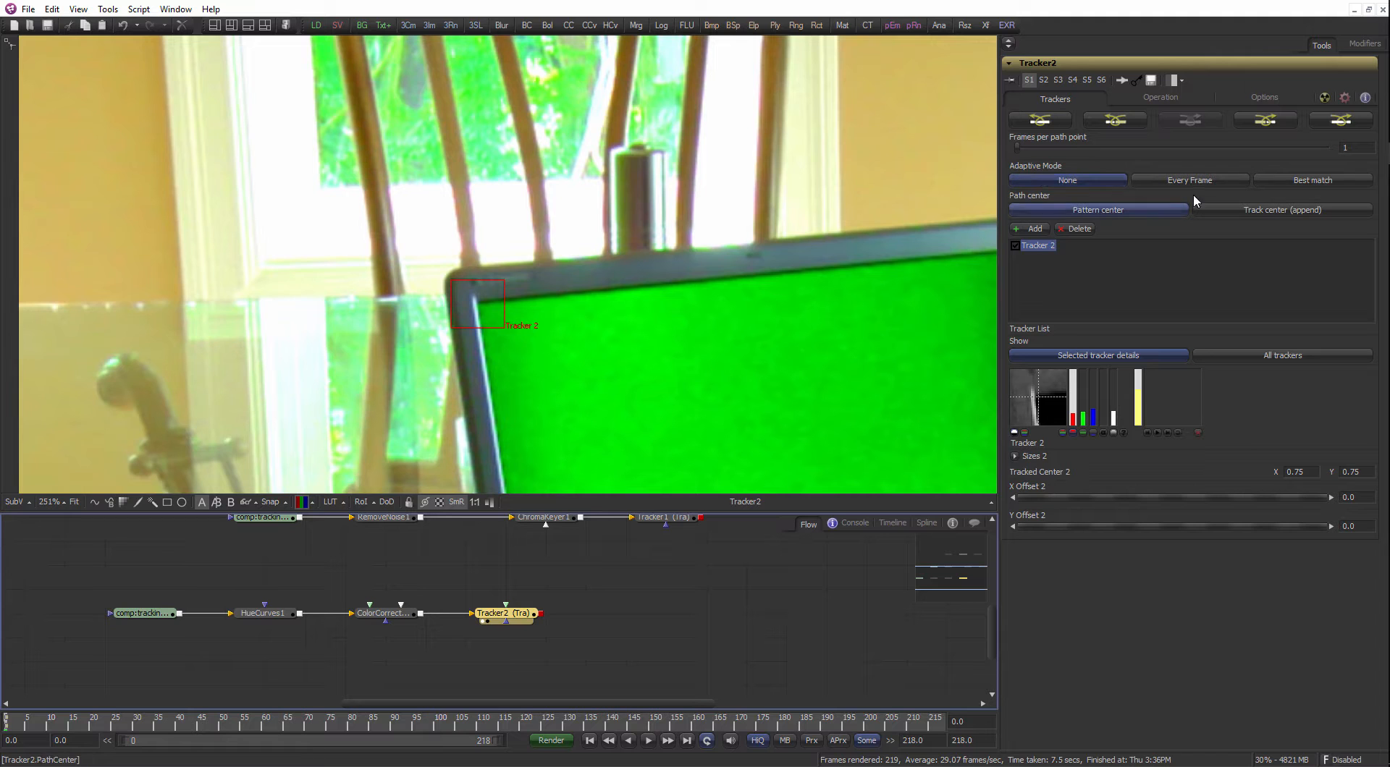
Set Tracker2's adaptive mode to Best match and check the pattern box's placement.
click(1311, 180)
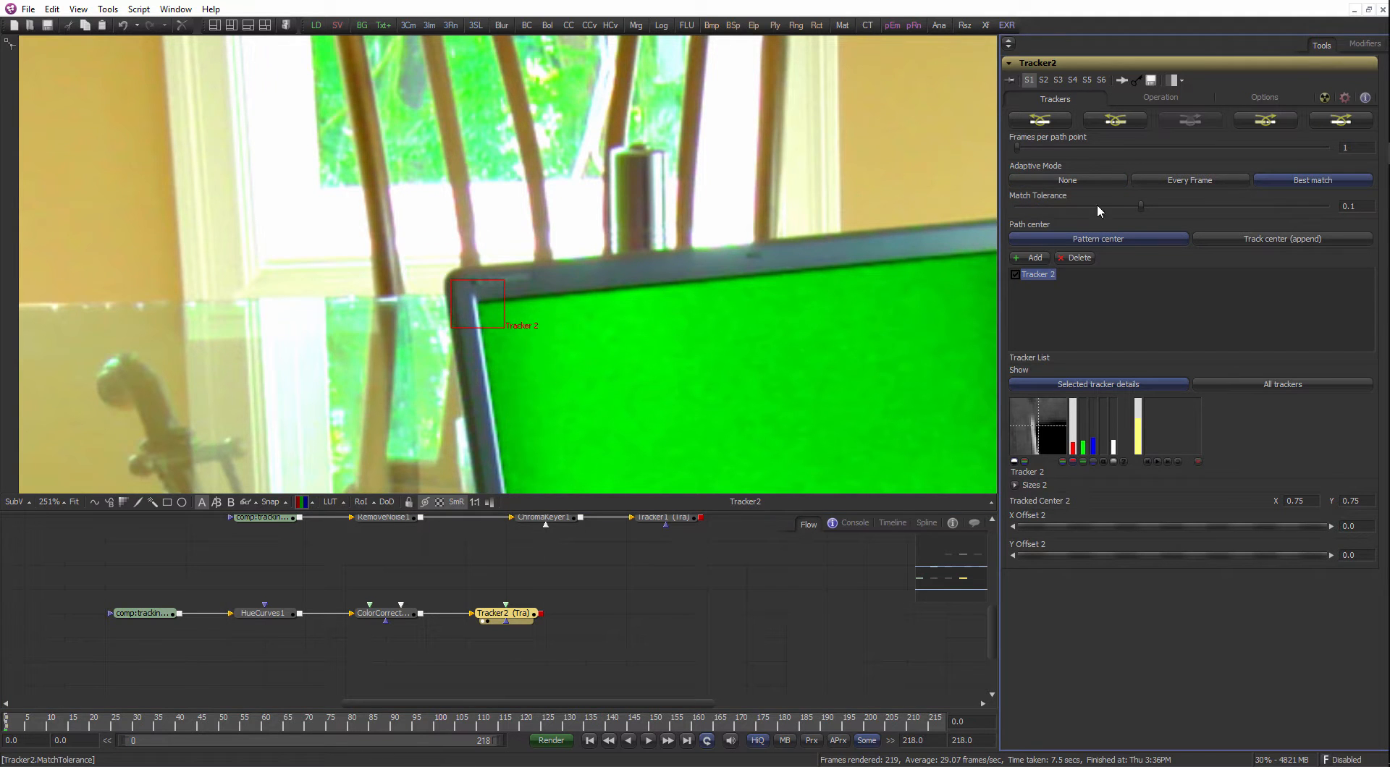
scroll(529, 323, up, 2)
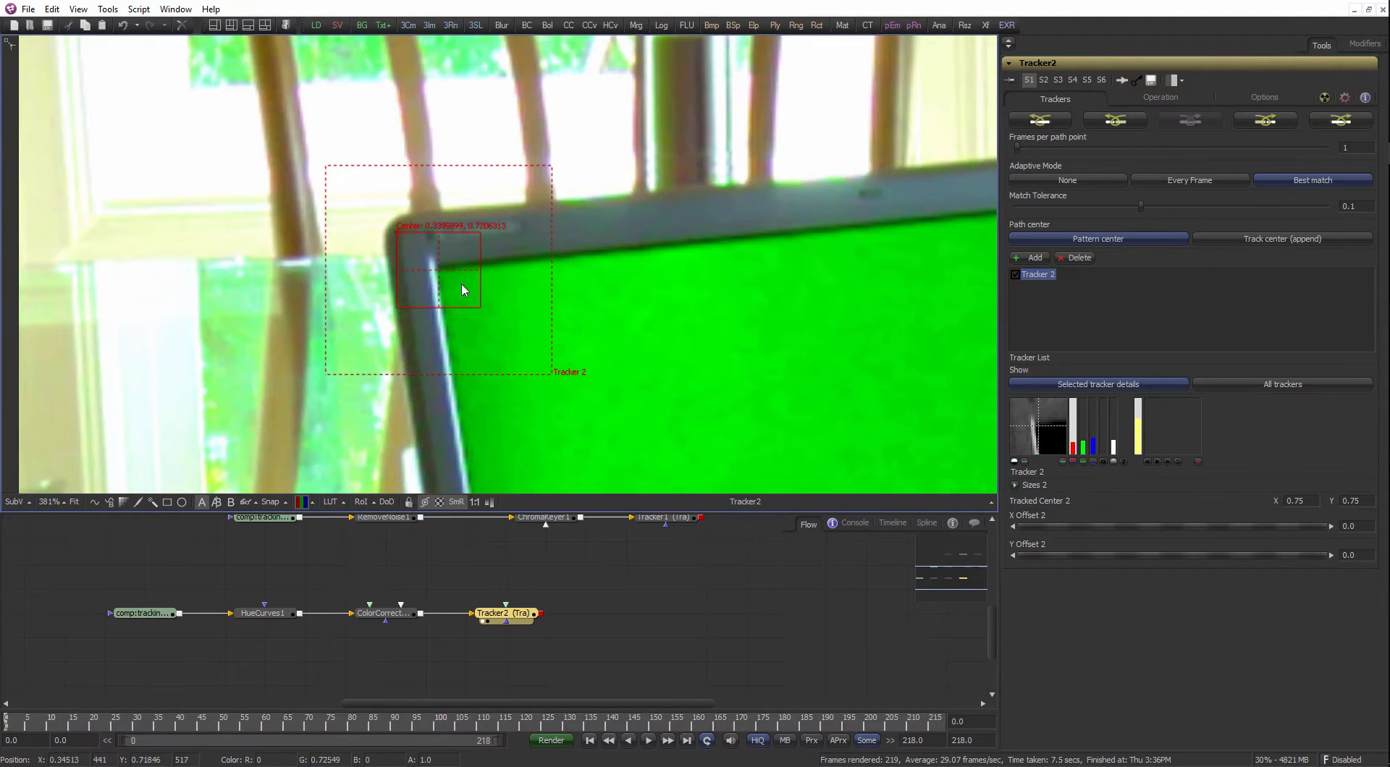
scroll(463, 290, down, 3)
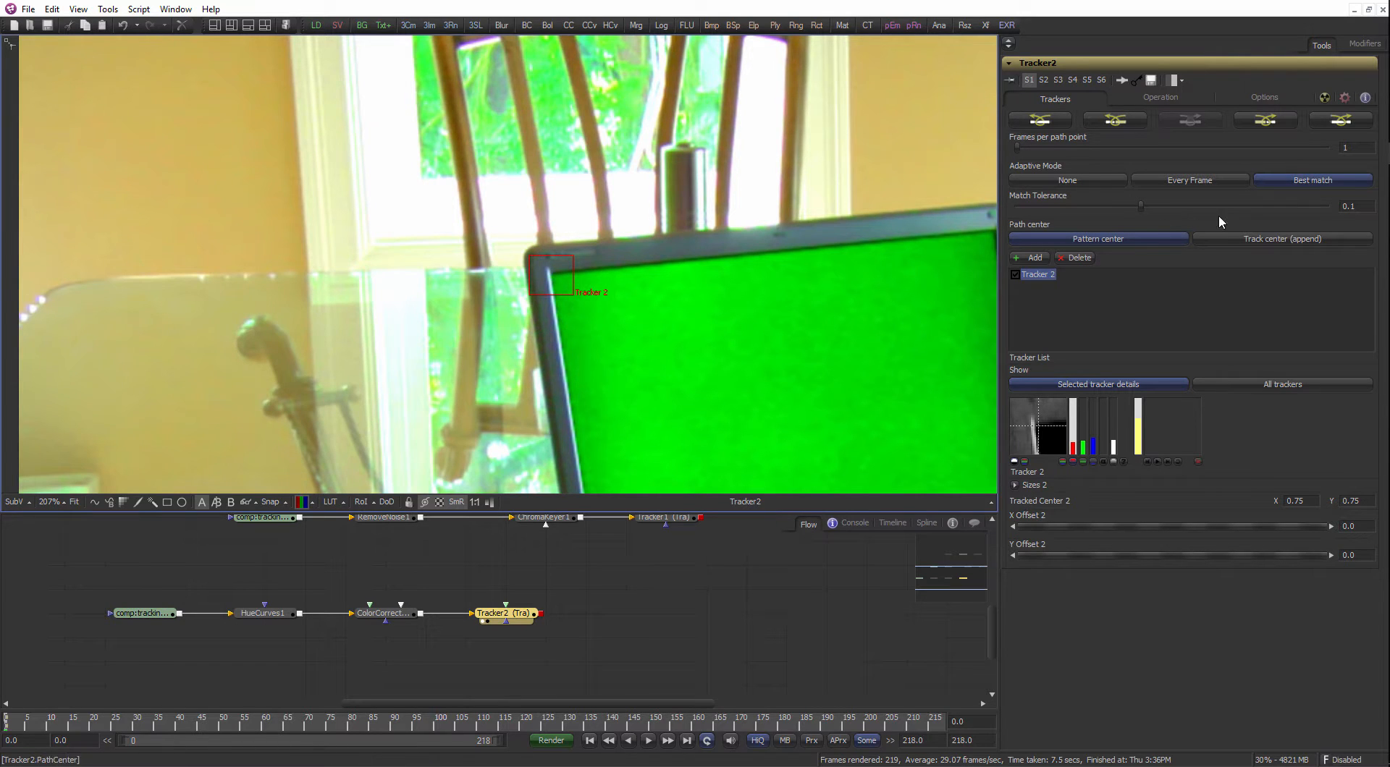
Track Tracker 2 forward over frames 0 to 218 and scrub the timeline to check how it follows the corner.
click(1340, 124)
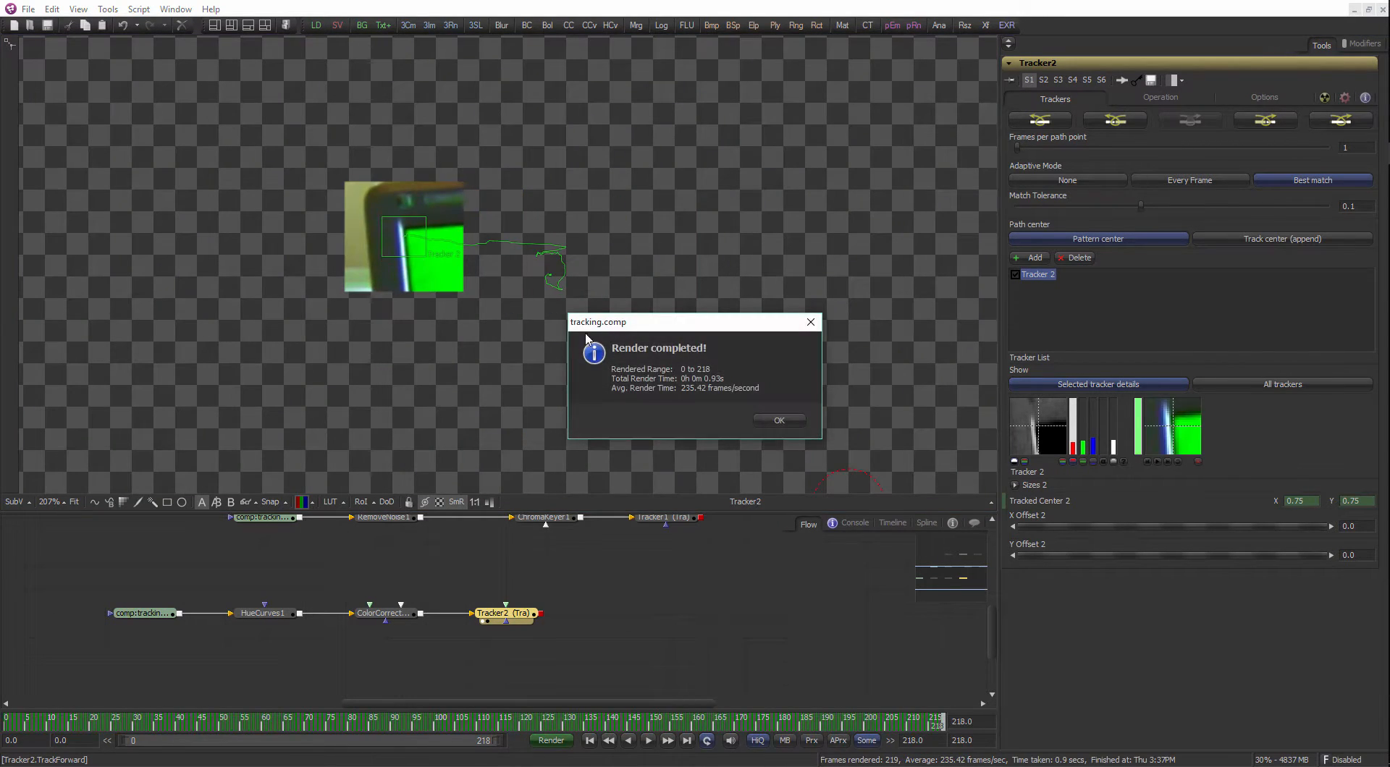
click(776, 420)
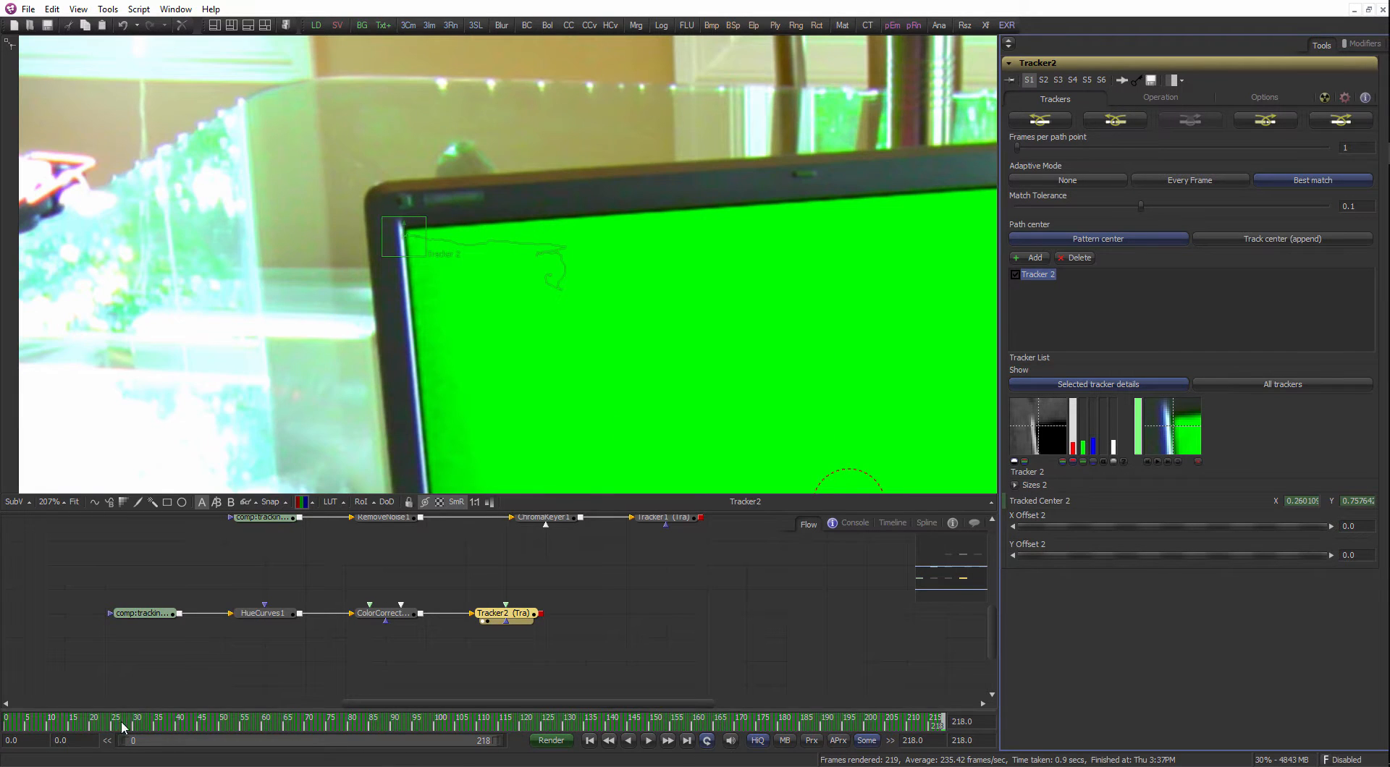
click(16, 723)
drag(16, 723, 401, 560)
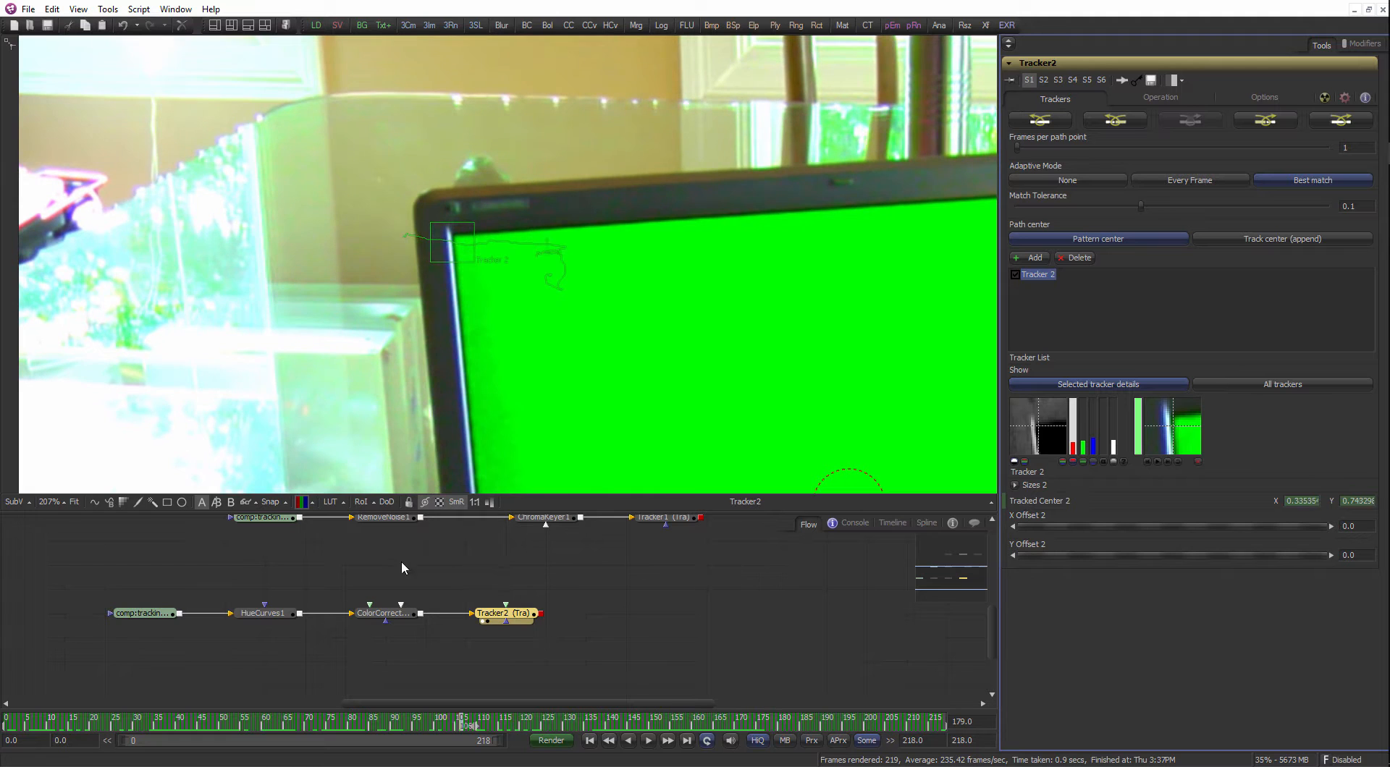
Return to frame 0 and examine Tracker 2's motion path over the laptop screen.
drag(125, 570, 1, 547)
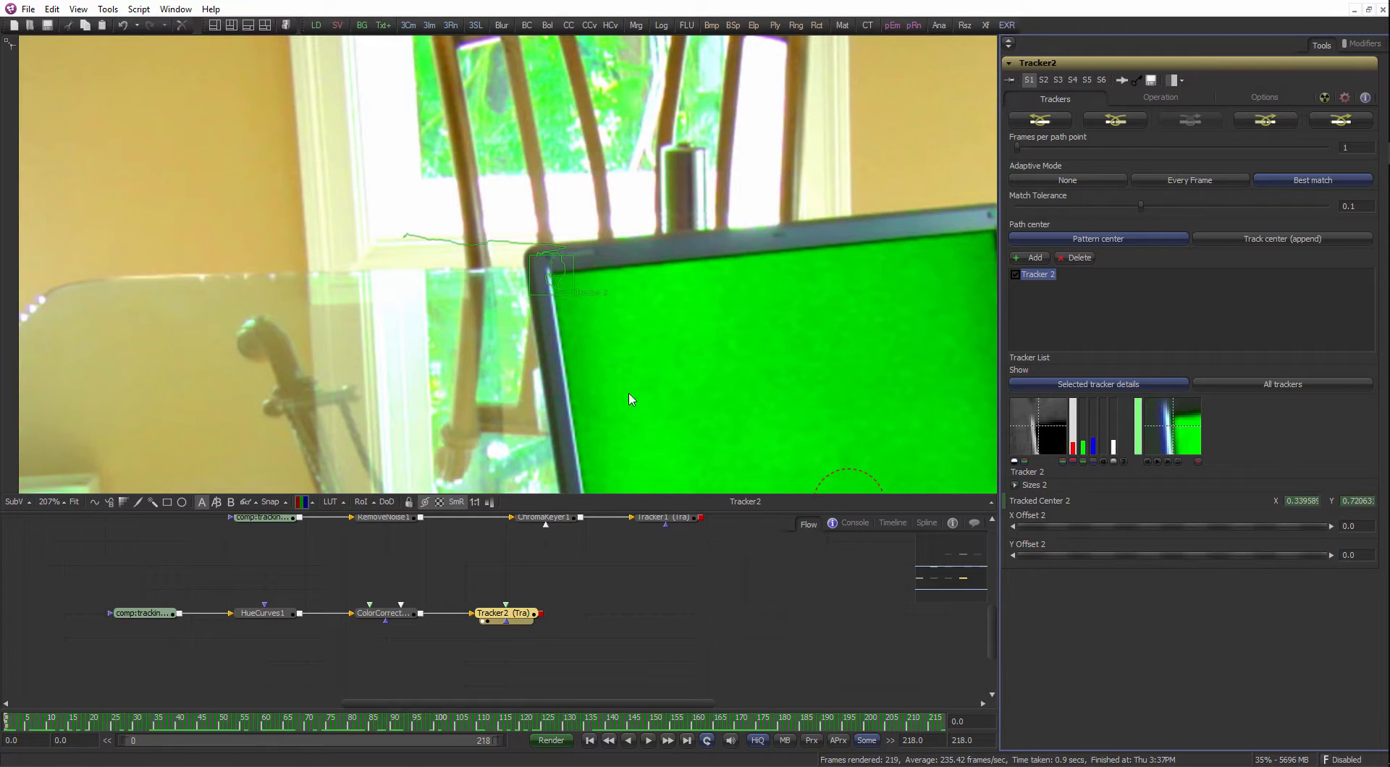
scroll(629, 400, down, 4)
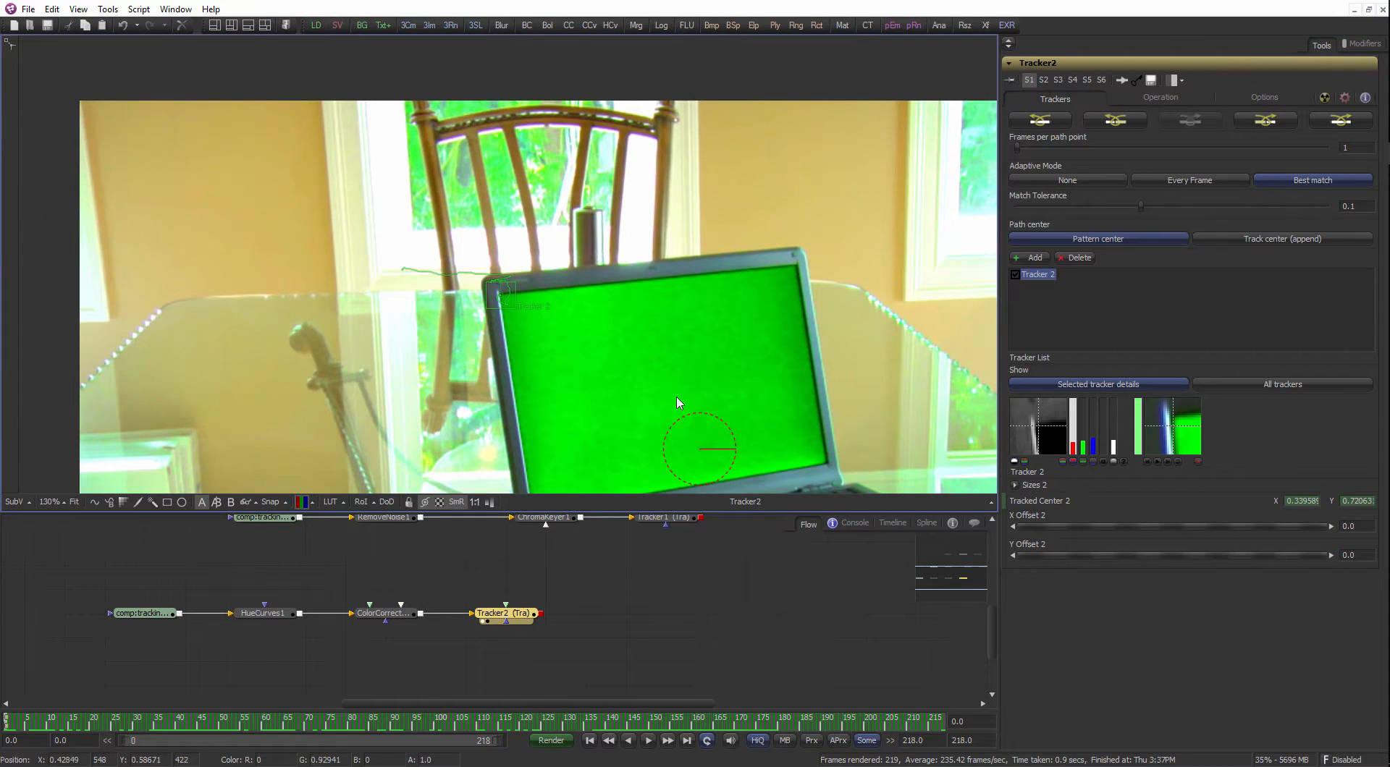
scroll(616, 405, down, 2)
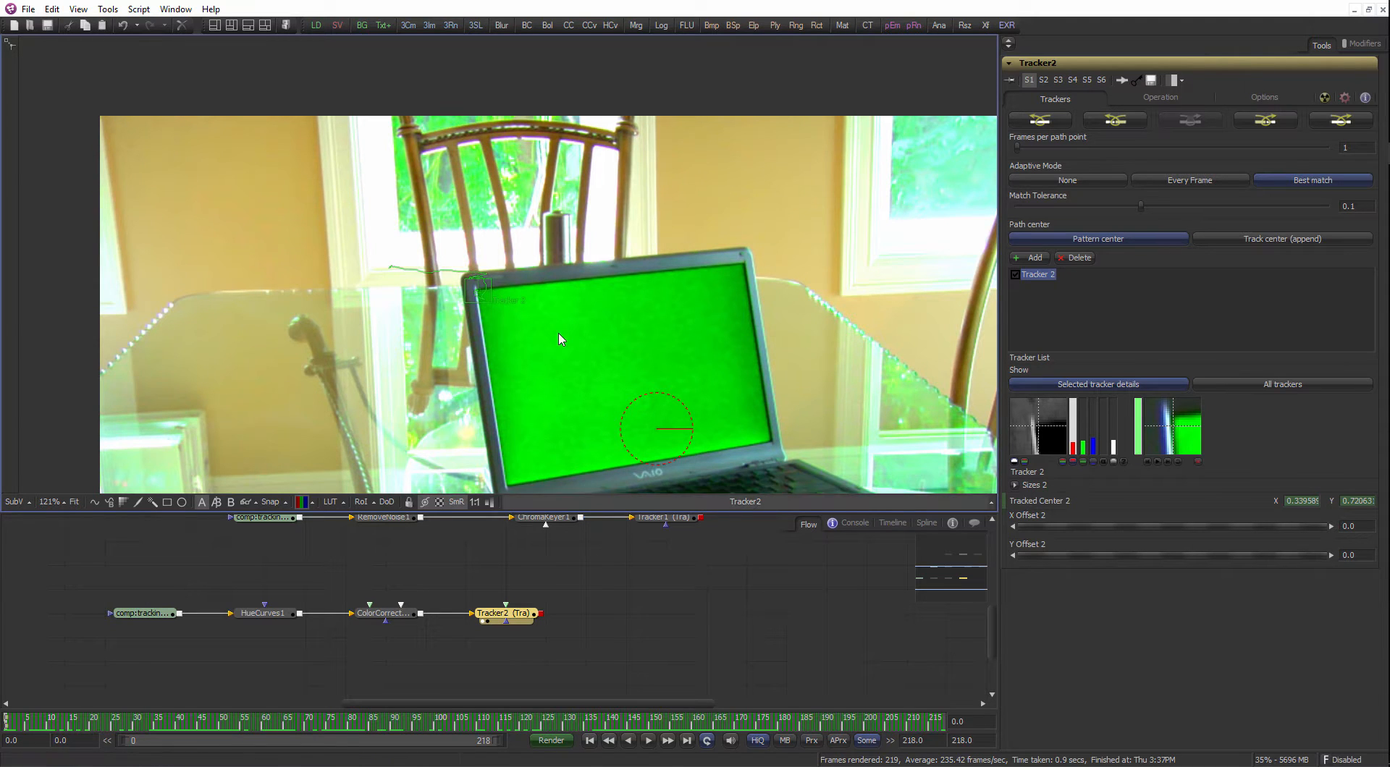
scroll(571, 333, up, 2)
scroll(601, 339, down, 1)
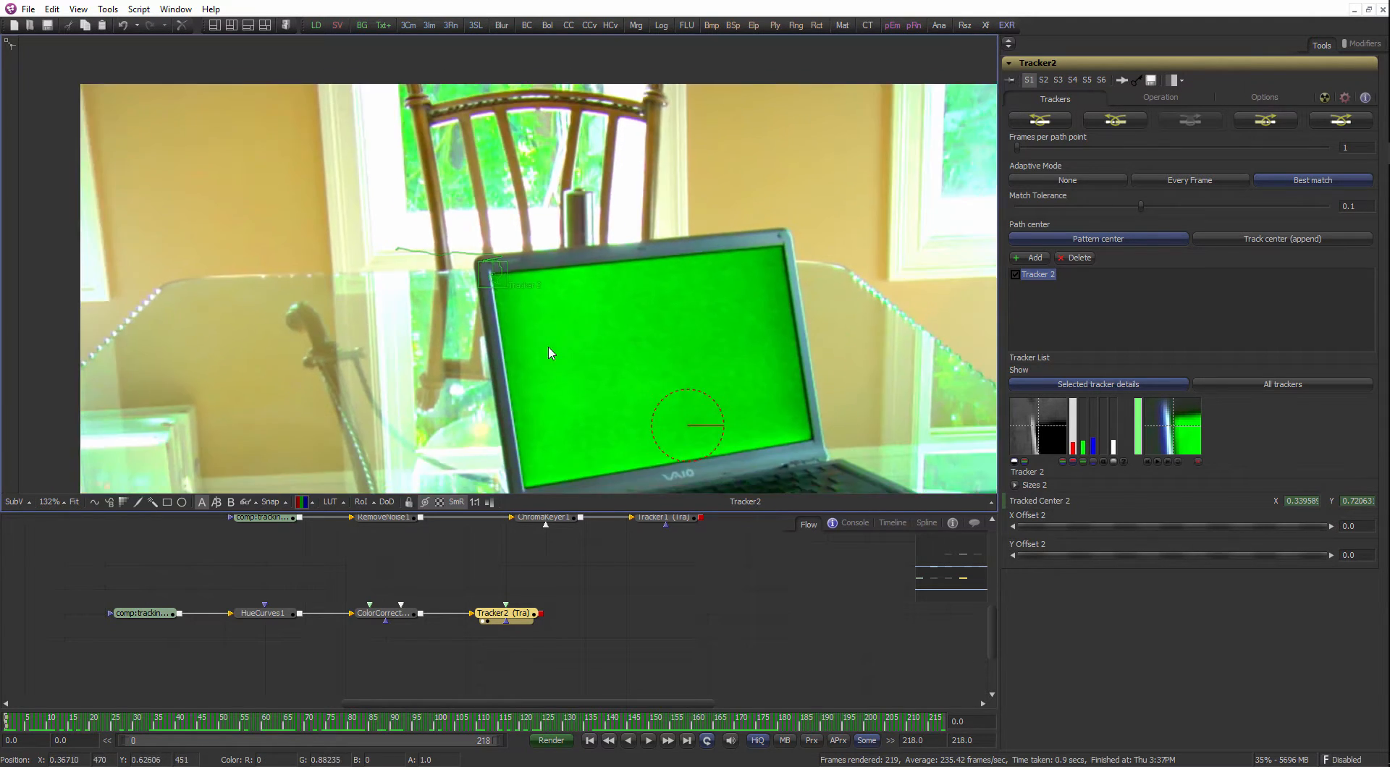
scroll(586, 429, up, 1)
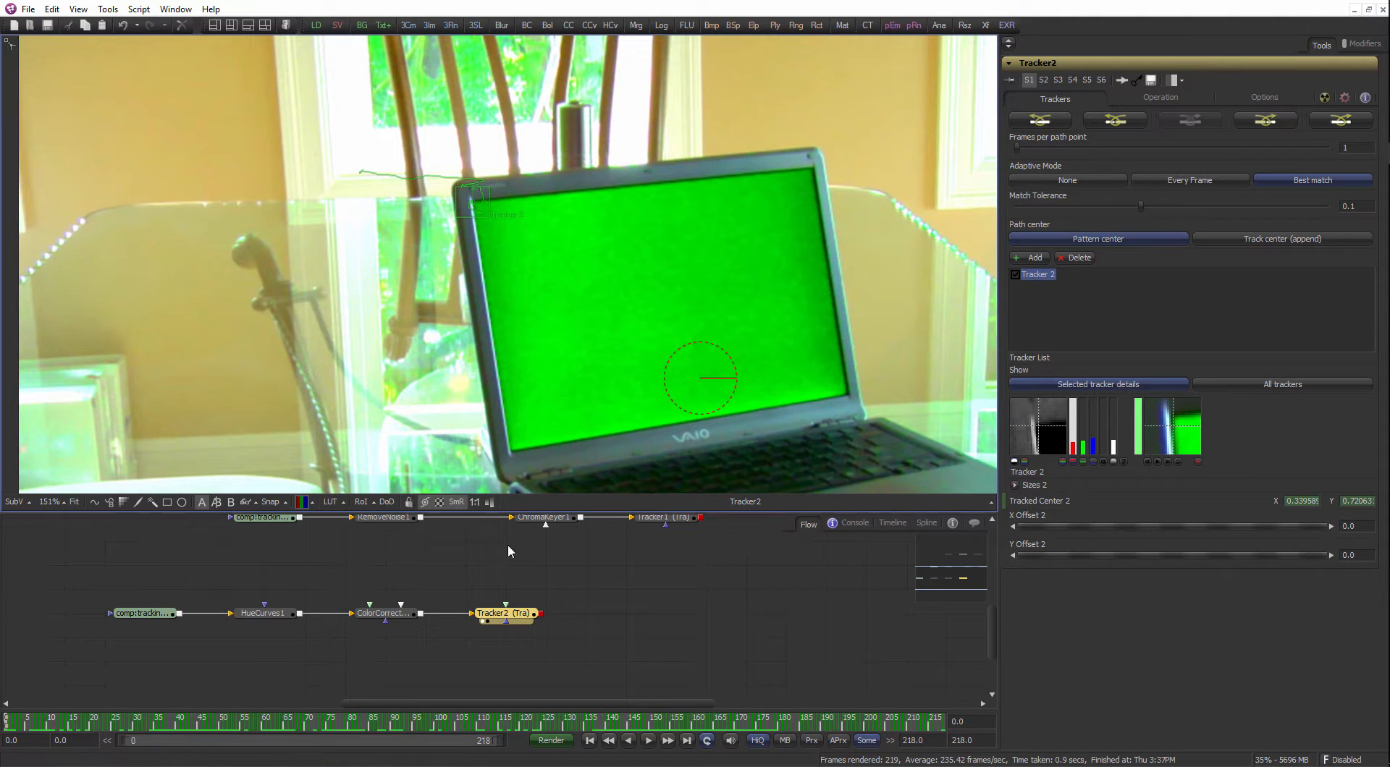
View Tracker1's grid composite on the laptop screen, and switch the viewer back to Tracker2.
drag(532, 562, 506, 639)
scroll(507, 638, down, 1)
drag(624, 604, 612, 291)
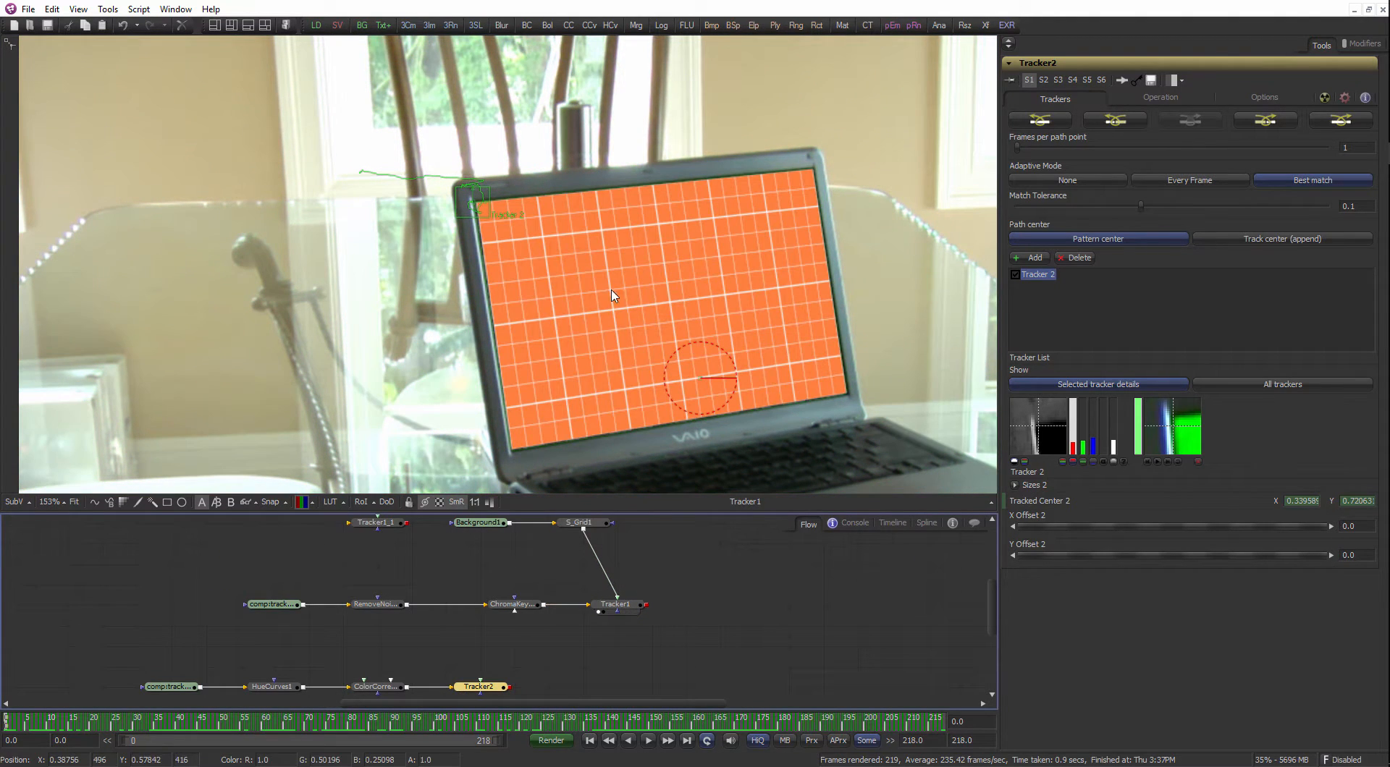
scroll(500, 570, down, 2)
drag(491, 600, 479, 379)
scroll(551, 403, down, 6)
scroll(478, 380, down, 1)
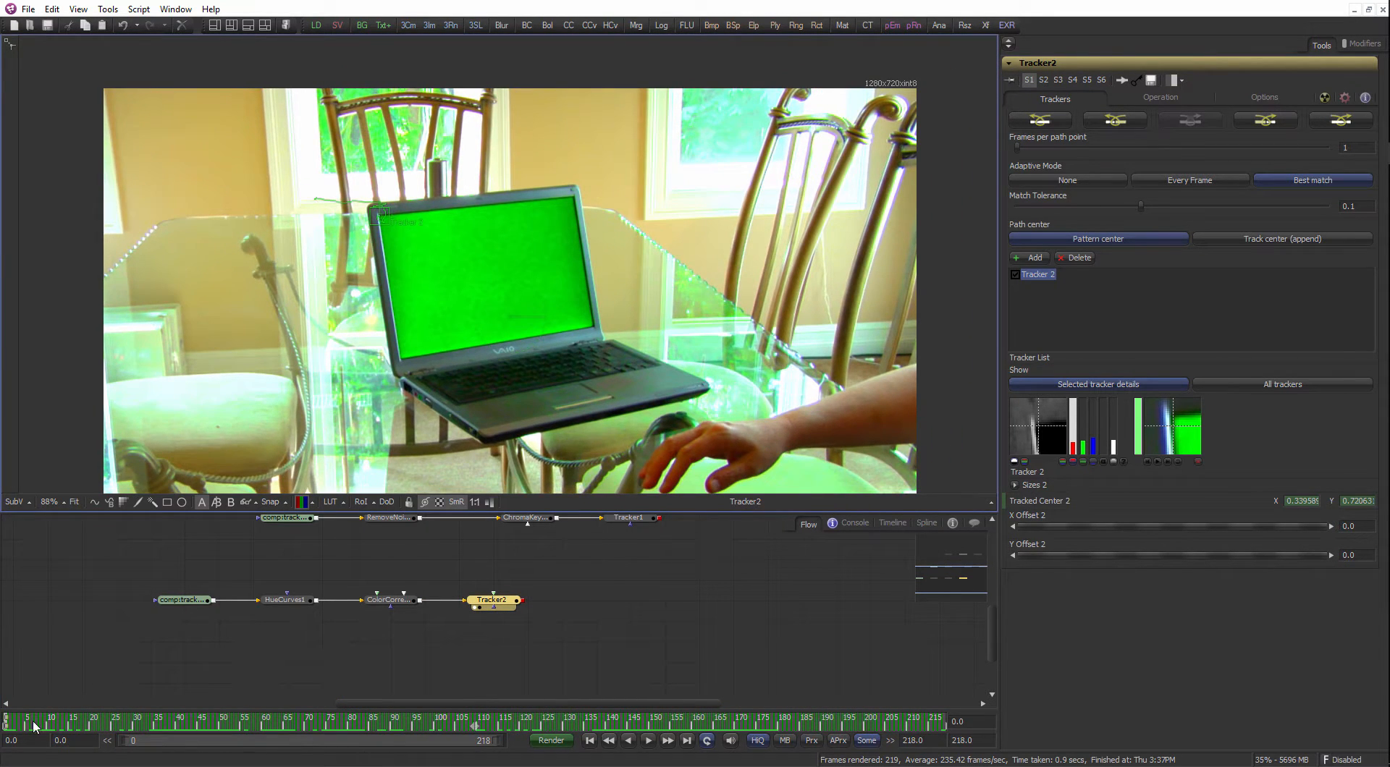
Go to frame 3 and compare the original loader footage with Tracker2's saturated output.
mouse_move(34, 724)
mouse_down()
mouse_move(103, 723)
mouse_move(17, 721)
mouse_up()
drag(183, 600, 402, 263)
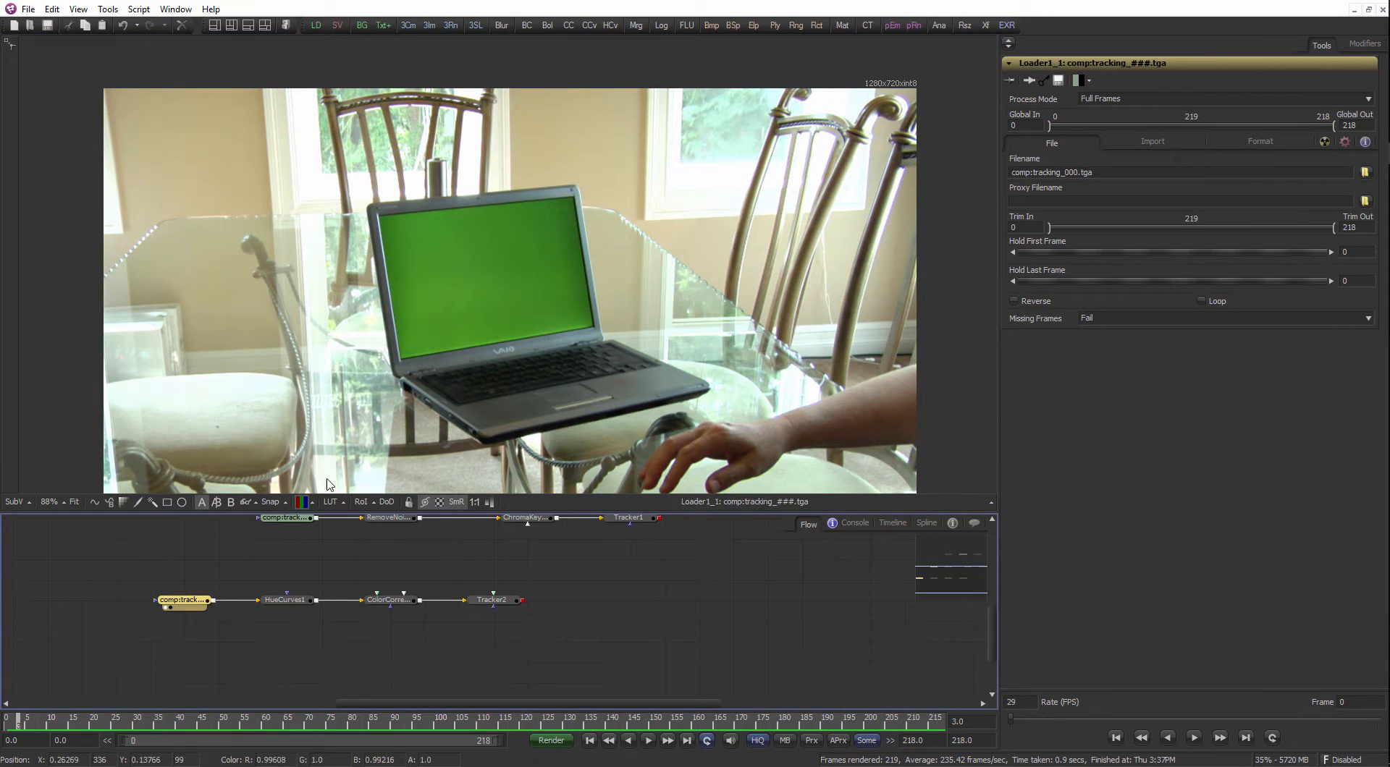
drag(515, 293, 507, 290)
scroll(397, 250, up, 3)
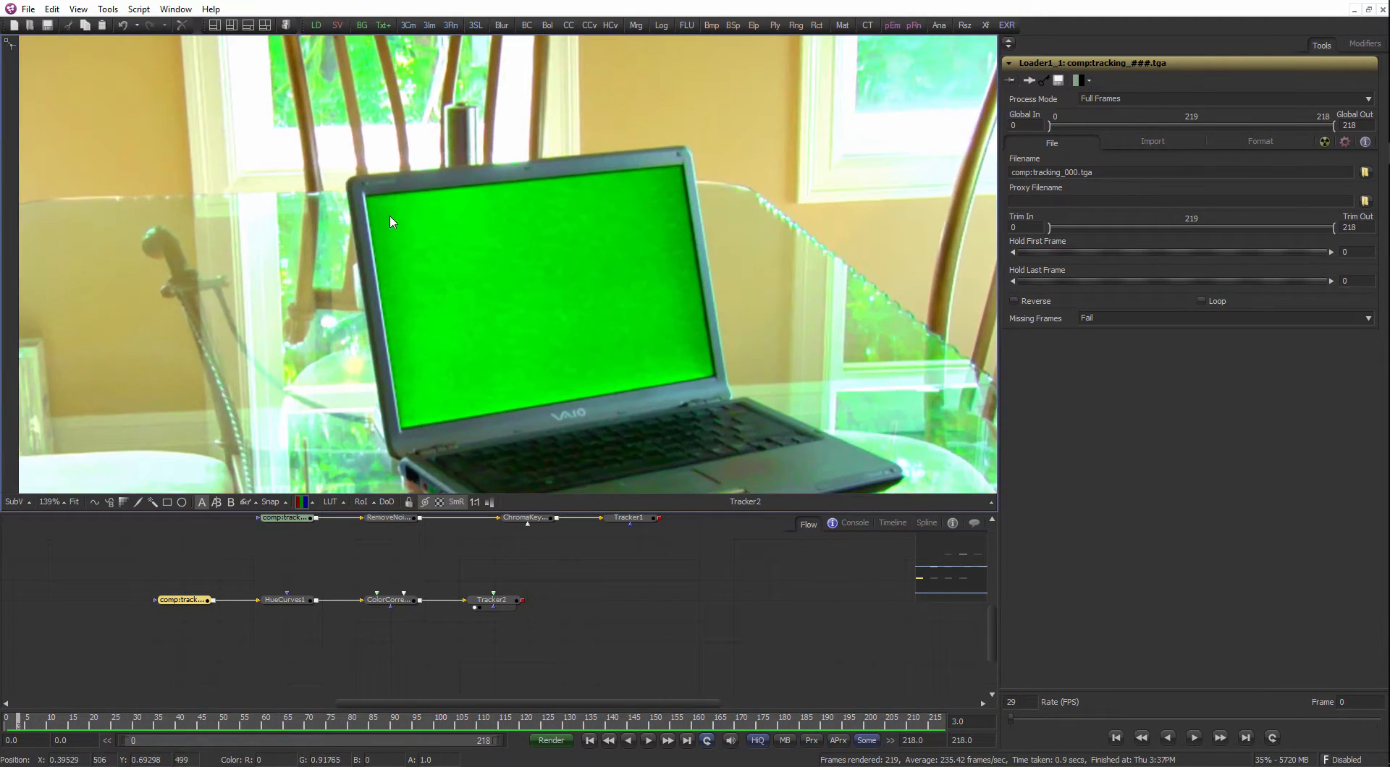
scroll(445, 353, down, 4)
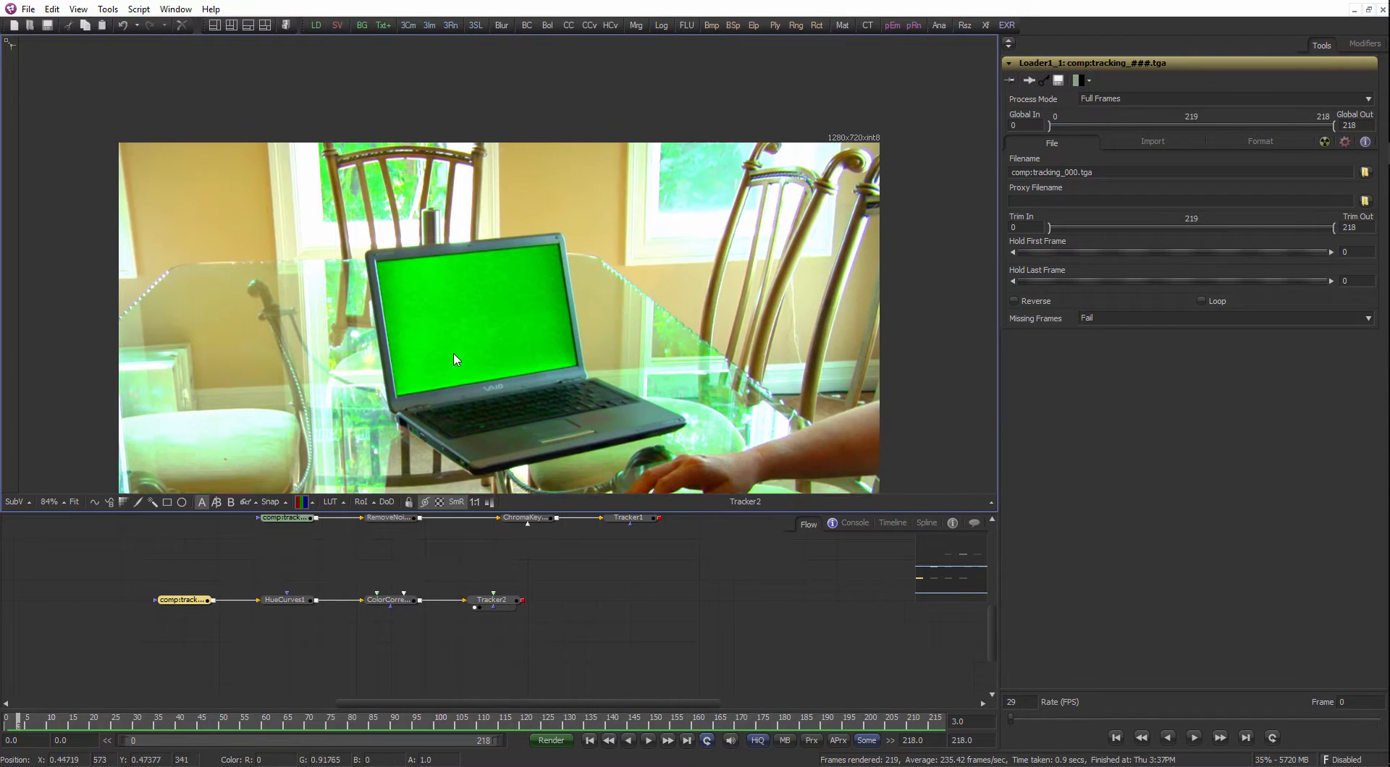
scroll(478, 338, up, 1)
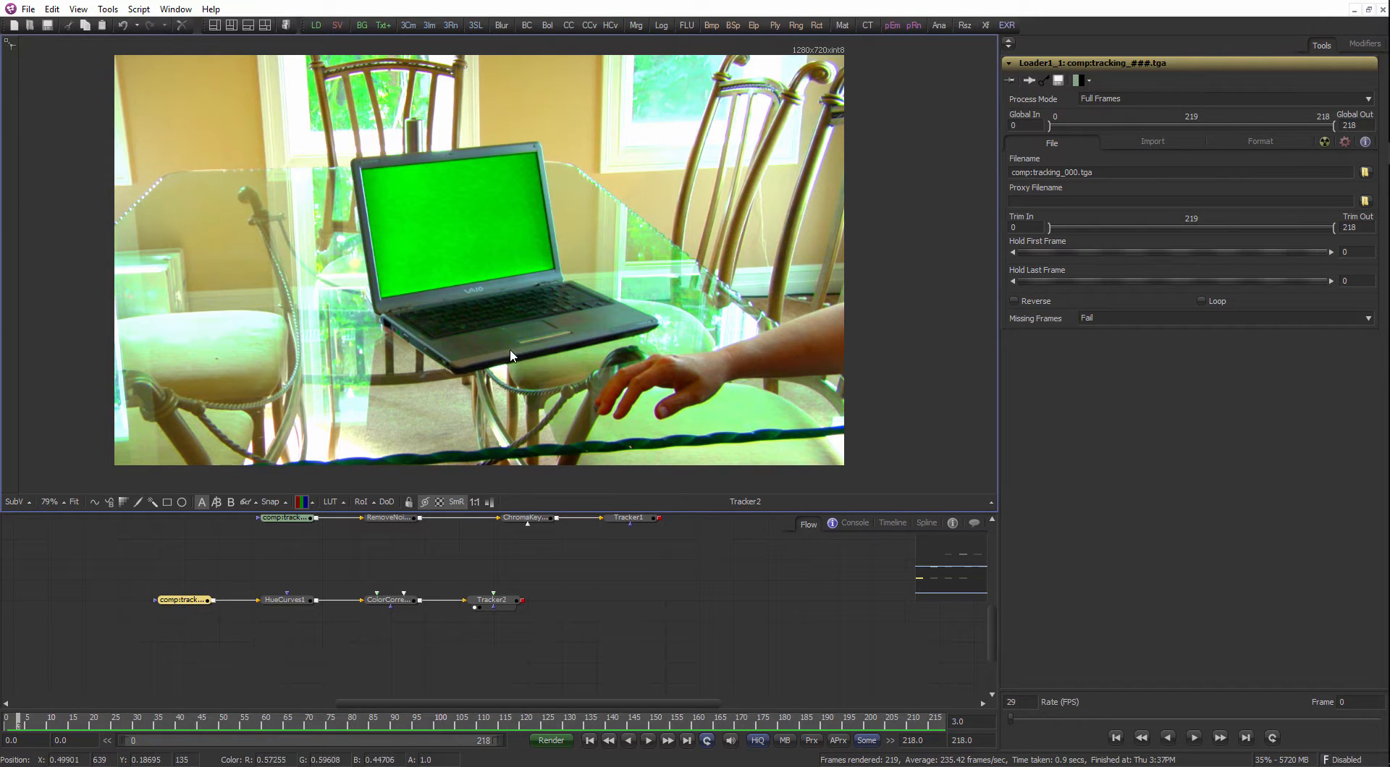
Inspect the chair back in the image's upper-right corner in Tracker2's output and in the original loader footage.
scroll(510, 355, up, 8)
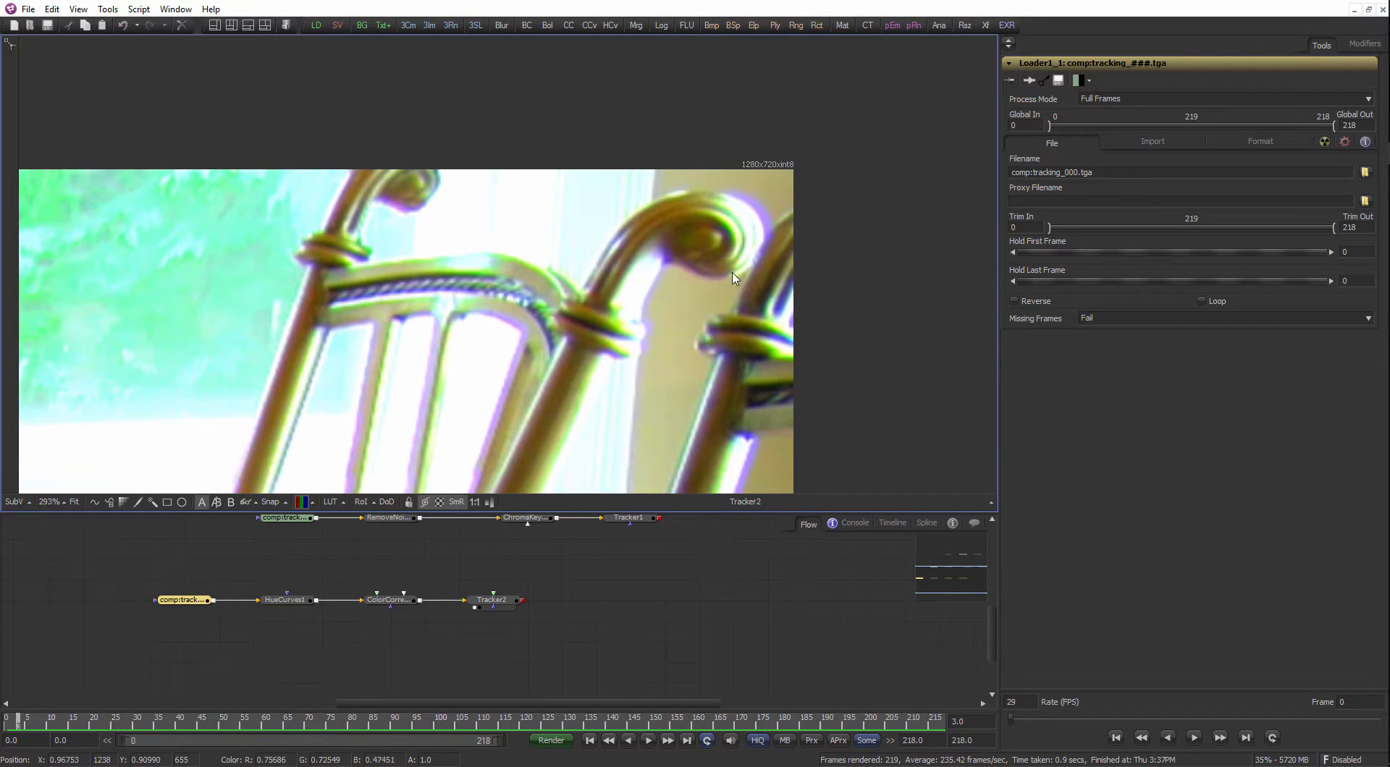
scroll(760, 223, up, 2)
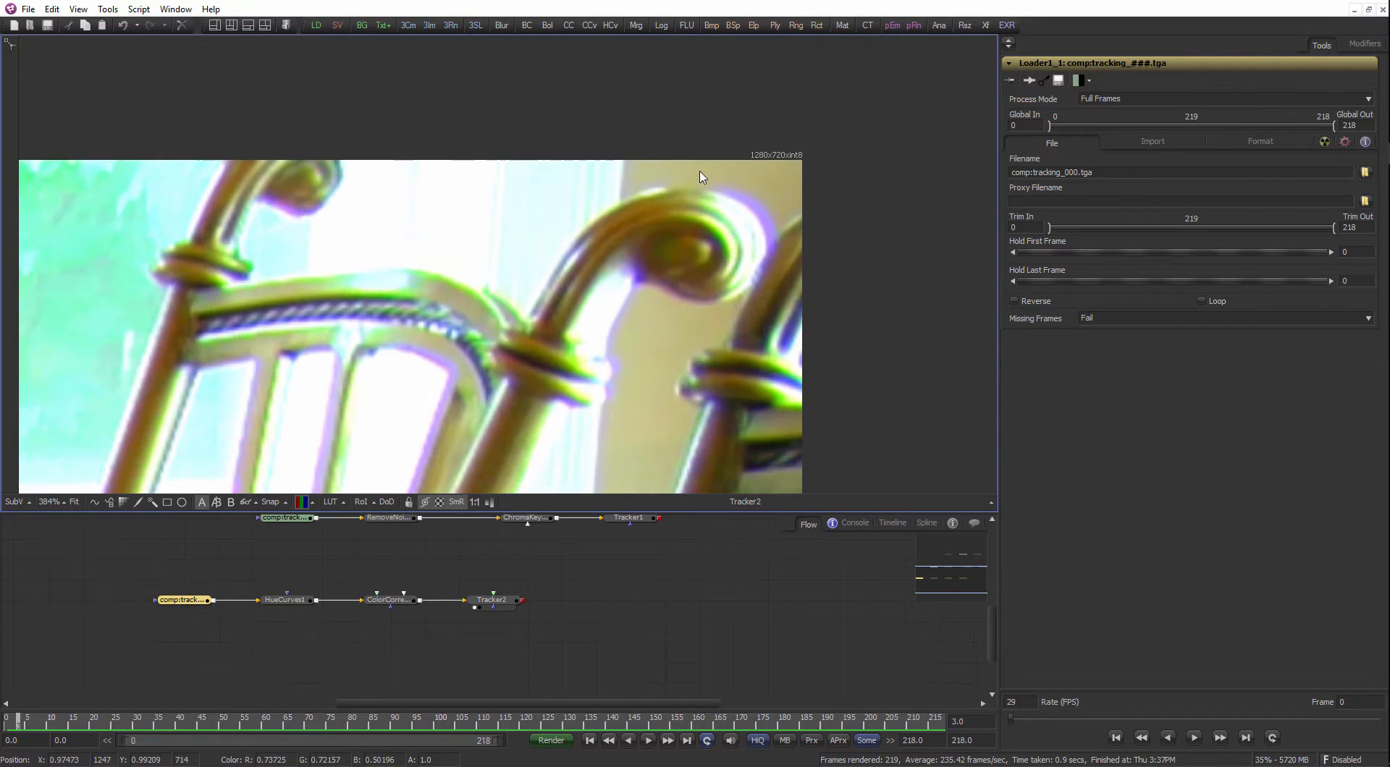
click(185, 601)
key(1)
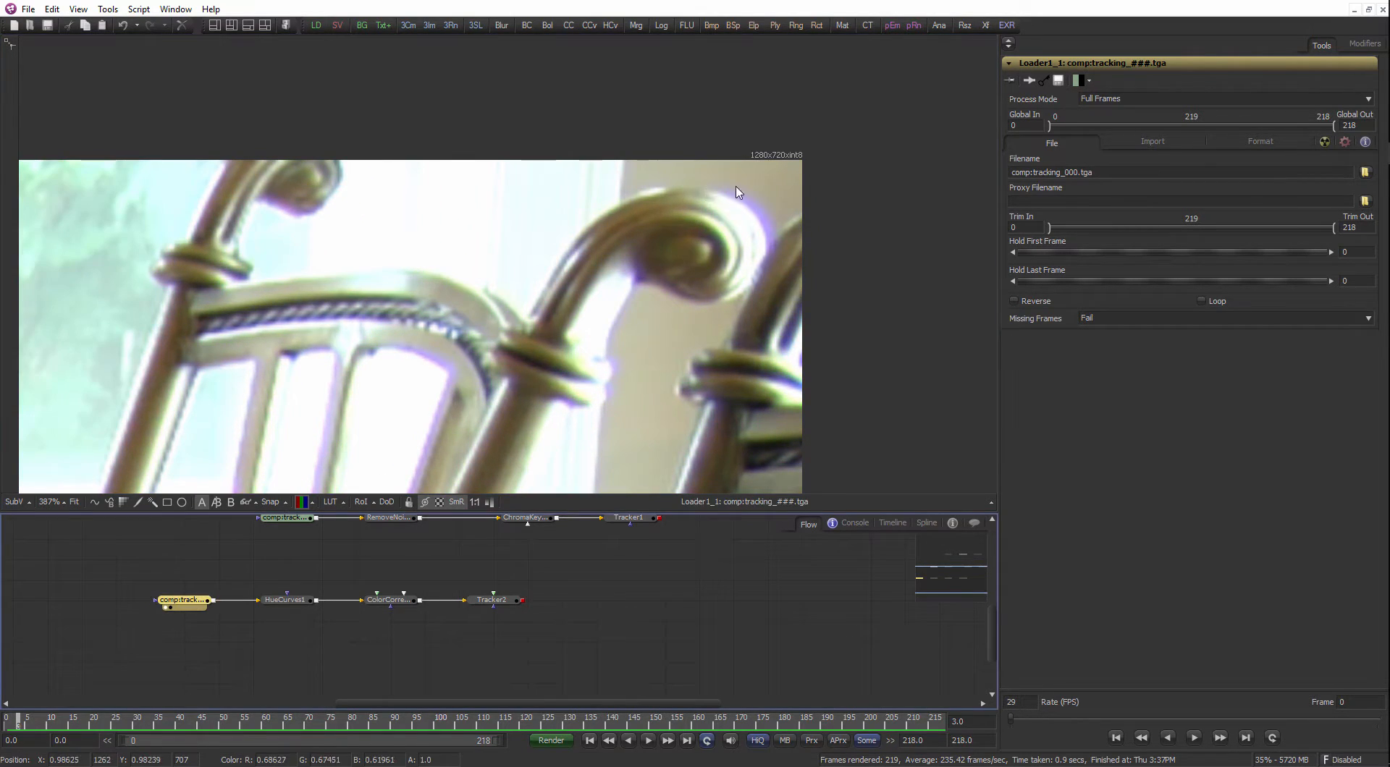
scroll(571, 337, down, 3)
scroll(724, 228, down, 4)
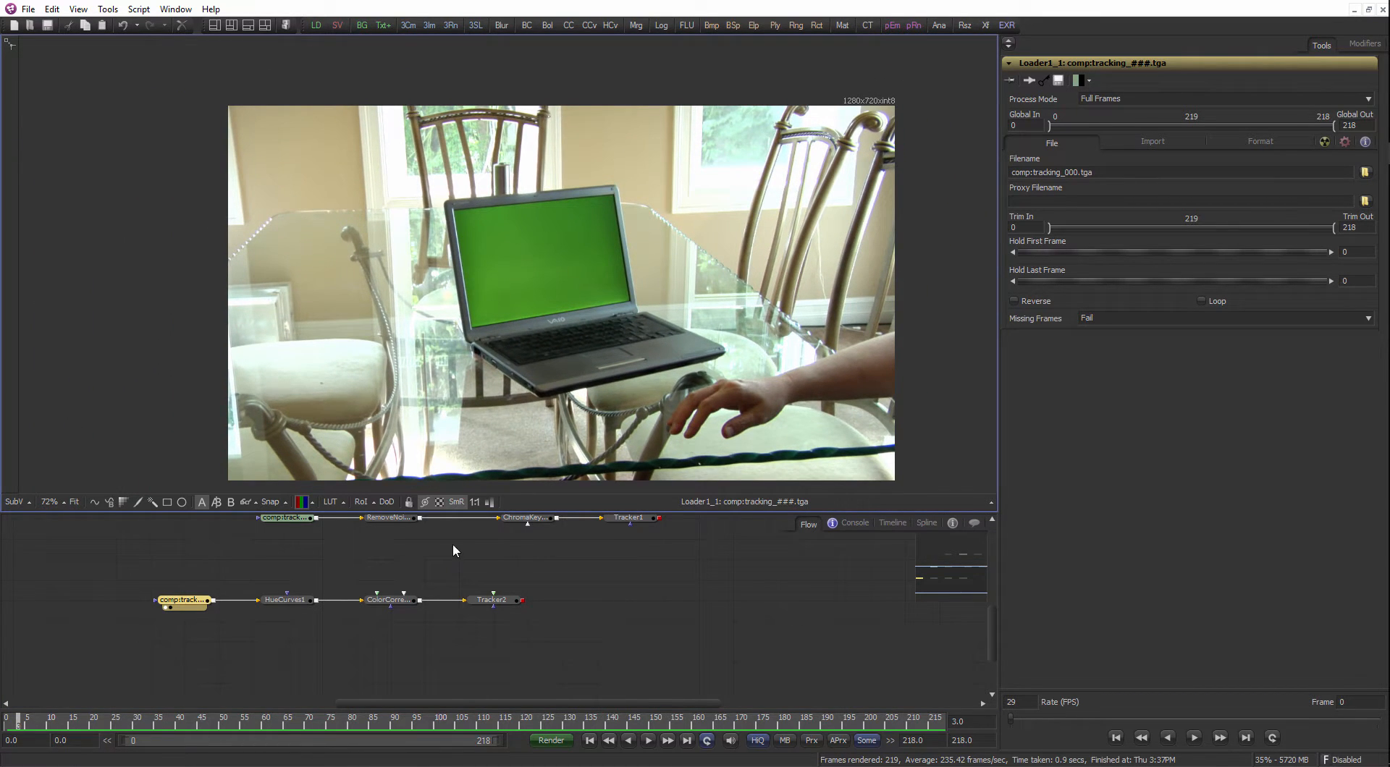
drag(464, 512, 465, 532)
scroll(640, 317, up, 1)
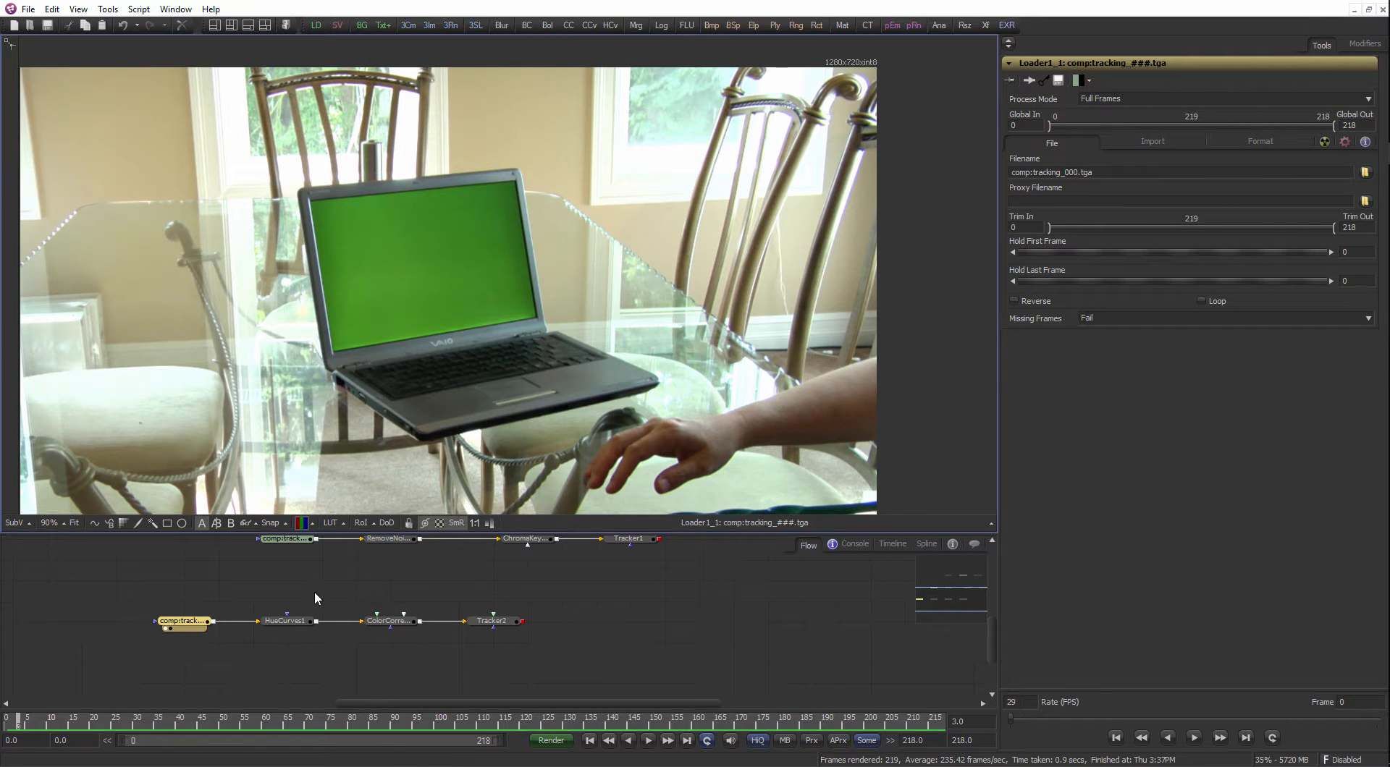
View Tracker2 and check its pattern box around the screen's upper-left corner at frames 0 and 100.
click(506, 622)
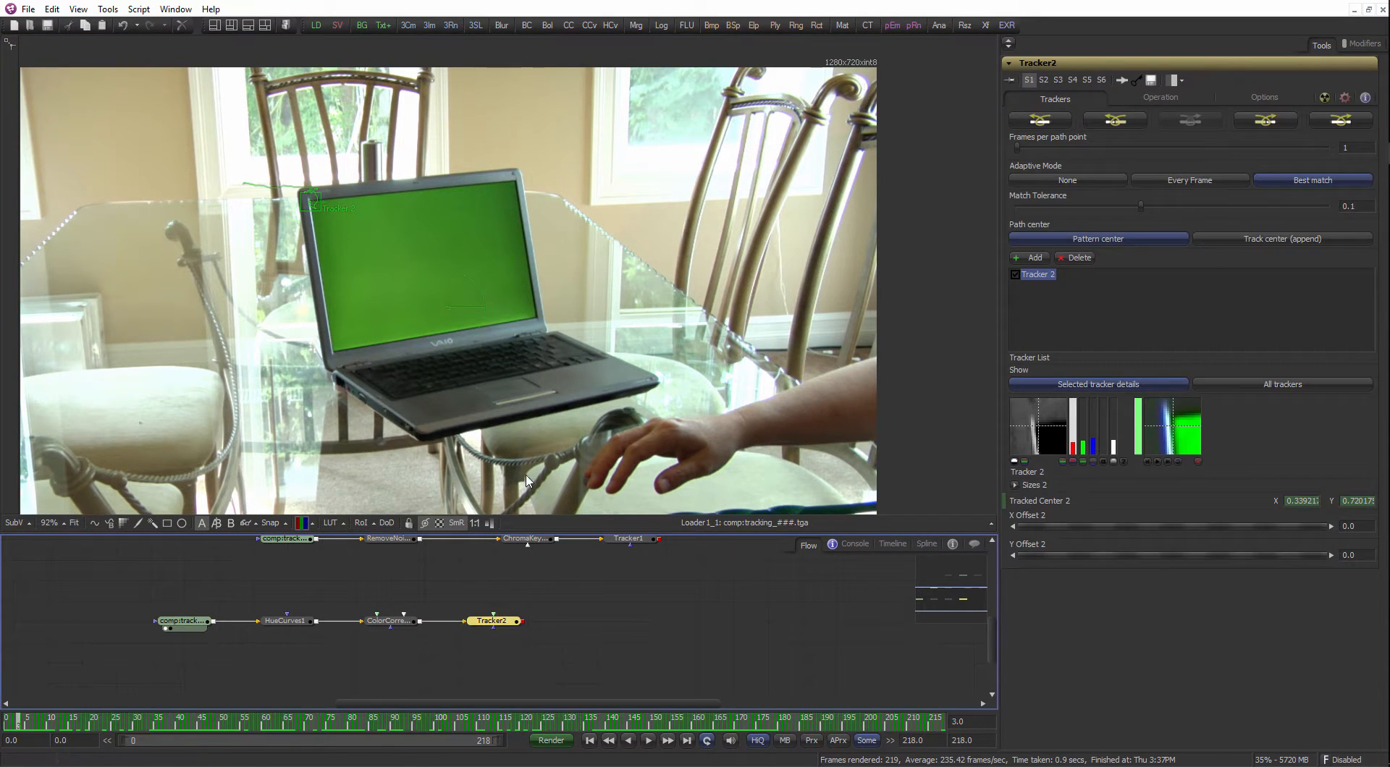
key(1)
key(ctrl+f)
scroll(424, 184, up, 7)
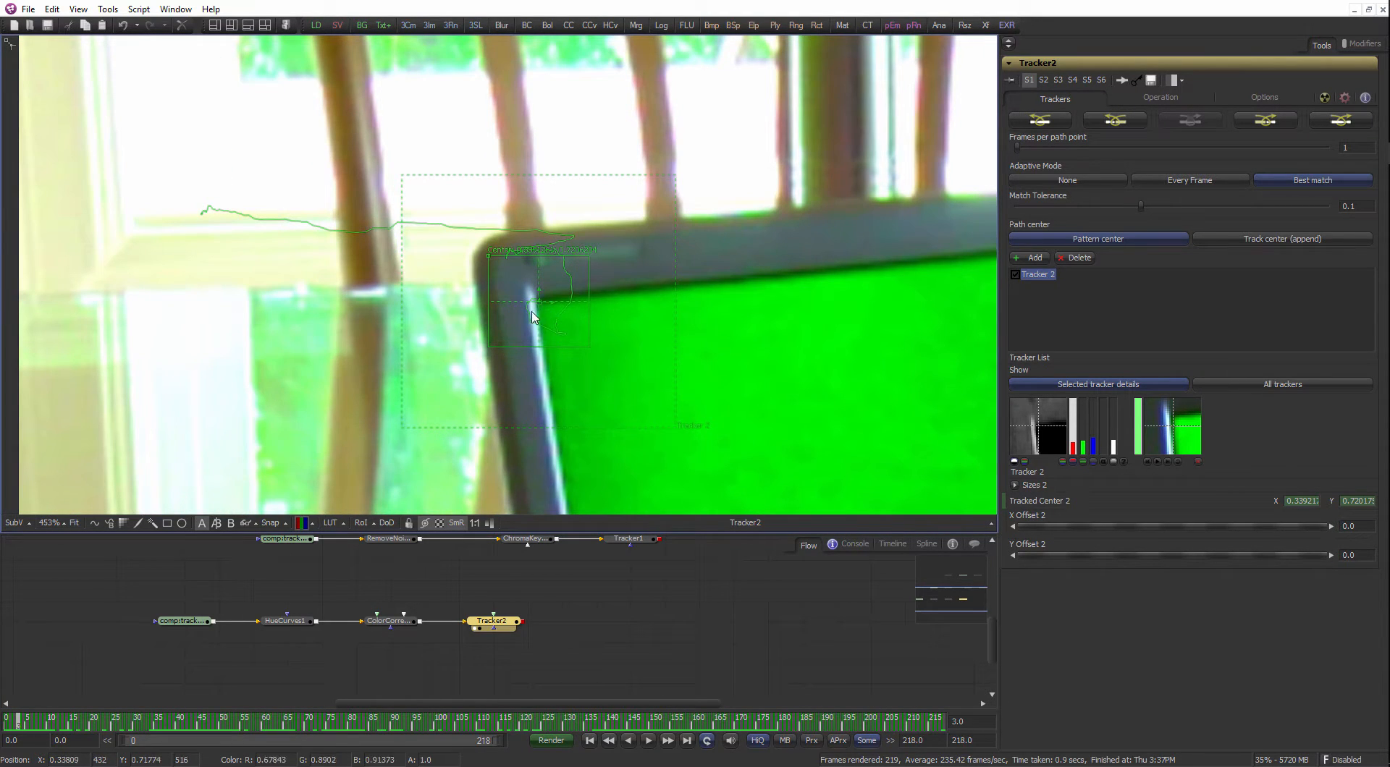
scroll(512, 307, up, 2)
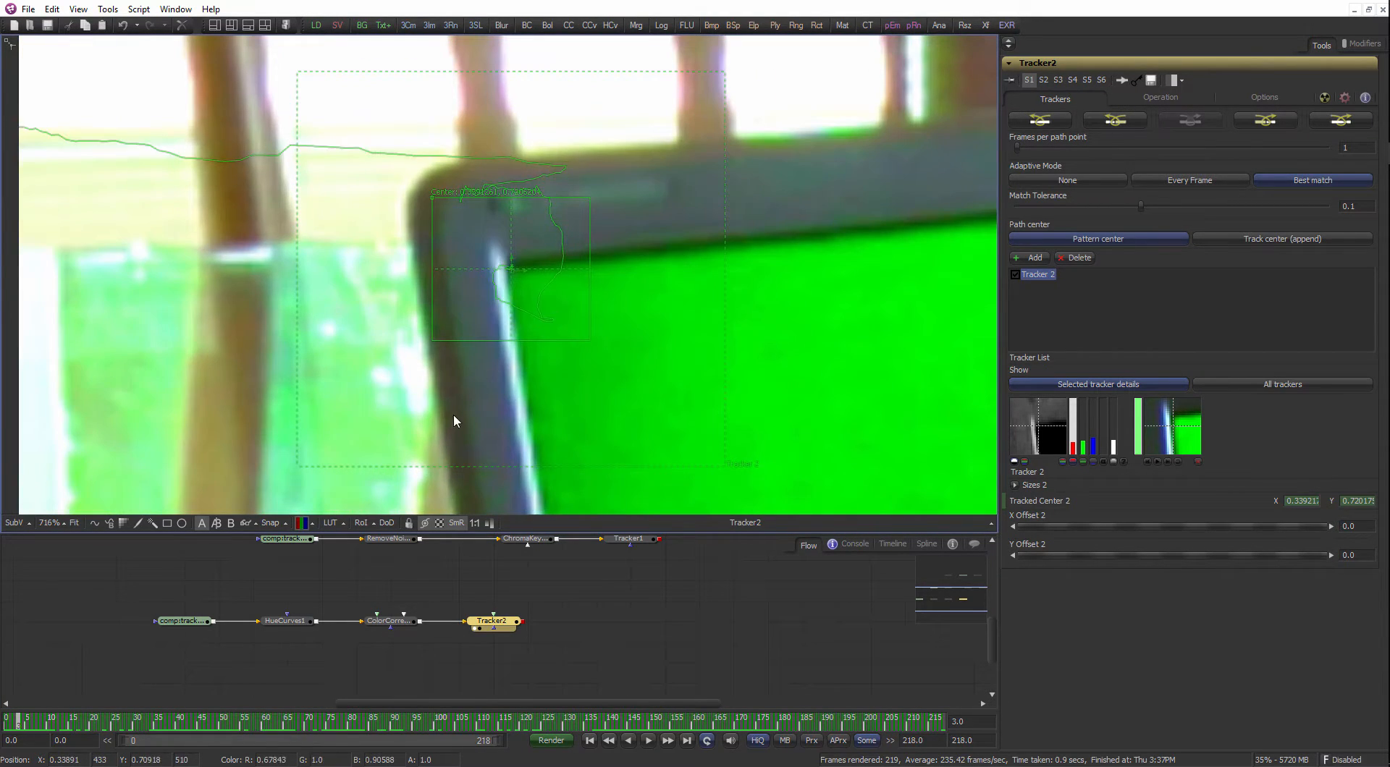
key(bracketleft)
key(bracketleft)
key(bracketleft)
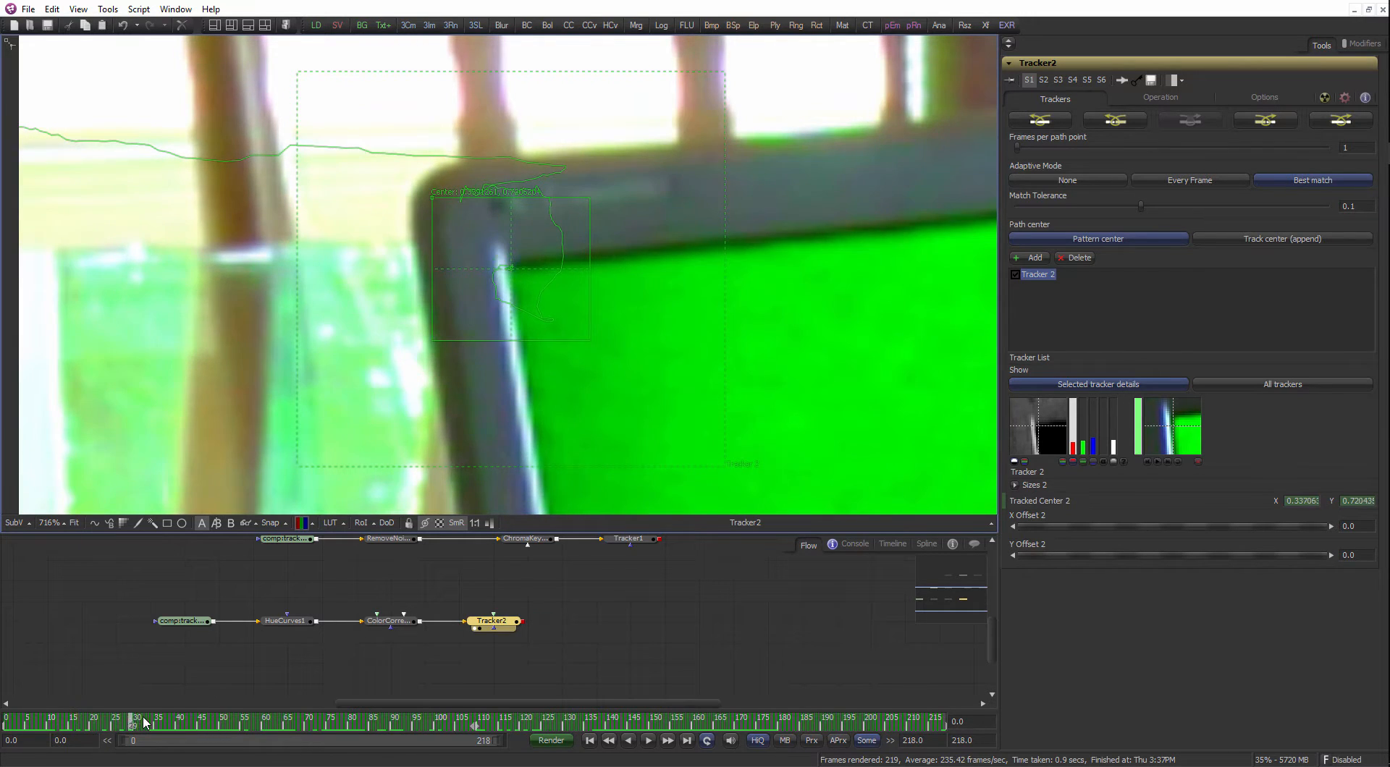
drag(145, 722, 438, 615)
scroll(522, 316, down, 3)
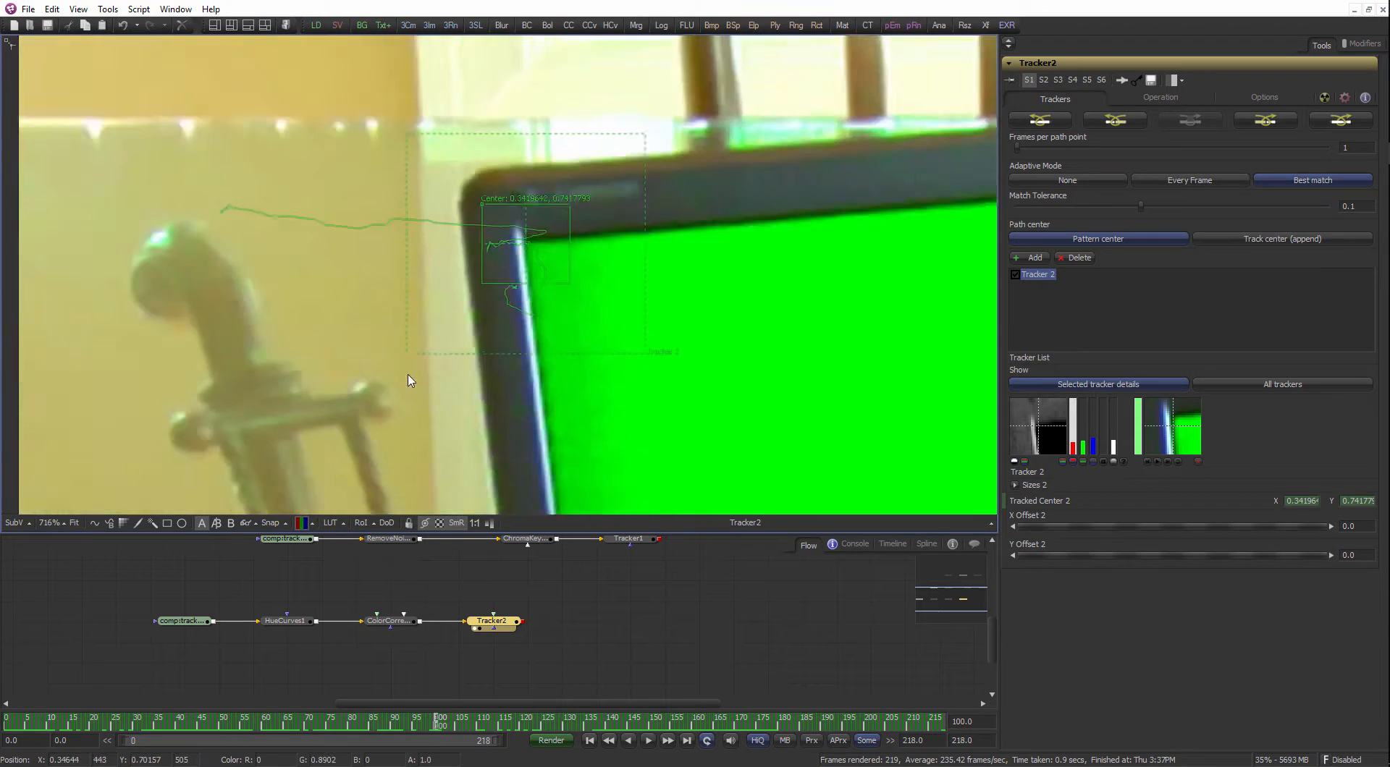
scroll(409, 380, down, 8)
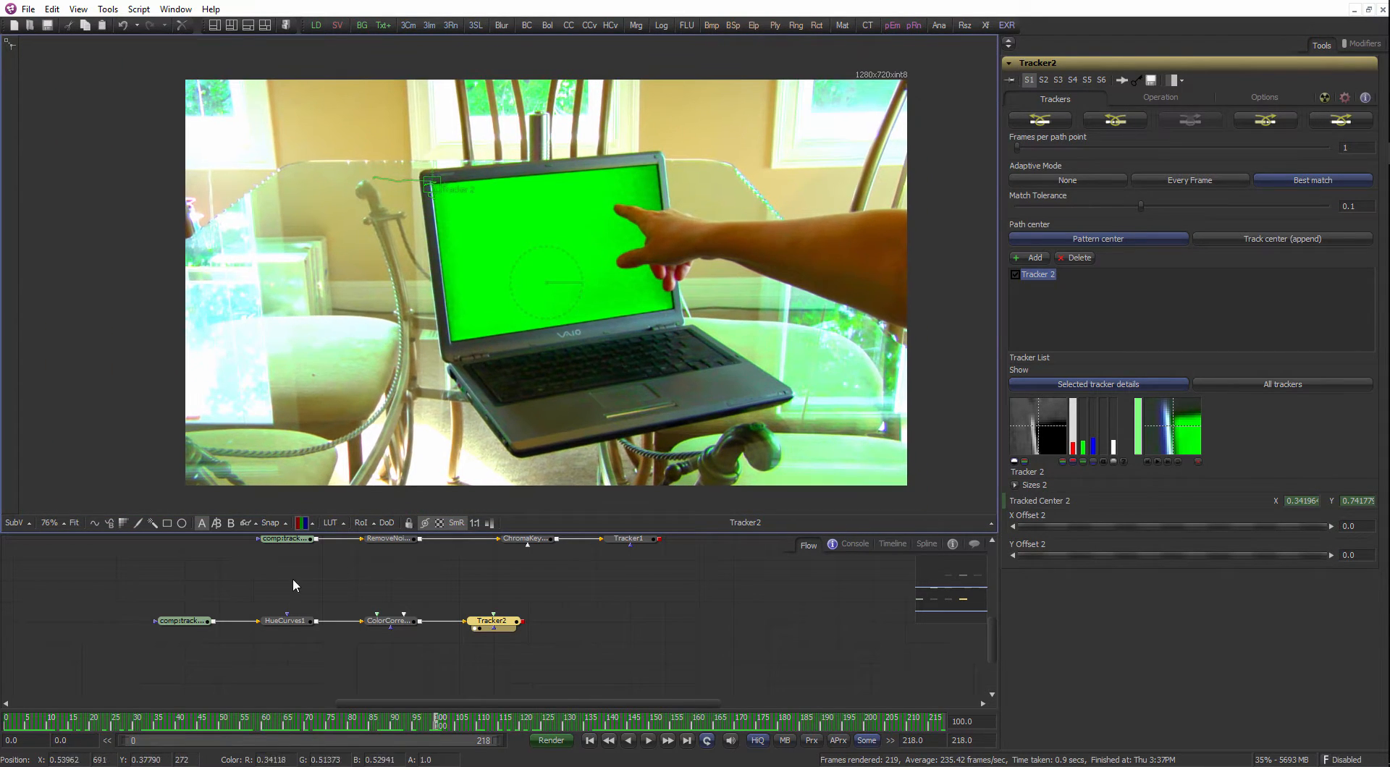
View the original loader footage, play it from the start to frame 91, and return to frame 1.
click(193, 624)
click(9, 723)
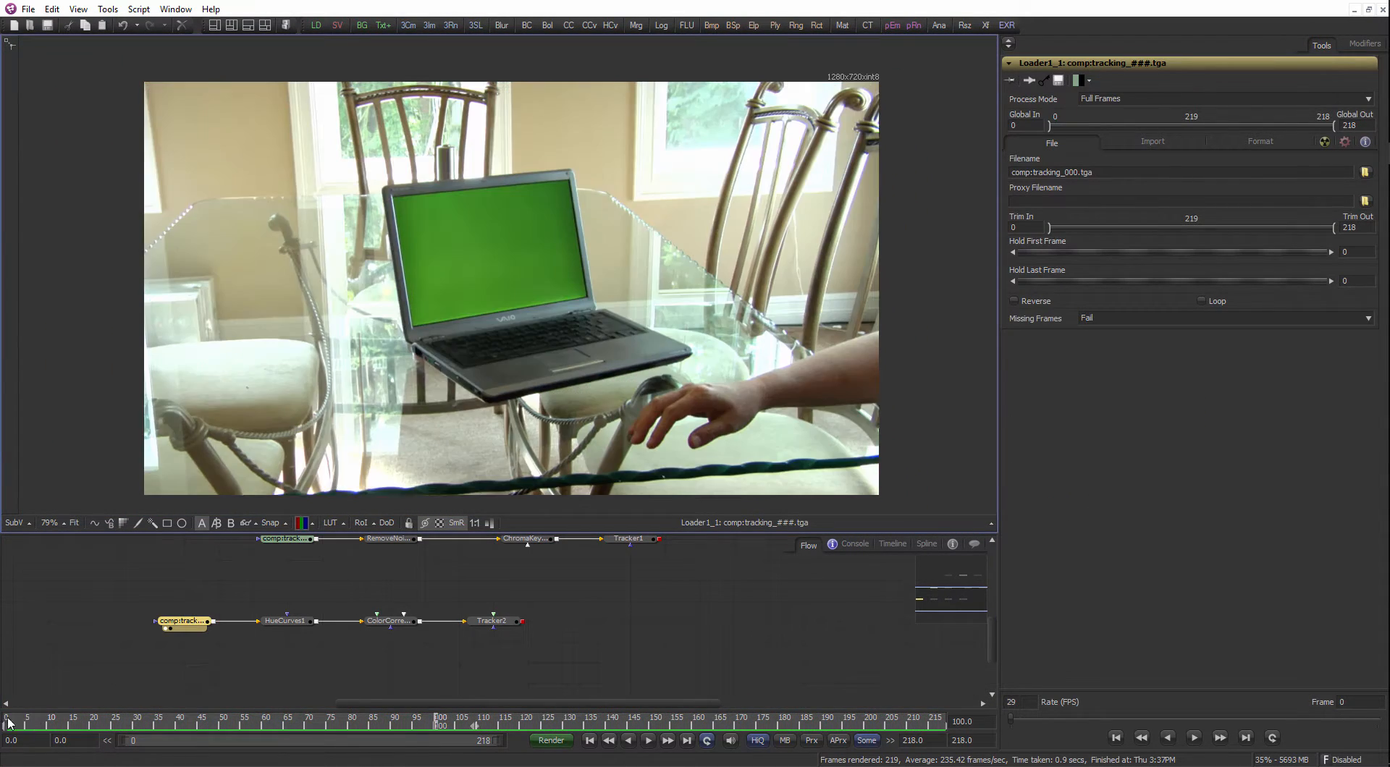
key(ctrl+f)
key(space)
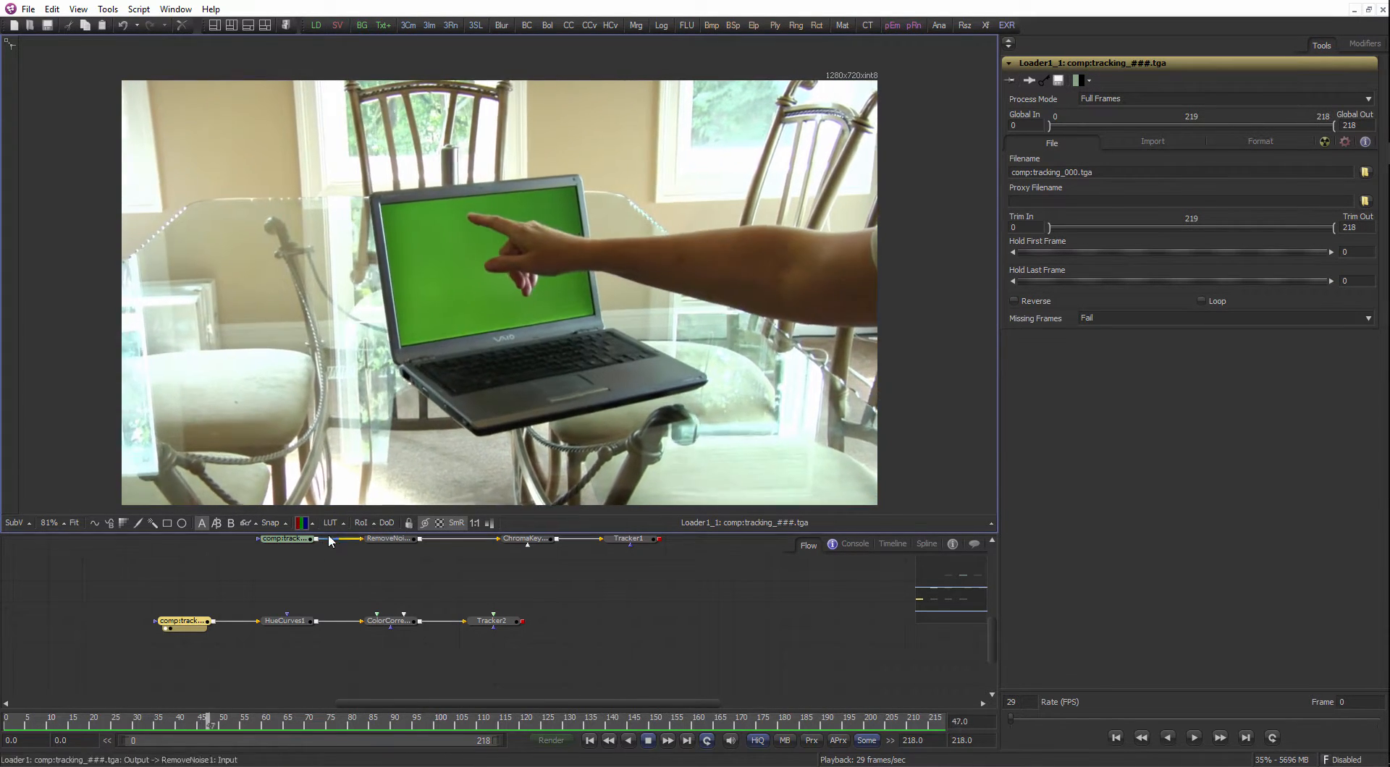
key(space)
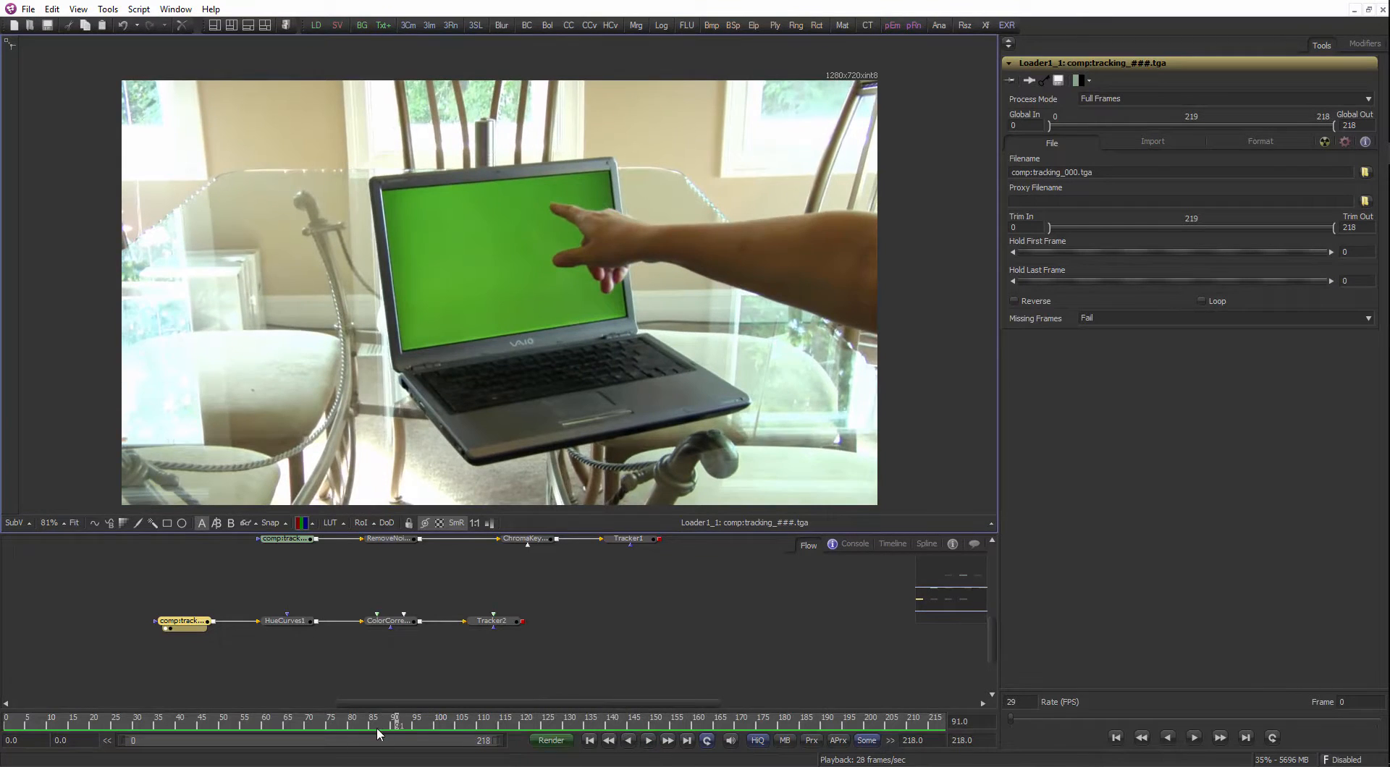
drag(376, 730, 9, 717)
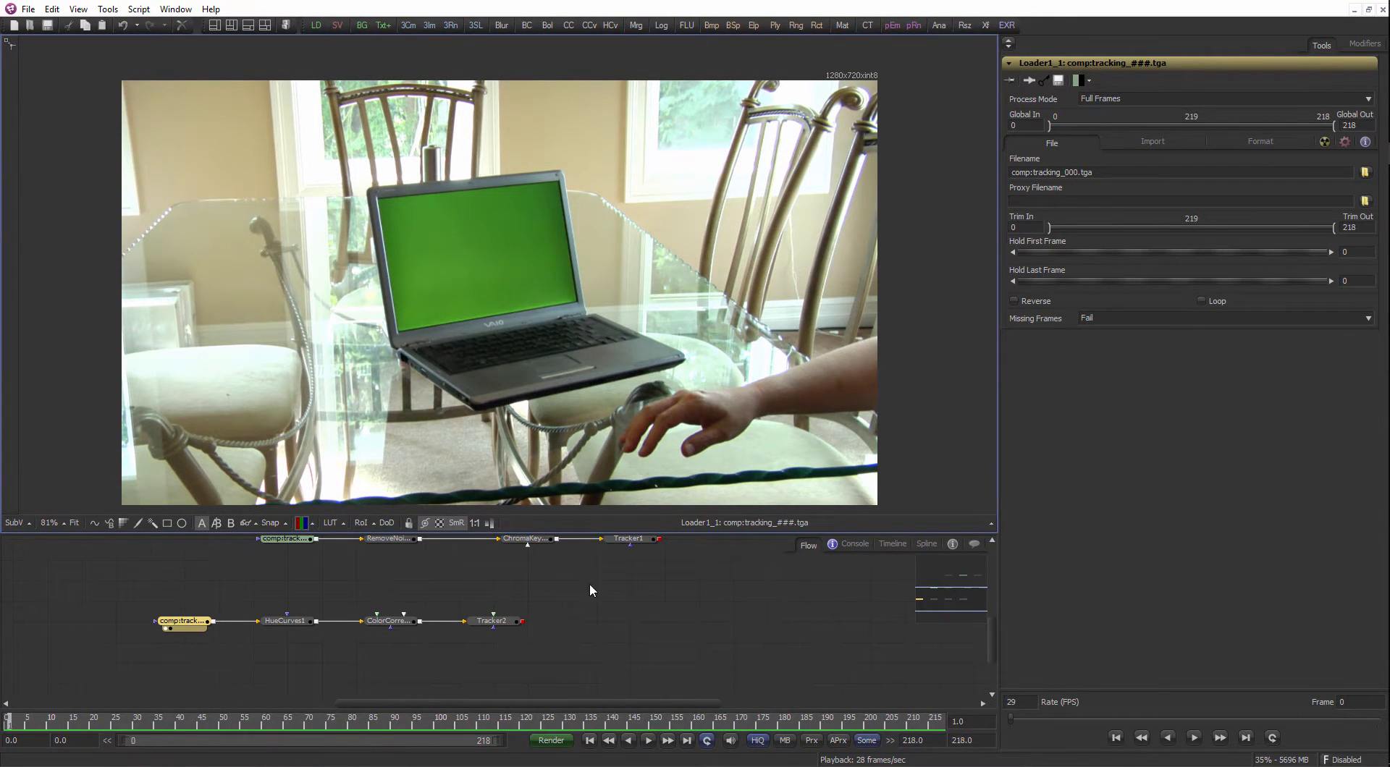
Search the available tools for "sta".
click(621, 556)
key(ctrl+space)
text(sta)
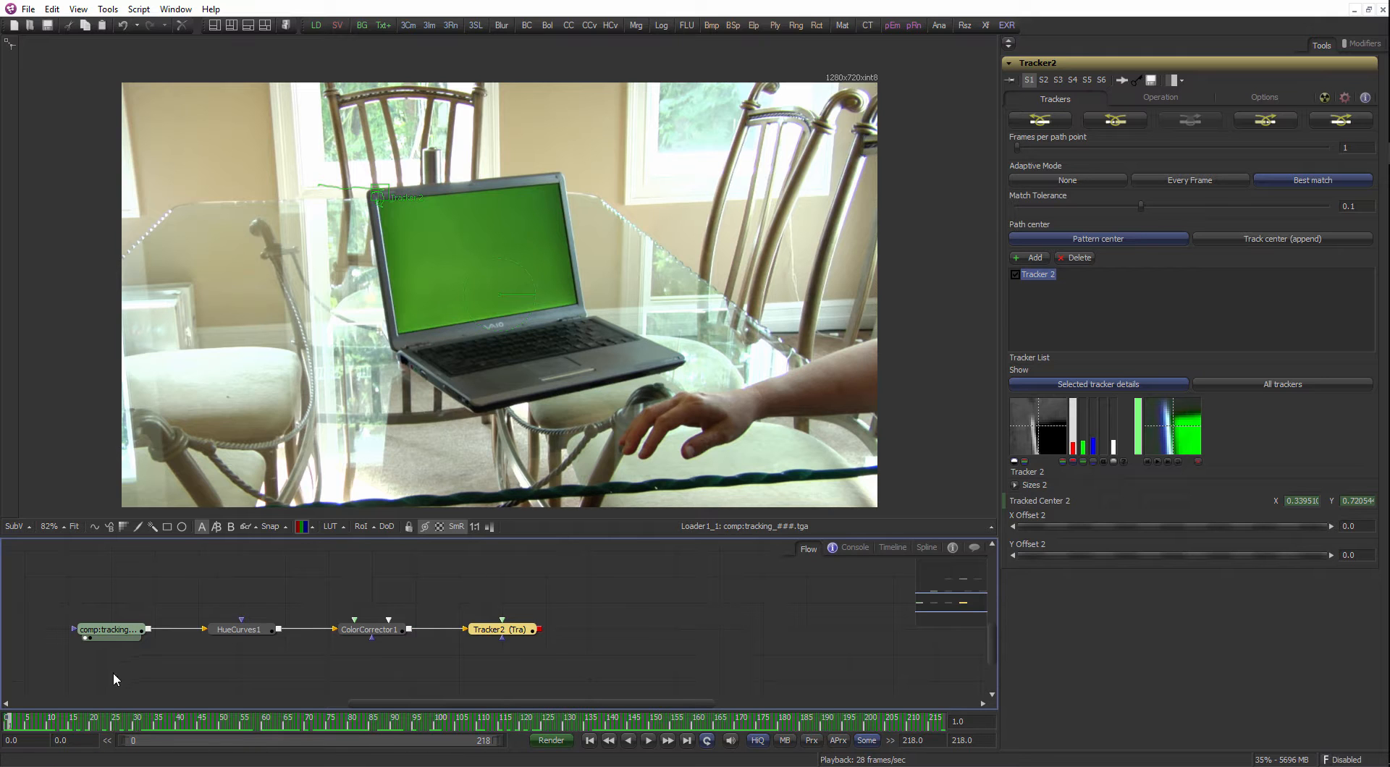
With Tracker2 selected, scrub the original footage up to frame 189 to examine the laptop's motion, and return to frame 0.
click(3, 727)
drag(180, 727, 266, 728)
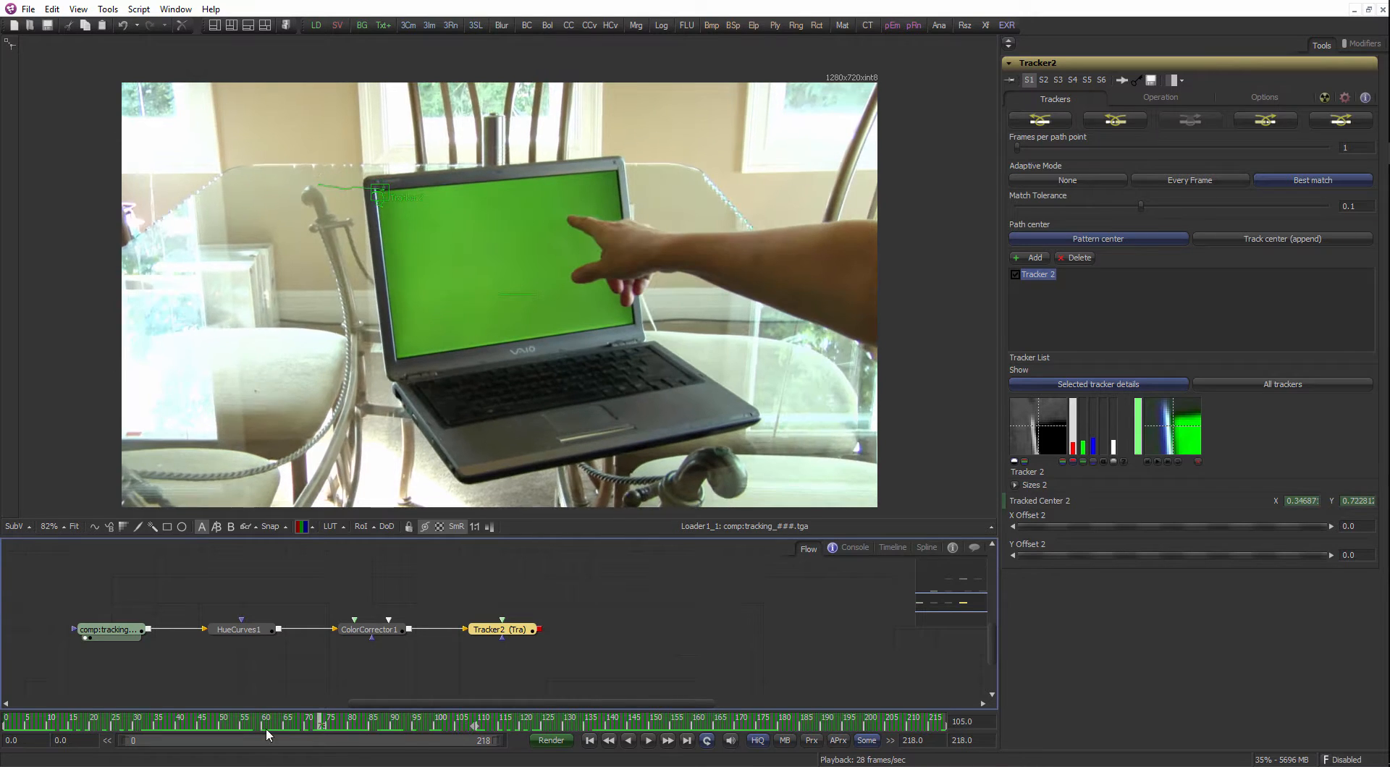
drag(49, 708, 23, 695)
scroll(456, 145, up, 3)
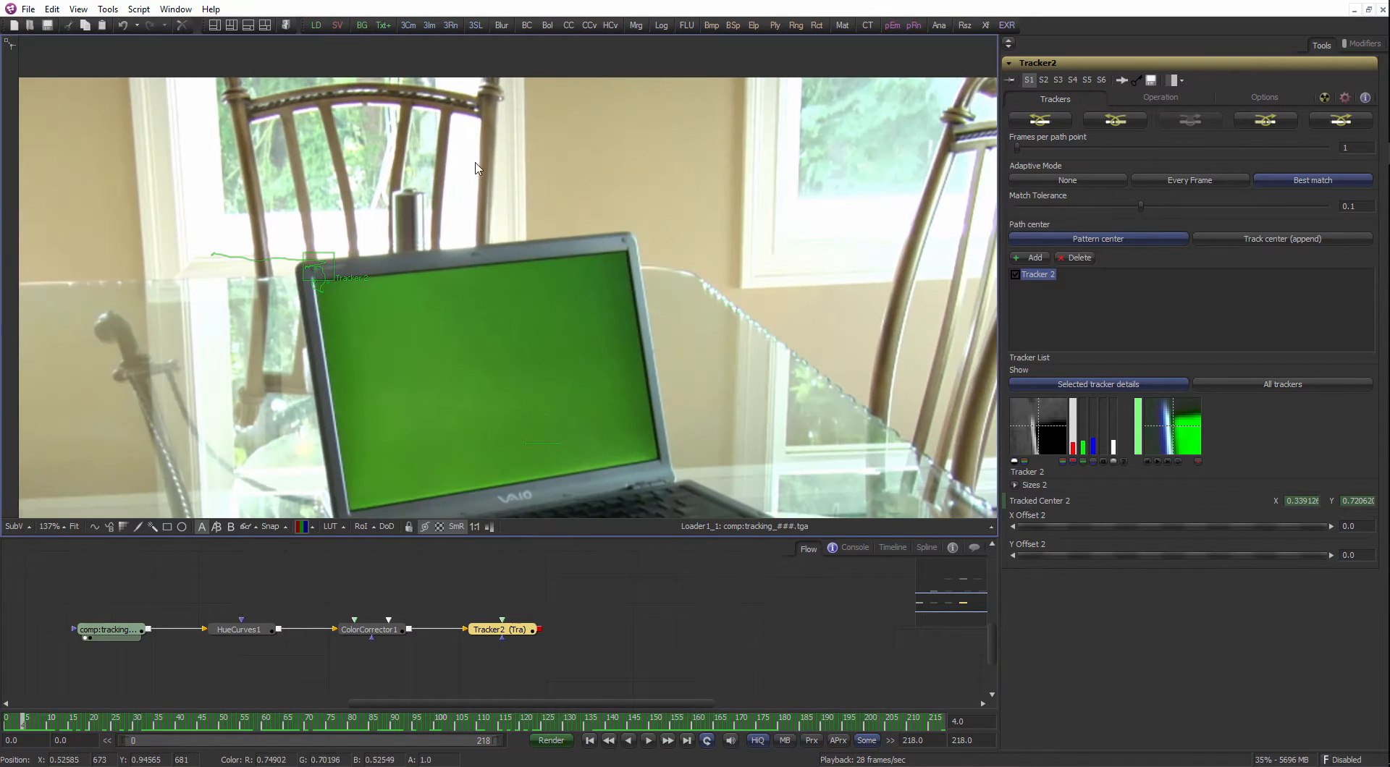
scroll(374, 431, down, 3)
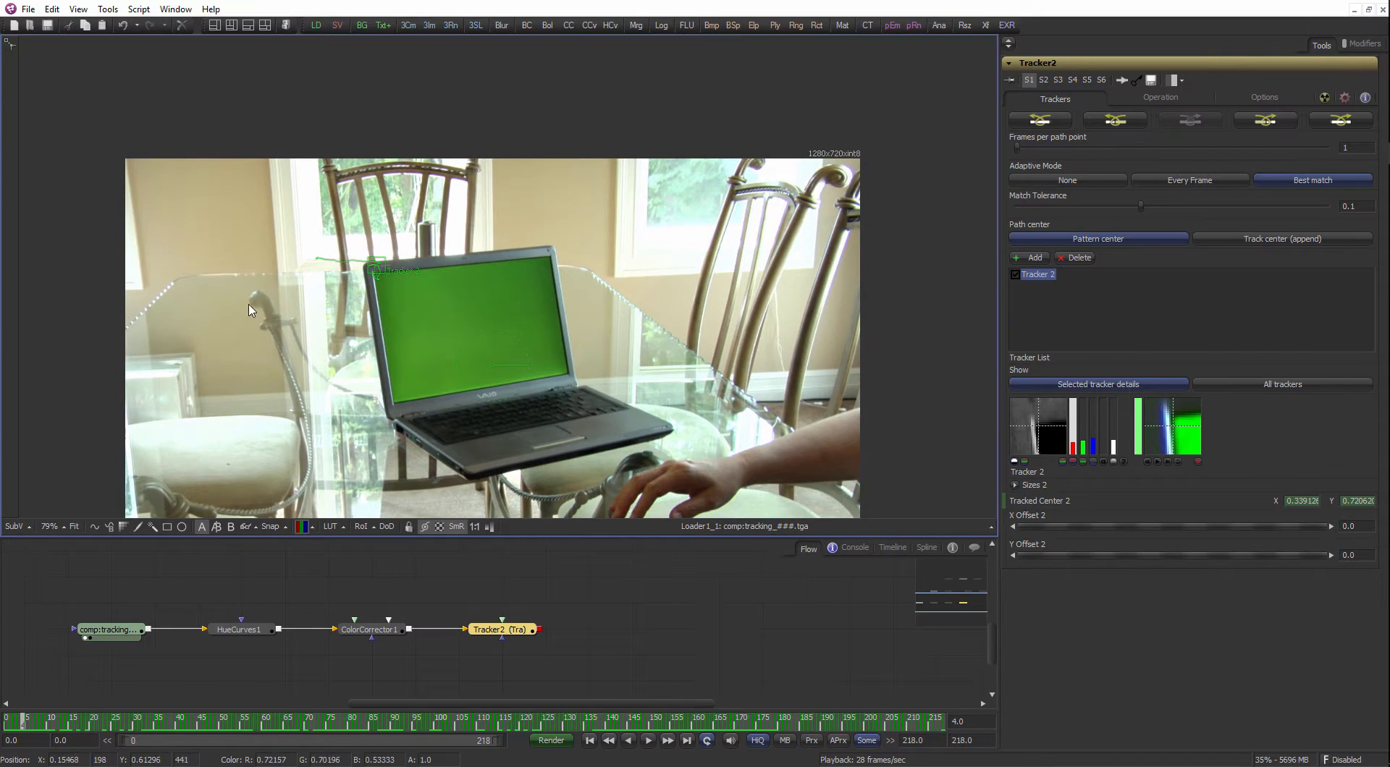
scroll(250, 310, up, 1)
drag(24, 722, 335, 674)
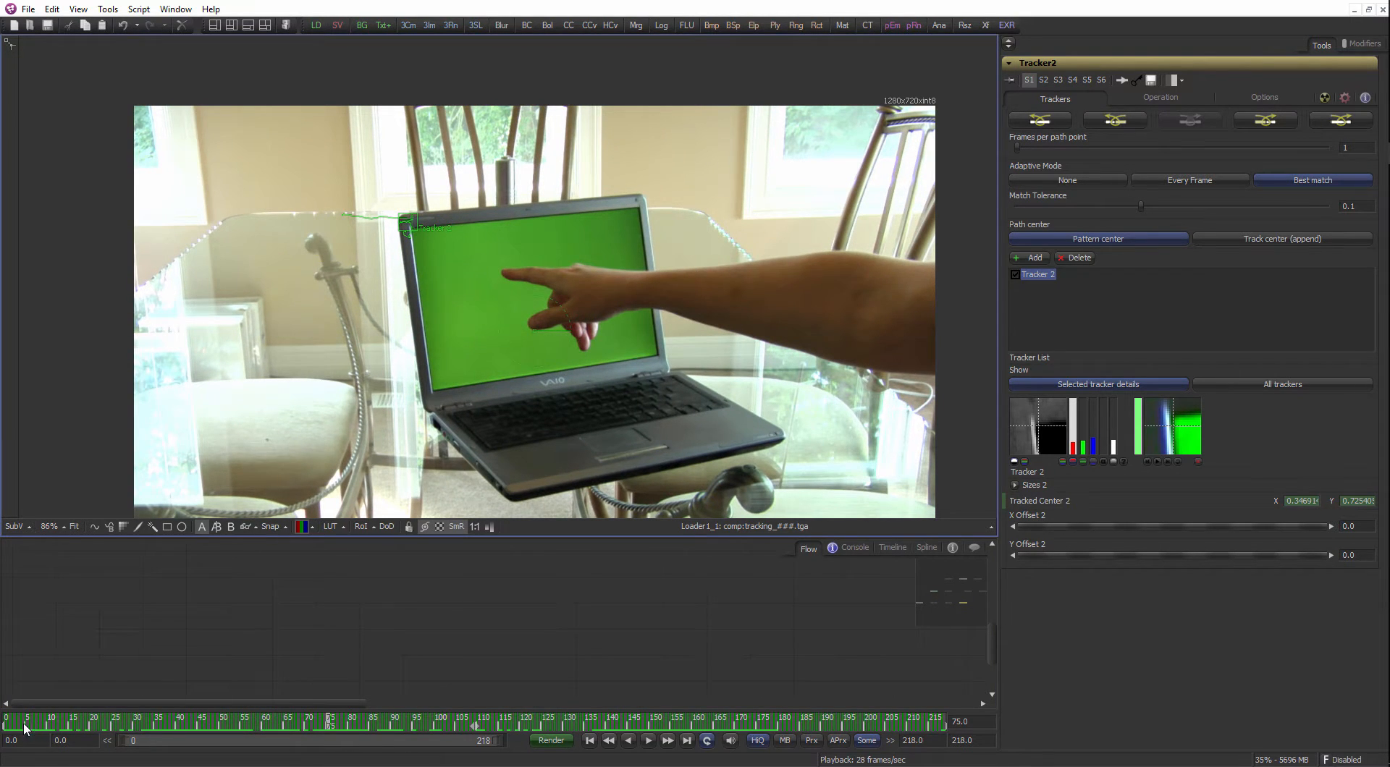
drag(24, 723, 604, 733)
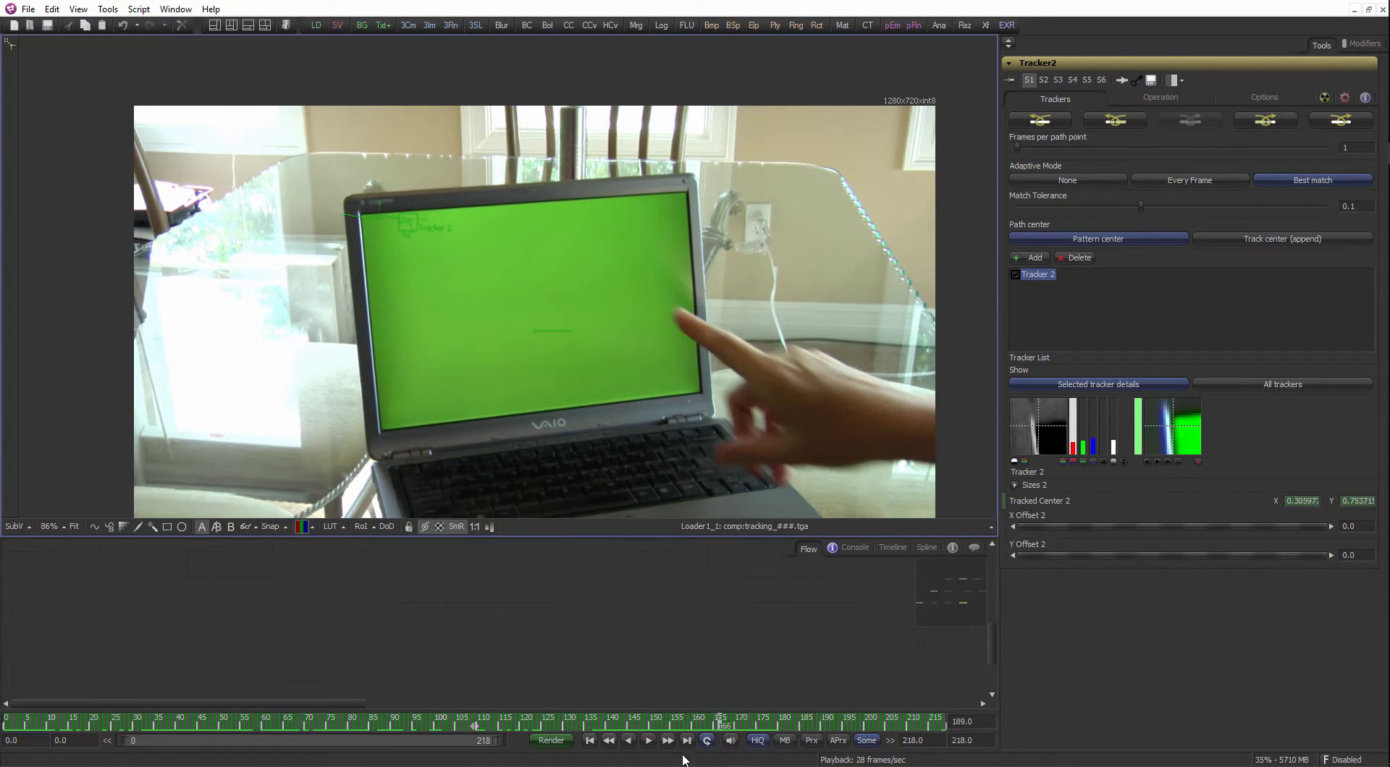
drag(114, 700, 3, 713)
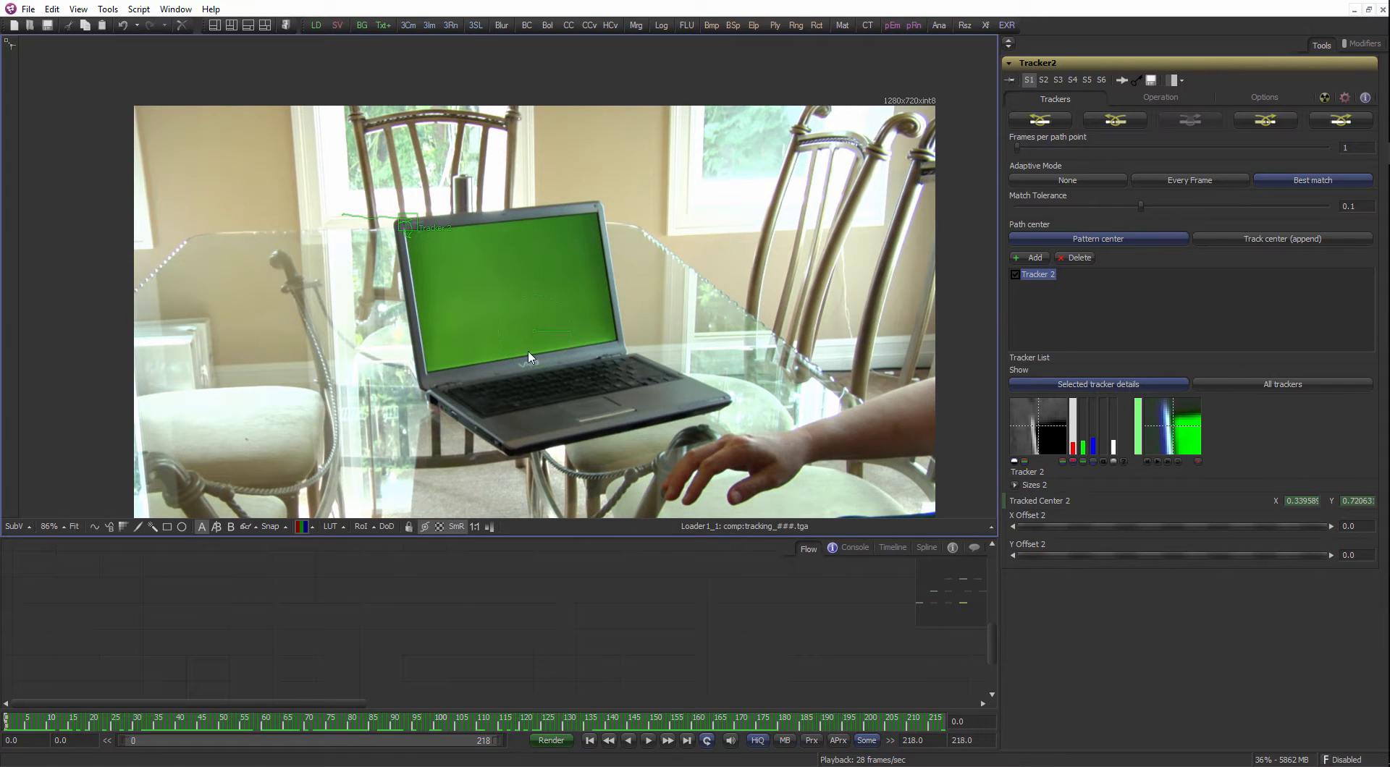
Bring both node chains back into view in the flow and enlarge the flow area.
middle_click(487, 580)
scroll(456, 576, down, 2)
drag(579, 615, 393, 587)
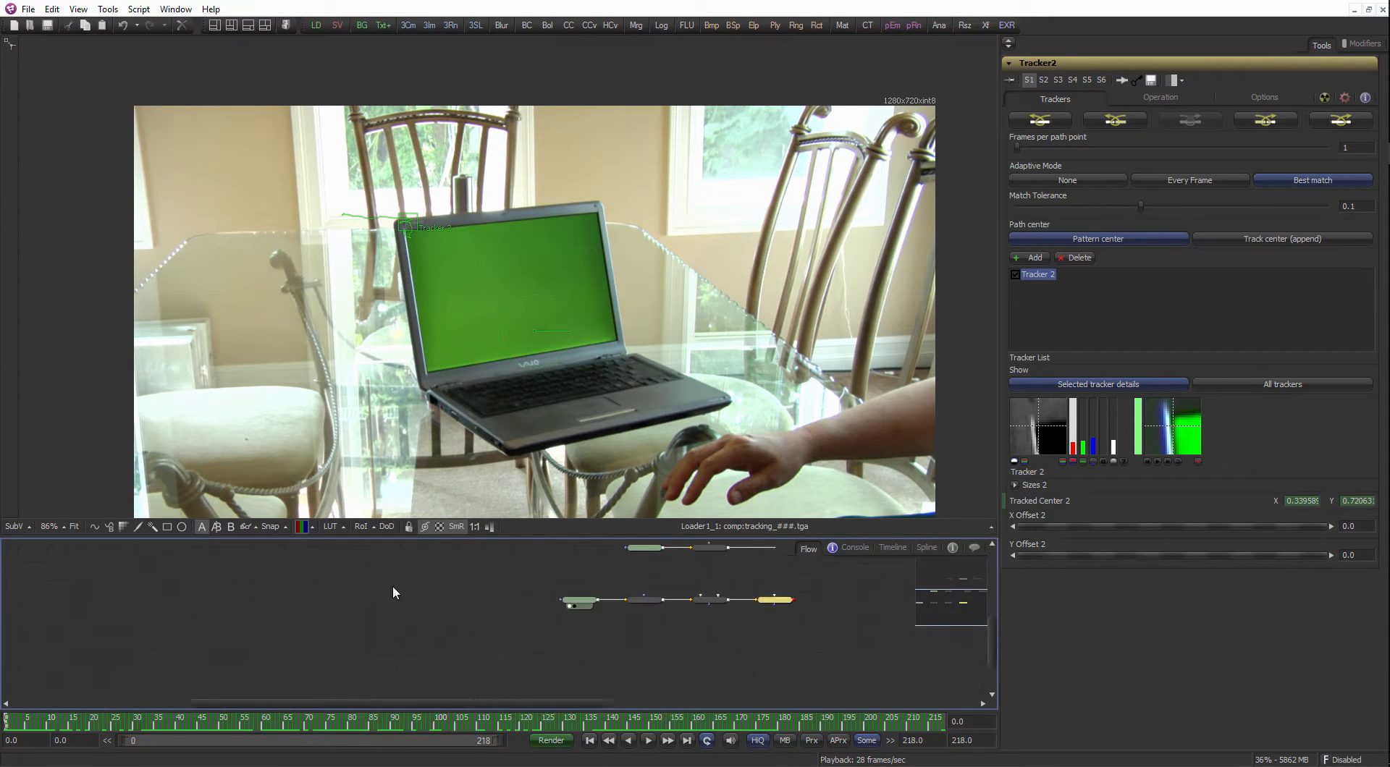
drag(658, 578, 472, 604)
scroll(472, 604, up, 1)
drag(512, 531, 512, 467)
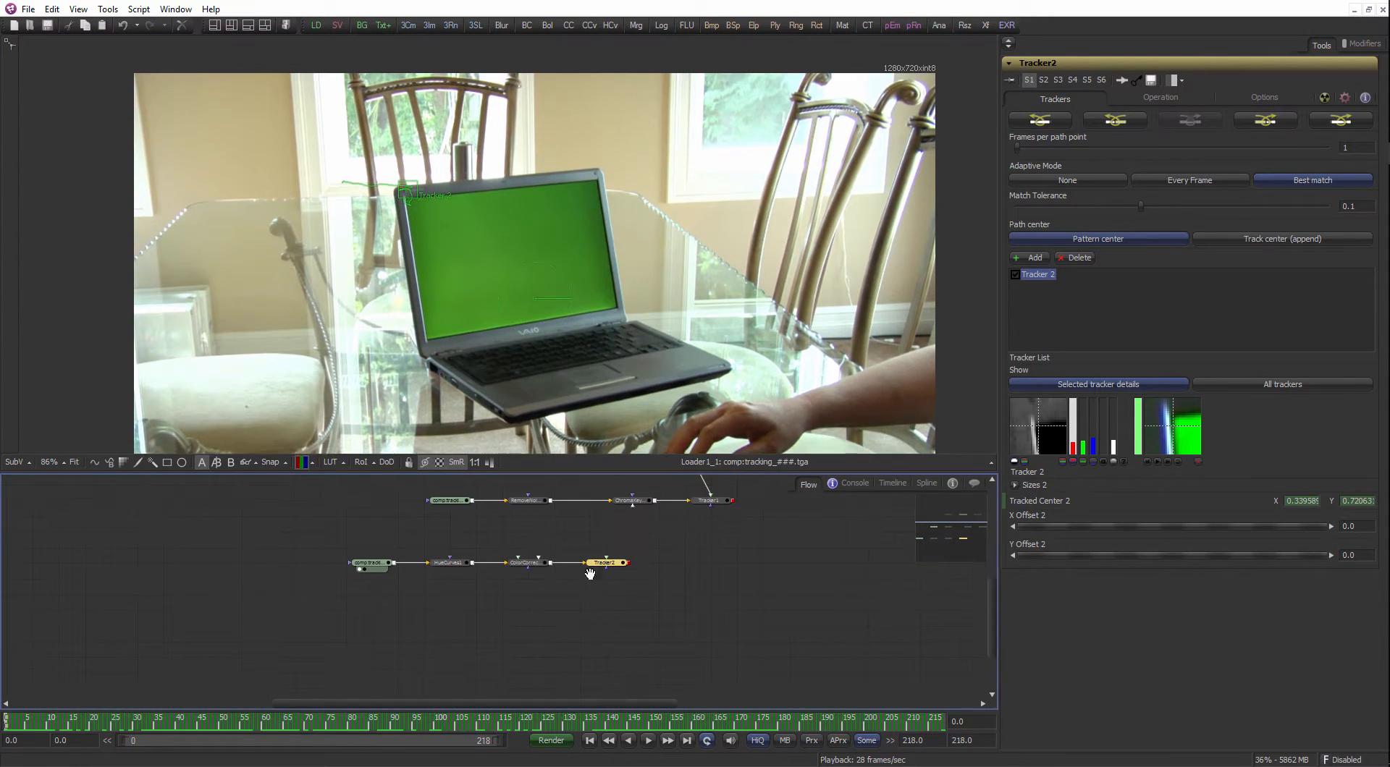
Examine the laptop's screen corner up close by scrubbing the original footage to about frame 118 and returning to frame 0.
scroll(567, 592, up, 2)
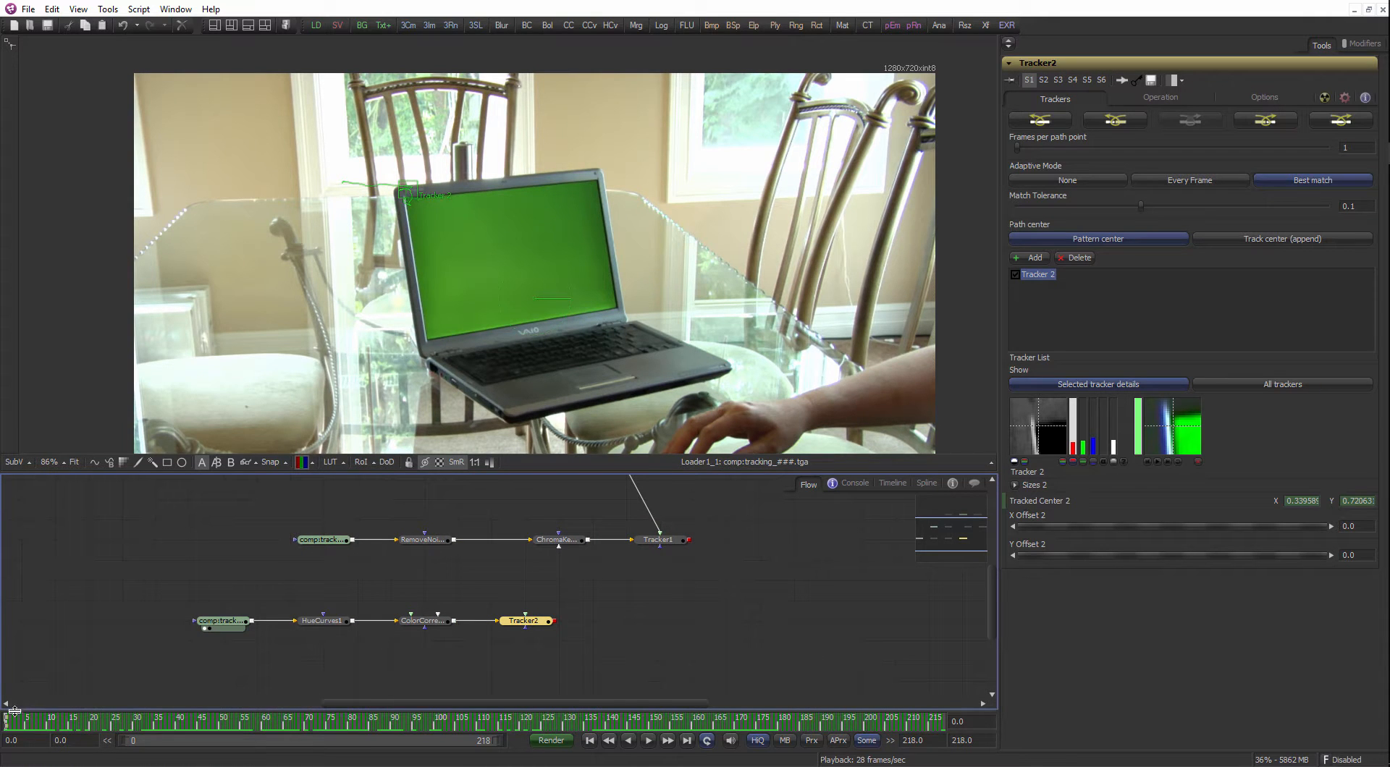
scroll(545, 248, up, 3)
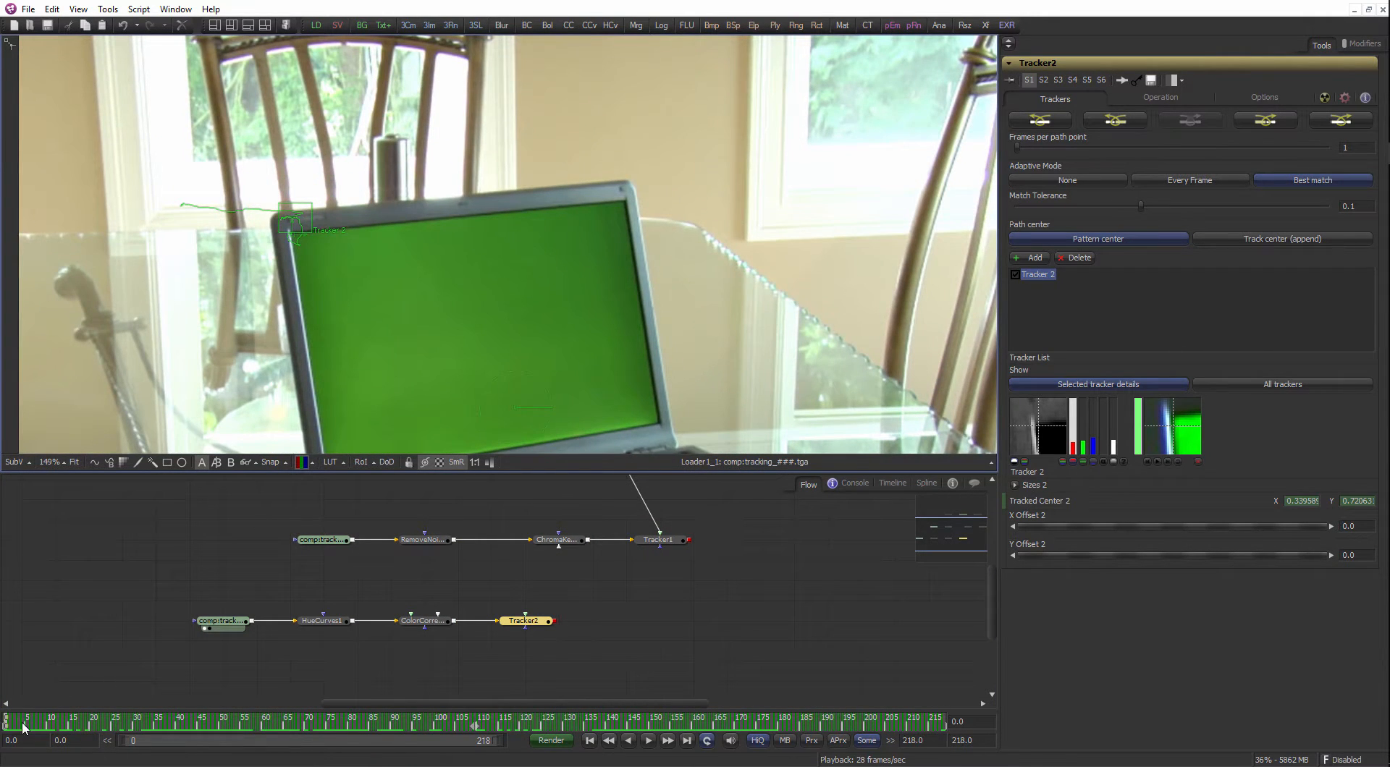
drag(22, 721, 362, 703)
drag(469, 703, 415, 711)
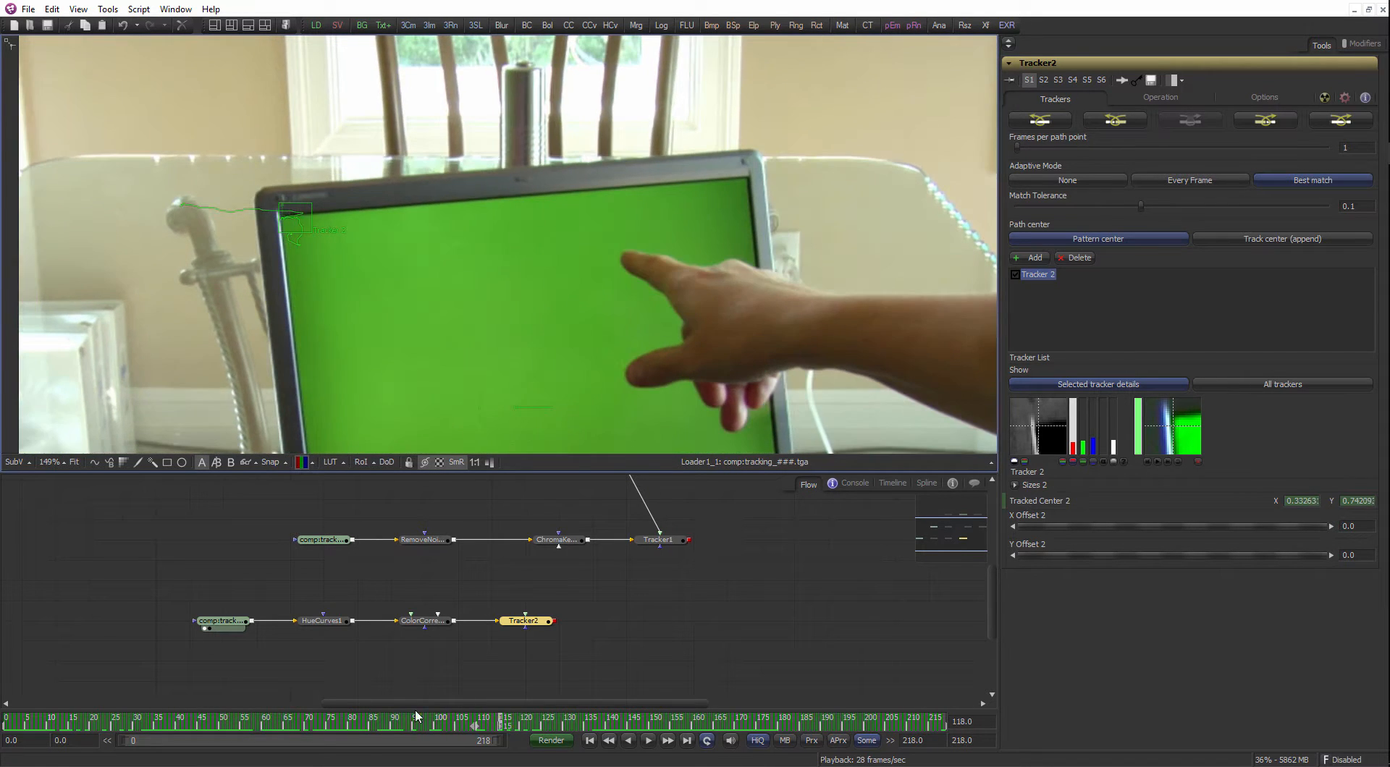
drag(84, 701, 11, 698)
drag(444, 310, 450, 279)
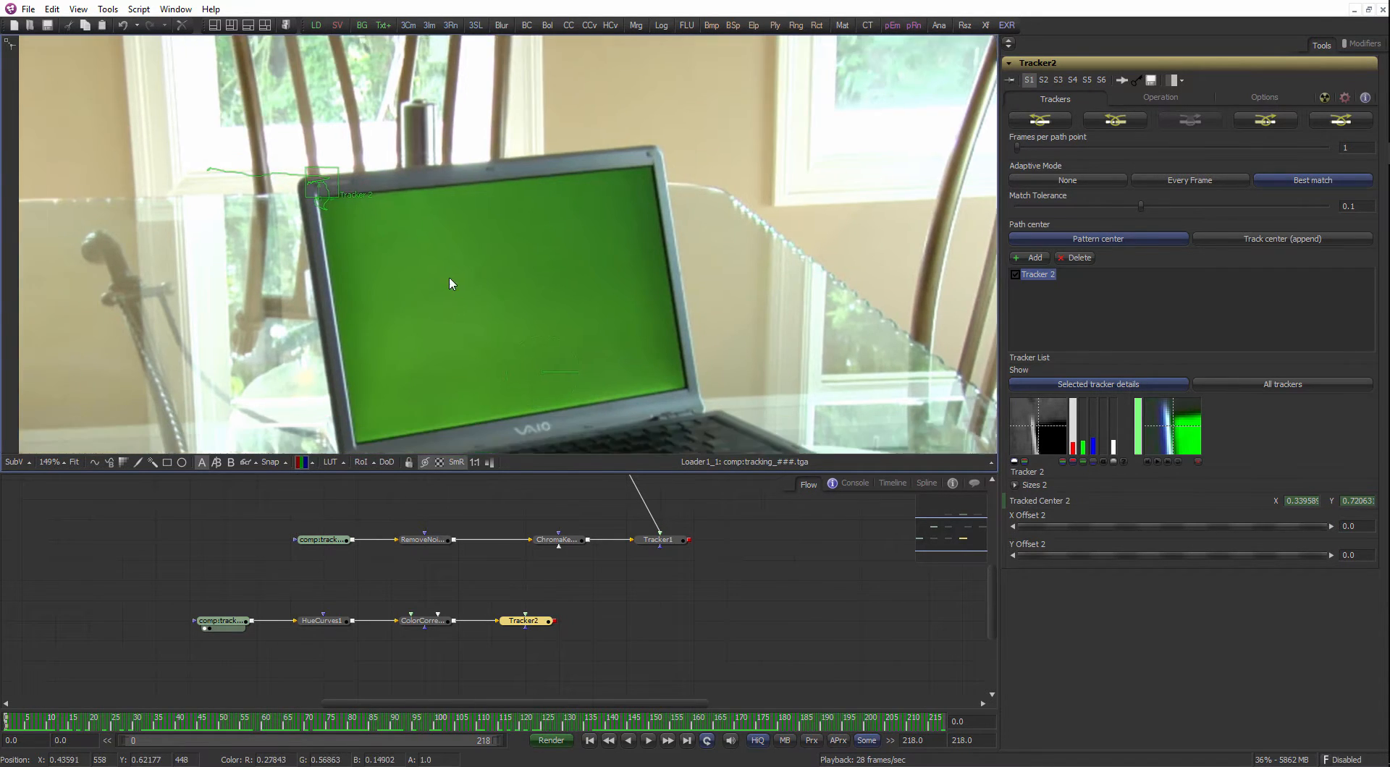
scroll(468, 345, up, 1)
Move the whole lower node chain, from its loader to Tracker2, farther below the upper chain in the flow.
drag(612, 661, 190, 568)
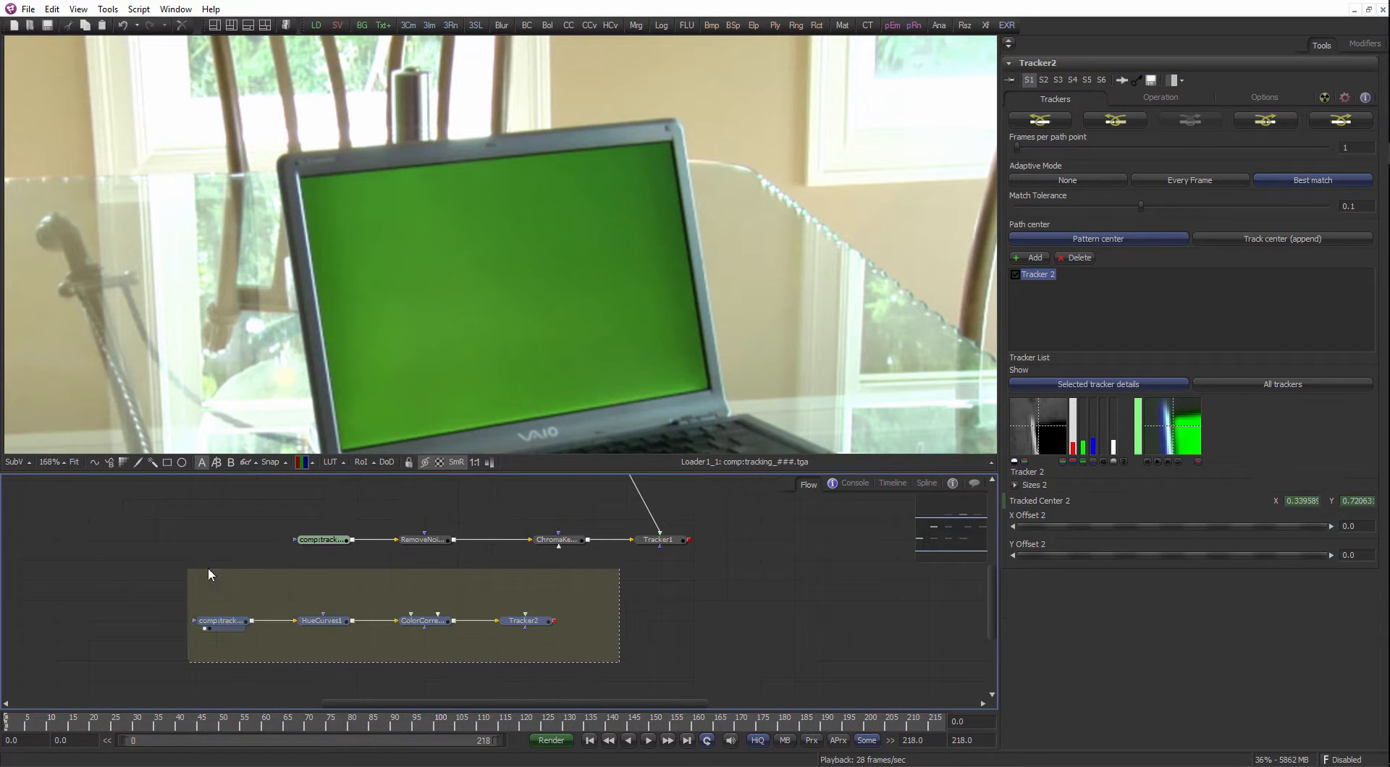
drag(531, 627, 498, 670)
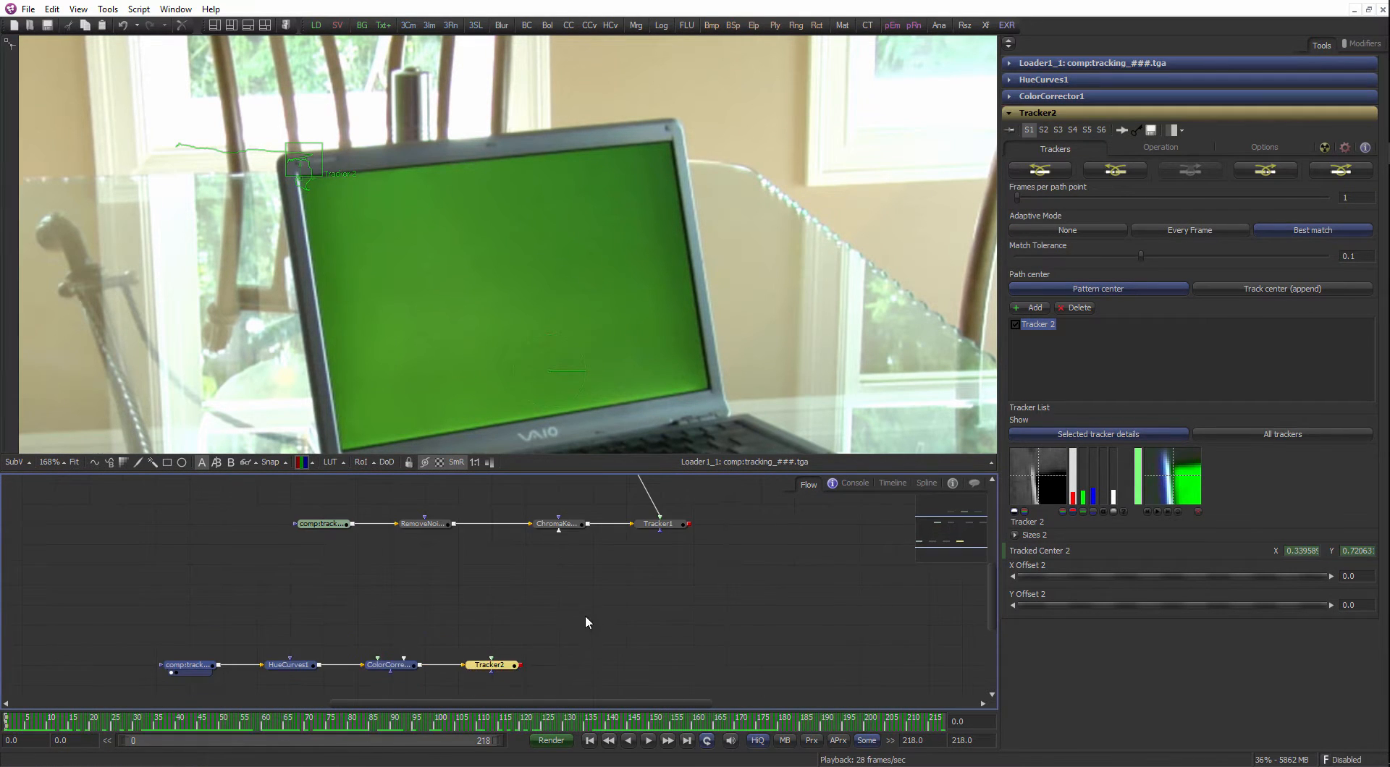
click(586, 615)
Open Tracker1's settings and review its tracker list and its corner positioning operation options.
drag(703, 554, 635, 625)
scroll(576, 589, up, 2)
click(585, 608)
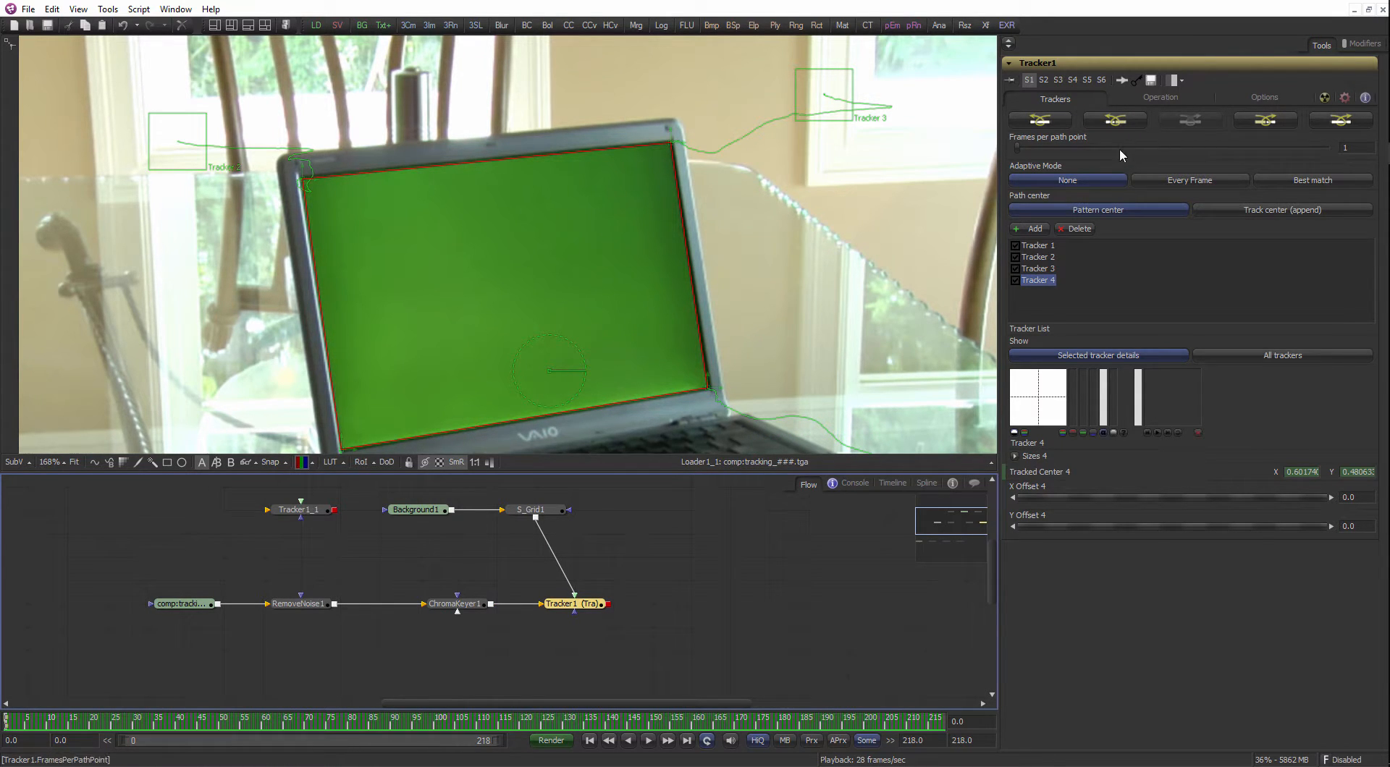
click(1153, 98)
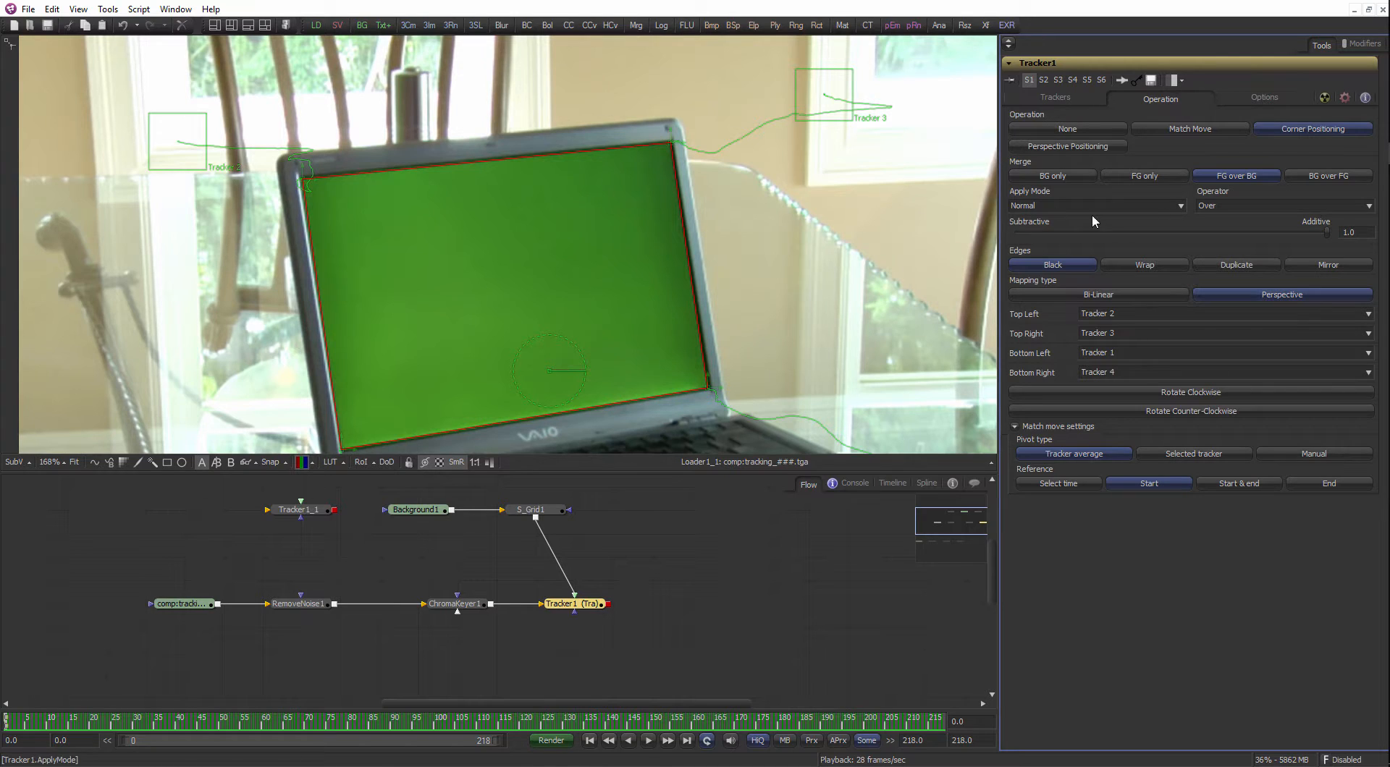
click(1090, 97)
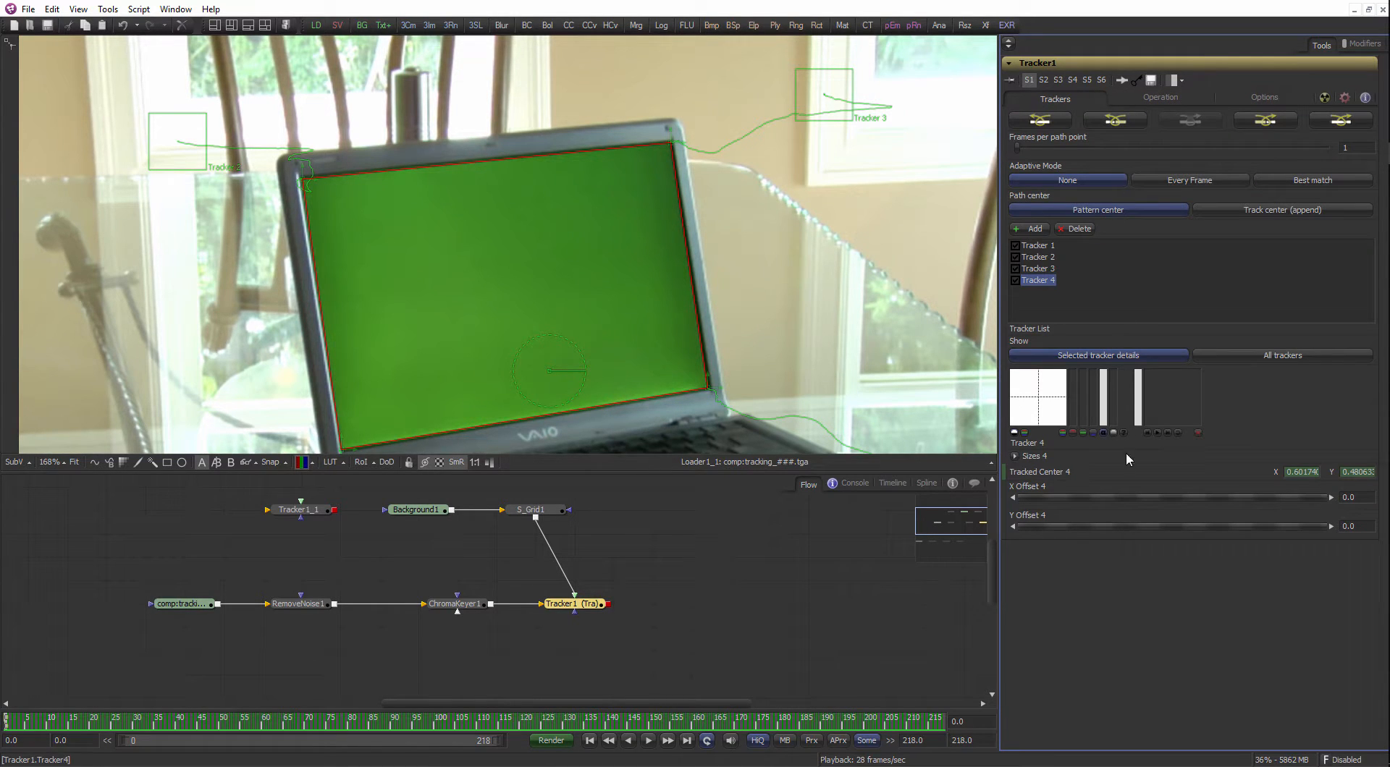
click(1141, 96)
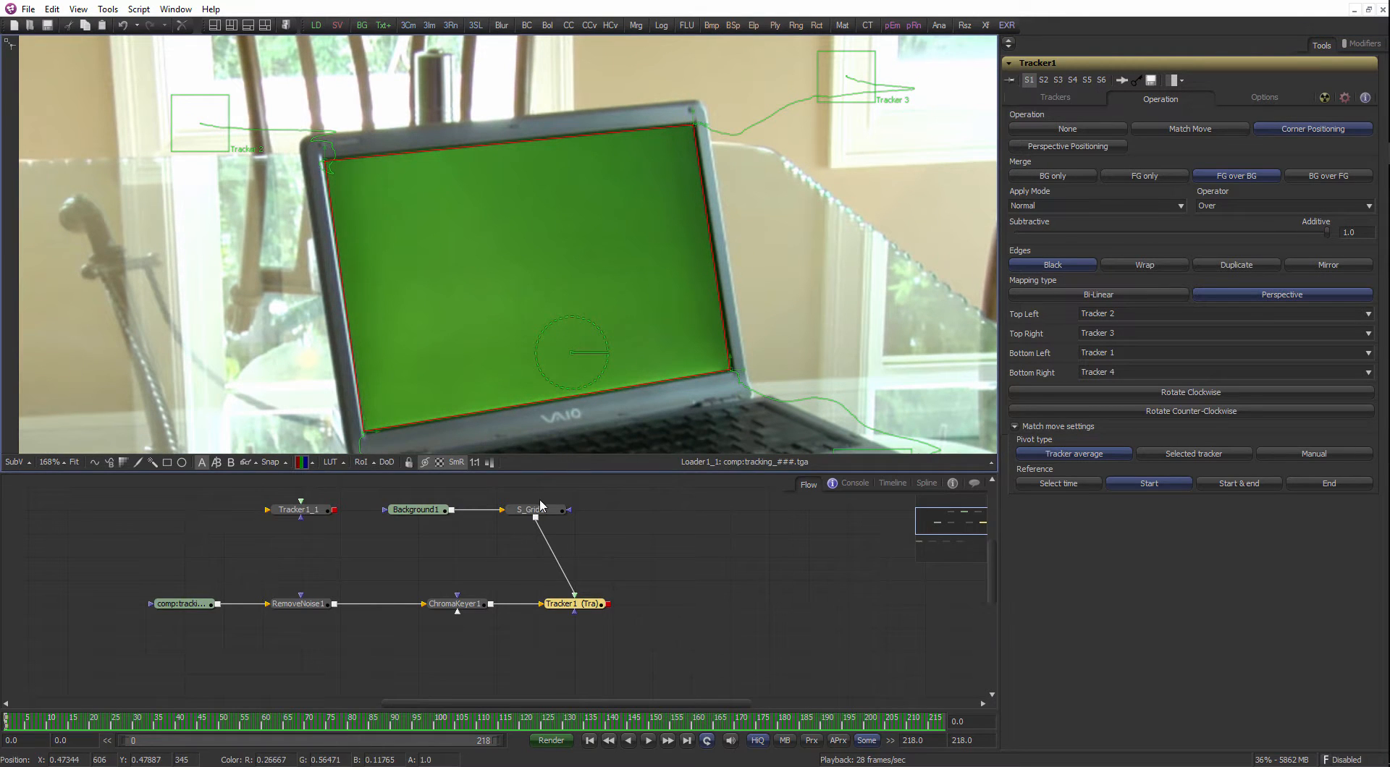
Select Tracker2, show its output in the viewer, and enlarge the viewer area.
click(515, 598)
key(1)
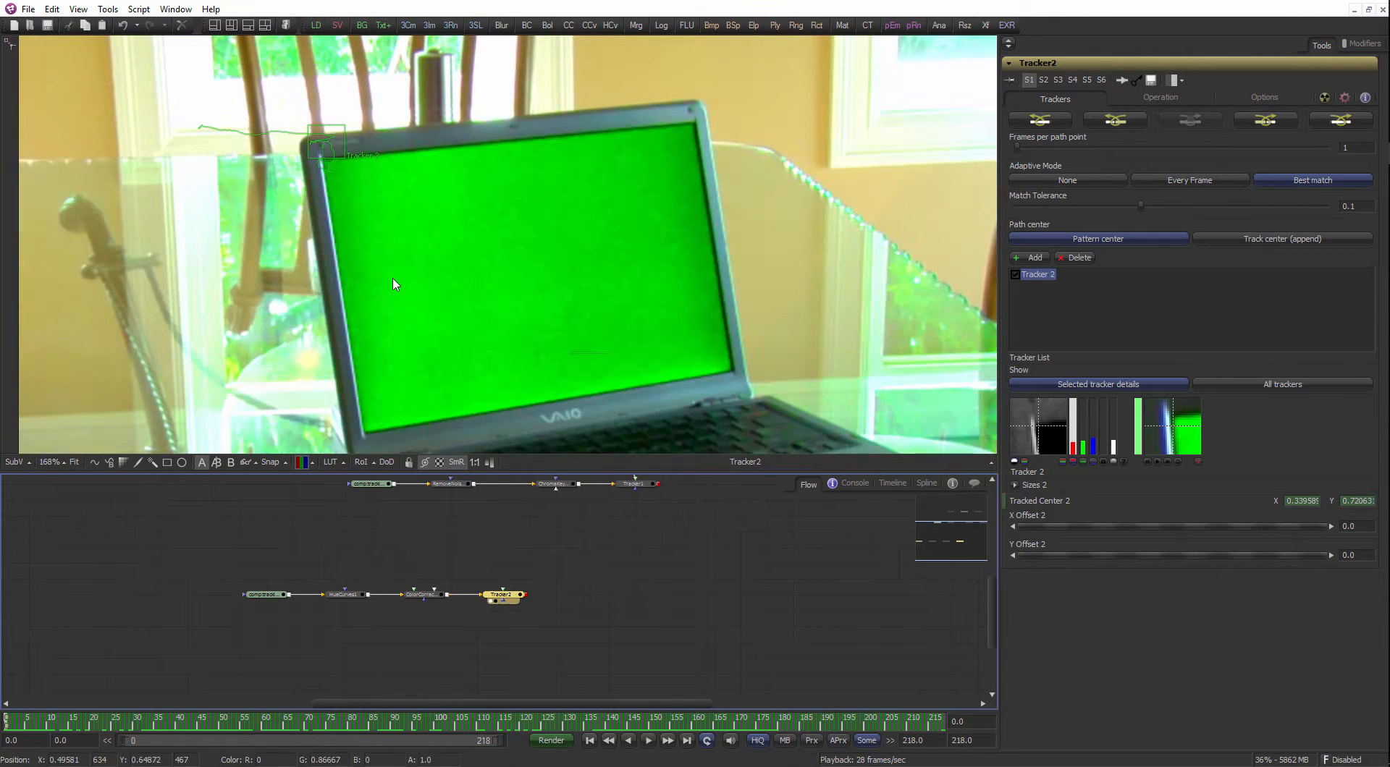
scroll(577, 292, down, 3)
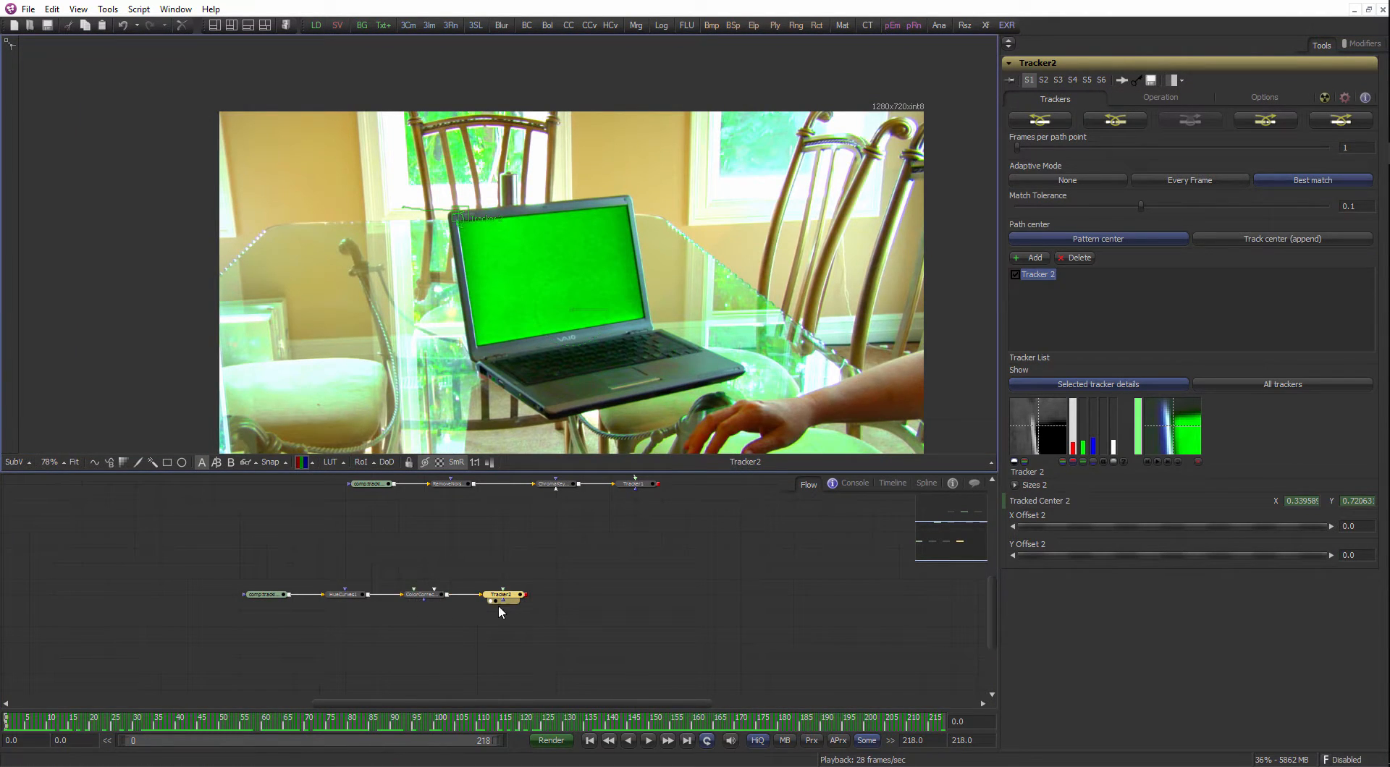
scroll(471, 622, up, 2)
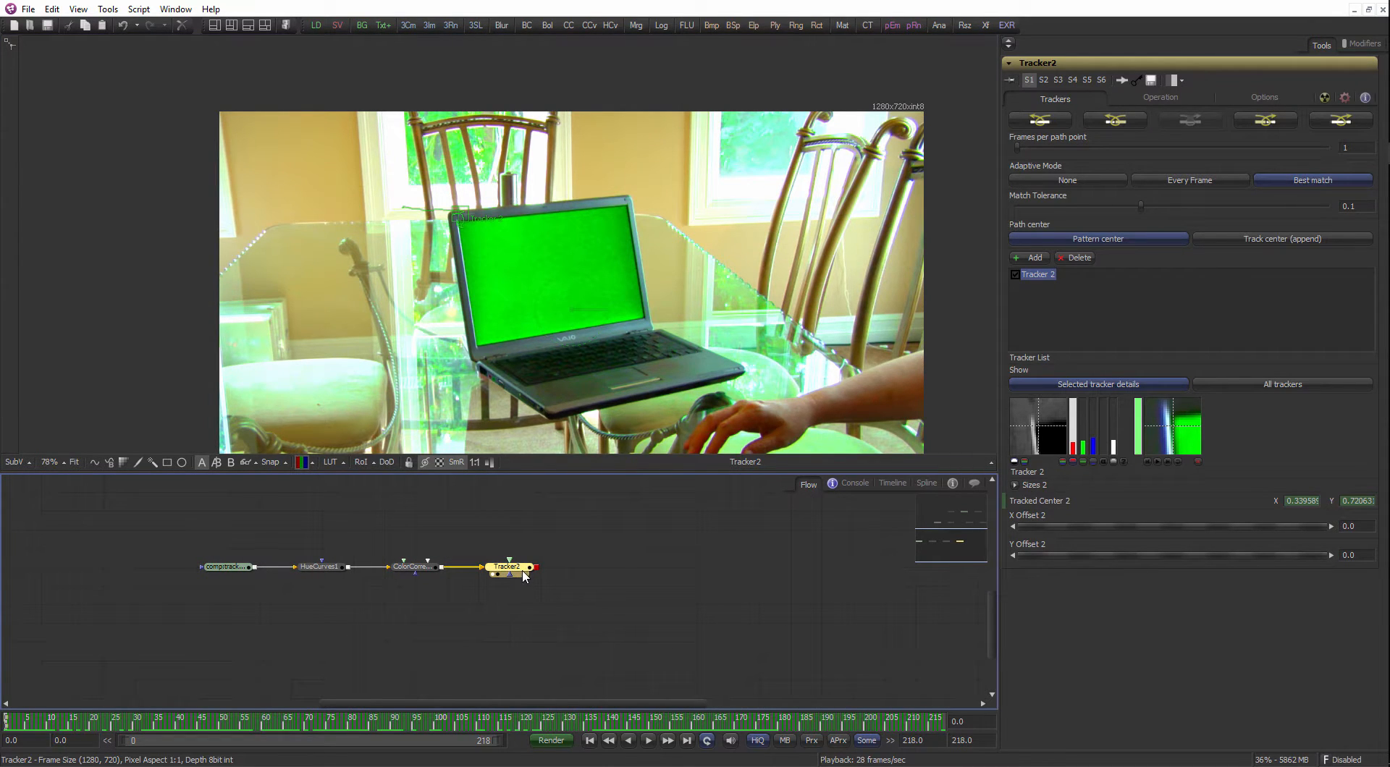
scroll(695, 296, up, 2)
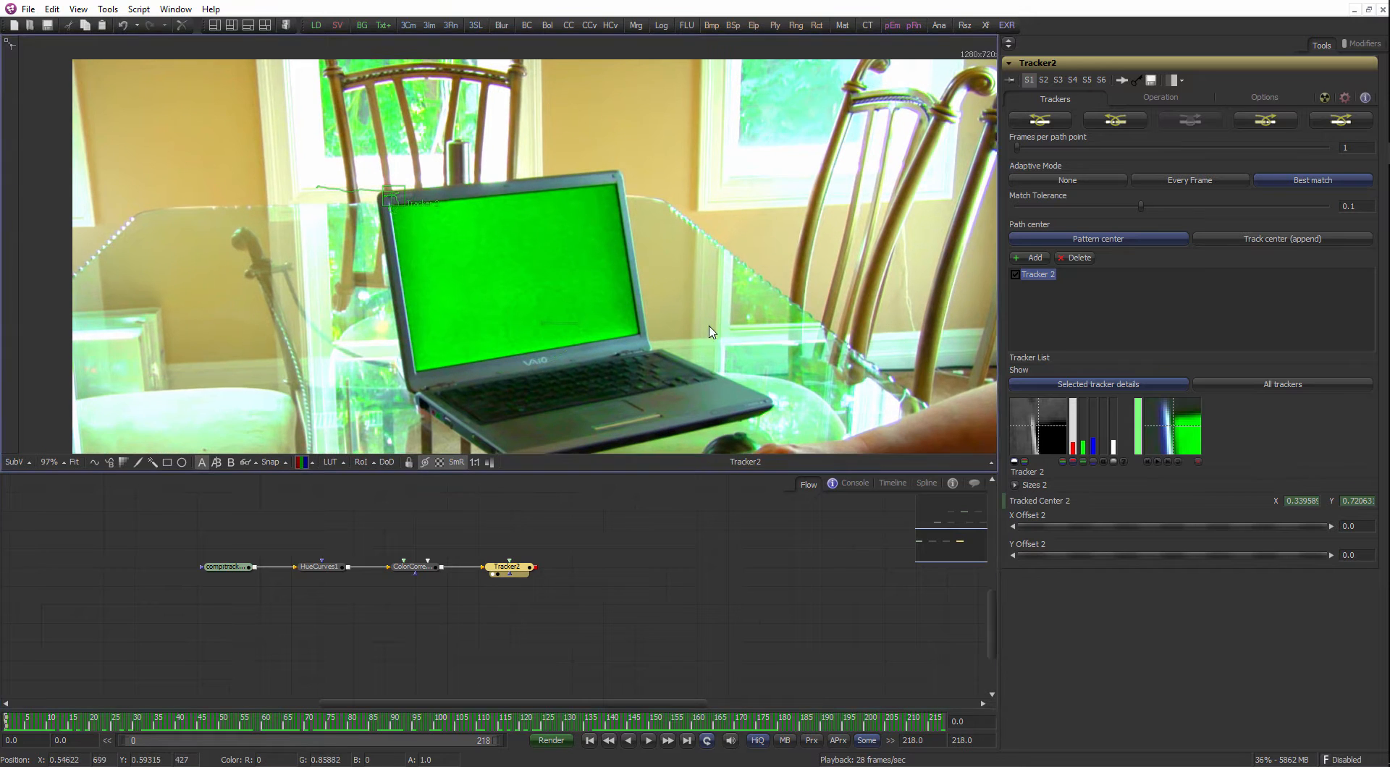
drag(641, 478, 561, 537)
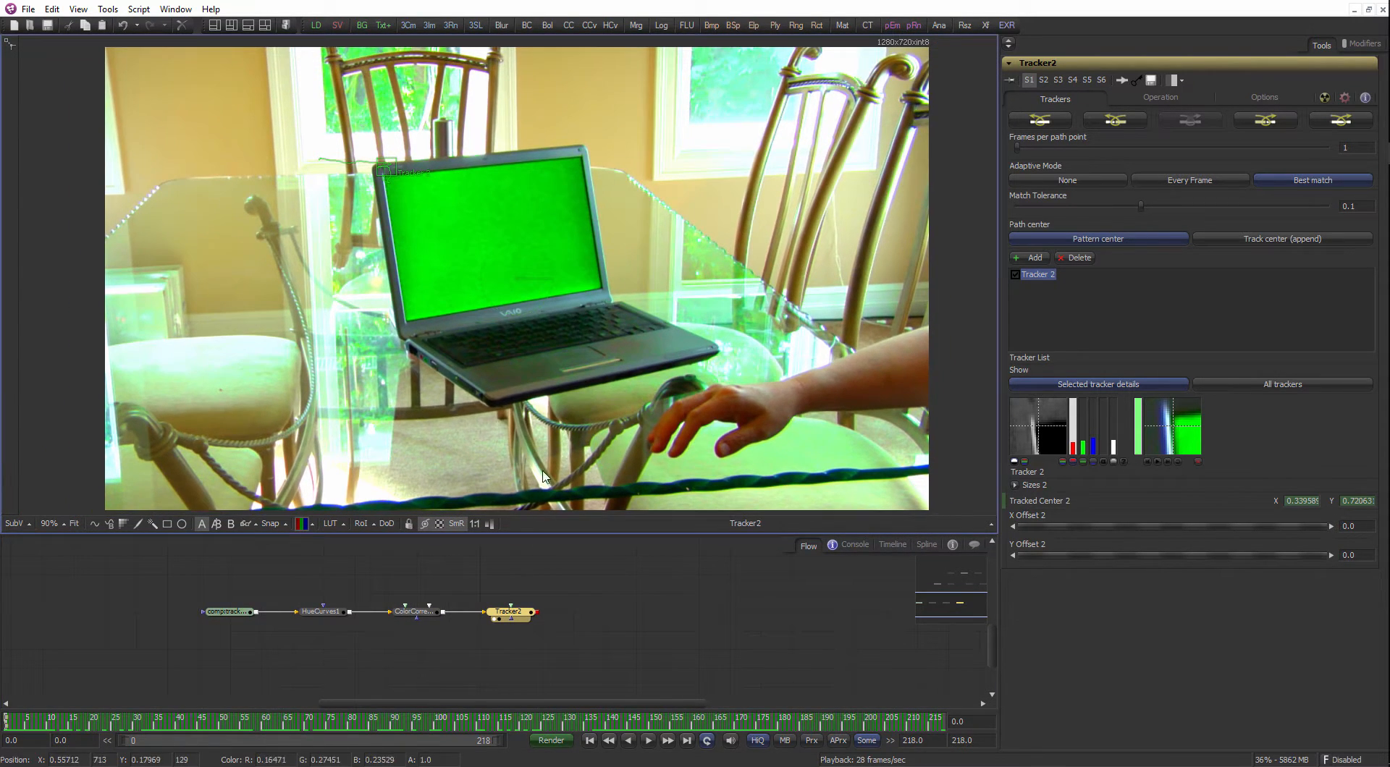
Bypass HueCurves1 and ColorCorrector1 and select Tracker2 again.
scroll(557, 407, down, 1)
drag(428, 623, 356, 599)
click(525, 602)
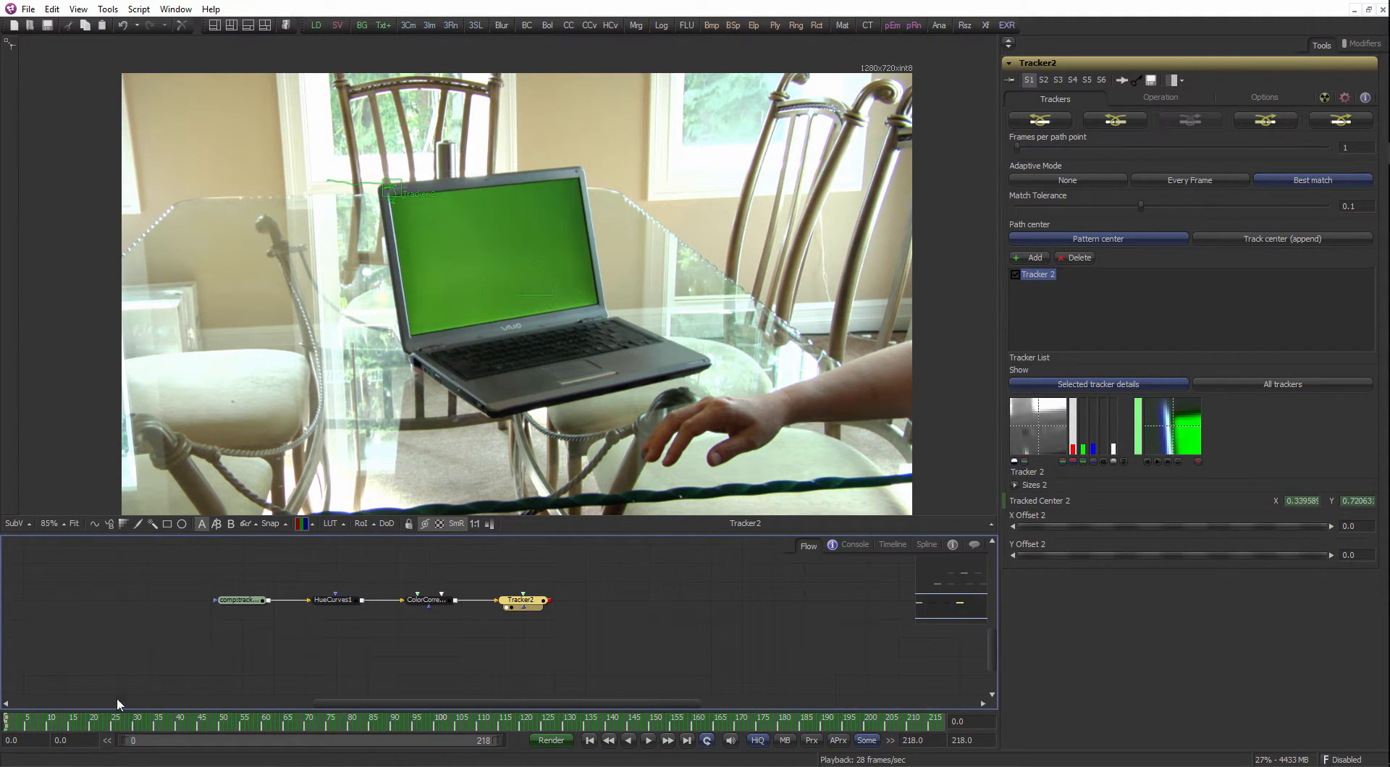
Scrub the first frames to examine Tracker2's point up close on the unsaturated footage, and return to frame 0.
mouse_move(25, 726)
mouse_down()
mouse_move(269, 728)
mouse_move(5, 709)
mouse_up()
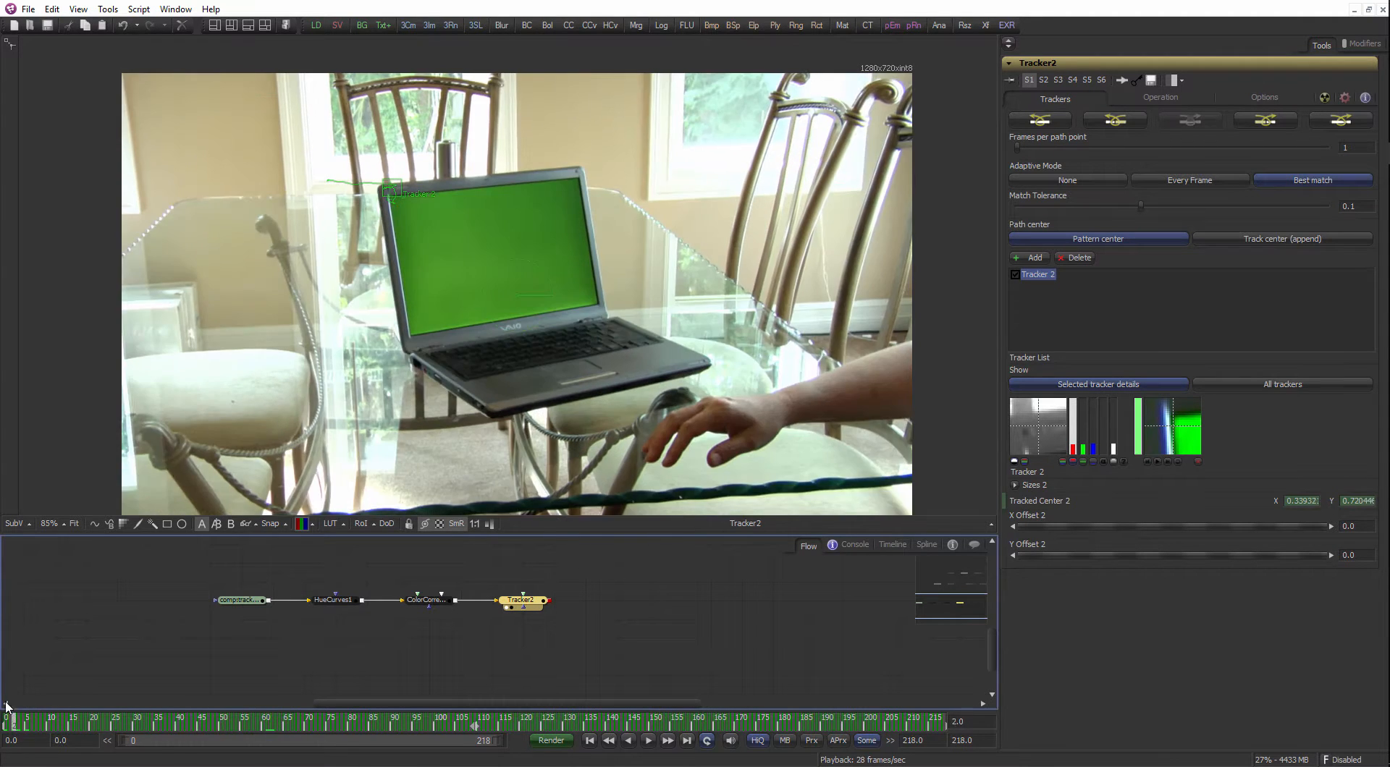
scroll(509, 189, up, 1)
scroll(510, 188, up, 4)
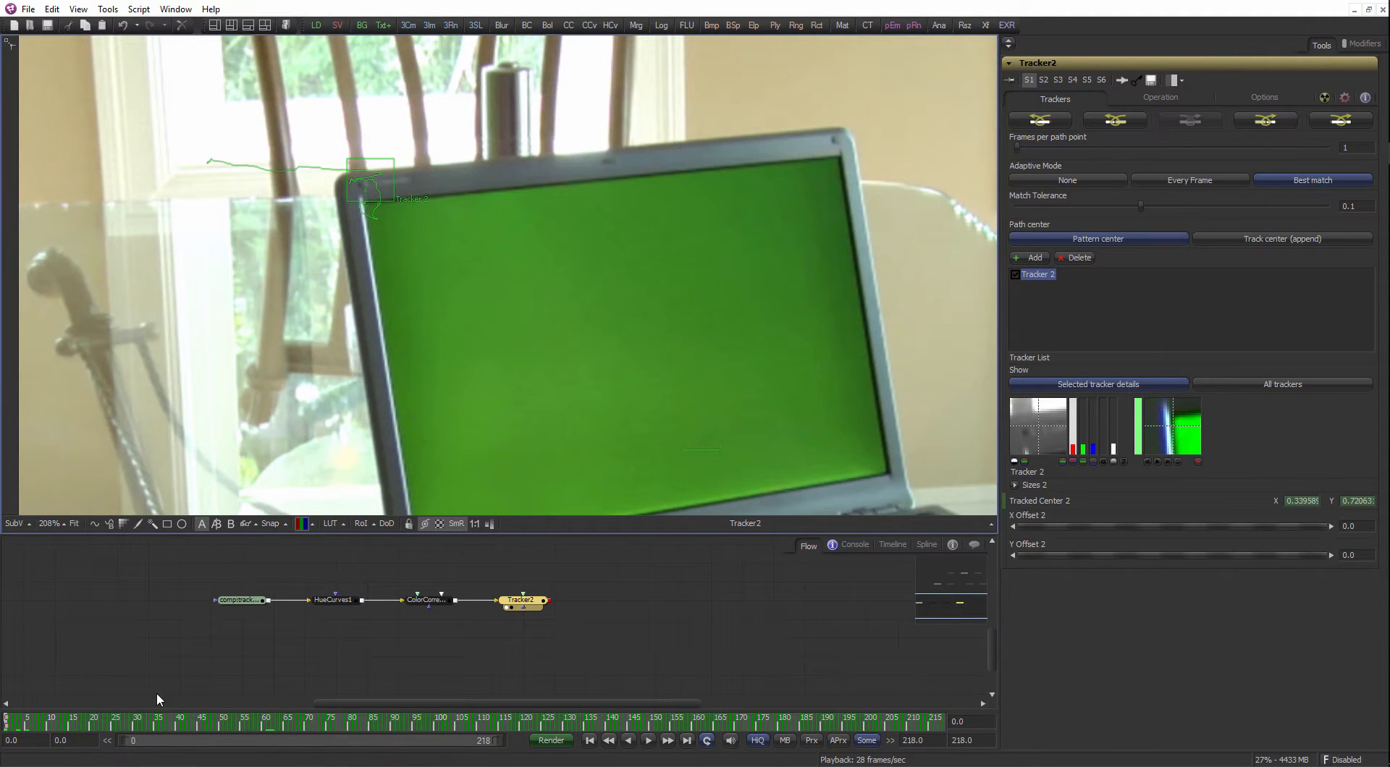
drag(187, 727, 6, 724)
Re-enable HueCurves1 and ColorCorrector1 to compare the saturated image, and bypass both again with Tracker2 selected.
drag(460, 625, 273, 576)
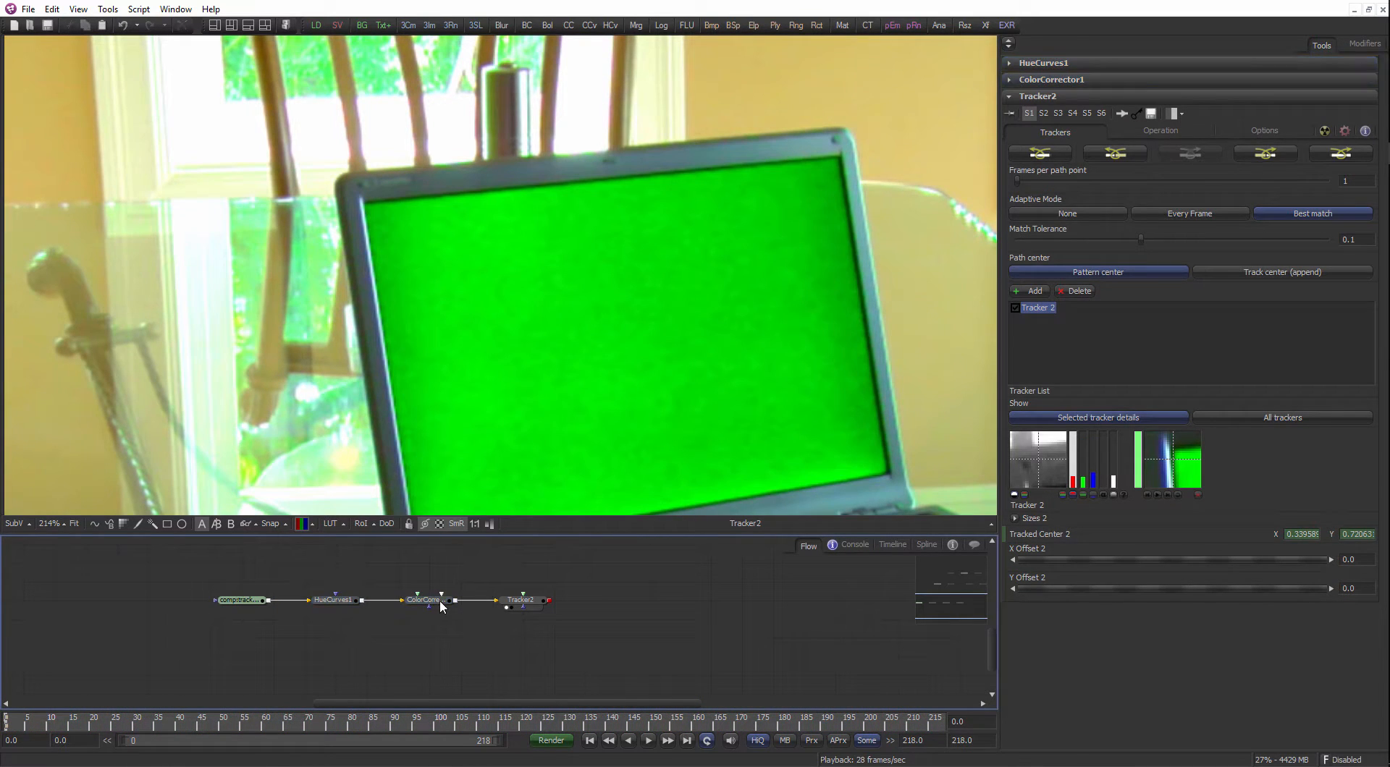
click(437, 601)
click(527, 605)
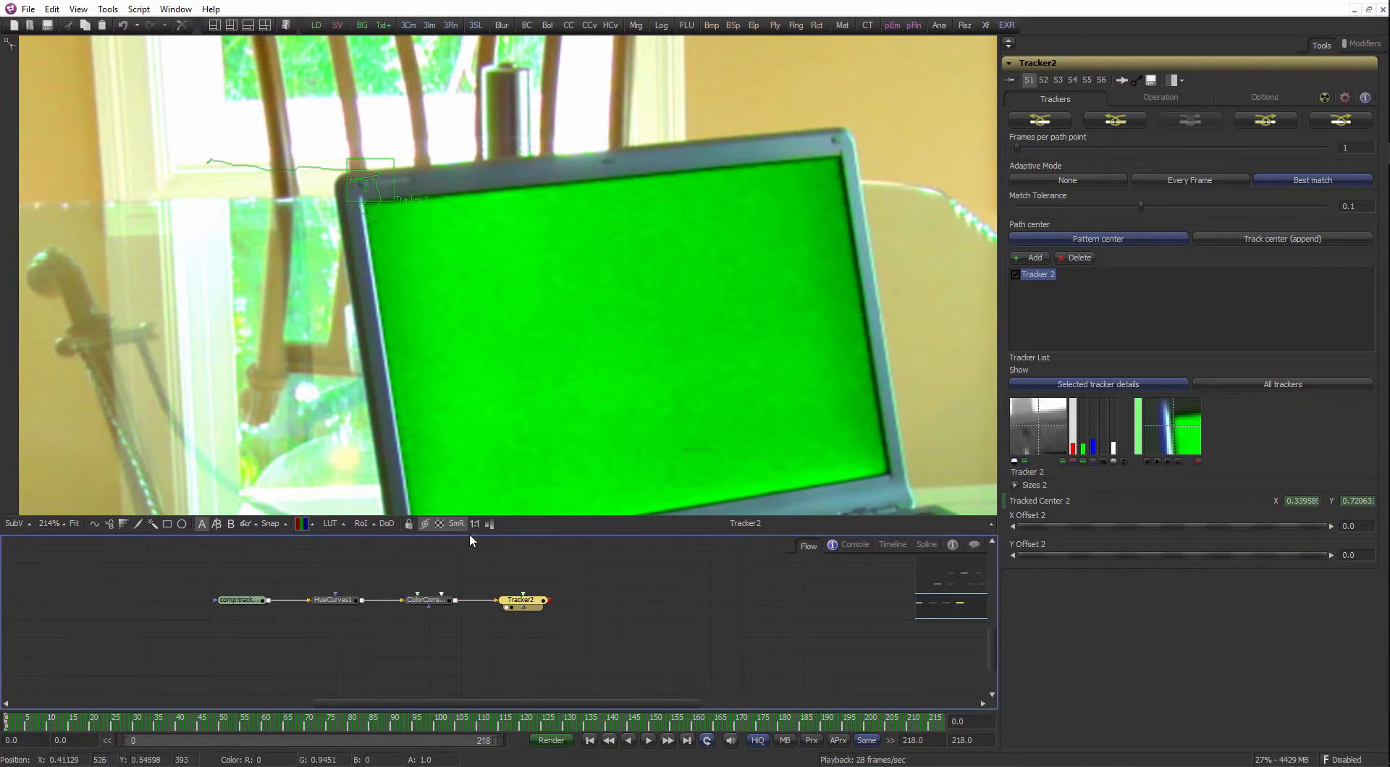
drag(467, 627, 331, 592)
click(512, 603)
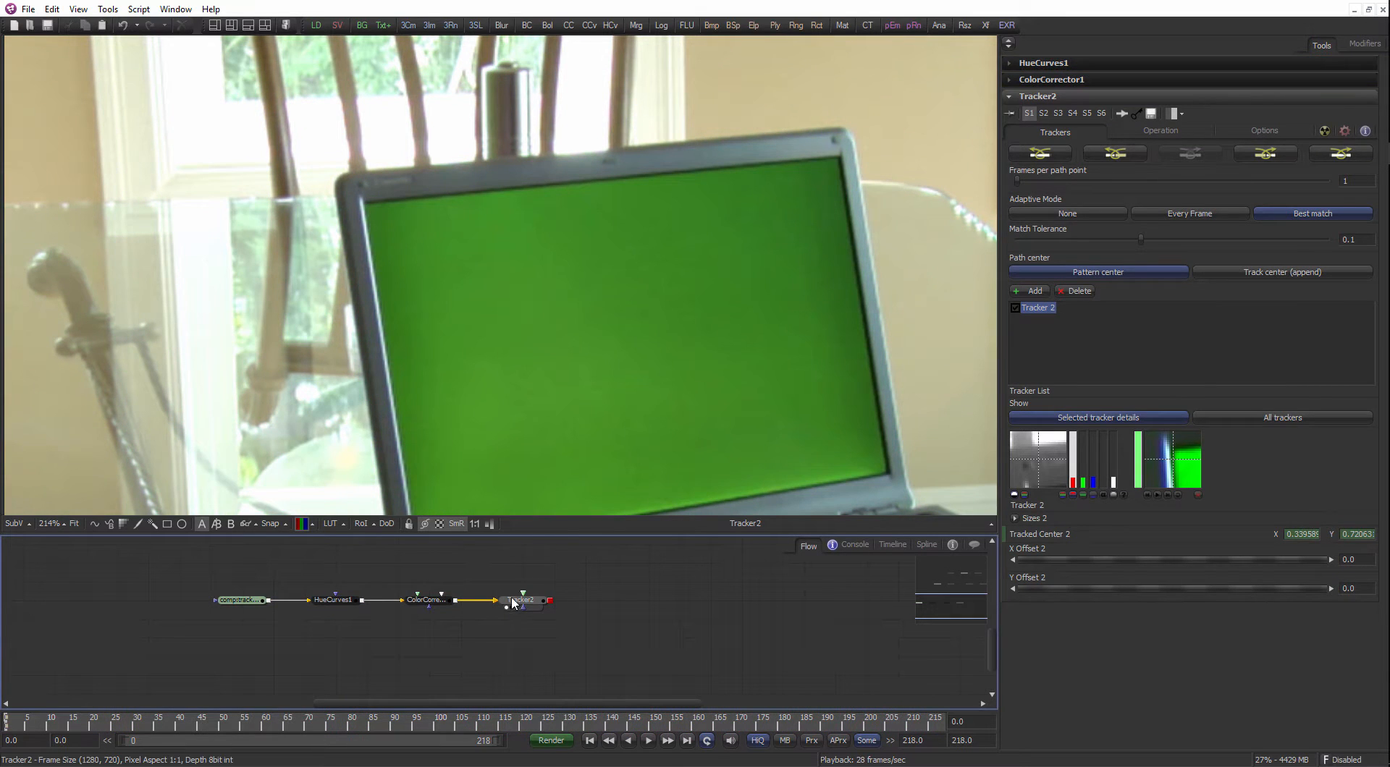
click(524, 605)
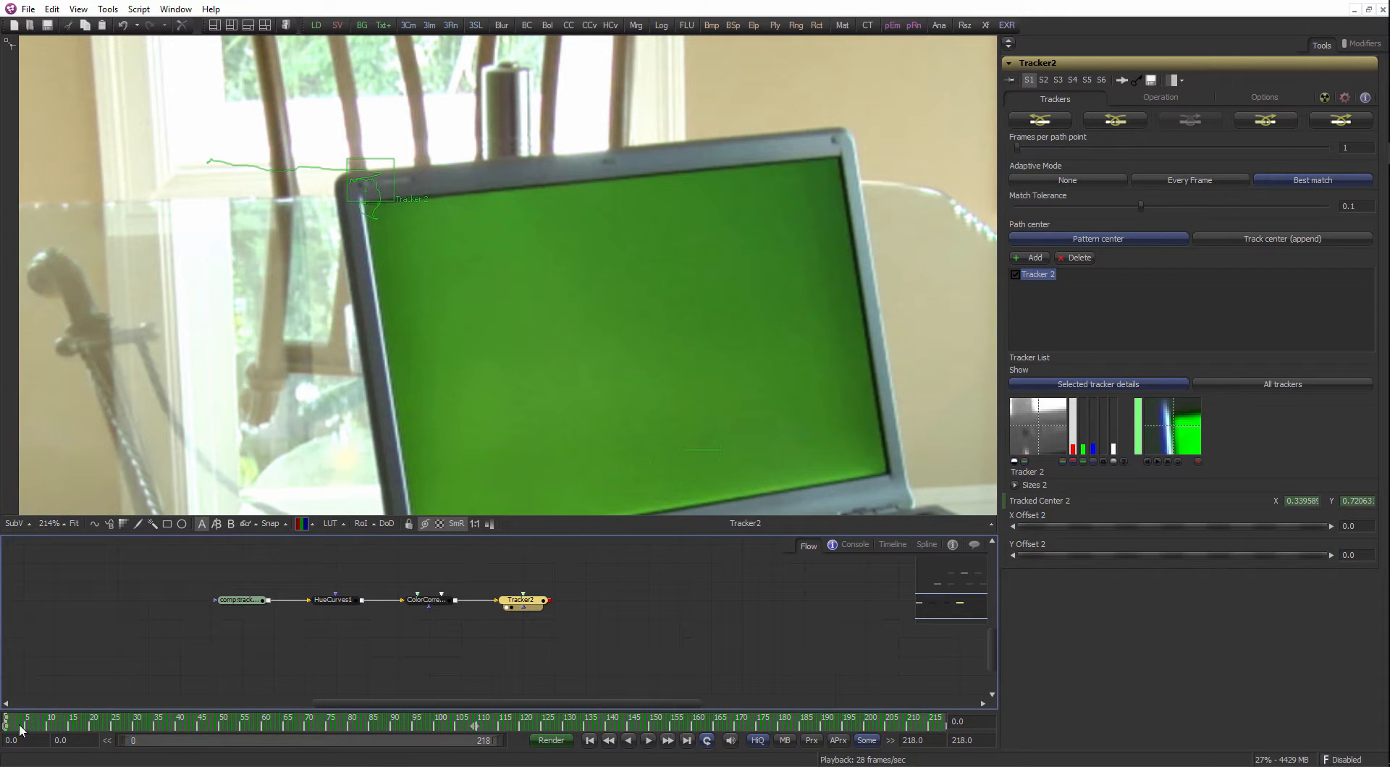
Scrub back to frame 2 and set Tracker2's operation to Match Move.
drag(111, 731, 14, 711)
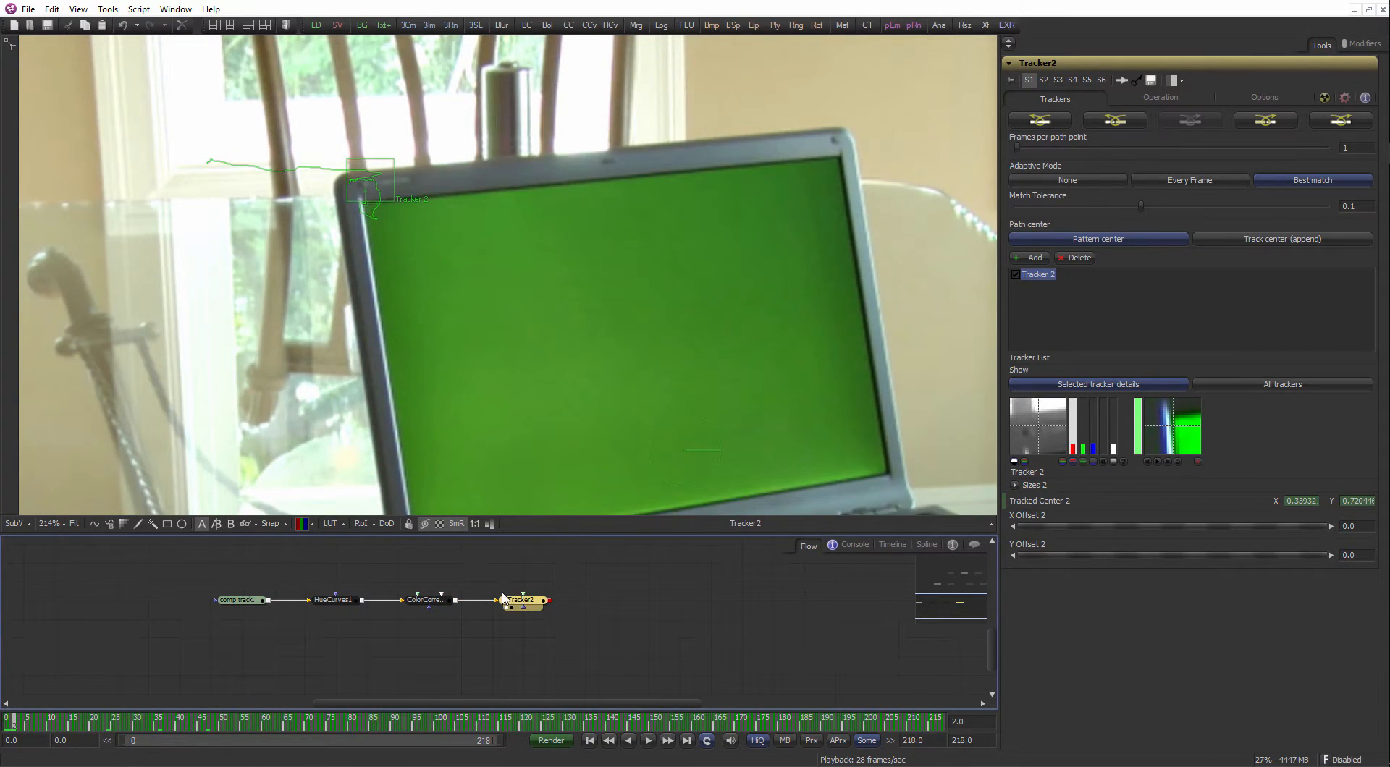
click(1130, 97)
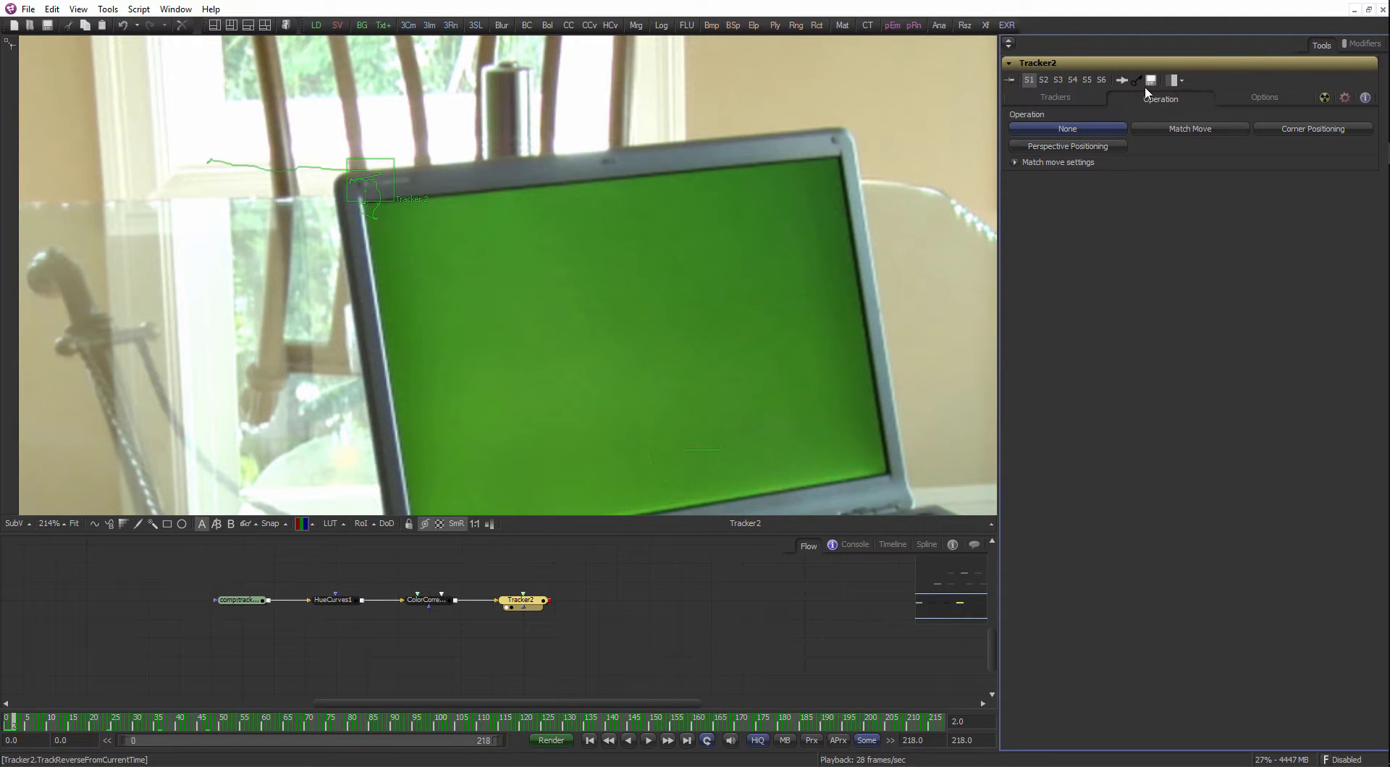
click(1181, 128)
Play Tracker2's output from frame 0 to check the match move, and stop at frame 196.
scroll(453, 381, down, 5)
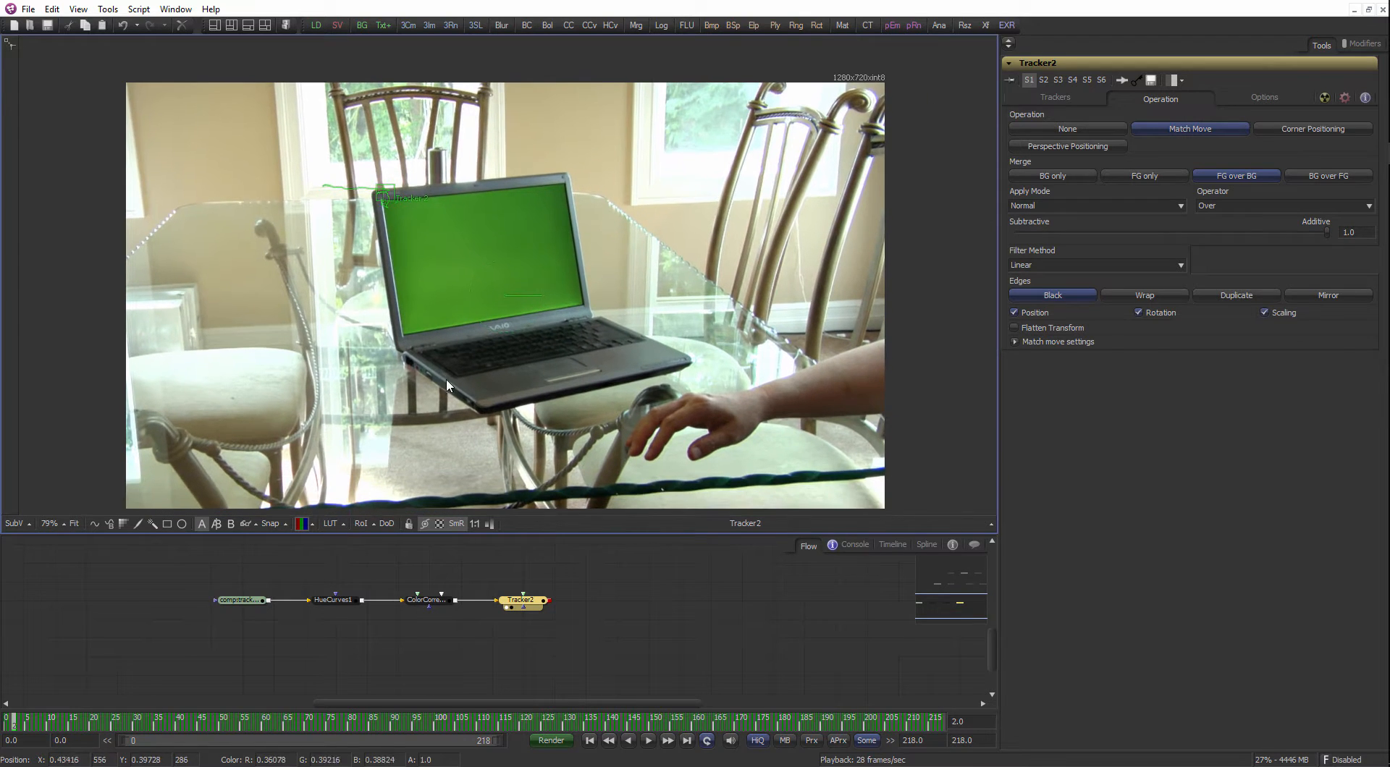
drag(32, 721, 3, 711)
drag(528, 367, 504, 365)
scroll(503, 365, down, 1)
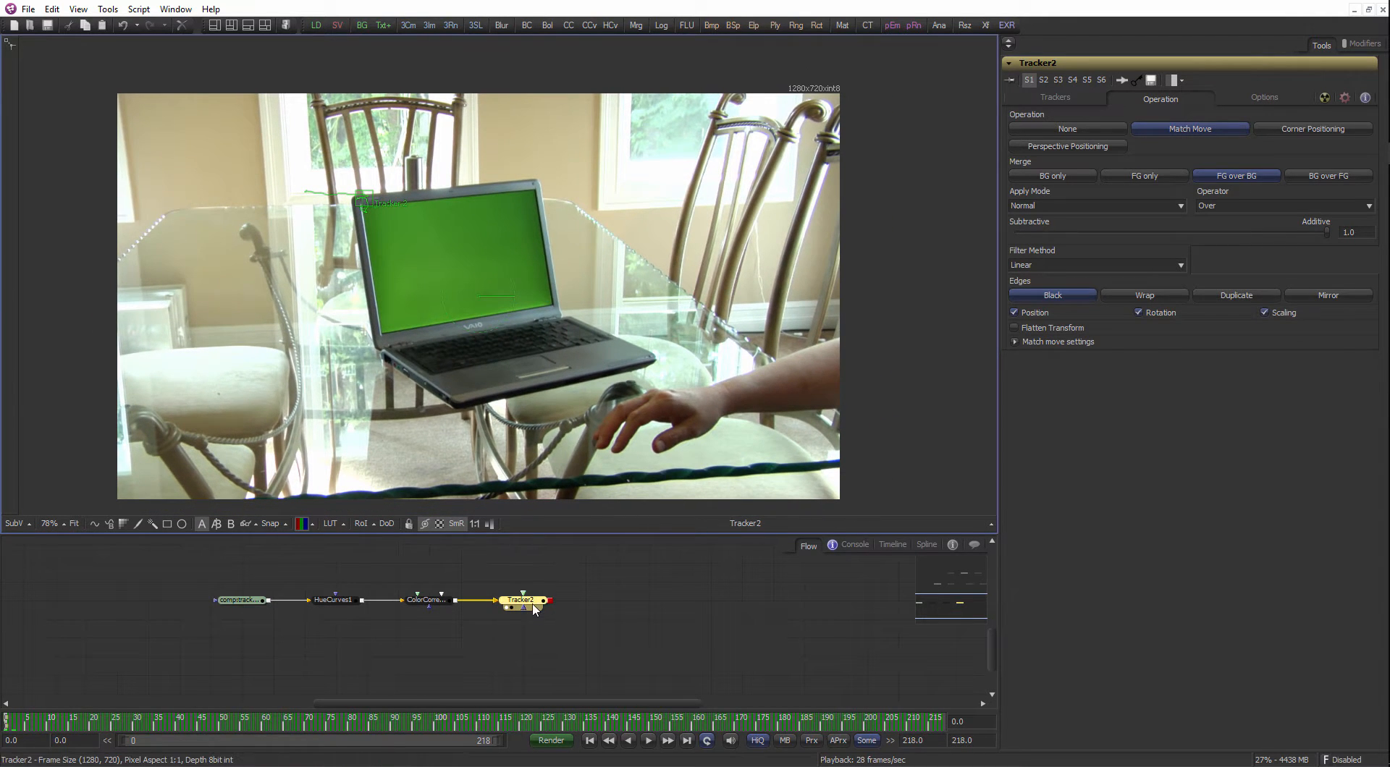
scroll(564, 377, up, 1)
key(space)
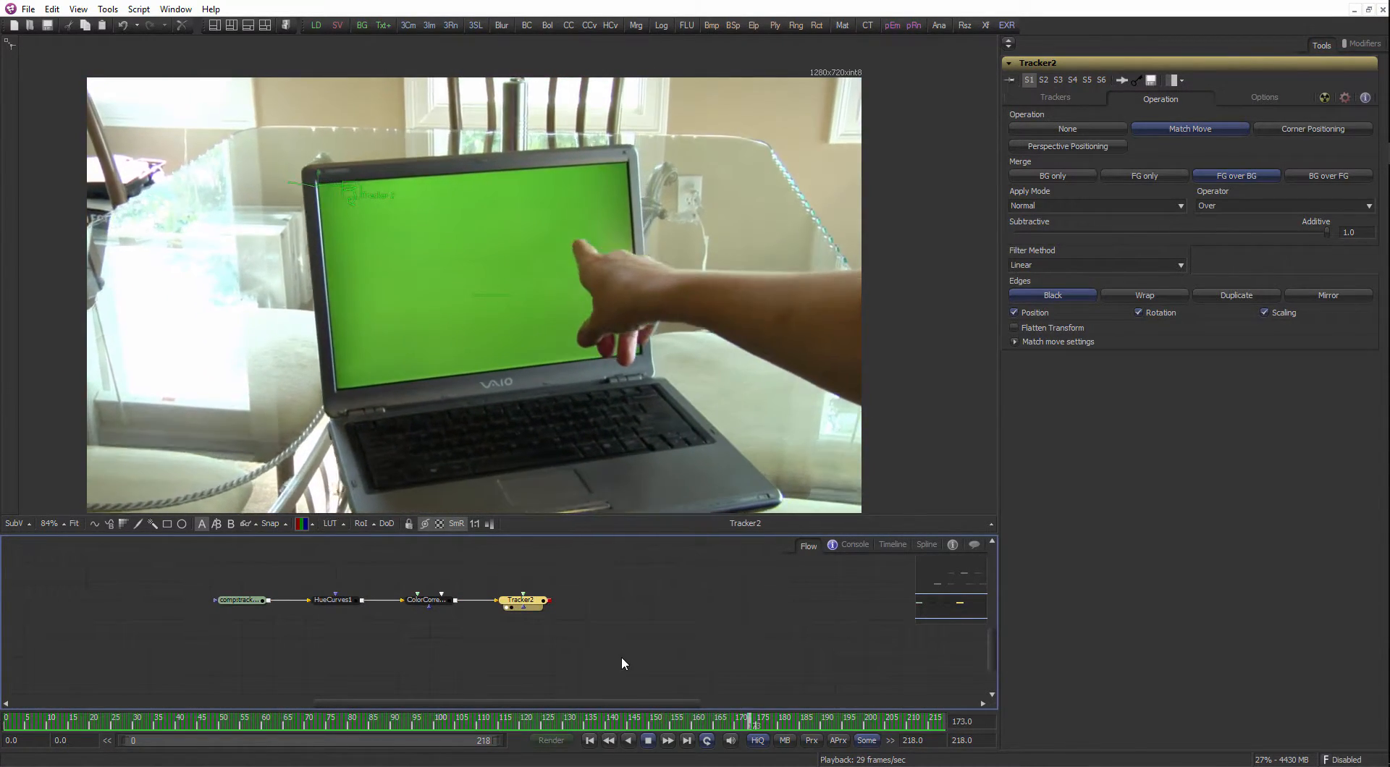
click(622, 656)
key(space)
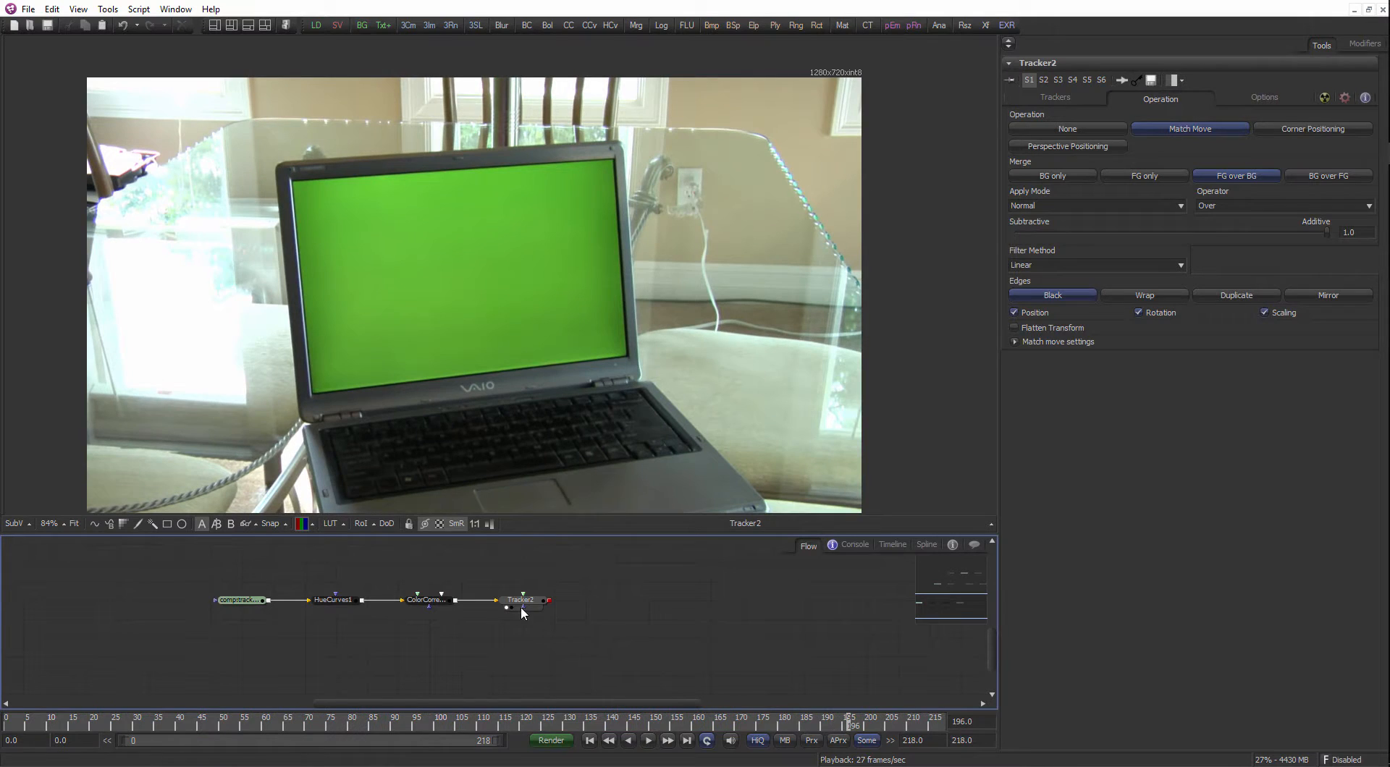
Check the original loader footage at frame 0, then set Tracker2's merge to BG only and play the result.
click(251, 601)
drag(45, 729, 6, 724)
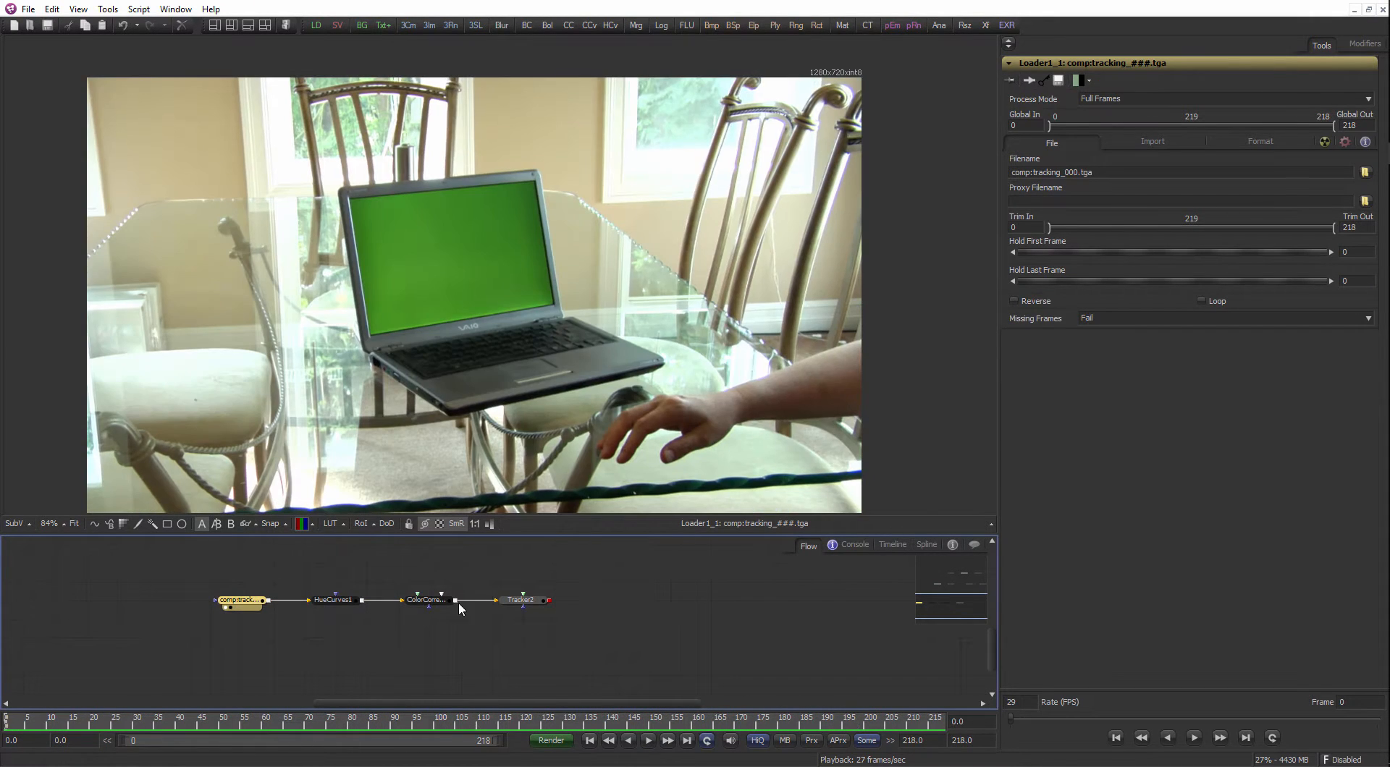
click(537, 605)
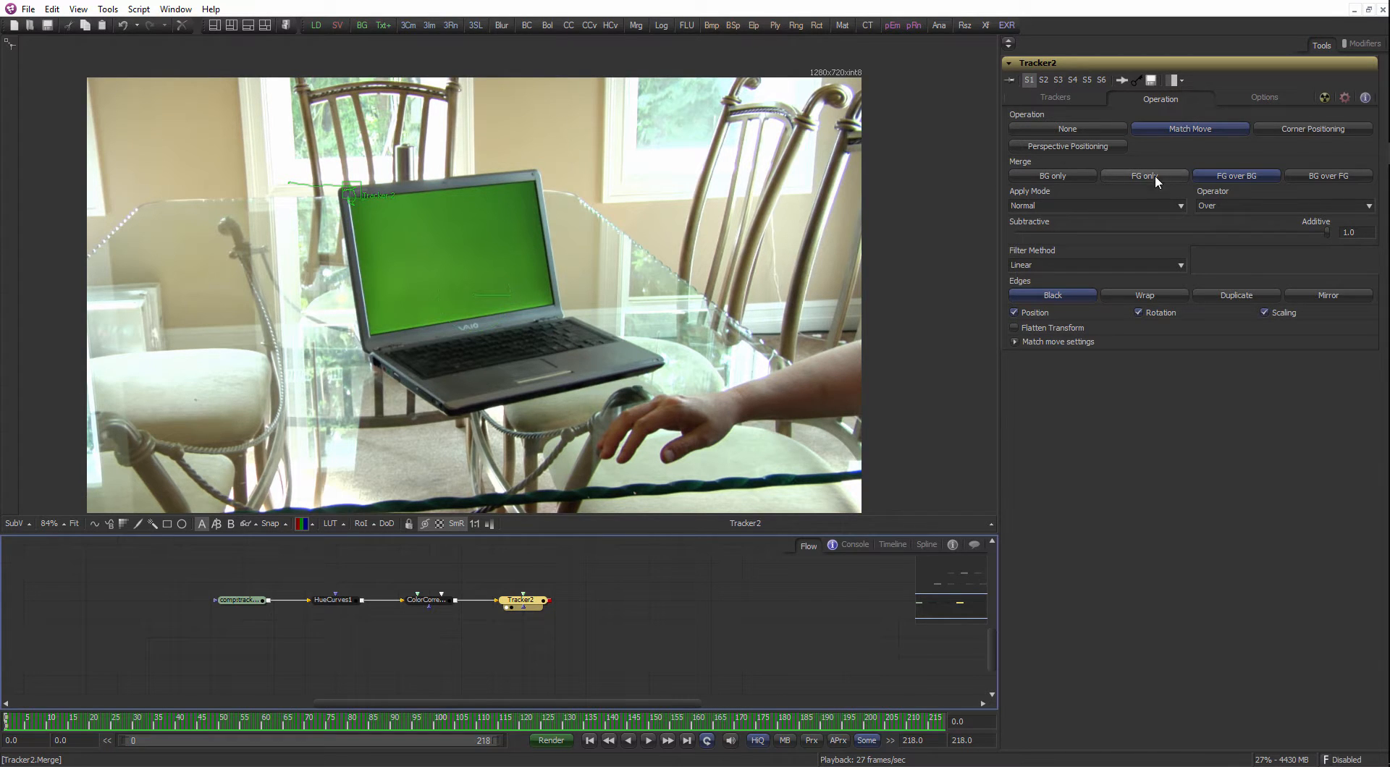
click(1066, 178)
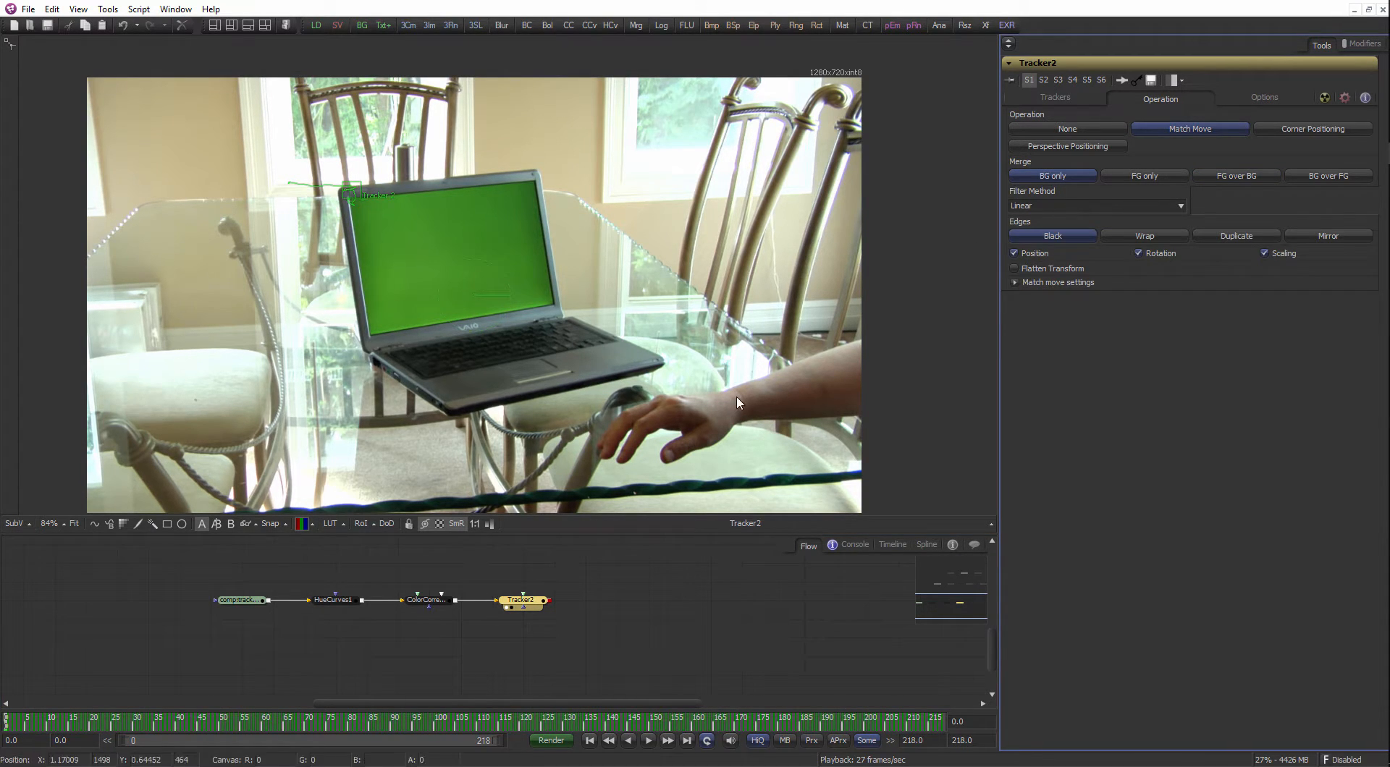
key(space)
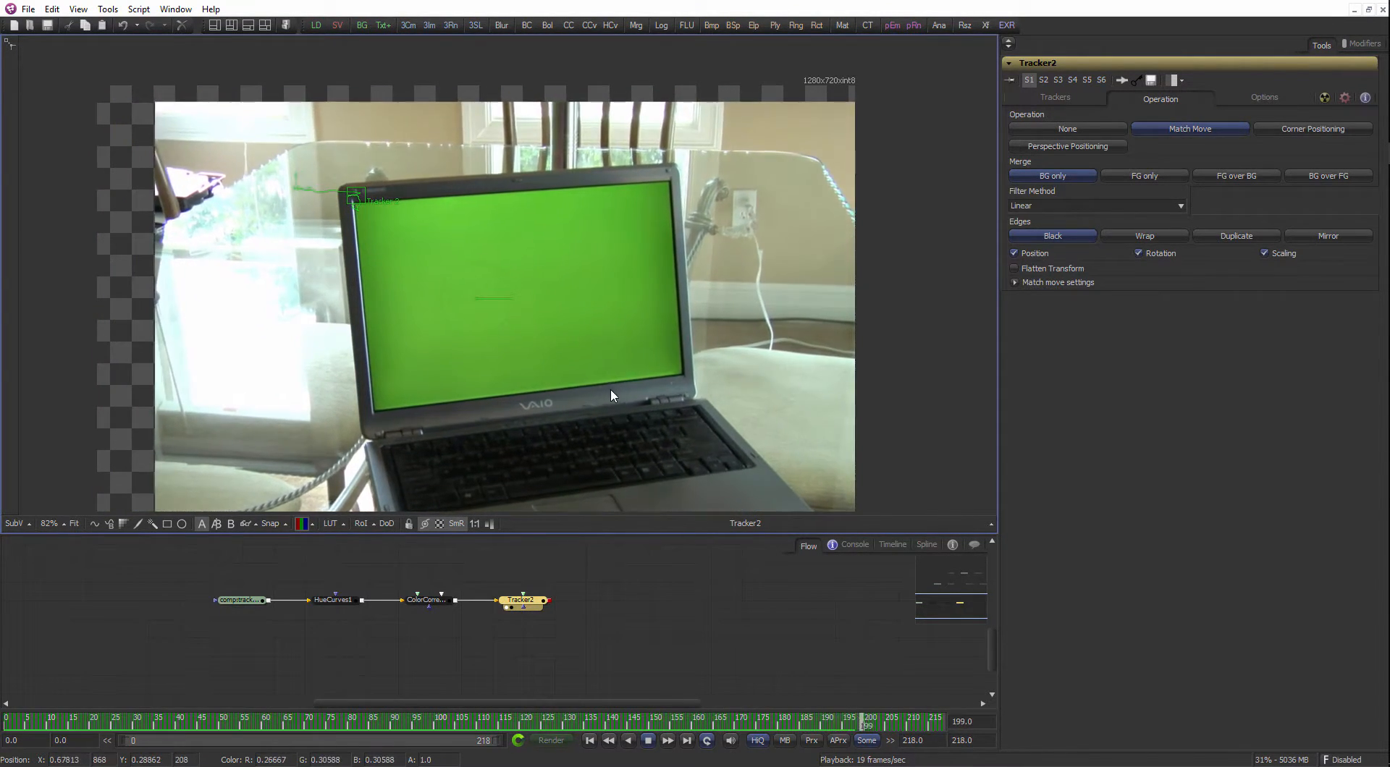
drag(576, 381, 567, 383)
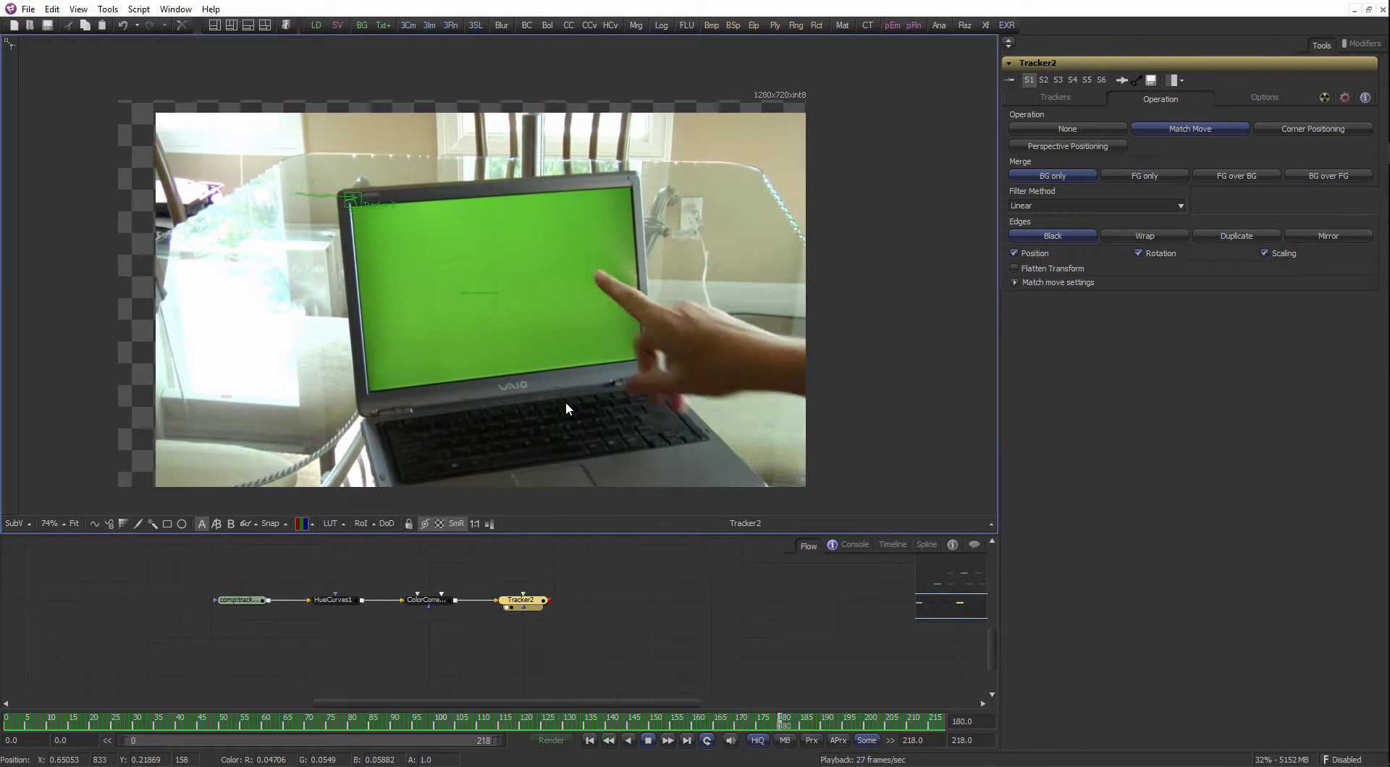
Split the viewer into two side-by-side views, with the original loader footage on one side and Tracker2's output on the other.
click(231, 24)
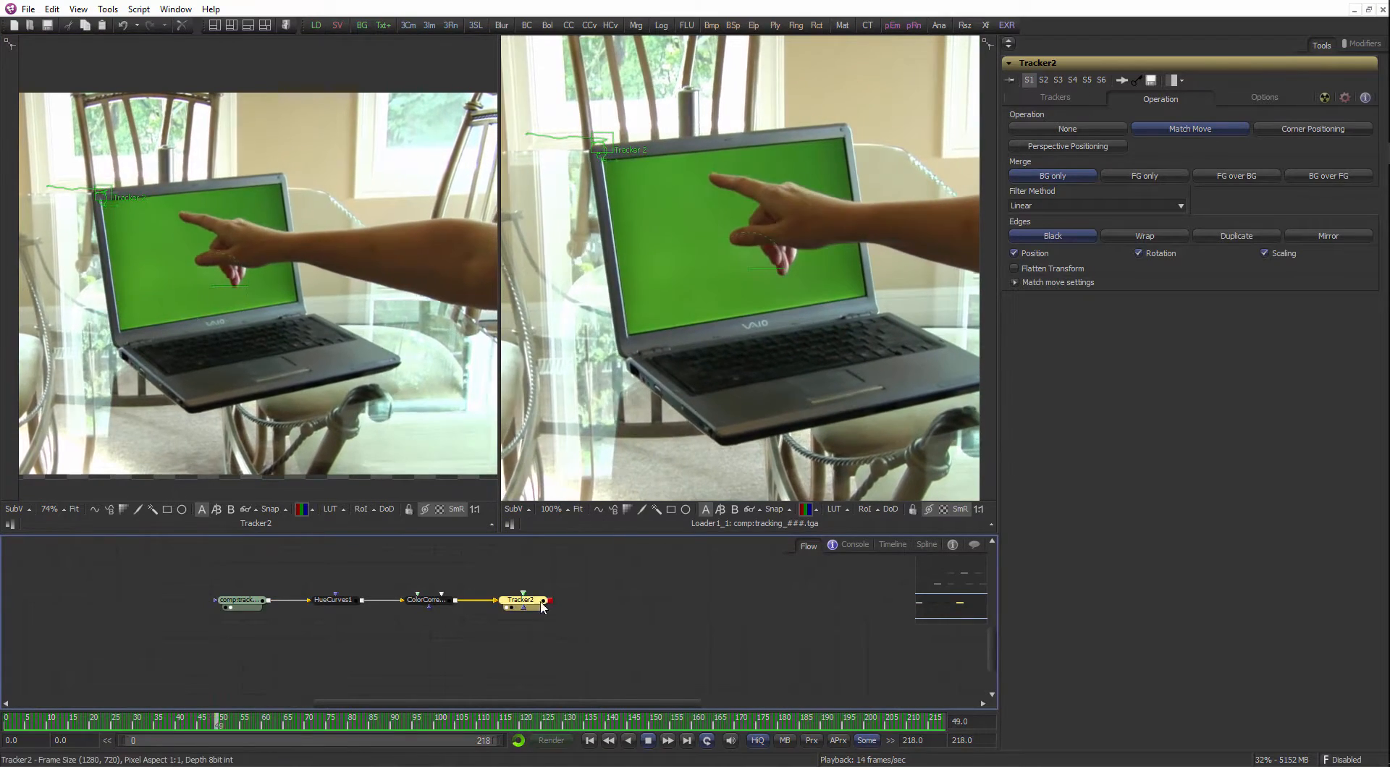
click(511, 608)
drag(249, 600, 286, 255)
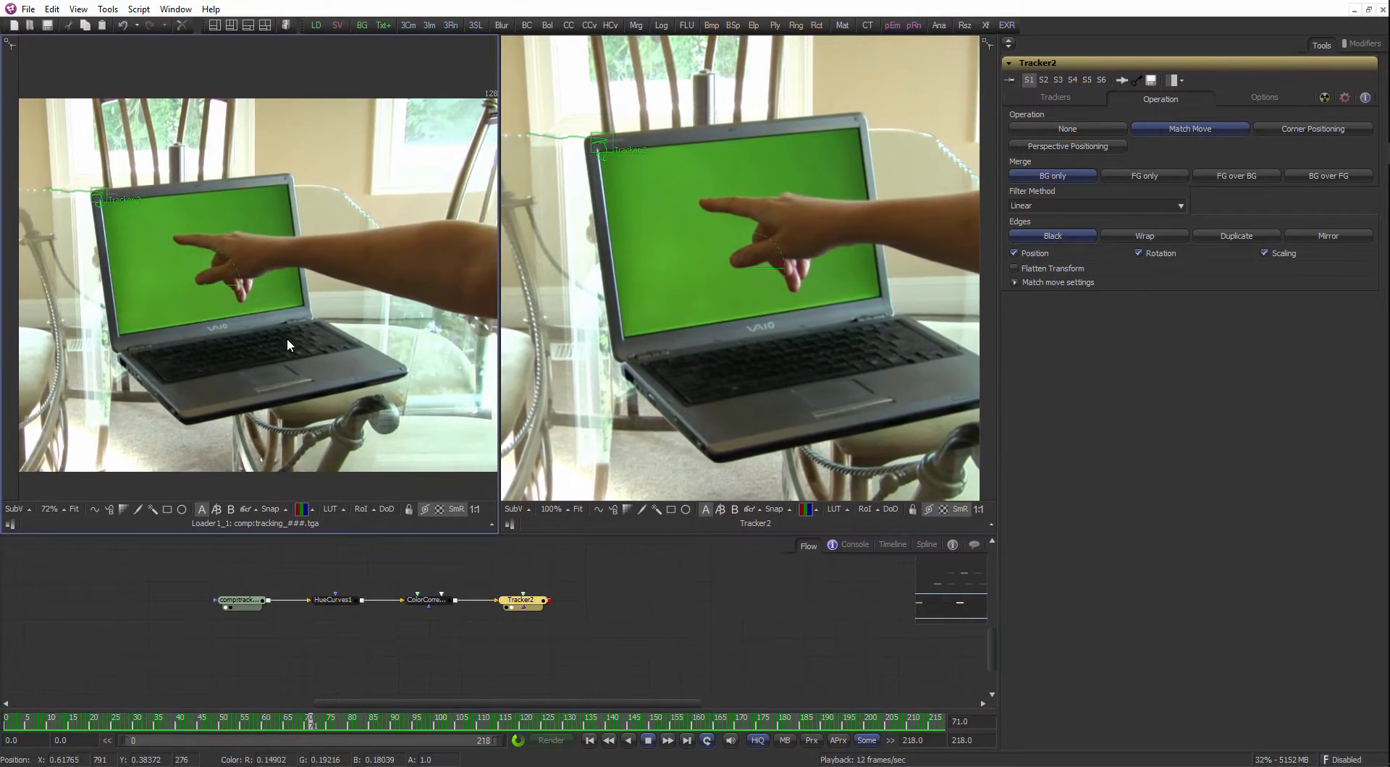
Fit the image in both views, enlarge the viewer area, and compare the footage during playback before returning to frame 0.
key(ctrl+f)
key(ctrl+f)
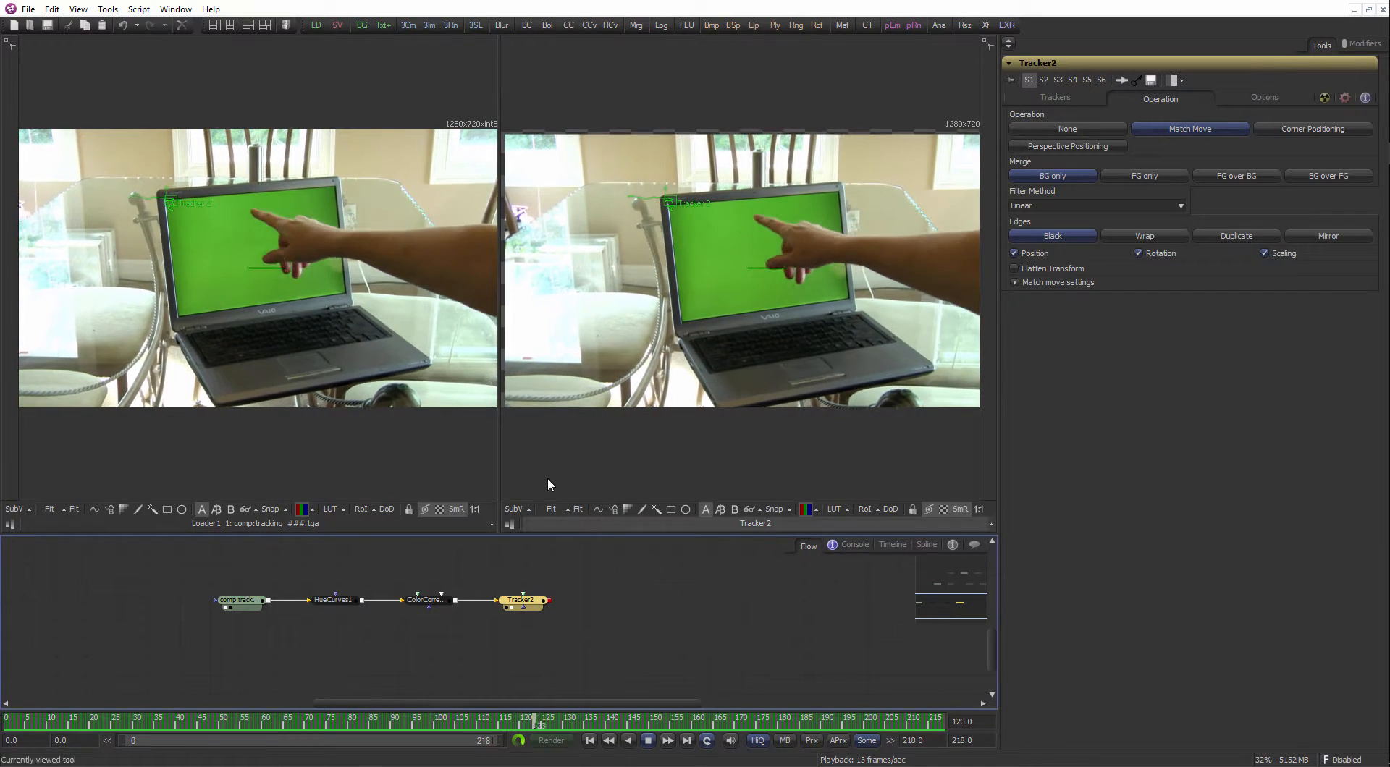
click(462, 464)
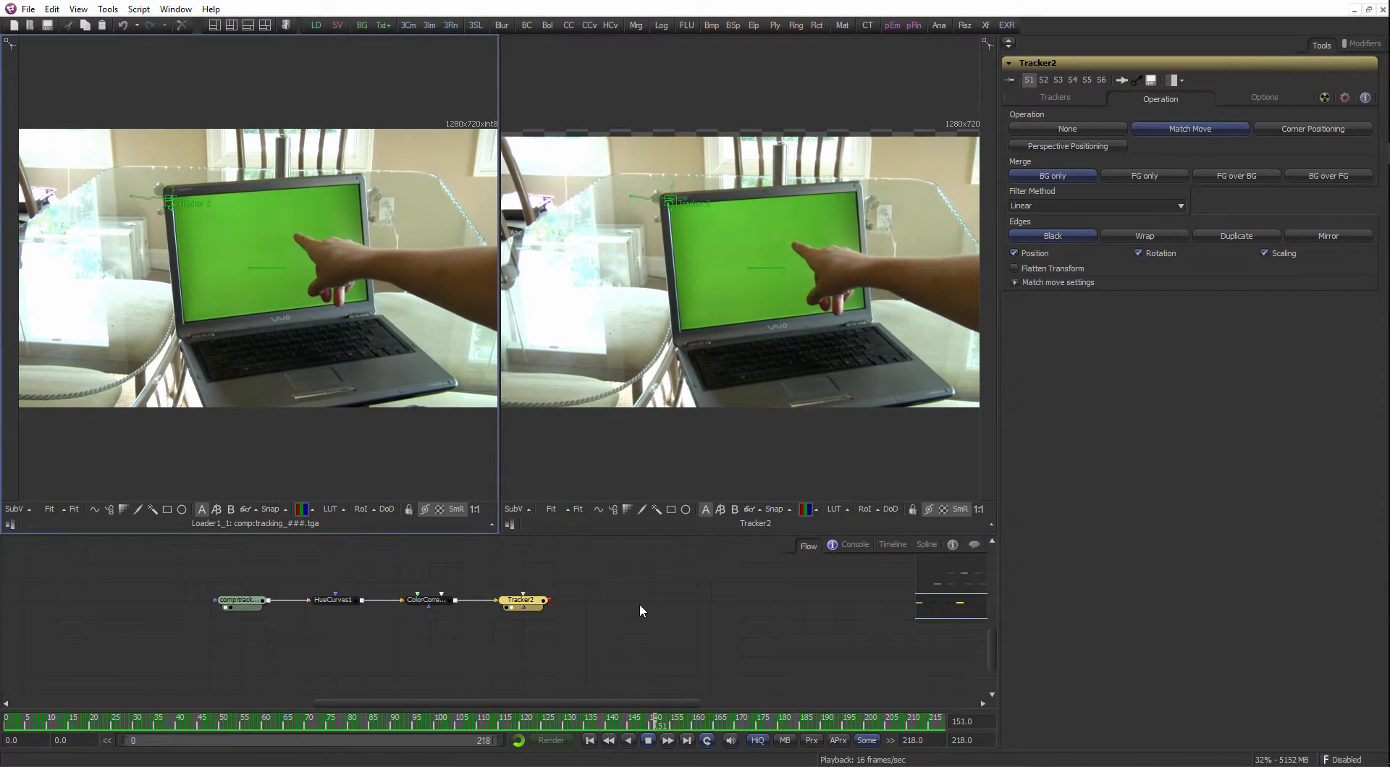
drag(1000, 410, 1169, 406)
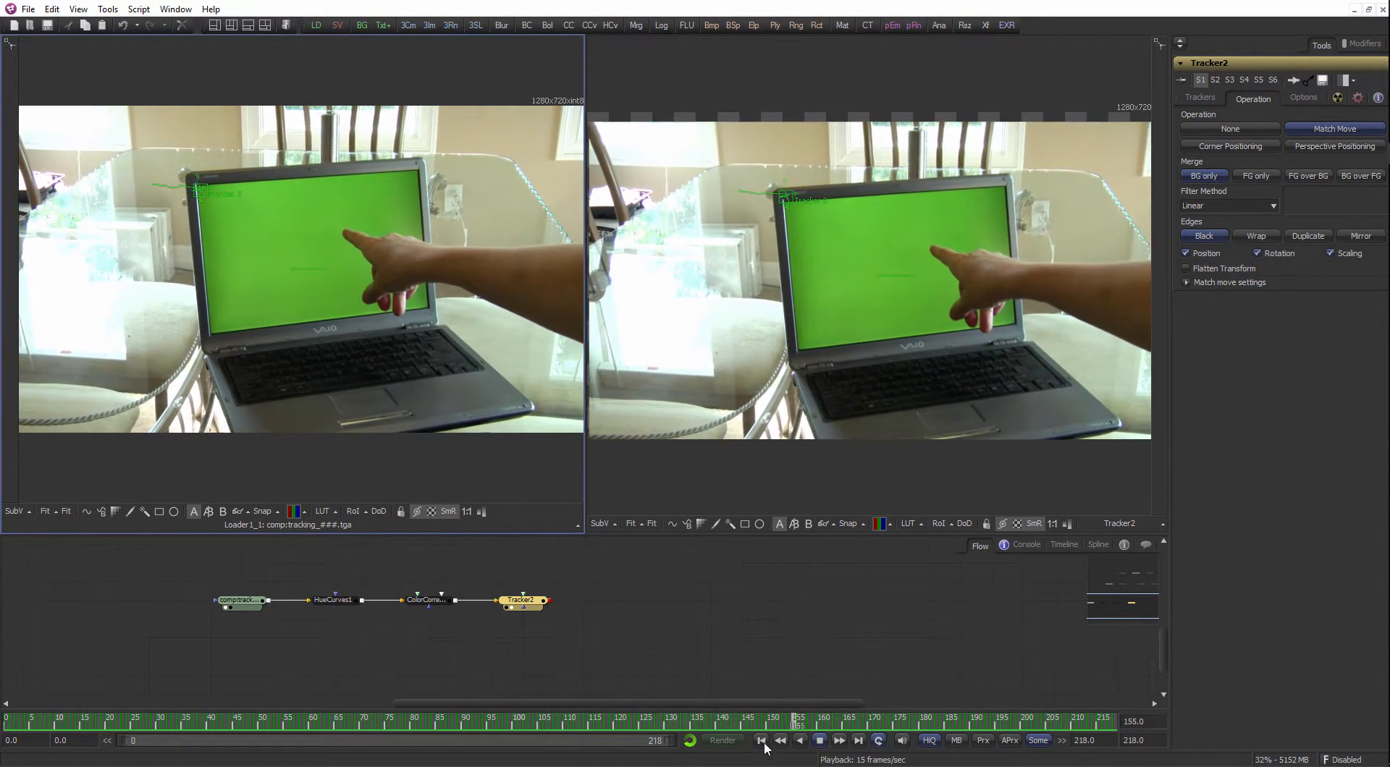
key(space)
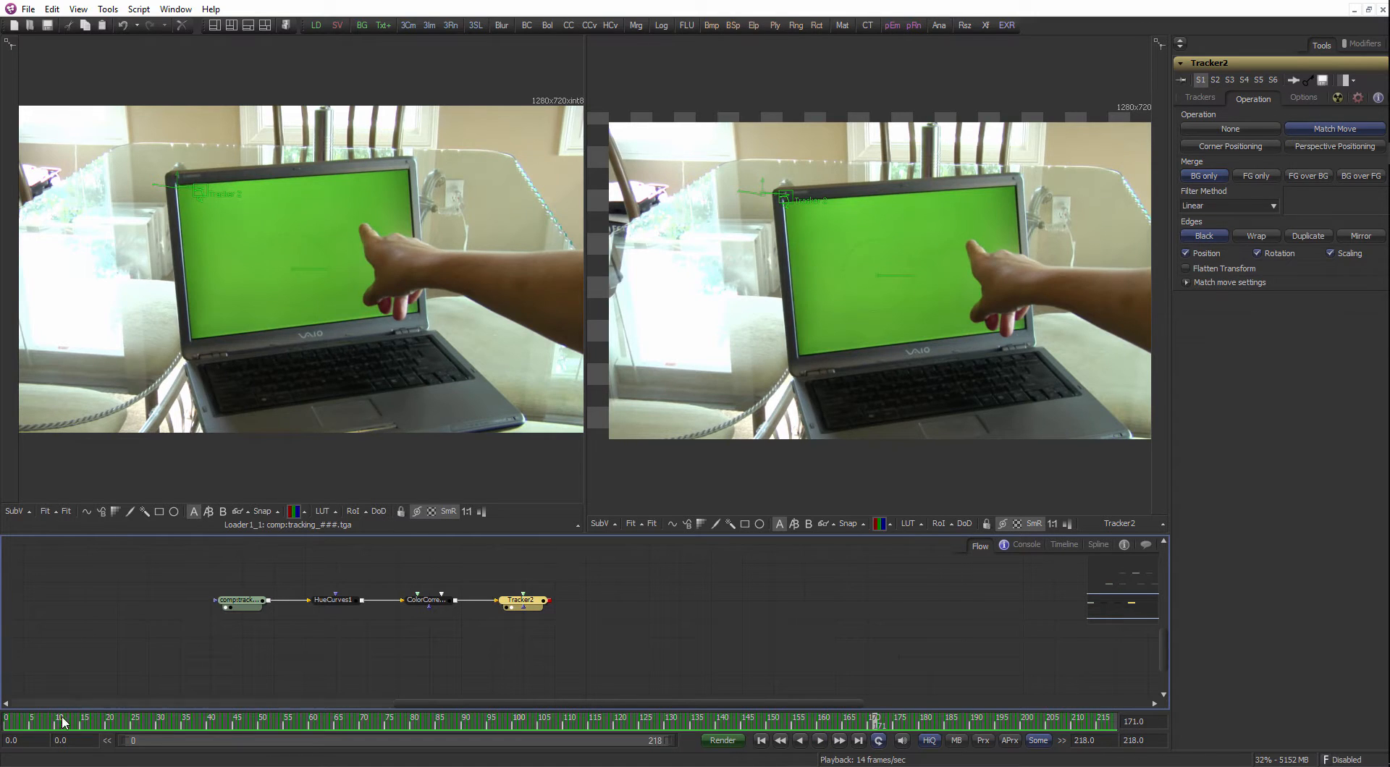
click(5, 722)
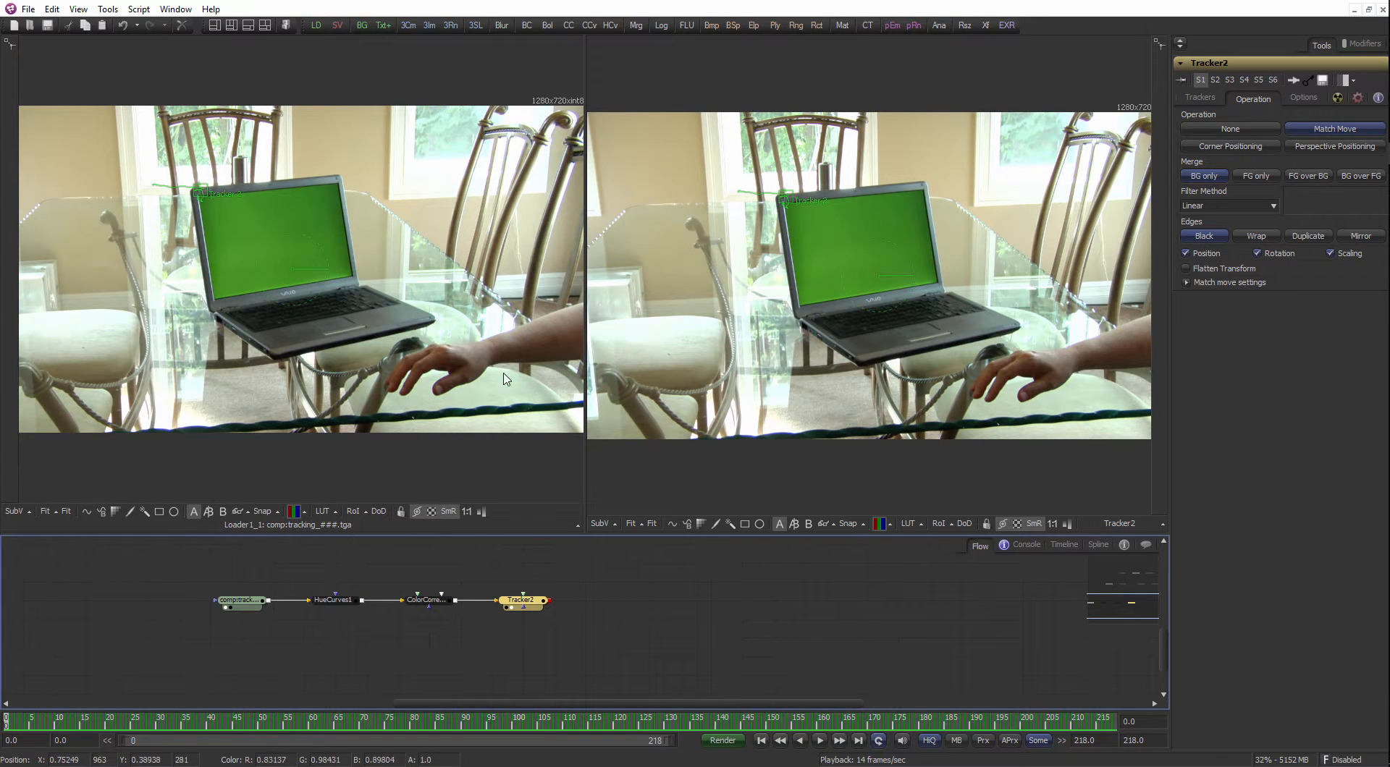
Deselect the node, go to frame 4 and switch back to a single view of the original loader footage.
click(527, 656)
click(26, 722)
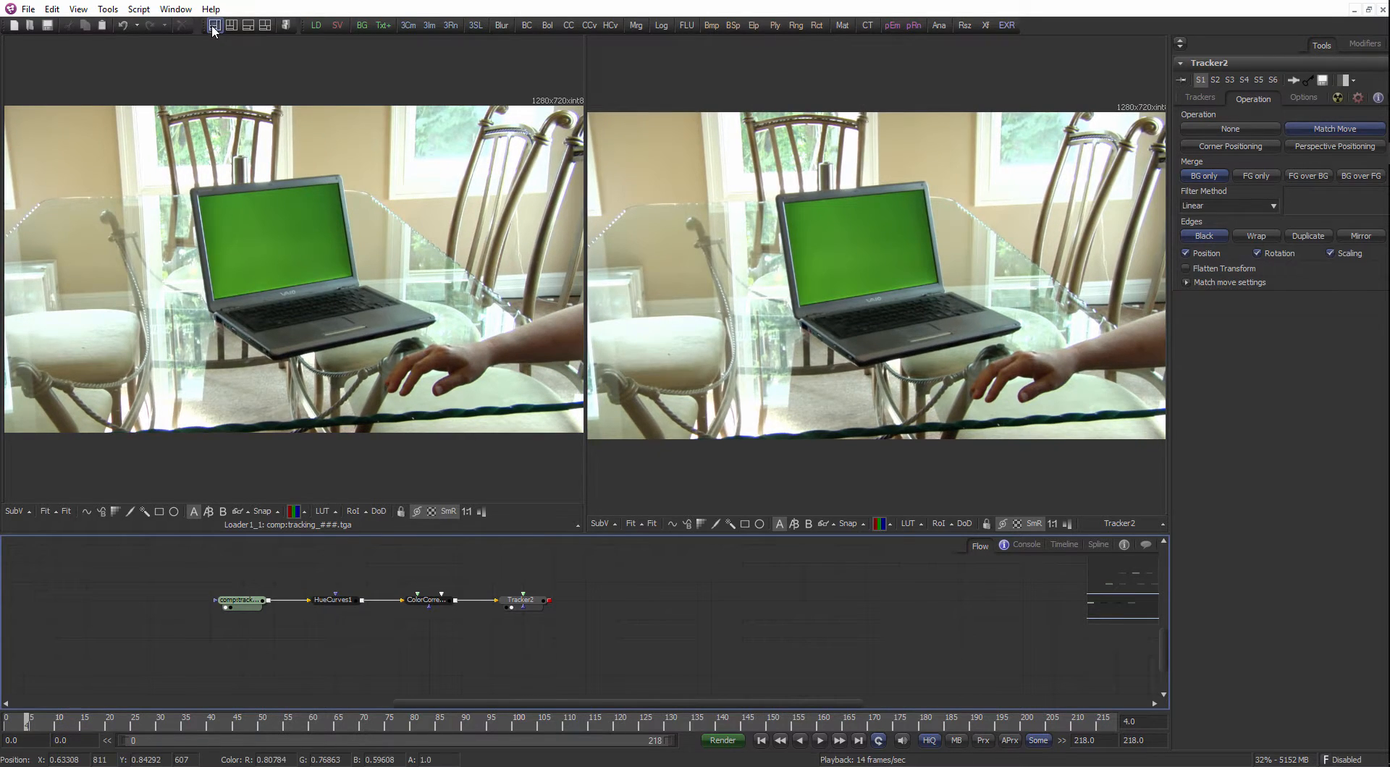
click(214, 26)
scroll(530, 377, down, 2)
scroll(528, 485, up, 1)
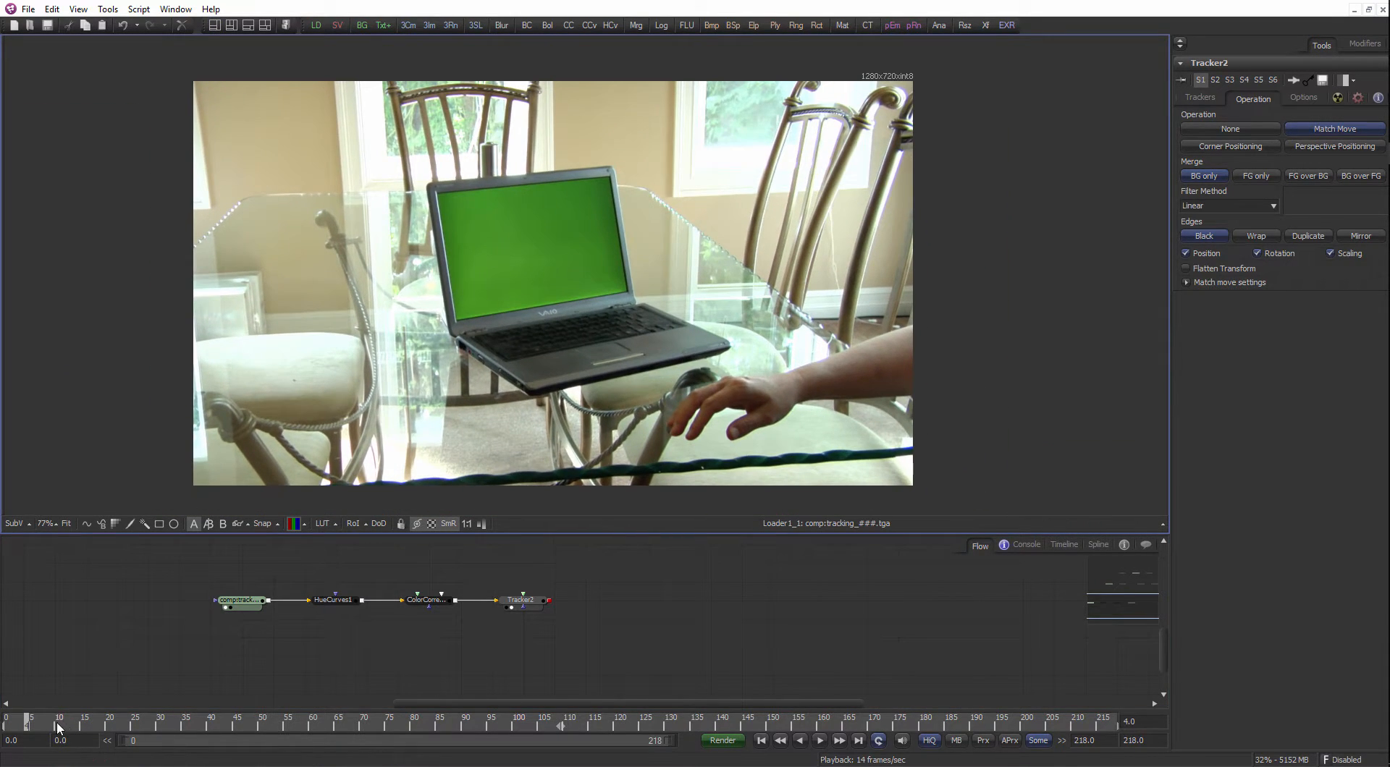
Scrub to frame 24, step repeatedly between frames 24 and 25, and jump back to frame 0.
drag(56, 721, 129, 722)
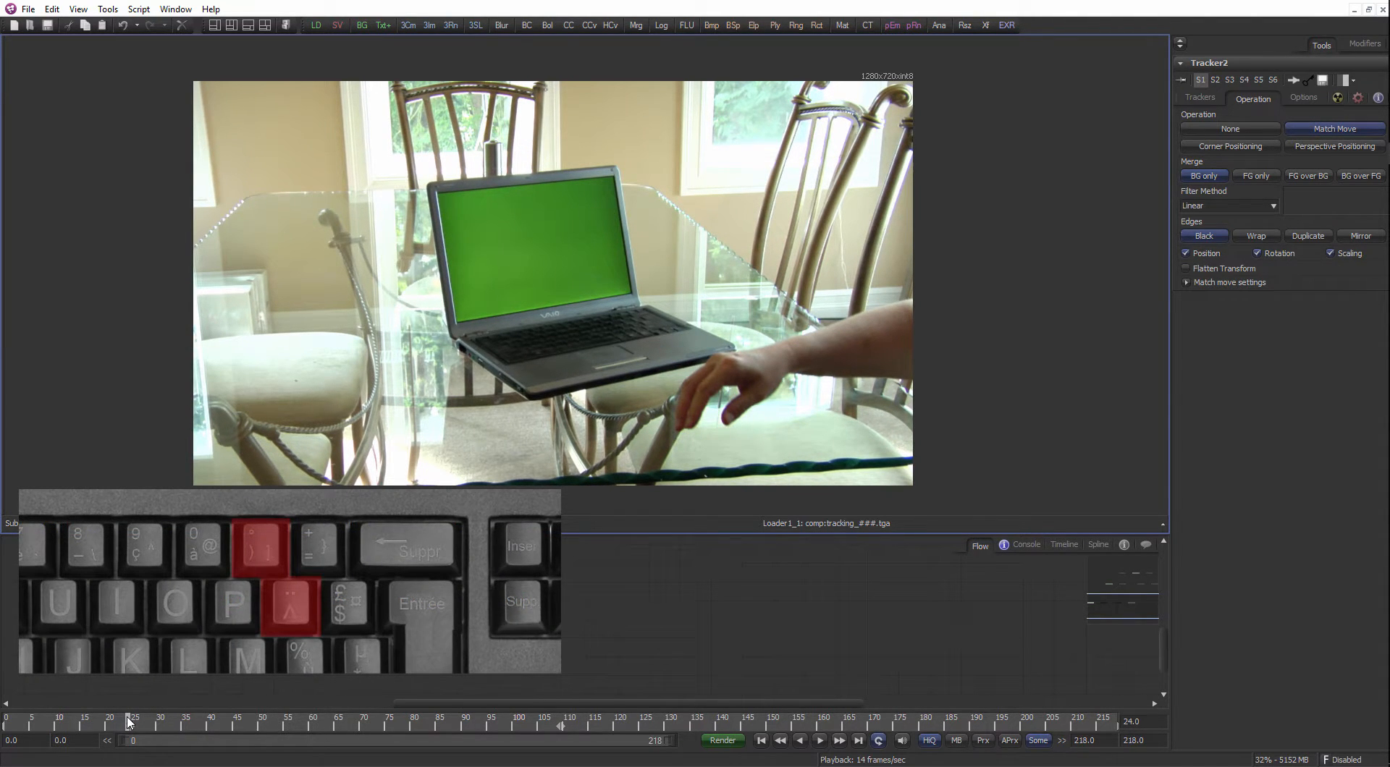
key(Right)
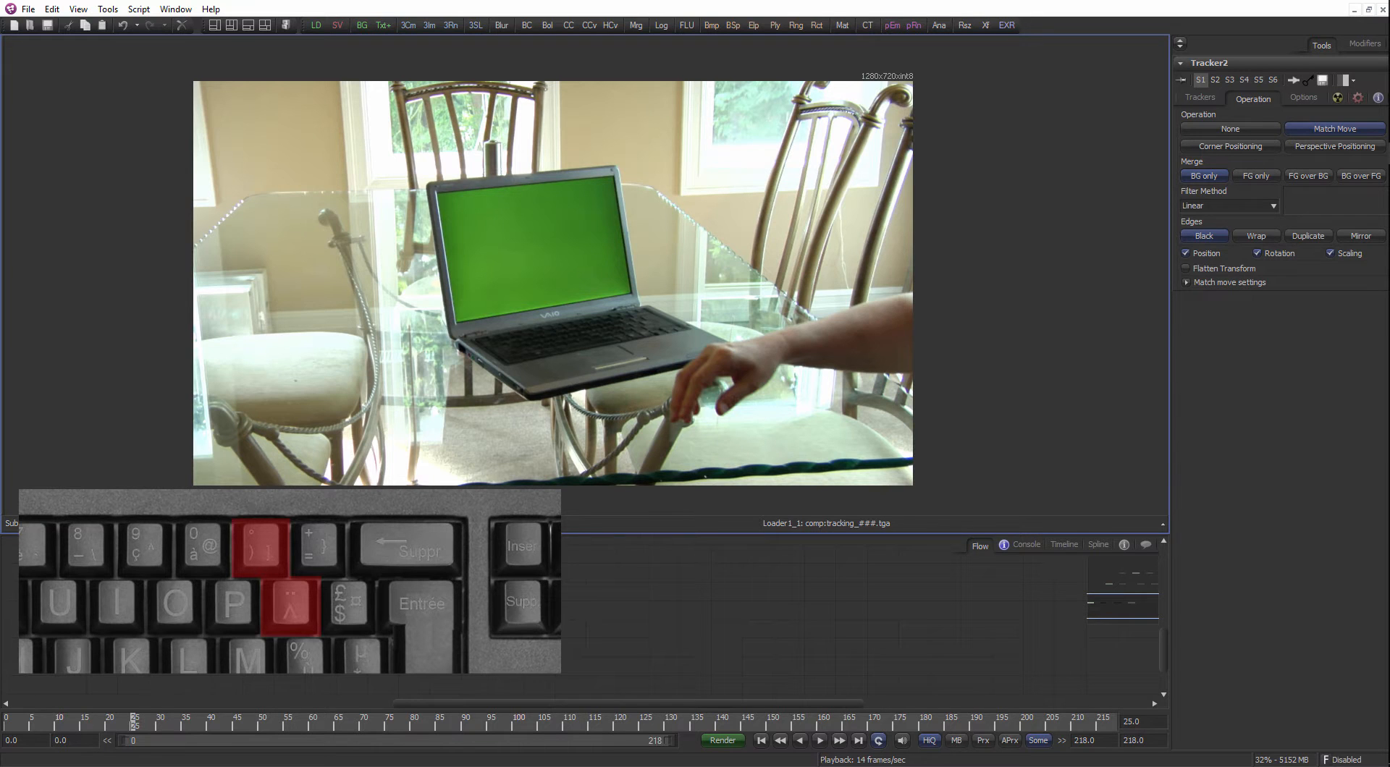
click(724, 616)
key([)
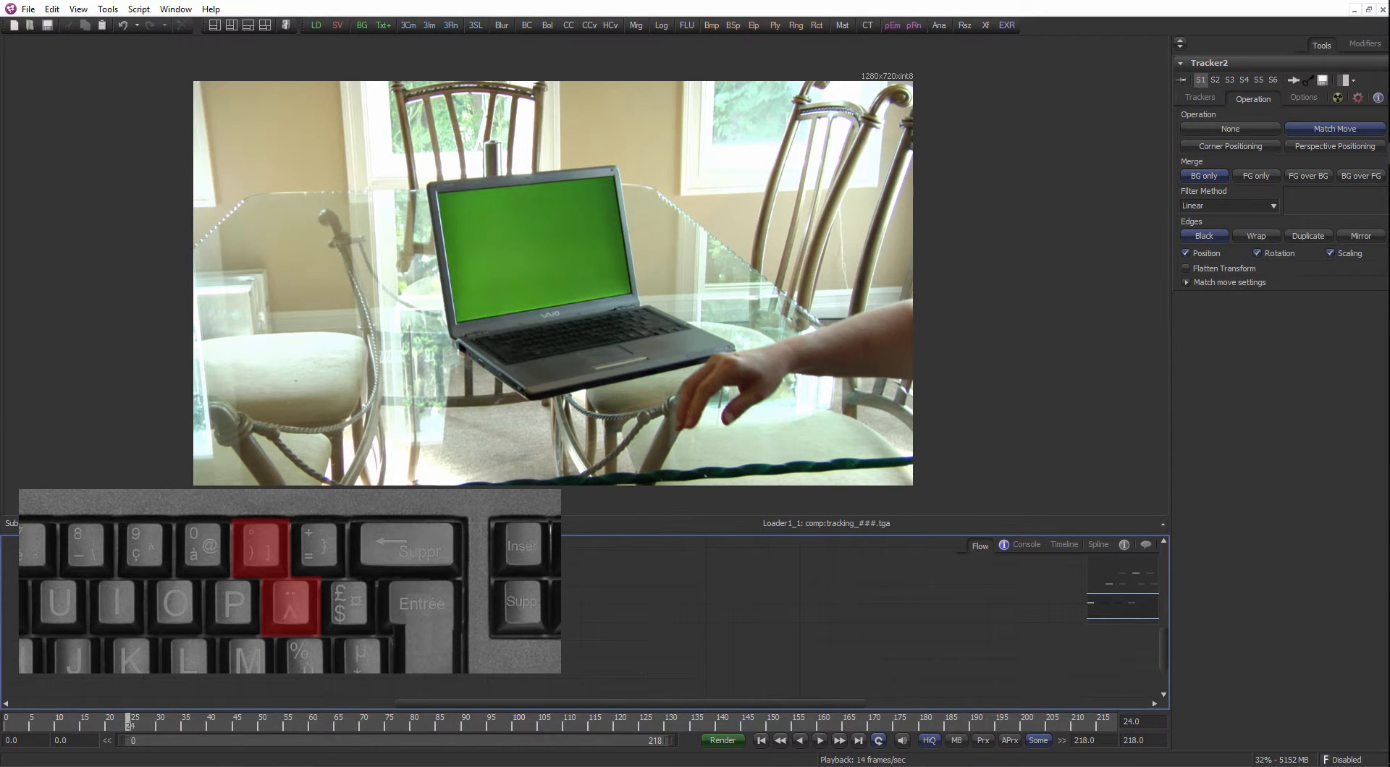
key(])
key([)
key(])
key([)
key(])
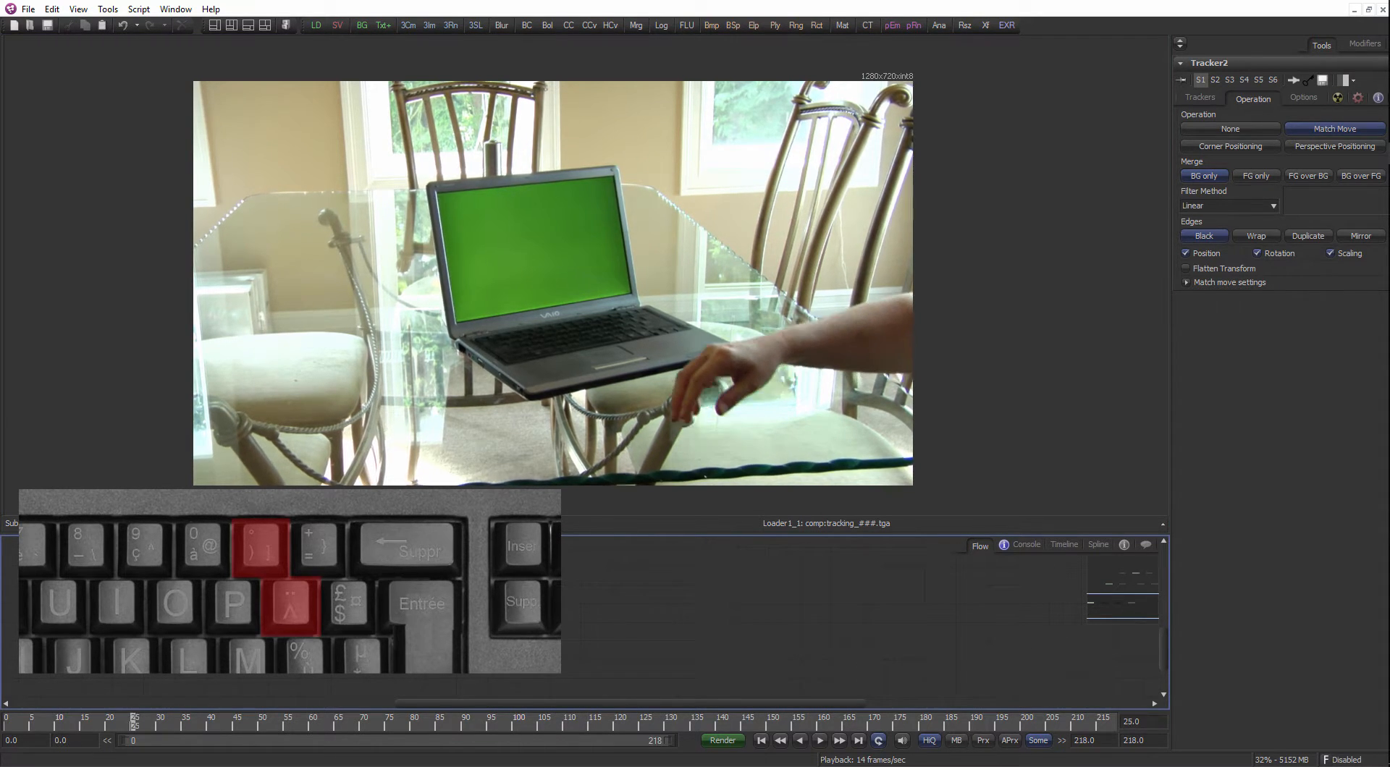
key([)
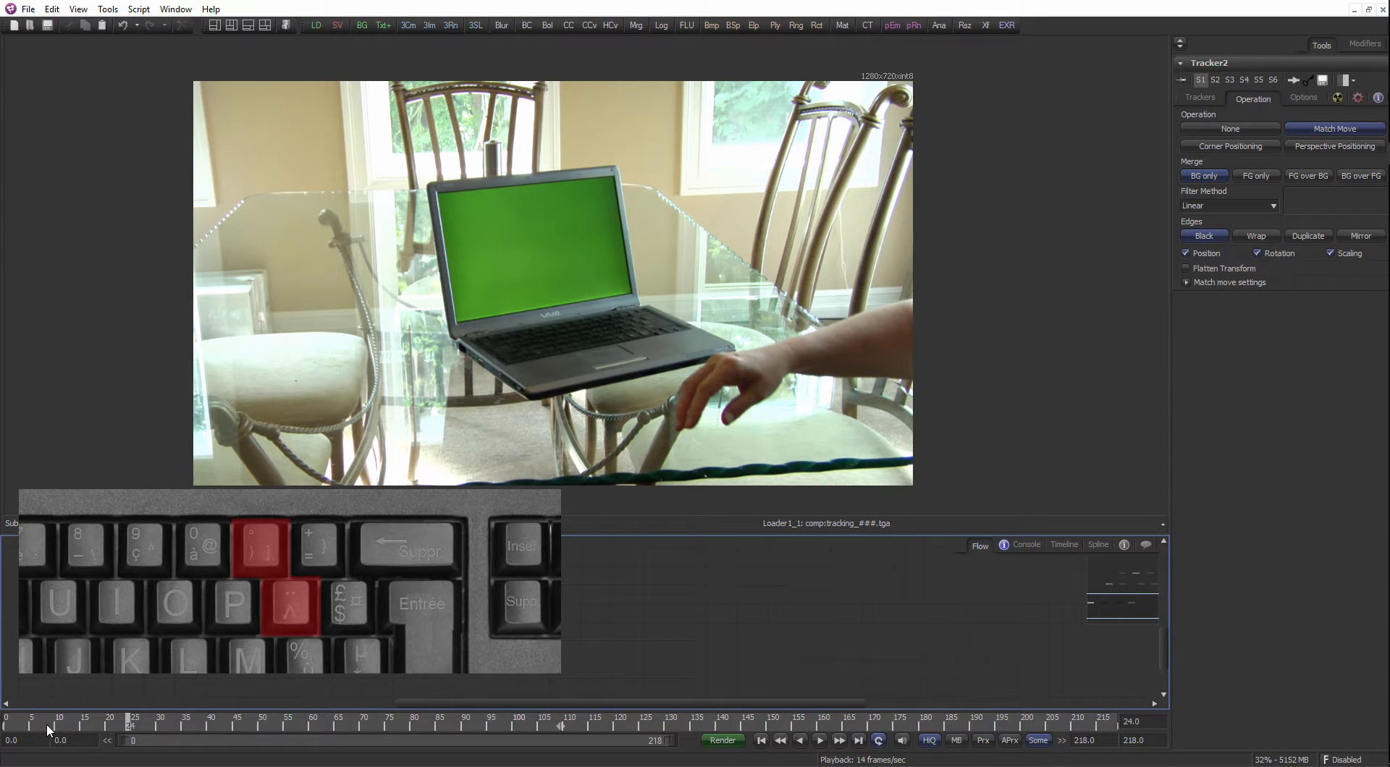
key(])
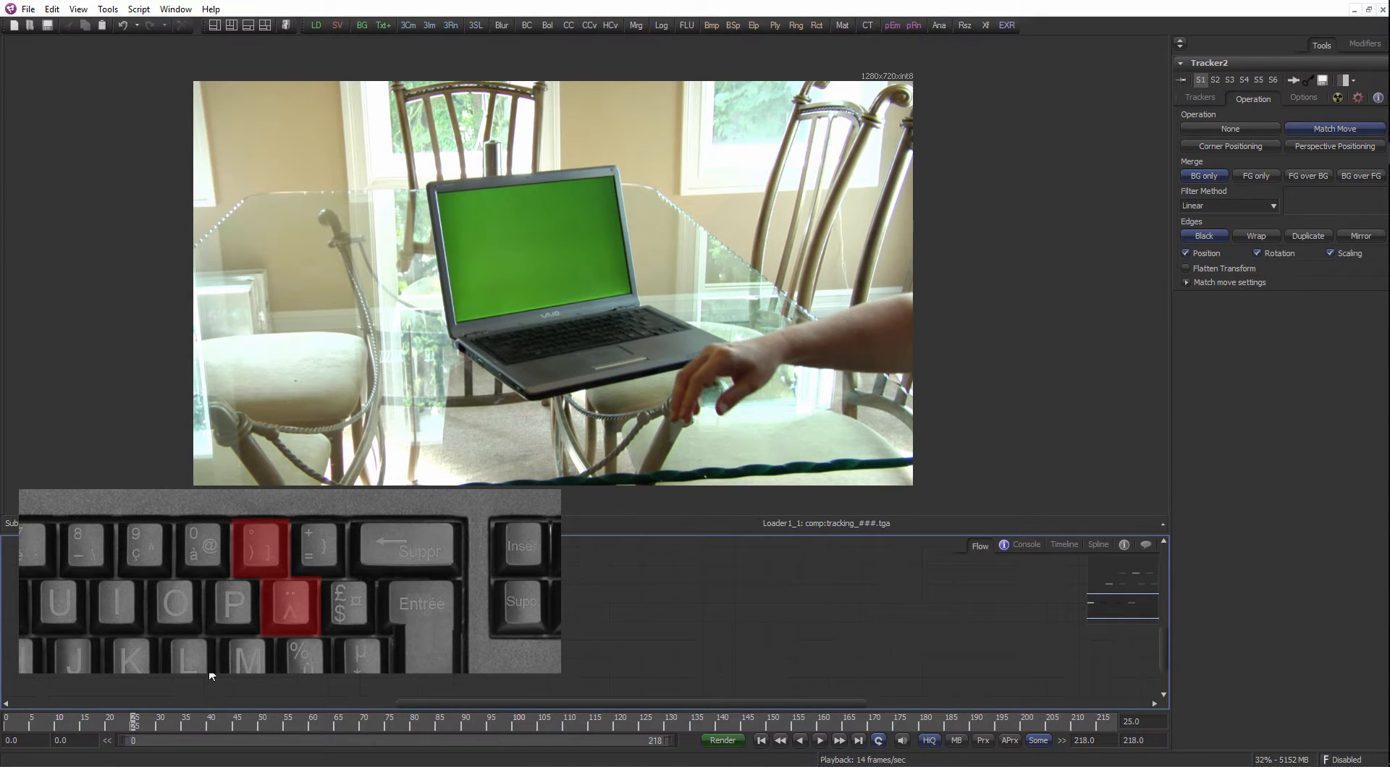
key([)
key(ctrl)
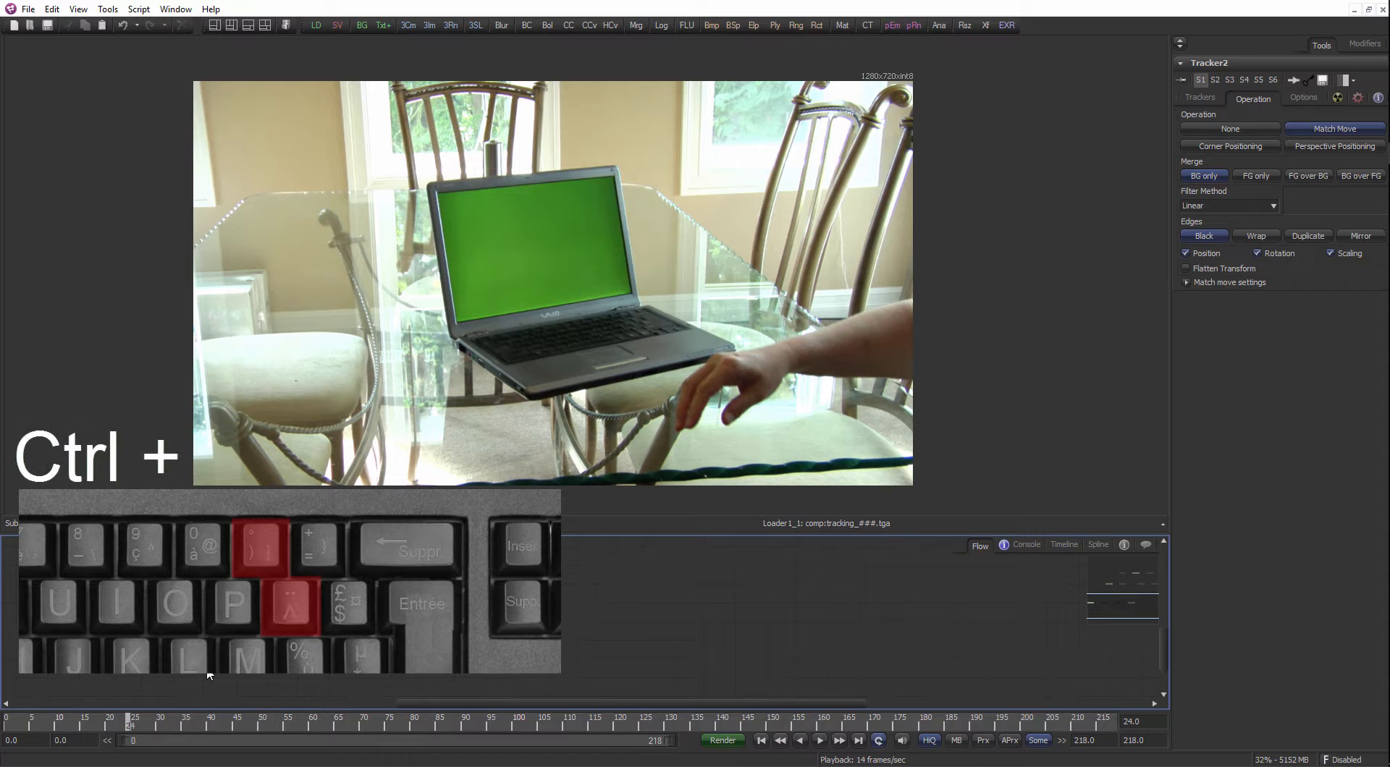
key(ctrl+bracketleft)
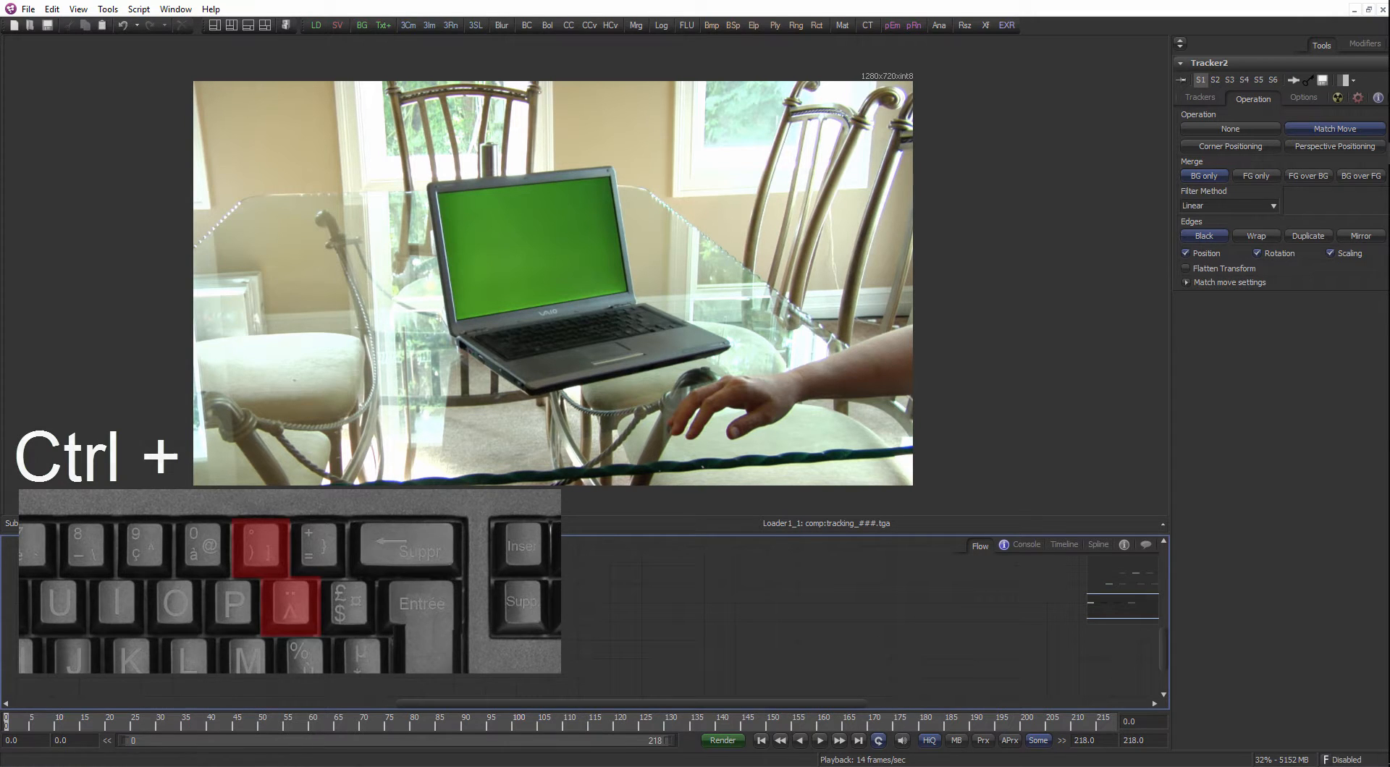
Show Tracker2's output in the viewer and widen the tool controls area.
drag(525, 607, 615, 311)
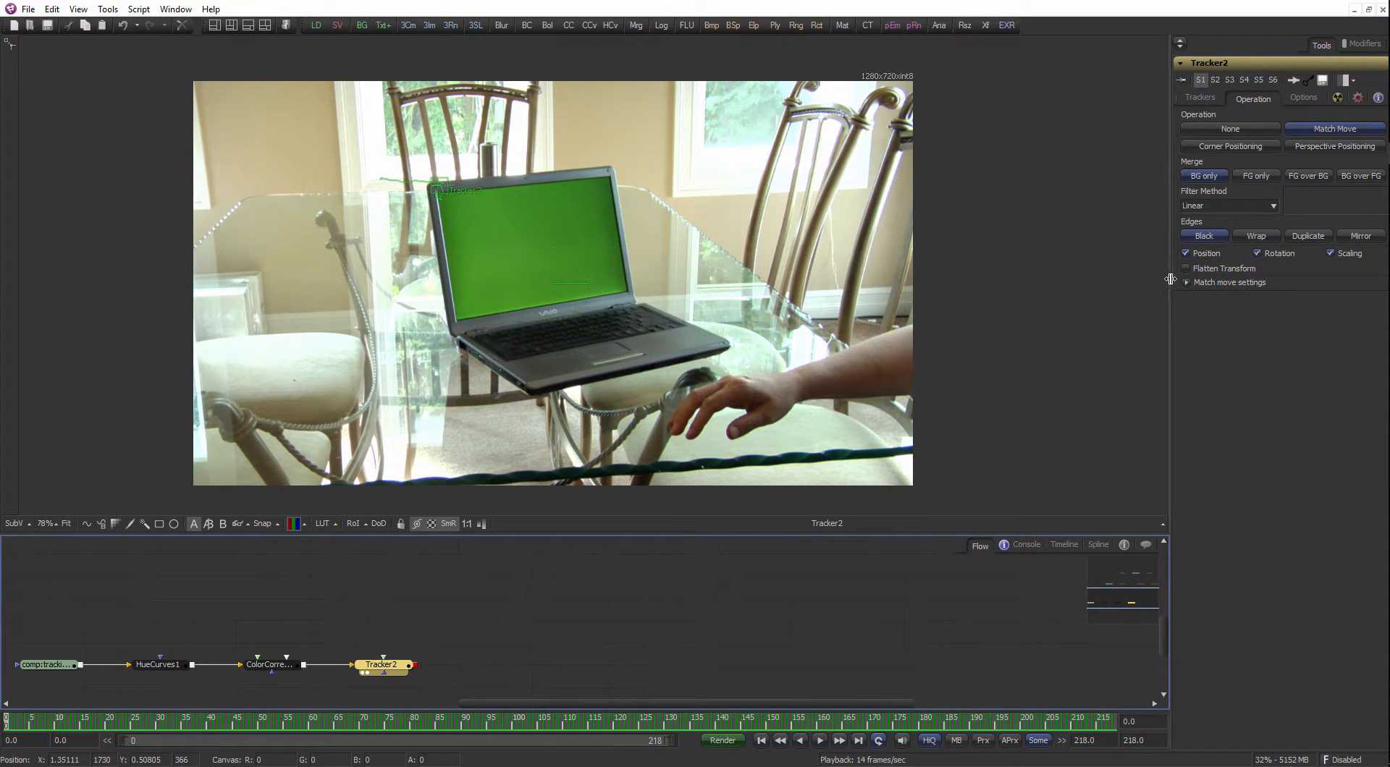
drag(1171, 286, 900, 340)
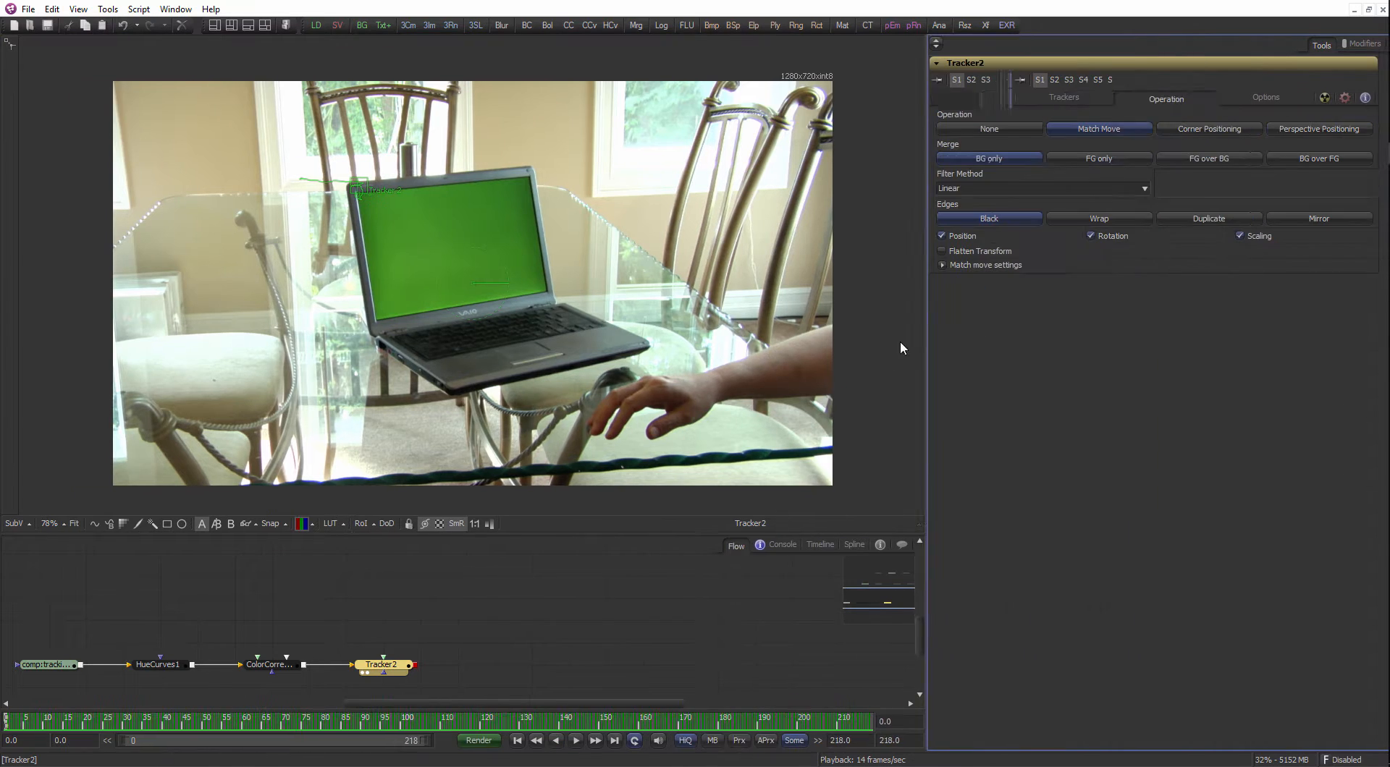
drag(927, 439, 953, 442)
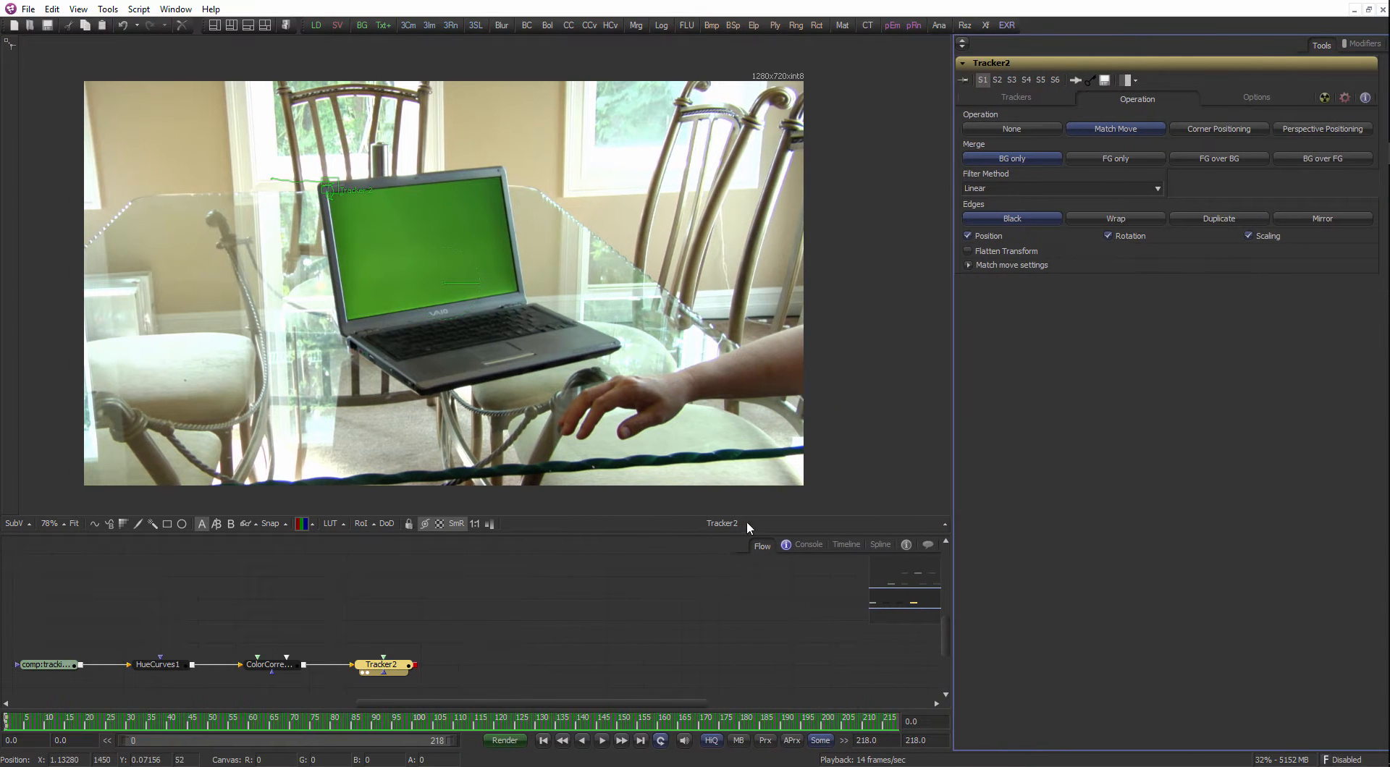
Detach ColorCorrector1's connection from Tracker2 and reconnect it to Tracker2's Input, choosing the input by name.
drag(455, 646, 502, 606)
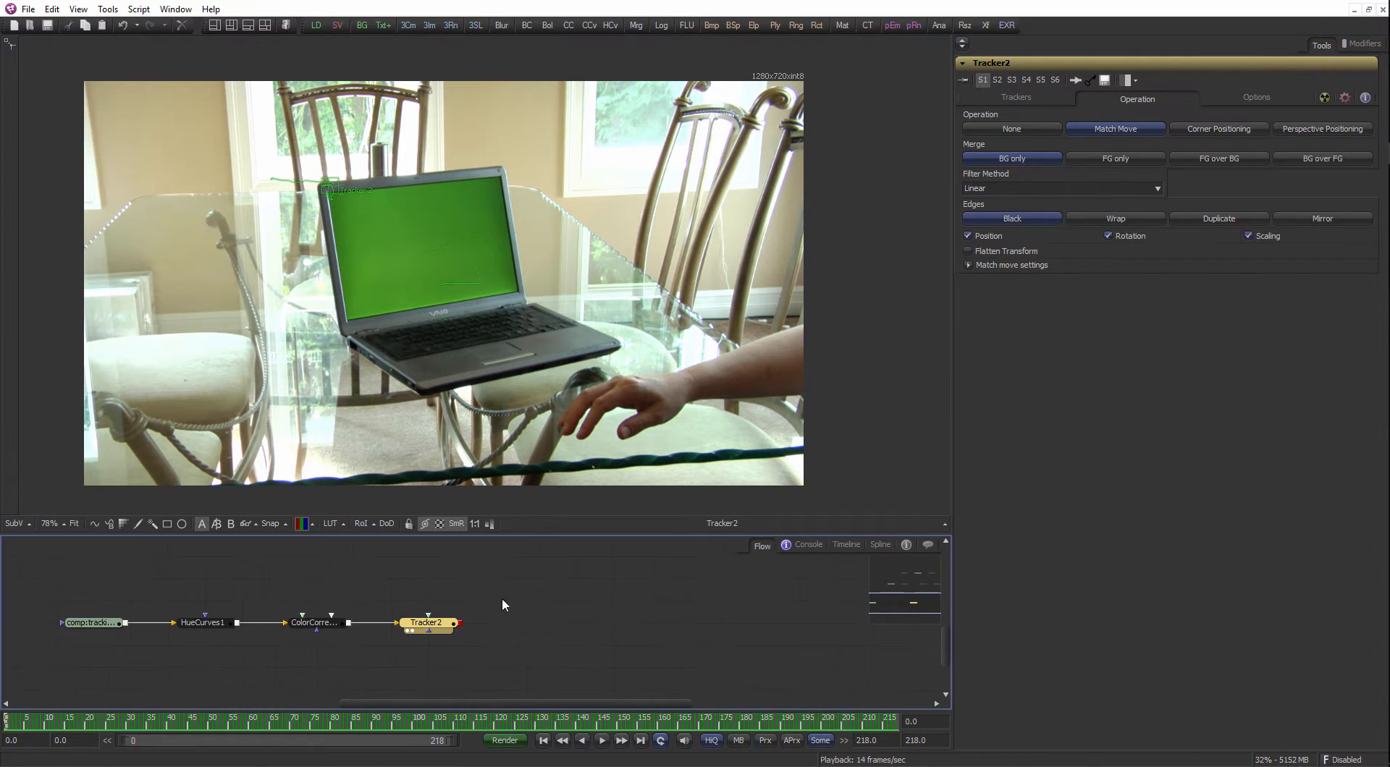
scroll(430, 627, up, 3)
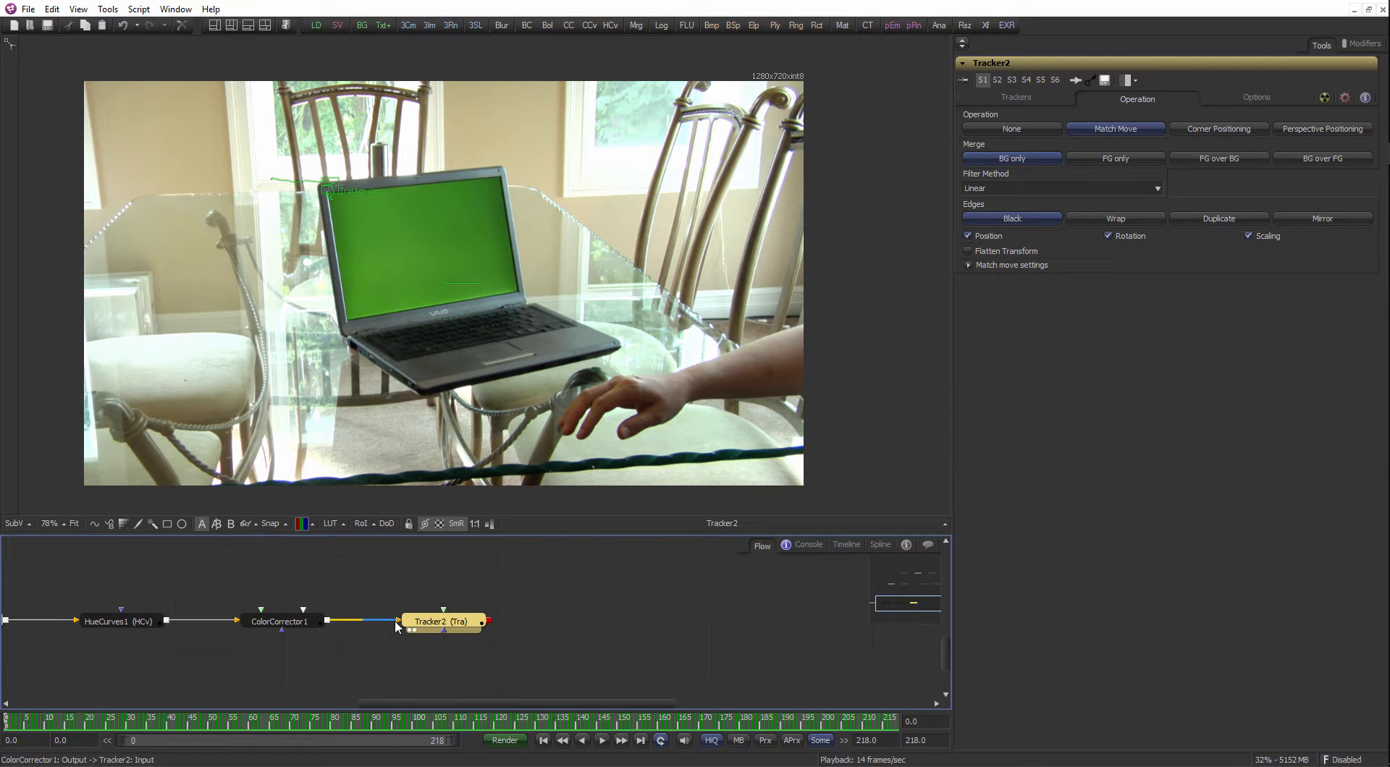
mouse_move(398, 620)
mouse_down()
mouse_move(397, 600)
mouse_move(402, 626)
mouse_move(329, 622)
mouse_move(403, 623)
mouse_move(351, 598)
mouse_move(403, 559)
mouse_move(405, 620)
mouse_move(422, 626)
mouse_up()
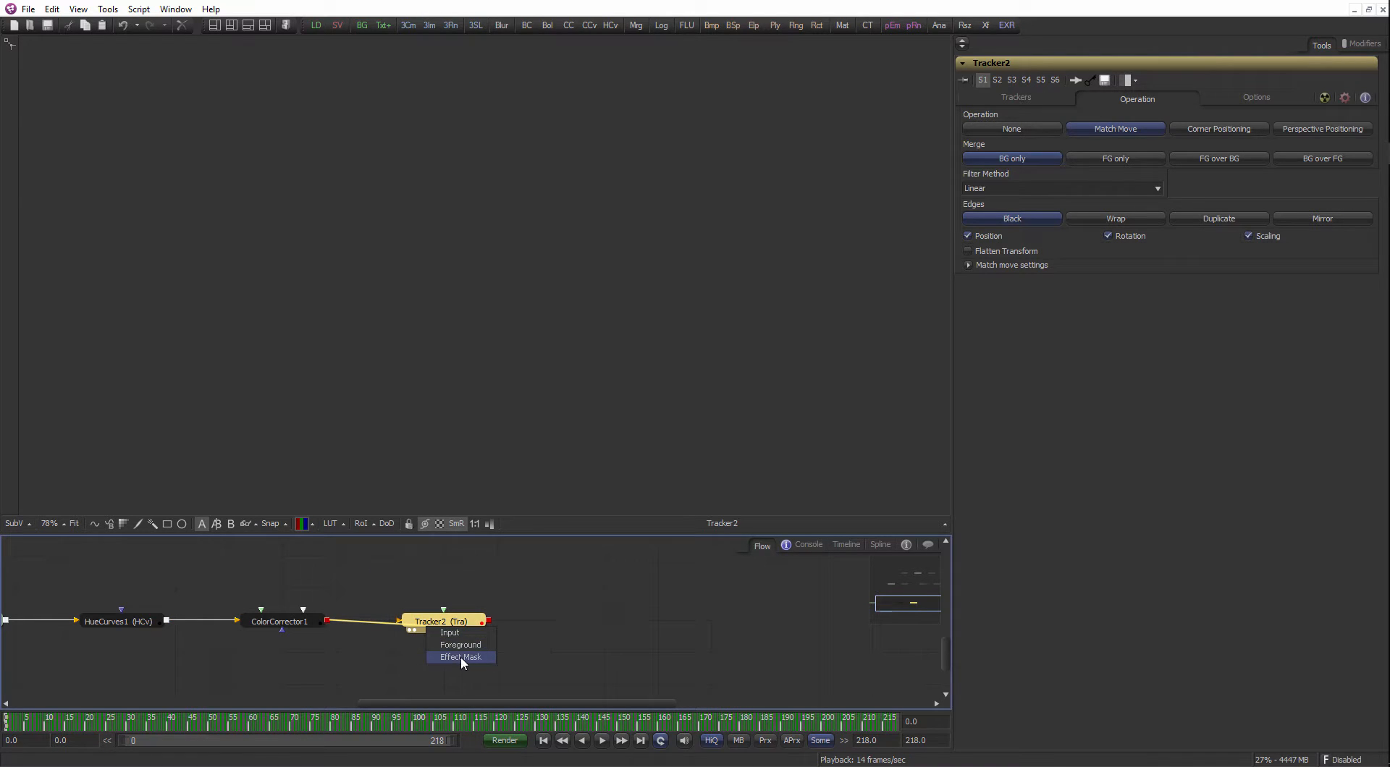
click(464, 637)
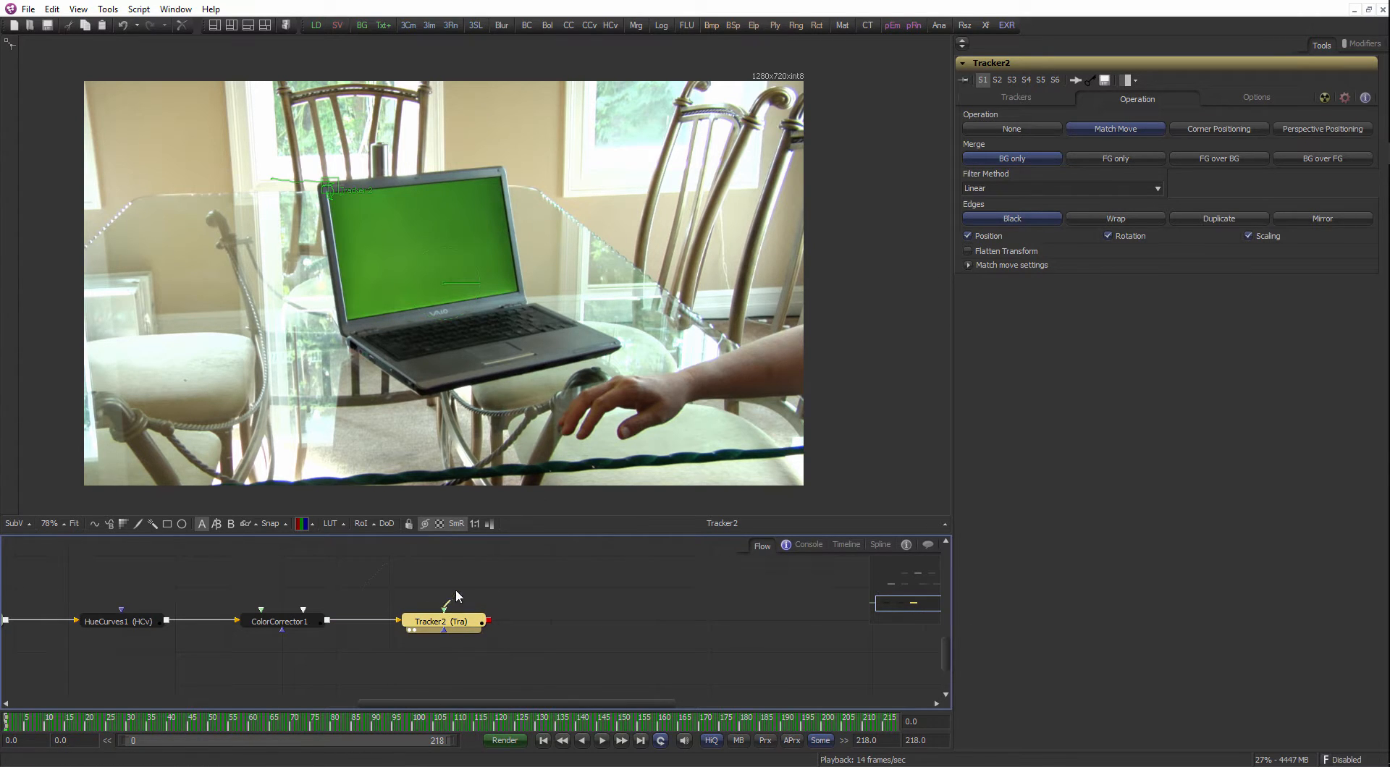
click(525, 603)
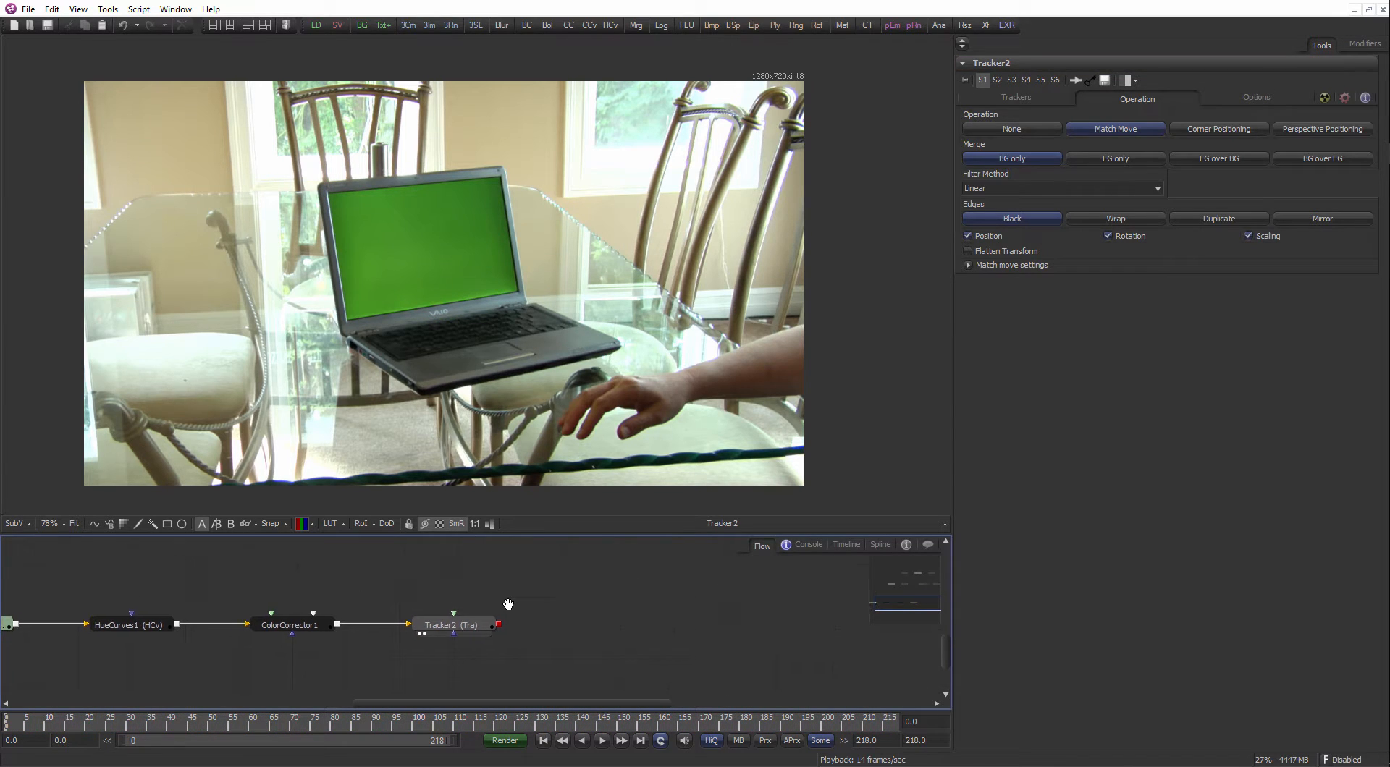
Locate the Tracker1 node in the flow and show its corner-positioned composite in the viewer.
mouse_move(309, 633)
mouse_down()
mouse_move(588, 564)
mouse_move(313, 633)
mouse_up()
click(474, 634)
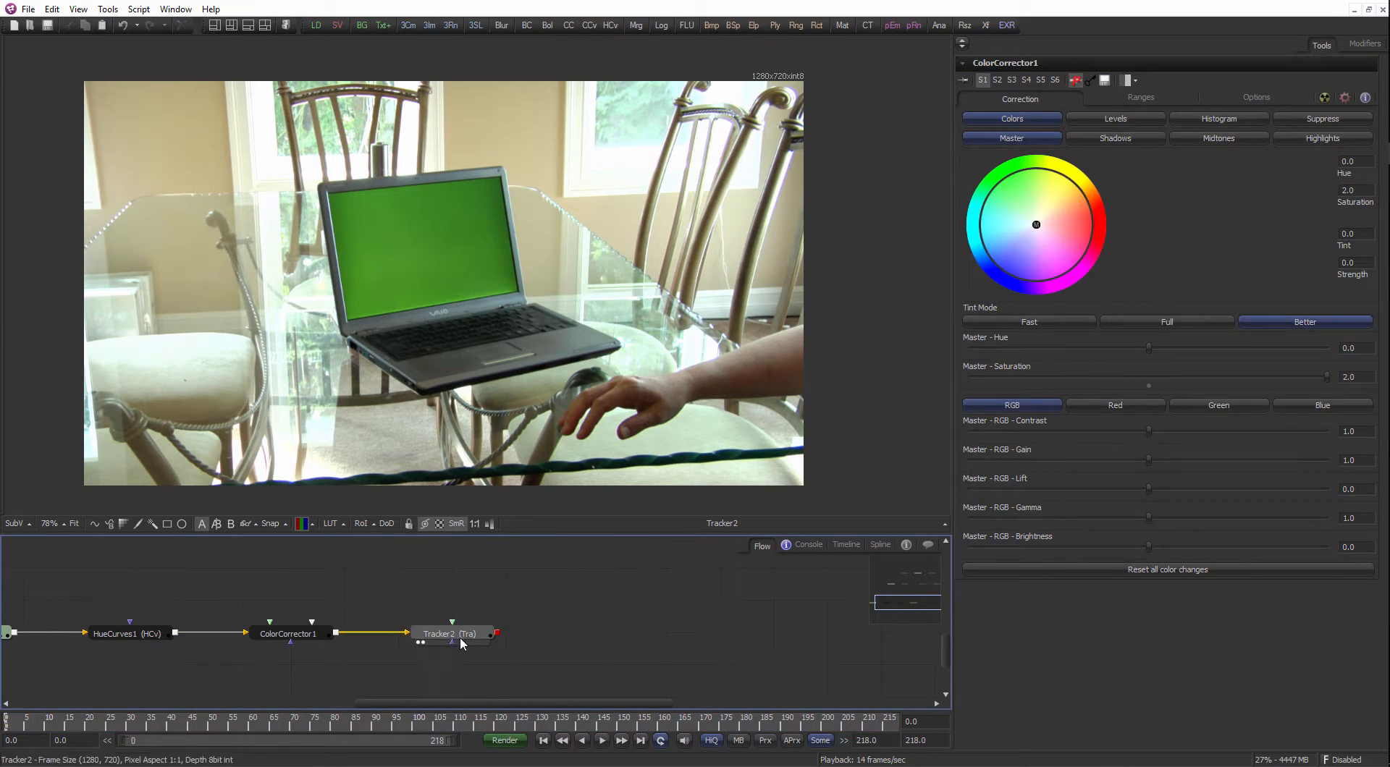
drag(519, 567, 485, 635)
click(645, 601)
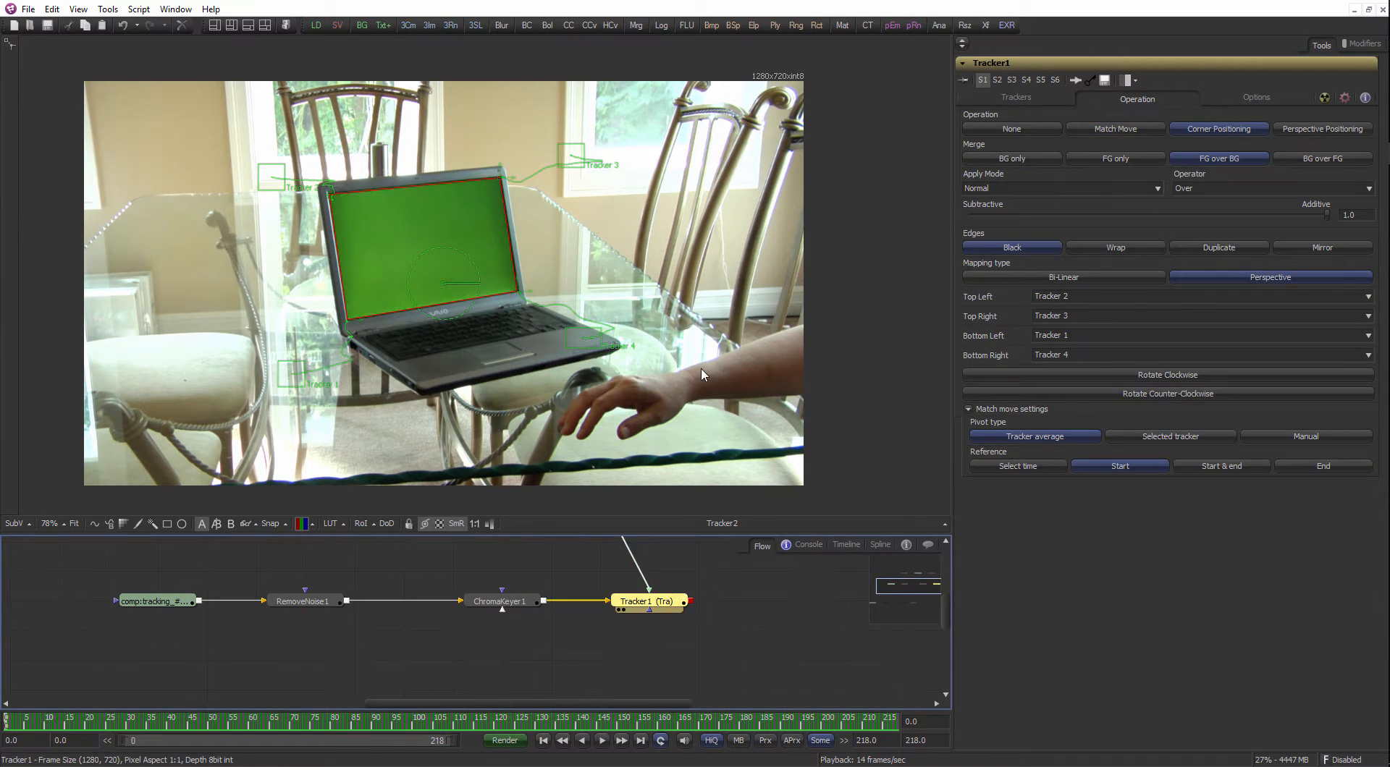
key(1)
drag(711, 622, 613, 630)
click(613, 630)
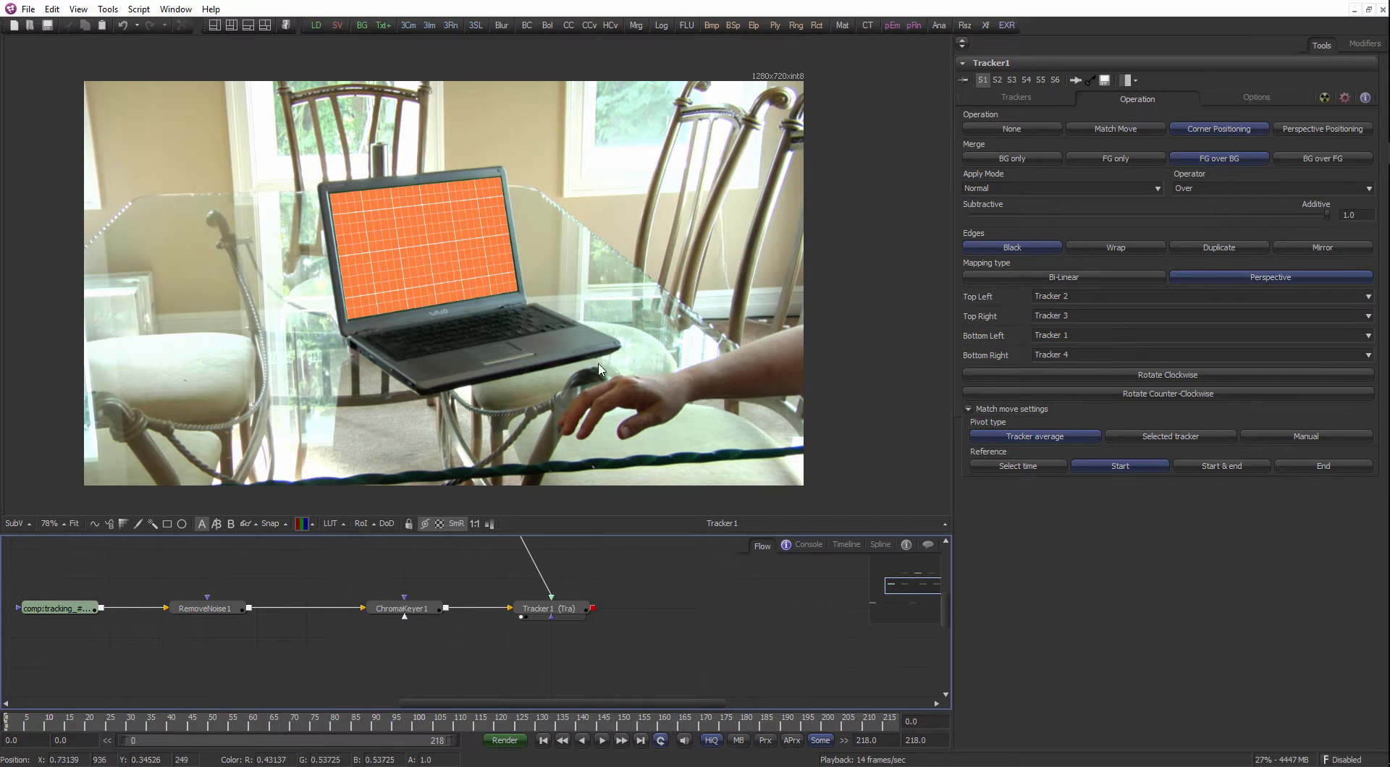
Enlarge the flow area and show Background1 and S_Grid1 in the viewer to inspect Tracker1's foreground source.
scroll(616, 331, up, 1)
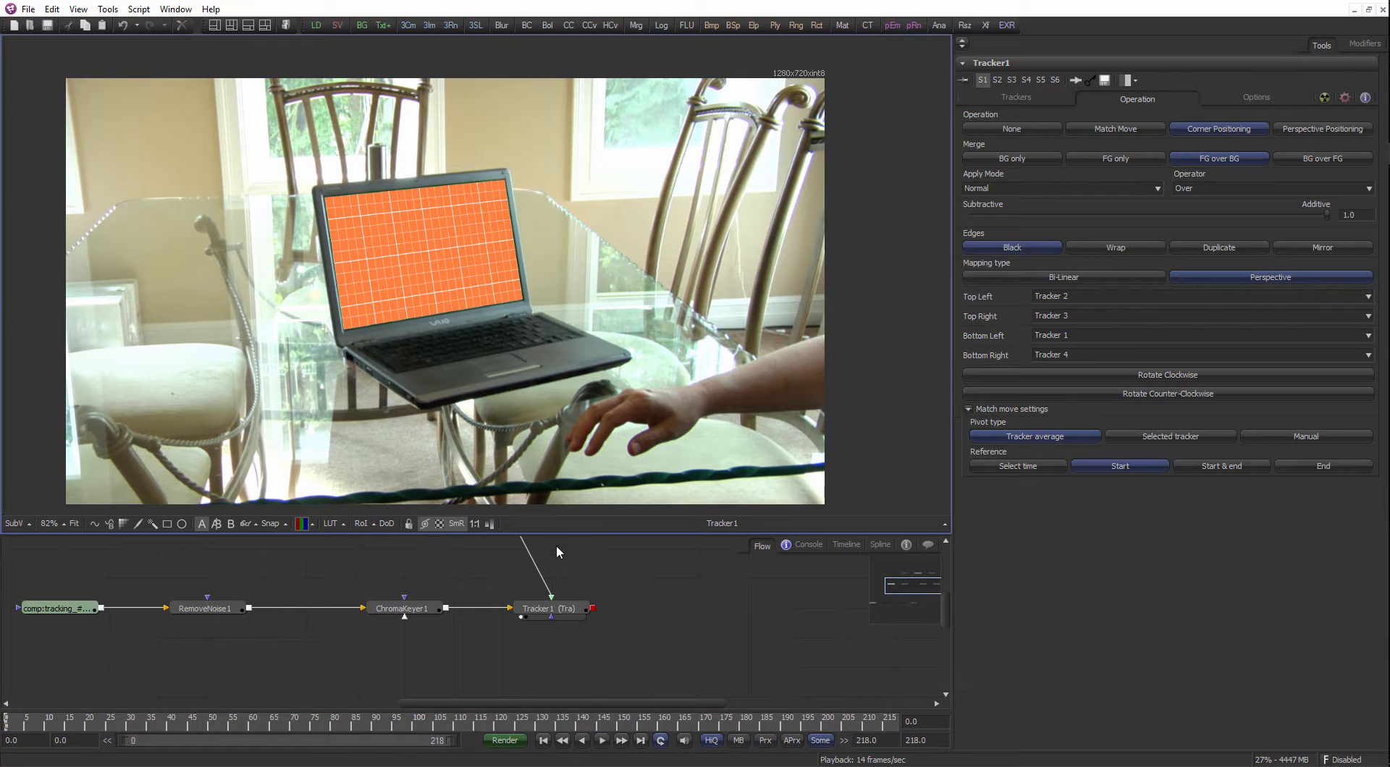
drag(564, 535, 565, 519)
drag(544, 533, 566, 596)
click(409, 577)
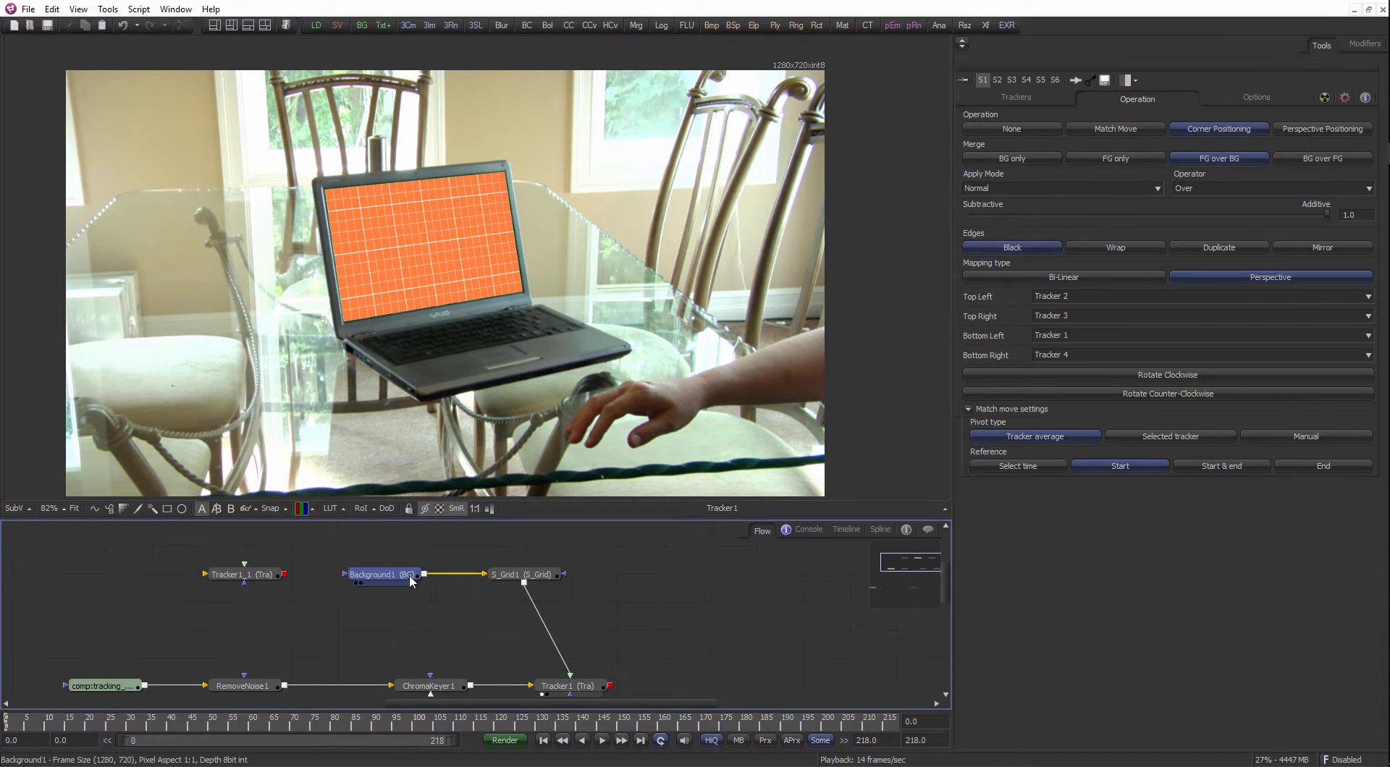
drag(410, 578, 493, 239)
drag(526, 576, 532, 344)
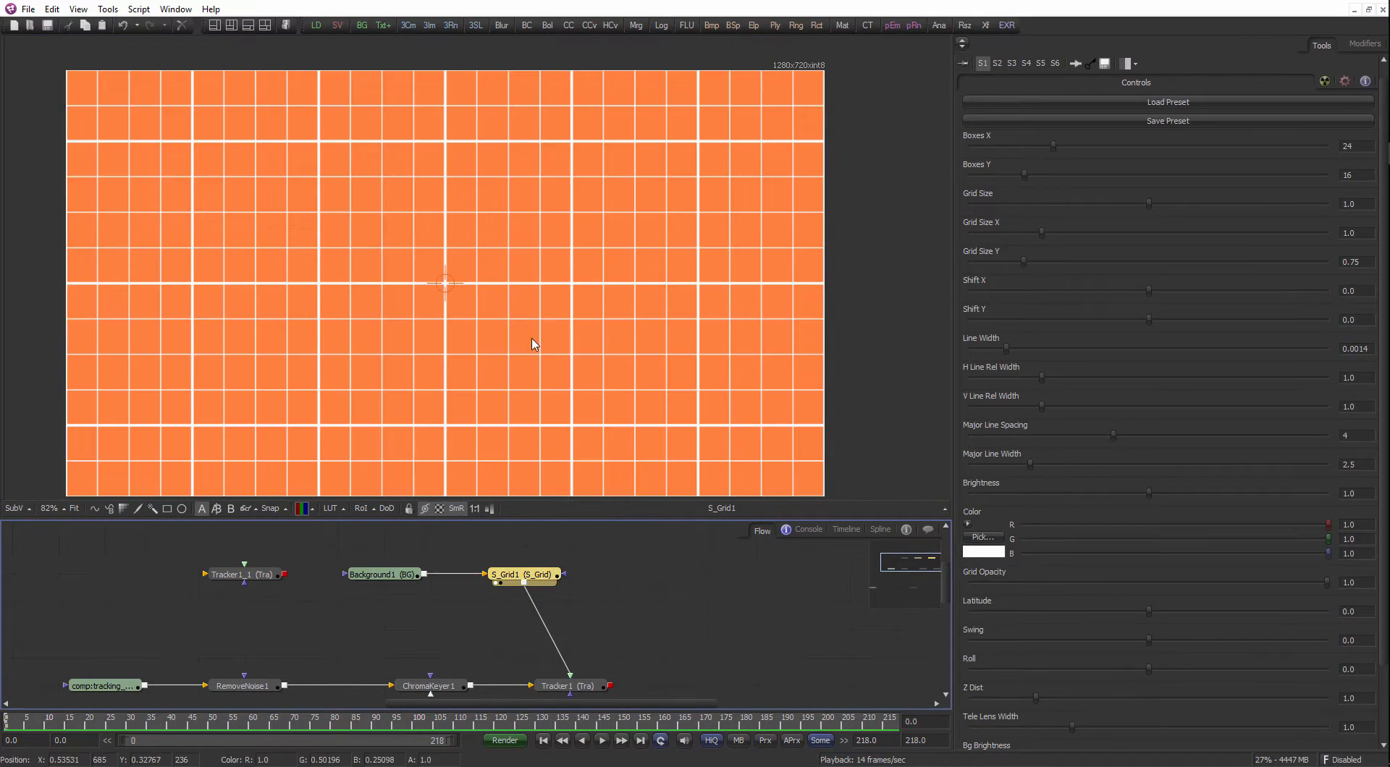
scroll(550, 526, down, 3)
Inspect ChromaKeyer1's settings, then show Tracker1's composite in the viewer with its corner positioning settings open.
click(567, 609)
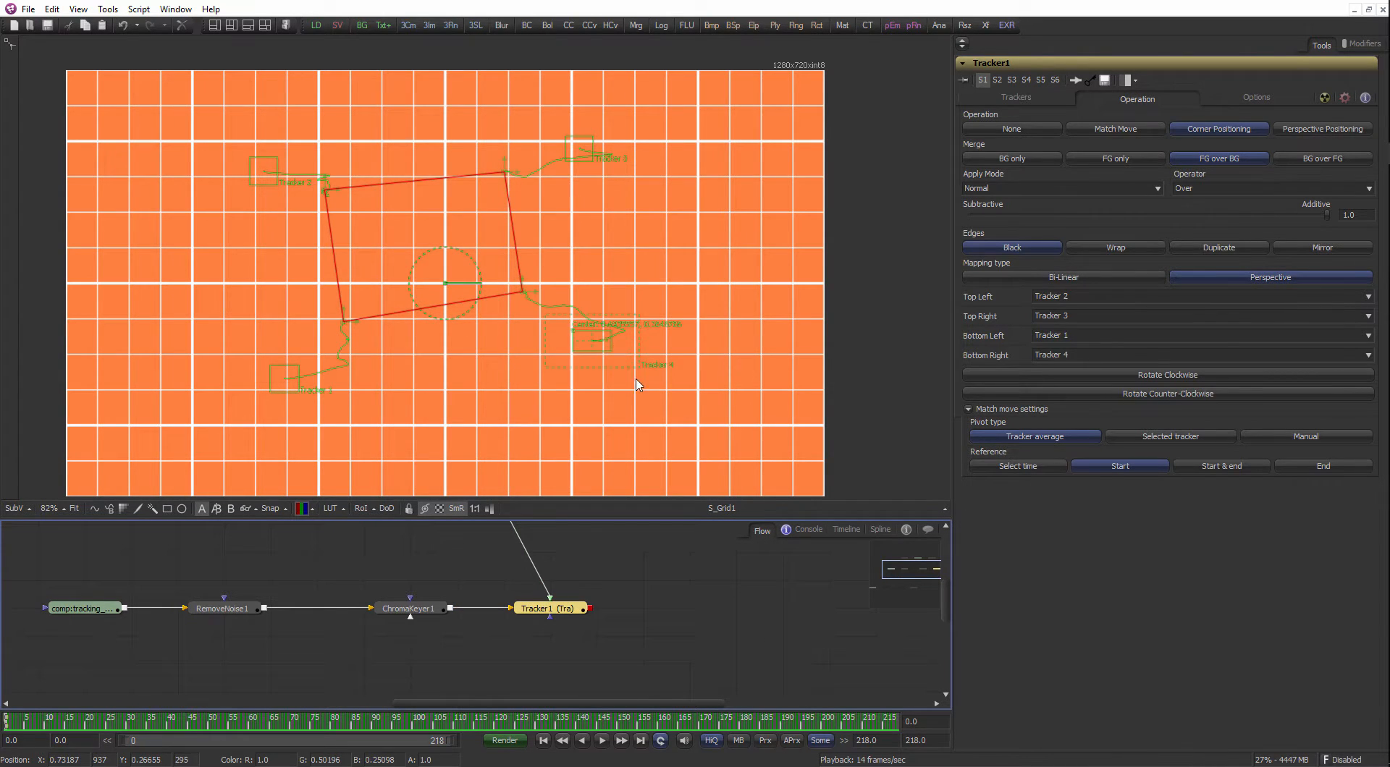
click(422, 613)
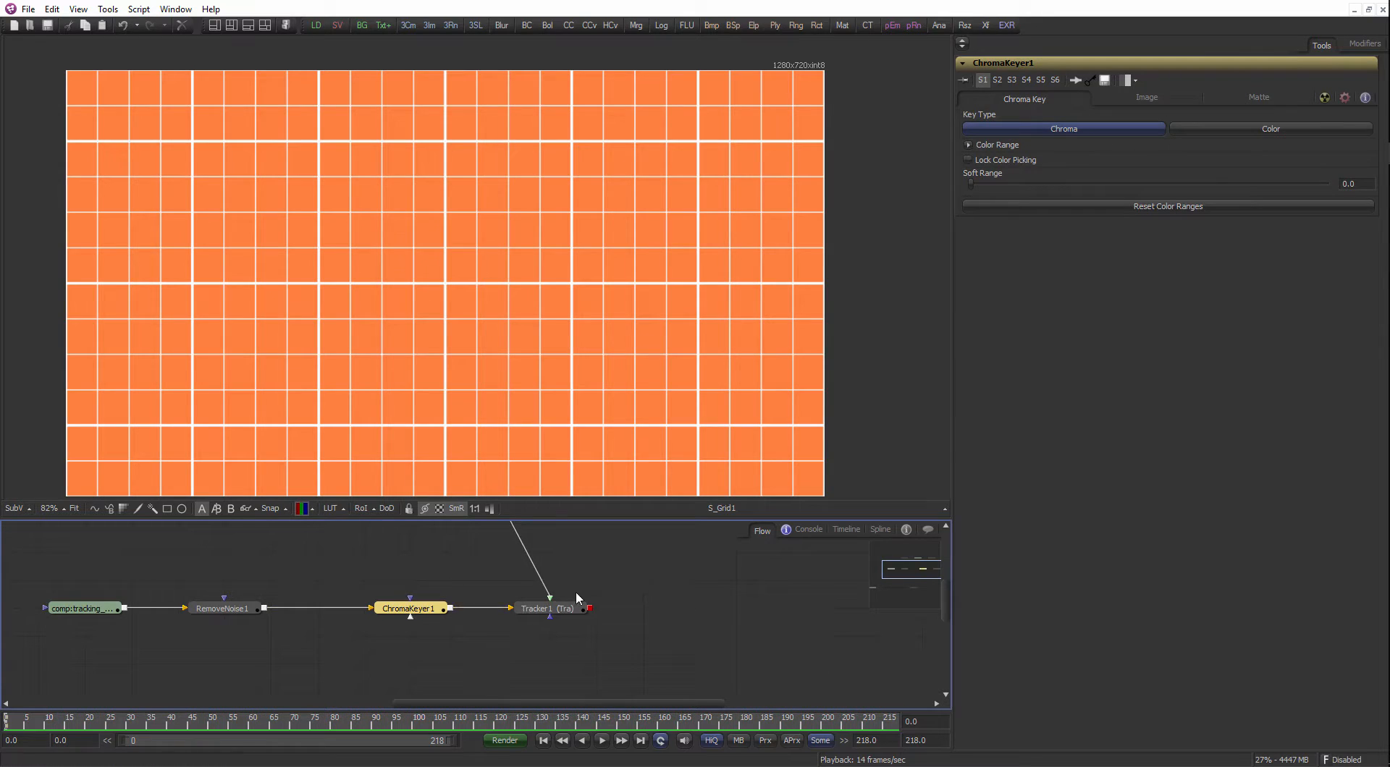
drag(576, 595, 587, 338)
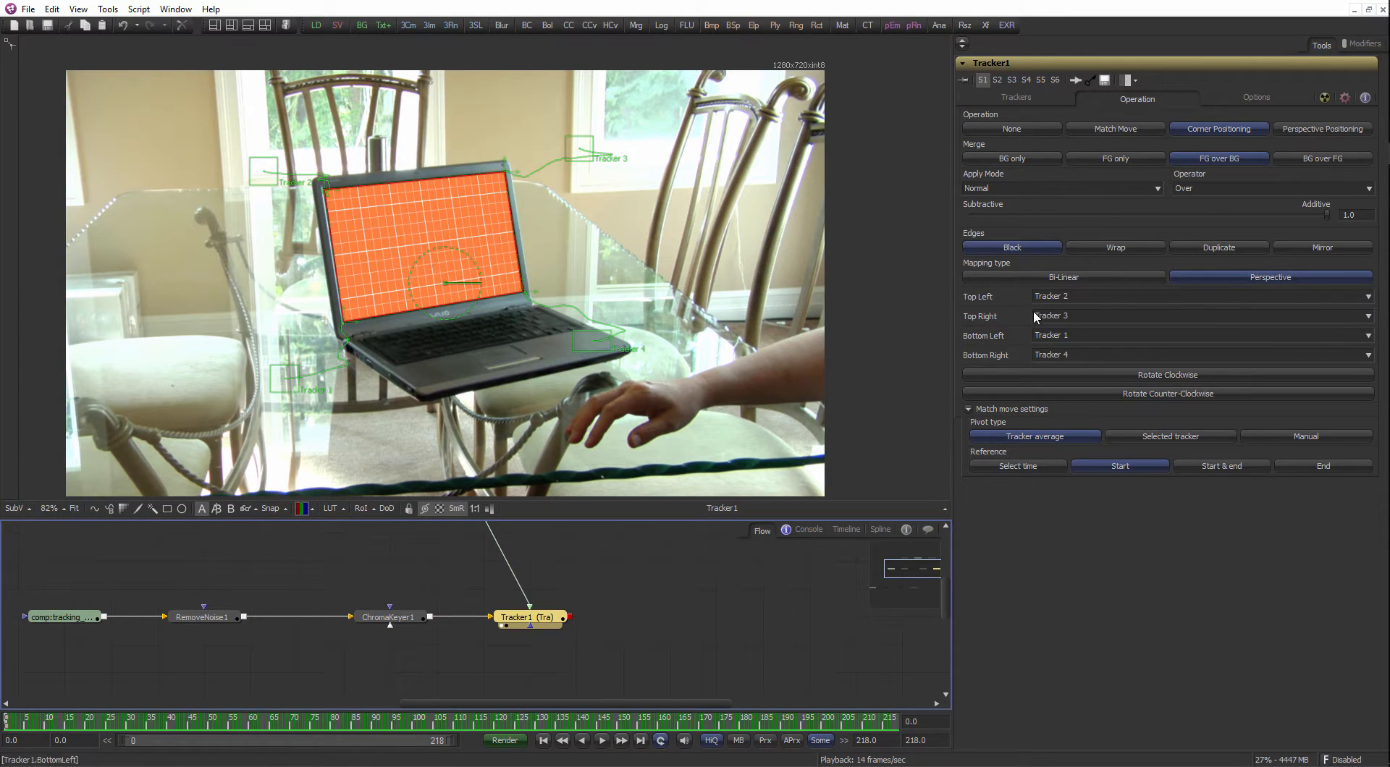
scroll(571, 598, up, 3)
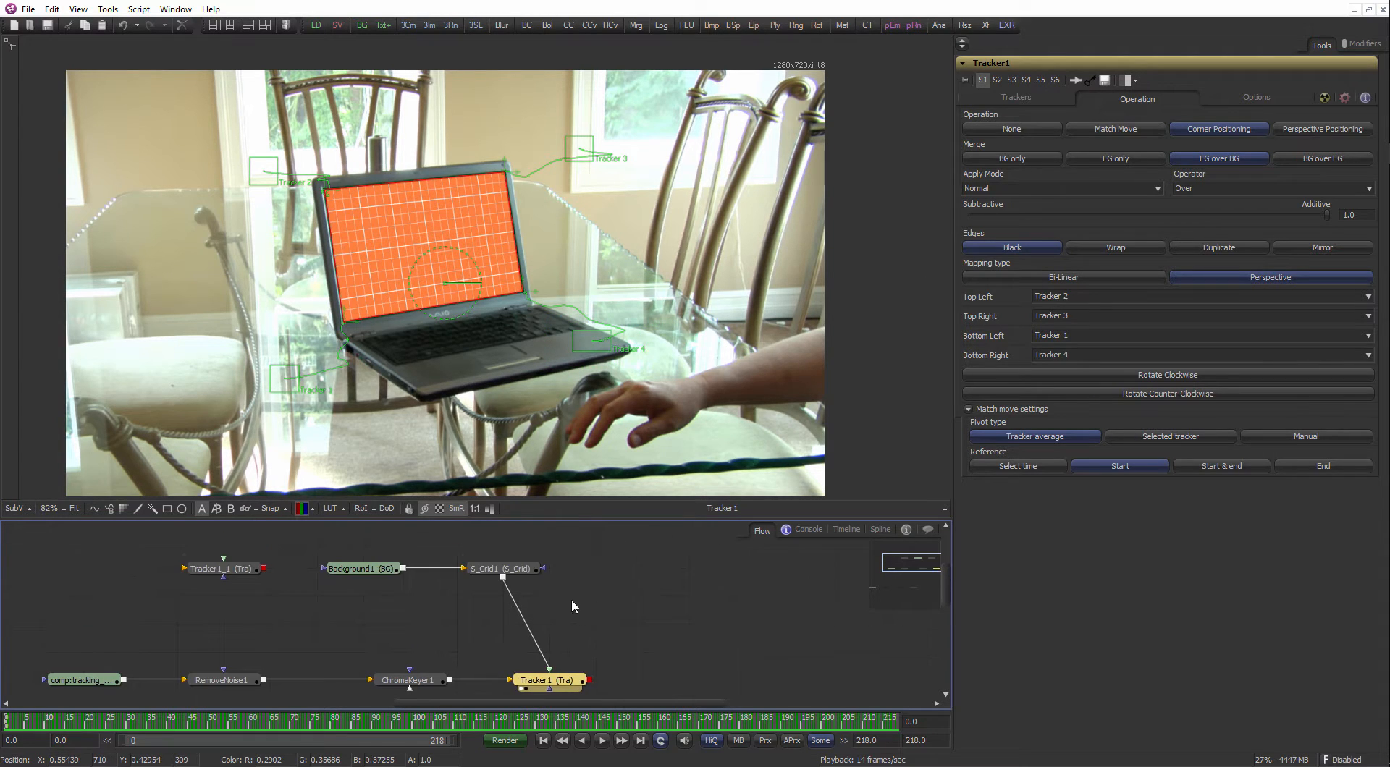
click(506, 559)
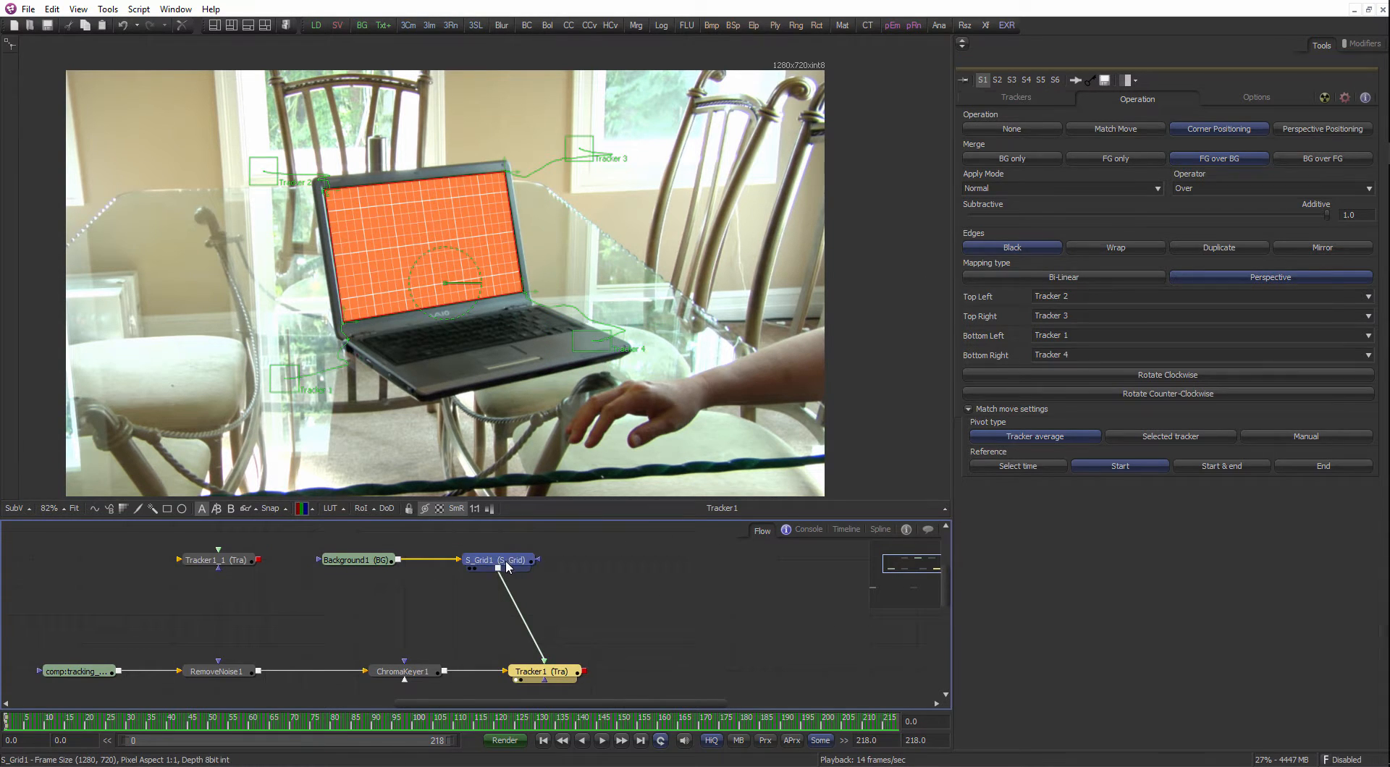
click(566, 675)
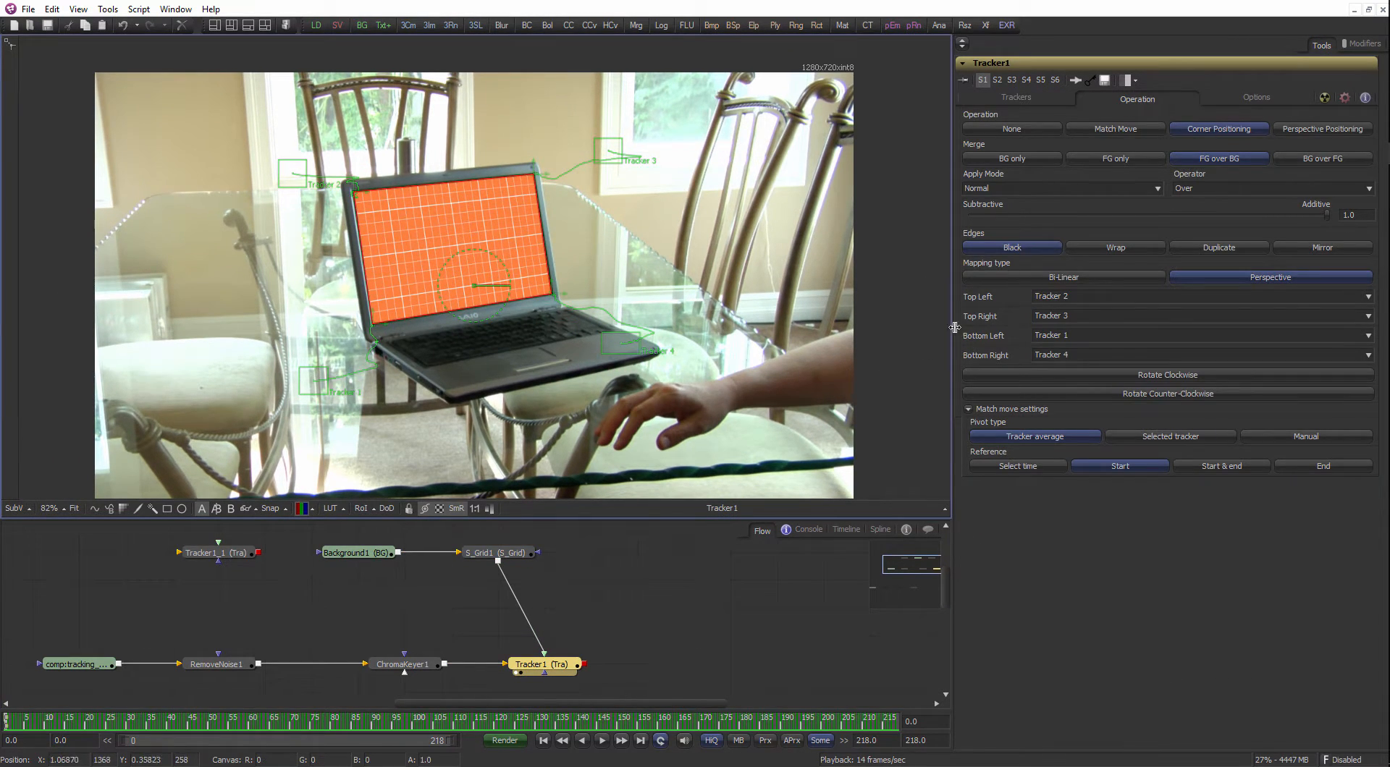
Examine the orange grid corner-pinned onto the laptop screen up close and play back the first frames of the tracked composite.
drag(654, 203, 717, 202)
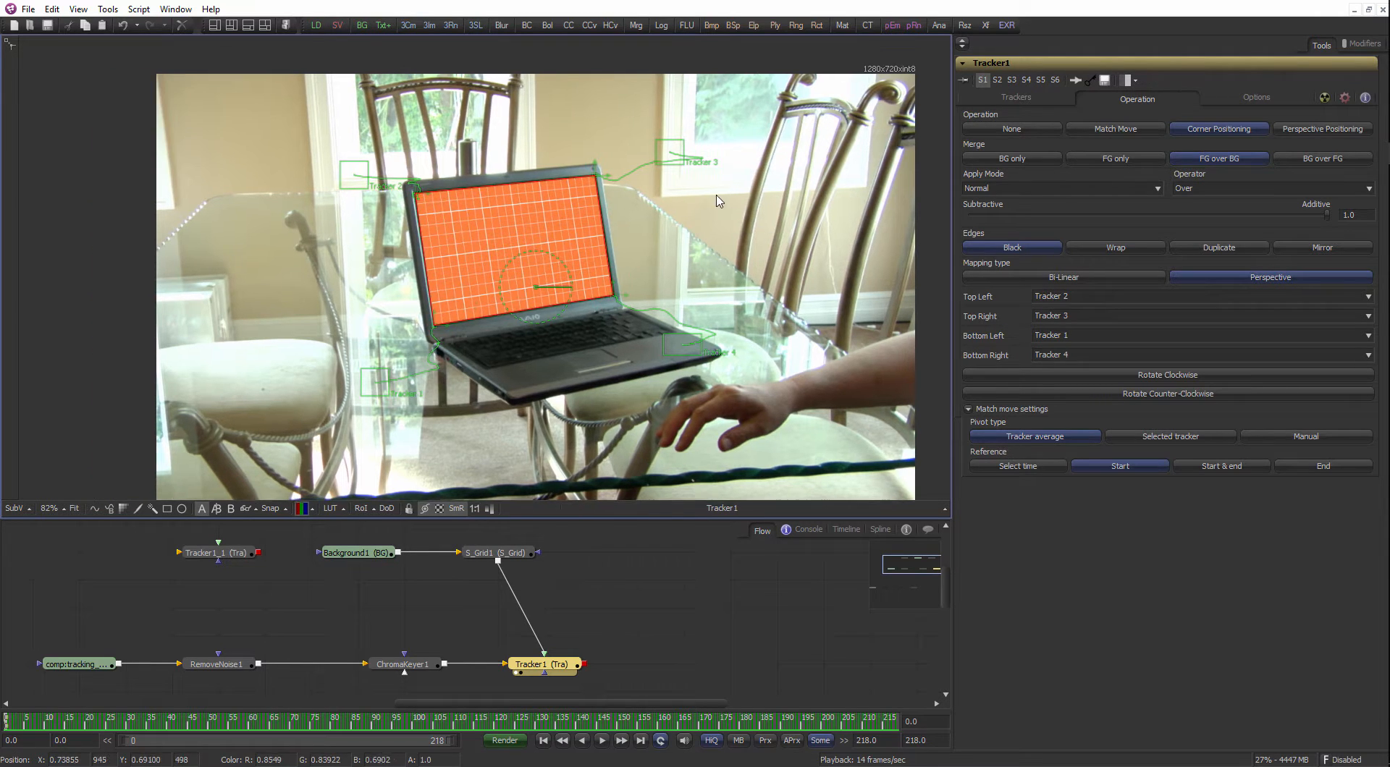
scroll(717, 202, up, 3)
scroll(480, 215, up, 2)
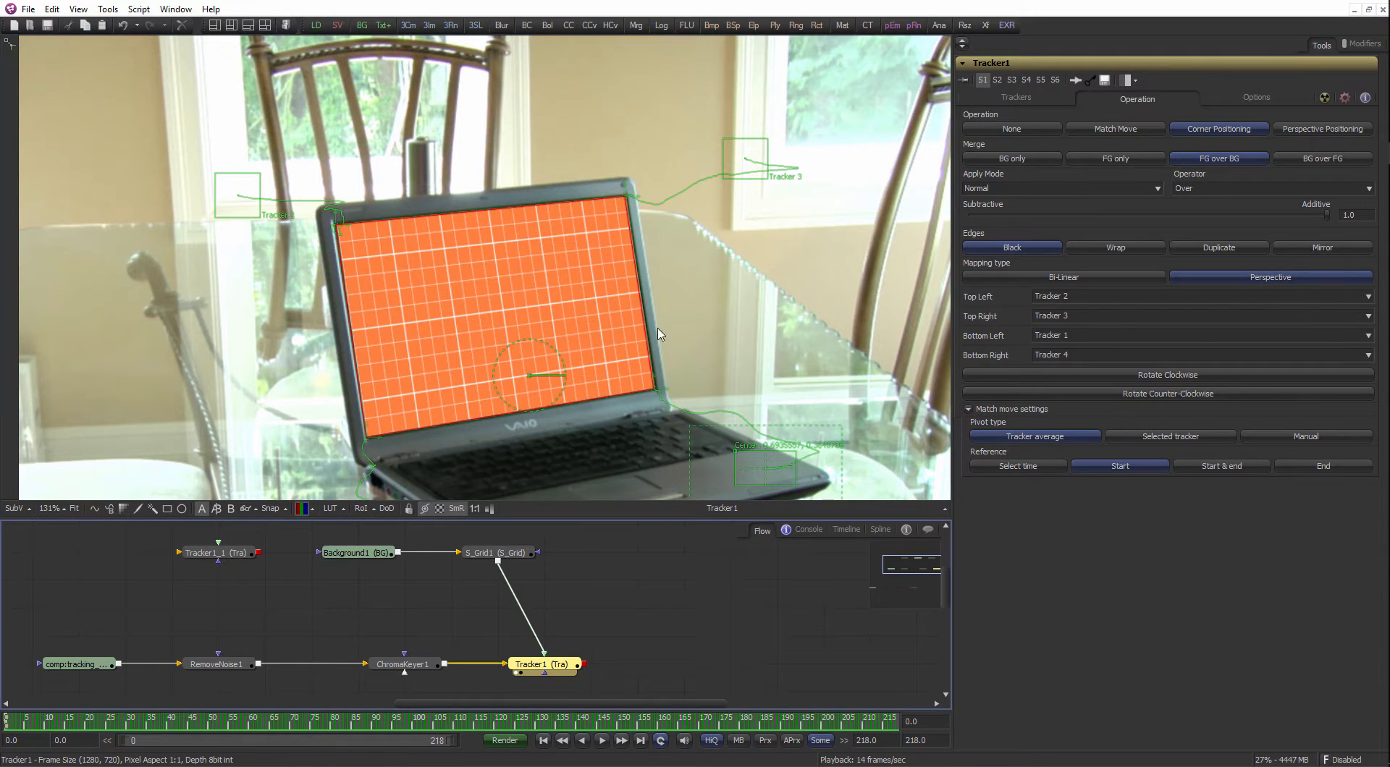
scroll(528, 333, down, 2)
scroll(528, 333, down, 2)
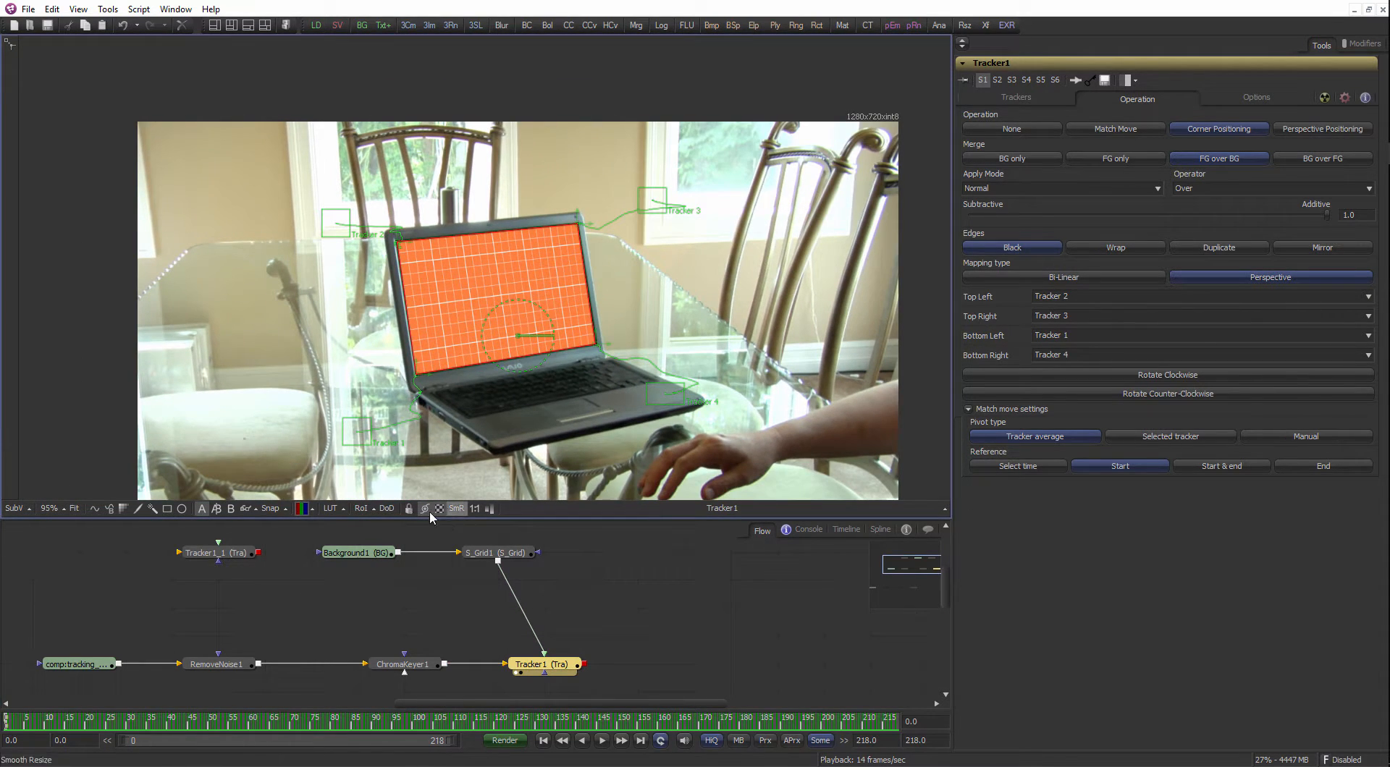
click(601, 743)
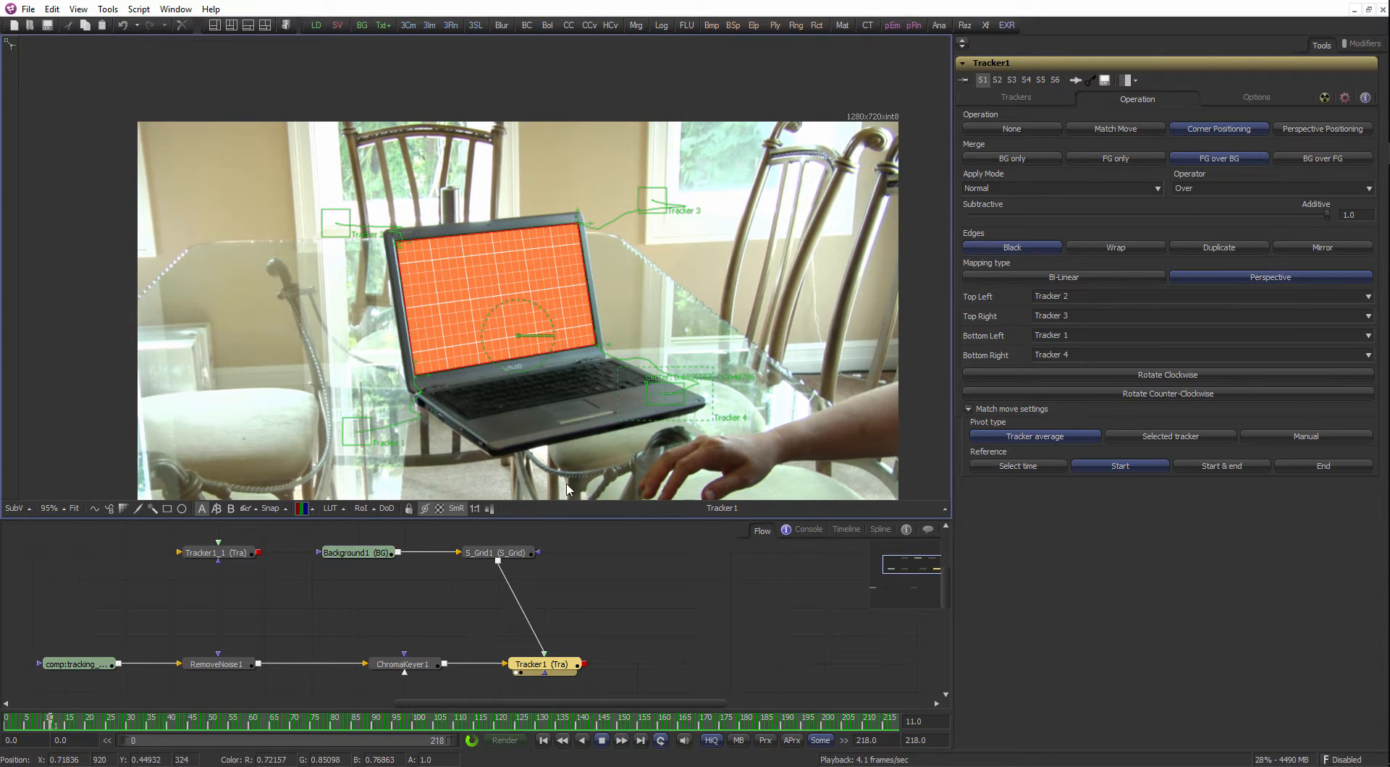
click(601, 740)
click(632, 586)
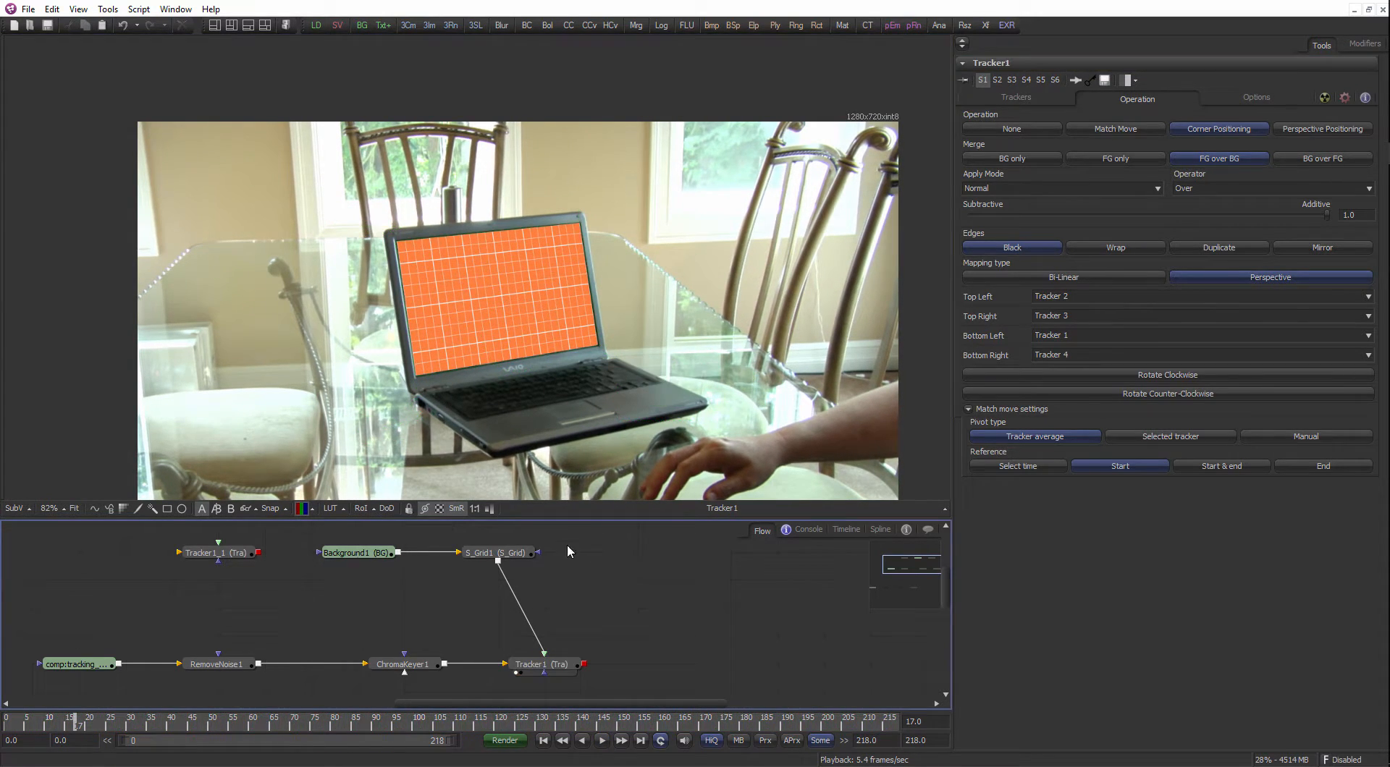
drag(556, 521, 556, 484)
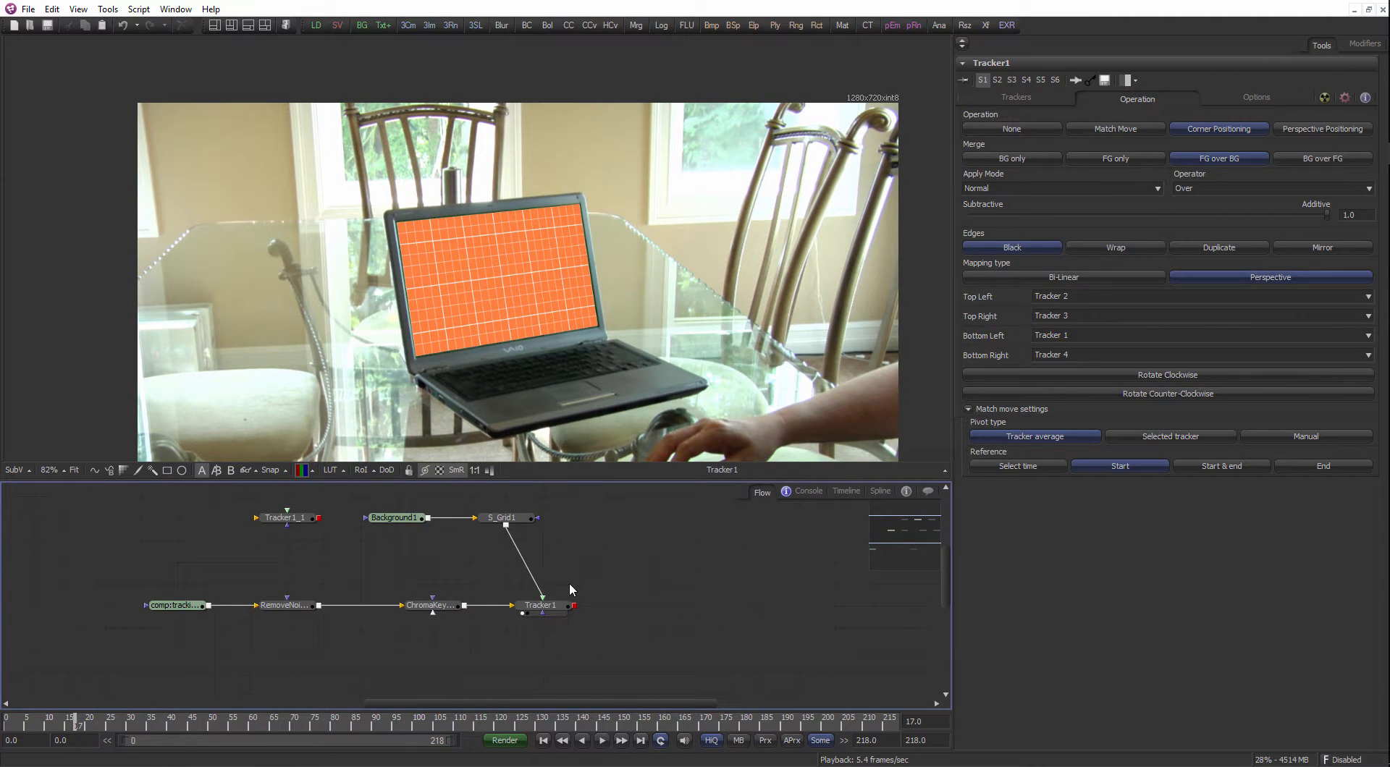
Add a Color Corrector after Tracker1, tint the master colours orange at strength 1.0 and set the master hue to -0.1.
click(527, 619)
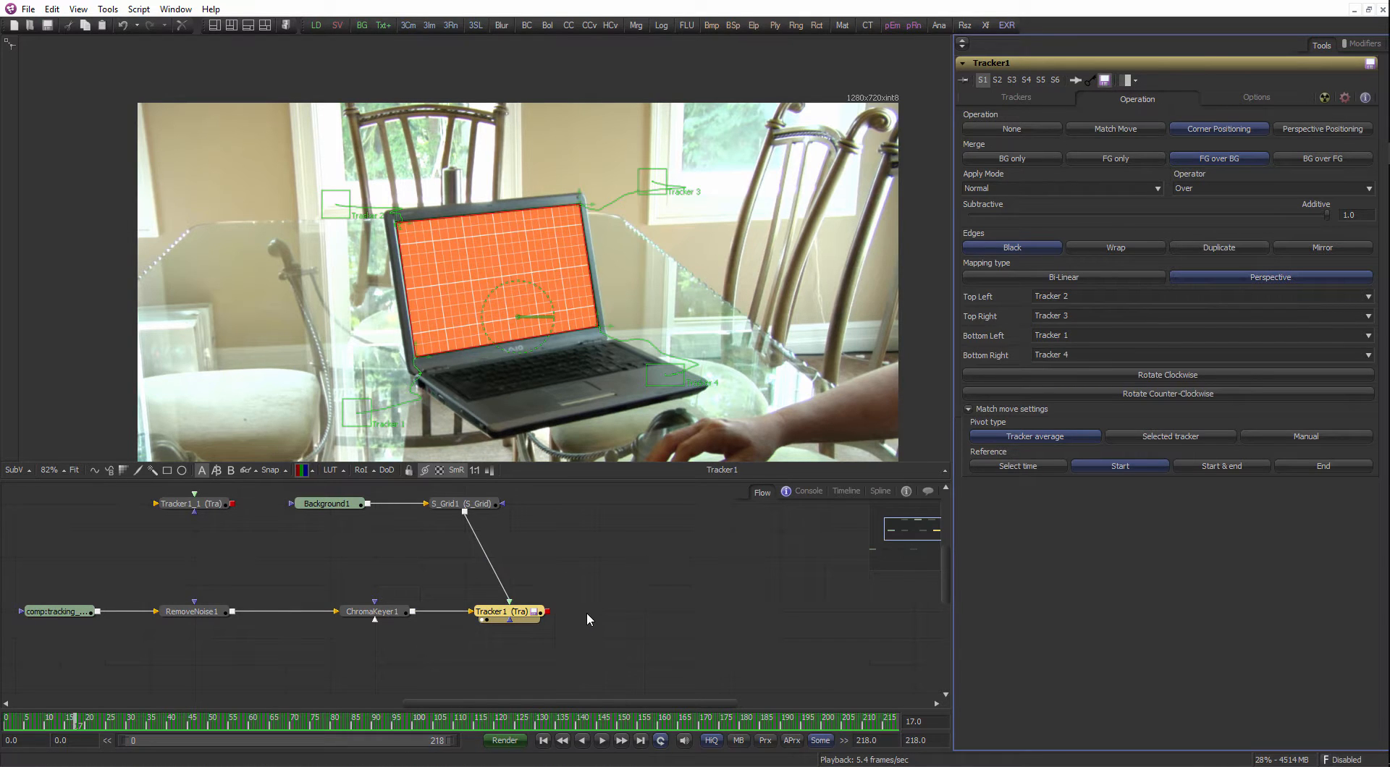
click(621, 596)
key(ctrl+space)
text(c)
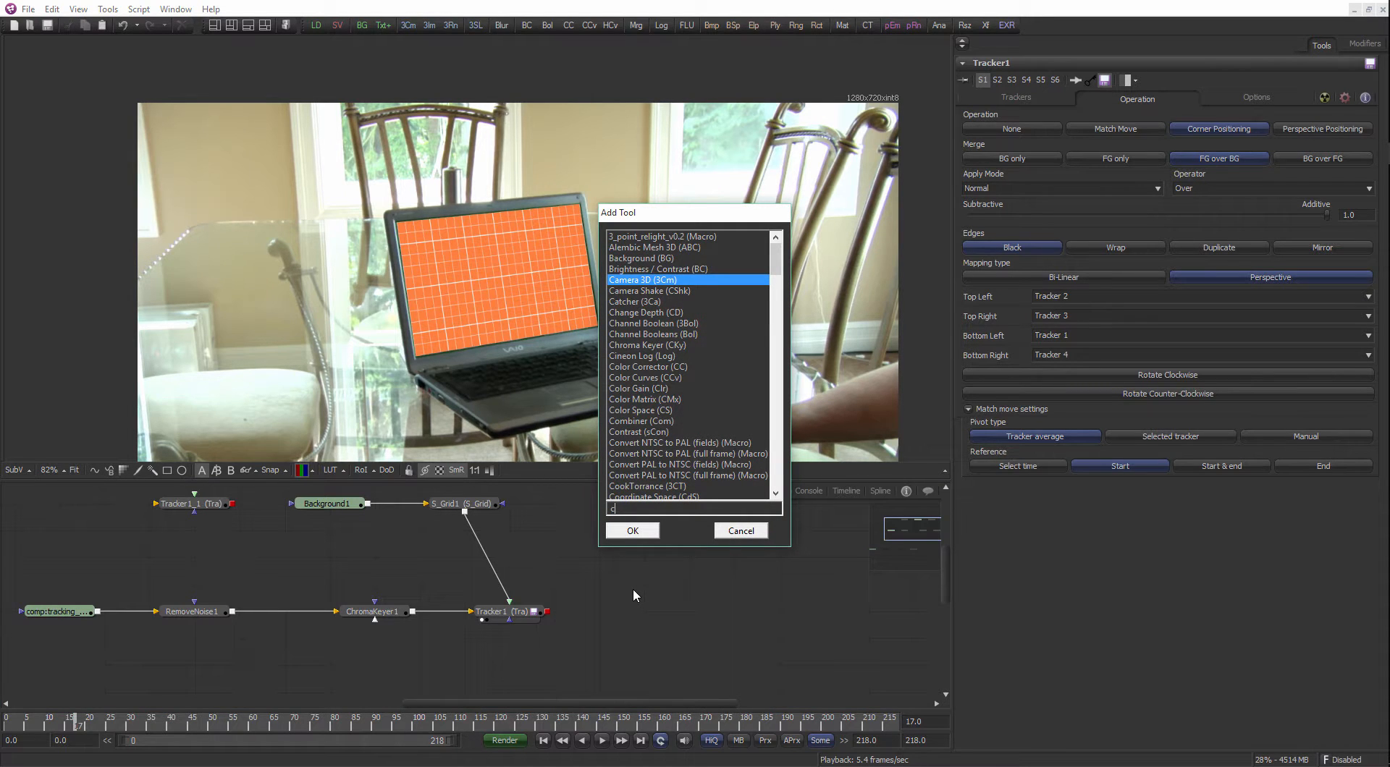
text(c)
key(Return)
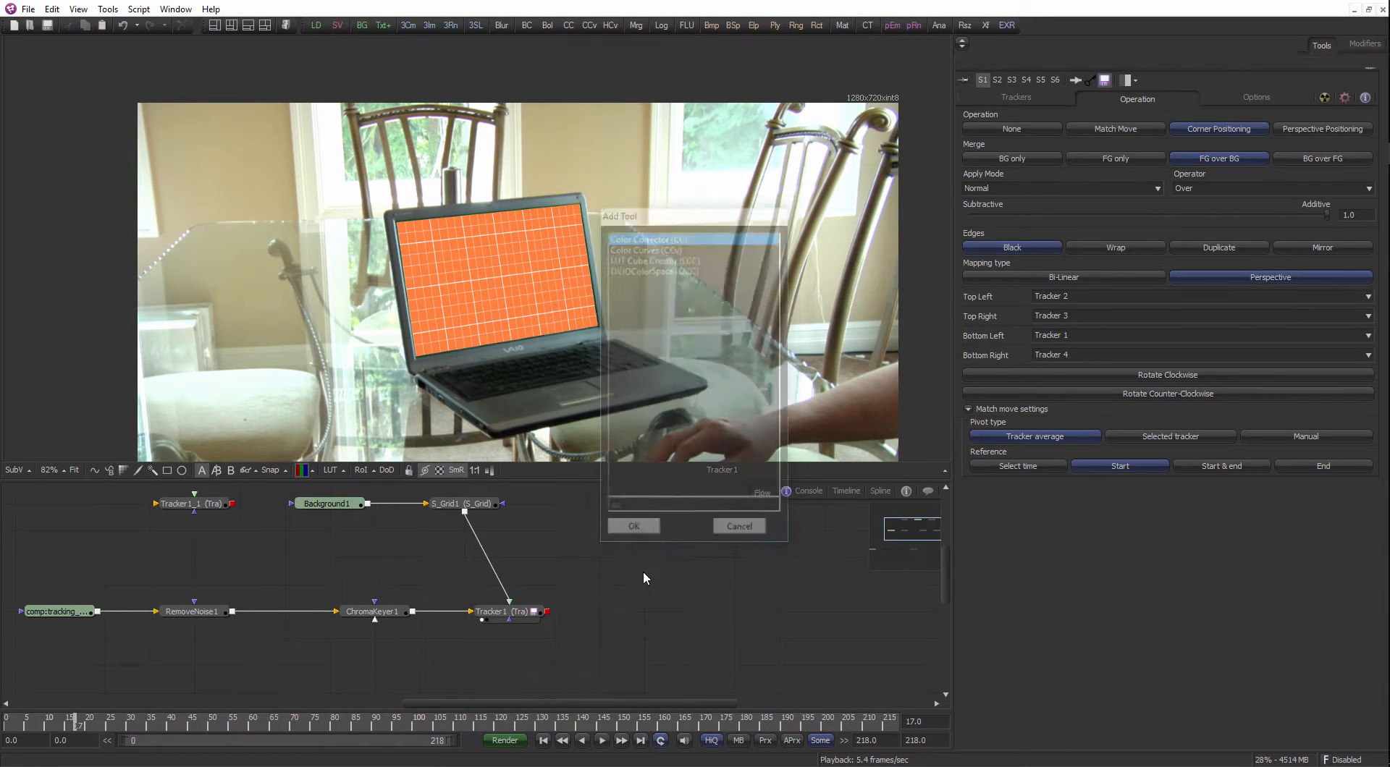
drag(548, 612, 606, 611)
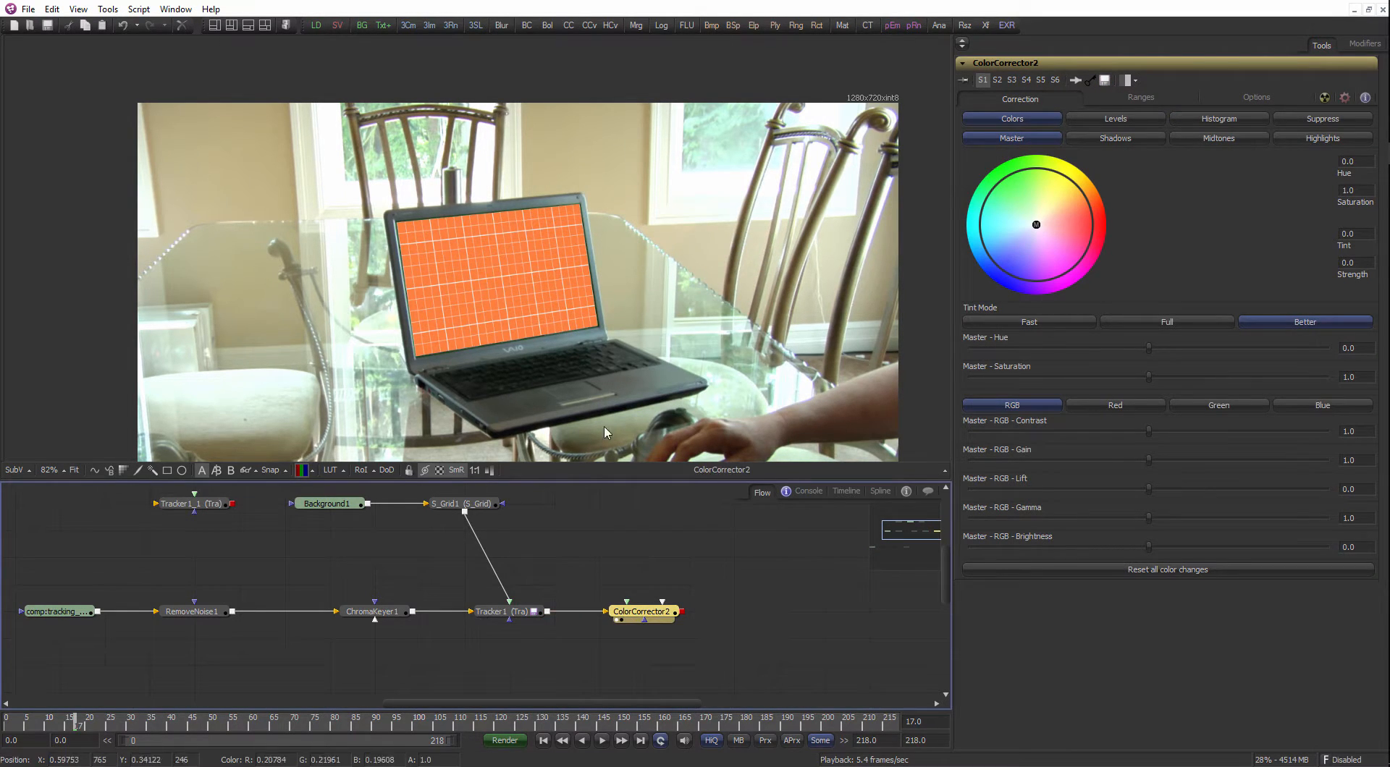
drag(1040, 253, 1096, 206)
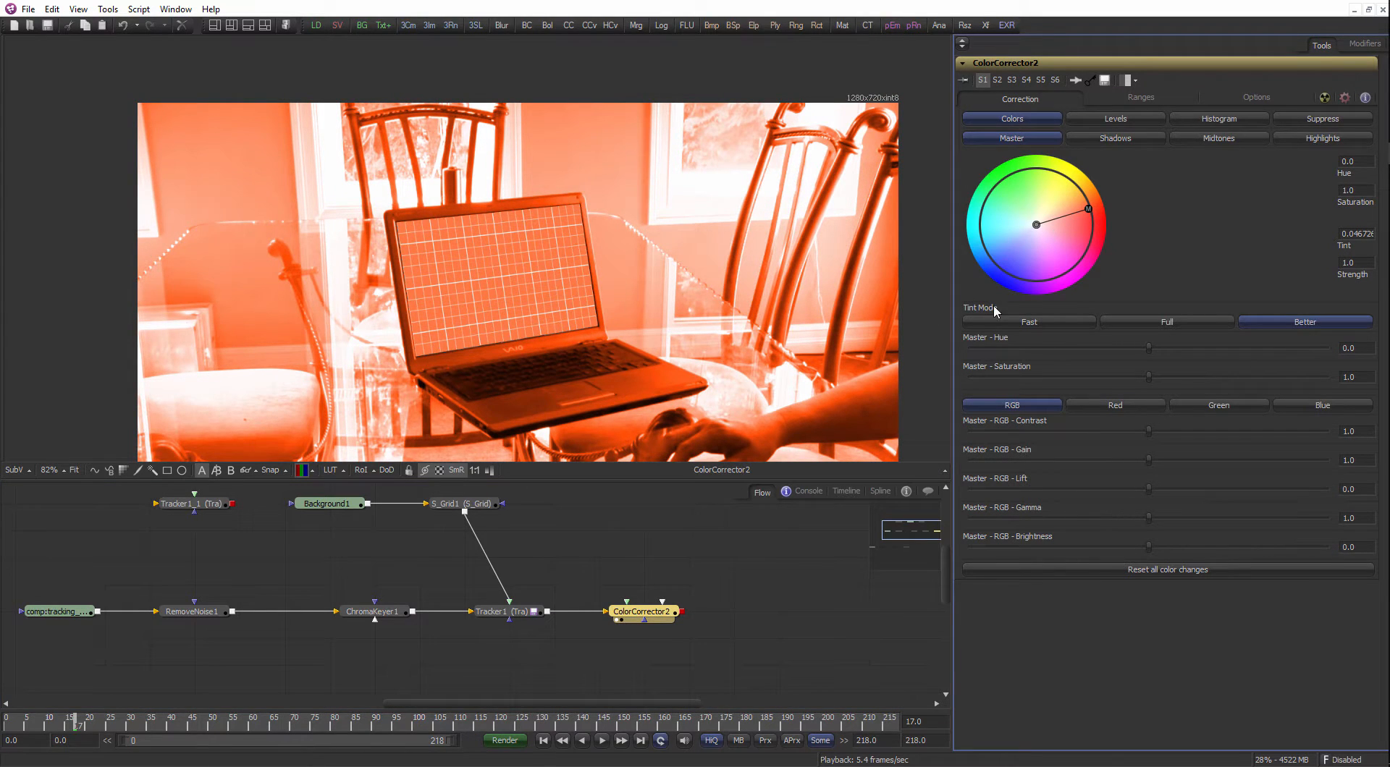
click(1122, 349)
Add a Grain tool after the Color Corrector node in the flow.
drag(692, 604, 595, 597)
click(642, 609)
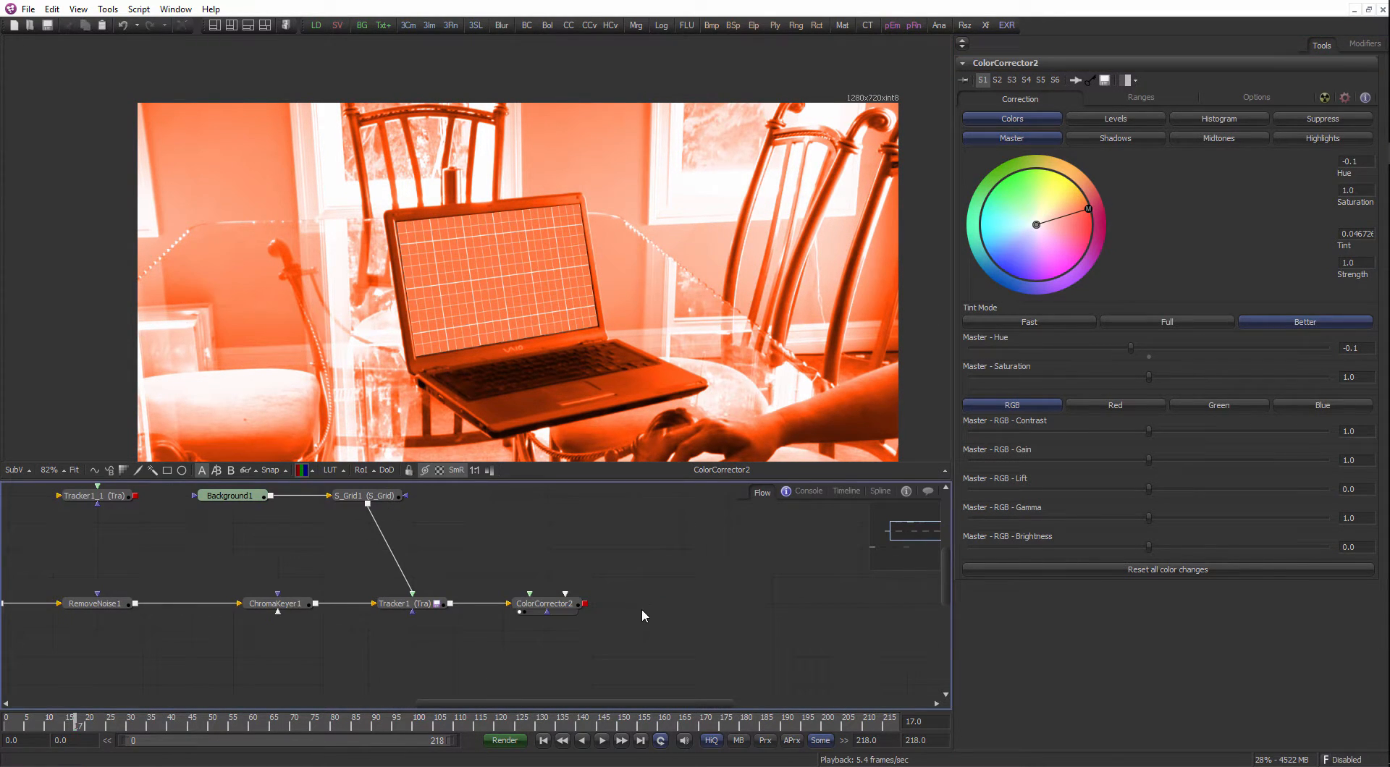
key(ctrl+space)
text(gri)
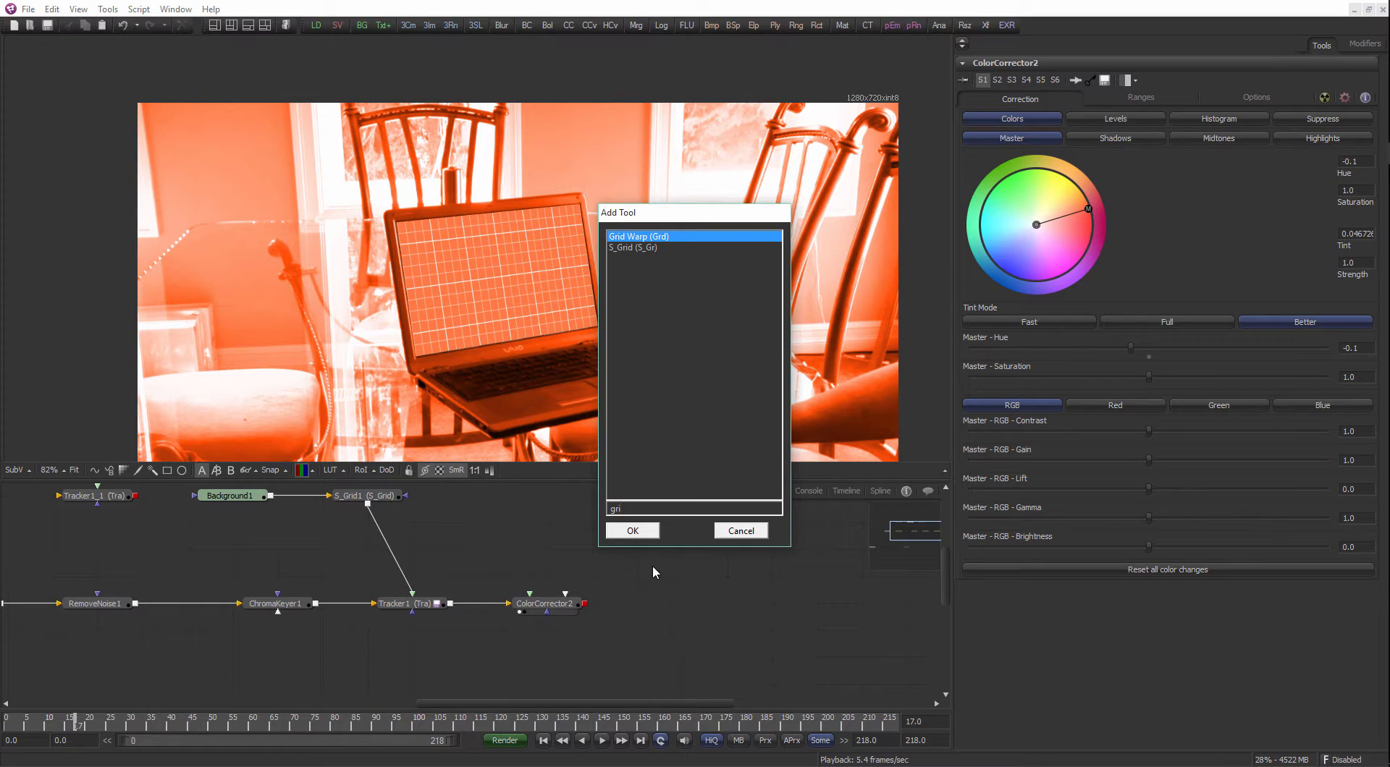
key(BackSpace)
key(BackSpace)
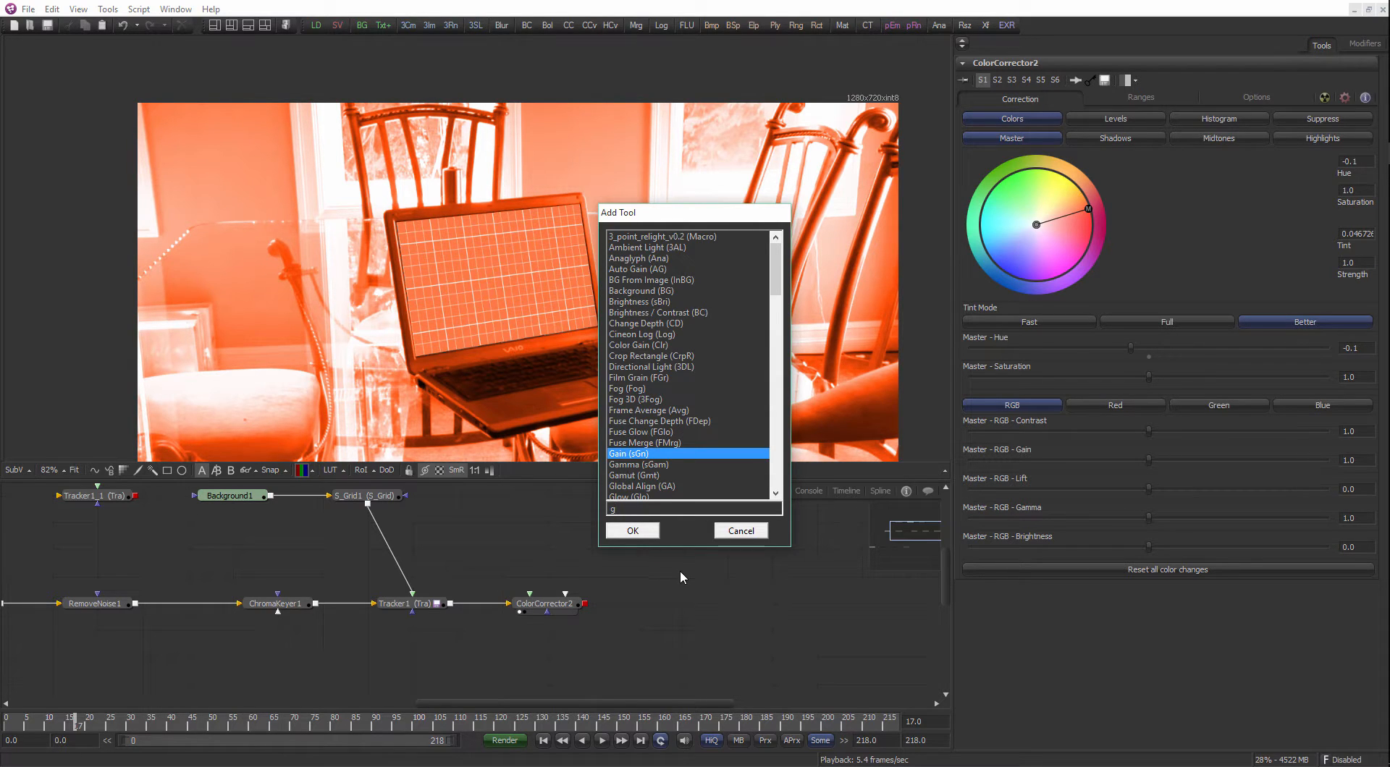
text(ra)
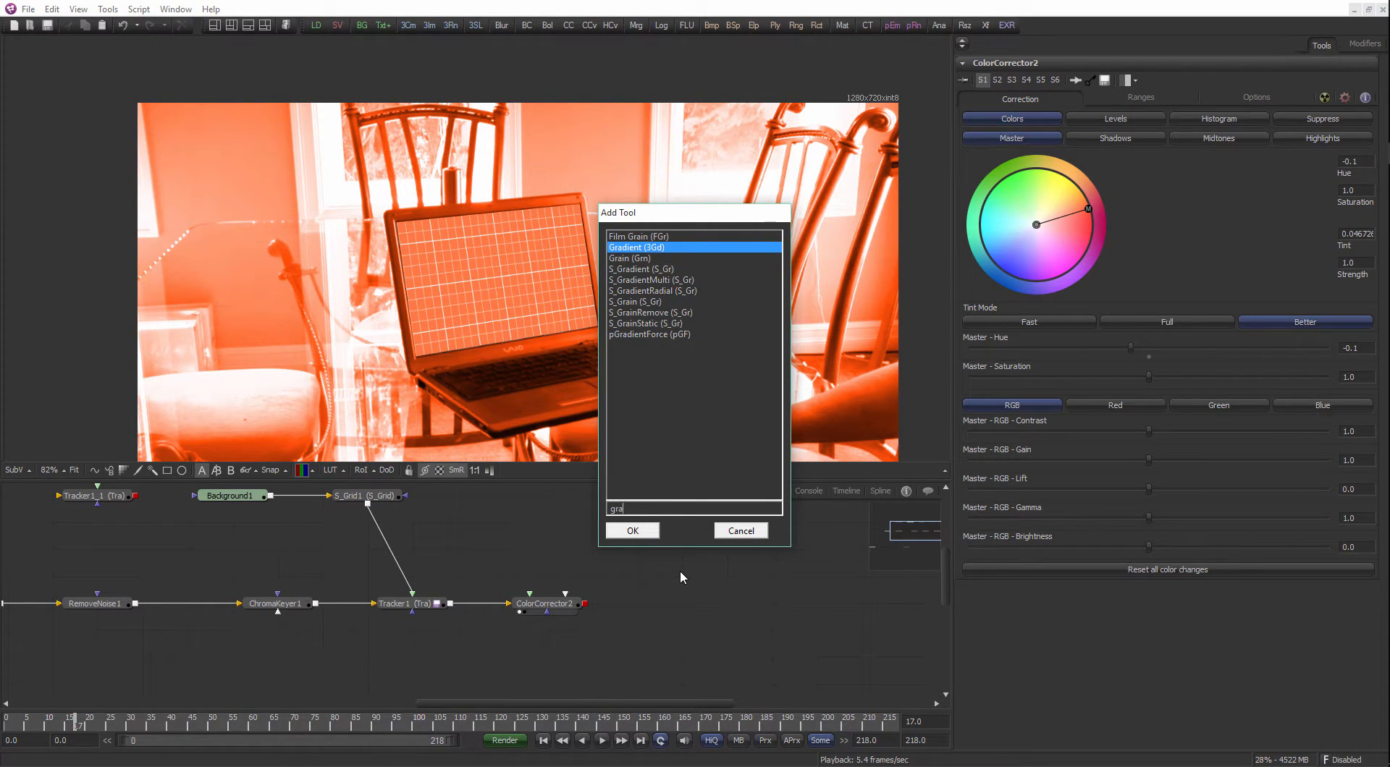
key(Down)
key(Return)
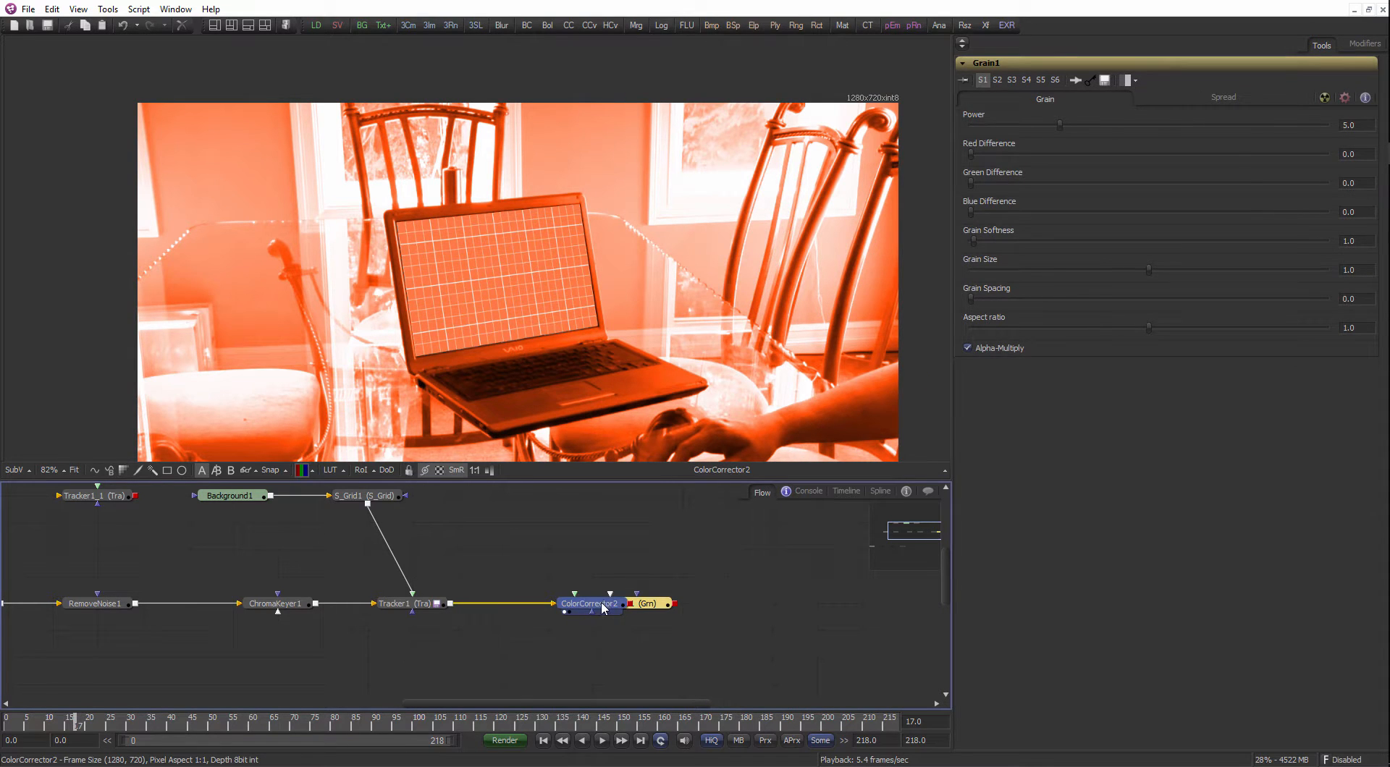
Delete the Color Corrector and Grain nodes together from the end of the flow.
drag(603, 606, 550, 575)
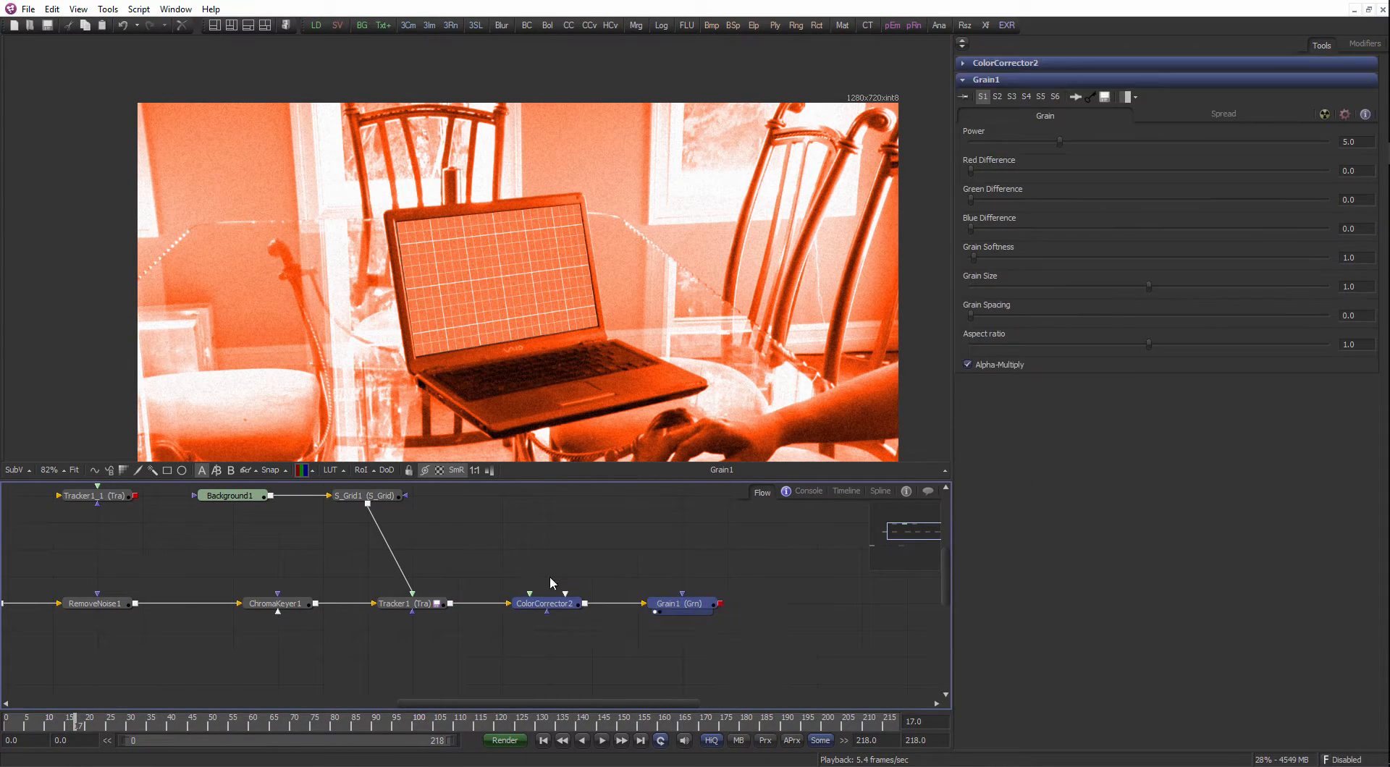
key(Delete)
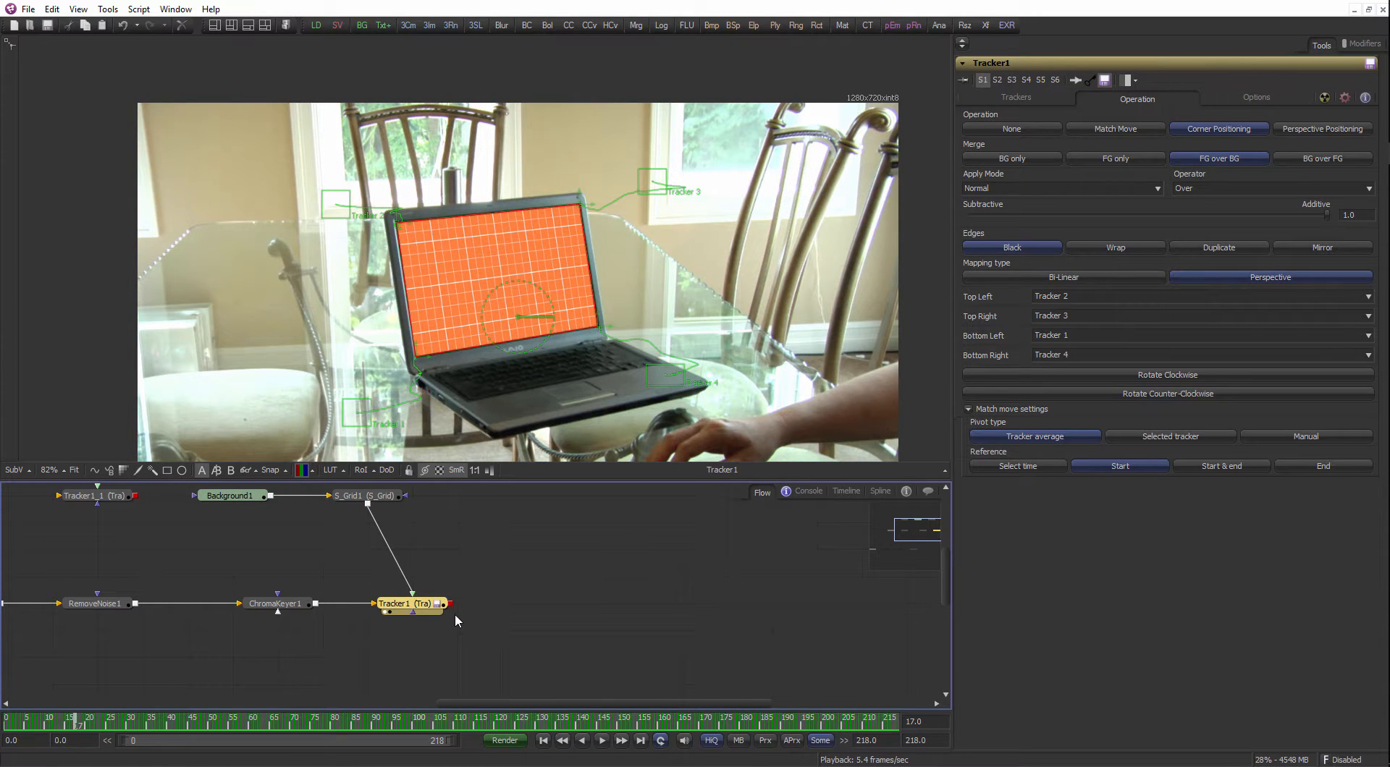
click(485, 612)
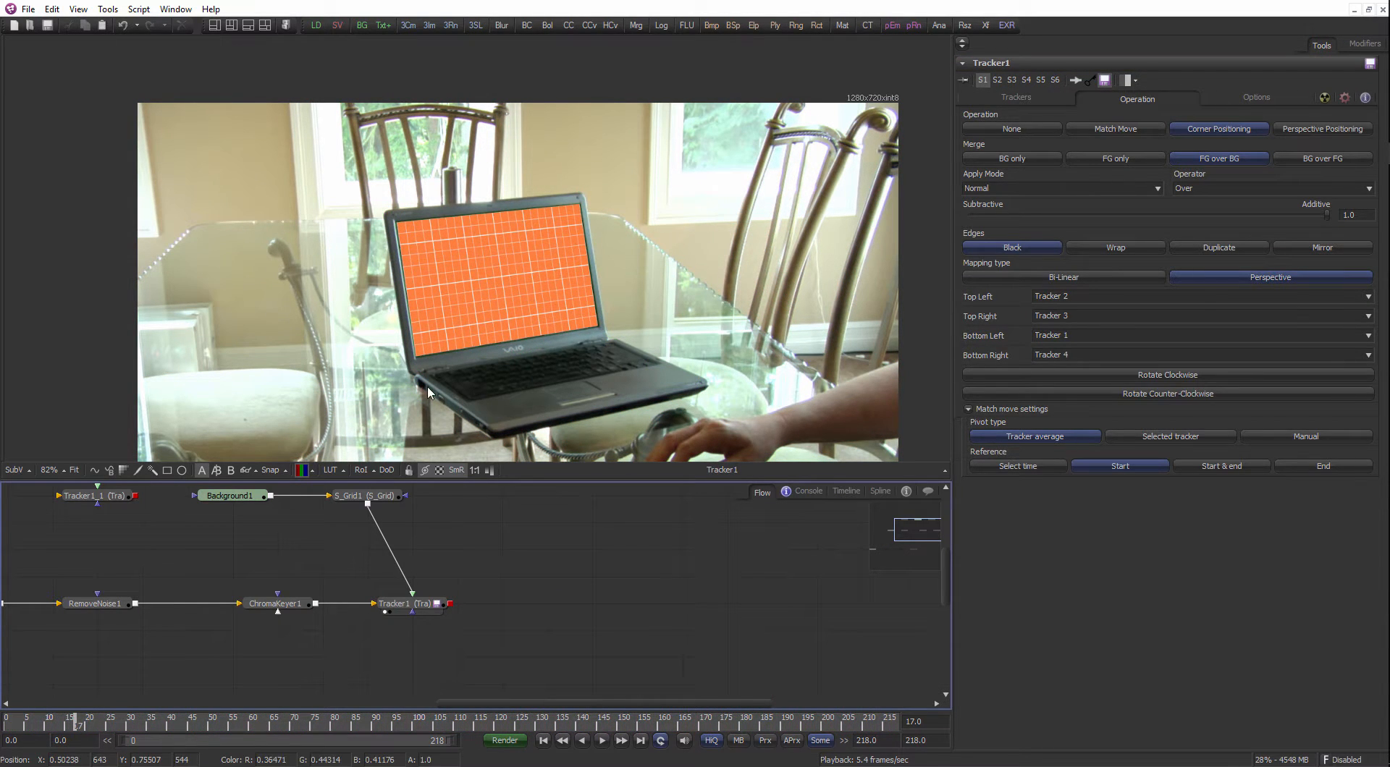
click(432, 606)
drag(754, 275, 700, 273)
drag(595, 302, 551, 346)
click(496, 575)
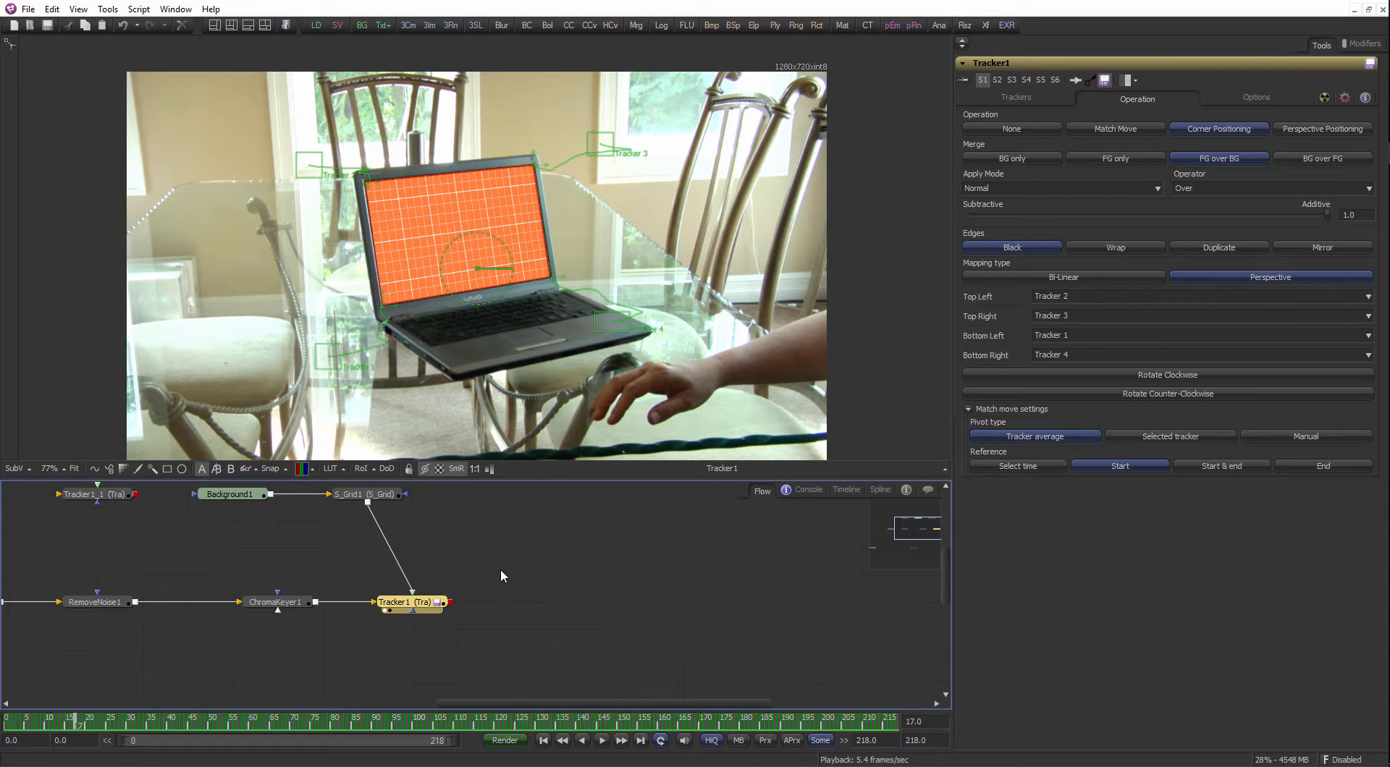
drag(456, 574, 563, 589)
scroll(579, 612, up, 3)
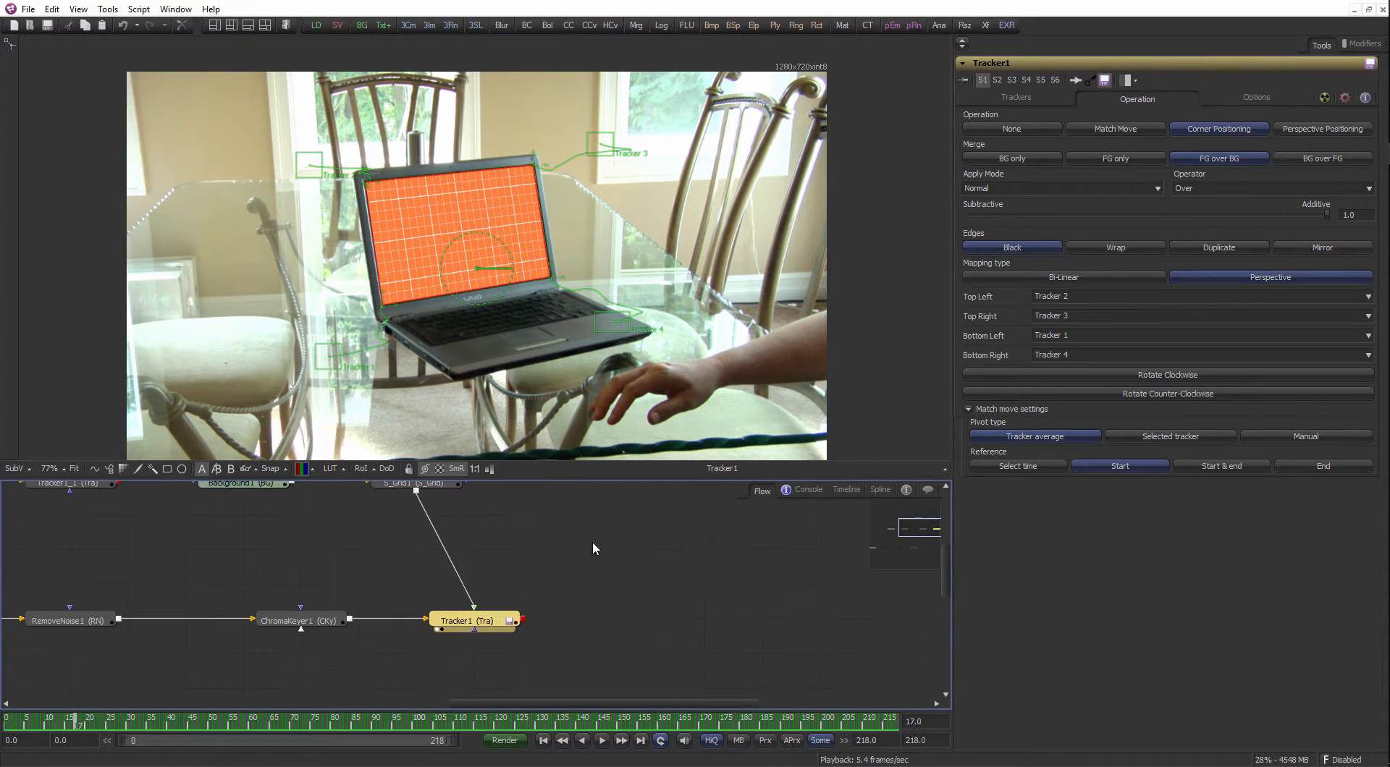
click(425, 659)
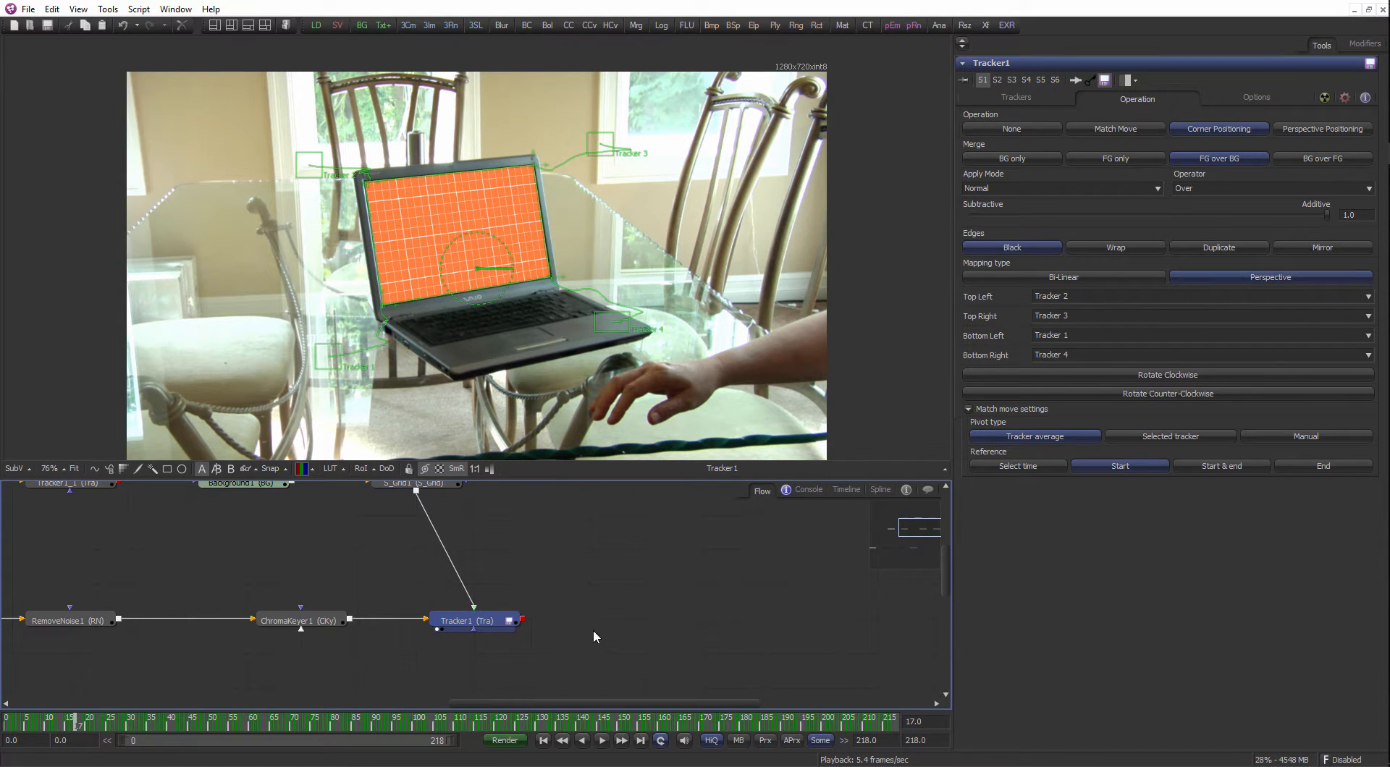
click(485, 621)
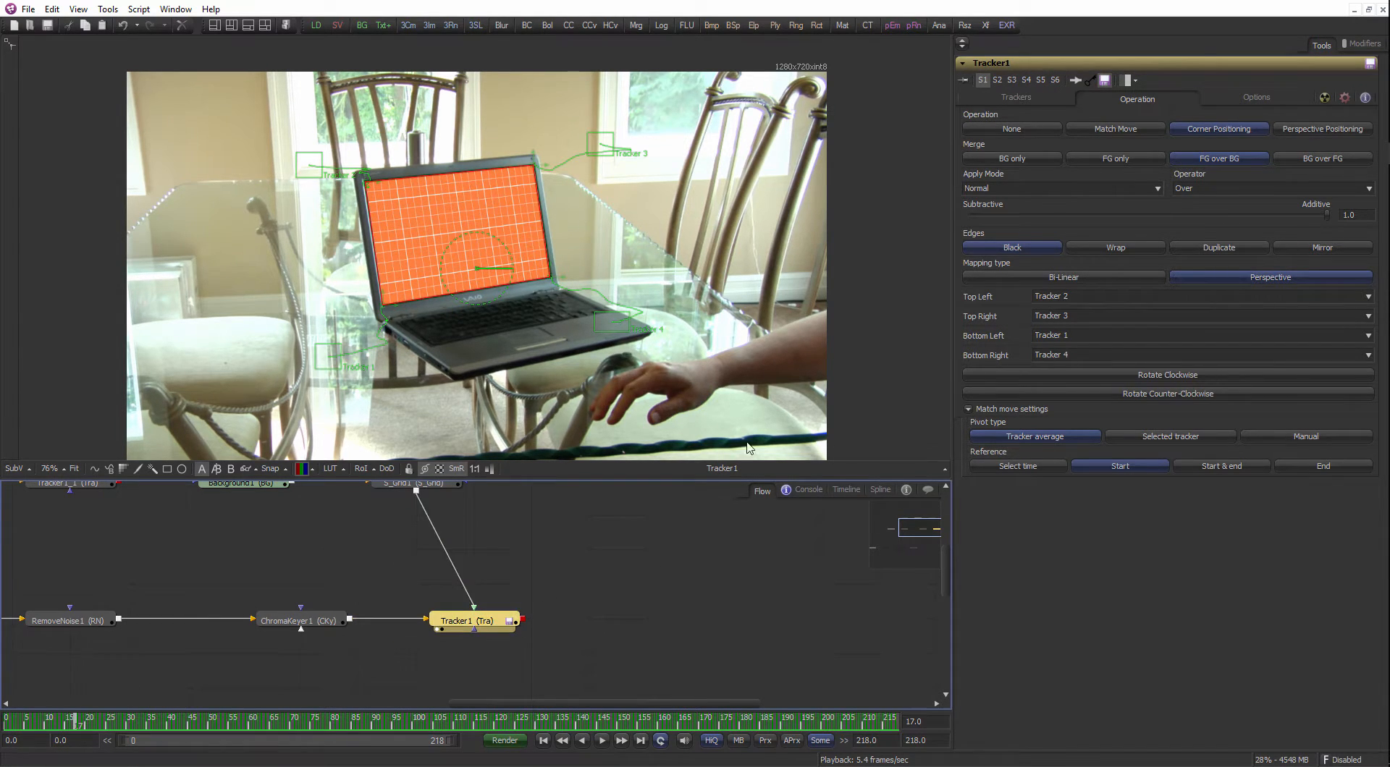
Add a Brightness / Contrast tool after Tracker1 and display its output in the viewer.
click(561, 614)
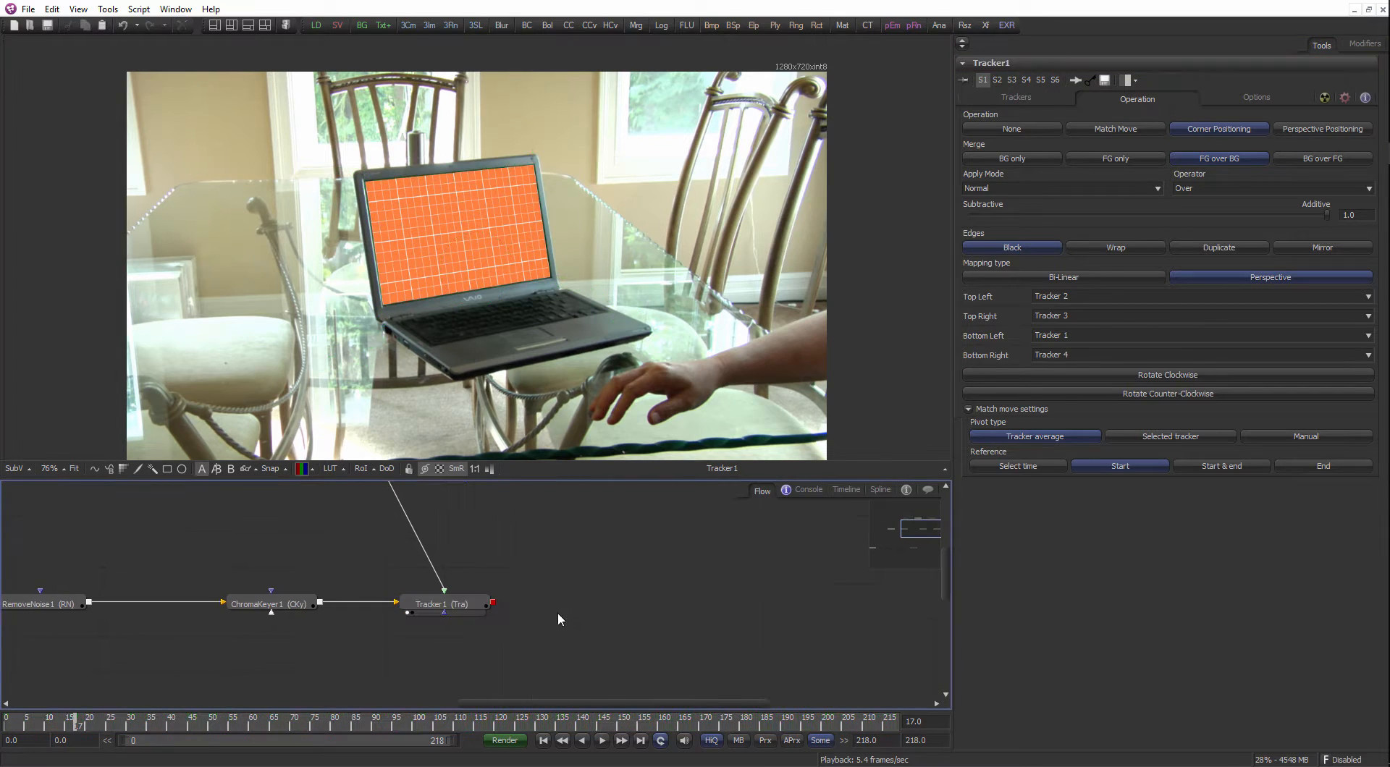
key(ctrl+space)
text(bc)
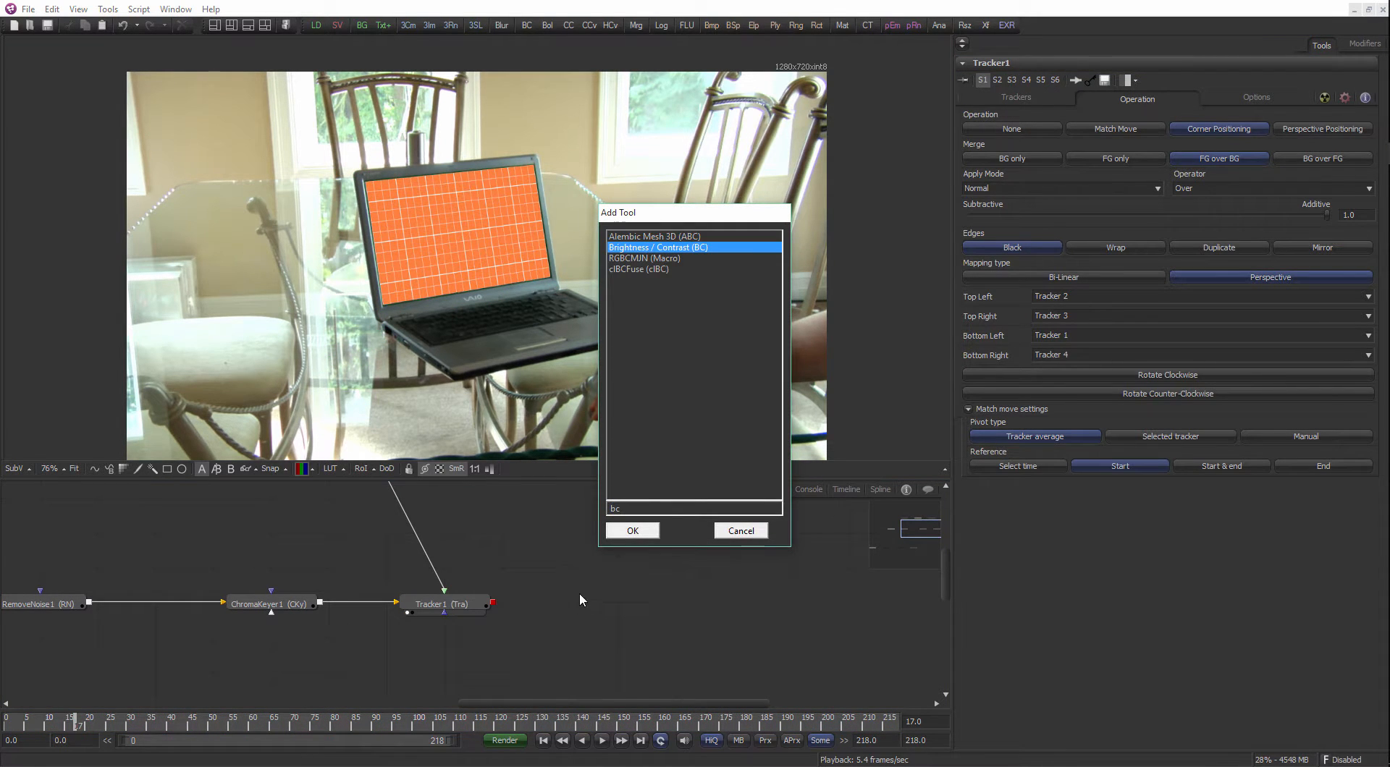
key(Return)
drag(520, 603, 539, 582)
click(539, 582)
click(502, 605)
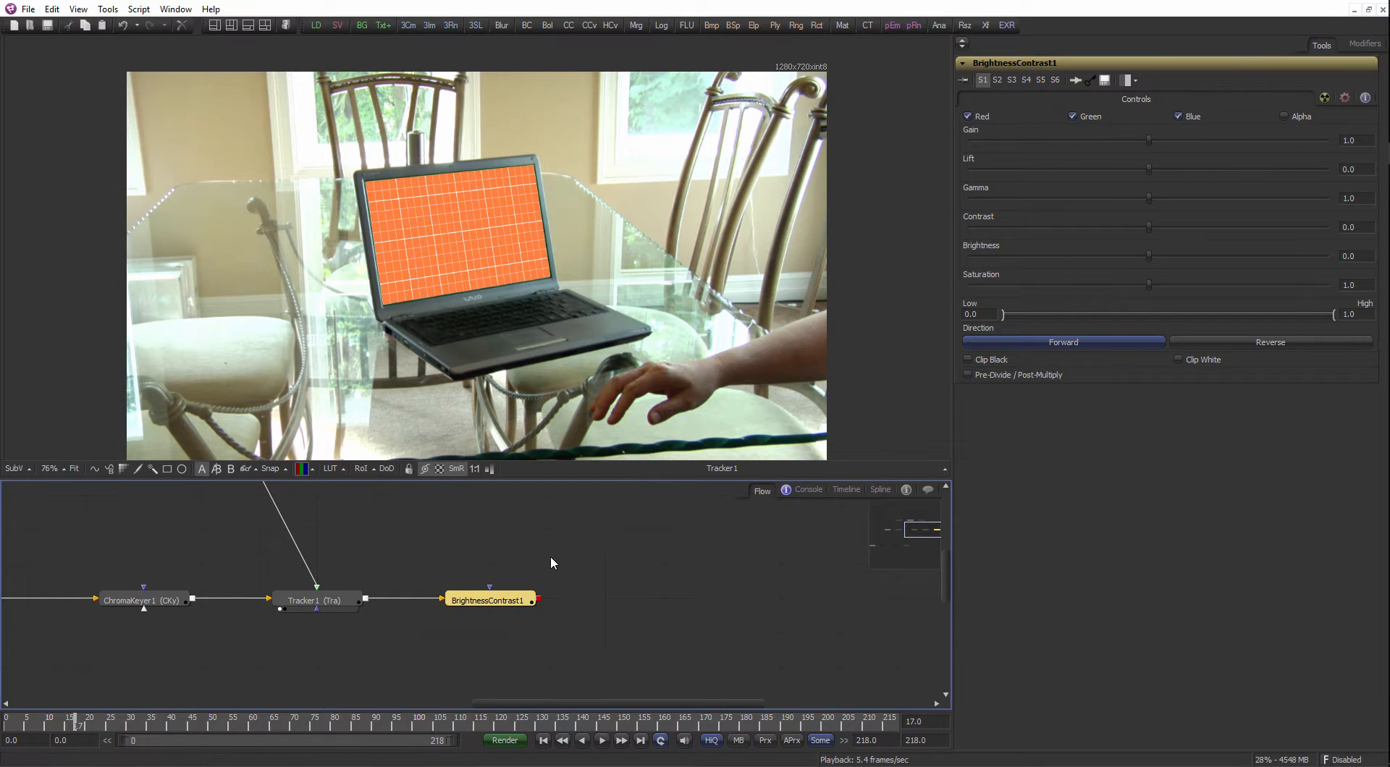
drag(517, 605, 516, 302)
scroll(555, 297, down, 3)
click(520, 600)
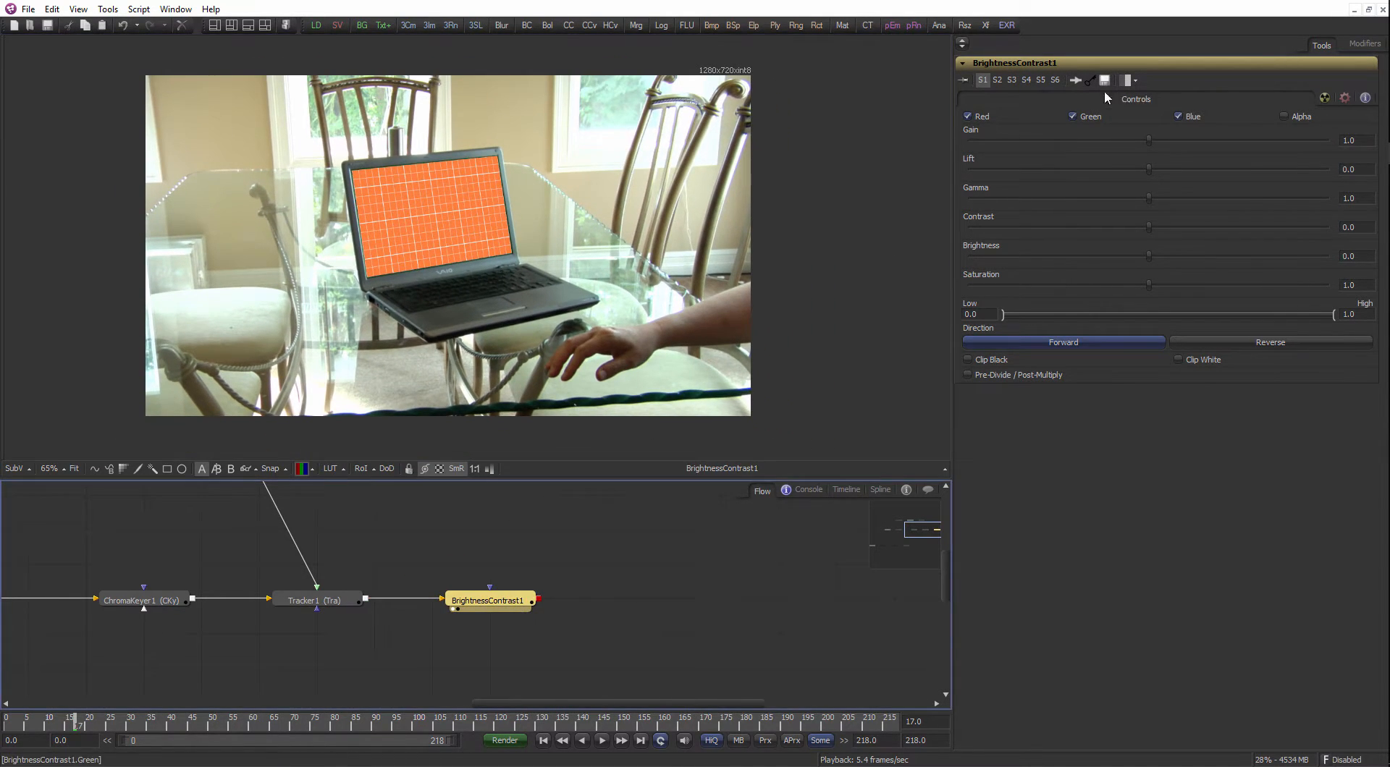
Look at the Cache to Disk options of the Brightness / Contrast node and dismiss them without applying anything.
right_click(519, 613)
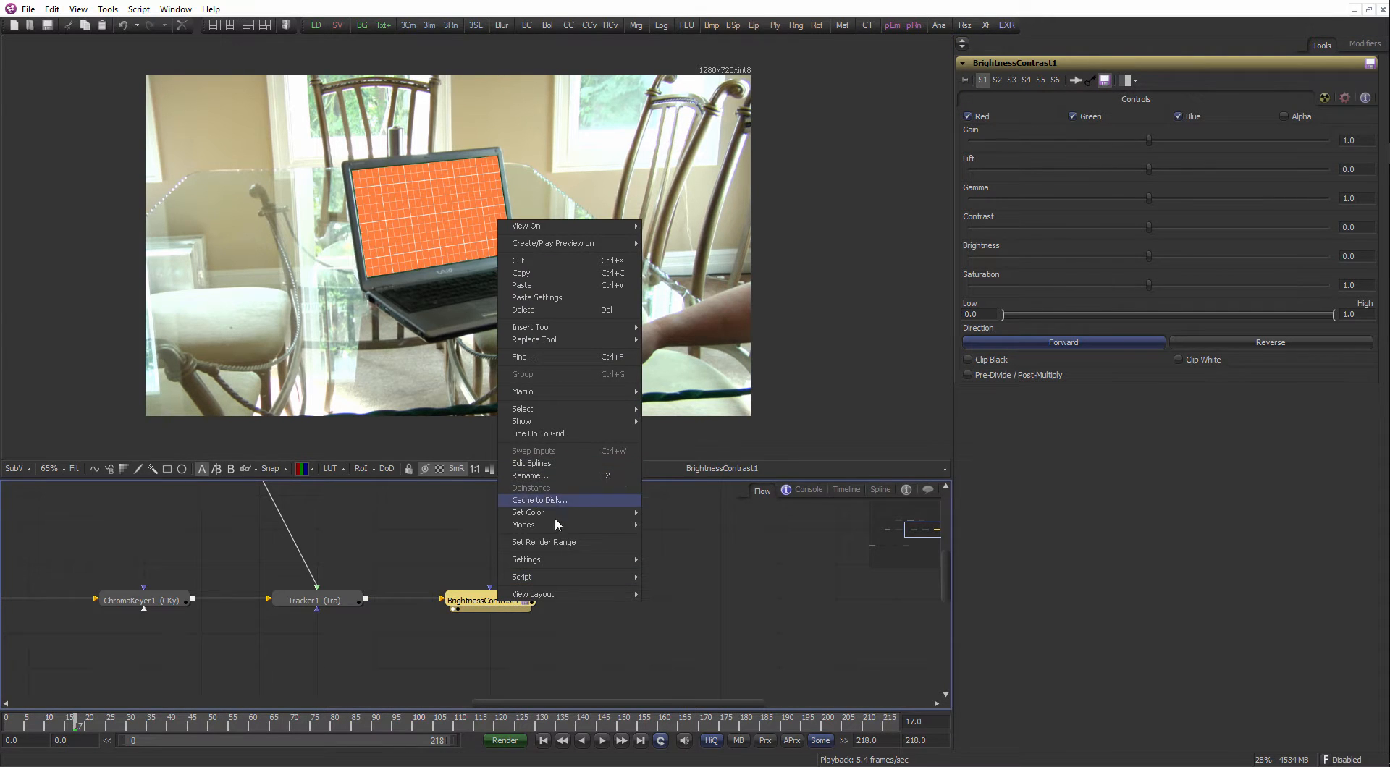
click(562, 500)
drag(650, 330, 574, 307)
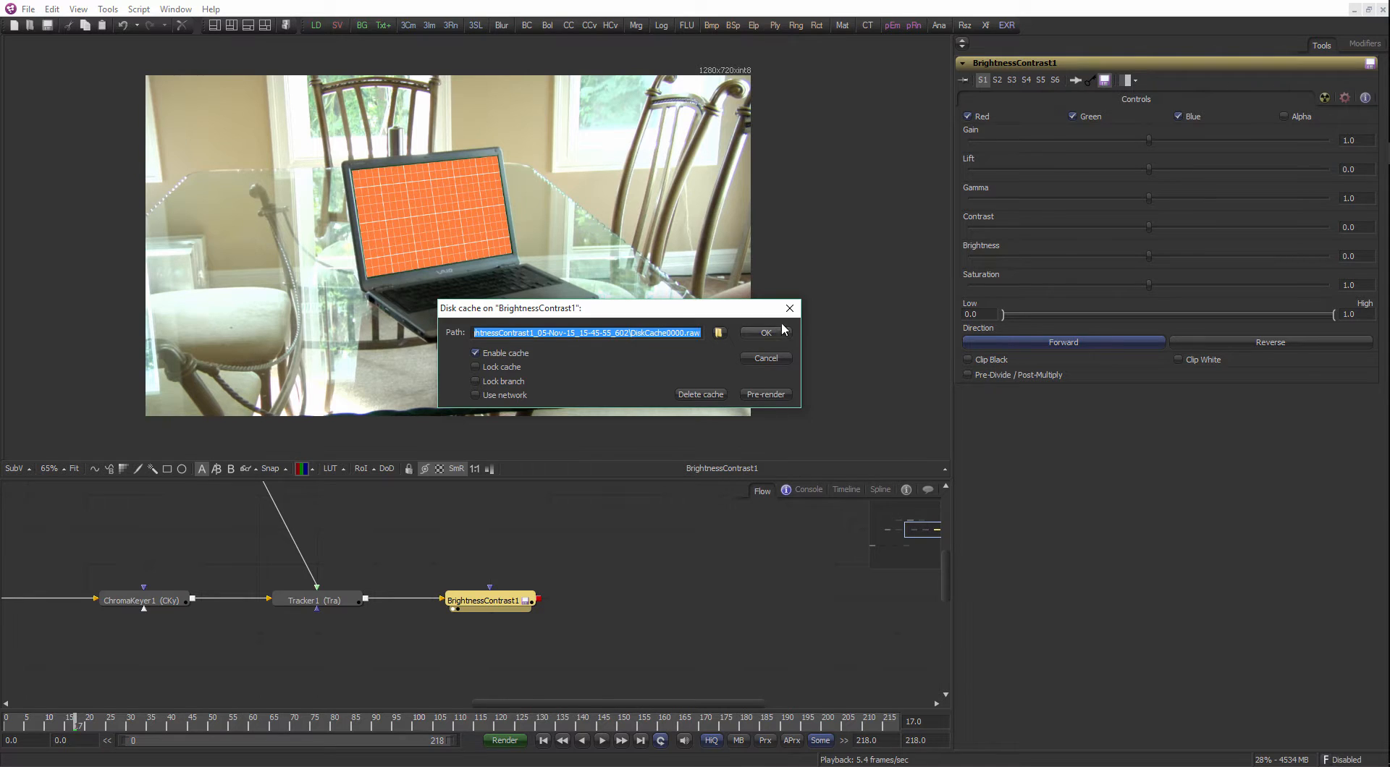
click(781, 359)
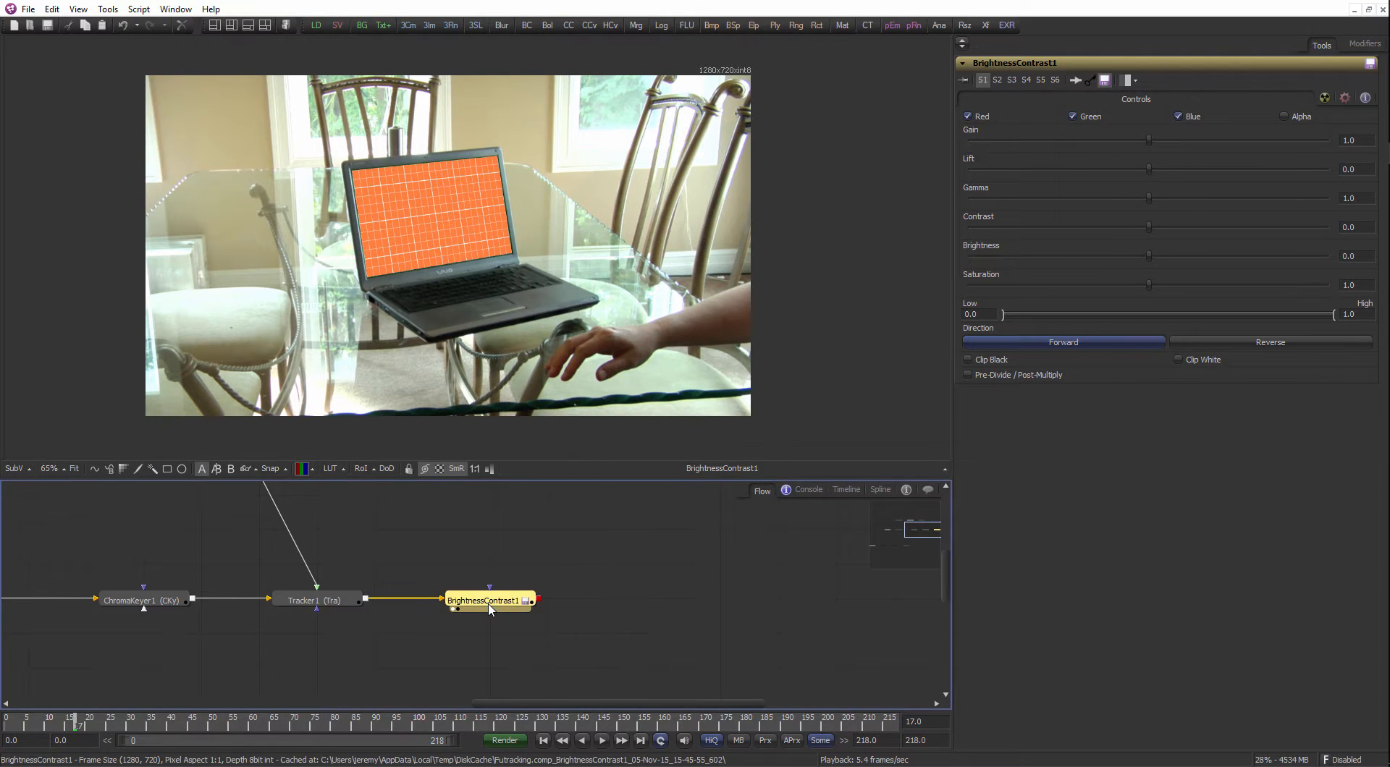
Delete the Brightness / Contrast node after Tracker1.
key(Delete)
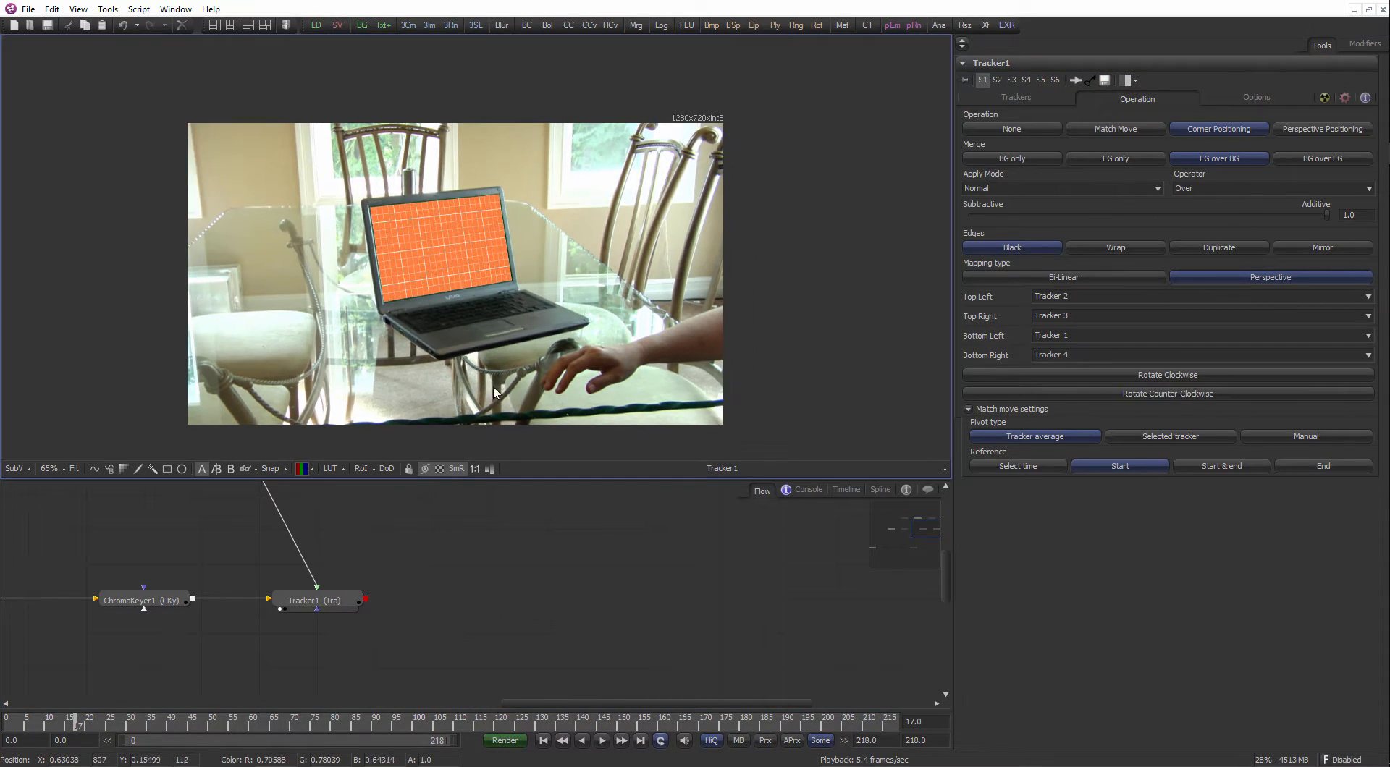
scroll(406, 580, down, 1)
drag(406, 580, 544, 597)
drag(229, 610, 396, 601)
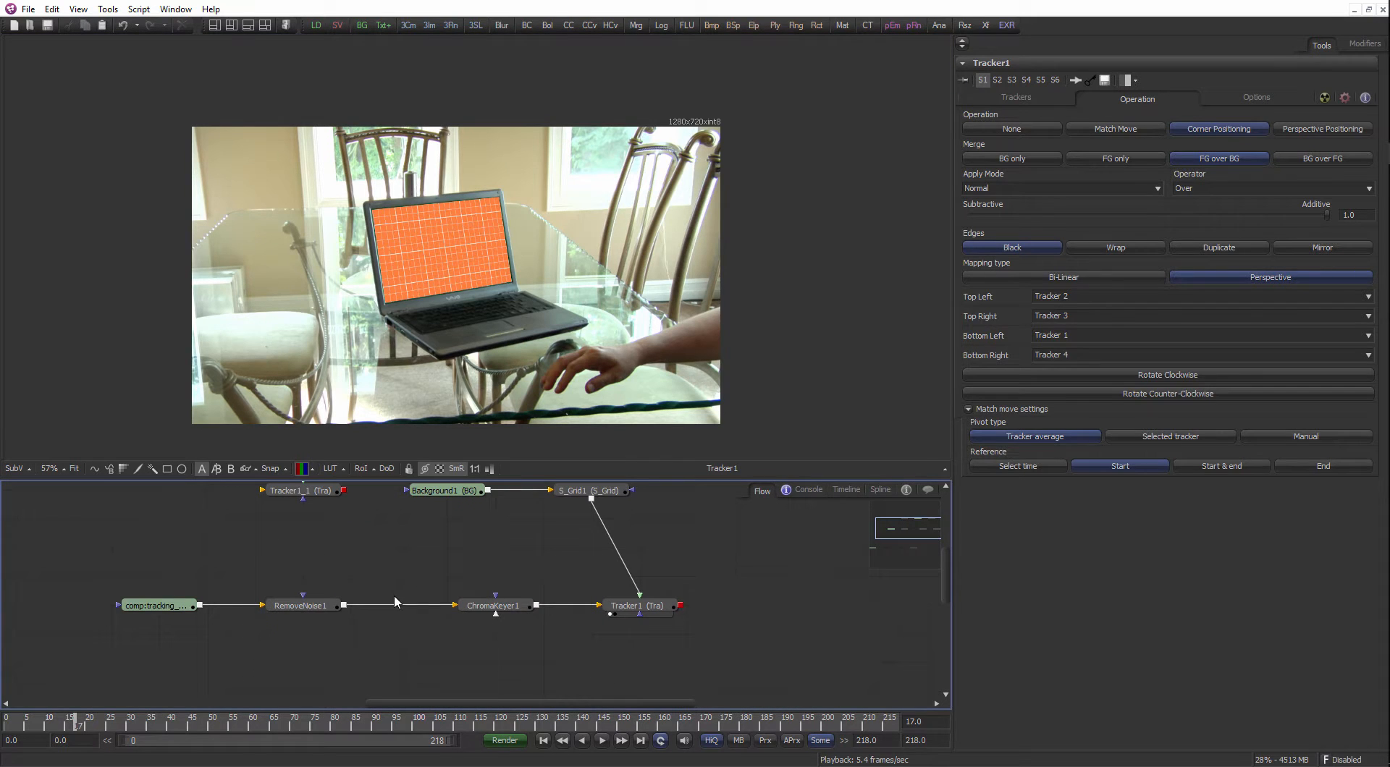
Display the original comp:tracking footage at frame 0 in an enlarged viewer.
click(166, 614)
drag(251, 623, 357, 603)
click(5, 724)
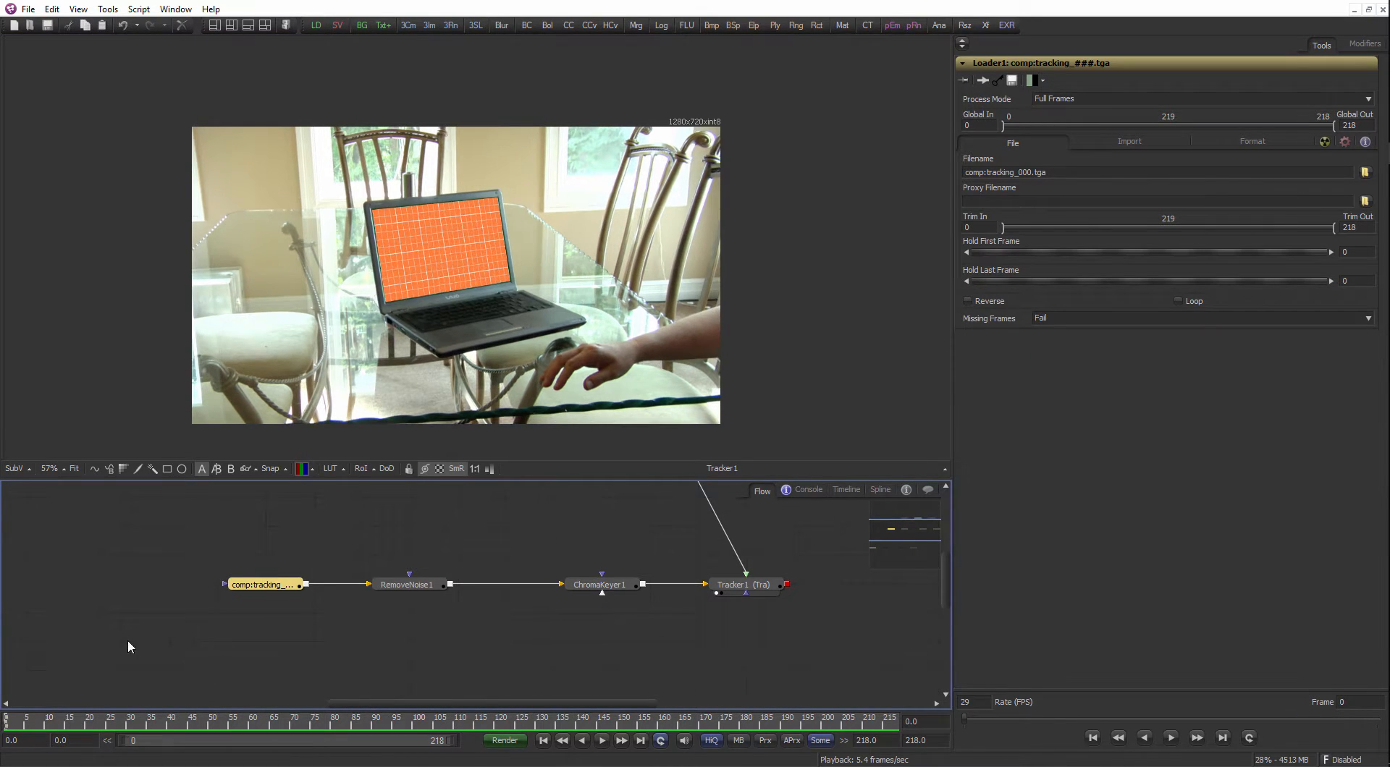
key(1)
scroll(471, 345, up, 1)
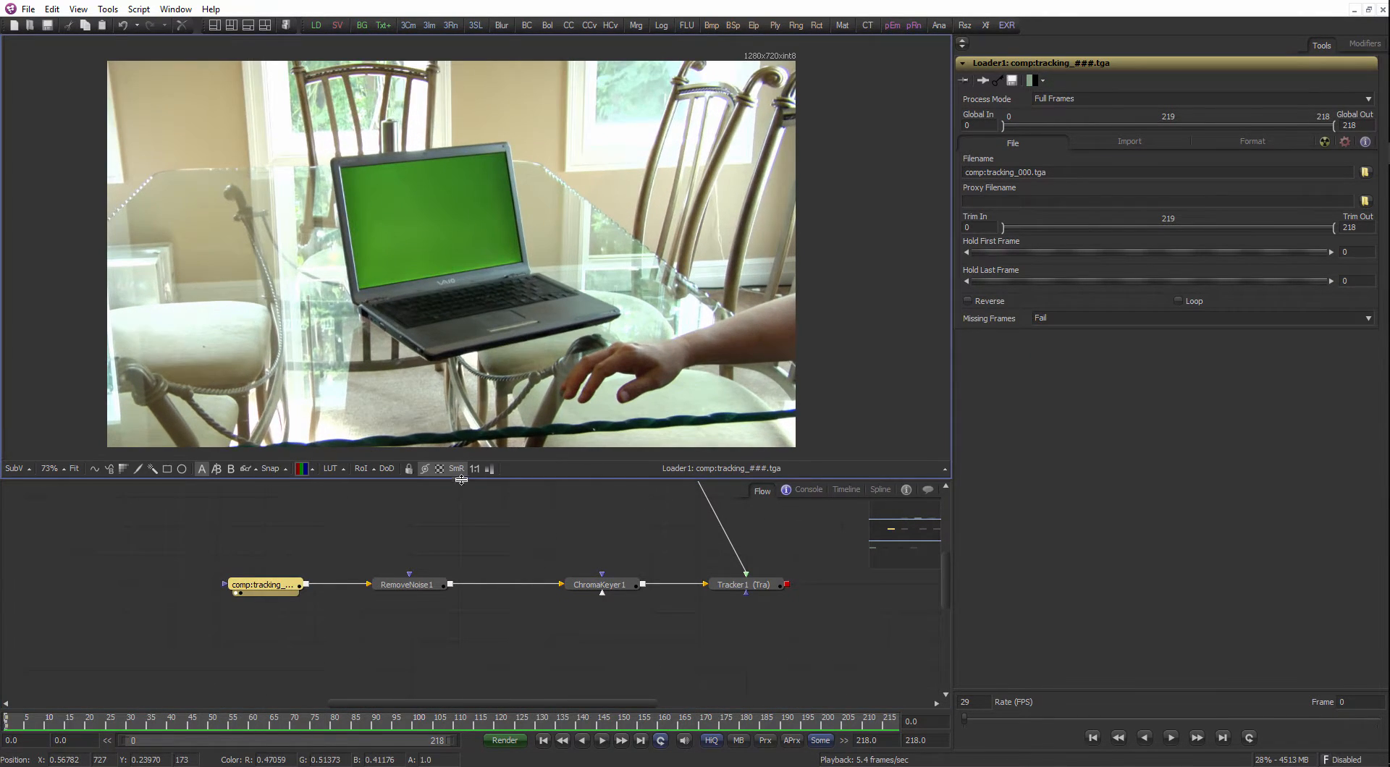
drag(461, 479, 461, 538)
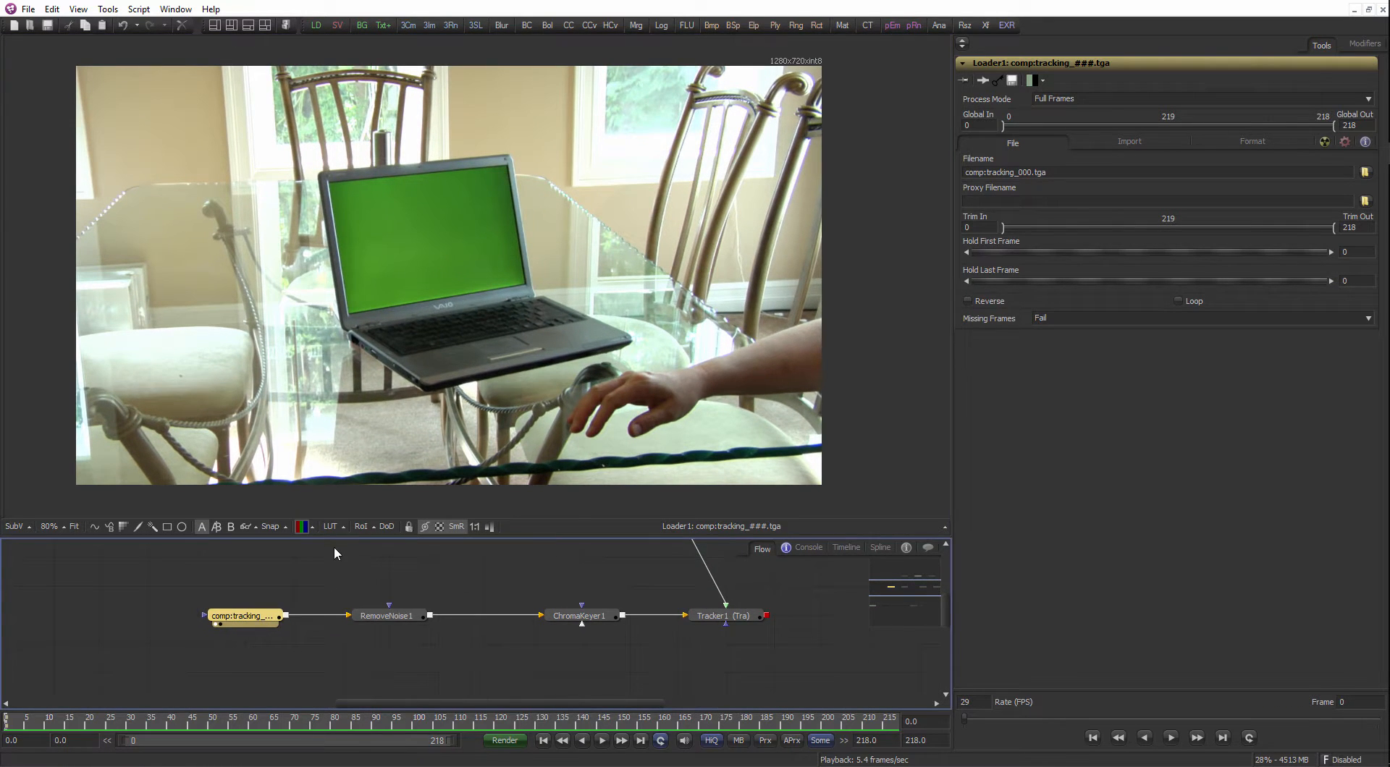
drag(337, 537, 339, 524)
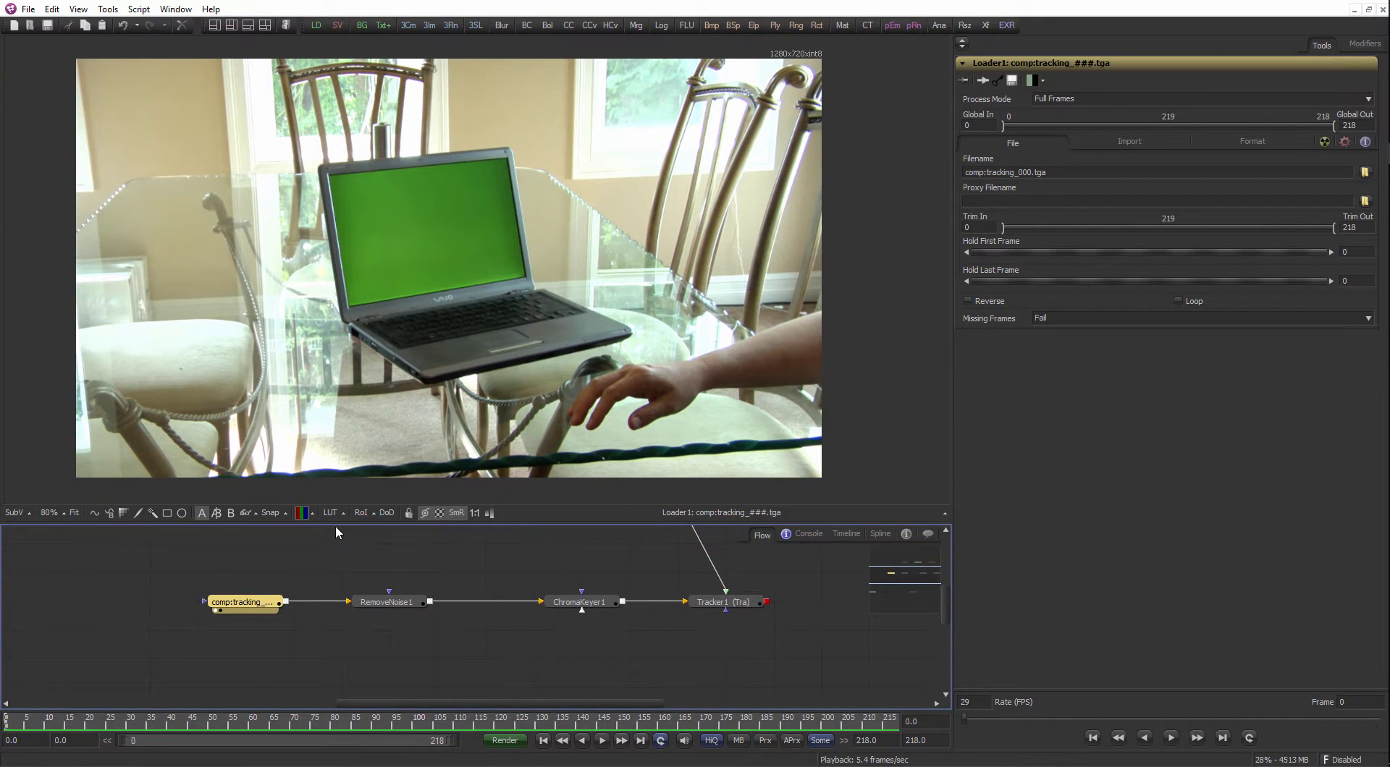
click(346, 554)
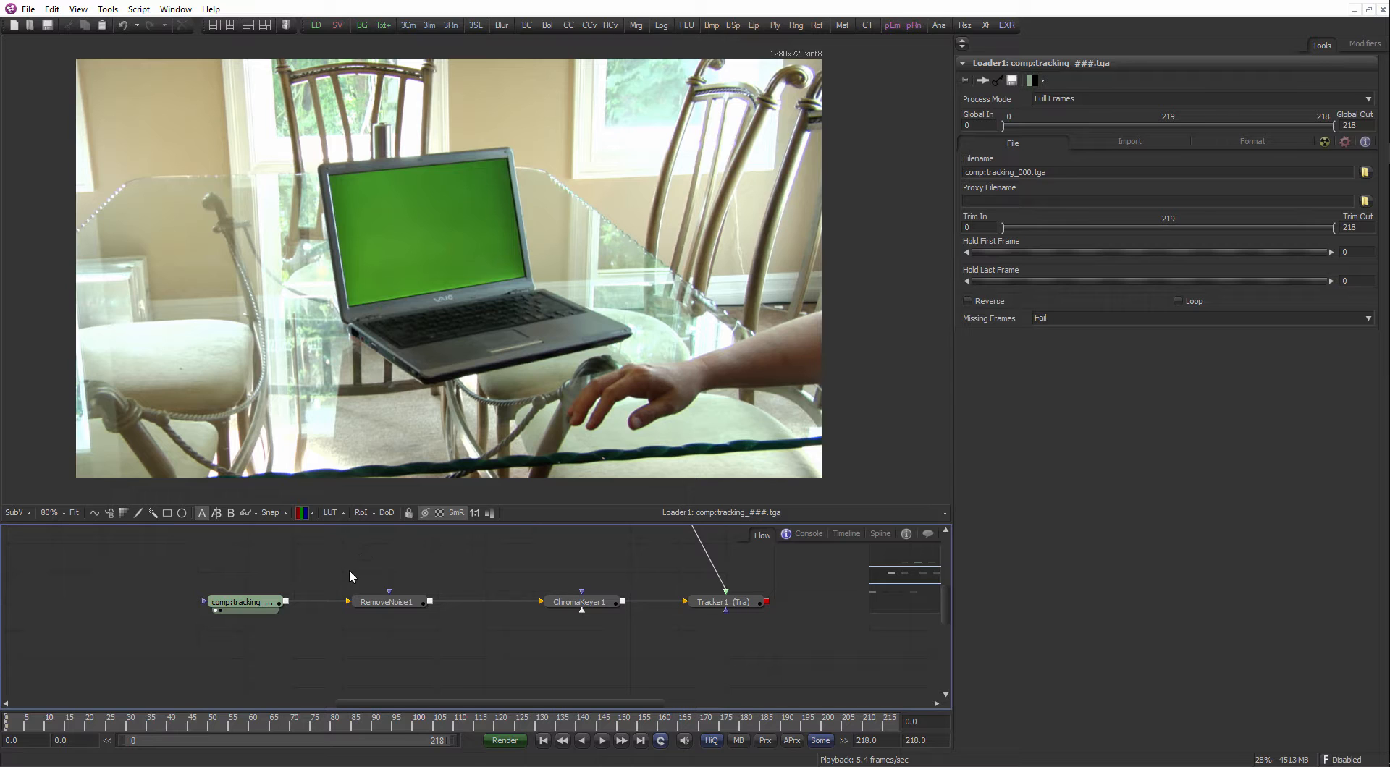
click(274, 608)
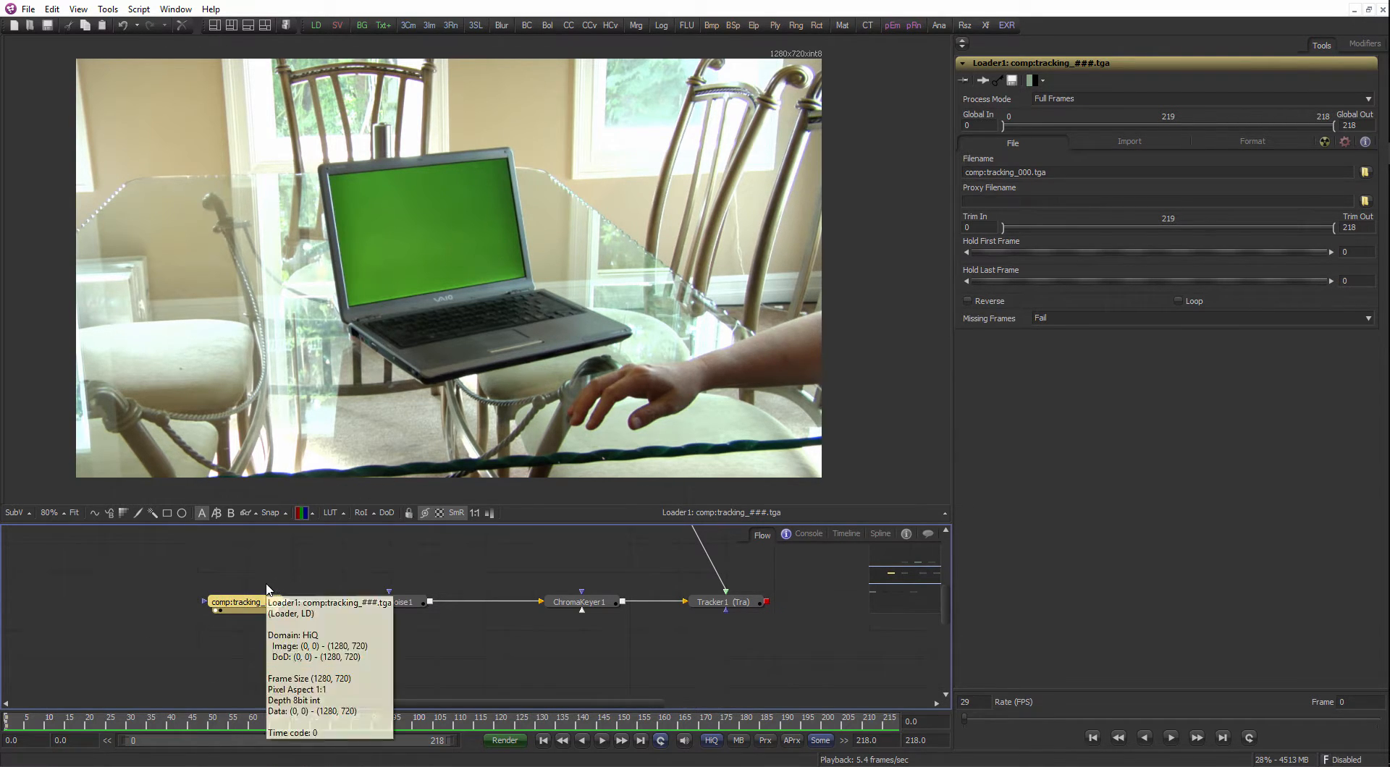
key(ctrl+r)
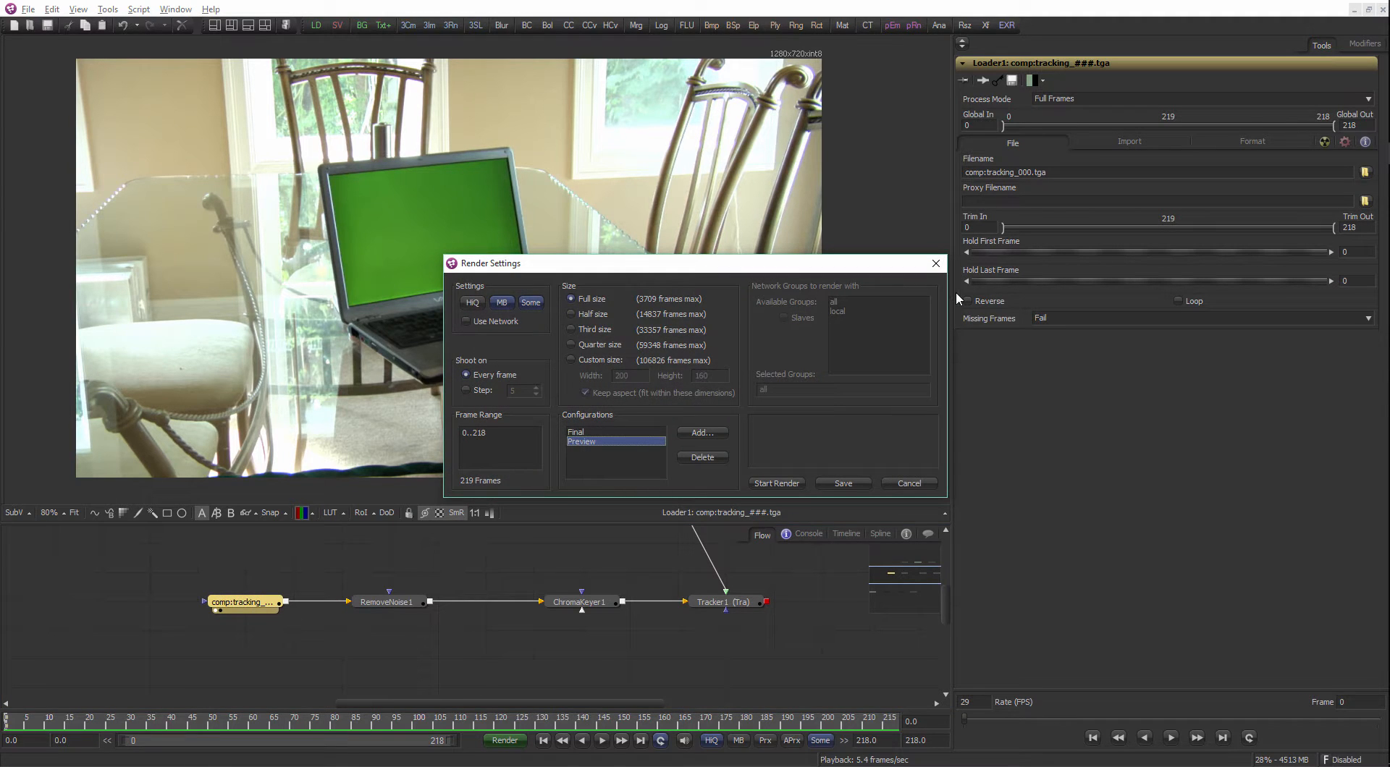
click(936, 264)
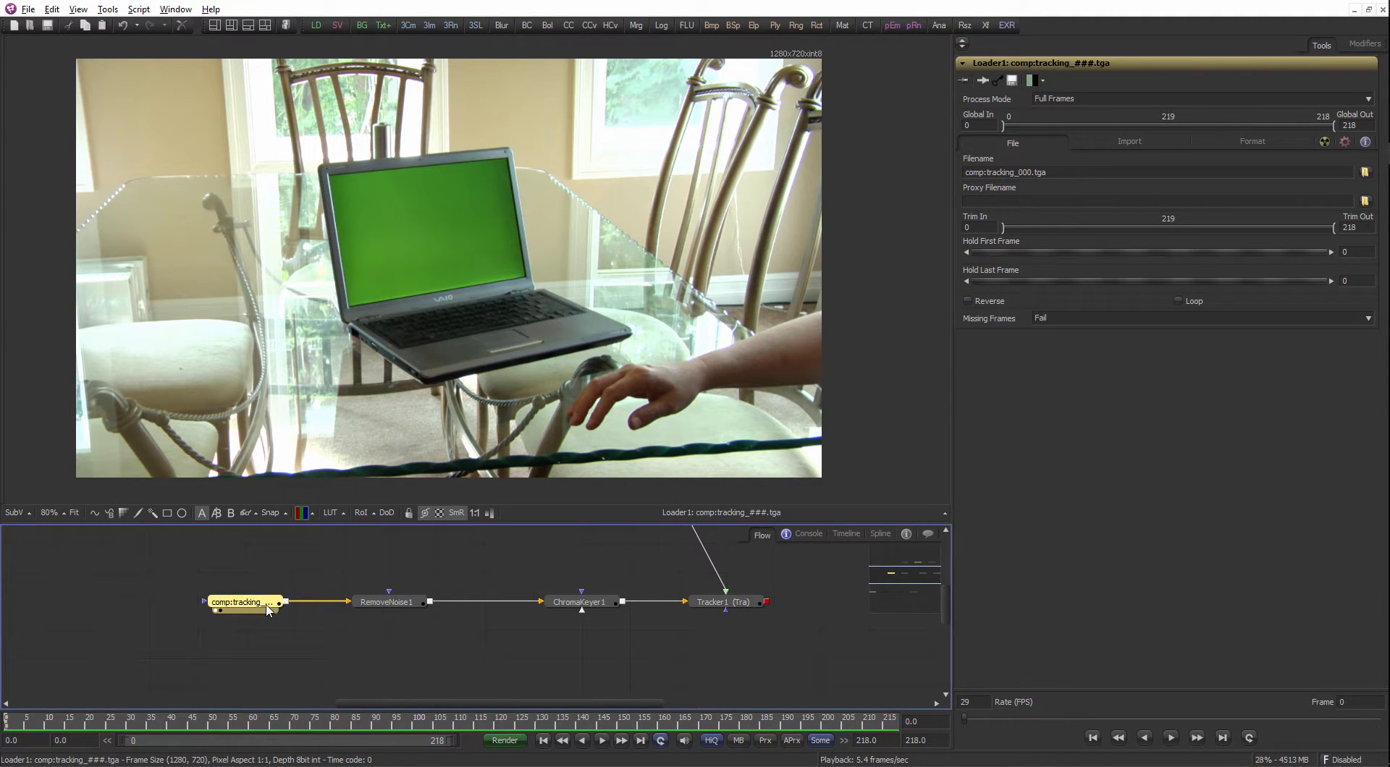
Render a quarter-size preview of Tracker1 for frames 0 to 218.
drag(251, 608, 243, 606)
click(472, 582)
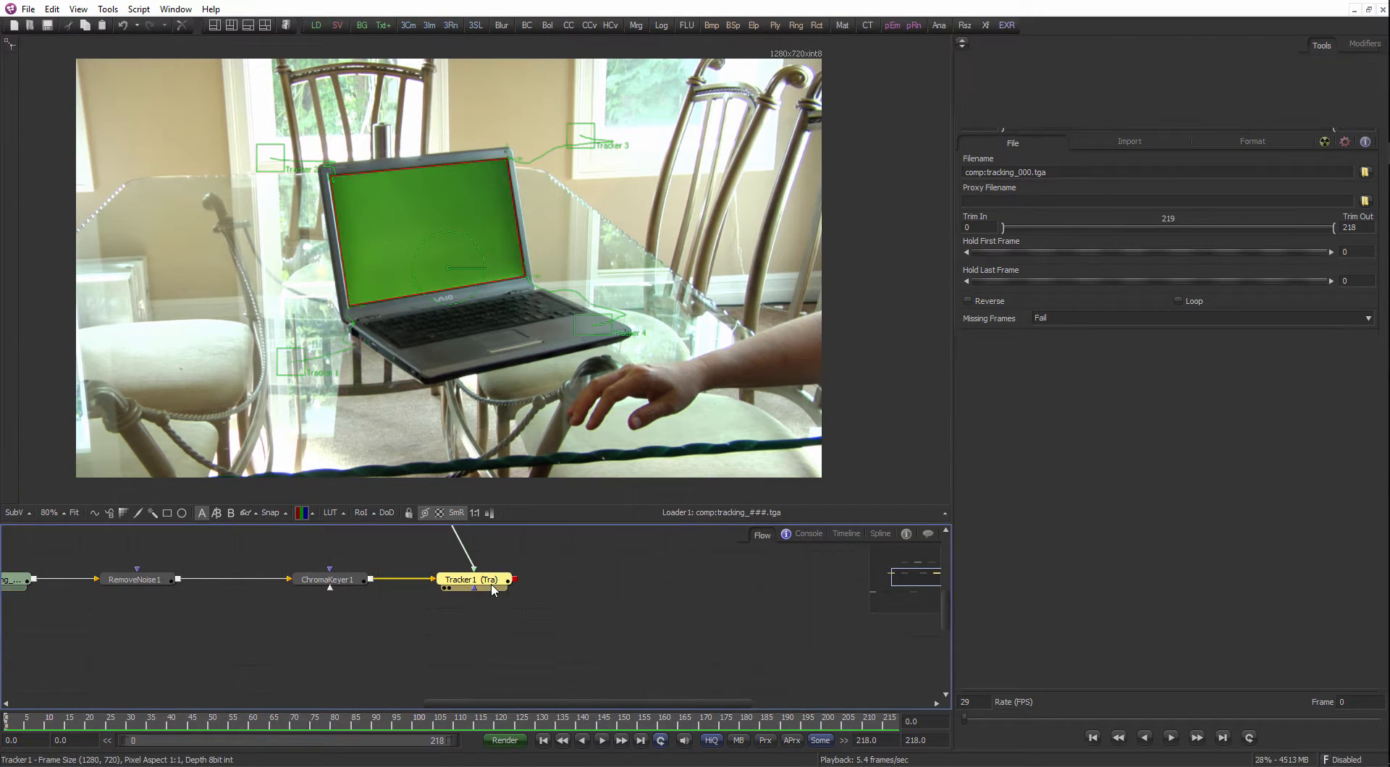
key(ctrl+r)
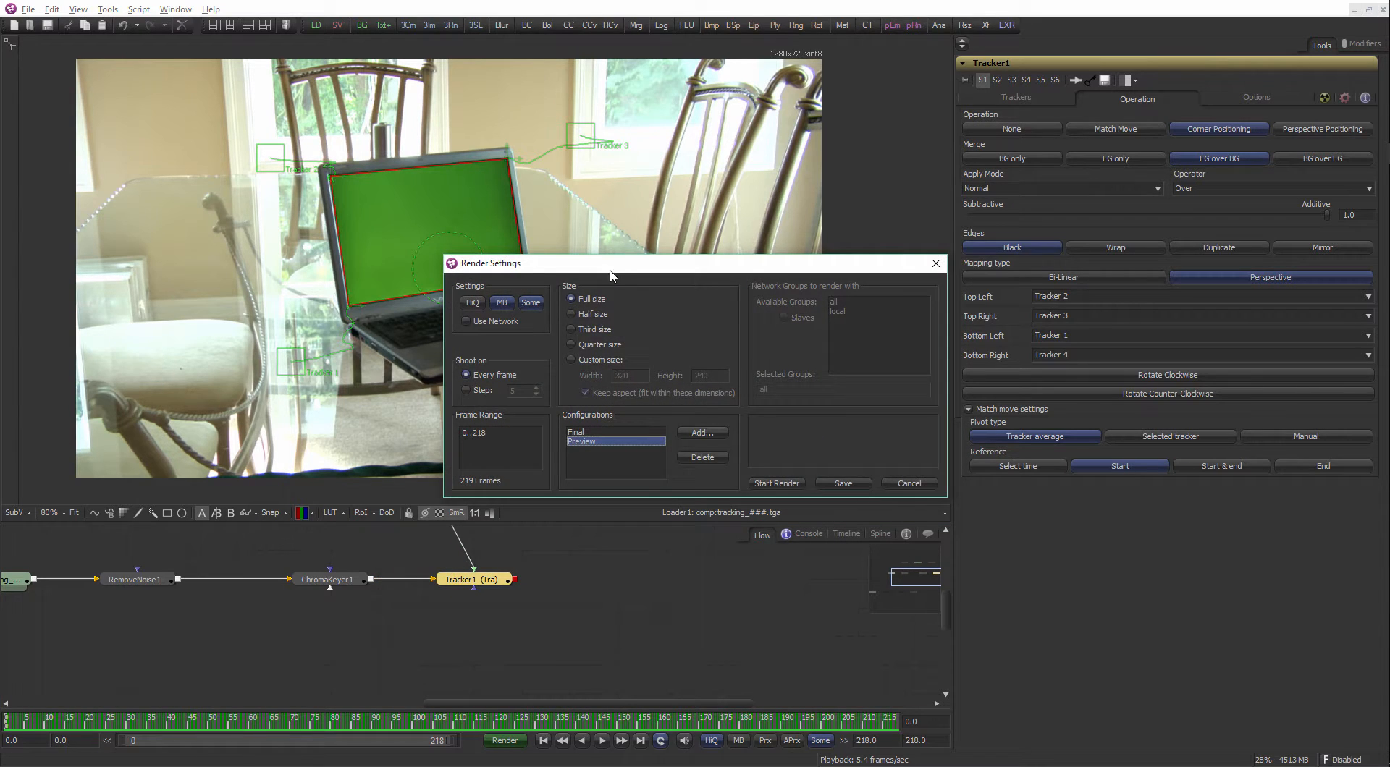
drag(610, 271, 519, 198)
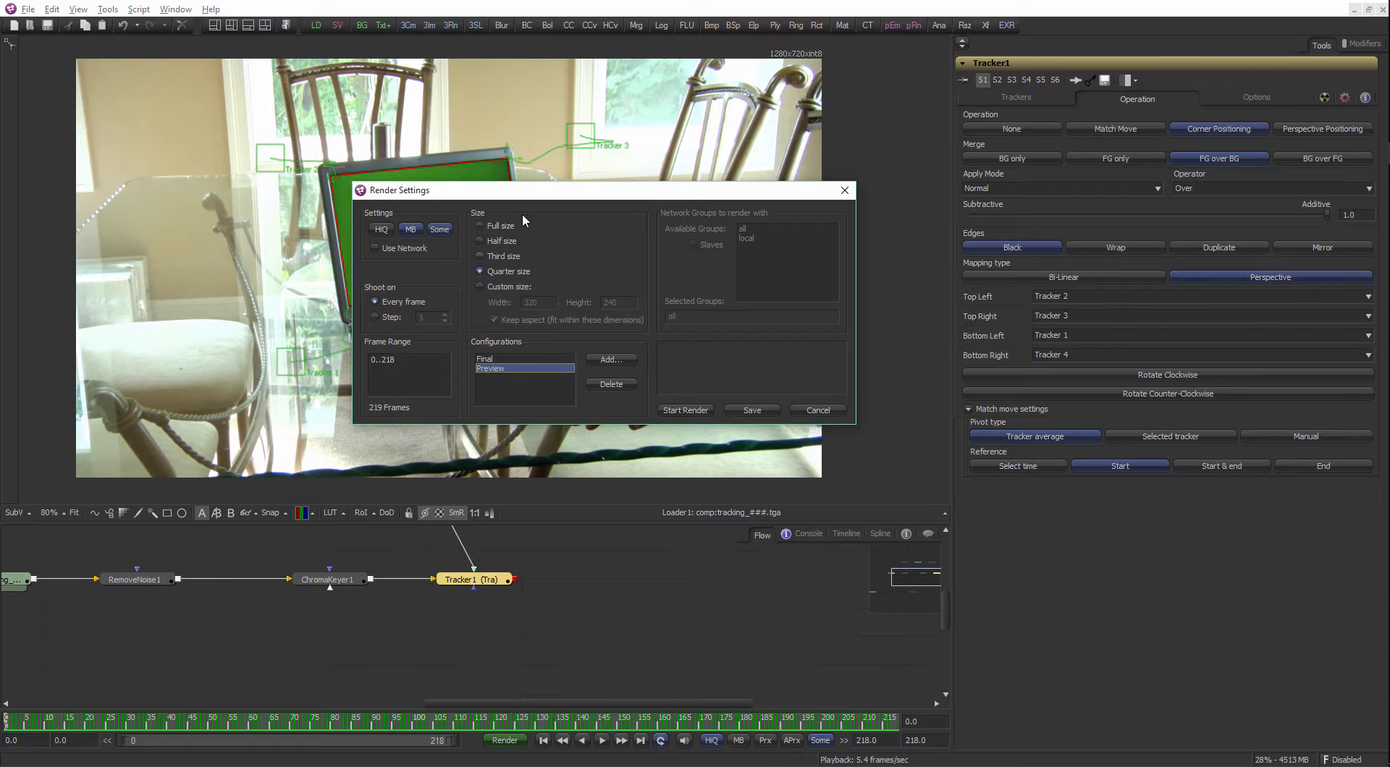
click(699, 412)
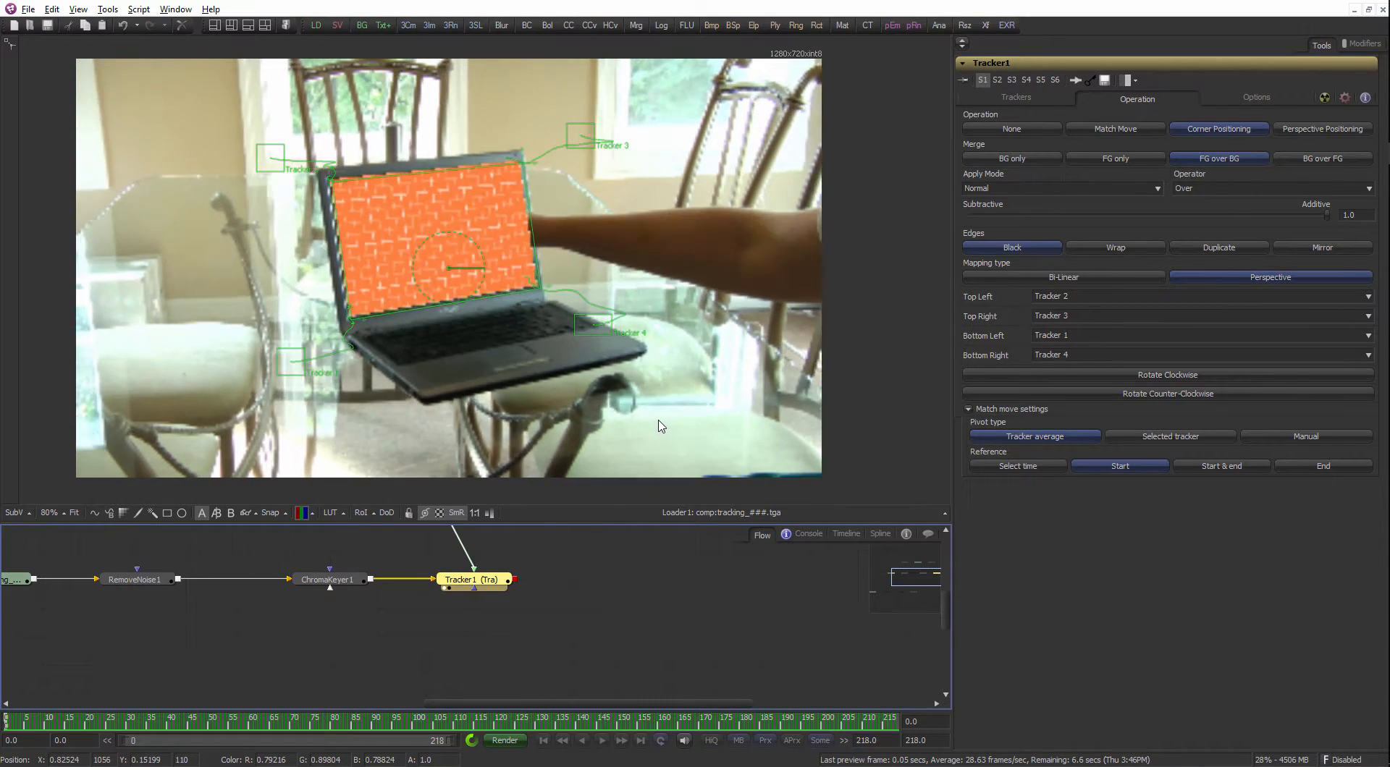
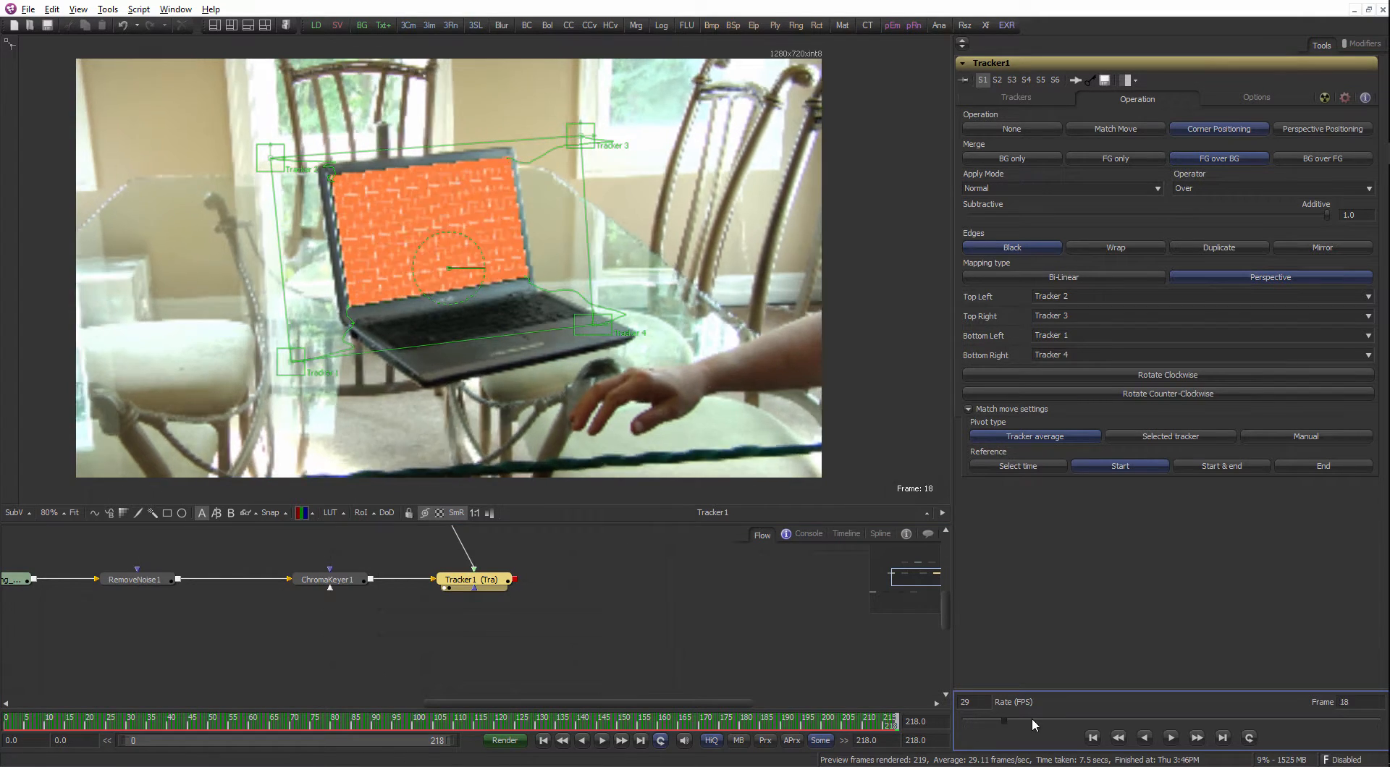
Play and scrub through the rendered Tracker1 preview to examine the screen replacement.
click(1172, 737)
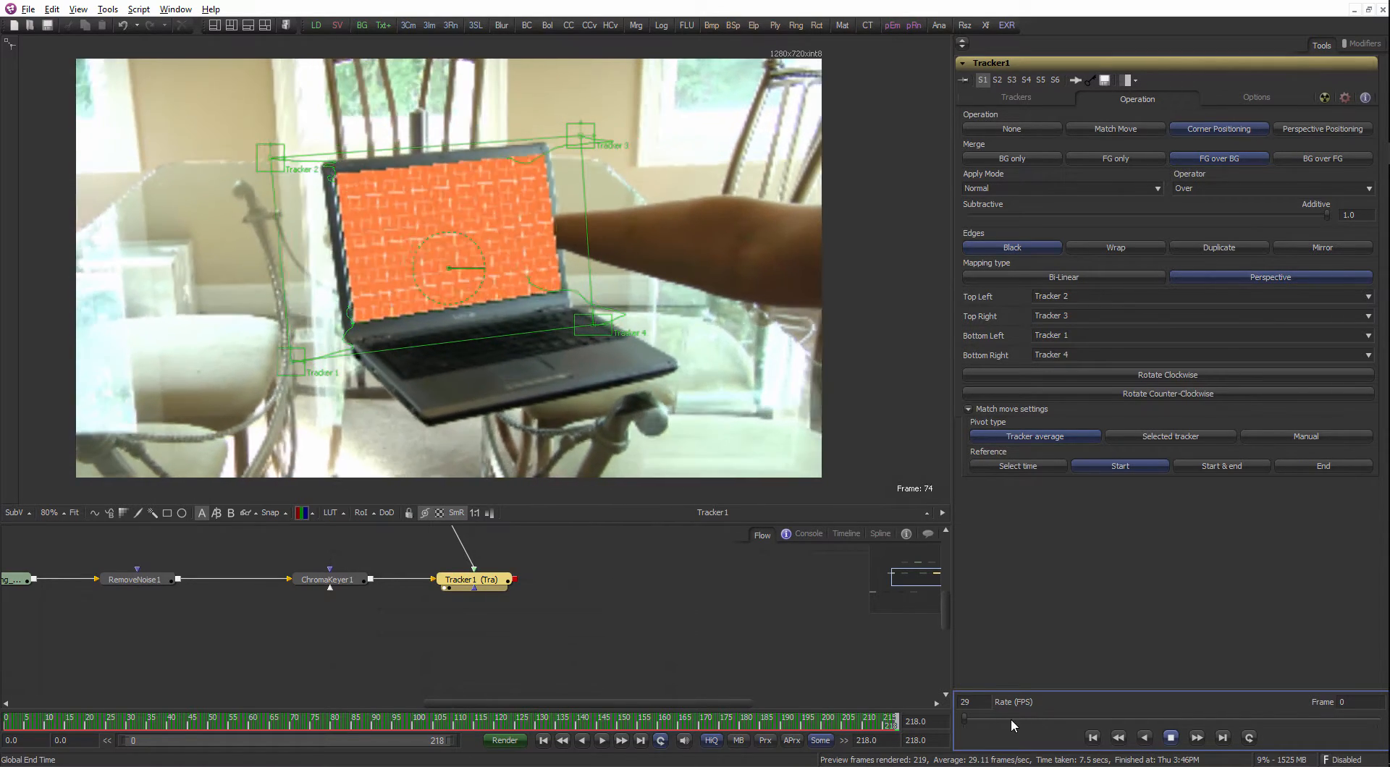
click(719, 598)
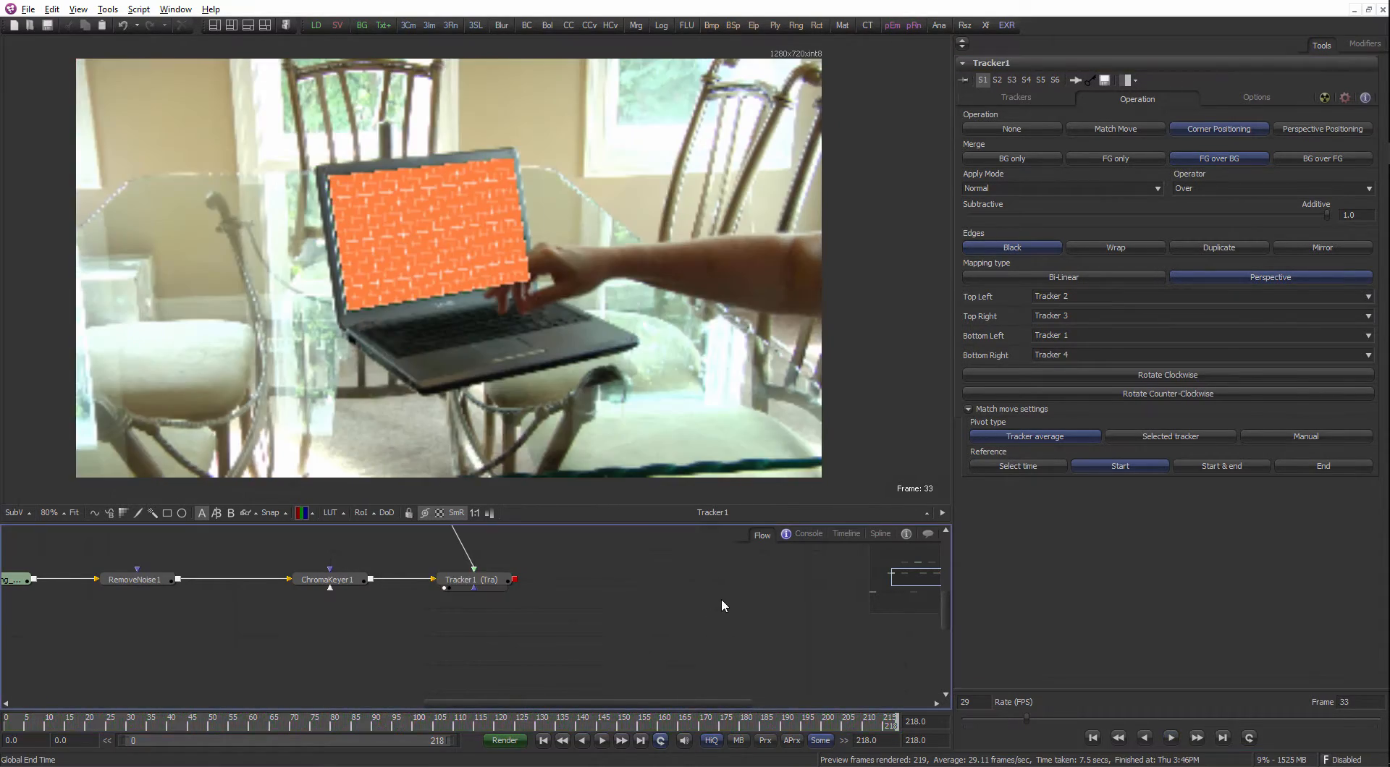
drag(1026, 724, 1037, 726)
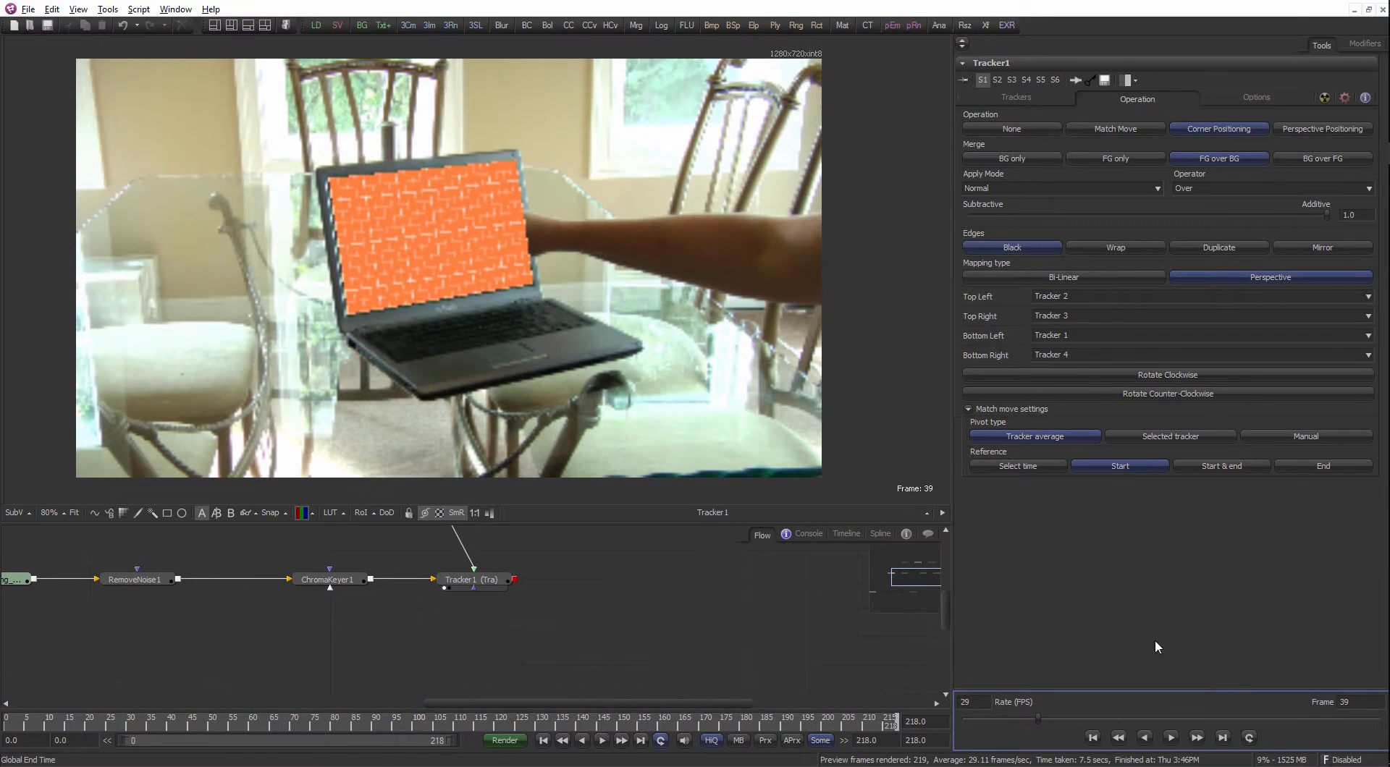
click(510, 587)
click(517, 554)
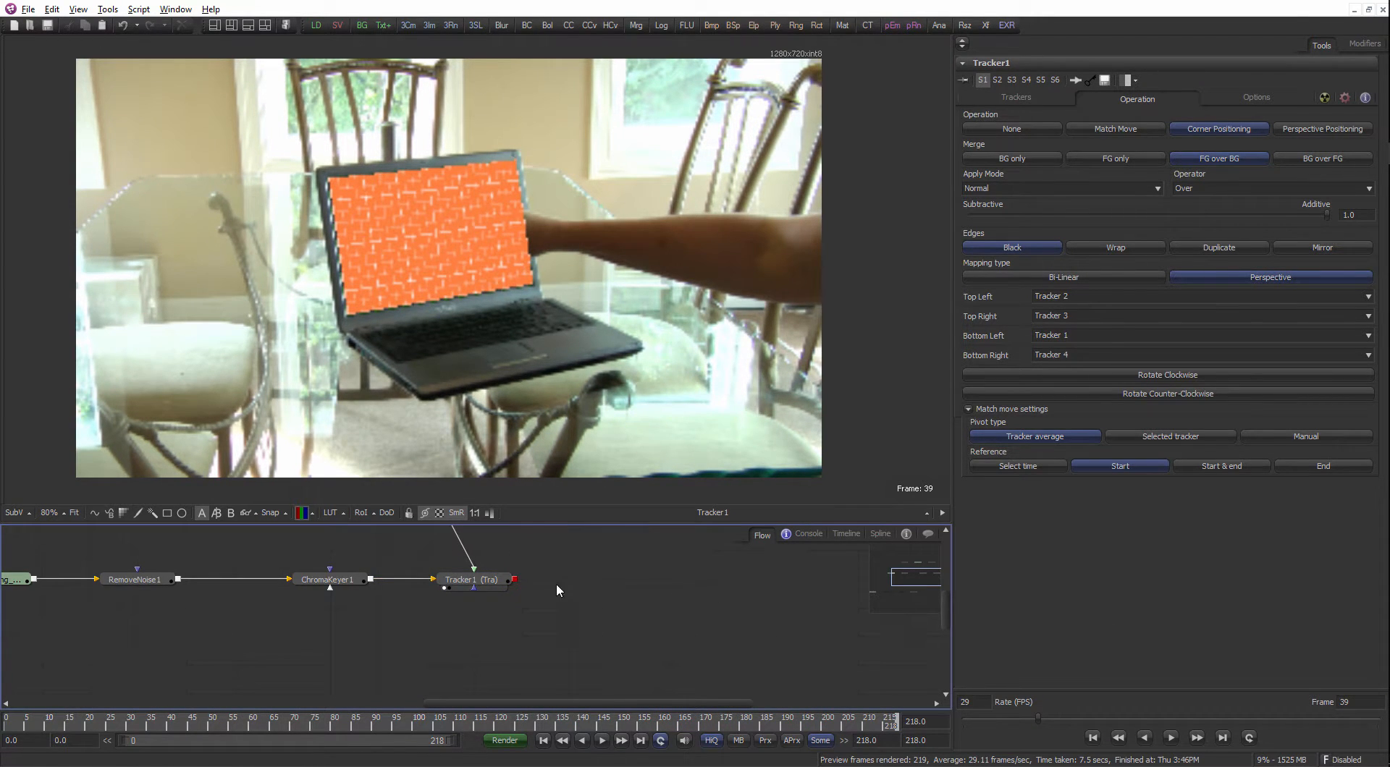
mouse_move(537, 379)
mouse_down()
mouse_move(515, 406)
mouse_move(554, 373)
mouse_move(532, 397)
mouse_move(543, 401)
mouse_up()
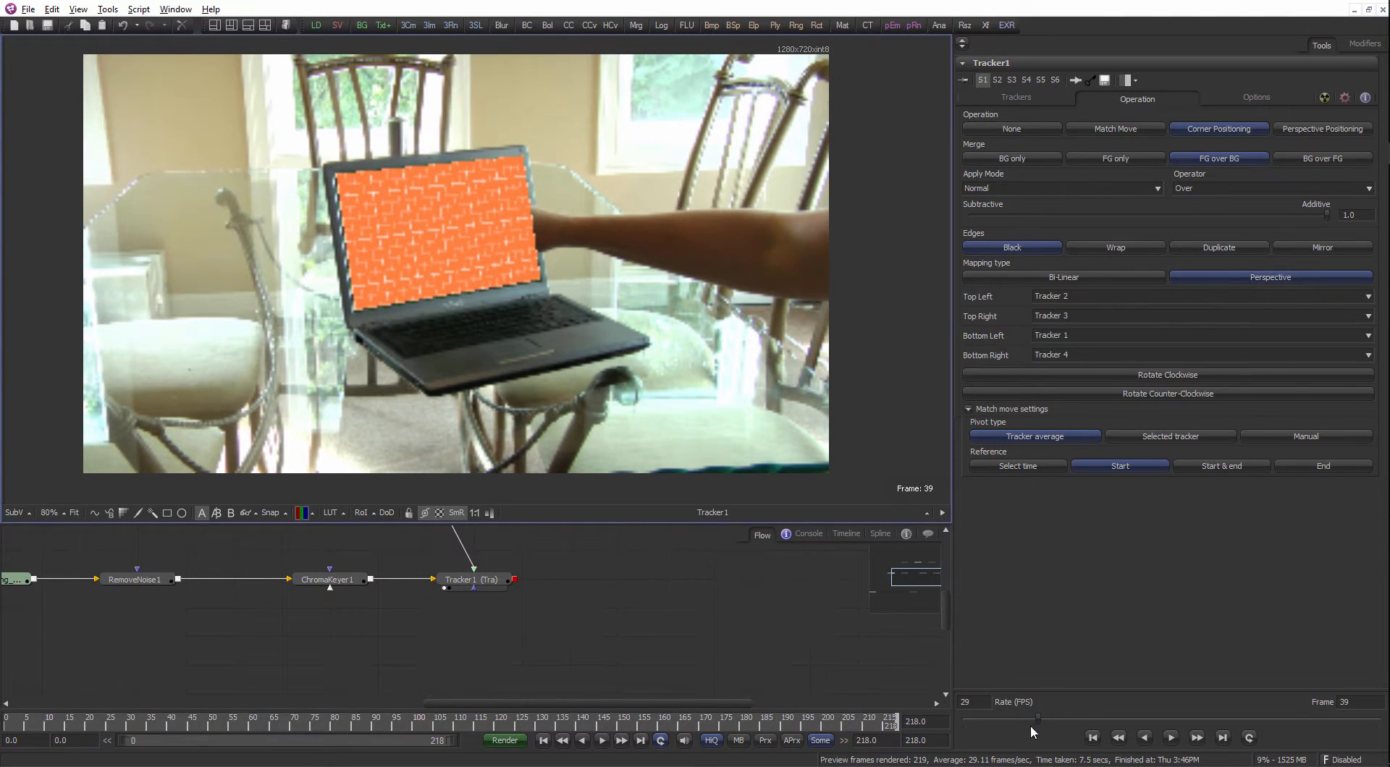
mouse_move(1031, 730)
mouse_down()
mouse_move(1011, 724)
mouse_move(1053, 722)
mouse_up()
Select the comp:tracking loader and remove the rendered preview from the viewer.
drag(36, 589, 259, 612)
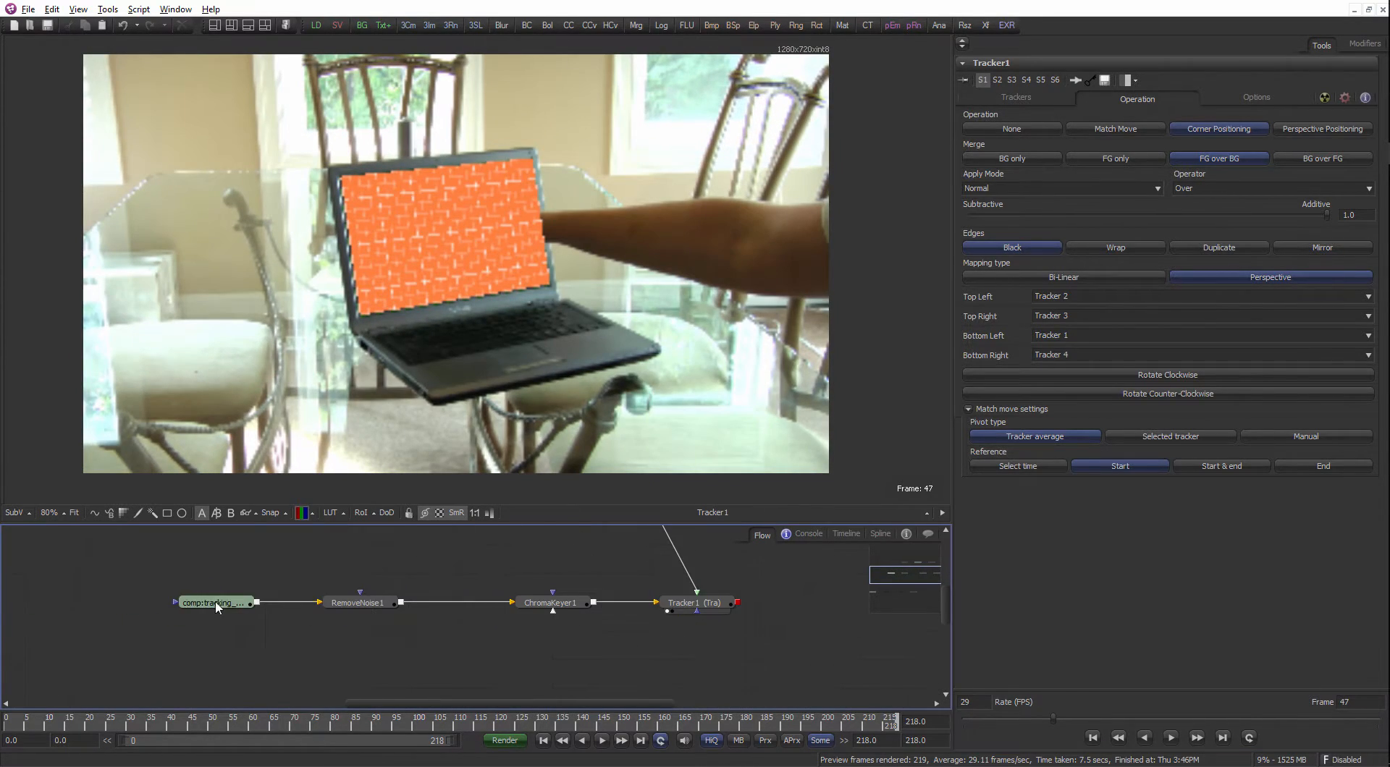
click(217, 607)
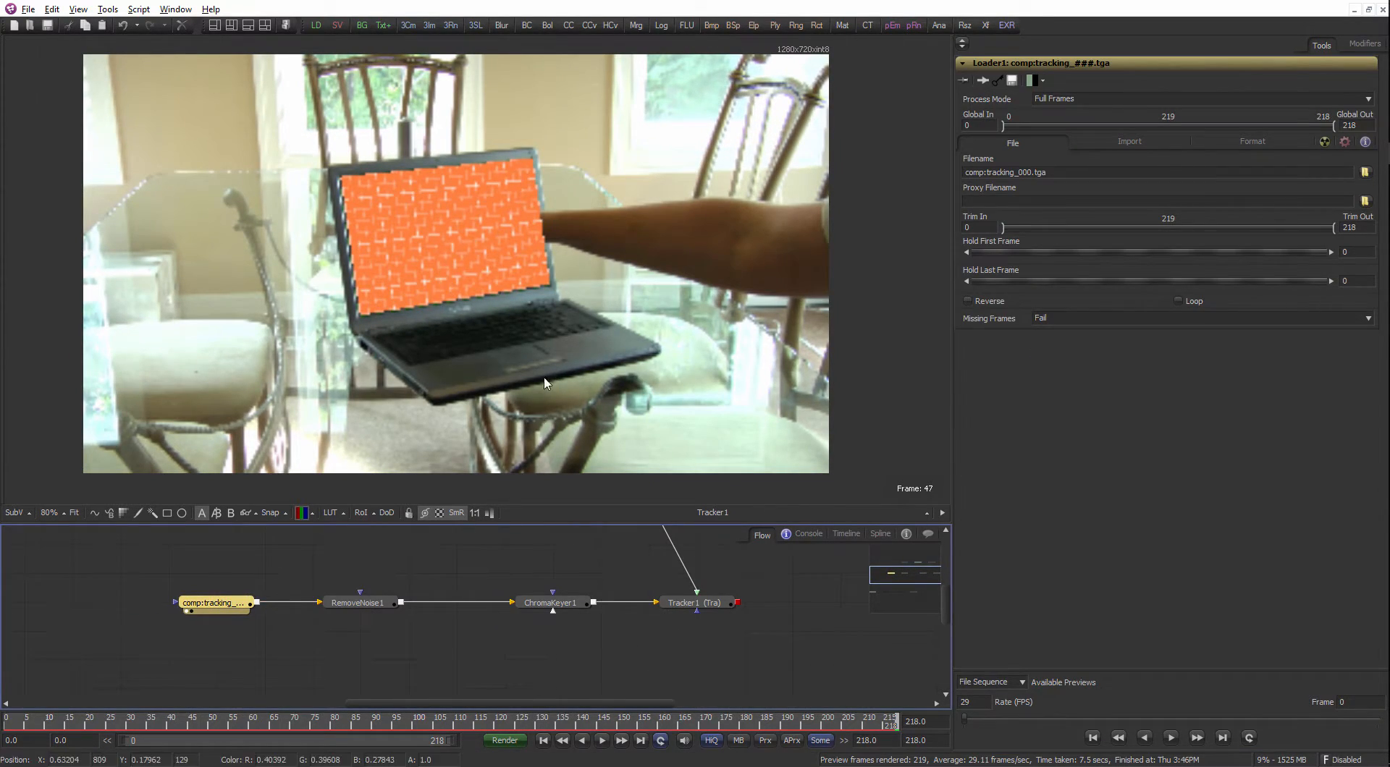
right_click(425, 320)
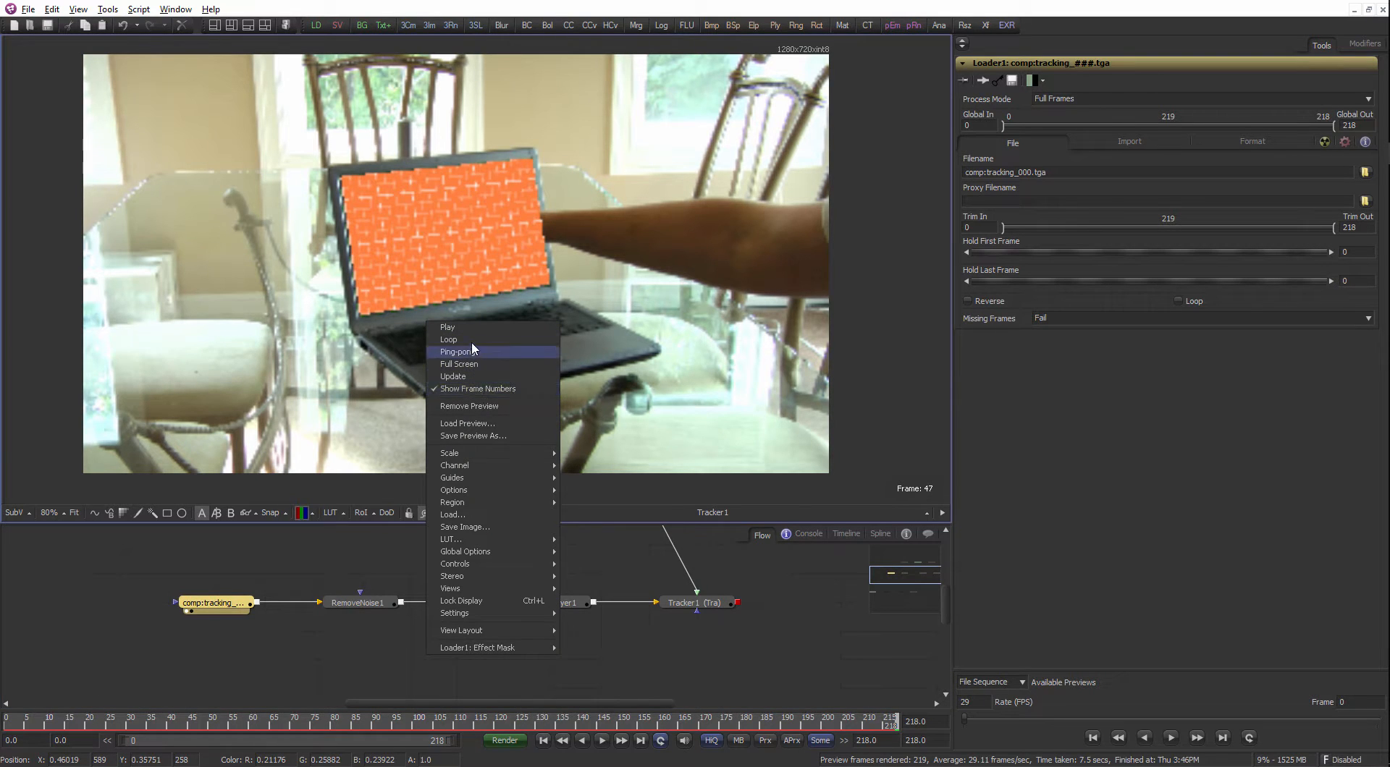
click(498, 406)
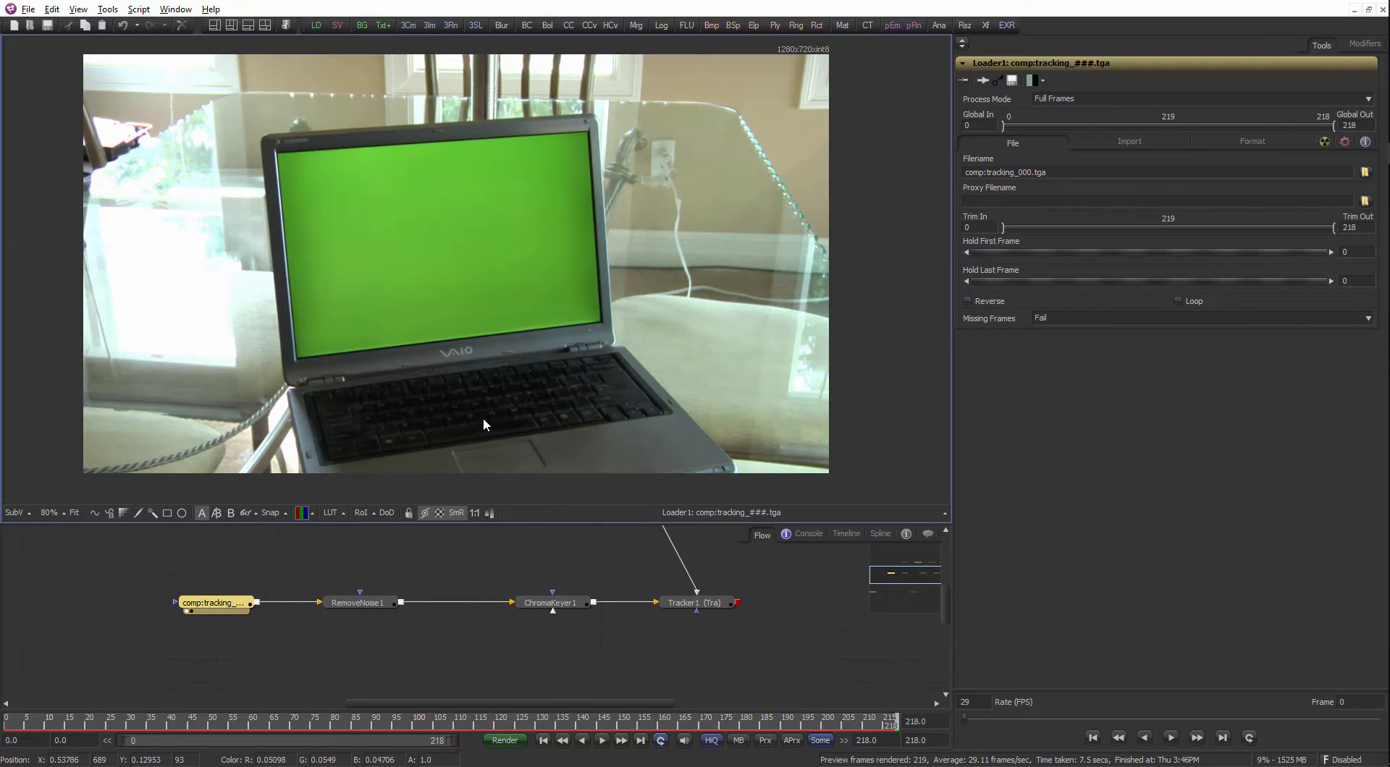
Play the original comp:tracking footage in the viewer from the start, then stop playback.
click(236, 605)
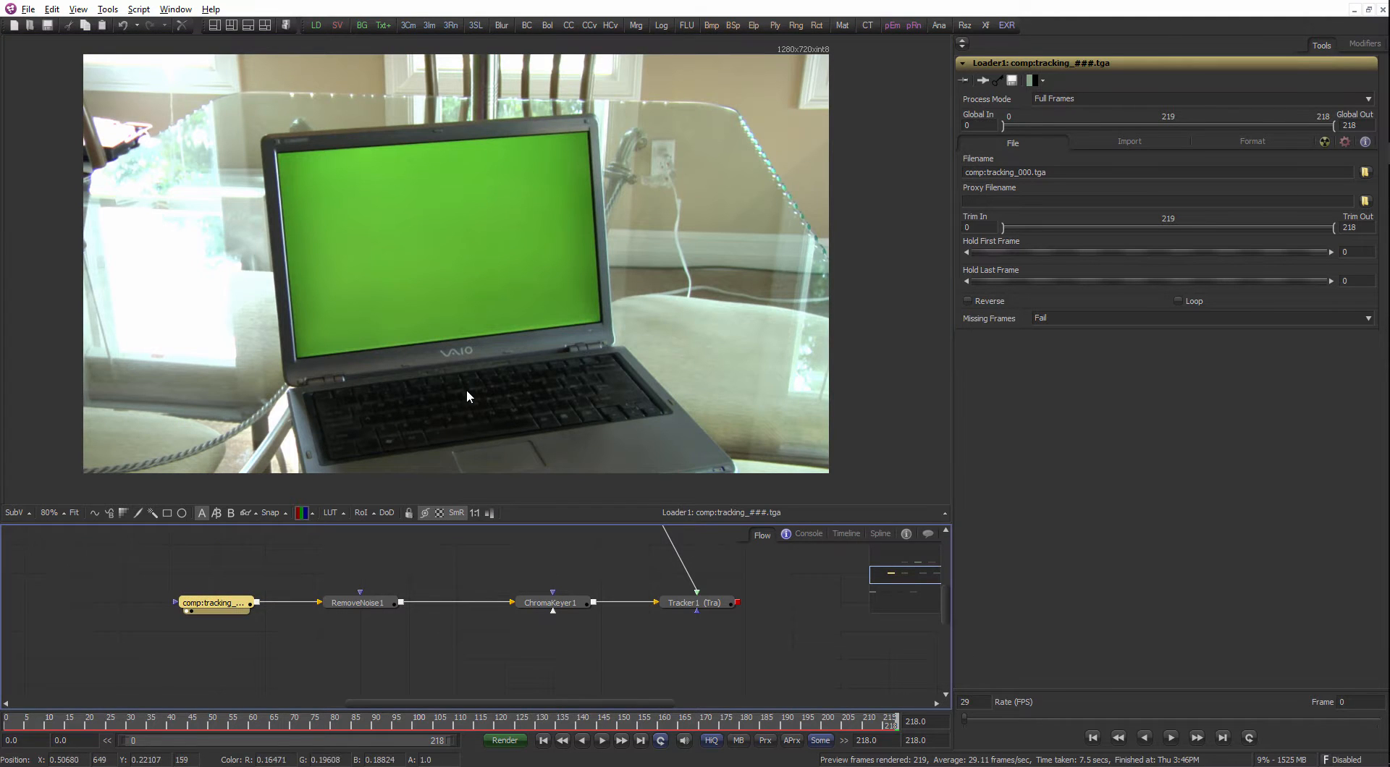
scroll(695, 631, down, 2)
key(space)
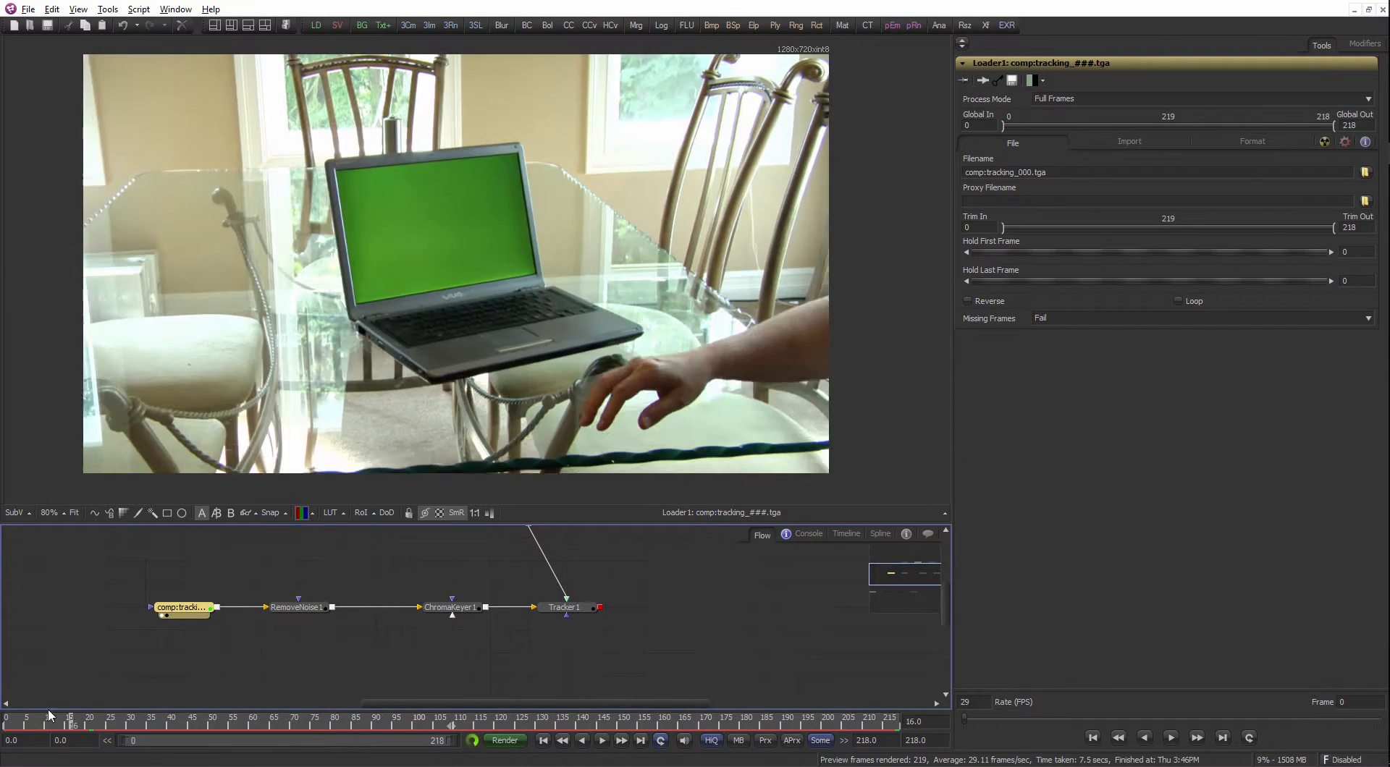
click(659, 614)
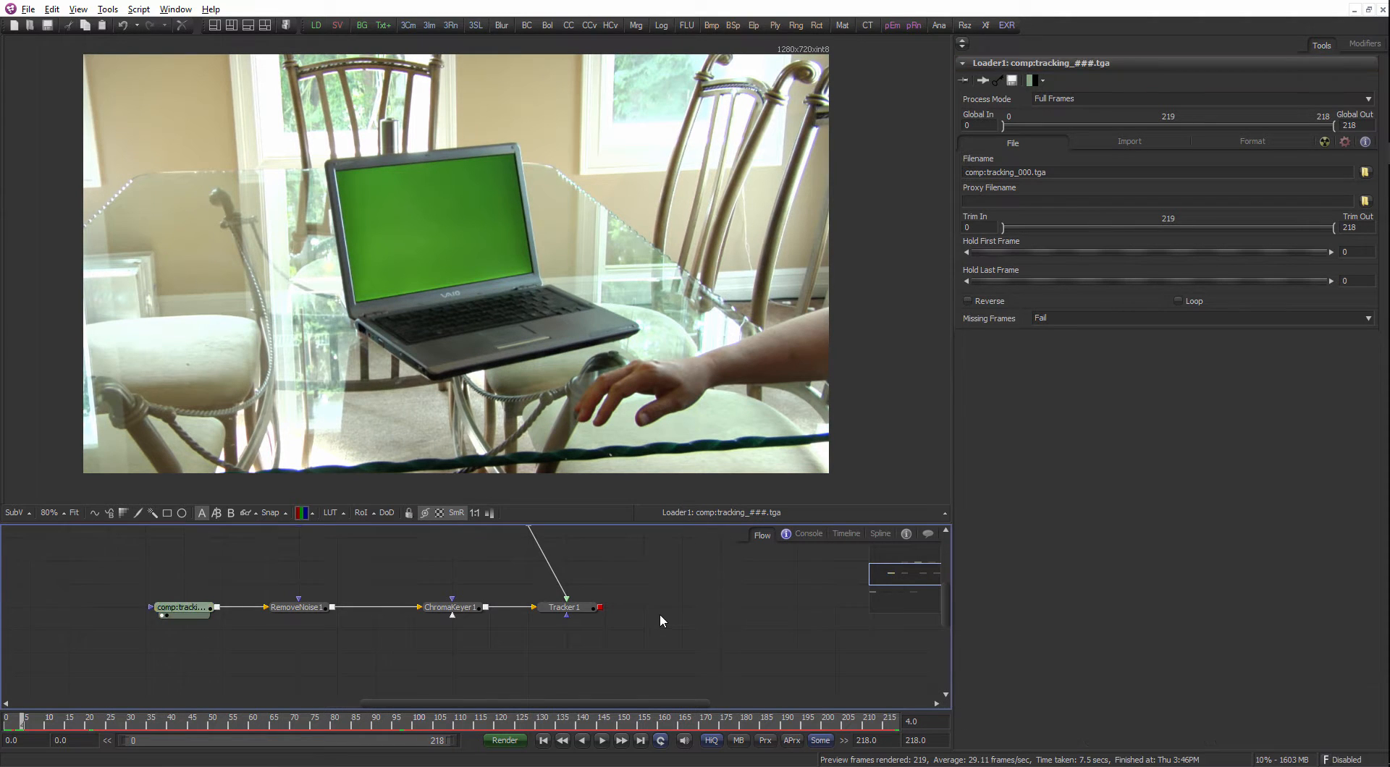
Enlarge the flow area and examine the node chains leading into Tracker1 and Tracker2.
drag(658, 613, 602, 631)
scroll(602, 631, down, 1)
click(545, 628)
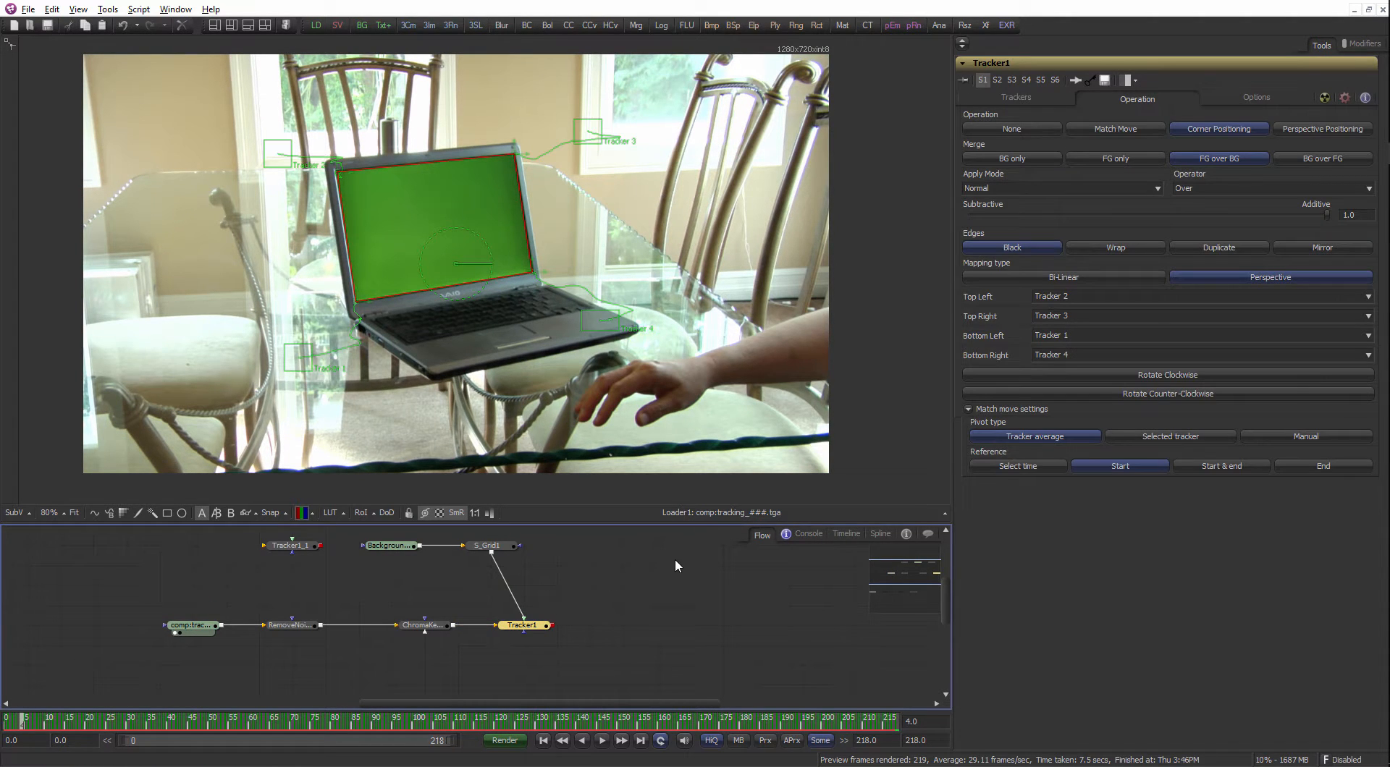
click(606, 588)
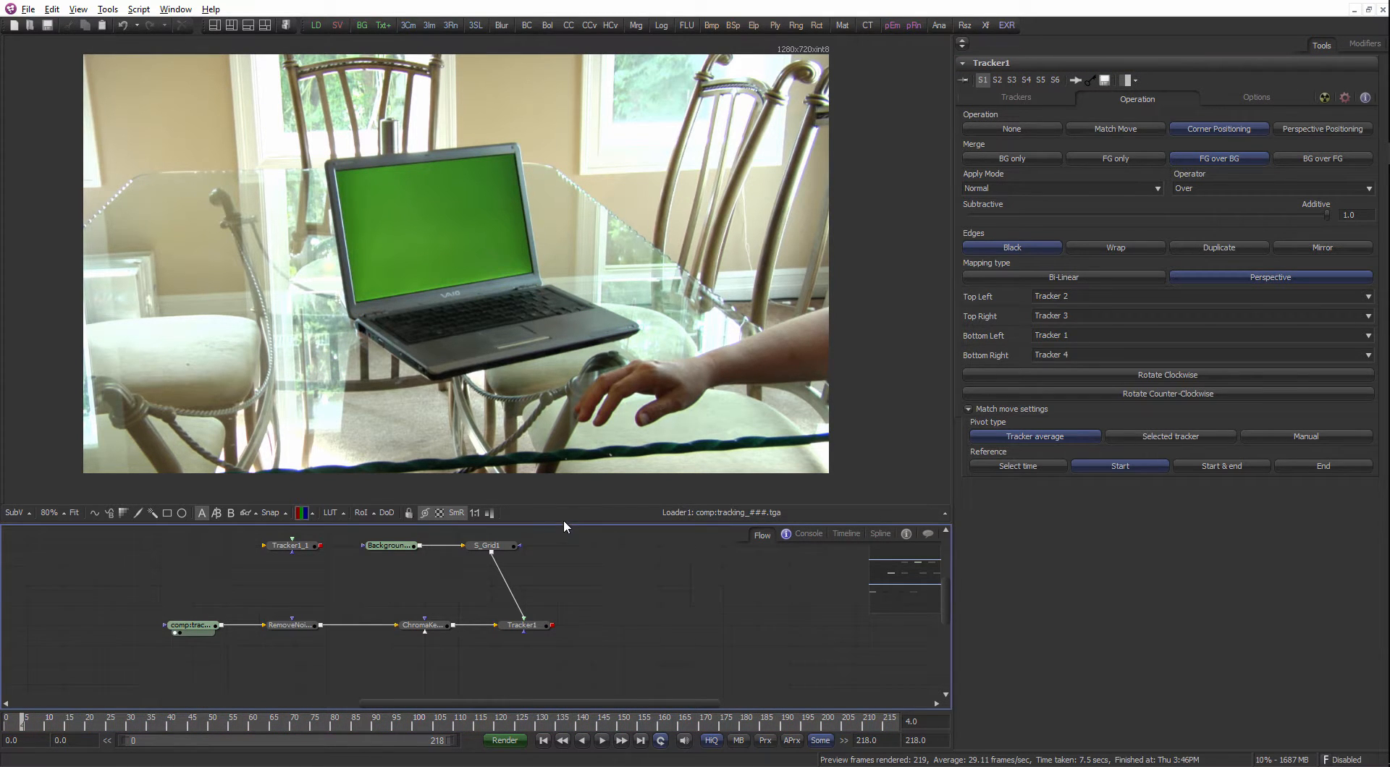
drag(563, 520, 584, 446)
drag(565, 533, 583, 528)
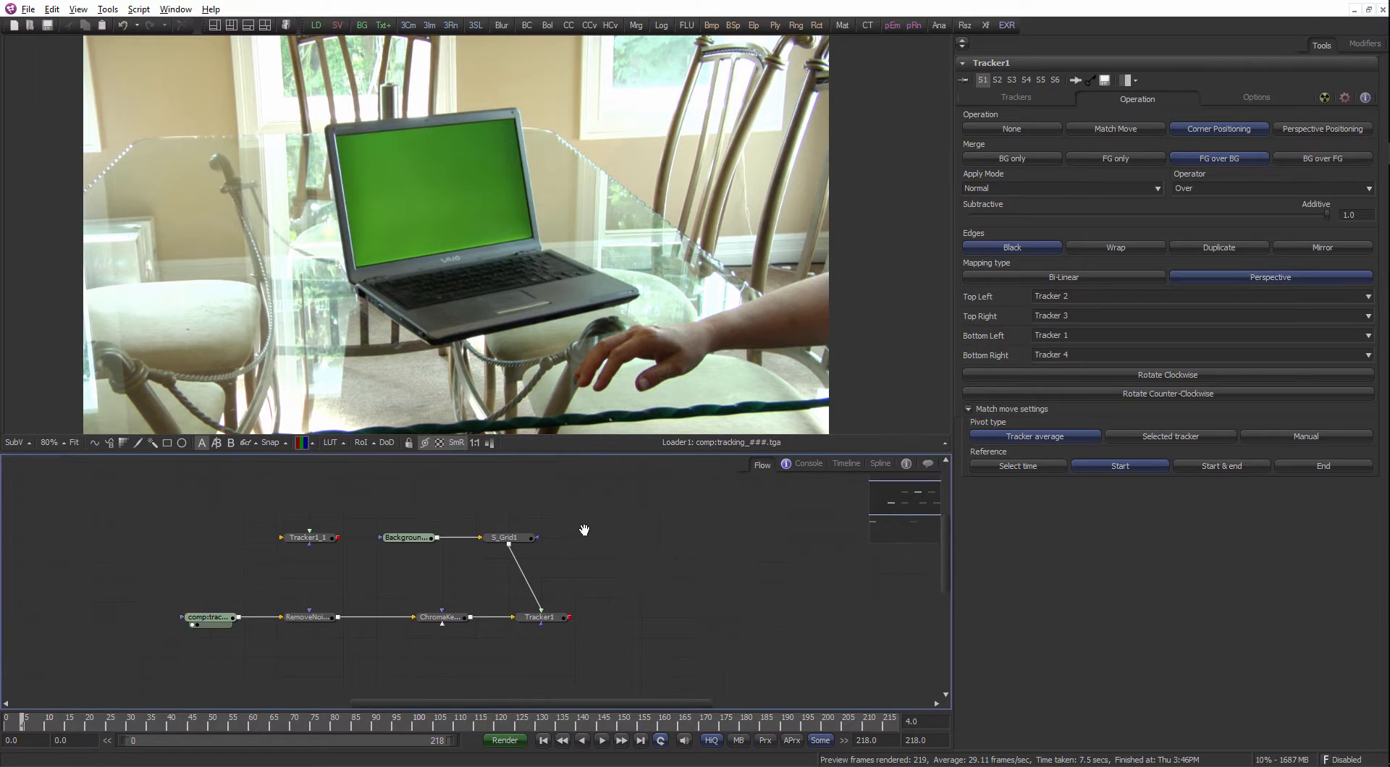
scroll(583, 527, down, 2)
drag(485, 685, 560, 594)
scroll(560, 595, up, 3)
drag(635, 558, 618, 607)
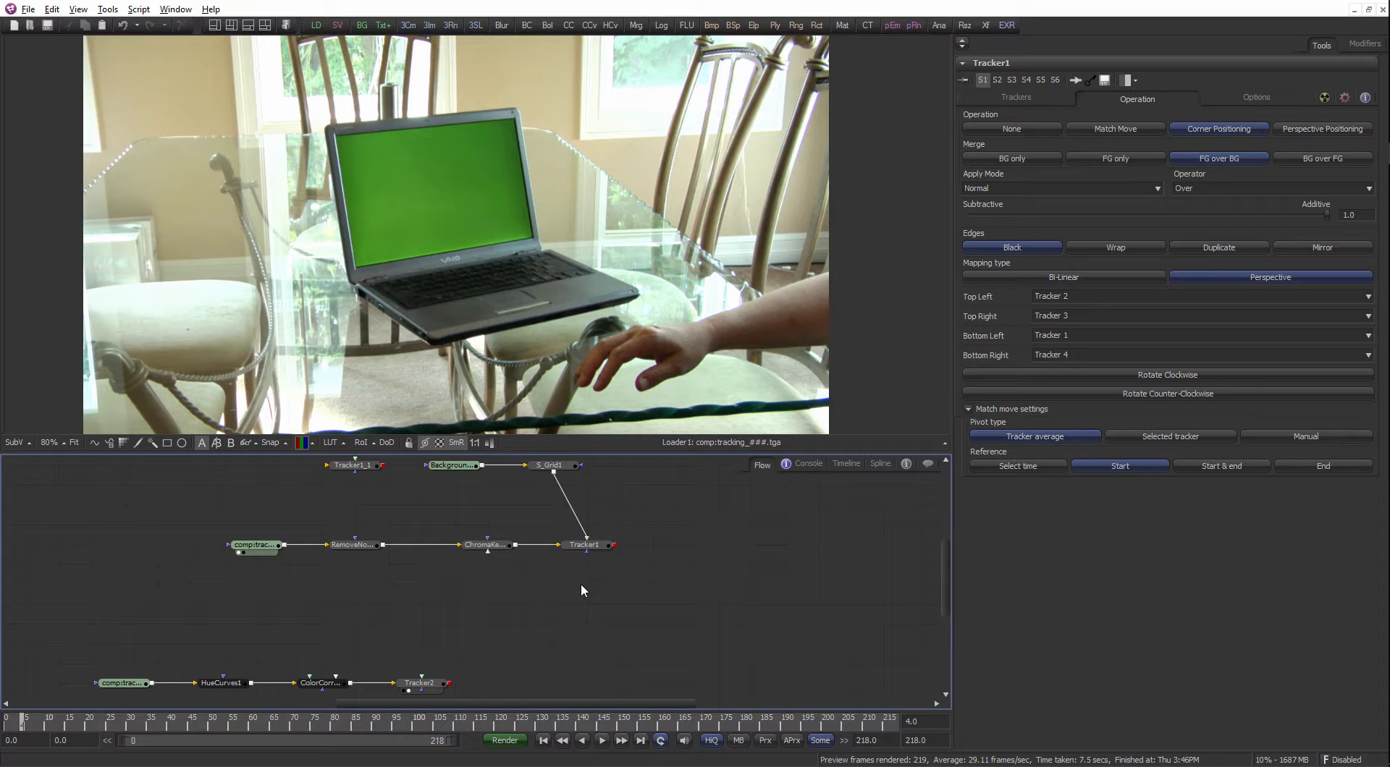
click(586, 552)
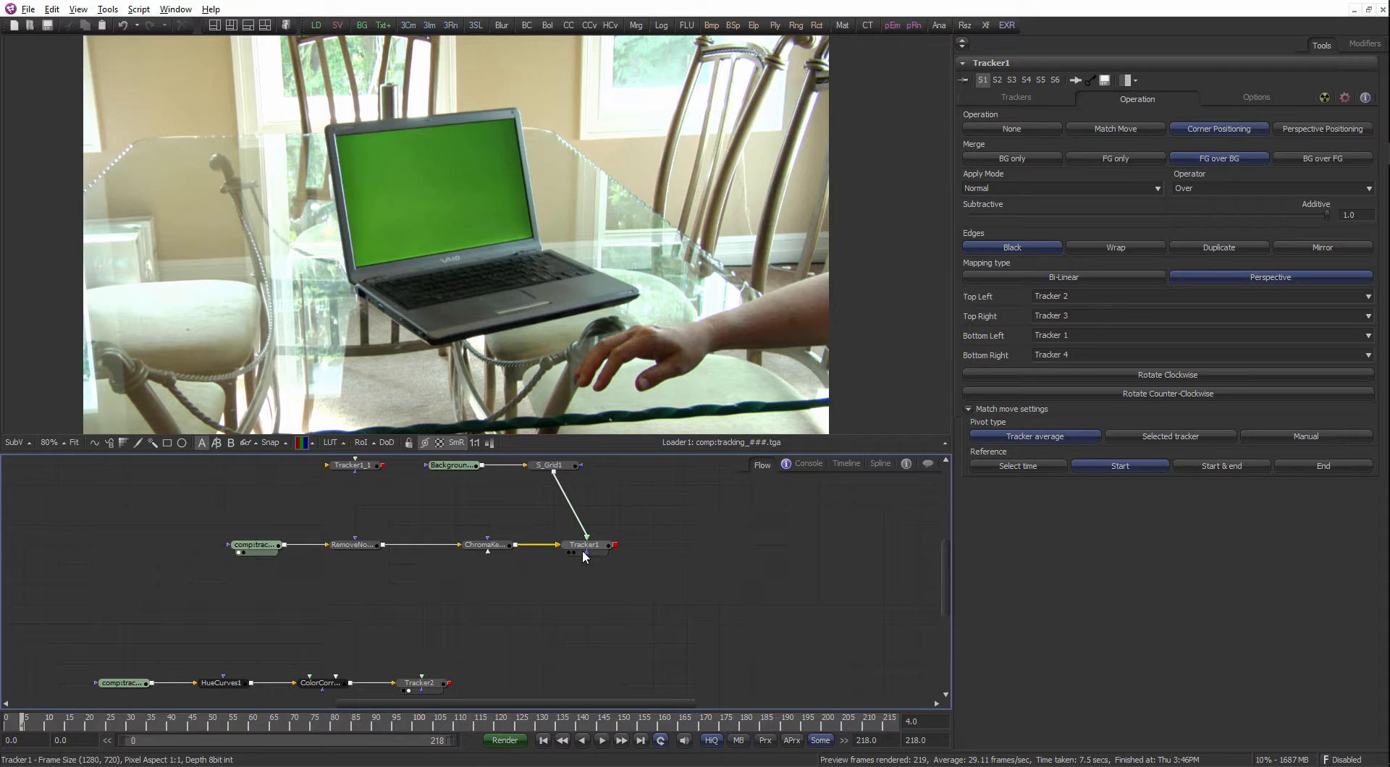
click(580, 560)
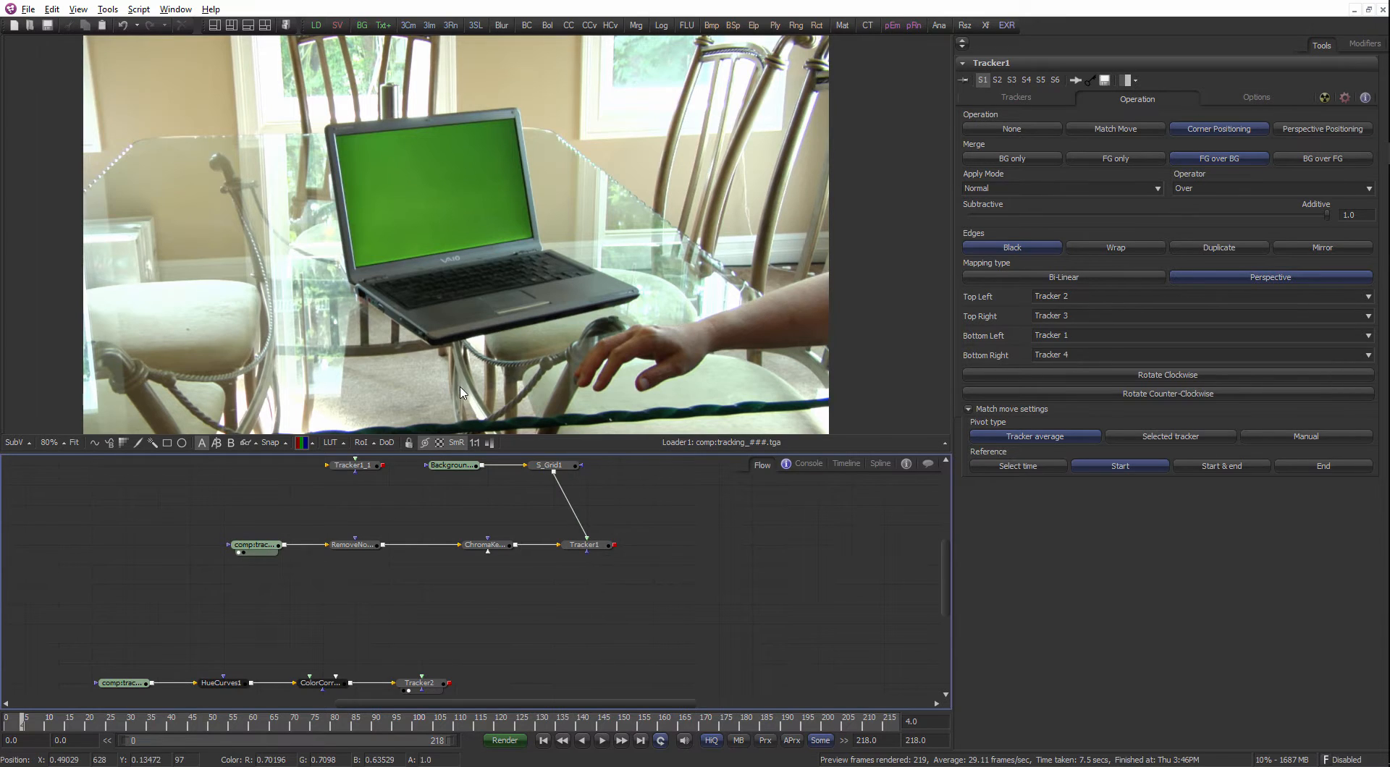
right_click(456, 363)
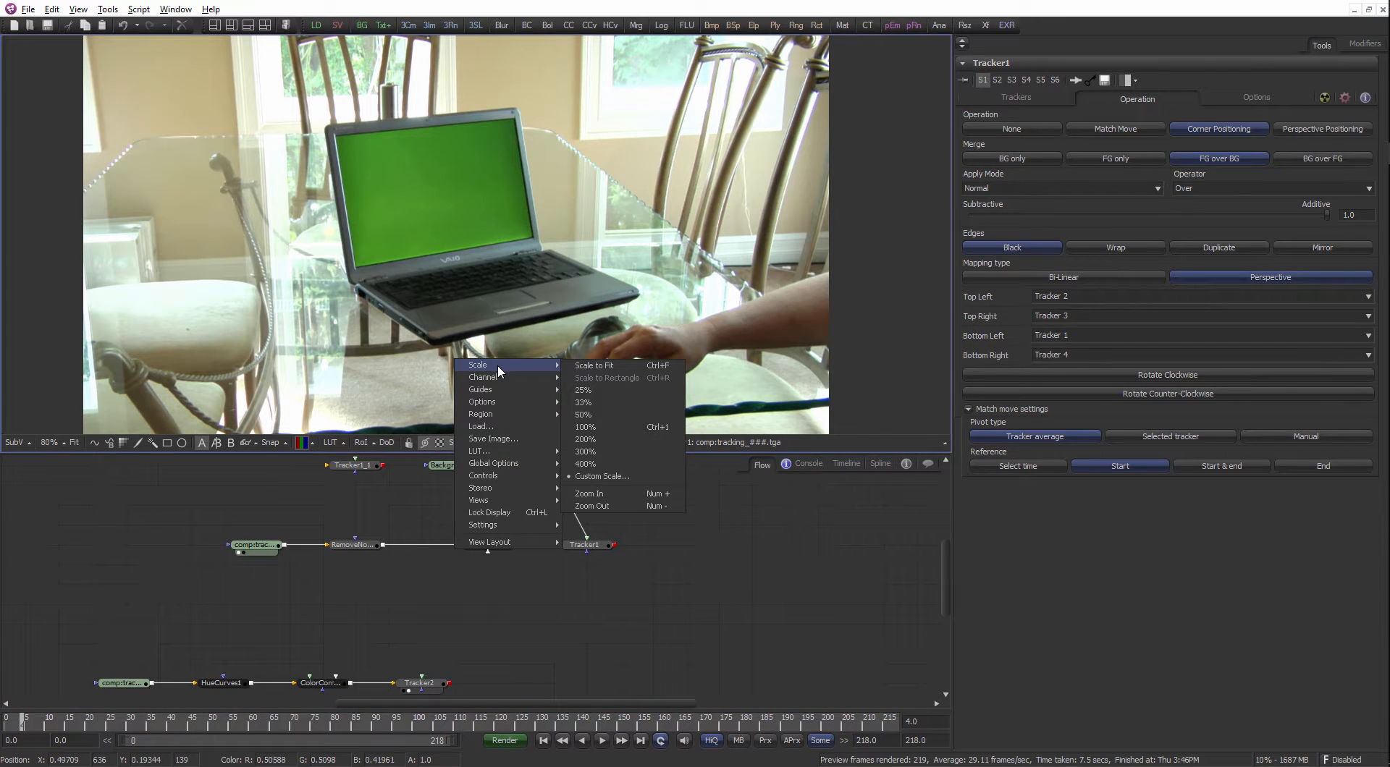
mouse_move(519, 475)
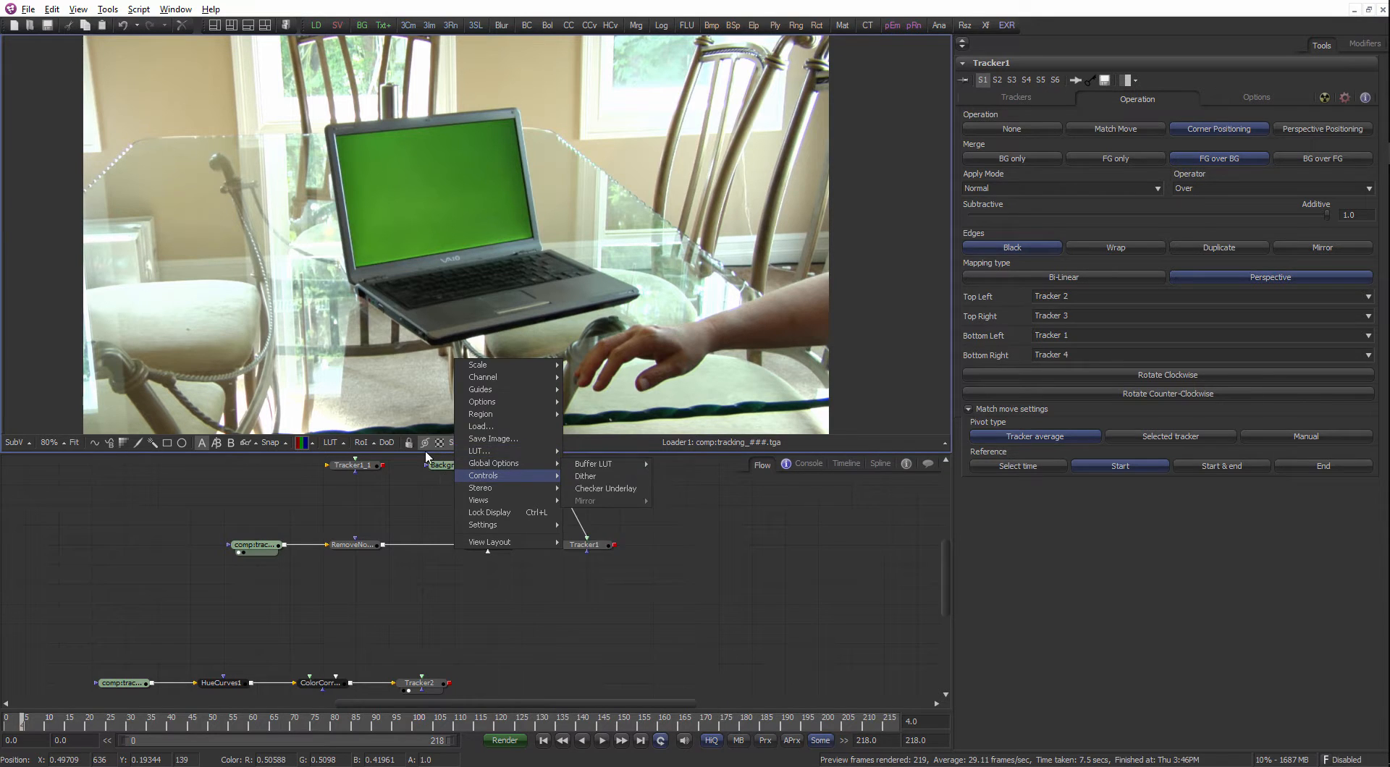
right_click(445, 355)
click(401, 518)
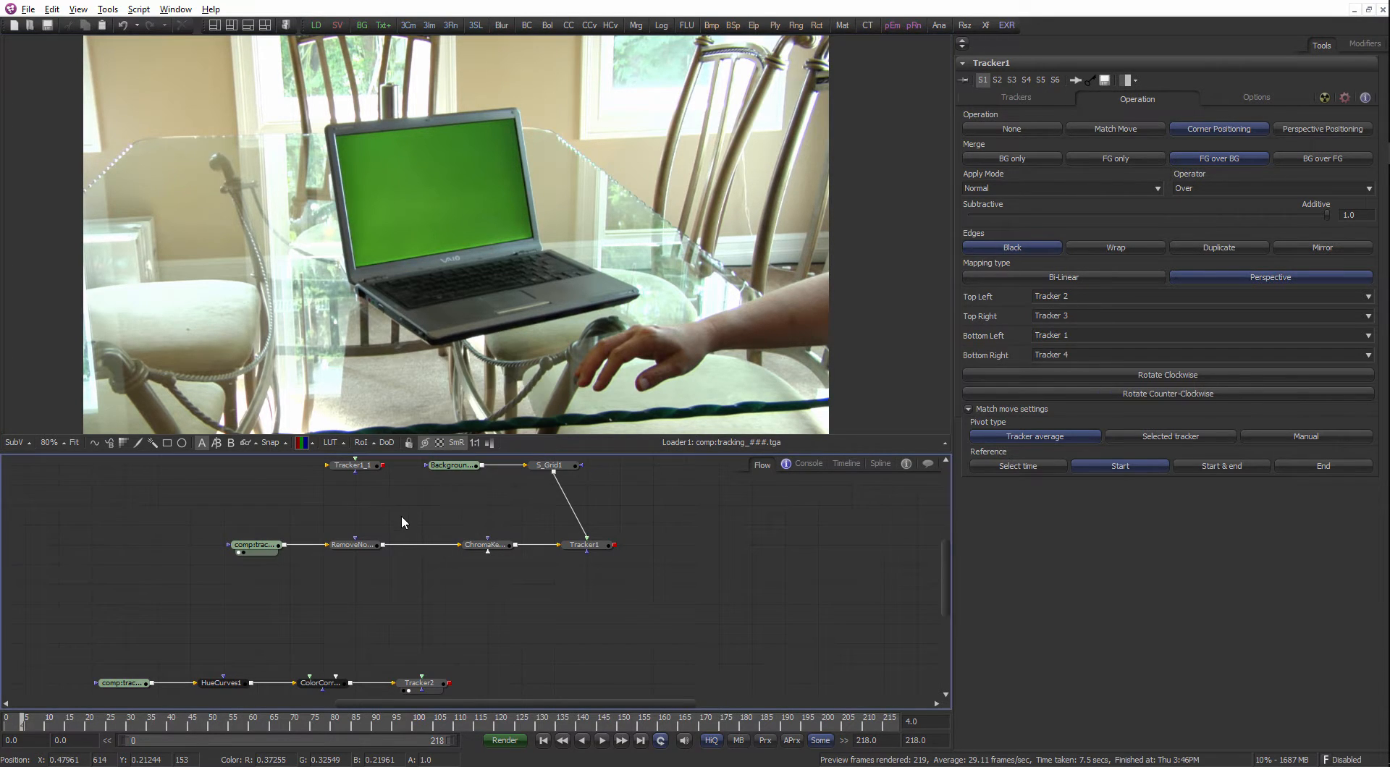
Delete all nodes in the flow, including both tracking chains and the Background and S_Grid nodes.
scroll(601, 616, down, 2)
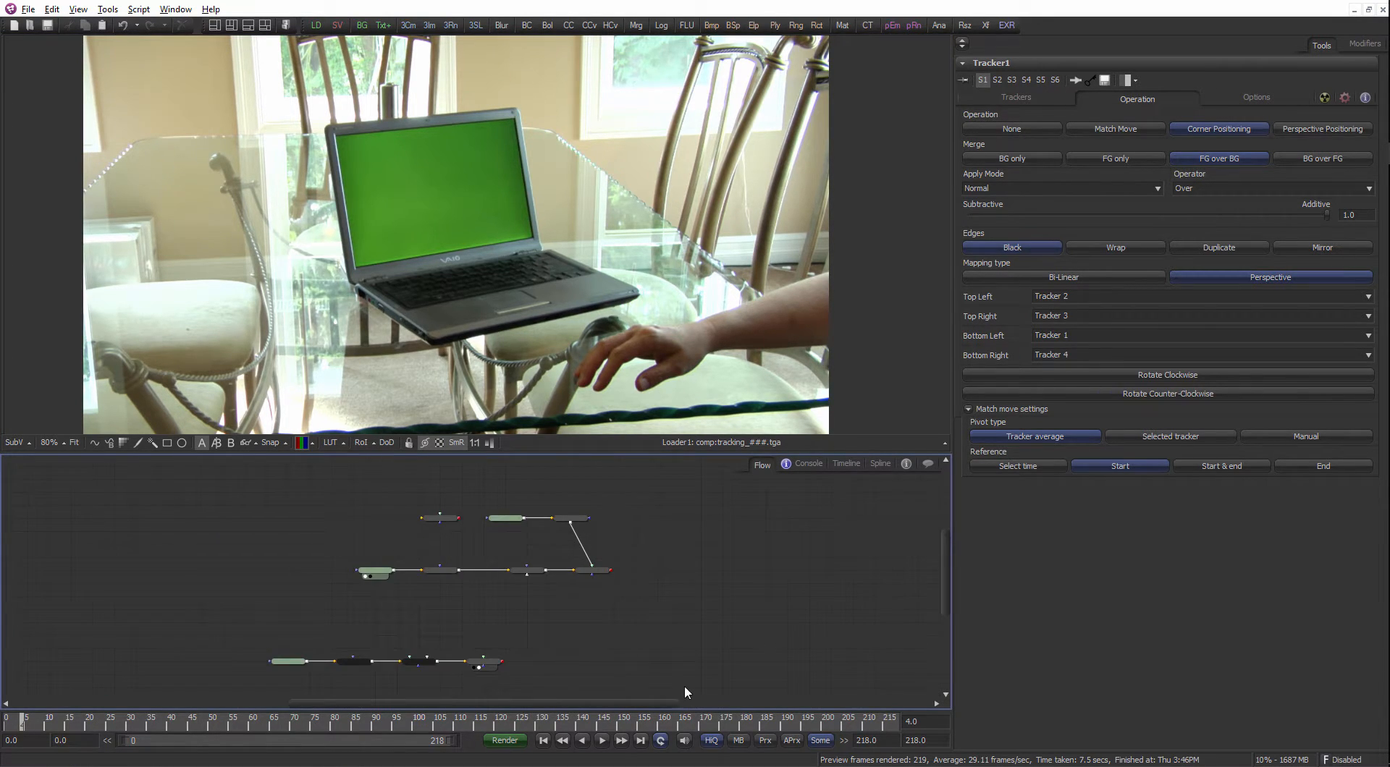
drag(545, 655, 312, 513)
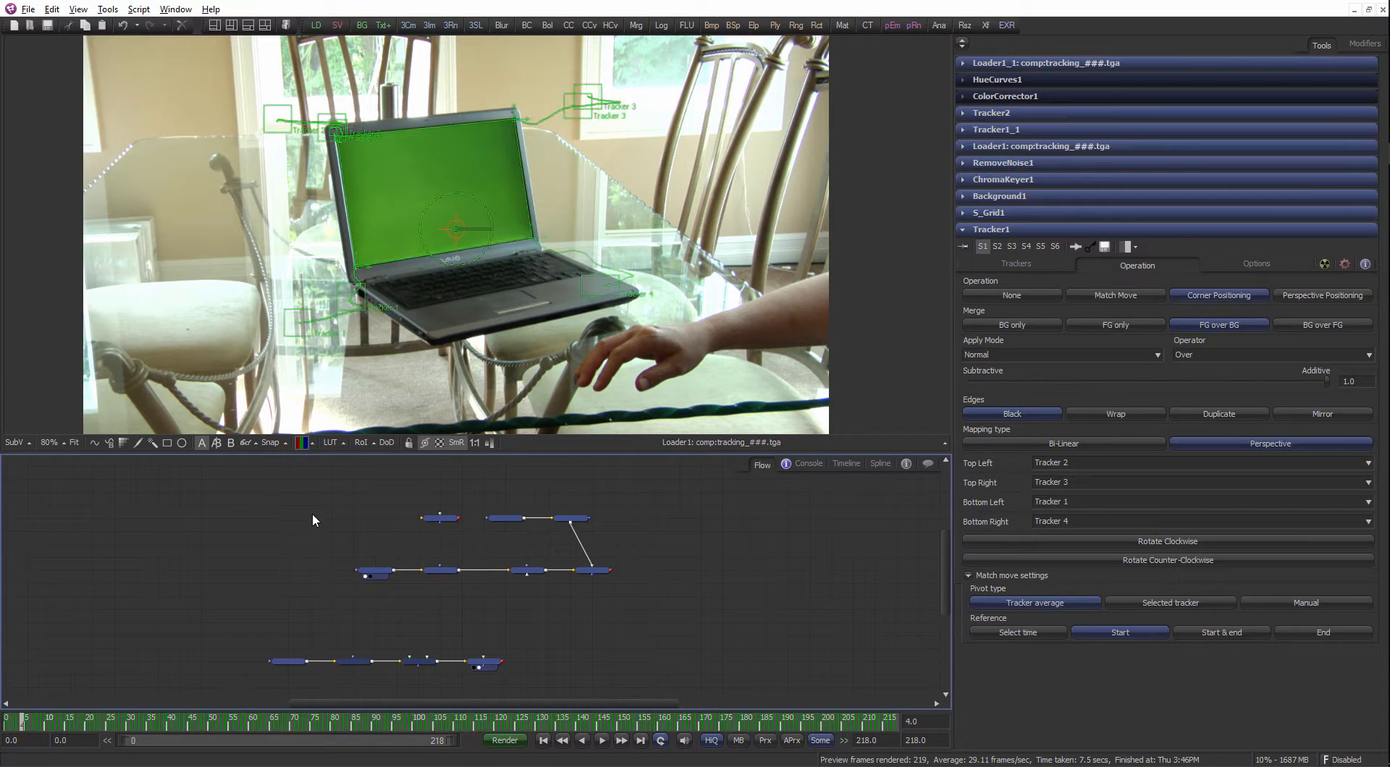
key(Delete)
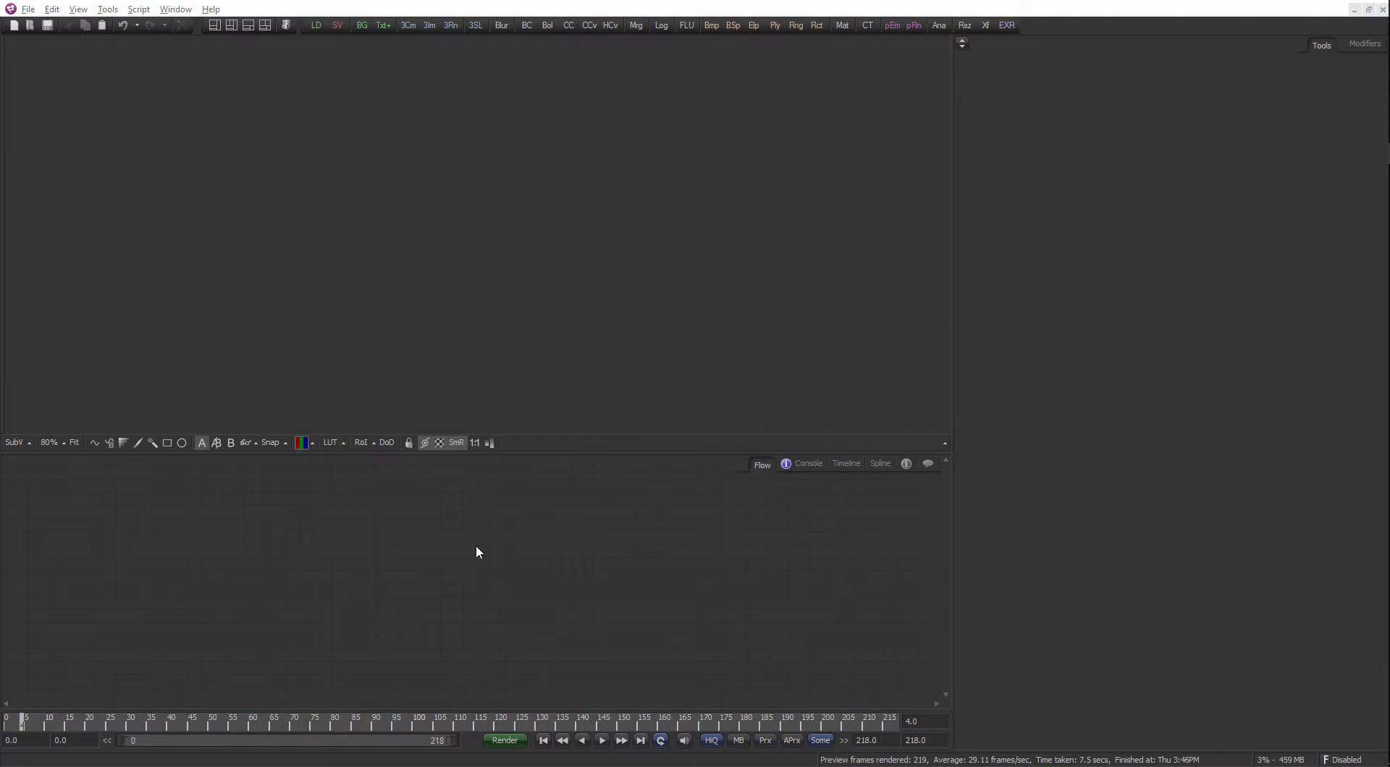
Add a Background tool to the empty flow.
key(ctrl+space)
text(bg)
key(Down)
key(Return)
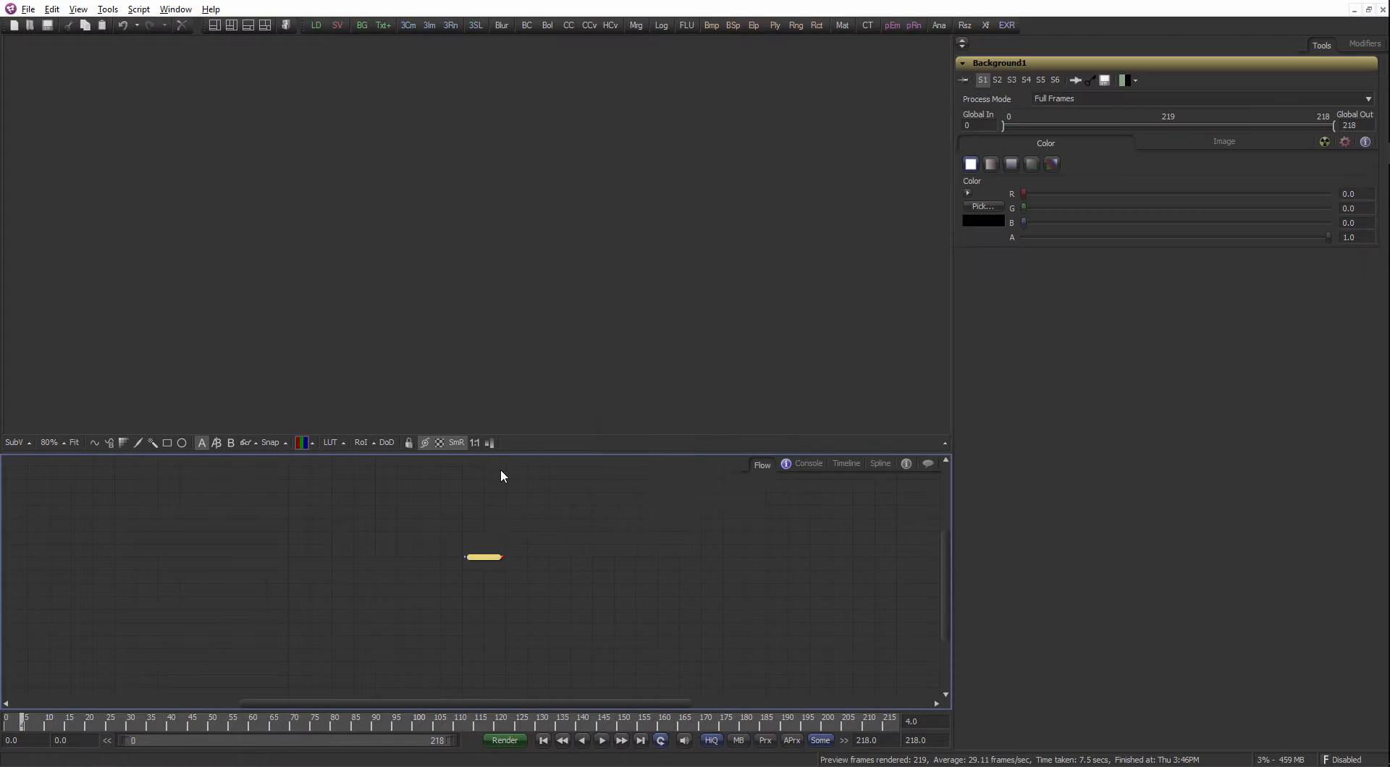
Return to frame 0 and set the composition's global end time to 25.
drag(505, 453, 443, 584)
scroll(438, 588, up, 1)
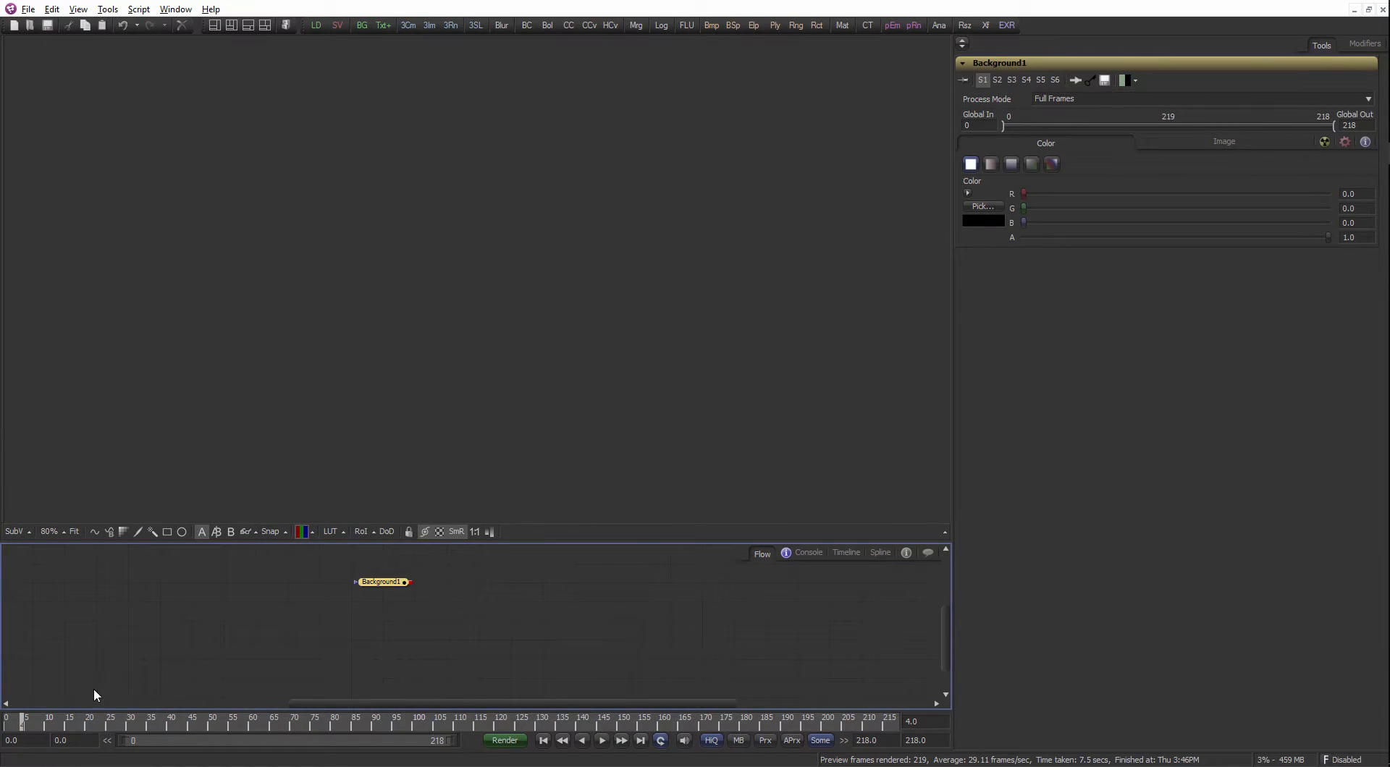
drag(10, 727, 3, 726)
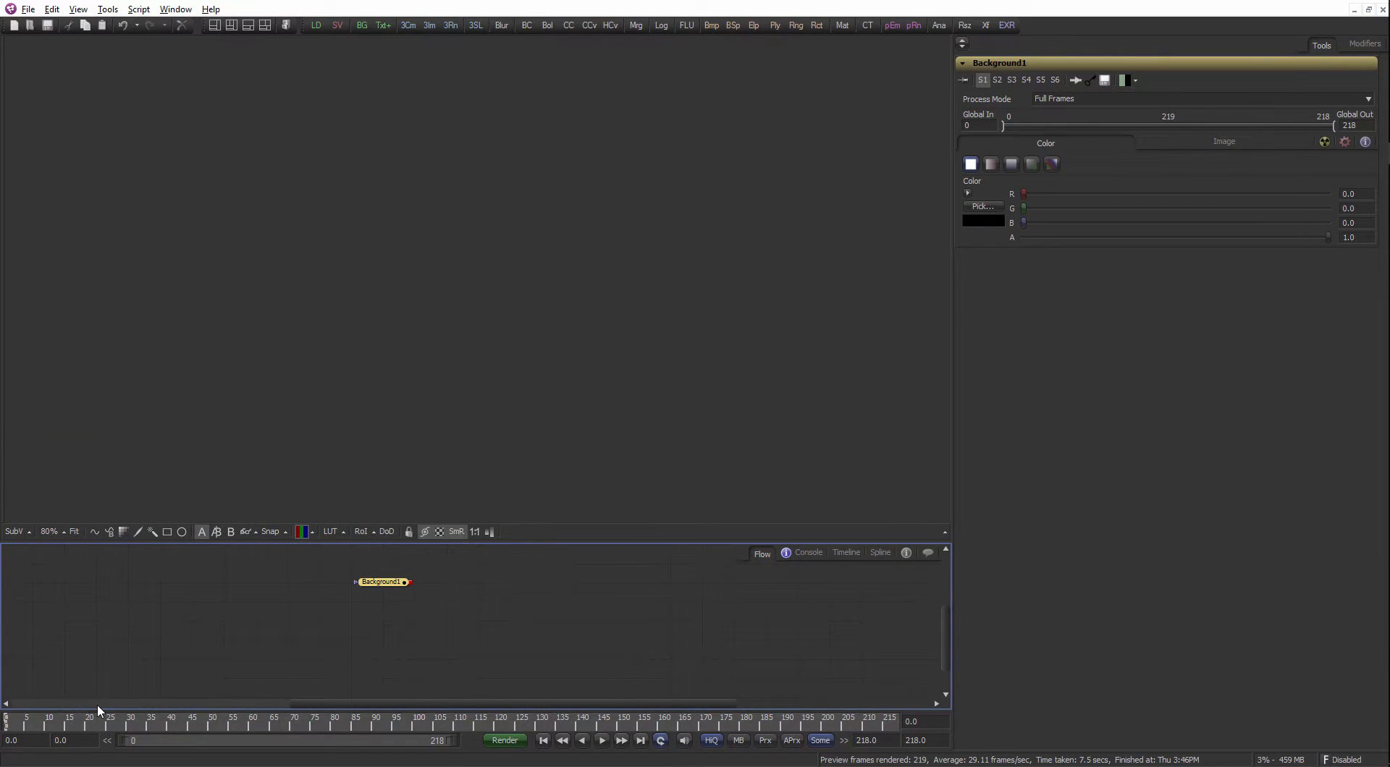
click(881, 741)
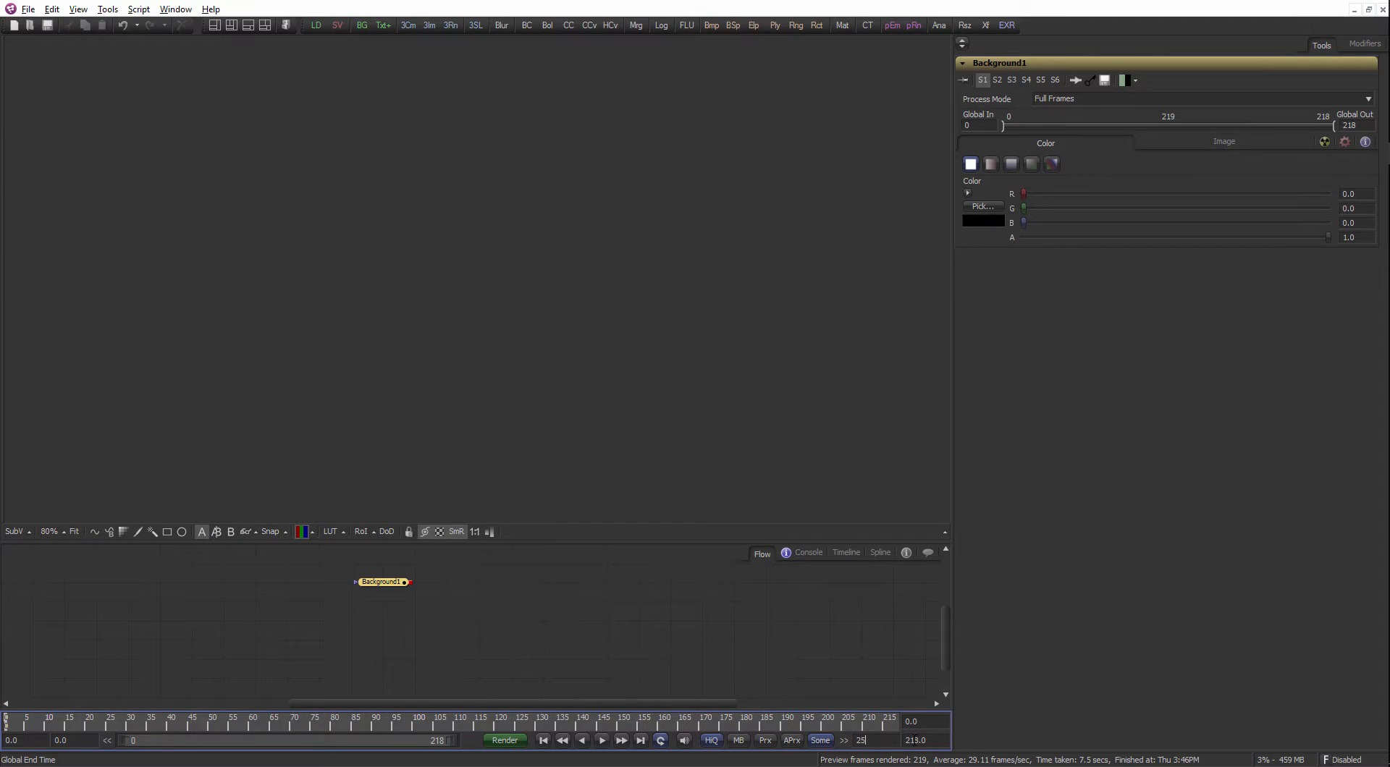
text(25)
key(Tab)
key(Tab)
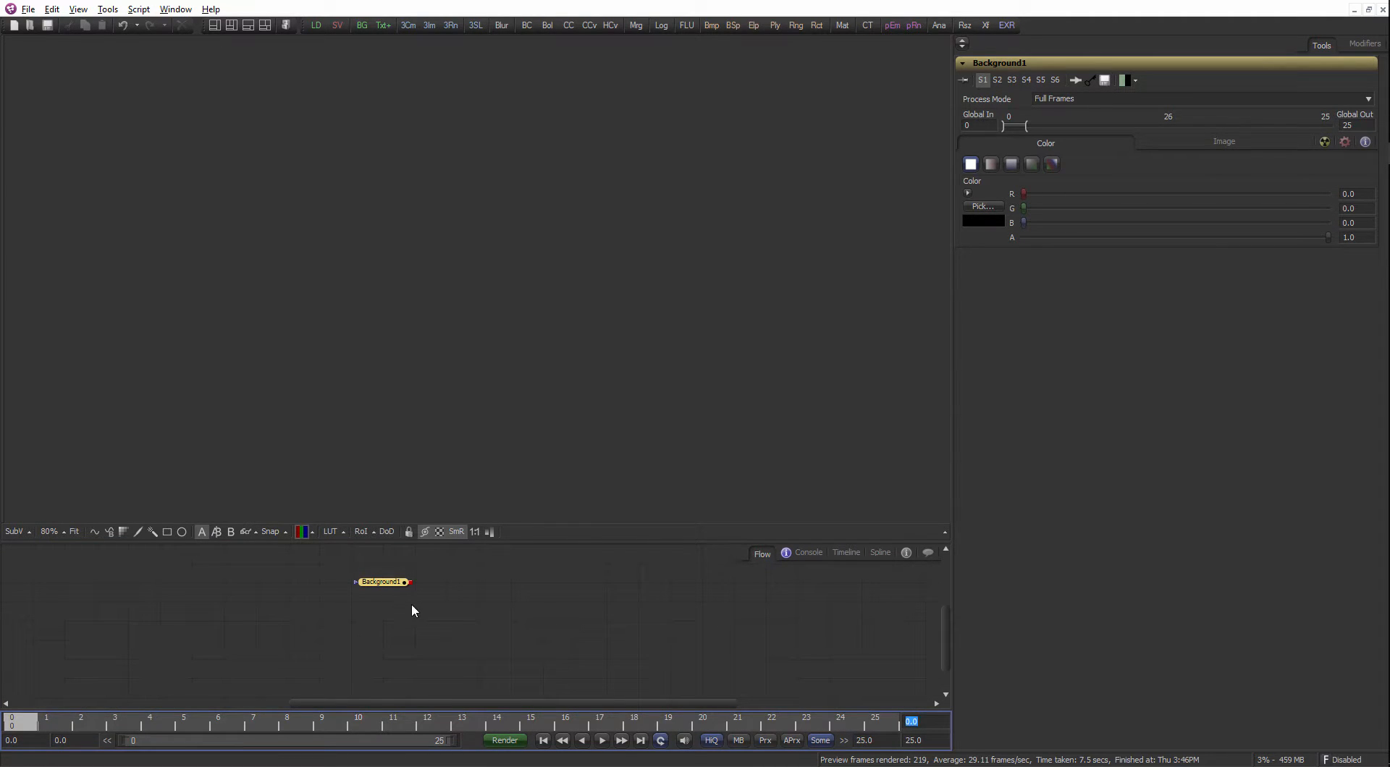
Show the Background node in the viewer and give the viewer more room above the flow.
drag(384, 593, 409, 437)
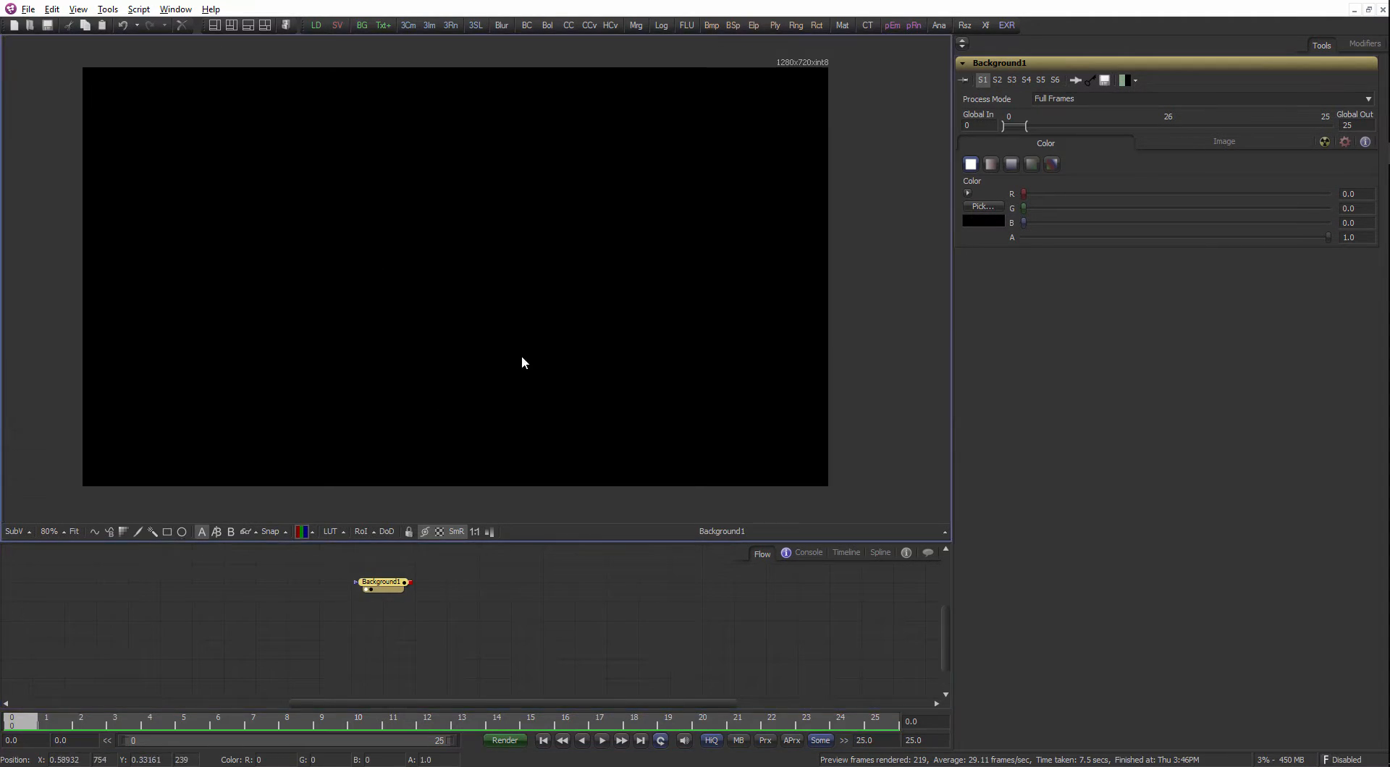
drag(475, 541, 260, 639)
click(340, 628)
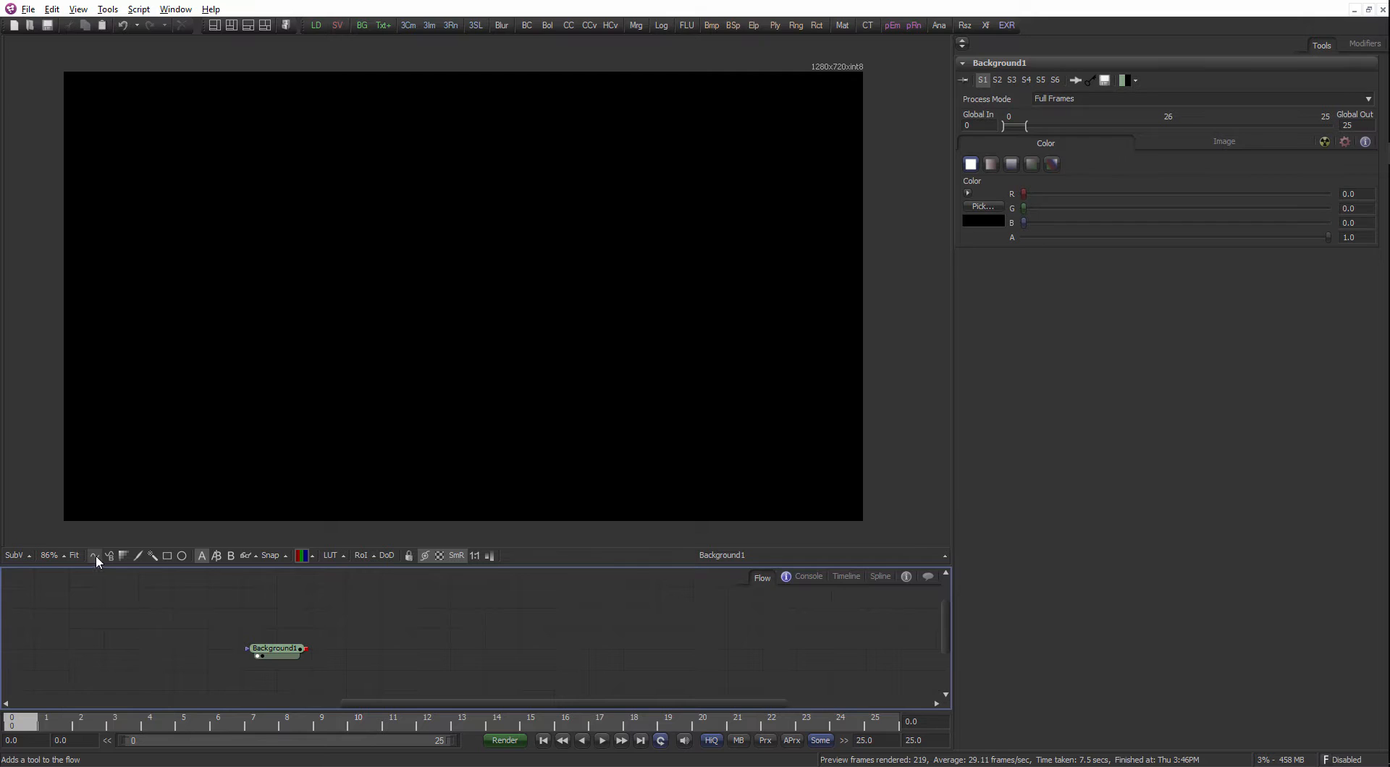
Add a Polygon mask and draw a closed four-point shape across the middle of the black frame.
click(96, 554)
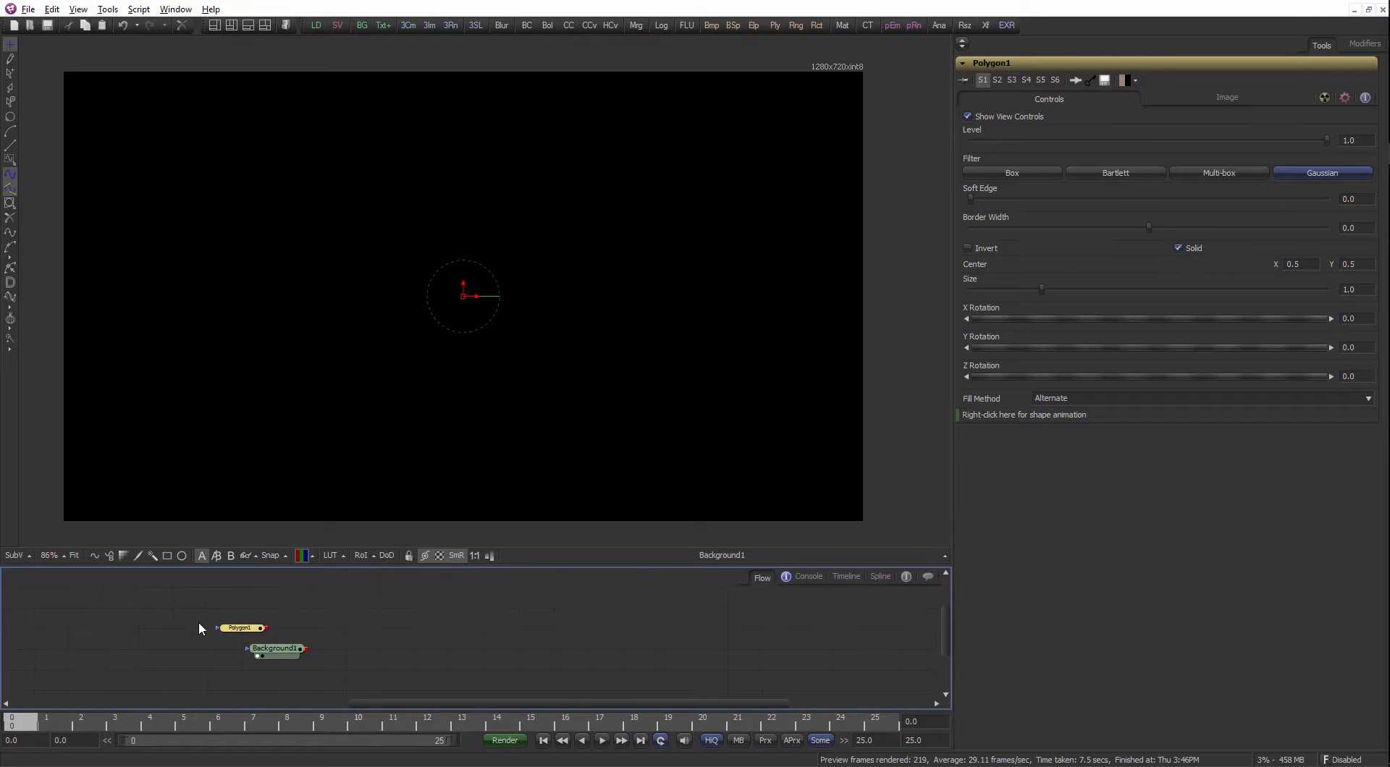
click(362, 178)
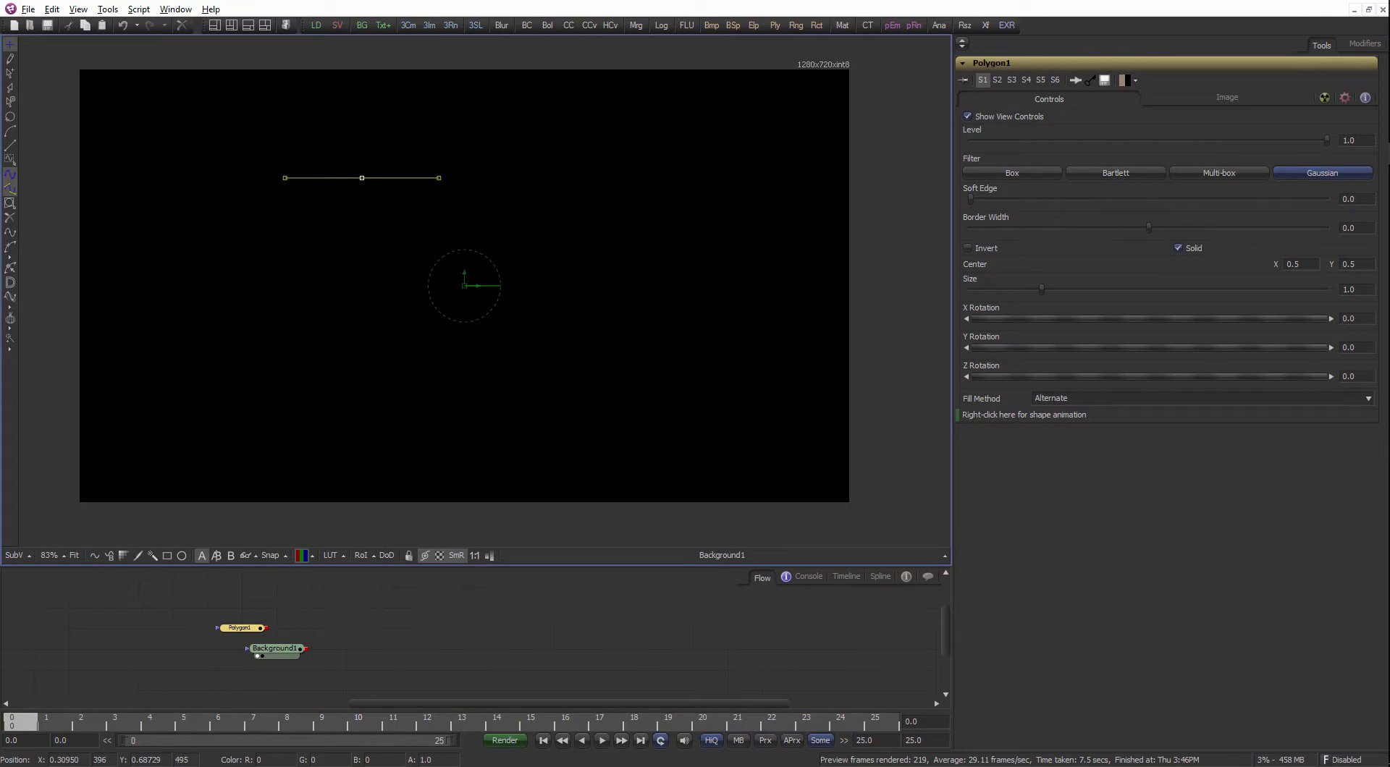
click(206, 326)
click(422, 477)
click(655, 275)
click(364, 179)
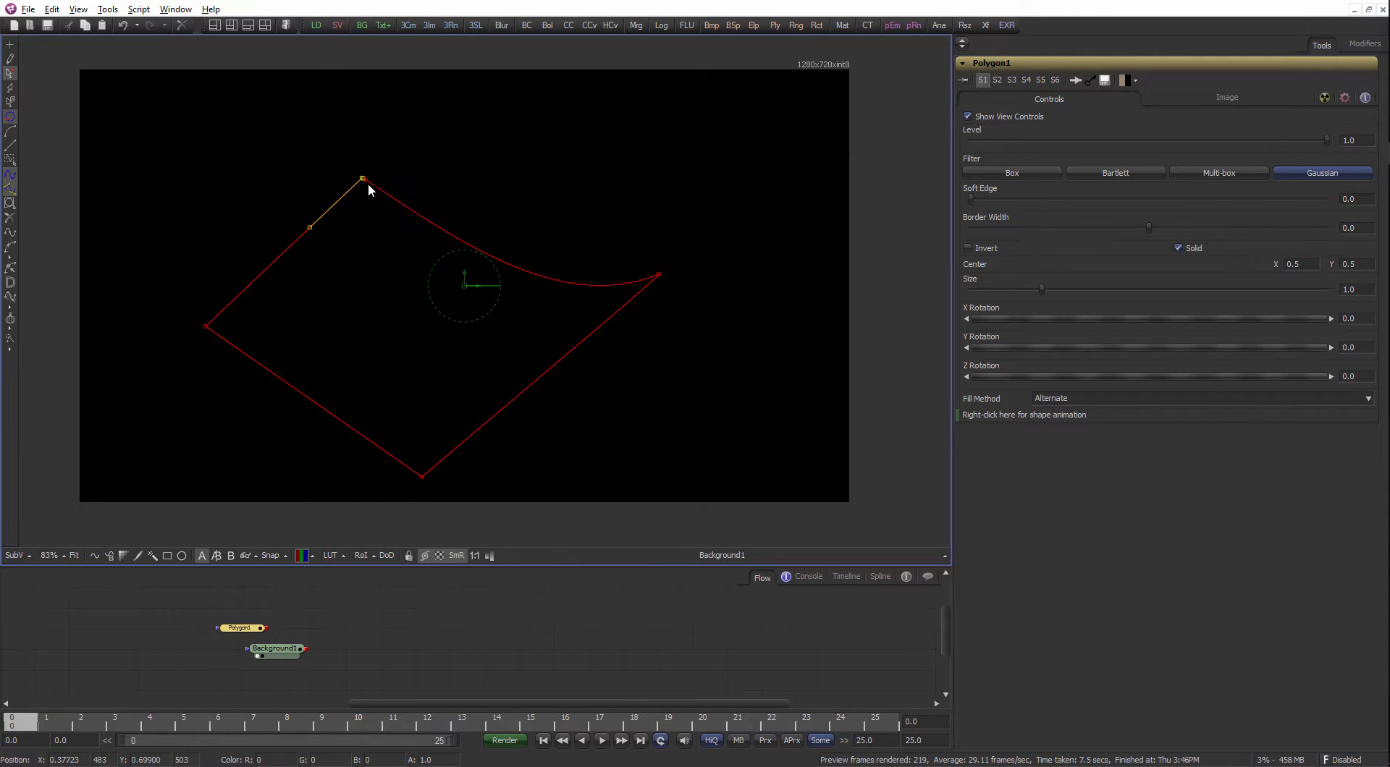
Straighten the polygon's curved upper edge and reposition its top, bottom and left corners into a diamond shape.
drag(399, 205, 484, 203)
key(Delete)
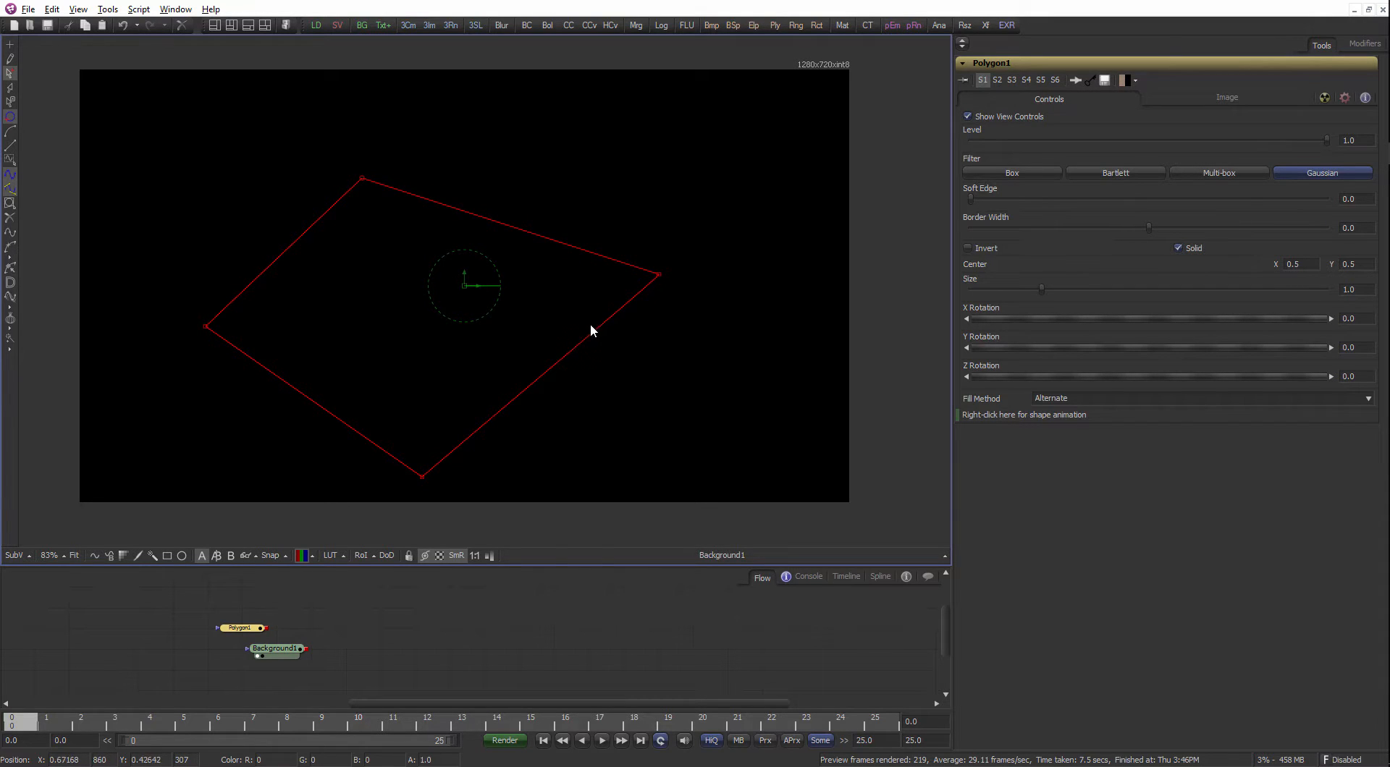
drag(364, 179, 447, 134)
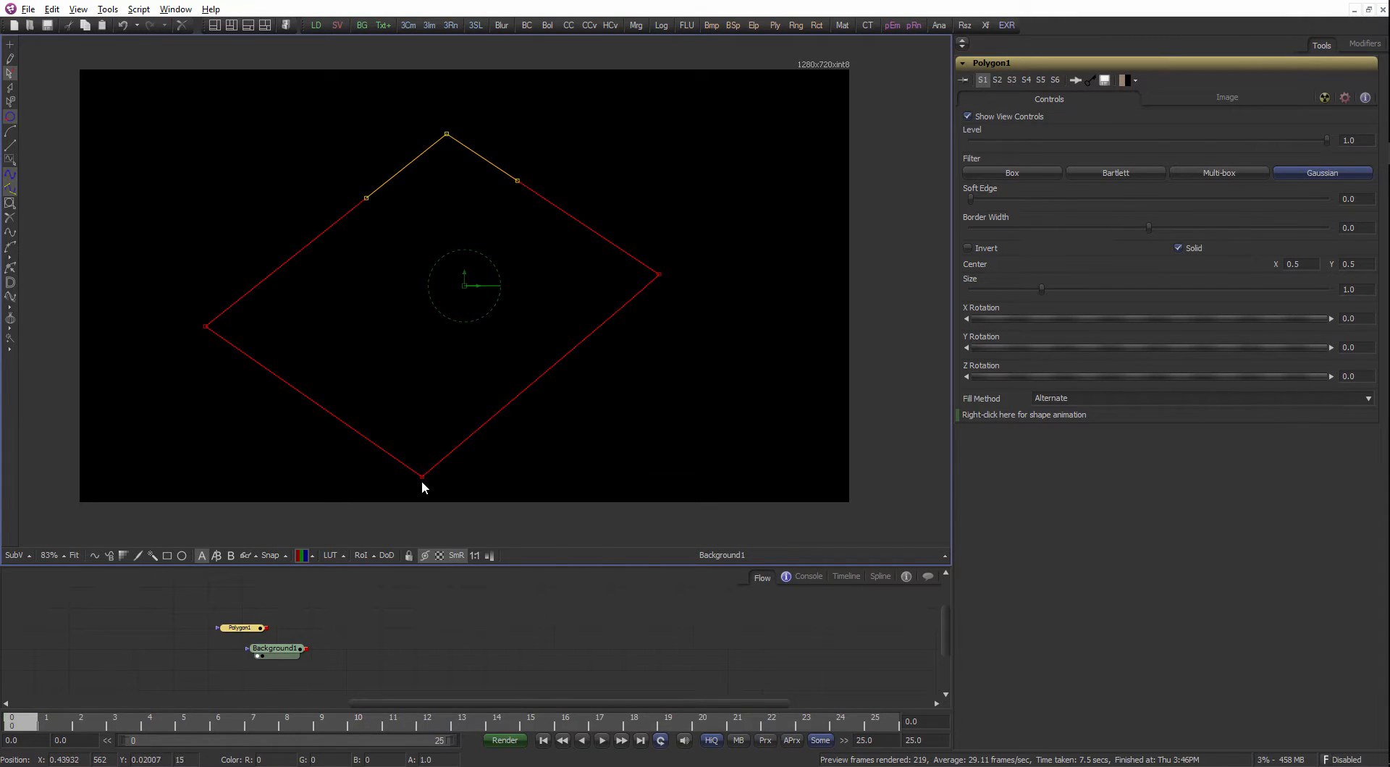
drag(422, 478, 487, 461)
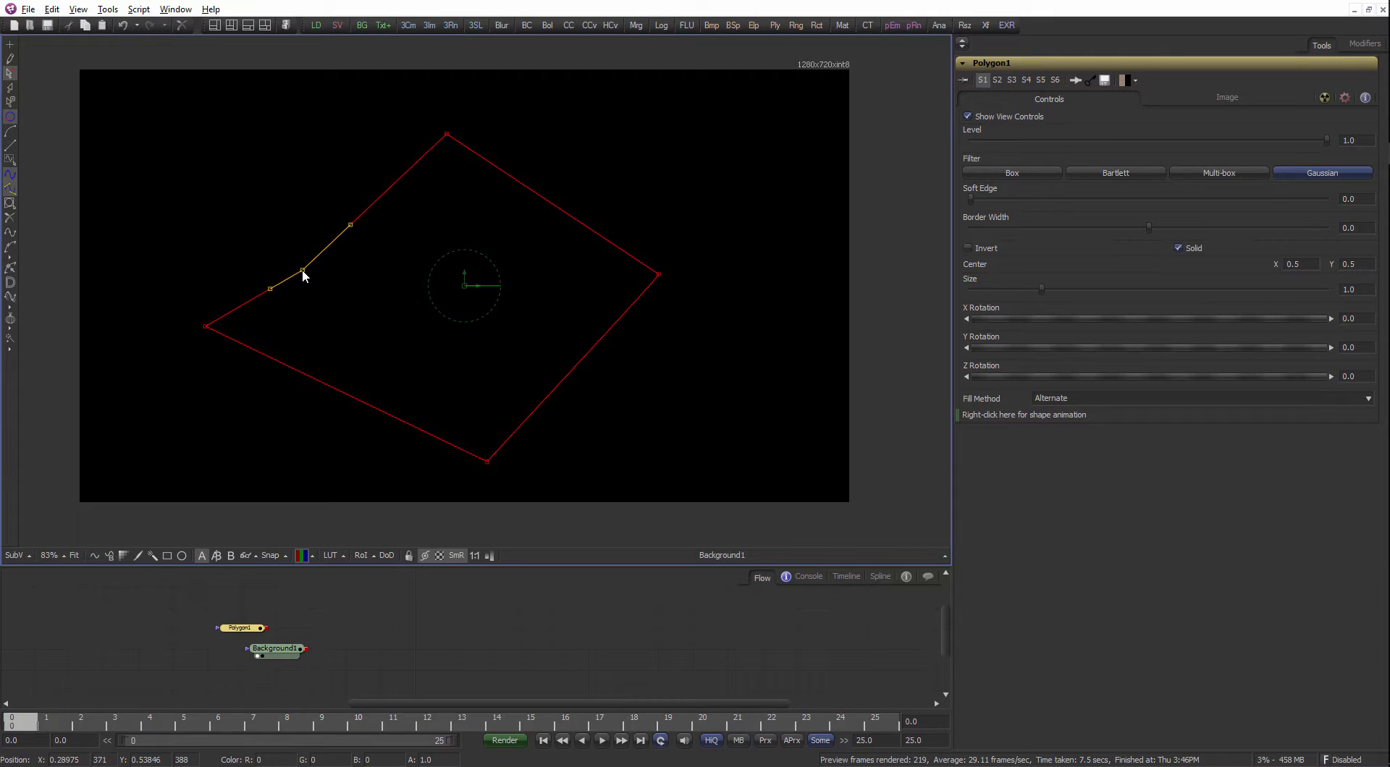
key(Delete)
drag(213, 323, 271, 297)
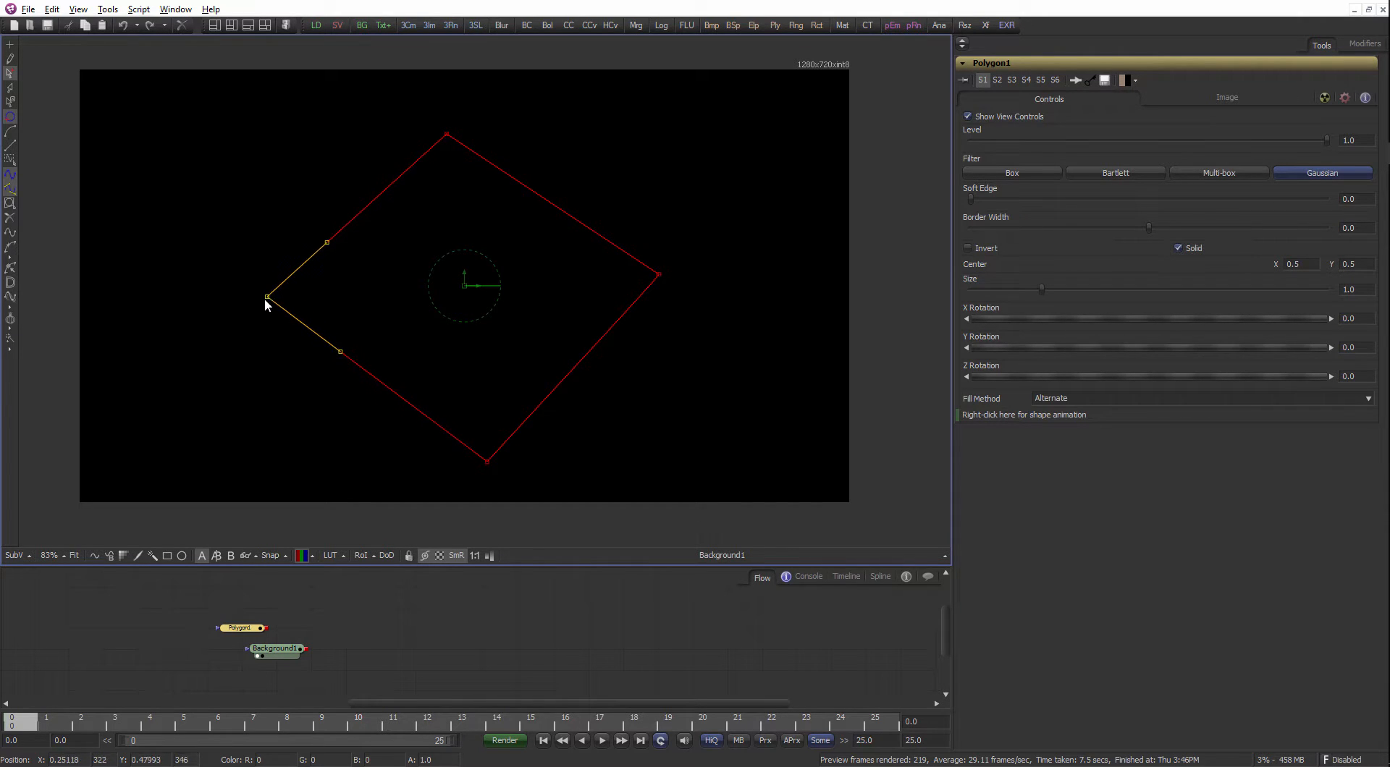
Connect the Polygon node to the Background node as its mask and place it to the left of the Background.
mouse_move(268, 629)
mouse_down()
mouse_move(217, 651)
mouse_move(204, 640)
mouse_move(261, 656)
mouse_up()
click(288, 651)
click(179, 649)
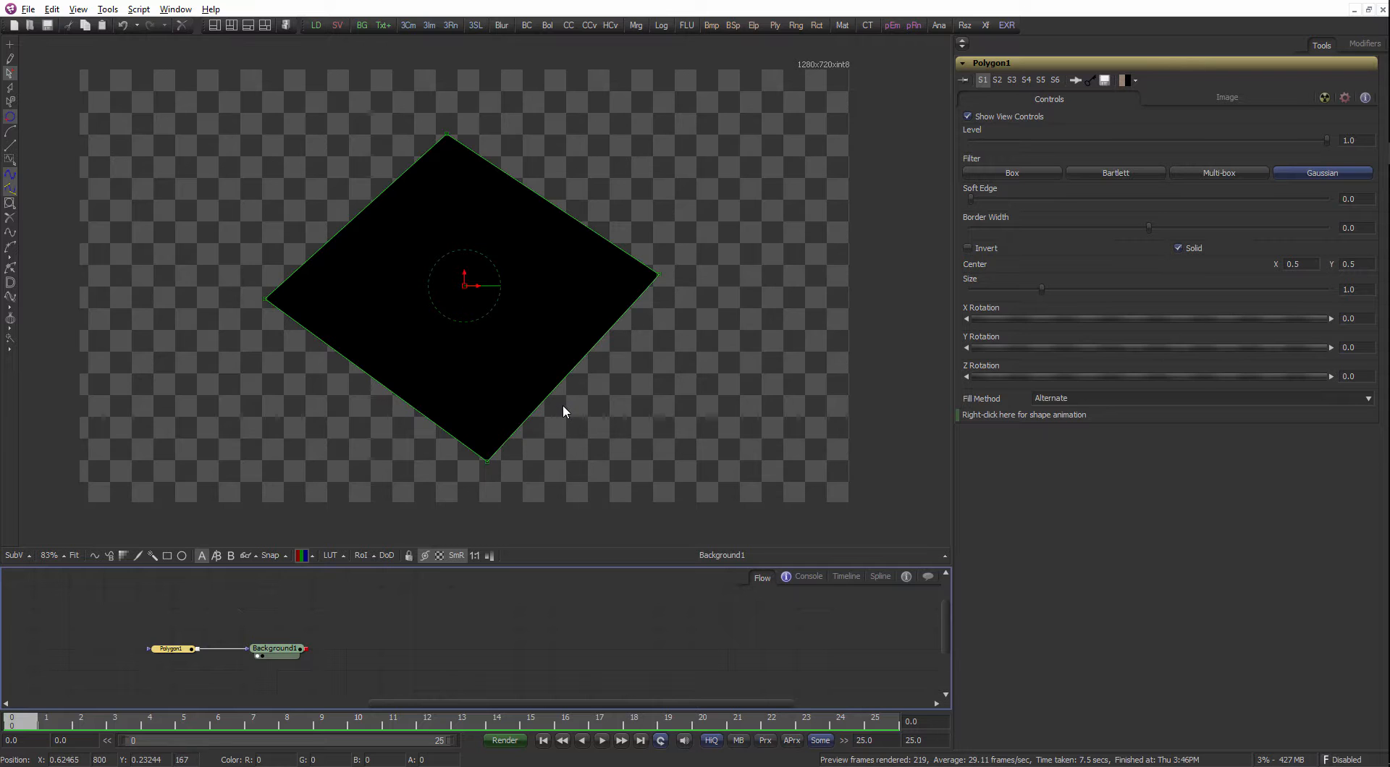
Select all points of the polygon and shift the whole shape slightly up and to the left.
drag(713, 96, 206, 507)
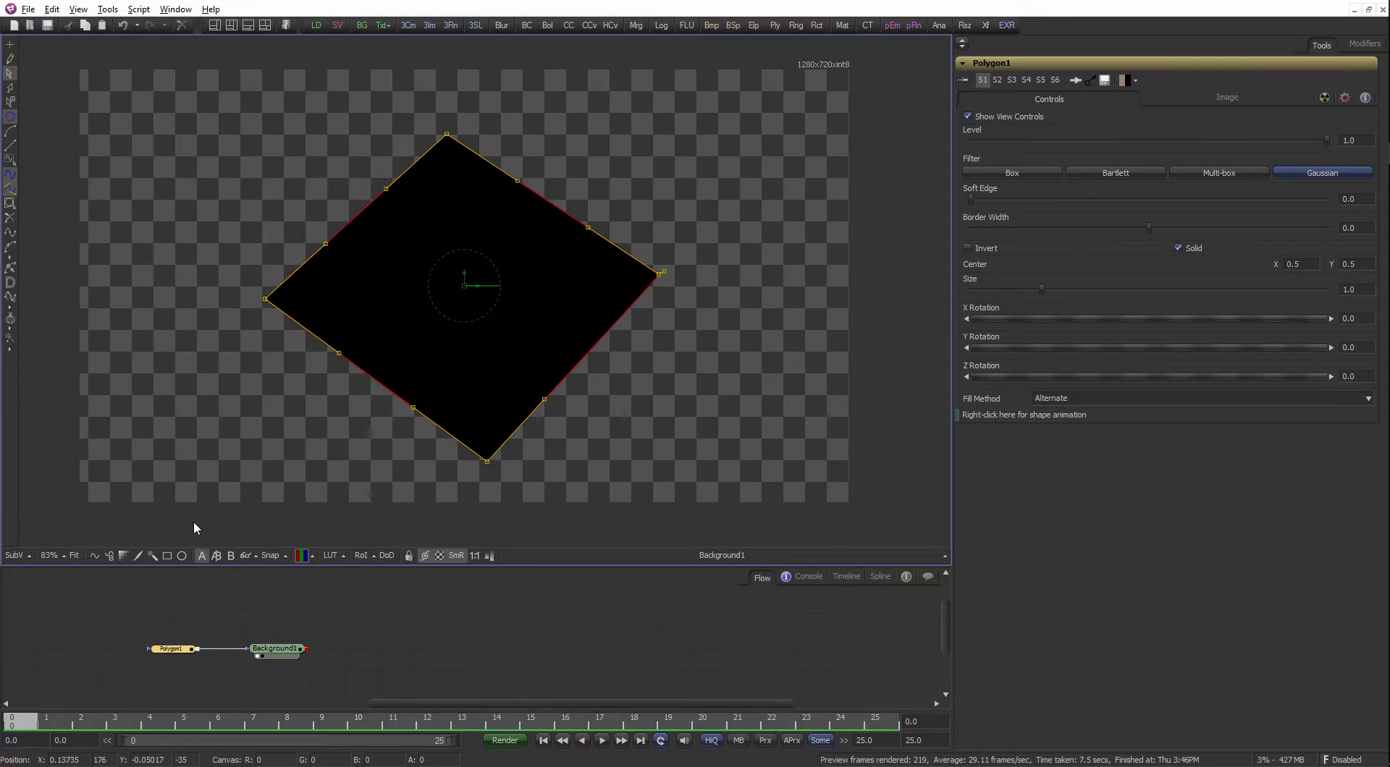
drag(486, 457, 479, 450)
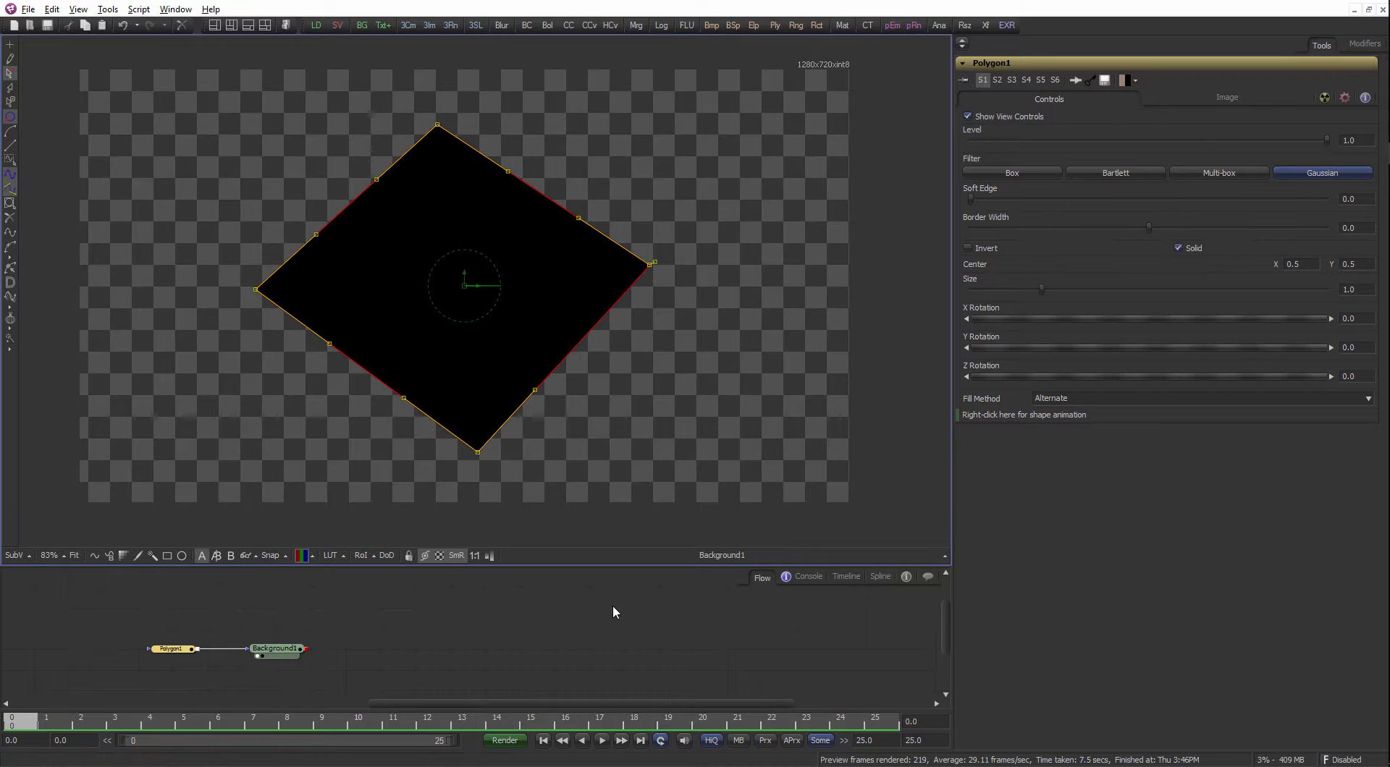
Try moving the polygon's bottom corner up and right at frame 25, scrub through the shape change, and return to frame 0.
click(869, 721)
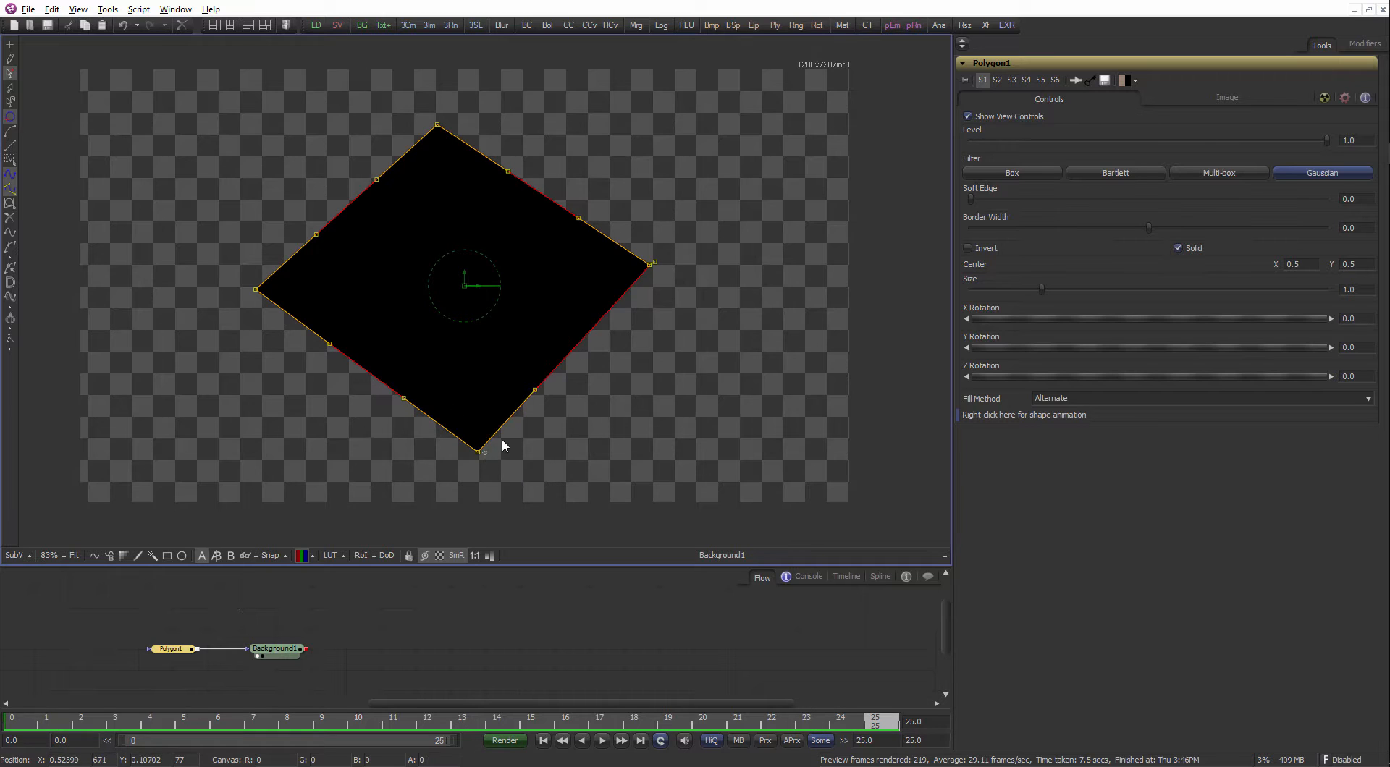
drag(477, 454, 551, 386)
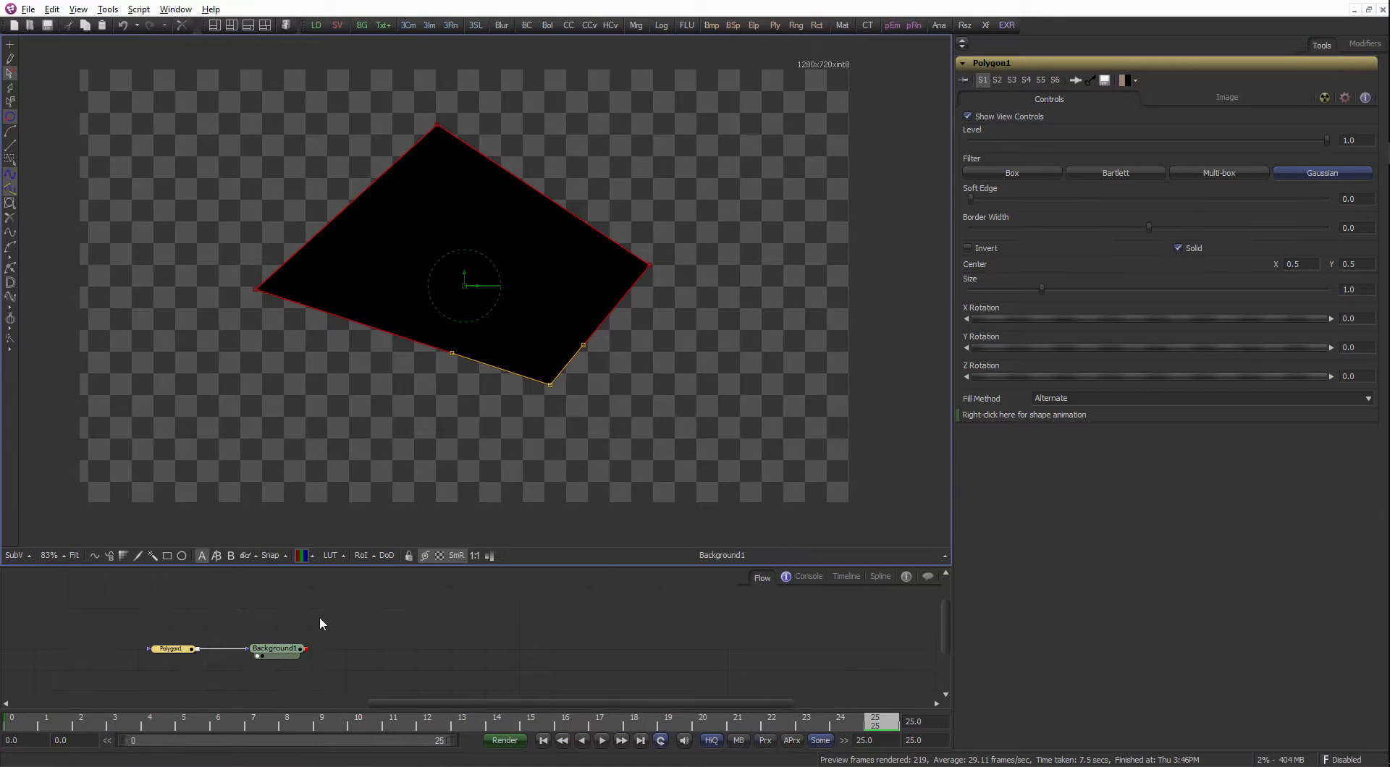
drag(64, 726, 599, 721)
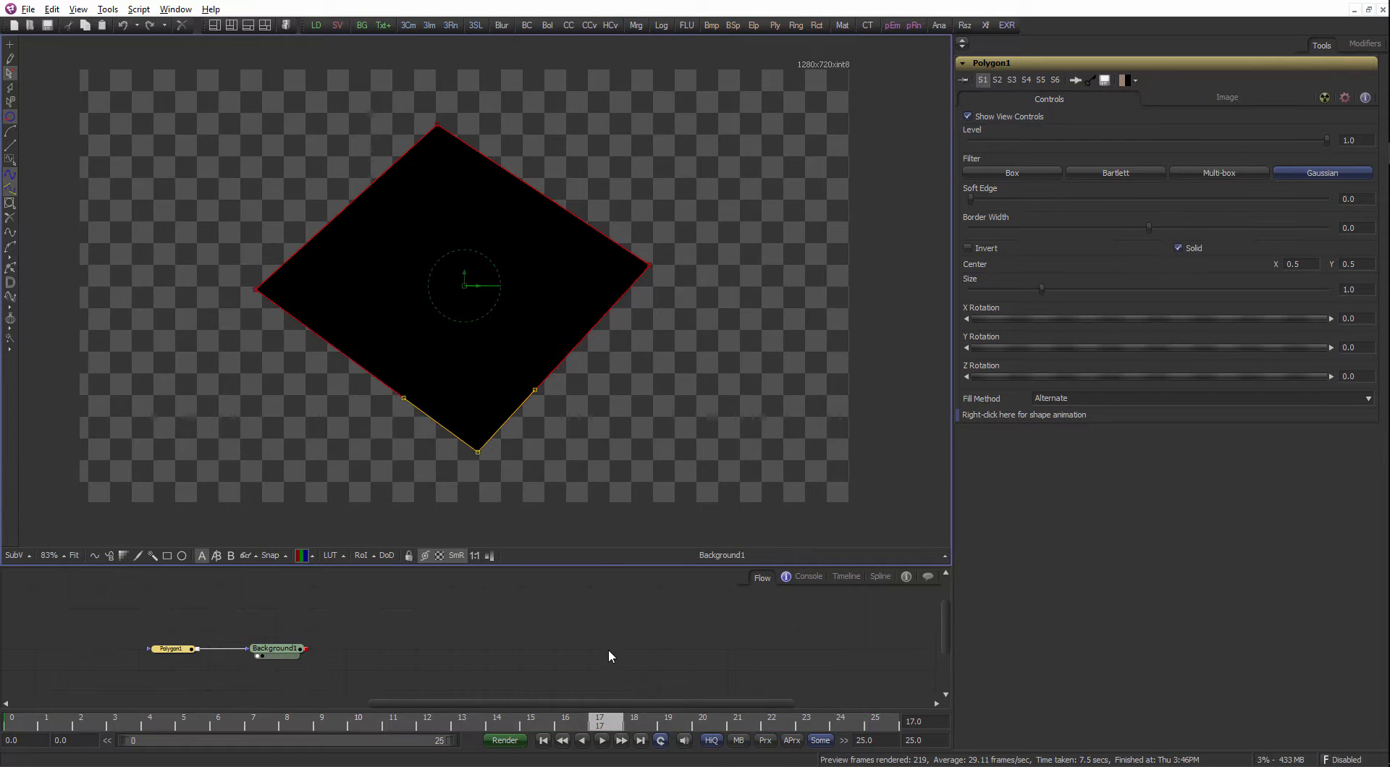
mouse_move(26, 722)
mouse_down()
mouse_move(502, 715)
mouse_move(22, 717)
mouse_up()
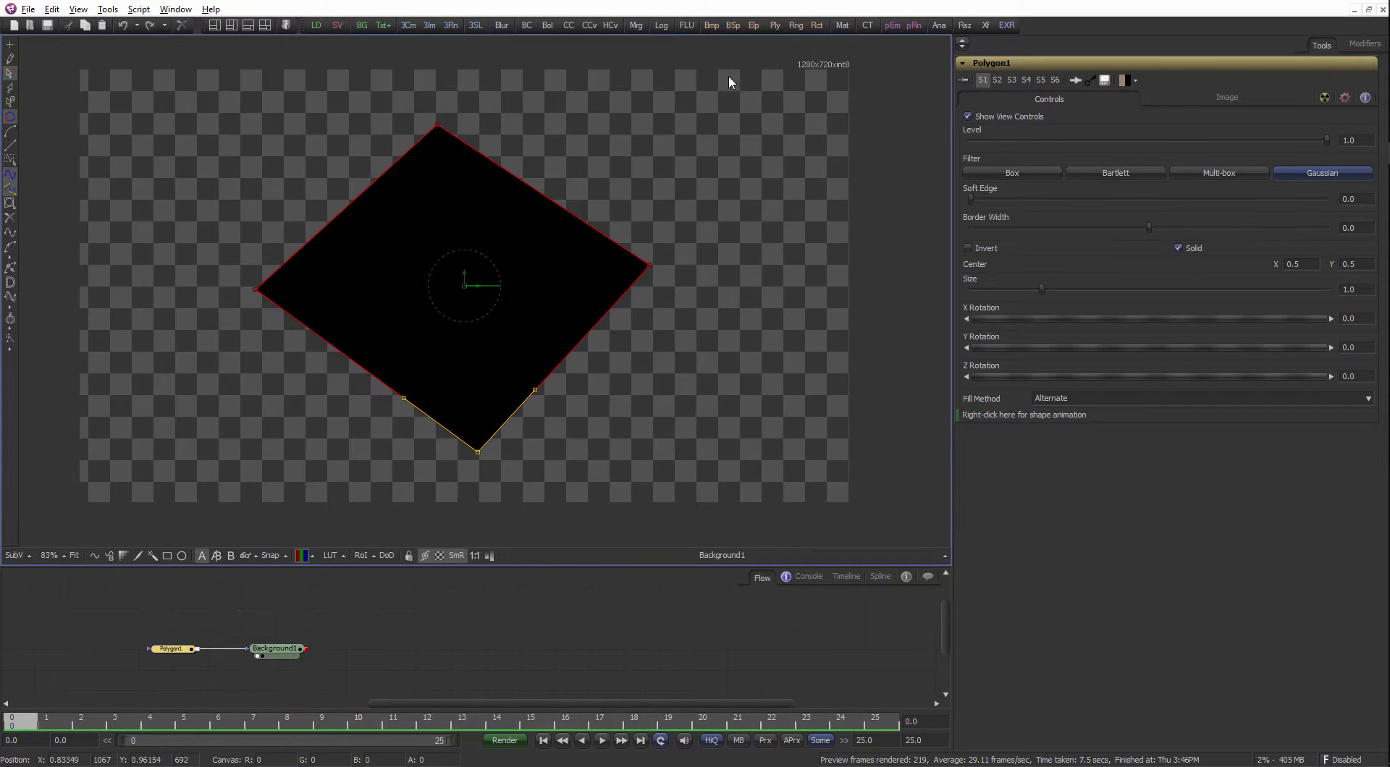
Select all polygon points and remove the Polygon1Polyline animation from the mask.
click(731, 423)
drag(793, 475, 218, 123)
right_click(976, 417)
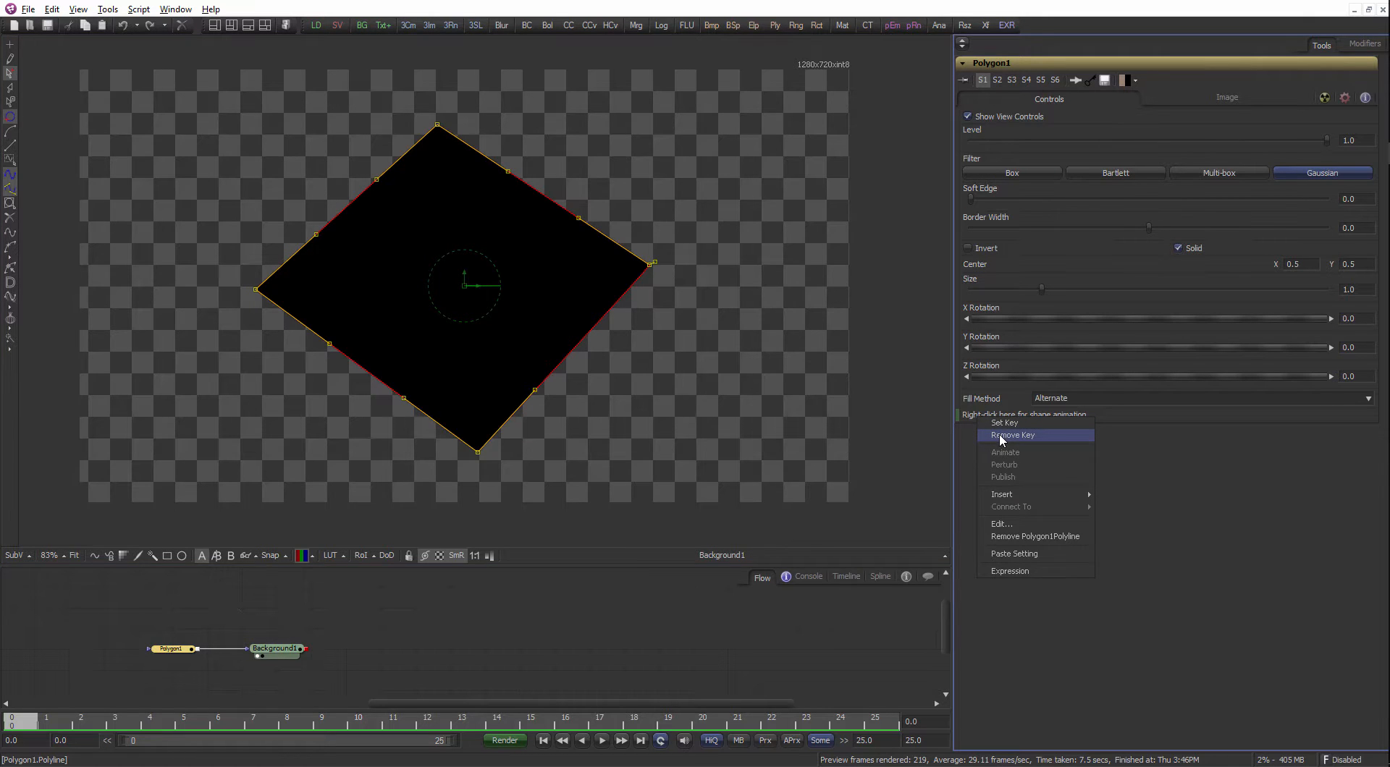
click(1032, 537)
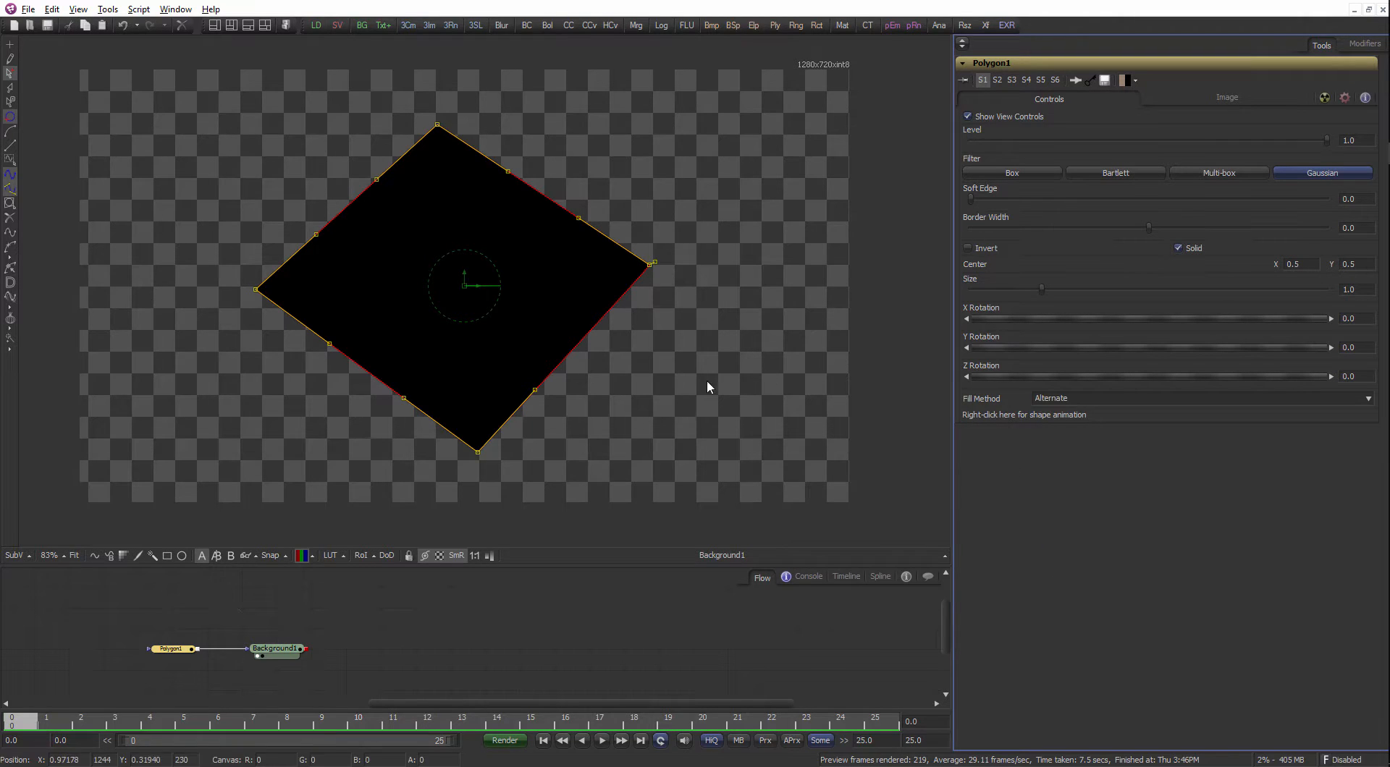
Try moving the bottom corner up and right at frame 20, scrub the timeline to check for animation, and undo the move.
click(707, 722)
drag(477, 452, 634, 377)
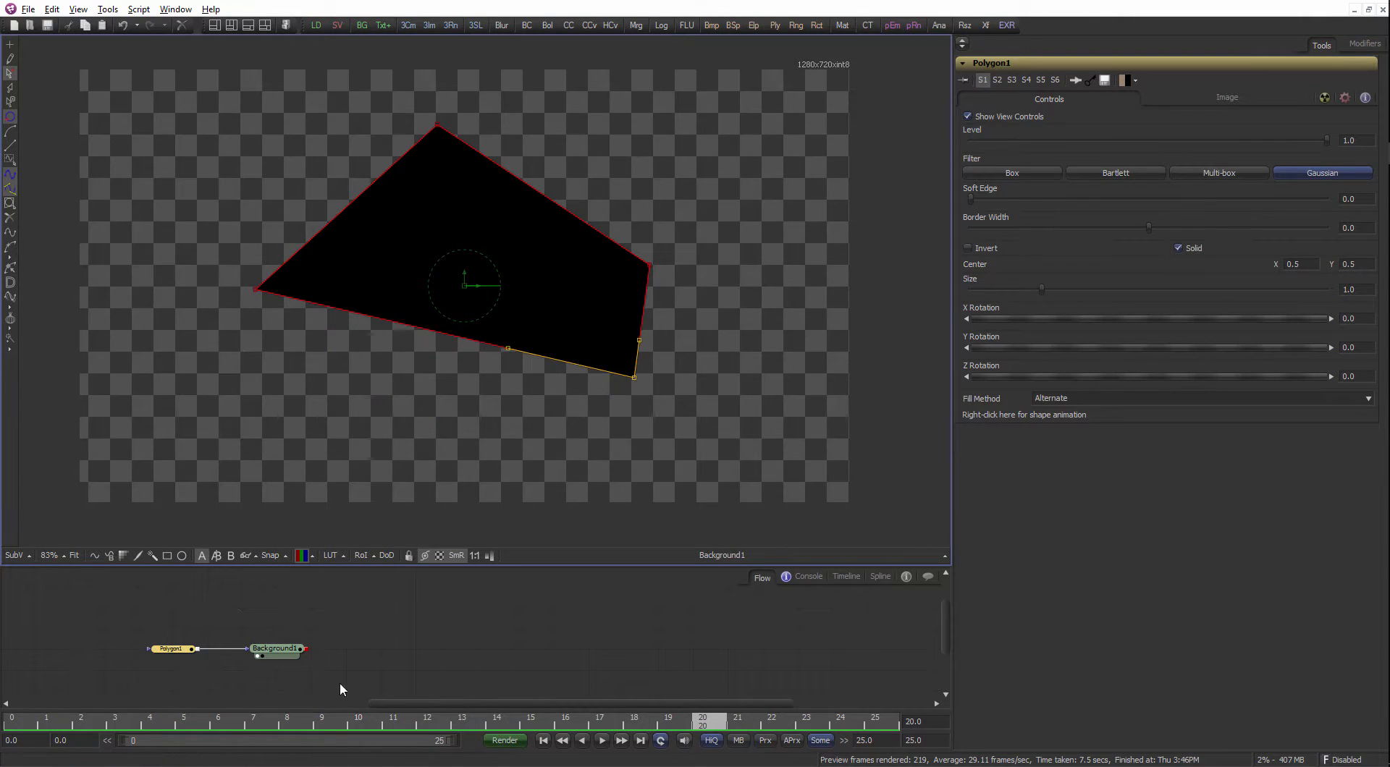
click(225, 722)
drag(146, 721, 320, 723)
key(ctrl+z)
Reselect the Polygon node with all its points and scale the shape slightly from its right and top corners.
click(375, 649)
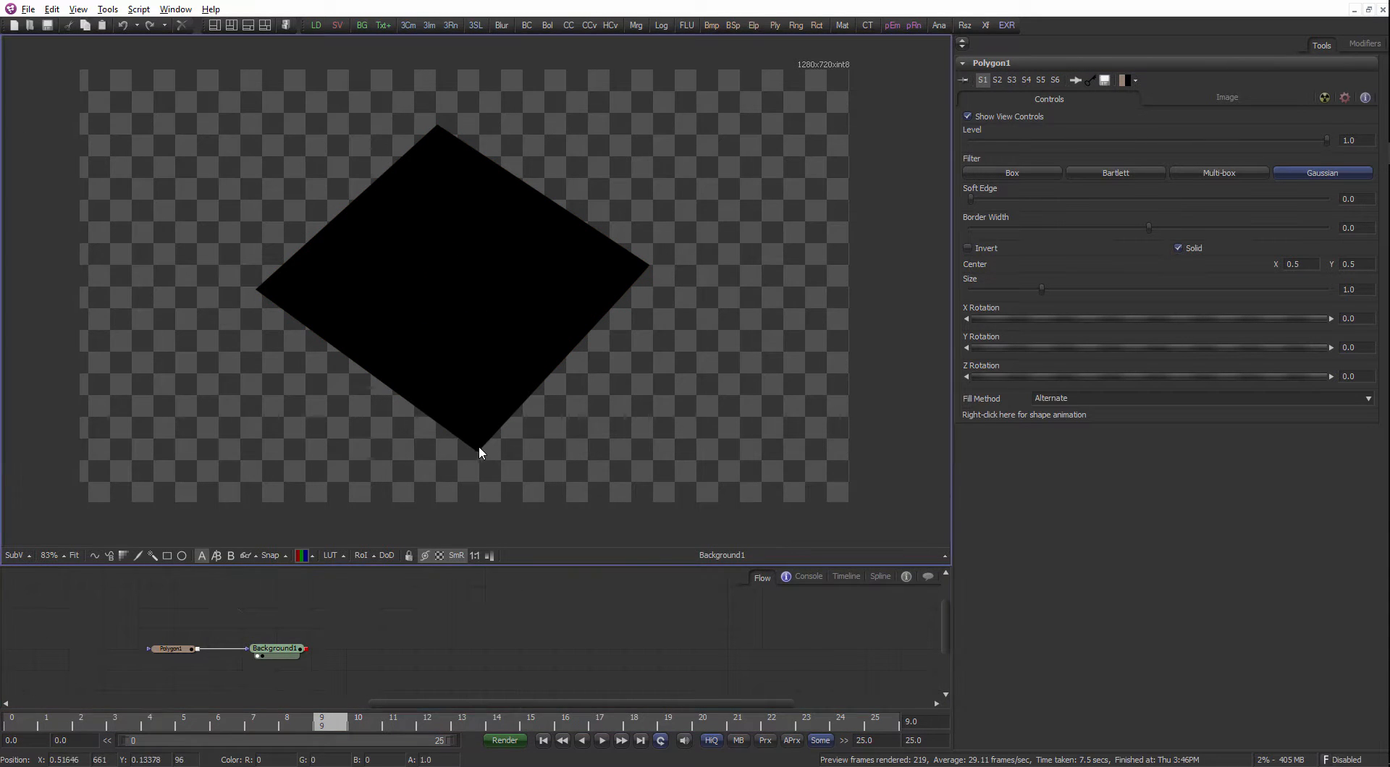
click(174, 649)
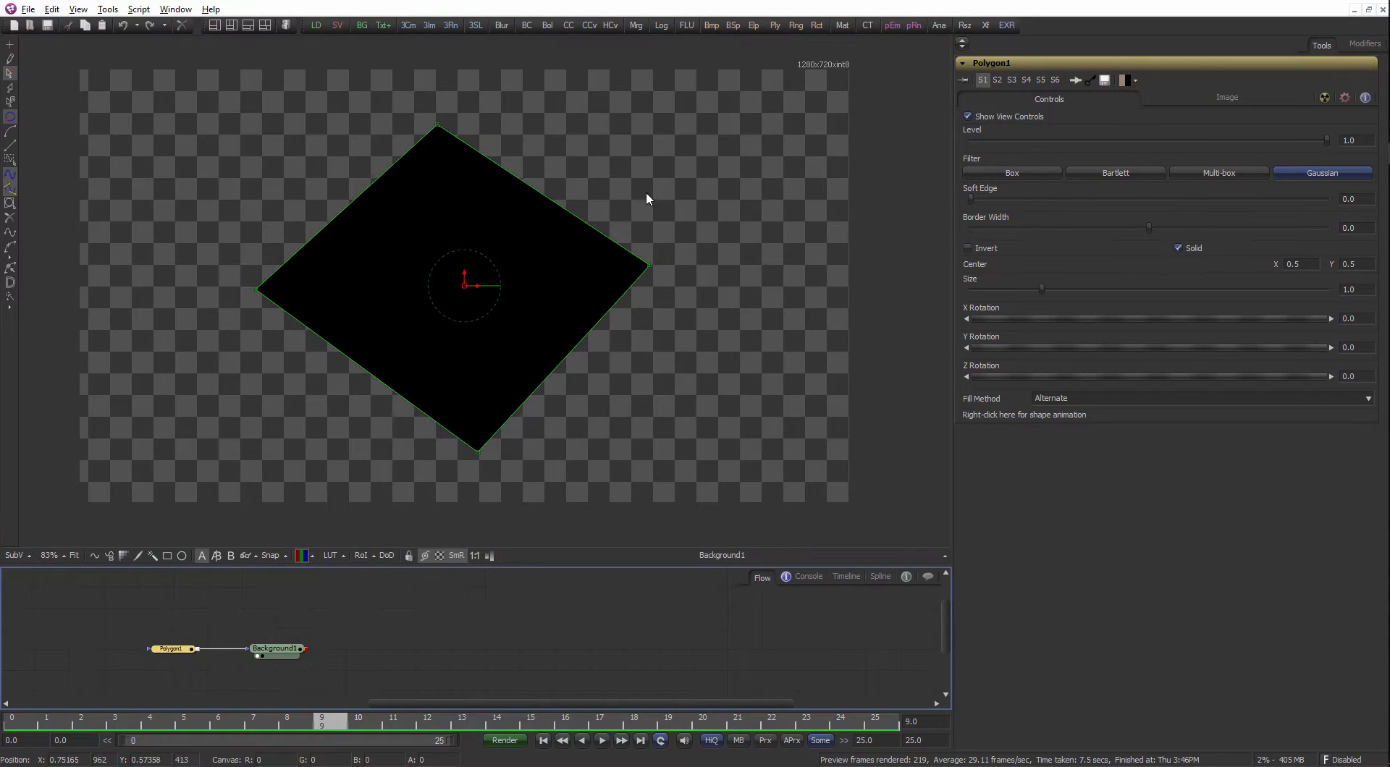
drag(672, 86, 203, 518)
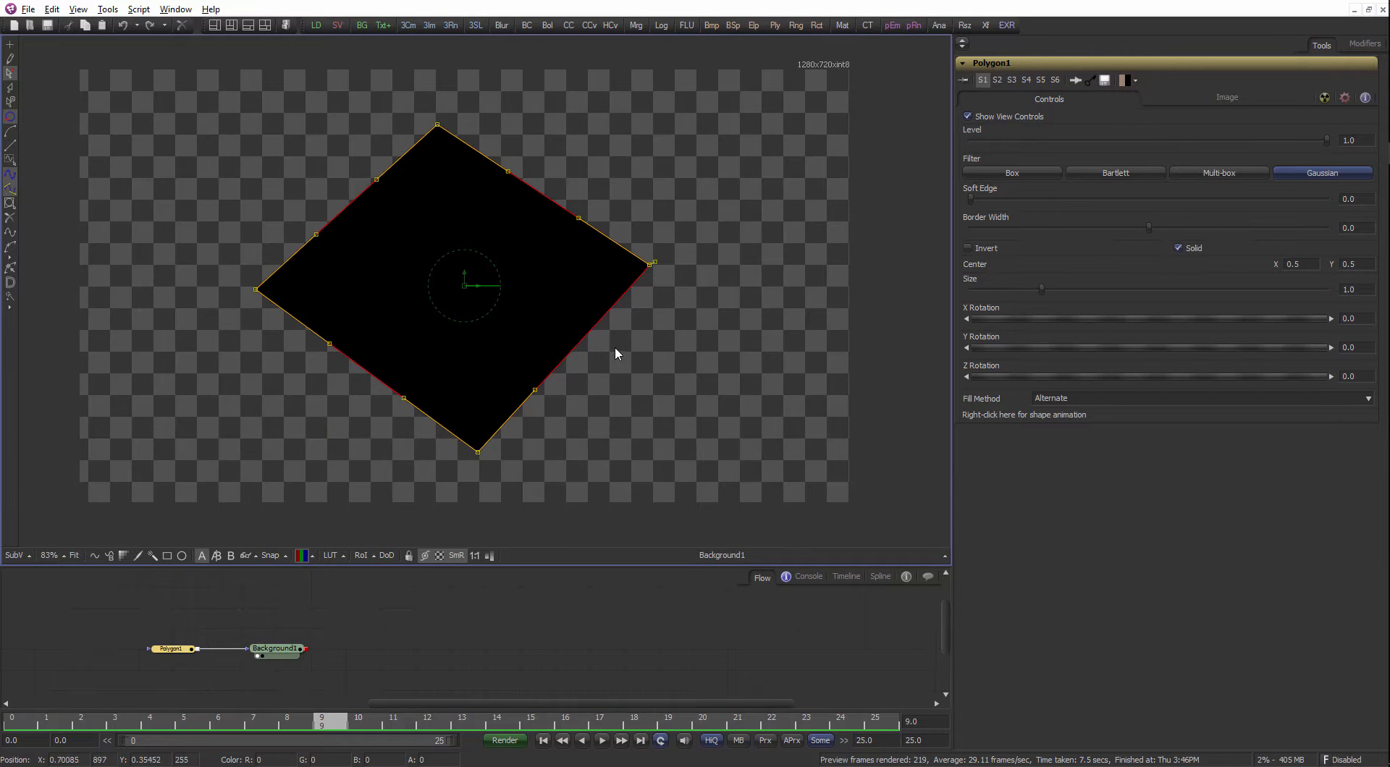
drag(627, 360, 627, 375)
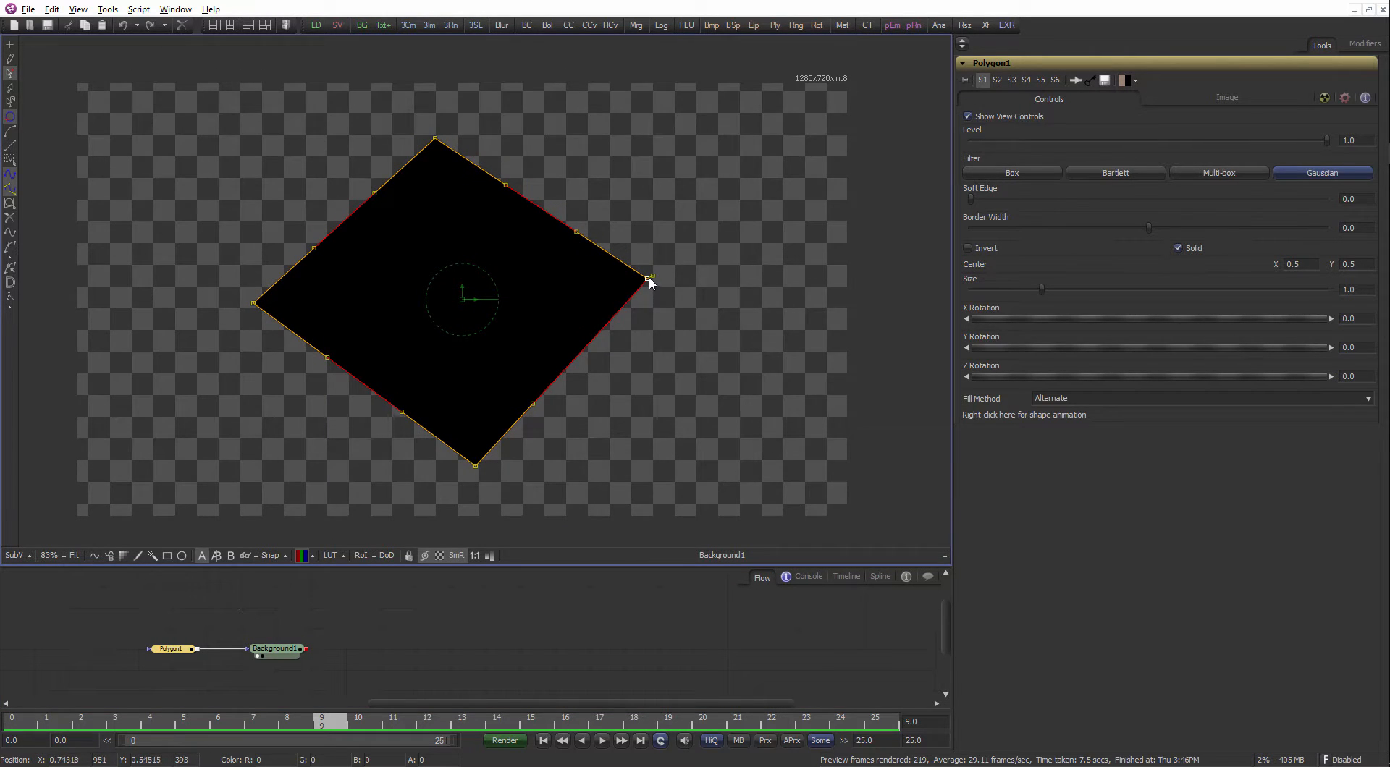
key(s)
mouse_move(648, 279)
mouse_down()
mouse_move(710, 262)
mouse_move(659, 287)
mouse_up()
drag(437, 139, 438, 139)
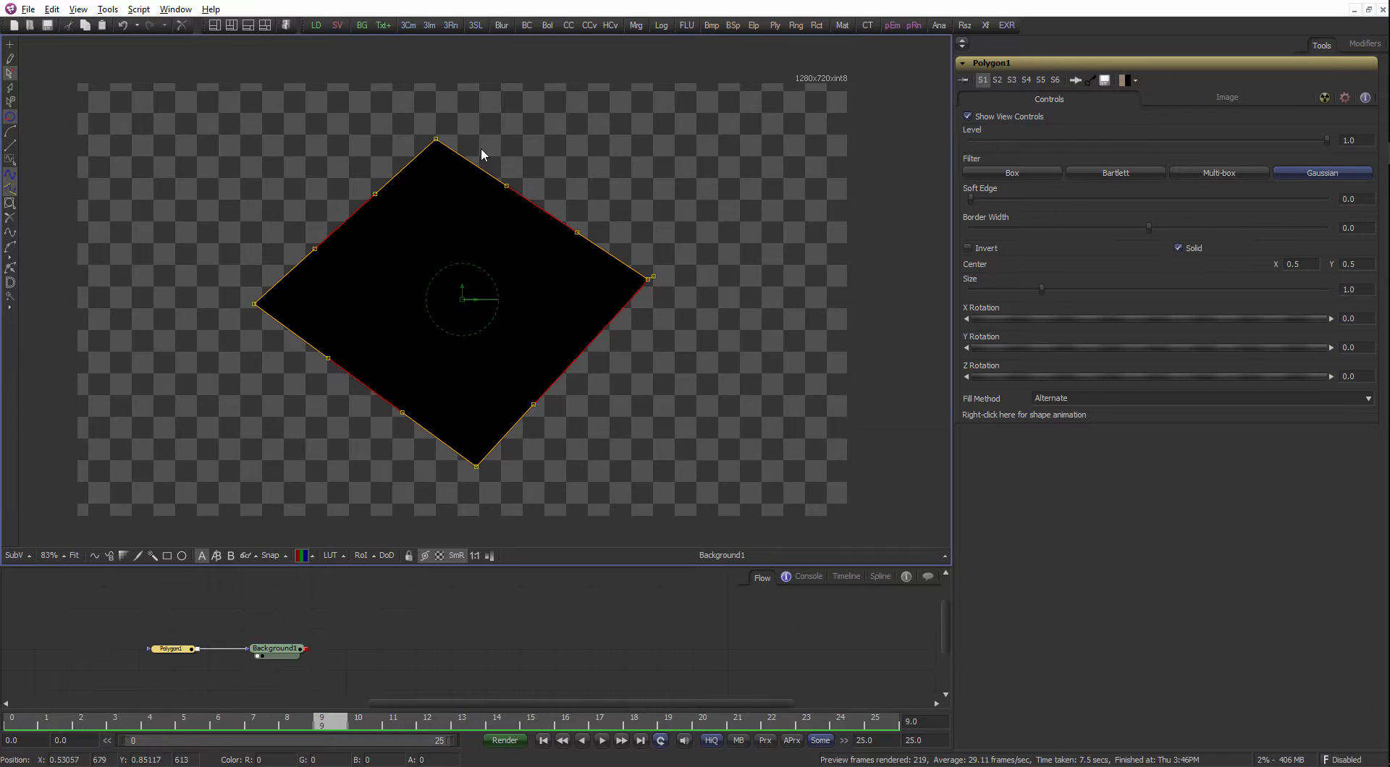
Select all polygon points again and scale the shape from its top corner.
click(650, 113)
drag(666, 107, 222, 484)
key(s)
drag(436, 139, 442, 231)
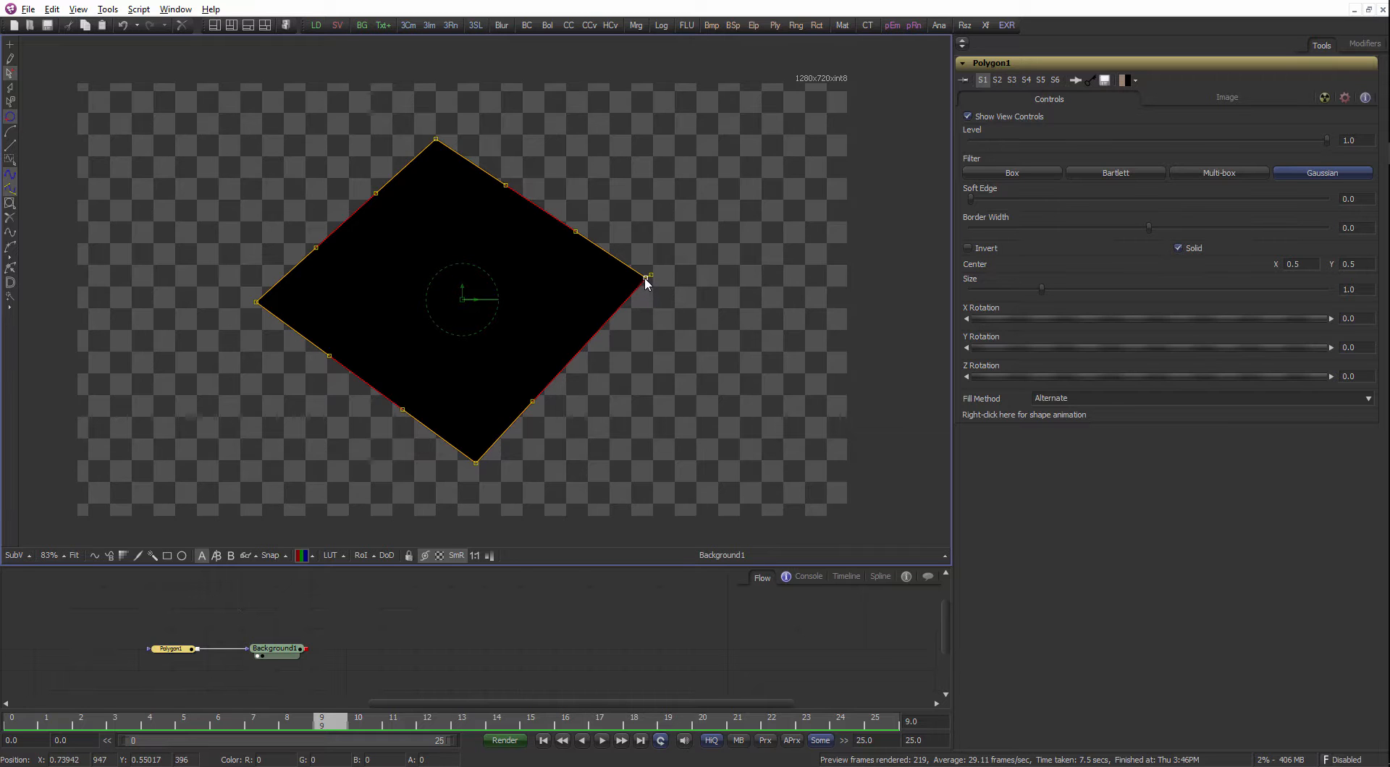
Rotate the whole polygon clockwise about its right corner, undoing the surplus trial rotations.
drag(645, 280, 473, 338)
key(ctrl+z)
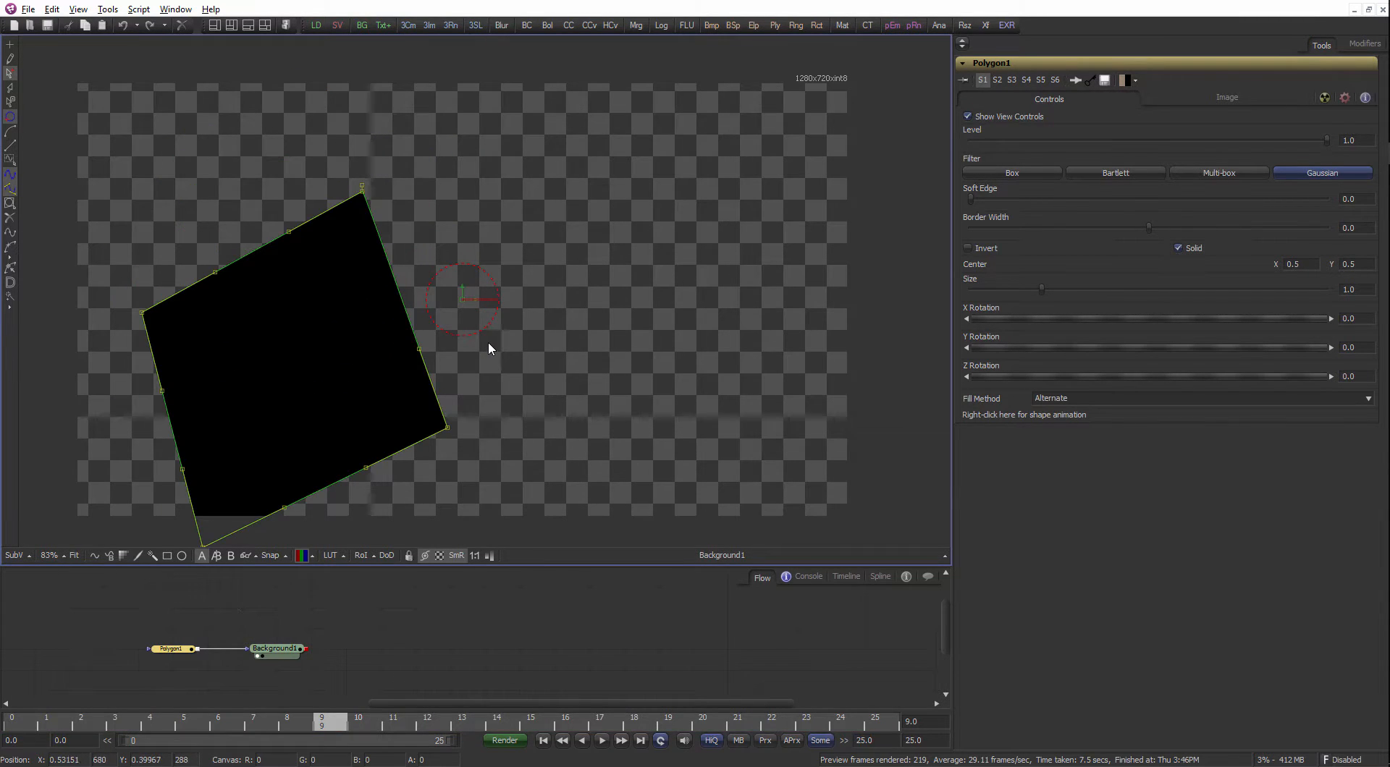
key(ctrl+z)
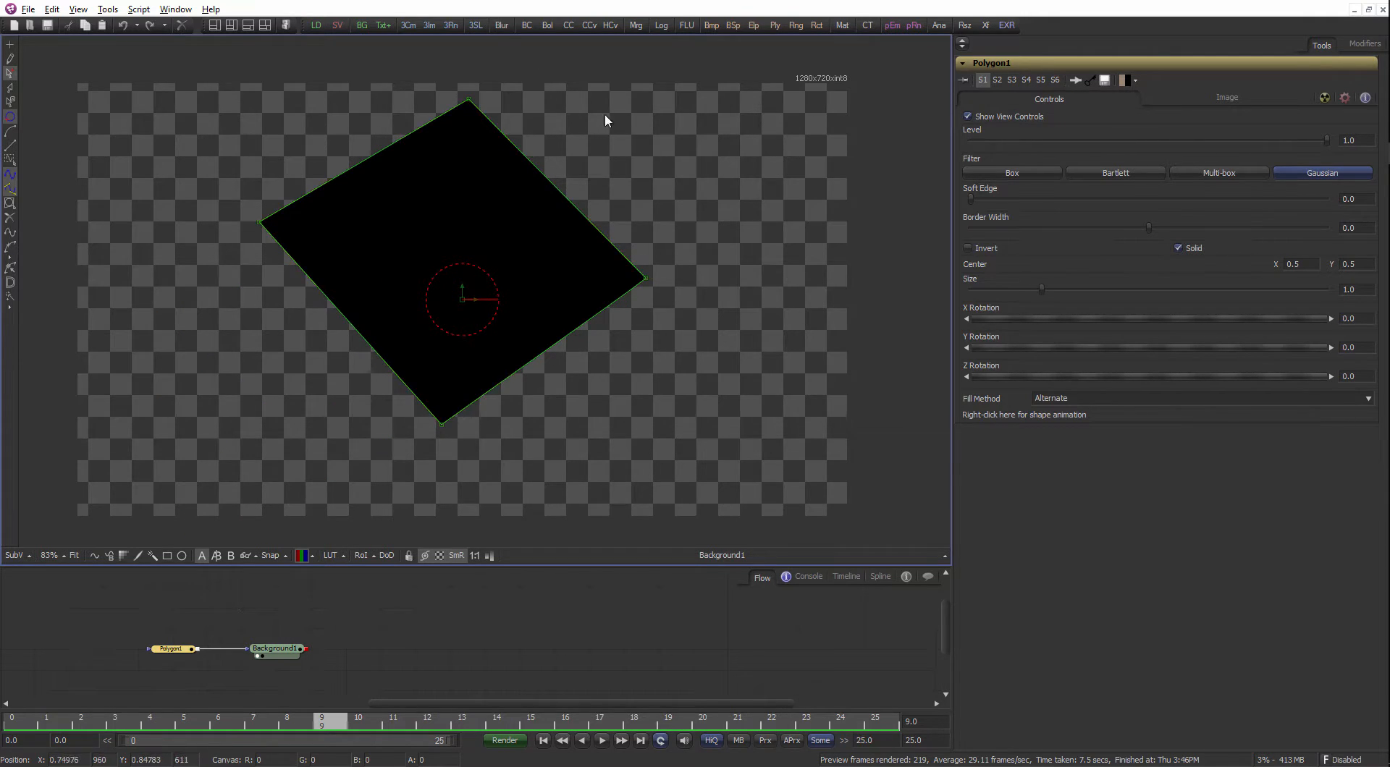
Move the polygon's top corner slightly down and left, and turn on shape animation at frame 9.
click(467, 106)
drag(466, 107, 455, 120)
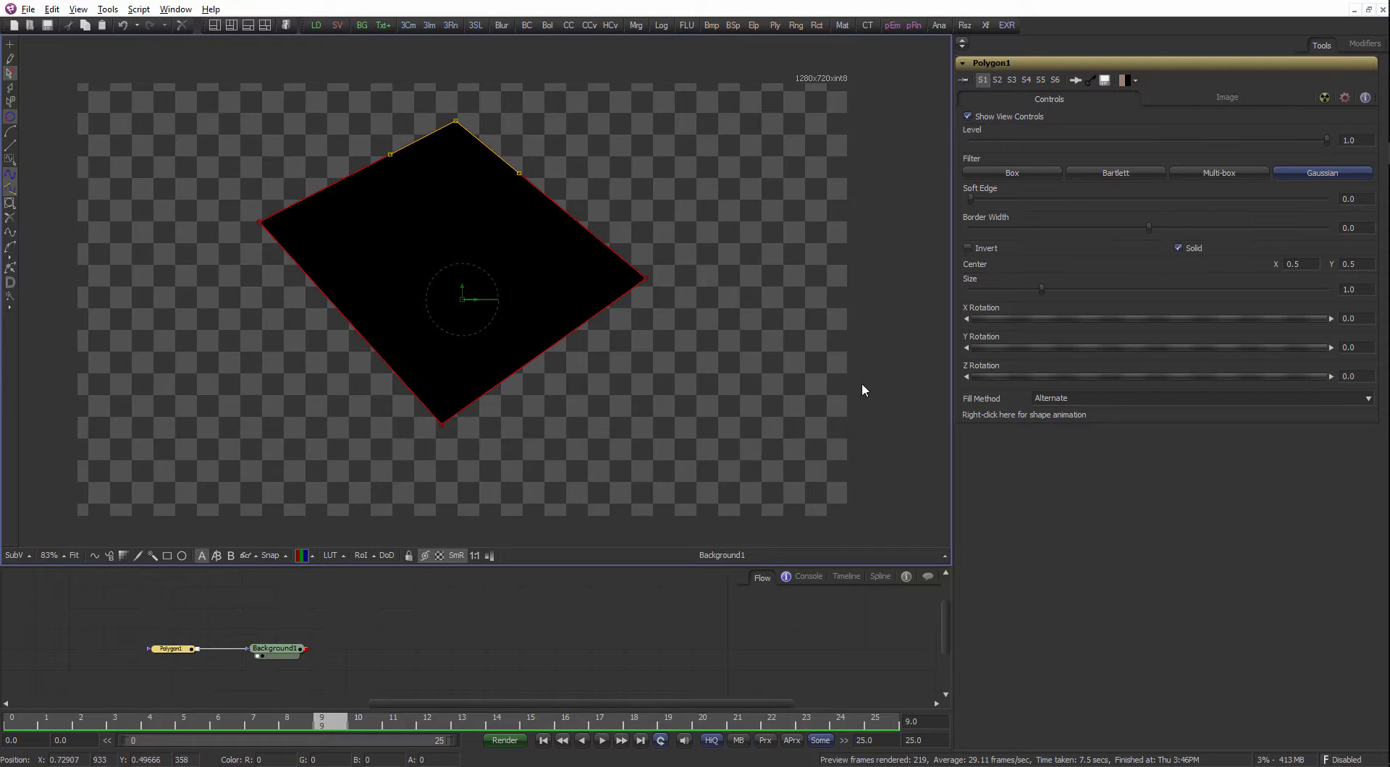
right_click(975, 418)
click(1005, 441)
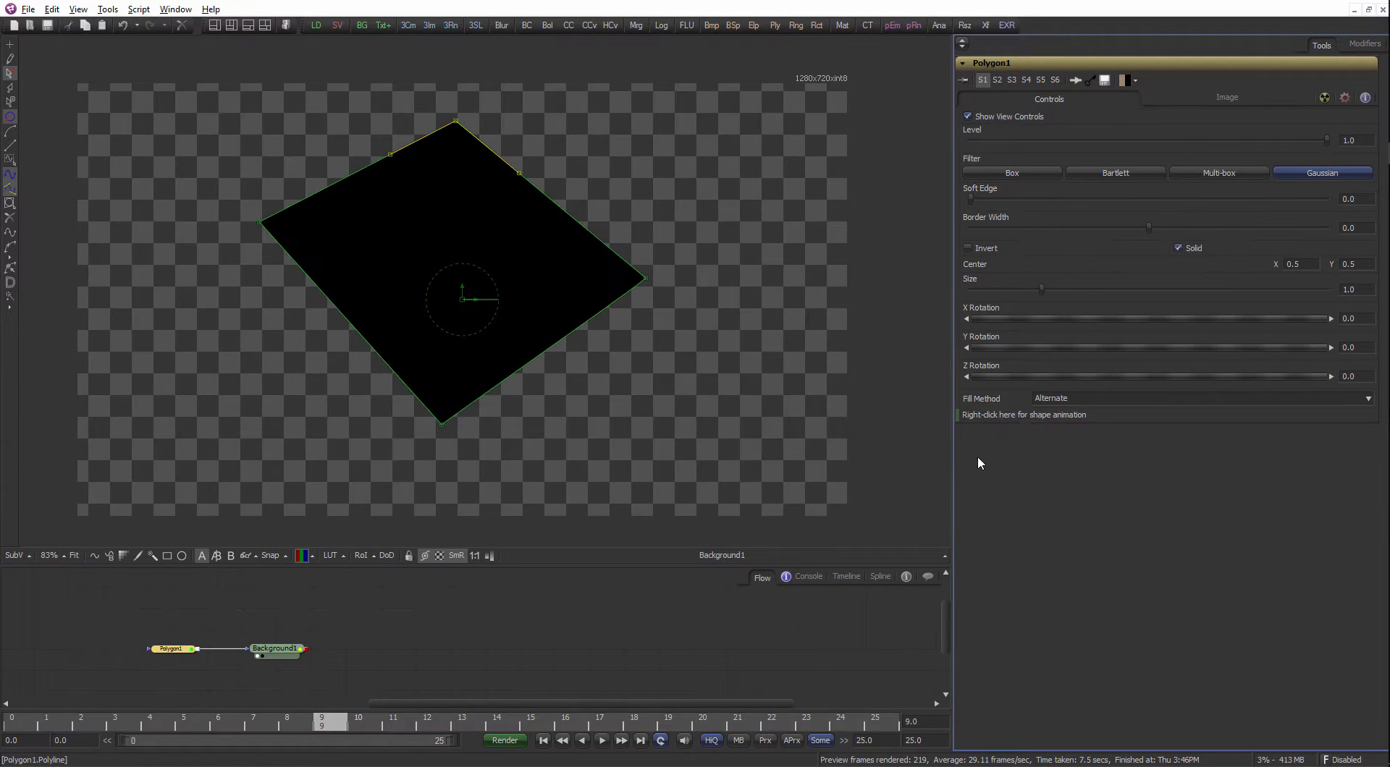
Go to frame 0, select all the polygon's points and add an outer polygon to the shape.
mouse_move(16, 724)
mouse_down()
mouse_move(193, 719)
mouse_move(10, 721)
mouse_up()
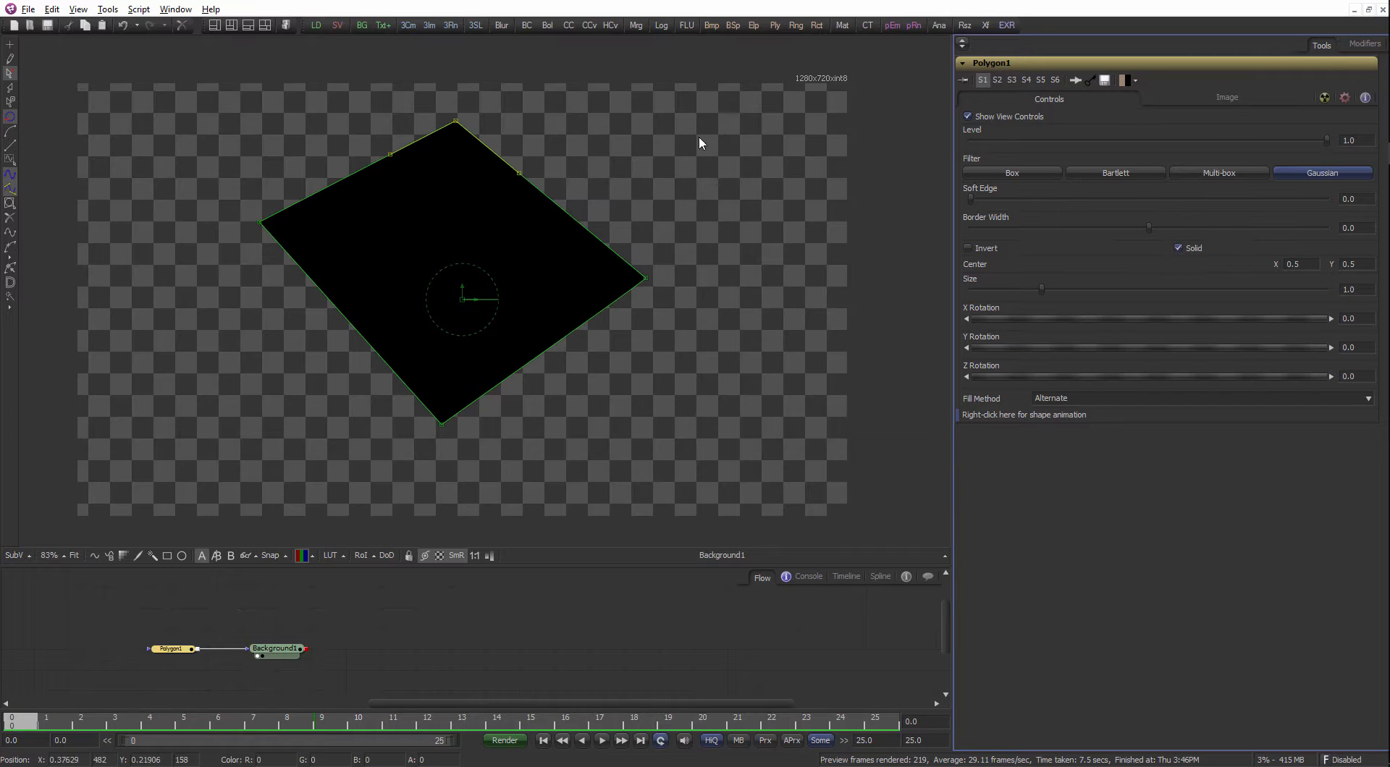
drag(663, 100, 168, 505)
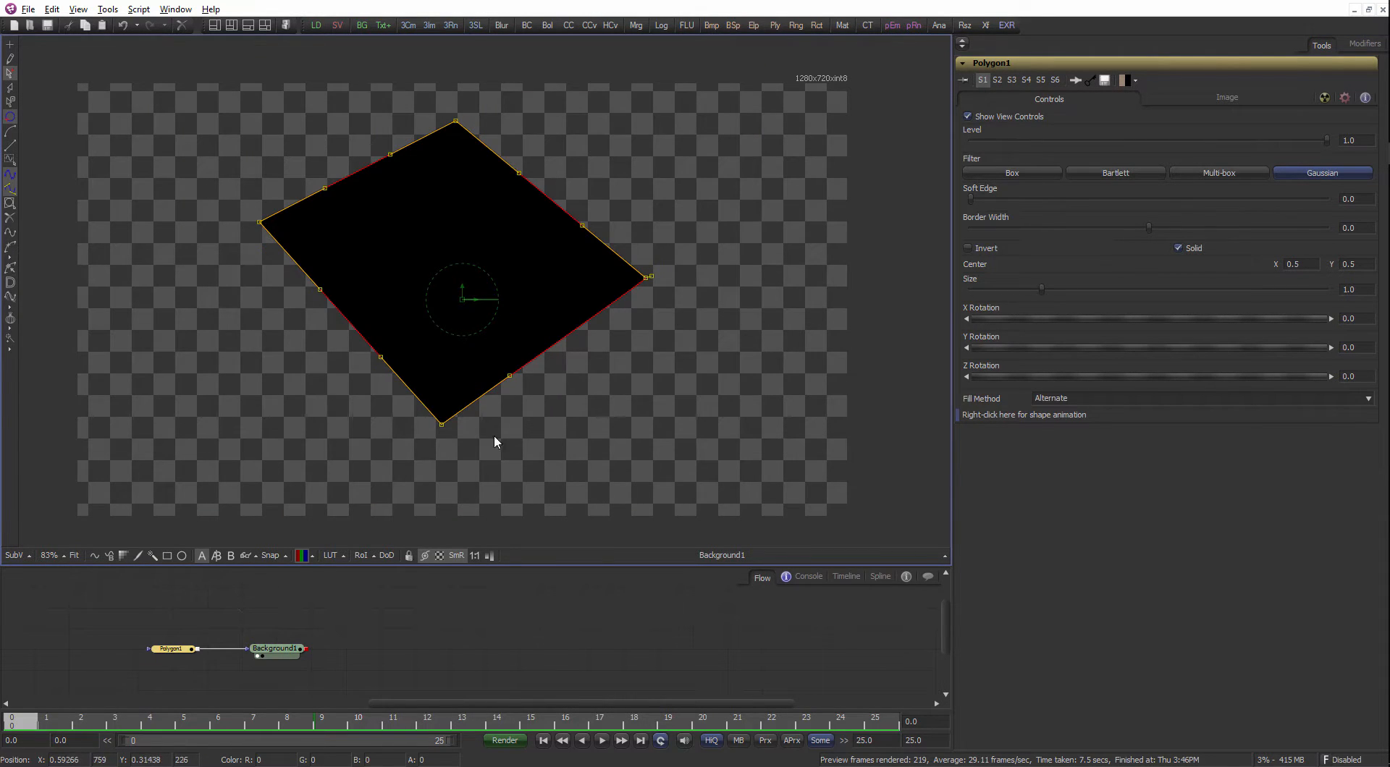
scroll(542, 391, up, 2)
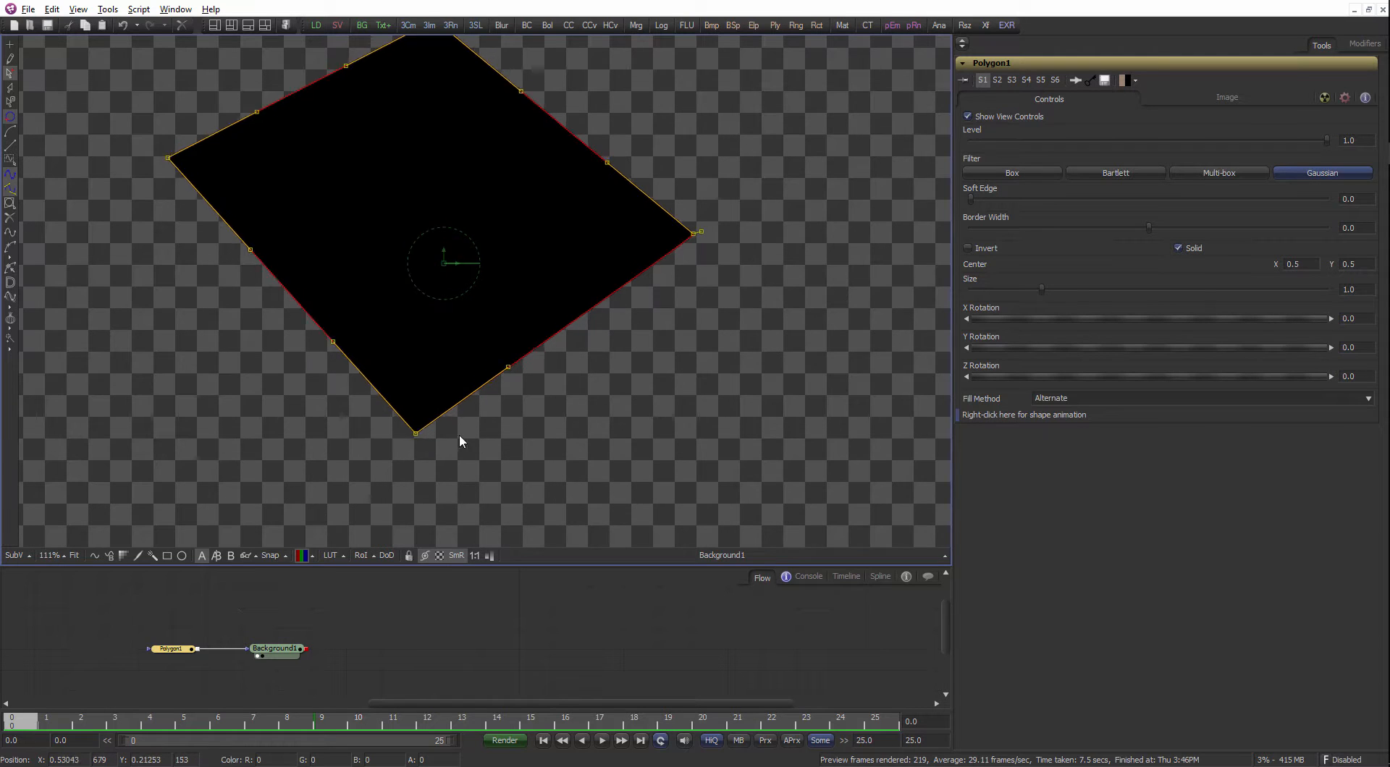
scroll(443, 439, down, 2)
scroll(467, 436, up, 2)
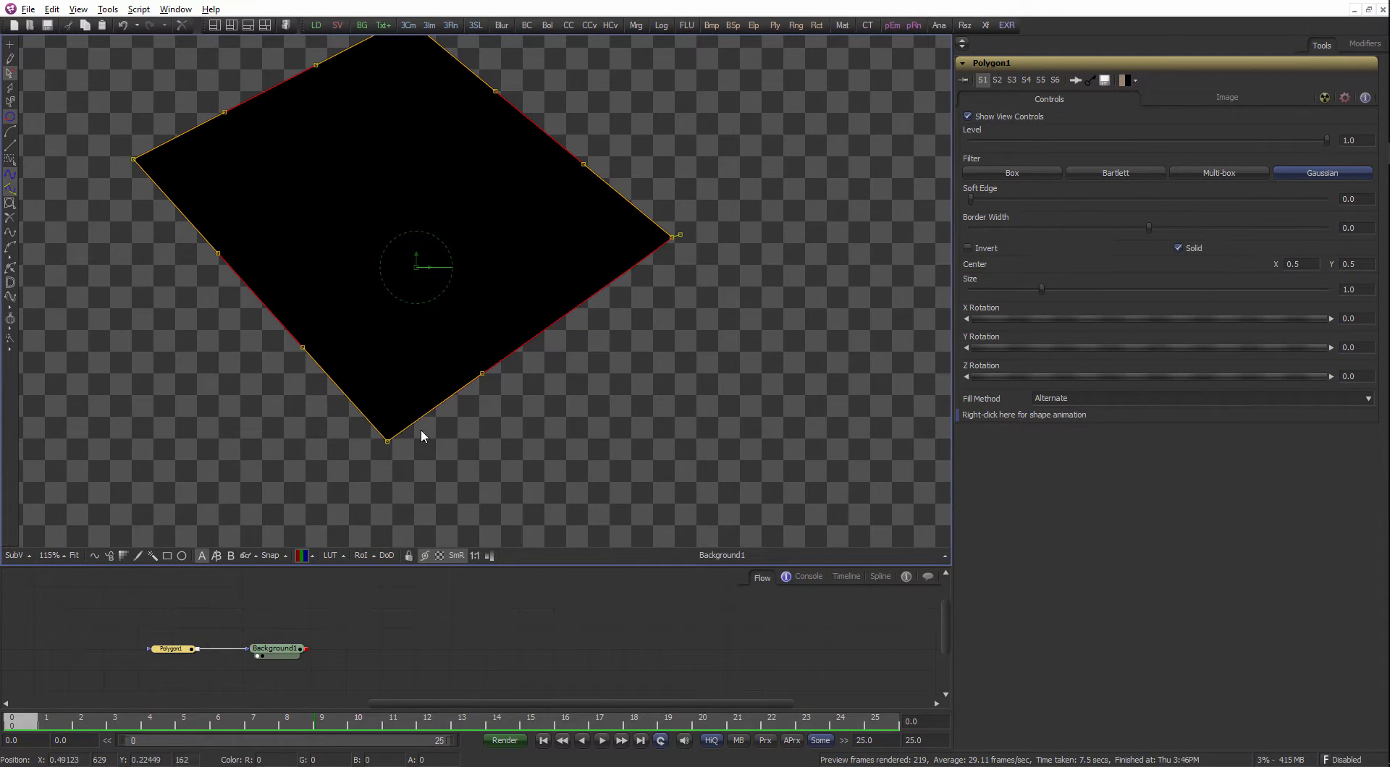
scroll(212, 364, down, 1)
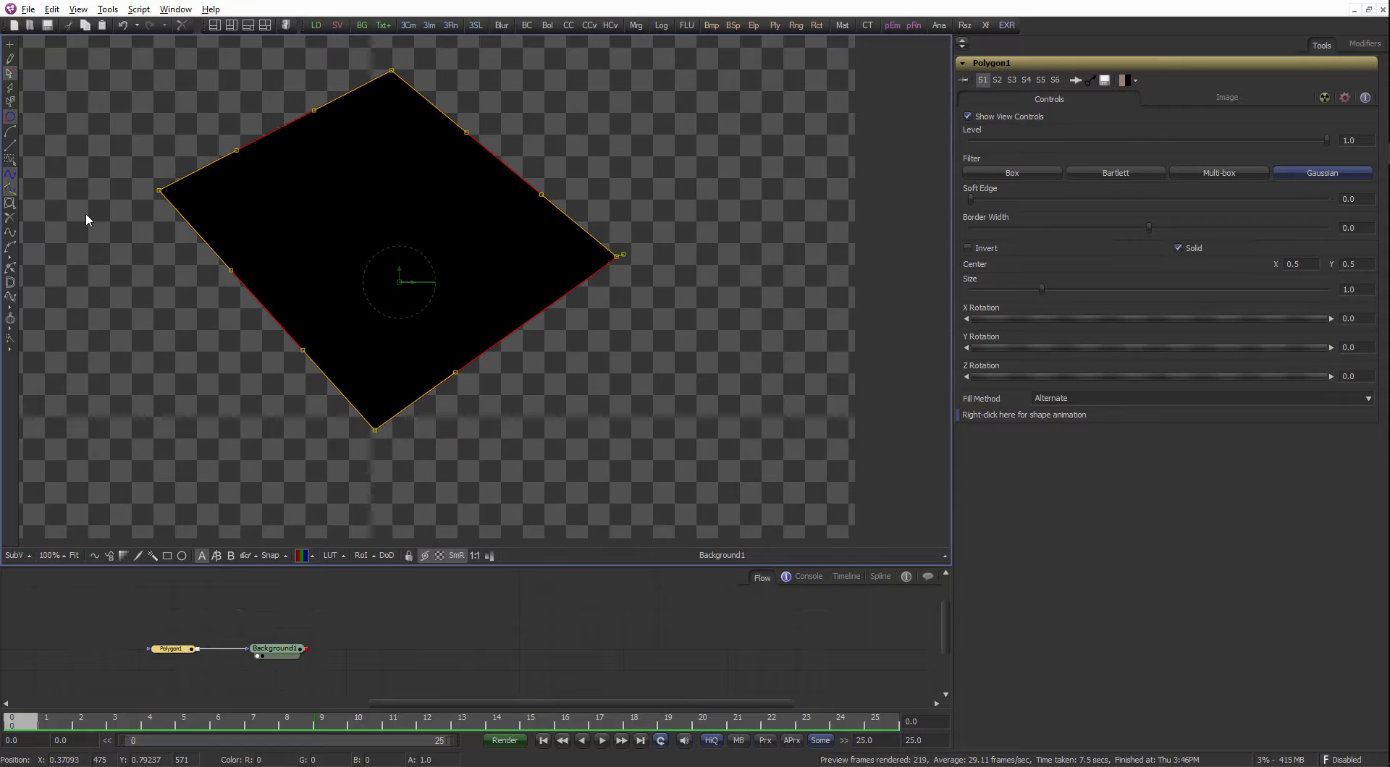
click(11, 286)
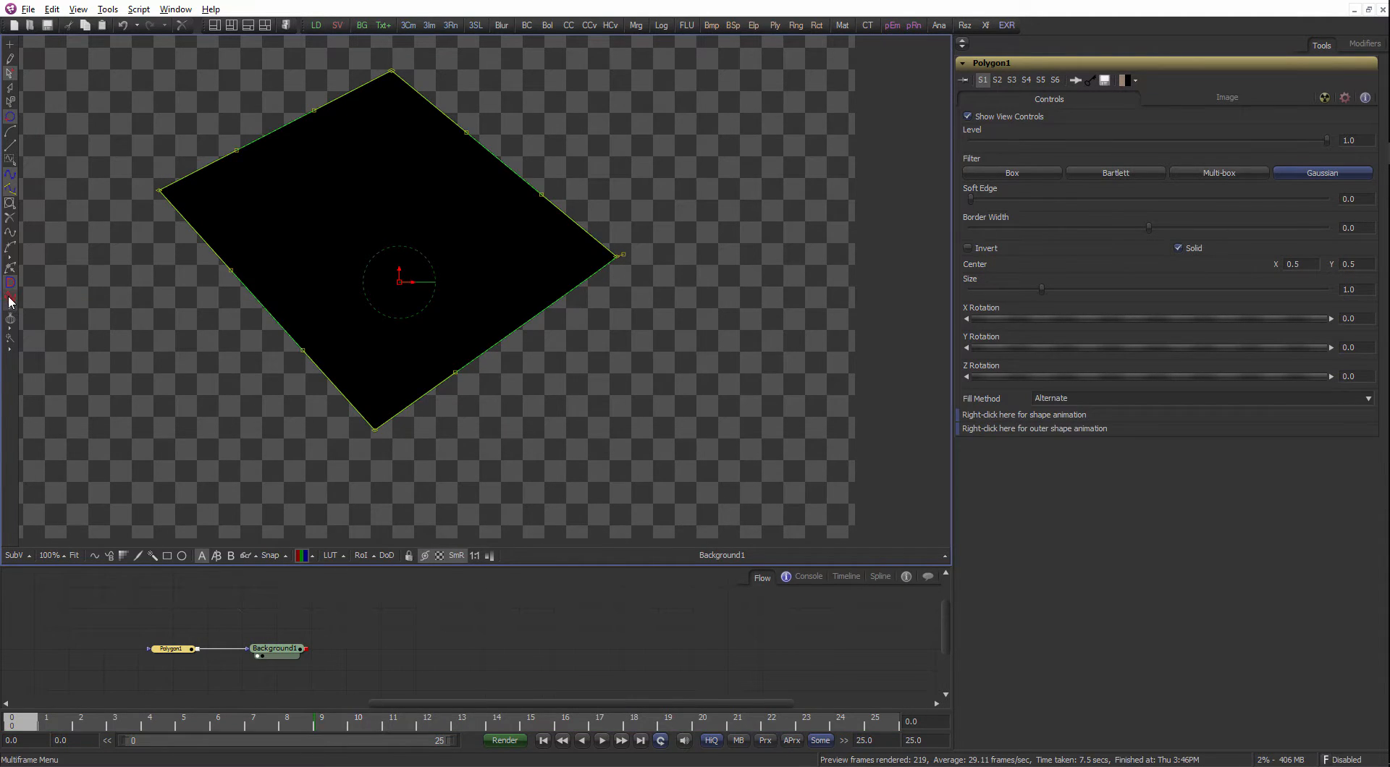
click(598, 328)
drag(594, 331, 593, 347)
scroll(592, 348, down, 1)
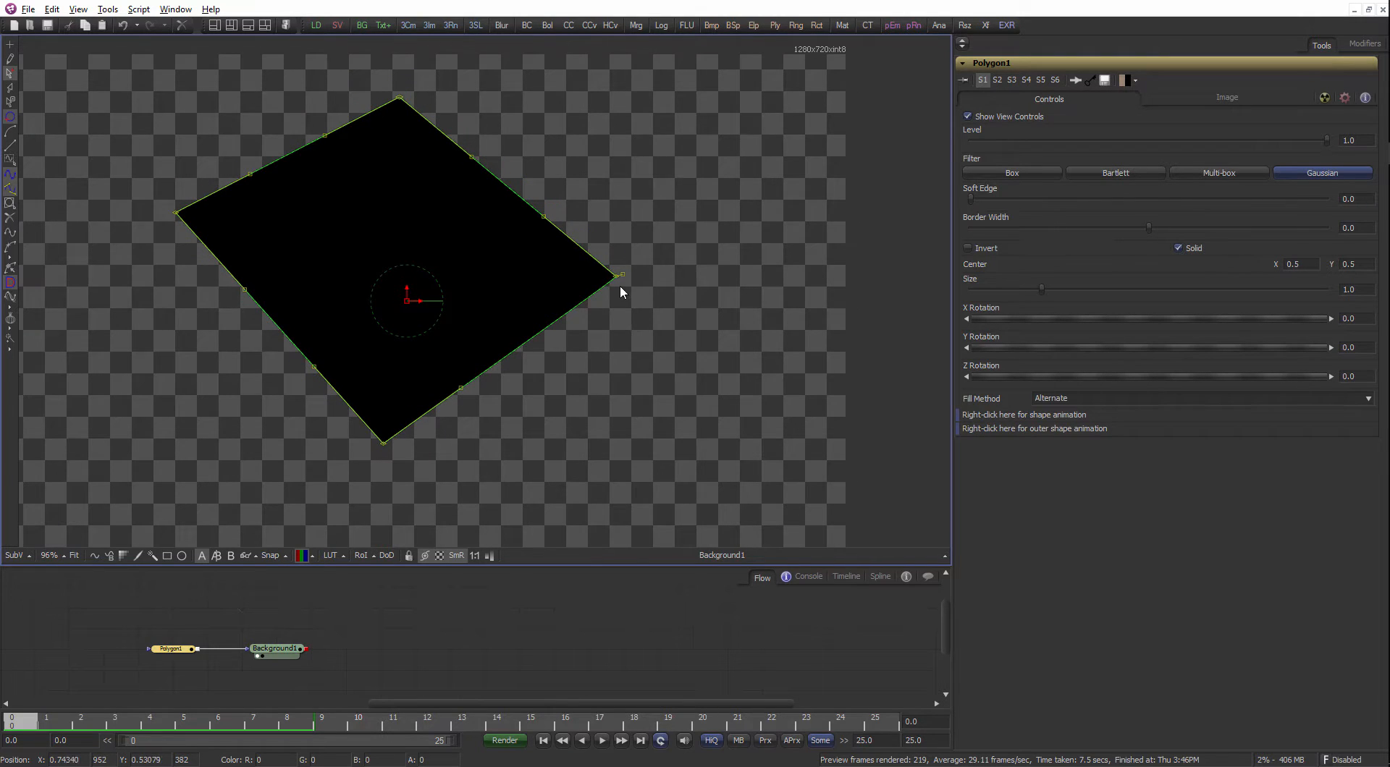
Try to pull the outer polygon's right corner slightly away from the inner shape.
scroll(619, 285, up, 2)
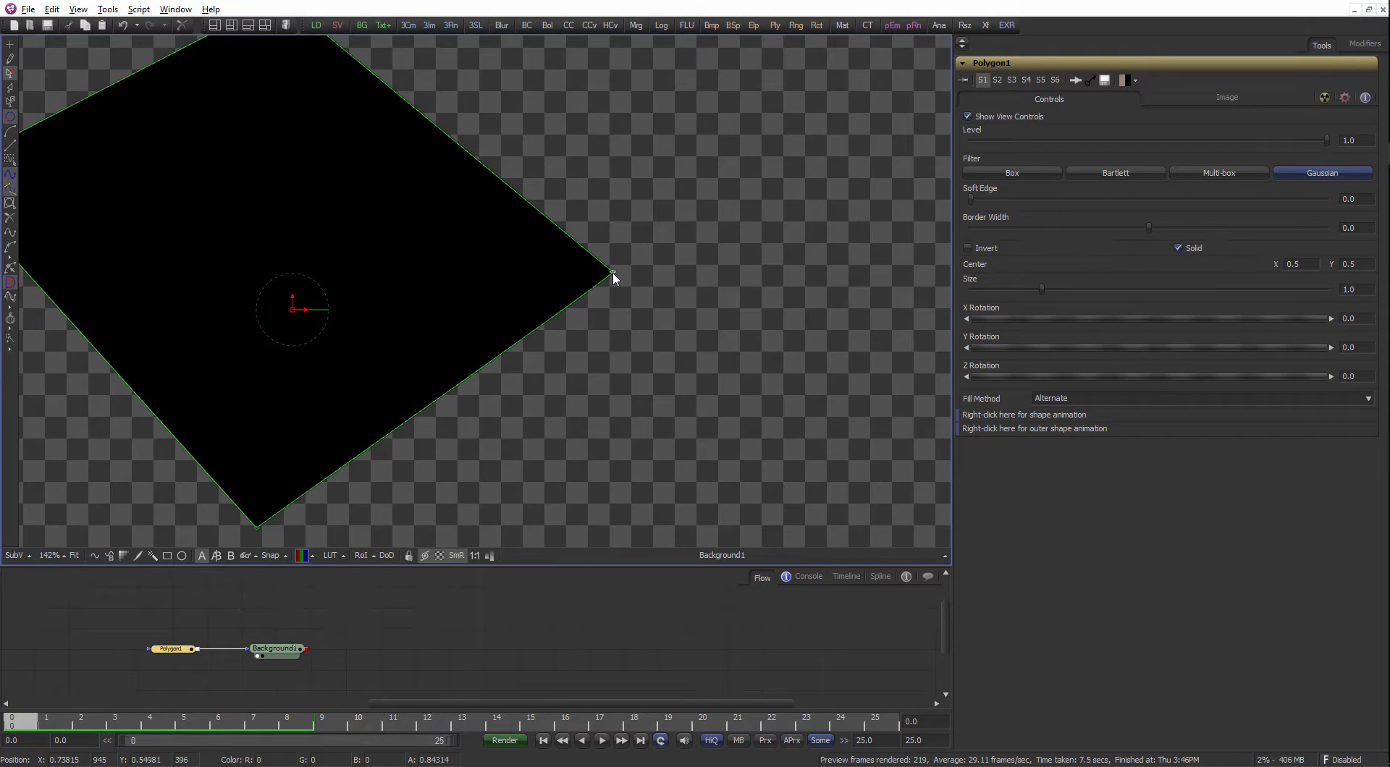
click(612, 272)
drag(613, 272, 604, 263)
scroll(602, 277, up, 1)
click(692, 253)
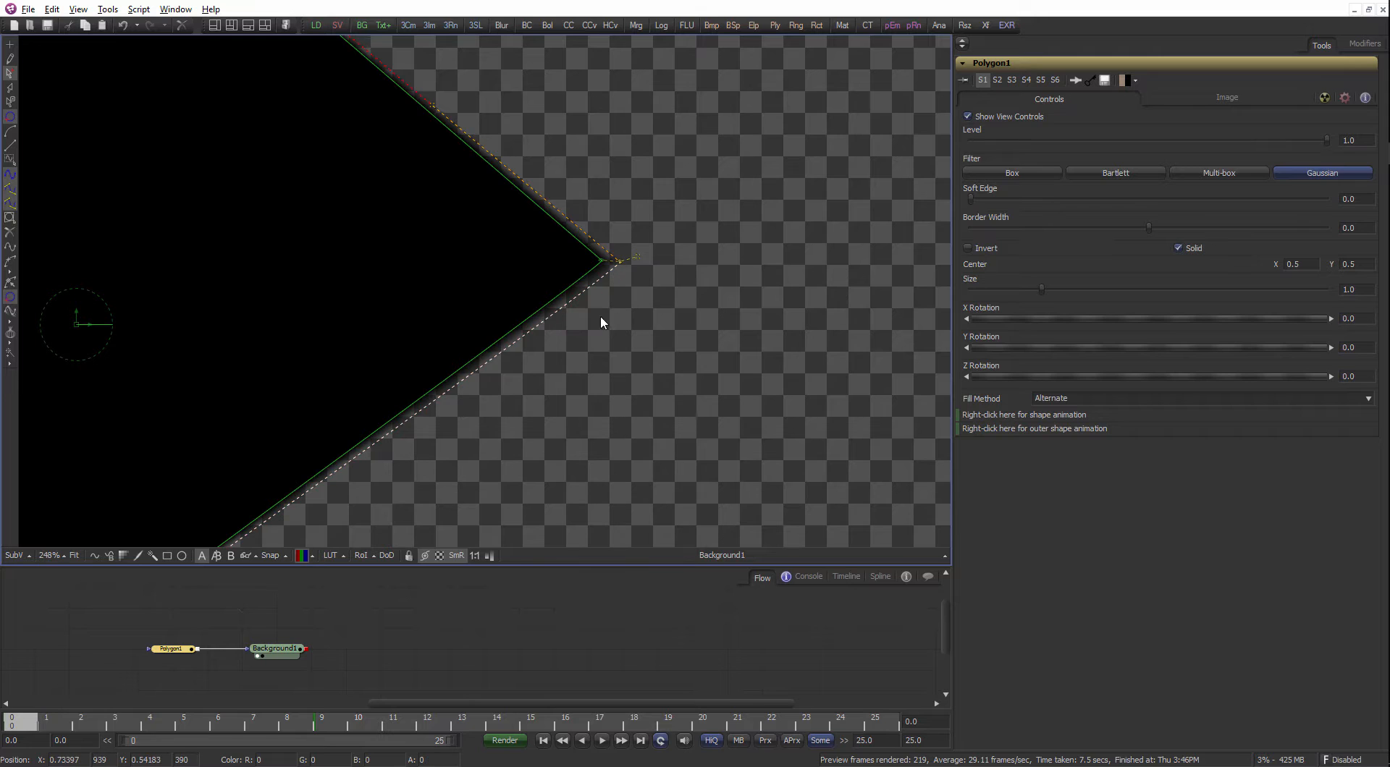
scroll(605, 319, down, 2)
scroll(619, 337, down, 2)
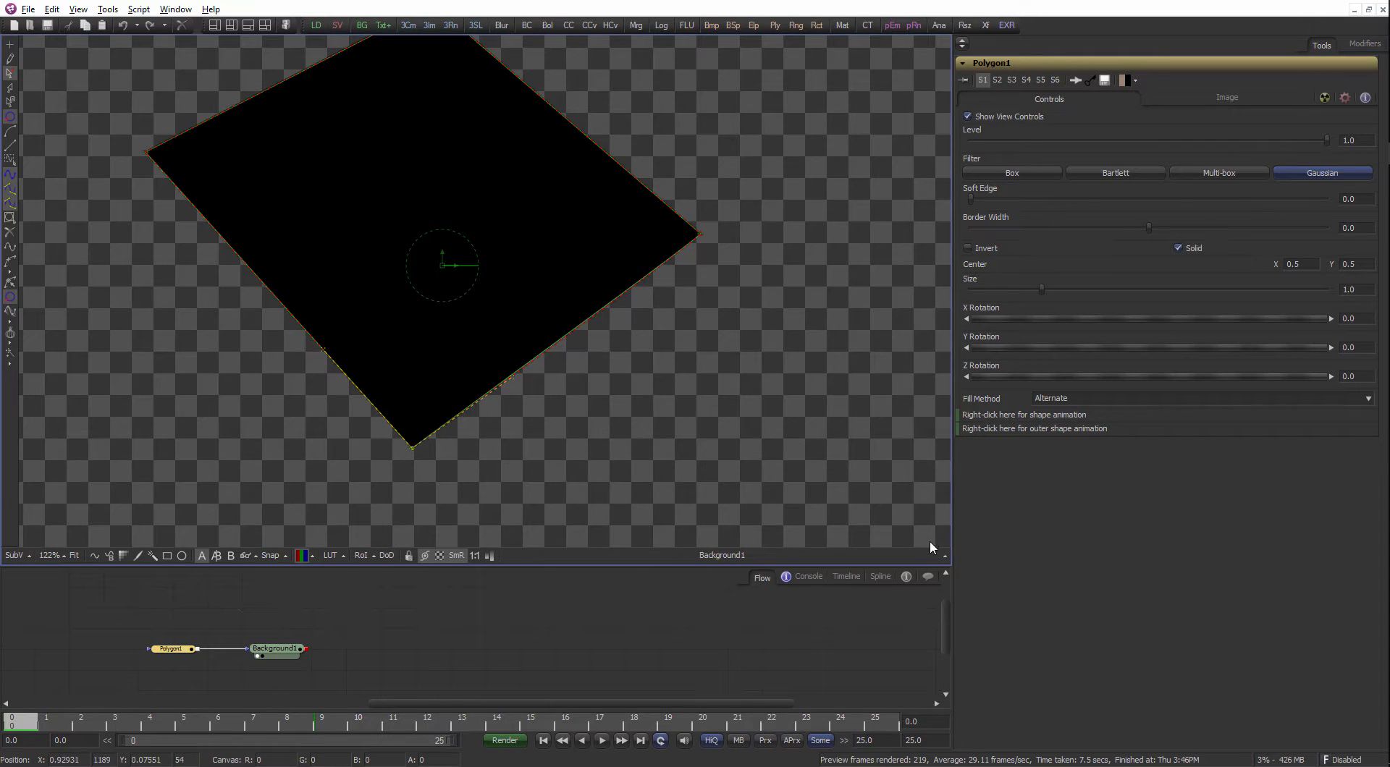
Pull the outer polygon's right corner farther outward to feather that side, and undo the move.
click(944, 556)
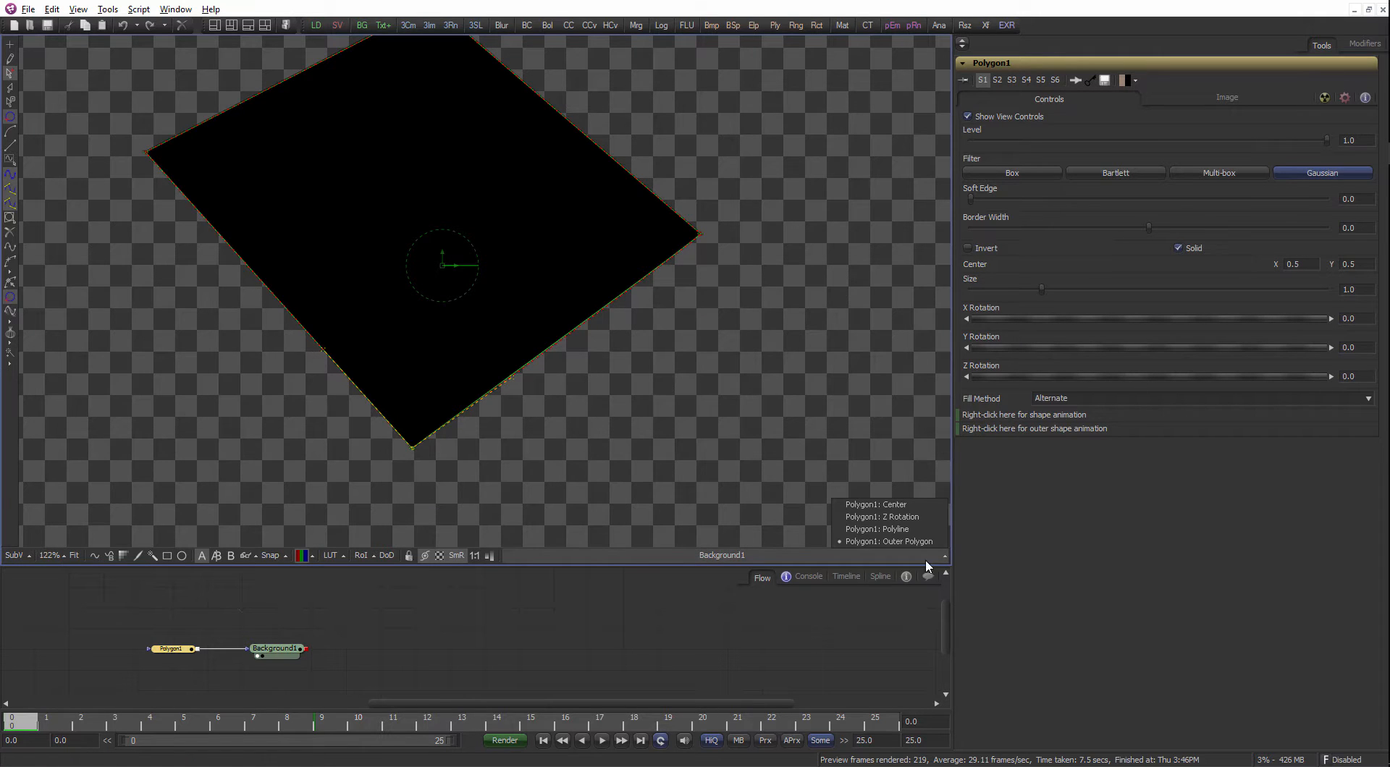
click(903, 505)
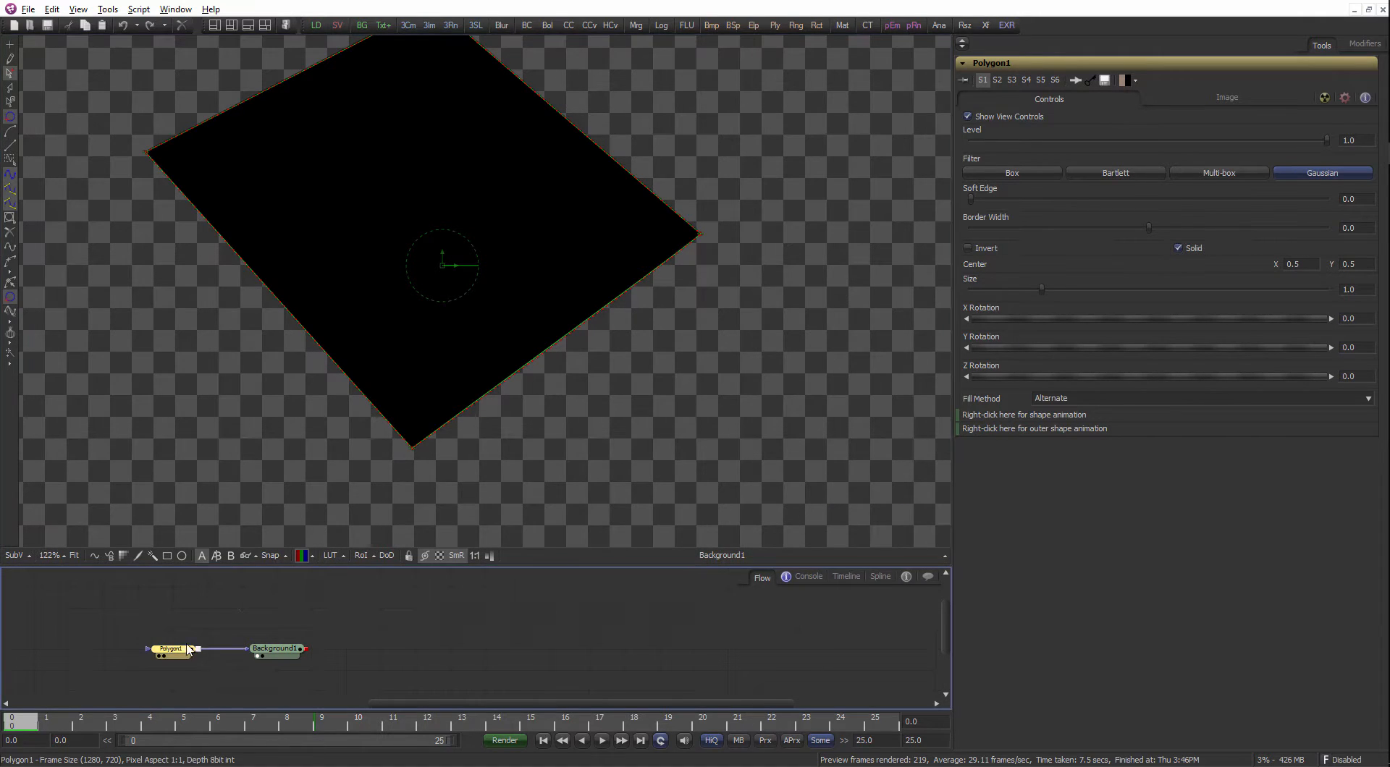
scroll(661, 433, down, 2)
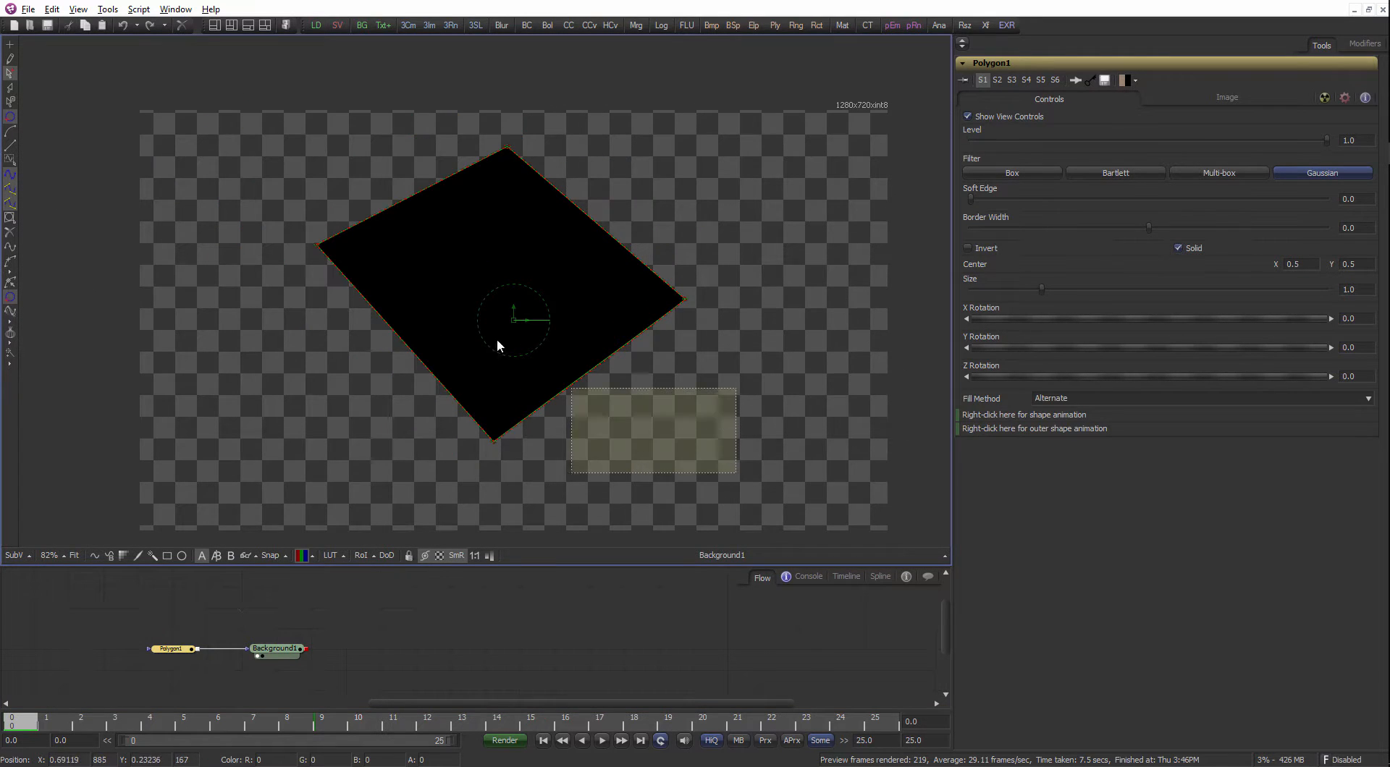
drag(496, 341, 314, 133)
drag(685, 298, 742, 290)
click(684, 306)
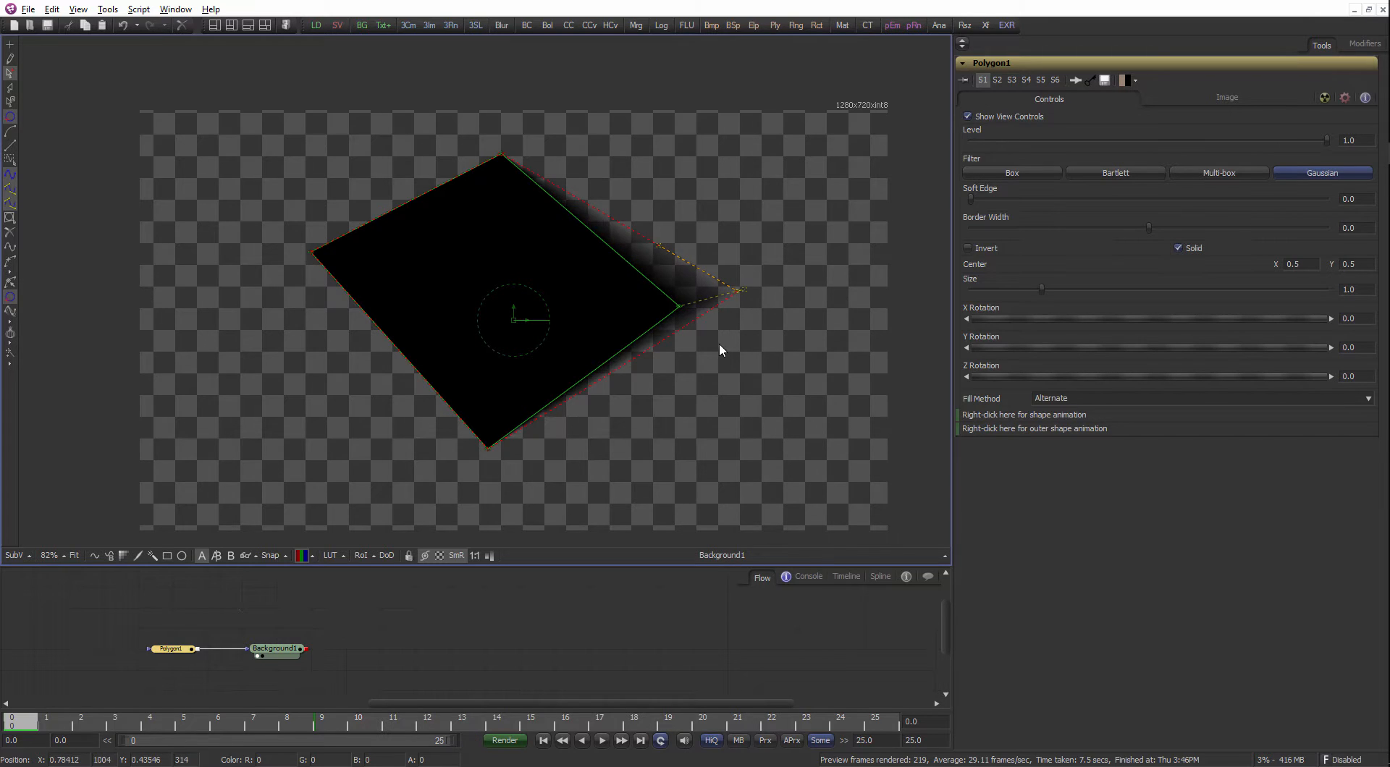
key(ctrl+z)
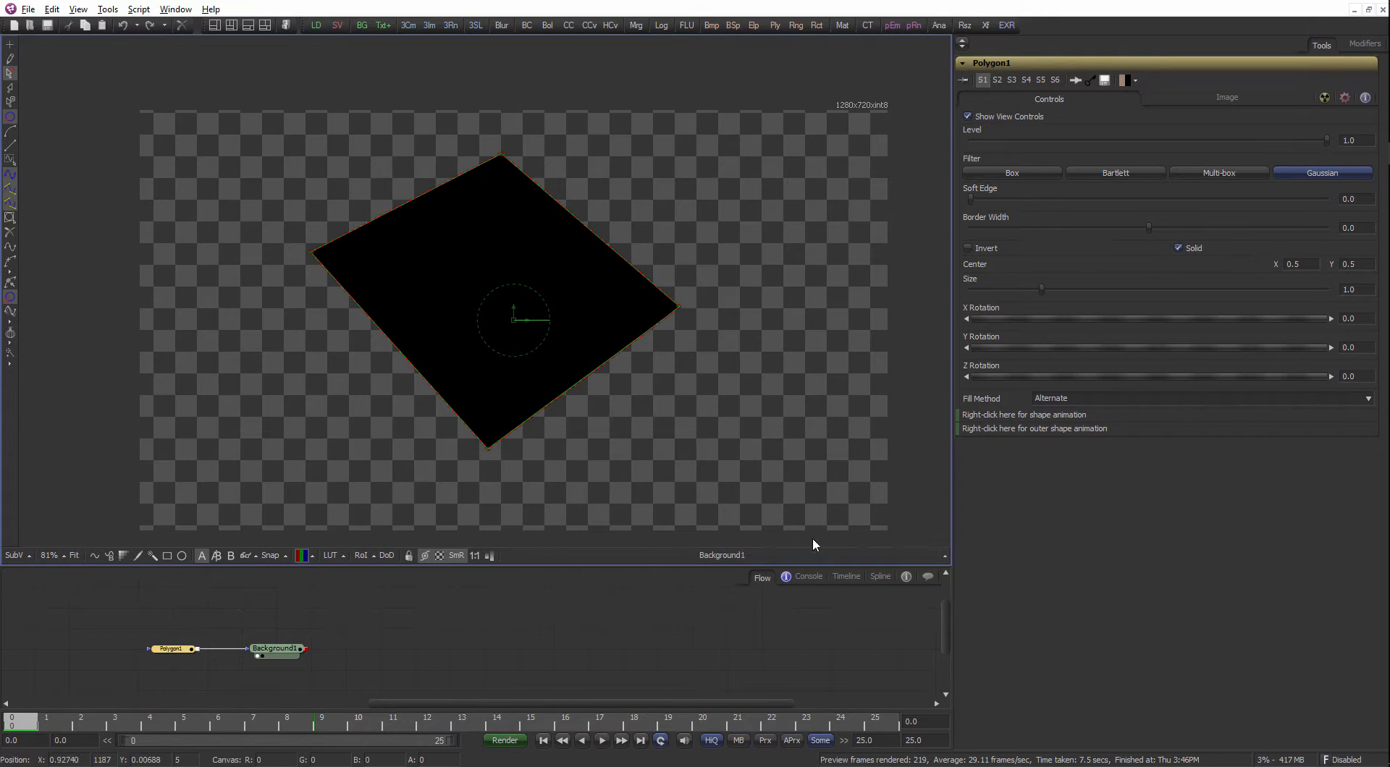
Make the inner Polyline the active shape and pull the polygon's right corner outward.
scroll(571, 465, up, 1)
drag(690, 490, 628, 484)
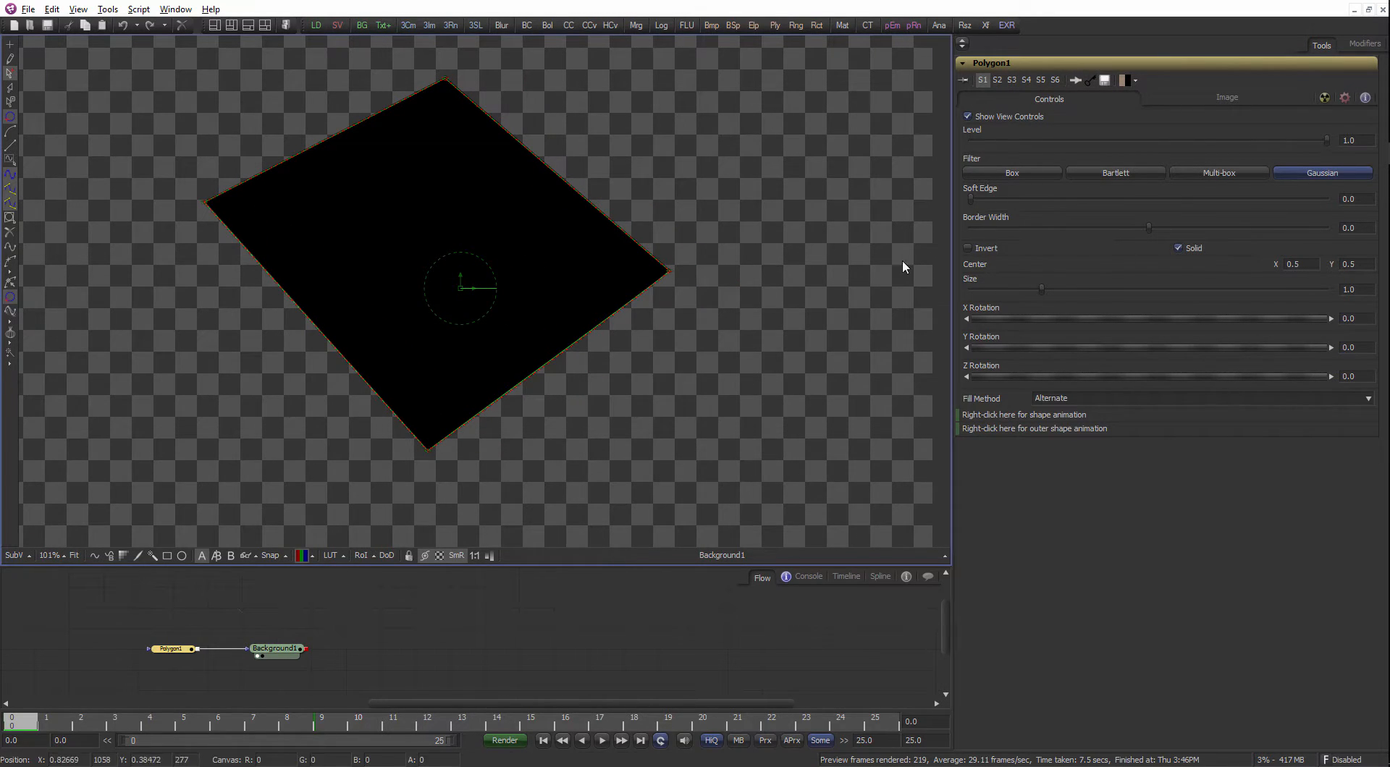
click(1203, 102)
click(1049, 98)
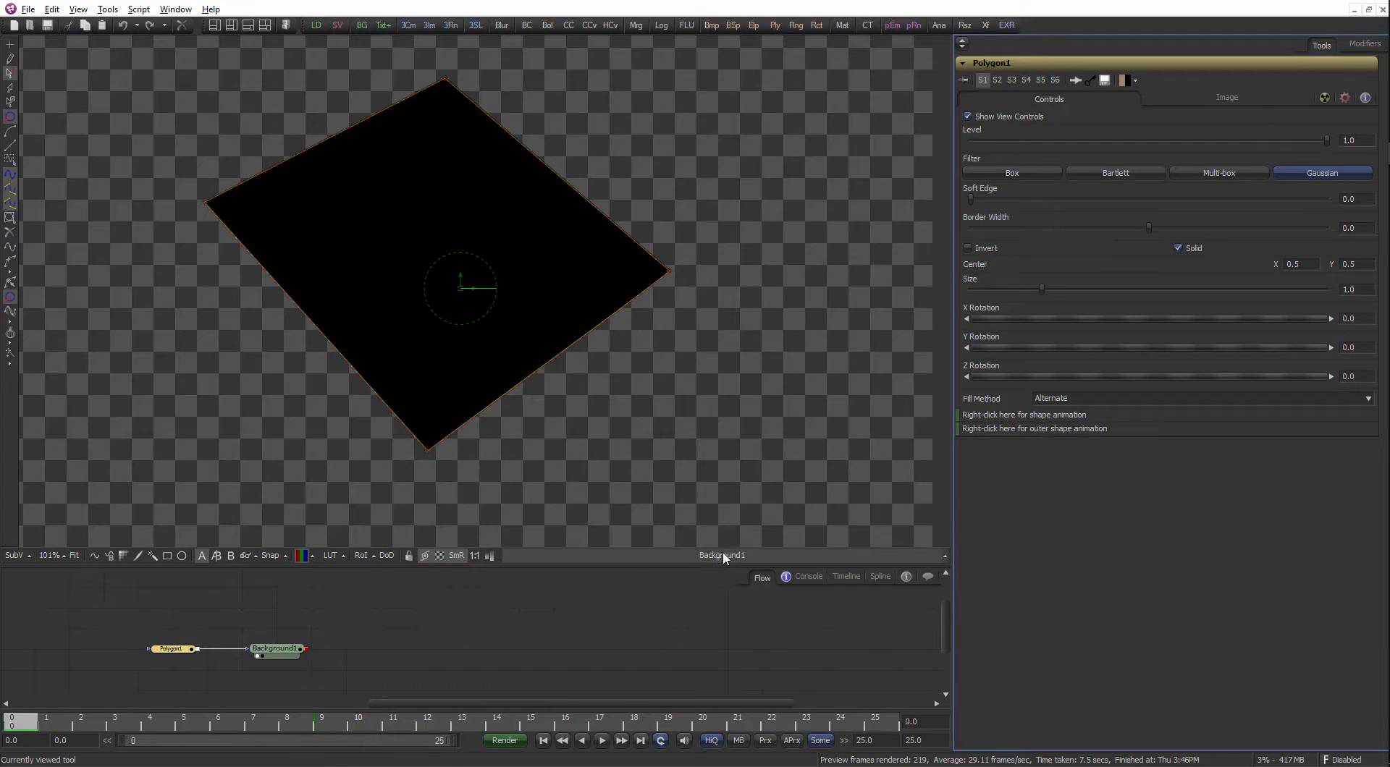
click(945, 555)
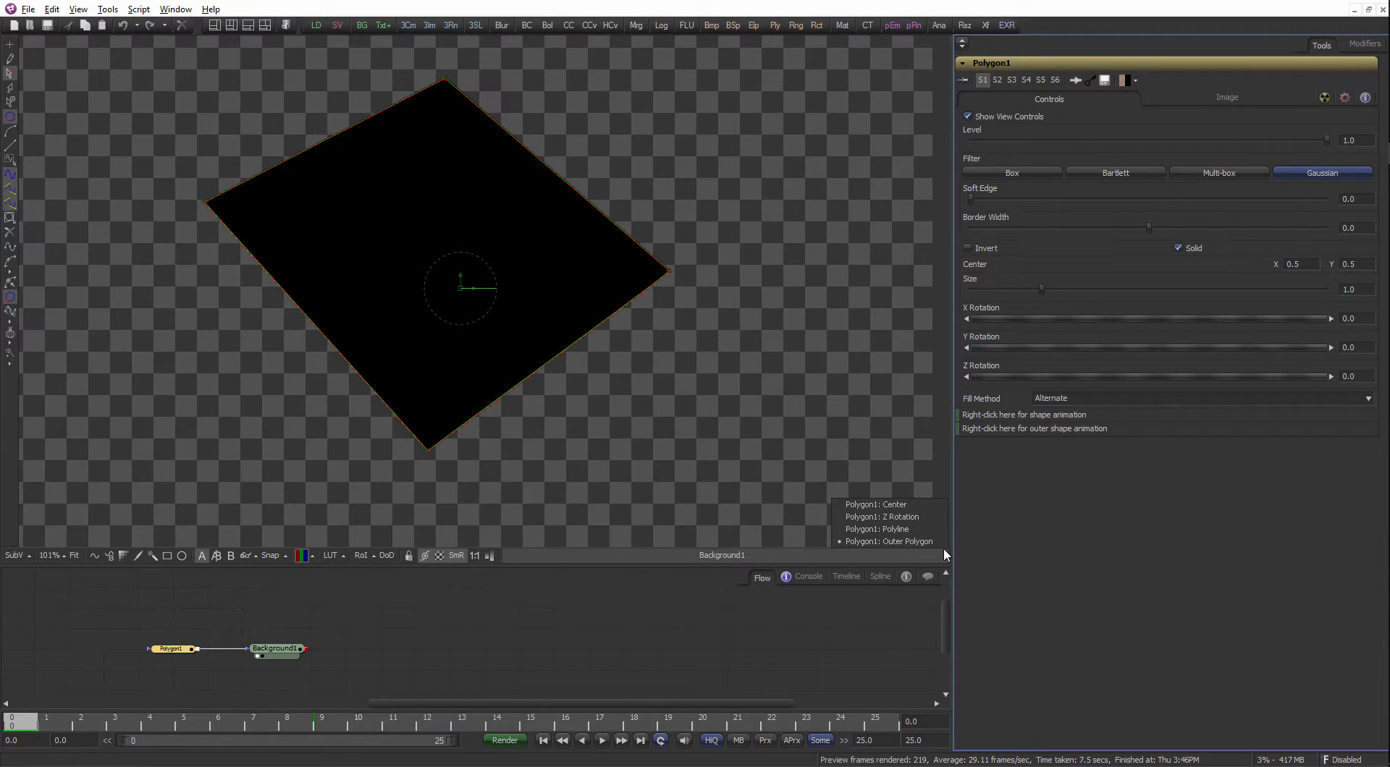
click(898, 530)
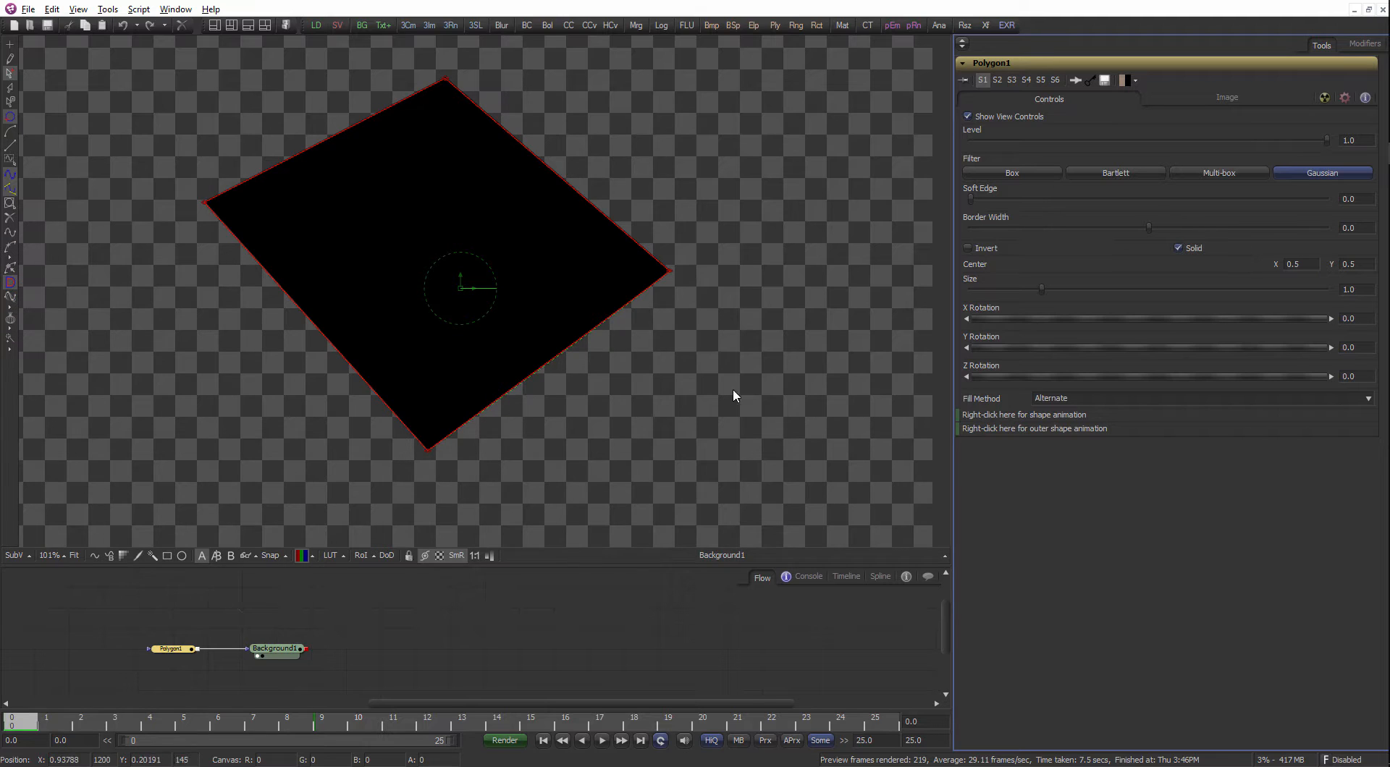
drag(666, 278, 760, 262)
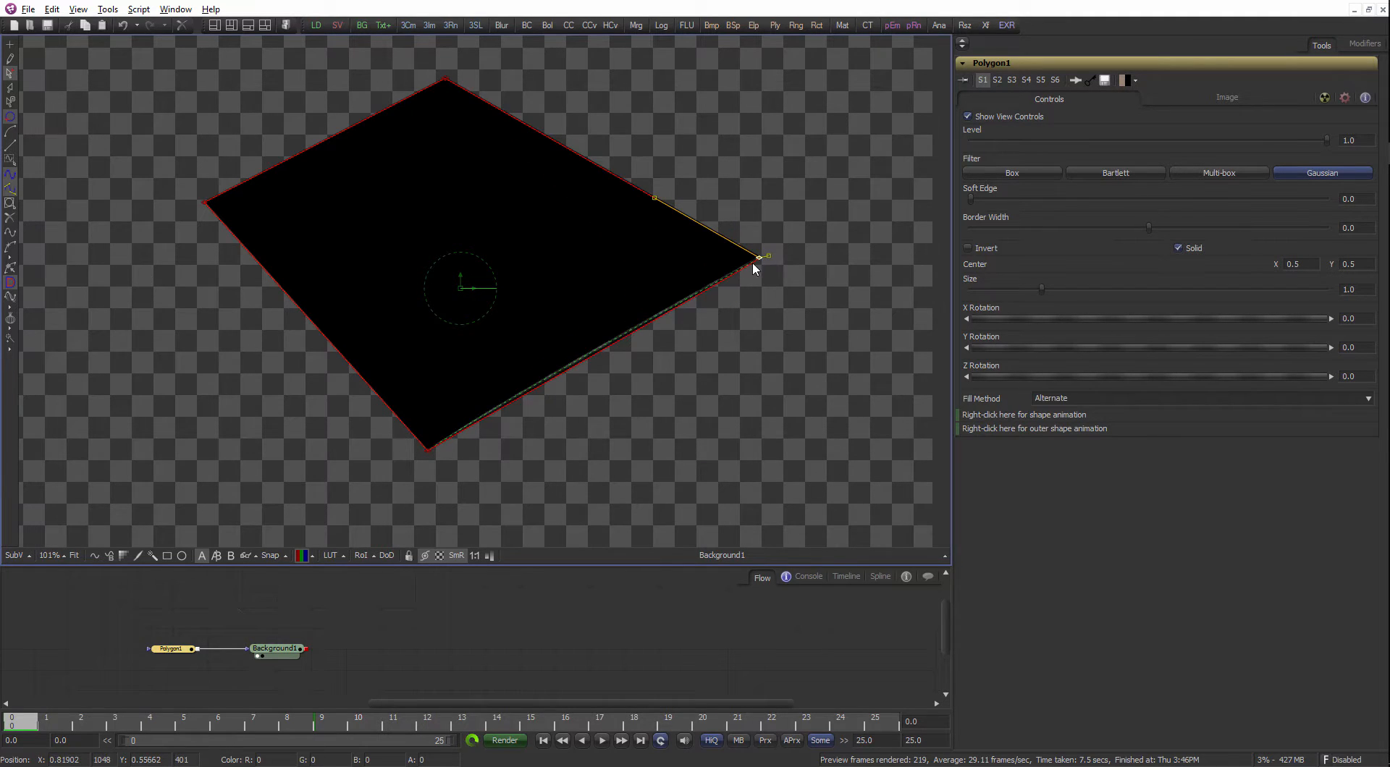
Reactivate Outer Polygon, pull its right corner beyond the inner one, and undo the recent corner moves.
click(945, 555)
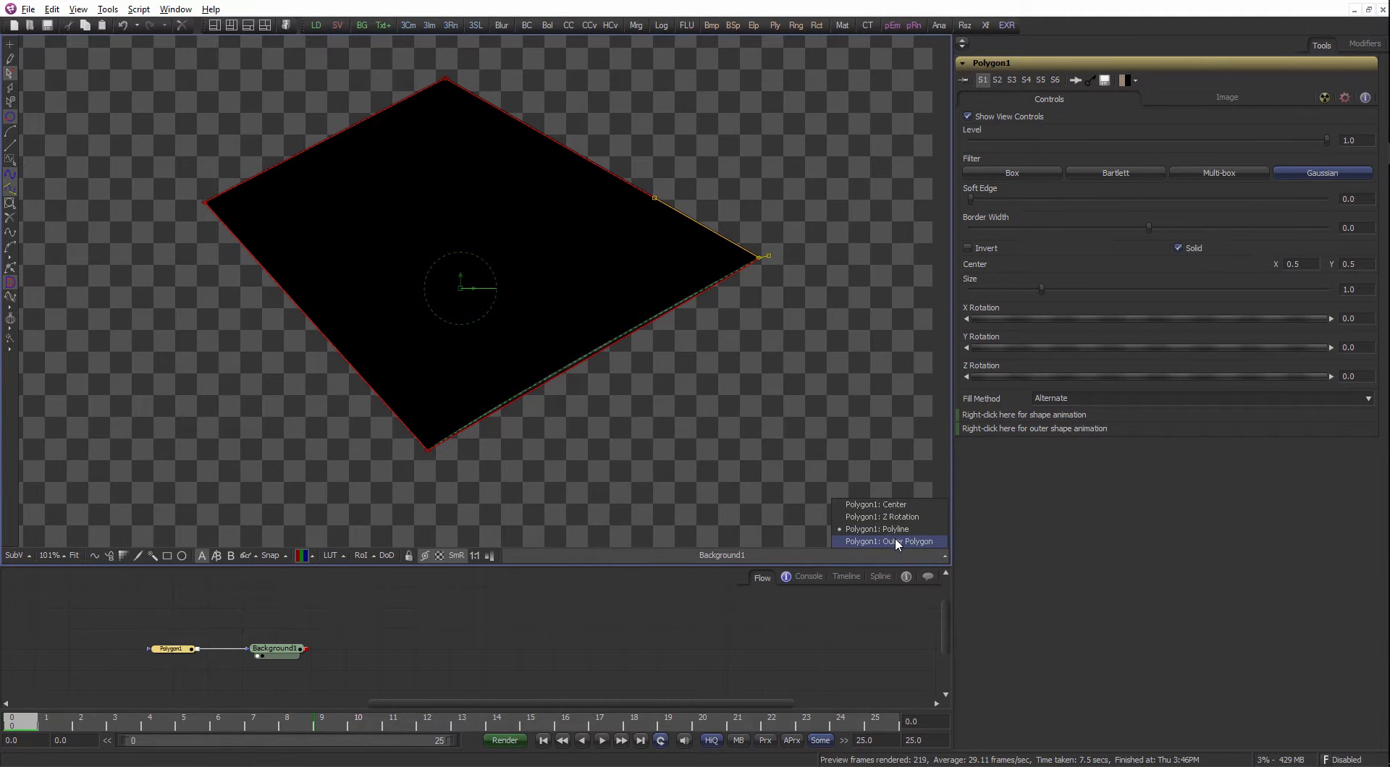
click(895, 537)
drag(766, 261, 812, 254)
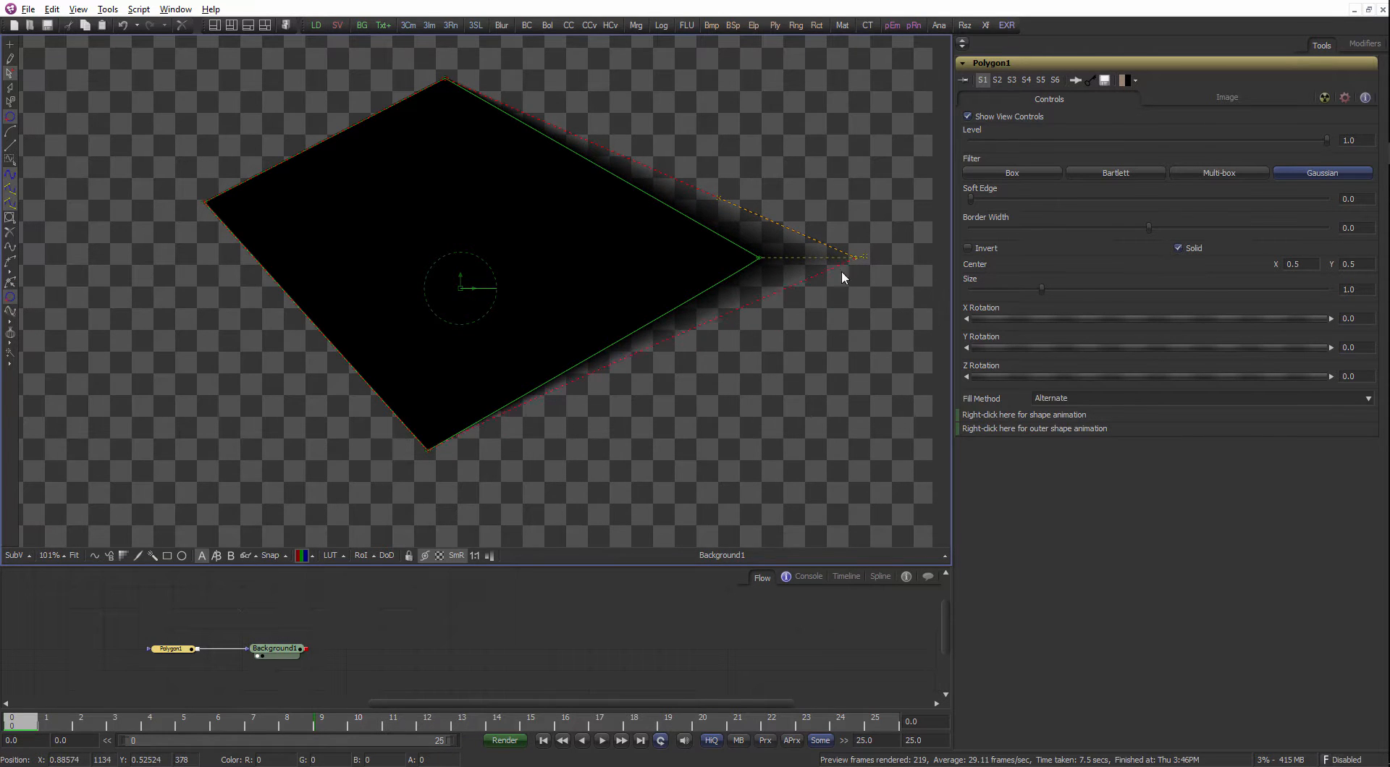
key(ctrl+z)
key(ctrl+z)
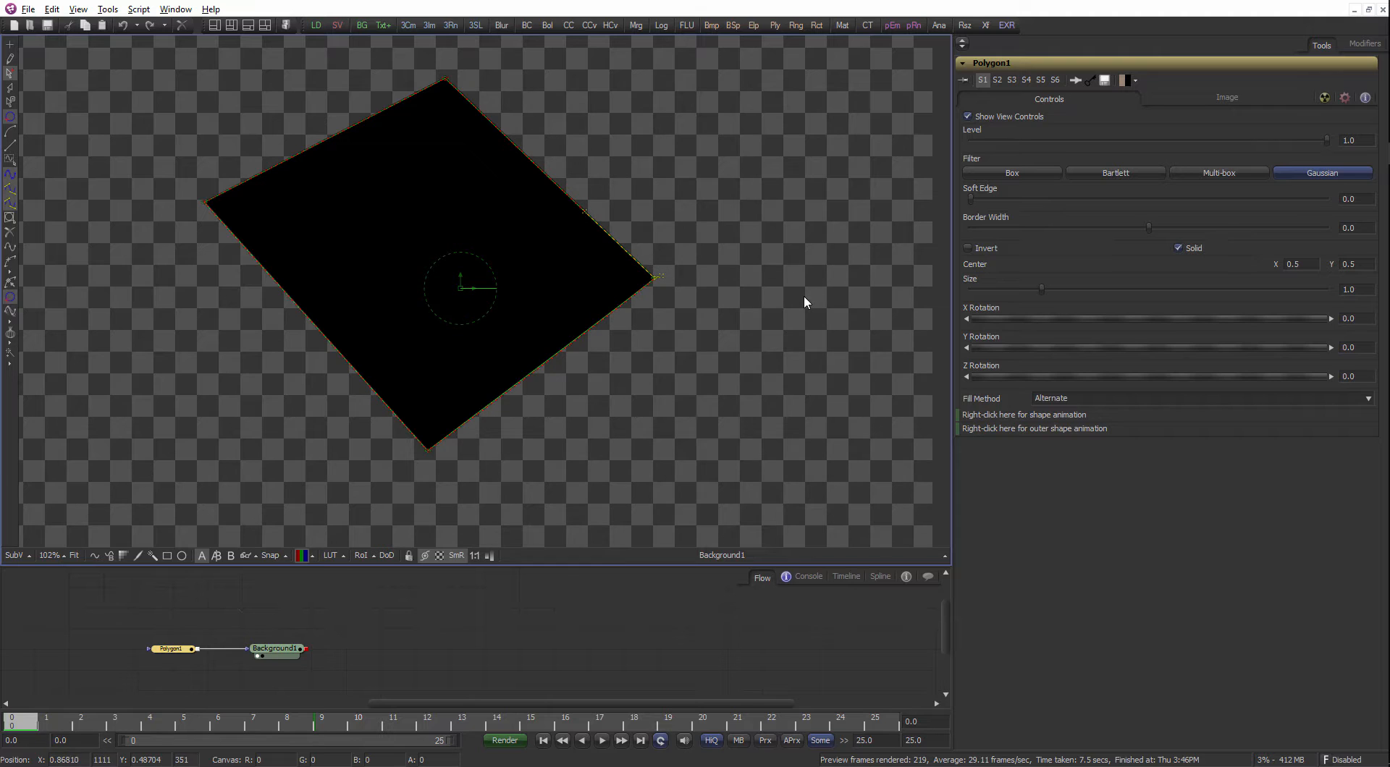
Extend the right corner of both the inner and outer polygons outward, undoing the surplus edits.
key(ctrl+a)
key(shift+s)
key(e)
click(524, 118)
key(ctrl+z)
key(ctrl+z)
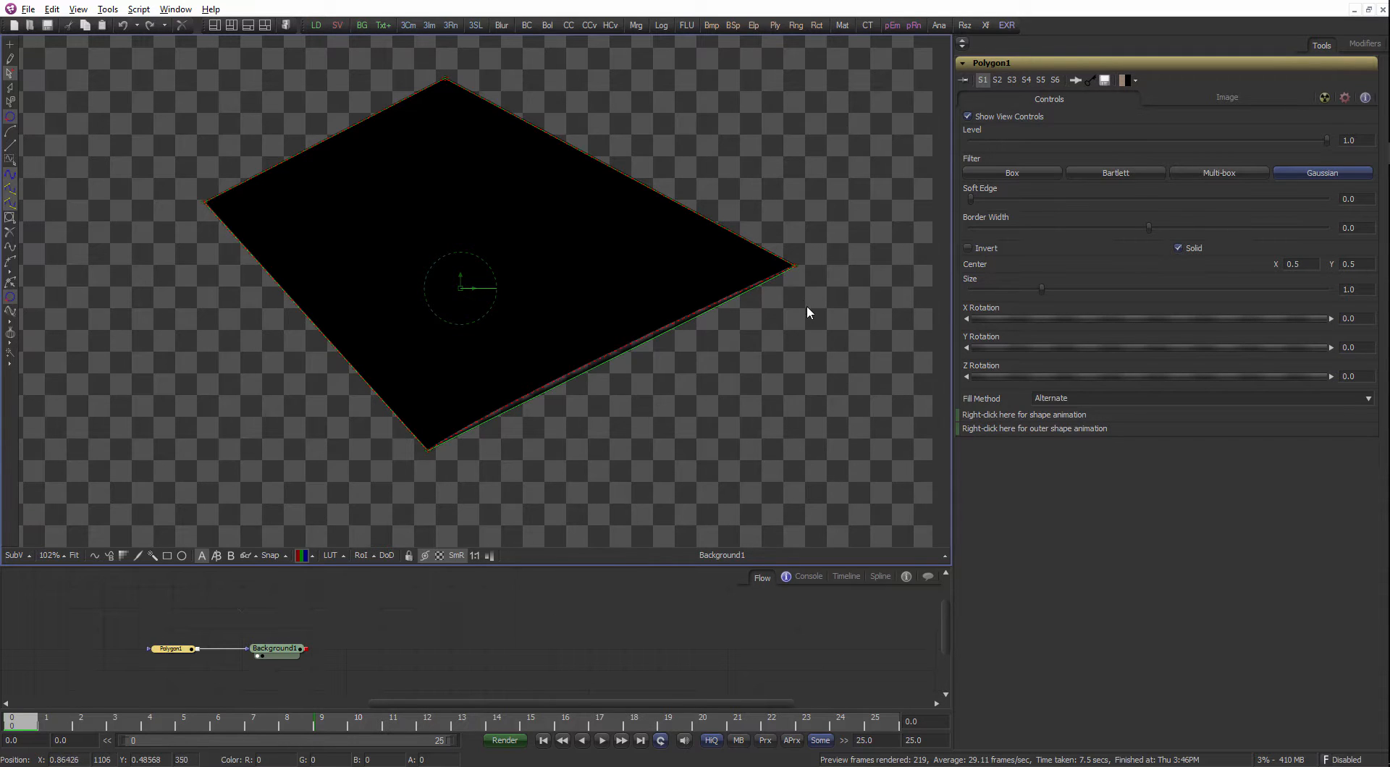
Pull the outer polygon's right, bottom, left and top corners away from the inner shape.
click(796, 267)
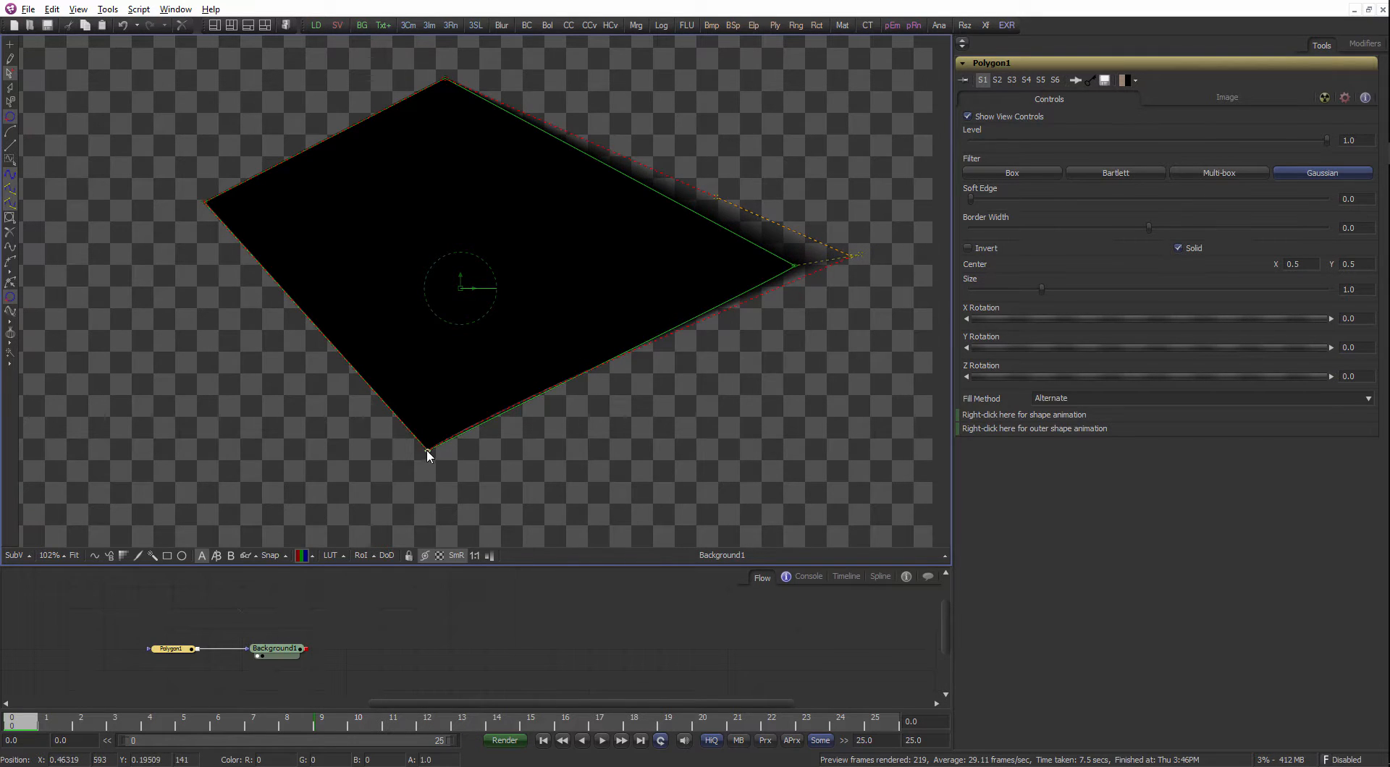
drag(427, 451, 404, 546)
drag(206, 203, 112, 219)
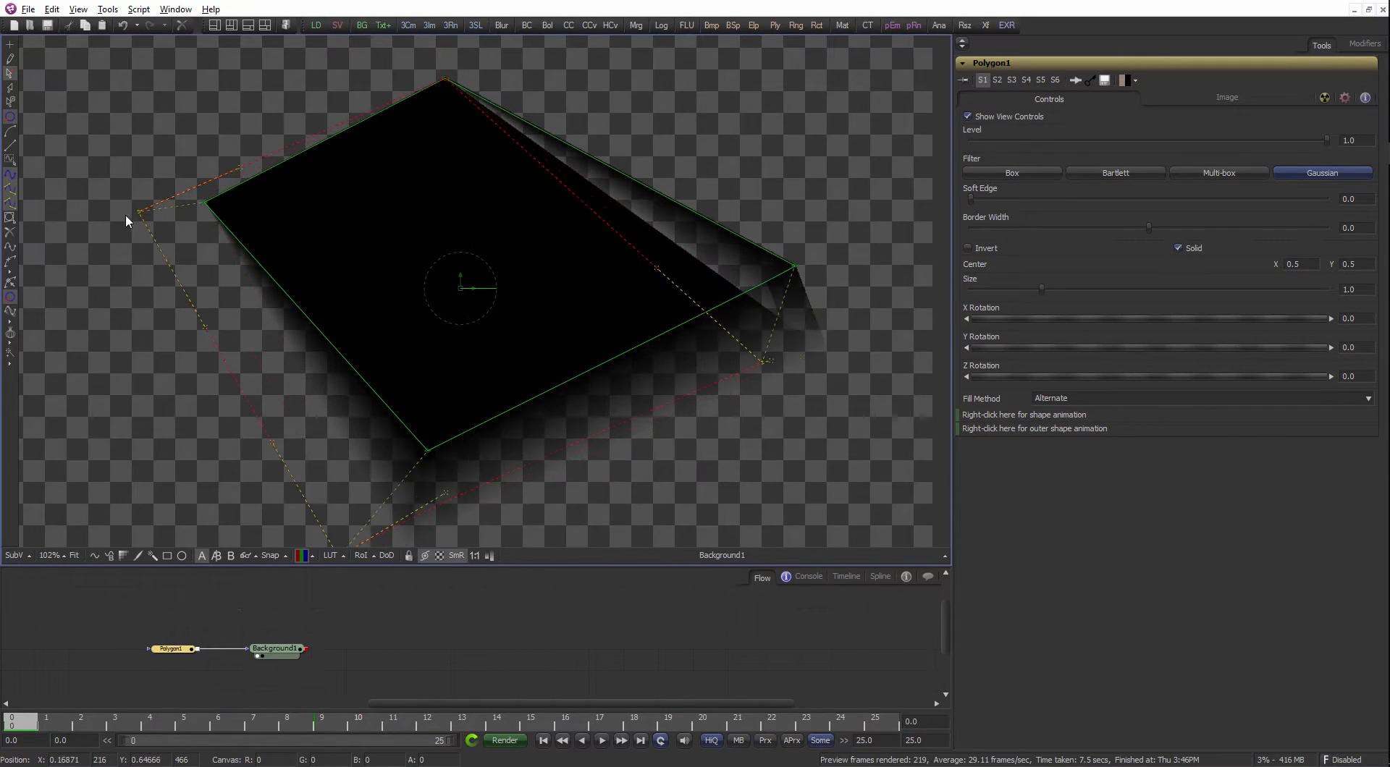
mouse_move(467, 84)
mouse_down()
mouse_move(462, 133)
mouse_move(458, 75)
mouse_up()
drag(638, 376, 564, 320)
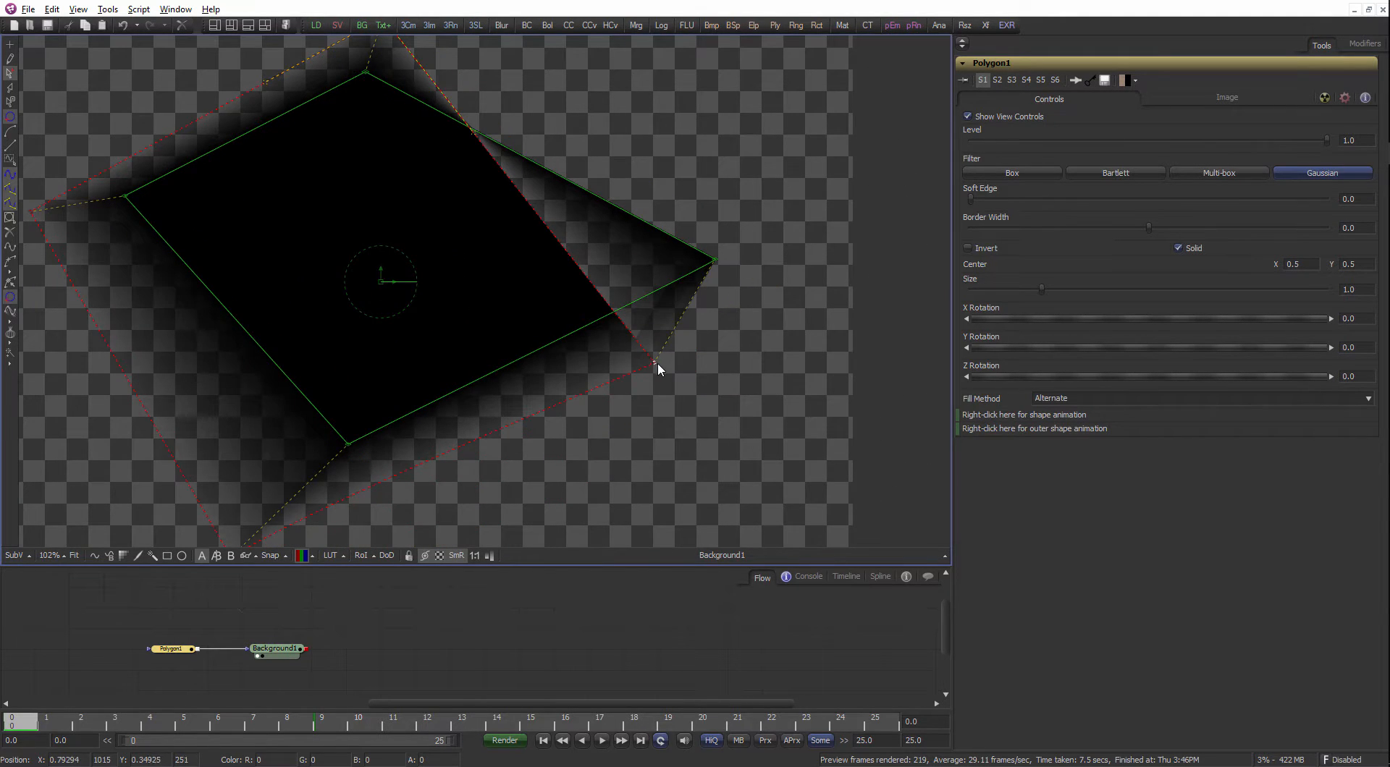
Reposition the outer polygon's right and bottom corners outside the matching inner corners, and display the alpha channel.
drag(657, 364, 805, 260)
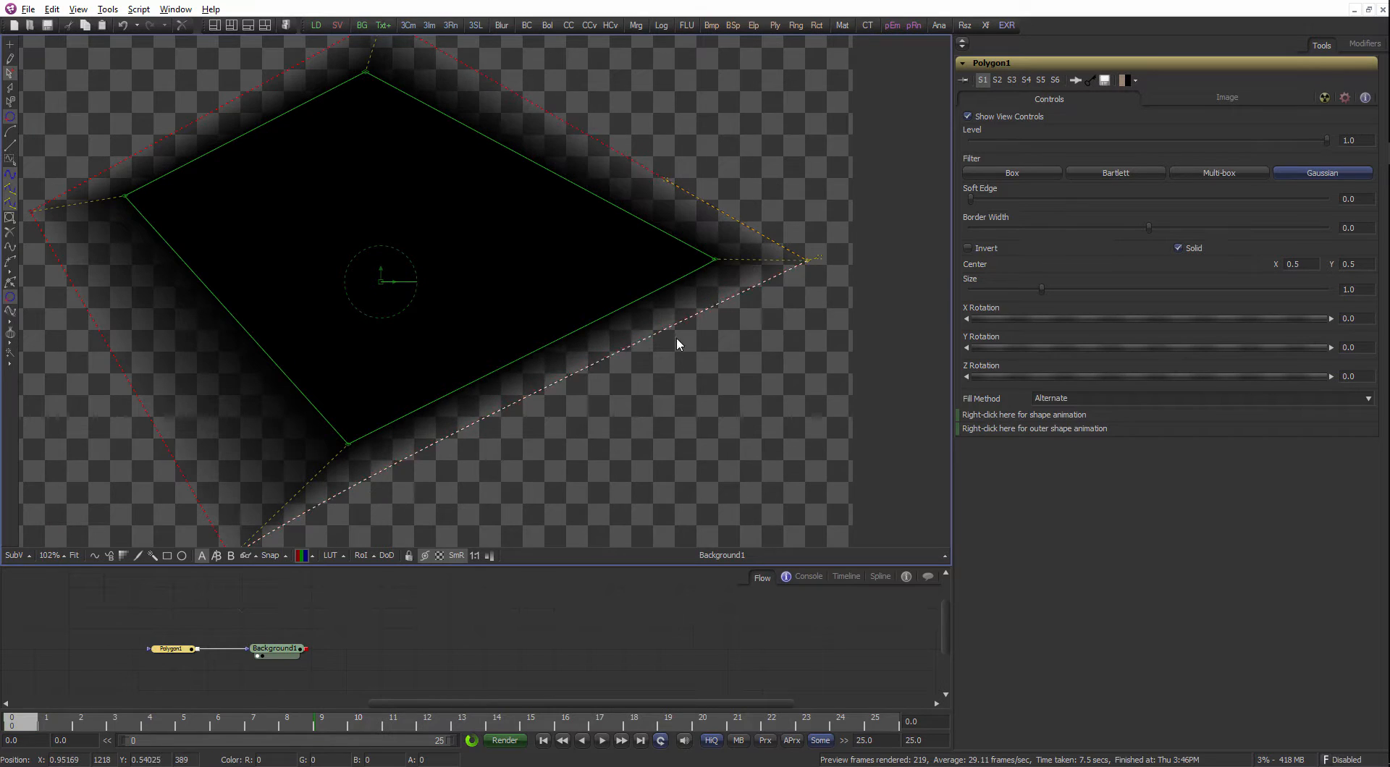
scroll(560, 450, down, 2)
drag(358, 478, 397, 501)
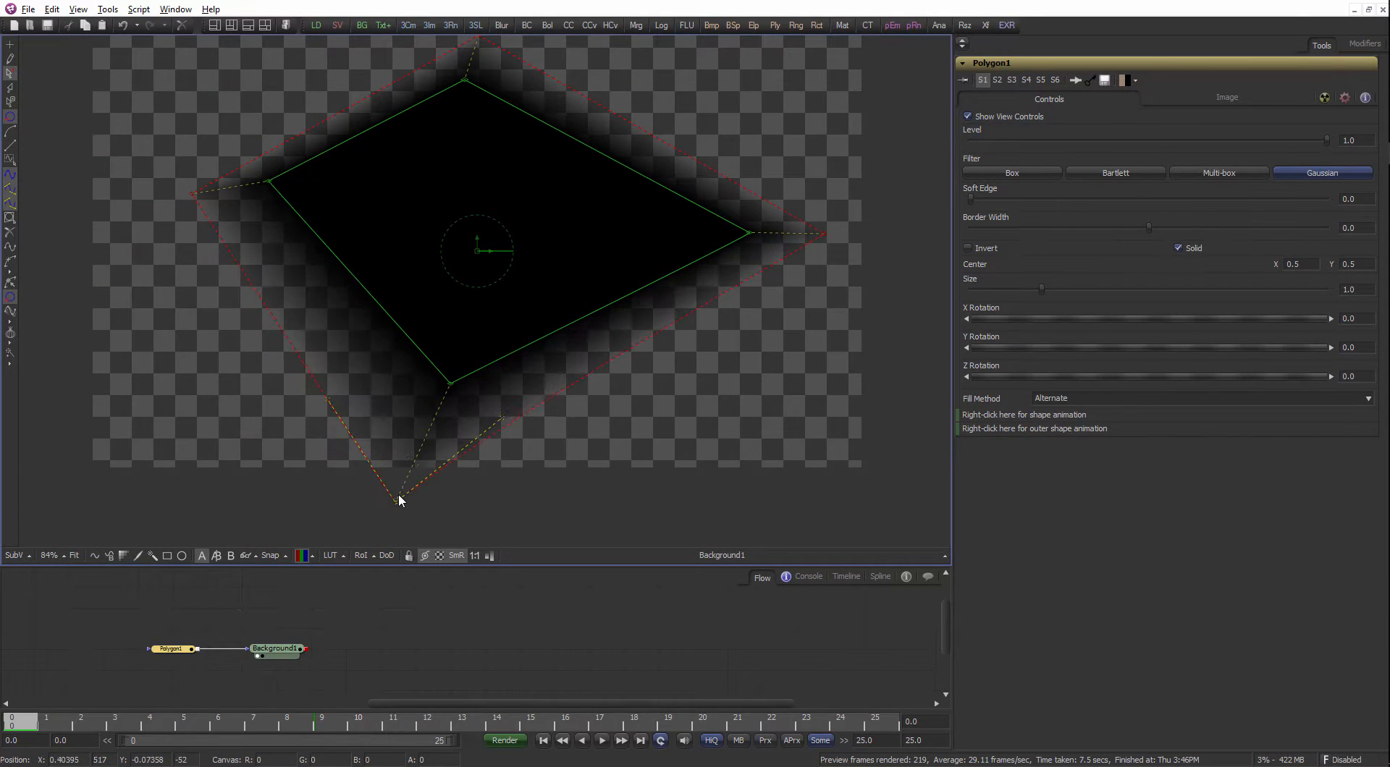
key(a)
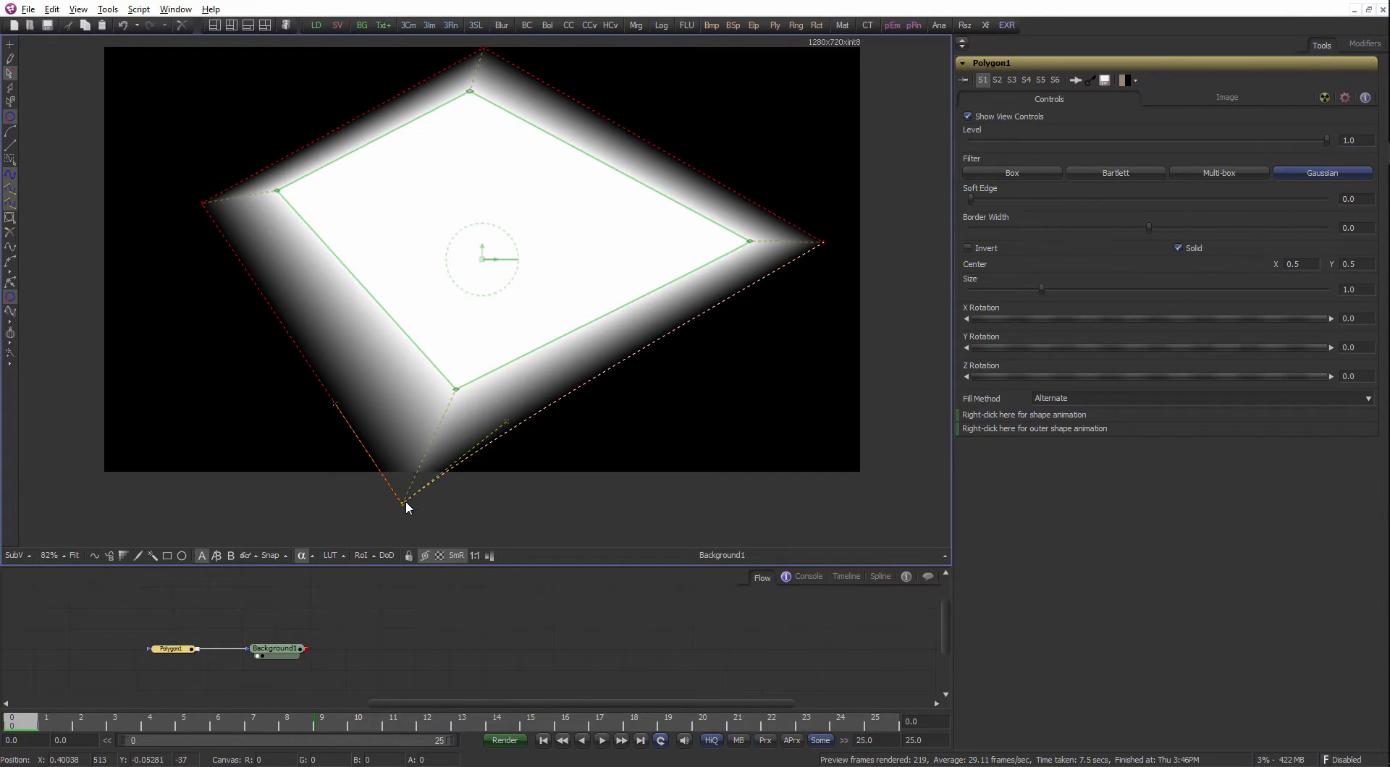
drag(412, 509, 421, 520)
Add a point near the outer polygon's left corner, pull it farther left, and raise the top corner.
drag(203, 203, 151, 190)
drag(464, 122, 438, 166)
drag(459, 94, 479, 62)
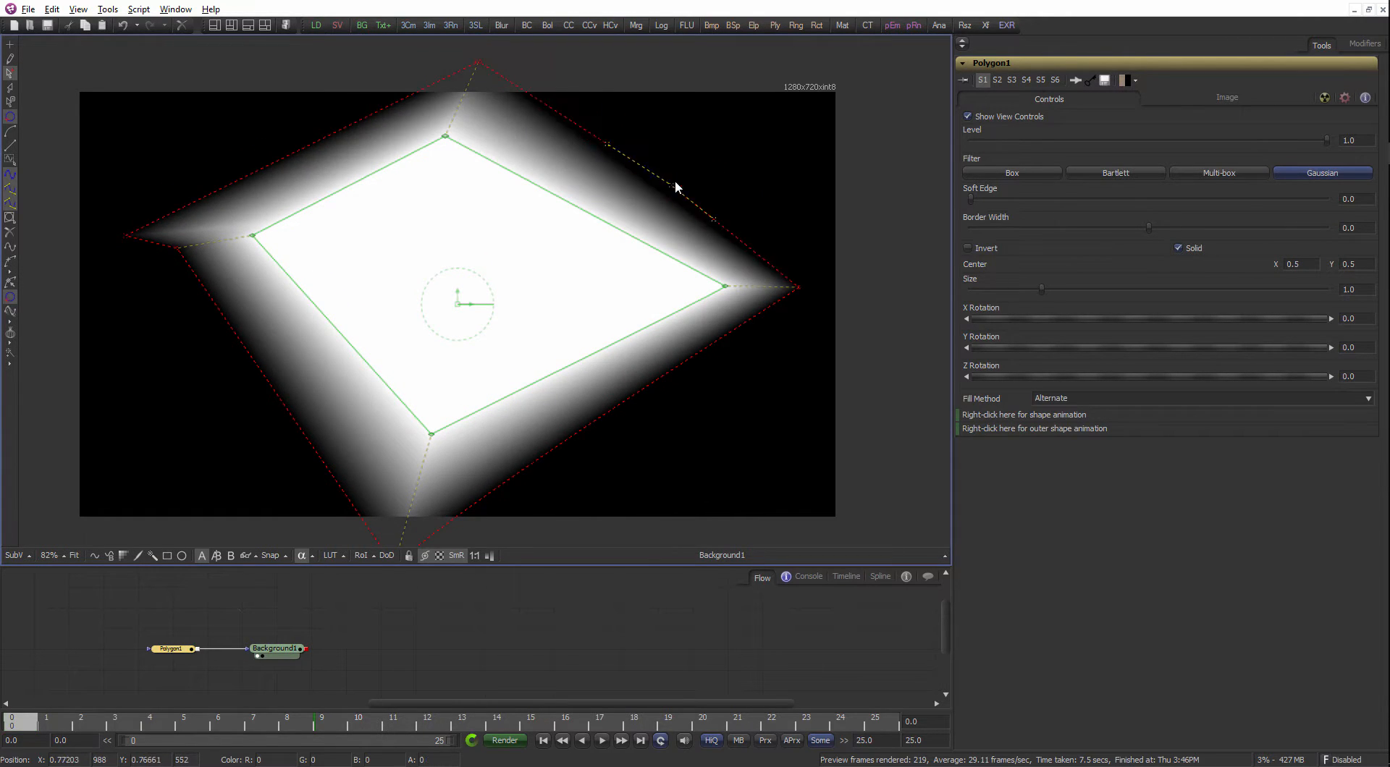
Add points along the outer polygon's right and lower edges and pull them outward to widen the feather.
drag(713, 347, 733, 376)
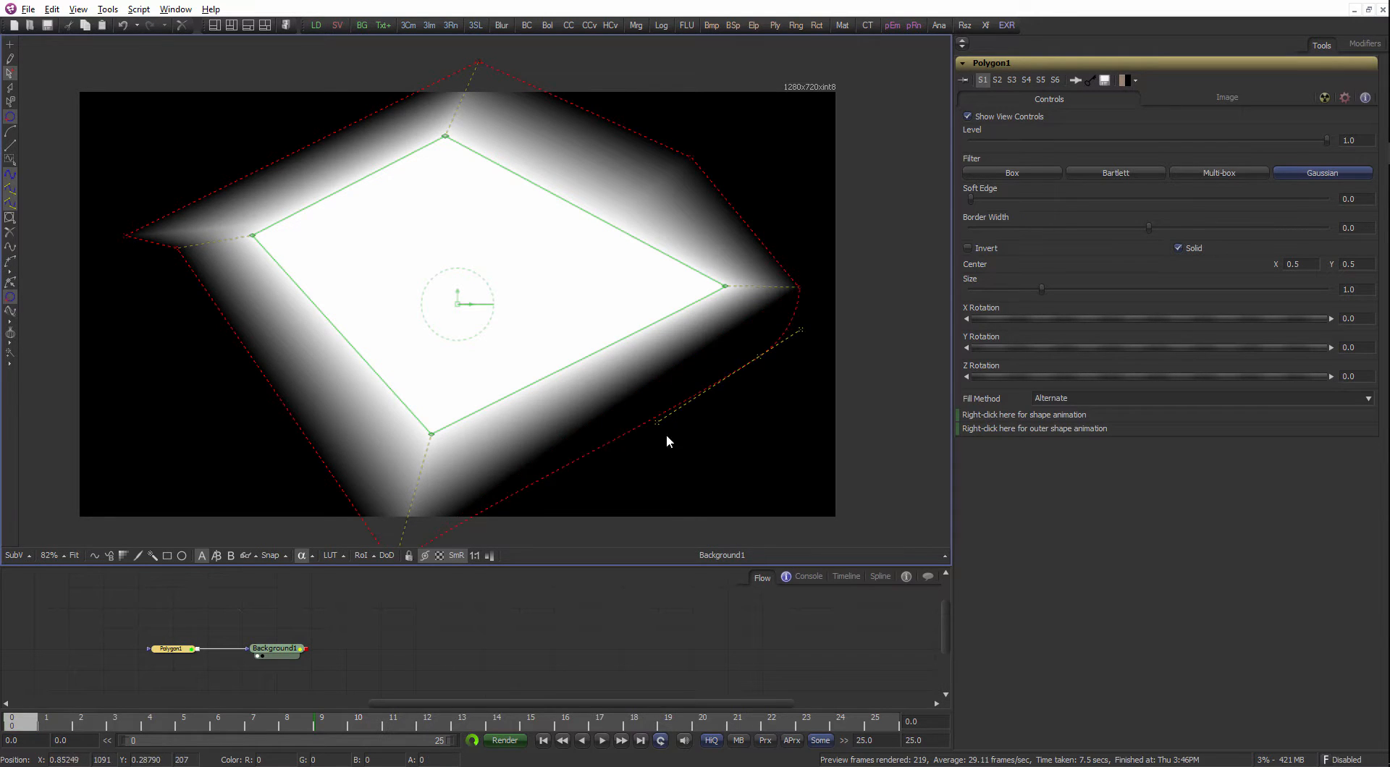
drag(655, 440, 706, 365)
drag(622, 391, 642, 434)
drag(362, 368, 297, 421)
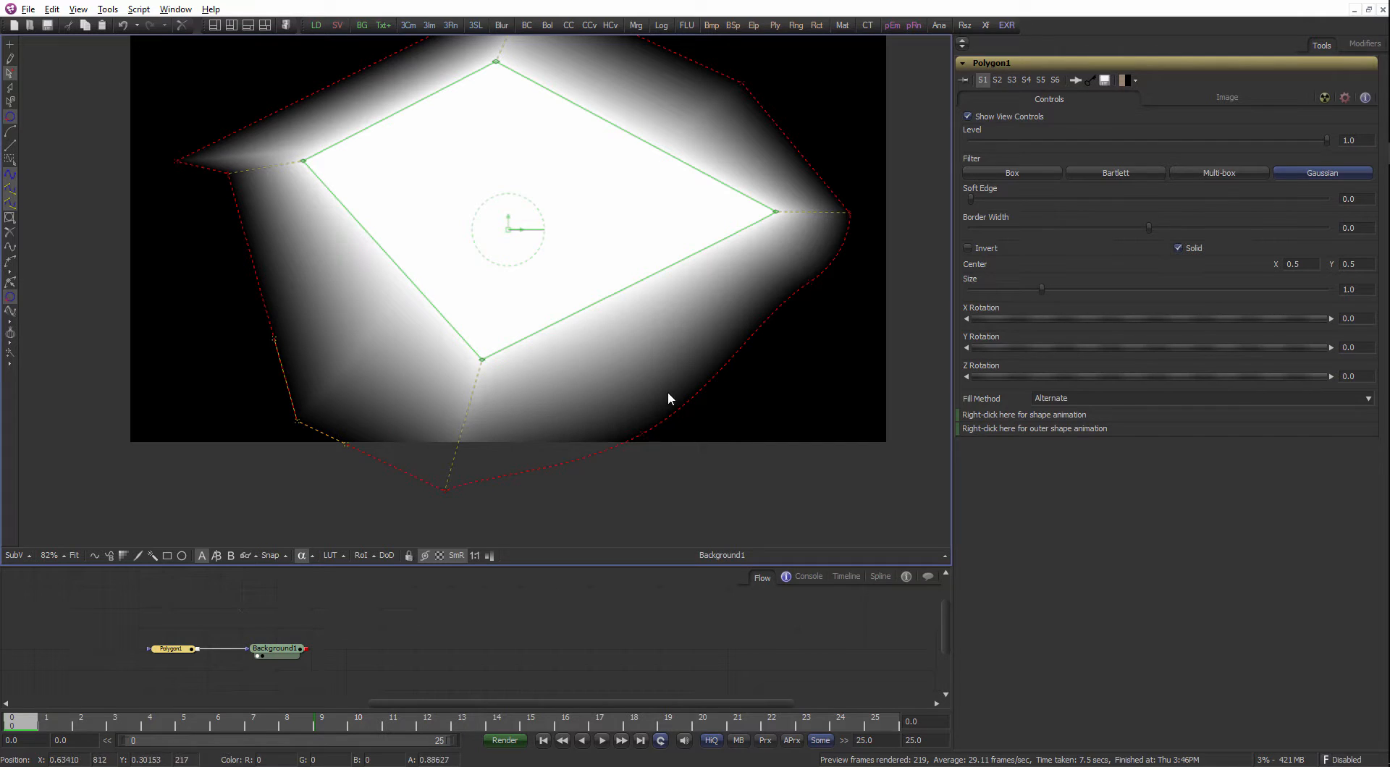
Smooth the inner polygon's bottom corner point so its adjoining edges become curves.
click(944, 556)
click(913, 529)
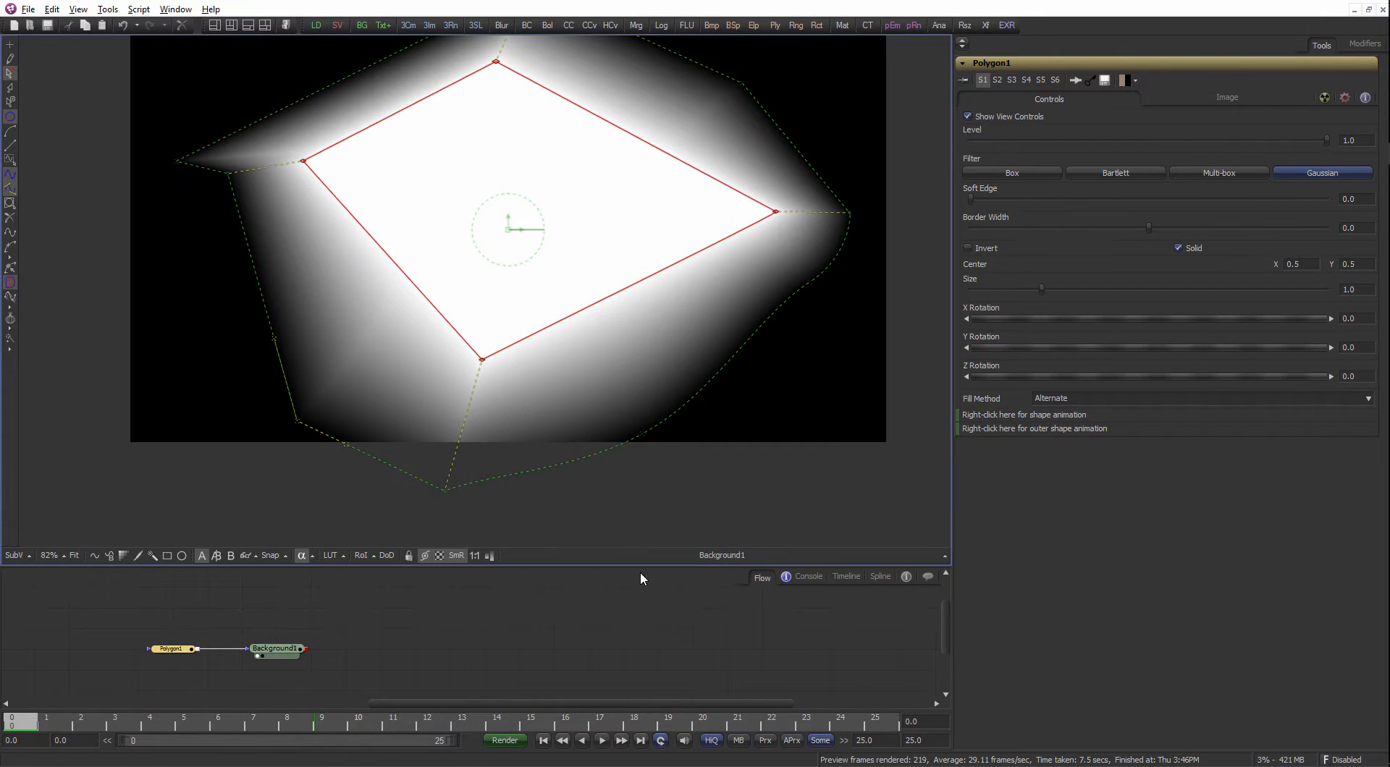
scroll(500, 384, up, 1)
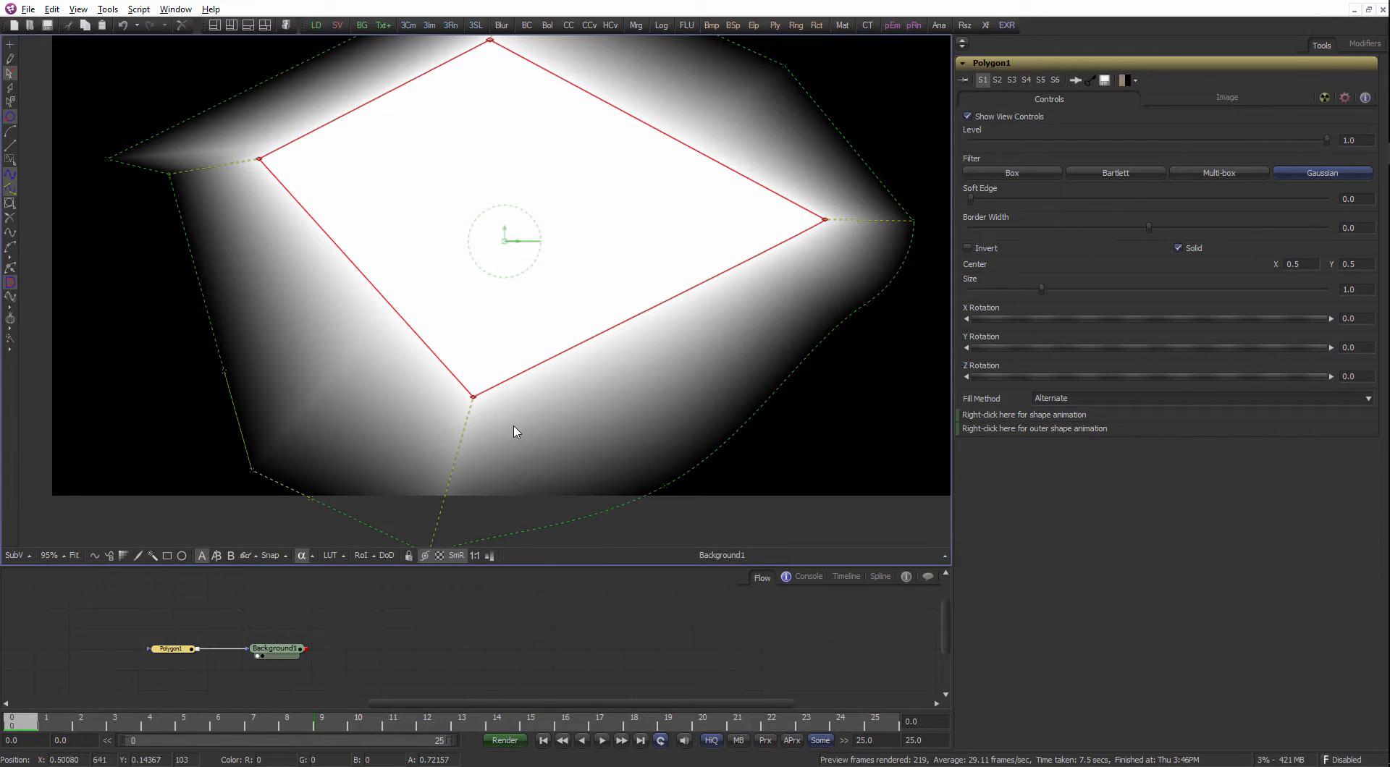
click(473, 397)
scroll(484, 463, up, 2)
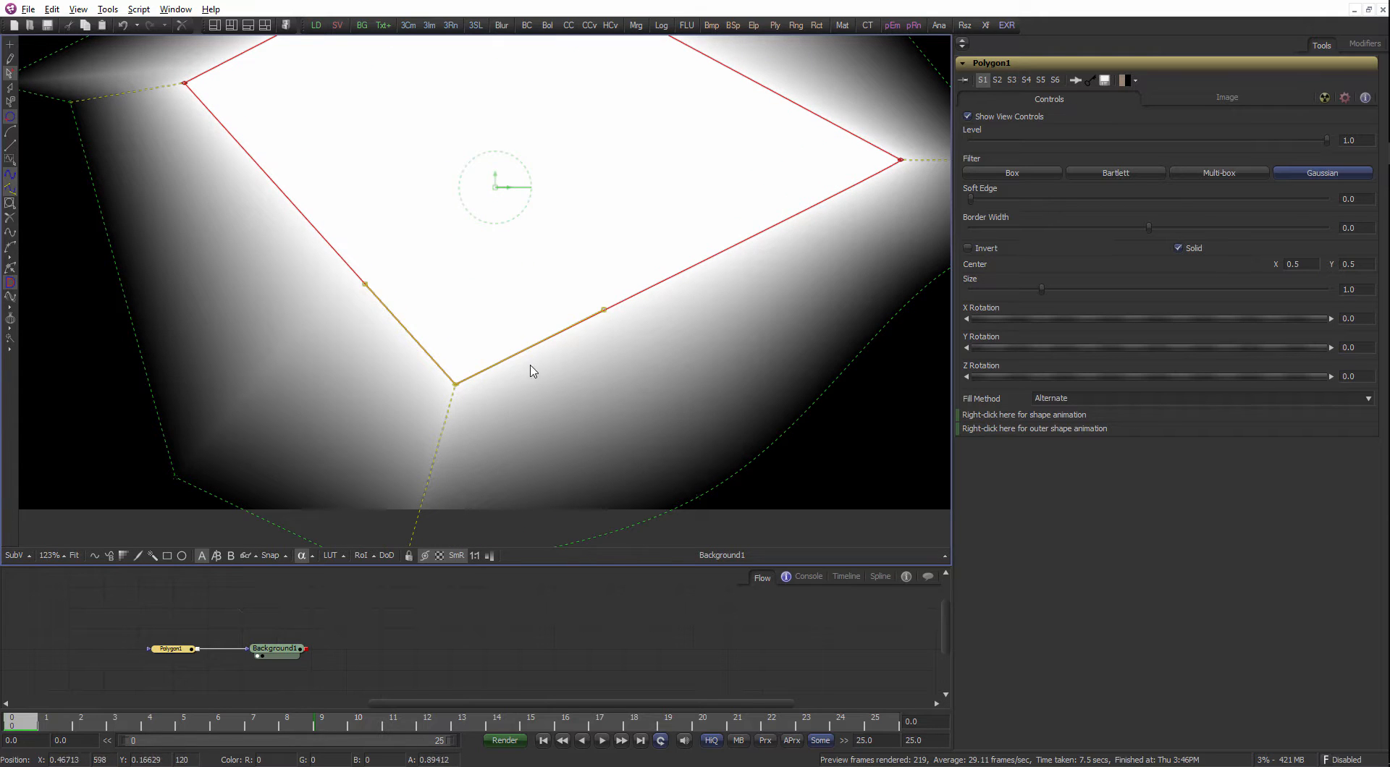
right_click(456, 386)
mouse_move(460, 391)
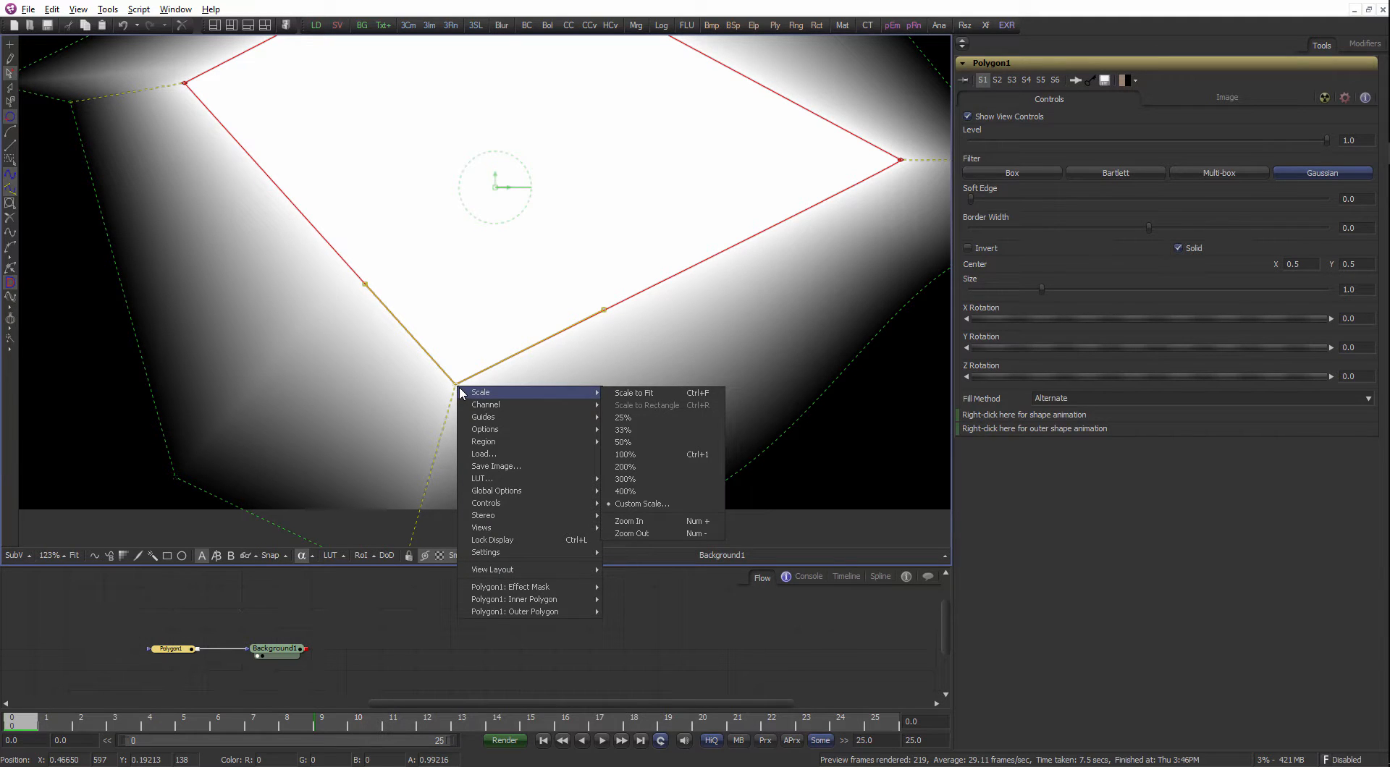
mouse_move(559, 608)
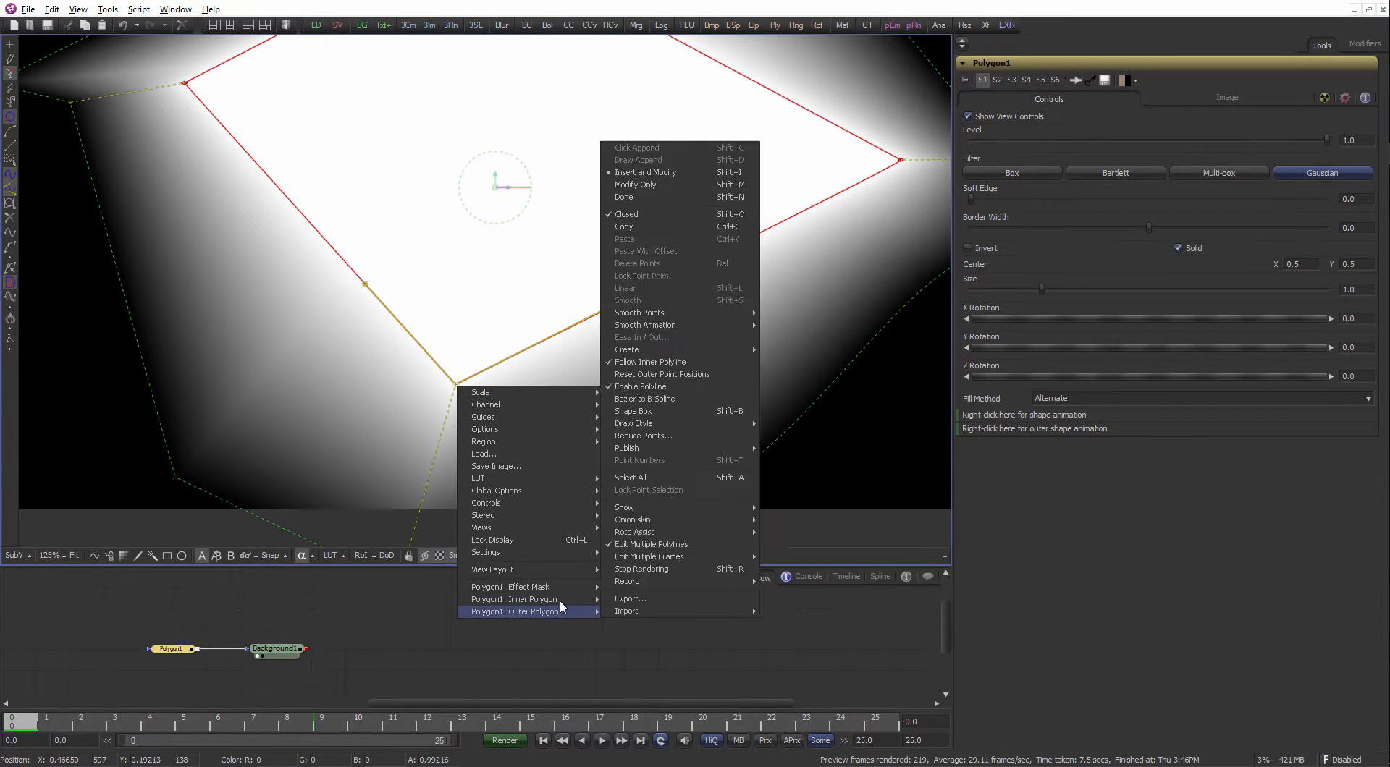
mouse_move(659, 301)
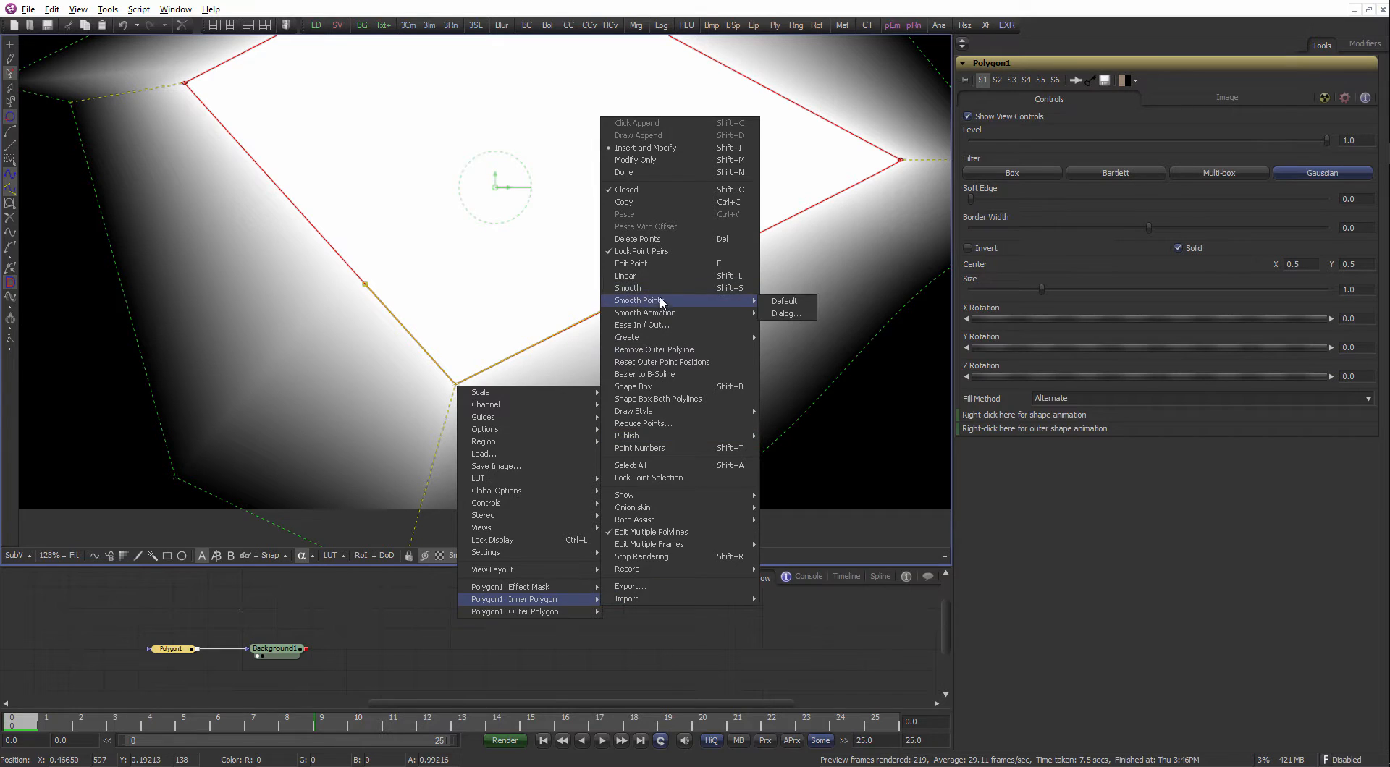
click(657, 288)
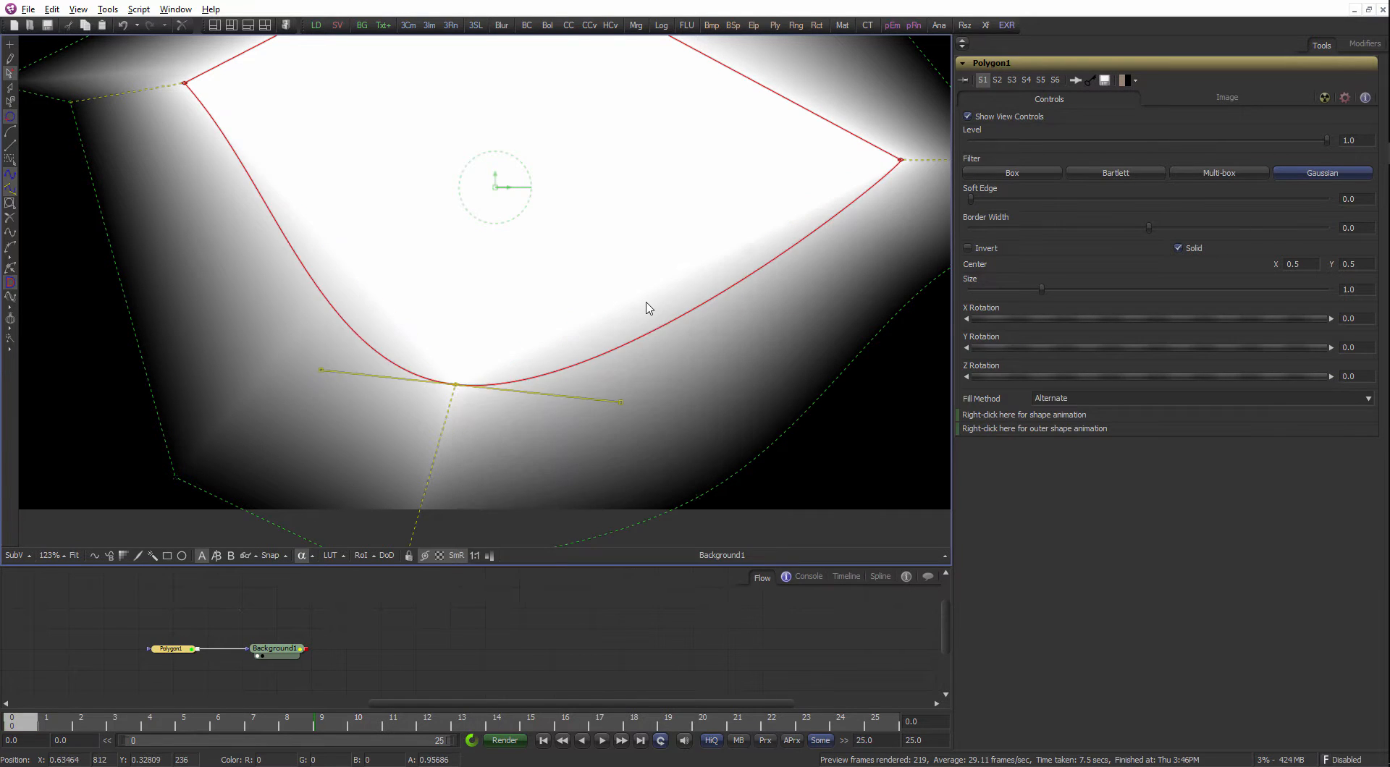
scroll(649, 404, down, 1)
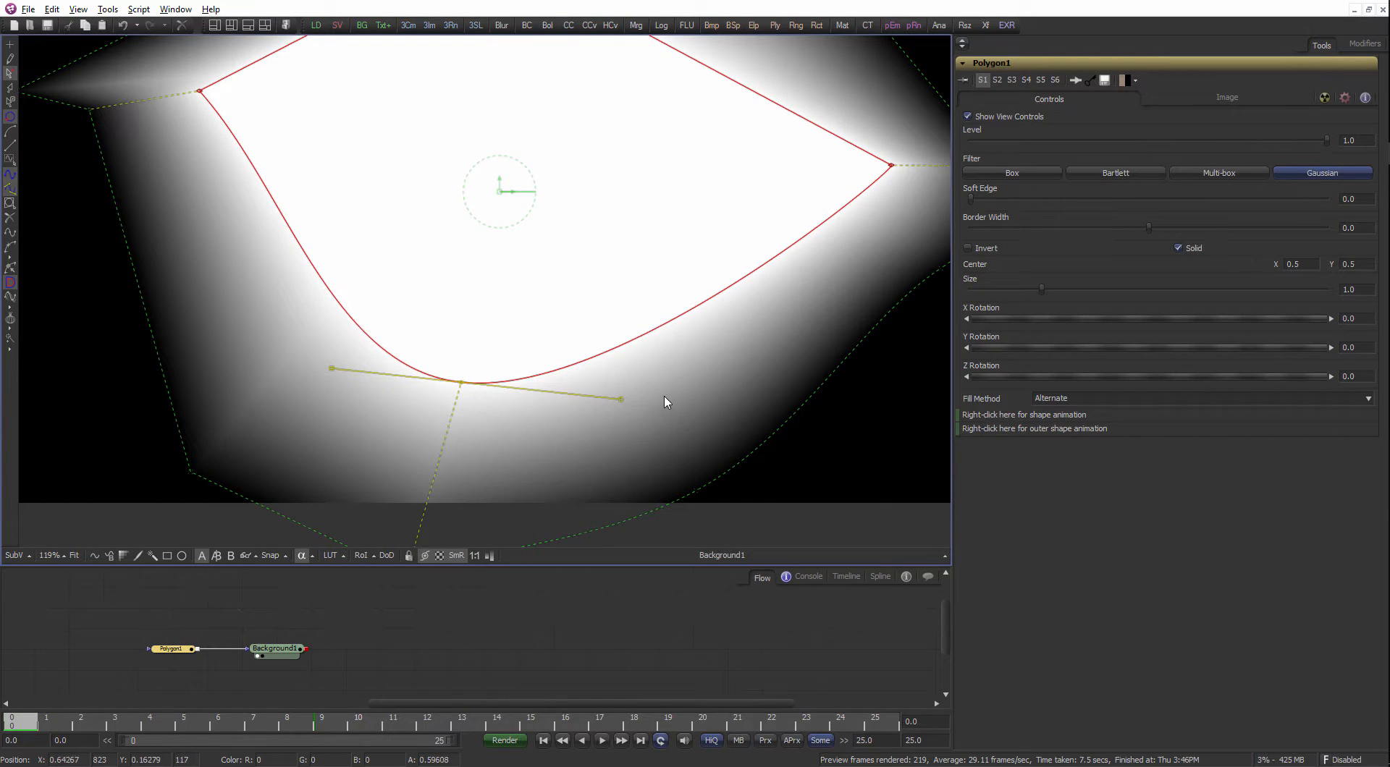
Smooth the inner polygon's right, top and left corner points as well.
drag(769, 288, 575, 406)
drag(717, 332, 624, 239)
key(shift+s)
drag(501, 215, 669, 307)
drag(481, 190, 399, 138)
key(shift+s)
drag(321, 337, 423, 285)
drag(370, 284, 262, 235)
key(shift+s)
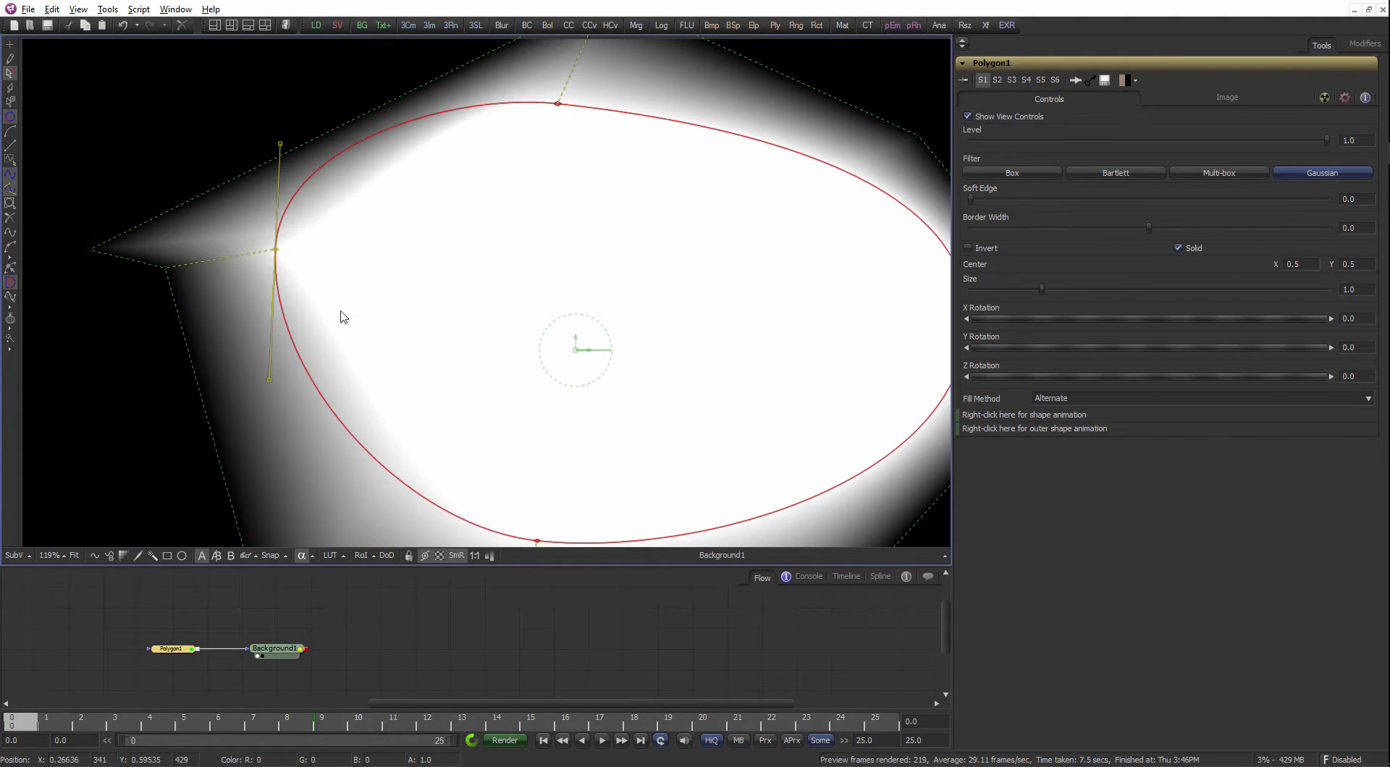
Select all points of the inner and outer polygons and convert them to linear.
drag(447, 343, 349, 171)
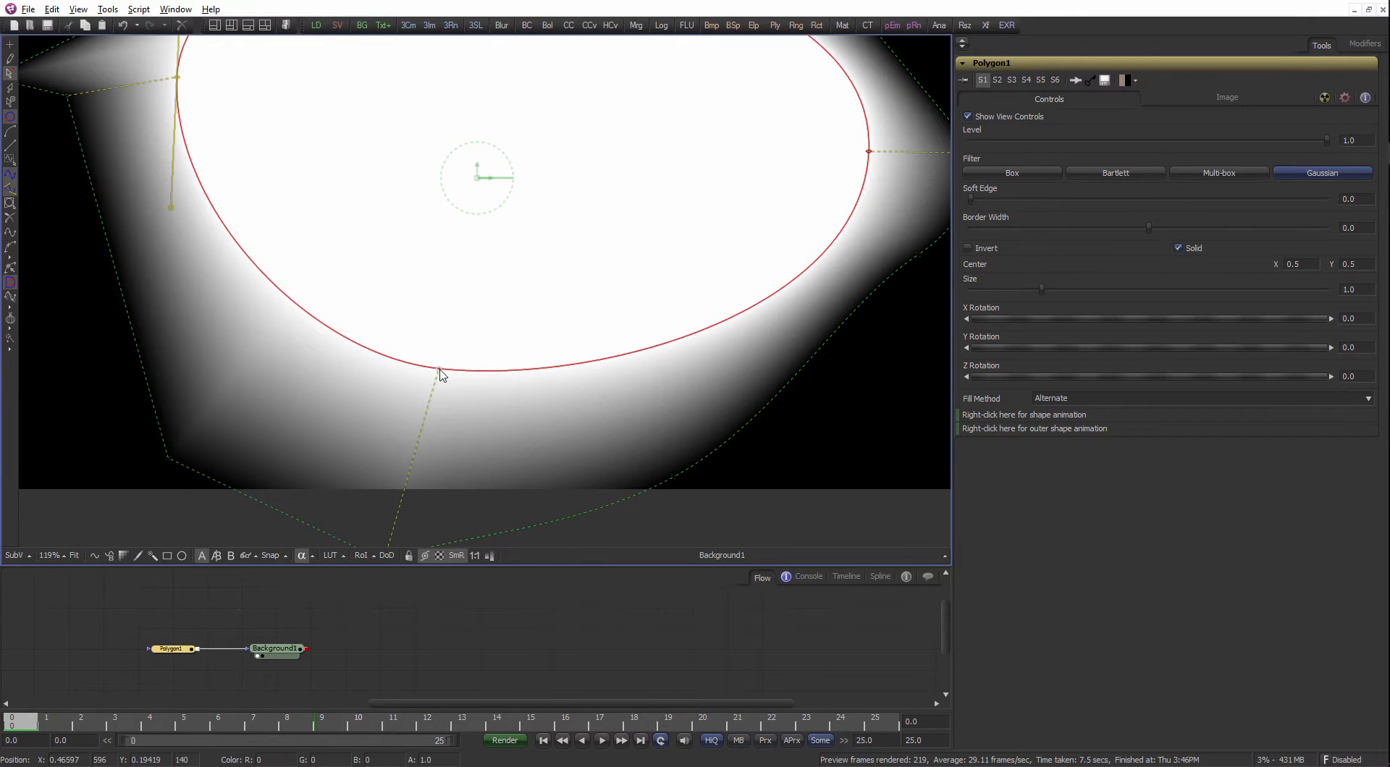
right_click(440, 368)
mouse_move(533, 588)
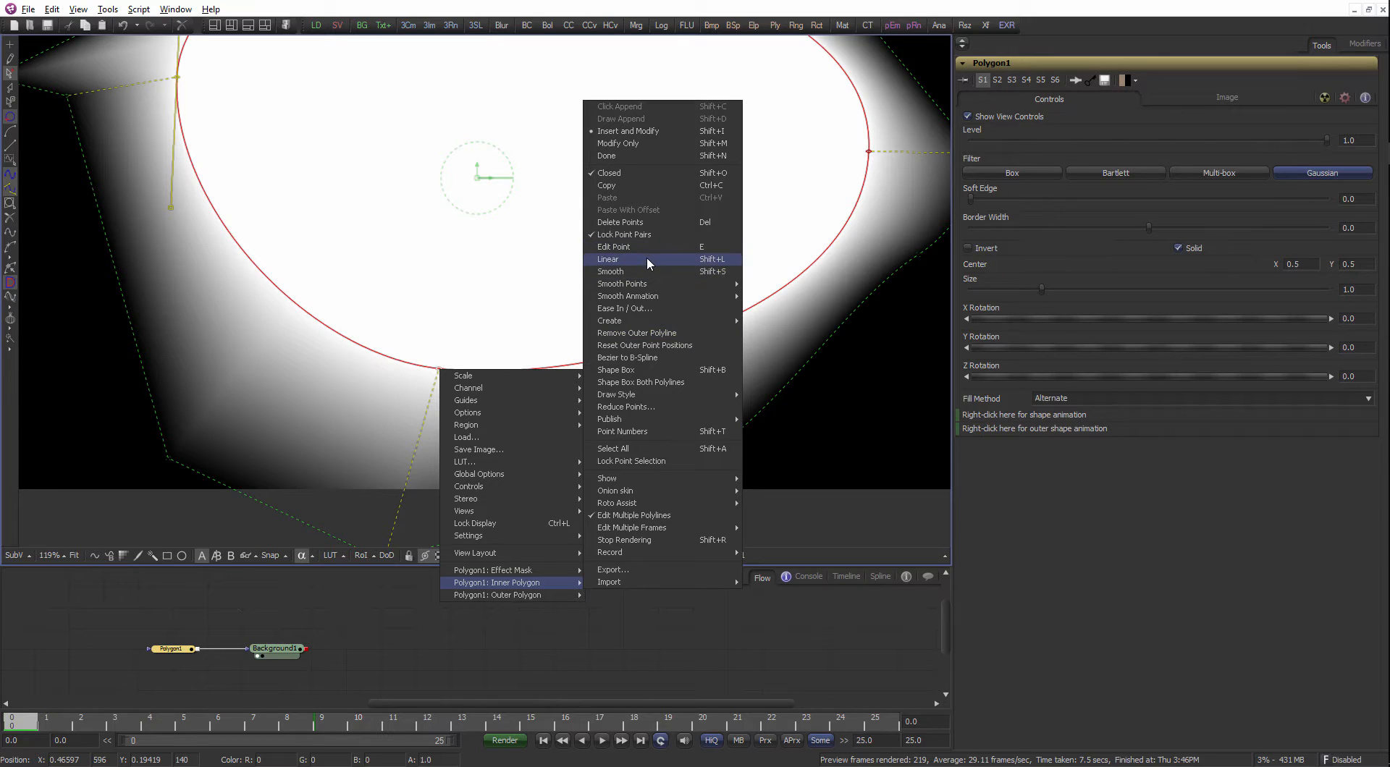
click(619, 249)
scroll(450, 341, down, 6)
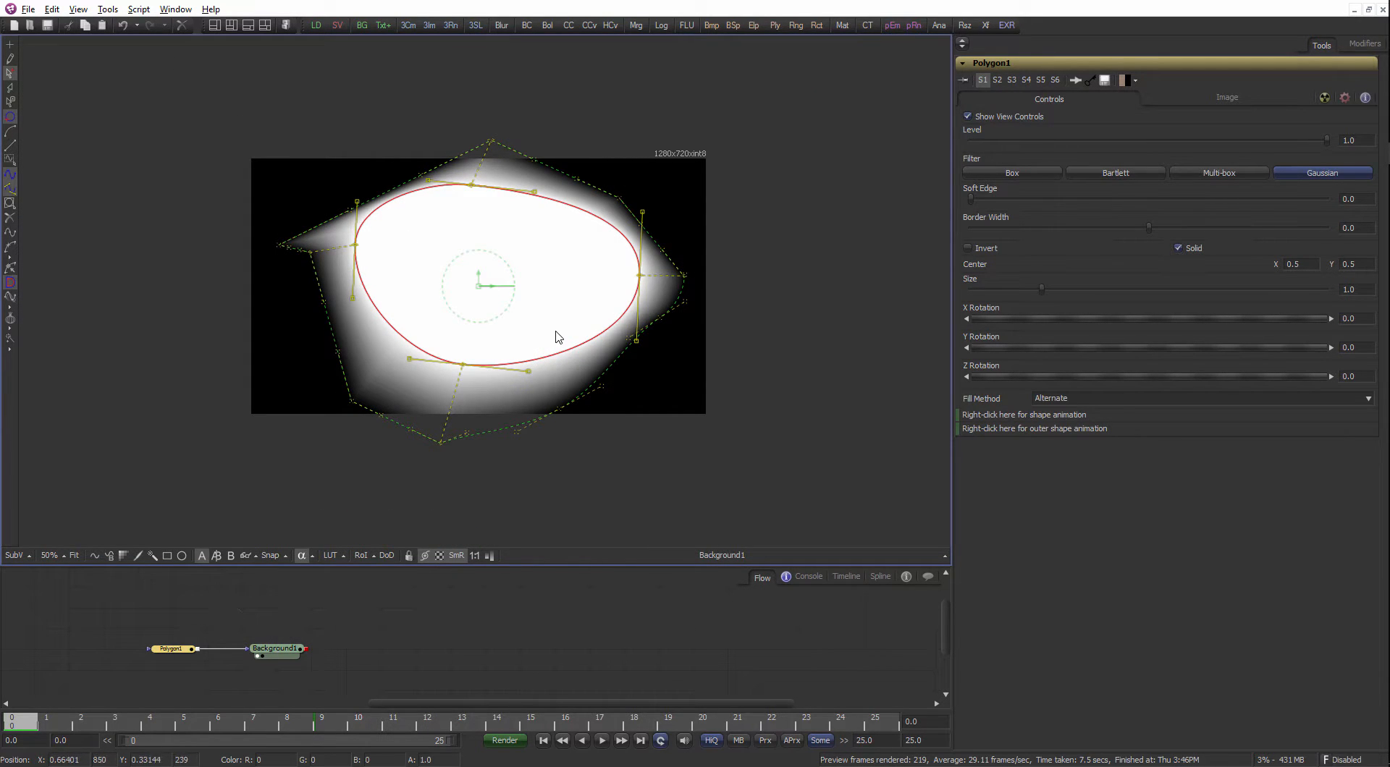
key(shift+l)
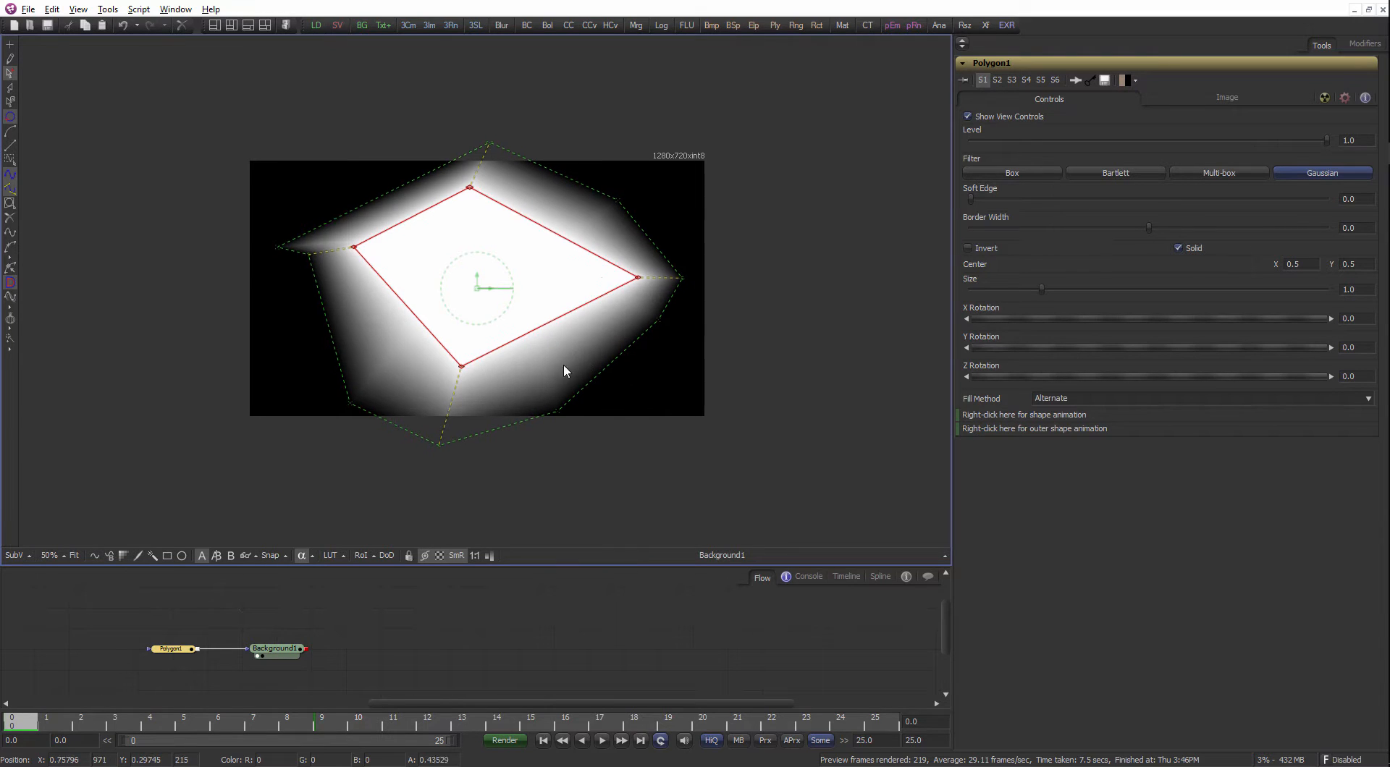
Move the inner polygon's bottom corner slightly up and to the left.
scroll(536, 413, up, 2)
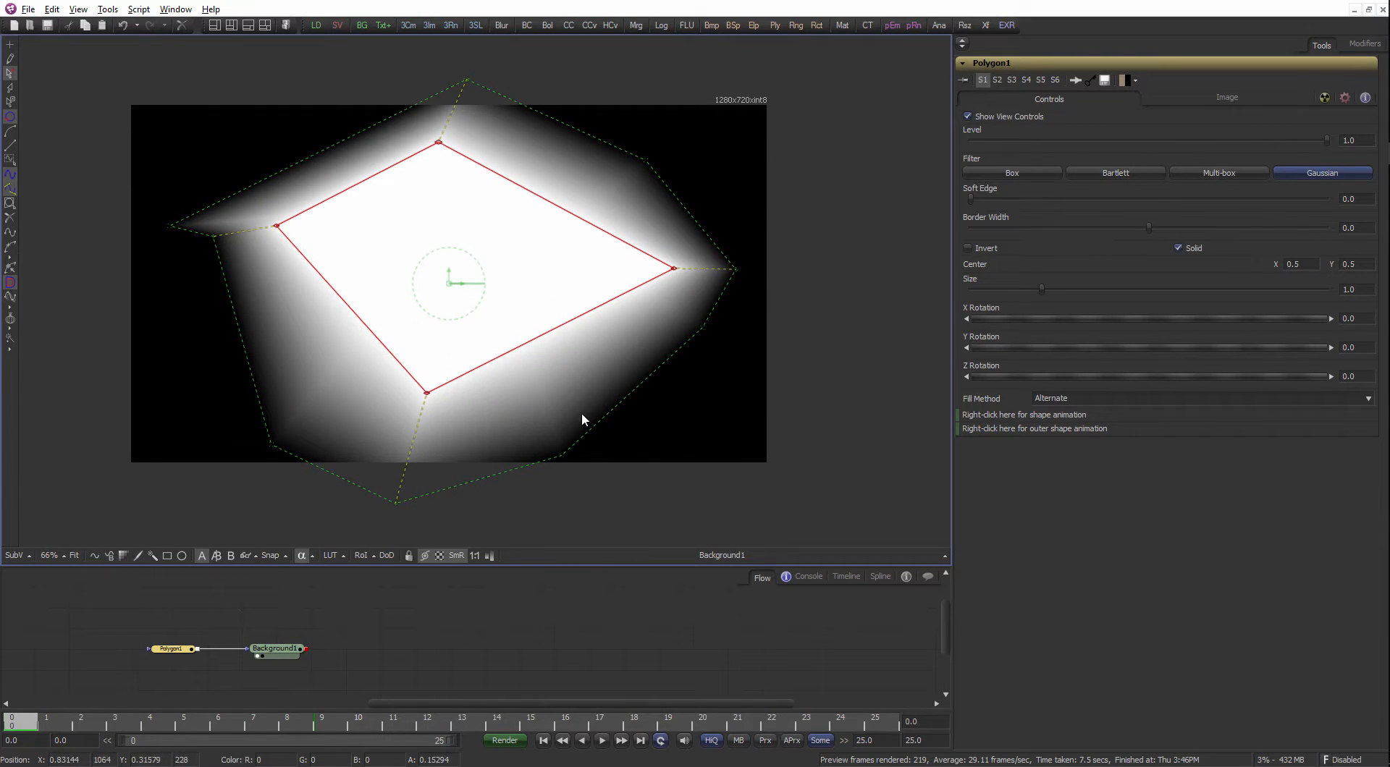
drag(427, 393, 407, 356)
drag(398, 559, 426, 557)
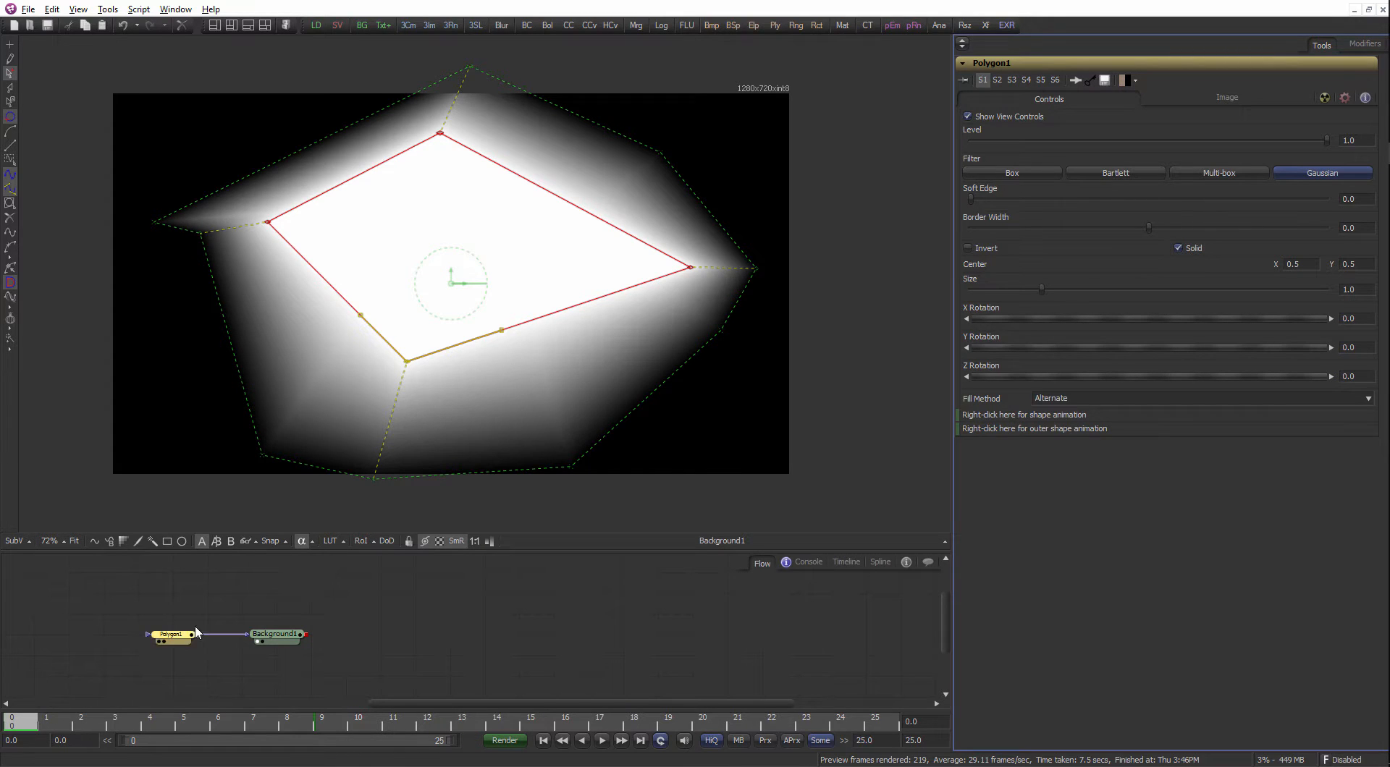
Delete the Polygon1 node and switch the viewer from the alpha channel back to colour.
key(Delete)
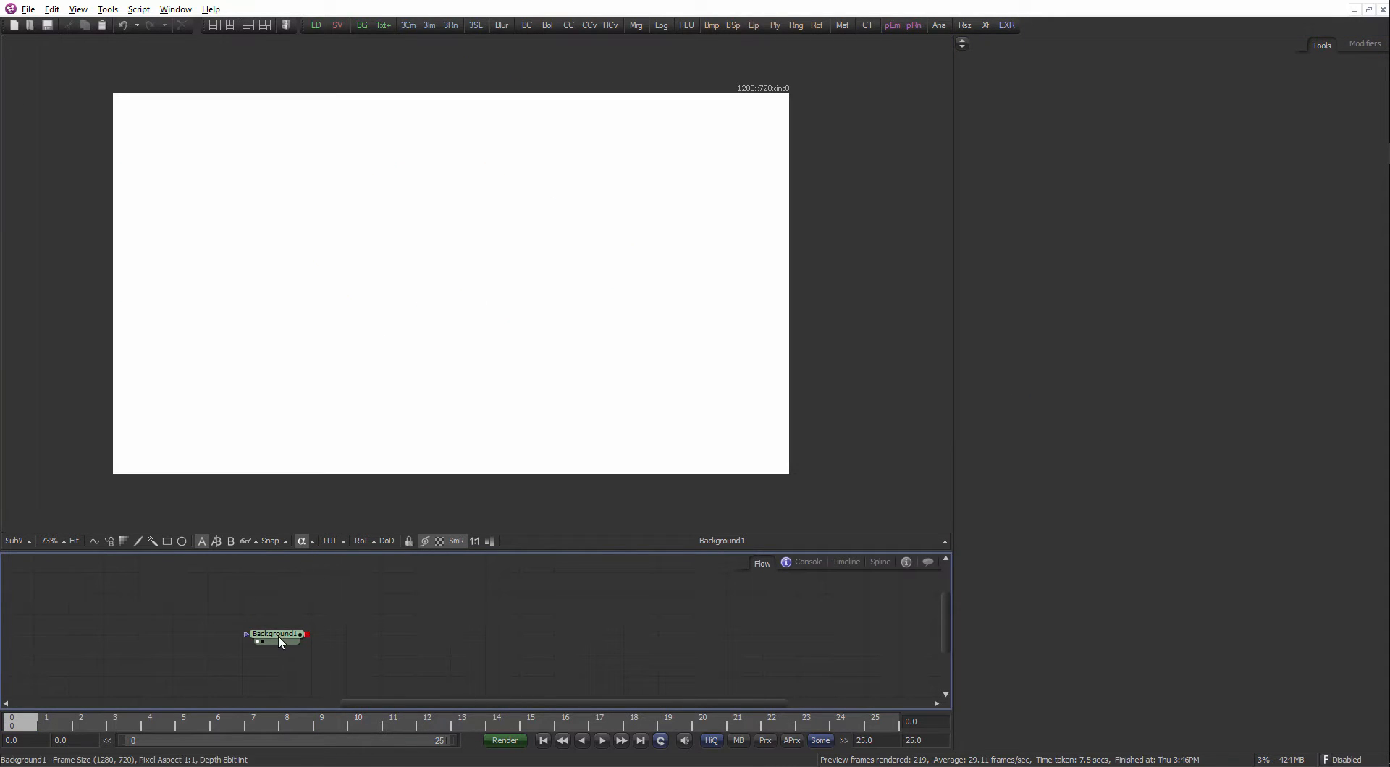
click(368, 414)
key(c)
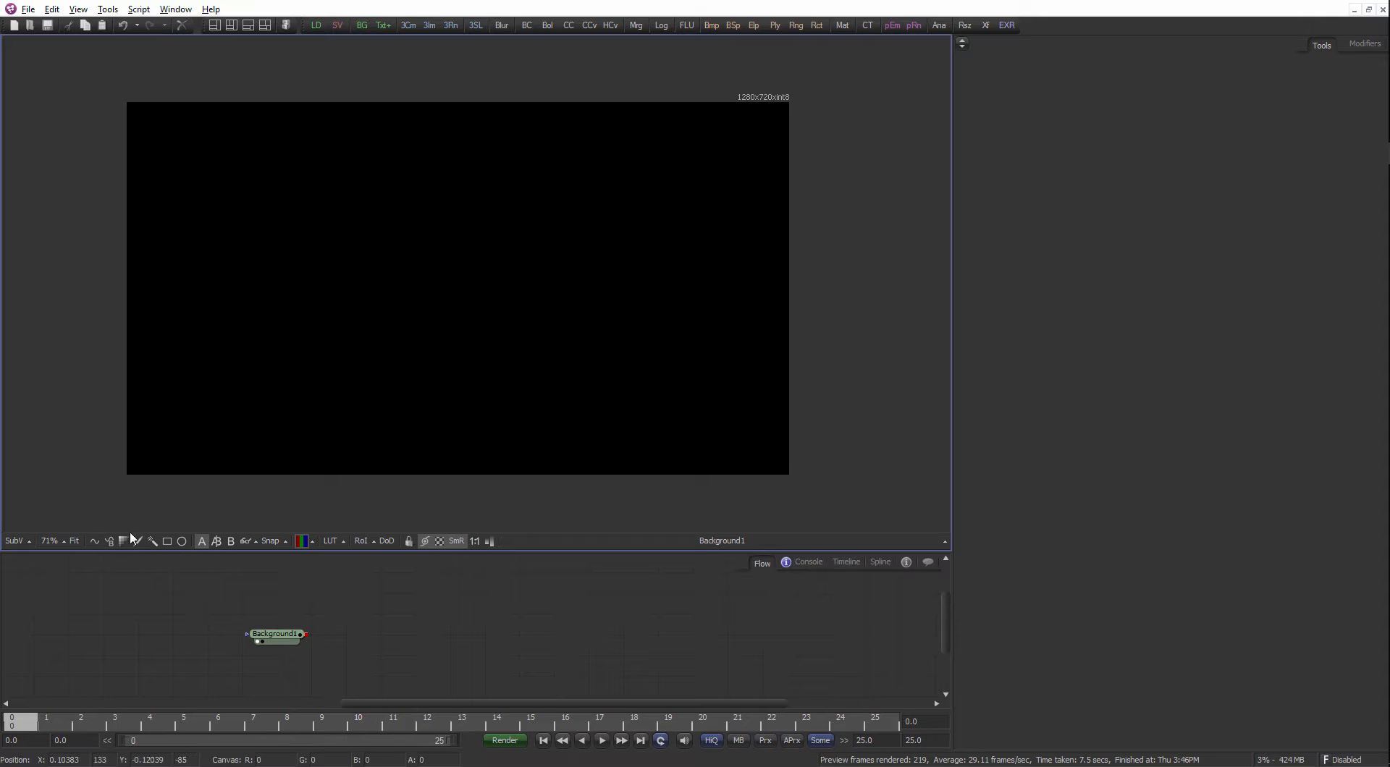
Draw a new polygon mask with a roughly diamond-shaped outline around the middle of the frame.
click(95, 541)
click(351, 283)
click(506, 195)
click(582, 255)
click(620, 286)
click(487, 396)
click(361, 333)
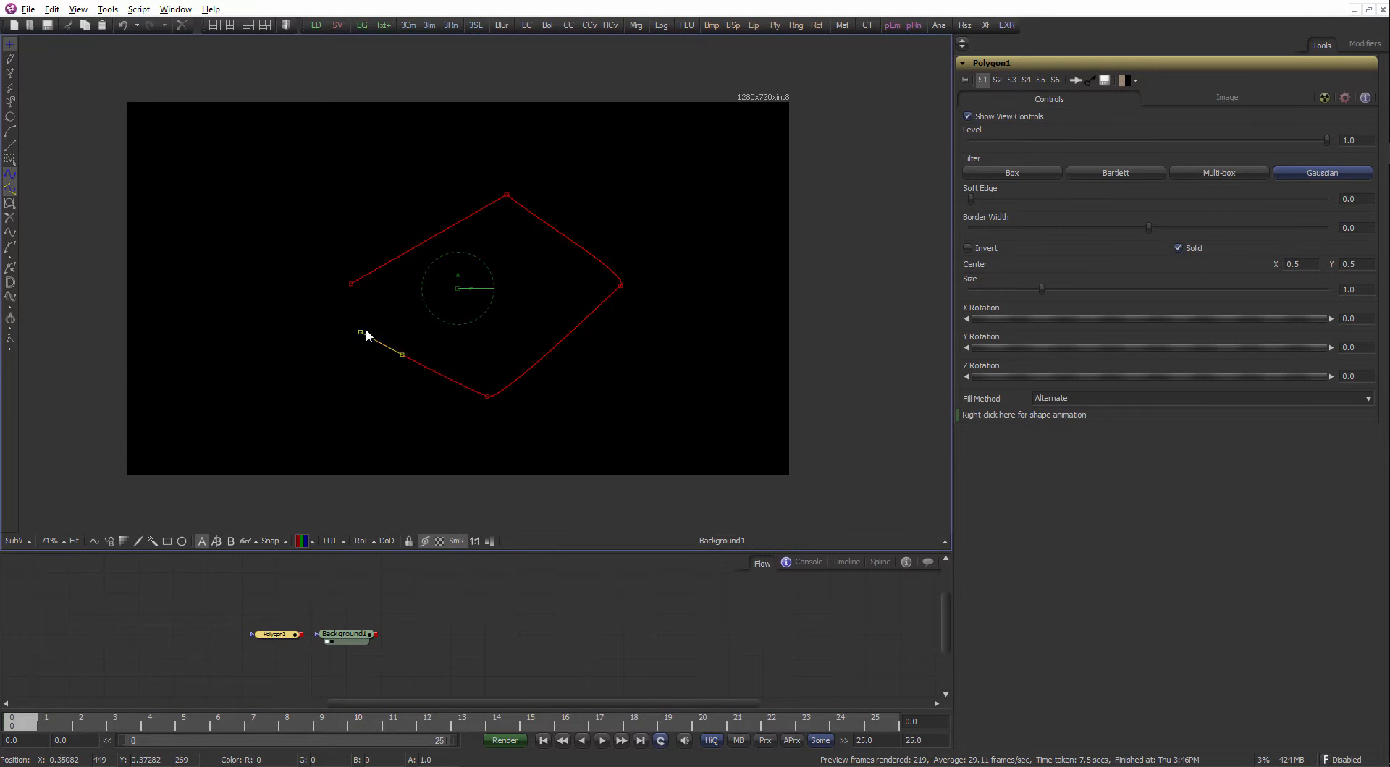
Connect the new polygon to Background1 as its effect mask.
drag(299, 634, 319, 635)
click(355, 637)
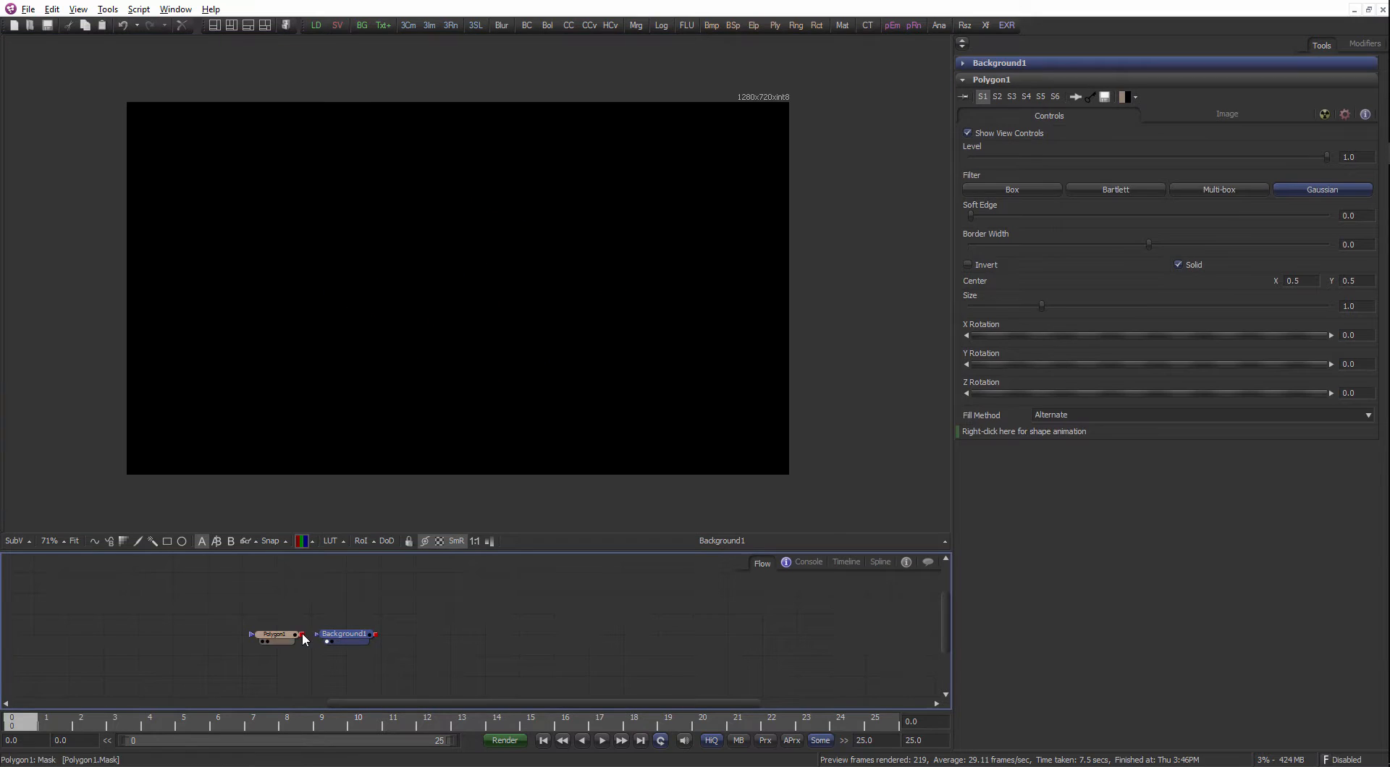
scroll(499, 354, up, 3)
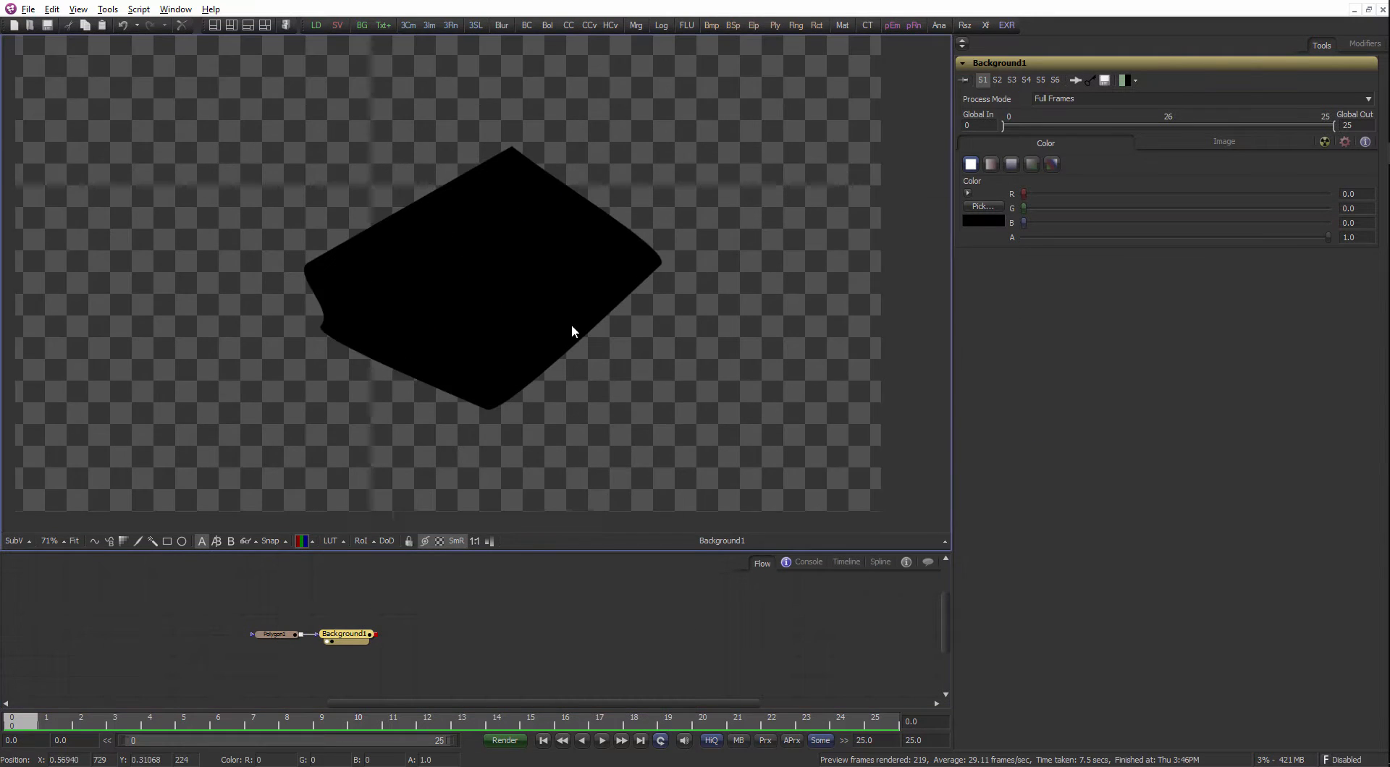
Delete the polygon's extra lower-left point, pull the bottom corner down and right, and smooth all points.
click(267, 635)
click(314, 326)
key(Delete)
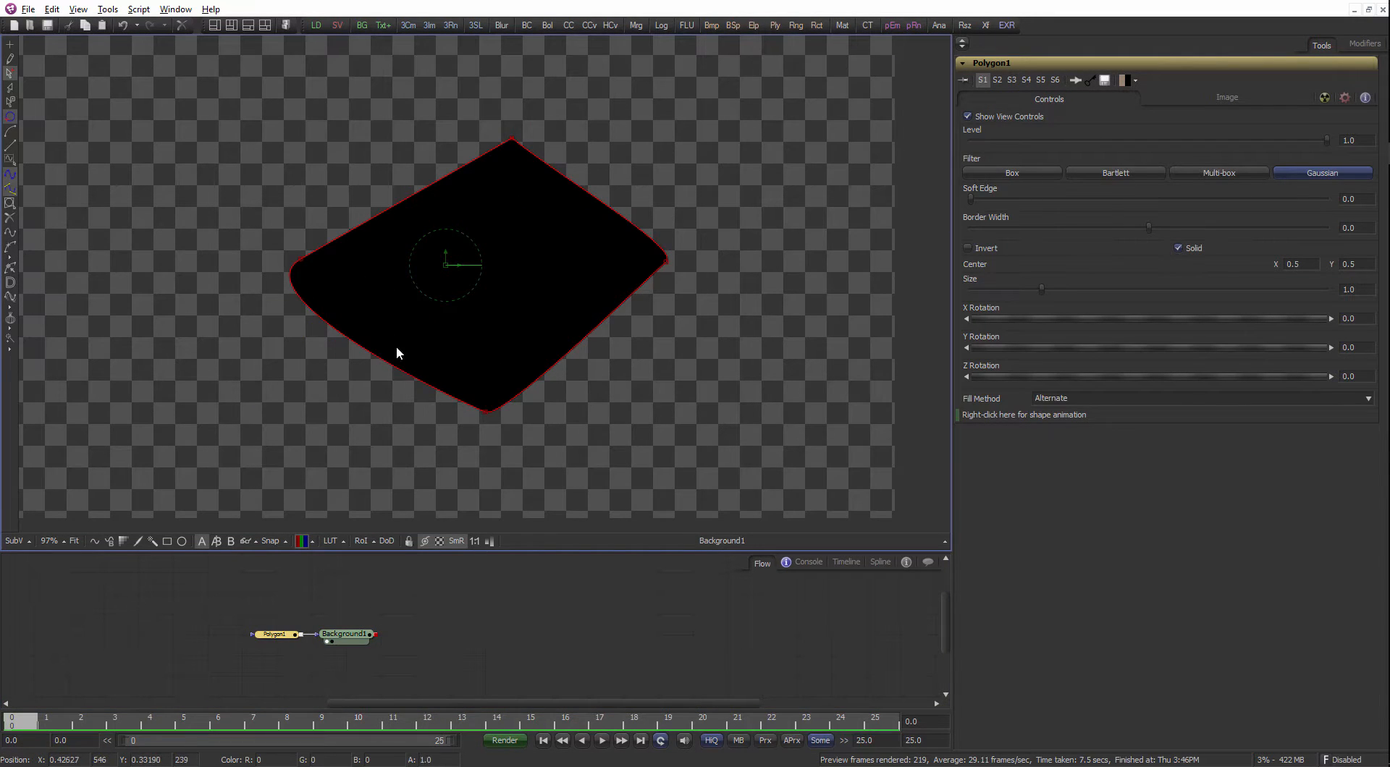
drag(487, 413, 526, 448)
drag(729, 113, 264, 467)
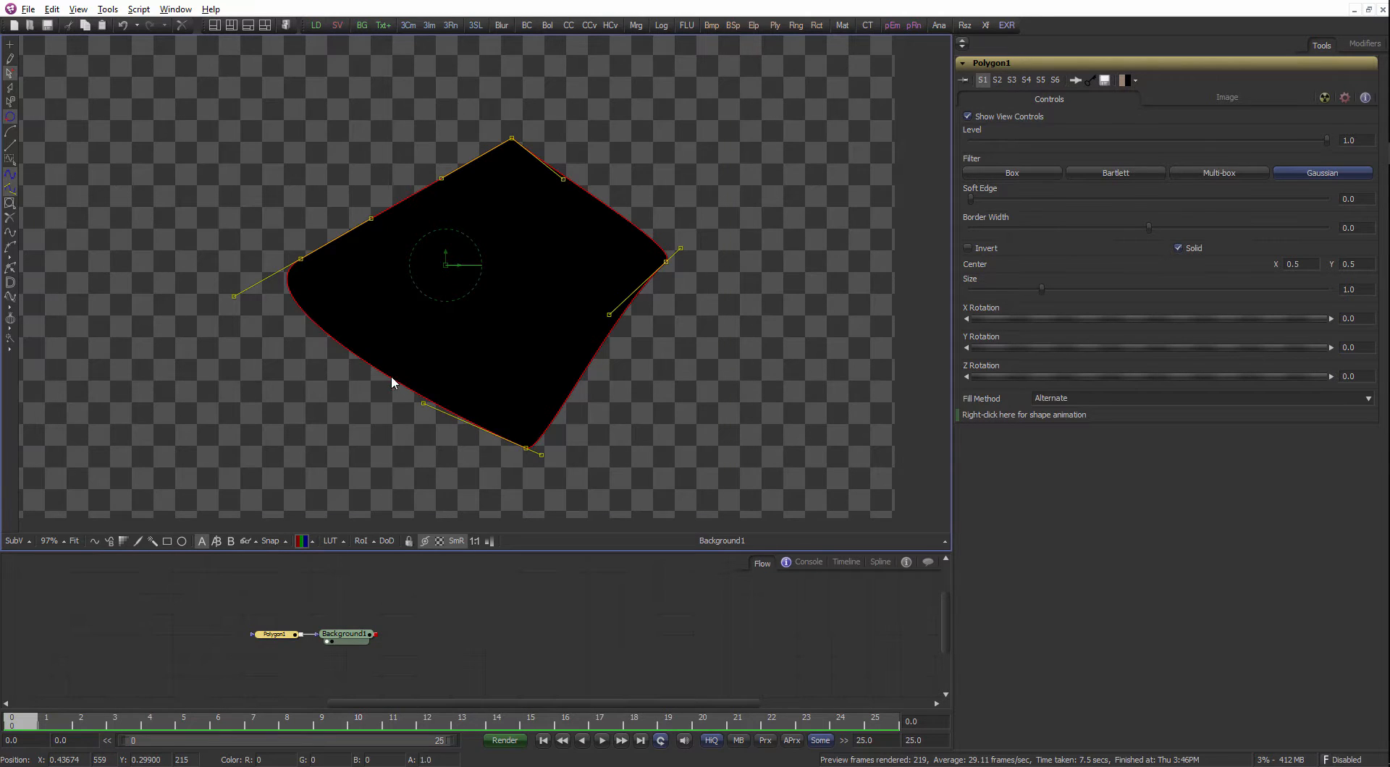
key(shift+s)
click(646, 382)
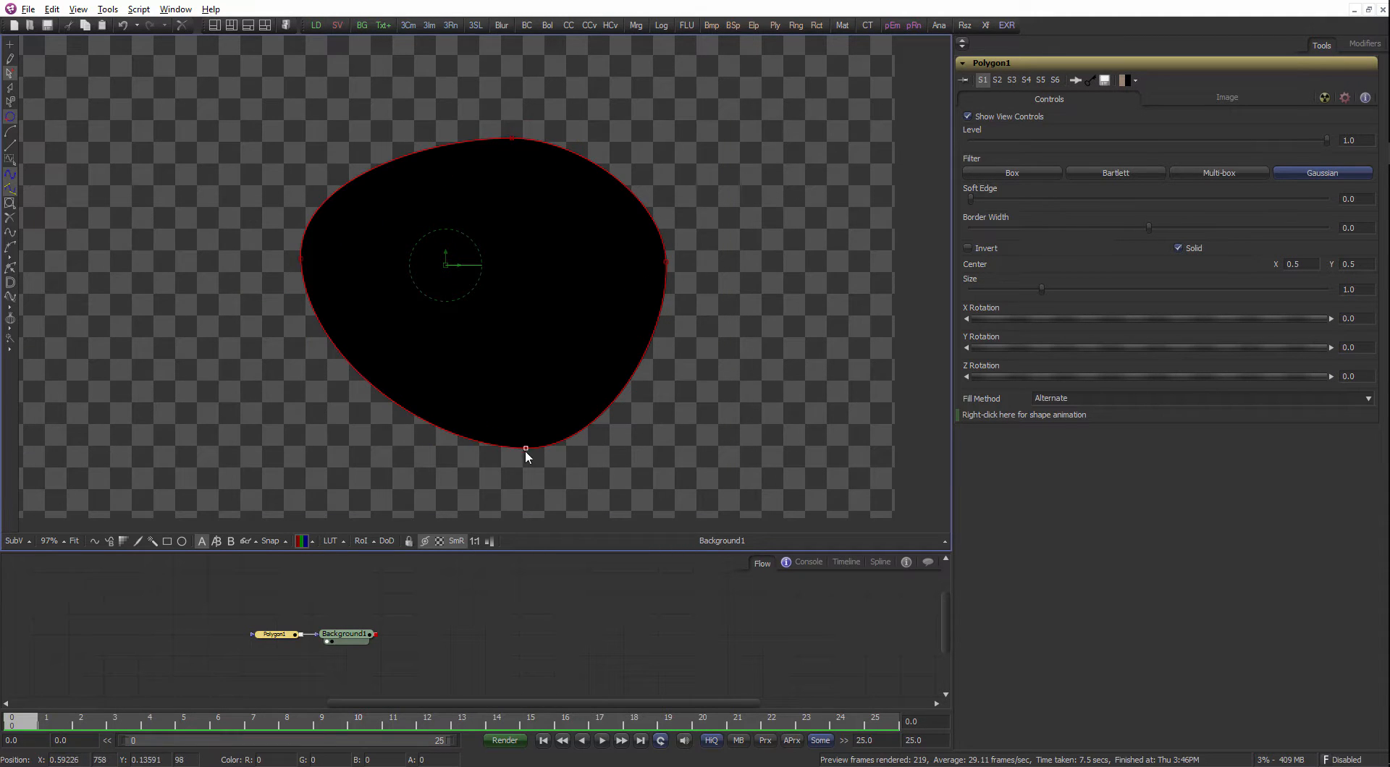
Reposition the polygon's bottom, right, top and left points to round the shape into an approximate circle.
click(482, 446)
drag(482, 449, 482, 447)
drag(666, 264, 665, 278)
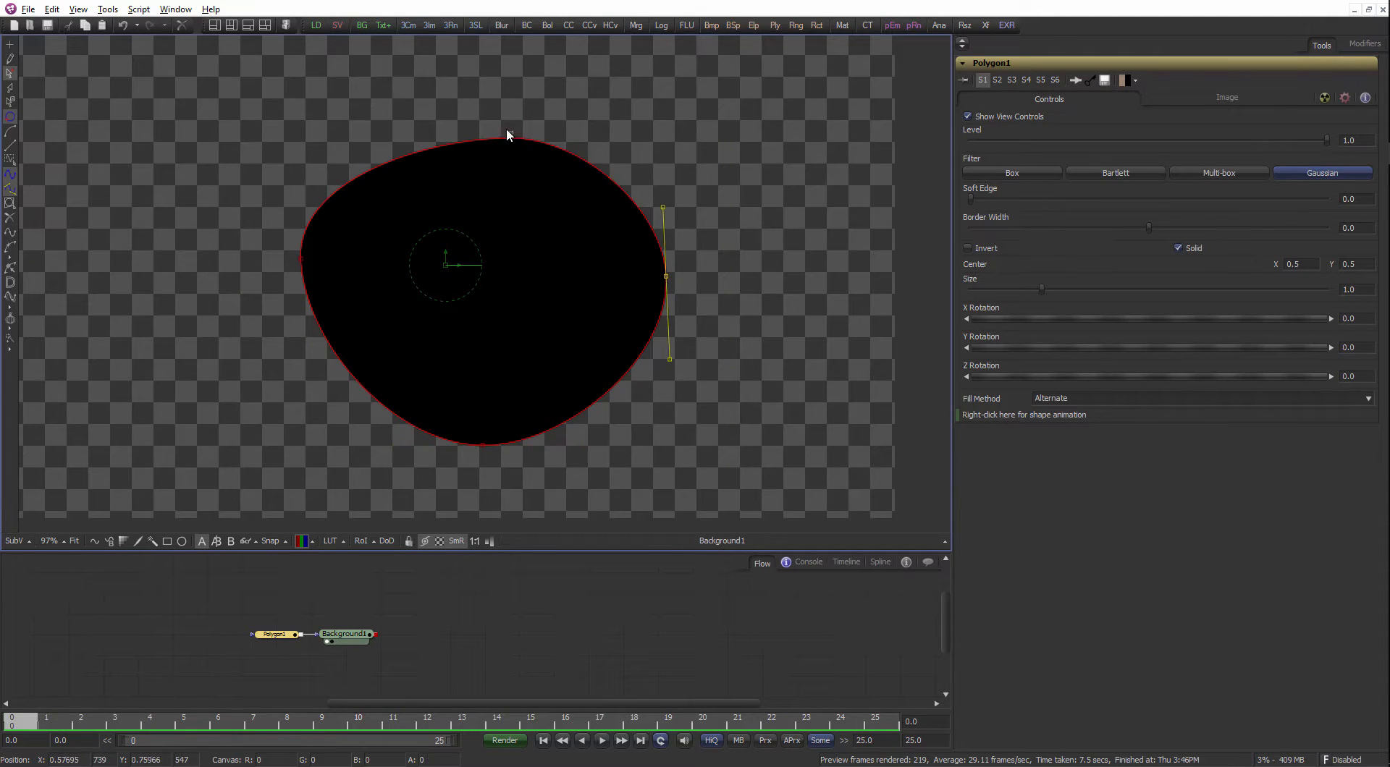
click(510, 141)
drag(510, 141, 489, 121)
drag(304, 258, 306, 276)
click(679, 406)
scroll(573, 420, down, 1)
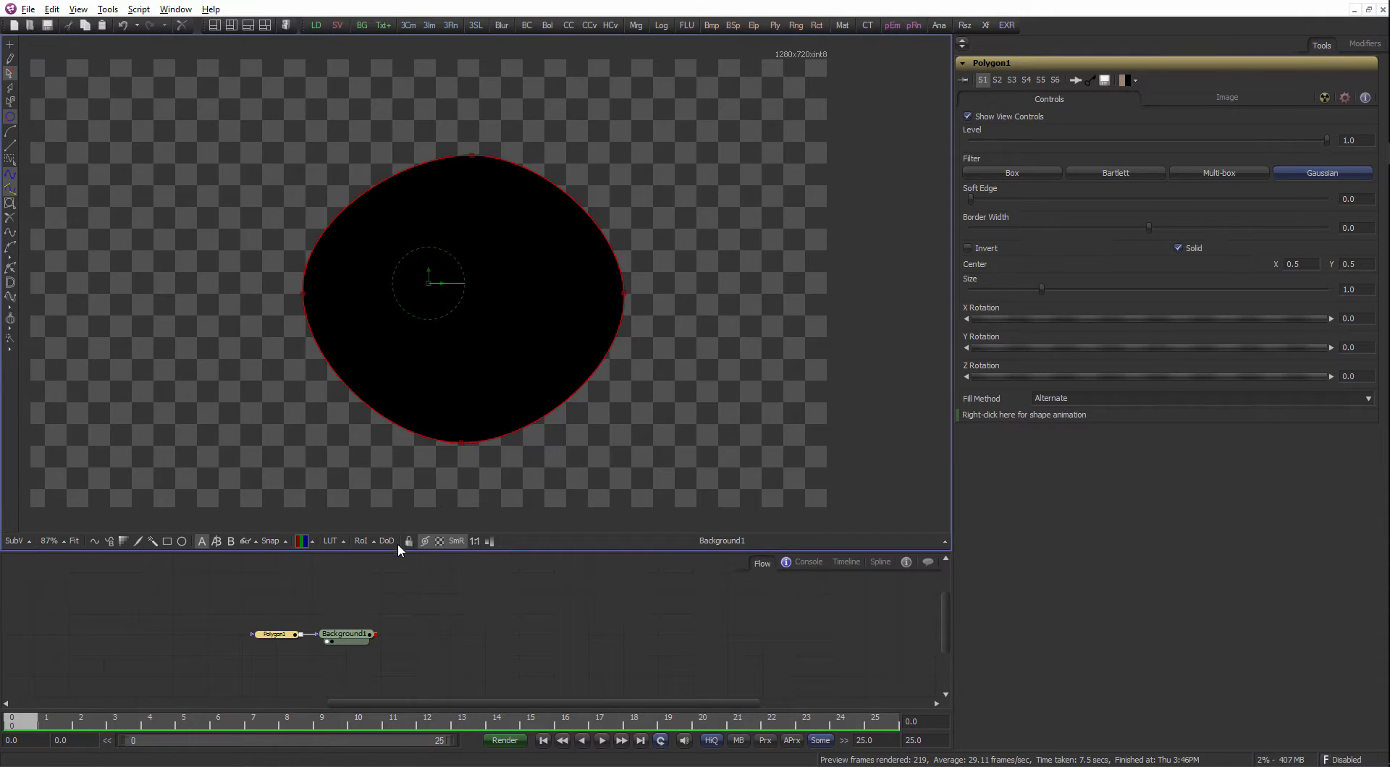
Select all points of the rounded shape and move it slightly up and left toward the frame's centre.
drag(681, 431, 431, 241)
drag(731, 460, 362, 240)
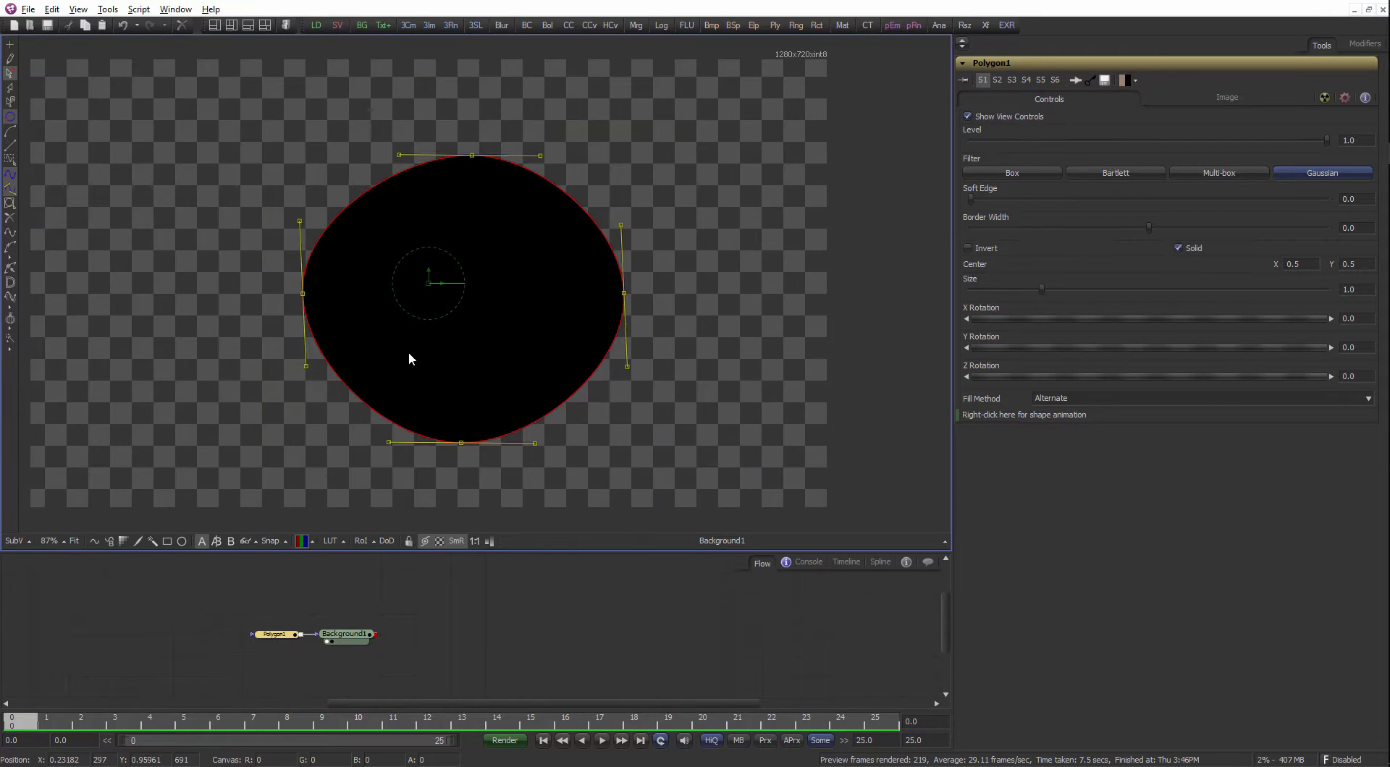
drag(441, 444, 437, 442)
drag(712, 457, 288, 146)
drag(473, 156, 441, 141)
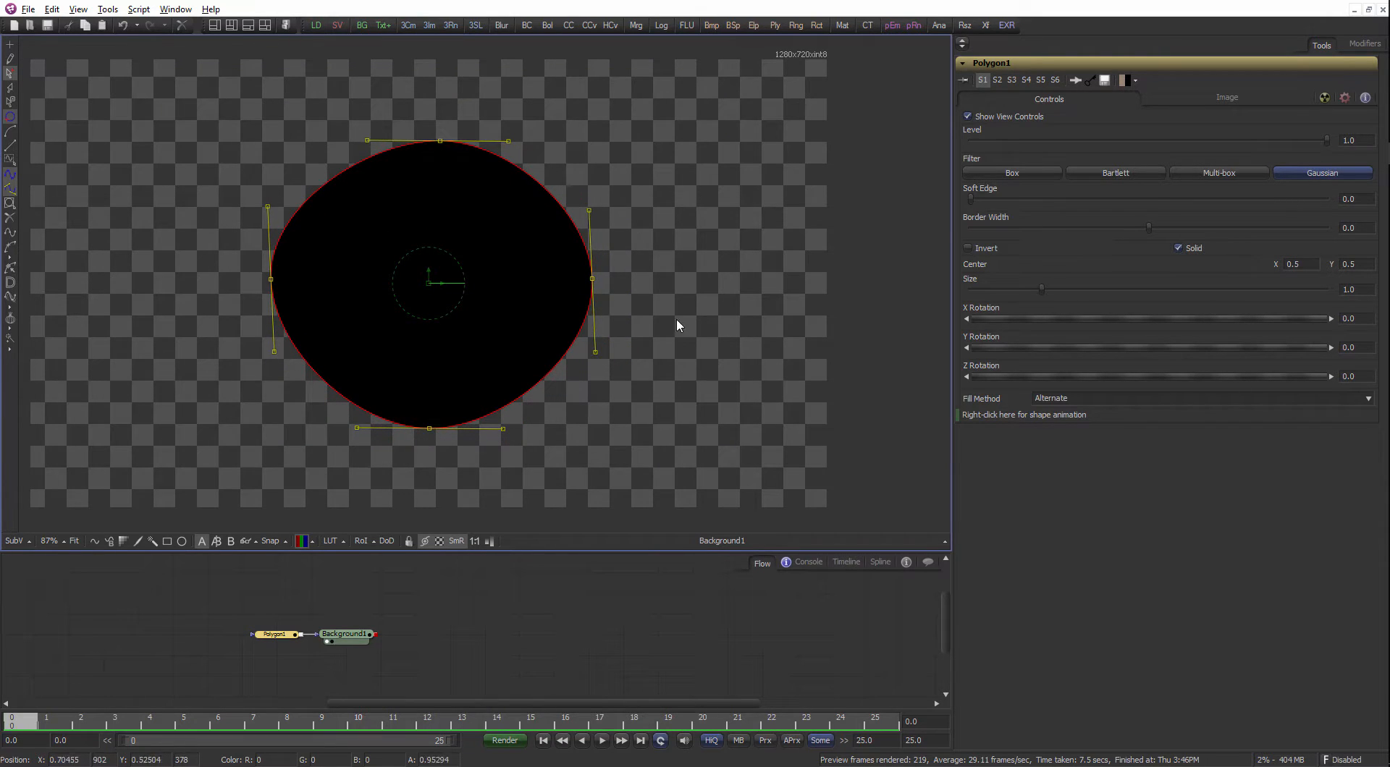
Try a Soft Edge of about 0.088 and a Border Width of about 0.032 on Polygon1, and reset both to 0.
click(270, 640)
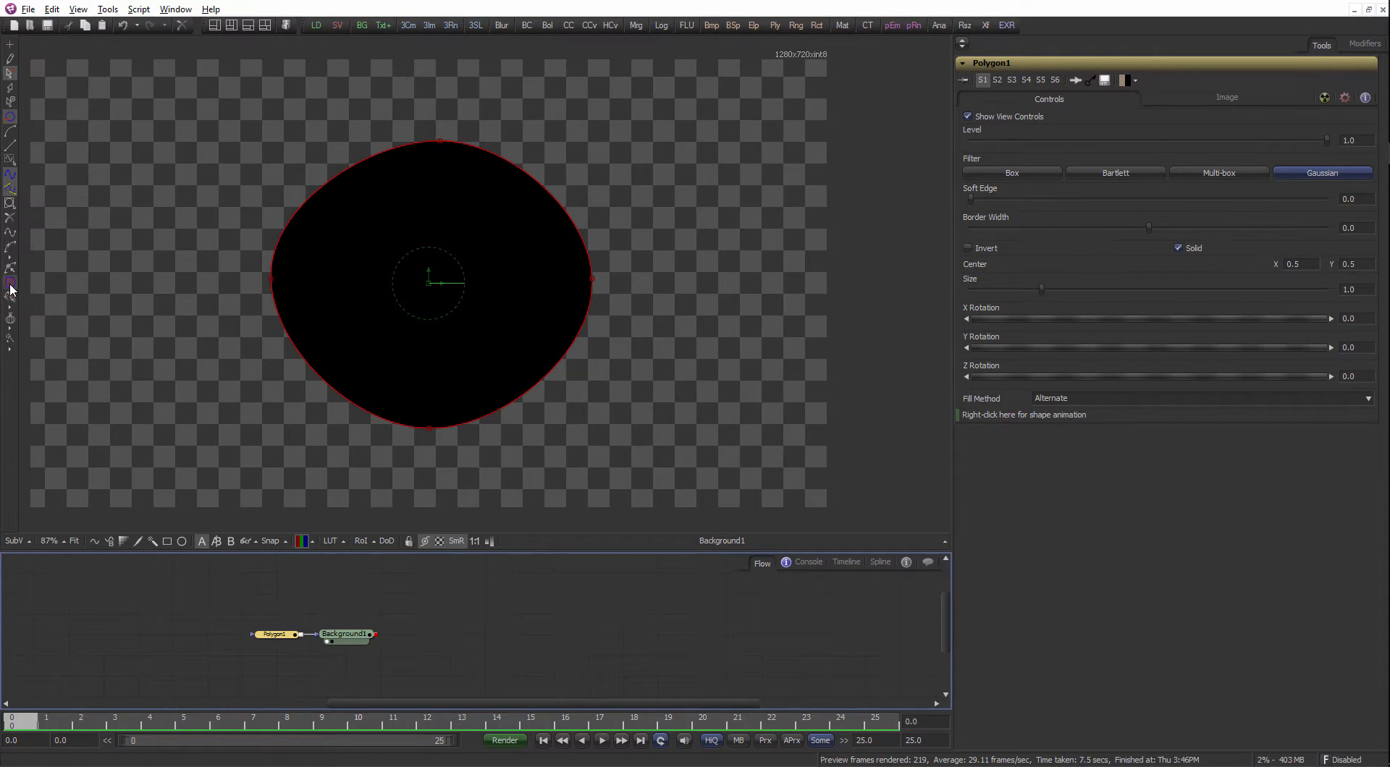
drag(971, 199, 1175, 229)
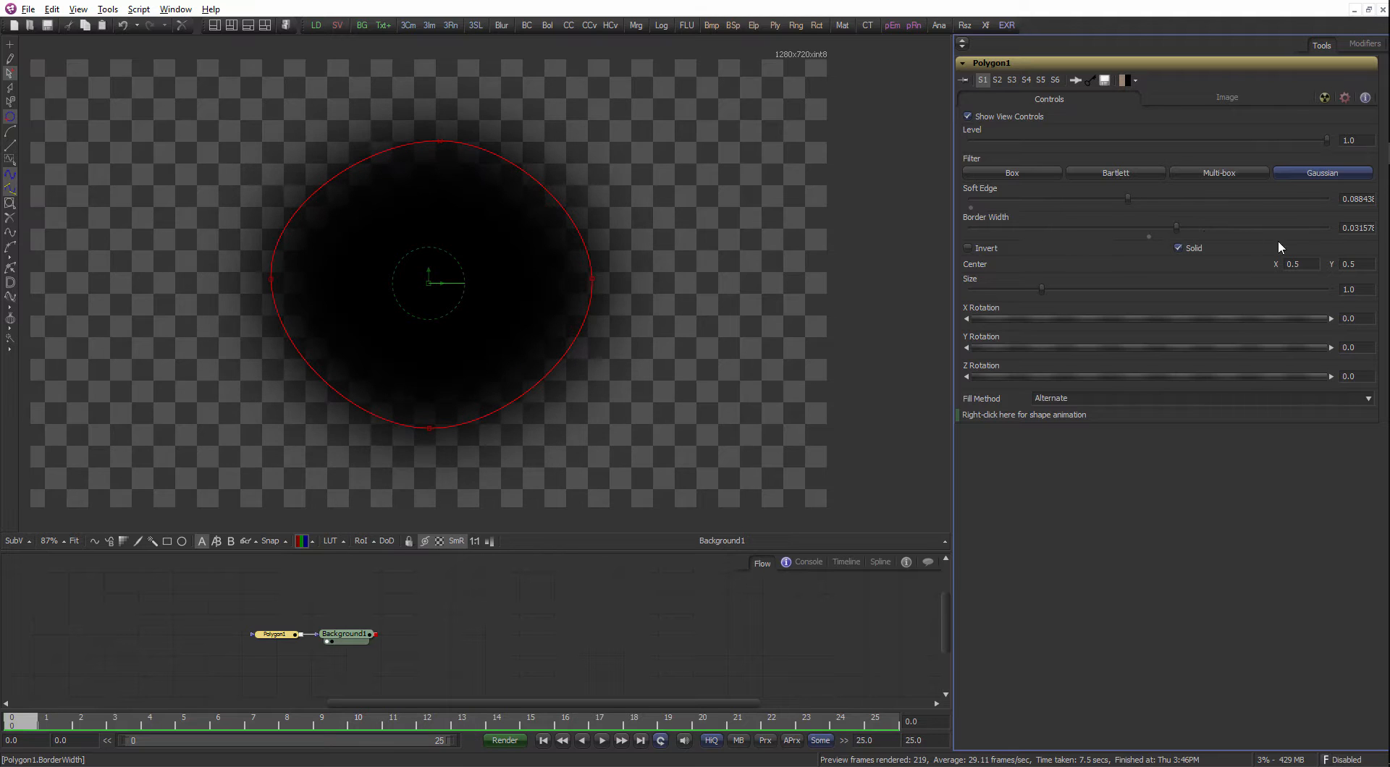
click(1363, 230)
text(0)
key(Return)
click(1354, 199)
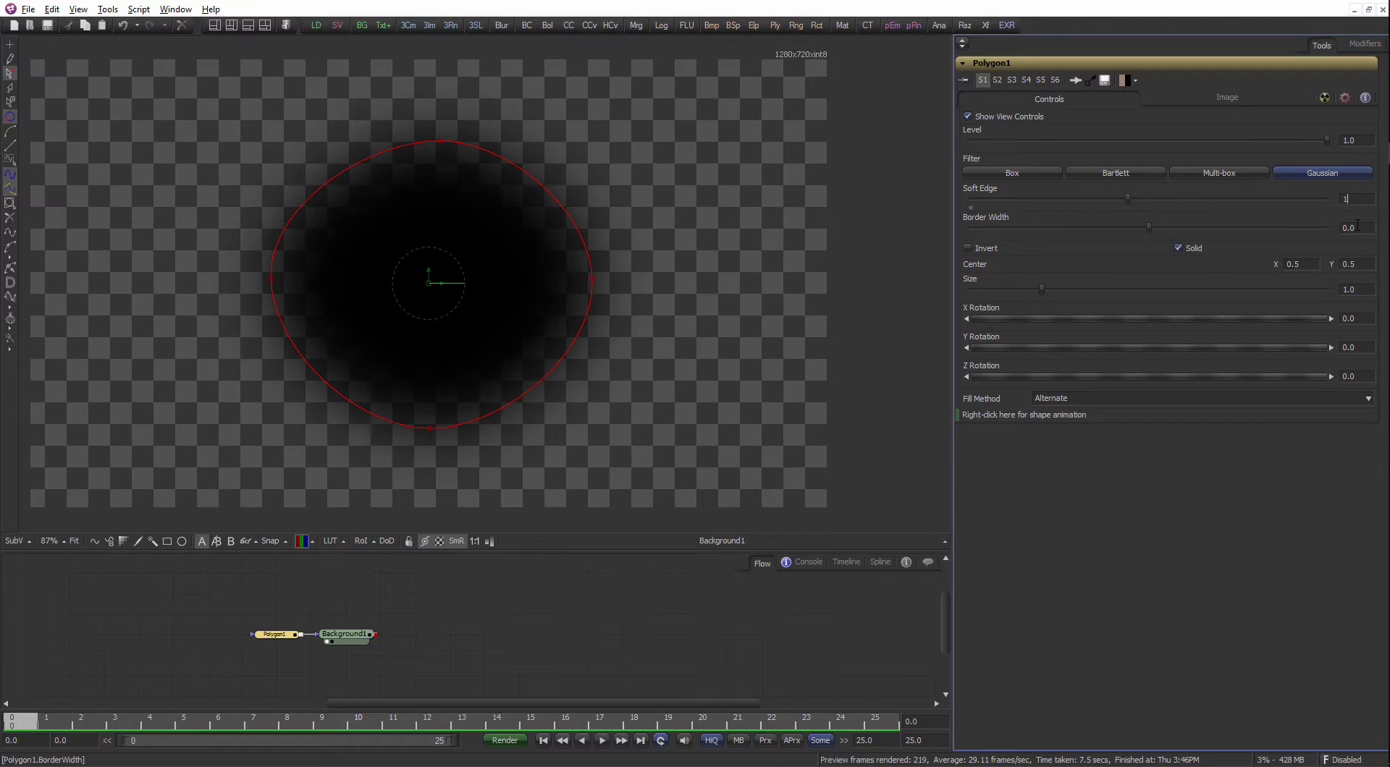
text(1.0)
key(Return)
drag(1338, 201, 1338, 205)
text(0)
key(Tab)
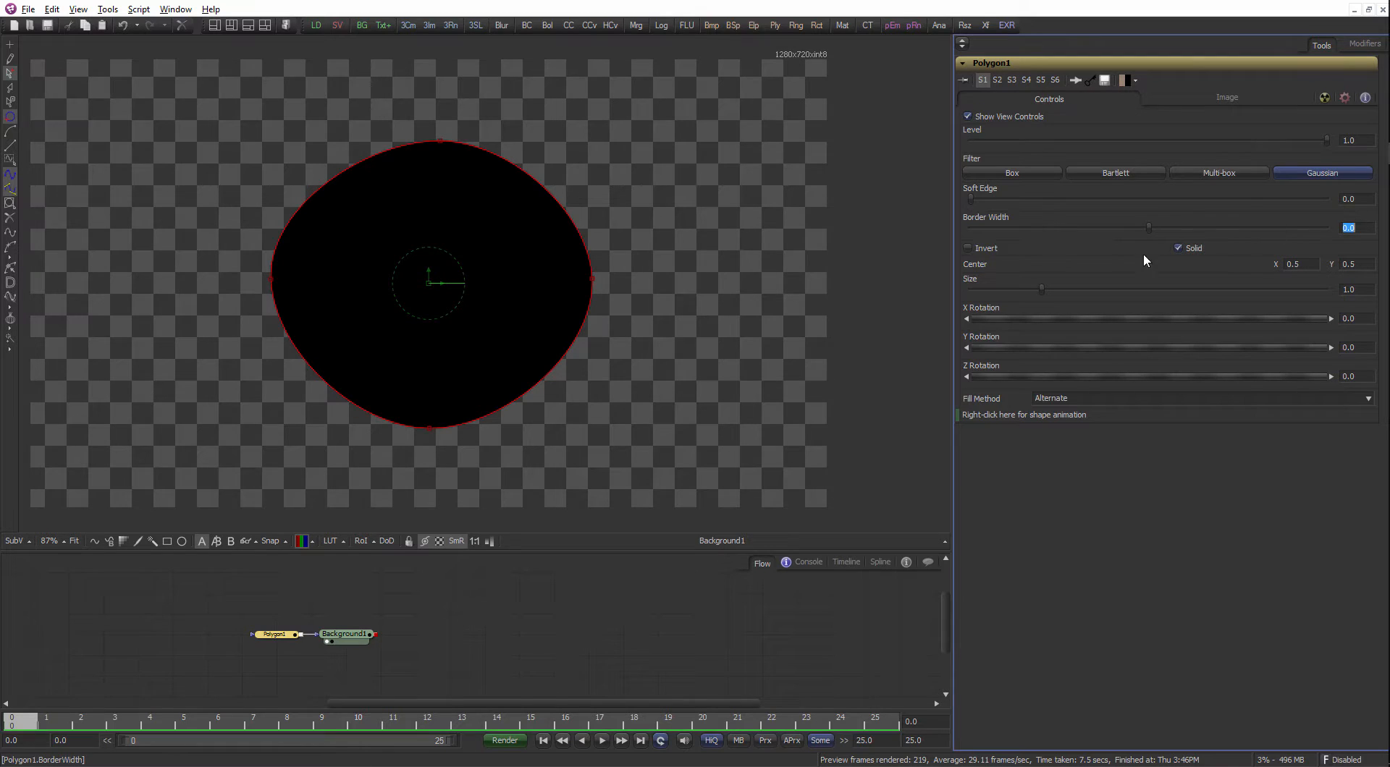
Animate Polygon1's Soft Edge and set a keyframe for it at frame 0.
drag(536, 437, 549, 403)
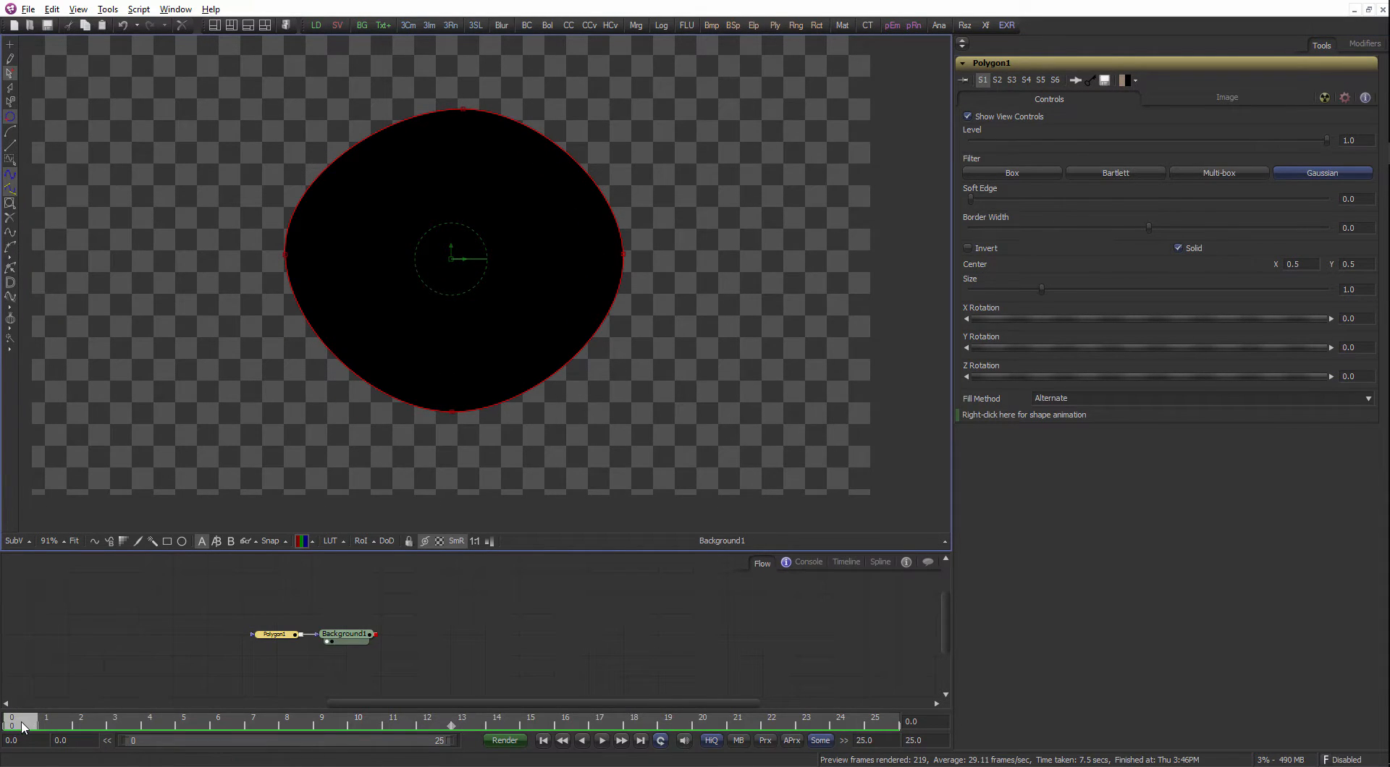
mouse_move(20, 723)
mouse_down()
mouse_move(843, 755)
mouse_move(261, 717)
mouse_move(9, 722)
mouse_up()
right_click(1028, 194)
click(1049, 195)
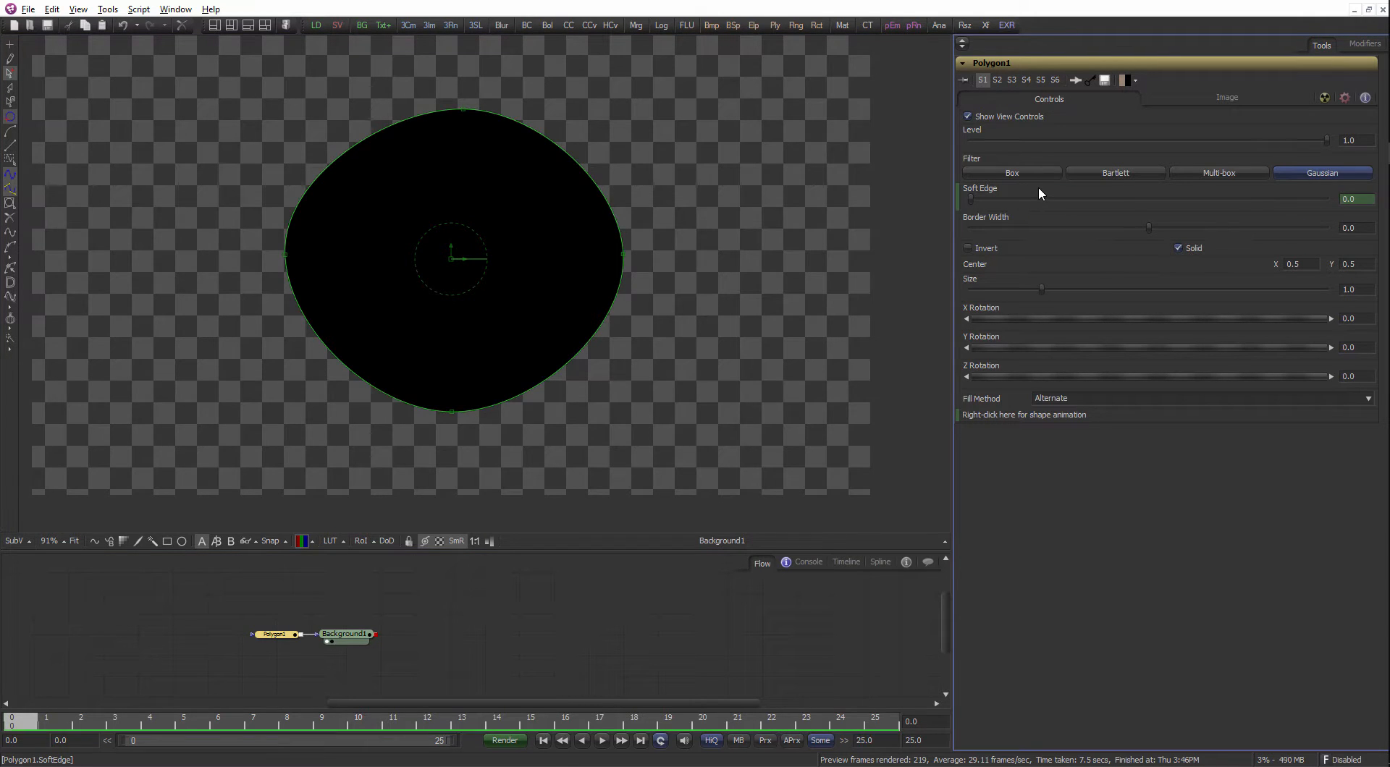
right_click(1035, 190)
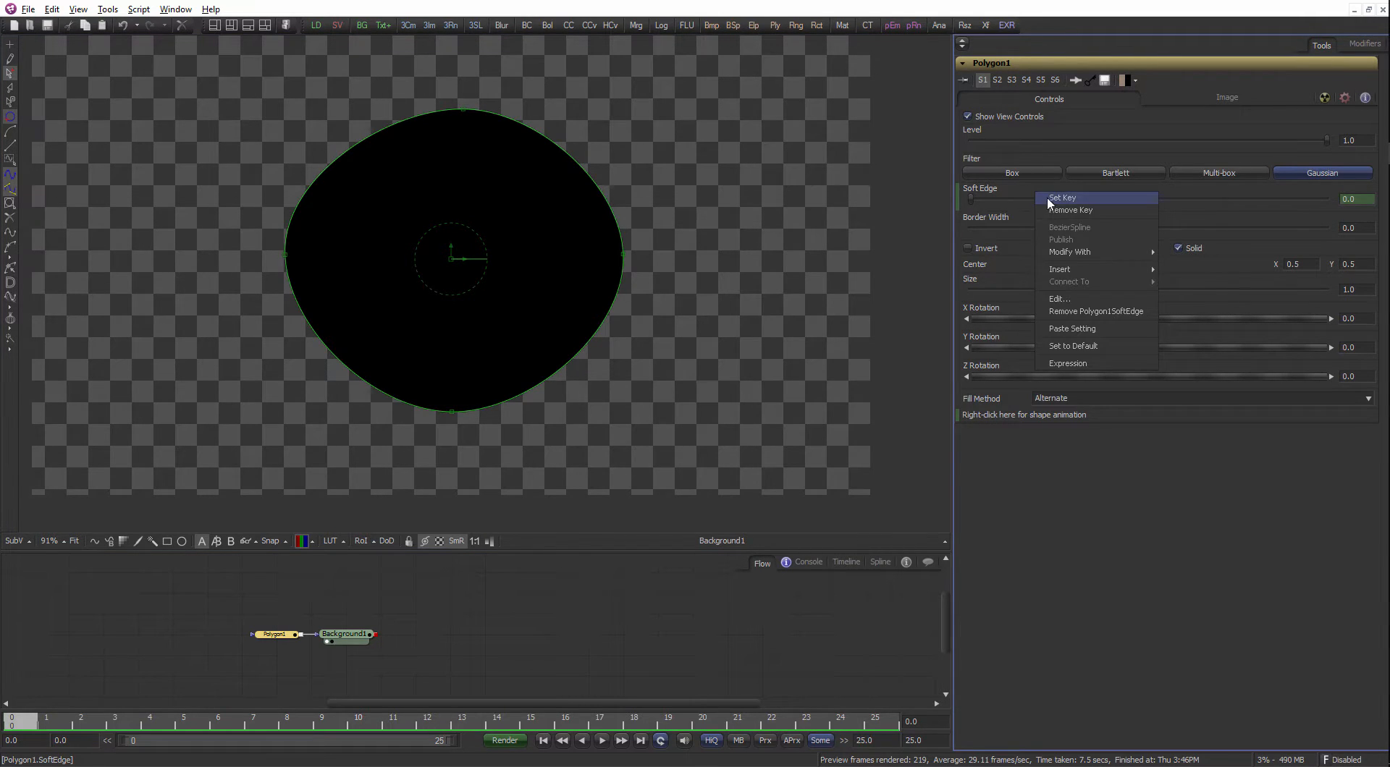
click(1048, 199)
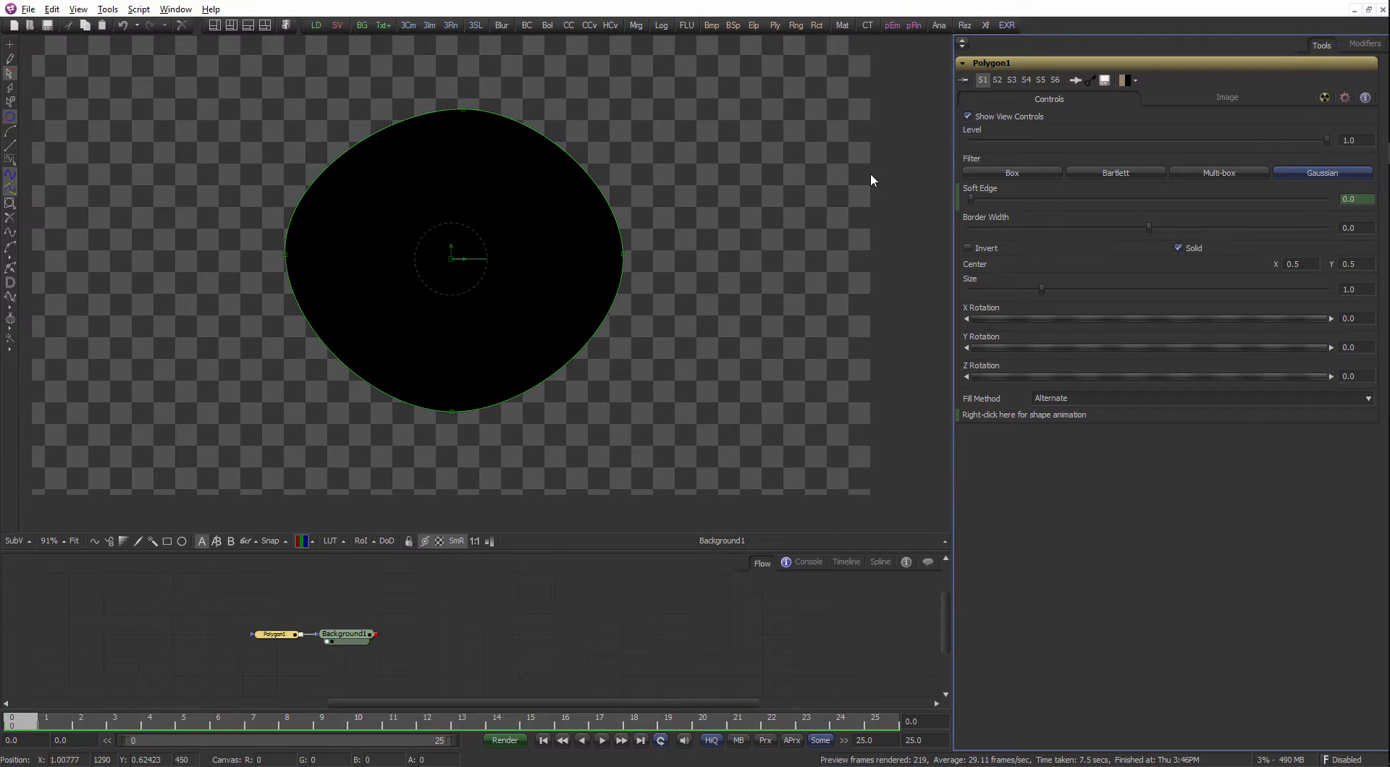
Key Polygon1's Soft Edge at about 0.304 on frame 25 and scrub the animation back to frame 0.
click(42, 703)
drag(27, 721, 880, 721)
drag(971, 198, 1060, 210)
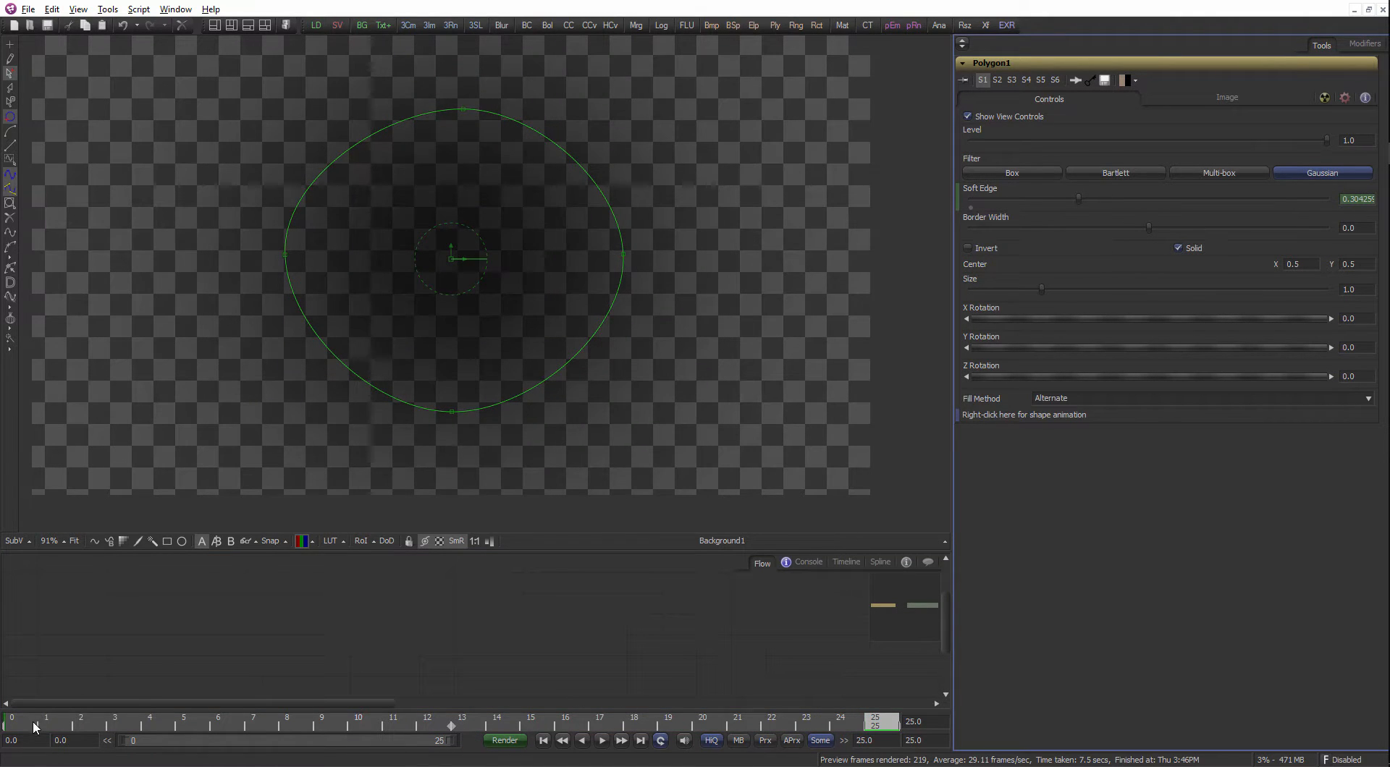
click(8, 724)
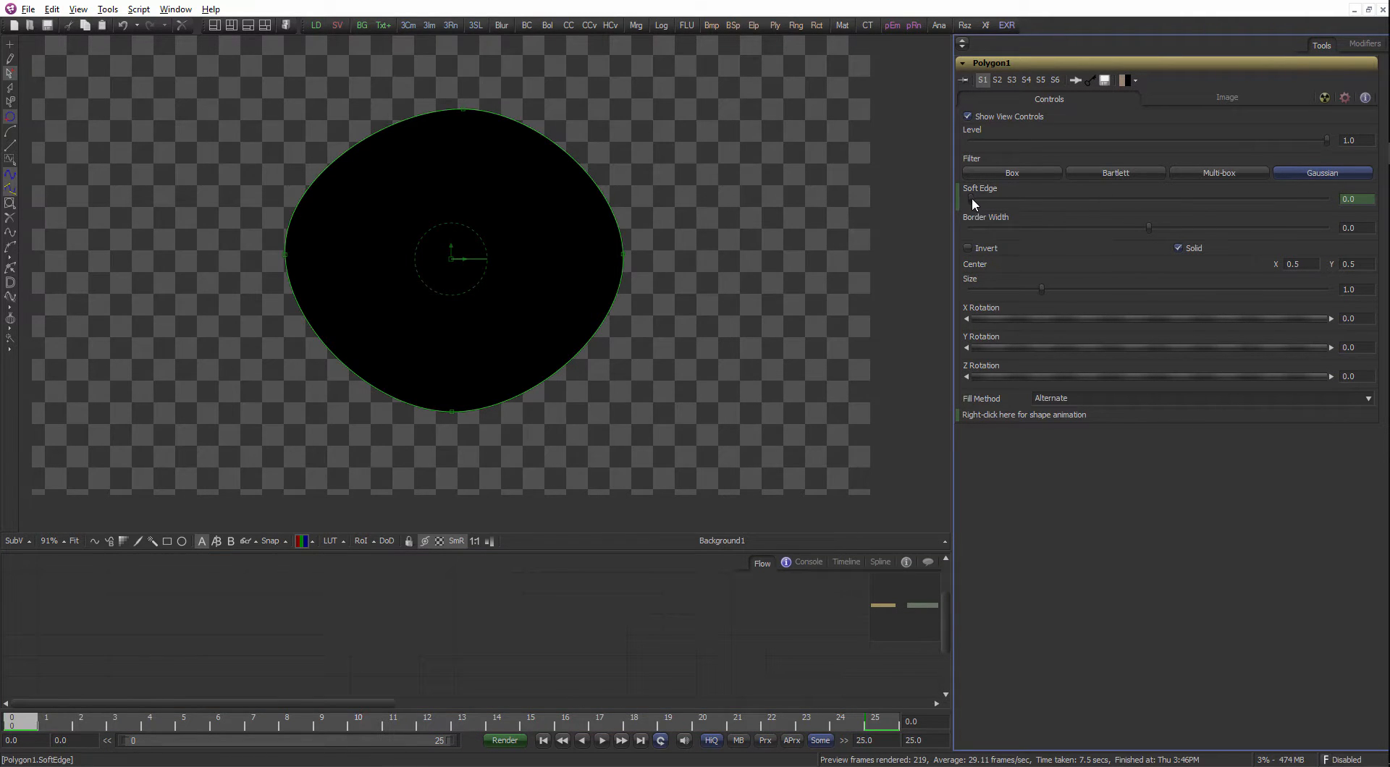
drag(971, 199, 965, 203)
drag(52, 718, 11, 722)
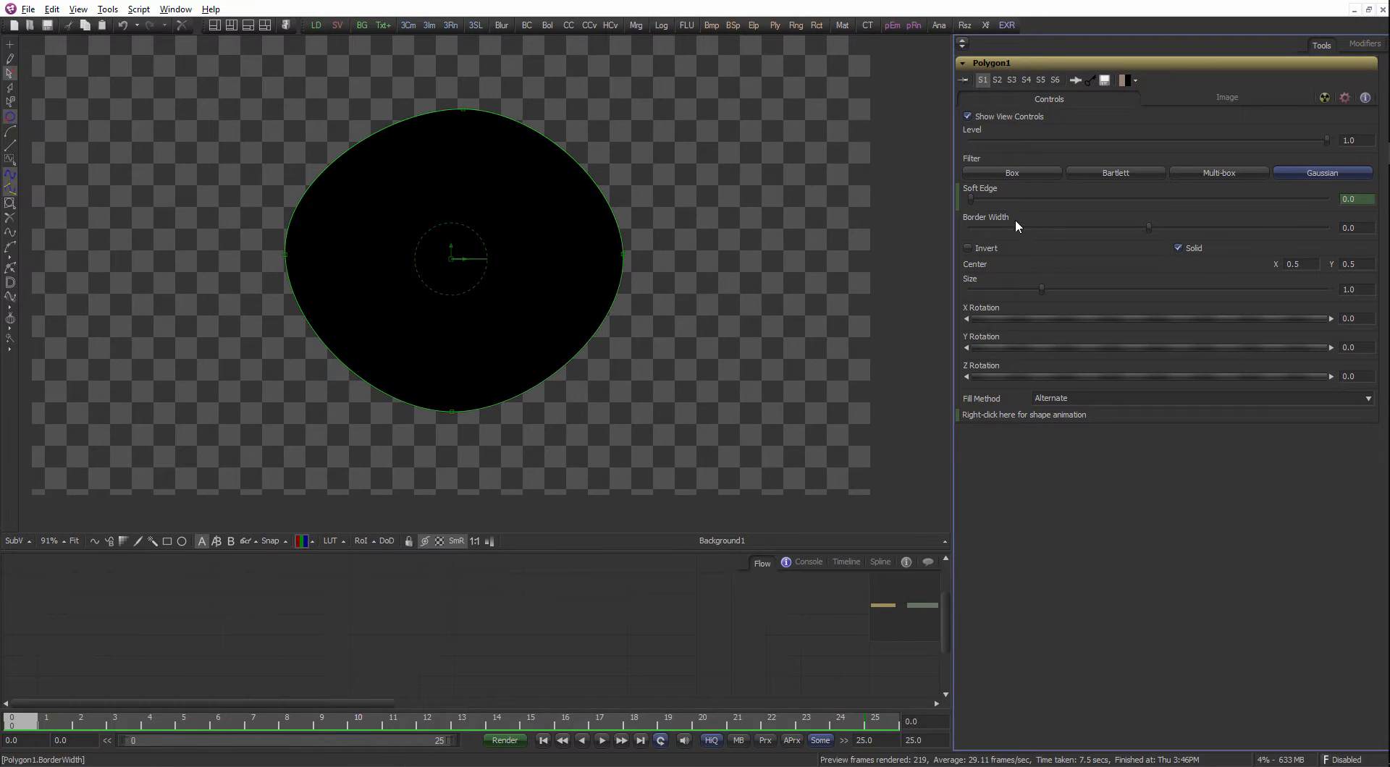
Try a Soft Edge of 1 on Polygon1 at frame 0 and reset it to 0.
right_click(1064, 184)
click(1083, 202)
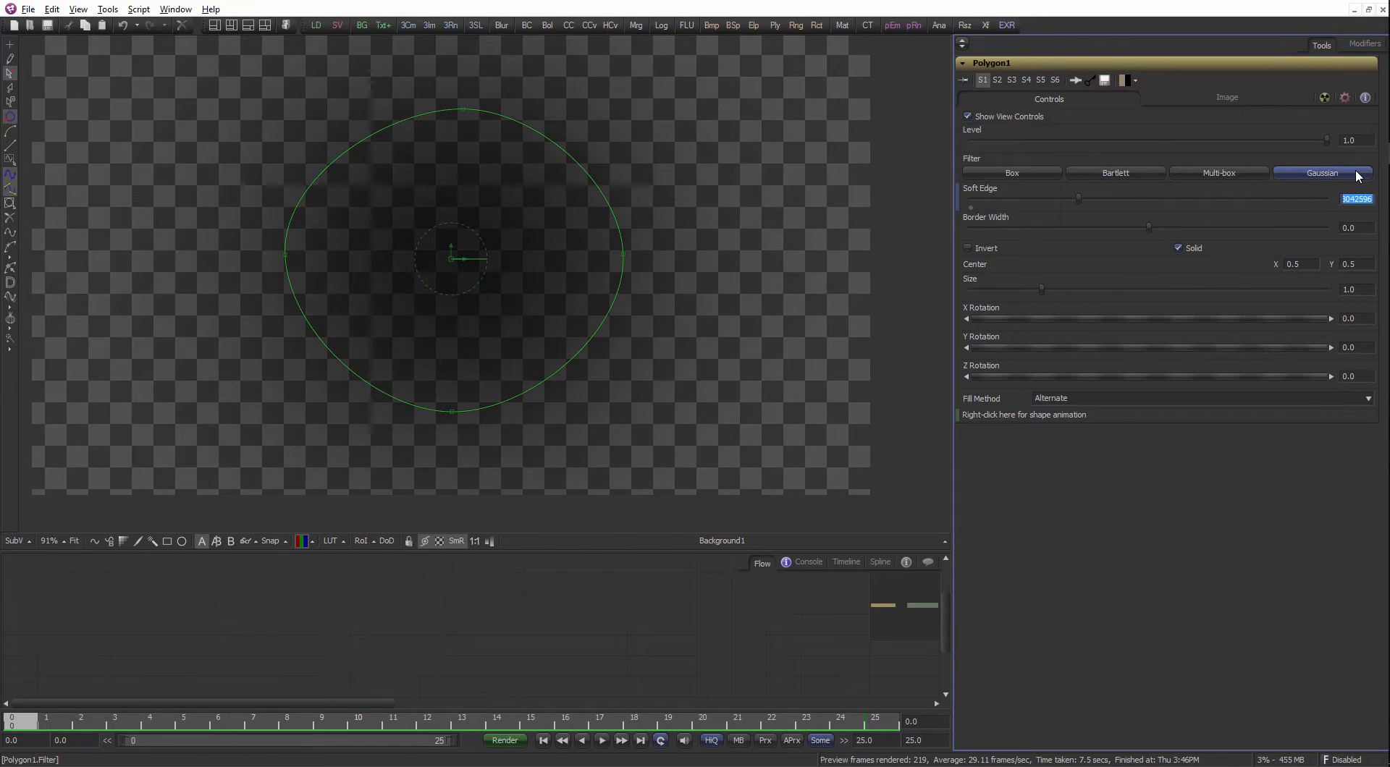
text(1)
key(Tab)
key(Tab)
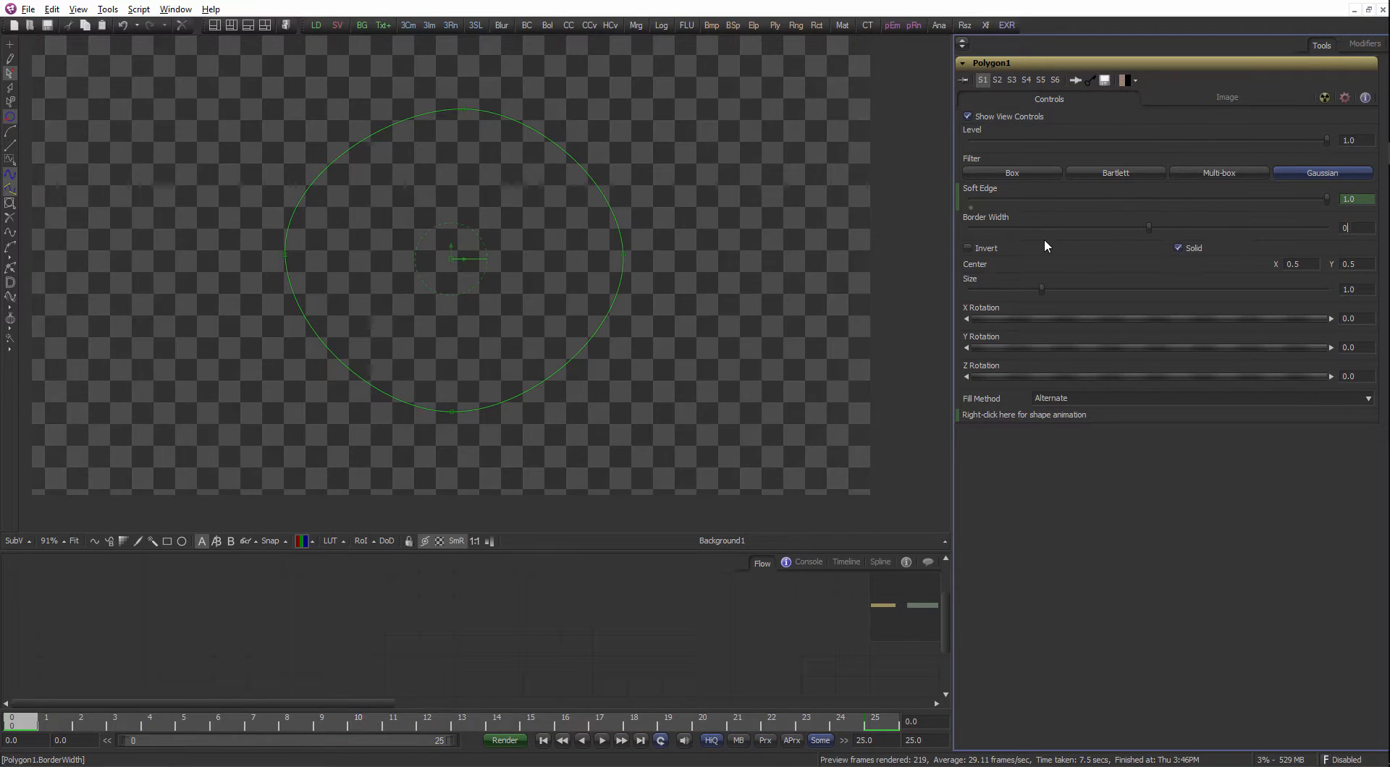
click(1366, 200)
text(0)
key(Tab)
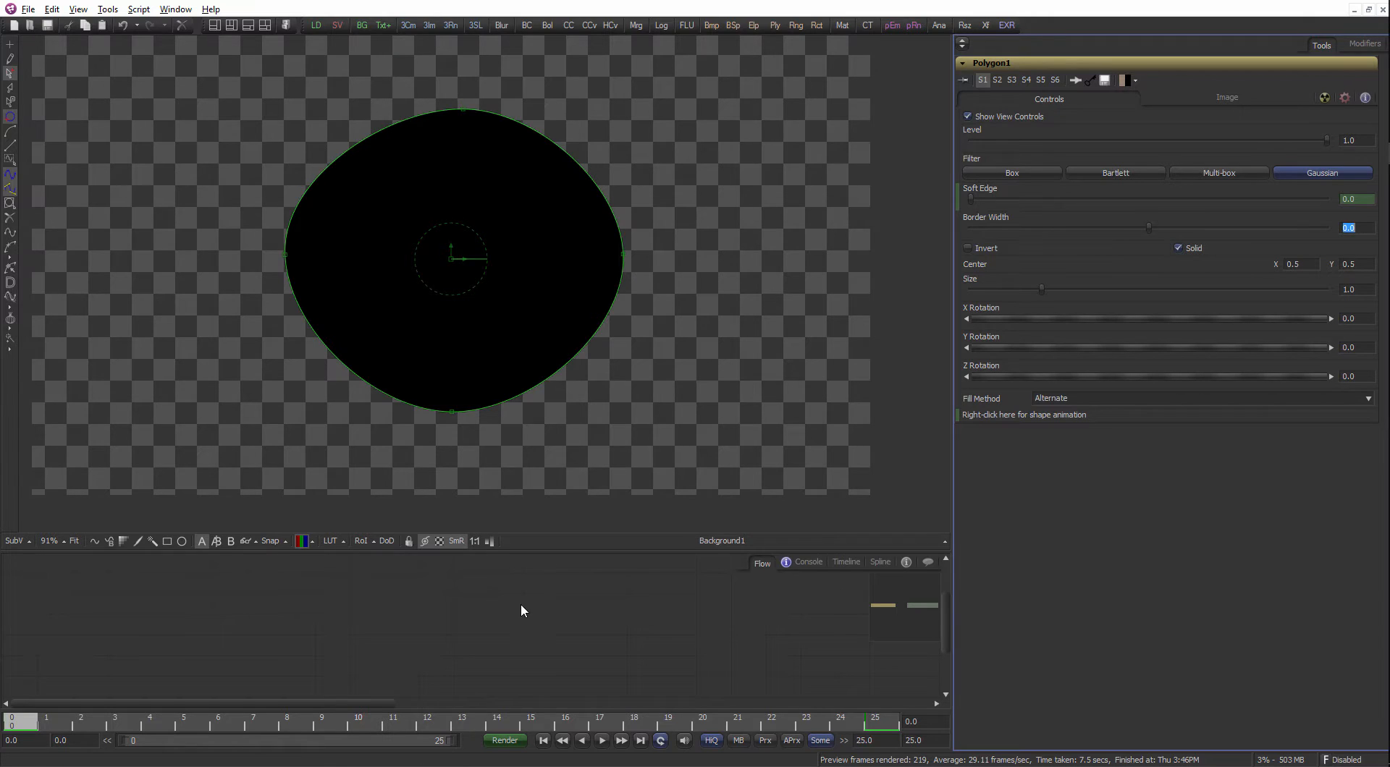
Space the Polygon1 node farther away from Background1 in the flow and enlarge the flow area.
click(521, 610)
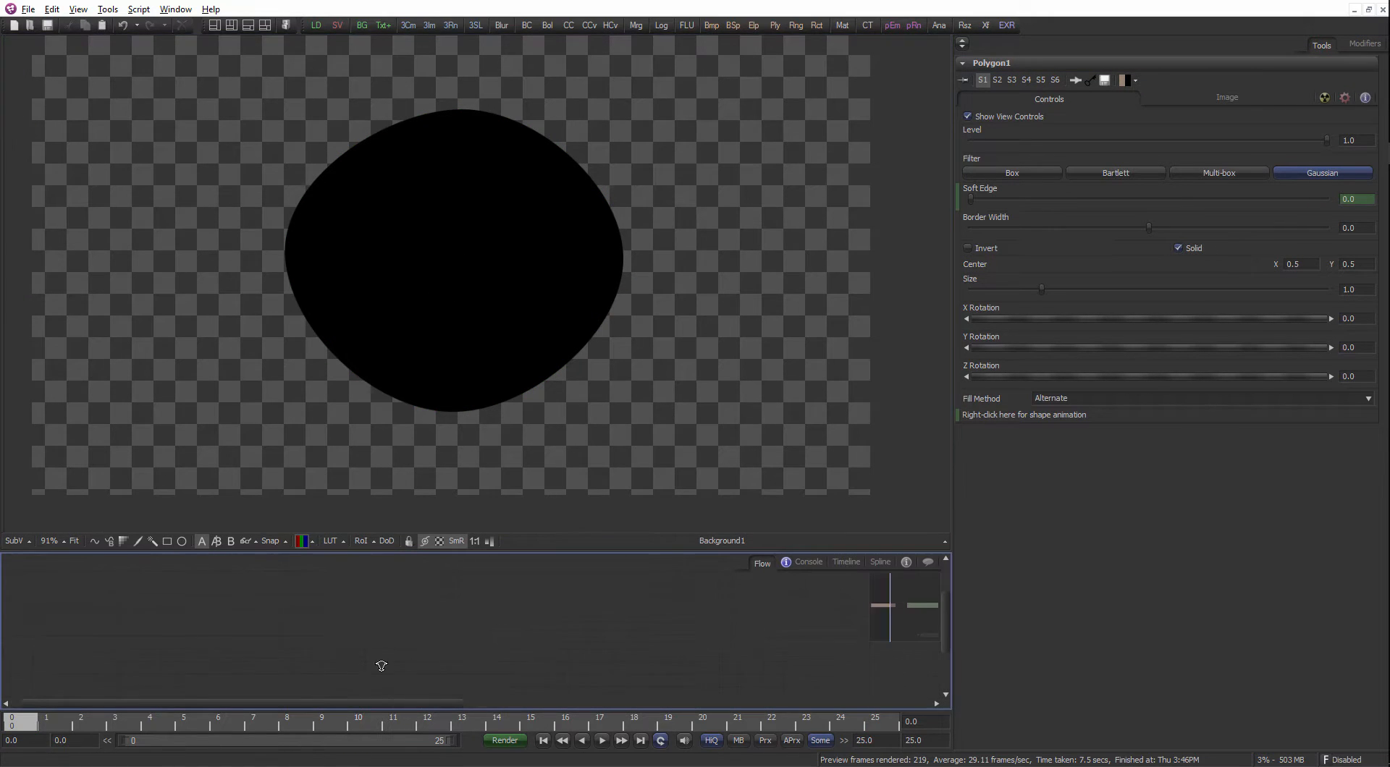
drag(382, 666, 320, 667)
drag(879, 654, 485, 630)
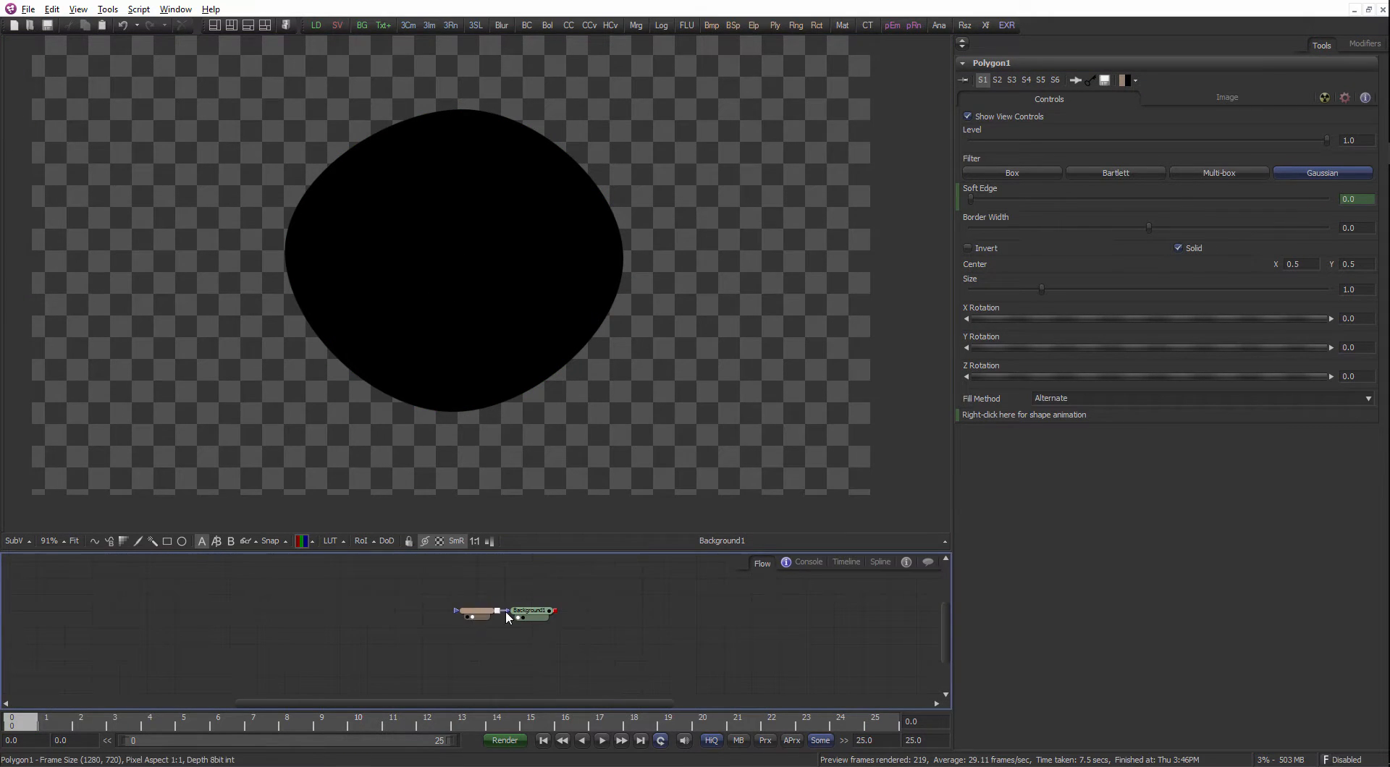
click(432, 613)
scroll(543, 353, down, 2)
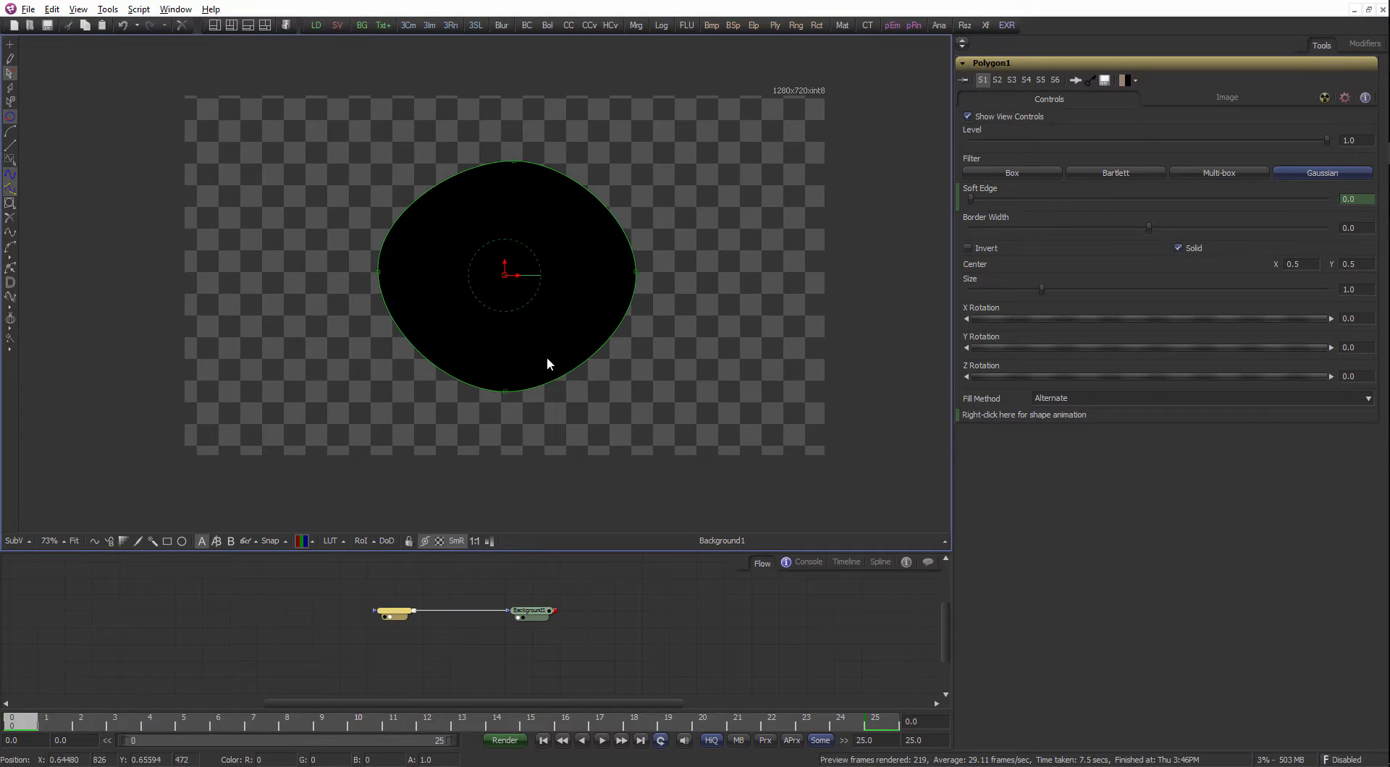
drag(564, 614, 490, 633)
drag(528, 547, 527, 487)
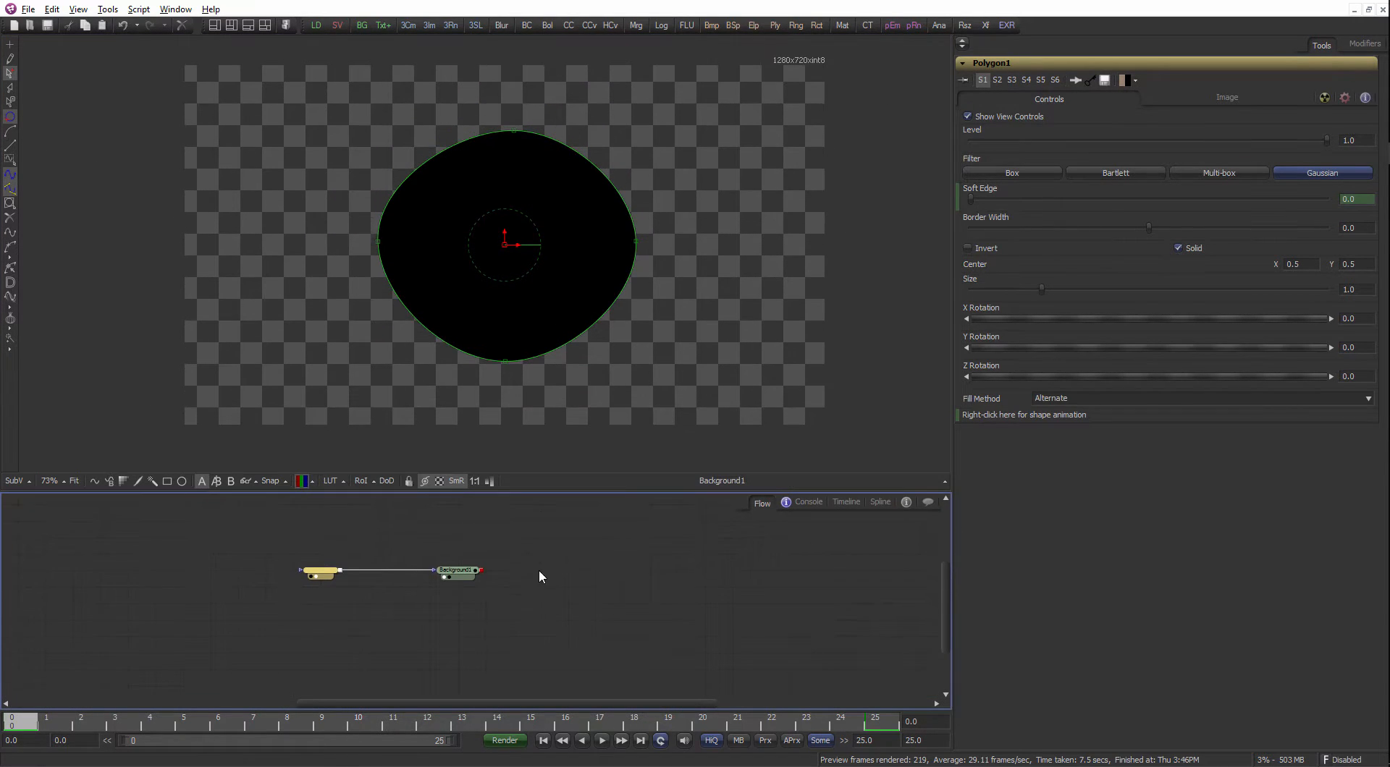
drag(470, 587, 462, 630)
scroll(464, 628, up, 1)
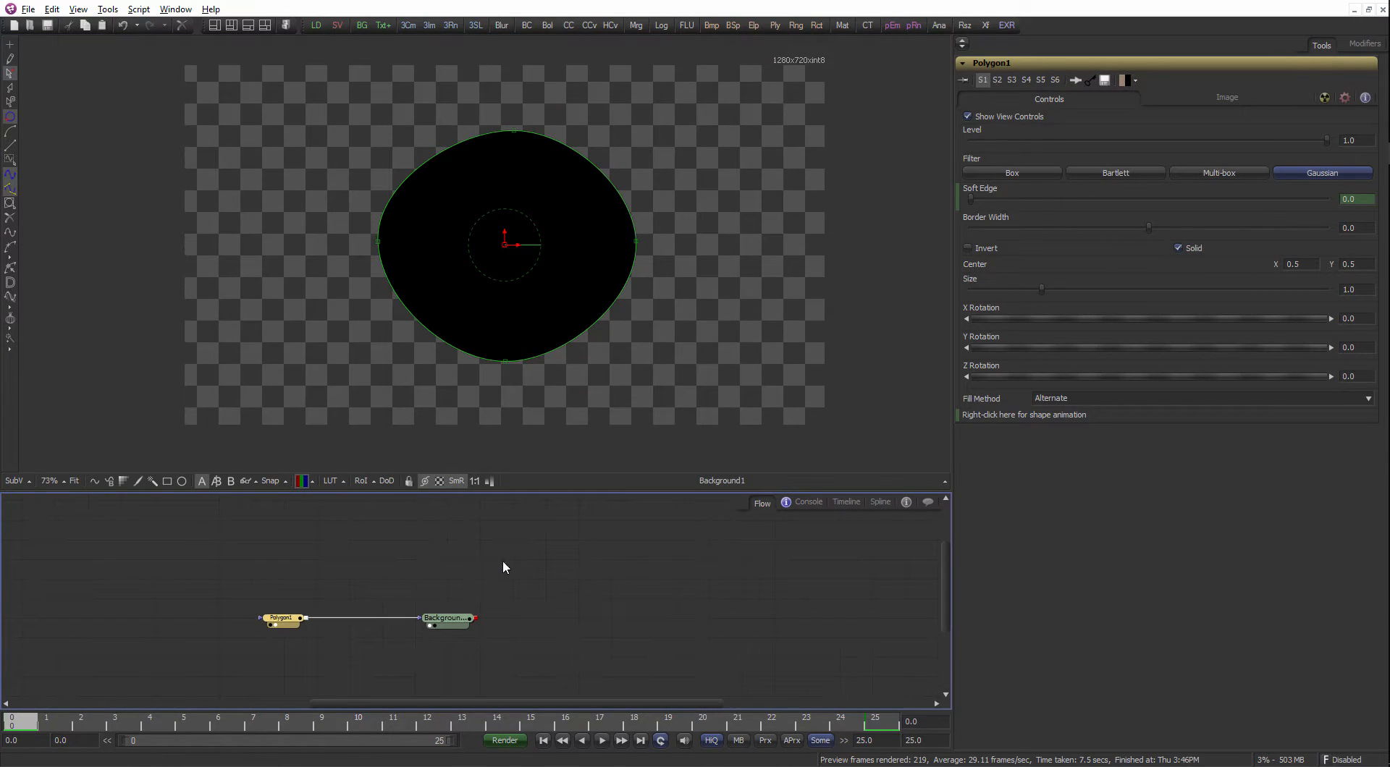
Add an unconnected Rectangle mask and shrink it to a Width of about 0.022 and a Height of about 0.039.
click(501, 557)
drag(532, 548, 503, 573)
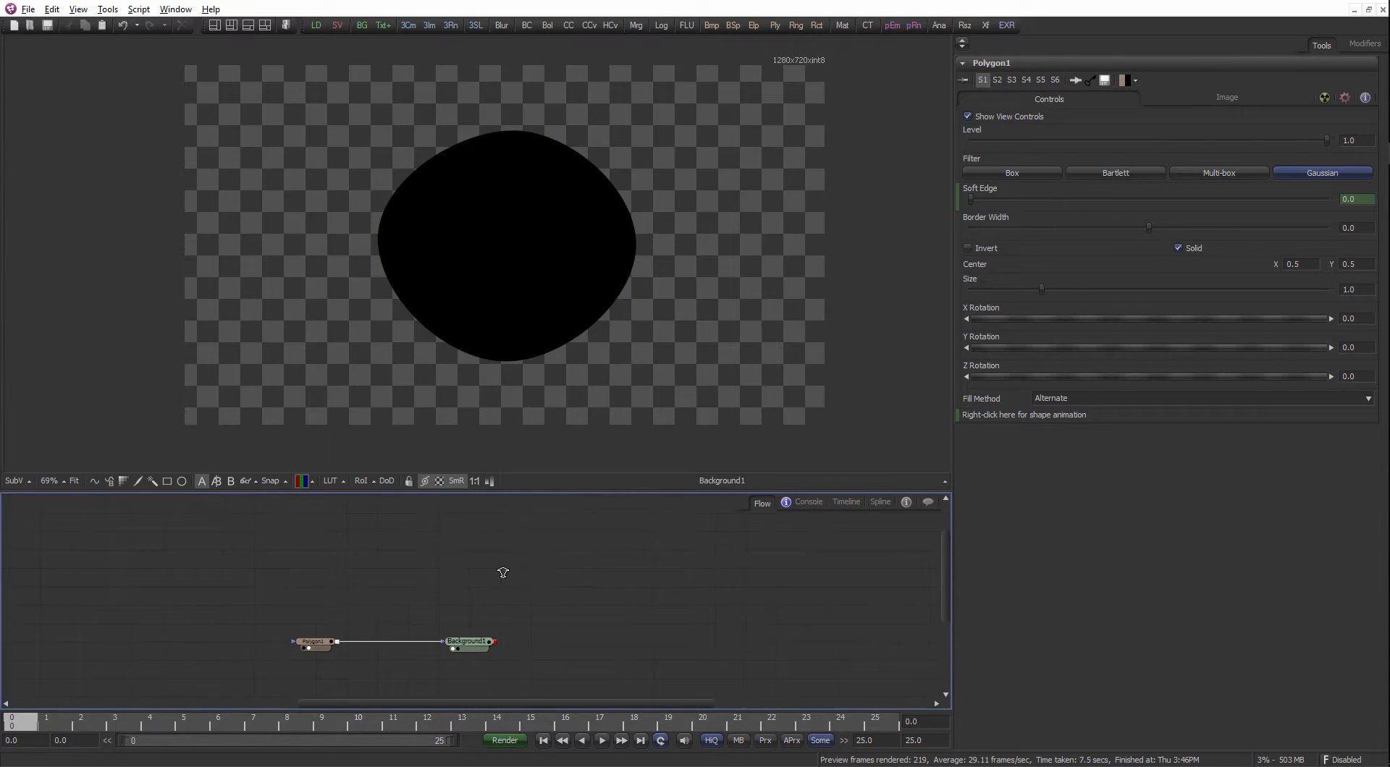
click(167, 481)
scroll(670, 158, up, 1)
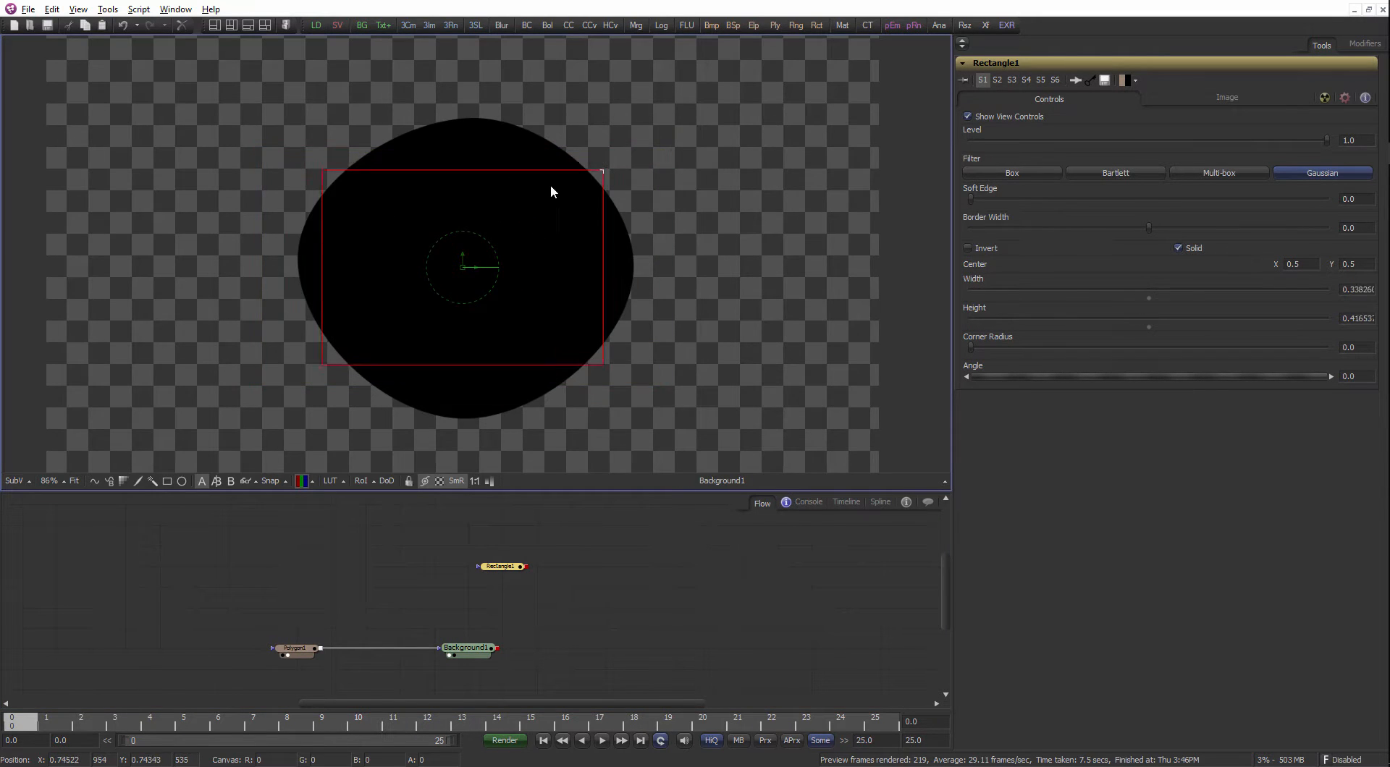
drag(603, 171, 726, 169)
mouse_move(503, 571)
mouse_down()
mouse_move(468, 572)
mouse_move(522, 569)
mouse_up()
scroll(651, 326, down, 3)
scroll(669, 330, up, 2)
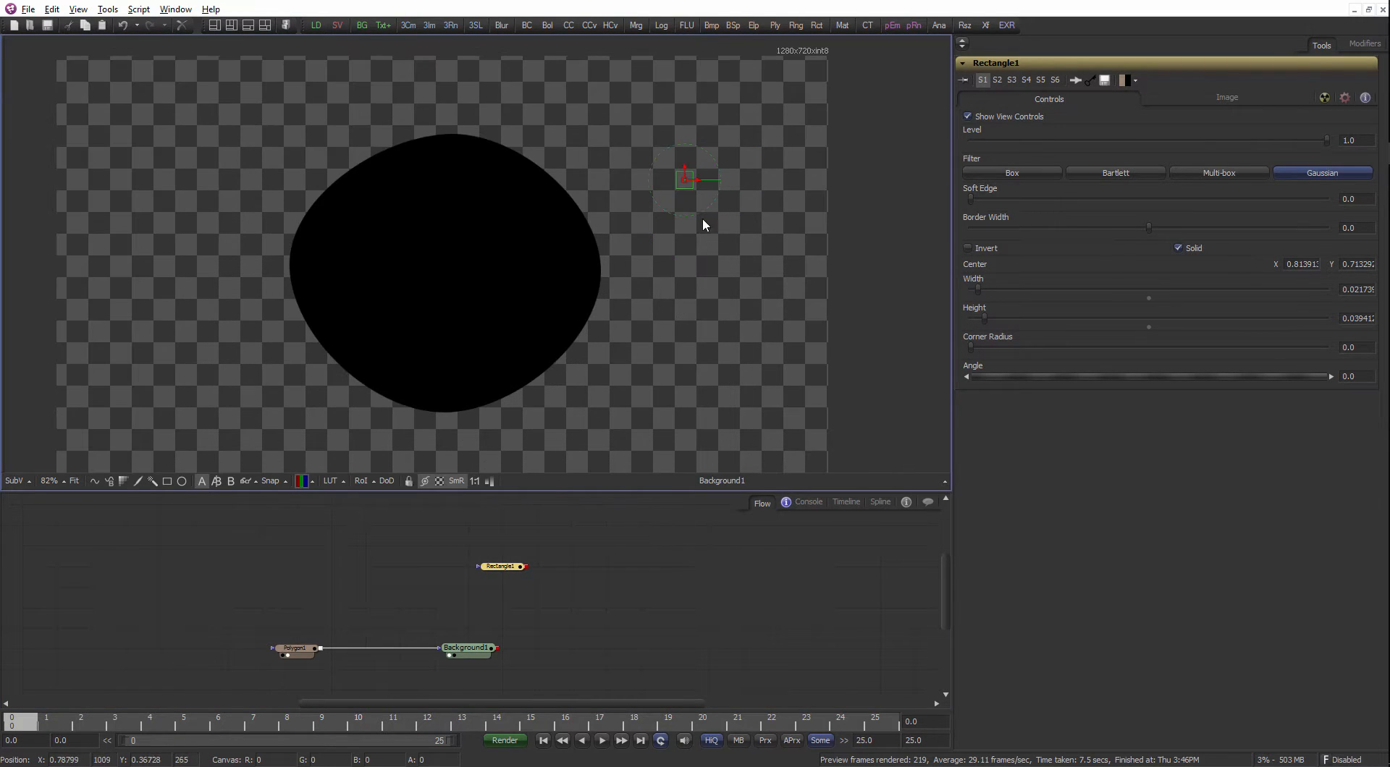
Move the small rectangle to a Center of about X 0.831, Y 0.796.
drag(686, 172, 691, 169)
scroll(601, 349, down, 2)
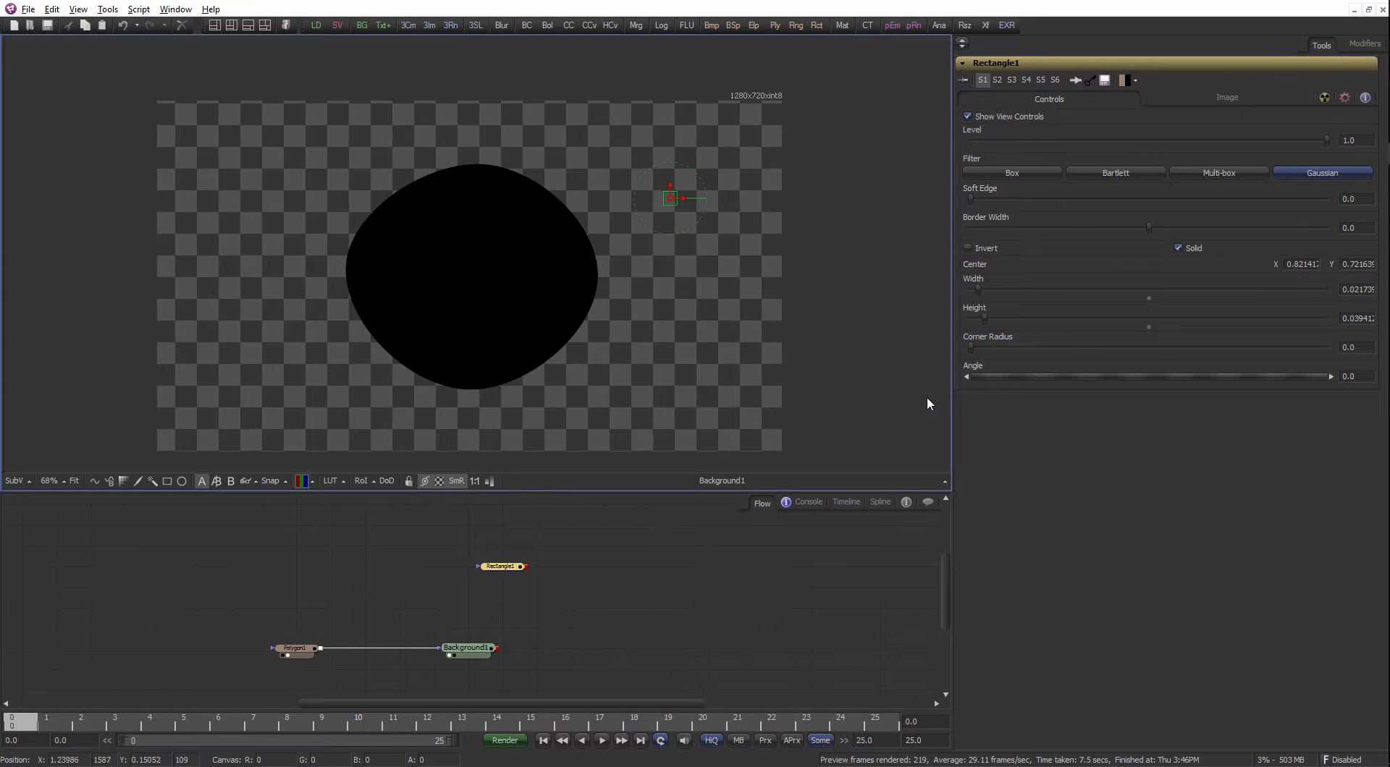
drag(669, 197, 682, 155)
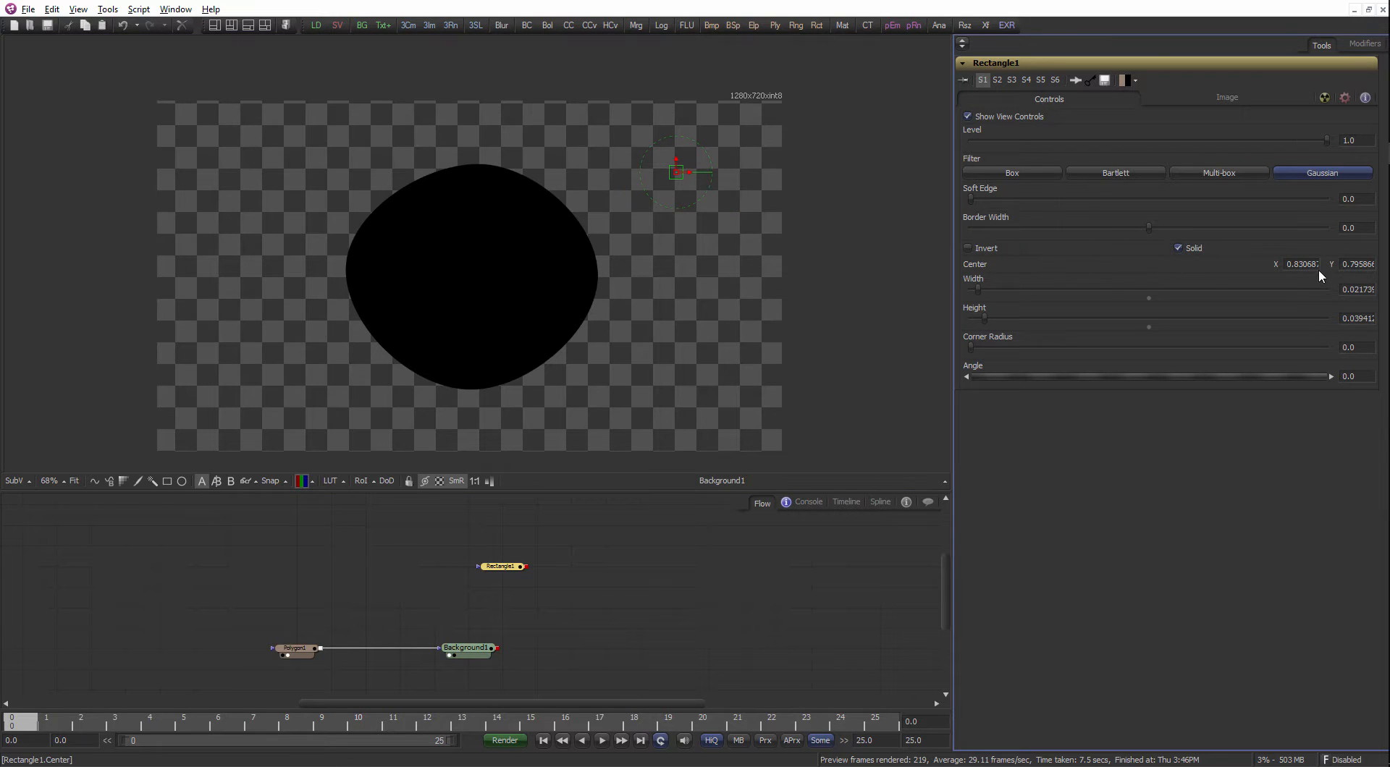
Modify Rectangle1's Center with Shake, play the motion, and stop at frame 17.
right_click(1071, 262)
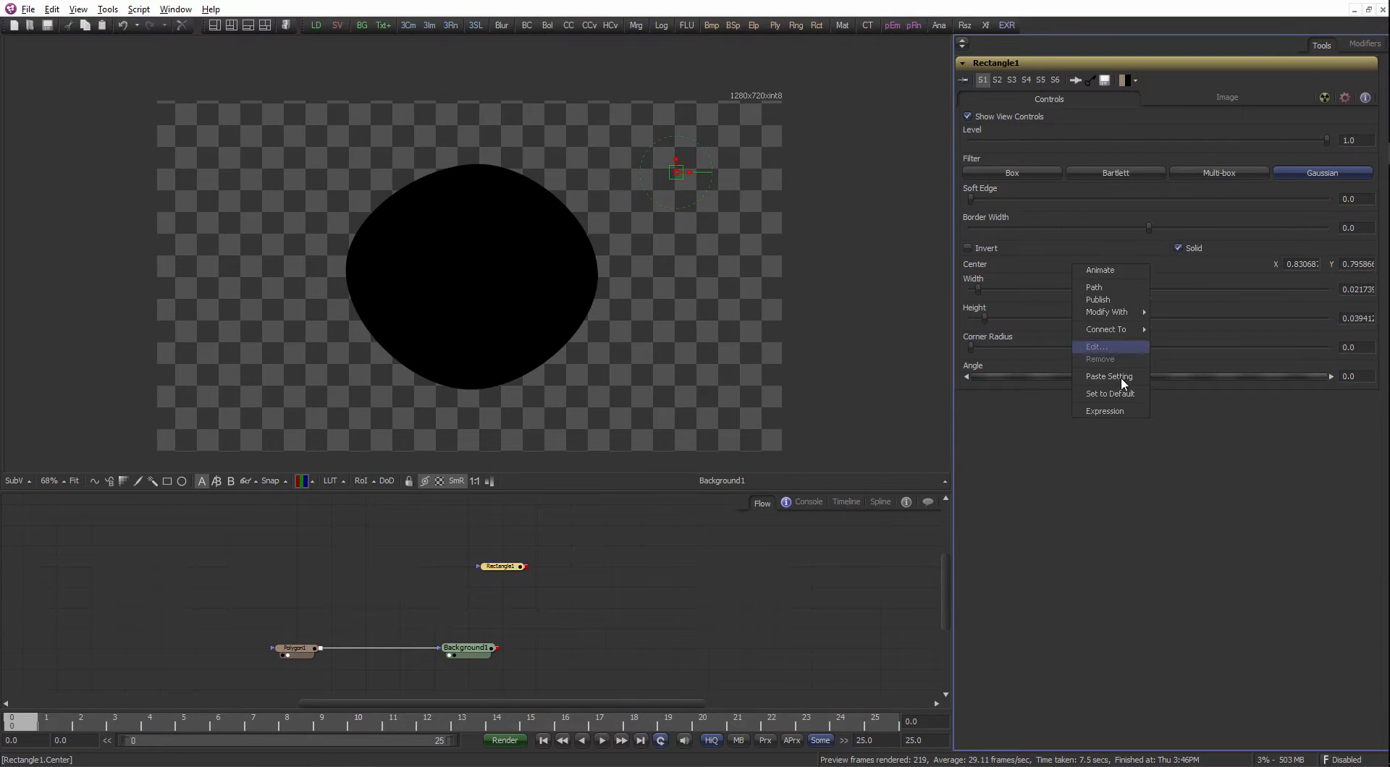
mouse_move(1108, 311)
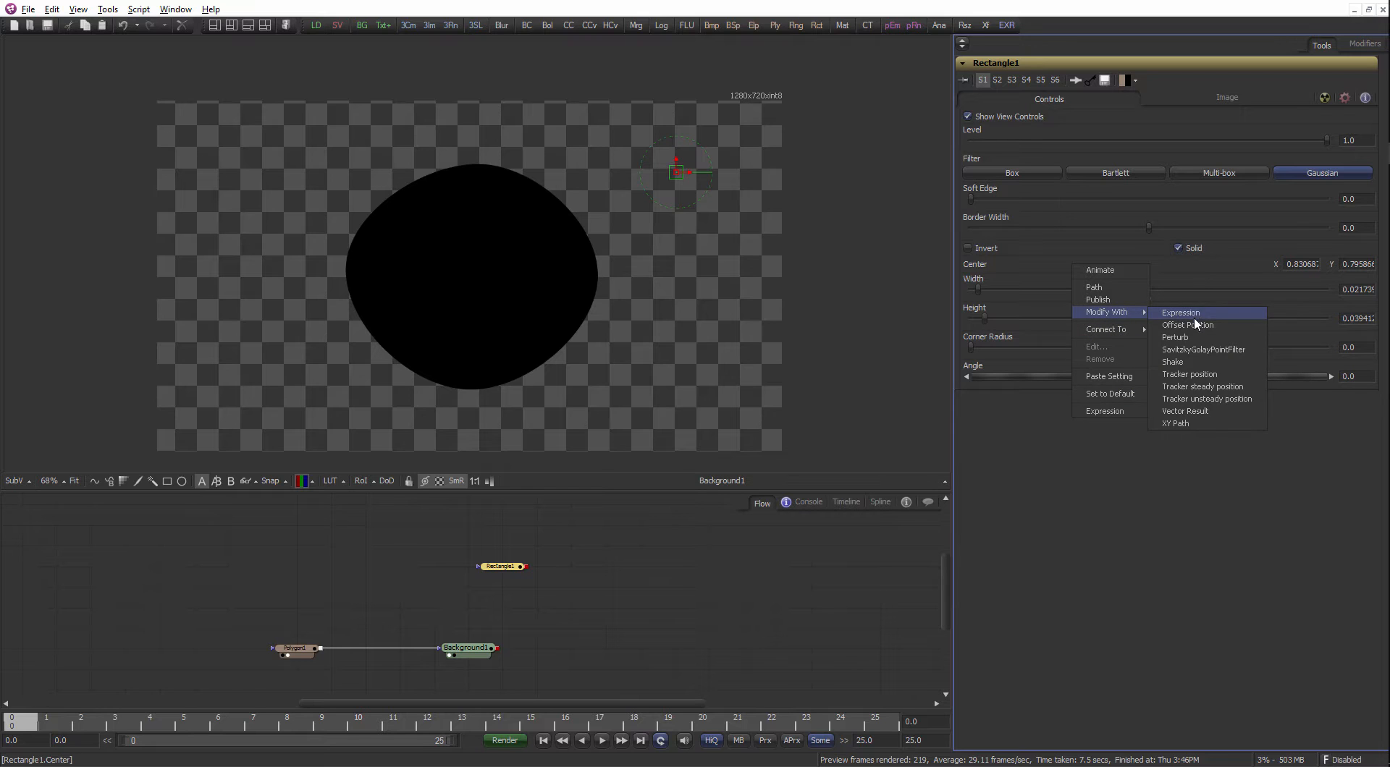
click(1195, 363)
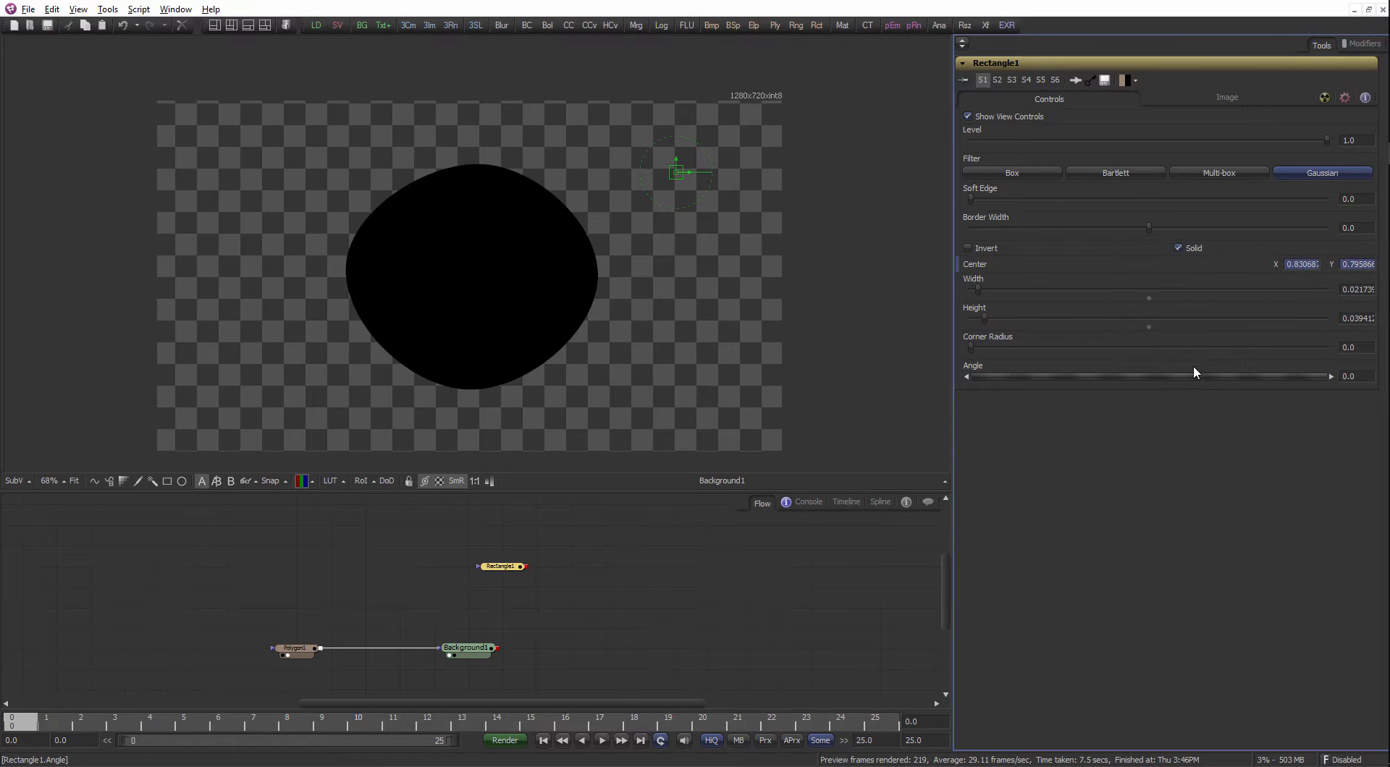
key(space)
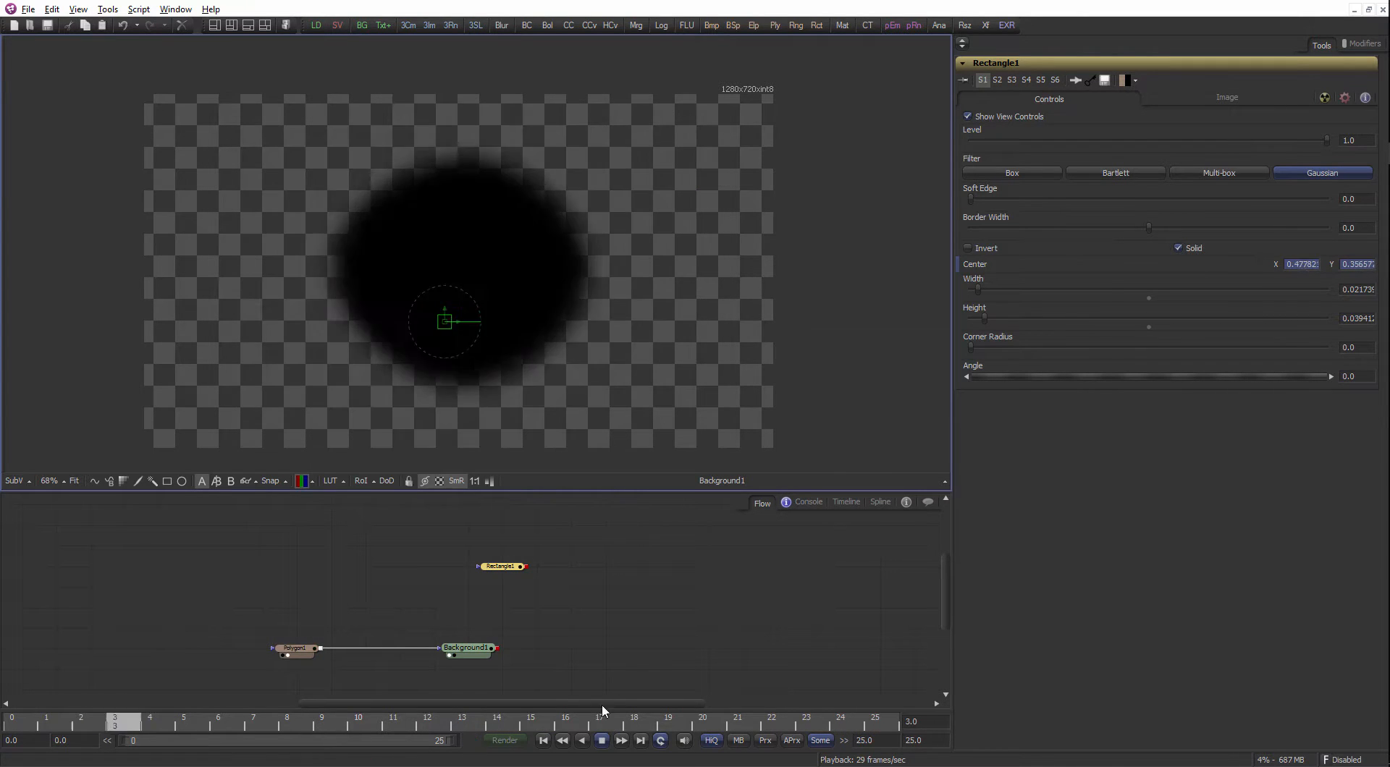
click(593, 726)
Remove the Soft Edge animation from Polygon1 and set its Soft Edge to 0.
click(306, 646)
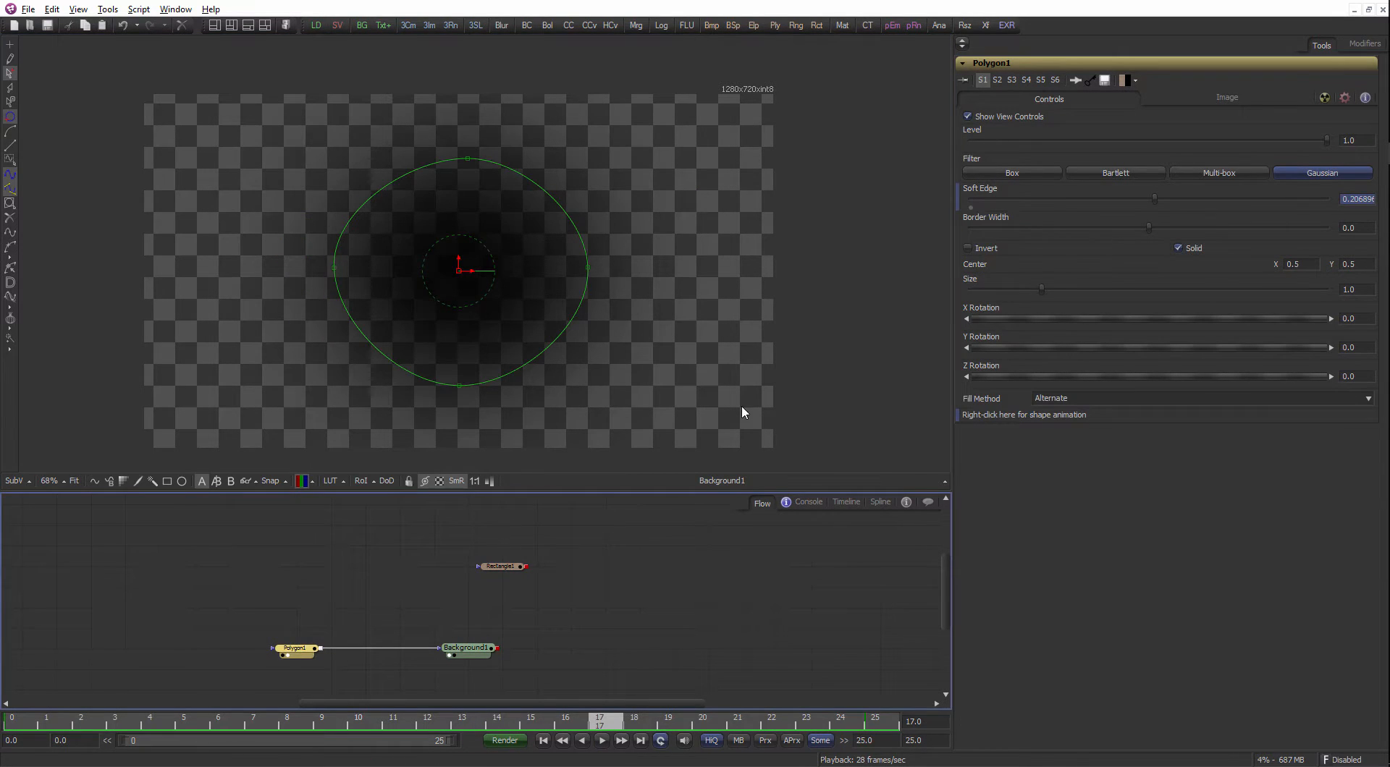
right_click(1203, 189)
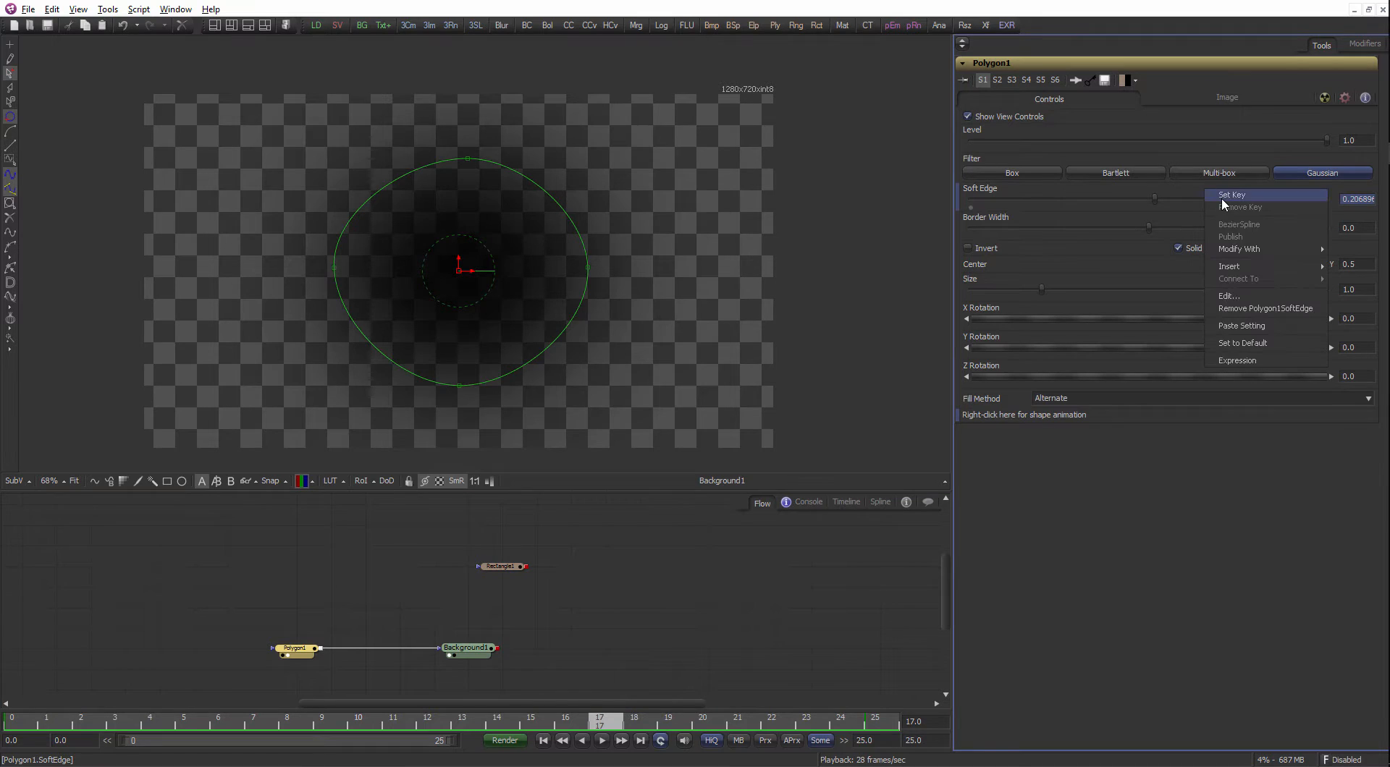
click(1248, 308)
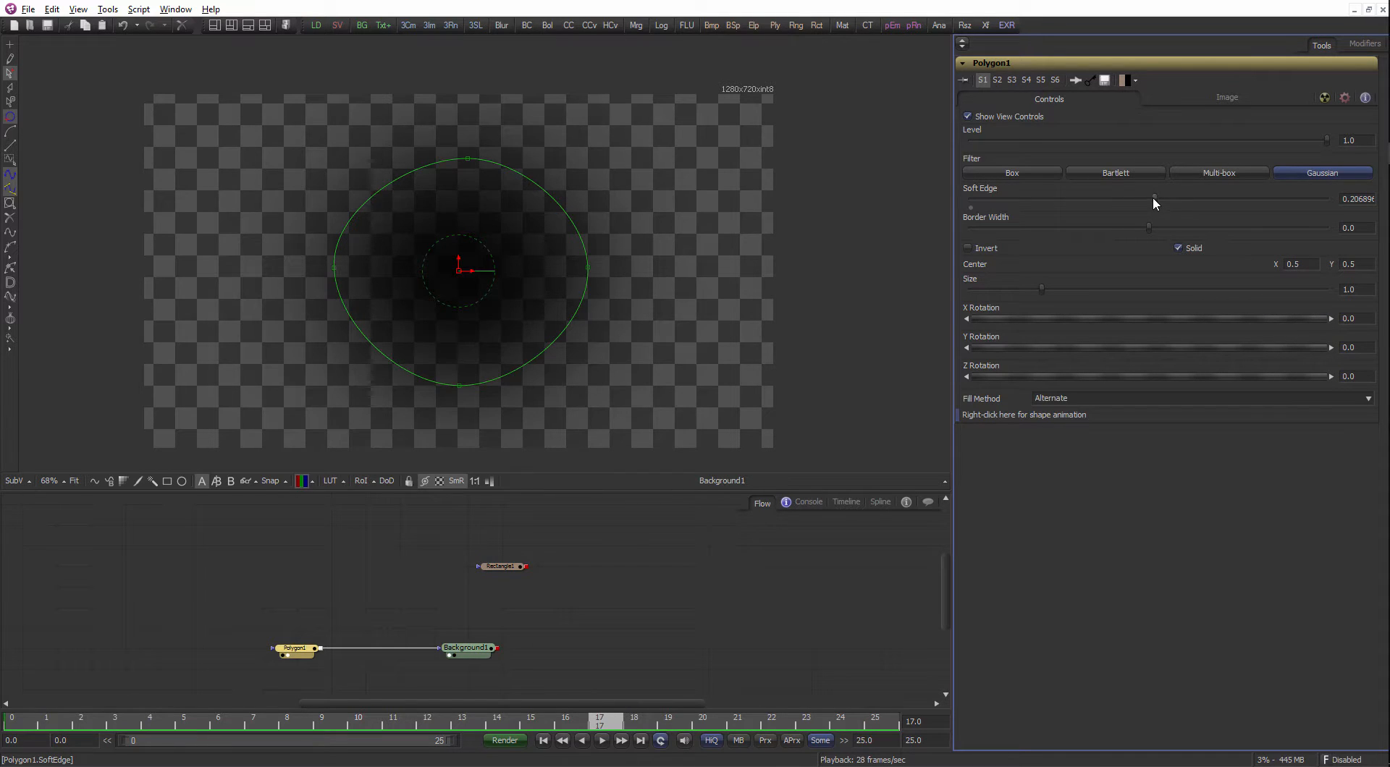
drag(1153, 197, 966, 191)
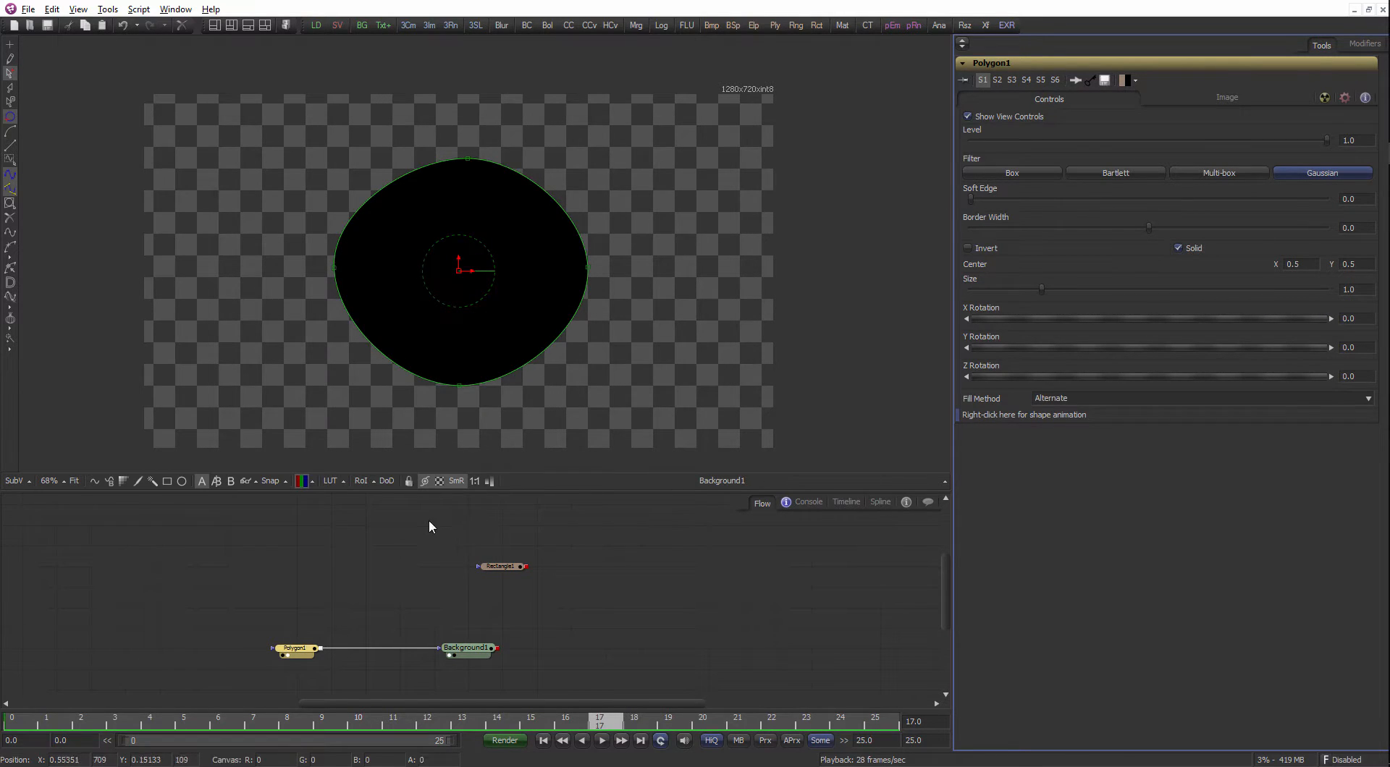
Select Rectangle1 and play its shaking motion from frame 0.
click(501, 566)
click(16, 721)
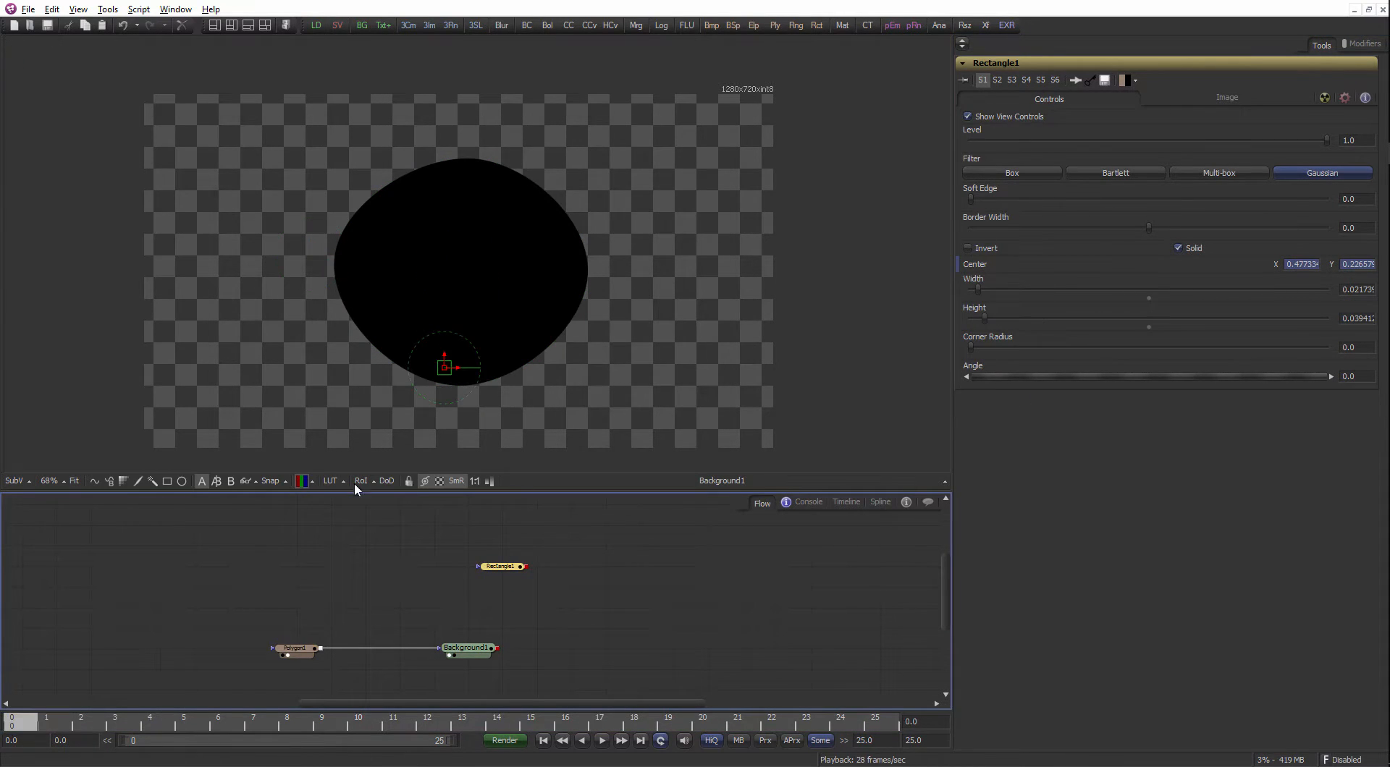
key(space)
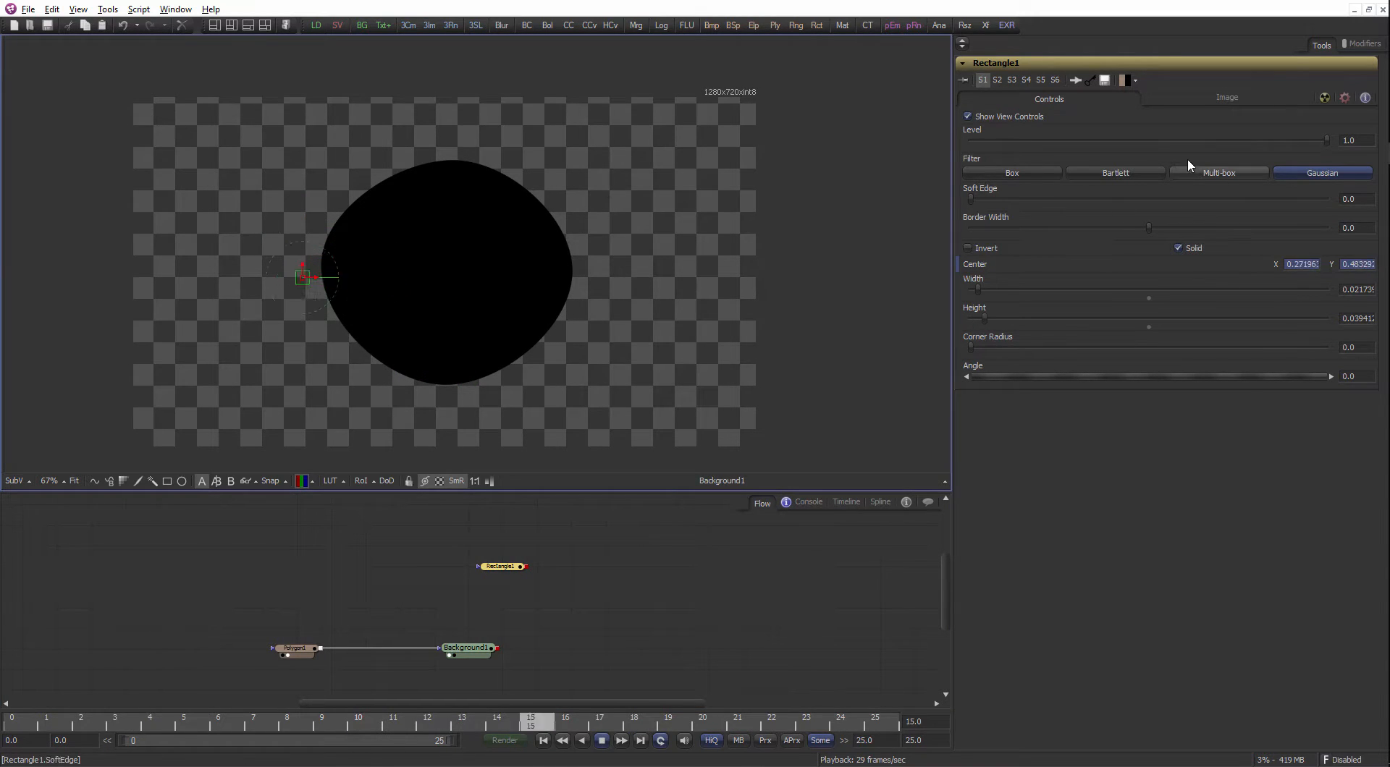
Expand the Shake modifier on Rectangle1's Center and randomize its Random Seed twice, to 11522.
click(1359, 44)
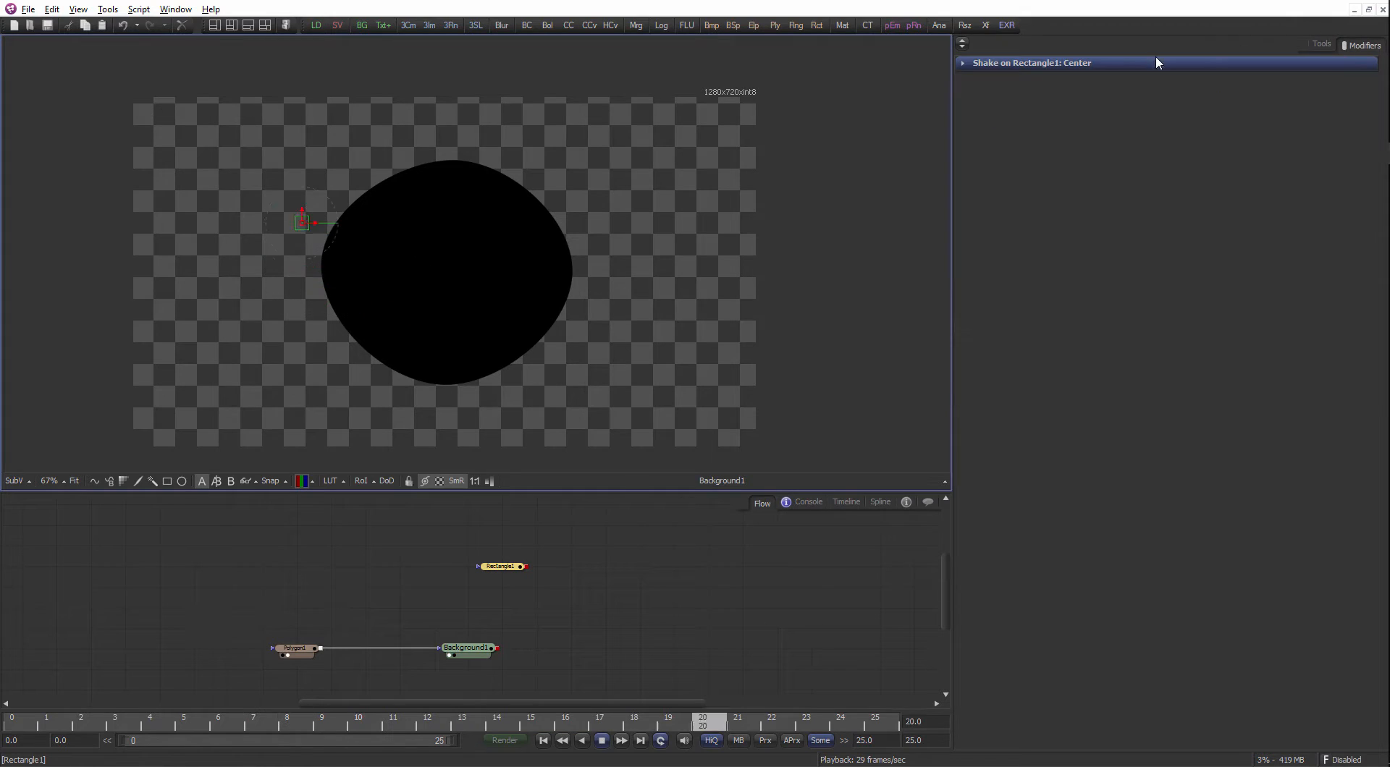
click(961, 62)
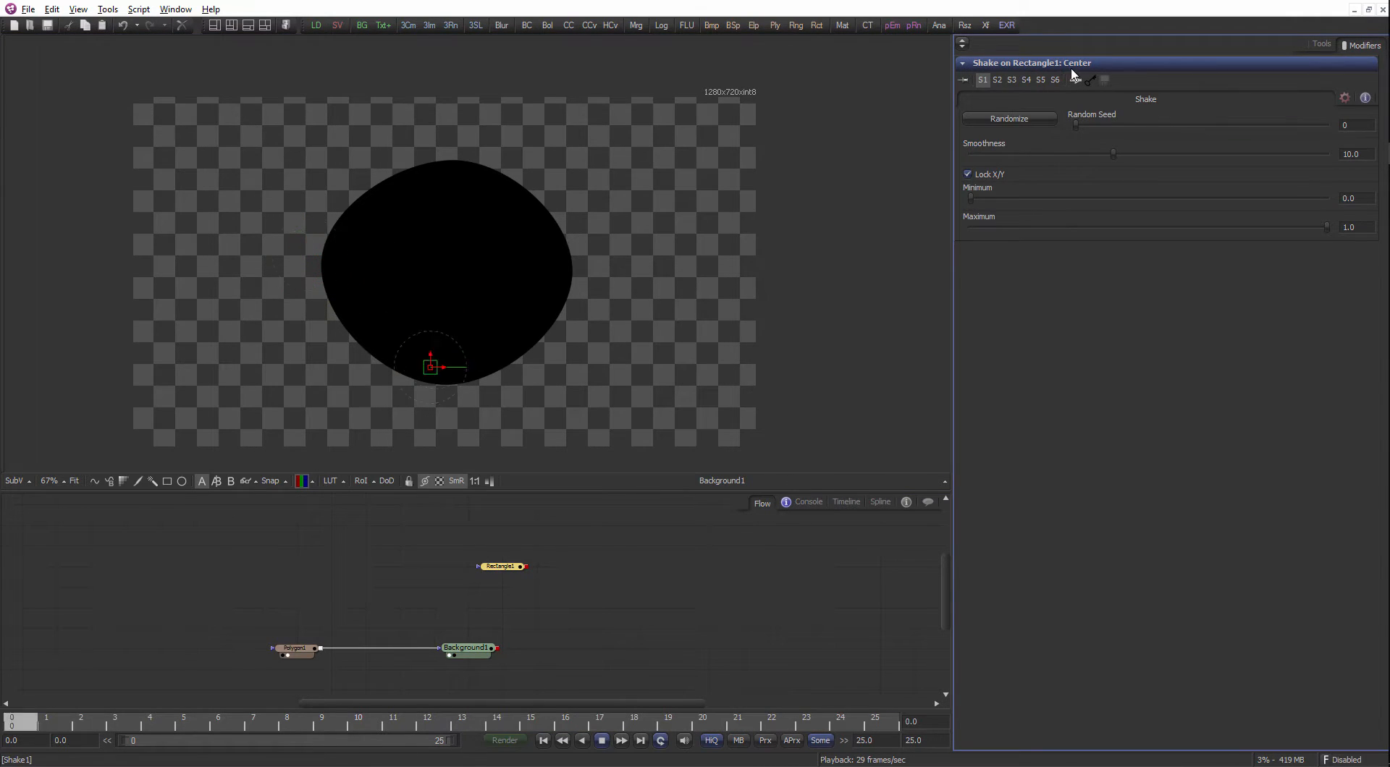
click(1023, 116)
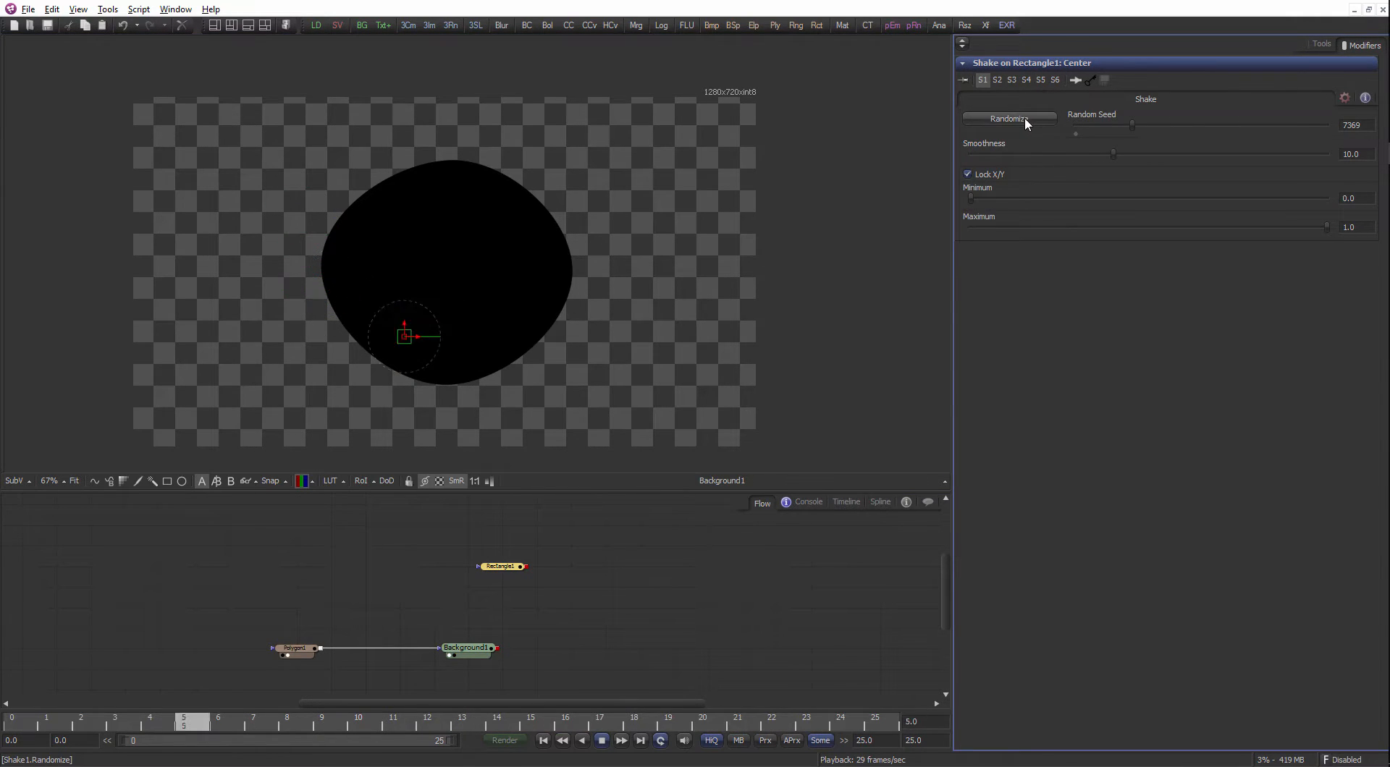
click(1023, 117)
Examine Polygon1's Polyline curve in the Spline editor.
click(838, 503)
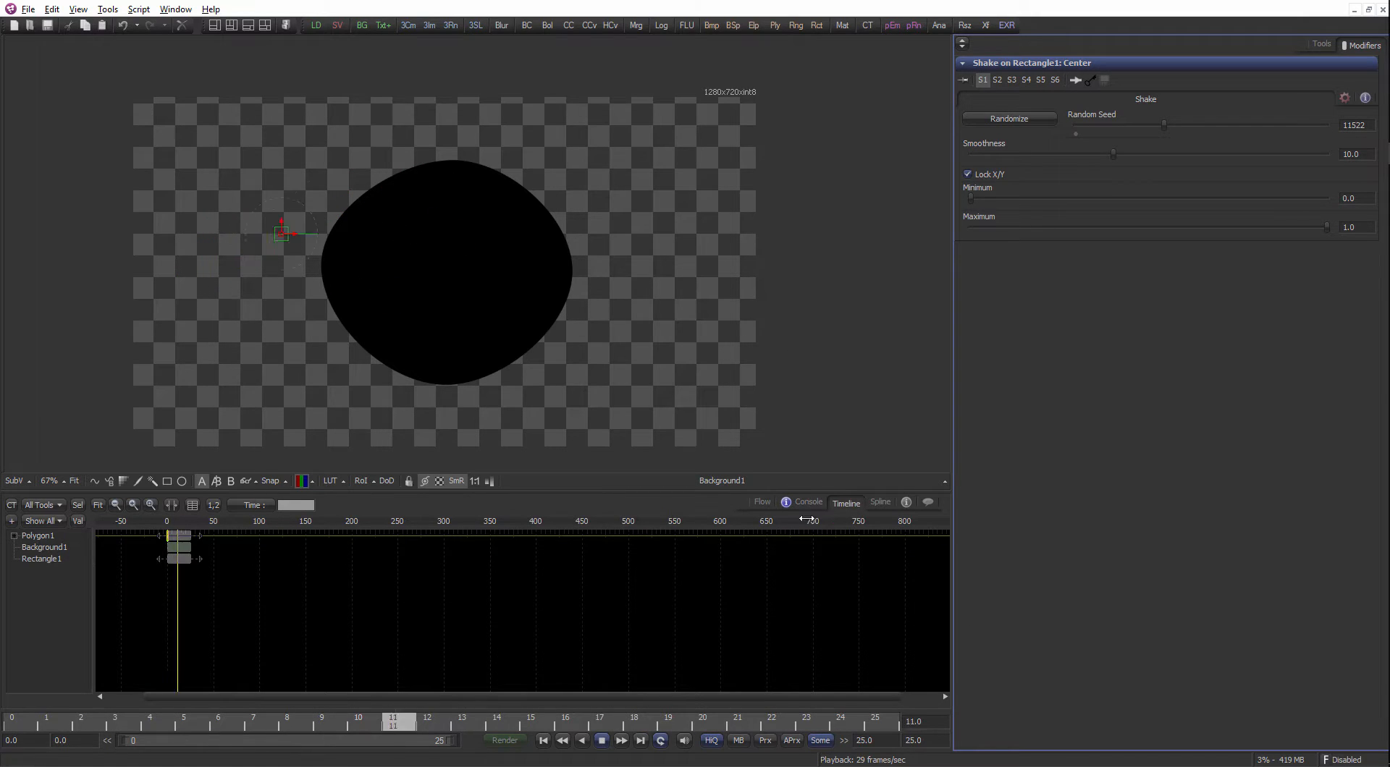
click(879, 502)
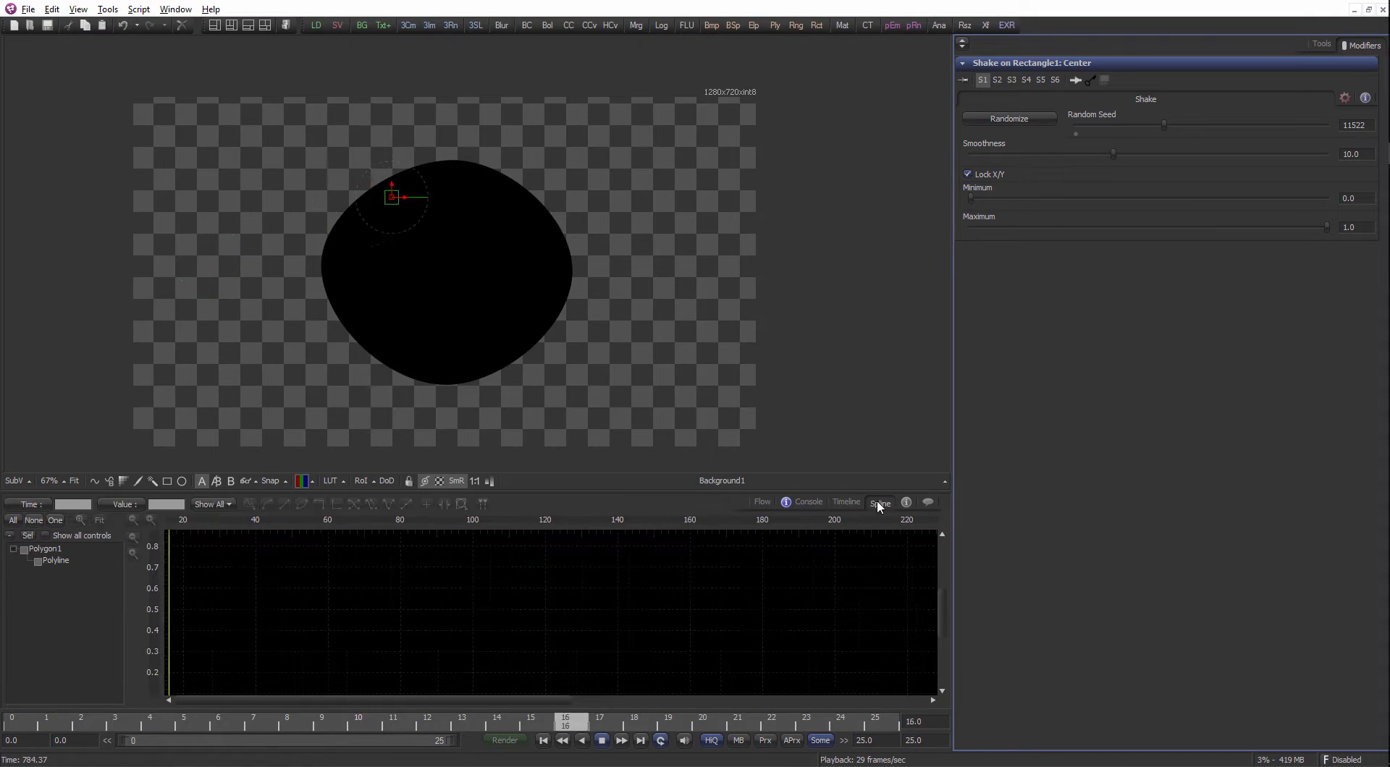
click(31, 559)
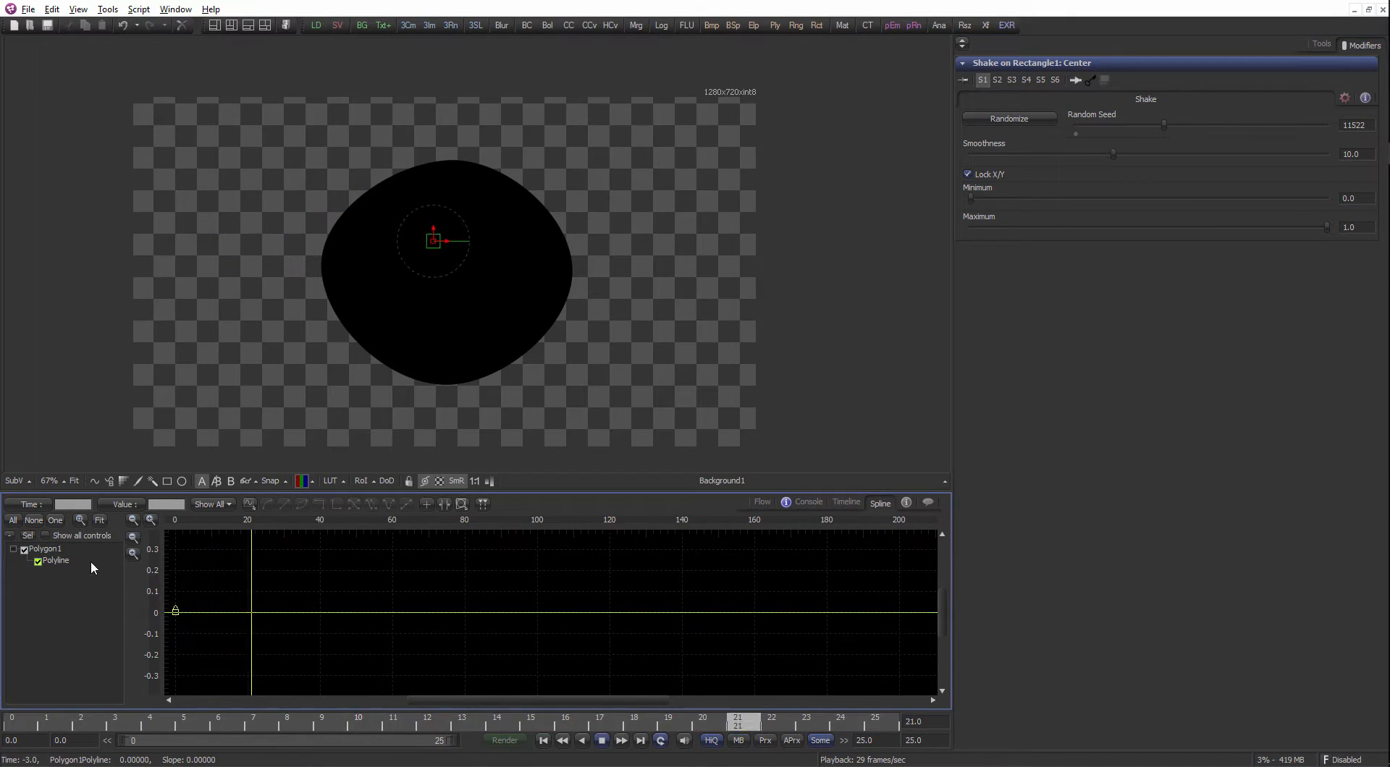
drag(371, 627, 493, 615)
scroll(484, 648, up, 1)
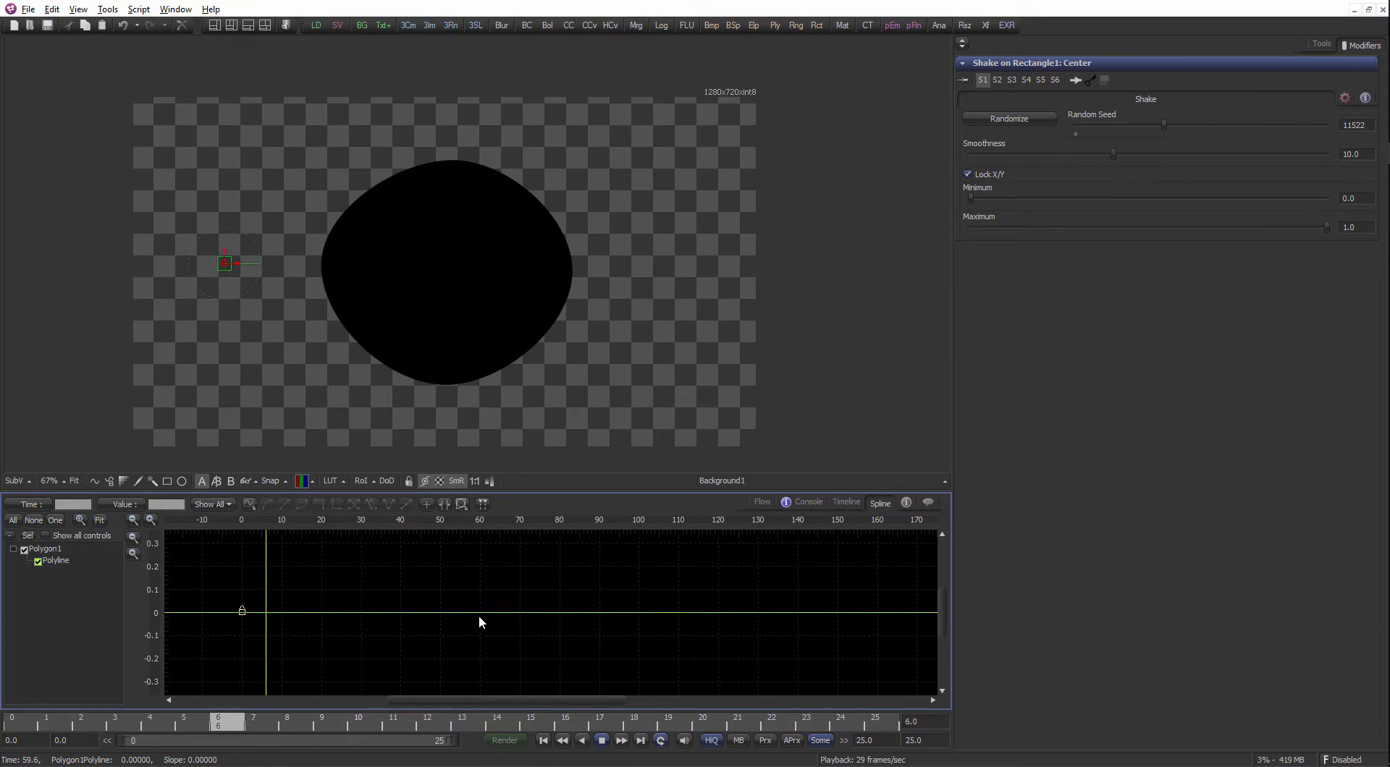
List all controls in the Spline editor, enable Rectangle1, enlarge the editor, and limit the list to the selected tool.
click(46, 536)
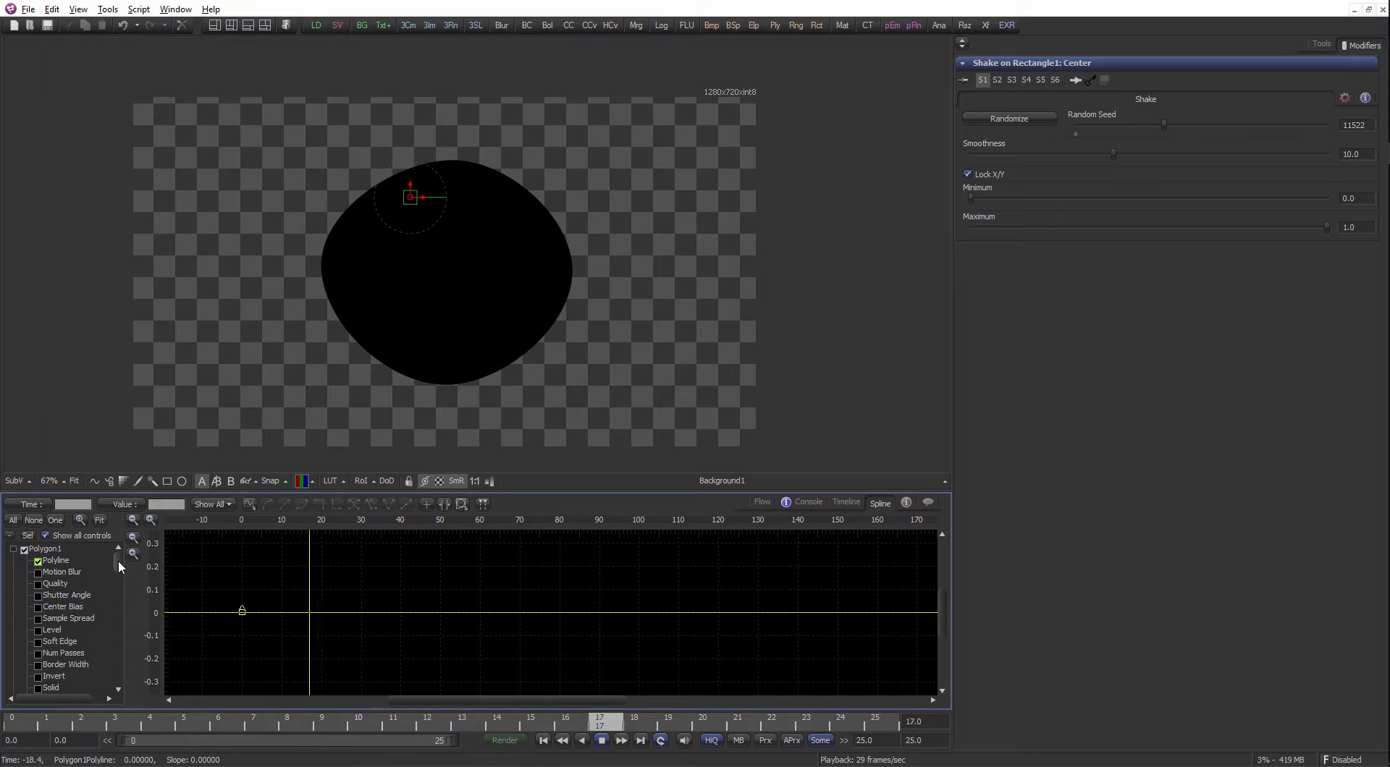
drag(119, 560, 116, 644)
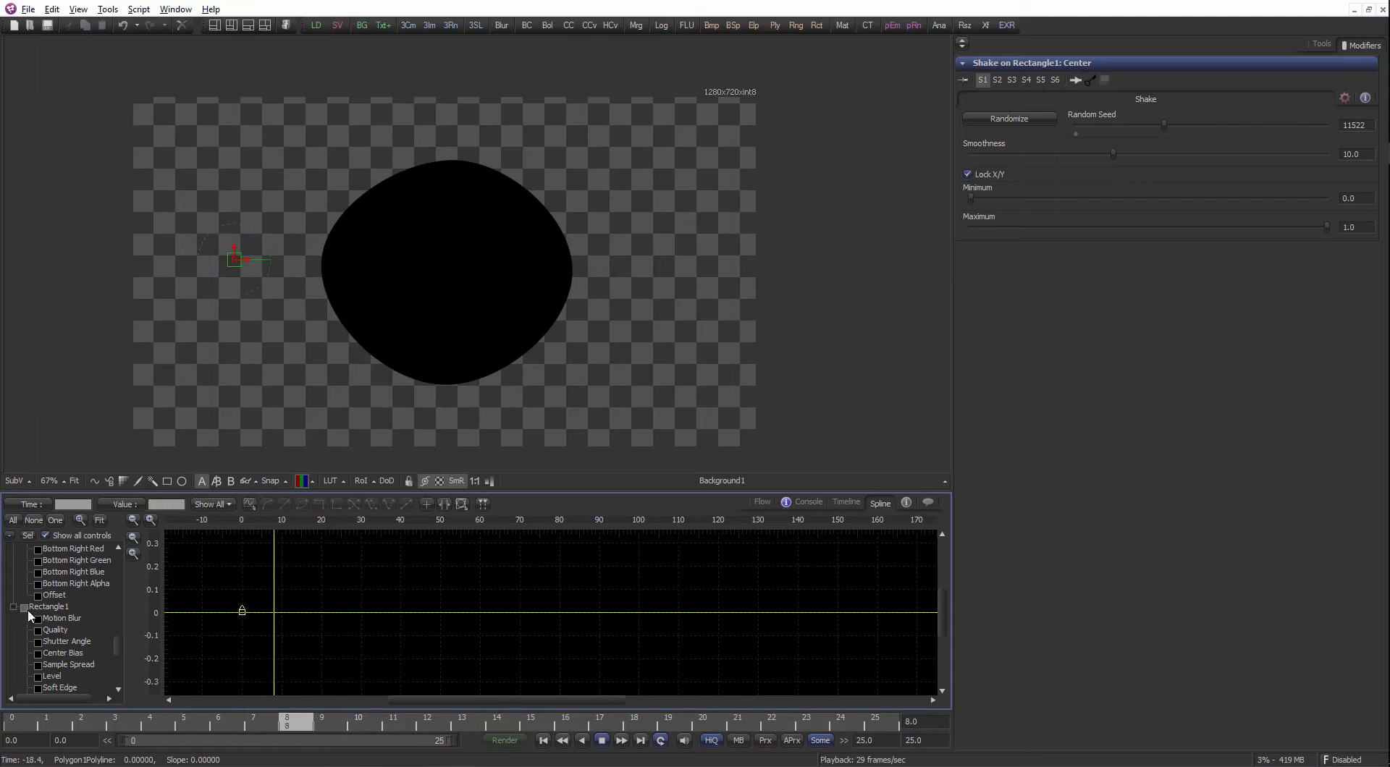
click(25, 608)
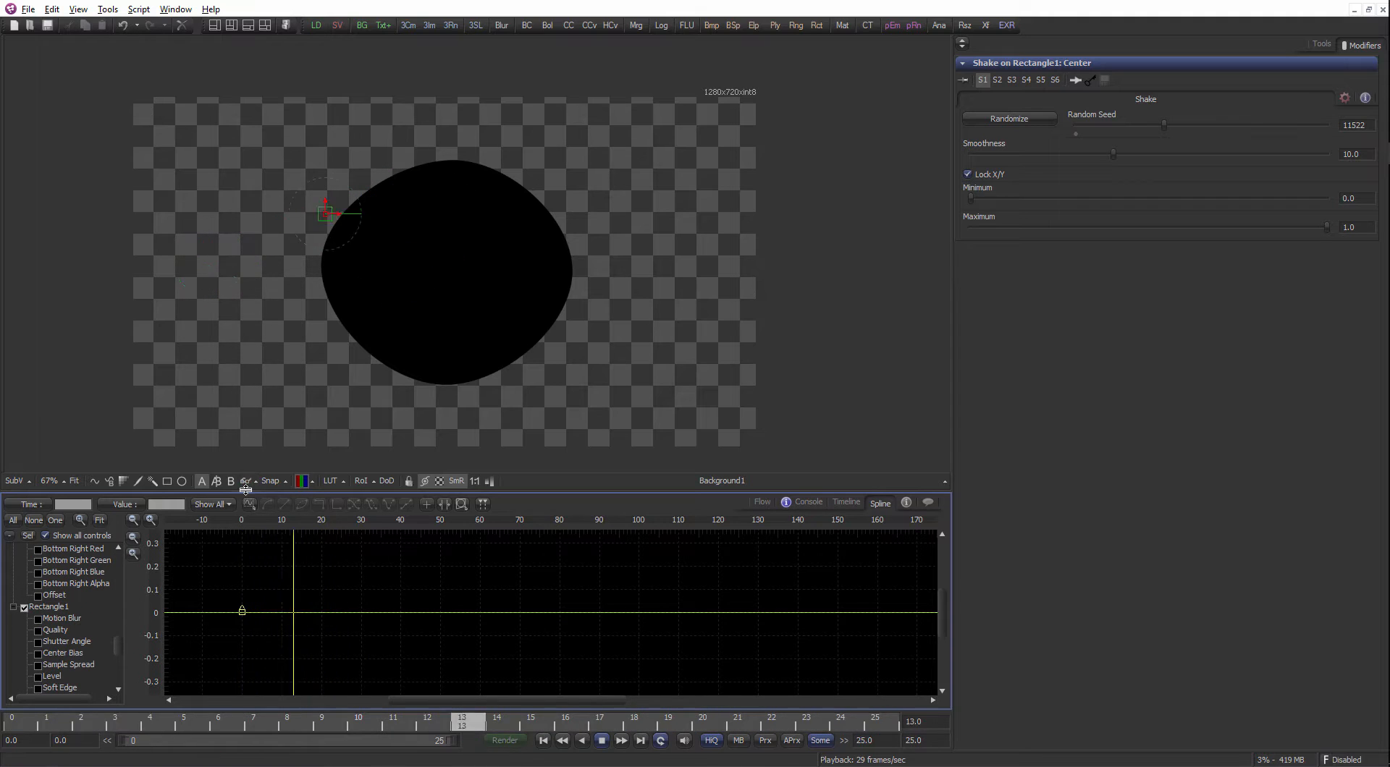
drag(245, 489, 245, 461)
click(29, 507)
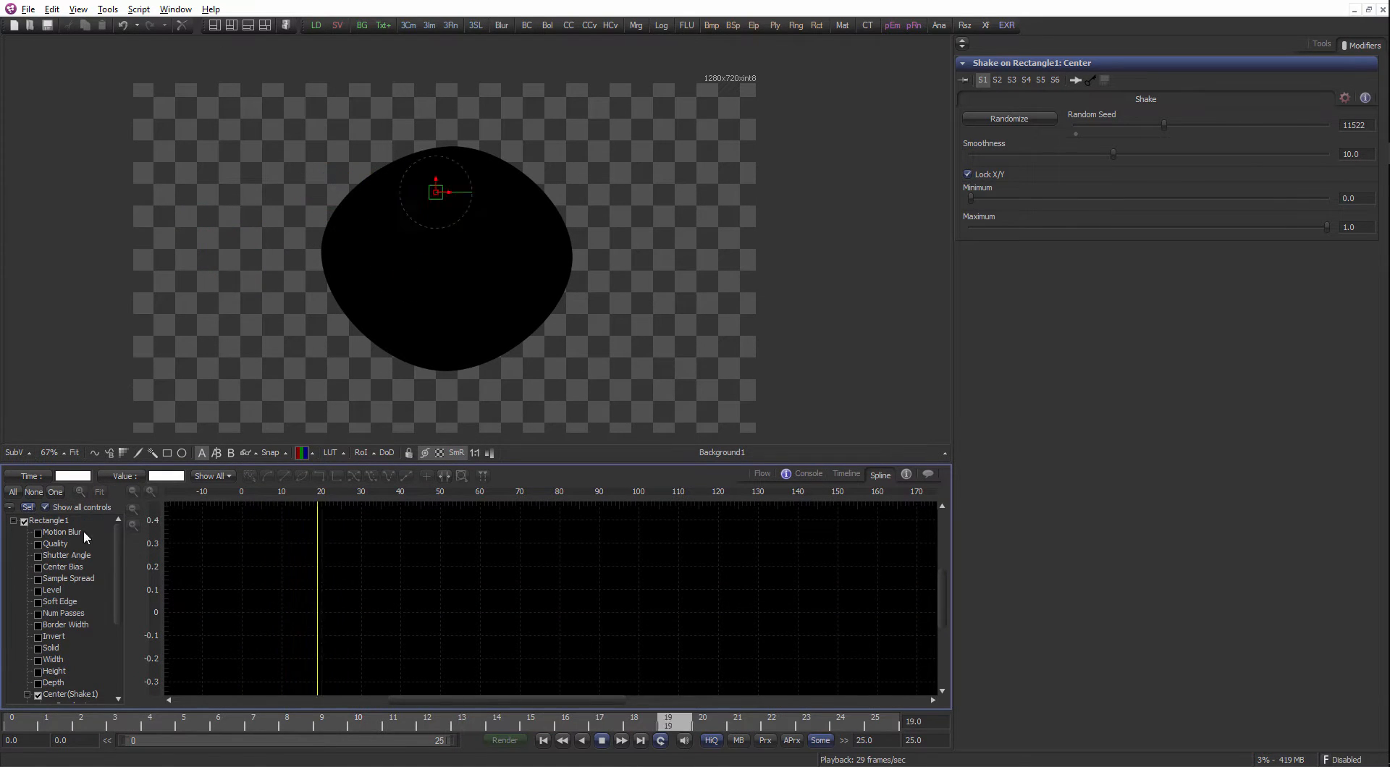
Display the Randomize, Random Seed, Smoothness, Minimum, Maximum, Y Minimum and Y Maximum curves of Rectangle1's Center shake in the Spline editor.
drag(119, 564, 113, 650)
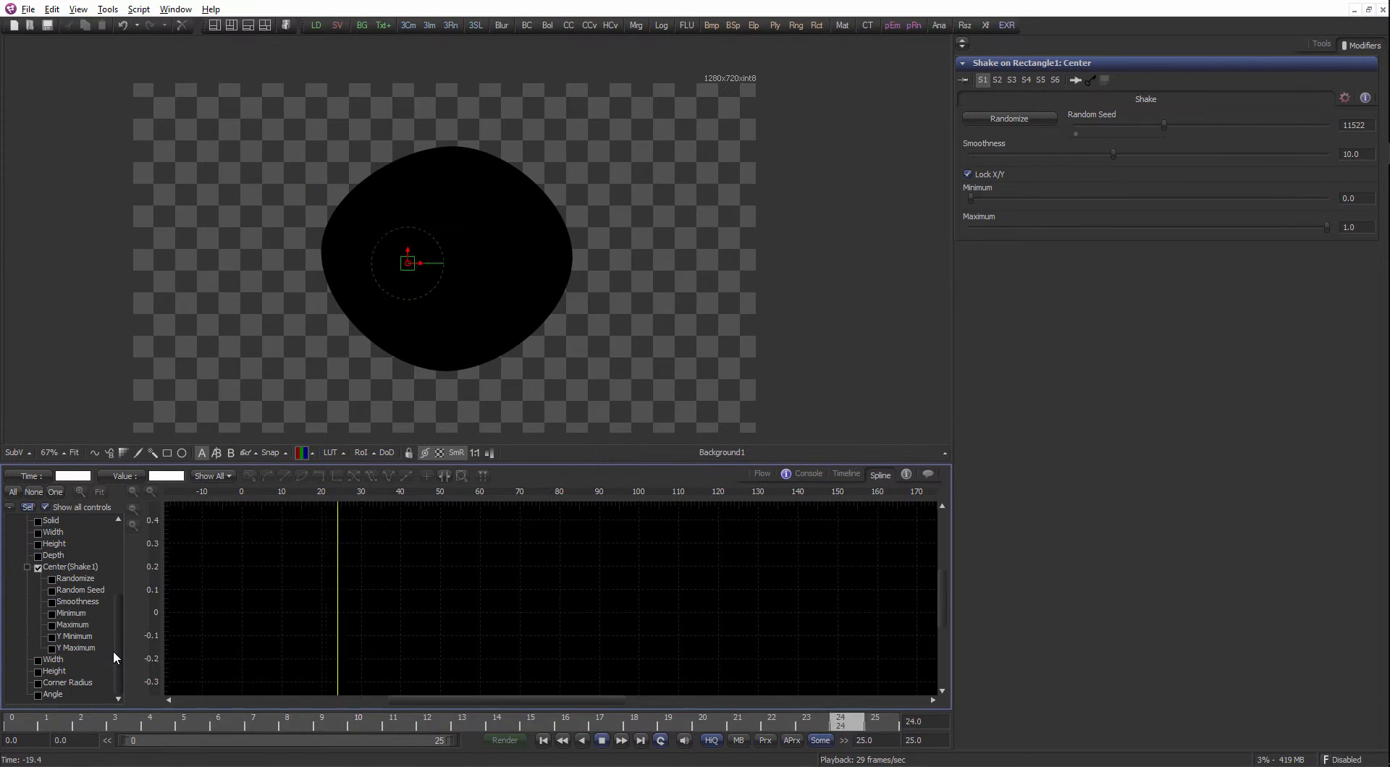
scroll(115, 622, up, 1)
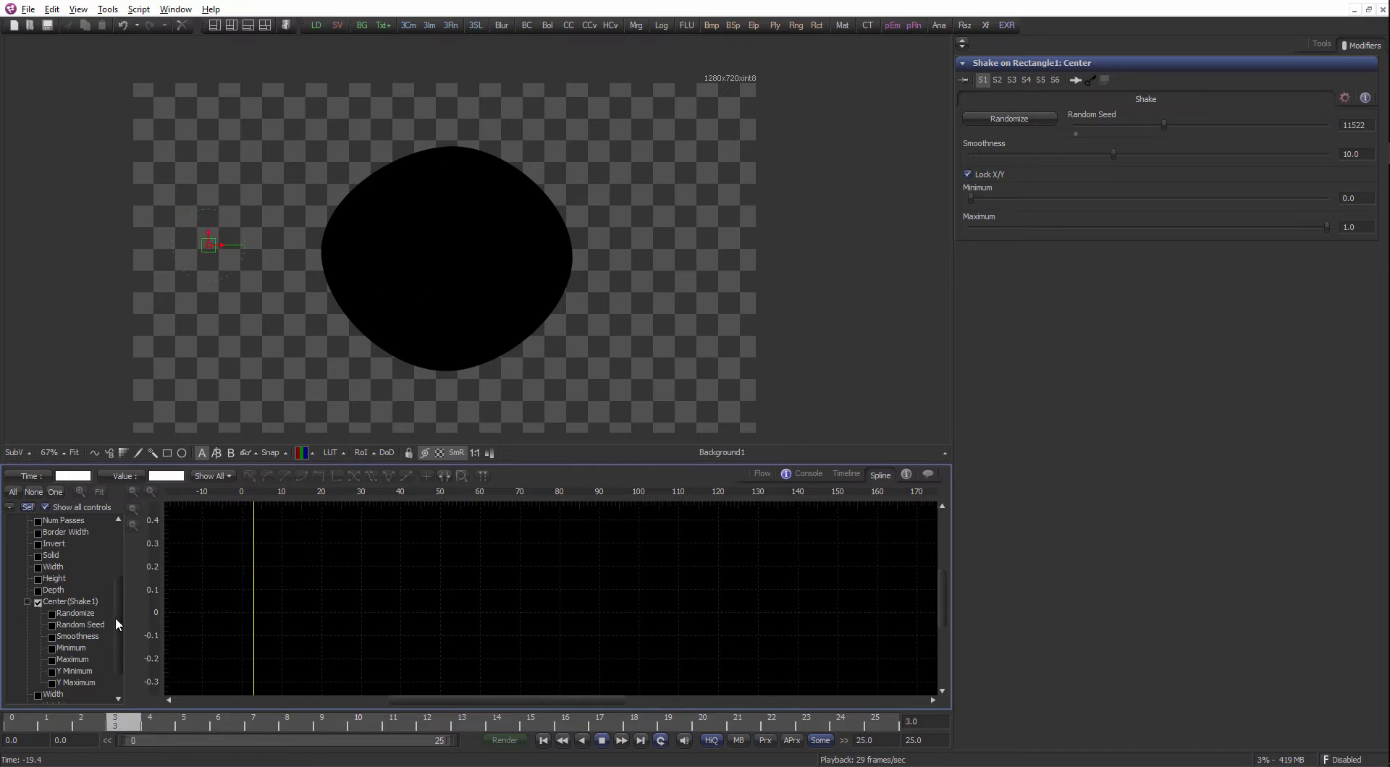
scroll(115, 617, down, 1)
click(63, 591)
click(75, 601)
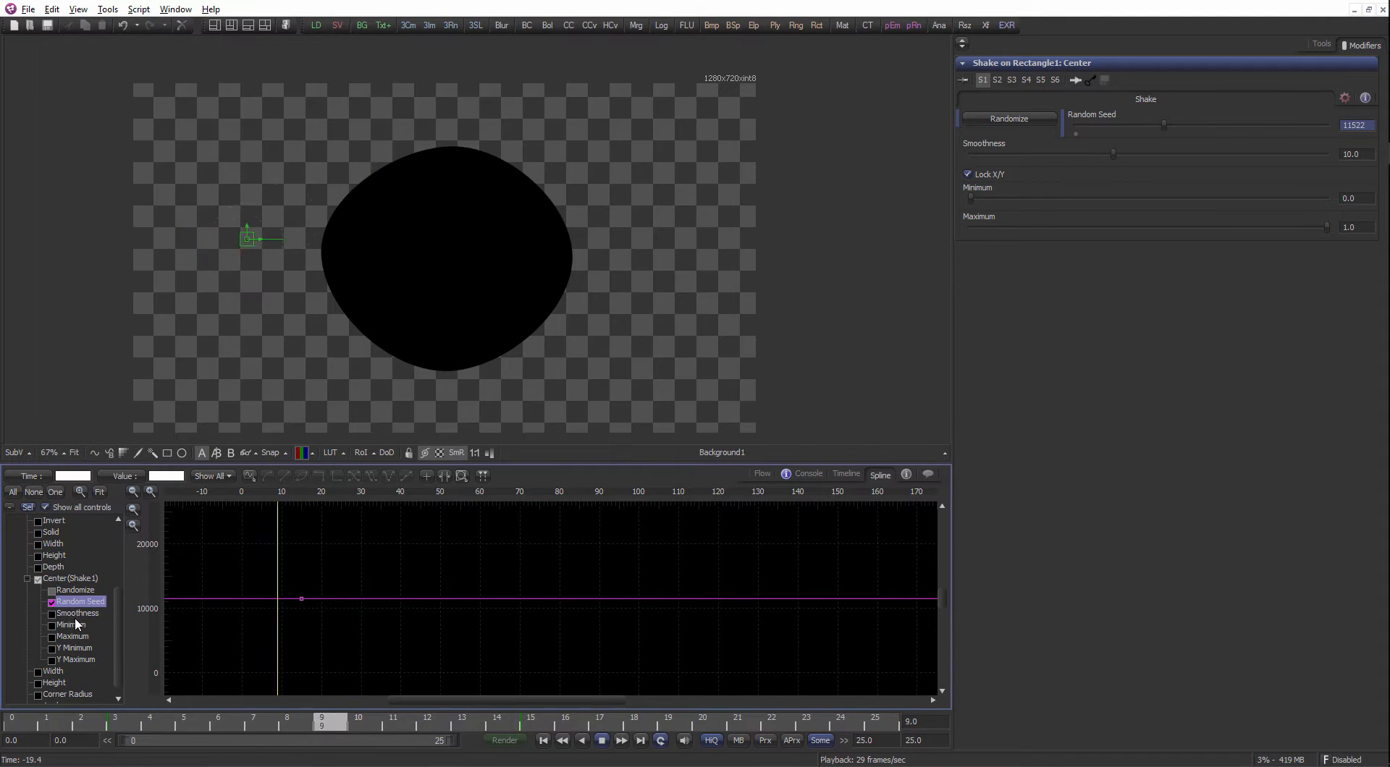
click(77, 613)
click(52, 602)
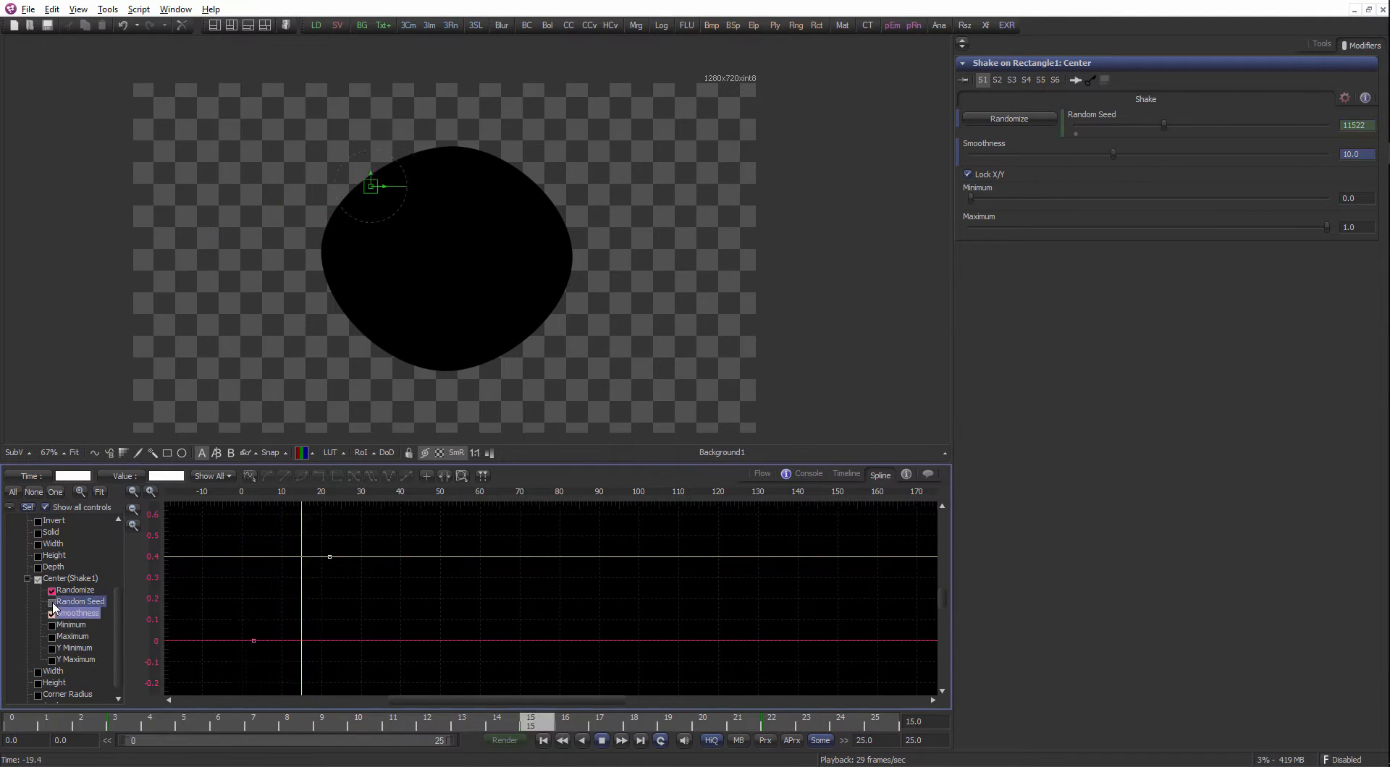
click(52, 626)
click(52, 637)
click(52, 648)
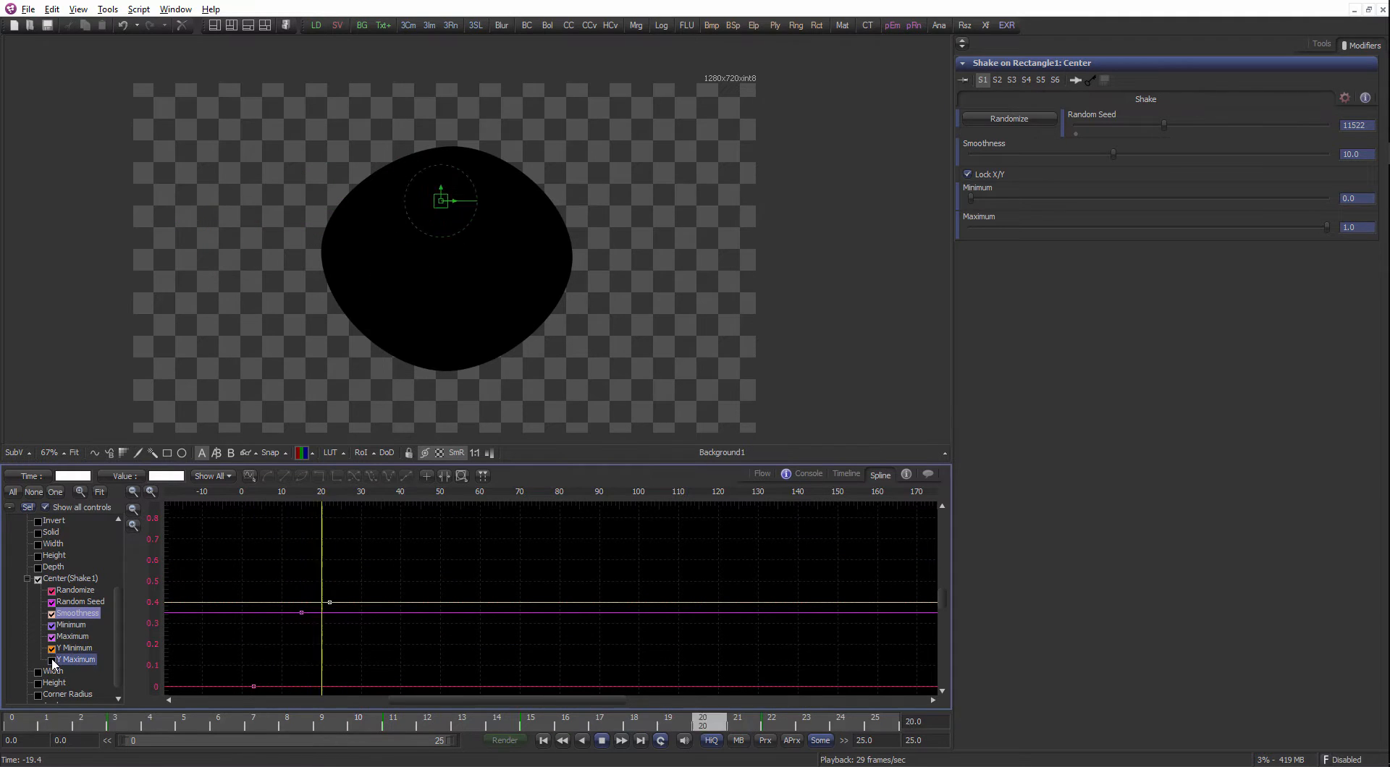
click(52, 660)
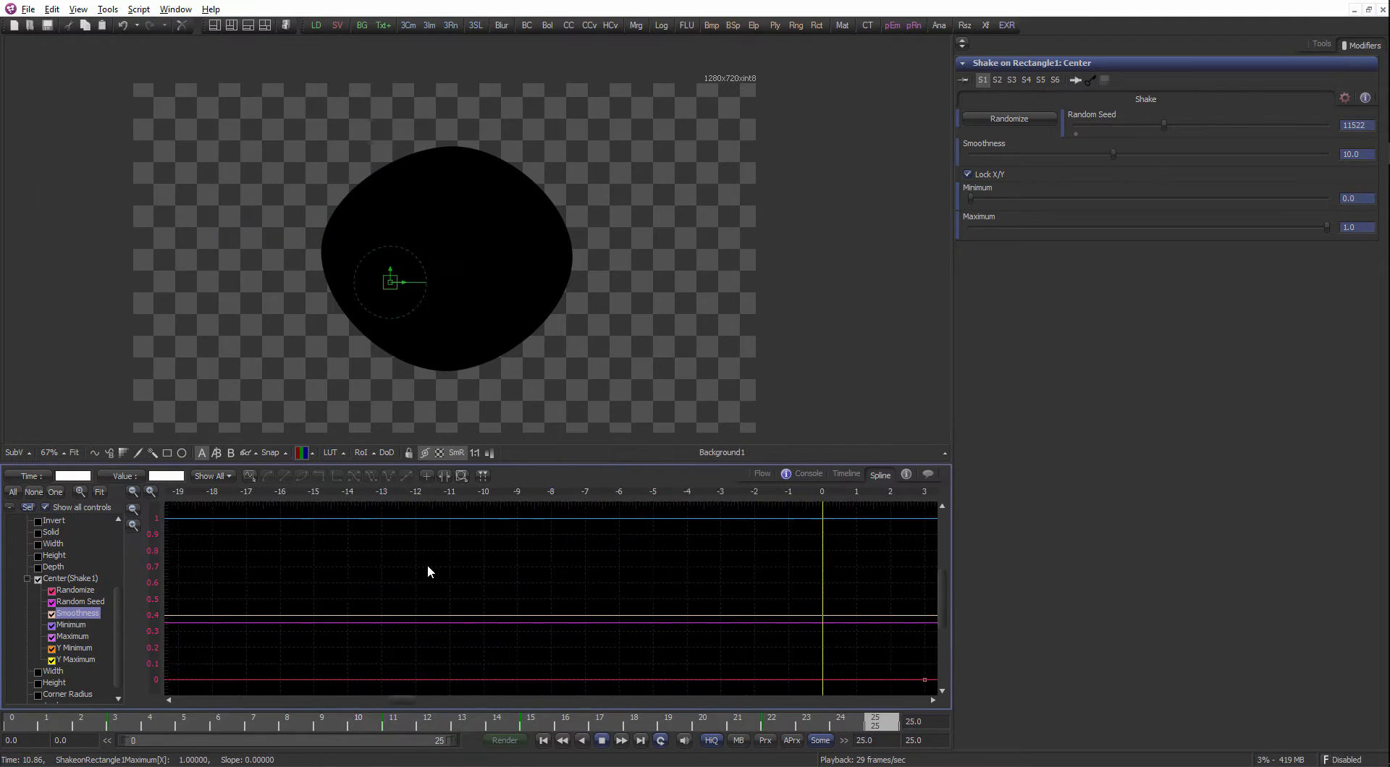
Hide the Randomize, Random Seed, Smoothness and Minimum curves of the Center shake and inspect the remaining curves.
mouse_move(120, 606)
mouse_down()
mouse_move(116, 526)
mouse_move(112, 645)
mouse_move(119, 581)
mouse_move(115, 631)
mouse_up()
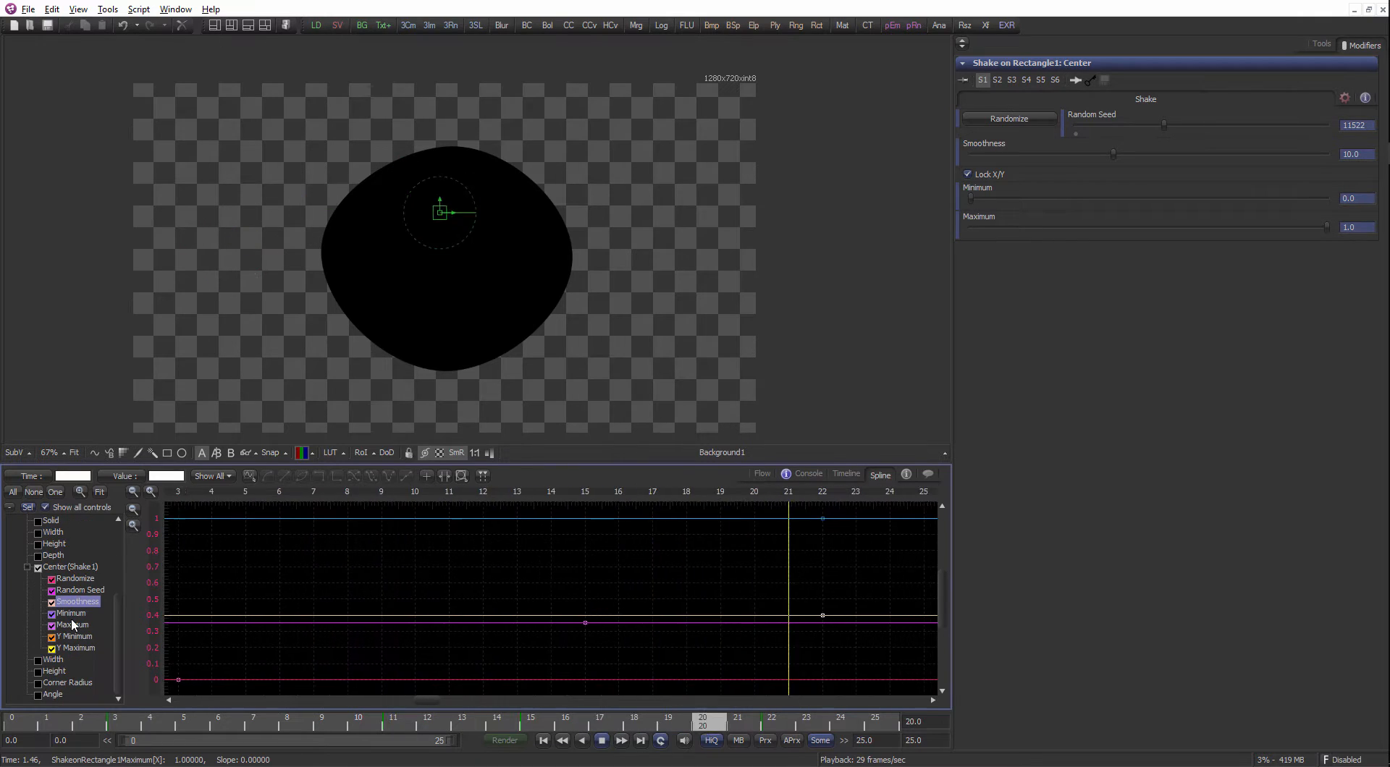
click(51, 580)
click(51, 591)
click(52, 603)
click(52, 614)
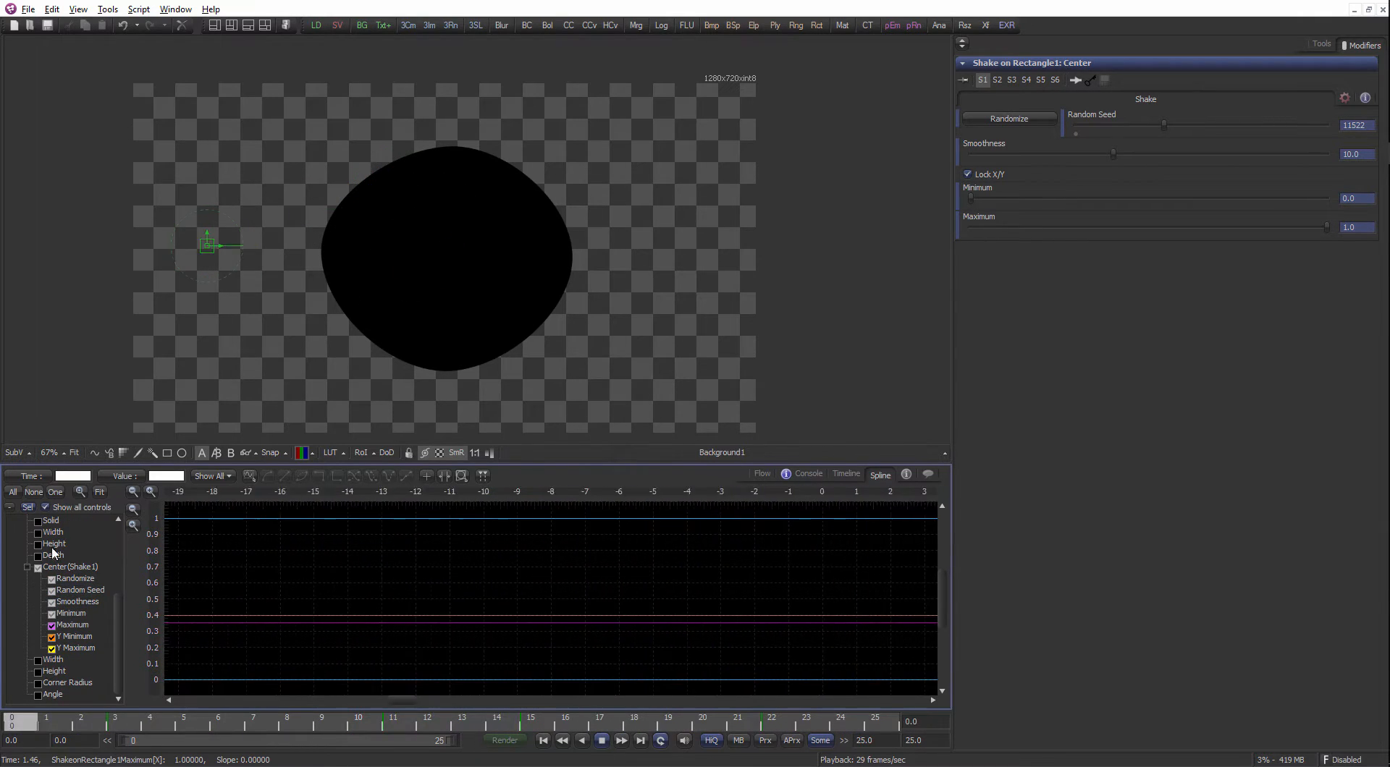
click(28, 507)
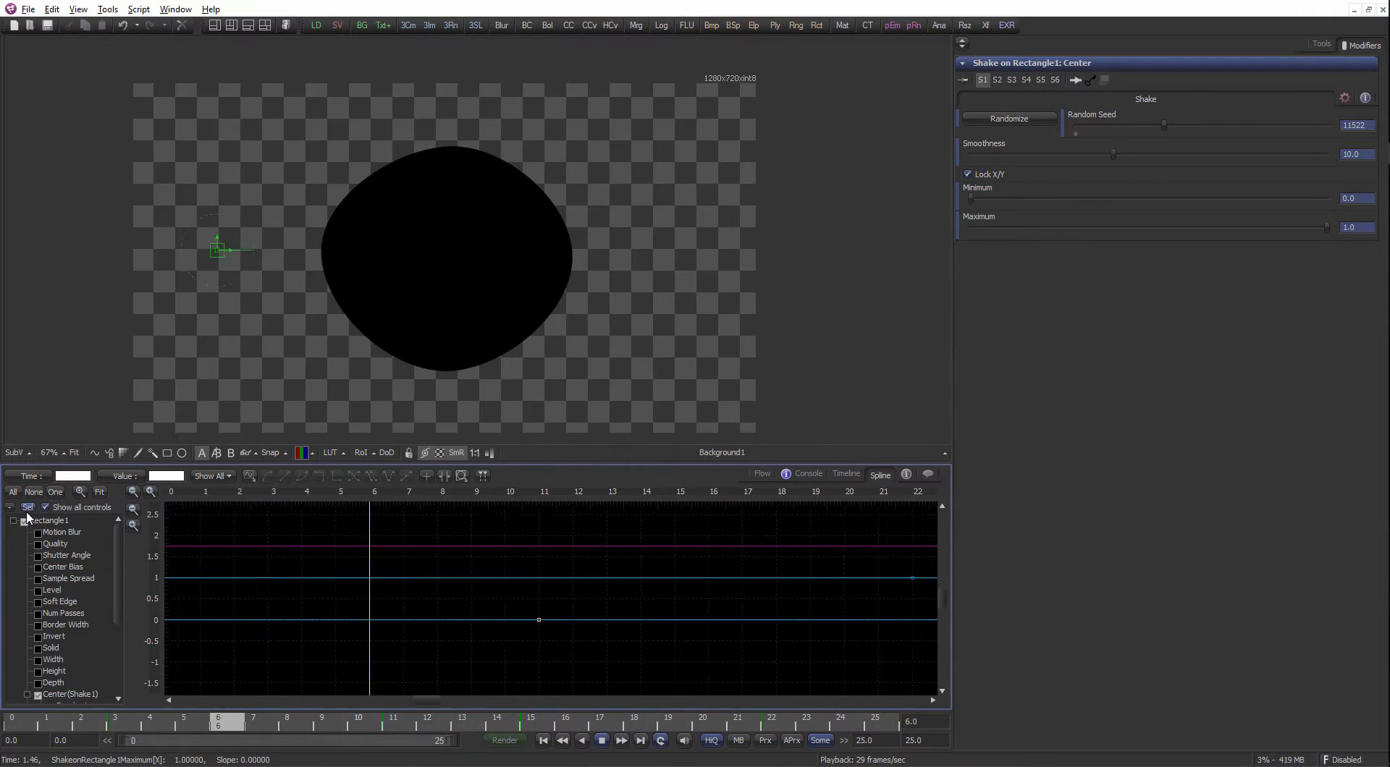
scroll(434, 619, up, 4)
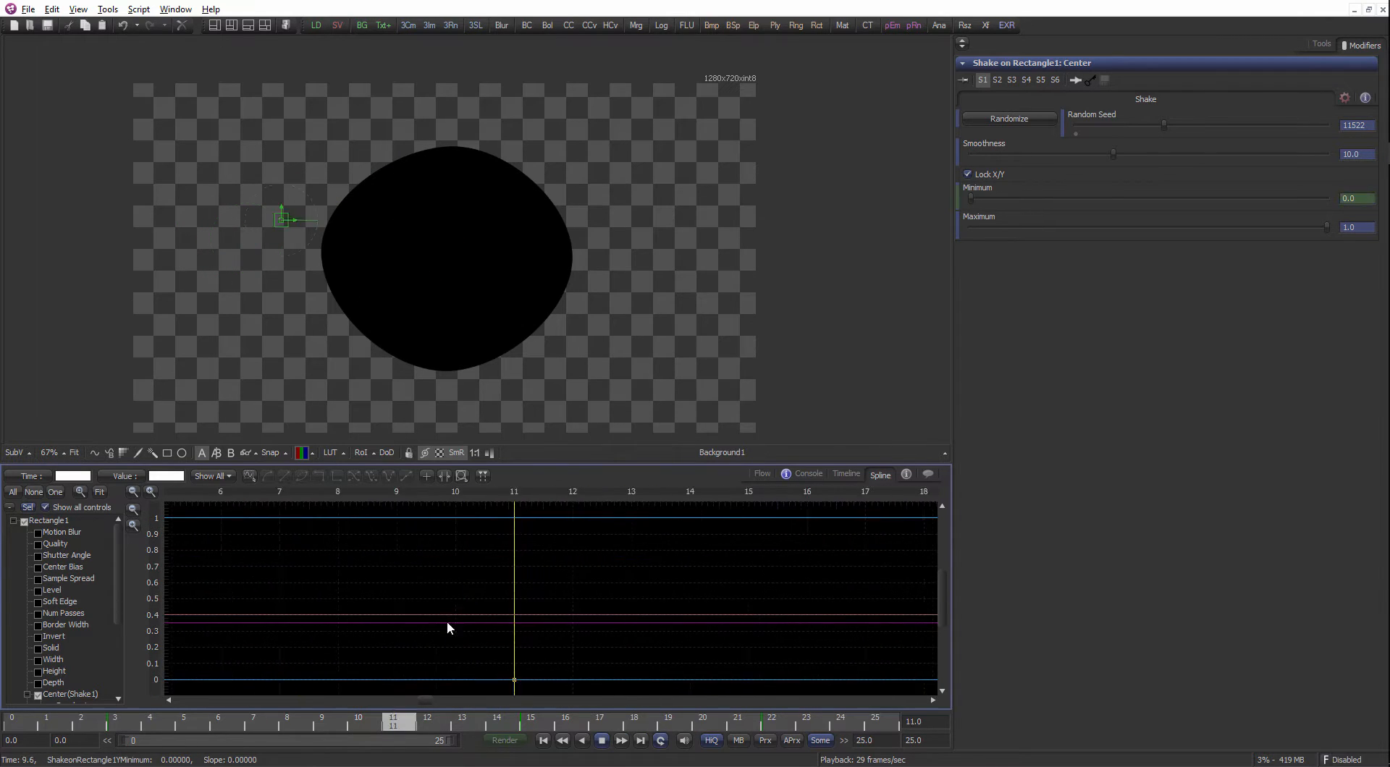
Show all curves of Center(Shake1) again and examine them across the timeline in the Spline editor.
drag(117, 568, 112, 610)
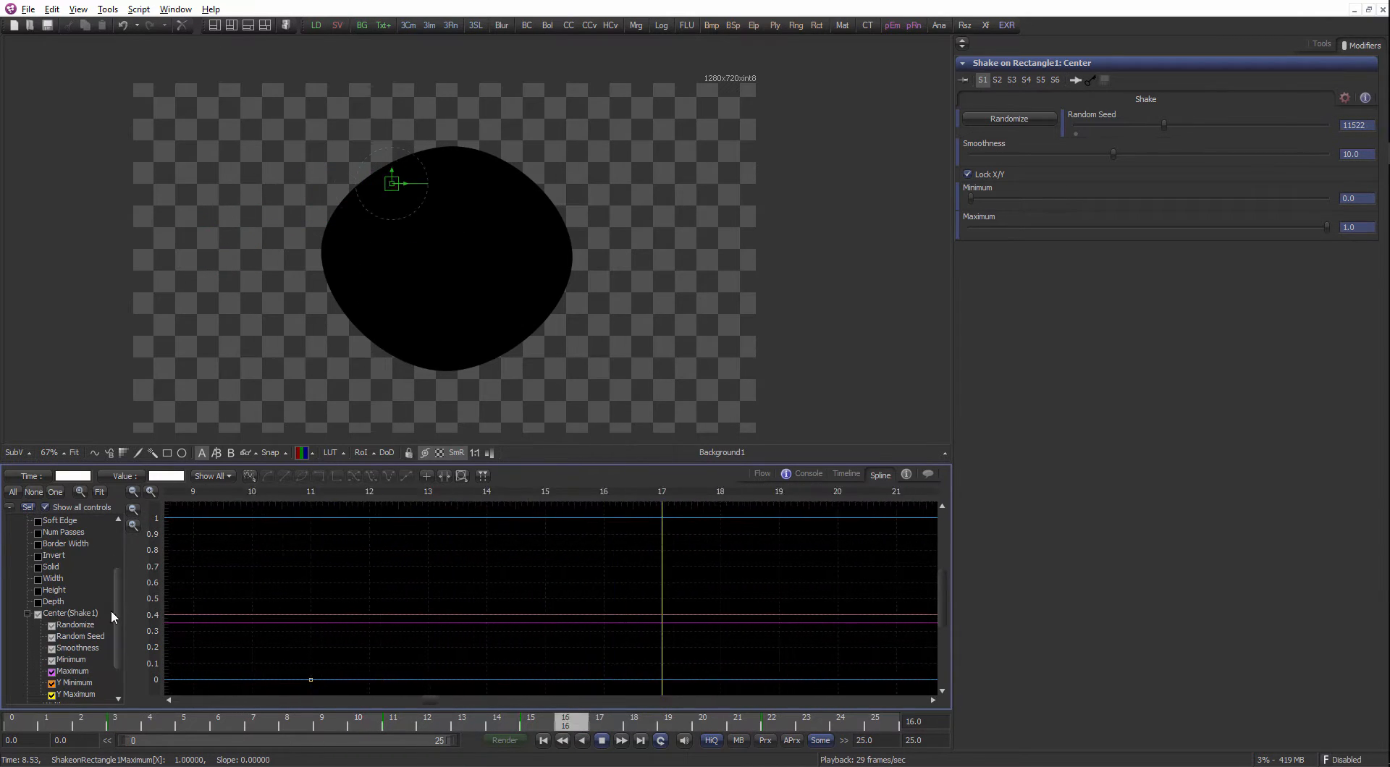
click(37, 615)
click(38, 614)
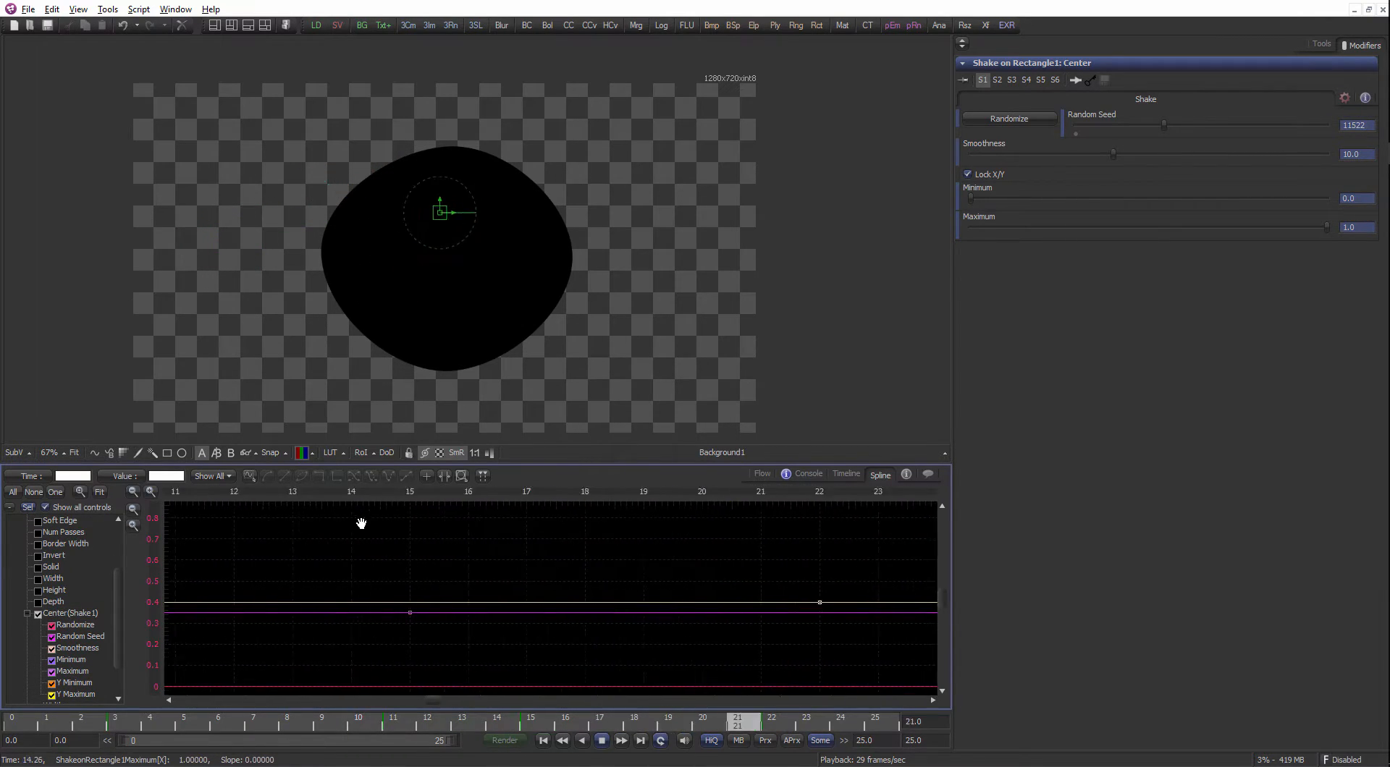
drag(362, 523, 313, 559)
scroll(322, 563, down, 3)
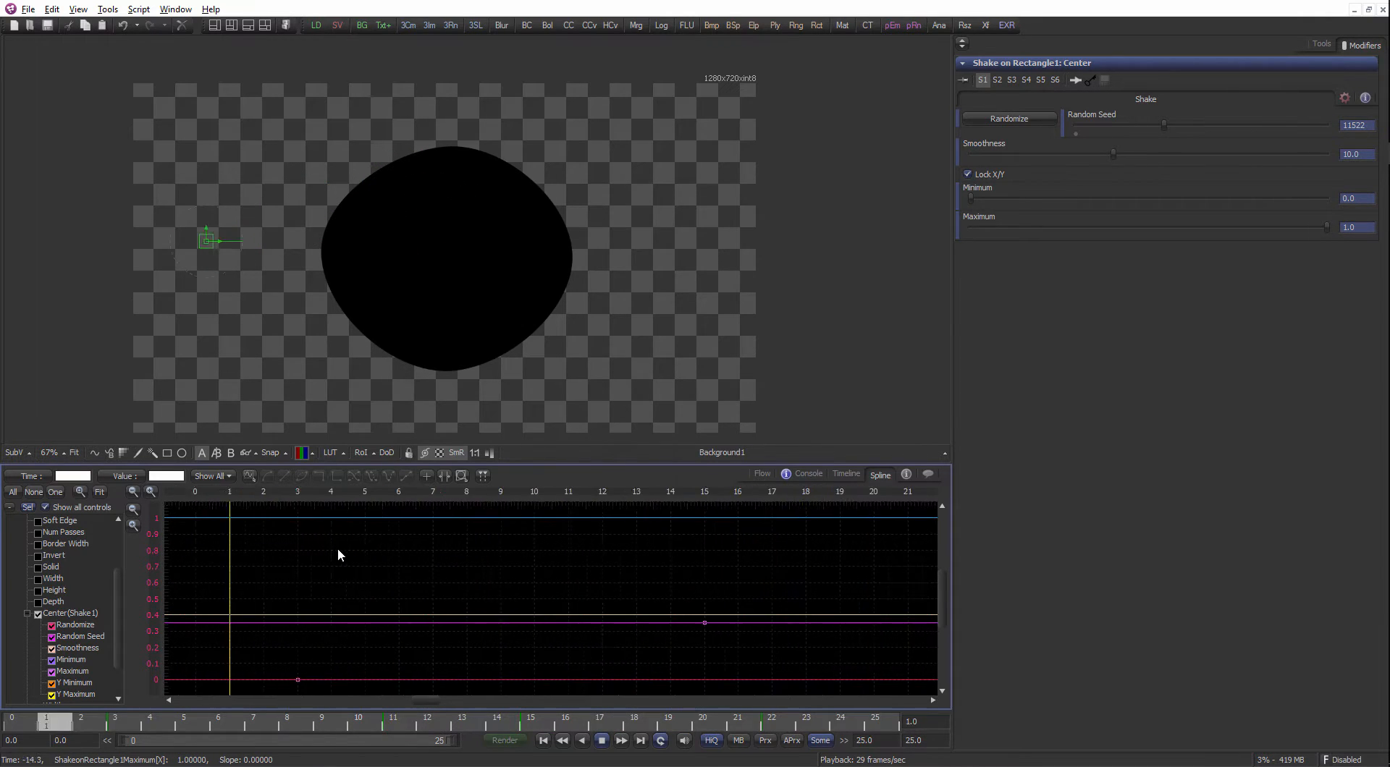
drag(185, 575, 394, 624)
scroll(285, 588, down, 2)
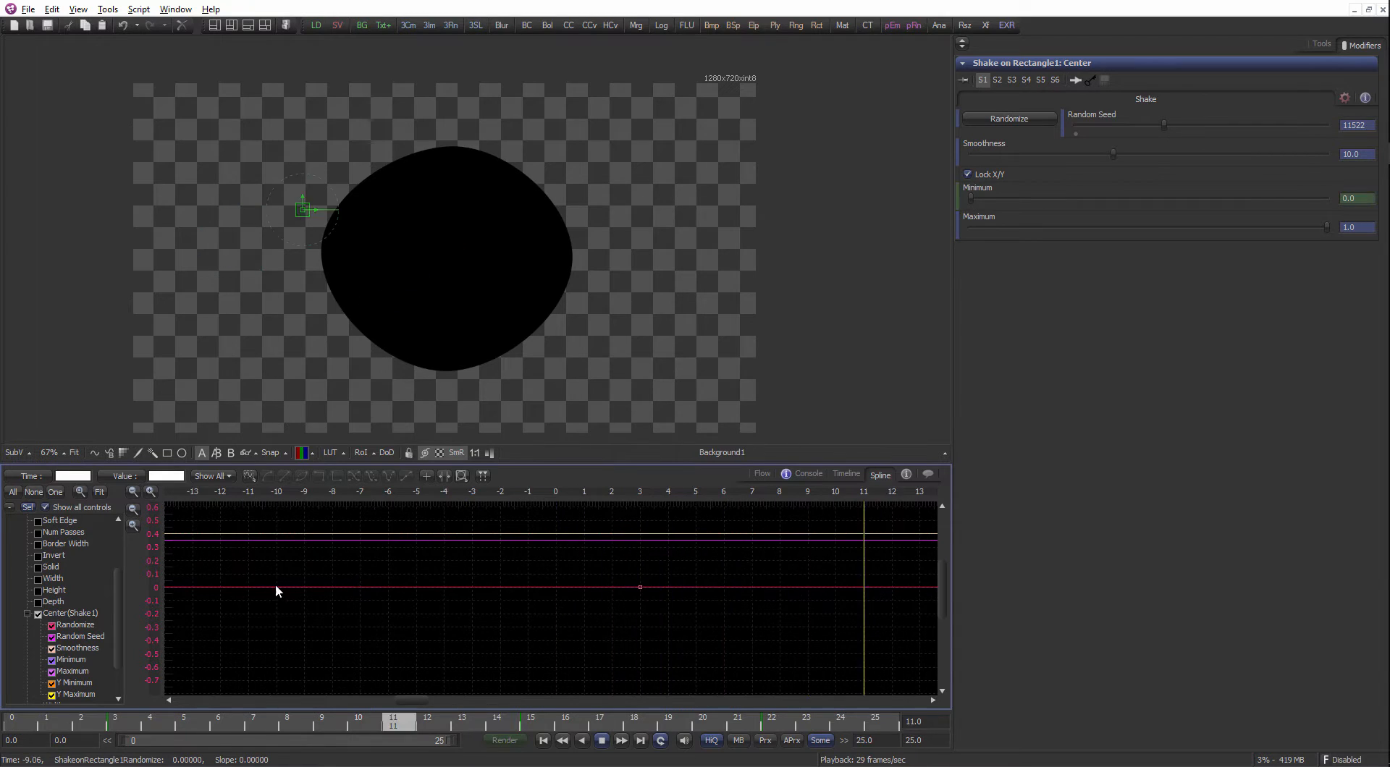
Hide all Center(Shake1) curves and collapse their entry in the Spline editor's control list.
drag(119, 611, 119, 642)
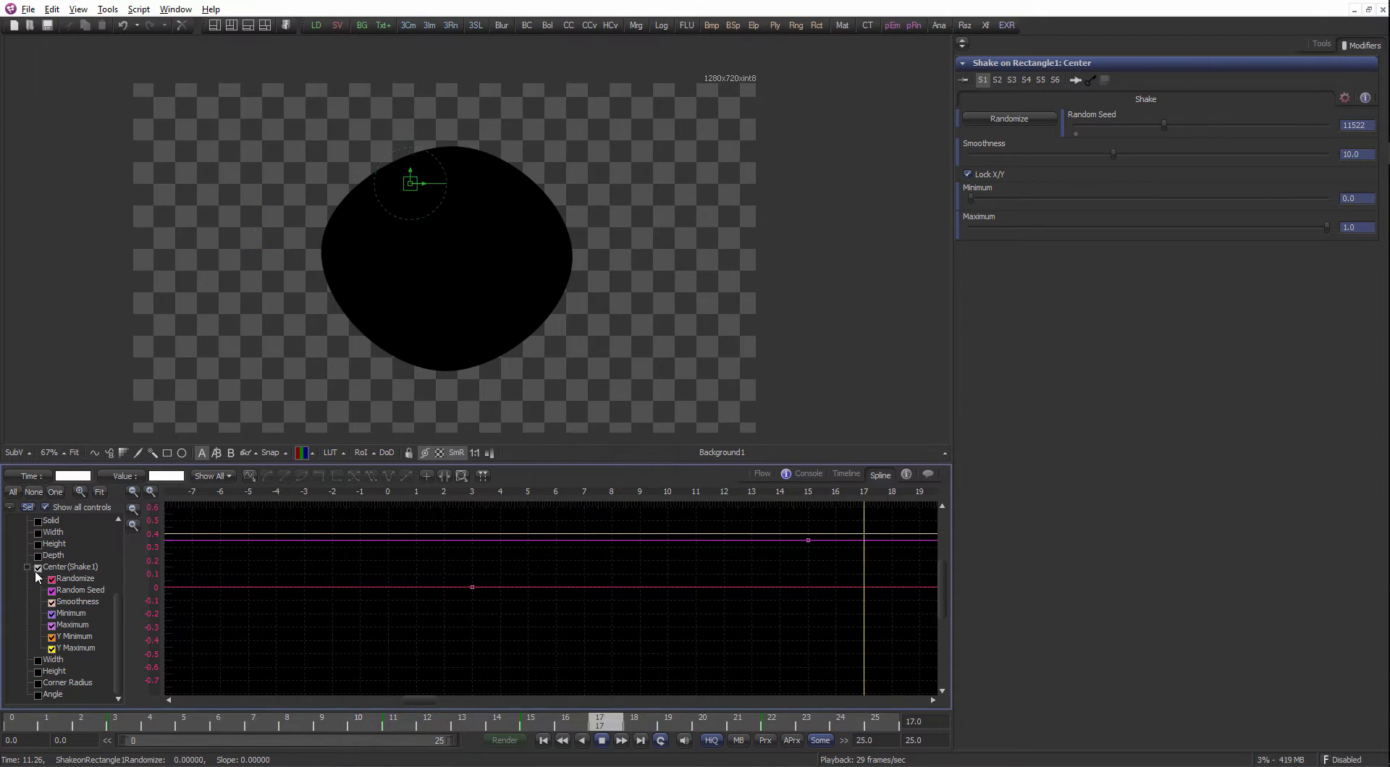
click(37, 570)
click(37, 569)
click(29, 567)
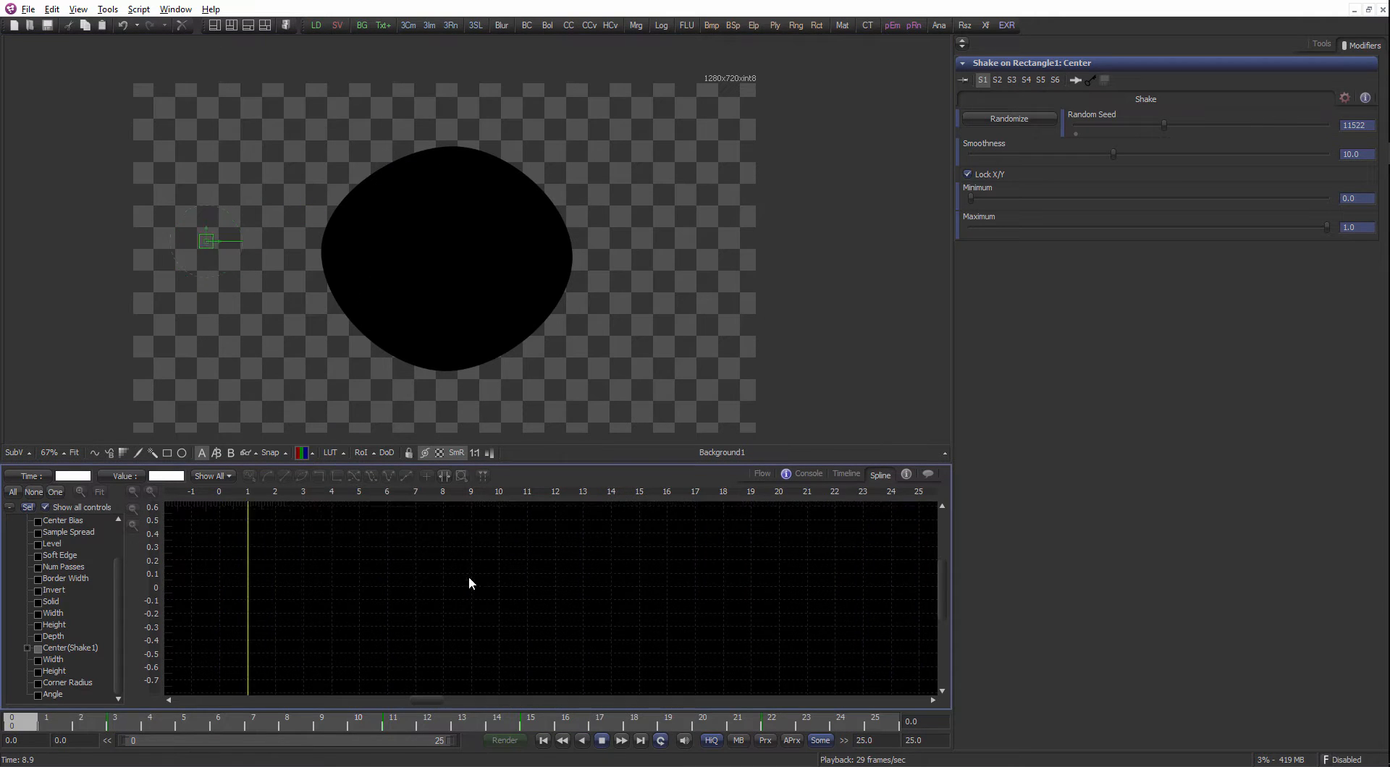
Stop playback, return to frame 0, stop listing all controls in the Spline editor, and restart playback.
key(space)
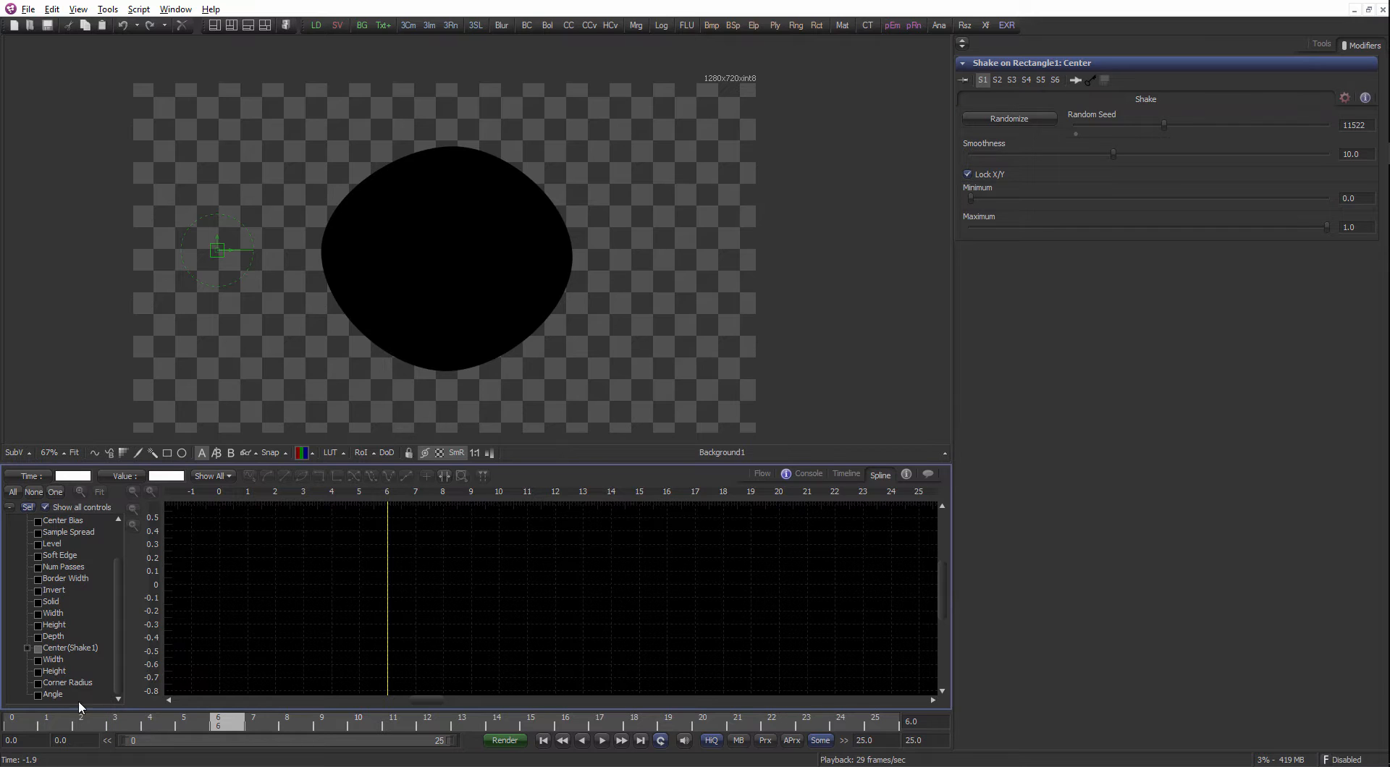
mouse_move(11, 722)
mouse_down()
mouse_move(550, 757)
mouse_move(90, 709)
mouse_move(10, 722)
mouse_up()
click(46, 507)
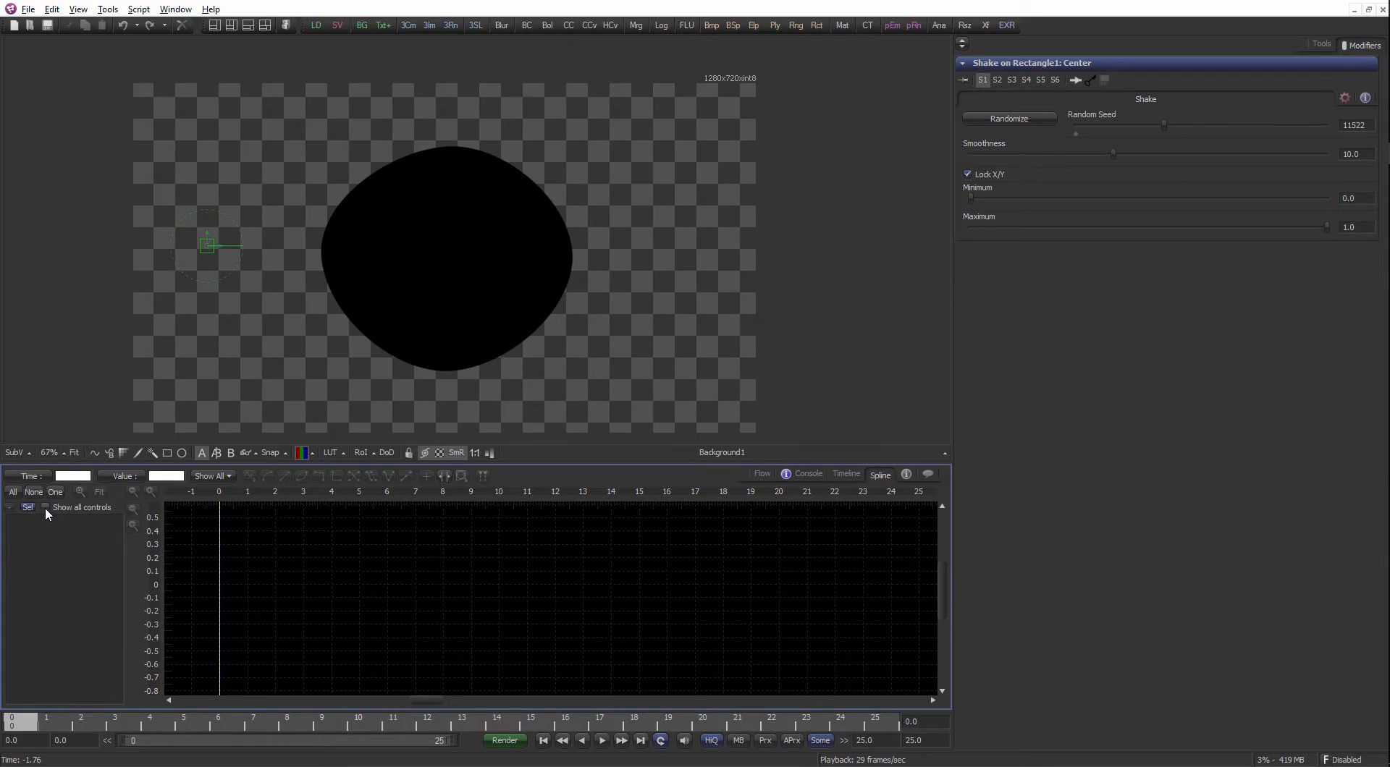
click(612, 740)
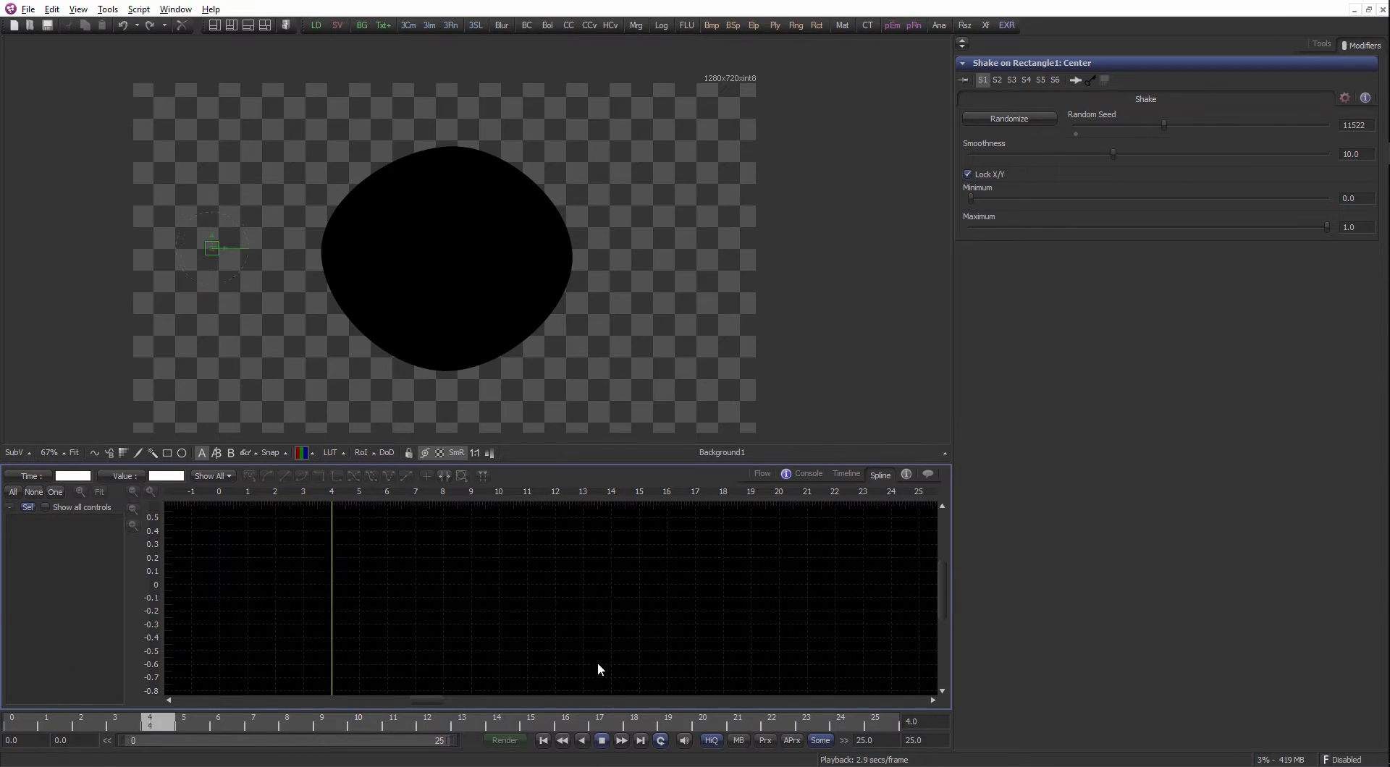
Return to the Flow view and lower the Shake modifier's Smoothness to about 6.85 during playback.
click(769, 475)
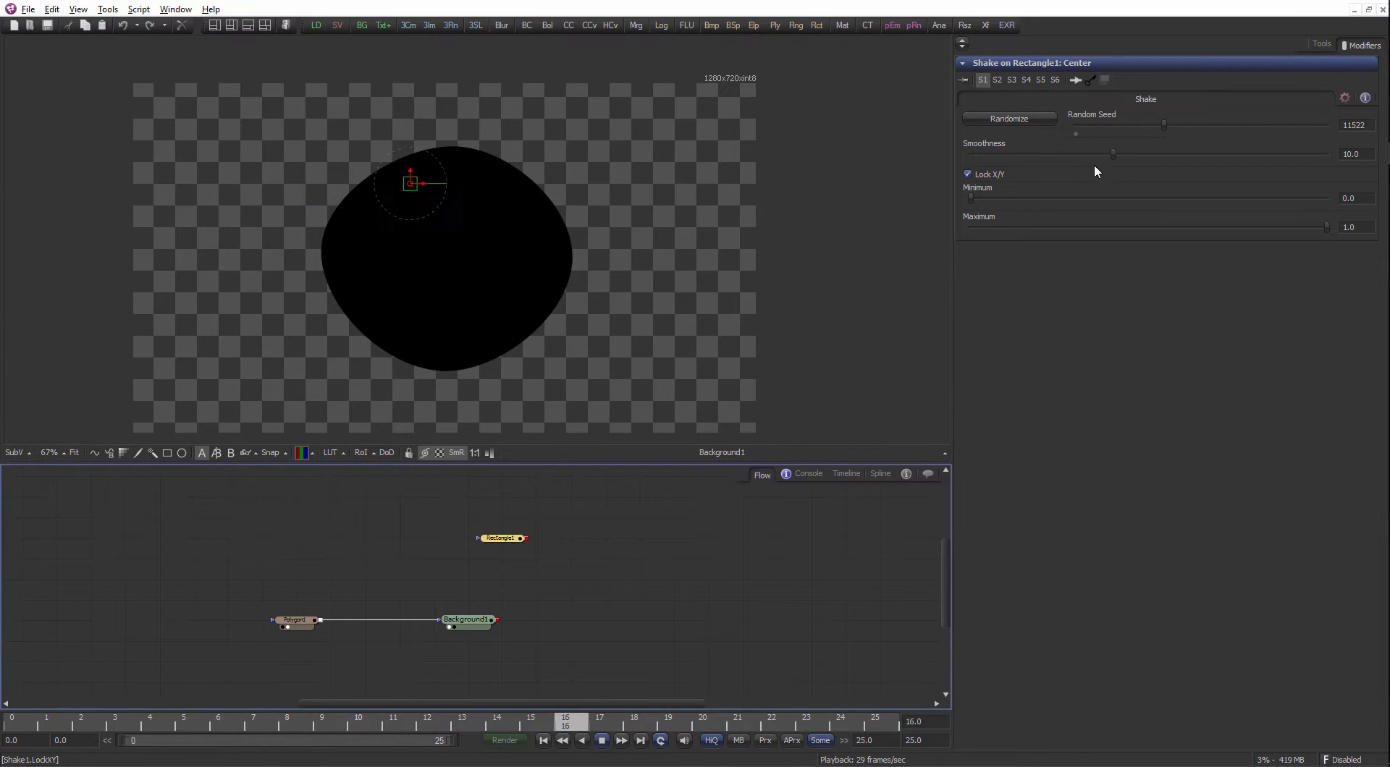
mouse_move(1106, 154)
mouse_down()
mouse_move(997, 158)
mouse_move(1213, 167)
mouse_move(1081, 164)
mouse_up()
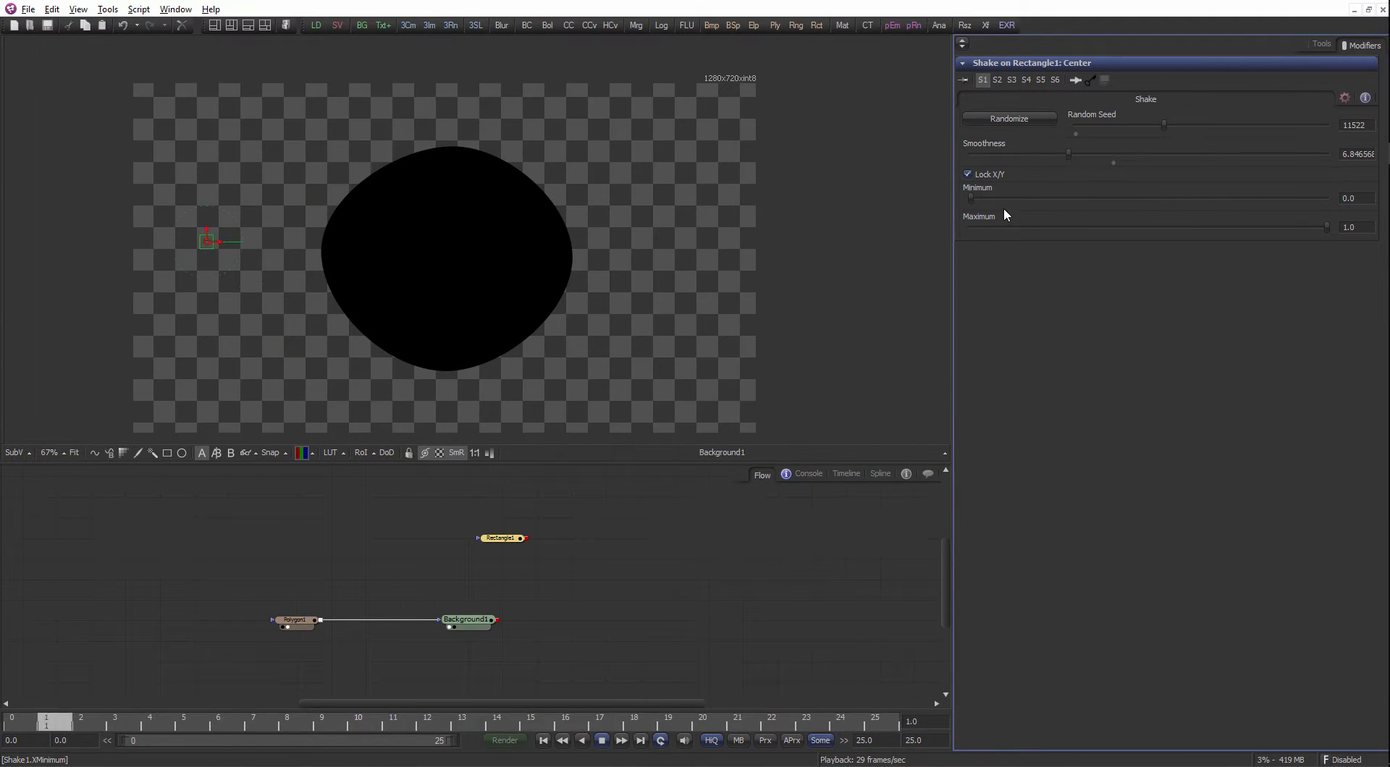
Review the Modify With options available for Rectangle1's Center, then dismiss them and stop playback.
click(1316, 45)
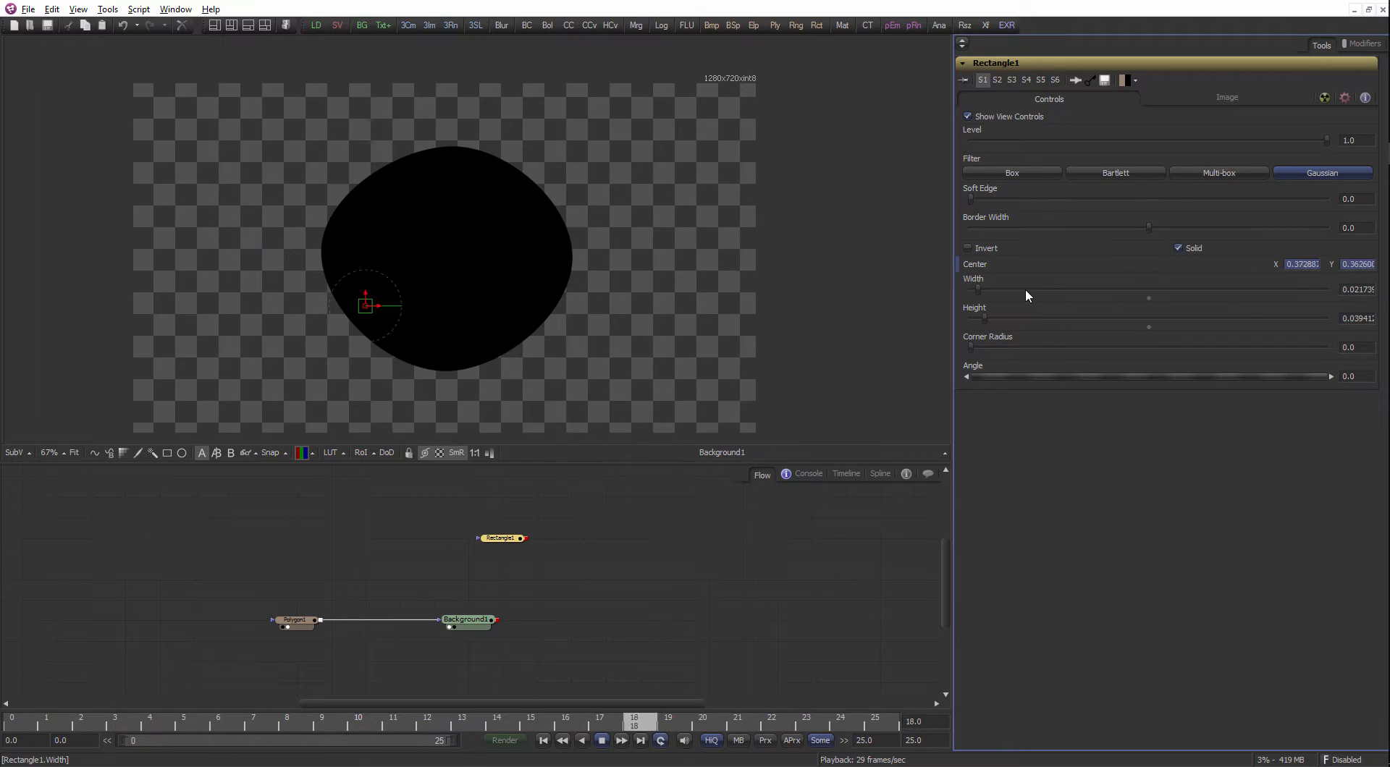
right_click(1045, 264)
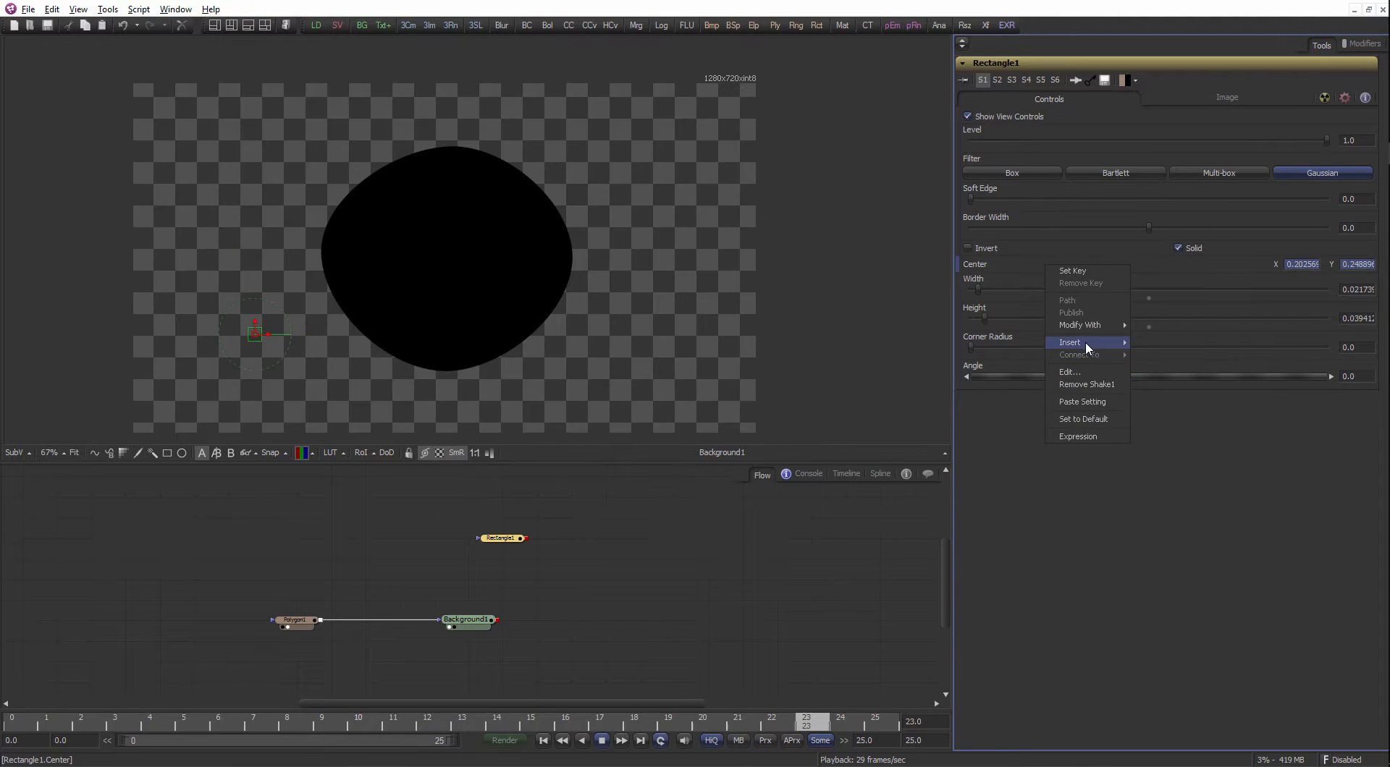
mouse_move(1119, 325)
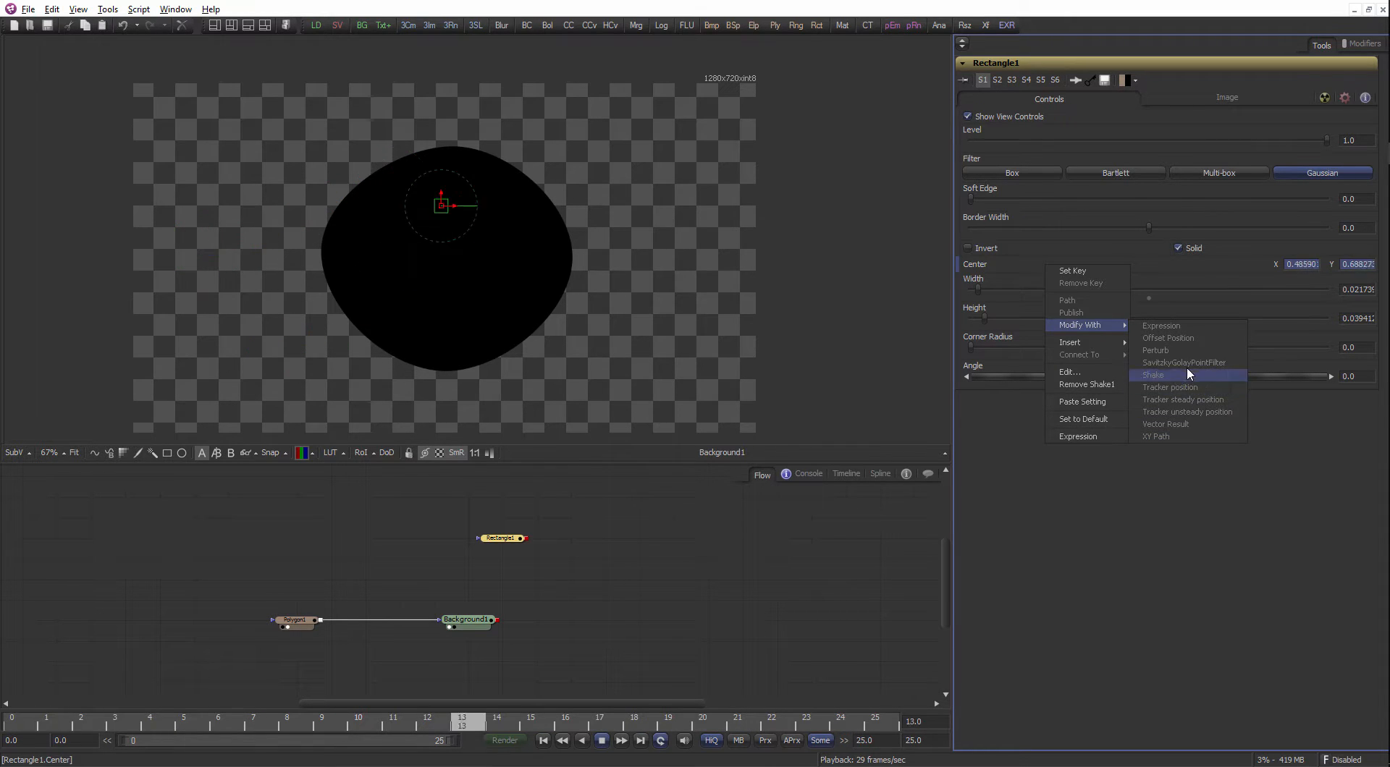
click(467, 553)
click(502, 539)
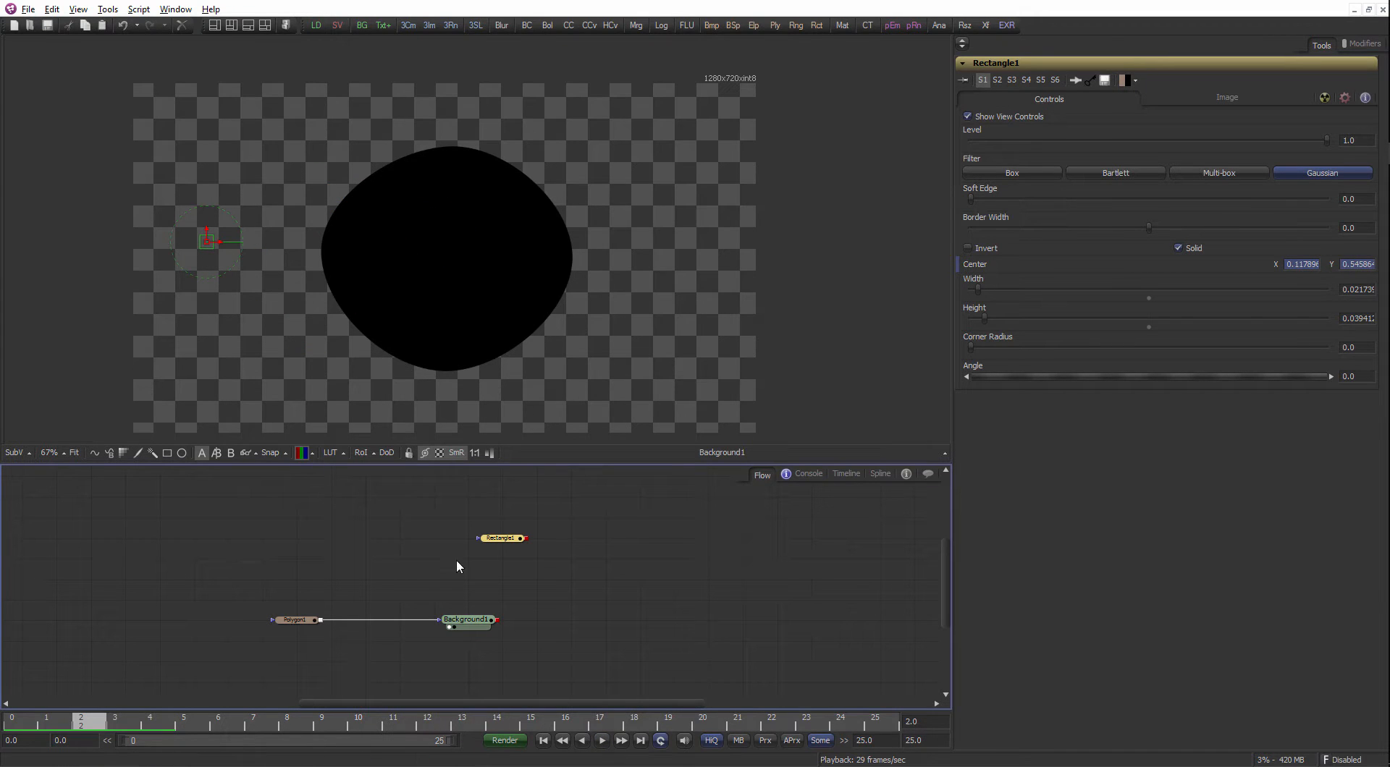
Select Polygon1 and move its leftmost point slightly outward and up at frame 2.
click(298, 625)
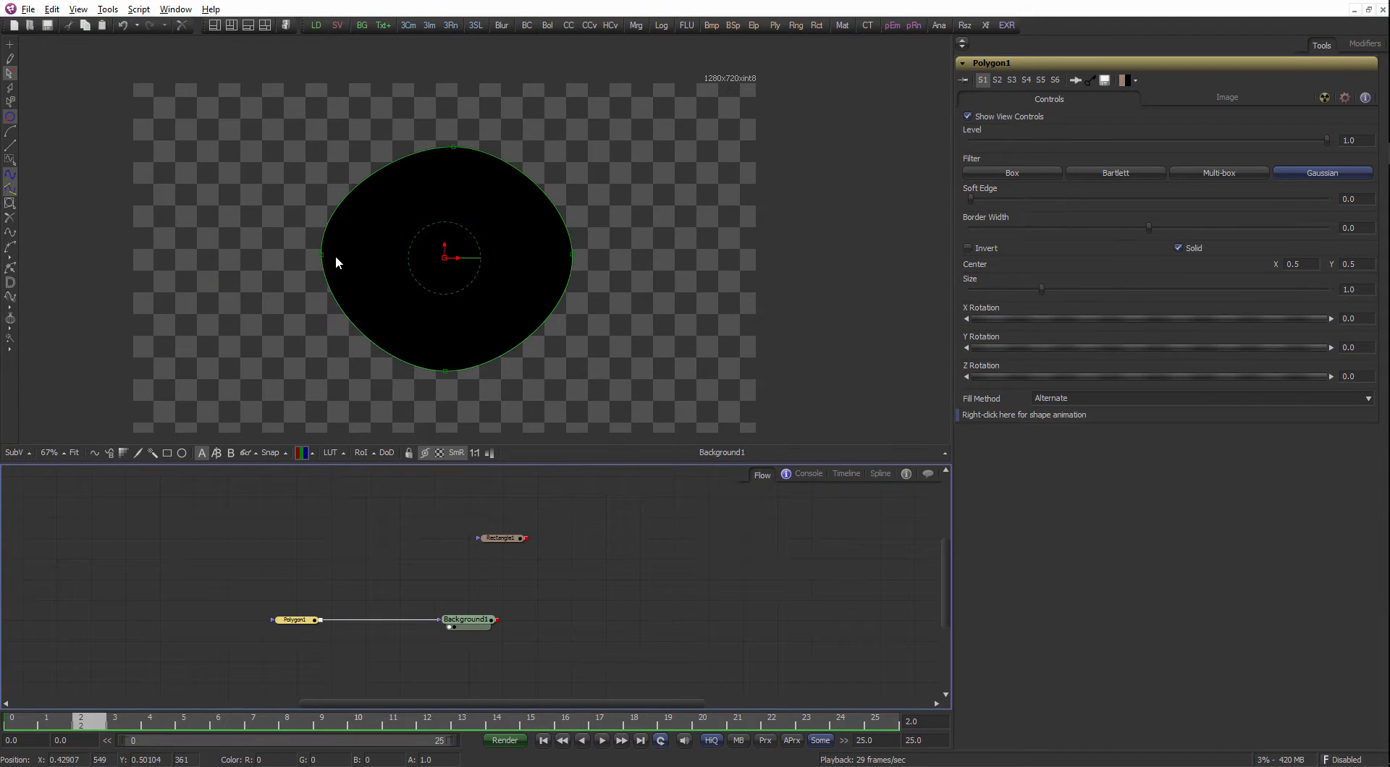
click(323, 254)
drag(321, 252, 321, 248)
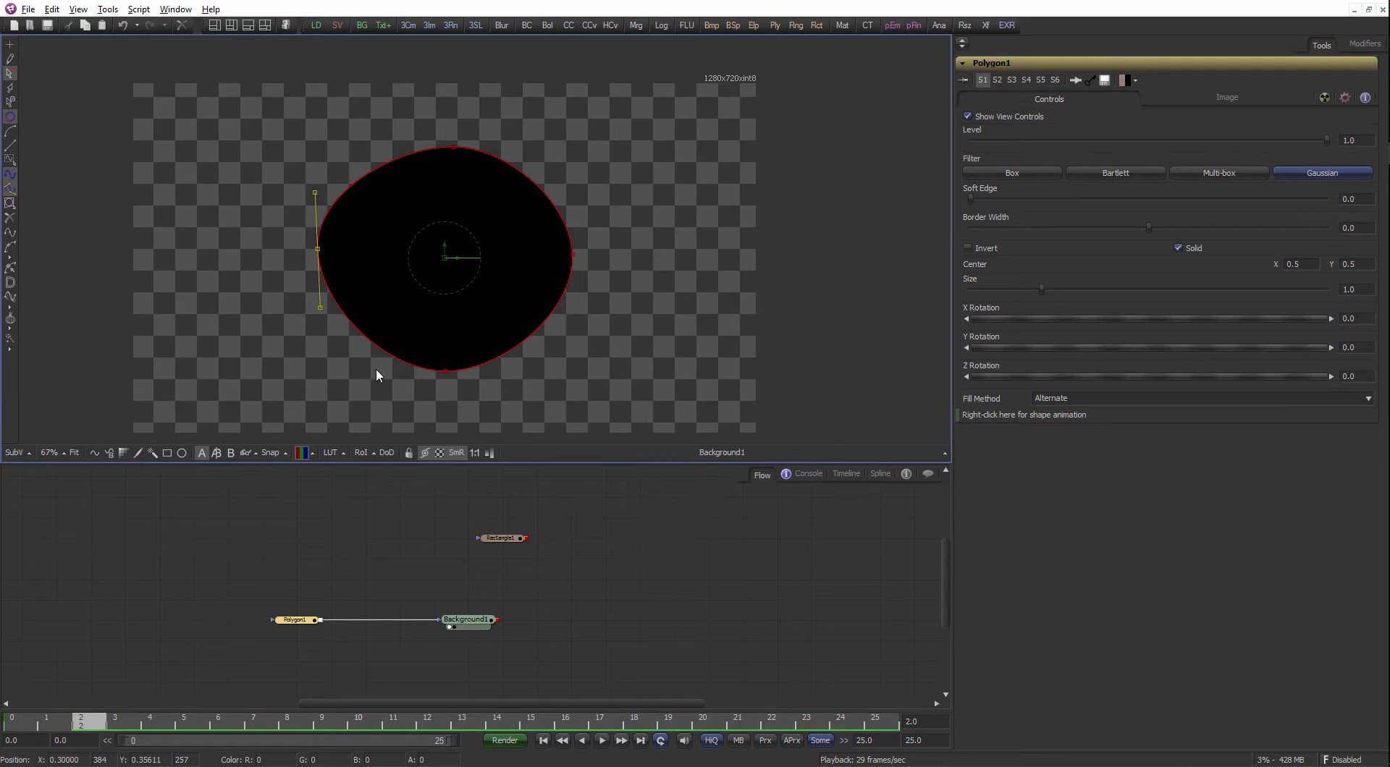
Go to frame 0 and nudge Polygon1's leftmost point slightly outward.
click(12, 721)
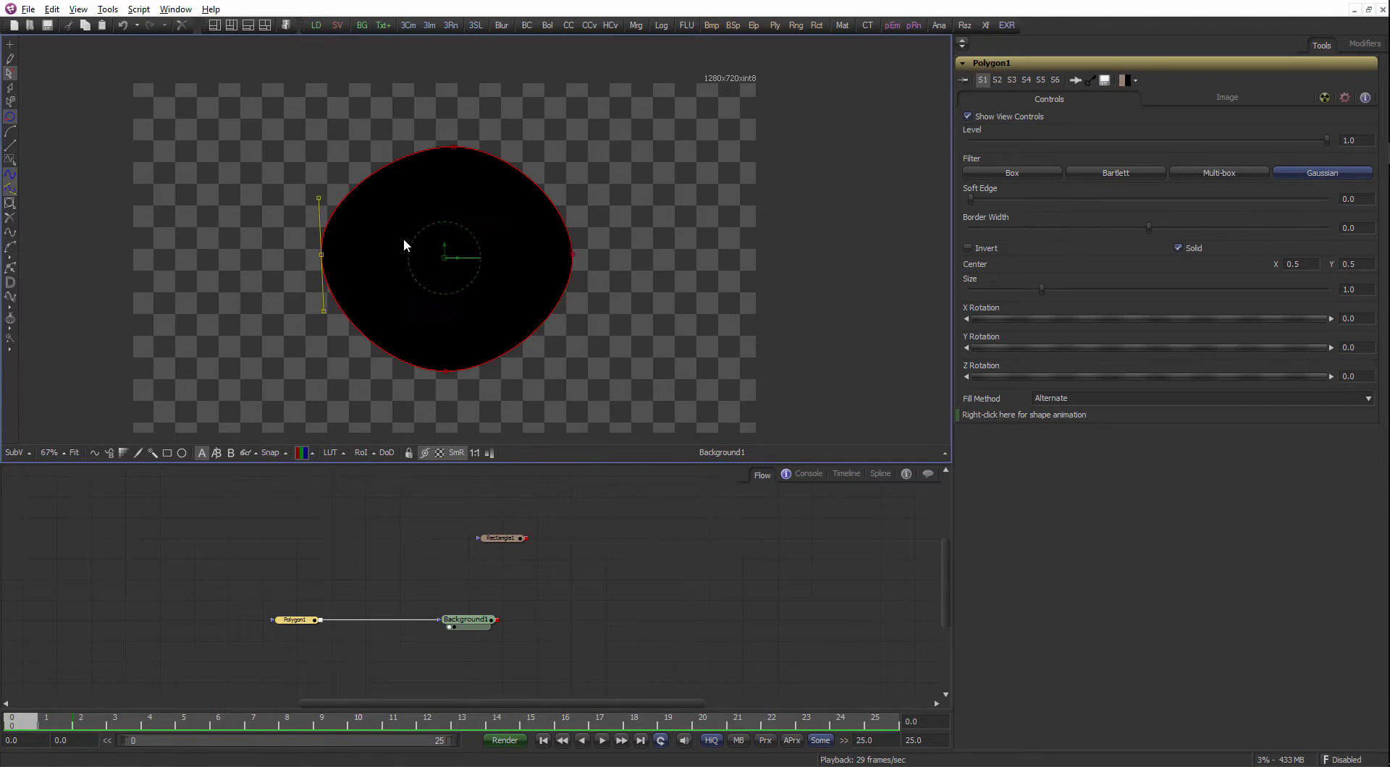
scroll(326, 254, up, 1)
drag(322, 262, 319, 264)
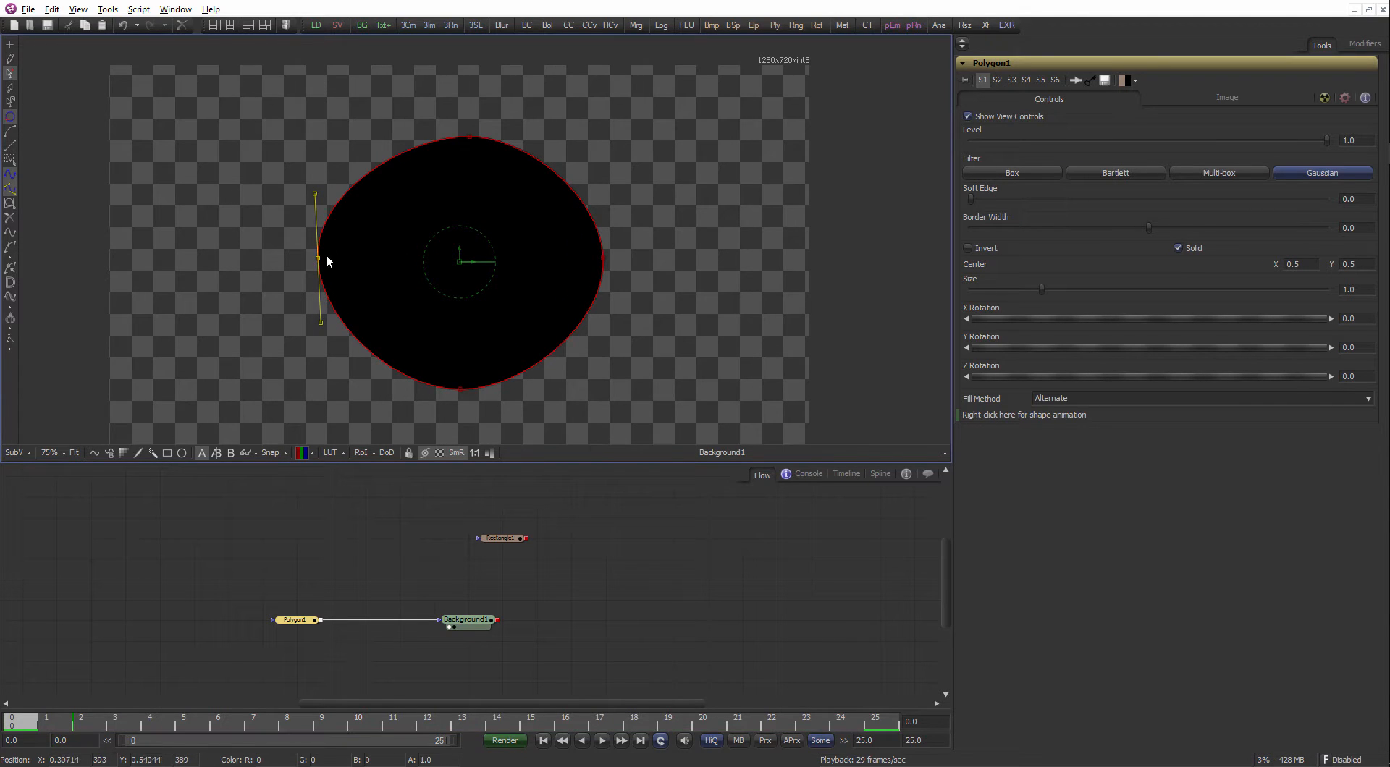
Publish Polygon1's leftmost point to the Position of Rectangle1's Center Shake, fit the view and play the animation.
right_click(318, 260)
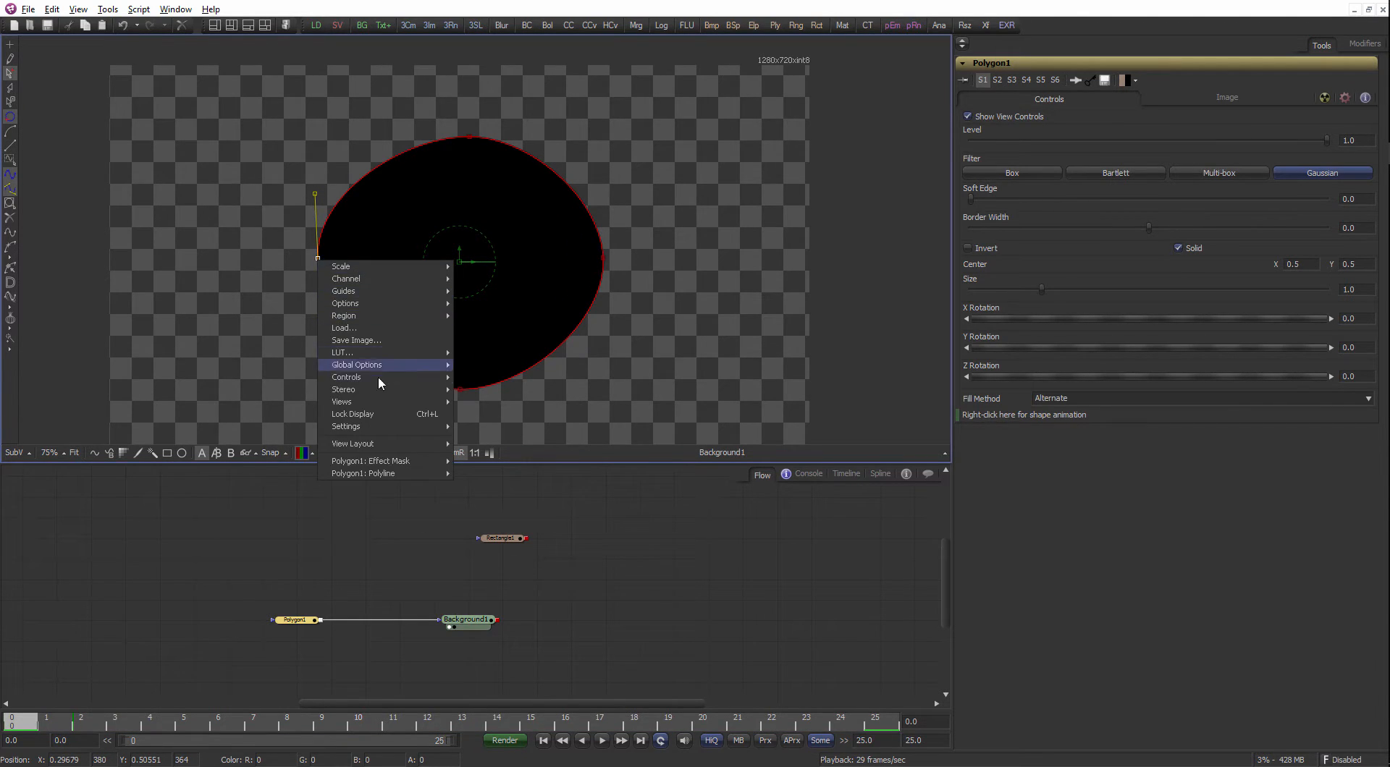
mouse_move(401, 478)
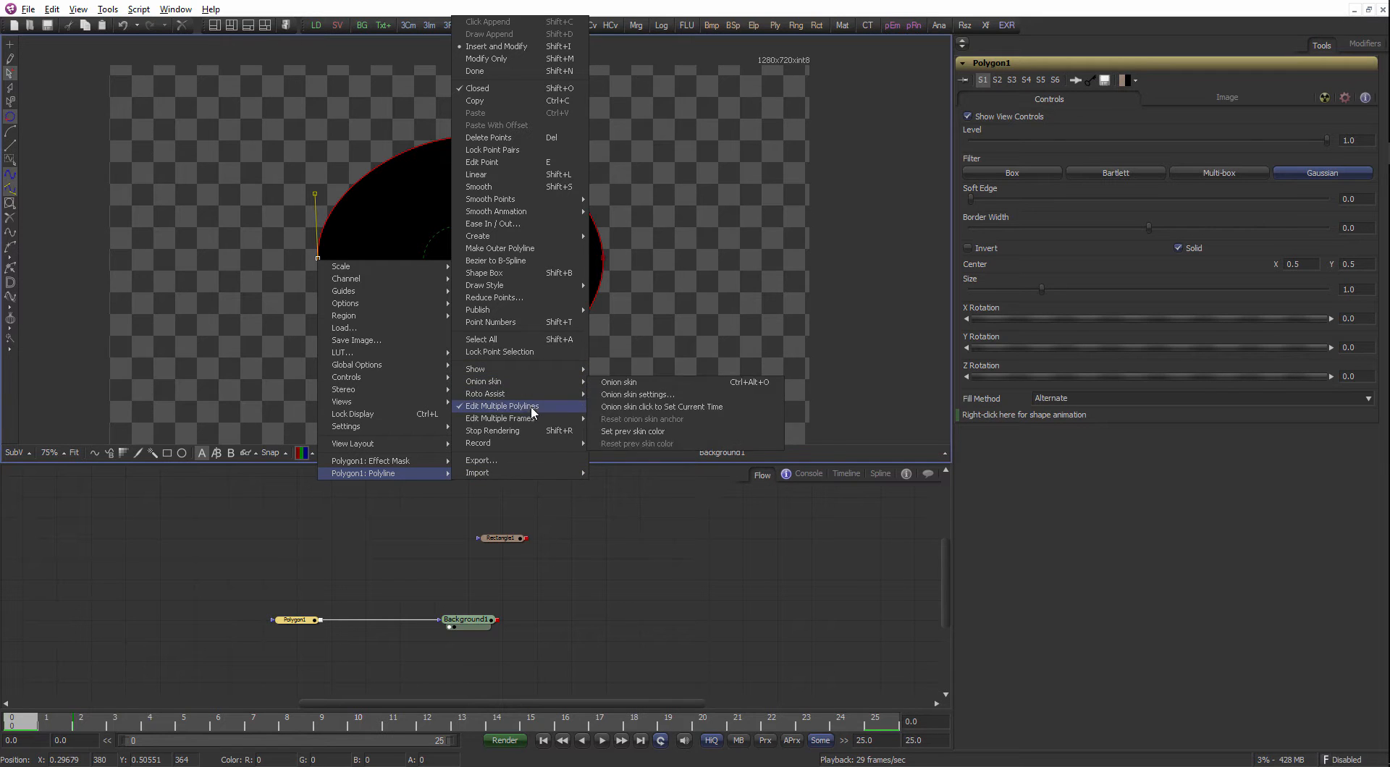
mouse_move(529, 394)
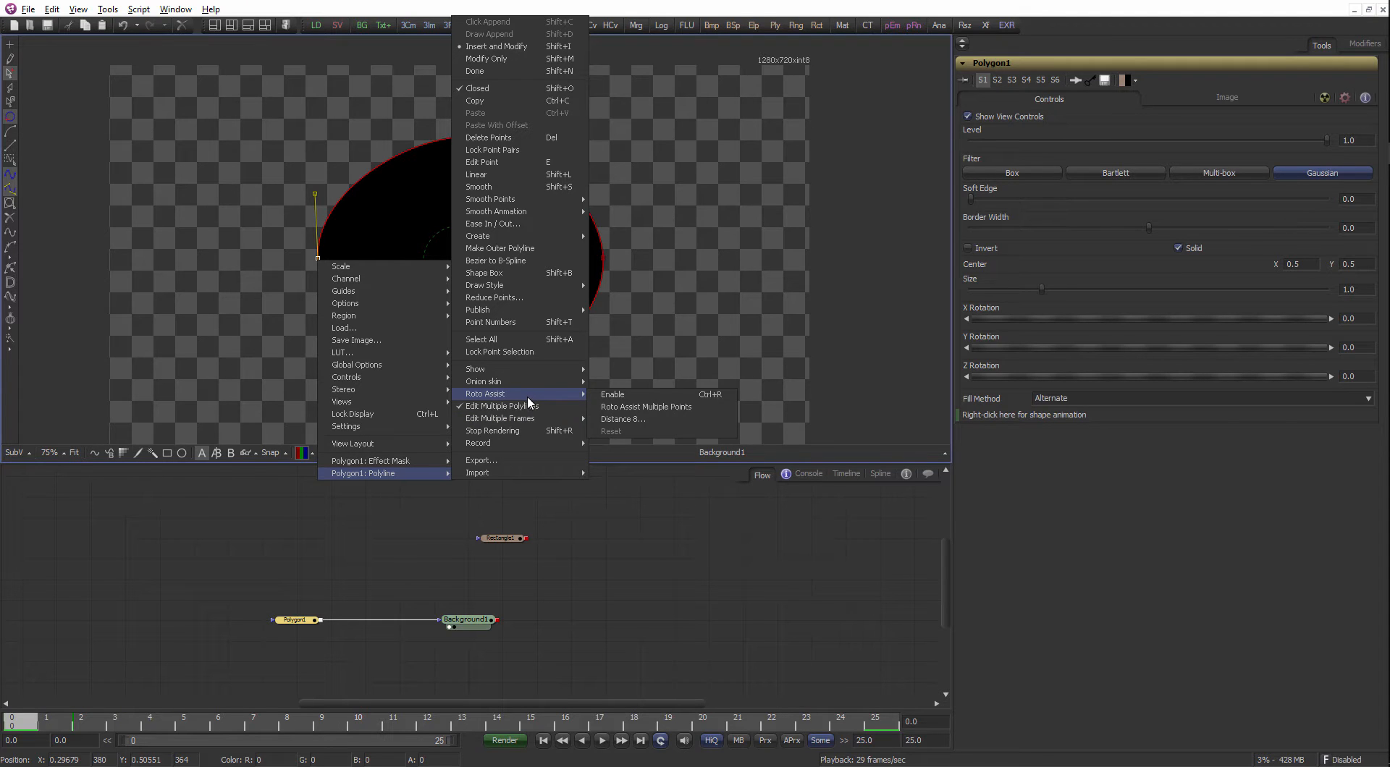
mouse_move(530, 306)
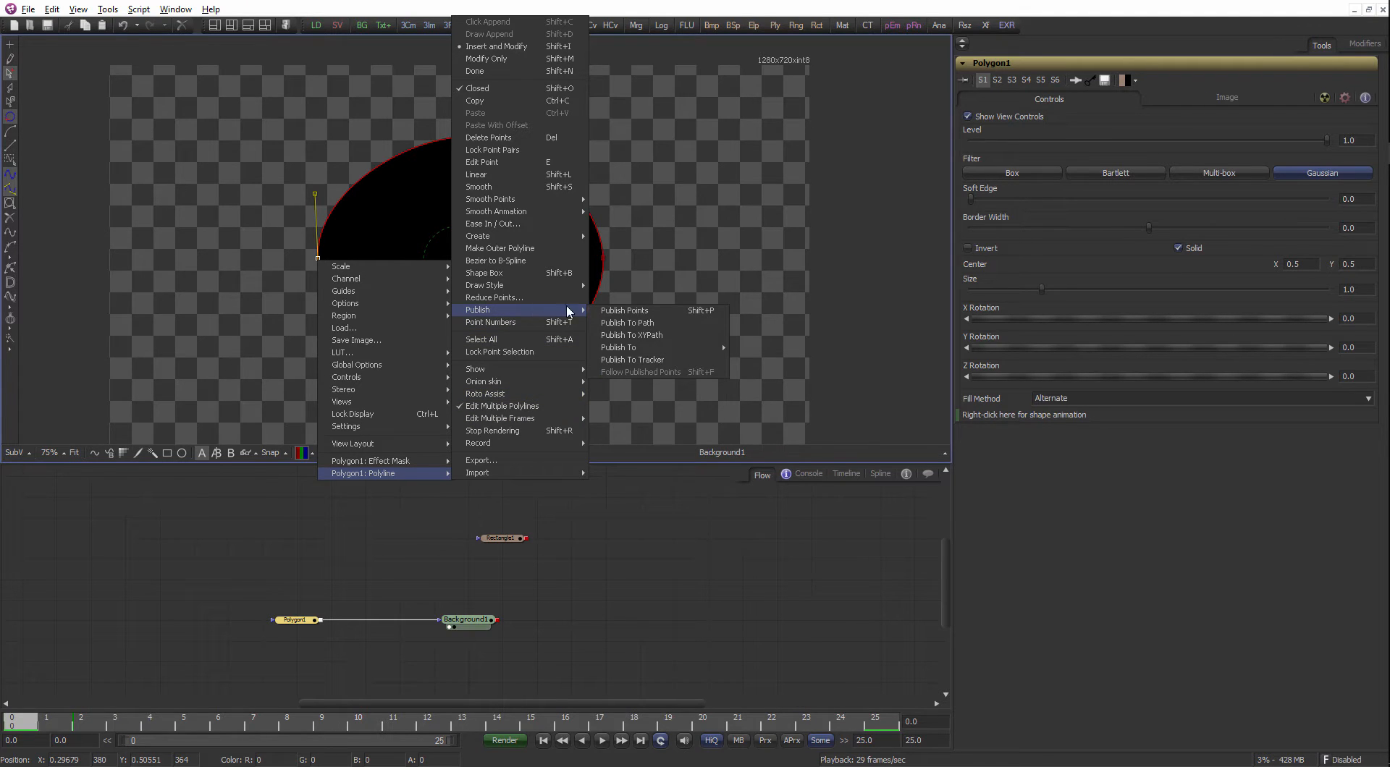
mouse_move(673, 351)
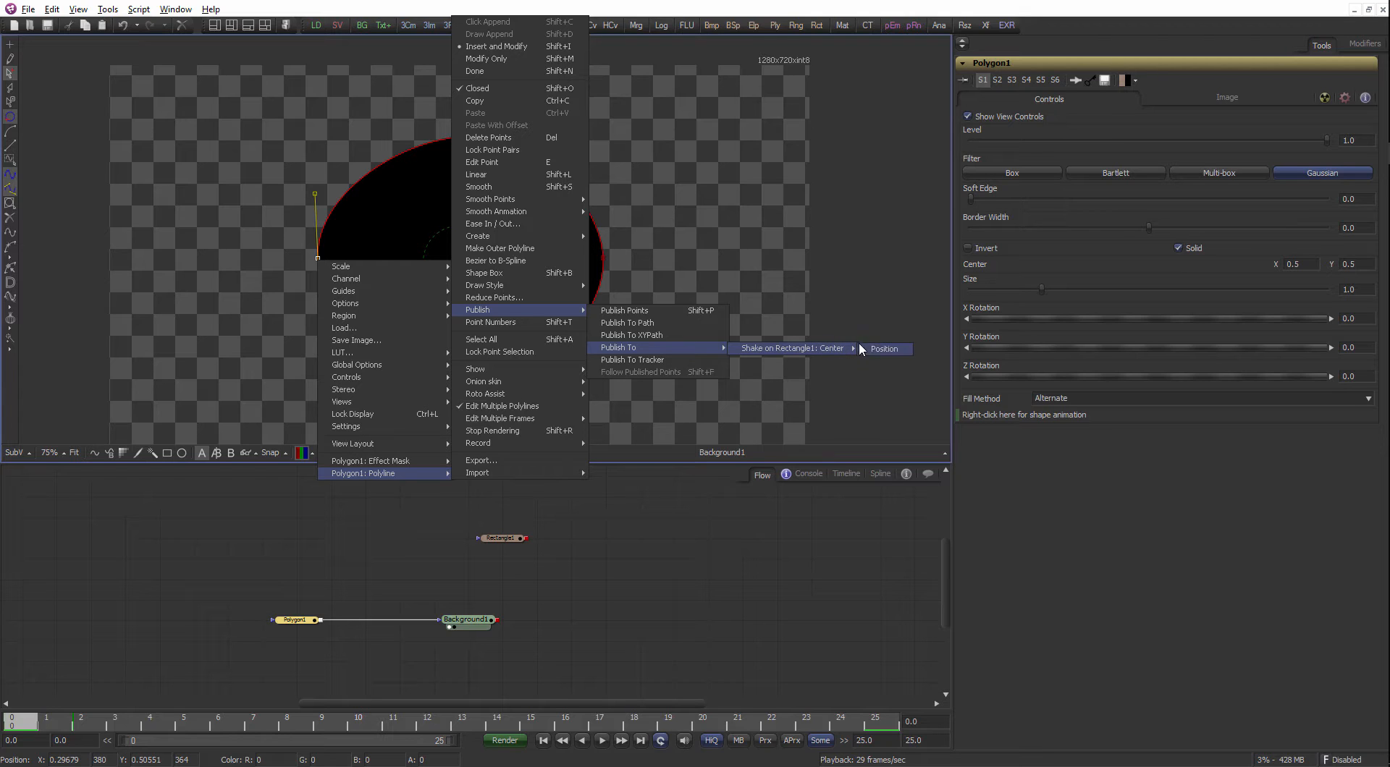
click(876, 349)
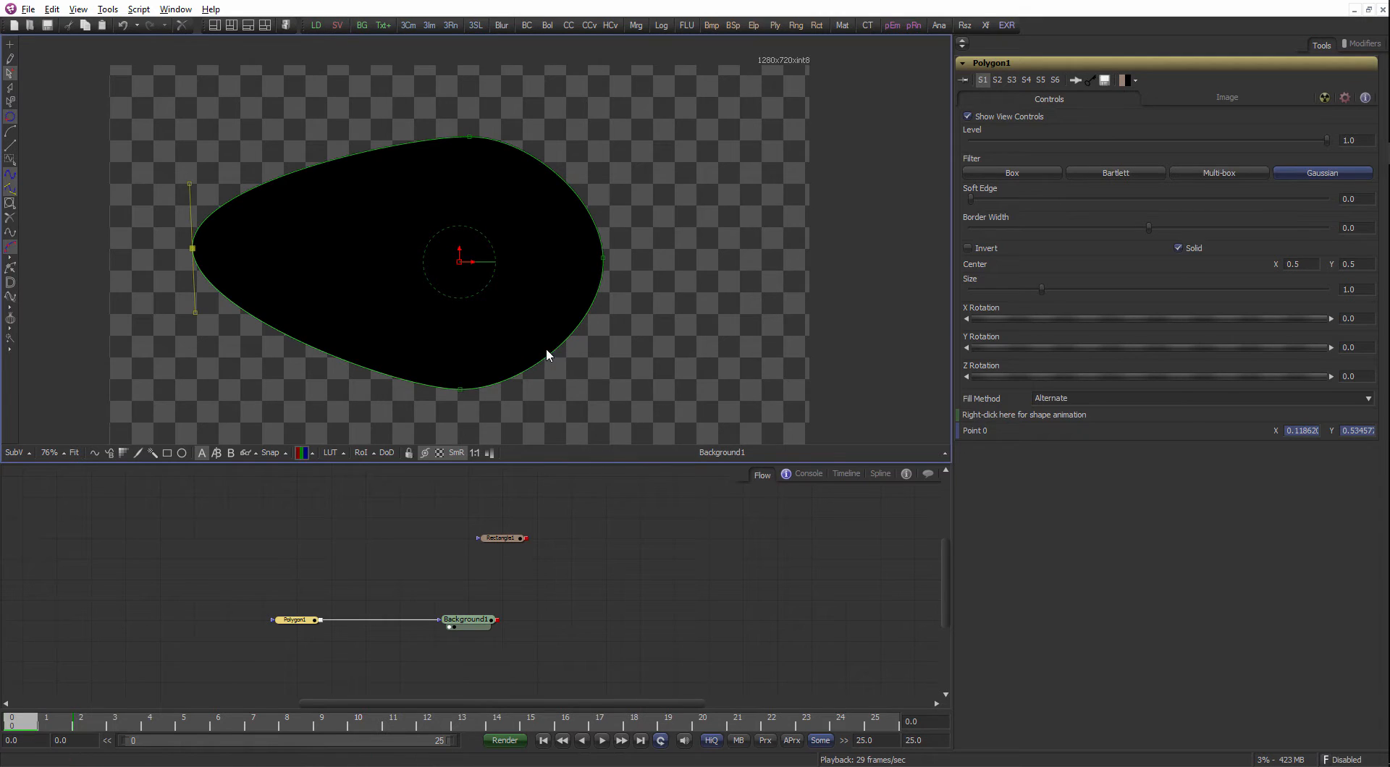
scroll(579, 398, down, 1)
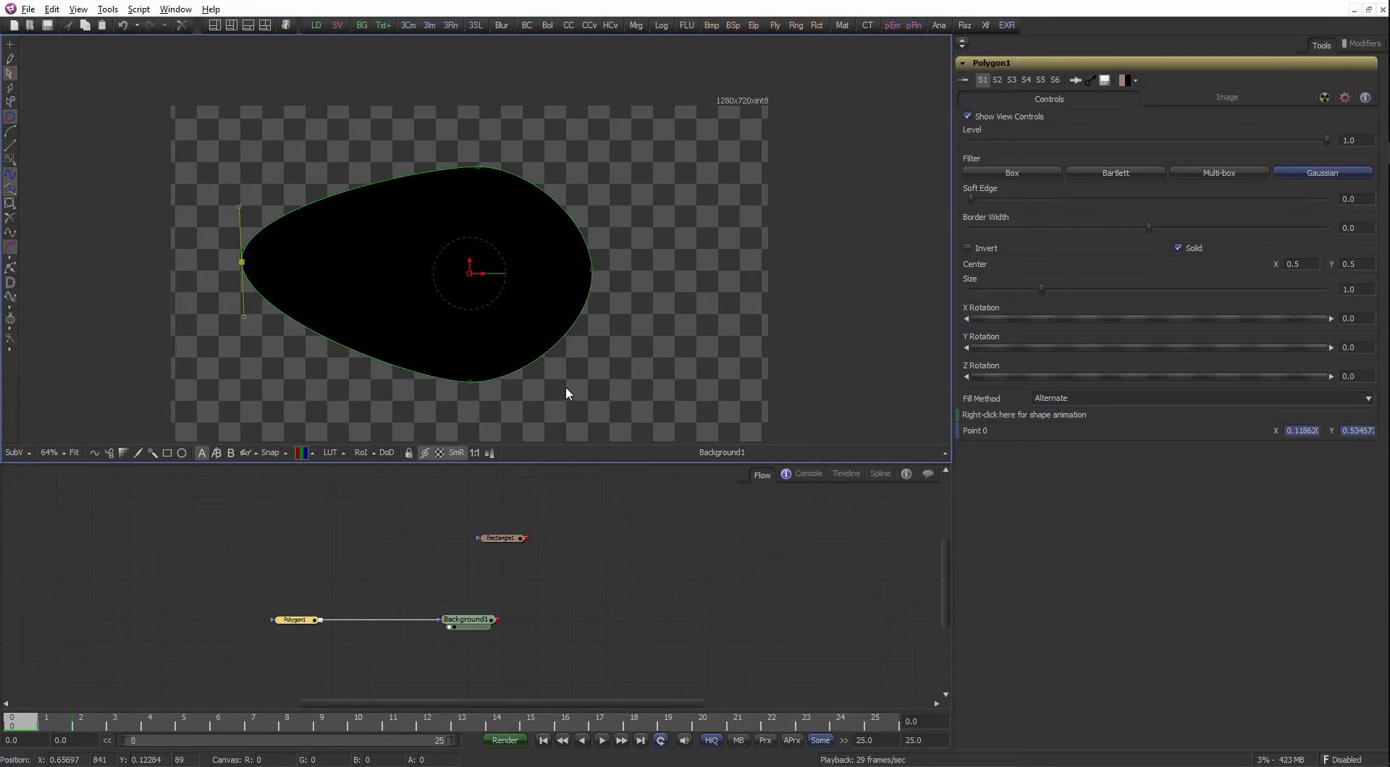
scroll(562, 367, up, 2)
key(ctrl+f)
key(space)
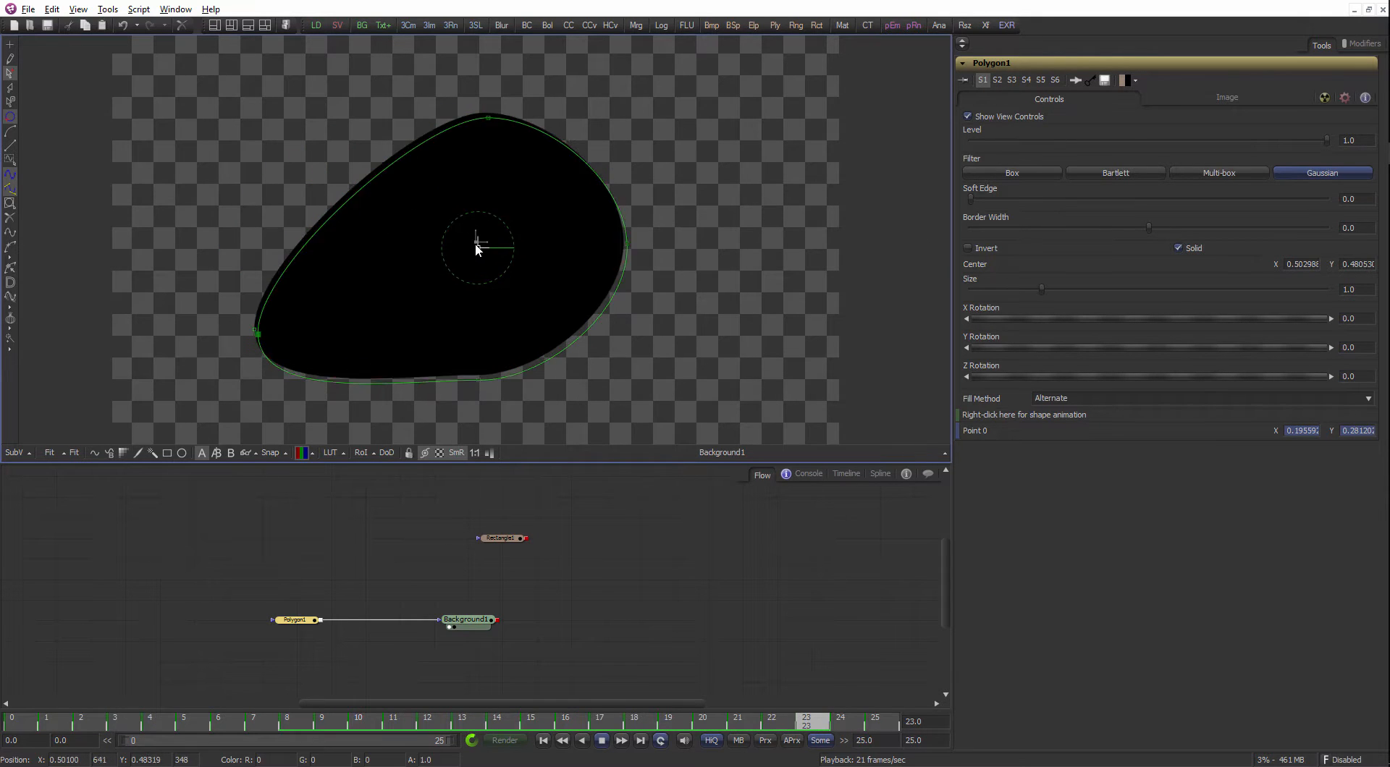
Modify Polygon1's Center with the Perturb modifier during playback.
right_click(1011, 262)
mouse_move(1058, 313)
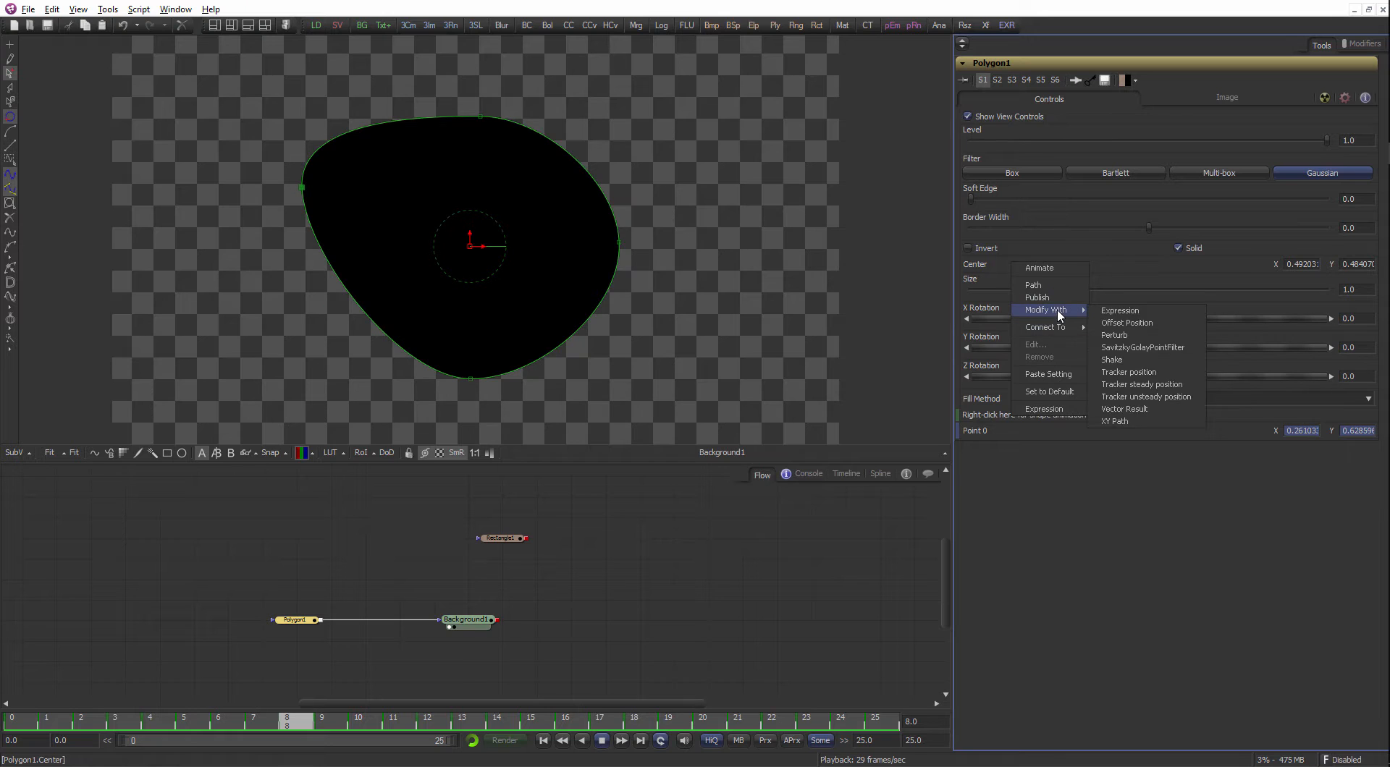
click(1131, 334)
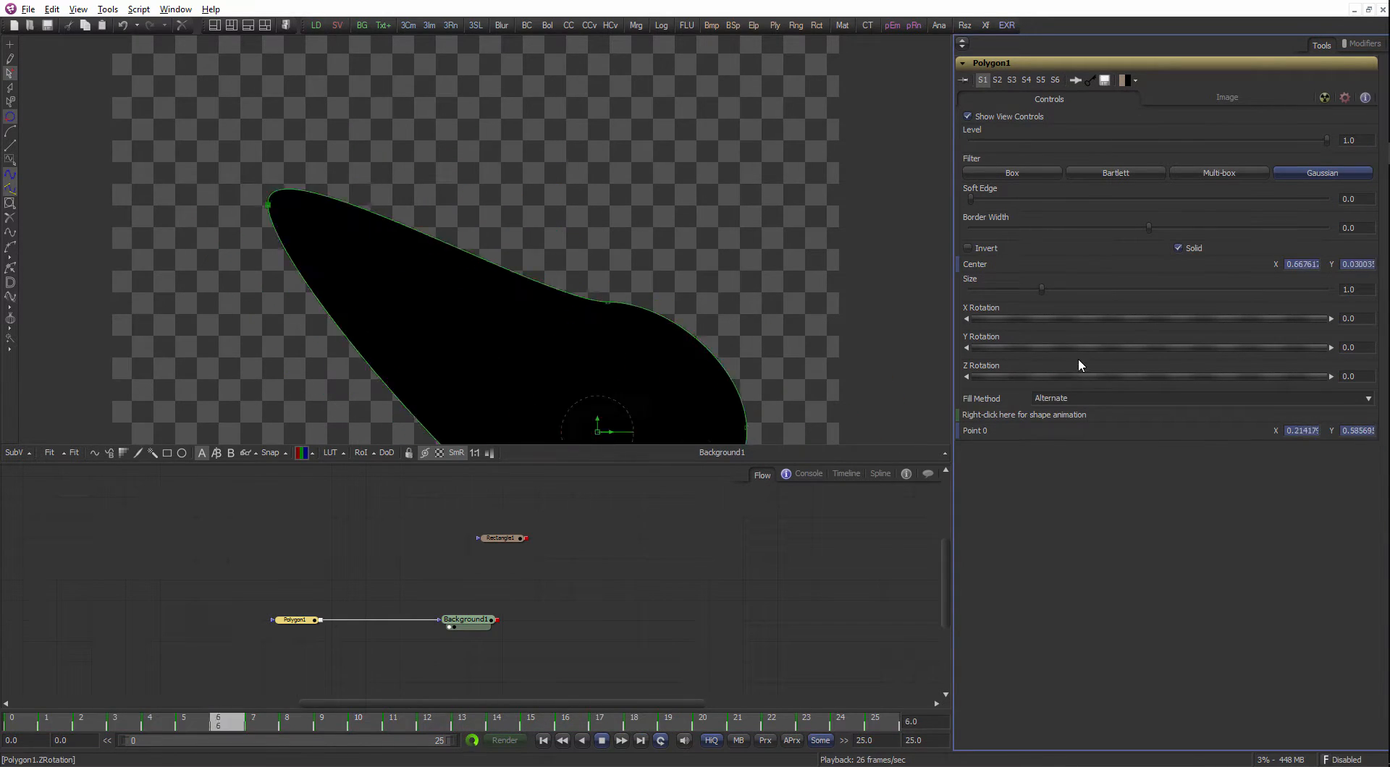
scroll(549, 232, down, 1)
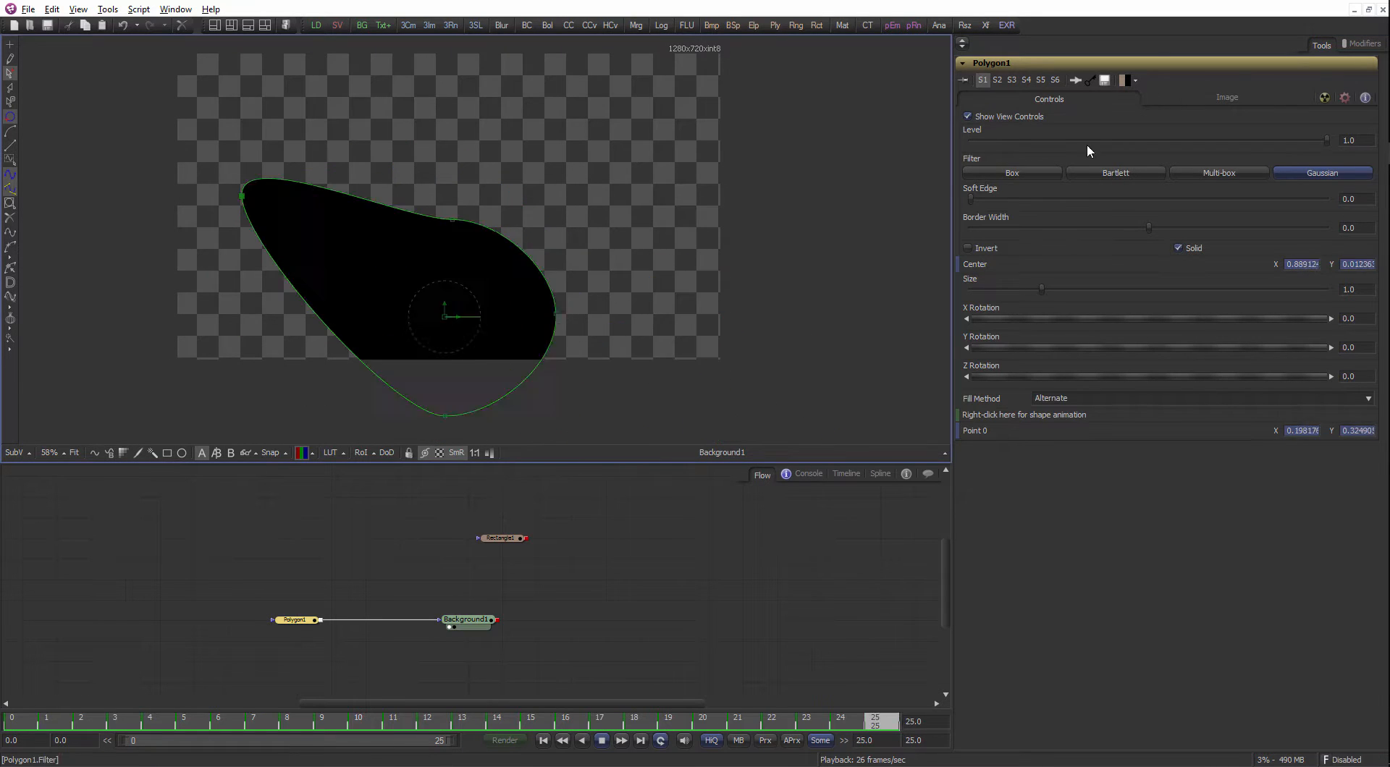
Set Perturb1's X Scale to about 0.64 and Y Scale 0.58, randomize its seed, and raise Strength to about 2.52, Wobble 1.22 and Speed 2.31.
click(1167, 98)
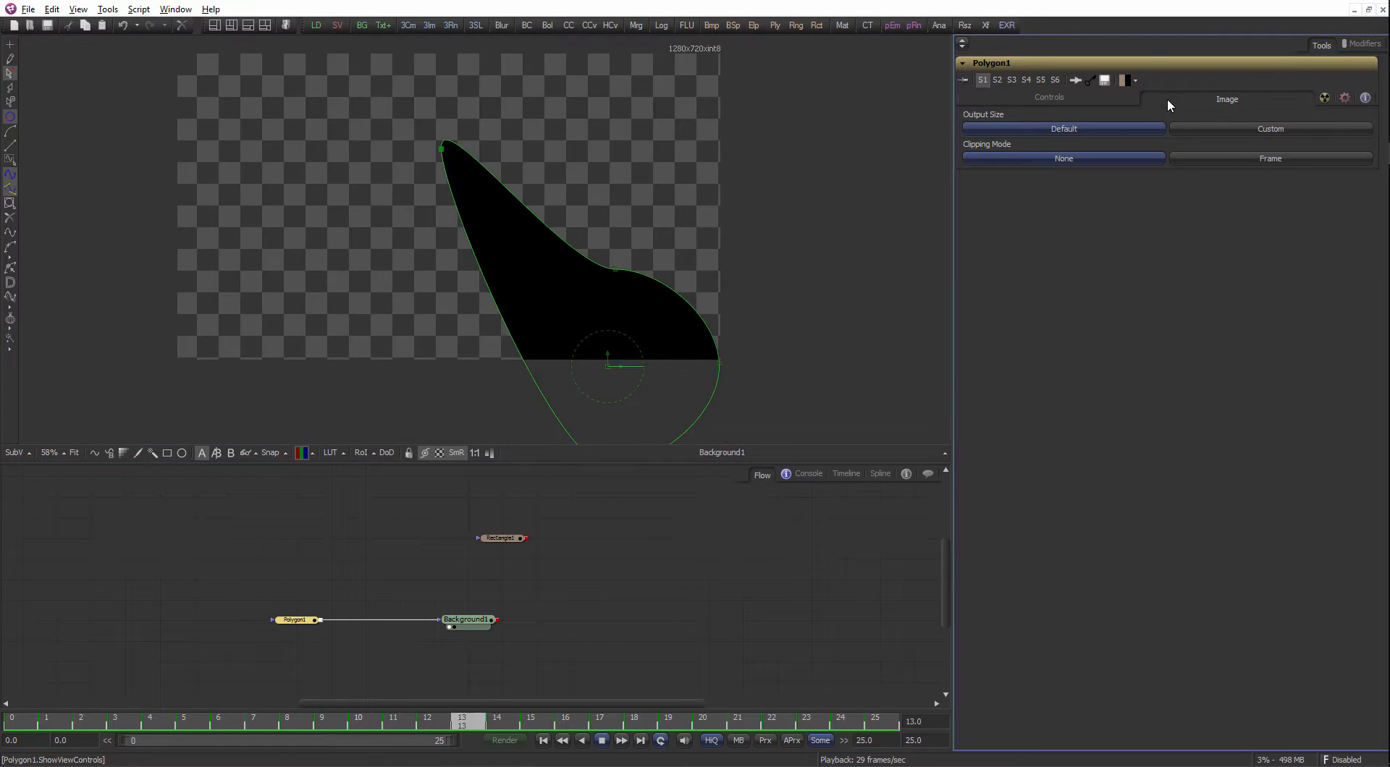
click(1348, 45)
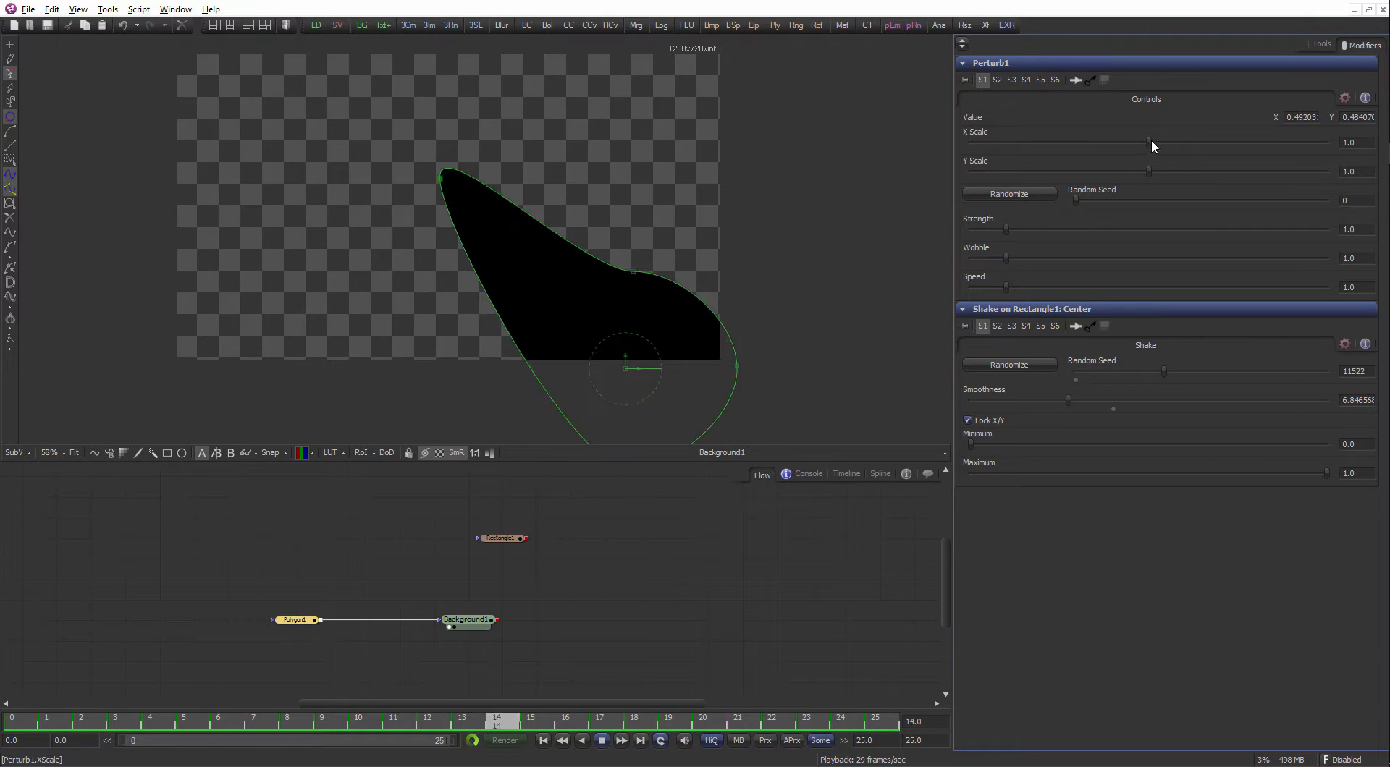
drag(1149, 142, 1073, 174)
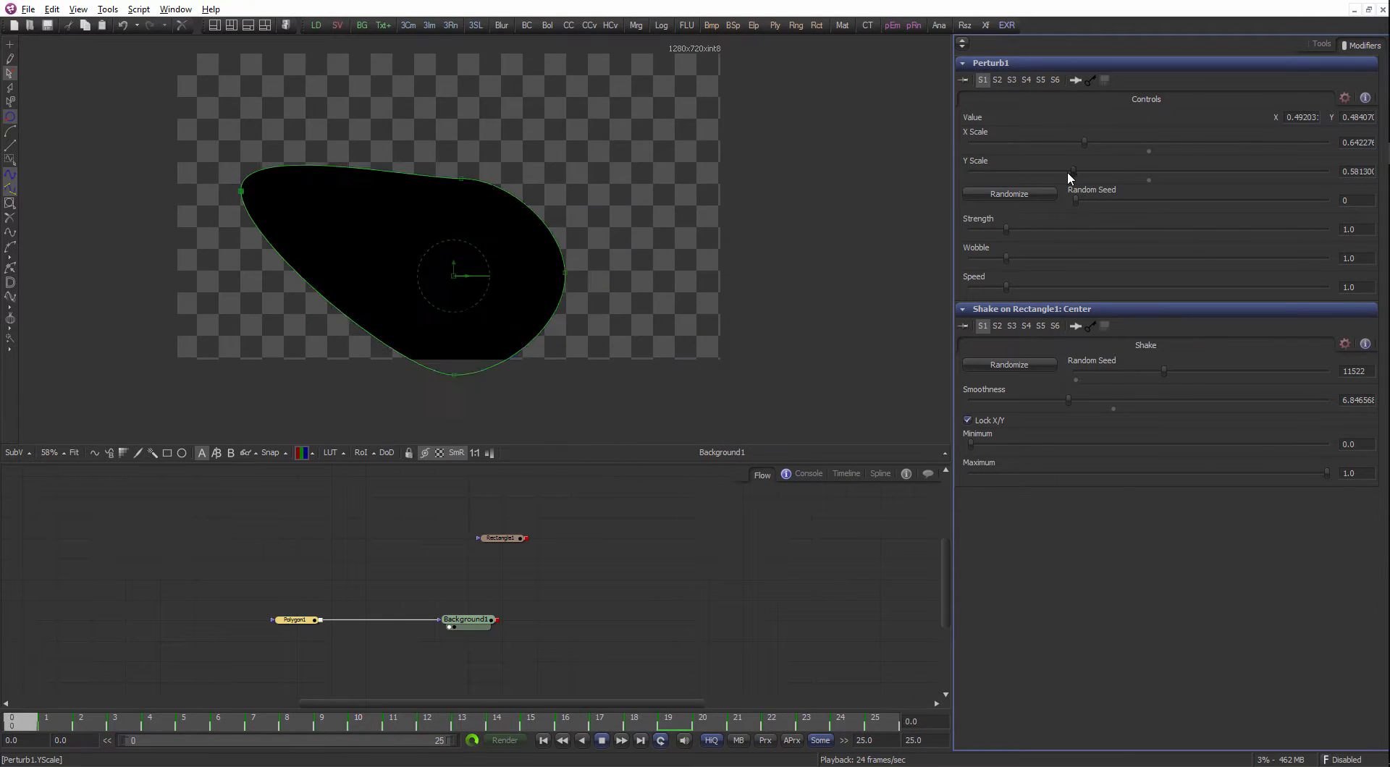
click(1028, 193)
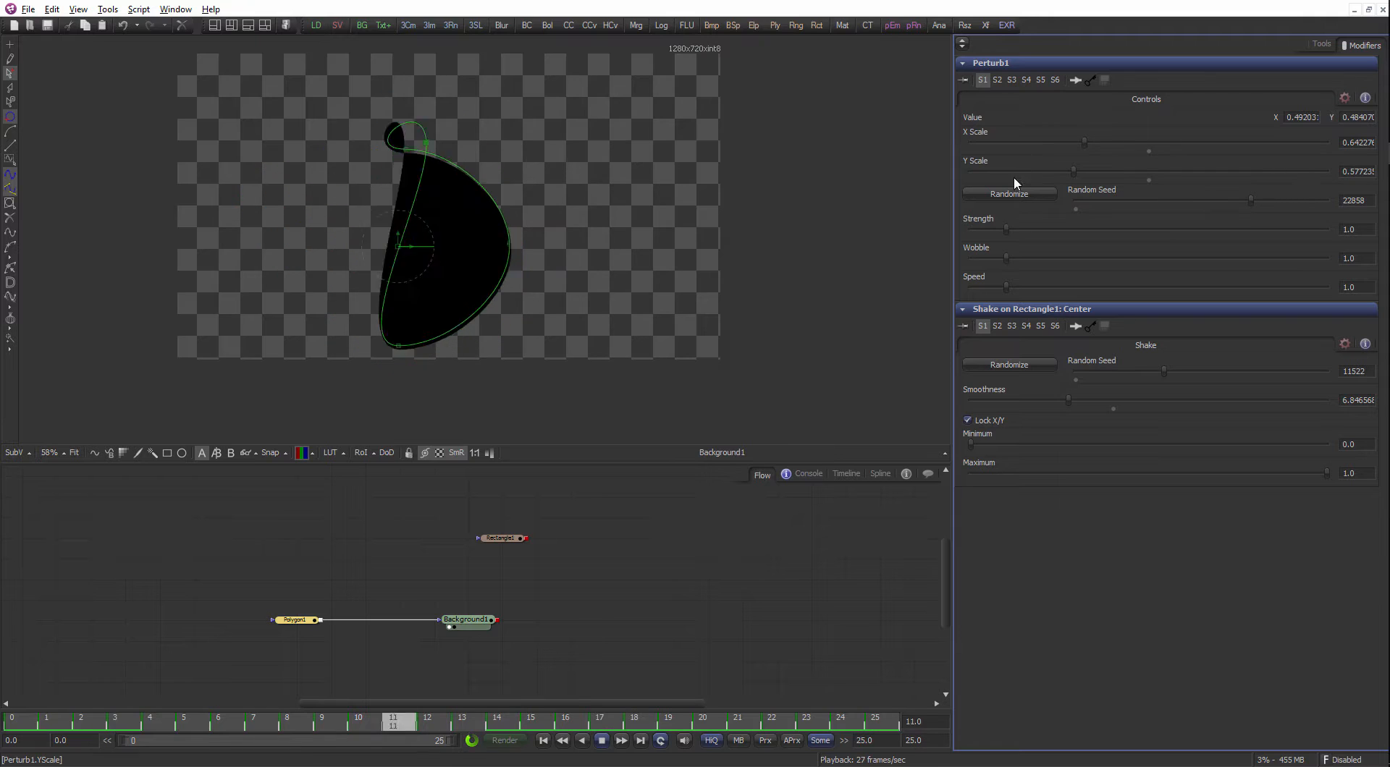
drag(1006, 229, 1052, 288)
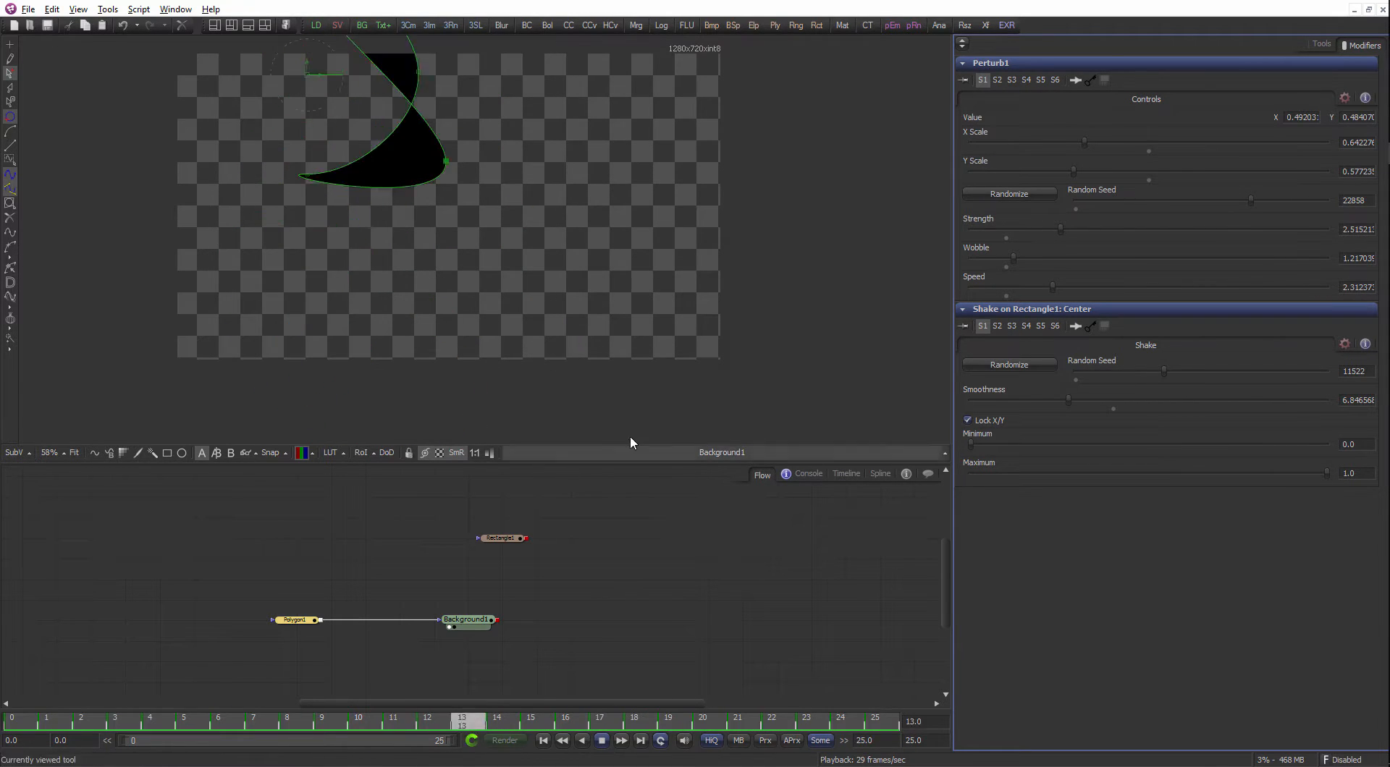
drag(579, 282, 570, 289)
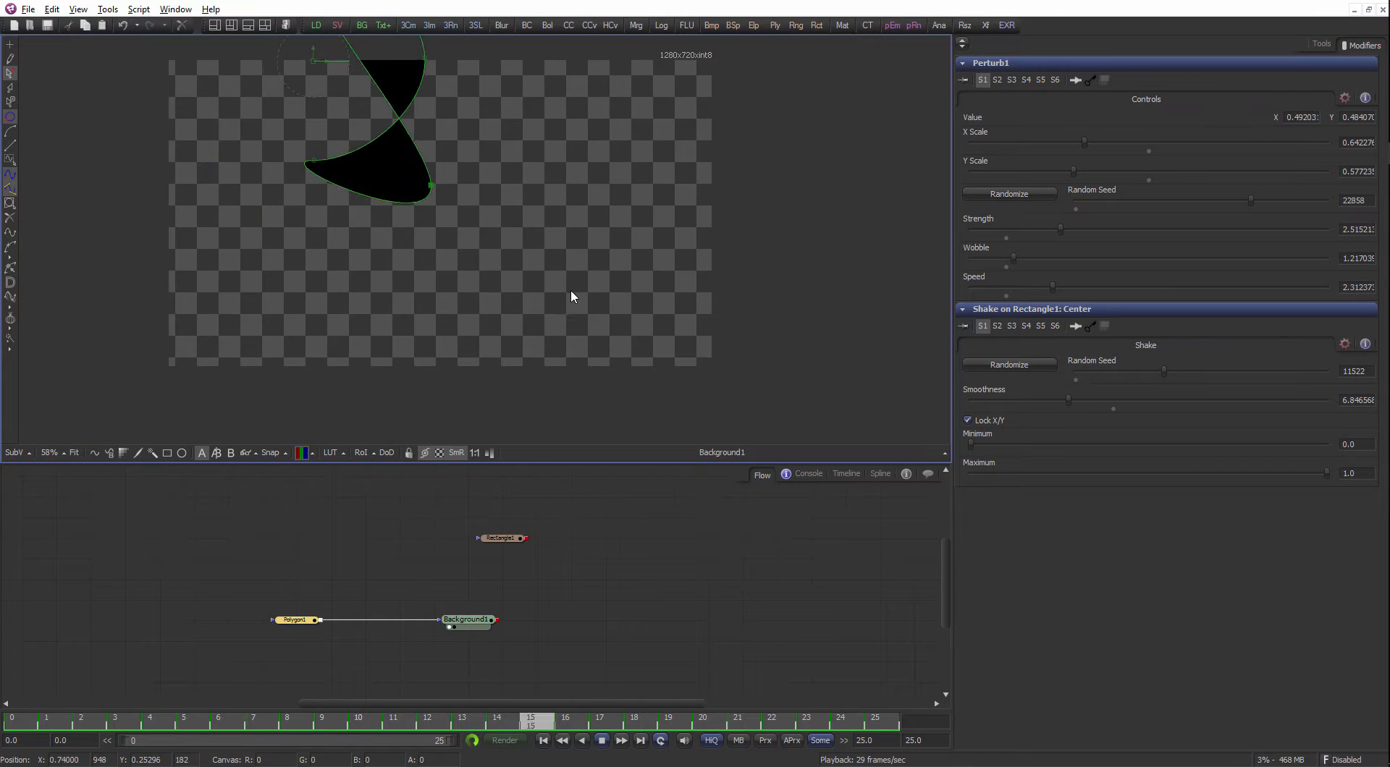
Delete Rectangle1 and Polygon1, and move Background1 closer to where Polygon1 was in the flow.
drag(572, 501, 354, 566)
key(Delete)
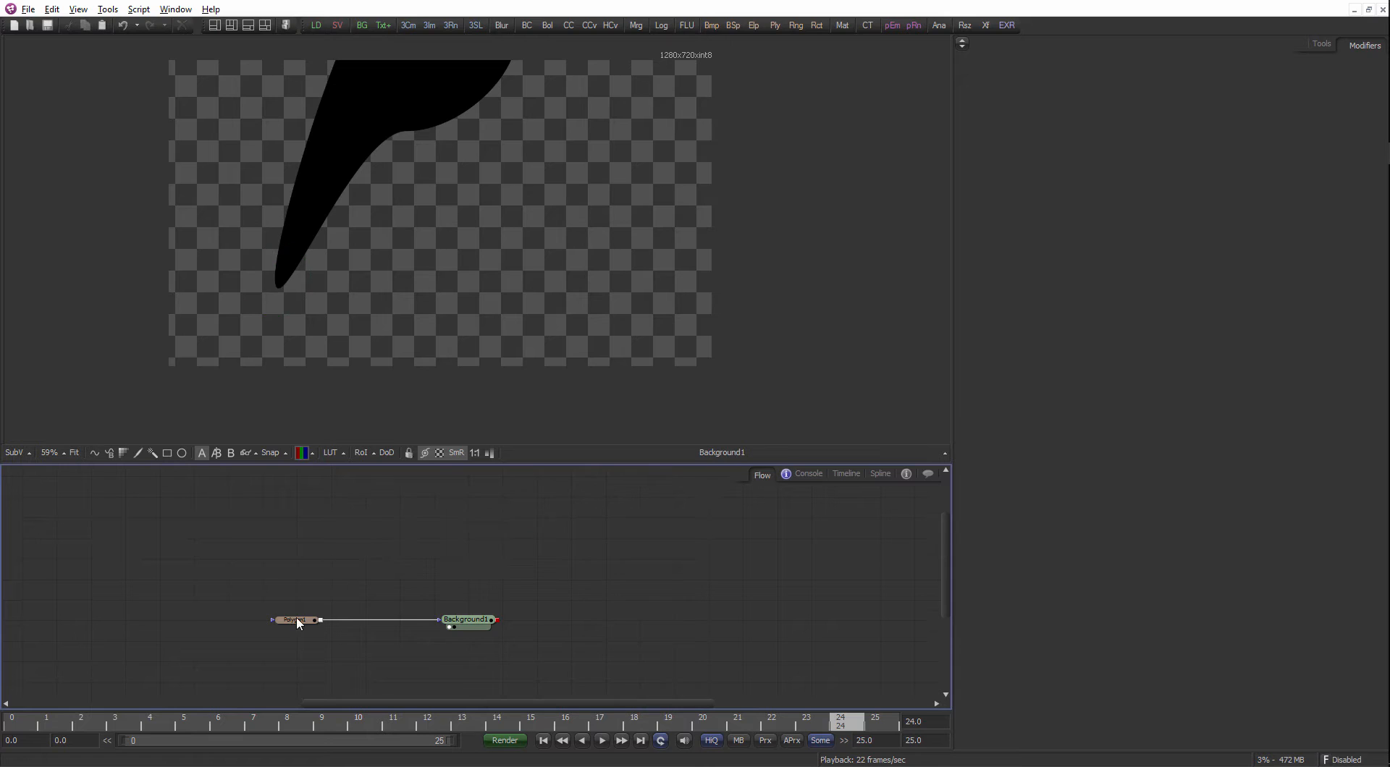
click(299, 621)
key(Delete)
drag(459, 623, 335, 623)
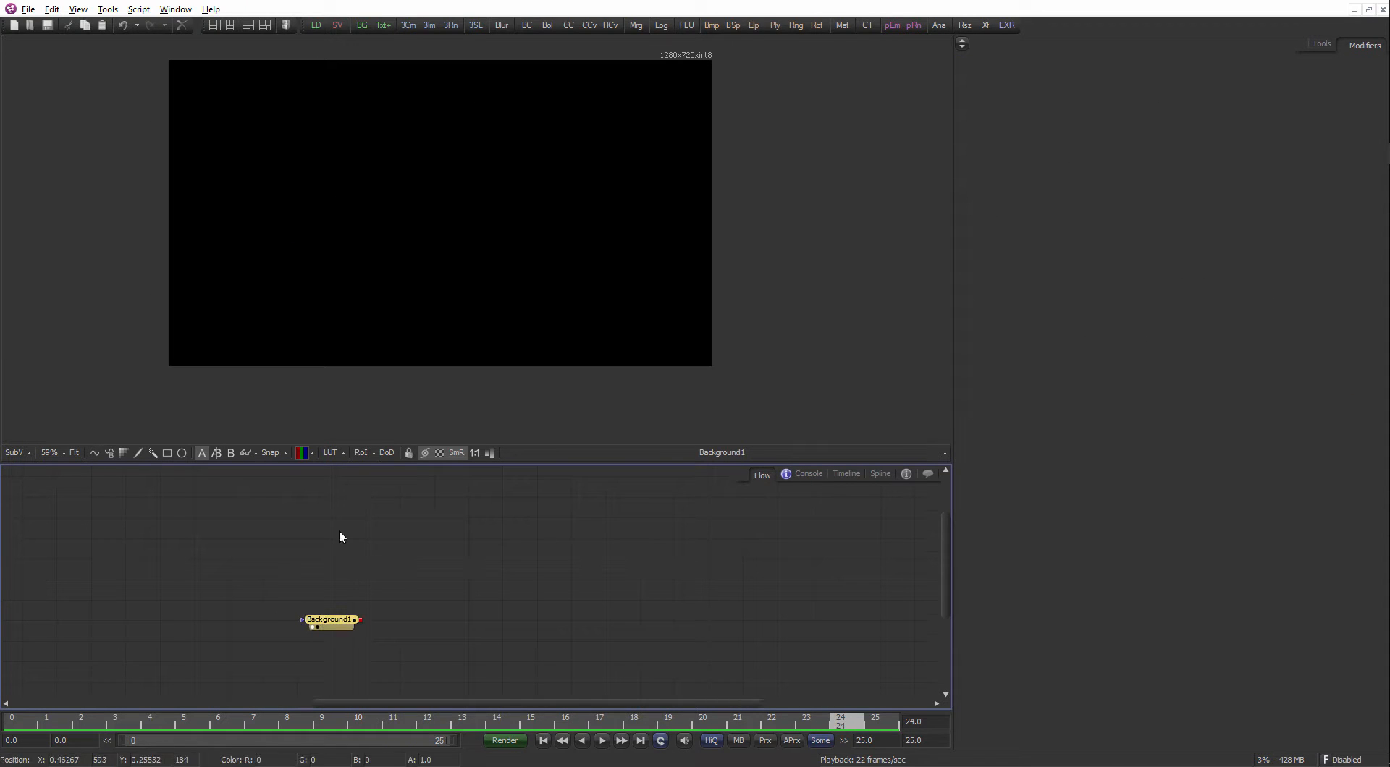
Enlarge the viewer's height and reframe both the image and the Background1 node in the flow.
drag(375, 462, 373, 529)
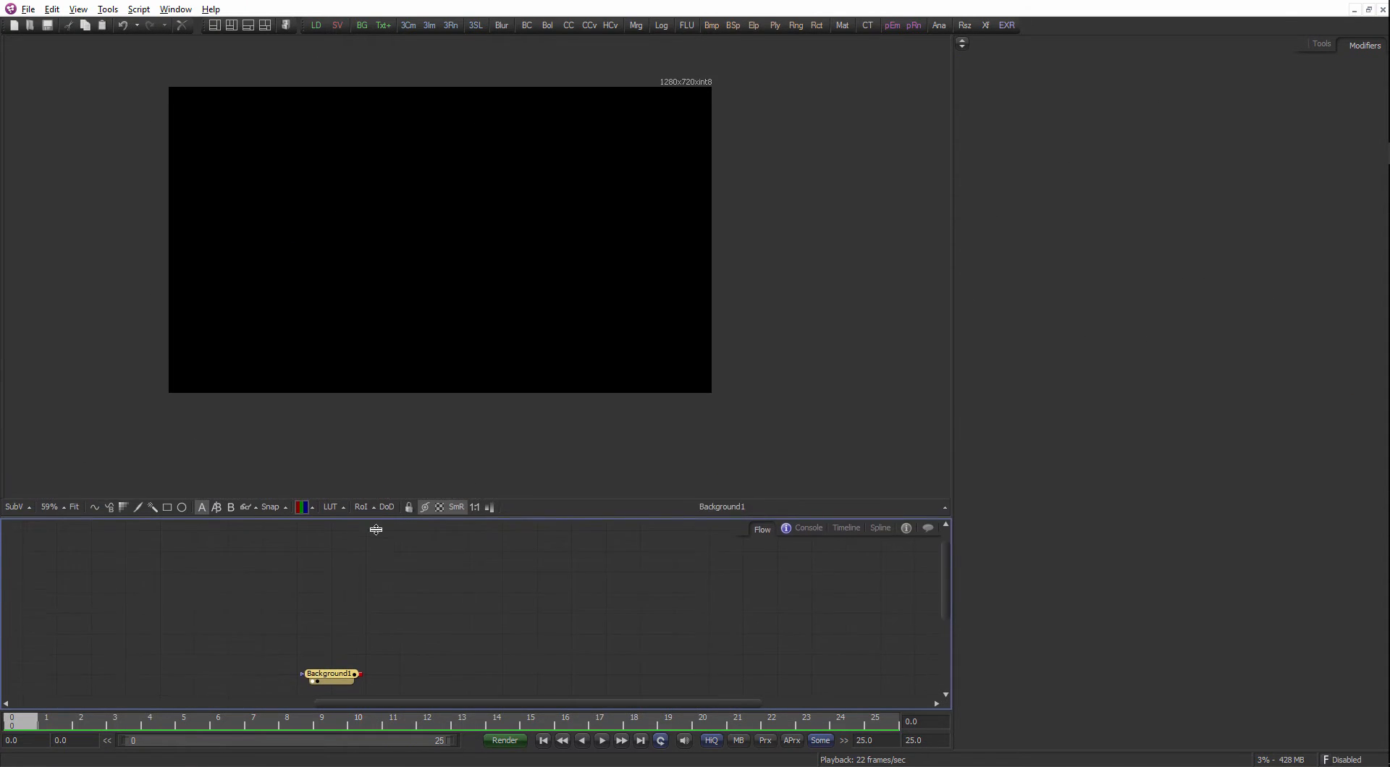
key(ctrl+f)
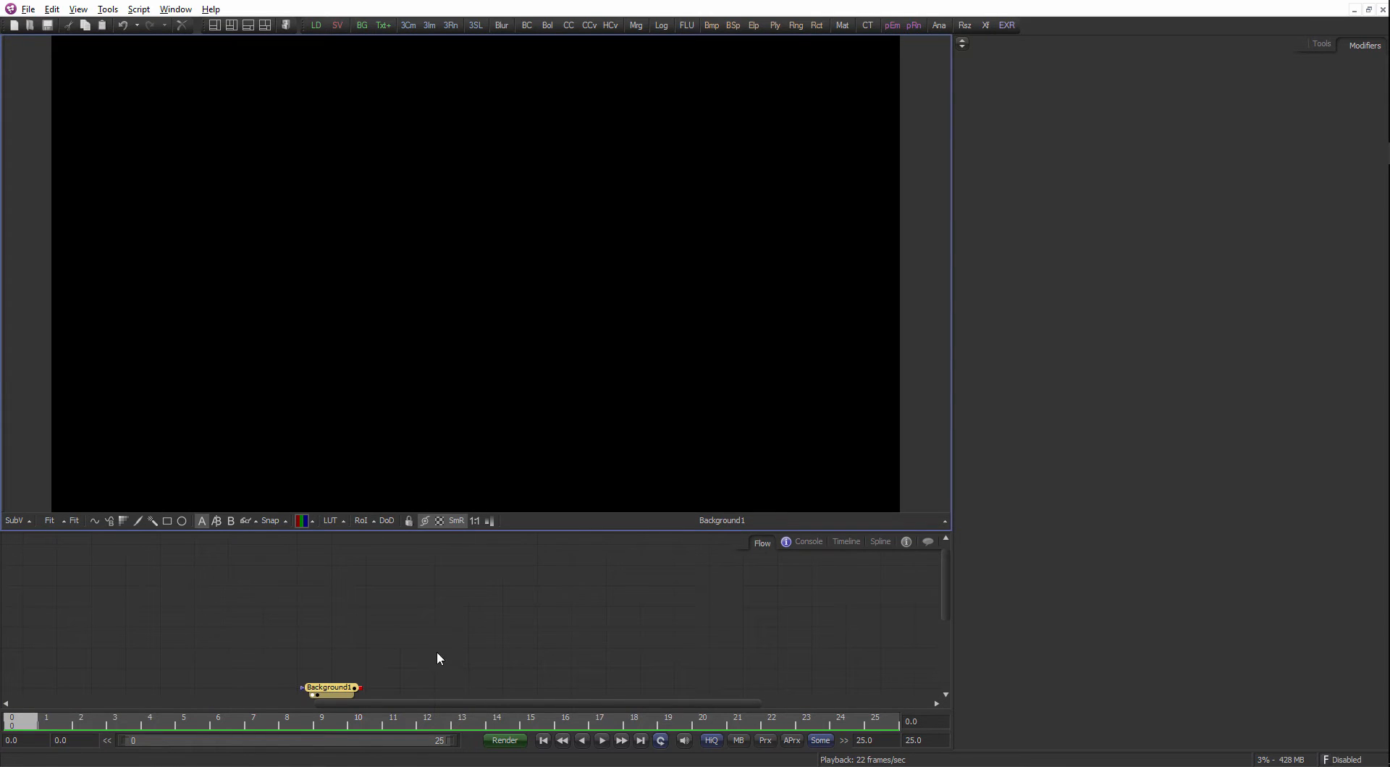
drag(436, 650, 384, 587)
click(438, 596)
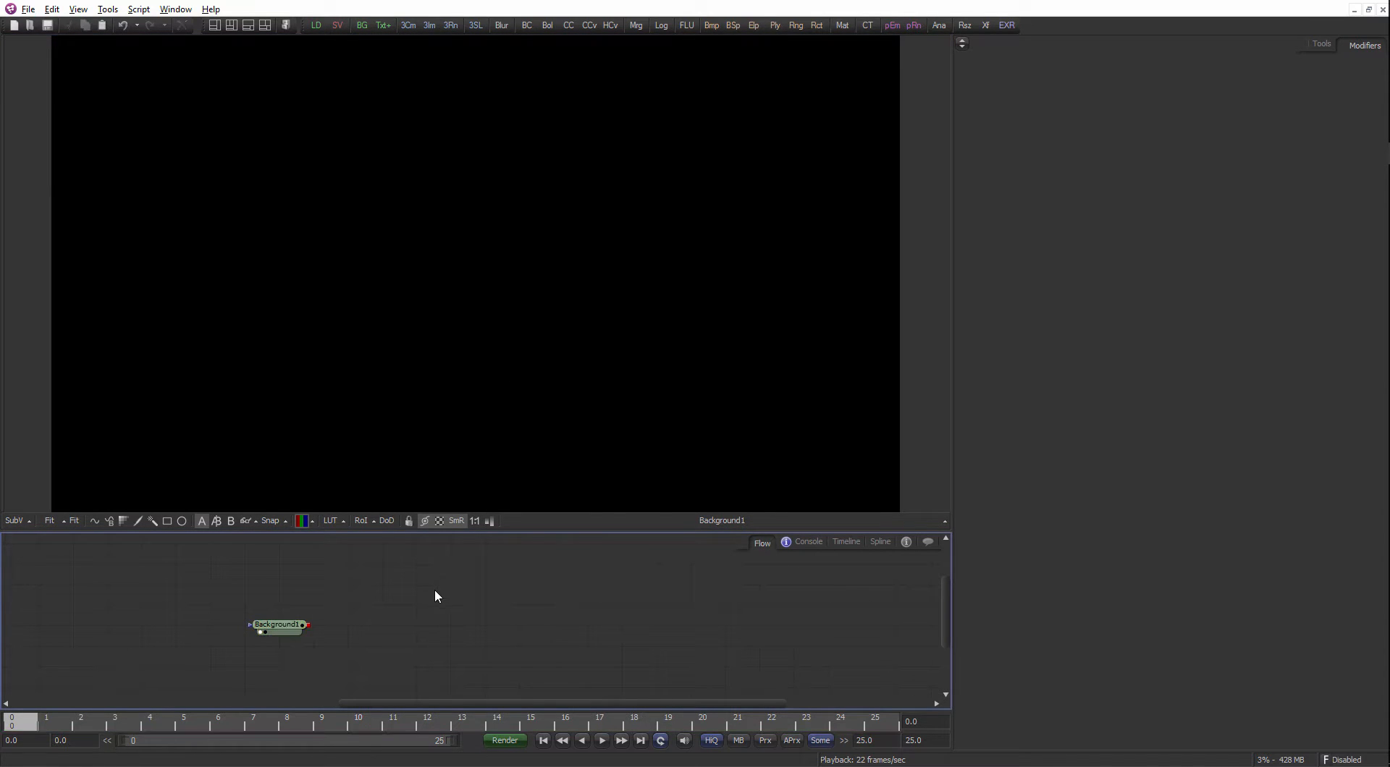
drag(291, 629, 425, 396)
click(428, 572)
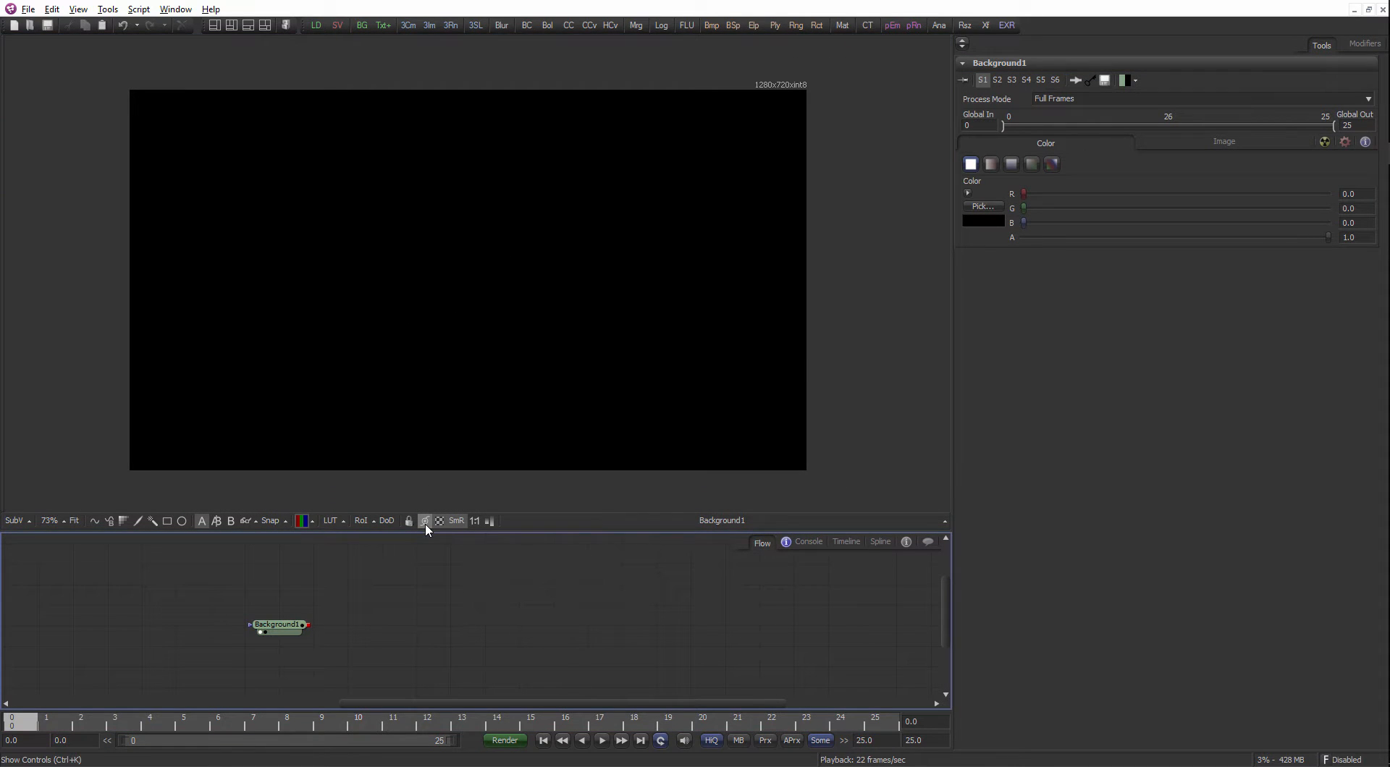
Add a Paint tool, connect Background1 to its input and show Paint1 in the viewer.
key(ctrl+space)
text(paint)
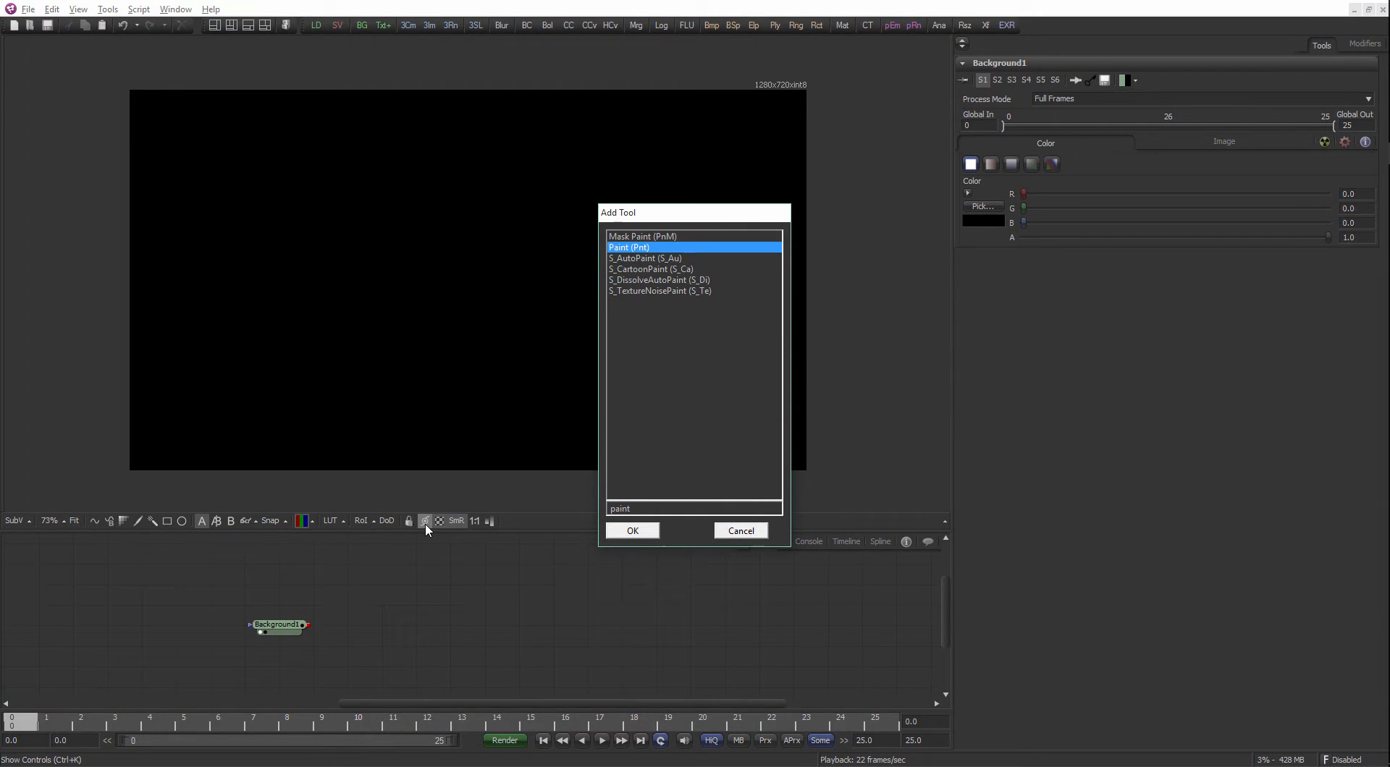
key(Return)
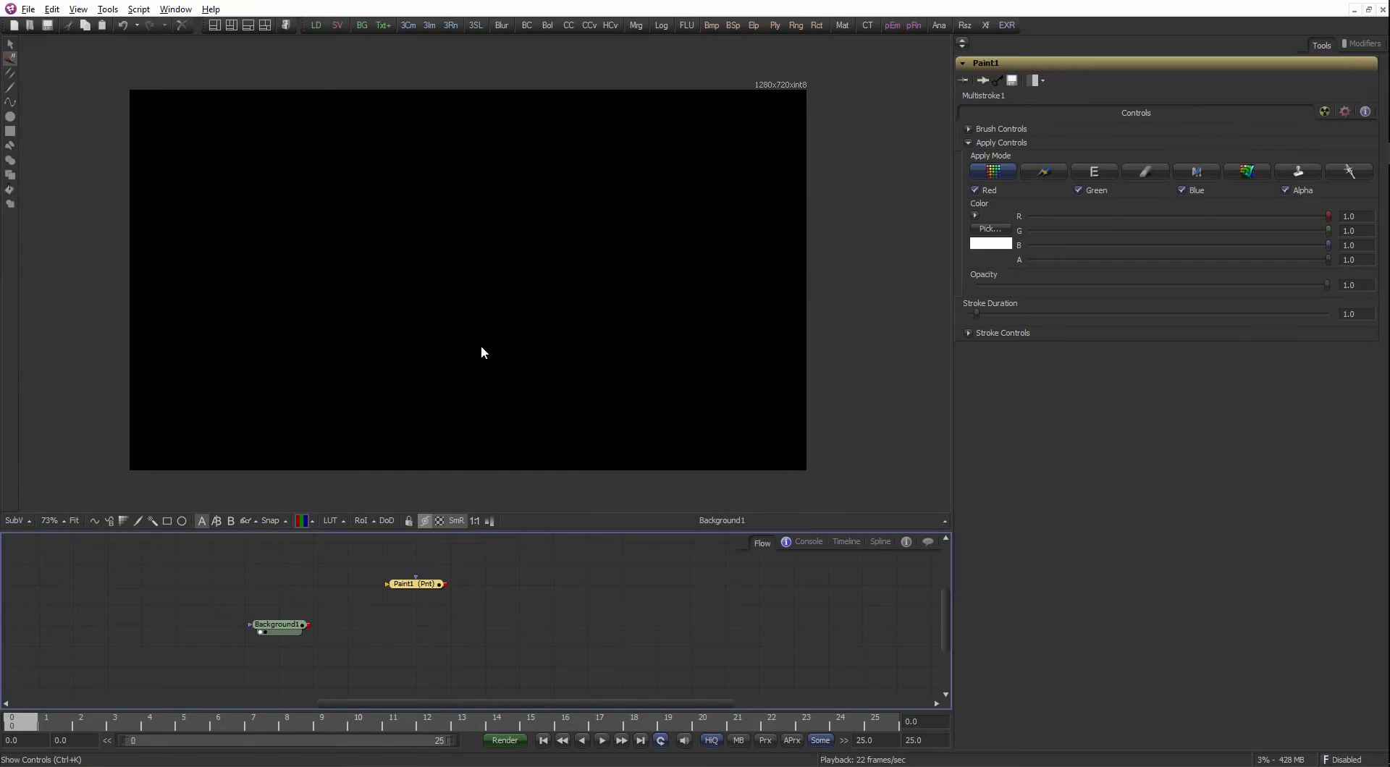
mouse_move(310, 624)
mouse_down()
mouse_move(387, 584)
mouse_move(382, 631)
mouse_up()
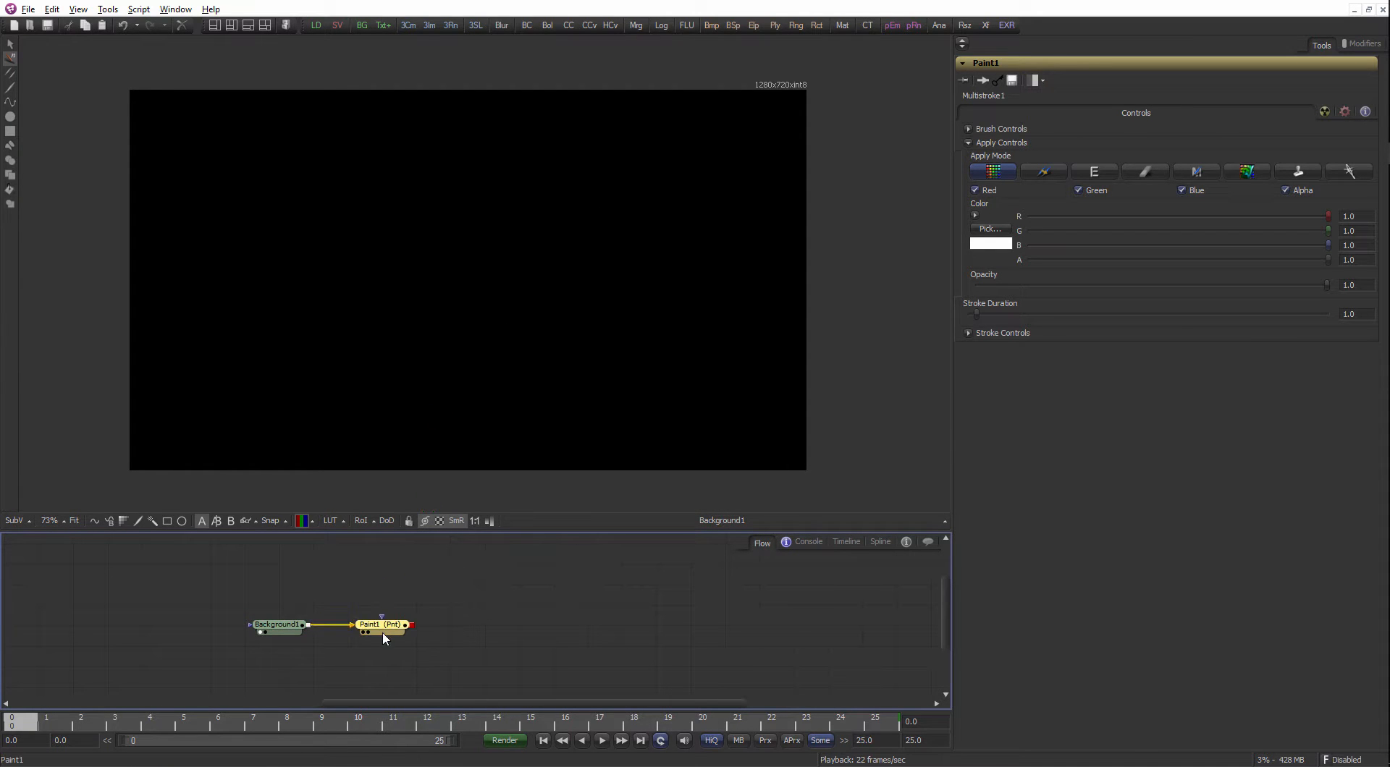
scroll(352, 297, up, 2)
Paint a white wavy Multistroke across the canvas at frame 0 and compare it with frame 1.
click(10, 59)
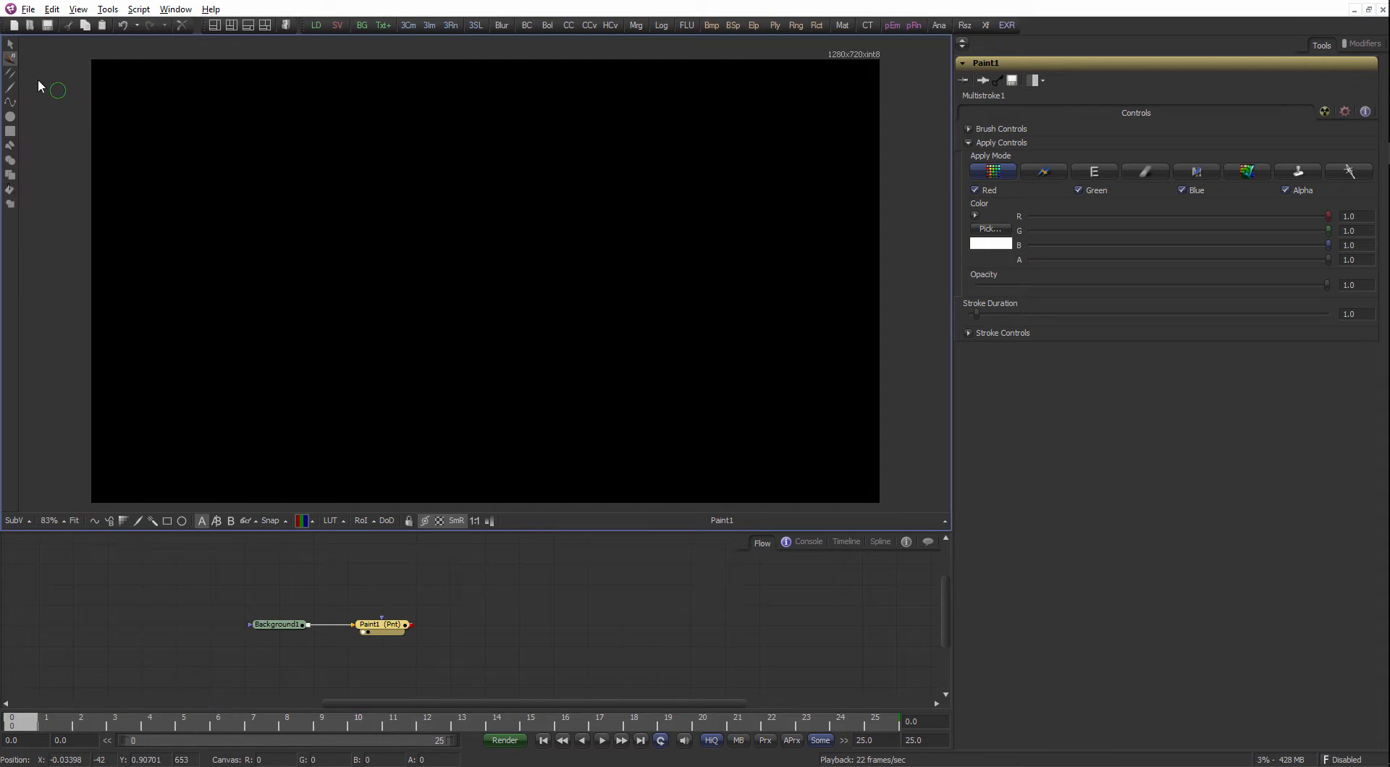
mouse_move(254, 337)
mouse_down()
mouse_move(428, 286)
mouse_move(669, 378)
mouse_move(690, 368)
mouse_up()
key(bracketright)
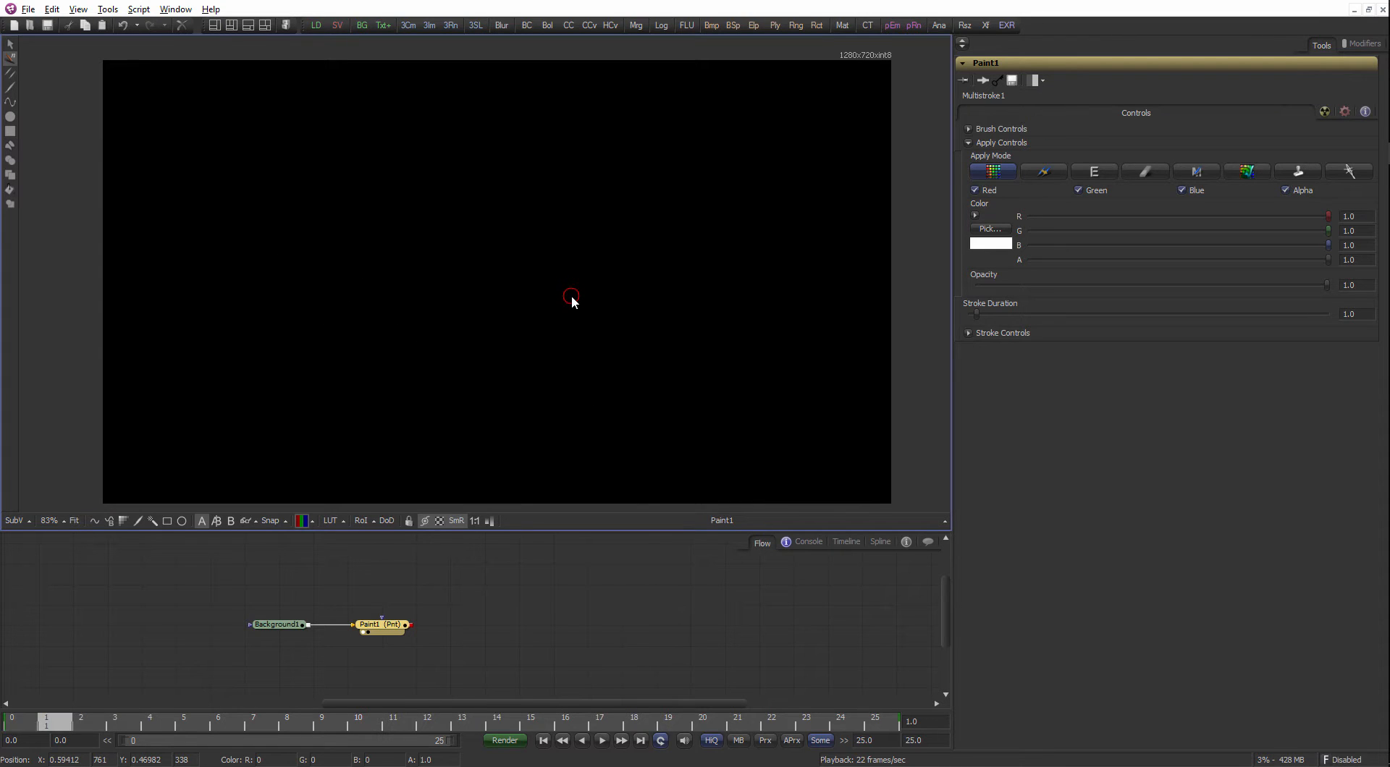
key(bracketleft)
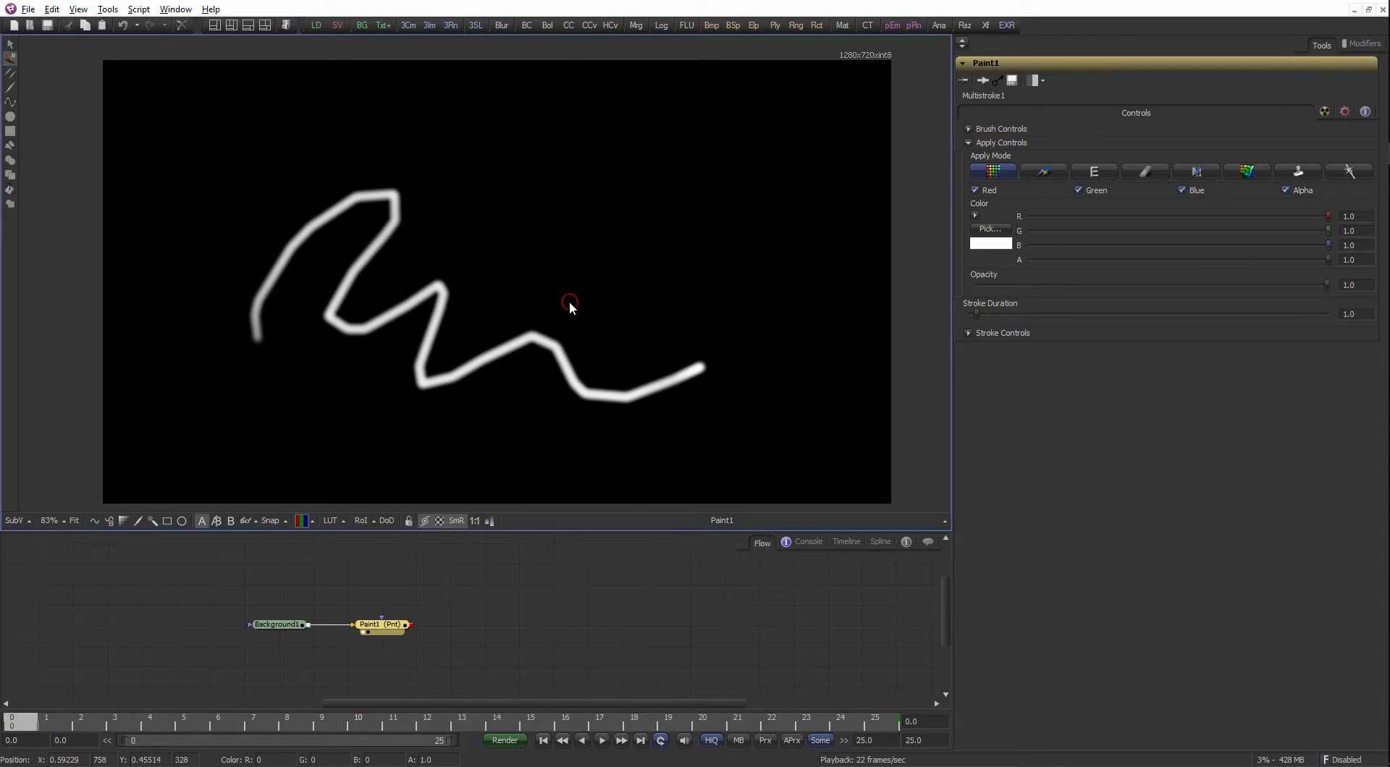
key(bracketright)
key(bracketleft)
drag(464, 323, 440, 317)
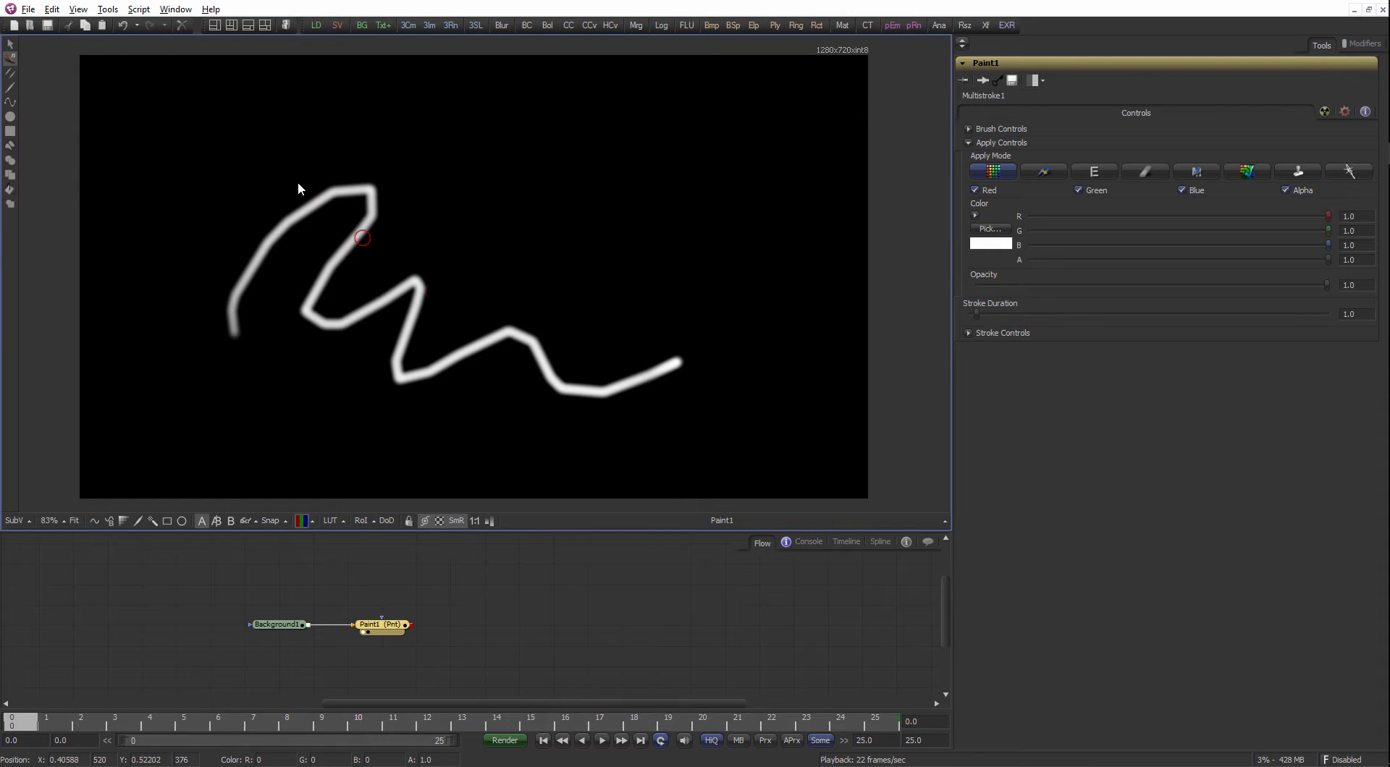
Paint a smiley face of two short eyes and a curved mouth with the Stroke tool, check the following frames and return to frame 0.
click(11, 90)
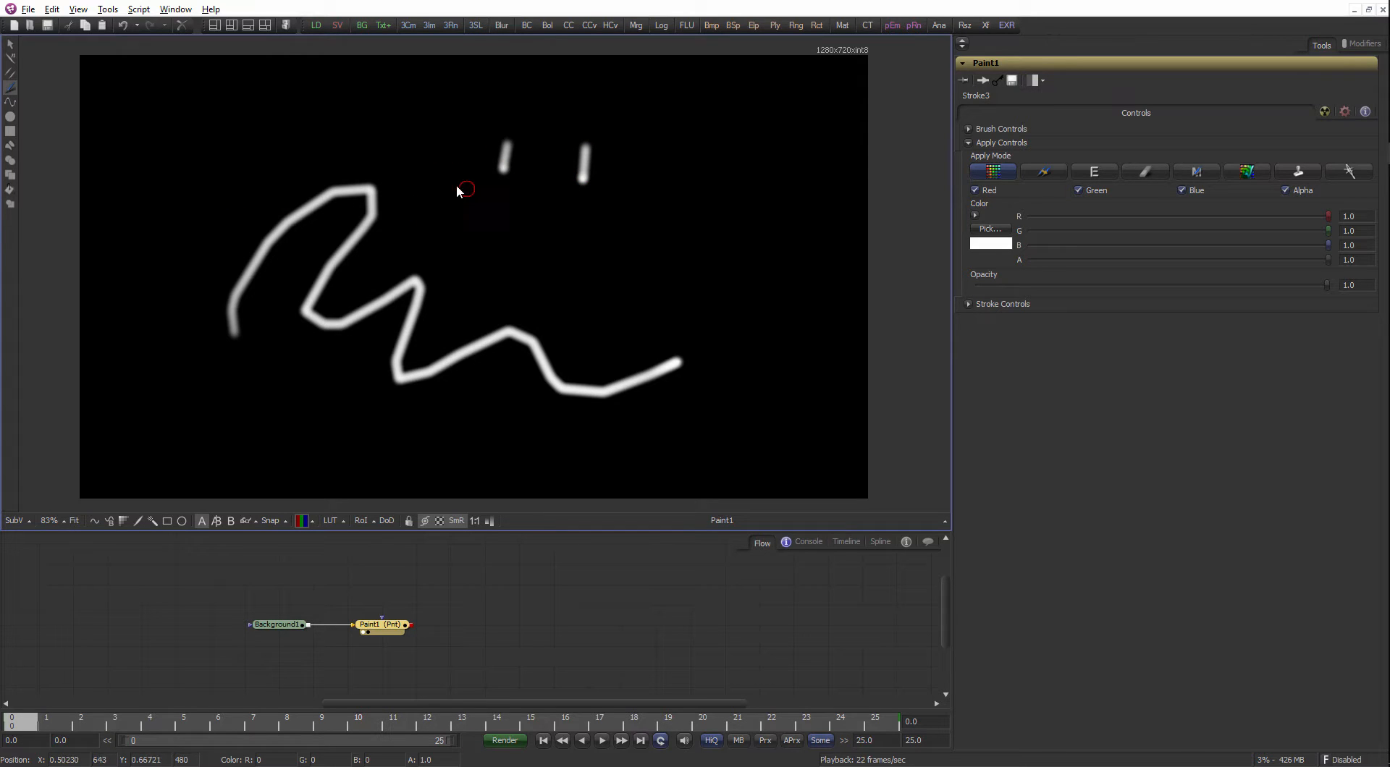
drag(458, 188, 658, 189)
key(Right)
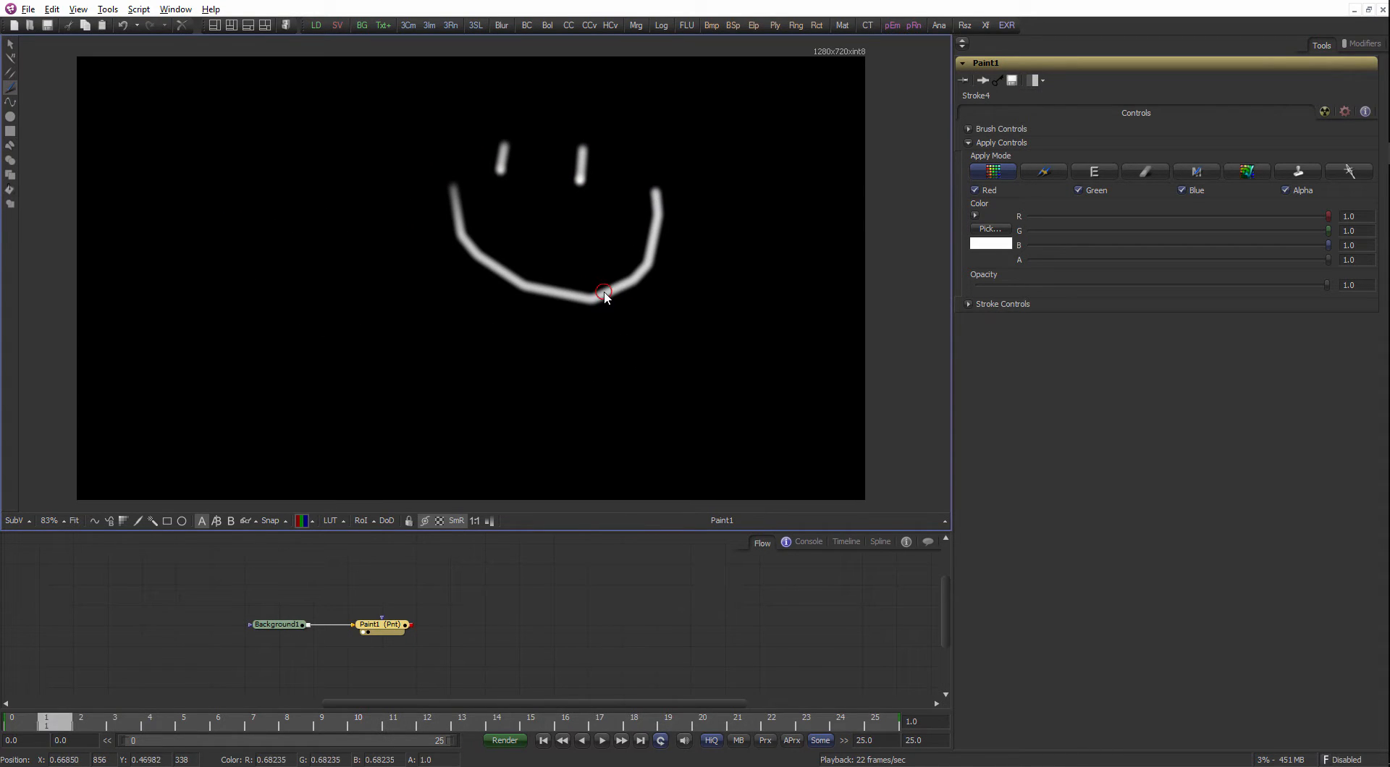
key(Right)
key(Right)
key(Right)
key(Right)
key(Right)
key(Right)
mouse_move(147, 722)
mouse_down()
mouse_move(232, 720)
mouse_move(3, 721)
mouse_up()
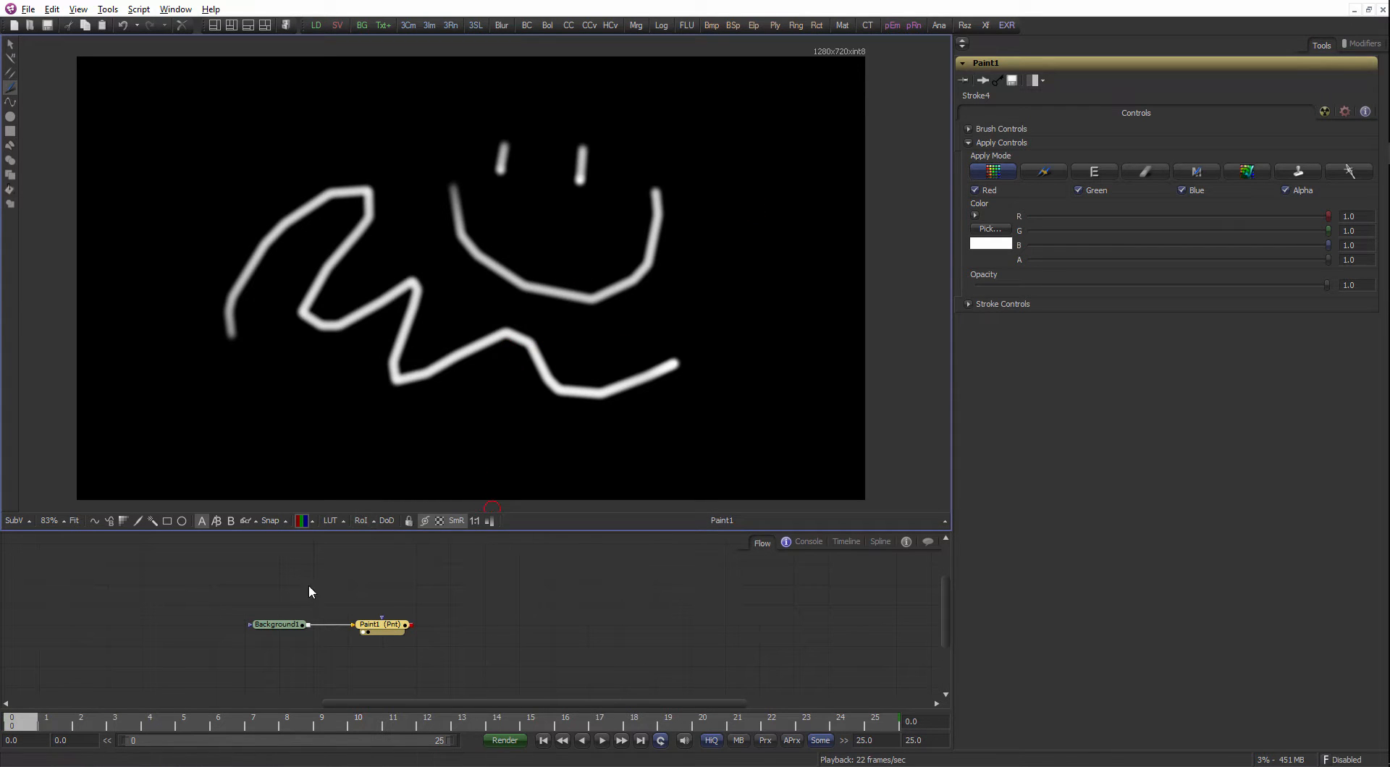
Show an enlarged timeline with Paint1 expanded to list its strokes and a wider name column.
drag(434, 532, 435, 516)
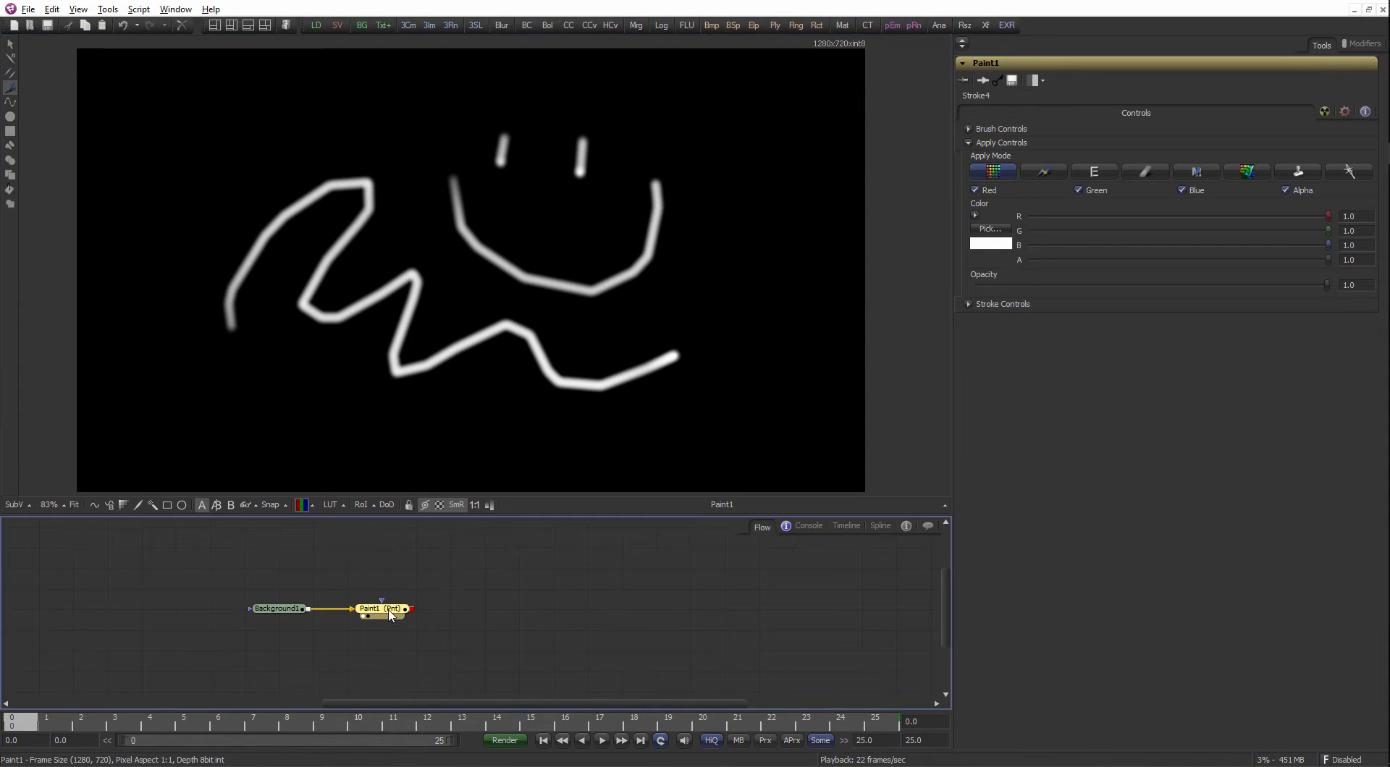
click(833, 528)
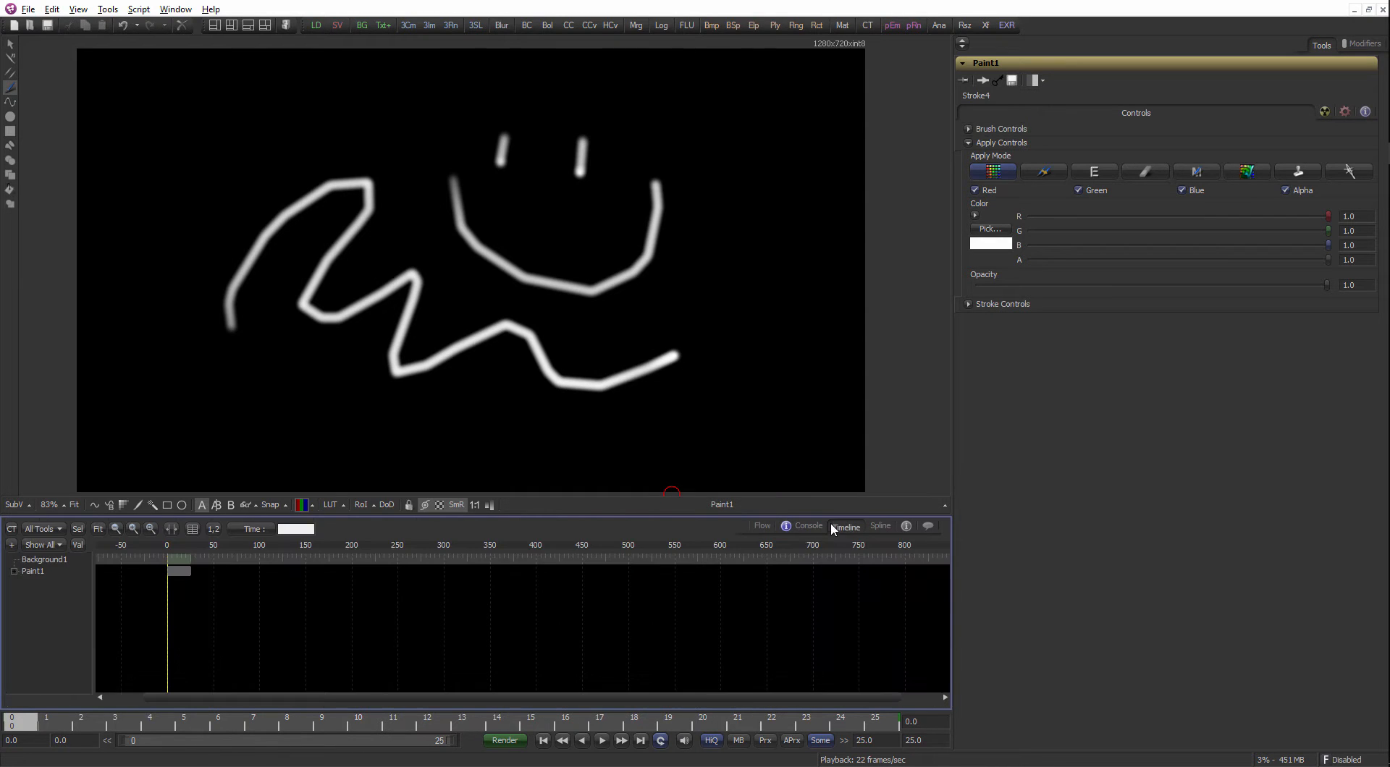
drag(311, 514, 302, 438)
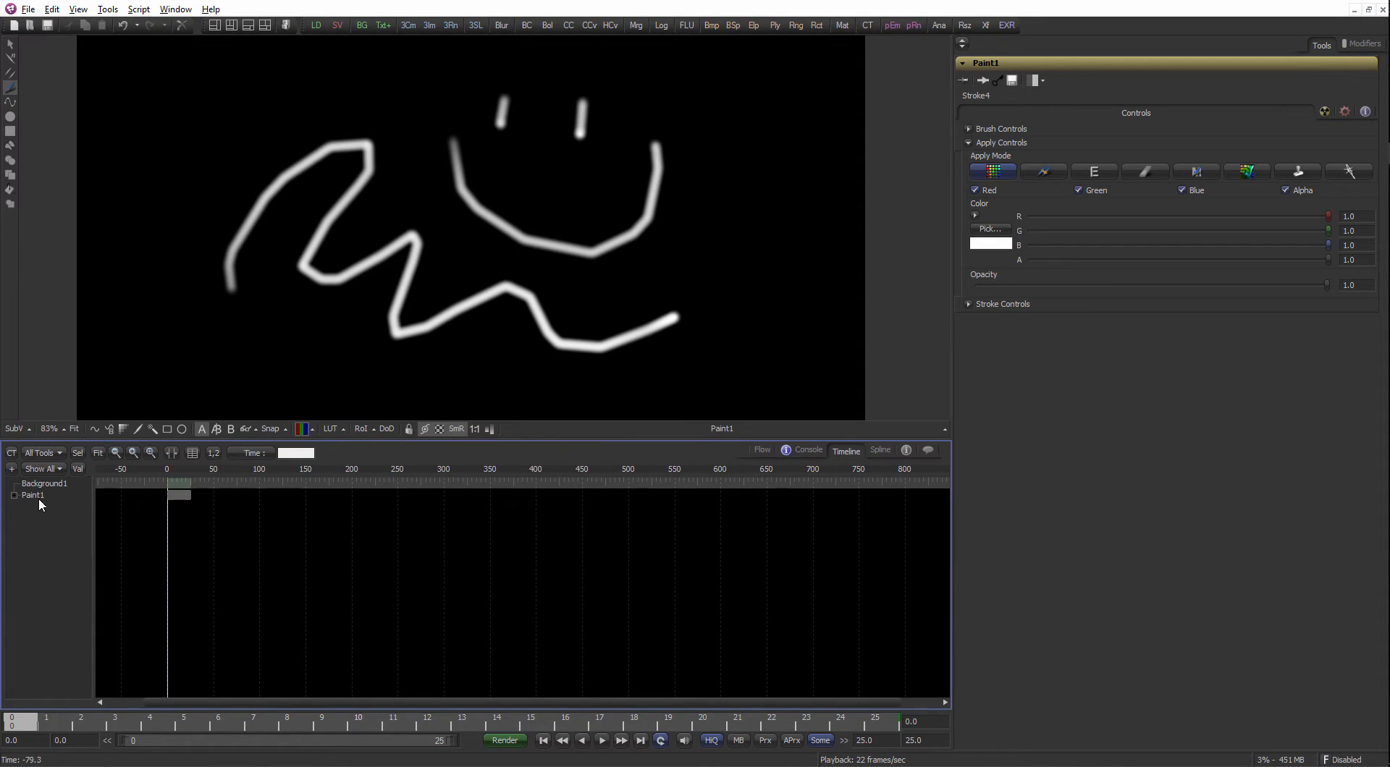
click(13, 495)
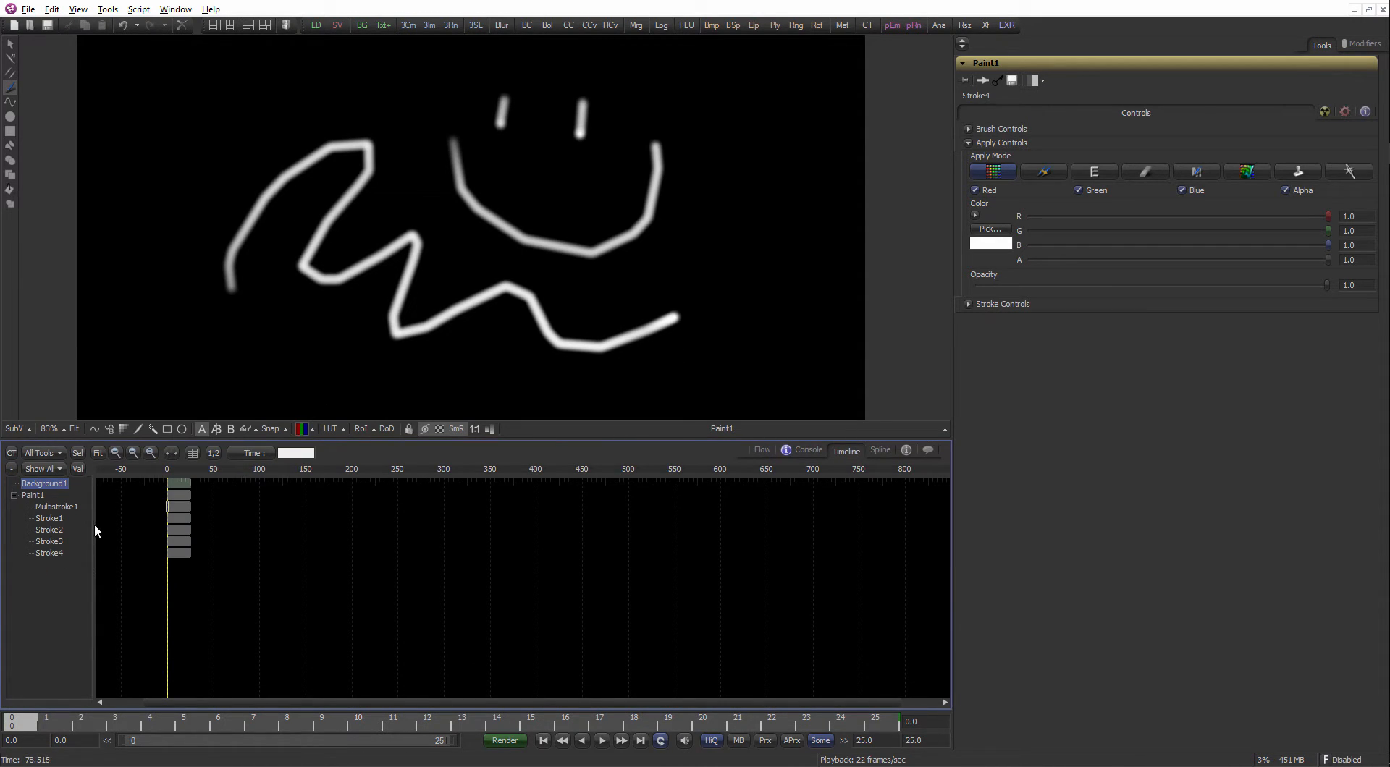
drag(94, 526, 194, 521)
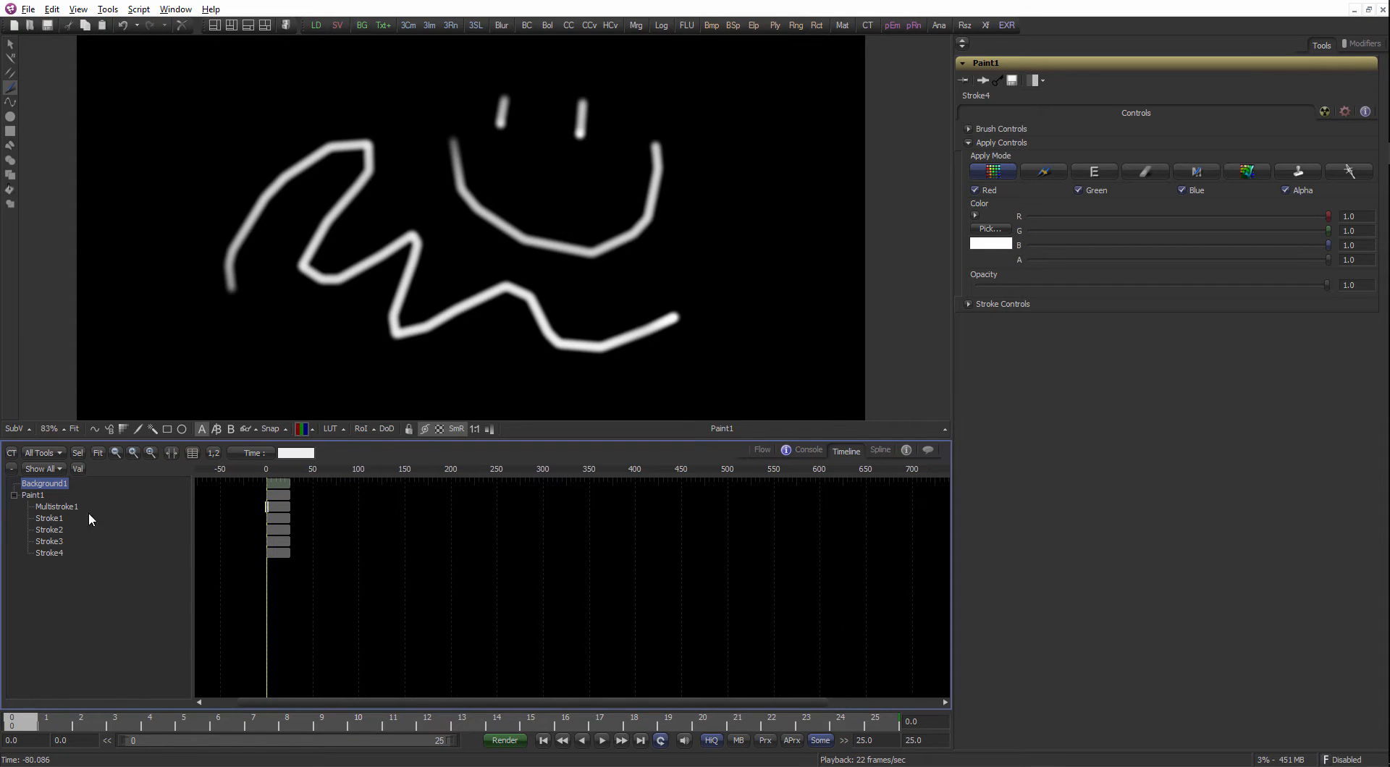
Trim Stroke1 to Stroke4, Multistroke1 and Paint1 in the timeline so that they all end at frame 7.
click(49, 518)
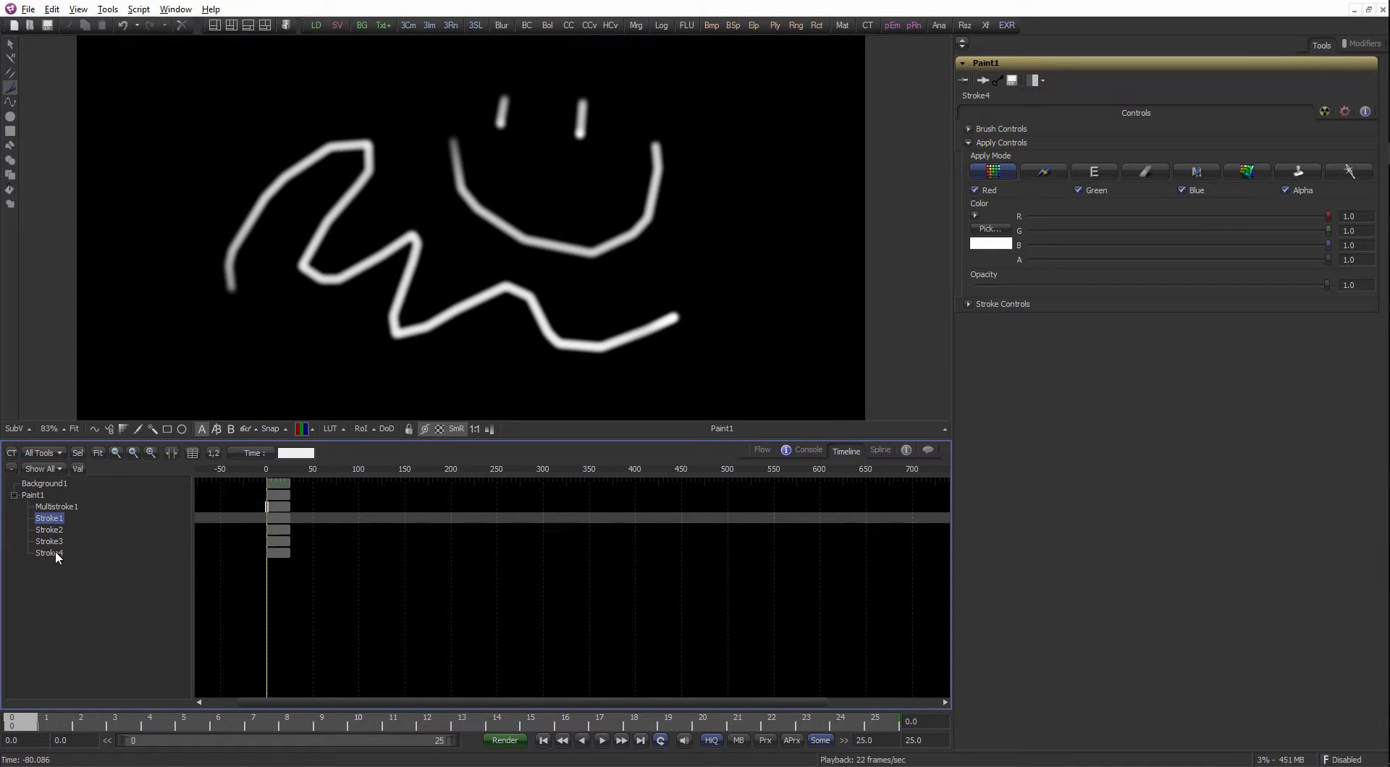
shift+click(56, 555)
key(ctrl+f)
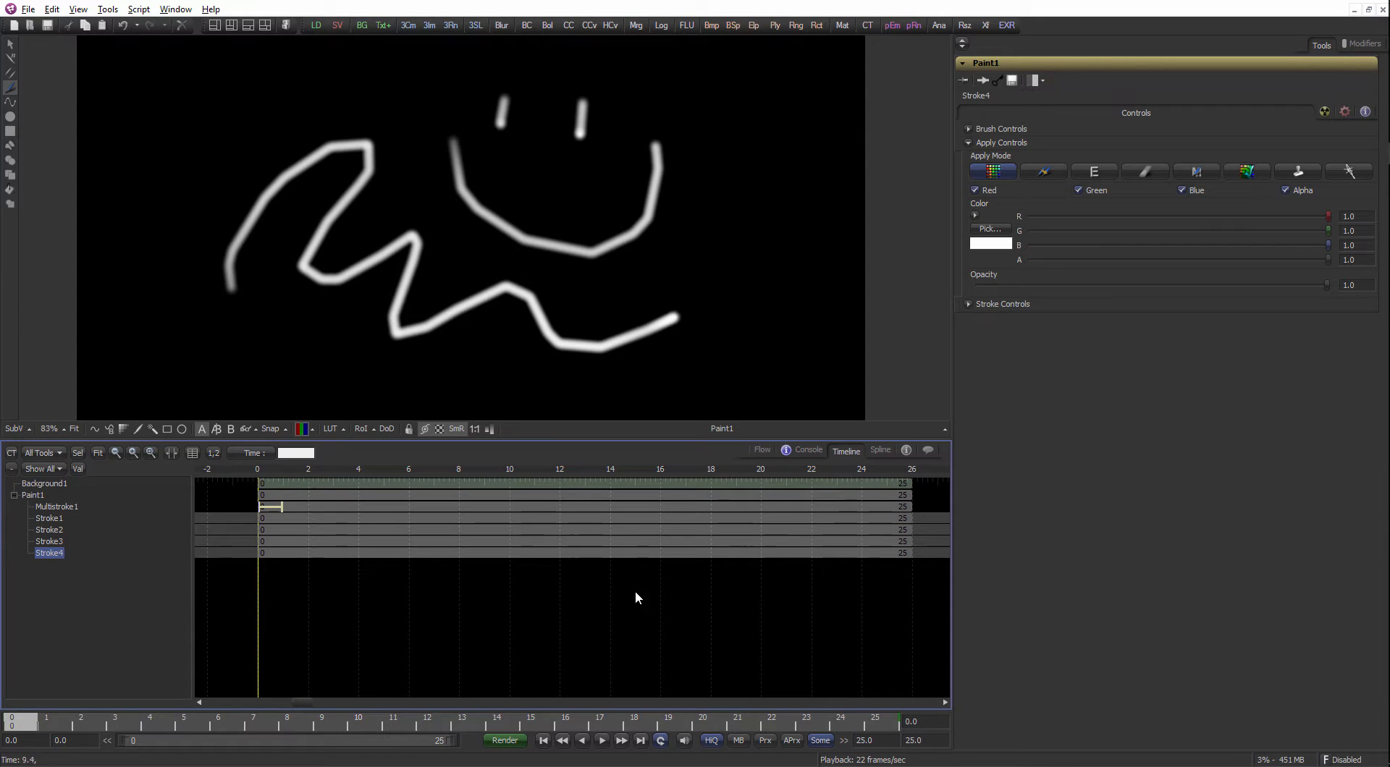
drag(879, 553, 496, 551)
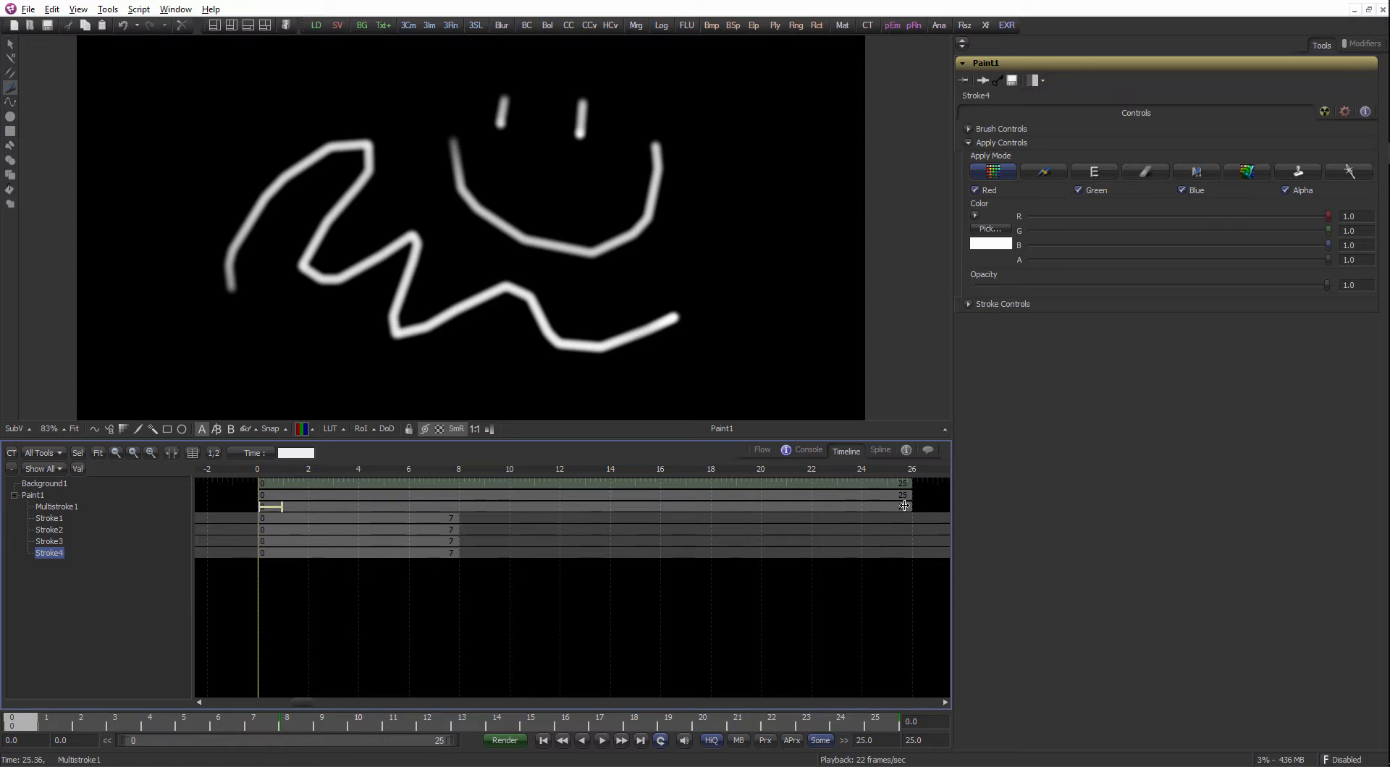
drag(913, 507, 459, 507)
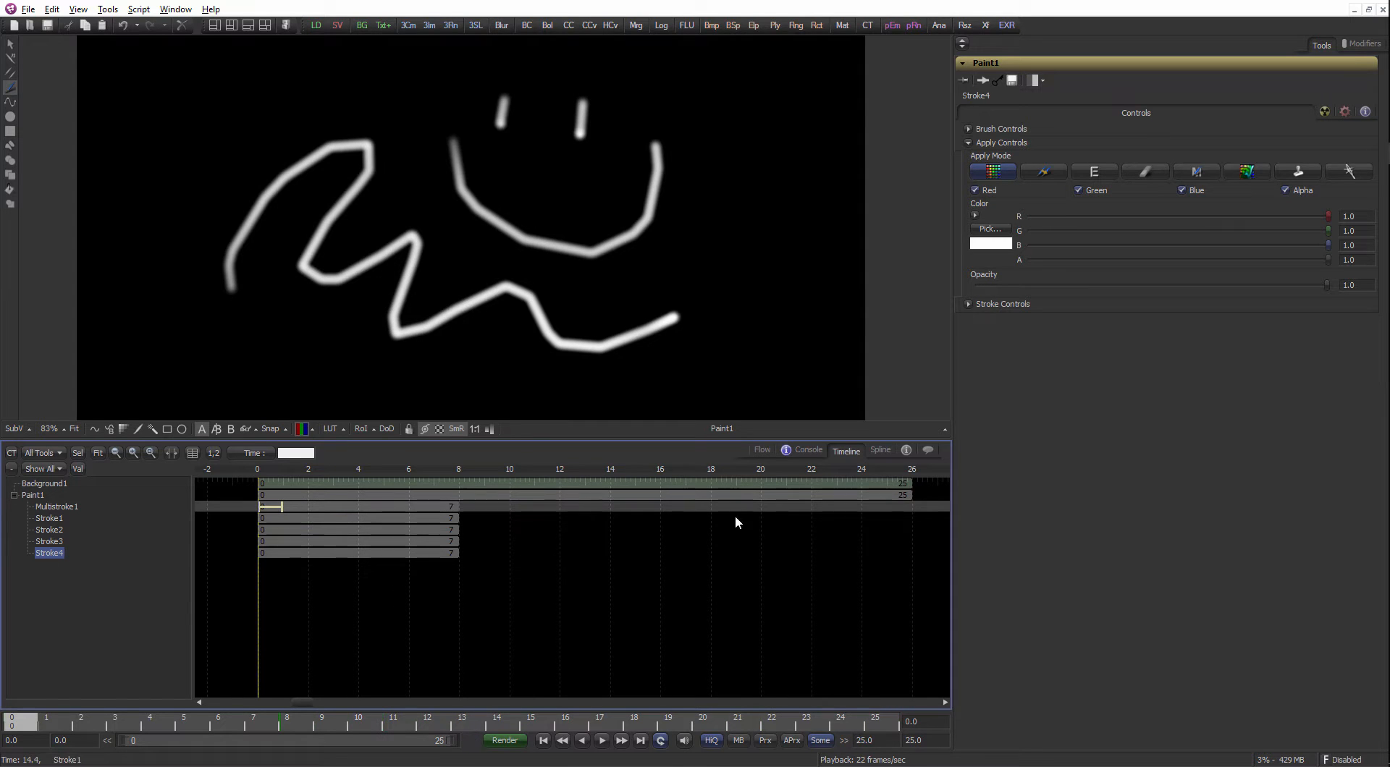
drag(922, 495, 467, 495)
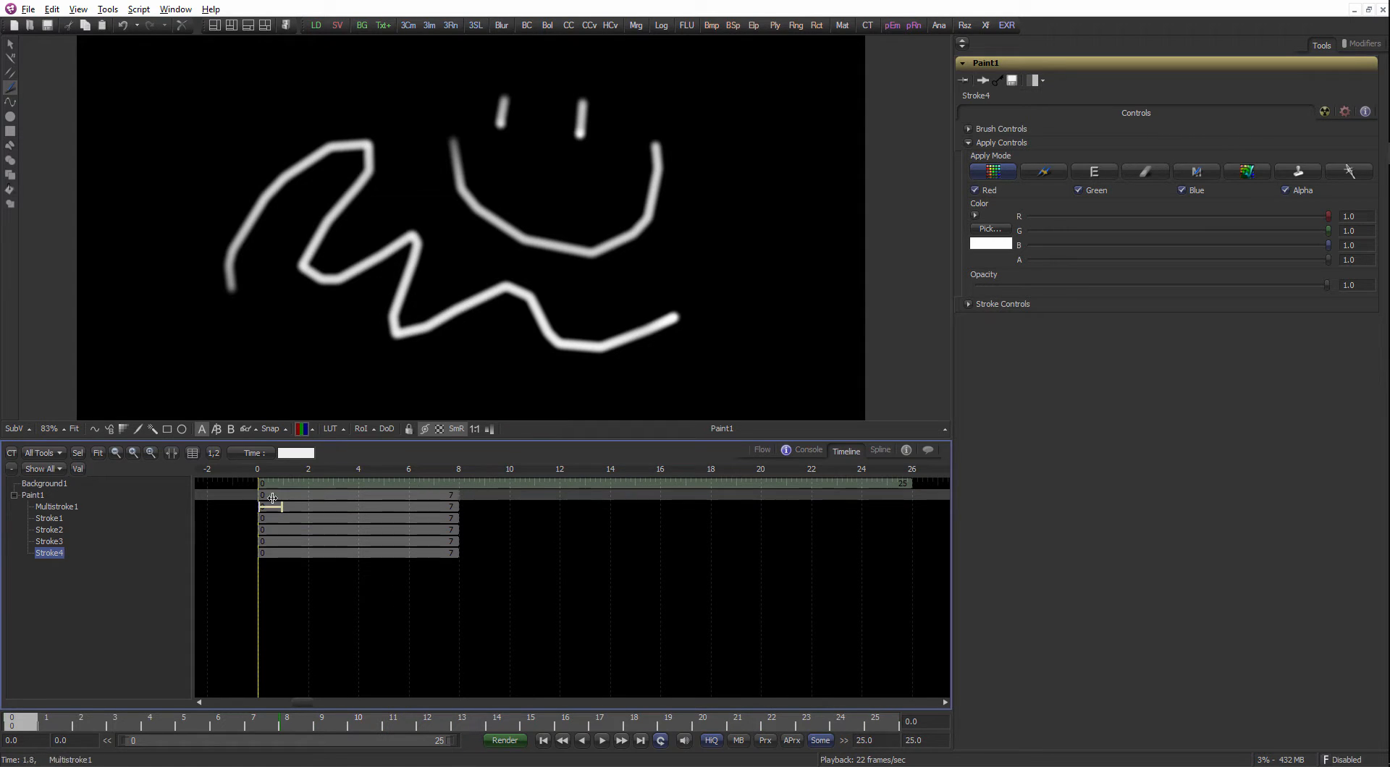
Shift Paint1 and all its strokes to span frames 3 to 10, checking the image at frames 11 and 3.
mouse_move(47, 714)
mouse_down()
mouse_move(400, 723)
mouse_move(110, 679)
mouse_move(354, 693)
mouse_move(393, 716)
mouse_up()
drag(350, 503, 333, 504)
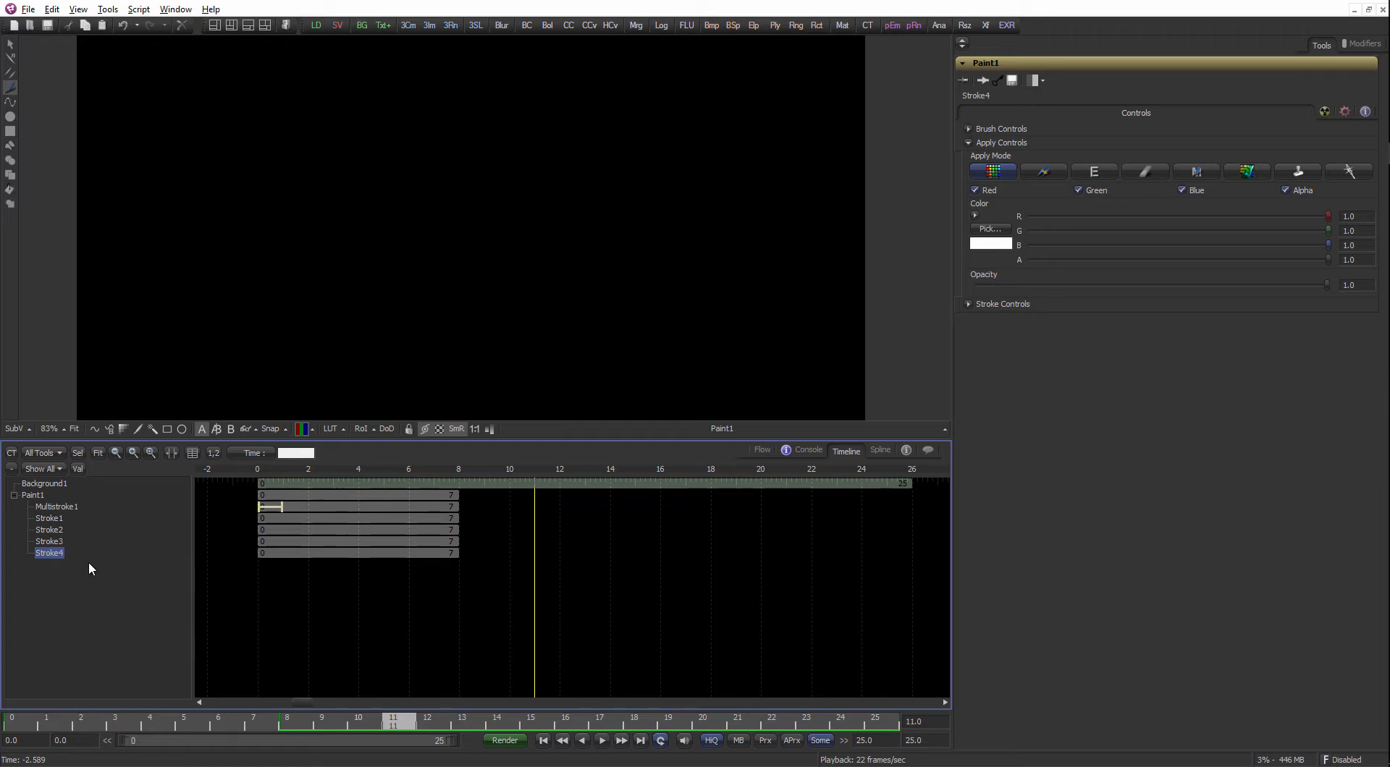
drag(57, 521, 127, 563)
mouse_move(385, 528)
mouse_down()
mouse_move(425, 532)
mouse_move(413, 498)
mouse_move(451, 502)
mouse_up()
click(385, 508)
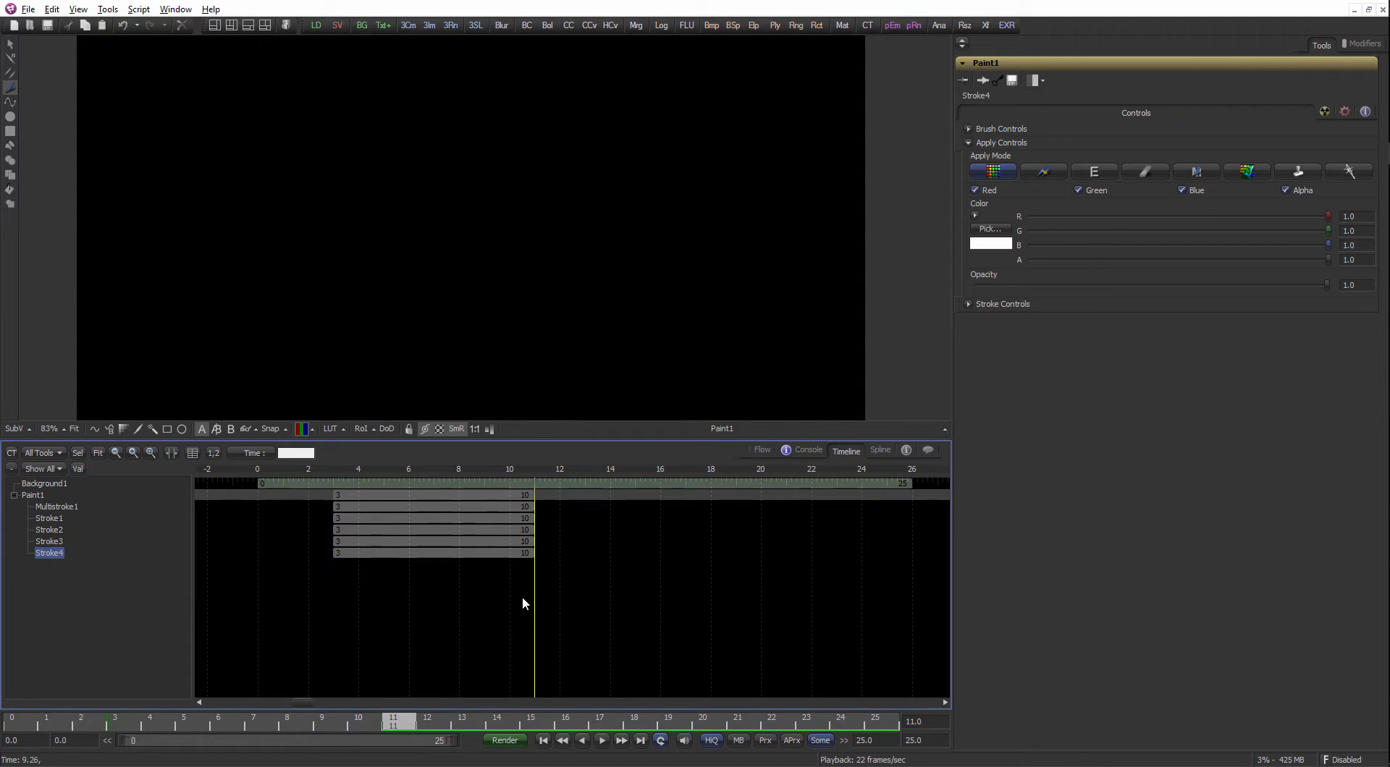
mouse_move(396, 723)
mouse_down()
mouse_move(83, 723)
mouse_move(398, 724)
mouse_move(119, 724)
mouse_move(366, 724)
mouse_up()
click(115, 724)
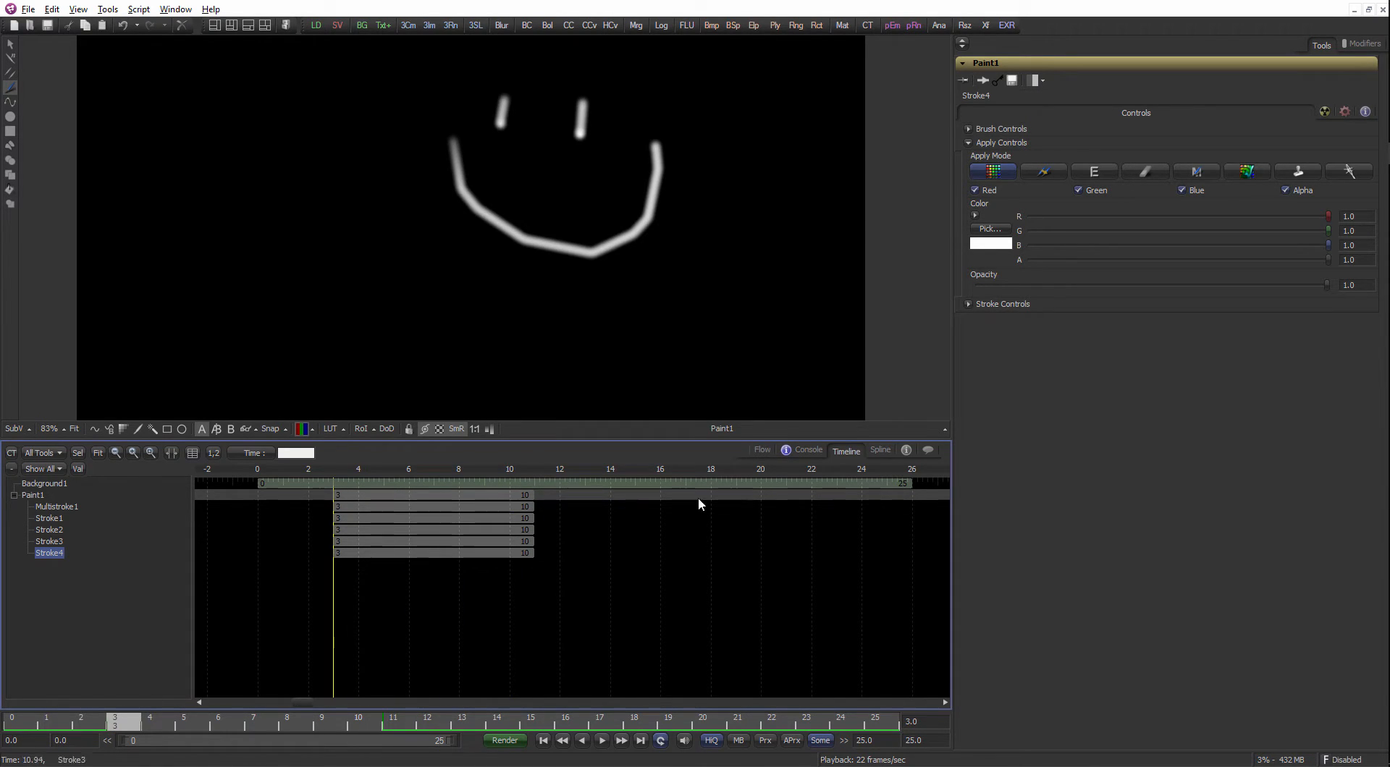
Import the tracking_000.tga image sequence from the tracking folder into the flow and enlarge the viewer showing it.
click(761, 451)
click(423, 499)
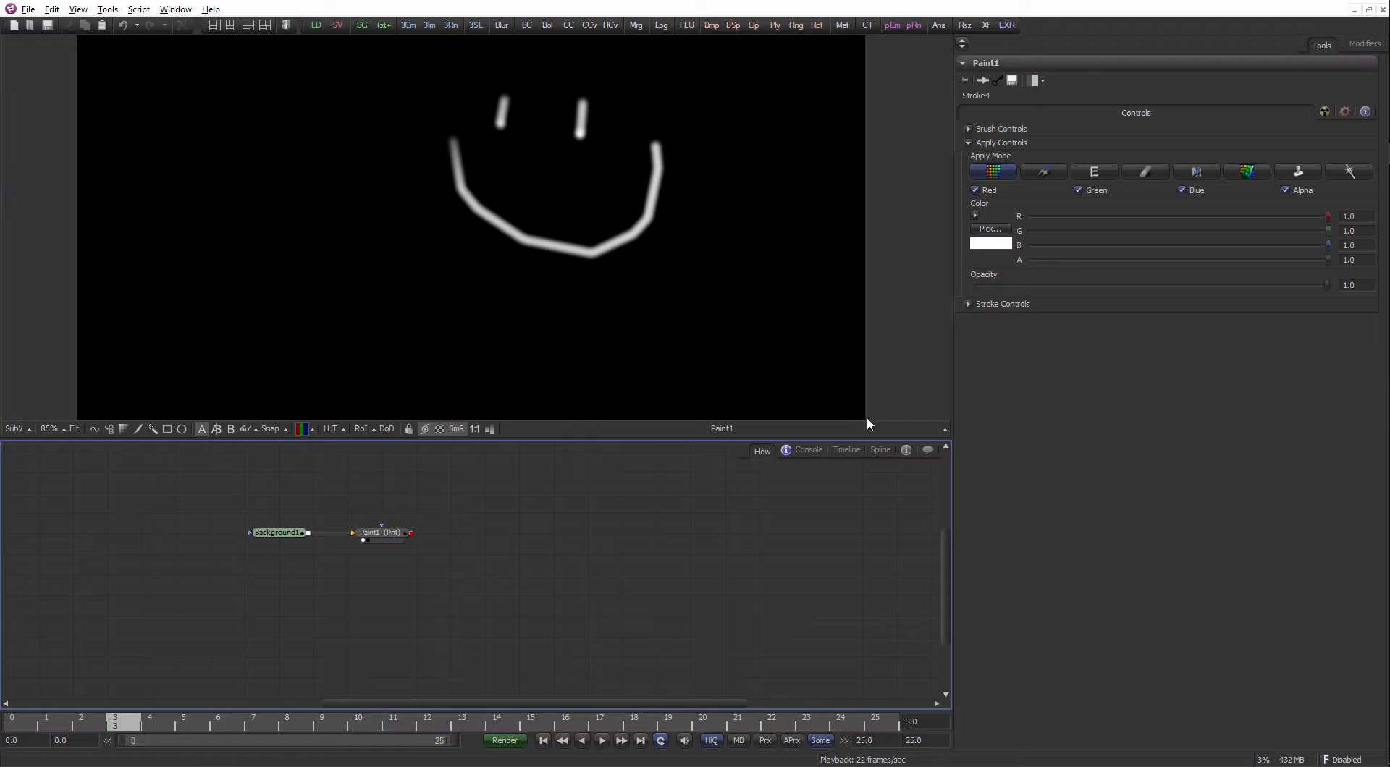
click(1368, 197)
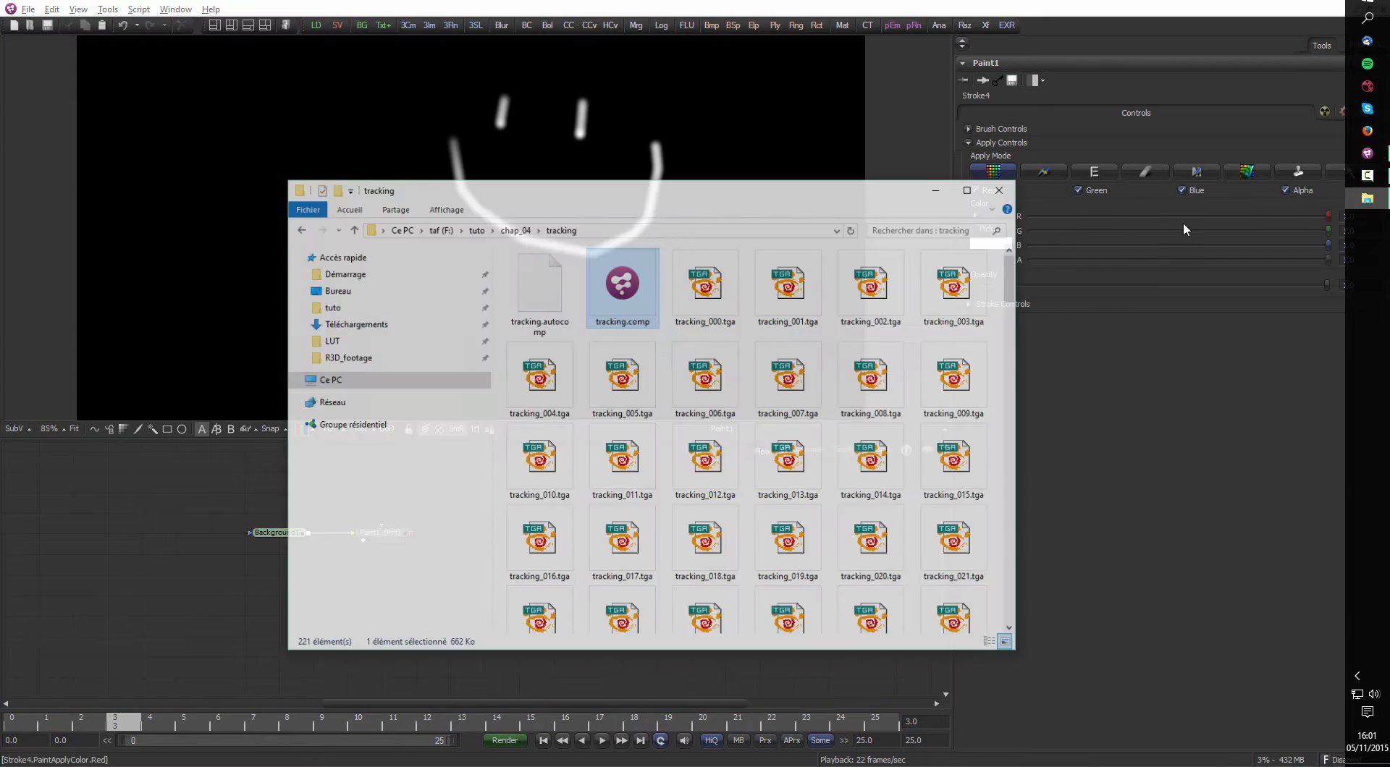
click(655, 319)
drag(655, 318, 415, 214)
scroll(442, 297, down, 3)
key(ctrl+f)
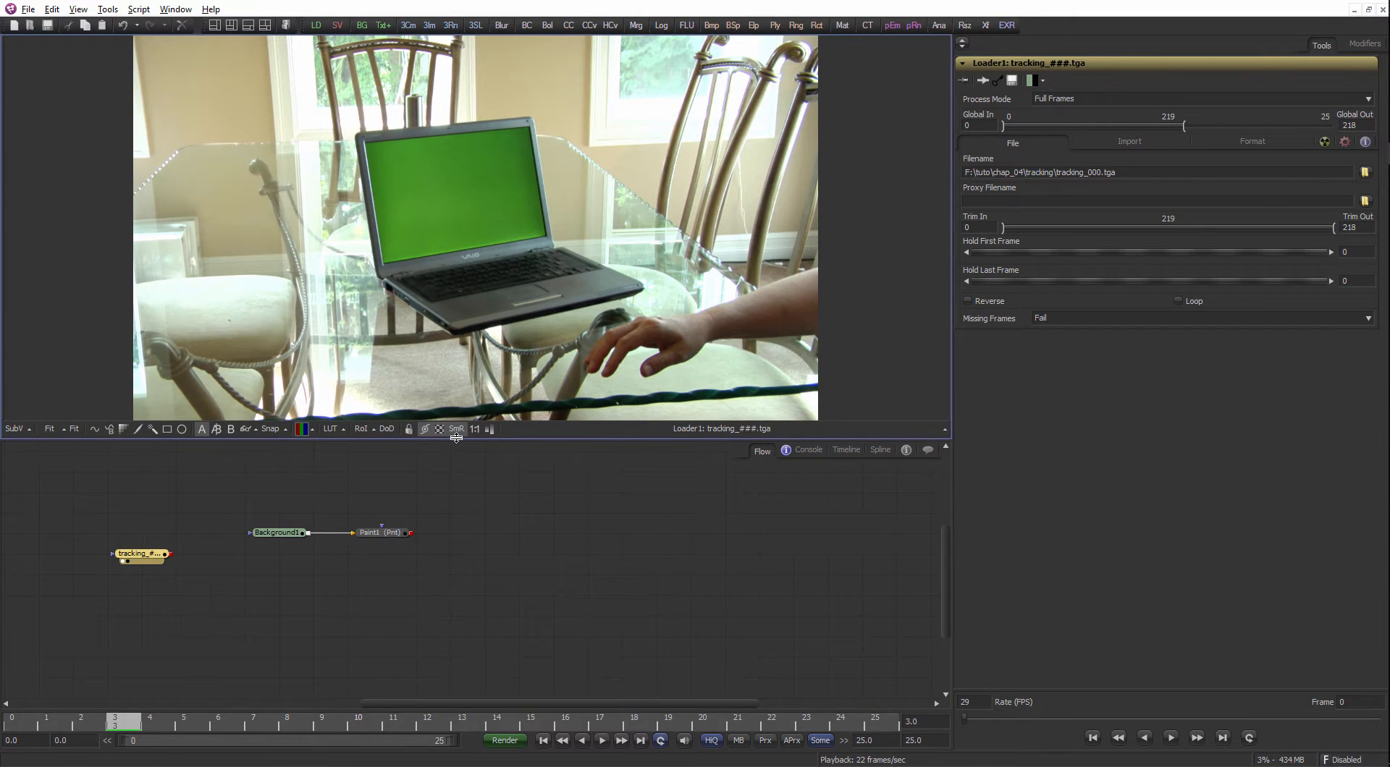
drag(456, 437, 456, 539)
drag(483, 632, 277, 571)
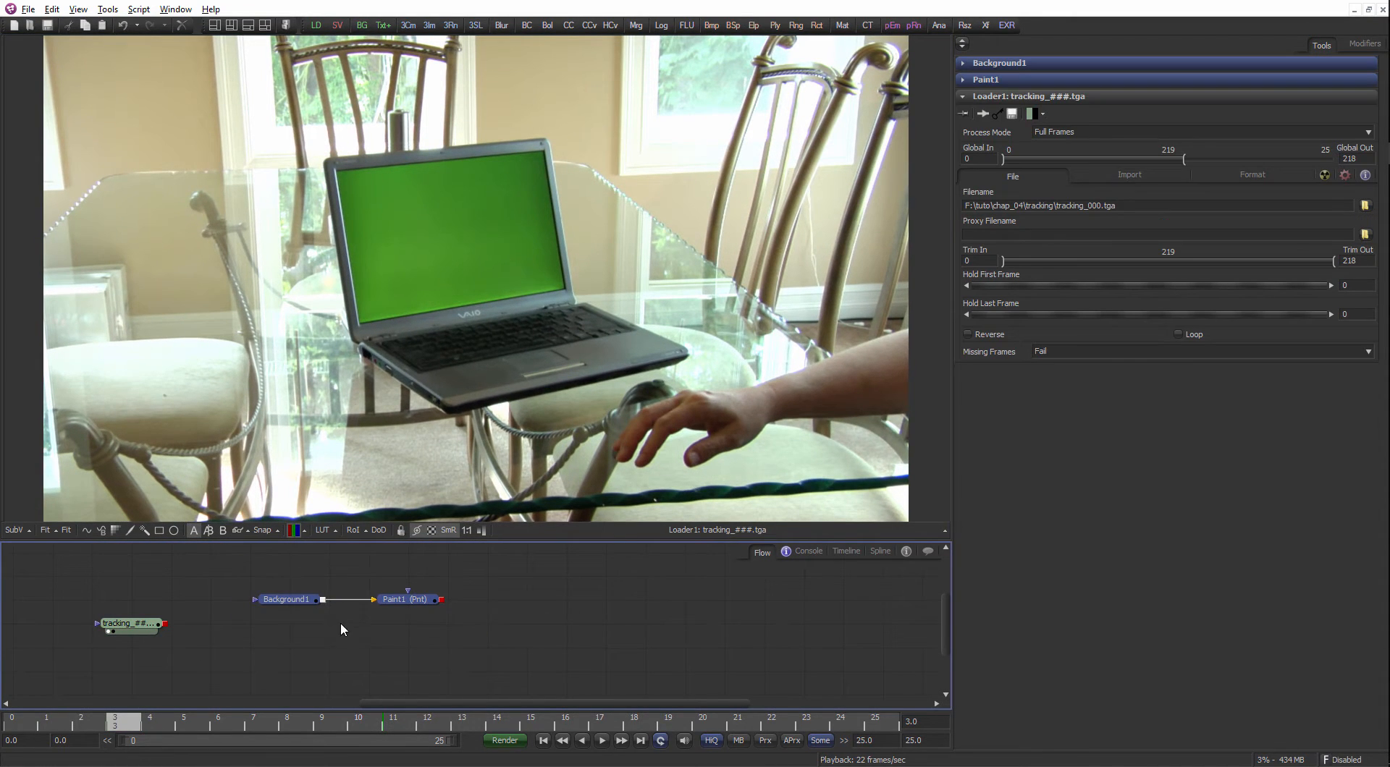
Replace Background1 with the tracking footage as Paint1's input and show Paint1 in the viewer.
click(286, 600)
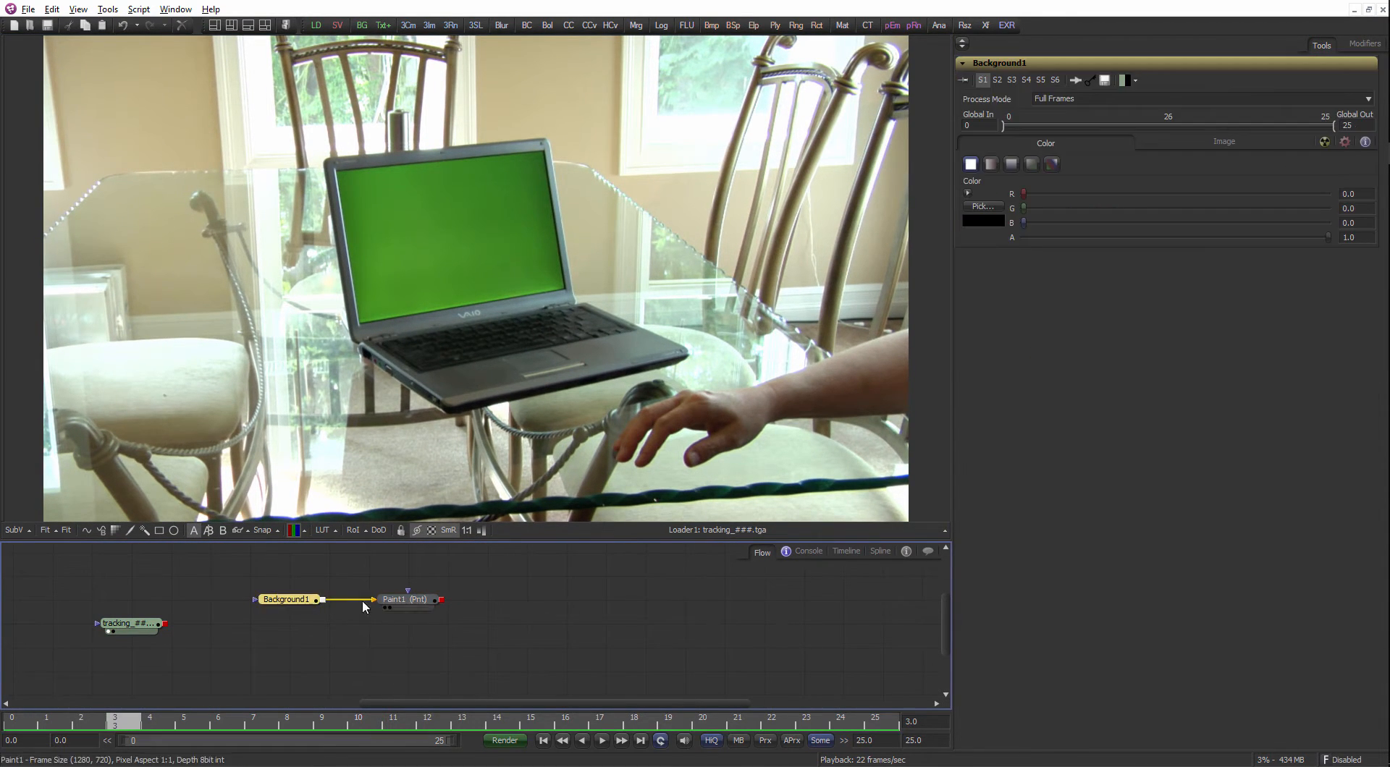
key(Delete)
drag(406, 598, 238, 647)
click(197, 628)
drag(246, 648, 285, 623)
drag(131, 624, 171, 623)
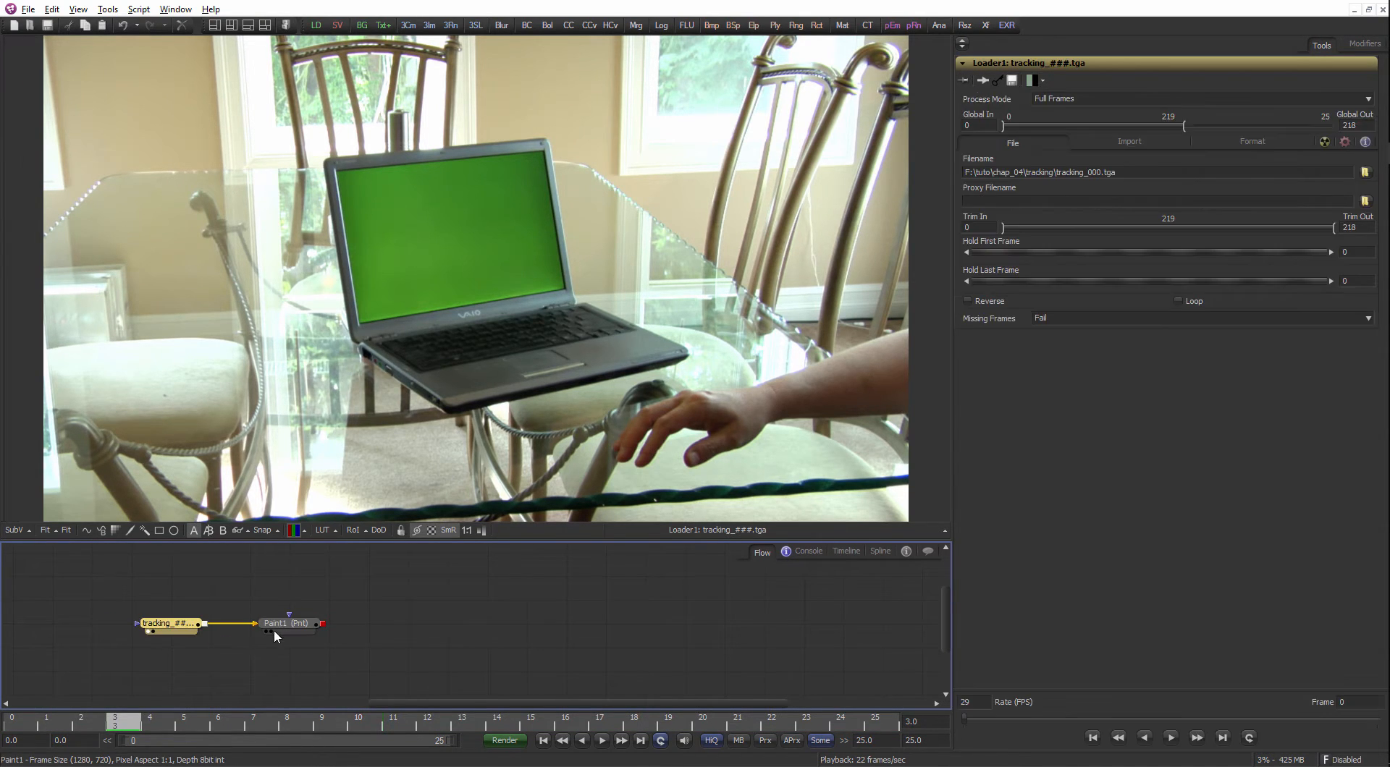
mouse_move(279, 626)
mouse_down()
mouse_move(298, 625)
mouse_move(471, 394)
mouse_up()
scroll(550, 322, down, 1)
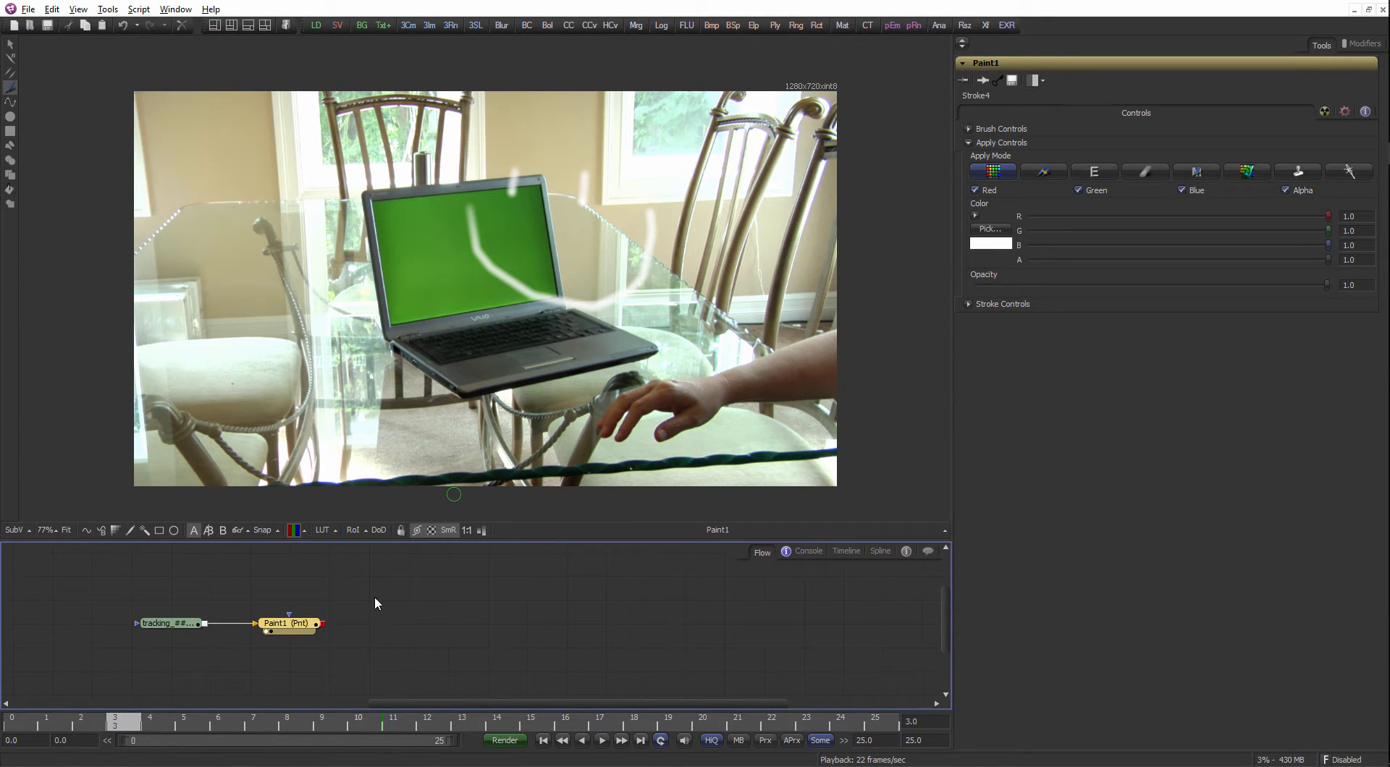
Set the Stroke4 modifier's colour to violet and its opacity to 1.0.
click(1351, 46)
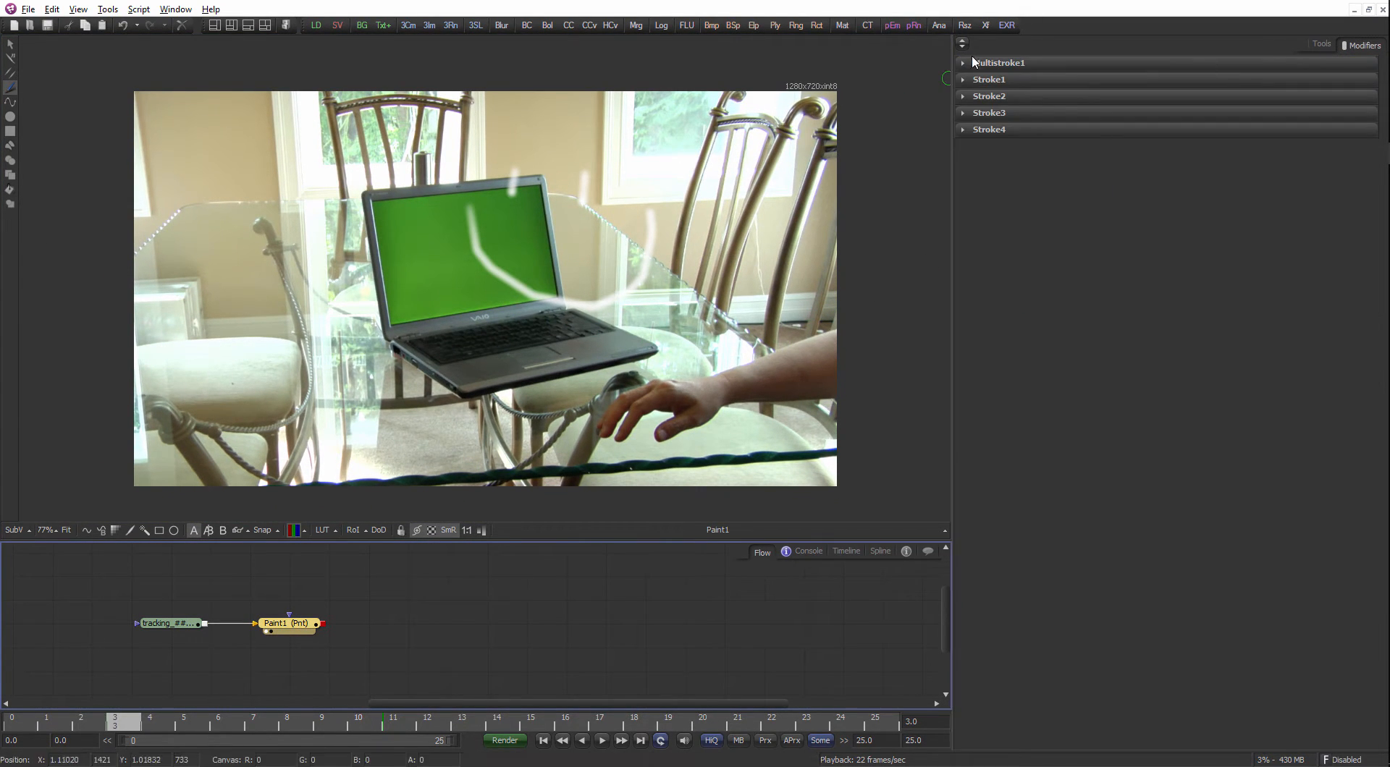
click(967, 129)
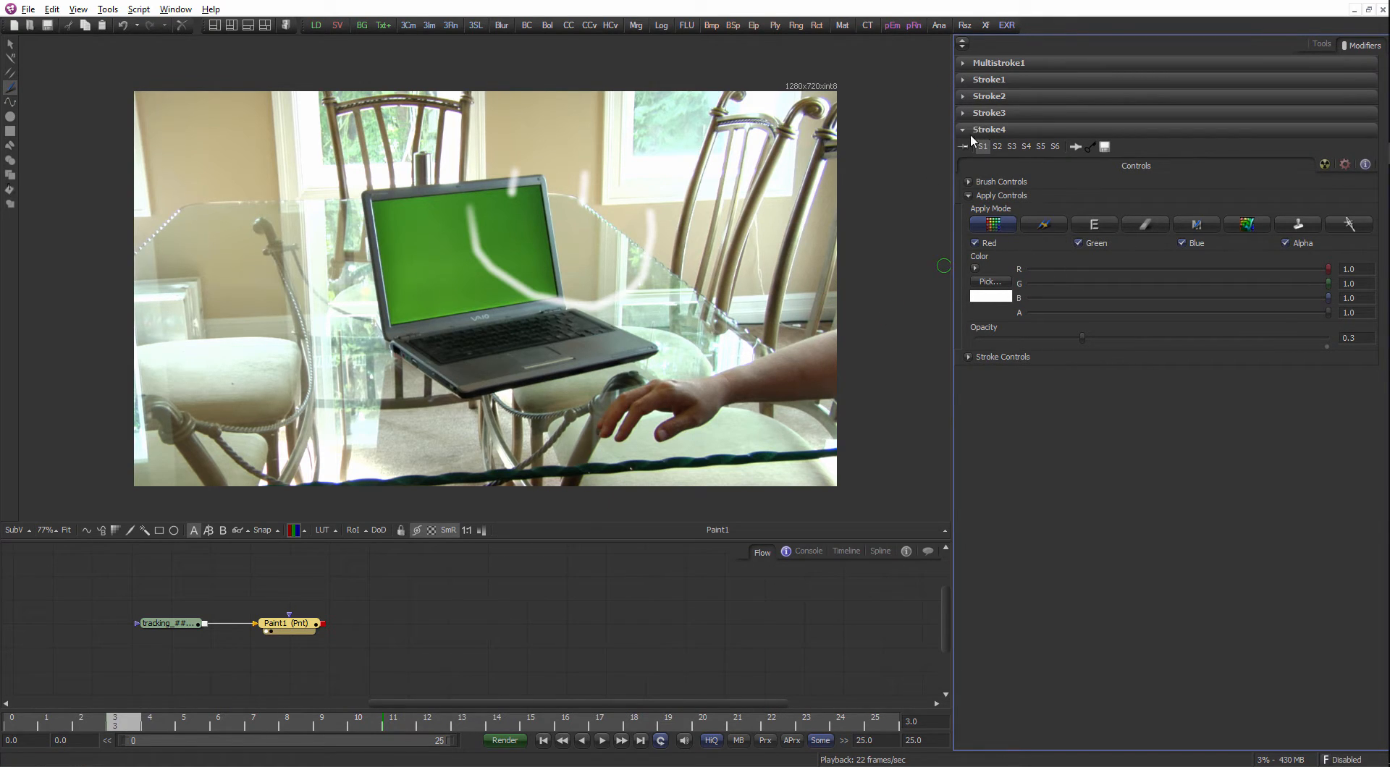
click(990, 296)
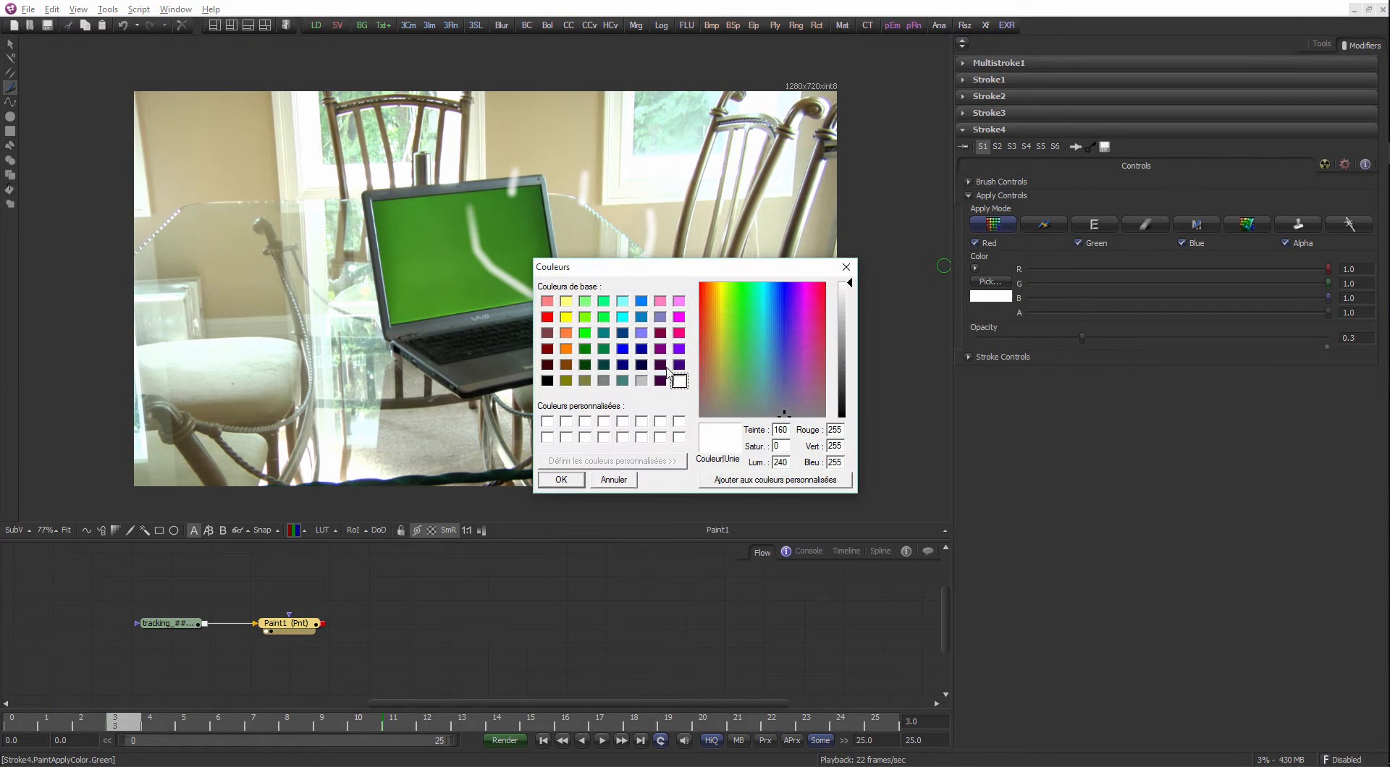
click(680, 351)
click(561, 479)
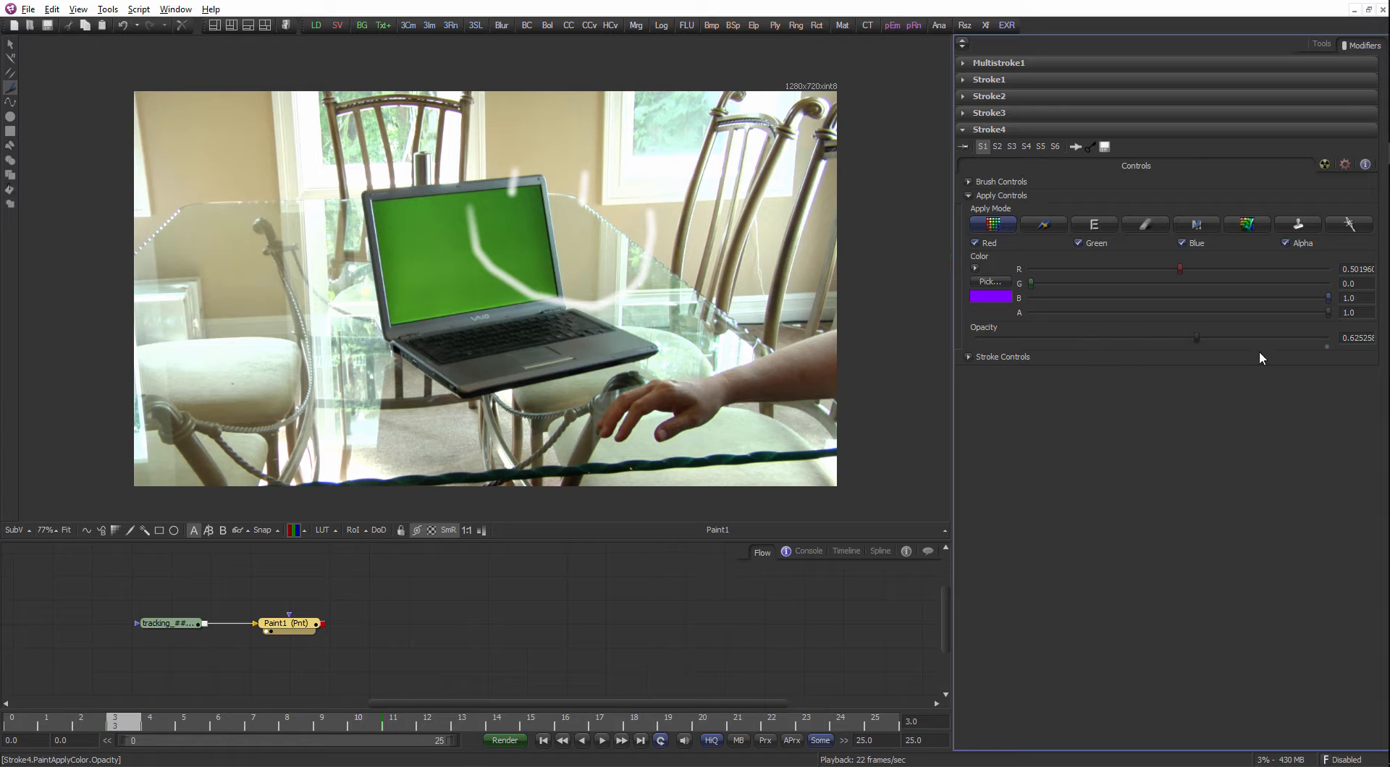
click(1326, 347)
Delete the Stroke4 modifier from the Paint tool.
click(997, 132)
right_click(1005, 134)
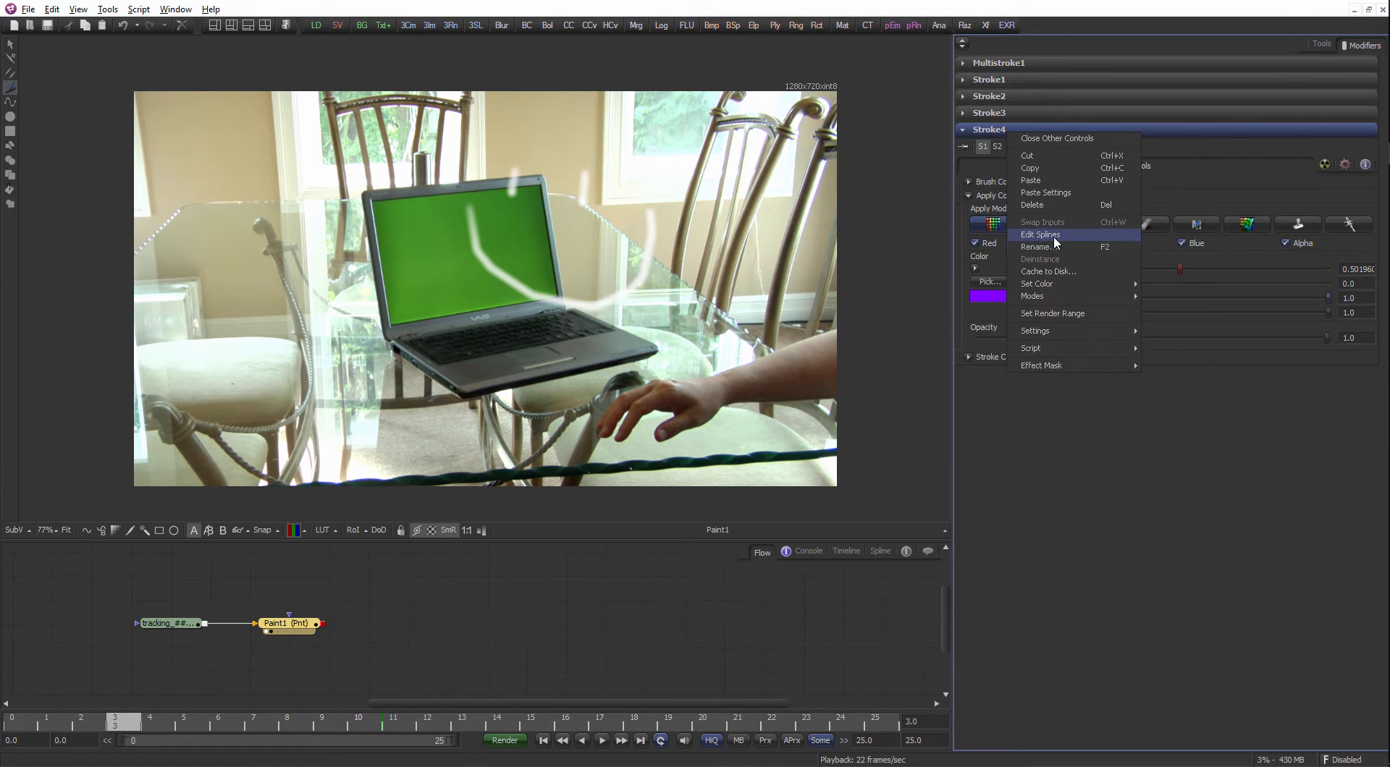
click(1051, 205)
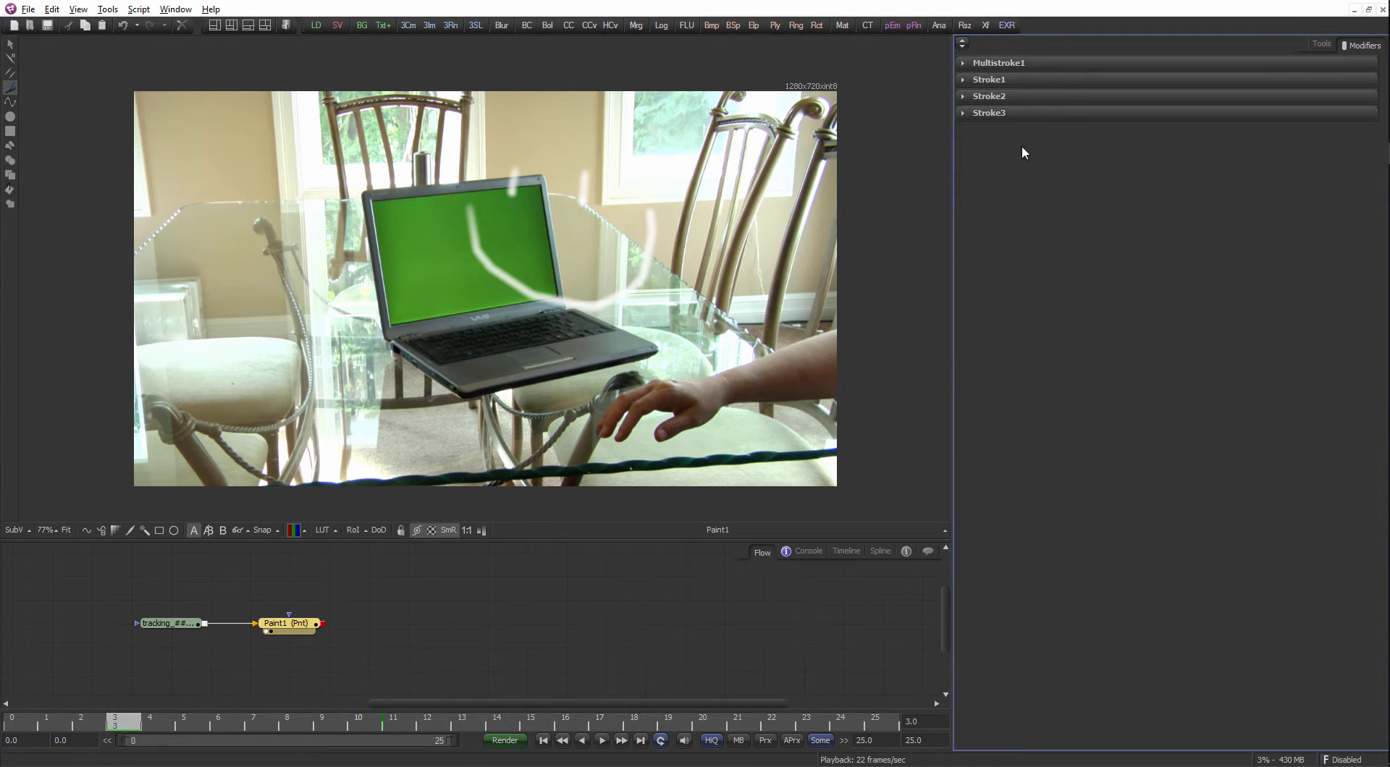
right_click(988, 113)
click(988, 113)
right_click(990, 113)
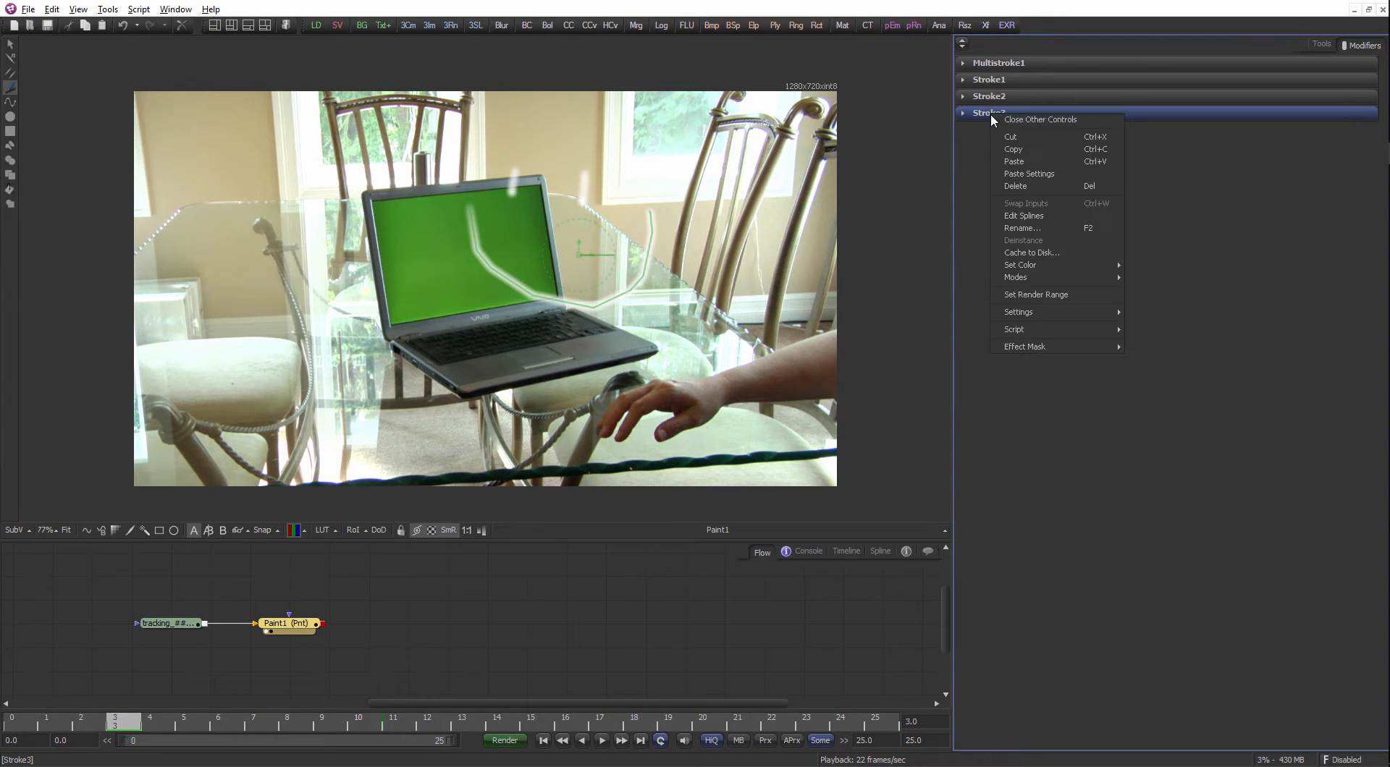
mouse_move(1031, 265)
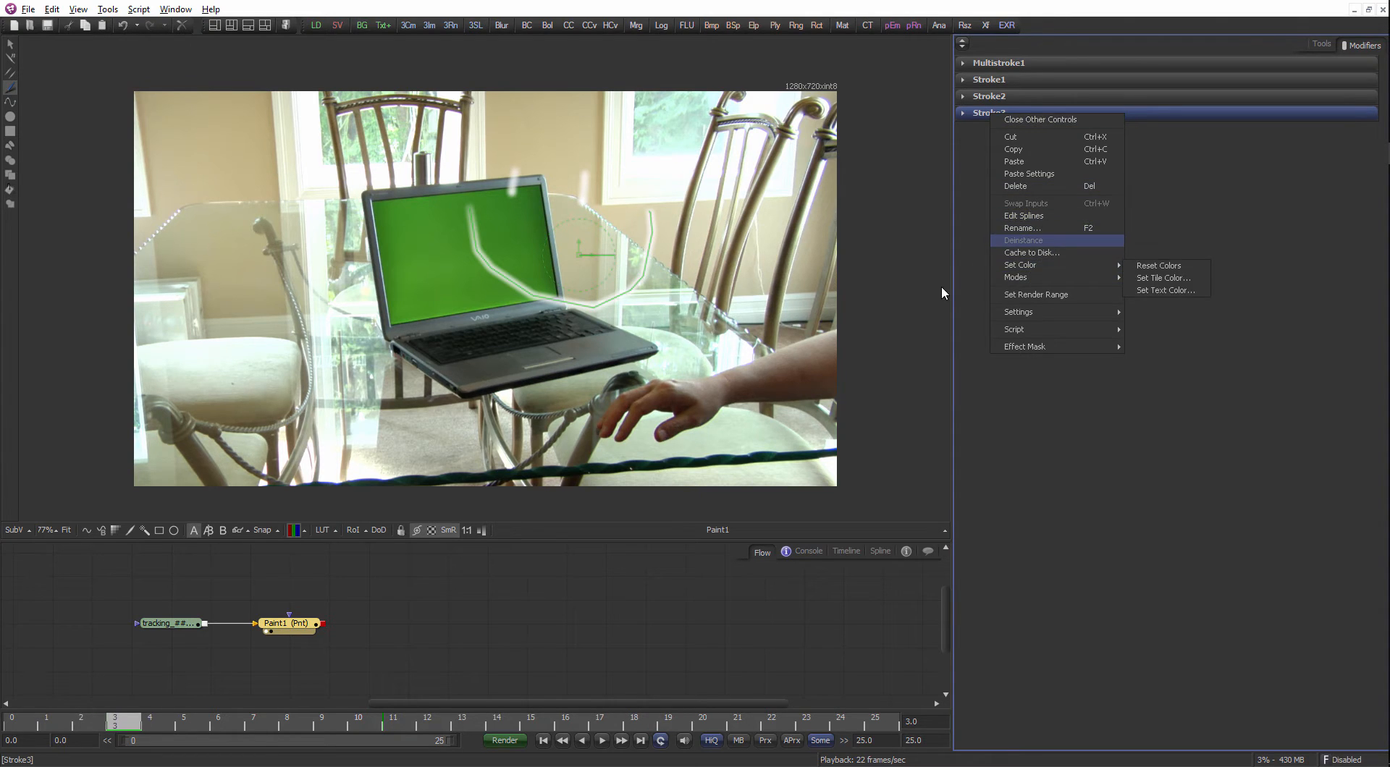
click(808, 555)
Show the timeline and try selecting ranges and individual strokes, ending with Multistroke1 through Stroke3 selected.
click(841, 553)
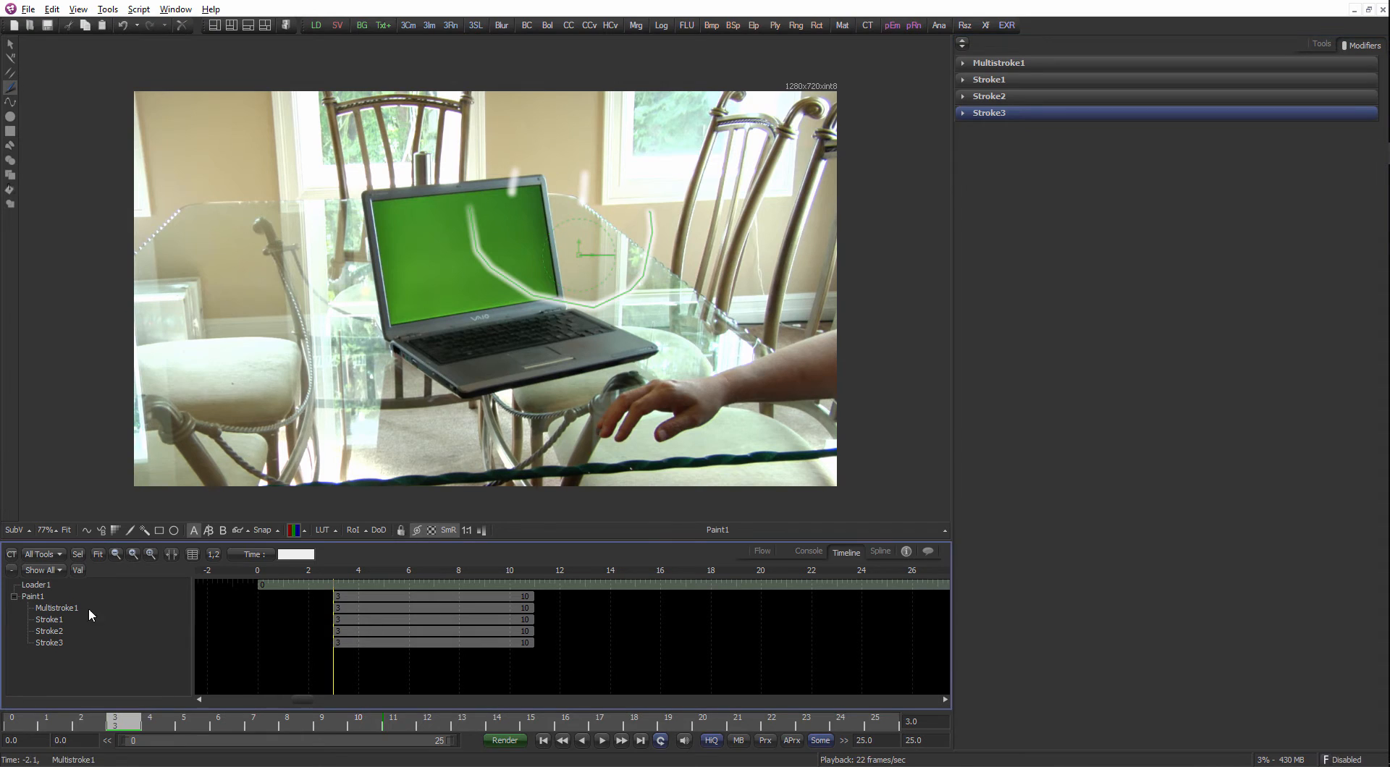
click(62, 621)
shift+click(53, 642)
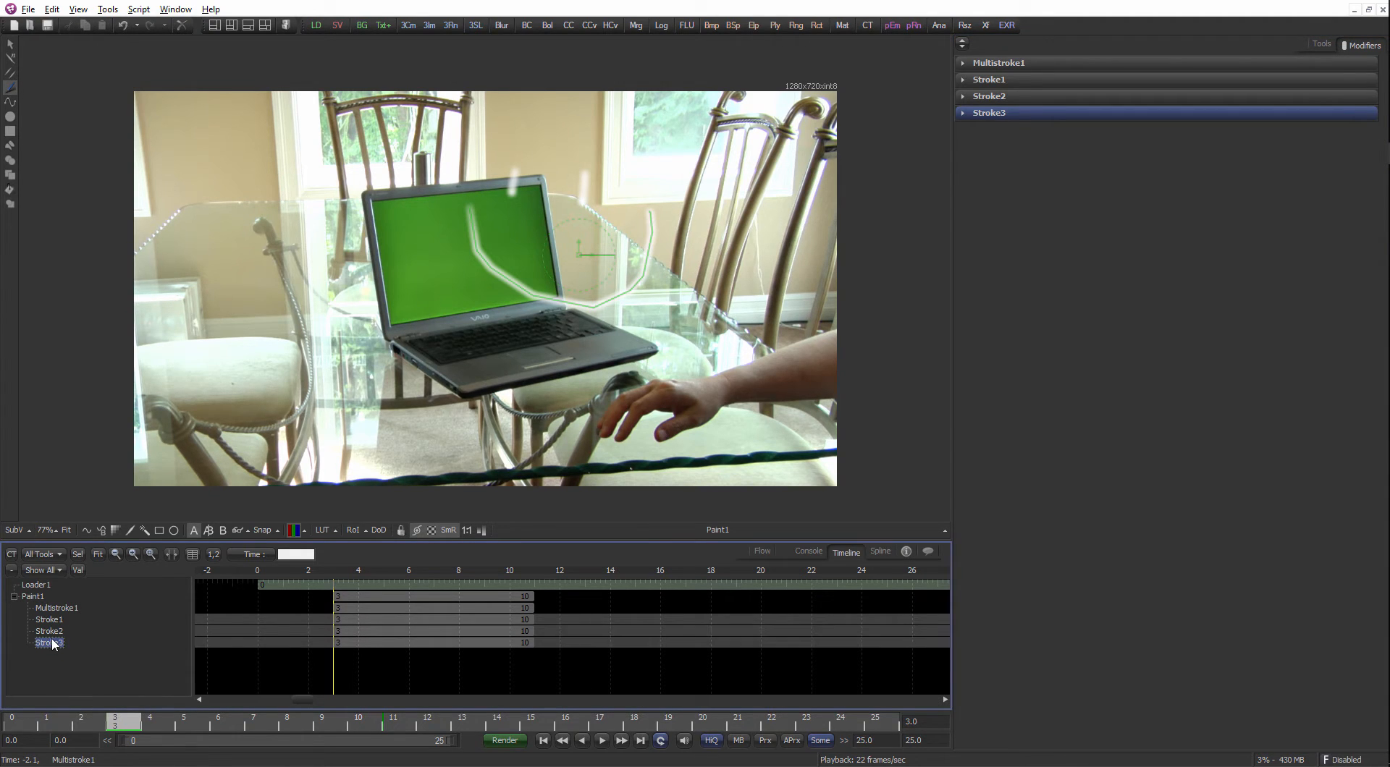
click(54, 621)
shift+click(57, 642)
click(54, 621)
ctrl+click(57, 642)
click(55, 613)
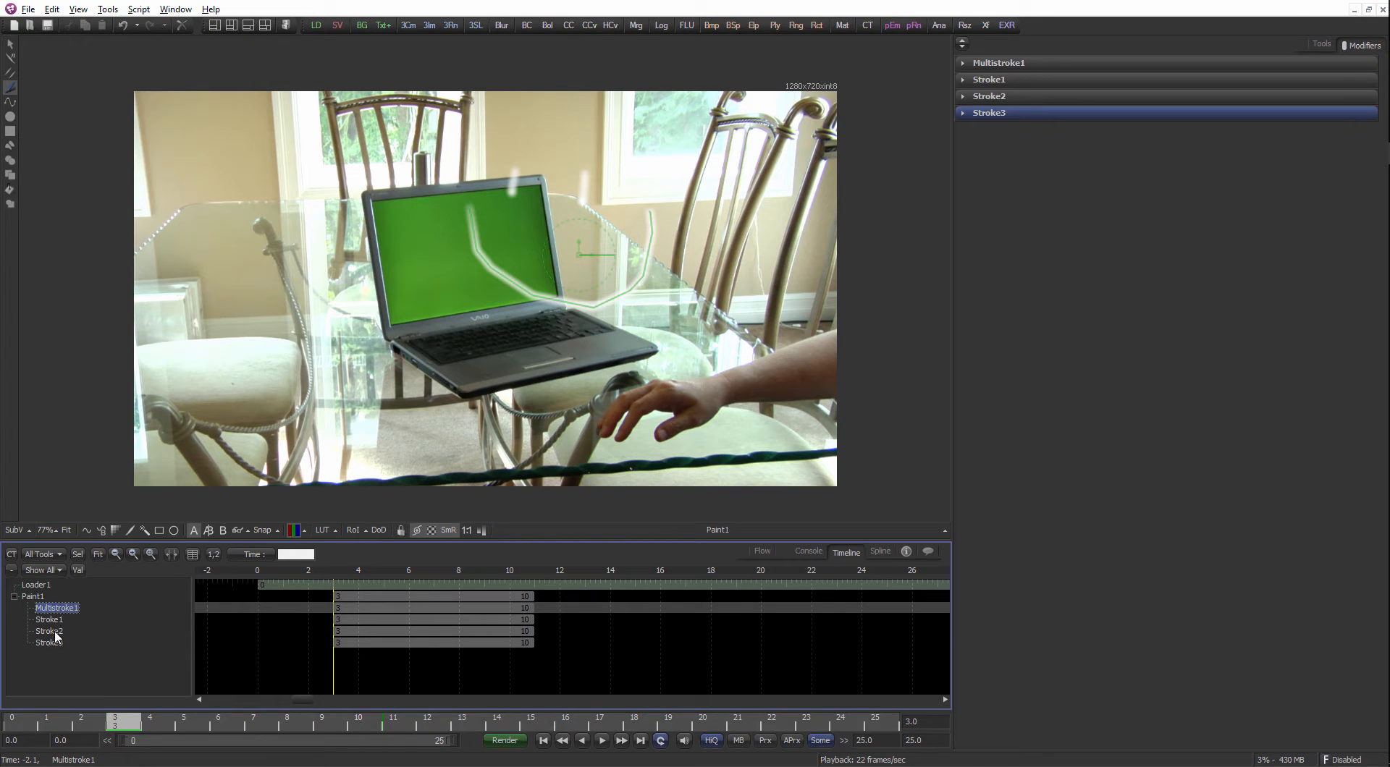
shift+click(56, 644)
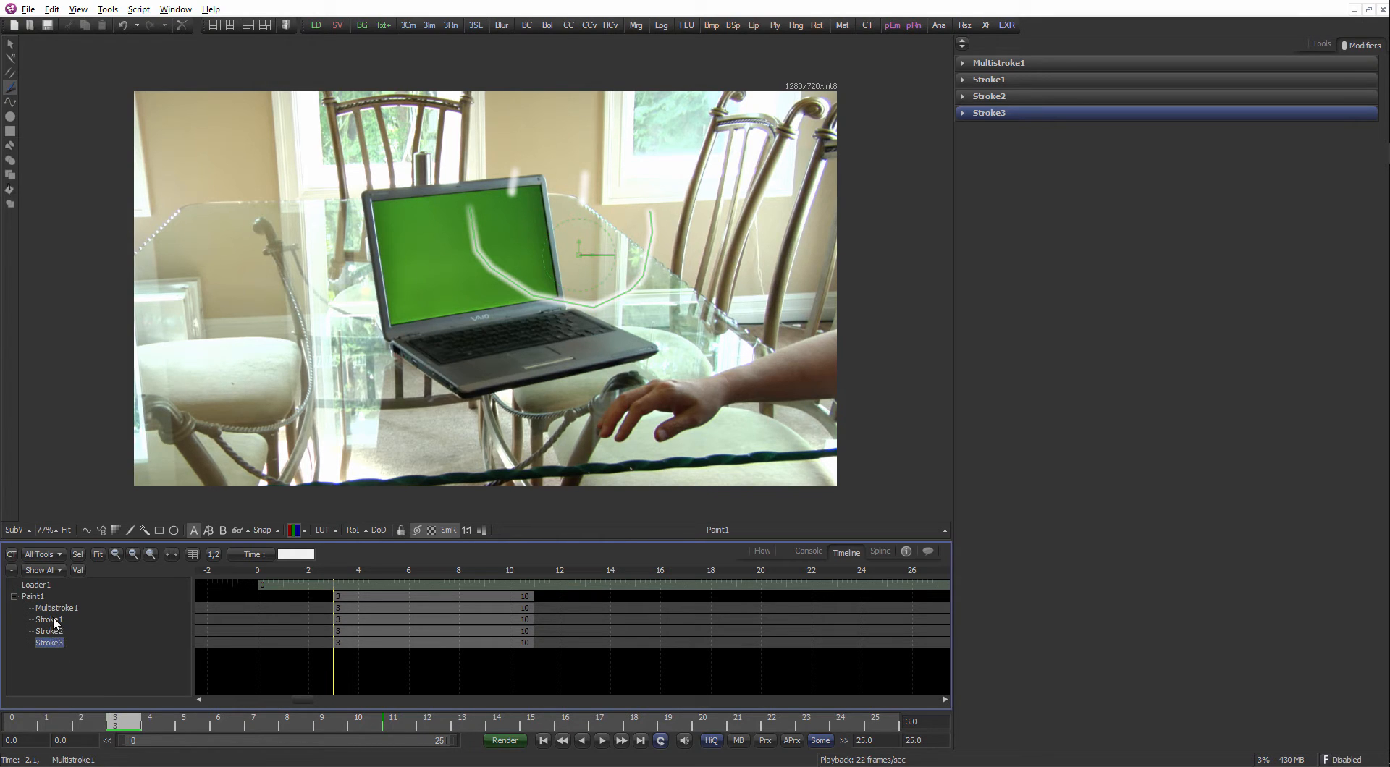
Select Stroke3 together with Stroke1 in the timeline and delete Stroke1.
click(61, 647)
ctrl+click(57, 621)
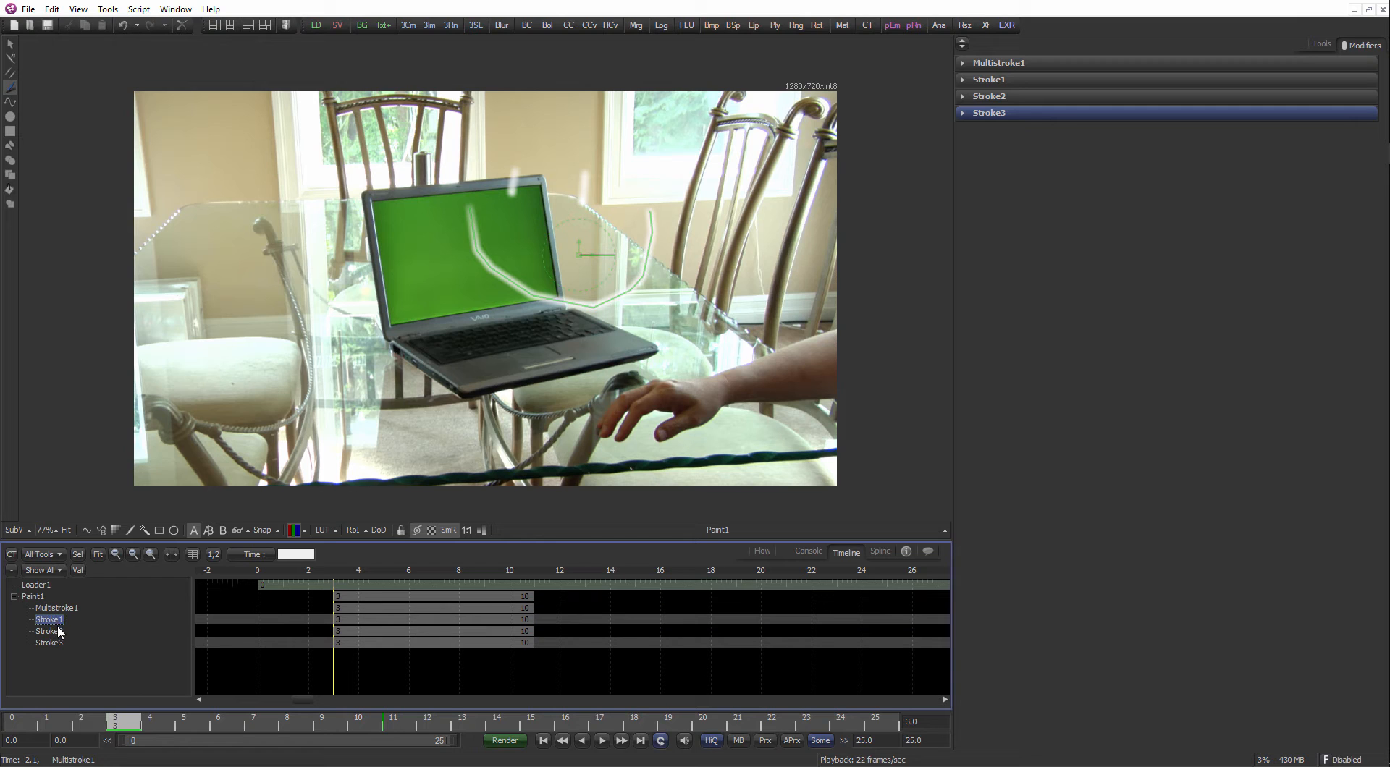
right_click(52, 621)
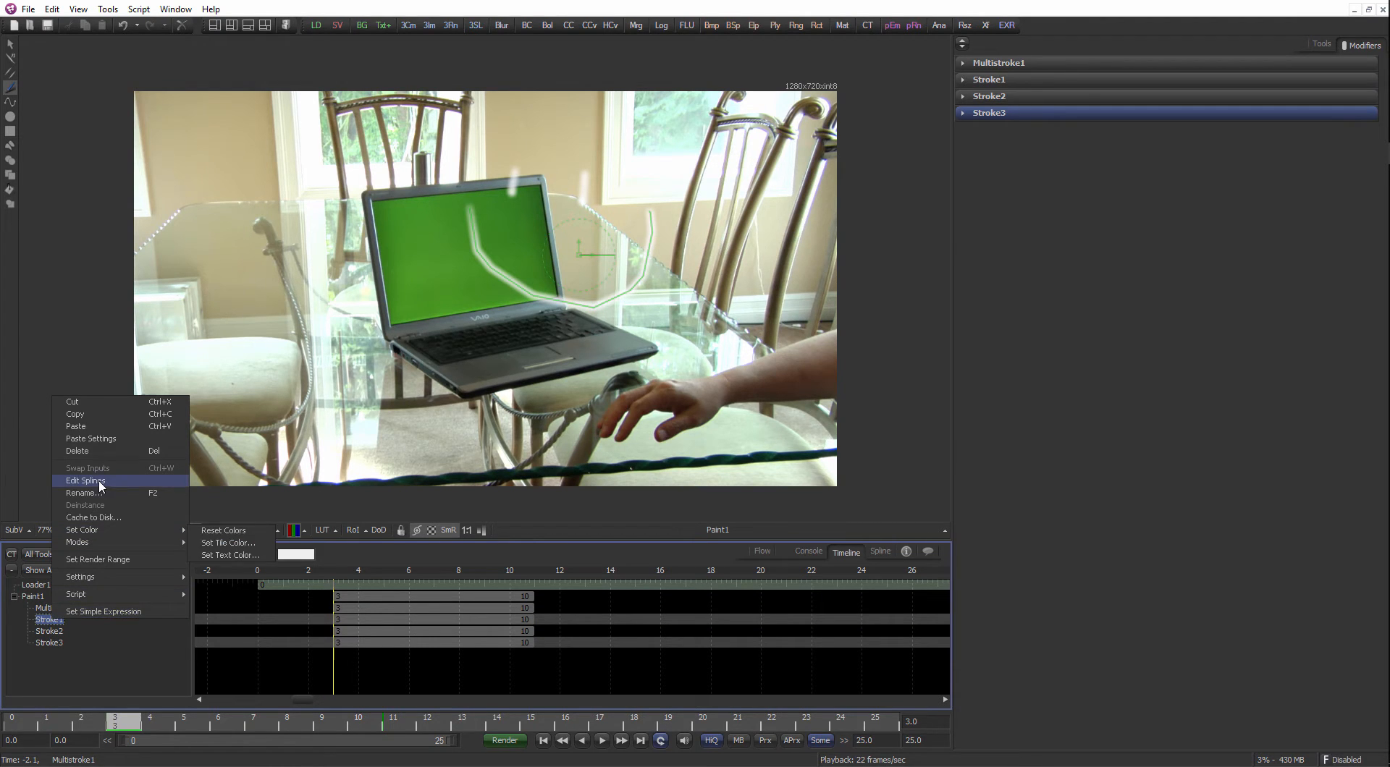
click(96, 451)
Delete the remaining Stroke2, Multistroke1 and Stroke3 entries under Paint1 in the timeline.
right_click(49, 610)
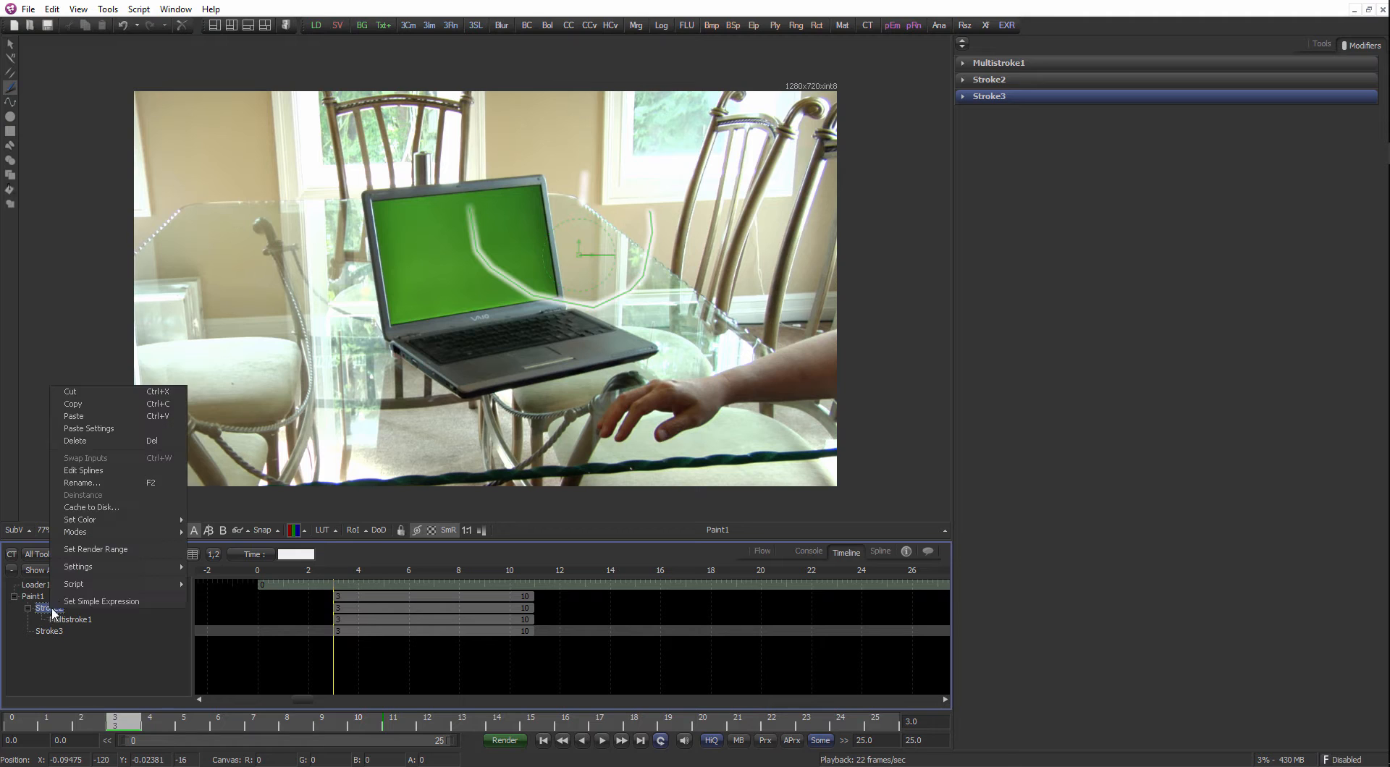
click(93, 442)
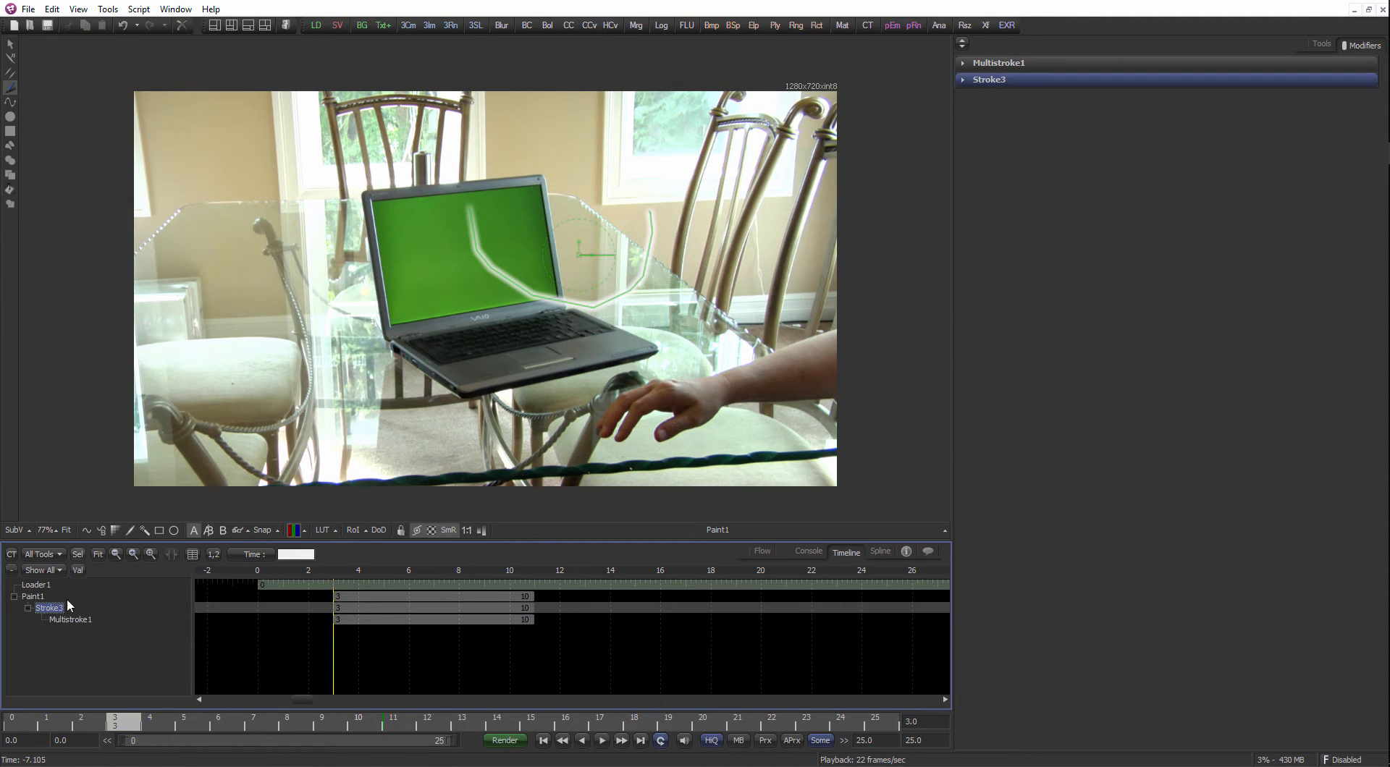
right_click(67, 620)
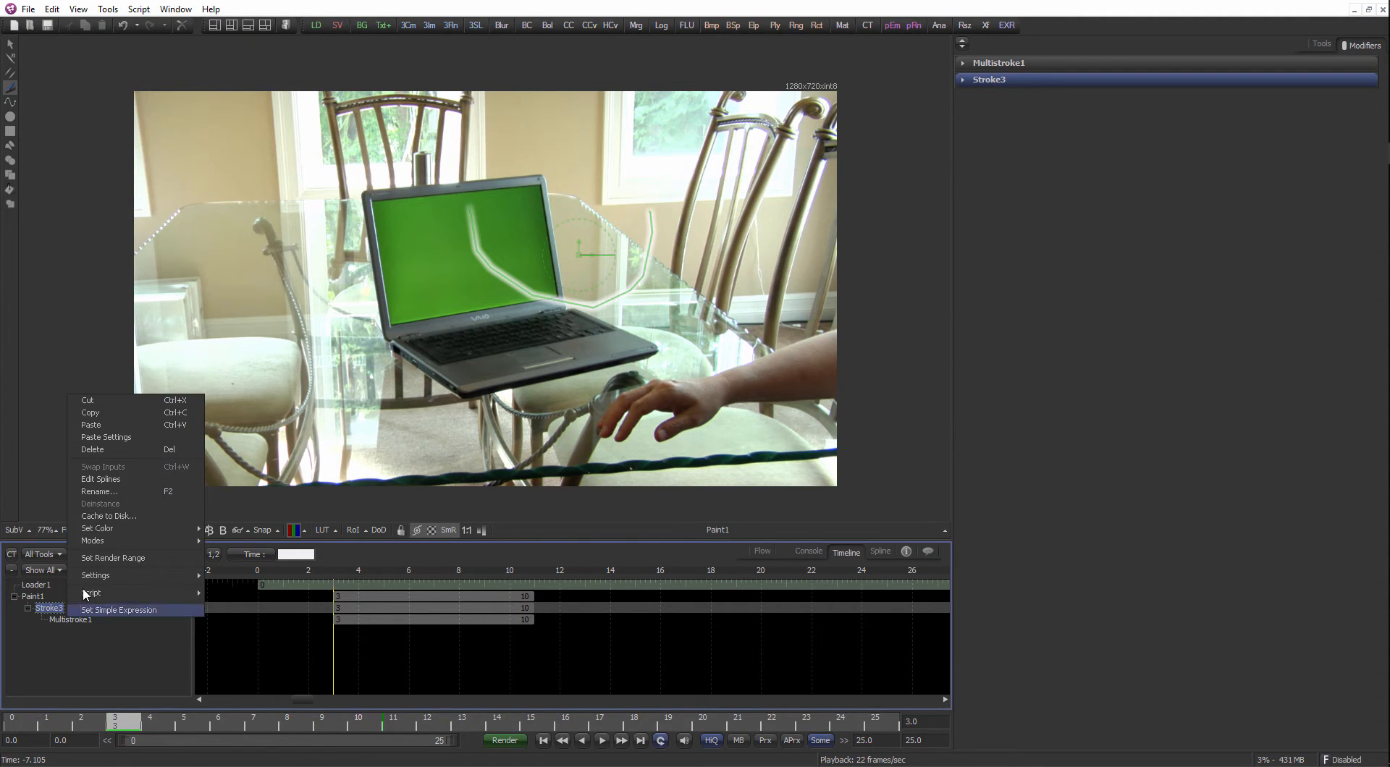
click(104, 449)
right_click(47, 606)
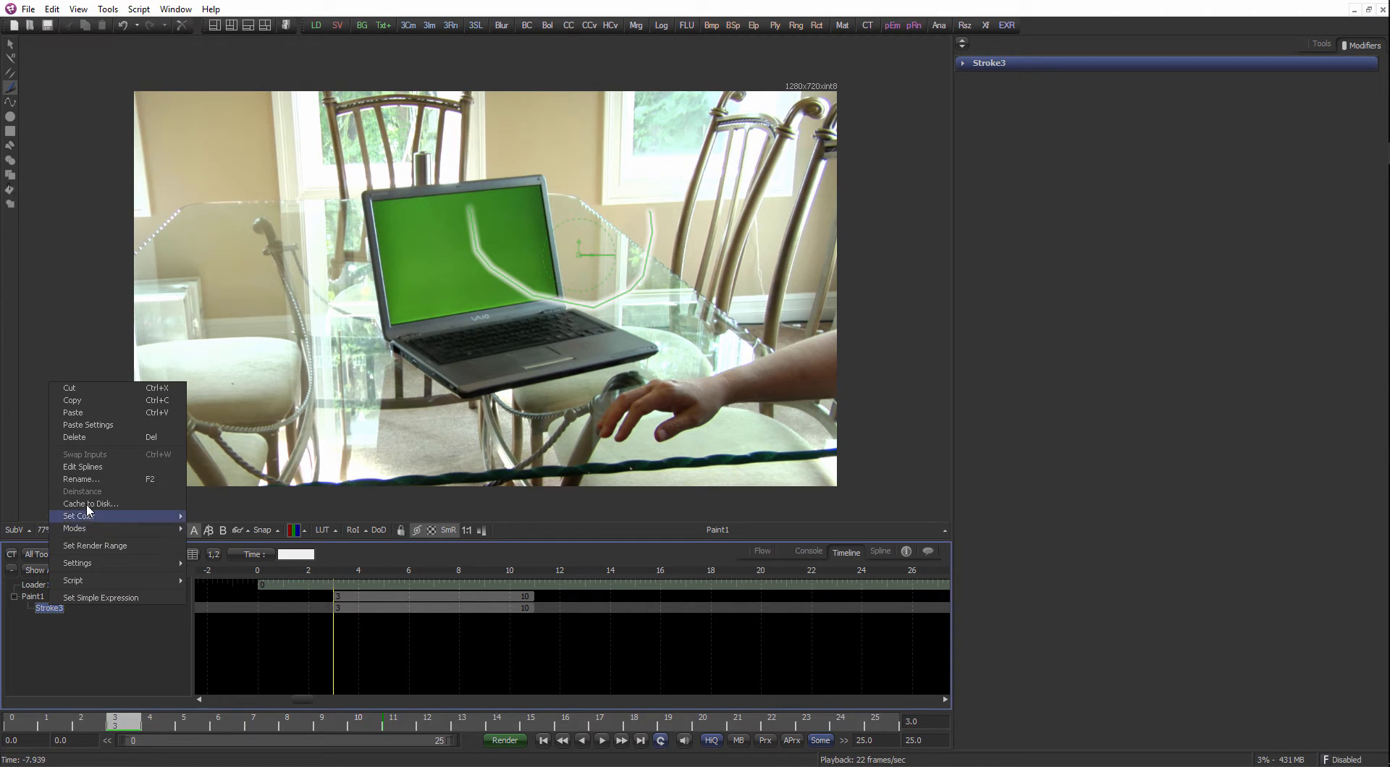
click(88, 438)
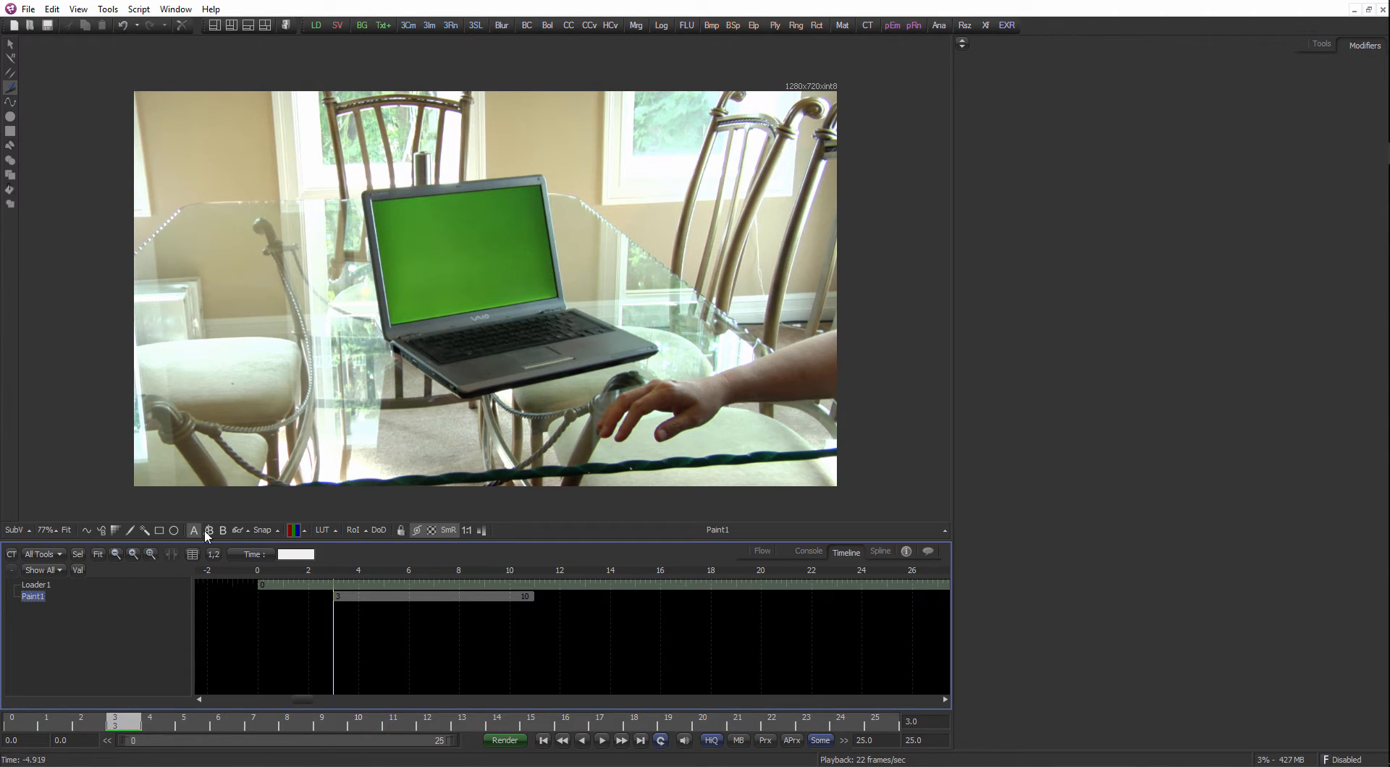
Return to the node flow, go to frame 20, activate the Stroke brush for Paint1 and show its tool controls.
click(759, 553)
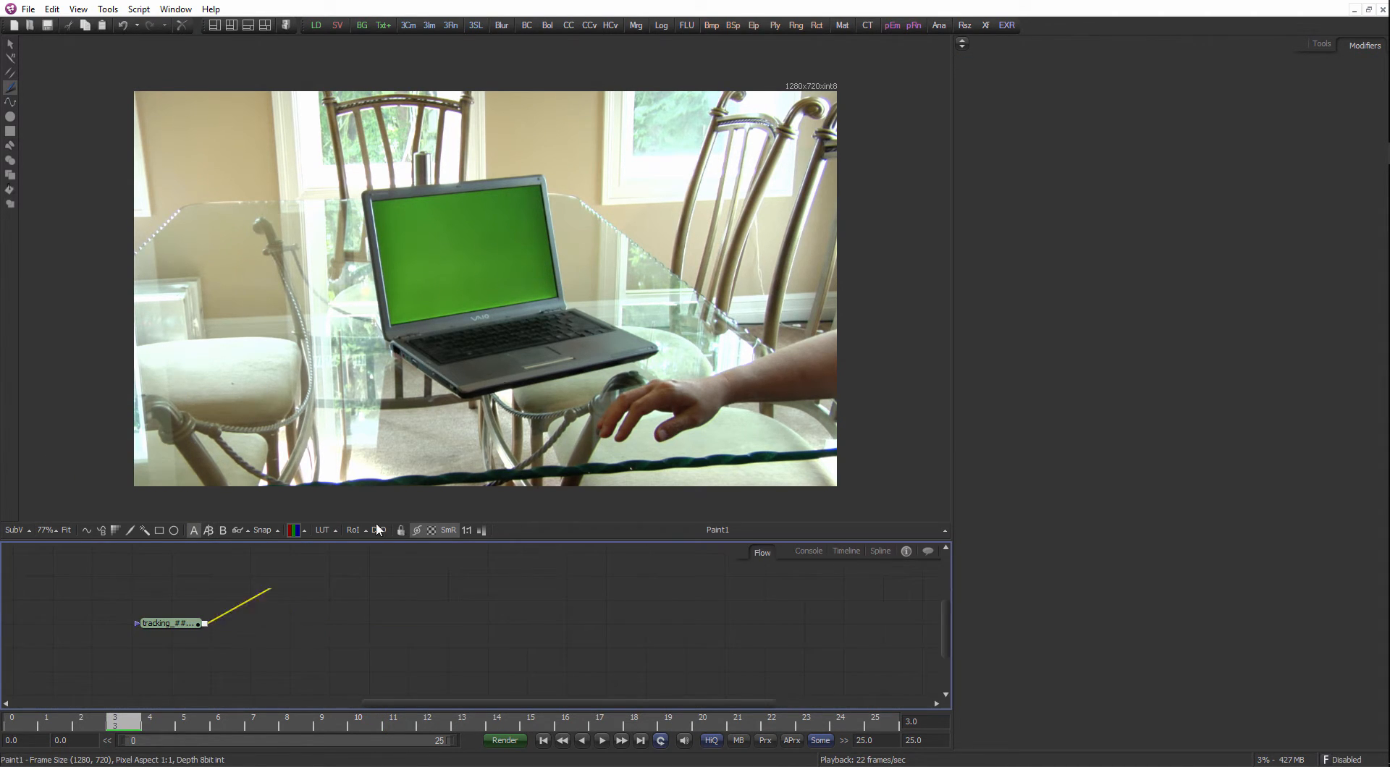
mouse_move(128, 718)
mouse_down()
mouse_move(57, 719)
mouse_move(707, 716)
mouse_up()
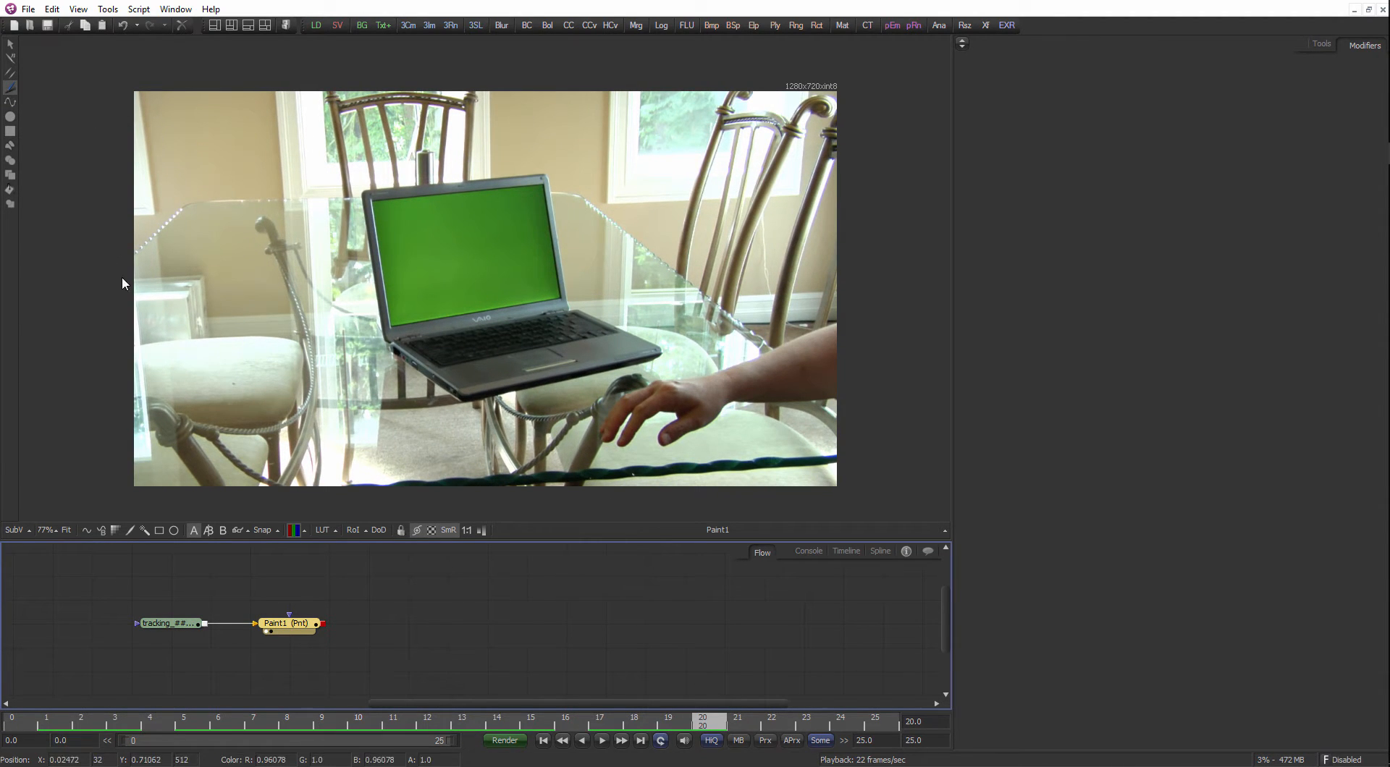
click(10, 85)
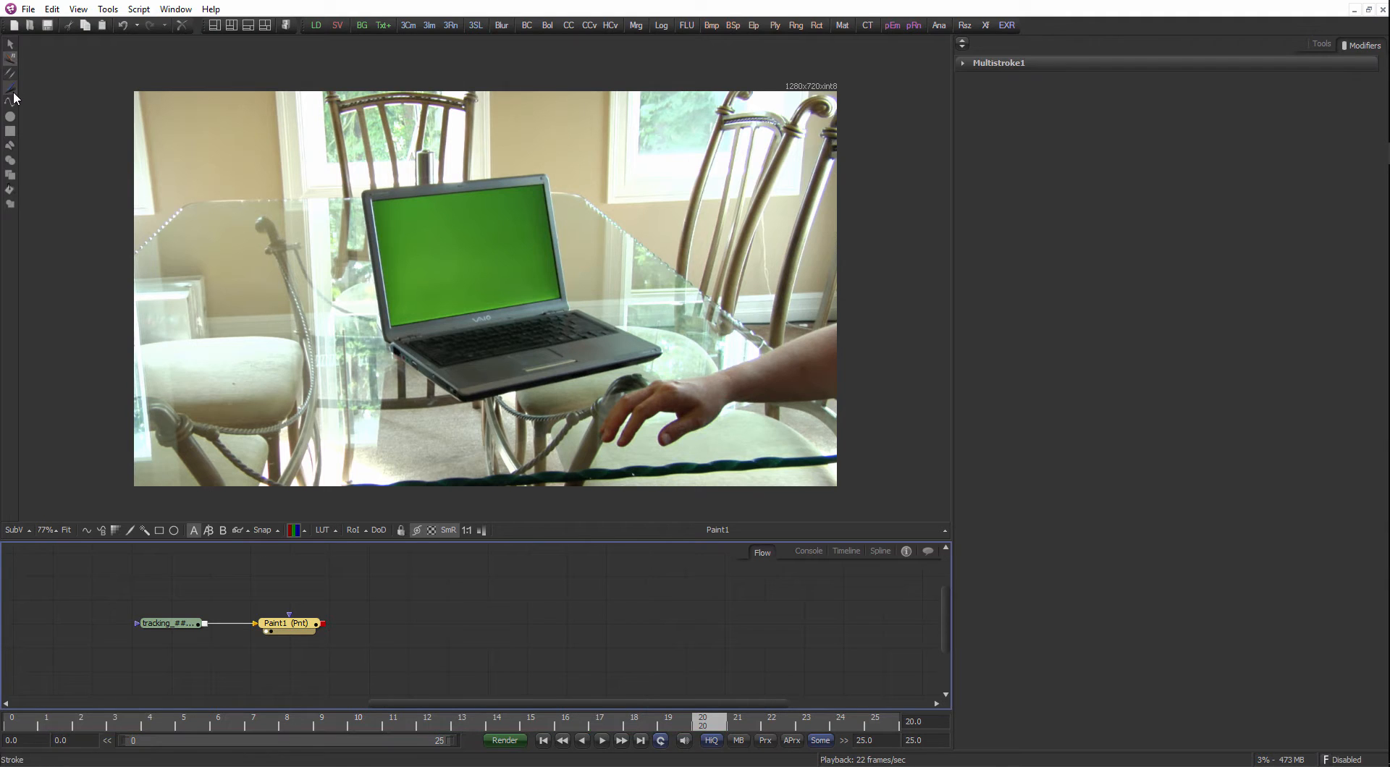
click(1312, 45)
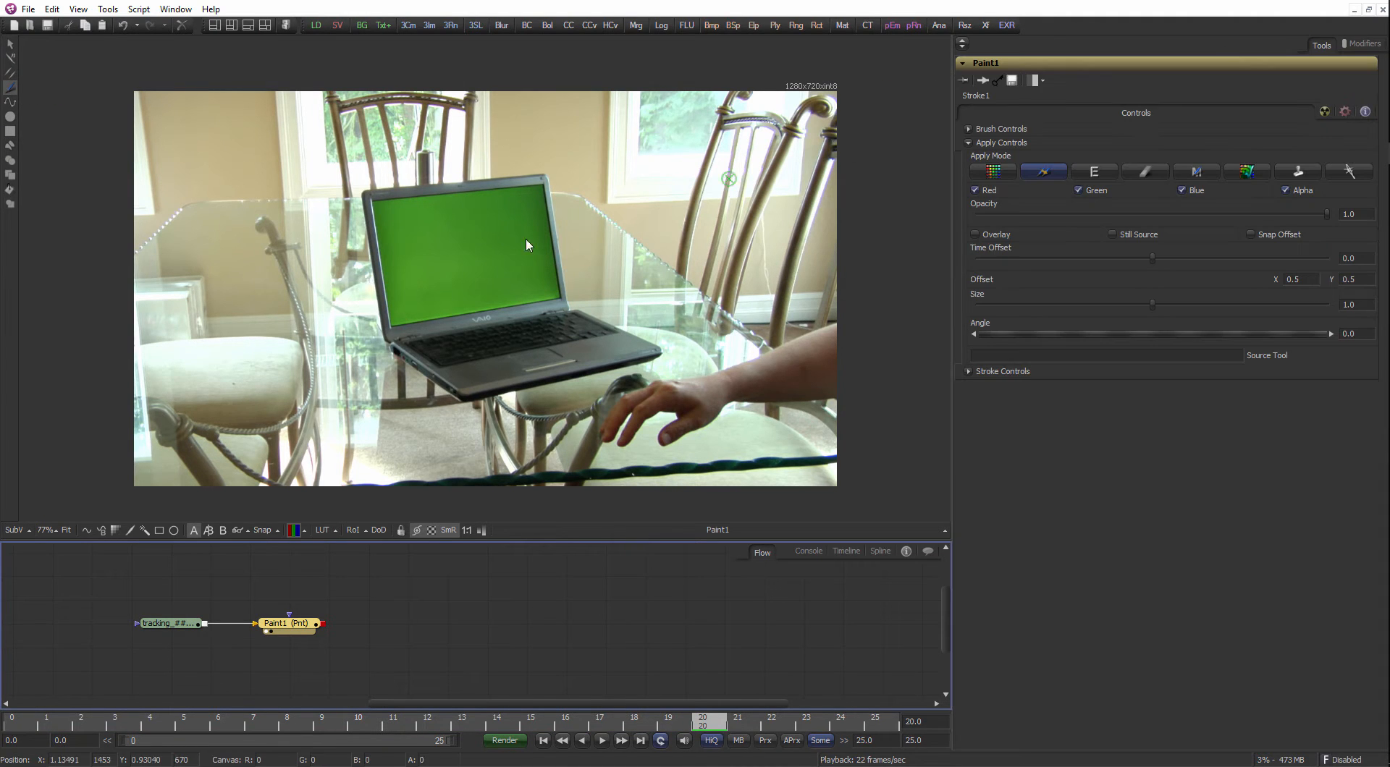
Try to clone the laptop screen's edge onto the wall beside it, resampling the source between several strokes.
scroll(500, 367, up, 2)
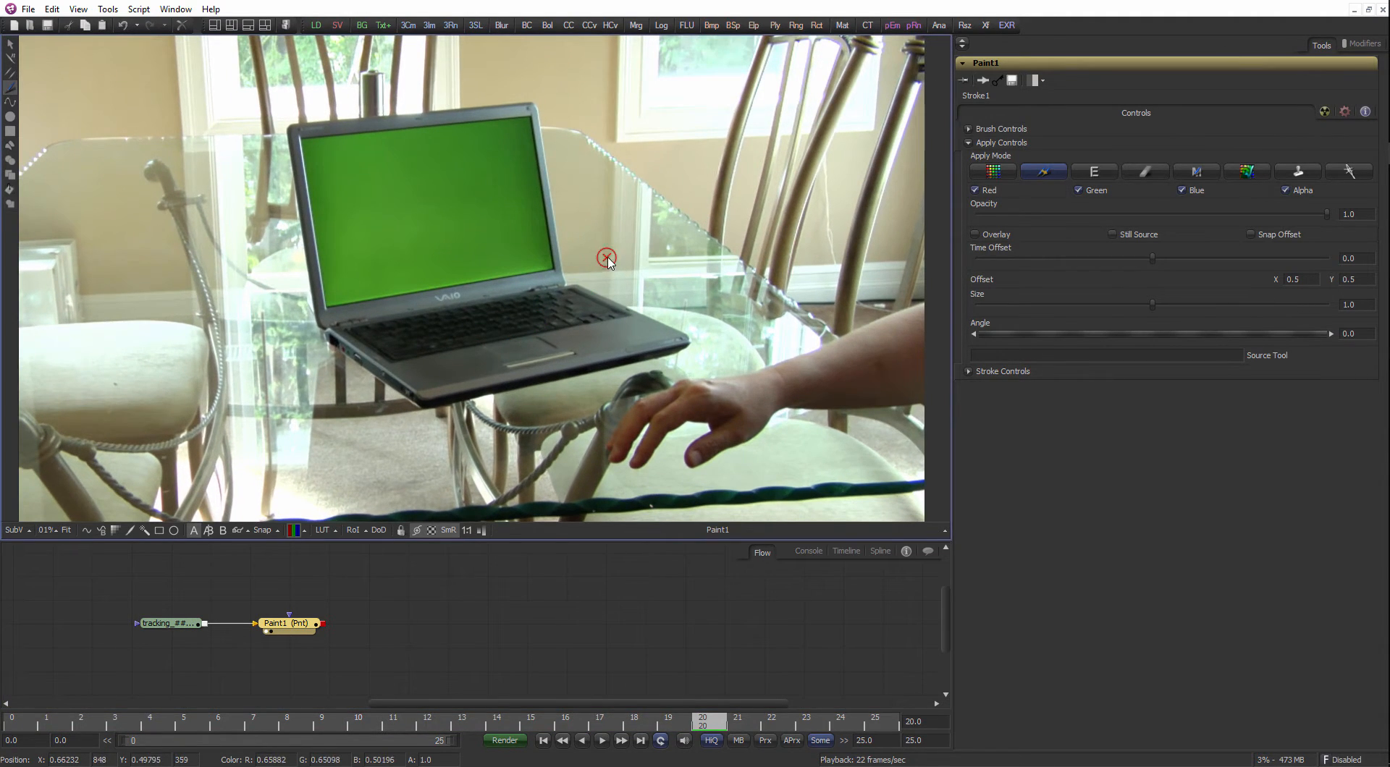
scroll(640, 289, up, 1)
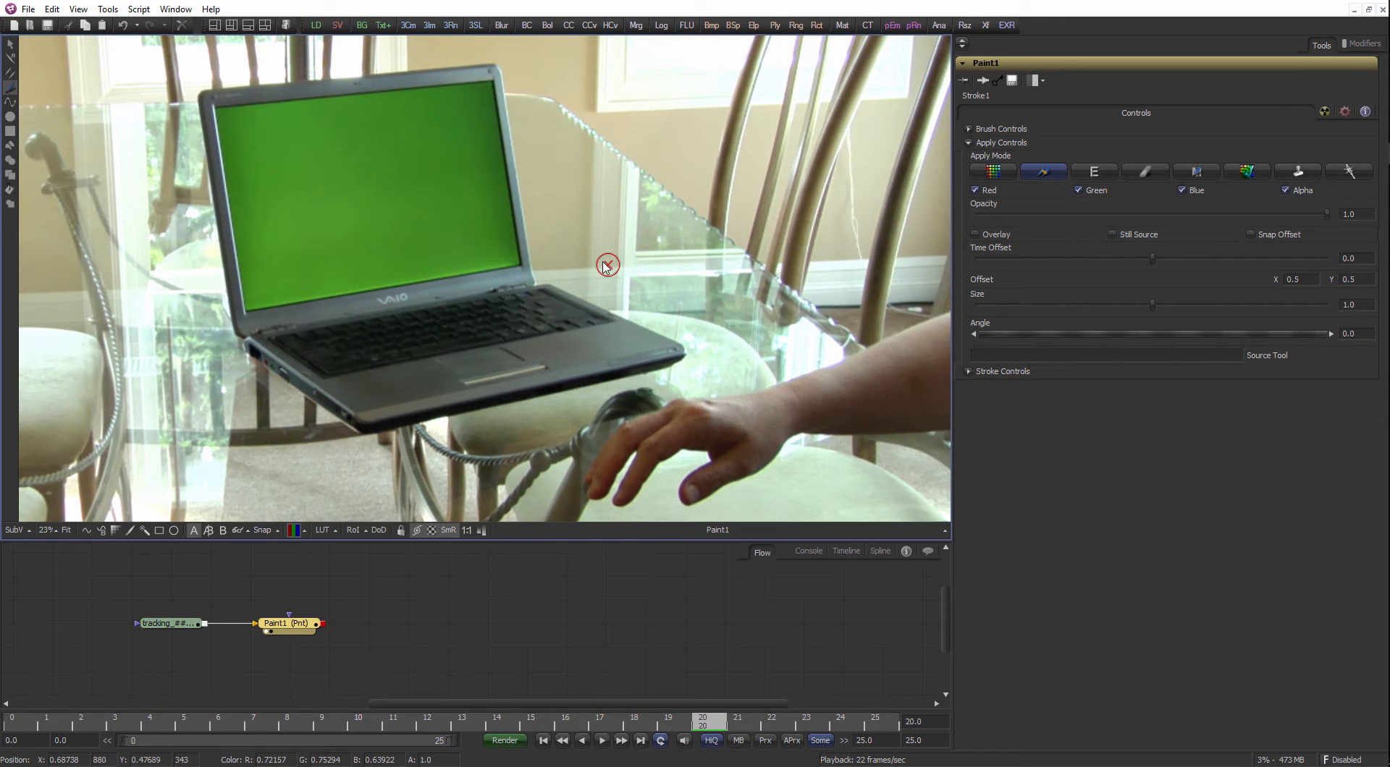
scroll(558, 255, up, 4)
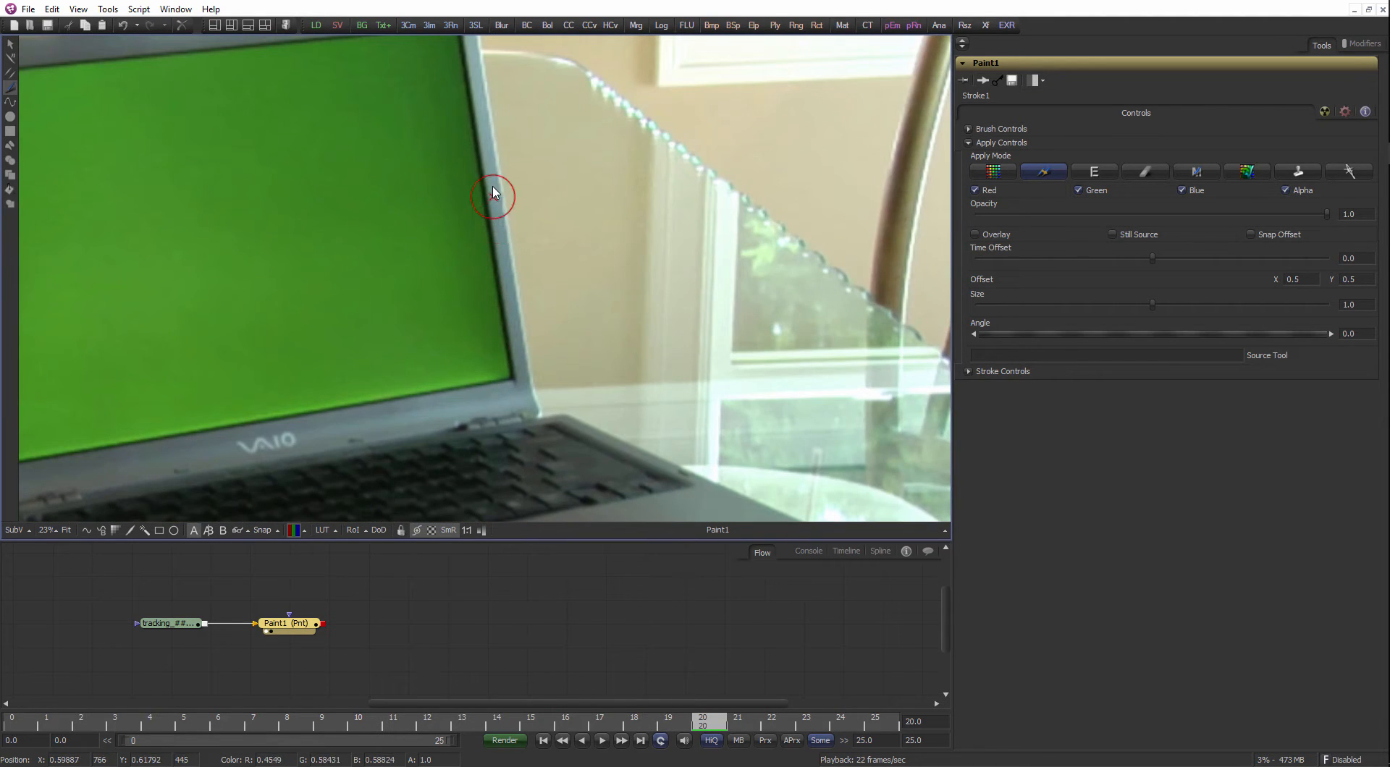
alt+click(512, 226)
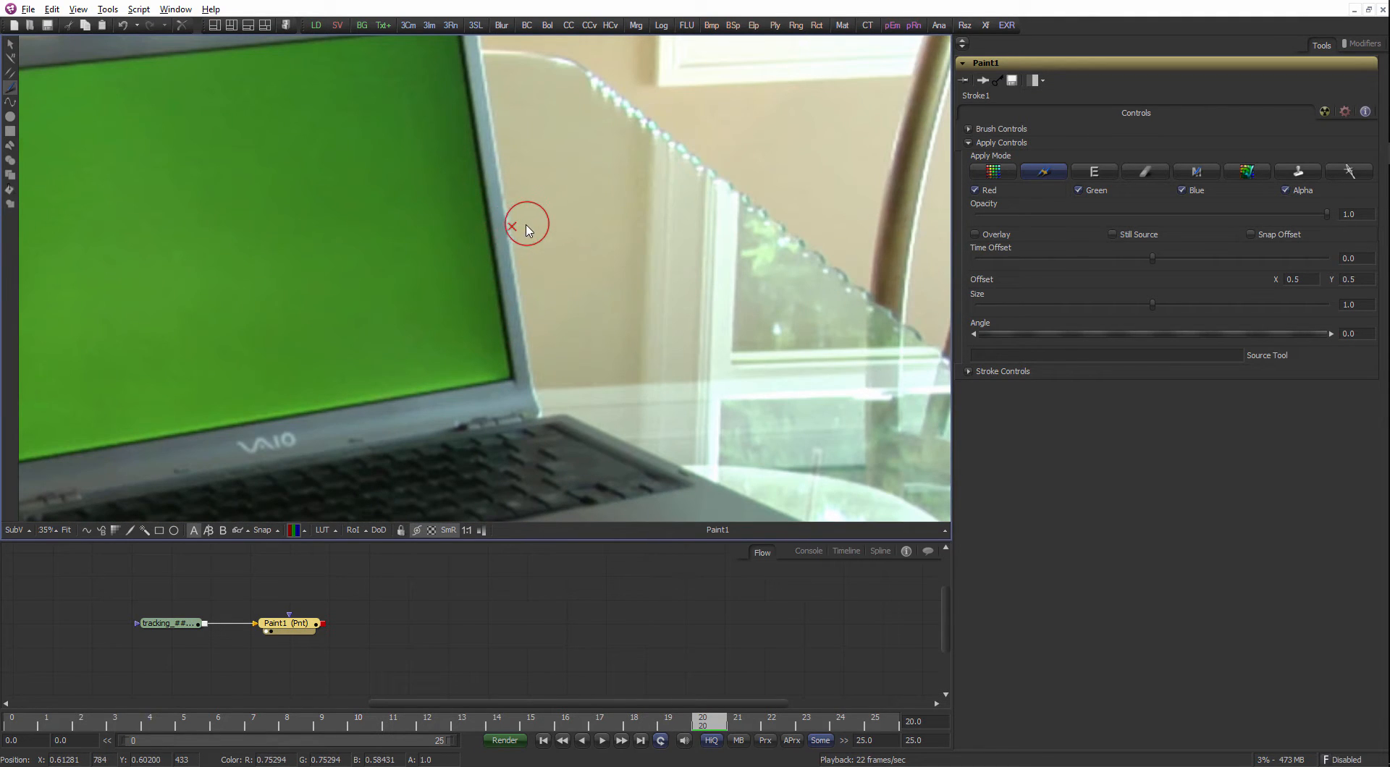
click(530, 225)
drag(528, 225, 577, 209)
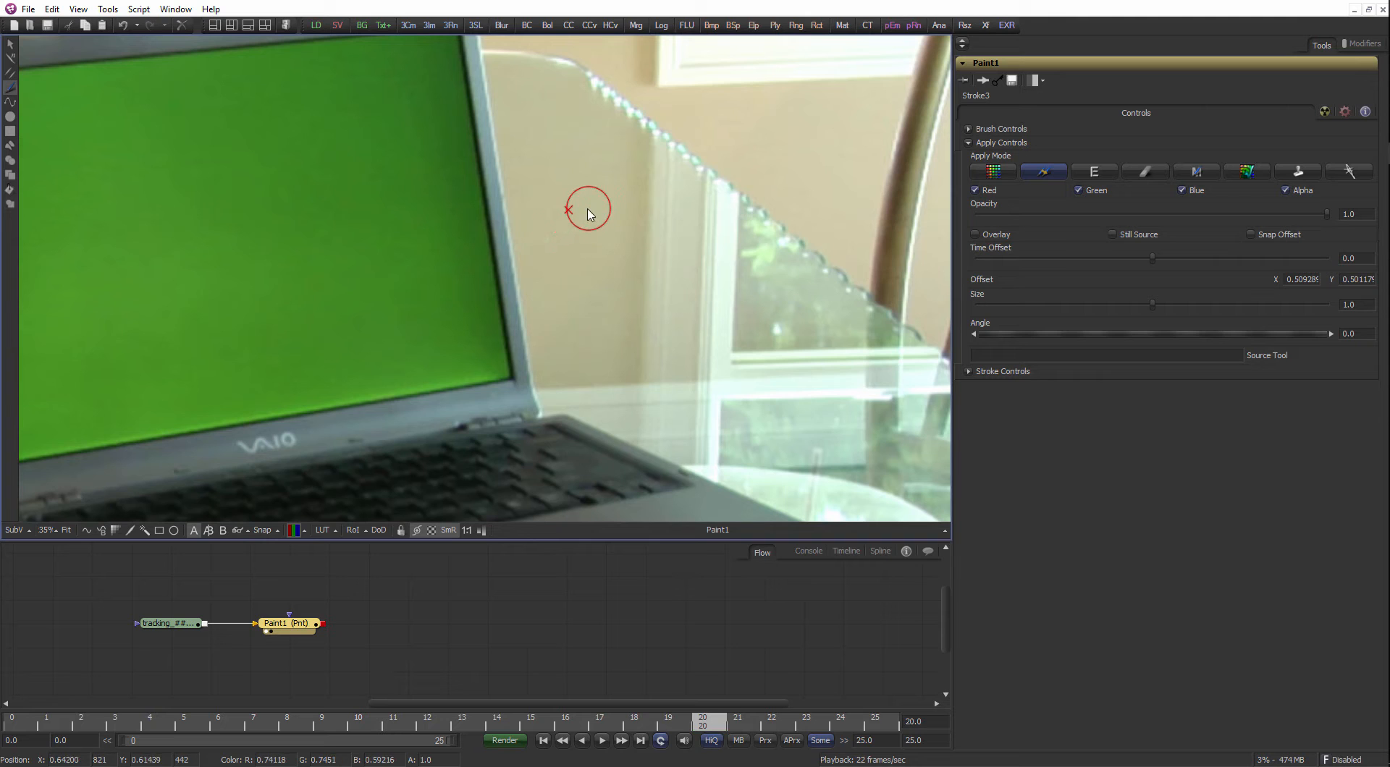
alt+click(544, 231)
alt+click(496, 183)
mouse_move(565, 257)
mouse_down()
mouse_move(579, 280)
mouse_move(556, 297)
mouse_up()
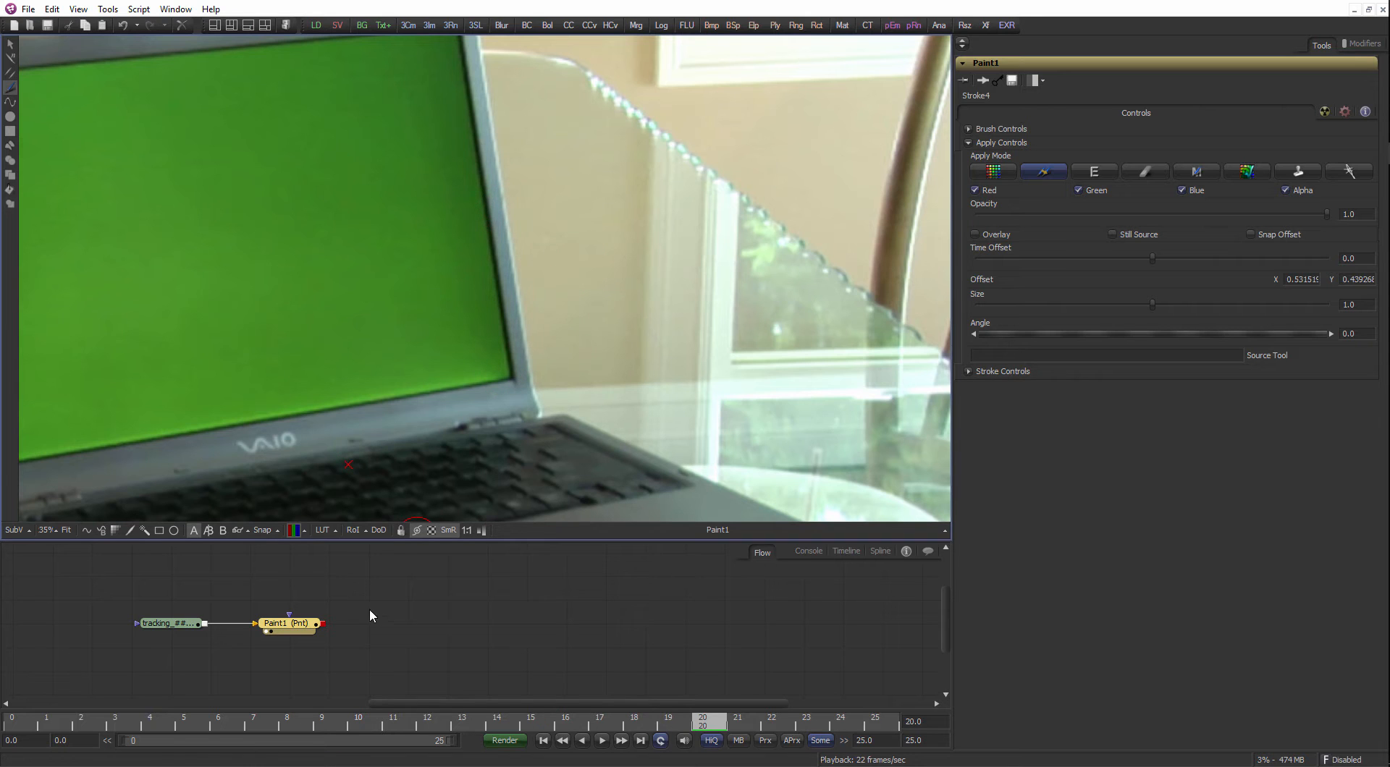
drag(316, 624, 398, 553)
key(ctrl+z)
alt+click(467, 242)
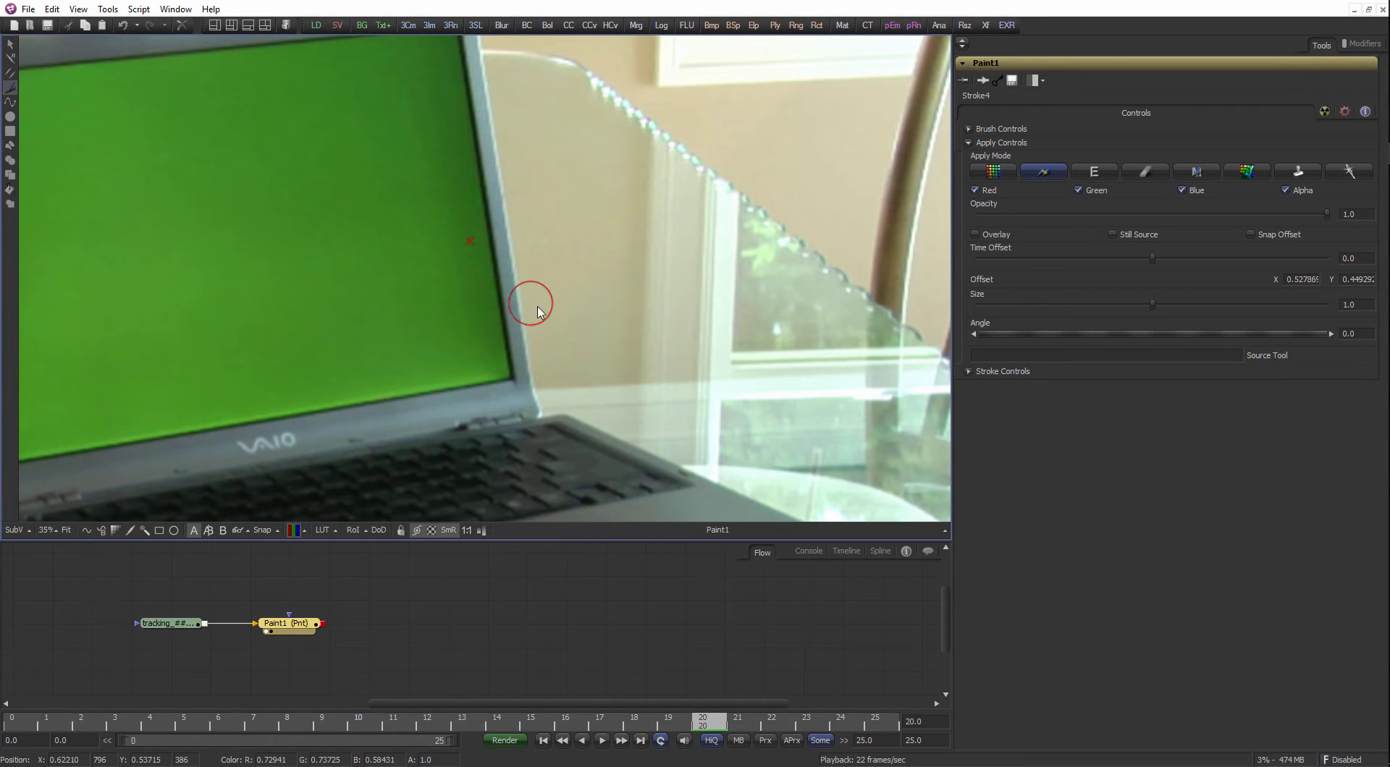
drag(535, 306, 559, 313)
Delete Paint1 from the flow and add a new Paint tool after the tracking footage loader, spaced away from it.
click(288, 624)
key(Delete)
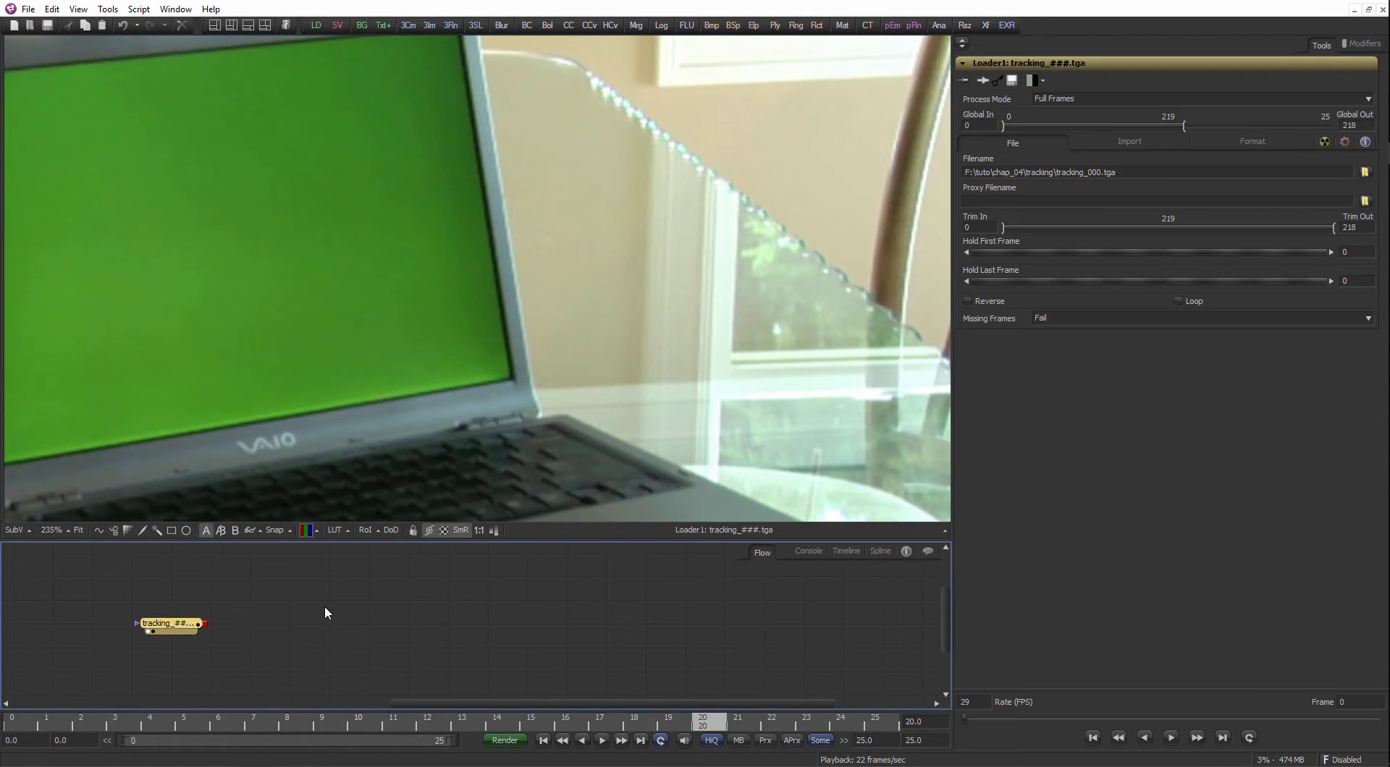
key(ctrl+space)
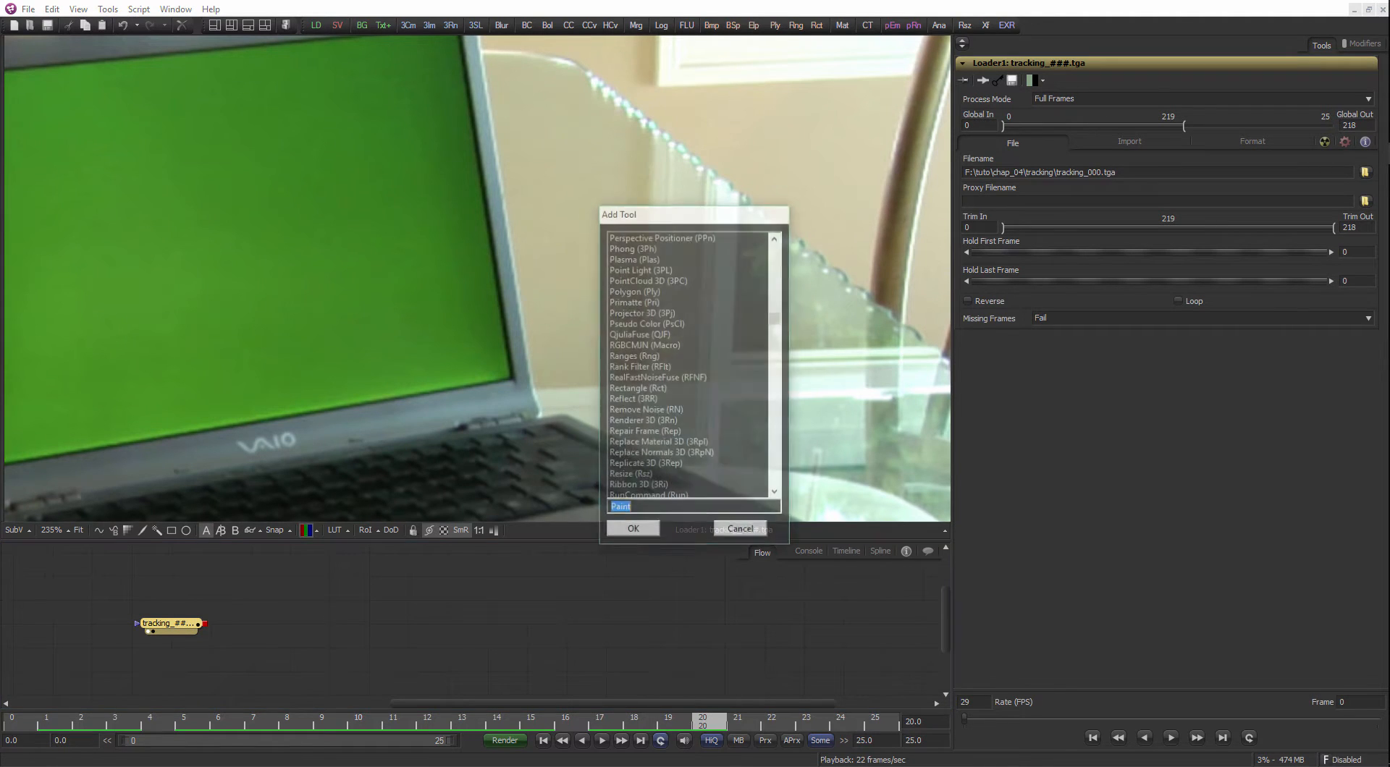
text(paint)
key(Return)
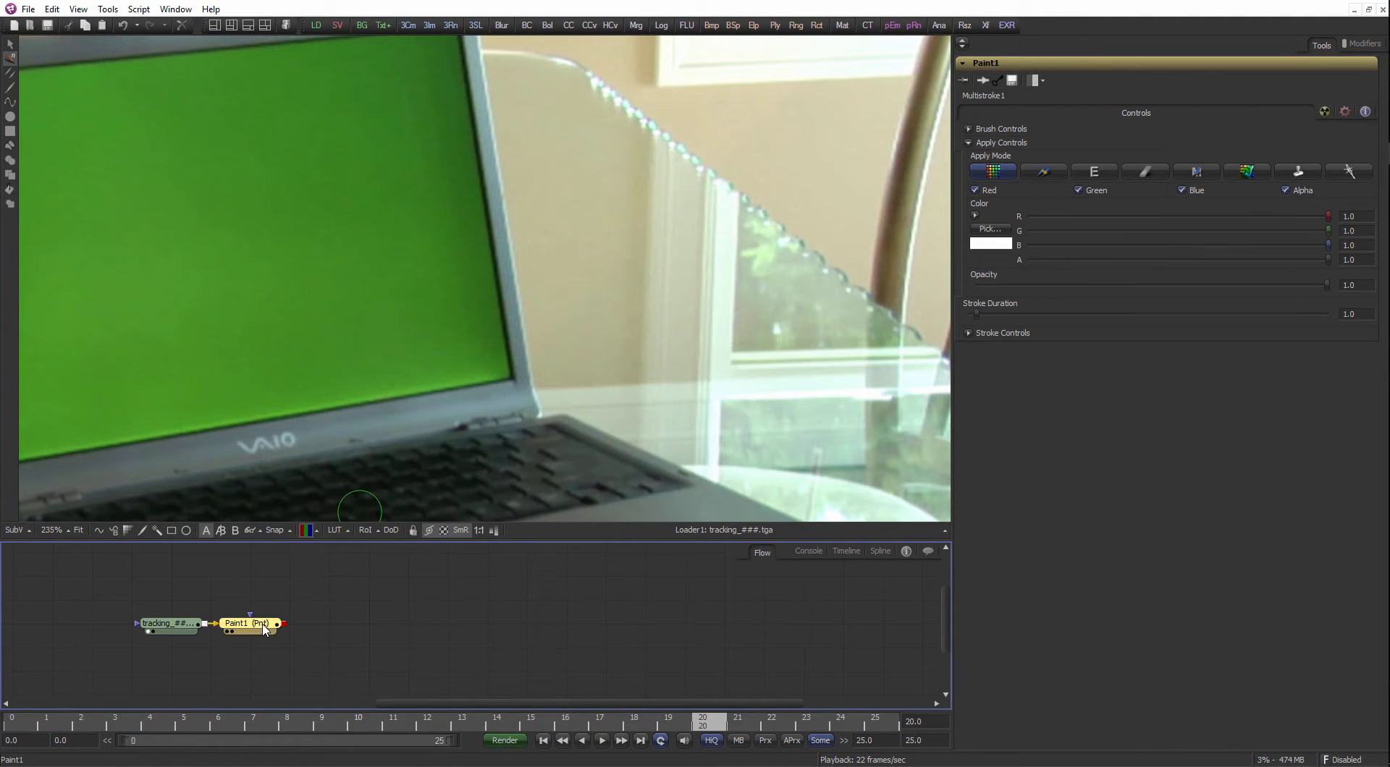
drag(250, 635, 329, 635)
Choose the Stroke brush in Clone apply mode and clone the laptop screen's edge onto the wall beside it.
click(11, 87)
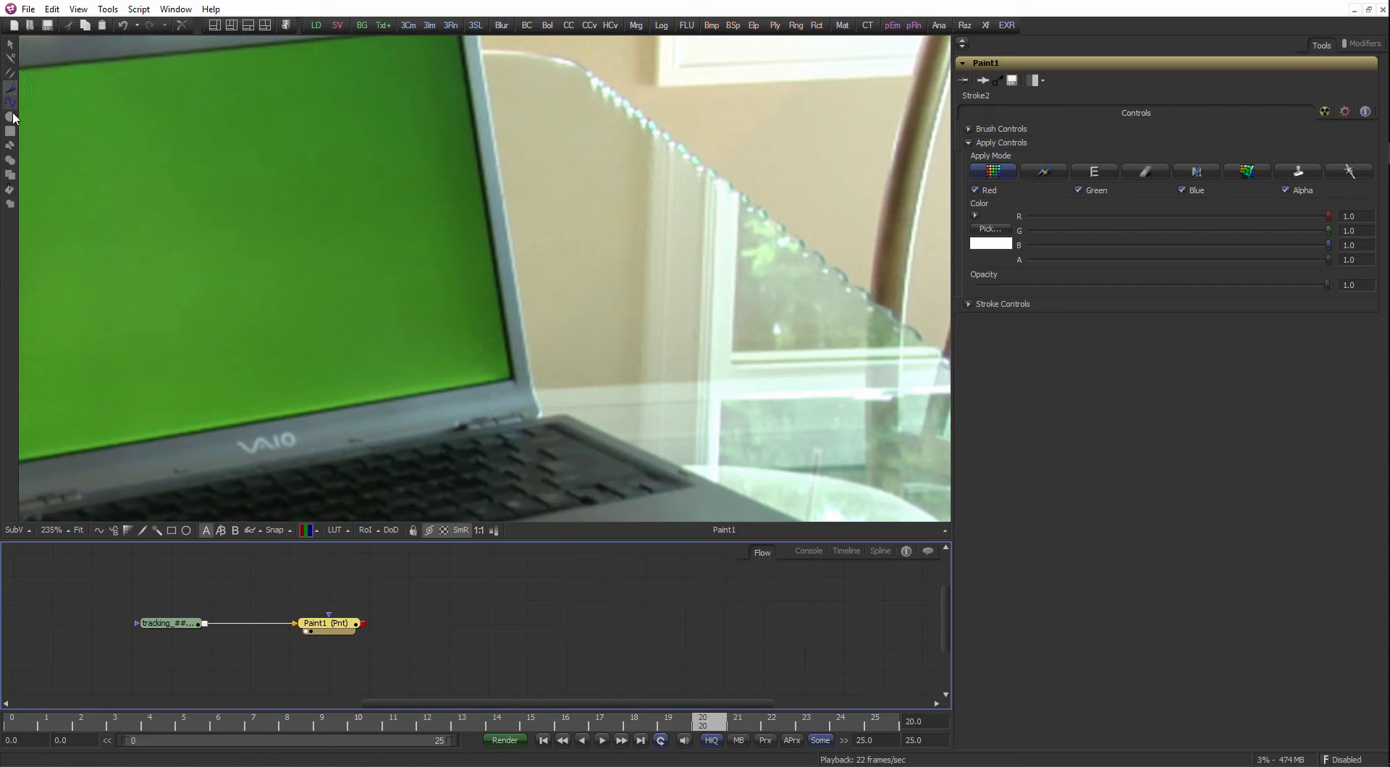
click(1040, 173)
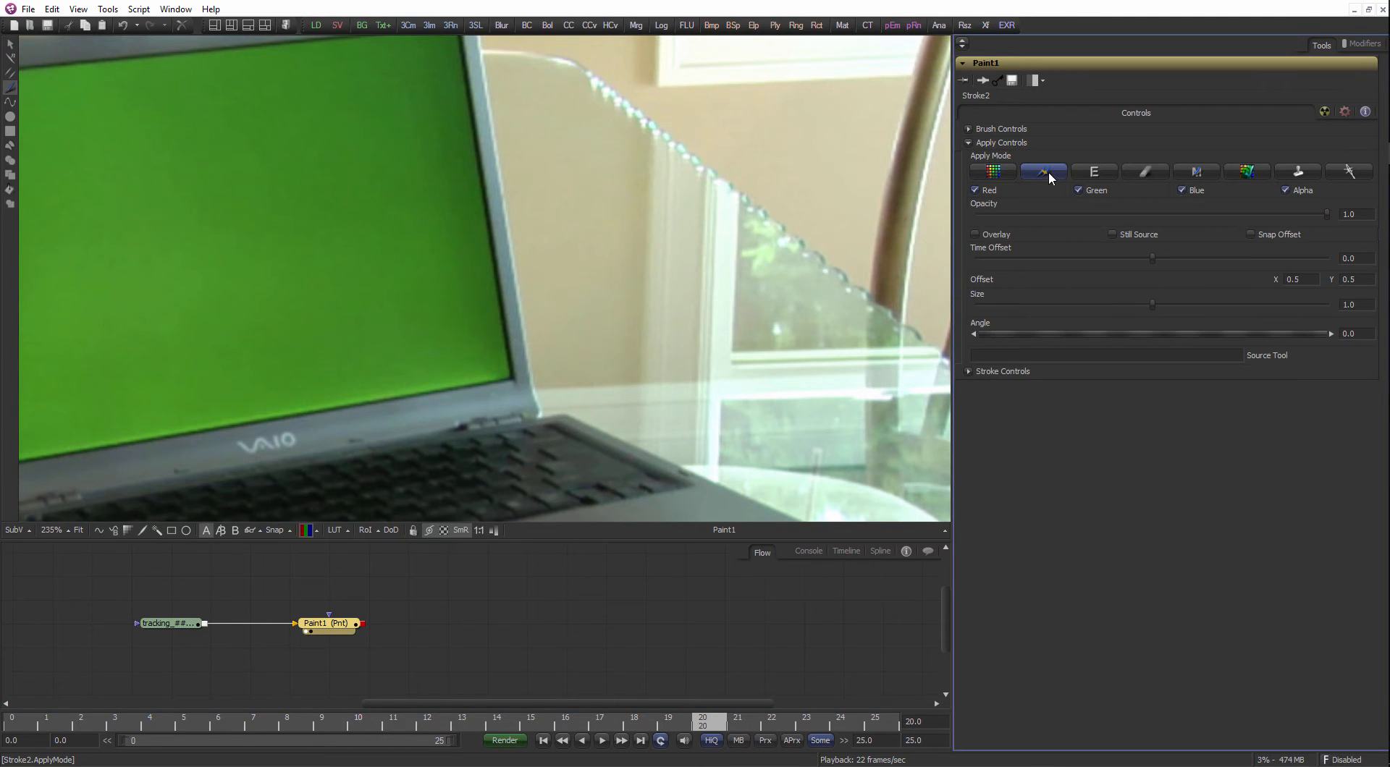
alt+click(502, 258)
mouse_move(560, 266)
mouse_down()
mouse_move(563, 304)
mouse_move(576, 301)
mouse_move(554, 191)
mouse_up()
mouse_move(561, 270)
mouse_down()
mouse_move(593, 245)
mouse_move(573, 280)
mouse_up()
Sample the laptop screen's edge and clone the laptop over the surrounding image with broad strokes.
alt+click(499, 234)
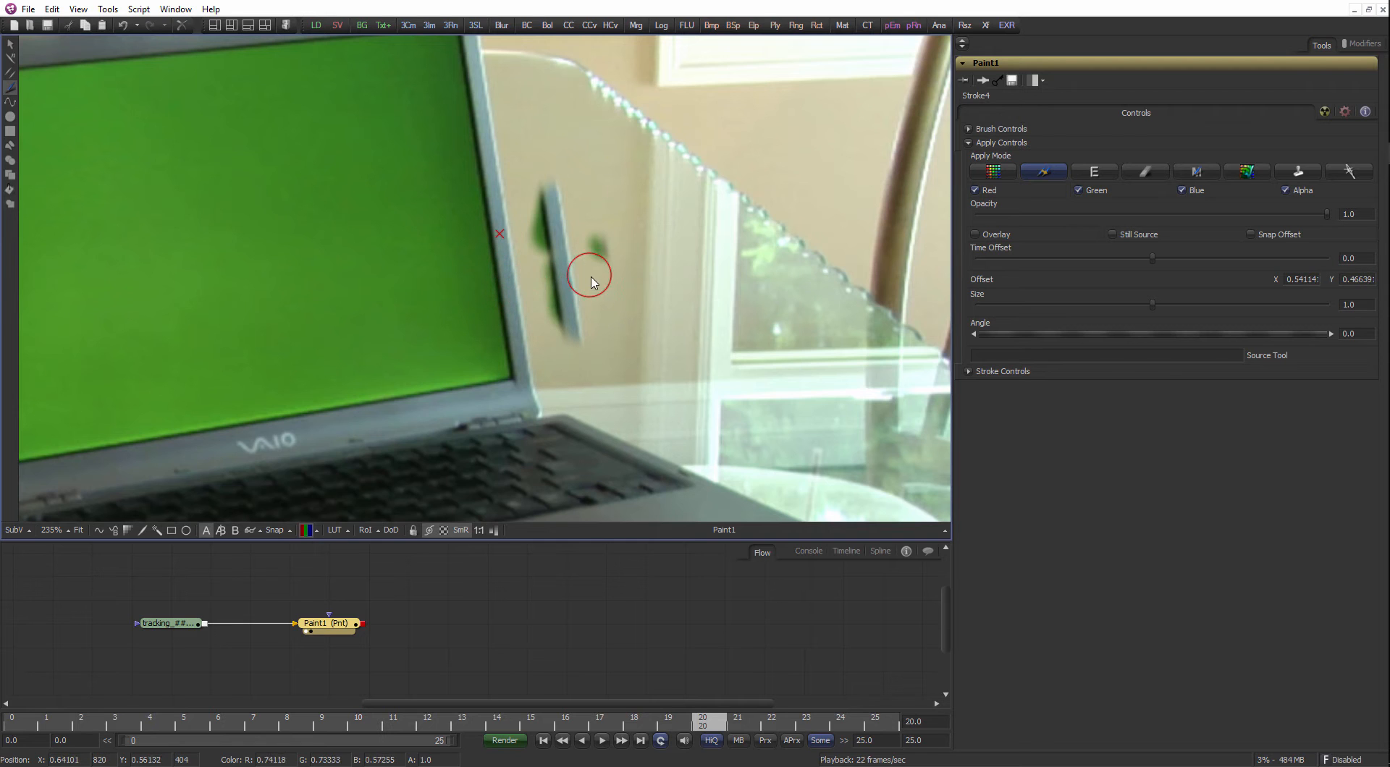
mouse_move(567, 276)
mouse_down()
mouse_move(692, 260)
mouse_move(518, 304)
mouse_move(425, 130)
mouse_move(313, 284)
mouse_move(407, 333)
mouse_move(391, 215)
mouse_up()
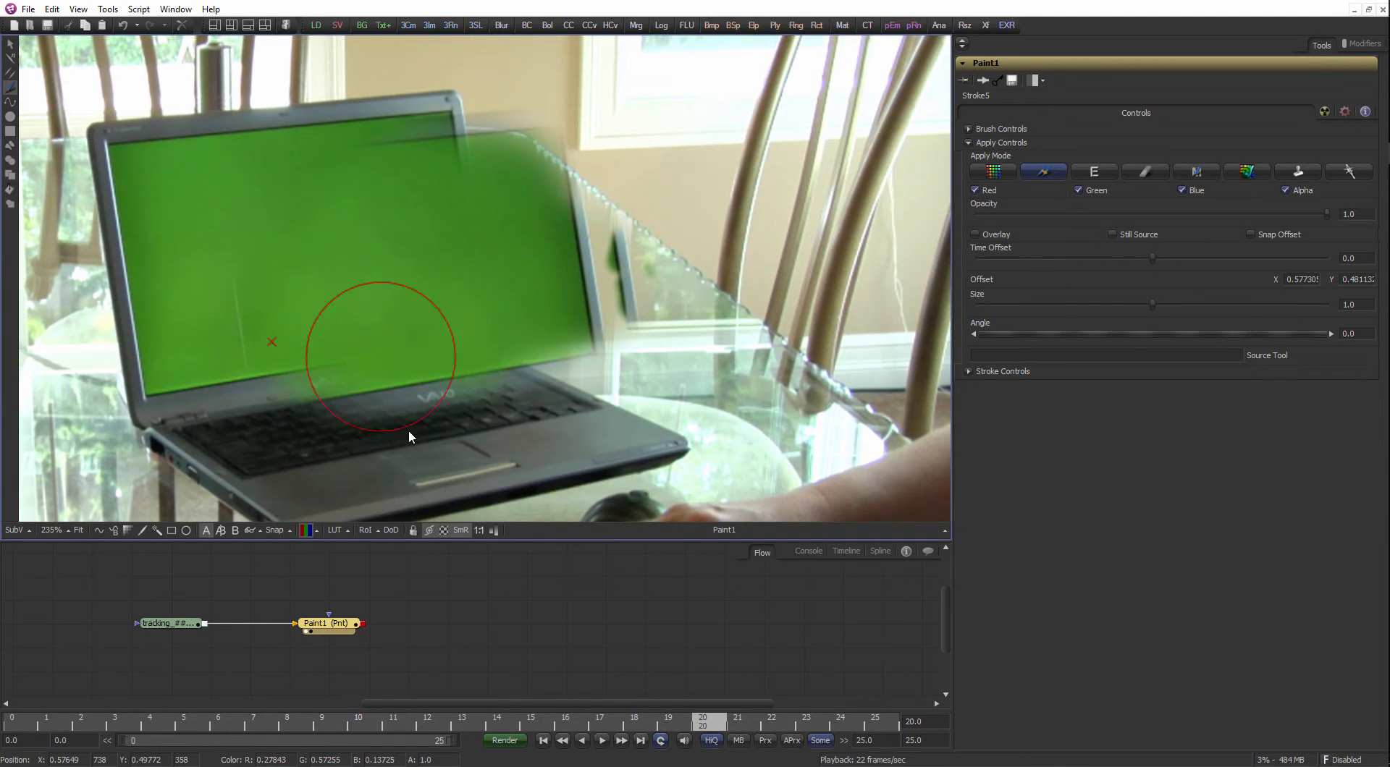
mouse_move(539, 108)
mouse_down()
mouse_move(267, 345)
mouse_move(654, 369)
mouse_move(763, 335)
mouse_up()
drag(559, 382, 478, 355)
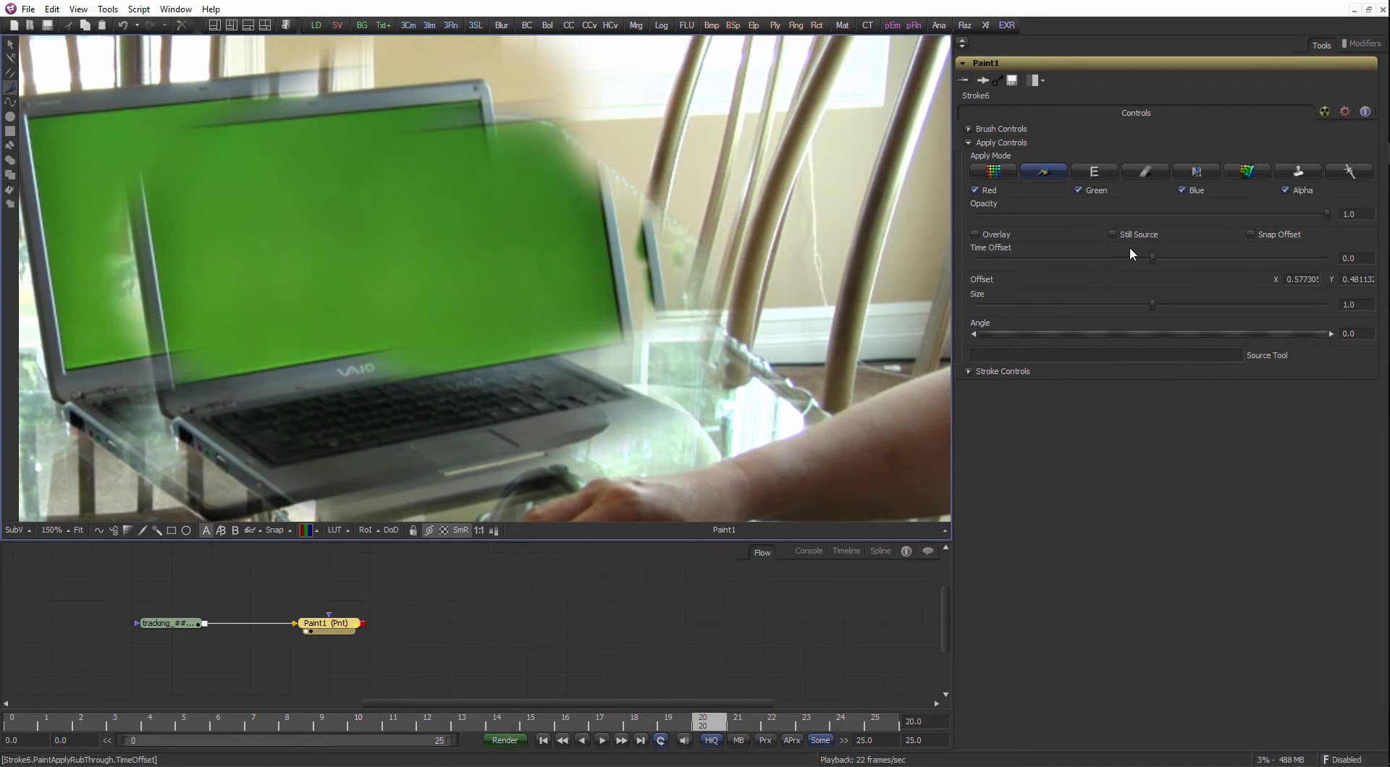
Set the apply mode to Wire Removal with Cross Fade and paint strokes across the chair back and table edge.
mouse_move(1153, 305)
mouse_down()
mouse_move(1111, 320)
mouse_move(1017, 308)
mouse_up()
click(1094, 172)
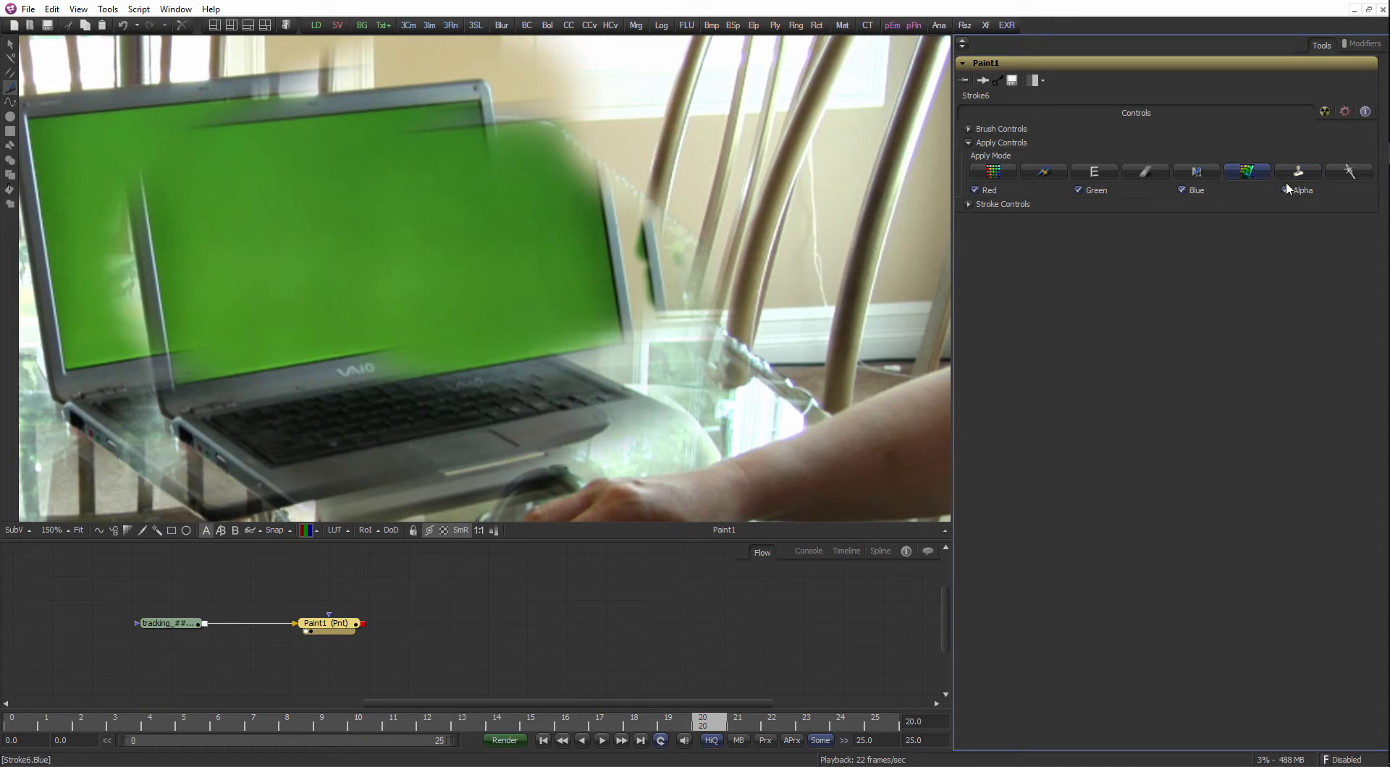
click(1350, 172)
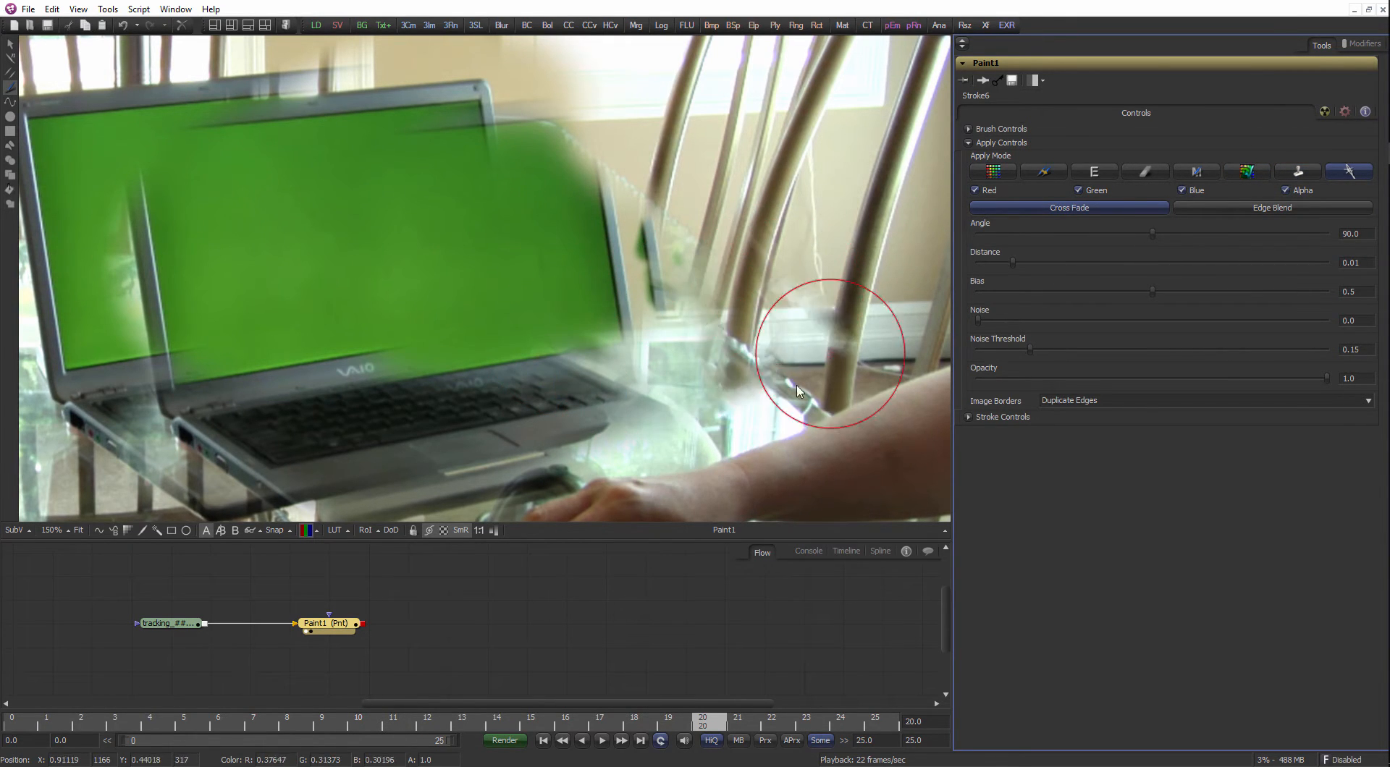
drag(832, 356, 643, 341)
mouse_move(687, 287)
mouse_down()
mouse_move(693, 247)
mouse_move(667, 258)
mouse_move(708, 250)
mouse_move(681, 245)
mouse_move(644, 280)
mouse_up()
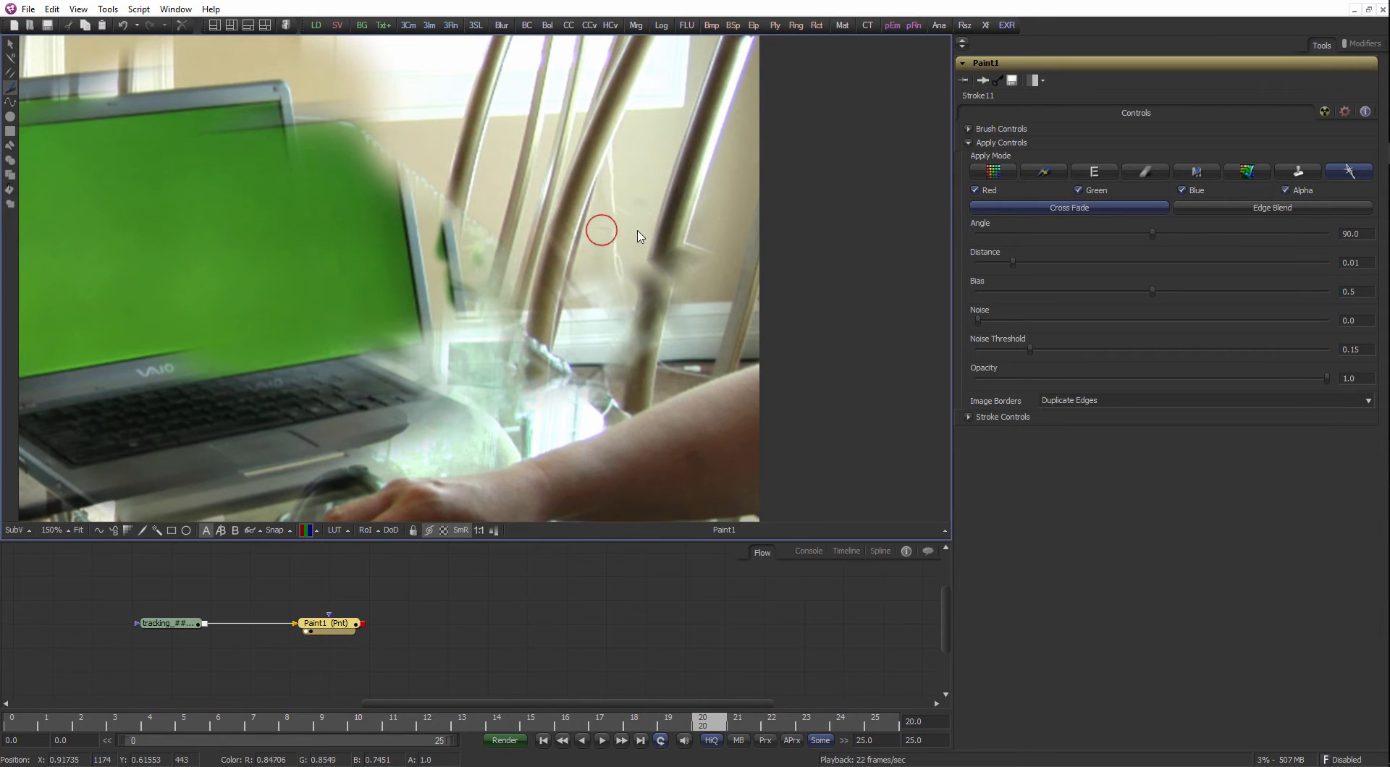
mouse_move(632, 232)
mouse_down()
mouse_move(727, 200)
mouse_move(715, 112)
mouse_up()
Examine the stroke controls, the Stroke Animation options and the settings of the Merge, Emboss, Wire Removal, Stamp and Clone apply modes.
click(1197, 174)
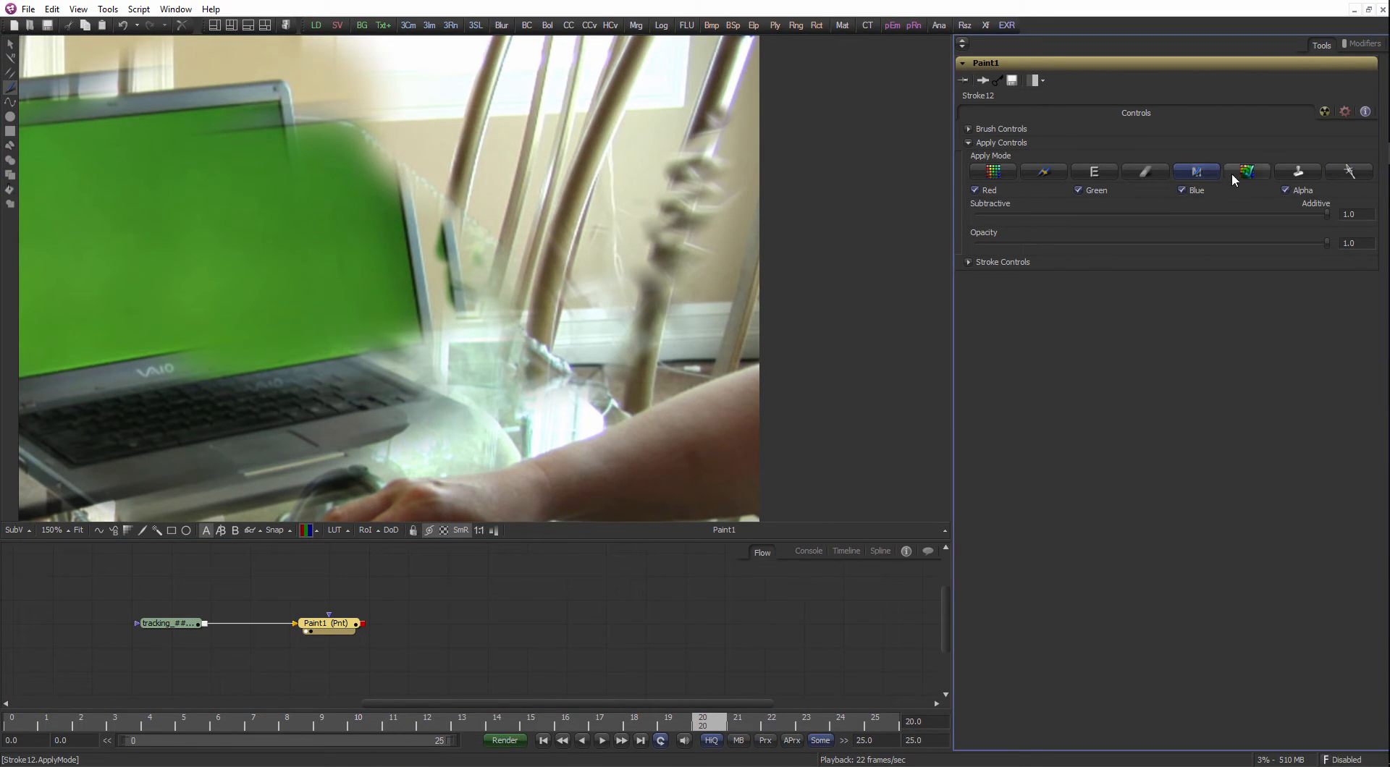
click(1112, 177)
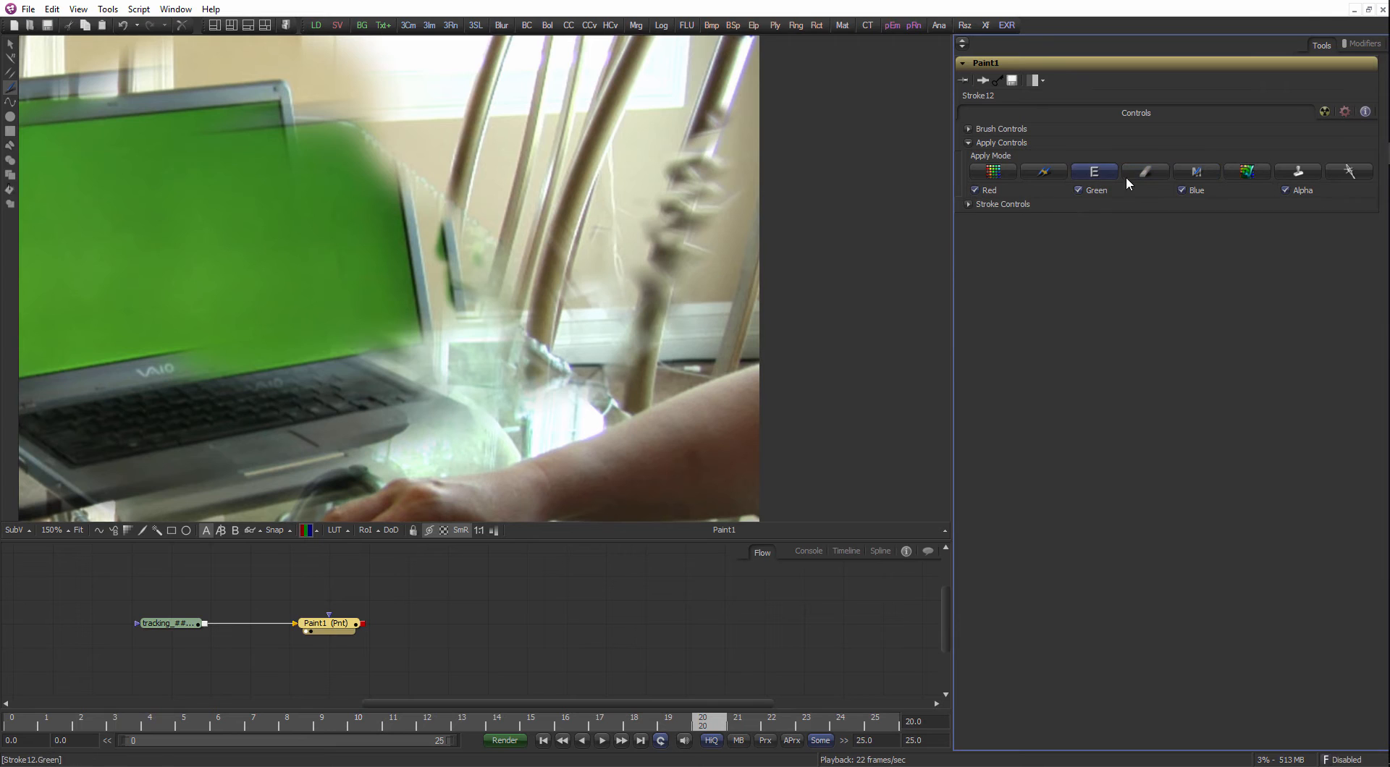
click(968, 204)
click(1096, 219)
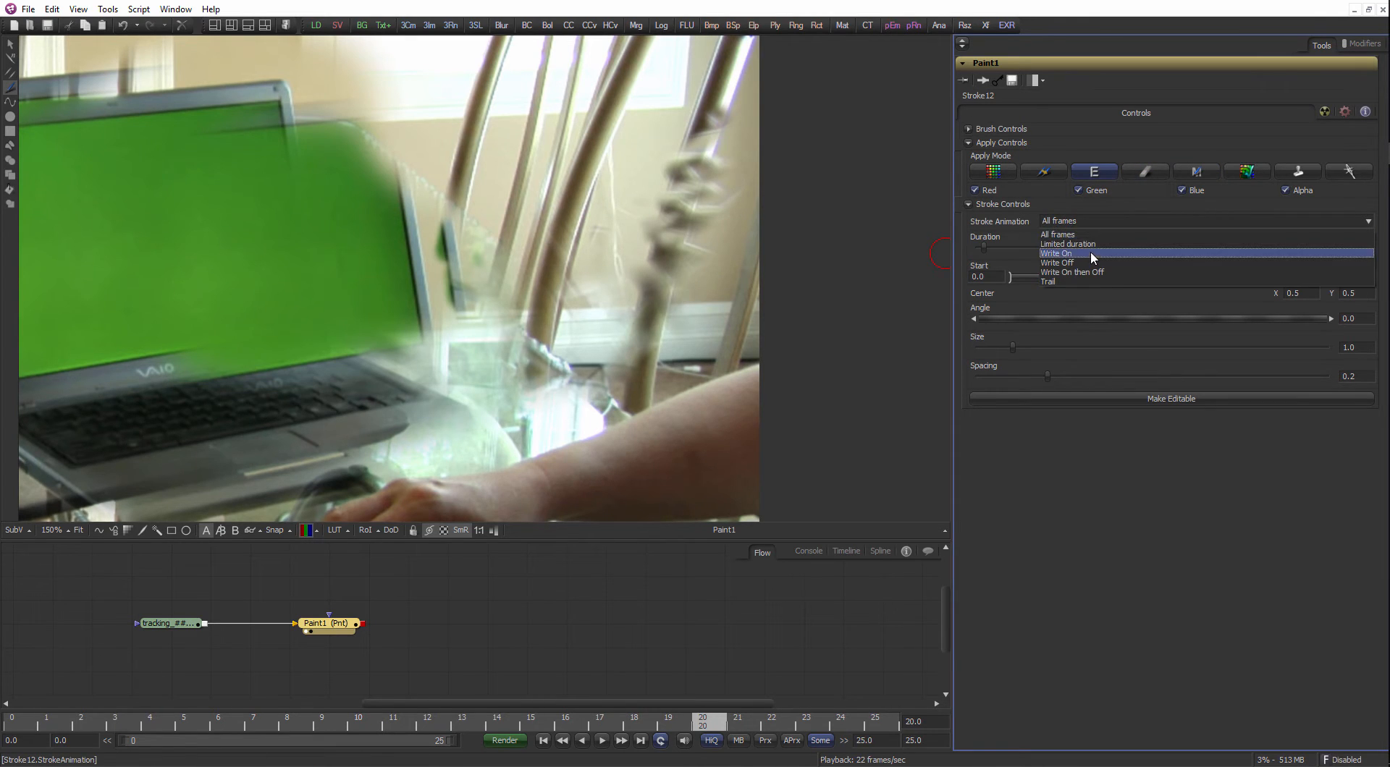
click(1054, 448)
click(1057, 176)
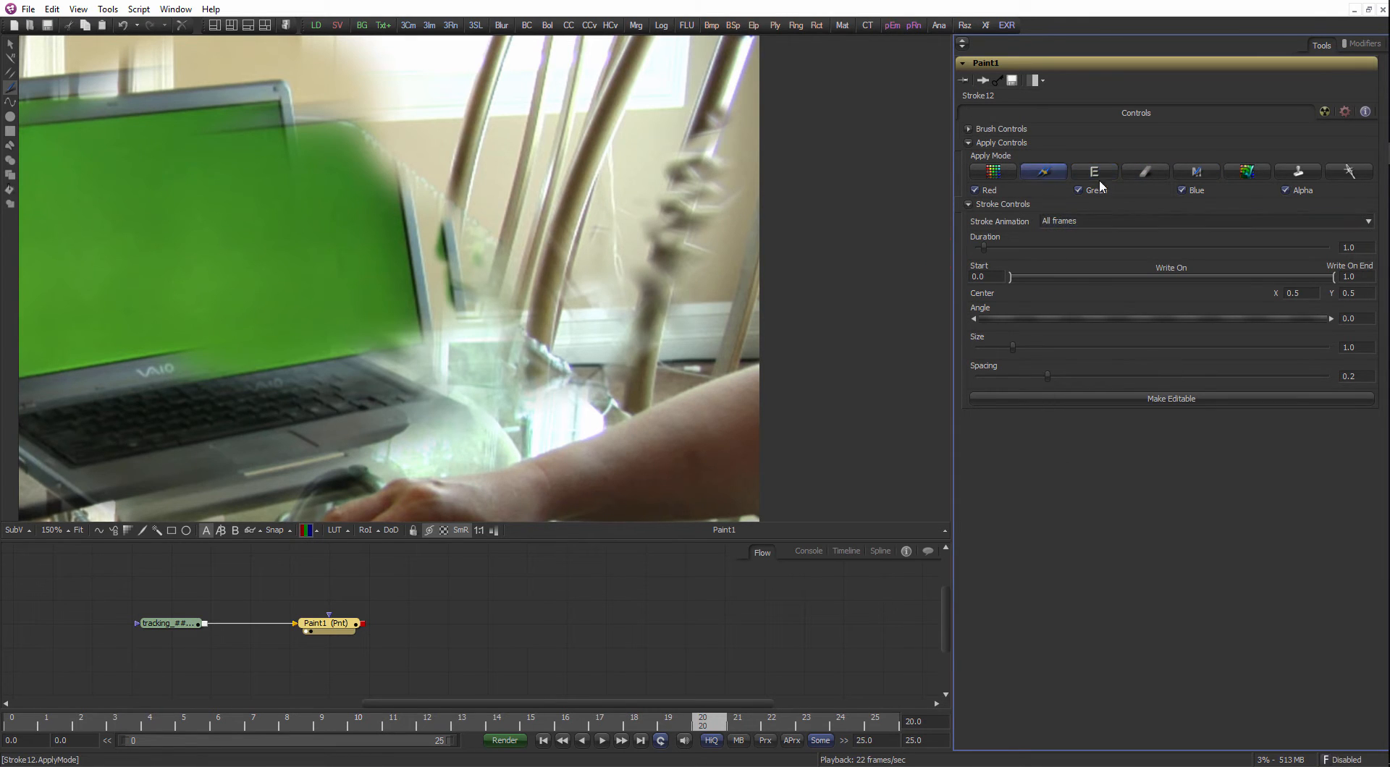
click(1199, 174)
click(1093, 282)
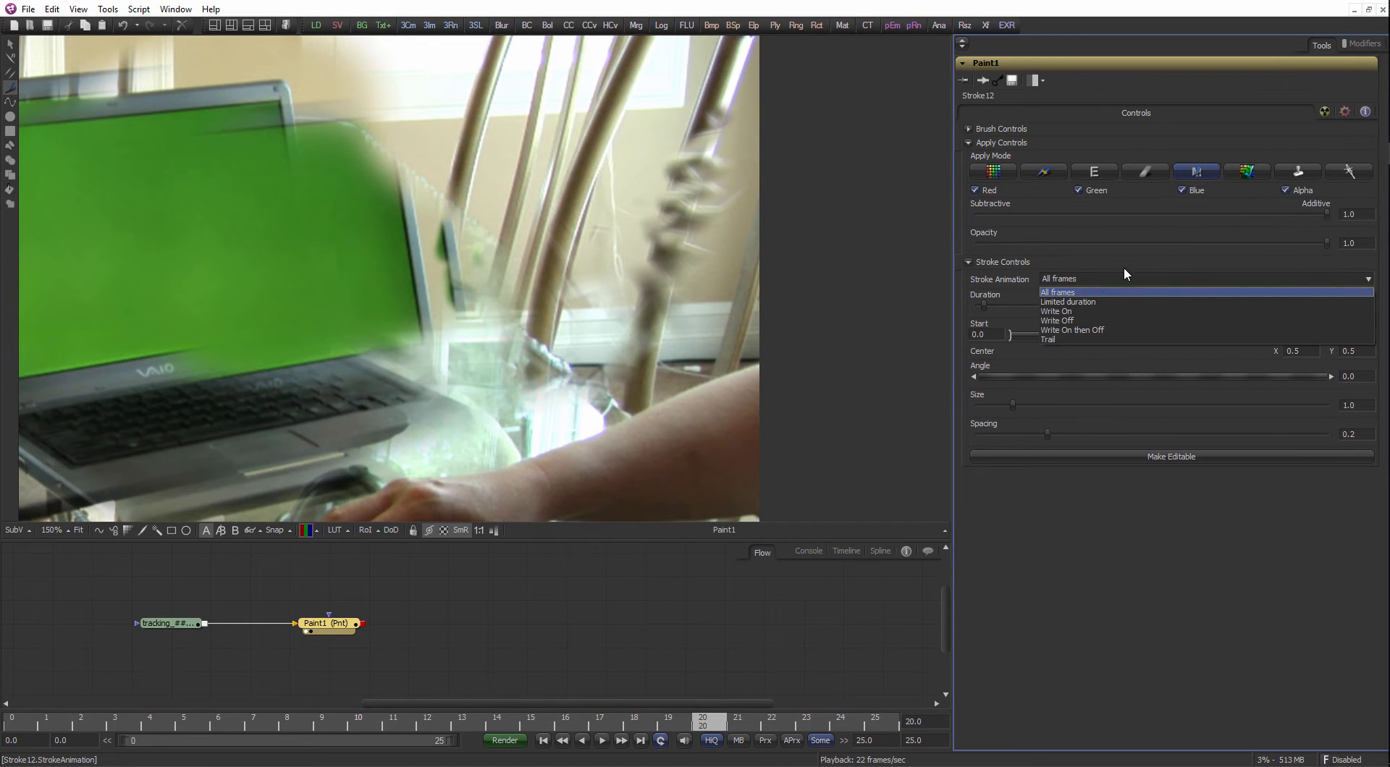
click(1345, 172)
click(1345, 172)
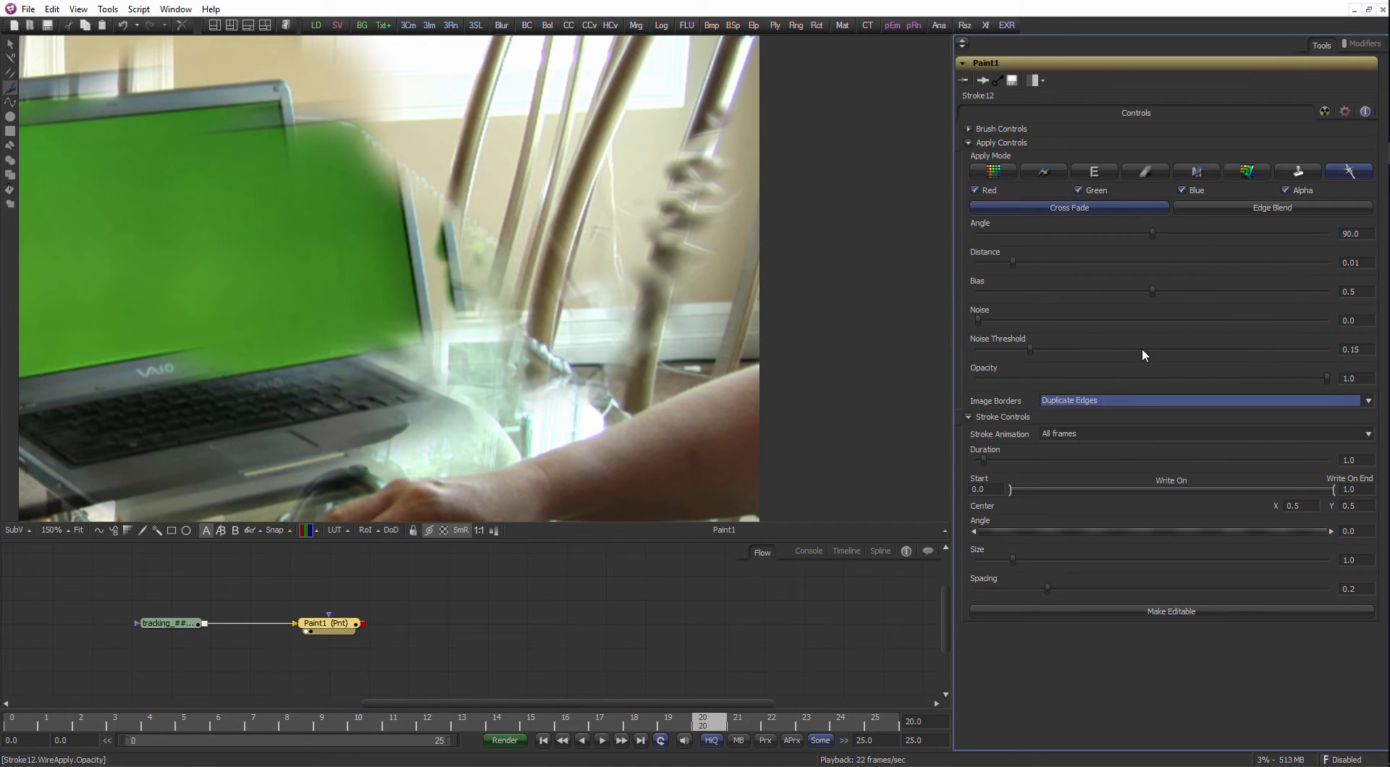
click(1294, 171)
click(1108, 220)
click(1108, 220)
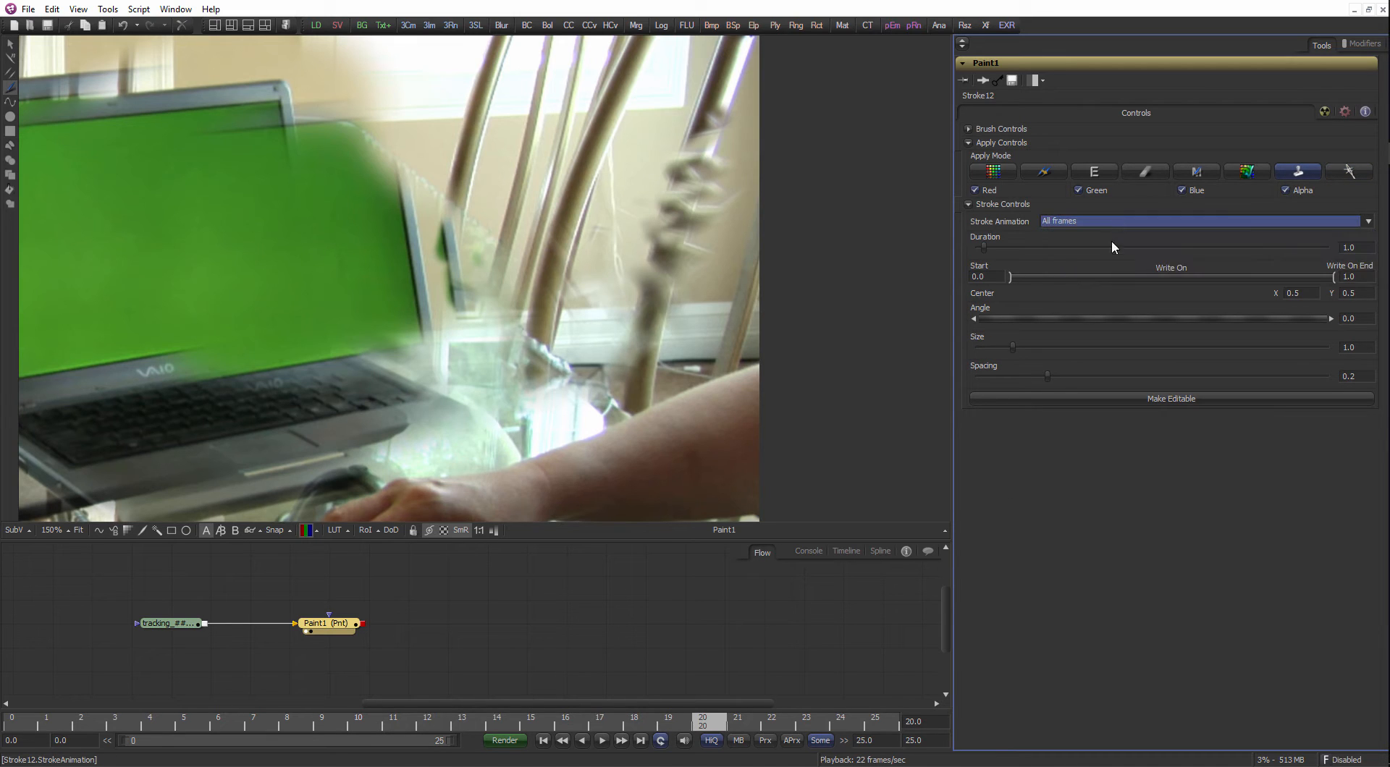
click(1043, 171)
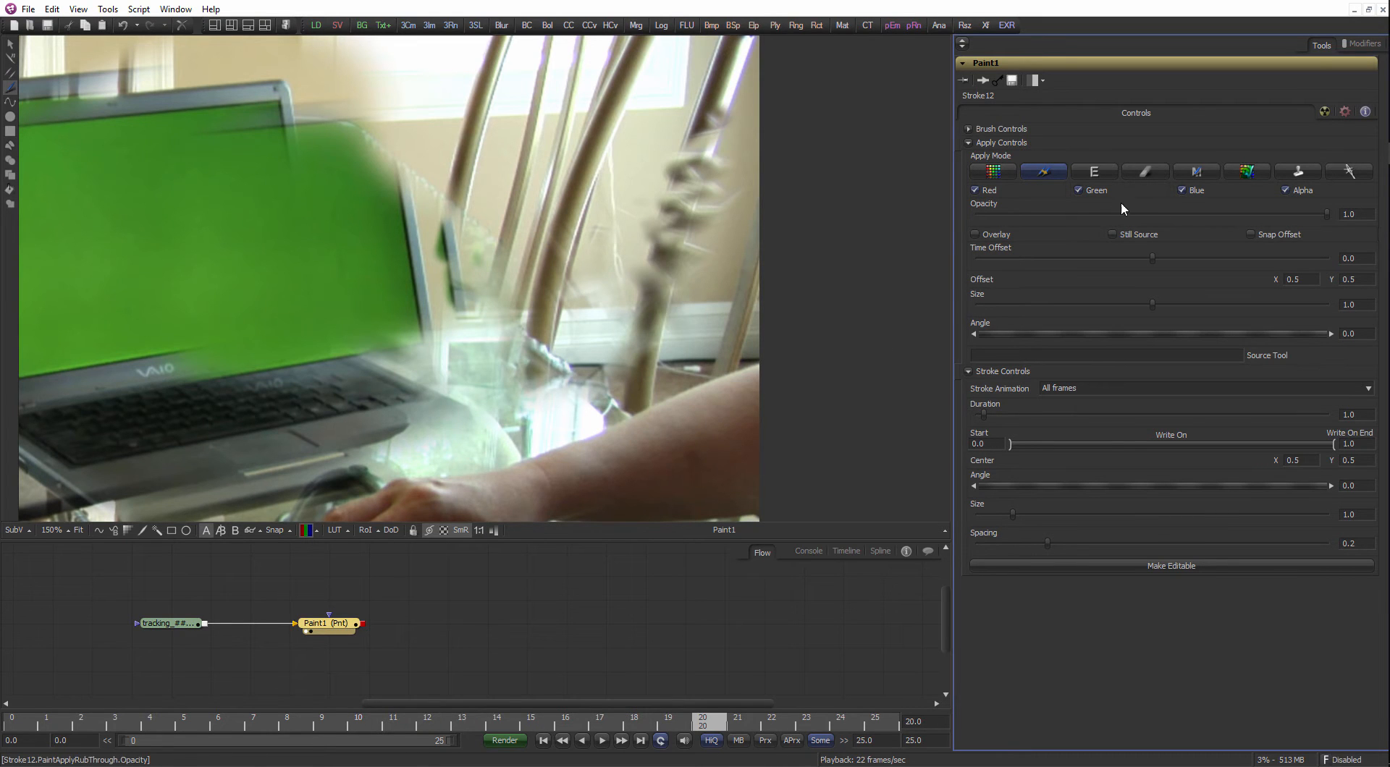
Examine the settings of the Emboss, Erase and Merge apply modes for the paint stroke.
scroll(487, 375, down, 2)
drag(296, 369, 464, 333)
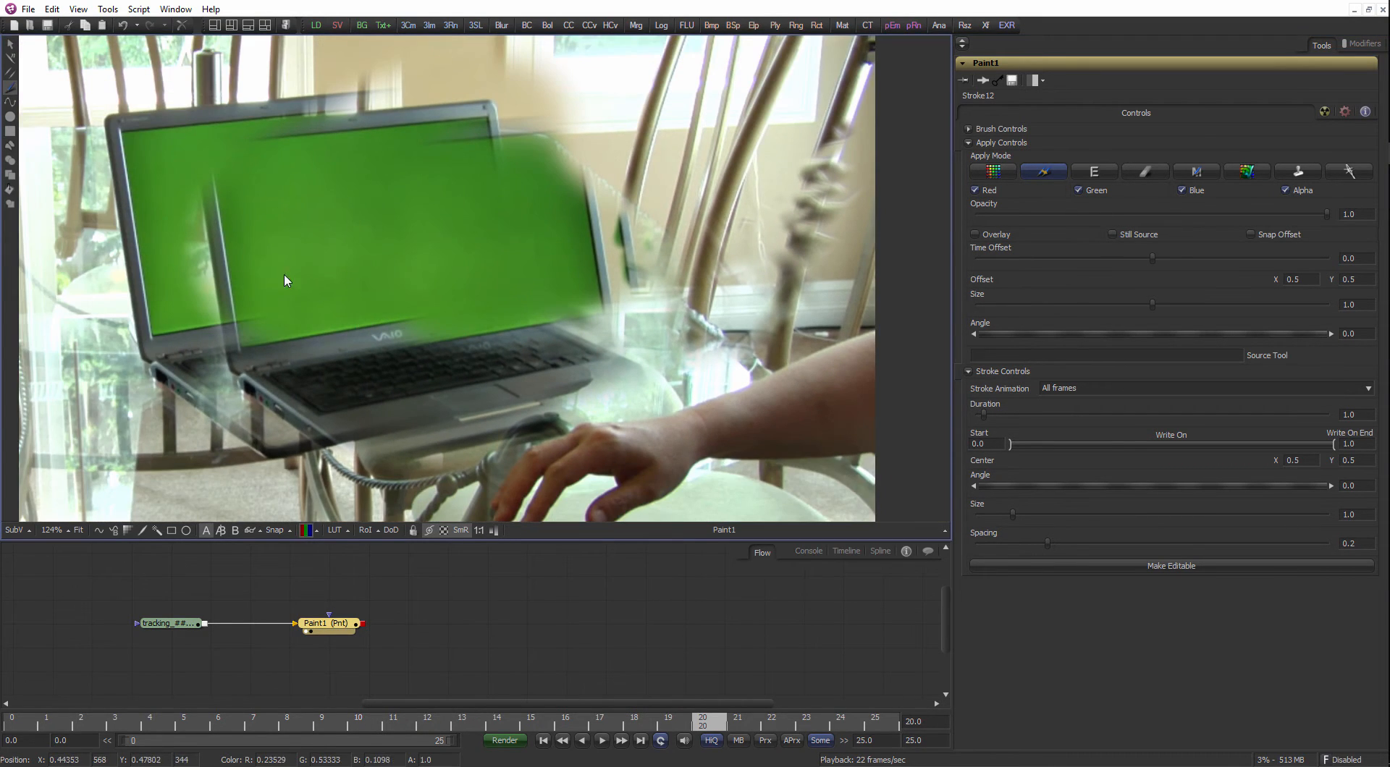
drag(233, 346, 411, 297)
scroll(410, 299, down, 3)
drag(207, 434, 330, 415)
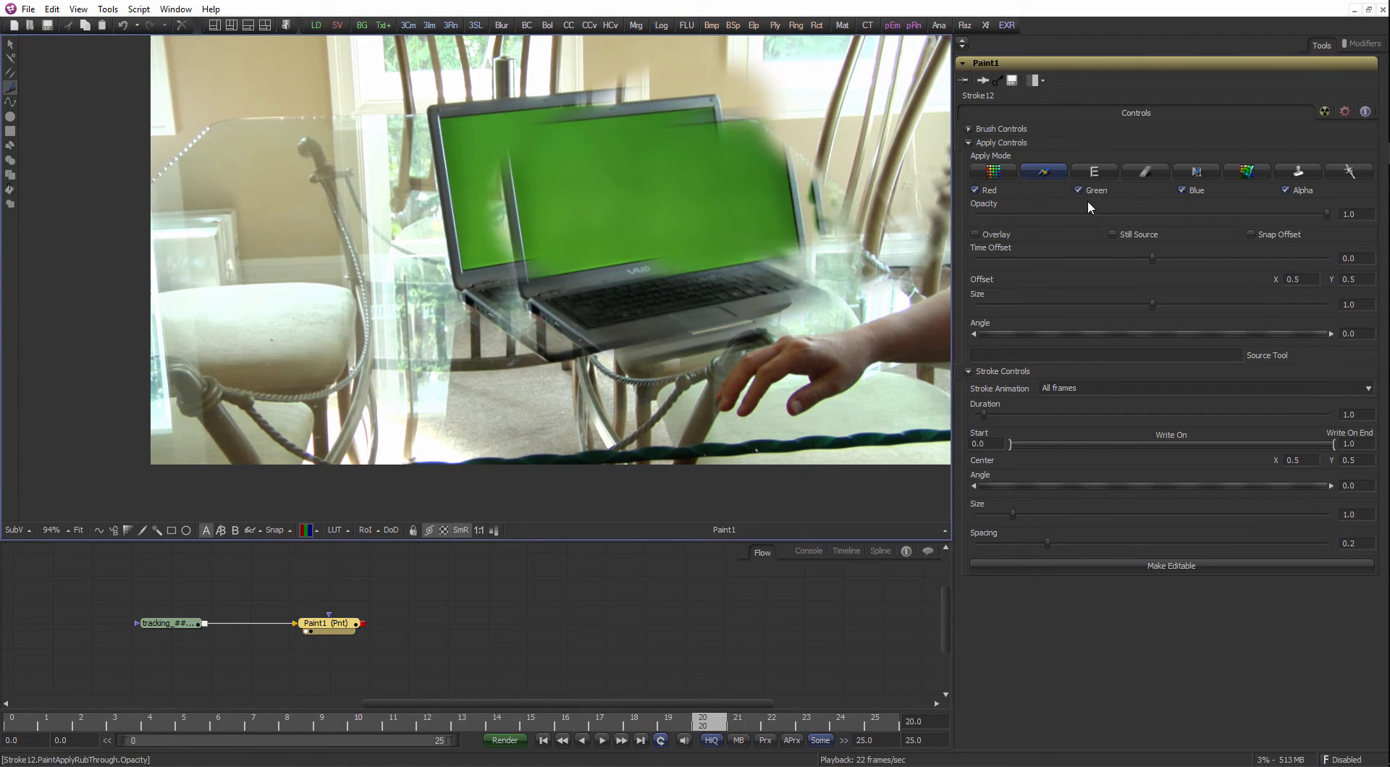
click(1109, 177)
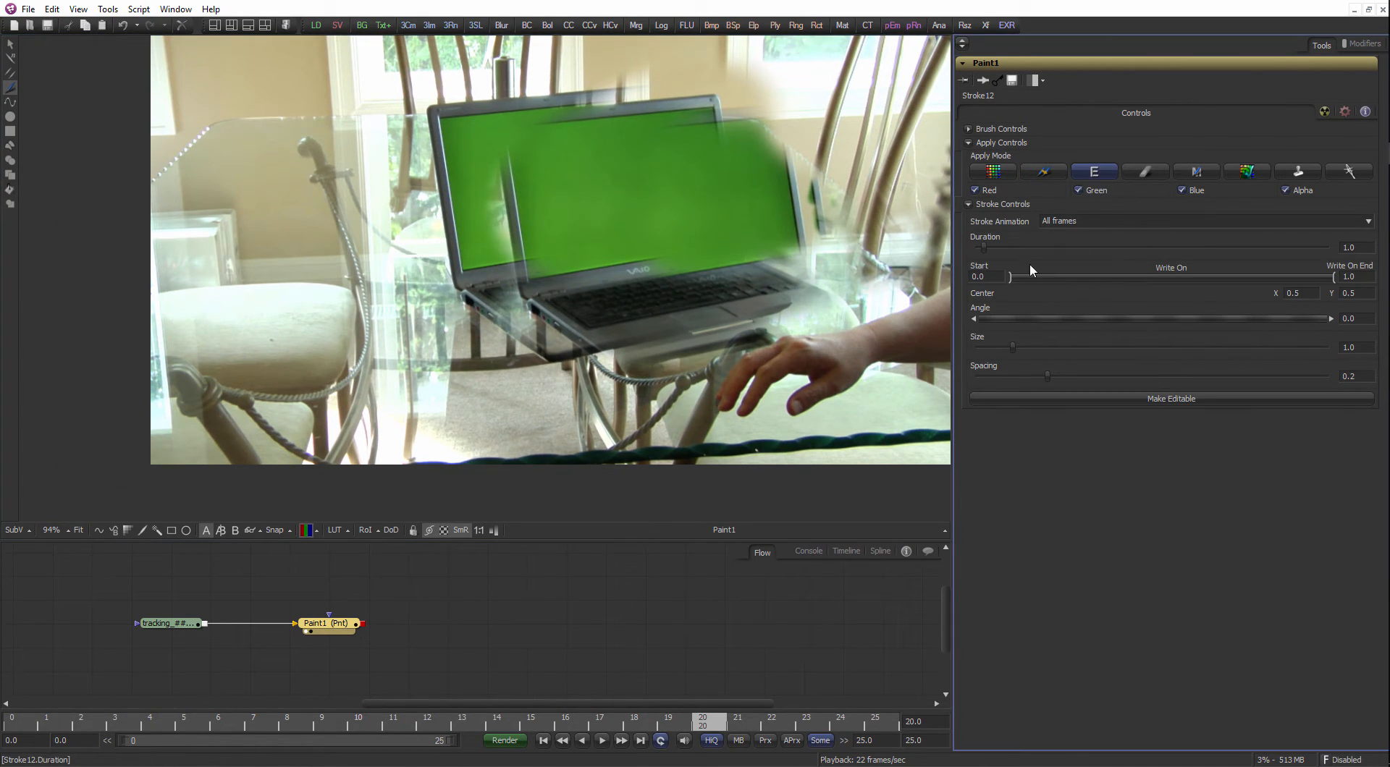
click(1079, 217)
click(1075, 217)
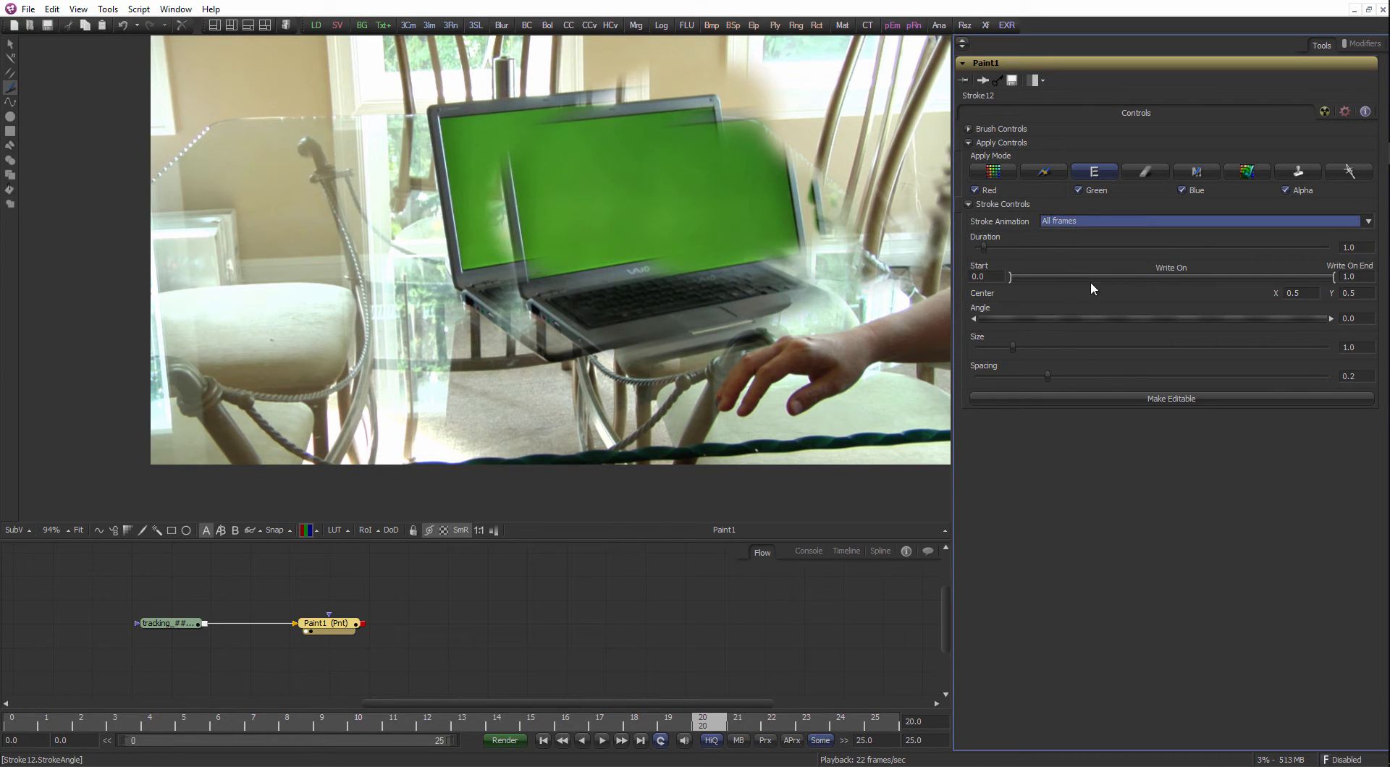
click(1143, 174)
click(1194, 172)
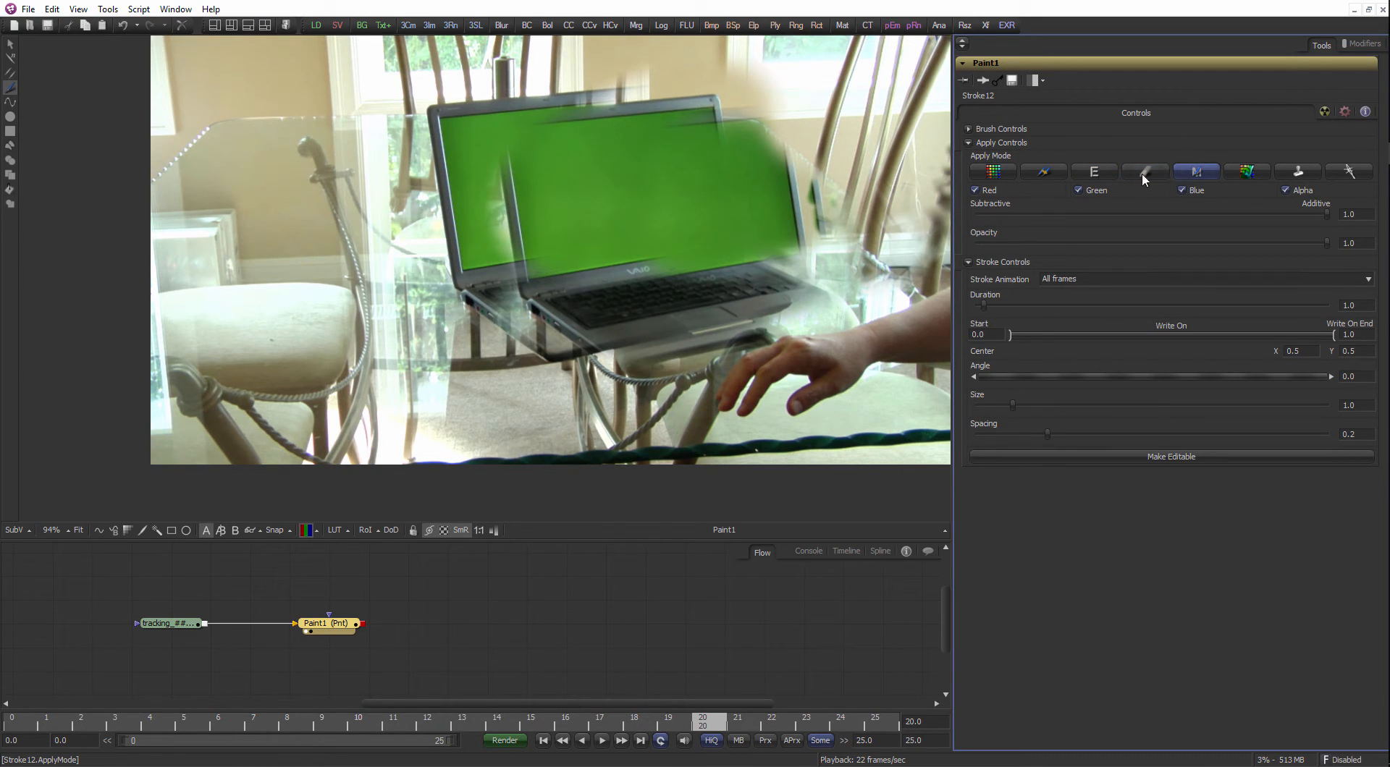
Set the apply mode to Smear and its Image Borders option to Duplicate Edges.
click(1242, 172)
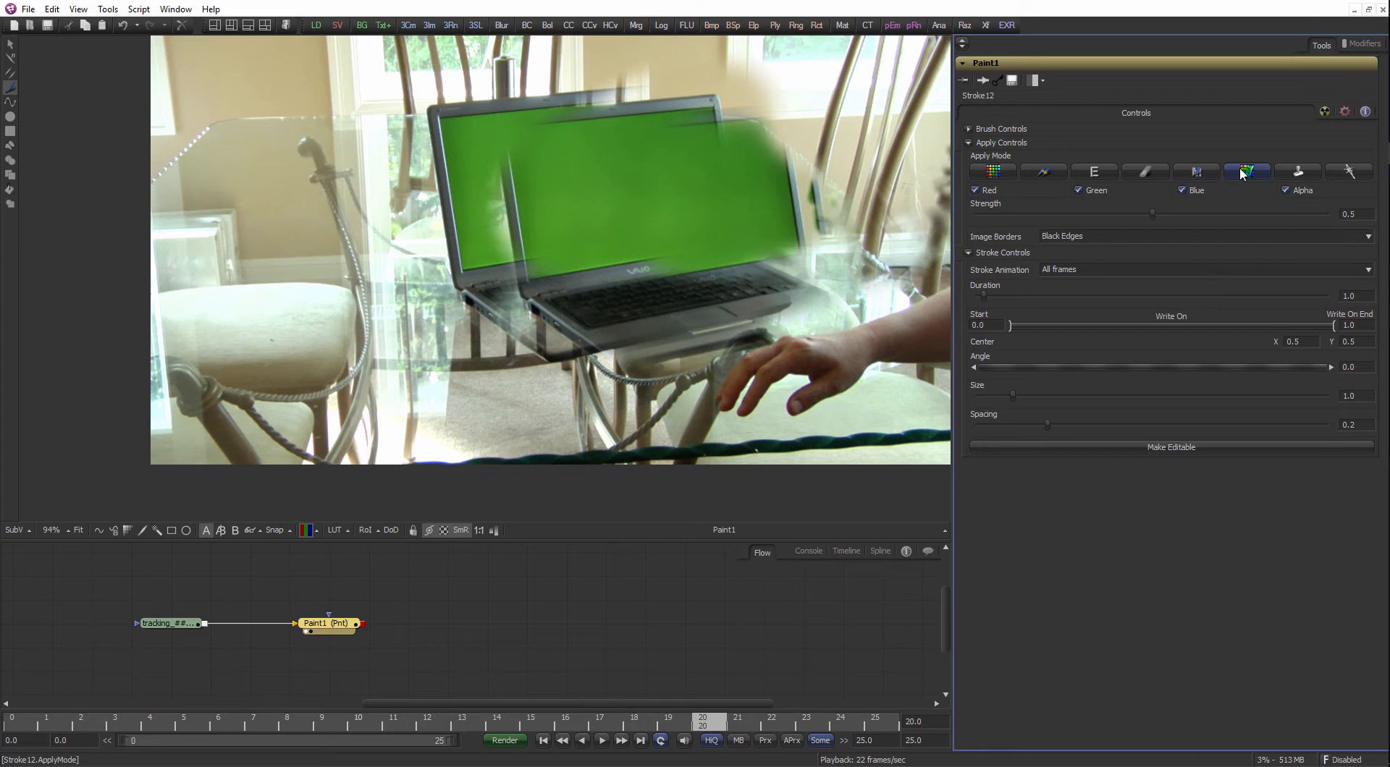
click(1079, 233)
click(1084, 250)
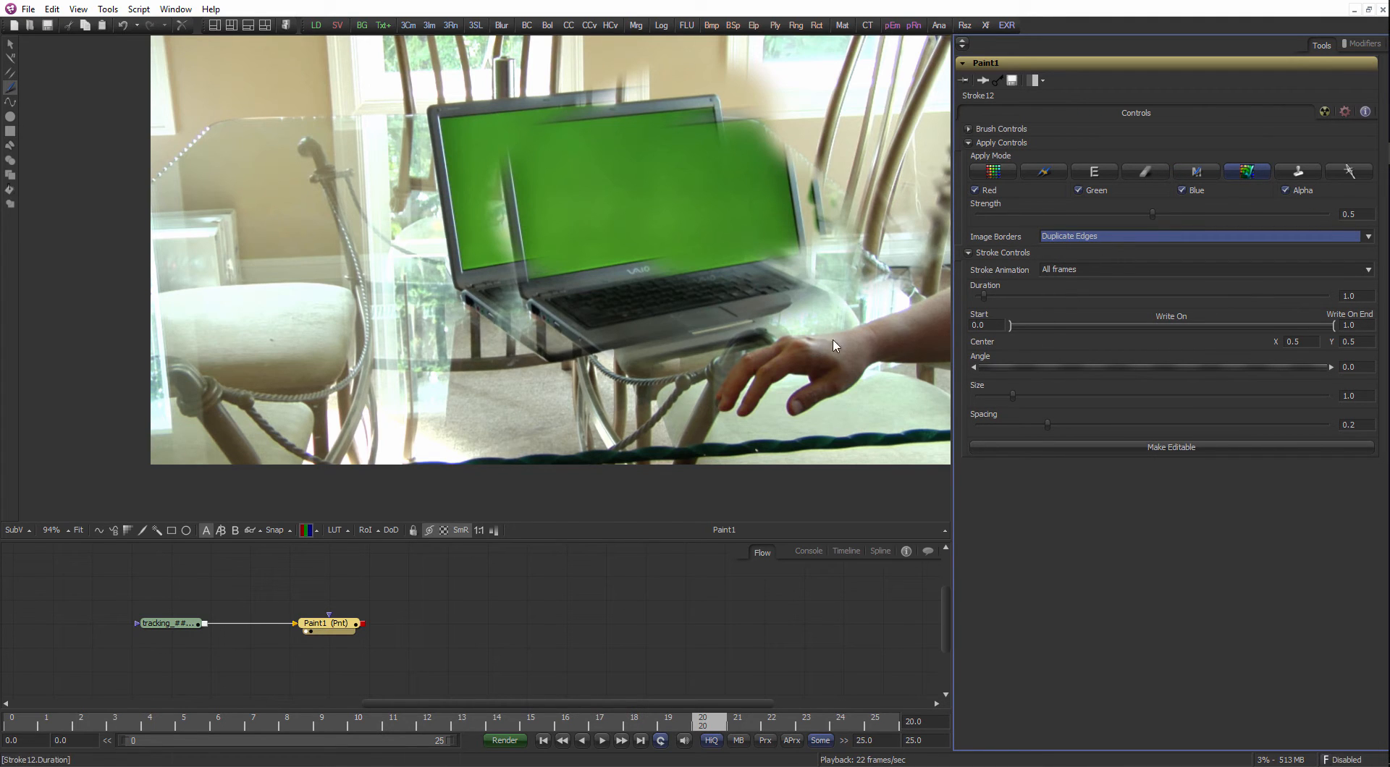
drag(566, 362, 535, 375)
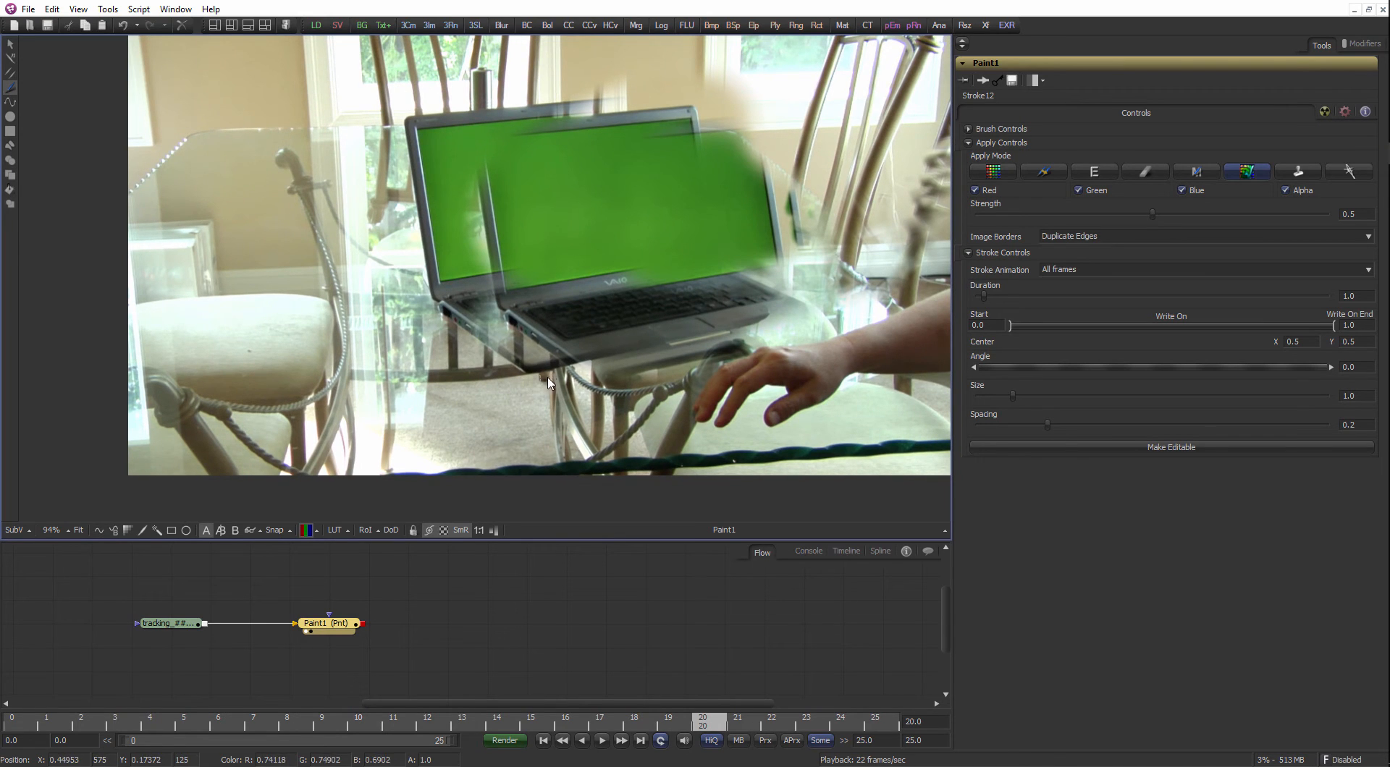
Change the brush shape to an image brush using the bomb picture and set the apply mode to Color.
click(970, 132)
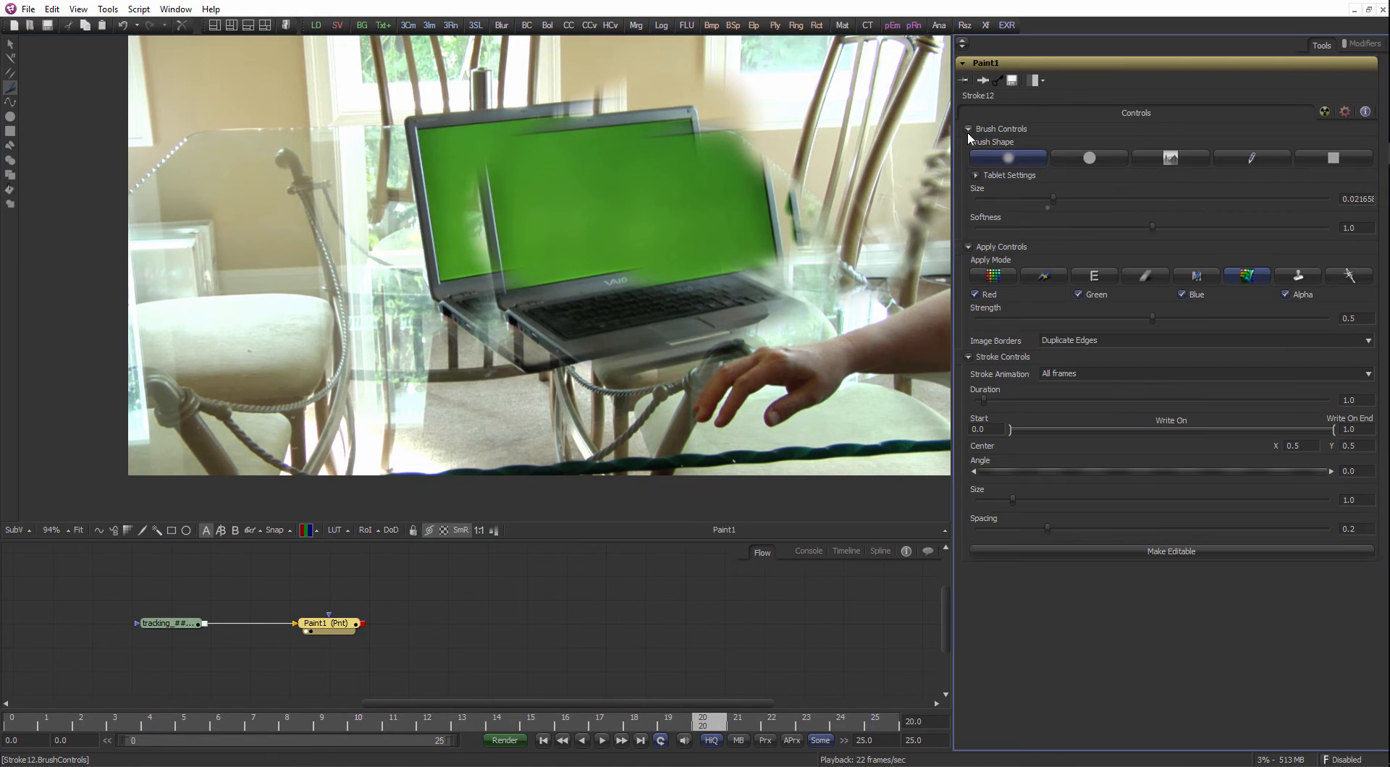
click(1198, 157)
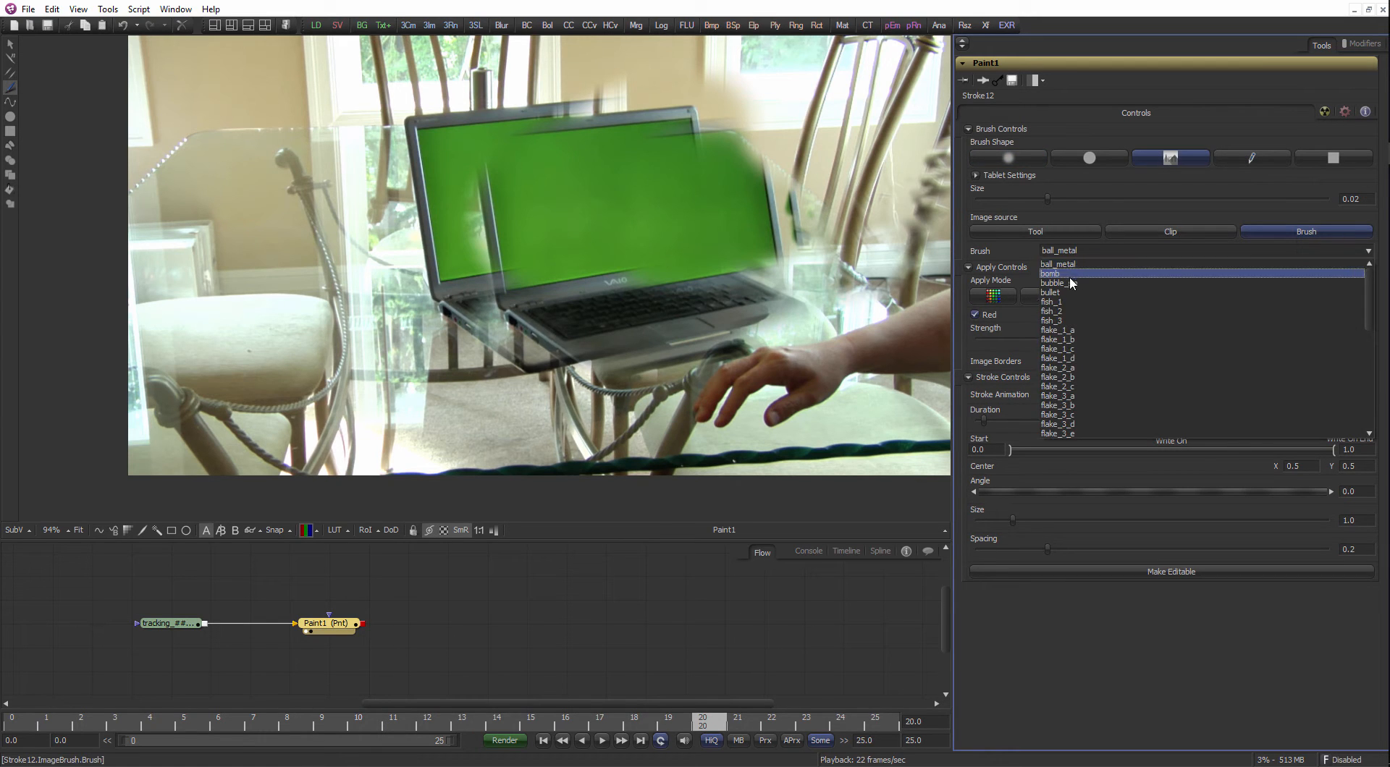
click(1070, 277)
click(1049, 295)
click(993, 296)
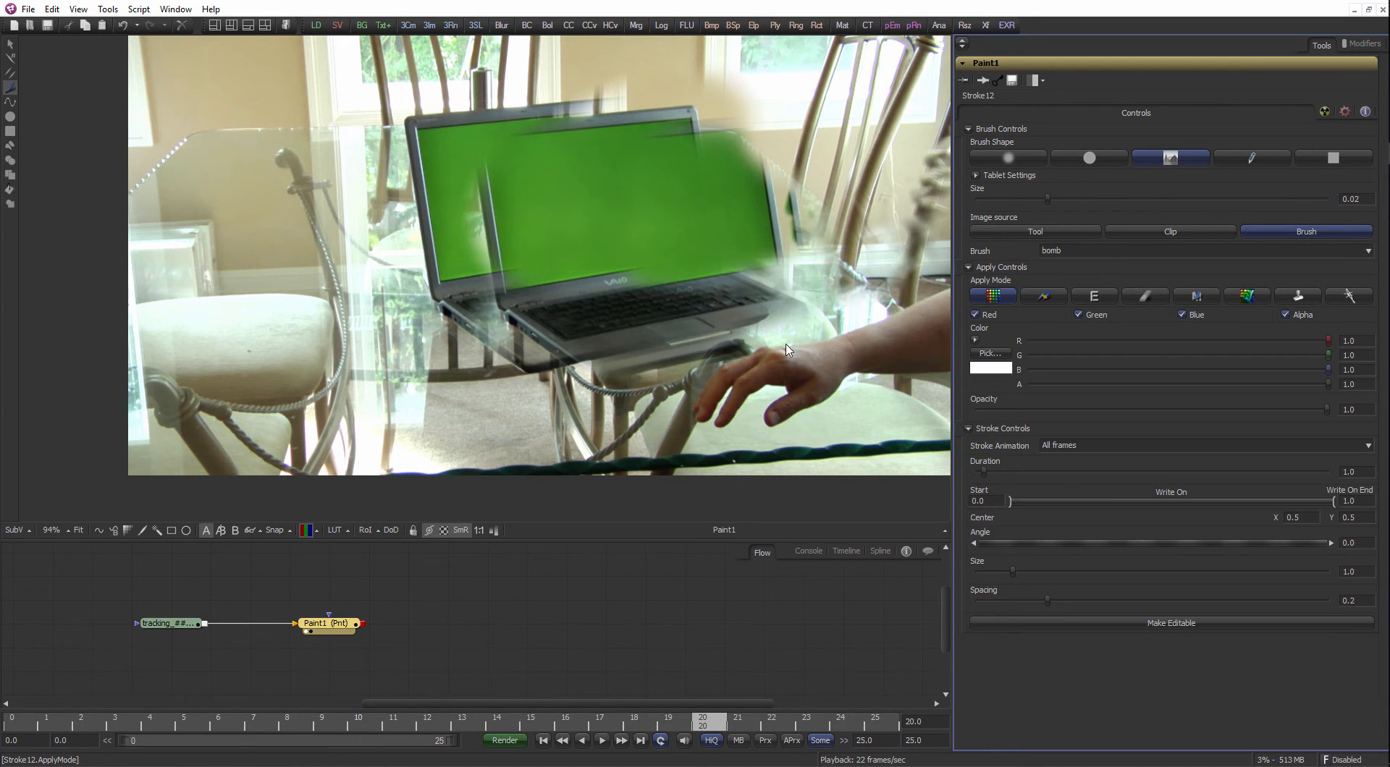
click(336, 623)
drag(554, 318, 470, 330)
Restore the soft round brush shape and compare the Clone and Color apply modes, ending on Color.
click(983, 156)
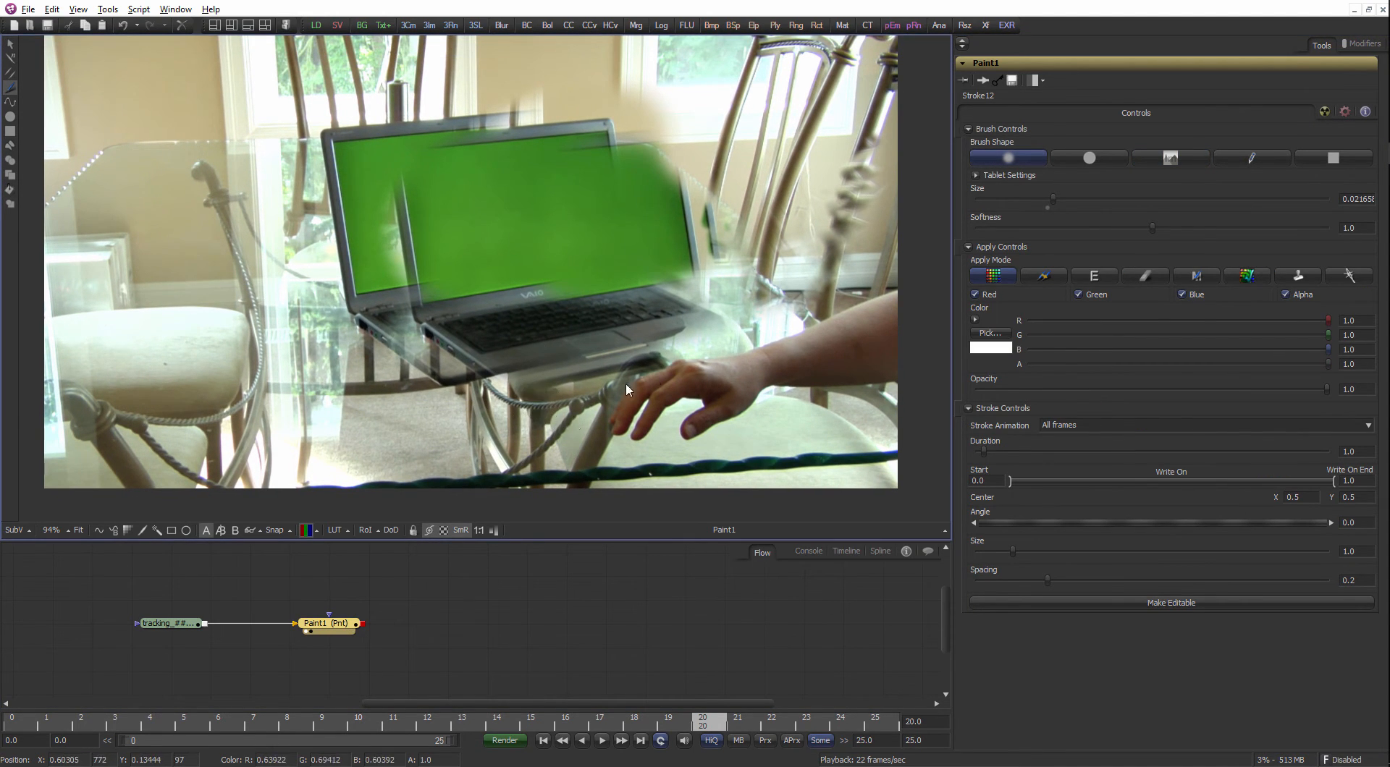
scroll(626, 382, down, 2)
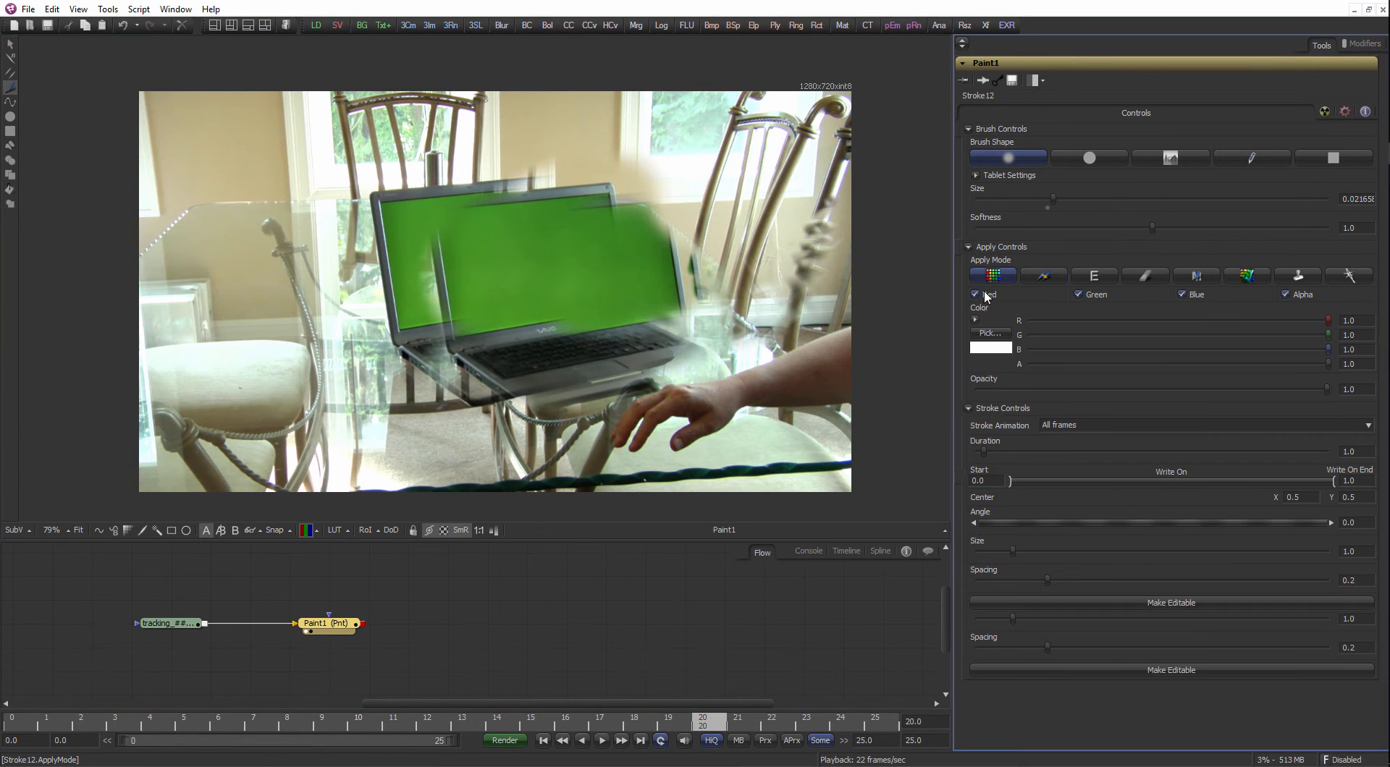
click(1057, 279)
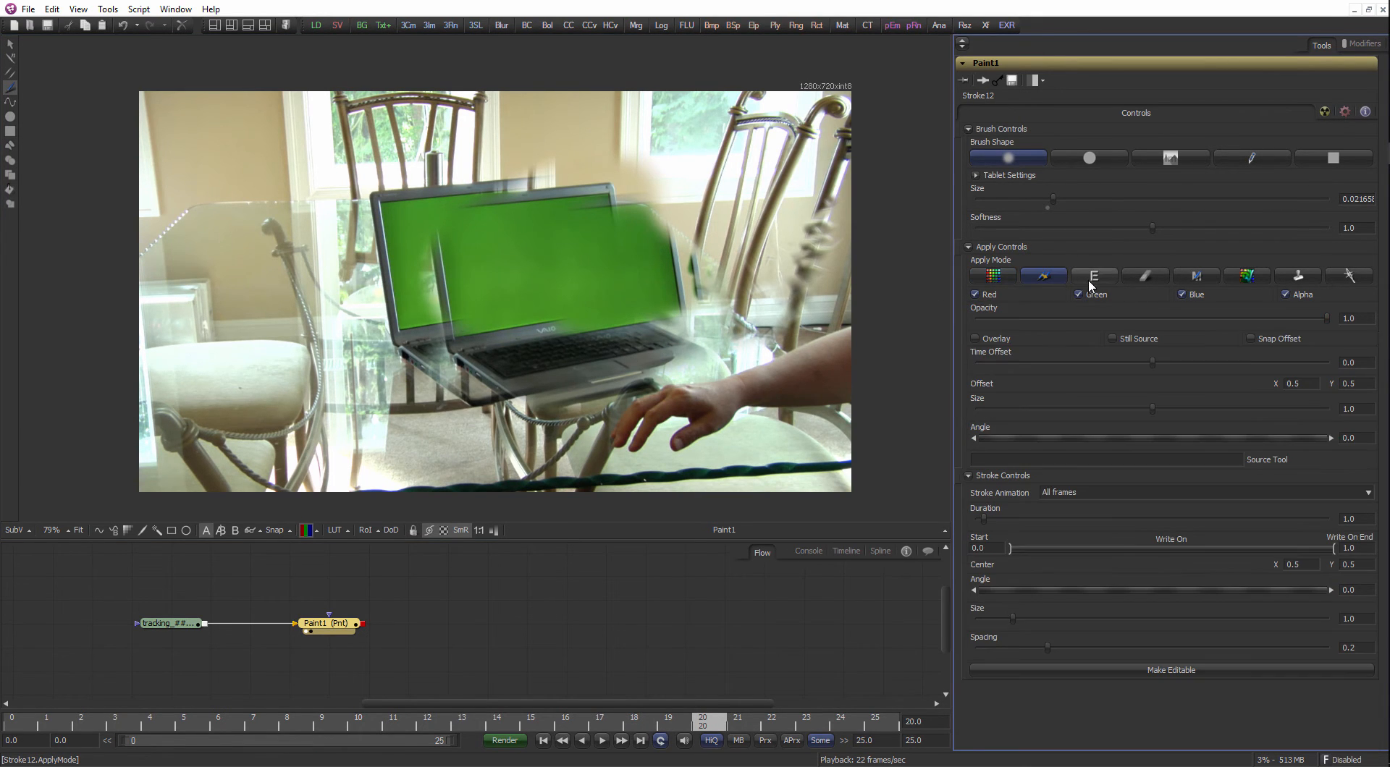
click(1005, 281)
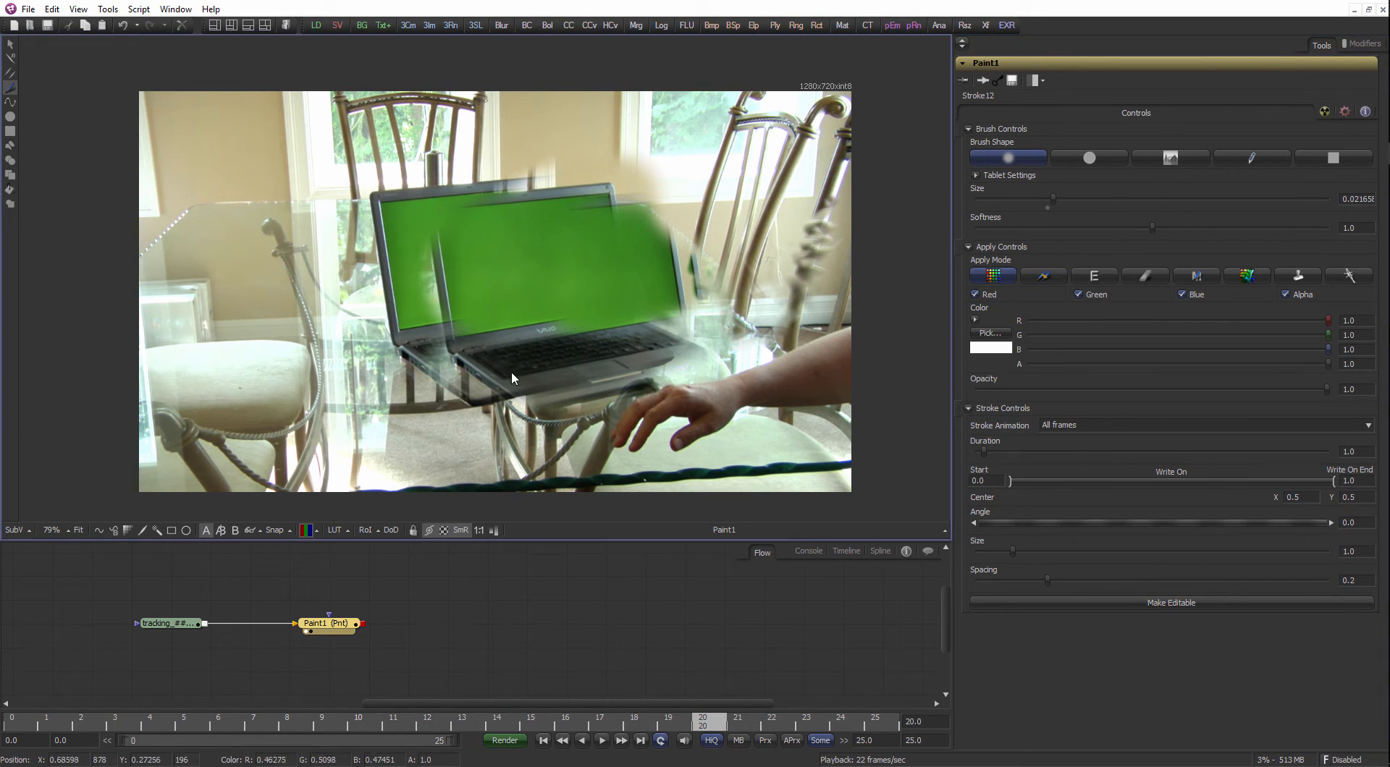
Choose the Multistroke brush at frame 0 and review the list of existing strokes among the modifiers.
click(11, 58)
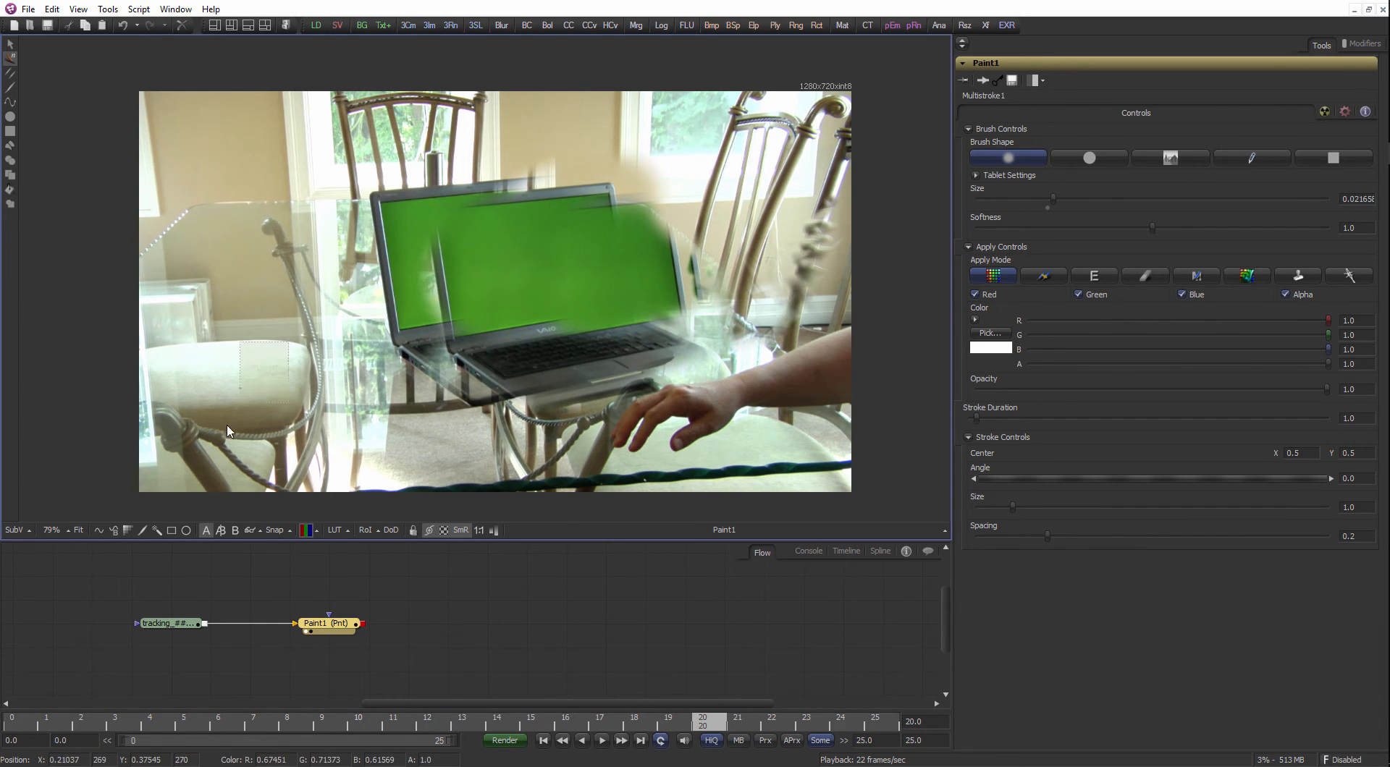
click(17, 727)
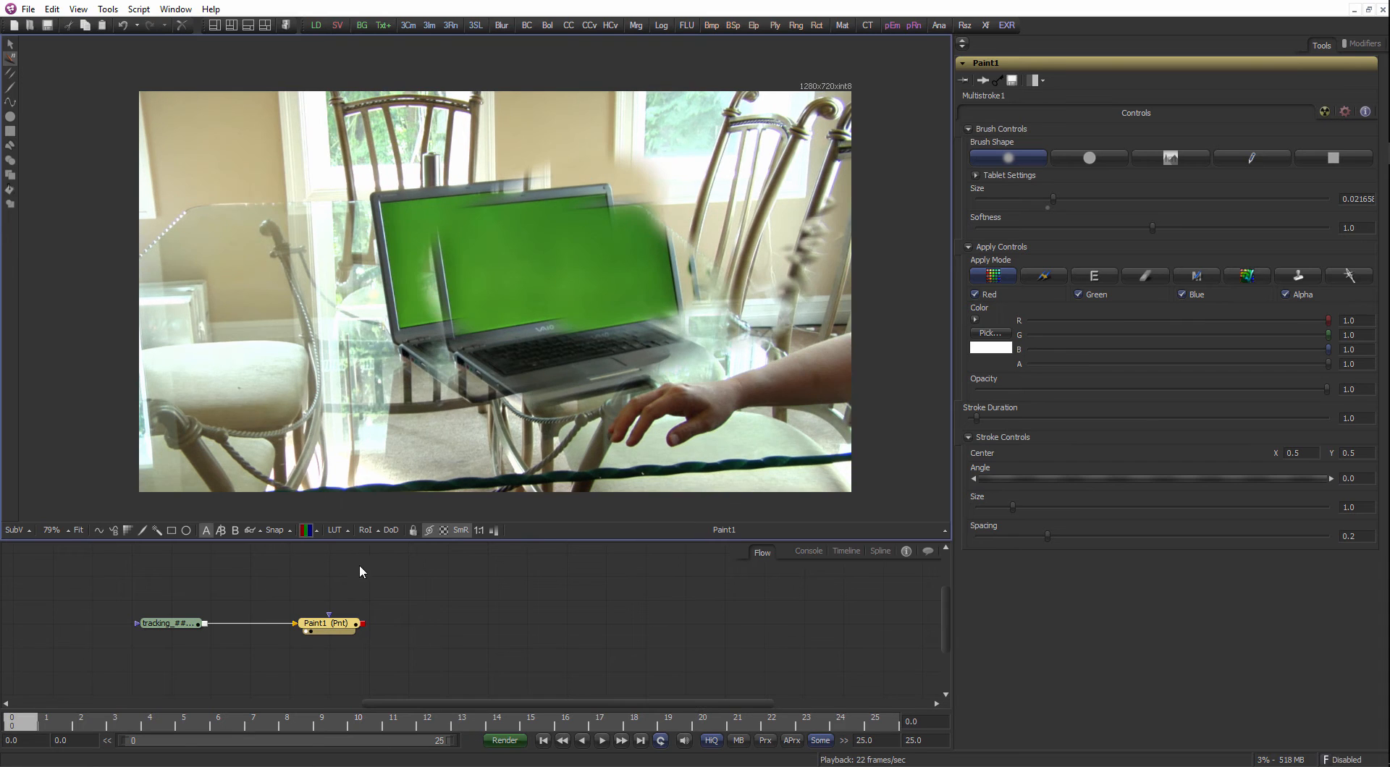
mouse_move(20, 727)
mouse_down()
mouse_move(128, 732)
mouse_move(22, 728)
mouse_up()
scroll(628, 338, up, 1)
click(1359, 45)
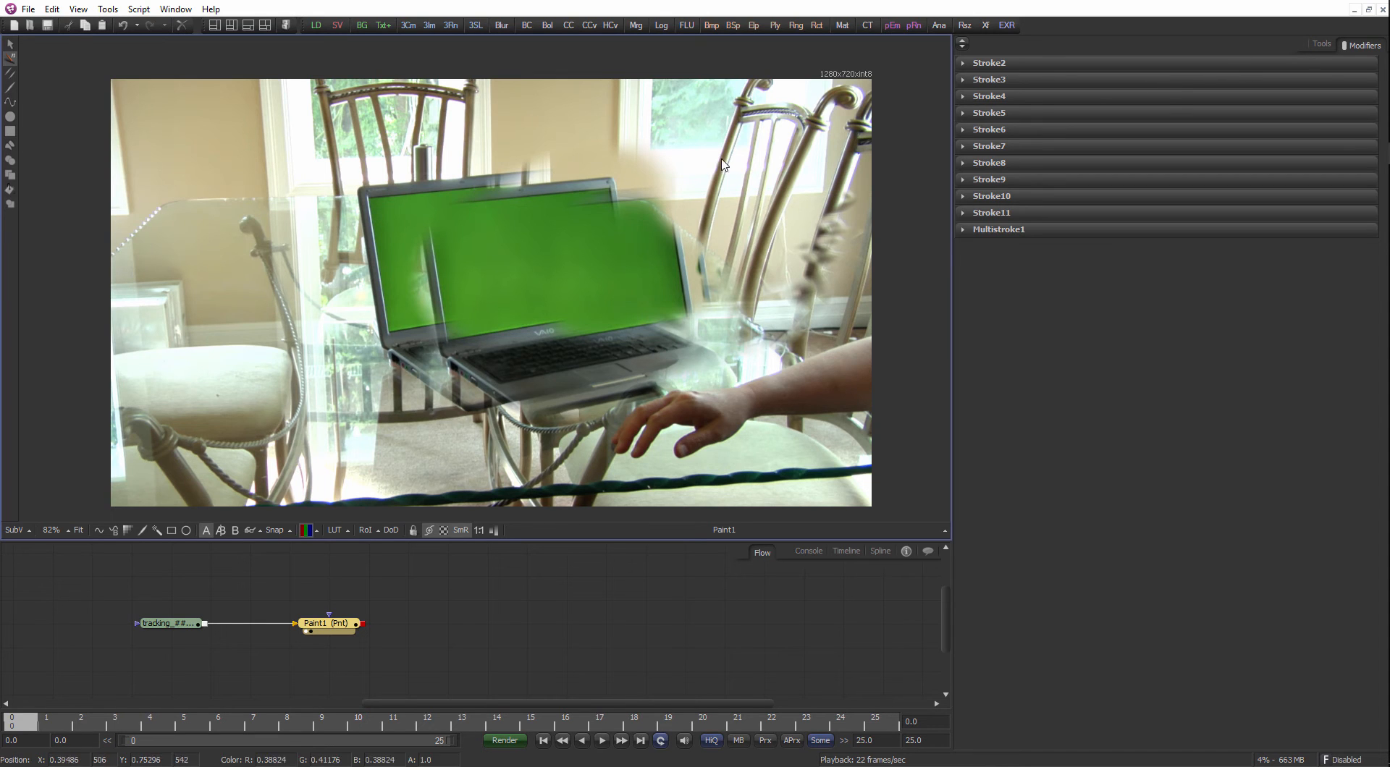
click(1323, 45)
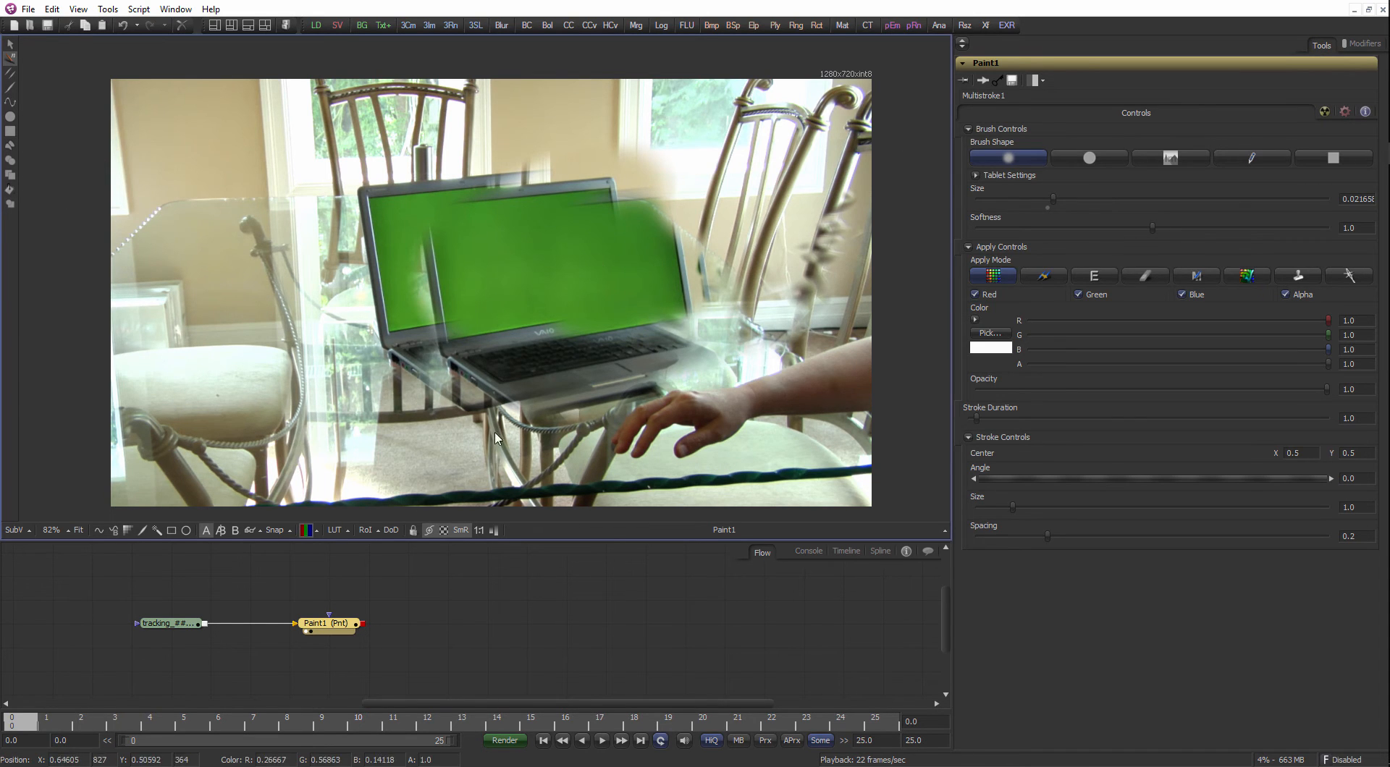
Delete the Paint1 node, add a fresh Paint tool after the tracking footage and display it in the viewer.
key(Delete)
key(ctrl+space)
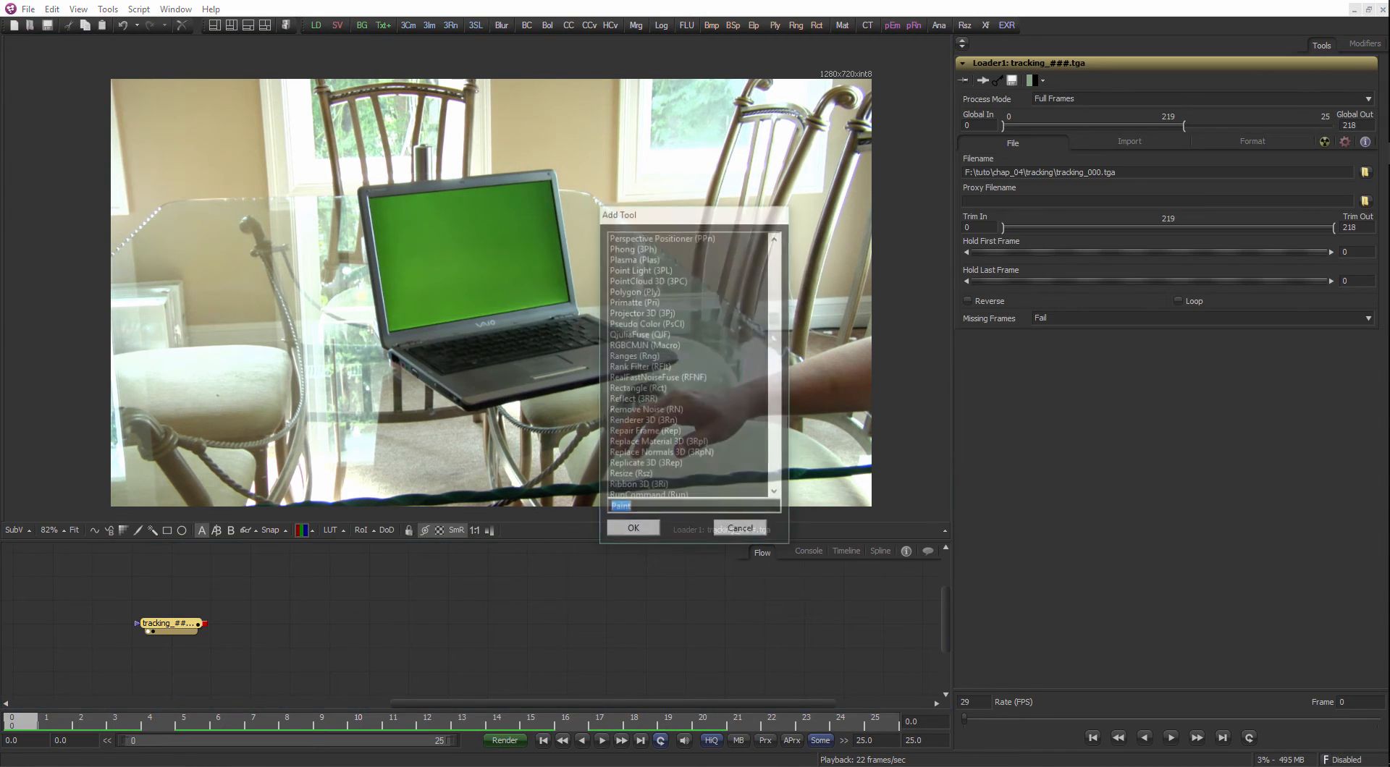
text(pain)
key(Return)
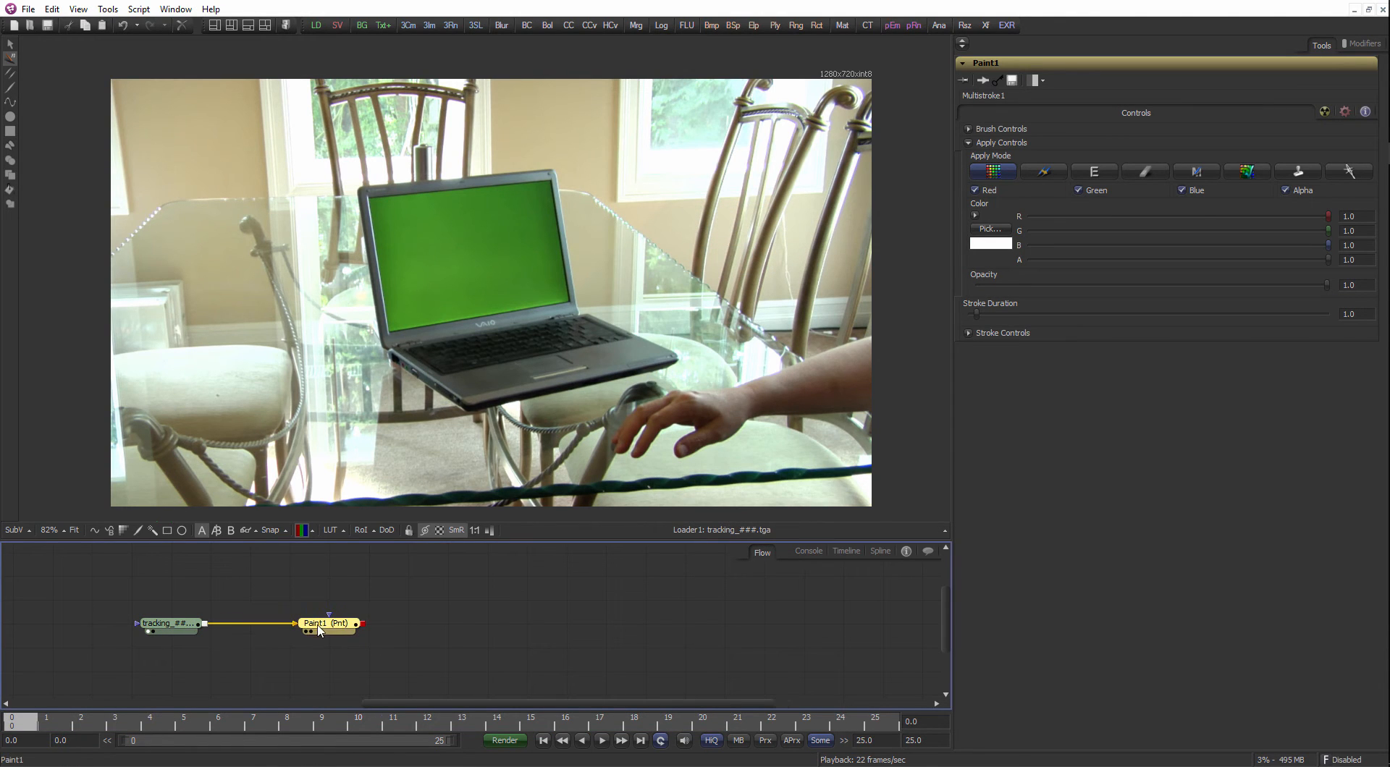
key(1)
Choose the image brush shape with ball_metal at size about 0.15 and scribble across the laptop's lower left corner.
click(999, 131)
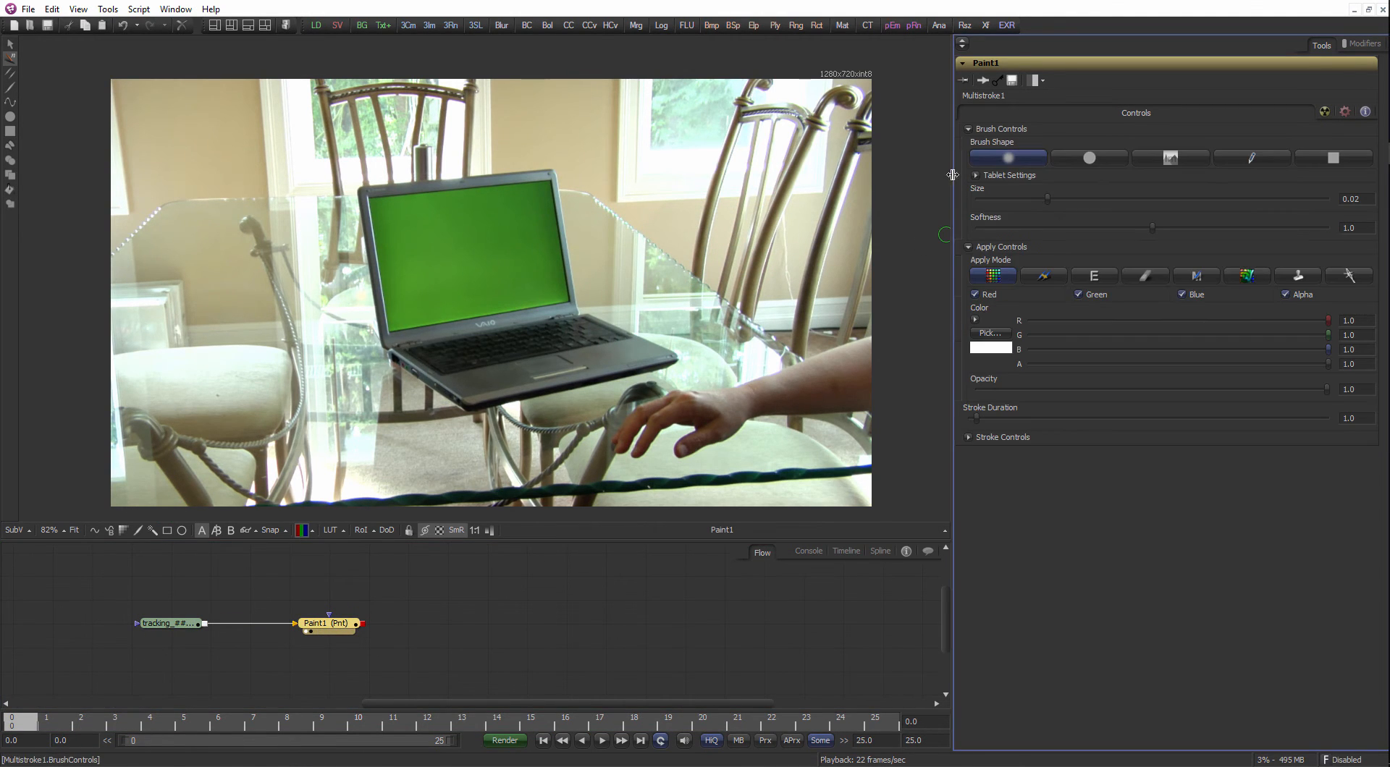
click(1141, 161)
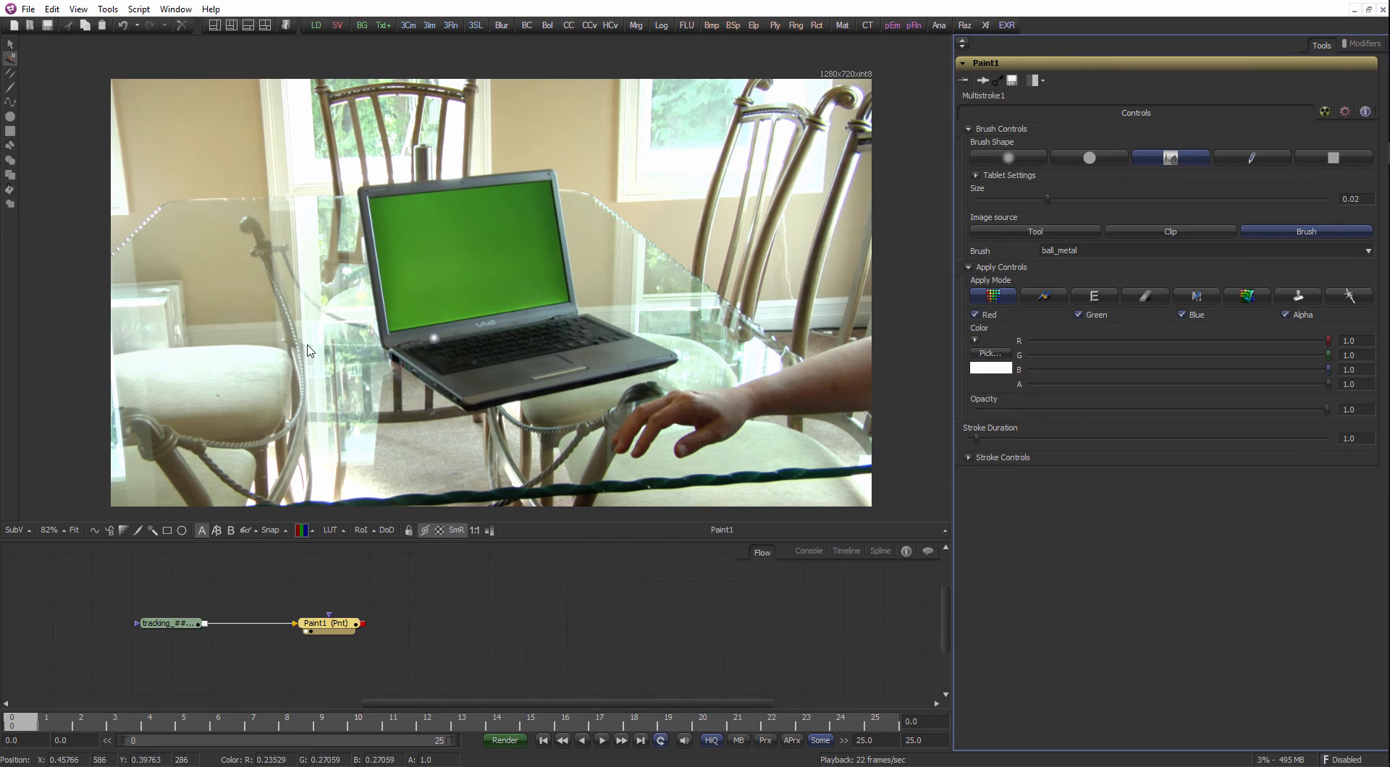
scroll(309, 351, up, 1)
drag(360, 374, 483, 440)
mouse_move(487, 298)
mouse_down()
mouse_move(583, 271)
mouse_move(662, 296)
mouse_move(534, 321)
mouse_move(571, 317)
mouse_up()
Switch the brush image to flake_2_c and paint snowflakes across the laptop and hand.
click(1132, 254)
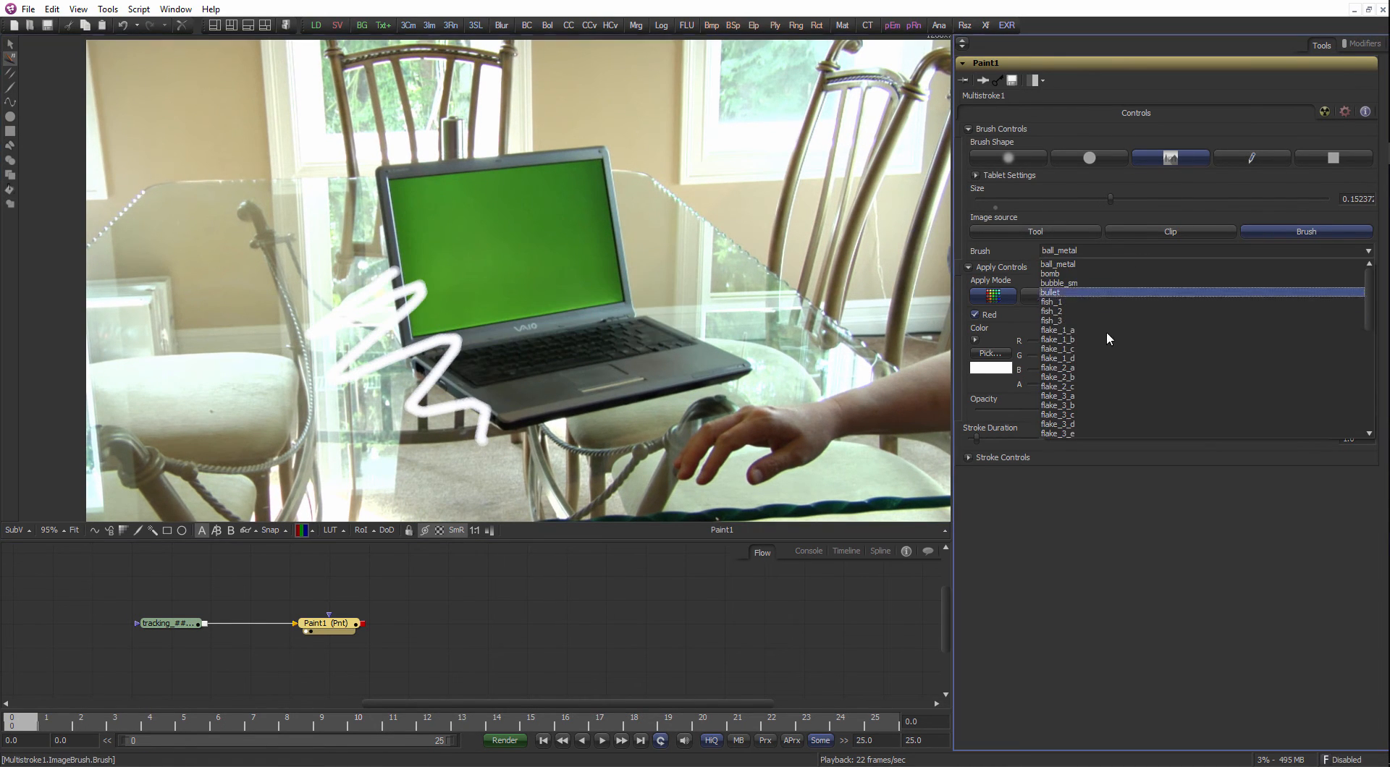
click(1097, 386)
mouse_move(609, 198)
mouse_down()
mouse_move(652, 448)
mouse_move(434, 311)
mouse_up()
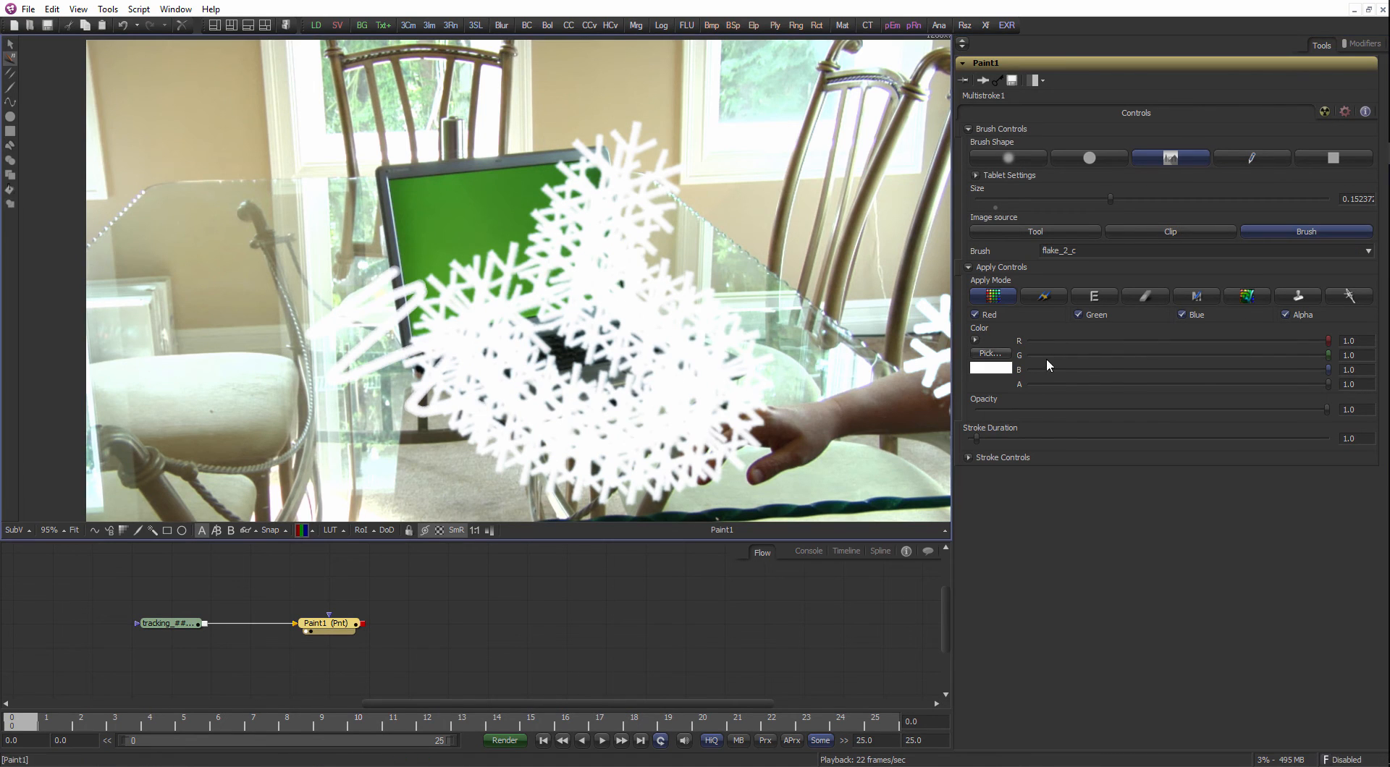
Switch the brush image to smile, paint smiley strokes across the laptop and stamp one near the window.
click(1100, 251)
scroll(1129, 376, down, 5)
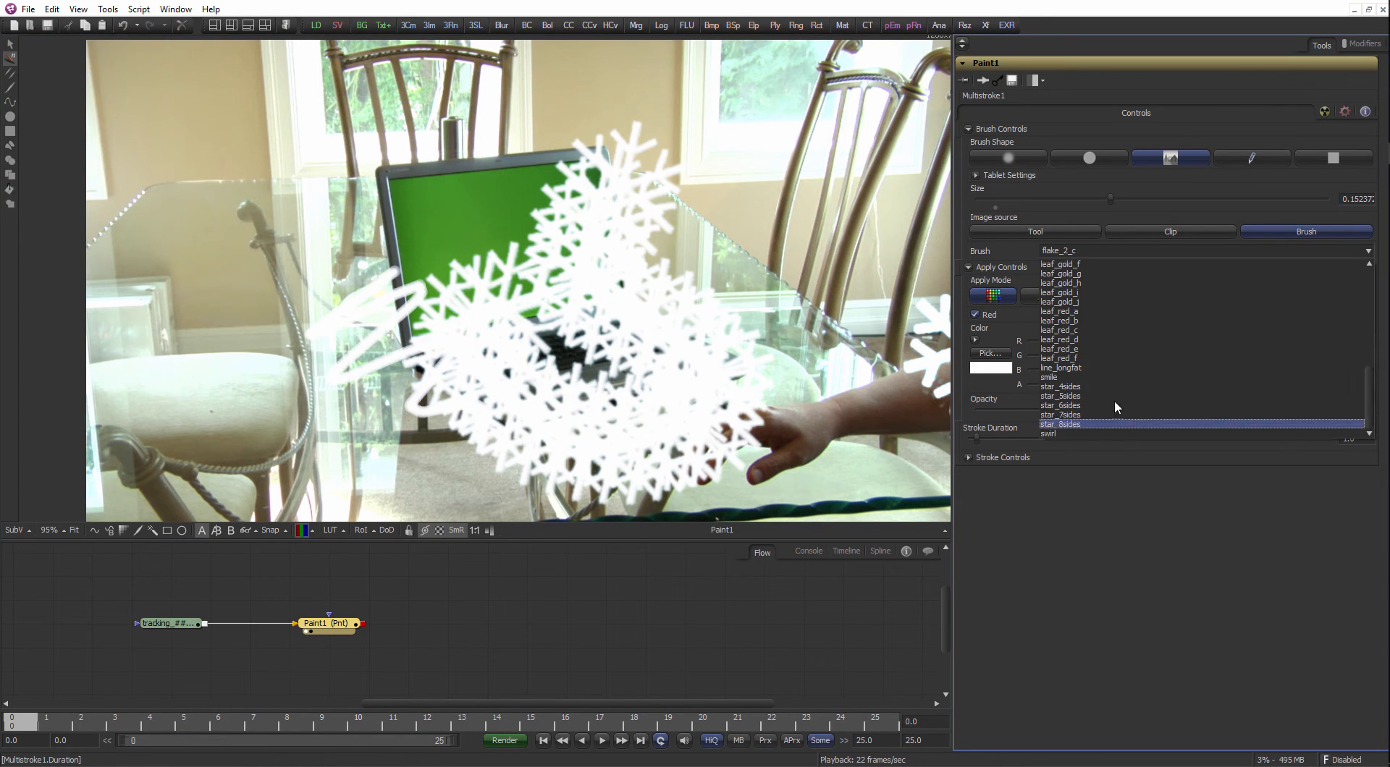
click(1096, 372)
mouse_move(304, 226)
mouse_down()
mouse_move(493, 250)
mouse_move(497, 406)
mouse_move(257, 317)
mouse_up()
scroll(436, 353, down, 3)
drag(703, 344, 661, 372)
click(627, 234)
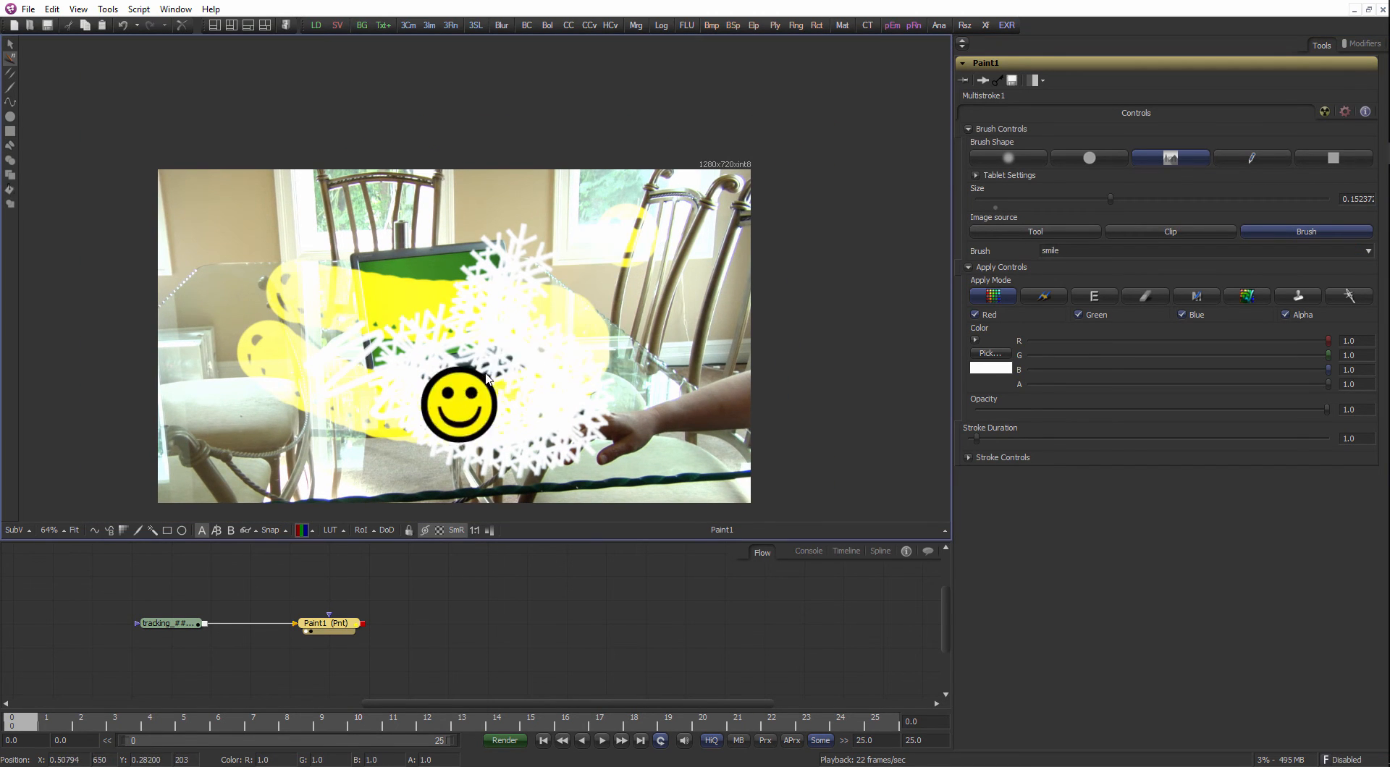
click(1236, 250)
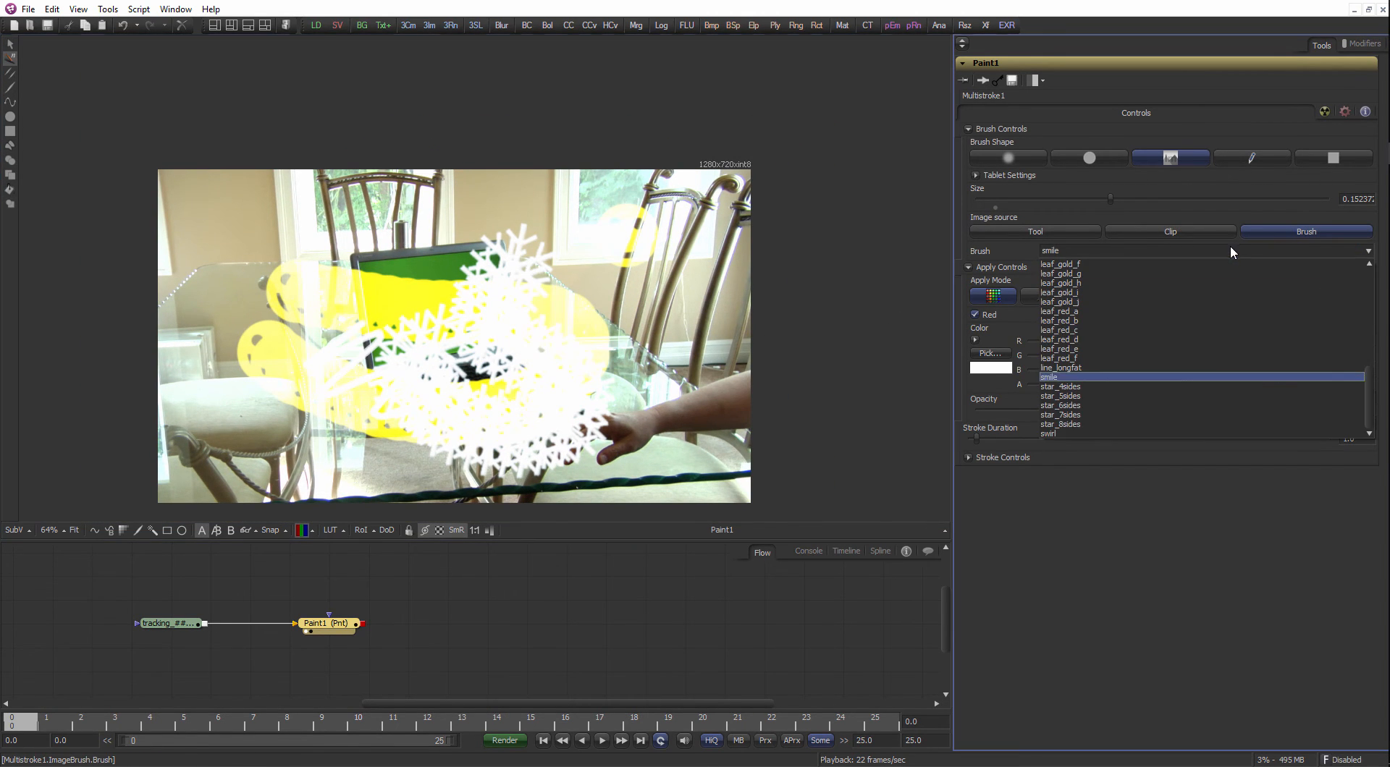
mouse_move(1369, 409)
mouse_down()
mouse_move(1364, 241)
mouse_move(1356, 455)
mouse_up()
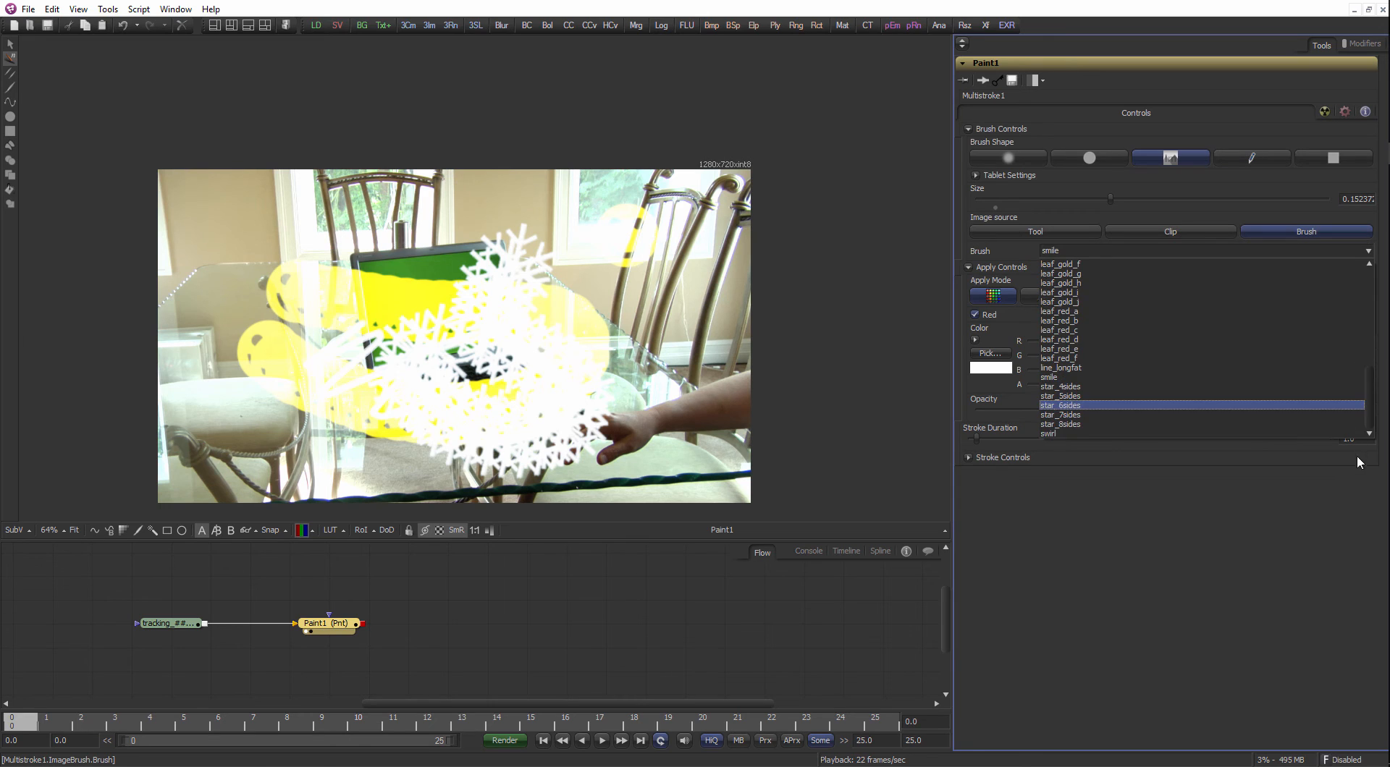
click(392, 602)
scroll(587, 393, up, 2)
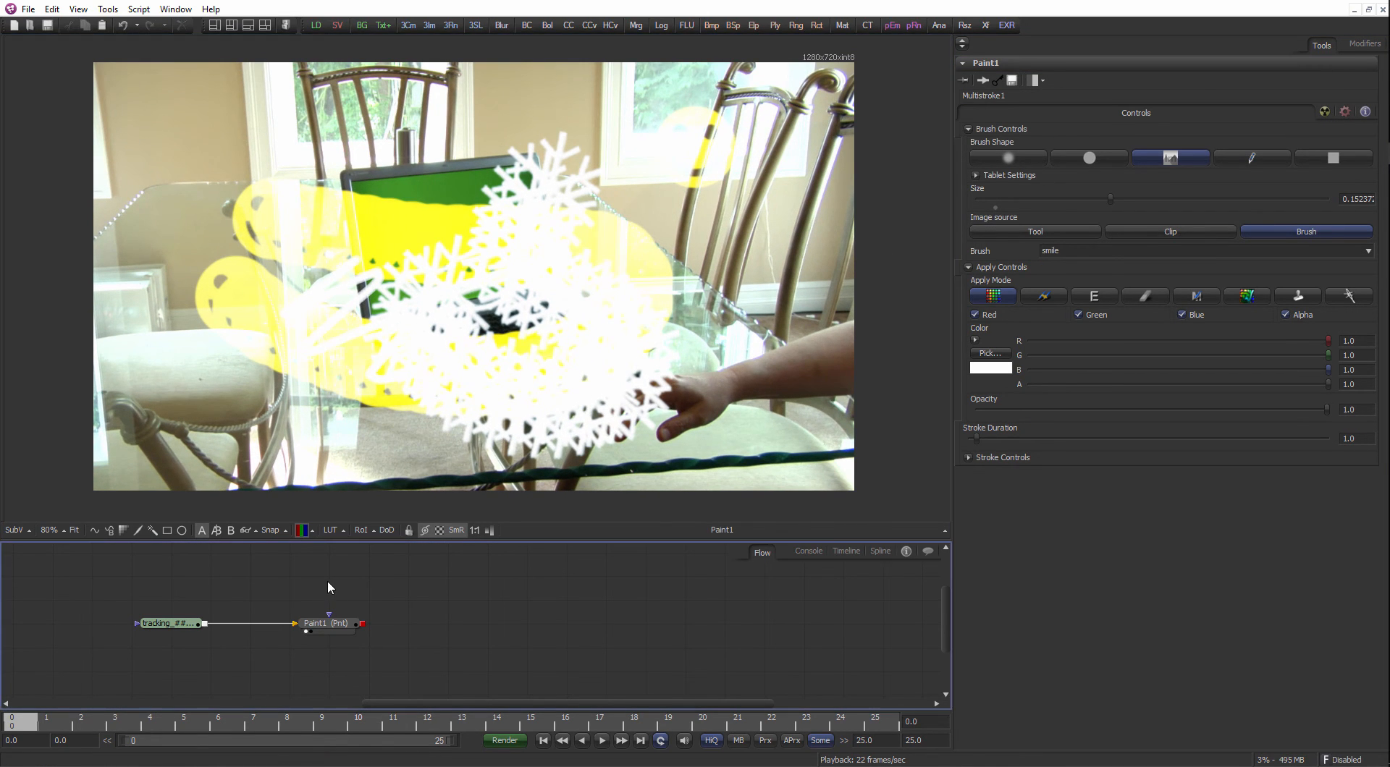
Add an unconnected MandelbrotFuse tool, view its image, and display the Paint1 node again.
key(ctrl+space)
text(bf)
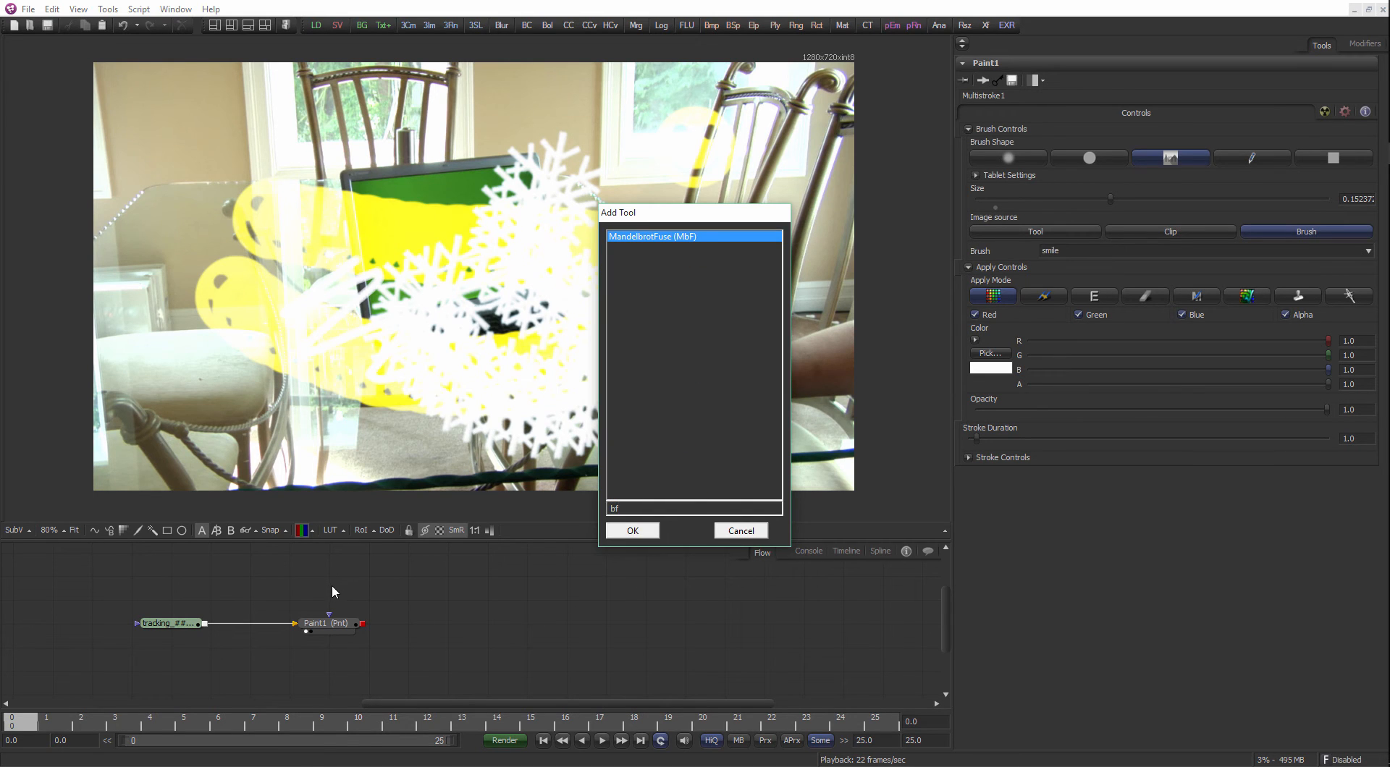
key(Return)
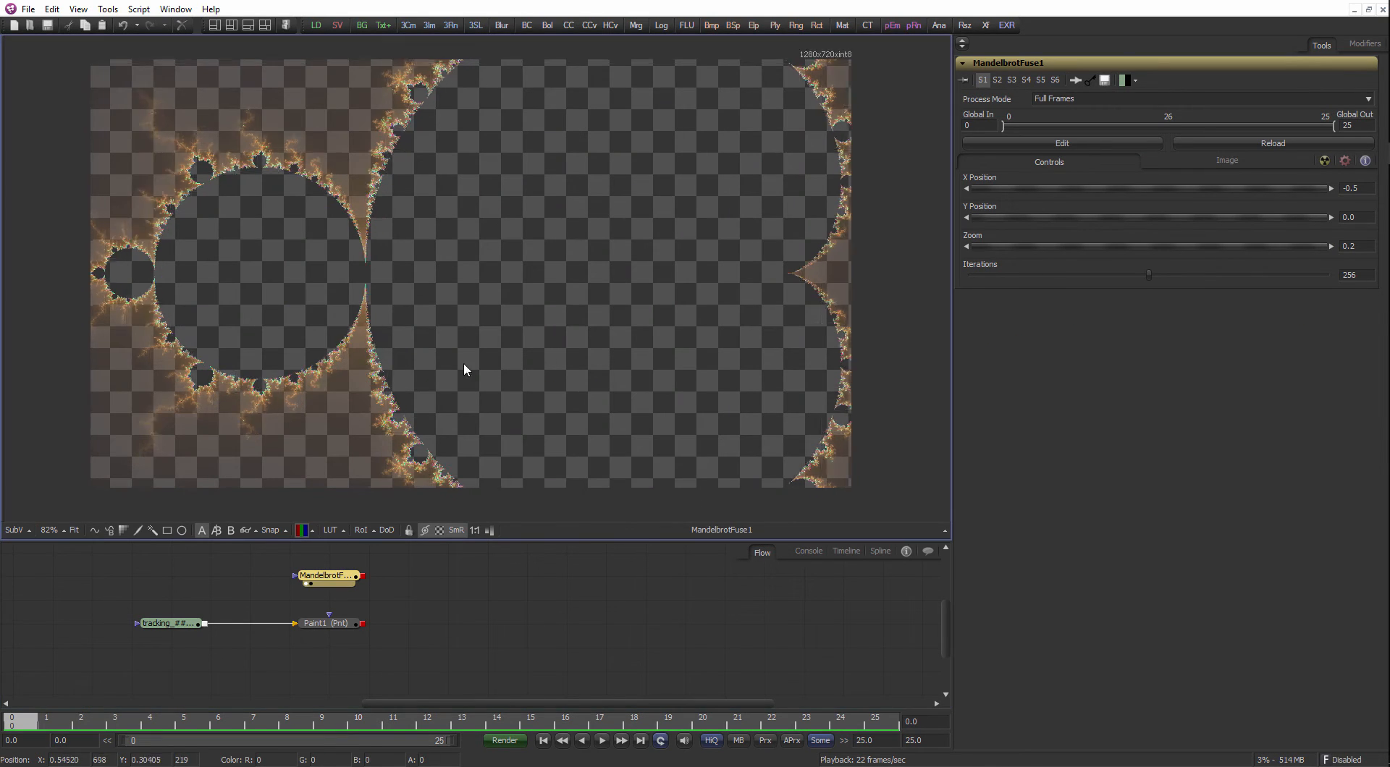
scroll(464, 362, down, 1)
drag(344, 624, 509, 323)
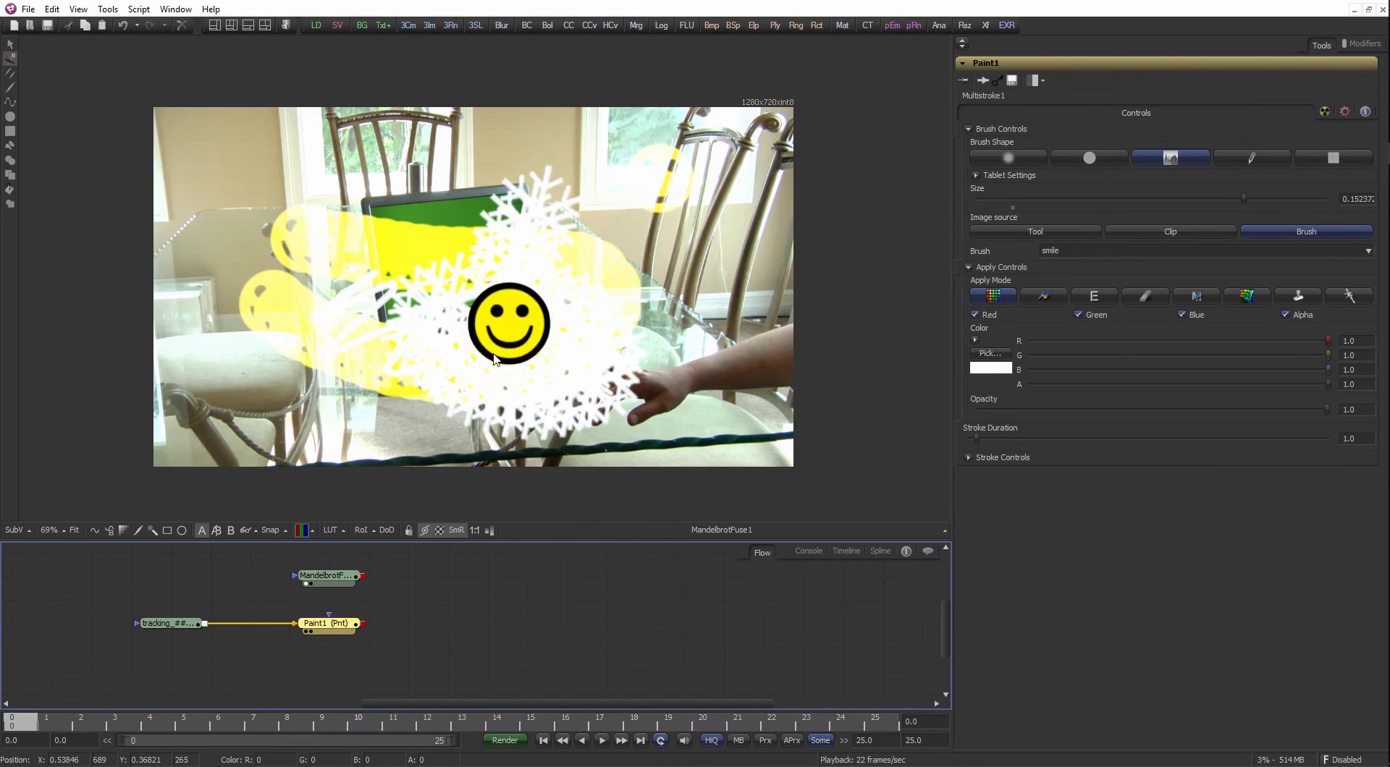
click(349, 581)
click(343, 627)
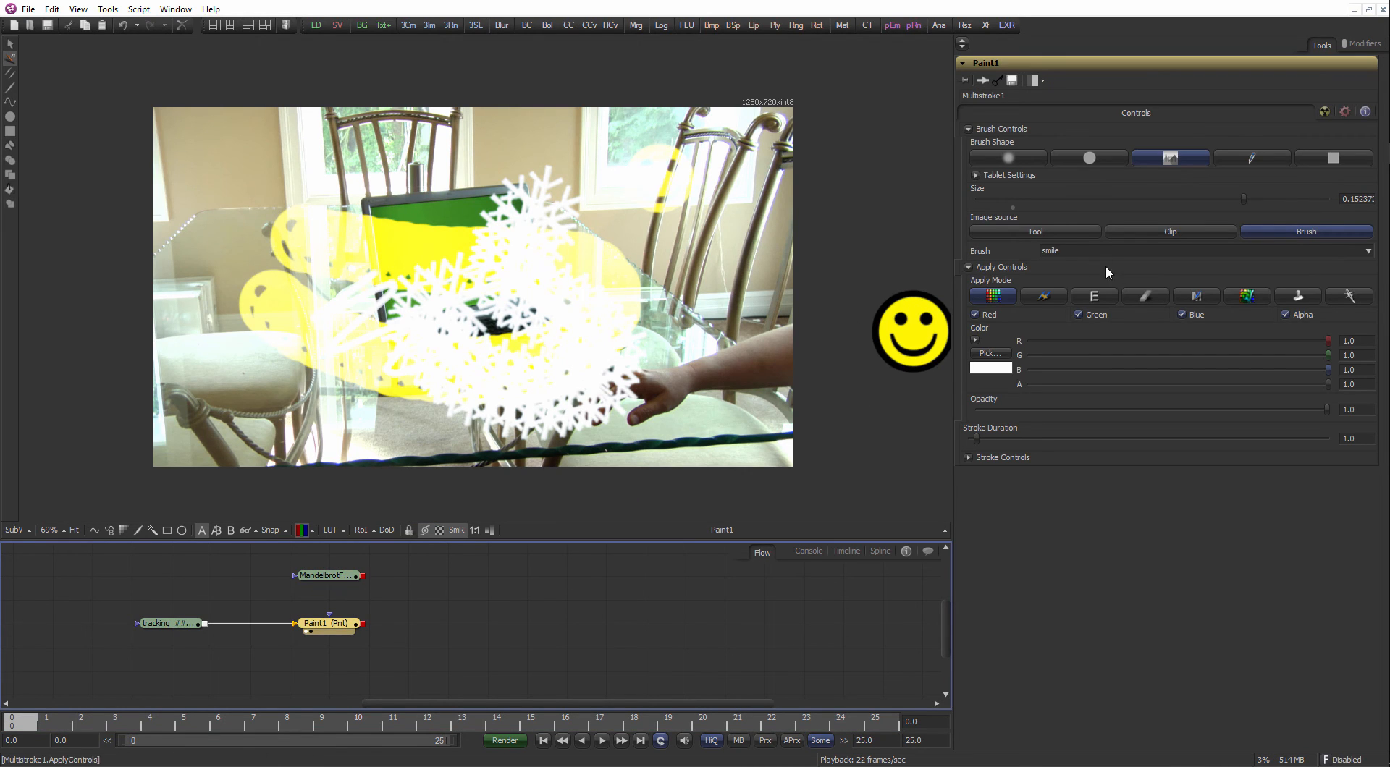
Switch the brush's image source to Clip and browse for a source file.
click(1107, 265)
mouse_move(1367, 406)
mouse_down()
mouse_move(1360, 280)
mouse_move(1365, 433)
mouse_up()
click(1156, 232)
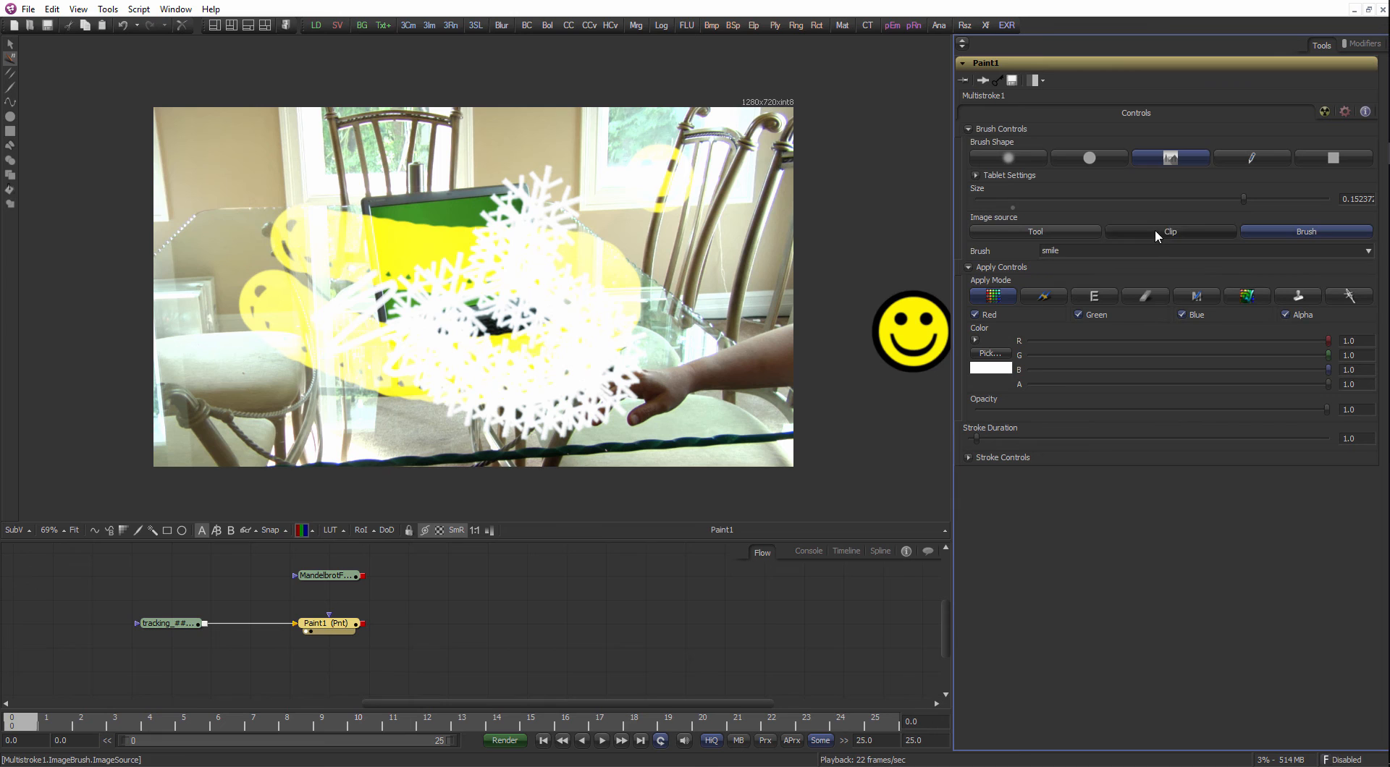
click(1109, 233)
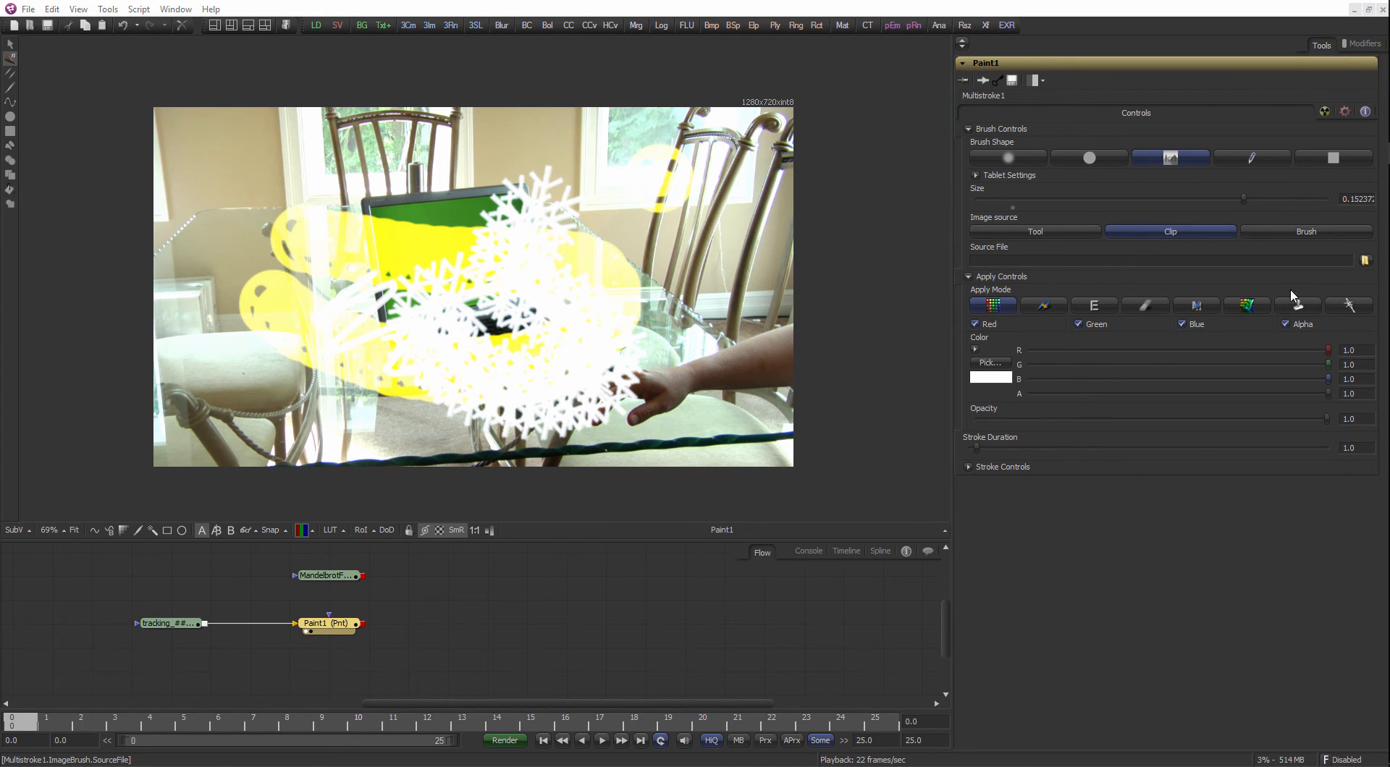
click(1366, 260)
drag(973, 141, 871, 147)
click(970, 141)
Set the brush's image source to Tool and assign MandelbrotFuse1 as the source tool of Paint1.
click(1037, 230)
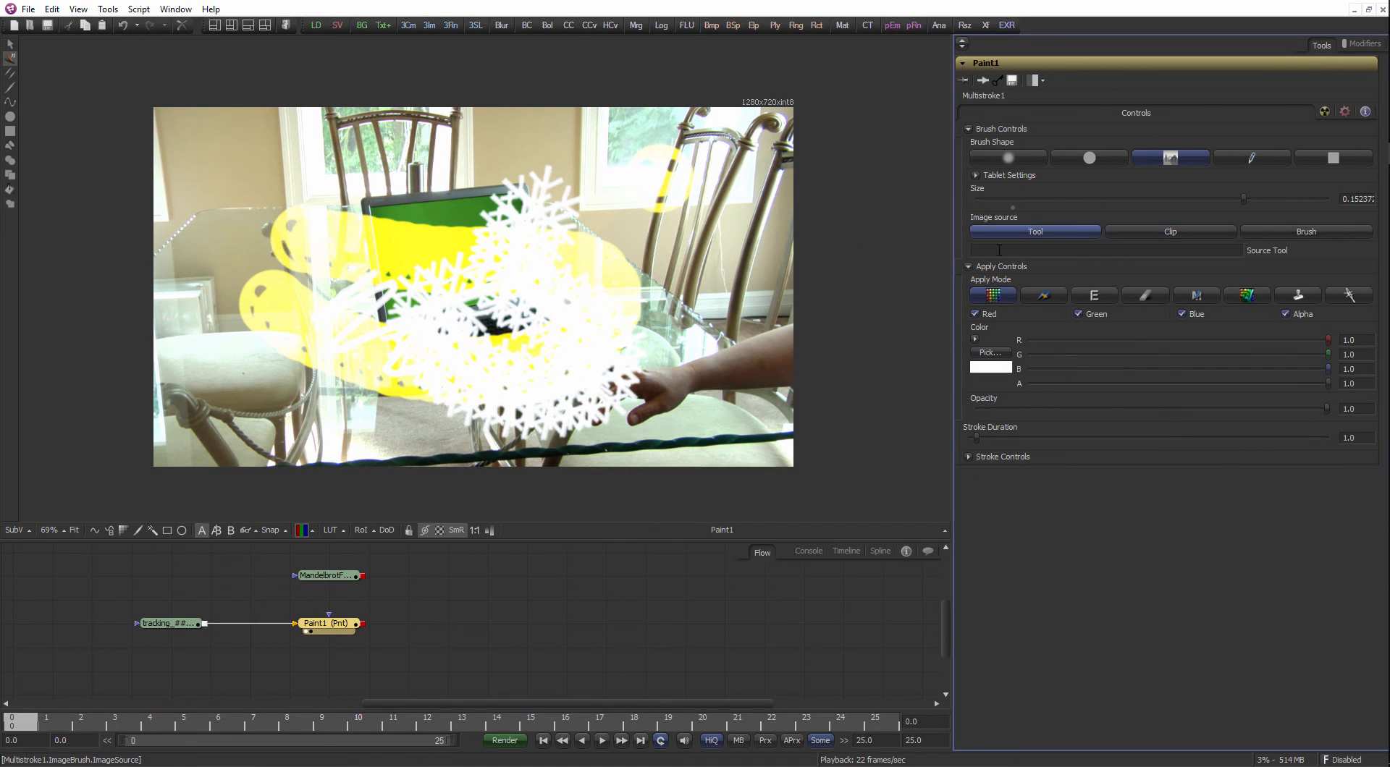
click(343, 581)
click(351, 626)
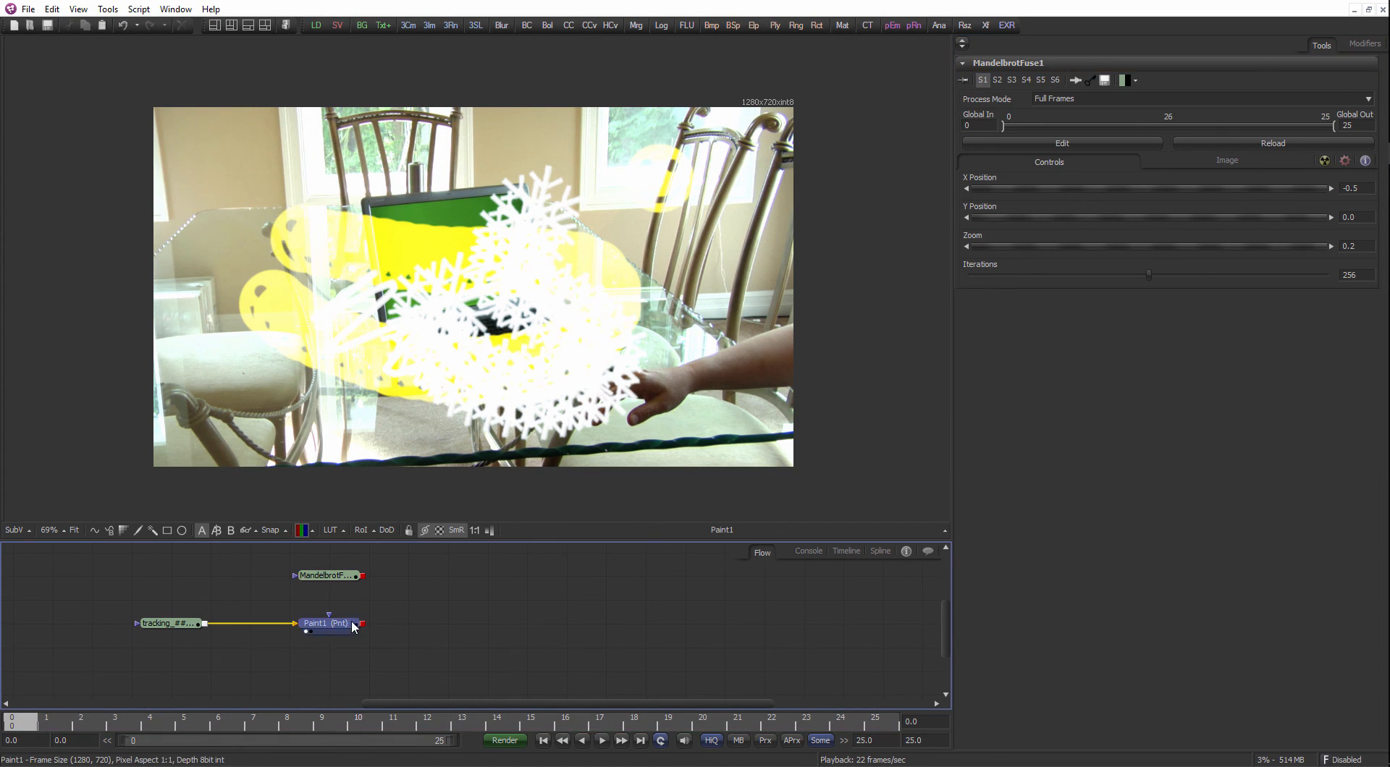
drag(1189, 249, 1188, 250)
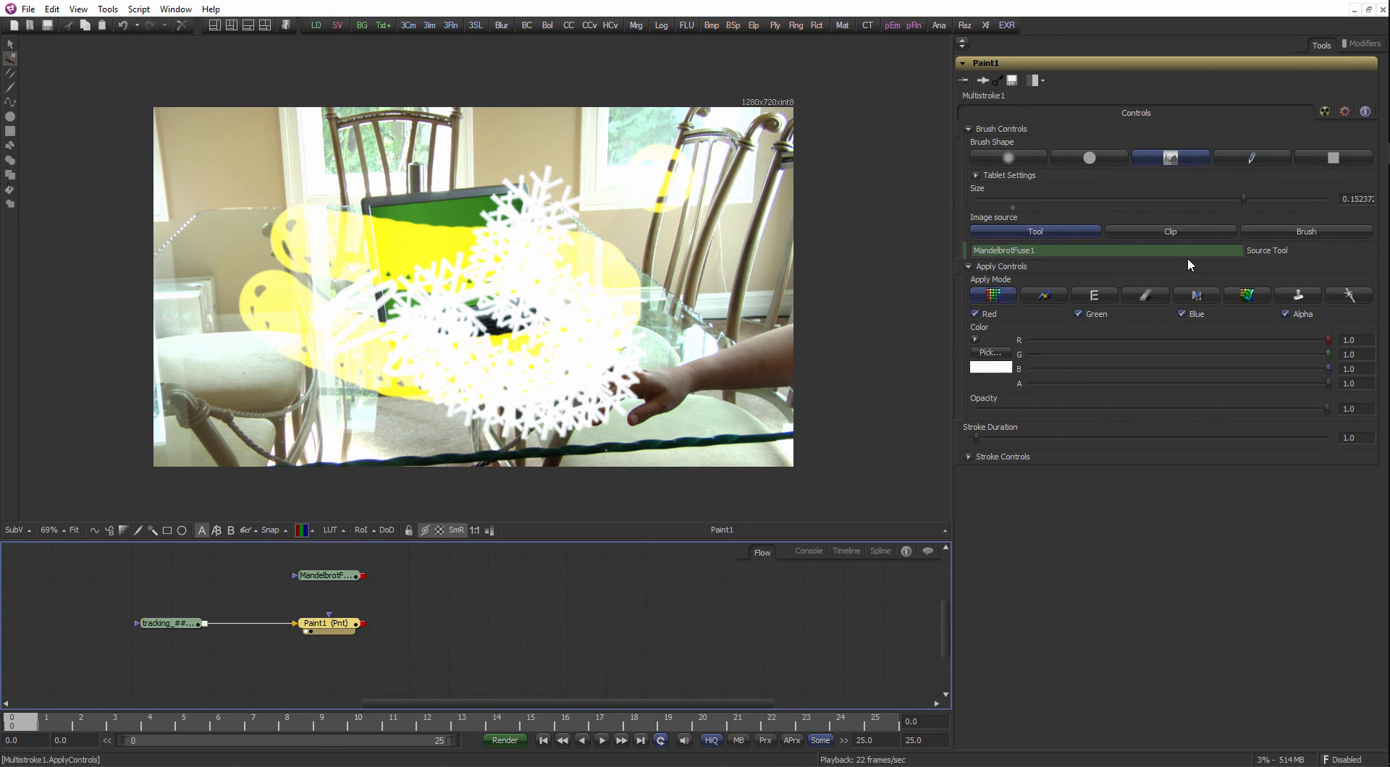
Paint Mandelbrot-textured strokes with the image brush over the wall, windows, chairs and arm in the footage.
mouse_move(562, 213)
mouse_down()
mouse_move(581, 374)
mouse_move(273, 197)
mouse_move(240, 339)
mouse_move(173, 242)
mouse_move(274, 298)
mouse_move(192, 148)
mouse_up()
drag(192, 147, 233, 172)
mouse_move(233, 171)
mouse_down()
mouse_move(185, 174)
mouse_move(213, 147)
mouse_move(188, 145)
mouse_move(192, 169)
mouse_move(295, 133)
mouse_move(370, 135)
mouse_move(410, 169)
mouse_move(568, 207)
mouse_move(574, 321)
mouse_move(340, 433)
mouse_move(460, 345)
mouse_up()
scroll(460, 344, up, 2)
drag(590, 283, 607, 356)
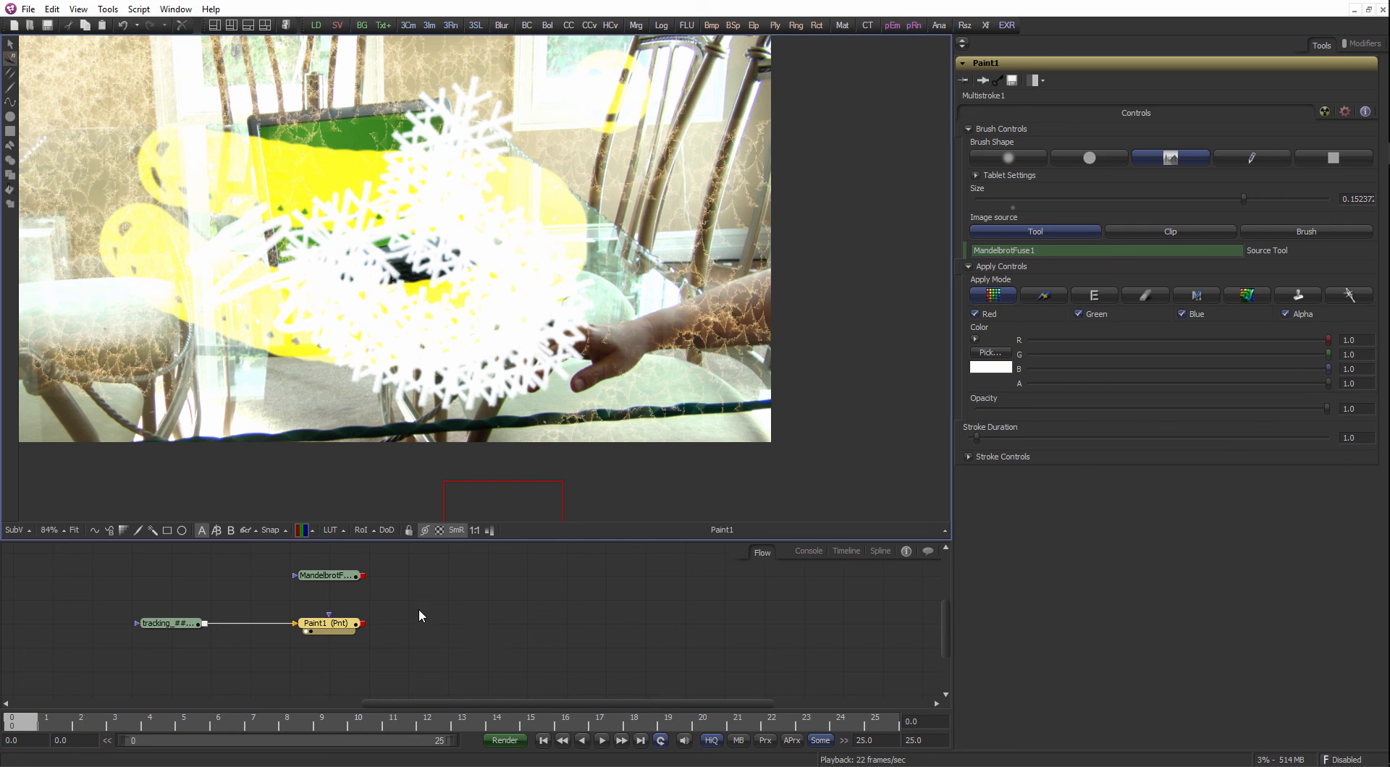
Select the Mandelbrot, Paint1 and tracking footage nodes in the flow and delete them all.
drag(418, 608, 456, 598)
scroll(457, 600, down, 2)
drag(475, 645, 210, 569)
key(Delete)
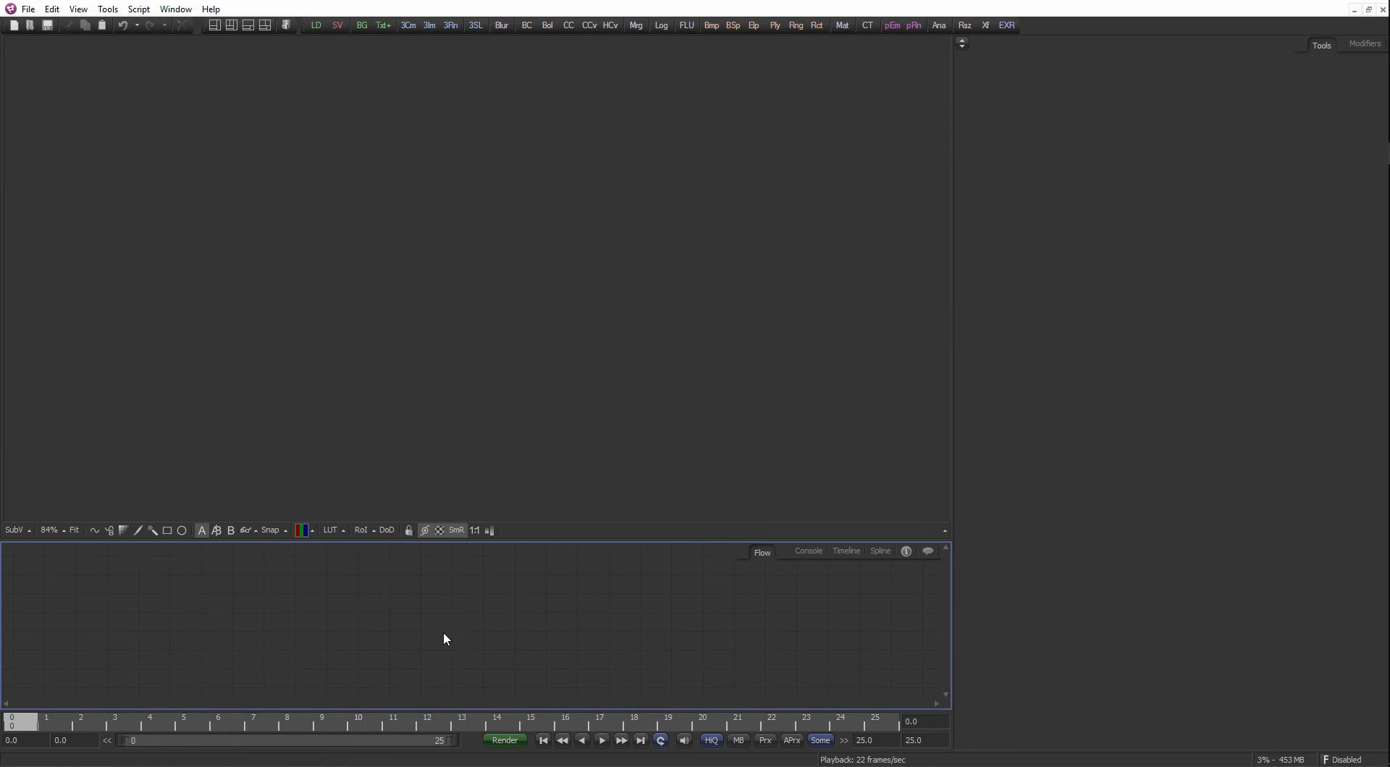